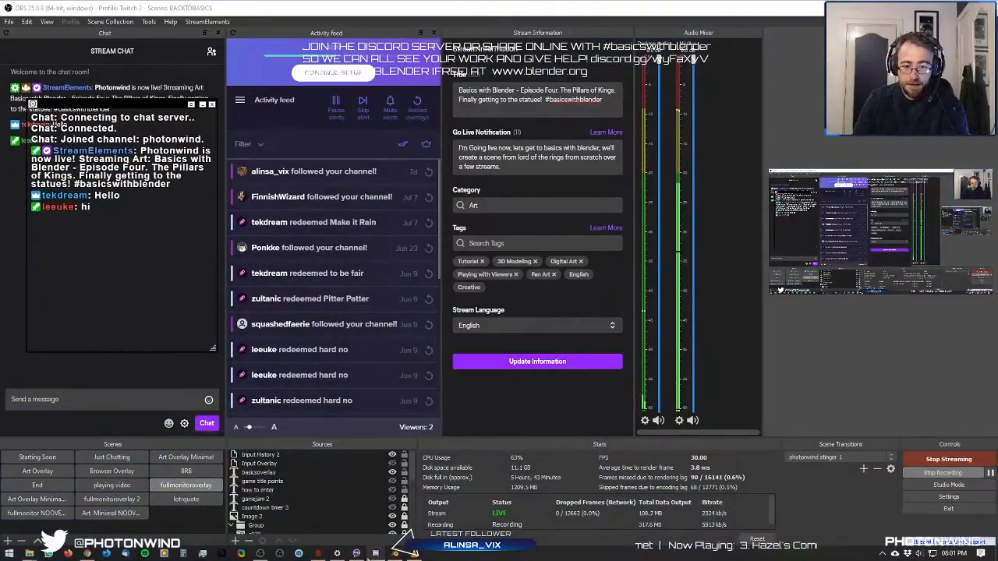
# Switch to Discord and view the body sketch for episode 4 enlarged in the basicswithblender channel.
pyautogui.click(375, 555)
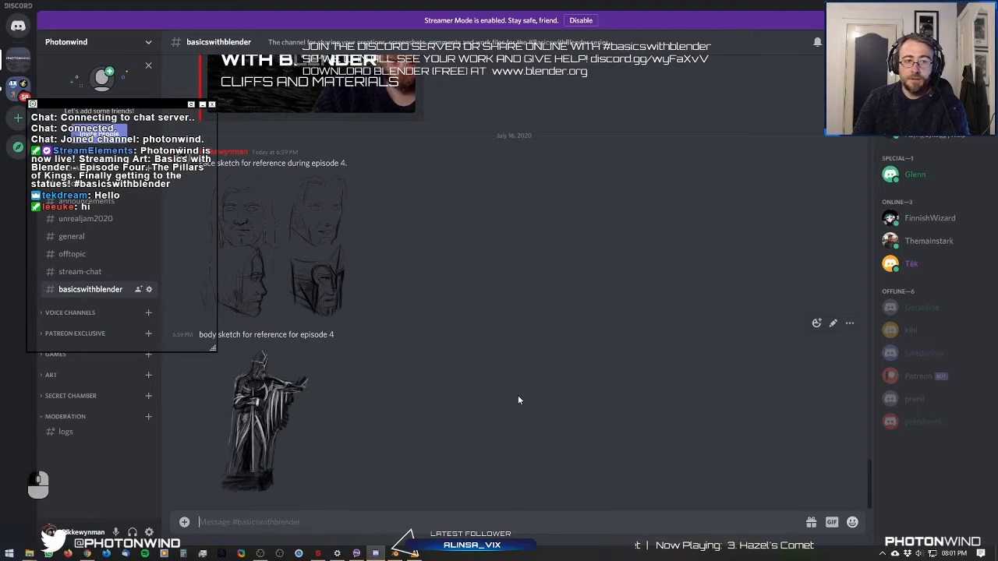
pyautogui.scroll(2, 511, 404)
pyautogui.scroll(-2, 510, 404)
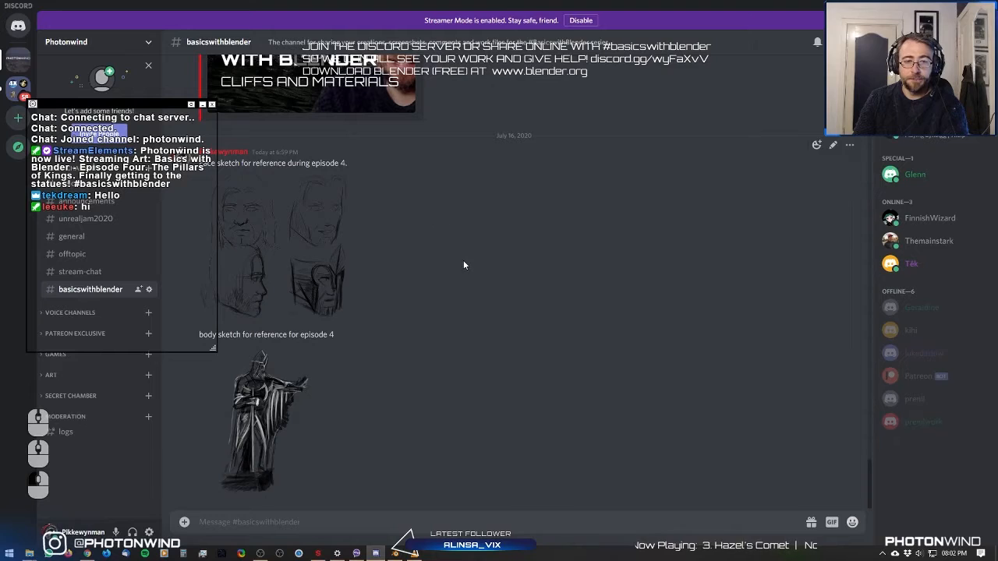
pyautogui.click(303, 419)
pyautogui.click(654, 334)
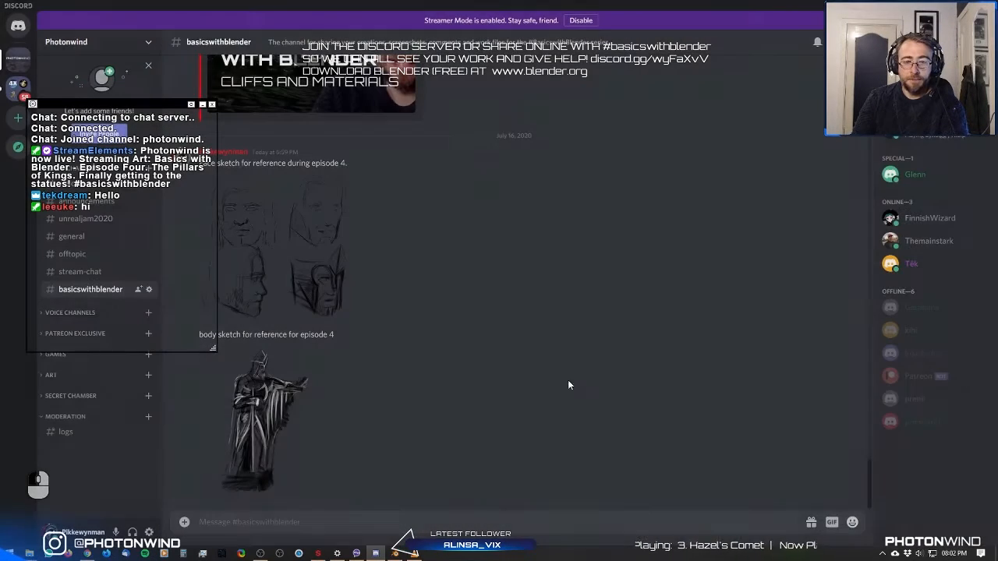
pyautogui.click(252, 430)
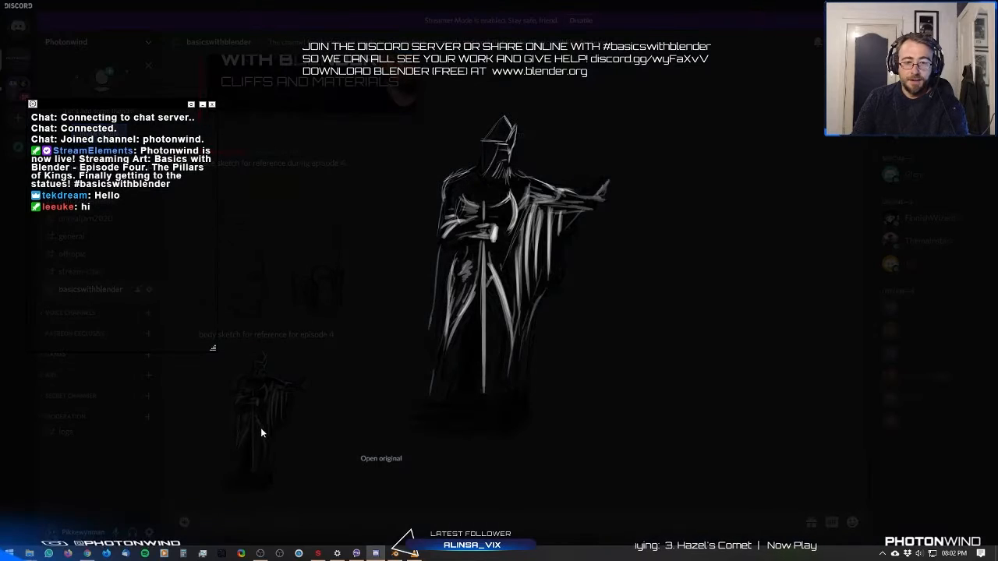
pyautogui.click(656, 399)
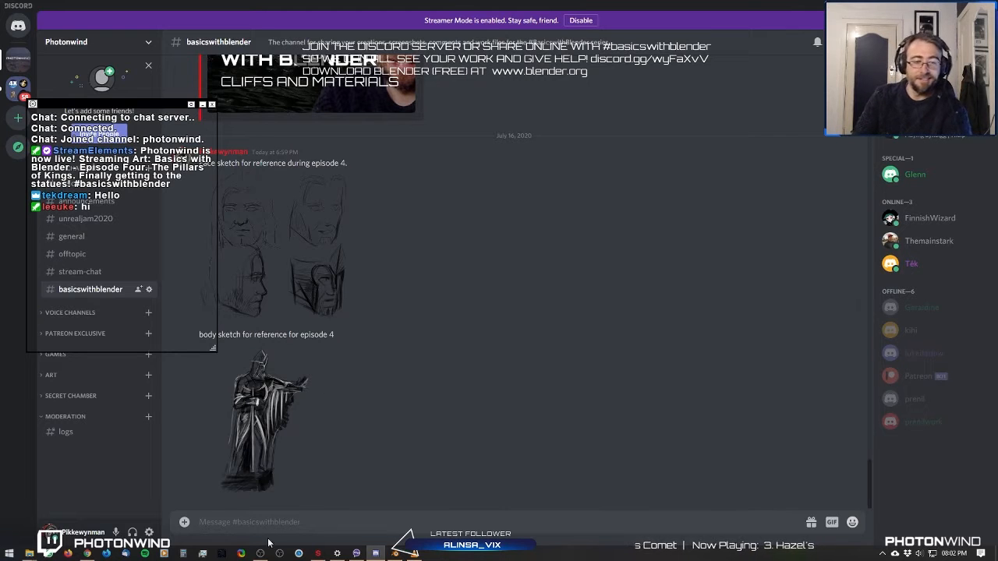
# Review the Blender download page and the Photonwind Discord invite page in the browser, selecting the invite page's address.
pyautogui.hotkey('ctrl', 'alt', '2')
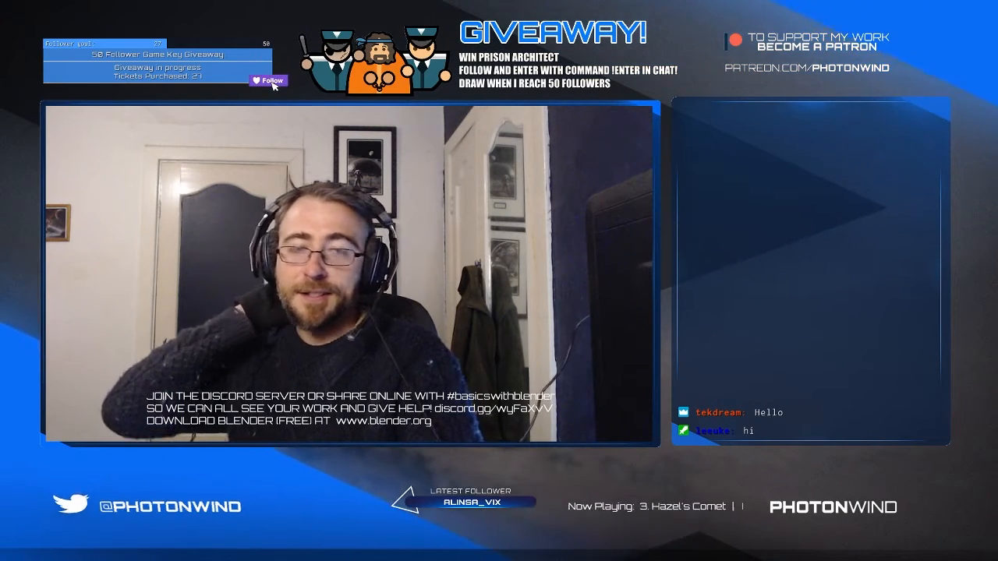
pyautogui.click(273, 80)
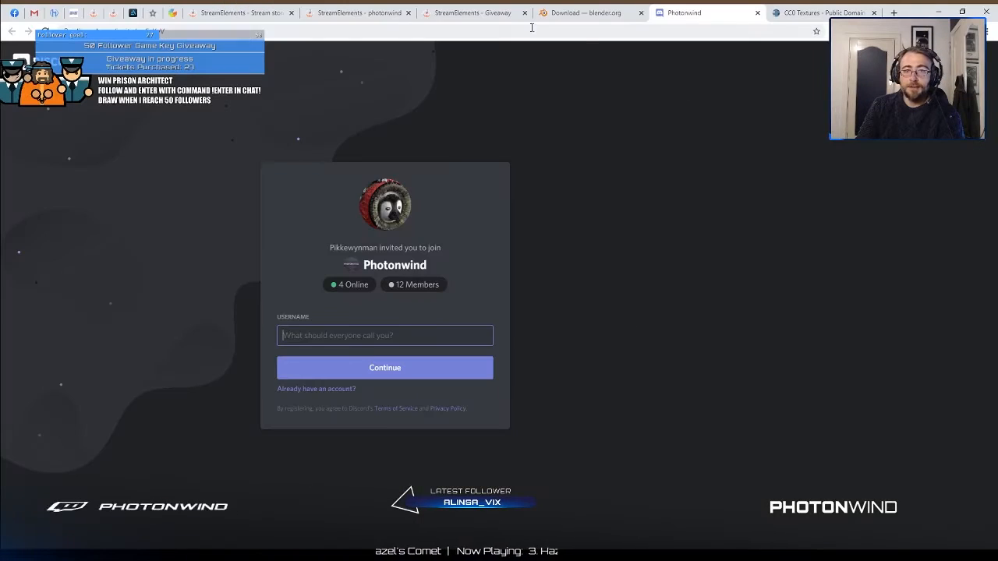
pyautogui.click(574, 14)
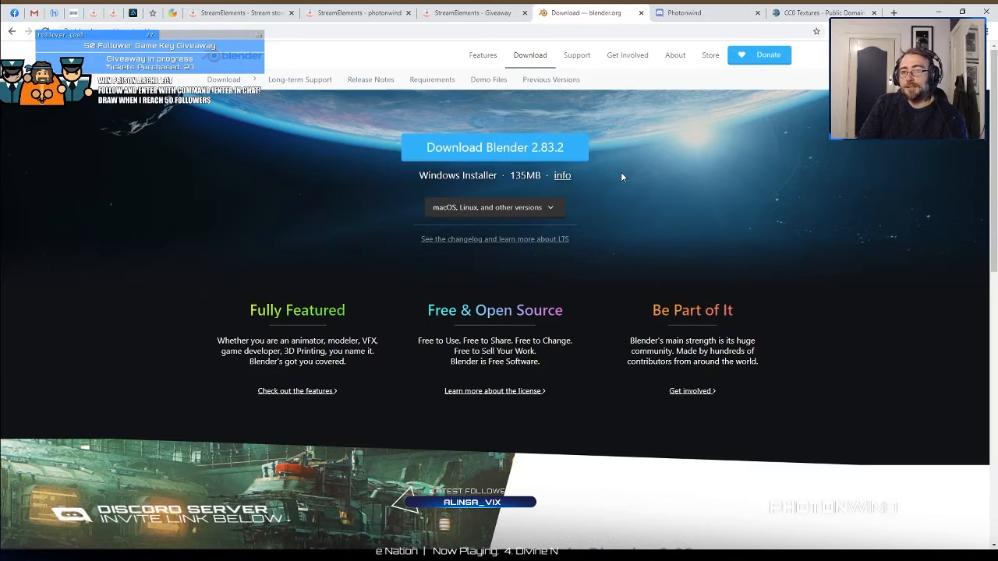
pyautogui.click(686, 12)
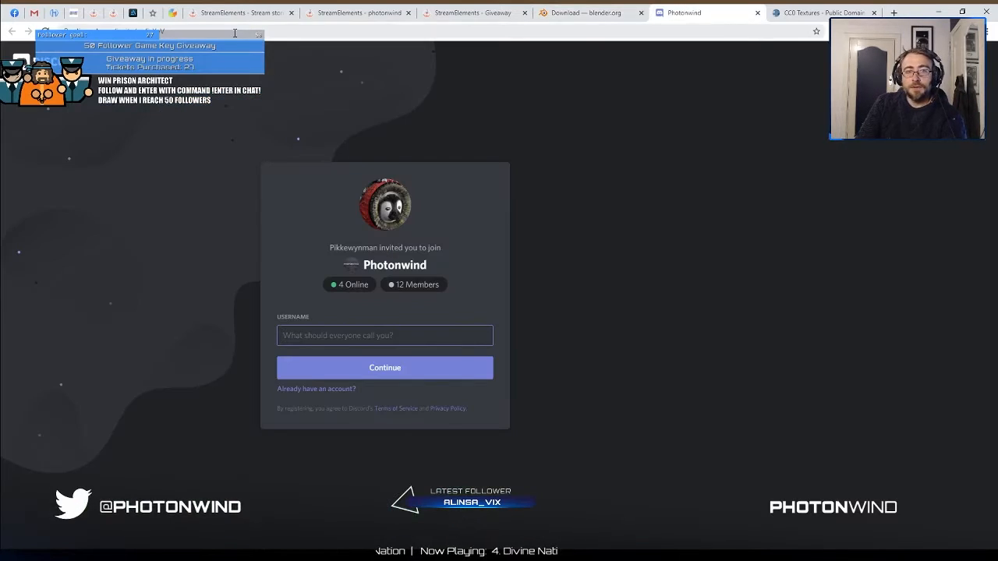
pyautogui.click(235, 32)
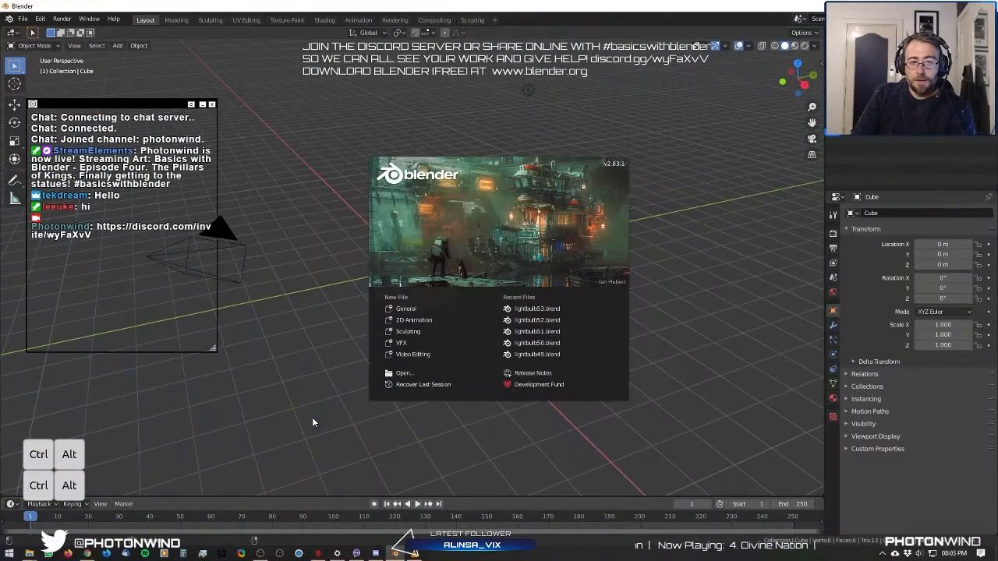
# Switch to Blender and dismiss the splash screen to work in the default scene.
pyautogui.click(313, 422)
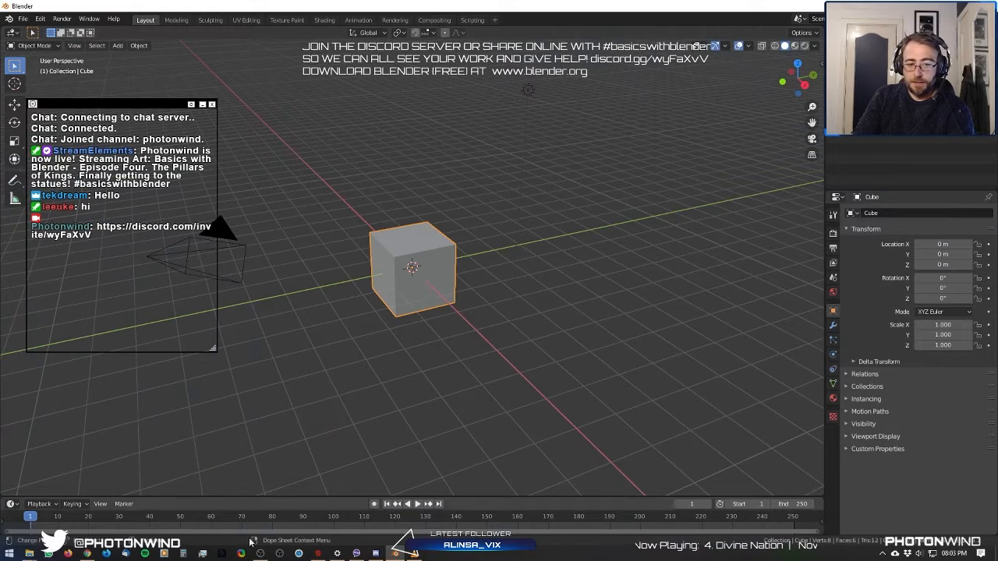
pyautogui.moveTo(262, 554)
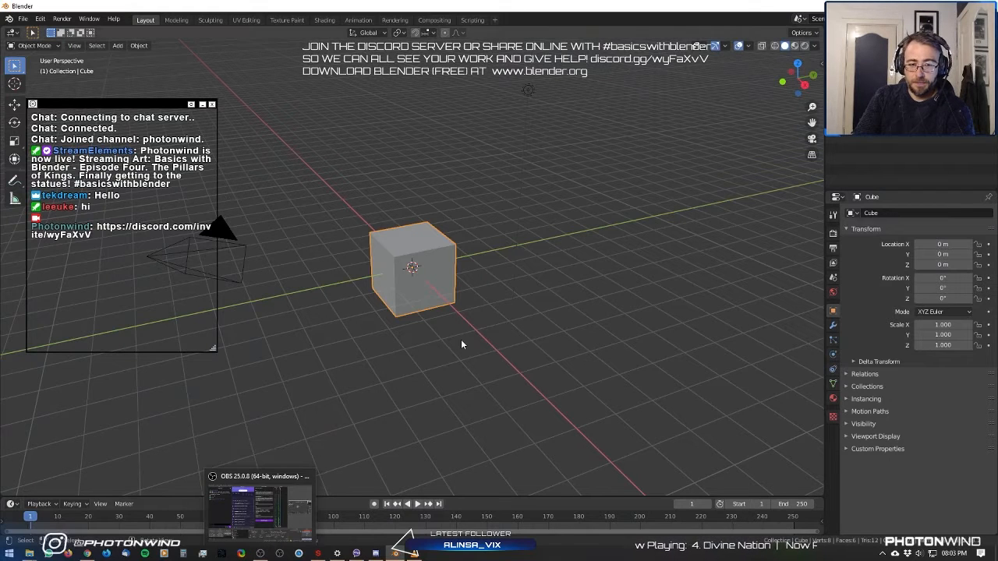
pyautogui.hotkey('ctrl', 'alt')
pyautogui.hotkey('ctrl', 'alt')
pyautogui.hotkey('ctrl', 'alt')
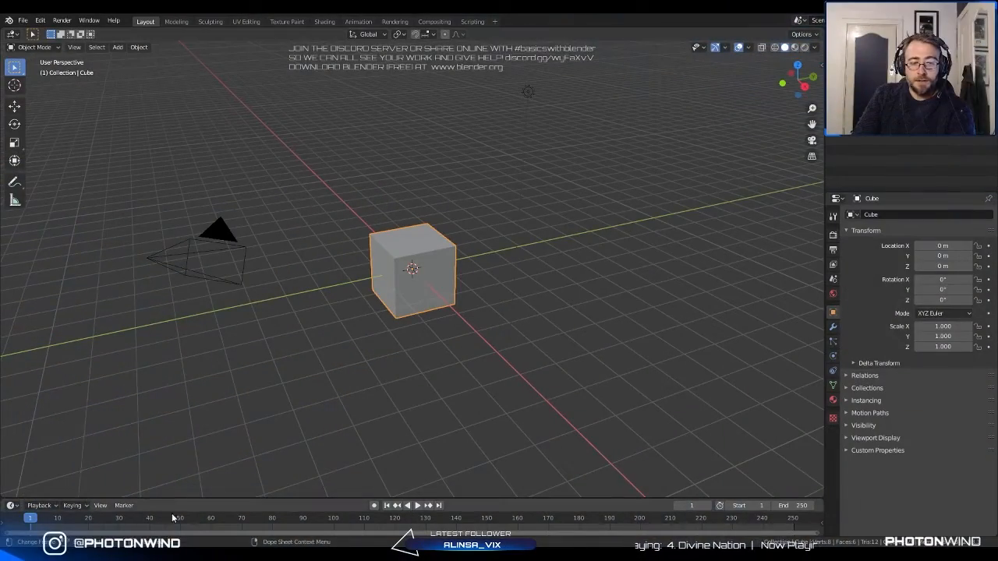
pyautogui.hotkey('ctrl', 'alt')
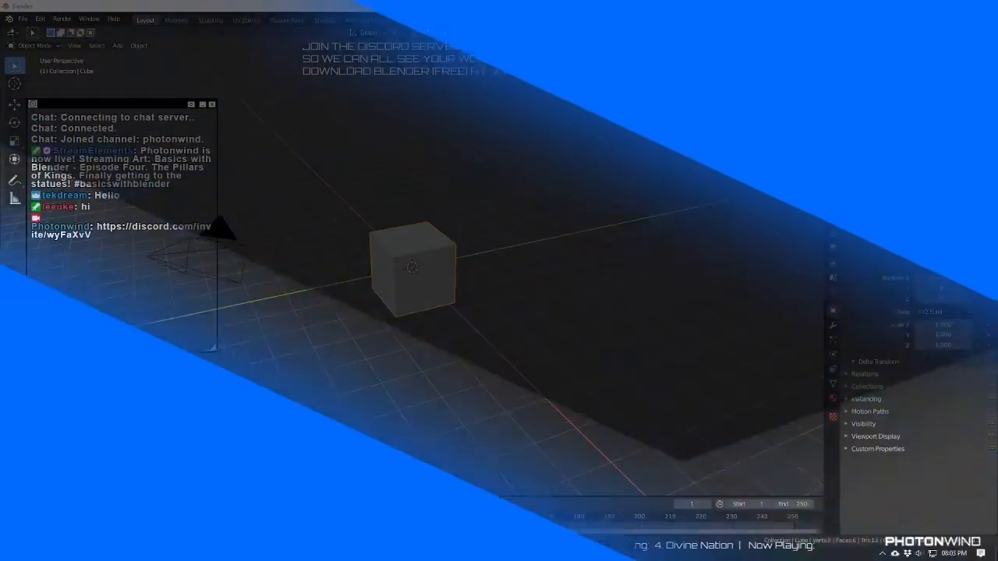
# Switch to the ep4 folder in File Explorer and shift its window so part of the 3D viewport is uncovered.
pyautogui.moveTo(29, 552)
pyautogui.click(57, 524)
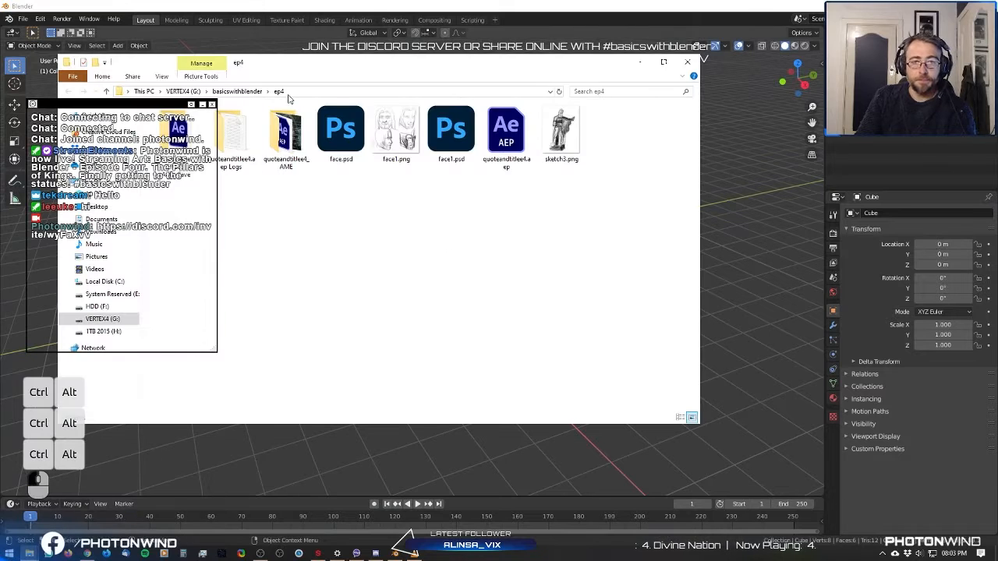
pyautogui.moveTo(316, 63); pyautogui.dragTo(573, 104)
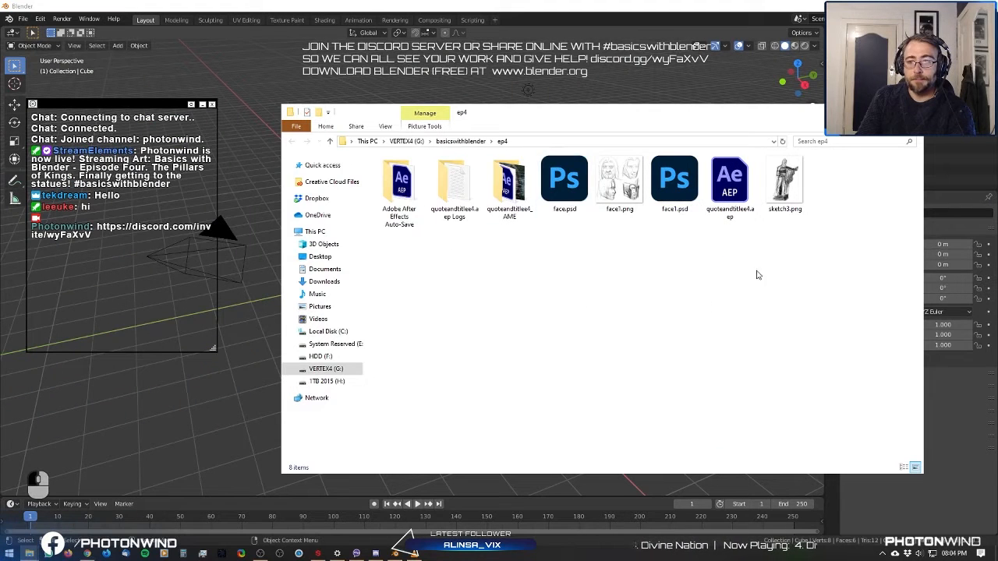
# Try placing sketch3.png as a reference image in the perspective viewport, and undo the placement.
pyautogui.click(789, 199)
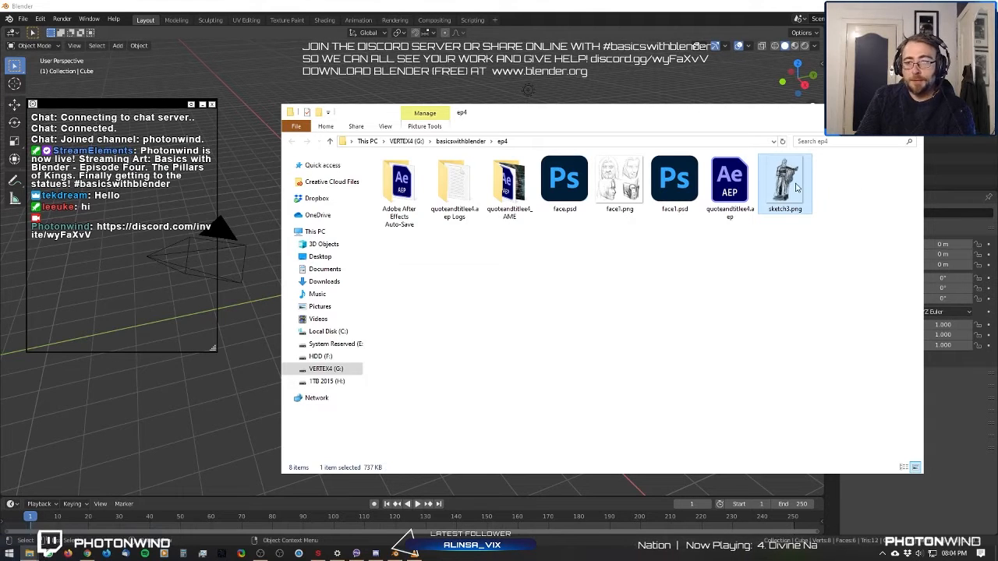
pyautogui.moveTo(794, 189)
pyautogui.mouseDown()
pyautogui.moveTo(781, 154)
pyautogui.moveTo(305, 74)
pyautogui.mouseUp()
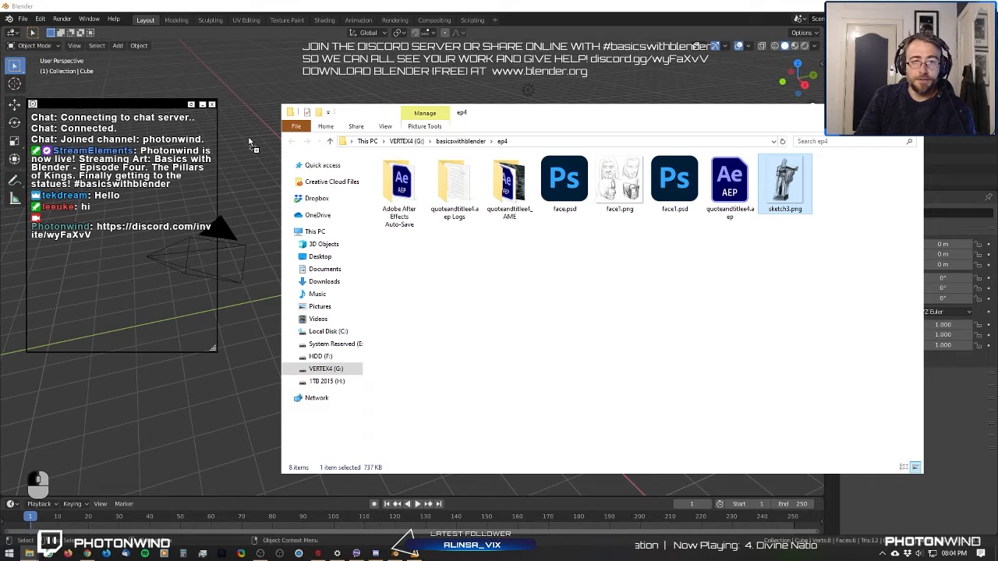
pyautogui.moveTo(249, 143); pyautogui.dragTo(251, 139)
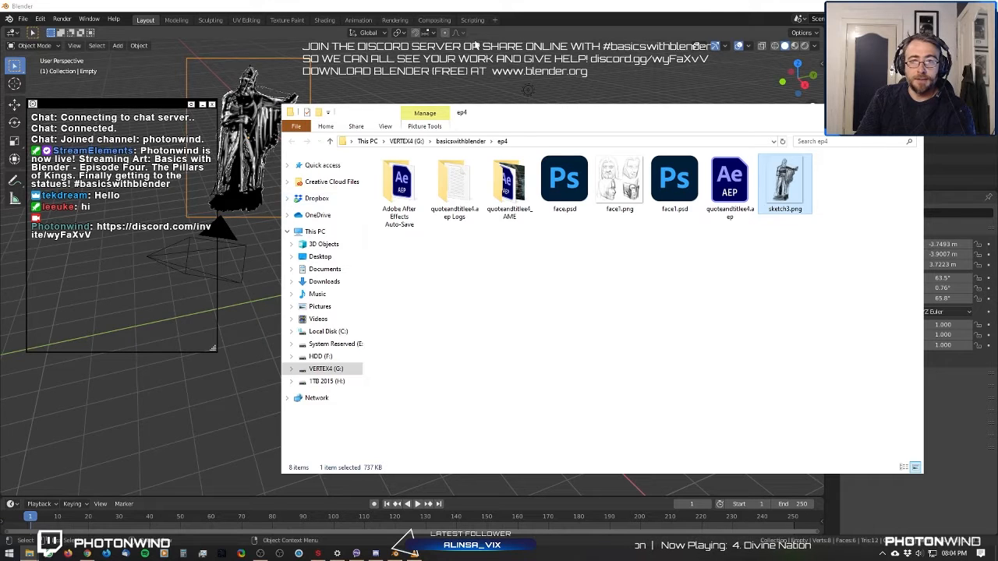
pyautogui.click(573, 6)
pyautogui.scroll(-1, 448, 249)
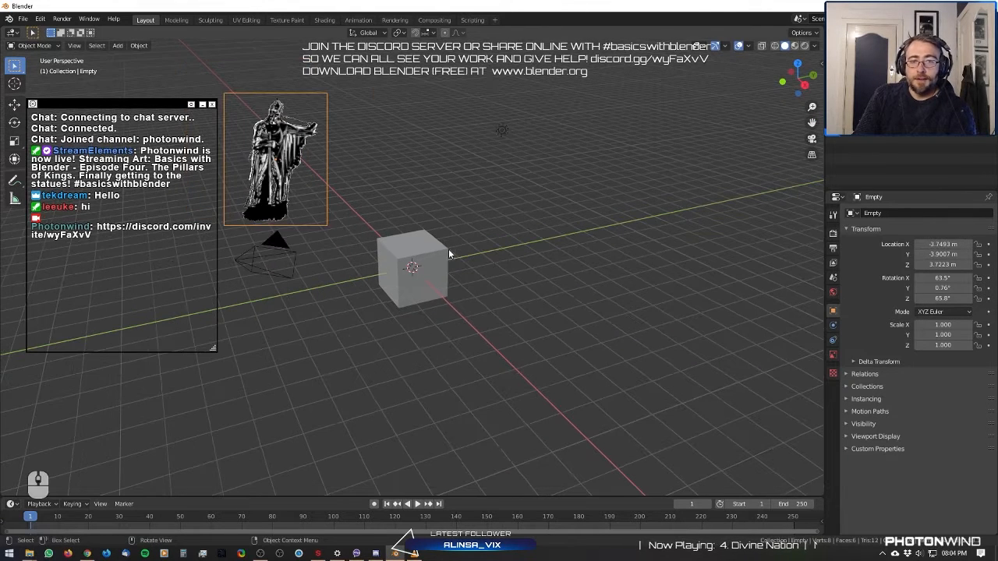
pyautogui.moveTo(411, 226); pyautogui.dragTo(501, 212, button='middle')
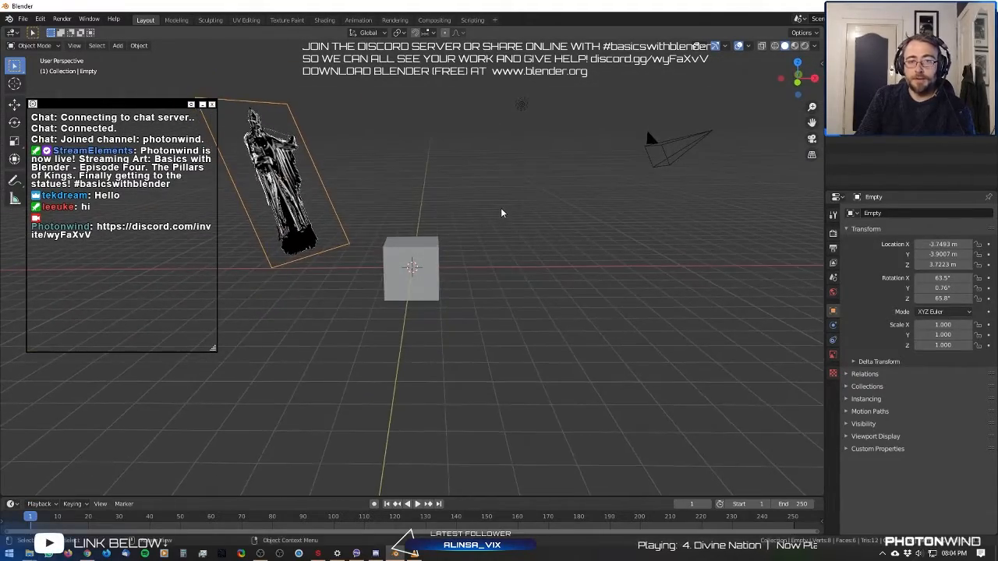
pyautogui.hotkey('ctrl', 'z')
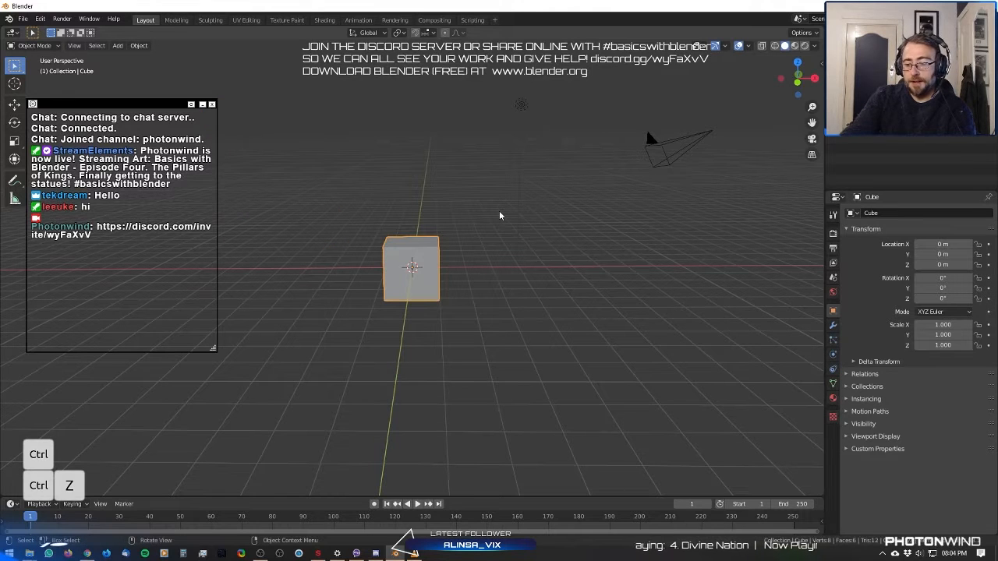
# Add sketch3.png from the ep4 folder as a reference image in front orthographic view, beside the cube.
pyautogui.press('KP_1')
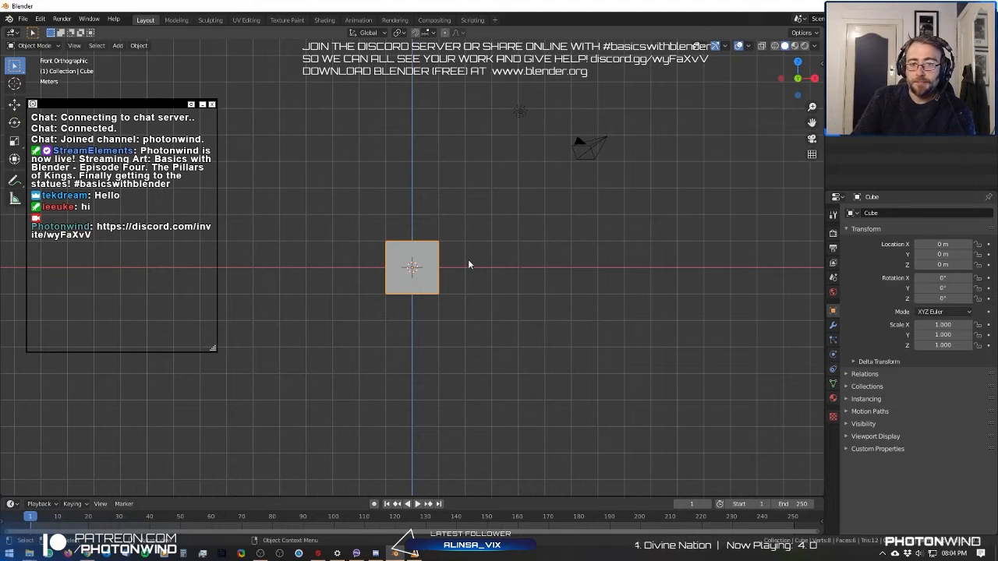
pyautogui.moveTo(29, 553)
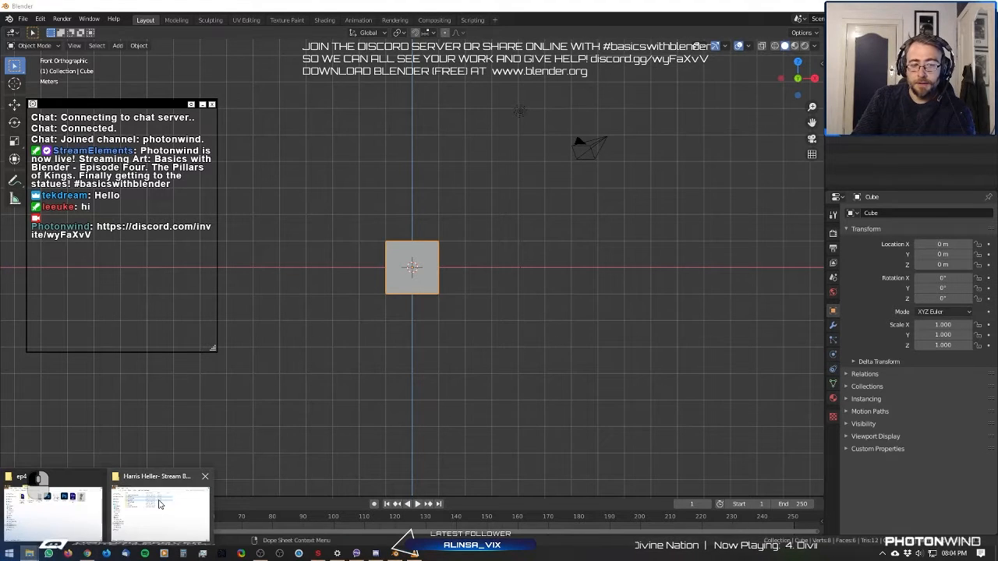
pyautogui.click(159, 504)
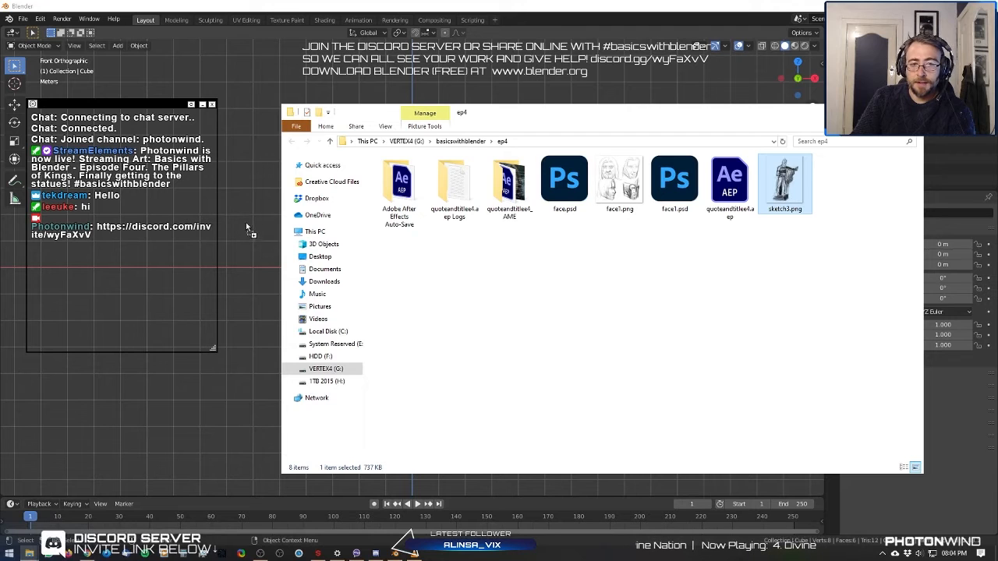
pyautogui.moveTo(252, 225); pyautogui.dragTo(252, 224)
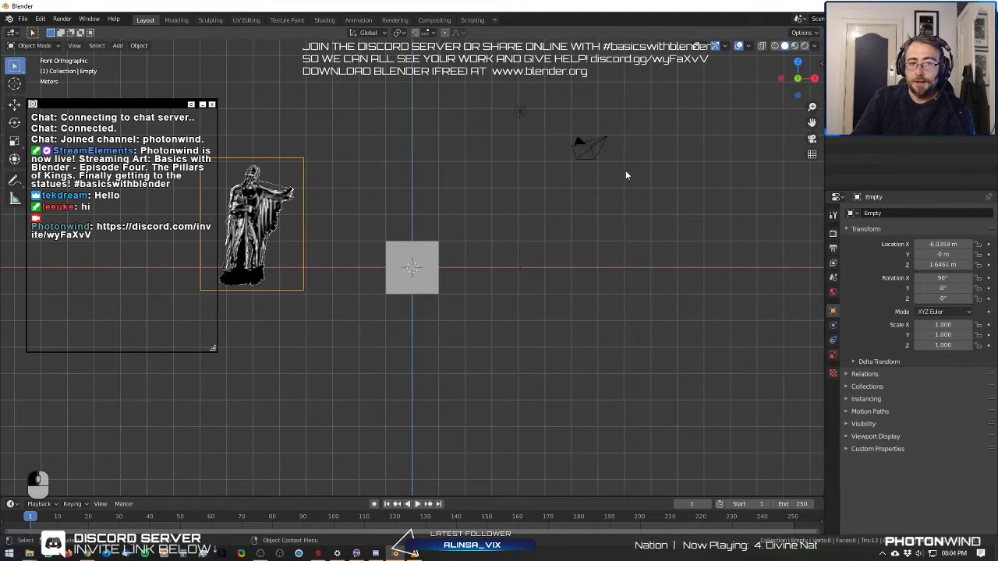
# Examine the statue reference image and its upright placement beside the cube from several angles and distances.
pyautogui.moveTo(623, 170); pyautogui.dragTo(567, 200, button='middle')
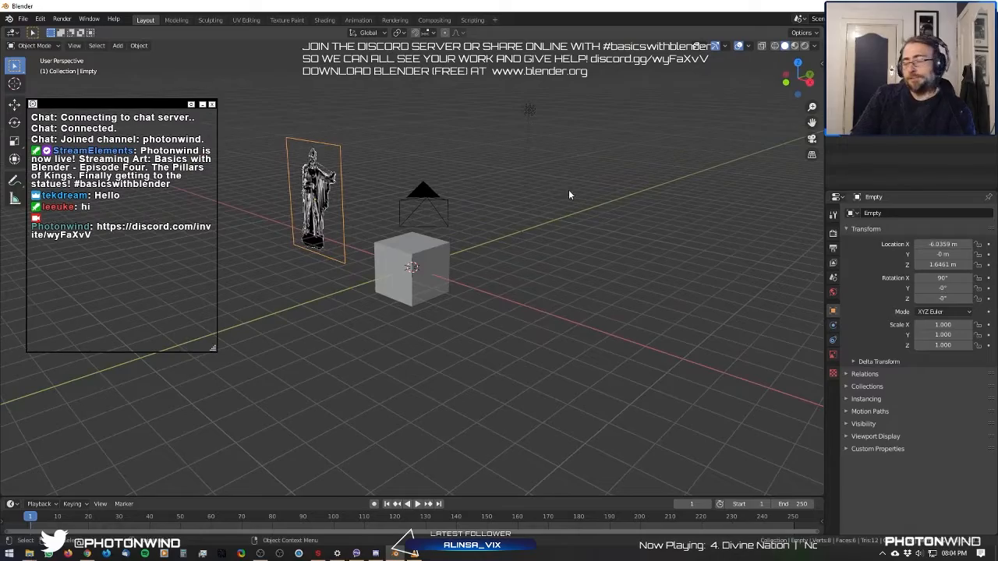
pyautogui.scroll(-2, 569, 191)
pyautogui.scroll(3, 572, 209)
pyautogui.keyDown('shift'); pyautogui.moveTo(517, 232); pyautogui.dragTo(561, 253, button='middle'); pyautogui.keyUp('shift')
pyautogui.moveTo(525, 232); pyautogui.dragTo(628, 235, button='middle')
pyautogui.scroll(-1, 543, 238)
pyautogui.scroll(4, 612, 227)
pyautogui.keyDown('shift'); pyautogui.moveTo(536, 183); pyautogui.dragTo(477, 240, button='middle'); pyautogui.keyUp('shift')
pyautogui.scroll(-6, 572, 226)
pyautogui.scroll(3, 481, 235)
pyautogui.click(337, 236)
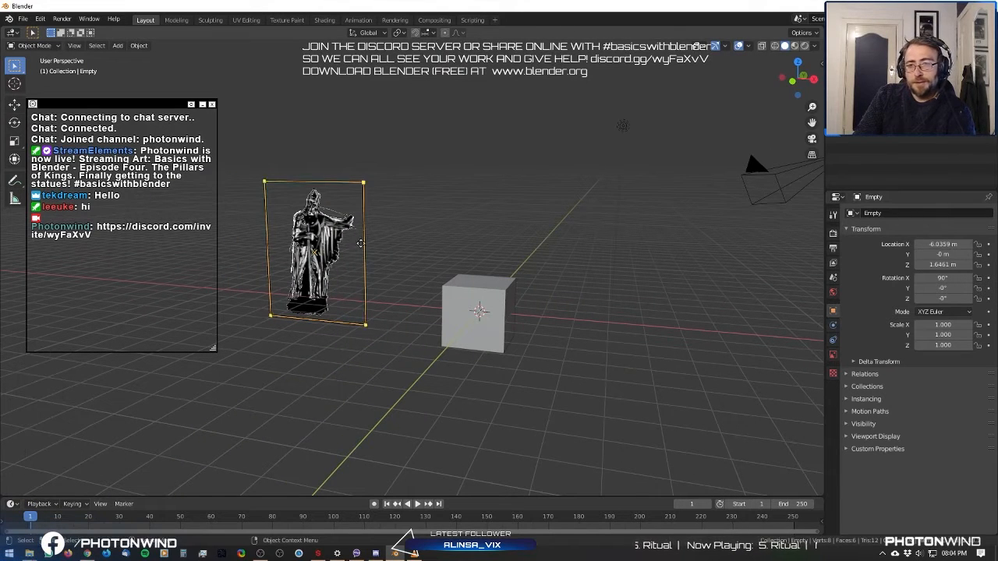
pyautogui.scroll(2, 428, 179)
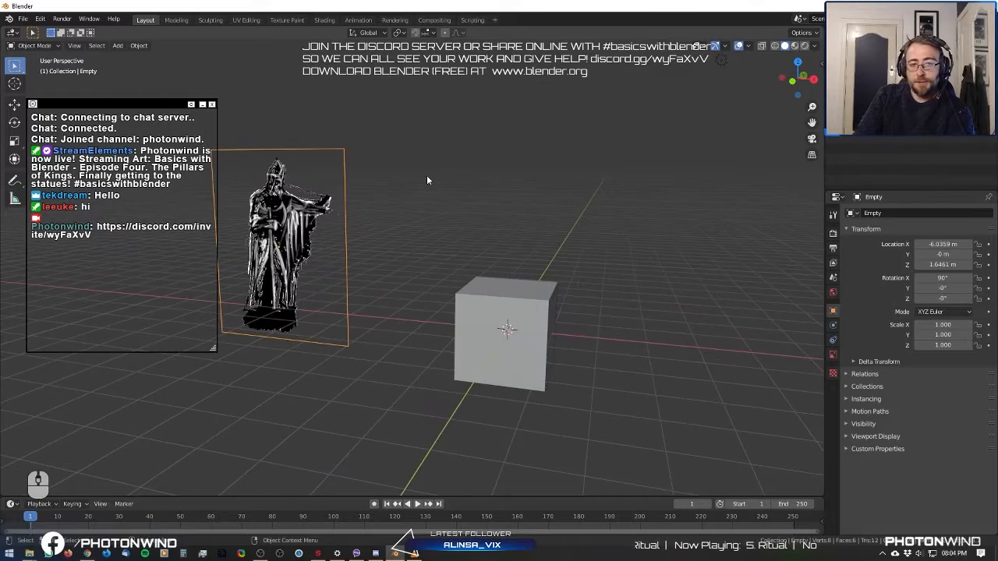
pyautogui.scroll(-1, 427, 178)
pyautogui.moveTo(425, 178); pyautogui.dragTo(493, 191, button='middle')
pyautogui.keyDown('shift'); pyautogui.moveTo(493, 192); pyautogui.dragTo(593, 206, button='middle'); pyautogui.keyUp('shift')
pyautogui.scroll(4, 476, 216)
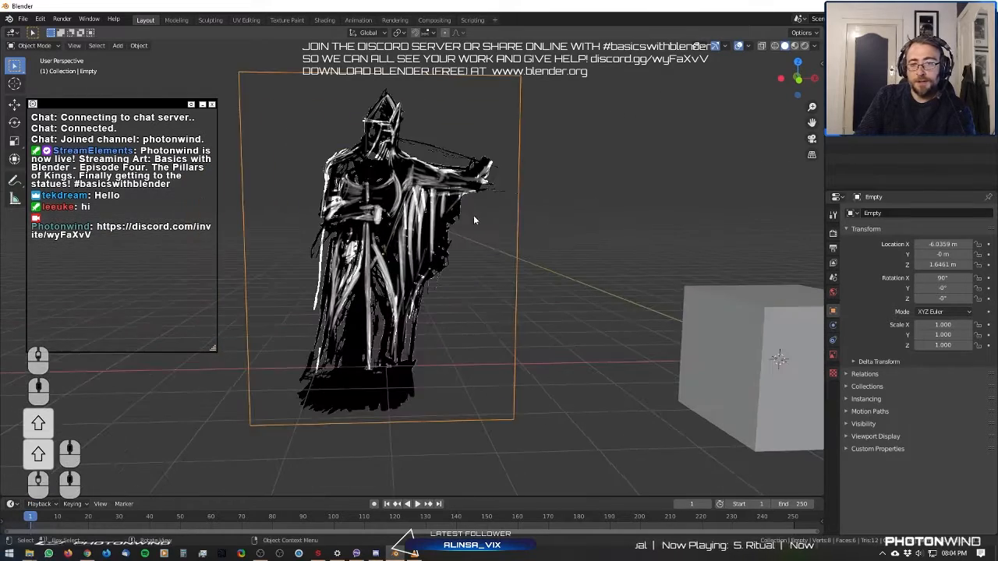
pyautogui.scroll(-4, 419, 365)
pyautogui.moveTo(525, 270); pyautogui.dragTo(500, 276, button='middle')
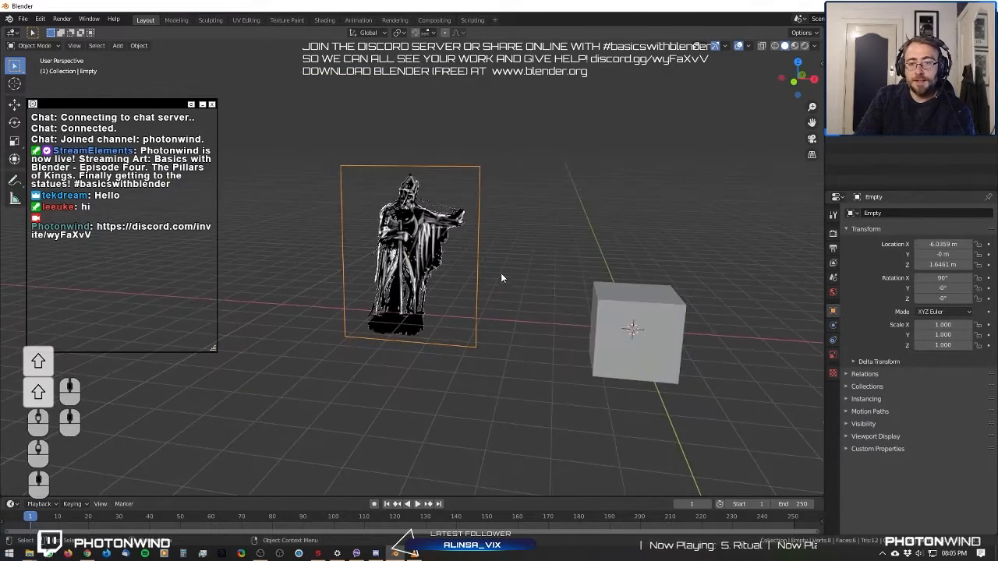
# Move the statue reference image along the X axis to about 0.087 m, in line with the cube.
pyautogui.scroll(-2, 501, 276)
pyautogui.click(12, 106)
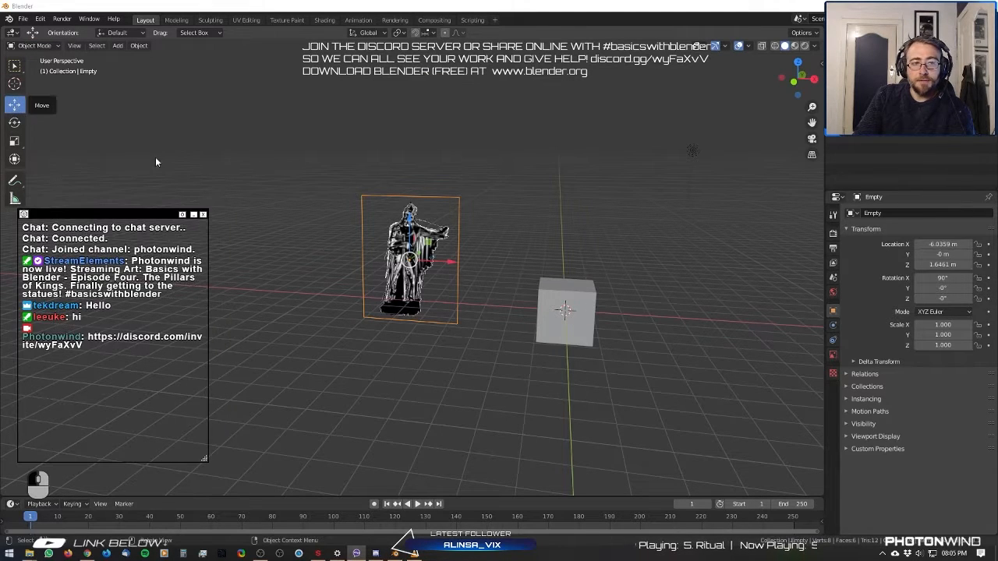
pyautogui.moveTo(451, 262); pyautogui.dragTo(614, 279)
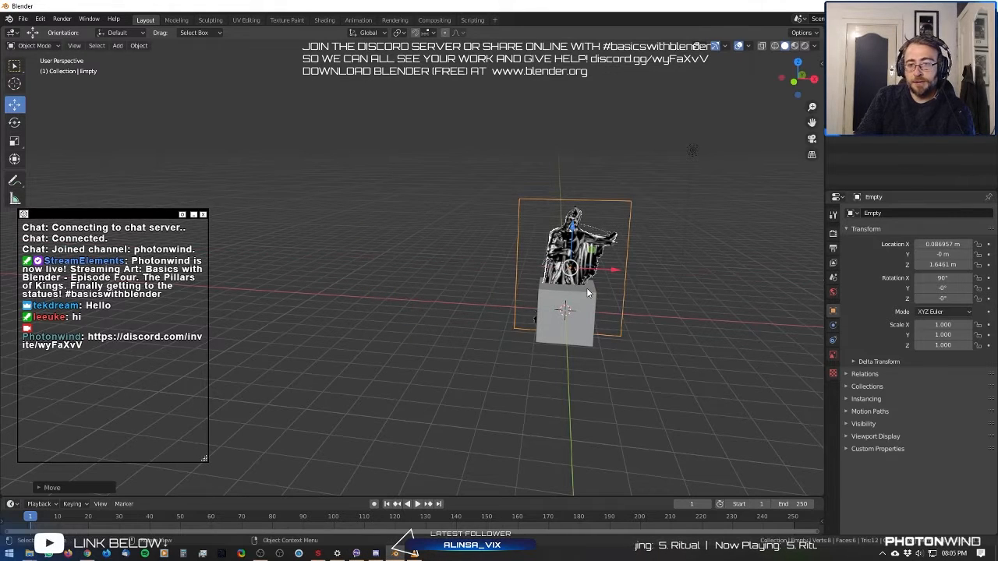
# Move the statue reference image up along the Z axis to about 2.134 m, working in front orthographic view.
pyautogui.press('KP_1')
pyautogui.scroll(3, 587, 288)
pyautogui.keyDown('shift'); pyautogui.moveTo(625, 260); pyautogui.dragTo(398, 274, button='middle'); pyautogui.keyUp('shift')
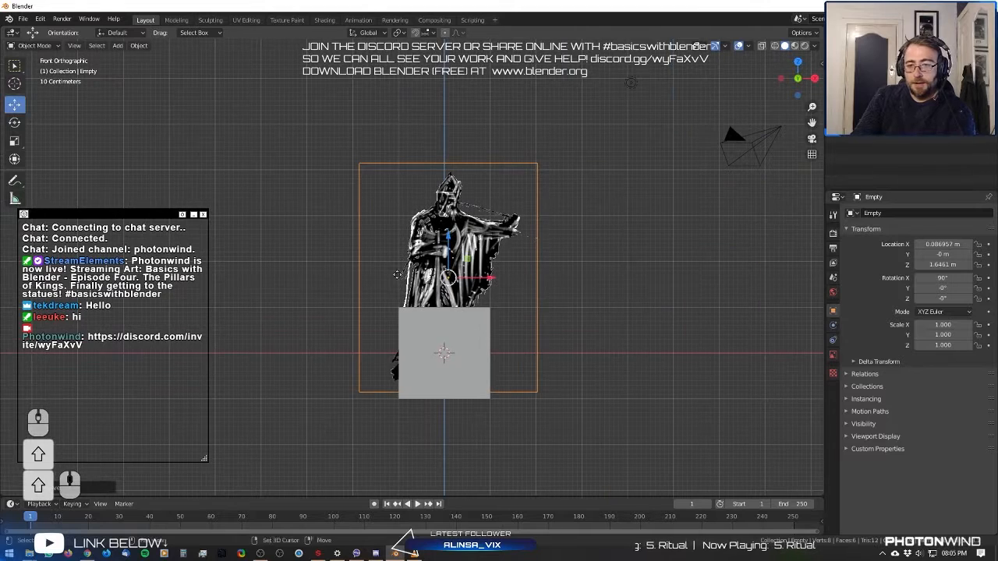
pyautogui.press('g')
pyautogui.press('z')
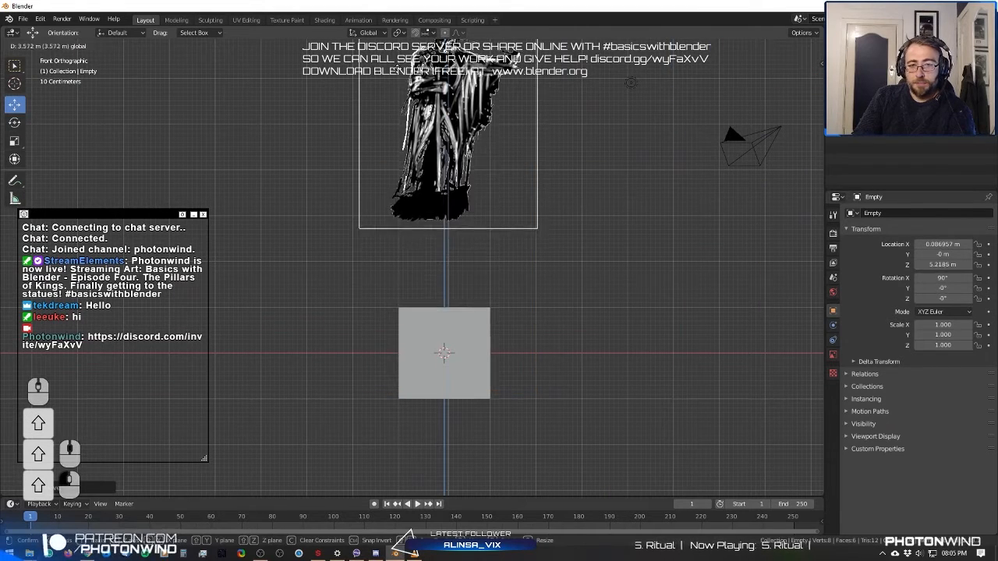
pyautogui.click(478, 475)
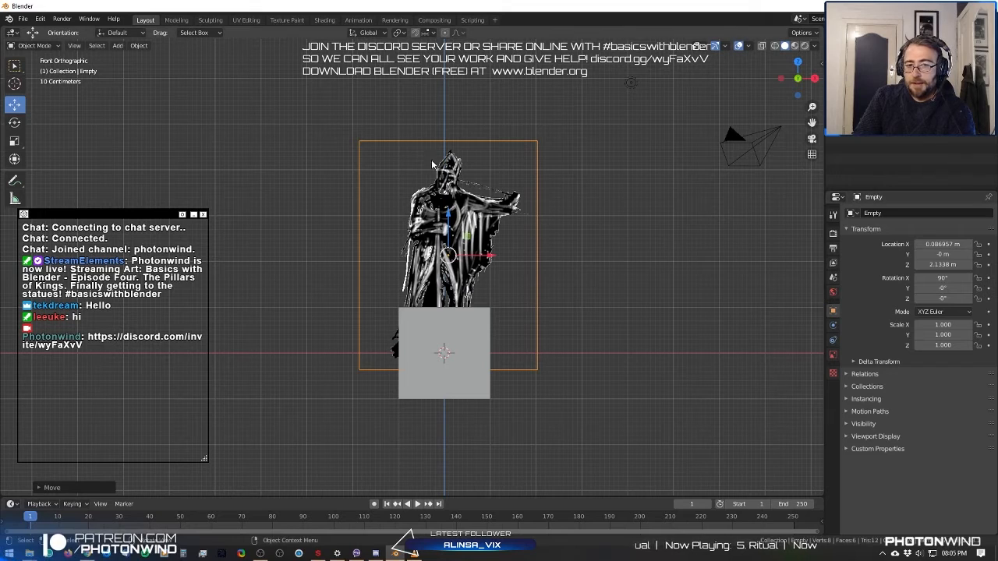
# Turn on transparency for the sketch3.png reference image and inspect it from the front and side.
pyautogui.scroll(5, 432, 163)
pyautogui.keyDown('shift'); pyautogui.moveTo(459, 136); pyautogui.dragTo(465, 234, button='middle'); pyautogui.keyUp('shift')
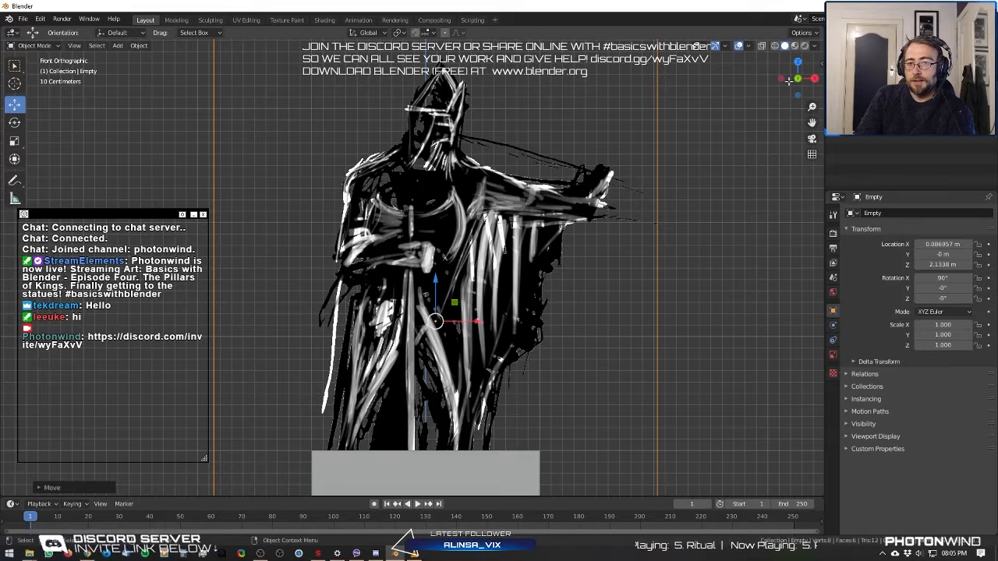
pyautogui.click(833, 355)
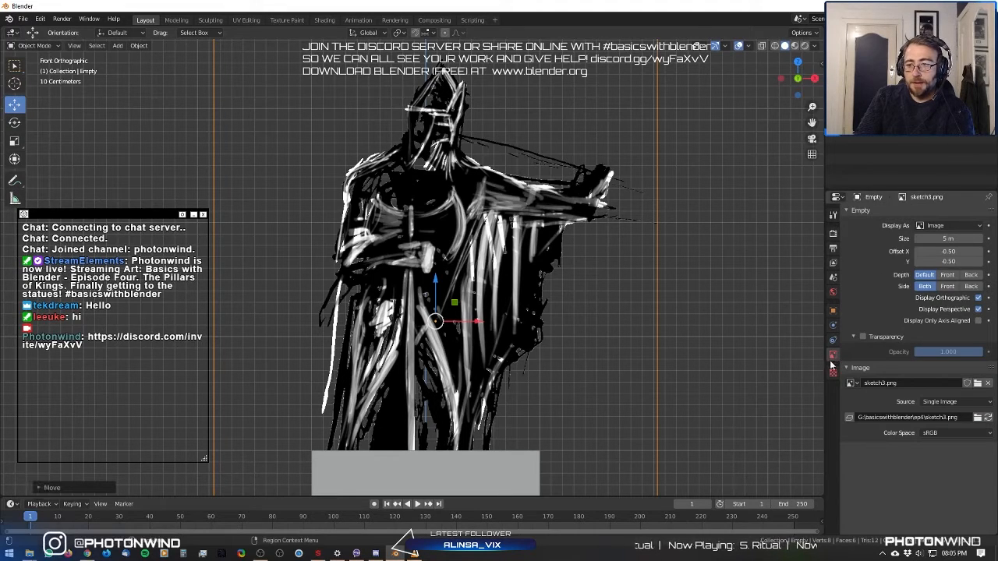
pyautogui.click(862, 337)
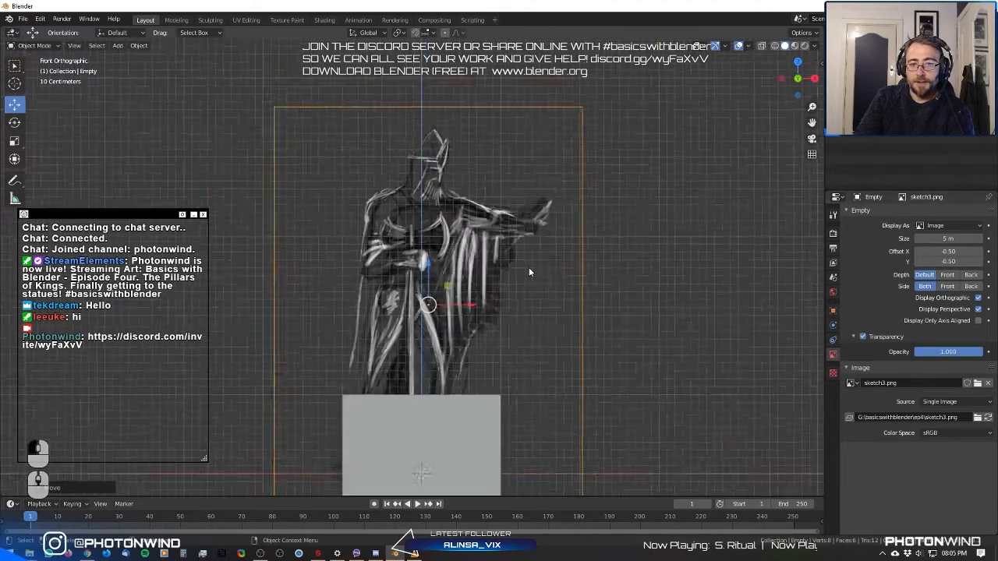
pyautogui.scroll(2, 523, 257)
pyautogui.scroll(-5, 530, 259)
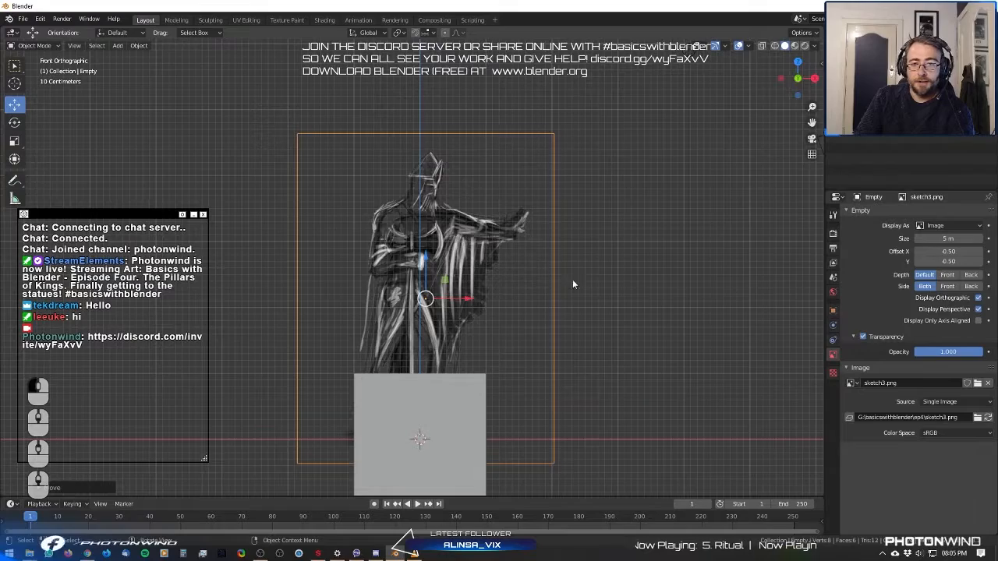
pyautogui.moveTo(572, 279)
pyautogui.mouseDown(button='middle')
pyautogui.moveTo(566, 291)
pyautogui.moveTo(395, 300)
pyautogui.moveTo(510, 437)
pyautogui.moveTo(472, 384)
pyautogui.moveTo(516, 369)
pyautogui.mouseUp(button='middle')
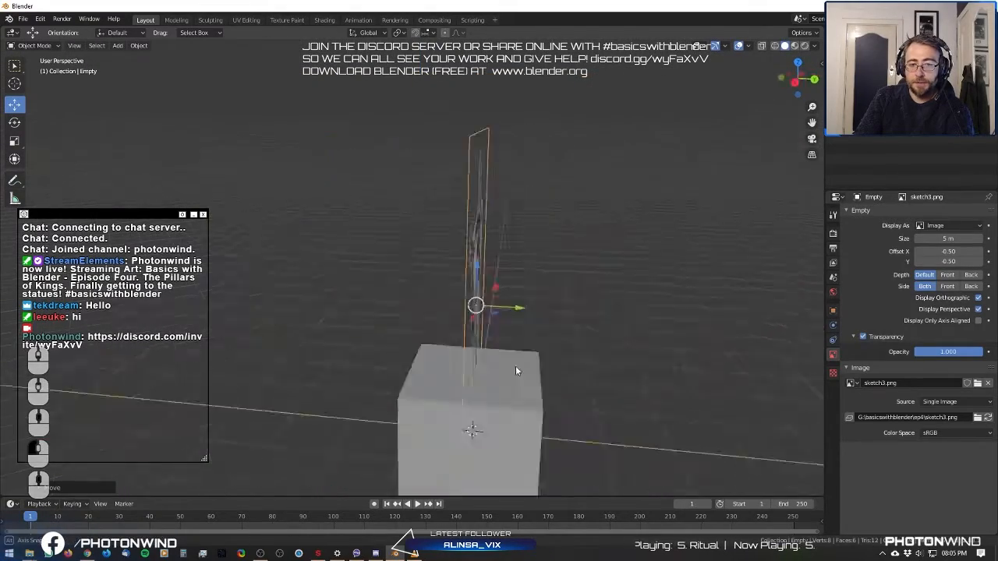
# Undo the transparency change on the statue reference image, and turn transparency back on.
pyautogui.hotkey('ctrl', 'z')
pyautogui.hotkey('ctrl', 'z')
pyautogui.hotkey('ctrl', 'z')
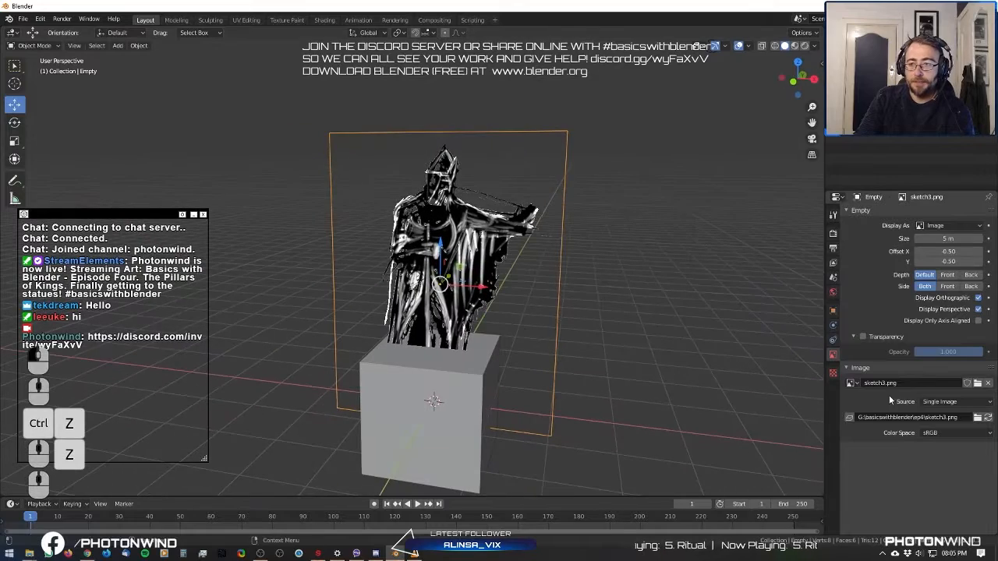
pyautogui.click(862, 336)
pyautogui.moveTo(509, 304)
pyautogui.mouseDown(button='middle')
pyautogui.moveTo(540, 290)
pyautogui.moveTo(523, 294)
pyautogui.mouseUp(button='middle')
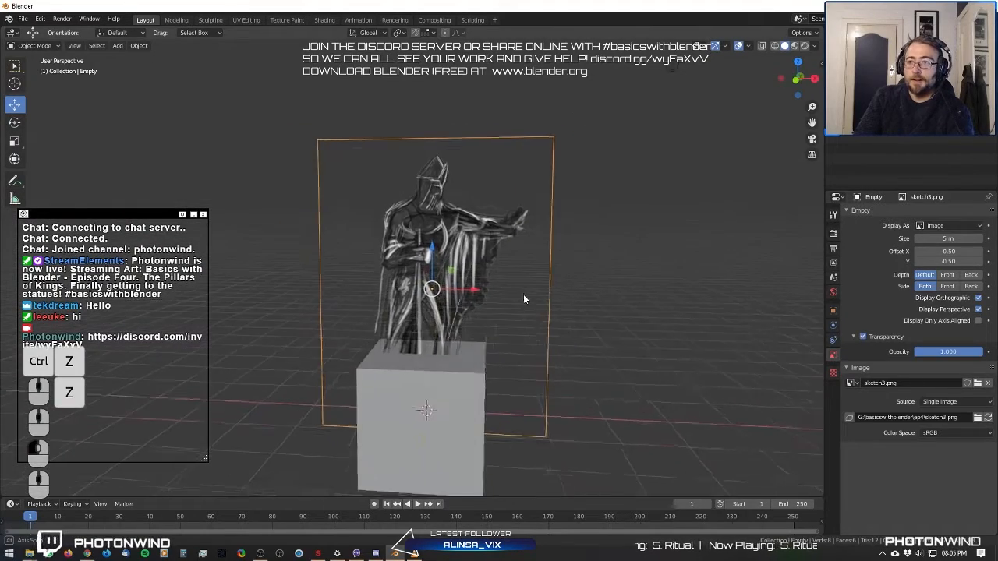
pyautogui.scroll(4, 530, 281)
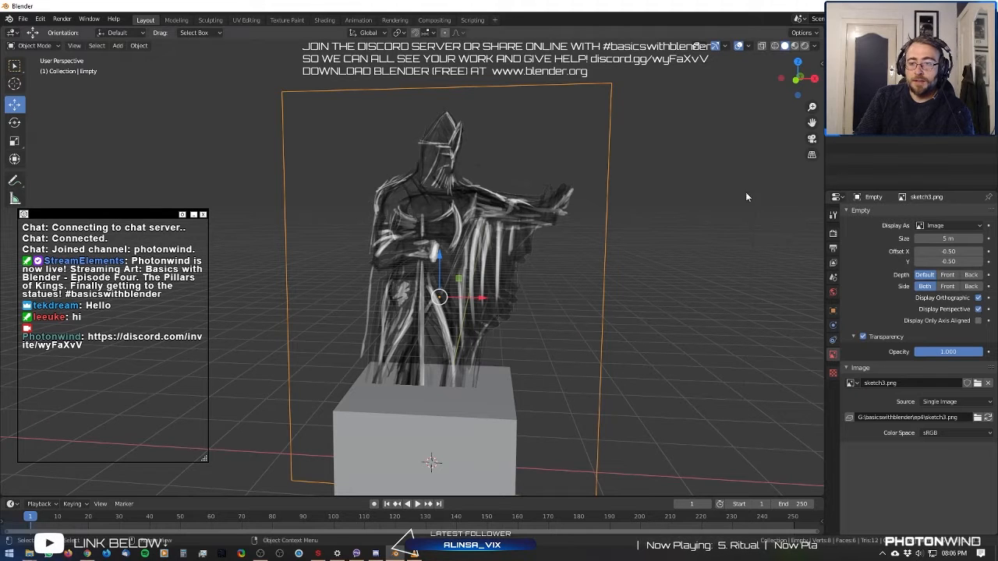
# Test whether the statue reference image can be selected and deselected in the viewport.
pyautogui.click(731, 252)
pyautogui.click(549, 241)
pyautogui.click(548, 241)
pyautogui.click(606, 243)
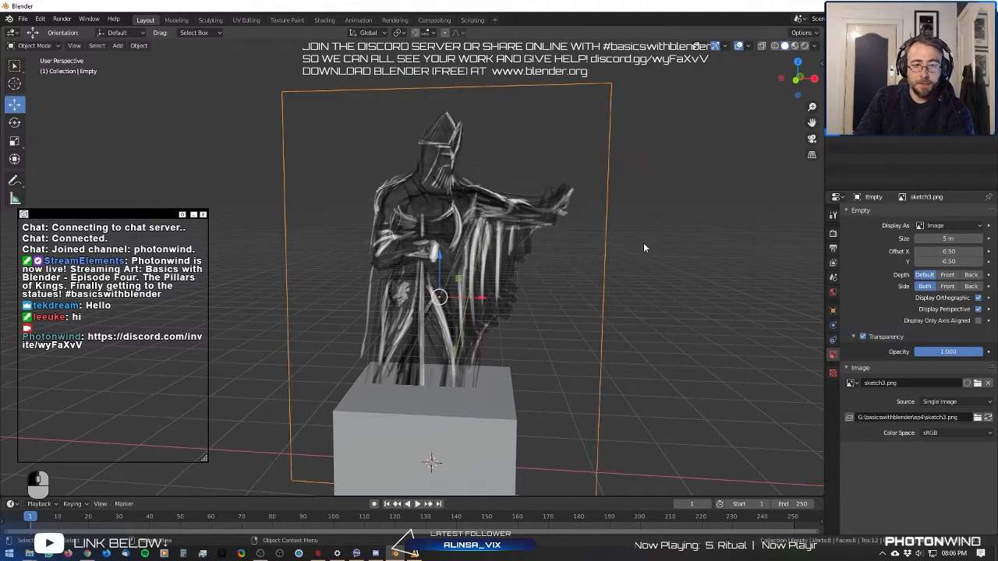
pyautogui.click(640, 244)
pyautogui.click(605, 245)
pyautogui.click(548, 246)
pyautogui.click(520, 226)
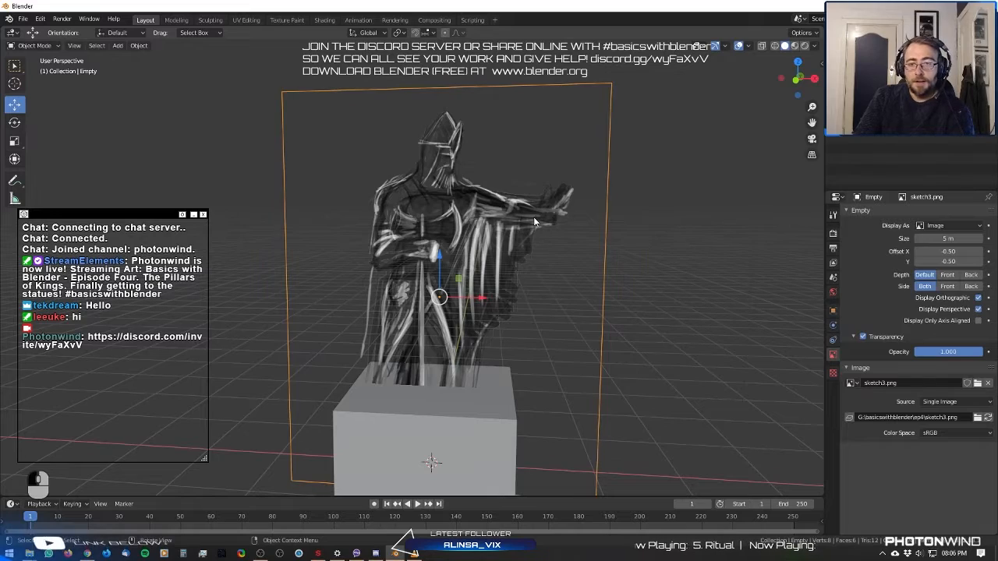
# Hide and unhide the reference image Empty in the outliner.
pyautogui.hotkey('ctrl', 'alt')
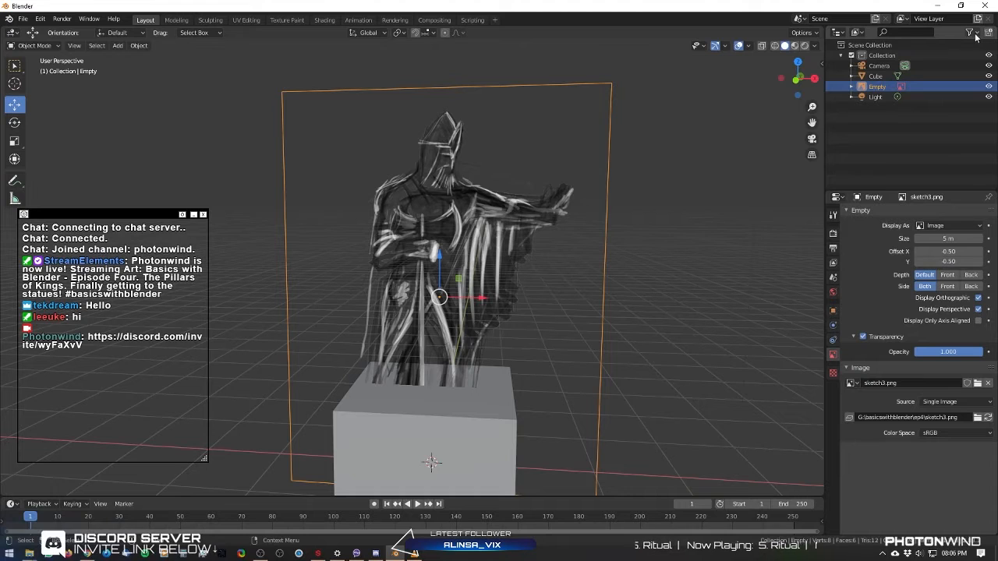
pyautogui.click(988, 87)
pyautogui.click(988, 86)
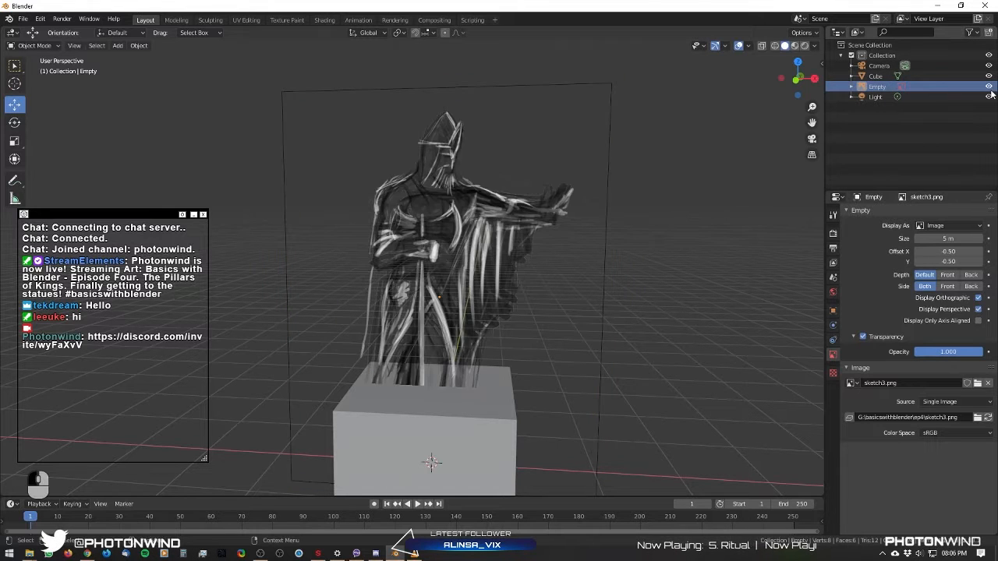
pyautogui.click(989, 89)
pyautogui.click(989, 89)
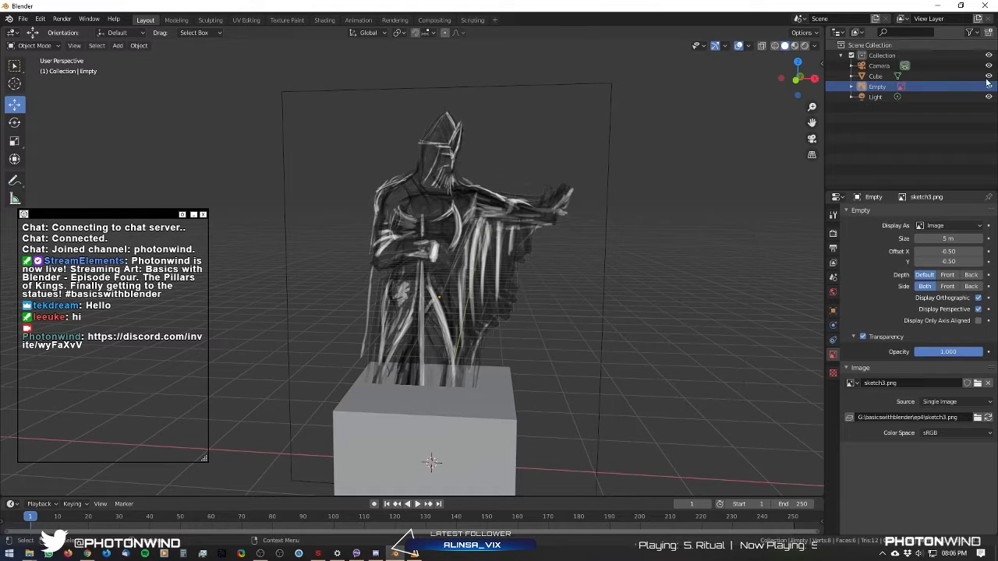
# Show the selectable restriction toggles in the outliner and disable viewport selection for the reference image Empty.
pyautogui.click(975, 33)
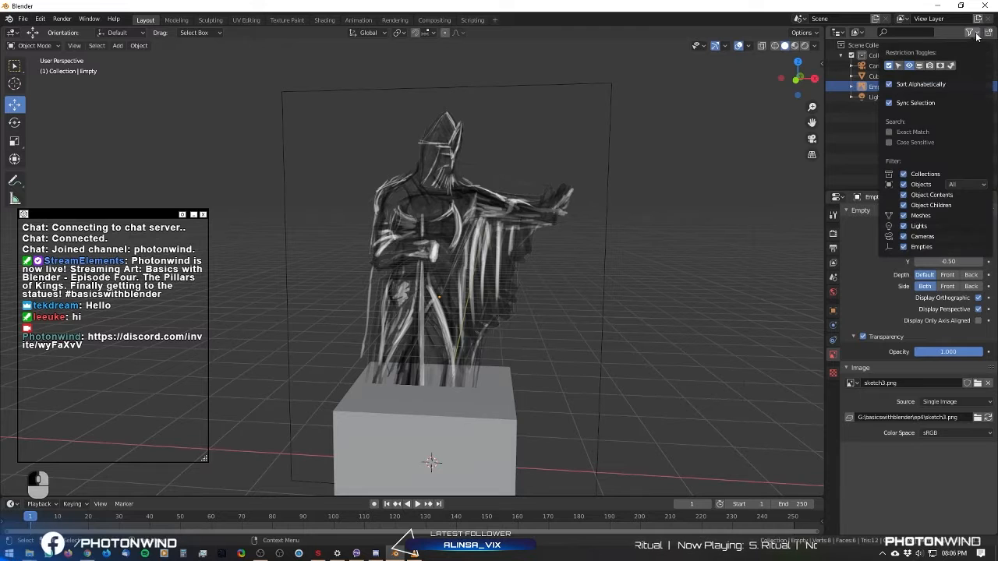
pyautogui.click(897, 66)
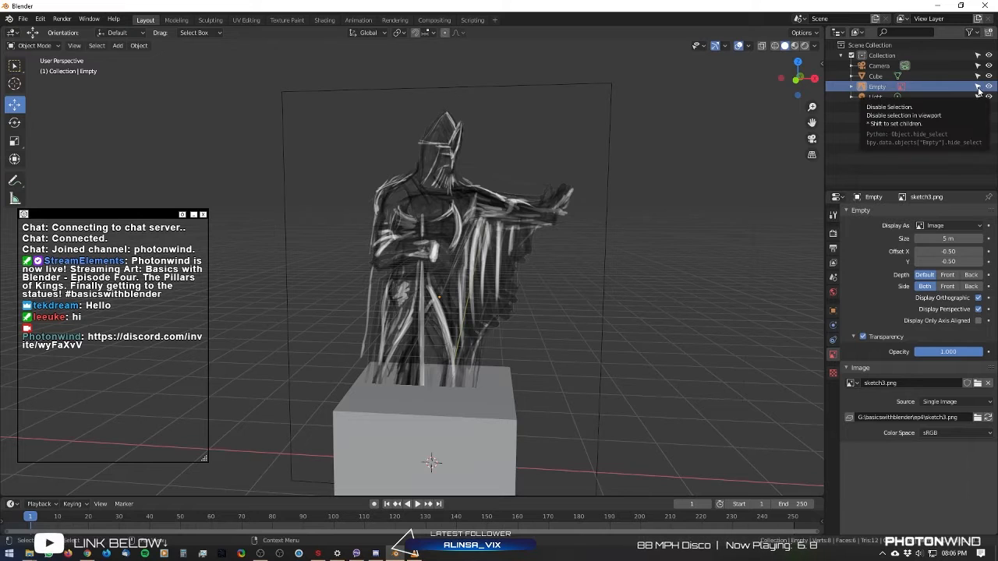
pyautogui.click(978, 88)
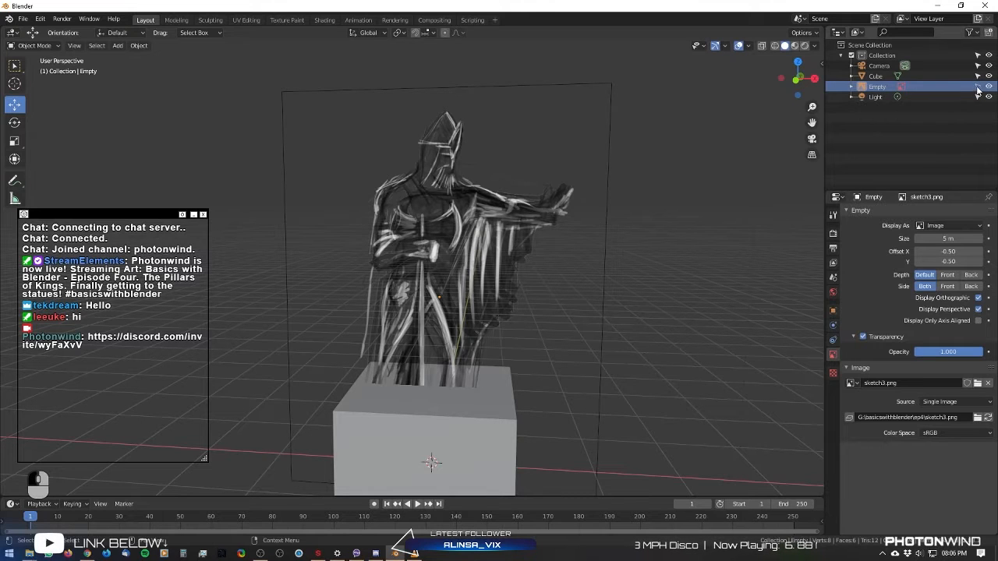
# Test box selection over the locked statue reference image and examine it with the cube from several angles.
pyautogui.moveTo(361, 248); pyautogui.dragTo(732, 216)
pyautogui.moveTo(572, 195); pyautogui.dragTo(363, 356)
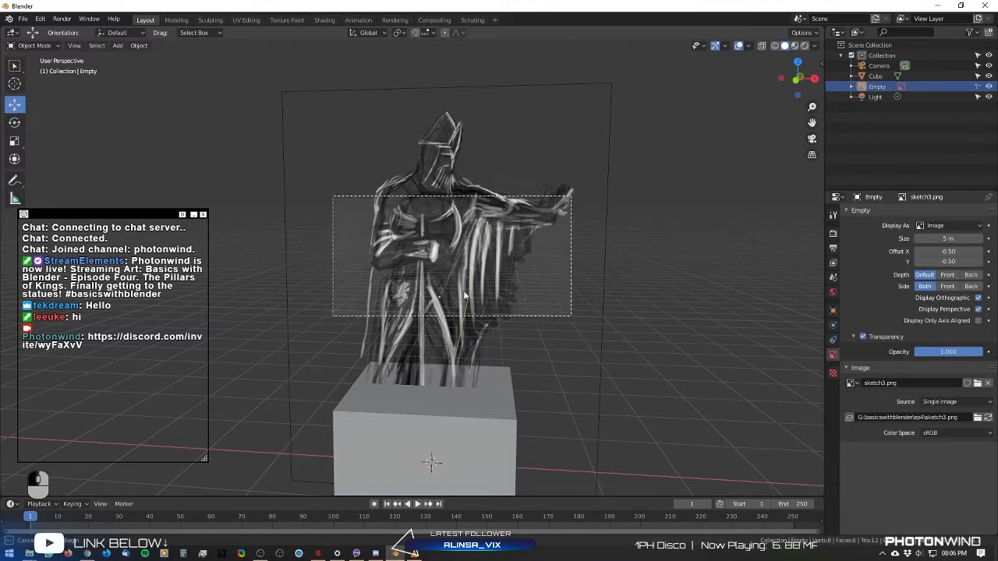
pyautogui.moveTo(569, 201); pyautogui.dragTo(432, 229)
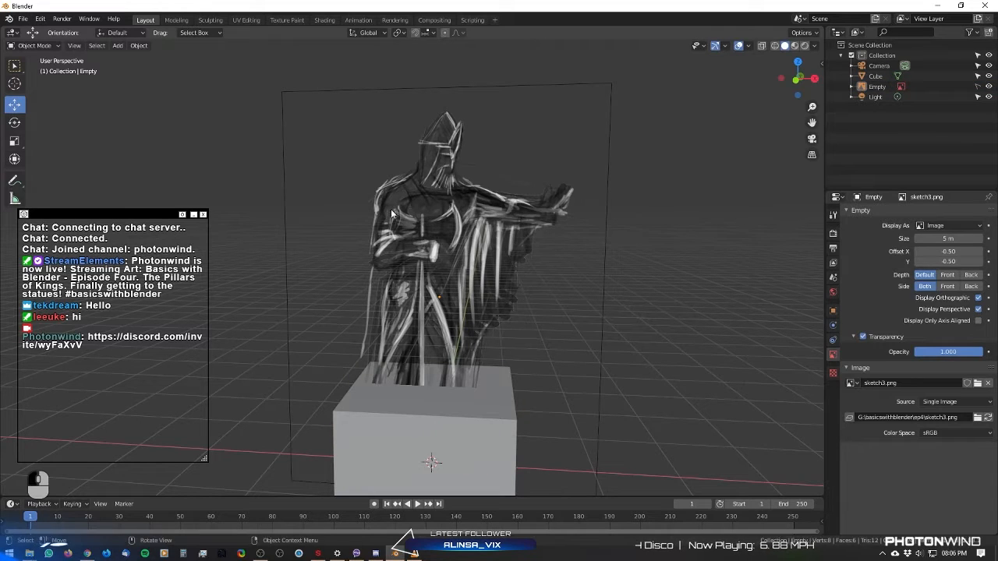
pyautogui.moveTo(567, 202); pyautogui.dragTo(490, 204, button='middle')
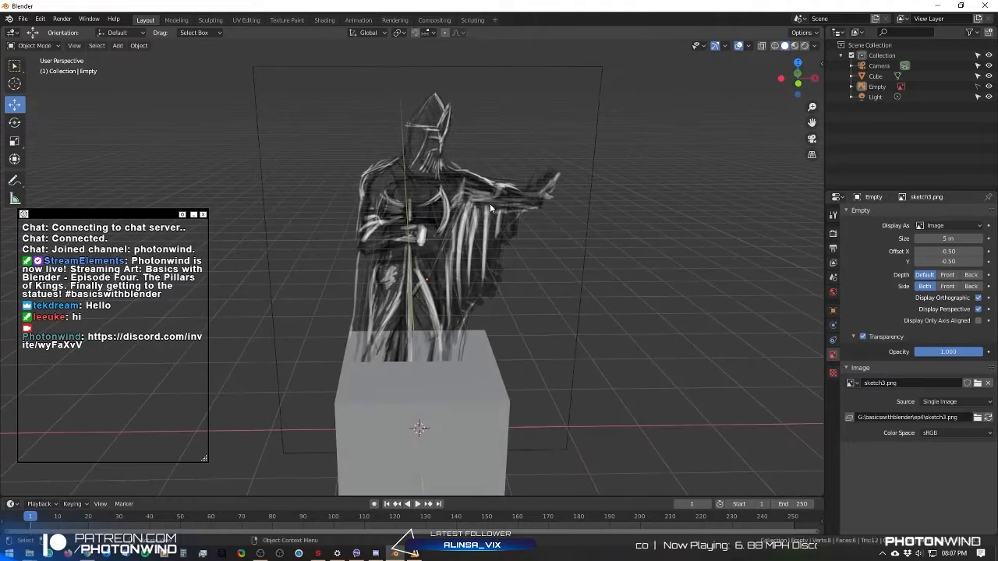
pyautogui.moveTo(609, 247)
pyautogui.mouseDown(button='middle')
pyautogui.moveTo(515, 249)
pyautogui.moveTo(594, 236)
pyautogui.mouseUp(button='middle')
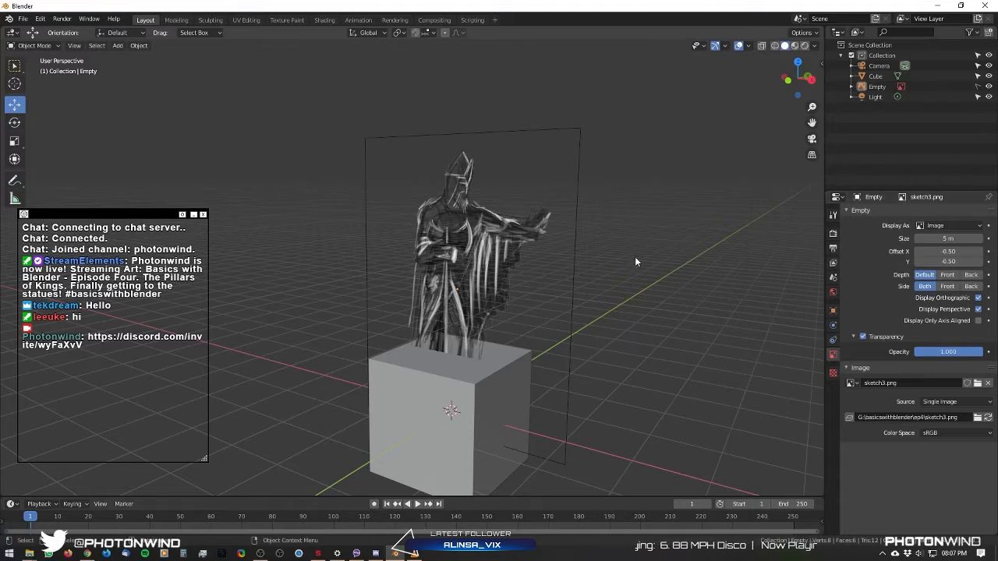
pyautogui.moveTo(634, 256); pyautogui.dragTo(595, 273, button='middle')
pyautogui.moveTo(612, 272)
pyautogui.mouseDown(button='middle')
pyautogui.moveTo(511, 265)
pyautogui.moveTo(598, 269)
pyautogui.moveTo(569, 265)
pyautogui.moveTo(583, 210)
pyautogui.moveTo(597, 269)
pyautogui.moveTo(616, 275)
pyautogui.mouseUp(button='middle')
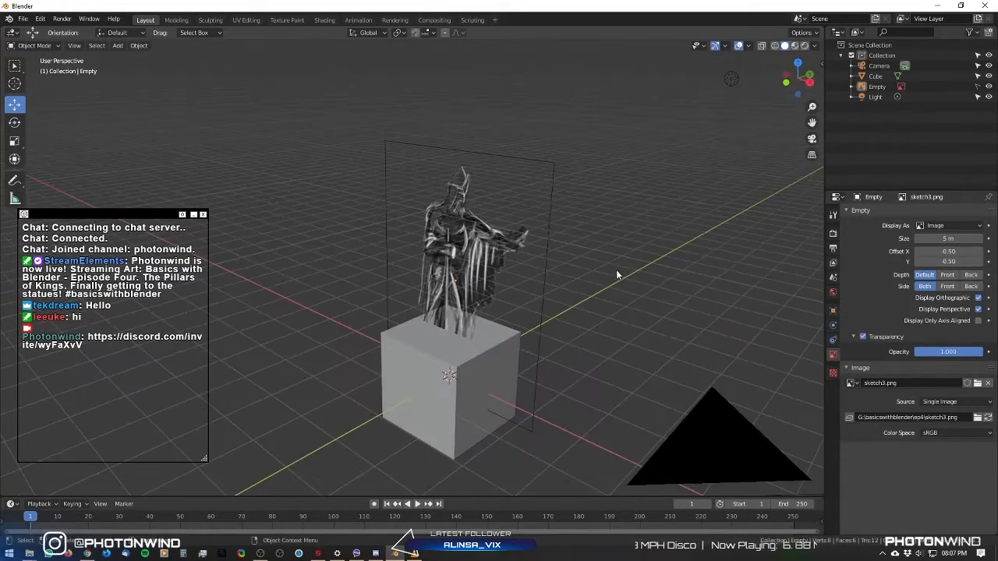
pyautogui.hotkey('ctrl', 'alt')
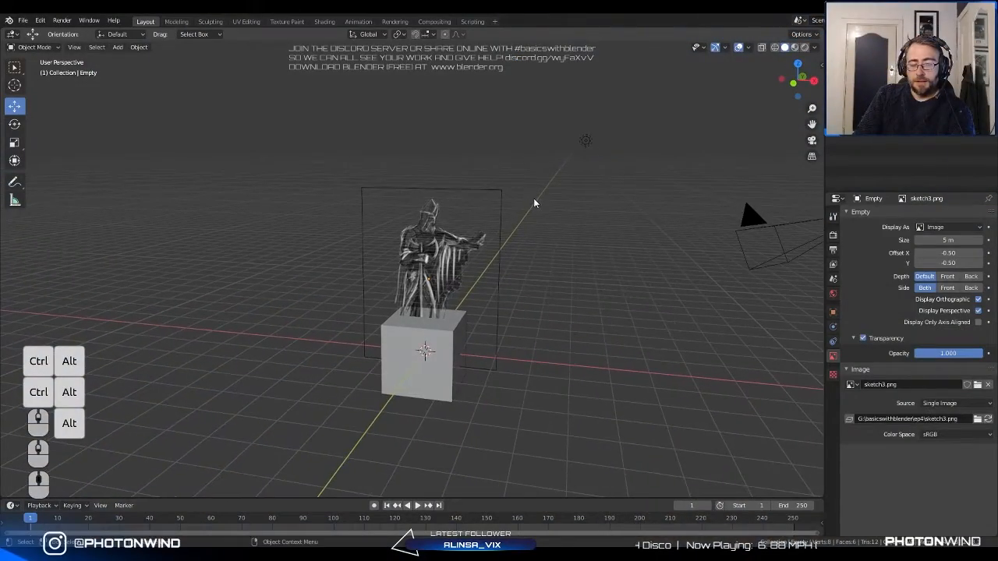
pyautogui.moveTo(537, 244)
pyautogui.mouseDown(button='middle')
pyautogui.moveTo(508, 250)
pyautogui.moveTo(522, 218)
pyautogui.moveTo(532, 234)
pyautogui.mouseUp(button='middle')
pyautogui.scroll(3, 522, 218)
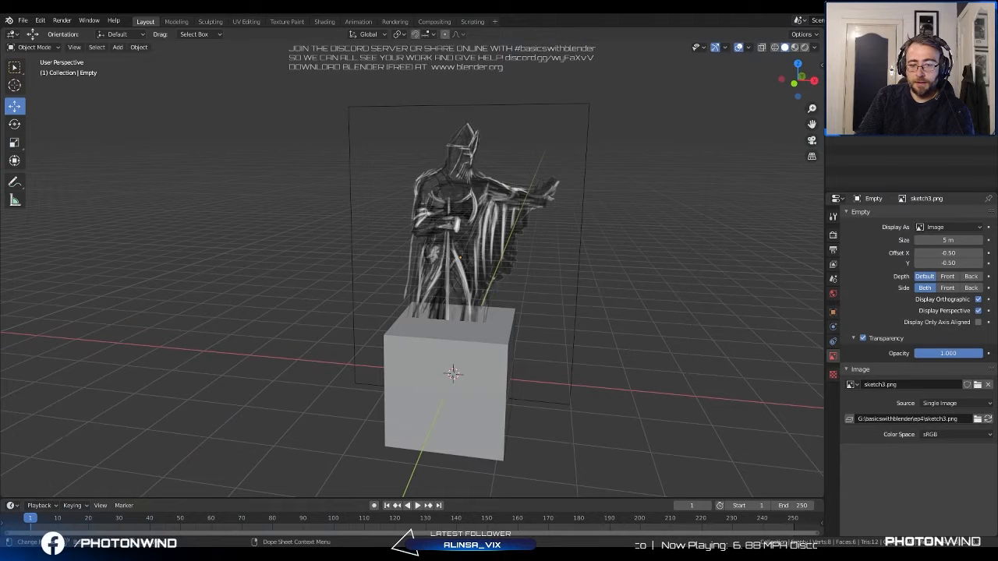
pyautogui.moveTo(405, 317); pyautogui.dragTo(441, 324, button='middle')
pyautogui.scroll(2, 442, 326)
# Select the cube and move it down along the Z axis towards the statue's feet in front orthographic view.
pyautogui.click(509, 407)
pyautogui.scroll(-4, 505, 398)
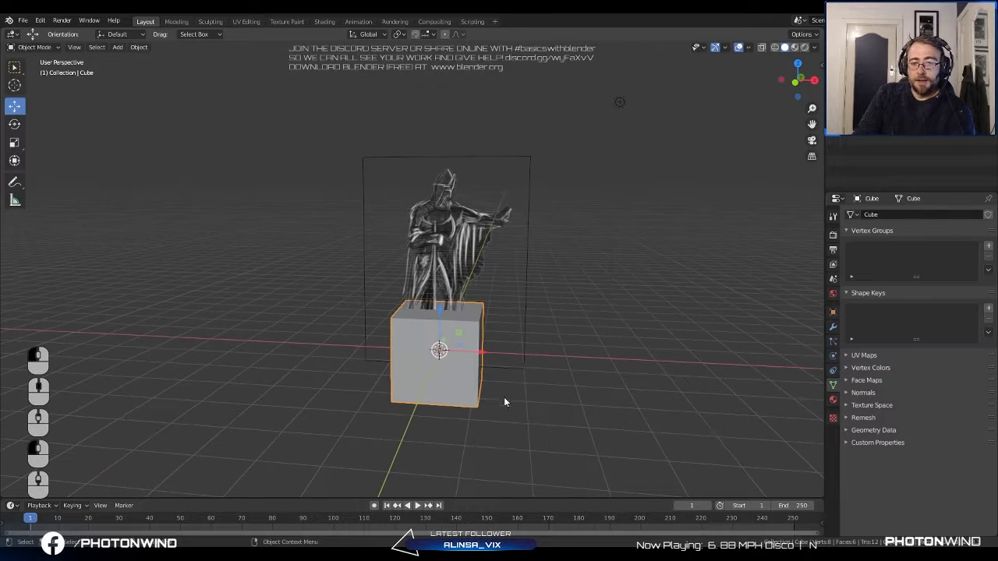
pyautogui.scroll(2, 655, 343)
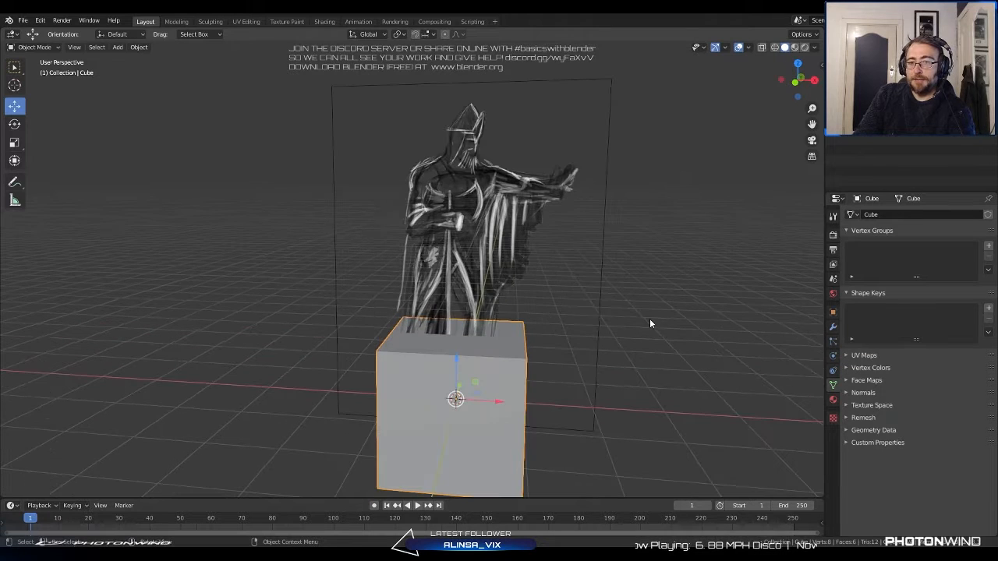
pyautogui.scroll(-1, 649, 322)
pyautogui.scroll(1, 647, 308)
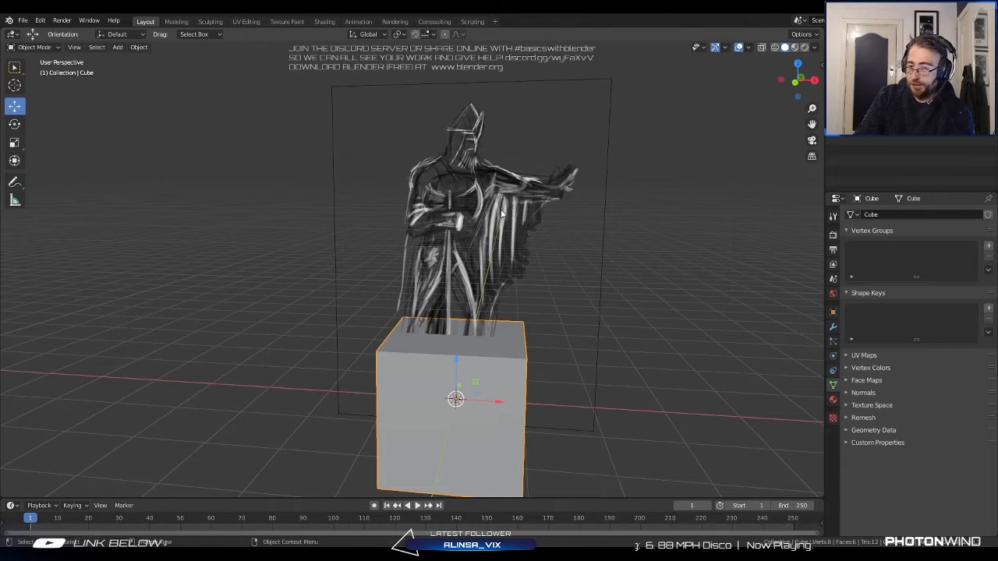
pyautogui.scroll(3, 524, 360)
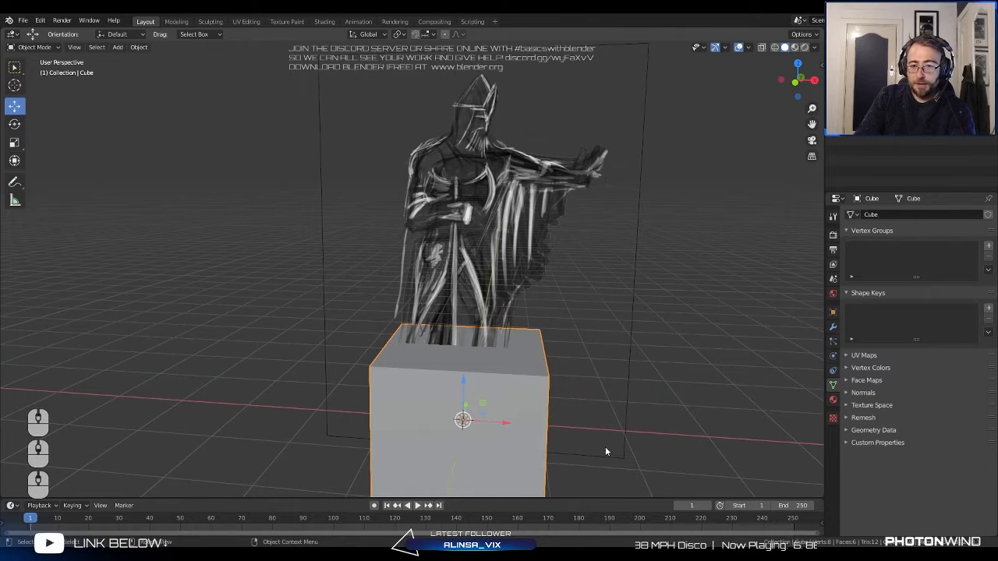
pyautogui.scroll(-1, 605, 449)
pyautogui.press('KP_1')
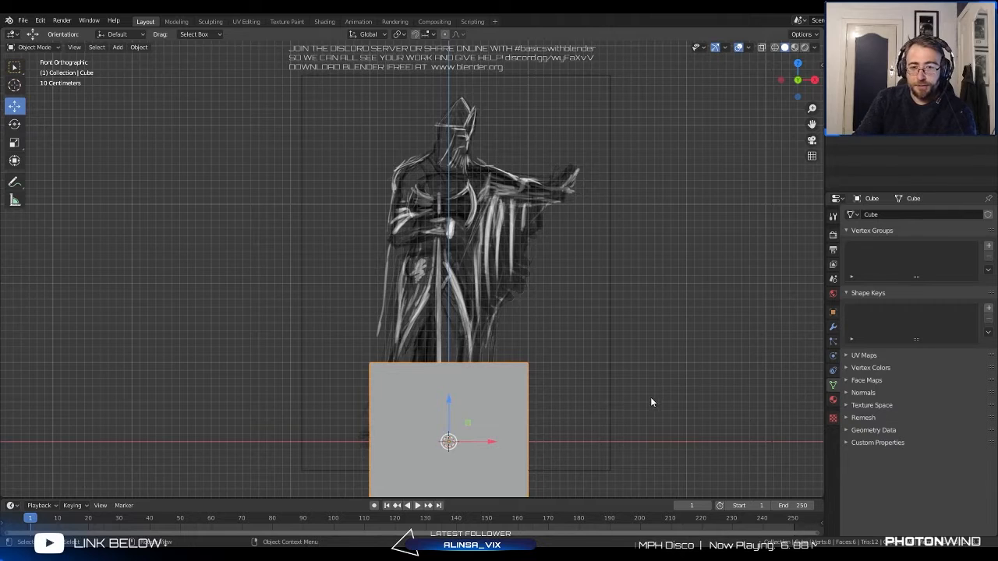
pyautogui.keyDown('shift'); pyautogui.moveTo(650, 401); pyautogui.dragTo(590, 357, button='middle'); pyautogui.keyUp('shift')
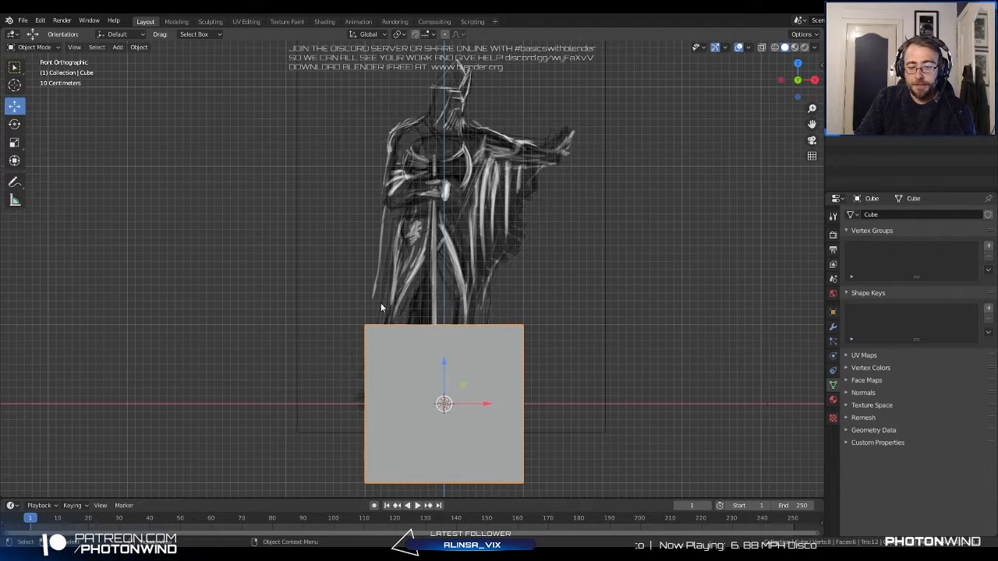
pyautogui.moveTo(444, 364); pyautogui.dragTo(487, 414)
# Enter Edit Mode on the lowered cube and switch to face selection.
pyautogui.scroll(-3, 542, 360)
pyautogui.moveTo(542, 359); pyautogui.dragTo(472, 312, button='middle')
pyautogui.scroll(2, 506, 357)
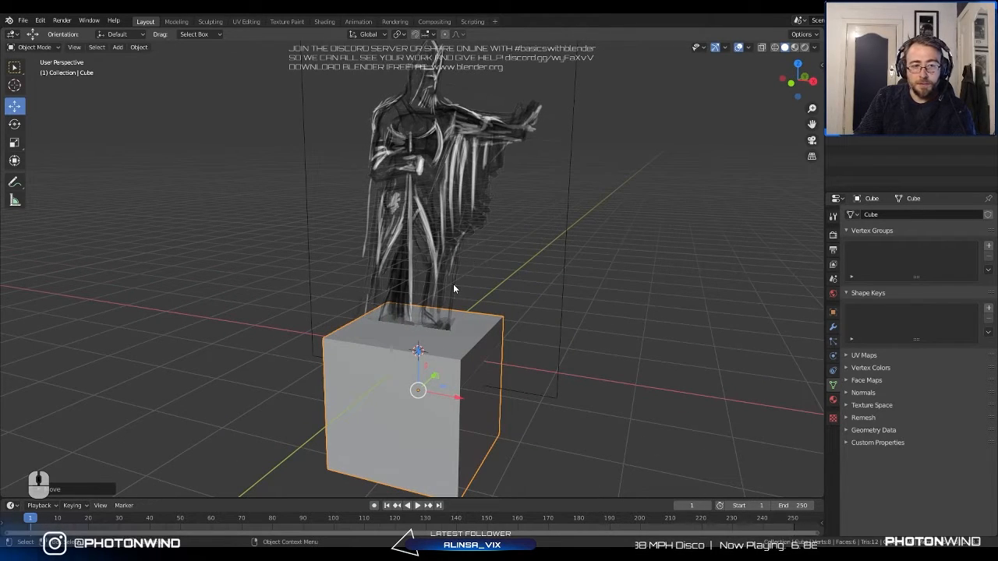
pyautogui.press('Tab')
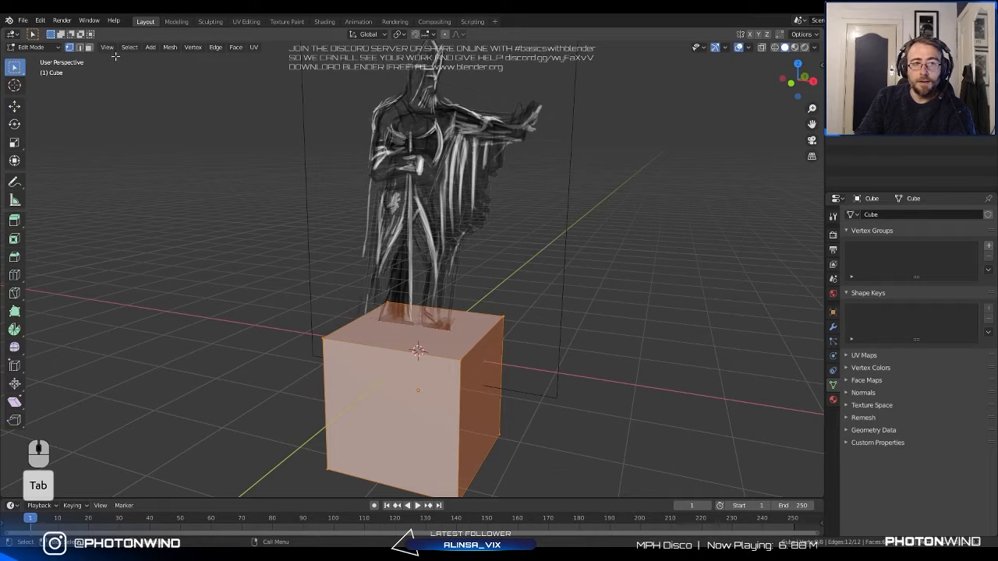
pyautogui.click(89, 47)
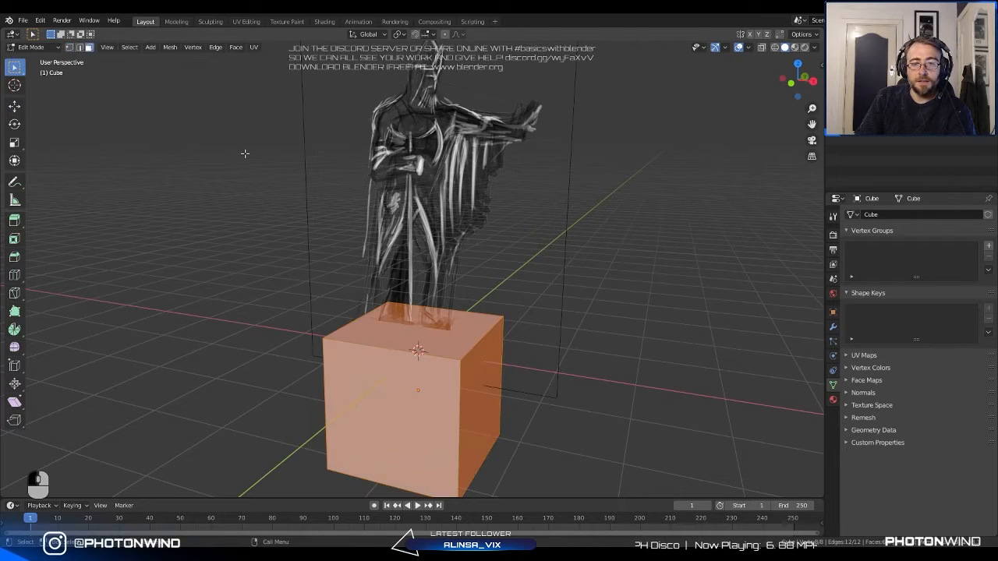
# Select the cube's top face and inset it by about 0.35 m around the statue's feet.
pyautogui.click(438, 349)
pyautogui.moveTo(438, 349); pyautogui.dragTo(540, 336, button='middle')
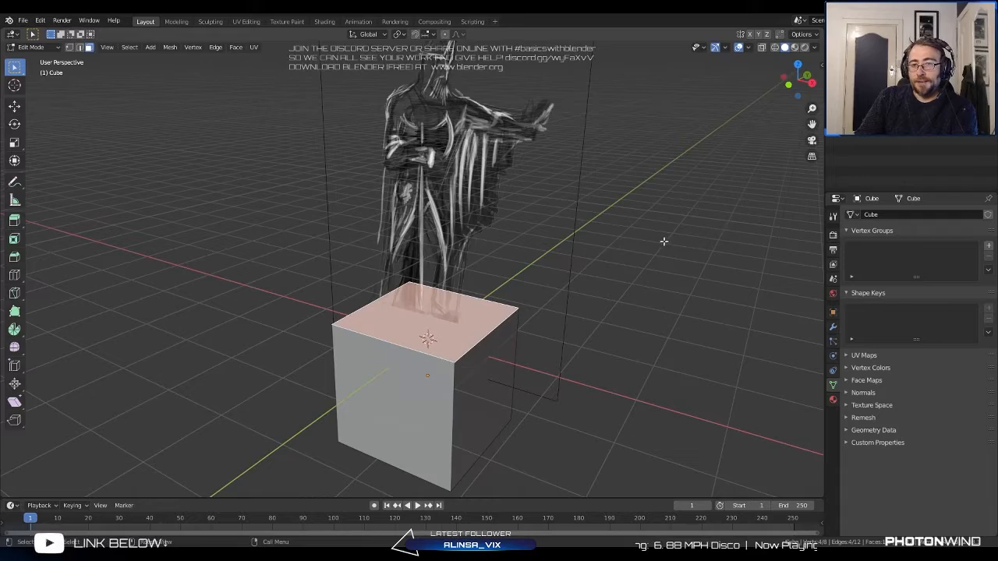
pyautogui.scroll(-1, 555, 231)
pyautogui.moveTo(573, 230); pyautogui.dragTo(594, 218, button='middle')
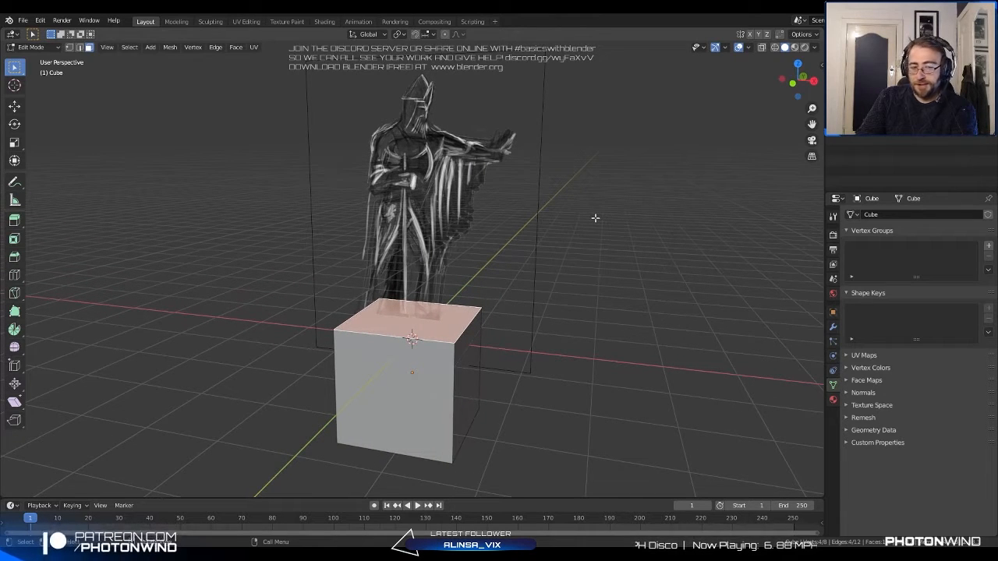
pyautogui.scroll(2, 595, 219)
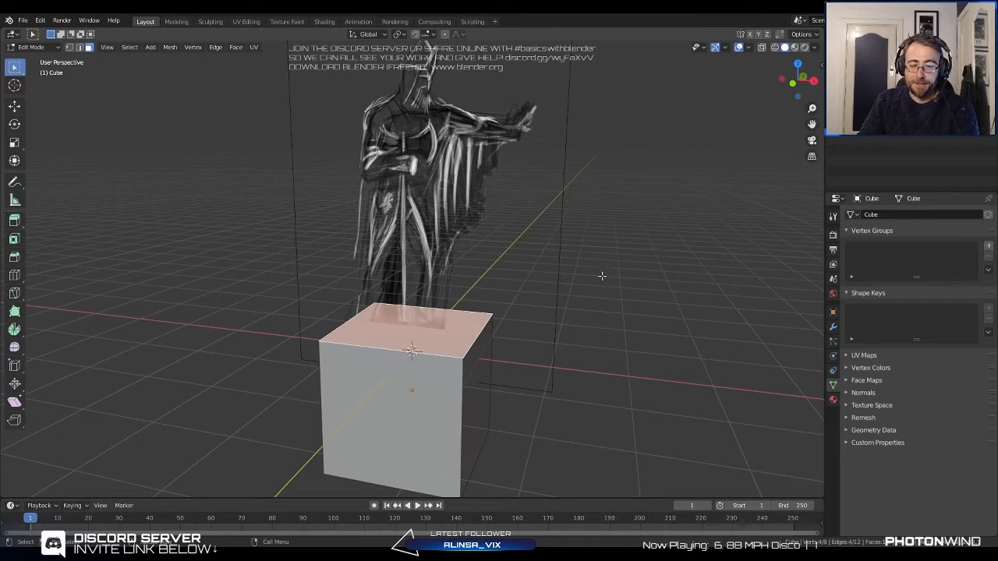
pyautogui.moveTo(575, 274); pyautogui.dragTo(544, 303, button='middle')
pyautogui.keyDown('shift'); pyautogui.moveTo(544, 303); pyautogui.dragTo(576, 307, button='middle'); pyautogui.keyUp('shift')
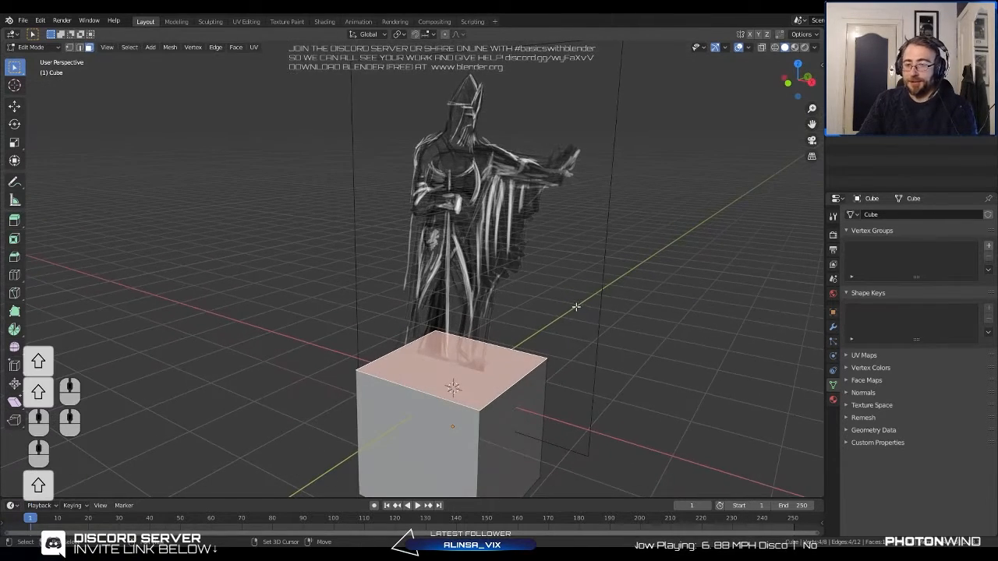
pyautogui.scroll(1, 590, 310)
pyautogui.keyDown('shift'); pyautogui.moveTo(643, 341); pyautogui.dragTo(597, 333, button='middle'); pyautogui.keyUp('shift')
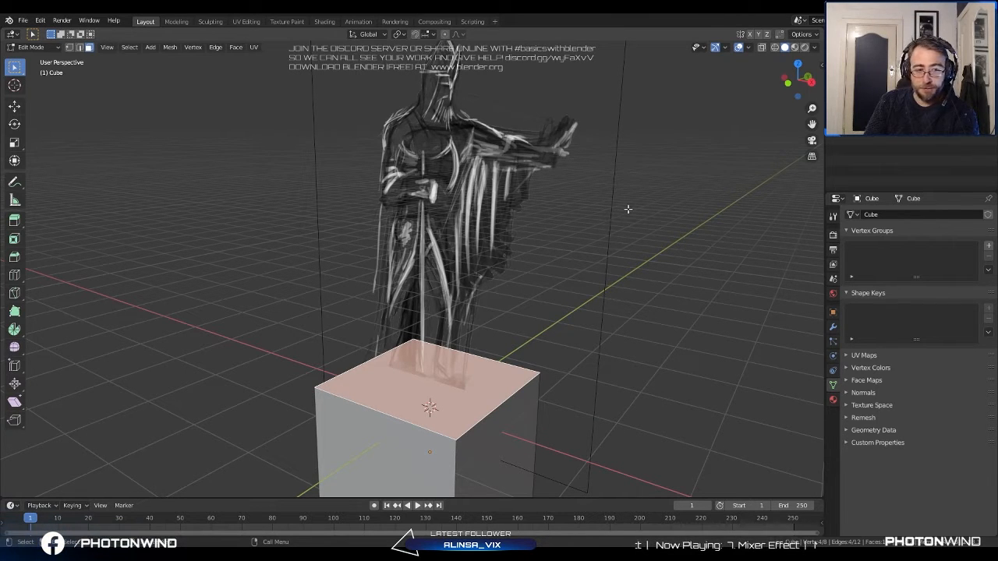
pyautogui.scroll(2, 616, 291)
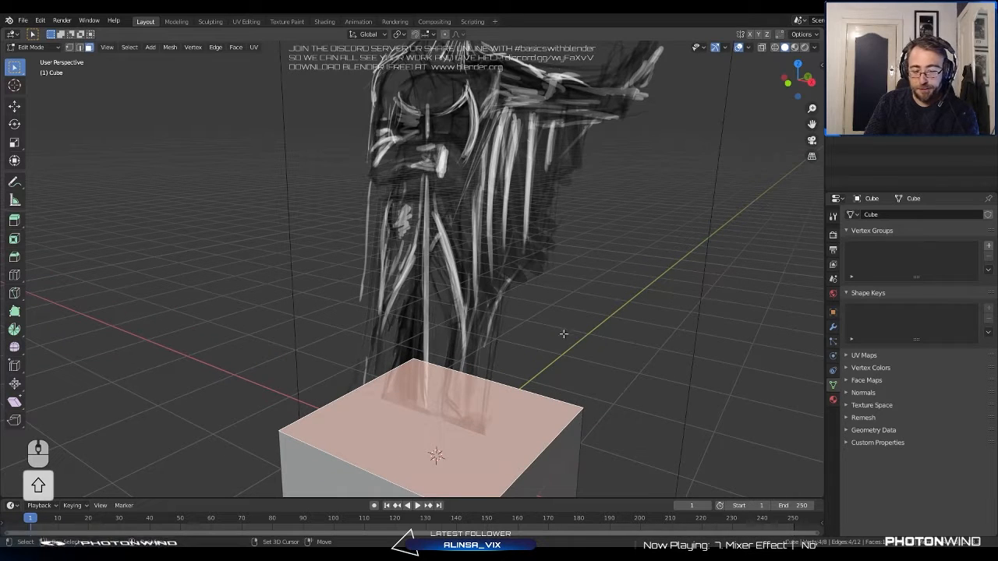
pyautogui.keyDown('shift'); pyautogui.moveTo(565, 349); pyautogui.dragTo(566, 340, button='middle'); pyautogui.keyUp('shift')
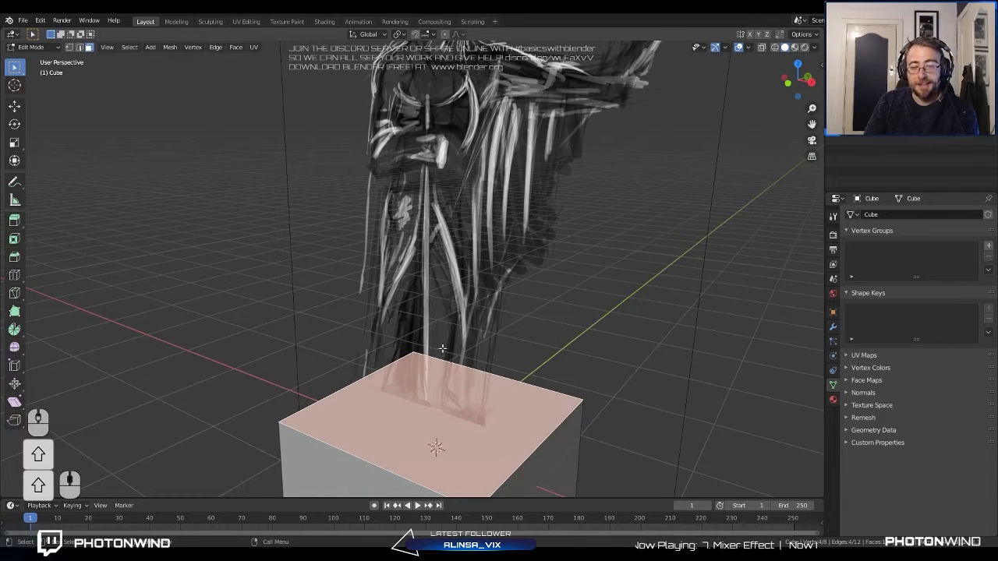
pyautogui.moveTo(634, 362)
pyautogui.mouseDown(button='middle')
pyautogui.moveTo(483, 250)
pyautogui.moveTo(608, 122)
pyautogui.moveTo(621, 159)
pyautogui.moveTo(608, 171)
pyautogui.moveTo(662, 195)
pyautogui.moveTo(171, 283)
pyautogui.mouseUp(button='middle')
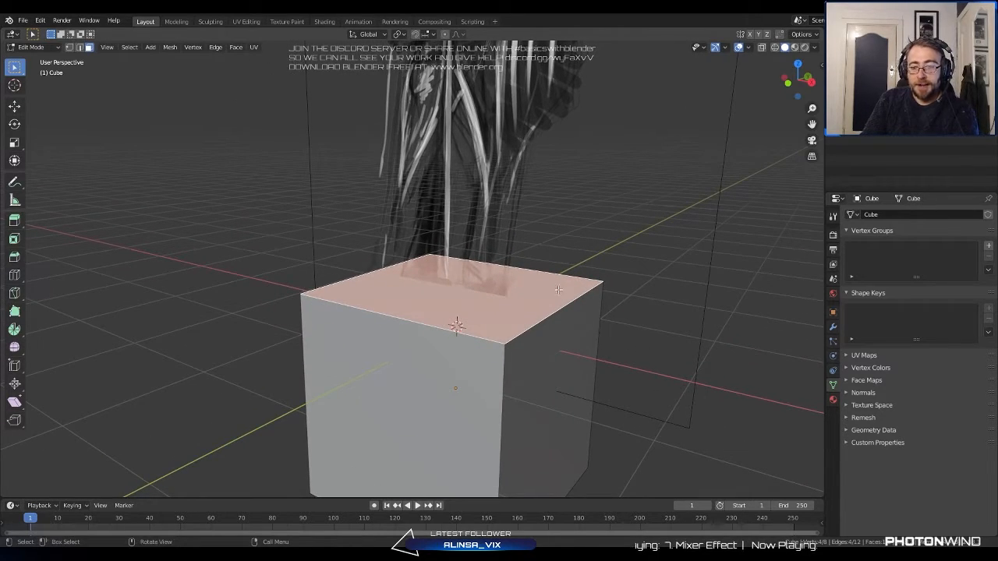
pyautogui.press('i')
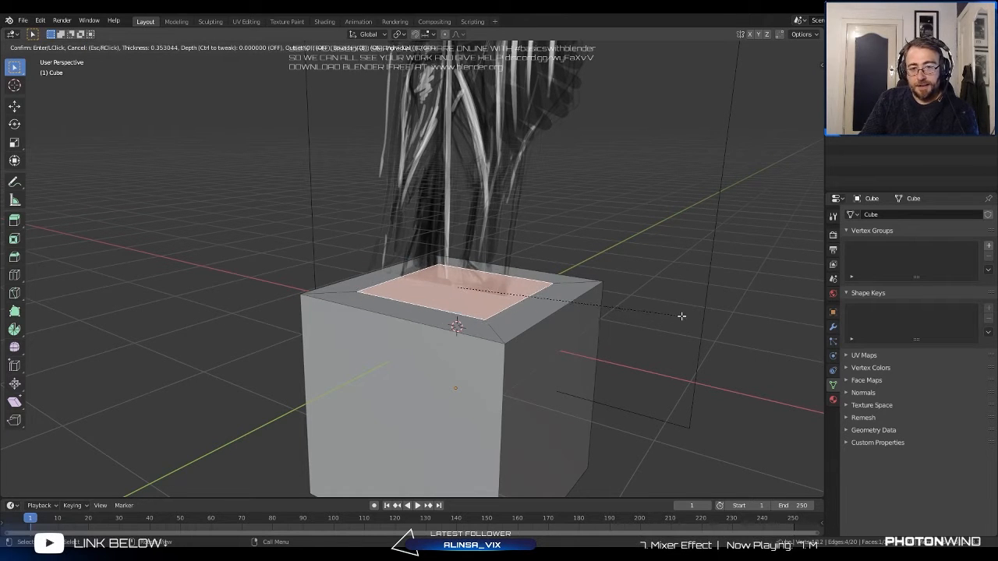
pyautogui.click(682, 314)
# Examine the inset face against the statue's feet and legs in the reference sketch from several angles.
pyautogui.moveTo(561, 272); pyautogui.dragTo(611, 314, button='middle')
pyautogui.keyDown('shift'); pyautogui.moveTo(460, 144); pyautogui.dragTo(550, 271, button='middle'); pyautogui.keyUp('shift')
pyautogui.moveTo(550, 271); pyautogui.dragTo(464, 170, button='middle')
pyautogui.scroll(-4, 522, 256)
pyautogui.scroll(5, 493, 240)
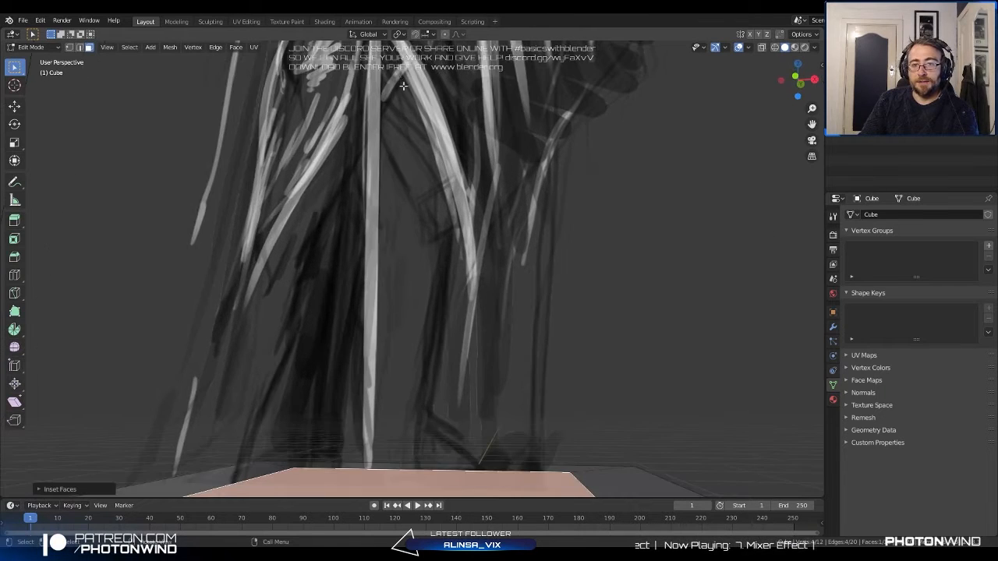
pyautogui.moveTo(403, 86); pyautogui.dragTo(405, 92, button='middle')
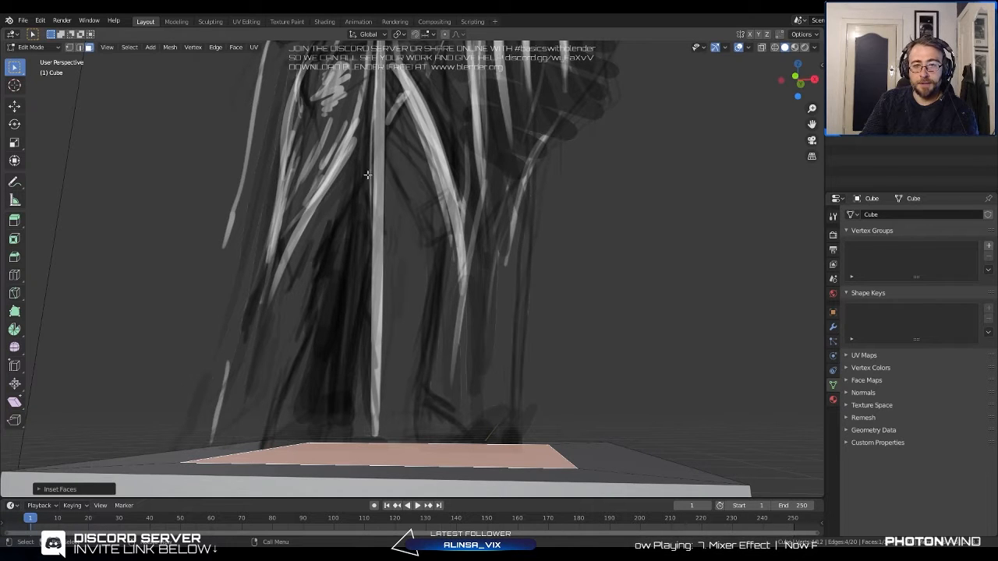
pyautogui.moveTo(355, 377); pyautogui.dragTo(424, 377, button='middle')
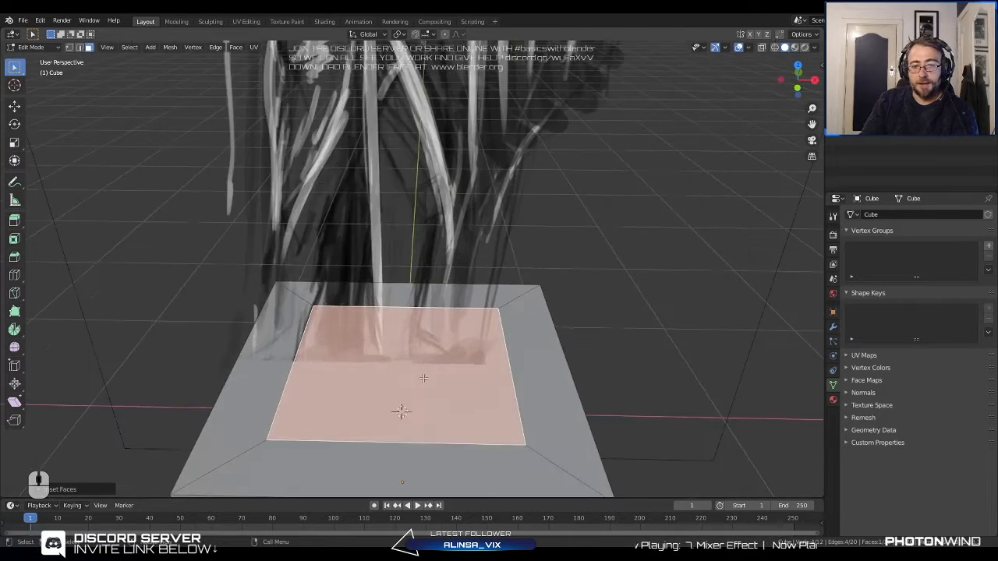
pyautogui.moveTo(508, 368); pyautogui.dragTo(574, 375, button='middle')
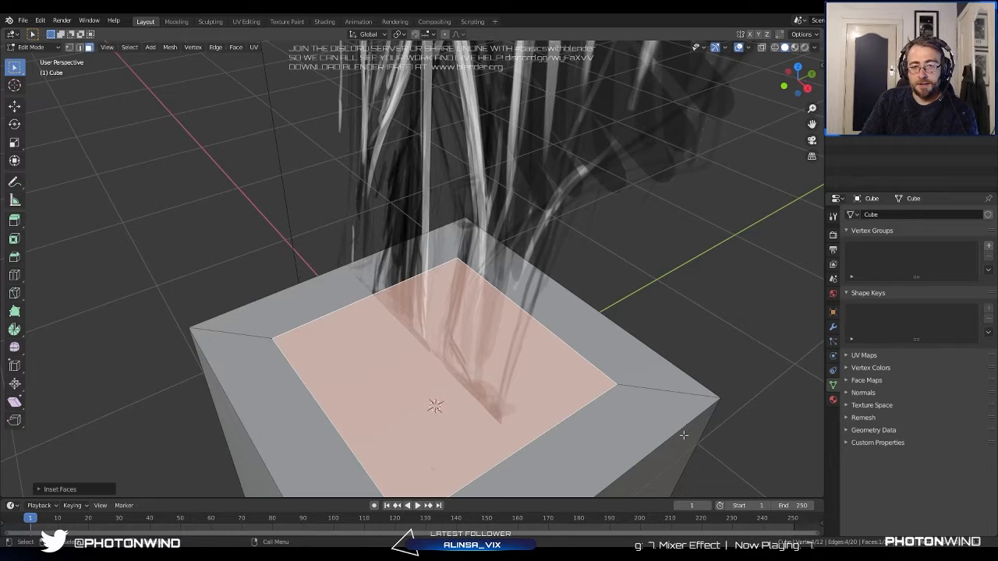
# Scale the inset face down along the Y axis into a narrower rectangle beneath the statue's feet.
pyautogui.press('s')
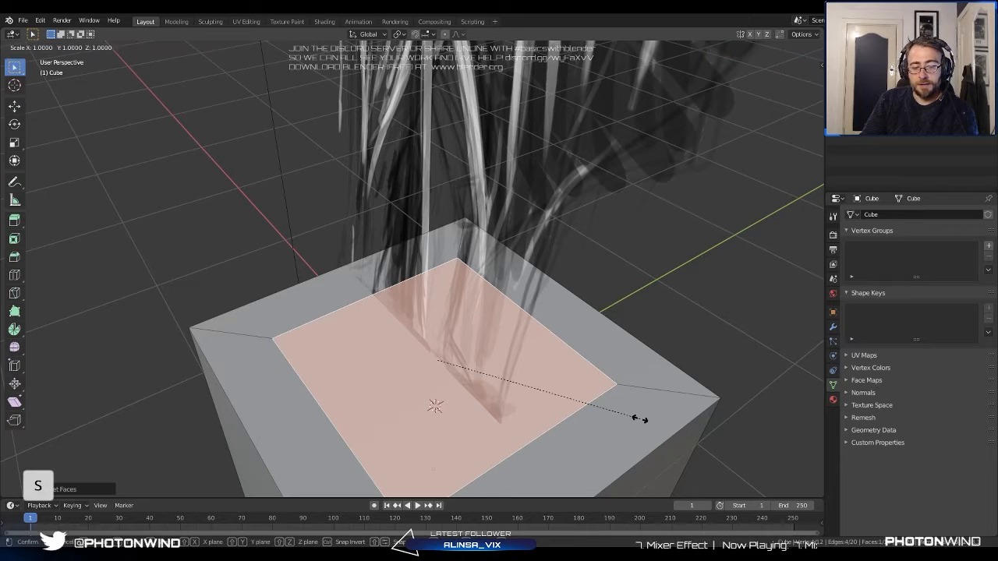
pyautogui.press('x')
pyautogui.press('y')
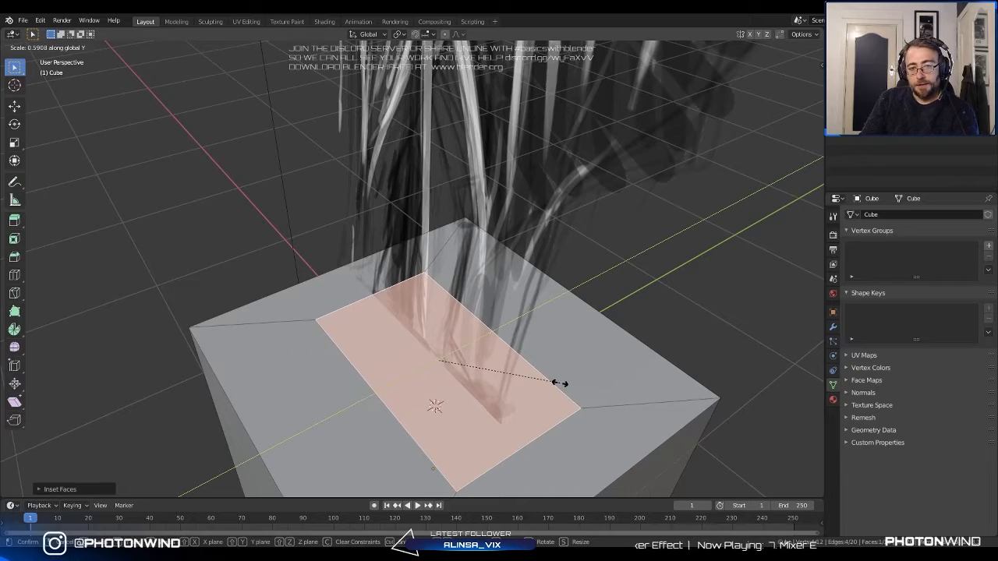
pyautogui.click(514, 379)
pyautogui.moveTo(515, 380); pyautogui.dragTo(540, 333, button='middle')
pyautogui.moveTo(469, 345); pyautogui.dragTo(508, 359, button='middle')
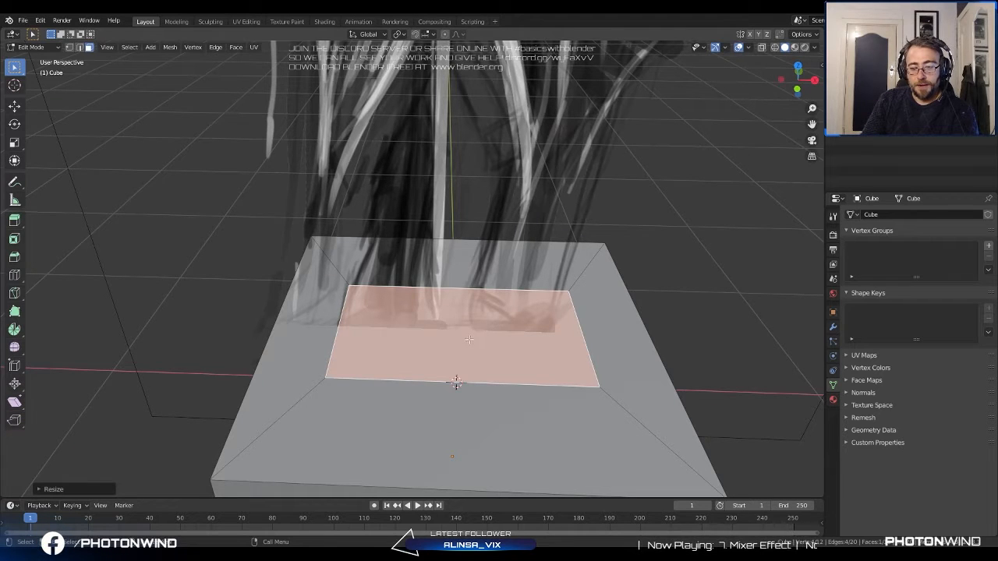
# Knife-cut the inset face in half between the midpoints of its front and back edges.
pyautogui.press('k')
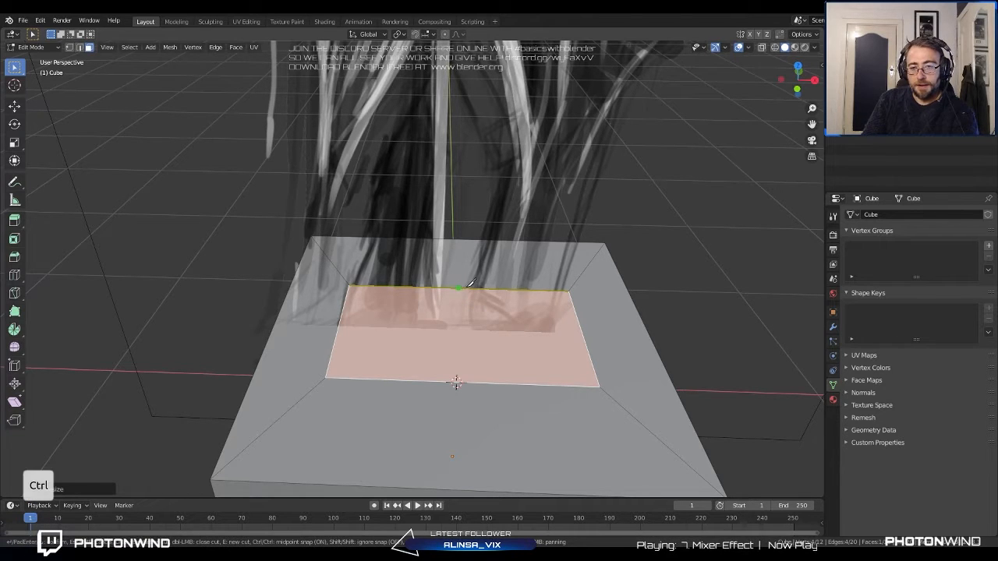
pyautogui.keyDown('ctrl'); pyautogui.click(461, 286); pyautogui.keyUp('ctrl')
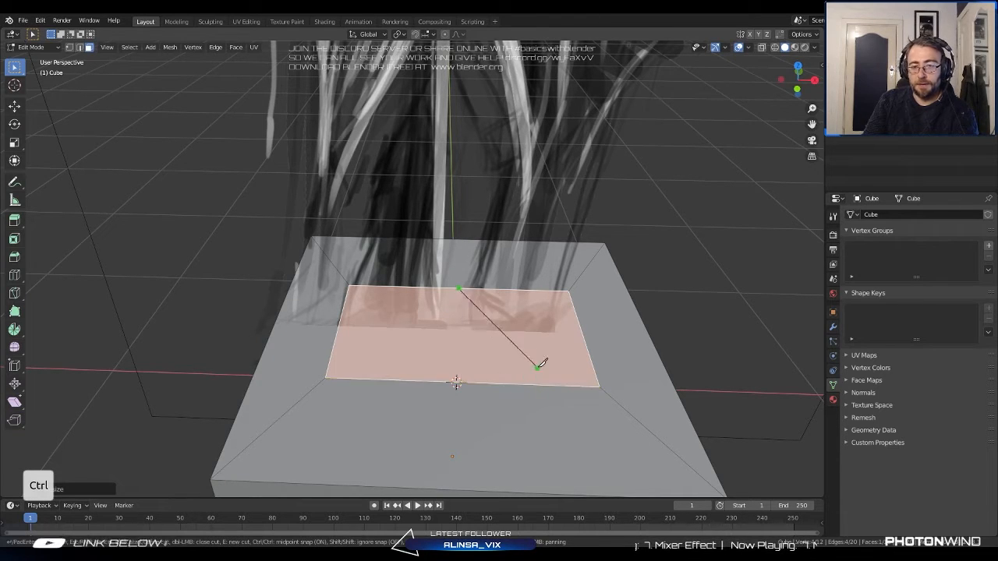
pyautogui.keyDown('ctrl'); pyautogui.click(481, 379); pyautogui.keyUp('ctrl')
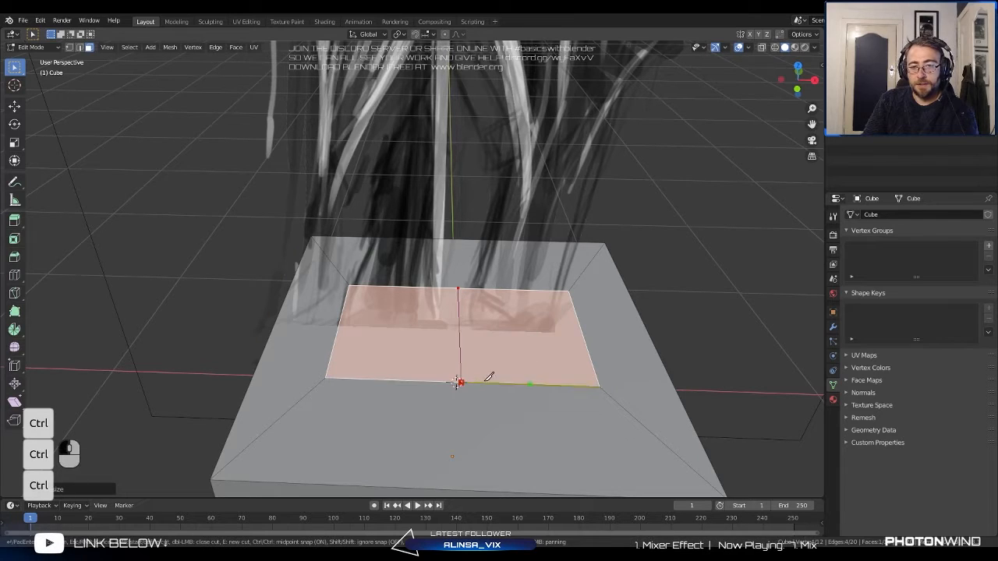
pyautogui.press('Return')
# Extrude the right half of the inset face up to the statue's knee and shift its top slightly outward along X.
pyautogui.moveTo(530, 365)
pyautogui.mouseDown(button='middle')
pyautogui.moveTo(486, 309)
pyautogui.moveTo(540, 379)
pyautogui.mouseUp(button='middle')
pyautogui.keyDown('shift'); pyautogui.click(440, 341); pyautogui.keyUp('shift')
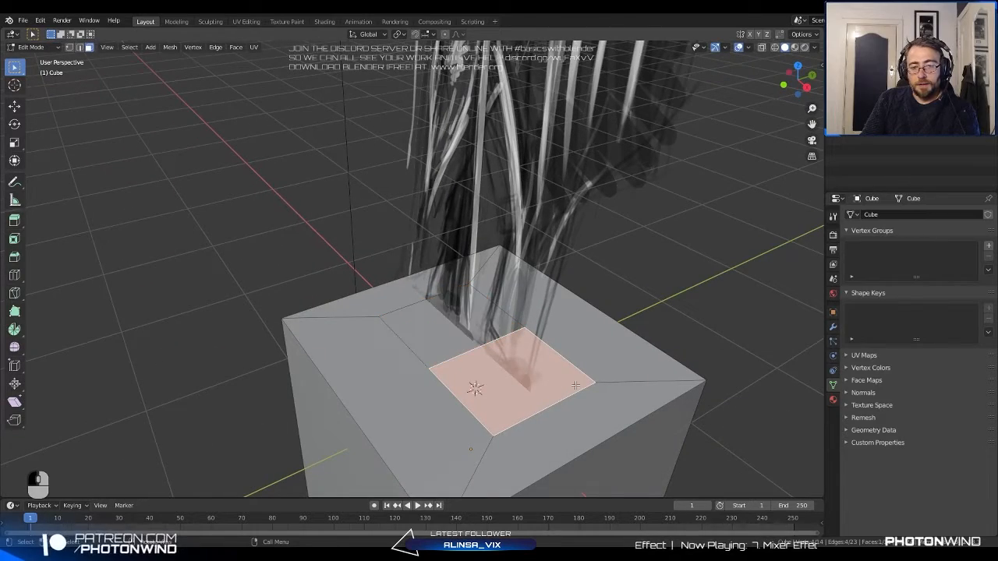
pyautogui.moveTo(439, 340); pyautogui.dragTo(509, 355, button='middle')
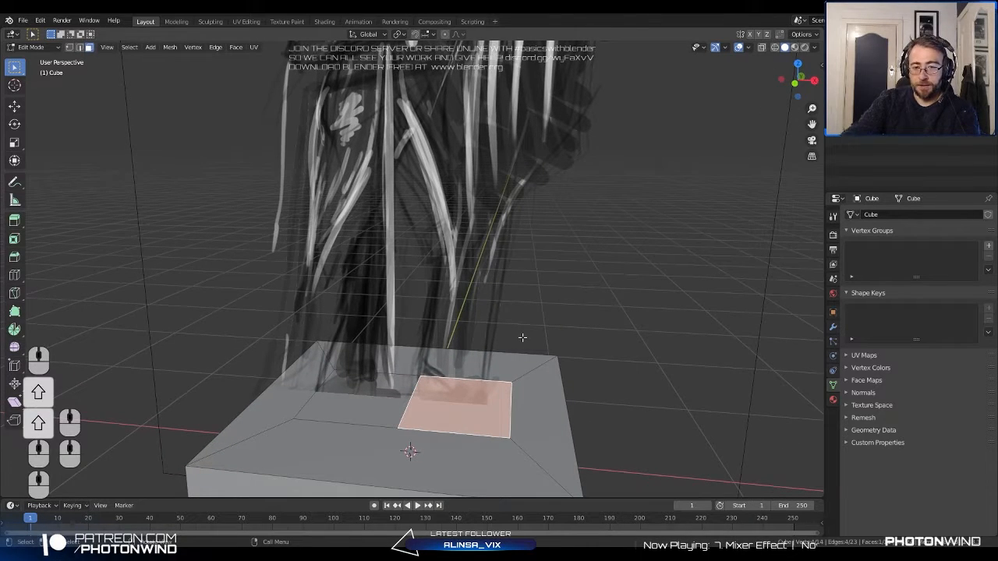
pyautogui.press('KP_1')
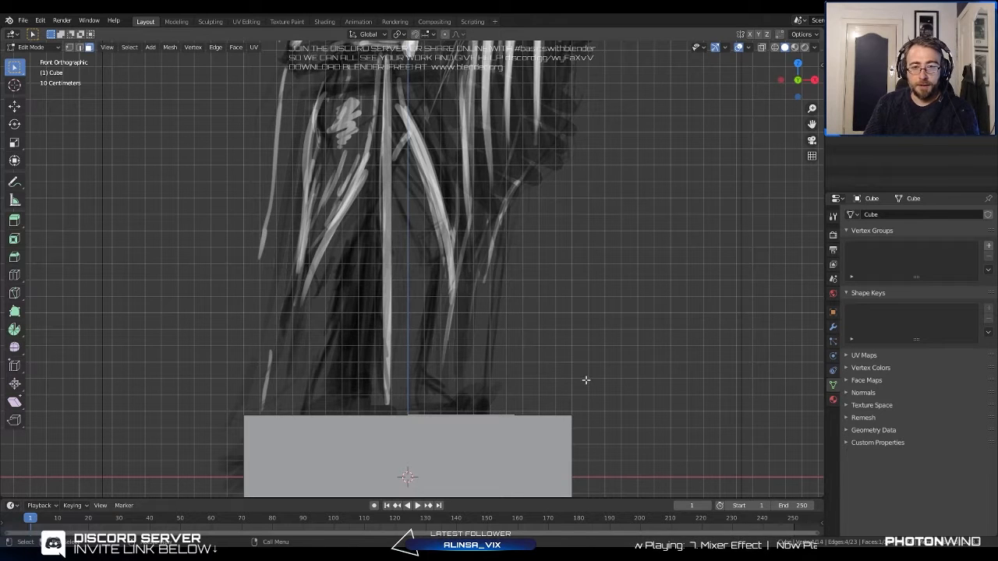
pyautogui.press('e')
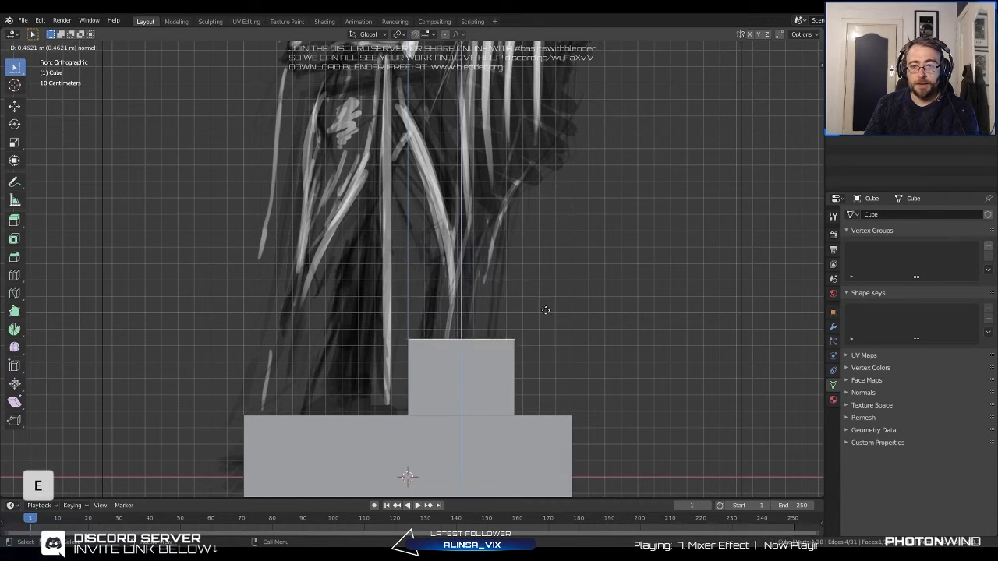
pyautogui.click(550, 218)
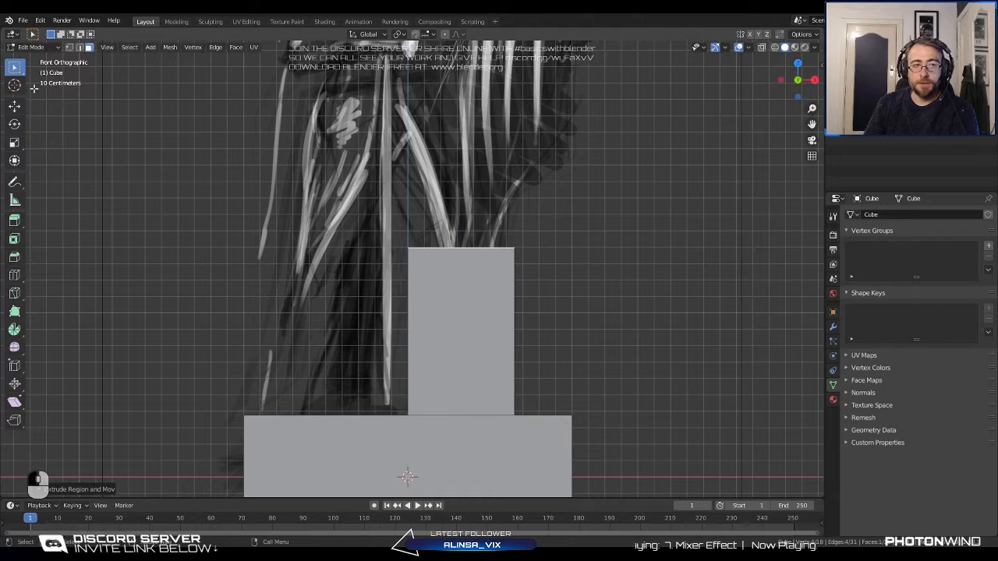
pyautogui.click(15, 106)
pyautogui.moveTo(511, 249)
pyautogui.mouseDown()
pyautogui.moveTo(567, 258)
pyautogui.moveTo(518, 240)
pyautogui.mouseUp()
# Extrude the knee face into a thigh section and move its end up and inward to the hips.
pyautogui.press('e')
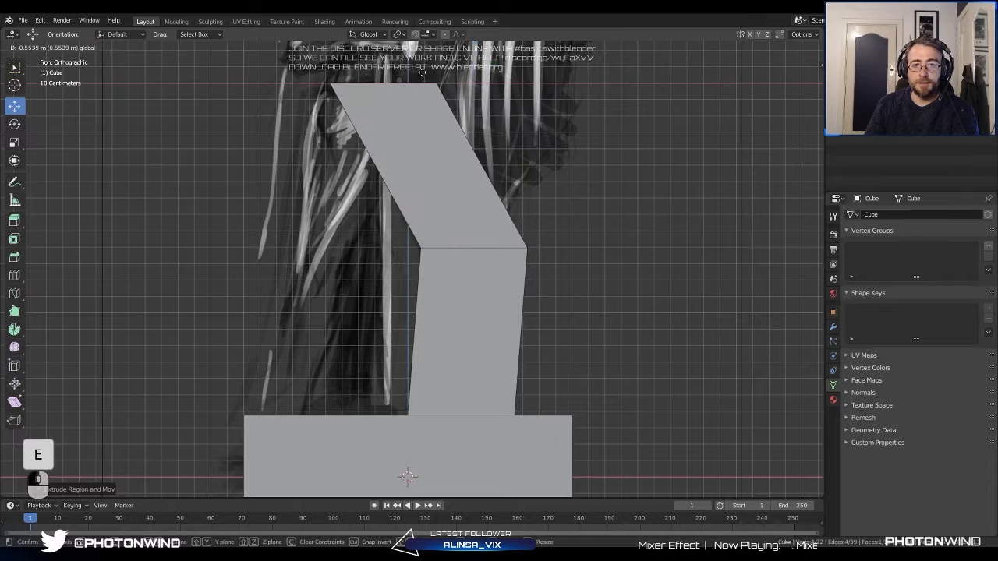
pyautogui.click(422, 73)
pyautogui.press('g')
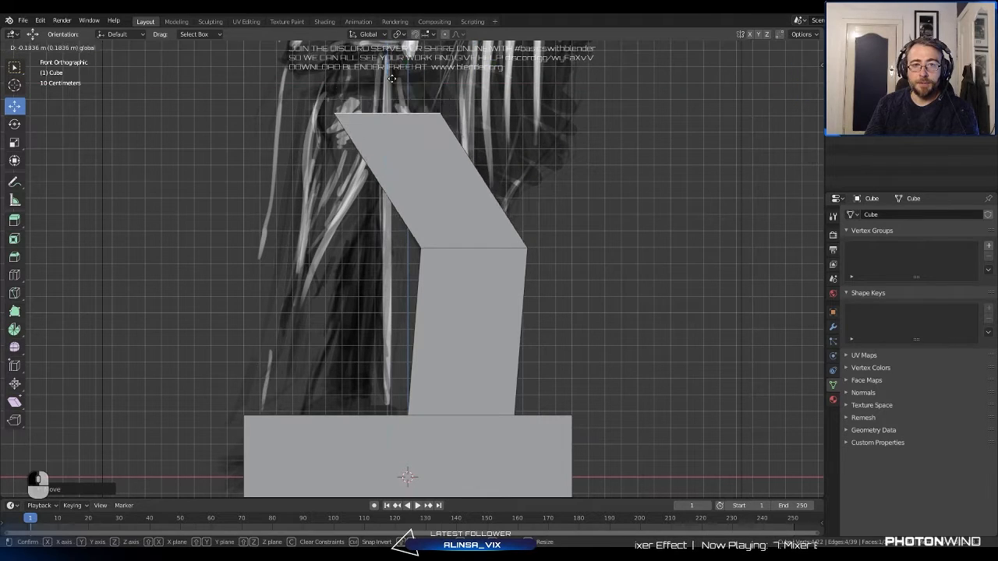
pyautogui.moveTo(394, 49); pyautogui.dragTo(393, 47)
# Knife-cut the thigh's inner side face across the midpoints of its sloping edges.
pyautogui.scroll(-2, 535, 180)
pyautogui.moveTo(535, 180); pyautogui.dragTo(449, 253, button='middle')
pyautogui.moveTo(449, 254); pyautogui.dragTo(387, 200, button='middle')
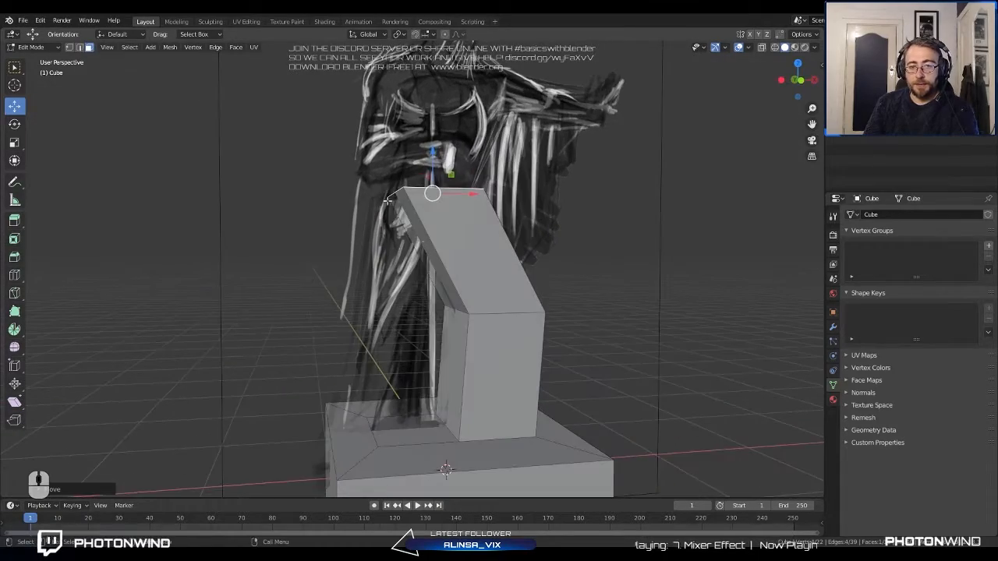
pyautogui.moveTo(424, 433); pyautogui.dragTo(462, 286, button='middle')
pyautogui.press('k')
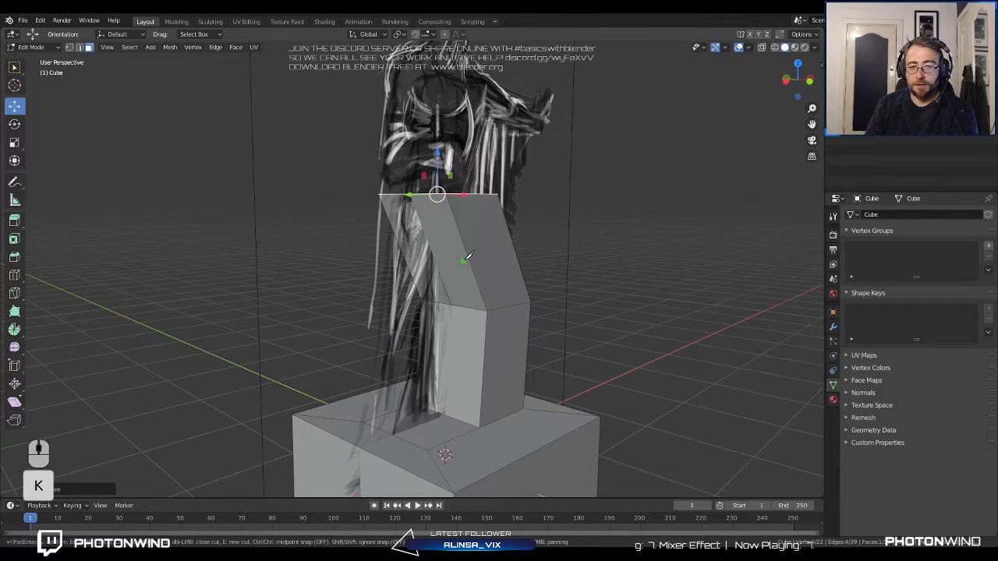
pyautogui.keyDown('ctrl'); pyautogui.click(468, 251); pyautogui.keyUp('ctrl')
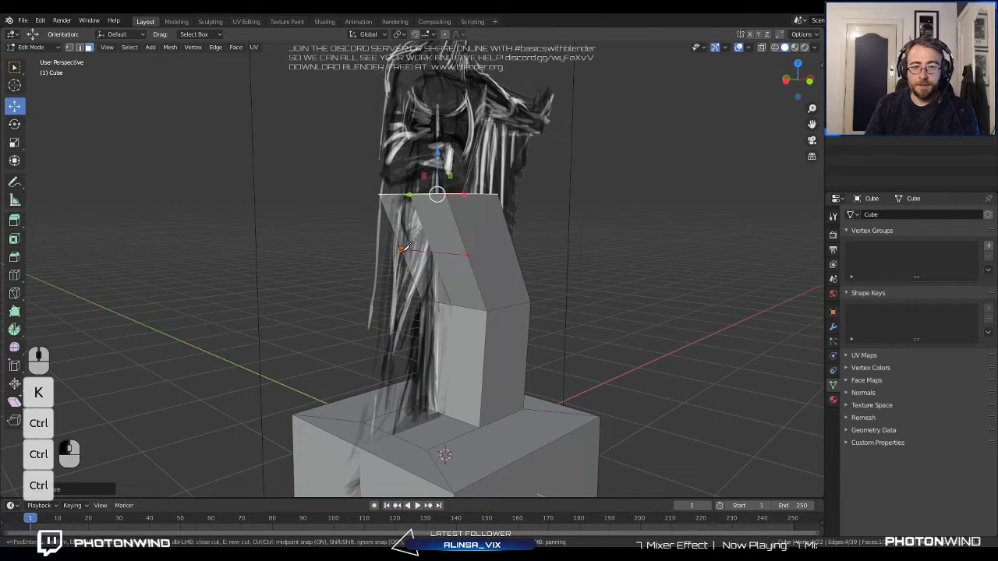
pyautogui.press('Return')
# Extrude the upper half of the thigh's inner side and move the new face down towards the other knee.
pyautogui.click(421, 224)
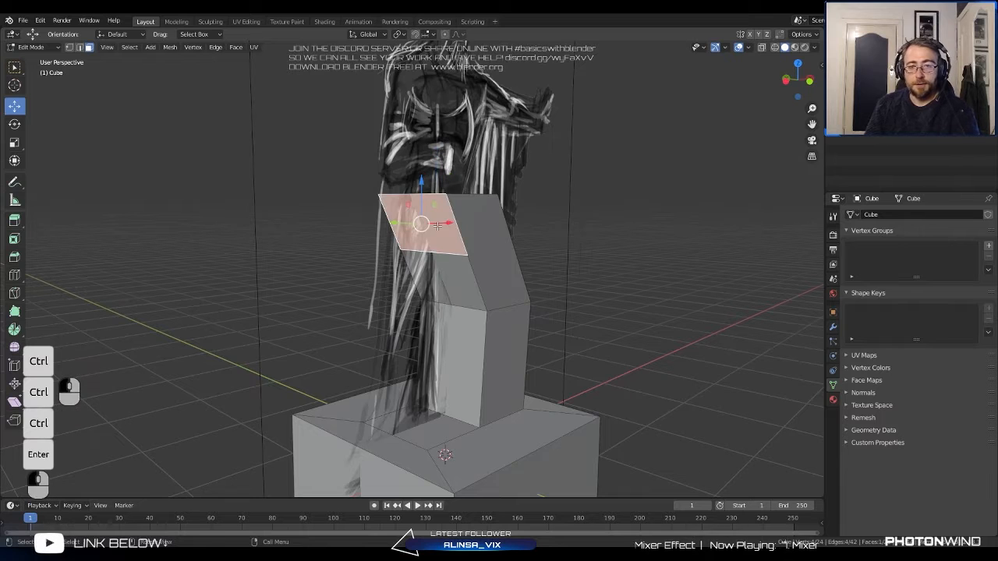
pyautogui.moveTo(383, 222); pyautogui.dragTo(333, 223, button='middle')
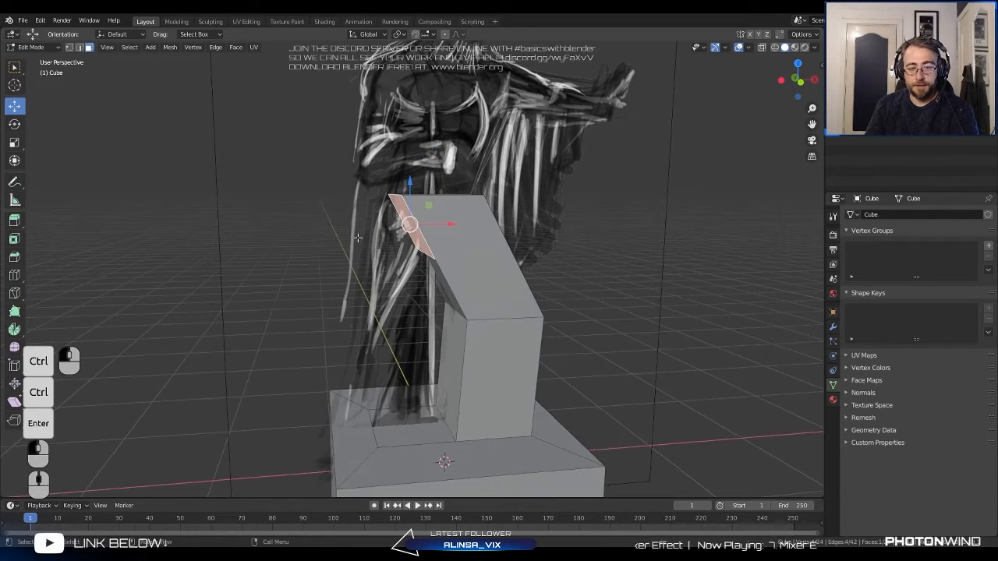
pyautogui.press('e')
pyautogui.middleClick(380, 305)
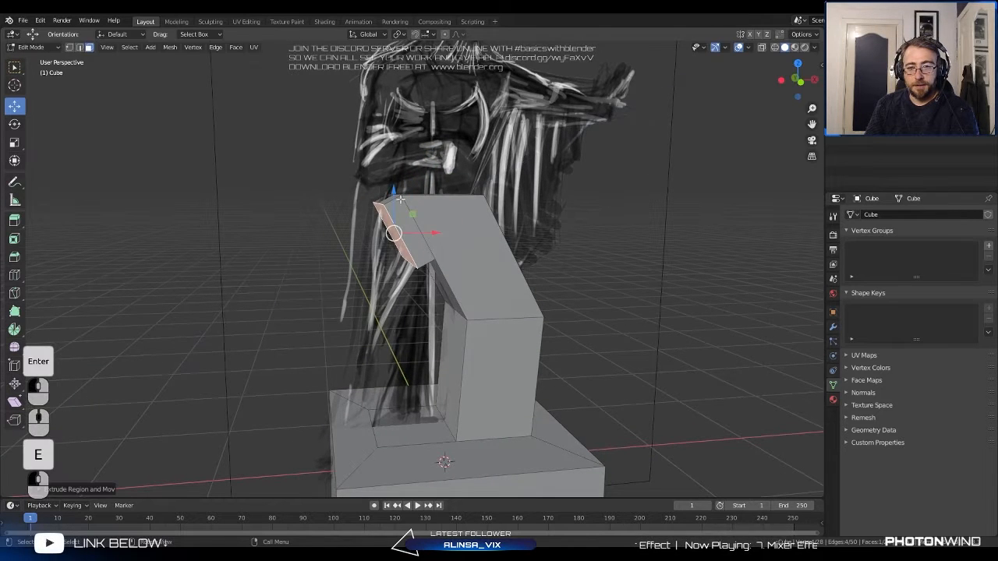
pyautogui.moveTo(402, 273); pyautogui.dragTo(401, 272)
pyautogui.moveTo(435, 308); pyautogui.dragTo(450, 309)
# Rotate the second leg's end face in front view, flatten it along Z and adjust its height at the knee.
pyautogui.press('KP_1')
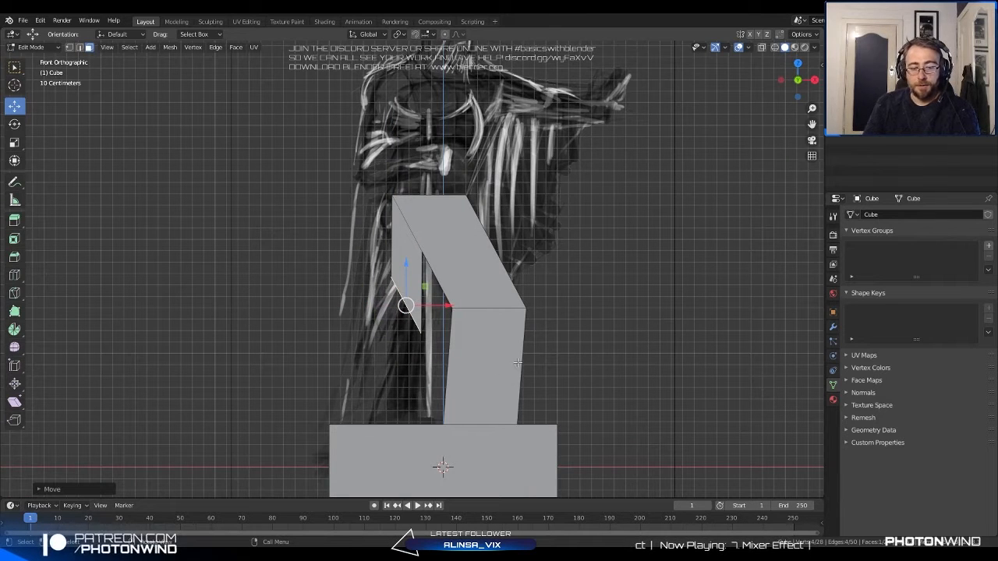
pyautogui.press('r')
pyautogui.click(628, 294)
pyautogui.press('s')
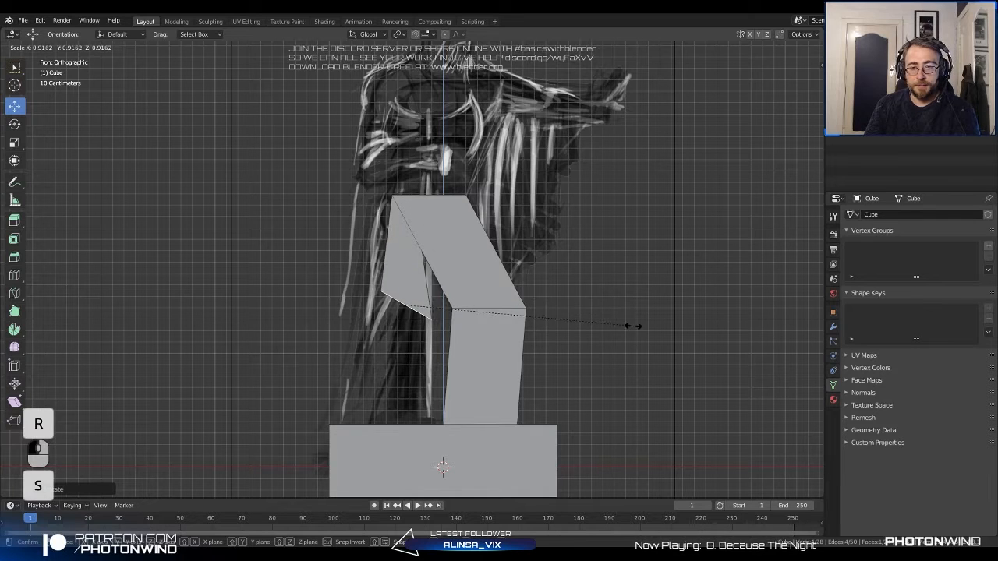
pyautogui.press('x')
pyautogui.press('z')
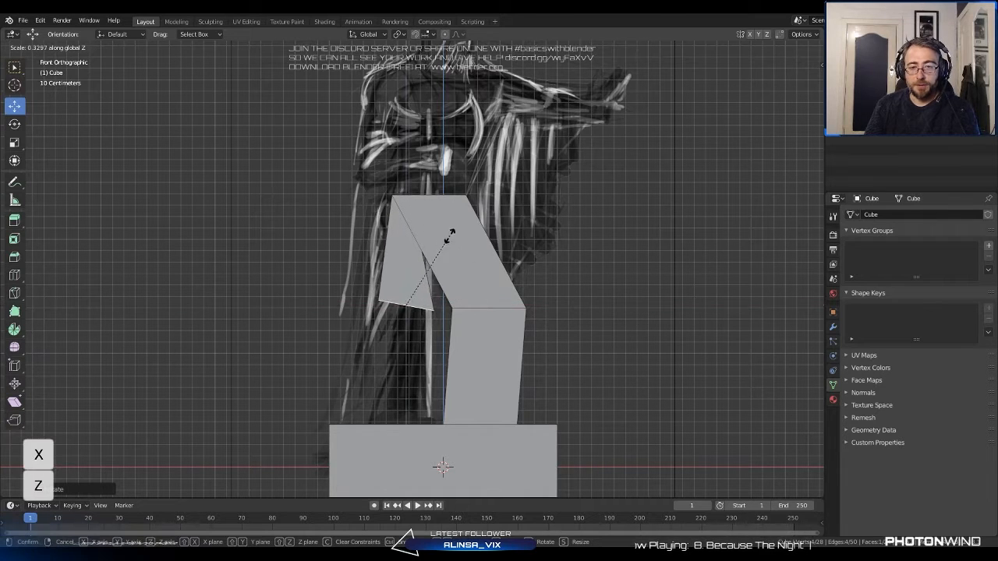
pyautogui.click(407, 265)
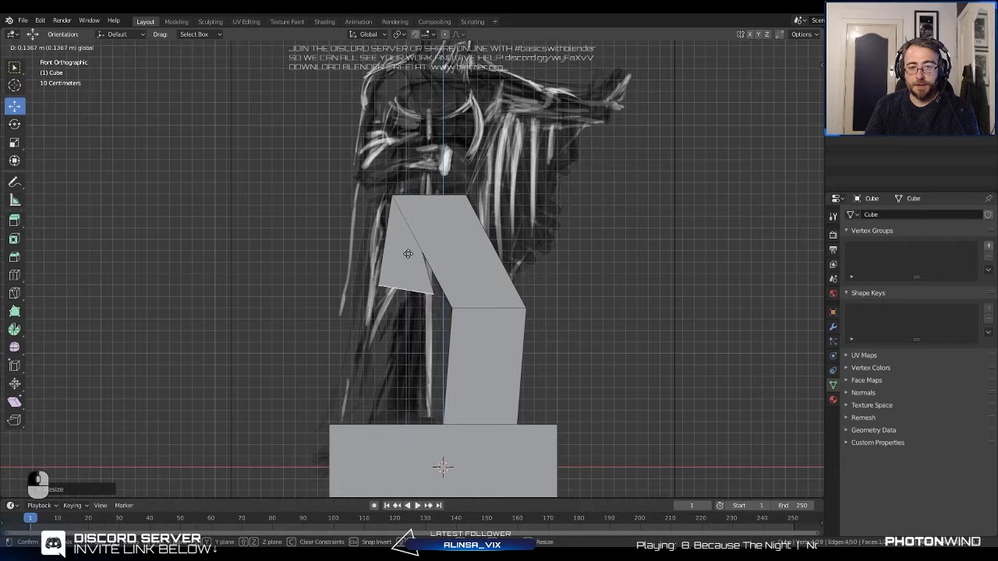
# Extrude the second leg's knee face down into a shin and move its end along X and Z to just above the pedestal.
pyautogui.press('e')
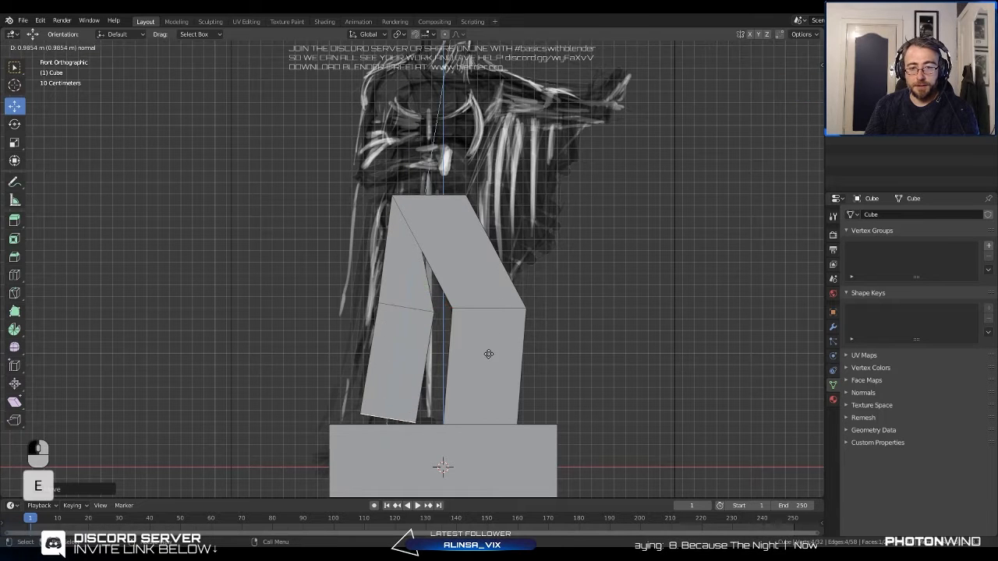
pyautogui.click(483, 349)
pyautogui.moveTo(425, 414); pyautogui.dragTo(434, 415)
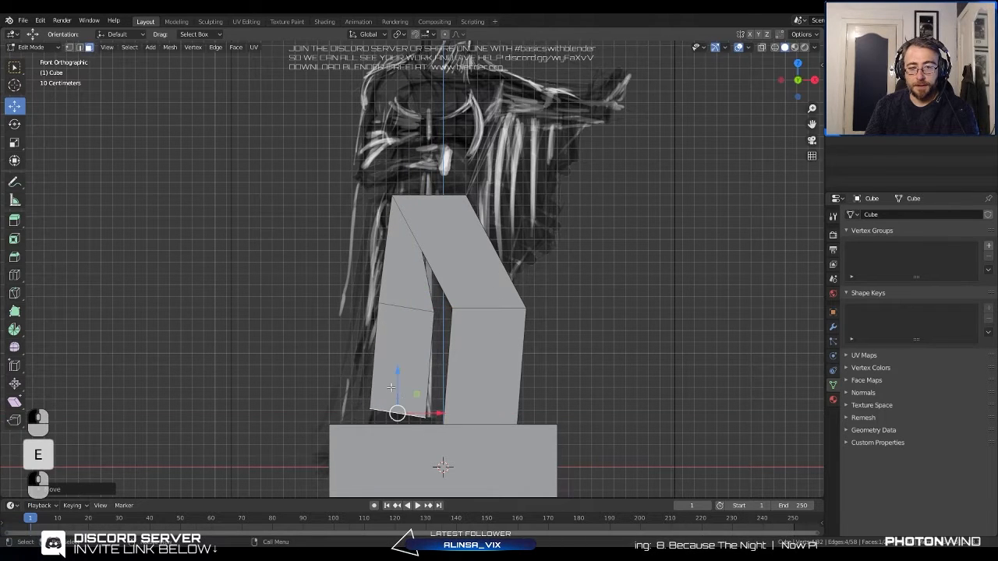
pyautogui.moveTo(398, 374); pyautogui.dragTo(394, 385)
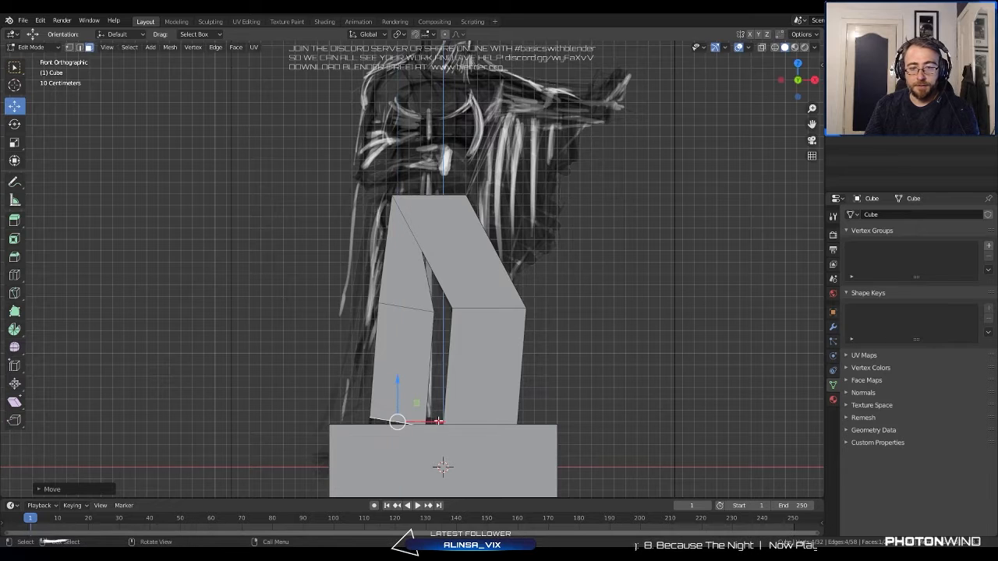
pyautogui.press('e')
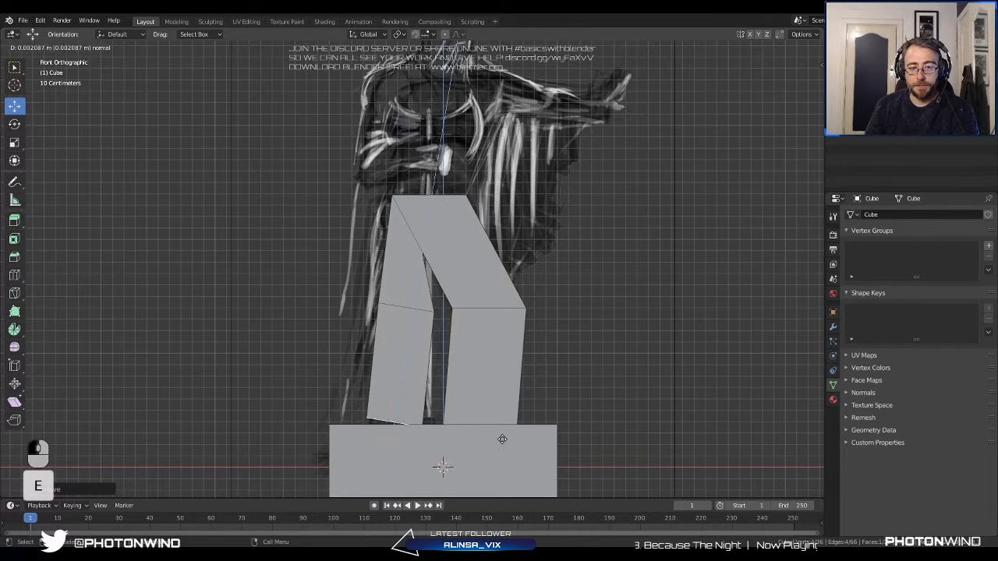
pyautogui.click(506, 443)
pyautogui.hotkey('ctrl', 'z')
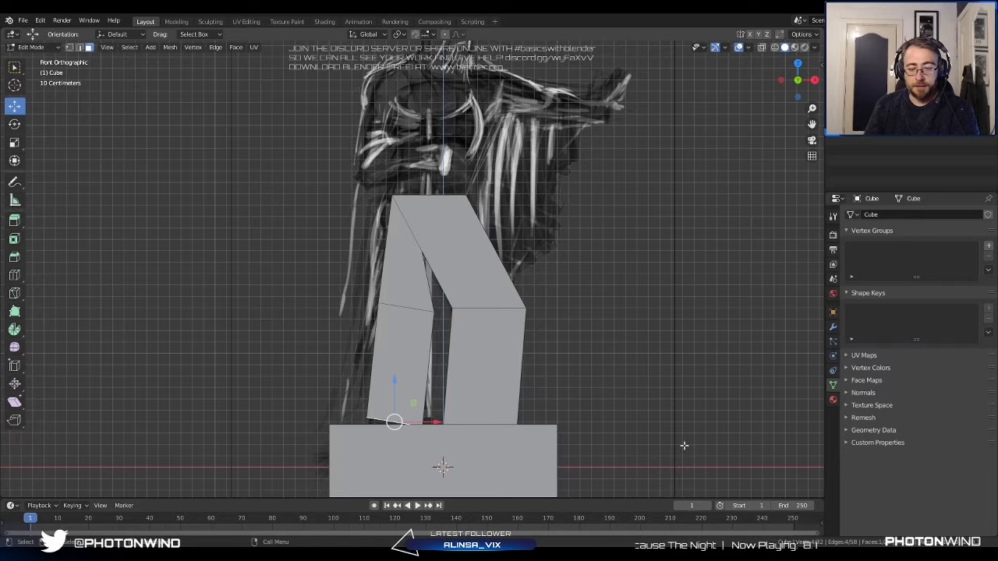
# Rotate the shin's bottom face until it is level and lower it onto the pedestal.
pyautogui.press('r')
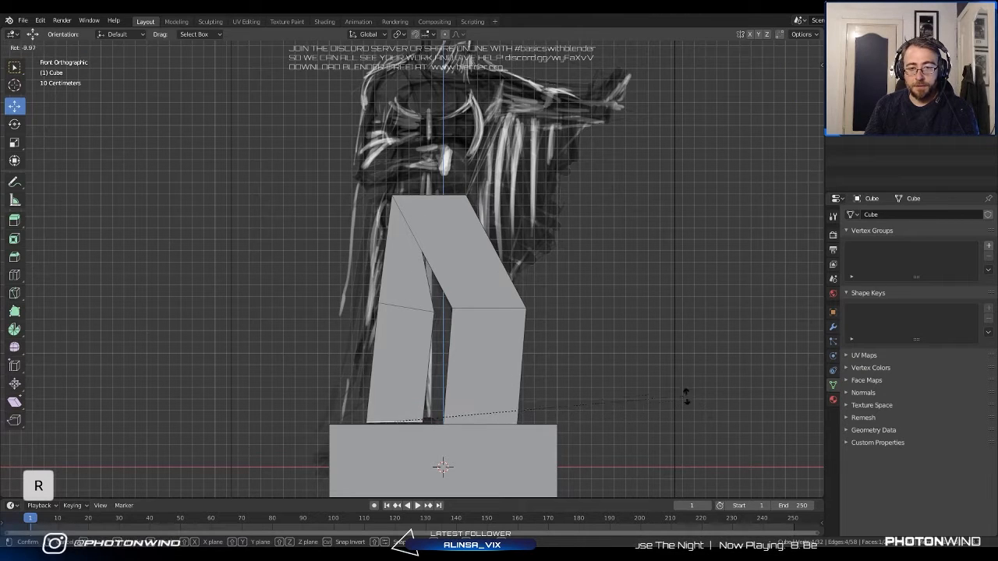
pyautogui.click(688, 399)
pyautogui.moveTo(388, 378); pyautogui.dragTo(394, 390)
pyautogui.moveTo(394, 390)
pyautogui.mouseDown(button='middle')
pyautogui.moveTo(396, 402)
pyautogui.moveTo(452, 419)
pyautogui.moveTo(398, 399)
pyautogui.mouseUp(button='middle')
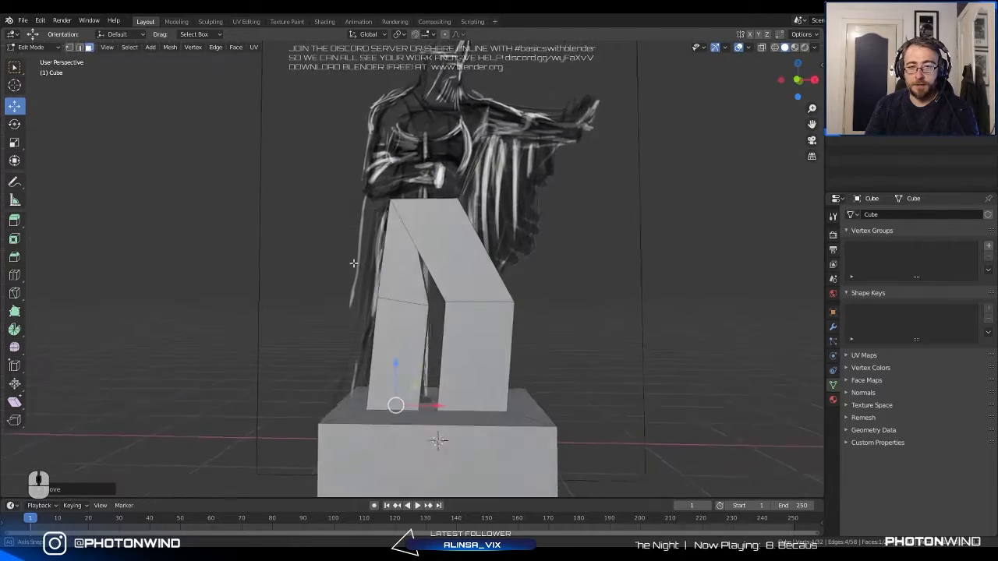
pyautogui.scroll(3, 397, 236)
pyautogui.scroll(-4, 448, 191)
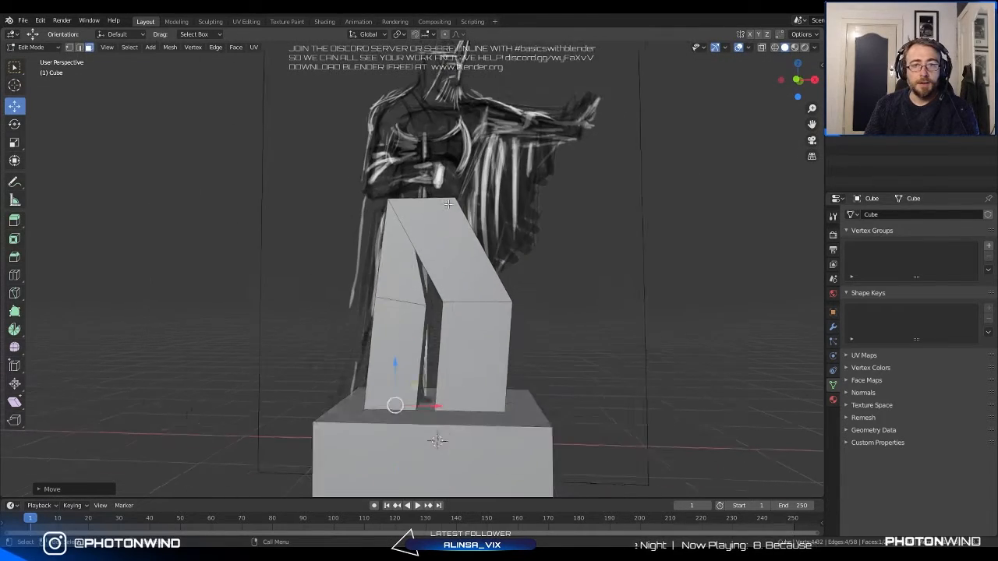
# Extrude the top face of the hips up into a torso and scale its upper end wider for the shoulders.
pyautogui.moveTo(451, 187)
pyautogui.mouseDown(button='middle')
pyautogui.moveTo(422, 228)
pyautogui.moveTo(449, 194)
pyautogui.mouseUp(button='middle')
pyautogui.click(420, 231)
pyautogui.press('e')
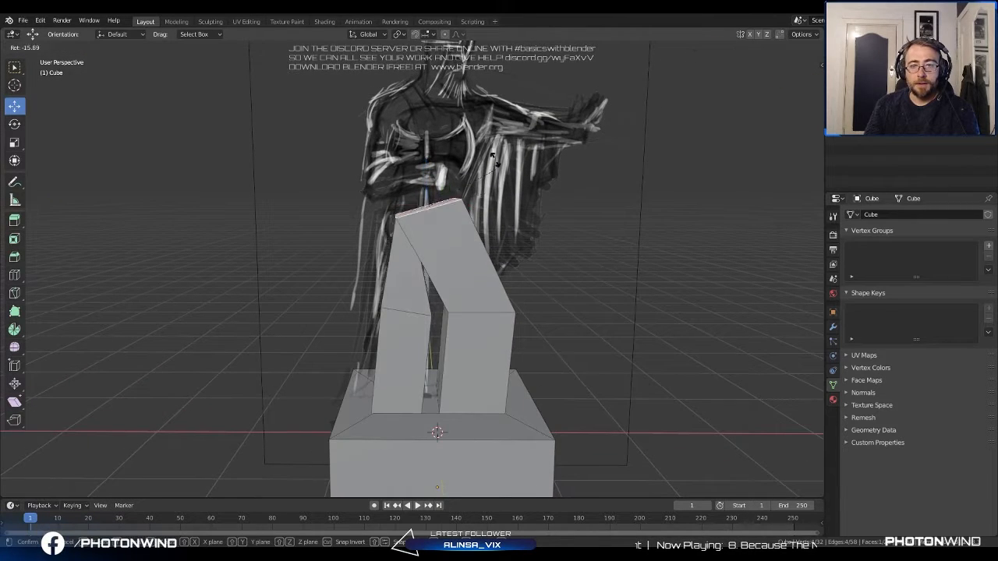
pyautogui.click(523, 97)
pyautogui.press('s')
pyautogui.click(580, 119)
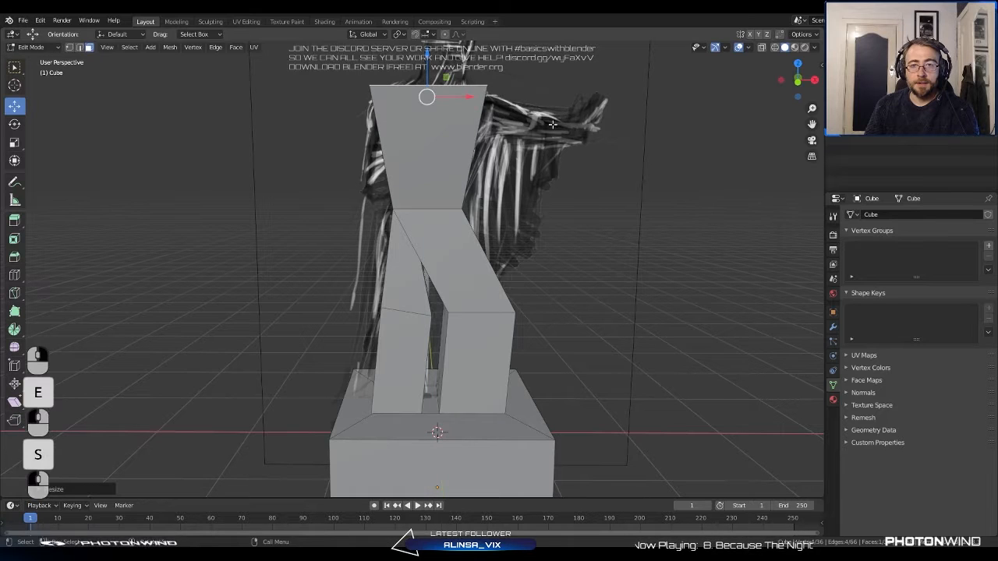
pyautogui.keyDown('shift'); pyautogui.moveTo(541, 110); pyautogui.dragTo(544, 209, button='middle'); pyautogui.keyUp('shift')
# Align the torso's top face with the sketch in front view by shifting it along X, enlarging it to shoulder width and fine-tuning its height.
pyautogui.press('KP_1')
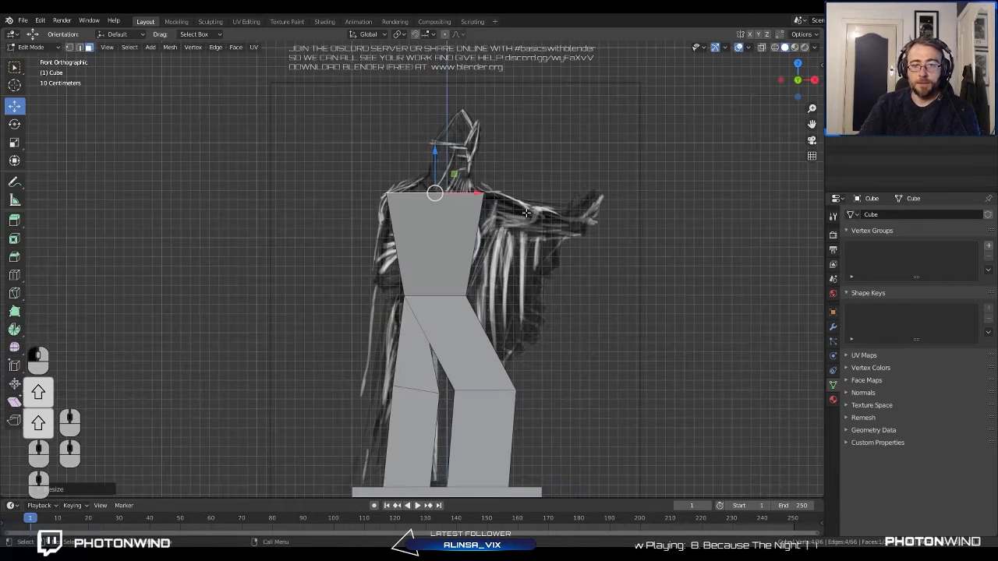
pyautogui.moveTo(476, 193); pyautogui.dragTo(487, 190)
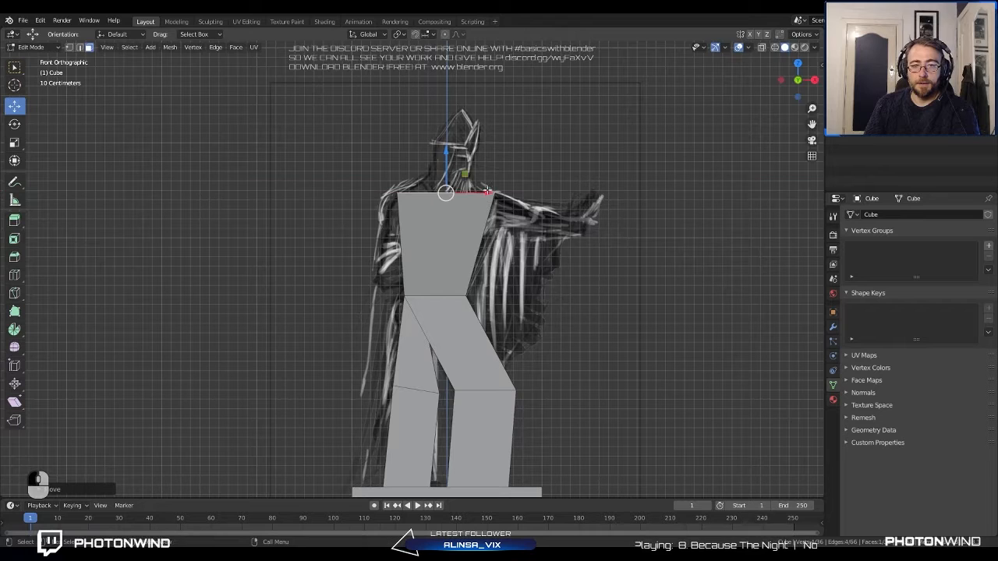
pyautogui.moveTo(447, 155); pyautogui.dragTo(447, 155)
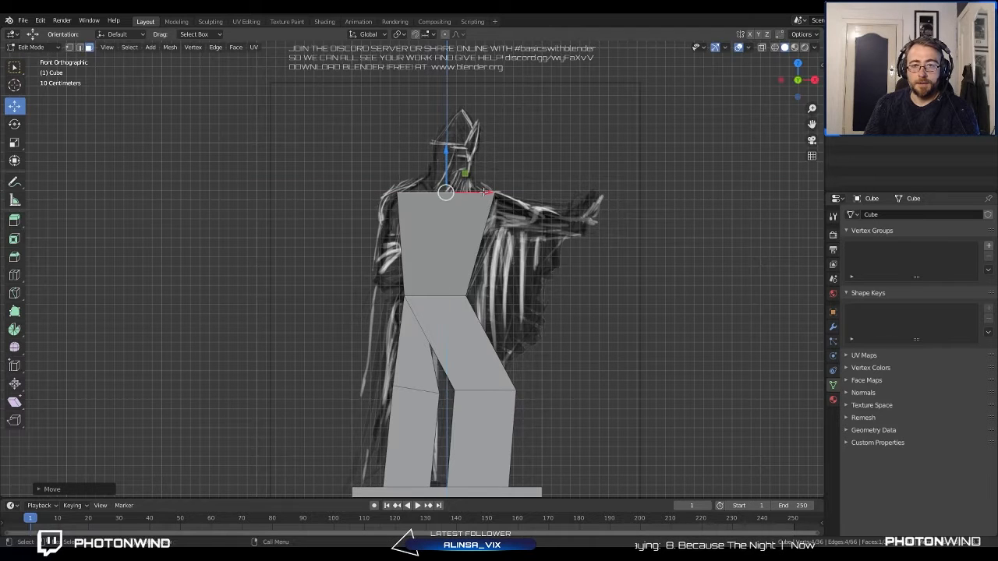
pyautogui.moveTo(484, 192); pyautogui.dragTo(490, 192)
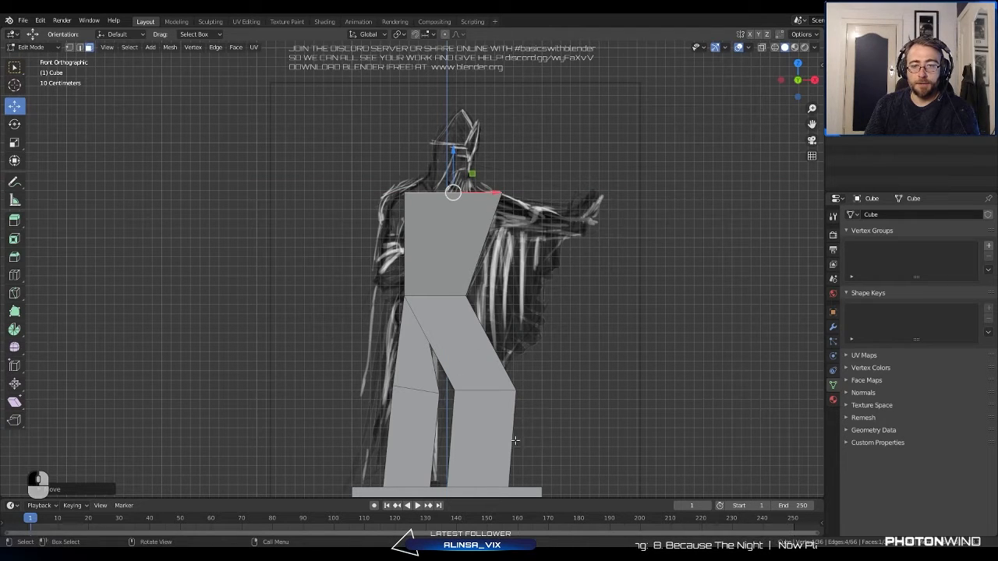
pyautogui.press('s')
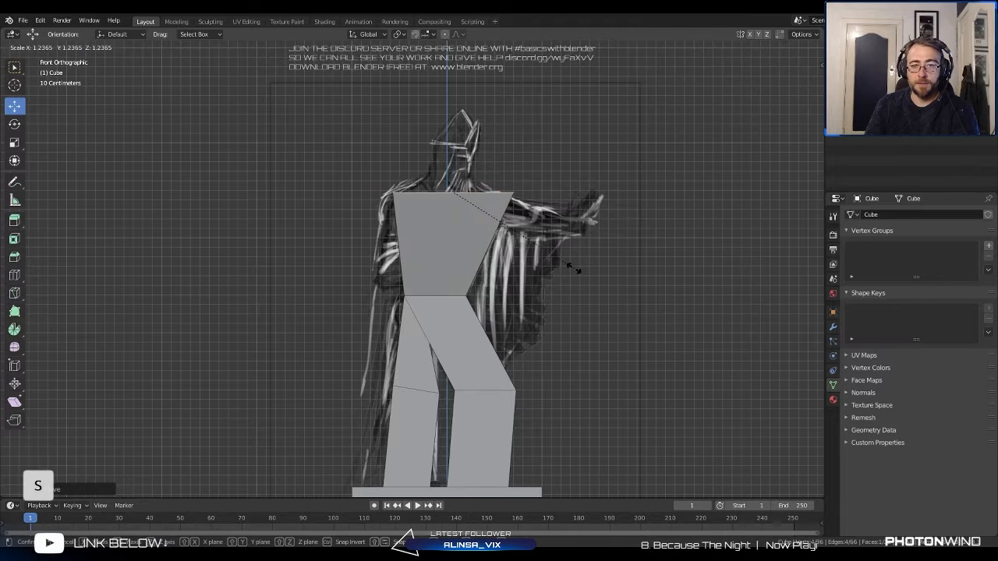
pyautogui.click(561, 266)
pyautogui.moveTo(454, 152); pyautogui.dragTo(453, 149)
# Extrude the shoulder face into a slope narrowing to a low neck base, and extrude the neck face up as a head block.
pyautogui.scroll(4, 475, 269)
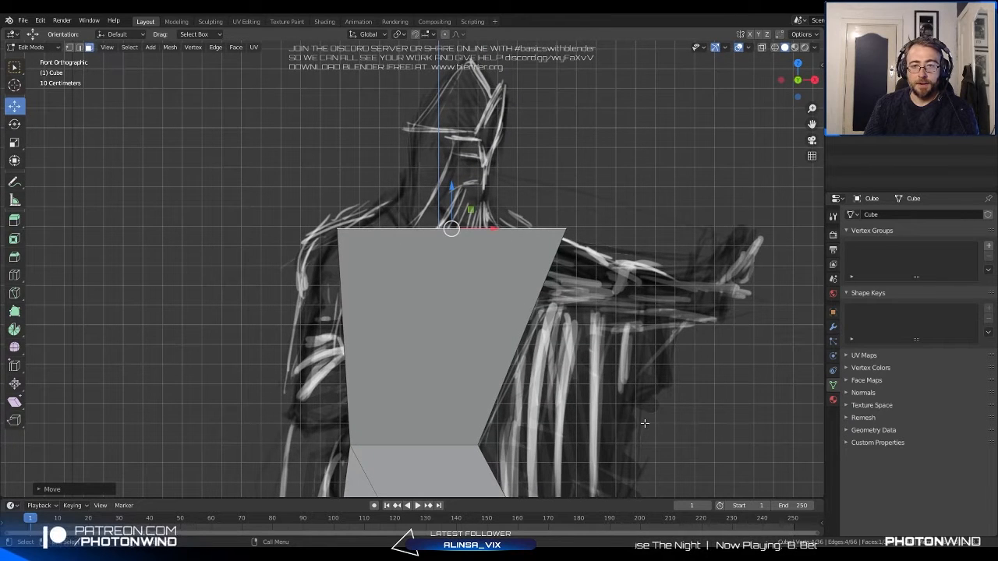
pyautogui.press('e')
pyautogui.click(689, 364)
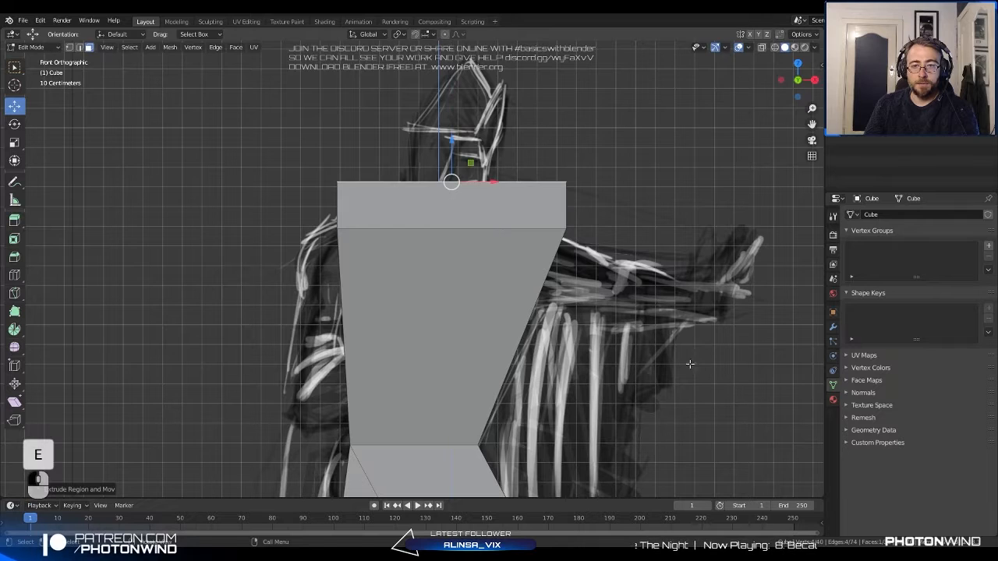
pyautogui.press('s')
pyautogui.click(520, 236)
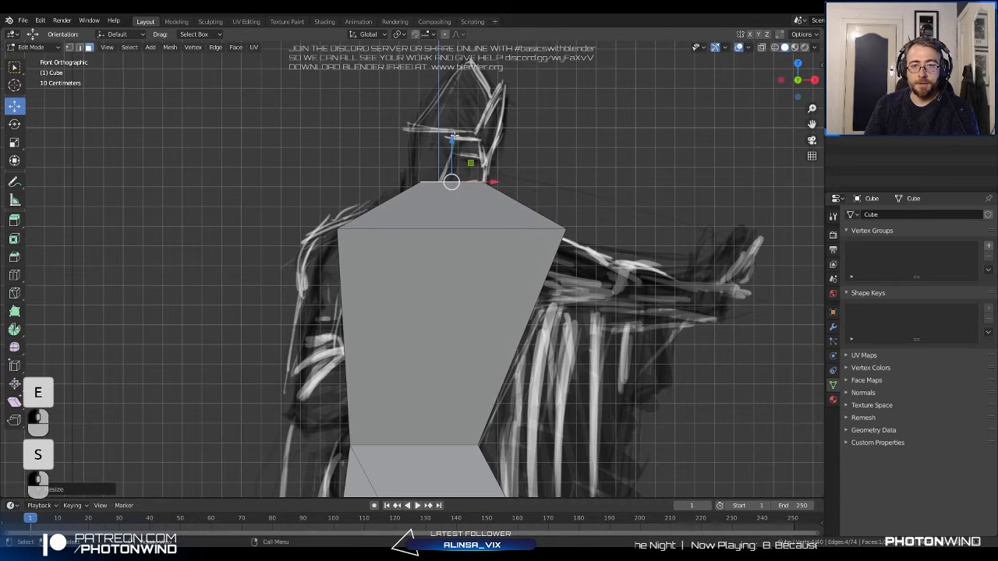
pyautogui.moveTo(453, 137); pyautogui.dragTo(520, 209)
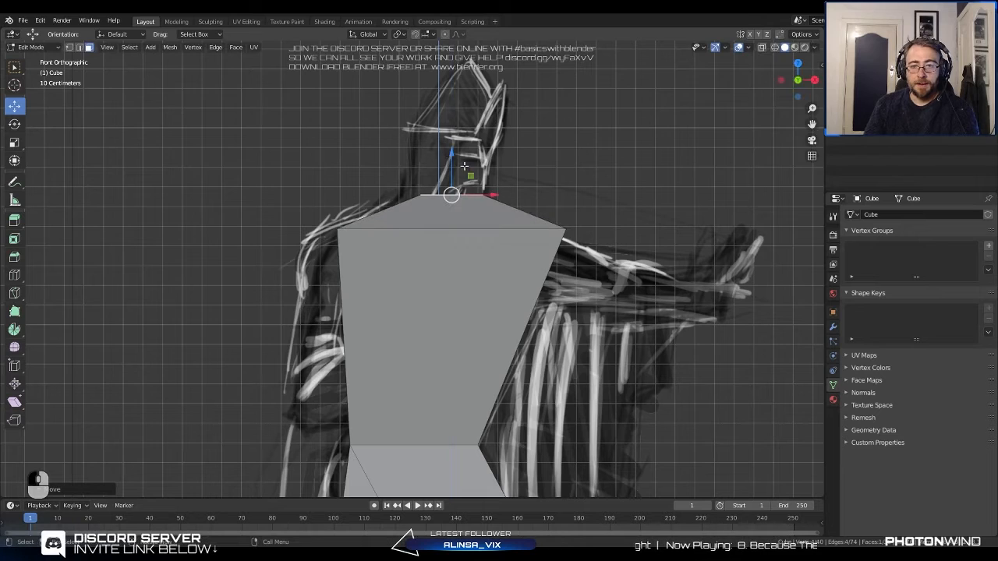
pyautogui.press('e')
pyautogui.click(508, 110)
# Examine the blocked-out statue against the reference sketch in Object Mode, checking its proportions and depth from the front, side and in perspective.
pyautogui.scroll(-5, 524, 142)
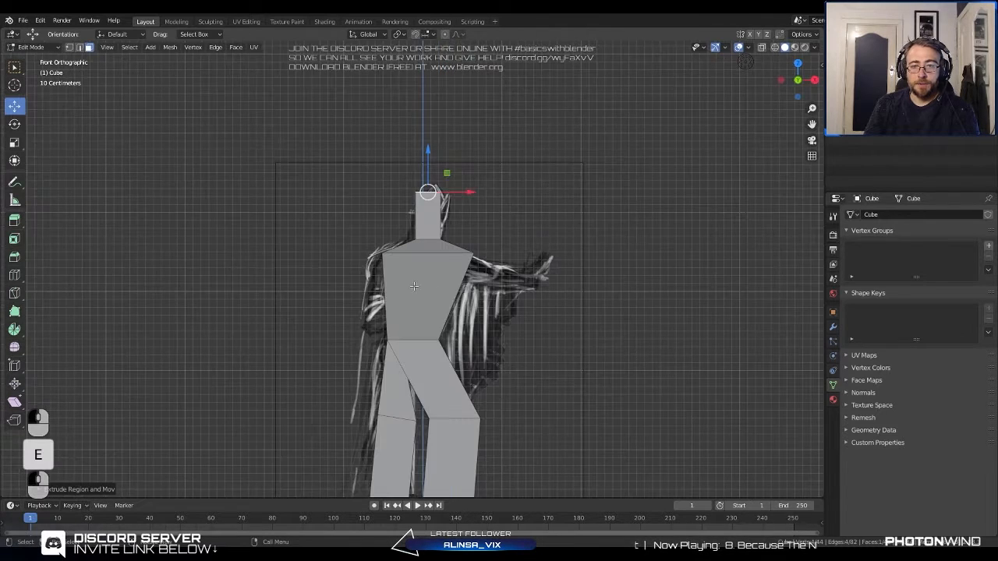
pyautogui.scroll(3, 506, 147)
pyautogui.scroll(3, 528, 201)
pyautogui.scroll(-5, 498, 187)
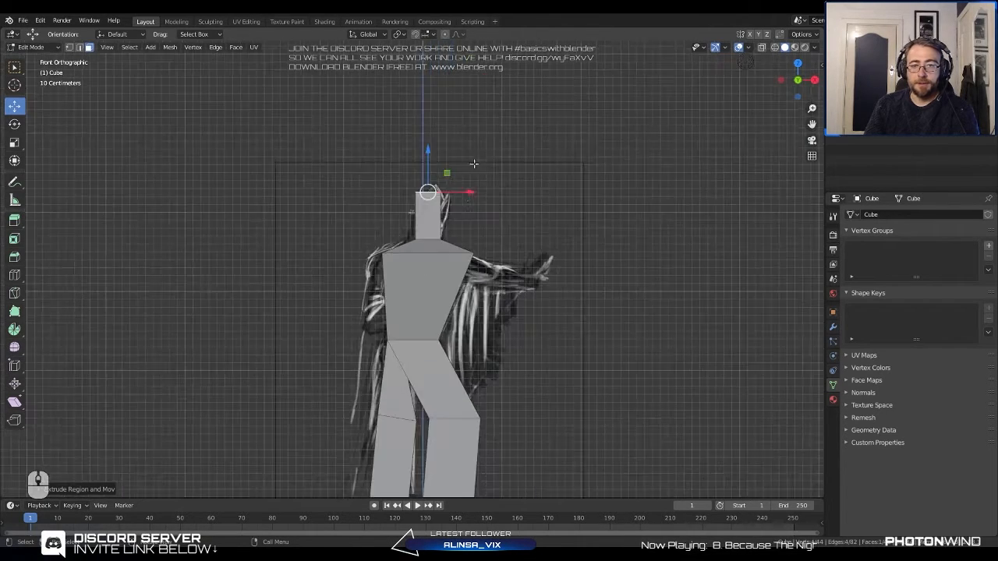
pyautogui.scroll(5, 472, 164)
pyautogui.moveTo(472, 164); pyautogui.dragTo(452, 244, button='middle')
pyautogui.scroll(-4, 451, 243)
pyautogui.scroll(4, 450, 242)
pyautogui.scroll(-4, 450, 242)
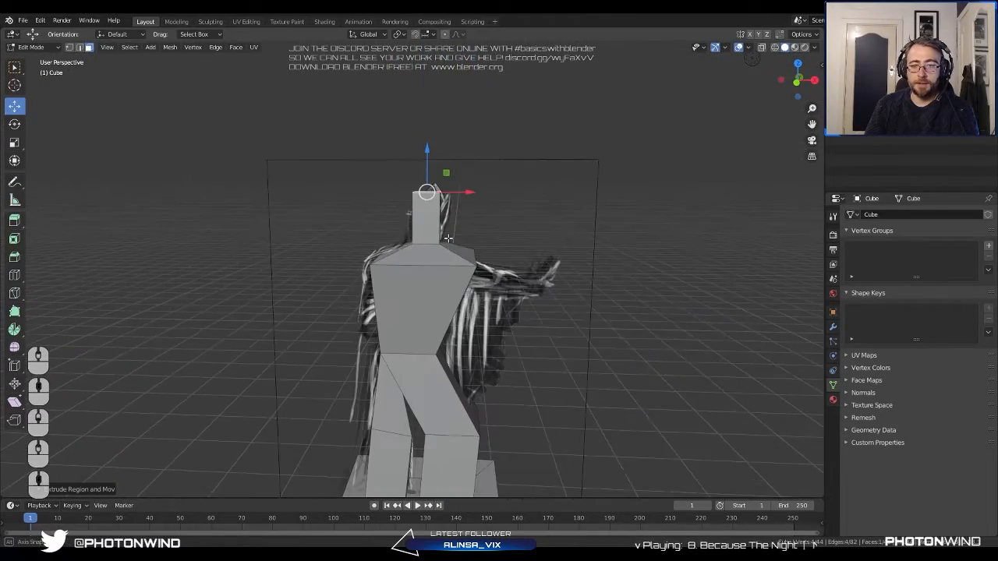
pyautogui.press('Tab')
pyautogui.moveTo(449, 246); pyautogui.dragTo(455, 205, button='middle')
pyautogui.scroll(-2, 455, 243)
pyautogui.press('KP_1')
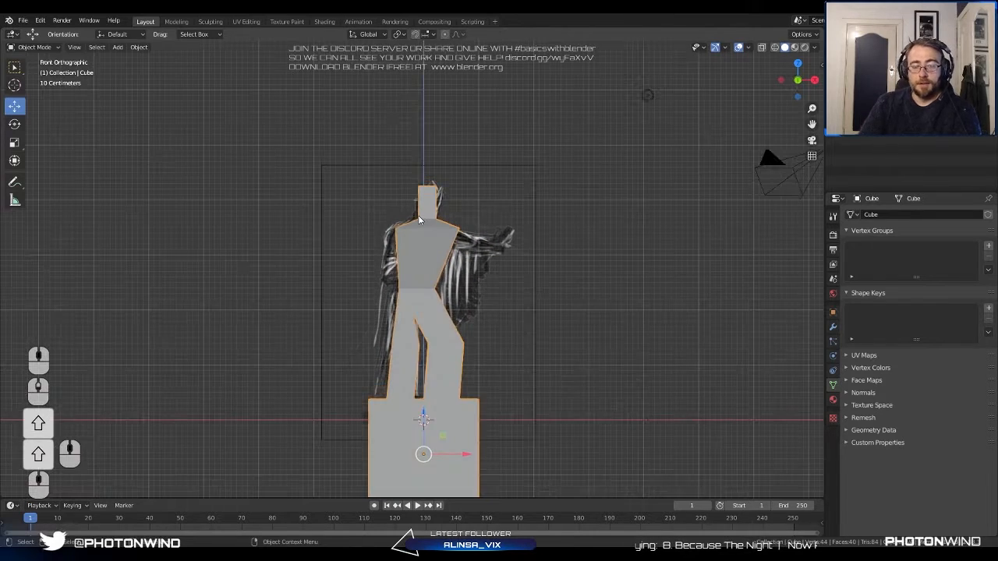
pyautogui.scroll(2, 495, 294)
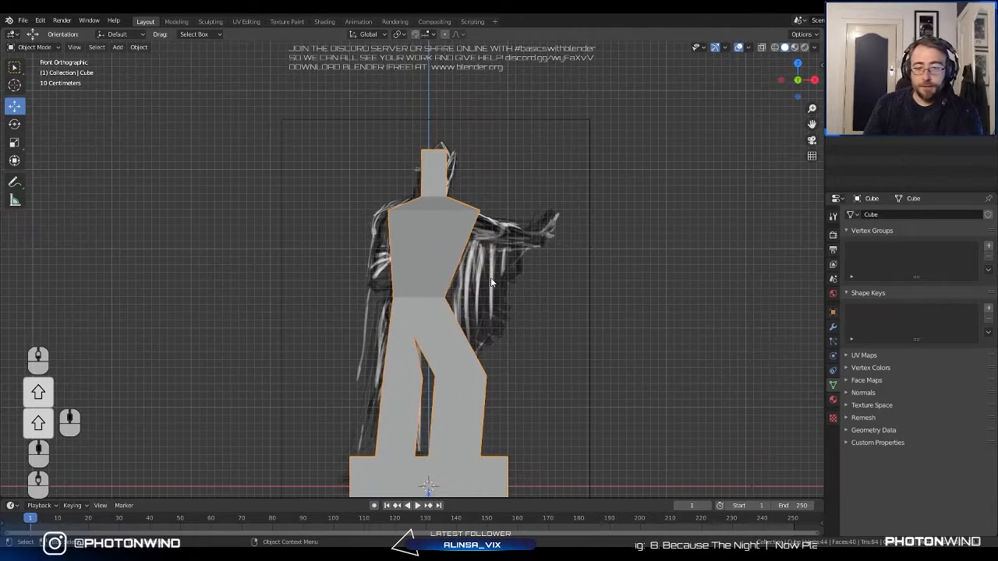
pyautogui.scroll(1, 493, 296)
pyautogui.keyDown('shift'); pyautogui.moveTo(480, 340); pyautogui.dragTo(497, 314, button='middle'); pyautogui.keyUp('shift')
pyautogui.scroll(1, 502, 382)
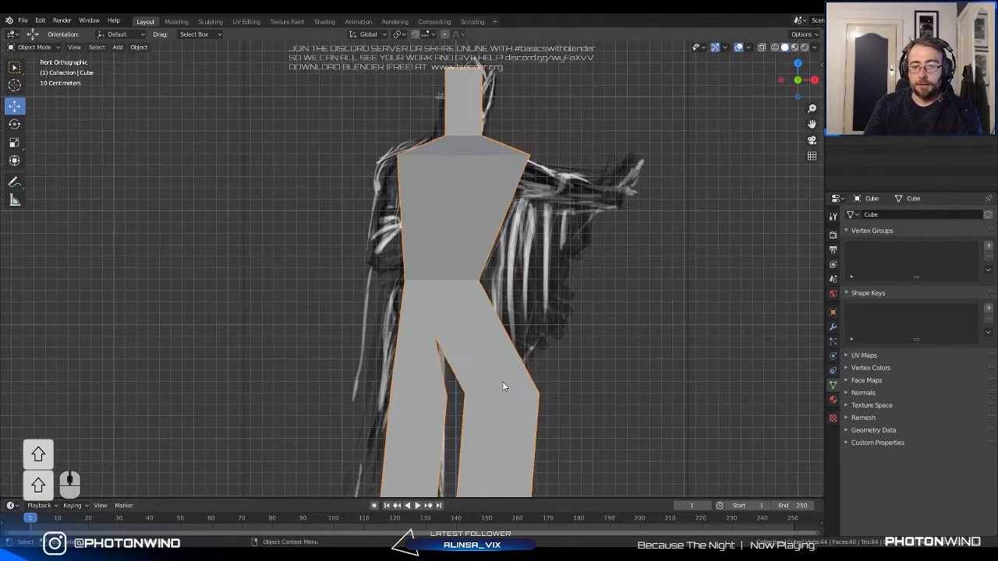
pyautogui.keyDown('shift'); pyautogui.moveTo(500, 380); pyautogui.dragTo(456, 241, button='middle'); pyautogui.keyUp('shift')
pyautogui.press('KP_3')
pyautogui.scroll(-2, 397, 239)
pyautogui.moveTo(434, 166); pyautogui.dragTo(335, 332, button='middle')
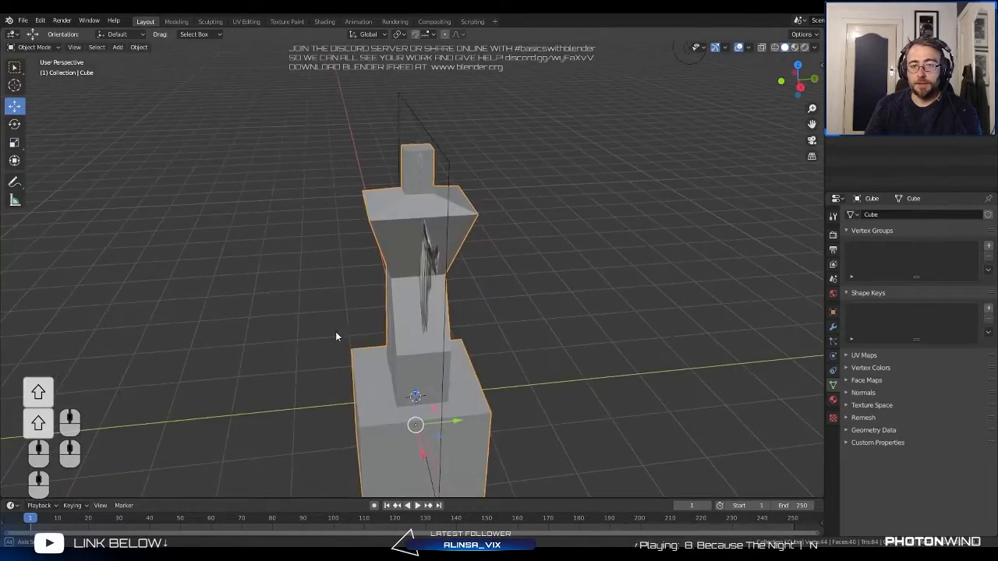
pyautogui.scroll(2, 378, 263)
pyautogui.moveTo(383, 252); pyautogui.dragTo(360, 248, button='middle')
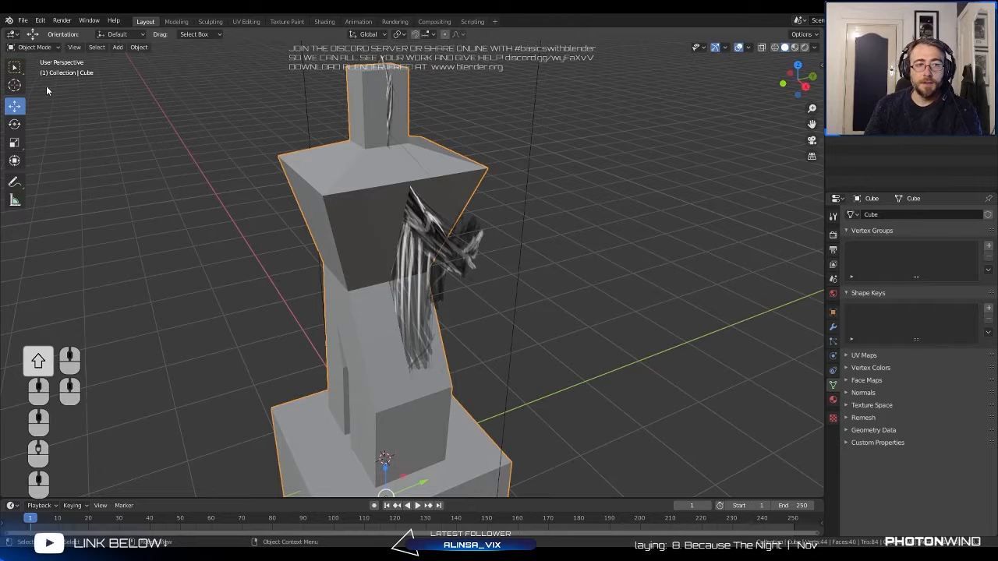
# Move the torso's front and back shoulder edges inward along Y in edge select mode to make the chest shallower.
pyautogui.press('Tab')
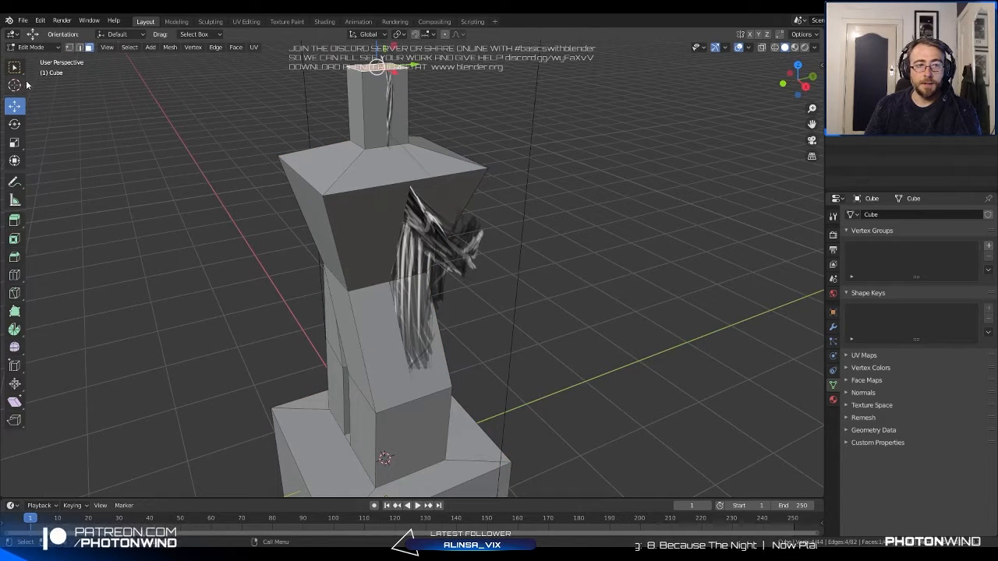
pyautogui.click(79, 48)
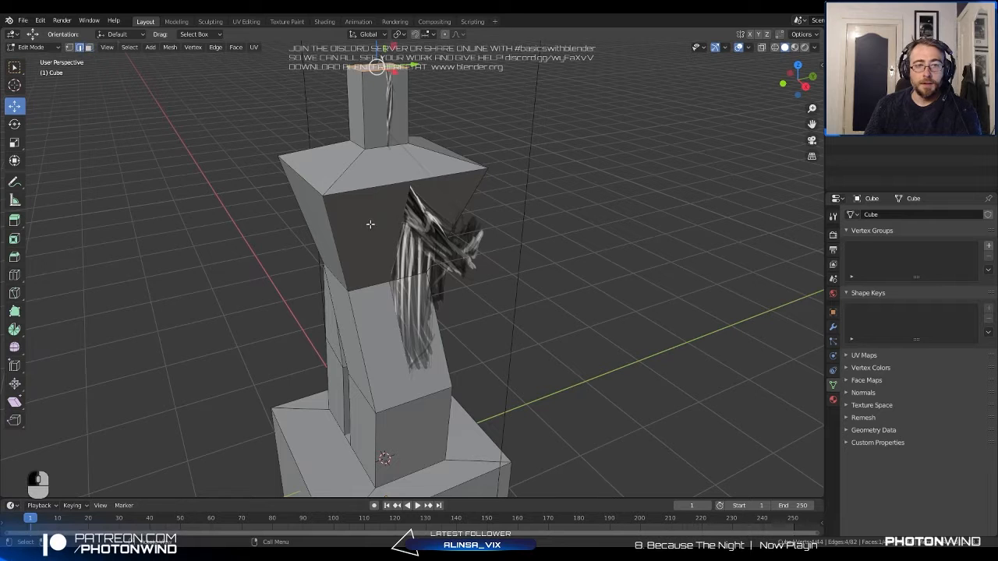
pyautogui.moveTo(331, 173); pyautogui.dragTo(377, 155)
pyautogui.moveTo(449, 143); pyautogui.dragTo(629, 179, button='middle')
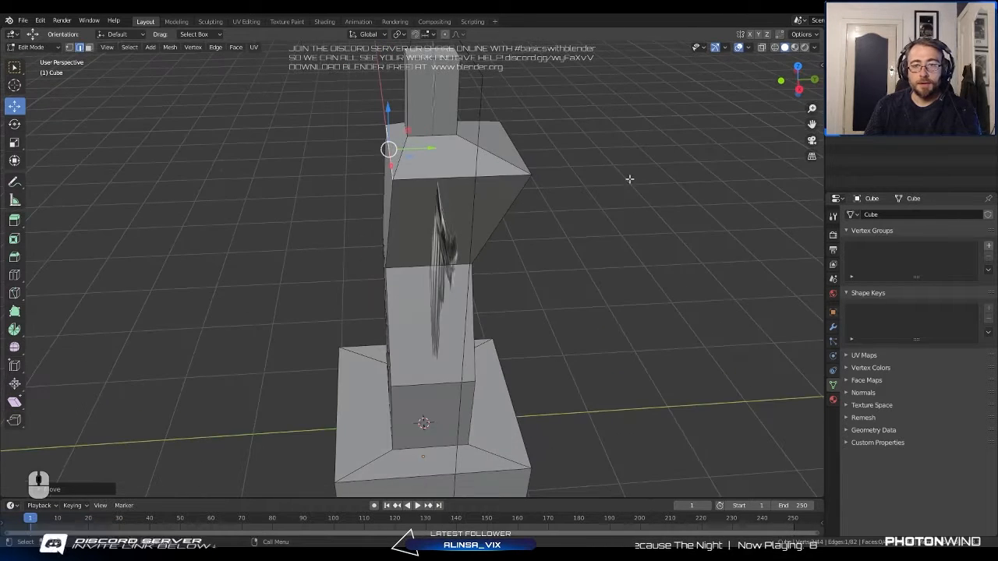
pyautogui.press('g')
pyautogui.press('y')
pyautogui.click(504, 143)
pyautogui.moveTo(504, 143); pyautogui.dragTo(419, 156, button='middle')
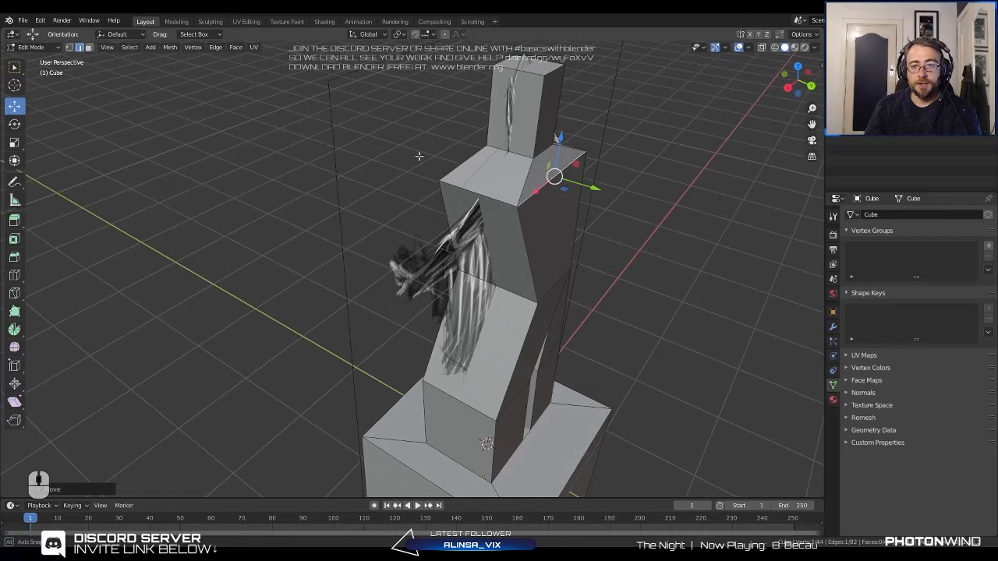
# Fine-tune the position of the torso's back shoulder edge along Y.
pyautogui.press('g')
pyautogui.press('y')
pyautogui.click(589, 181)
pyautogui.moveTo(589, 182); pyautogui.dragTo(346, 167, button='middle')
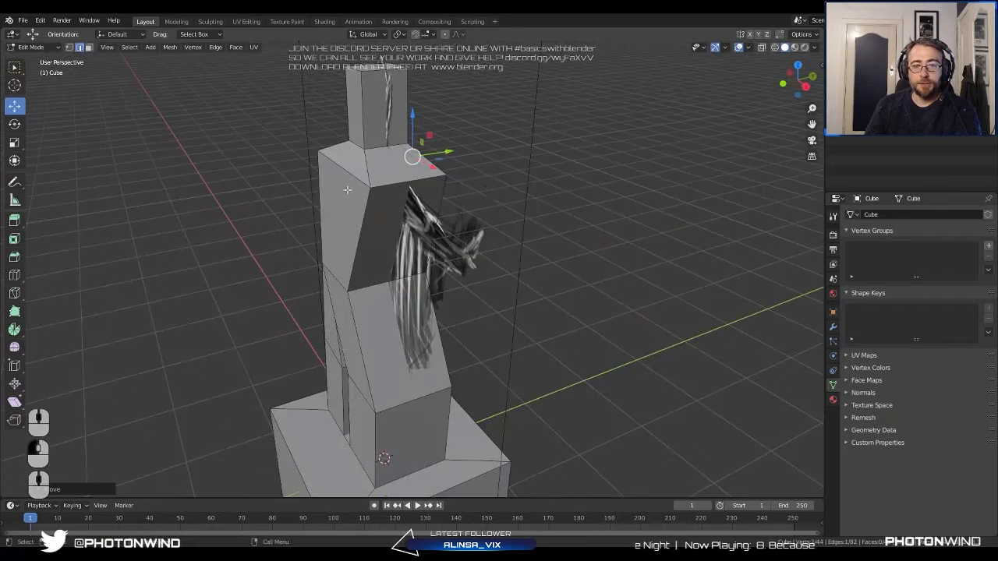
# Move the front and back waist edges slightly inward along Y to make the waist shallower.
pyautogui.moveTo(334, 280); pyautogui.dragTo(355, 269, button='middle')
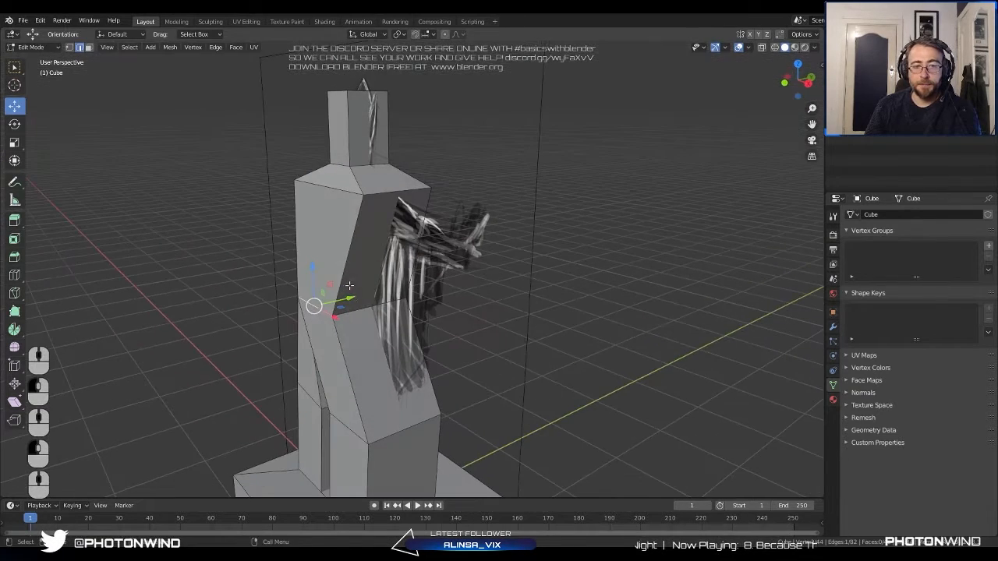
pyautogui.moveTo(350, 296); pyautogui.dragTo(369, 291)
pyautogui.moveTo(442, 311); pyautogui.dragTo(481, 293, button='middle')
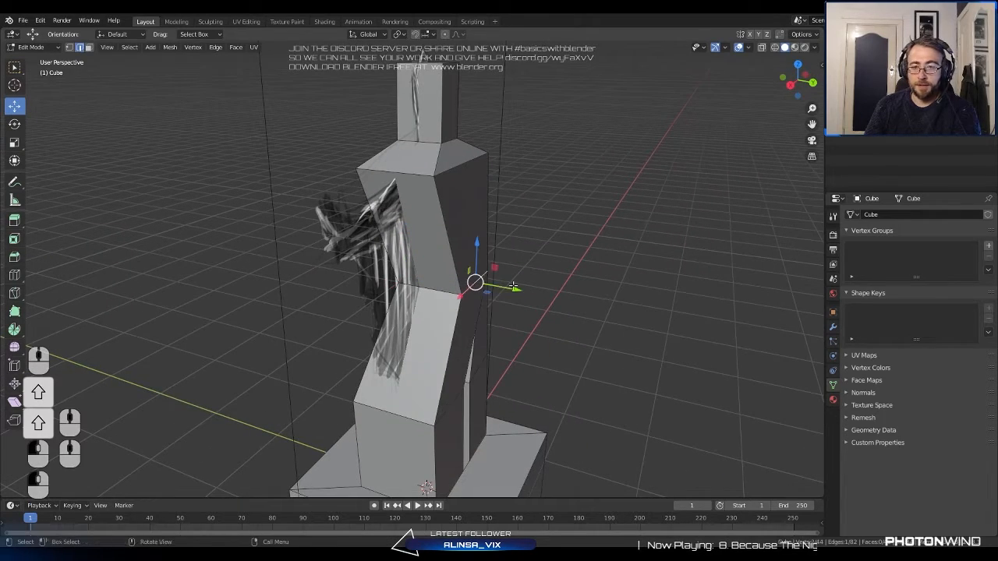
pyautogui.moveTo(513, 286); pyautogui.dragTo(507, 285)
# Select the edge loop around the knee on the extended-arm side and scale it down.
pyautogui.keyDown('shift'); pyautogui.moveTo(446, 379); pyautogui.dragTo(617, 310, button='middle'); pyautogui.keyUp('shift')
pyautogui.keyDown('alt'); pyautogui.click(445, 337); pyautogui.keyUp('alt')
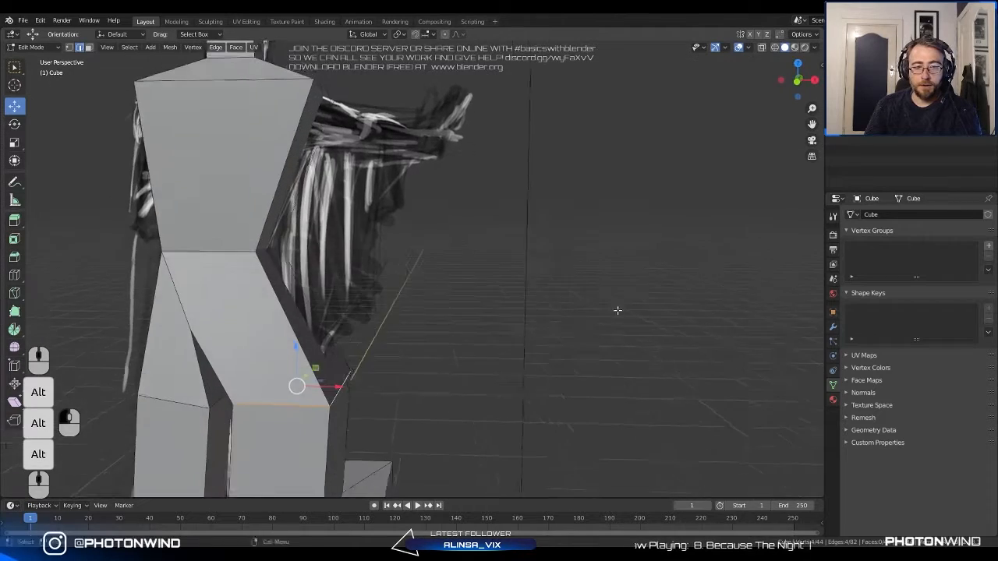
pyautogui.keyDown('shift'); pyautogui.moveTo(355, 352); pyautogui.dragTo(462, 262, button='middle'); pyautogui.keyUp('shift')
pyautogui.scroll(3, 343, 300)
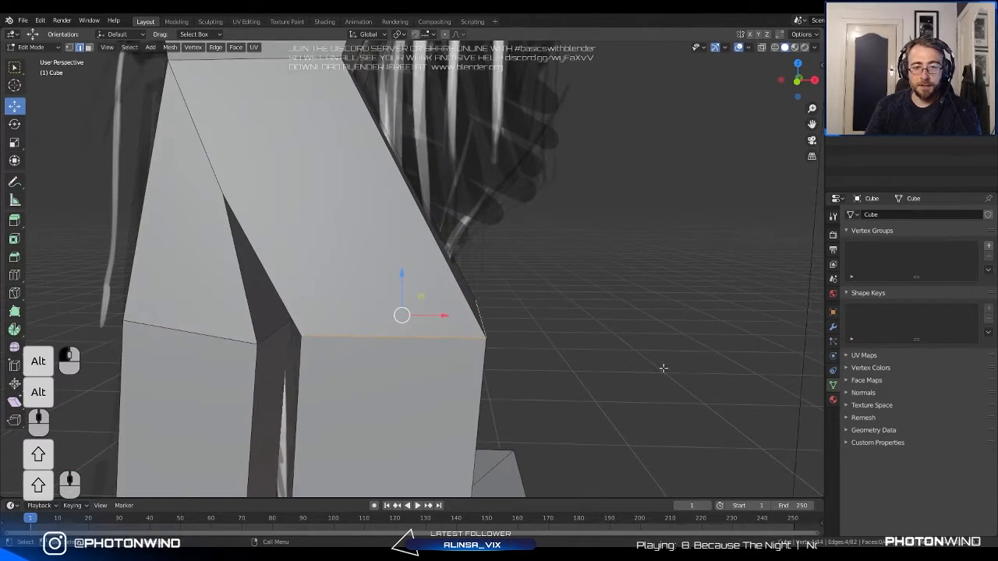
pyautogui.scroll(-4, 621, 362)
pyautogui.press('s')
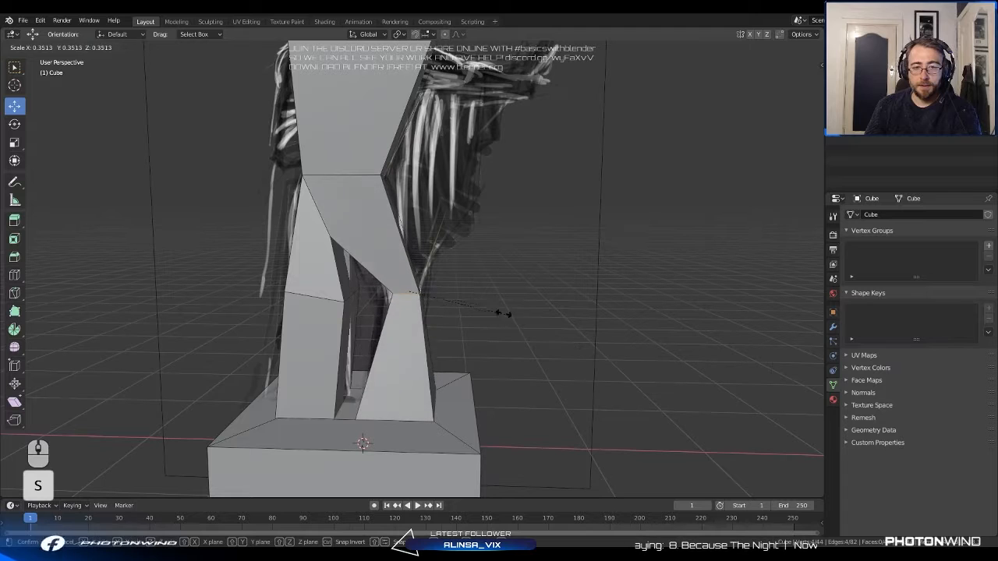
pyautogui.click(580, 334)
# Reposition the same knee loop against the sketch, adjust its overall scale and narrow it along Y.
pyautogui.keyDown('shift'); pyautogui.moveTo(500, 311); pyautogui.dragTo(568, 260, button='middle'); pyautogui.keyUp('shift')
pyautogui.scroll(3, 556, 257)
pyautogui.moveTo(567, 222); pyautogui.dragTo(549, 233)
pyautogui.moveTo(511, 188); pyautogui.dragTo(511, 187)
pyautogui.press('s')
pyautogui.click(633, 262)
pyautogui.moveTo(633, 263); pyautogui.dragTo(616, 282, button='middle')
pyautogui.press('s')
pyautogui.press('y')
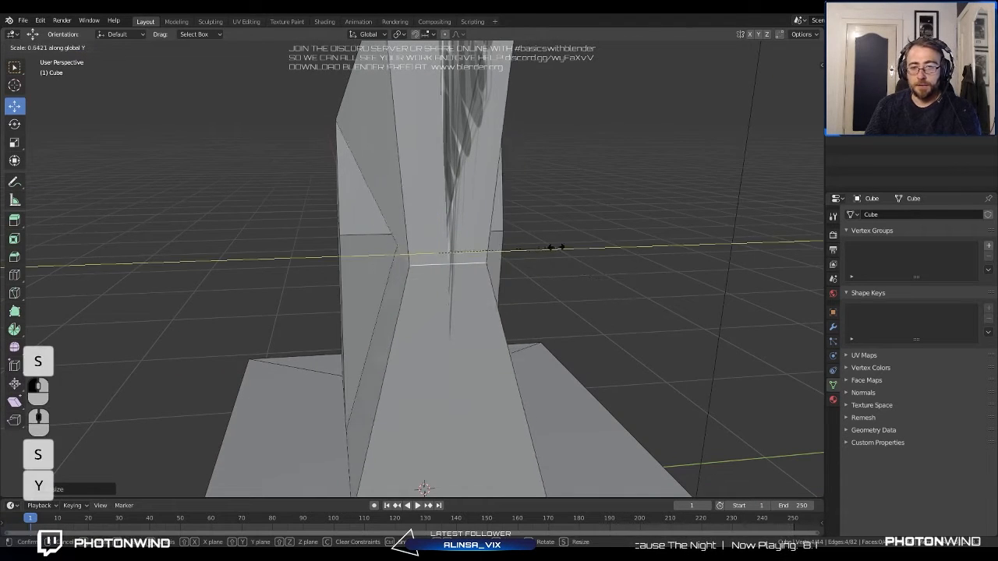
pyautogui.click(543, 238)
pyautogui.moveTo(543, 237); pyautogui.dragTo(456, 311, button='middle')
# Select the edge loop at the foot of that leg, where it meets the pedestal, and scale it down.
pyautogui.keyDown('alt'); pyautogui.click(422, 391); pyautogui.keyUp('alt')
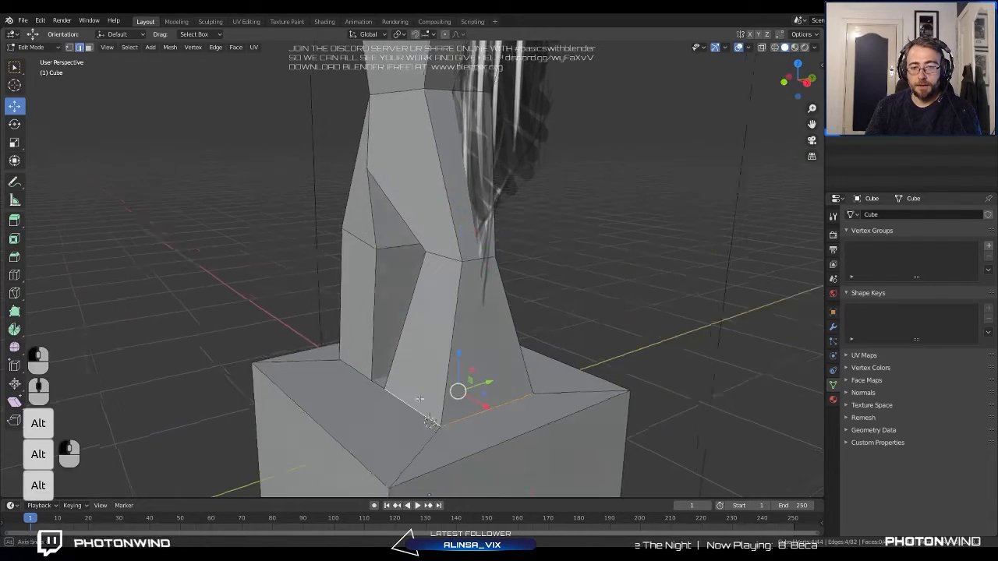
pyautogui.moveTo(422, 392); pyautogui.dragTo(499, 379, button='middle')
pyautogui.moveTo(621, 392); pyautogui.dragTo(371, 289, button='middle')
pyautogui.press('s')
pyautogui.click(597, 353)
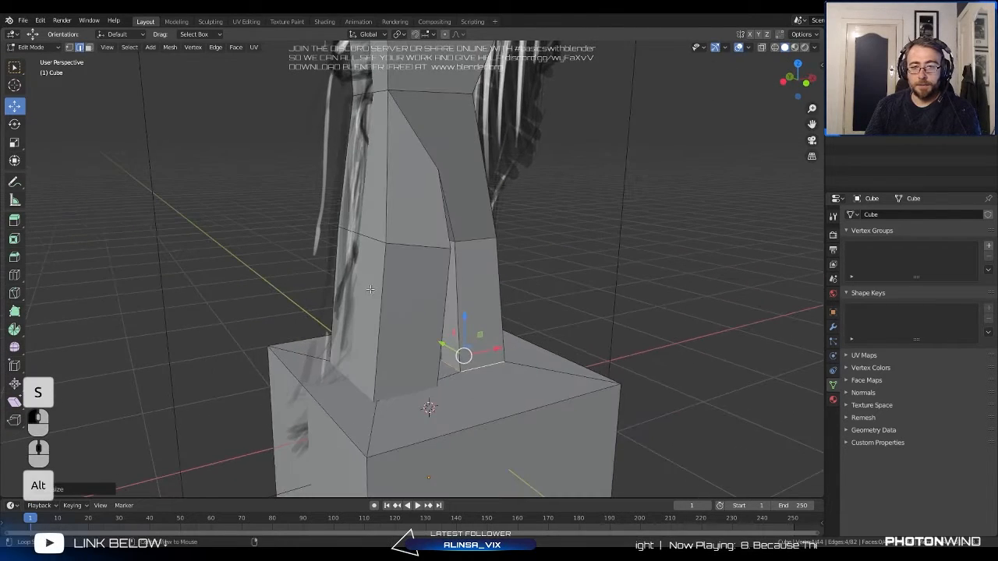
# Select the edge loop around the other leg's knee, scale it down and narrow it further along Y.
pyautogui.keyDown('alt'); pyautogui.click(373, 239); pyautogui.keyUp('alt')
pyautogui.press('s')
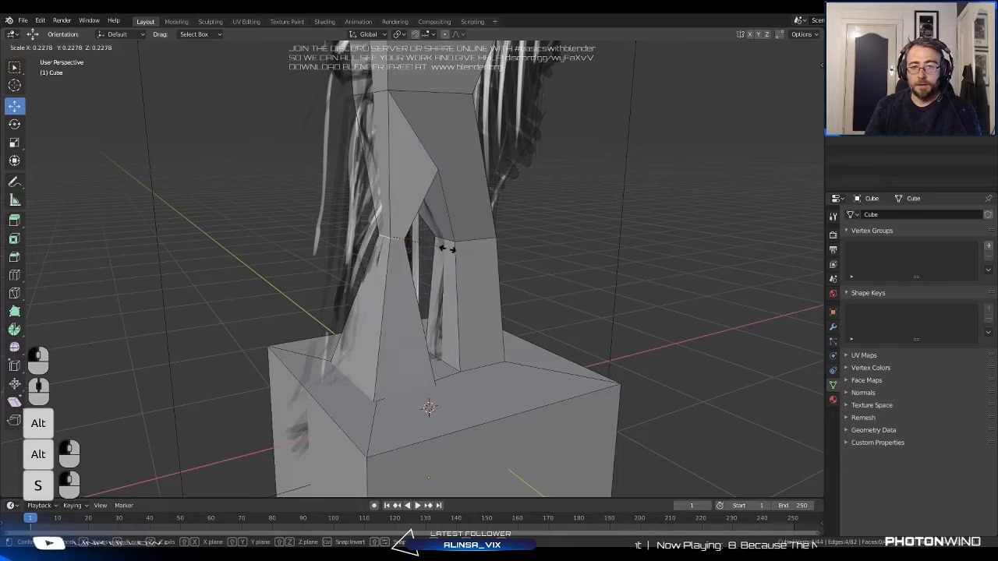
pyautogui.click(516, 282)
pyautogui.moveTo(517, 282)
pyautogui.mouseDown(button='middle')
pyautogui.moveTo(434, 258)
pyautogui.moveTo(523, 270)
pyautogui.mouseUp(button='middle')
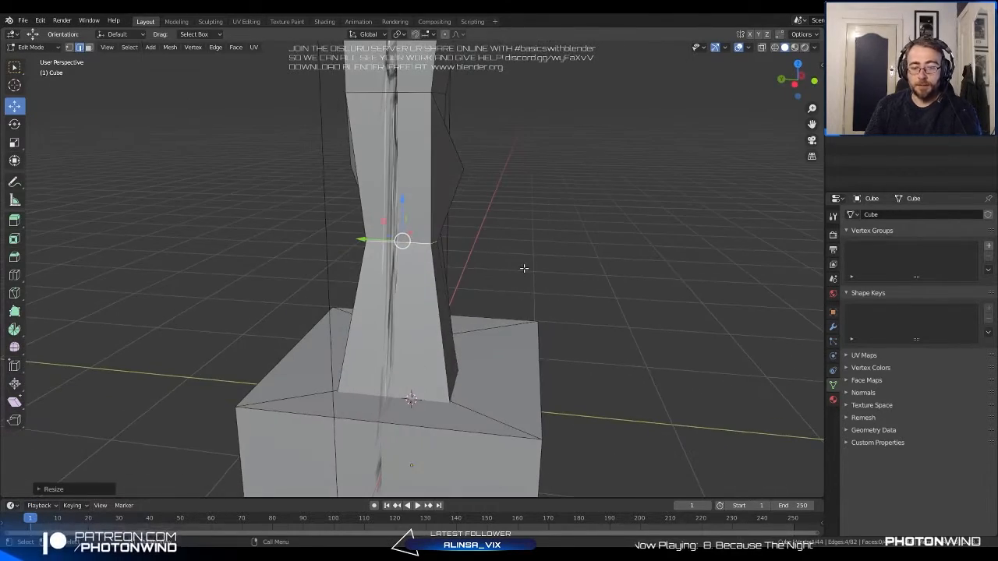
pyautogui.press('s')
pyautogui.press('y')
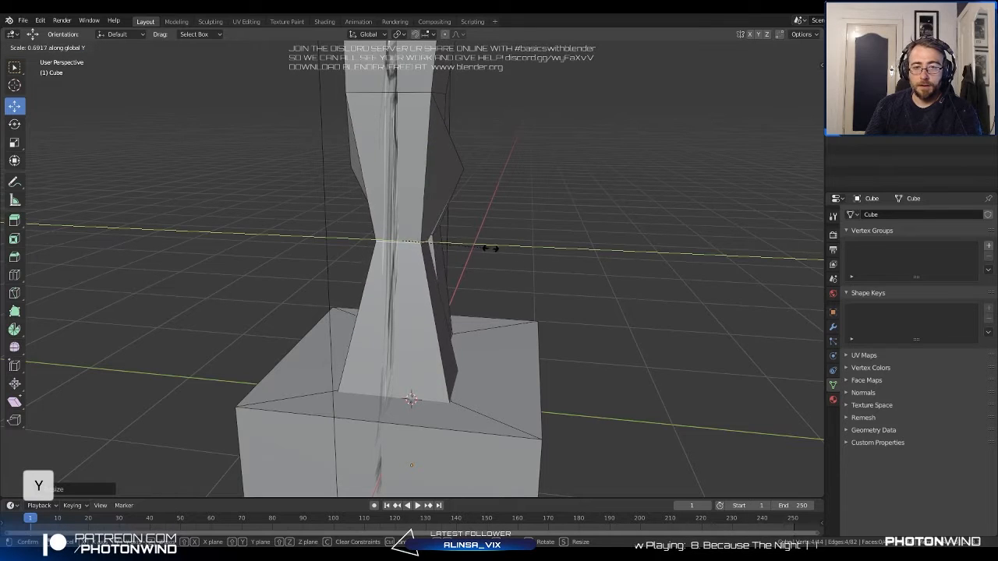
pyautogui.click(481, 246)
# Shift that knee loop along X to line it up with the leg in the sketch.
pyautogui.moveTo(481, 245); pyautogui.dragTo(401, 240, button='middle')
pyautogui.press('g')
pyautogui.press('x')
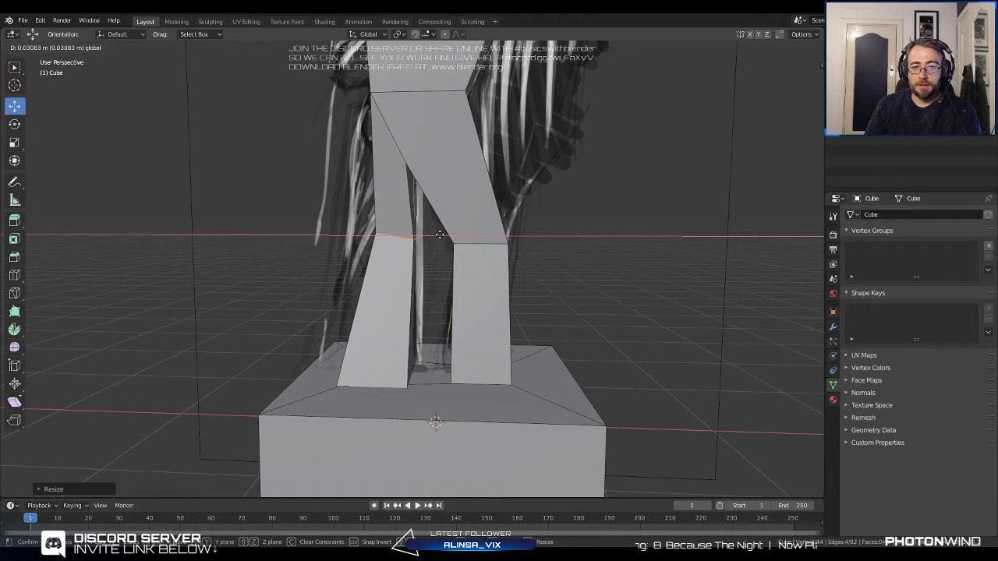
pyautogui.click(436, 237)
pyautogui.keyDown('shift'); pyautogui.moveTo(363, 305); pyautogui.dragTo(445, 265, button='middle'); pyautogui.keyUp('shift')
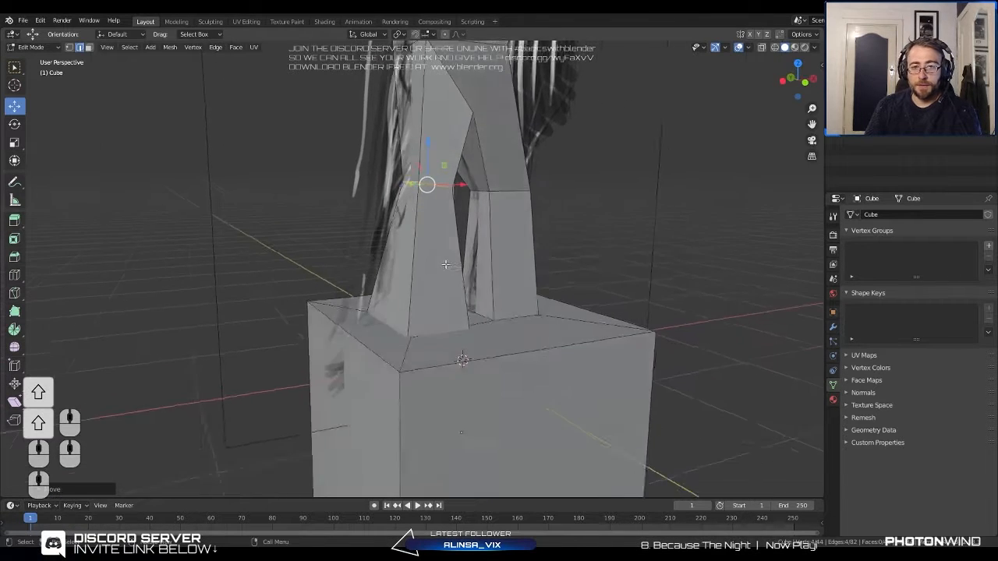
pyautogui.scroll(2, 444, 267)
pyautogui.moveTo(379, 350)
pyautogui.mouseDown(button='middle')
pyautogui.moveTo(378, 338)
pyautogui.moveTo(397, 329)
pyautogui.moveTo(411, 353)
pyautogui.moveTo(378, 350)
pyautogui.mouseUp(button='middle')
pyautogui.keyDown('alt'); pyautogui.click(387, 353); pyautogui.keyUp('alt')
pyautogui.press('a')
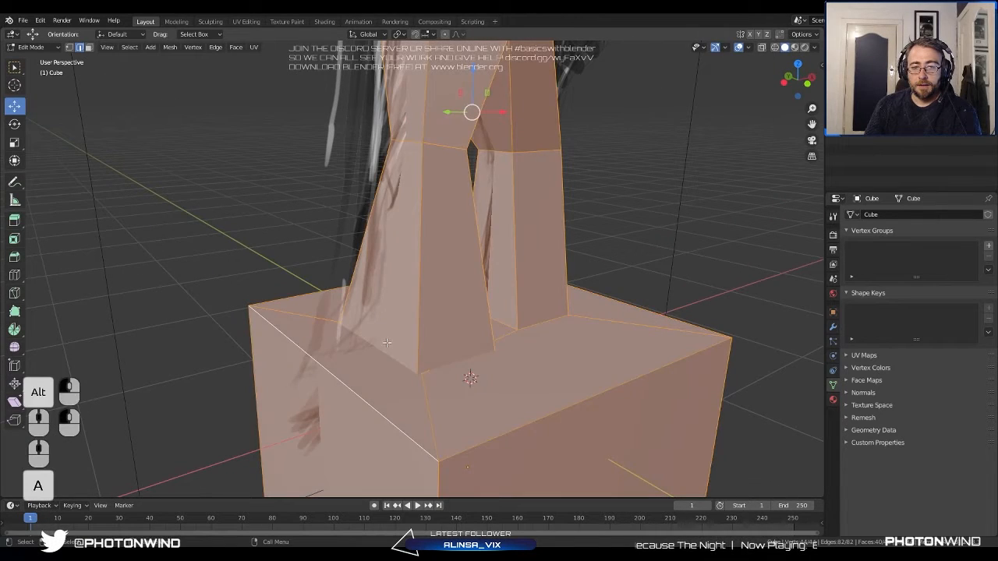
pyautogui.hotkey('alt', 'a')
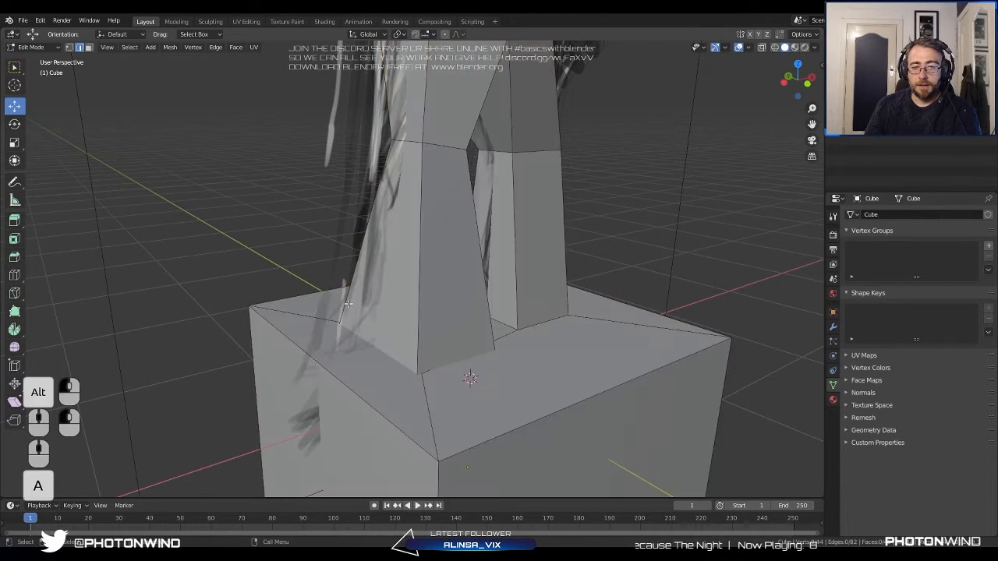
# Using X-ray and face select, pick the base face of that leg, raise it slightly and narrow it along Y.
pyautogui.click(761, 47)
pyautogui.keyDown('alt'); pyautogui.click(373, 351); pyautogui.keyUp('alt')
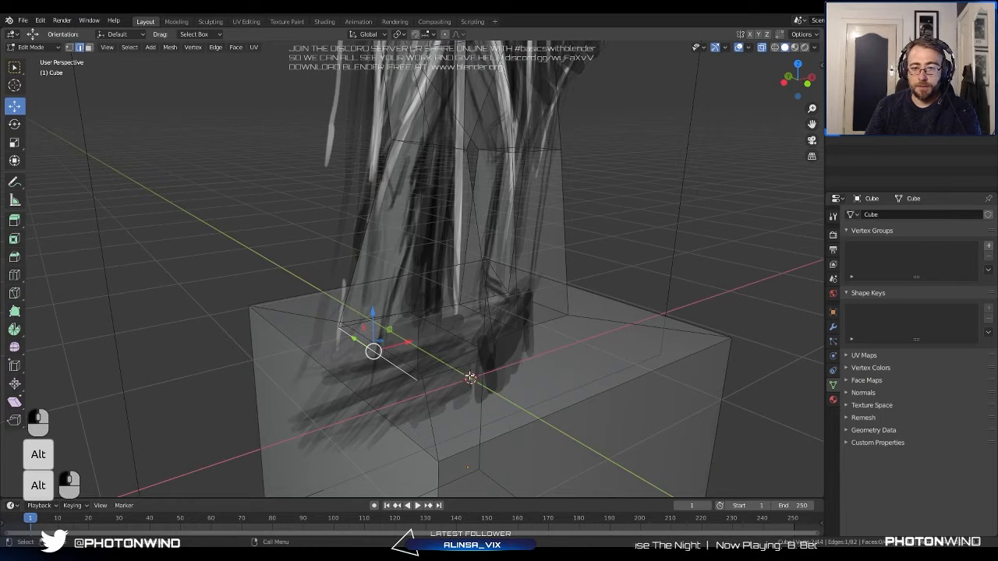
pyautogui.press('3')
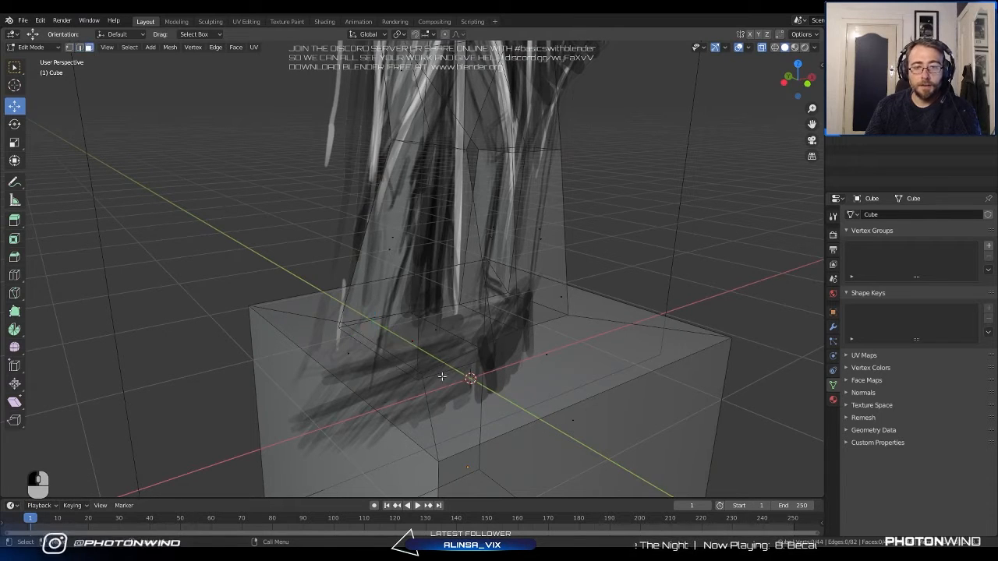
pyautogui.click(412, 340)
pyautogui.moveTo(413, 301)
pyautogui.mouseDown()
pyautogui.moveTo(412, 273)
pyautogui.moveTo(412, 291)
pyautogui.mouseUp()
pyautogui.press('s')
pyautogui.press('y')
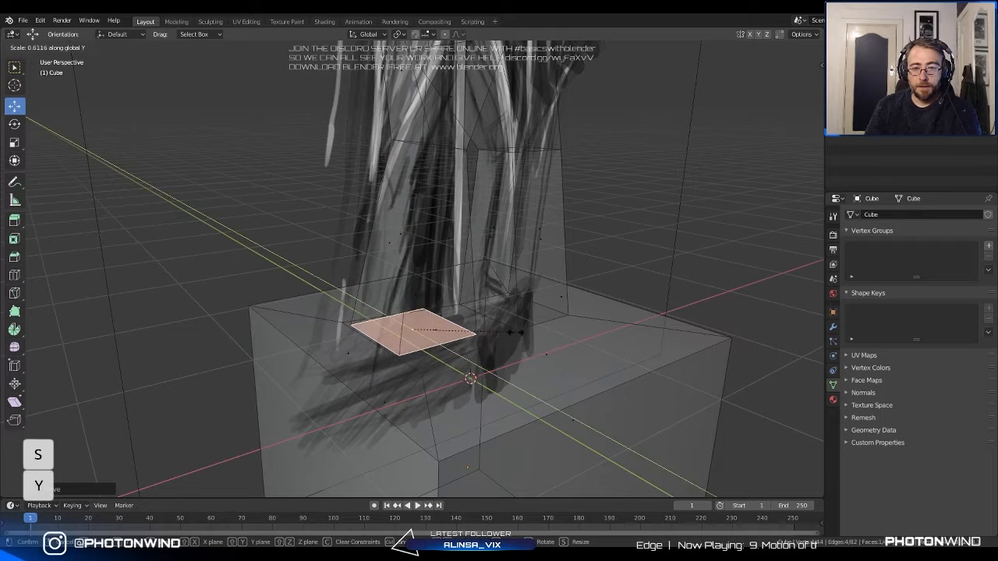
pyautogui.click(524, 336)
# Scale the leg's base face evenly, adjust its placement against the sketch in front view and turn X-ray off.
pyautogui.moveTo(527, 334); pyautogui.dragTo(433, 311, button='middle')
pyautogui.press('s')
pyautogui.click(475, 332)
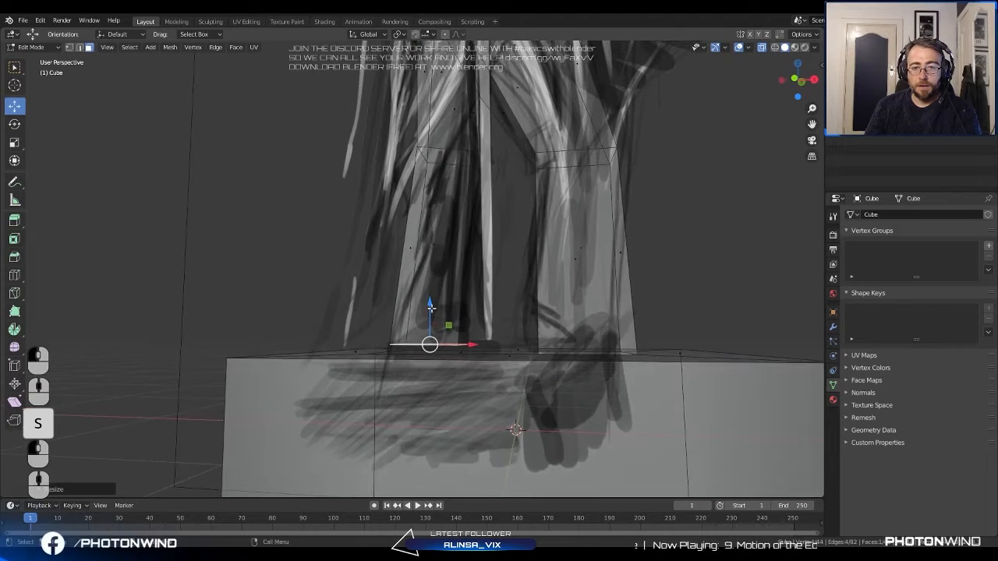
pyautogui.press('s')
pyautogui.click(432, 310)
pyautogui.press('KP_1')
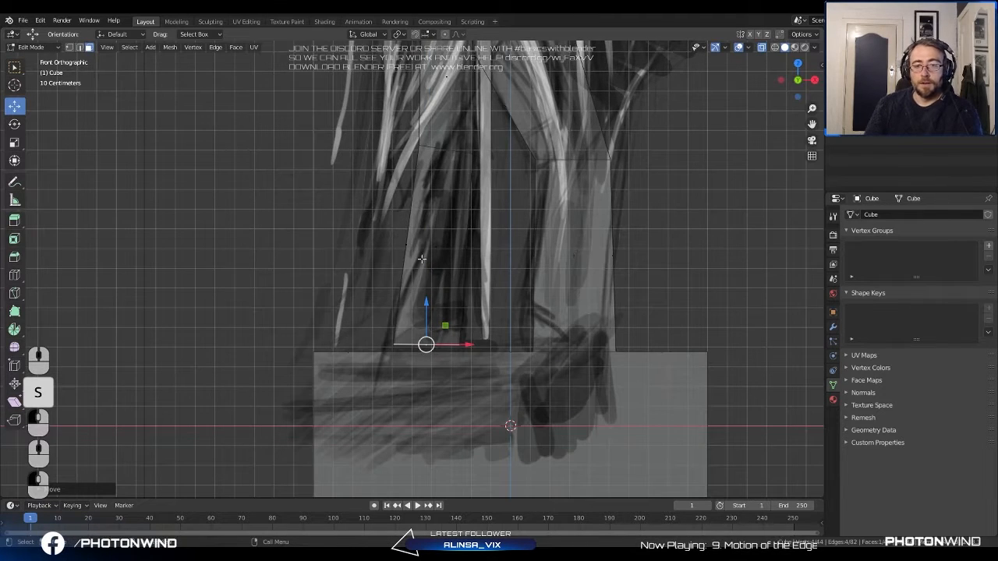
pyautogui.scroll(-6, 510, 242)
pyautogui.scroll(4, 509, 242)
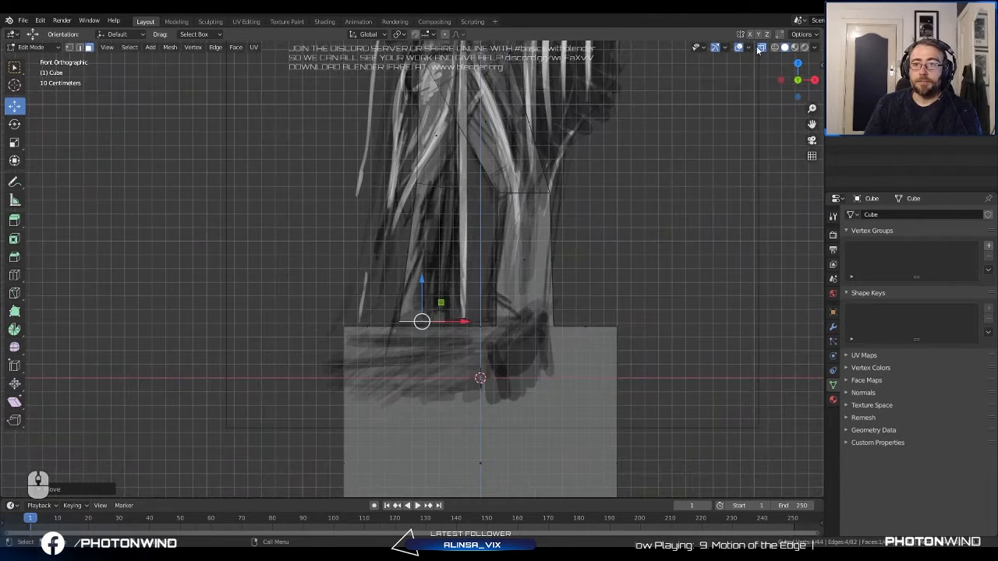
pyautogui.click(760, 48)
# In edge select mode, move the crotch edge between the thighs toward the extended-arm side.
pyautogui.scroll(-3, 452, 163)
pyautogui.keyDown('shift'); pyautogui.moveTo(452, 163); pyautogui.dragTo(370, 227, button='middle'); pyautogui.keyUp('shift')
pyautogui.scroll(2, 426, 242)
pyautogui.scroll(3, 426, 241)
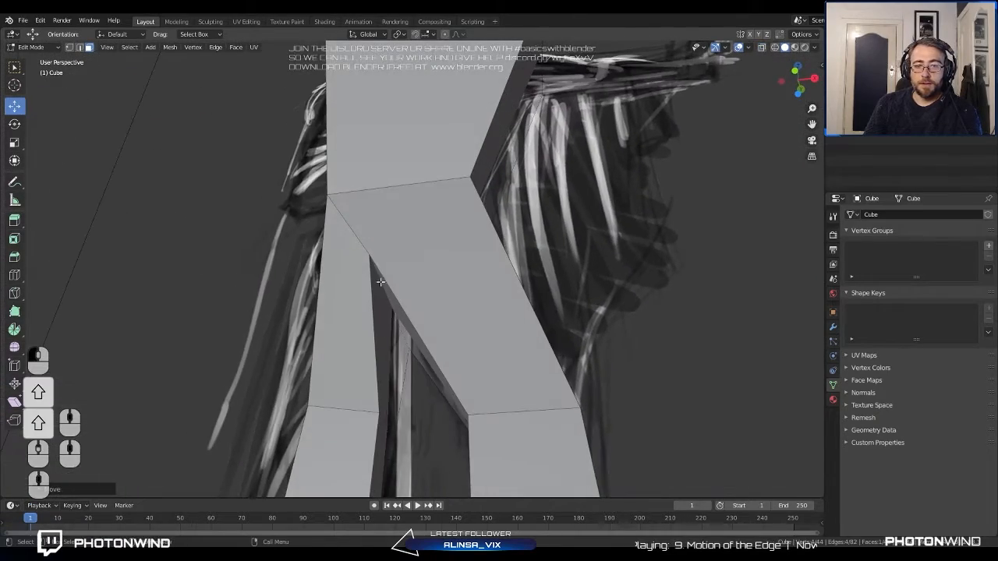
pyautogui.click(388, 311)
pyautogui.moveTo(380, 281); pyautogui.dragTo(319, 240, button='middle')
pyautogui.click(79, 47)
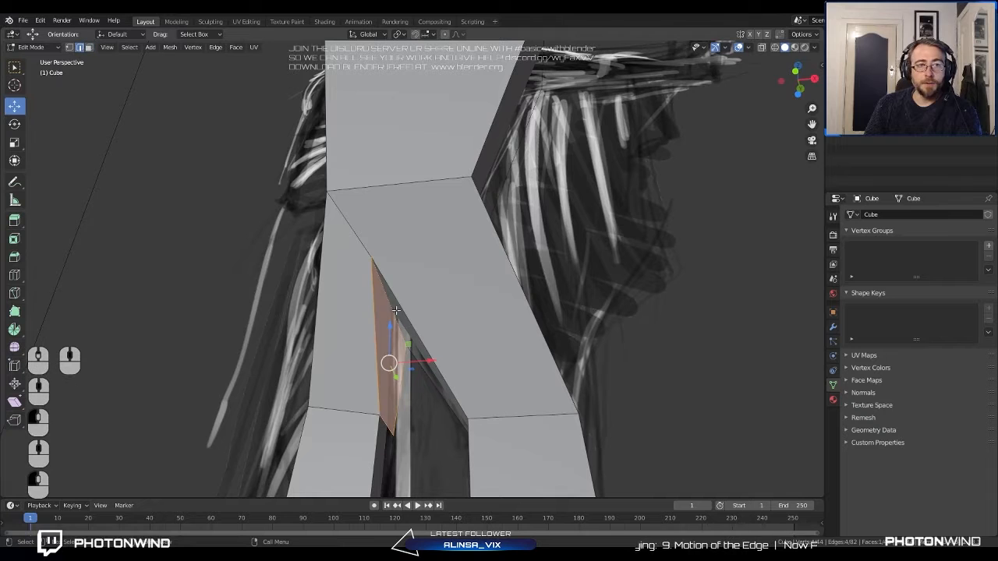
pyautogui.moveTo(398, 301); pyautogui.dragTo(449, 296)
# Scale the crotch edge down along Y to make it shallower, and clear the selection.
pyautogui.scroll(-2, 449, 296)
pyautogui.moveTo(449, 296); pyautogui.dragTo(543, 343, button='middle')
pyautogui.press('s')
pyautogui.press('y')
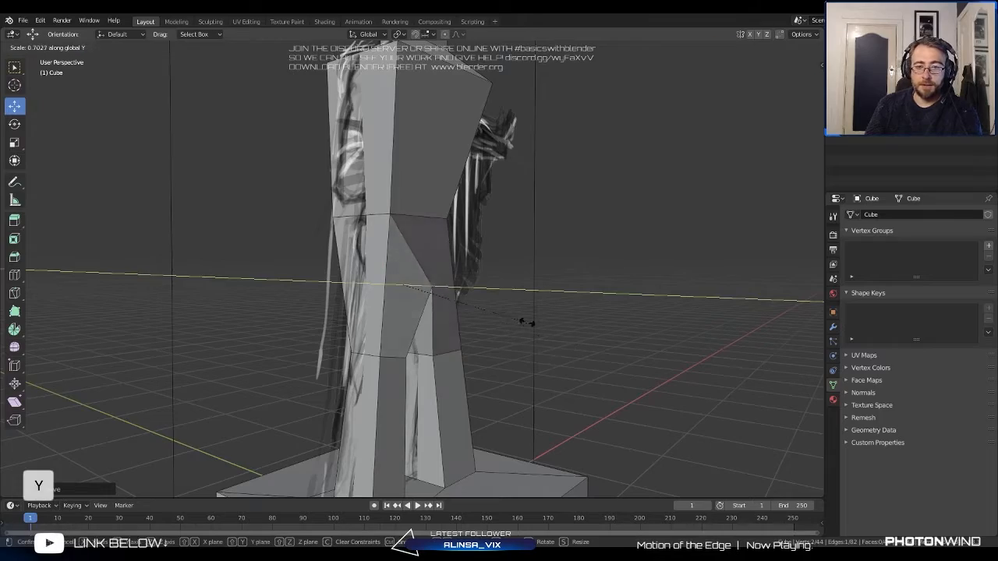
pyautogui.click(474, 290)
pyautogui.moveTo(481, 289); pyautogui.dragTo(363, 260, button='middle')
pyautogui.scroll(-3, 434, 262)
pyautogui.scroll(3, 364, 260)
pyautogui.click(297, 132)
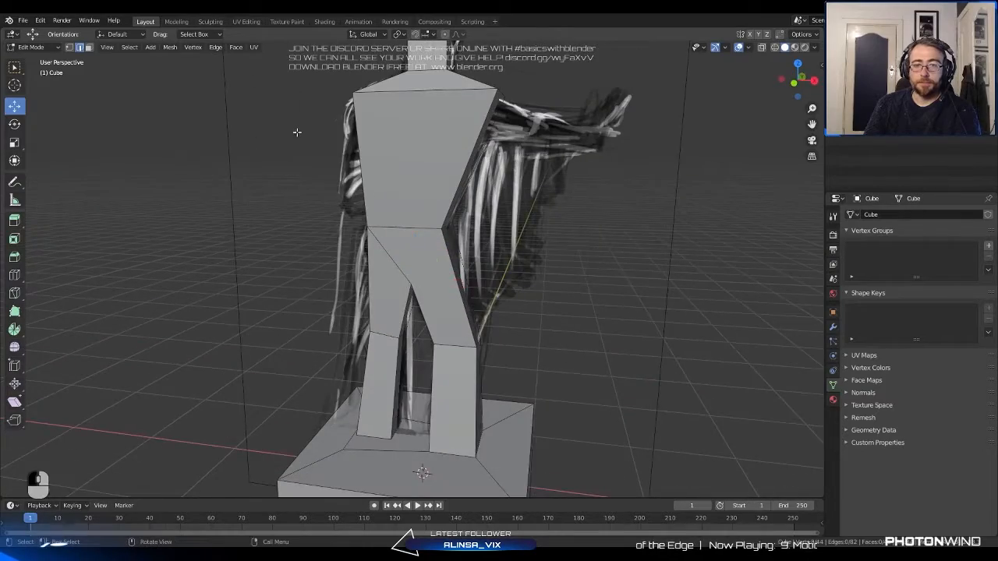
# Hide the statue mesh to study the sketch's extended arm, drape and legs, and show the mesh again.
pyautogui.moveTo(344, 134); pyautogui.dragTo(344, 181, button='middle')
pyautogui.scroll(4, 344, 181)
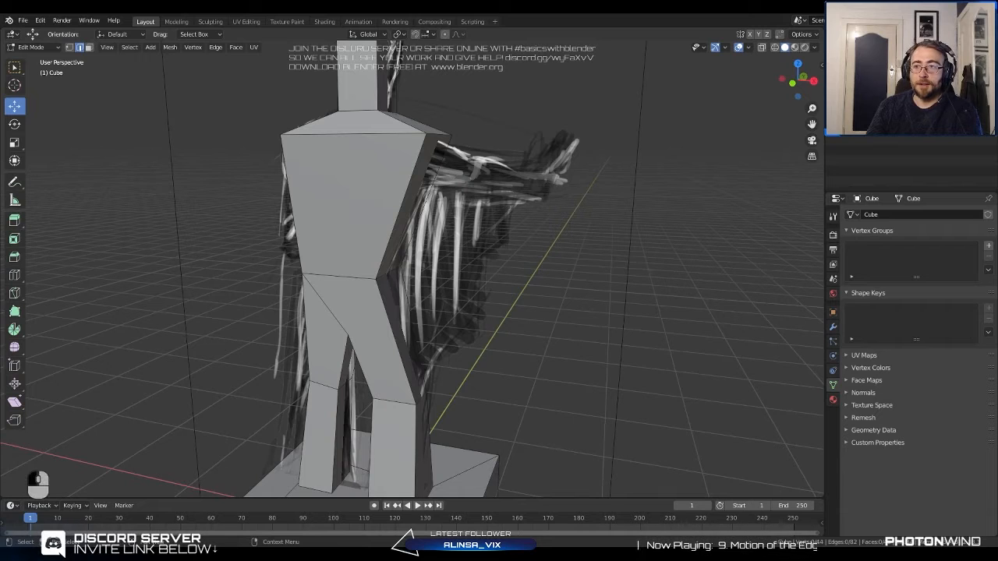
pyautogui.click(986, 77)
pyautogui.moveTo(577, 190); pyautogui.dragTo(584, 187, button='middle')
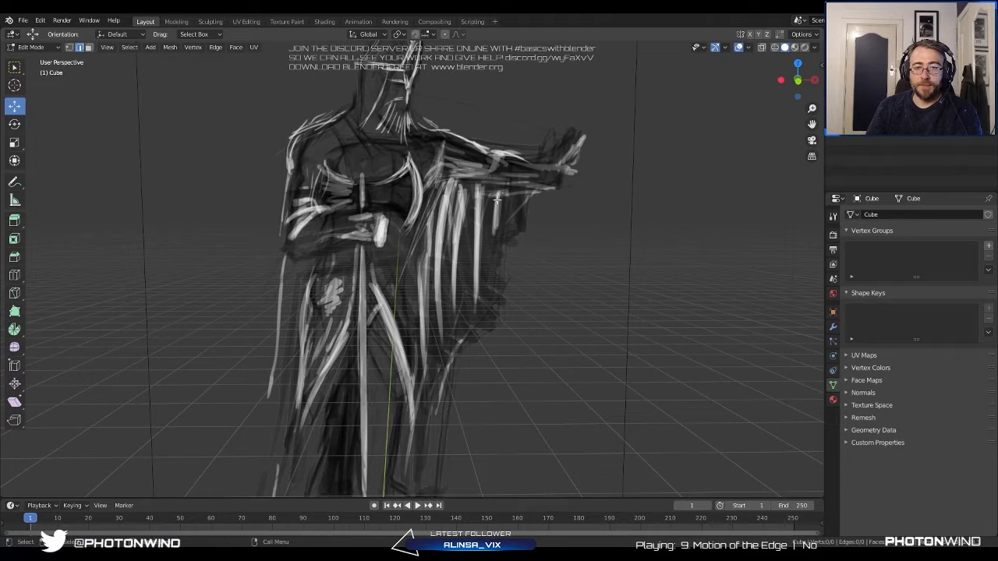
pyautogui.scroll(-2, 475, 237)
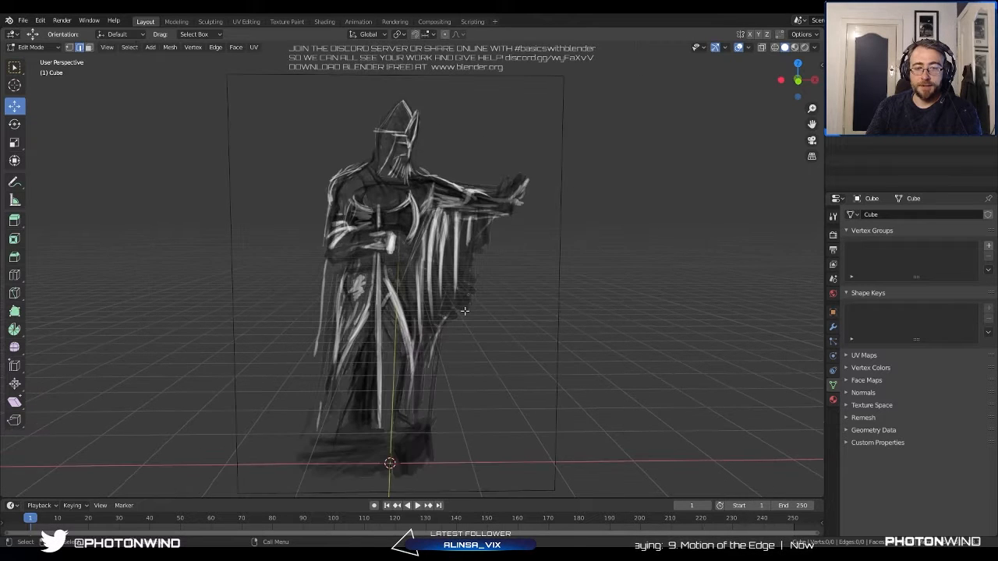
pyautogui.moveTo(464, 311)
pyautogui.mouseDown(button='middle')
pyautogui.moveTo(436, 289)
pyautogui.moveTo(499, 249)
pyautogui.moveTo(484, 213)
pyautogui.mouseUp(button='middle')
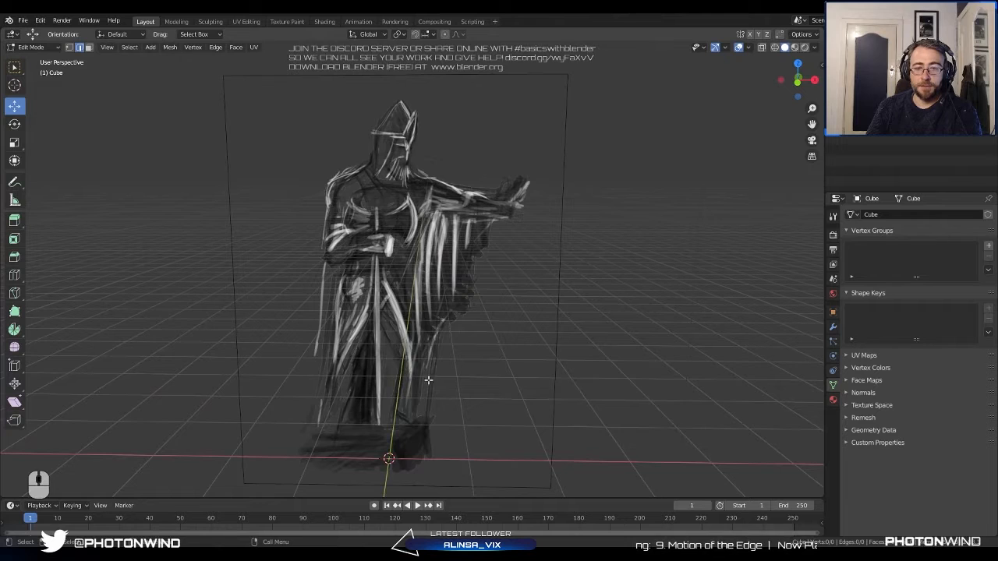
pyautogui.keyDown('shift'); pyautogui.moveTo(428, 380); pyautogui.dragTo(456, 294, button='middle'); pyautogui.keyUp('shift')
pyautogui.keyDown('shift'); pyautogui.scroll(1, 456, 282); pyautogui.keyUp('shift')
pyautogui.scroll(2, 457, 282)
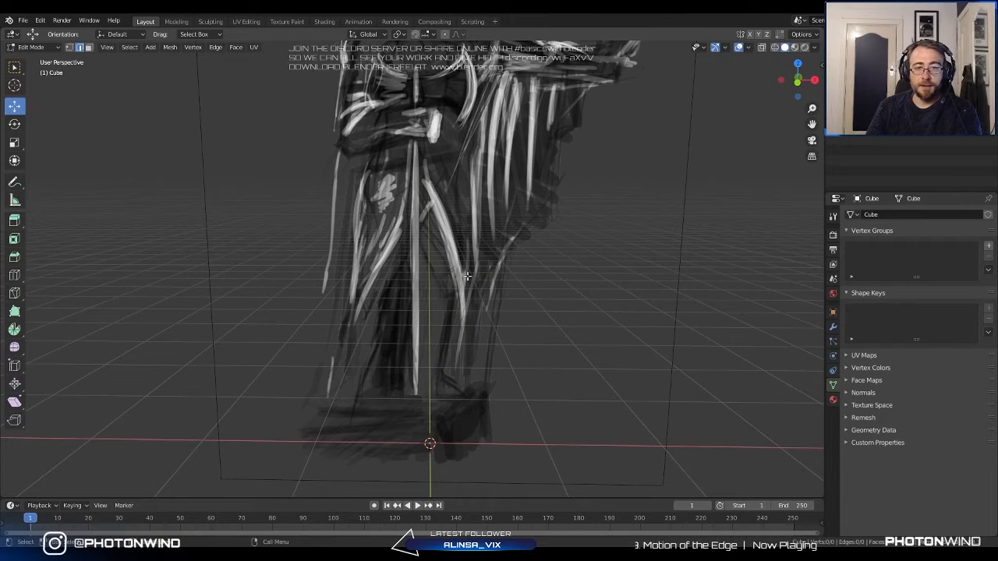
pyautogui.scroll(-4, 418, 187)
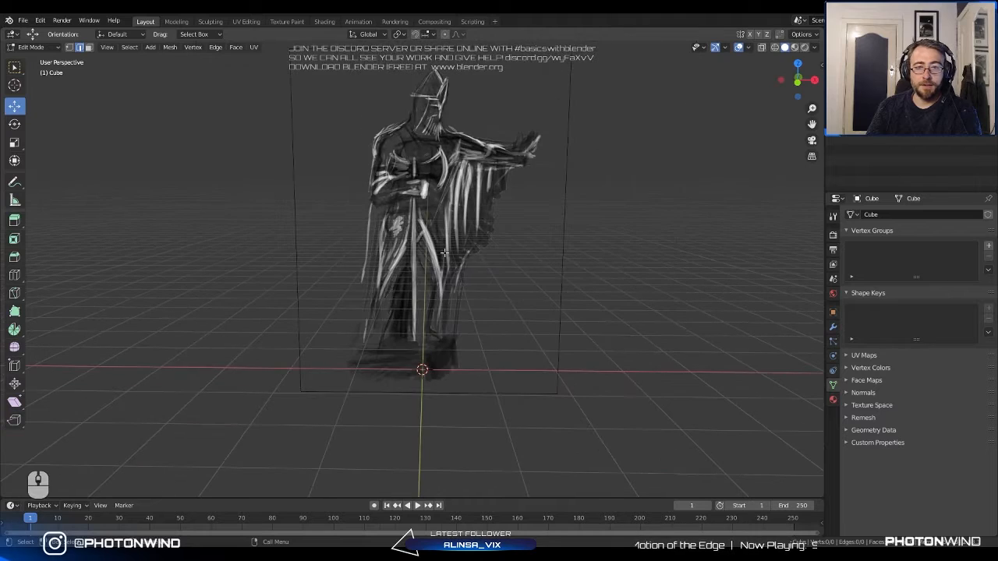
pyautogui.moveTo(533, 169)
pyautogui.keyDown('shift'); pyautogui.mouseDown(button='middle')
pyautogui.moveTo(475, 216)
pyautogui.moveTo(491, 192)
pyautogui.moveTo(495, 201)
pyautogui.moveTo(525, 182)
pyautogui.moveTo(486, 205)
pyautogui.moveTo(499, 194)
pyautogui.mouseUp(button='middle'); pyautogui.keyUp('shift')
pyautogui.scroll(2, 481, 163)
pyautogui.click(503, 228)
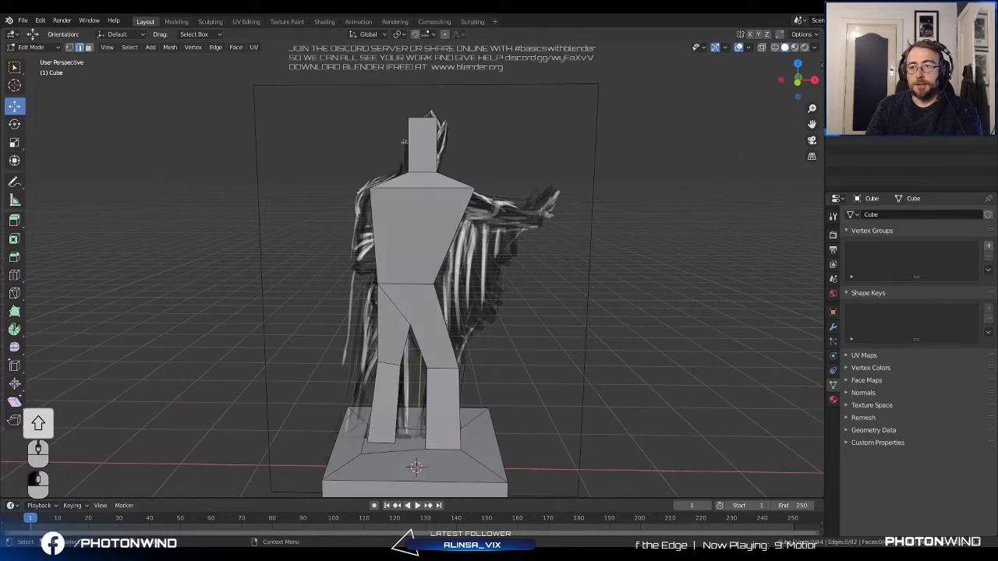
# Try an L-shaped Knife cut in the upper corner of the torso's side face on the extended-arm side, and undo it.
pyautogui.press('Tab')
pyautogui.moveTo(506, 238); pyautogui.dragTo(420, 235, button='middle')
pyautogui.scroll(3, 421, 246)
pyautogui.moveTo(382, 195)
pyautogui.keyDown('shift'); pyautogui.mouseDown(button='middle')
pyautogui.moveTo(421, 246)
pyautogui.moveTo(380, 245)
pyautogui.moveTo(400, 239)
pyautogui.moveTo(438, 188)
pyautogui.moveTo(424, 229)
pyautogui.moveTo(443, 262)
pyautogui.moveTo(488, 265)
pyautogui.moveTo(492, 210)
pyautogui.moveTo(458, 219)
pyautogui.mouseUp(button='middle'); pyautogui.keyUp('shift')
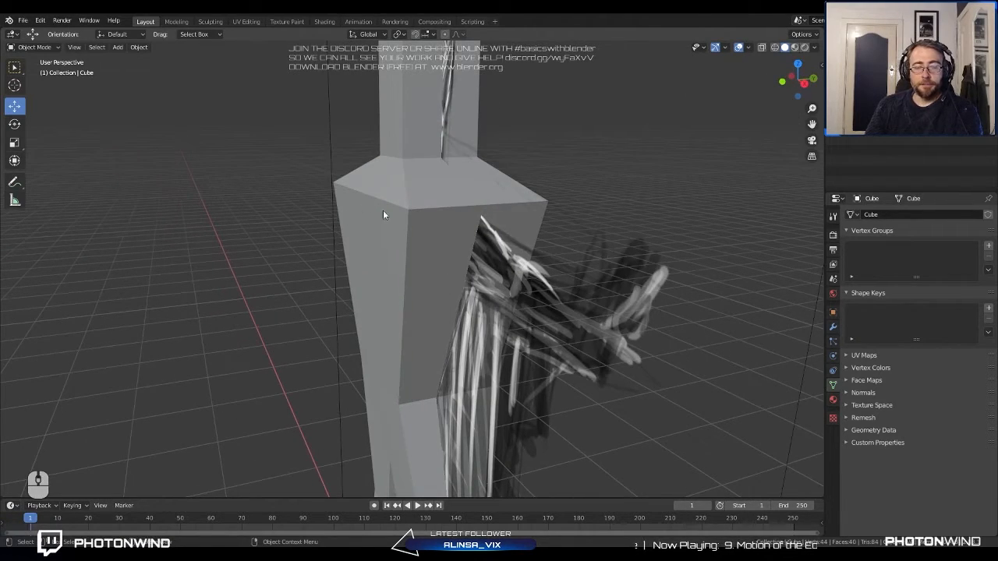
pyautogui.click(441, 233)
pyautogui.press('Tab')
pyautogui.moveTo(428, 226); pyautogui.dragTo(411, 227, button='middle')
pyautogui.press('k')
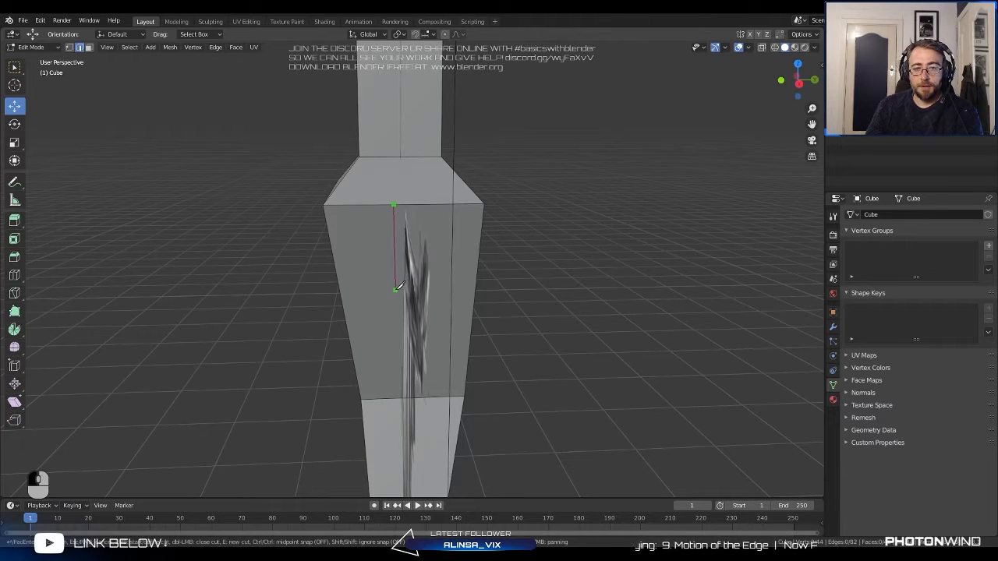
pyautogui.click(475, 294)
pyautogui.press('Return')
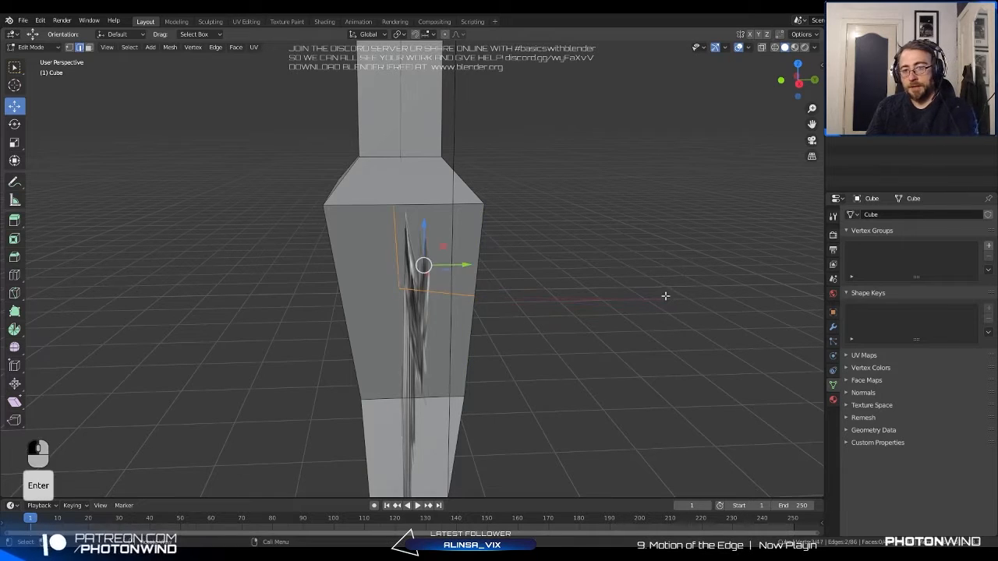
pyautogui.moveTo(458, 269); pyautogui.dragTo(420, 232, button='middle')
pyautogui.hotkey('ctrl', 'z')
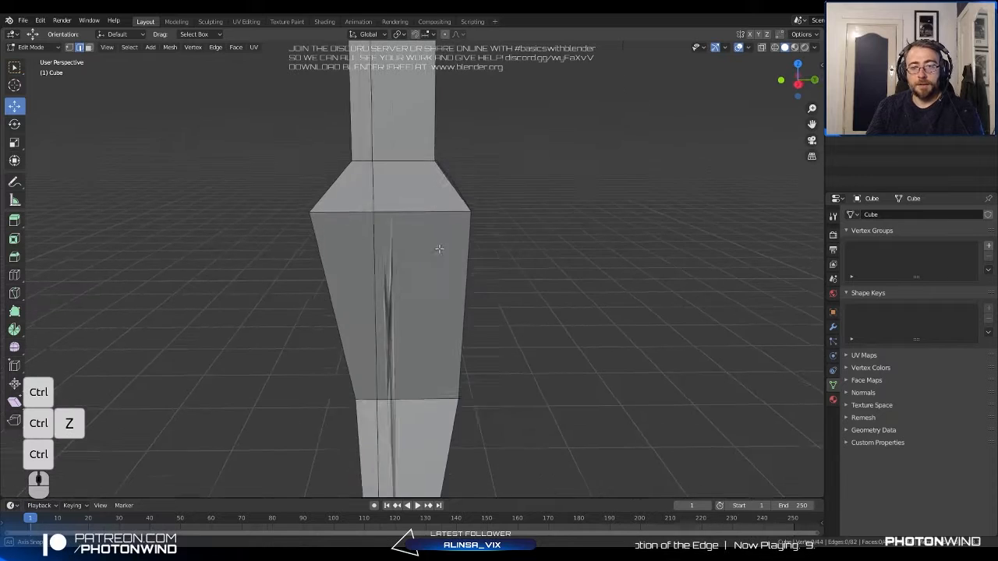
# Switch to face select mode and select the torso's large side face on the extended-arm side.
pyautogui.click(343, 204)
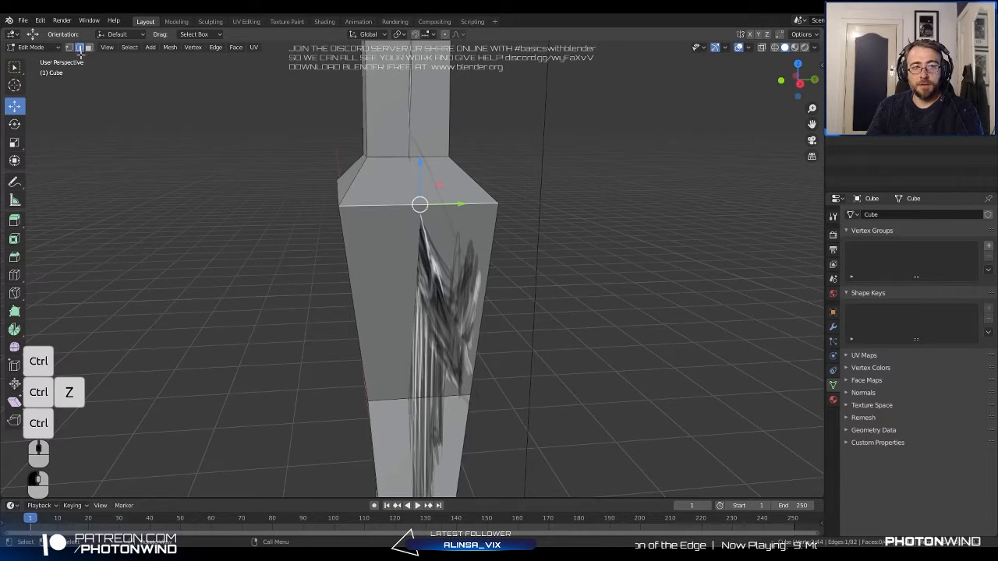
pyautogui.click(88, 48)
pyautogui.click(380, 254)
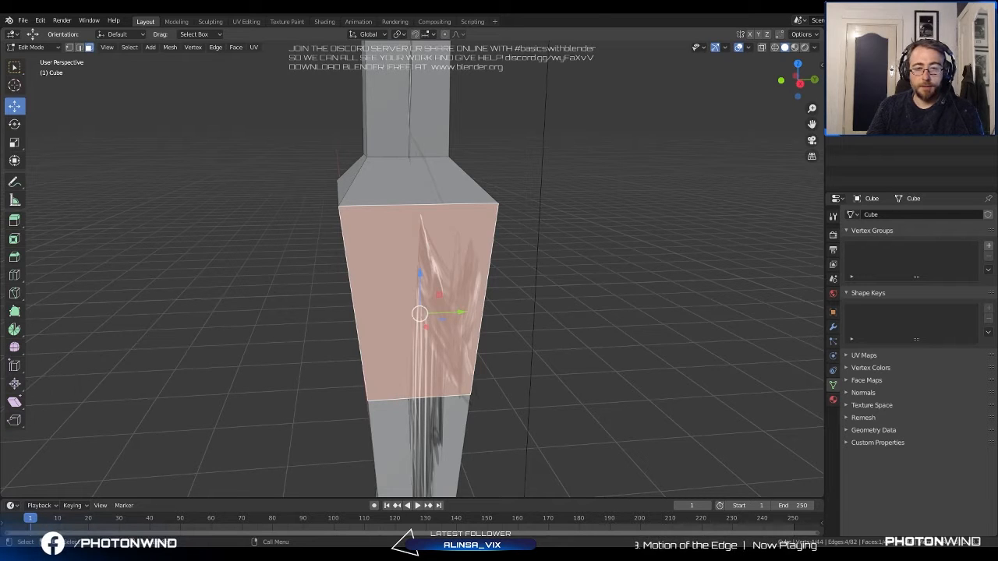
# Search for the Subdivide command, apply it to the selected torso side face and undo the subdivision.
pyautogui.rightClick(479, 226)
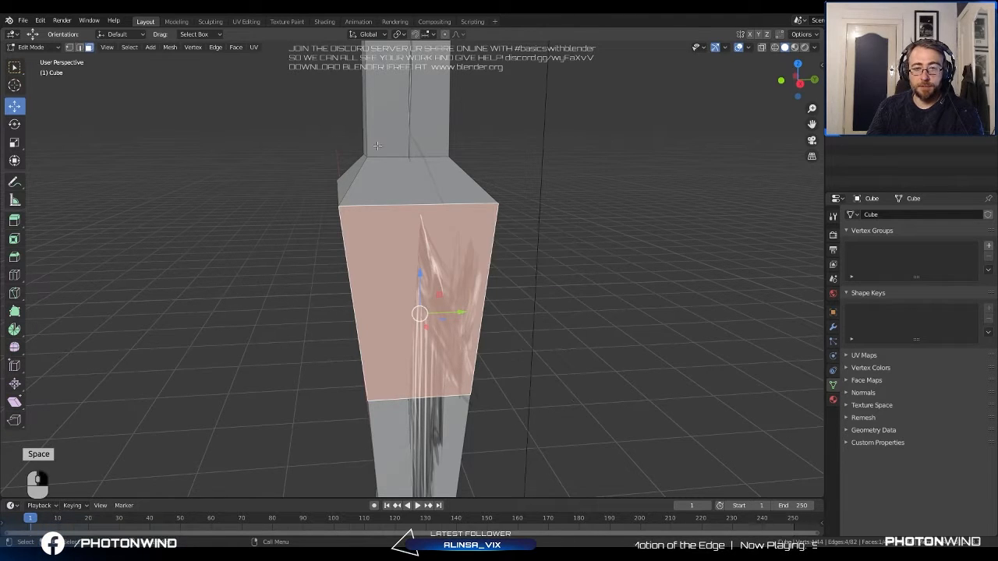
pyautogui.press('space')
pyautogui.write('sub')
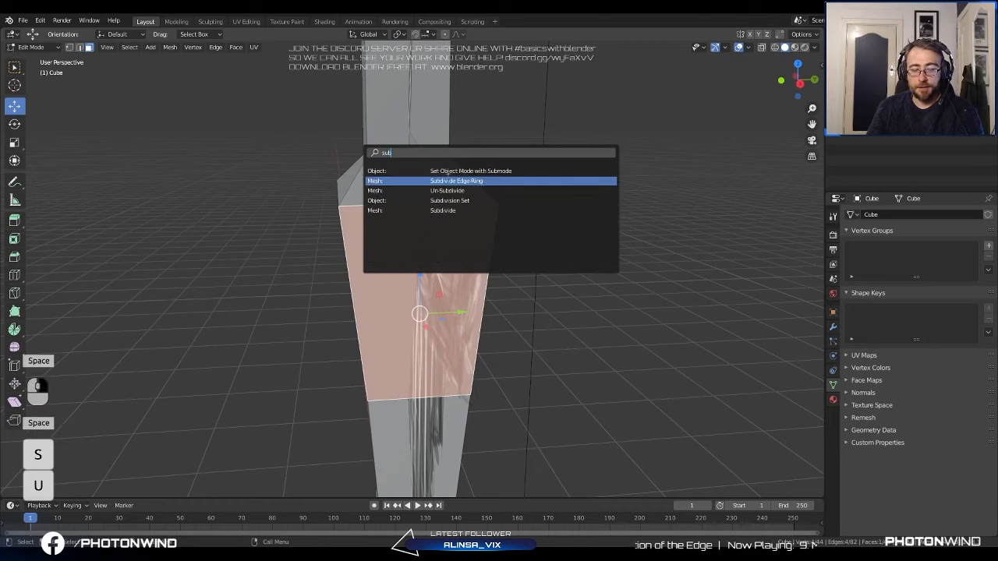
pyautogui.click(453, 209)
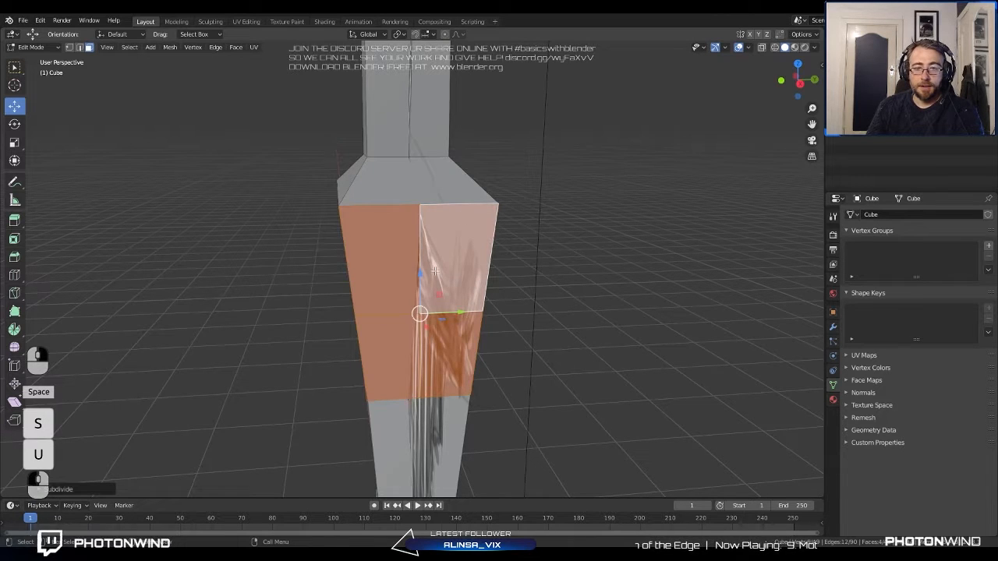
pyautogui.moveTo(390, 221); pyautogui.dragTo(391, 196, button='middle')
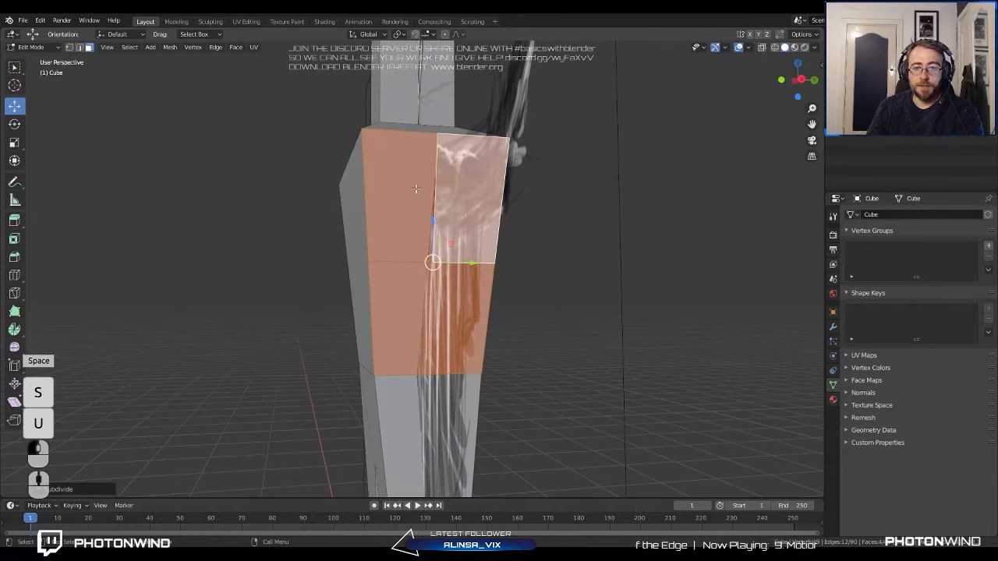
pyautogui.hotkey('ctrl', 'z')
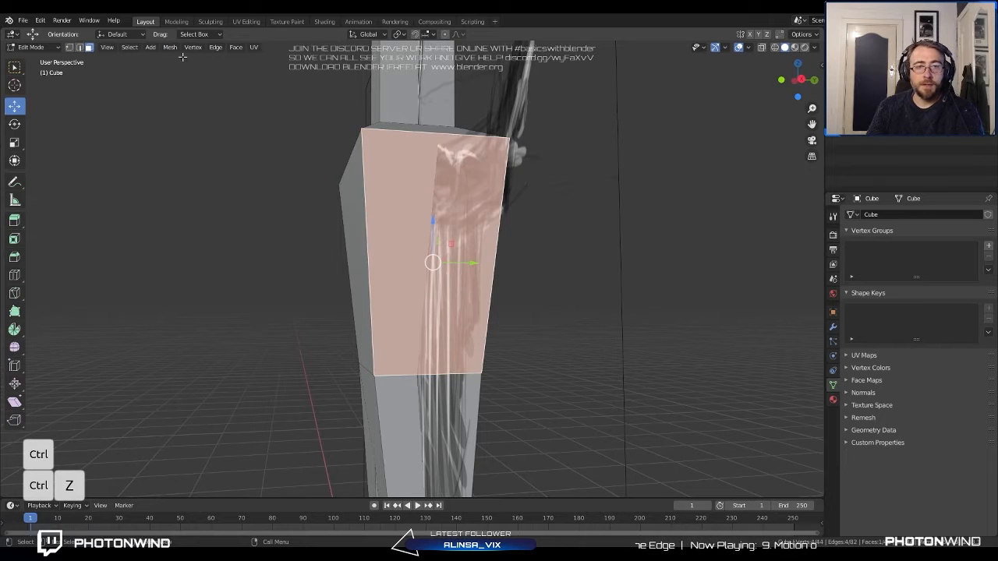
# Look through the face, mesh, vertex and edge operations, subdivide the selected side face once more and undo it.
pyautogui.click(234, 48)
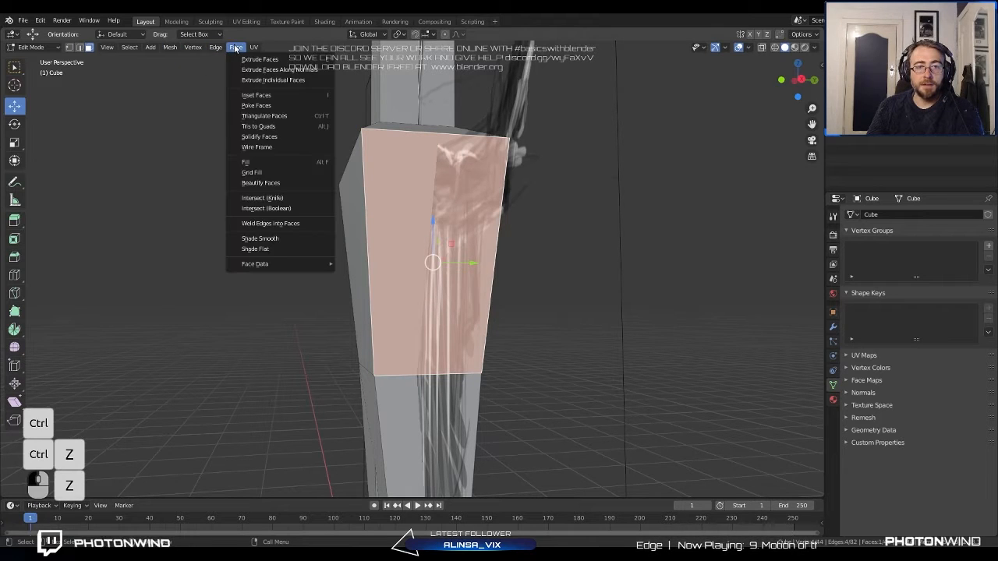
pyautogui.click(233, 47)
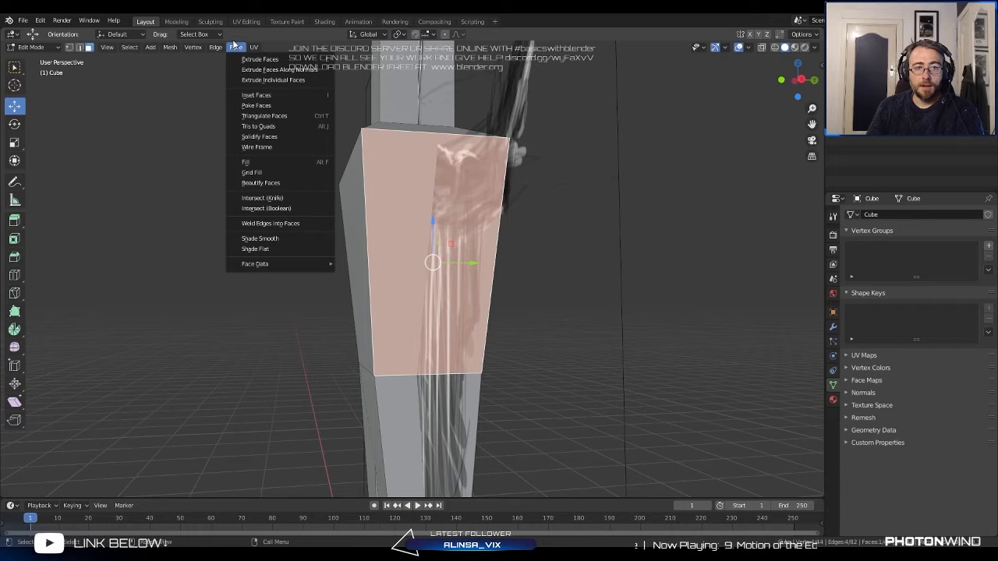
pyautogui.click(234, 47)
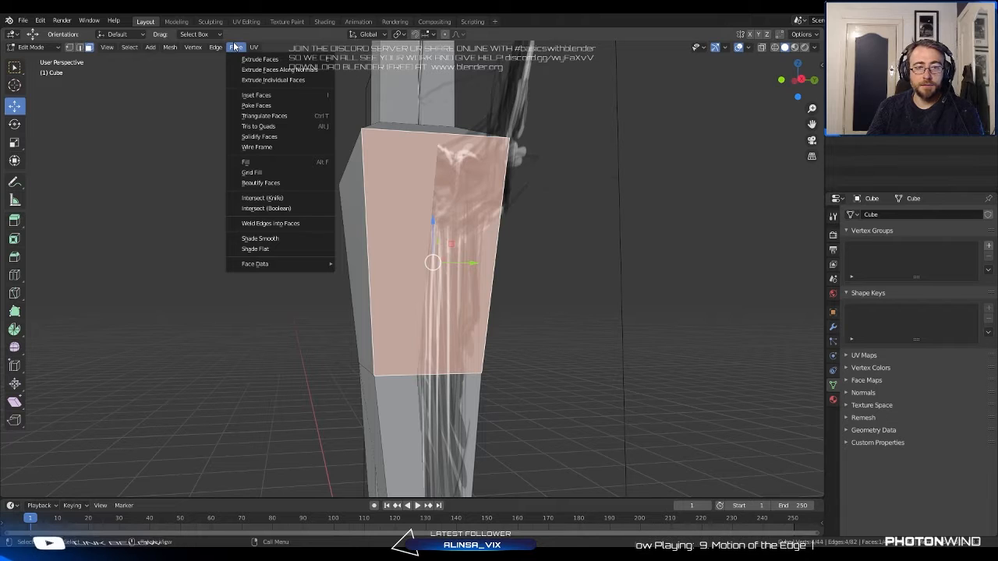
pyautogui.moveTo(169, 48)
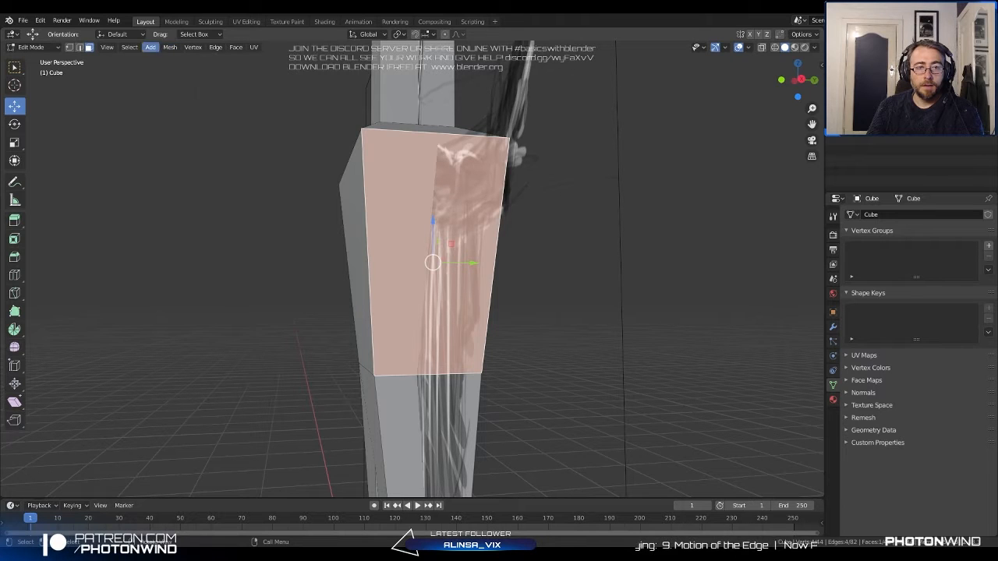
pyautogui.click(169, 48)
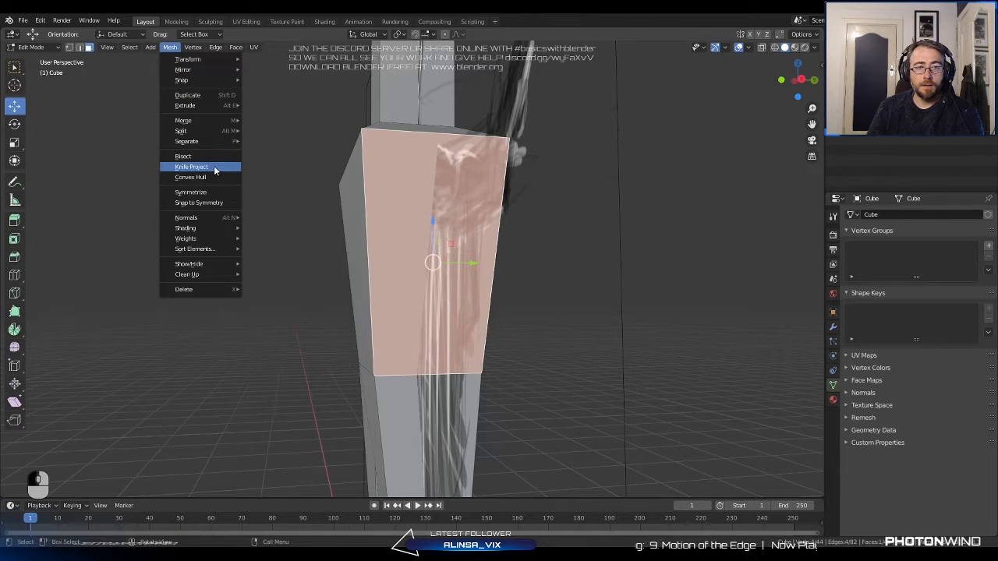
pyautogui.click(191, 48)
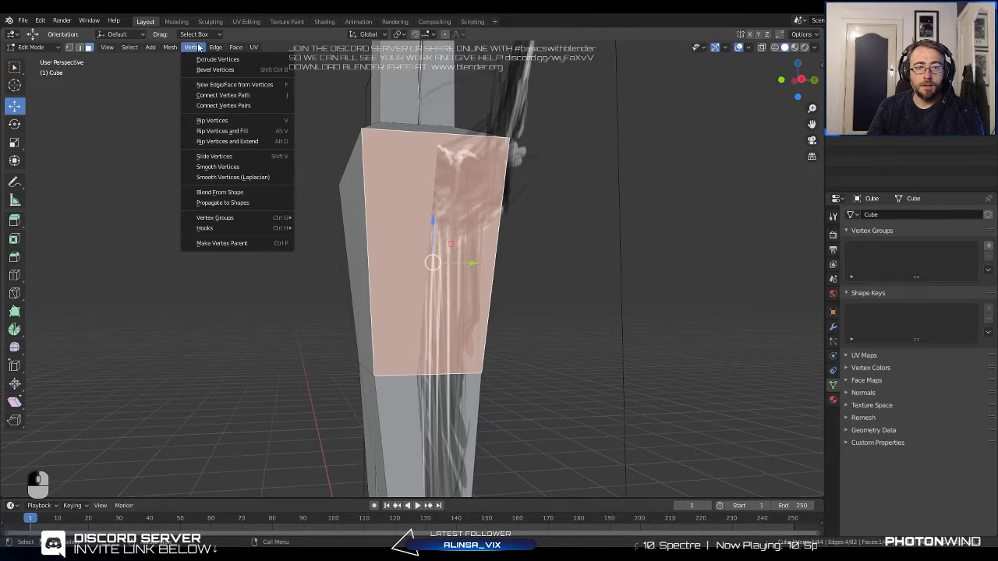
pyautogui.moveTo(210, 48)
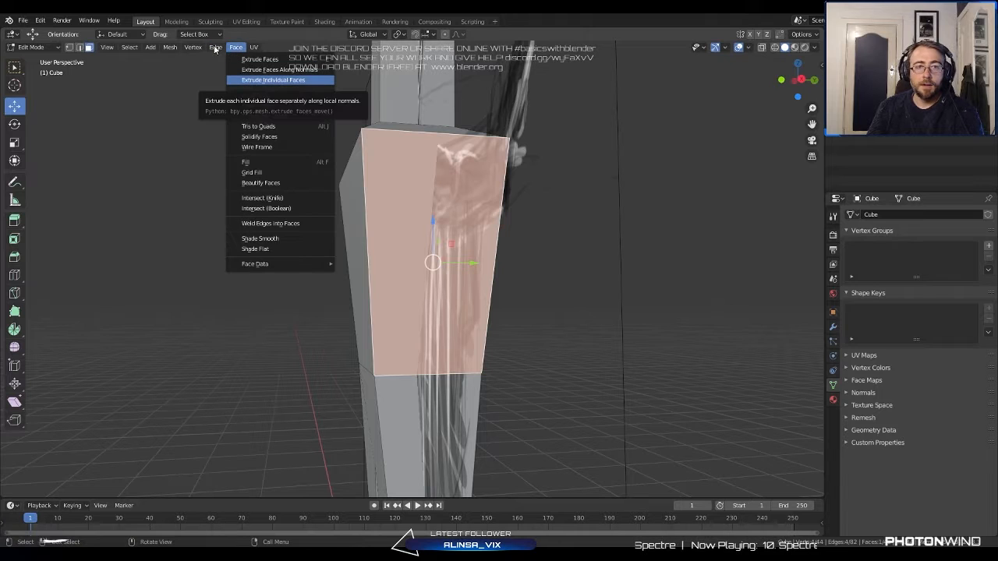
pyautogui.click(216, 48)
pyautogui.click(240, 107)
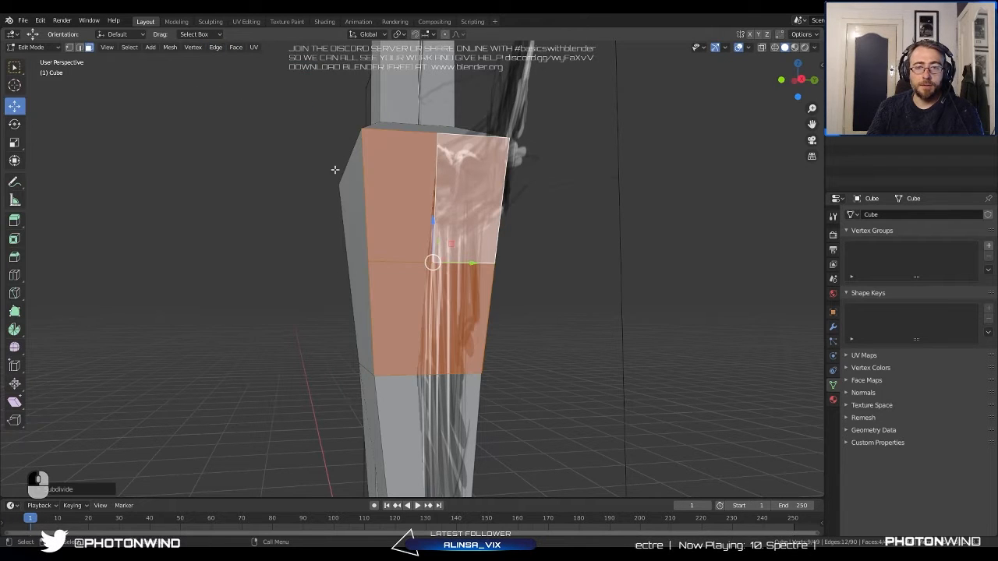
pyautogui.moveTo(373, 196); pyautogui.dragTo(362, 179, button='middle')
pyautogui.scroll(1, 360, 202)
pyautogui.hotkey('ctrl', 'z')
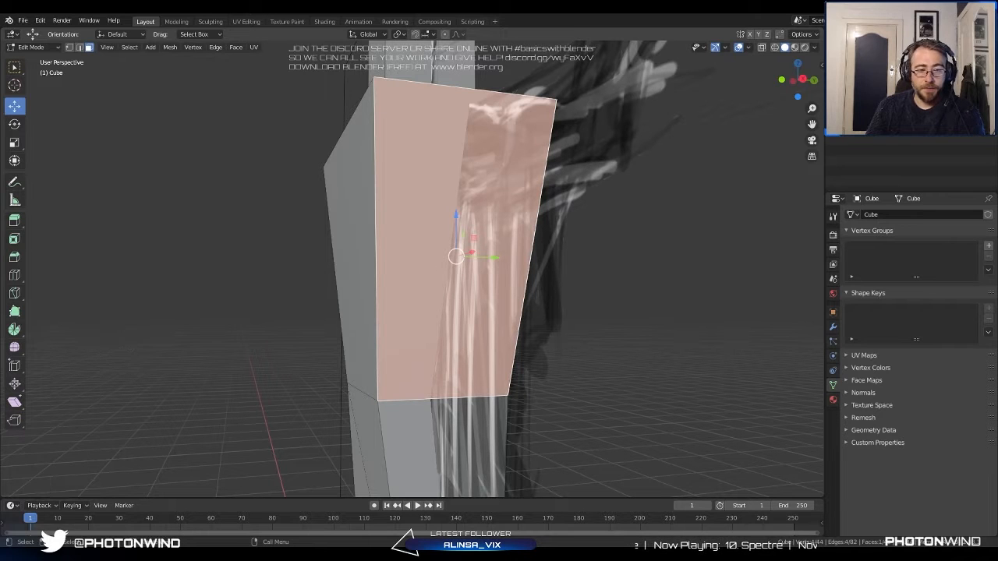
# Try a diagonal Knife cut across the upper corner of the torso's side face, from top edge to vertical edge, and undo it.
pyautogui.moveTo(405, 196); pyautogui.dragTo(426, 194, button='middle')
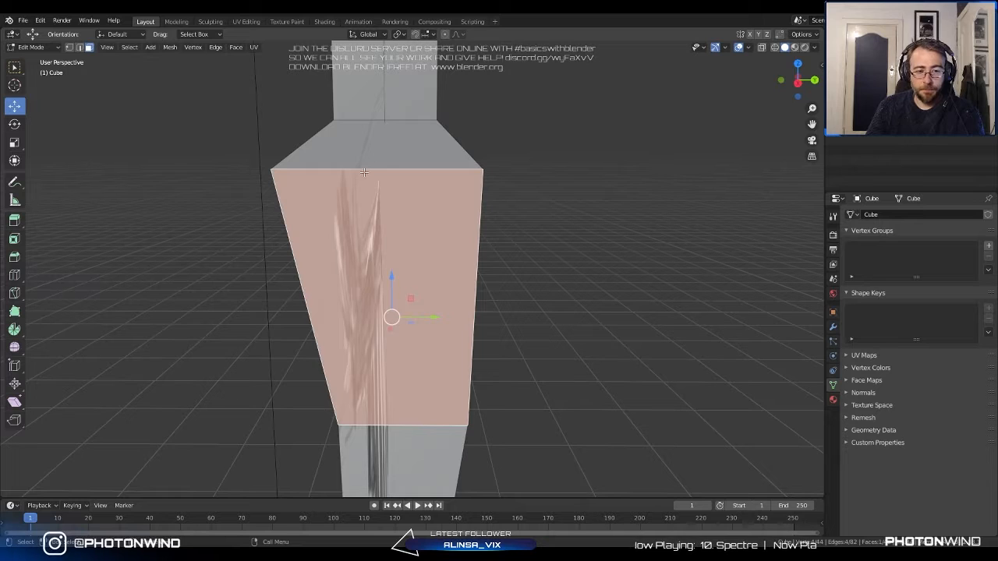
pyautogui.press('k')
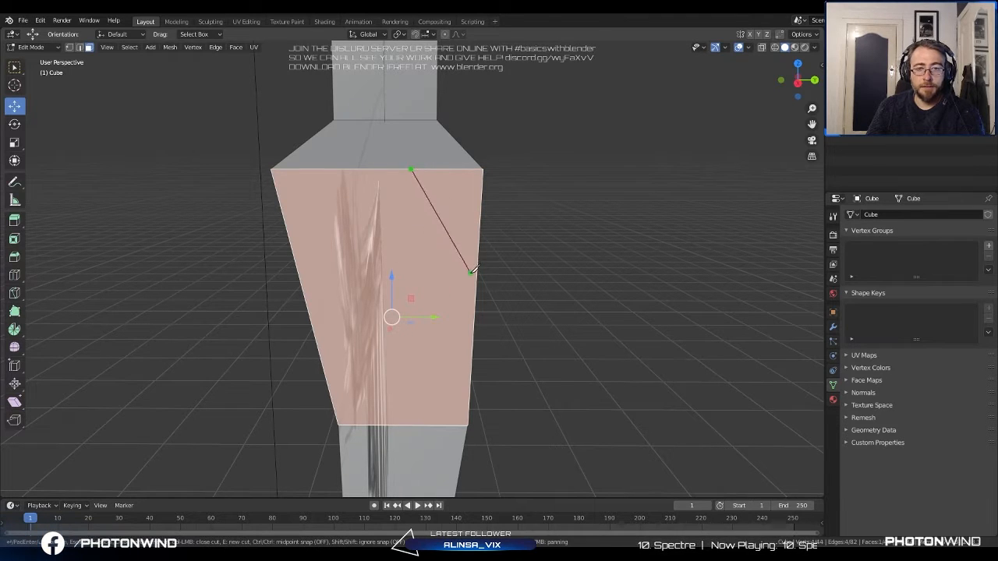
pyautogui.click(477, 272)
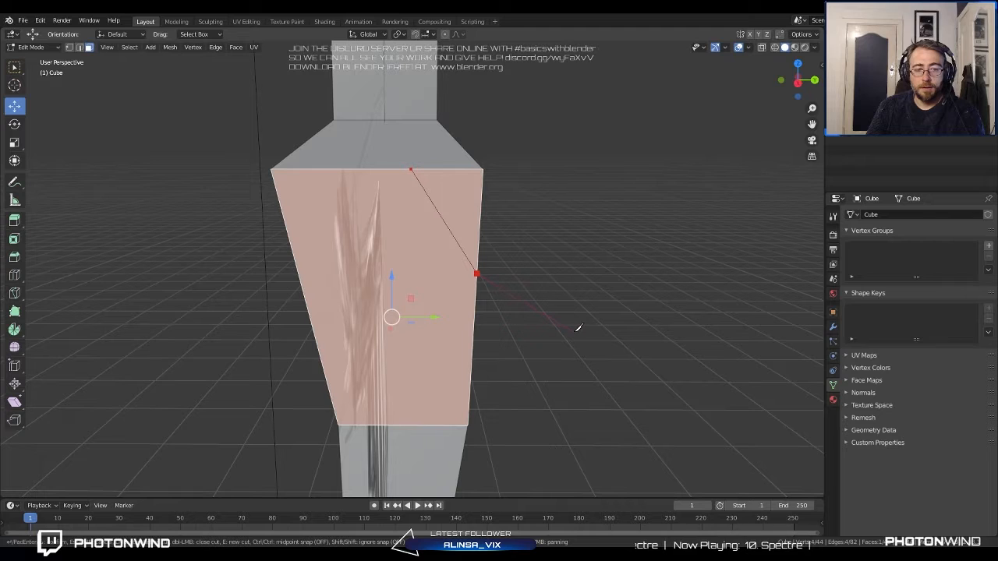
pyautogui.press('Return')
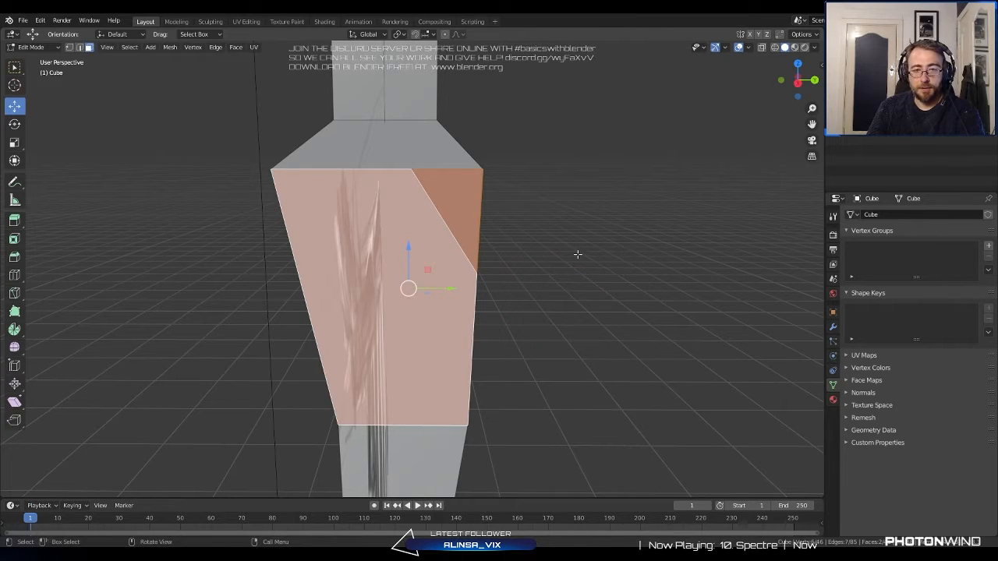
pyautogui.click(481, 211)
pyautogui.moveTo(457, 206); pyautogui.dragTo(371, 190, button='middle')
pyautogui.hotkey('ctrl', 'z')
# Try a midpoint-snapped Knife cut from the side face's top edge down, across to the vertical edge and back, and cancel it.
pyautogui.press('k')
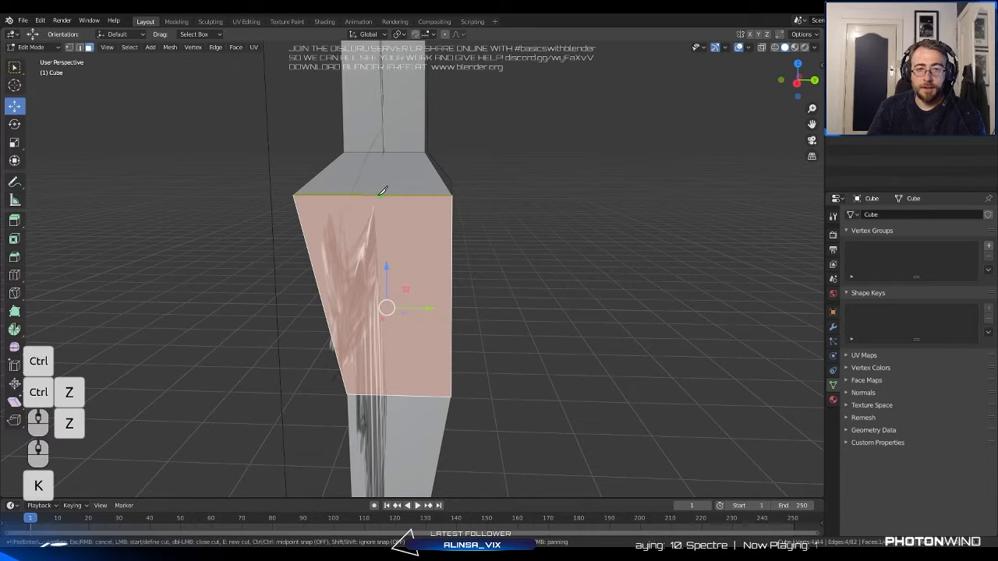
pyautogui.press('ctrl')
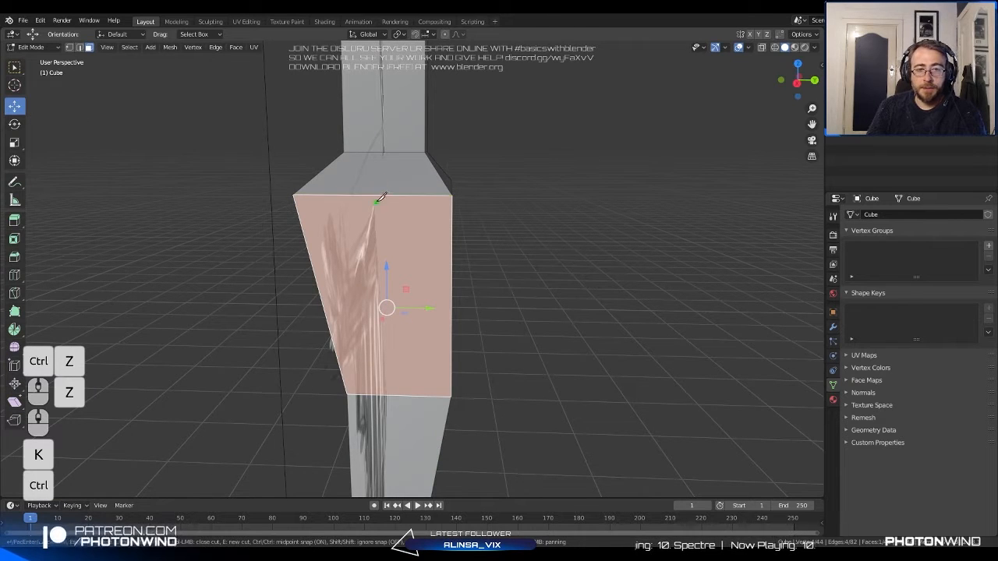
pyautogui.keyDown('ctrl'); pyautogui.click(379, 196); pyautogui.keyUp('ctrl')
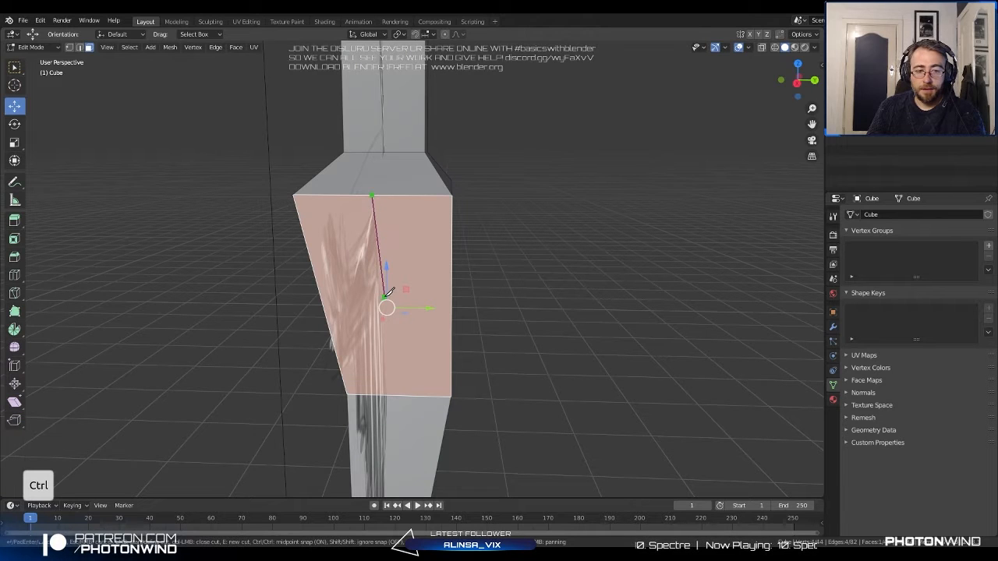
pyautogui.keyDown('ctrl'); pyautogui.click(383, 297); pyautogui.keyUp('ctrl')
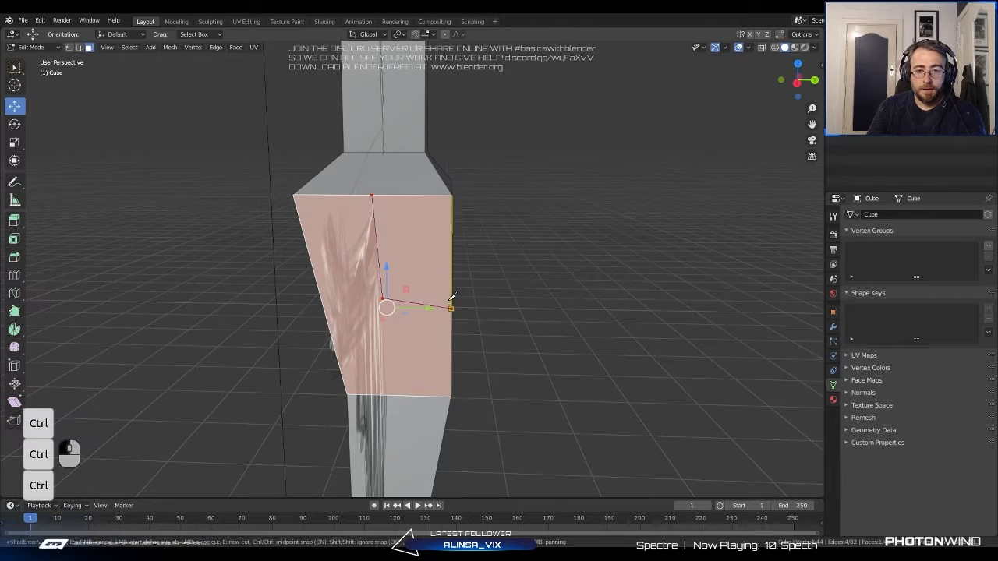
pyautogui.keyDown('ctrl'); pyautogui.click(451, 308); pyautogui.keyUp('ctrl')
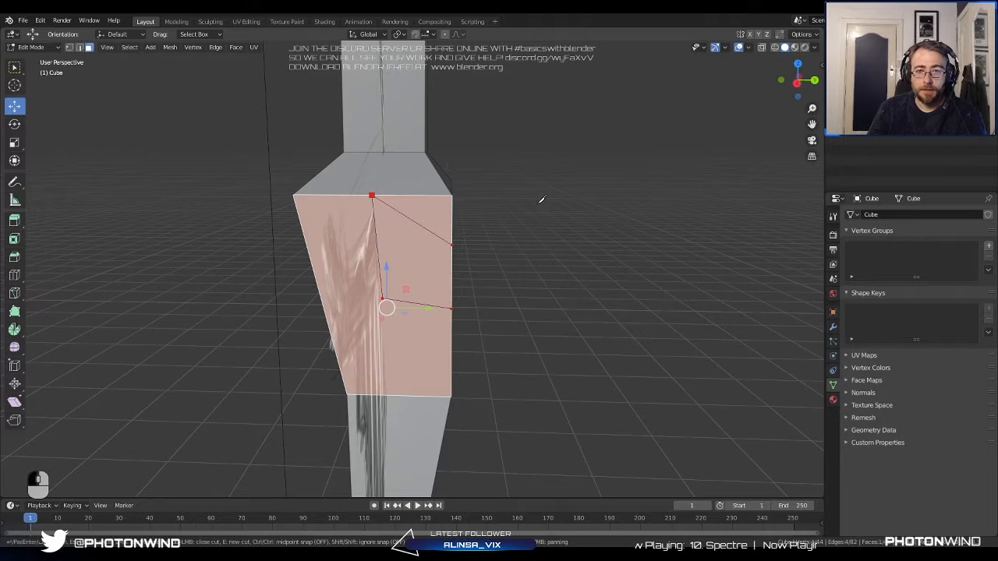
pyautogui.hotkey('ctrl', 'z')
pyautogui.moveTo(452, 257); pyautogui.dragTo(422, 238, button='middle')
pyautogui.rightClick(414, 187)
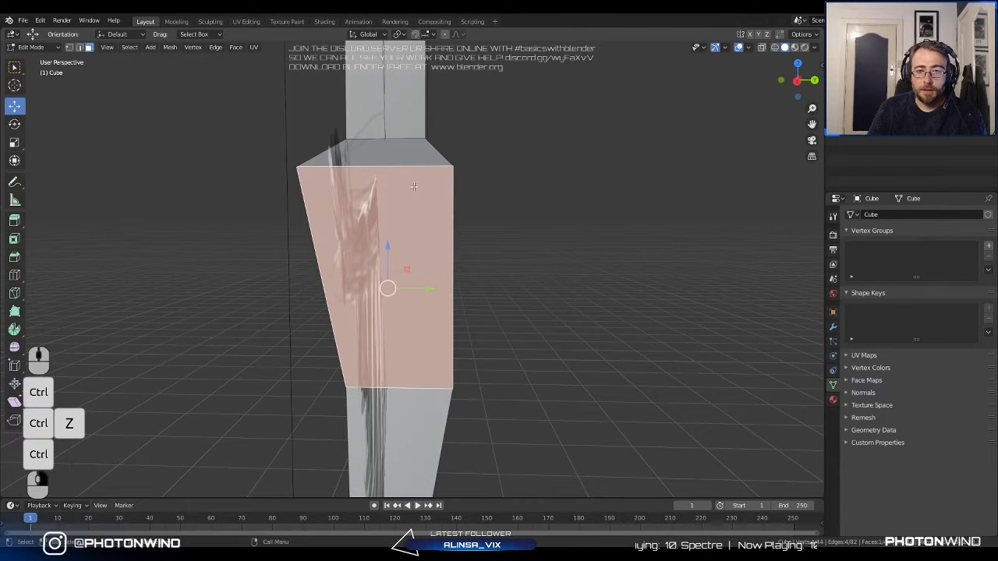
# Try the Knife outline again from the middle of the side face's top edge, closing it with a diagonal, and discard it.
pyautogui.press('k')
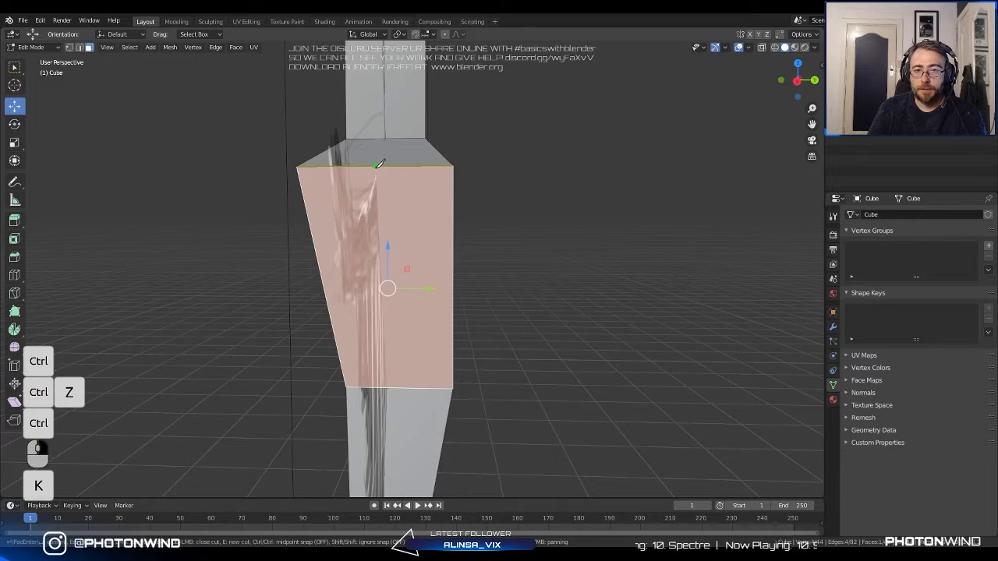
pyautogui.click(376, 166)
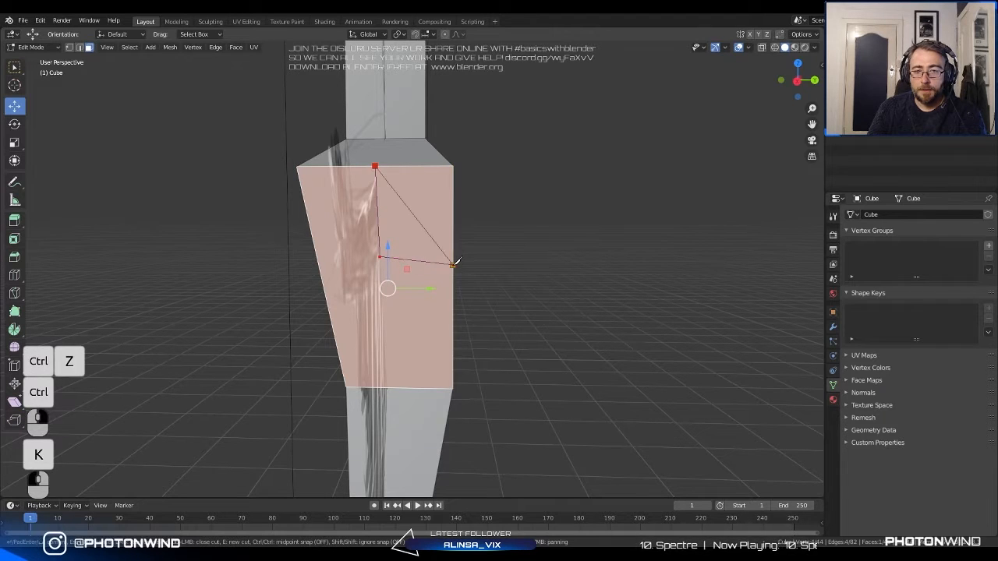
pyautogui.scroll(1, 378, 153)
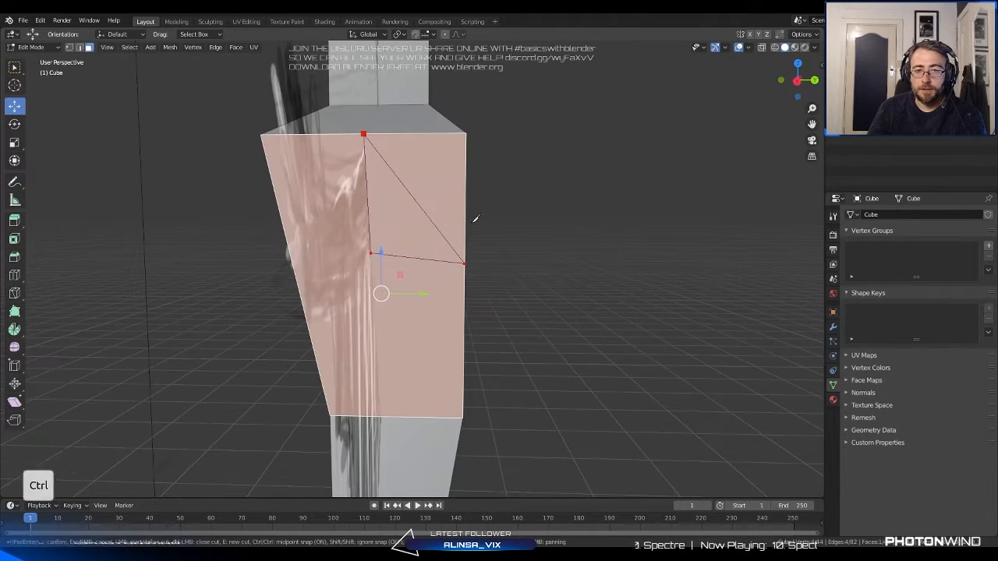
pyautogui.hotkey('ctrl', 'z')
pyautogui.rightClick(554, 200)
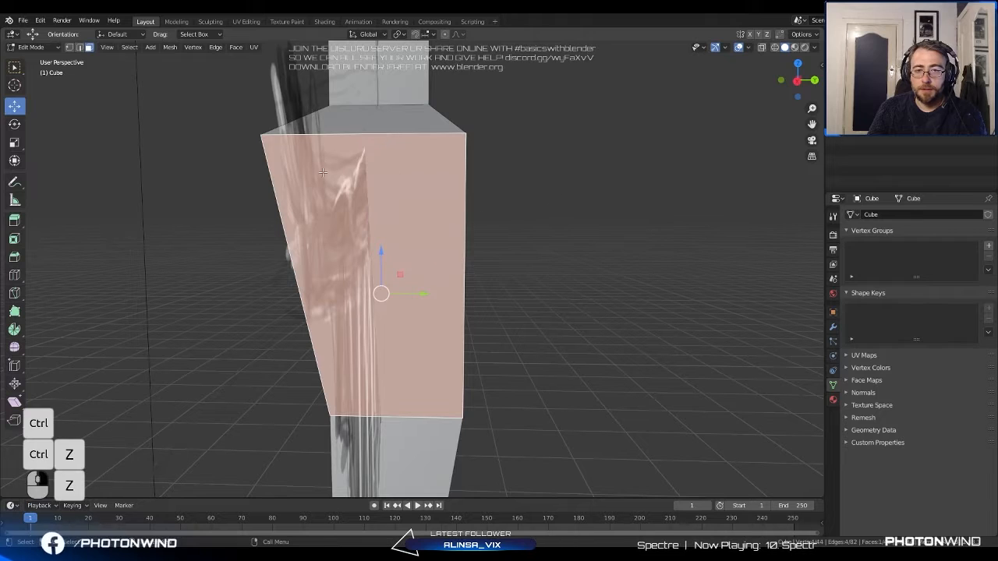
# Try a Knife cut around the rear upper corner of the torso's side face, inspect the separated face and undo the cut.
pyautogui.press('k')
pyautogui.click(363, 134)
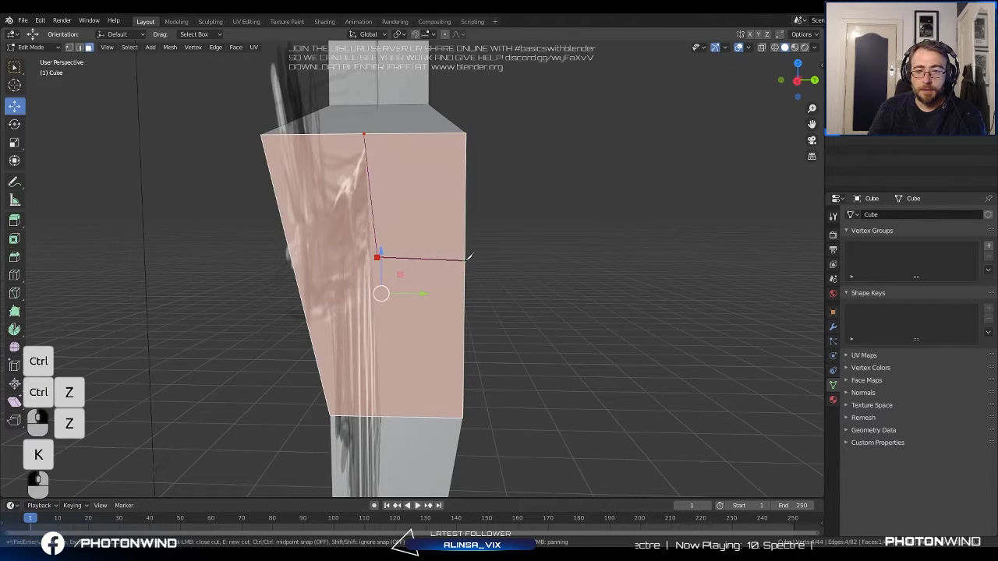
pyautogui.press('Return')
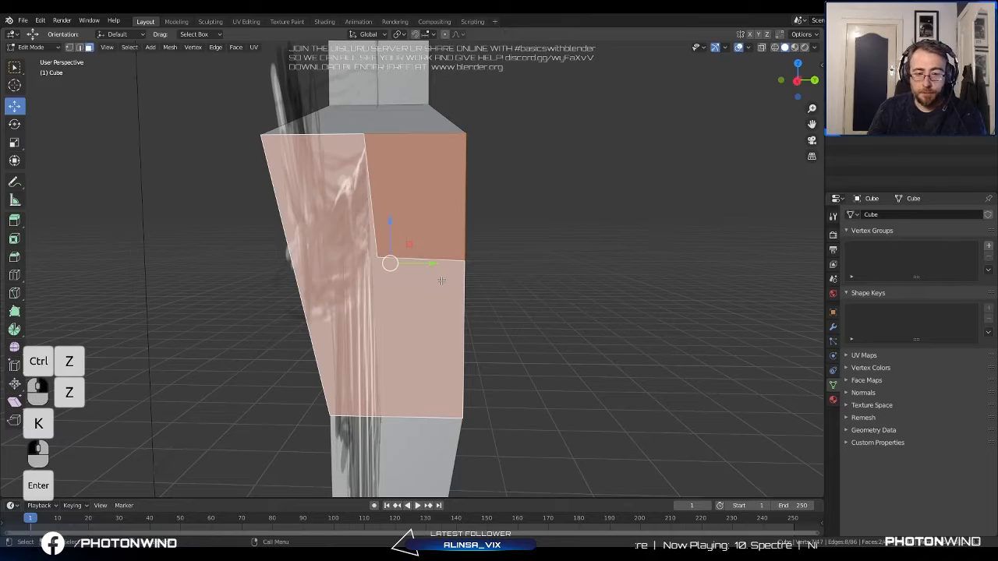
pyautogui.click(409, 169)
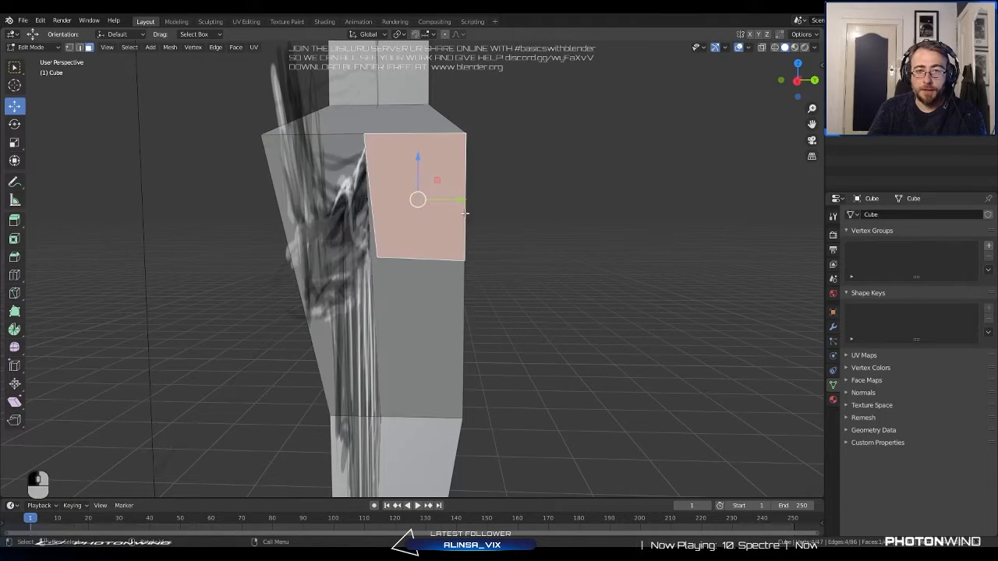
pyautogui.moveTo(409, 170); pyautogui.dragTo(448, 207, button='middle')
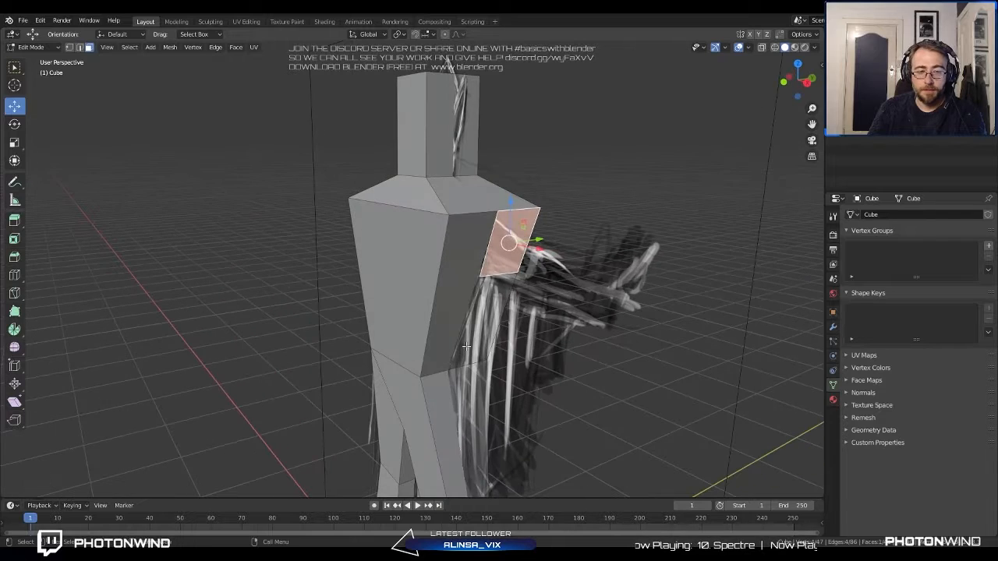
pyautogui.hotkey('ctrl', 'z')
pyautogui.moveTo(534, 299); pyautogui.dragTo(497, 296, button='middle')
pyautogui.hotkey('ctrl', 'z')
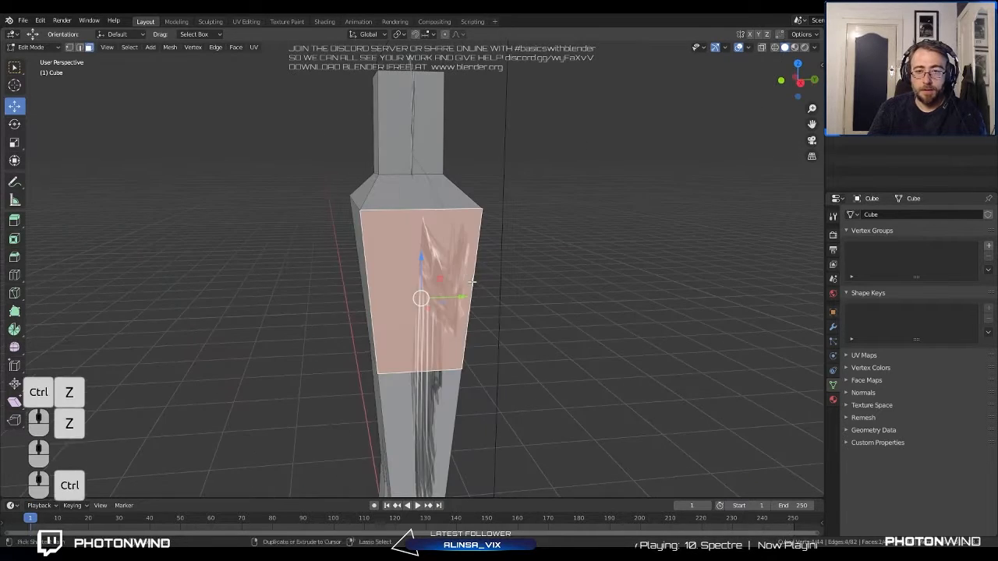
# Knife-cut the torso's side face from the middle of its top edge halfway down, turning across to the rear vertical edge.
pyautogui.scroll(3, 468, 265)
pyautogui.press('k')
pyautogui.click(418, 165)
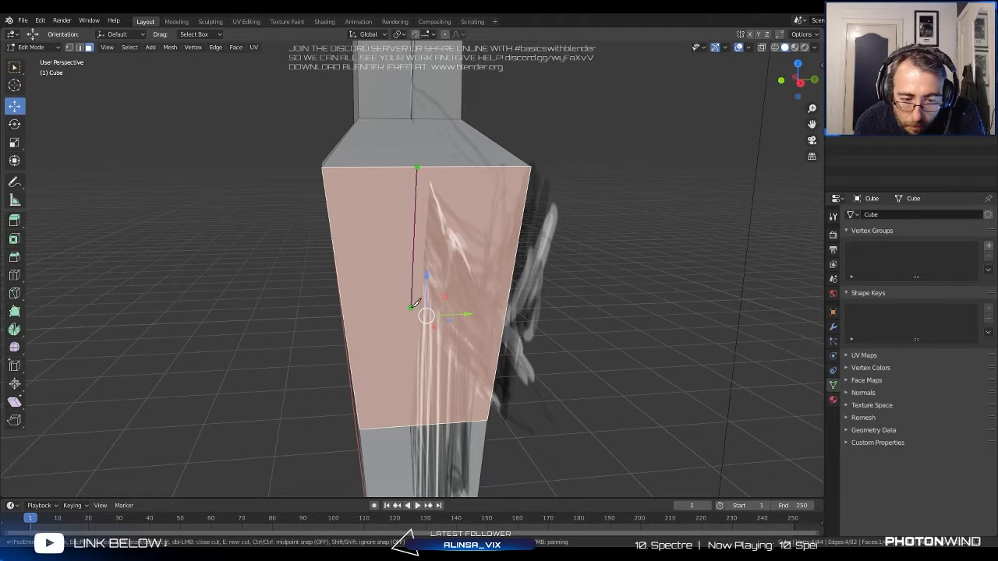
pyautogui.press('e')
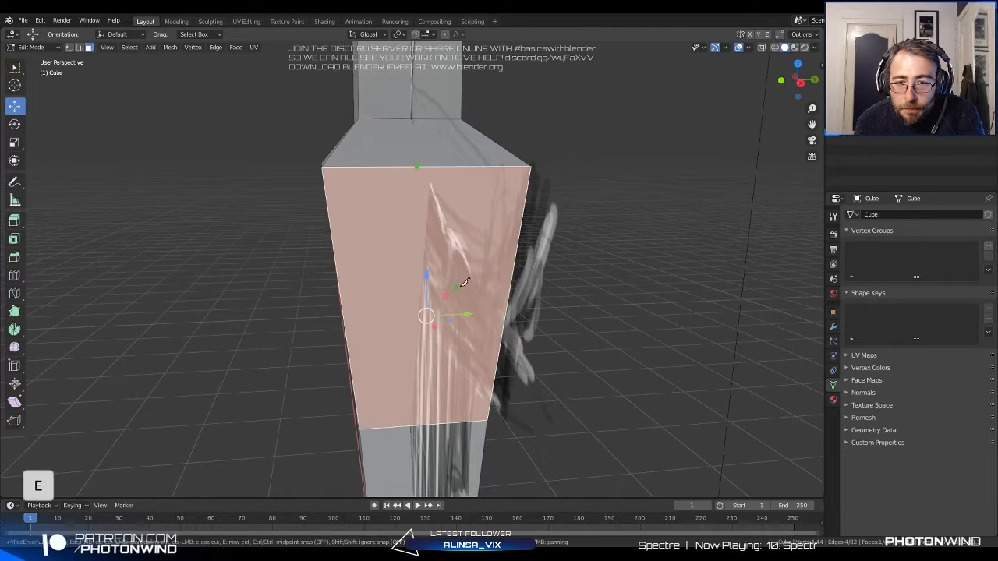
pyautogui.click(510, 281)
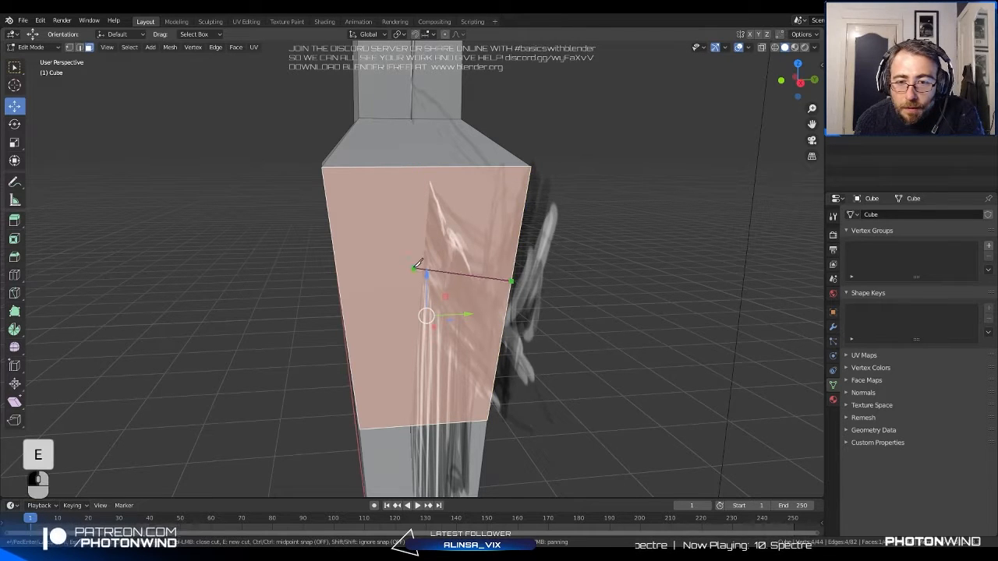
pyautogui.press('e')
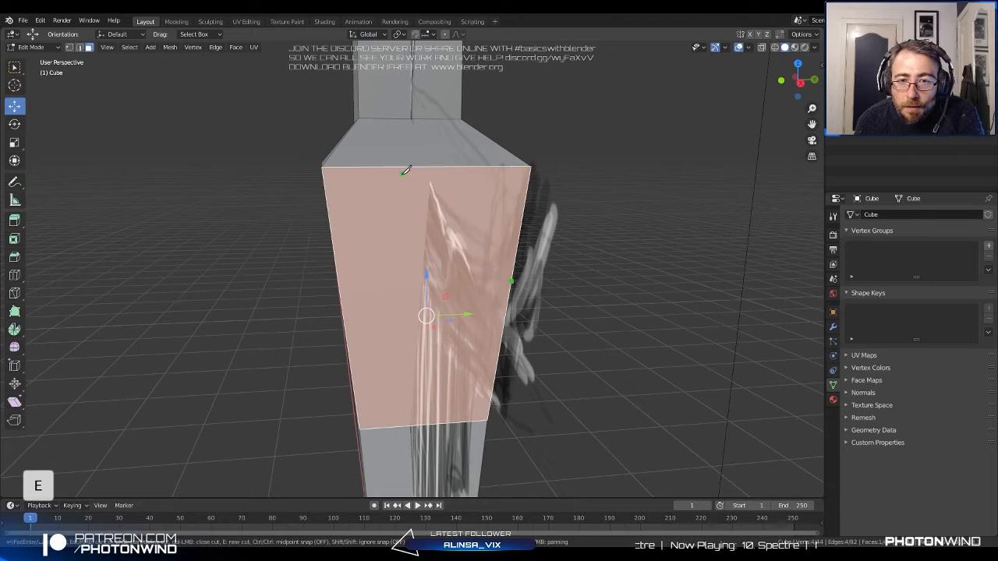
pyautogui.click(414, 167)
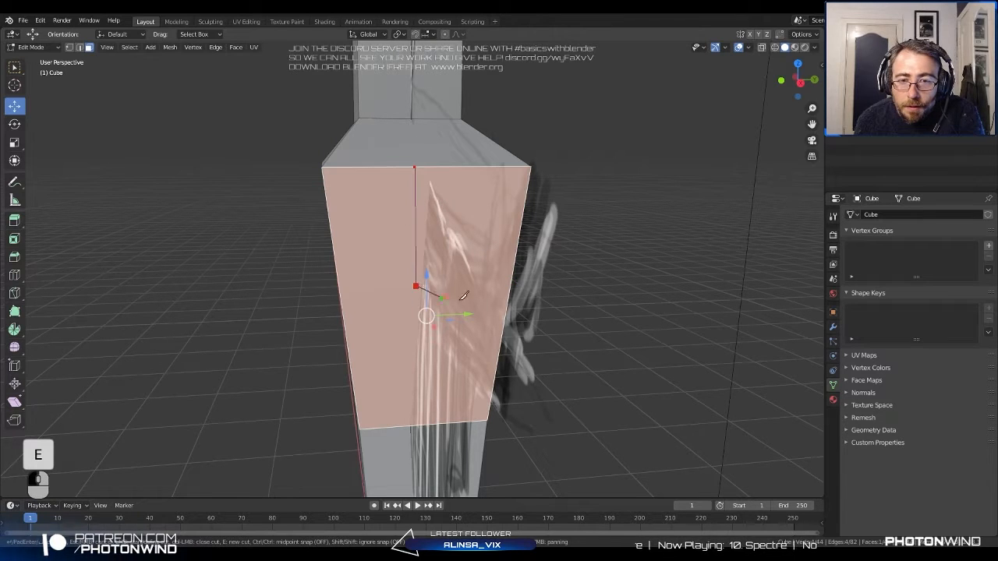
pyautogui.click(509, 298)
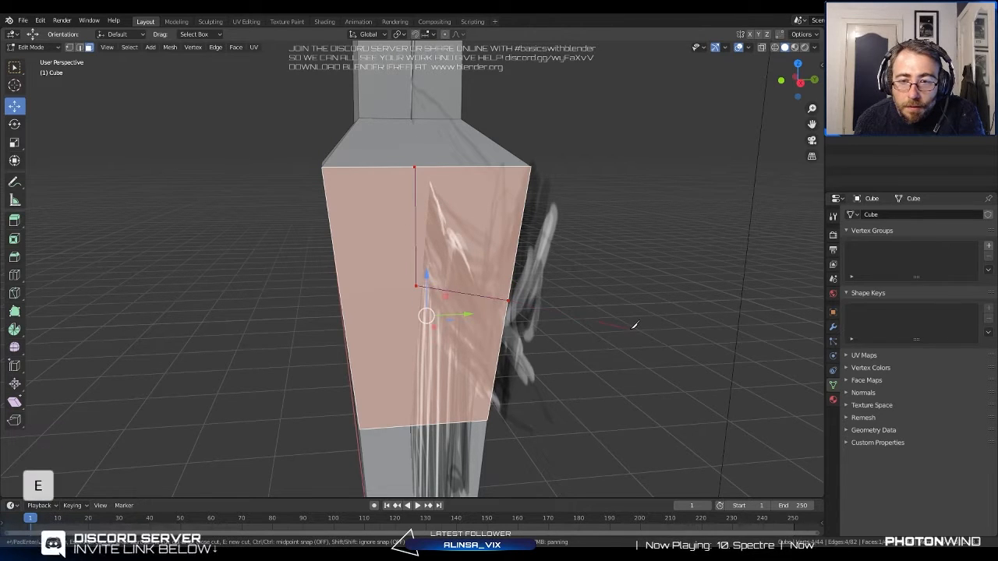
pyautogui.press('Return')
pyautogui.scroll(-3, 598, 284)
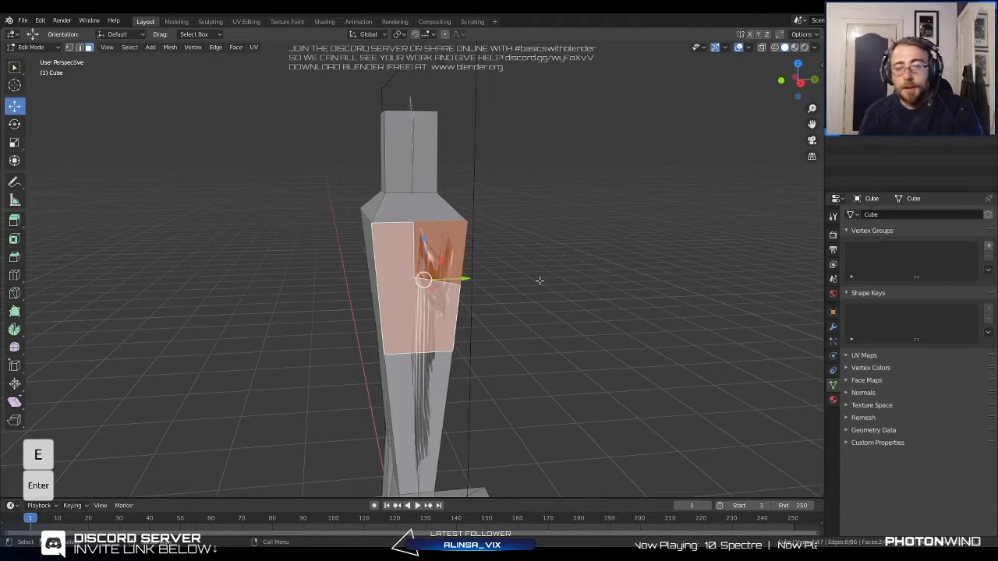
# Extrude the cut-out shoulder face outward twice to form the upper arm and forearm, the second segment about 0.79 m long.
pyautogui.scroll(3, 542, 269)
pyautogui.click(491, 221)
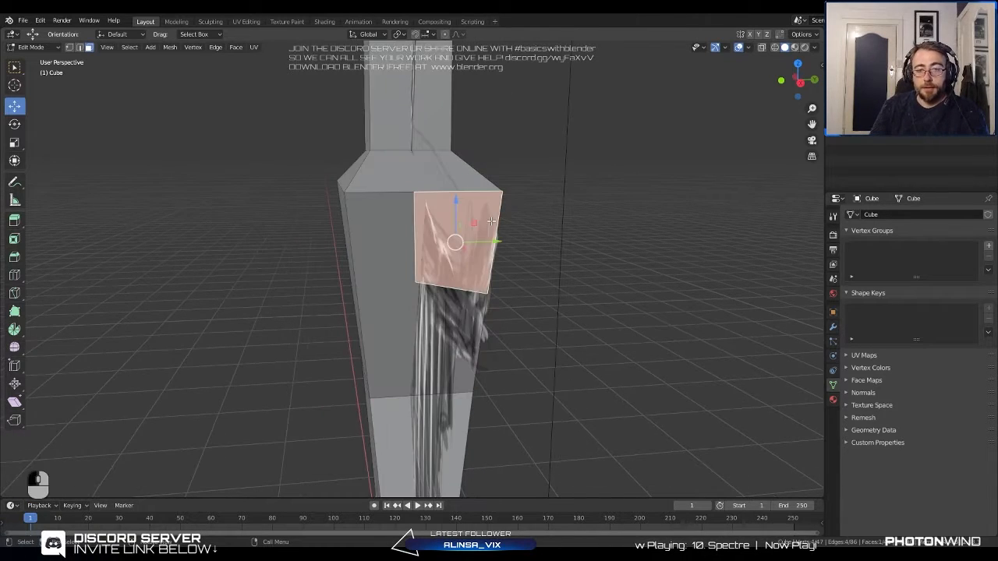
pyautogui.moveTo(472, 219); pyautogui.dragTo(539, 218, button='middle')
pyautogui.scroll(-2, 496, 217)
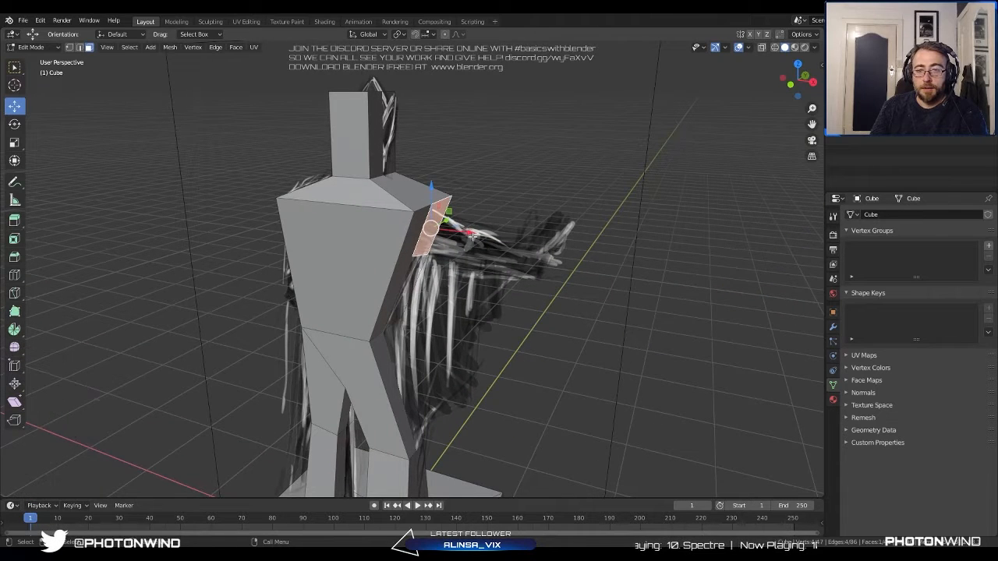
pyautogui.press('e')
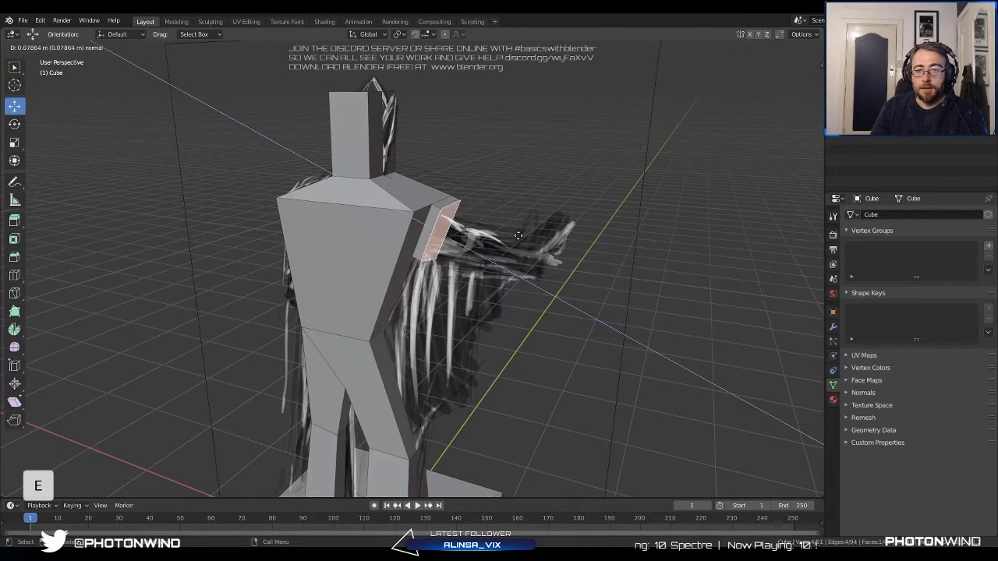
pyautogui.click(570, 275)
pyautogui.press('e')
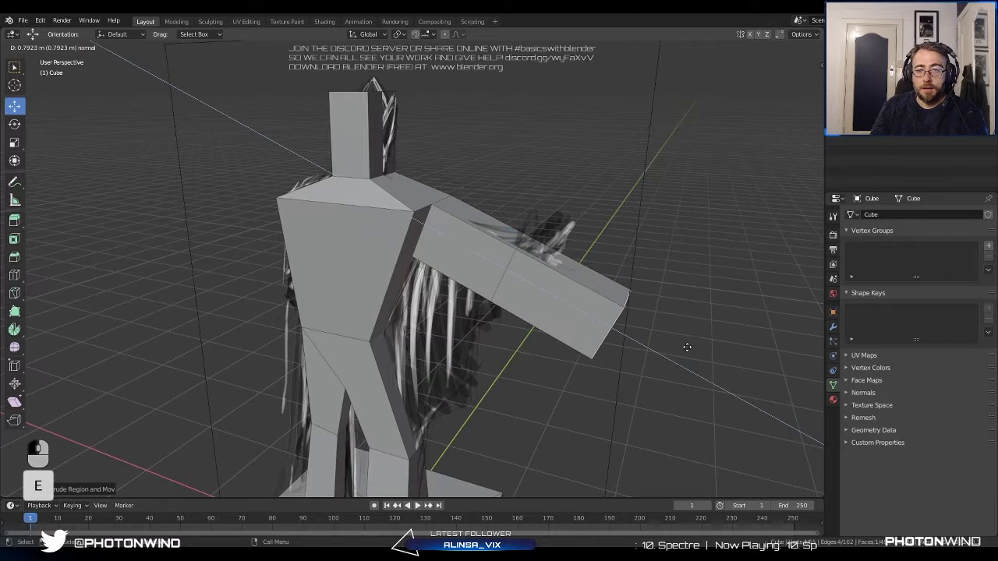
pyautogui.click(686, 347)
# Select the elbow edge loop between the two arm segments in front view and scale it down to narrow the arm.
pyautogui.press('KP_1')
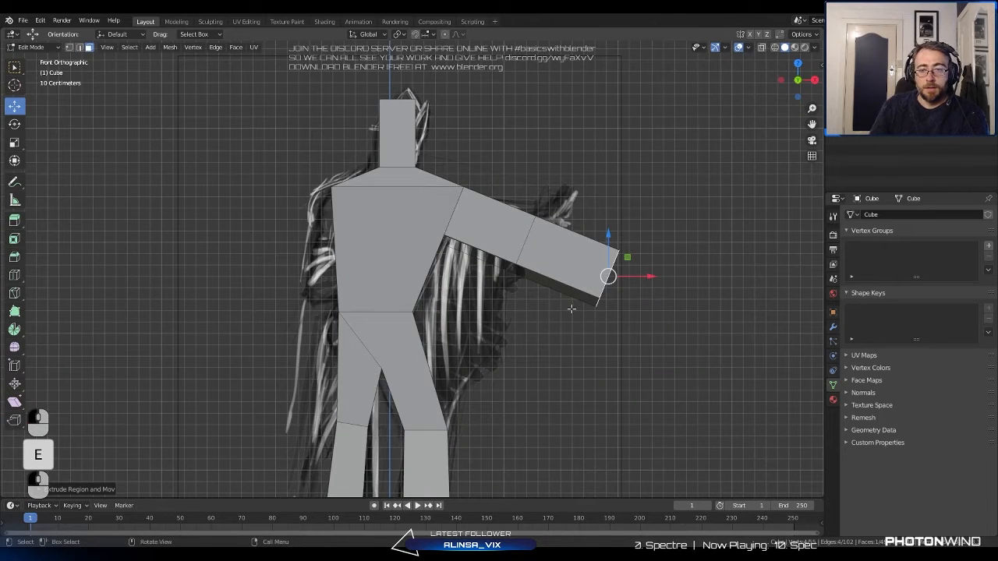
pyautogui.keyDown('shift'); pyautogui.moveTo(570, 307); pyautogui.dragTo(472, 318, button='middle'); pyautogui.keyUp('shift')
pyautogui.scroll(3, 334, 200)
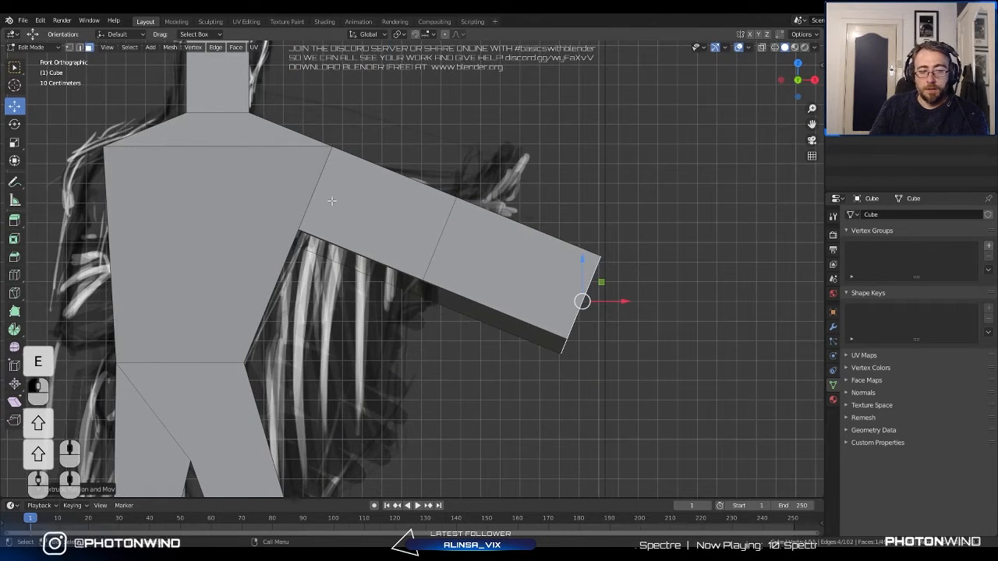
pyautogui.keyDown('alt'); pyautogui.click(443, 231); pyautogui.keyUp('alt')
pyautogui.keyDown('alt'); pyautogui.click(459, 244); pyautogui.keyUp('alt')
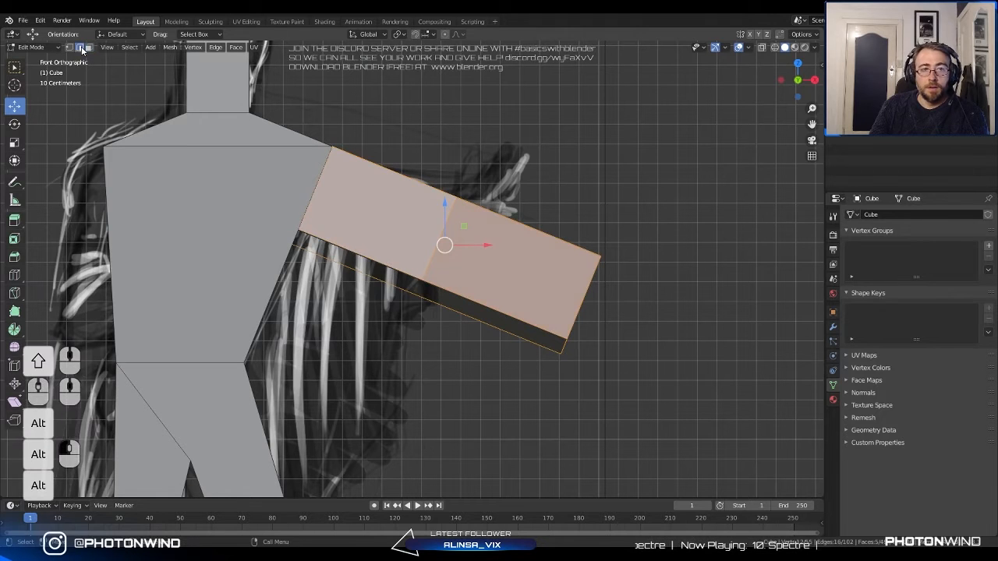
pyautogui.keyDown('alt'); pyautogui.click(449, 227); pyautogui.keyUp('alt')
pyautogui.press('s')
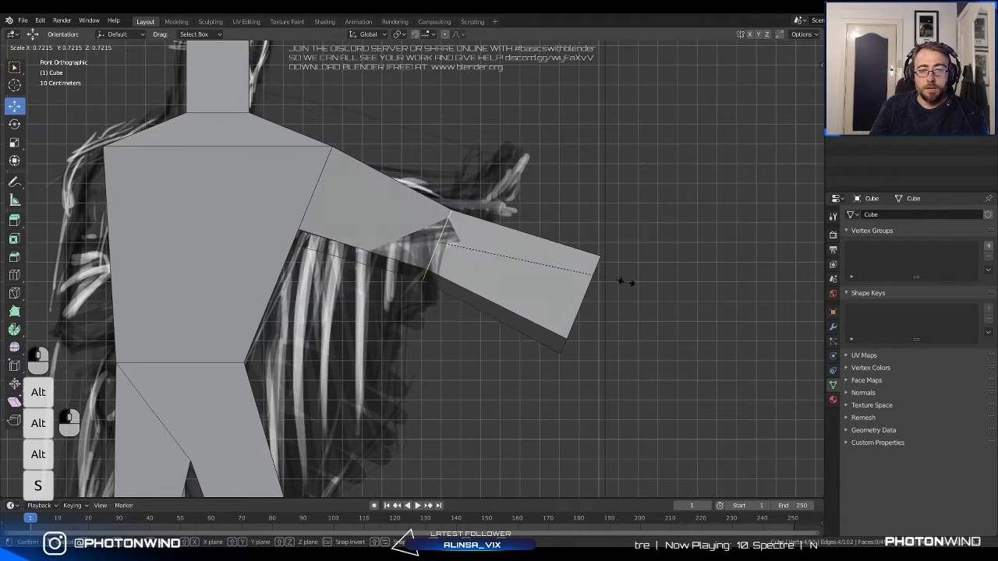
pyautogui.click(573, 247)
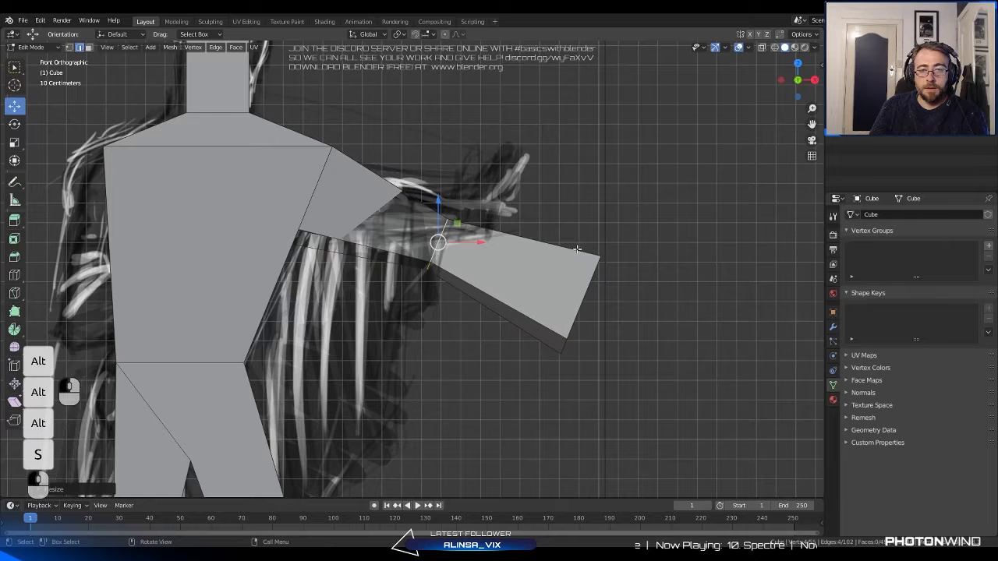
pyautogui.keyDown('alt'); pyautogui.click(592, 286); pyautogui.keyUp('alt')
pyautogui.press('s')
pyautogui.rightClick(646, 288)
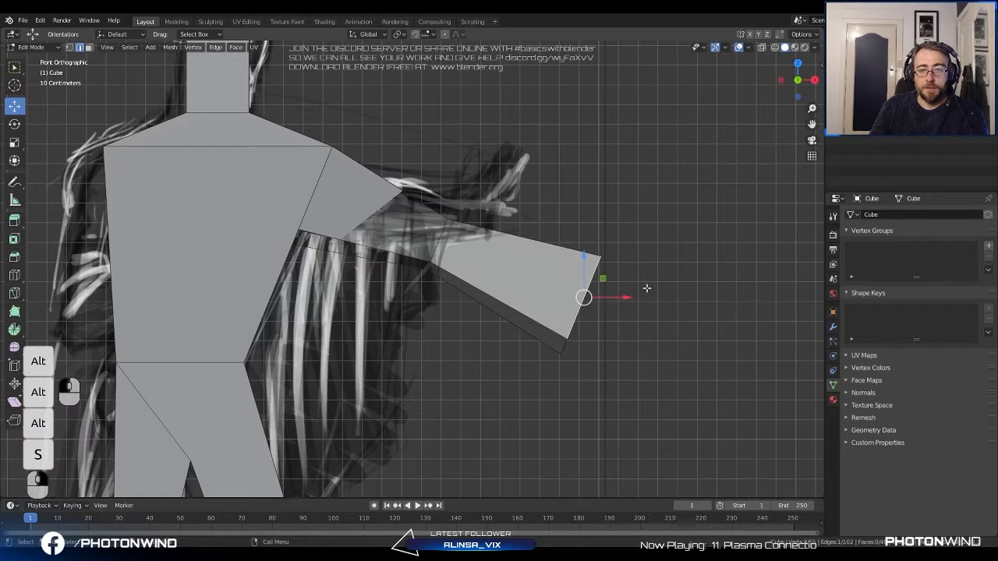
# Scale down the end face of the forearm, then raise it and bring it inward to meet the sketched wrist.
pyautogui.moveTo(646, 288); pyautogui.dragTo(76, 72, button='middle')
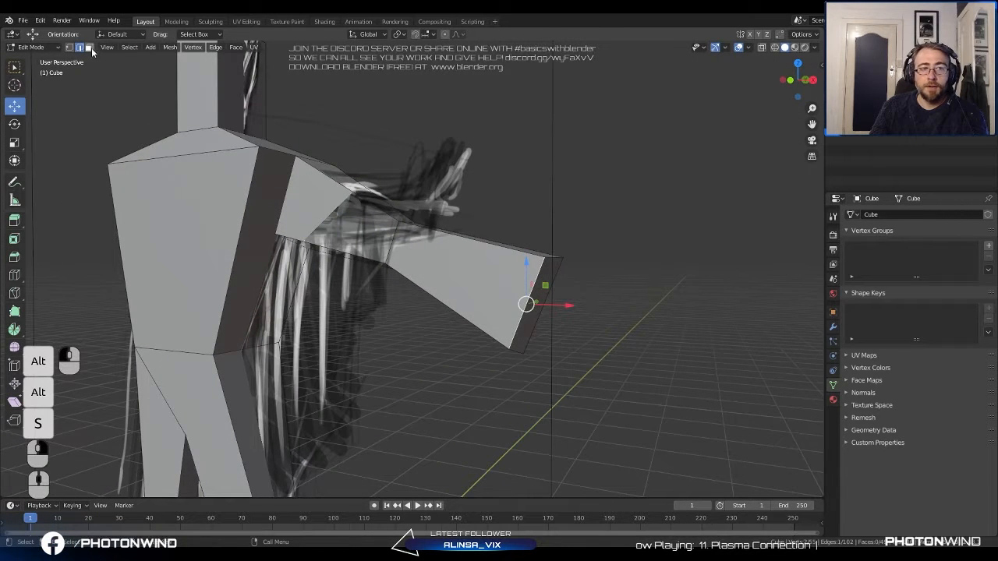
pyautogui.click(91, 50)
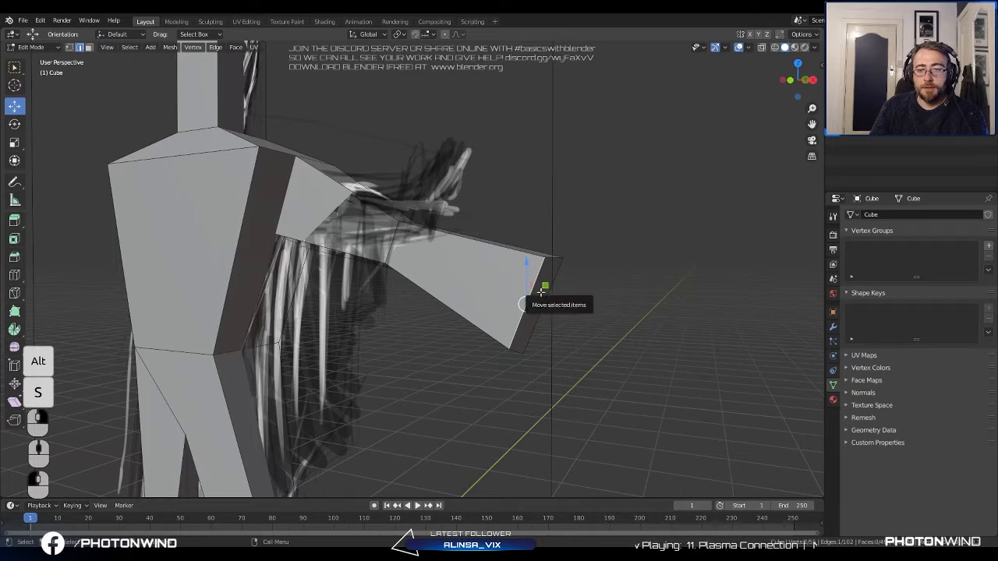
pyautogui.click(546, 260)
pyautogui.click(554, 260)
pyautogui.click(88, 47)
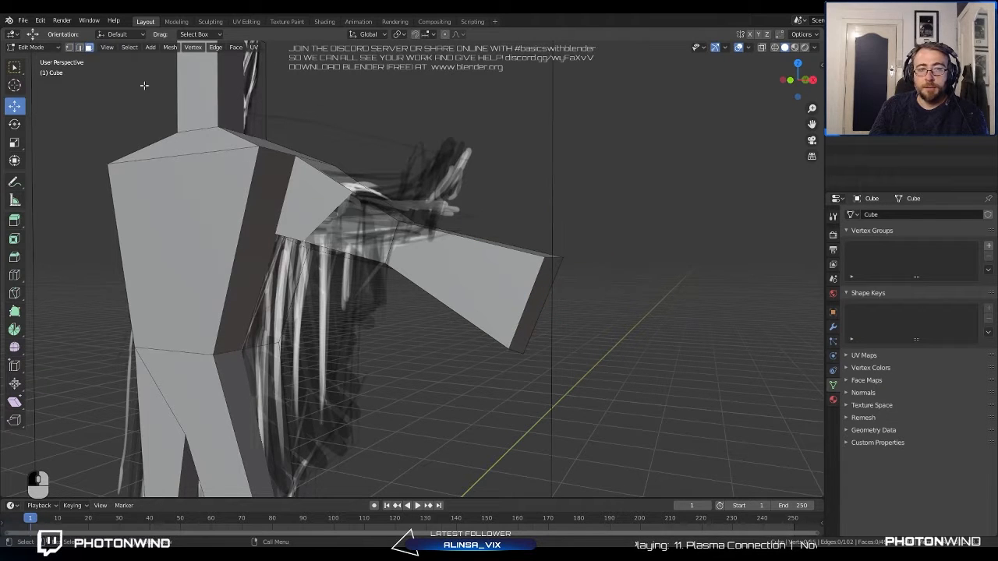
pyautogui.click(538, 286)
pyautogui.press('KP_1')
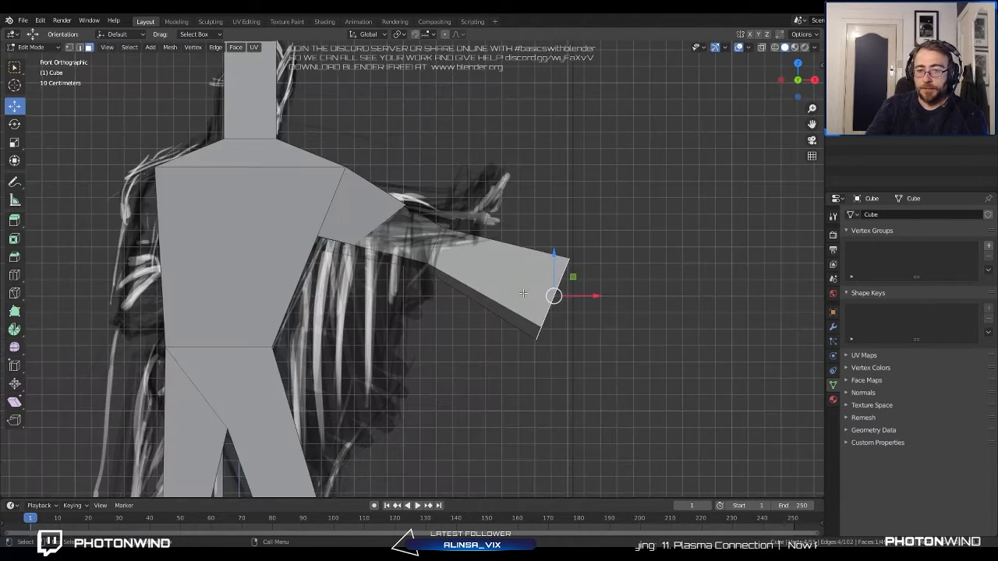
pyautogui.press('s')
pyautogui.click(582, 280)
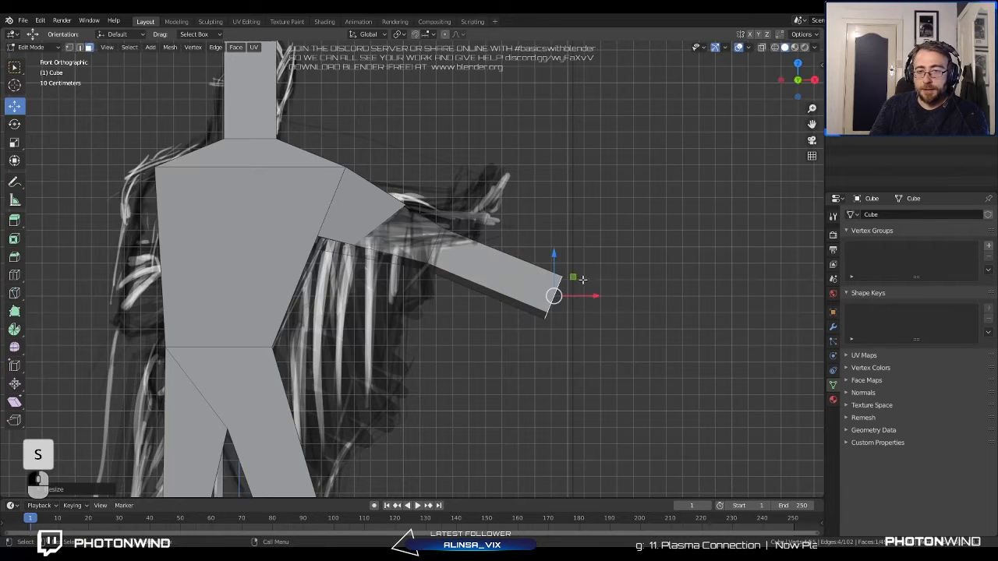
pyautogui.moveTo(551, 252); pyautogui.dragTo(545, 193)
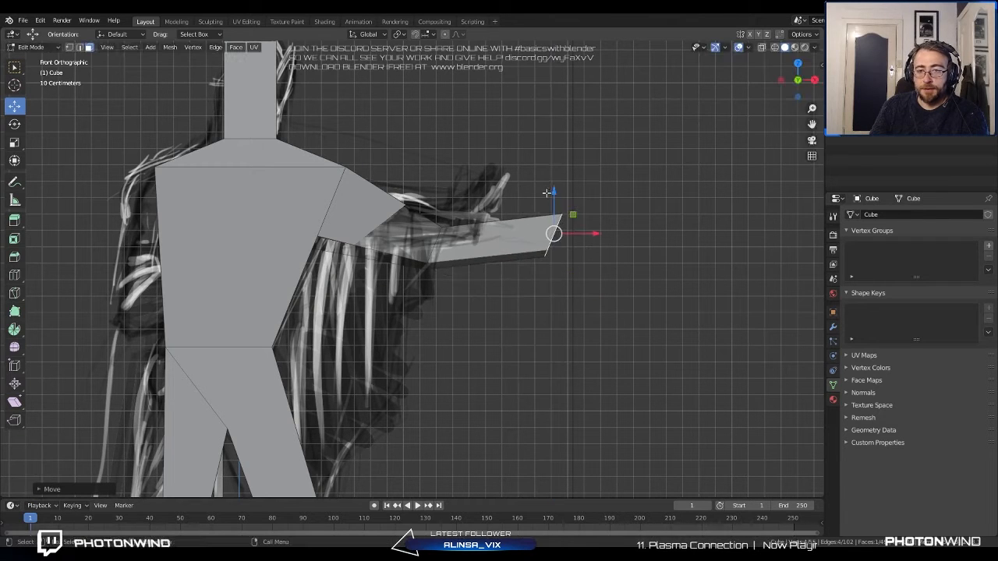
pyautogui.moveTo(590, 236); pyautogui.dragTo(538, 218)
# Move the elbow edge loop toward the torso and raise it to follow the arm in the sketch.
pyautogui.keyDown('alt'); pyautogui.click(437, 230); pyautogui.keyUp('alt')
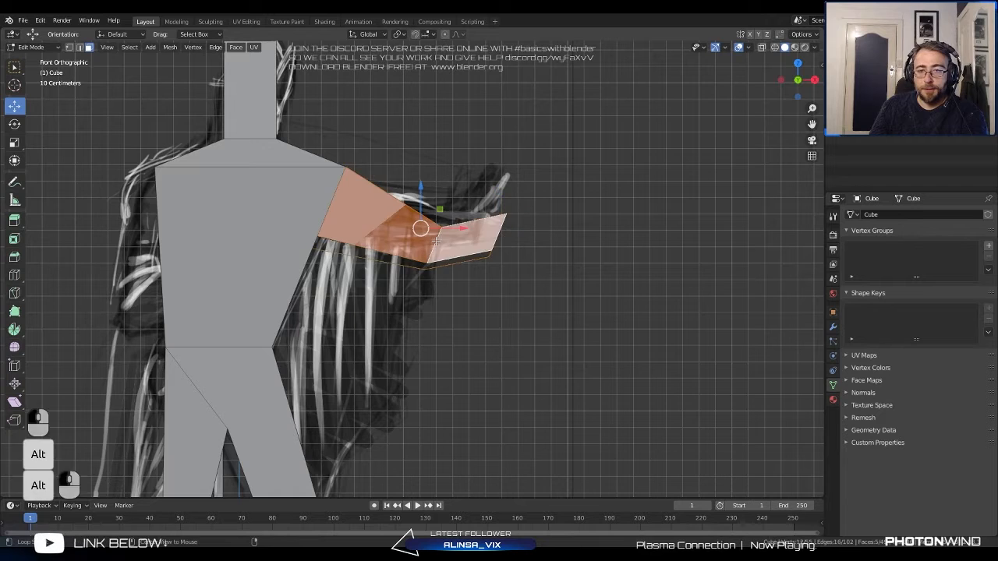
pyautogui.scroll(3, 436, 219)
pyautogui.click(78, 47)
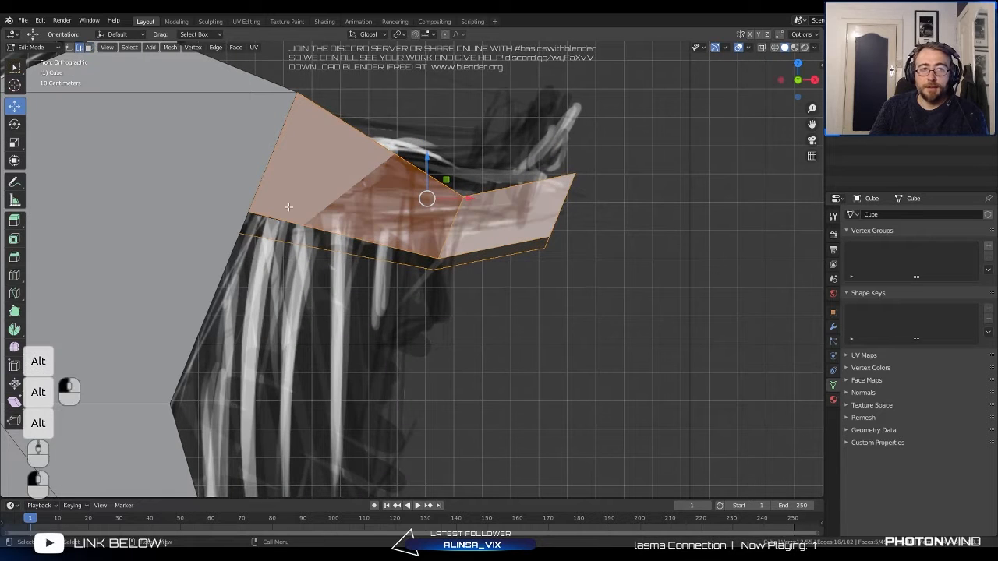
pyautogui.keyDown('alt'); pyautogui.click(450, 231); pyautogui.keyUp('alt')
pyautogui.moveTo(486, 229); pyautogui.dragTo(442, 222)
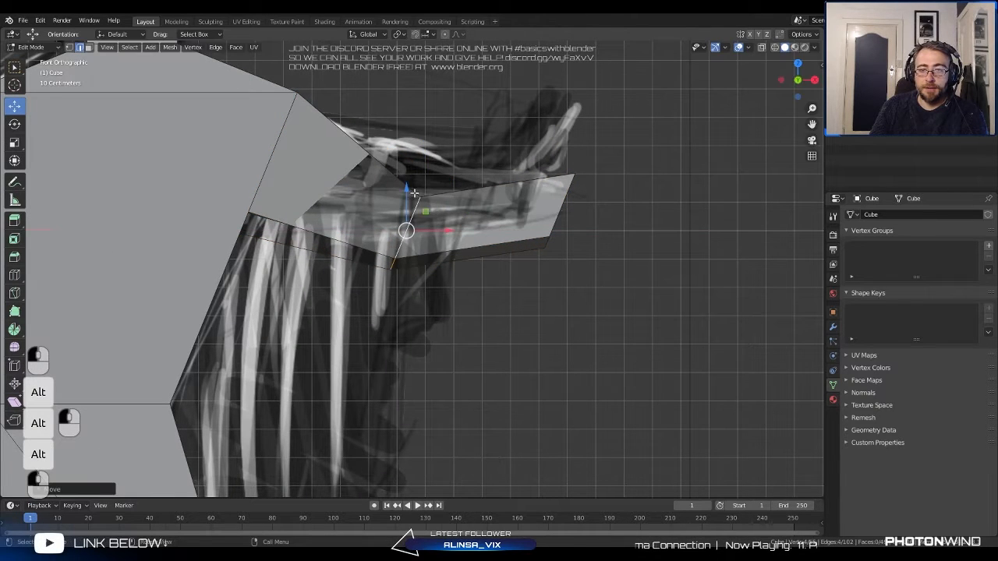
pyautogui.moveTo(407, 186); pyautogui.dragTo(390, 138)
pyautogui.moveTo(446, 180); pyautogui.dragTo(436, 158)
pyautogui.keyDown('shift'); pyautogui.moveTo(437, 159); pyautogui.dragTo(538, 214, button='middle'); pyautogui.keyUp('shift')
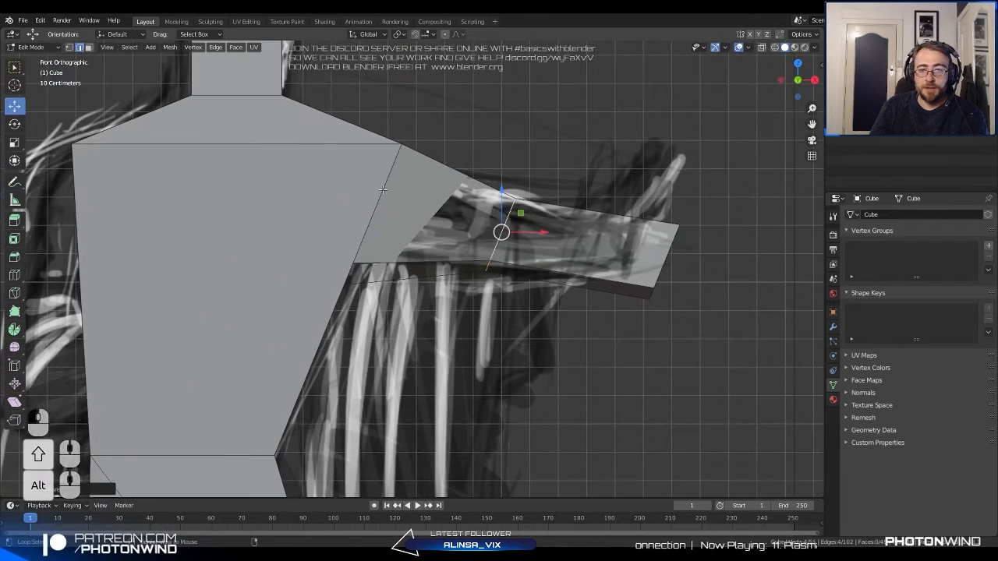
# Select the two edges along the top of the torso's arm side and move them slightly inward along X.
pyautogui.keyDown('alt'); pyautogui.click(401, 190); pyautogui.keyUp('alt')
pyautogui.scroll(-2, 401, 191)
pyautogui.moveTo(402, 190); pyautogui.dragTo(234, 125, button='middle')
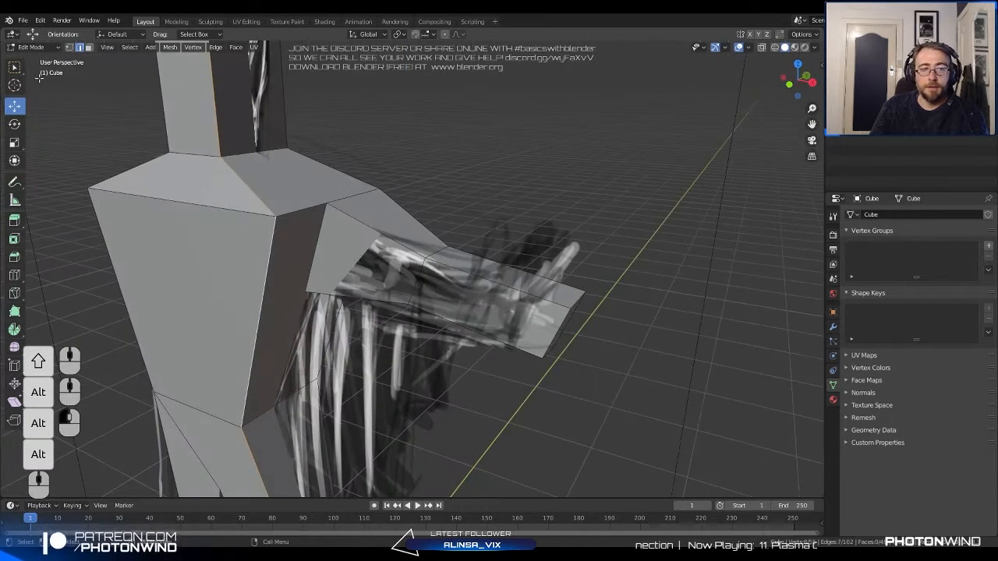
pyautogui.click(355, 198)
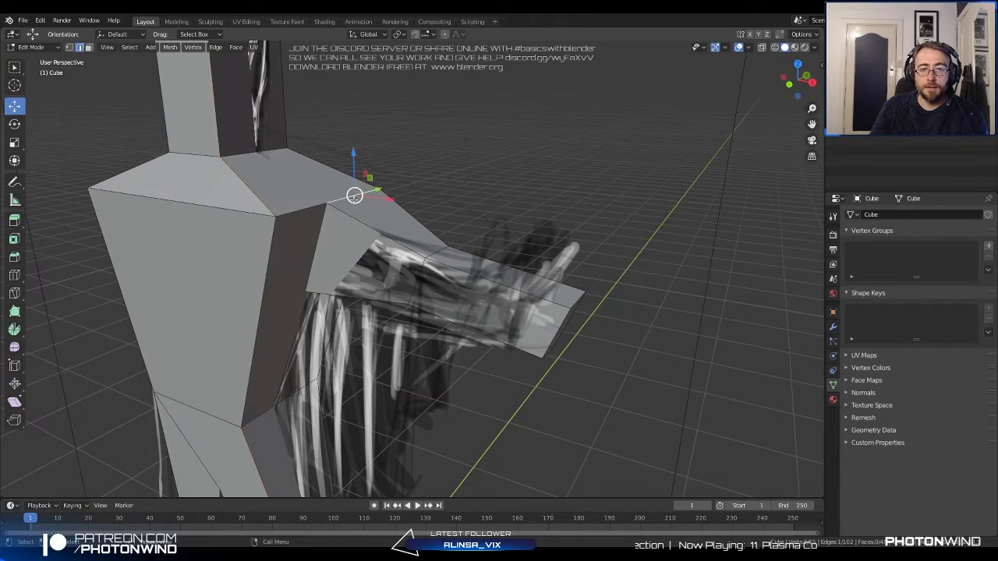
pyautogui.keyDown('shift'); pyautogui.click(311, 202); pyautogui.keyUp('shift')
pyautogui.moveTo(365, 204)
pyautogui.mouseDown()
pyautogui.moveTo(194, 145)
pyautogui.moveTo(359, 195)
pyautogui.mouseUp()
pyautogui.moveTo(359, 197); pyautogui.dragTo(296, 182, button='middle')
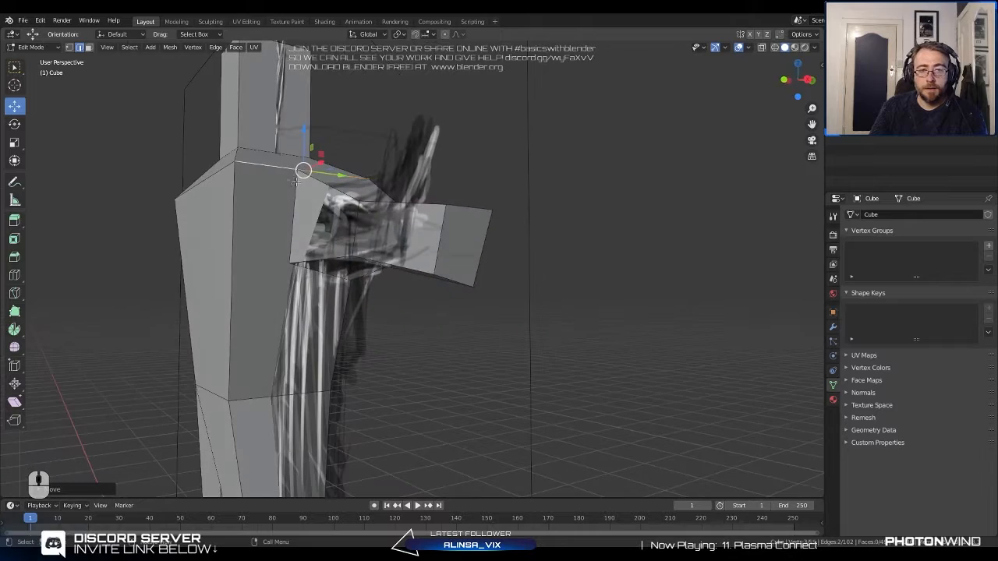
# Select the end face of the forearm and adjust its position along X.
pyautogui.click(330, 313)
pyautogui.click(322, 270)
pyautogui.moveTo(323, 270); pyautogui.dragTo(546, 297, button='middle')
pyautogui.click(550, 302)
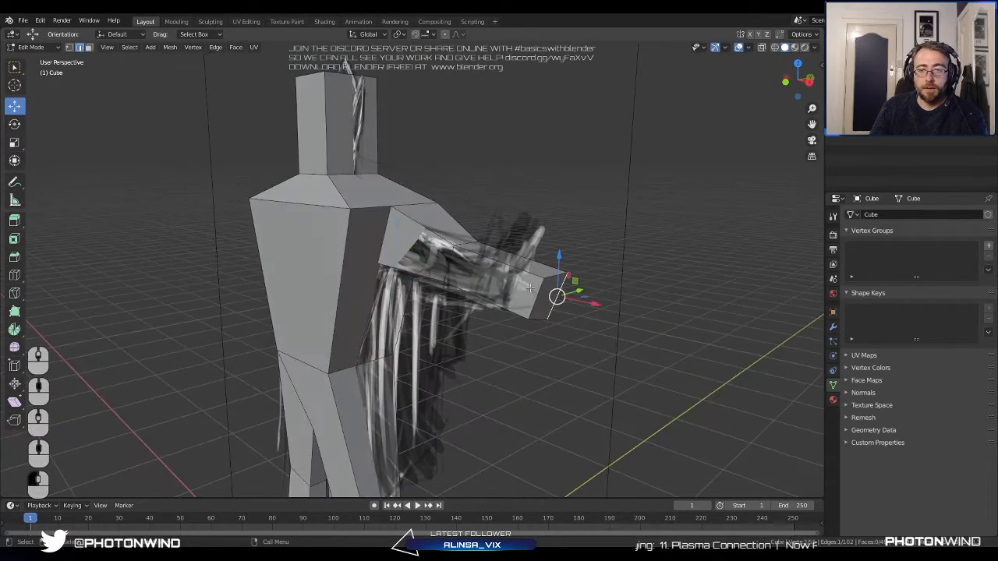
pyautogui.click(90, 46)
pyautogui.click(548, 290)
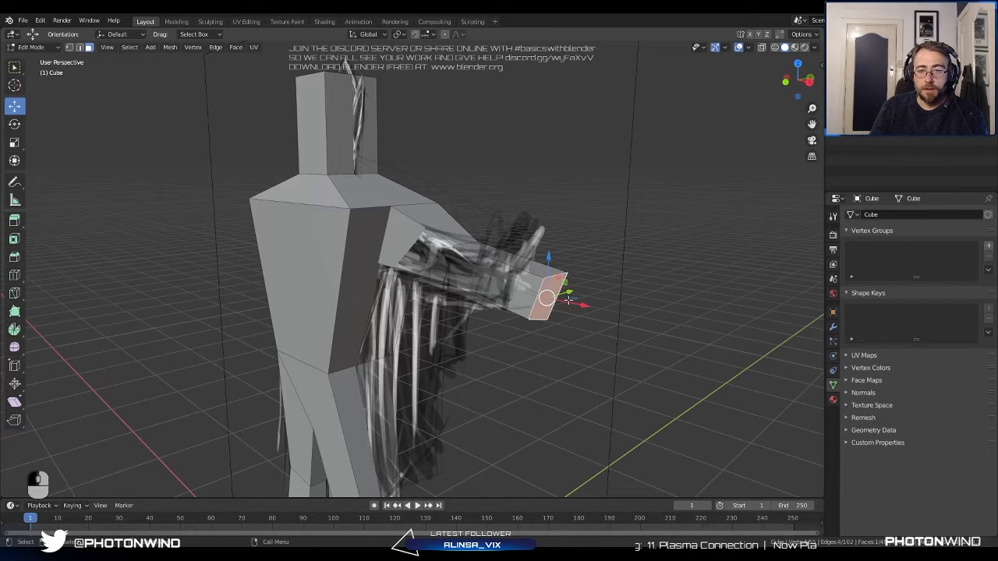
pyautogui.press('g')
pyautogui.press('x')
pyautogui.click(559, 284)
# Try extruding a short palm from the forearm's end face and raising an upright hand from it, and undo the extrusions.
pyautogui.moveTo(559, 285); pyautogui.dragTo(574, 299, button='middle')
pyautogui.press('e')
pyautogui.click(574, 298)
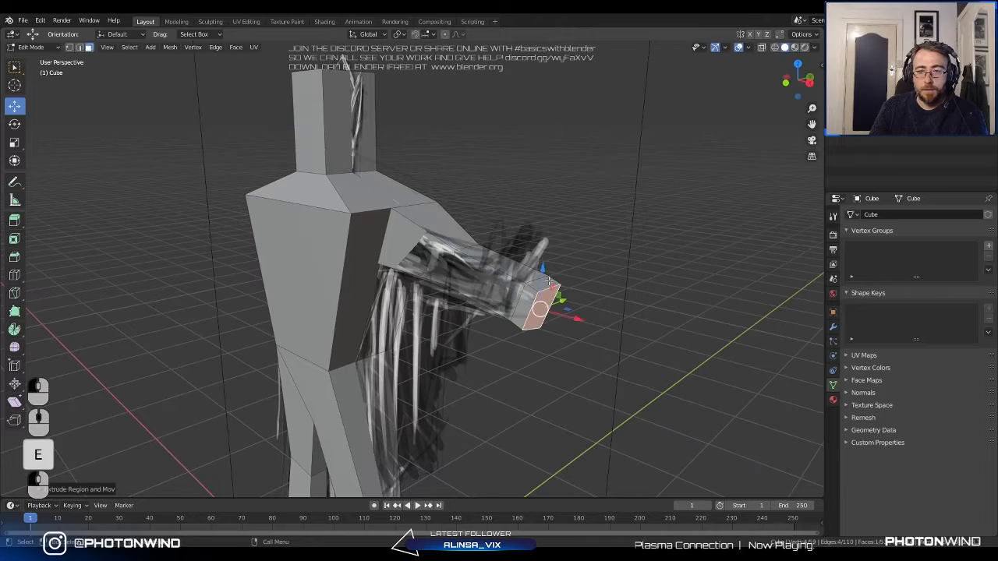
pyautogui.press('e')
pyautogui.click(578, 235)
pyautogui.moveTo(585, 243); pyautogui.dragTo(394, 251, button='middle')
pyautogui.click(710, 309)
pyautogui.press('Tab')
pyautogui.scroll(5, 394, 251)
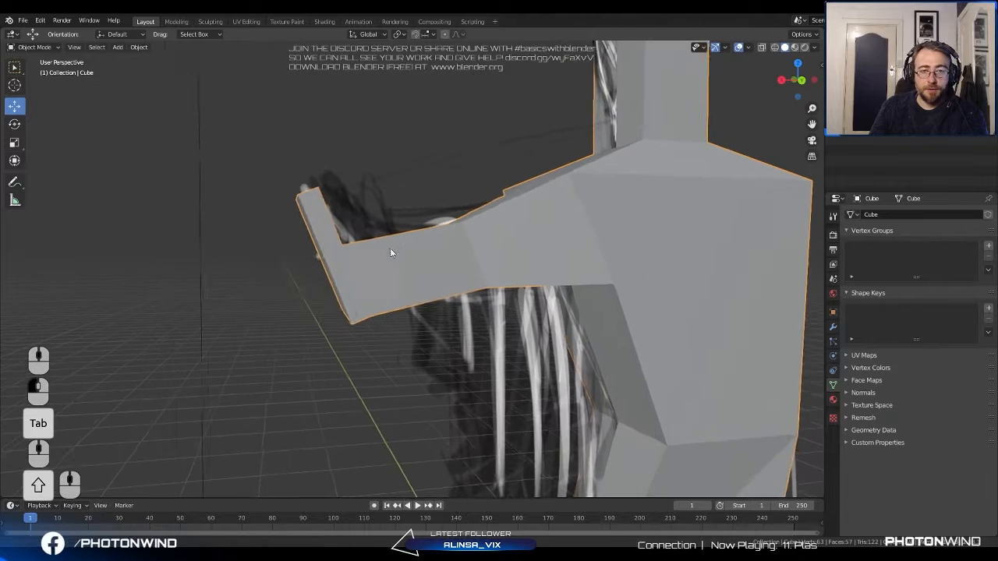
pyautogui.hotkey('ctrl', 'z')
pyautogui.hotkey('ctrl', 'z')
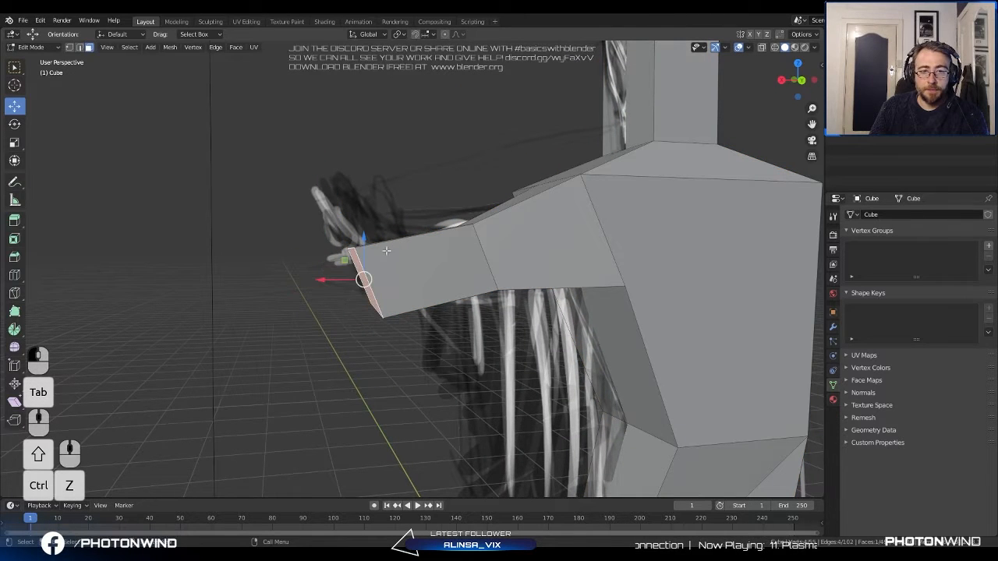
# Extrude a short palm block from the forearm's end face and extrude its upper face upward as the raised hand.
pyautogui.press('e')
pyautogui.press('z')
pyautogui.click(365, 261)
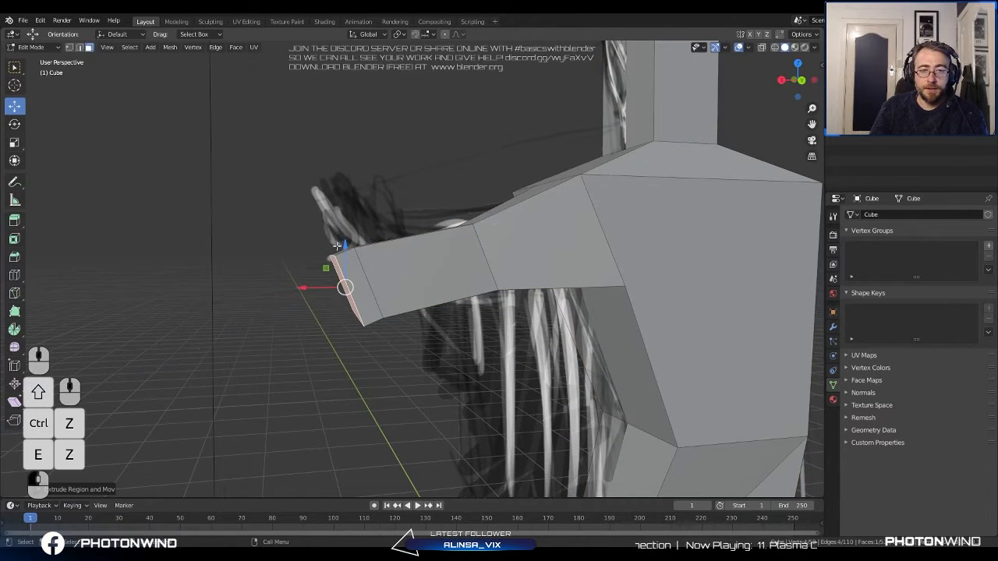
pyautogui.moveTo(336, 246); pyautogui.dragTo(522, 265, button='middle')
pyautogui.click(351, 249)
pyautogui.press('e')
pyautogui.click(396, 240)
# Leave mesh editing, hide the reference sketch and examine the blocked-out statue from several angles.
pyautogui.scroll(-4, 396, 242)
pyautogui.press('Tab')
pyautogui.click(582, 284)
pyautogui.moveTo(584, 283); pyautogui.dragTo(568, 257, button='middle')
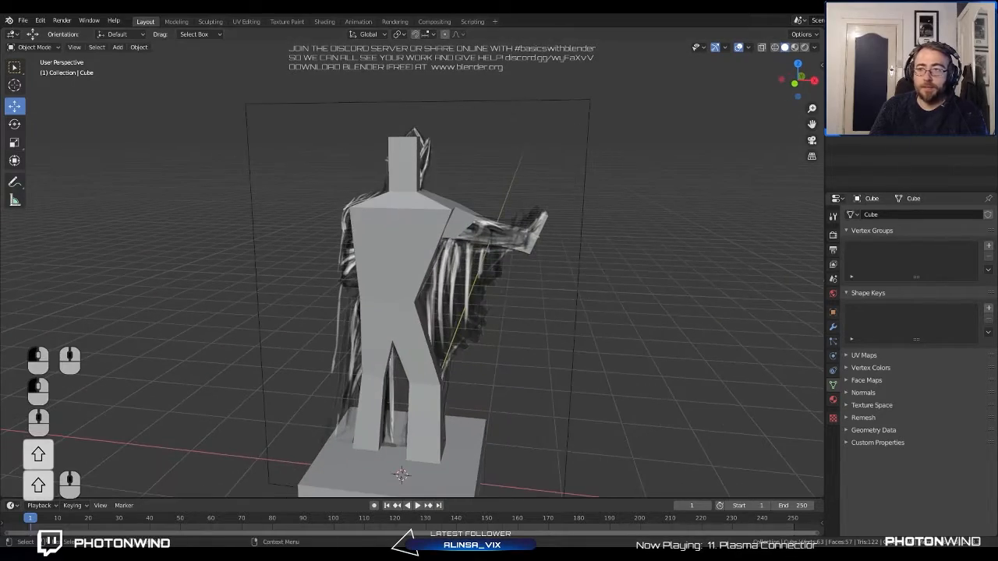
pyautogui.click(979, 84)
pyautogui.moveTo(633, 222)
pyautogui.mouseDown(button='middle')
pyautogui.moveTo(484, 202)
pyautogui.moveTo(486, 190)
pyautogui.moveTo(597, 188)
pyautogui.moveTo(630, 207)
pyautogui.mouseUp(button='middle')
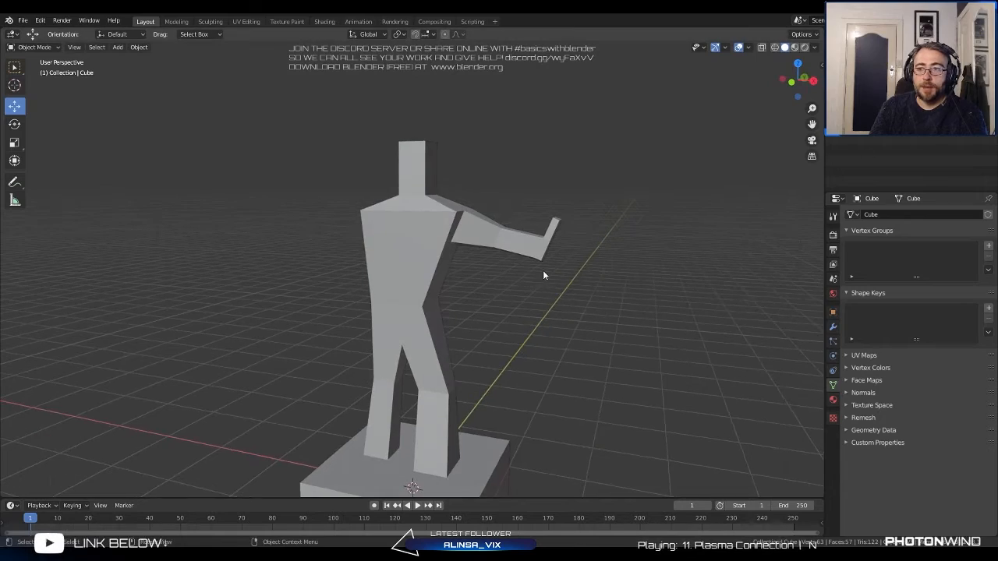
pyautogui.moveTo(541, 274); pyautogui.dragTo(501, 244, button='middle')
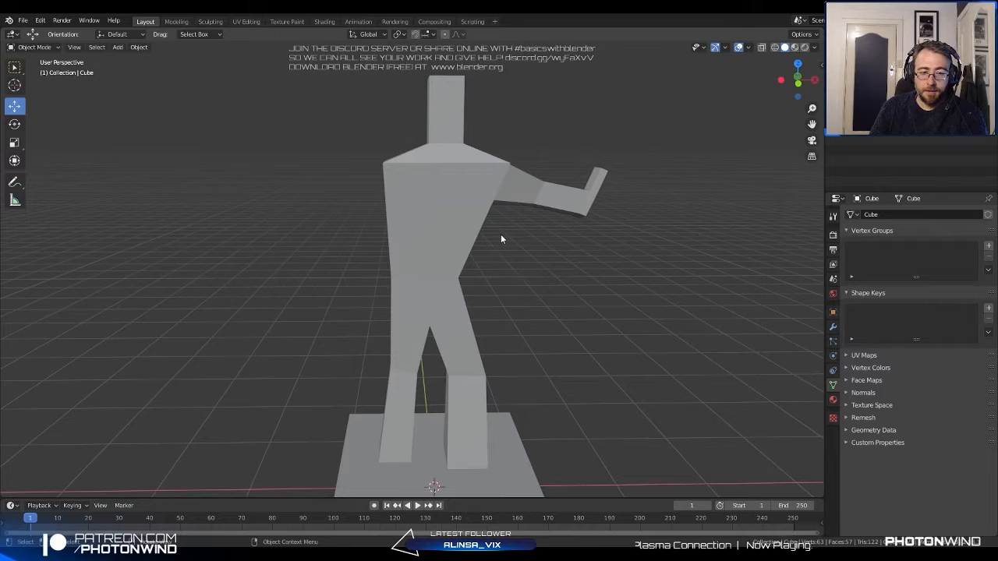
pyautogui.moveTo(501, 234); pyautogui.dragTo(467, 234, button='middle')
pyautogui.scroll(-2, 467, 234)
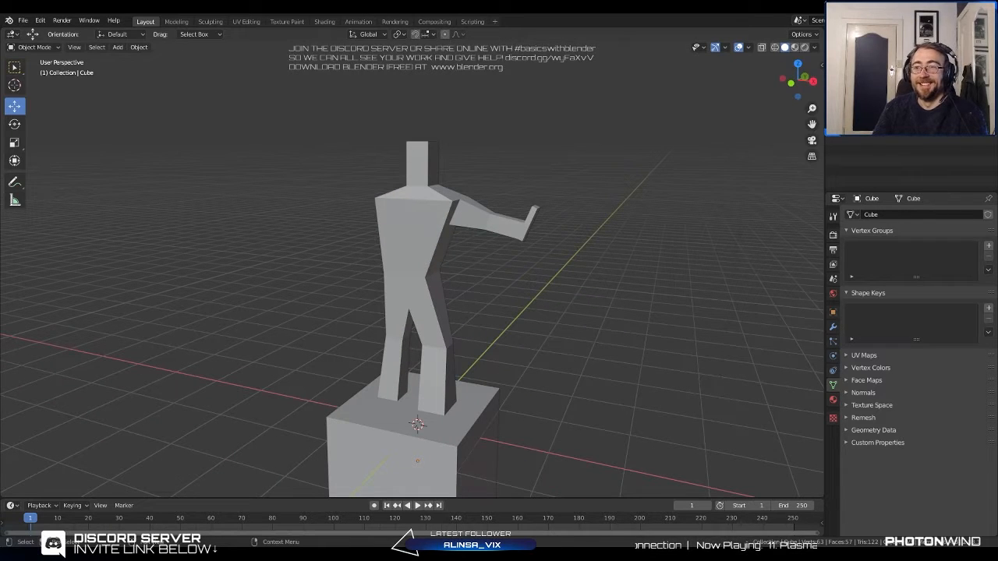
# Delete the blocked-out statue and add a new cube at the 3D cursor.
pyautogui.press('Delete')
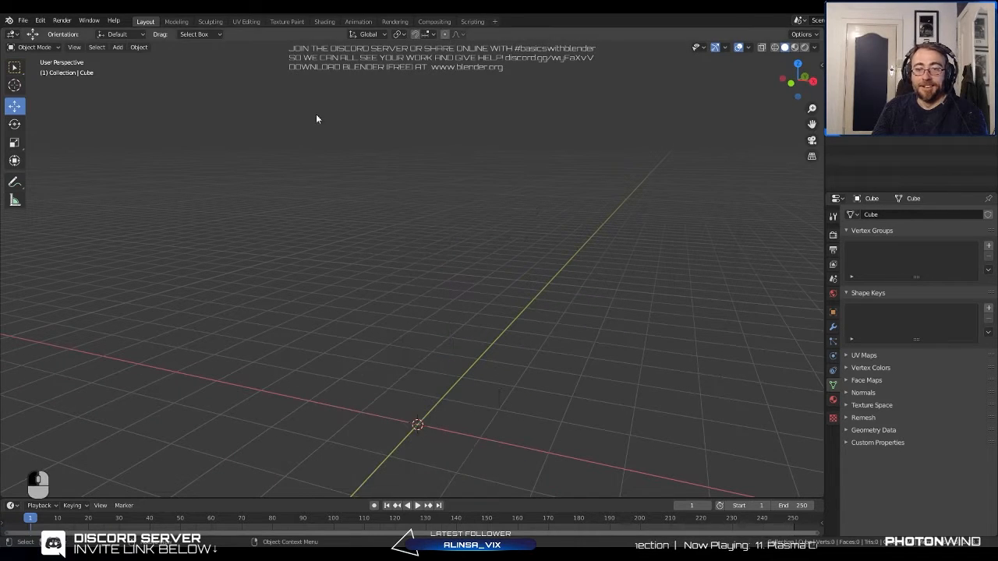
pyautogui.click(117, 48)
pyautogui.moveTo(131, 59)
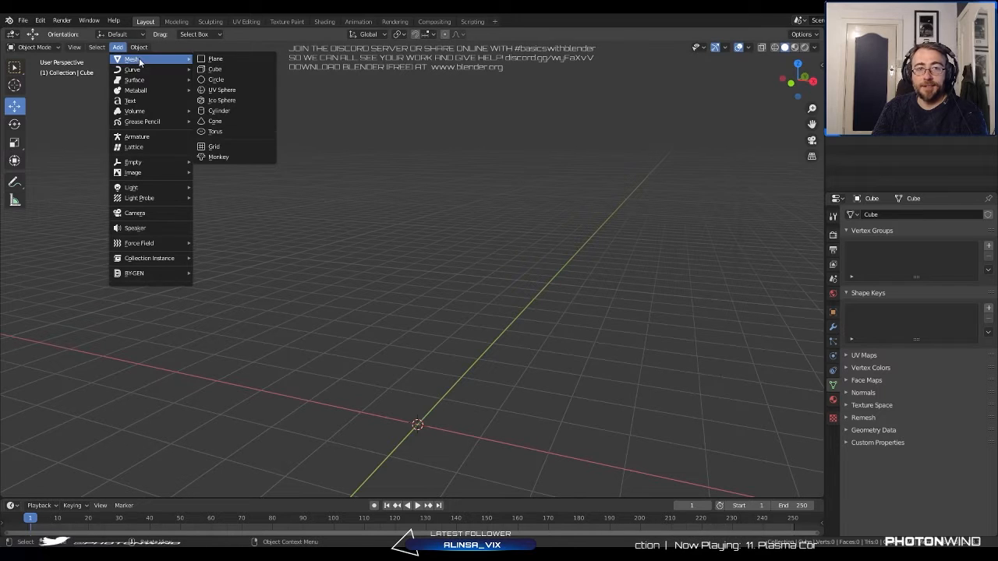
pyautogui.click(237, 68)
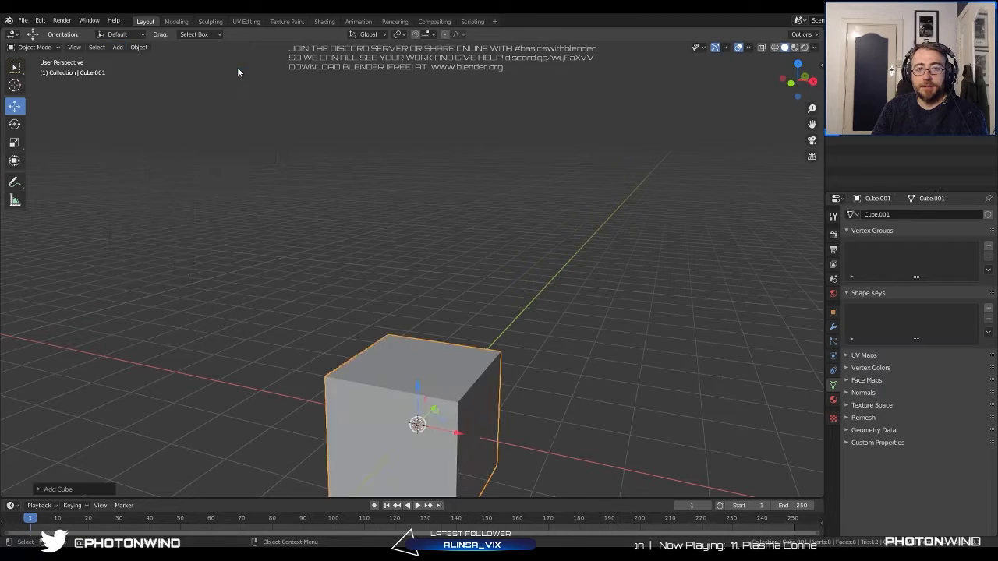
# Show the reference sketch again and, in front view, position the new cube directly beneath the sketched statue as its pedestal.
pyautogui.scroll(-4, 449, 264)
pyautogui.press('KP_1')
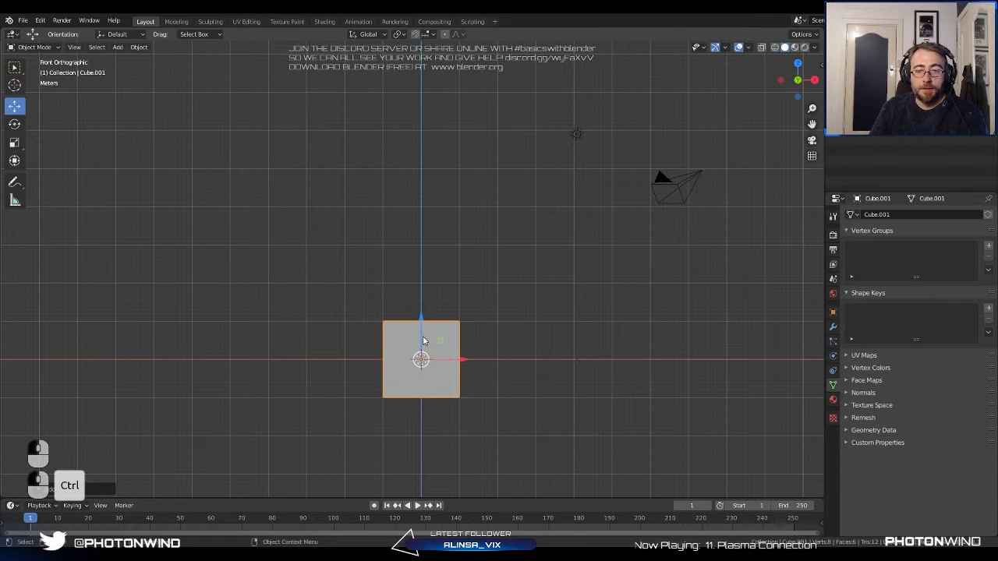
pyautogui.moveTo(423, 340); pyautogui.dragTo(418, 341)
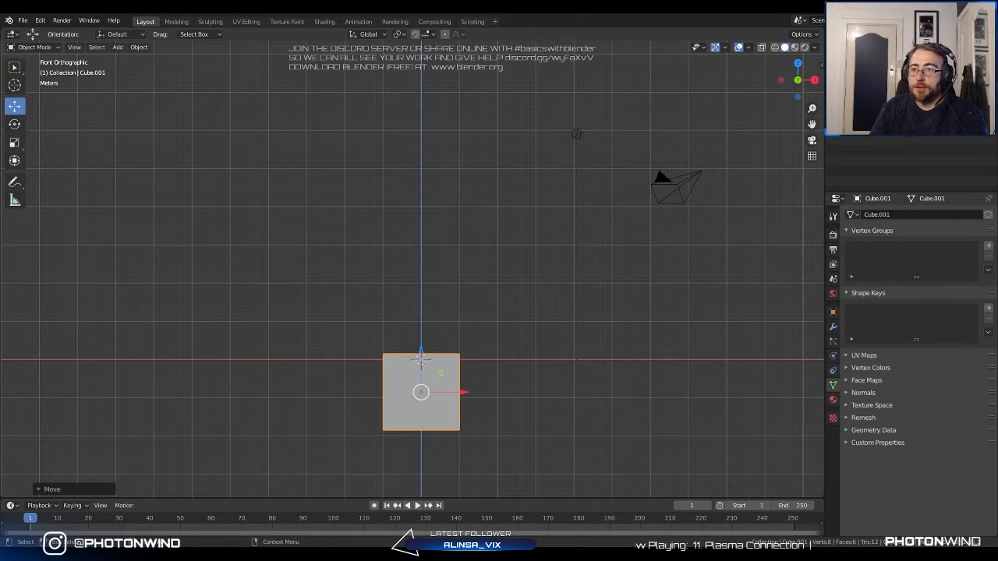
pyautogui.click(985, 107)
pyautogui.scroll(3, 545, 365)
pyautogui.keyDown('shift'); pyautogui.moveTo(468, 402); pyautogui.dragTo(460, 310, button='middle'); pyautogui.keyUp('shift')
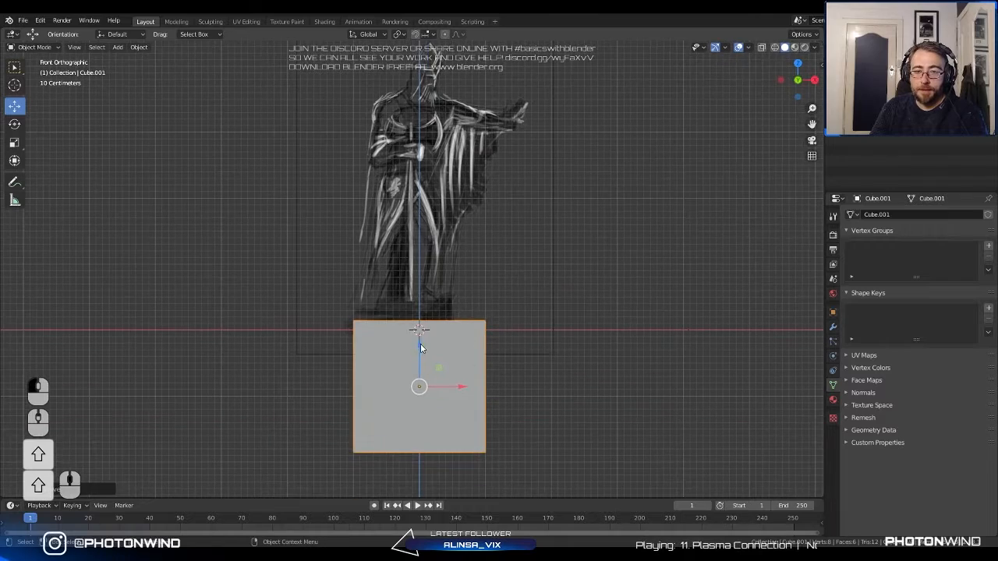
pyautogui.moveTo(419, 348); pyautogui.dragTo(421, 330)
pyautogui.moveTo(459, 371); pyautogui.dragTo(452, 366)
# In Edit Mode, inset the cube's top face and scale the inset face down along Y into a narrow rectangle.
pyautogui.moveTo(450, 343); pyautogui.dragTo(385, 293, button='middle')
pyautogui.scroll(2, 431, 370)
pyautogui.press('Tab')
pyautogui.scroll(3, 380, 356)
pyautogui.moveTo(385, 292); pyautogui.dragTo(366, 277, button='middle')
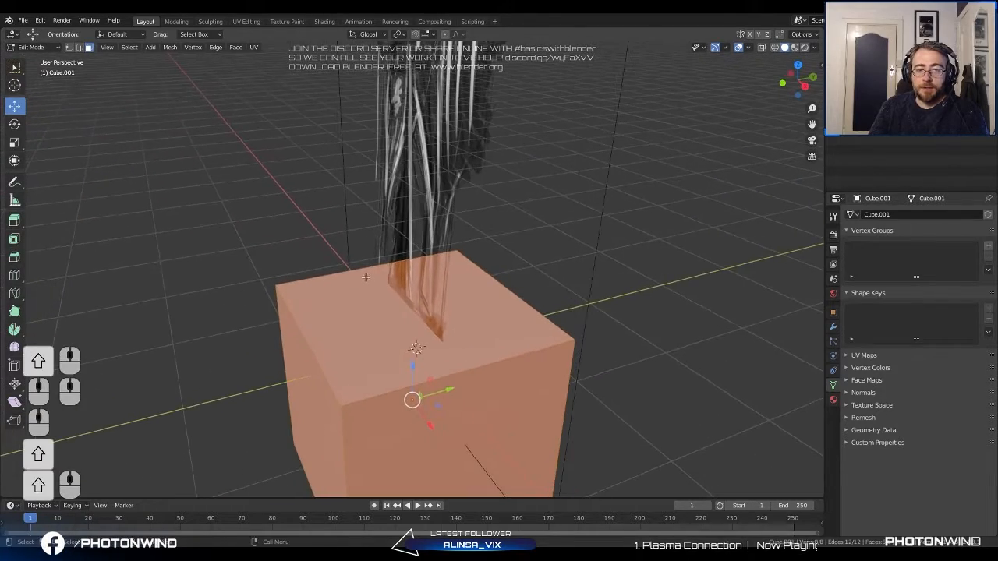
pyautogui.click(390, 312)
pyautogui.moveTo(390, 312); pyautogui.dragTo(372, 327, button='middle')
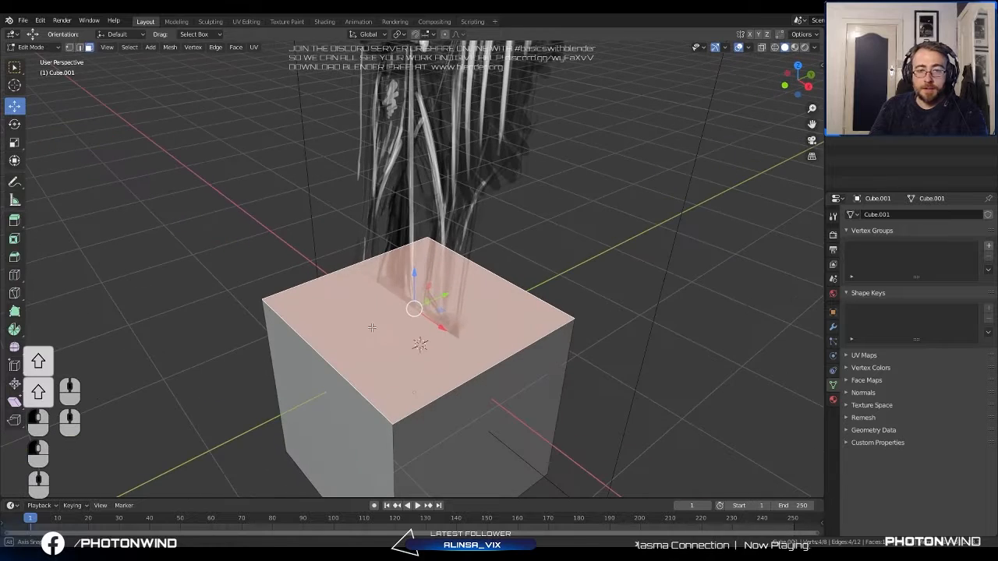
pyautogui.press('i')
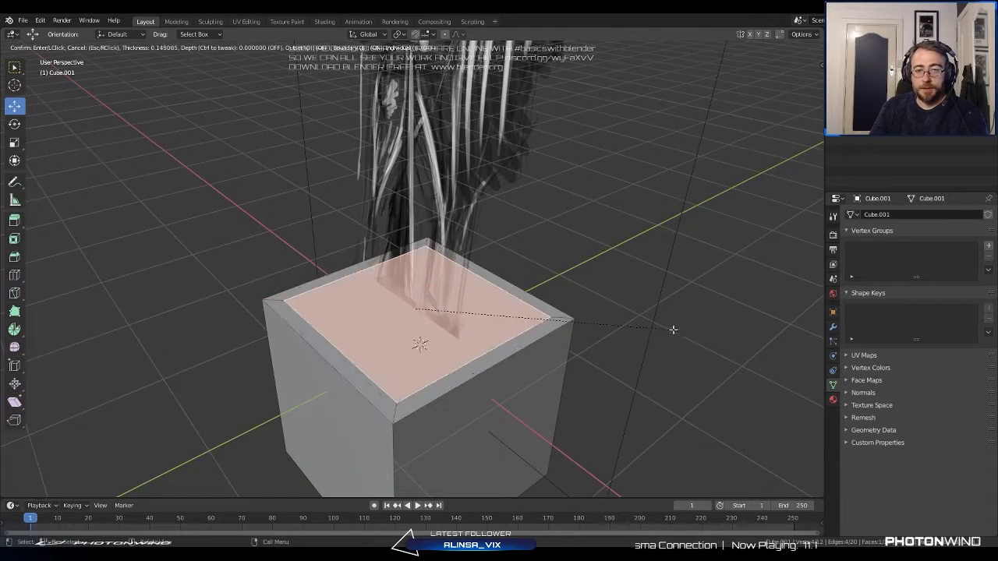
pyautogui.click(653, 322)
pyautogui.press('s')
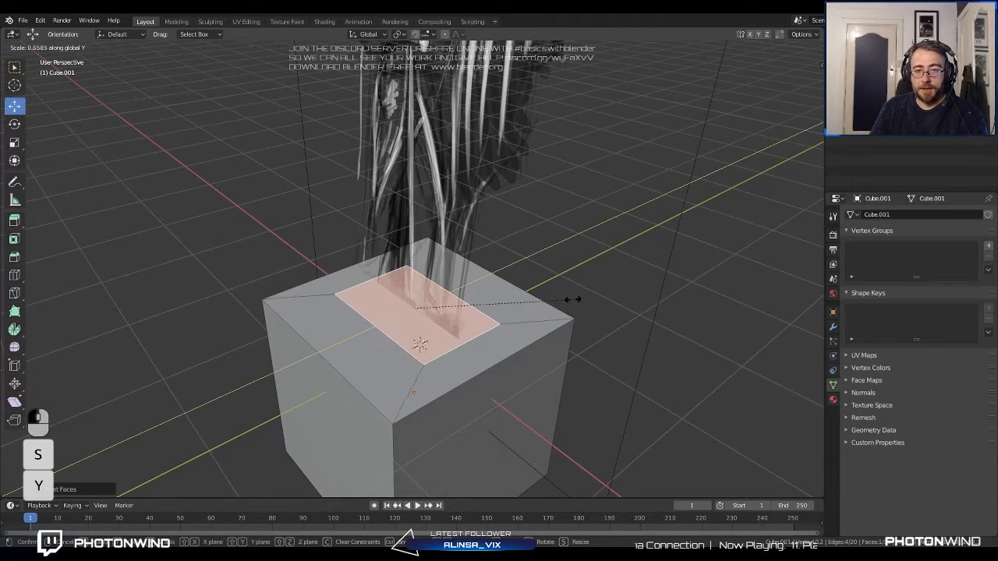
pyautogui.click(532, 291)
# Extrude the inset face upward in two sections to the sketched waist and scale down the topmost face.
pyautogui.moveTo(434, 331); pyautogui.dragTo(519, 331, button='middle')
pyautogui.scroll(-3, 501, 357)
pyautogui.scroll(4, 491, 350)
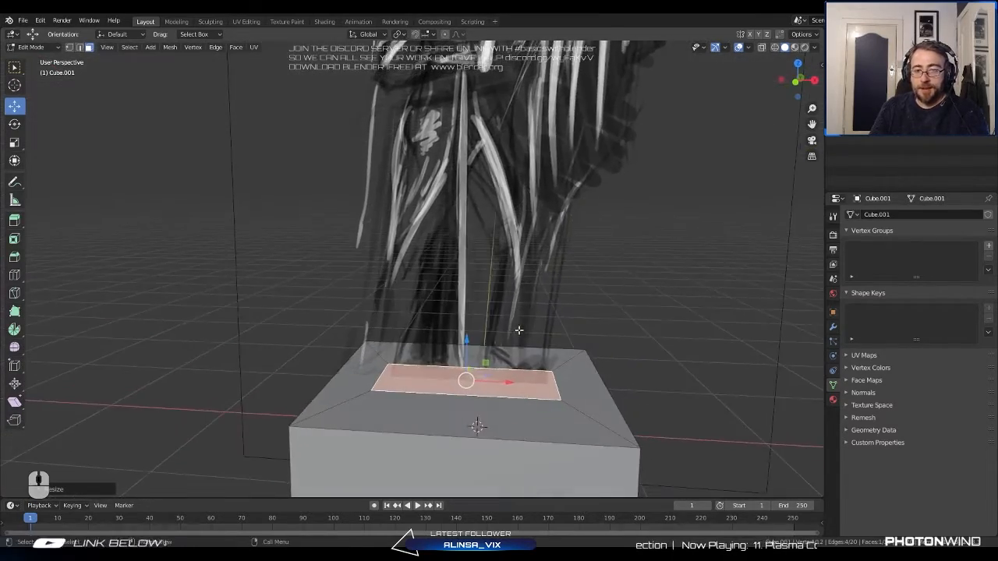
pyautogui.scroll(-3, 511, 235)
pyautogui.keyDown('shift'); pyautogui.moveTo(516, 234); pyautogui.dragTo(481, 320, button='middle'); pyautogui.keyUp('shift')
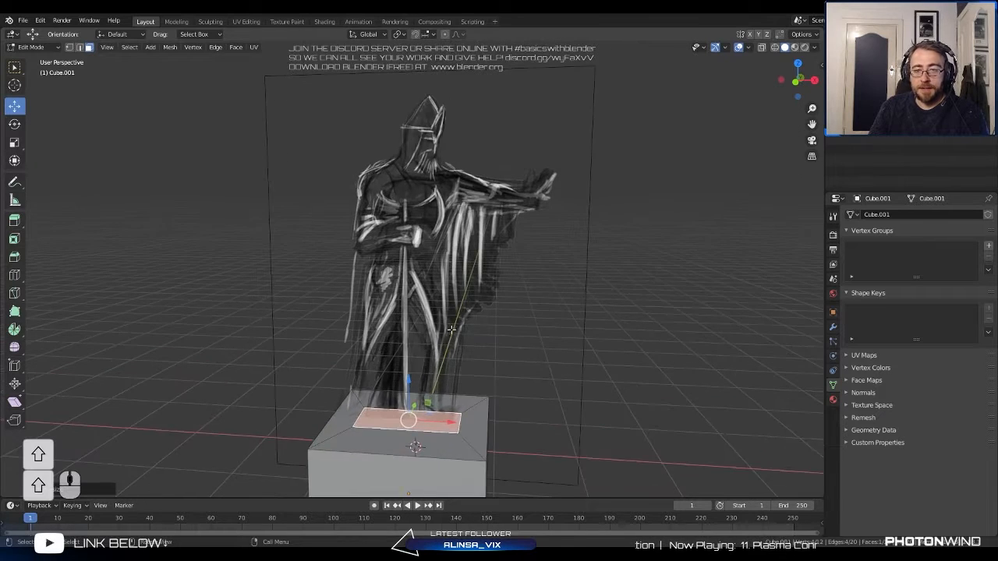
pyautogui.scroll(3, 468, 292)
pyautogui.scroll(-1, 438, 183)
pyautogui.scroll(-2, 436, 180)
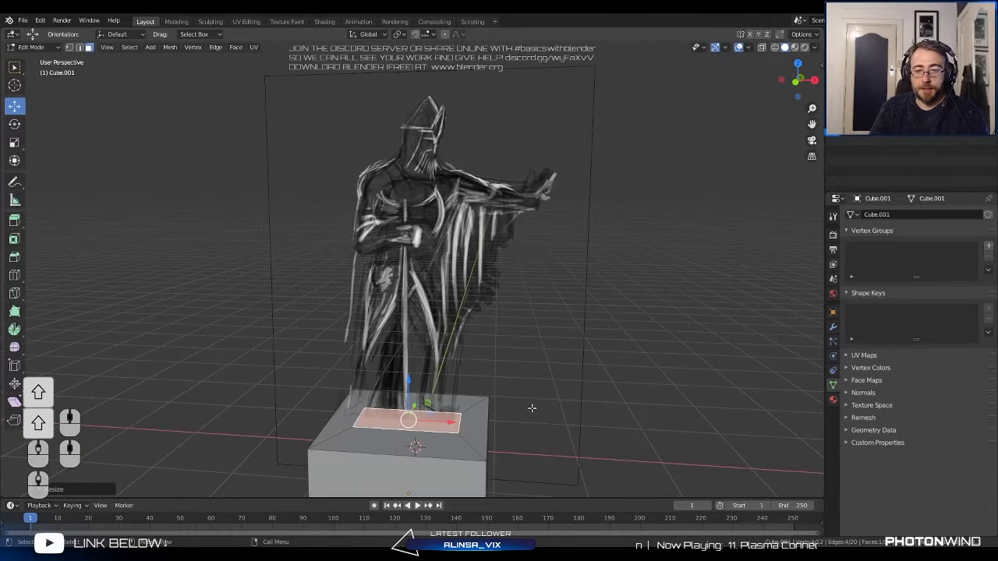
pyautogui.press('e')
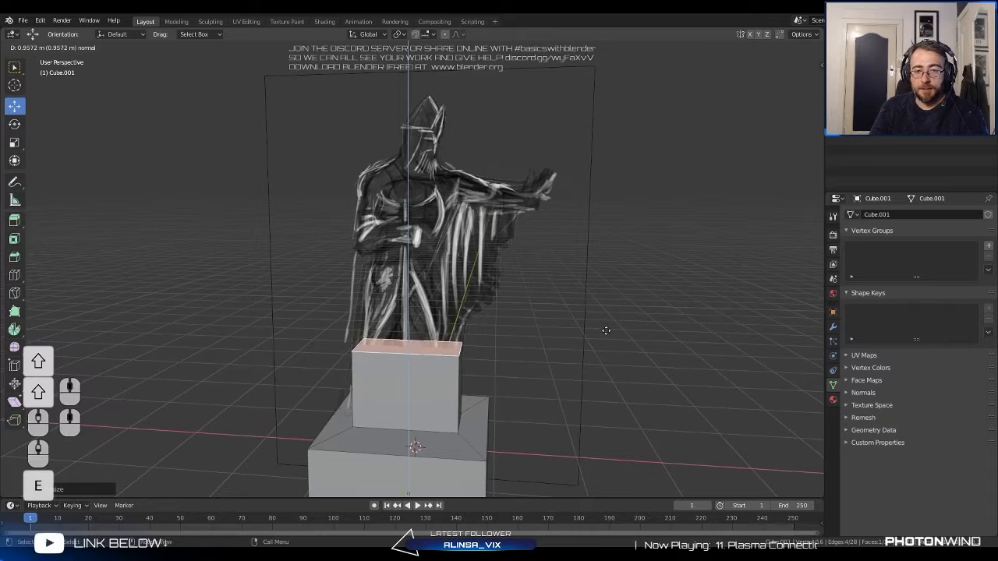
pyautogui.click(613, 238)
pyautogui.moveTo(527, 283); pyautogui.dragTo(491, 250, button='middle')
pyautogui.press('s')
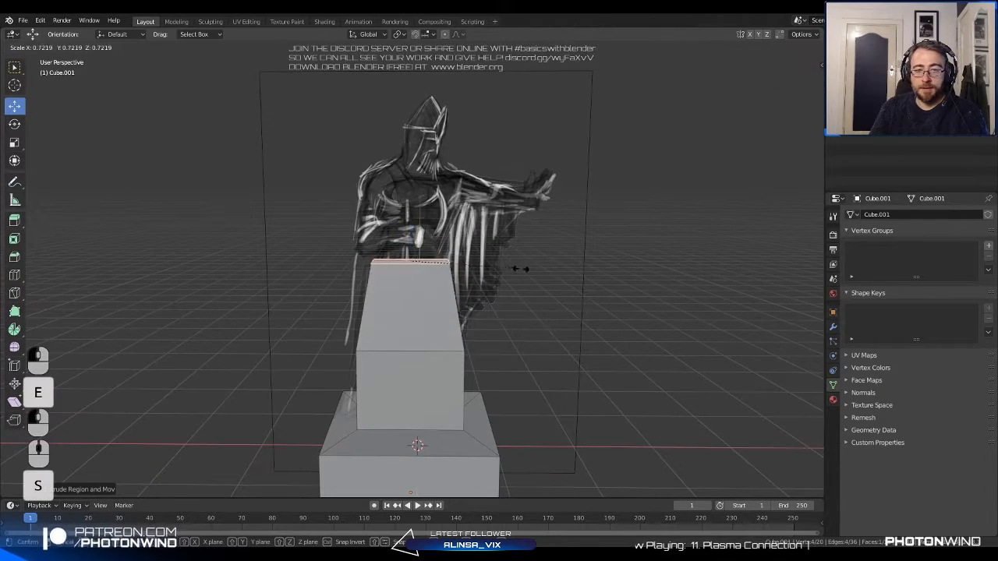
pyautogui.click(516, 272)
# Select the edge loop between the two extruded leg sections and scale it down.
pyautogui.keyDown('alt'); pyautogui.click(444, 353); pyautogui.keyUp('alt')
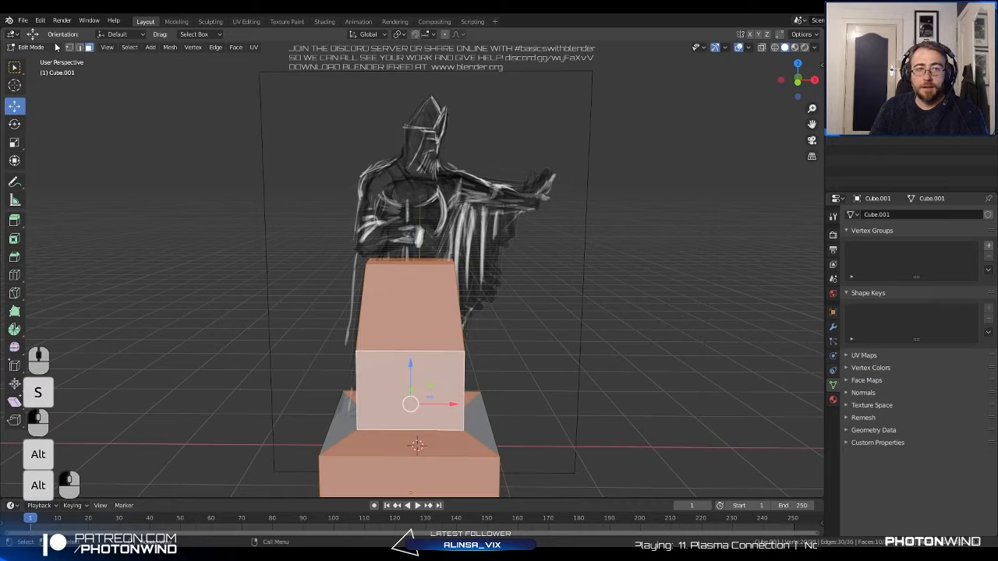
pyautogui.click(80, 48)
pyautogui.keyDown('alt'); pyautogui.click(396, 351); pyautogui.keyUp('alt')
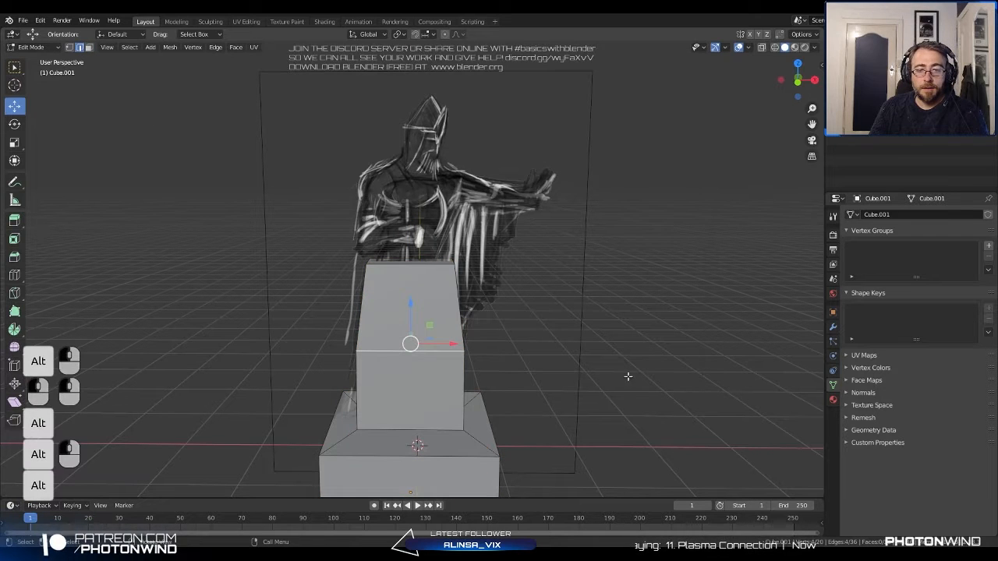
pyautogui.press('s')
pyautogui.click(589, 362)
# Extrude the waist face about 1.2 m upward to the sketched shoulders and scale it up to widen the chest.
pyautogui.moveTo(503, 312); pyautogui.dragTo(554, 345, button='middle')
pyautogui.click(420, 259)
pyautogui.moveTo(422, 265); pyautogui.dragTo(389, 258, button='middle')
pyautogui.scroll(2, 389, 259)
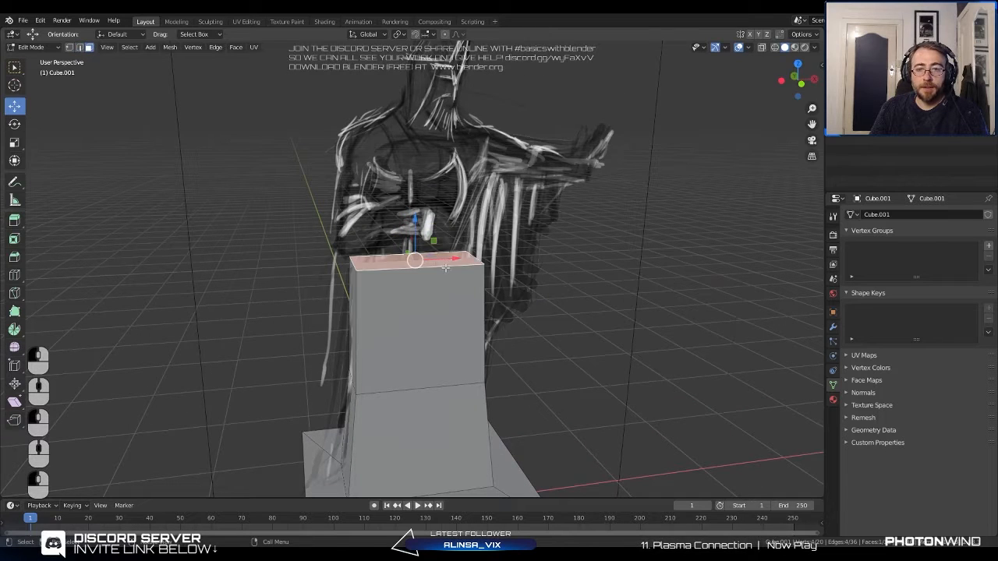
pyautogui.press('r')
pyautogui.rightClick(440, 261)
pyautogui.press('e')
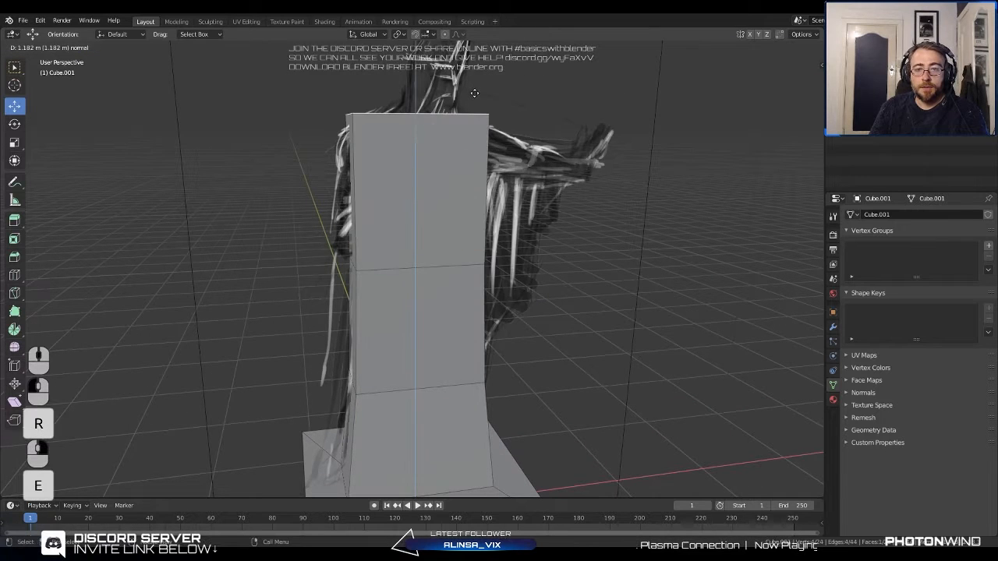
pyautogui.click(475, 94)
pyautogui.press('s')
pyautogui.click(501, 113)
# Extrude the chest's top face slightly upward and scale it down to neck width for sloping shoulders.
pyautogui.press('e')
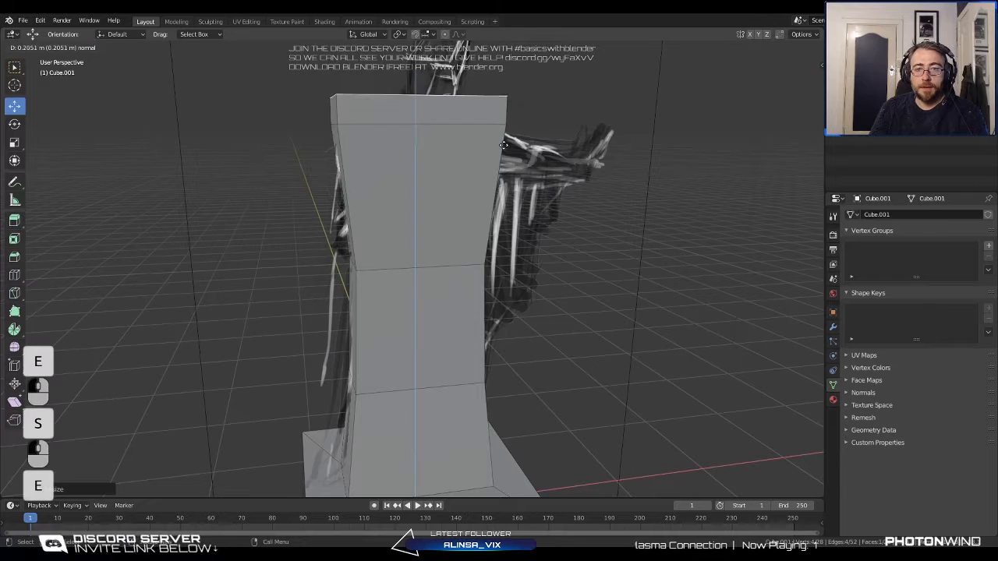
pyautogui.click(422, 92)
pyautogui.press('s')
pyautogui.keyDown('shift'); pyautogui.moveTo(454, 116); pyautogui.dragTo(422, 165, button='middle'); pyautogui.keyUp('shift')
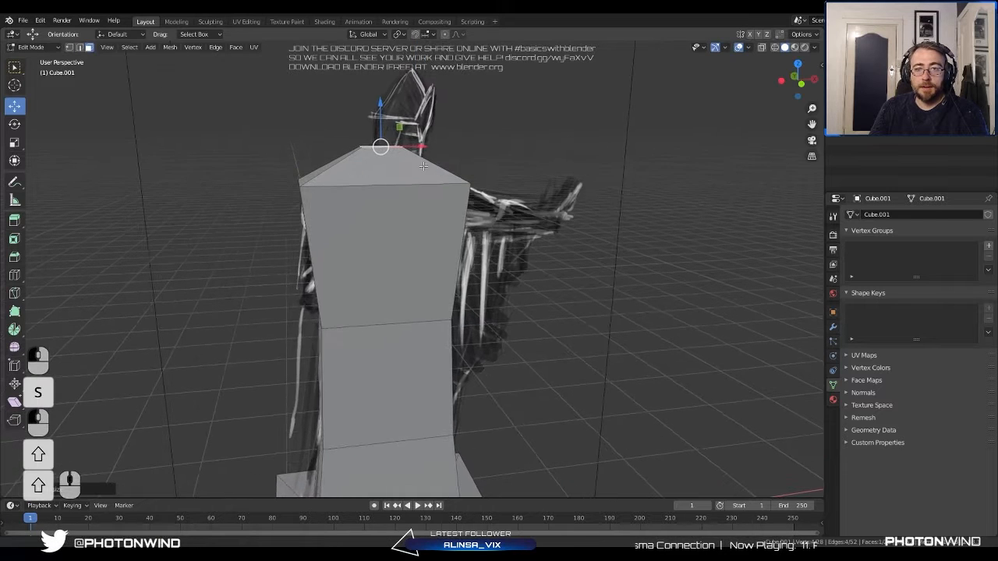
# Shift the neck face along X and lower it to match the sketch, and extrude it upward as the head.
pyautogui.moveTo(421, 144); pyautogui.dragTo(438, 143)
pyautogui.moveTo(395, 106); pyautogui.dragTo(394, 127)
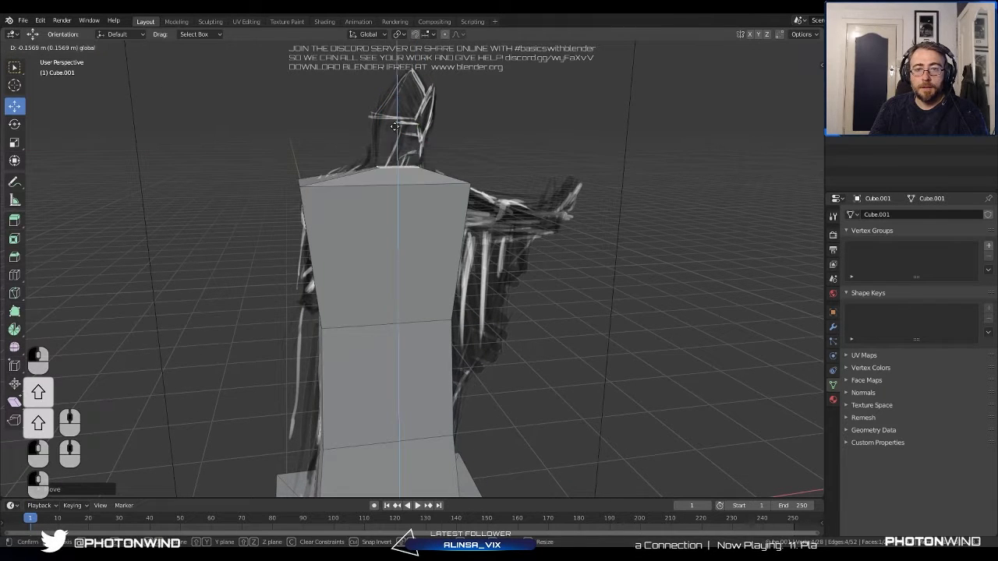
pyautogui.press('e')
pyautogui.scroll(-1, 472, 156)
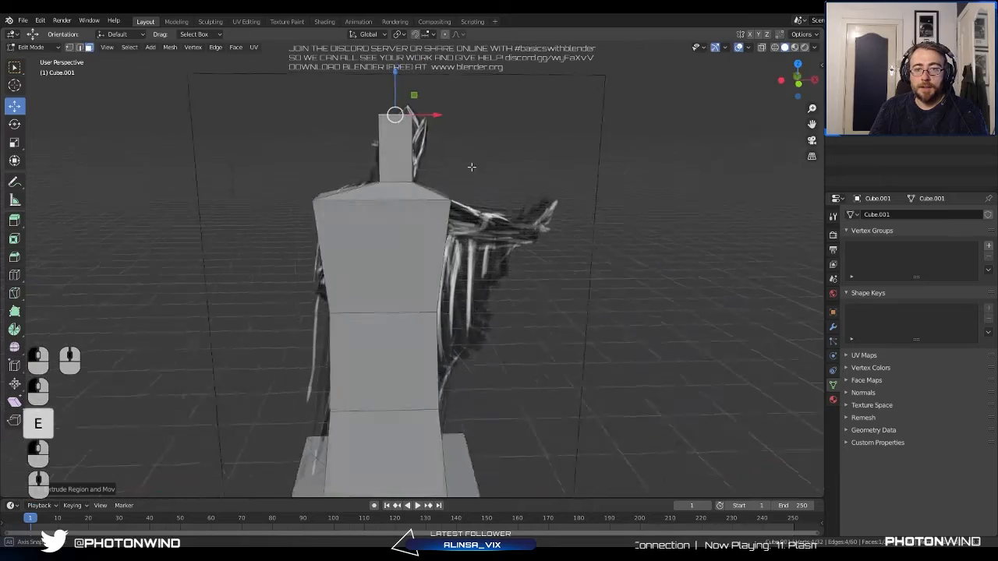
pyautogui.moveTo(470, 167); pyautogui.dragTo(441, 176, button='middle')
# Select the chest's side face where the sketched arm extends and subdivide it.
pyautogui.keyDown('shift'); pyautogui.moveTo(440, 220); pyautogui.dragTo(337, 227, button='middle'); pyautogui.keyUp('shift')
pyautogui.scroll(-2, 404, 226)
pyautogui.keyDown('shift'); pyautogui.moveTo(339, 226); pyautogui.dragTo(370, 159, button='middle'); pyautogui.keyUp('shift')
pyautogui.scroll(3, 392, 245)
pyautogui.click(370, 159)
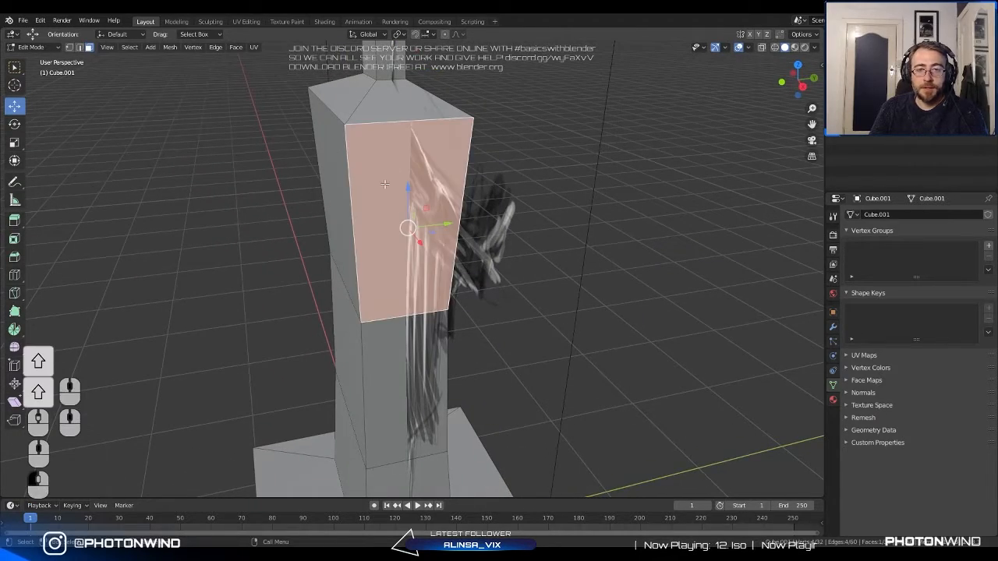
pyautogui.press('space')
pyautogui.click(450, 211)
# Extrude the upper rear quarter of the subdivided chest side as the upper arm and scale its end to about 0.6 along Z.
pyautogui.moveTo(365, 175); pyautogui.dragTo(506, 181, button='middle')
pyautogui.click(441, 166)
pyautogui.press('e')
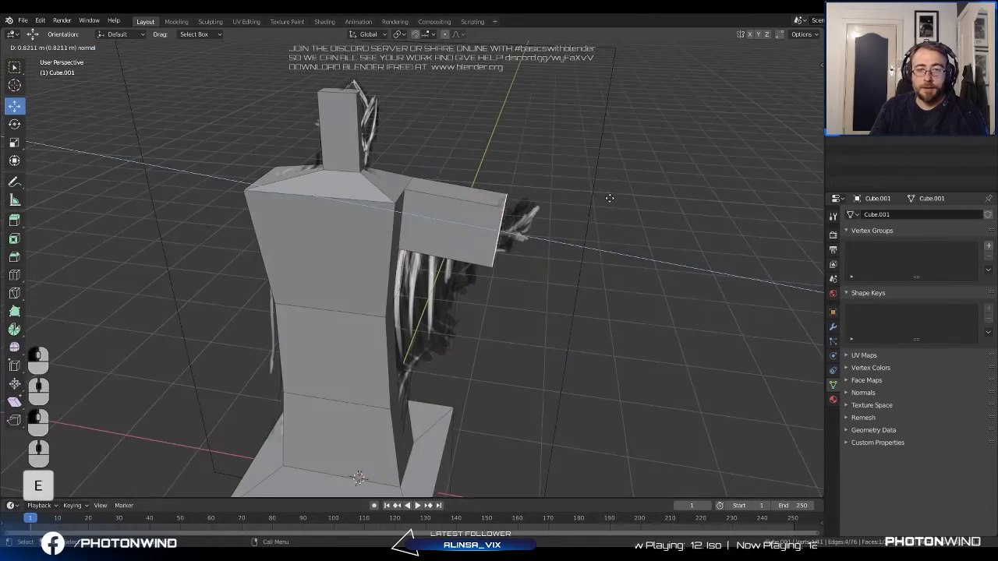
pyautogui.click(572, 181)
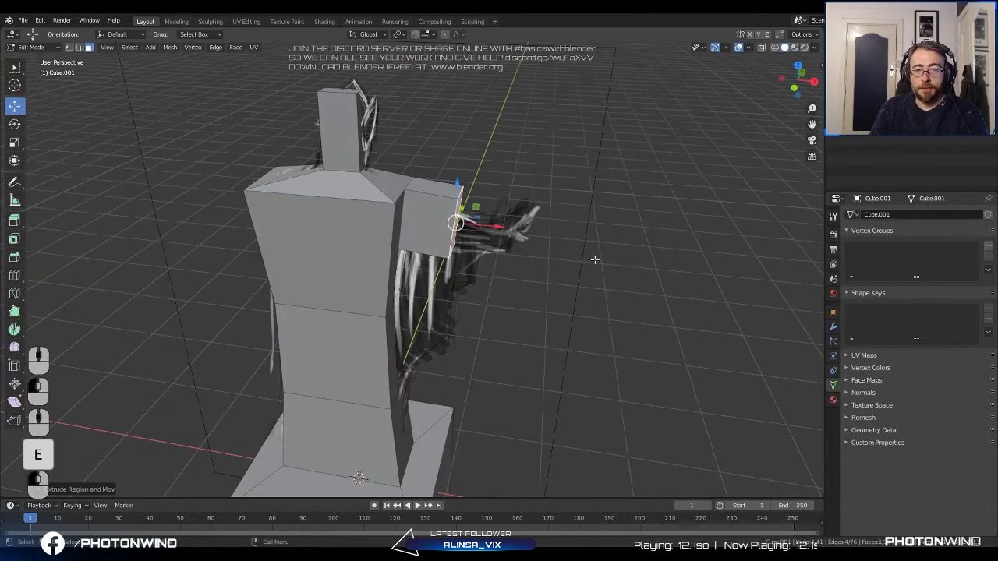
pyautogui.moveTo(595, 258); pyautogui.dragTo(565, 268, button='middle')
pyautogui.press('s')
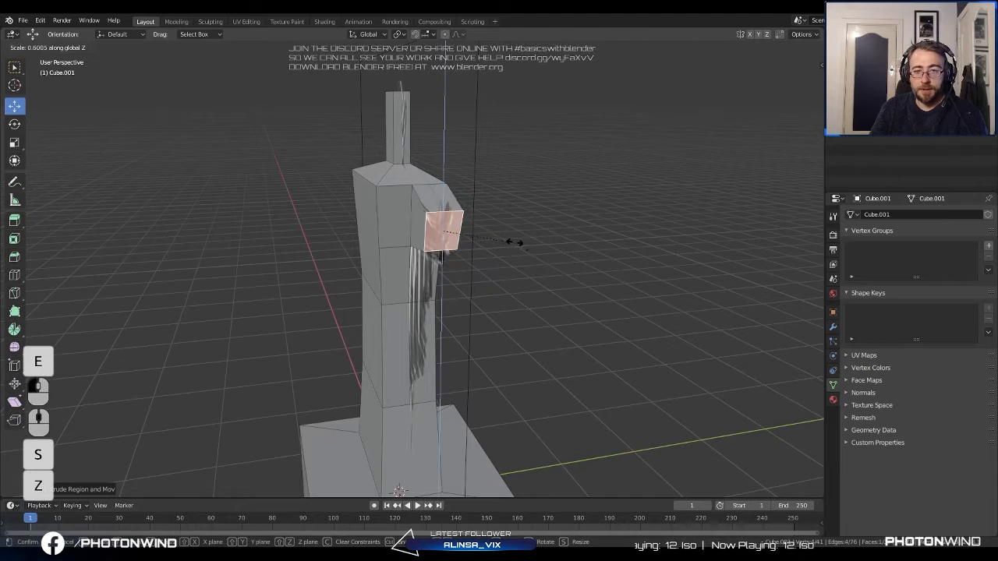
pyautogui.click(520, 245)
# Adjust the height of the upper arm's end face slightly and extrude it outward as the forearm along the sketched arm.
pyautogui.moveTo(521, 245); pyautogui.dragTo(512, 173, button='middle')
pyautogui.scroll(3, 519, 201)
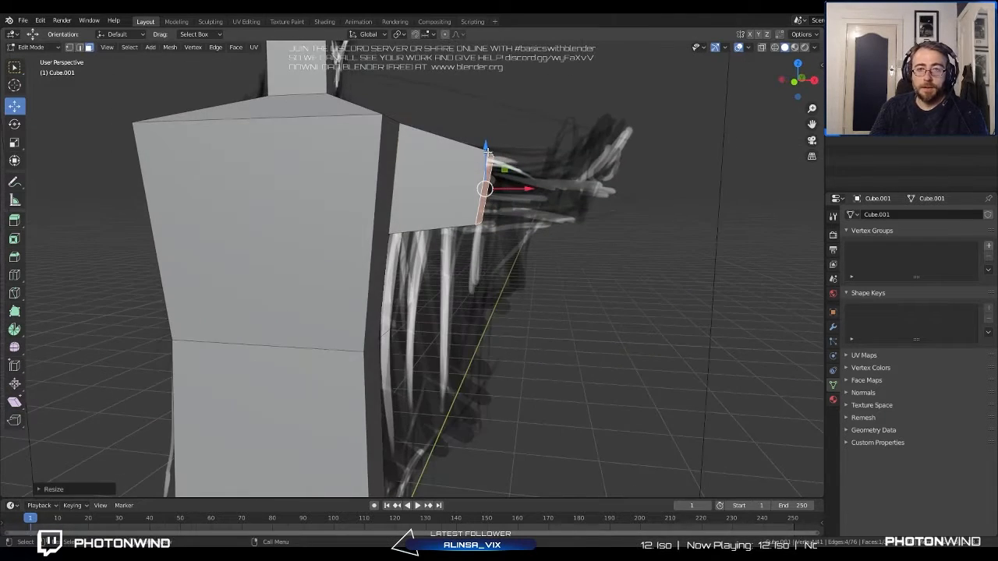
pyautogui.moveTo(485, 147); pyautogui.dragTo(482, 149)
pyautogui.moveTo(503, 170); pyautogui.dragTo(532, 184, button='middle')
pyautogui.moveTo(535, 217)
pyautogui.keyDown('shift'); pyautogui.mouseDown(button='middle')
pyautogui.moveTo(470, 239)
pyautogui.moveTo(489, 282)
pyautogui.mouseUp(button='middle'); pyautogui.keyUp('shift')
pyautogui.moveTo(489, 282); pyautogui.dragTo(501, 272, button='middle')
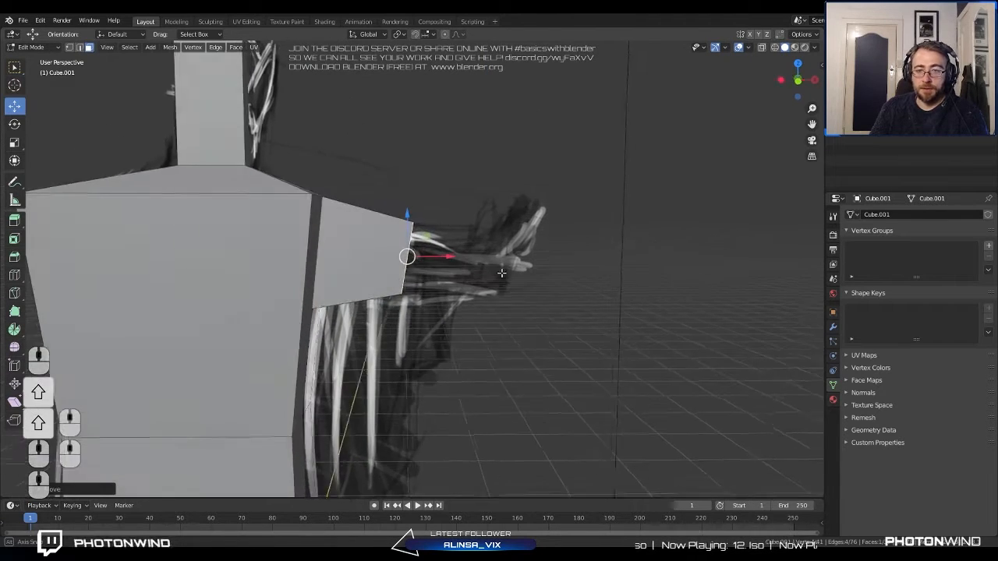
pyautogui.scroll(-2, 514, 270)
pyautogui.press('e')
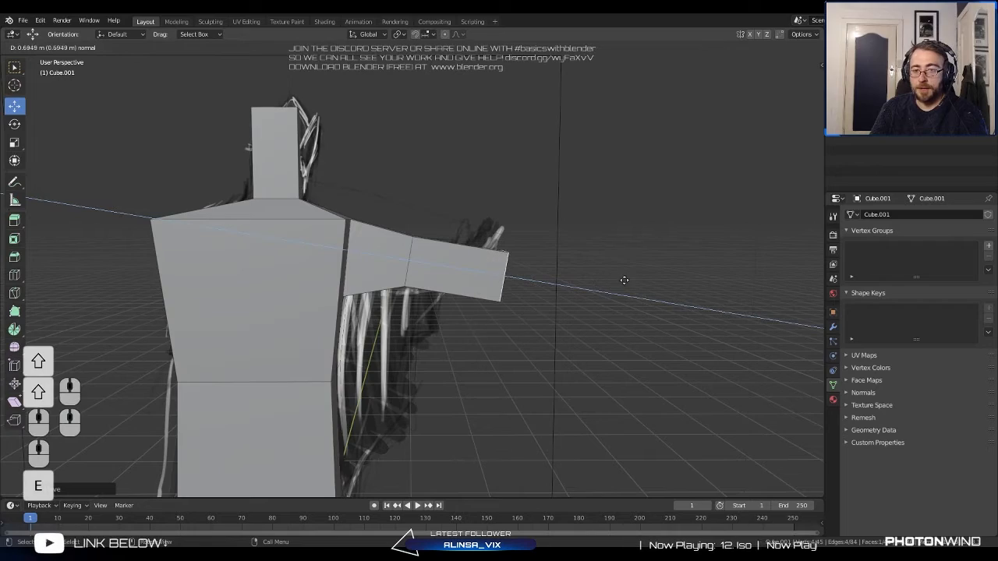
pyautogui.click(614, 272)
# Extrude a short hand block from the forearm's end, extrude its top face upward as raised fingers, and return to Object Mode.
pyautogui.moveTo(550, 245); pyautogui.dragTo(534, 275, button='middle')
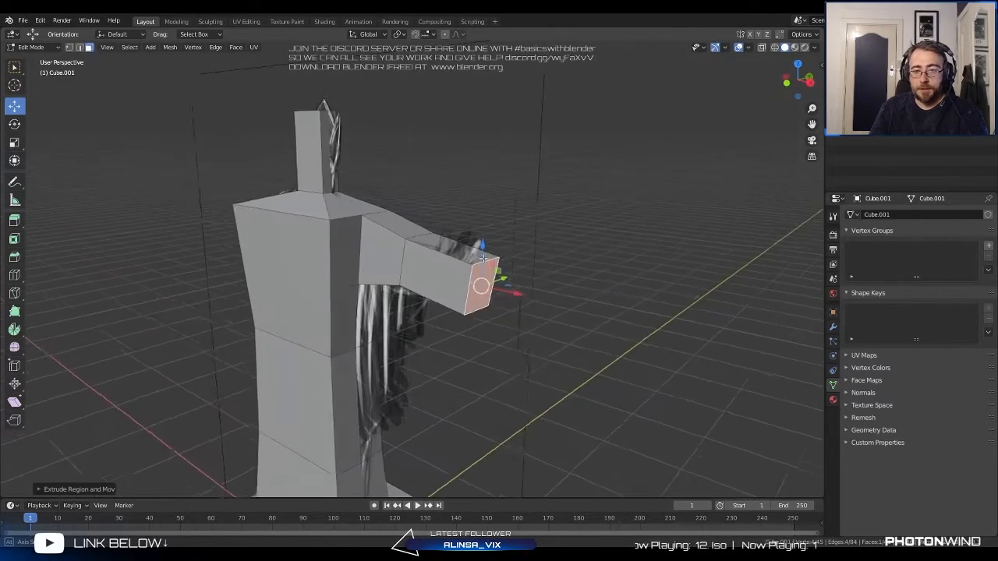
pyautogui.press('e')
pyautogui.click(542, 280)
pyautogui.press('e')
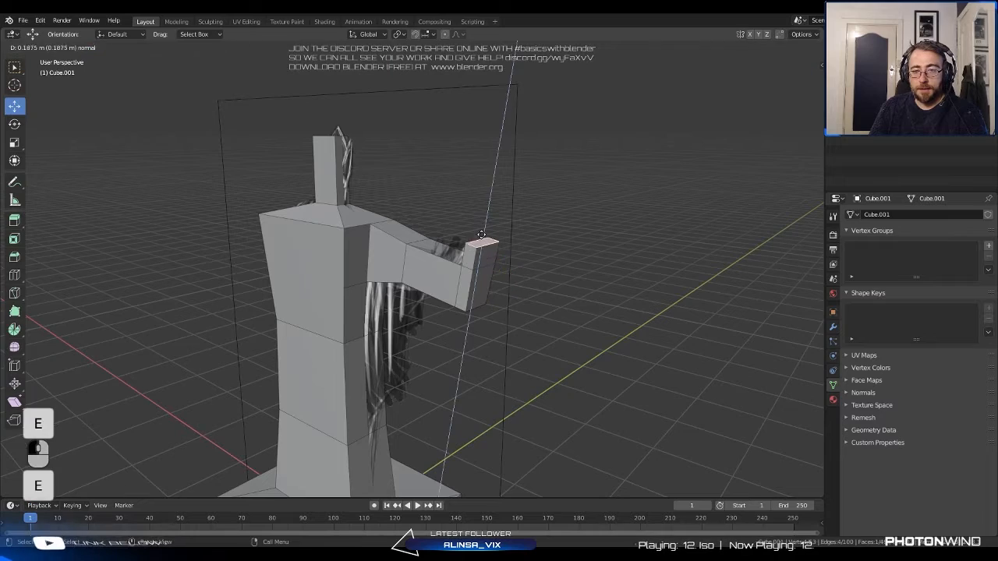
pyautogui.click(482, 225)
pyautogui.scroll(-3, 459, 224)
pyautogui.press('Tab')
pyautogui.moveTo(407, 220)
pyautogui.mouseDown(button='middle')
pyautogui.moveTo(386, 265)
pyautogui.moveTo(453, 228)
pyautogui.moveTo(494, 221)
pyautogui.moveTo(397, 223)
pyautogui.mouseUp(button='middle')
pyautogui.scroll(2, 453, 227)
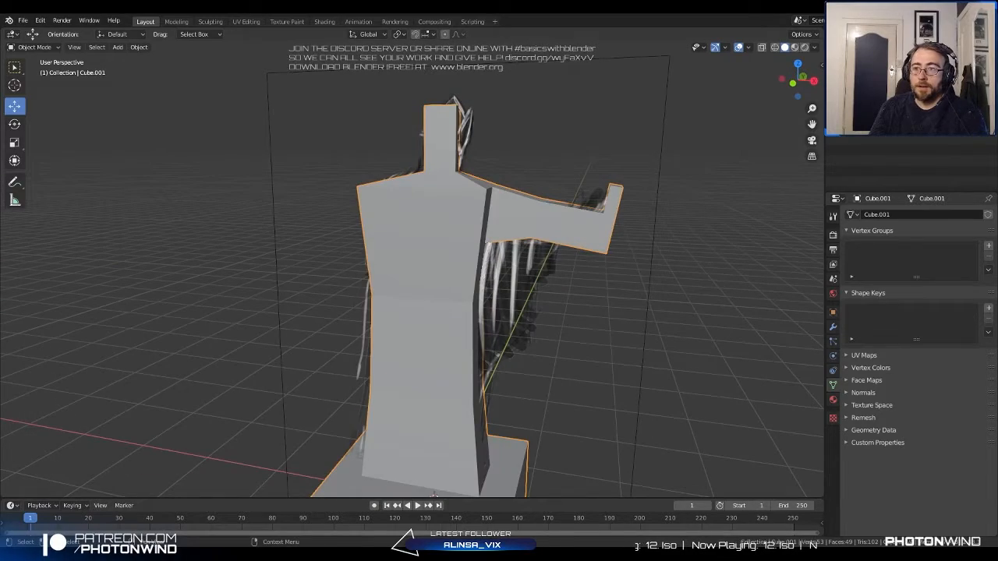
# Hide the statue mesh to examine the bent arm and the cape in the reference sketch, and show the mesh again.
pyautogui.click(987, 74)
pyautogui.moveTo(575, 189)
pyautogui.mouseDown(button='middle')
pyautogui.moveTo(609, 195)
pyautogui.moveTo(542, 190)
pyautogui.moveTo(392, 258)
pyautogui.mouseUp(button='middle')
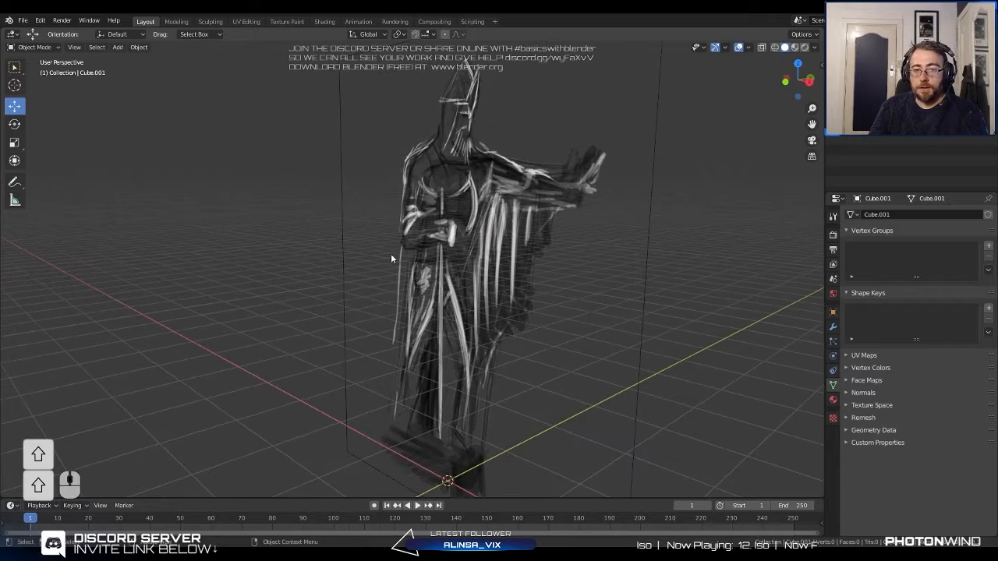
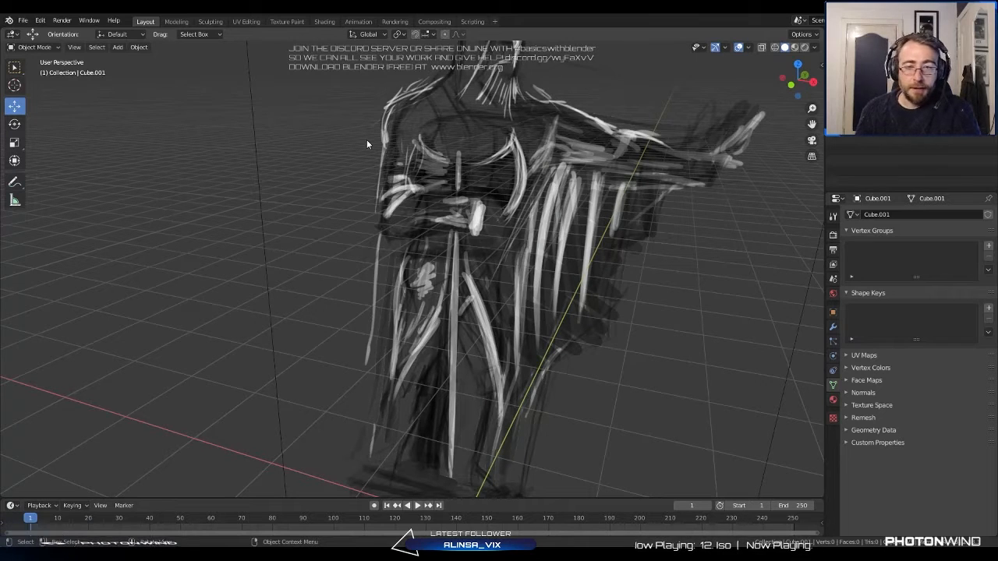
pyautogui.moveTo(431, 186)
pyautogui.mouseDown(button='middle')
pyautogui.moveTo(482, 258)
pyautogui.moveTo(516, 242)
pyautogui.moveTo(499, 305)
pyautogui.moveTo(527, 314)
pyautogui.moveTo(575, 291)
pyautogui.moveTo(478, 286)
pyautogui.moveTo(522, 258)
pyautogui.moveTo(550, 261)
pyautogui.moveTo(508, 268)
pyautogui.mouseUp(button='middle')
pyautogui.scroll(-5, 526, 243)
pyautogui.scroll(4, 540, 257)
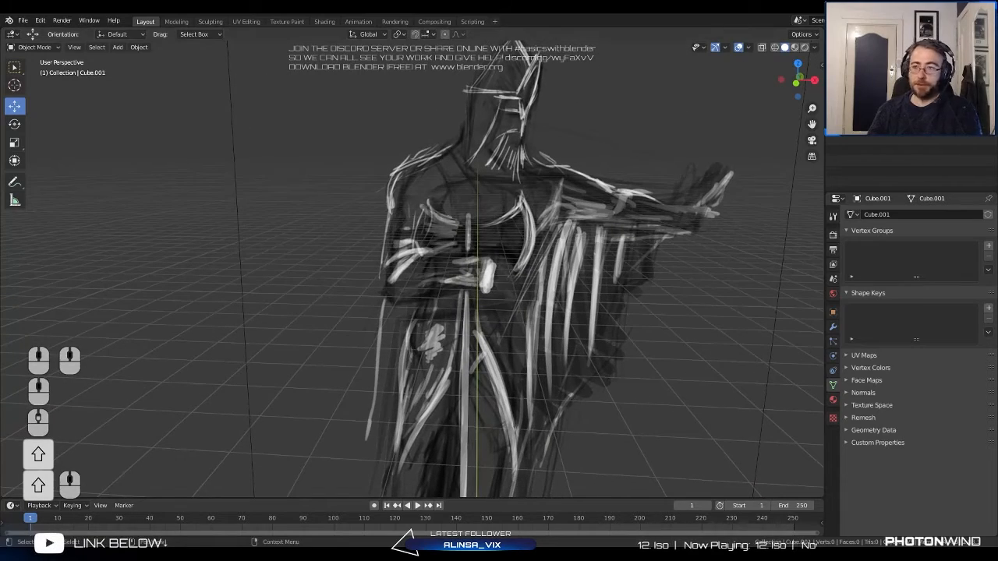
pyautogui.click(988, 93)
# Knife-cut the chest's other side face in Edit Mode with a horizontal line between the midpoints of its vertical edges.
pyautogui.press('Tab')
pyautogui.moveTo(368, 257); pyautogui.dragTo(411, 242, button='middle')
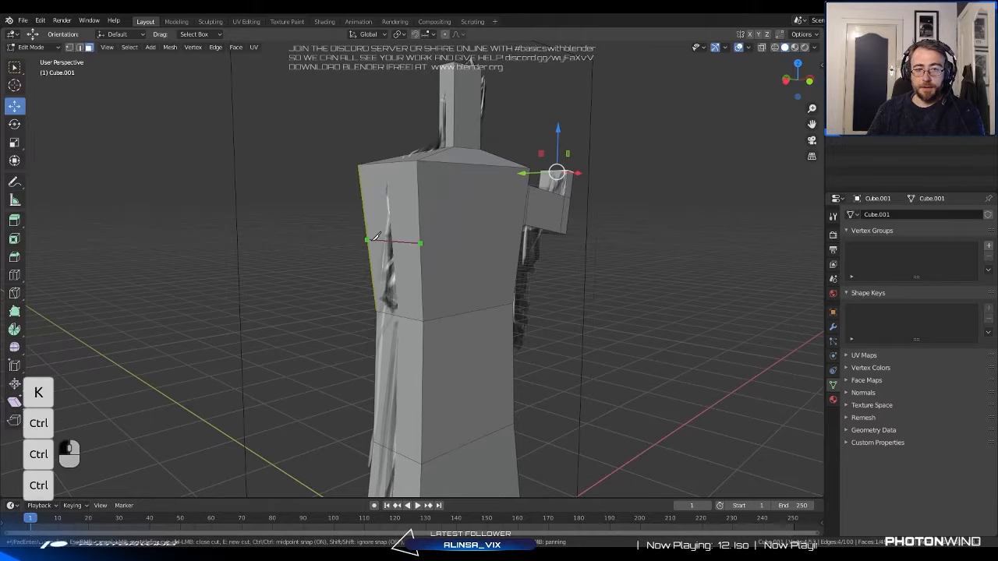
pyautogui.keyDown('ctrl'); pyautogui.click(373, 239); pyautogui.keyUp('ctrl')
pyautogui.press('Return')
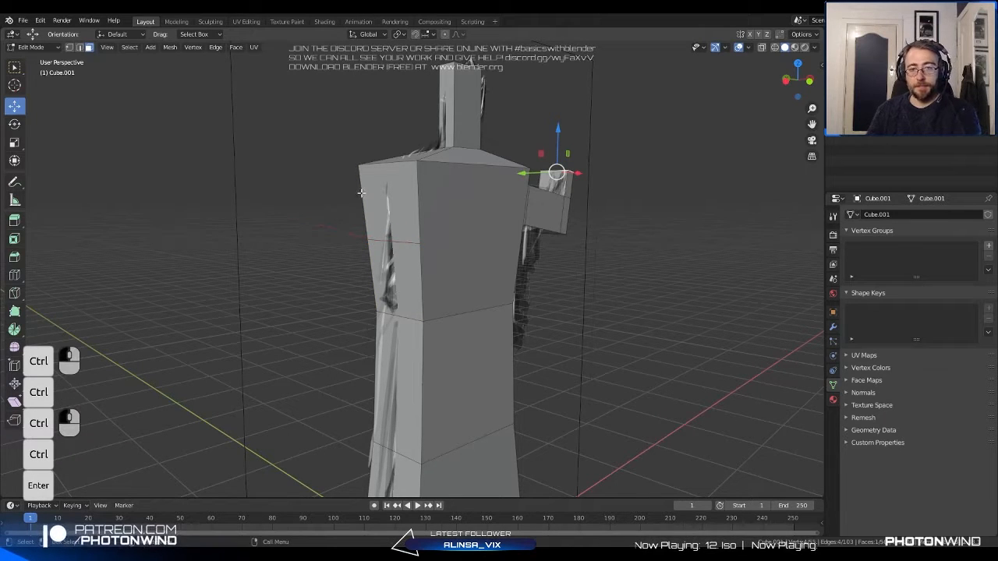
# Extrude the upper half of the cut chest side outward as the second shoulder and scale its end face down.
pyautogui.click(88, 47)
pyautogui.click(399, 203)
pyautogui.press('e')
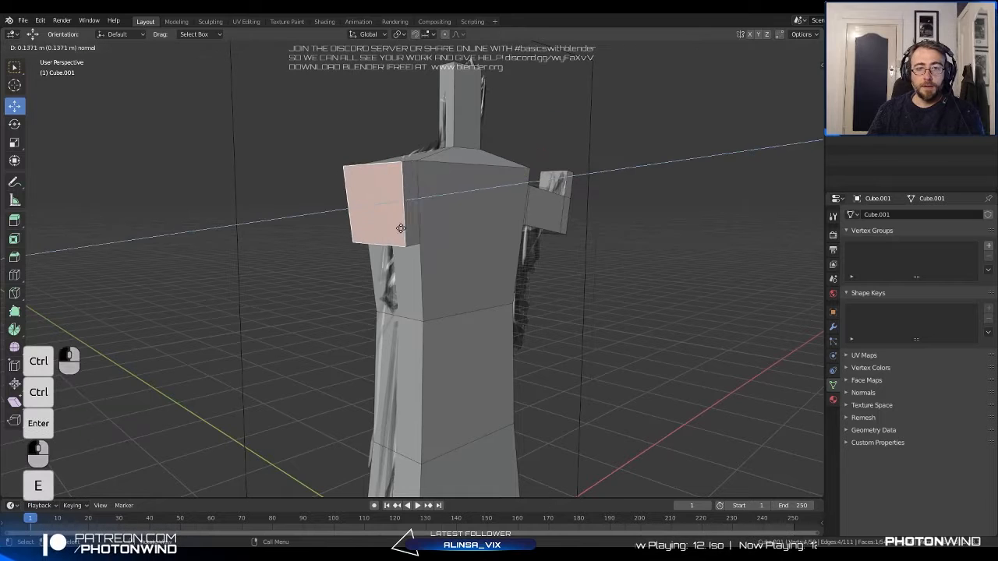
pyautogui.press('s')
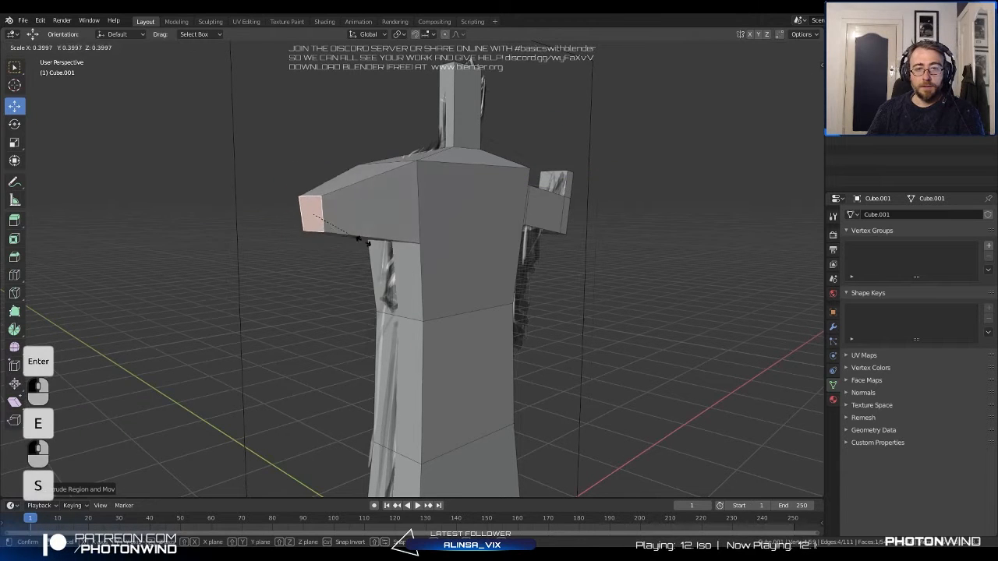
pyautogui.click(388, 243)
pyautogui.moveTo(388, 242); pyautogui.dragTo(360, 240, button='middle')
# Pull the second shoulder's end face in close to the chest, and rotate and shift it in front view to point downward.
pyautogui.moveTo(339, 215); pyautogui.dragTo(404, 204)
pyautogui.press('KP_1')
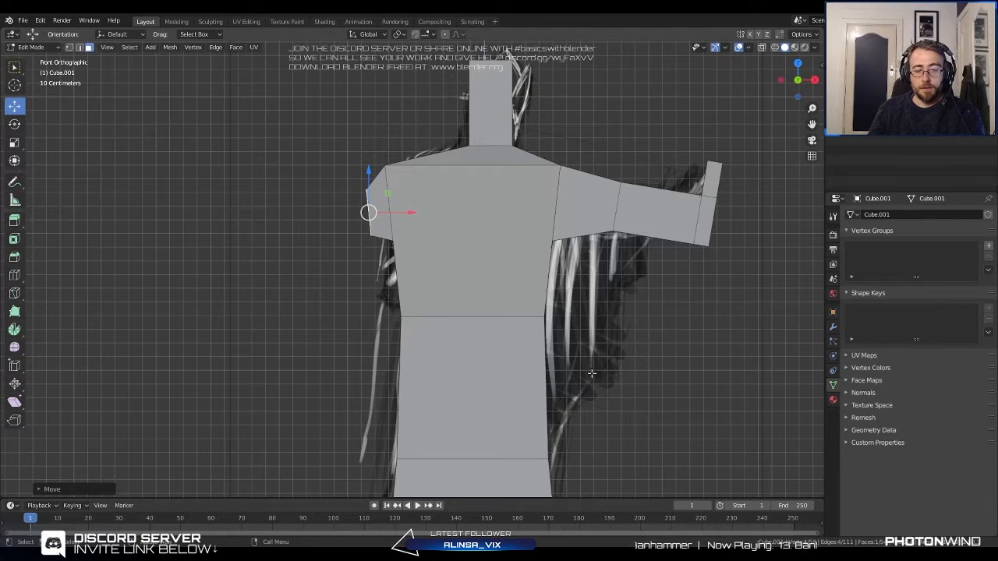
pyautogui.press('r')
pyautogui.click(654, 282)
pyautogui.press('g')
pyautogui.click(659, 294)
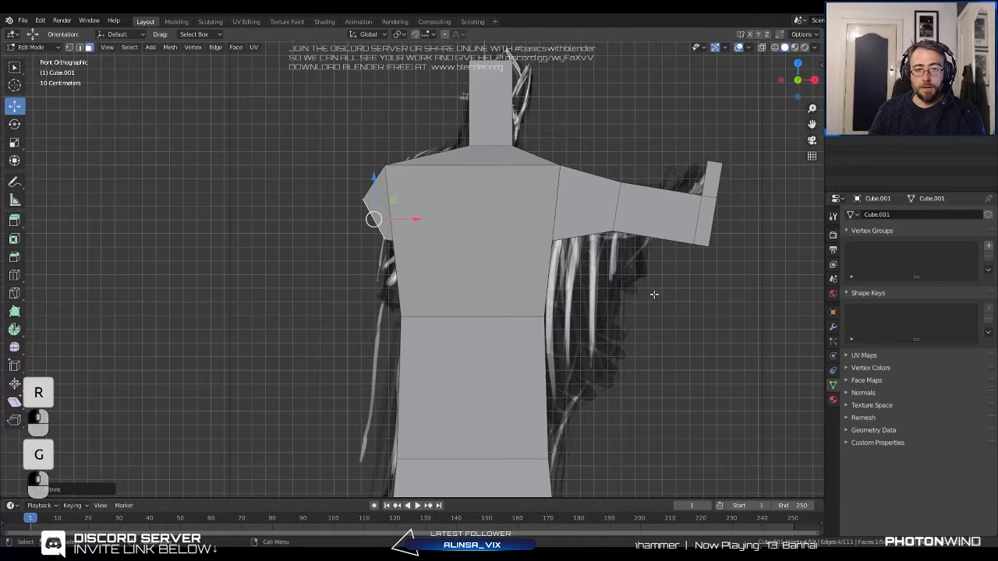
# Extrude the upper arm from the second shoulder, and rotate and move its end face to angle down along the sketch.
pyautogui.press('e')
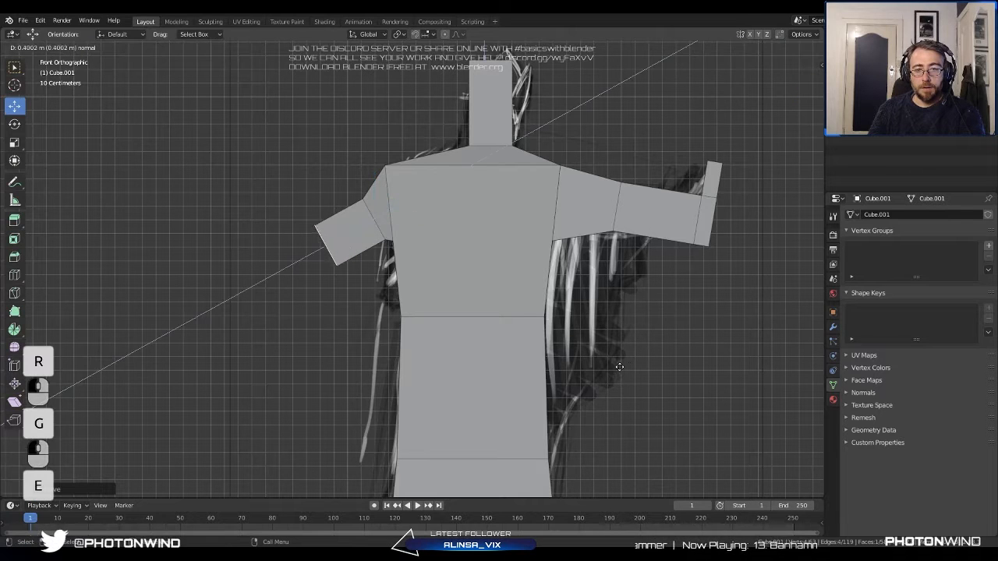
pyautogui.click(639, 352)
pyautogui.press('r')
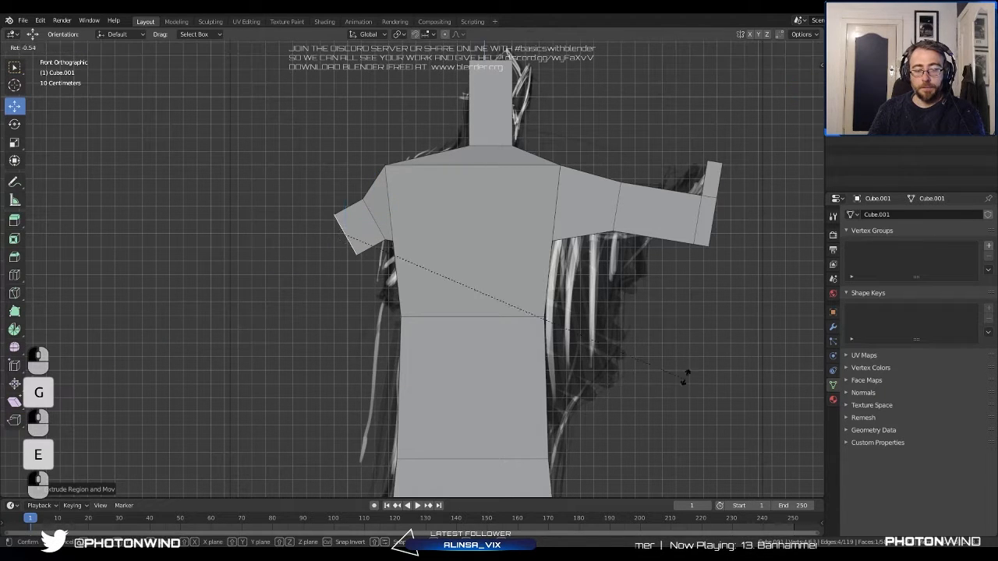
pyautogui.click(675, 148)
pyautogui.press('g')
pyautogui.click(683, 187)
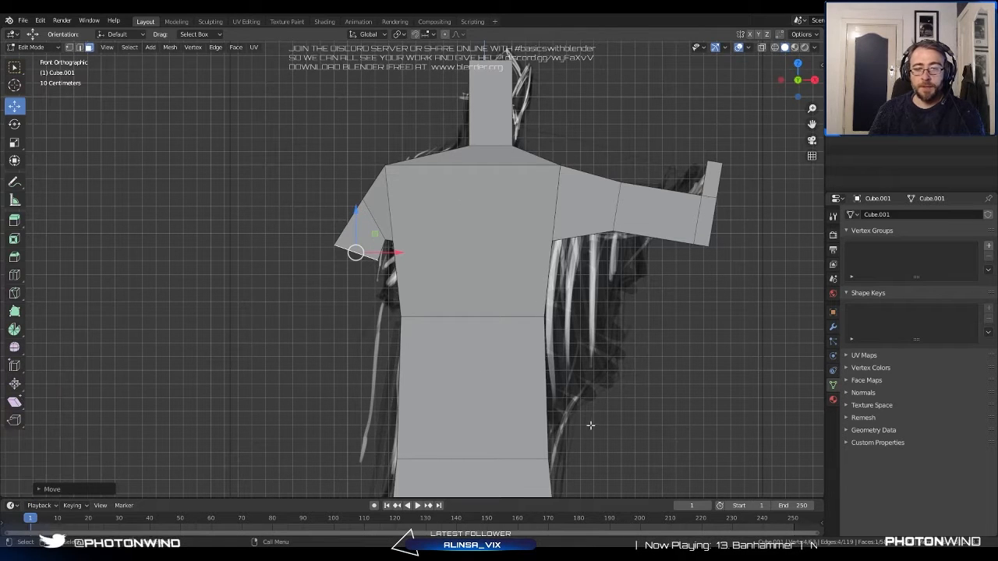
# Rotate the second upper arm's end face to nearly horizontal and move it down and outward to the sketched elbow.
pyautogui.press('r')
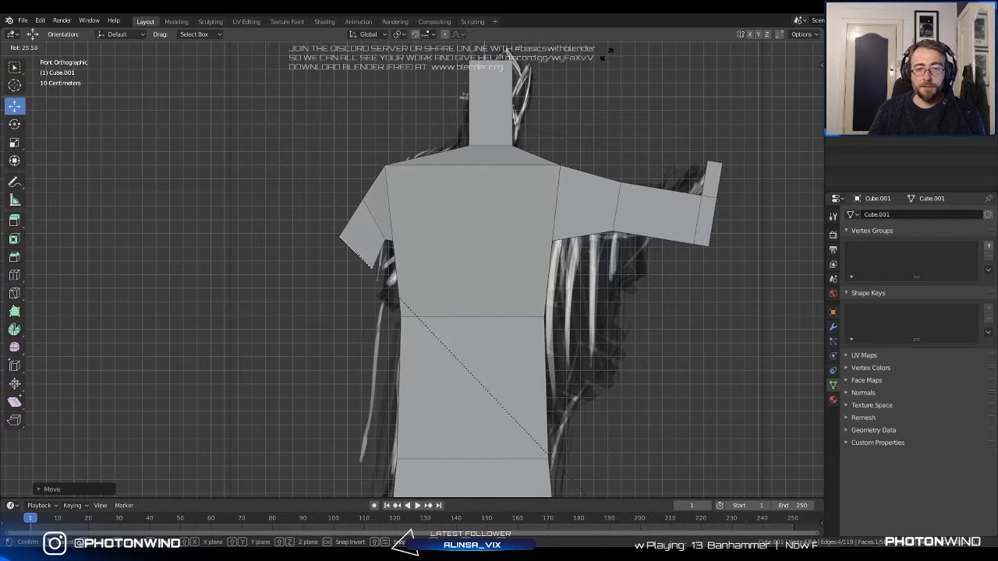
pyautogui.click(600, 383)
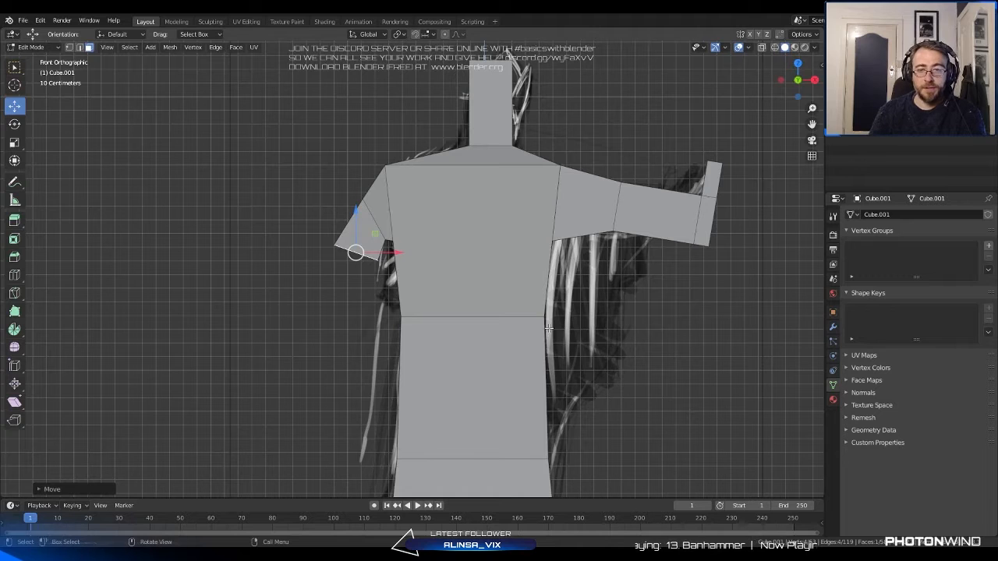
pyautogui.press('r')
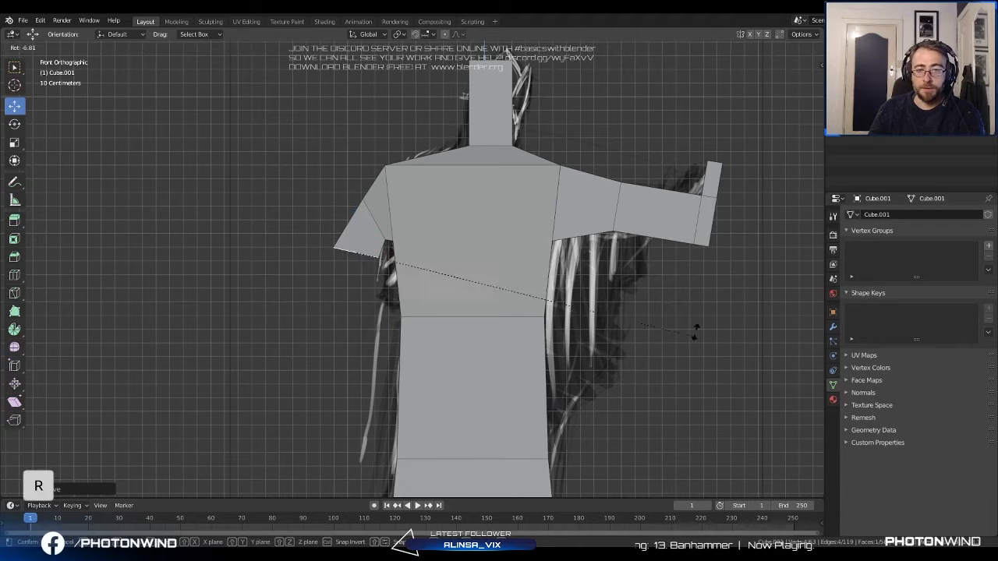
pyautogui.click(667, 262)
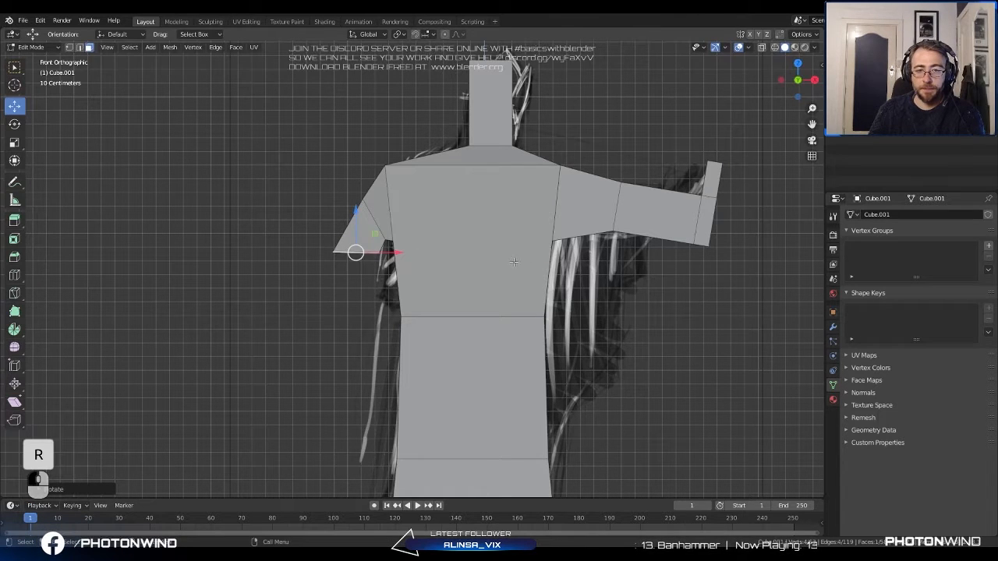
pyautogui.press('g')
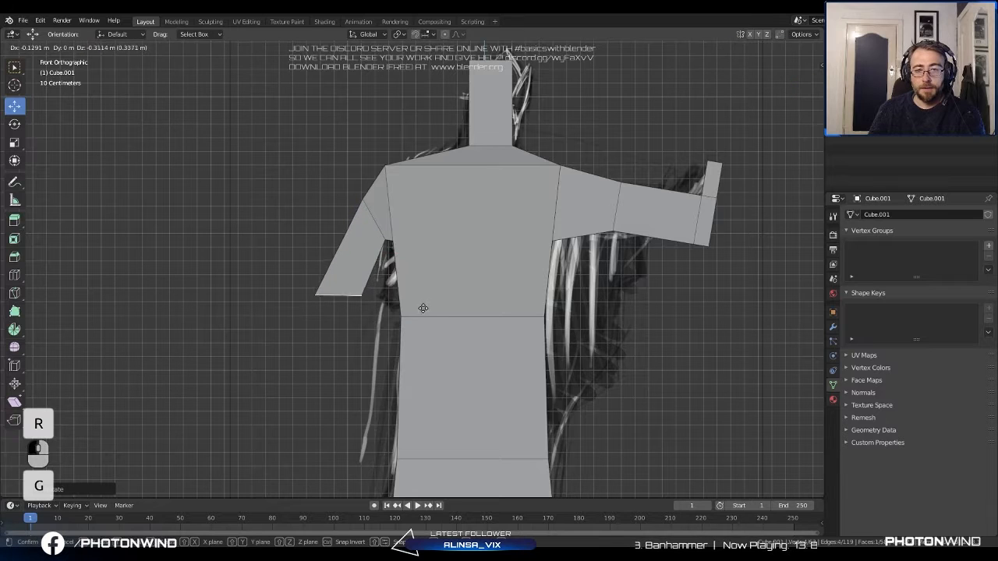
pyautogui.click(436, 296)
pyautogui.press('r')
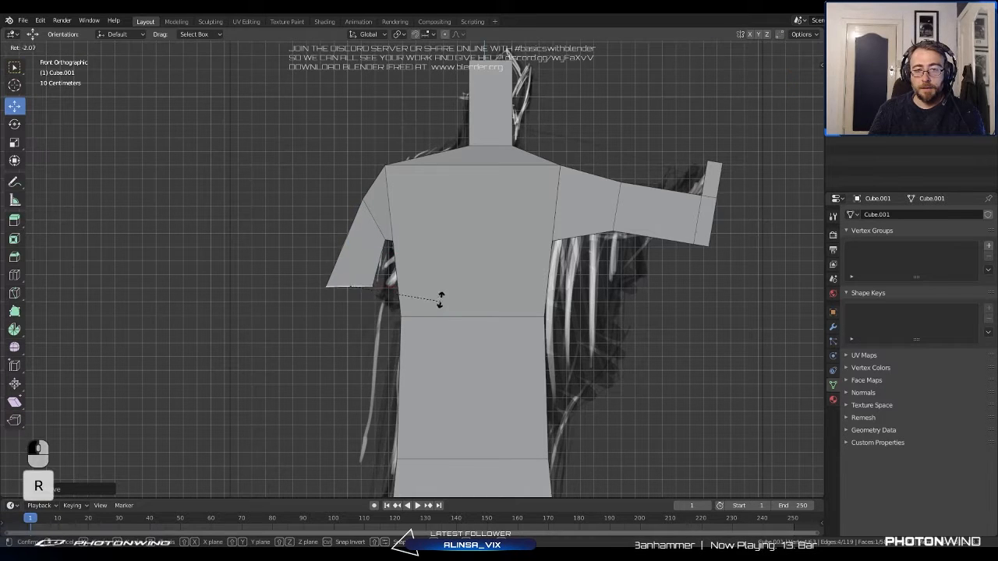
pyautogui.click(433, 304)
# Extrude an elbow block downward from the second upper arm, and extrude the block's inner side face across the body as the forearm.
pyautogui.press('e')
pyautogui.click(347, 315)
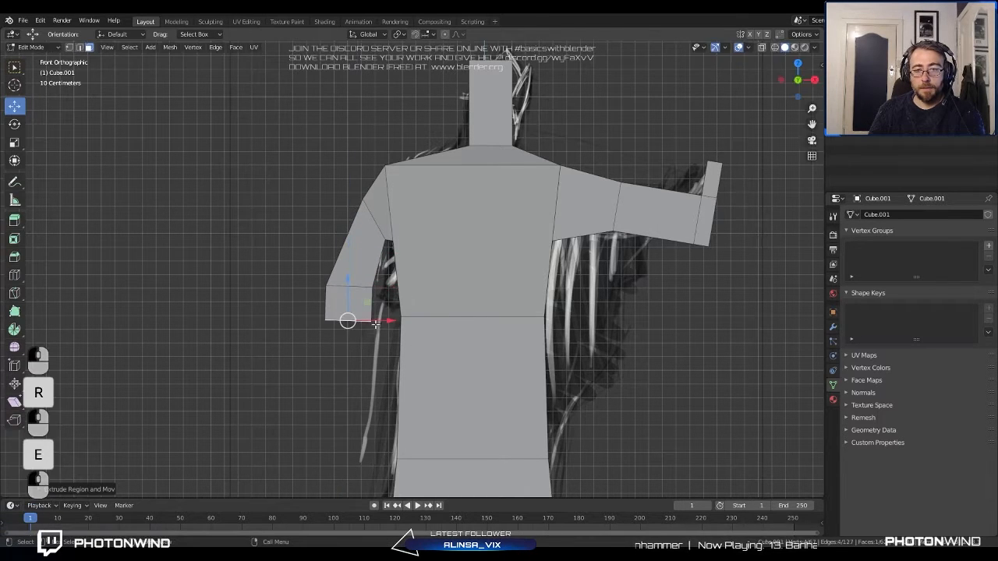
pyautogui.moveTo(347, 315); pyautogui.dragTo(416, 315, button='middle')
pyautogui.click(373, 302)
pyautogui.press('e')
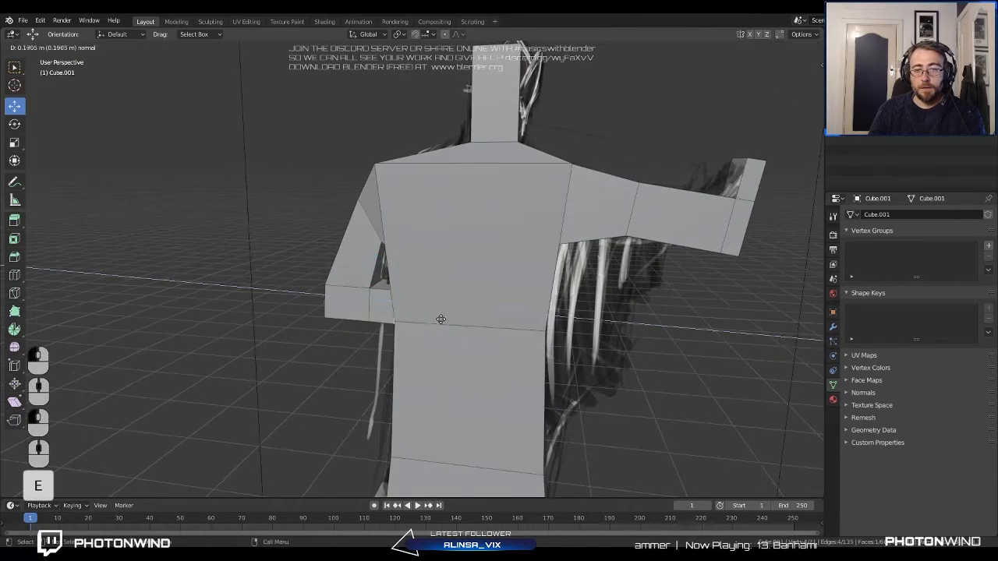
pyautogui.click(493, 329)
# Bring the bent forearm's end face forward of the chest by about 0.44 m along Y and scale it narrower along Y.
pyautogui.moveTo(493, 329); pyautogui.dragTo(360, 322, button='middle')
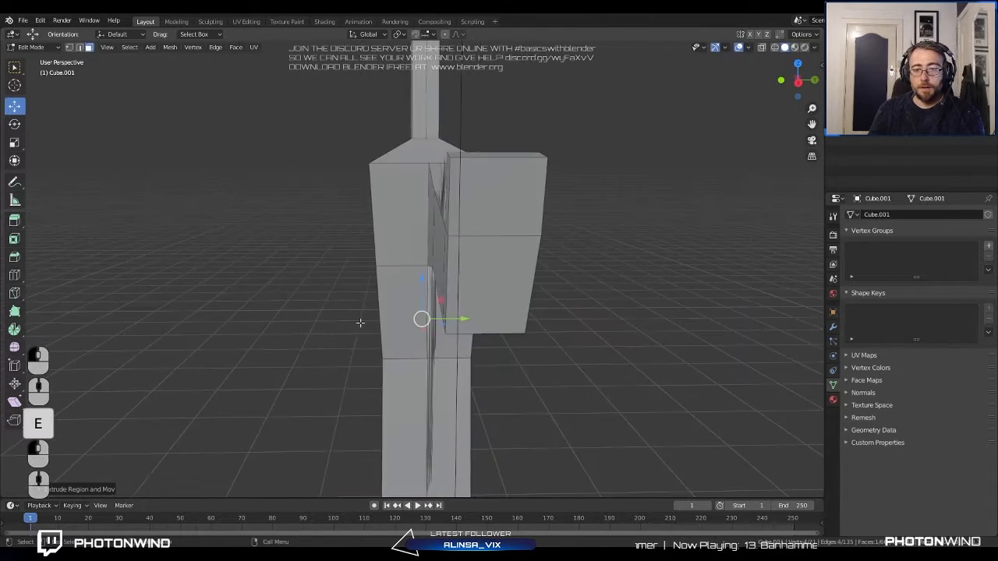
pyautogui.press('e')
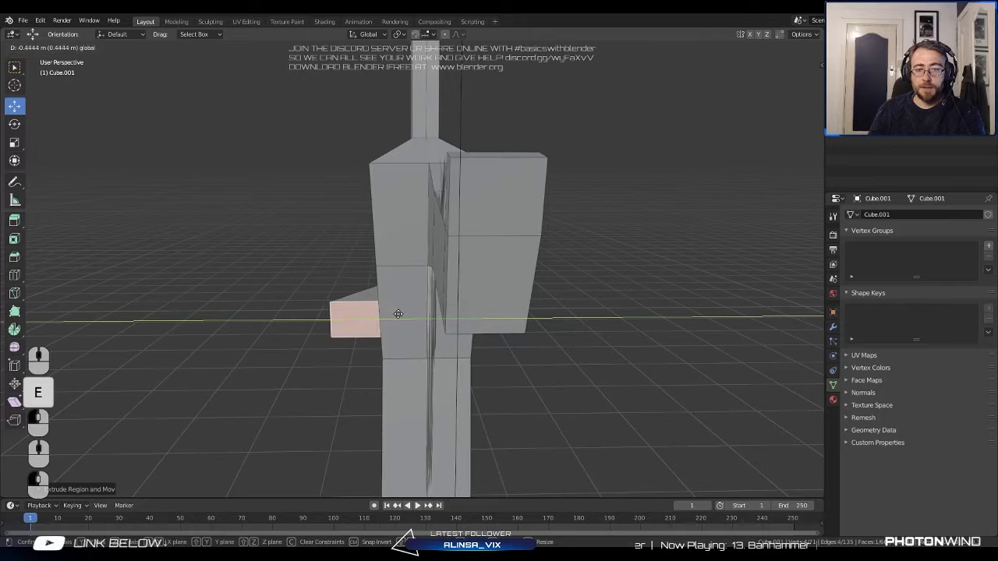
pyautogui.click(389, 315)
pyautogui.press('s')
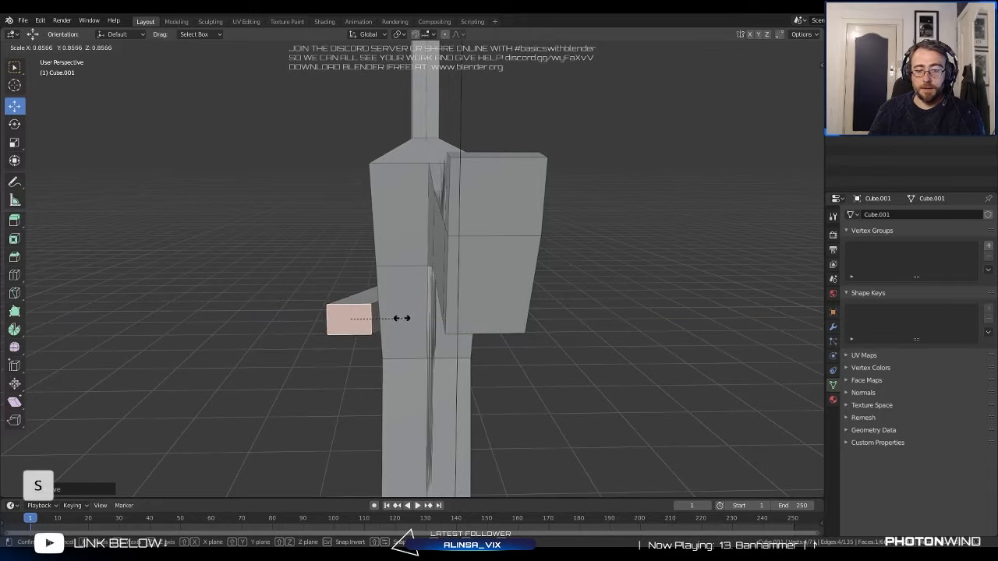
pyautogui.press('y')
pyautogui.click(393, 316)
# Select the side faces around the bent arm's elbow block and shift them along Y.
pyautogui.moveTo(394, 316); pyautogui.dragTo(430, 310, button='middle')
pyautogui.scroll(2, 430, 310)
pyautogui.keyDown('alt'); pyautogui.click(359, 327); pyautogui.keyUp('alt')
pyautogui.moveTo(358, 328); pyautogui.dragTo(459, 316, button='middle')
pyautogui.keyDown('shift'); pyautogui.click(364, 344); pyautogui.keyUp('shift')
pyautogui.click(381, 333)
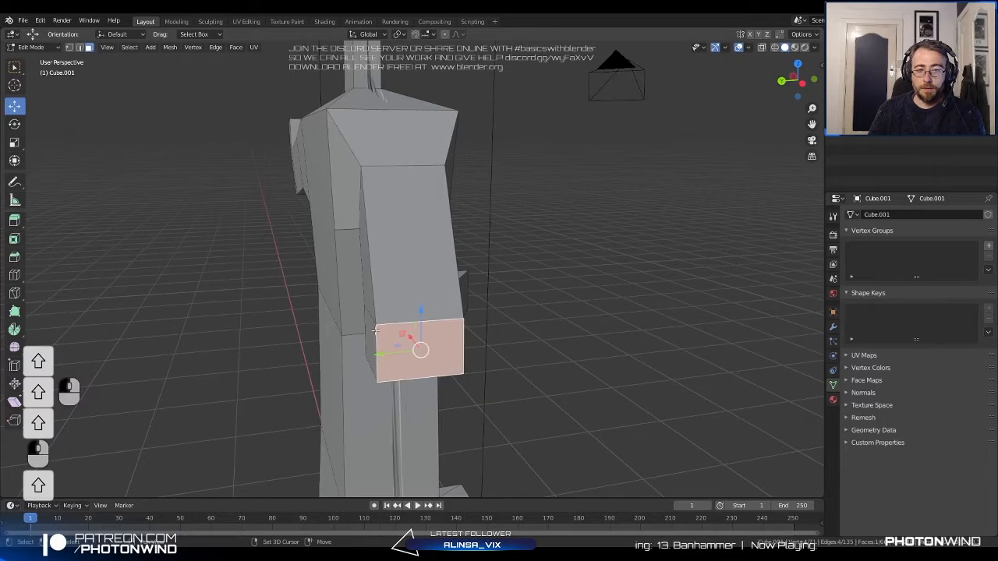
pyautogui.moveTo(375, 330); pyautogui.dragTo(395, 333, button='middle')
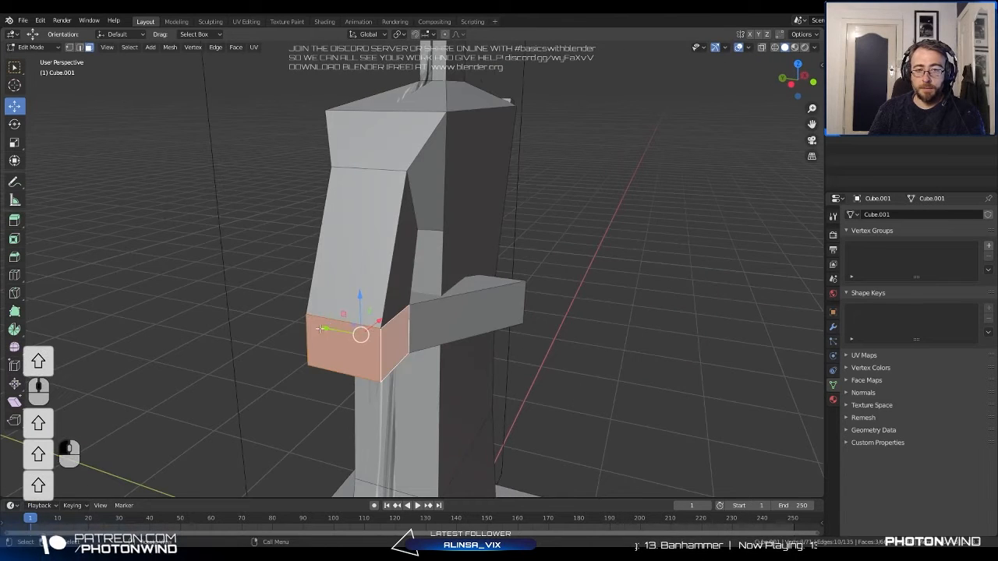
pyautogui.moveTo(320, 329); pyautogui.dragTo(385, 334)
pyautogui.moveTo(385, 334); pyautogui.dragTo(370, 190, button='middle')
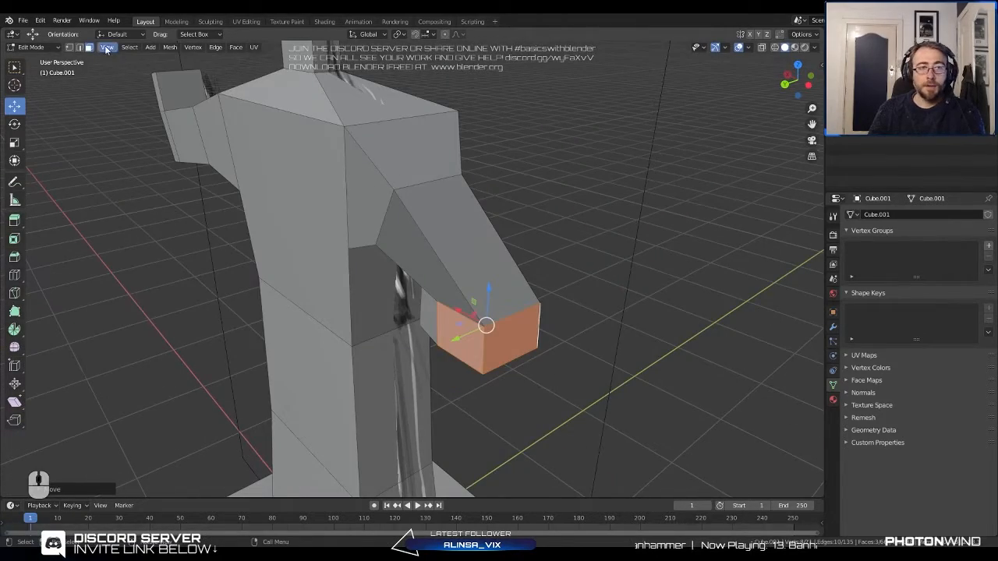
# Shift the edge loop between the bent arm's shoulder and upper arm forward along Y by about 0.2 m.
pyautogui.keyDown('alt'); pyautogui.click(391, 197); pyautogui.keyUp('alt')
pyautogui.moveTo(339, 237); pyautogui.dragTo(361, 205, button='middle')
pyautogui.press('g')
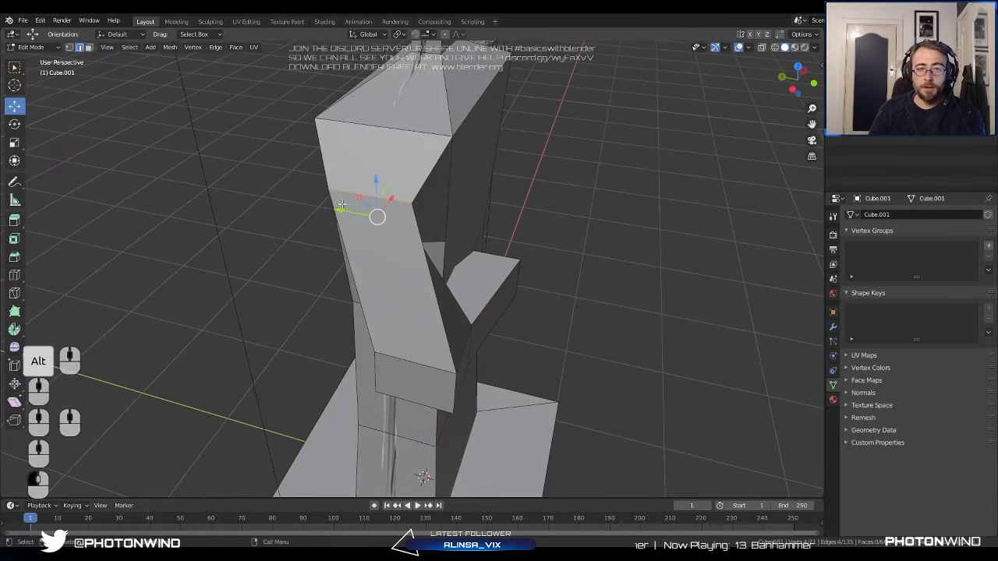
pyautogui.press('y')
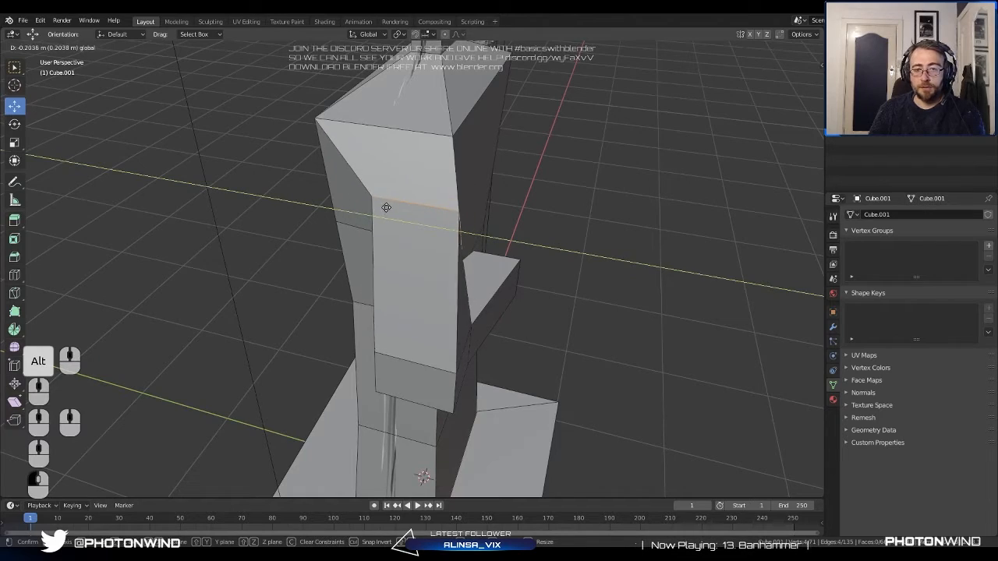
pyautogui.click(391, 208)
pyautogui.moveTo(391, 209); pyautogui.dragTo(426, 189, button='middle')
pyautogui.press('g')
pyautogui.press('y')
# Shift the chest's front edge beside the bent arm's shoulder and the upper arm's inner face slightly along X.
pyautogui.click(364, 134)
pyautogui.press('g')
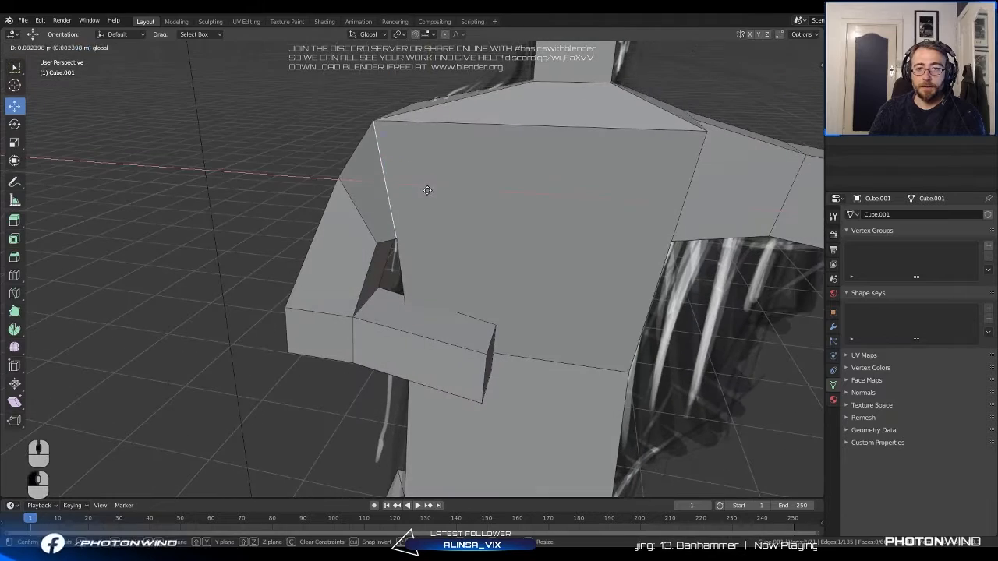
pyautogui.press('x')
pyautogui.moveTo(434, 188); pyautogui.dragTo(425, 188)
pyautogui.moveTo(426, 187); pyautogui.dragTo(347, 178, button='middle')
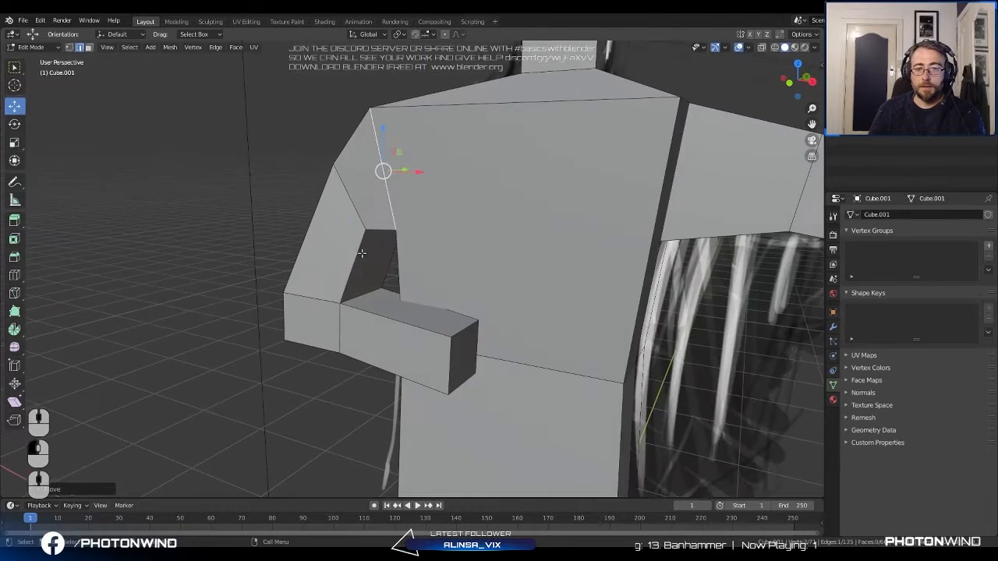
pyautogui.click(363, 252)
pyautogui.moveTo(363, 252); pyautogui.dragTo(380, 259, button='middle')
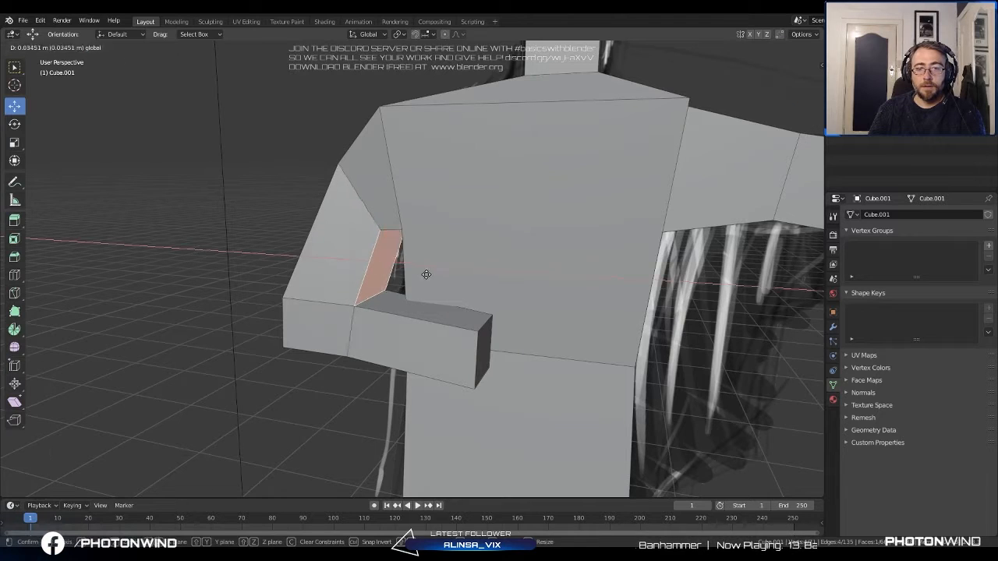
pyautogui.moveTo(431, 274); pyautogui.dragTo(550, 272, button='middle')
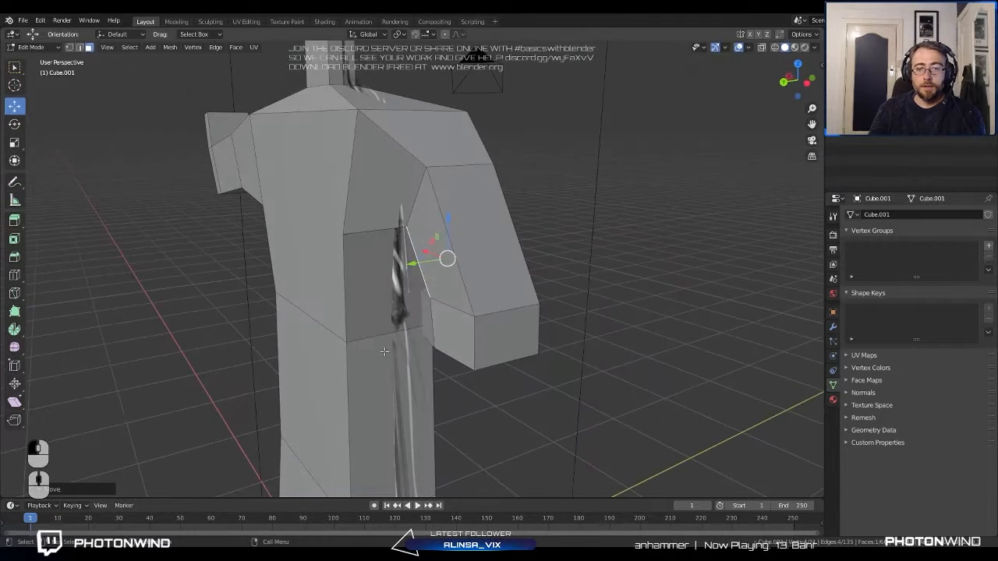
# Select the back face of the bent arm's elbow block and shift it along Y.
pyautogui.click(435, 323)
pyautogui.moveTo(442, 328); pyautogui.dragTo(429, 325, button='middle')
pyautogui.click(445, 328)
pyautogui.moveTo(410, 342); pyautogui.dragTo(421, 335)
pyautogui.scroll(-3, 420, 334)
pyautogui.moveTo(421, 335)
pyautogui.mouseDown(button='middle')
pyautogui.moveTo(332, 289)
pyautogui.moveTo(414, 338)
pyautogui.mouseUp(button='middle')
# Examine the whole statue's proportions and both arms in Object Mode.
pyautogui.press('Tab')
pyautogui.scroll(-6, 420, 333)
pyautogui.scroll(4, 412, 337)
pyautogui.moveTo(357, 325); pyautogui.dragTo(383, 318, button='middle')
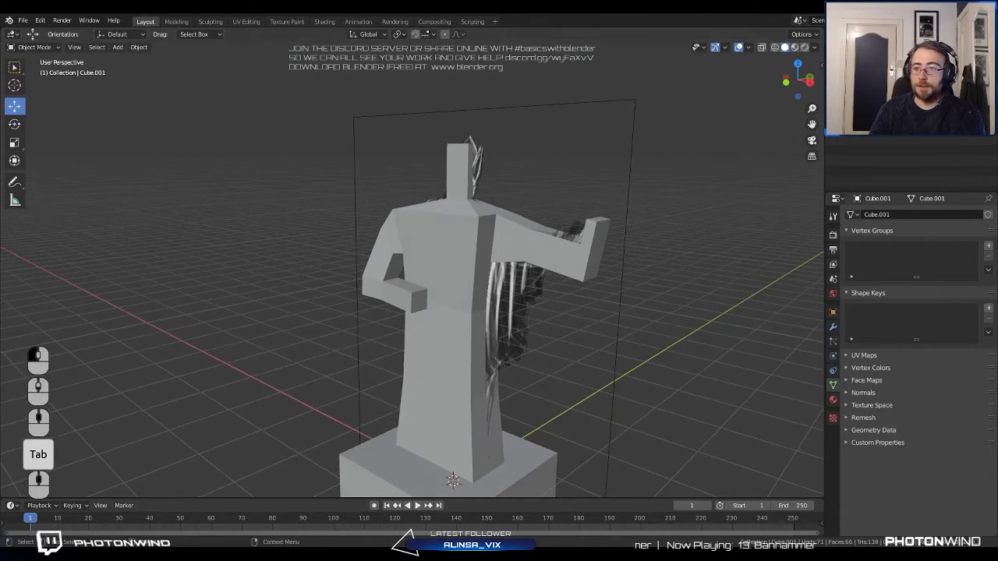
pyautogui.click(977, 97)
pyautogui.moveTo(598, 214); pyautogui.dragTo(583, 246, button='middle')
pyautogui.keyDown('shift'); pyautogui.moveTo(457, 186); pyautogui.dragTo(400, 244, button='middle'); pyautogui.keyUp('shift')
pyautogui.scroll(4, 401, 244)
# Spread the neck's front and back base edges outward along Y to deepen the neck where it meets the shoulders.
pyautogui.press('Tab')
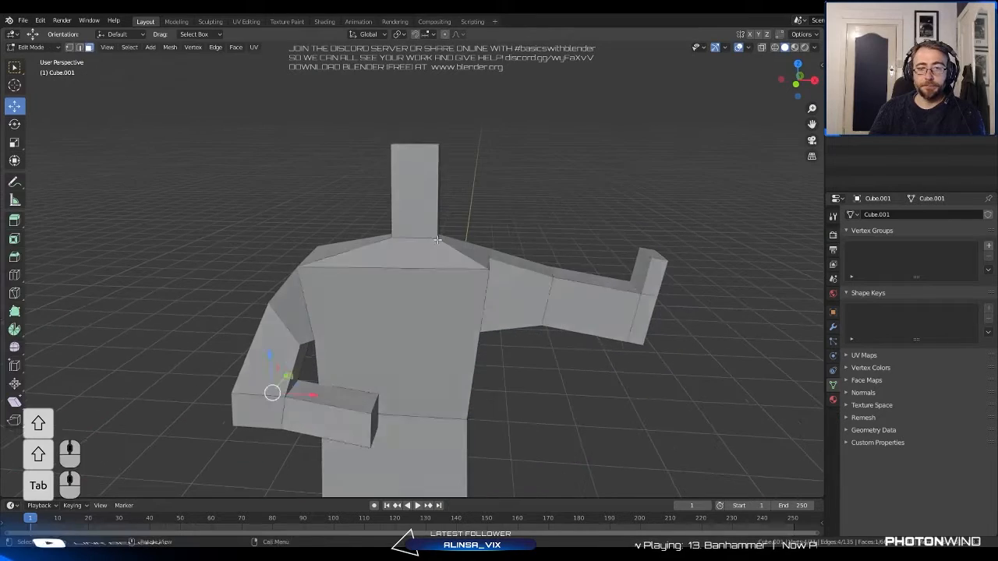
pyautogui.moveTo(452, 195); pyautogui.dragTo(387, 216, button='middle')
pyautogui.scroll(2, 388, 216)
pyautogui.click(382, 237)
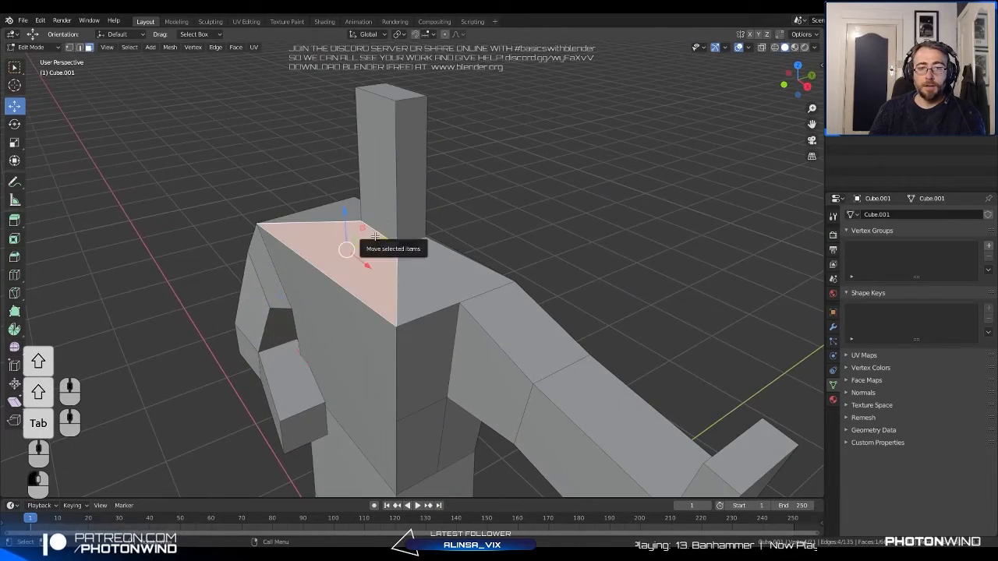
pyautogui.click(80, 47)
pyautogui.click(380, 235)
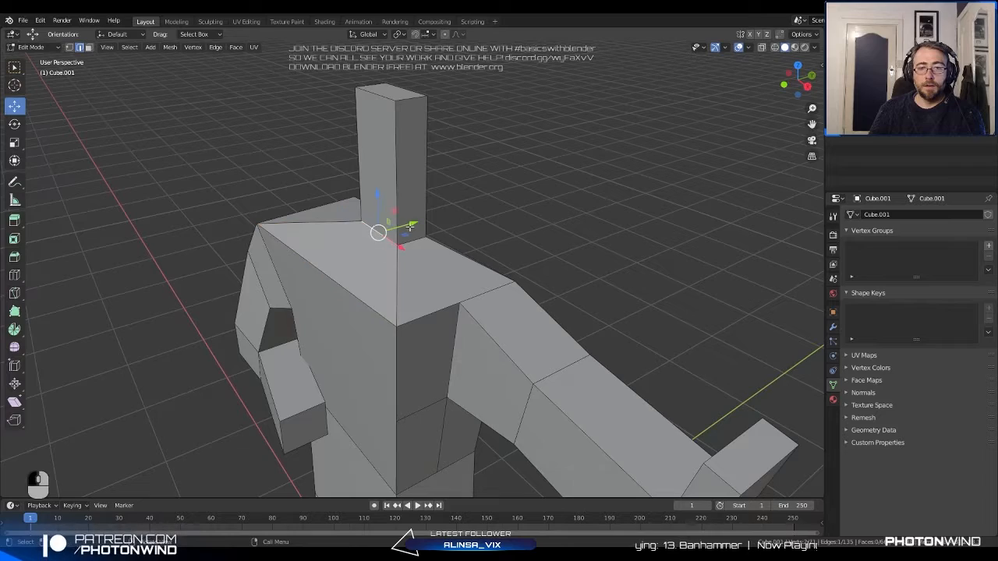
pyautogui.moveTo(407, 226); pyautogui.dragTo(385, 231)
pyautogui.moveTo(455, 225); pyautogui.dragTo(373, 235, button='middle')
pyautogui.click(401, 224)
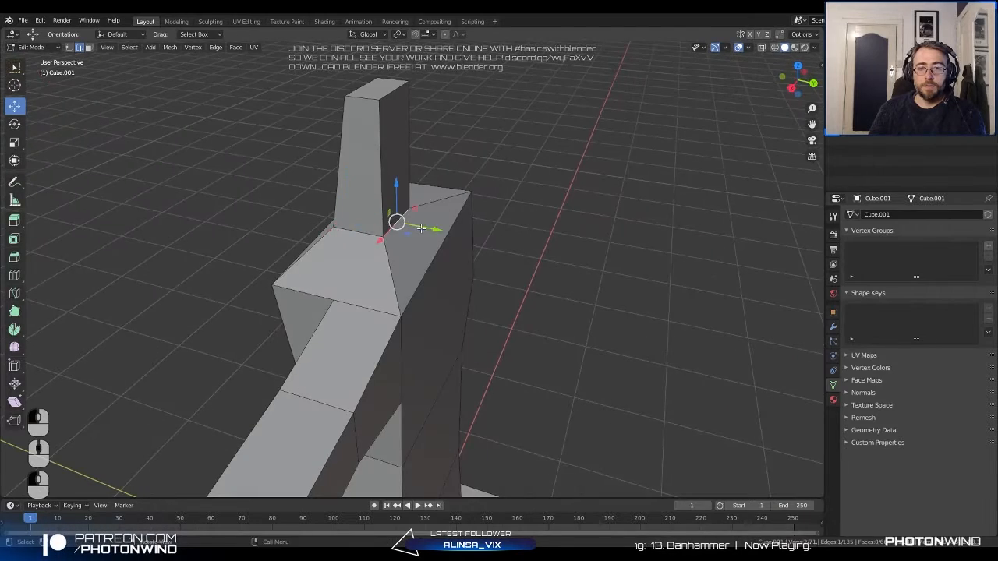
pyautogui.moveTo(432, 229); pyautogui.dragTo(447, 234)
pyautogui.moveTo(448, 234); pyautogui.dragTo(506, 211, button='middle')
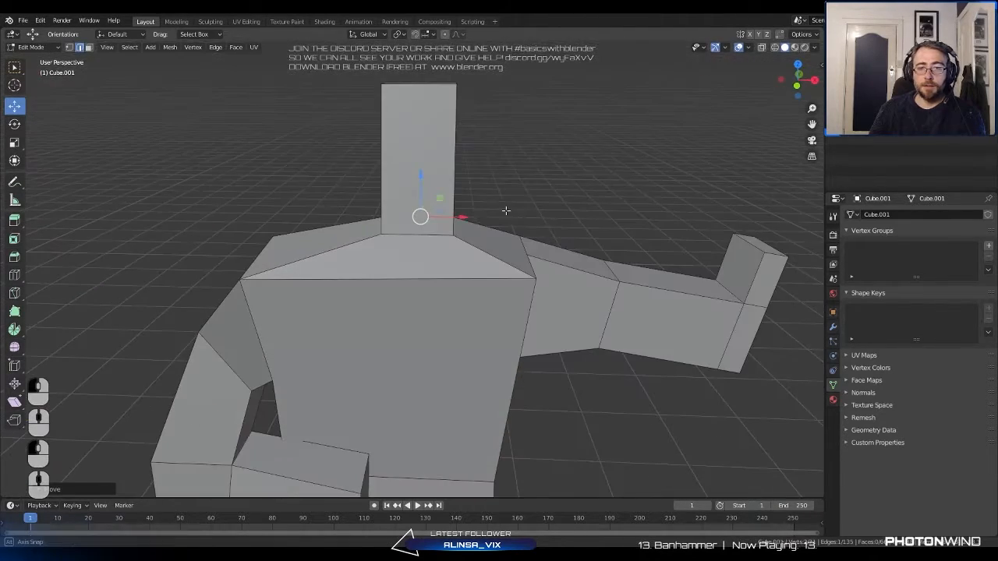
# Rotate the head's top face about 9° in front view and move it sideways to the sketched crown's outer edge.
pyautogui.press('KP_1')
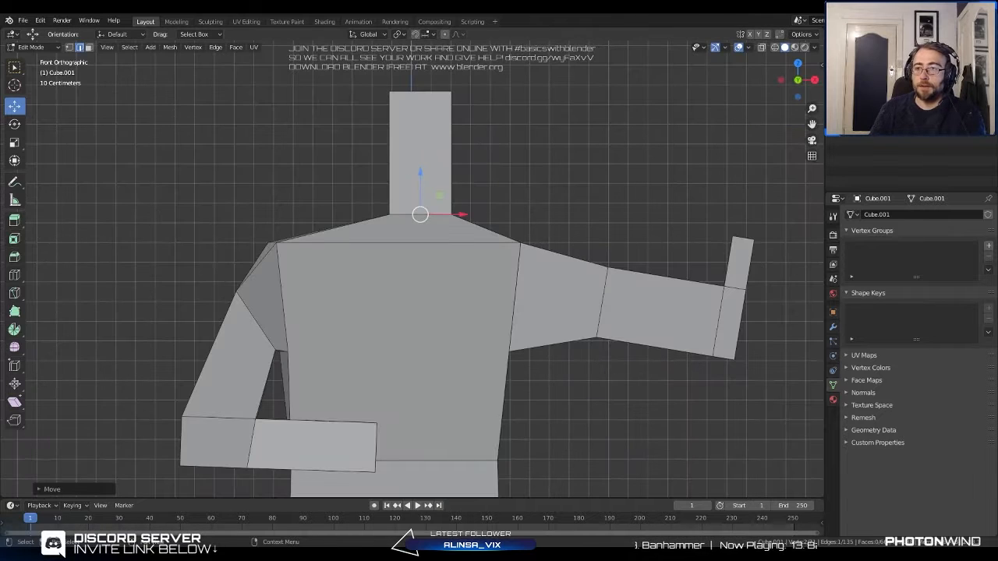
pyautogui.moveTo(437, 133); pyautogui.dragTo(453, 185, button='middle')
pyautogui.click(431, 142)
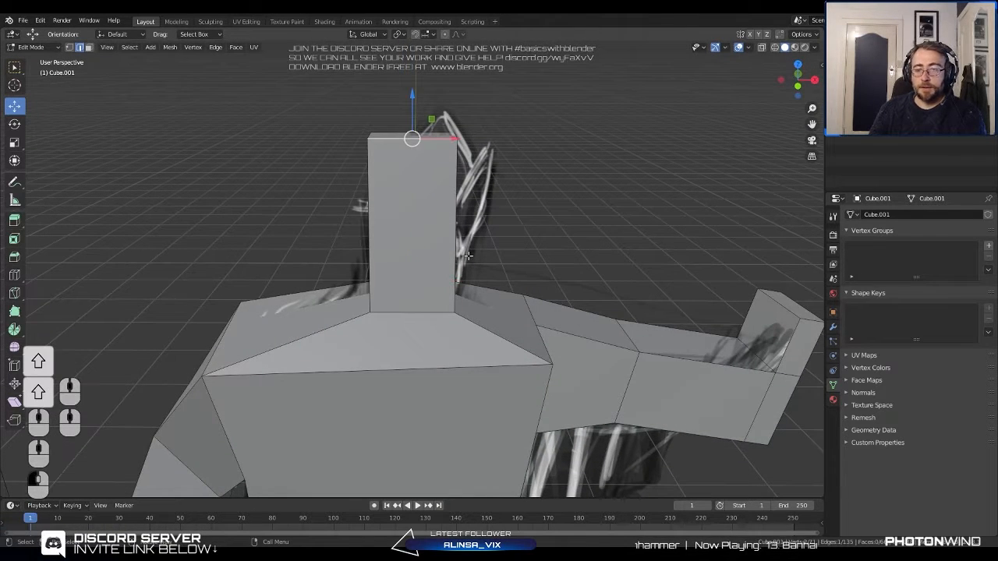
pyautogui.press('KP_3')
pyautogui.press('KP_1')
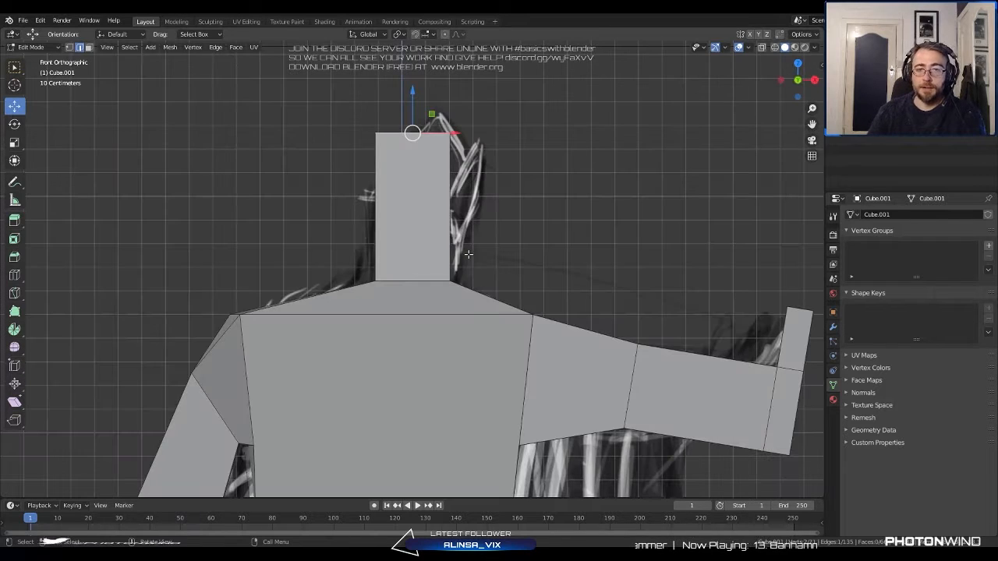
pyautogui.click(90, 47)
pyautogui.moveTo(375, 177); pyautogui.dragTo(384, 202, button='middle')
pyautogui.moveTo(407, 139); pyautogui.dragTo(409, 146, button='middle')
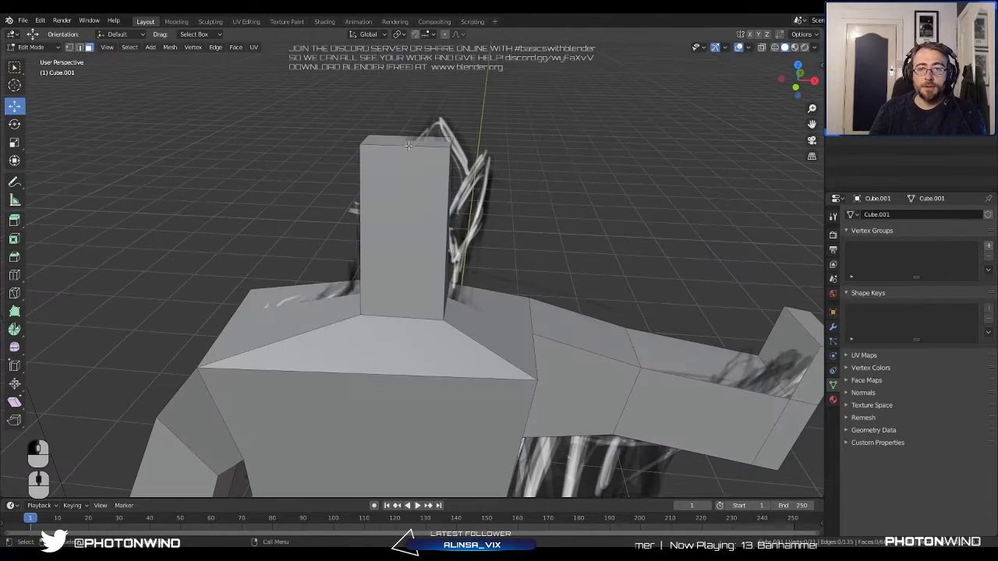
pyautogui.press('KP_1')
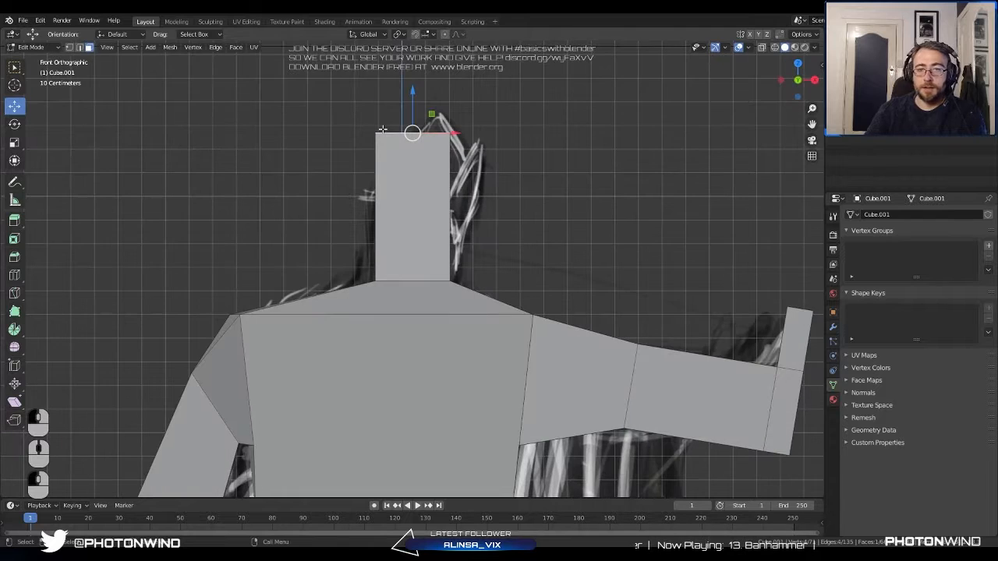
pyautogui.press('r')
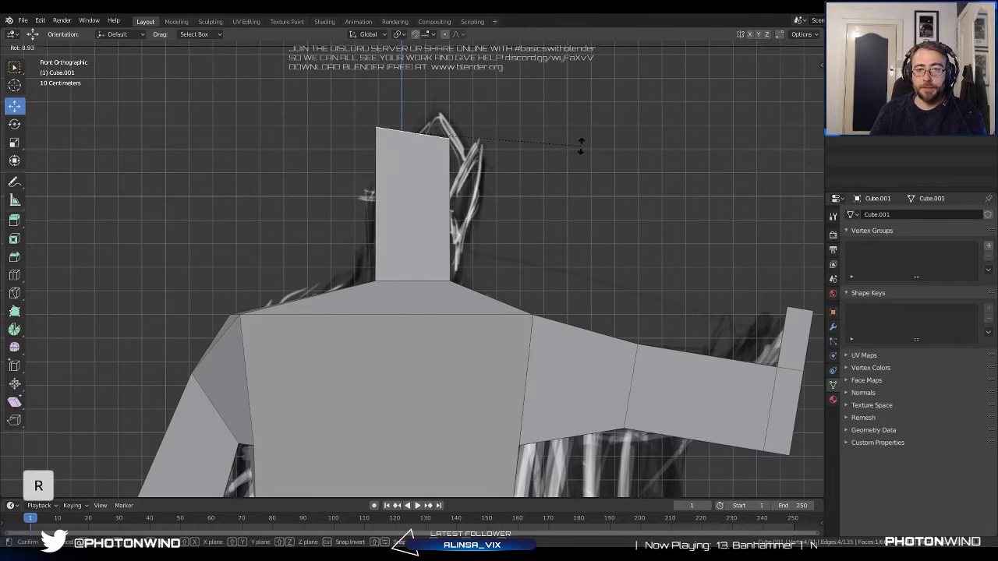
pyautogui.click(579, 146)
pyautogui.press('g')
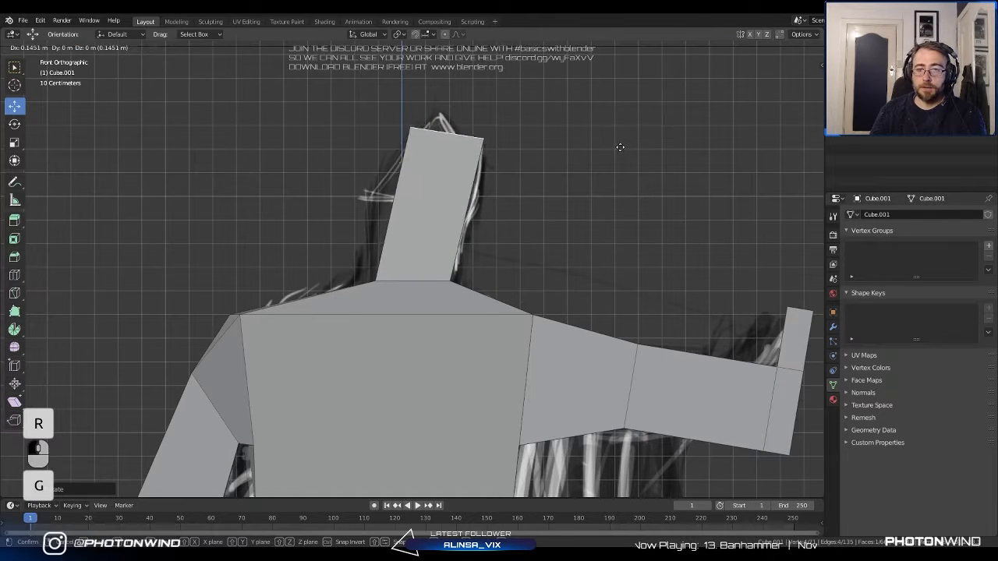
pyautogui.rightClick(620, 147)
# Scale the head's top face by about 1.15 and lower it to the base line of the sketched crown.
pyautogui.press('s')
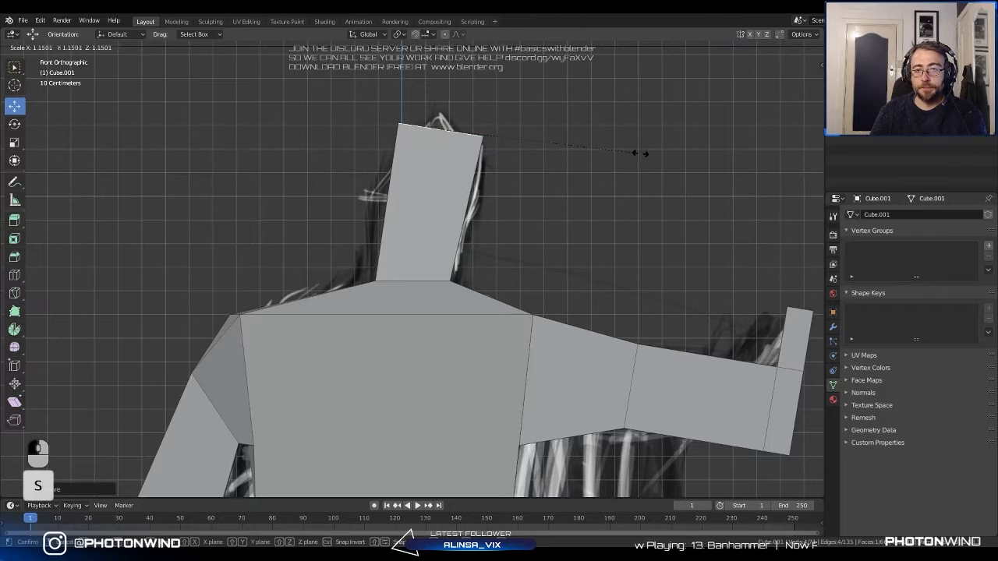
pyautogui.click(639, 152)
pyautogui.press('g')
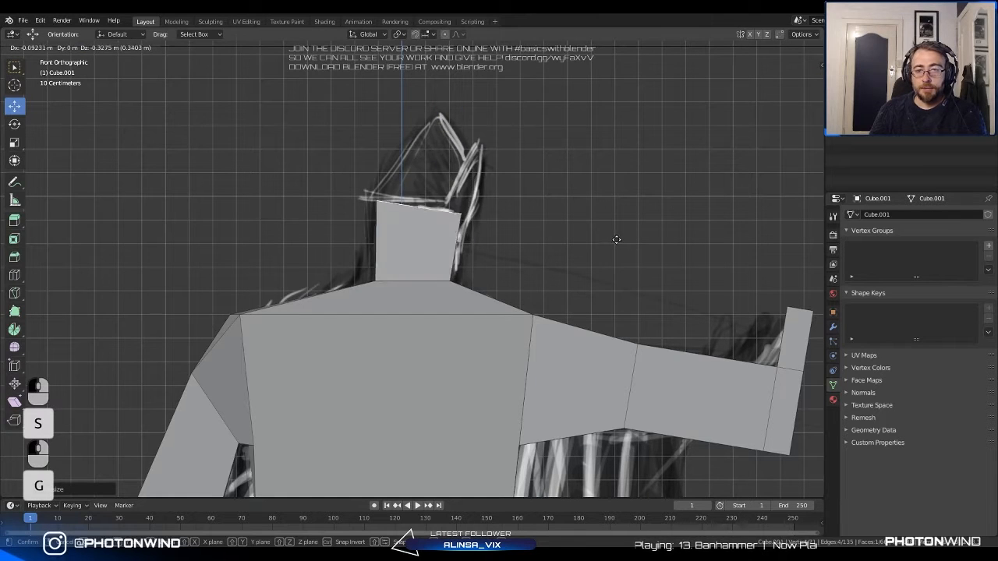
pyautogui.click(622, 235)
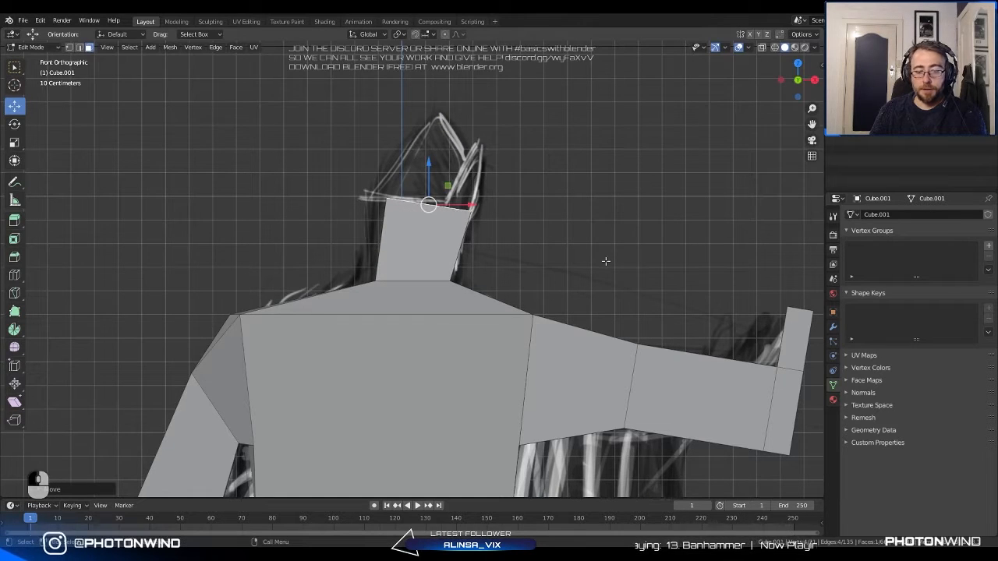
# Extrude the head's top face up to the sketched crown's peak and scale it smaller.
pyautogui.press('e')
pyautogui.click(617, 173)
pyautogui.press('s')
pyautogui.click(421, 259)
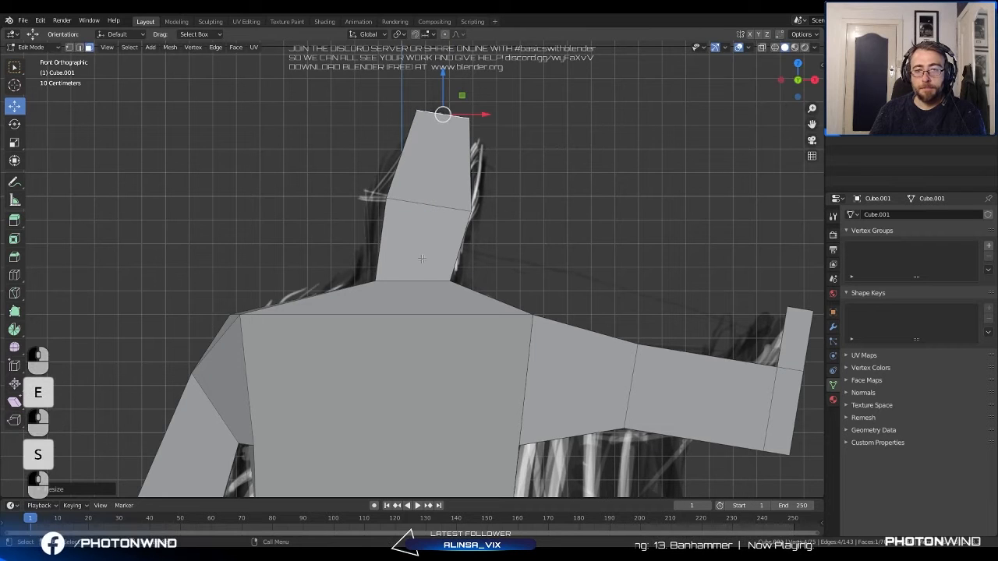
# Move the head's front and back edges at the crown's base outward along Y to deepen the head.
pyautogui.keyDown('alt'); pyautogui.click(448, 286); pyautogui.keyUp('alt')
pyautogui.keyDown('alt'); pyautogui.click(465, 219); pyautogui.keyUp('alt')
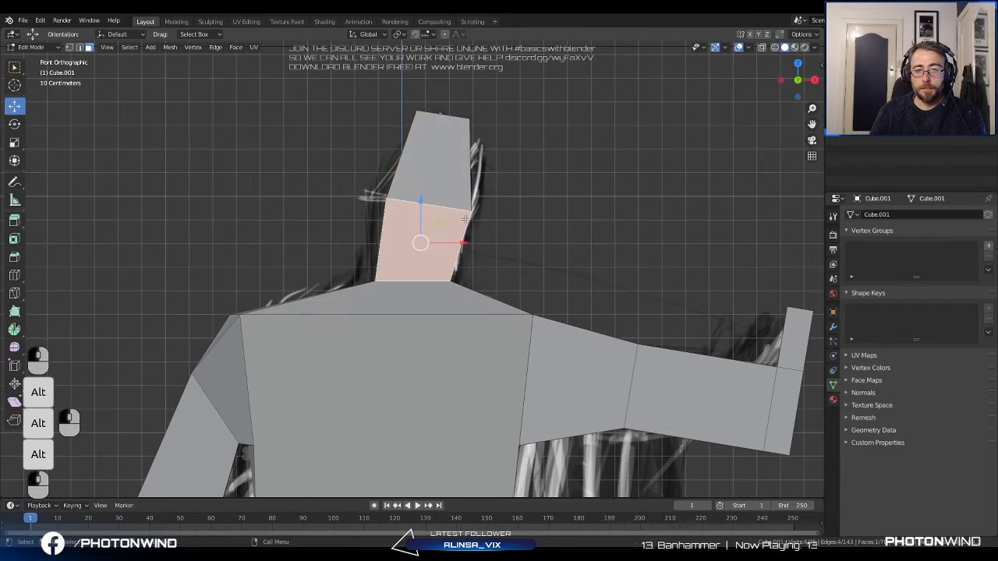
pyautogui.moveTo(371, 190); pyautogui.dragTo(299, 182, button='middle')
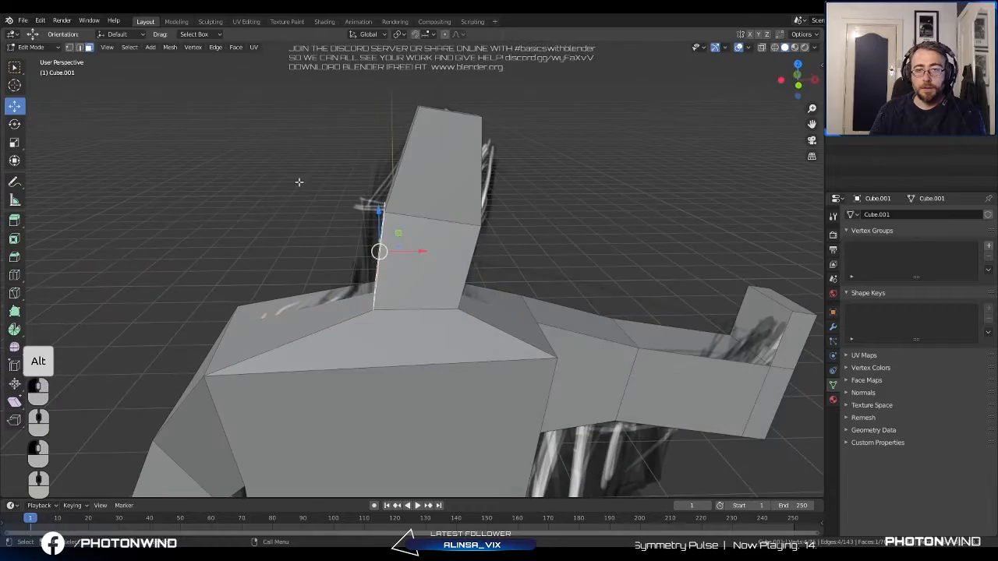
pyautogui.click(79, 47)
pyautogui.moveTo(489, 246); pyautogui.dragTo(322, 210, button='middle')
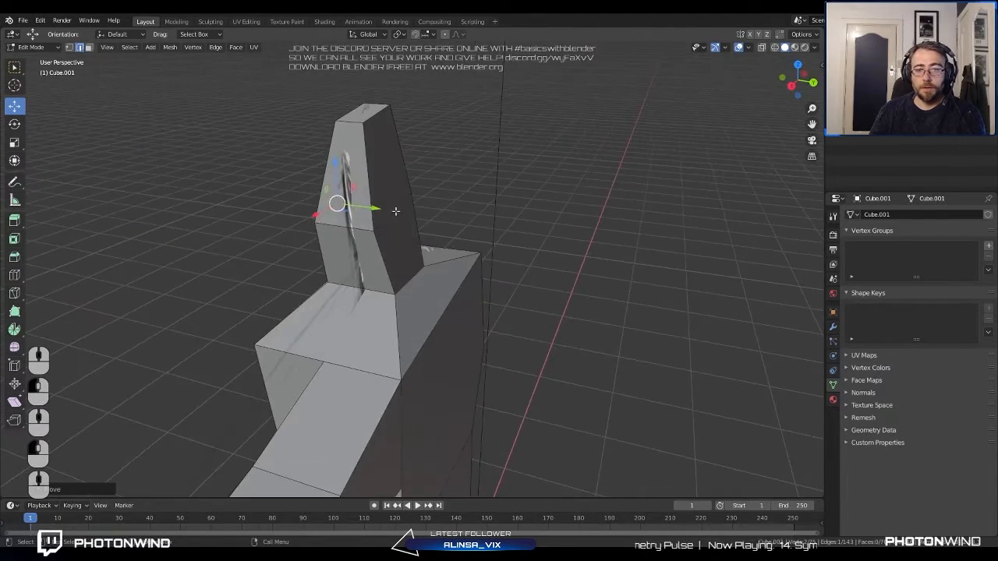
pyautogui.click(396, 212)
pyautogui.moveTo(396, 212); pyautogui.dragTo(421, 206, button='middle')
pyautogui.moveTo(440, 209); pyautogui.dragTo(459, 209)
pyautogui.moveTo(459, 209); pyautogui.dragTo(497, 224, button='middle')
pyautogui.keyDown('alt'); pyautogui.click(406, 284); pyautogui.keyUp('alt')
pyautogui.keyDown('alt'); pyautogui.click(392, 301); pyautogui.keyUp('alt')
# Move the front shoulder corner vertex beside the raised arm backward along Y, close to the arm's base.
pyautogui.scroll(-6, 406, 295)
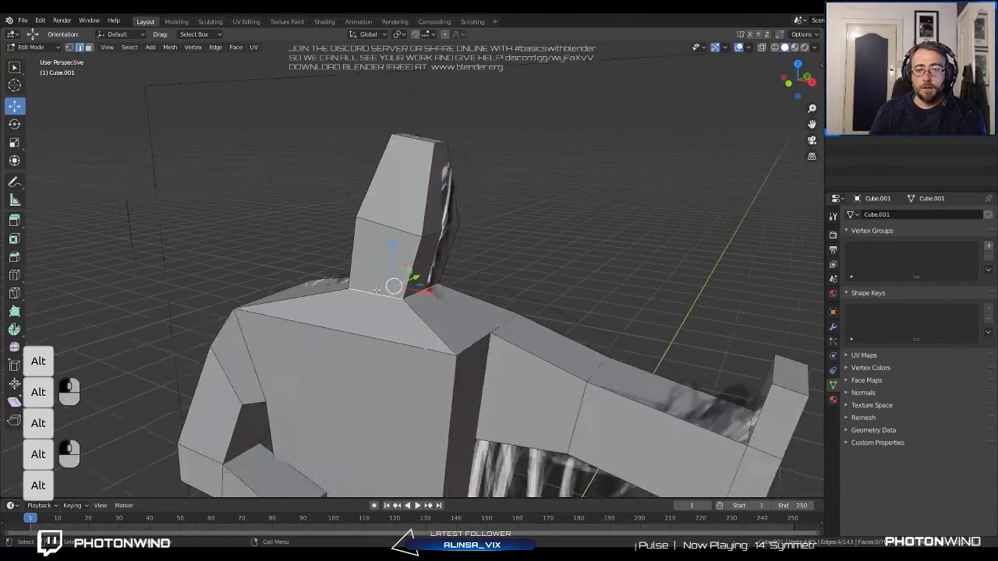
pyautogui.press('Tab')
pyautogui.moveTo(539, 255); pyautogui.dragTo(441, 270, button='middle')
pyautogui.scroll(5, 441, 269)
pyautogui.press('Tab')
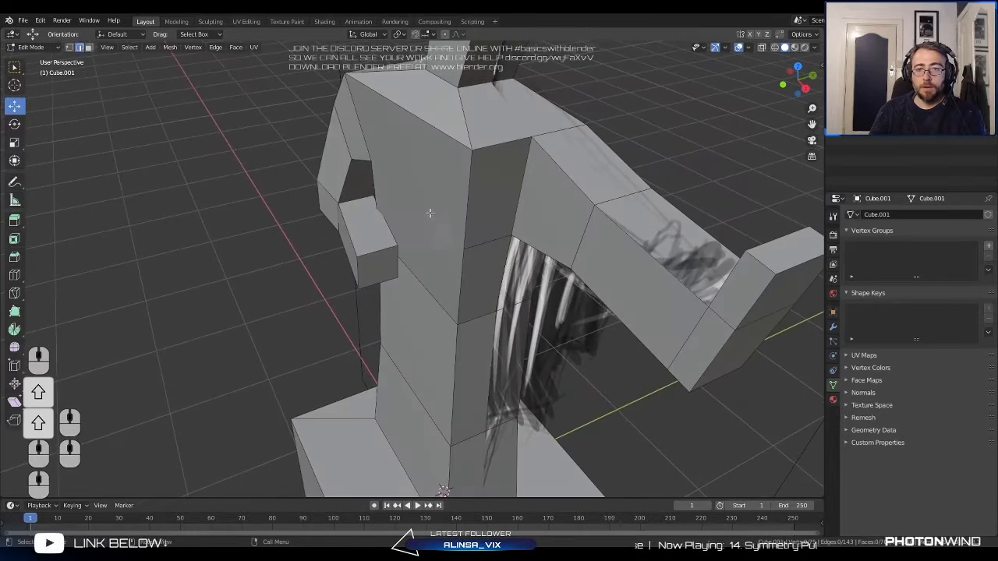
pyautogui.click(70, 47)
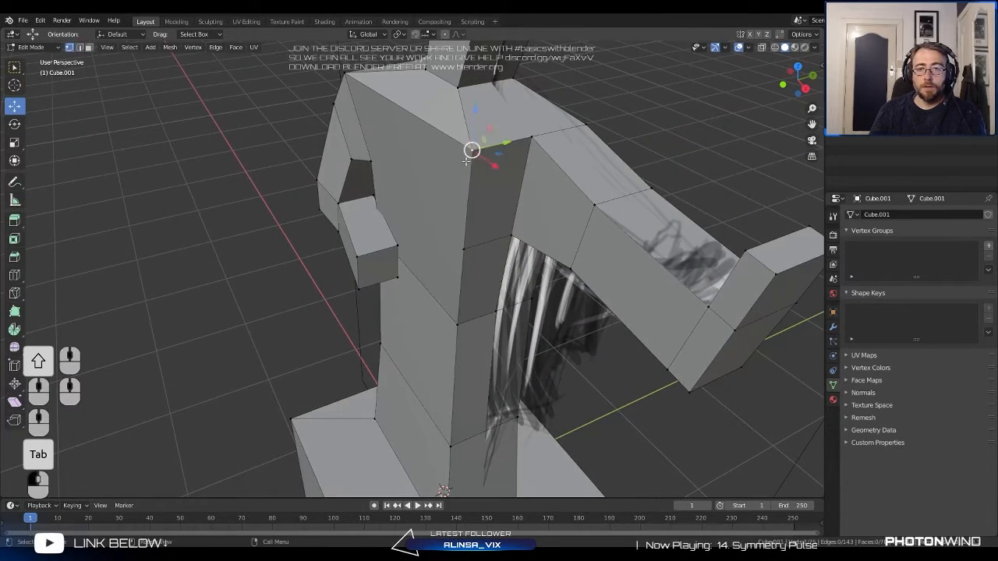
pyautogui.moveTo(466, 161); pyautogui.dragTo(442, 176, button='middle')
pyautogui.moveTo(483, 169); pyautogui.dragTo(529, 155)
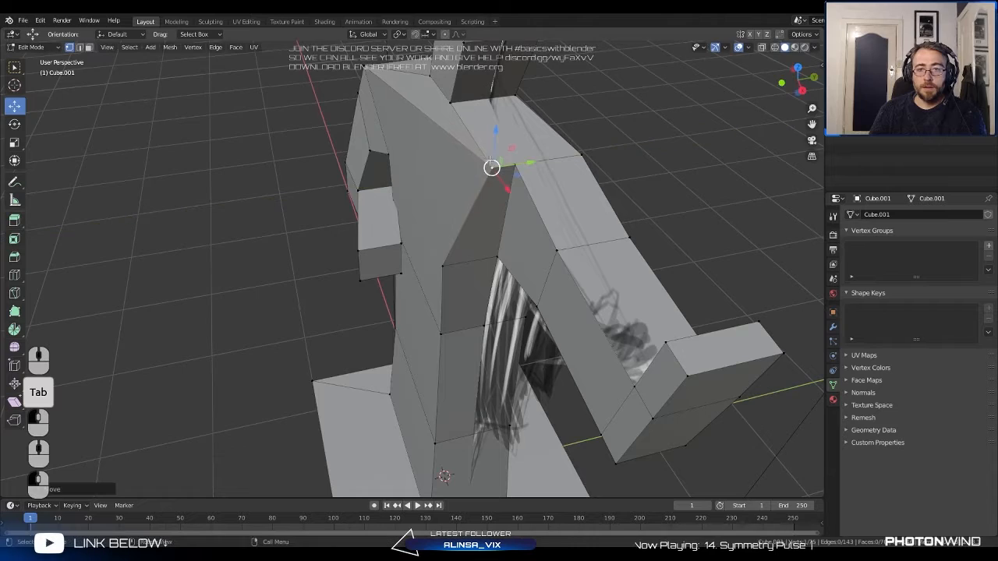
pyautogui.click(503, 184)
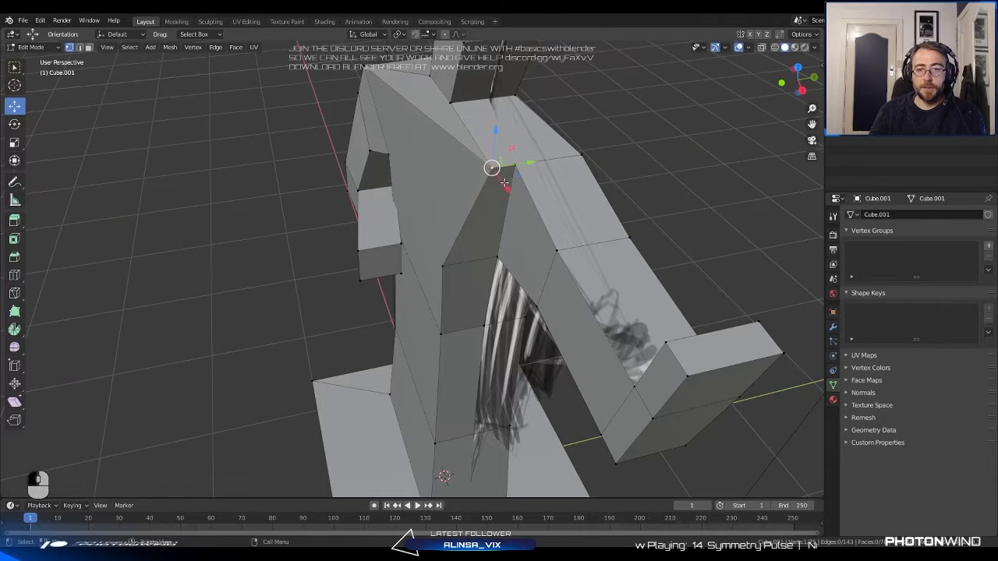
# Move the chest's front vertex below the raised arm's shoulder backward along Y.
pyautogui.moveTo(504, 182); pyautogui.dragTo(492, 146, button='middle')
pyautogui.click(475, 202)
pyautogui.moveTo(473, 201); pyautogui.dragTo(450, 199, button='middle')
pyautogui.moveTo(485, 199); pyautogui.dragTo(515, 194)
pyautogui.moveTo(515, 194); pyautogui.dragTo(507, 177, button='middle')
# Raise the vertices at the raised arm's armpit, on the arm's underside and the chest's front corner, along Z.
pyautogui.click(501, 179)
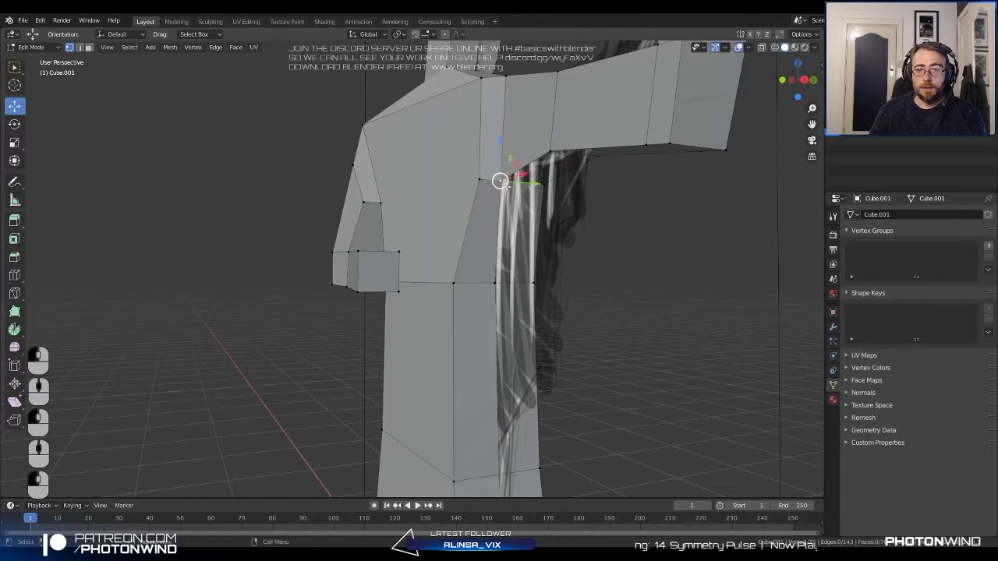
pyautogui.moveTo(503, 152); pyautogui.dragTo(503, 149)
pyautogui.click(499, 132)
pyautogui.moveTo(500, 132); pyautogui.dragTo(457, 176, button='middle')
pyautogui.moveTo(460, 145); pyautogui.dragTo(459, 131)
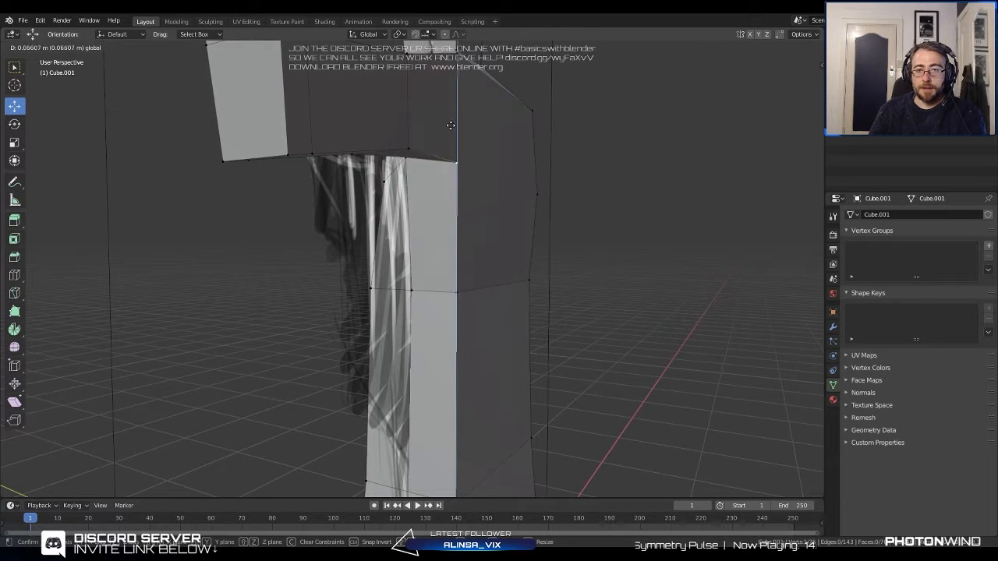
pyautogui.moveTo(449, 137); pyautogui.dragTo(450, 137)
# Move the chest's front armpit vertex inward along X by about 0.07 m.
pyautogui.moveTo(450, 137); pyautogui.dragTo(511, 188, button='middle')
pyautogui.moveTo(511, 187); pyautogui.dragTo(522, 178)
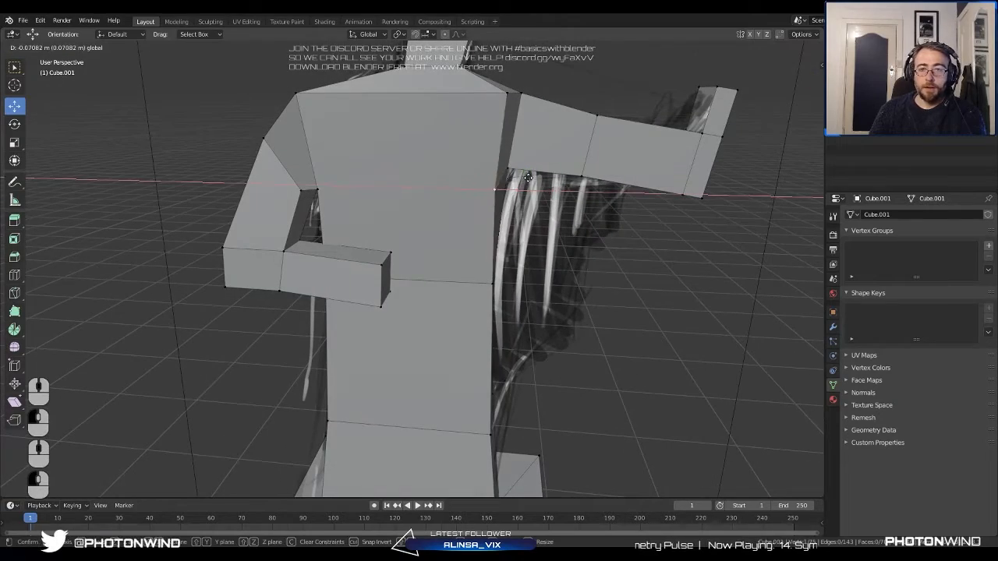
pyautogui.click(527, 178)
pyautogui.moveTo(527, 179); pyautogui.dragTo(488, 289, button='middle')
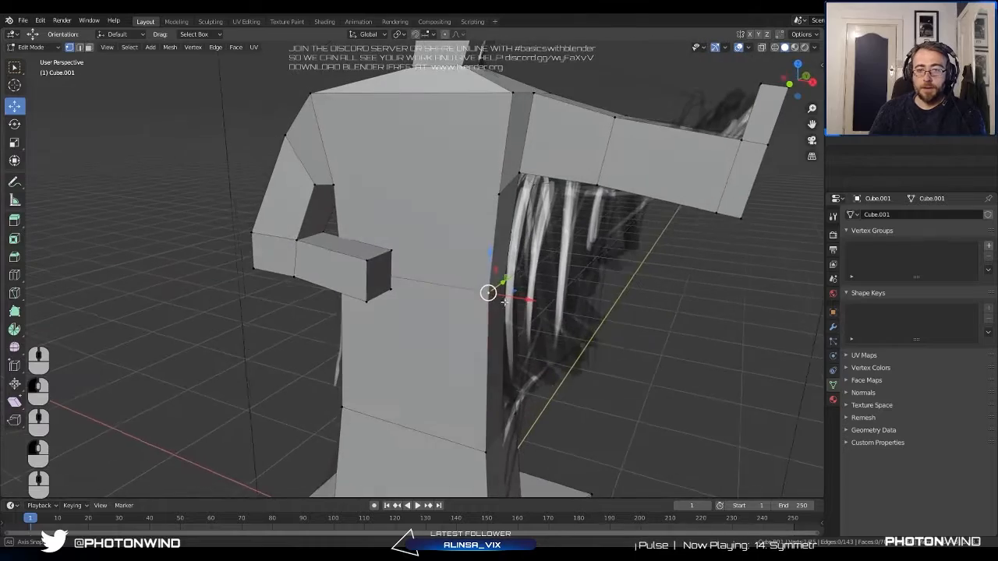
# Adjust the front waist vertex on the raised arm's side along X until the torso's side tapers evenly.
pyautogui.moveTo(488, 289); pyautogui.dragTo(510, 292)
pyautogui.moveTo(514, 292); pyautogui.dragTo(486, 299, button='middle')
pyautogui.press('g')
pyautogui.moveTo(498, 291); pyautogui.dragTo(499, 291)
pyautogui.moveTo(501, 290); pyautogui.dragTo(572, 269, button='middle')
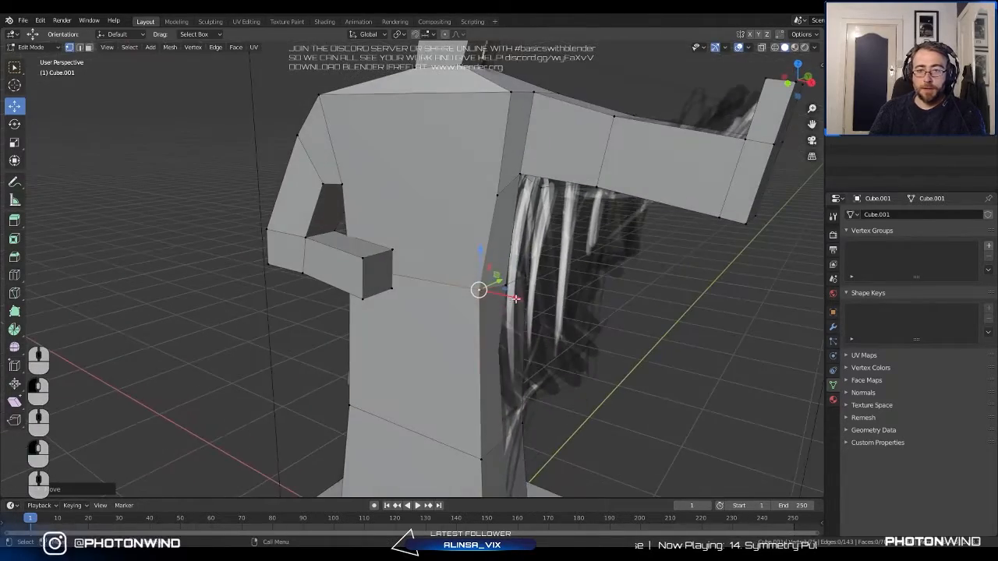
pyautogui.moveTo(514, 298); pyautogui.dragTo(529, 302)
pyautogui.moveTo(529, 303); pyautogui.dragTo(421, 191, button='middle')
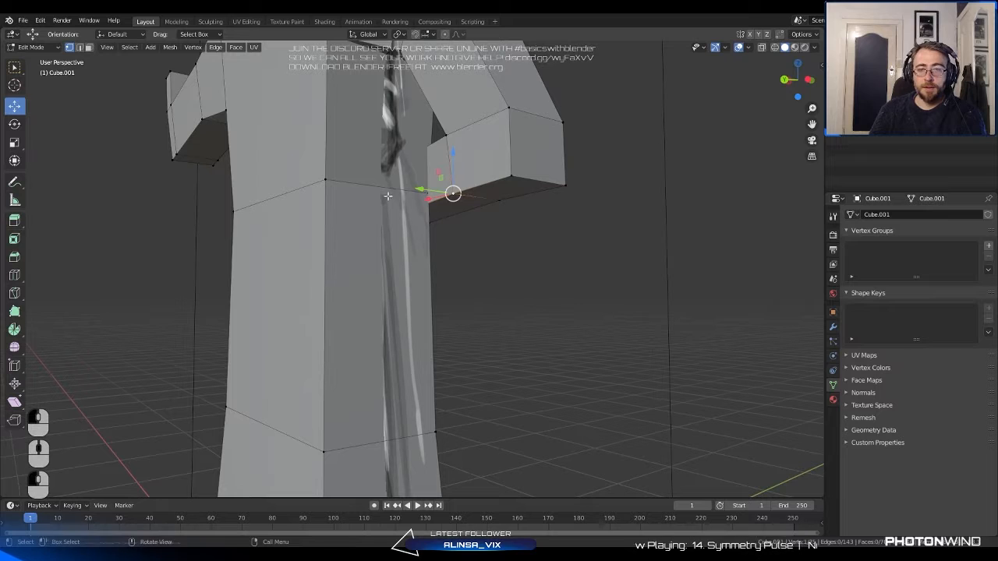
# Adjust the waist's back vertex on the bent arm's side along X, and the chest's back vertex above it along Y and X.
pyautogui.moveTo(316, 180); pyautogui.dragTo(437, 230, button='middle')
pyautogui.moveTo(436, 229)
pyautogui.mouseDown()
pyautogui.moveTo(421, 228)
pyautogui.moveTo(440, 226)
pyautogui.mouseUp()
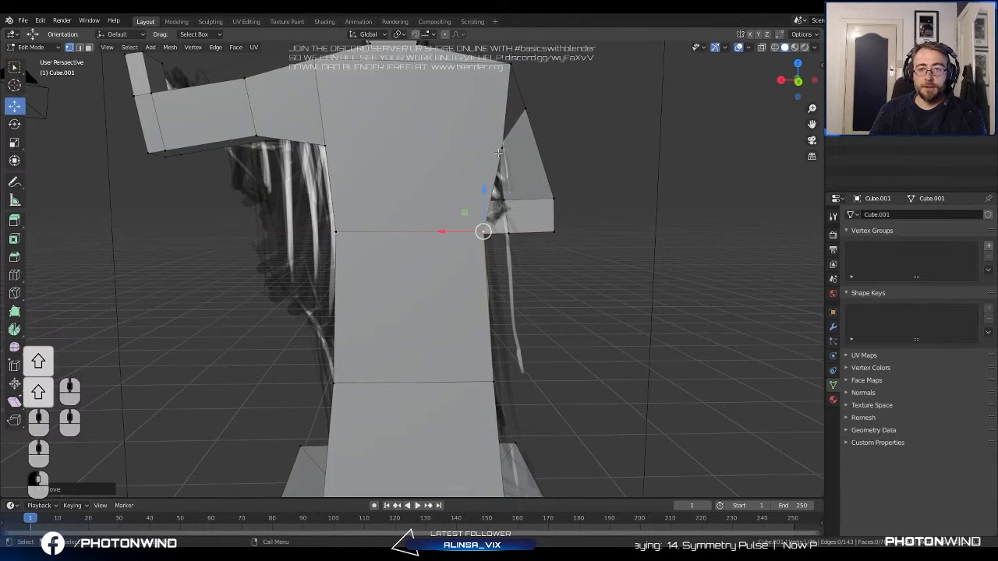
pyautogui.moveTo(472, 225); pyautogui.dragTo(345, 254, button='middle')
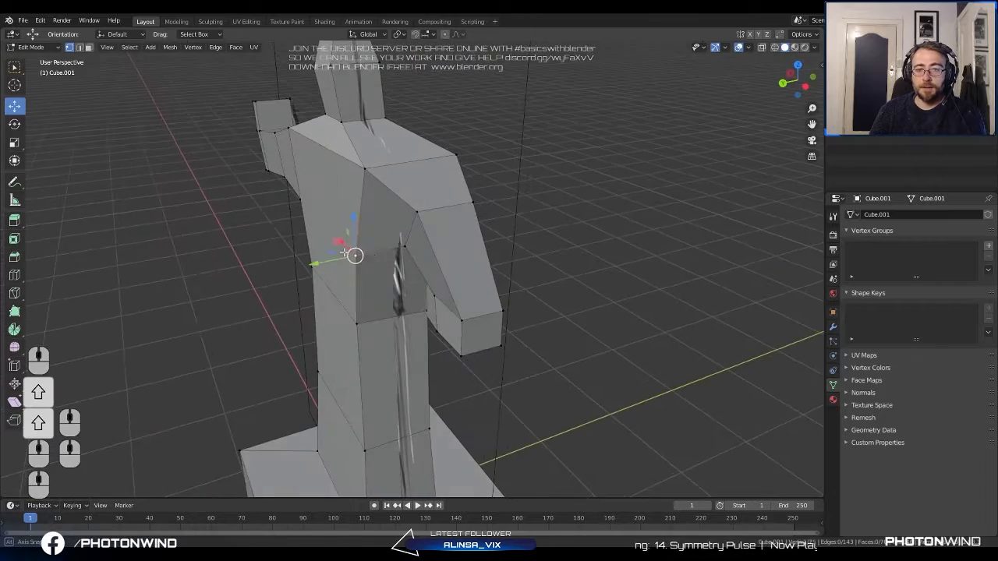
pyautogui.moveTo(316, 264); pyautogui.dragTo(343, 245)
pyautogui.moveTo(337, 247); pyautogui.dragTo(410, 241, button='middle')
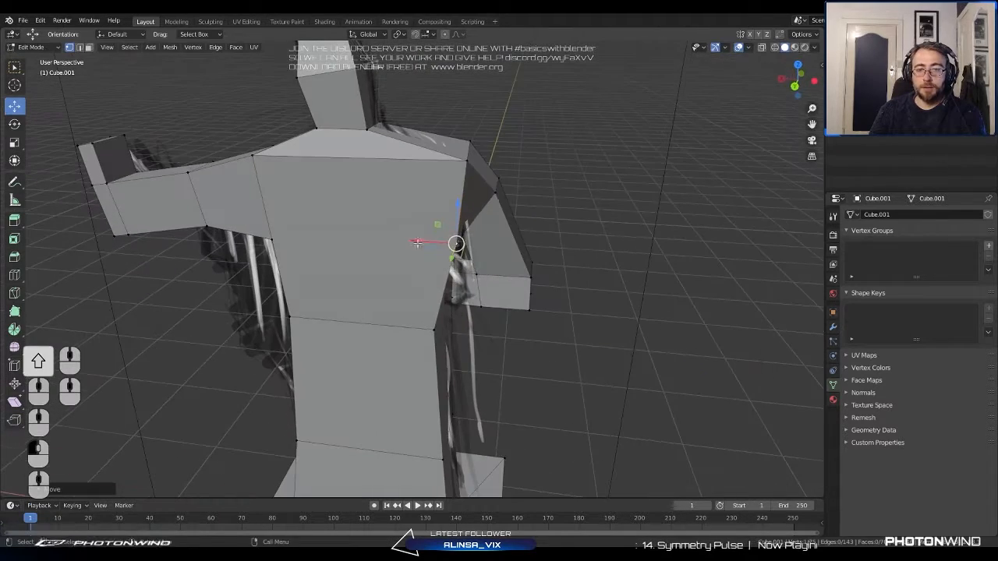
pyautogui.moveTo(414, 241)
pyautogui.mouseDown()
pyautogui.moveTo(391, 243)
pyautogui.moveTo(408, 244)
pyautogui.mouseUp()
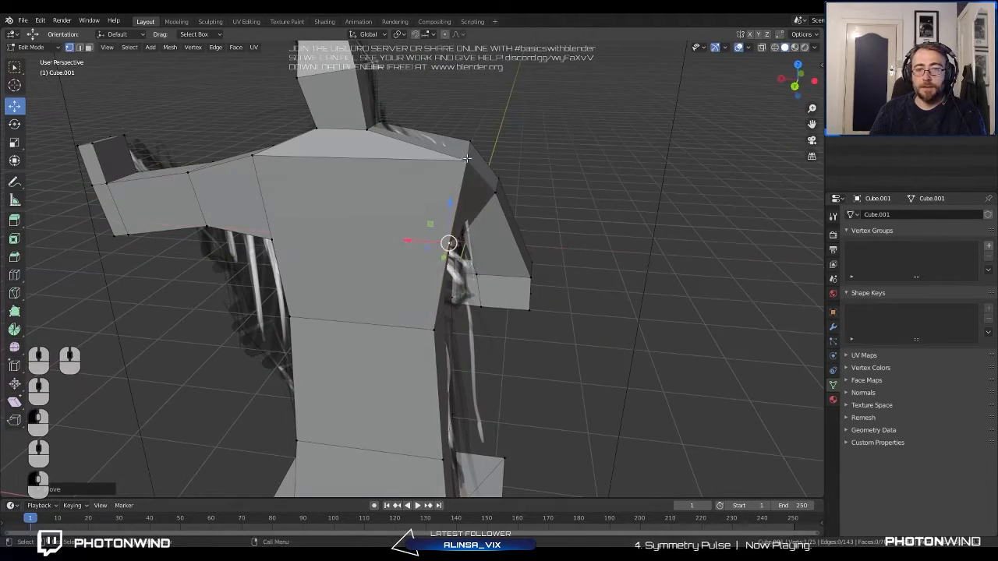
# Move the back shoulder corner vertex on the bent arm's side slightly inward along X.
pyautogui.click(467, 162)
pyautogui.moveTo(466, 164); pyautogui.dragTo(415, 232, button='middle')
pyautogui.moveTo(388, 229); pyautogui.dragTo(385, 227)
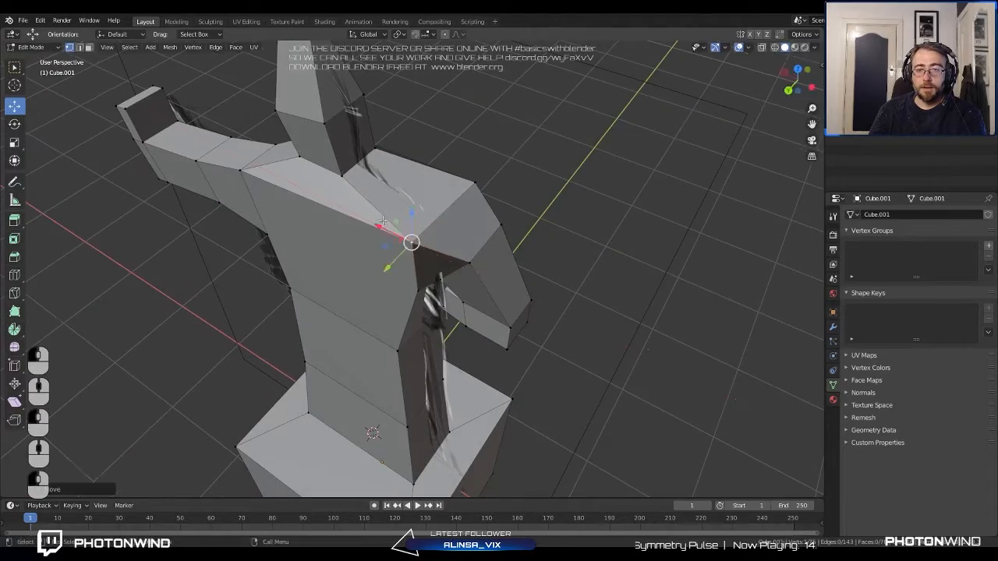
pyautogui.moveTo(382, 222); pyautogui.dragTo(349, 229, button='middle')
pyautogui.moveTo(474, 186); pyautogui.dragTo(403, 171, button='middle')
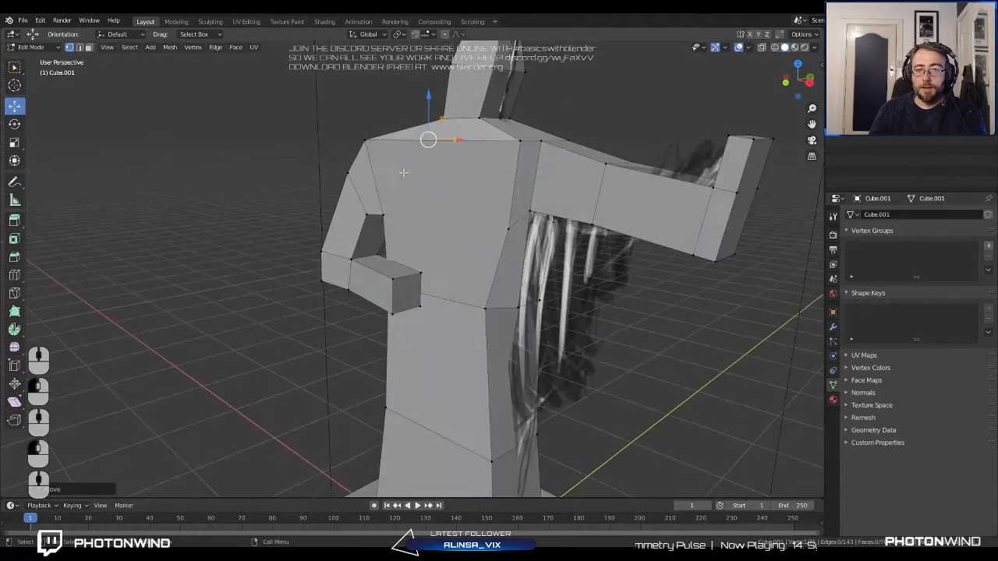
# Examine the statue's torso, waist and lower robe from several angles to judge the blocked-out proportions.
pyautogui.scroll(-5, 538, 296)
pyautogui.moveTo(550, 305); pyautogui.dragTo(524, 292, button='middle')
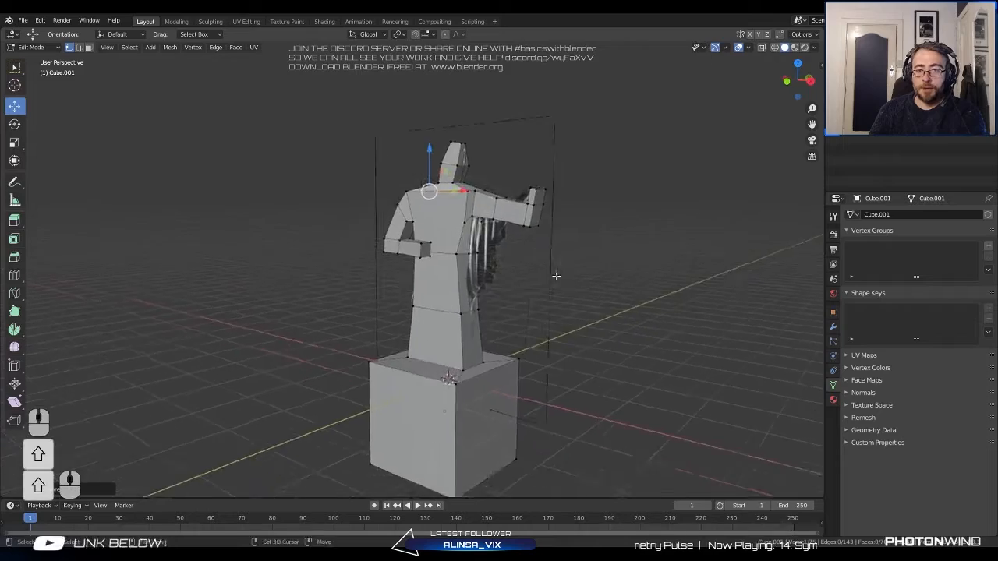
pyautogui.scroll(4, 556, 275)
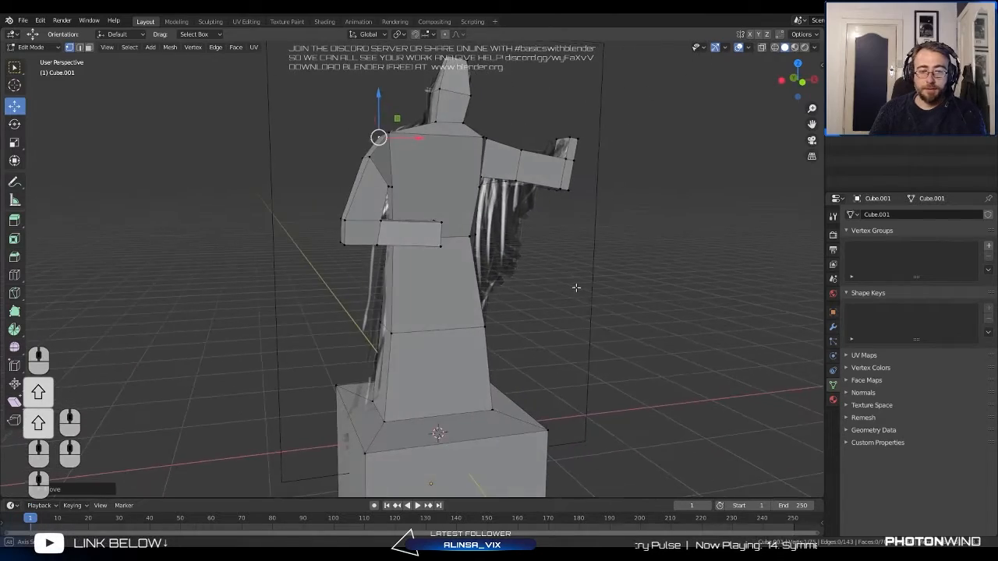
pyautogui.scroll(1, 520, 291)
pyautogui.moveTo(520, 291); pyautogui.dragTo(472, 309, button='middle')
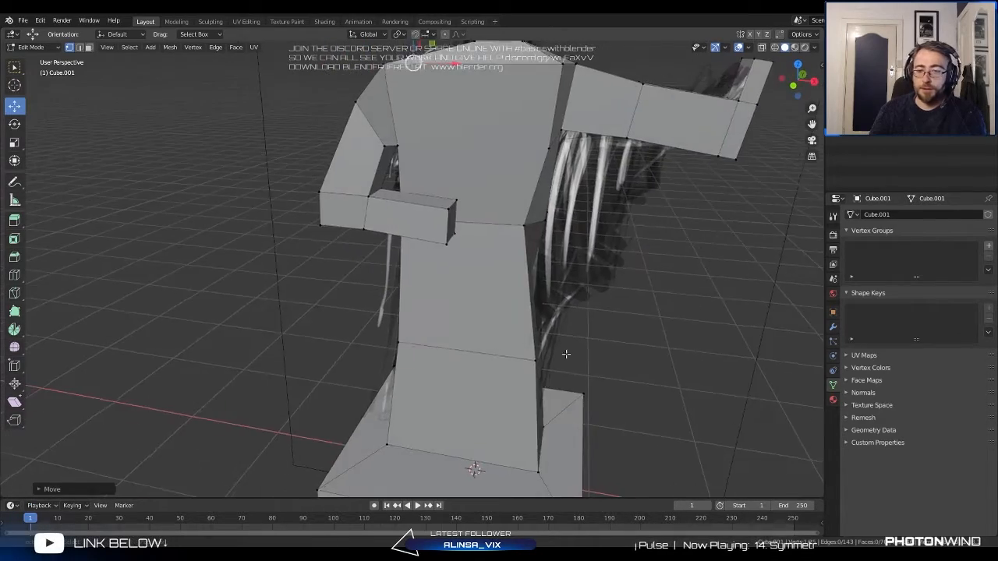
pyautogui.keyDown('shift'); pyautogui.moveTo(566, 351); pyautogui.dragTo(505, 312, button='middle'); pyautogui.keyUp('shift')
pyautogui.moveTo(505, 313); pyautogui.dragTo(499, 334, button='middle')
pyautogui.scroll(-1, 478, 246)
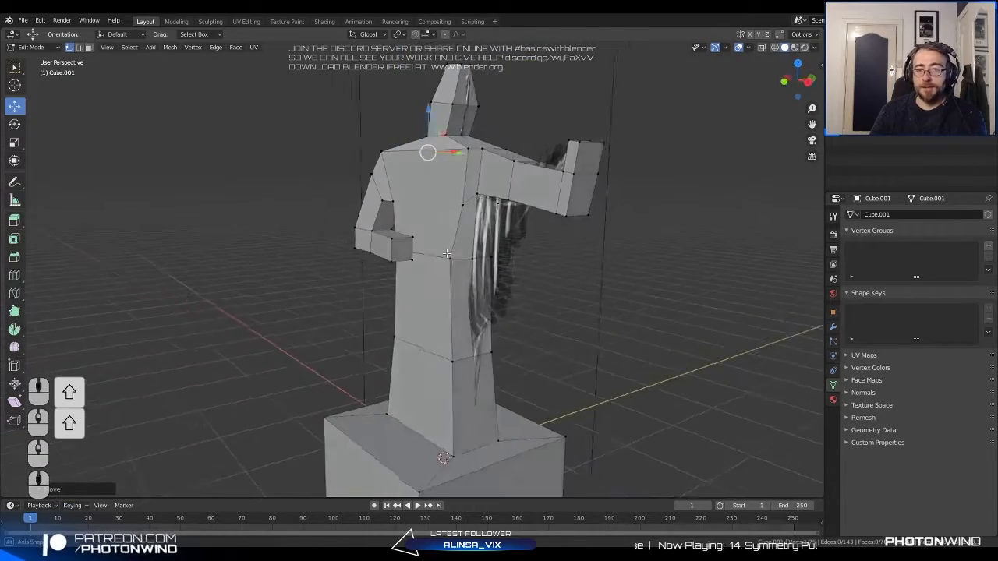
pyautogui.keyDown('shift'); pyautogui.moveTo(482, 245); pyautogui.dragTo(473, 195, button='middle'); pyautogui.keyUp('shift')
pyautogui.scroll(2, 473, 200)
pyautogui.moveTo(477, 250); pyautogui.dragTo(406, 265, button='middle')
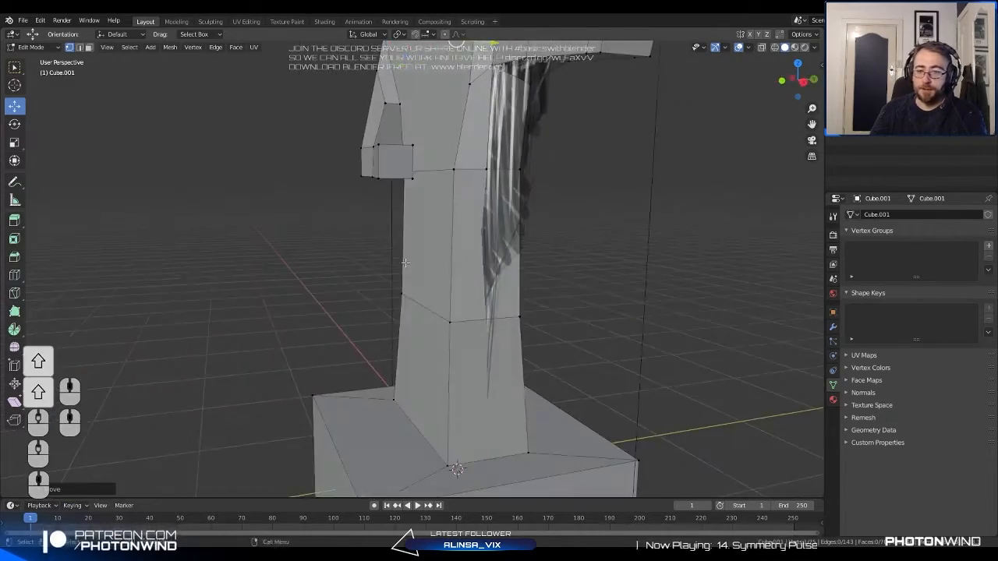
pyautogui.keyDown('shift'); pyautogui.moveTo(459, 338); pyautogui.dragTo(475, 262, button='middle'); pyautogui.keyUp('shift')
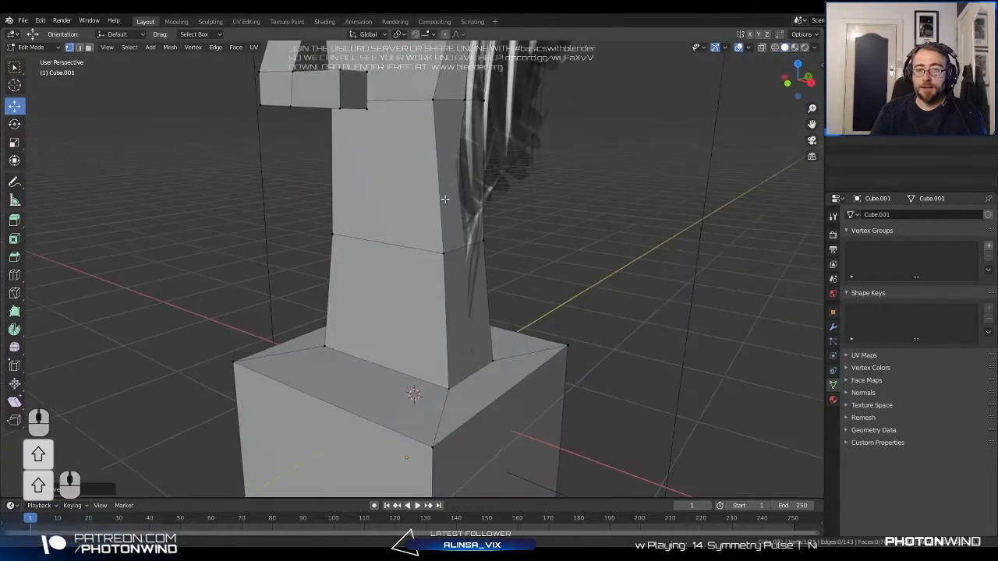
pyautogui.keyDown('shift'); pyautogui.moveTo(443, 198); pyautogui.dragTo(445, 242, button='middle'); pyautogui.keyUp('shift')
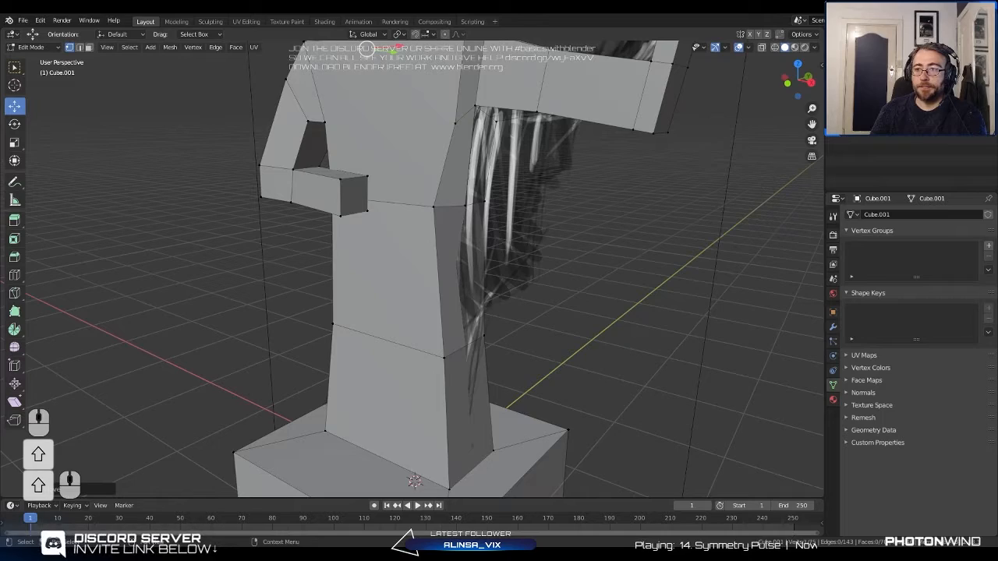
# Hide the statue mesh to study the front-view sketch, and show the mesh again.
pyautogui.click(985, 84)
pyautogui.scroll(-2, 547, 200)
pyautogui.moveTo(547, 200); pyautogui.dragTo(597, 223, button='middle')
pyautogui.moveTo(586, 217); pyautogui.dragTo(595, 209, button='middle')
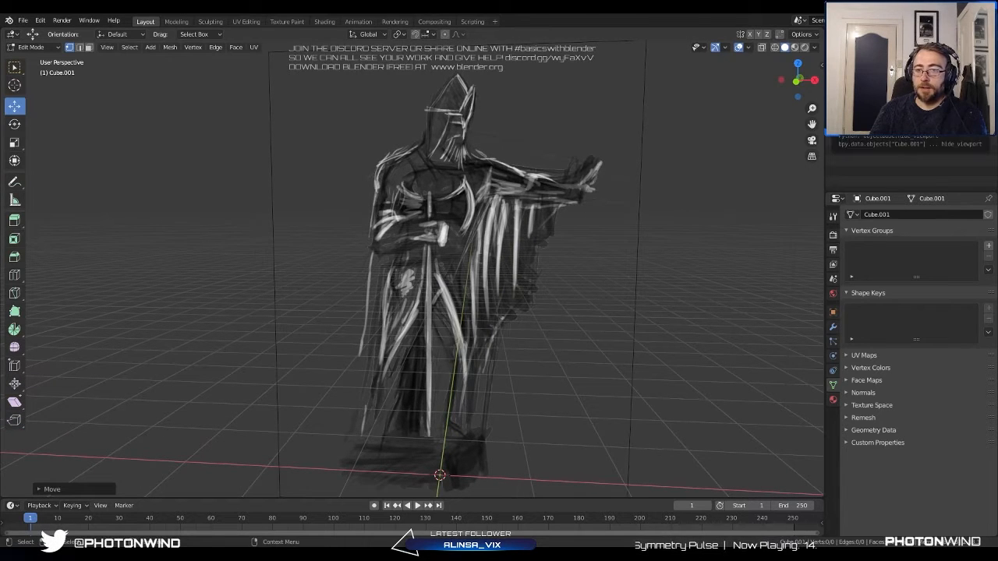
pyautogui.click(986, 92)
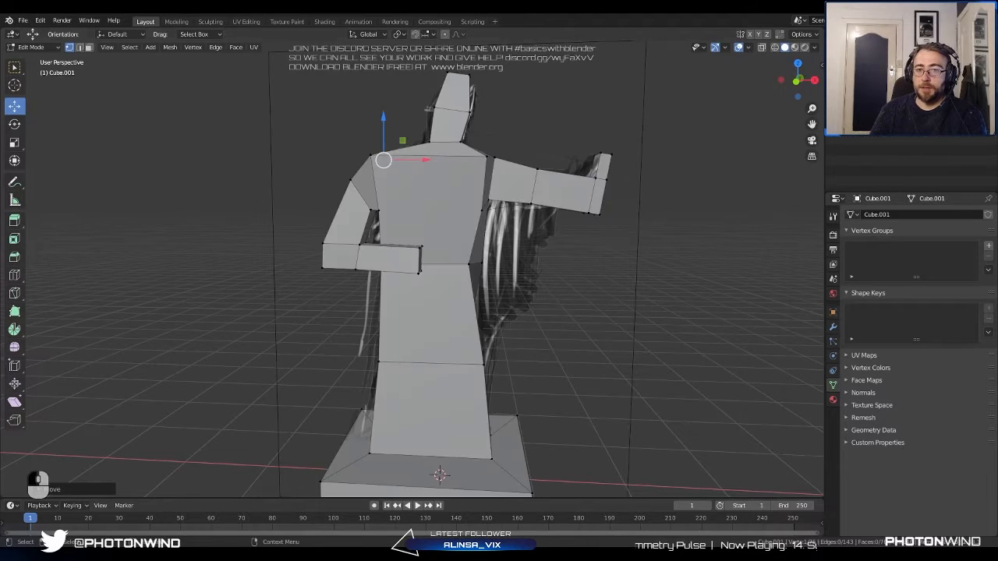
# Turn on X-ray in solid shading so the sketch shows through around the bent arm.
pyautogui.moveTo(344, 187); pyautogui.dragTo(373, 193, button='middle')
pyautogui.keyDown('shift'); pyautogui.moveTo(373, 193); pyautogui.dragTo(323, 254, button='middle'); pyautogui.keyUp('shift')
pyautogui.scroll(3, 357, 262)
pyautogui.keyDown('shift'); pyautogui.moveTo(324, 253); pyautogui.dragTo(328, 207, button='middle'); pyautogui.keyUp('shift')
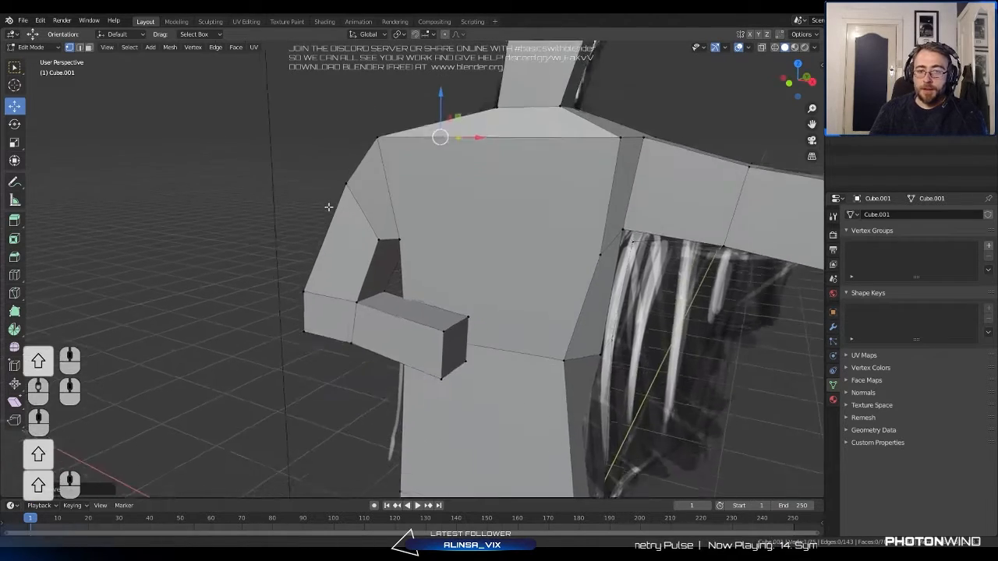
pyautogui.scroll(2, 347, 265)
pyautogui.moveTo(352, 276)
pyautogui.mouseDown(button='middle')
pyautogui.moveTo(367, 274)
pyautogui.moveTo(377, 286)
pyautogui.moveTo(361, 275)
pyautogui.mouseUp(button='middle')
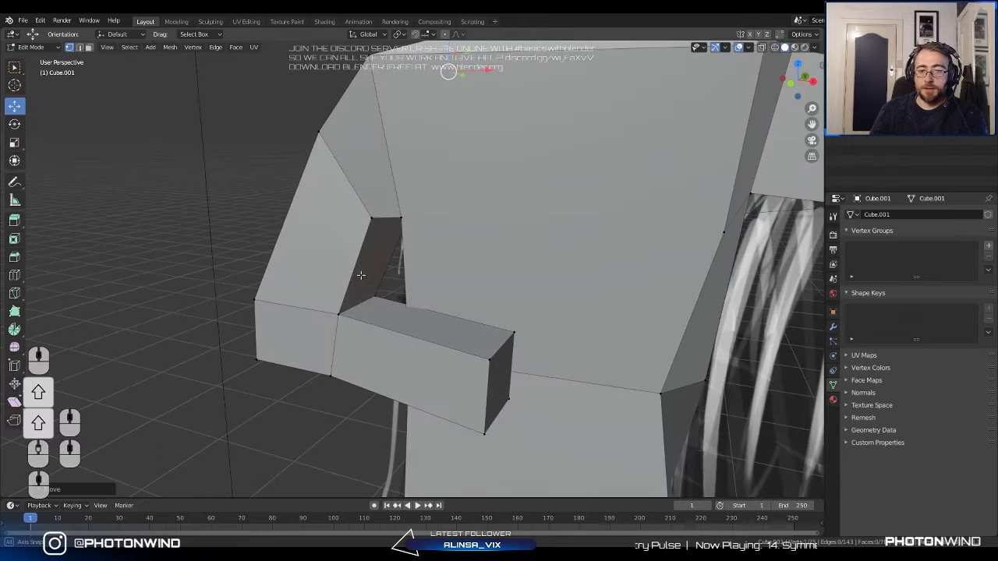
pyautogui.click(774, 48)
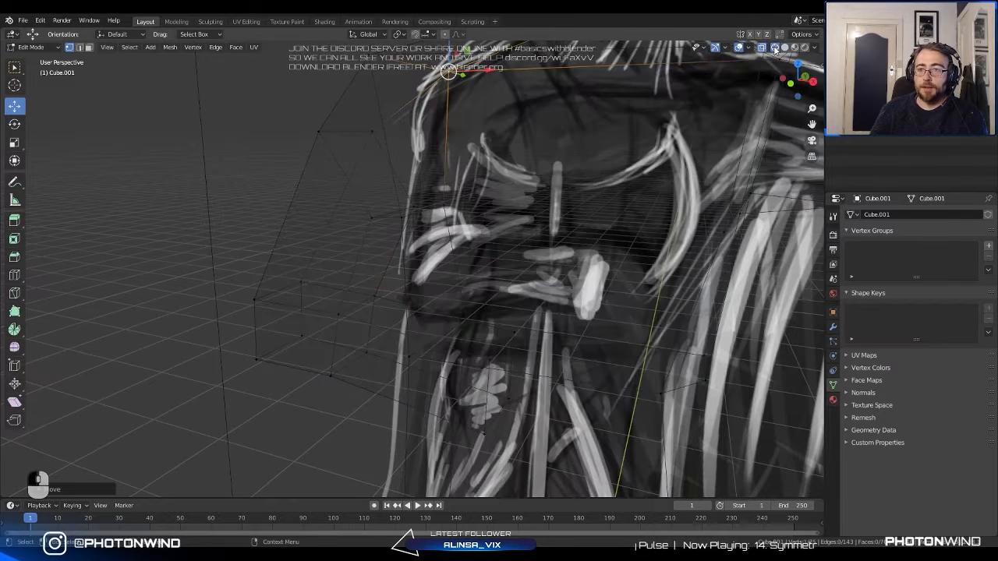
pyautogui.click(783, 48)
pyautogui.click(762, 48)
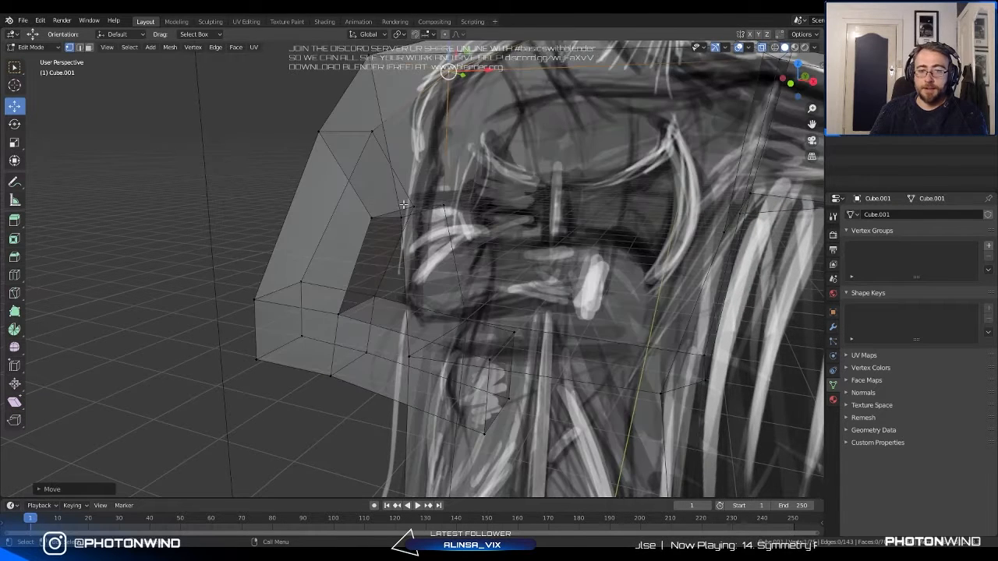
# Move all vertices of the bent arm's elbow block inward along X toward the torso.
pyautogui.rightClick(254, 276)
pyautogui.click(242, 238)
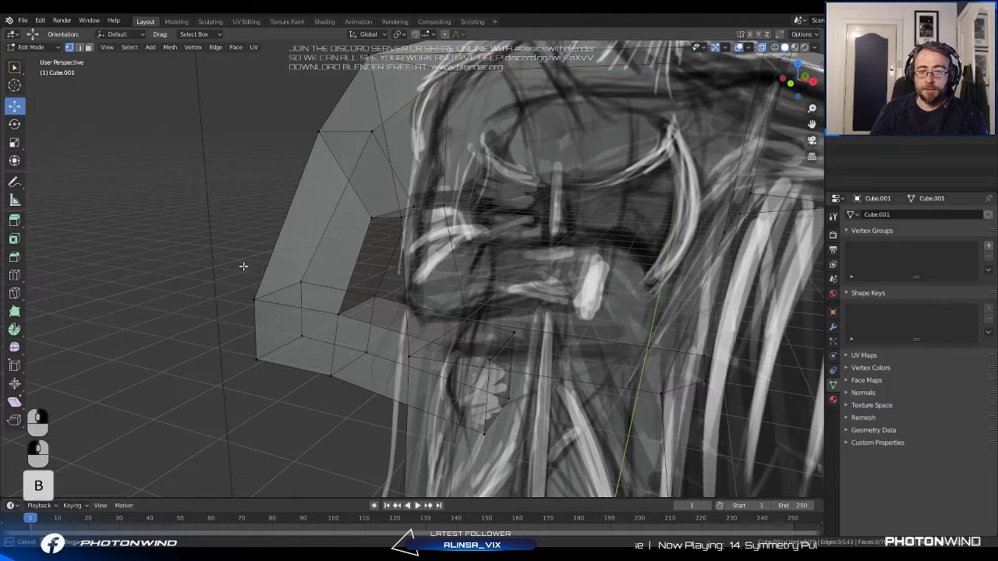
pyautogui.moveTo(243, 265); pyautogui.dragTo(380, 393)
pyautogui.moveTo(355, 336); pyautogui.dragTo(381, 340)
pyautogui.moveTo(381, 340); pyautogui.dragTo(361, 340, button='middle')
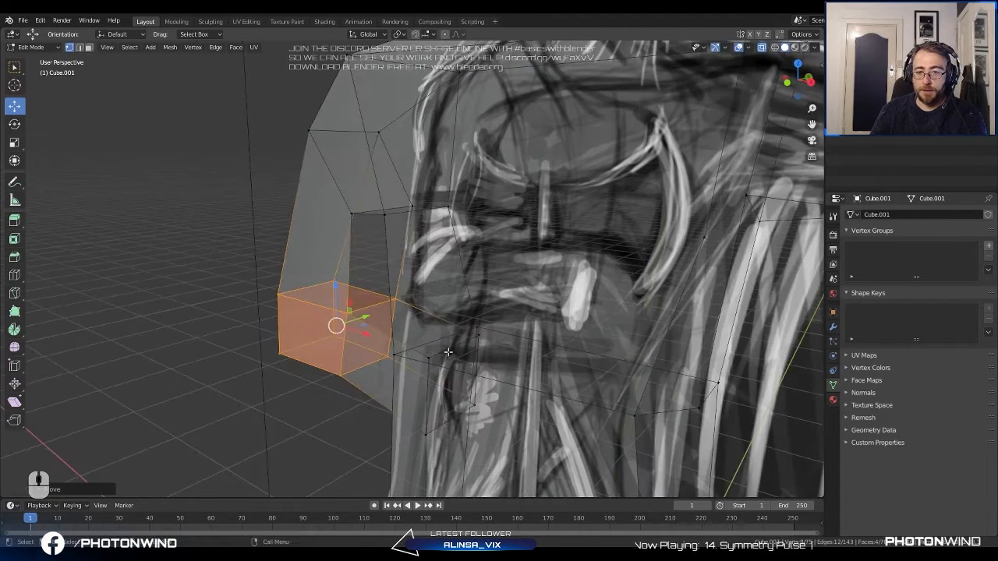
# Reposition the bent forearm's end face along X, Y and Z so the forearm reaches the sketched hand.
pyautogui.keyDown('alt'); pyautogui.click(428, 346); pyautogui.keyUp('alt')
pyautogui.keyDown('alt'); pyautogui.keyDown('shift'); pyautogui.click(455, 414); pyautogui.keyUp('shift'); pyautogui.keyUp('alt')
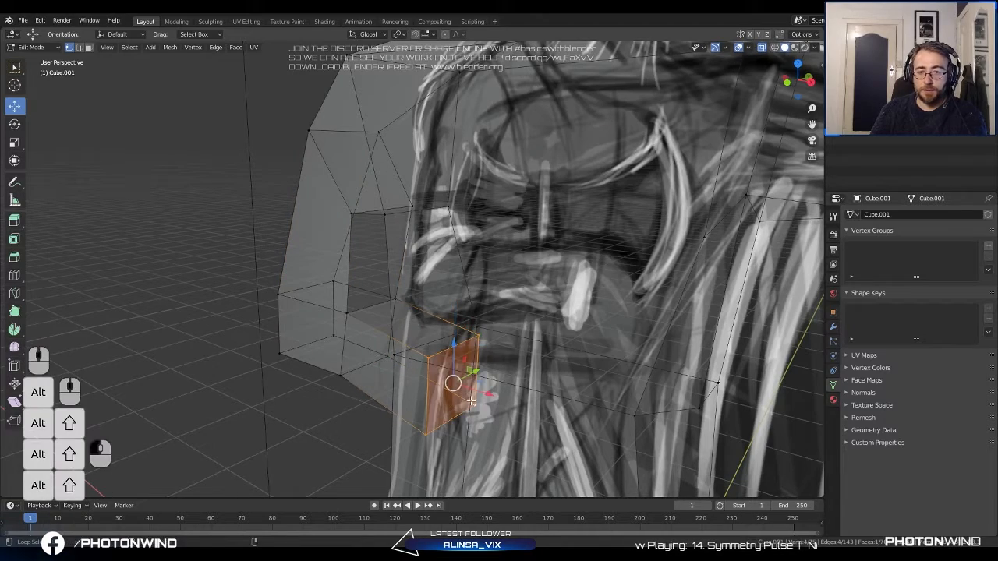
pyautogui.moveTo(480, 390); pyautogui.dragTo(513, 398)
pyautogui.moveTo(494, 379); pyautogui.dragTo(556, 336, button='middle')
pyautogui.moveTo(578, 299); pyautogui.dragTo(568, 234)
pyautogui.moveTo(569, 234); pyautogui.dragTo(450, 302, button='middle')
pyautogui.moveTo(357, 367); pyautogui.dragTo(436, 343)
pyautogui.moveTo(437, 343); pyautogui.dragTo(413, 326, button='middle')
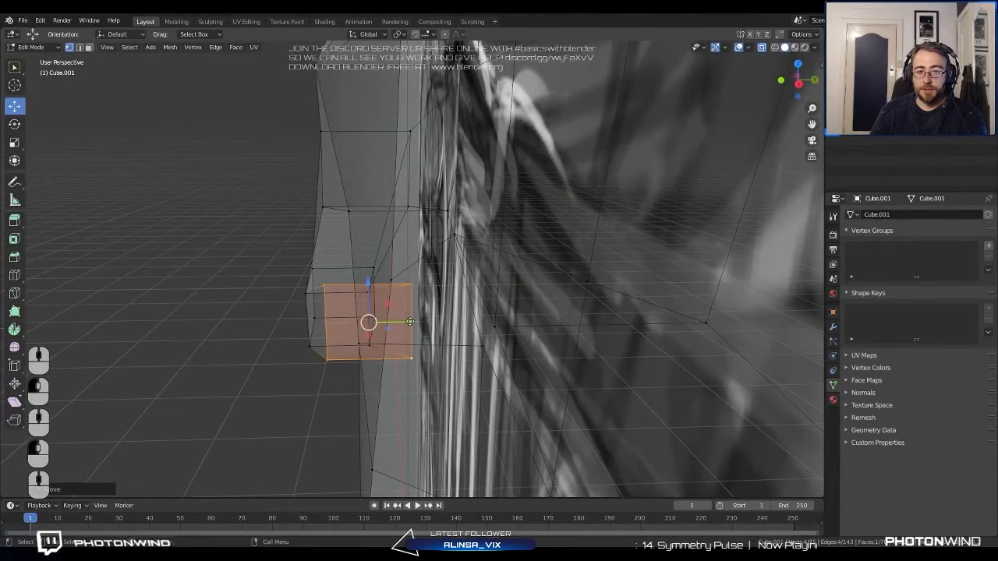
pyautogui.moveTo(410, 321); pyautogui.dragTo(389, 322)
pyautogui.moveTo(376, 310); pyautogui.dragTo(418, 300, button='middle')
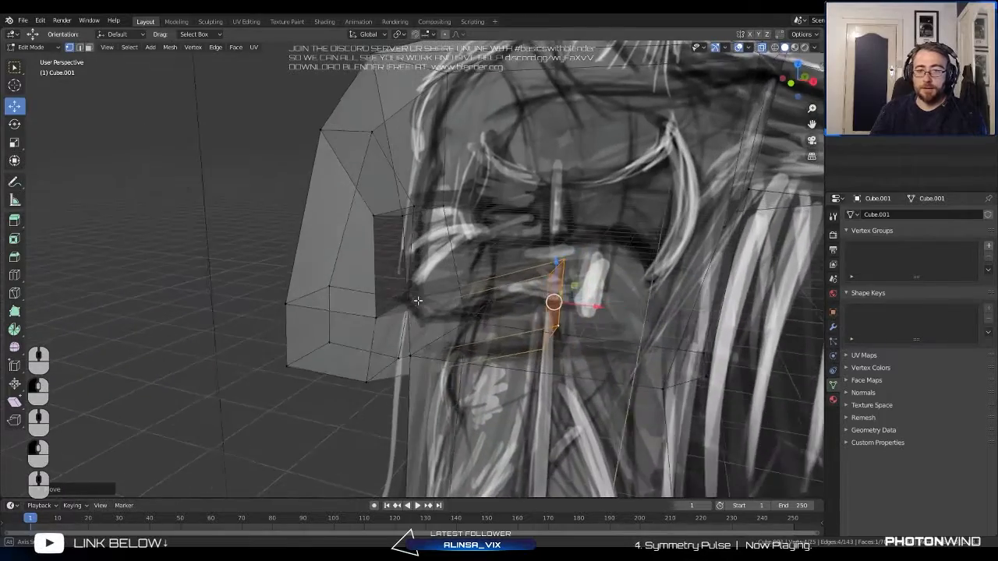
# Move the bent arm's shoulder and armpit vertices inward and slightly upward to match the sketched shoulder.
pyautogui.scroll(-6, 392, 301)
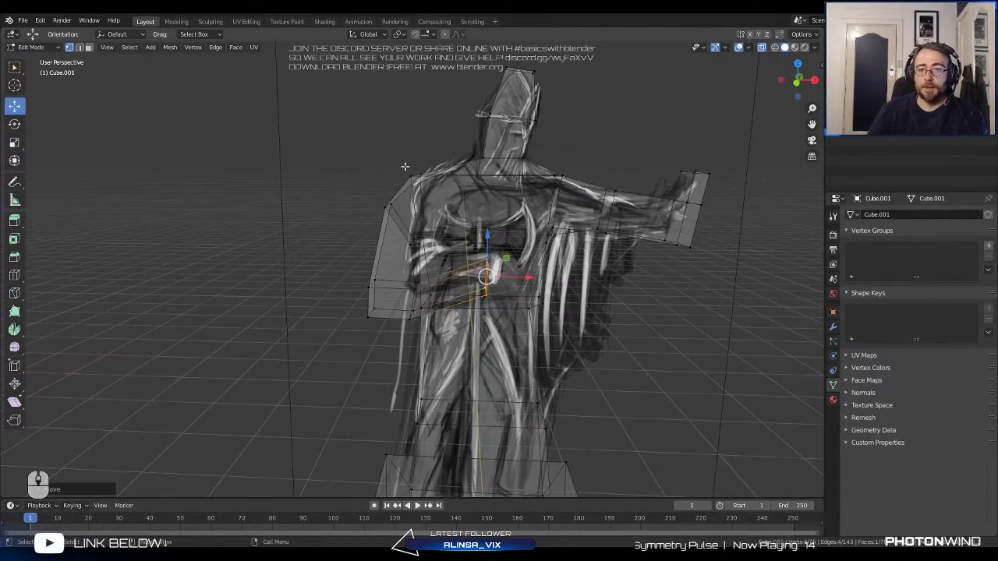
pyautogui.rightClick(335, 163)
pyautogui.click(382, 93)
pyautogui.press('a')
pyautogui.press('a')
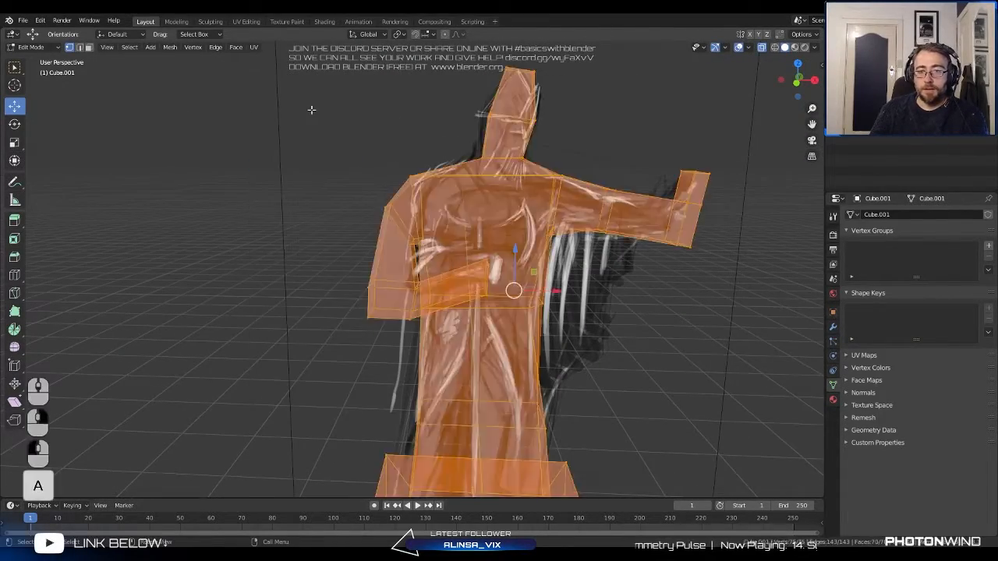
pyautogui.press('b')
pyautogui.moveTo(270, 109); pyautogui.dragTo(433, 259)
pyautogui.moveTo(452, 224); pyautogui.dragTo(462, 205)
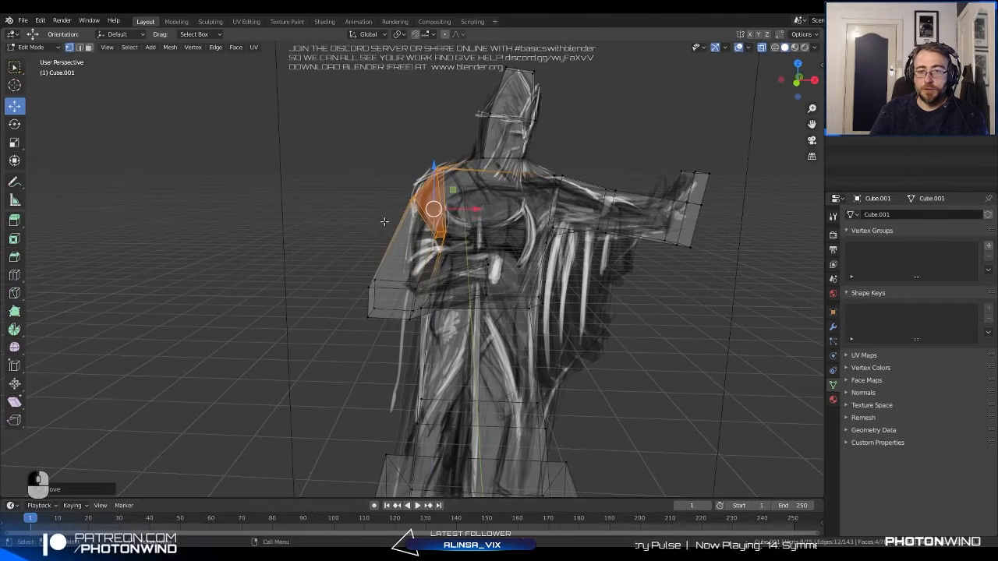
# Move the bent arm's elbow block inward over the sketched elbow and rotate it slightly.
pyautogui.scroll(4, 319, 248)
pyautogui.press('a')
pyautogui.press('a')
pyautogui.press('b')
pyautogui.moveTo(271, 243); pyautogui.dragTo(424, 371)
pyautogui.press('g')
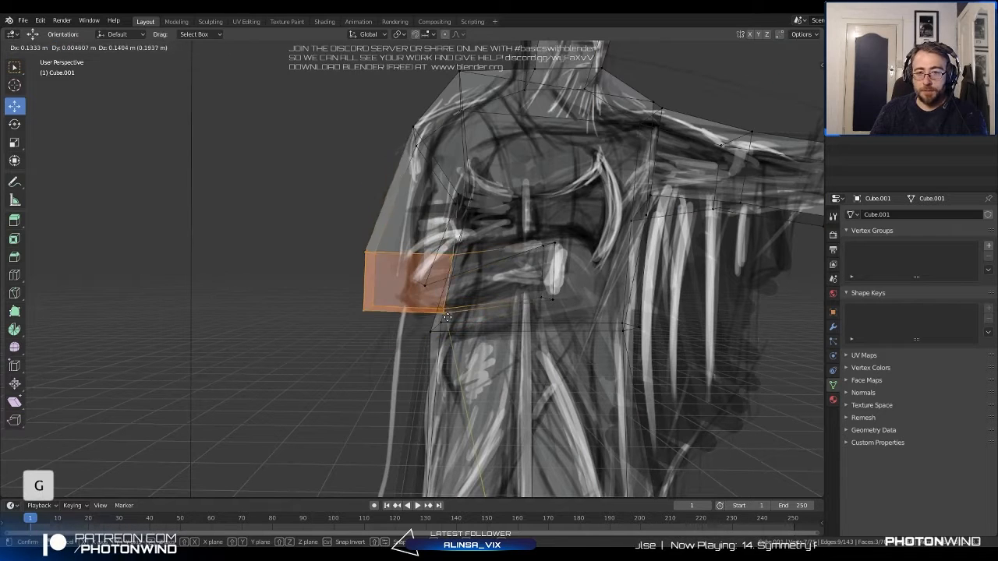
pyautogui.click(472, 318)
pyautogui.press('r')
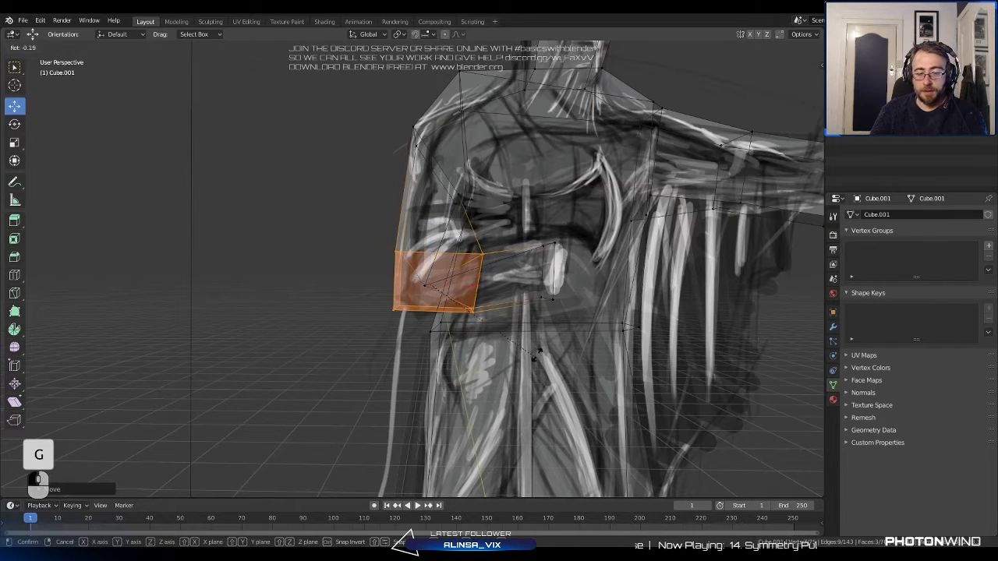
pyautogui.click(535, 333)
# Reposition the bent arm's armpit vertex and the outer shoulder vertex to follow the sketched upper arm.
pyautogui.scroll(-4, 534, 333)
pyautogui.scroll(2, 499, 346)
pyautogui.keyDown('shift'); pyautogui.moveTo(534, 334); pyautogui.dragTo(469, 315, button='middle'); pyautogui.keyUp('shift')
pyautogui.scroll(2, 405, 242)
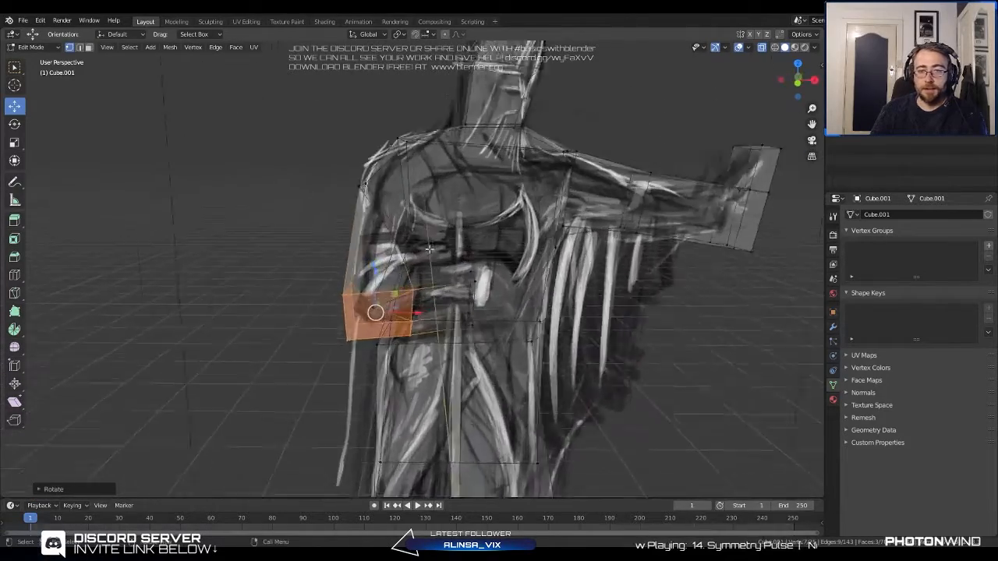
pyautogui.click(394, 233)
pyautogui.moveTo(394, 232); pyautogui.dragTo(401, 231, button='middle')
pyautogui.press('g')
pyautogui.click(414, 240)
pyautogui.click(354, 159)
pyautogui.press('g')
pyautogui.click(350, 153)
pyautogui.scroll(-2, 355, 158)
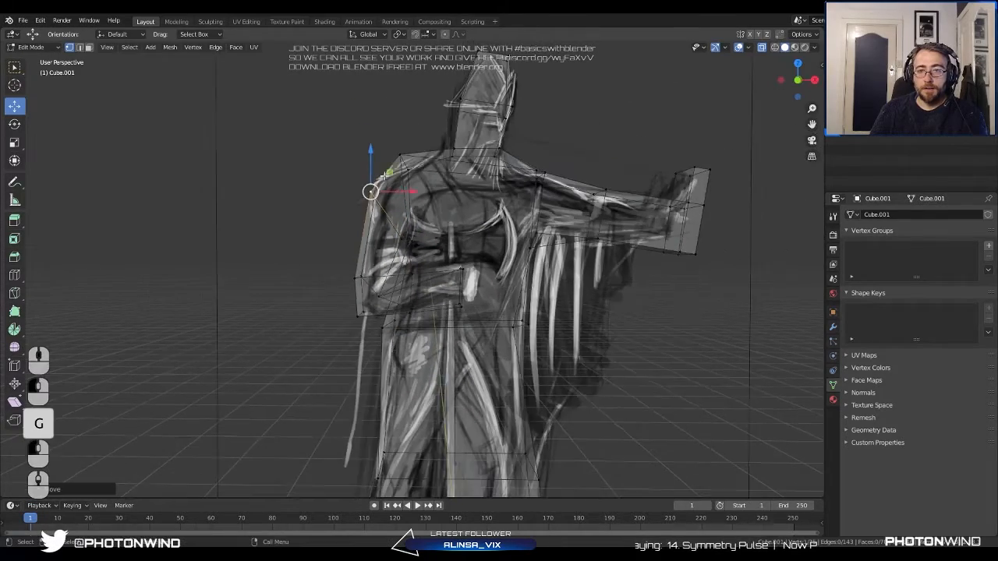
# Return to Object Mode and check the statue's silhouette against the sketch.
pyautogui.moveTo(382, 171)
pyautogui.mouseDown(button='middle')
pyautogui.moveTo(355, 180)
pyautogui.moveTo(503, 192)
pyautogui.moveTo(368, 180)
pyautogui.mouseUp(button='middle')
pyautogui.press('Tab')
pyautogui.scroll(1, 374, 181)
pyautogui.scroll(-3, 381, 184)
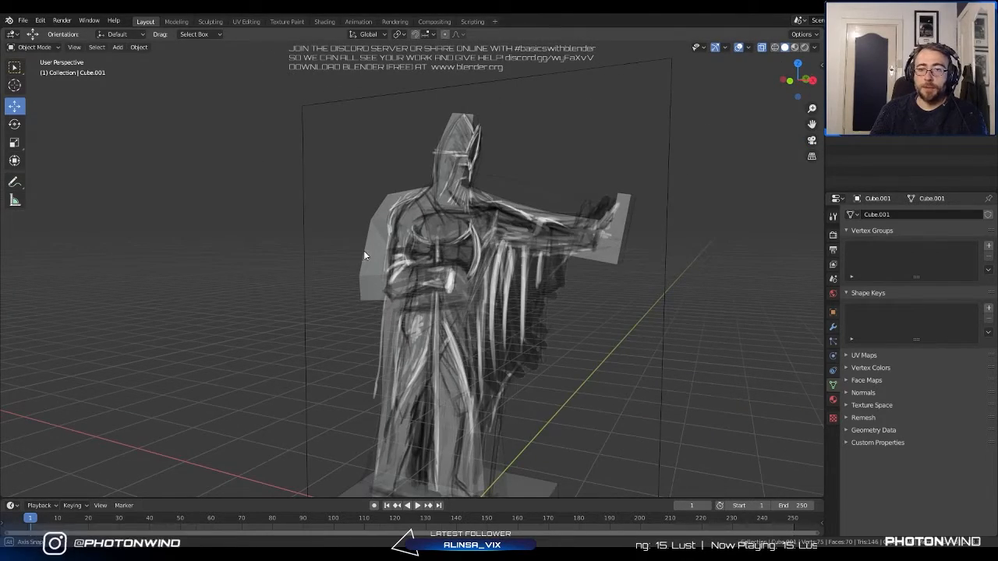
pyautogui.moveTo(364, 250); pyautogui.dragTo(381, 258, button='middle')
pyautogui.scroll(1, 382, 258)
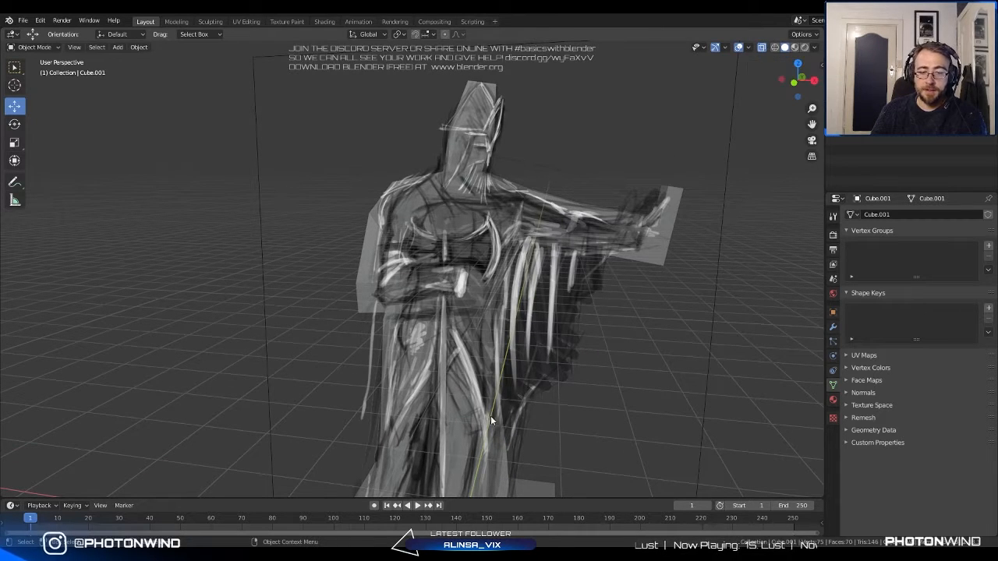
# Turn off X-ray and inspect the bent arm and torso as solid shapes from an angle.
pyautogui.click(760, 49)
pyautogui.click(760, 49)
pyautogui.click(761, 49)
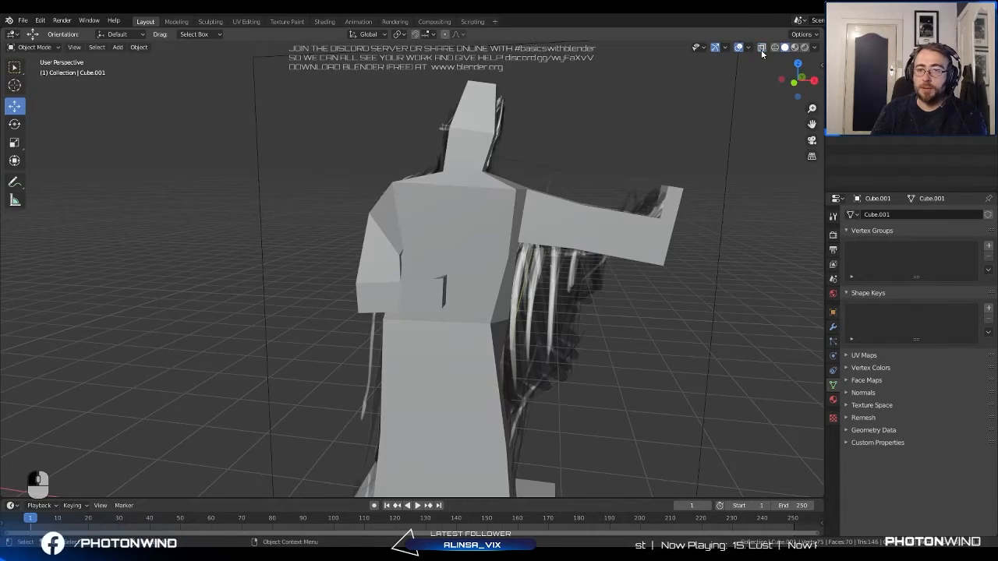
pyautogui.moveTo(584, 241); pyautogui.dragTo(563, 255, button='middle')
pyautogui.scroll(3, 440, 256)
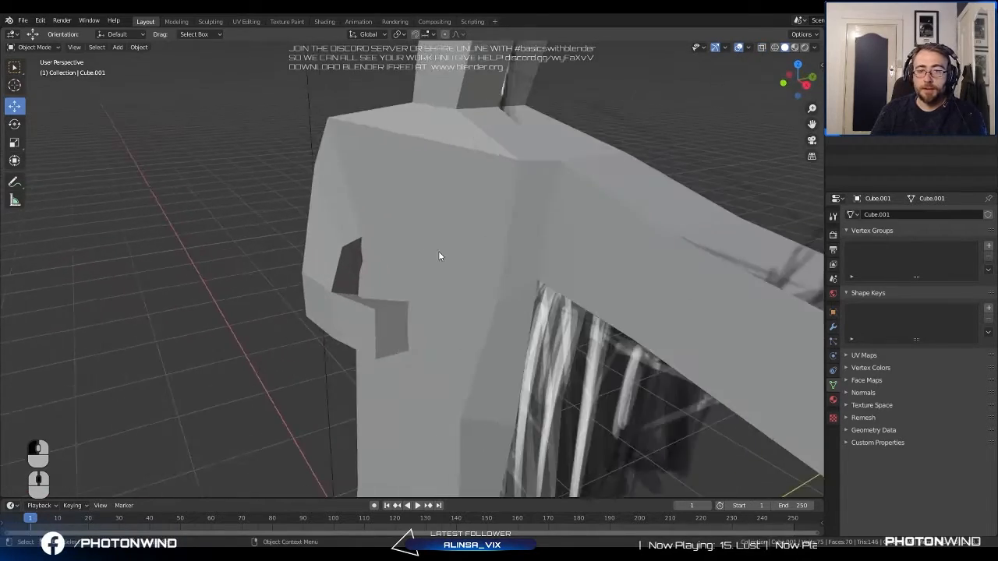
# In Edit Mode with X-ray on, move the bent arm's inner elbow vertex inward and upward by about 0.18 m.
pyautogui.press('Tab')
pyautogui.moveTo(441, 256); pyautogui.dragTo(663, 188, button='middle')
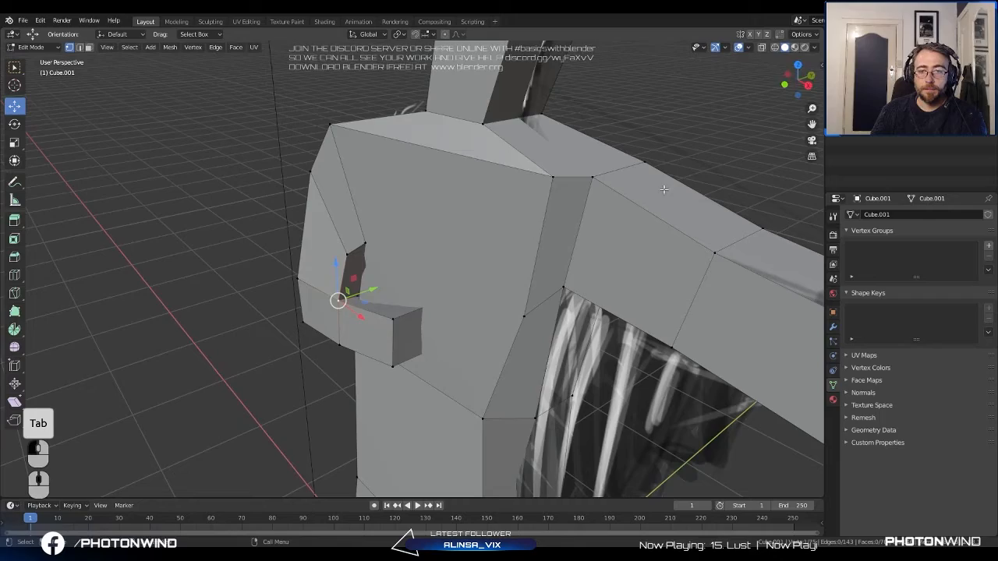
pyautogui.click(761, 49)
pyautogui.scroll(2, 347, 291)
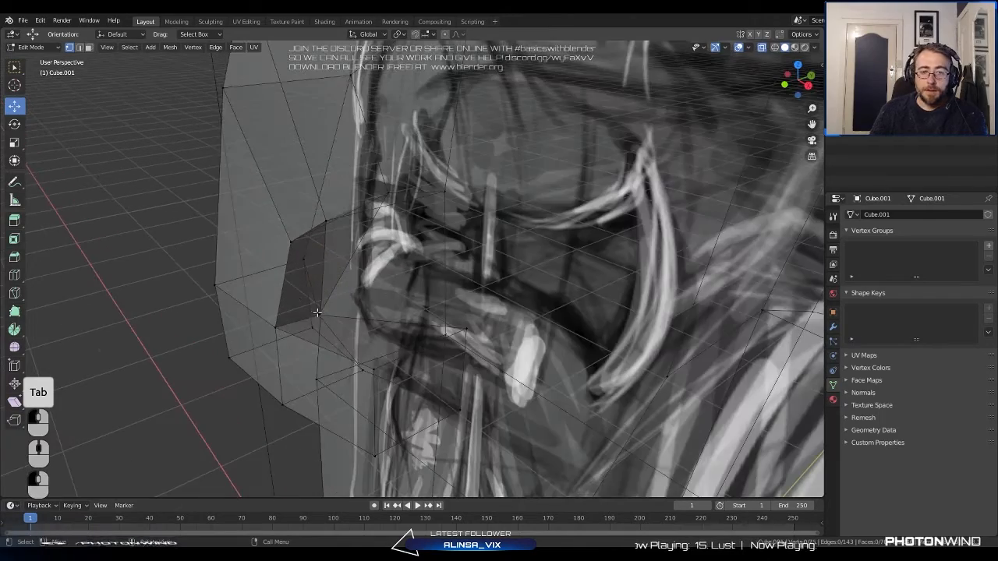
pyautogui.click(317, 313)
pyautogui.moveTo(319, 313); pyautogui.dragTo(375, 285, button='middle')
pyautogui.press('g')
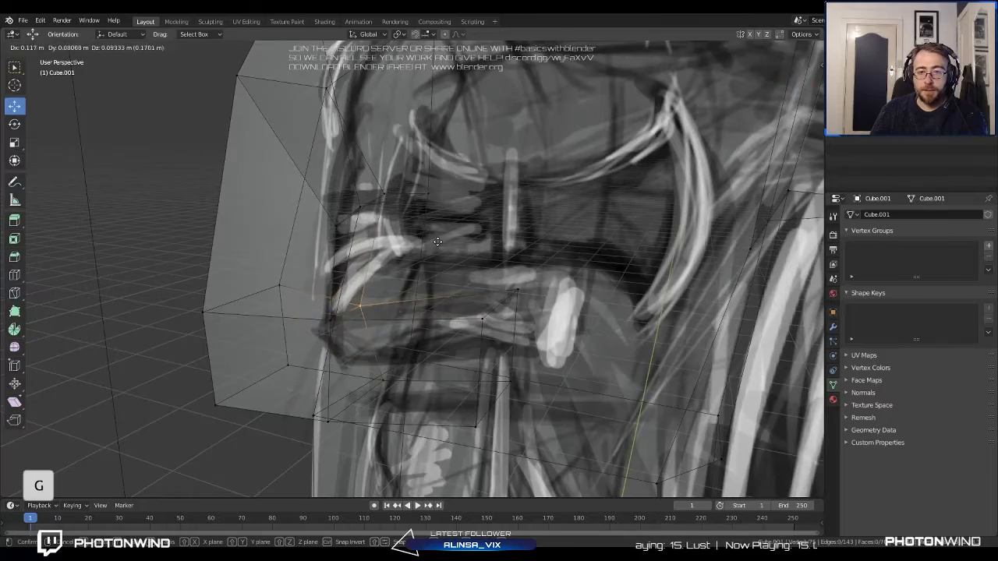
pyautogui.click(438, 241)
# Fine-tune the position of the bent arm's inner elbow vertex against the sketched forearm.
pyautogui.scroll(-3, 437, 242)
pyautogui.moveTo(437, 242)
pyautogui.mouseDown(button='middle')
pyautogui.moveTo(576, 263)
pyautogui.moveTo(427, 243)
pyautogui.moveTo(437, 243)
pyautogui.mouseUp(button='middle')
pyautogui.press('g')
pyautogui.click(454, 242)
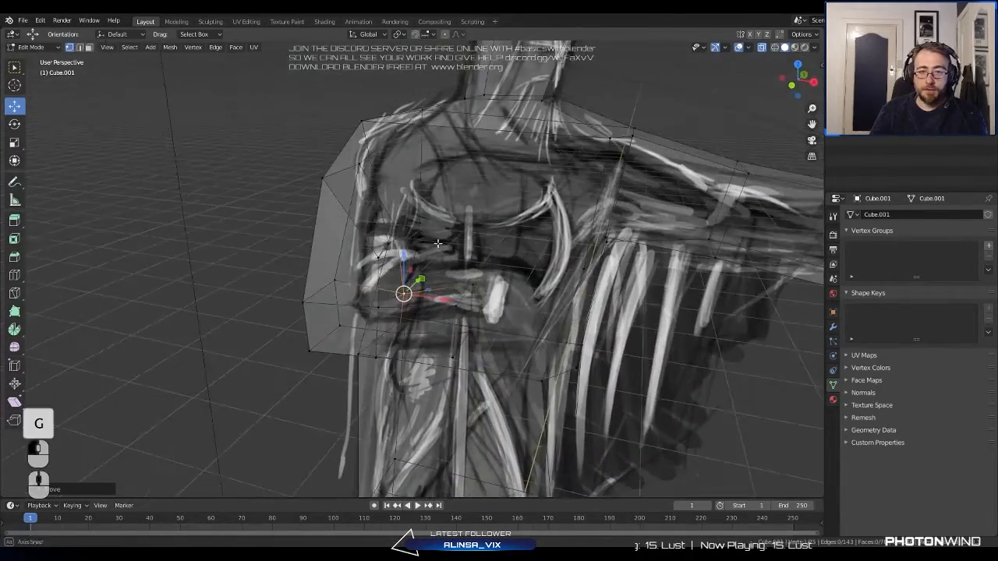
pyautogui.scroll(2, 438, 244)
pyautogui.press('g')
pyautogui.click(422, 242)
# Adjust the bent forearm's inner rear vertex and select it together with the vertex directly beneath it.
pyautogui.moveTo(452, 277); pyautogui.dragTo(347, 319, button='middle')
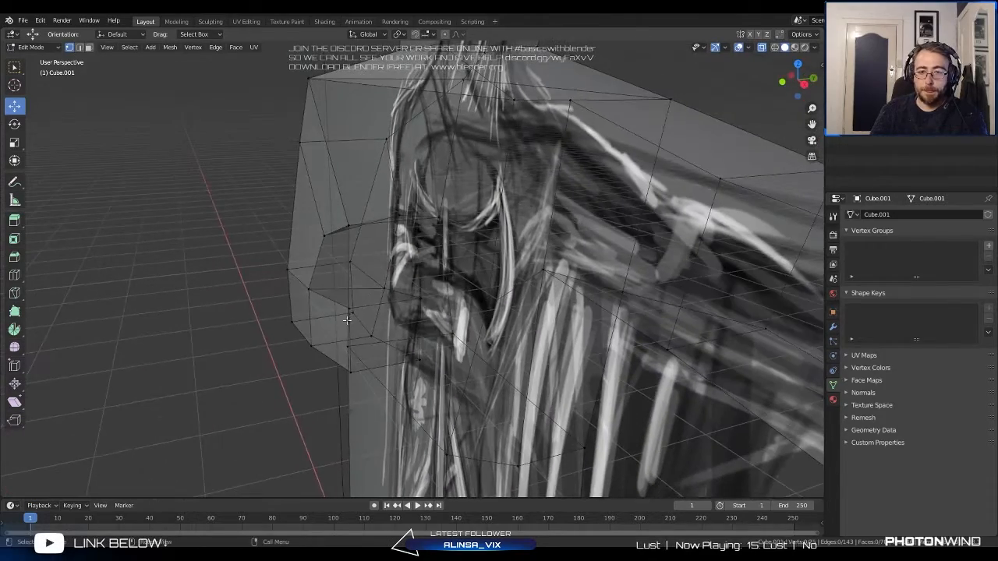
pyautogui.moveTo(386, 335); pyautogui.dragTo(401, 333)
pyautogui.moveTo(401, 334); pyautogui.dragTo(343, 319, button='middle')
pyautogui.keyDown('shift'); pyautogui.click(318, 355); pyautogui.keyUp('shift')
pyautogui.moveTo(318, 355); pyautogui.dragTo(380, 356, button='middle')
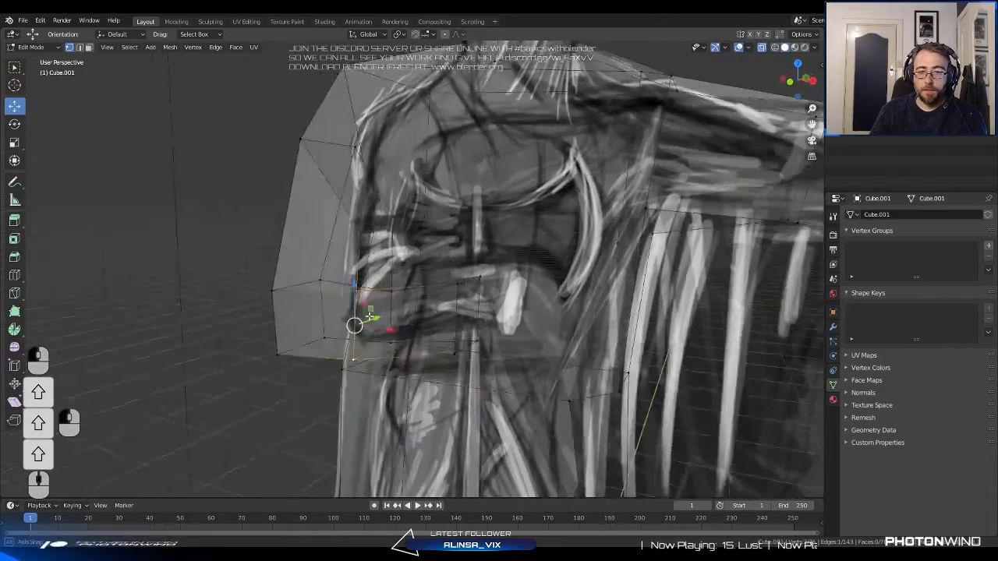
# Clear the selection and check the statue's overall shape in Object Mode before resuming mesh editing.
pyautogui.scroll(-5, 382, 356)
pyautogui.click(601, 344)
pyautogui.moveTo(602, 344); pyautogui.dragTo(558, 289, button='middle')
pyautogui.press('Tab')
pyautogui.scroll(-2, 580, 343)
pyautogui.press('Tab')
# Select the inner lower edge of the outstretched hand and align the view to the front sketch.
pyautogui.scroll(2, 506, 307)
pyautogui.scroll(3, 475, 305)
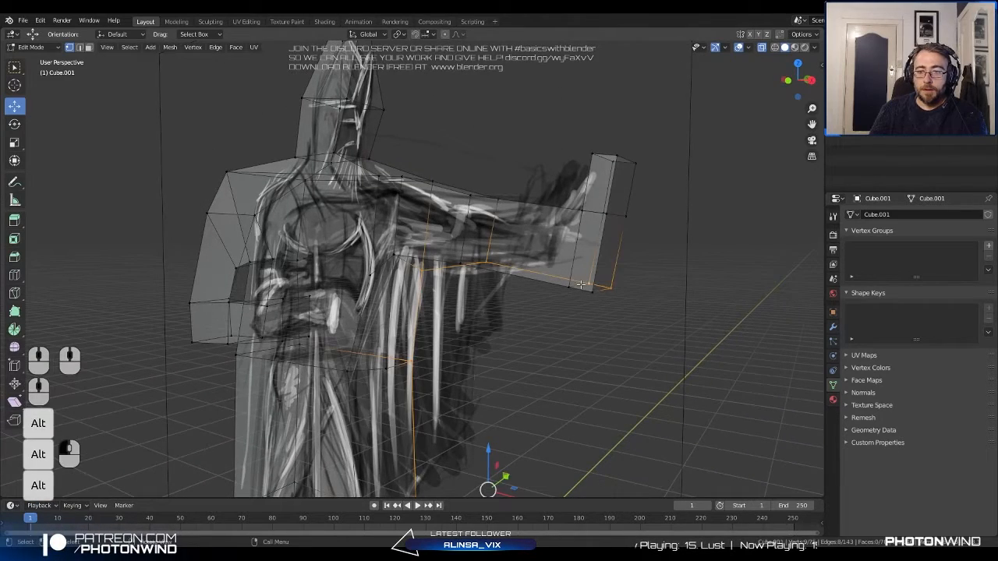
pyautogui.keyDown('alt'); pyautogui.moveTo(558, 269); pyautogui.dragTo(516, 257, button='middle'); pyautogui.keyUp('alt')
pyautogui.scroll(4, 516, 258)
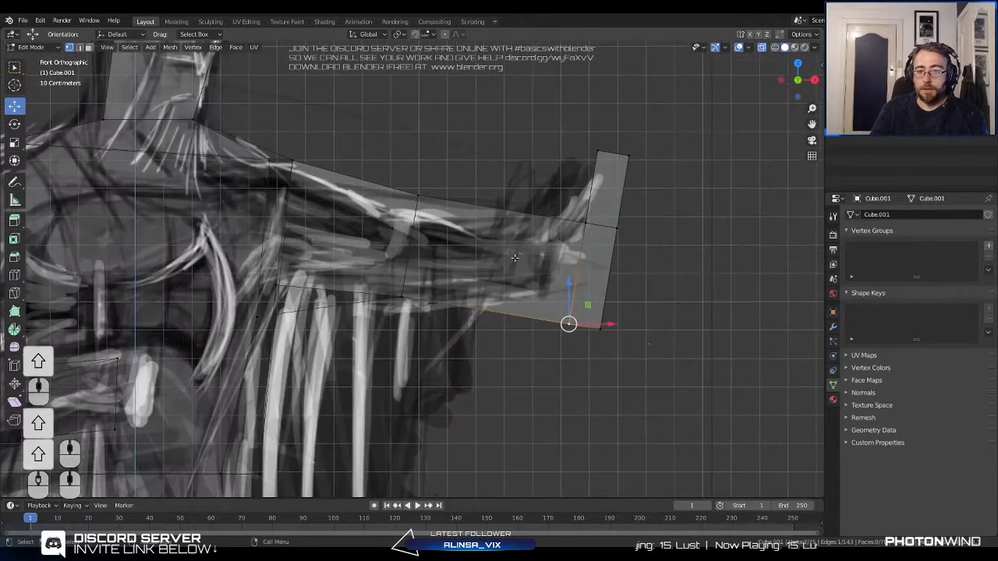
# Move the two lower vertices of the outstretched hand up and inward onto the underside of the sketched wrist.
pyautogui.press('g')
pyautogui.click(628, 305)
pyautogui.press('a')
pyautogui.press('a')
pyautogui.press('b')
pyautogui.moveTo(575, 307); pyautogui.dragTo(646, 374)
pyautogui.press('g')
pyautogui.click(625, 294)
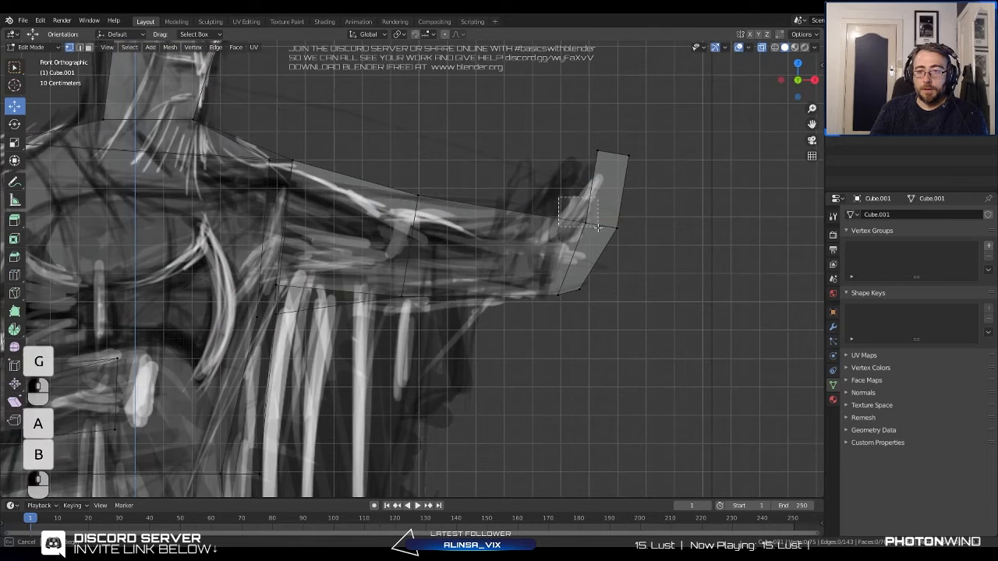
# Move the two upper wrist vertices of the outstretched hand inward to match the sketched bend of the palm.
pyautogui.press('g')
pyautogui.moveTo(597, 226); pyautogui.dragTo(682, 254)
pyautogui.click(563, 235)
pyautogui.press('a')
pyautogui.press('a')
pyautogui.press('b')
pyautogui.press('g')
pyautogui.click(641, 247)
# Reposition the fingertip vertices of the raised hand over the sketched fingertips.
pyautogui.press('a')
pyautogui.press('b')
pyautogui.moveTo(556, 112); pyautogui.dragTo(697, 179)
pyautogui.press('g')
pyautogui.click(676, 179)
# Lower the outstretched arm's upper elbow vertices and raise its lower ones to follow the sketched arm outline.
pyautogui.press('a')
pyautogui.press('b')
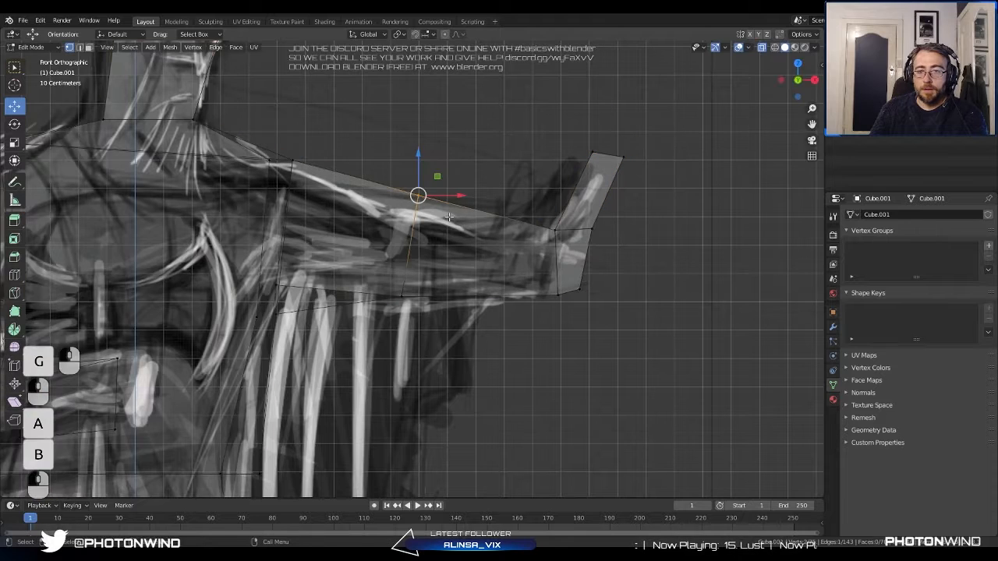
pyautogui.press('g')
pyautogui.click(442, 230)
pyautogui.press('a')
pyautogui.press('a')
pyautogui.press('b')
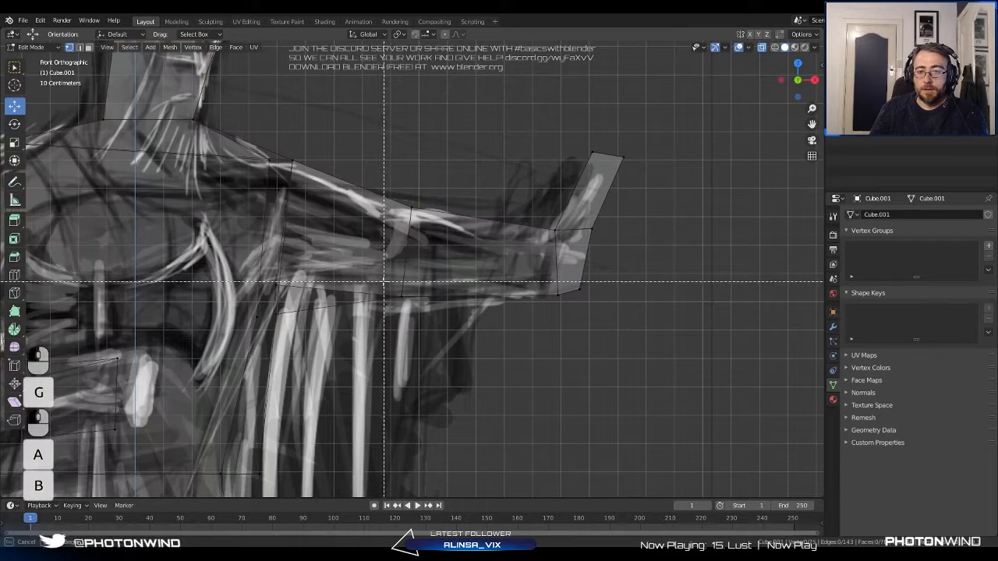
pyautogui.press('g')
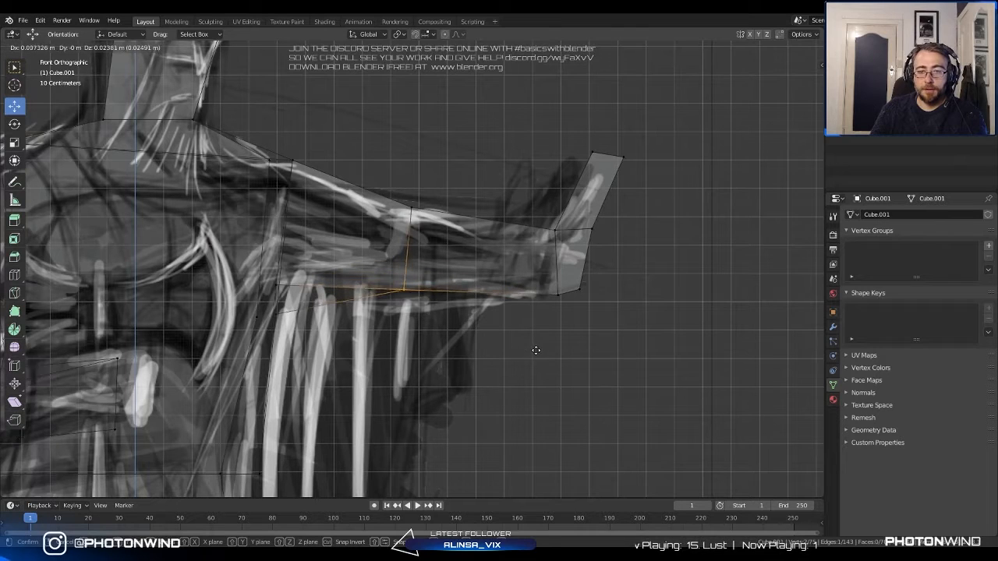
pyautogui.click(535, 355)
# Move the armpit vertices beneath the outstretched arm to fit the sketched torso edge.
pyautogui.keyDown('shift'); pyautogui.moveTo(463, 293); pyautogui.dragTo(594, 375, button='middle'); pyautogui.keyUp('shift')
pyautogui.press('a')
pyautogui.press('a')
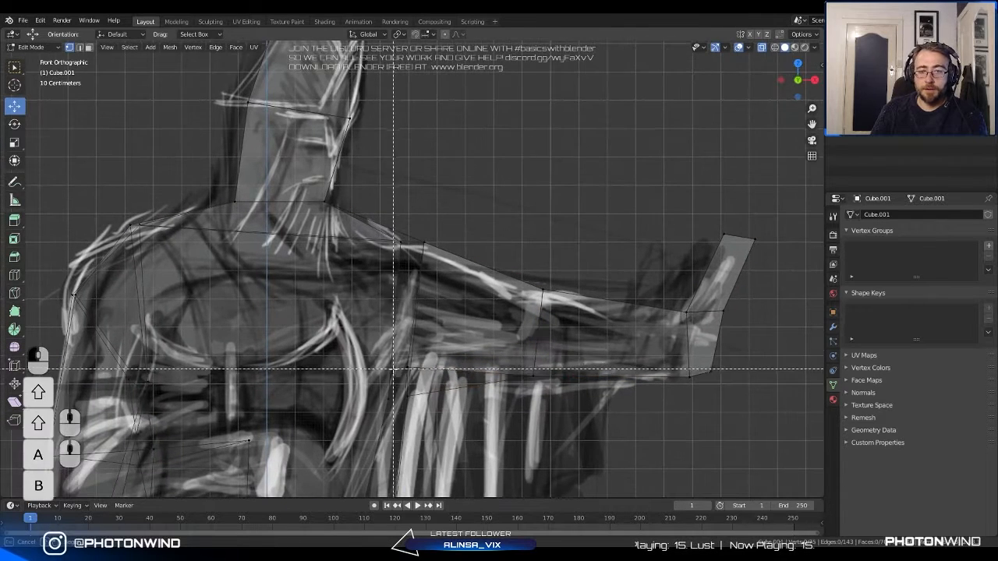
pyautogui.press('g')
pyautogui.click(445, 403)
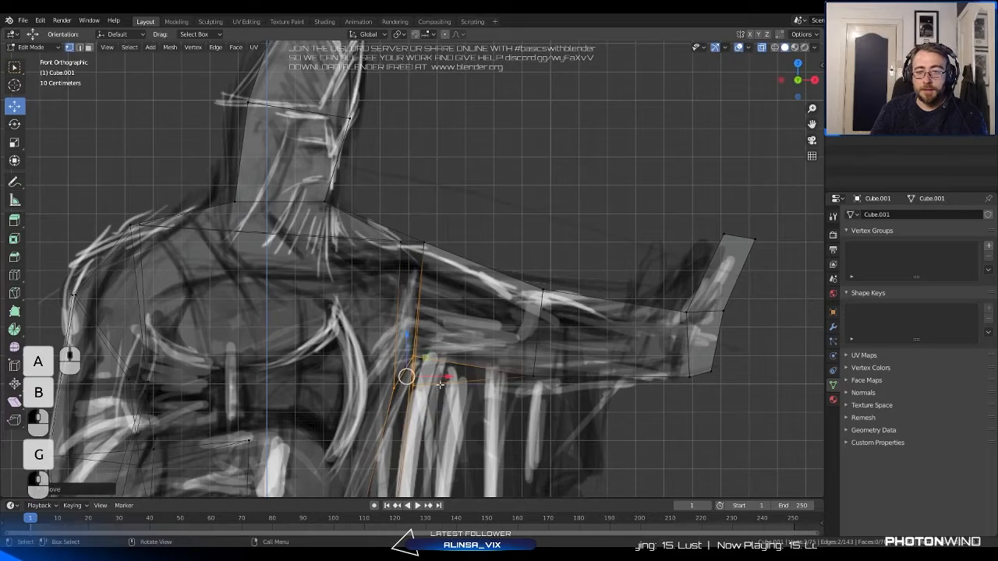
# Lower the vertices at the base of the neck toward the shoulder line.
pyautogui.scroll(-4, 418, 312)
pyautogui.keyDown('shift'); pyautogui.moveTo(407, 248); pyautogui.dragTo(471, 296, button='middle'); pyautogui.keyUp('shift')
pyautogui.scroll(4, 476, 290)
pyautogui.press('a')
pyautogui.press('a')
pyautogui.press('b')
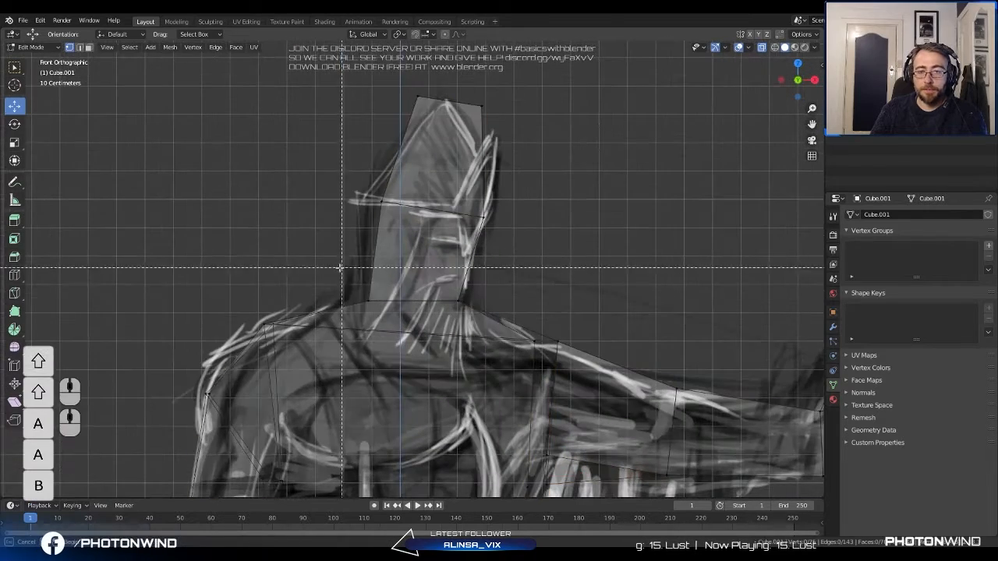
pyautogui.moveTo(481, 312); pyautogui.dragTo(480, 312)
pyautogui.press('g')
pyautogui.click(477, 330)
# Reposition the top vertices of both shoulders to reshape the shoulder line around the neck.
pyautogui.press('a')
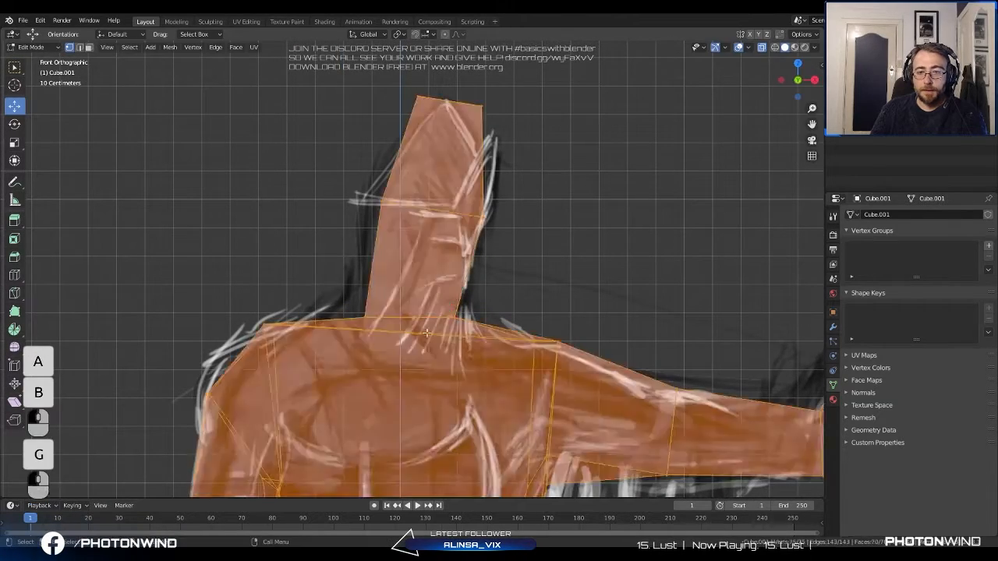
pyautogui.press('a')
pyautogui.press('b')
pyautogui.moveTo(237, 300); pyautogui.dragTo(300, 347)
pyautogui.press('g')
pyautogui.click(304, 374)
pyautogui.press('a')
pyautogui.press('a')
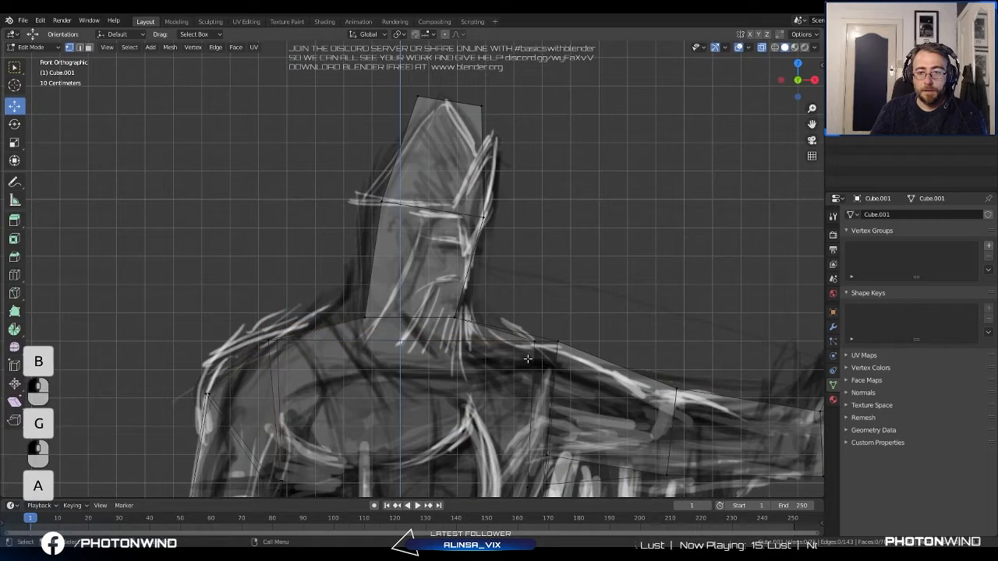
pyautogui.press('g')
pyautogui.click(583, 378)
# Resize the head's middle edge loop and lower it to about eye level on the sketched face.
pyautogui.scroll(-2, 518, 269)
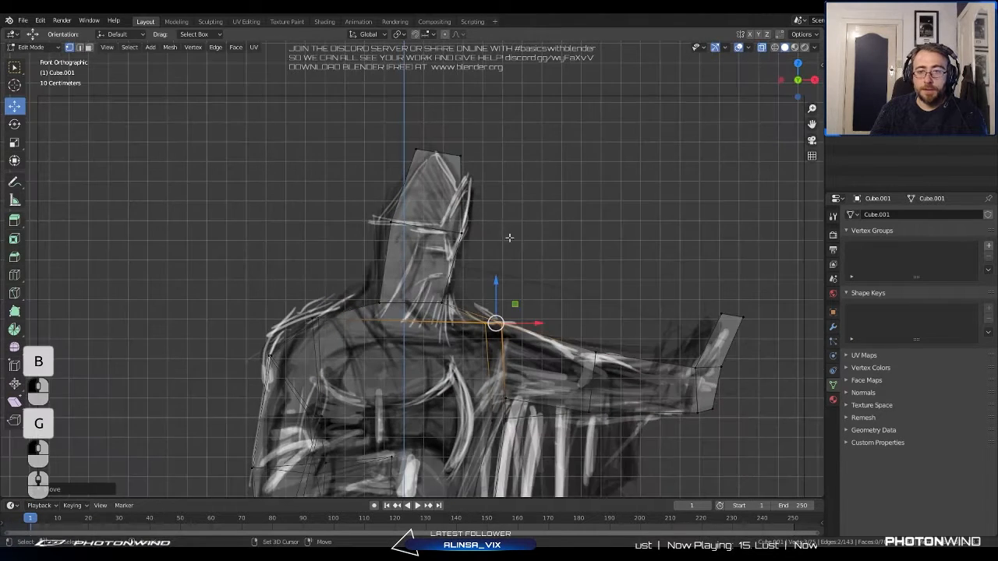
pyautogui.scroll(1, 506, 226)
pyautogui.keyDown('shift'); pyautogui.moveTo(506, 215); pyautogui.dragTo(477, 263, button='middle'); pyautogui.keyUp('shift')
pyautogui.press('a')
pyautogui.press('a')
pyautogui.press('b')
pyautogui.moveTo(297, 238); pyautogui.dragTo(527, 322)
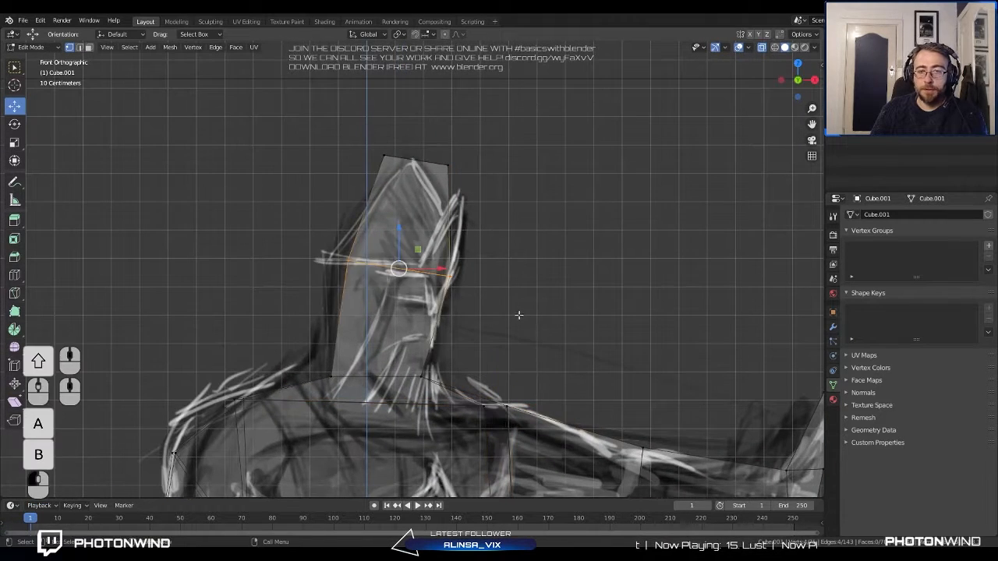
pyautogui.press('s')
pyautogui.click(534, 321)
pyautogui.press('g')
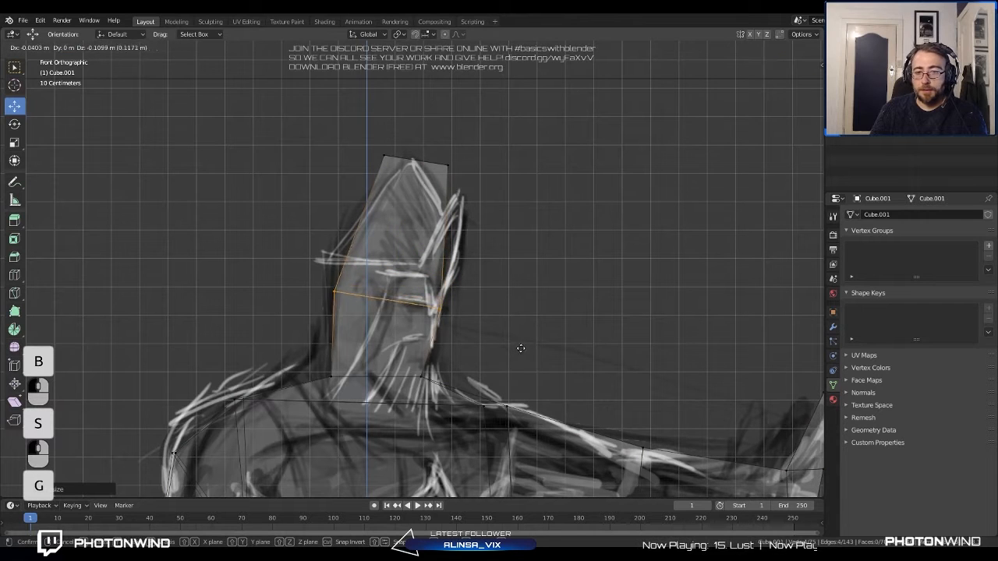
pyautogui.click(528, 347)
pyautogui.press('s')
pyautogui.click(535, 345)
# Move the vertices at the top of the head down to shape the crown.
pyautogui.press('a')
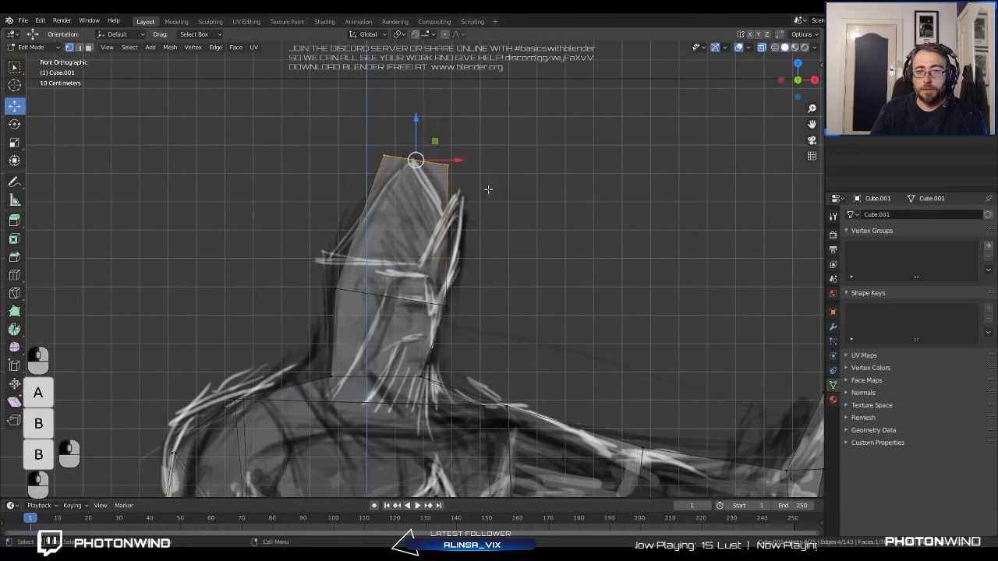
pyautogui.press('g')
pyautogui.click(483, 221)
# Move the robe's knee-level vertices inward on the outstretched-arm side to match the sketched leg.
pyautogui.scroll(-5, 488, 219)
pyautogui.keyDown('shift'); pyautogui.moveTo(449, 254); pyautogui.dragTo(445, 127, button='middle'); pyautogui.keyUp('shift')
pyautogui.keyDown('shift'); pyautogui.moveTo(458, 429); pyautogui.dragTo(491, 255, button='middle'); pyautogui.keyUp('shift')
pyautogui.scroll(1, 492, 255)
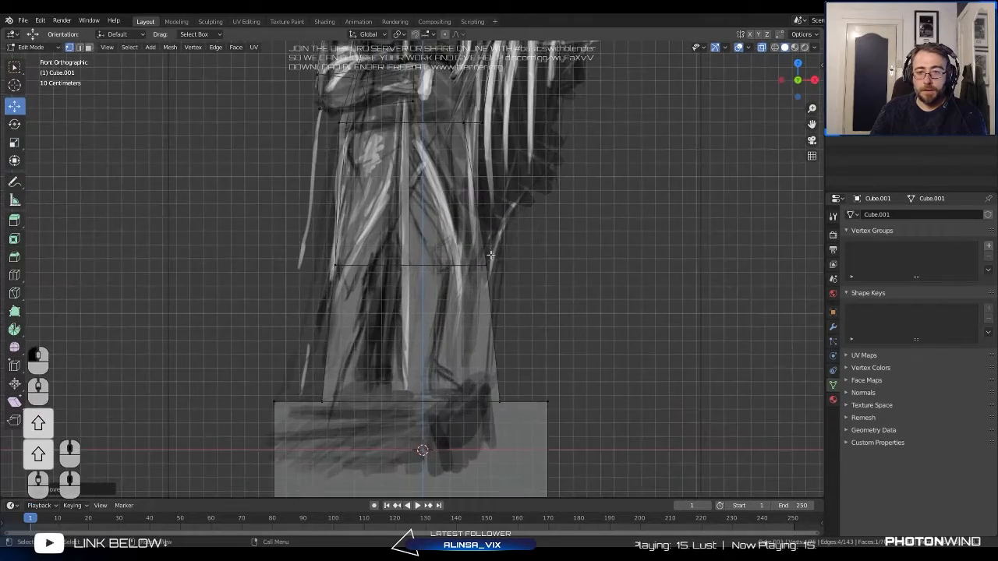
pyautogui.press('a')
pyautogui.press('b')
pyautogui.moveTo(476, 251); pyautogui.dragTo(511, 271)
pyautogui.press('g')
pyautogui.click(495, 312)
# Move the robe hem inward along X on the outstretched-arm side, and adjust the hem vertices on the opposite side.
pyautogui.press('a')
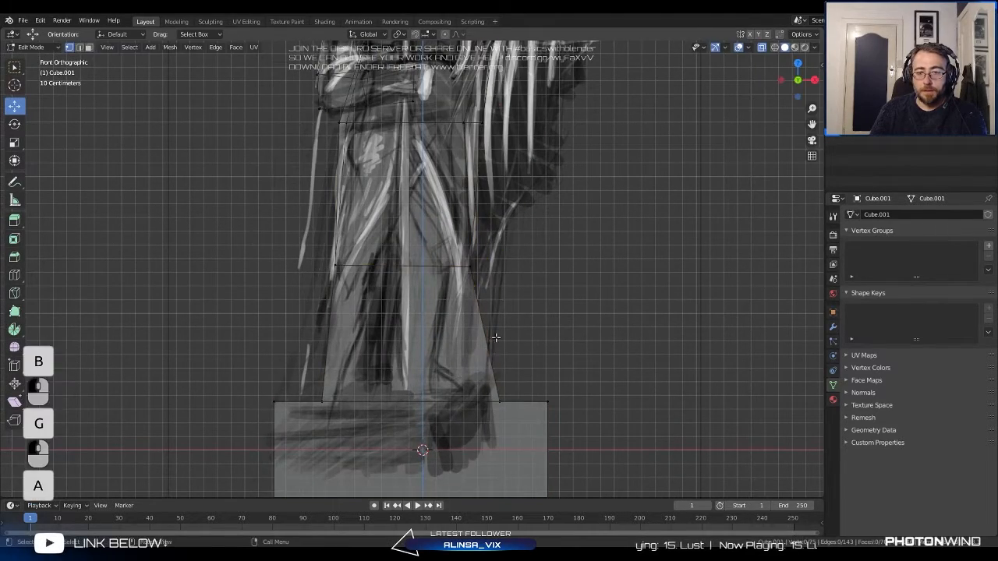
pyautogui.press('g')
pyautogui.press('x')
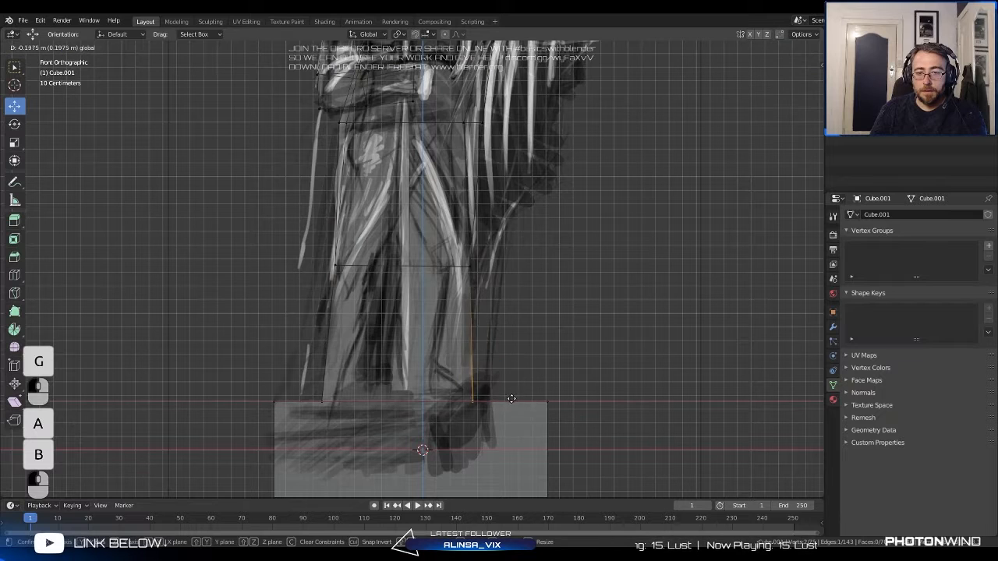
pyautogui.click(463, 400)
pyautogui.press('a')
pyautogui.press('a')
pyautogui.press('b')
pyautogui.moveTo(299, 380); pyautogui.dragTo(350, 398)
# Inspect the blocked-out statue and its base in perspective against the reference sketch.
pyautogui.moveTo(414, 331)
pyautogui.mouseDown(button='middle')
pyautogui.moveTo(385, 348)
pyautogui.moveTo(335, 351)
pyautogui.moveTo(424, 318)
pyautogui.moveTo(474, 282)
pyautogui.moveTo(433, 331)
pyautogui.mouseUp(button='middle')
pyautogui.scroll(-3, 474, 282)
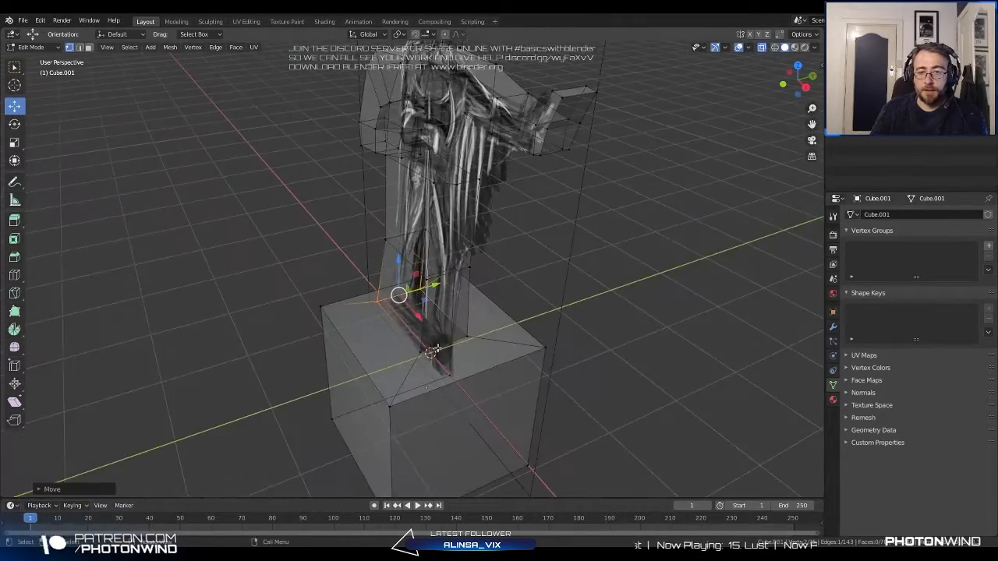
pyautogui.scroll(3, 501, 403)
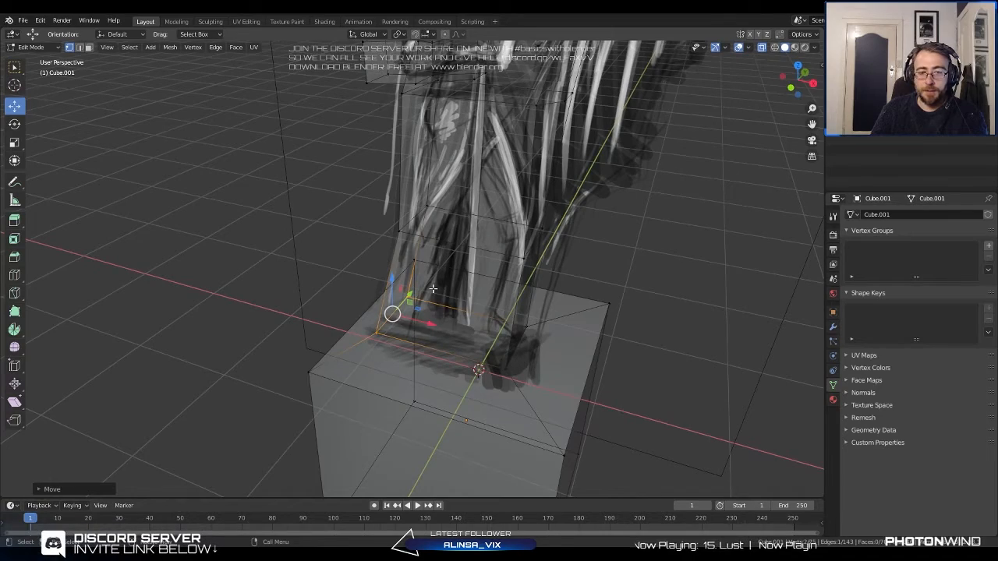
pyautogui.moveTo(421, 282)
pyautogui.mouseDown(button='middle')
pyautogui.moveTo(430, 225)
pyautogui.moveTo(430, 297)
pyautogui.moveTo(612, 311)
pyautogui.moveTo(579, 278)
pyautogui.moveTo(399, 275)
pyautogui.moveTo(443, 298)
pyautogui.moveTo(359, 293)
pyautogui.moveTo(422, 291)
pyautogui.moveTo(415, 273)
pyautogui.mouseUp(button='middle')
pyautogui.scroll(-2, 433, 296)
pyautogui.keyDown('shift'); pyautogui.moveTo(415, 273); pyautogui.dragTo(410, 298, button='middle'); pyautogui.keyUp('shift')
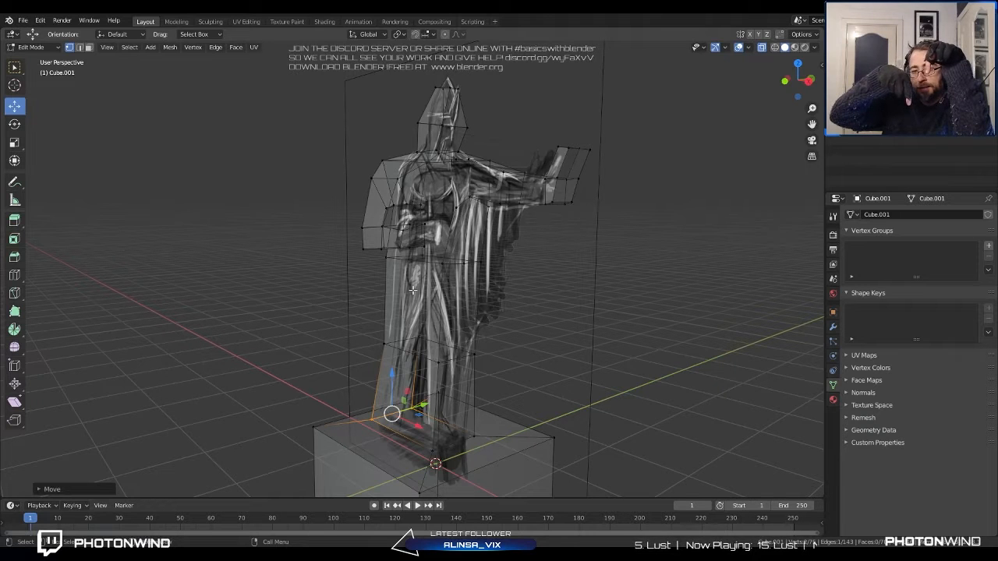
pyautogui.moveTo(412, 290); pyautogui.dragTo(440, 298, button='middle')
# Return to Object Mode, with the reference sketch hidden and X-ray turned off.
pyautogui.press('Tab')
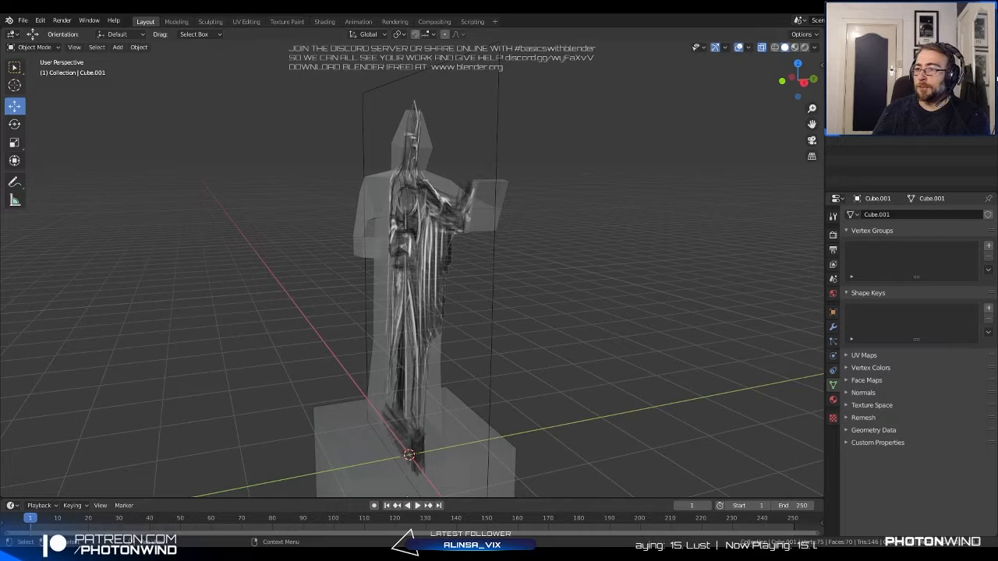
pyautogui.moveTo(561, 176); pyautogui.dragTo(600, 173, button='middle')
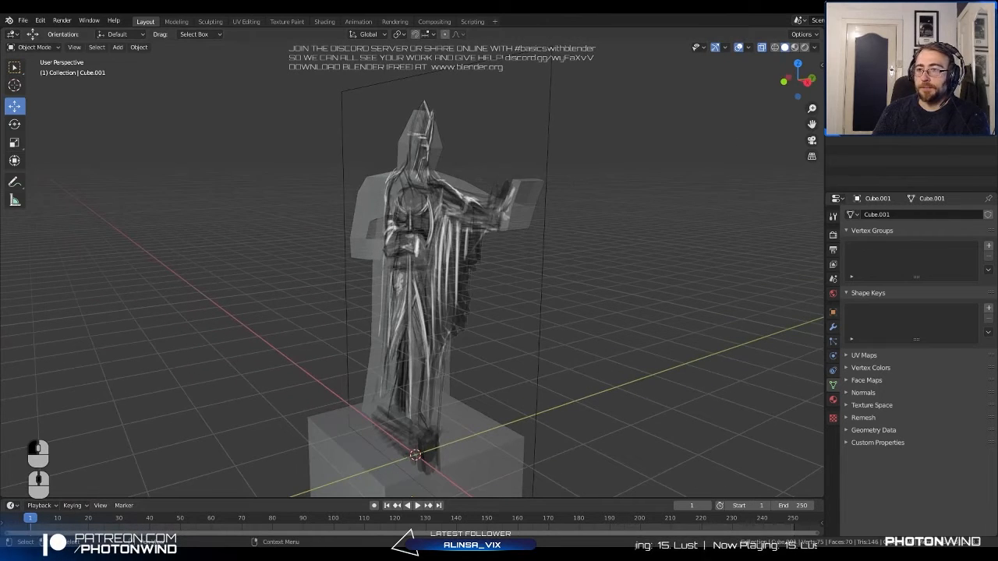
pyautogui.click(988, 87)
pyautogui.moveTo(463, 215); pyautogui.dragTo(513, 212, button='middle')
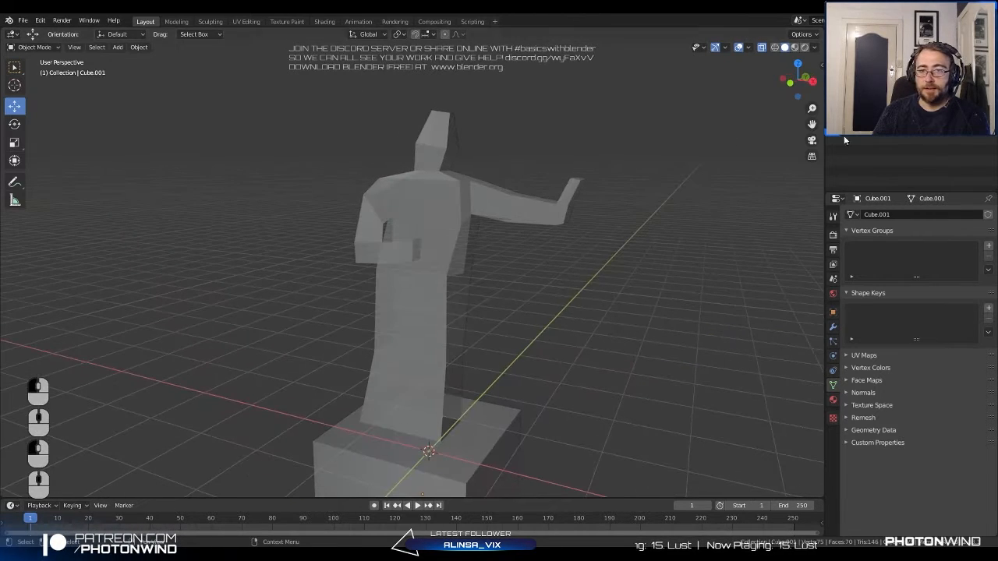
pyautogui.click(760, 46)
# Examine the solid statue's proportions from the front, the side and farther away.
pyautogui.moveTo(594, 296); pyautogui.dragTo(539, 253, button='middle')
pyautogui.scroll(3, 563, 293)
pyautogui.scroll(-2, 536, 252)
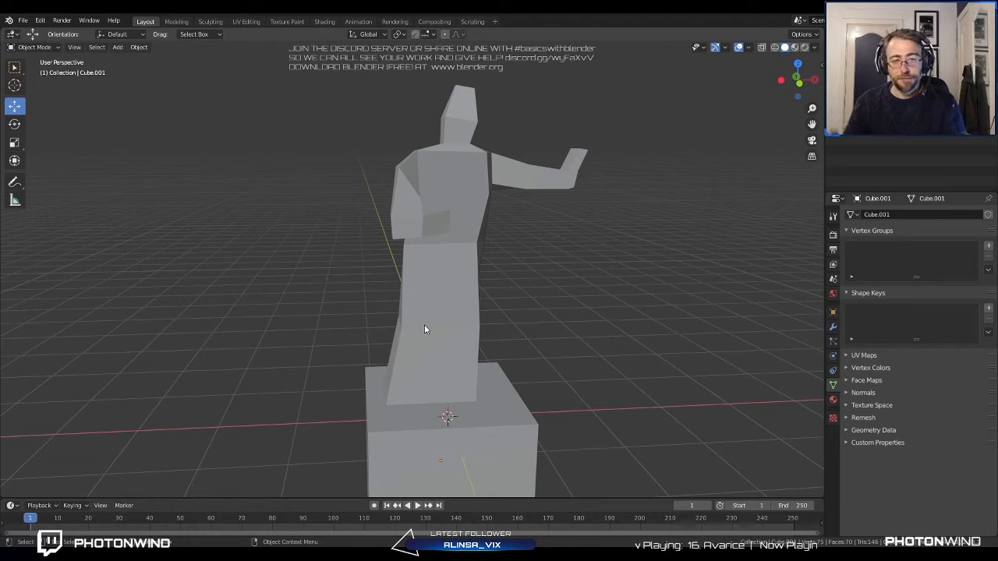
pyautogui.moveTo(485, 237); pyautogui.dragTo(367, 223, button='middle')
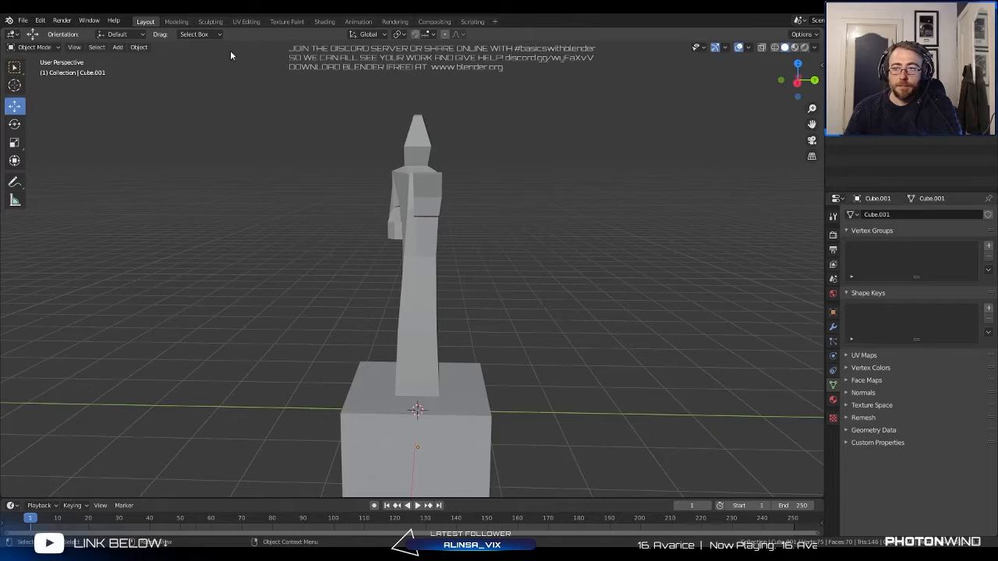
pyautogui.moveTo(298, 67); pyautogui.dragTo(336, 75, button='middle')
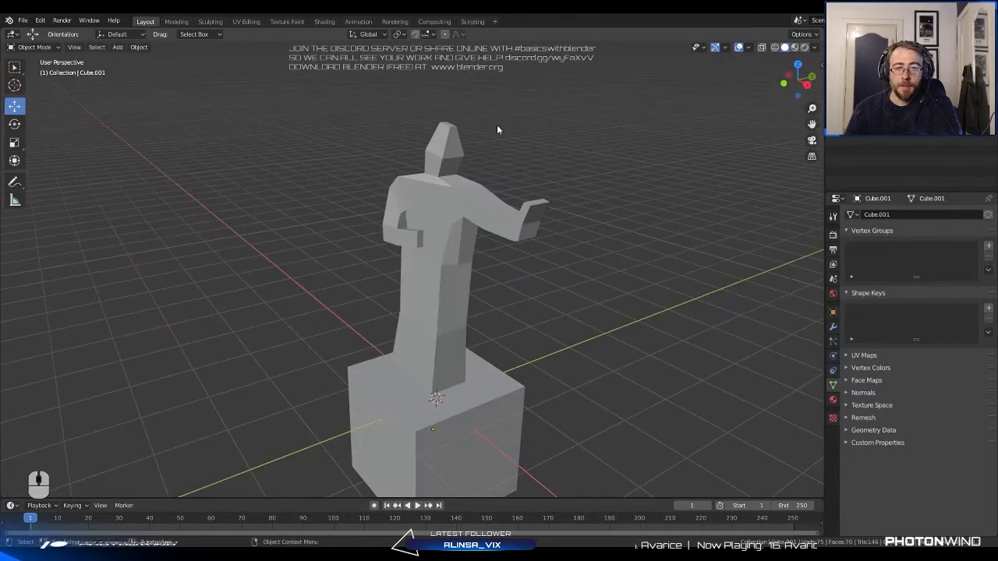
pyautogui.moveTo(497, 129); pyautogui.dragTo(79, 76, button='middle')
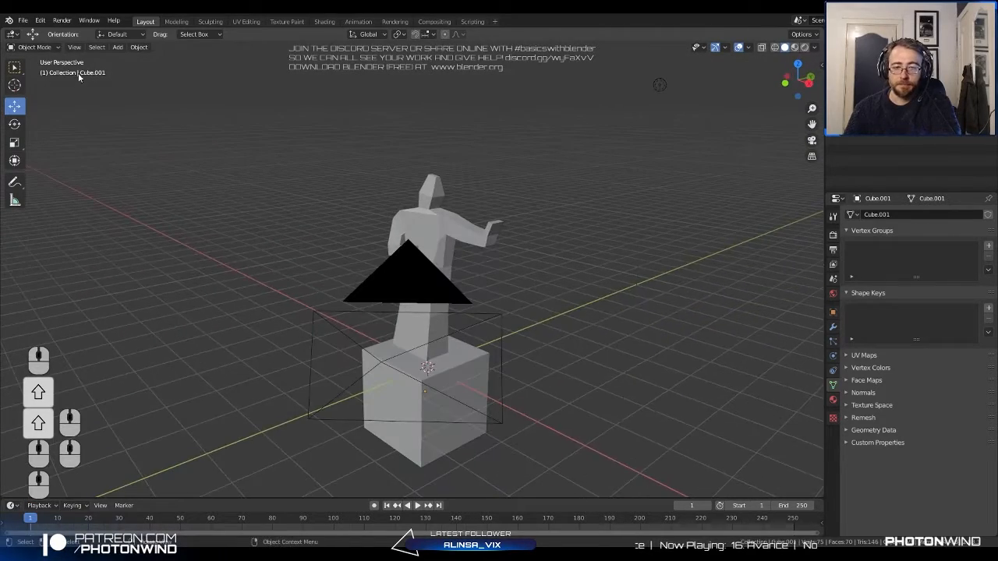
# Save the Blender file as statue1 in the ep4 folder.
pyautogui.click(23, 20)
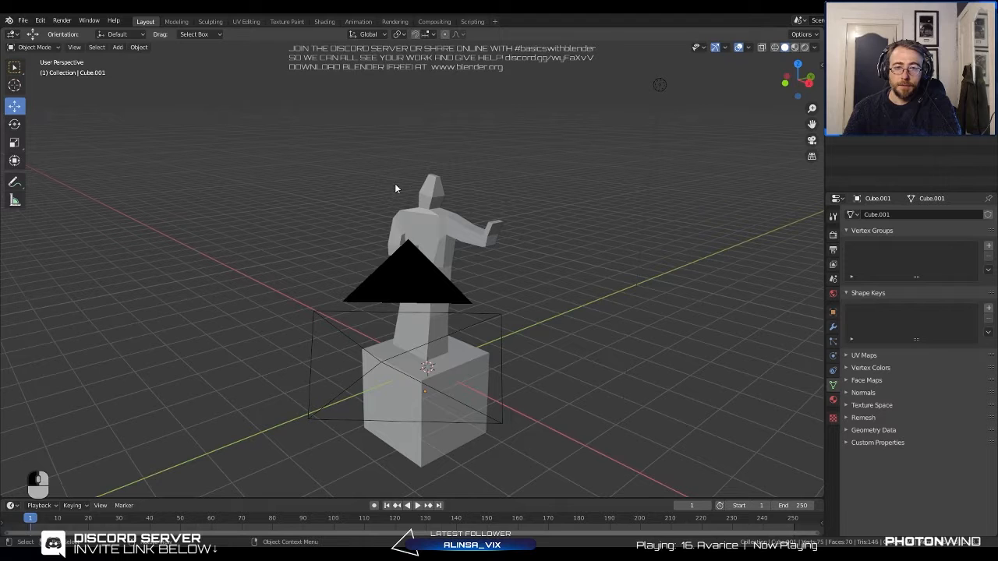
pyautogui.write('s')
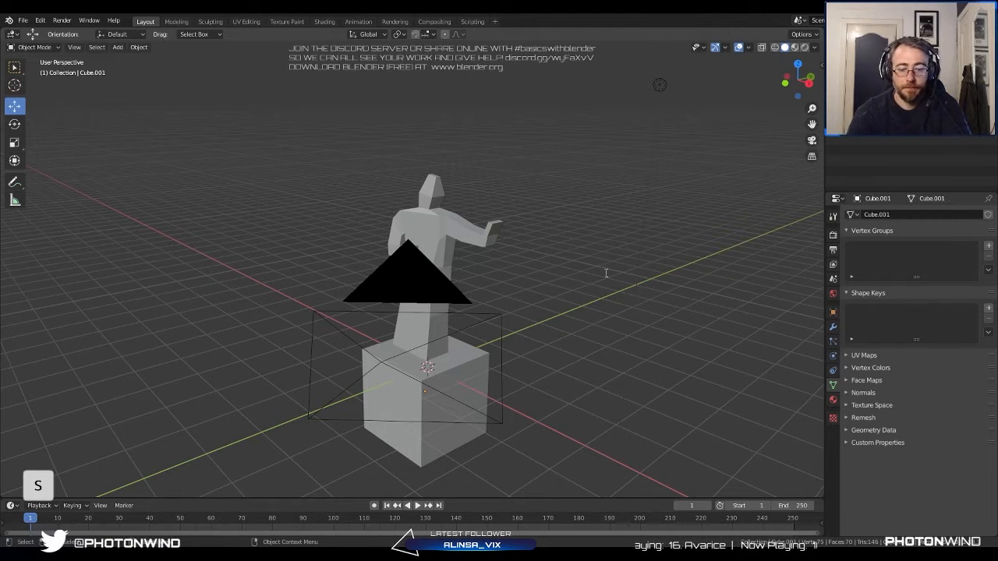
pyautogui.write('tatue1')
pyautogui.press('Return')
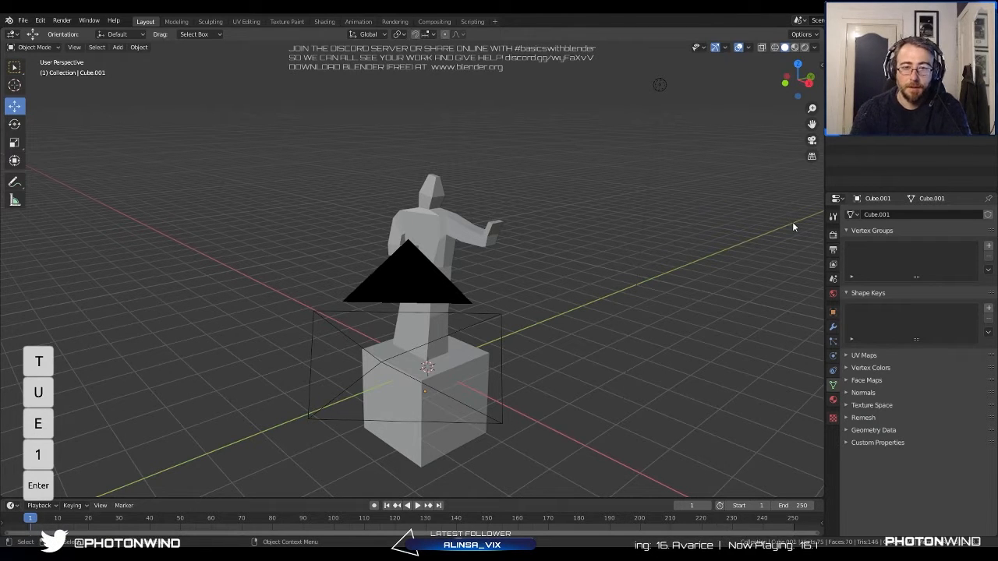
pyautogui.moveTo(209, 67); pyautogui.dragTo(245, 57, button='middle')
pyautogui.scroll(2, 535, 225)
pyautogui.keyDown('shift'); pyautogui.moveTo(508, 224); pyautogui.dragTo(495, 213, button='middle'); pyautogui.keyUp('shift')
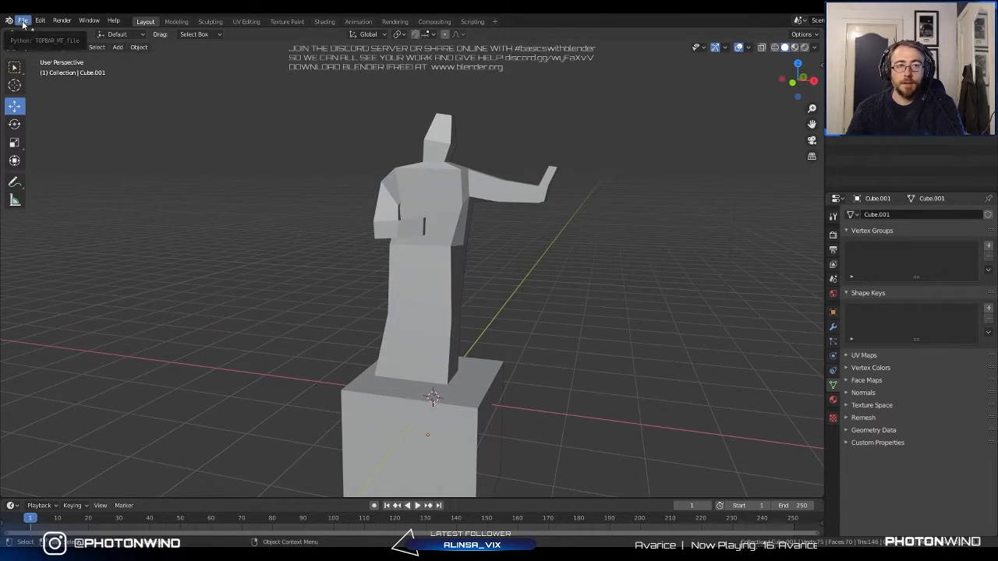
pyautogui.press('ctrl')
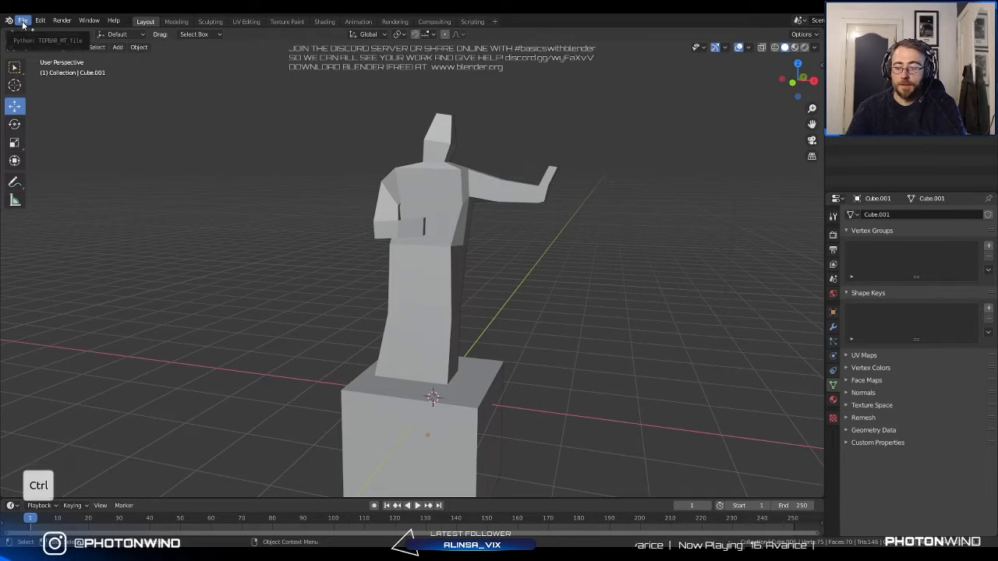
pyautogui.hotkey('ctrl', 'alt')
pyautogui.click(23, 21)
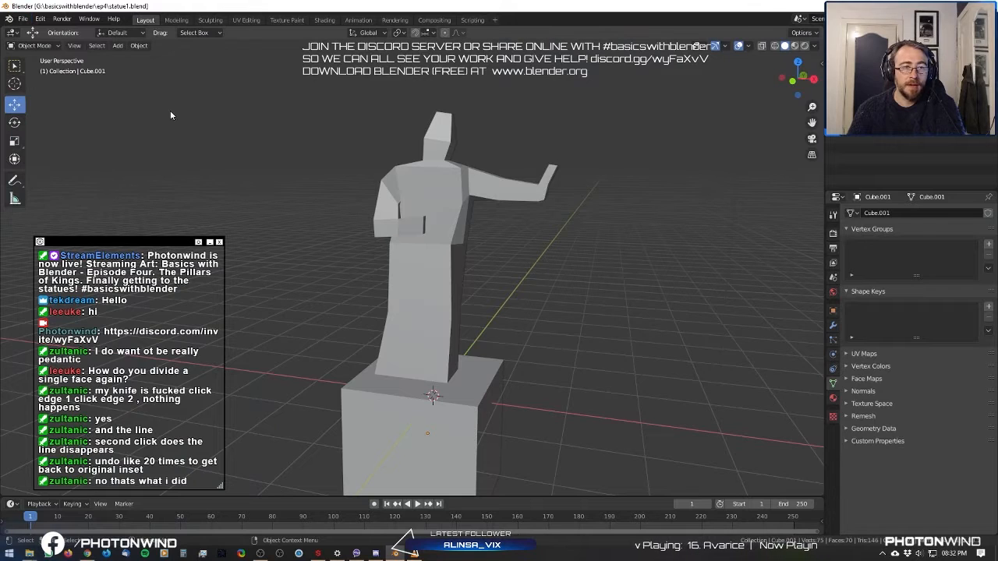
# Append the Cube.001 object from stream1_axebeve1.blend in the argonath folder.
pyautogui.click(22, 19)
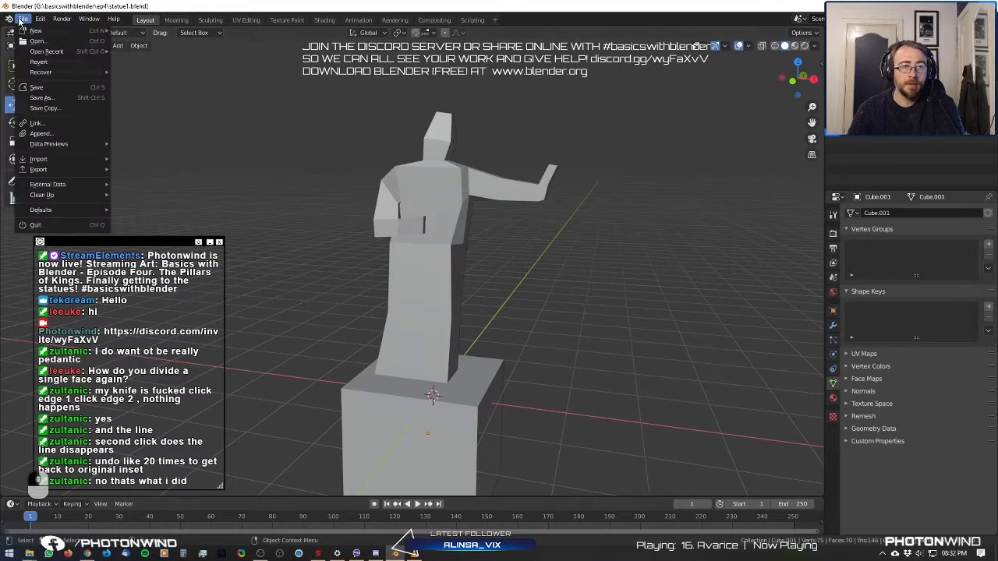
pyautogui.click(42, 134)
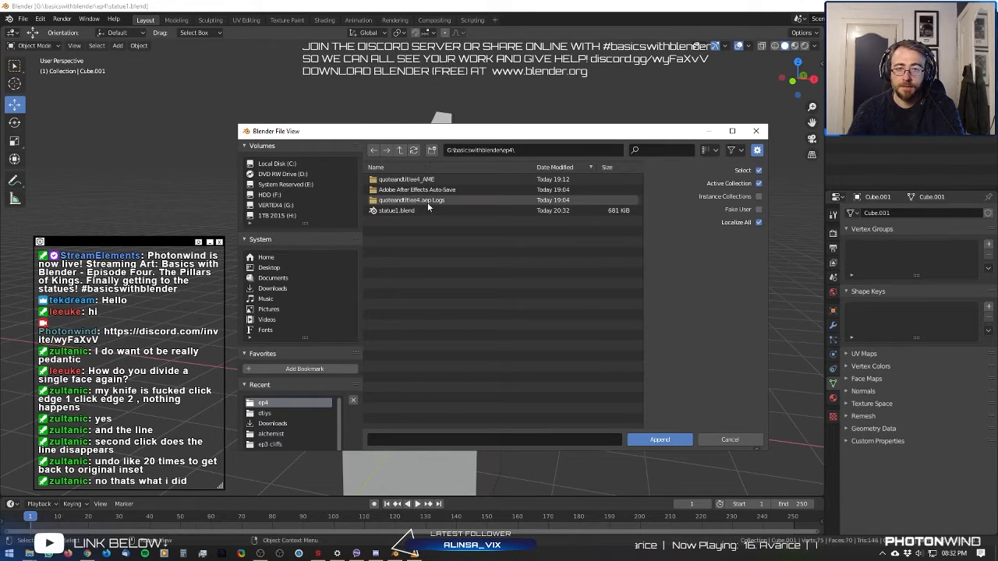
pyautogui.click(399, 150)
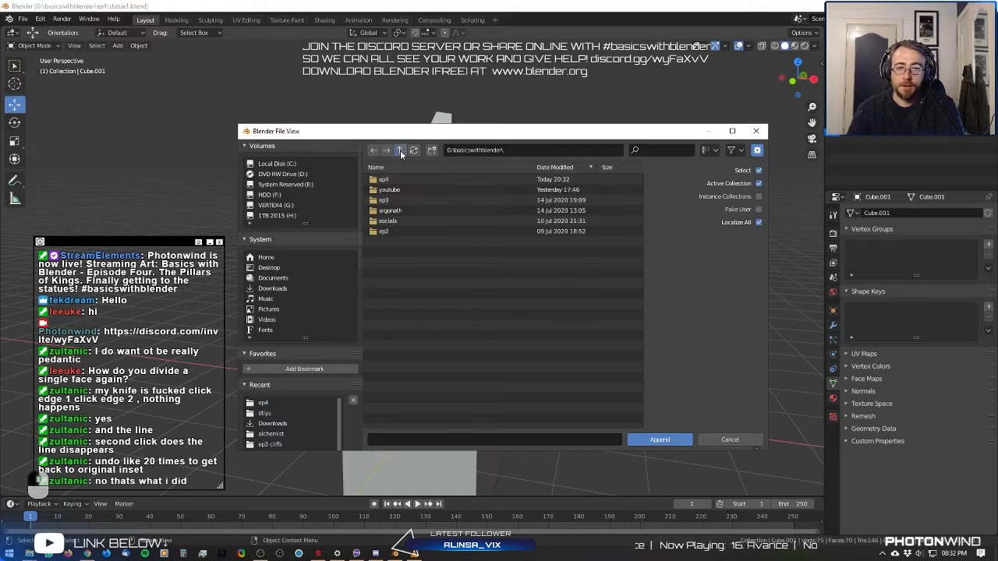
pyautogui.doubleClick(389, 211)
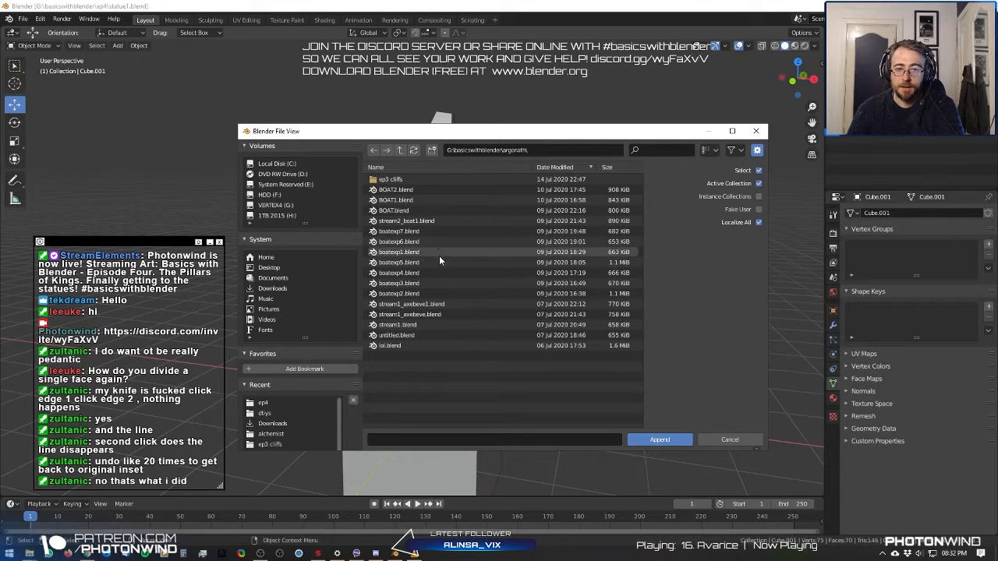
pyautogui.doubleClick(451, 304)
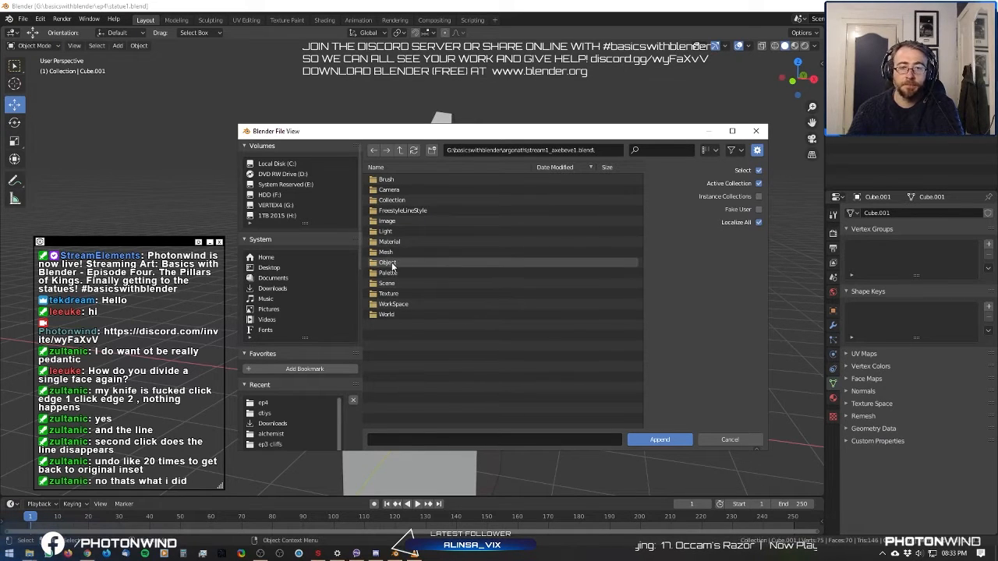
pyautogui.click(391, 263)
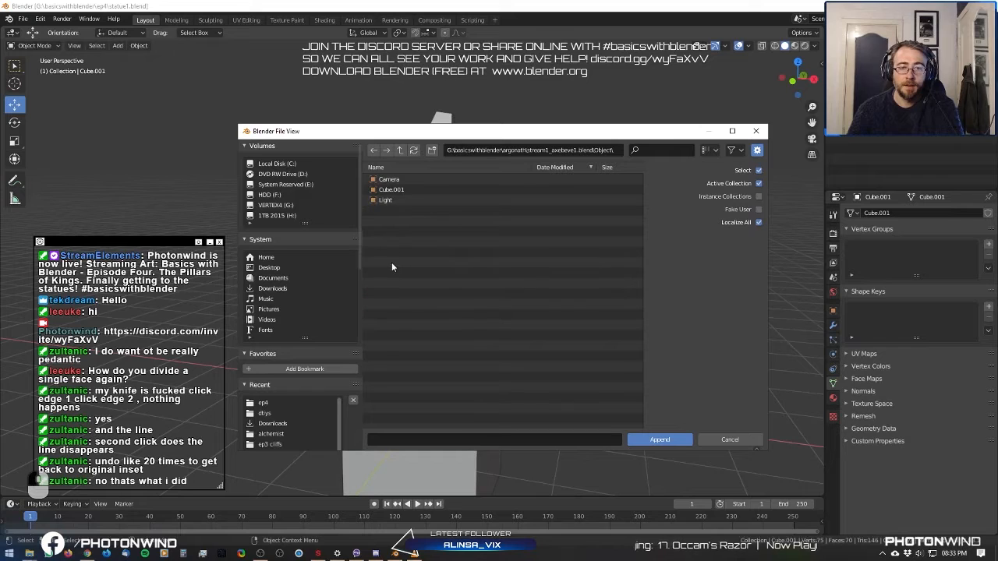
pyautogui.click(413, 190)
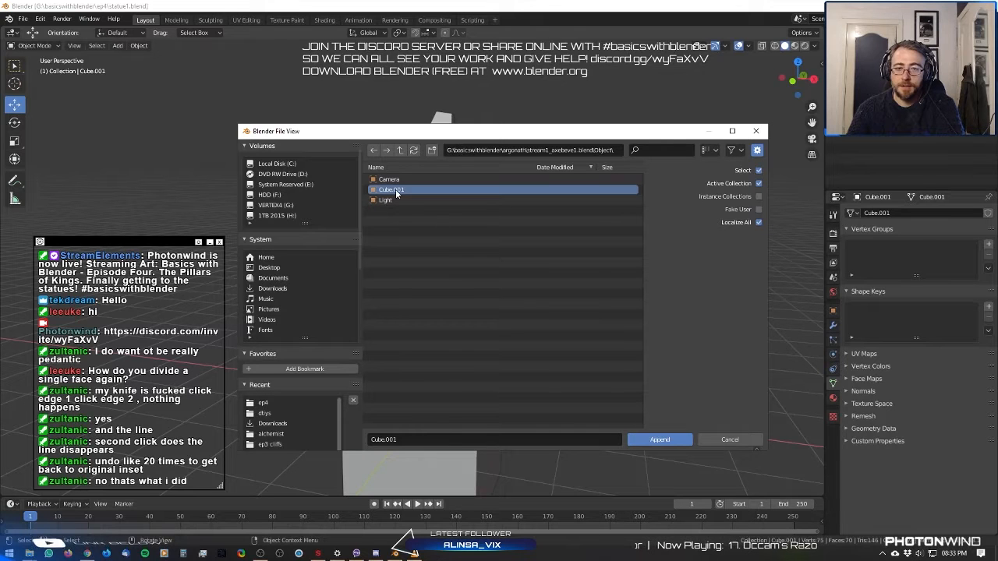
pyautogui.click(646, 445)
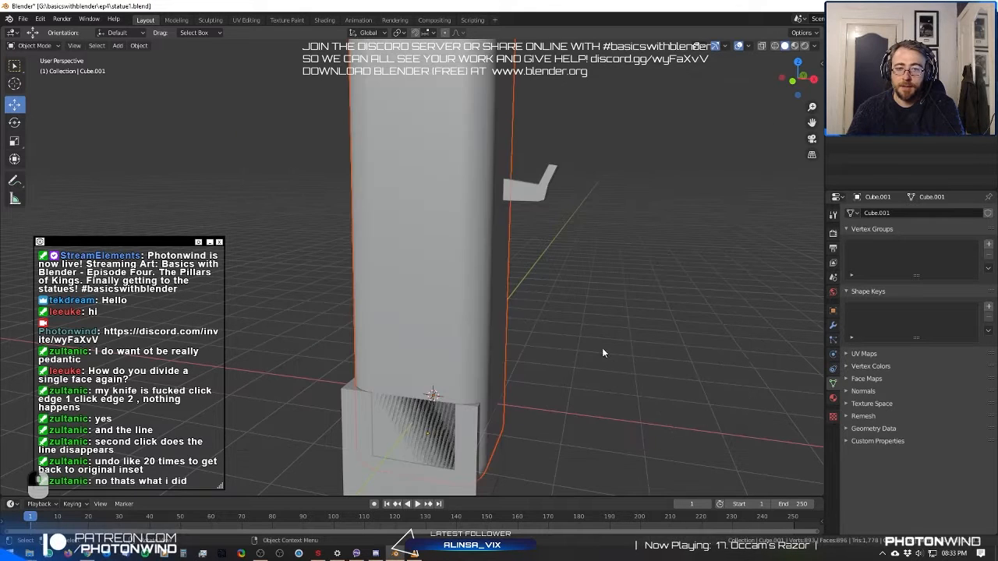
# Show the transform properties and scale the appended axe down uniformly toward the statue's size.
pyautogui.scroll(-8, 600, 346)
pyautogui.scroll(-5, 586, 333)
pyautogui.keyDown('shift'); pyautogui.moveTo(516, 212); pyautogui.dragTo(488, 301, button='middle'); pyautogui.keyUp('shift')
pyautogui.scroll(6, 530, 291)
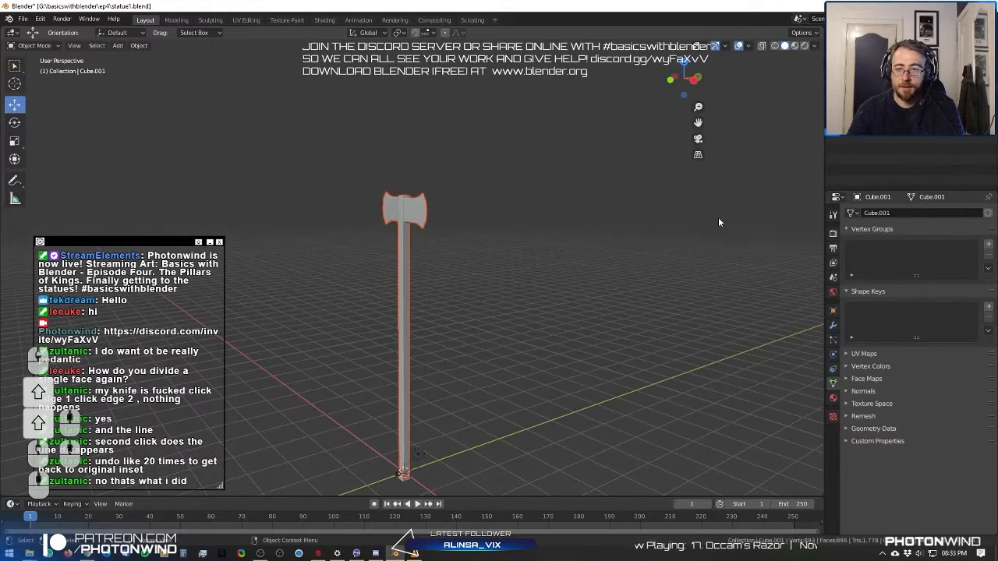
pyautogui.press('n')
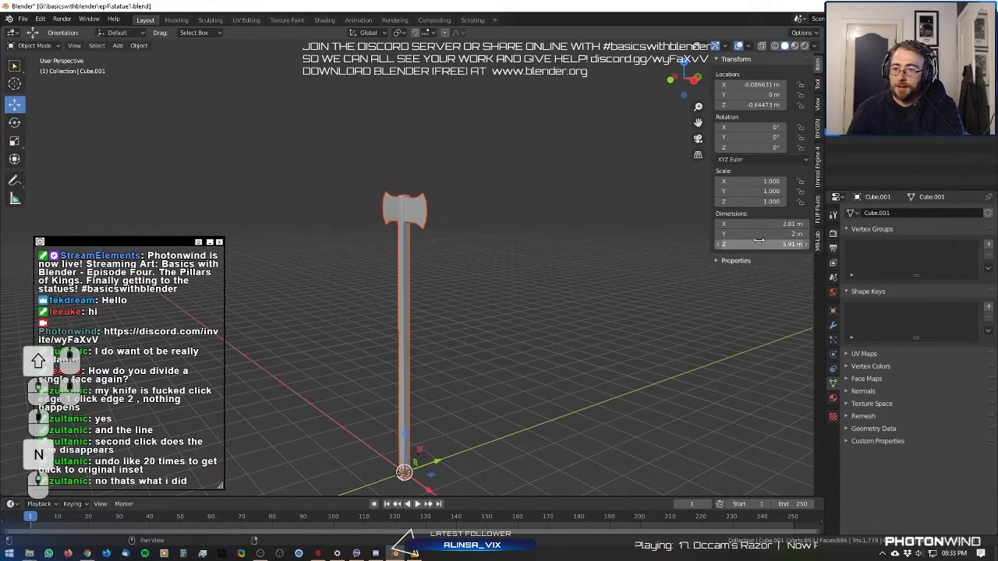
pyautogui.moveTo(604, 288); pyautogui.dragTo(650, 289, button='middle')
pyautogui.scroll(-3, 570, 353)
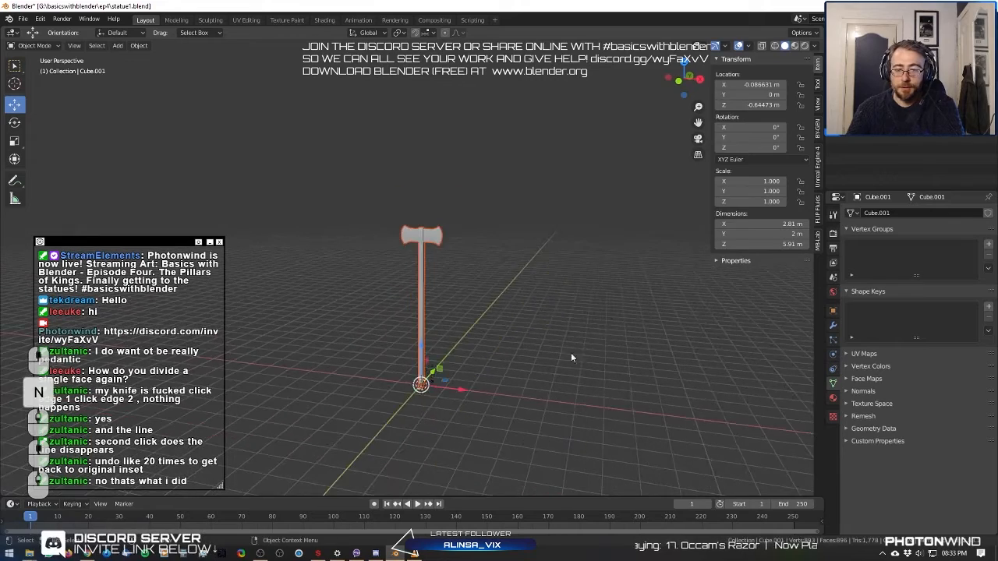
pyautogui.keyDown('shift'); pyautogui.moveTo(555, 353); pyautogui.dragTo(543, 293, button='middle'); pyautogui.keyUp('shift')
pyautogui.scroll(4, 543, 293)
pyautogui.keyDown('shift'); pyautogui.moveTo(608, 351); pyautogui.dragTo(614, 378, button='middle'); pyautogui.keyUp('shift')
pyautogui.press('s')
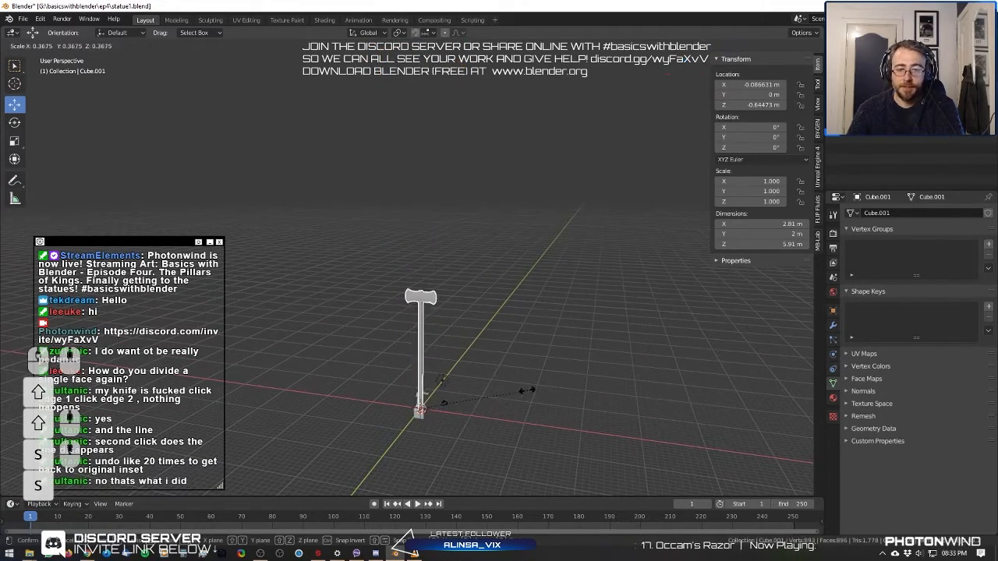
pyautogui.click(442, 404)
# Scale the axe down again to about 3.25 m tall, so its head sits at the statue's chest.
pyautogui.keyDown('shift'); pyautogui.moveTo(476, 388); pyautogui.dragTo(502, 270, button='middle'); pyautogui.keyUp('shift')
pyautogui.scroll(4, 509, 316)
pyautogui.scroll(5, 502, 272)
pyautogui.scroll(4, 561, 311)
pyautogui.press('s')
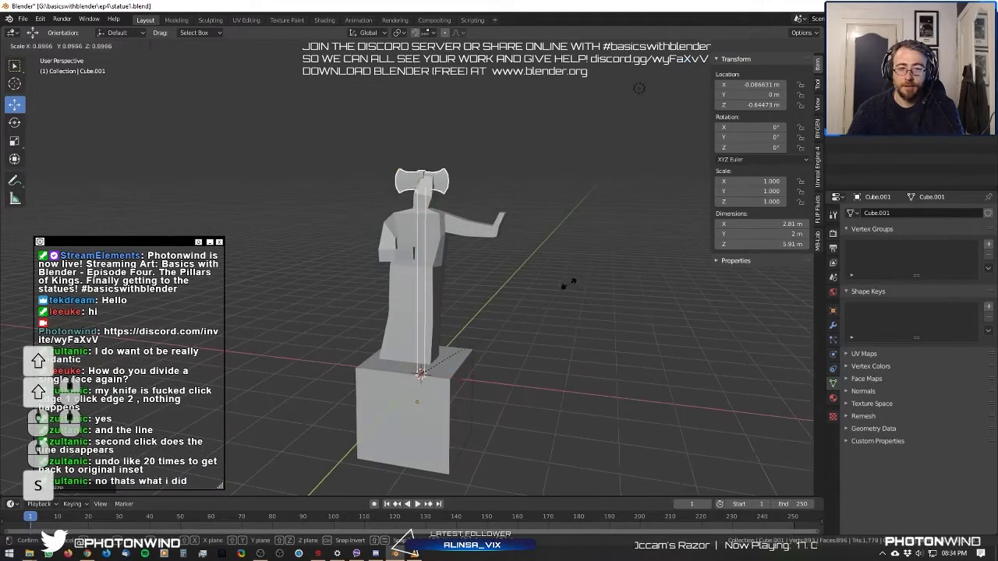
pyautogui.click(527, 287)
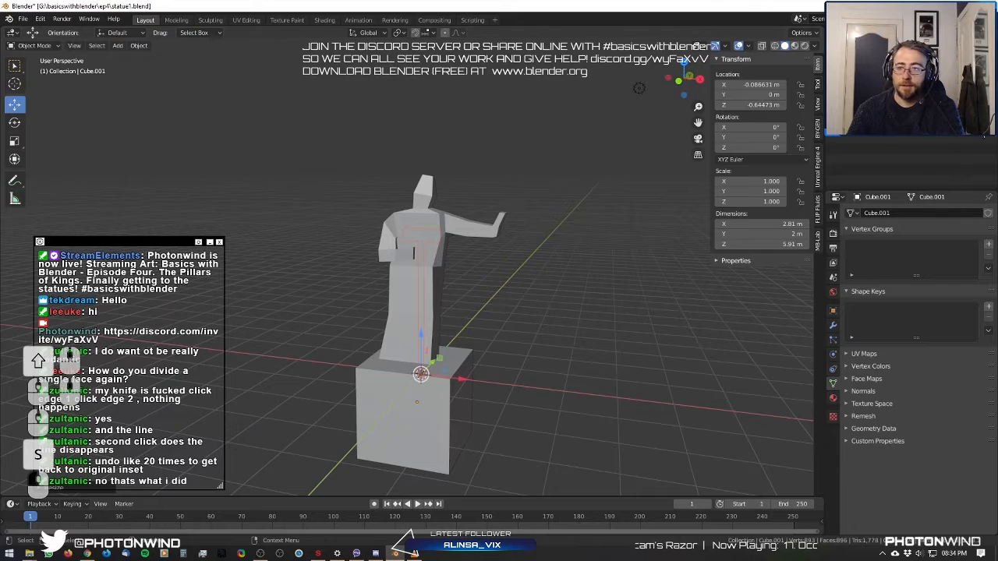
# Show the reference sketch with X-ray on and view the statue straight from the front.
pyautogui.click(986, 86)
pyautogui.moveTo(583, 264); pyautogui.dragTo(604, 260, button='middle')
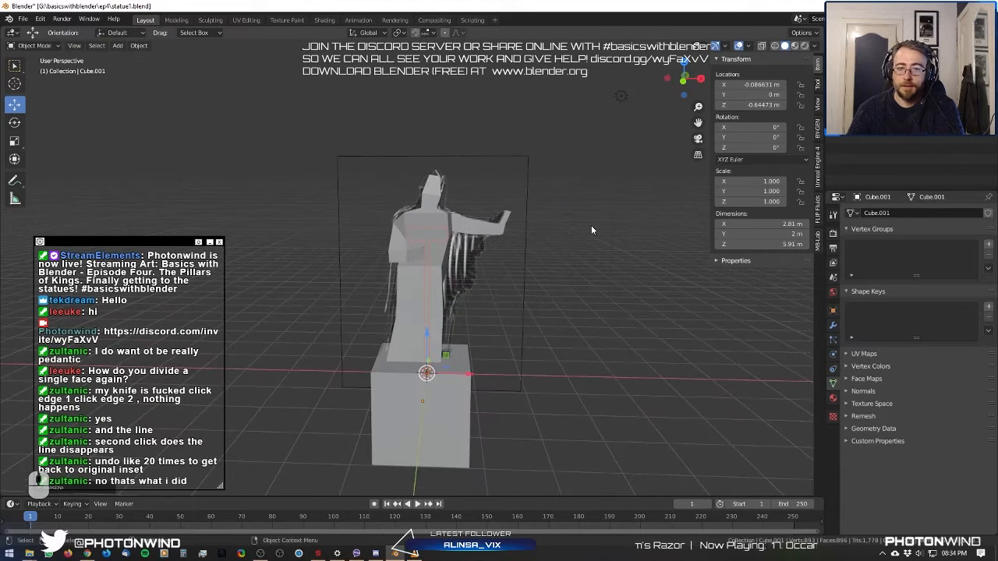
pyautogui.click(762, 46)
pyautogui.scroll(2, 621, 297)
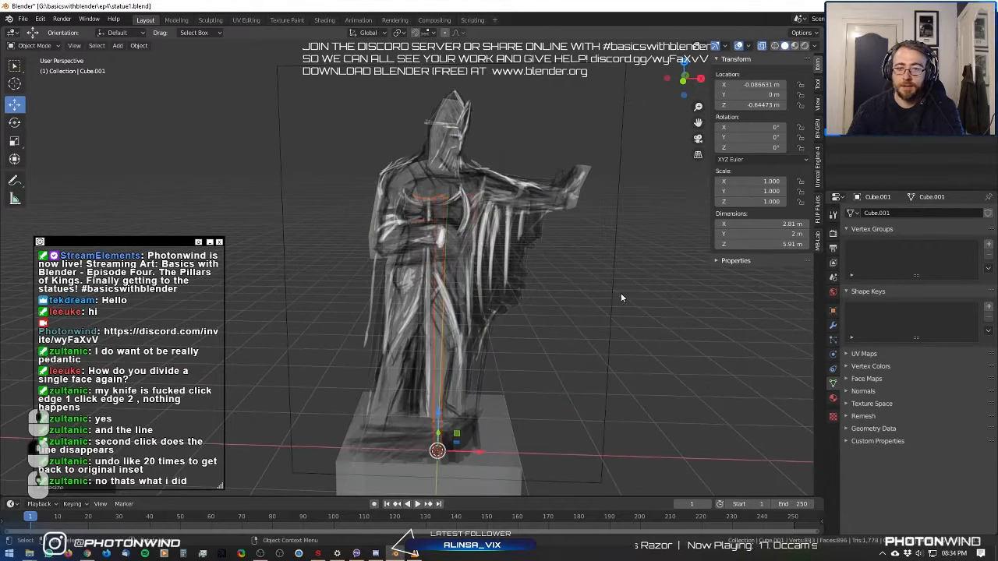
pyautogui.press('KP_1')
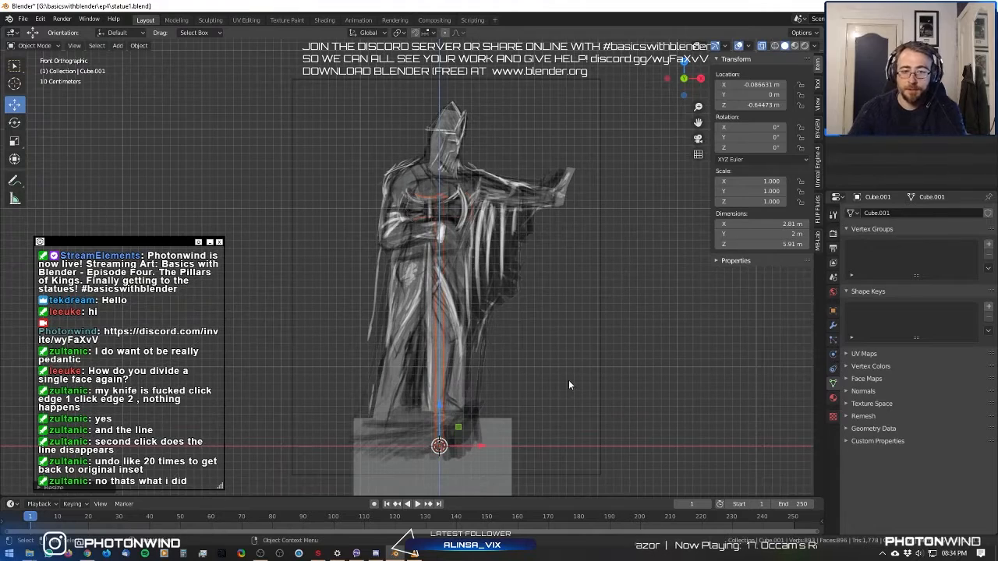
# Move the axe along X by about -0.077 m to line it up with the sketched axe.
pyautogui.keyDown('shift'); pyautogui.moveTo(558, 376); pyautogui.dragTo(546, 327, button='middle'); pyautogui.keyUp('shift')
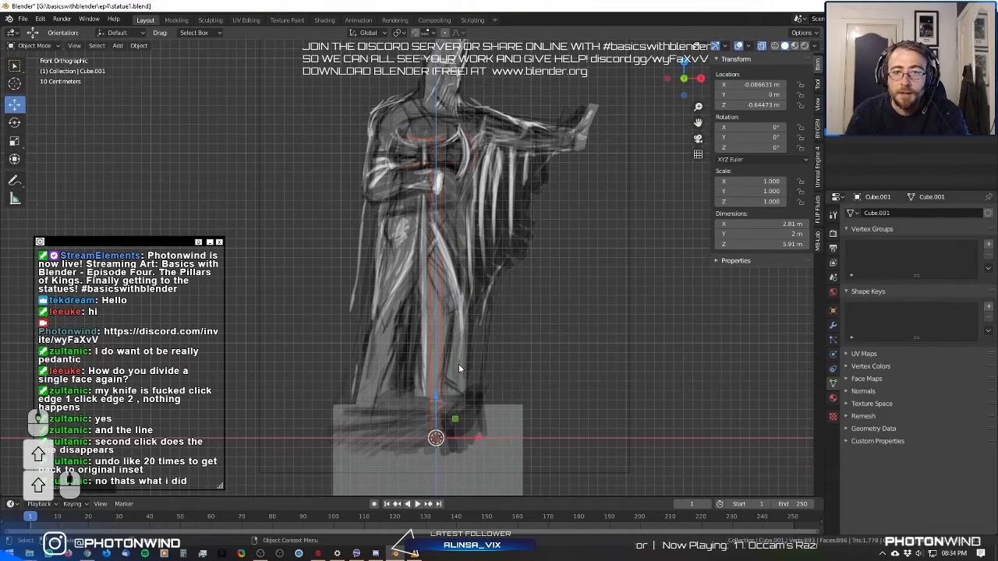
pyautogui.press('g')
pyautogui.press('x')
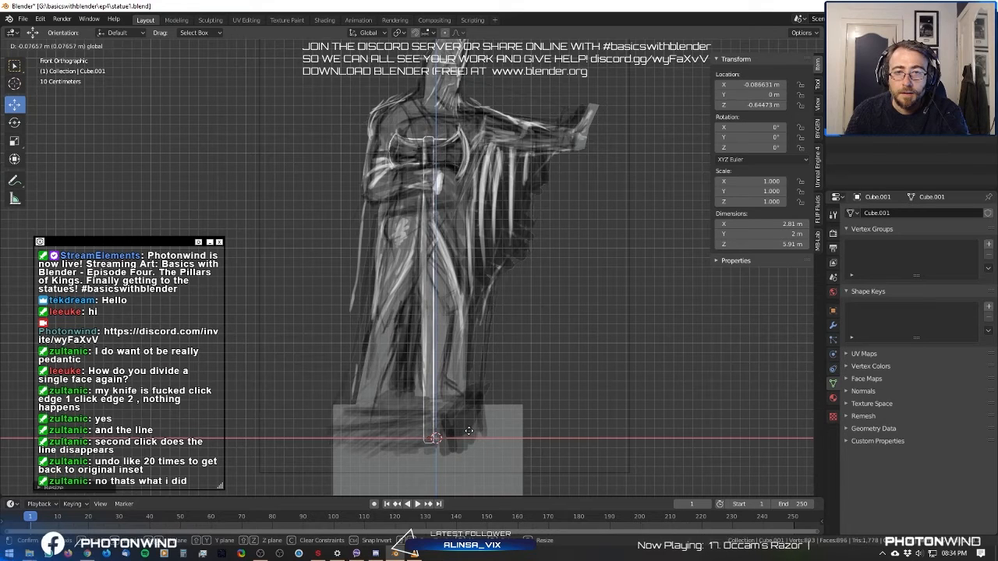
pyautogui.click(469, 431)
# Hide the reference sketch and move the axe along Y to about -0.277 m, in front of the torso.
pyautogui.moveTo(564, 370); pyautogui.dragTo(475, 360, button='middle')
pyautogui.click(985, 94)
pyautogui.moveTo(495, 237); pyautogui.dragTo(533, 232, button='middle')
pyautogui.click(405, 233)
pyautogui.click(402, 234)
pyautogui.moveTo(401, 234); pyautogui.dragTo(422, 339, button='middle')
pyautogui.press('g')
pyautogui.press('y')
pyautogui.click(405, 366)
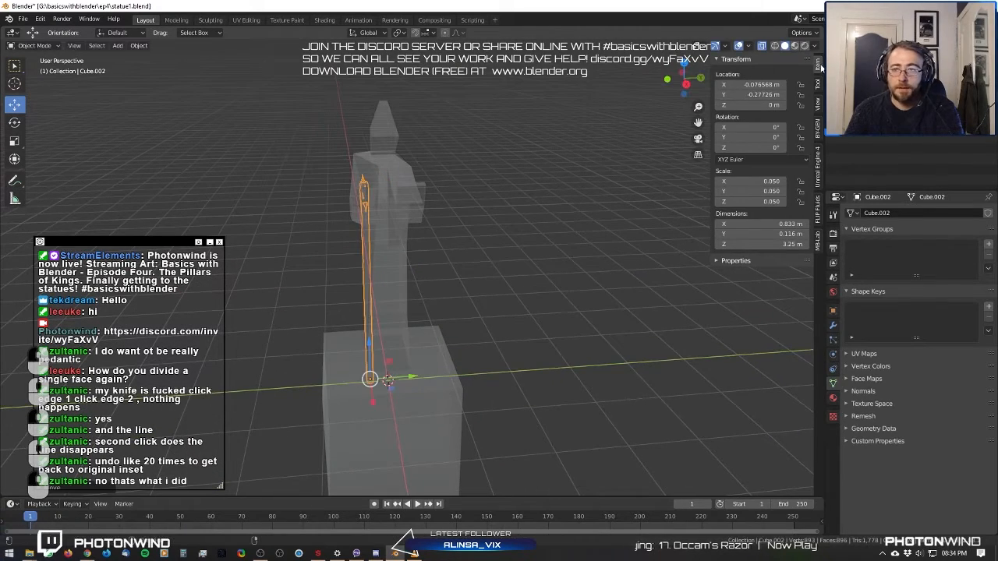
# Turn X-ray off and fine-tune the axe along Y to about -0.276 m, just in front of the statue's robe.
pyautogui.click(762, 46)
pyautogui.moveTo(468, 222); pyautogui.dragTo(447, 324, button='middle')
pyautogui.scroll(3, 446, 326)
pyautogui.moveTo(444, 394); pyautogui.dragTo(423, 402, button='middle')
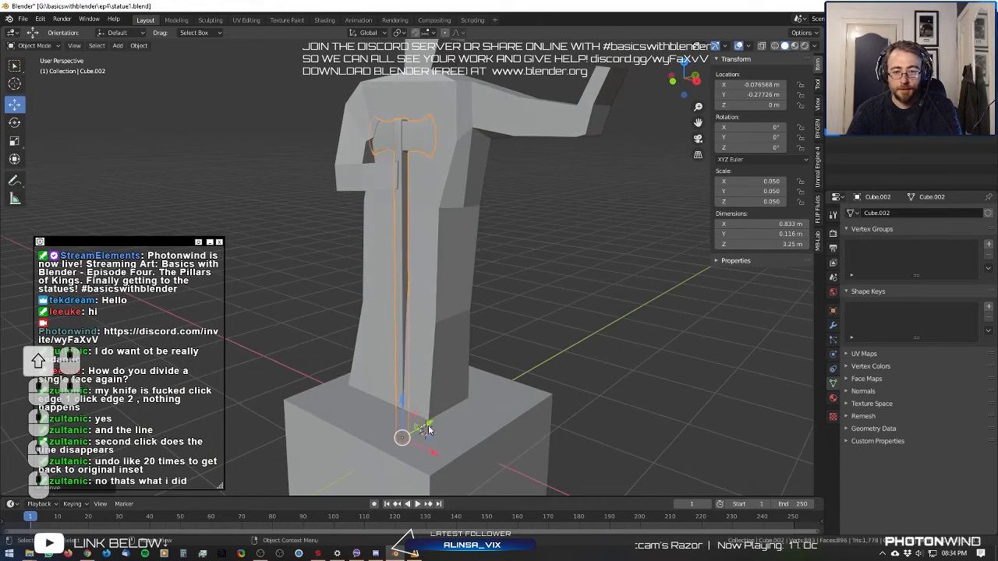
pyautogui.press('g')
pyautogui.press('y')
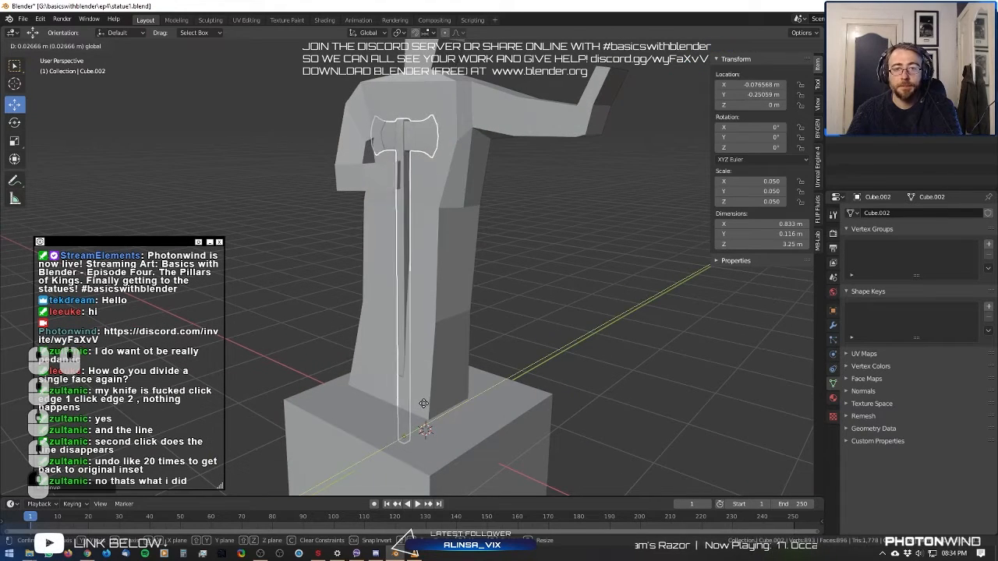
pyautogui.click(456, 337)
pyautogui.moveTo(456, 338); pyautogui.dragTo(429, 339, button='middle')
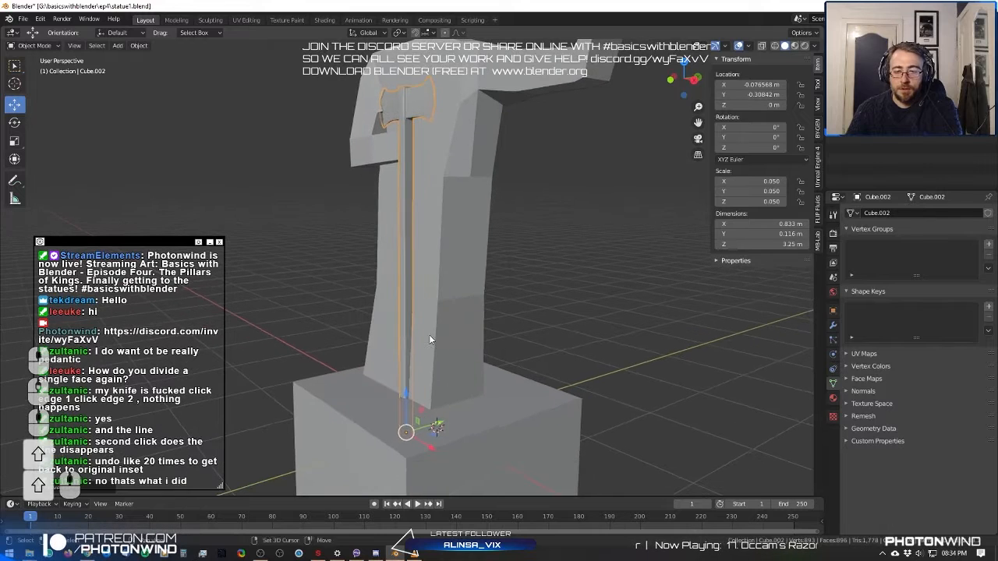
pyautogui.moveTo(440, 427); pyautogui.dragTo(439, 396)
# Examine how the axe sits against the statue's forearm and chest, checking the statue's mesh in Edit Mode.
pyautogui.moveTo(425, 198); pyautogui.dragTo(474, 292, button='middle')
pyautogui.click(566, 223)
pyautogui.scroll(-1, 565, 223)
pyautogui.click(446, 226)
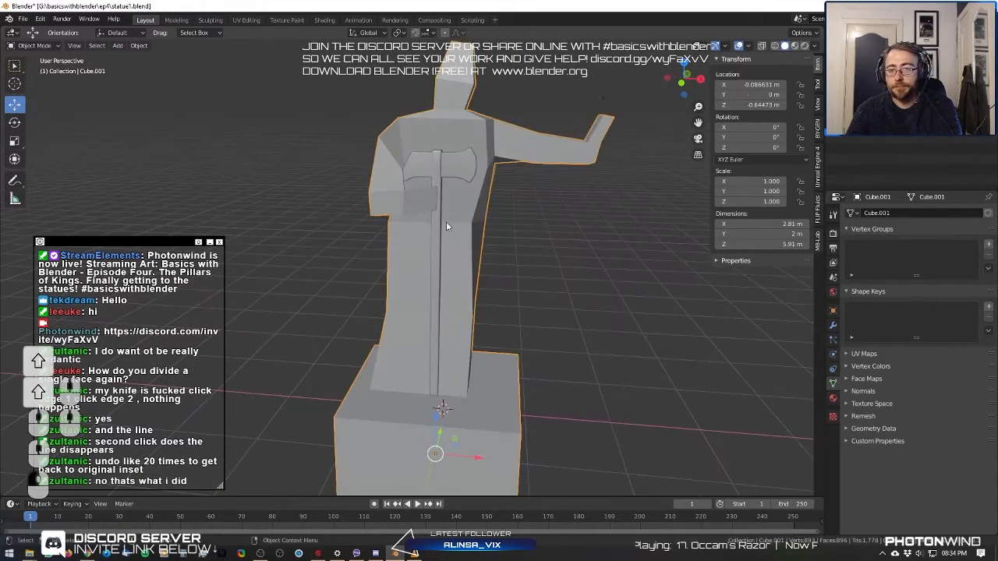
pyautogui.press('Tab')
pyautogui.scroll(4, 422, 328)
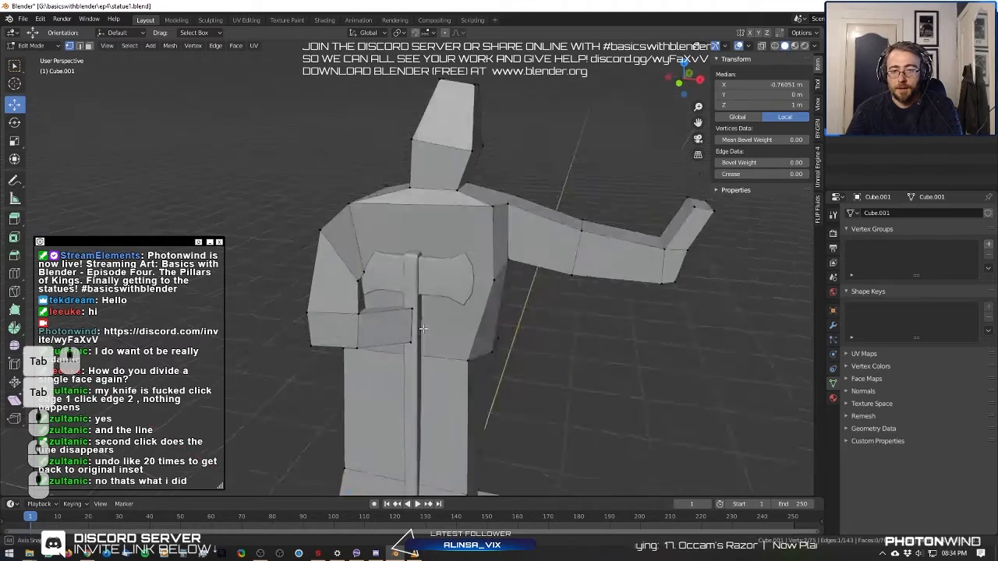
pyautogui.scroll(-4, 422, 328)
pyautogui.click(562, 330)
pyautogui.moveTo(562, 329); pyautogui.dragTo(421, 304, button='middle')
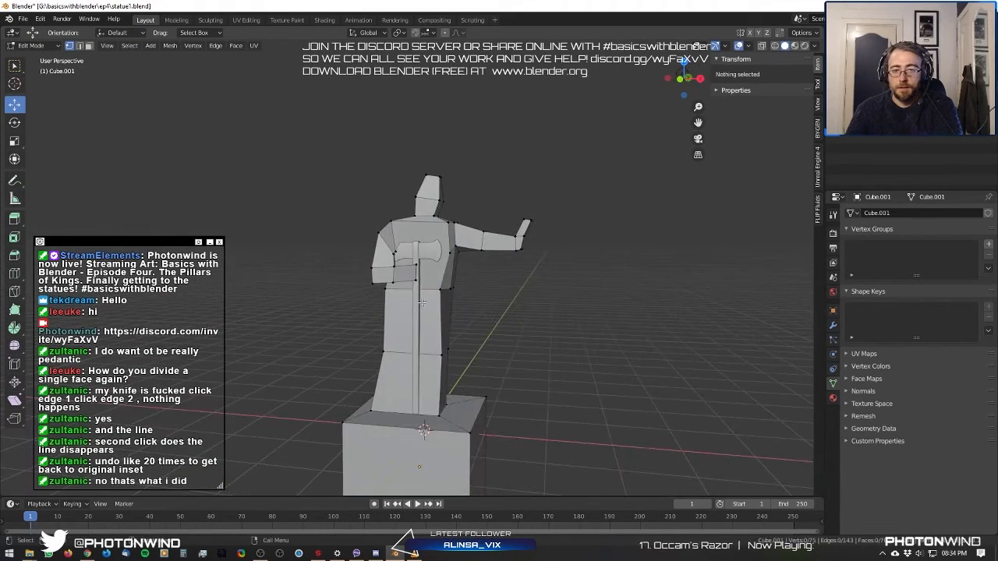
pyautogui.press('Tab')
# Duplicate the axe and place the copy beside the statue's base.
pyautogui.click(426, 304)
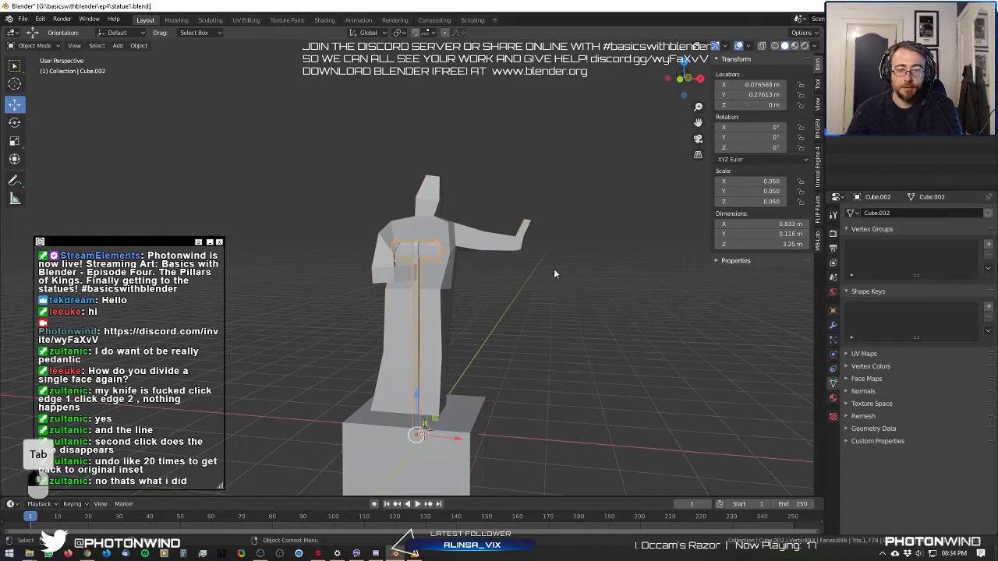
pyautogui.moveTo(491, 326); pyautogui.dragTo(424, 331, button='middle')
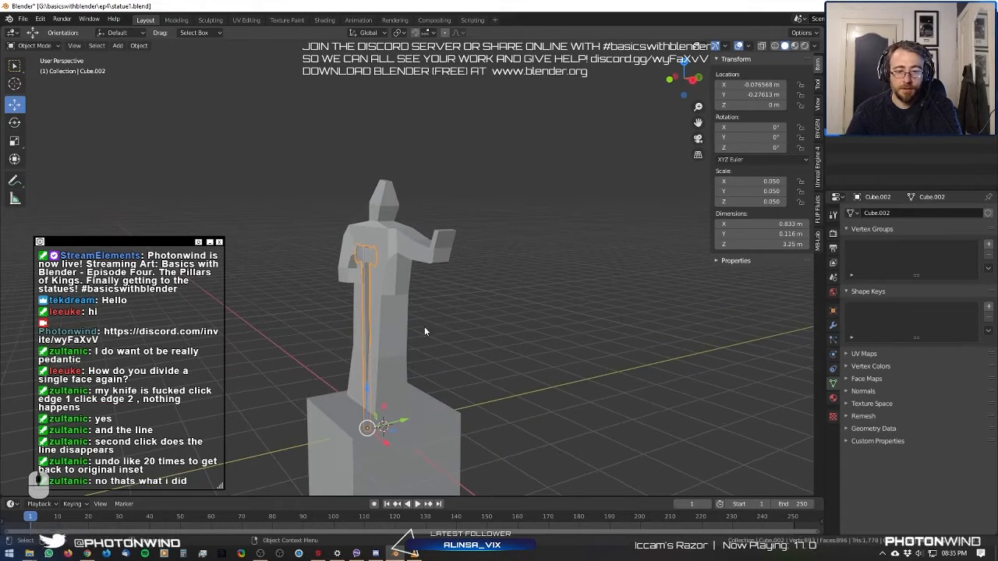
pyautogui.hotkey('shift', 'd')
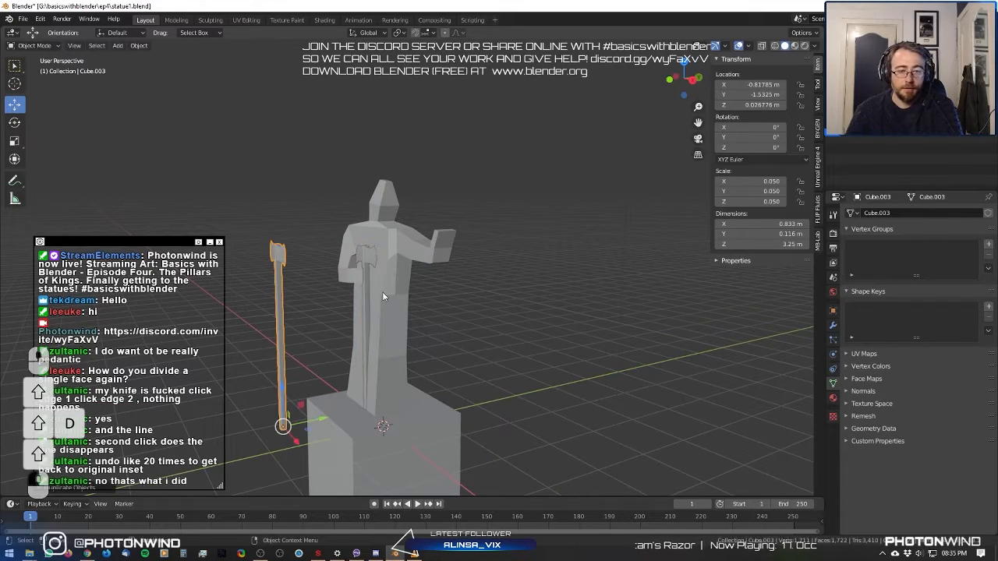
# Rotate the duplicated axe with trackball rotation and about the X axis to about -145°, 123°, -121°.
pyautogui.press('r')
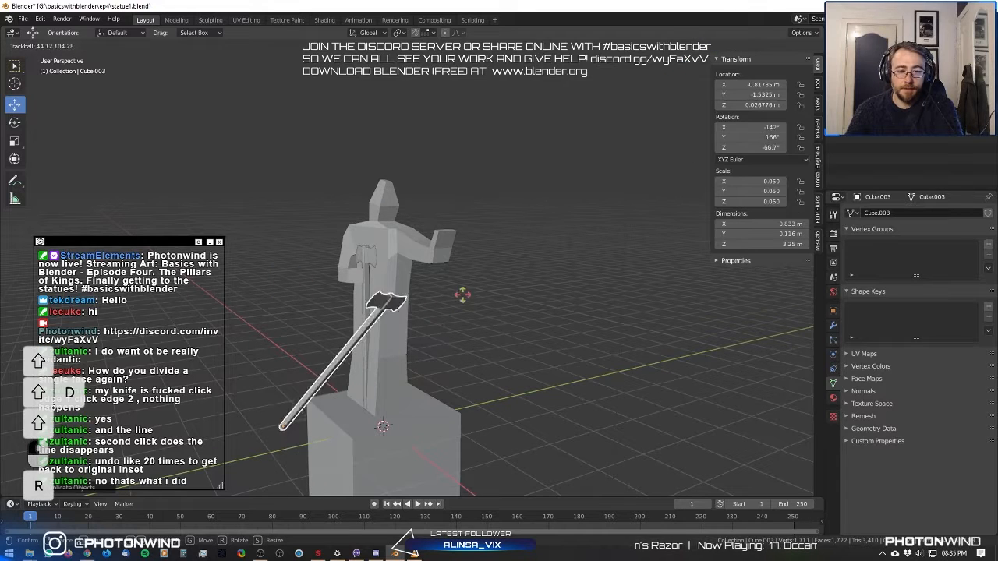
pyautogui.press('r')
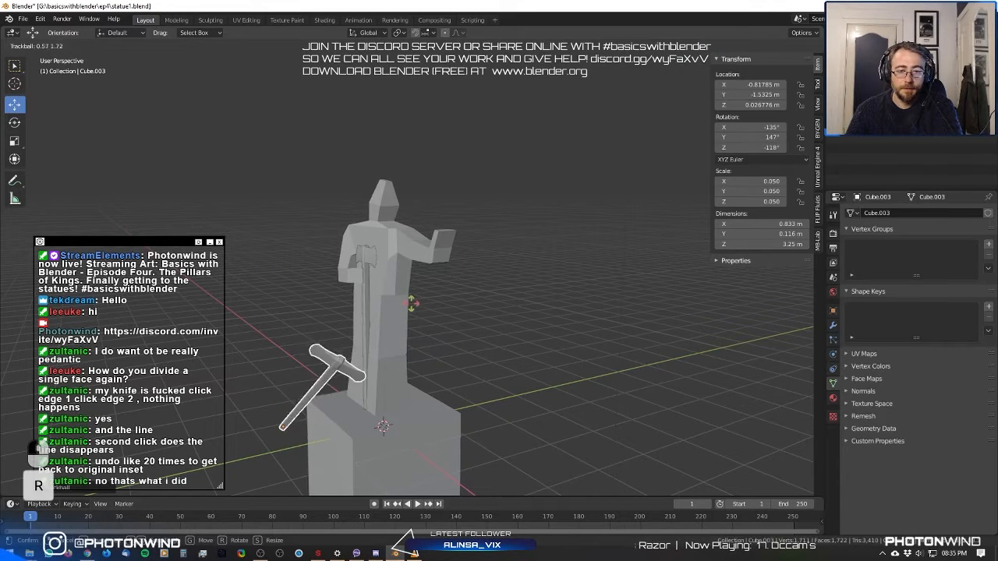
pyautogui.press('r')
pyautogui.press('x')
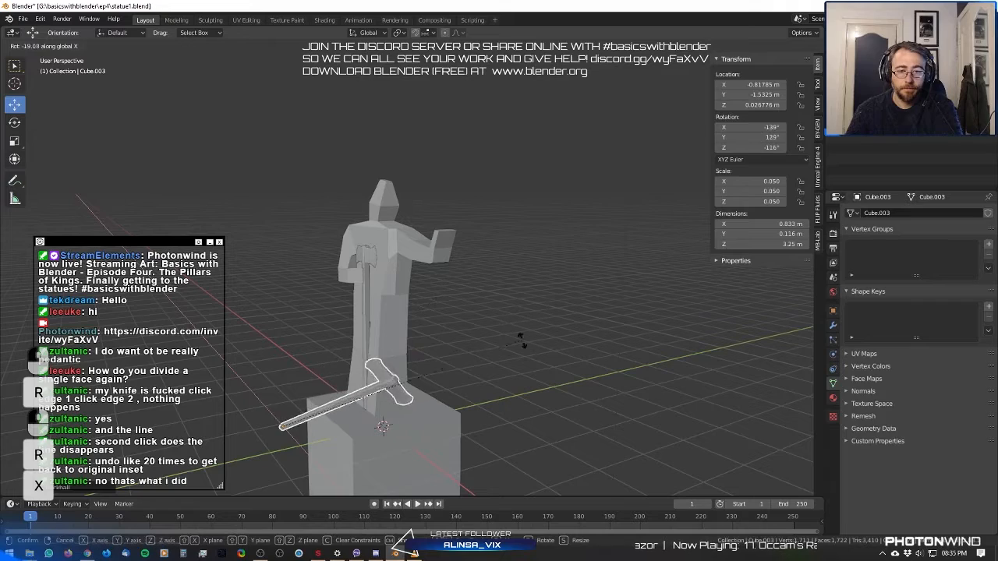
pyautogui.click(544, 356)
# Move the tilted axe copy up and in front of the statue, to about X -2.04, Y -1.27, Z 1.68 m.
pyautogui.press('g')
pyautogui.click(526, 278)
pyautogui.moveTo(527, 278); pyautogui.dragTo(579, 320, button='middle')
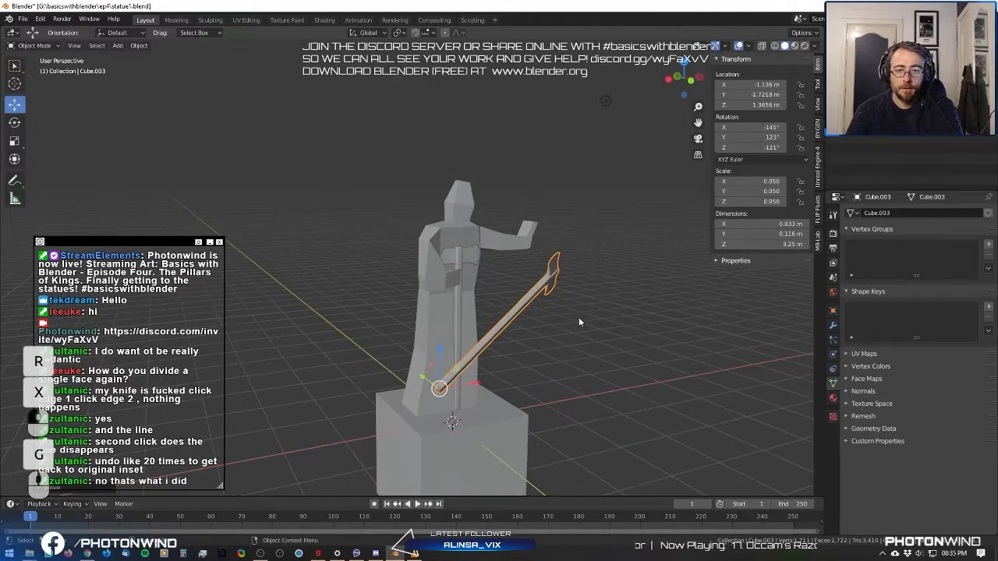
pyautogui.press('g')
pyautogui.click(503, 295)
# Rotate the axe copy to about -177°, 151°, -221° and place it upright on the base beside the statue.
pyautogui.moveTo(502, 295); pyautogui.dragTo(531, 354, button='middle')
pyautogui.click(578, 365)
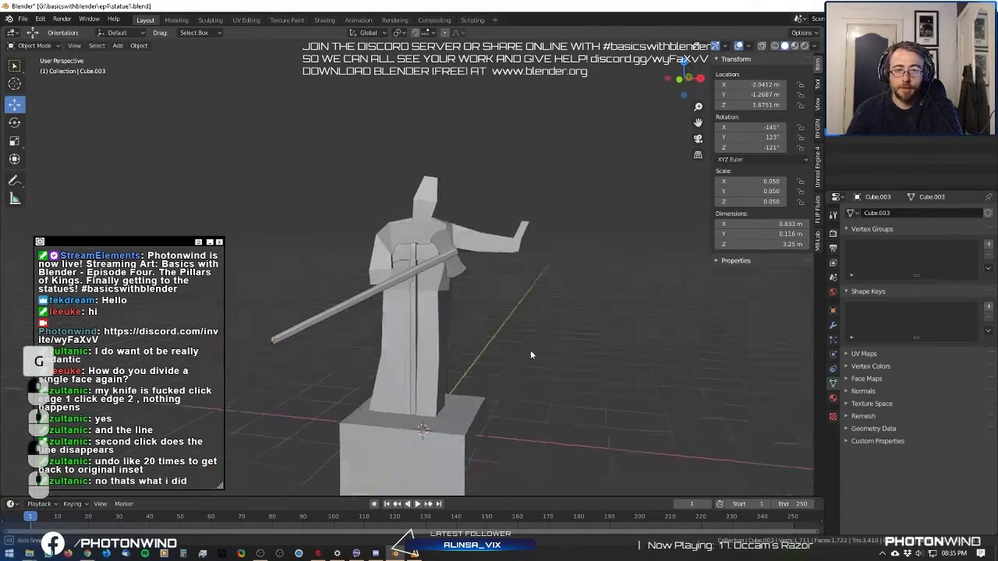
pyautogui.click(456, 262)
pyautogui.moveTo(456, 261); pyautogui.dragTo(418, 276, button='middle')
pyautogui.press('r')
pyautogui.press('r')
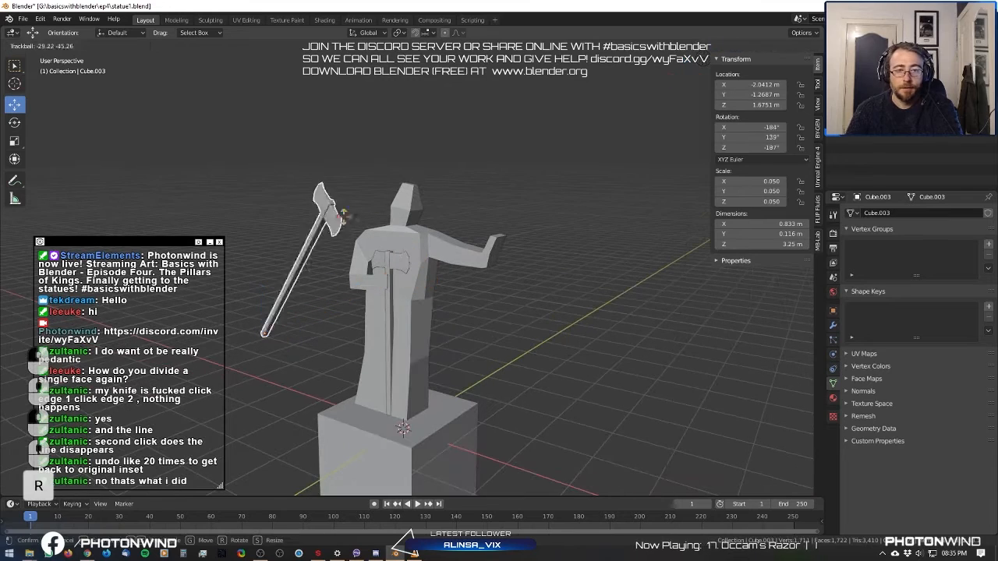
pyautogui.press('g')
pyautogui.click(432, 338)
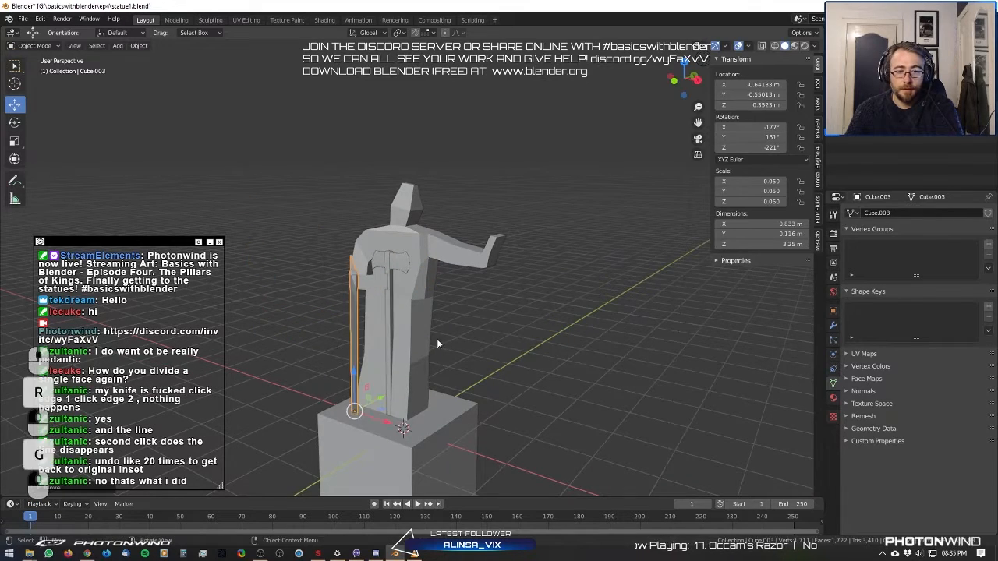
# Tilt the axe copy to about -174°, 149°, -284° and move it to about X -0.63, Y -0.33, Z 0.40 m.
pyautogui.moveTo(432, 339); pyautogui.dragTo(610, 315, button='middle')
pyautogui.press('r')
pyautogui.press('r')
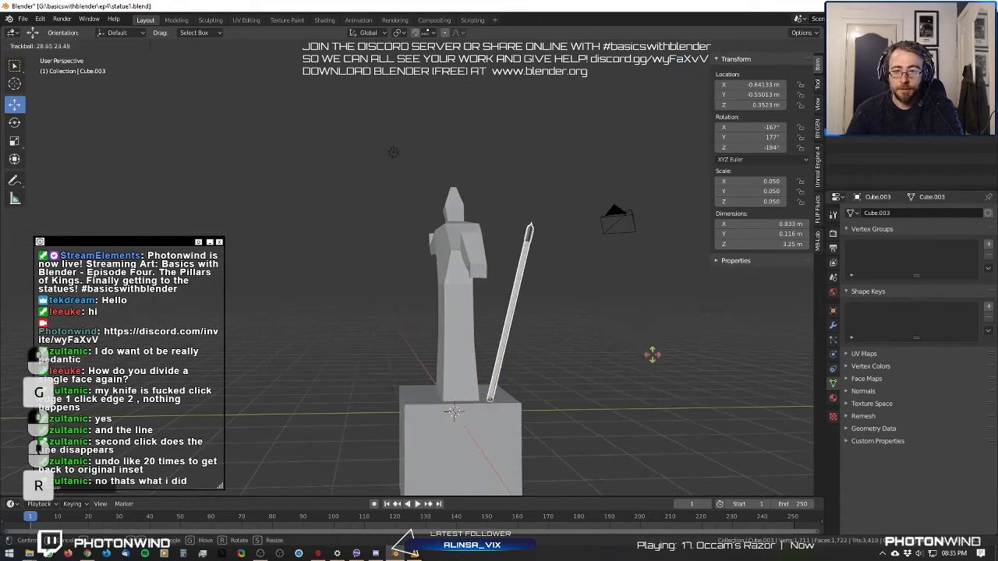
pyautogui.press('g')
pyautogui.click(565, 330)
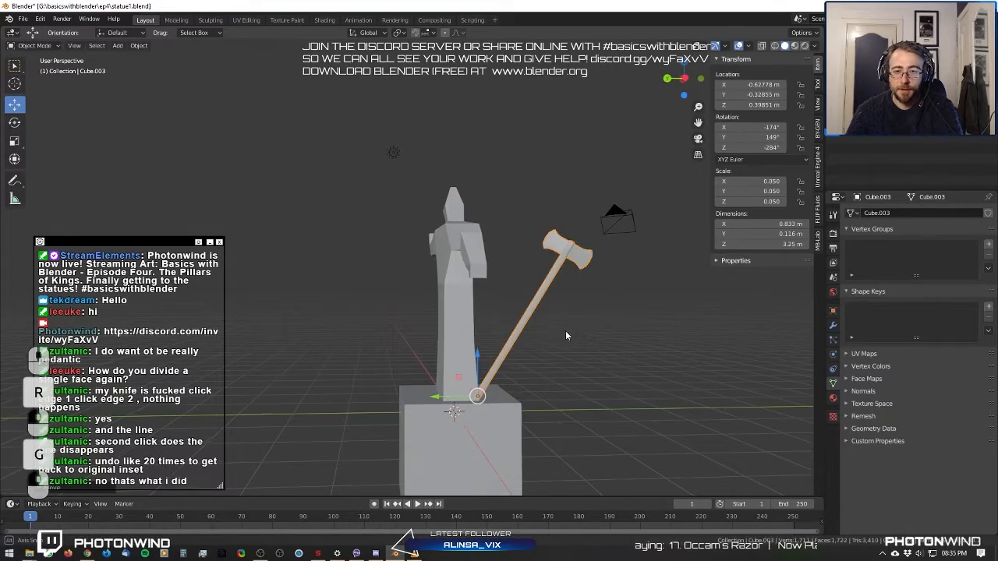
# Rotate the axe copy with trackball rotation to about -174°, 158°, -265° so it leans forward from the base.
pyautogui.moveTo(565, 331); pyautogui.dragTo(439, 381, button='middle')
pyautogui.press('r')
pyautogui.press('r')
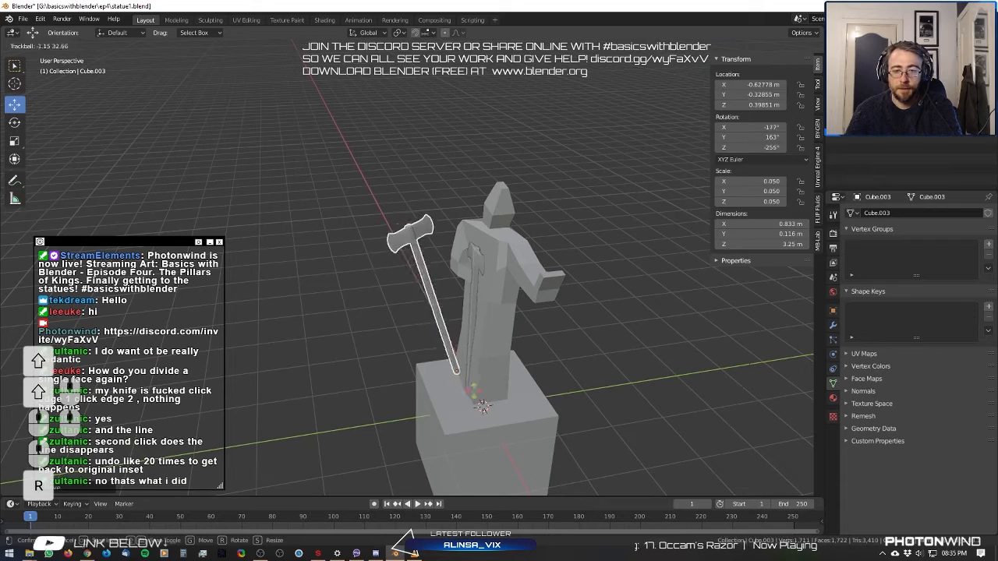
pyautogui.click(382, 353)
pyautogui.moveTo(381, 354); pyautogui.dragTo(638, 332, button='middle')
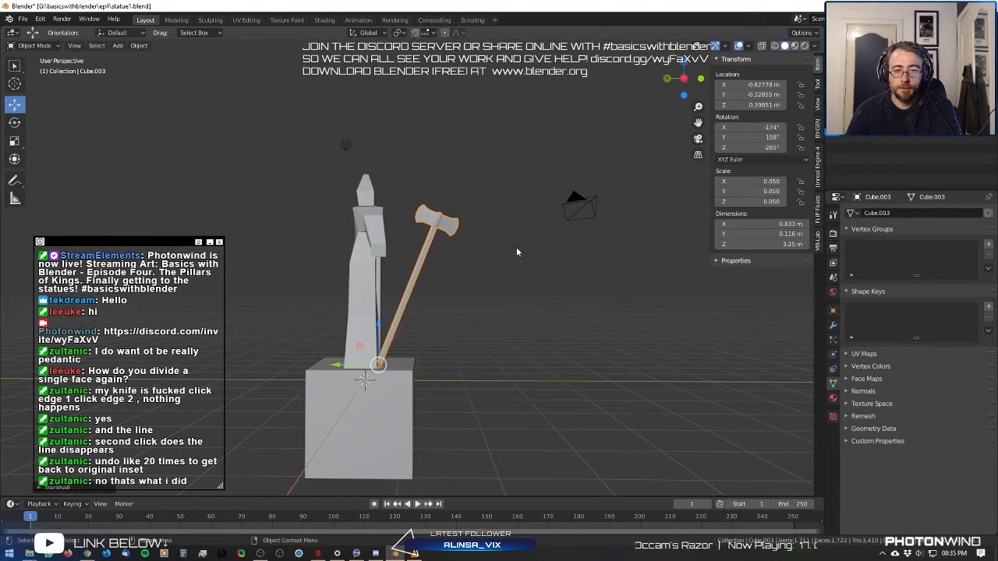
# Delete the tilted axe copy from the scene.
pyautogui.moveTo(467, 268); pyautogui.dragTo(376, 286, button='middle')
pyautogui.click(376, 286)
pyautogui.scroll(3, 398, 290)
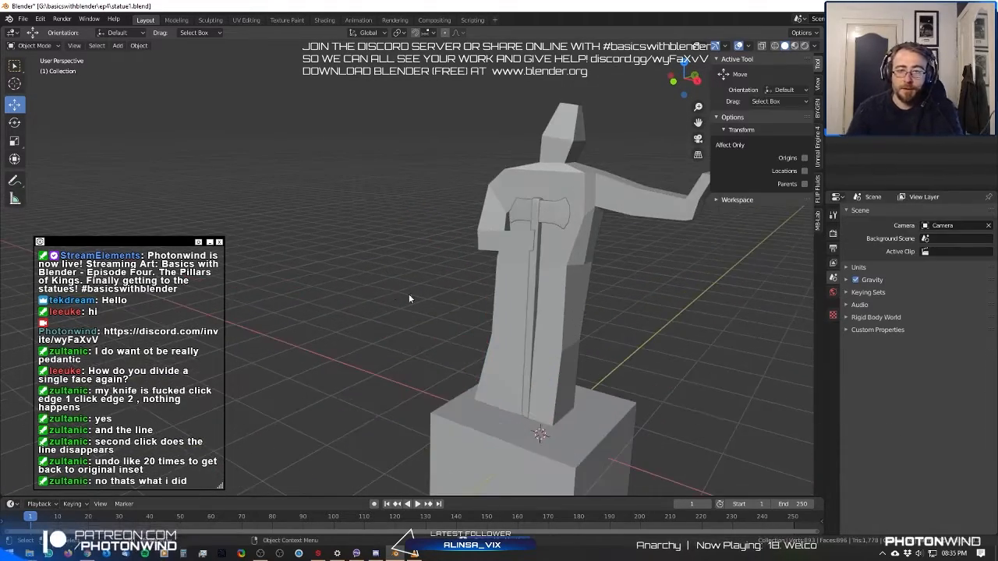
# Select the statue's body and enter Edit Mode on its mesh.
pyautogui.keyDown('shift'); pyautogui.moveTo(530, 244); pyautogui.dragTo(447, 255, button='middle'); pyautogui.keyUp('shift')
pyautogui.scroll(2, 460, 240)
pyautogui.click(485, 207)
pyautogui.moveTo(480, 212); pyautogui.dragTo(427, 240, button='middle')
pyautogui.click(512, 231)
pyautogui.press('Tab')
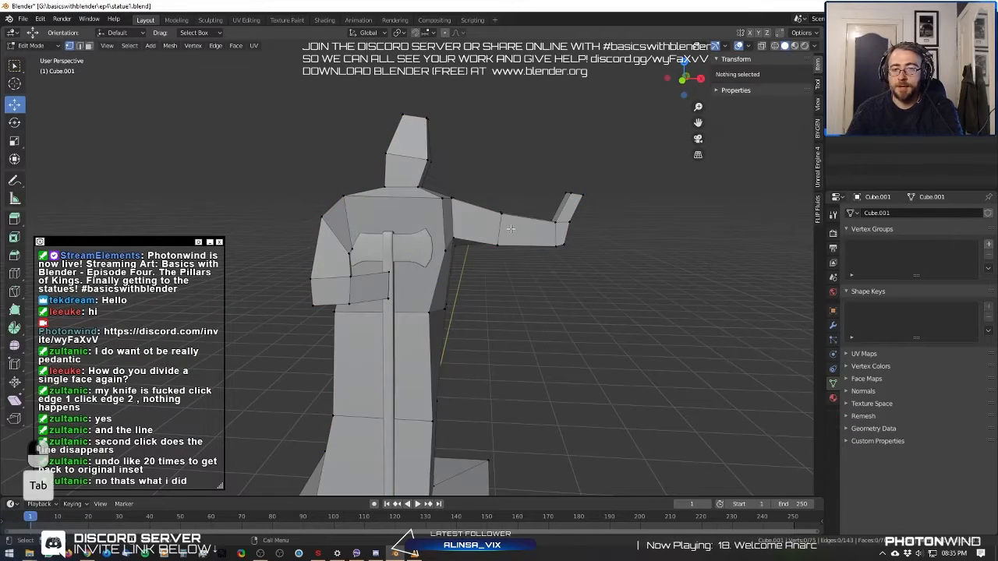
# Try to move the outstretched forearm and hand using a box selection of their visible vertices.
pyautogui.press('a')
pyautogui.press('b')
pyautogui.moveTo(490, 136); pyautogui.dragTo(644, 307)
pyautogui.press('a')
pyautogui.press('a')
pyautogui.press('b')
pyautogui.press('g')
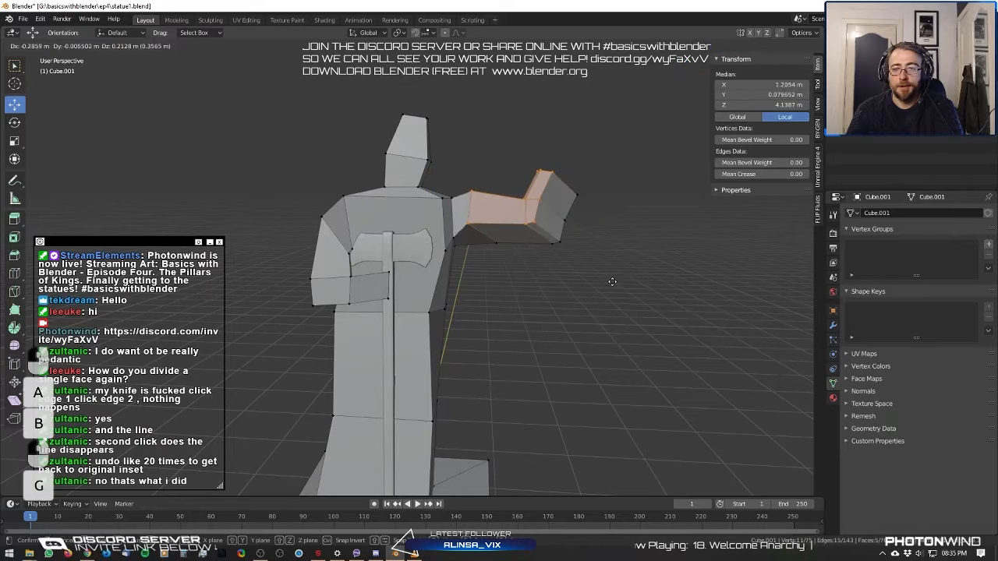
pyautogui.rightClick(620, 287)
# Turn on X-ray, box-select the whole outstretched forearm and hand, and try moving and rotating them up toward the head.
pyautogui.click(762, 46)
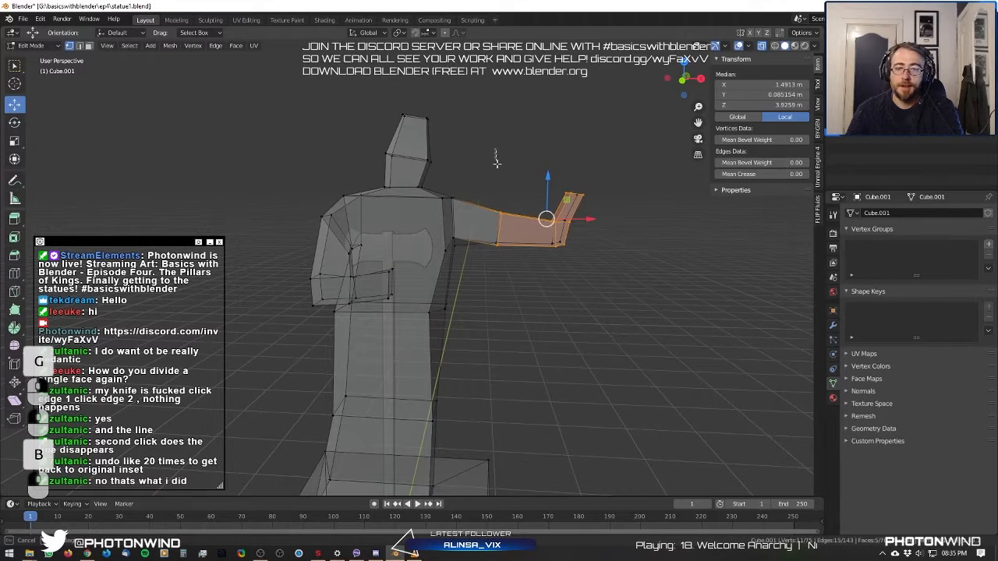
pyautogui.press('g')
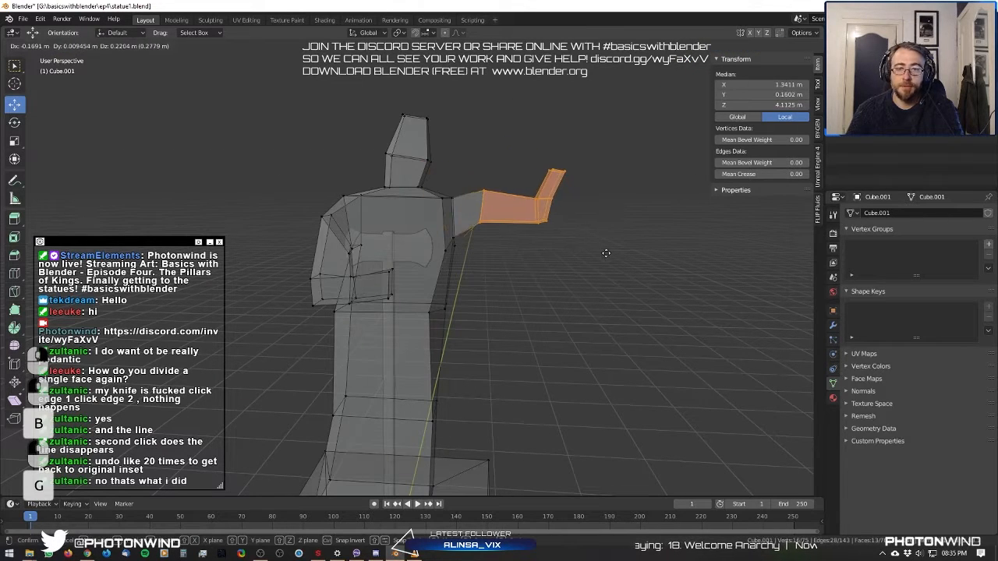
pyautogui.press('r')
pyautogui.press('g')
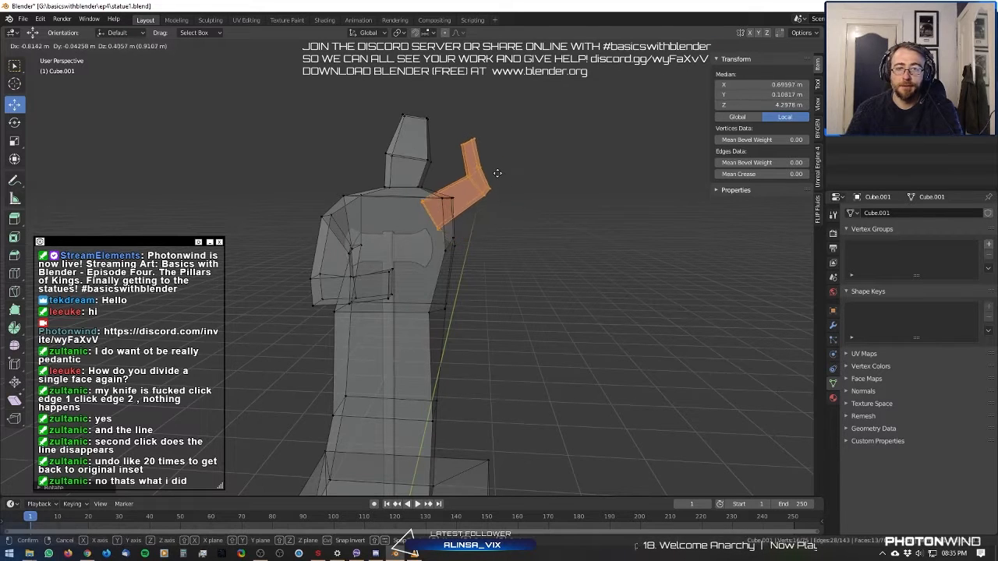
pyautogui.rightClick(590, 223)
pyautogui.hotkey('ctrl', 'z')
# Adjust the waist vertices below the outstretched arm, placing the back one at about X 0.44, Y 0.23, Z 3.03 m.
pyautogui.moveTo(608, 265); pyautogui.dragTo(542, 263, button='middle')
pyautogui.keyDown('shift'); pyautogui.moveTo(487, 268); pyautogui.dragTo(579, 244, button='middle'); pyautogui.keyUp('shift')
pyautogui.moveTo(512, 279)
pyautogui.keyDown('shift'); pyautogui.mouseDown(button='middle')
pyautogui.moveTo(559, 272)
pyautogui.moveTo(476, 268)
pyautogui.moveTo(575, 293)
pyautogui.moveTo(499, 292)
pyautogui.mouseUp(button='middle'); pyautogui.keyUp('shift')
pyautogui.click(493, 300)
pyautogui.press('g')
pyautogui.click(564, 292)
pyautogui.scroll(3, 538, 295)
pyautogui.moveTo(499, 291); pyautogui.dragTo(494, 262, button='middle')
pyautogui.press('g')
pyautogui.click(533, 289)
pyautogui.scroll(-4, 503, 283)
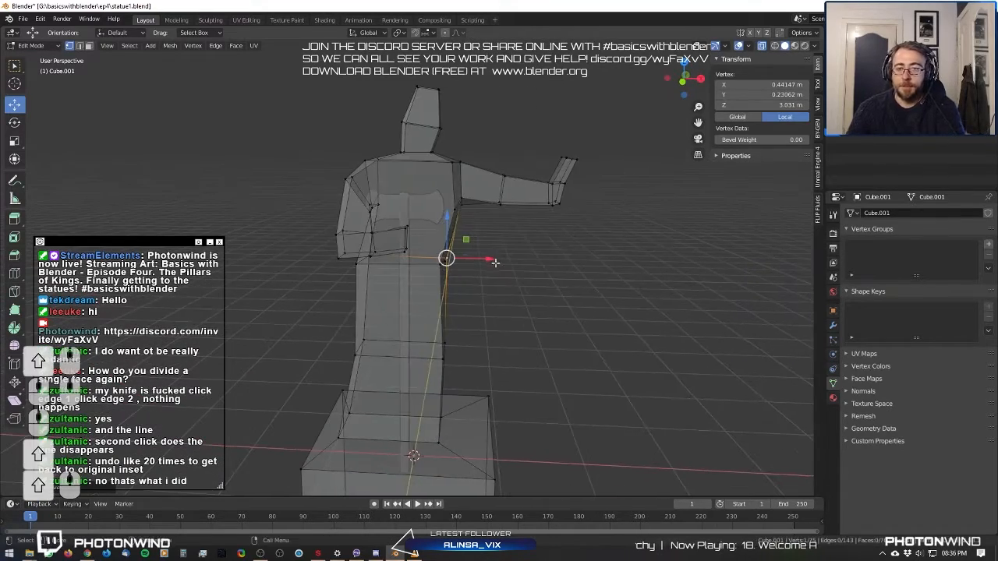
# Show the reference sketch with the statue and return to the statue's Edit Mode with X-ray on.
pyautogui.press('Tab')
pyautogui.moveTo(488, 200); pyautogui.dragTo(545, 154, button='middle')
pyautogui.click(988, 103)
pyautogui.scroll(4, 438, 269)
pyautogui.press('Tab')
pyautogui.scroll(1, 542, 145)
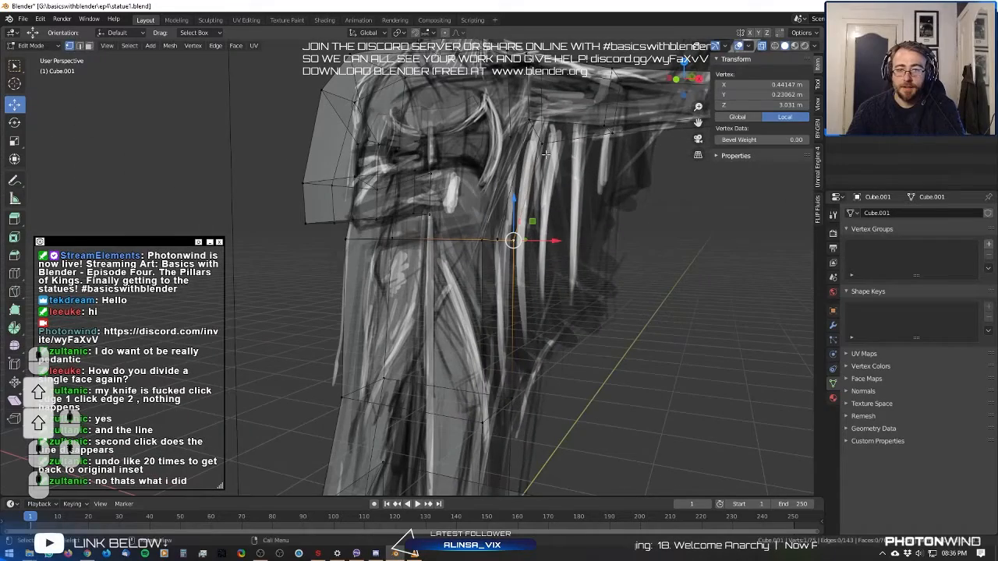
pyautogui.click(763, 46)
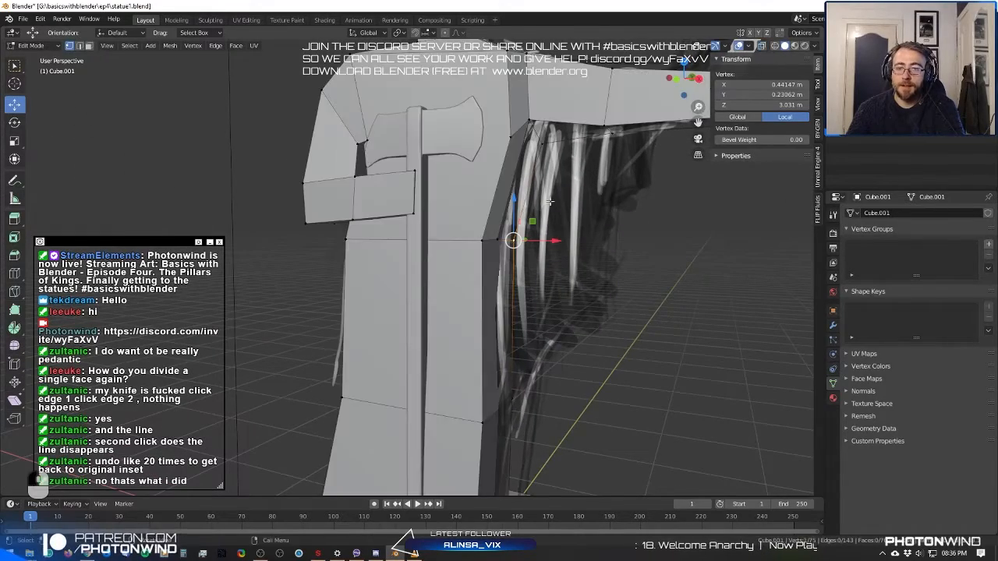
pyautogui.scroll(-1, 484, 226)
pyautogui.moveTo(483, 226)
pyautogui.mouseDown(button='middle')
pyautogui.moveTo(434, 229)
pyautogui.moveTo(497, 227)
pyautogui.mouseUp(button='middle')
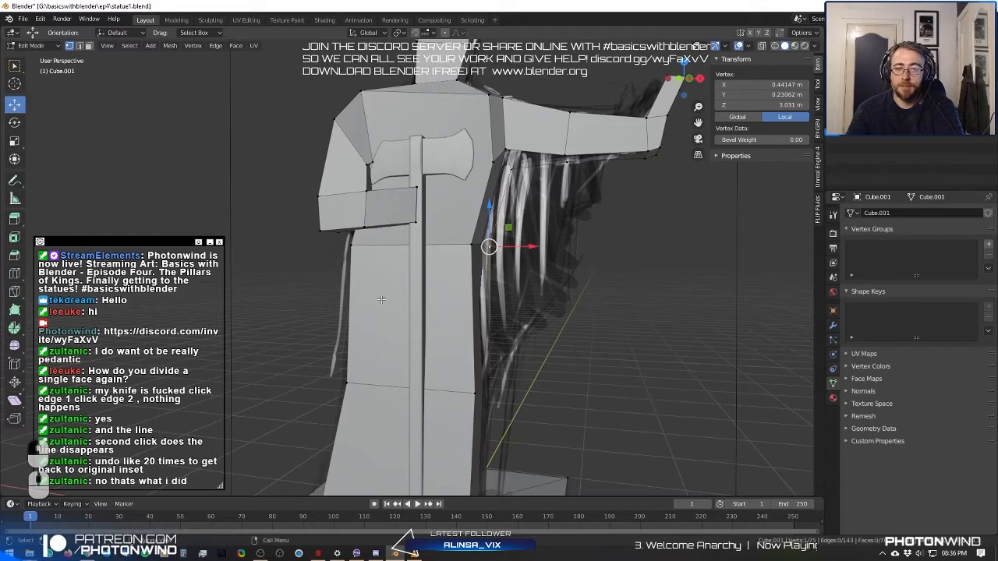
pyautogui.click(762, 49)
# Try to bevel the edge loop around the statue's waist.
pyautogui.moveTo(477, 231)
pyautogui.mouseDown(button='middle')
pyautogui.moveTo(447, 241)
pyautogui.moveTo(485, 220)
pyautogui.mouseUp(button='middle')
pyautogui.keyDown('alt'); pyautogui.click(444, 248); pyautogui.keyUp('alt')
pyautogui.scroll(2, 470, 228)
pyautogui.hotkey('ctrl', 'b')
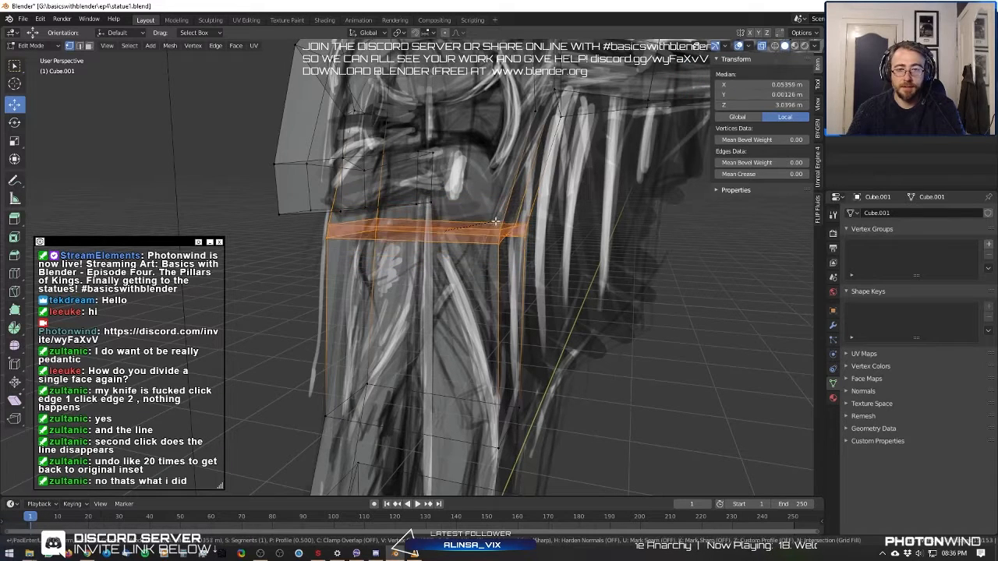
pyautogui.rightClick(535, 233)
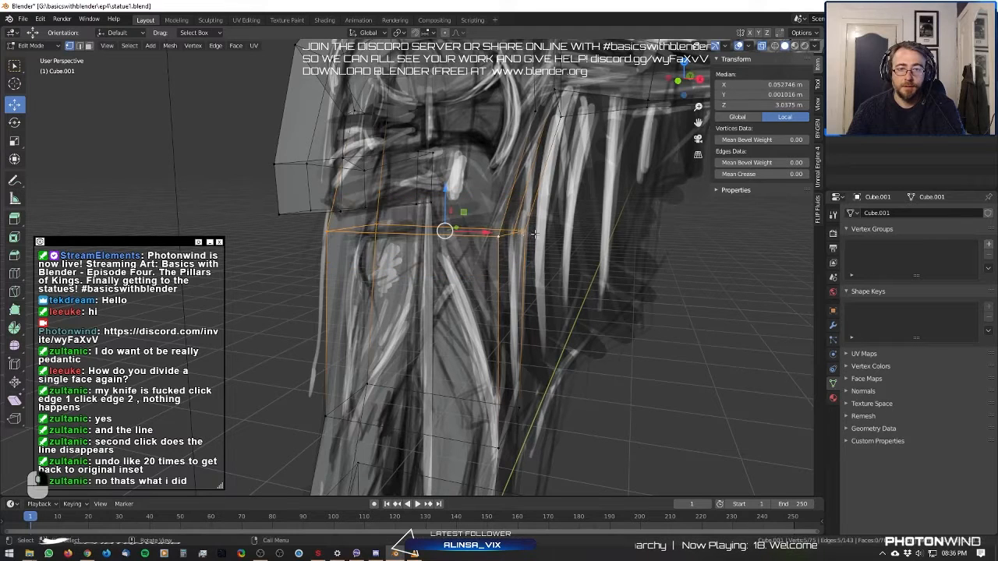
pyautogui.hotkey('ctrl', 'z')
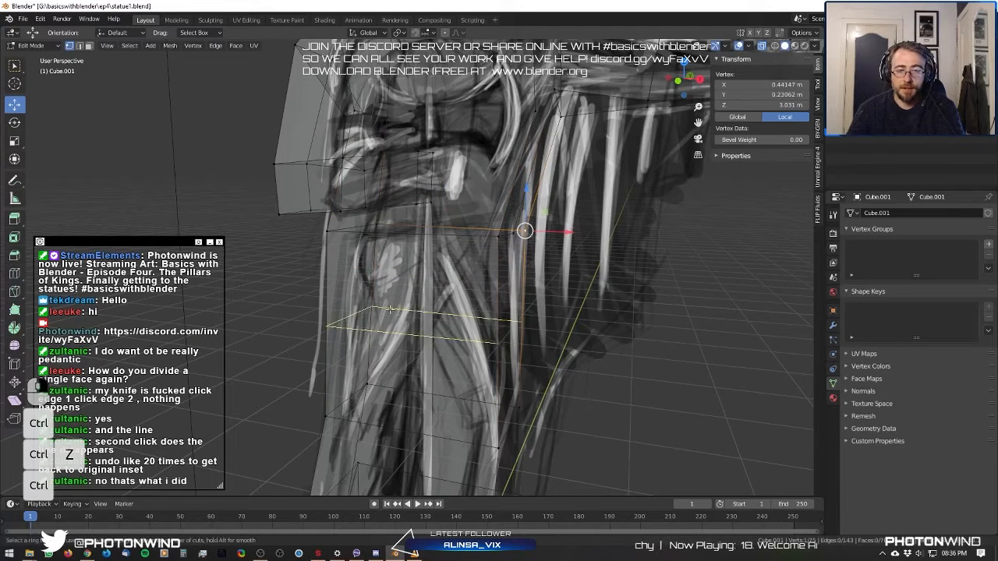
# Add a horizontal loop cut below the waist at about Z 2.78 m and a vertical one beside the axe shaft at about X -0.14 m.
pyautogui.click(395, 332)
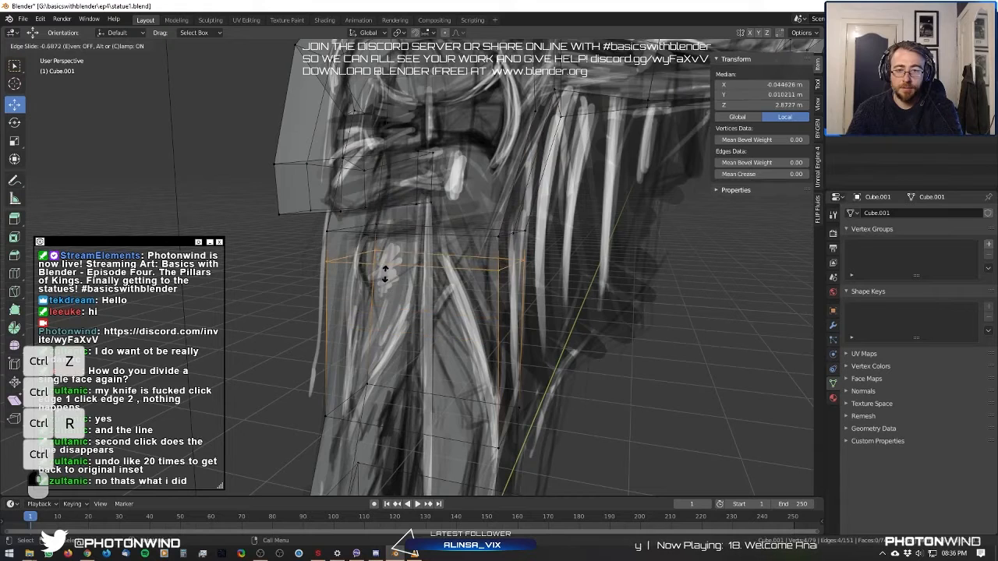
pyautogui.click(383, 287)
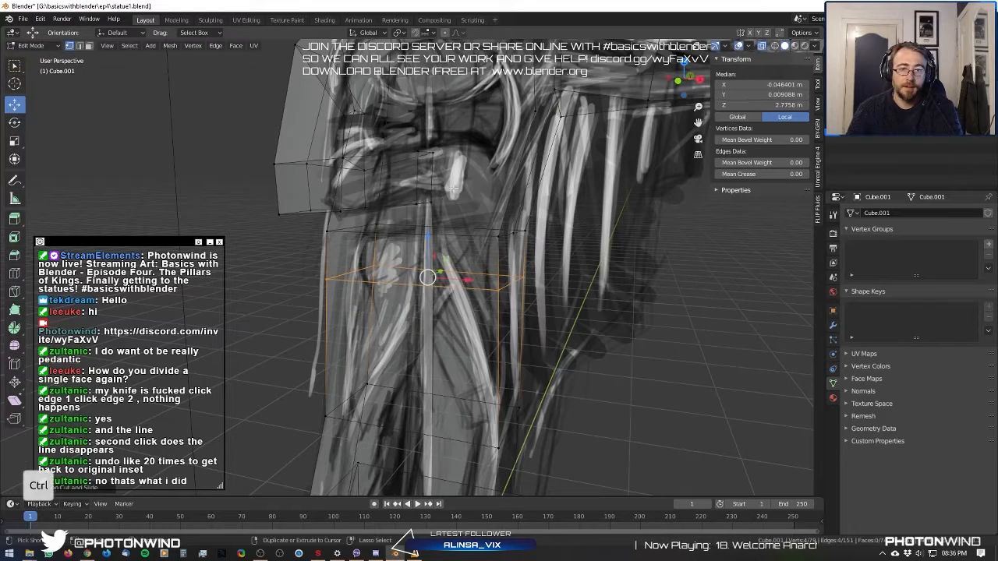
pyautogui.hotkey('ctrl', 'r')
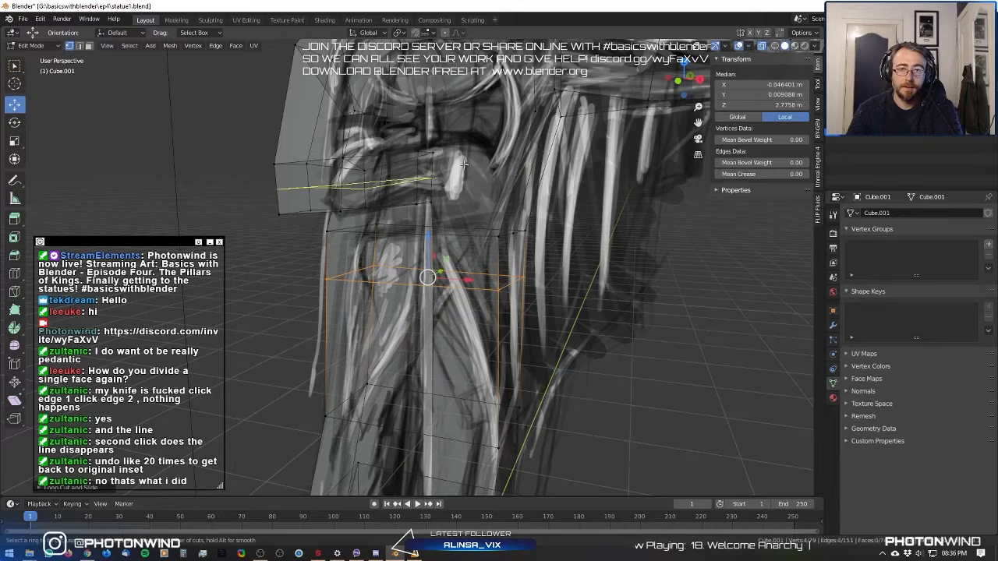
pyautogui.click(423, 247)
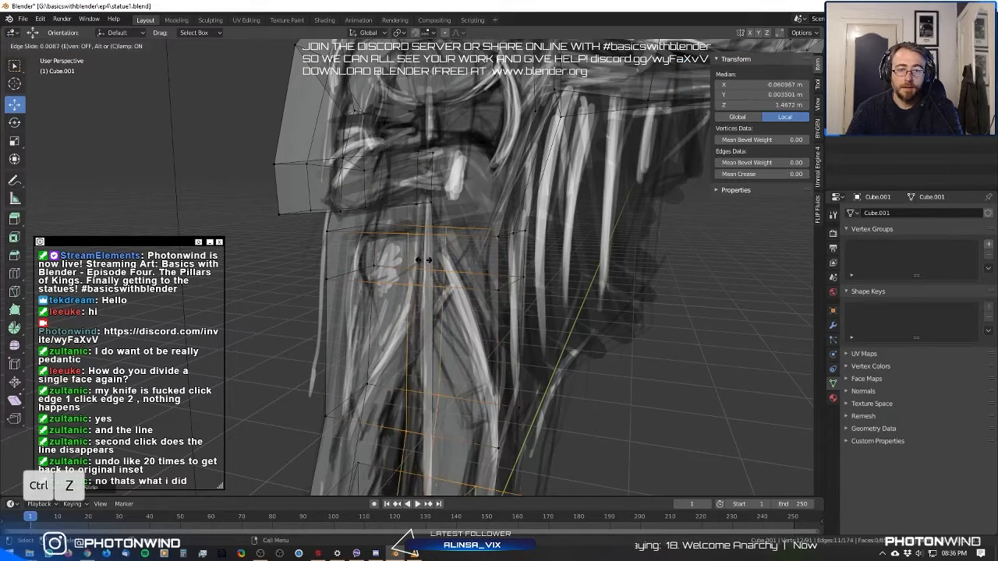
pyautogui.click(419, 263)
# Add a second vertical loop cut on the other side of the axe shaft, at about X 0.1 m.
pyautogui.moveTo(419, 263); pyautogui.dragTo(389, 269, button='middle')
pyautogui.scroll(-3, 392, 280)
pyautogui.scroll(2, 405, 285)
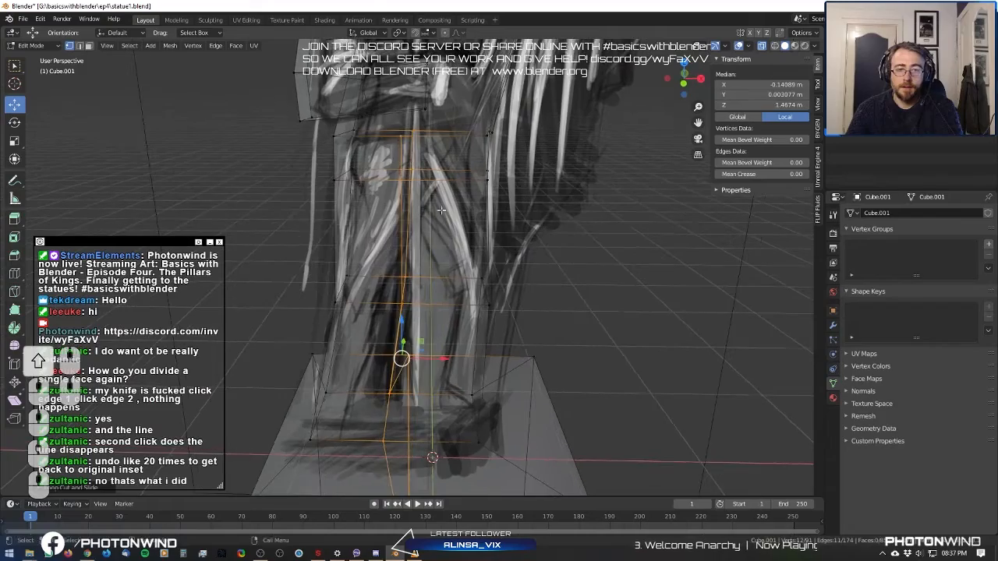
pyautogui.click(441, 197)
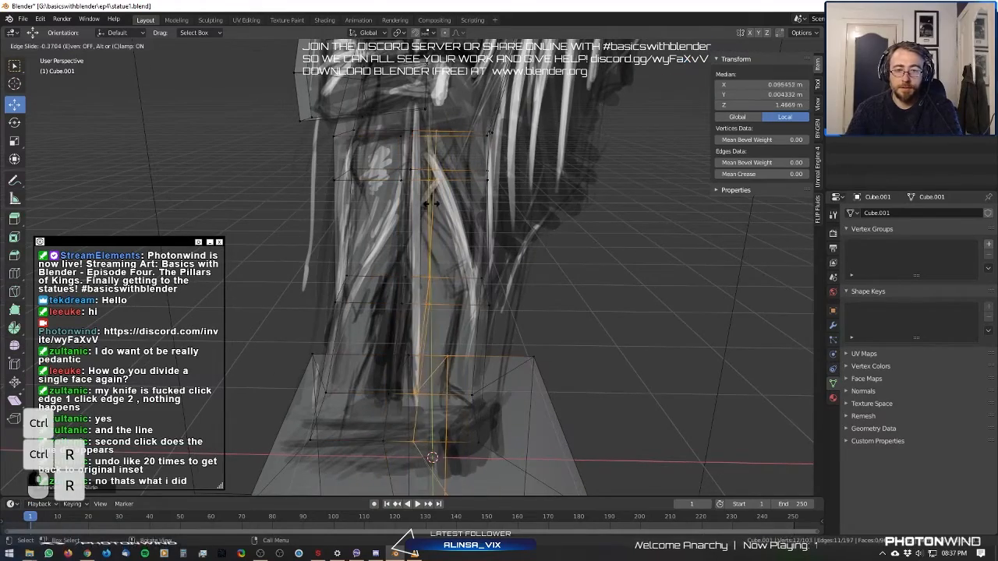
pyautogui.click(427, 203)
# Turn off X-ray and extrude the two front robe faces between the vertical cuts about 0.15 m inward, behind the axe shaft.
pyautogui.moveTo(427, 203); pyautogui.dragTo(475, 230, button='middle')
pyautogui.click(391, 204)
pyautogui.scroll(-2, 470, 257)
pyautogui.keyDown('shift'); pyautogui.moveTo(476, 311); pyautogui.dragTo(469, 241, button='middle'); pyautogui.keyUp('shift')
pyautogui.click(761, 46)
pyautogui.click(446, 227)
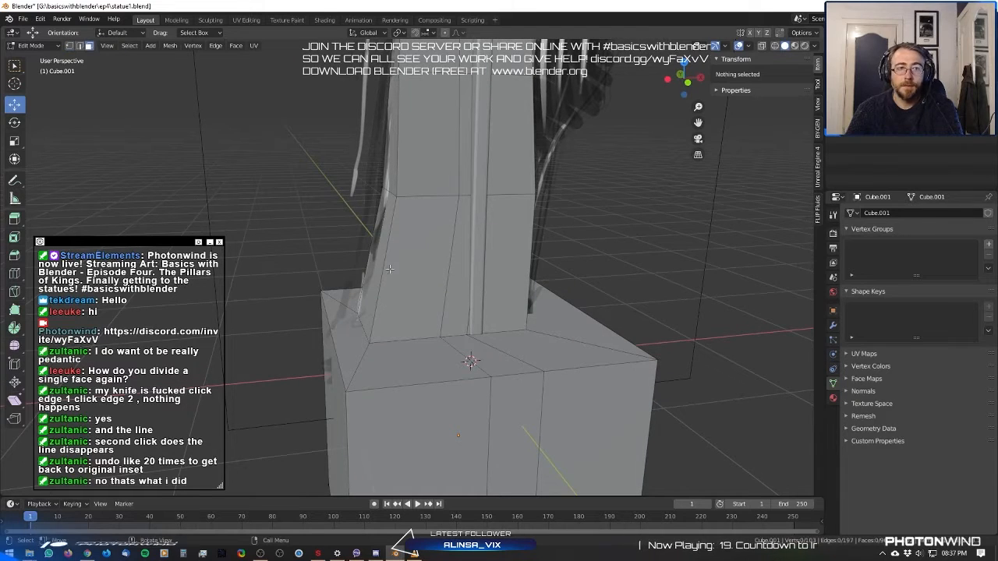
pyautogui.click(455, 270)
pyautogui.keyDown('shift'); pyautogui.moveTo(460, 151); pyautogui.dragTo(430, 217, button='middle'); pyautogui.keyUp('shift')
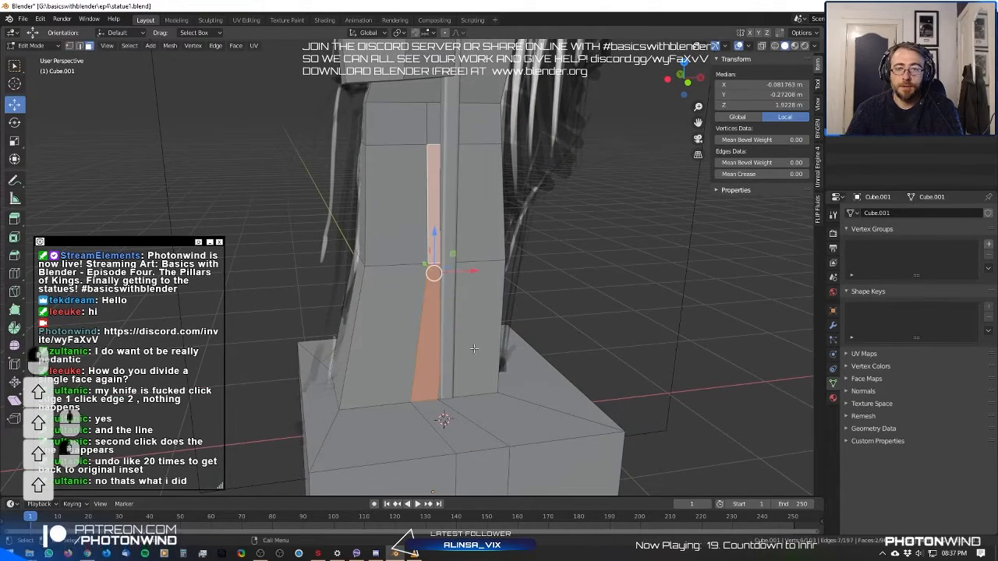
pyautogui.moveTo(474, 348); pyautogui.dragTo(507, 353, button='middle')
pyautogui.press('r')
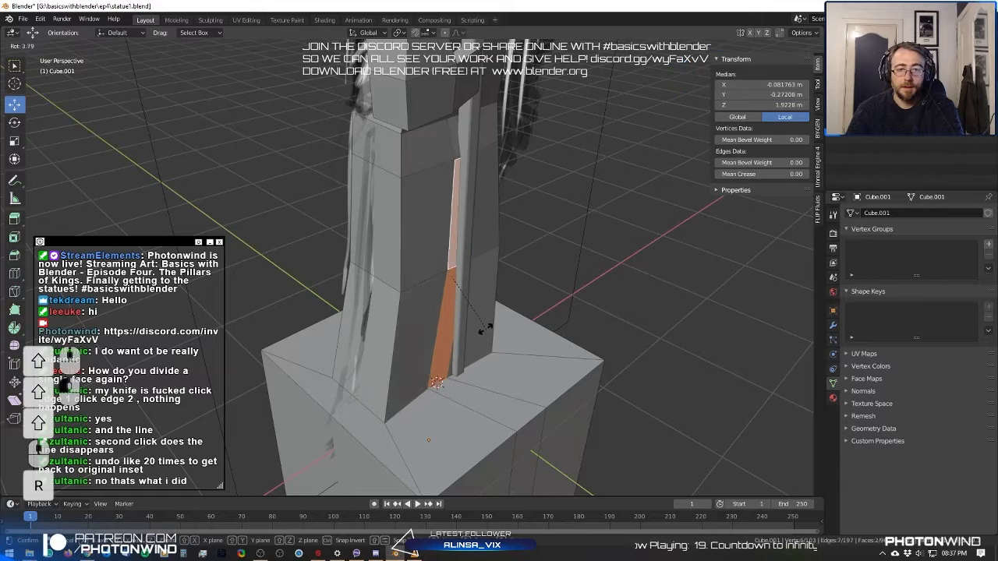
pyautogui.click(497, 333)
pyautogui.press('e')
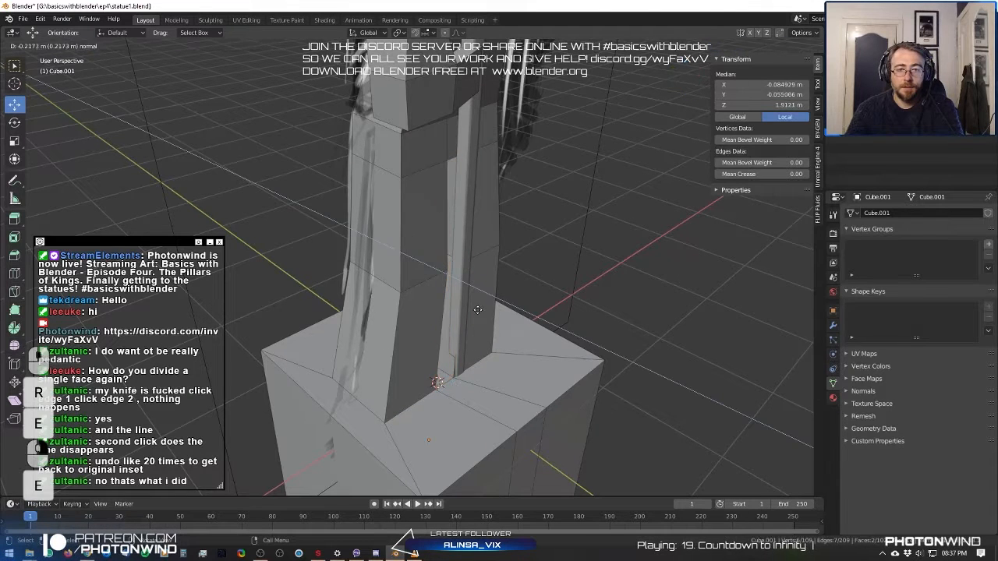
pyautogui.click(482, 311)
# Select the ring of edges where the neck meets the shoulders and bevel it into a narrow collar.
pyautogui.moveTo(483, 311); pyautogui.dragTo(493, 247, button='middle')
pyautogui.moveTo(374, 195)
pyautogui.keyDown('shift'); pyautogui.mouseDown(button='middle')
pyautogui.moveTo(338, 322)
pyautogui.moveTo(332, 297)
pyautogui.moveTo(392, 197)
pyautogui.mouseUp(button='middle'); pyautogui.keyUp('shift')
pyautogui.scroll(3, 332, 297)
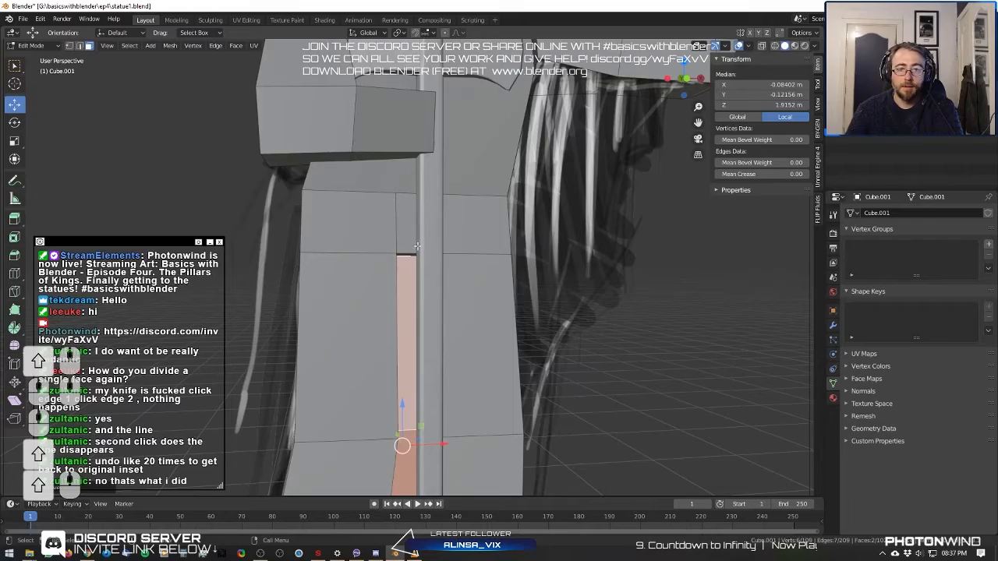
pyautogui.scroll(-5, 417, 247)
pyautogui.moveTo(417, 246); pyautogui.dragTo(459, 318, button='middle')
pyautogui.keyDown('shift'); pyautogui.moveTo(427, 185); pyautogui.dragTo(443, 212, button='middle'); pyautogui.keyUp('shift')
pyautogui.scroll(3, 443, 212)
pyautogui.keyDown('alt'); pyautogui.click(443, 212); pyautogui.keyUp('alt')
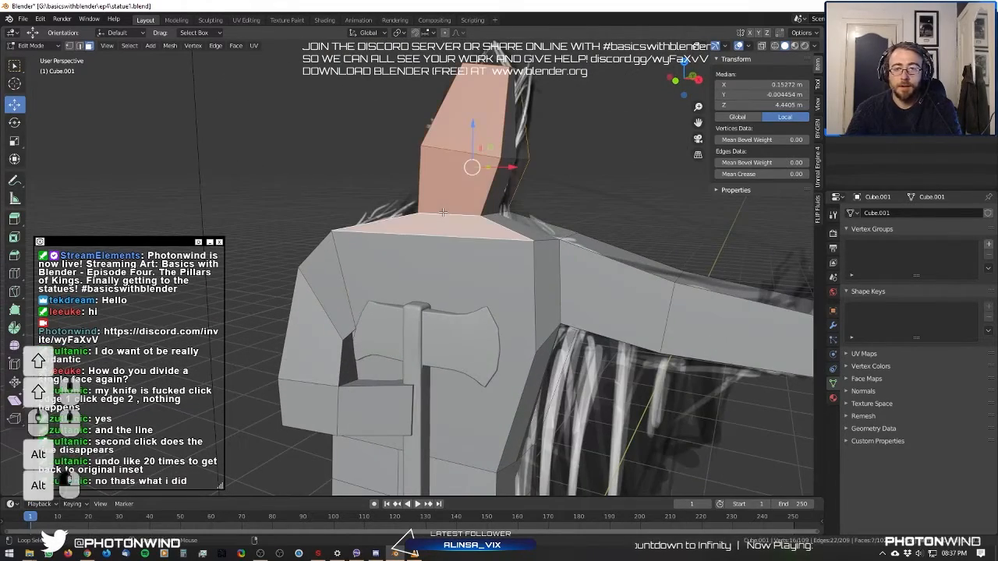
pyautogui.click(79, 45)
pyautogui.keyDown('alt'); pyautogui.click(463, 213); pyautogui.keyUp('alt')
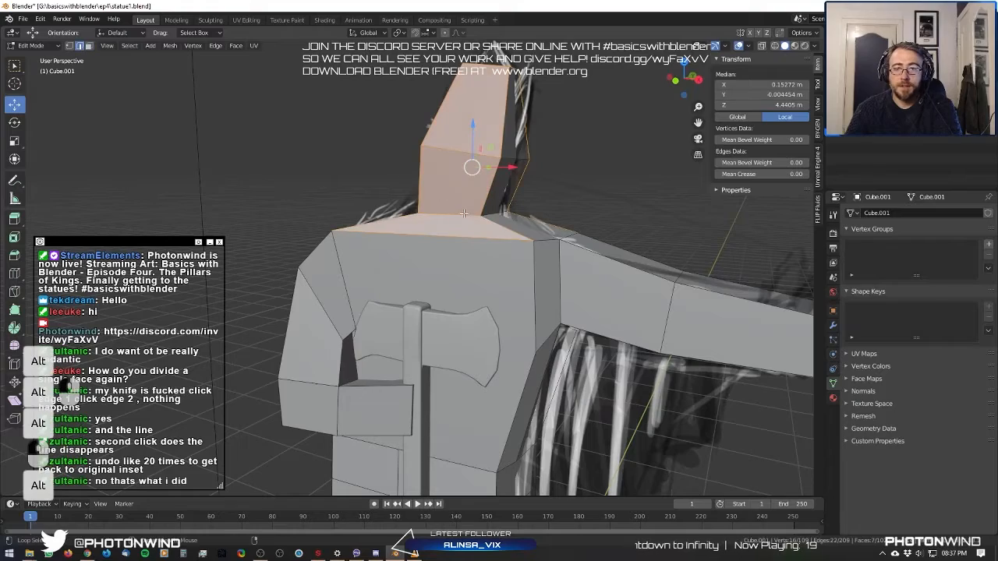
pyautogui.click(566, 219)
pyautogui.moveTo(459, 209); pyautogui.dragTo(701, 234, button='middle')
pyautogui.keyDown('shift'); pyautogui.click(540, 228); pyautogui.keyUp('shift')
pyautogui.keyDown('shift'); pyautogui.click(527, 226); pyautogui.keyUp('shift')
pyautogui.keyDown('shift'); pyautogui.click(343, 171); pyautogui.keyUp('shift')
pyautogui.moveTo(343, 171); pyautogui.dragTo(549, 169, button='middle')
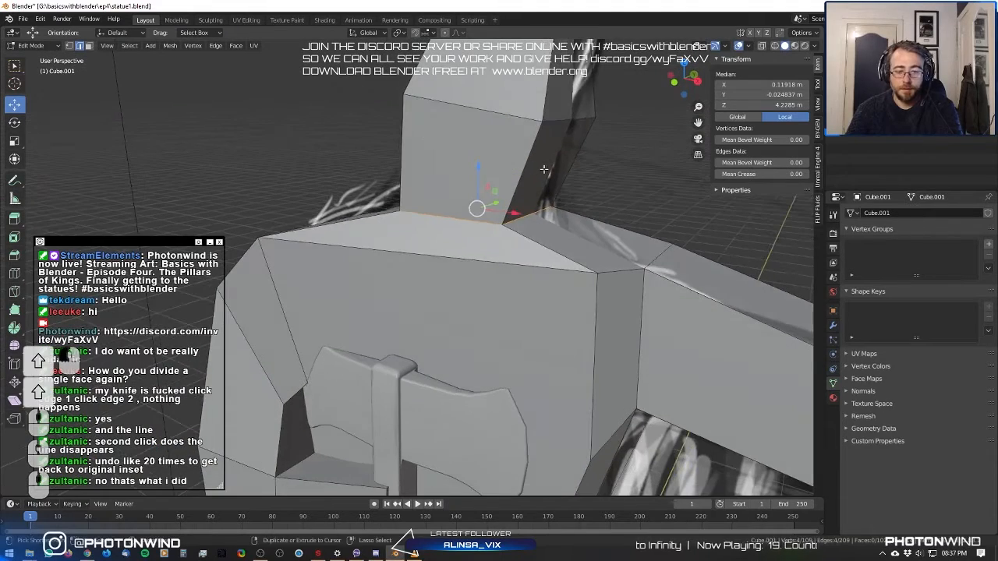
pyautogui.hotkey('ctrl', 'b')
pyautogui.moveTo(569, 165)
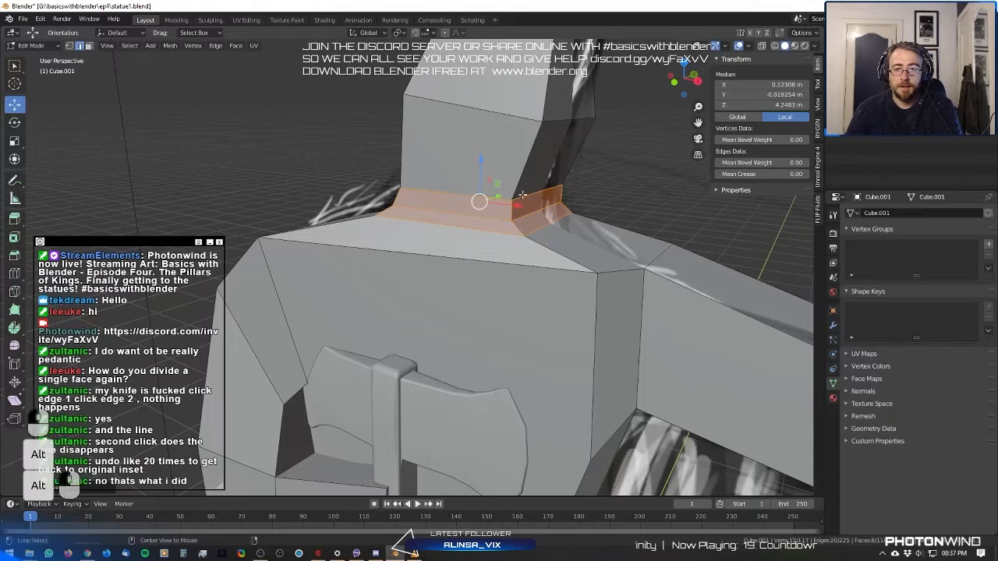
# Scale the middle ring of the neck collar inward and raise the ring above it to about Z 4.34 m.
pyautogui.keyDown('alt'); pyautogui.click(490, 214); pyautogui.keyUp('alt')
pyautogui.press('s')
pyautogui.click(566, 224)
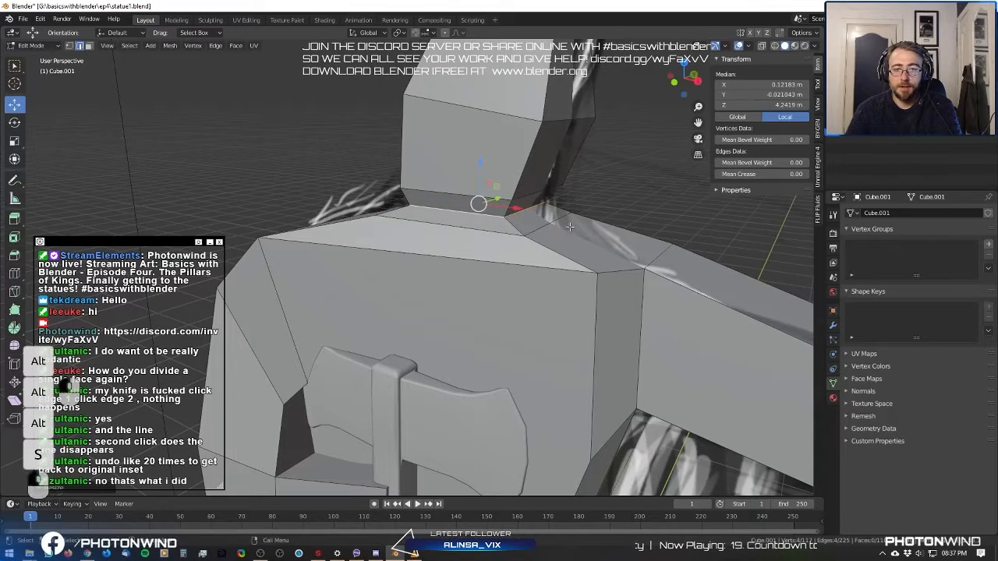
pyautogui.moveTo(566, 225); pyautogui.dragTo(550, 206, button='middle')
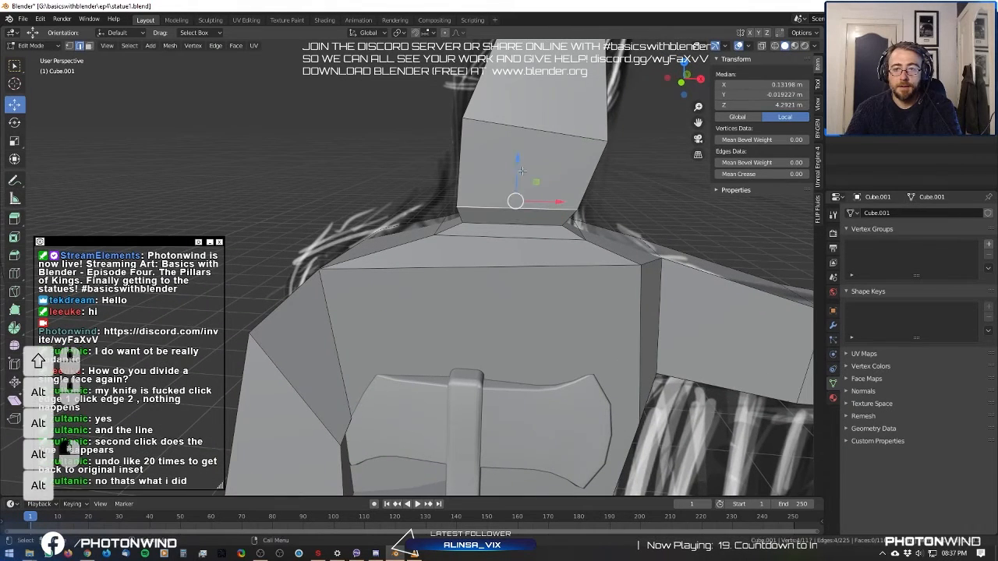
pyautogui.moveTo(517, 162); pyautogui.dragTo(517, 148)
pyautogui.moveTo(518, 155)
pyautogui.mouseDown(button='middle')
pyautogui.moveTo(472, 175)
pyautogui.moveTo(566, 149)
pyautogui.moveTo(555, 146)
pyautogui.moveTo(538, 173)
pyautogui.moveTo(520, 159)
pyautogui.mouseUp(button='middle')
# Turn on X-ray and, in front view, shift the head, neck and upper shoulder geometry about 0.01 m sideways and down to match the sketch.
pyautogui.click(762, 46)
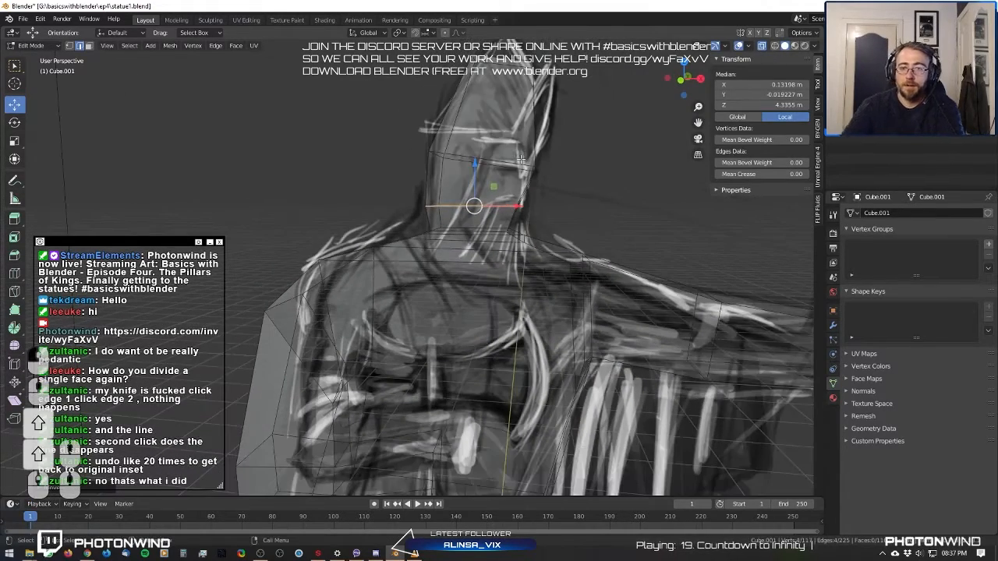
pyautogui.press('KP_1')
pyautogui.hotkey('alt', 'a')
pyautogui.press('b')
pyautogui.moveTo(316, 78); pyautogui.dragTo(615, 269)
pyautogui.press('g')
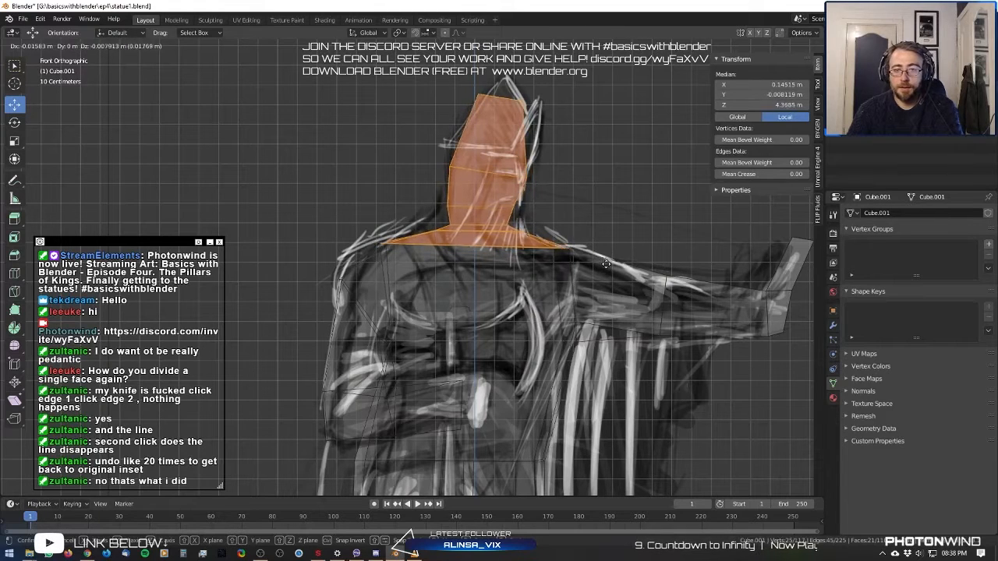
pyautogui.click(606, 265)
# Reposition the middle neck ring against the sketch and lower the ring below it to about Z 4.18 m.
pyautogui.scroll(3, 572, 246)
pyautogui.keyDown('alt'); pyautogui.click(526, 196); pyautogui.keyUp('alt')
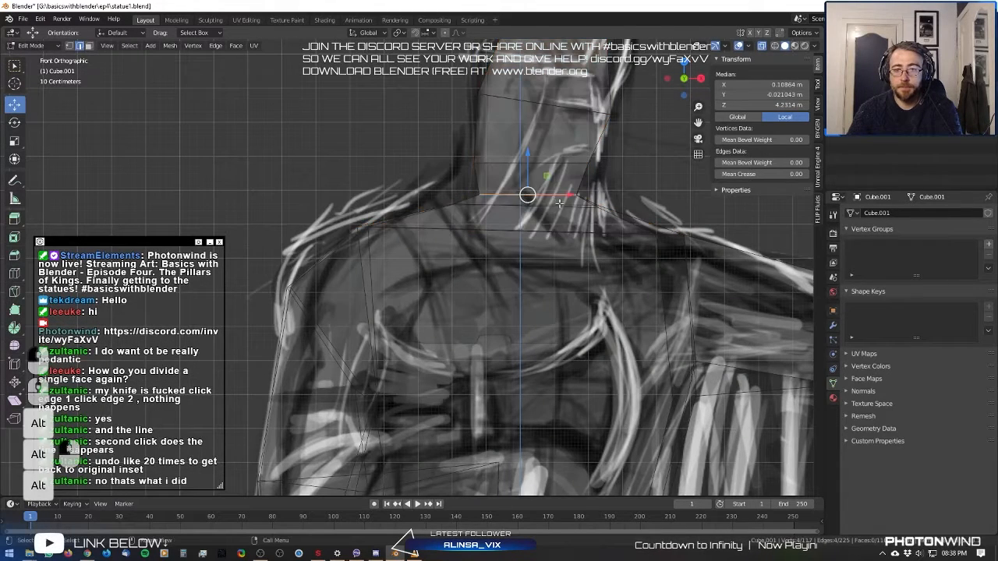
pyautogui.press('g')
pyautogui.keyDown('alt'); pyautogui.click(550, 211); pyautogui.keyUp('alt')
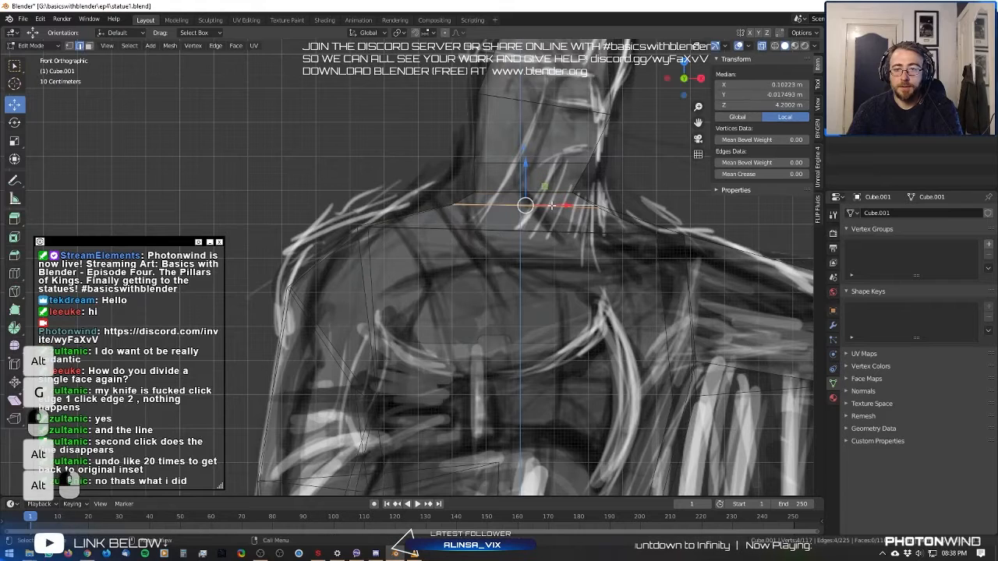
pyautogui.press('g')
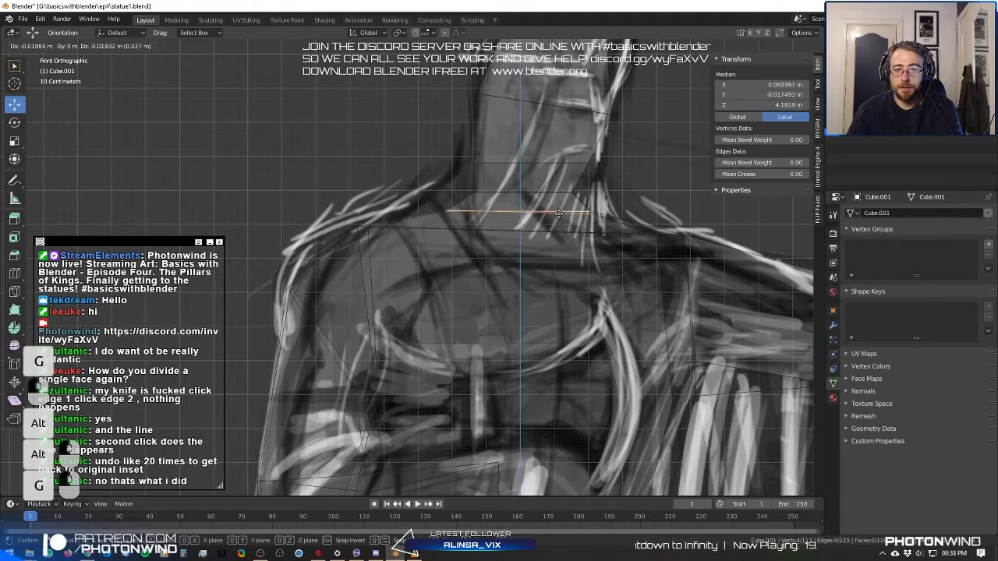
pyautogui.click(559, 214)
# Lower the edge loop along the shoulders and outstretched arm by about 0.03 m and return to Object Mode with X-ray off.
pyautogui.keyDown('alt'); pyautogui.click(713, 252); pyautogui.keyUp('alt')
pyautogui.press('g')
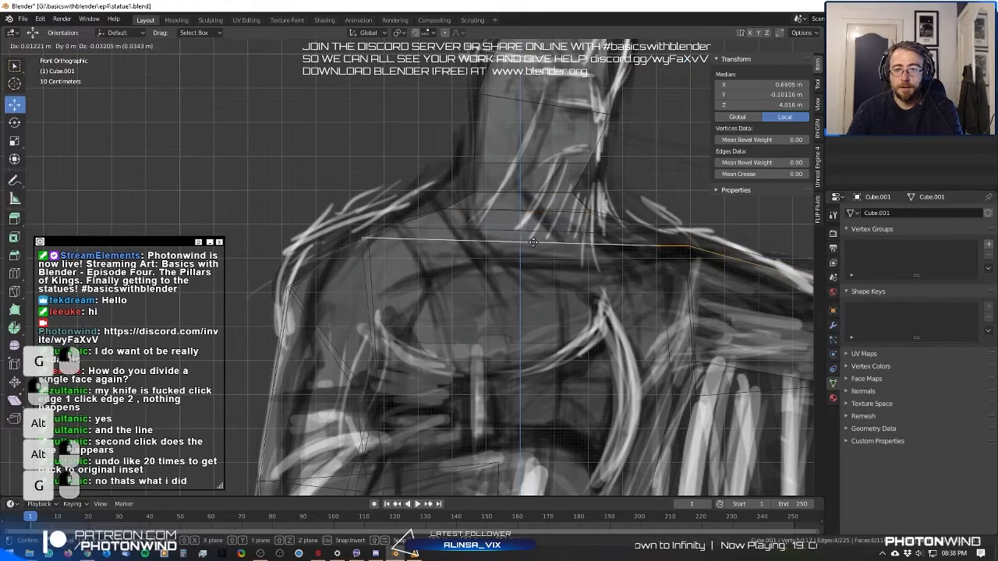
pyautogui.click(546, 249)
pyautogui.moveTo(725, 276)
pyautogui.mouseDown(button='middle')
pyautogui.moveTo(374, 271)
pyautogui.moveTo(413, 226)
pyautogui.mouseUp(button='middle')
pyautogui.press('Tab')
pyautogui.click(761, 46)
pyautogui.scroll(-5, 459, 273)
pyautogui.moveTo(413, 226)
pyautogui.mouseDown(button='middle')
pyautogui.moveTo(558, 194)
pyautogui.moveTo(368, 269)
pyautogui.moveTo(480, 181)
pyautogui.moveTo(437, 247)
pyautogui.moveTo(353, 202)
pyautogui.moveTo(463, 175)
pyautogui.moveTo(420, 195)
pyautogui.mouseUp(button='middle')
pyautogui.scroll(3, 430, 249)
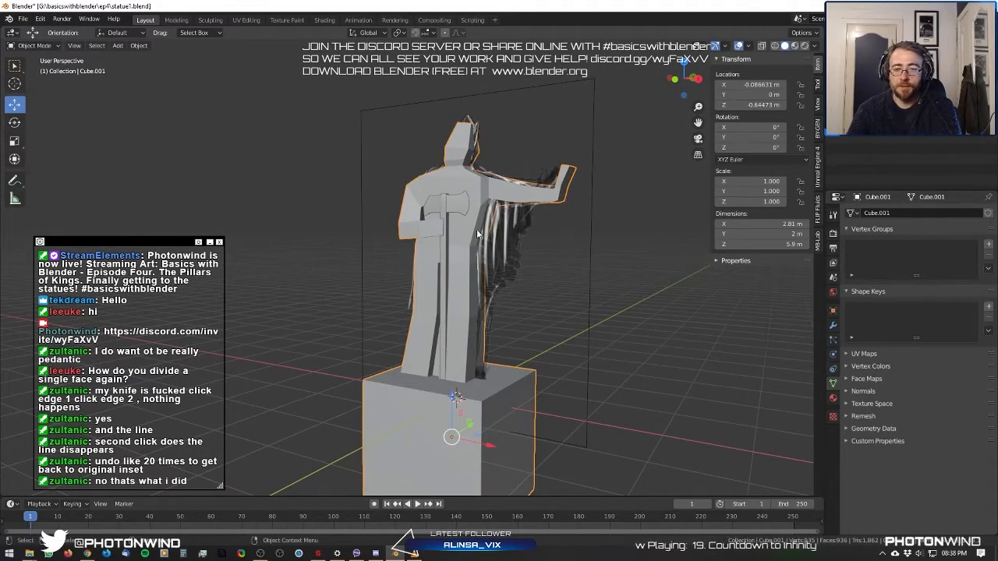
# Add a Subdivision Surface modifier to the statue with 2 viewport levels.
pyautogui.click(832, 325)
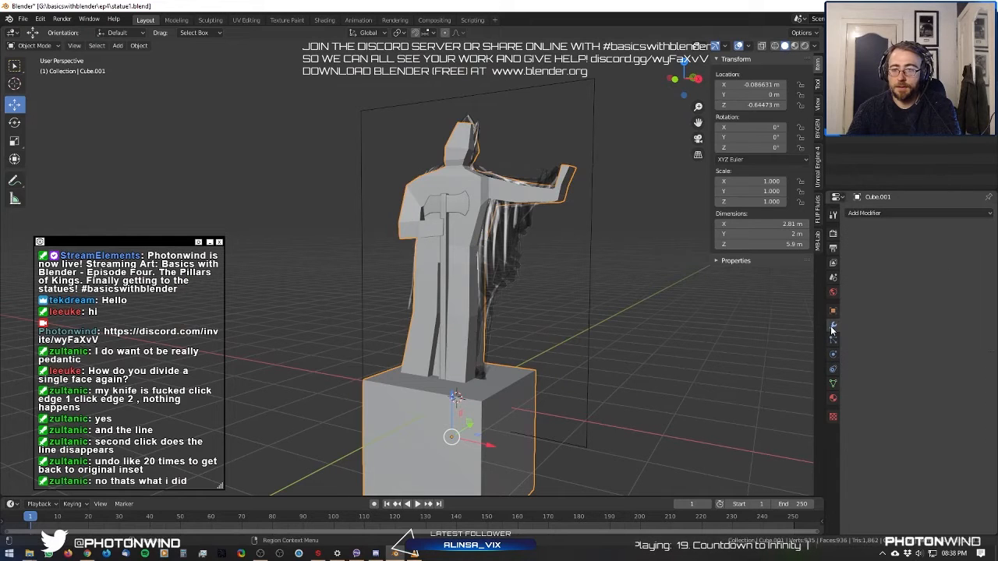
pyautogui.click(873, 217)
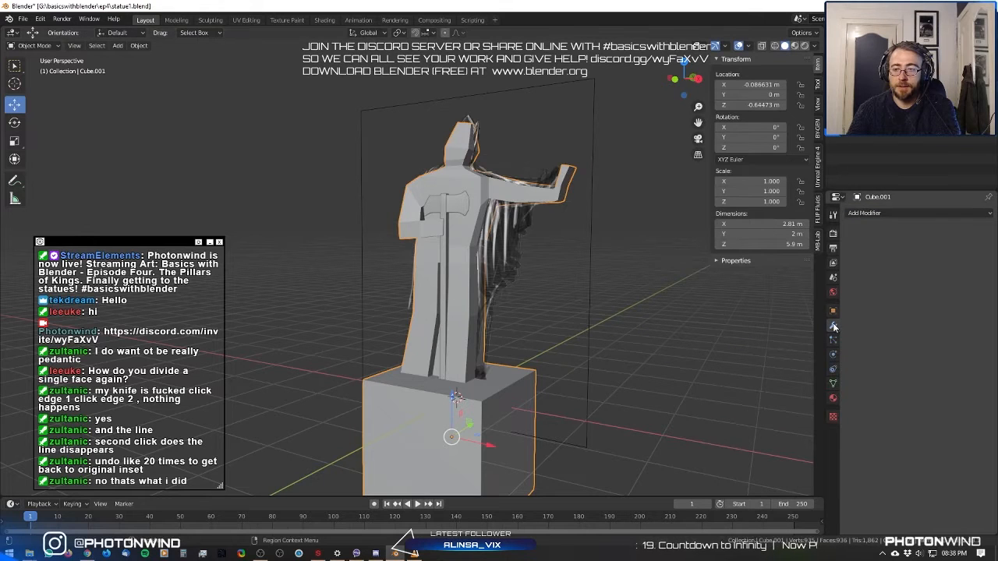
pyautogui.click(885, 215)
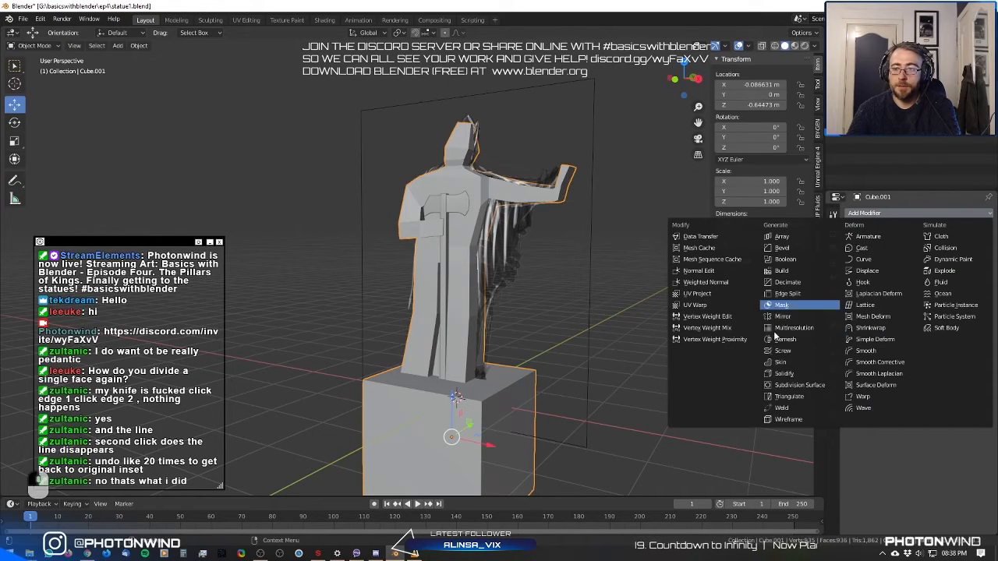
pyautogui.click(814, 385)
pyautogui.moveTo(623, 327); pyautogui.dragTo(421, 269, button='middle')
pyautogui.scroll(3, 425, 290)
pyautogui.click(913, 293)
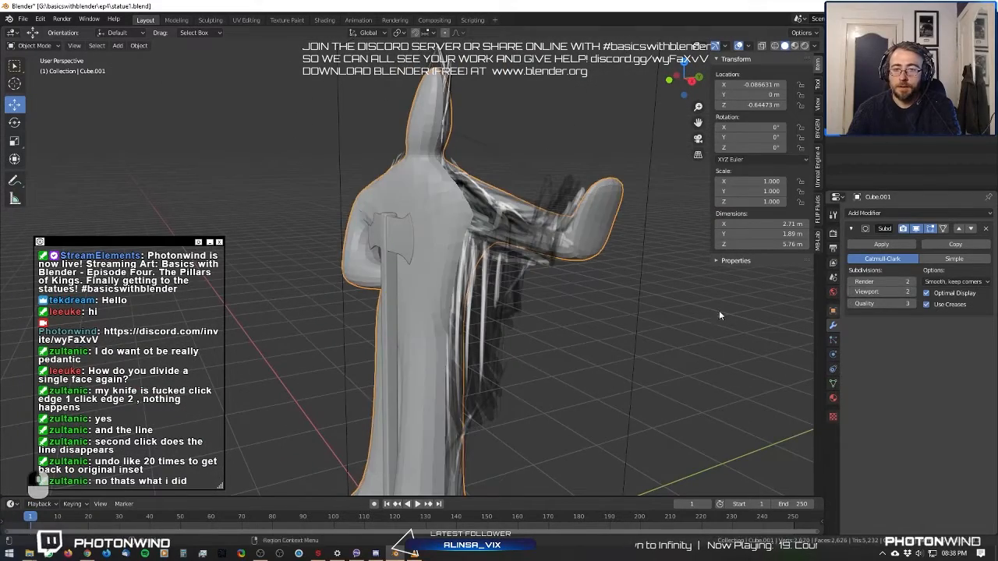
pyautogui.click(716, 315)
pyautogui.moveTo(669, 325); pyautogui.dragTo(449, 274, button='middle')
pyautogui.scroll(-3, 655, 317)
pyautogui.moveTo(419, 227); pyautogui.dragTo(434, 235, button='middle')
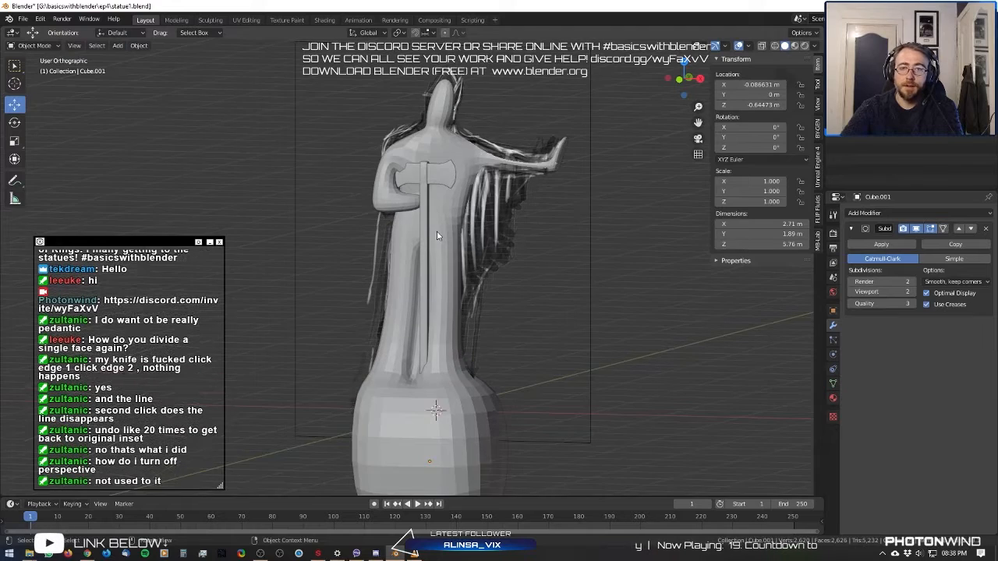
# Toggle the viewport between orthographic and perspective projection several times, ending in perspective.
pyautogui.press('KP_5')
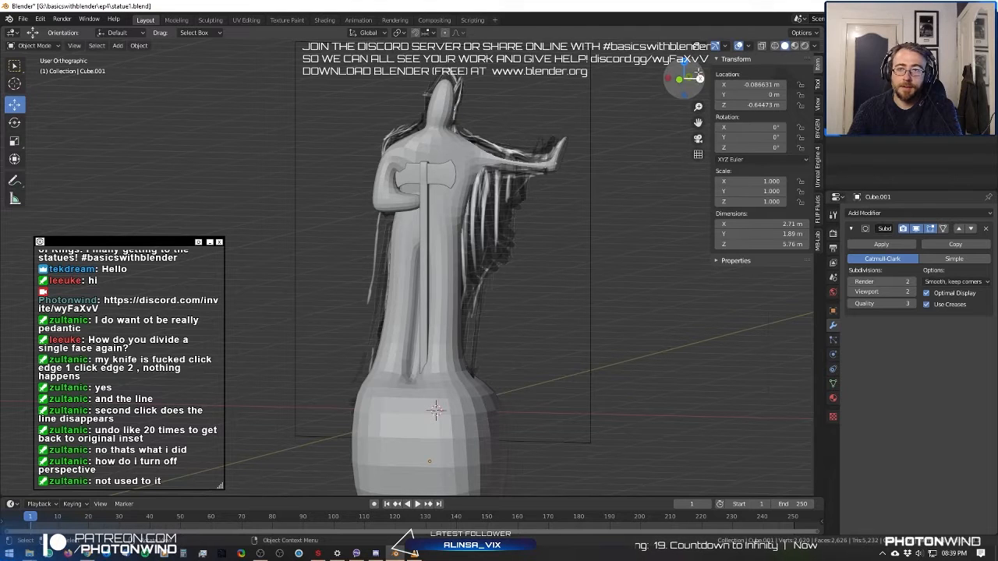
pyautogui.moveTo(652, 130)
pyautogui.mouseDown(button='middle')
pyautogui.moveTo(621, 149)
pyautogui.moveTo(646, 133)
pyautogui.mouseUp(button='middle')
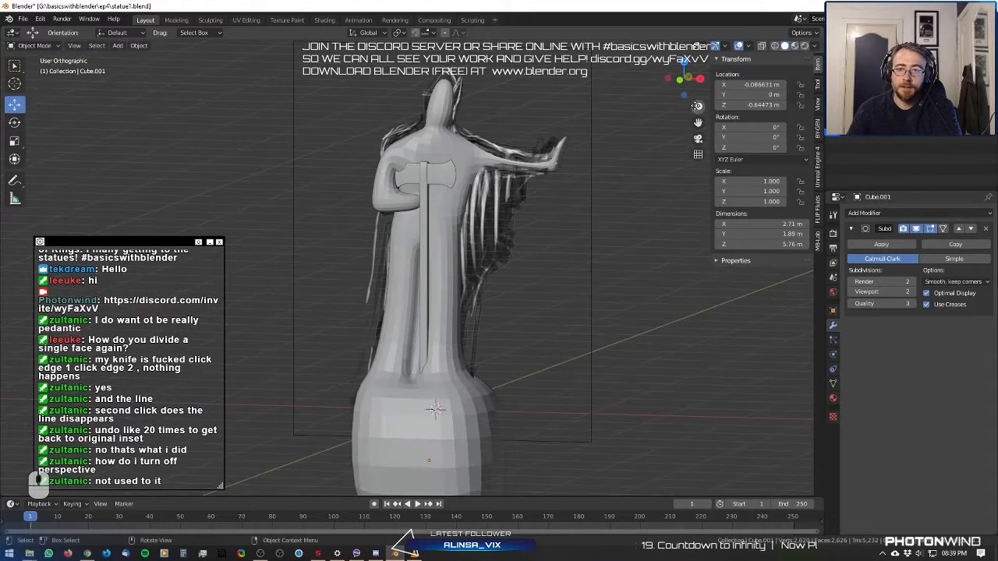
pyautogui.click(699, 157)
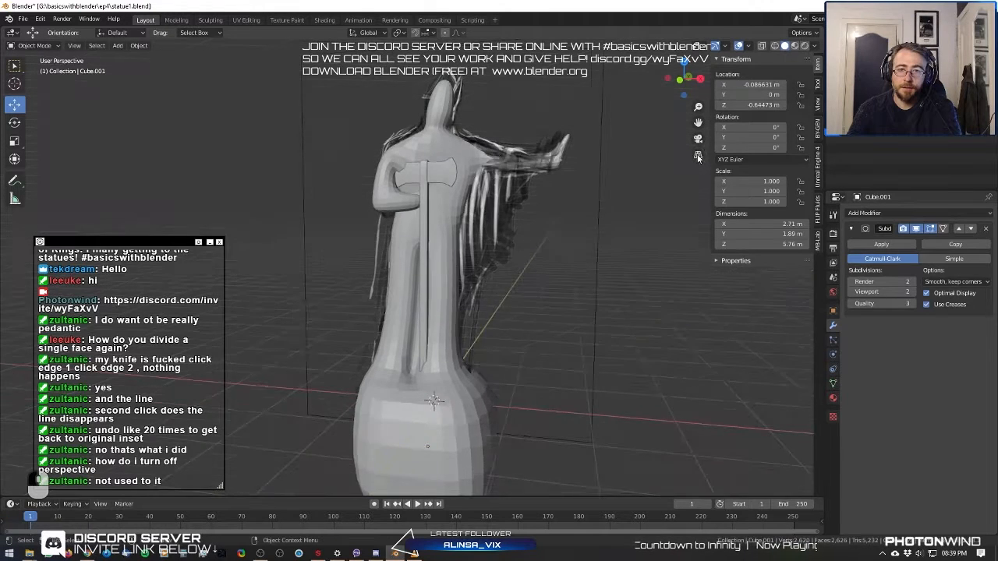
pyautogui.click(698, 157)
pyautogui.click(698, 158)
pyautogui.click(698, 157)
pyautogui.click(699, 158)
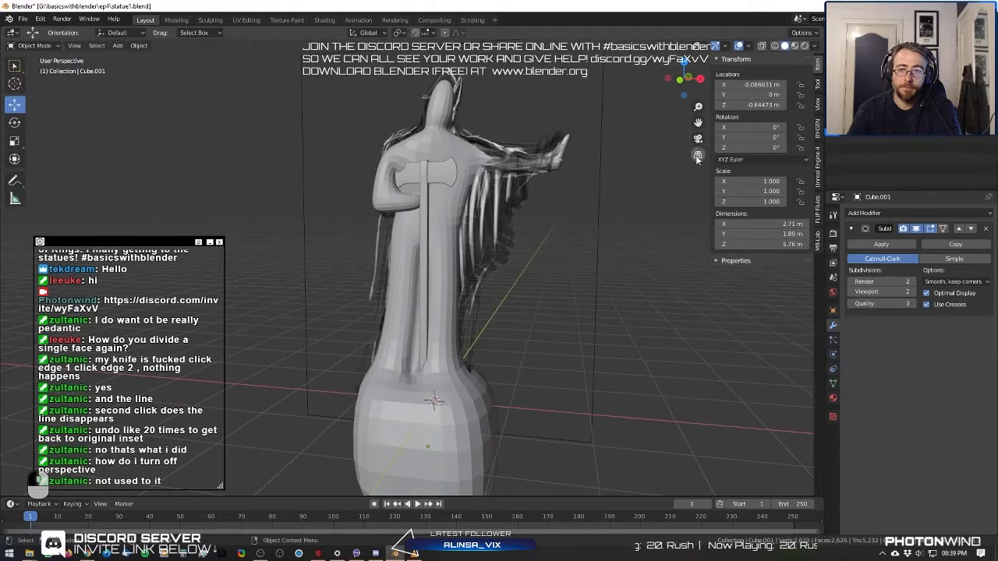
pyautogui.click(699, 157)
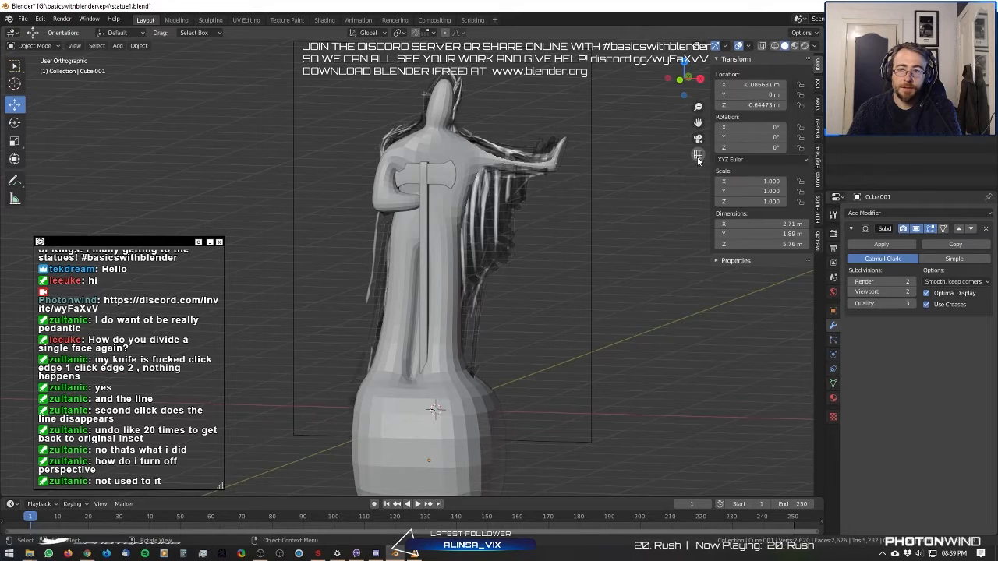
pyautogui.click(698, 157)
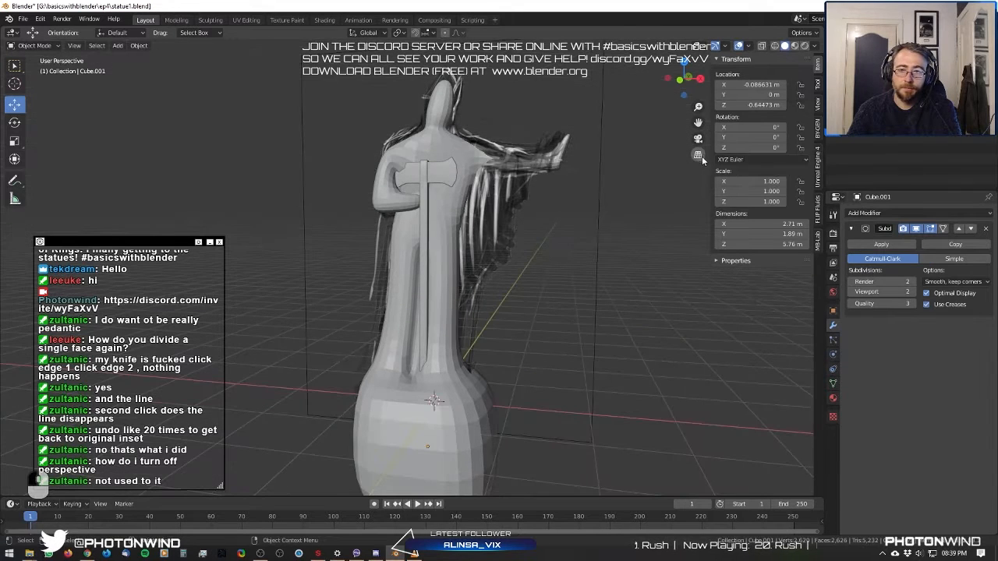
# Select the pedestal's top and bottom perimeter edges, bevel them narrowly with several segments, and return to Object Mode.
pyautogui.moveTo(675, 164); pyautogui.dragTo(495, 186, button='middle')
pyautogui.press('Tab')
pyautogui.keyDown('alt'); pyautogui.click(468, 340); pyautogui.keyUp('alt')
pyautogui.scroll(3, 484, 321)
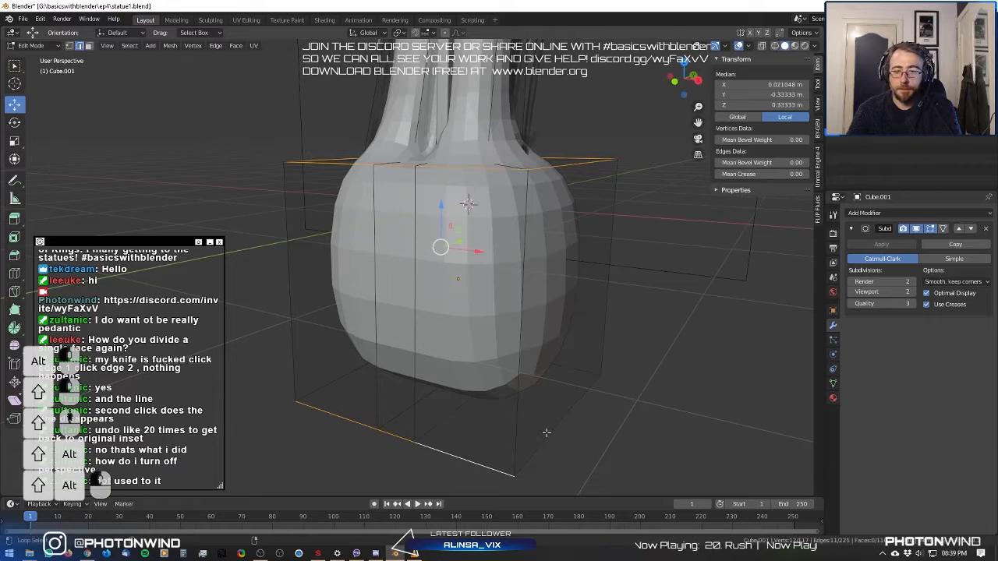
pyautogui.moveTo(405, 383); pyautogui.dragTo(408, 390, button='middle')
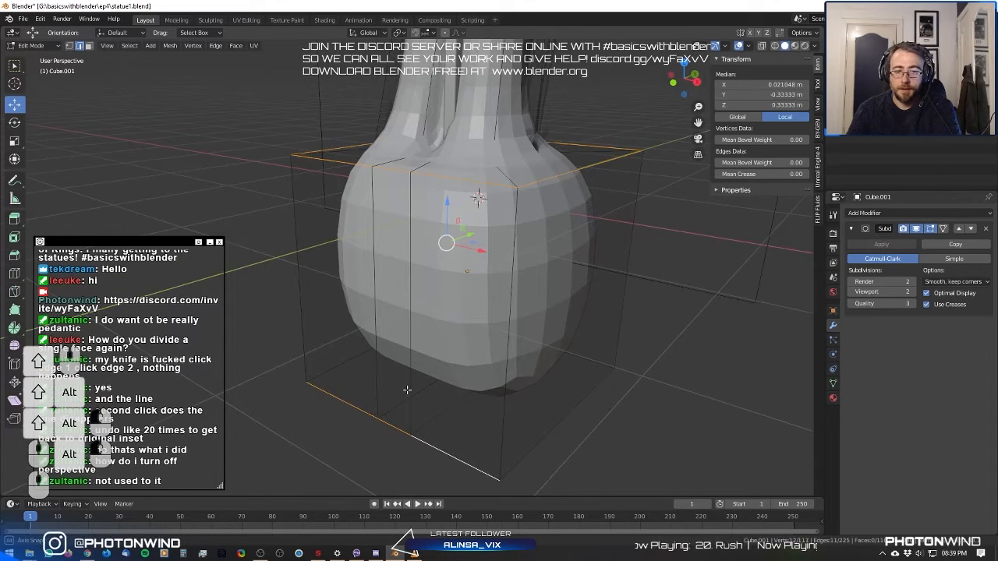
pyautogui.keyDown('shift'); pyautogui.click(339, 371); pyautogui.keyUp('shift')
pyautogui.keyDown('shift'); pyautogui.click(351, 405); pyautogui.keyUp('shift')
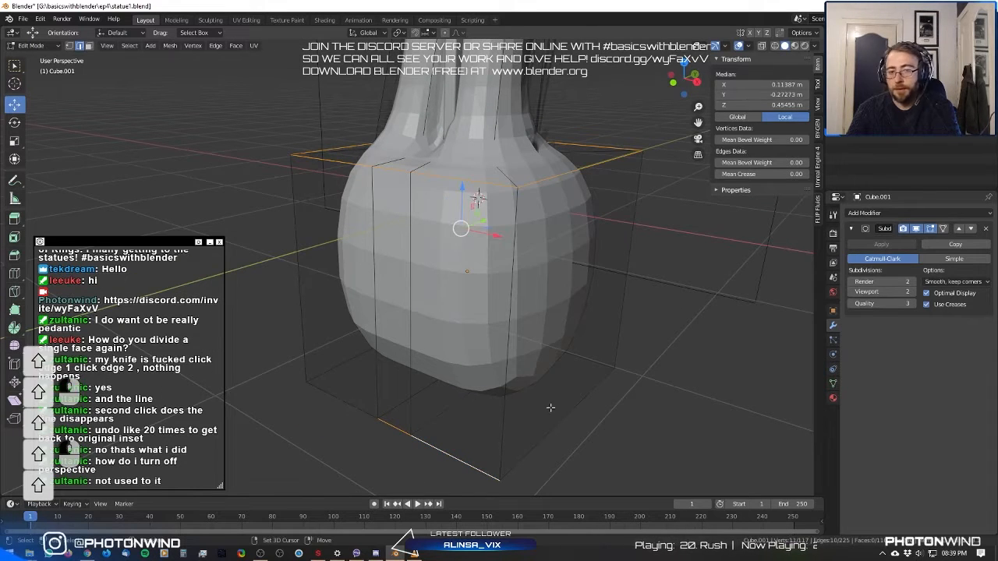
pyautogui.moveTo(328, 371); pyautogui.dragTo(410, 410, button='middle')
pyautogui.keyDown('alt'); pyautogui.keyDown('shift'); pyautogui.click(299, 469); pyautogui.keyUp('shift'); pyautogui.keyUp('alt')
pyautogui.keyDown('alt'); pyautogui.keyDown('shift'); pyautogui.click(360, 433); pyautogui.keyUp('shift'); pyautogui.keyUp('alt')
pyautogui.moveTo(304, 421); pyautogui.dragTo(530, 335, button='middle')
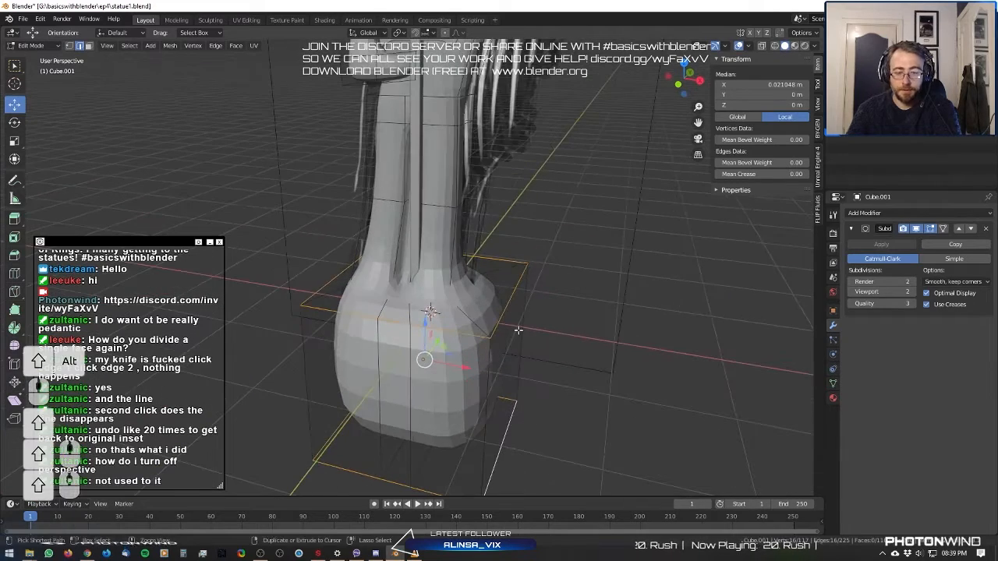
pyautogui.hotkey('ctrl', 'b')
pyautogui.scroll(1, 536, 331)
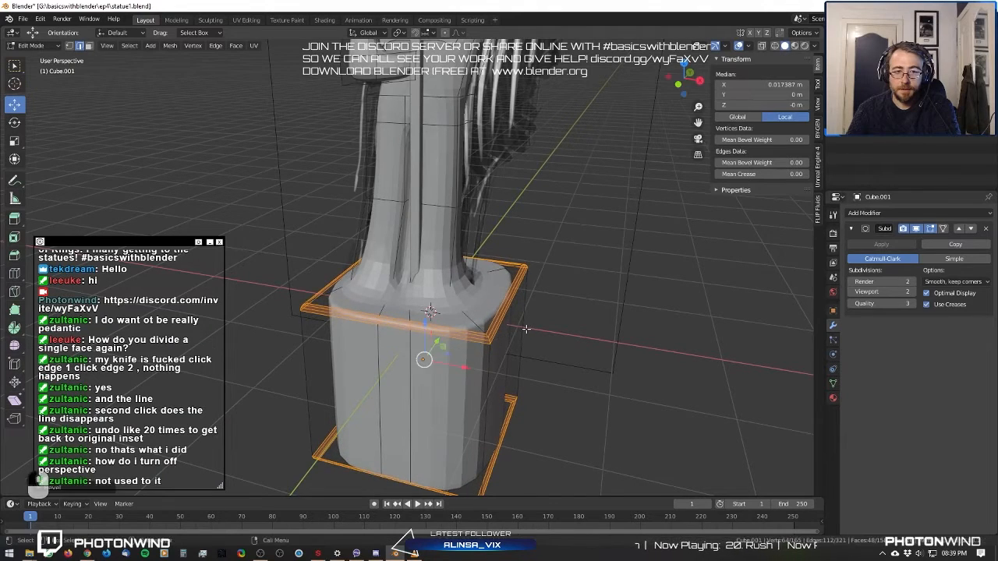
pyautogui.scroll(-3, 526, 329)
pyautogui.press('Tab')
# Examine the smoothed statue and its pedestal up close and from the side.
pyautogui.moveTo(535, 329); pyautogui.dragTo(441, 289, button='middle')
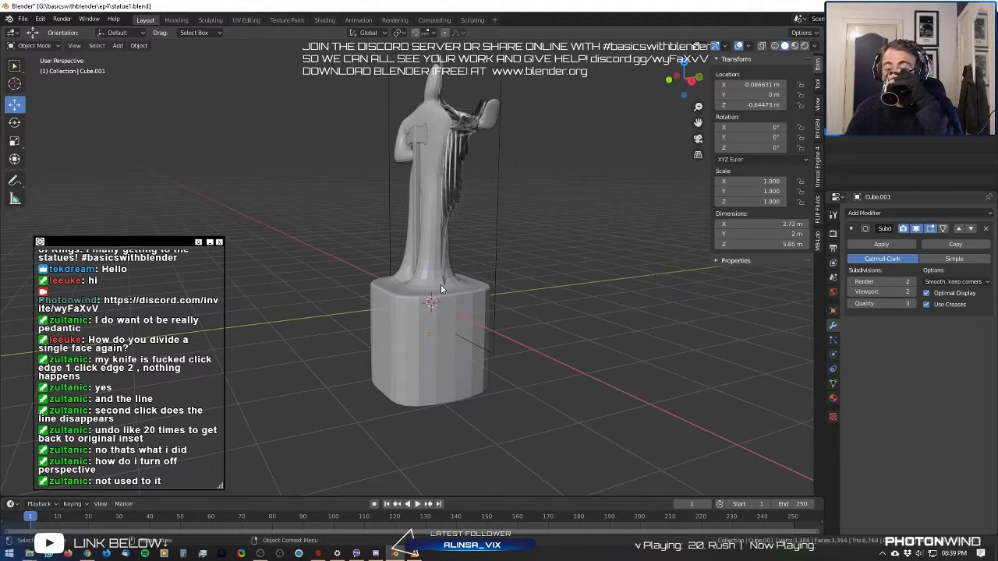
pyautogui.moveTo(391, 268); pyautogui.dragTo(460, 146, button='middle')
pyautogui.scroll(3, 463, 269)
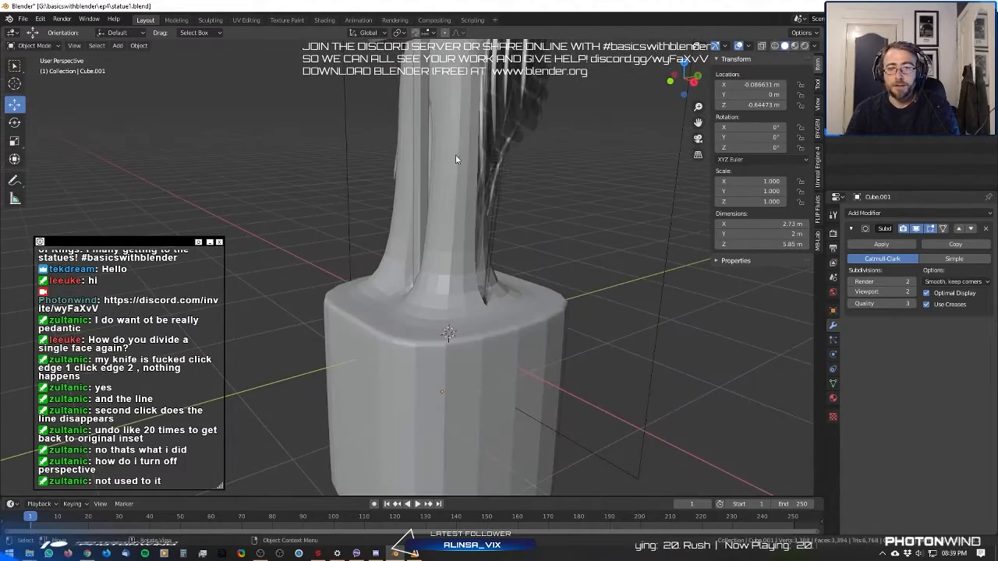
pyautogui.moveTo(441, 279); pyautogui.dragTo(438, 159, button='middle')
pyautogui.moveTo(457, 93); pyautogui.dragTo(444, 180, button='middle')
pyautogui.scroll(-5, 491, 249)
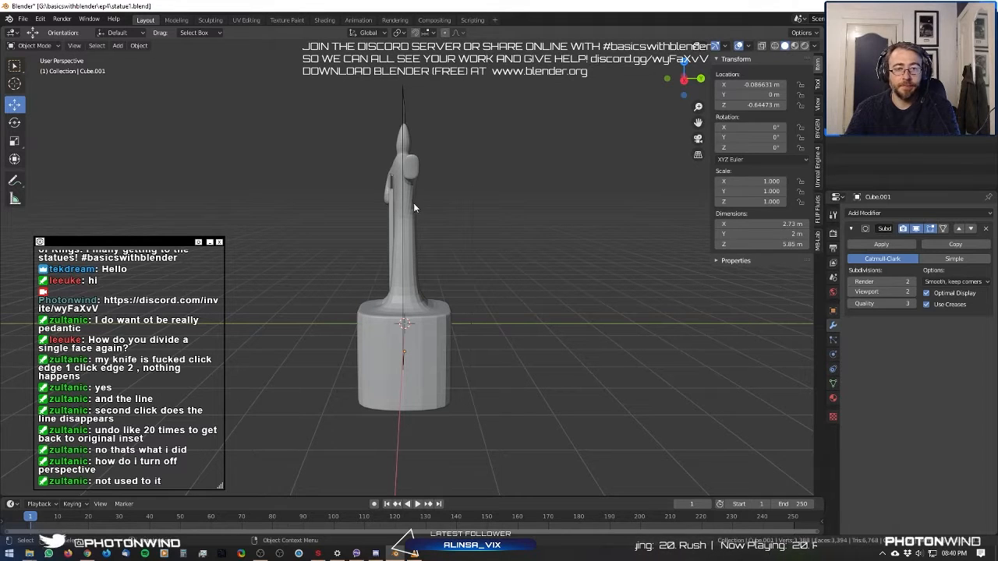
# Duplicate the statue body beside the original at about Y -4.14 m, compare the two, and delete the copy.
pyautogui.keyDown('shift'); pyautogui.moveTo(404, 262); pyautogui.dragTo(461, 244, button='middle'); pyautogui.keyUp('shift')
pyautogui.click(461, 243)
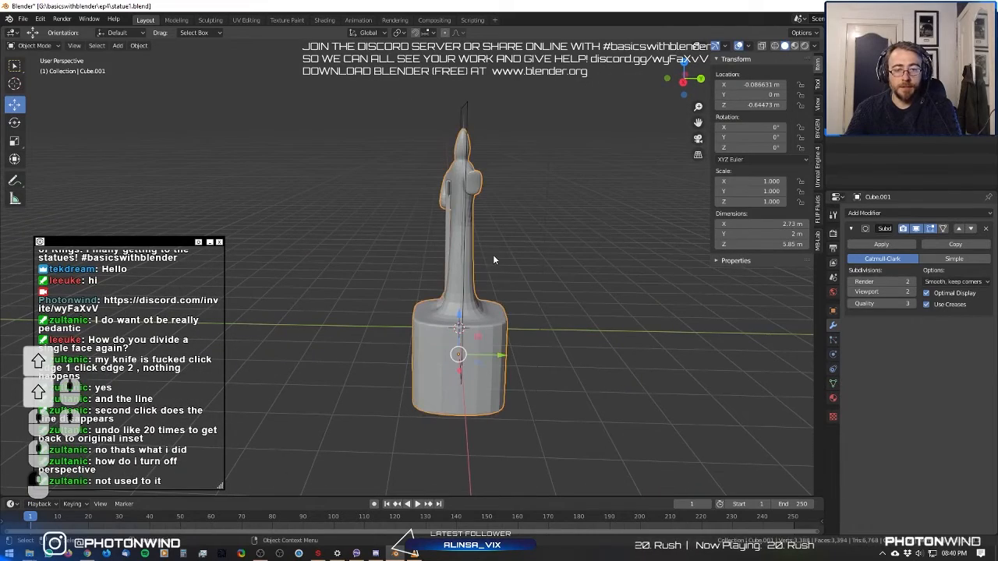
pyautogui.hotkey('shift', 'd')
pyautogui.click(359, 251)
pyautogui.moveTo(359, 251); pyautogui.dragTo(355, 283, button='middle')
pyautogui.moveTo(366, 355); pyautogui.dragTo(318, 363)
pyautogui.moveTo(436, 323); pyautogui.dragTo(403, 302, button='middle')
pyautogui.moveTo(483, 208); pyautogui.dragTo(481, 190, button='middle')
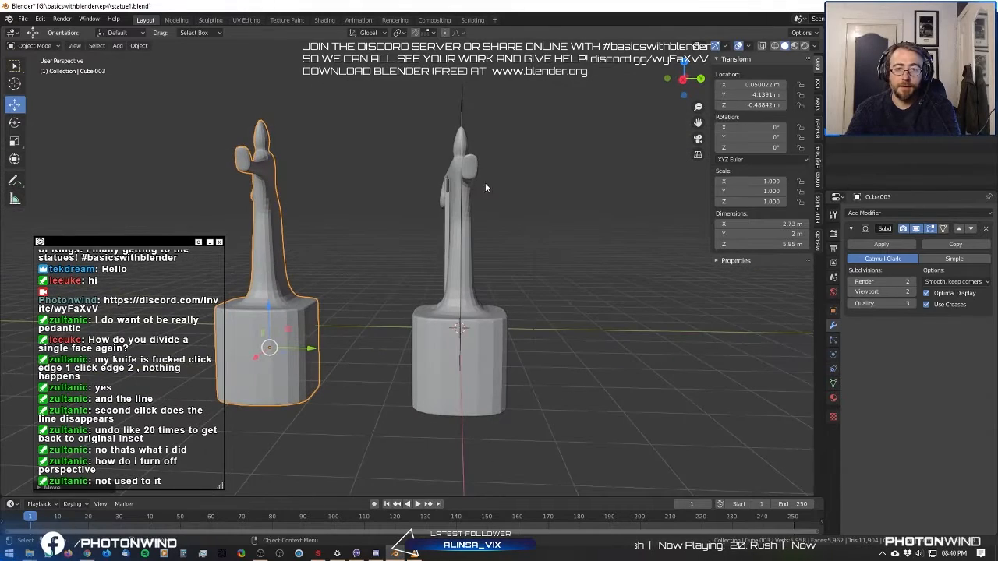
pyautogui.moveTo(588, 366); pyautogui.dragTo(423, 223, button='middle')
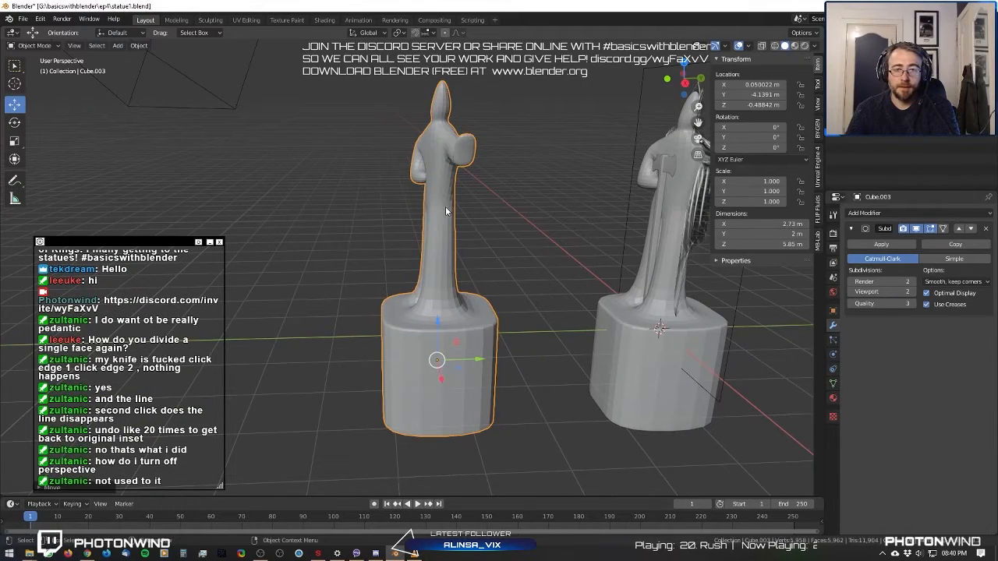
pyautogui.moveTo(394, 251); pyautogui.dragTo(370, 223, button='middle')
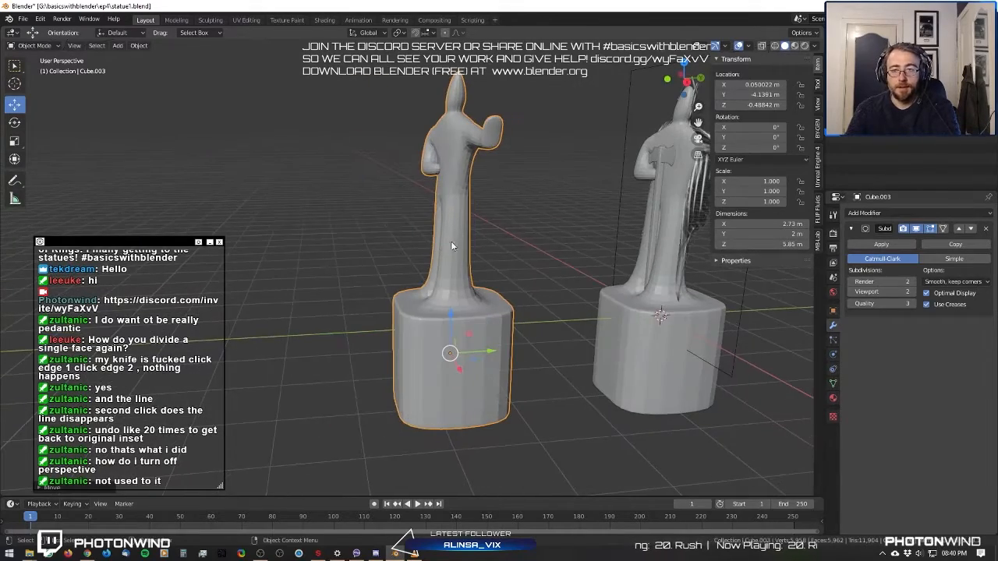
pyautogui.moveTo(528, 254); pyautogui.dragTo(407, 253, button='middle')
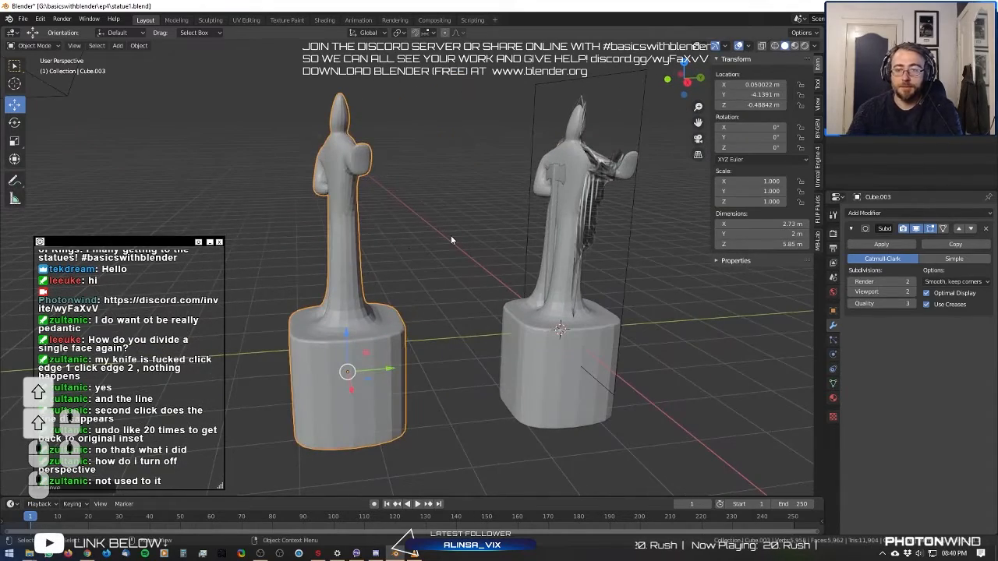
pyautogui.press('Delete')
# Select the axe in front of the statue.
pyautogui.moveTo(505, 258); pyautogui.dragTo(586, 280, button='middle')
pyautogui.scroll(3, 586, 280)
pyautogui.moveTo(532, 182); pyautogui.dragTo(367, 163, button='middle')
pyautogui.click(421, 259)
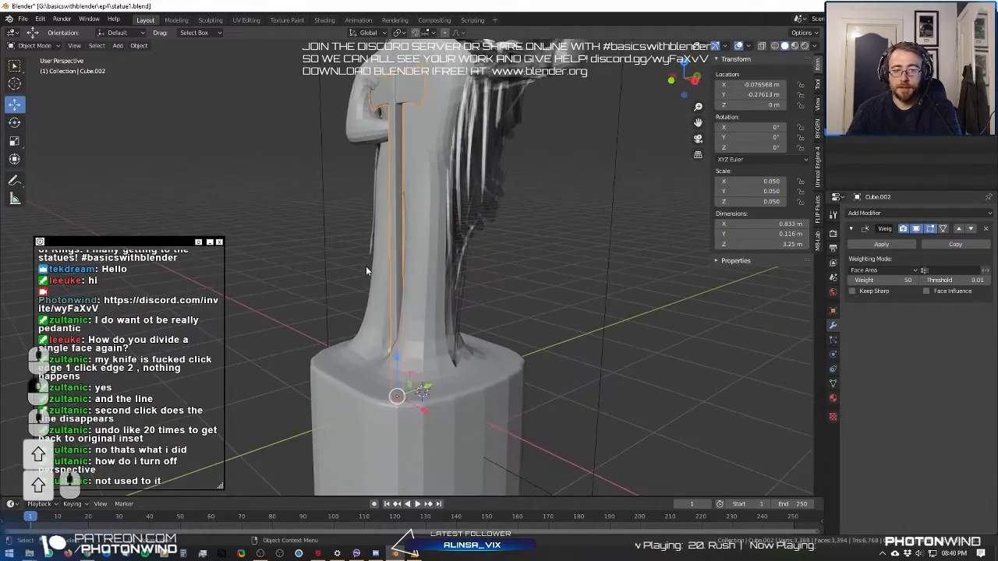
pyautogui.moveTo(367, 271); pyautogui.dragTo(425, 278, button='middle')
# Try a free trackball rotation on the axe and undo it.
pyautogui.press('r')
pyautogui.press('r')
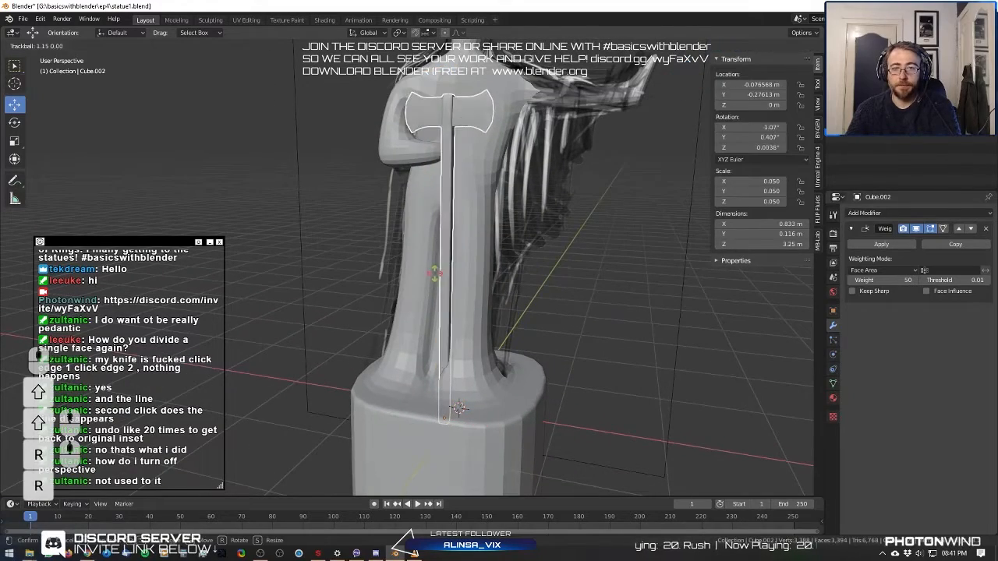
pyautogui.click(423, 280)
pyautogui.moveTo(423, 280)
pyautogui.mouseDown(button='middle')
pyautogui.moveTo(337, 289)
pyautogui.moveTo(352, 283)
pyautogui.moveTo(352, 268)
pyautogui.moveTo(430, 276)
pyautogui.mouseUp(button='middle')
pyautogui.hotkey('ctrl', 'z')
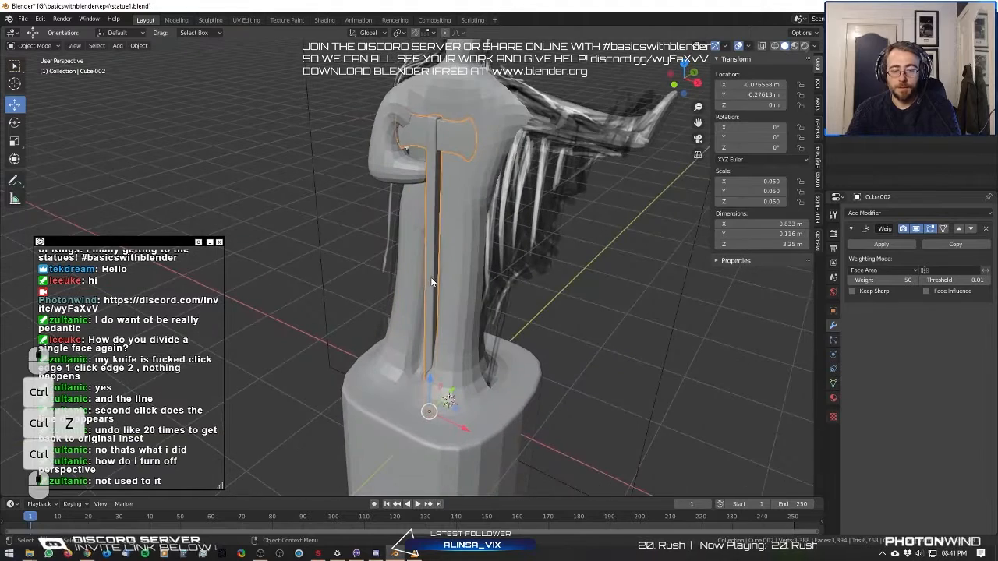
# Rotate the axe about the global Z axis by about 10.8°.
pyautogui.press('r')
pyautogui.press('x')
pyautogui.press('z')
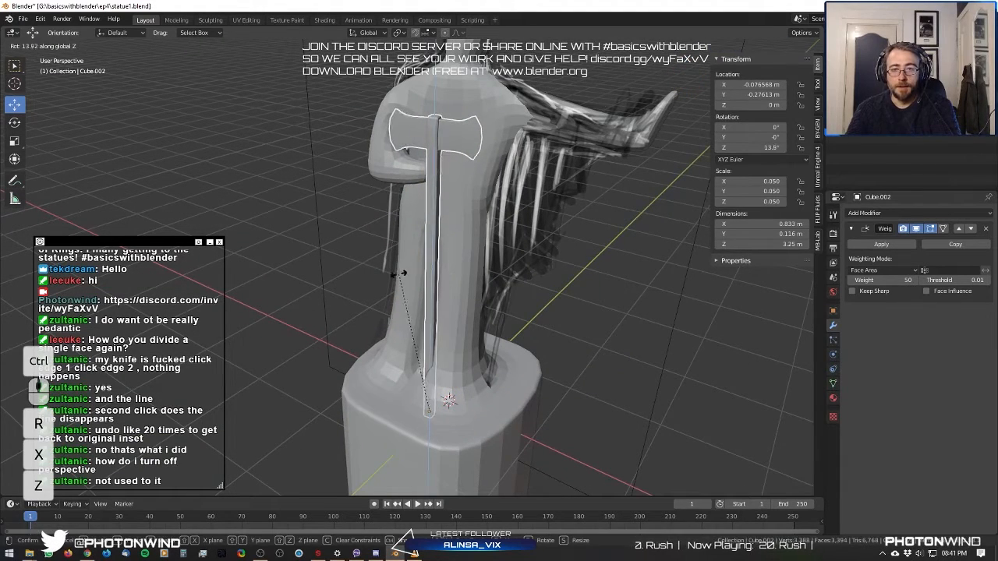
pyautogui.click(406, 270)
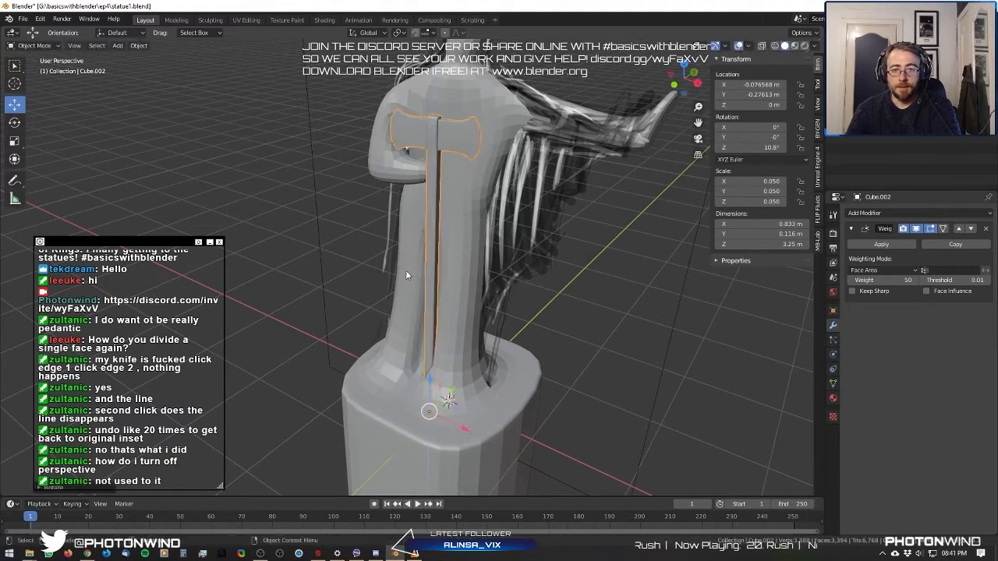
# Move the axe forward along Y to about -0.447 m so it clears the statue's body.
pyautogui.moveTo(406, 270); pyautogui.dragTo(383, 313, button='middle')
pyautogui.moveTo(449, 332); pyautogui.dragTo(438, 373)
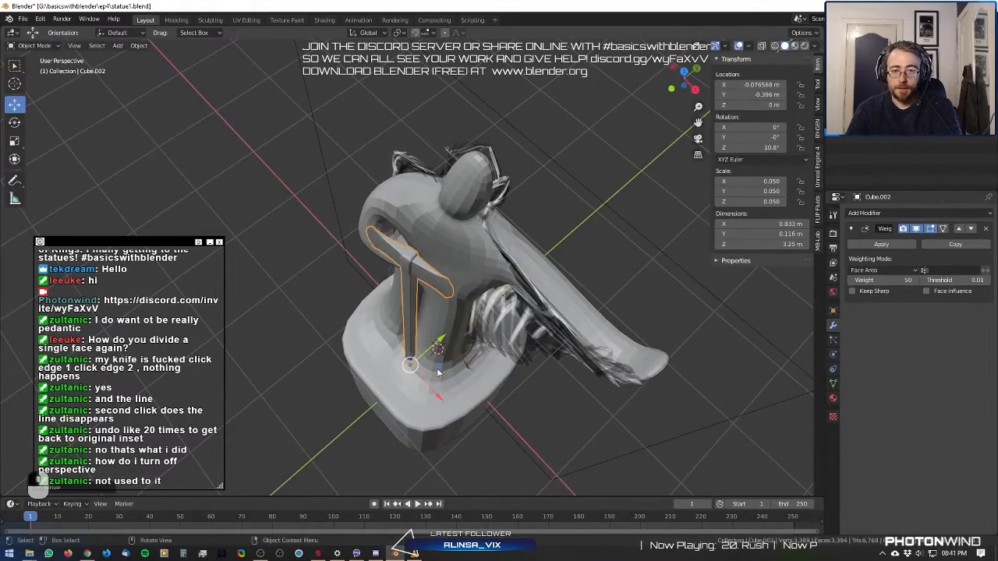
pyautogui.moveTo(427, 385); pyautogui.dragTo(363, 286, button='middle')
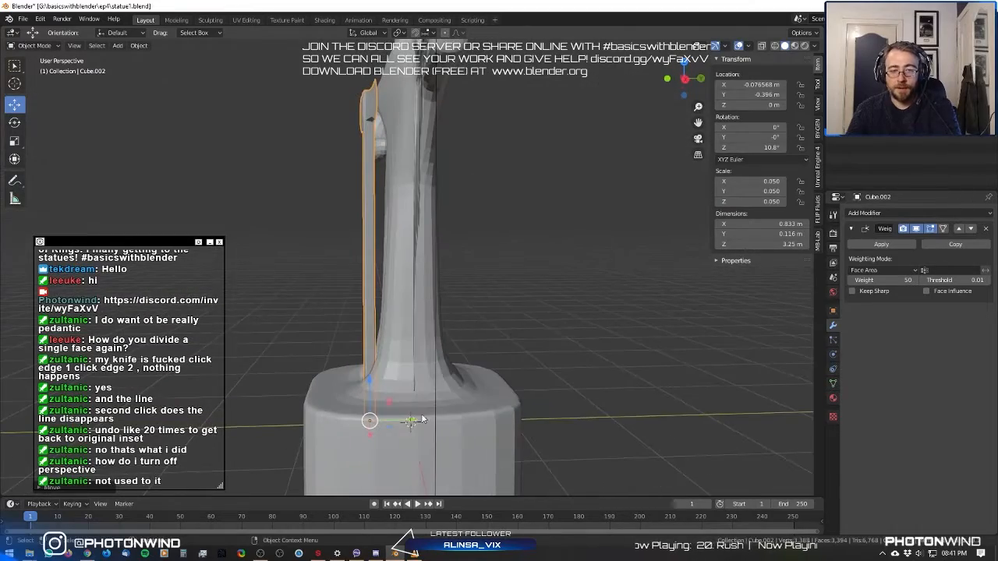
pyautogui.moveTo(409, 421); pyautogui.dragTo(413, 421)
pyautogui.moveTo(413, 422); pyautogui.dragTo(442, 329, button='middle')
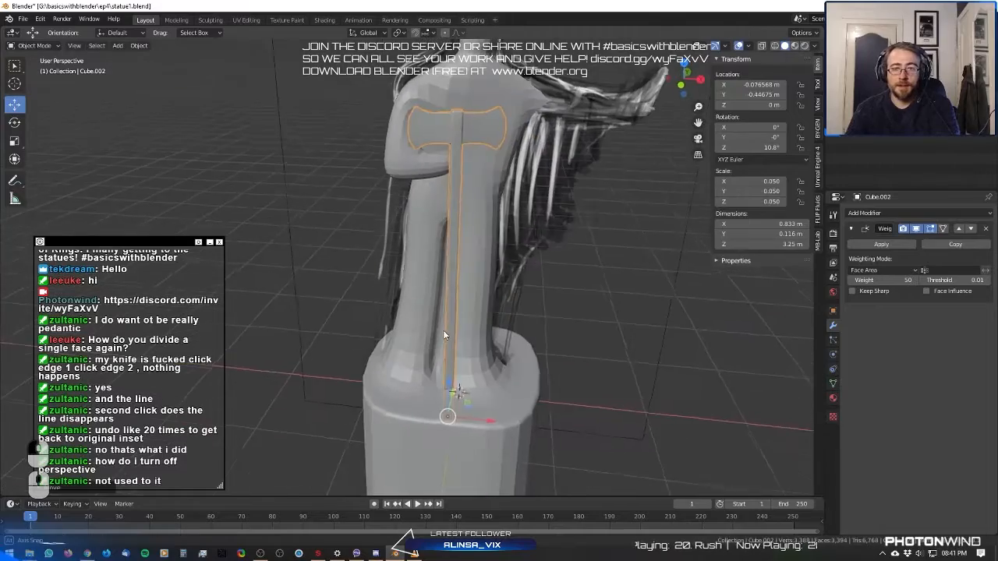
# Edit the statue's mesh in face mode, select the face at the end of the bent arm, and move it along Y.
pyautogui.click(413, 165)
pyautogui.press('Tab')
pyautogui.moveTo(431, 174); pyautogui.dragTo(433, 286, button='middle')
pyautogui.click(459, 223)
pyautogui.scroll(3, 406, 221)
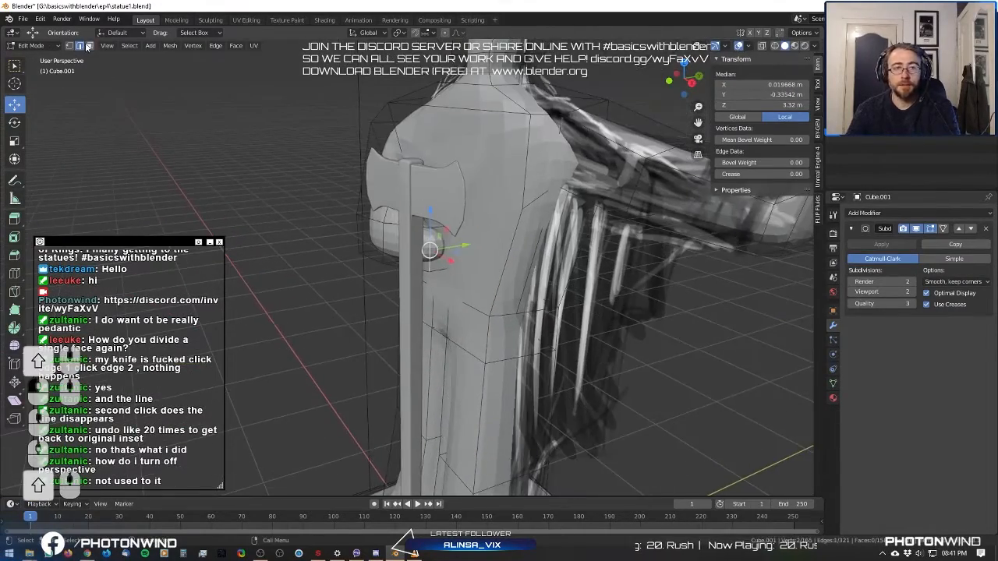
pyautogui.click(89, 47)
pyautogui.click(439, 243)
pyautogui.moveTo(438, 243); pyautogui.dragTo(417, 296, button='middle')
pyautogui.press('g')
pyautogui.press('y')
pyautogui.click(502, 234)
# Select the face loop around the bent forearm and shift it slightly outward, away from the body.
pyautogui.scroll(1, 417, 296)
pyautogui.keyDown('alt'); pyautogui.click(398, 295); pyautogui.keyUp('alt')
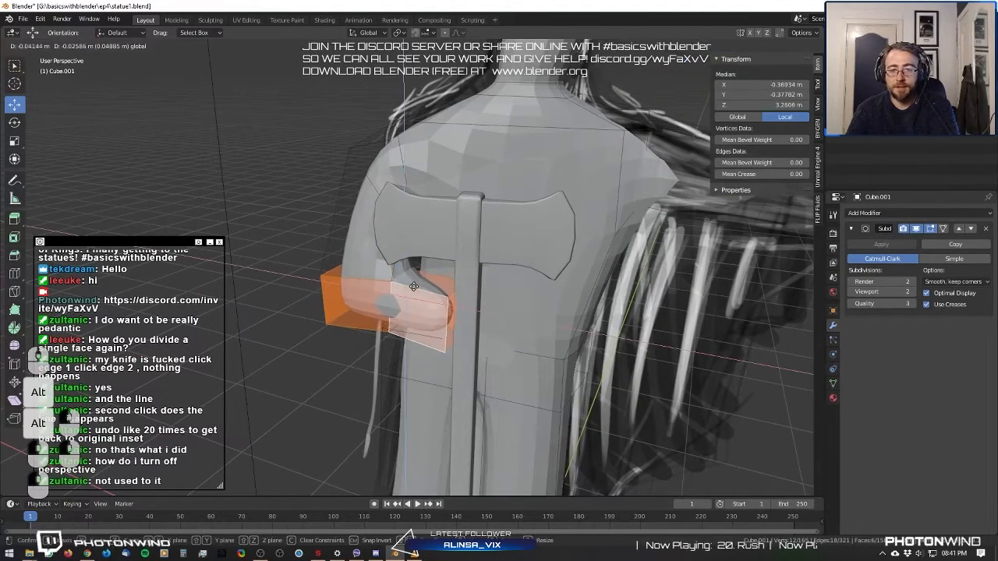
pyautogui.moveTo(430, 280); pyautogui.dragTo(452, 219, button='middle')
pyautogui.scroll(2, 524, 276)
pyautogui.scroll(4, 451, 216)
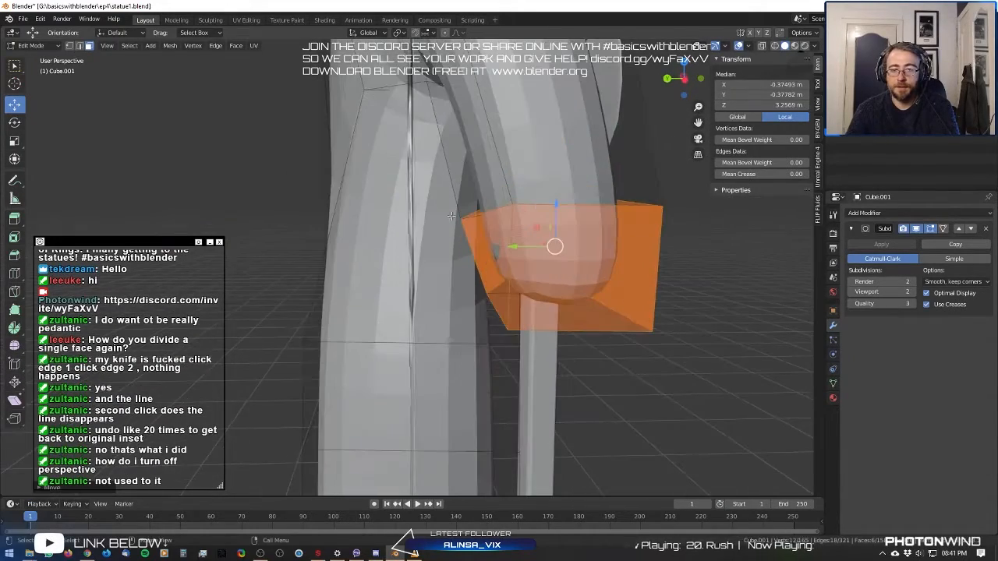
# Switch to vertex mode with X-ray on, box-select the rear inner elbow vertex, and move it towards the forearm.
pyautogui.click(69, 45)
pyautogui.hotkey('alt', 'a')
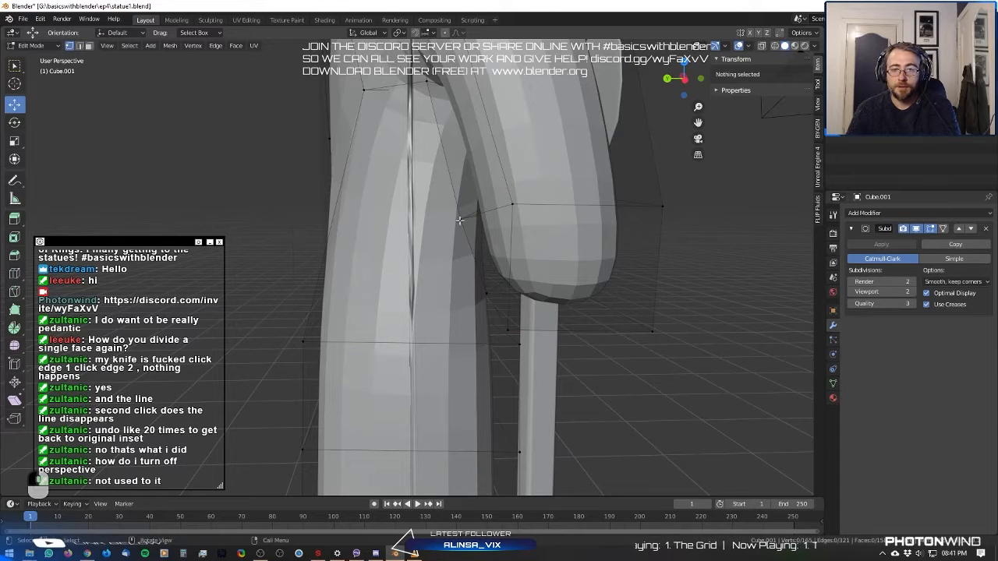
pyautogui.press('a')
pyautogui.hotkey('alt', 'a')
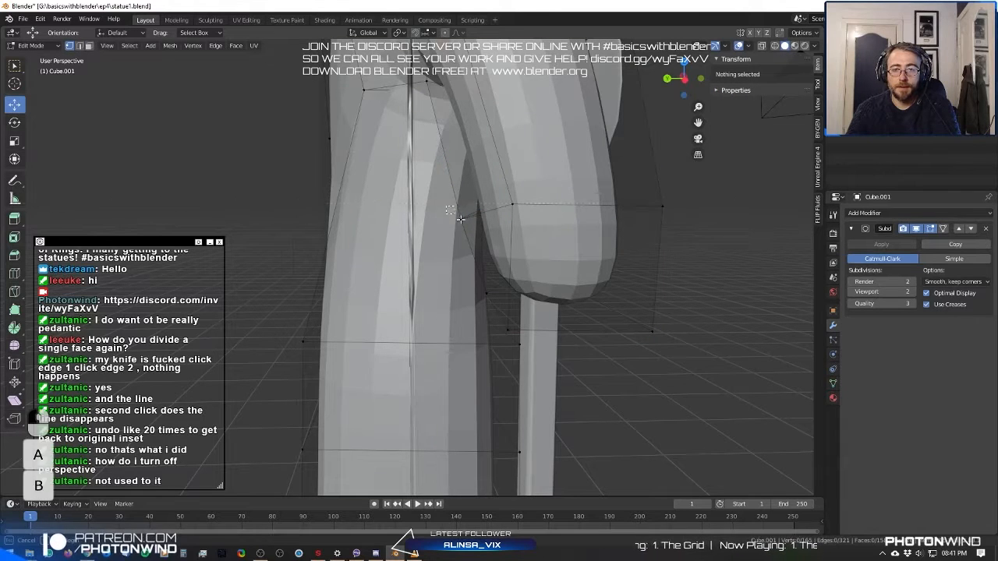
pyautogui.click(761, 46)
pyautogui.click(501, 209)
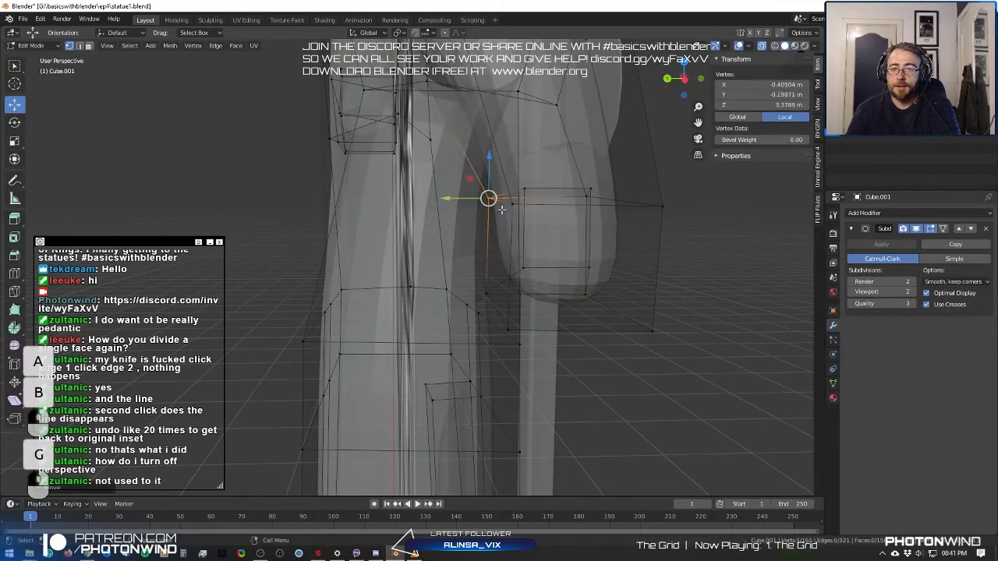
# Box-select the four vertices at the end of the bent arm and move them to fit the axe handle.
pyautogui.moveTo(501, 209); pyautogui.dragTo(524, 232, button='middle')
pyautogui.scroll(1, 317, 175)
pyautogui.keyDown('alt'); pyautogui.keyDown('shift'); pyautogui.click(421, 242); pyautogui.keyUp('shift'); pyautogui.keyUp('alt')
pyautogui.keyDown('alt'); pyautogui.keyDown('shift'); pyautogui.click(413, 296); pyautogui.keyUp('shift'); pyautogui.keyUp('alt')
pyautogui.press('a')
pyautogui.press('b')
pyautogui.moveTo(527, 199); pyautogui.dragTo(570, 275)
pyautogui.moveTo(570, 275); pyautogui.dragTo(432, 278, button='middle')
pyautogui.press('g')
pyautogui.click(444, 273)
# Return to Object Mode, turn off X-ray, and check the statue holding the axe.
pyautogui.scroll(-3, 444, 274)
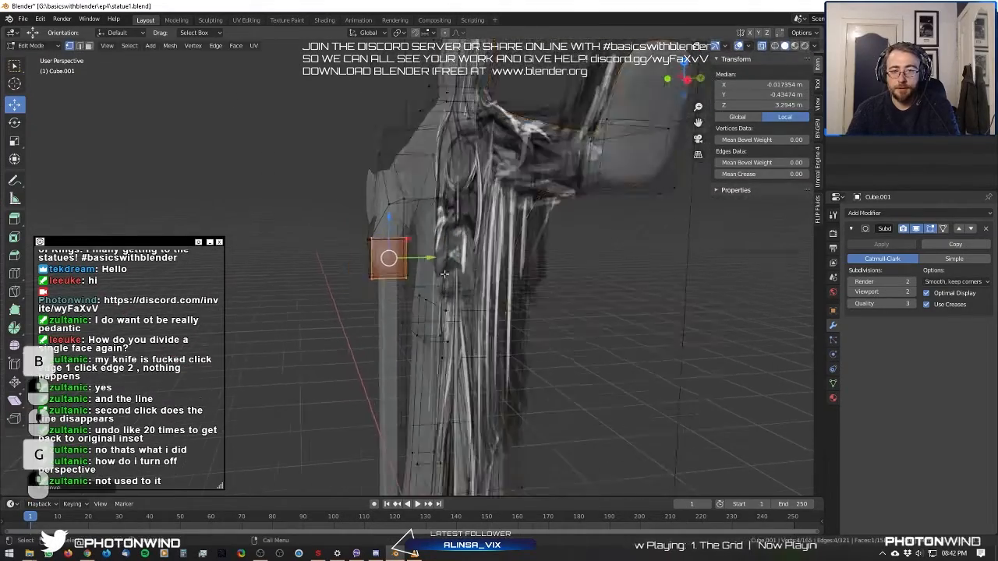
pyautogui.scroll(-4, 444, 274)
pyautogui.press('Tab')
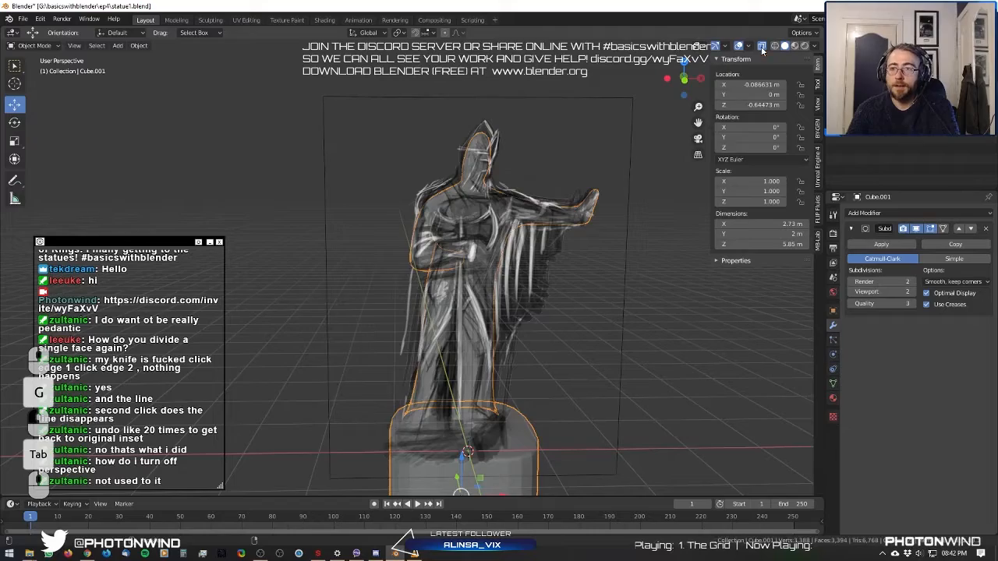
pyautogui.click(762, 46)
pyautogui.moveTo(608, 154)
pyautogui.mouseDown(button='middle')
pyautogui.moveTo(546, 219)
pyautogui.moveTo(386, 225)
pyautogui.moveTo(508, 301)
pyautogui.moveTo(403, 270)
pyautogui.moveTo(463, 260)
pyautogui.moveTo(463, 203)
pyautogui.mouseUp(button='middle')
pyautogui.scroll(-2, 463, 203)
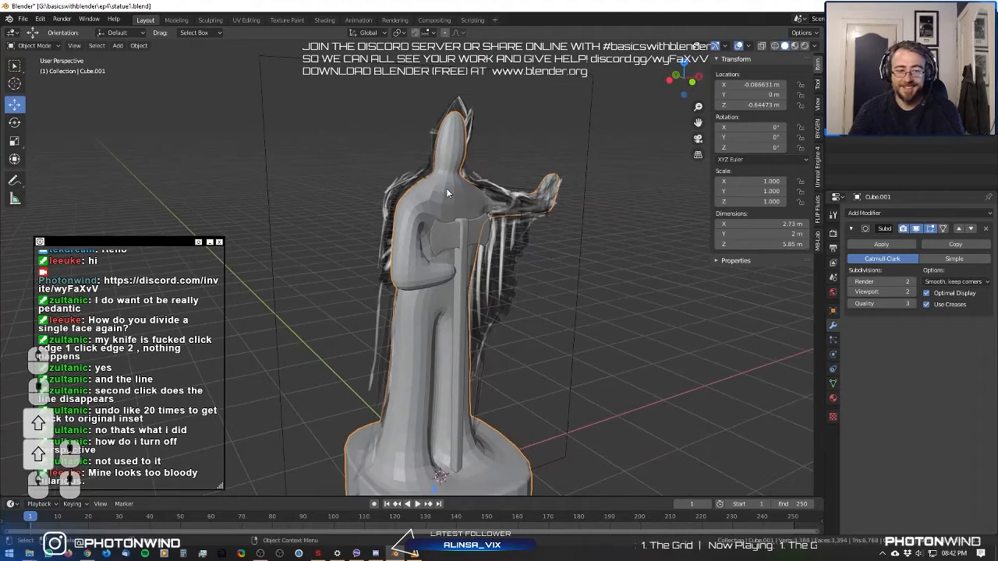
# Switch to Discord and view the blocky statue screenshot posted in the basicswithblender channel at enlarged size.
pyautogui.moveTo(380, 554)
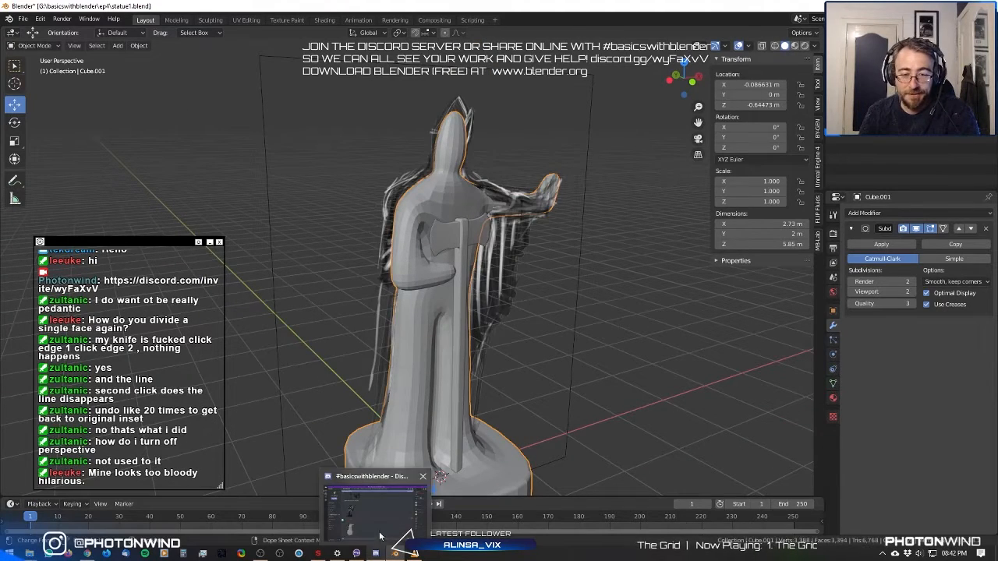
pyautogui.click(380, 537)
pyautogui.click(269, 406)
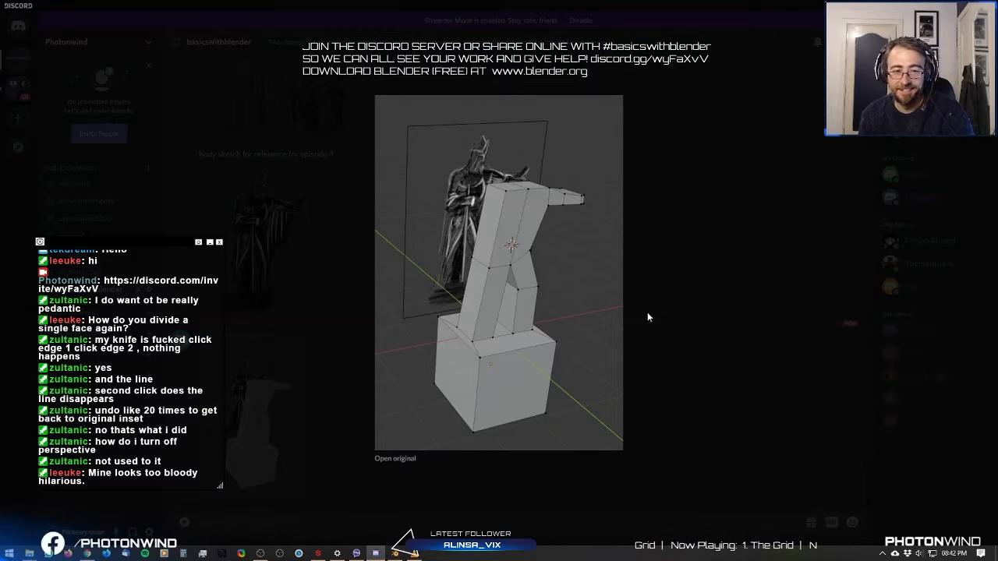
pyautogui.click(647, 312)
pyautogui.click(279, 390)
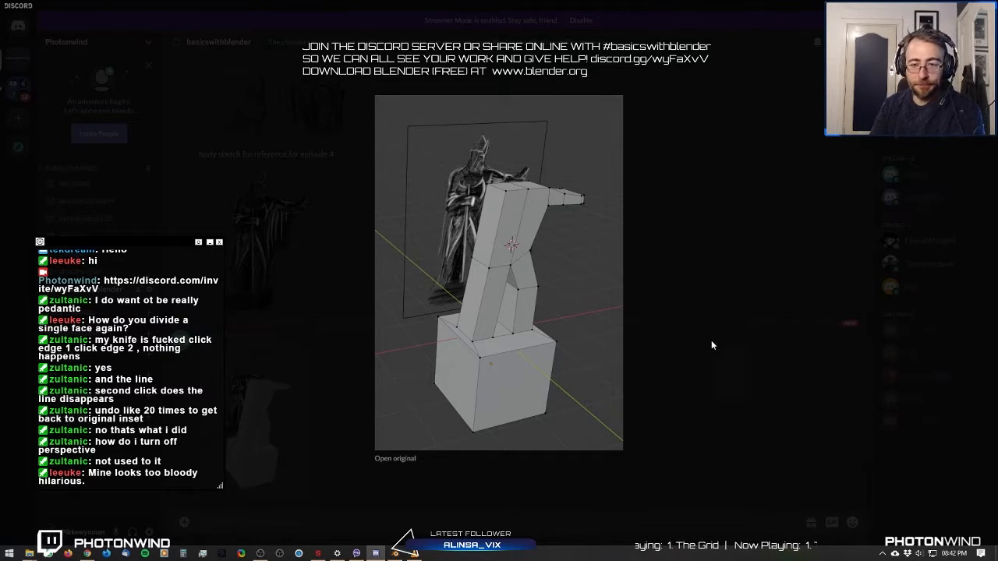
pyautogui.click(700, 394)
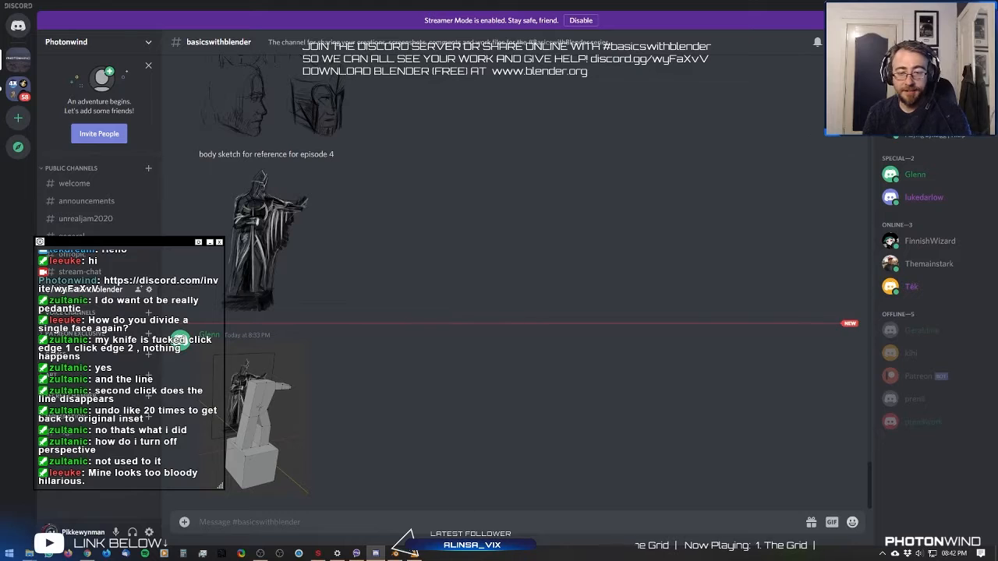
pyautogui.moveTo(400, 549)
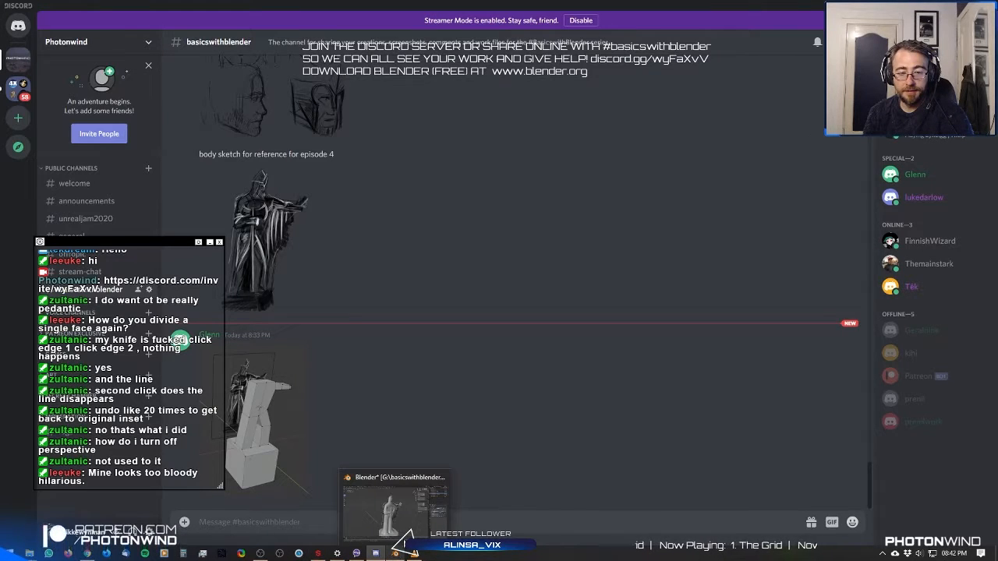
pyautogui.click(290, 443)
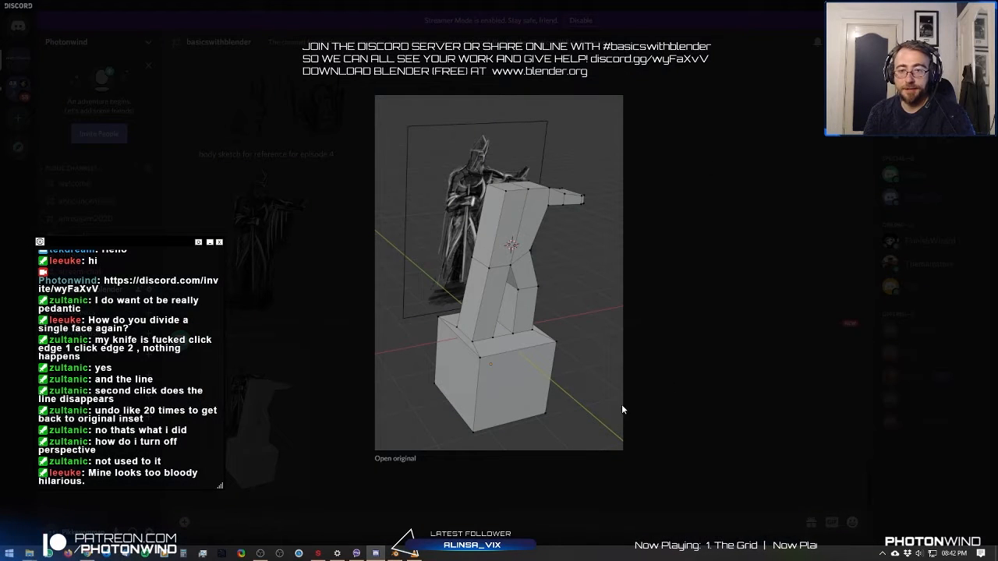
pyautogui.click(662, 403)
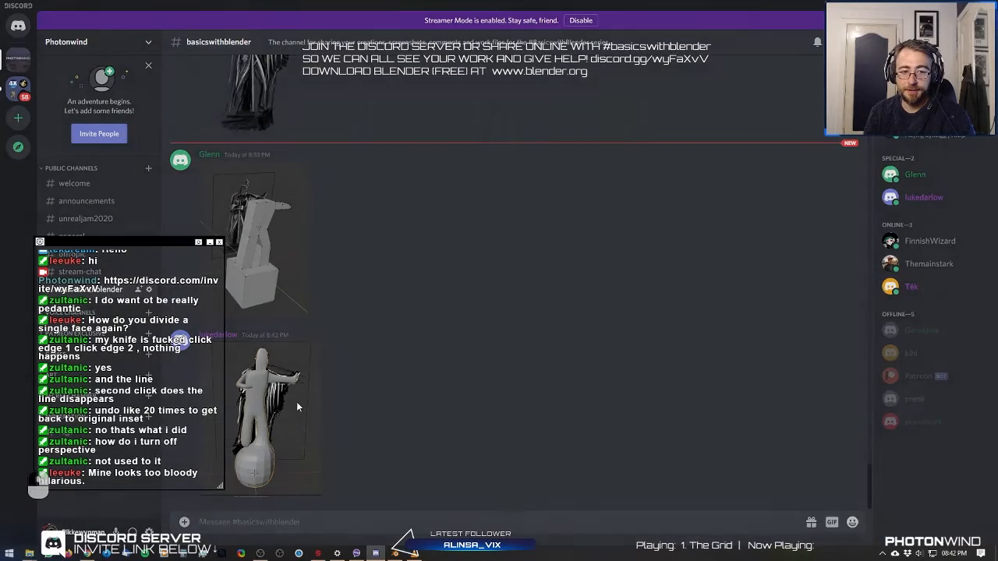
# Enlarge the screenshot of the smoothed statue on a round base, close it, and switch back to Blender.
pyautogui.click(295, 402)
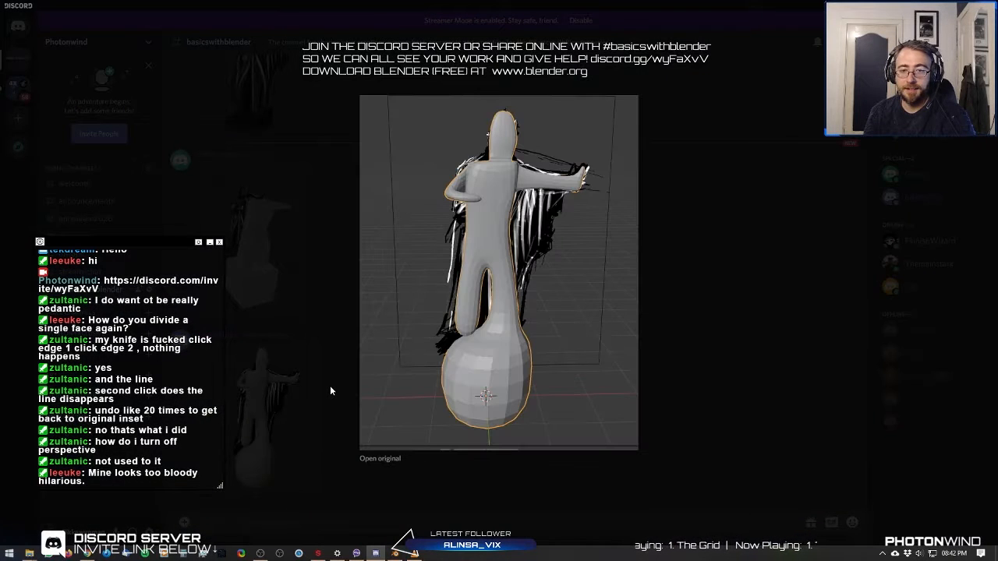
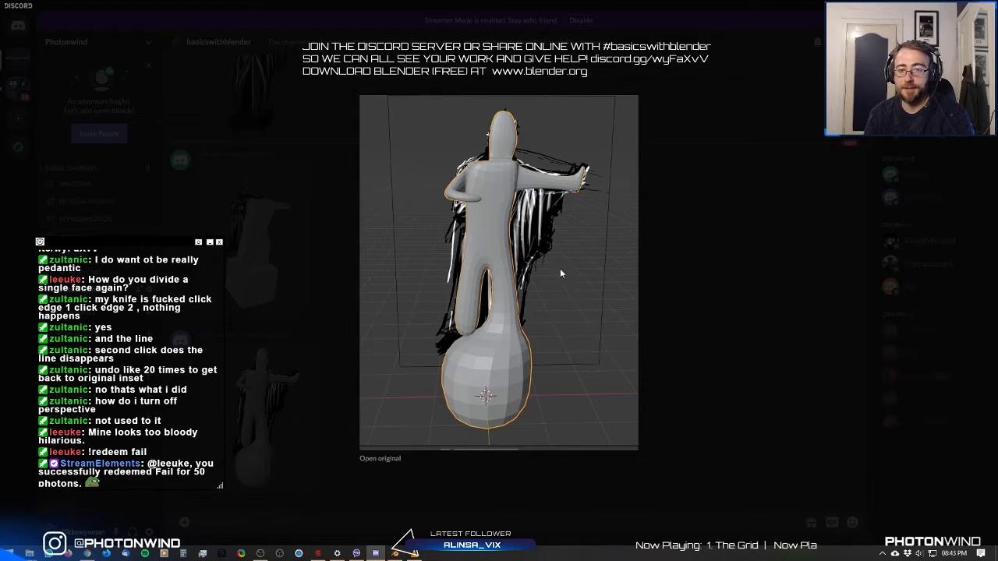
pyautogui.click(709, 351)
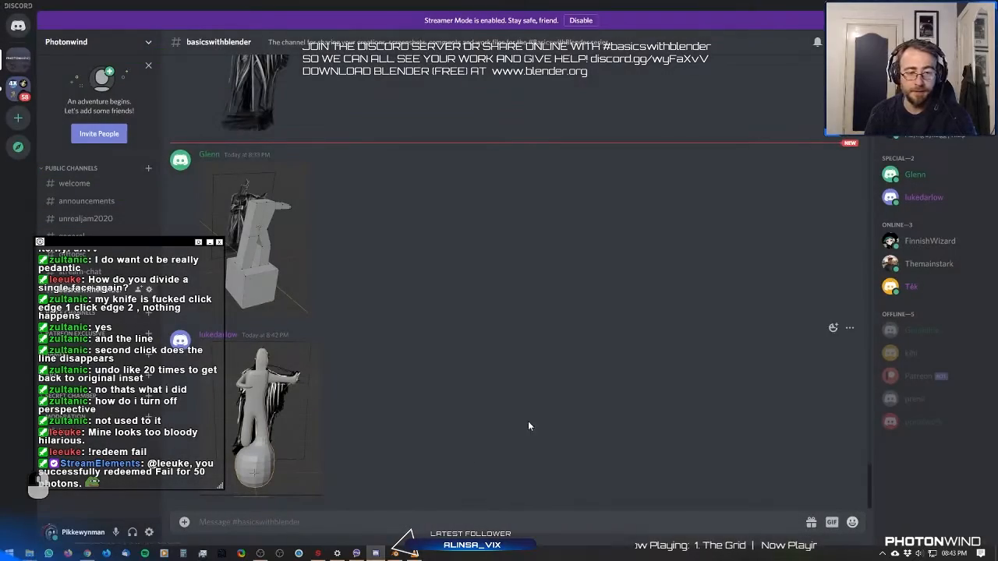
pyautogui.click(396, 554)
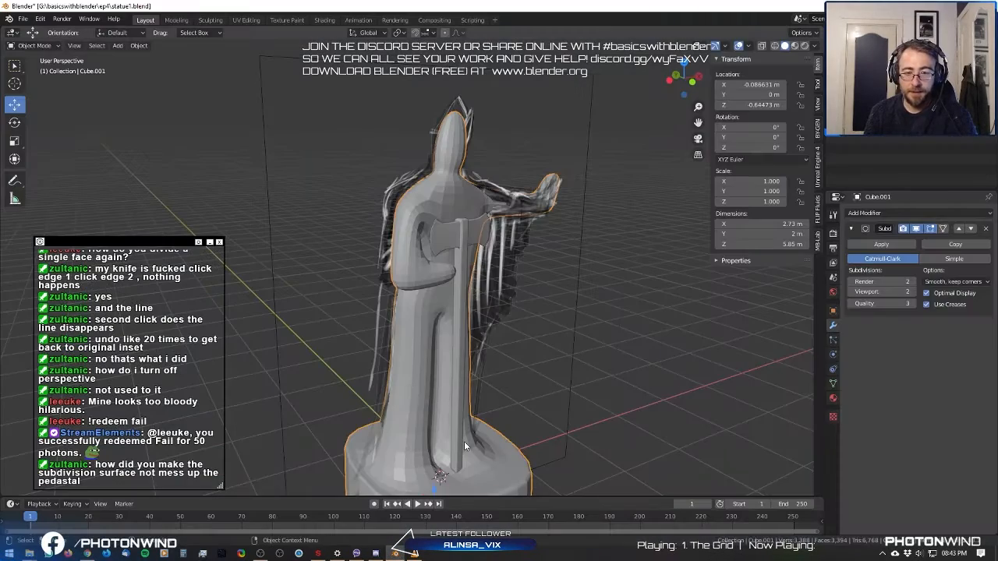
# Duplicate the statue body in place and hide the copy.
pyautogui.scroll(-3, 331, 289)
pyautogui.moveTo(331, 288); pyautogui.dragTo(315, 271, button='middle')
pyautogui.keyDown('shift'); pyautogui.moveTo(315, 271); pyautogui.dragTo(323, 250, button='middle'); pyautogui.keyUp('shift')
pyautogui.hotkey('shift', 'd')
pyautogui.rightClick(413, 301)
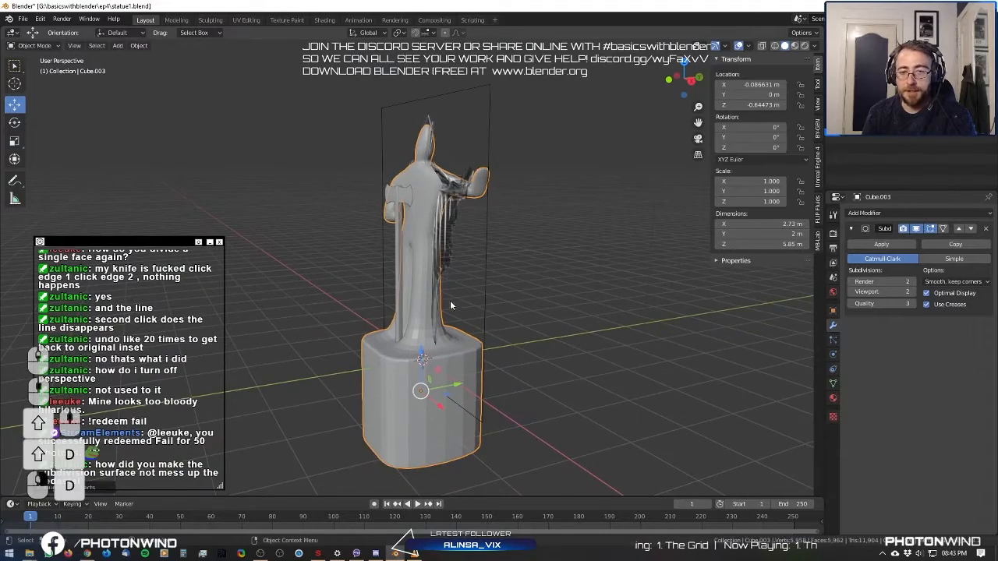
pyautogui.press('h')
pyautogui.moveTo(489, 330); pyautogui.dragTo(530, 337, button='middle')
# Select the statue body and examine the supporting bevel loops around the pedestal's top rim in Edit Mode.
pyautogui.click(425, 367)
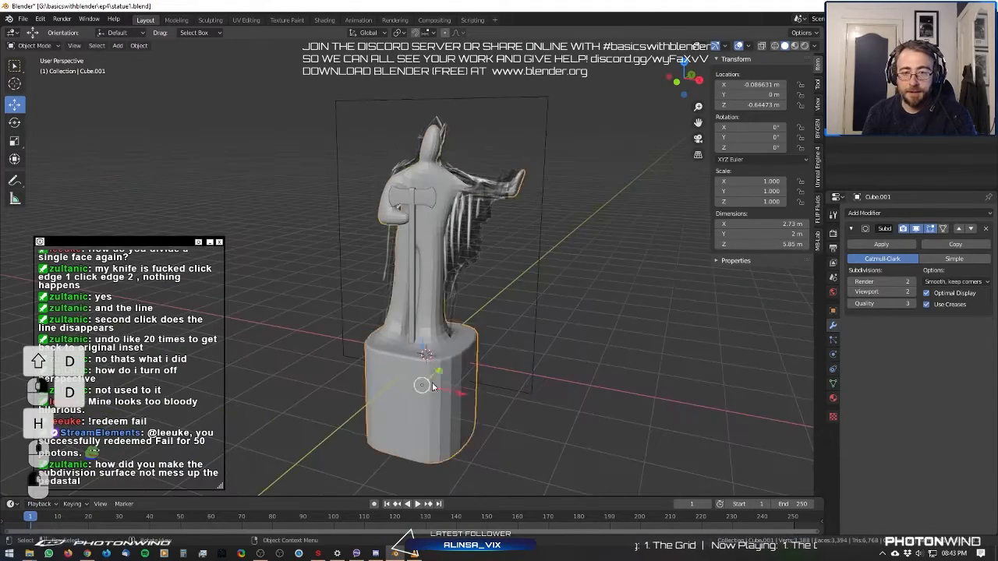
pyautogui.scroll(3, 414, 393)
pyautogui.press('Tab')
pyautogui.moveTo(412, 402); pyautogui.dragTo(352, 270, button='middle')
pyautogui.moveTo(385, 330); pyautogui.dragTo(466, 386, button='middle')
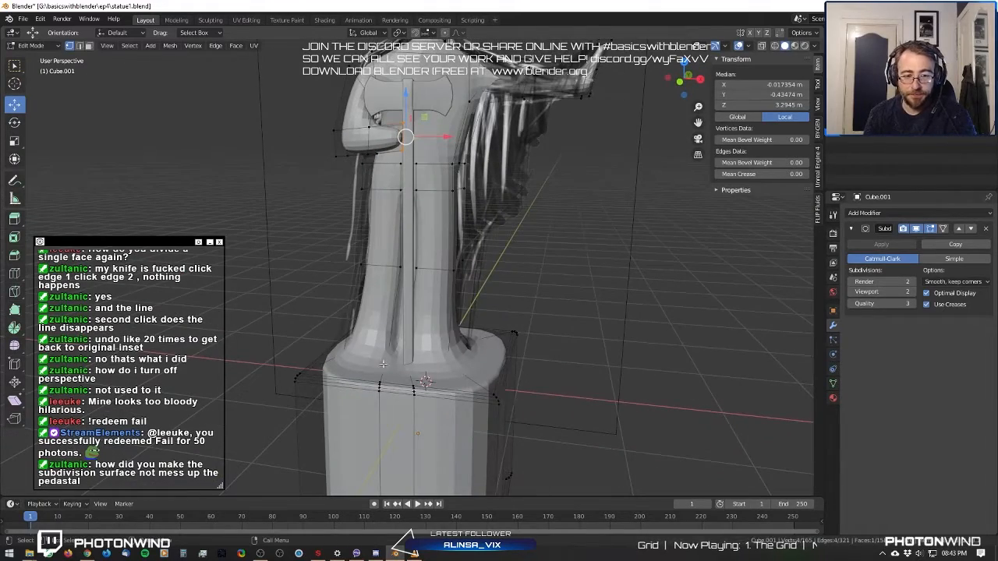
pyautogui.moveTo(389, 370); pyautogui.dragTo(395, 306, button='middle')
pyautogui.scroll(2, 392, 309)
pyautogui.scroll(1, 399, 263)
pyautogui.scroll(2, 399, 262)
pyautogui.scroll(1, 424, 309)
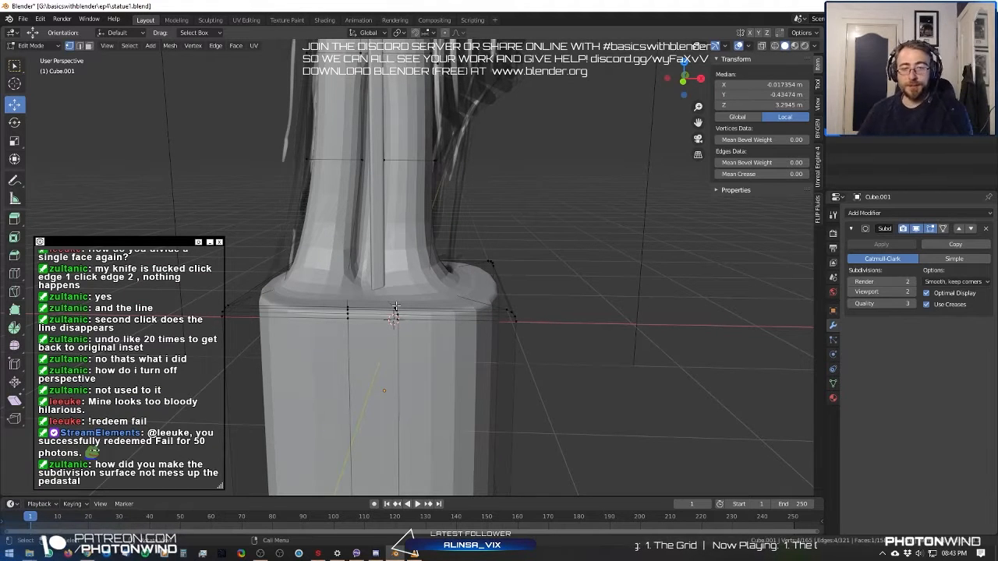
pyautogui.moveTo(288, 272); pyautogui.dragTo(458, 275, button='middle')
pyautogui.press('Tab')
pyautogui.press('Tab')
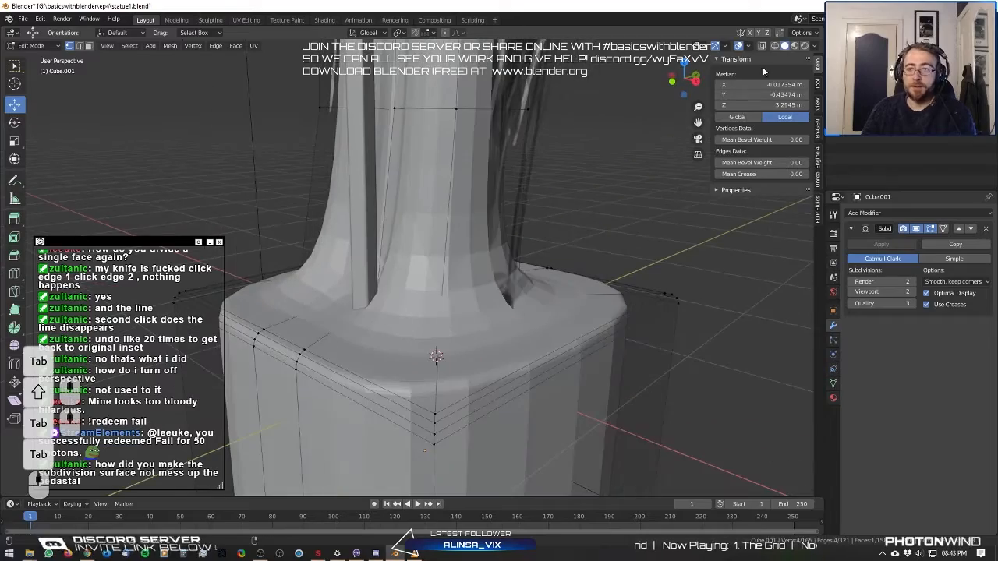
# Turn on X-ray and box-select the pedestal's lower part and one upper corner of its rim.
pyautogui.click(763, 46)
pyautogui.moveTo(545, 257); pyautogui.dragTo(484, 242, button='middle')
pyautogui.moveTo(489, 327); pyautogui.dragTo(502, 274, button='middle')
pyautogui.scroll(-2, 499, 320)
pyautogui.press('b')
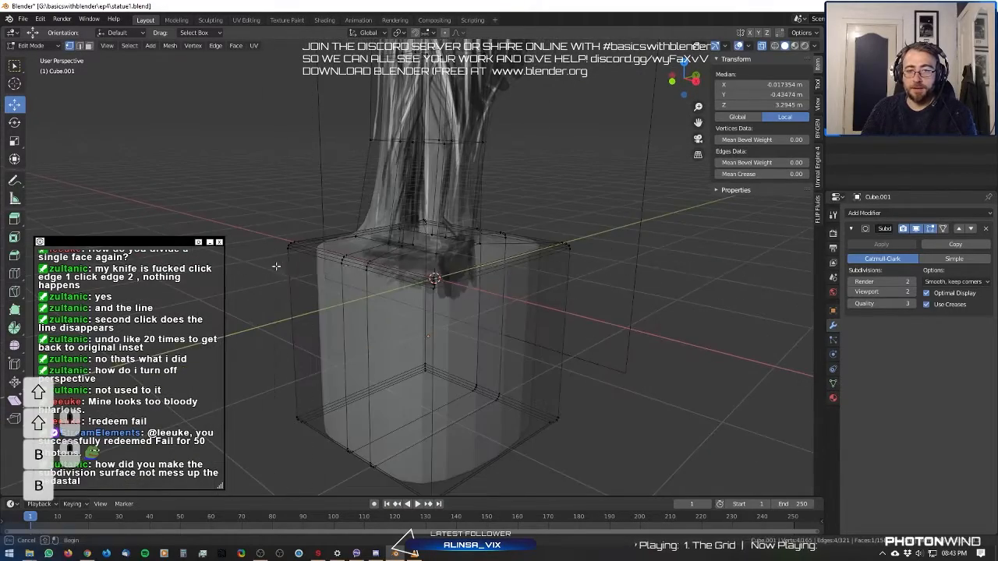
pyautogui.moveTo(276, 267); pyautogui.dragTo(611, 514)
pyautogui.press('b')
pyautogui.moveTo(504, 226); pyautogui.dragTo(596, 311)
pyautogui.moveTo(521, 344); pyautogui.dragTo(557, 345, button='middle')
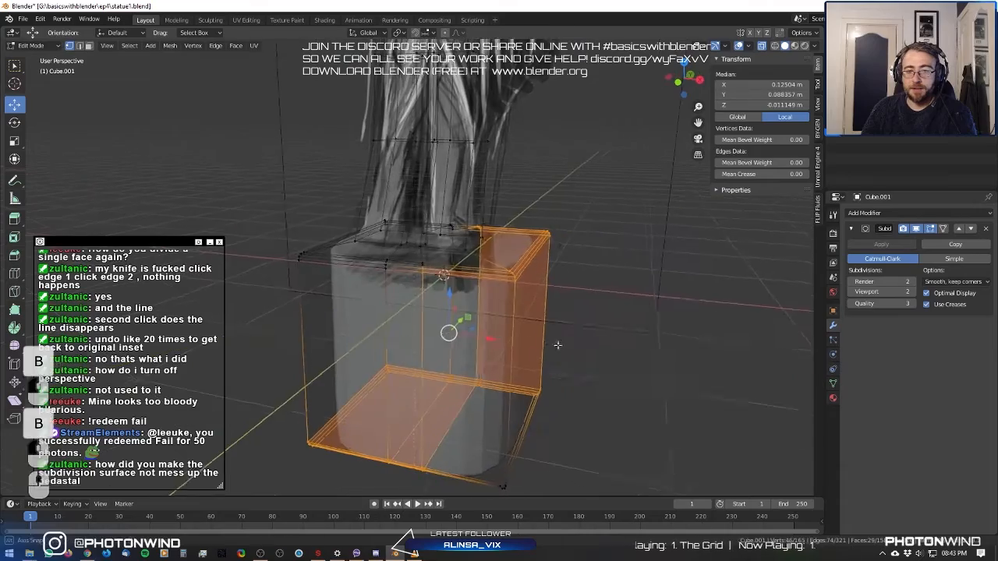
# Add the pedestal's remaining rim corners and bottom vertices to the selection with box selection.
pyautogui.press('b')
pyautogui.moveTo(248, 232); pyautogui.dragTo(335, 295)
pyautogui.moveTo(359, 290); pyautogui.dragTo(293, 306, button='middle')
pyautogui.press('b')
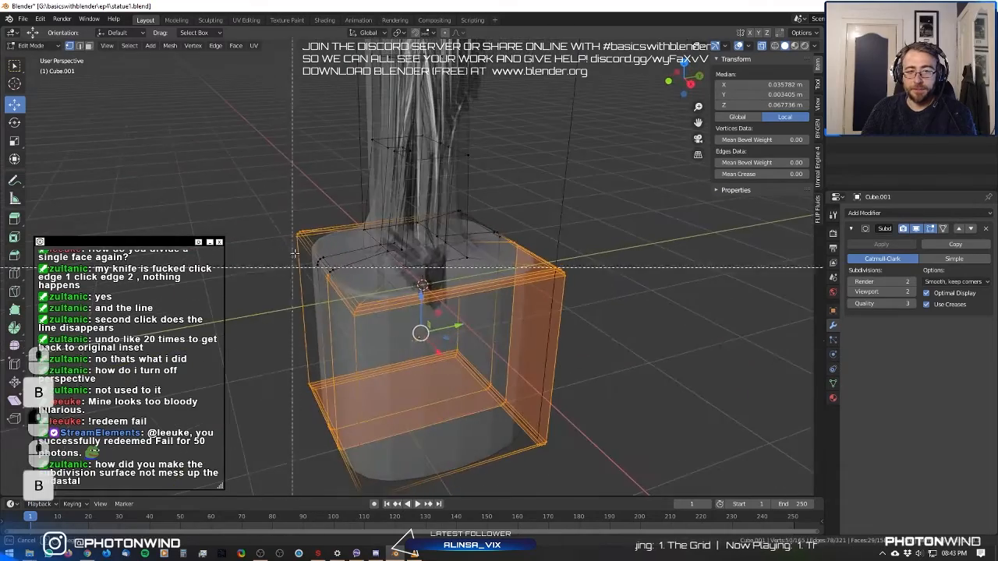
pyautogui.moveTo(286, 222); pyautogui.dragTo(321, 254)
pyautogui.moveTo(361, 268); pyautogui.dragTo(304, 282, button='middle')
pyautogui.press('b')
pyautogui.moveTo(466, 189); pyautogui.dragTo(536, 274)
pyautogui.moveTo(530, 292); pyautogui.dragTo(555, 273, button='middle')
pyautogui.press('b')
pyautogui.moveTo(249, 421); pyautogui.dragTo(370, 507)
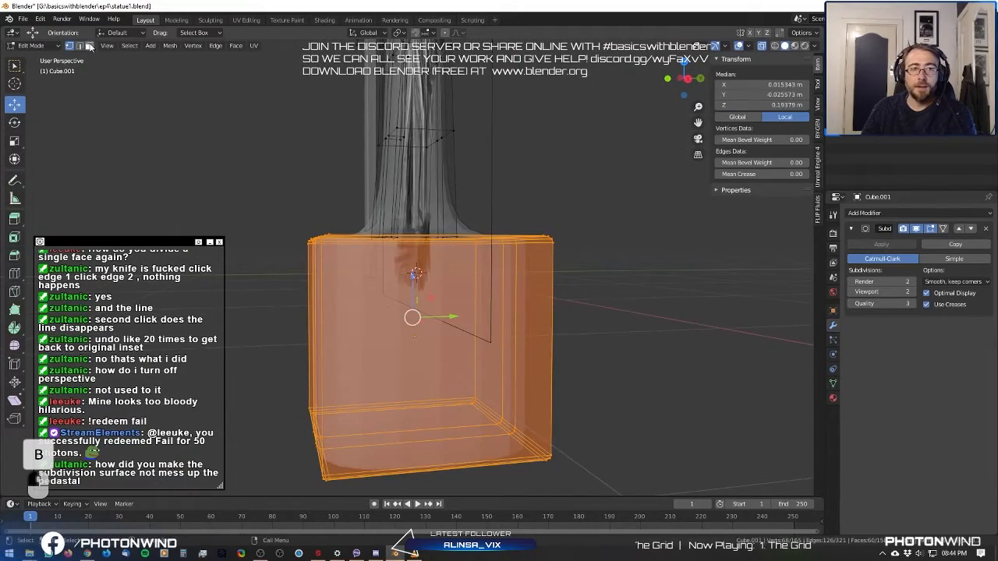
# Switch to face selection and add the missing pedestal top faces around the statue's feet.
pyautogui.click(90, 46)
pyautogui.moveTo(165, 92); pyautogui.dragTo(352, 166, button='middle')
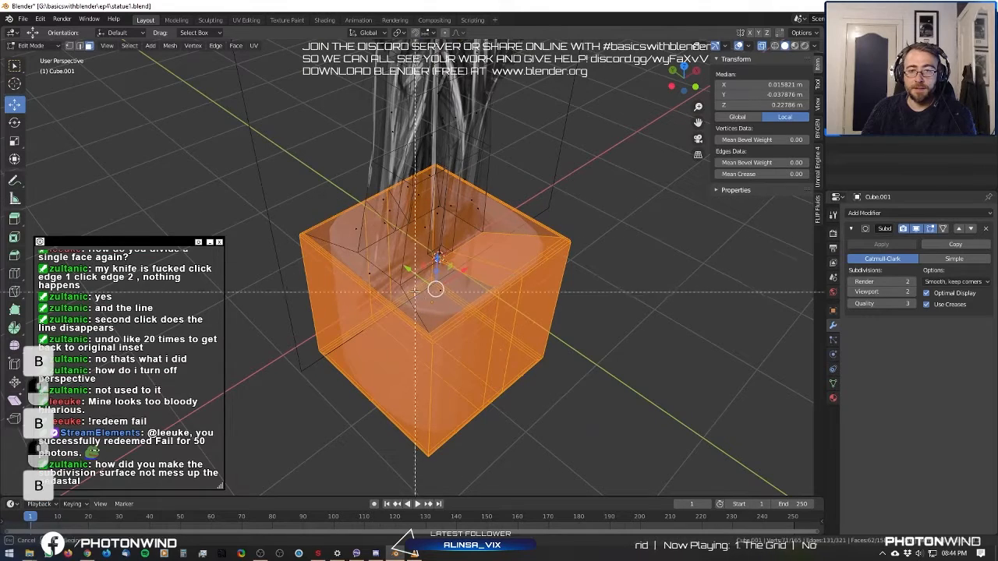
pyautogui.moveTo(495, 296); pyautogui.dragTo(437, 296, button='middle')
pyautogui.moveTo(293, 172); pyautogui.dragTo(373, 297)
pyautogui.moveTo(356, 294); pyautogui.dragTo(471, 282, button='middle')
pyautogui.press('b')
pyautogui.moveTo(276, 195); pyautogui.dragTo(323, 267)
pyautogui.moveTo(323, 266); pyautogui.dragTo(470, 260, button='middle')
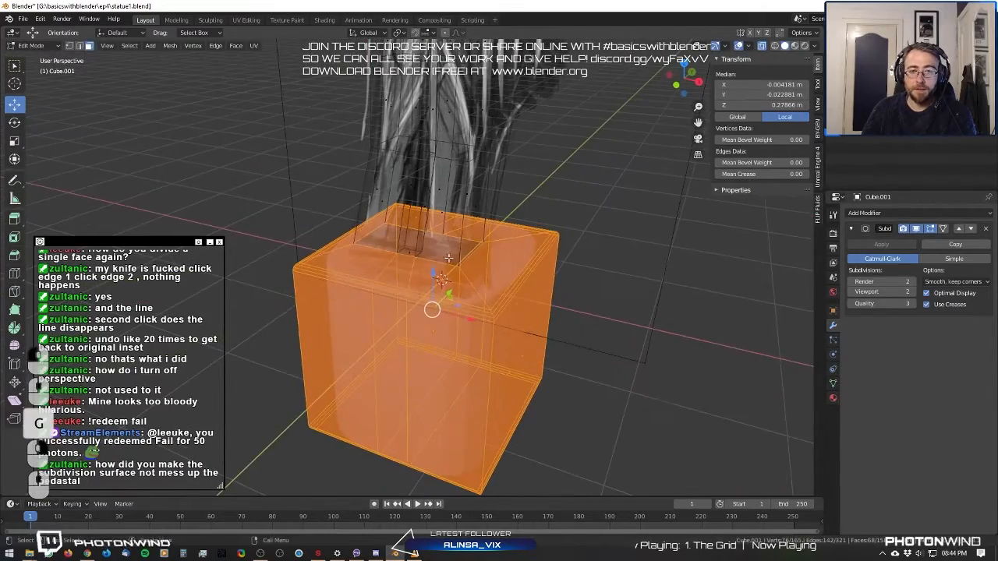
# Remove the stray faces at the statue's feet from the selection and test the pedestal selection with a cancelled move.
pyautogui.press('b')
pyautogui.moveTo(402, 220); pyautogui.dragTo(430, 267)
pyautogui.scroll(-4, 414, 173)
pyautogui.moveTo(414, 173); pyautogui.dragTo(394, 238, button='middle')
pyautogui.press('g')
pyautogui.rightClick(356, 188)
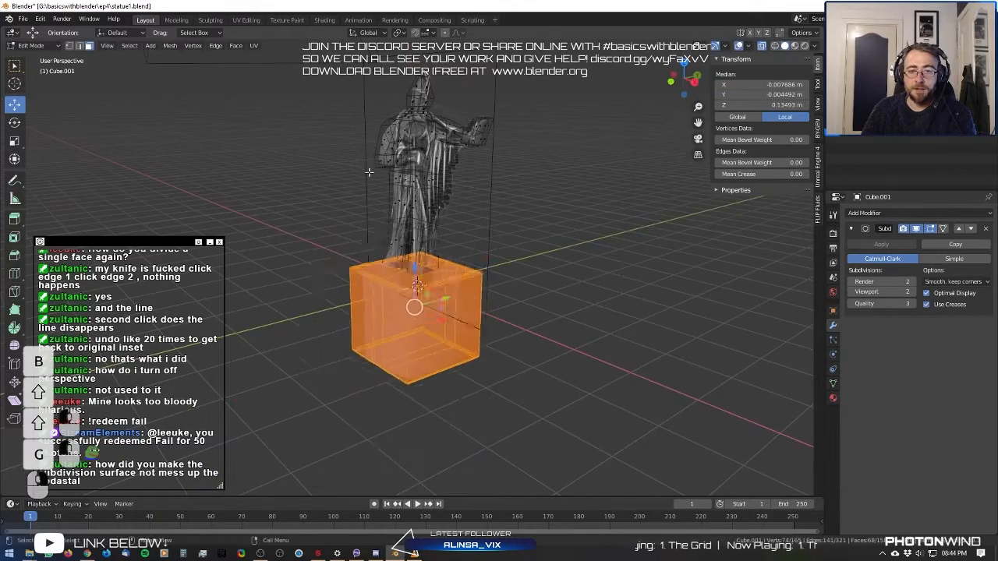
# Separate the selected pedestal faces into their own object using Separate by Selection.
pyautogui.scroll(4, 359, 188)
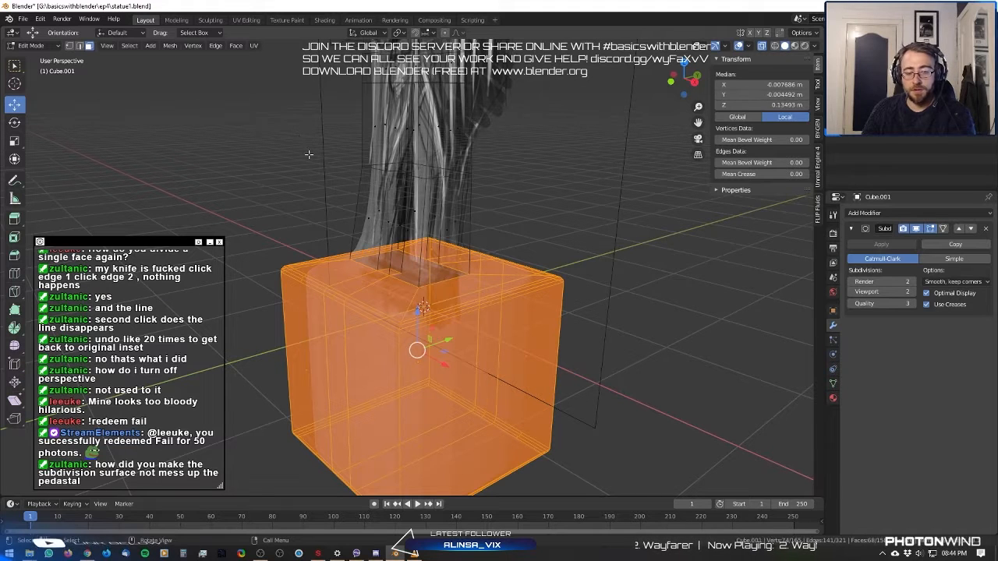
pyautogui.press('space')
pyautogui.write('Subdivide')
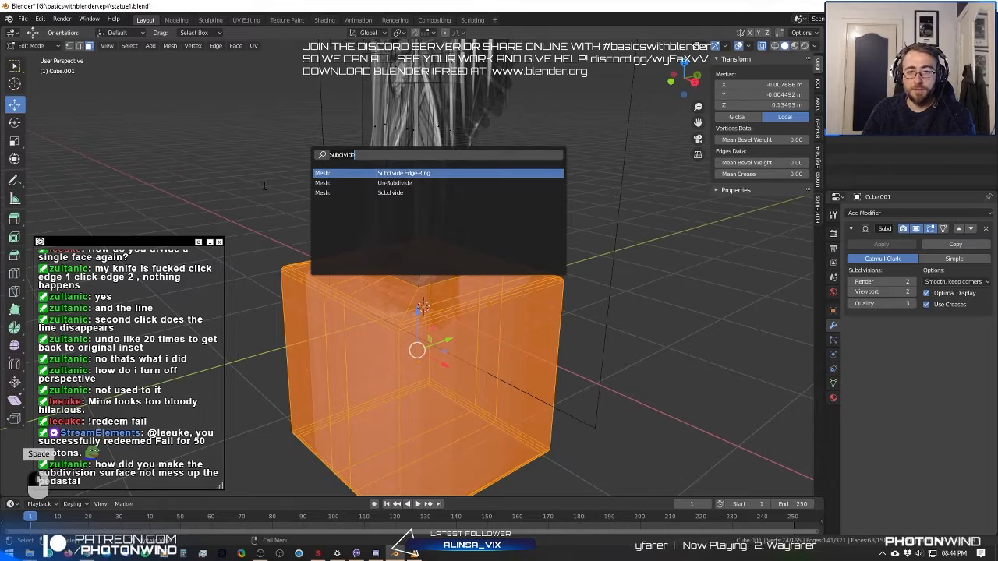
pyautogui.write('sep')
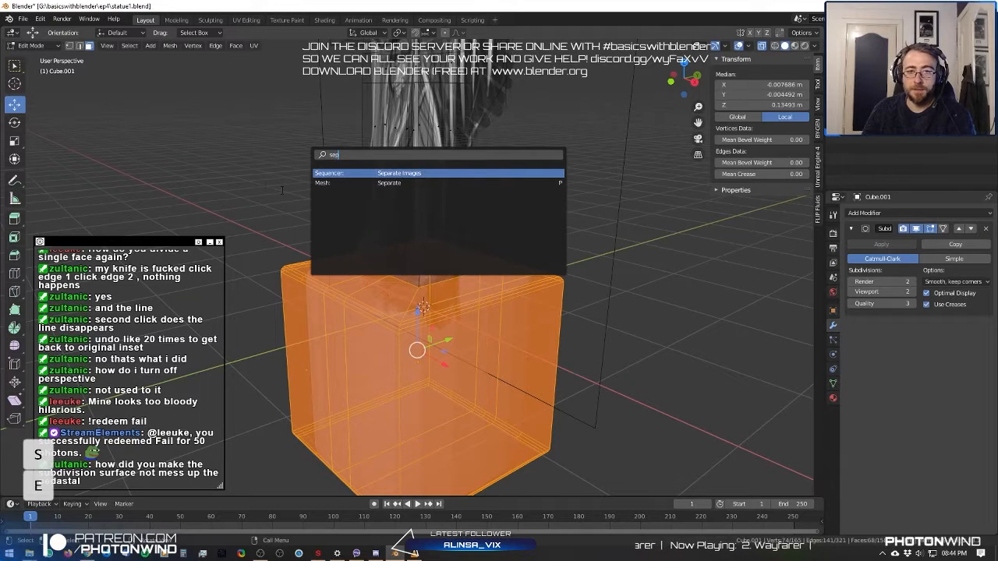
pyautogui.click(455, 183)
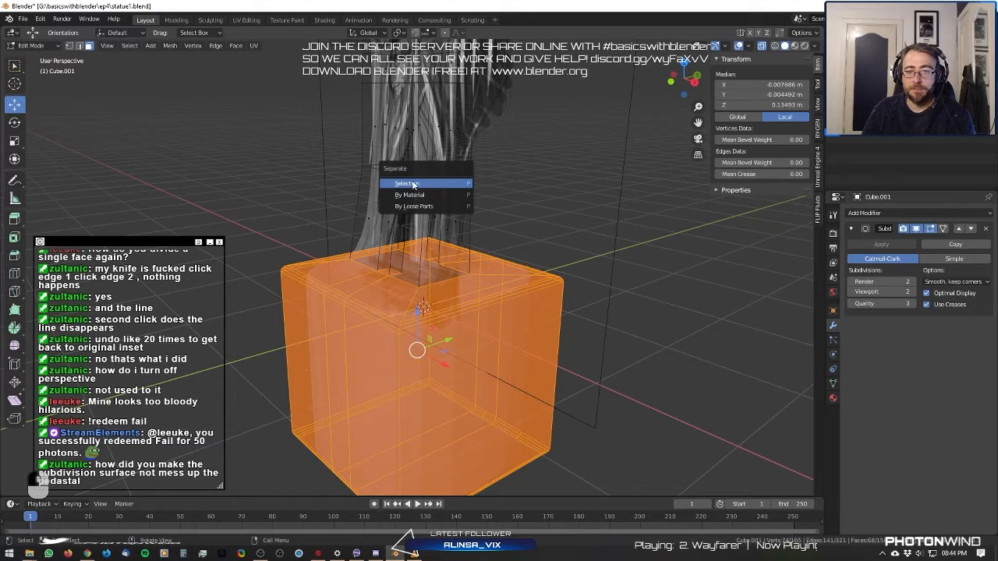
pyautogui.click(406, 183)
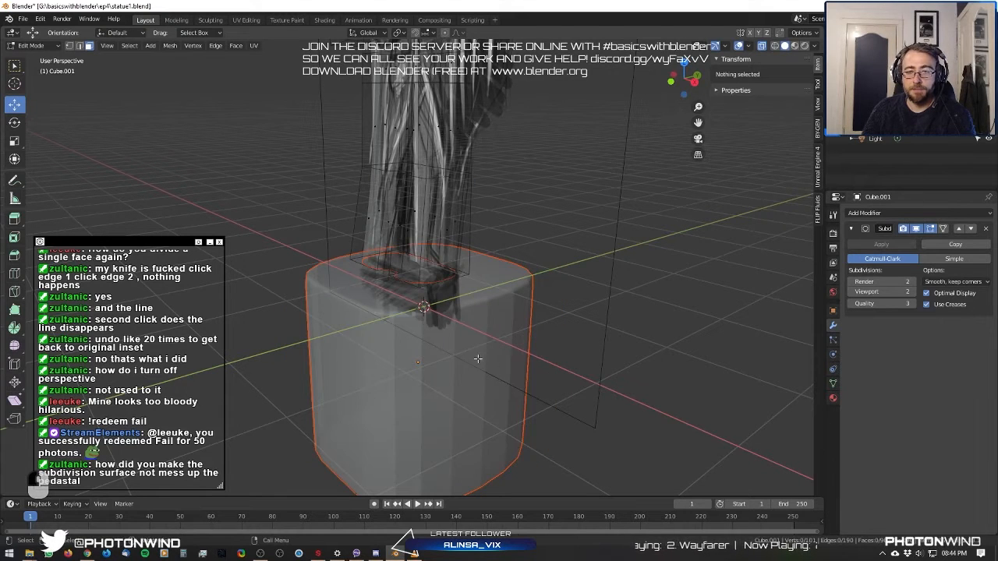
# Return to Object Mode and select only the separated pedestal, cancelling a trial move.
pyautogui.press('Tab')
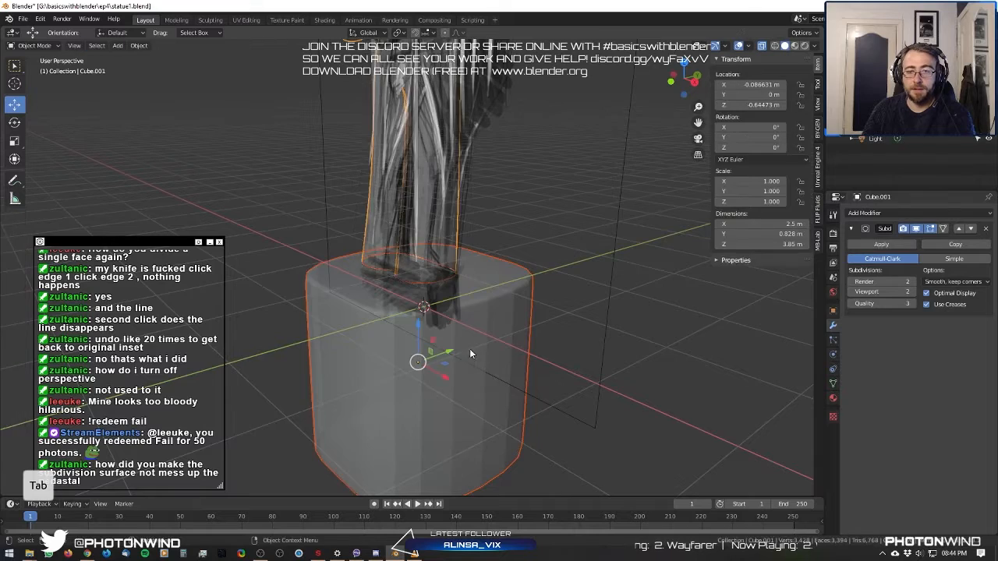
pyautogui.moveTo(469, 348); pyautogui.dragTo(430, 322, button='middle')
pyautogui.click(633, 290)
pyautogui.click(409, 331)
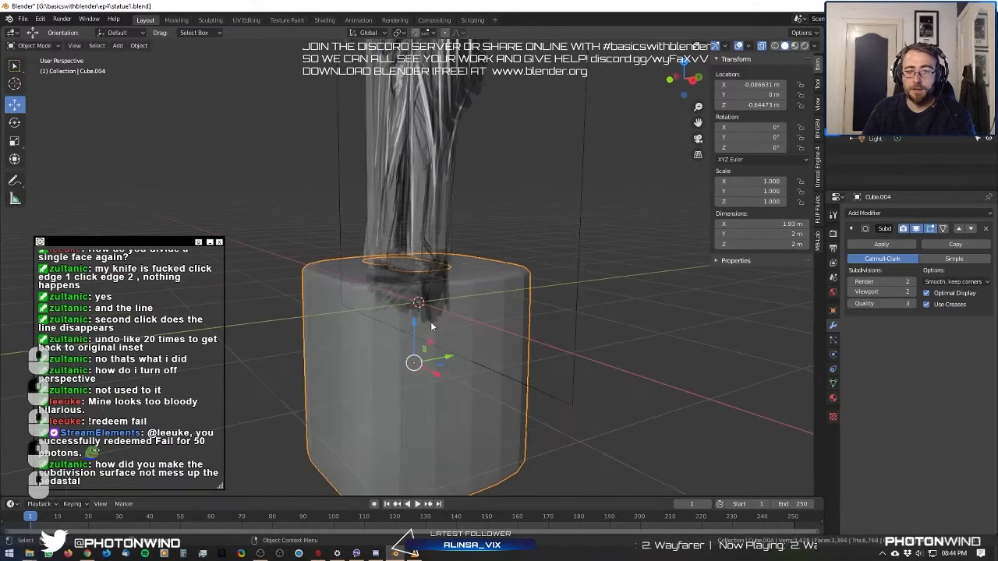
pyautogui.press('g')
pyautogui.rightClick(329, 180)
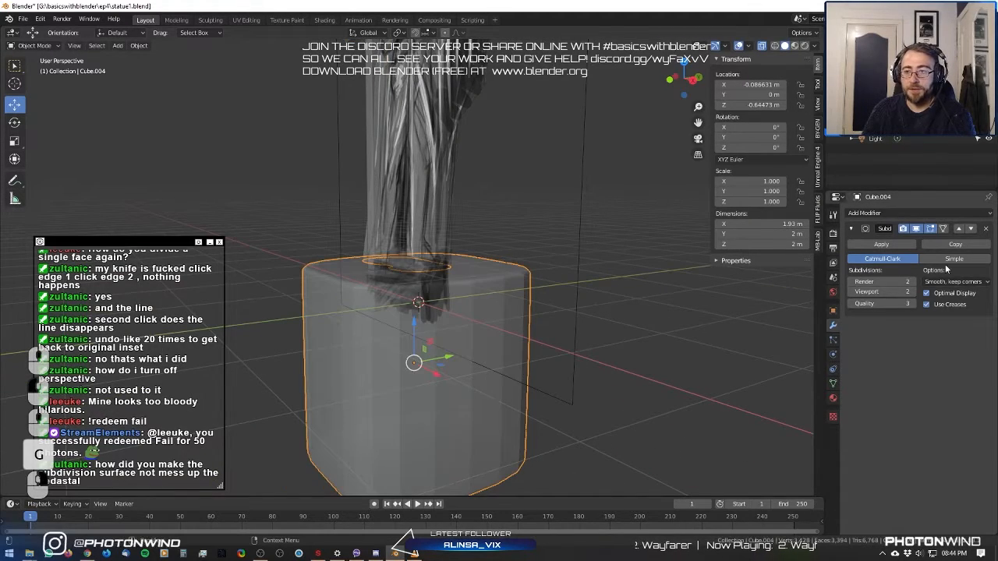
# Turn off X-ray and examine the statue body as a separate object, trying moves without keeping them.
pyautogui.scroll(-3, 446, 161)
pyautogui.moveTo(446, 161); pyautogui.dragTo(631, 117, button='middle')
pyautogui.click(763, 48)
pyautogui.moveTo(561, 133); pyautogui.dragTo(468, 206, button='middle')
pyautogui.click(422, 212)
pyautogui.press('g')
pyautogui.rightClick(599, 146)
pyautogui.moveTo(518, 142); pyautogui.dragTo(494, 236, button='middle')
pyautogui.press('g')
pyautogui.rightClick(633, 204)
pyautogui.press('g')
pyautogui.rightClick(630, 222)
# Inspect where the statue's legs meet the separated pedestal, looking at the body's mesh in Edit Mode.
pyautogui.moveTo(623, 226); pyautogui.dragTo(490, 247, button='middle')
pyautogui.scroll(5, 491, 247)
pyautogui.press('Tab')
pyautogui.scroll(-6, 490, 248)
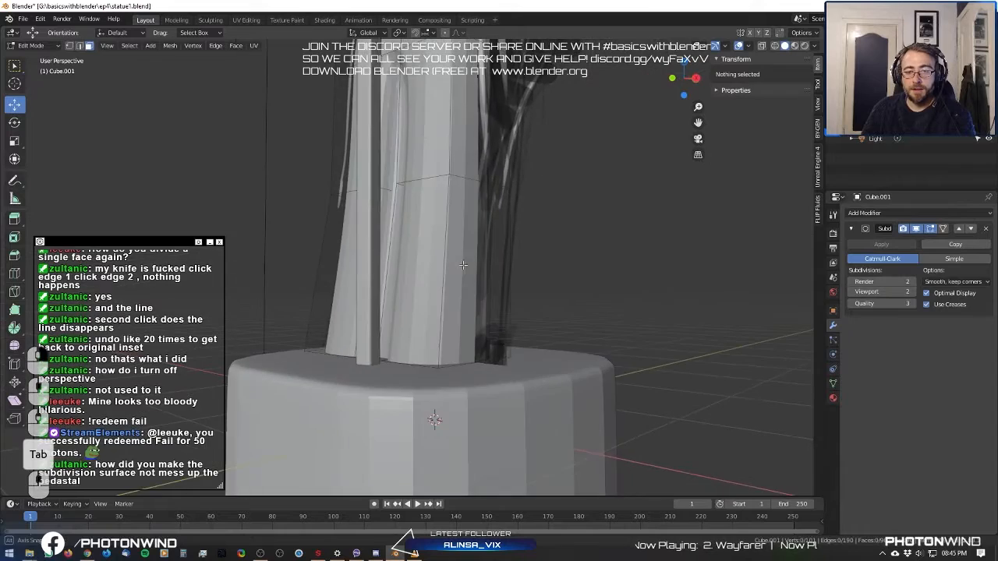
pyautogui.press('Tab')
pyautogui.moveTo(538, 252); pyautogui.dragTo(450, 265, button='middle')
pyautogui.click(470, 324)
pyautogui.press('g')
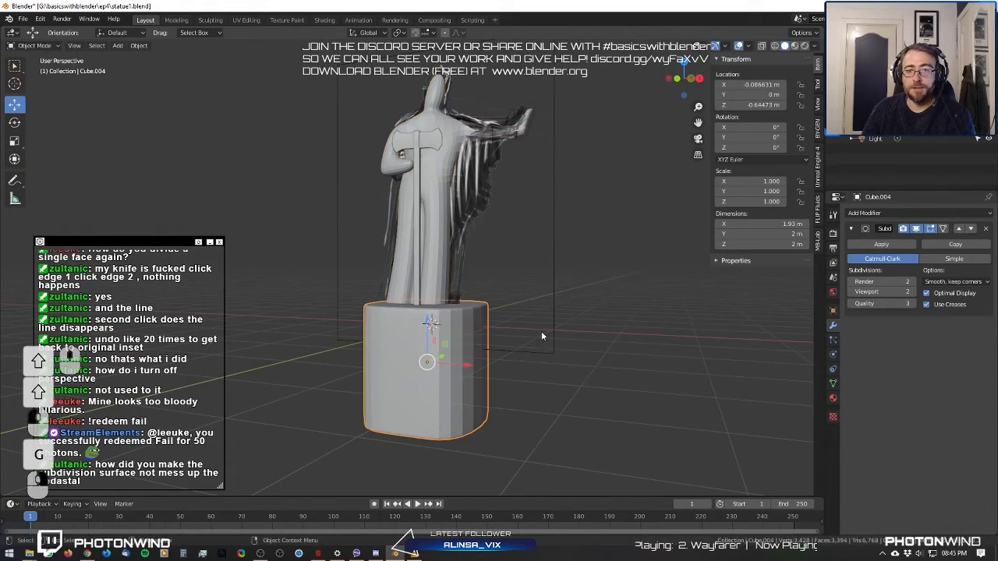
# Hide the separated statue body and pedestal and unhide the single-piece copy of the statue.
pyautogui.moveTo(541, 331); pyautogui.dragTo(503, 310, button='middle')
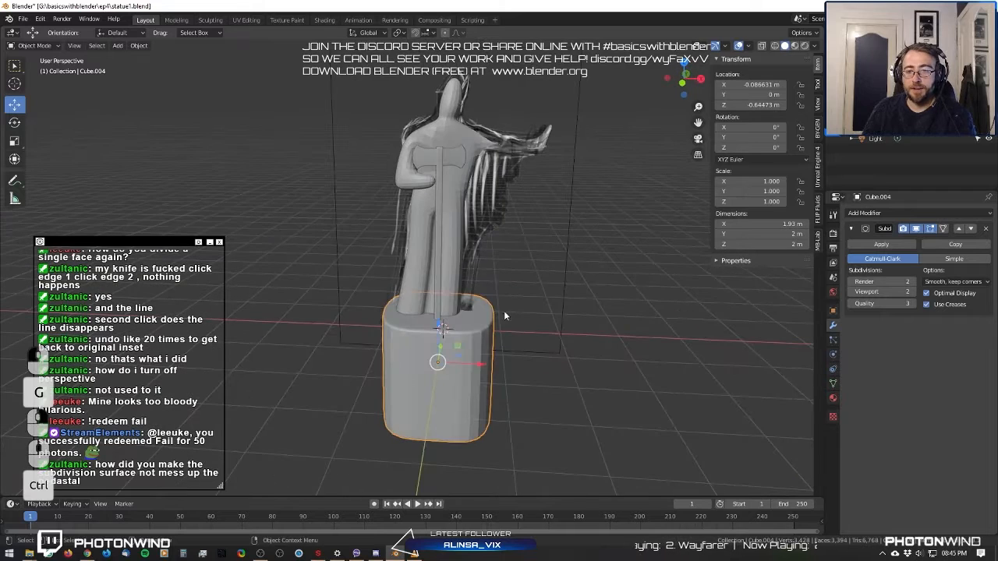
pyautogui.keyDown('shift'); pyautogui.click(452, 271); pyautogui.keyUp('shift')
pyautogui.press('h')
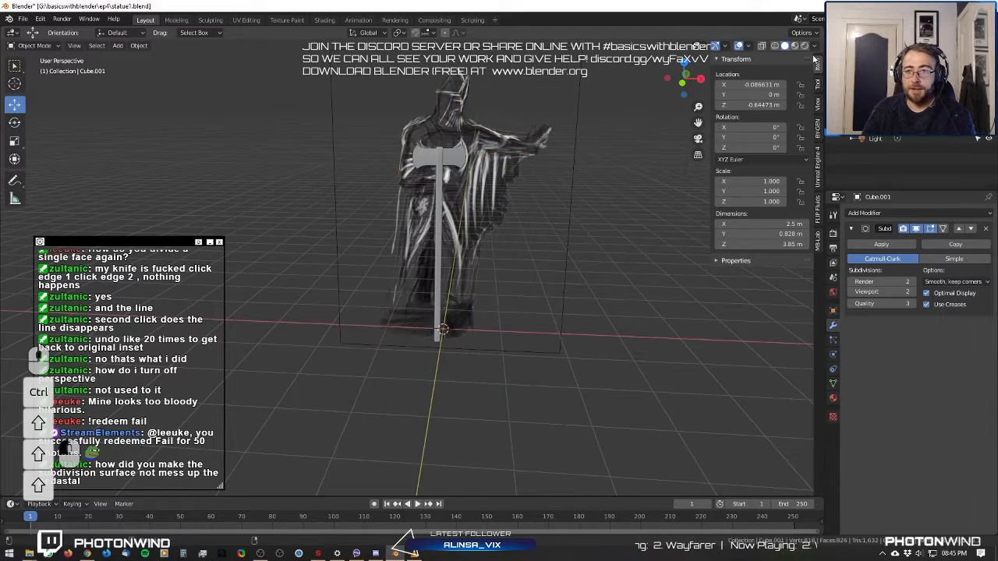
pyautogui.click(988, 117)
pyautogui.click(988, 117)
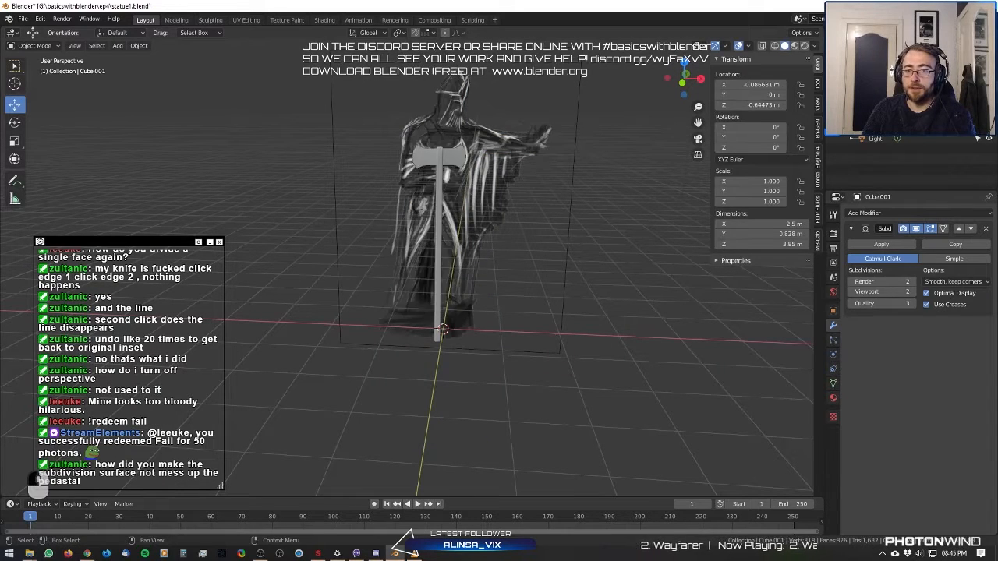
pyautogui.click(988, 107)
pyautogui.click(988, 106)
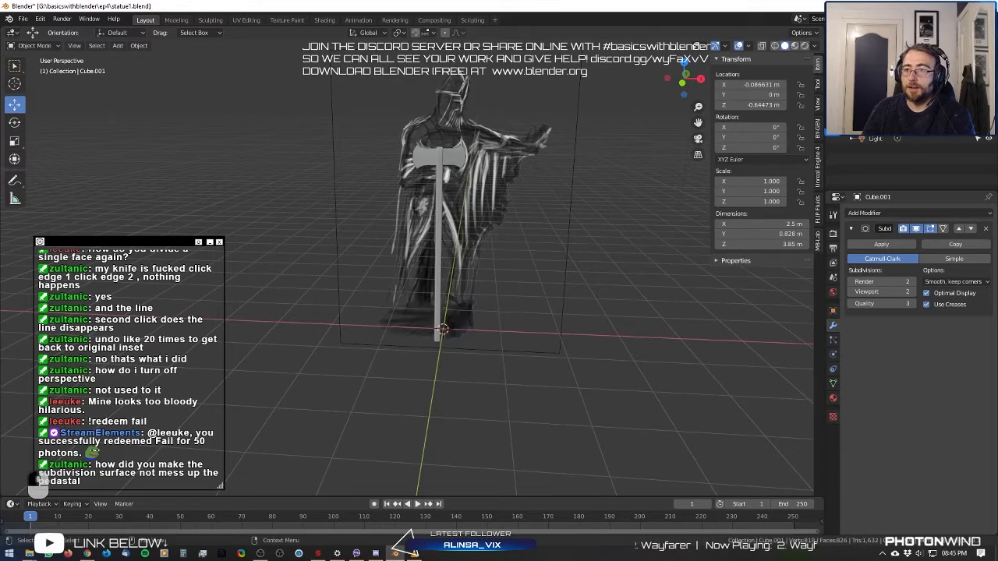
pyautogui.click(989, 97)
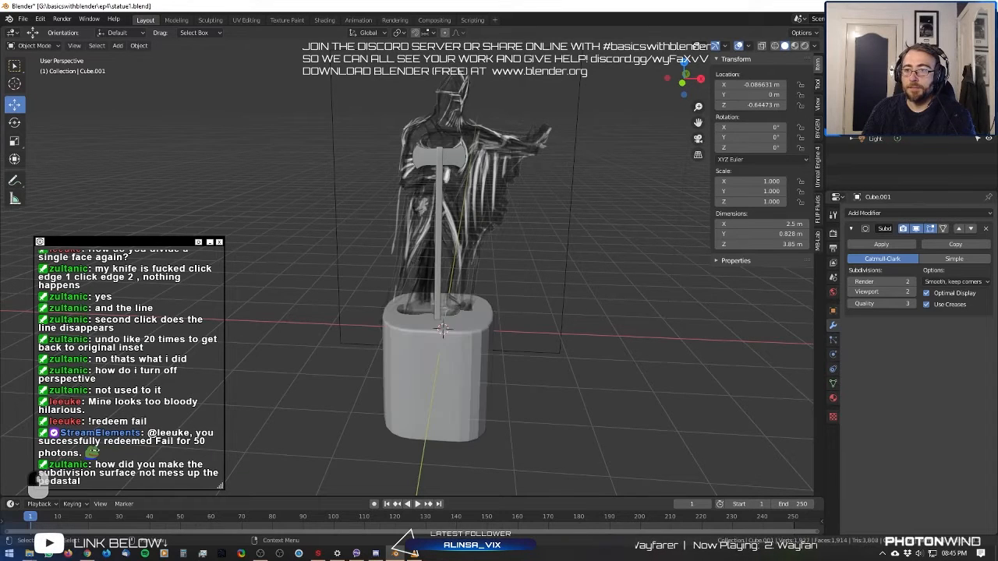
pyautogui.click(988, 97)
pyautogui.click(988, 107)
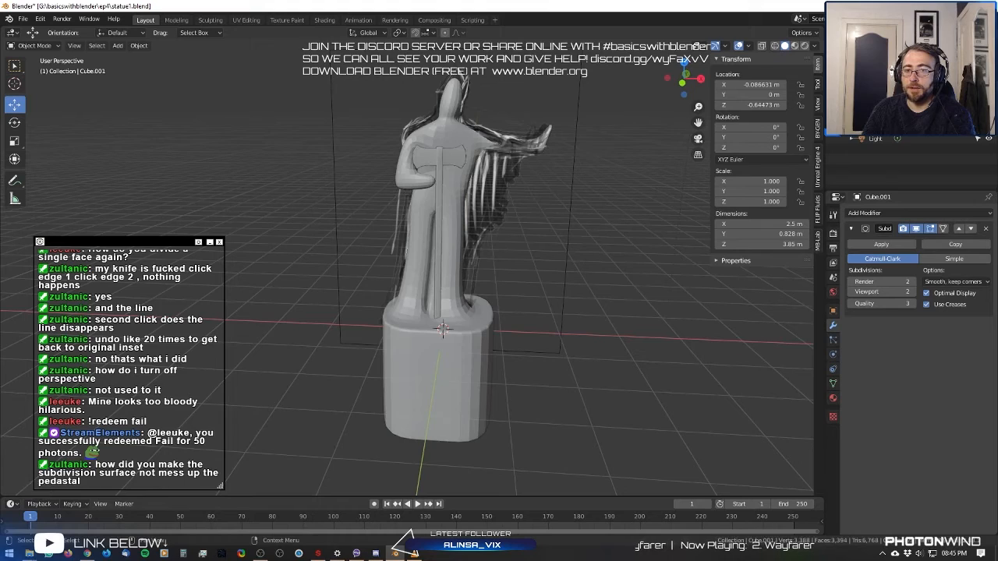
# Select the single-piece statue and open it in Edit Mode from the front orthographic view.
pyautogui.moveTo(377, 286); pyautogui.dragTo(330, 310, button='middle')
pyautogui.click(410, 353)
pyautogui.moveTo(410, 353); pyautogui.dragTo(479, 300, button='middle')
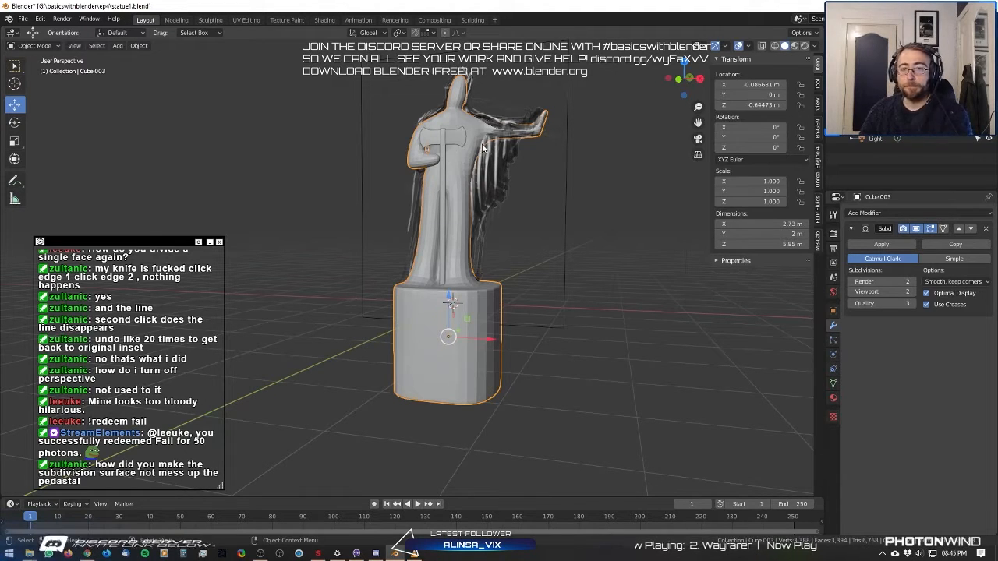
pyautogui.keyDown('shift'); pyautogui.moveTo(495, 156); pyautogui.dragTo(483, 247, button='middle'); pyautogui.keyUp('shift')
pyautogui.press('KP_1')
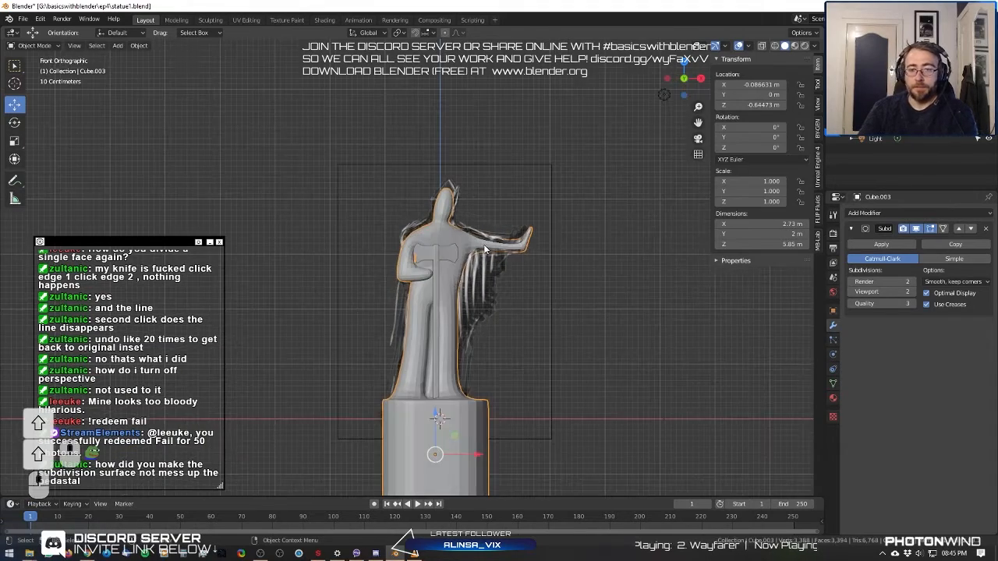
pyautogui.press('Tab')
pyautogui.scroll(5, 479, 300)
# Clear the face selection, turn on X-ray and switch to vertex selection.
pyautogui.keyDown('alt'); pyautogui.click(477, 305); pyautogui.keyUp('alt')
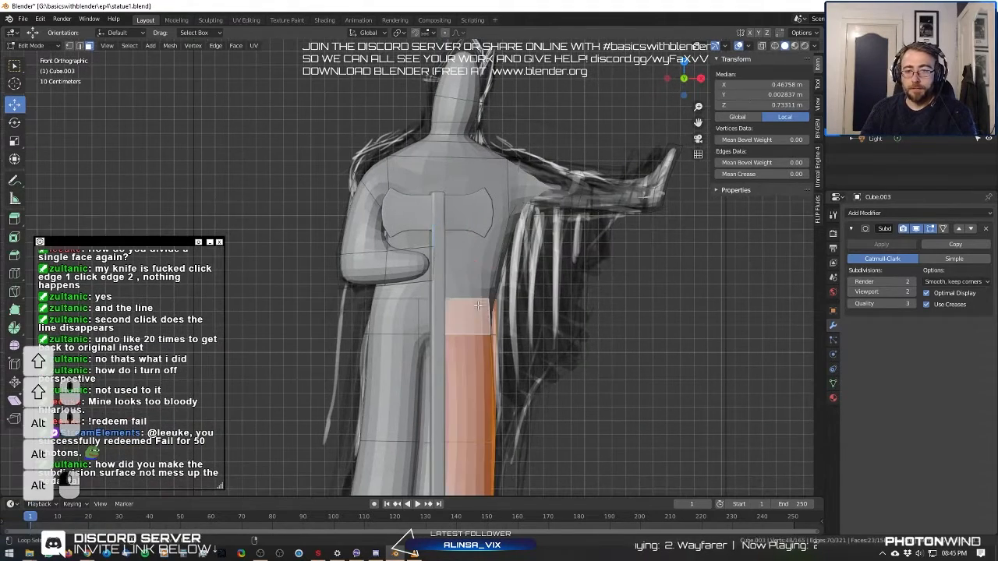
pyautogui.scroll(2, 478, 298)
pyautogui.hotkey('alt', 'a')
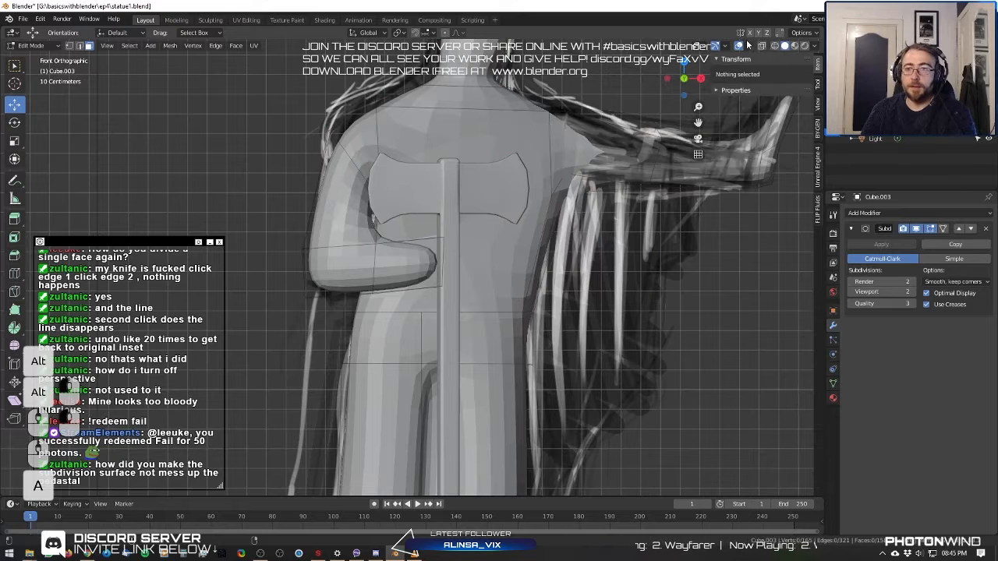
pyautogui.click(763, 48)
pyautogui.press('a')
pyautogui.press('a')
pyautogui.press('b')
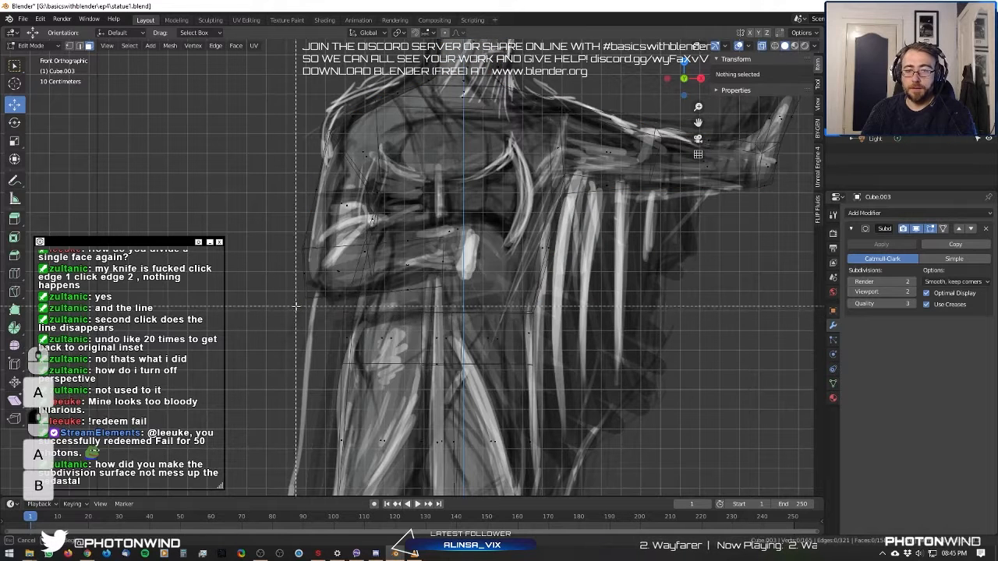
pyautogui.moveTo(295, 307); pyautogui.dragTo(577, 328)
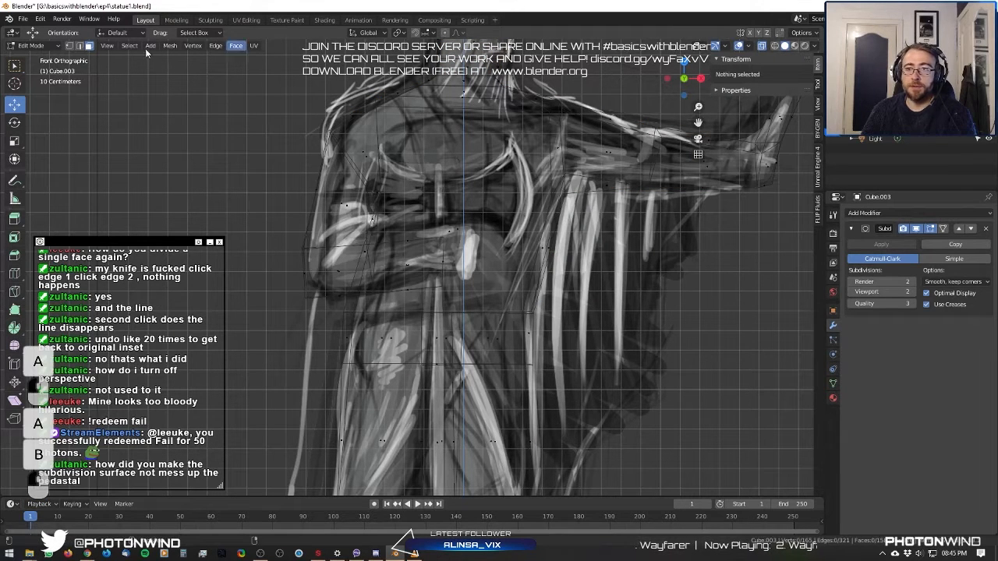
pyautogui.press('a')
pyautogui.press('a')
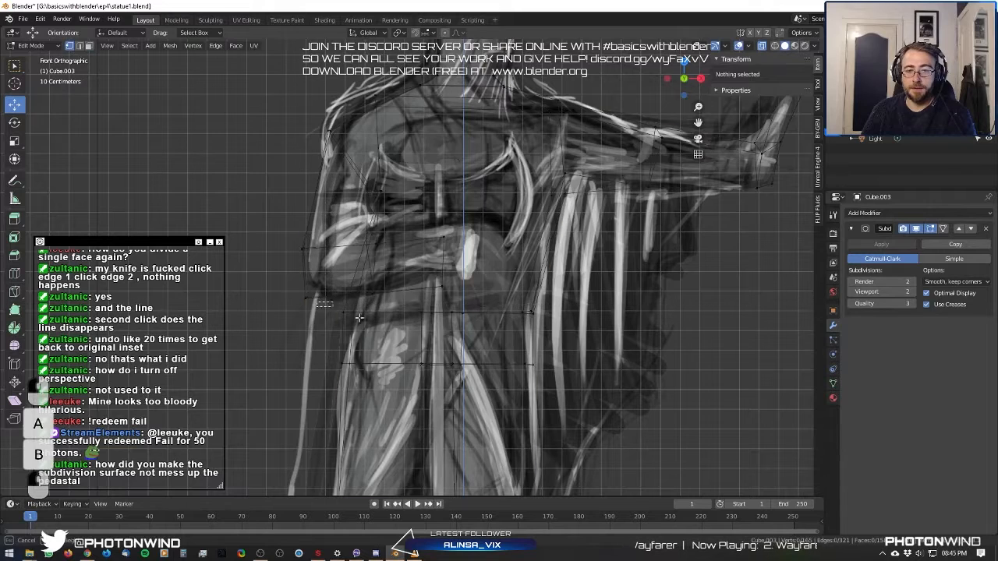
# Box-select the waist vertices, scale them by about 0.90 and again by about 0.94, and shift them to fit the sketch.
pyautogui.moveTo(358, 317); pyautogui.dragTo(537, 358)
pyautogui.press('g')
pyautogui.press('s')
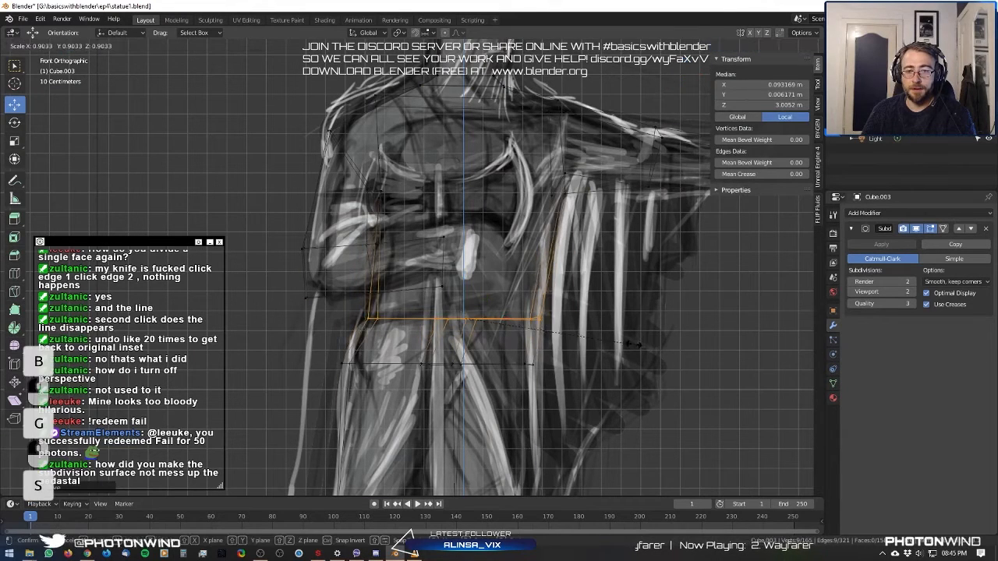
pyautogui.click(630, 346)
pyautogui.press('g')
pyautogui.click(628, 344)
pyautogui.press('s')
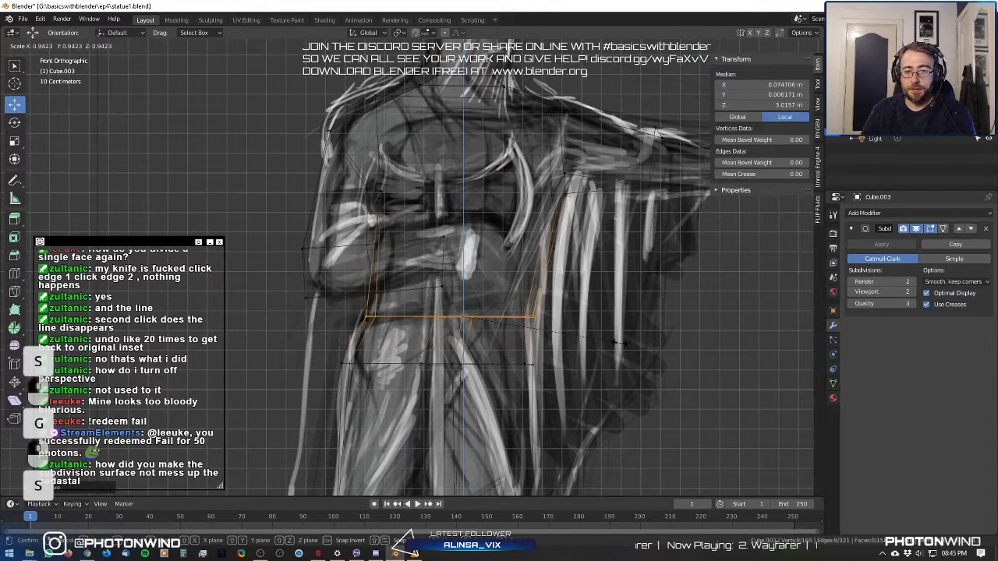
pyautogui.click(618, 343)
# Box-select the row of vertices at the top of the legs, scale it to about 0.82 and reposition it.
pyautogui.press('a')
pyautogui.press('a')
pyautogui.press('b')
pyautogui.moveTo(326, 346); pyautogui.dragTo(596, 391)
pyautogui.press('s')
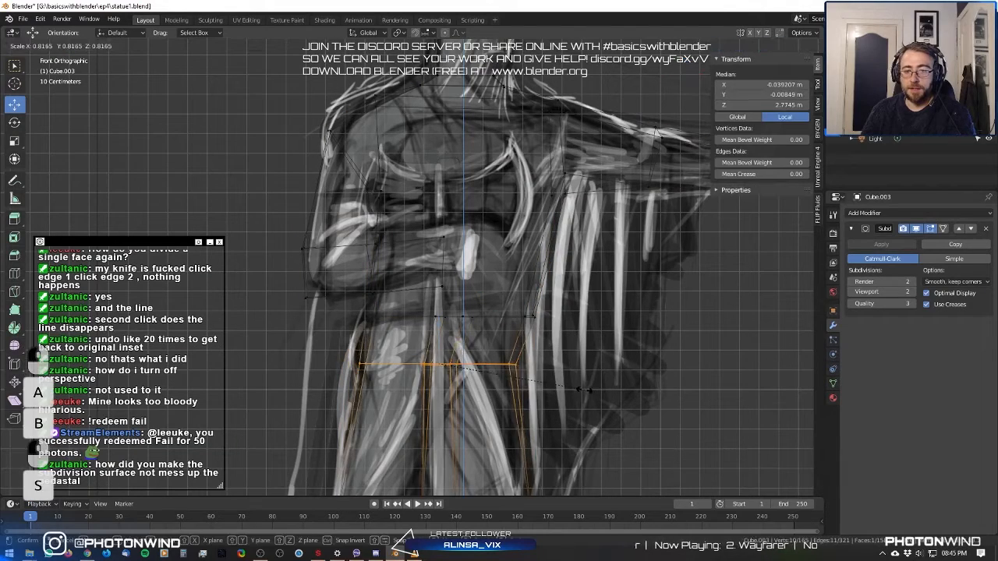
pyautogui.click(580, 389)
pyautogui.press('g')
pyautogui.click(595, 414)
# Move the outer upper-thigh vertices on the bent-arm side to the sketch outline and check the statue's side profile.
pyautogui.keyDown('shift'); pyautogui.moveTo(559, 366); pyautogui.dragTo(575, 315, button='middle'); pyautogui.keyUp('shift')
pyautogui.press('a')
pyautogui.press('a')
pyautogui.press('b')
pyautogui.moveTo(346, 301); pyautogui.dragTo(409, 358)
pyautogui.press('g')
pyautogui.click(392, 353)
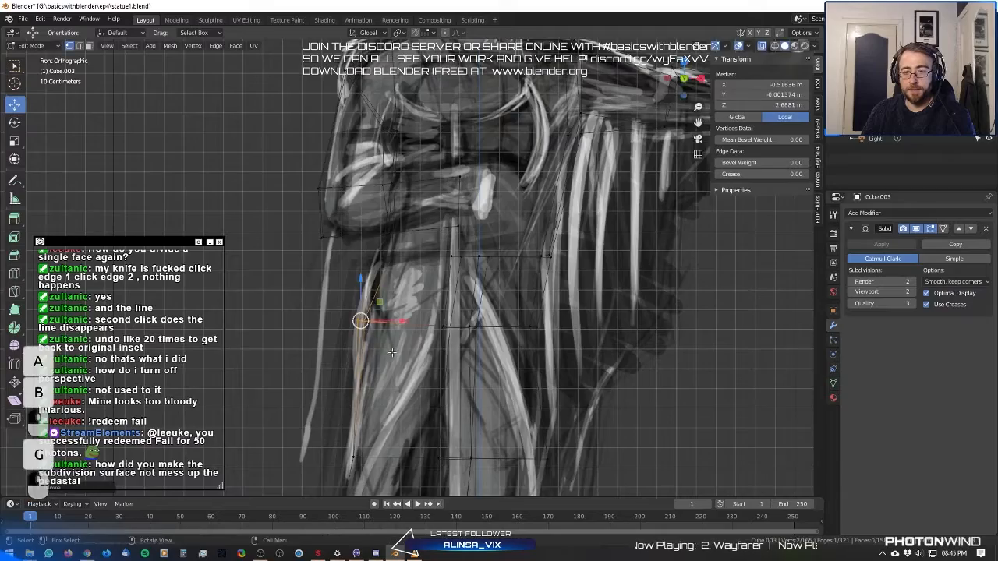
pyautogui.scroll(-5, 392, 353)
pyautogui.moveTo(392, 352); pyautogui.dragTo(517, 305, button='middle')
pyautogui.moveTo(572, 276); pyautogui.dragTo(357, 272, button='middle')
pyautogui.scroll(-4, 379, 250)
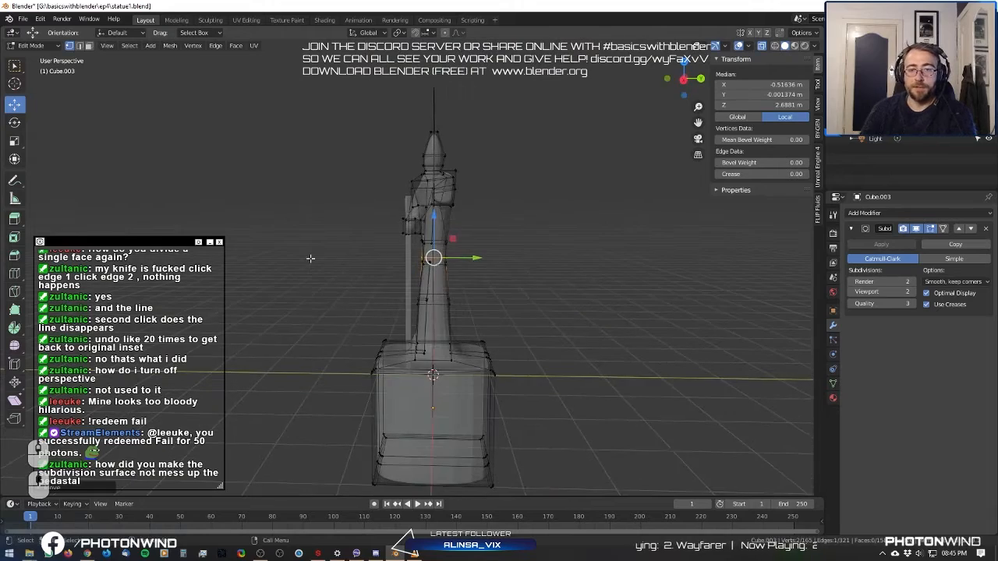
# Box-select the waist and upper-leg vertices on the statue's back edge in side view and move them to reshape the profile.
pyautogui.press('KP_1')
pyautogui.press('KP_3')
pyautogui.scroll(5, 432, 148)
pyautogui.keyDown('shift'); pyautogui.moveTo(544, 184); pyautogui.dragTo(487, 228, button='middle'); pyautogui.keyUp('shift')
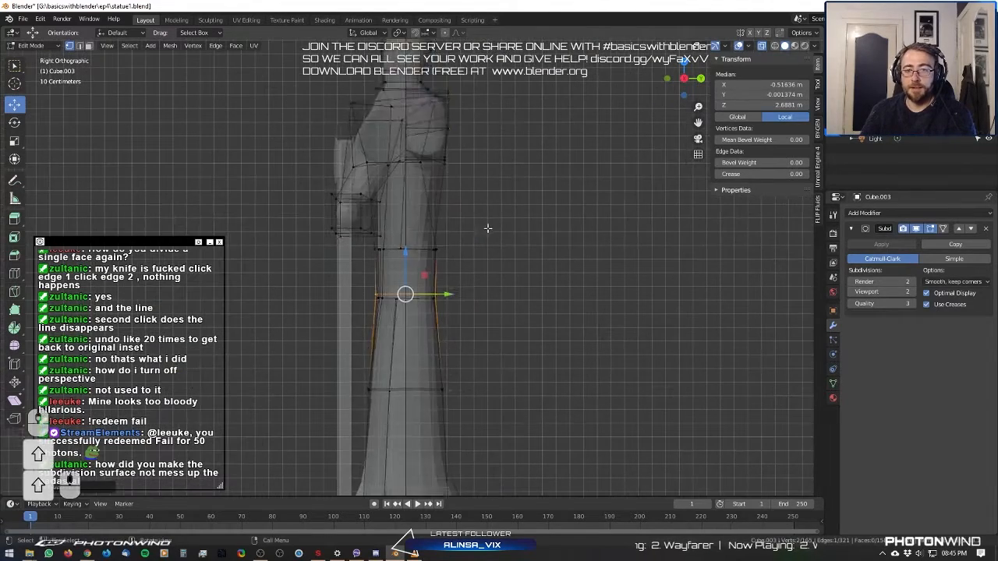
pyautogui.press('a')
pyautogui.press('a')
pyautogui.press('b')
pyautogui.moveTo(466, 319); pyautogui.dragTo(467, 319)
pyautogui.press('g')
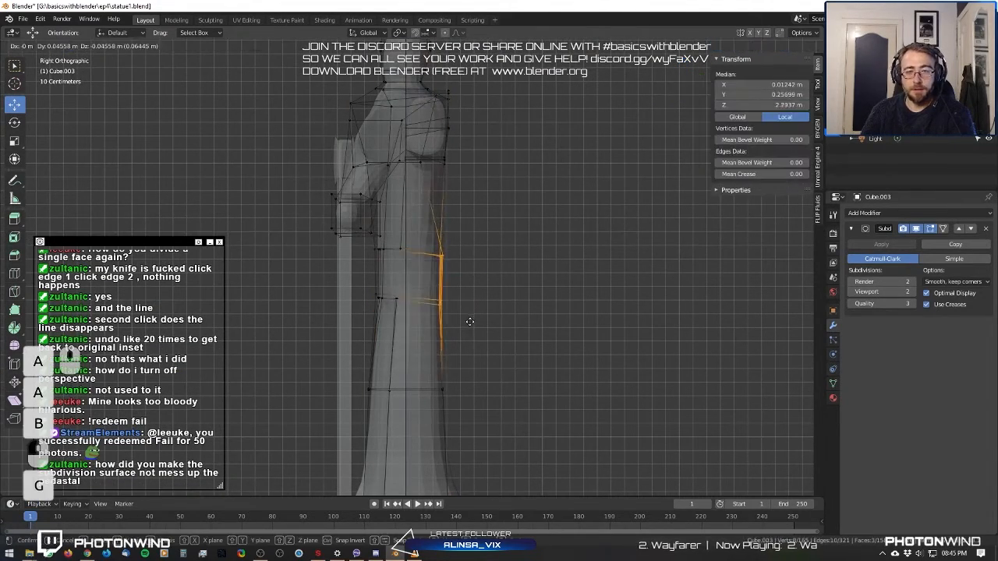
pyautogui.click(470, 316)
# Turn off X-ray and check the reshaped waist on the solid statue.
pyautogui.keyDown('shift'); pyautogui.moveTo(472, 105); pyautogui.dragTo(472, 178, button='middle'); pyautogui.keyUp('shift')
pyautogui.moveTo(556, 156); pyautogui.dragTo(504, 171, button='middle')
pyautogui.click(763, 48)
pyautogui.scroll(-3, 592, 179)
pyautogui.moveTo(585, 183); pyautogui.dragTo(499, 205, button='middle')
pyautogui.click(989, 128)
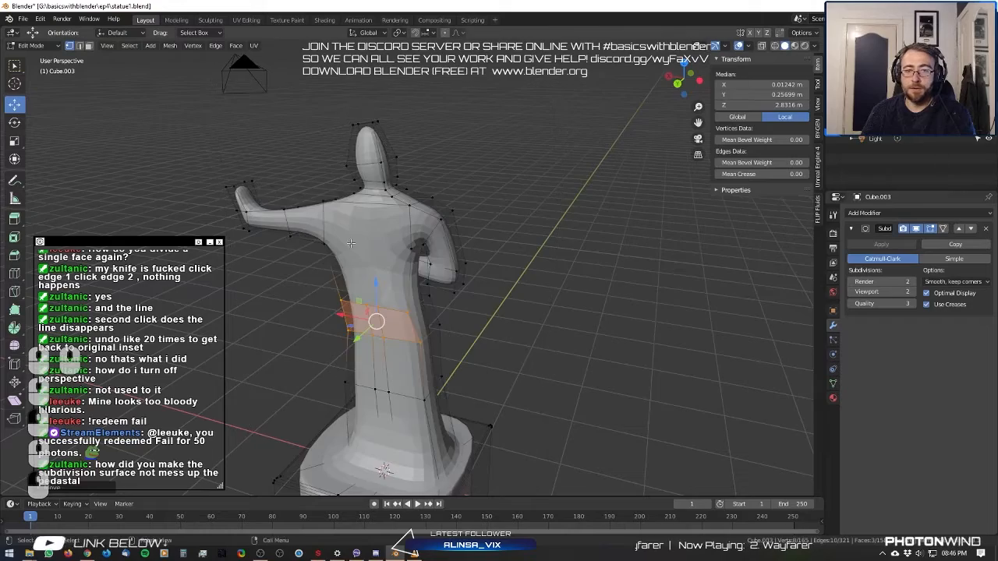
# Move the outer vertex at the shoulder of the bent arm to reshape the upper arm.
pyautogui.moveTo(436, 281); pyautogui.dragTo(615, 256, button='middle')
pyautogui.click(455, 238)
pyautogui.scroll(3, 596, 226)
pyautogui.click(462, 160)
pyautogui.moveTo(446, 209); pyautogui.dragTo(437, 256, button='middle')
pyautogui.press('g')
pyautogui.click(446, 234)
# Reposition the outer vertex above the bent arm's elbow and adjust the rear vertex in the inner crook.
pyautogui.click(497, 278)
pyautogui.press('g')
pyautogui.click(474, 247)
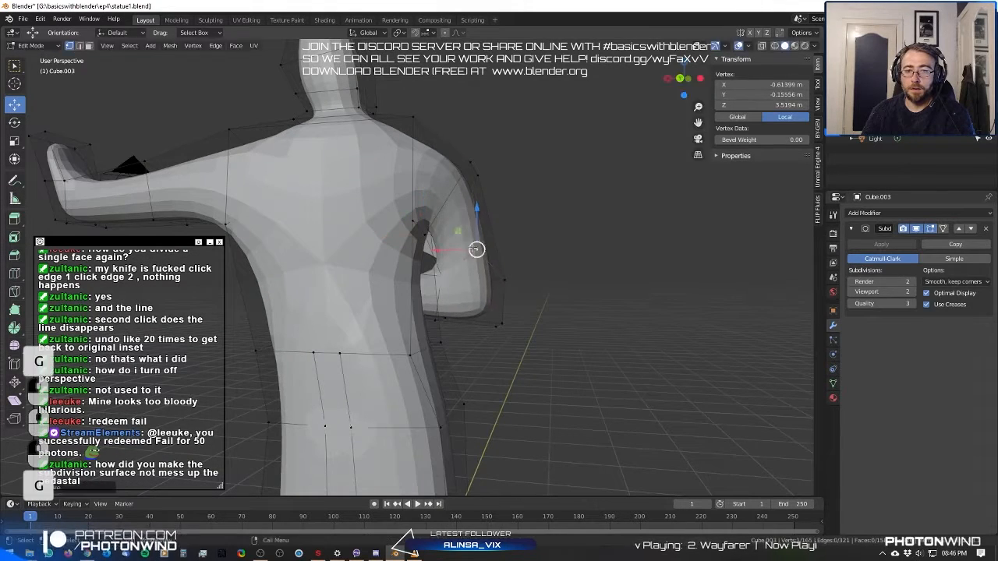
pyautogui.press('g')
pyautogui.click(487, 256)
pyautogui.moveTo(487, 255); pyautogui.dragTo(465, 244, button='middle')
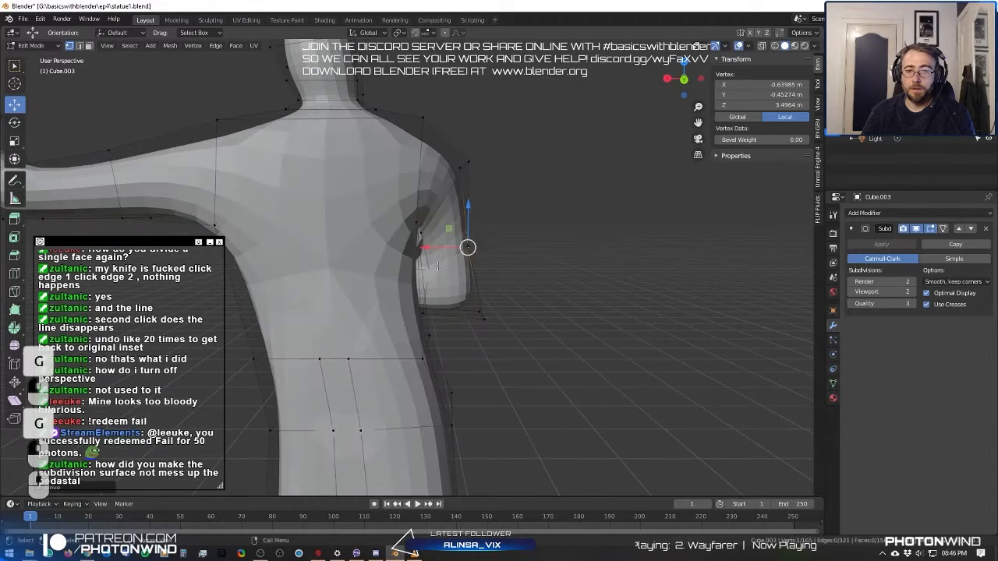
pyautogui.press('g')
pyautogui.press('x')
pyautogui.click(462, 287)
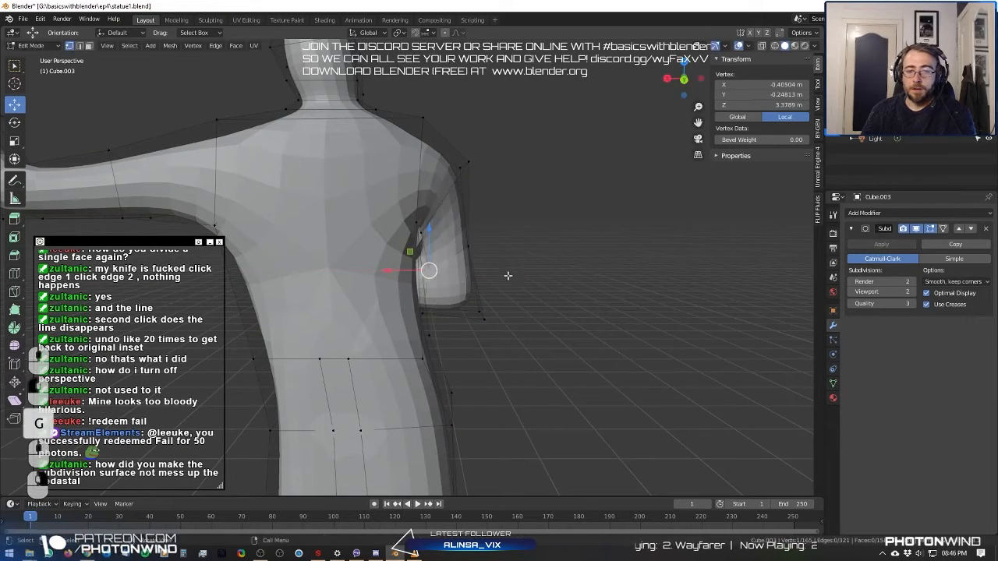
# Move the vertices in the inner crook of the bent arm's elbow to clean up the bend.
pyautogui.moveTo(462, 287); pyautogui.dragTo(386, 256, button='middle')
pyautogui.scroll(3, 386, 257)
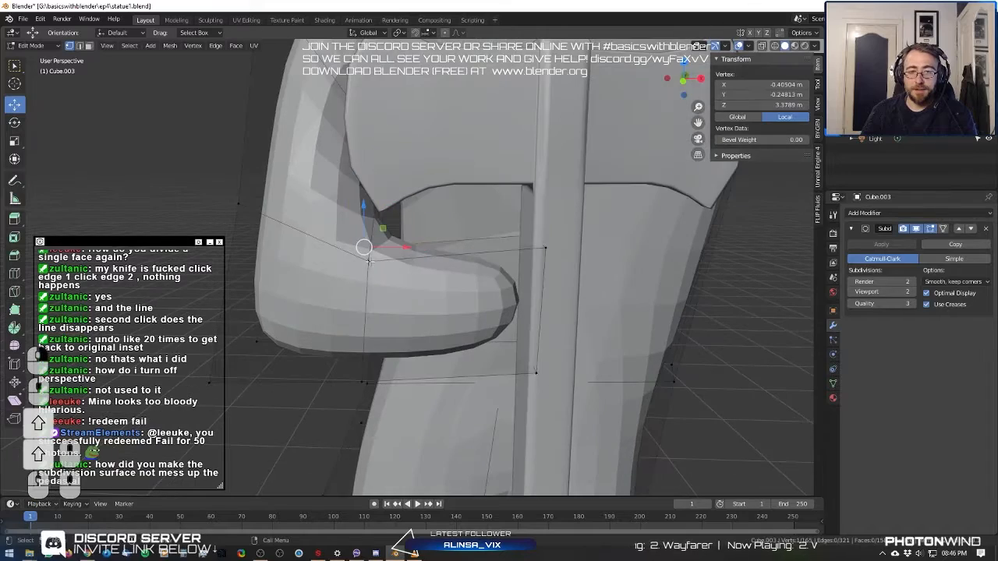
pyautogui.press('g')
pyautogui.click(327, 271)
pyautogui.moveTo(330, 270); pyautogui.dragTo(266, 352, button='middle')
pyautogui.click(343, 252)
pyautogui.press('g')
pyautogui.click(353, 246)
# Box-select the outer corner vertices at the bottom of the bent arm's elbow and move them slightly inward.
pyautogui.press('a')
pyautogui.press('b')
pyautogui.moveTo(240, 321); pyautogui.dragTo(320, 399)
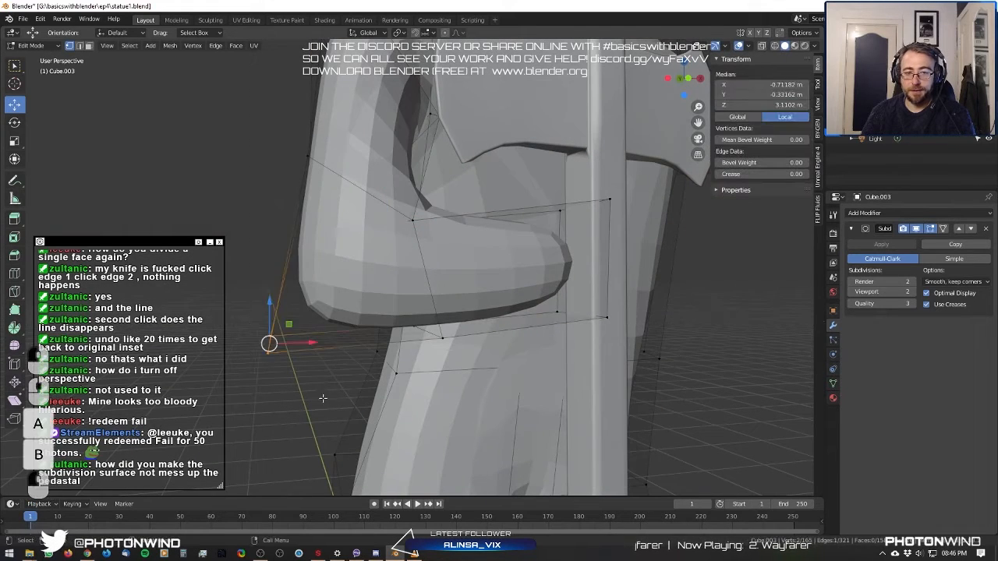
pyautogui.press('g')
pyautogui.click(330, 392)
pyautogui.moveTo(330, 391); pyautogui.dragTo(290, 405, button='middle')
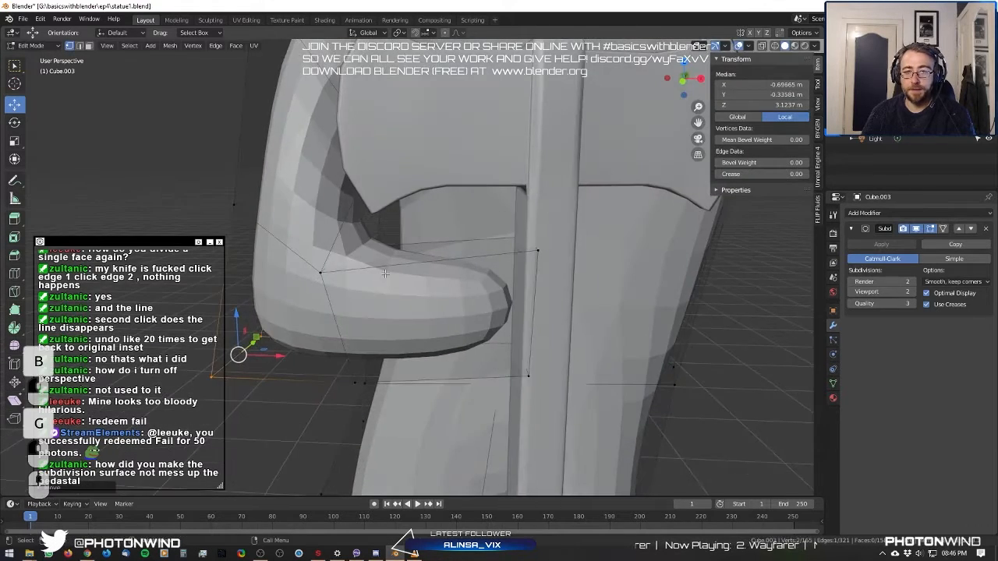
# Box-select the inner elbow edge of the bent arm and bevel it with one segment.
pyautogui.press('a')
pyautogui.press('a')
pyautogui.press('b')
pyautogui.moveTo(303, 213); pyautogui.dragTo(349, 269)
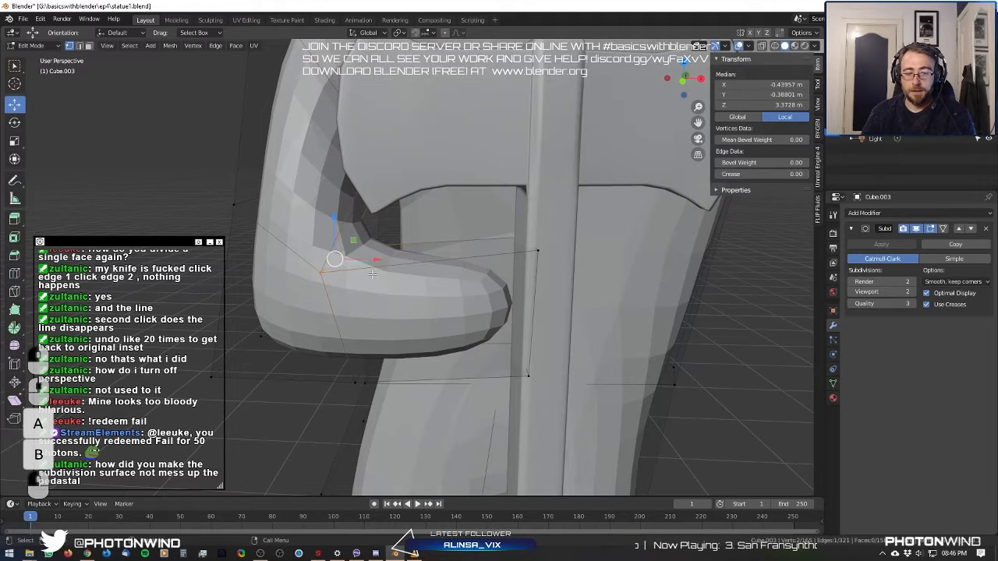
pyautogui.scroll(5, 371, 274)
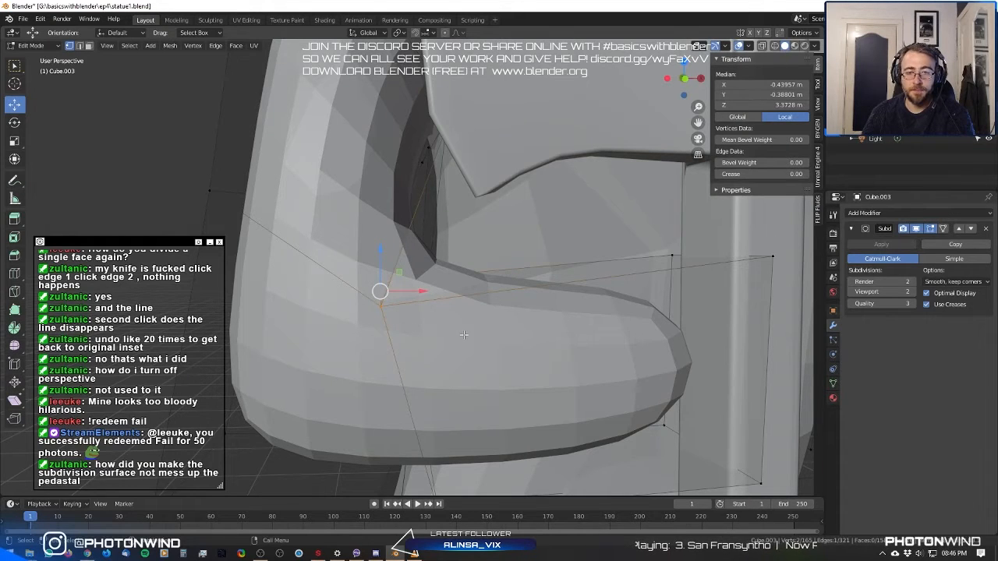
pyautogui.hotkey('ctrl', 'b')
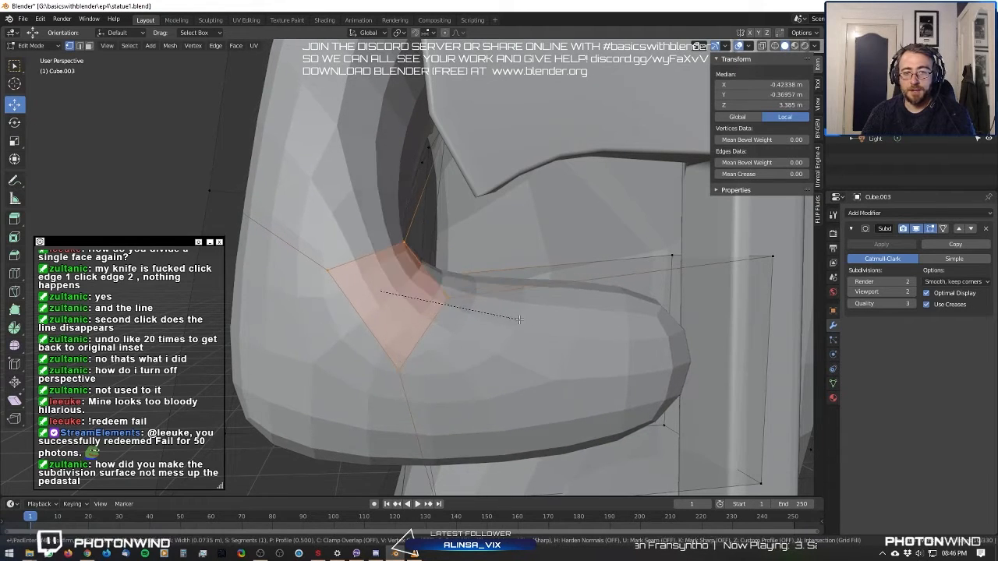
pyautogui.click(478, 319)
# Switch to edge selection and move the individual bevelled edges around the front of the inner elbow.
pyautogui.moveTo(478, 320); pyautogui.dragTo(242, 217, button='middle')
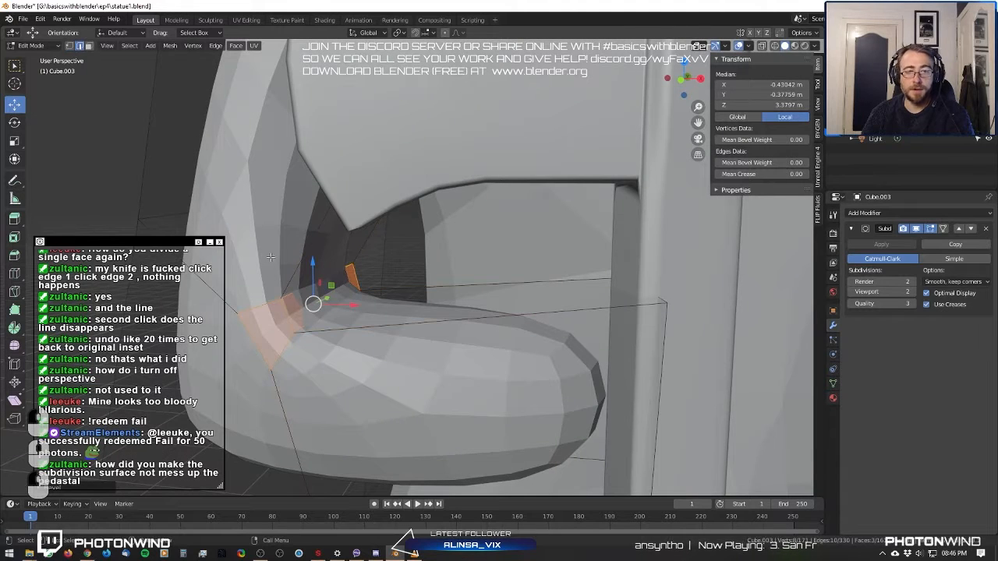
pyautogui.press('g')
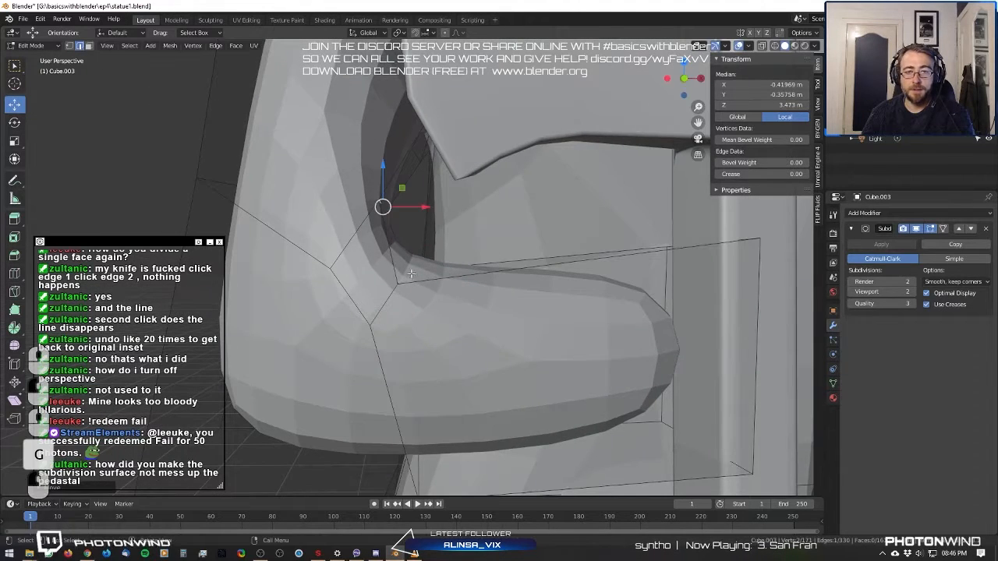
pyautogui.click(378, 278)
pyautogui.press('g')
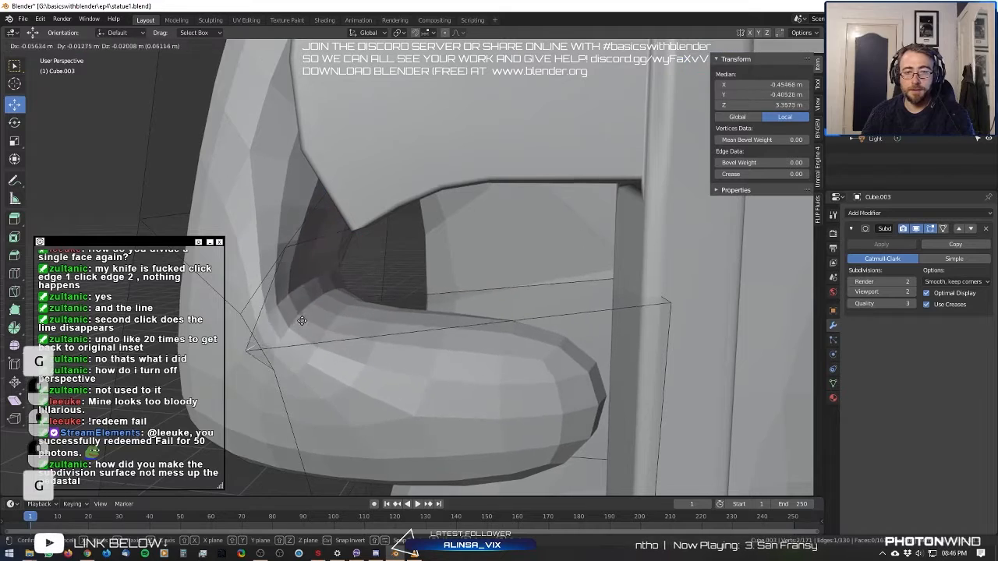
pyautogui.click(269, 368)
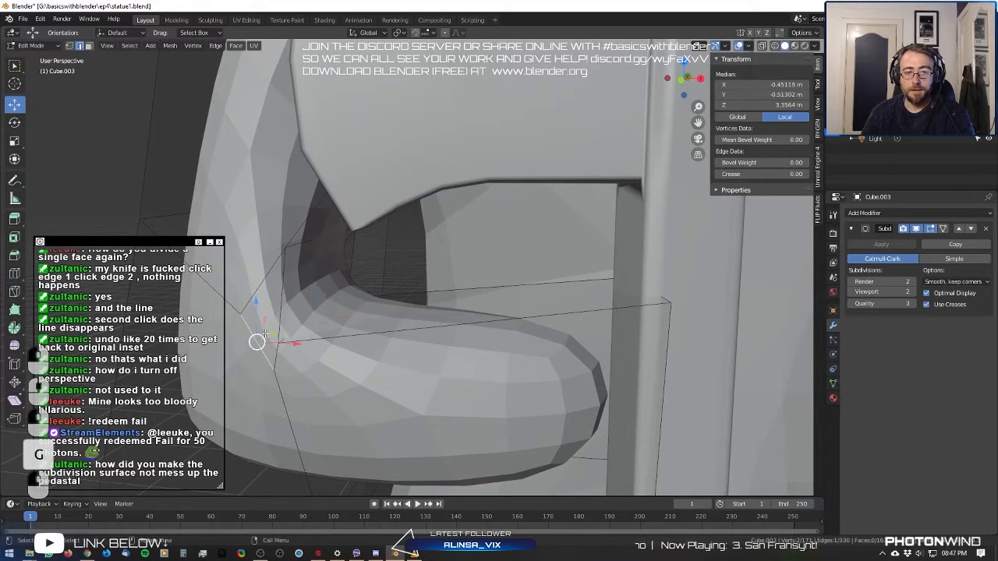
pyautogui.press('g')
pyautogui.click(222, 385)
# Turn on X-ray and move the rear lower edge of the elbow bevel down toward the elbow's outer corner.
pyautogui.moveTo(228, 382); pyautogui.dragTo(552, 258, button='middle')
pyautogui.scroll(3, 520, 285)
pyautogui.click(762, 46)
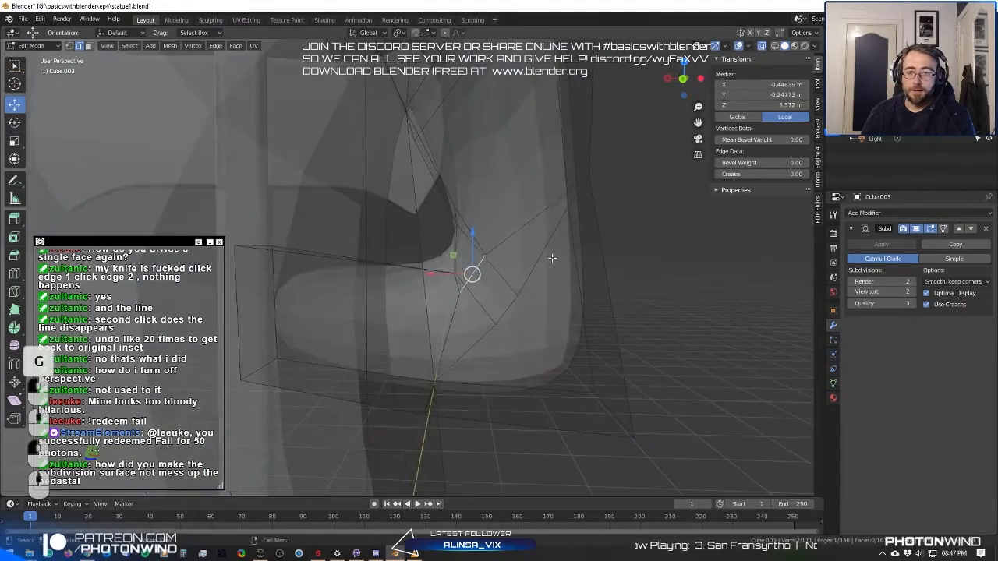
pyautogui.press('g')
pyautogui.click(601, 314)
pyautogui.moveTo(573, 304); pyautogui.dragTo(538, 300, button='middle')
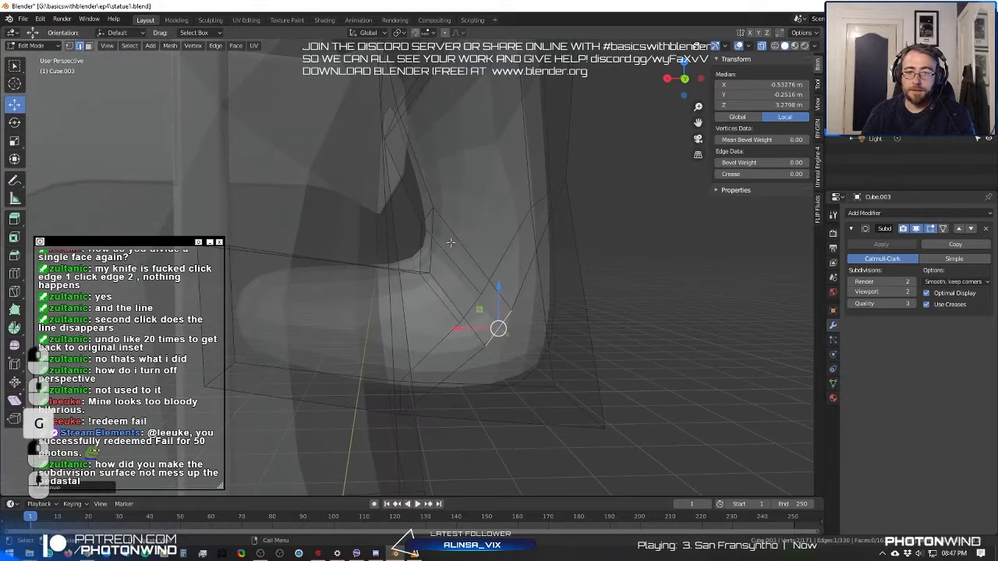
# Adjust the upper edges in the elbow's inner crook to even out the bend.
pyautogui.click(440, 243)
pyautogui.click(429, 248)
pyautogui.press('g')
pyautogui.click(449, 251)
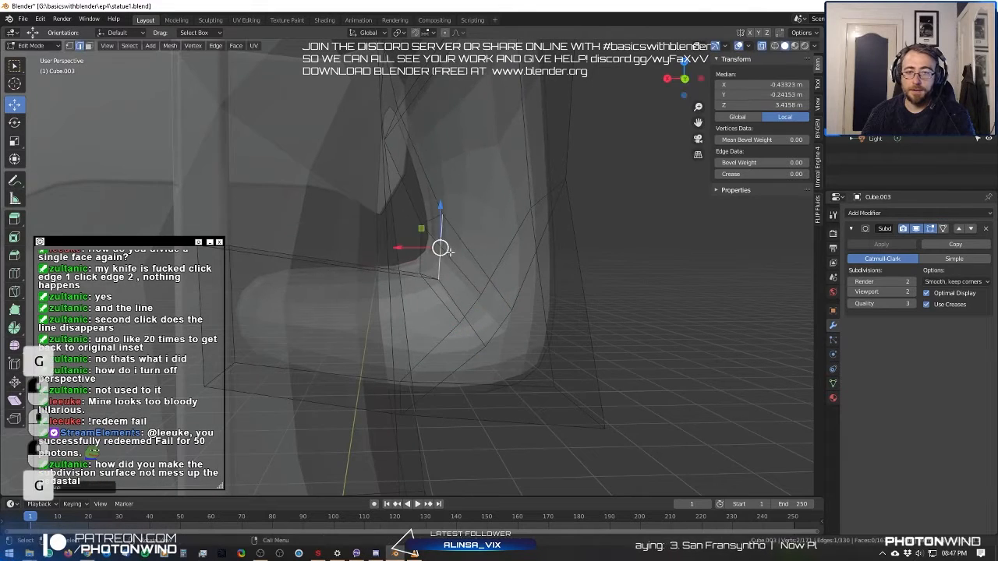
pyautogui.moveTo(461, 245); pyautogui.dragTo(422, 220, button='middle')
pyautogui.press('g')
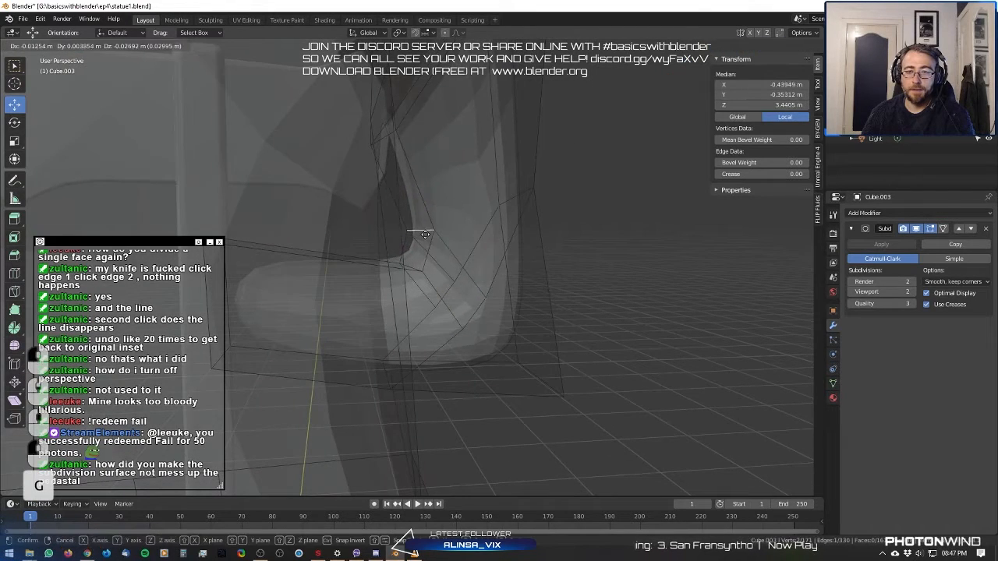
pyautogui.click(425, 233)
# Leave Edit Mode and examine the bent arm's smoothed elbow from several angles.
pyautogui.keyDown('shift'); pyautogui.moveTo(421, 160); pyautogui.dragTo(429, 209, button='middle'); pyautogui.keyUp('shift')
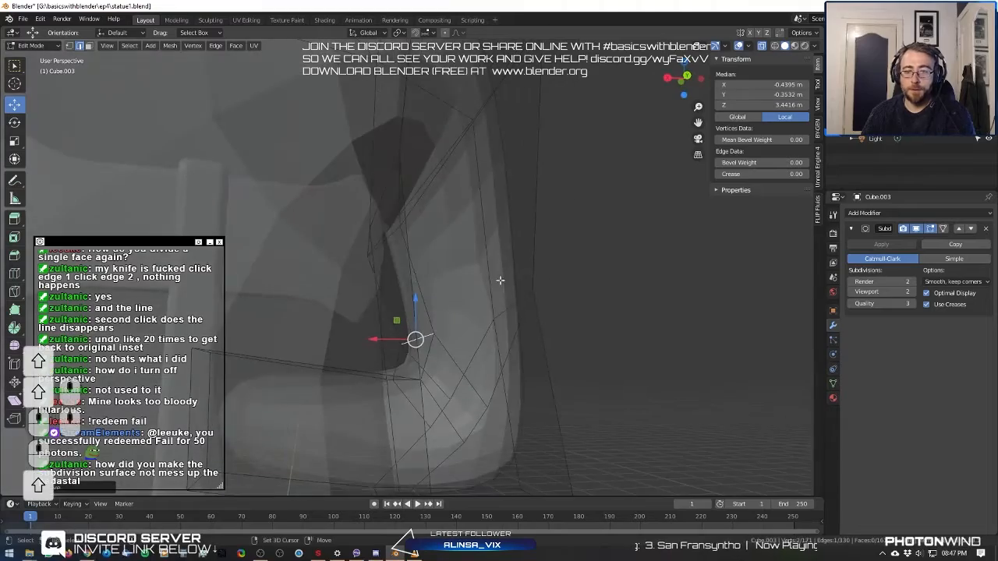
pyautogui.moveTo(500, 280); pyautogui.dragTo(405, 270, button='middle')
pyautogui.press('Tab')
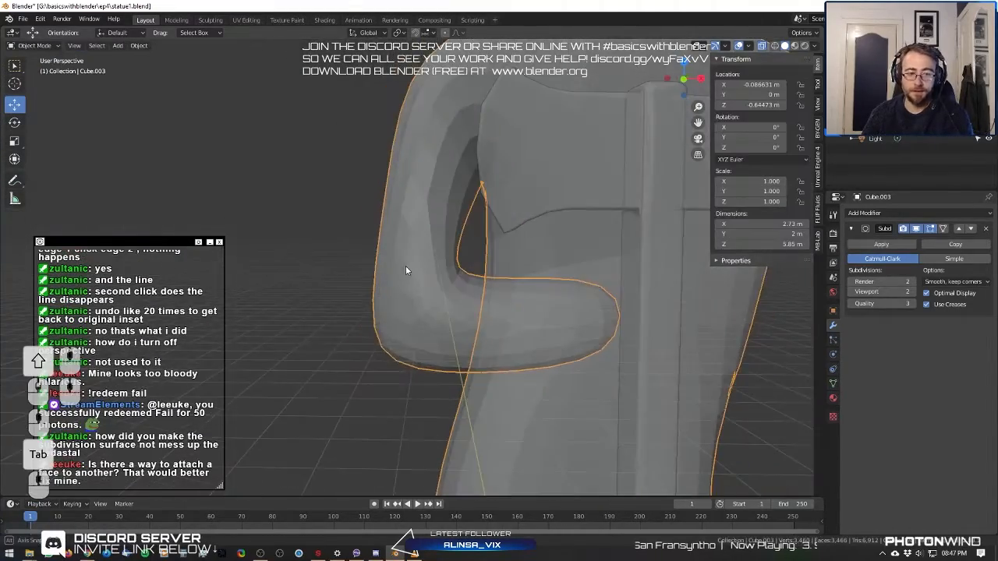
pyautogui.scroll(-2, 408, 263)
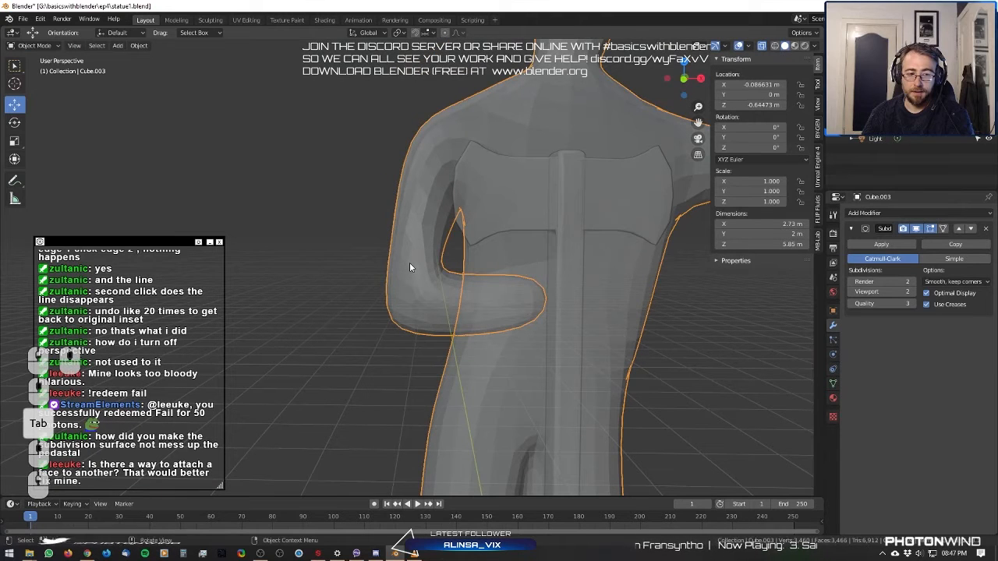
pyautogui.scroll(-2, 409, 262)
pyautogui.moveTo(410, 262); pyautogui.dragTo(383, 266, button='middle')
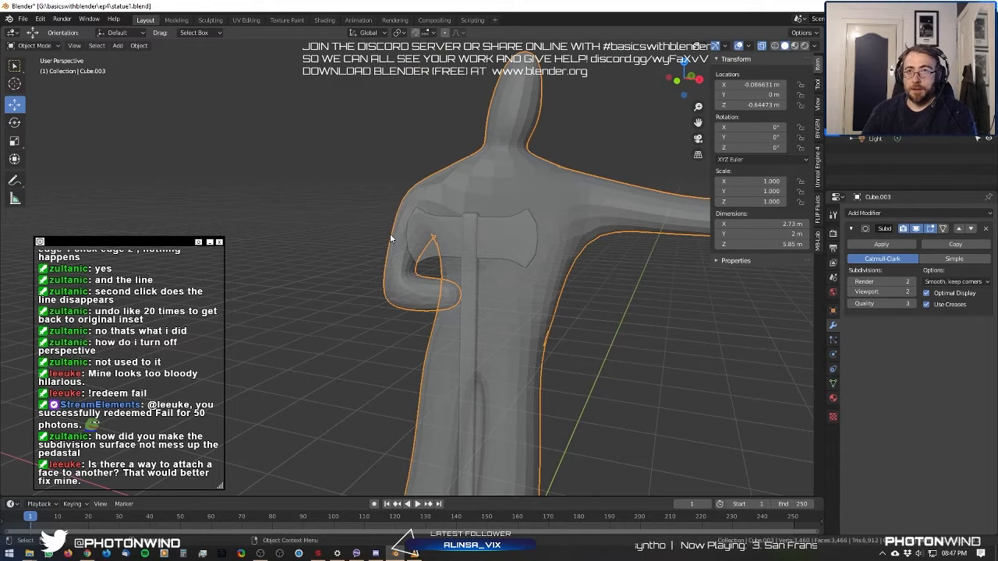
pyautogui.keyDown('shift'); pyautogui.moveTo(474, 280); pyautogui.dragTo(461, 247, button='middle'); pyautogui.keyUp('shift')
pyautogui.scroll(4, 407, 239)
pyautogui.scroll(-4, 407, 239)
# In Edit Mode, box-select the outstretched hand, grow the selection to include the wrist section, and duplicate it.
pyautogui.press('Tab')
pyautogui.keyDown('shift'); pyautogui.moveTo(652, 245); pyautogui.dragTo(418, 156, button='middle'); pyautogui.keyUp('shift')
pyautogui.scroll(3, 401, 166)
pyautogui.press('a')
pyautogui.press('b')
pyautogui.moveTo(309, 102); pyautogui.dragTo(566, 333)
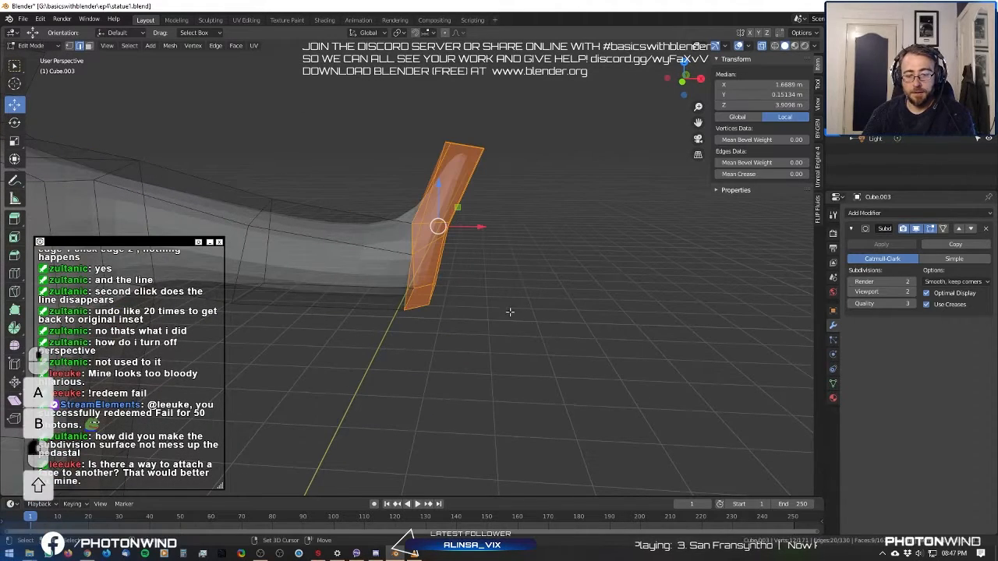
pyautogui.hotkey('shift', 'd')
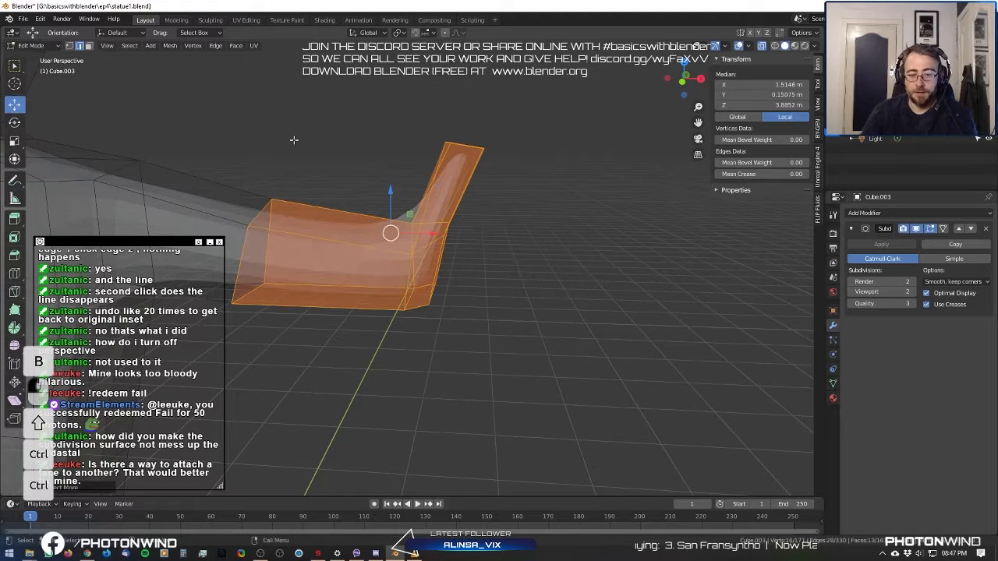
# Rotate the duplicated hand freely with trackball rotation and move it beside the original hand.
pyautogui.press('r')
pyautogui.press('r')
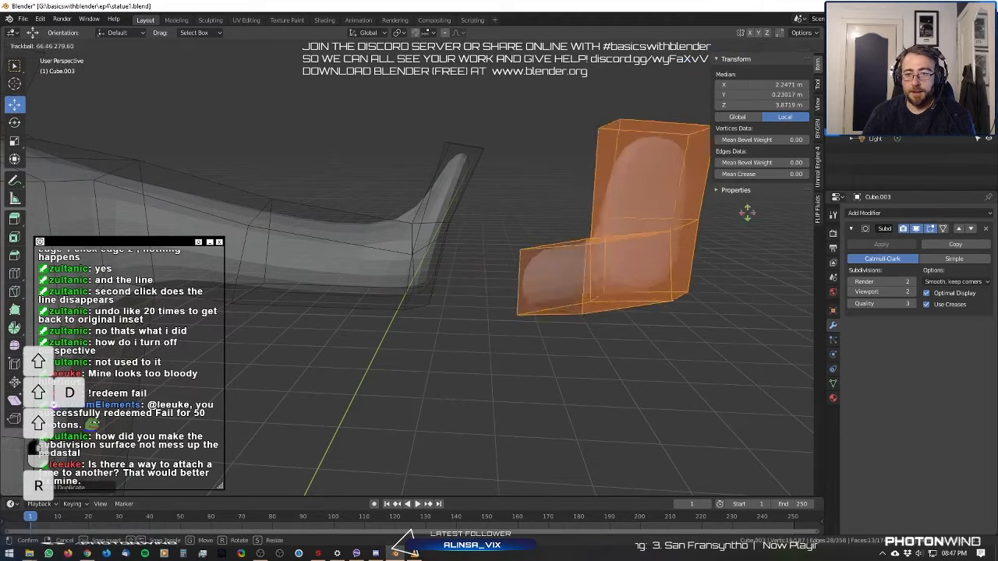
pyautogui.click(565, 141)
pyautogui.press('r')
pyautogui.press('r')
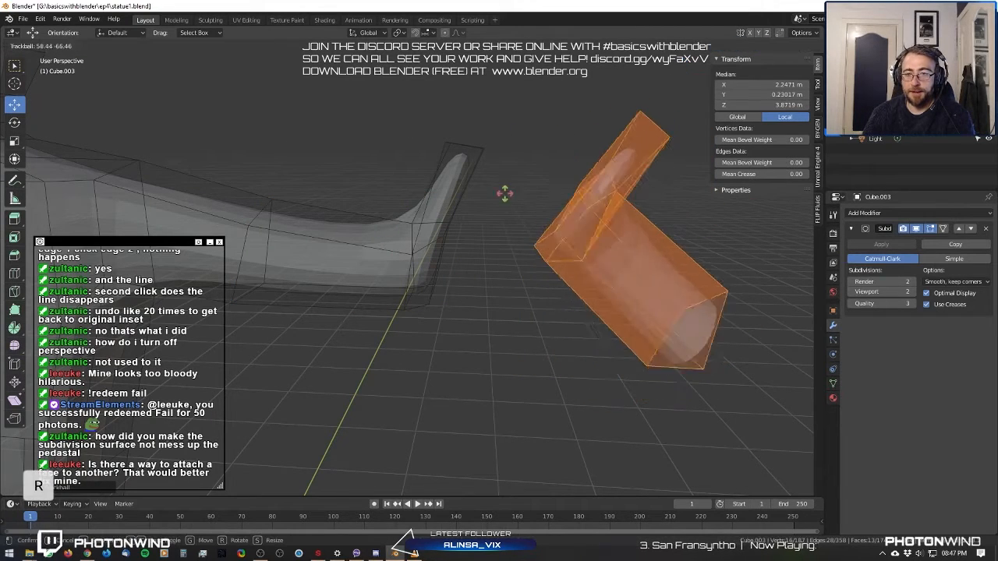
pyautogui.click(534, 138)
pyautogui.press('g')
pyautogui.click(433, 209)
# Rotate the duplicated hand upright and place its fingers closer to the original hand.
pyautogui.press('Tab')
pyautogui.moveTo(422, 234); pyautogui.dragTo(540, 277, button='middle')
pyautogui.press('Tab')
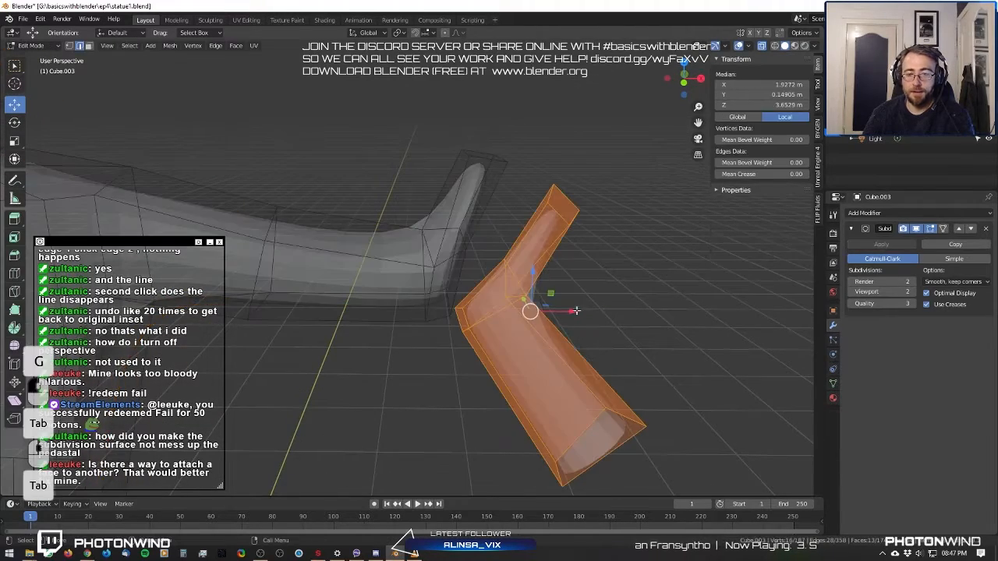
pyautogui.press('r')
pyautogui.click(719, 321)
pyautogui.press('g')
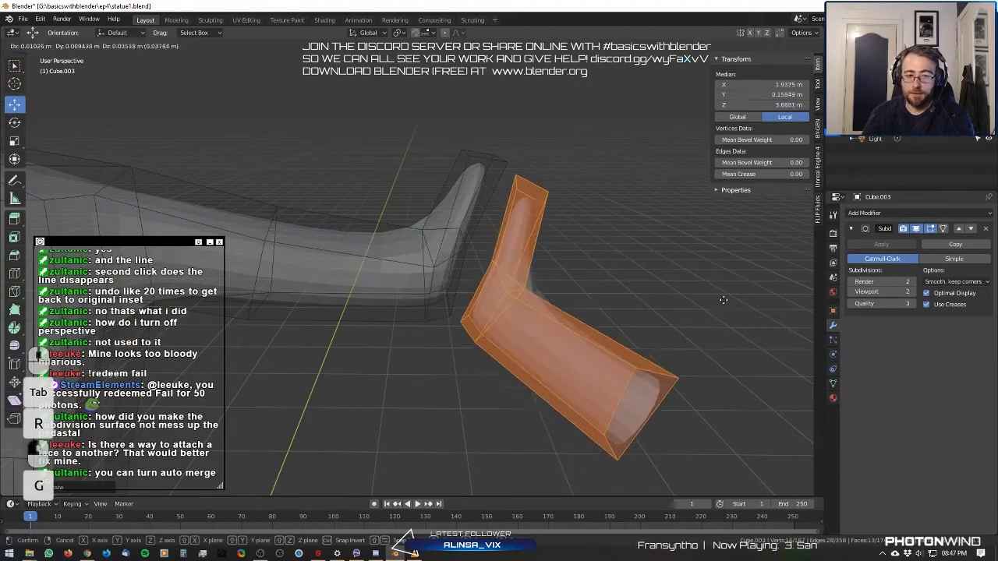
pyautogui.click(657, 276)
# Switch to face selection and select the adjacent finger faces on the original hand and its duplicate.
pyautogui.press('Tab')
pyautogui.moveTo(658, 276); pyautogui.dragTo(373, 177, button='middle')
pyautogui.scroll(3, 448, 231)
pyautogui.press('Tab')
pyautogui.press('Tab')
pyautogui.press('Tab')
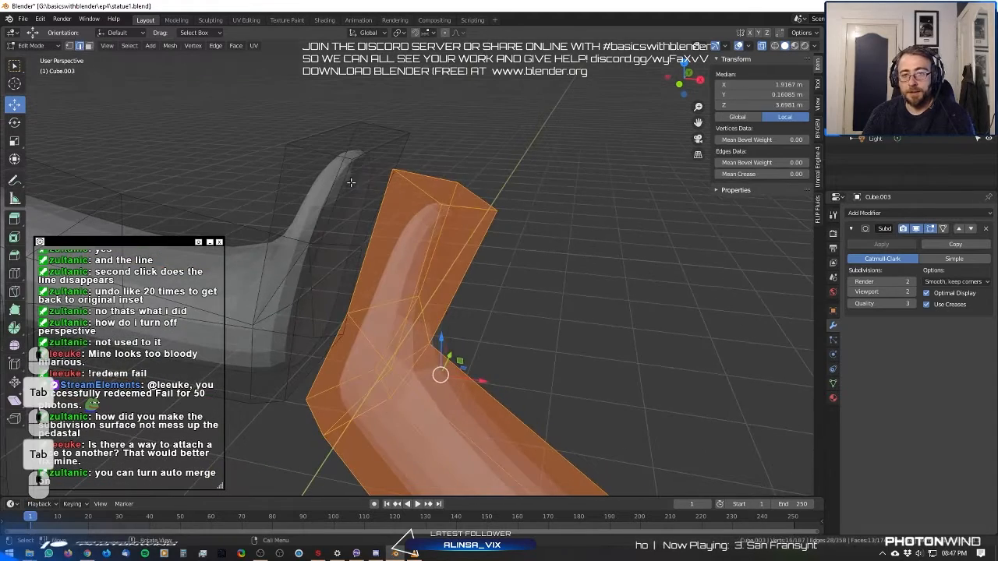
pyautogui.click(373, 177)
pyautogui.click(90, 46)
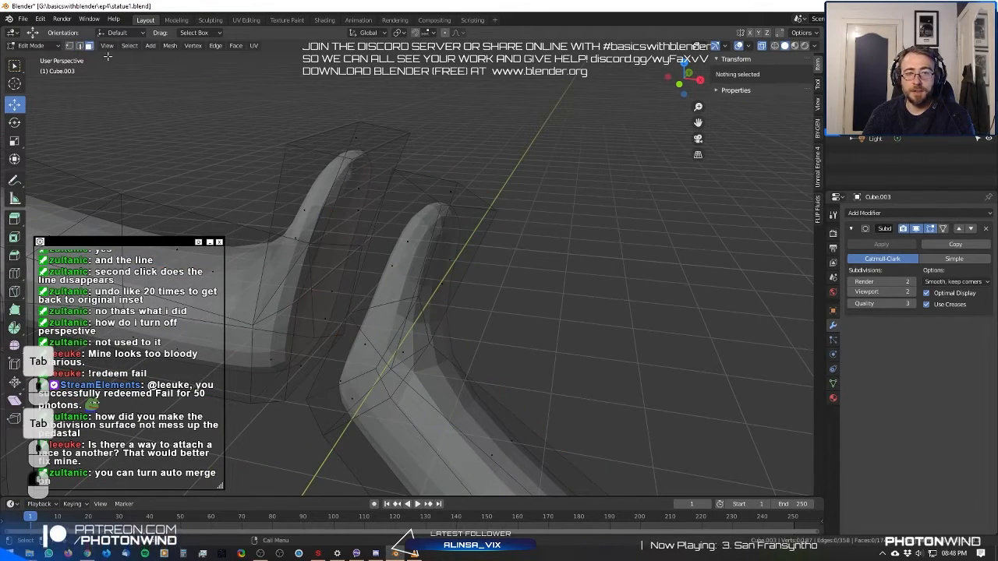
pyautogui.click(352, 187)
pyautogui.moveTo(352, 187); pyautogui.dragTo(469, 224, button='middle')
pyautogui.keyDown('shift'); pyautogui.click(493, 246); pyautogui.keyUp('shift')
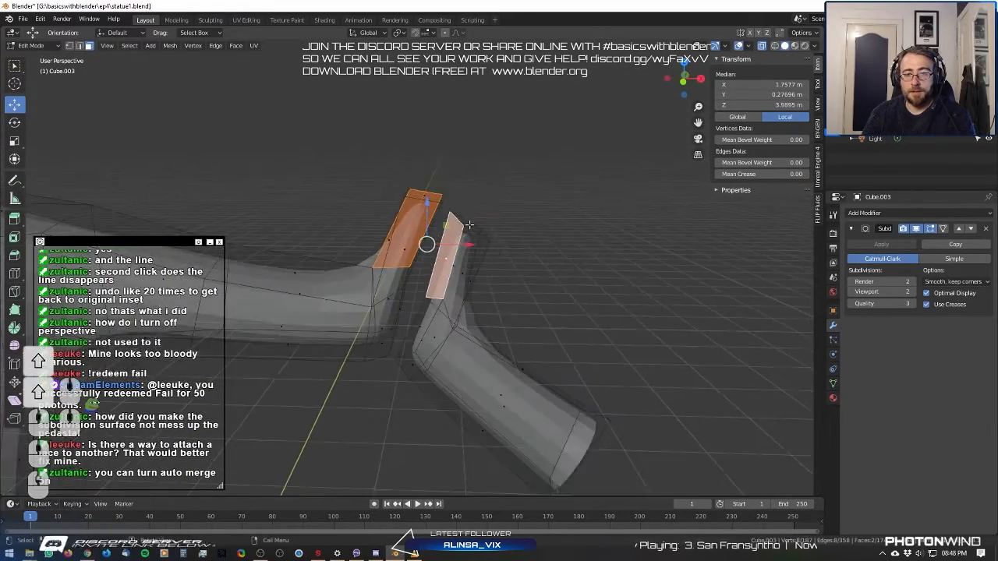
# Connect the two selected finger faces of the original and duplicated hands with Bridge Edge Loops.
pyautogui.rightClick(464, 263)
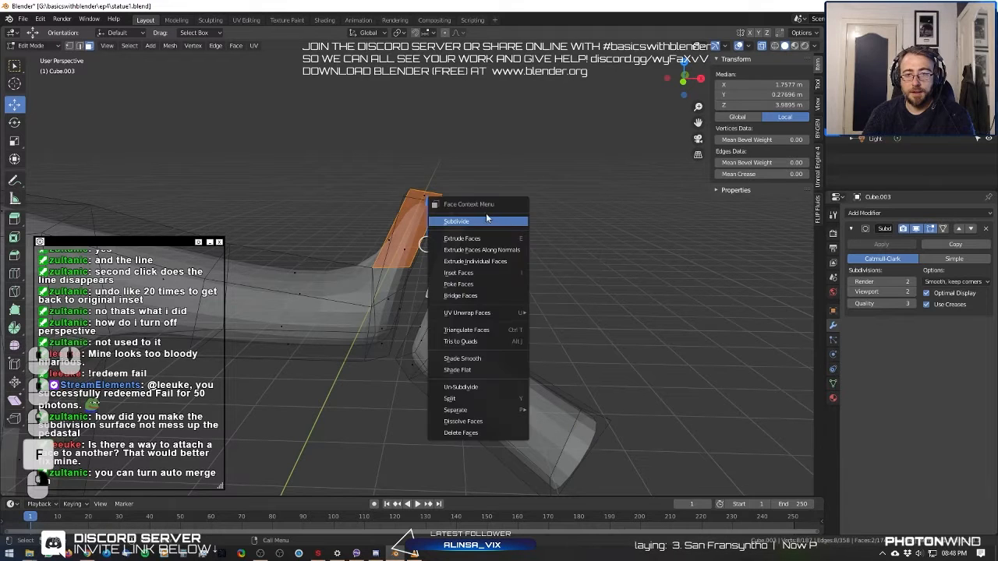
pyautogui.press('space')
pyautogui.write('Separate')
pyautogui.hotkey('ctrl', 'BackSpace')
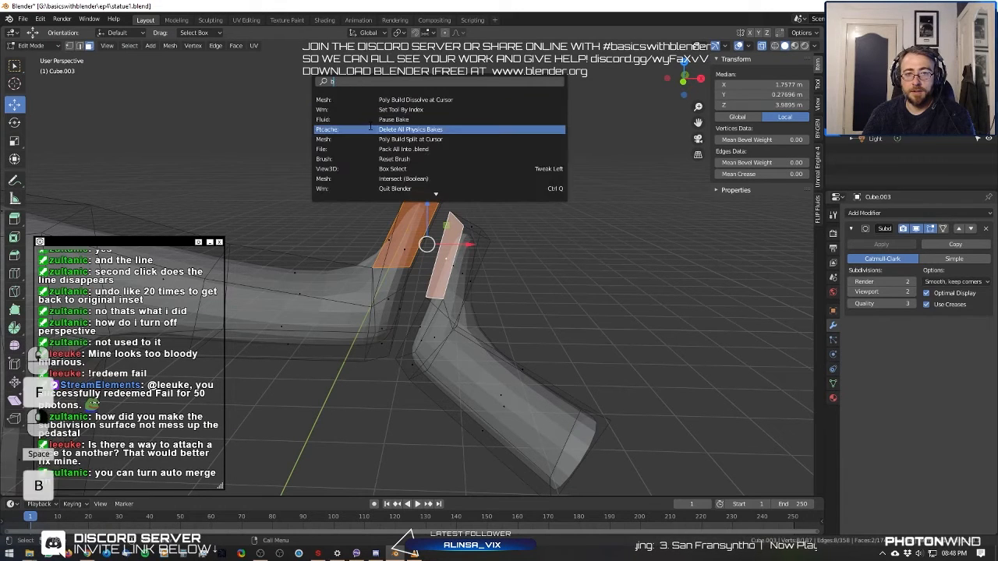
pyautogui.write('be')
pyautogui.press('BackSpace')
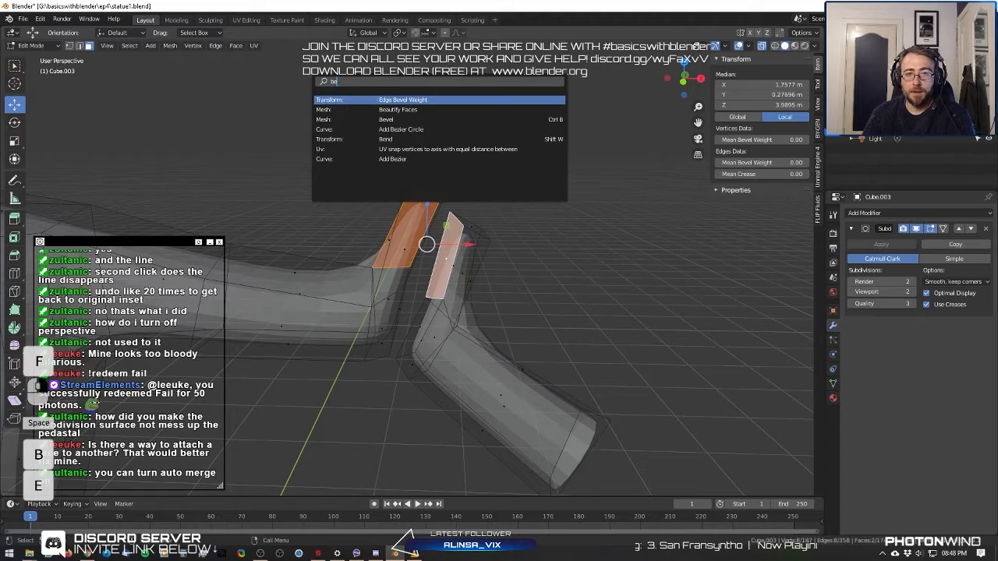
pyautogui.write('ri')
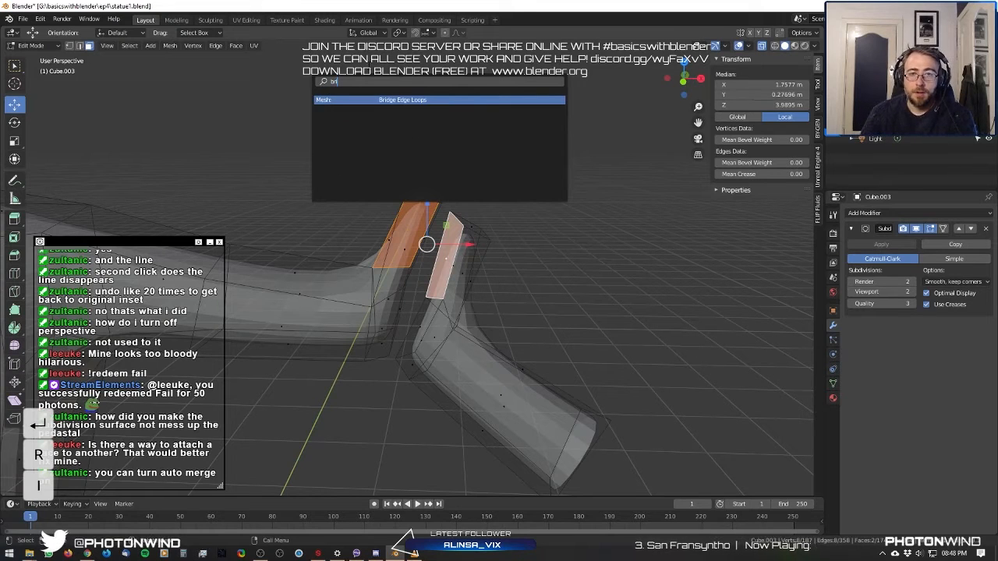
pyautogui.click(435, 101)
pyautogui.moveTo(438, 207); pyautogui.dragTo(339, 254, button='middle')
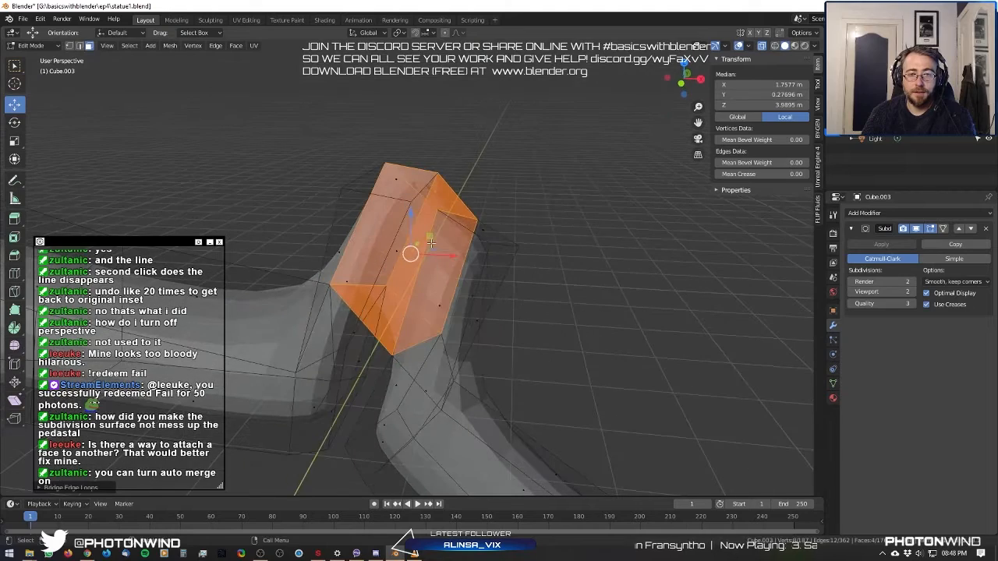
pyautogui.moveTo(409, 285); pyautogui.dragTo(433, 335, button='middle')
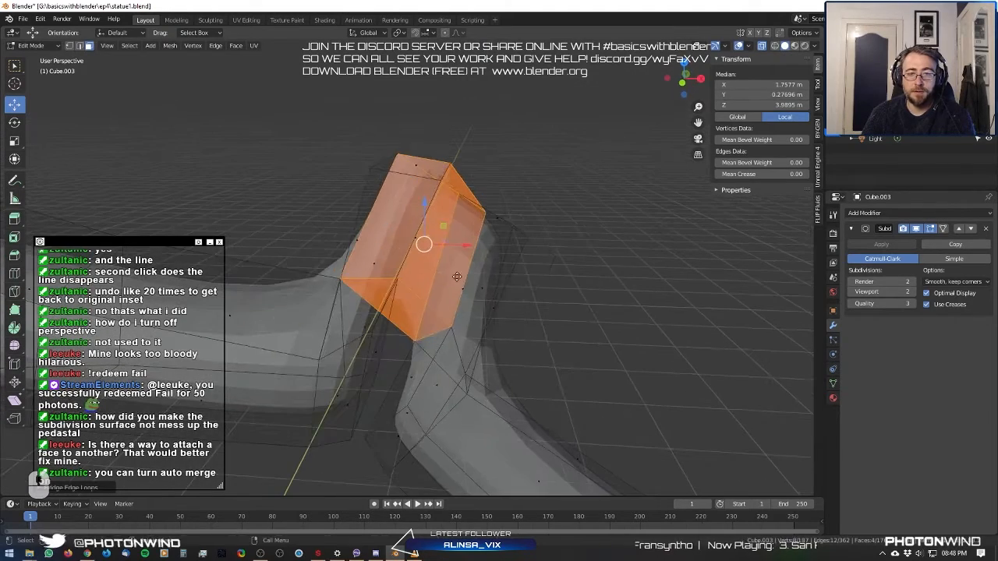
# Try moving the bridged section, cancel the move, undo the bridge and clear the selection.
pyautogui.press('g')
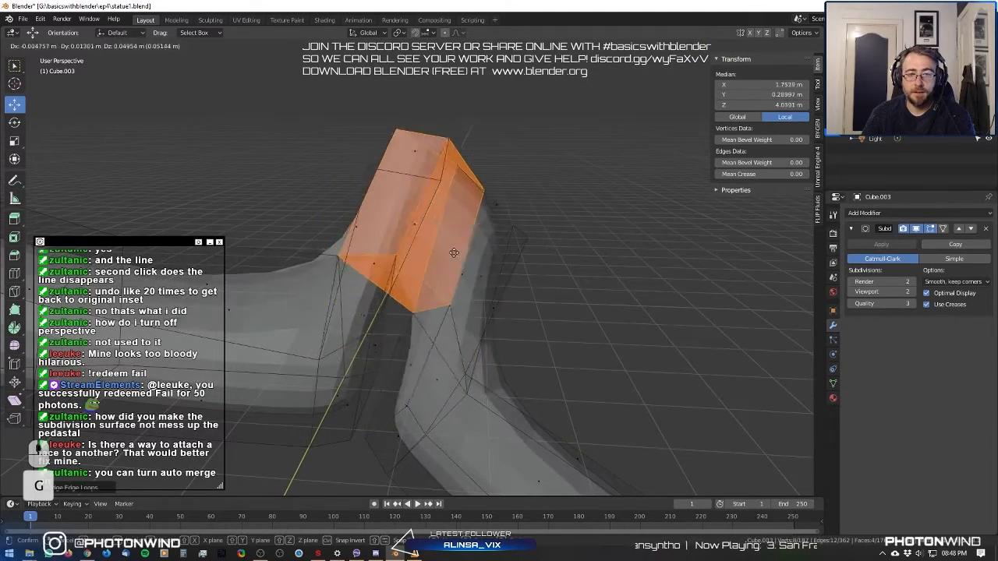
pyautogui.rightClick(437, 261)
pyautogui.moveTo(436, 261)
pyautogui.mouseDown(button='middle')
pyautogui.moveTo(458, 281)
pyautogui.moveTo(455, 267)
pyautogui.moveTo(492, 272)
pyautogui.moveTo(444, 251)
pyautogui.mouseUp(button='middle')
pyautogui.hotkey('ctrl', 'z')
pyautogui.press('a')
pyautogui.press('a')
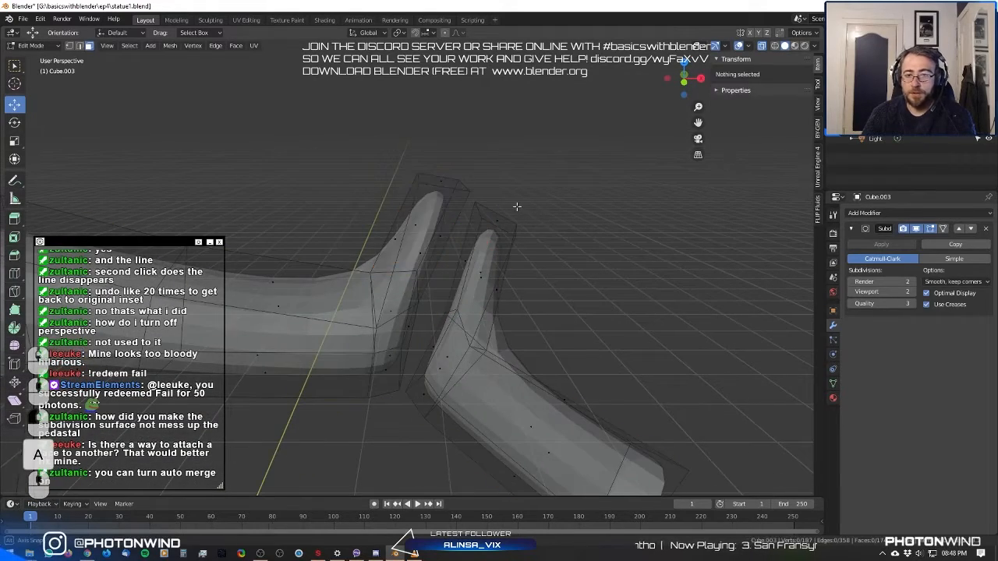
# Select the entire linked mesh of the duplicated hand and try moving it against the original hand.
pyautogui.moveTo(530, 207); pyautogui.dragTo(515, 201, button='middle')
pyautogui.scroll(-3, 515, 201)
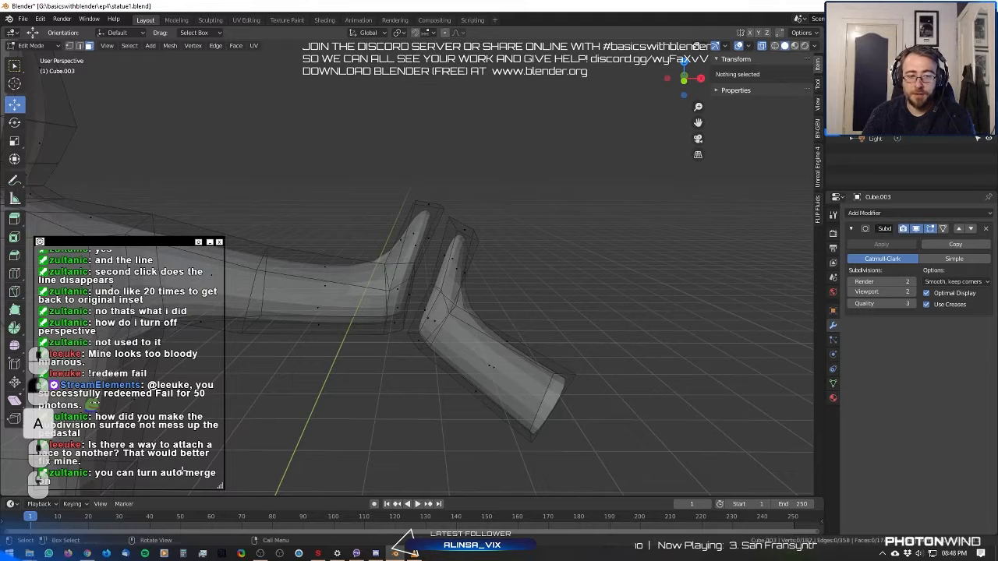
pyautogui.moveTo(451, 218); pyautogui.dragTo(450, 215, button='middle')
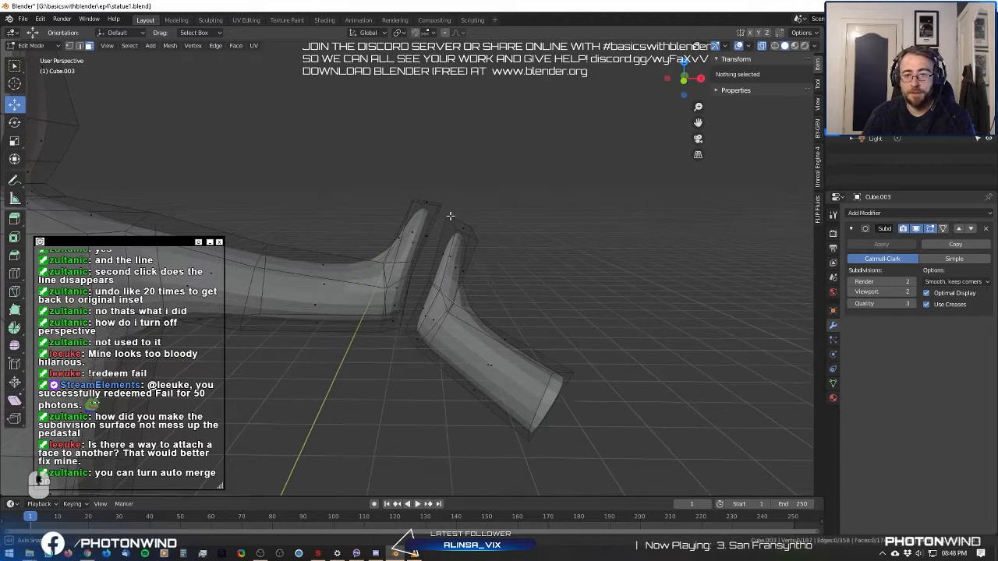
pyautogui.rightClick(441, 219)
pyautogui.press('l')
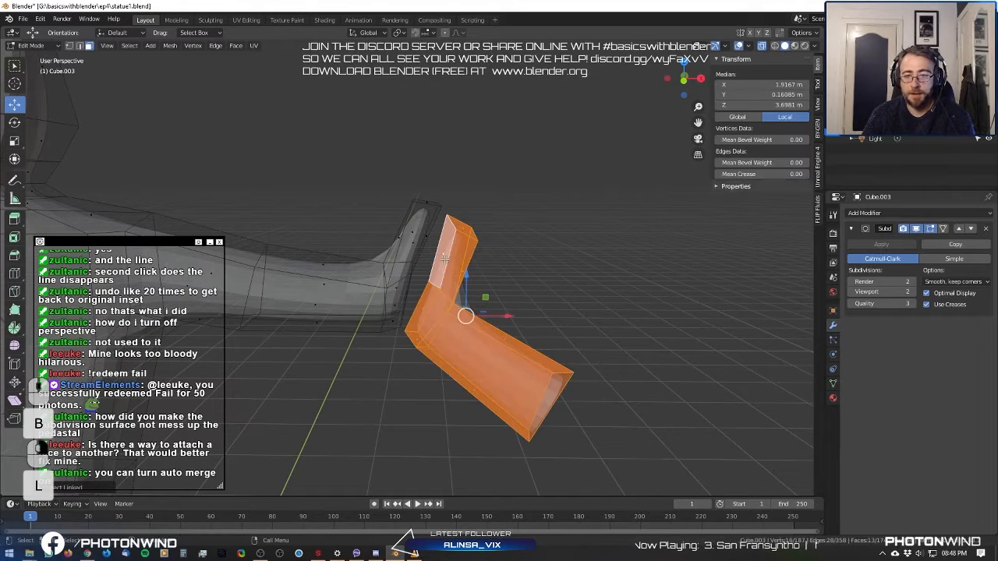
pyautogui.press('g')
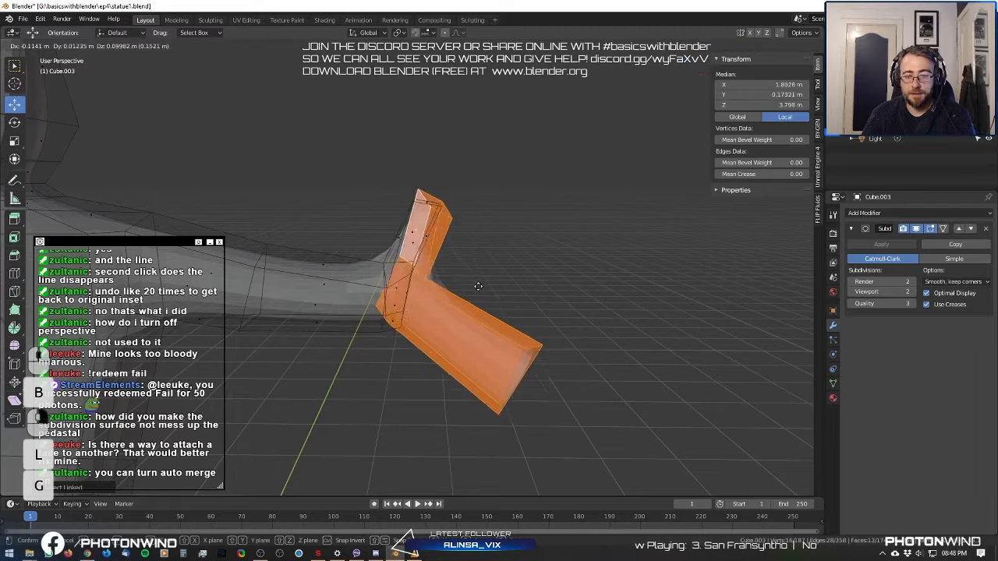
pyautogui.rightClick(425, 279)
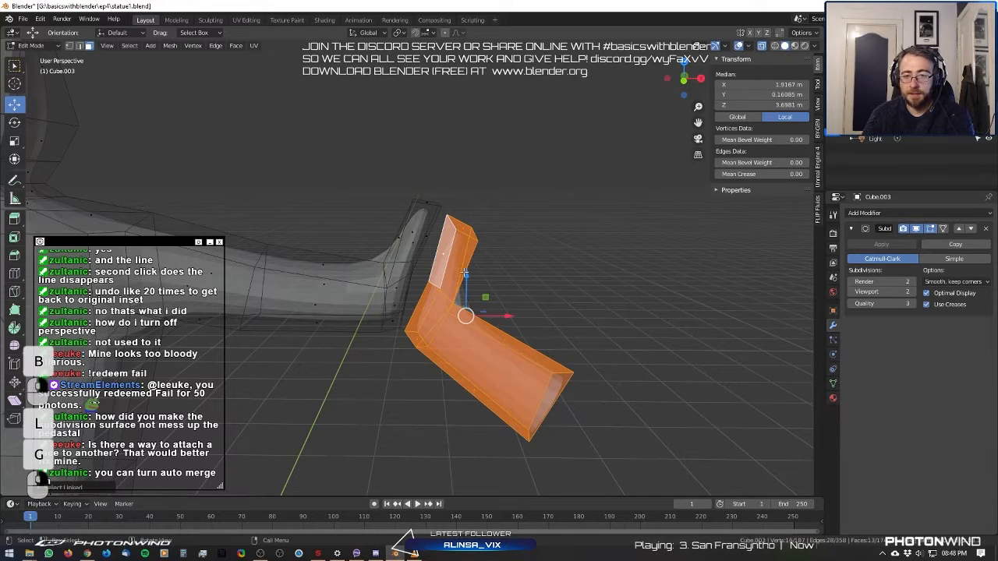
pyautogui.press('l')
pyautogui.scroll(3, 510, 249)
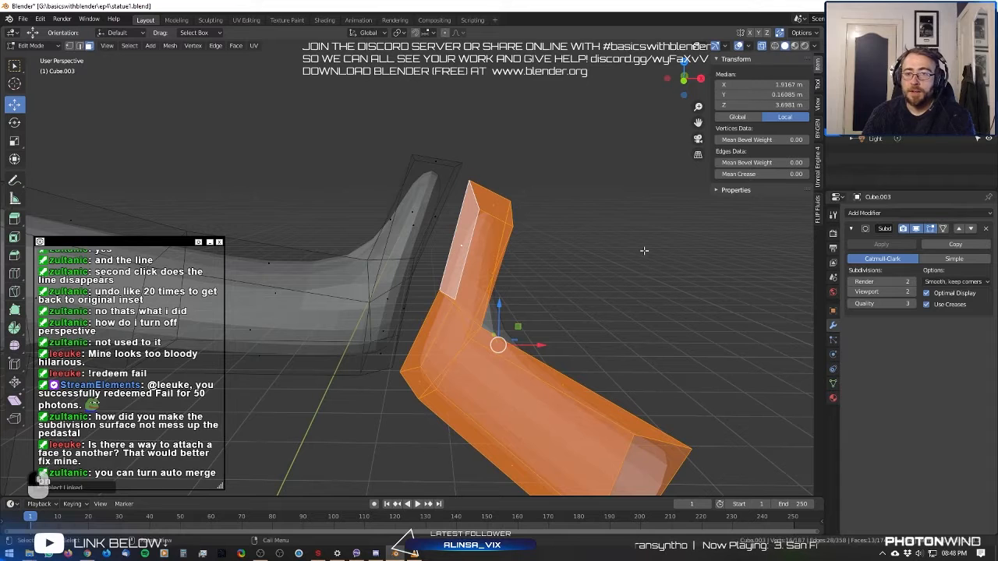
pyautogui.press('g')
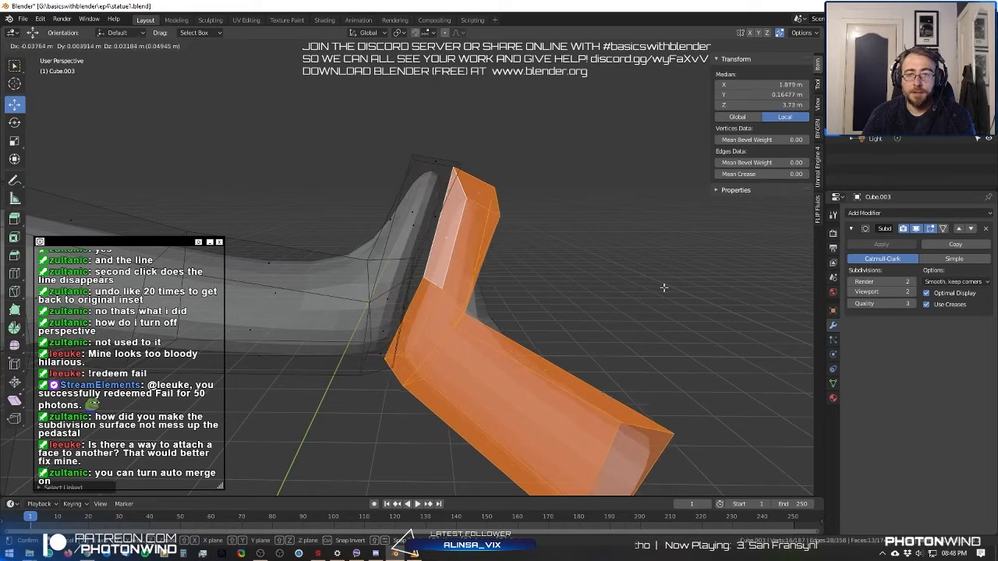
pyautogui.rightClick(664, 287)
# With Auto Merge enabled, move the duplicated hand repeatedly over the original hand so that coinciding vertices merge.
pyautogui.click(802, 33)
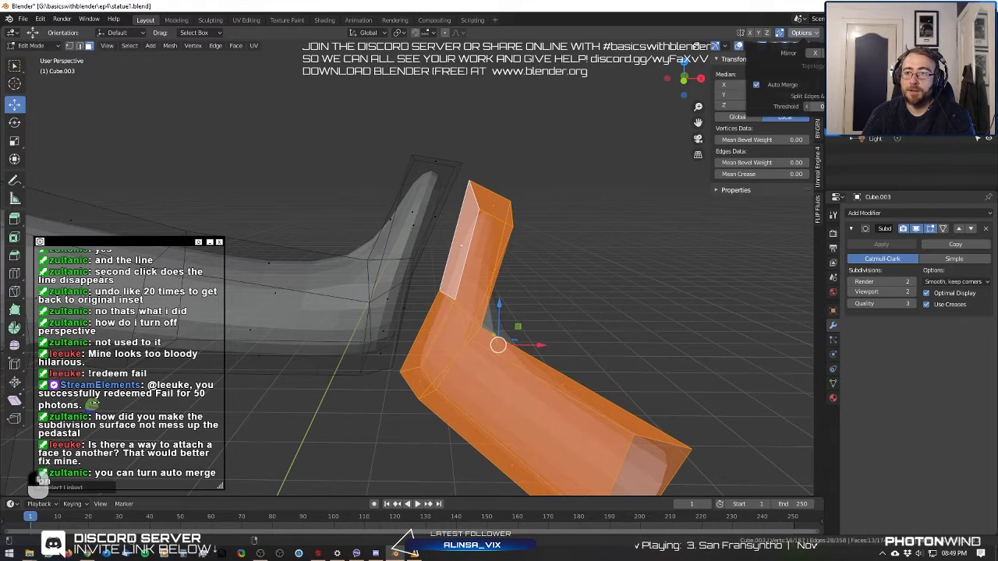
pyautogui.press('g')
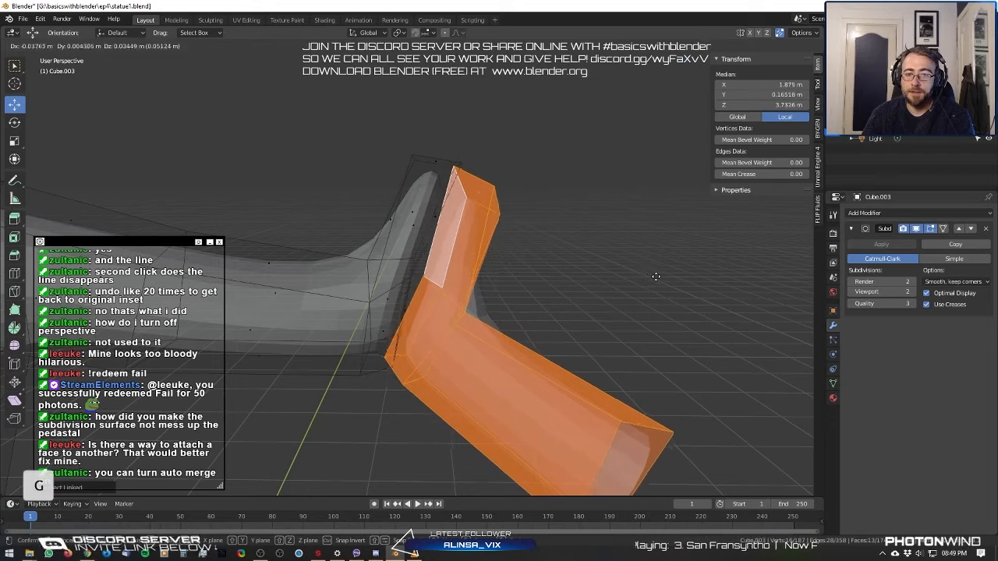
pyautogui.click(663, 283)
pyautogui.press('g')
pyautogui.click(632, 288)
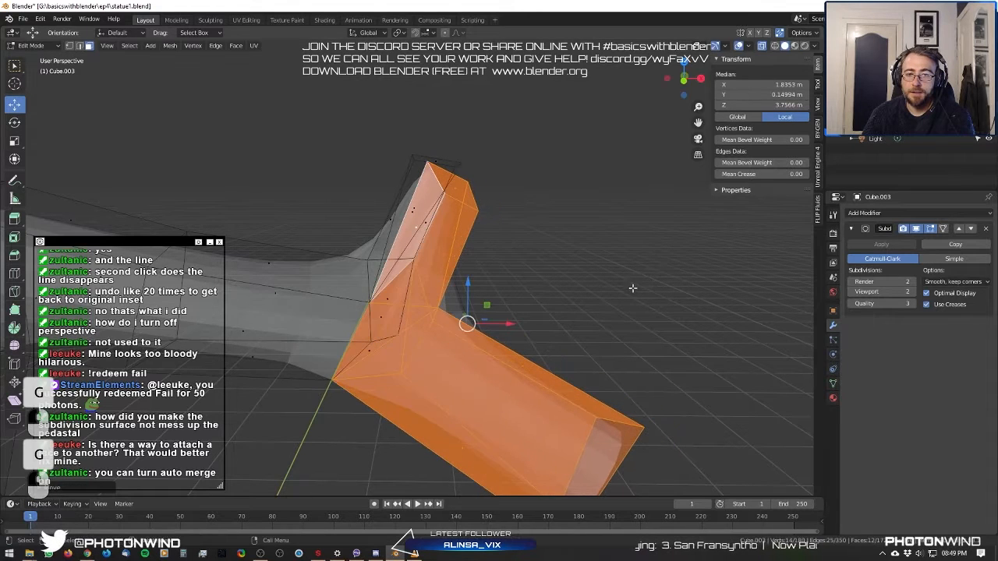
pyautogui.press('g')
pyautogui.click(600, 274)
pyautogui.press('g')
pyautogui.click(593, 261)
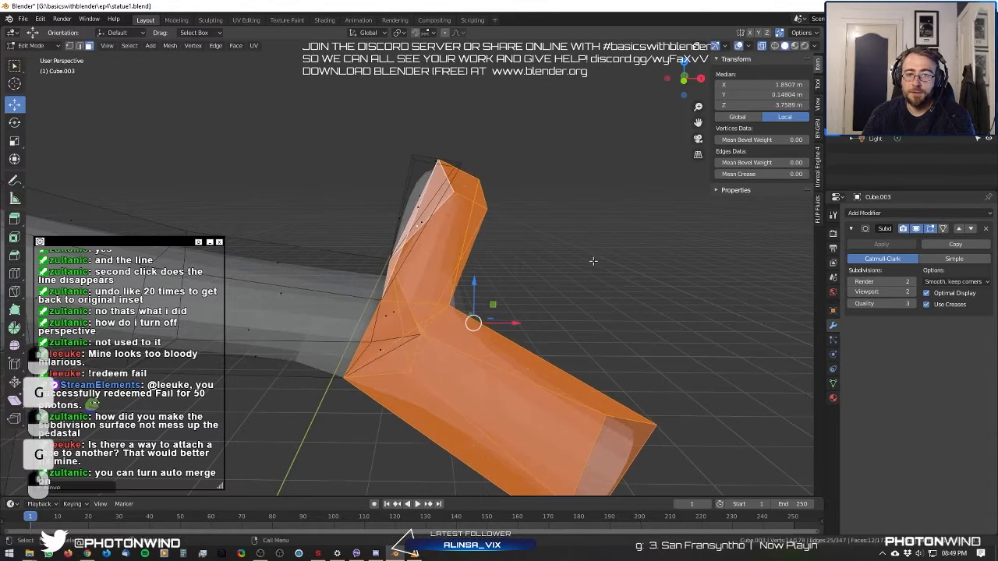
# Inspect the merged hands, then undo the merging moves back to the two separate hands.
pyautogui.moveTo(581, 271); pyautogui.dragTo(342, 239, button='middle')
pyautogui.scroll(-1, 552, 263)
pyautogui.press('Tab')
pyautogui.scroll(5, 398, 247)
pyautogui.hotkey('ctrl', 'z')
pyautogui.hotkey('ctrl', 'x')
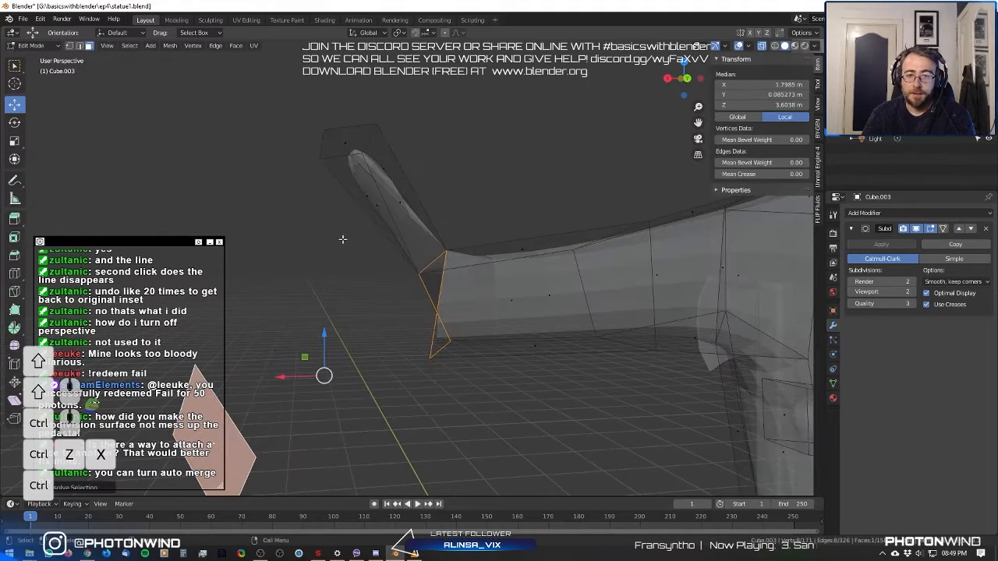
pyautogui.hotkey('ctrl', 'z')
pyautogui.hotkey('ctrl', 'z')
pyautogui.hotkey('ctrl', 'z')
pyautogui.hotkey('ctrl', 'z')
pyautogui.hotkey('ctrl', 'z')
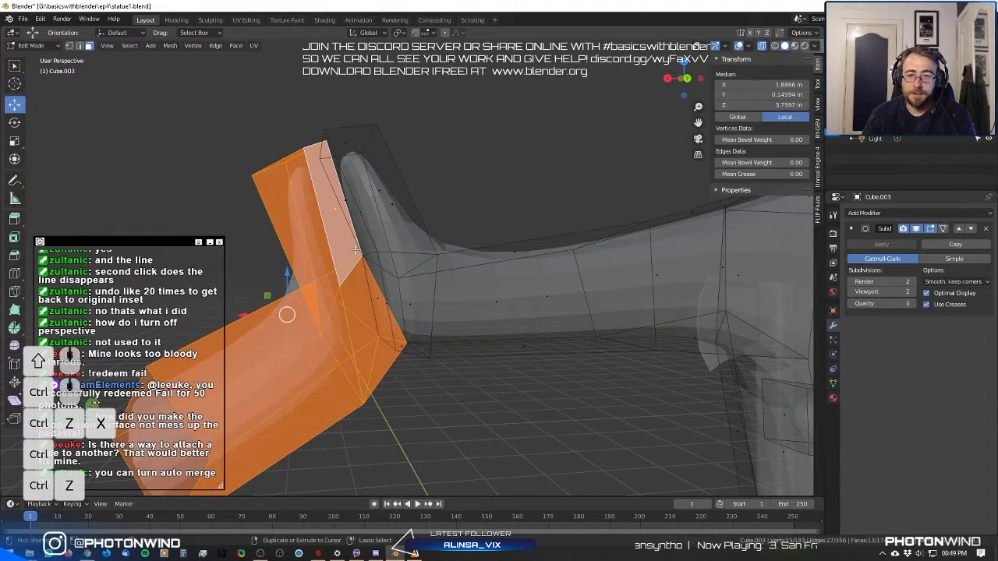
pyautogui.hotkey('ctrl', 'z')
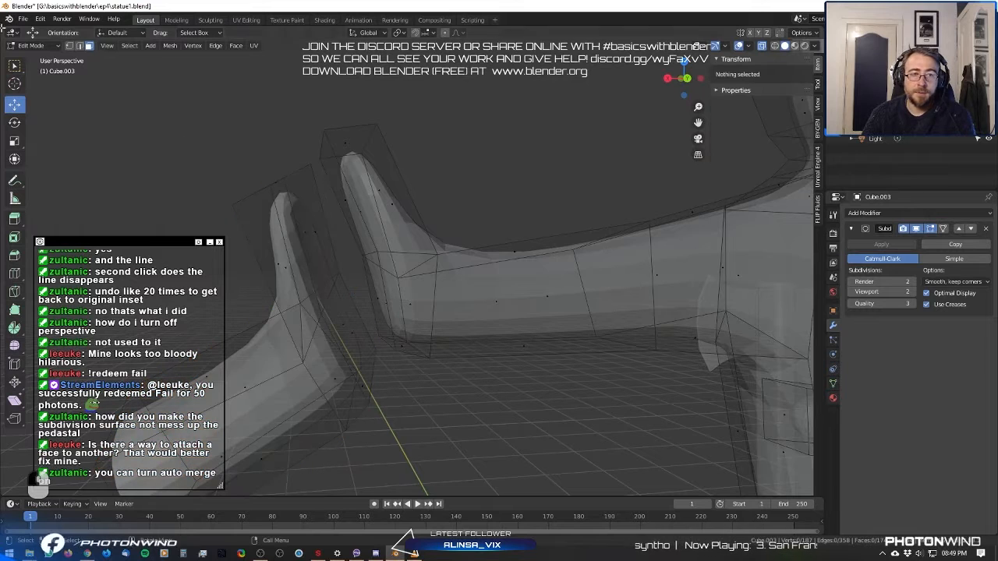
# Move the duplicated hand's fingertip corner vertex to the original hand's nearest fingertip corner and select both vertices.
pyautogui.click(320, 147)
pyautogui.press('g')
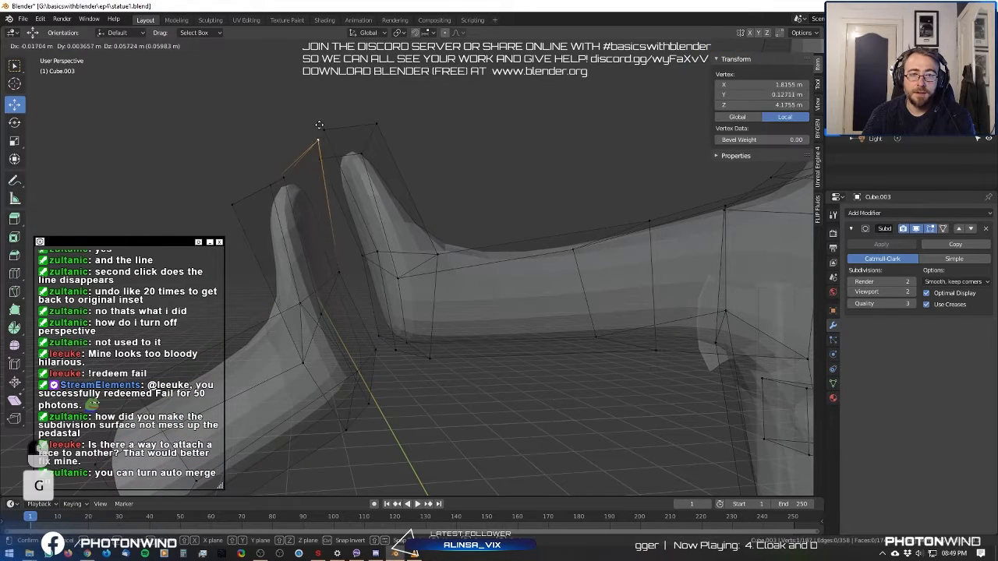
pyautogui.click(323, 126)
pyautogui.keyDown('shift'); pyautogui.click(321, 129); pyautogui.keyUp('shift')
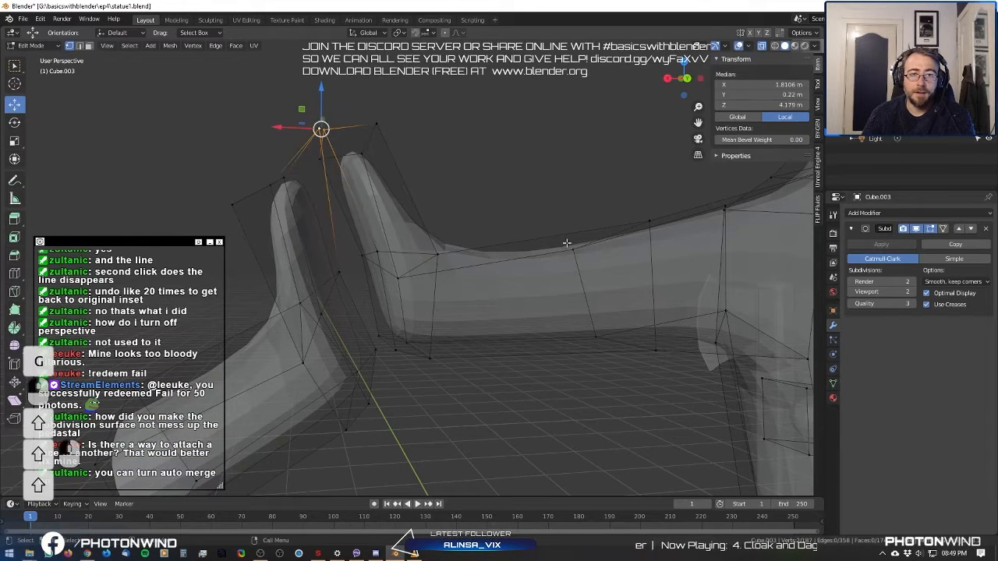
# Scale the two selected fingertip vertices together and move them away from the original hand.
pyautogui.press('s')
pyautogui.click(322, 129)
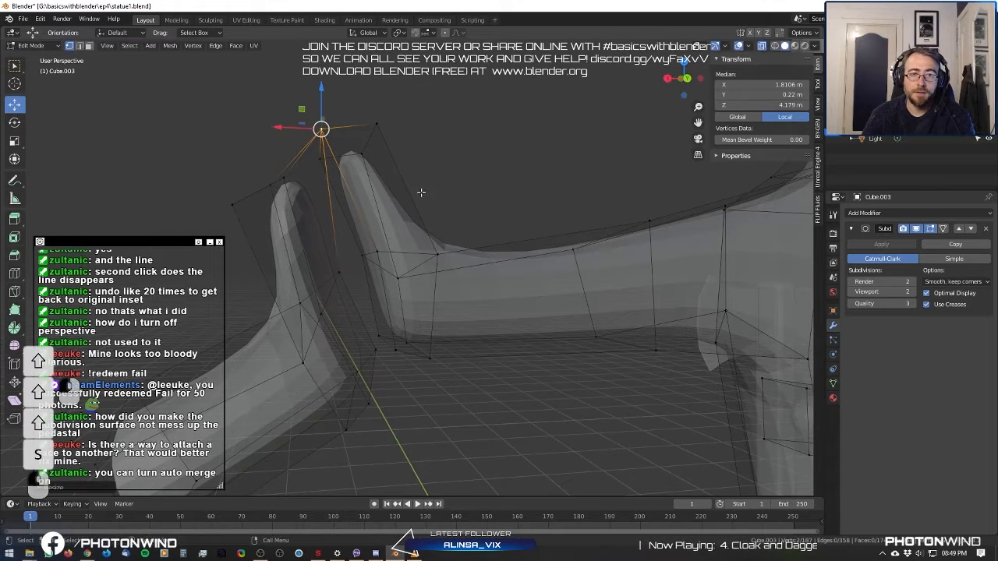
pyautogui.scroll(-1, 472, 230)
pyautogui.press('s')
pyautogui.click(340, 159)
pyautogui.press('g')
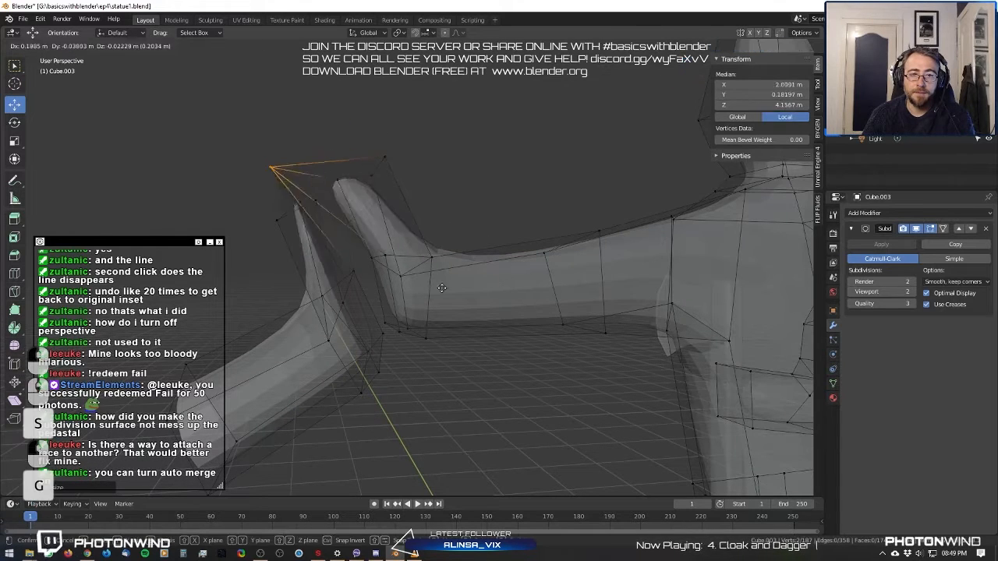
pyautogui.click(374, 229)
# Check the shape from the outside, then undo the vertex edits back to the separate duplicated hand.
pyautogui.press('Tab')
pyautogui.moveTo(374, 229); pyautogui.dragTo(323, 244, button='middle')
pyautogui.scroll(-2, 375, 235)
pyautogui.press('Tab')
pyautogui.hotkey('ctrl', 'z')
pyautogui.hotkey('ctrl', 'z')
pyautogui.hotkey('ctrl', 'z')
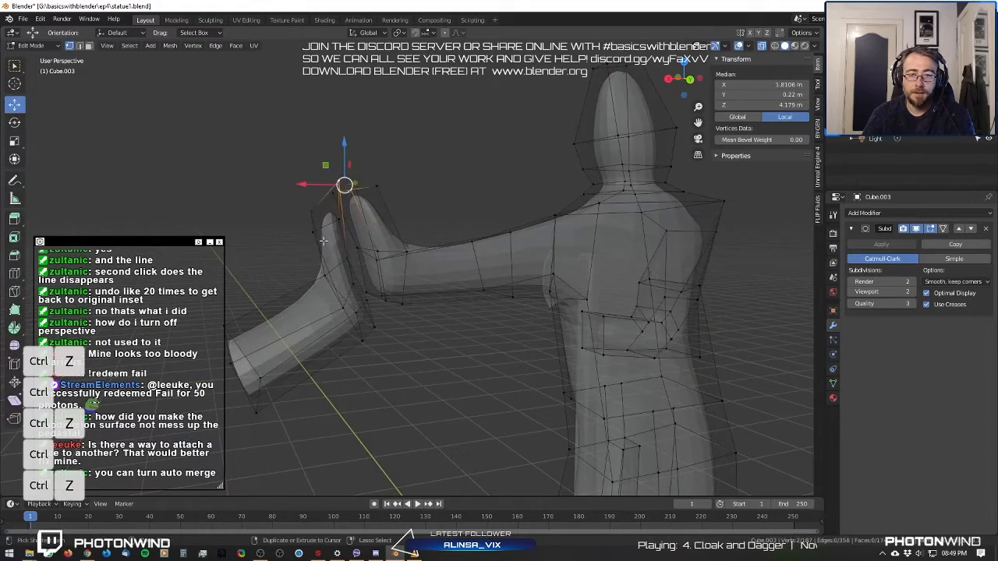
pyautogui.hotkey('ctrl', 'z')
pyautogui.hotkey('ctrl', 'z')
pyautogui.hotkey('ctrl', 'z')
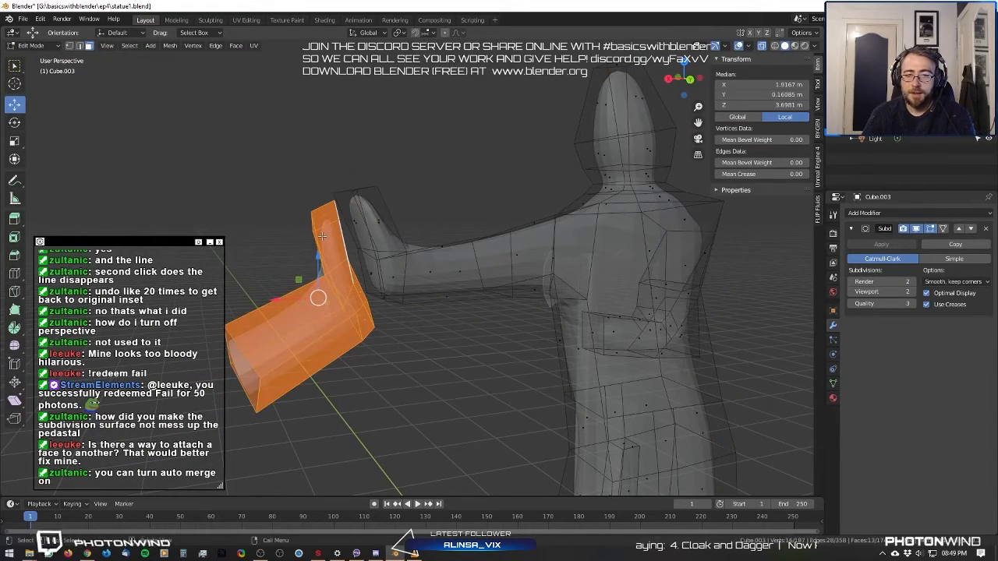
# Select one finger face on each of the two hands and delete both faces.
pyautogui.moveTo(323, 238); pyautogui.dragTo(451, 219, button='middle')
pyautogui.scroll(4, 498, 225)
pyautogui.moveTo(365, 208); pyautogui.dragTo(452, 246, button='middle')
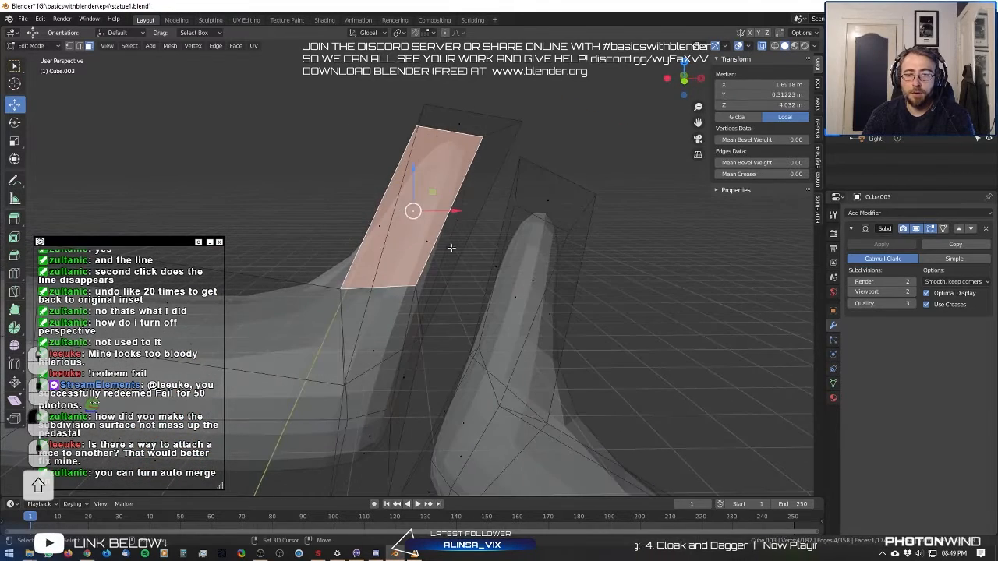
pyautogui.keyDown('shift'); pyautogui.click(506, 262); pyautogui.keyUp('shift')
pyautogui.press('x')
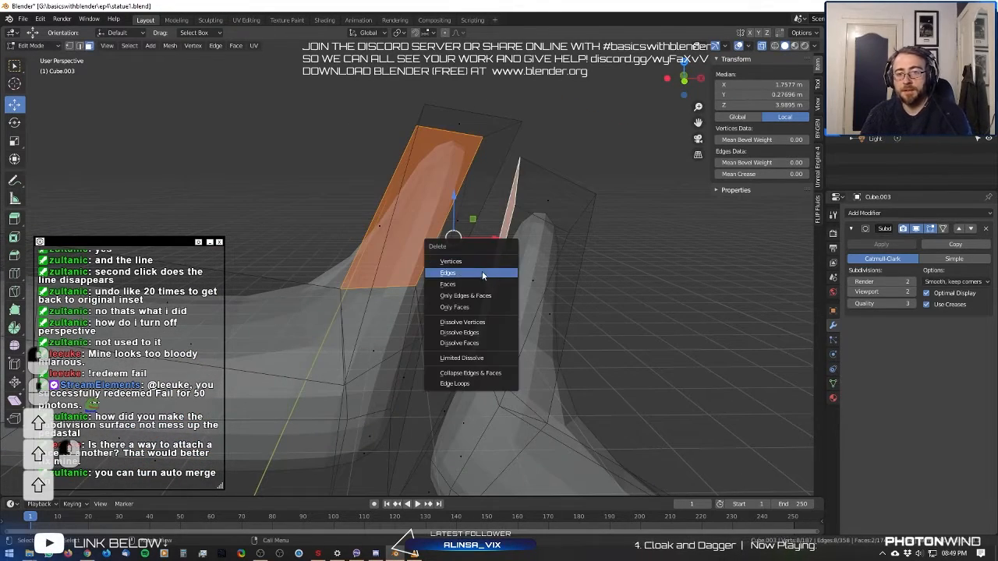
pyautogui.click(469, 284)
pyautogui.moveTo(469, 283); pyautogui.dragTo(361, 143, button='middle')
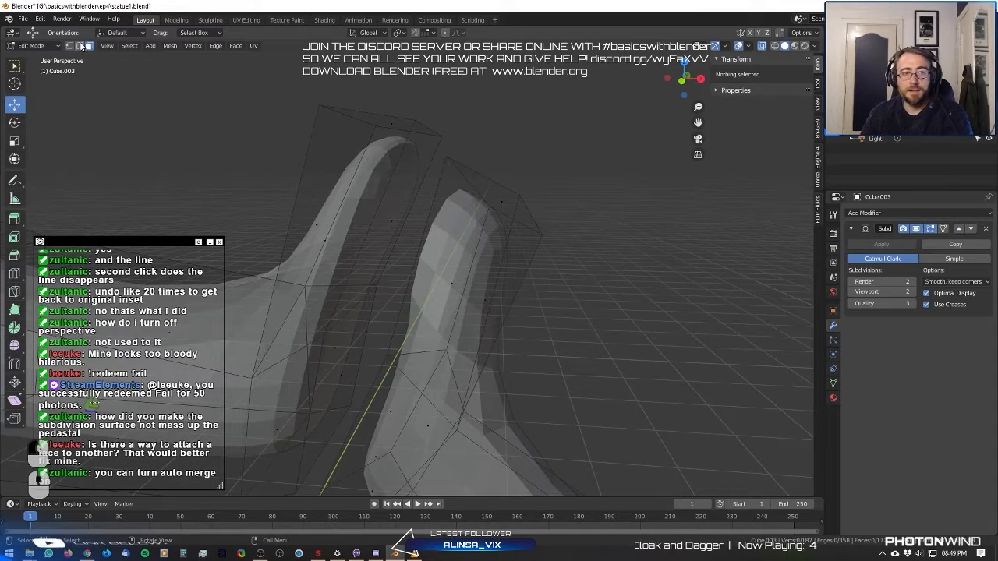
# Switch to edge selection and select the edges around the openings on both hands.
pyautogui.keyDown('alt'); pyautogui.click(425, 132); pyautogui.keyUp('alt')
pyautogui.keyDown('alt'); pyautogui.keyDown('shift'); pyautogui.click(405, 144); pyautogui.keyUp('shift'); pyautogui.keyUp('alt')
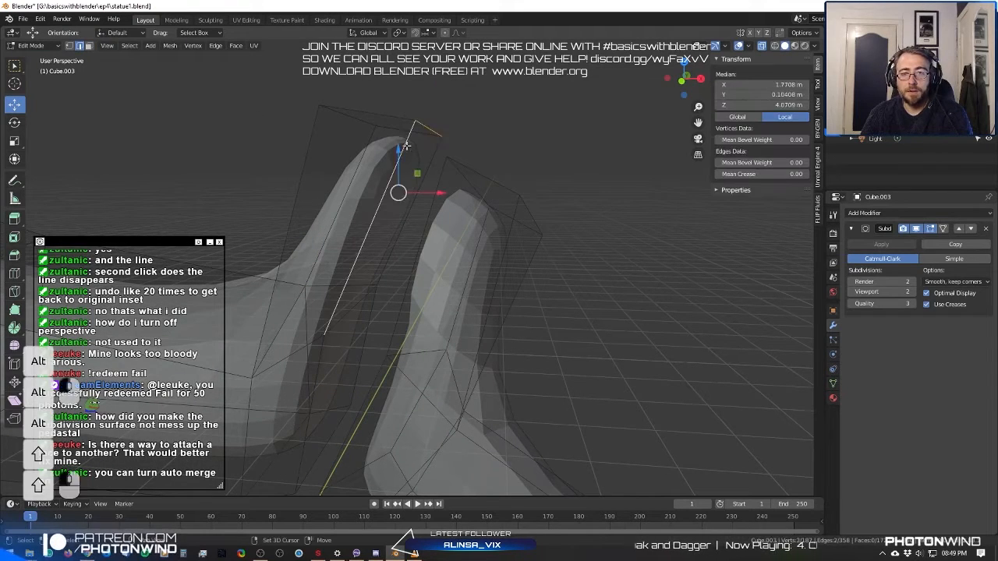
pyautogui.keyDown('alt'); pyautogui.keyDown('shift'); pyautogui.click(432, 149); pyautogui.keyUp('shift'); pyautogui.keyUp('alt')
pyautogui.moveTo(430, 156); pyautogui.dragTo(455, 191, button='middle')
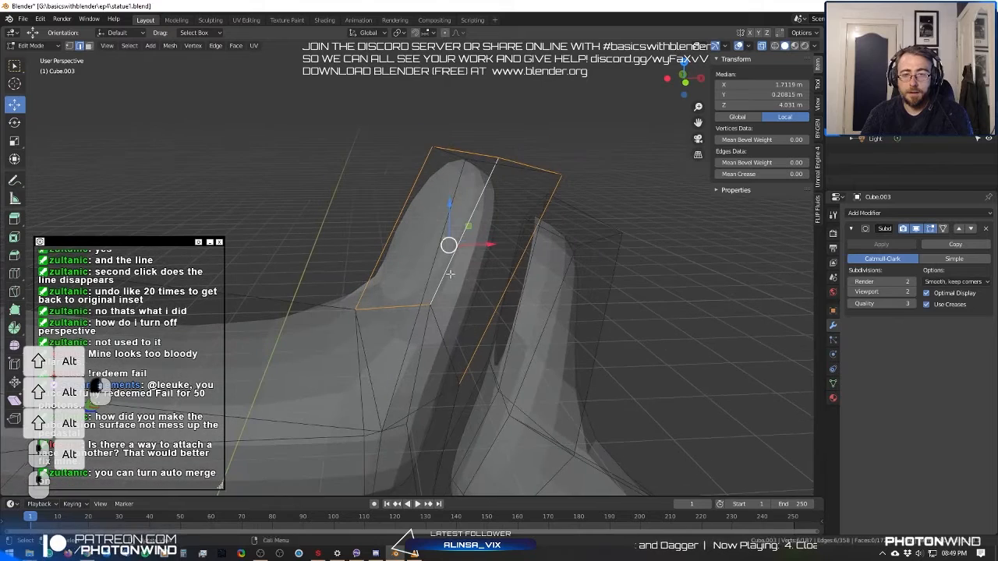
pyautogui.keyDown('alt'); pyautogui.keyDown('shift'); pyautogui.click(442, 327); pyautogui.keyUp('shift'); pyautogui.keyUp('alt')
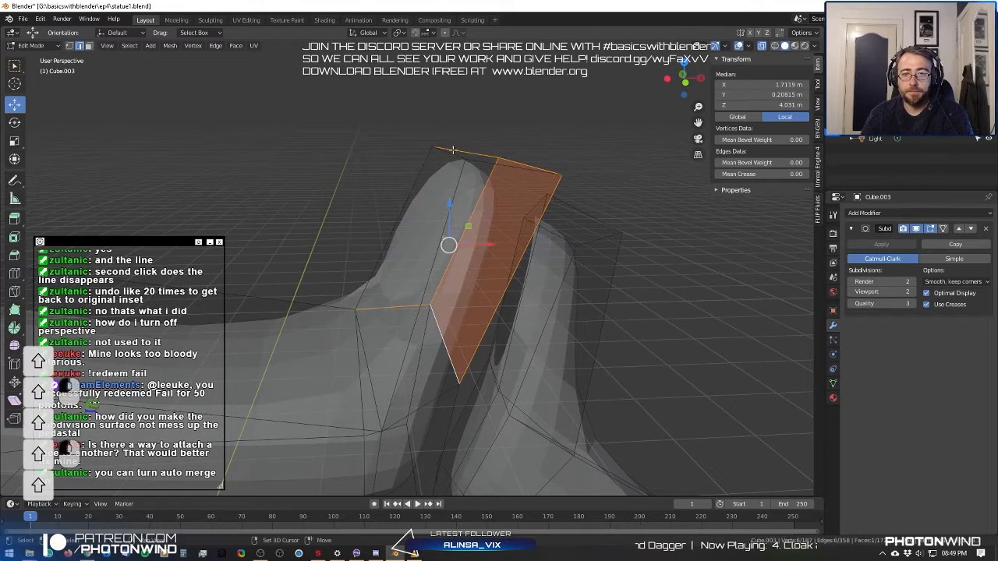
pyautogui.moveTo(519, 290); pyautogui.dragTo(501, 247, button='middle')
pyautogui.keyDown('shift'); pyautogui.click(511, 282); pyautogui.keyUp('shift')
pyautogui.keyDown('shift'); pyautogui.click(495, 347); pyautogui.keyUp('shift')
# Connect the openings on the two hands with Bridge Edge Loops and inspect the joined surface in Object Mode.
pyautogui.press('f')
pyautogui.hotkey('ctrl', 'z')
pyautogui.press('F3')
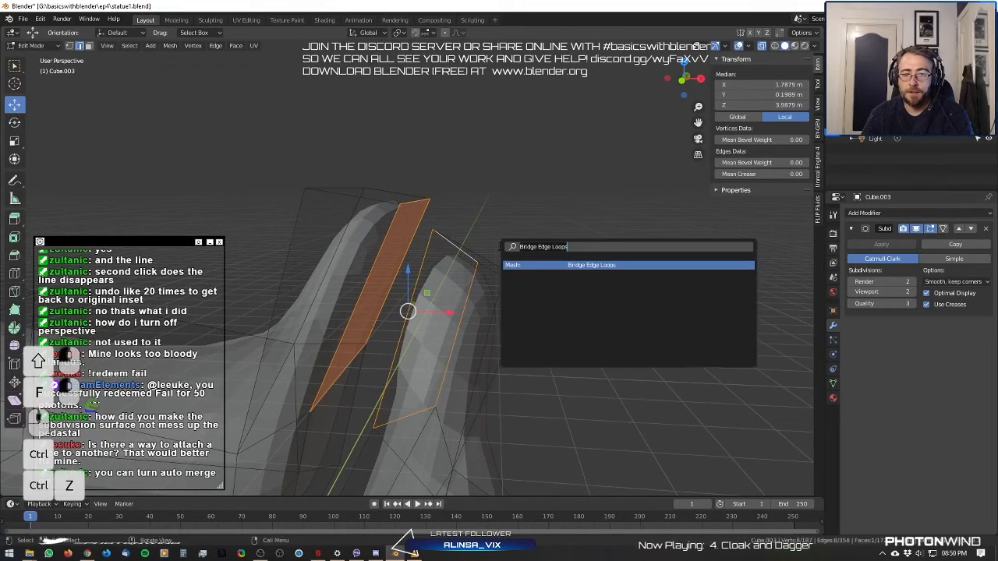
pyautogui.click(562, 262)
pyautogui.moveTo(566, 257); pyautogui.dragTo(536, 207, button='middle')
pyautogui.click(506, 245)
pyautogui.press('Tab')
pyautogui.press('Tab')
pyautogui.scroll(2, 257, 95)
pyautogui.scroll(3, 536, 207)
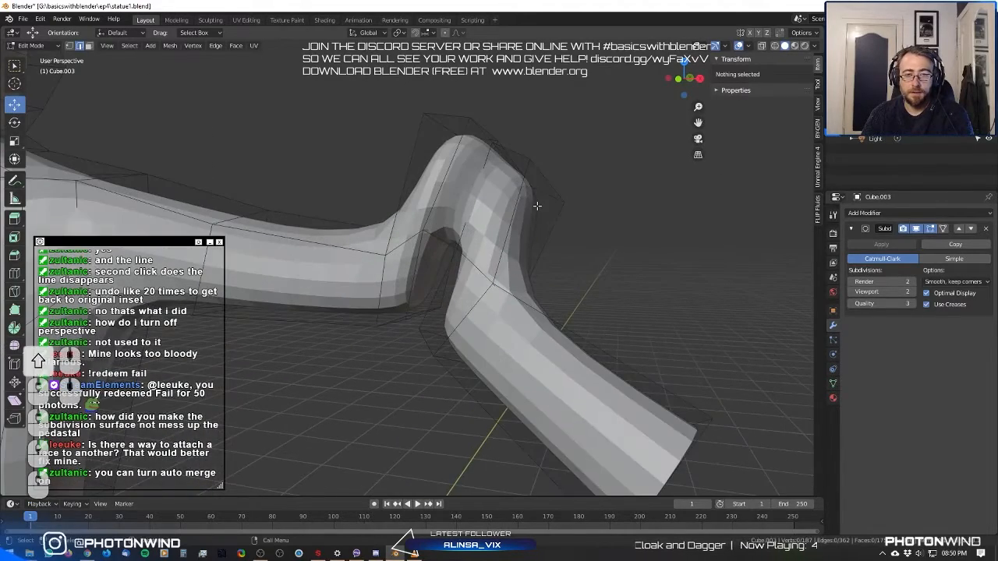
# Undo the bridge, the face deletions and the earlier edits to the duplicated hand, keeping the separate duplicate selected.
pyautogui.hotkey('ctrl', 'z')
pyautogui.hotkey('ctrl', 'z')
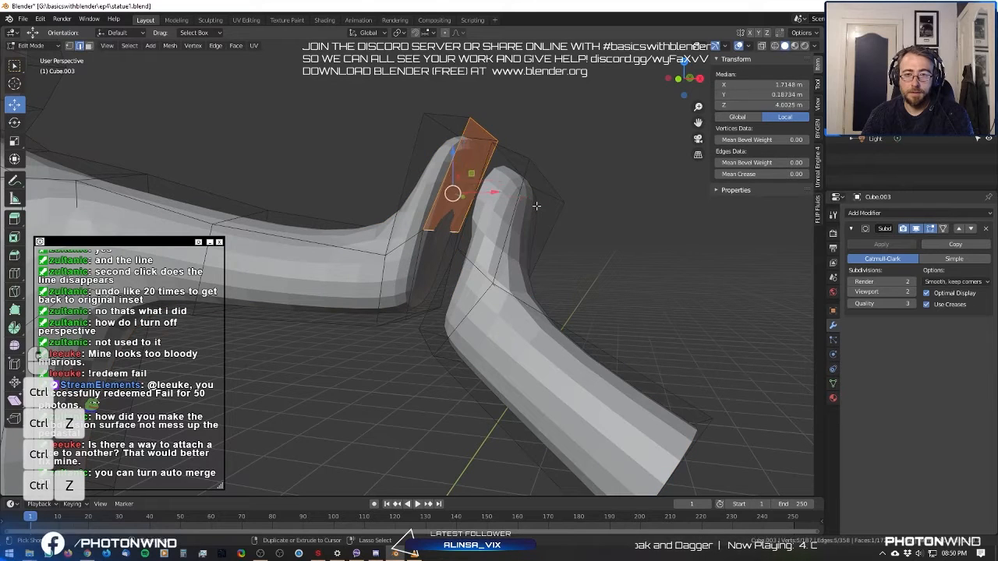
pyautogui.hotkey('ctrl', 'z')
pyautogui.hotkey('ctrl', 'z')
pyautogui.hotkey('ctrl', 'z')
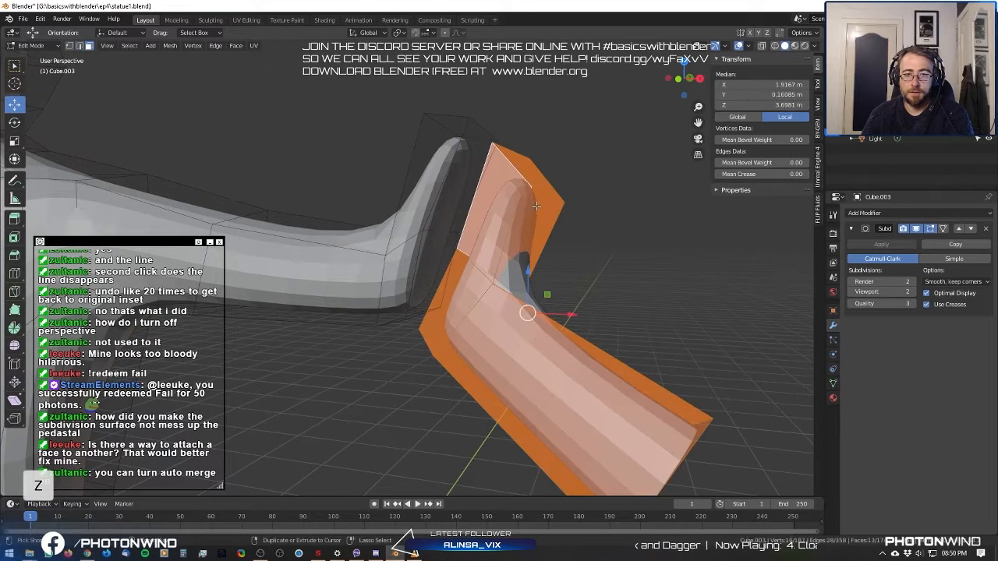
pyautogui.hotkey('ctrl', 'z')
pyautogui.hotkey('ctrl', 'z')
pyautogui.hotkey('ctrl', 'z')
pyautogui.hotkey('ctrl', 'z')
pyautogui.hotkey('ctrl', 'z')
pyautogui.hotkey('ctrl', 'z')
pyautogui.hotkey('ctrl', 'z')
pyautogui.hotkey('ctrl', 'z')
pyautogui.hotkey('ctrl', 'z')
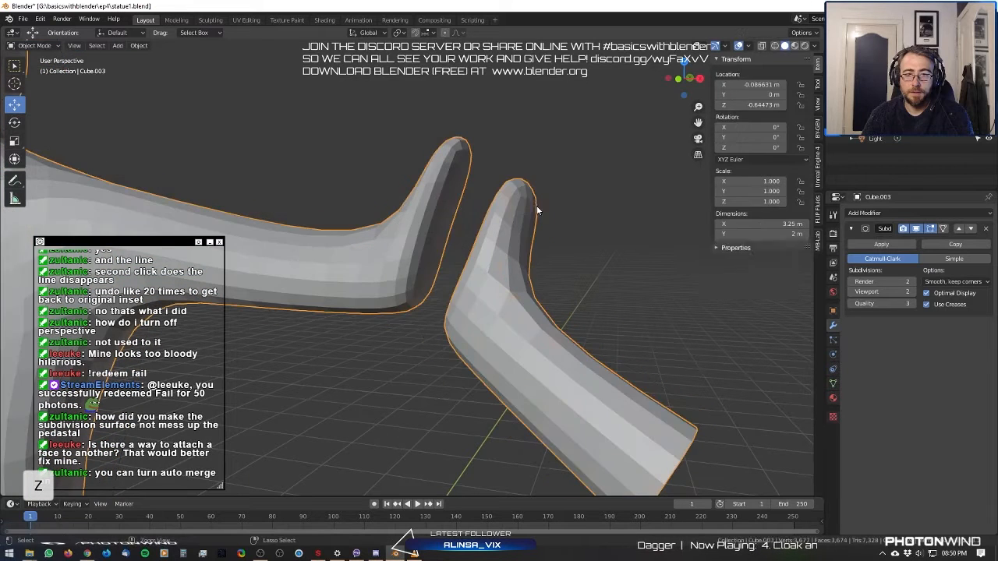
pyautogui.hotkey('ctrl', 'z')
pyautogui.hotkey('ctrl', 'z')
pyautogui.hotkey('ctrl', 'z')
pyautogui.hotkey('ctrl', 'z')
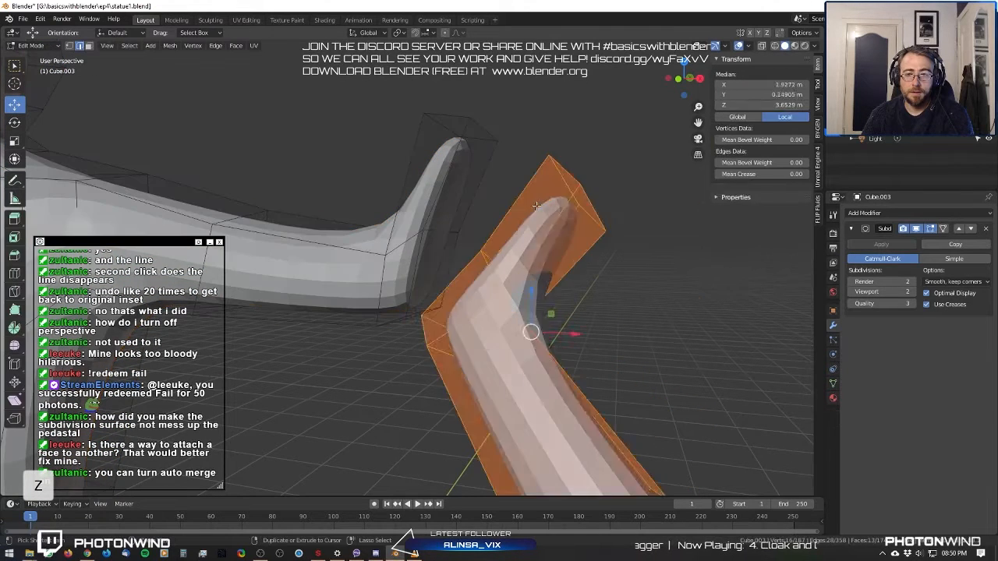
# Delete the faces of the duplicated hand and return to Object Mode.
pyautogui.scroll(-6, 536, 205)
pyautogui.press('x')
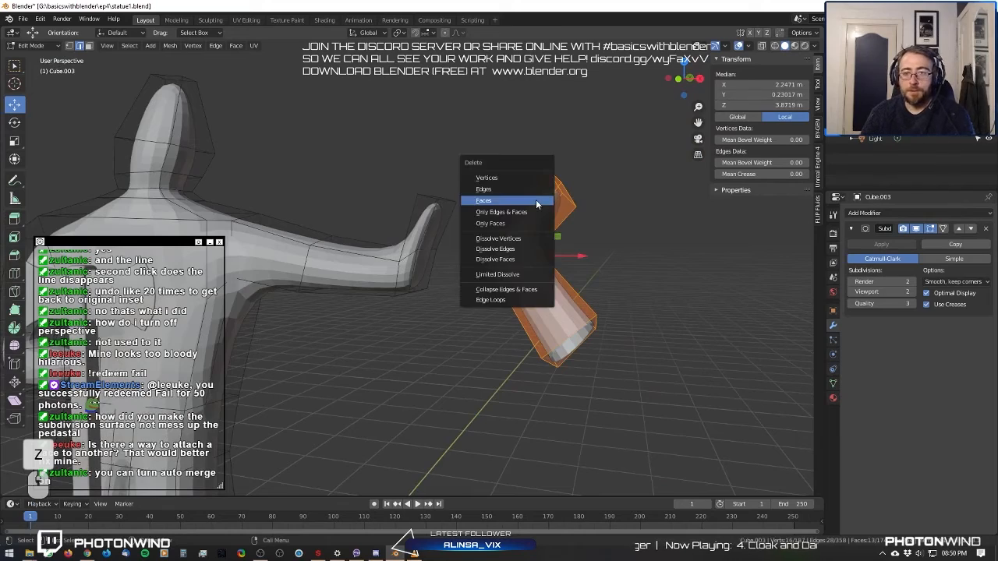
pyautogui.click(531, 201)
pyautogui.press('Tab')
pyautogui.scroll(-5, 436, 199)
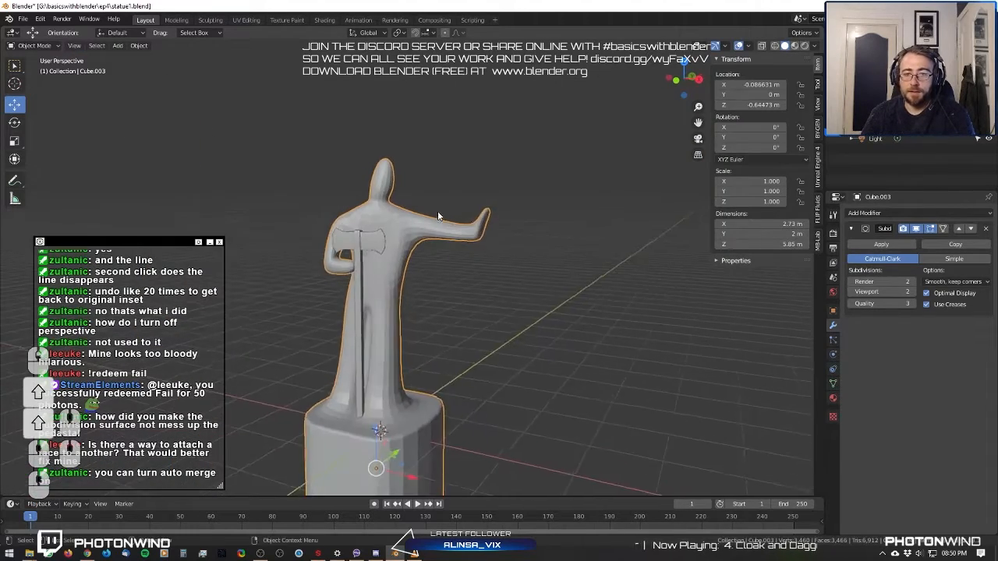
# Enable X-ray in Edit Mode and add a loop cut around the outstretched forearm, sliding it close to the wrist.
pyautogui.scroll(4, 438, 216)
pyautogui.keyDown('shift'); pyautogui.moveTo(437, 215); pyautogui.dragTo(395, 285, button='middle'); pyautogui.keyUp('shift')
pyautogui.scroll(4, 421, 275)
pyautogui.press('Tab')
pyautogui.keyDown('shift'); pyautogui.moveTo(610, 277); pyautogui.dragTo(546, 343, button='middle'); pyautogui.keyUp('shift')
pyautogui.keyDown('alt'); pyautogui.click(567, 326); pyautogui.keyUp('alt')
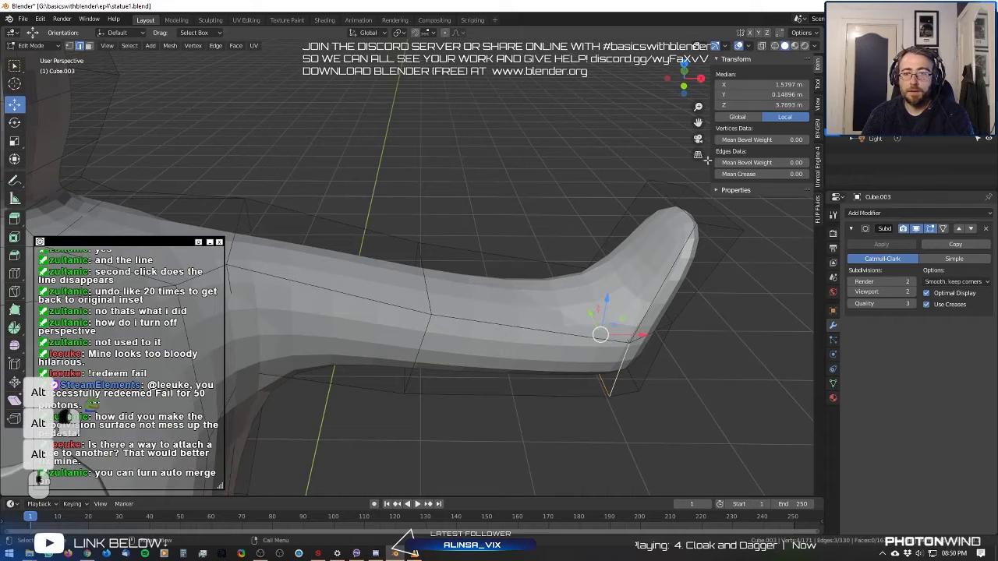
pyautogui.click(763, 44)
pyautogui.moveTo(606, 294); pyautogui.dragTo(594, 274, button='middle')
pyautogui.hotkey('ctrl', 'r')
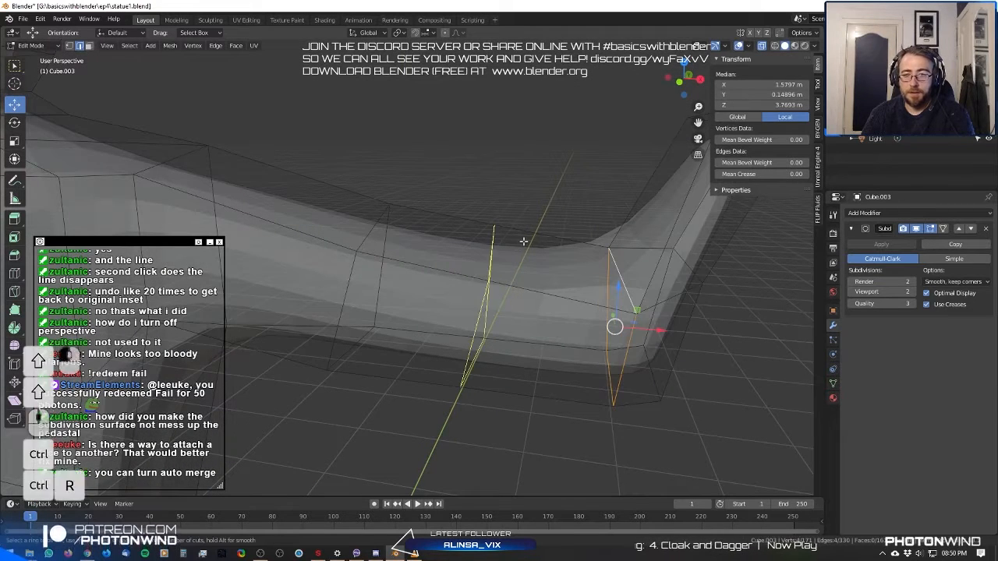
pyautogui.click(527, 258)
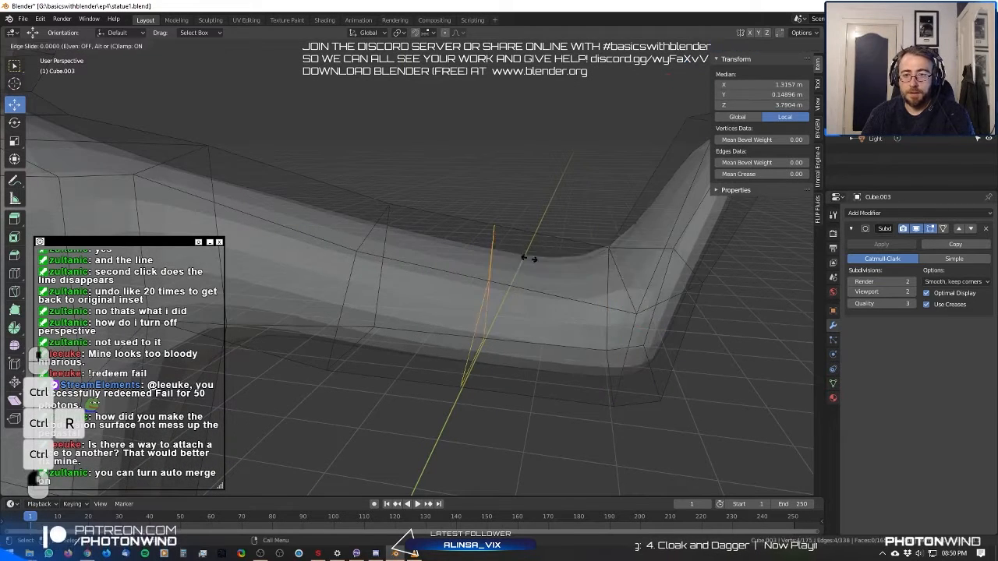
pyautogui.click(624, 272)
# Move and scale the edge across the top of the wrist, and check the hand's shape from several sides.
pyautogui.moveTo(578, 263); pyautogui.dragTo(620, 259, button='middle')
pyautogui.click(598, 258)
pyautogui.press('g')
pyautogui.click(703, 322)
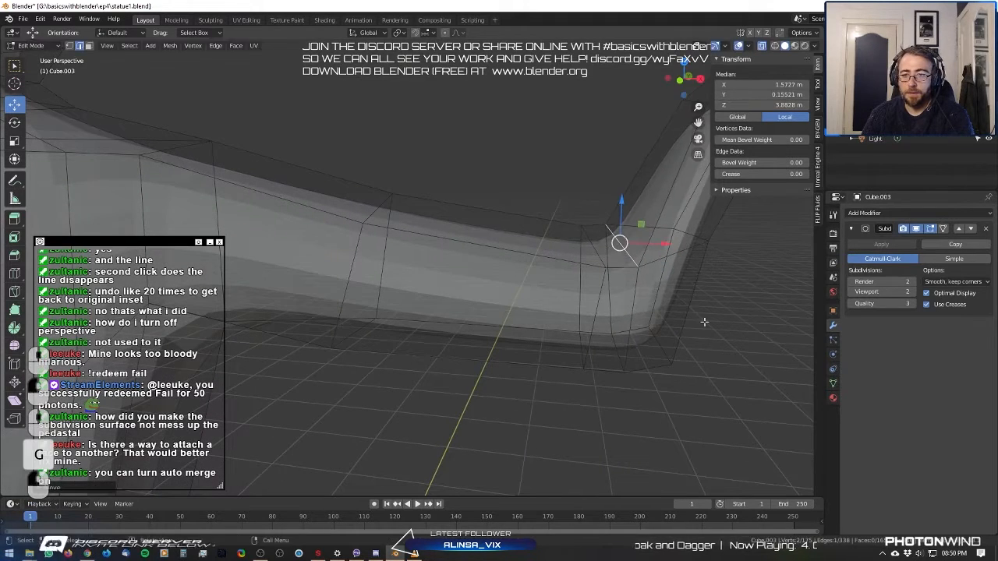
pyautogui.press('s')
pyautogui.click(672, 297)
pyautogui.moveTo(671, 296); pyautogui.dragTo(687, 312, button='middle')
pyautogui.moveTo(415, 222); pyautogui.dragTo(522, 234, button='middle')
pyautogui.click(614, 258)
pyautogui.moveTo(614, 257); pyautogui.dragTo(419, 227, button='middle')
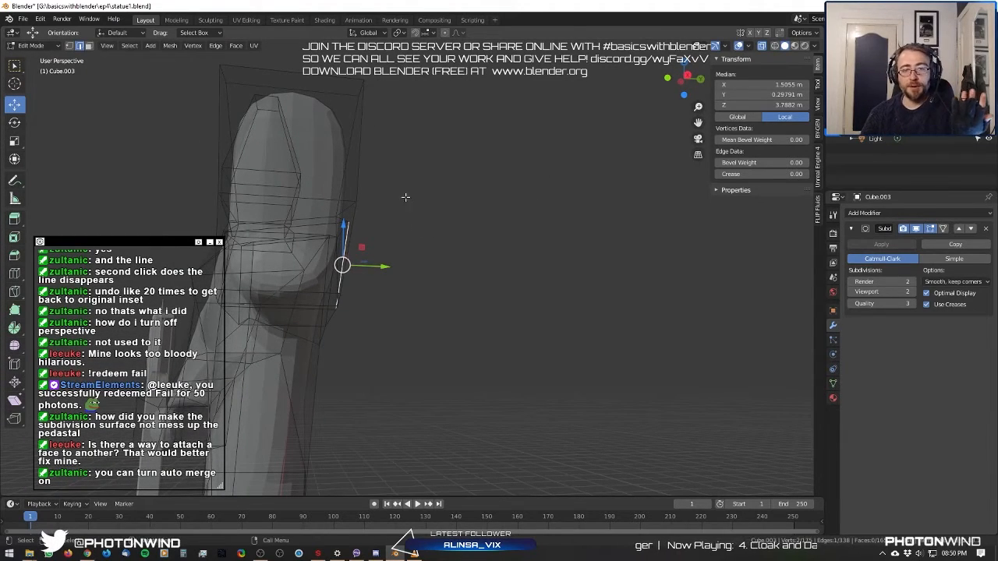
pyautogui.moveTo(405, 197); pyautogui.dragTo(483, 202, button='middle')
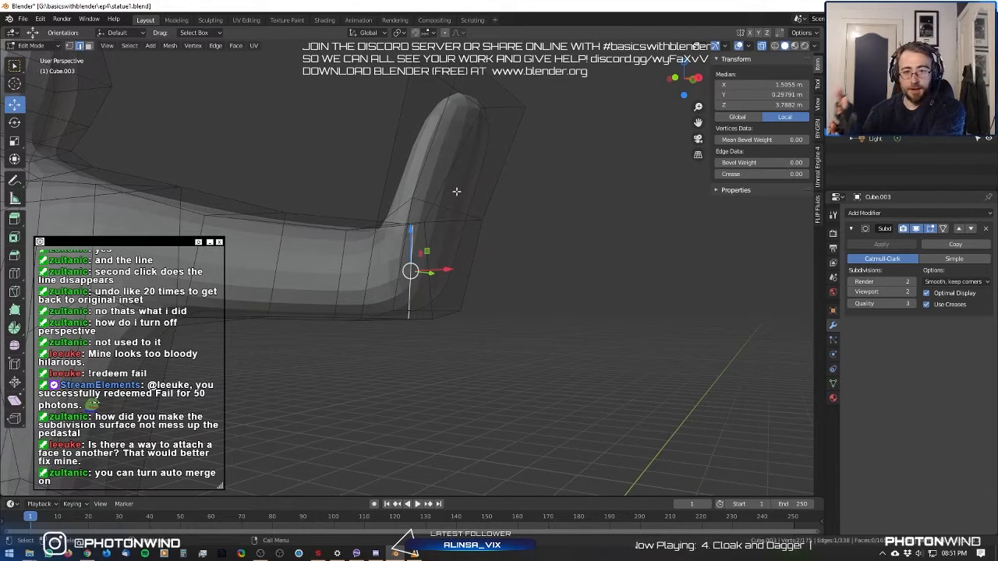
# Extrude the face on the side of the wrist, scale the new face down and raise it along Z.
pyautogui.moveTo(410, 213); pyautogui.dragTo(642, 277, button='middle')
pyautogui.click(89, 46)
pyautogui.click(558, 271)
pyautogui.press('r')
pyautogui.rightClick(635, 289)
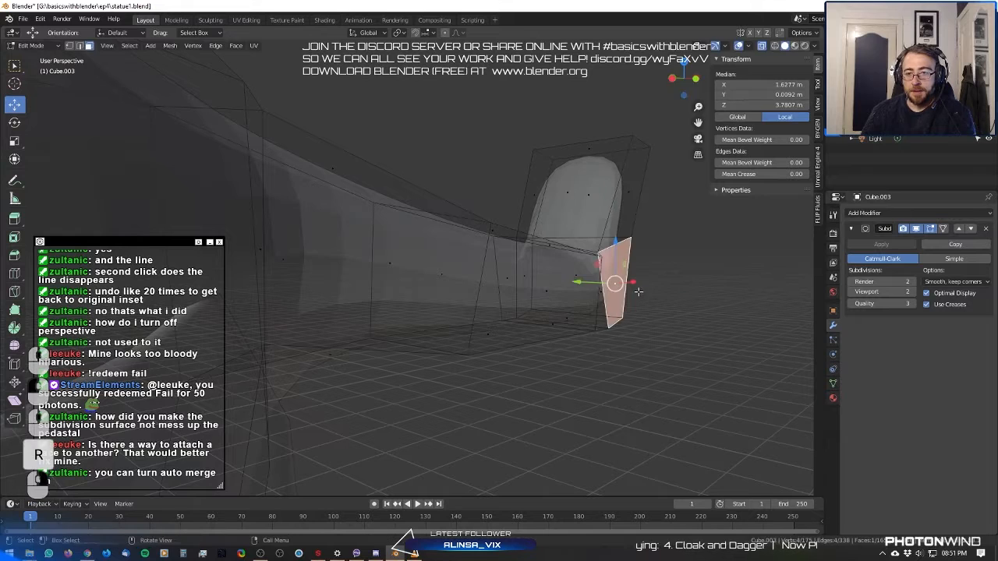
pyautogui.press('e')
pyautogui.rightClick(655, 289)
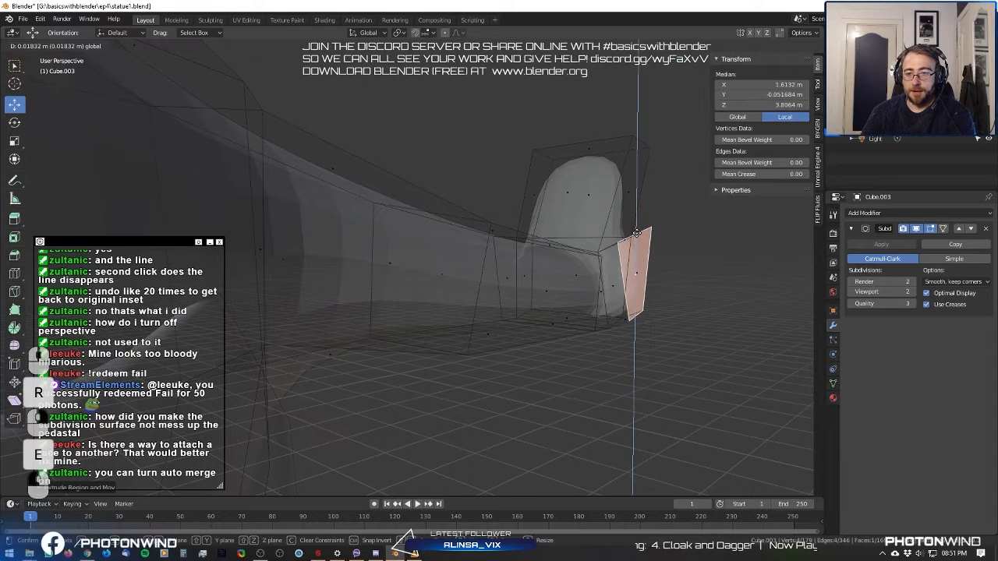
pyautogui.press('s')
pyautogui.moveTo(636, 242); pyautogui.dragTo(637, 224)
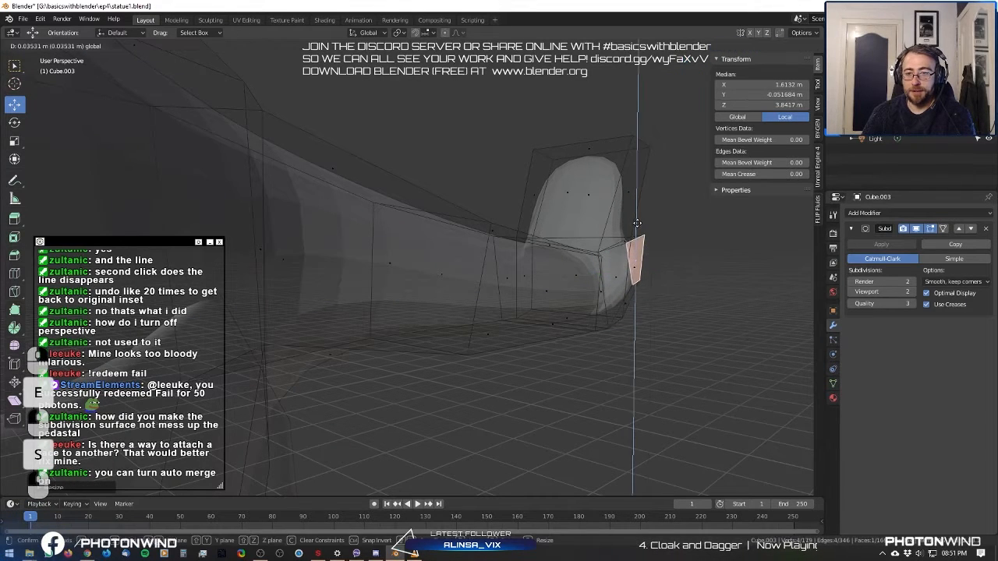
pyautogui.moveTo(651, 258); pyautogui.dragTo(643, 259)
# Undo the scaled and raised extrusion on the side of the wrist.
pyautogui.moveTo(644, 258); pyautogui.dragTo(668, 275, button='middle')
pyautogui.keyDown('shift'); pyautogui.moveTo(667, 275); pyautogui.dragTo(579, 295, button='middle'); pyautogui.keyUp('shift')
pyautogui.scroll(2, 560, 304)
pyautogui.hotkey('ctrl', 'z')
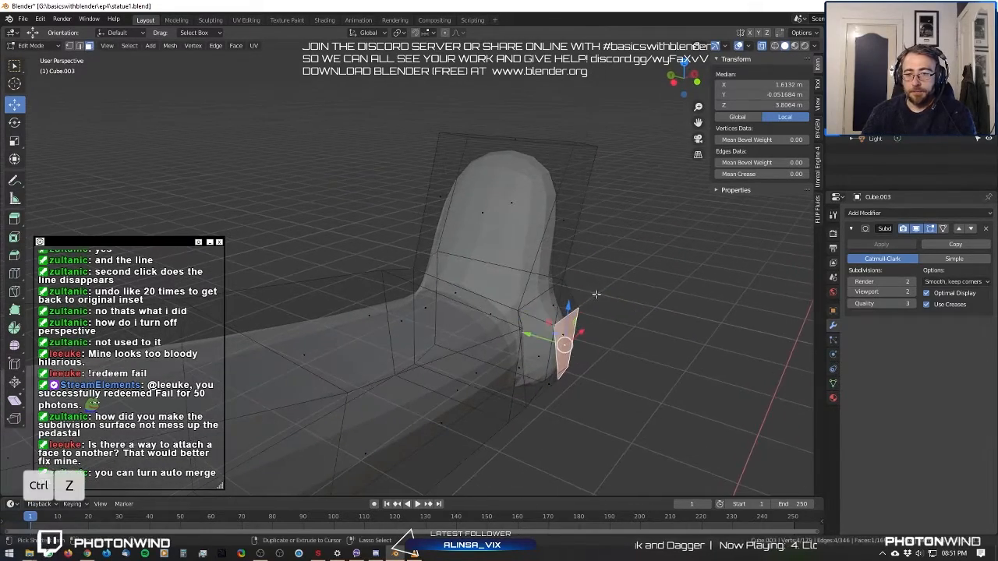
pyautogui.hotkey('ctrl', 'z')
pyautogui.hotkey('ctrl', 'z')
pyautogui.hotkey('ctrl', 'z')
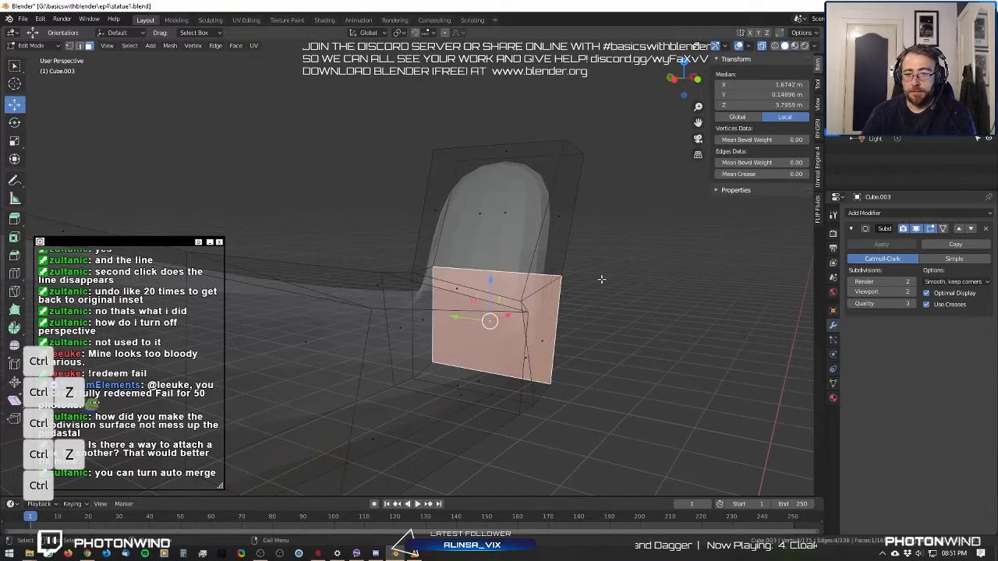
# Extrude the side face of the wrist outward and raise the top face of the new block along Z as a thumb.
pyautogui.moveTo(600, 280); pyautogui.dragTo(586, 306, button='middle')
pyautogui.click(544, 345)
pyautogui.moveTo(544, 346)
pyautogui.mouseDown(button='middle')
pyautogui.moveTo(560, 365)
pyautogui.moveTo(549, 356)
pyautogui.mouseUp(button='middle')
pyautogui.press('e')
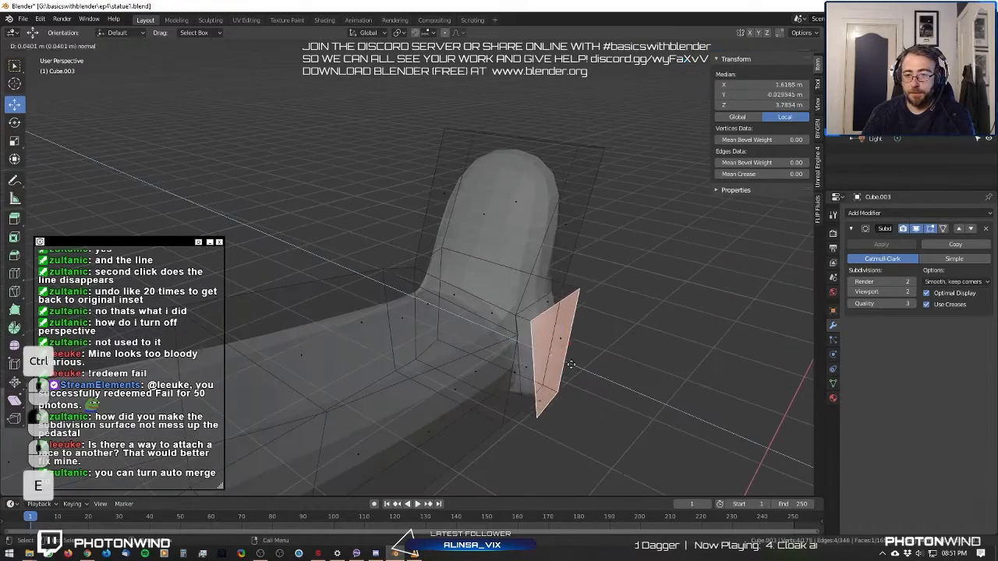
pyautogui.press('z')
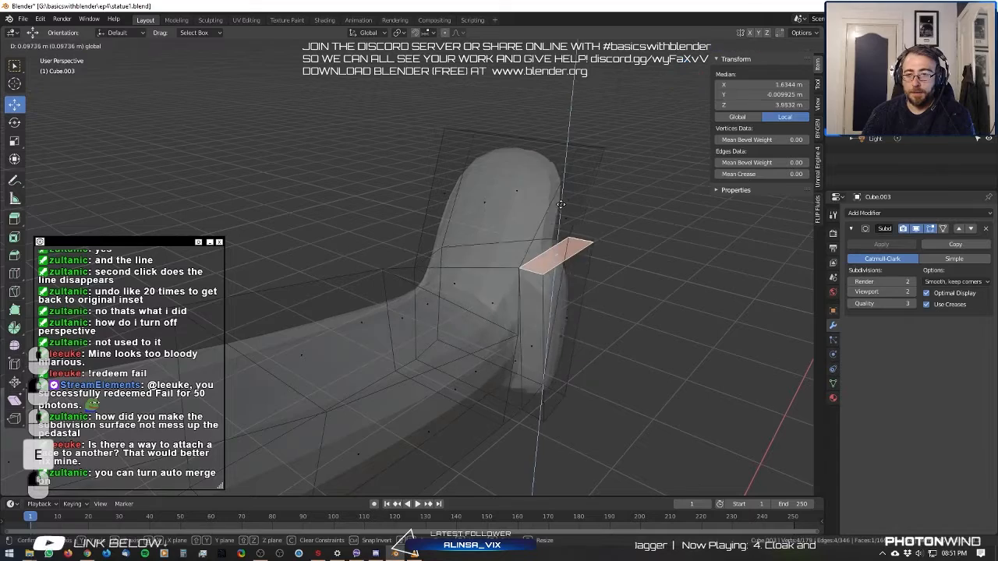
pyautogui.click(550, 201)
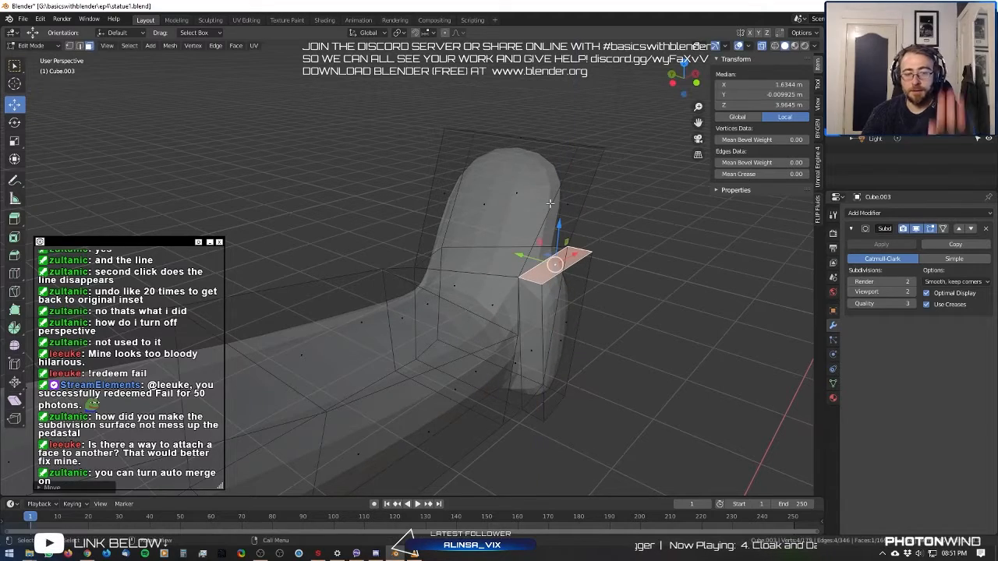
# Switch to vertex selection and select a lower outer corner of the thumb followed by the adjacent hand vertex.
pyautogui.moveTo(549, 203); pyautogui.dragTo(329, 248, button='middle')
pyautogui.click(256, 231)
pyautogui.moveTo(256, 231)
pyautogui.mouseDown(button='middle')
pyautogui.moveTo(448, 250)
pyautogui.moveTo(438, 262)
pyautogui.mouseUp(button='middle')
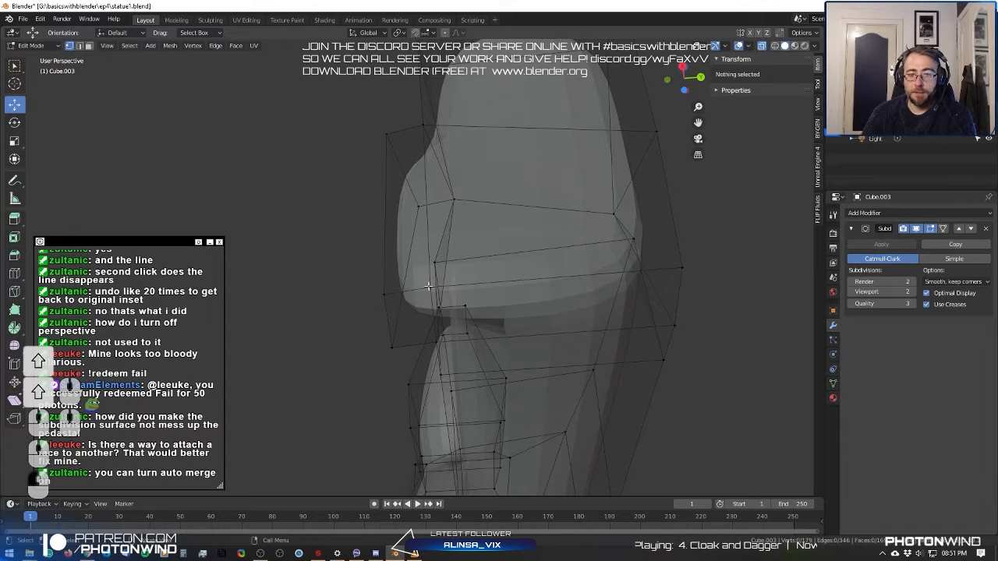
pyautogui.click(428, 286)
pyautogui.keyDown('shift'); pyautogui.click(388, 295); pyautogui.keyUp('shift')
pyautogui.click(380, 293)
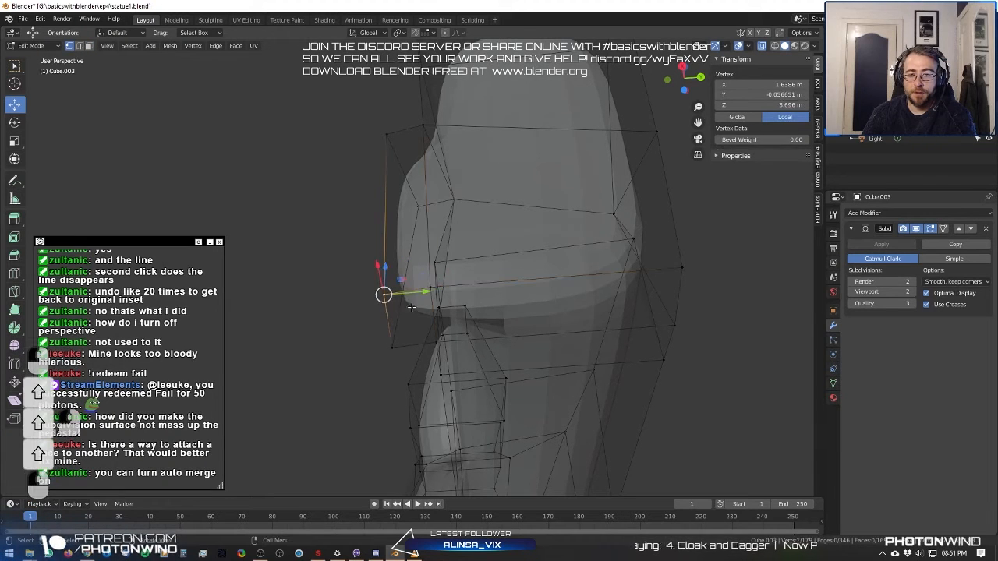
pyautogui.keyDown('shift'); pyautogui.click(429, 286); pyautogui.keyUp('shift')
pyautogui.click(384, 295)
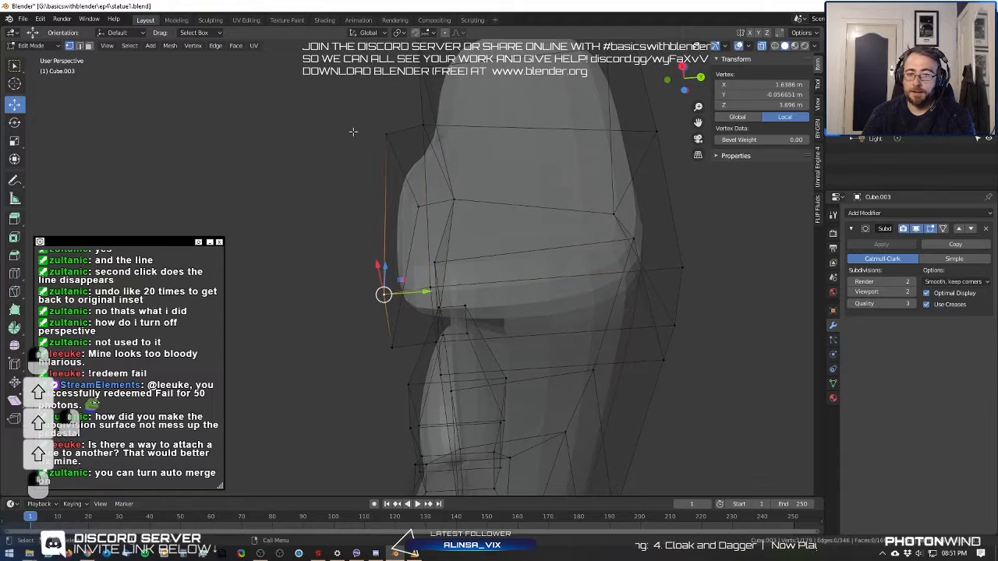
pyautogui.moveTo(384, 295); pyautogui.dragTo(423, 203, button='middle')
pyautogui.moveTo(440, 318); pyautogui.dragTo(438, 294, button='middle')
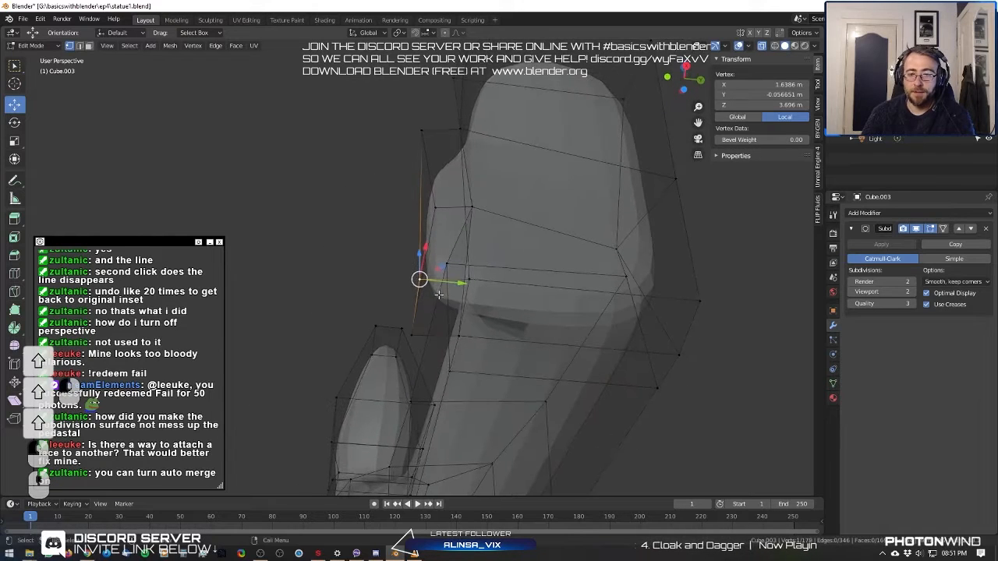
pyautogui.keyDown('shift'); pyautogui.click(469, 281); pyautogui.keyUp('shift')
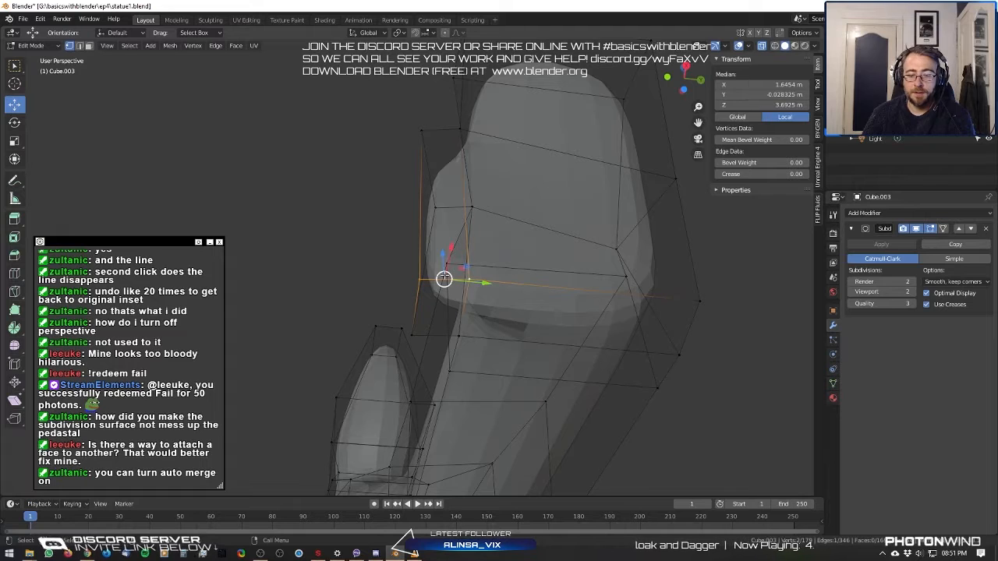
# Merge the thumb's lower corner vertex into the adjacent hand vertex using Merge At Last.
pyautogui.press('m')
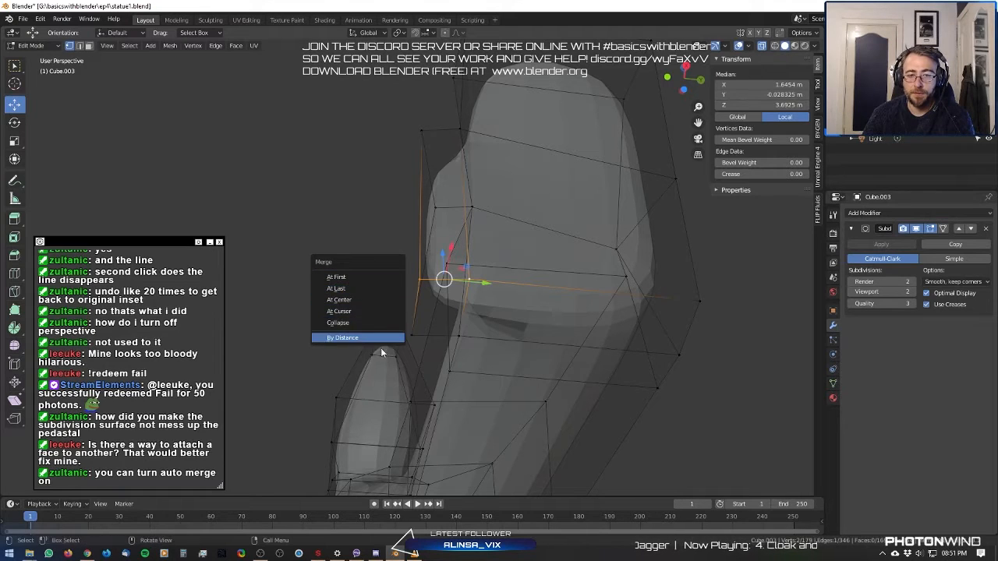
pyautogui.press('Escape')
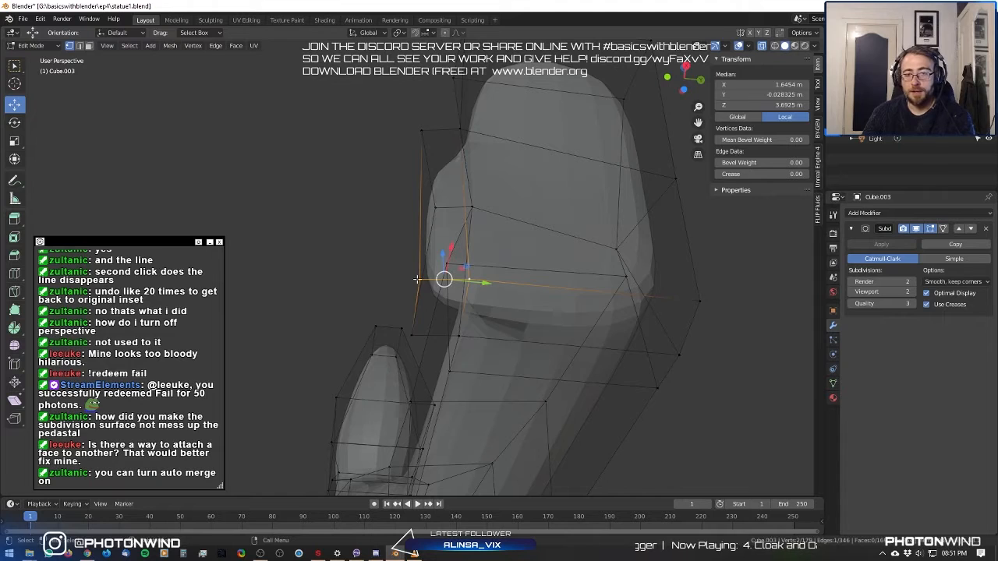
pyautogui.keyDown('shift'); pyautogui.click(467, 281); pyautogui.keyUp('shift')
pyautogui.press('space')
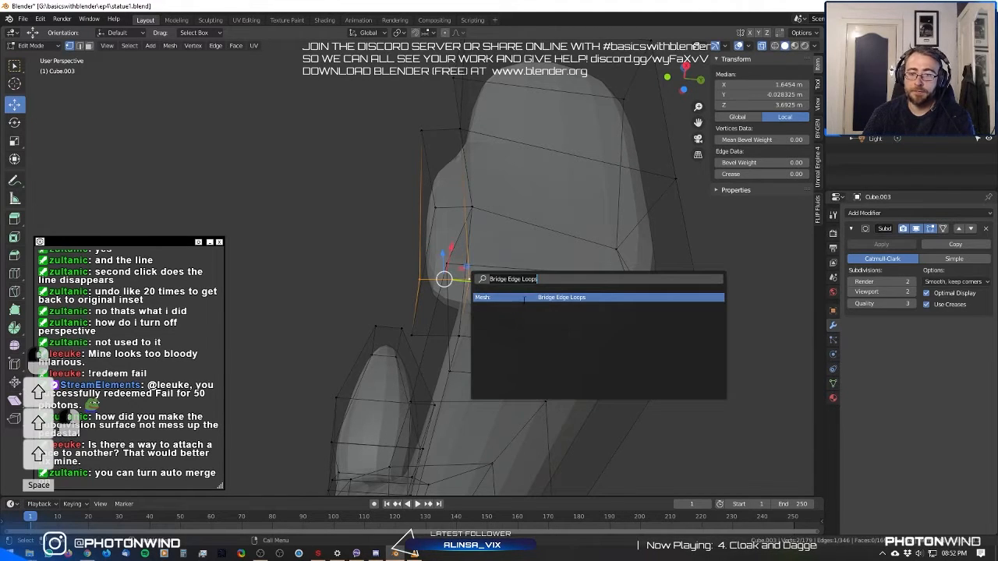
pyautogui.press('m')
pyautogui.click(359, 257)
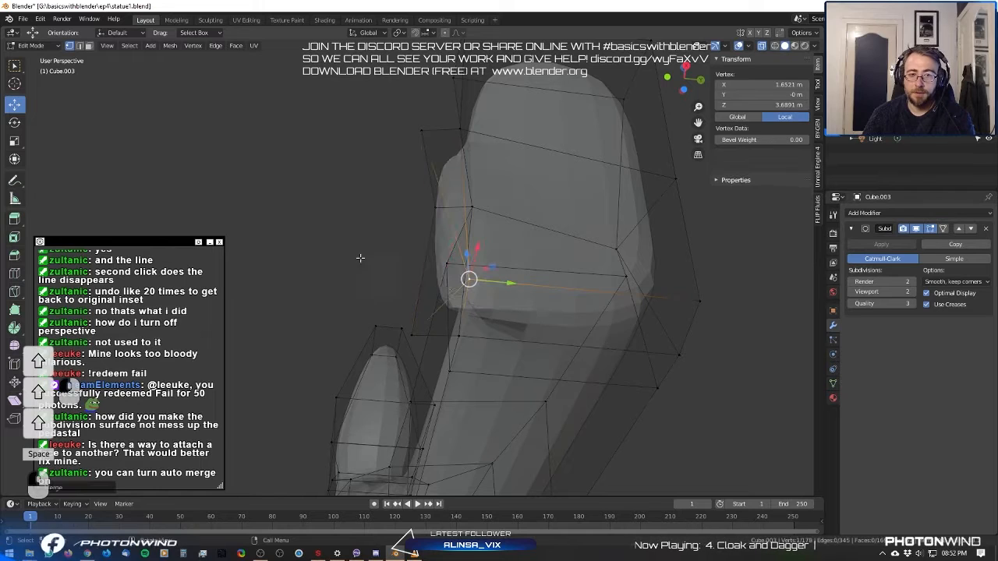
# Merge the thumb's other lower outer corner into its neighbouring wrist vertex At Last, and check the statue in Object Mode.
pyautogui.keyDown('shift'); pyautogui.click(463, 335); pyautogui.keyUp('shift')
pyautogui.press('space')
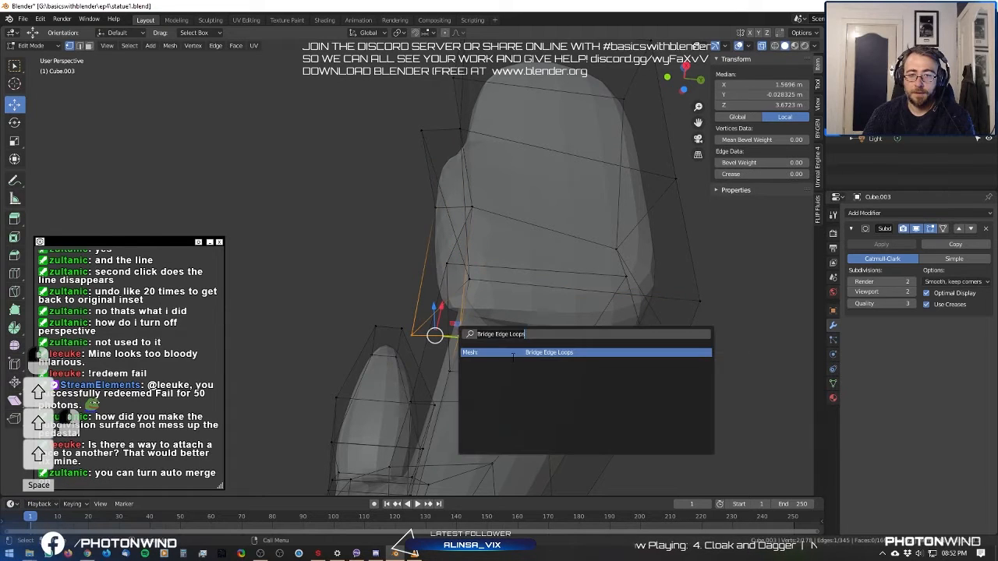
pyautogui.press('m')
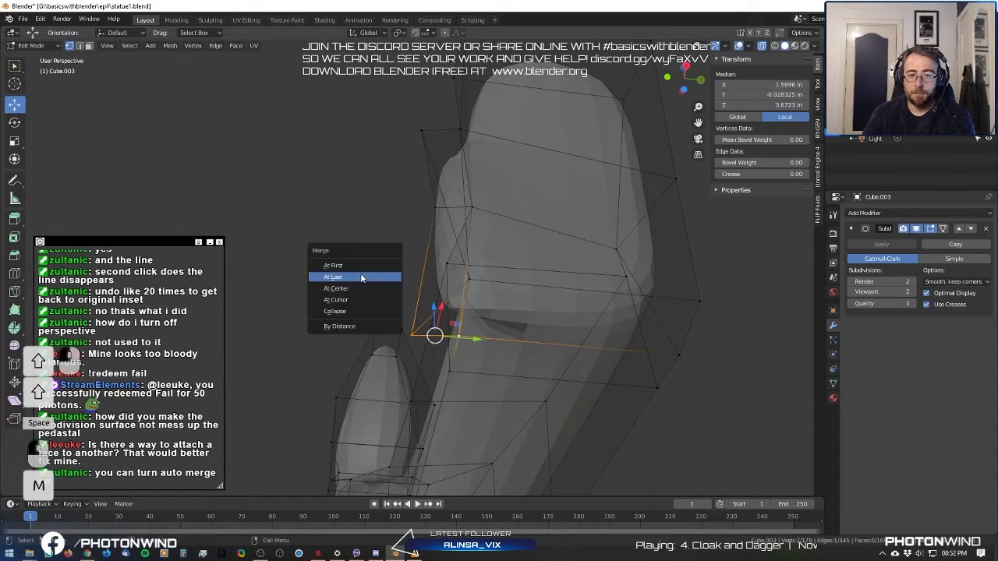
pyautogui.click(360, 276)
pyautogui.moveTo(382, 273); pyautogui.dragTo(376, 241, button='middle')
pyautogui.press('Tab')
pyautogui.scroll(-4, 473, 229)
pyautogui.scroll(-3, 469, 230)
pyautogui.scroll(2, 413, 318)
# Reshape the outline of the statue's torso by moving three waist vertices one at a time, and return to Object Mode.
pyautogui.press('Tab')
pyautogui.scroll(4, 446, 335)
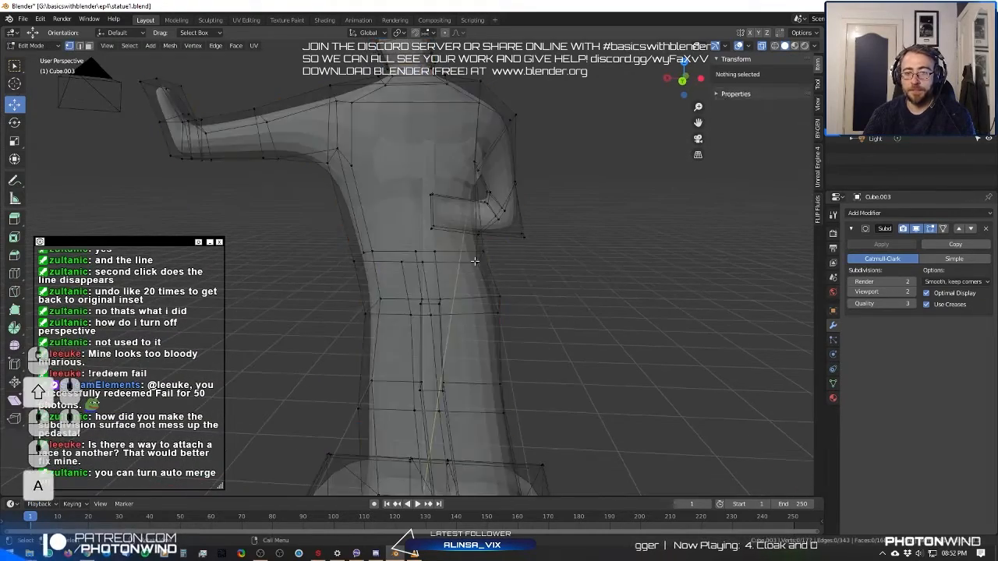
pyautogui.click(474, 261)
pyautogui.press('g')
pyautogui.click(493, 257)
pyautogui.moveTo(534, 258); pyautogui.dragTo(643, 272, button='middle')
pyautogui.click(533, 266)
pyautogui.press('g')
pyautogui.click(543, 257)
pyautogui.keyDown('shift'); pyautogui.moveTo(546, 261); pyautogui.dragTo(491, 273, button='middle'); pyautogui.keyUp('shift')
pyautogui.click(423, 241)
pyautogui.press('g')
pyautogui.click(421, 240)
pyautogui.press('Tab')
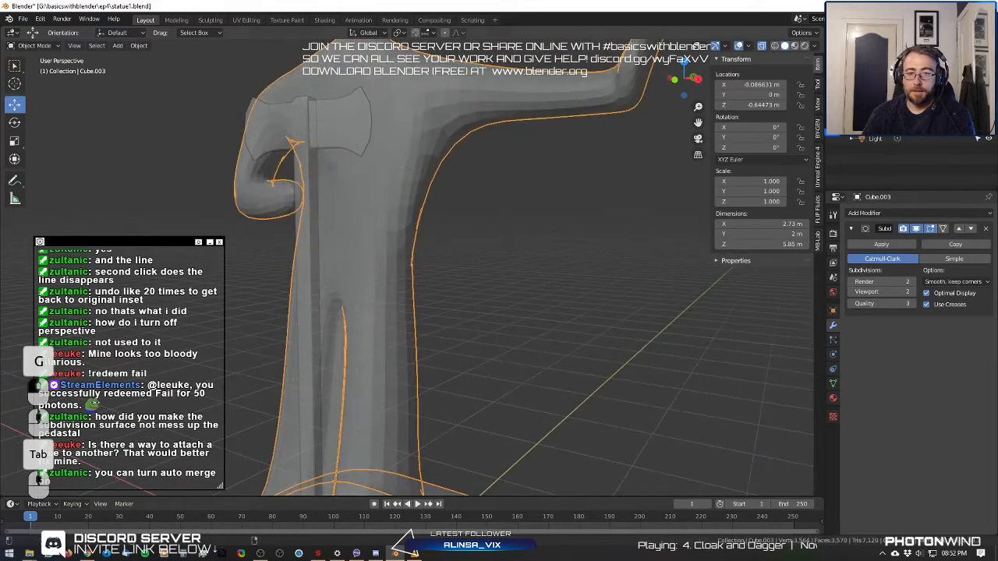
# Enter Edit Mode and lower the robe vertex beneath the outstretched arm's armpit by about 0.5 m along Z.
pyautogui.scroll(-6, 577, 178)
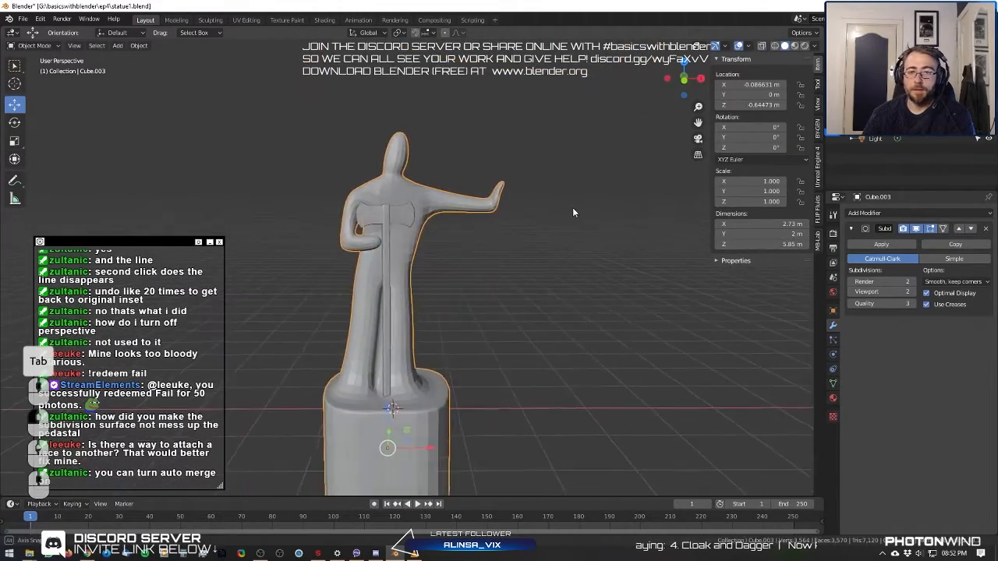
pyautogui.moveTo(509, 217); pyautogui.dragTo(496, 156, button='middle')
pyautogui.scroll(3, 516, 207)
pyautogui.press('Tab')
pyautogui.press('g')
pyautogui.press('z')
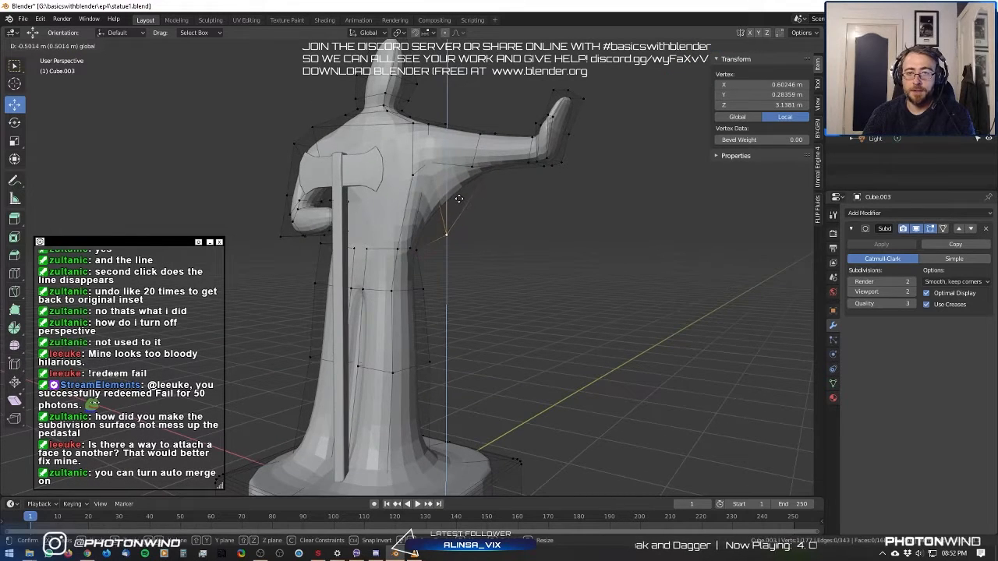
pyautogui.click(459, 198)
# Lower the back vertex on the underside of the outstretched arm's middle to about 3.52 m in Z.
pyautogui.moveTo(459, 198); pyautogui.dragTo(379, 122, button='middle')
pyautogui.click(344, 167)
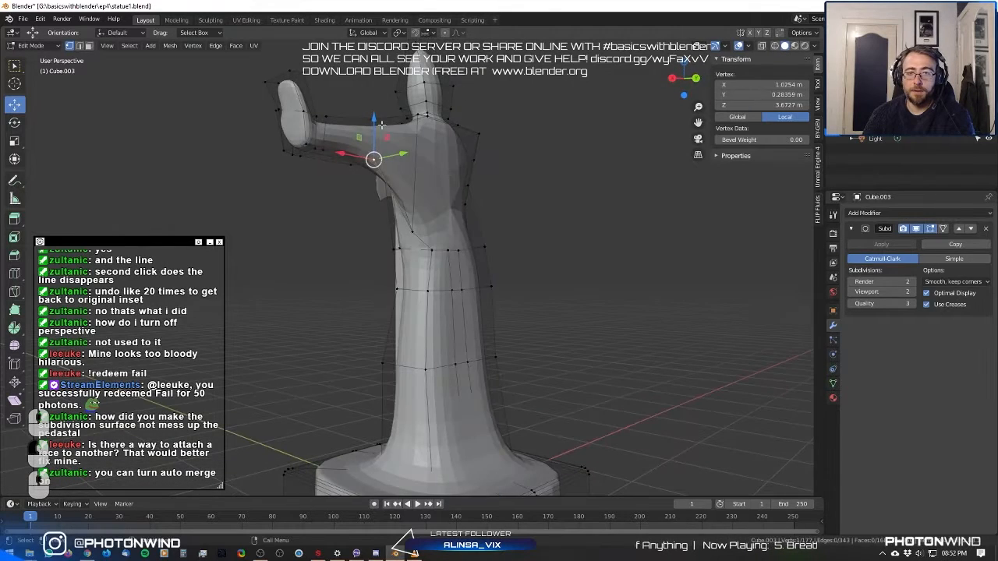
pyautogui.press('g')
pyautogui.press('z')
pyautogui.moveTo(375, 154); pyautogui.dragTo(376, 126)
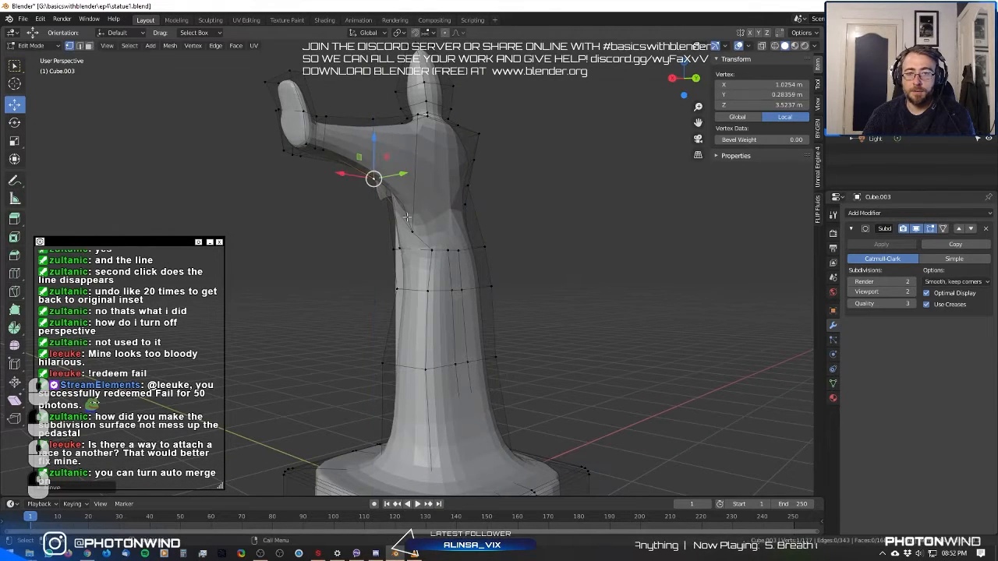
# Move the waist vertex below the outstretched arm outward in X and down to about 2.64 m in Z.
pyautogui.click(434, 249)
pyautogui.moveTo(434, 249); pyautogui.dragTo(585, 267, button='middle')
pyautogui.moveTo(409, 216); pyautogui.dragTo(419, 253)
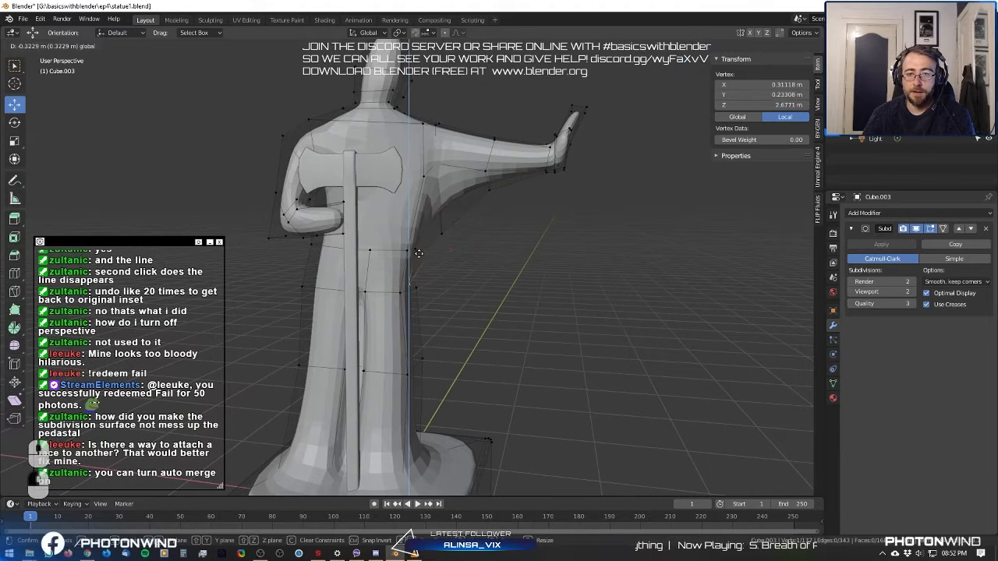
pyautogui.press('x')
pyautogui.press('z')
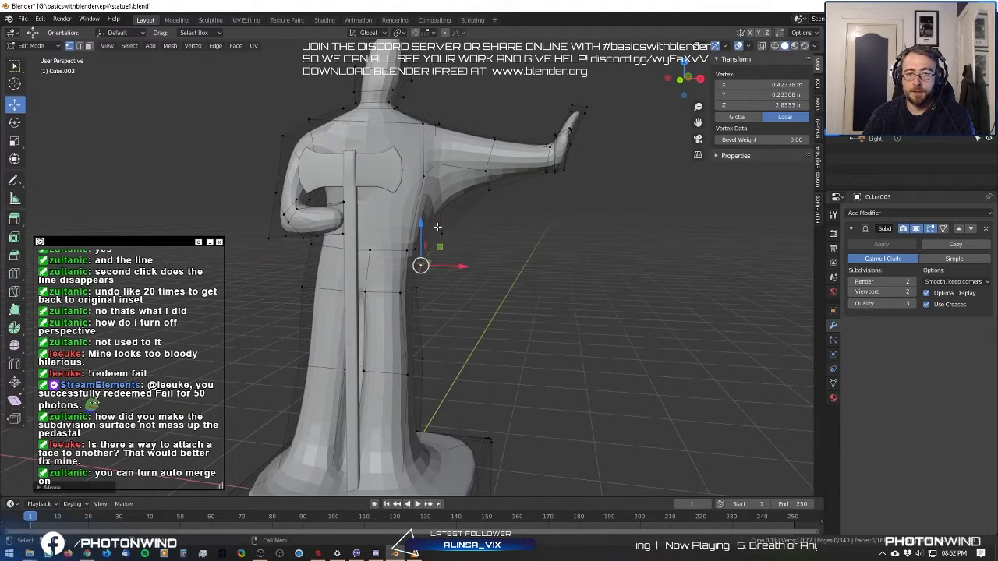
pyautogui.moveTo(421, 235); pyautogui.dragTo(421, 254)
pyautogui.moveTo(418, 290); pyautogui.dragTo(395, 273, button='middle')
pyautogui.moveTo(420, 257); pyautogui.dragTo(418, 288)
# Lower the armpit vertex to about 2.94 m in Z and pull the mid-arm underside vertex down to deepen the sleeve.
pyautogui.click(427, 265)
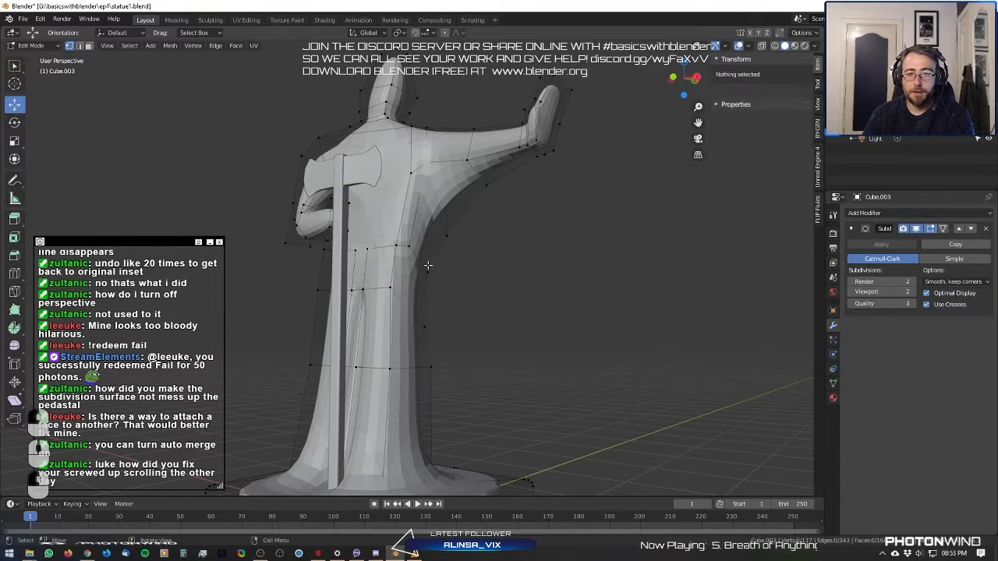
pyautogui.click(428, 290)
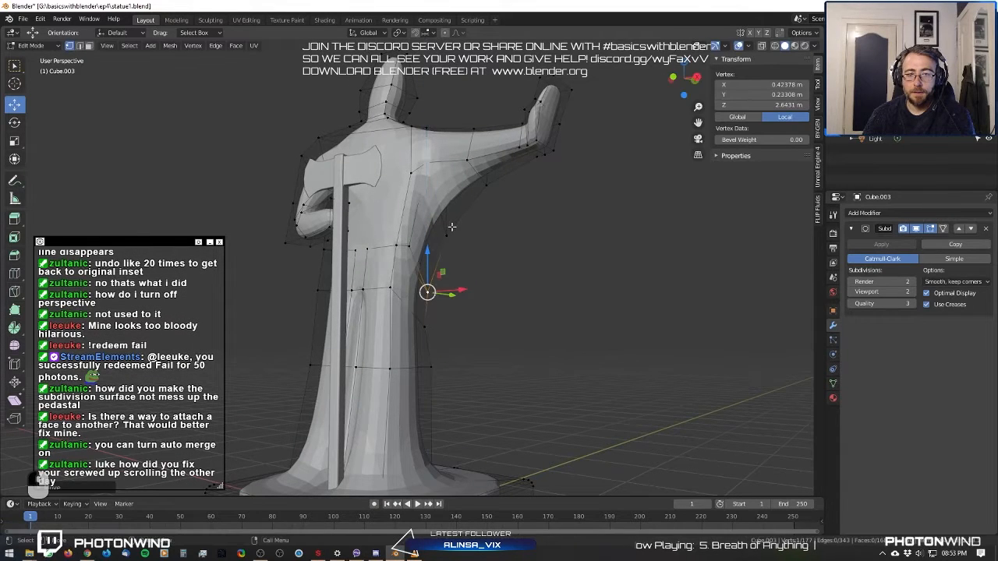
pyautogui.moveTo(445, 193); pyautogui.dragTo(435, 217)
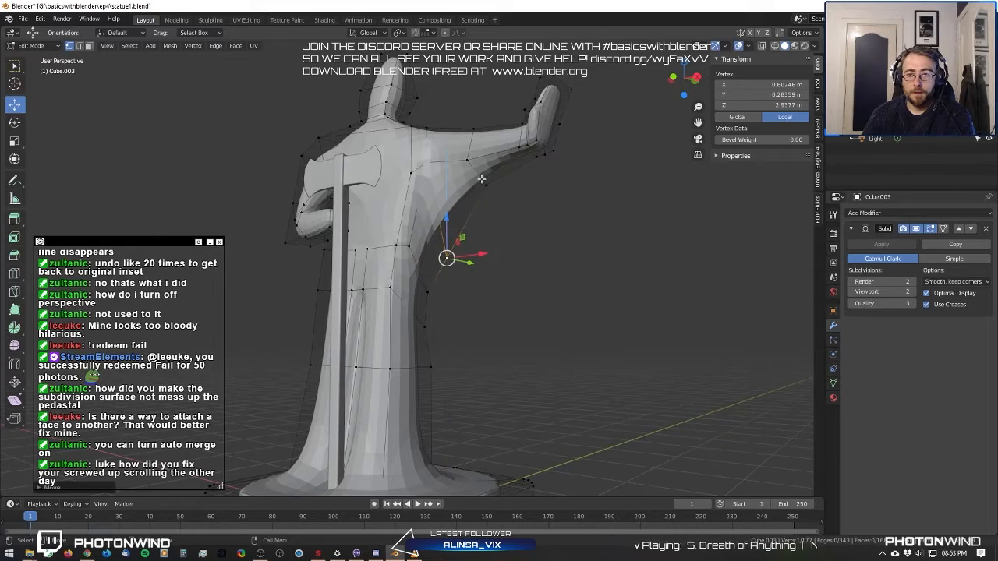
pyautogui.moveTo(485, 146); pyautogui.dragTo(476, 162)
# Lower two central vertices on the statue's back to a median Z of about 2.71 m, followed by the neighbouring pair.
pyautogui.moveTo(476, 162); pyautogui.dragTo(413, 337, button='middle')
pyautogui.click(440, 297)
pyautogui.keyDown('shift'); pyautogui.click(439, 249); pyautogui.keyUp('shift')
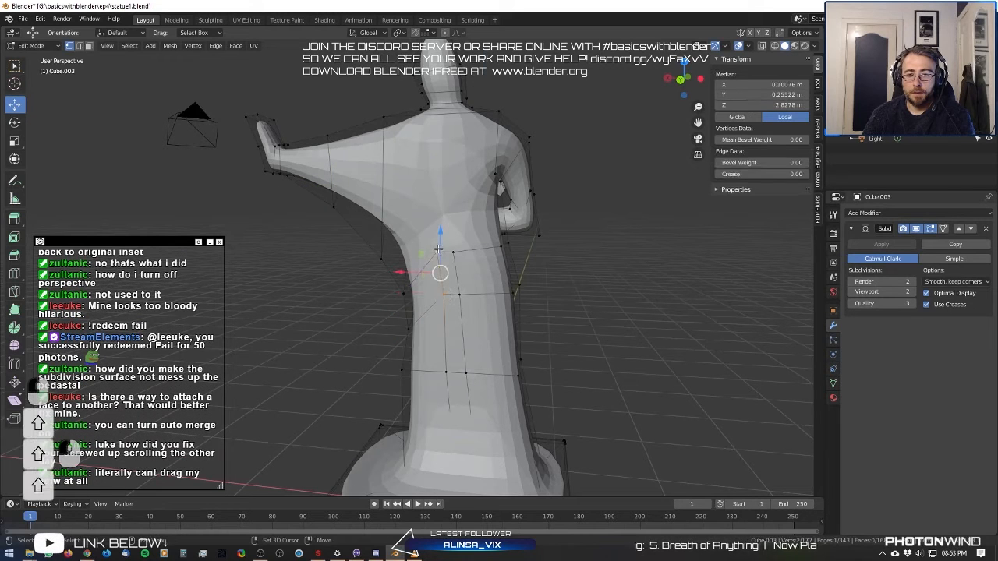
pyautogui.moveTo(437, 223); pyautogui.dragTo(452, 210, button='middle')
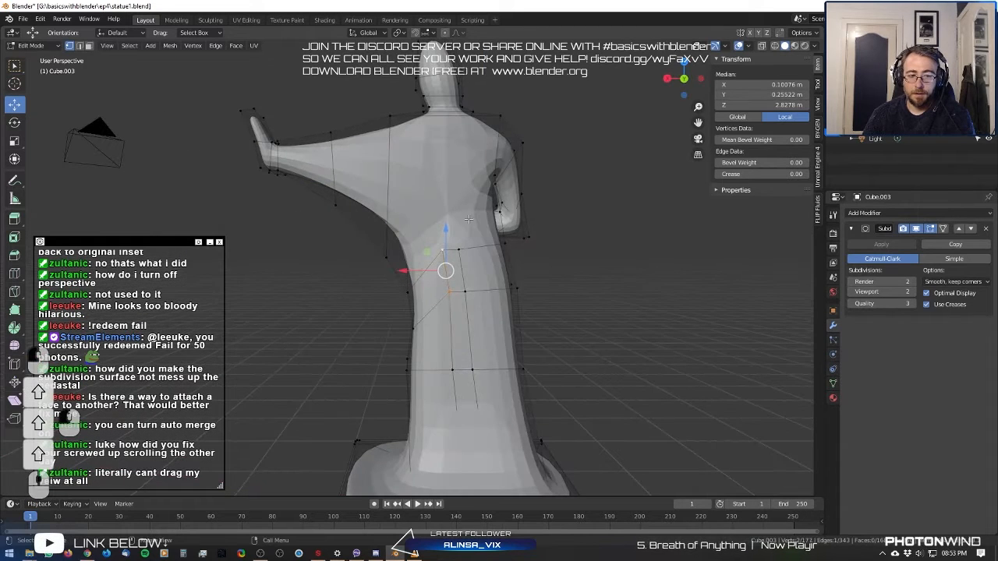
pyautogui.moveTo(446, 230); pyautogui.dragTo(456, 249)
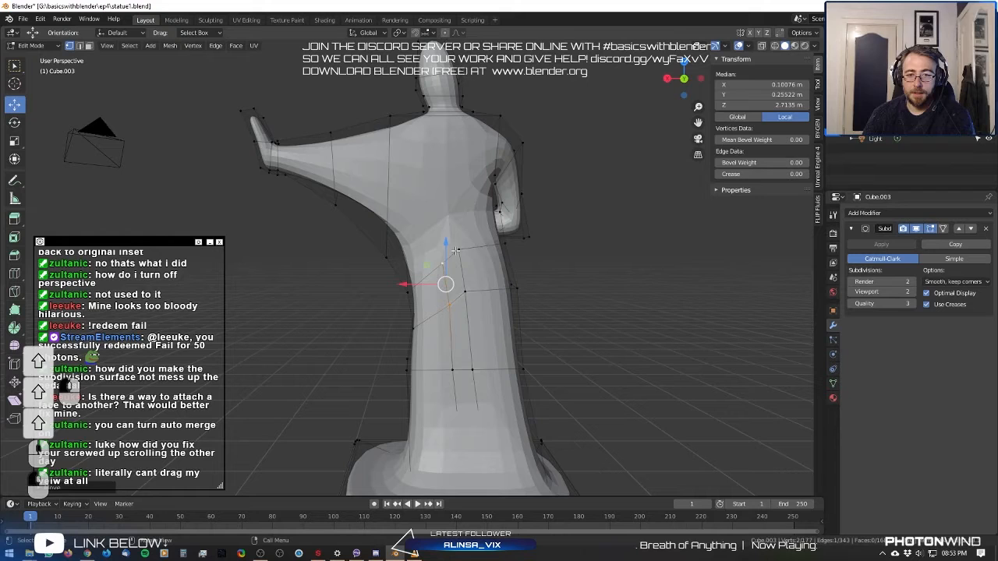
pyautogui.keyDown('shift'); pyautogui.click(465, 290); pyautogui.keyUp('shift')
pyautogui.press('g')
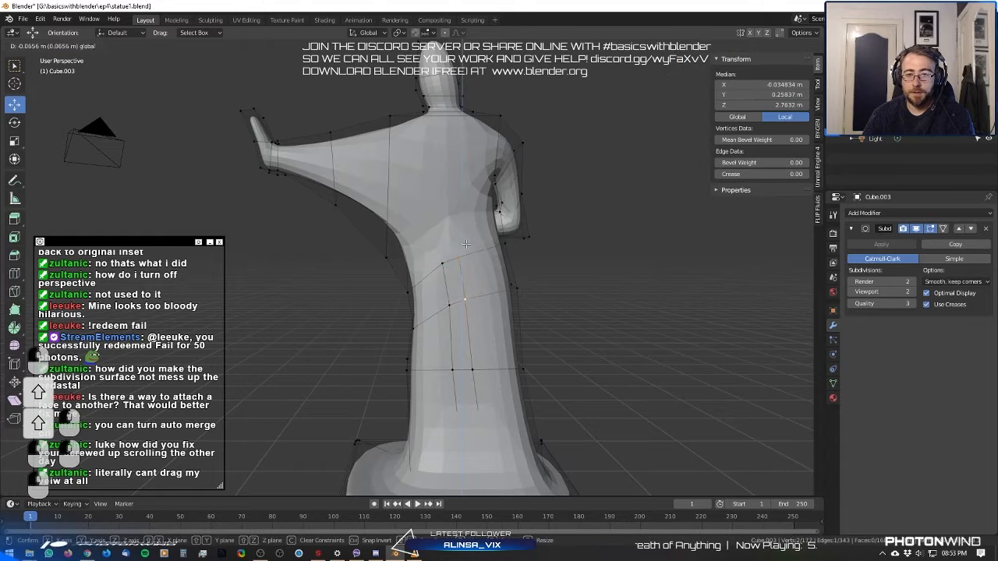
# Lower the pair of side vertices under the sleeve and the adjacent pair on the back to slope the robe's folds.
pyautogui.click(442, 263)
pyautogui.moveTo(466, 244); pyautogui.dragTo(445, 257)
pyautogui.keyDown('shift'); pyautogui.click(448, 305); pyautogui.keyUp('shift')
pyautogui.moveTo(444, 258); pyautogui.dragTo(503, 262, button='middle')
pyautogui.click(419, 293)
pyautogui.keyDown('shift'); pyautogui.click(426, 328); pyautogui.keyUp('shift')
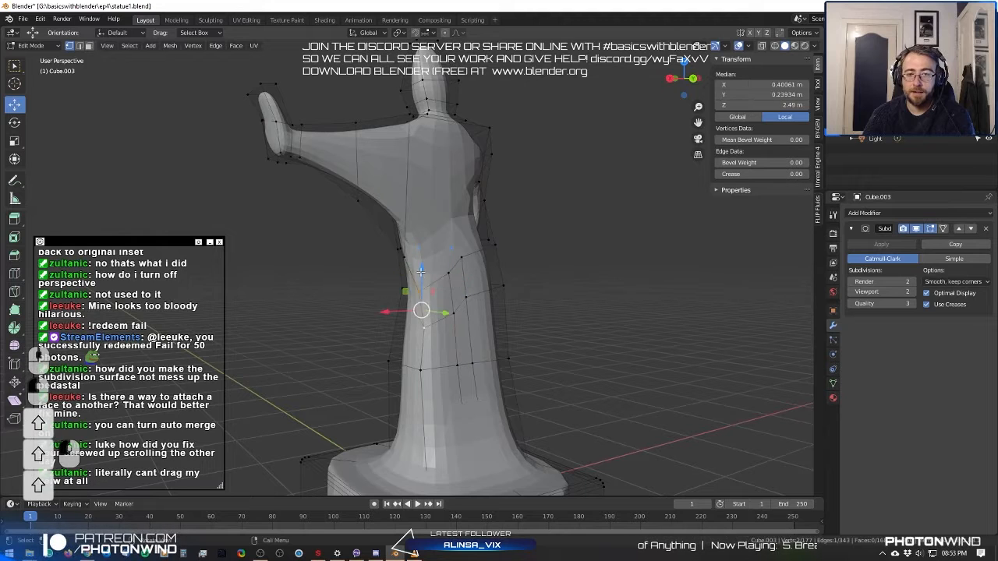
pyautogui.keyDown('shift'); pyautogui.click(453, 312); pyautogui.keyUp('shift')
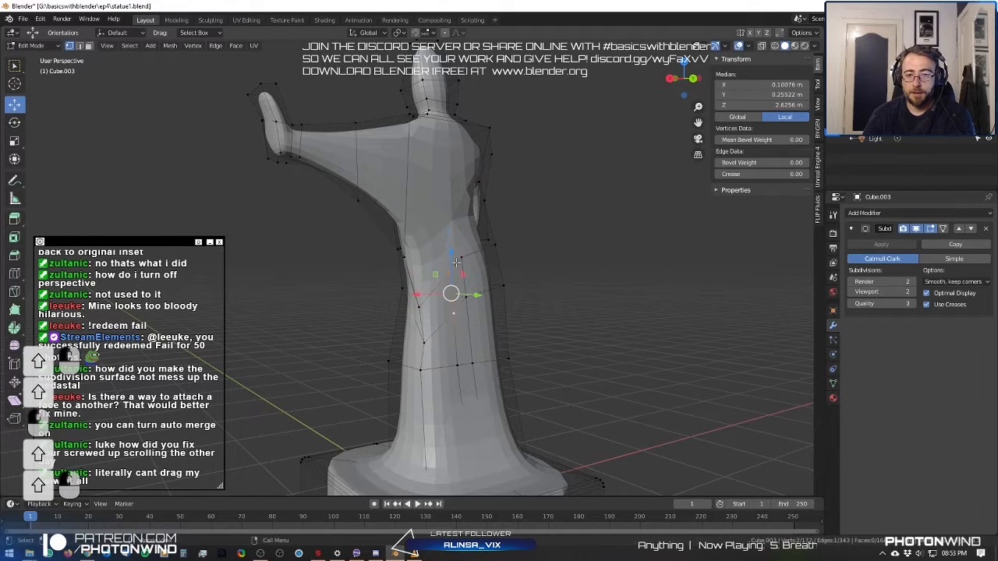
pyautogui.moveTo(452, 251); pyautogui.dragTo(454, 256)
# Lower the next pair of back vertices to a median Z of about 2.70 m and check the statue in Object Mode.
pyautogui.click(463, 257)
pyautogui.keyDown('shift'); pyautogui.click(466, 294); pyautogui.keyUp('shift')
pyautogui.moveTo(466, 291); pyautogui.dragTo(433, 285, button='middle')
pyautogui.moveTo(463, 240); pyautogui.dragTo(463, 247)
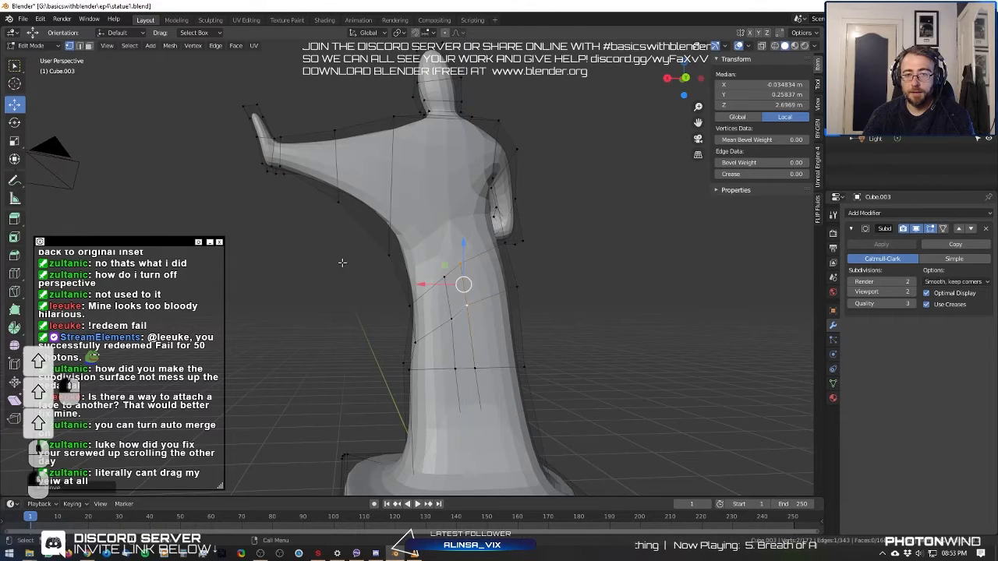
pyautogui.press('Tab')
pyautogui.moveTo(341, 250); pyautogui.dragTo(456, 255, button='middle')
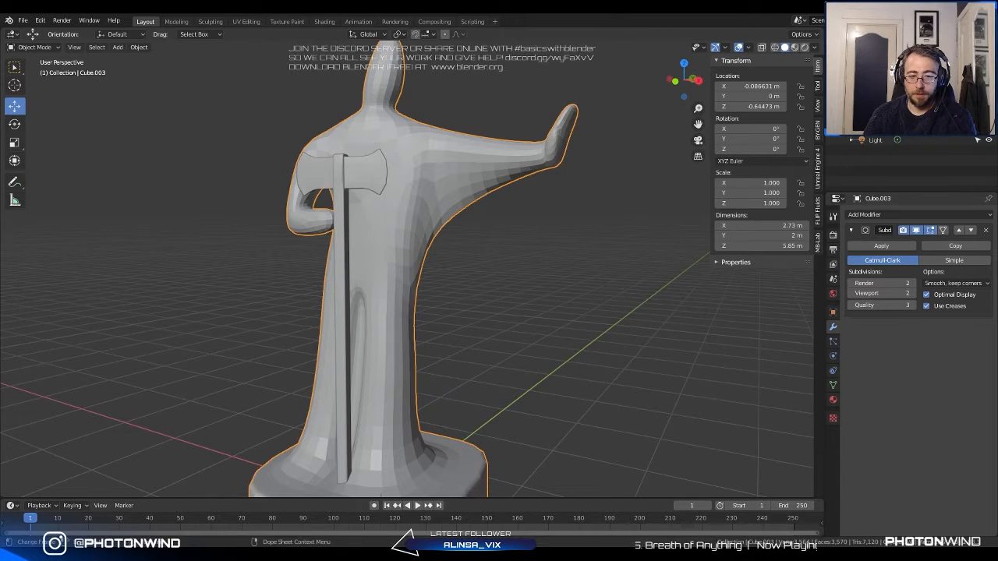
pyautogui.press('alt')
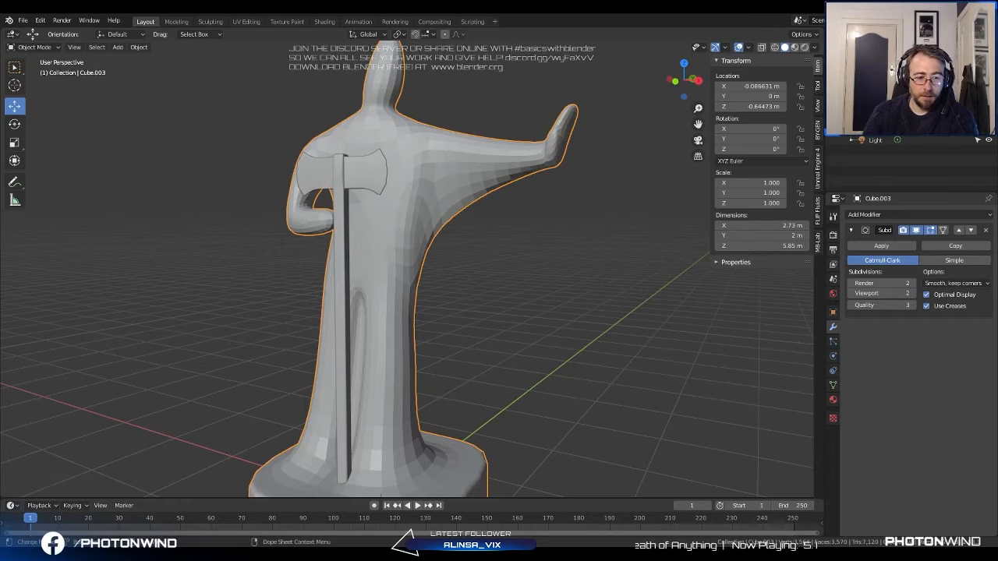
pyautogui.click(381, 496)
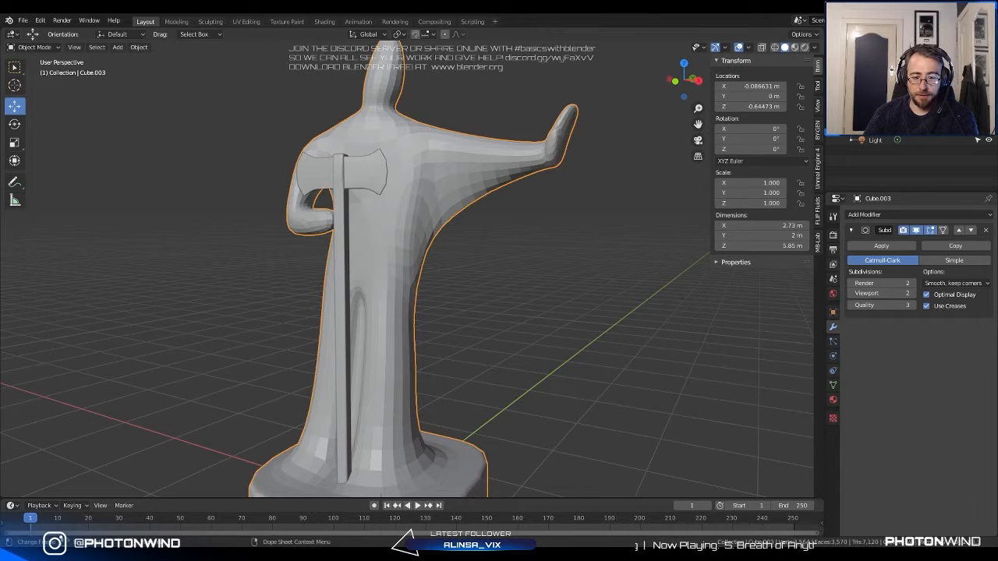
# In Edit Mode, add a lengthwise loop cut through the sleeve's underside and hand, slid about 0.31 towards the front.
pyautogui.moveTo(312, 265); pyautogui.dragTo(360, 278, button='middle')
pyautogui.press('Tab')
pyautogui.moveTo(420, 312); pyautogui.dragTo(430, 303, button='middle')
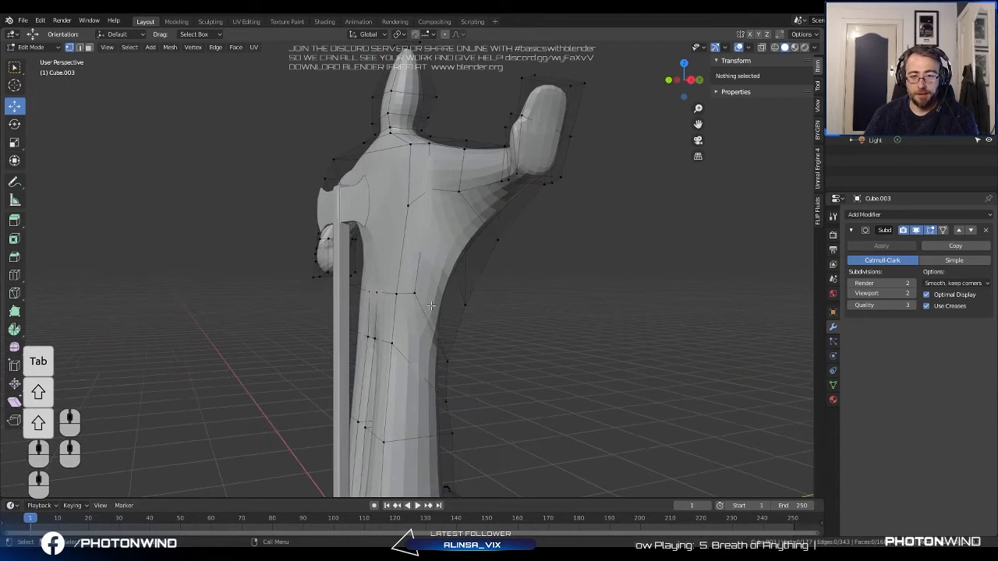
pyautogui.hotkey('ctrl', 'r')
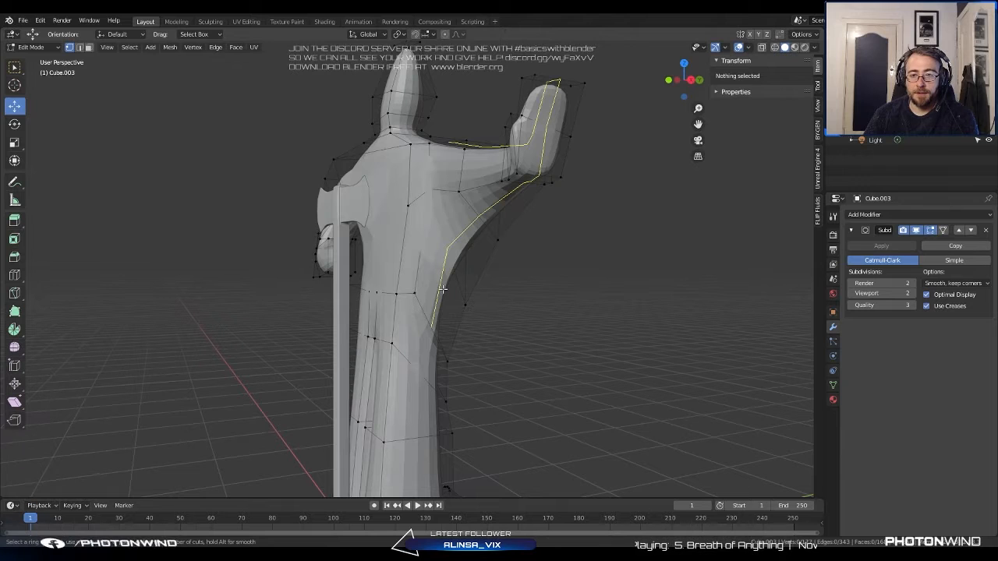
pyautogui.click(442, 289)
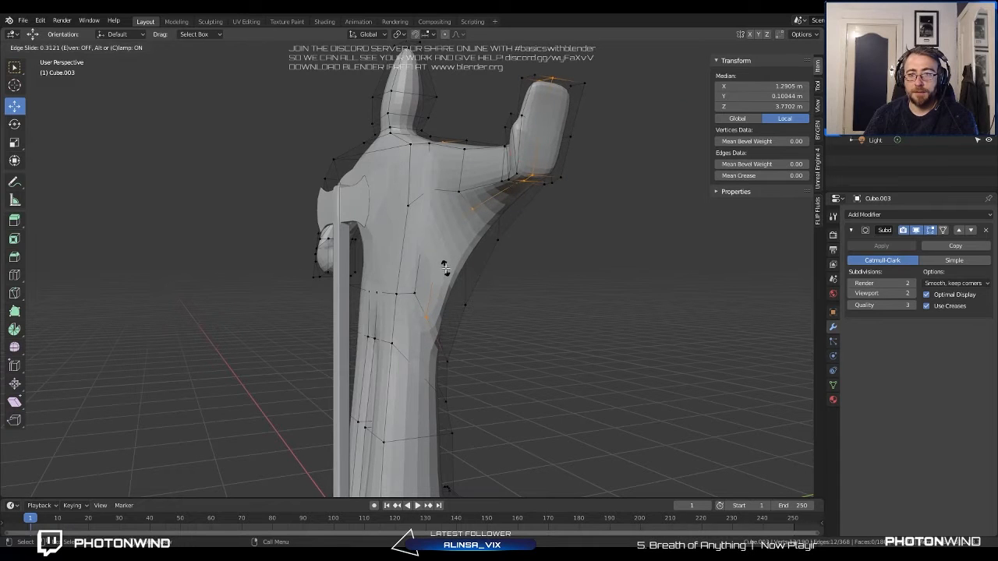
pyautogui.click(445, 269)
# Raise the new loop's vertex under the middle of the outstretched arm to about 3.75 m in Z.
pyautogui.moveTo(445, 268); pyautogui.dragTo(467, 226, button='middle')
pyautogui.click(487, 204)
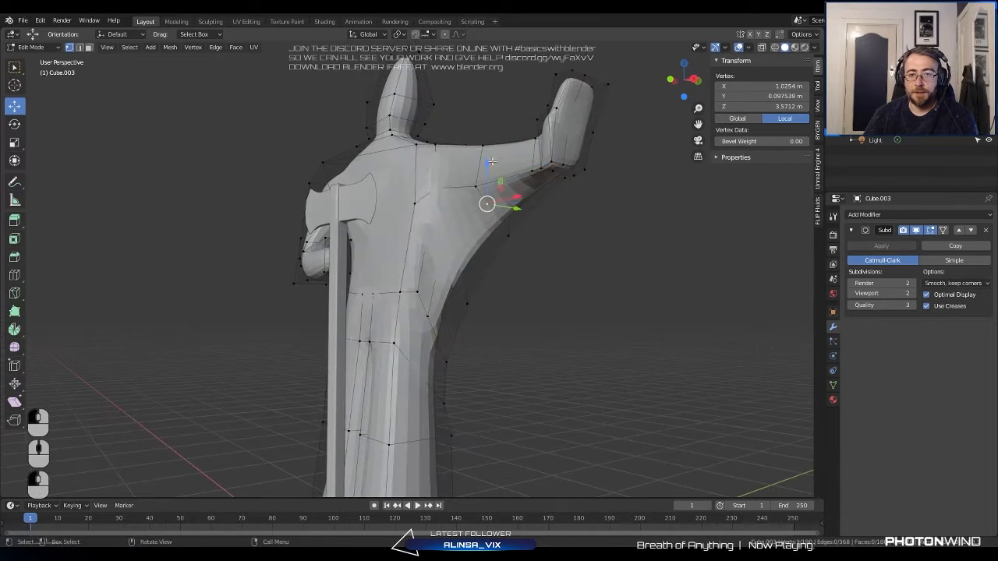
pyautogui.press('g')
pyautogui.press('z')
pyautogui.moveTo(488, 137); pyautogui.dragTo(488, 136)
pyautogui.moveTo(489, 145); pyautogui.dragTo(527, 154, button='middle')
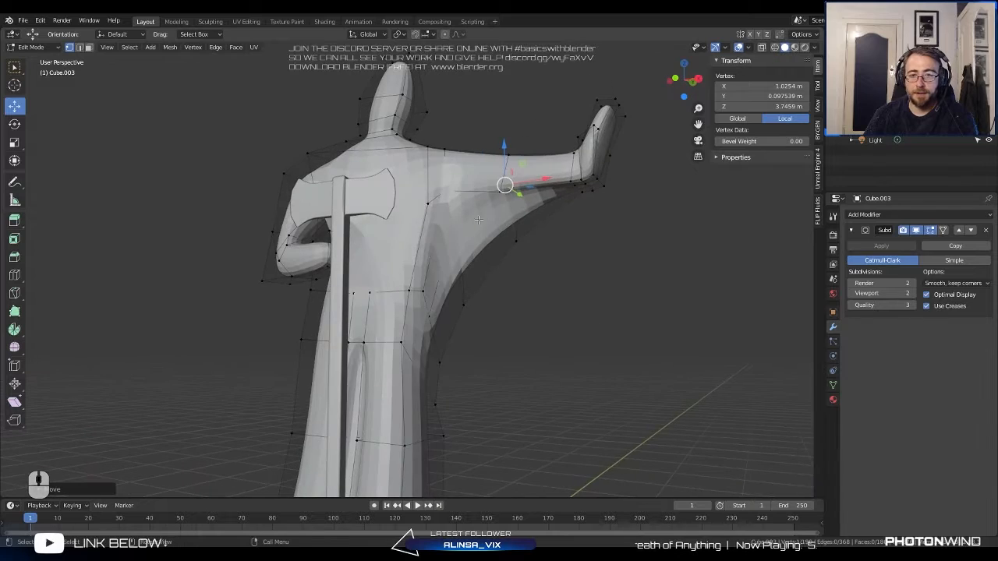
# Raise the new loop's vertex near the armpit by about 0.34 m along Z.
pyautogui.click(450, 228)
pyautogui.moveTo(477, 199); pyautogui.dragTo(442, 187, button='middle')
pyautogui.press('g')
pyautogui.press('z')
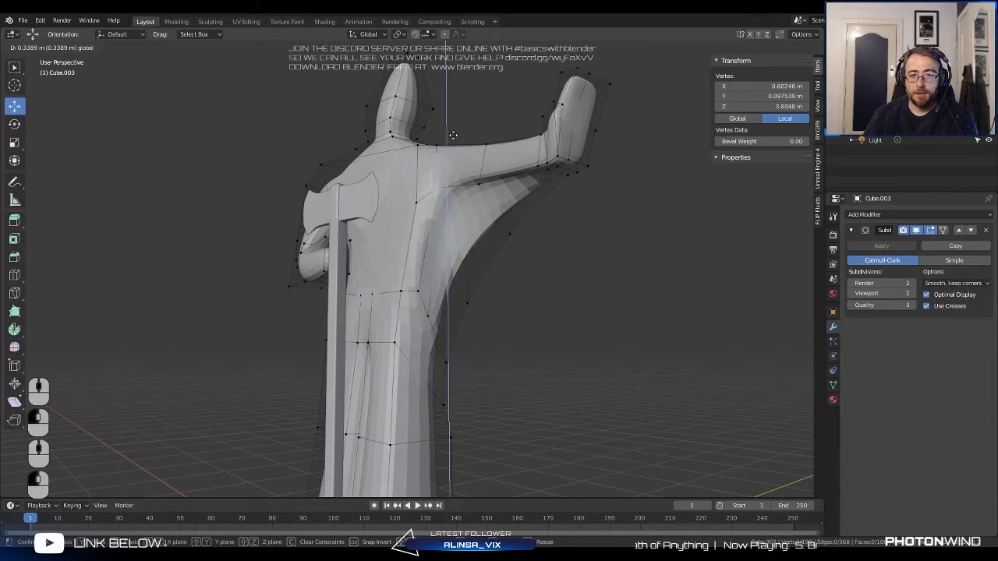
pyautogui.click(453, 135)
# Raise one pair of fingertip vertices on the outstretched hand and lower the other pair to a median Z of about 4.14 m.
pyautogui.moveTo(453, 133); pyautogui.dragTo(423, 124, button='middle')
pyautogui.click(365, 167)
pyautogui.keyDown('shift'); pyautogui.click(376, 163); pyautogui.keyUp('shift')
pyautogui.moveTo(375, 131); pyautogui.dragTo(376, 112)
pyautogui.click(416, 172)
pyautogui.keyDown('shift'); pyautogui.click(421, 164); pyautogui.keyUp('shift')
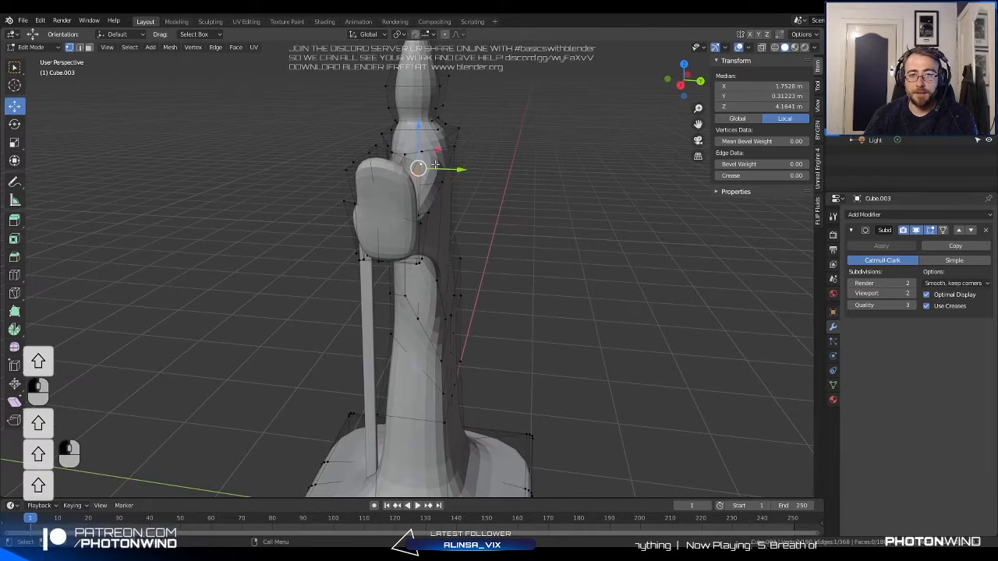
pyautogui.moveTo(400, 151); pyautogui.dragTo(377, 146, button='middle')
pyautogui.moveTo(336, 111); pyautogui.dragTo(335, 117)
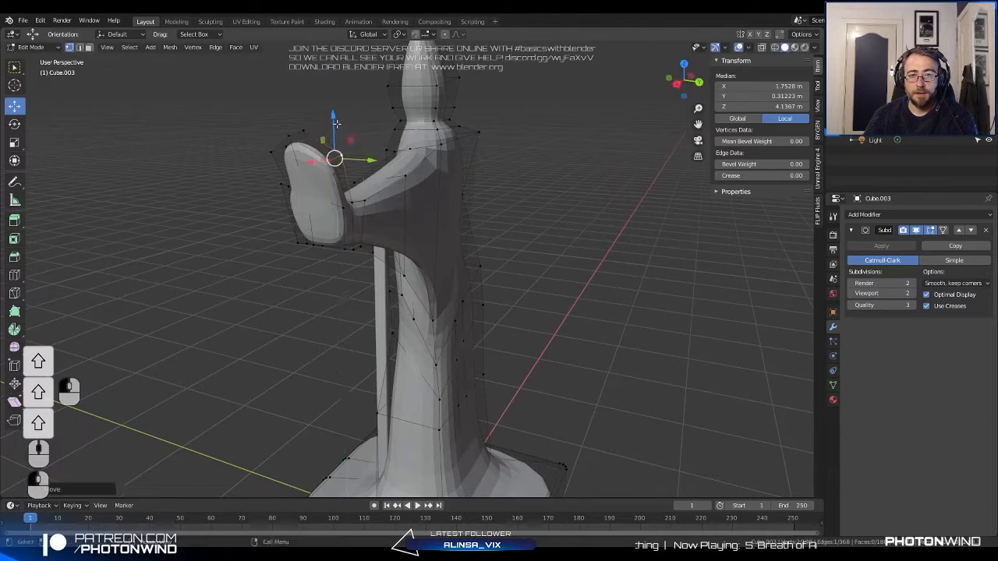
pyautogui.moveTo(341, 118); pyautogui.dragTo(461, 160, button='middle')
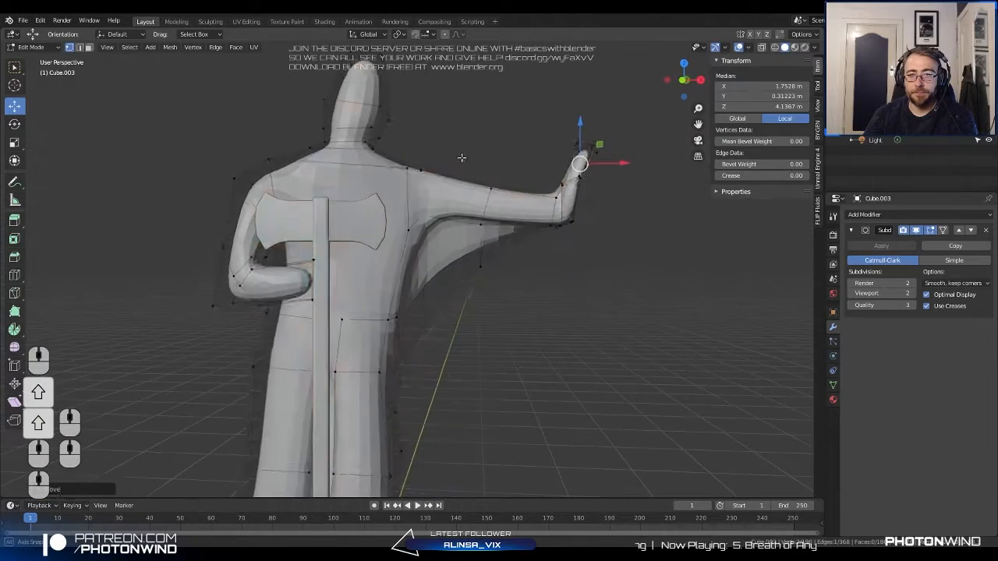
# Box-select the vertices around the middle of the outstretched arm and nudge them slightly inward and down.
pyautogui.hotkey('alt', 'a')
pyautogui.press('b')
pyautogui.moveTo(457, 156); pyautogui.dragTo(507, 230)
pyautogui.press('g')
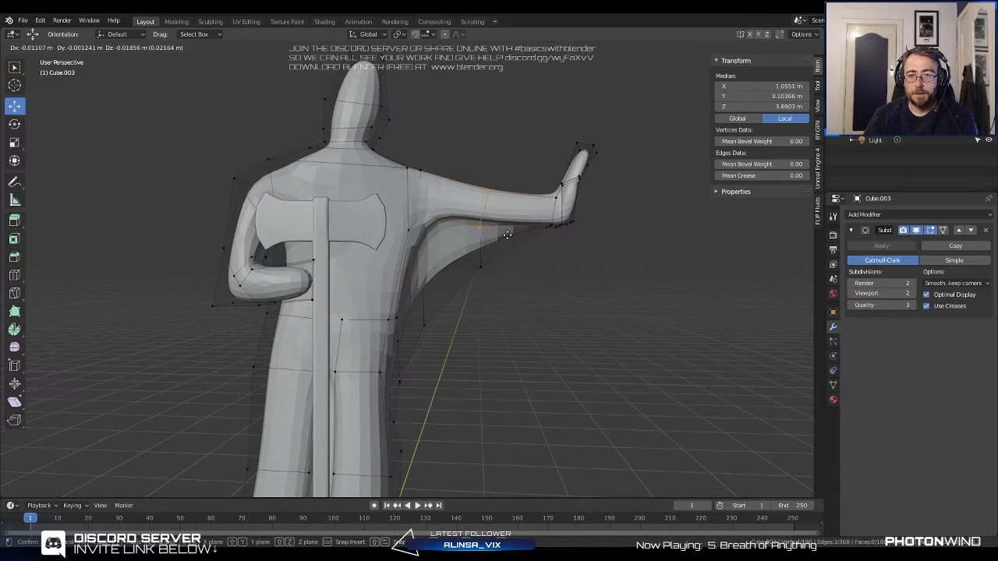
pyautogui.click(507, 235)
pyautogui.keyDown('shift'); pyautogui.moveTo(507, 235); pyautogui.dragTo(489, 218, button='middle'); pyautogui.keyUp('shift')
# Lower the two vertices along the robe's side beneath the sleeve to a median Z of about 2.66 m.
pyautogui.press('a')
pyautogui.moveTo(489, 257); pyautogui.dragTo(503, 345, button='middle')
pyautogui.press('a')
pyautogui.keyDown('shift'); pyautogui.click(414, 369); pyautogui.keyUp('shift')
pyautogui.keyDown('shift'); pyautogui.click(427, 323); pyautogui.keyUp('shift')
pyautogui.moveTo(423, 320); pyautogui.dragTo(425, 326)
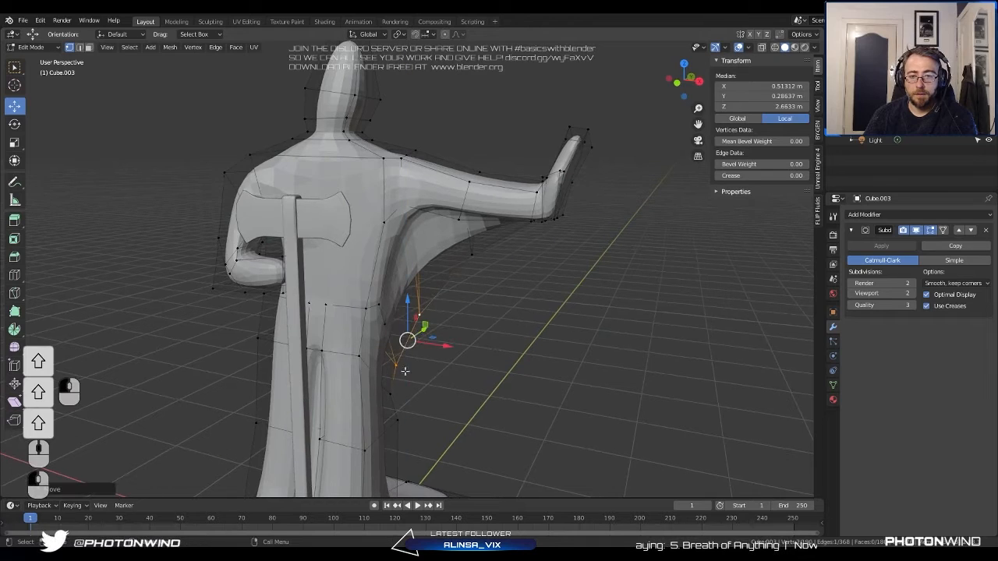
# Lower the next pair of side vertices further down the robe to about 1.88 m in Z and return to Object Mode.
pyautogui.click(397, 419)
pyautogui.keyDown('shift'); pyautogui.click(389, 394); pyautogui.keyUp('shift')
pyautogui.moveTo(394, 380); pyautogui.dragTo(394, 399)
pyautogui.keyDown('shift'); pyautogui.moveTo(394, 399); pyautogui.dragTo(437, 300, button='middle'); pyautogui.keyUp('shift')
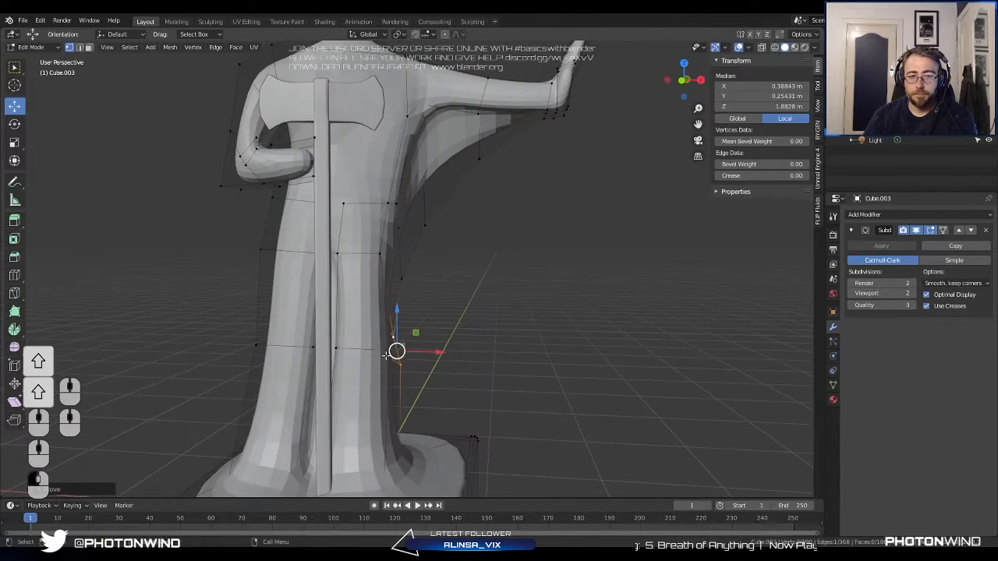
pyautogui.moveTo(386, 355); pyautogui.dragTo(577, 282, button='middle')
pyautogui.click(379, 364)
pyautogui.press('Tab')
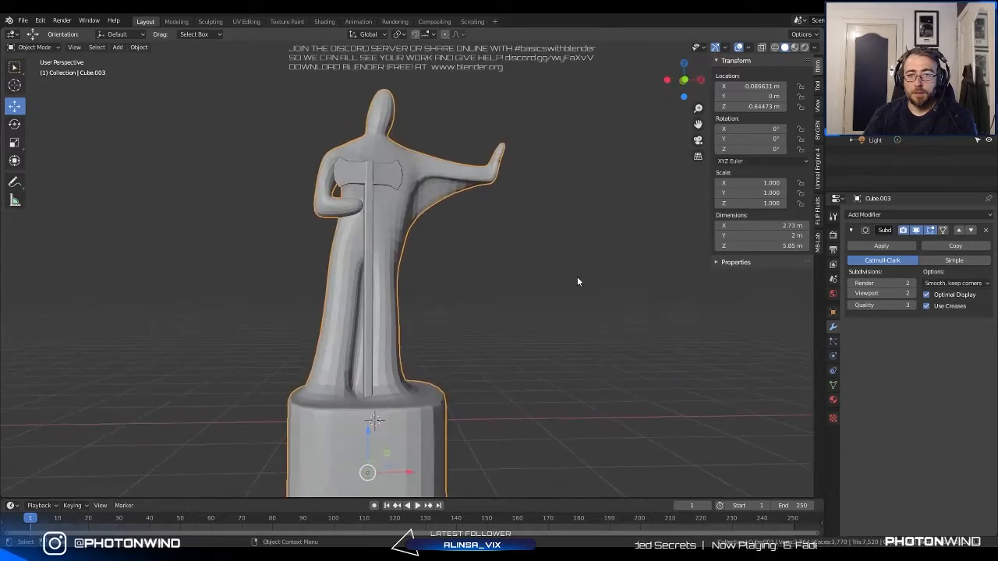
# Enter Edit Mode and add a loop cut around the outstretched forearm and sleeve, slid towards the wrist.
pyautogui.keyDown('shift'); pyautogui.moveTo(533, 187); pyautogui.dragTo(500, 295, button='middle'); pyautogui.keyUp('shift')
pyautogui.scroll(3, 500, 296)
pyautogui.press('Tab')
pyautogui.scroll(3, 501, 289)
pyautogui.moveTo(504, 253); pyautogui.dragTo(524, 278, button='middle')
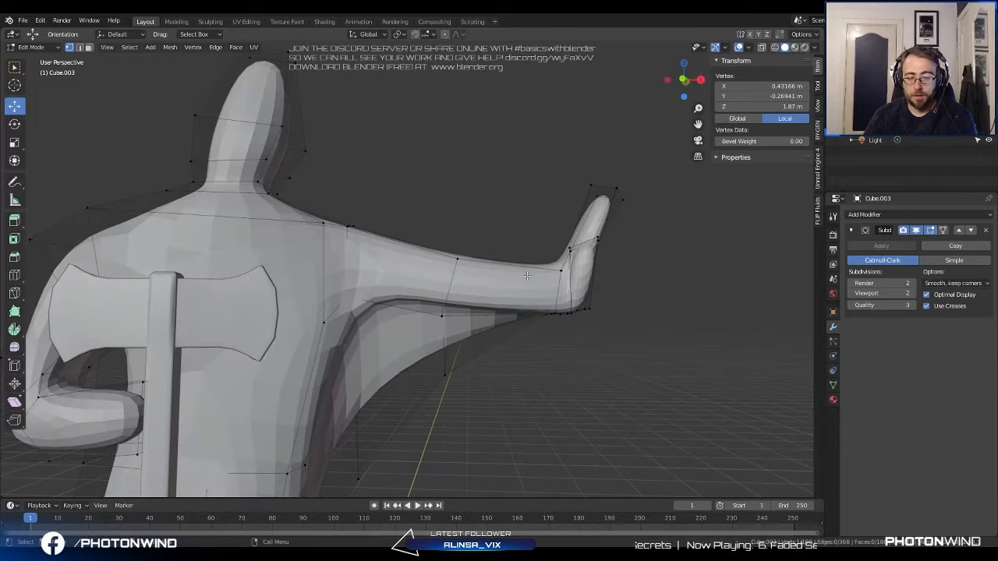
pyautogui.hotkey('ctrl', 'r')
pyautogui.click(524, 277)
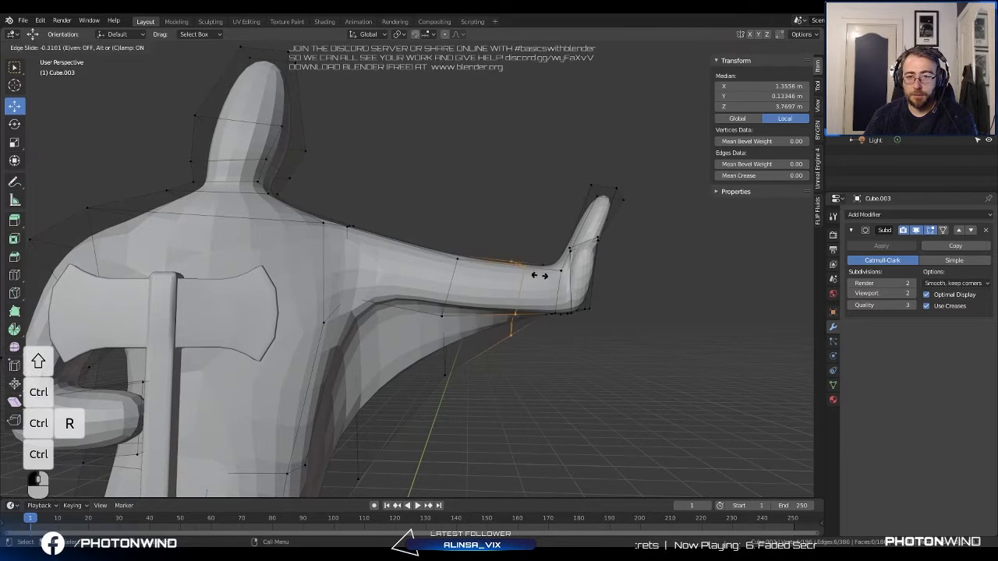
pyautogui.click(558, 271)
# Reposition the new loop's vertices on the underside of the forearm to shape the sleeve opening near the wrist.
pyautogui.moveTo(558, 271); pyautogui.dragTo(355, 232, button='middle')
pyautogui.click(376, 294)
pyautogui.press('g')
pyautogui.click(358, 278)
pyautogui.press('g')
pyautogui.click(357, 231)
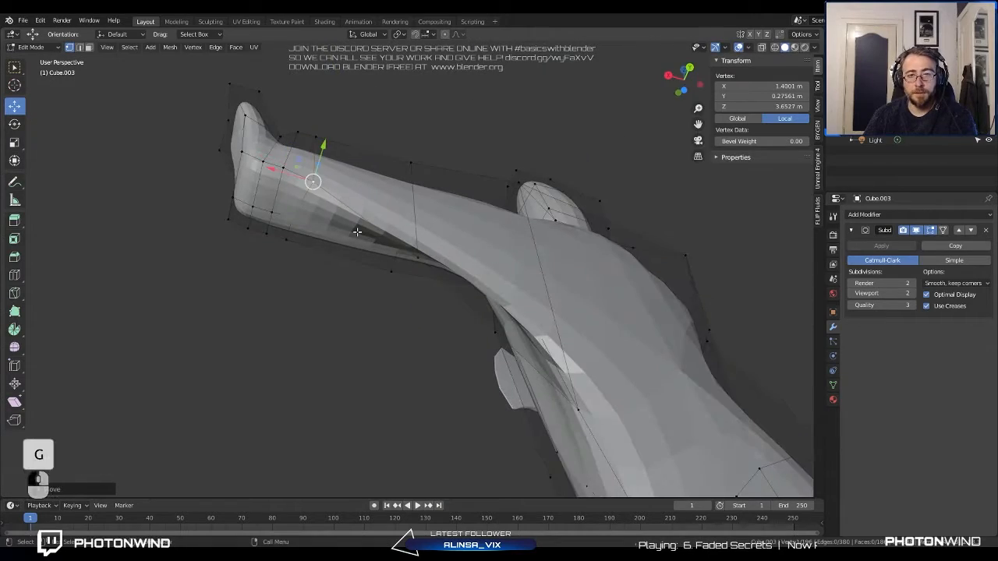
# Reposition the vertex of the forearm's edge loop near the wrist to about 3.91 m in Z.
pyautogui.press('g')
pyautogui.click(323, 142)
pyautogui.moveTo(323, 141); pyautogui.dragTo(502, 232, button='middle')
pyautogui.keyDown('shift'); pyautogui.moveTo(502, 231); pyautogui.dragTo(481, 248, button='middle'); pyautogui.keyUp('shift')
pyautogui.scroll(1, 469, 222)
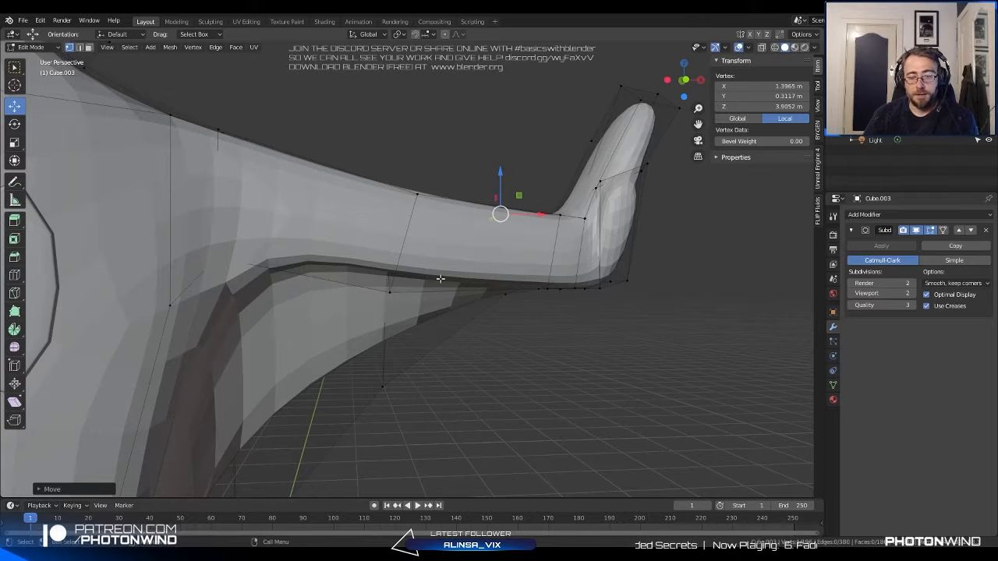
pyautogui.press('c')
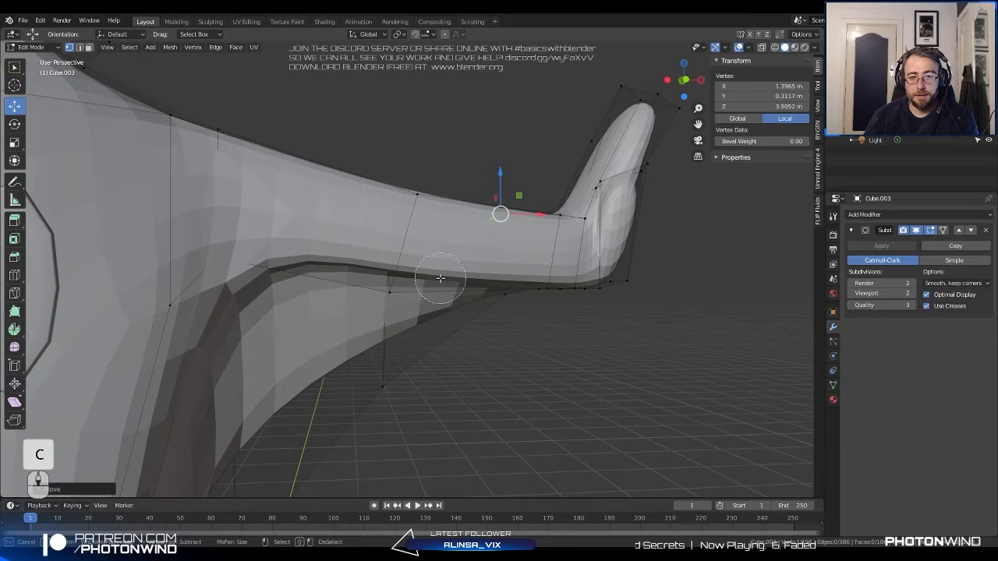
pyautogui.scroll(-5, 442, 251)
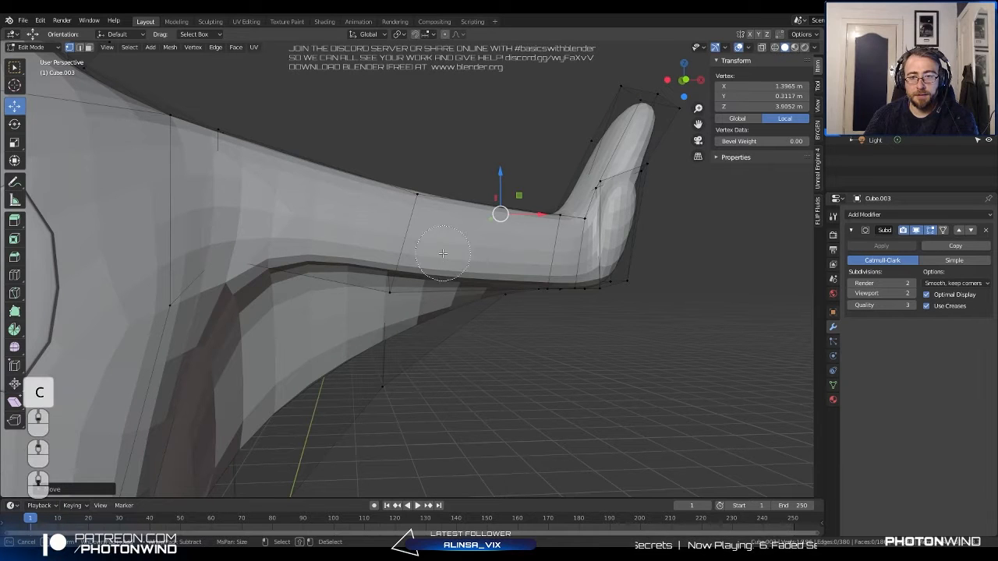
pyautogui.rightClick(439, 244)
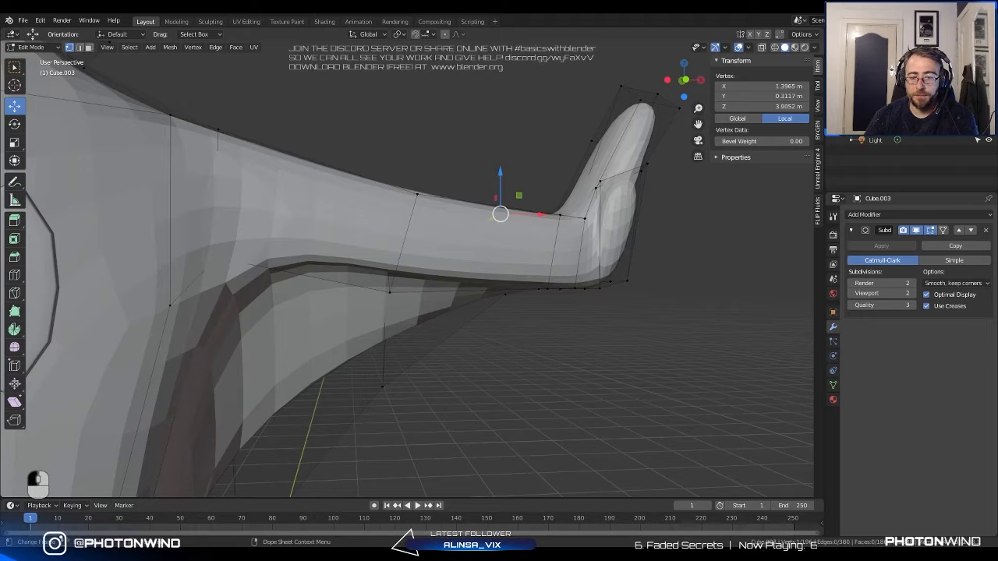
# Clear the vertex selection and examine the whole statue from a distance.
pyautogui.scroll(-8, 542, 170)
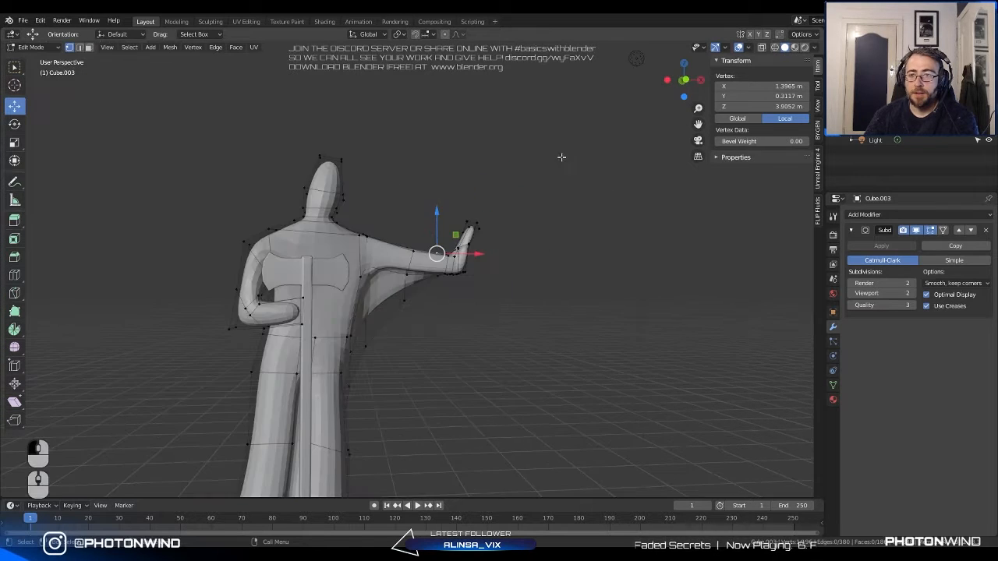
pyautogui.scroll(3, 541, 169)
pyautogui.moveTo(541, 169); pyautogui.dragTo(448, 204, button='middle')
pyautogui.click(503, 154)
pyautogui.keyDown('shift'); pyautogui.moveTo(448, 204); pyautogui.dragTo(488, 161, button='middle'); pyautogui.keyUp('shift')
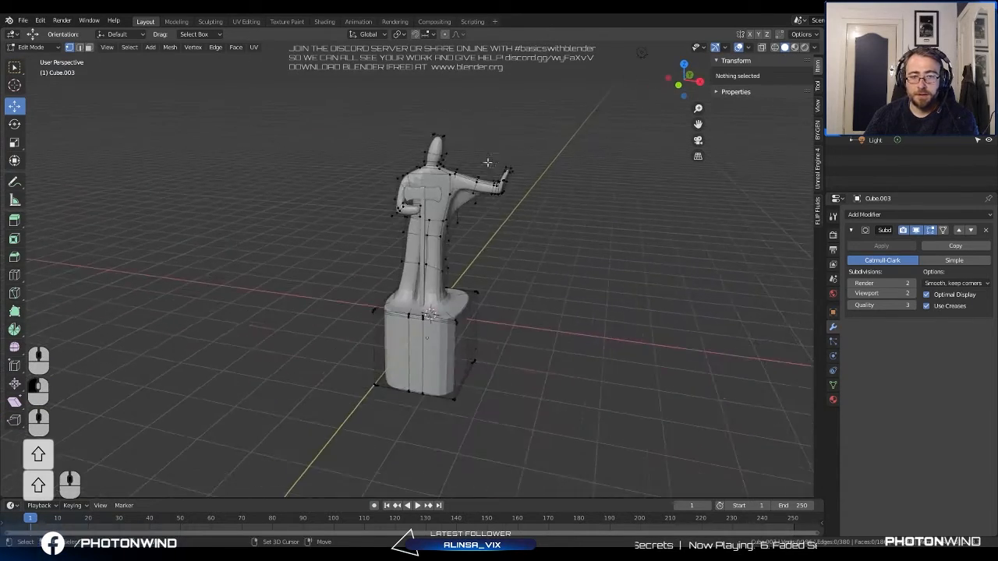
pyautogui.scroll(4, 449, 302)
pyautogui.scroll(-3, 561, 279)
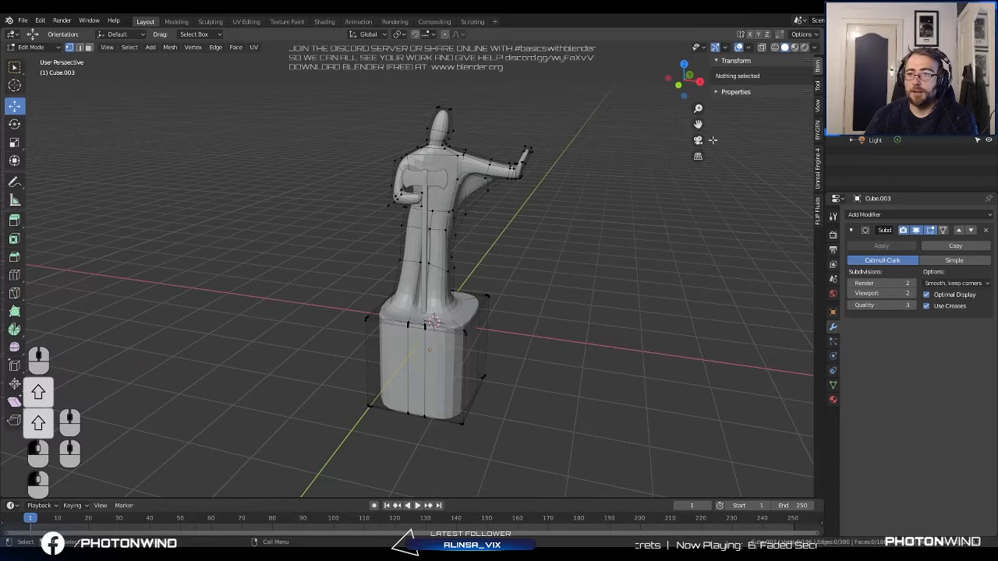
# Search the available commands for "cursor" and read through the matching entries.
pyautogui.press('F3')
pyautogui.write('c')
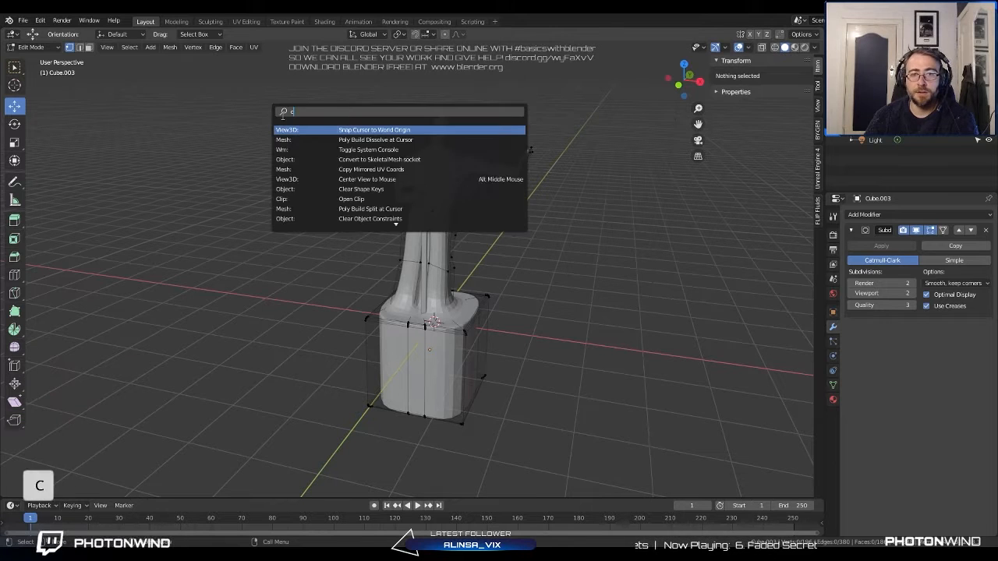
pyautogui.write('ursor')
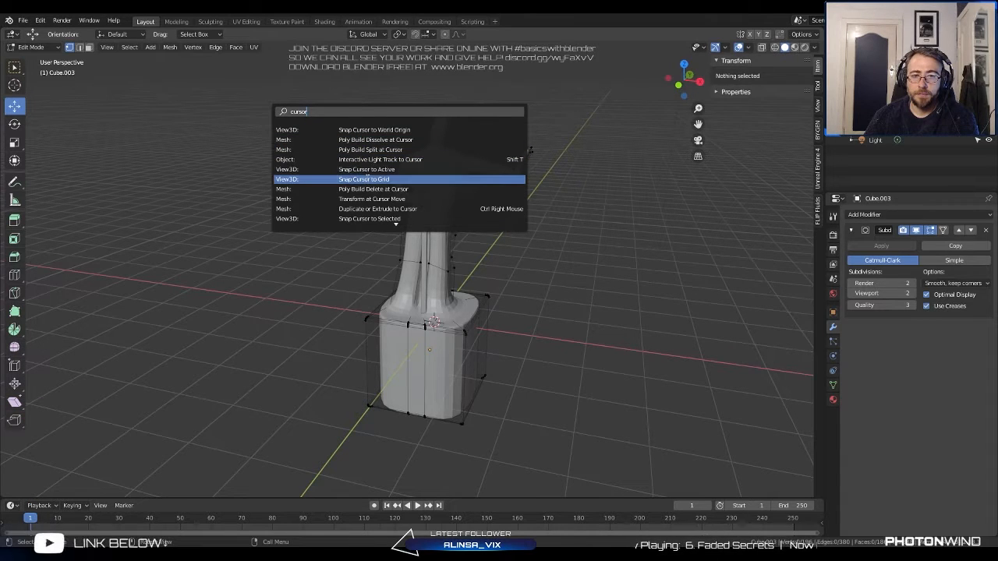
pyautogui.scroll(-3, 378, 199)
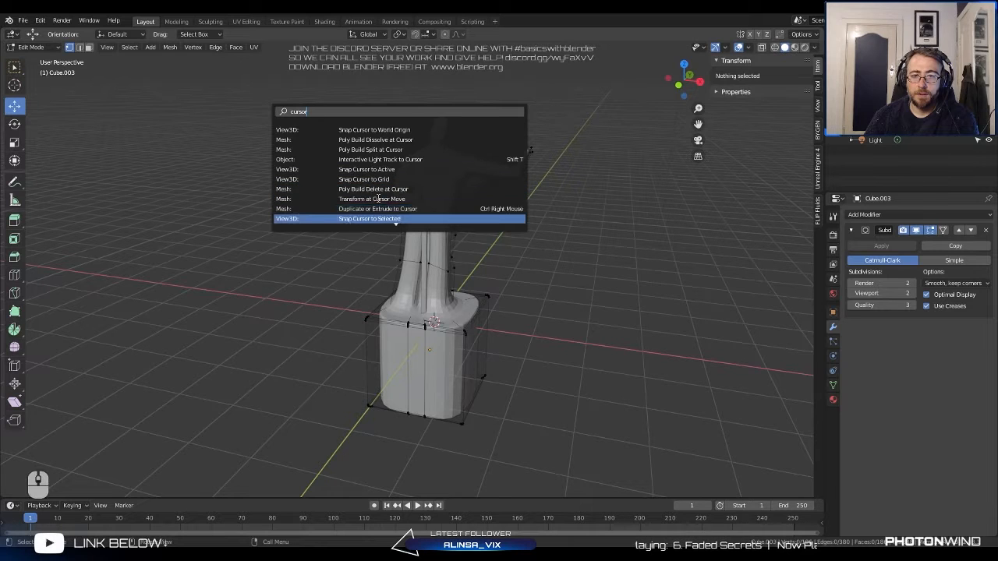
pyautogui.scroll(-5, 378, 199)
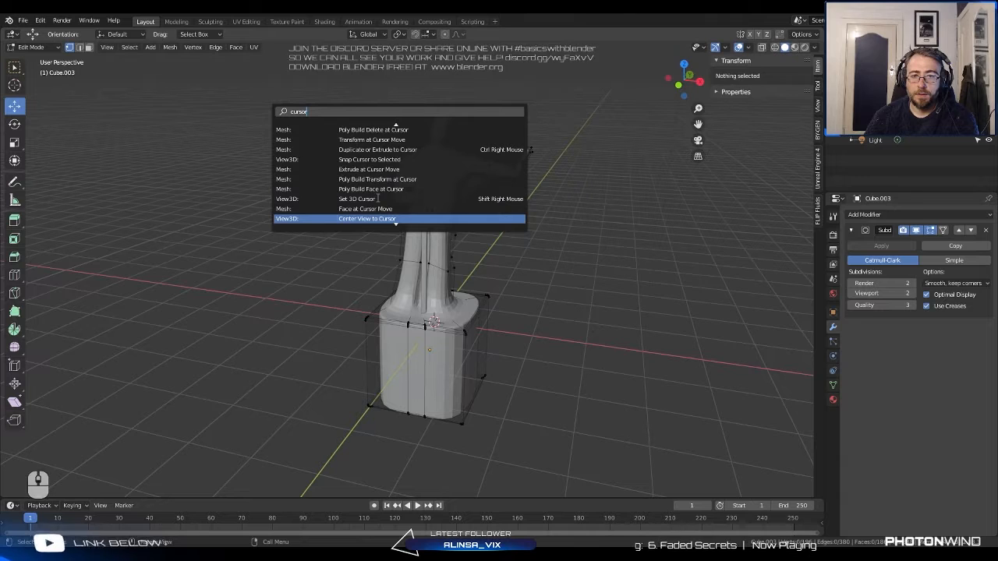
pyautogui.scroll(-2, 378, 200)
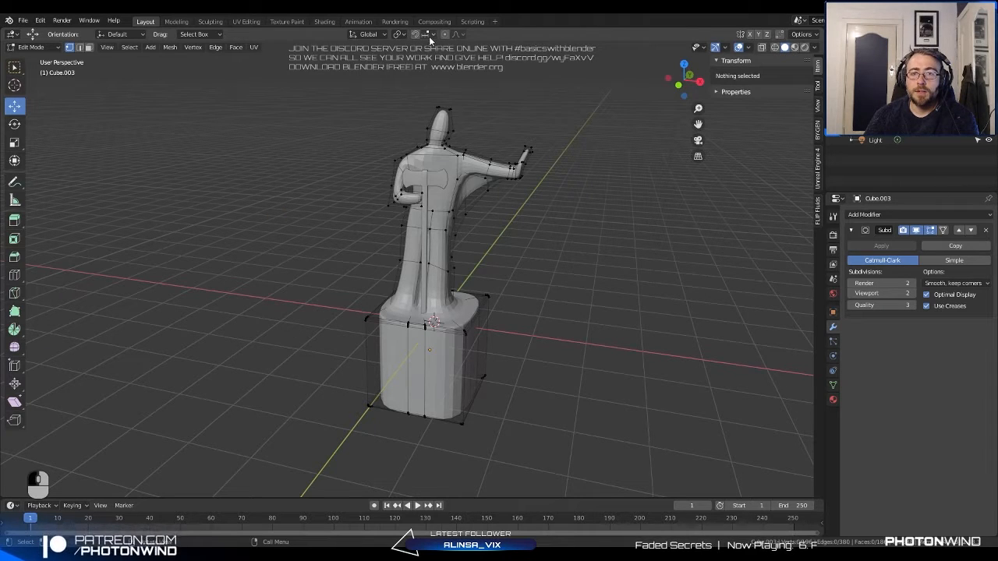
# Examine the editing options, viewport gizmo and overlay settings, and mesh commands for a 3D cursor display setting.
pyautogui.click(814, 36)
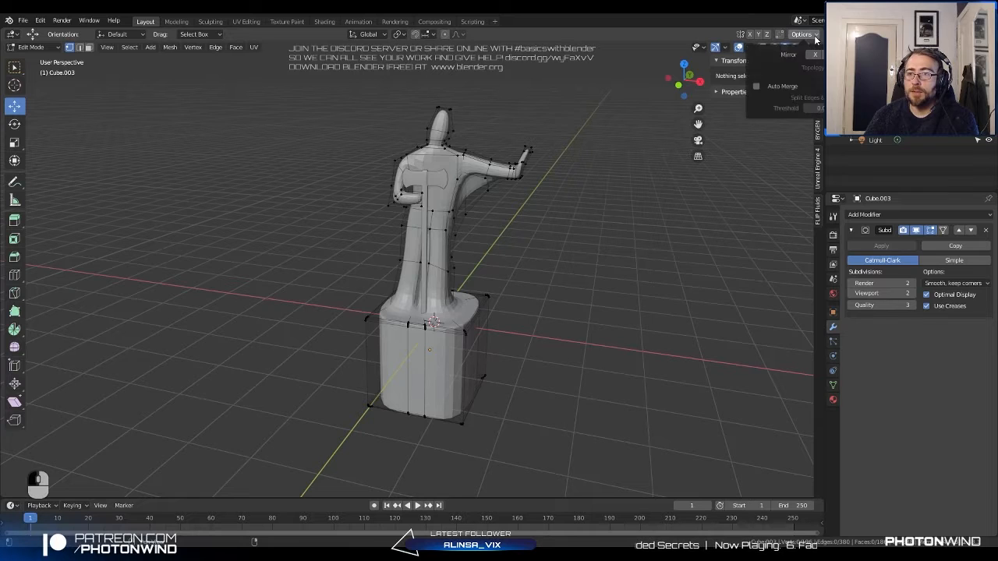
pyautogui.click(721, 48)
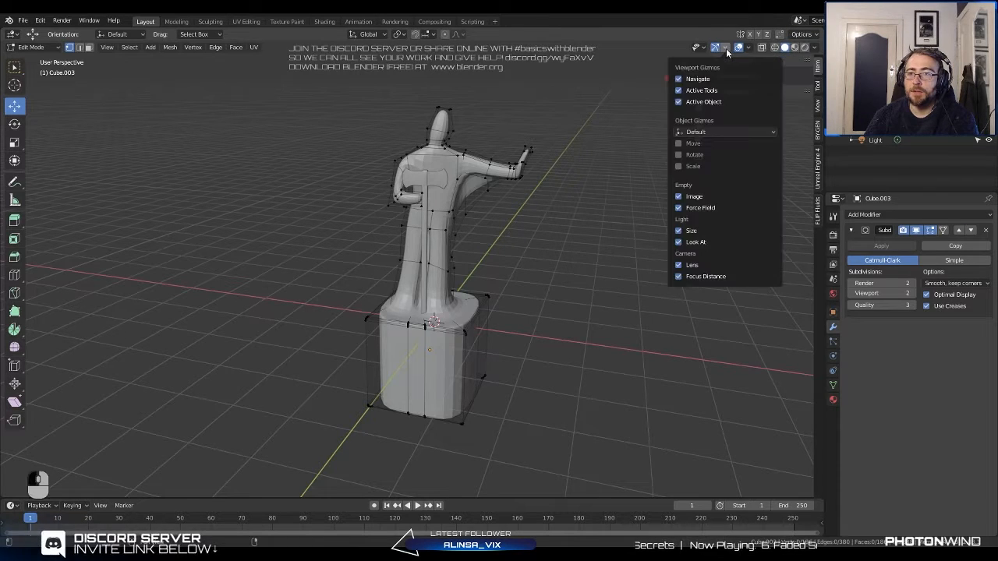
pyautogui.click(721, 47)
pyautogui.click(748, 49)
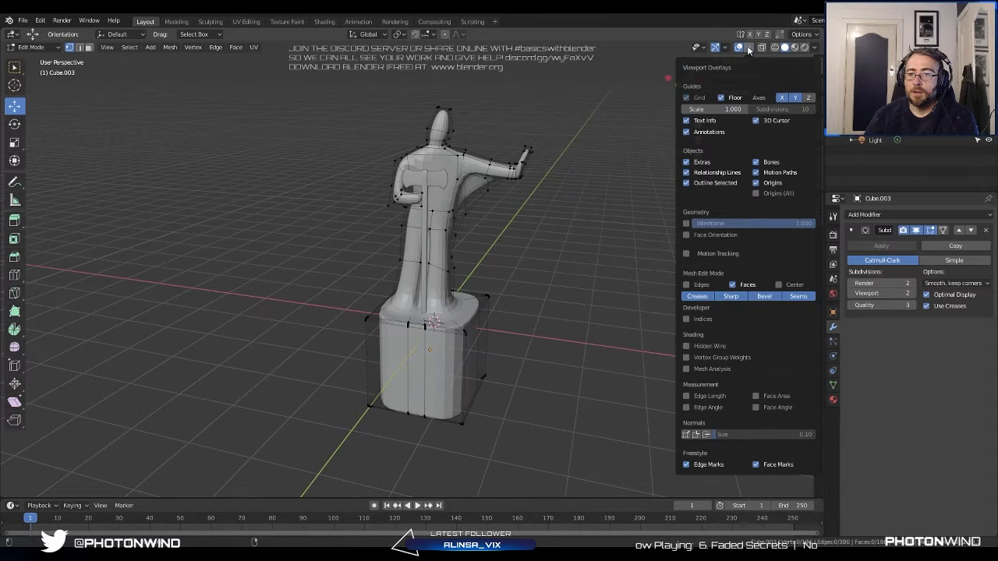
pyautogui.click(108, 47)
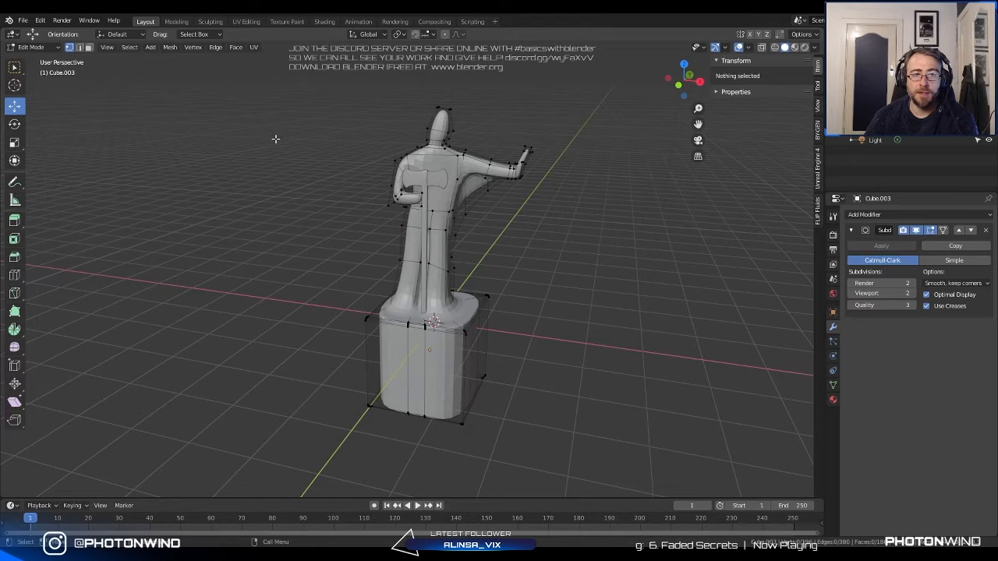
pyautogui.click(252, 47)
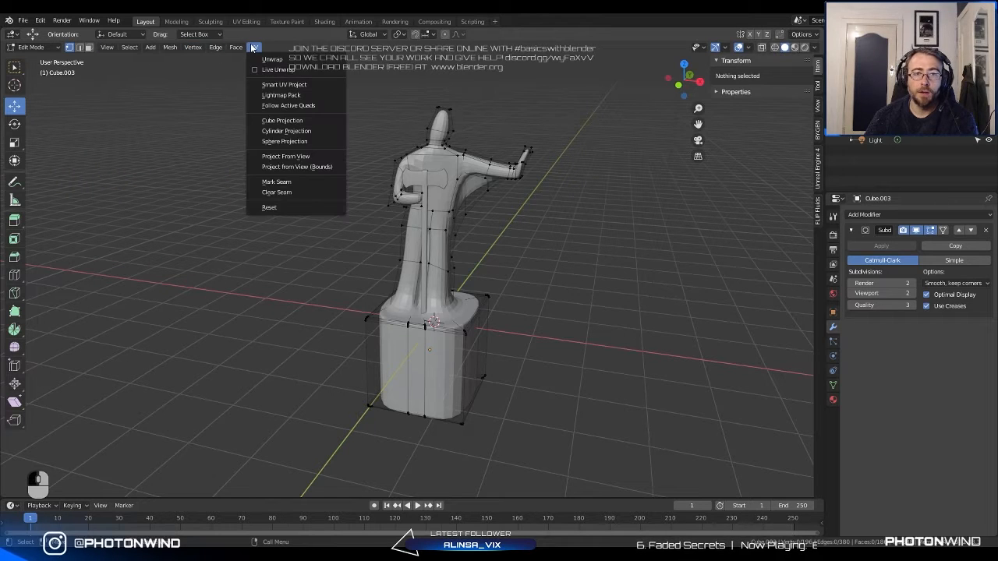
pyautogui.moveTo(236, 49)
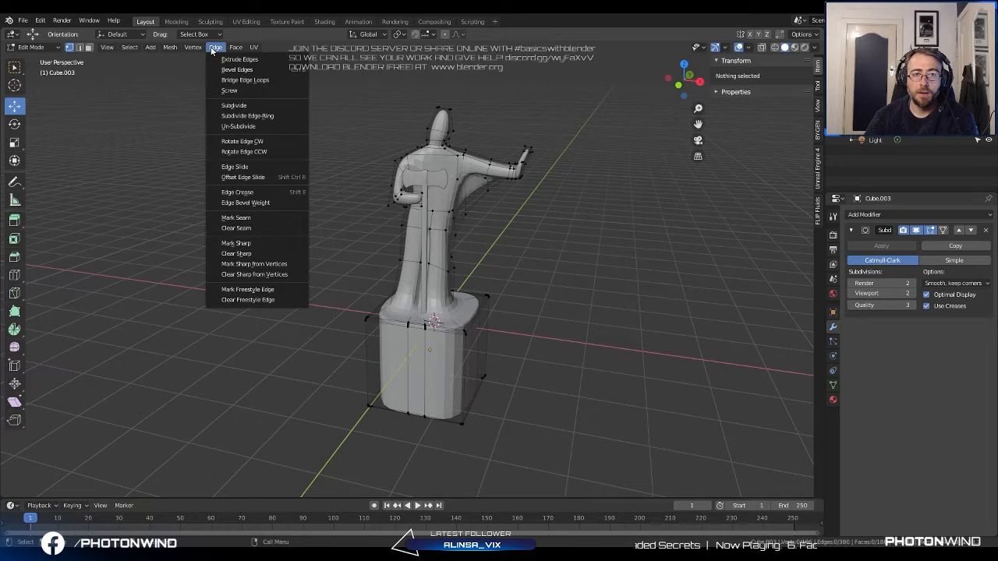
pyautogui.moveTo(113, 50)
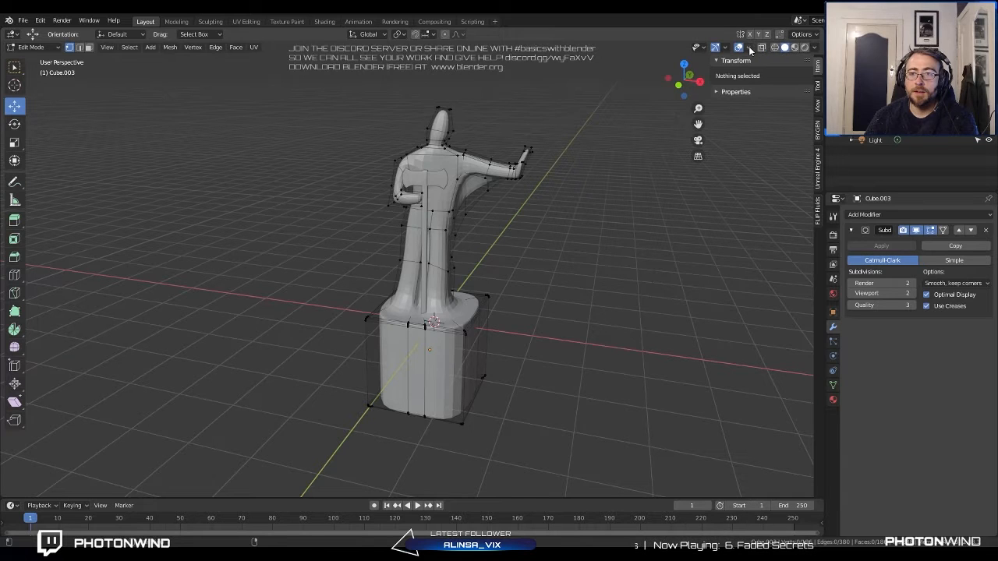
# Toggle the viewport overlays and the 3D Cursor overlay off and back on.
pyautogui.click(747, 49)
pyautogui.press('n')
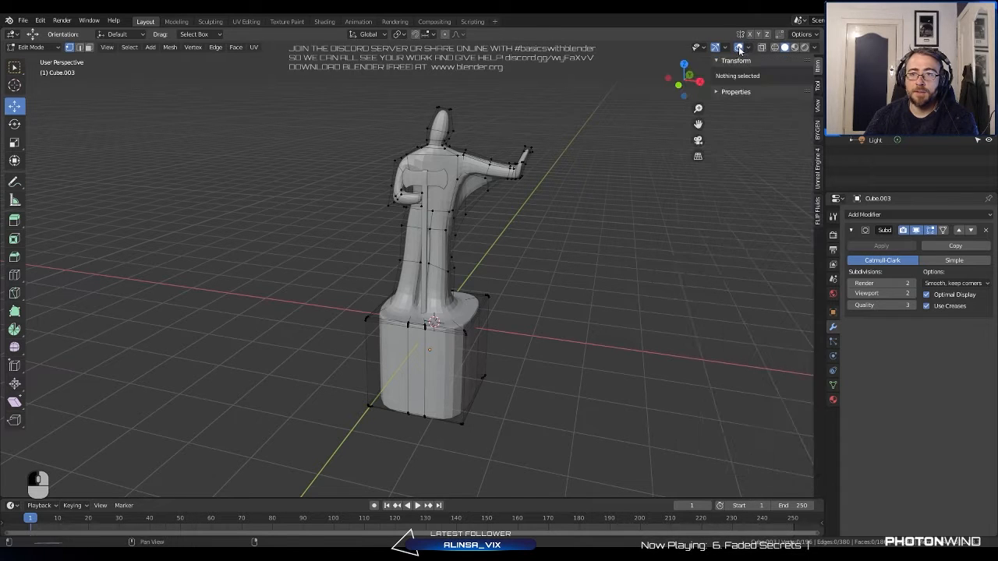
pyautogui.click(747, 48)
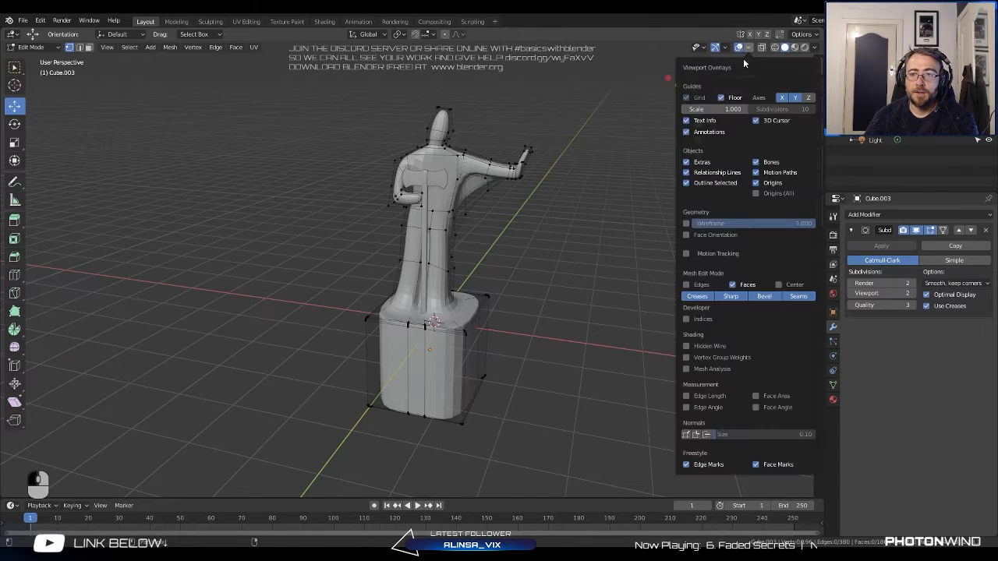
pyautogui.click(754, 120)
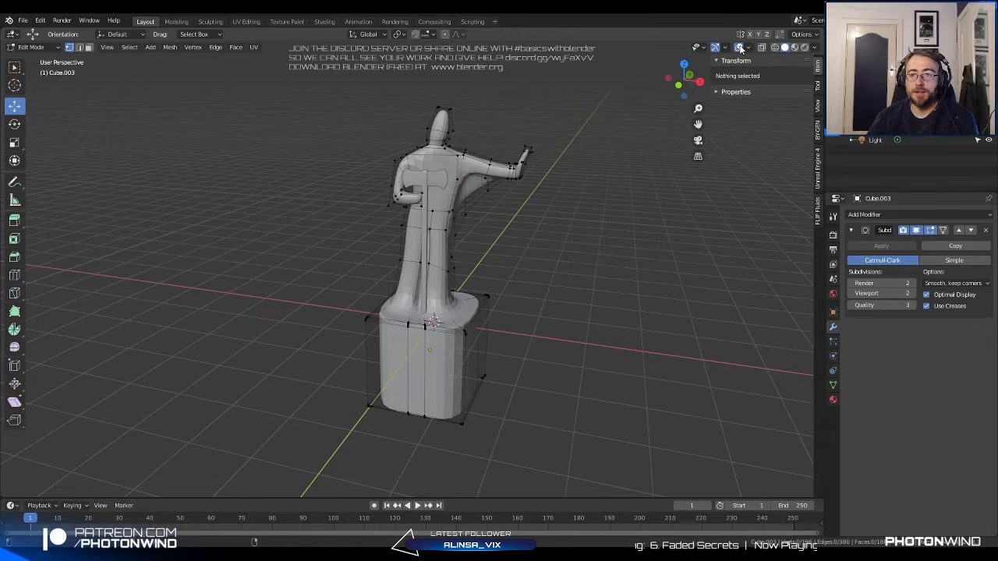
pyautogui.click(739, 50)
pyautogui.click(739, 51)
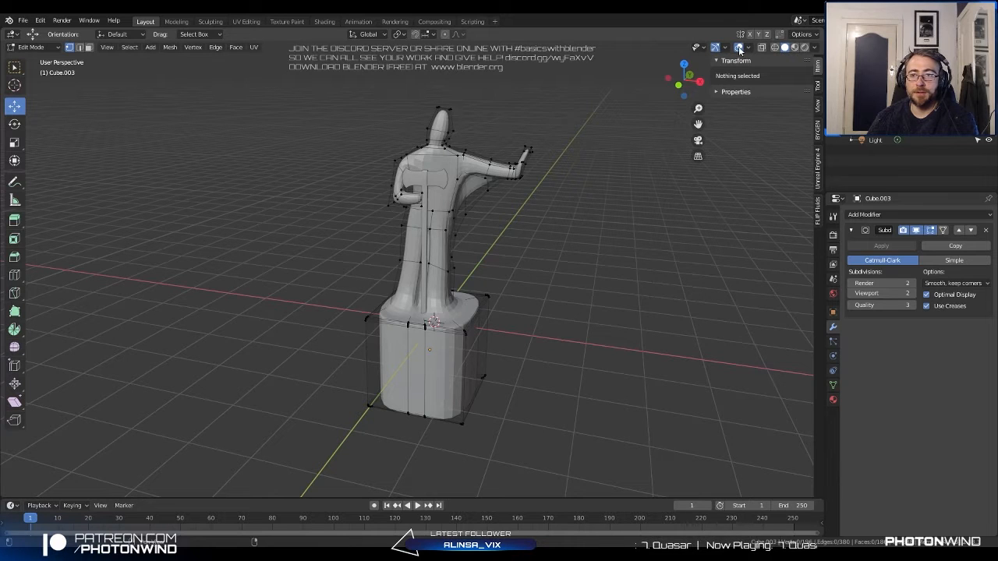
pyautogui.click(749, 49)
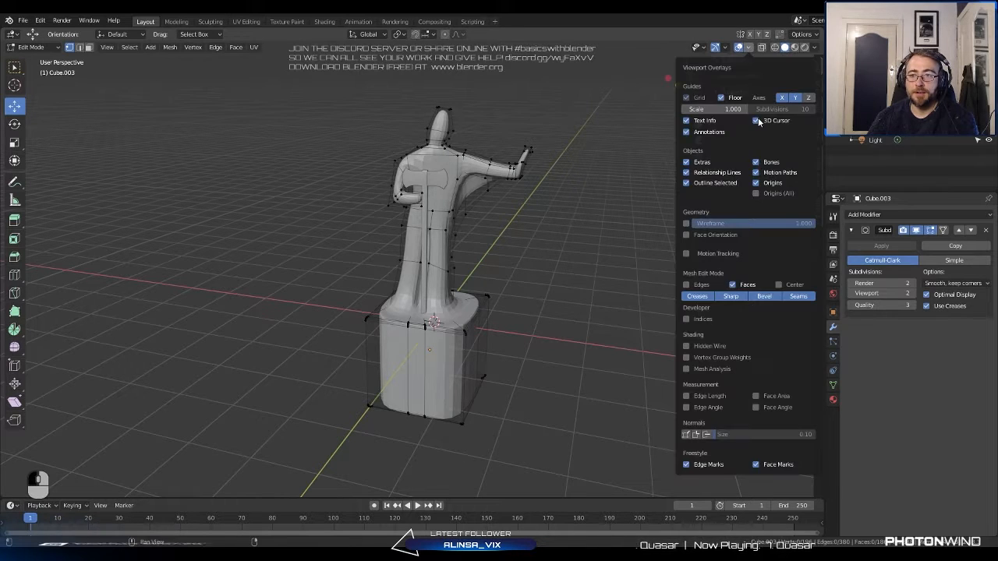
pyautogui.click(756, 120)
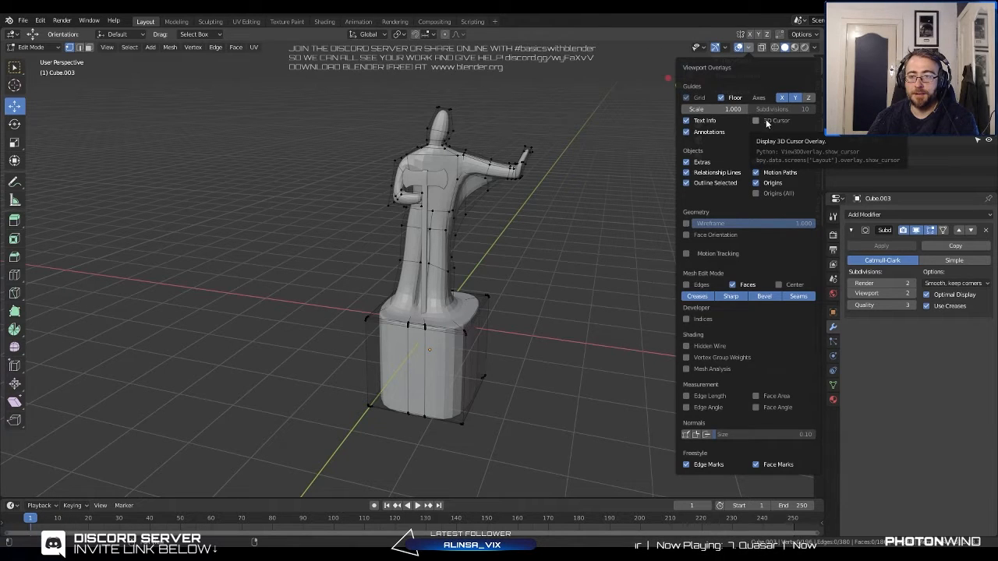
pyautogui.click(765, 120)
# Move the robe's side vertex just below the draped sleeve slightly outward, away from the body.
pyautogui.moveTo(499, 234); pyautogui.dragTo(578, 253, button='middle')
pyautogui.press('Tab')
pyautogui.scroll(2, 567, 269)
pyautogui.keyDown('shift'); pyautogui.moveTo(549, 220); pyautogui.dragTo(471, 259, button='middle'); pyautogui.keyUp('shift')
pyautogui.scroll(3, 567, 271)
pyautogui.press('Tab')
pyautogui.moveTo(537, 274); pyautogui.dragTo(410, 262, button='middle')
pyautogui.keyDown('shift'); pyautogui.moveTo(366, 301); pyautogui.dragTo(422, 245, button='middle'); pyautogui.keyUp('shift')
pyautogui.click(360, 269)
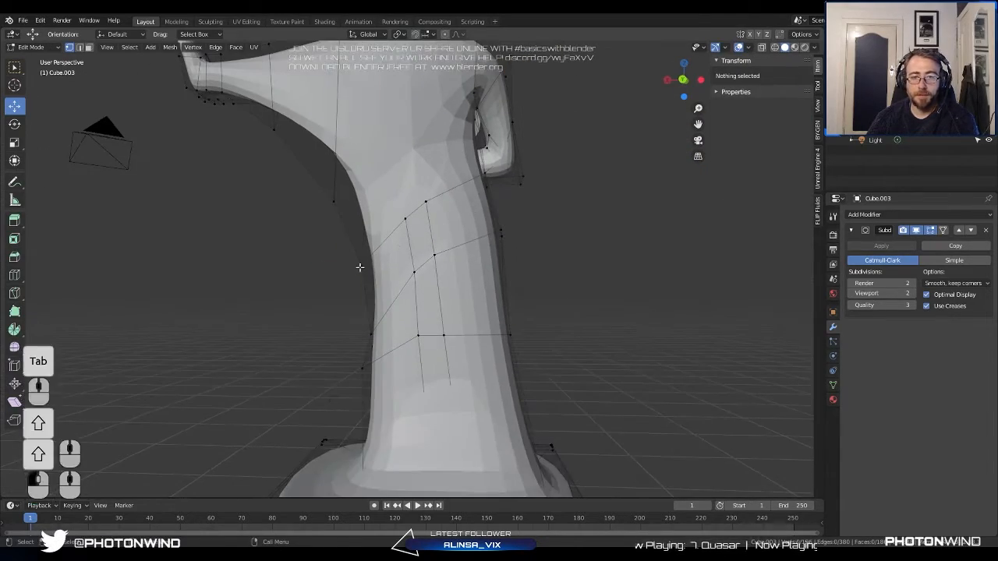
pyautogui.press('g')
pyautogui.click(354, 270)
# Adjust the hanging vertex under the sleeve and pull the side vertex further down the robe outward to about 0.43 m in X.
pyautogui.click(336, 201)
pyautogui.press('g')
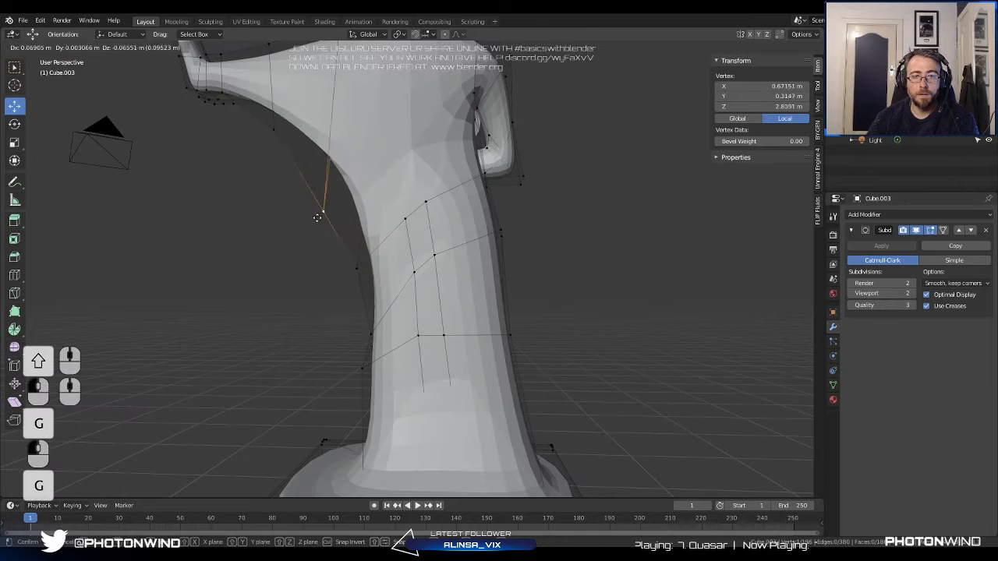
pyautogui.click(336, 207)
pyautogui.click(374, 335)
pyautogui.press('g')
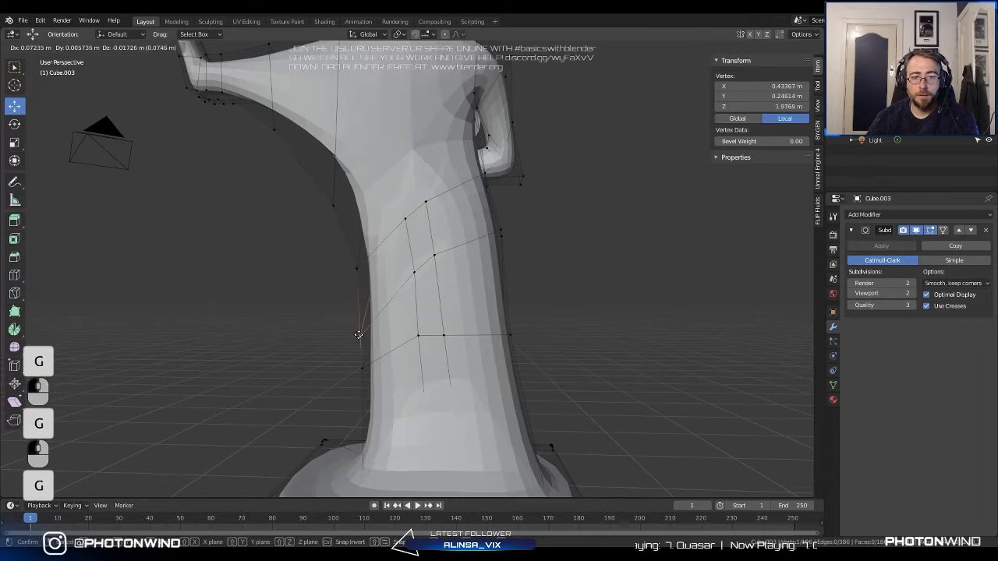
pyautogui.click(359, 338)
# Move the vertex at the robe's lower hem above the plinth to about X 0.49 m, Y 0.28 m, Z 1.04 m.
pyautogui.scroll(-3, 358, 344)
pyautogui.scroll(1, 358, 345)
pyautogui.moveTo(359, 346); pyautogui.dragTo(401, 432, button='middle')
pyautogui.click(428, 452)
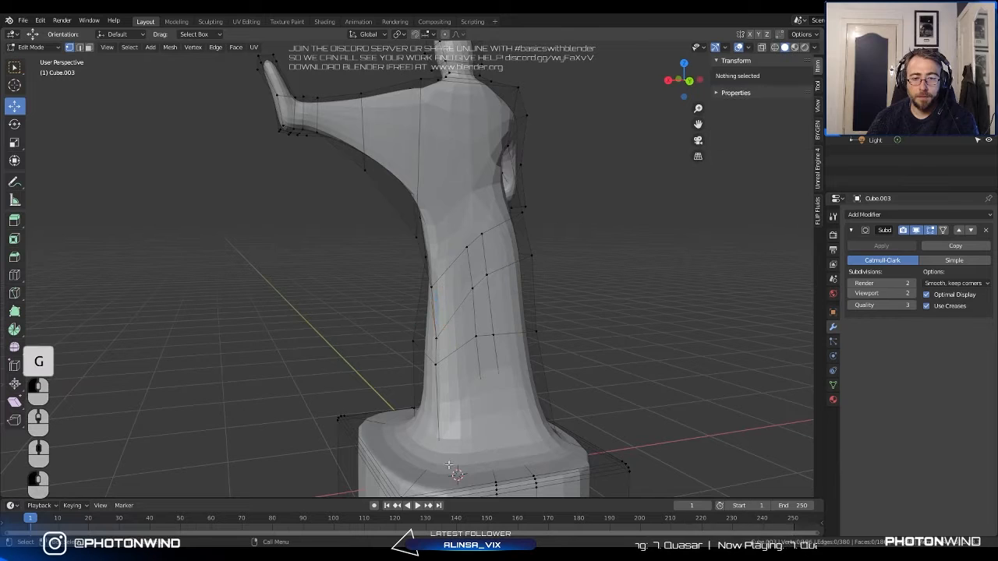
pyautogui.click(448, 465)
pyautogui.press('g')
pyautogui.click(422, 456)
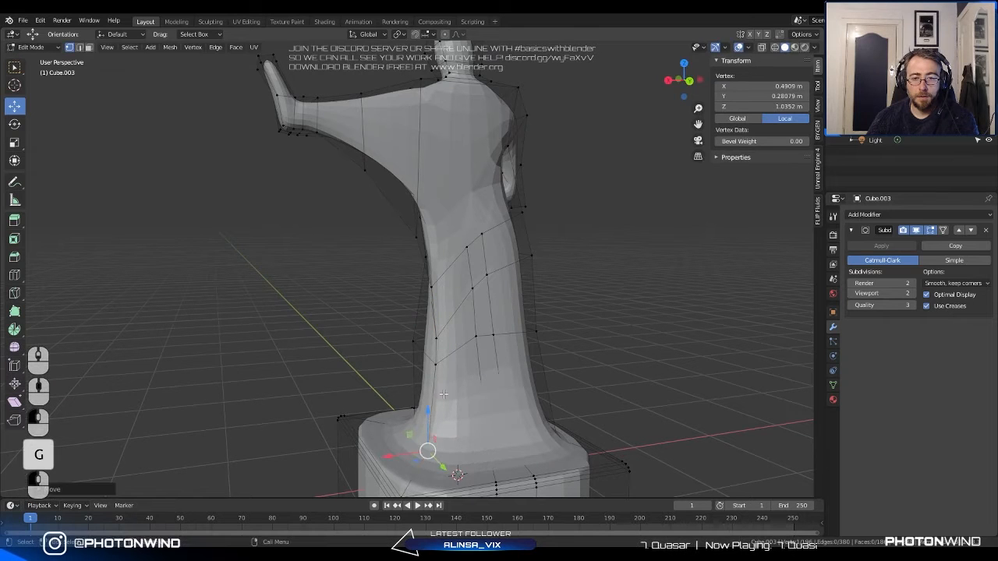
# Pull the side vertices of the robe below the bent arm inward to slim the waist on that side.
pyautogui.moveTo(474, 350); pyautogui.dragTo(429, 423, button='middle')
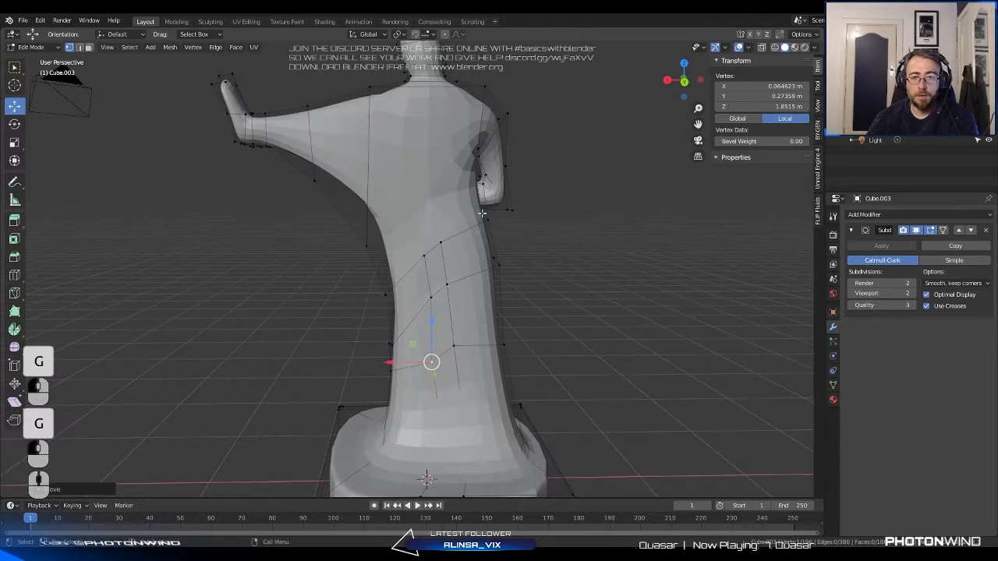
pyautogui.click(487, 220)
pyautogui.press('g')
pyautogui.click(484, 220)
pyautogui.click(501, 246)
pyautogui.press('g')
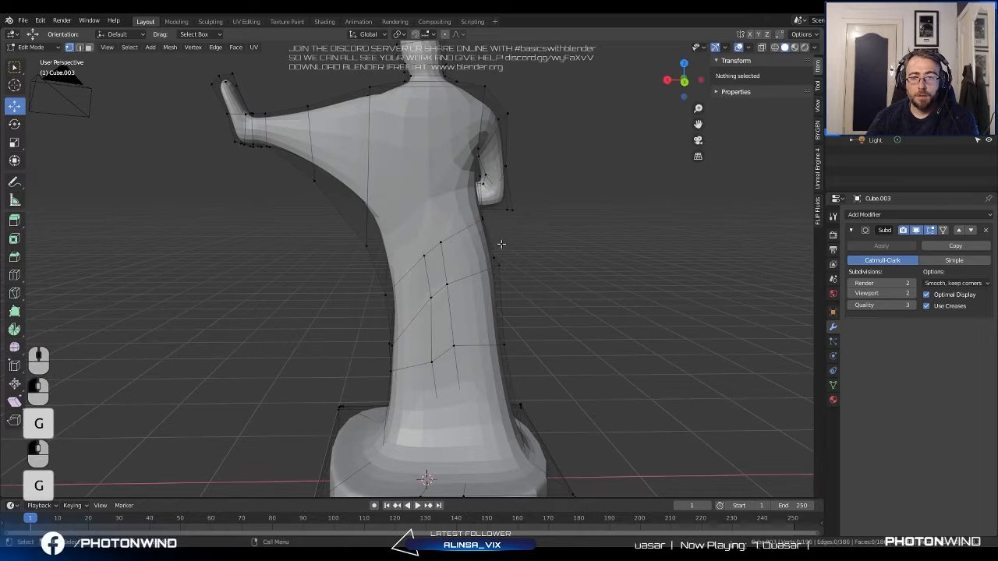
pyautogui.click(502, 263)
pyautogui.press('g')
pyautogui.click(499, 248)
# Reposition the robe's front side vertex beneath the bent arm at about X -0.55 m, Y -0.24 m, Z 2.83 m.
pyautogui.moveTo(499, 248); pyautogui.dragTo(623, 257, button='middle')
pyautogui.click(469, 255)
pyautogui.press('g')
pyautogui.click(469, 257)
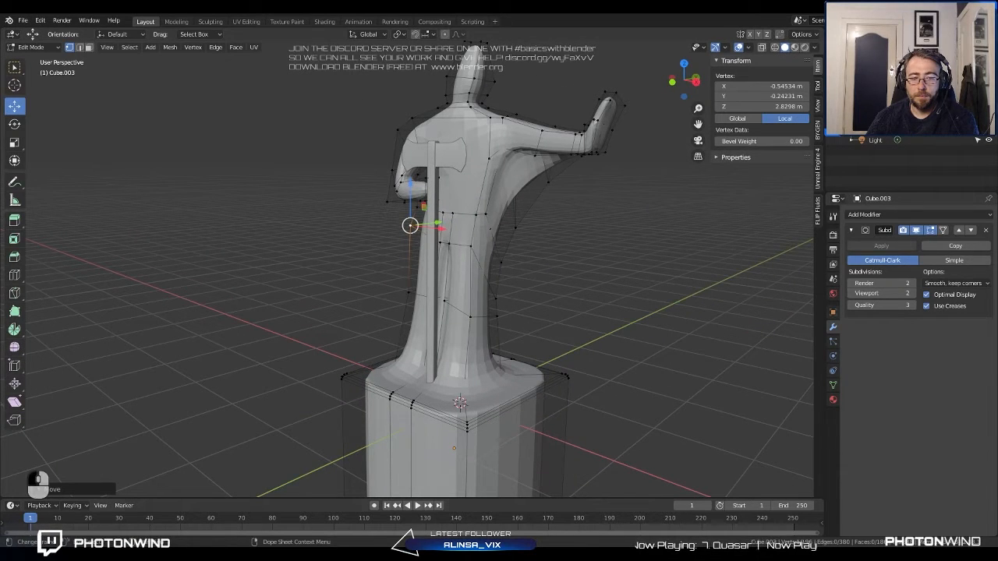
# Switch to face selection and rotate the end face of the bent forearm beside the axe handle.
pyautogui.moveTo(405, 238); pyautogui.dragTo(454, 240, button='middle')
pyautogui.scroll(4, 463, 254)
pyautogui.keyDown('shift'); pyautogui.moveTo(413, 191); pyautogui.dragTo(344, 233, button='middle'); pyautogui.keyUp('shift')
pyautogui.click(89, 47)
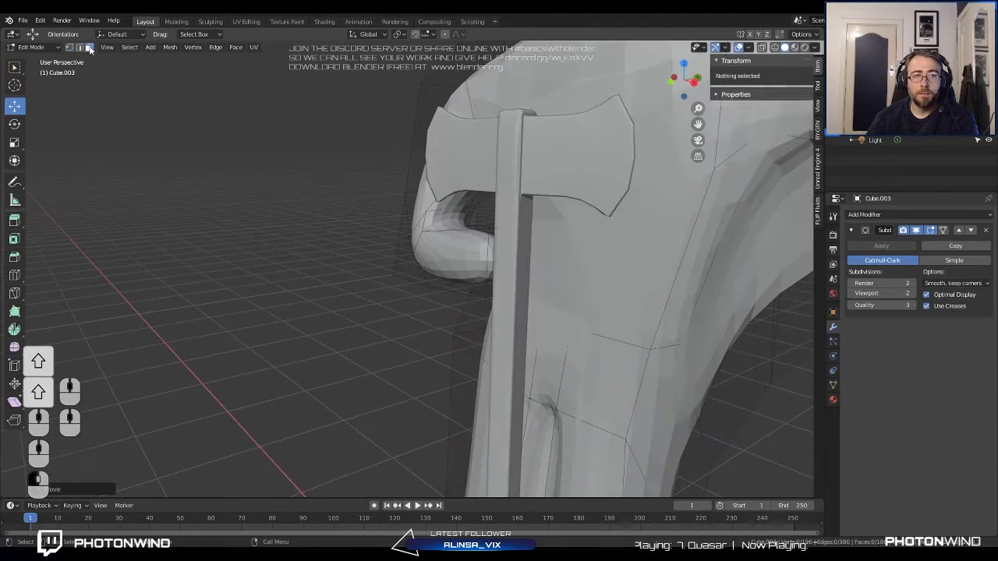
pyautogui.click(498, 255)
pyautogui.moveTo(498, 255); pyautogui.dragTo(509, 278, button='middle')
pyautogui.press('r')
pyautogui.click(533, 265)
# Extrude the forearm's end face across the axe handle and adjust its position to form the gripping hand.
pyautogui.press('e')
pyautogui.click(516, 262)
pyautogui.moveTo(548, 259); pyautogui.dragTo(548, 253)
pyautogui.moveTo(568, 293); pyautogui.dragTo(576, 296)
pyautogui.moveTo(525, 282); pyautogui.dragTo(575, 278, button='middle')
pyautogui.keyDown('alt'); pyautogui.click(481, 256); pyautogui.keyUp('alt')
pyautogui.moveTo(481, 256); pyautogui.dragTo(552, 303, button='middle')
pyautogui.scroll(3, 470, 241)
pyautogui.press('a')
pyautogui.press('a')
pyautogui.moveTo(470, 241); pyautogui.dragTo(471, 269, button='middle')
pyautogui.press('b')
pyautogui.moveTo(467, 261); pyautogui.dragTo(517, 387)
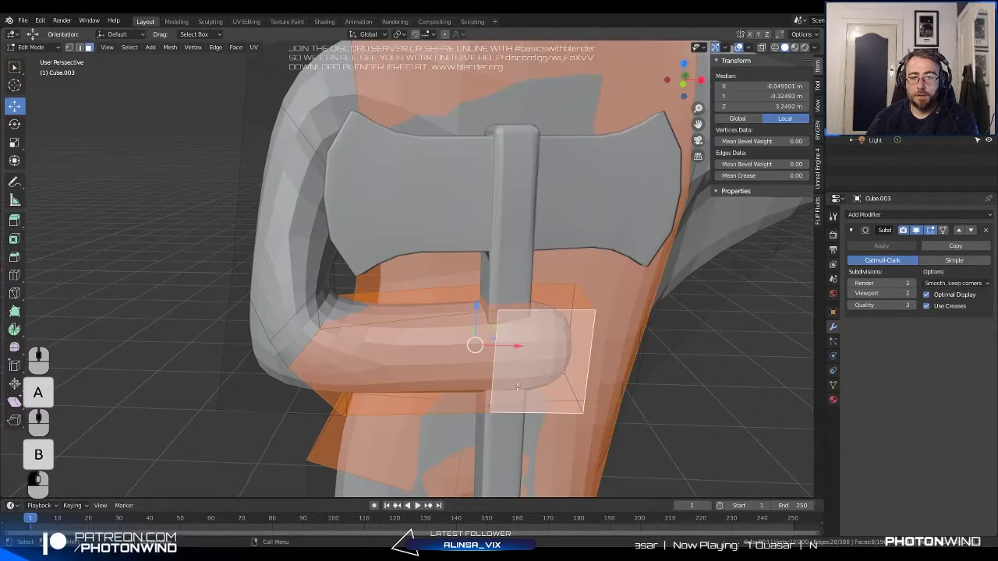
# Select the edge loop around the hand at the axe handle and move it along X to about -0.07 m.
pyautogui.click(81, 49)
pyautogui.keyDown('alt'); pyautogui.click(502, 364); pyautogui.keyUp('alt')
pyautogui.moveTo(524, 346); pyautogui.dragTo(498, 340)
# Switch to face selection and move the hand's rear side face forward along Y toward the axe handle.
pyautogui.moveTo(503, 337); pyautogui.dragTo(417, 327, button='middle')
pyautogui.keyDown('shift'); pyautogui.moveTo(418, 328); pyautogui.dragTo(433, 267, button='middle'); pyautogui.keyUp('shift')
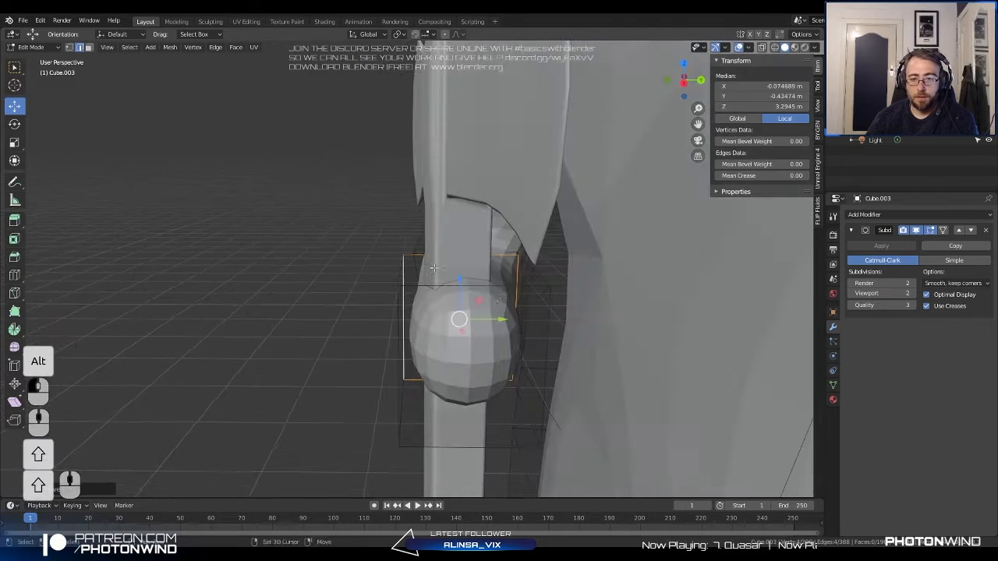
pyautogui.click(89, 47)
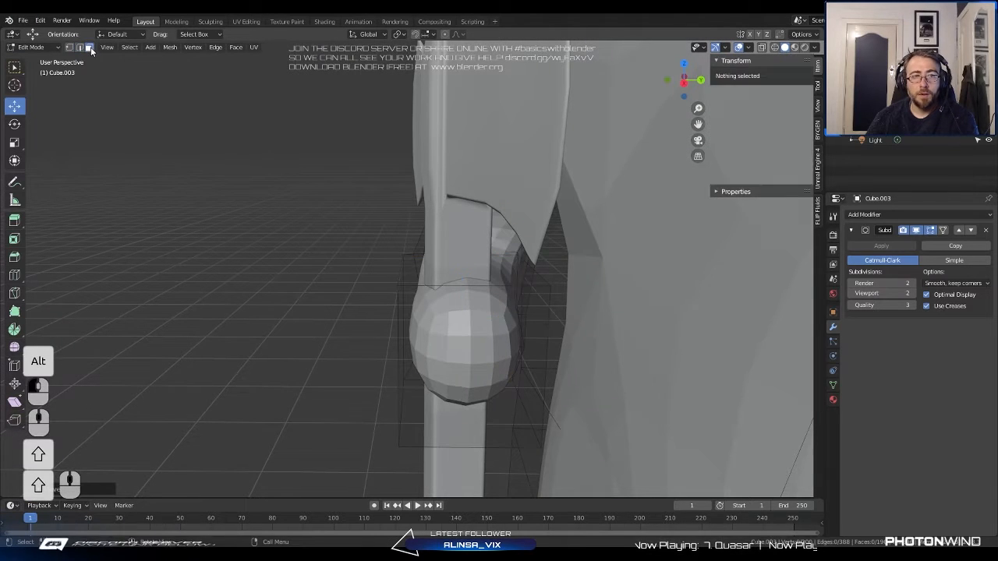
pyautogui.click(548, 319)
pyautogui.moveTo(548, 320); pyautogui.dragTo(506, 337, button='middle')
pyautogui.click(508, 313)
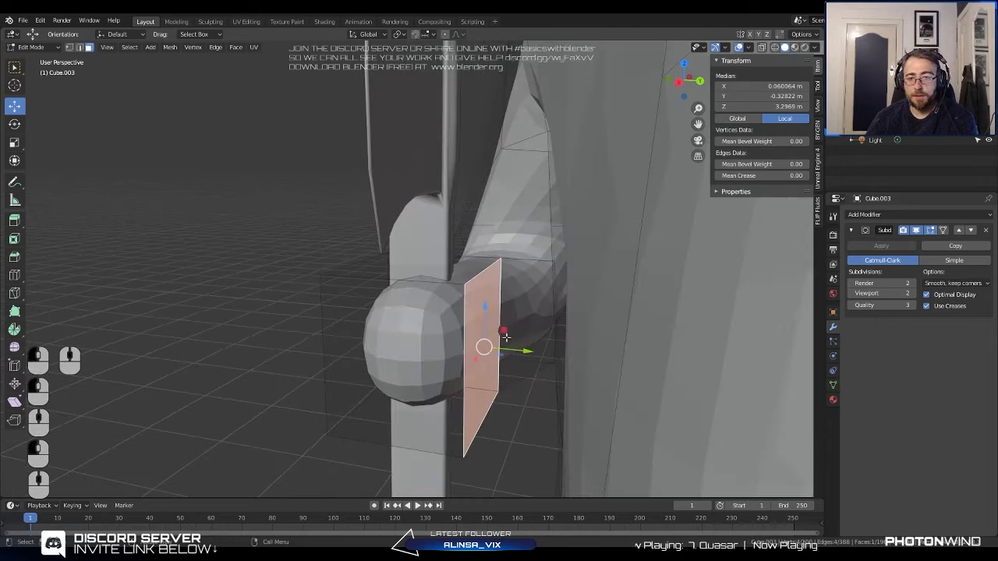
pyautogui.keyDown('shift'); pyautogui.click(513, 347); pyautogui.keyUp('shift')
pyautogui.click(490, 342)
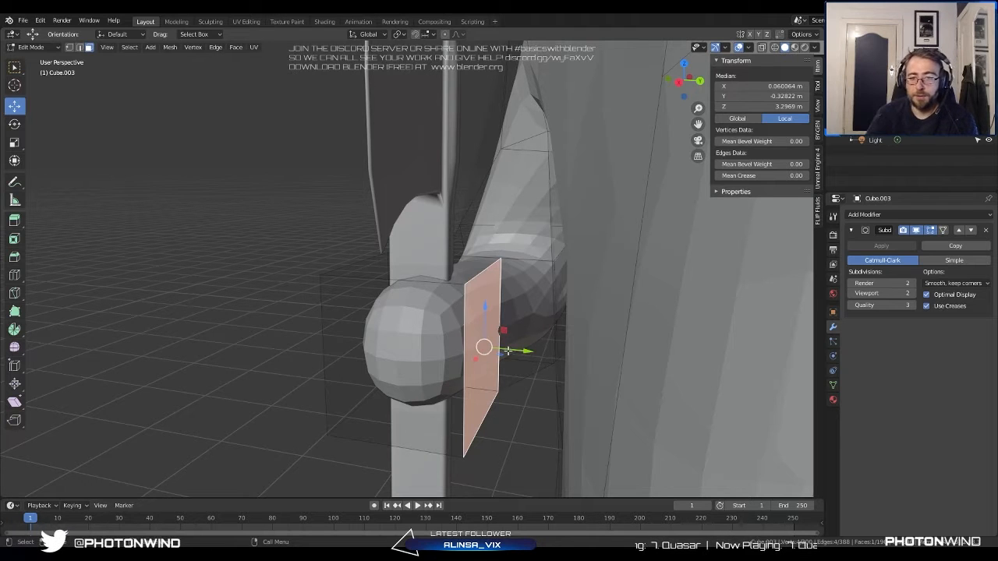
pyautogui.moveTo(522, 350); pyautogui.dragTo(441, 336)
# Move the hand's end face past the axe handle to about X 0.19 m and extrude it a short distance.
pyautogui.moveTo(396, 342); pyautogui.dragTo(454, 344, button='middle')
pyautogui.click(455, 342)
pyautogui.moveTo(483, 333); pyautogui.dragTo(470, 335)
pyautogui.moveTo(500, 348); pyautogui.dragTo(425, 353, button='middle')
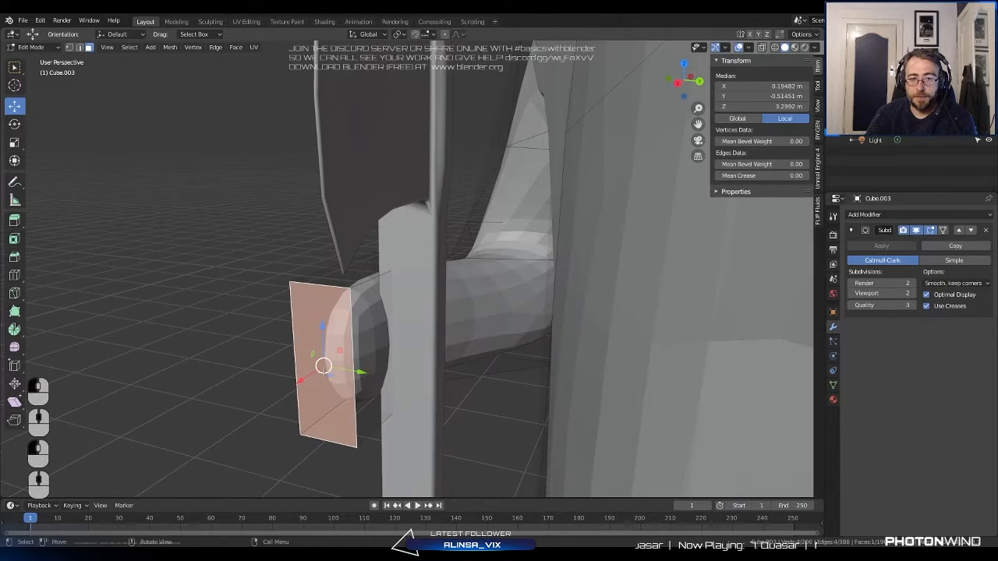
pyautogui.press('e')
pyautogui.click(367, 359)
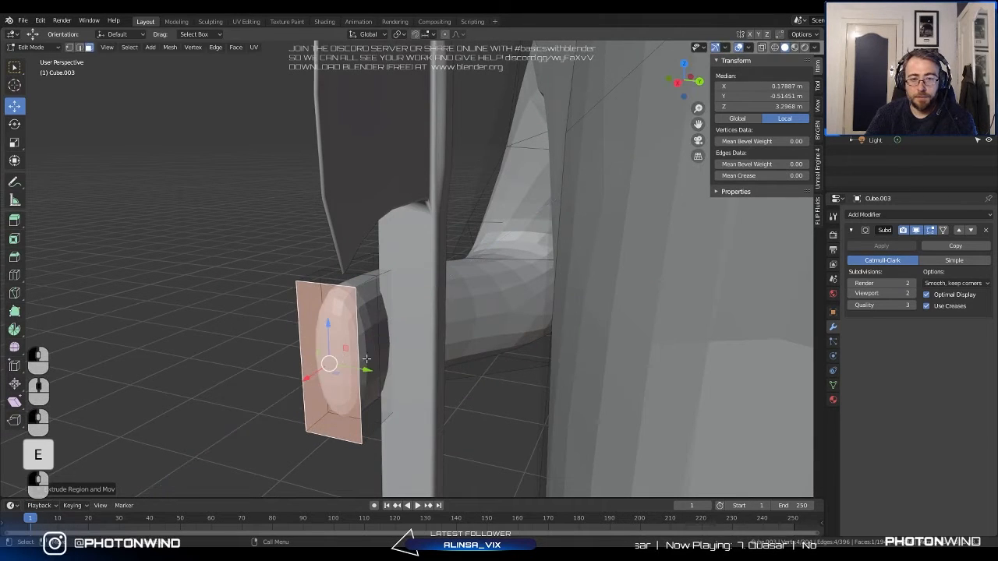
# Extrude the finger section's rear-facing side face backward past the axe handle in two segments, reaching about Y -0.30 m.
pyautogui.press('e')
pyautogui.click(450, 367)
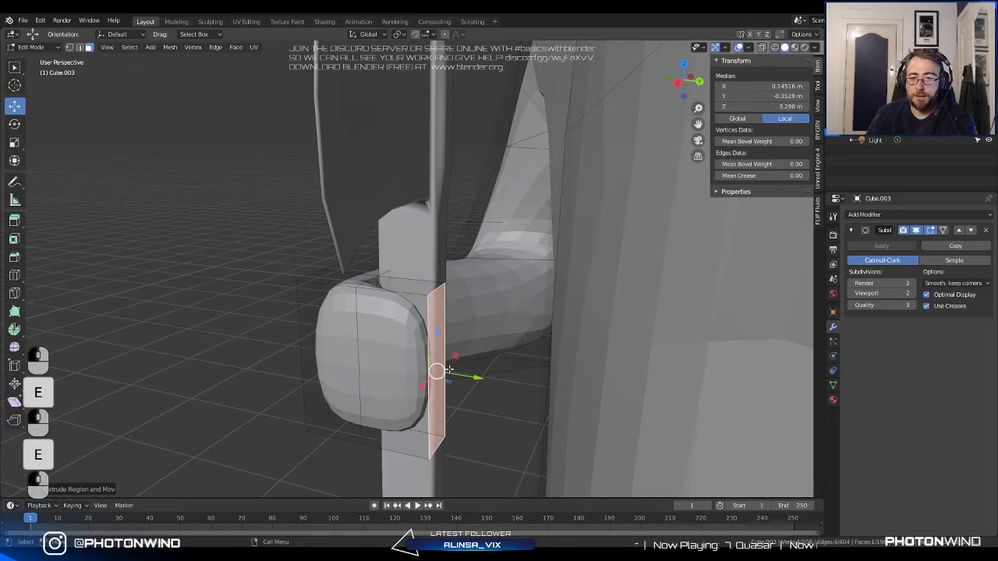
pyautogui.press('e')
pyautogui.click(474, 379)
# Rotate the finger's end face and move it behind the axe handle to about X 0.05 m, Y -0.32 m.
pyautogui.moveTo(473, 379); pyautogui.dragTo(548, 192, button='middle')
pyautogui.press('r')
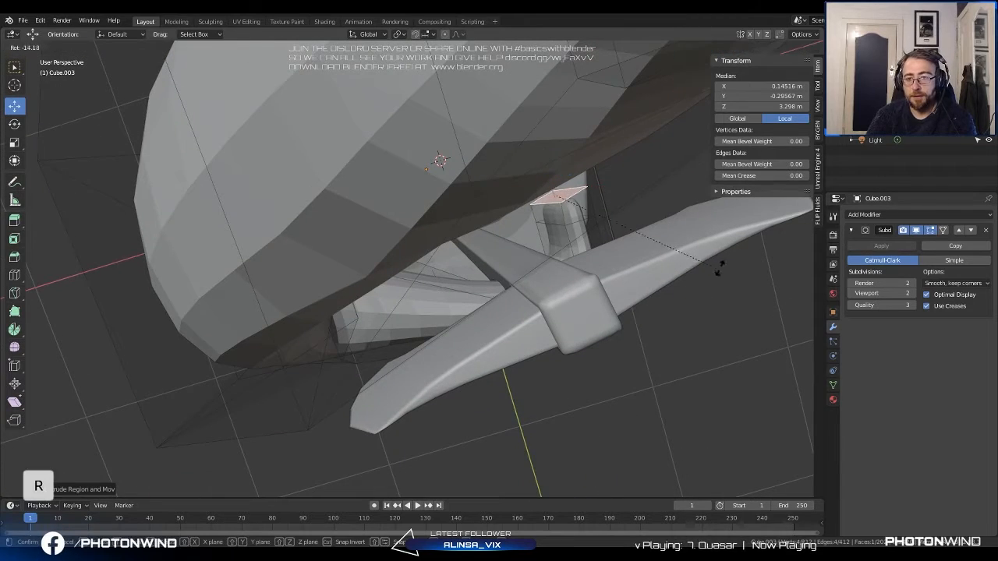
pyautogui.click(709, 217)
pyautogui.press('KP_7')
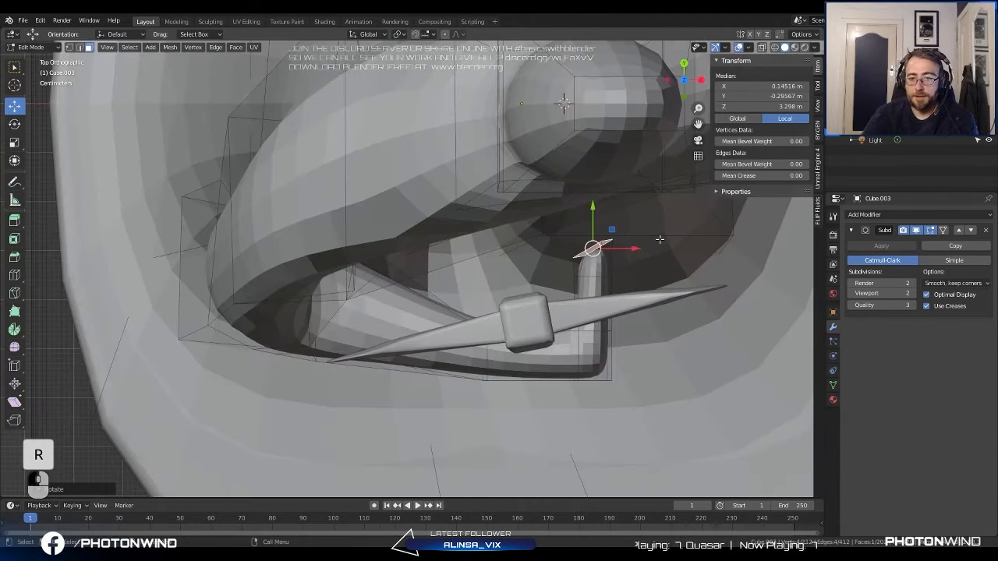
pyautogui.press('g')
pyautogui.click(639, 283)
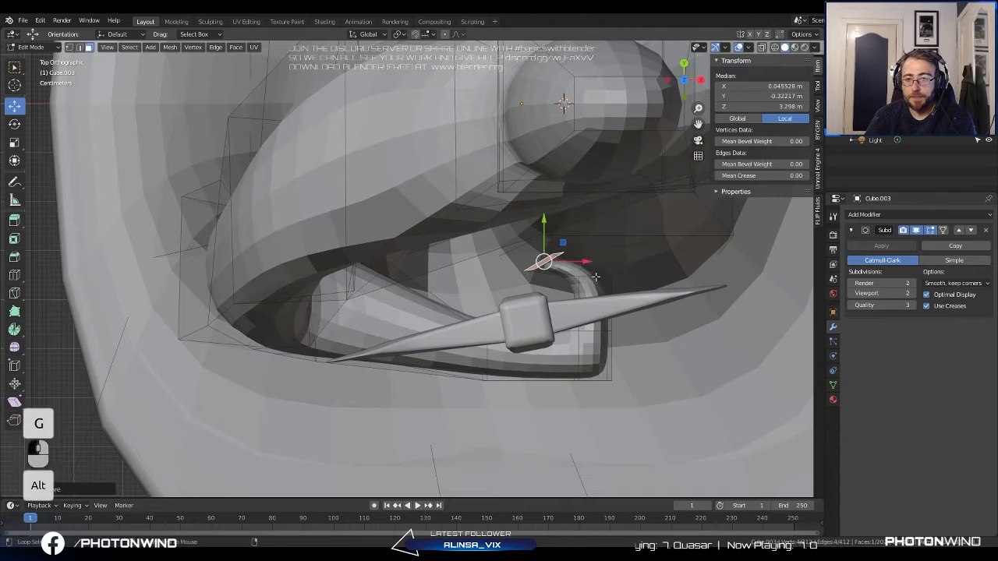
# Clear the selection, turn on X-ray display in the top view and switch to vertex selection.
pyautogui.keyDown('alt'); pyautogui.click(635, 283); pyautogui.keyUp('alt')
pyautogui.keyDown('shift'); pyautogui.moveTo(635, 283); pyautogui.dragTo(522, 259, button='middle'); pyautogui.keyUp('shift')
pyautogui.hotkey('alt', 'a')
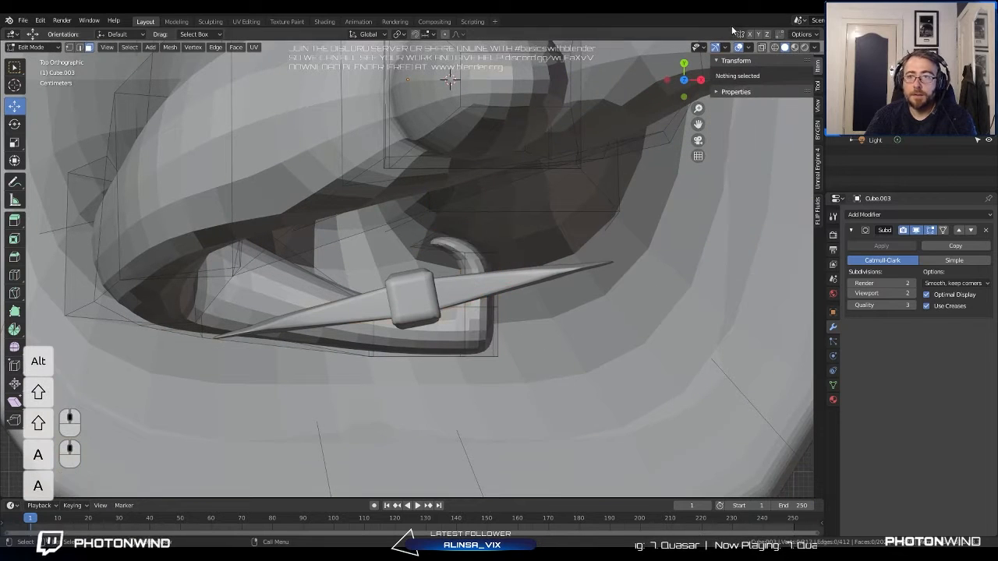
pyautogui.click(762, 47)
pyautogui.press('a')
pyautogui.press('a')
pyautogui.press('b')
pyautogui.moveTo(433, 234); pyautogui.dragTo(477, 253)
pyautogui.click(64, 47)
pyautogui.click(69, 46)
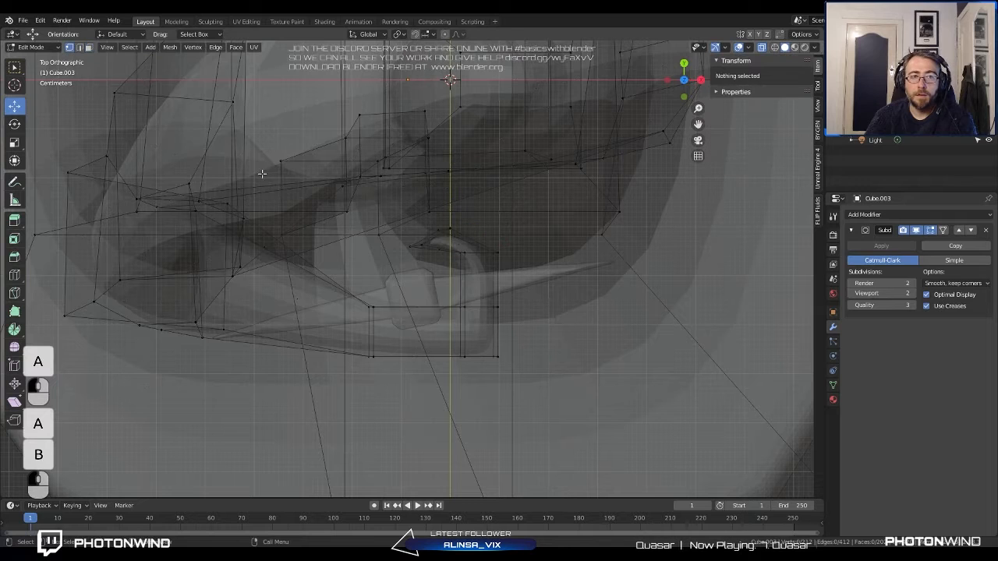
# Box-select the vertices at the curled fingertip behind the axe handle.
pyautogui.press('a')
pyautogui.press('b')
pyautogui.rightClick(468, 241)
pyautogui.hotkey('alt', 'a')
pyautogui.press('b')
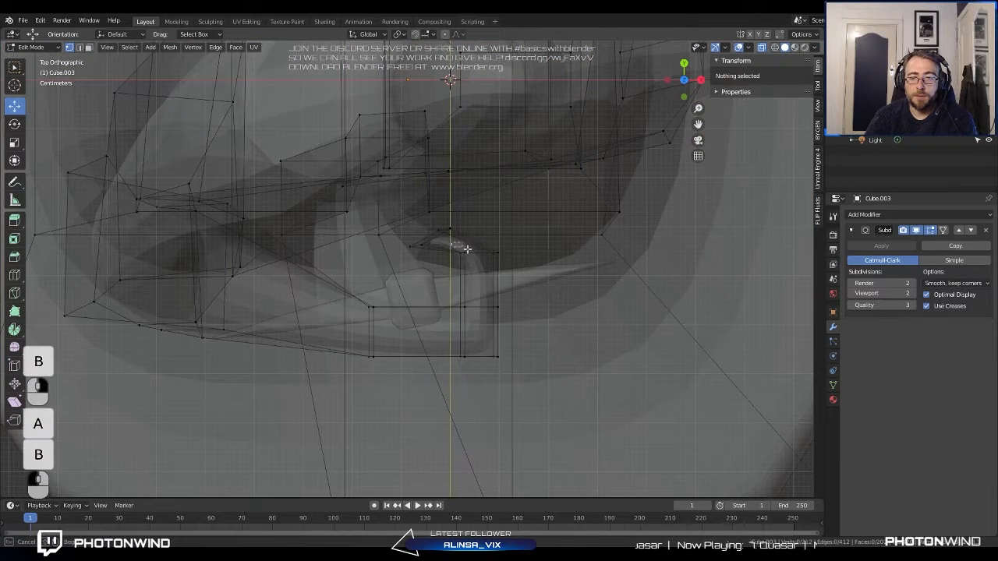
# Rotate and move the finger's upper bend vertices to follow the curl of the axe-holding hand.
pyautogui.moveTo(464, 242); pyautogui.dragTo(495, 263)
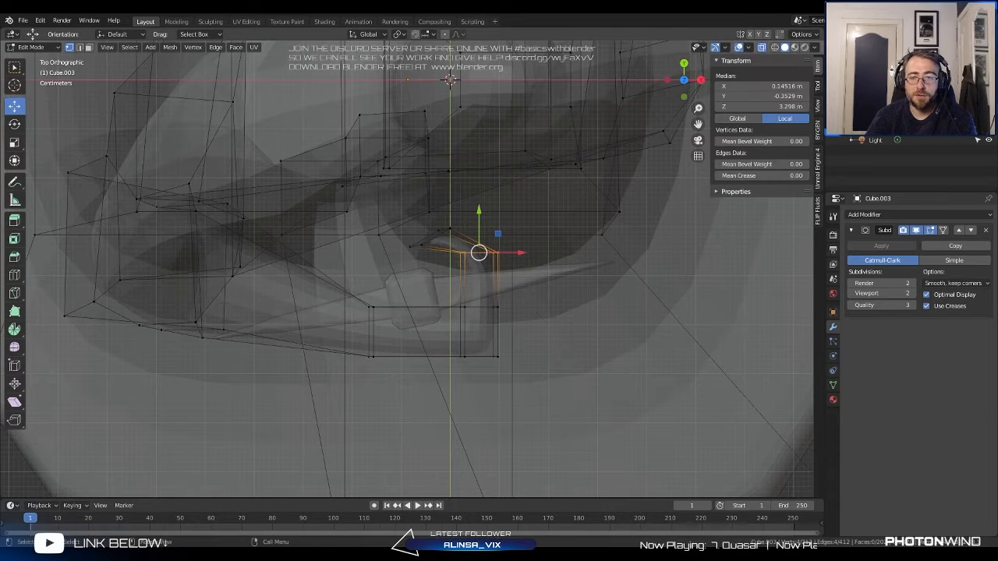
pyautogui.press('r')
pyautogui.click(627, 316)
pyautogui.press('g')
pyautogui.click(622, 318)
pyautogui.scroll(2, 615, 316)
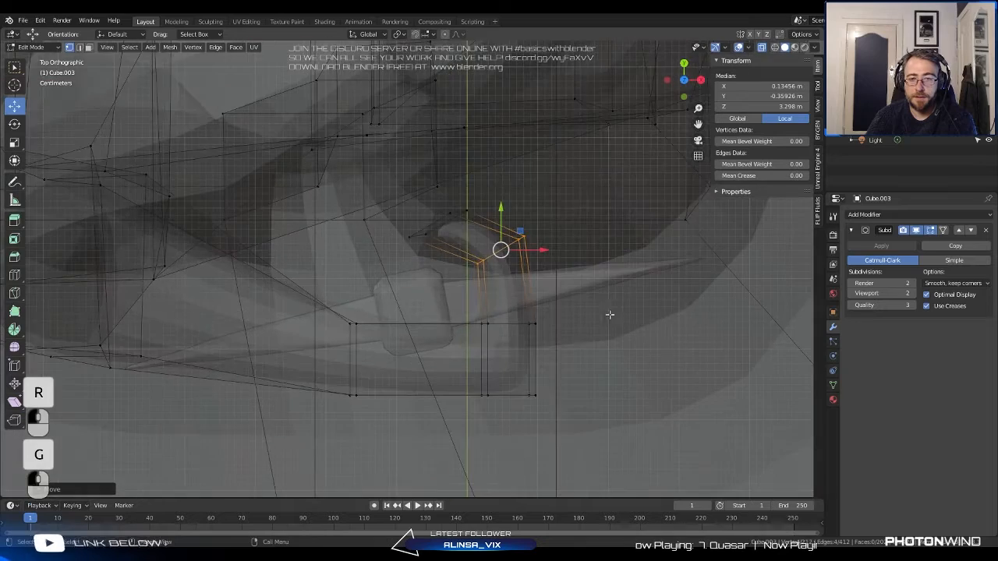
# Move the knuckle-side end vertices of the axe-holding hand inward, closer to the axe handle.
pyautogui.keyDown('shift'); pyautogui.moveTo(611, 314); pyautogui.dragTo(552, 302, button='middle'); pyautogui.keyUp('shift')
pyautogui.press('a')
pyautogui.press('a')
pyautogui.press('b')
pyautogui.moveTo(398, 295); pyautogui.dragTo(436, 321)
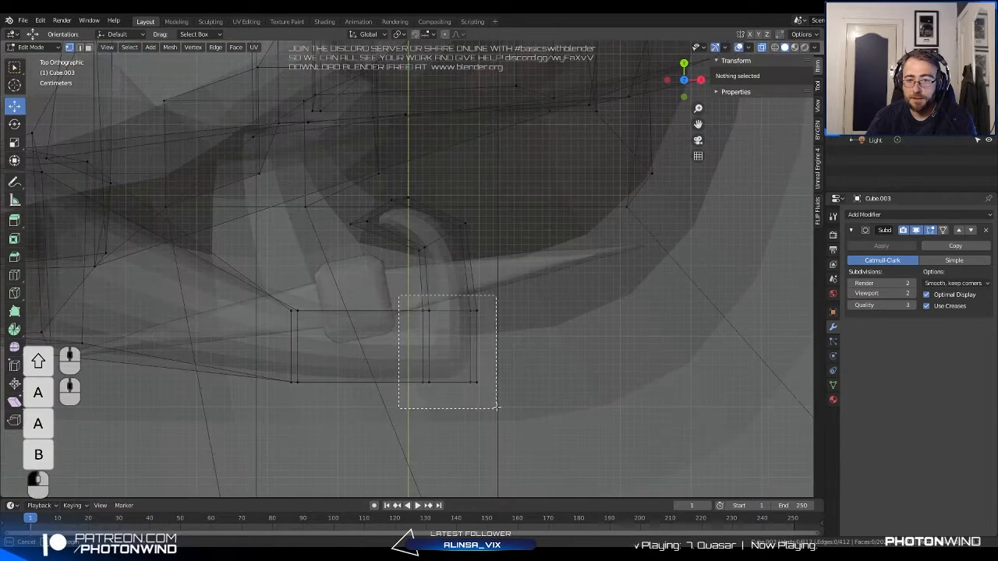
pyautogui.press('g')
pyautogui.click(298, 325)
# Move the wrist-side vertices of the hand to realign them with the shifted knuckles.
pyautogui.press('a')
pyautogui.press('a')
pyautogui.press('b')
pyautogui.moveTo(279, 300); pyautogui.dragTo(317, 402)
pyautogui.press('g')
pyautogui.click(349, 430)
# Move the finger's middle bend vertices inward toward the axe handle.
pyautogui.press('a')
pyautogui.press('a')
pyautogui.press('b')
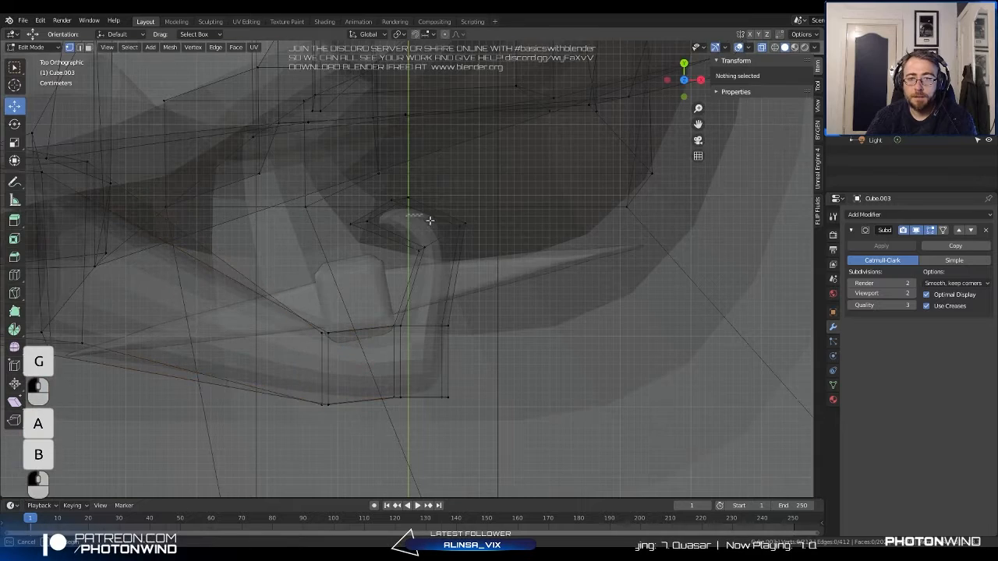
pyautogui.moveTo(489, 272); pyautogui.dragTo(405, 214)
pyautogui.press('g')
pyautogui.click(396, 231)
# Rotate and move the fingertip vertices so the finger curls around the axe handle.
pyautogui.press('a')
pyautogui.press('a')
pyautogui.press('b')
pyautogui.moveTo(343, 189); pyautogui.dragTo(394, 243)
pyautogui.press('g')
pyautogui.press('r')
pyautogui.click(530, 239)
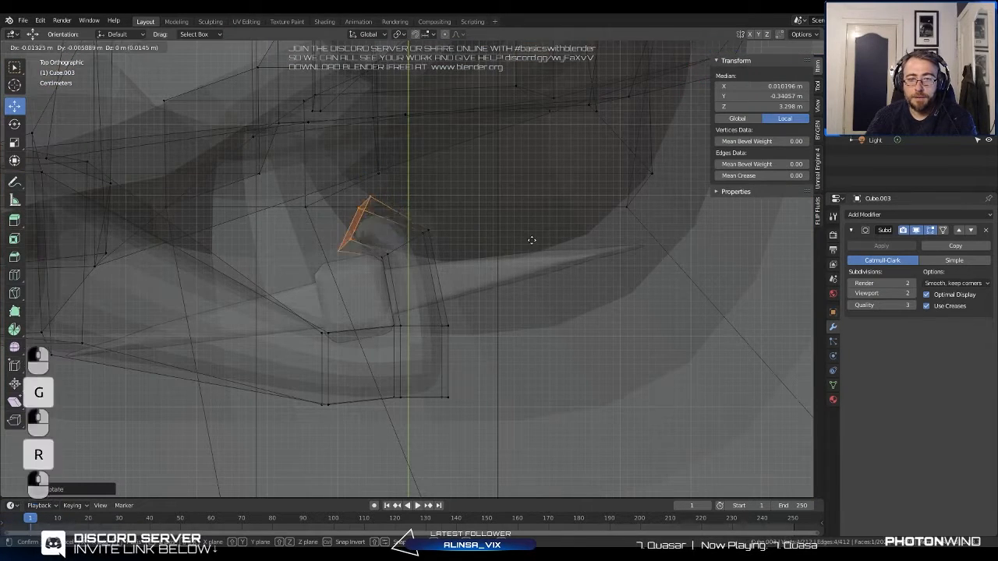
pyautogui.press('g')
pyautogui.click(382, 239)
# Rotate the finger's middle bend vertices to smooth the curl in the top view.
pyautogui.press('a')
pyautogui.press('b')
pyautogui.moveTo(369, 209); pyautogui.dragTo(415, 277)
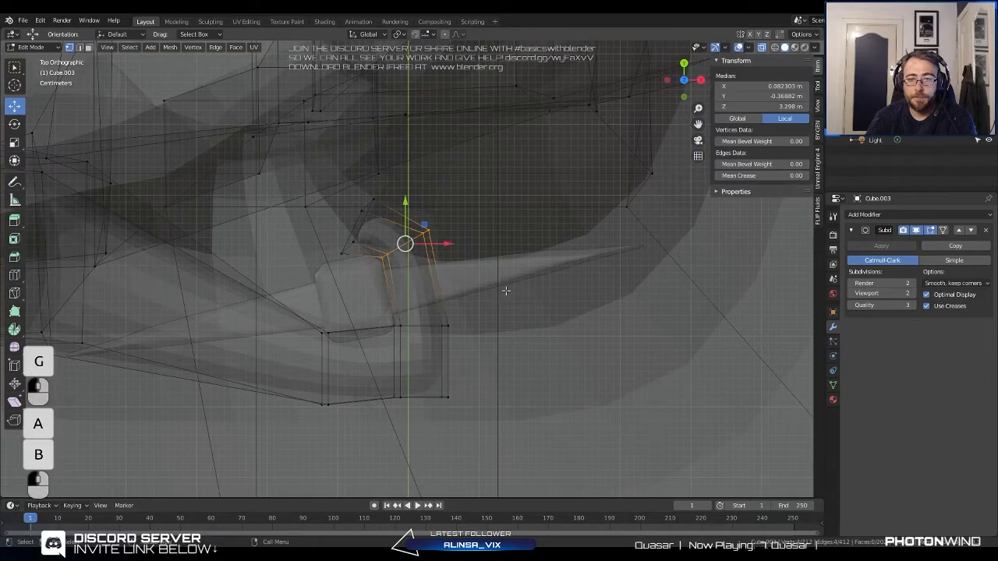
pyautogui.press('r')
pyautogui.click(559, 274)
pyautogui.moveTo(559, 273); pyautogui.dragTo(422, 315, button='middle')
pyautogui.press('KP_7')
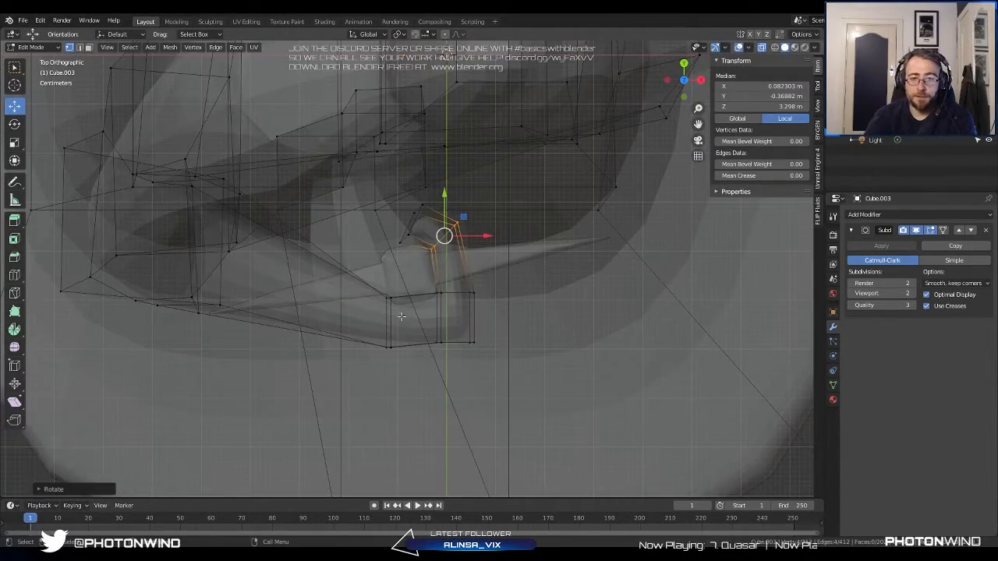
# Move the wrist vertices back toward the forearm and the outer knuckle vertices inward.
pyautogui.press('a')
pyautogui.press('g')
pyautogui.moveTo(413, 349); pyautogui.dragTo(456, 359)
pyautogui.click(412, 329)
pyautogui.press('a')
pyautogui.press('g')
pyautogui.click(439, 357)
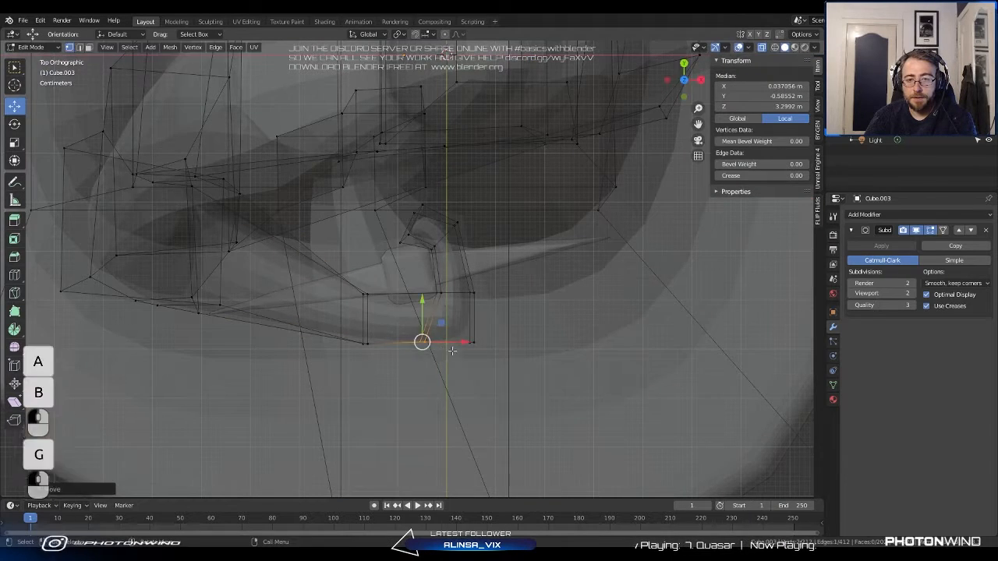
# Move the outer corner vertices at the end of the knuckles inward to round off the fist.
pyautogui.press('a')
pyautogui.press('b')
pyautogui.rightClick(455, 326)
pyautogui.press('a')
pyautogui.press('b')
pyautogui.moveTo(445, 325); pyautogui.dragTo(500, 363)
pyautogui.press('g')
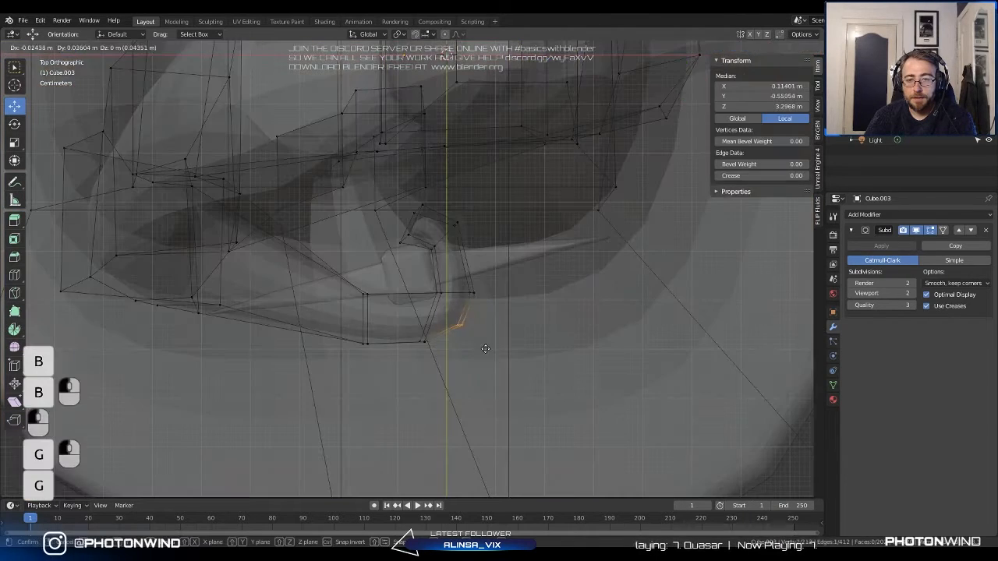
pyautogui.click(490, 350)
pyautogui.moveTo(491, 350); pyautogui.dragTo(470, 336, button='middle')
pyautogui.press('a')
pyautogui.press('a')
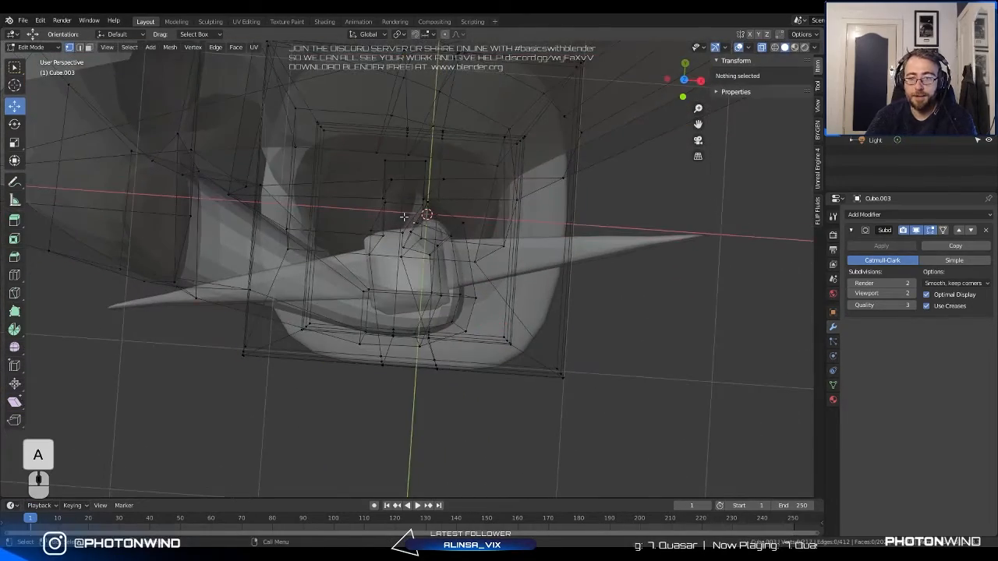
# Rotate and reposition the whole fingertip segment around the axe handle in the top view.
pyautogui.press('KP_7')
pyautogui.press('b')
pyautogui.moveTo(401, 195); pyautogui.dragTo(478, 242)
pyautogui.press('g')
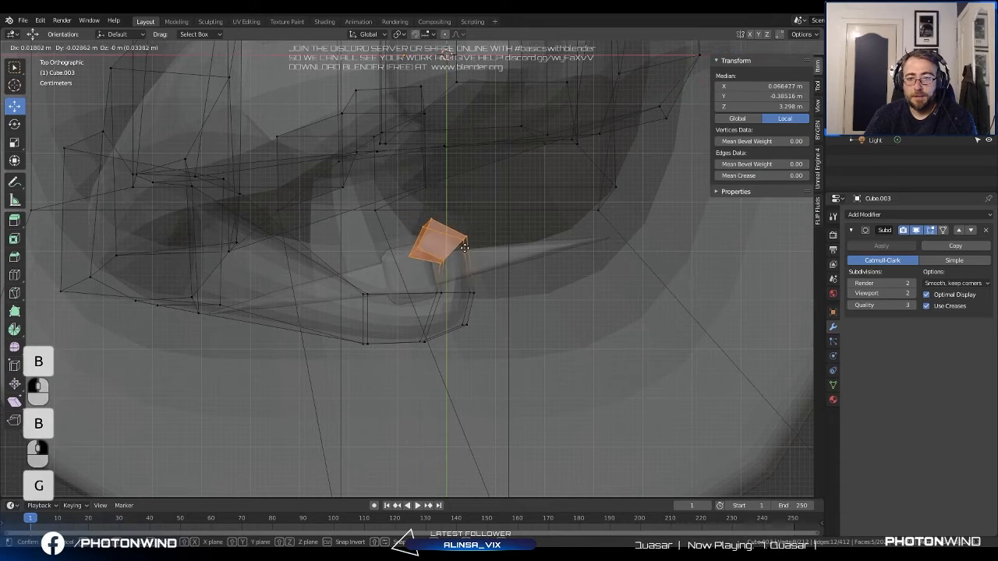
pyautogui.press('r')
pyautogui.click(502, 307)
pyautogui.press('g')
pyautogui.click(495, 304)
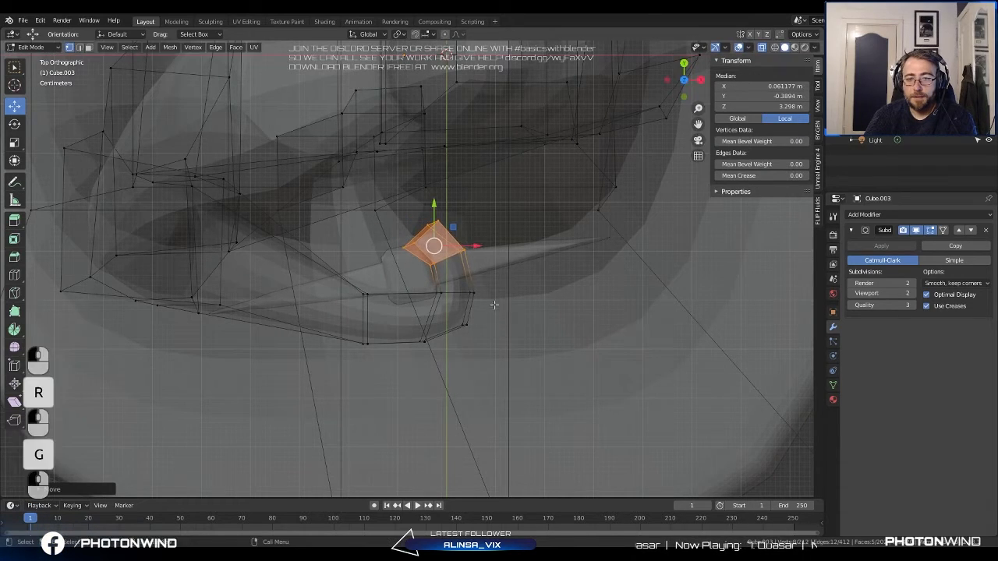
# Extrude the hand's upper face slightly, scale it down, and extrude it again upward to form a thumb.
pyautogui.moveTo(494, 304); pyautogui.dragTo(484, 192, button='middle')
pyautogui.click(416, 238)
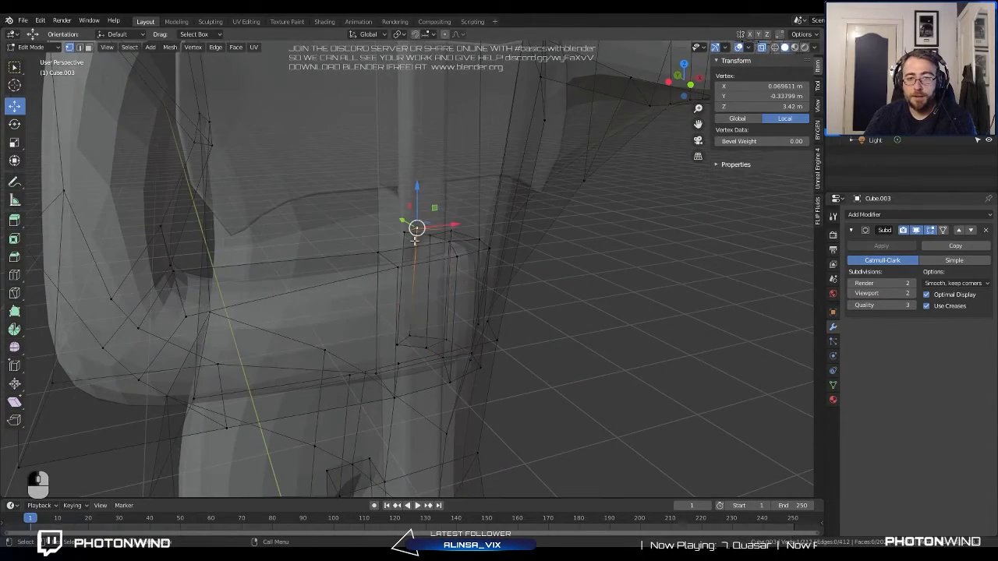
pyautogui.click(88, 47)
pyautogui.click(422, 246)
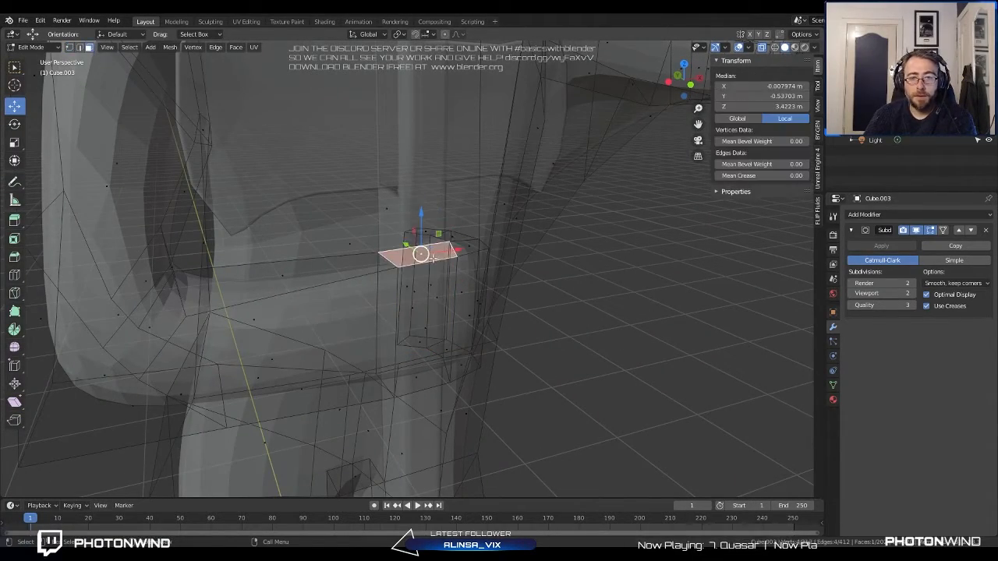
pyautogui.press('e')
pyautogui.click(445, 238)
pyautogui.press('s')
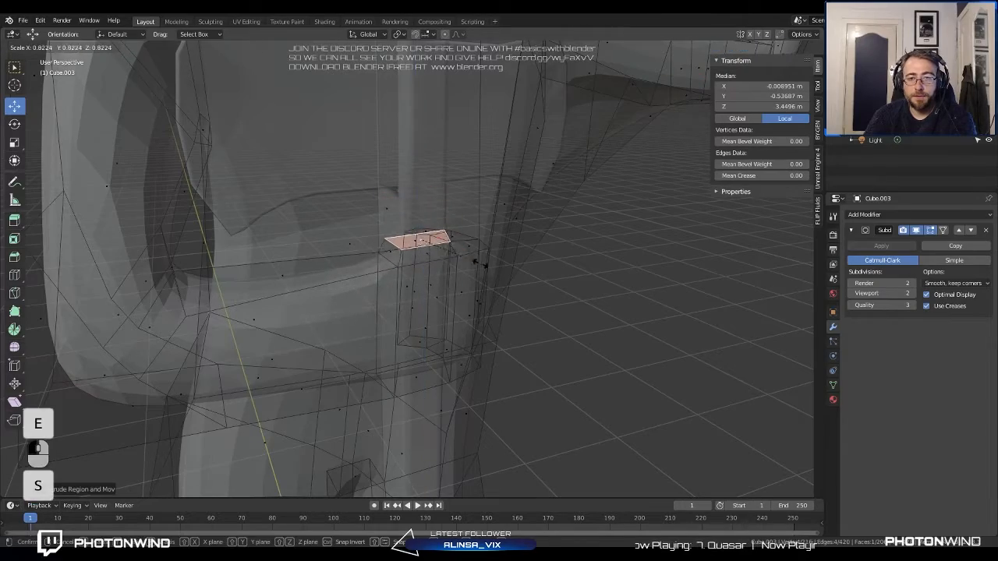
pyautogui.click(472, 255)
pyautogui.press('e')
pyautogui.click(434, 178)
pyautogui.moveTo(435, 179); pyautogui.dragTo(401, 180, button='middle')
pyautogui.press('Tab')
pyautogui.scroll(-6, 421, 180)
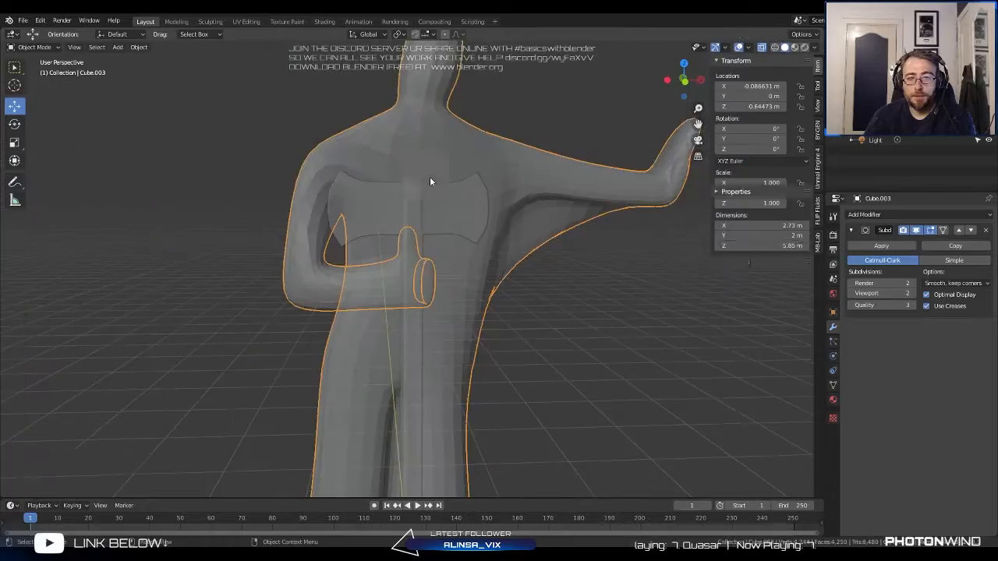
pyautogui.moveTo(487, 195); pyautogui.dragTo(541, 219, button='middle')
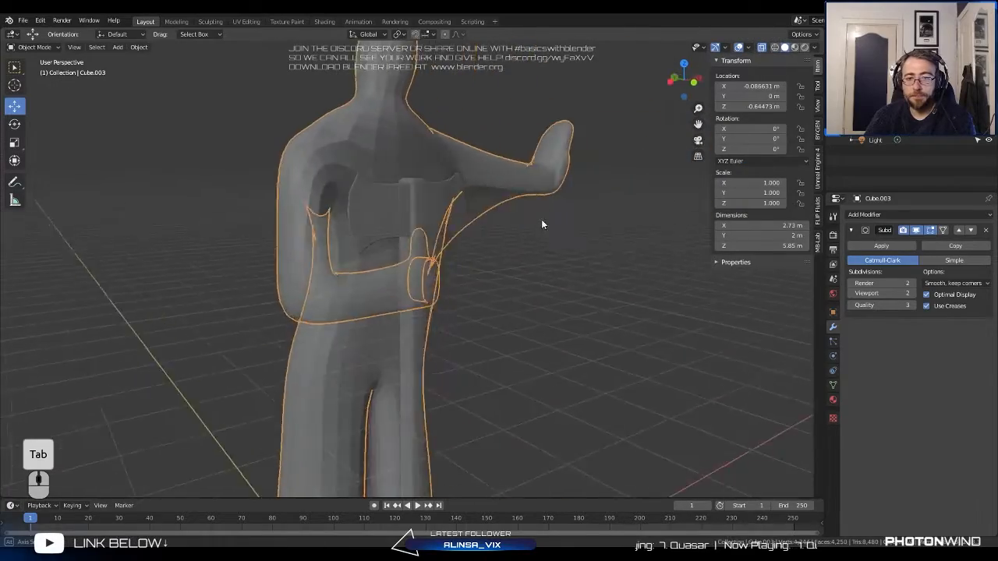
# Move the selected face of the hand to refine its shape around the axe handle.
pyautogui.scroll(5, 541, 219)
pyautogui.press('Tab')
pyautogui.click(420, 290)
pyautogui.moveTo(421, 291); pyautogui.dragTo(444, 343, button='middle')
pyautogui.press('g')
pyautogui.moveTo(450, 356); pyautogui.dragTo(449, 355)
pyautogui.moveTo(448, 355); pyautogui.dragTo(405, 339, button='middle')
pyautogui.moveTo(438, 324); pyautogui.dragTo(454, 320)
pyautogui.moveTo(419, 314); pyautogui.dragTo(498, 349, button='middle')
pyautogui.moveTo(495, 348); pyautogui.dragTo(486, 341)
pyautogui.press('Tab')
pyautogui.scroll(-4, 486, 340)
pyautogui.moveTo(486, 340); pyautogui.dragTo(461, 260, button='middle')
pyautogui.scroll(2, 461, 260)
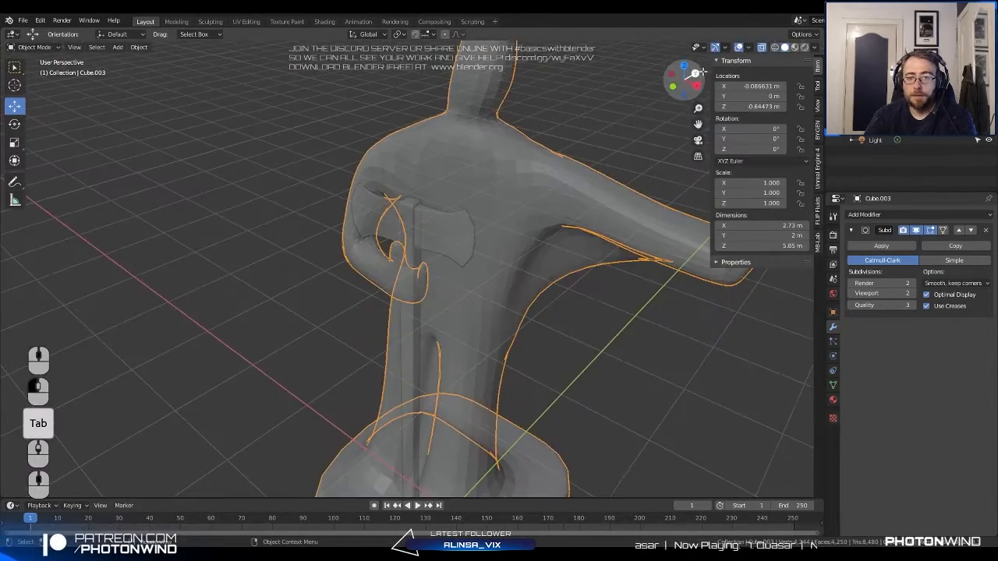
# Turn off X-ray display and deselect the statue to view it as a solid.
pyautogui.click(761, 47)
pyautogui.scroll(-4, 545, 156)
pyautogui.click(321, 169)
pyautogui.moveTo(321, 169); pyautogui.dragTo(427, 217, button='middle')
pyautogui.keyDown('shift'); pyautogui.moveTo(428, 216); pyautogui.dragTo(205, 116, button='middle'); pyautogui.keyUp('shift')
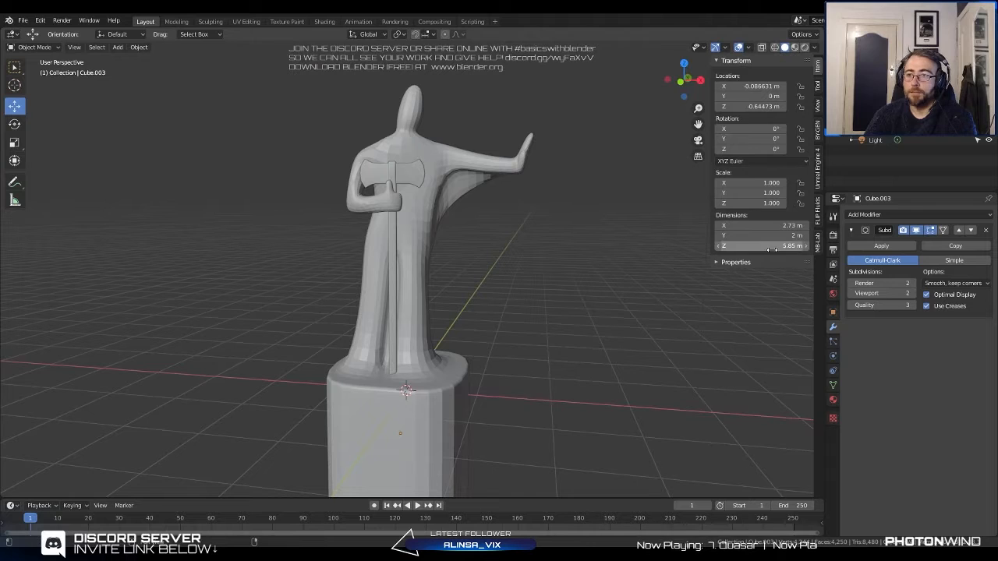
# Show the reference sketch and toggle the statue's visibility to compare the two, leaving both shown.
pyautogui.click(988, 131)
pyautogui.moveTo(566, 226)
pyautogui.mouseDown(button='middle')
pyautogui.moveTo(595, 236)
pyautogui.moveTo(576, 226)
pyautogui.mouseUp(button='middle')
pyautogui.click(988, 121)
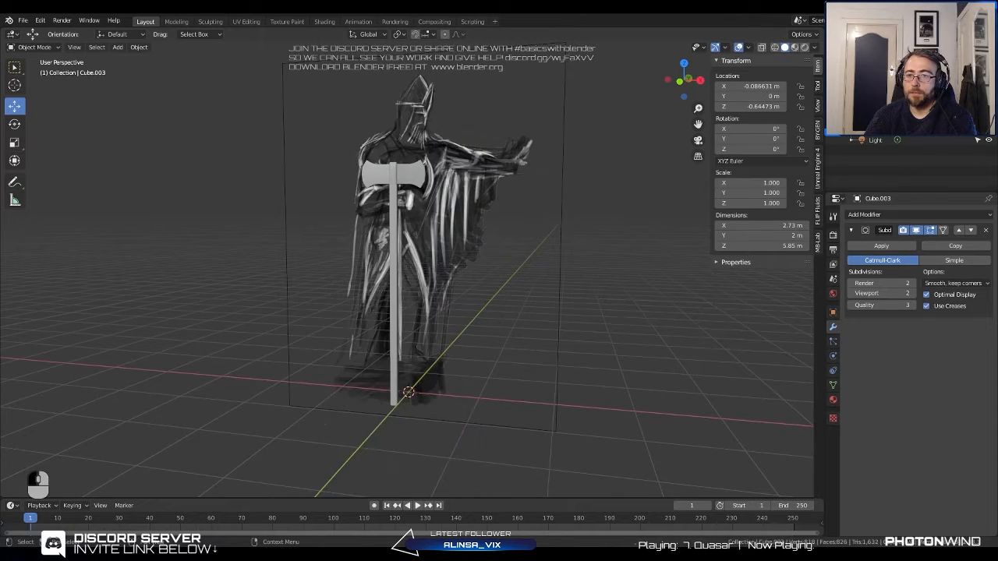
pyautogui.click(988, 121)
pyautogui.click(989, 120)
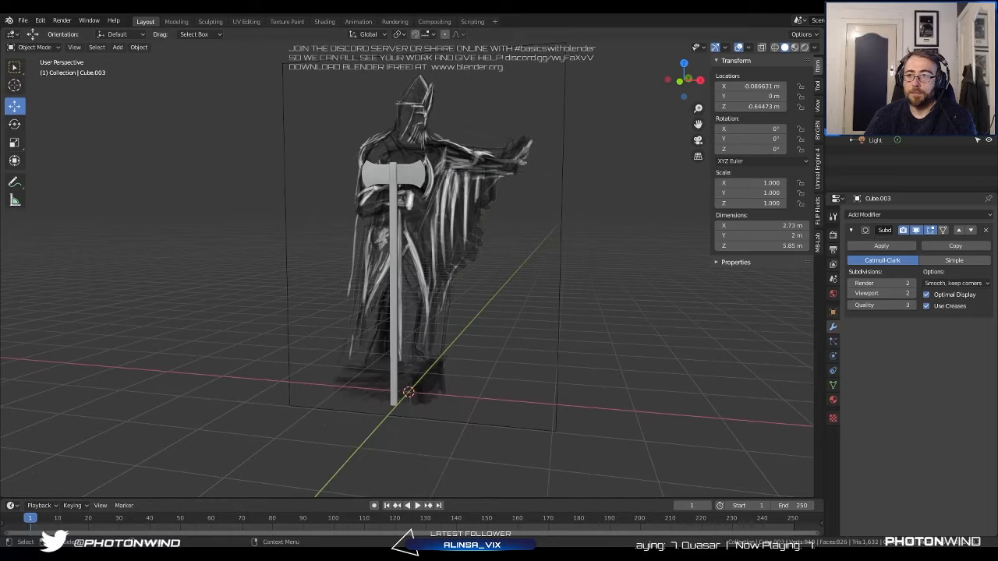
pyautogui.click(988, 120)
pyautogui.moveTo(564, 244); pyautogui.dragTo(470, 236, button='middle')
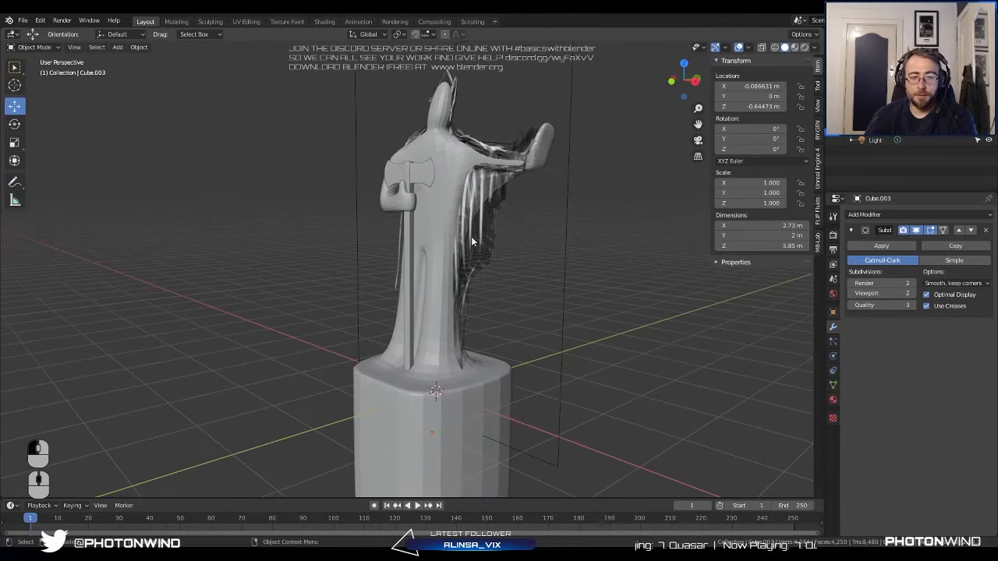
# Rename the axe object as Axe.
pyautogui.click(393, 161)
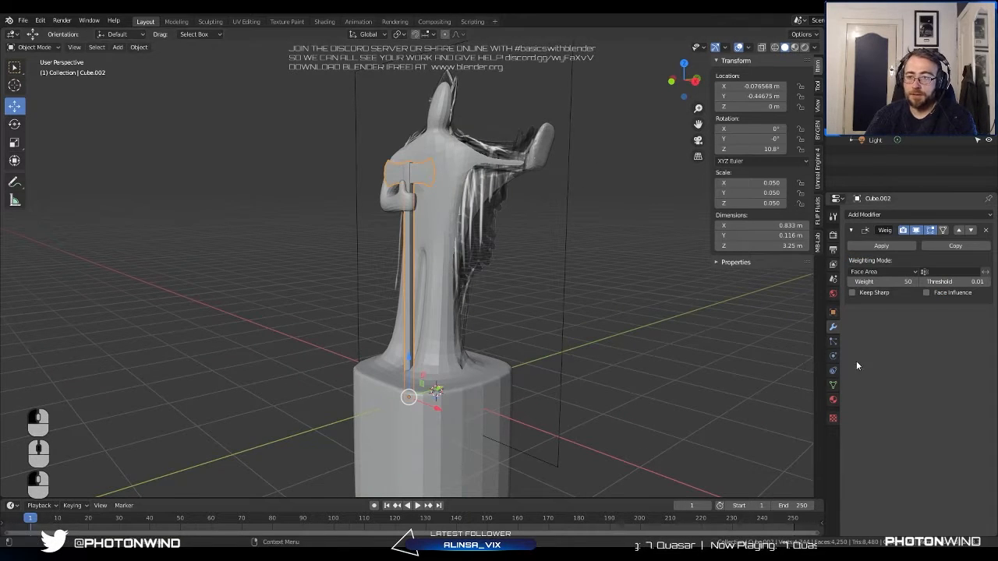
pyautogui.click(832, 312)
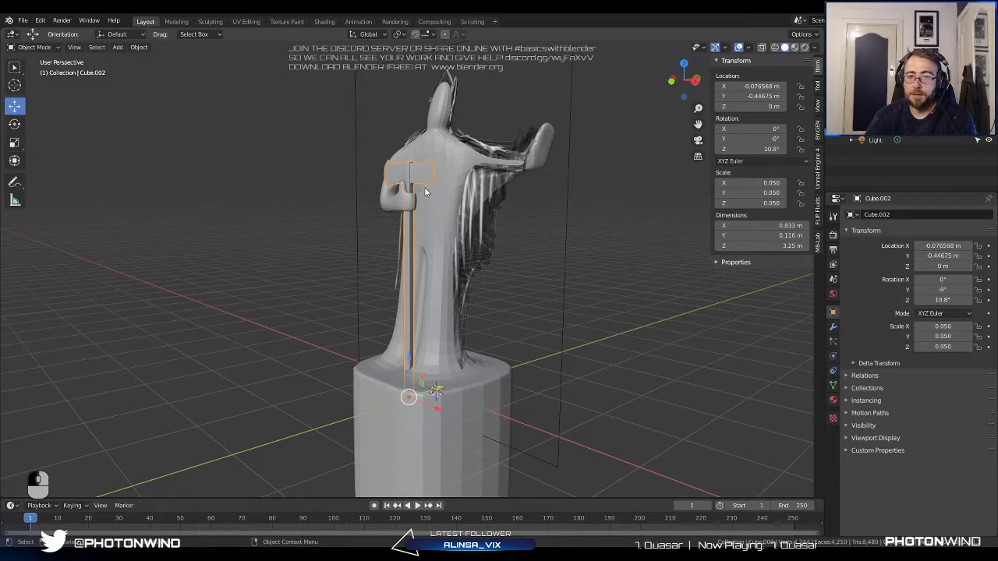
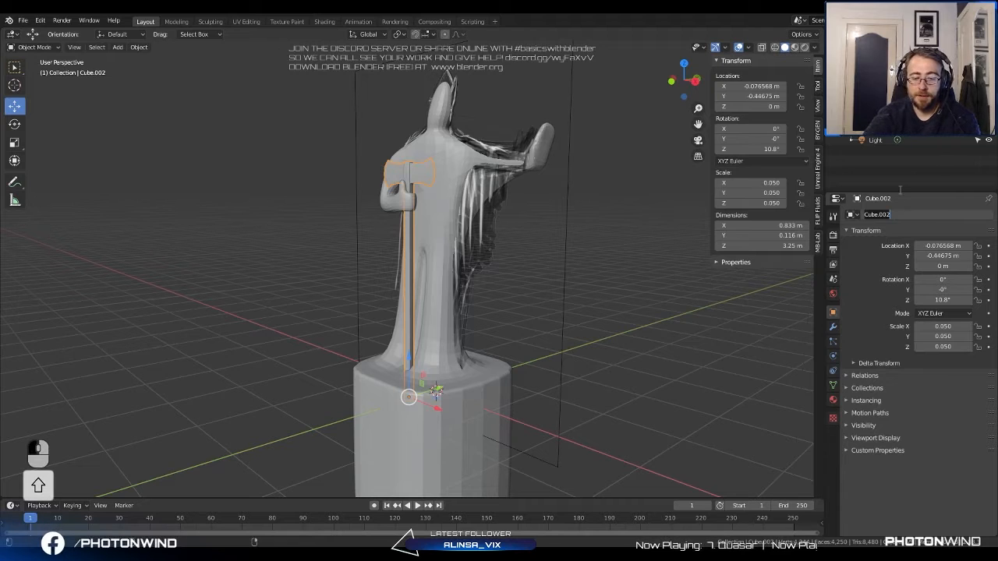
pyautogui.write('xe')
pyautogui.press('Return')
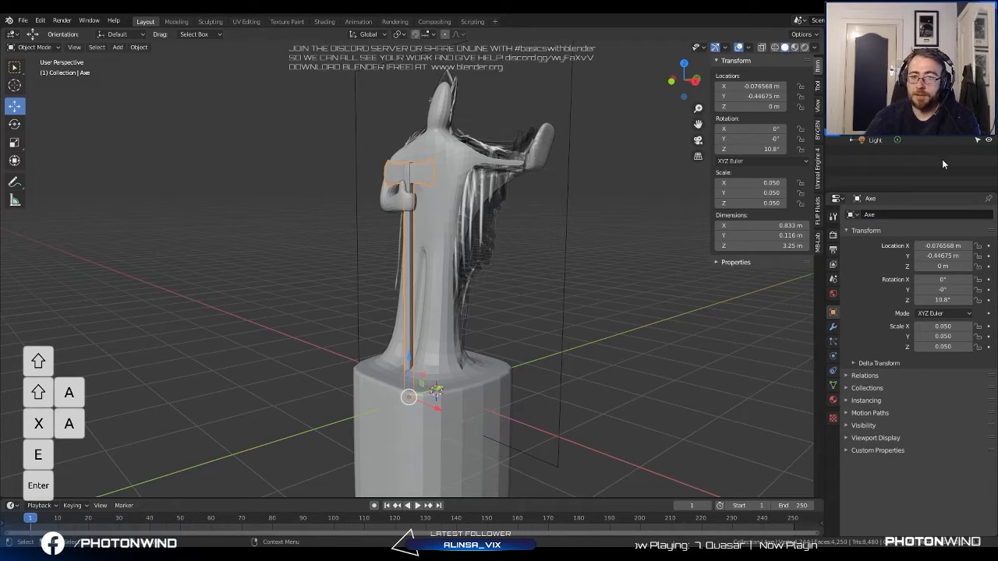
# Rename the statue object as sculpt1 and deselect it.
pyautogui.click(446, 191)
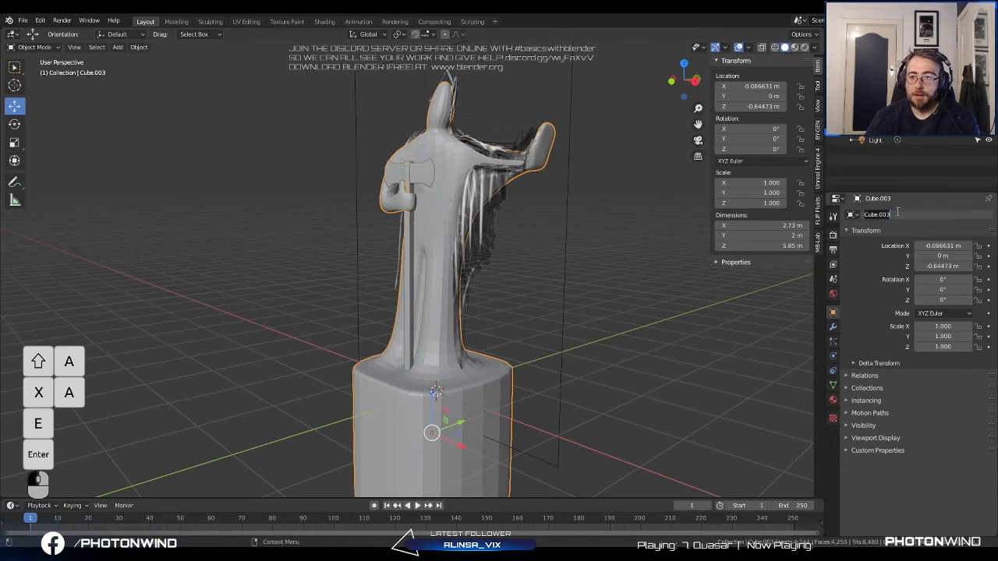
pyautogui.write('C')
pyautogui.press('BackSpace')
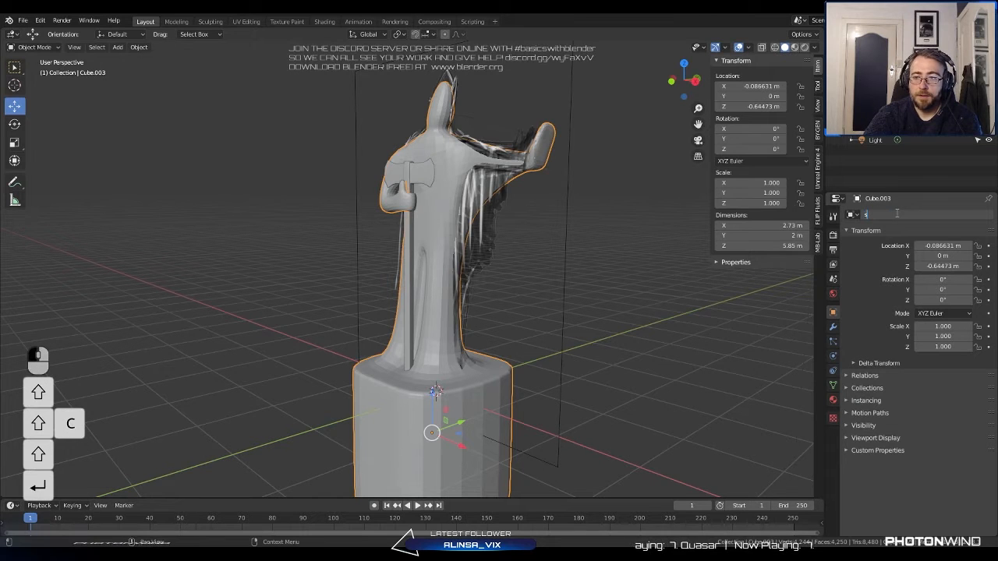
pyautogui.press('Return')
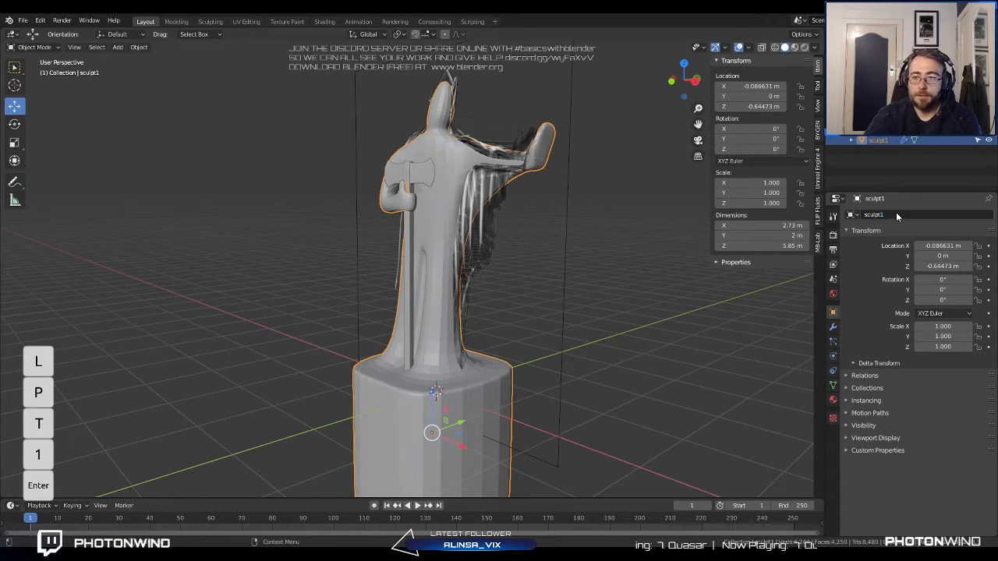
pyautogui.click(497, 217)
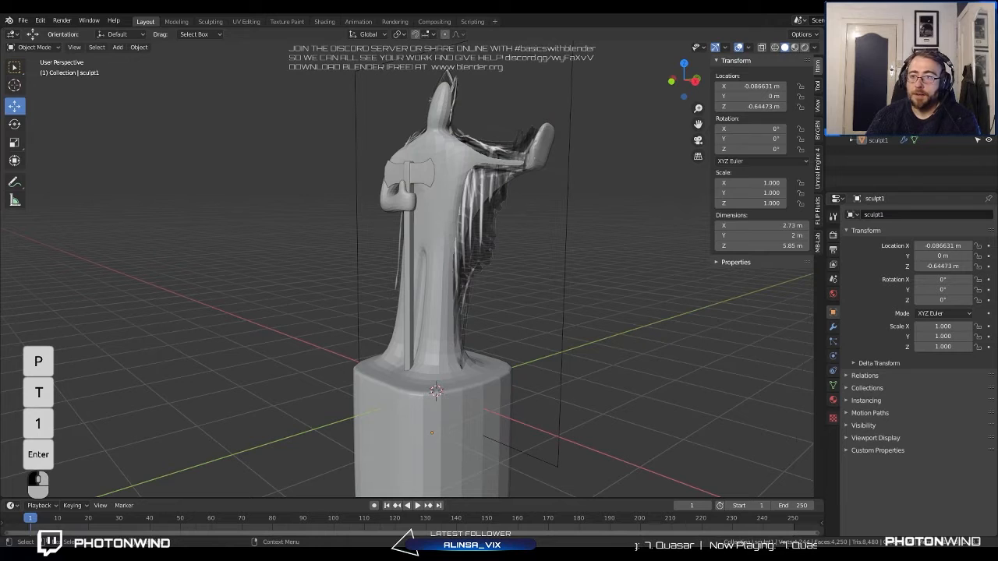
# Select the ref object and hide sculpt1 and Axe so only the reference sketch is shown.
pyautogui.click(873, 131)
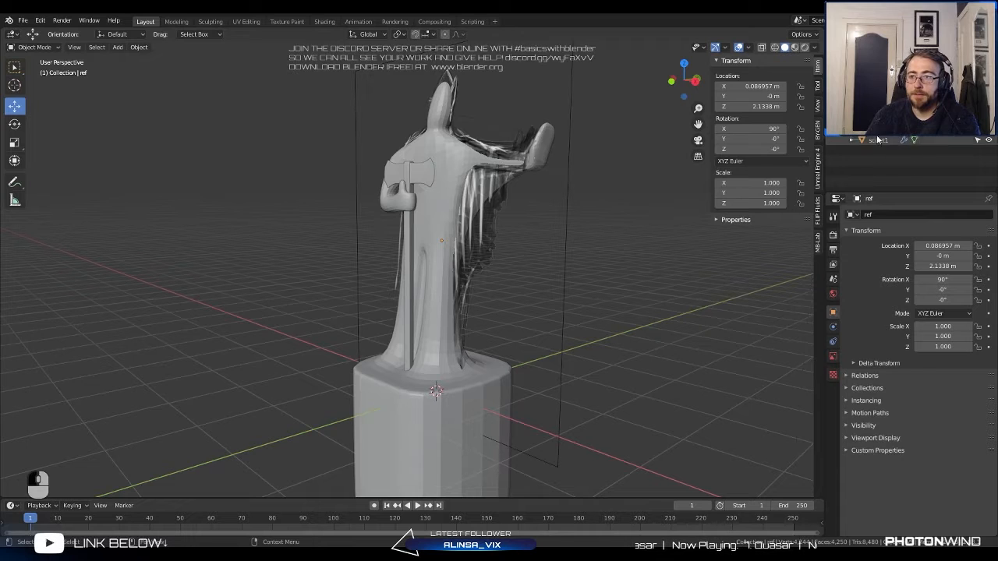
pyautogui.click(989, 142)
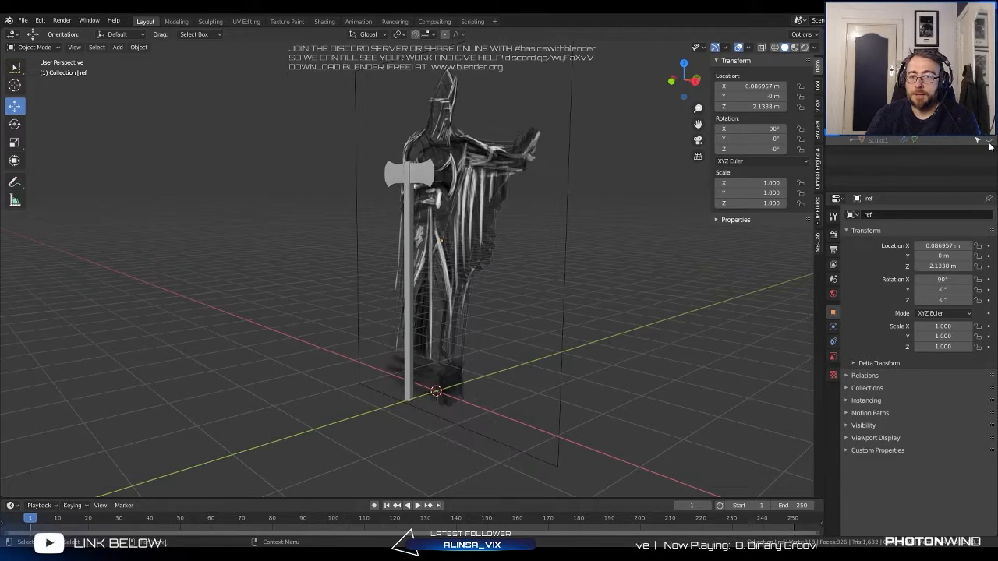
pyautogui.click(990, 142)
pyautogui.moveTo(515, 270)
pyautogui.mouseDown(button='middle')
pyautogui.moveTo(564, 274)
pyautogui.moveTo(577, 264)
pyautogui.mouseUp(button='middle')
pyautogui.keyDown('shift'); pyautogui.moveTo(575, 262); pyautogui.dragTo(571, 290, button='middle'); pyautogui.keyUp('shift')
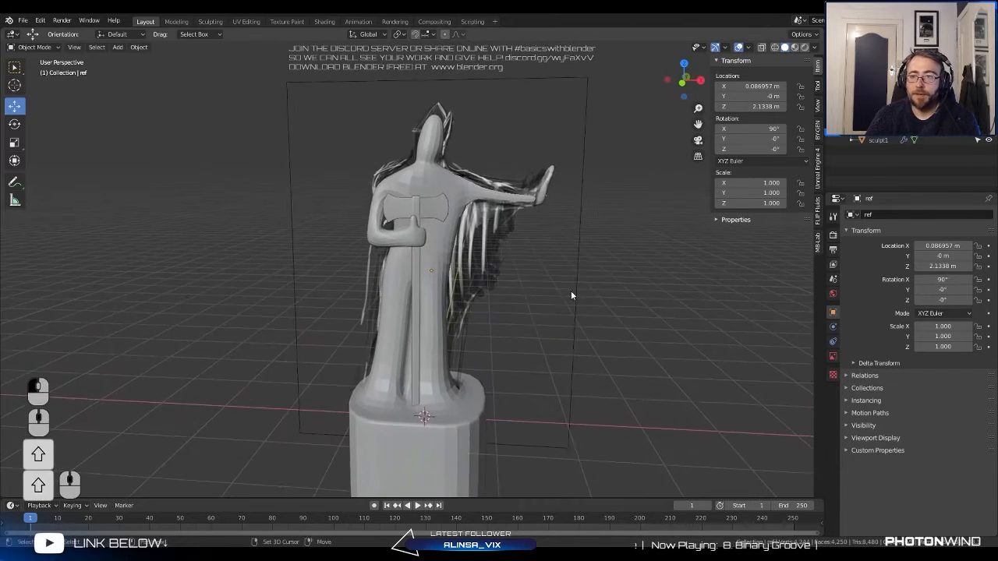
pyautogui.moveTo(576, 257); pyautogui.dragTo(616, 226, button='middle')
pyautogui.click(988, 142)
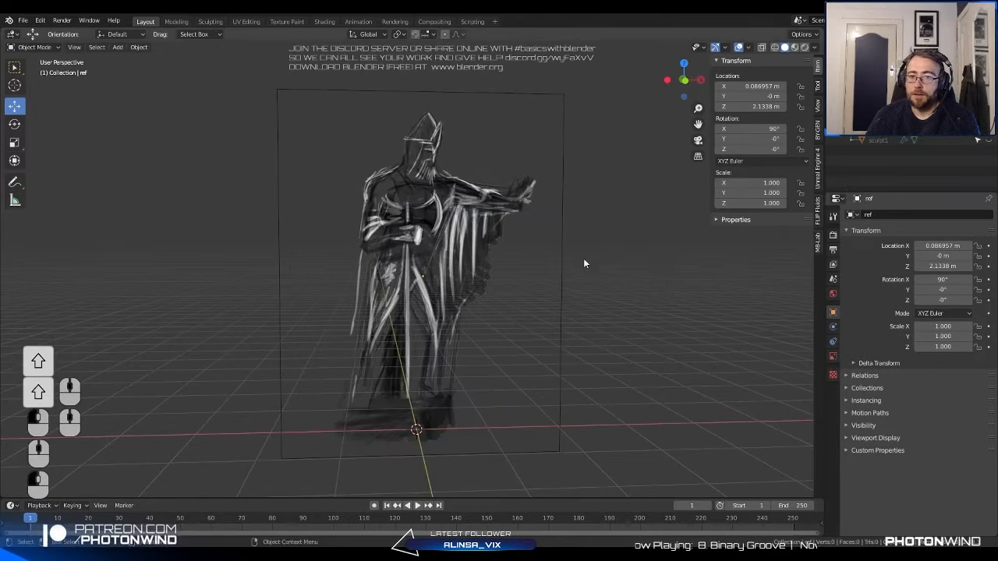
pyautogui.moveTo(583, 258)
pyautogui.mouseDown(button='middle')
pyautogui.moveTo(559, 262)
pyautogui.moveTo(469, 204)
pyautogui.mouseUp(button='middle')
pyautogui.scroll(1, 469, 204)
pyautogui.keyDown('shift'); pyautogui.moveTo(453, 131); pyautogui.dragTo(449, 178, button='middle'); pyautogui.keyUp('shift')
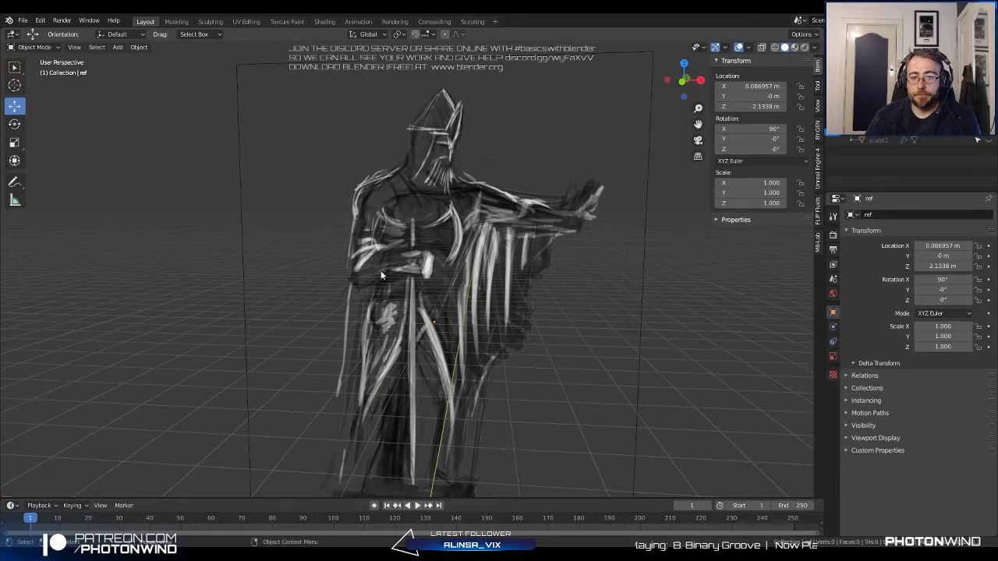
# Show sculpt1 again alongside the reference sketch and select it at the base of the legs.
pyautogui.keyDown('shift'); pyautogui.moveTo(380, 270); pyautogui.dragTo(415, 224, button='middle'); pyautogui.keyUp('shift')
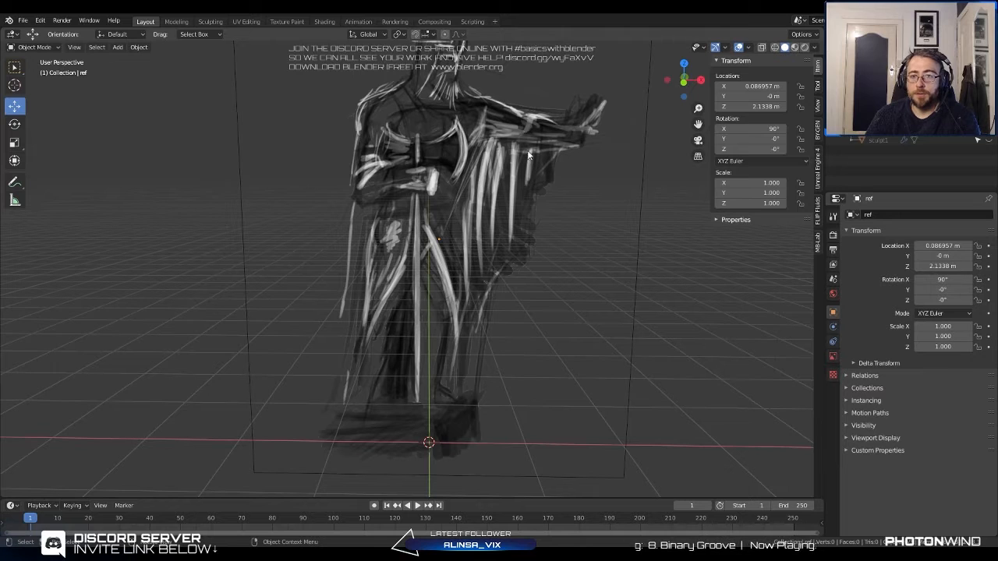
pyautogui.moveTo(528, 156); pyautogui.dragTo(407, 257, button='middle')
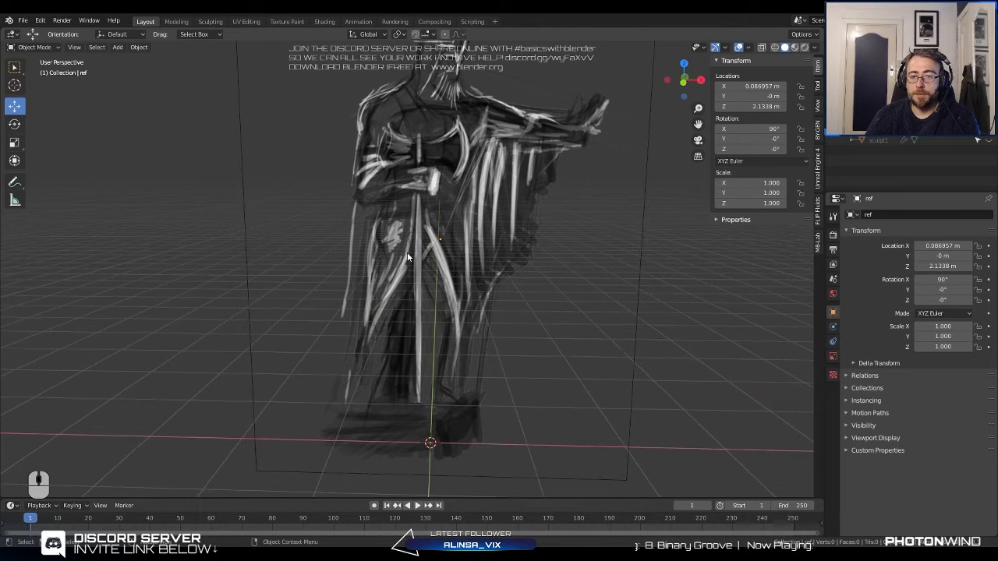
pyautogui.click(989, 141)
pyautogui.moveTo(477, 327); pyautogui.dragTo(378, 365, button='middle')
pyautogui.moveTo(378, 364)
pyautogui.keyDown('shift'); pyautogui.mouseDown(button='middle')
pyautogui.moveTo(383, 382)
pyautogui.moveTo(331, 362)
pyautogui.moveTo(437, 358)
pyautogui.moveTo(423, 316)
pyautogui.moveTo(433, 310)
pyautogui.moveTo(386, 327)
pyautogui.moveTo(383, 305)
pyautogui.moveTo(407, 300)
pyautogui.mouseUp(button='middle'); pyautogui.keyUp('shift')
pyautogui.scroll(2, 405, 308)
pyautogui.press('Tab')
pyautogui.middleClick(421, 315)
pyautogui.click(491, 204)
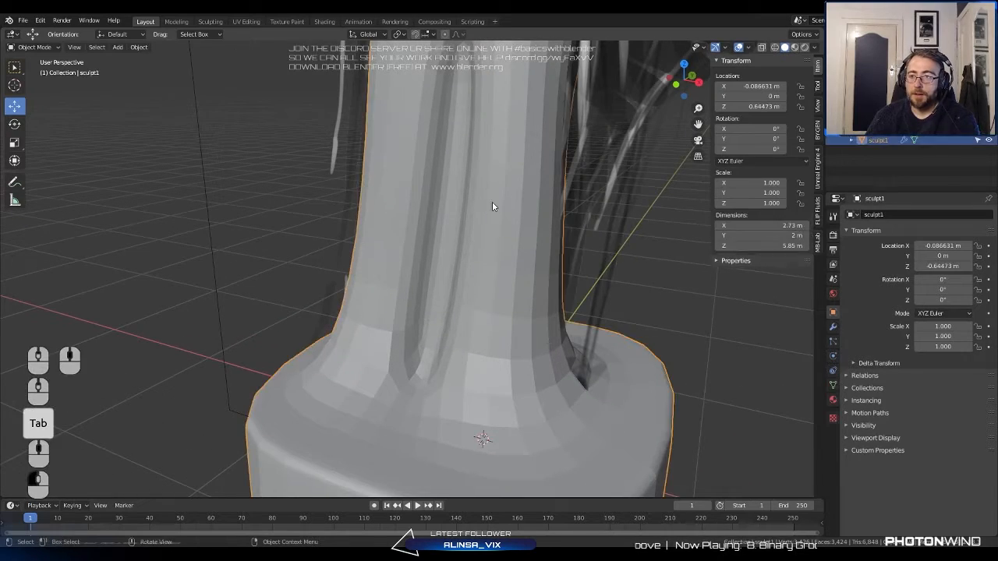
# Try a Knife cut across the narrow inner leg face just above the base, with X-ray enabled in Edit Mode.
pyautogui.press('Tab')
pyautogui.scroll(2, 505, 241)
pyautogui.hotkey('alt', 'z')
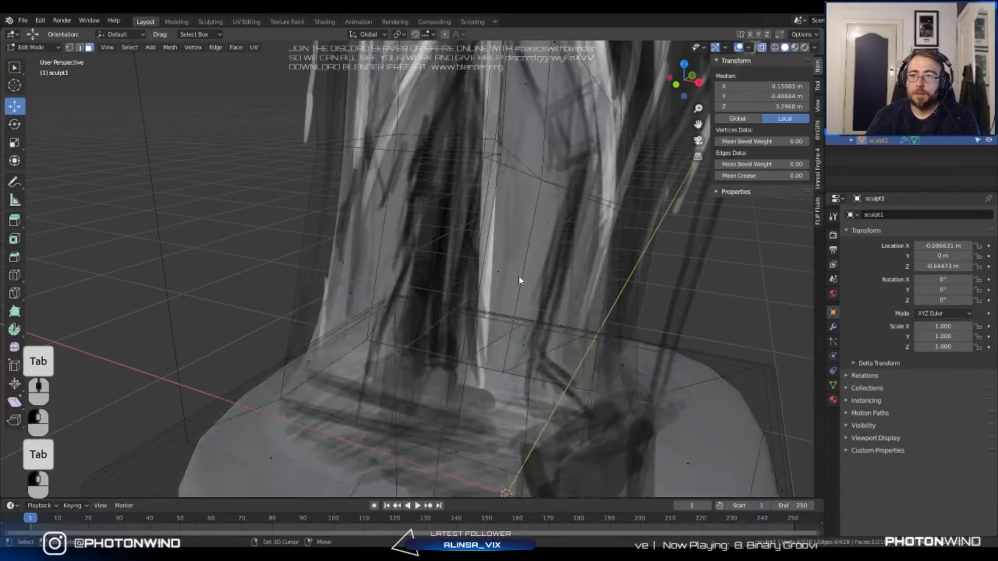
pyautogui.keyDown('shift'); pyautogui.moveTo(404, 359); pyautogui.dragTo(429, 287, button='middle'); pyautogui.keyUp('shift')
pyautogui.scroll(1, 387, 276)
pyautogui.hotkey('alt', 'a')
pyautogui.click(448, 242)
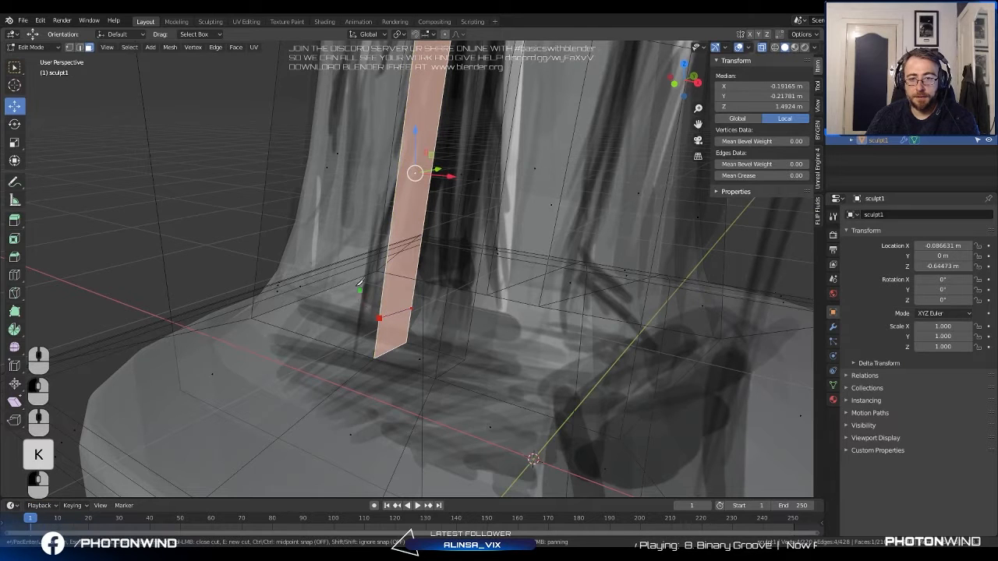
pyautogui.press('Return')
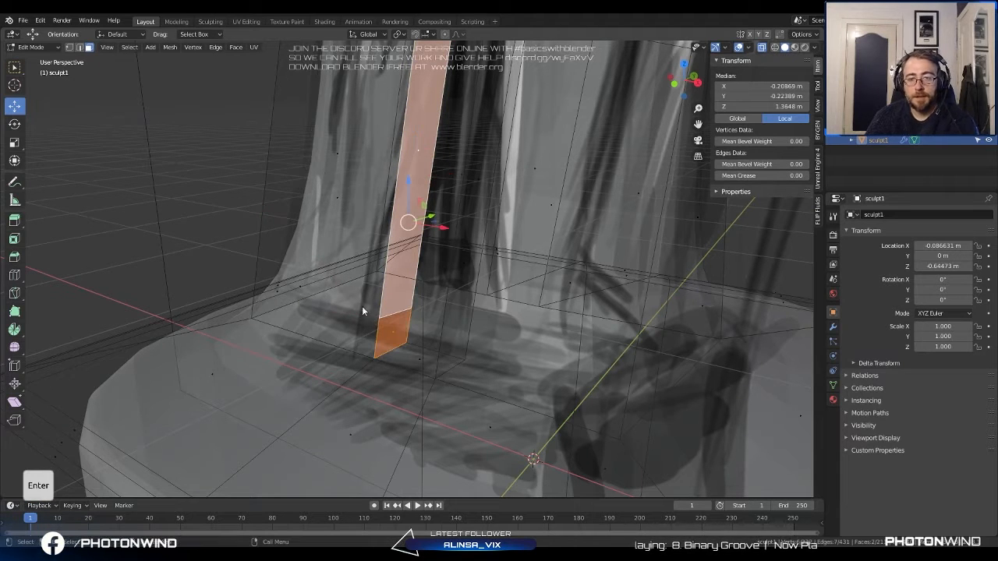
# Try extruding the small cut face at the bottom of the inner leg toward the opposite leg.
pyautogui.press('e')
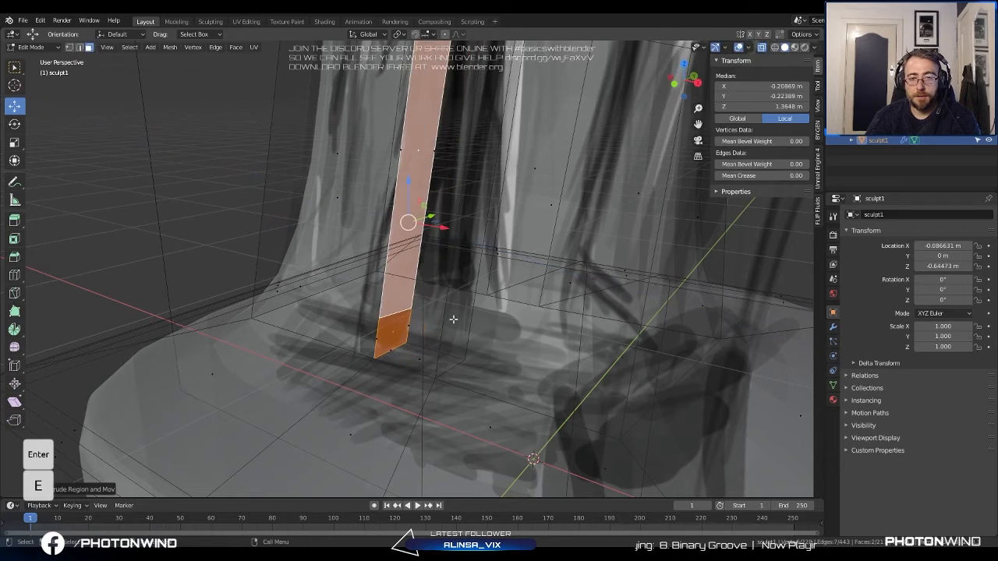
pyautogui.rightClick(401, 338)
pyautogui.hotkey('ctrl', 'z')
pyautogui.hotkey('ctrl', 'z')
pyautogui.press('e')
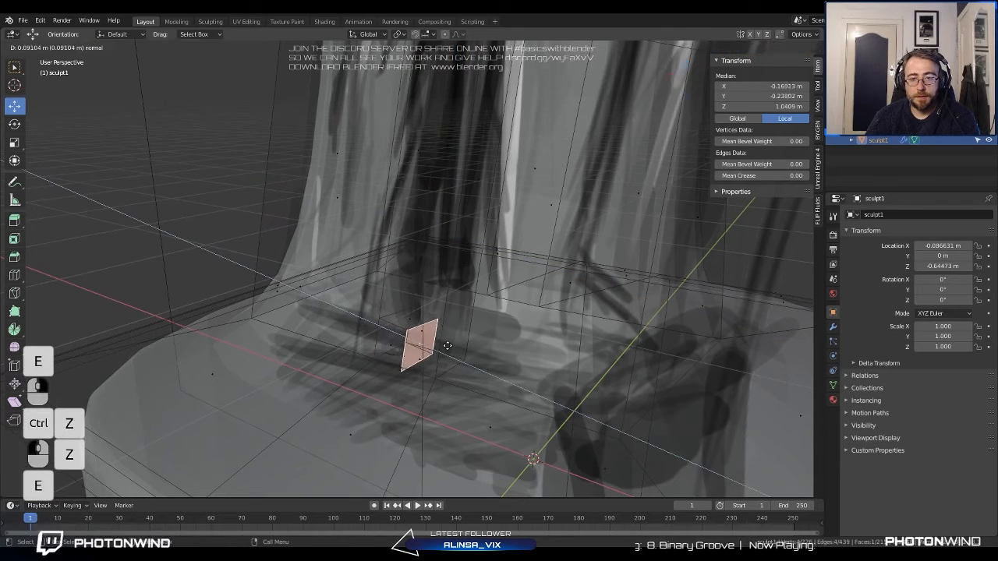
pyautogui.click(465, 348)
# Try moving the extruded face sideways and slightly up across the gap between the legs, with X-ray turned off.
pyautogui.moveTo(499, 351); pyautogui.dragTo(453, 357, button='middle')
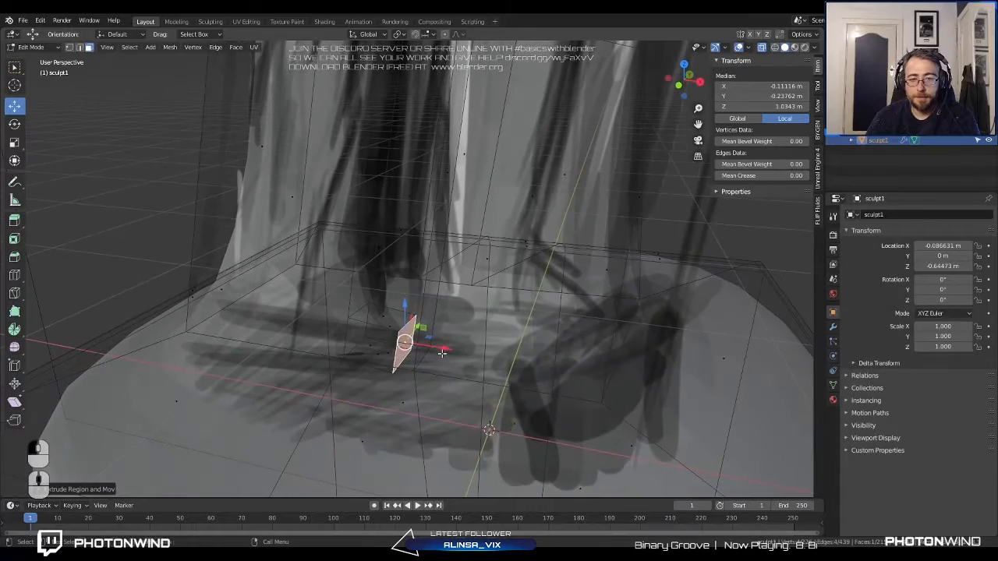
pyautogui.moveTo(443, 351); pyautogui.dragTo(463, 354)
pyautogui.moveTo(422, 311); pyautogui.dragTo(421, 305)
pyautogui.moveTo(411, 327); pyautogui.dragTo(467, 238, button='middle')
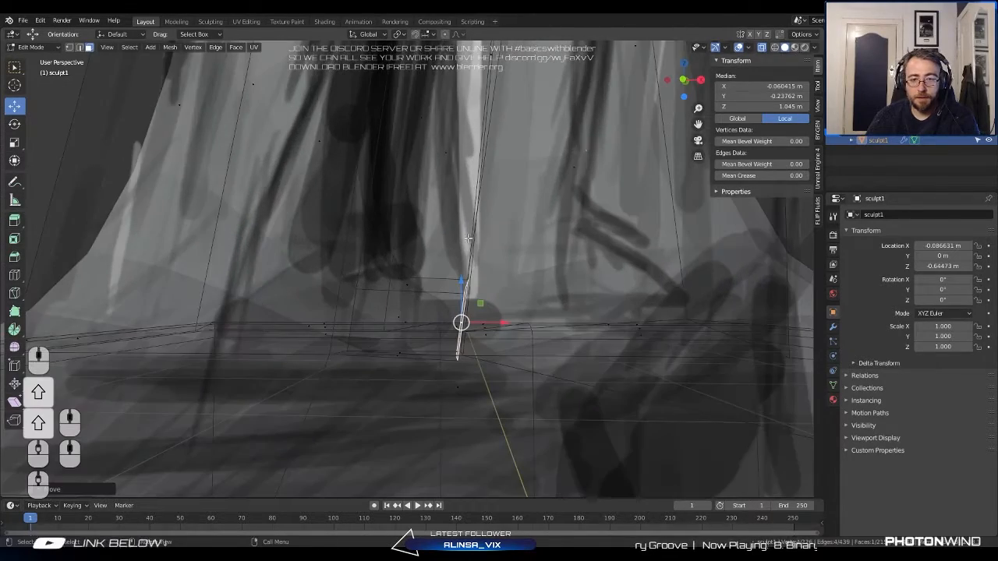
pyautogui.click(761, 48)
pyautogui.moveTo(544, 222); pyautogui.dragTo(489, 271, button='middle')
pyautogui.moveTo(553, 273); pyautogui.dragTo(526, 256)
pyautogui.scroll(-2, 511, 251)
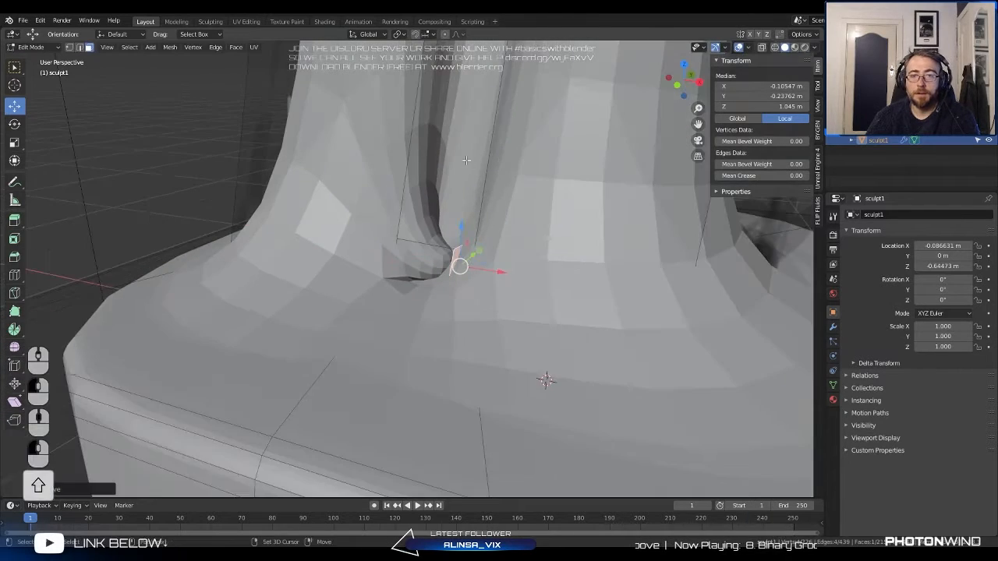
pyautogui.keyDown('shift'); pyautogui.moveTo(480, 226); pyautogui.dragTo(475, 292, button='middle'); pyautogui.keyUp('shift')
pyautogui.moveTo(463, 273)
pyautogui.mouseDown(button='middle')
pyautogui.moveTo(395, 265)
pyautogui.moveTo(459, 279)
pyautogui.mouseUp(button='middle')
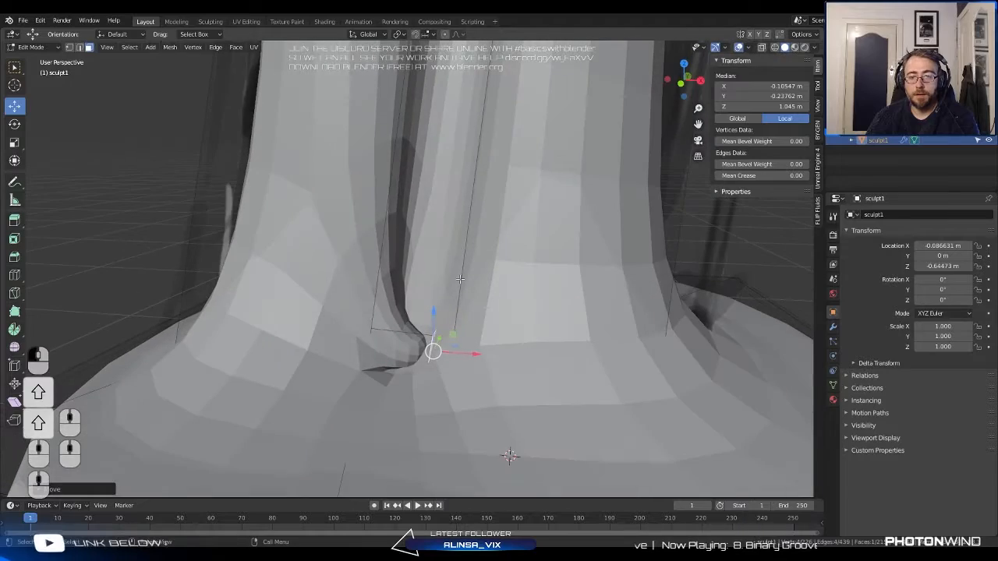
pyautogui.moveTo(471, 356); pyautogui.dragTo(497, 358)
pyautogui.scroll(-4, 497, 357)
pyautogui.moveTo(507, 339); pyautogui.dragTo(493, 309, button='middle')
pyautogui.press('Tab')
pyautogui.scroll(2, 491, 307)
pyautogui.press('Tab')
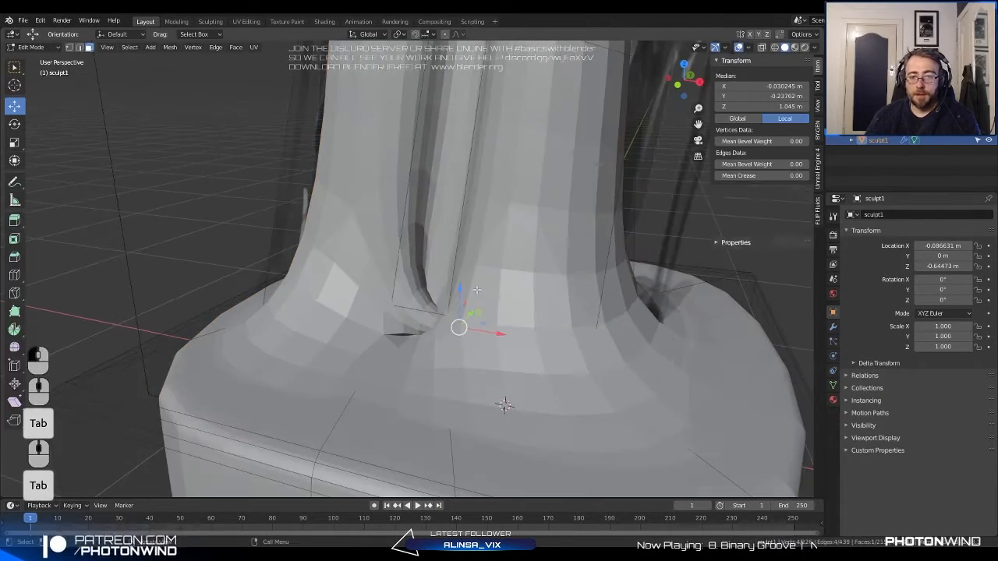
# Undo the face moves, the extrusion and the knife cut at the leg base, and leave Edit Mode.
pyautogui.hotkey('ctrl', 'z')
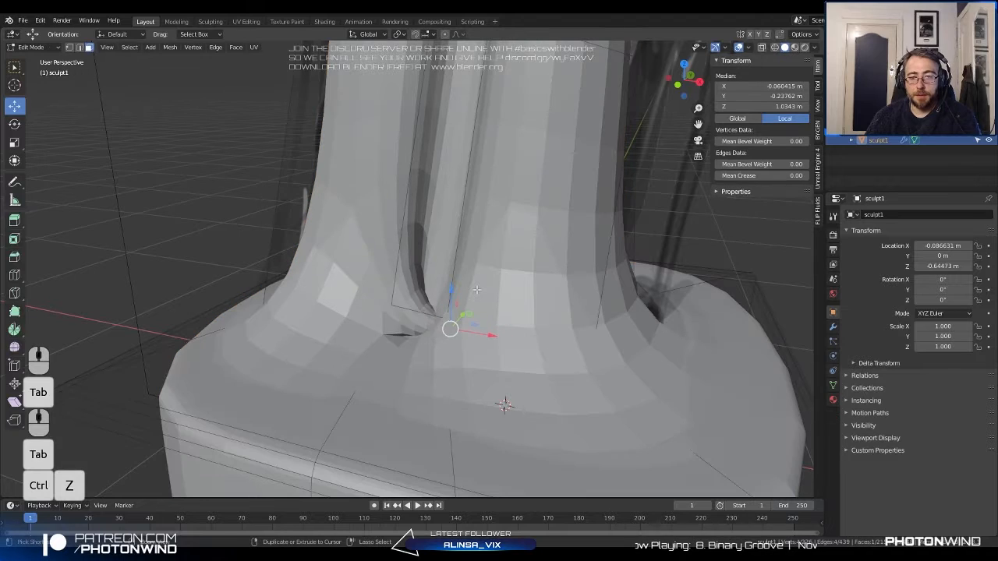
pyautogui.hotkey('ctrl', 'z')
pyautogui.hotkey('ctrl', 'z')
pyautogui.hotkey('ctrl', 'z')
pyautogui.moveTo(476, 289); pyautogui.dragTo(442, 308, button='middle')
pyautogui.scroll(-2, 442, 307)
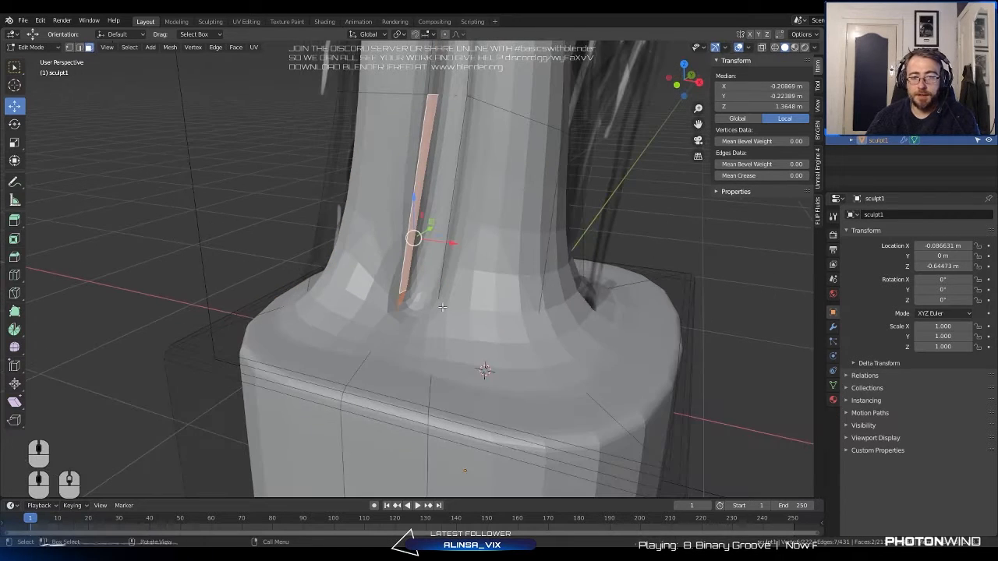
pyautogui.hotkey('ctrl', 'z')
pyautogui.press('Tab')
# In vertex selection, move the front mid-height vertex of the leg below the outstretched arm outward to about X 0.10 m, Z 2.02 m.
pyautogui.scroll(-5, 442, 307)
pyautogui.moveTo(362, 222); pyautogui.dragTo(424, 205, button='middle')
pyautogui.keyDown('shift'); pyautogui.moveTo(485, 162); pyautogui.dragTo(488, 238, button='middle'); pyautogui.keyUp('shift')
pyautogui.scroll(3, 466, 191)
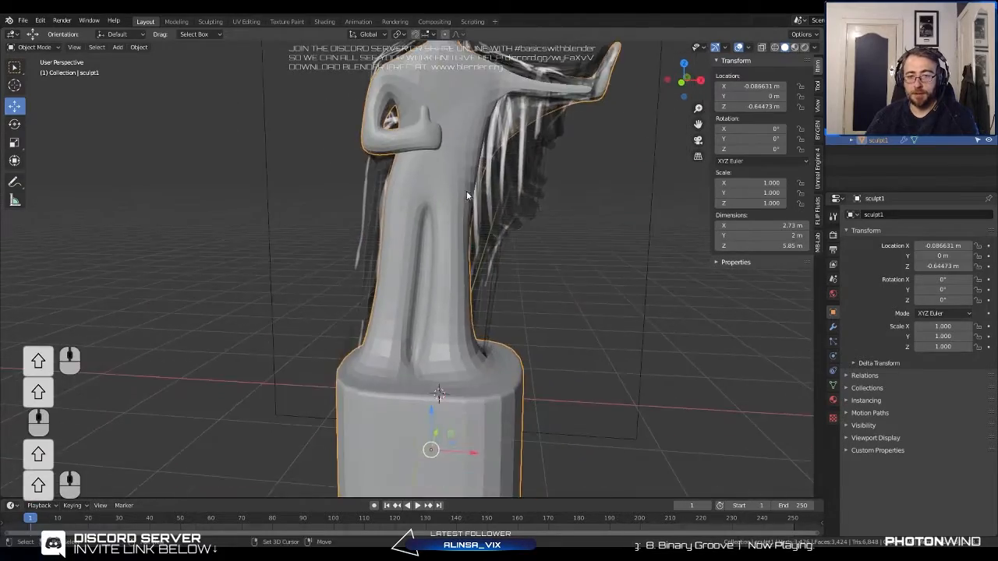
pyautogui.moveTo(467, 191); pyautogui.dragTo(482, 215, button='middle')
pyautogui.scroll(4, 482, 215)
pyautogui.press('Tab')
pyautogui.moveTo(456, 261); pyautogui.dragTo(472, 277, button='middle')
pyautogui.click(473, 277)
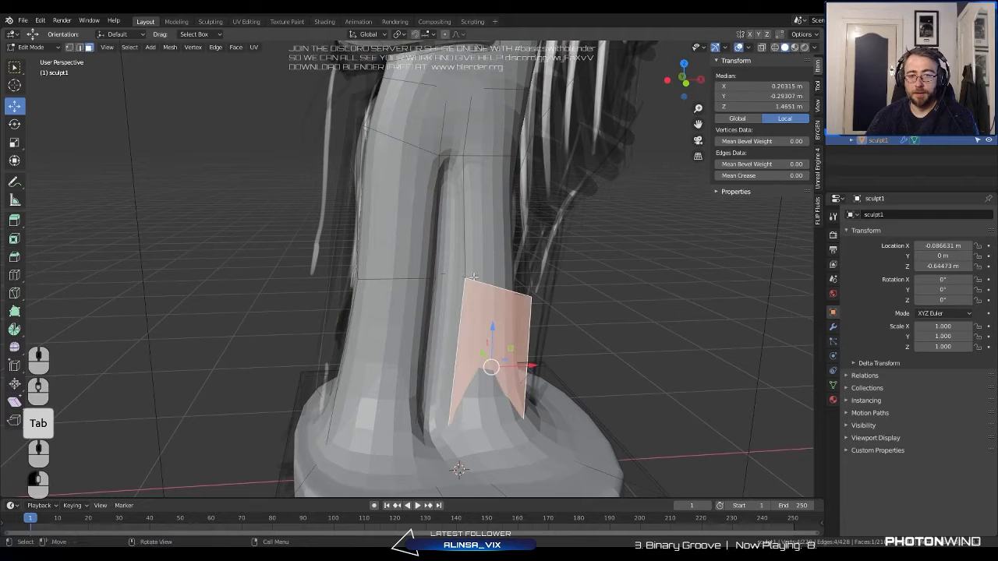
pyautogui.click(68, 48)
pyautogui.click(464, 278)
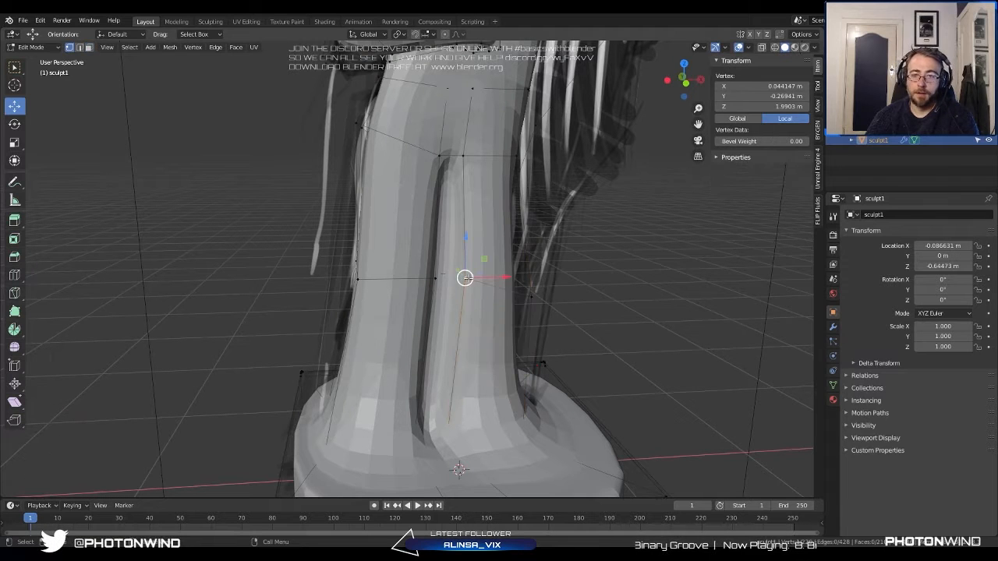
pyautogui.press('g')
pyautogui.click(471, 275)
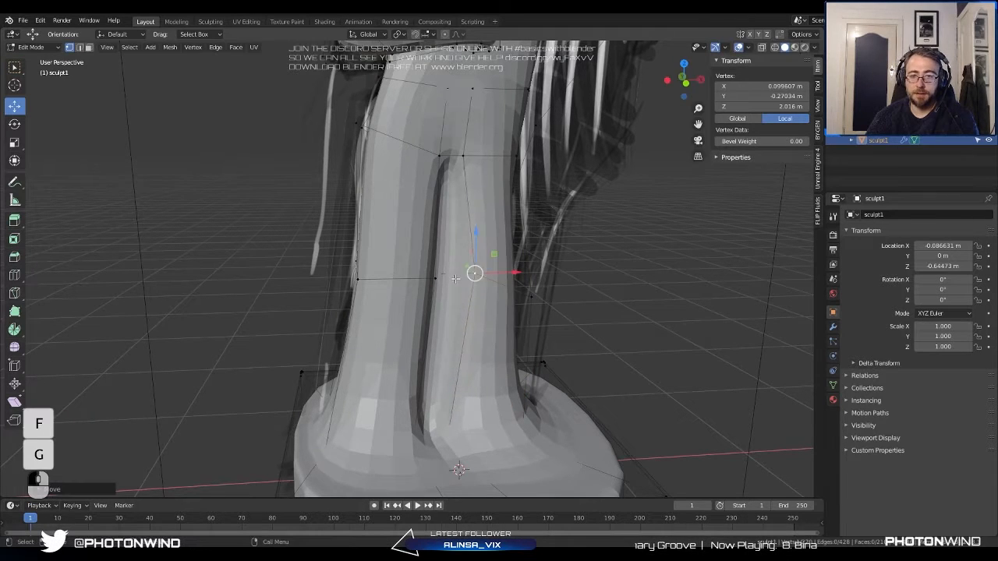
# Reposition the outer front and rear vertices at mid-height of the same leg to refine its contour.
pyautogui.moveTo(543, 318); pyautogui.dragTo(514, 322, button='middle')
pyautogui.press('g')
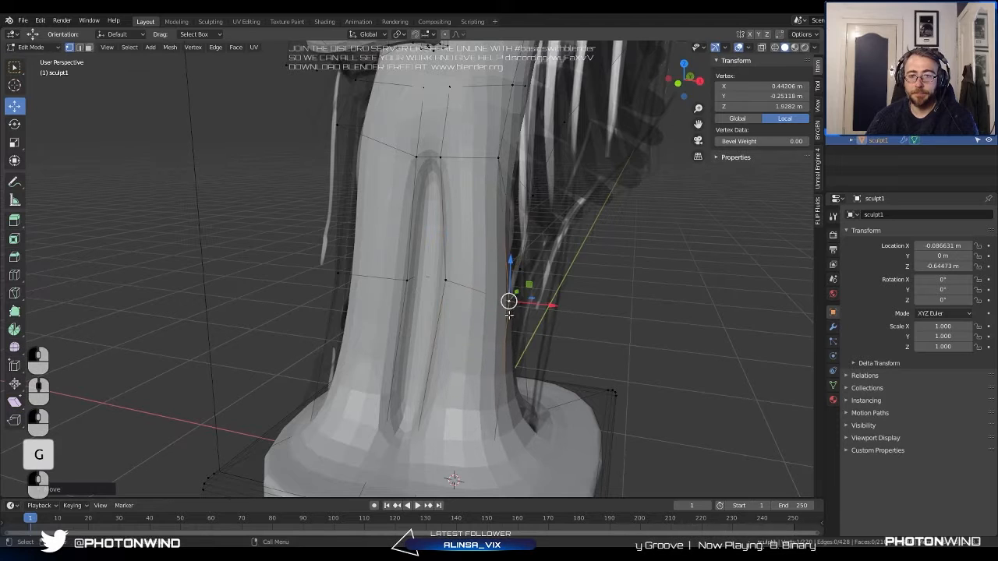
pyautogui.click(507, 287)
pyautogui.moveTo(507, 287); pyautogui.dragTo(519, 366, button='middle')
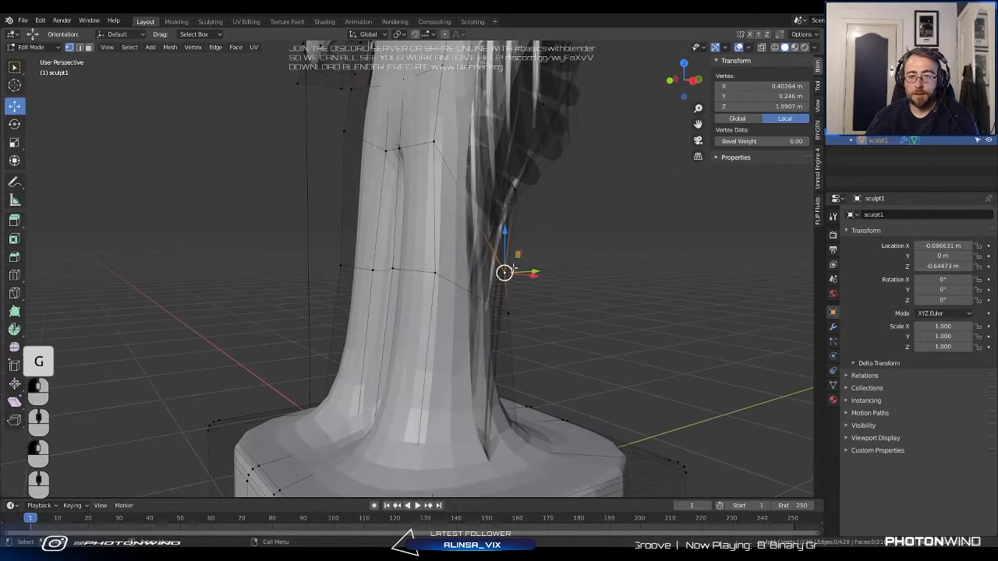
pyautogui.press('g')
pyautogui.click(524, 289)
pyautogui.press('g')
pyautogui.click(505, 278)
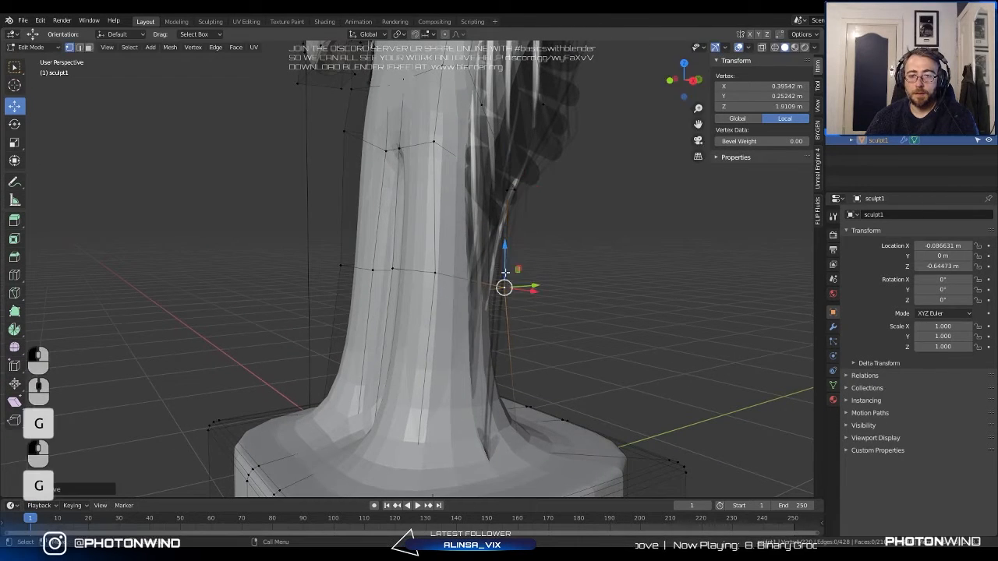
# Select the edge loop running under the outstretched arm and down the statue's side, removing unwanted vertices from the selection.
pyautogui.scroll(-3, 511, 284)
pyautogui.moveTo(523, 299); pyautogui.dragTo(537, 338, button='middle')
pyautogui.click(469, 374)
pyautogui.moveTo(467, 378)
pyautogui.mouseDown(button='middle')
pyautogui.moveTo(356, 318)
pyautogui.moveTo(319, 312)
pyautogui.moveTo(321, 321)
pyautogui.moveTo(417, 336)
pyautogui.moveTo(482, 327)
pyautogui.mouseUp(button='middle')
pyautogui.keyDown('shift'); pyautogui.moveTo(499, 210); pyautogui.dragTo(344, 239, button='middle'); pyautogui.keyUp('shift')
pyautogui.keyDown('alt'); pyautogui.click(423, 223); pyautogui.keyUp('alt')
pyautogui.press('b')
pyautogui.keyDown('shift'); pyautogui.moveTo(385, 346); pyautogui.dragTo(441, 415); pyautogui.keyUp('shift')
pyautogui.moveTo(414, 390); pyautogui.dragTo(514, 269, button='middle')
pyautogui.moveTo(499, 261); pyautogui.dragTo(357, 226, button='middle')
pyautogui.scroll(3, 358, 226)
# Remove the hand-end vertices from the loop, switch to edge selection and try bevelling the edges under the arm.
pyautogui.press('b')
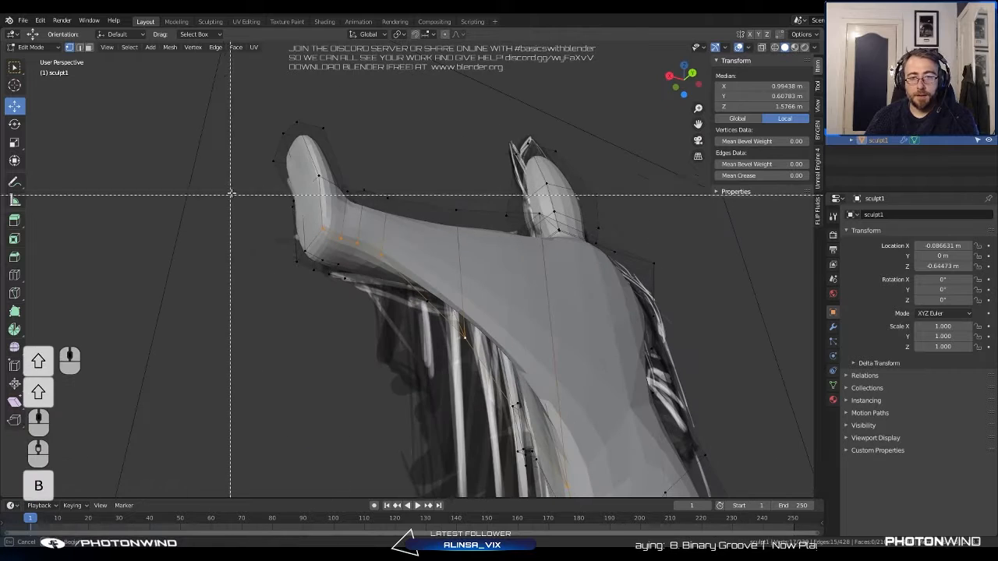
pyautogui.keyDown('shift'); pyautogui.moveTo(246, 180); pyautogui.dragTo(366, 280); pyautogui.keyUp('shift')
pyautogui.moveTo(366, 280); pyautogui.dragTo(470, 223, button='middle')
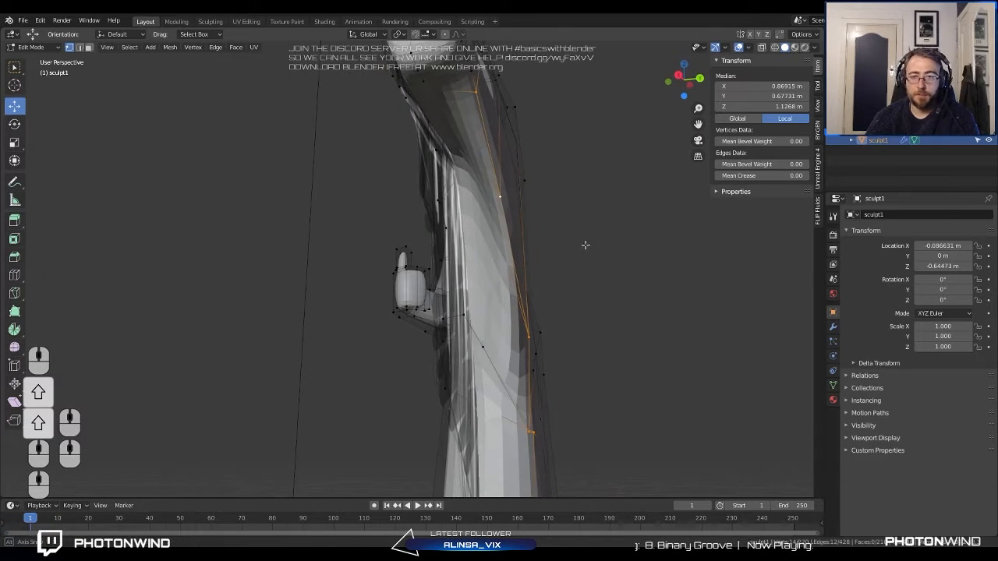
pyautogui.moveTo(585, 245); pyautogui.dragTo(474, 201, button='middle')
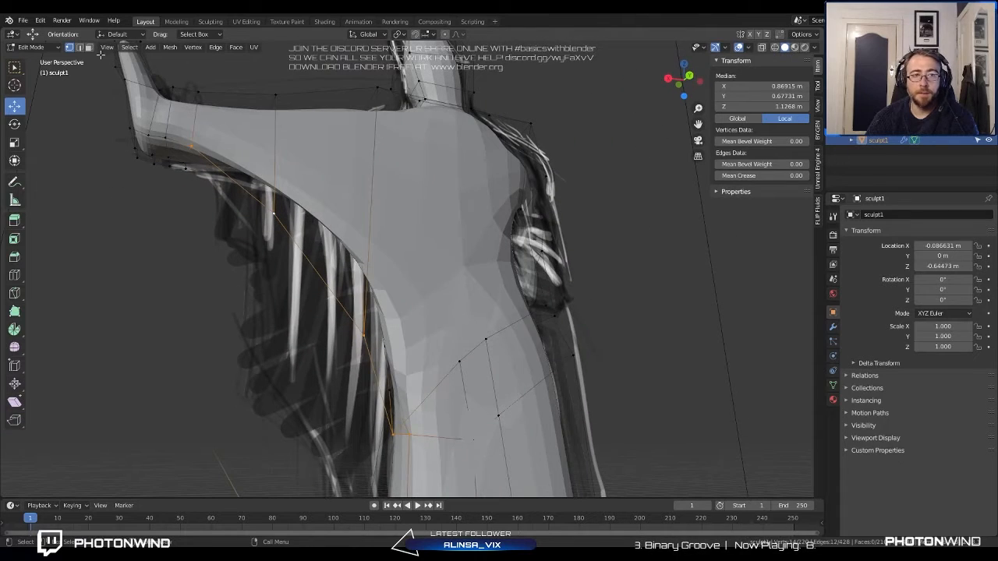
pyautogui.click(78, 48)
pyautogui.moveTo(172, 140); pyautogui.dragTo(280, 194, button='middle')
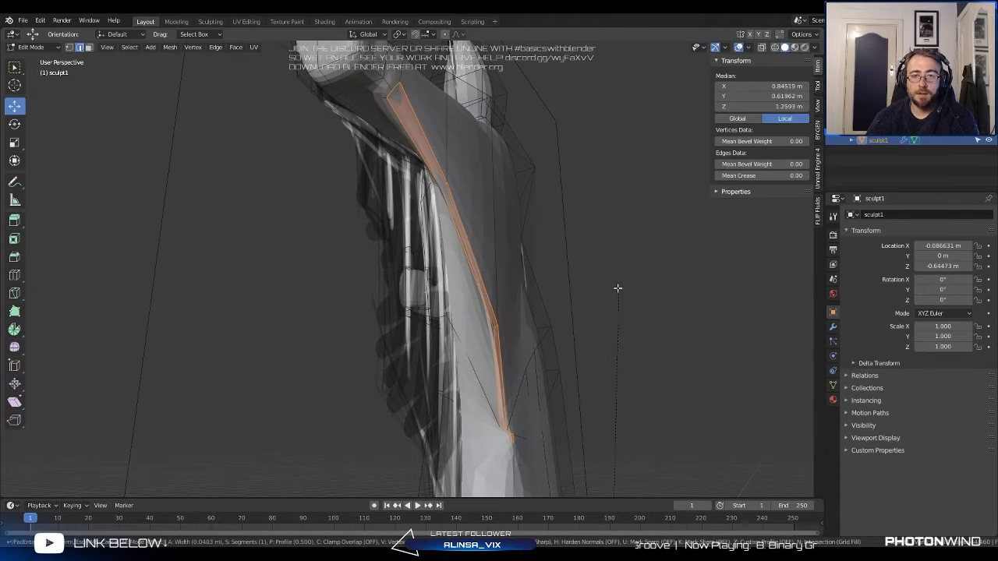
pyautogui.moveTo(437, 330); pyautogui.dragTo(421, 306, button='middle')
# Try extruding the bevelled strip under the arm, and undo back to the earlier vertex loop selection.
pyautogui.press('e')
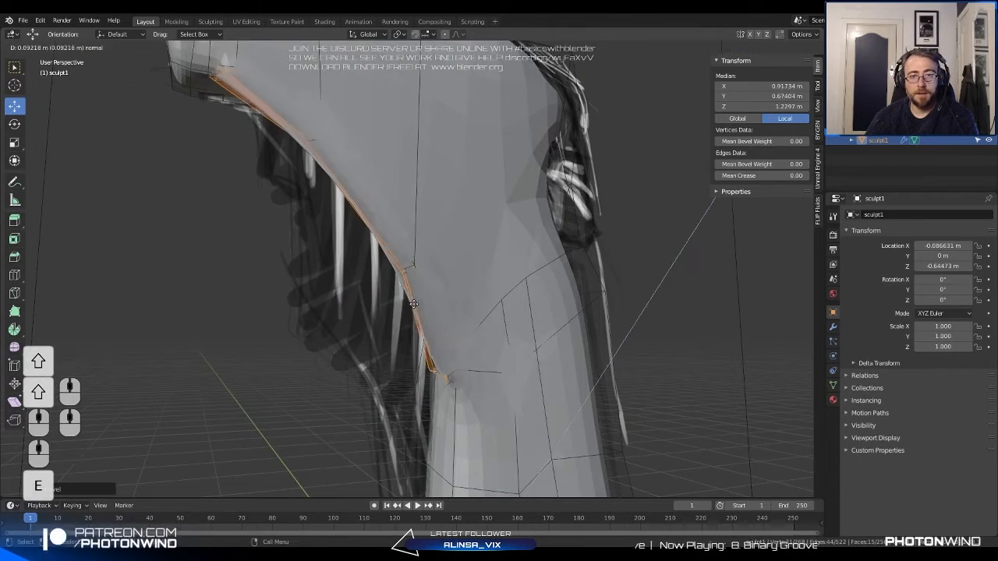
pyautogui.rightClick(338, 169)
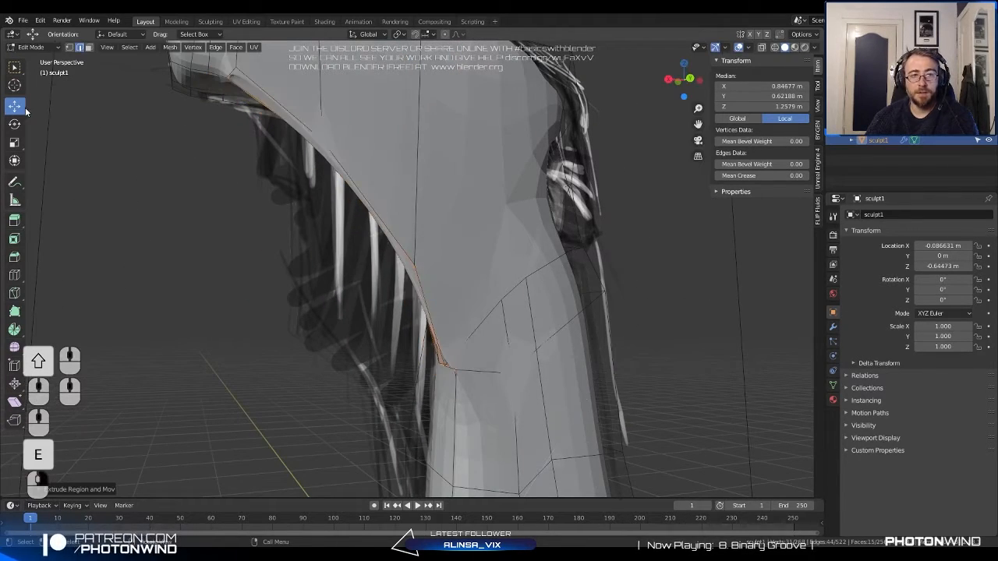
pyautogui.scroll(-5, 374, 195)
pyautogui.moveTo(401, 395); pyautogui.dragTo(436, 291, button='middle')
pyautogui.scroll(-2, 501, 433)
pyautogui.scroll(3, 468, 322)
pyautogui.hotkey('ctrl', 'z')
pyautogui.hotkey('ctrl', 'z')
pyautogui.hotkey('ctrl', 'z')
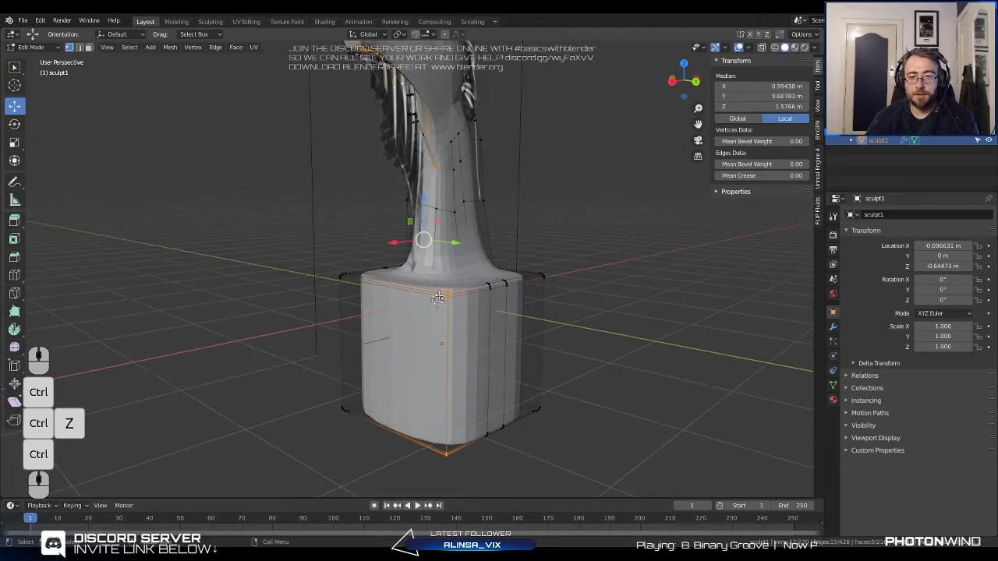
# Deselect the pedestal vertices and the lowest part of the loop, keeping the line under the arm and down the side.
pyautogui.press('b')
pyautogui.keyDown('shift'); pyautogui.moveTo(316, 234); pyautogui.dragTo(499, 468); pyautogui.keyUp('shift')
pyautogui.scroll(-4, 467, 327)
pyautogui.moveTo(460, 296); pyautogui.dragTo(389, 273, button='middle')
pyautogui.keyDown('shift'); pyautogui.moveTo(374, 249); pyautogui.dragTo(351, 390, button='middle'); pyautogui.keyUp('shift')
pyautogui.scroll(5, 350, 390)
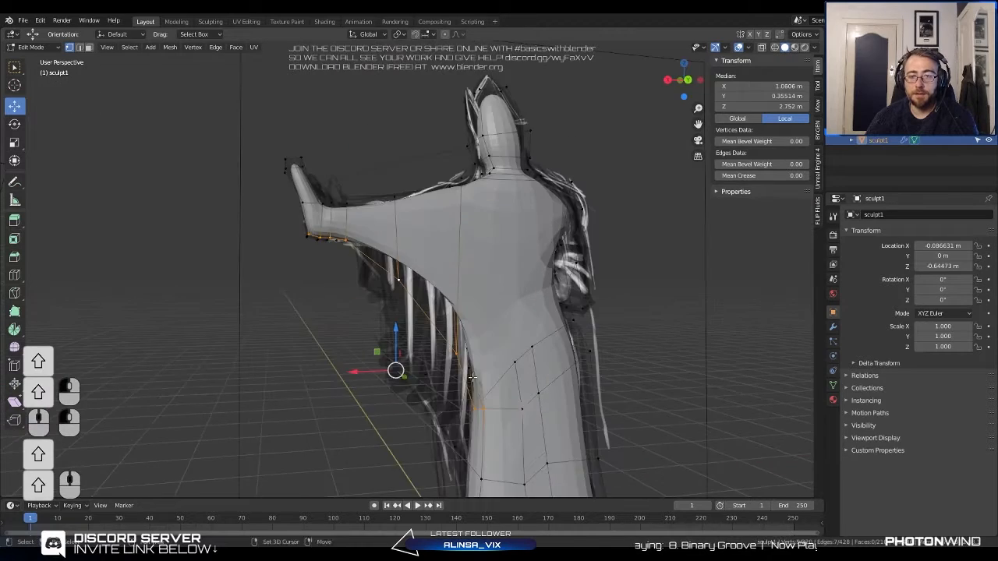
pyautogui.keyDown('shift'); pyautogui.moveTo(452, 366); pyautogui.dragTo(403, 271, button='middle'); pyautogui.keyUp('shift')
pyautogui.press('b')
pyautogui.keyDown('shift'); pyautogui.moveTo(433, 348); pyautogui.dragTo(412, 321); pyautogui.keyUp('shift')
pyautogui.scroll(-2, 405, 304)
pyautogui.moveTo(389, 269); pyautogui.dragTo(344, 257, button='middle')
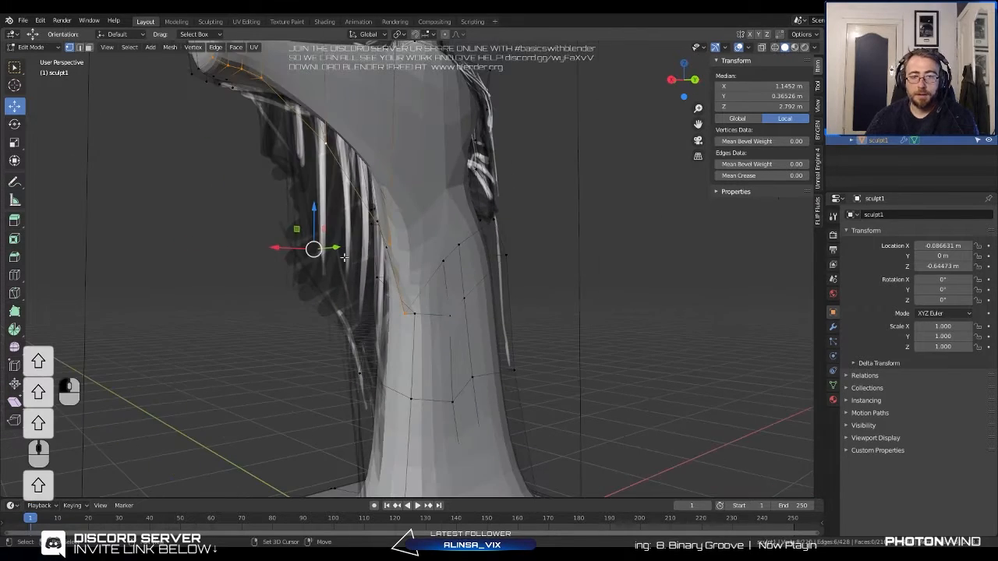
# In edge selection, drop the edges nearest the hand and bevel the remaining edges under the arm into a narrow strip.
pyautogui.click(80, 48)
pyautogui.scroll(-1, 156, 85)
pyautogui.keyDown('shift'); pyautogui.moveTo(196, 81); pyautogui.dragTo(254, 134, button='middle'); pyautogui.keyUp('shift')
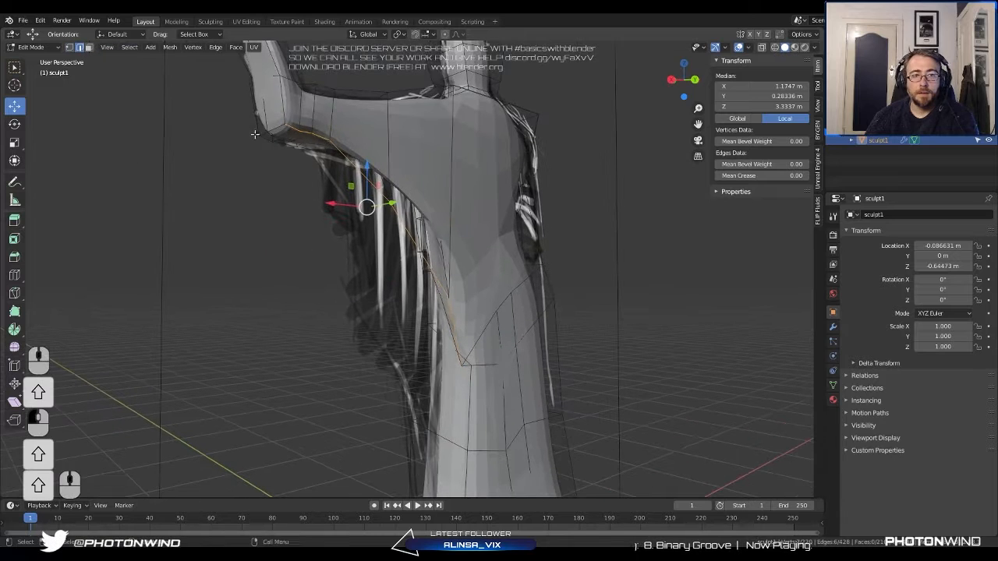
pyautogui.press('b')
pyautogui.keyDown('shift'); pyautogui.moveTo(232, 95); pyautogui.dragTo(306, 175); pyautogui.keyUp('shift')
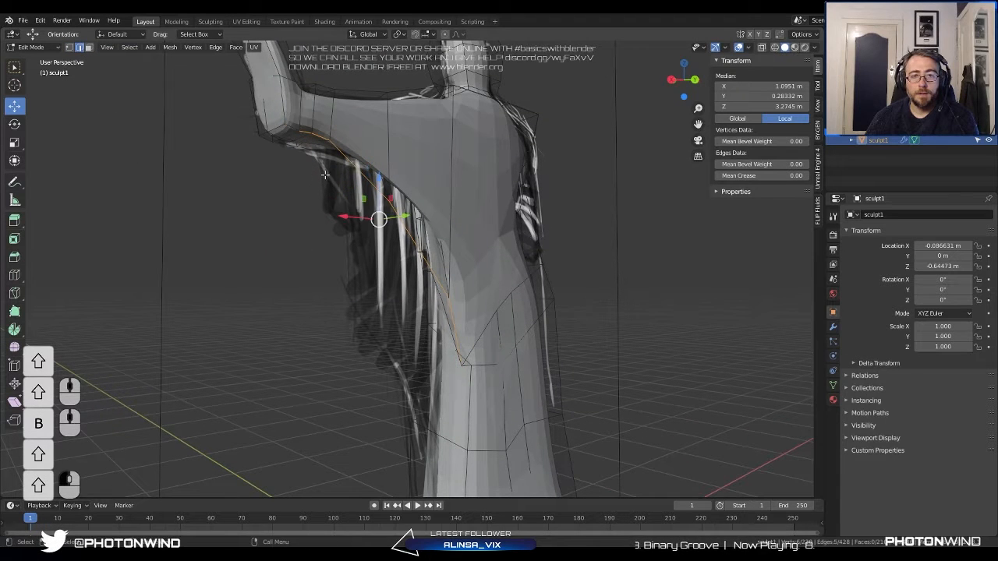
pyautogui.press('b')
pyautogui.press('r')
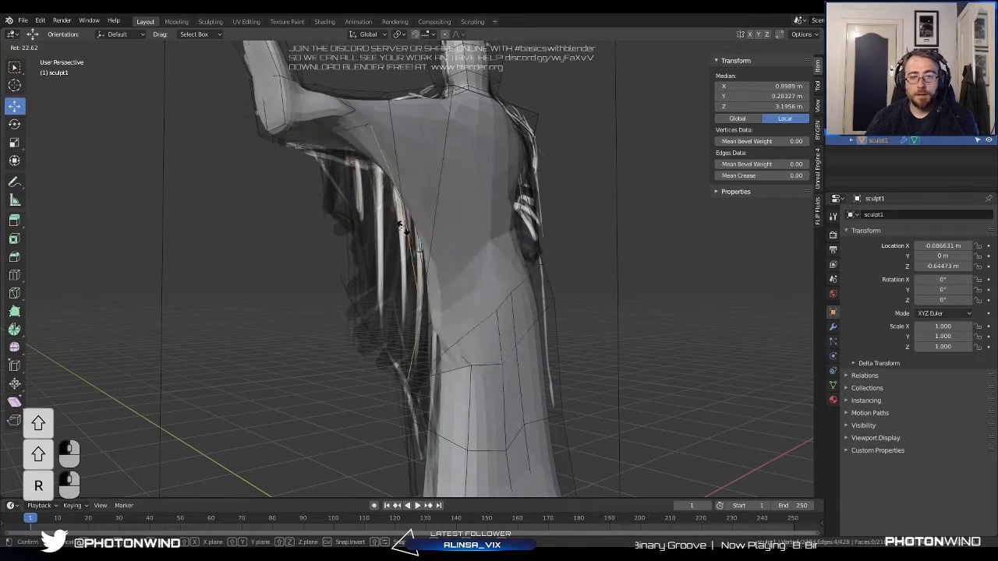
pyautogui.rightClick(421, 246)
pyautogui.hotkey('ctrl', 'b')
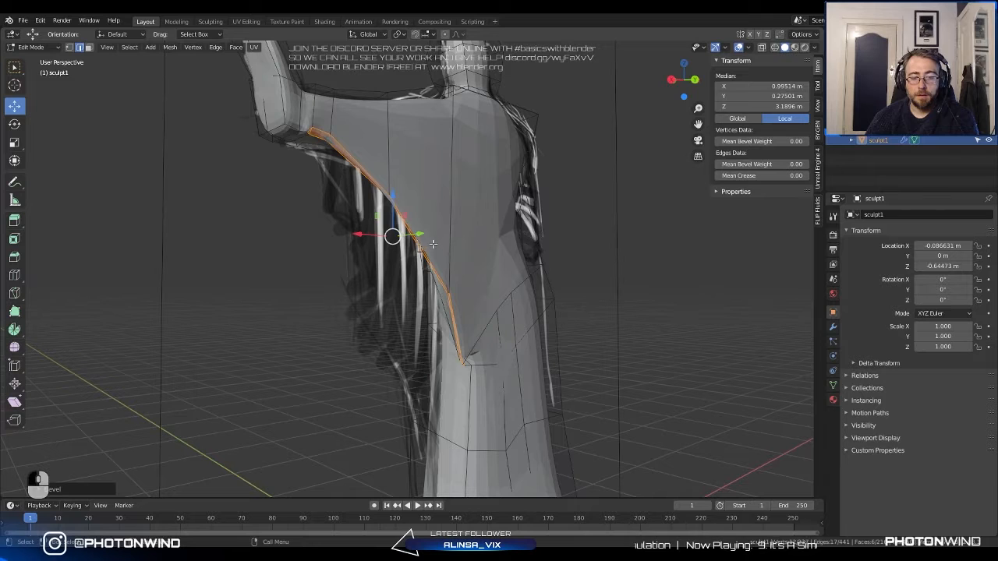
# Try extruding the bevelled strip downward from beneath the outstretched arm.
pyautogui.press('e')
pyautogui.click(387, 257)
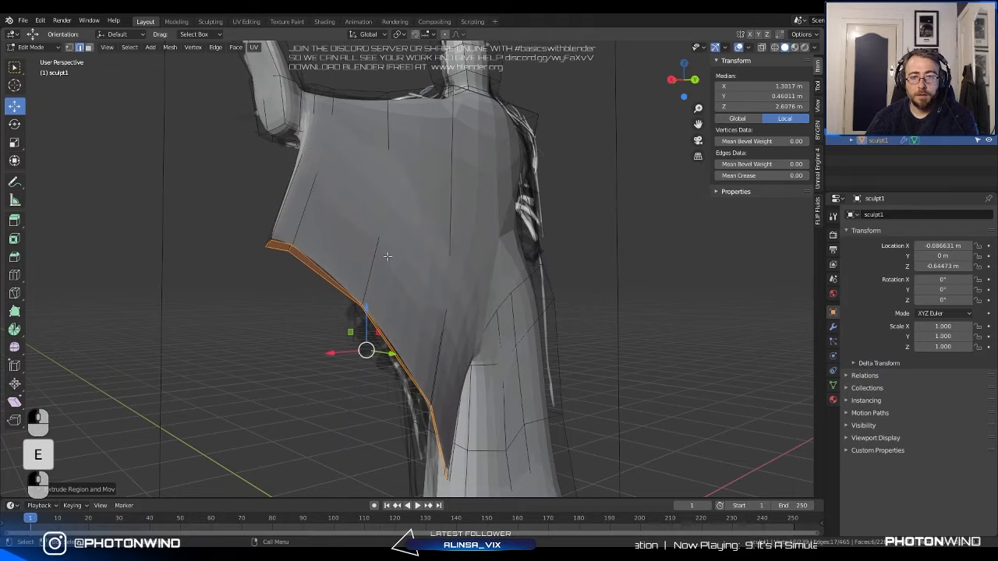
pyautogui.hotkey('ctrl', 'z')
# Lower the bevelled strip beneath the outstretched arm along the vertical axis.
pyautogui.moveTo(393, 205); pyautogui.dragTo(393, 246)
pyautogui.moveTo(382, 247); pyautogui.dragTo(492, 251, button='middle')
pyautogui.scroll(2, 508, 237)
# Select only the strip's outer edges beneath the hand and move them up closer to the wrist.
pyautogui.press('a')
pyautogui.press('a')
pyautogui.press('b')
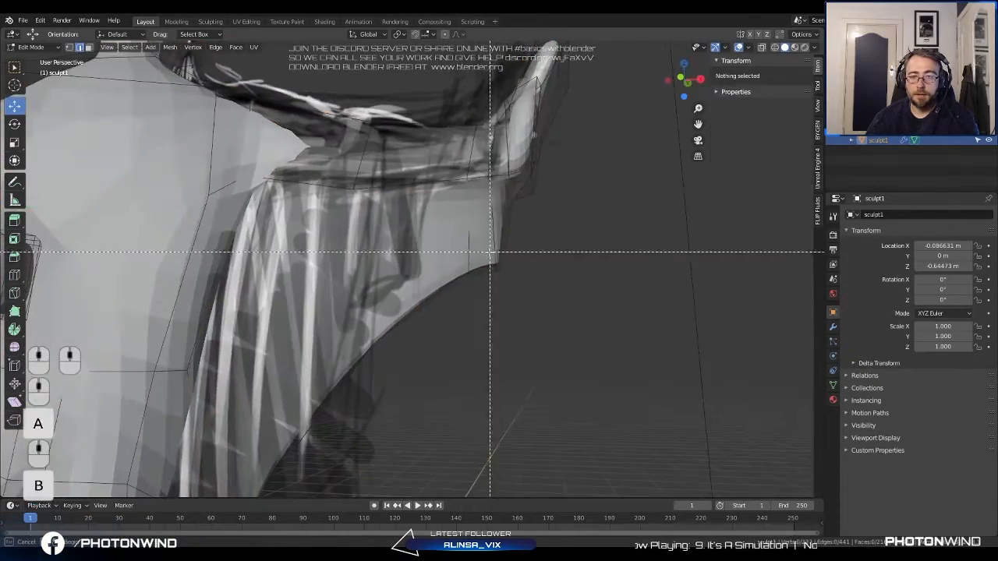
pyautogui.moveTo(492, 252); pyautogui.dragTo(533, 288)
pyautogui.press('g')
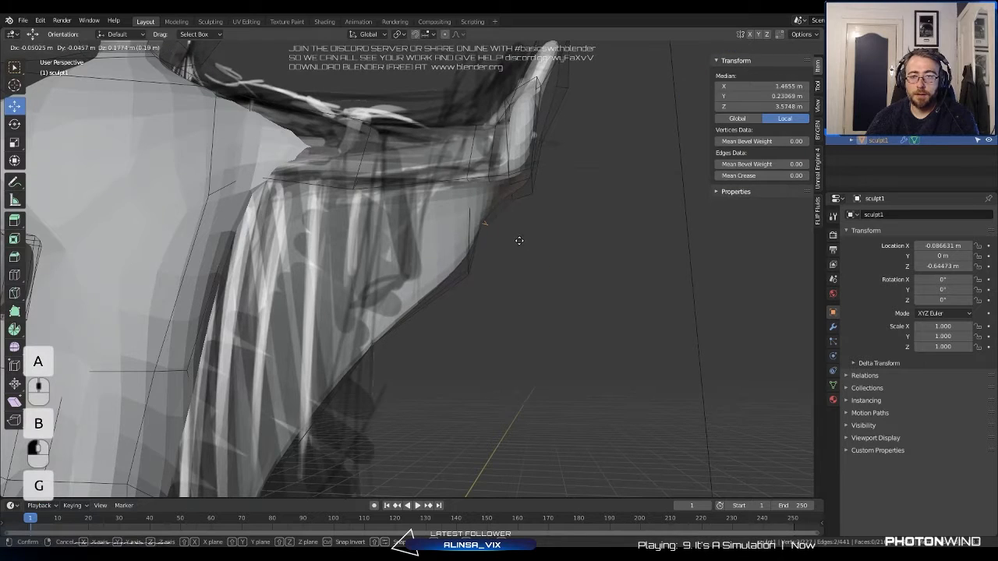
pyautogui.click(514, 240)
# Select the edges at the strip's next corner and move them inward to follow the sketched cloth outline.
pyautogui.press('a')
pyautogui.press('b')
pyautogui.moveTo(452, 260); pyautogui.dragTo(494, 307)
pyautogui.press('g')
pyautogui.click(490, 303)
pyautogui.press('g')
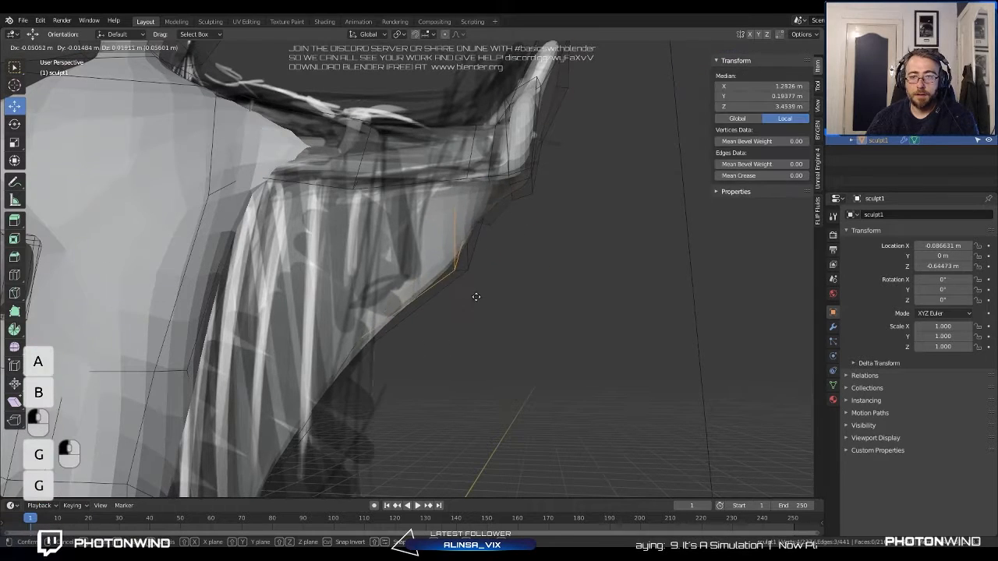
pyautogui.click(475, 297)
# In face selection, try moving the strip faces below the wrist inward, leaving out the faces nearest the hand.
pyautogui.moveTo(475, 297); pyautogui.dragTo(328, 304, button='middle')
pyautogui.scroll(2, 263, 248)
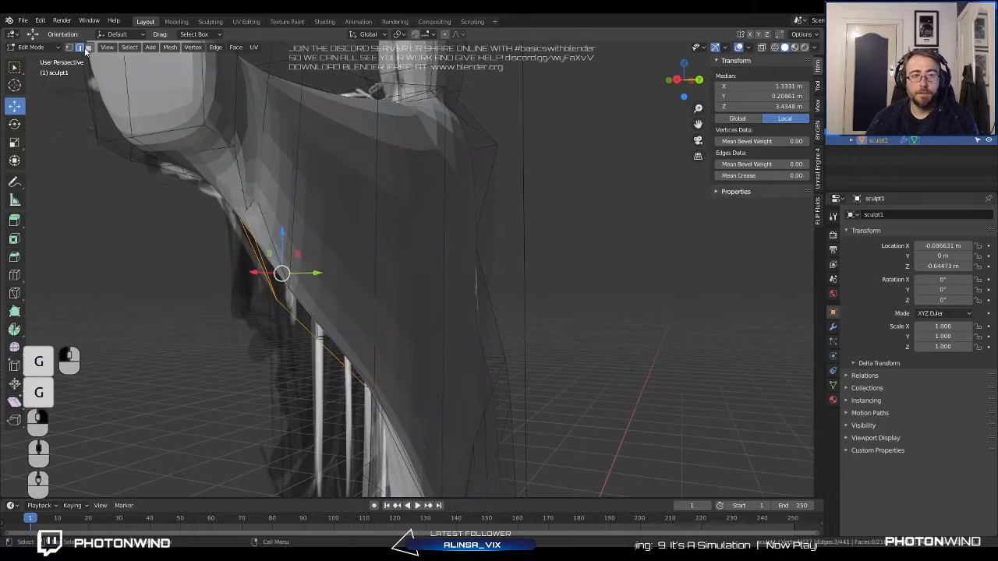
pyautogui.click(88, 48)
pyautogui.moveTo(234, 226); pyautogui.dragTo(342, 251, button='middle')
pyautogui.press('a')
pyautogui.moveTo(345, 251); pyautogui.dragTo(478, 315)
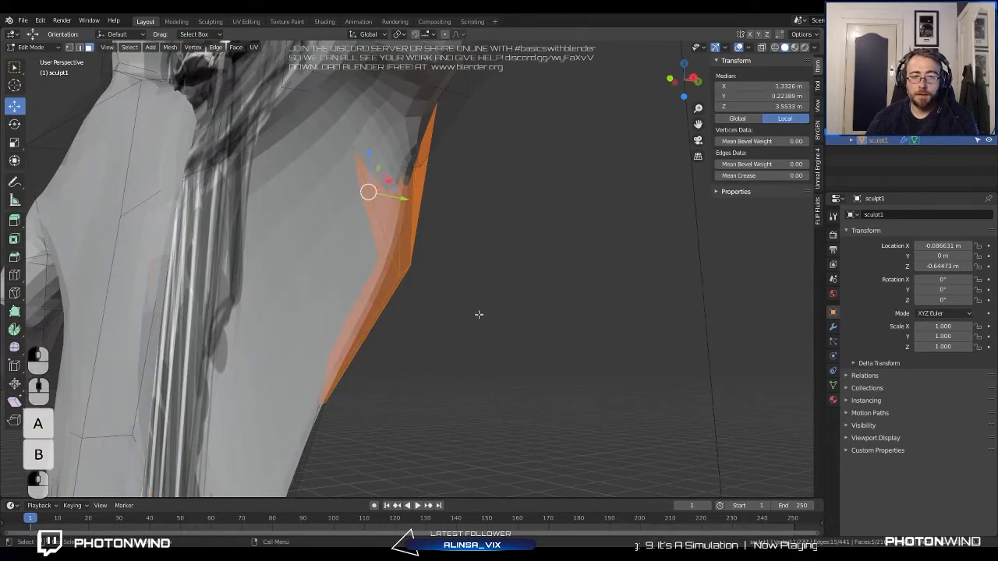
pyautogui.moveTo(458, 302); pyautogui.dragTo(330, 311, button='middle')
pyautogui.scroll(-3, 312, 258)
pyautogui.press('b')
pyautogui.keyDown('shift'); pyautogui.moveTo(267, 153); pyautogui.dragTo(375, 218); pyautogui.keyUp('shift')
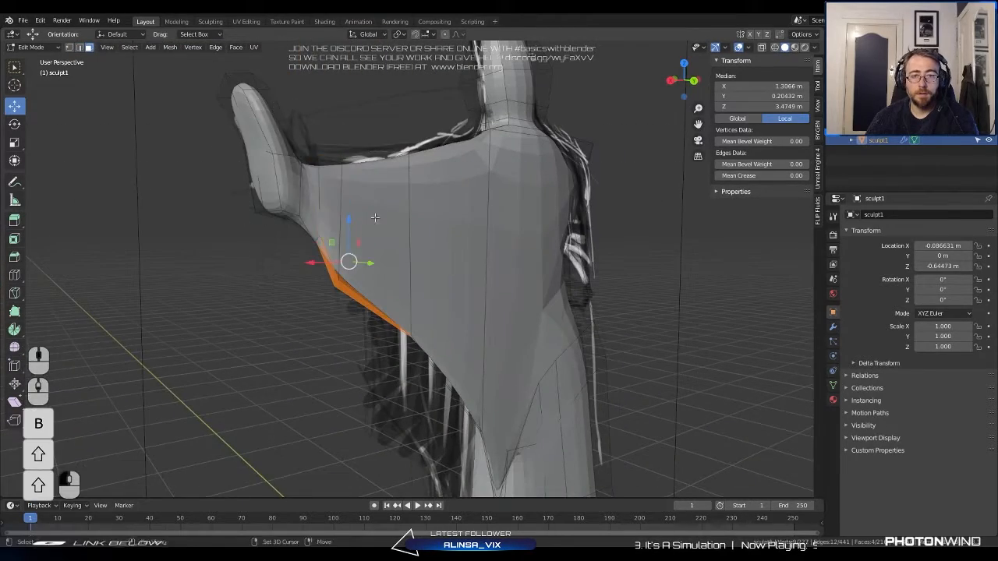
pyautogui.moveTo(318, 218); pyautogui.dragTo(429, 252, button='middle')
pyautogui.press('g')
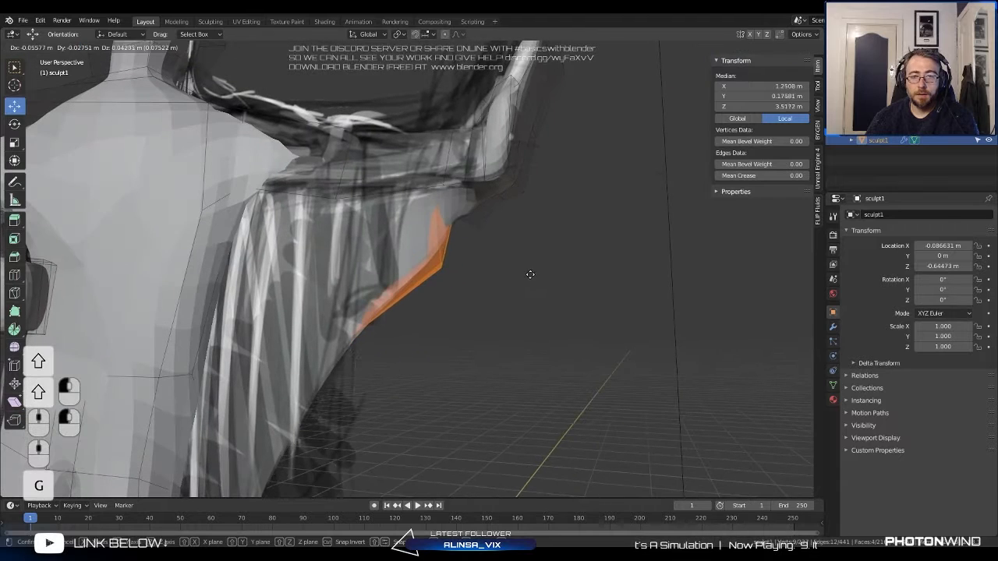
pyautogui.click(536, 286)
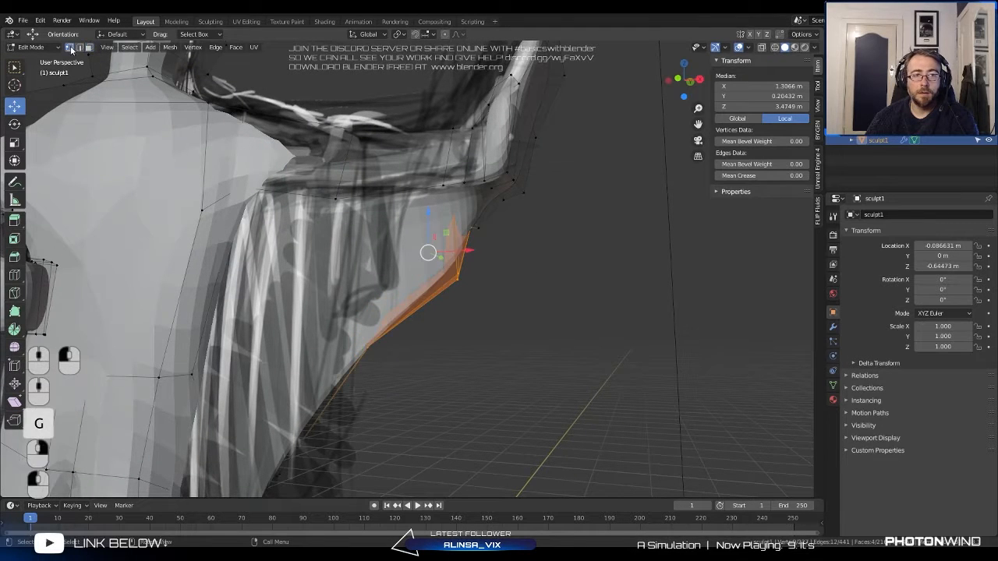
# In vertex selection, move the front and rear corner vertices of the cloth hem inward to straighten its outline.
pyautogui.hotkey('alt', 'a')
pyautogui.press('b')
pyautogui.moveTo(448, 266); pyautogui.dragTo(472, 293)
pyautogui.press('g')
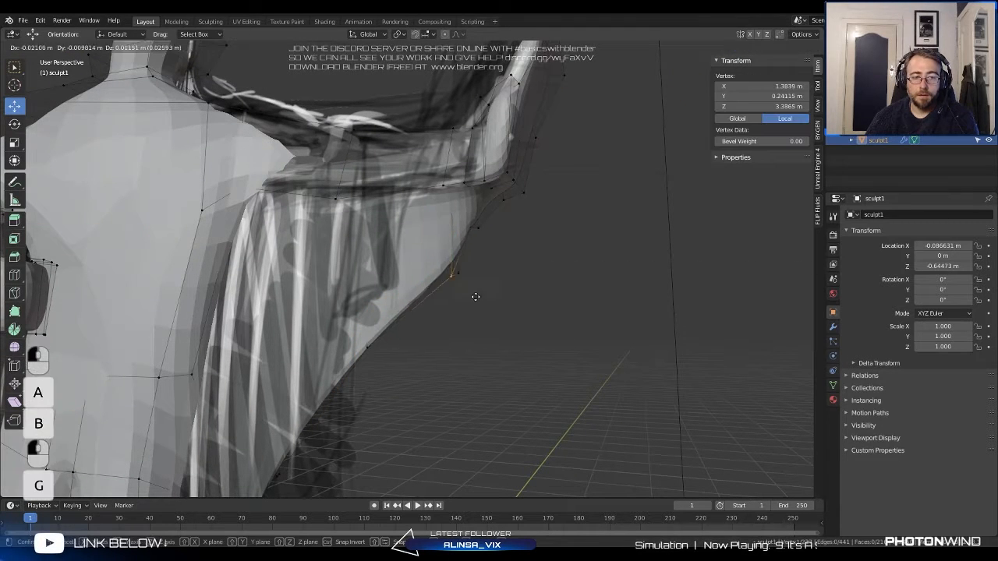
pyautogui.click(464, 283)
pyautogui.press('g')
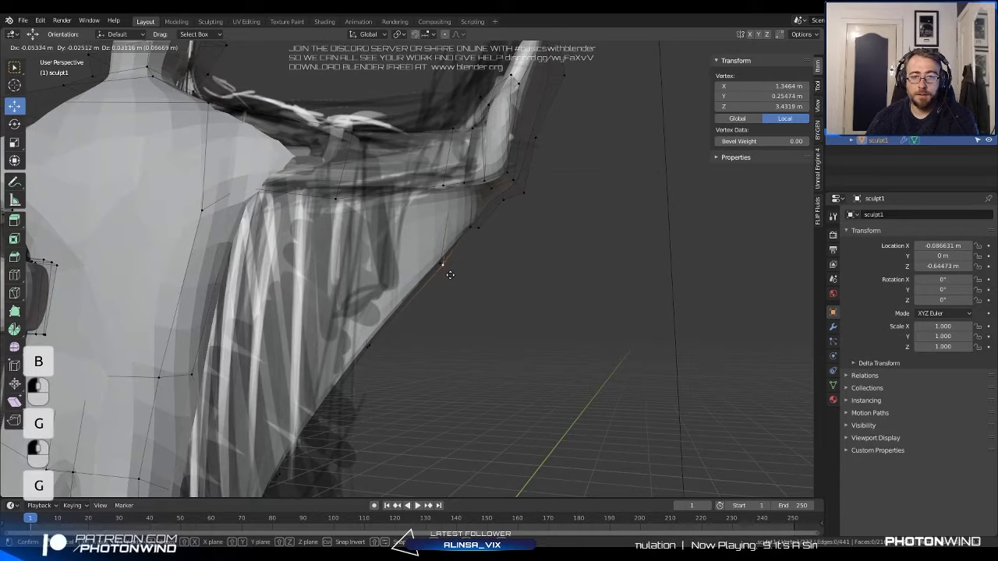
pyautogui.click(449, 274)
# Reposition the individual hem vertices beneath the hand and wrist so the cloth edge runs smoothly.
pyautogui.moveTo(449, 275); pyautogui.dragTo(366, 257, button='middle')
pyautogui.scroll(4, 330, 221)
pyautogui.press('g')
pyautogui.click(379, 262)
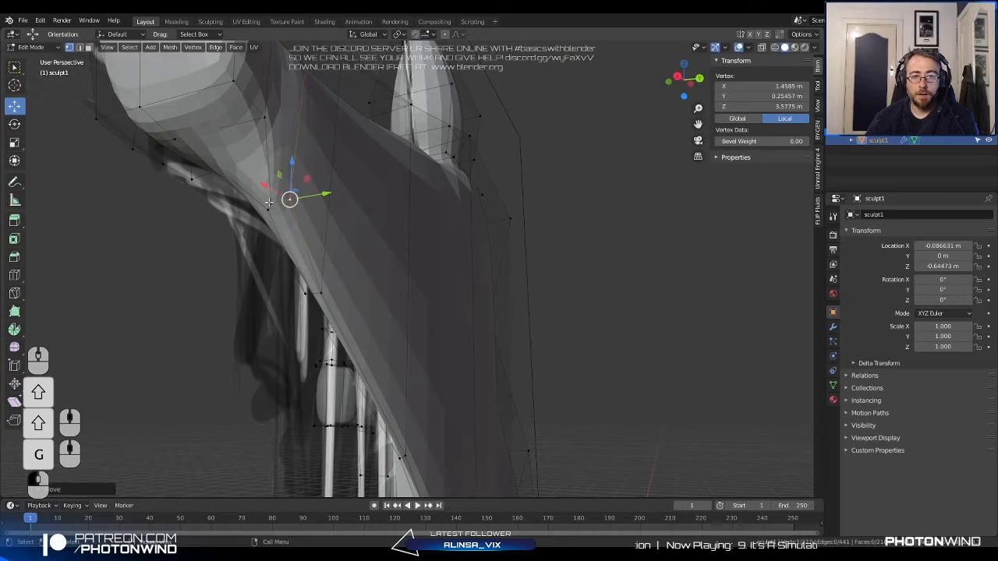
pyautogui.press('g')
pyautogui.click(271, 208)
pyautogui.press('g')
pyautogui.click(256, 202)
pyautogui.moveTo(256, 202); pyautogui.dragTo(413, 292, button='middle')
pyautogui.click(357, 279)
pyautogui.press('g')
pyautogui.click(367, 279)
# Viewing the cloth from the side, move the two upper hem vertices below the wrist toward the body.
pyautogui.scroll(-3, 362, 290)
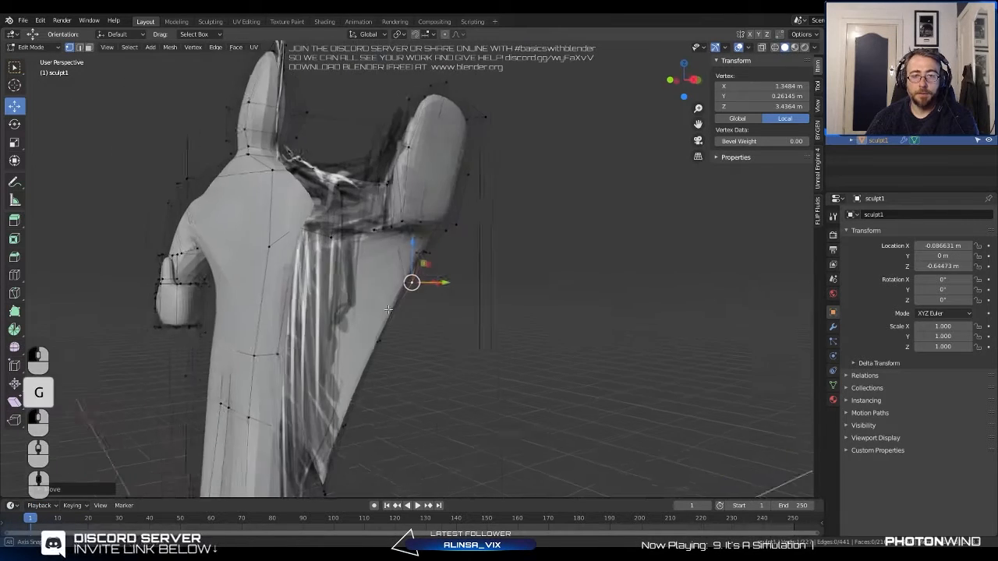
pyautogui.keyDown('shift'); pyautogui.moveTo(384, 321); pyautogui.dragTo(405, 232, button='middle'); pyautogui.keyUp('shift')
pyautogui.moveTo(446, 205); pyautogui.dragTo(424, 195, button='middle')
pyautogui.click(424, 195)
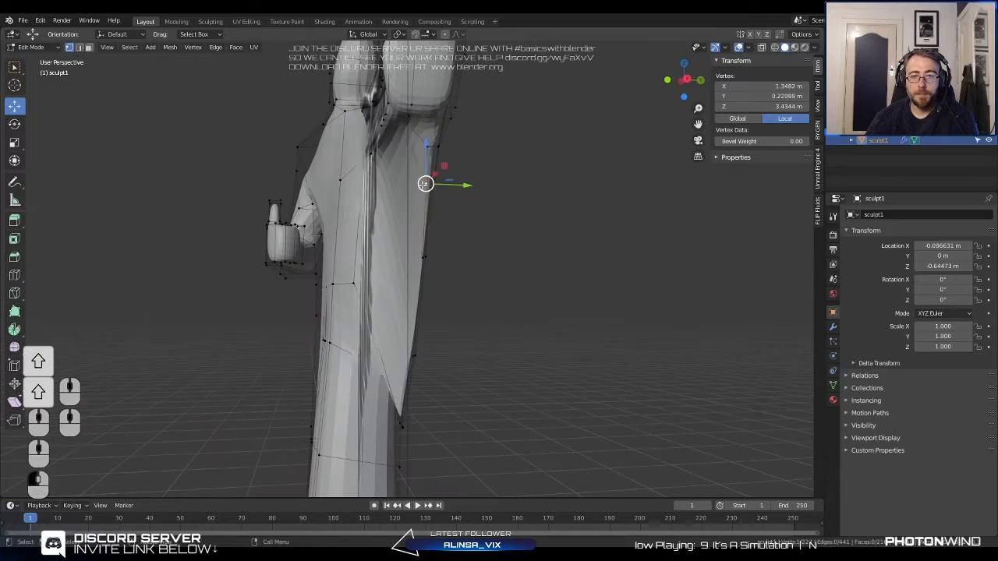
pyautogui.press('g')
pyautogui.click(411, 206)
pyautogui.press('g')
pyautogui.click(409, 252)
# Move the lower rear vertex of the cloth hem forward, closer to the body.
pyautogui.moveTo(410, 251); pyautogui.dragTo(441, 274, button='middle')
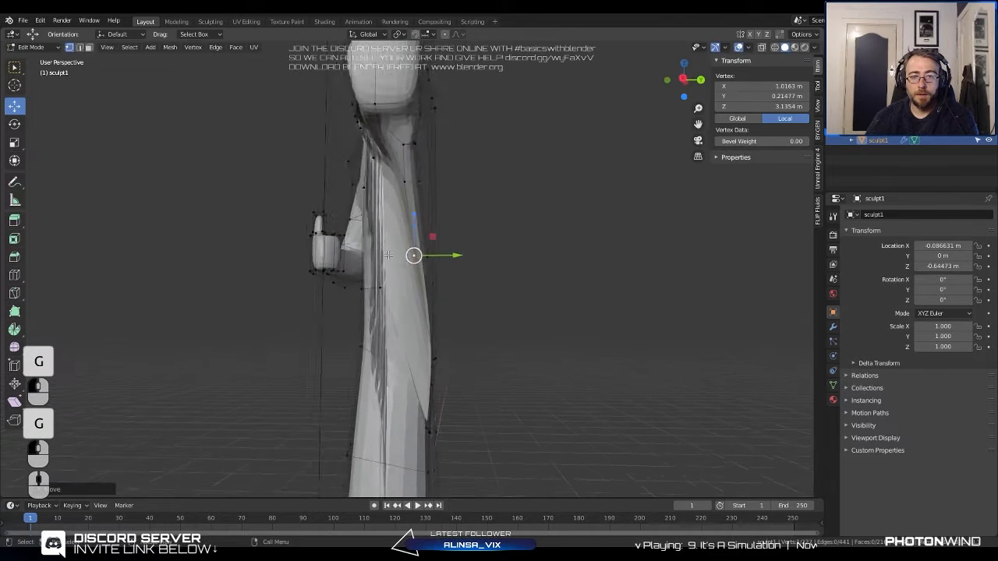
pyautogui.scroll(2, 446, 295)
pyautogui.moveTo(455, 307); pyautogui.dragTo(463, 243, button='middle')
pyautogui.scroll(-1, 463, 243)
pyautogui.moveTo(463, 248); pyautogui.dragTo(450, 263, button='middle')
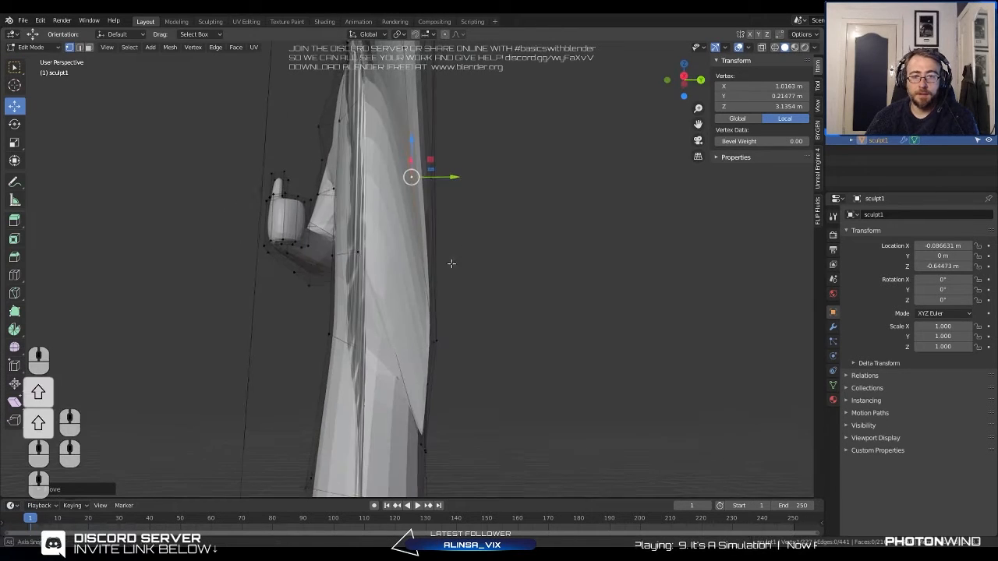
pyautogui.click(428, 344)
pyautogui.moveTo(434, 343); pyautogui.dragTo(473, 357, button='middle')
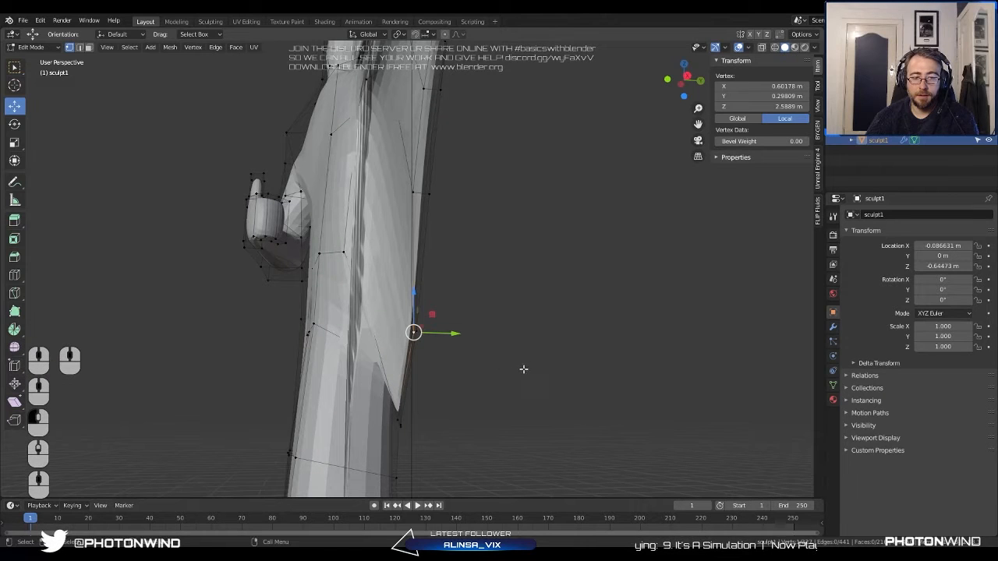
pyautogui.press('g')
pyautogui.click(480, 352)
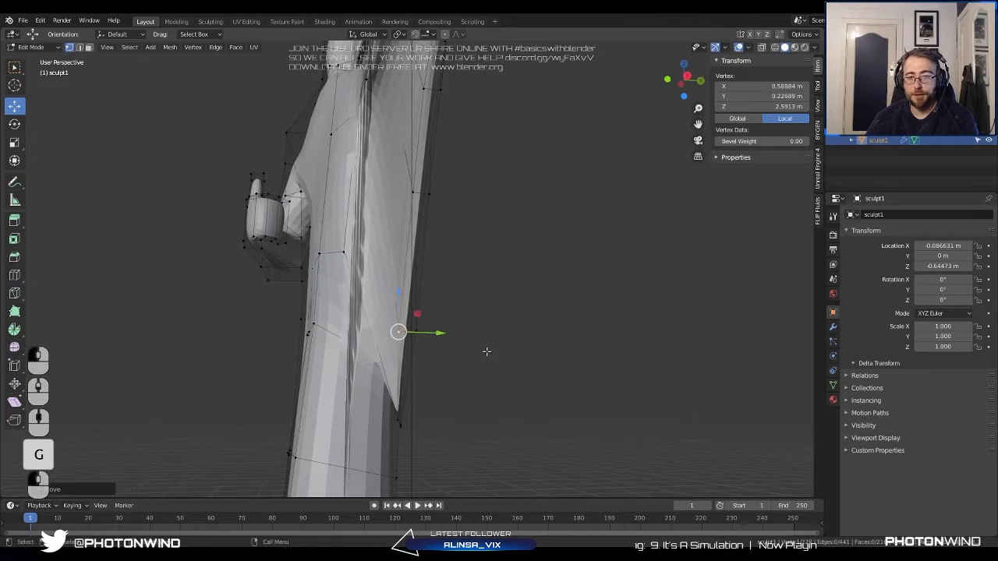
pyautogui.moveTo(480, 352); pyautogui.dragTo(448, 240, button='middle')
pyautogui.click(419, 332)
pyautogui.moveTo(448, 240); pyautogui.dragTo(438, 187, button='middle')
pyautogui.click(416, 287)
pyautogui.moveTo(416, 286); pyautogui.dragTo(259, 262, button='middle')
pyautogui.press('g')
pyautogui.rightClick(396, 319)
# Move the vertex hidden behind the cloth's lower tip down onto the top of the leg.
pyautogui.keyDown('shift'); pyautogui.moveTo(405, 202); pyautogui.dragTo(311, 273, button='middle'); pyautogui.keyUp('shift')
pyautogui.moveTo(311, 272); pyautogui.dragTo(359, 204, button='middle')
pyautogui.click(379, 166)
pyautogui.press('g')
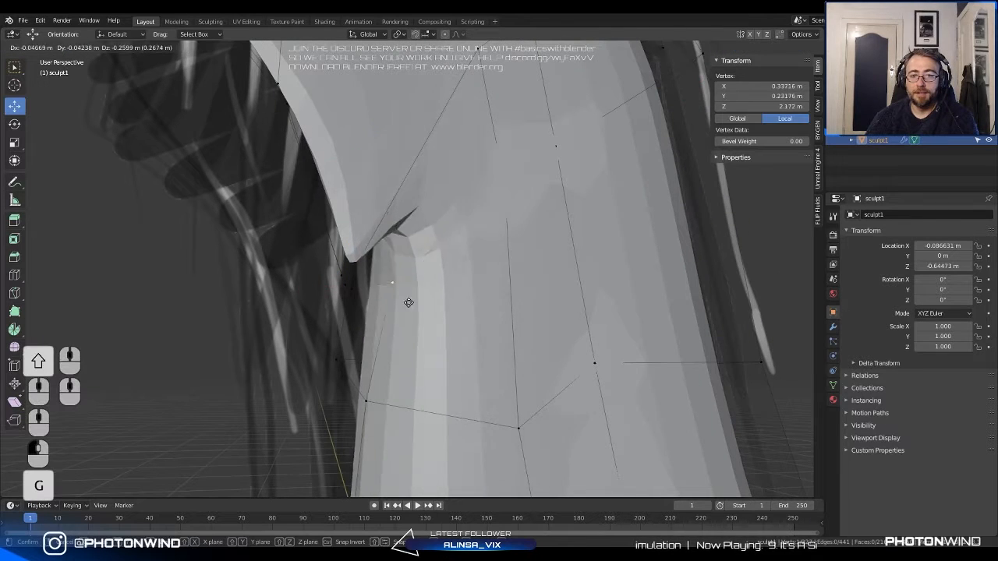
pyautogui.click(381, 279)
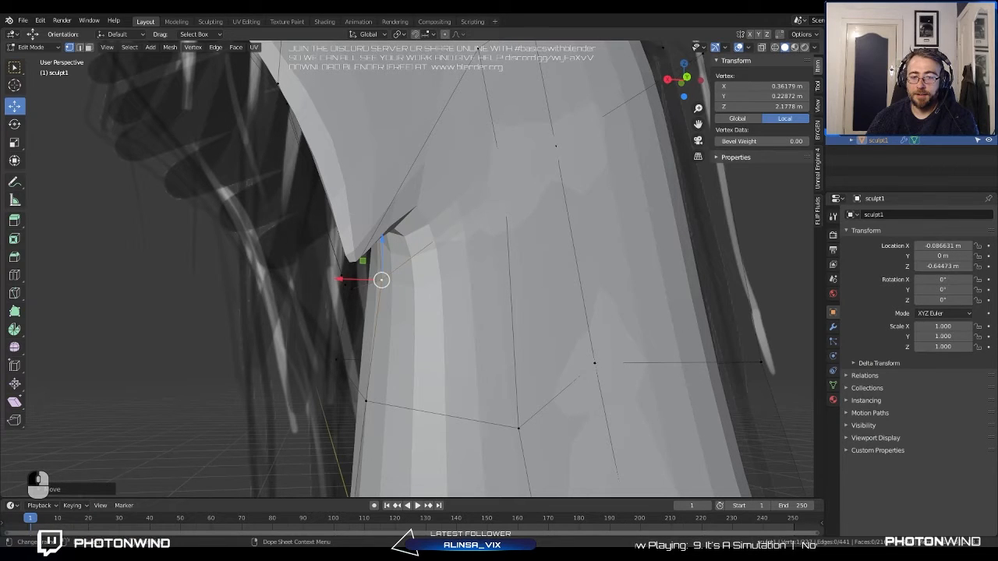
# Move the two vertices on the back of the robe near the hip further down.
pyautogui.moveTo(437, 249); pyautogui.dragTo(437, 283, button='middle')
pyautogui.click(474, 106)
pyautogui.press('g')
pyautogui.click(479, 147)
pyautogui.click(491, 207)
pyautogui.press('g')
pyautogui.click(509, 271)
# Lower the vertex below the cloth's tip and merge it with its neighbour at their centre.
pyautogui.click(371, 250)
pyautogui.press('g')
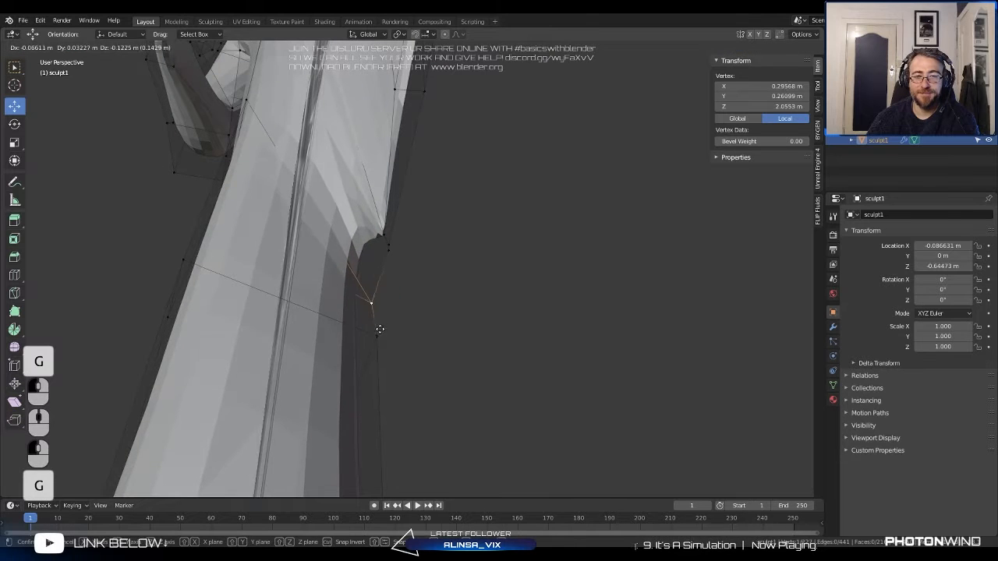
pyautogui.click(379, 330)
pyautogui.moveTo(379, 329); pyautogui.dragTo(325, 312, button='middle')
pyautogui.keyDown('shift'); pyautogui.click(402, 312); pyautogui.keyUp('shift')
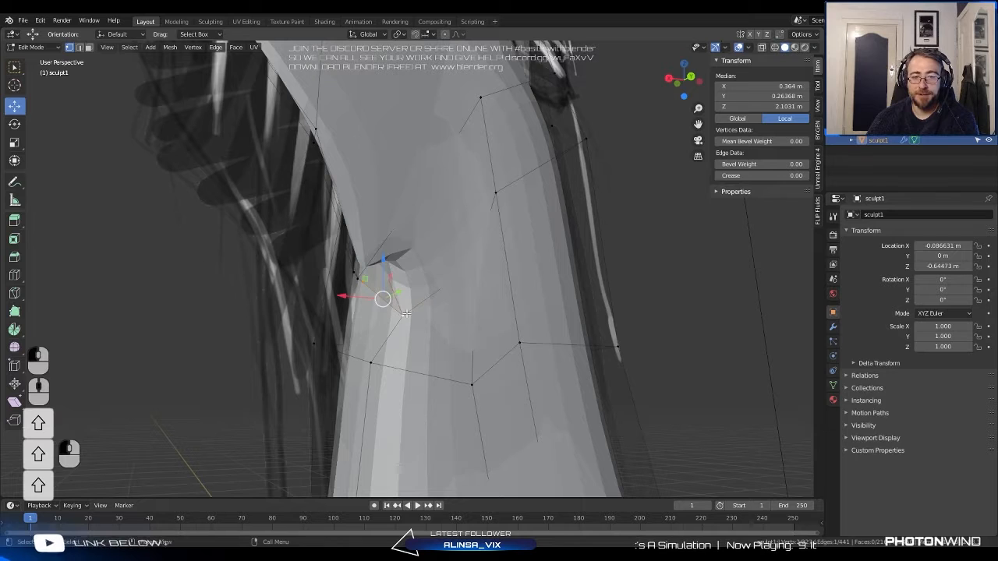
pyautogui.press('m')
pyautogui.click(398, 329)
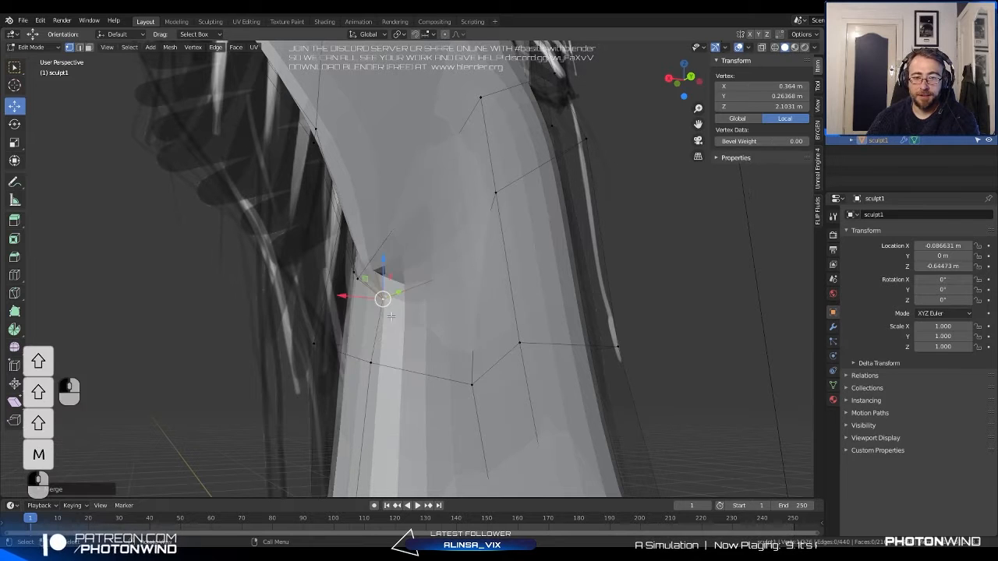
# Select the three close vertices at the cloth's lower tip and merge them into one.
pyautogui.moveTo(397, 329); pyautogui.dragTo(374, 301, button='middle')
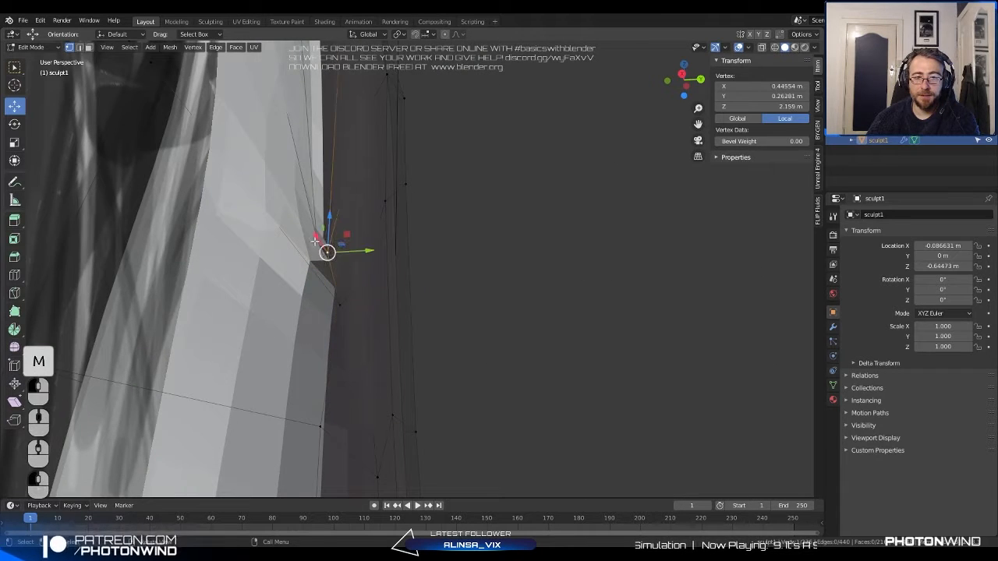
pyautogui.keyDown('shift'); pyautogui.click(364, 301); pyautogui.keyUp('shift')
pyautogui.keyDown('shift'); pyautogui.click(339, 300); pyautogui.keyUp('shift')
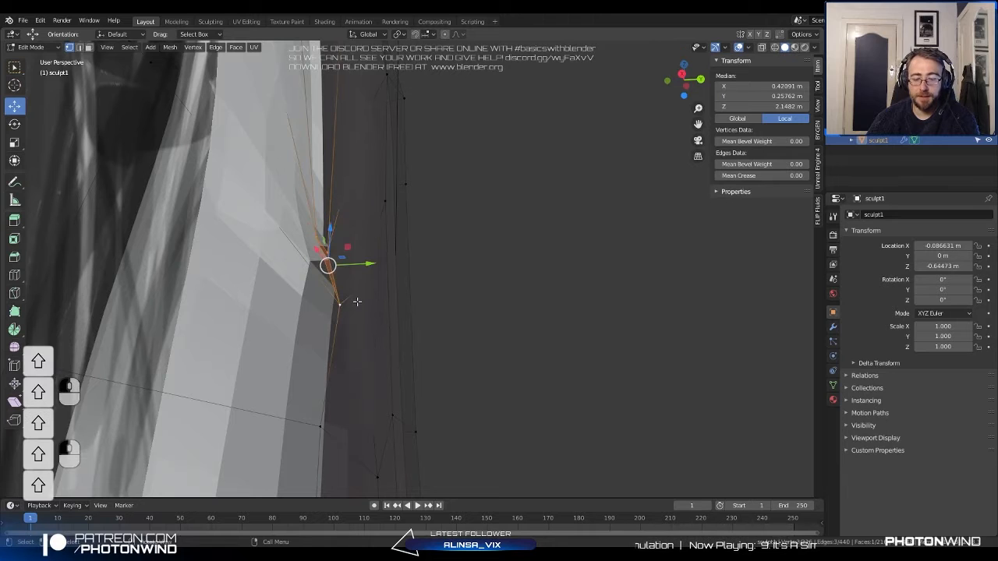
pyautogui.press('m')
pyautogui.click(357, 304)
pyautogui.moveTo(358, 305); pyautogui.dragTo(476, 280, button='middle')
pyautogui.click(478, 244)
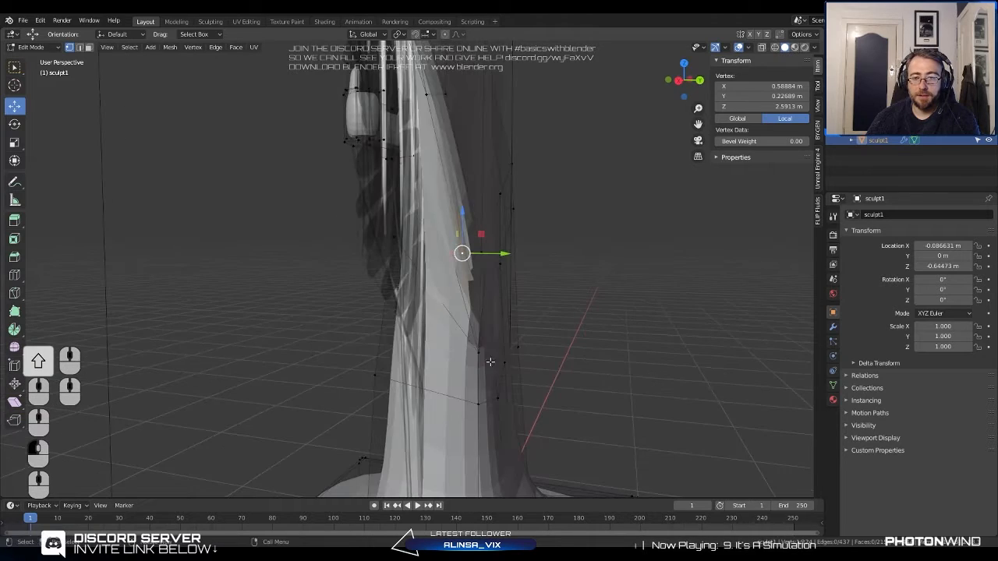
pyautogui.click(480, 355)
pyautogui.moveTo(479, 355); pyautogui.dragTo(363, 269, button='middle')
pyautogui.press('g')
pyautogui.rightClick(481, 289)
# Move the lower front vertex of the cloth hem inward, closer to the robe.
pyautogui.click(447, 268)
pyautogui.press('g')
pyautogui.click(423, 282)
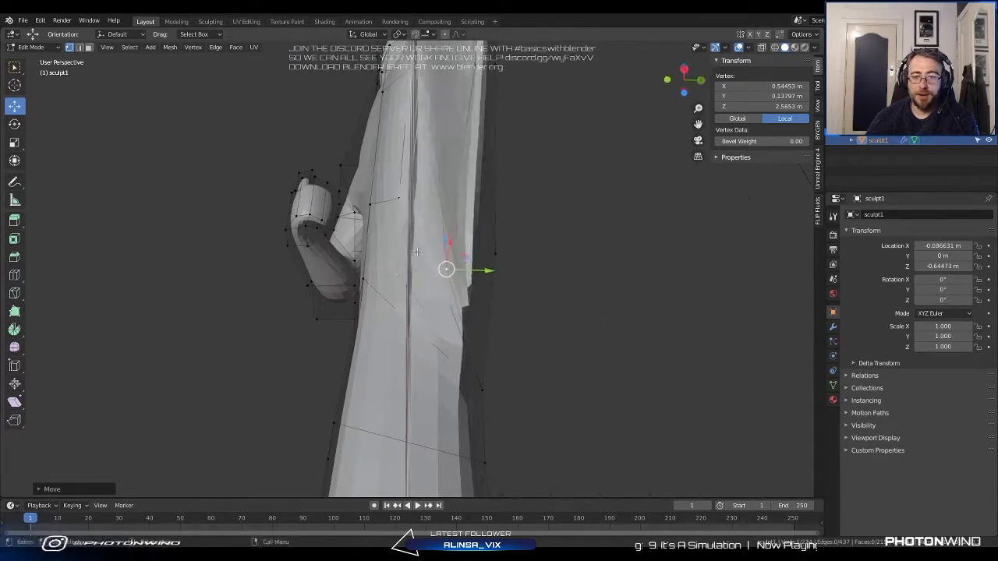
pyautogui.press('g')
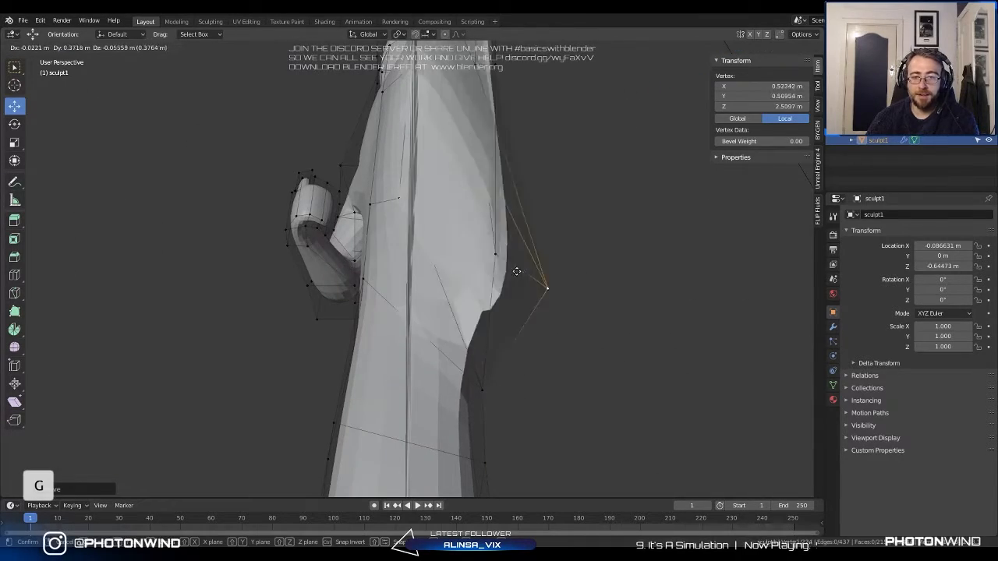
pyautogui.rightClick(480, 271)
# Cut a horizontal edge with the Knife tool across the robe, from the hem vertex to the front vertex beside the lowered arm.
pyautogui.moveTo(459, 274); pyautogui.dragTo(400, 283, button='middle')
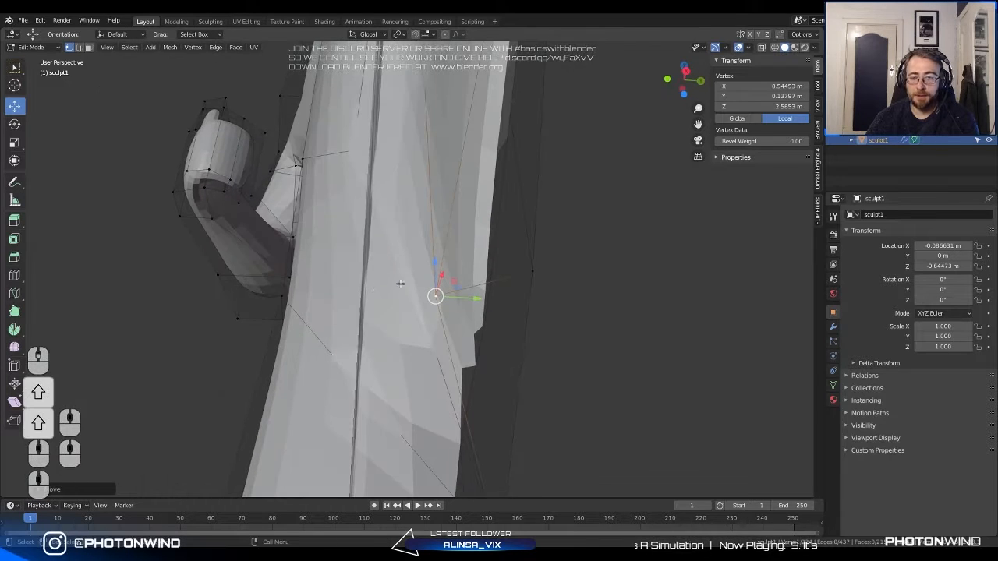
pyautogui.press('k')
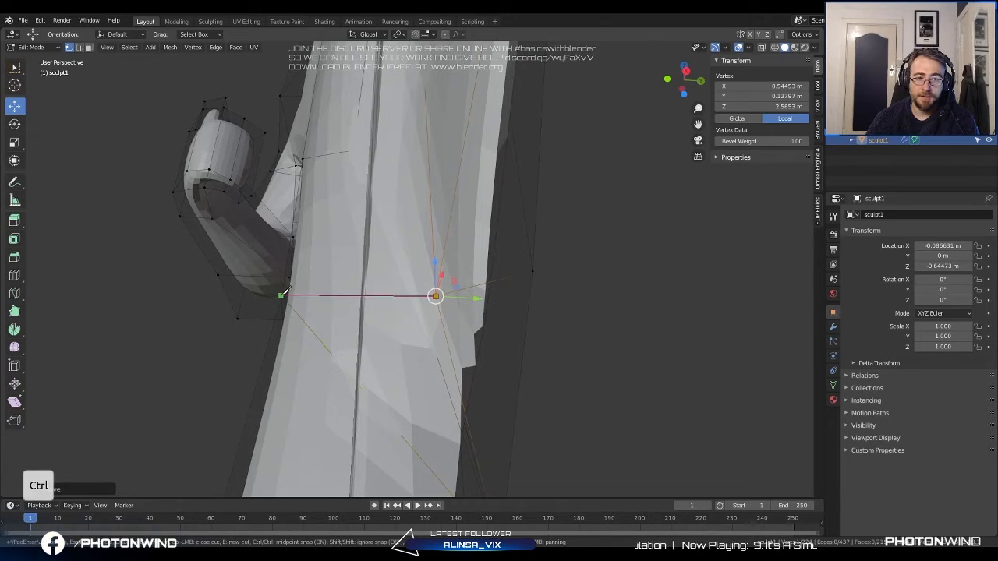
pyautogui.keyDown('ctrl'); pyautogui.click(284, 295); pyautogui.keyUp('ctrl')
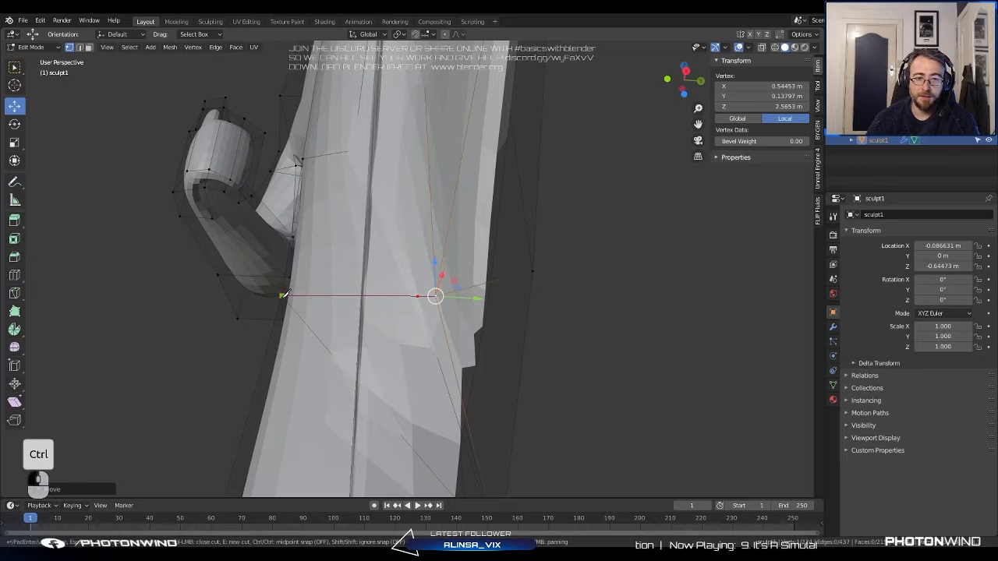
pyautogui.press('Return')
# Reposition the hem vertex at the end of the new cut, raising it to follow the draped cloth's edge.
pyautogui.moveTo(343, 312); pyautogui.dragTo(427, 285, button='middle')
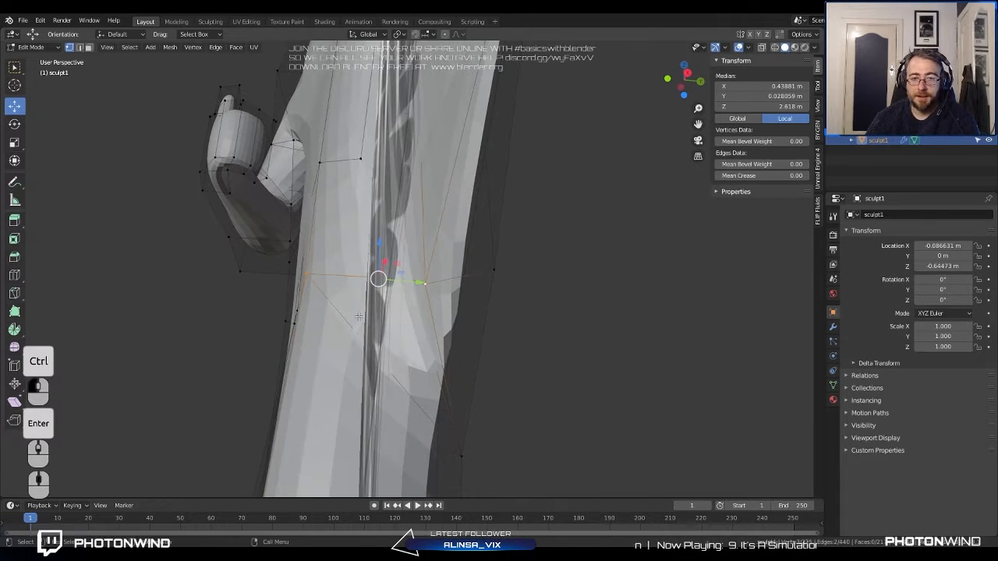
pyautogui.press('g')
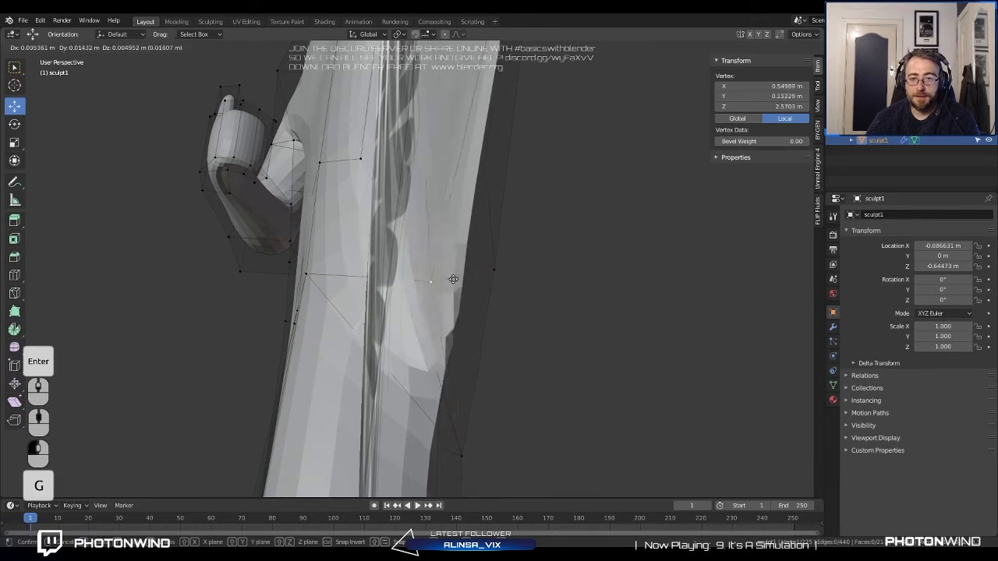
pyautogui.click(467, 275)
pyautogui.moveTo(467, 274); pyautogui.dragTo(725, 436, button='middle')
pyautogui.press('g')
pyautogui.click(418, 251)
pyautogui.moveTo(724, 436); pyautogui.dragTo(523, 323, button='middle')
pyautogui.press('g')
pyautogui.click(499, 311)
# Select the neighbouring rear hem vertex above the cloth's tip and move it to even out the drape.
pyautogui.moveTo(452, 328); pyautogui.dragTo(399, 341, button='middle')
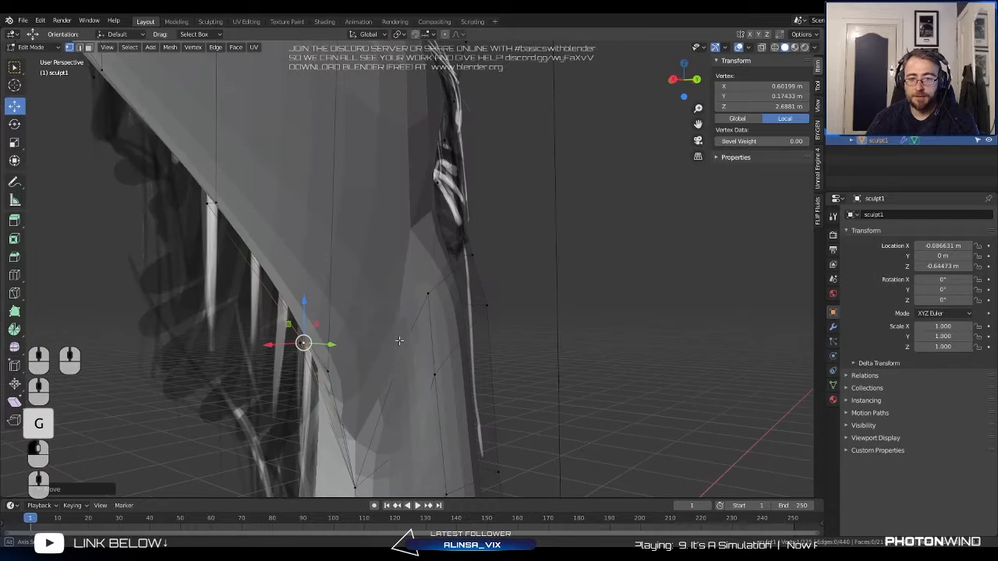
pyautogui.click(333, 368)
pyautogui.moveTo(332, 368); pyautogui.dragTo(317, 301, button='middle')
pyautogui.press('g')
pyautogui.click(320, 354)
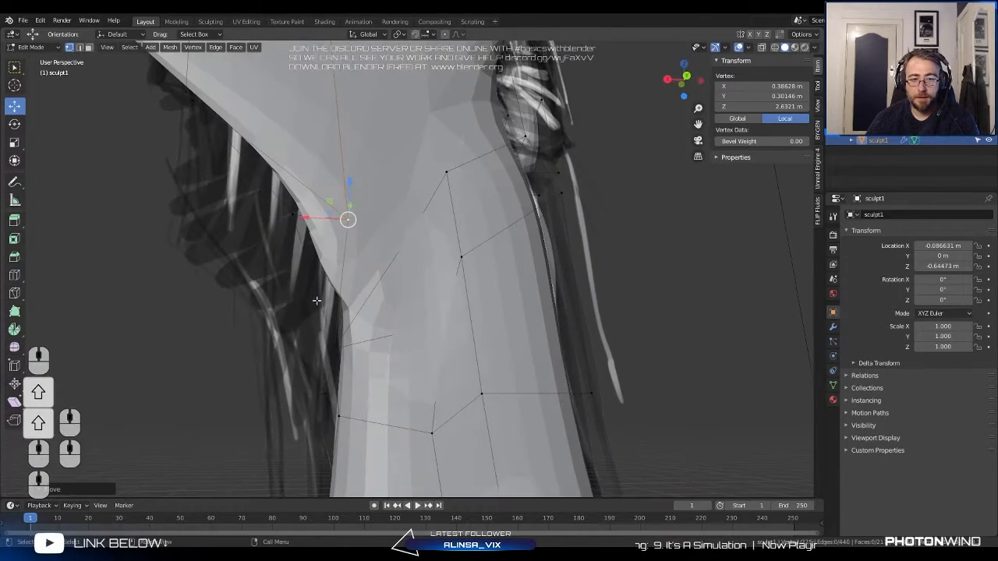
# Move the robe vertex just below the cloth's tip, at the rear, to smooth the transition from cloth to robe.
pyautogui.click(341, 354)
pyautogui.press('g')
pyautogui.click(371, 366)
pyautogui.scroll(-5, 370, 365)
pyautogui.press('g')
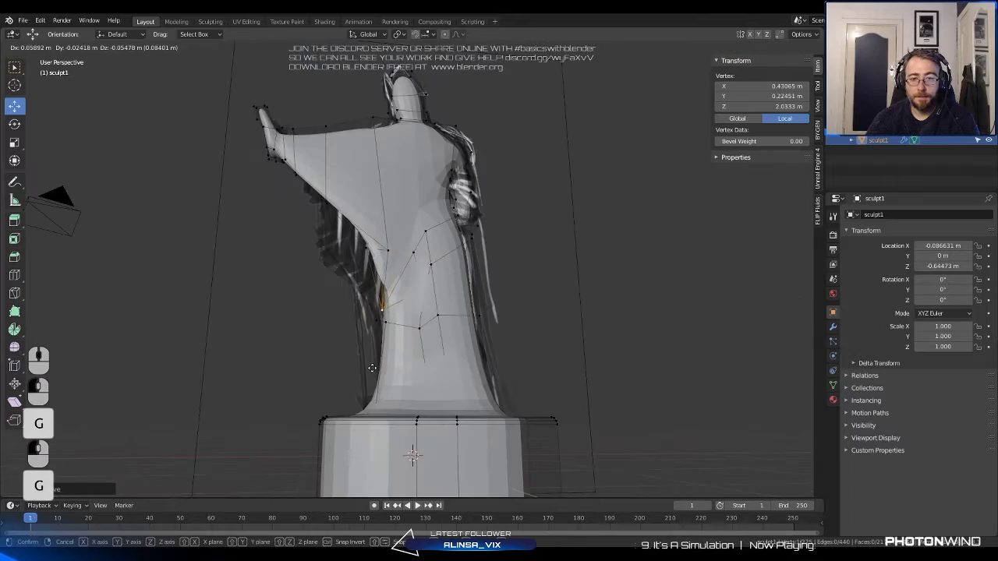
pyautogui.click(375, 351)
# Return to Object Mode, hide the reference sketch and deselect the statue.
pyautogui.press('Tab')
pyautogui.moveTo(374, 351); pyautogui.dragTo(550, 285, button='middle')
pyautogui.press('Tab')
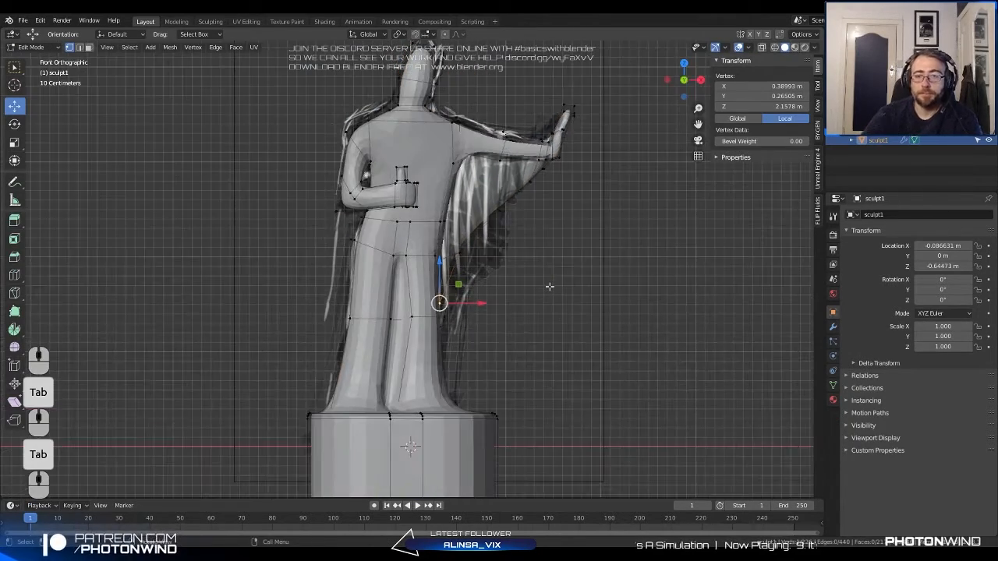
pyautogui.keyDown('shift'); pyautogui.moveTo(509, 137); pyautogui.dragTo(316, 210, button='middle'); pyautogui.keyUp('shift')
pyautogui.scroll(-1, 518, 193)
pyautogui.press('Tab')
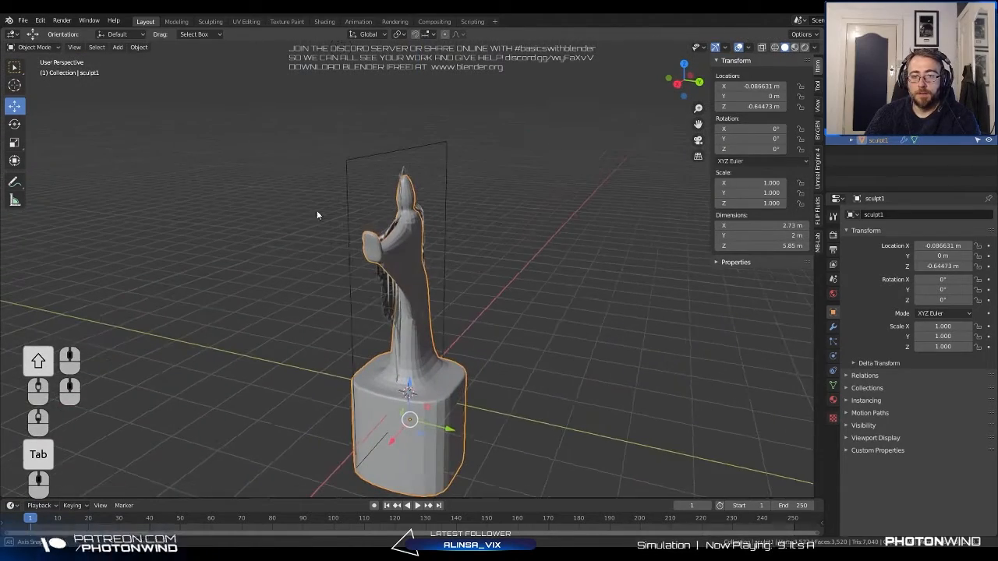
pyautogui.click(989, 134)
pyautogui.click(507, 225)
# Inspect the statue's overall shape from the front and side, focusing on the draped cloth and robe.
pyautogui.moveTo(398, 223)
pyautogui.mouseDown(button='middle')
pyautogui.moveTo(530, 214)
pyautogui.moveTo(376, 196)
pyautogui.moveTo(534, 207)
pyautogui.moveTo(414, 208)
pyautogui.moveTo(497, 199)
pyautogui.mouseUp(button='middle')
pyautogui.scroll(5, 456, 193)
pyautogui.keyDown('shift'); pyautogui.moveTo(381, 403); pyautogui.dragTo(398, 312, button='middle'); pyautogui.keyUp('shift')
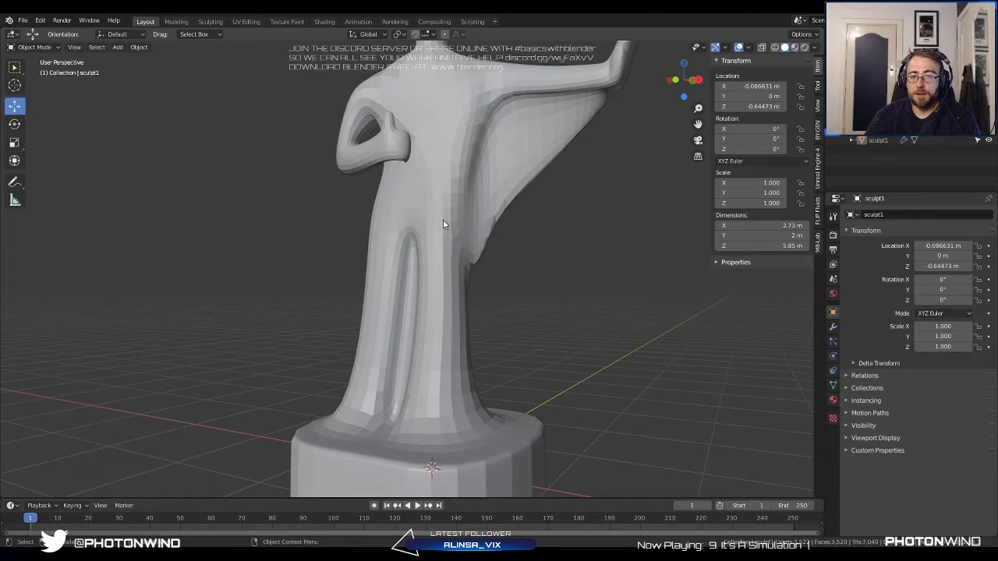
pyautogui.moveTo(417, 274); pyautogui.dragTo(464, 248, button='middle')
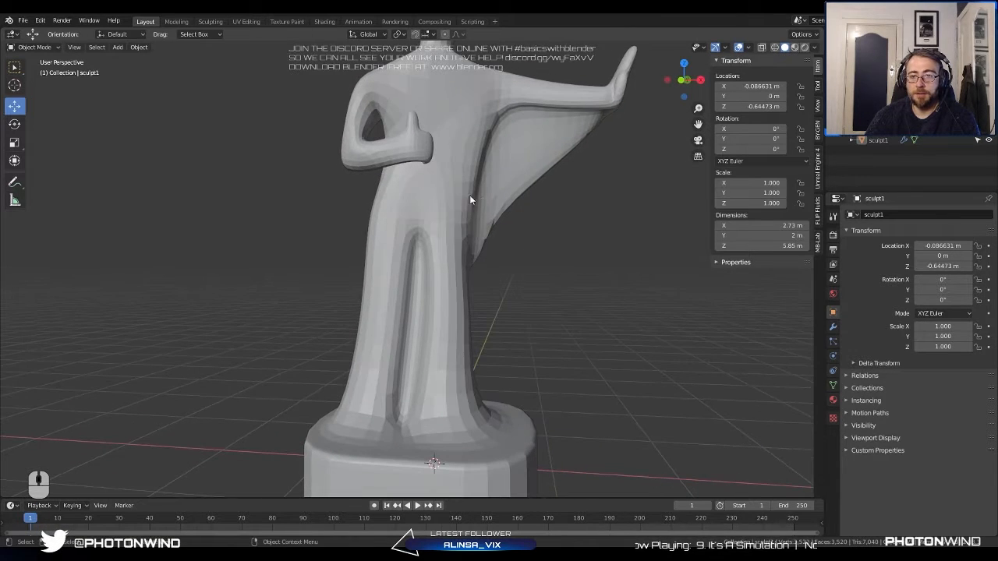
pyautogui.moveTo(470, 196)
pyautogui.mouseDown(button='middle')
pyautogui.moveTo(456, 214)
pyautogui.moveTo(535, 198)
pyautogui.moveTo(700, 192)
pyautogui.moveTo(452, 195)
pyautogui.mouseUp(button='middle')
pyautogui.scroll(-2, 456, 212)
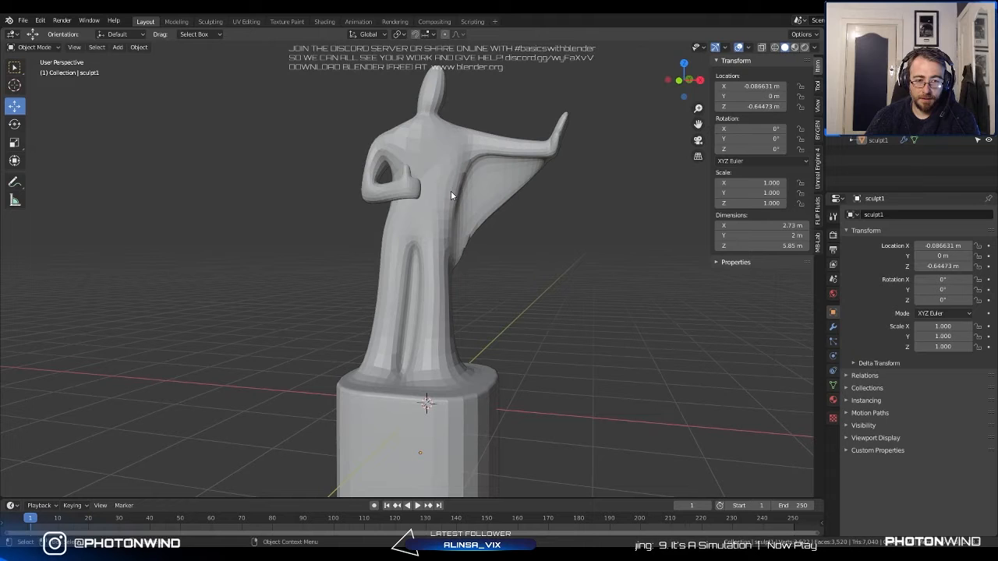
pyautogui.scroll(1, 449, 188)
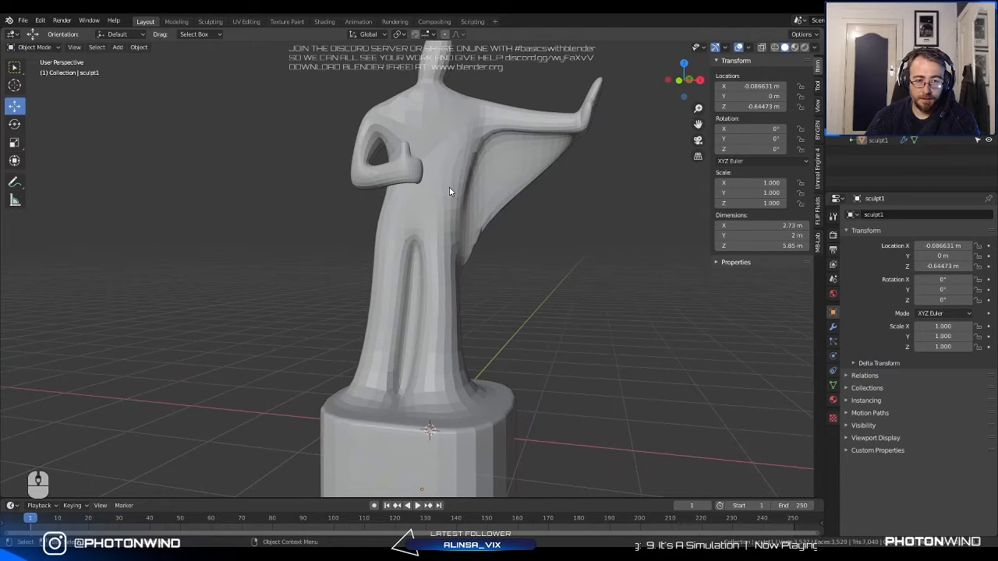
pyautogui.scroll(1, 449, 187)
pyautogui.scroll(-1, 449, 187)
pyautogui.keyDown('shift'); pyautogui.moveTo(449, 186); pyautogui.dragTo(442, 260, button='middle'); pyautogui.keyUp('shift')
pyautogui.scroll(-2, 460, 211)
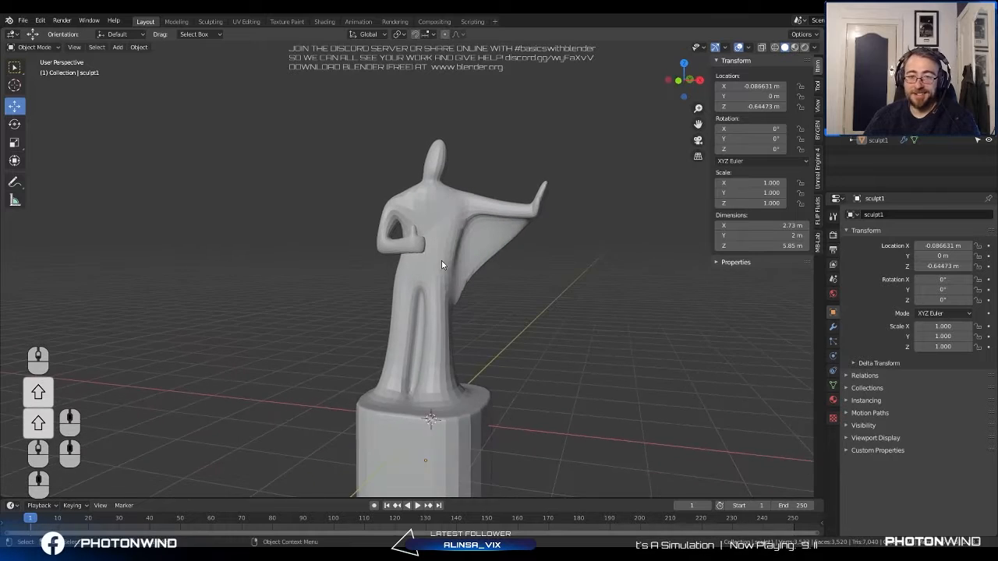
pyautogui.scroll(1, 441, 263)
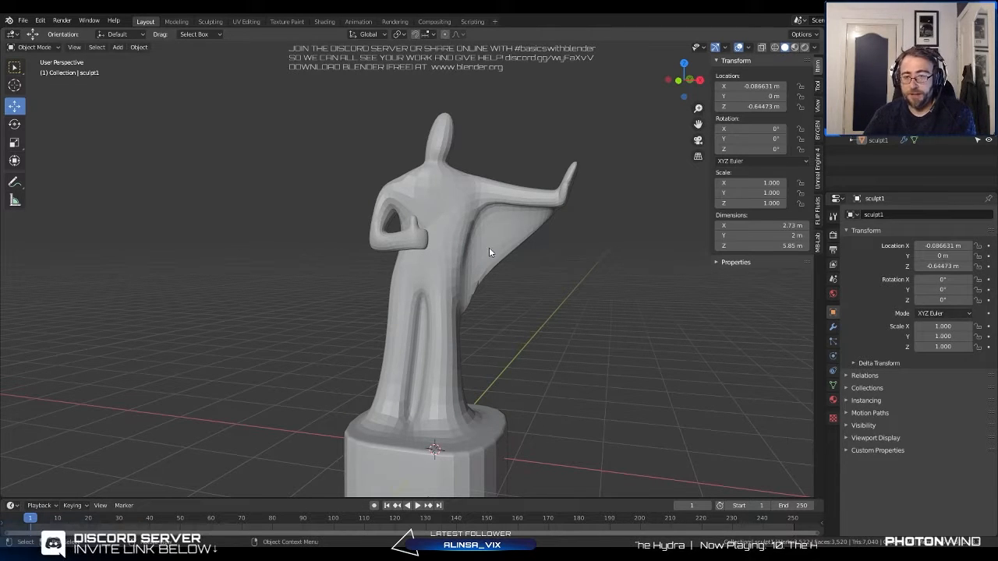
pyautogui.moveTo(489, 247)
pyautogui.mouseDown(button='middle')
pyautogui.moveTo(527, 255)
pyautogui.moveTo(441, 262)
pyautogui.moveTo(500, 263)
pyautogui.moveTo(499, 244)
pyautogui.moveTo(448, 245)
pyautogui.moveTo(533, 242)
pyautogui.moveTo(468, 246)
pyautogui.moveTo(478, 265)
pyautogui.moveTo(510, 261)
pyautogui.moveTo(500, 261)
pyautogui.mouseUp(button='middle')
pyautogui.scroll(3, 538, 307)
pyautogui.scroll(-4, 538, 306)
pyautogui.moveTo(533, 311); pyautogui.dragTo(415, 271, button='middle')
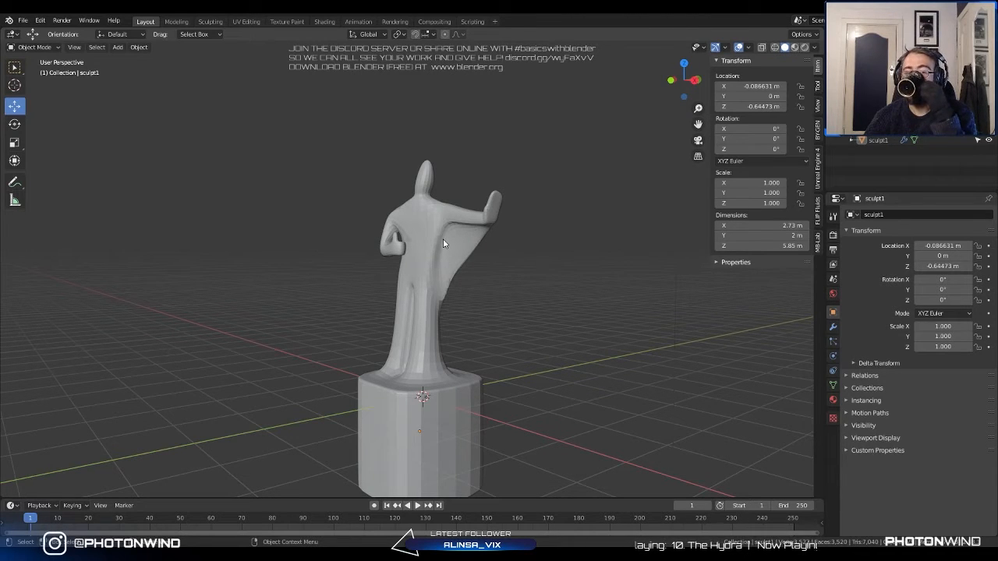
pyautogui.moveTo(427, 255); pyautogui.dragTo(456, 257, button='middle')
pyautogui.scroll(2, 467, 251)
# In Edit Mode, move the robe vertex under the outstretched arm forward and up, away from the cloth's tip.
pyautogui.press('Tab')
pyautogui.scroll(2, 437, 260)
pyautogui.keyDown('shift'); pyautogui.moveTo(438, 259); pyautogui.dragTo(413, 250, button='middle'); pyautogui.keyUp('shift')
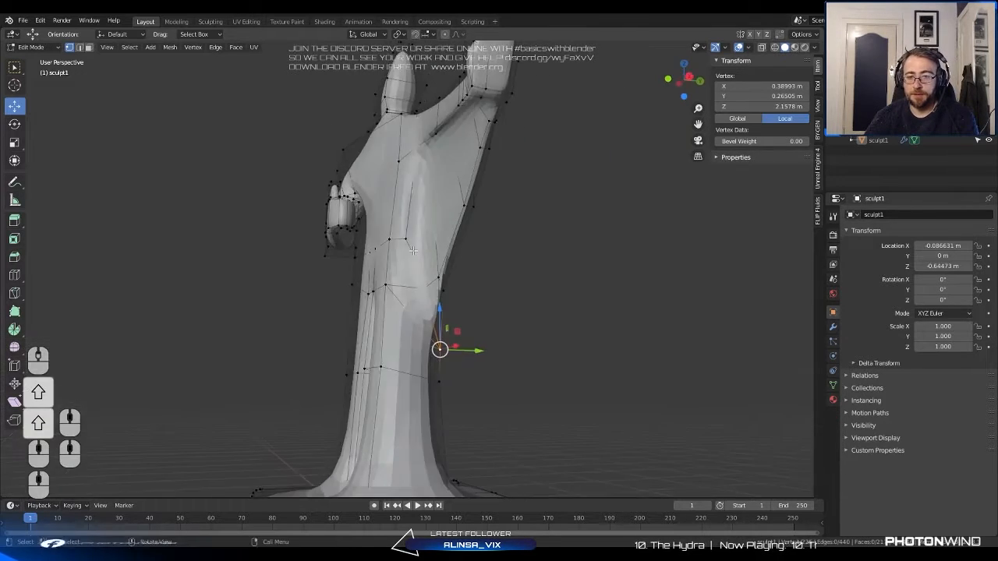
pyautogui.click(416, 290)
pyautogui.moveTo(416, 290)
pyautogui.mouseDown(button='middle')
pyautogui.moveTo(388, 297)
pyautogui.moveTo(419, 292)
pyautogui.mouseUp(button='middle')
pyautogui.press('g')
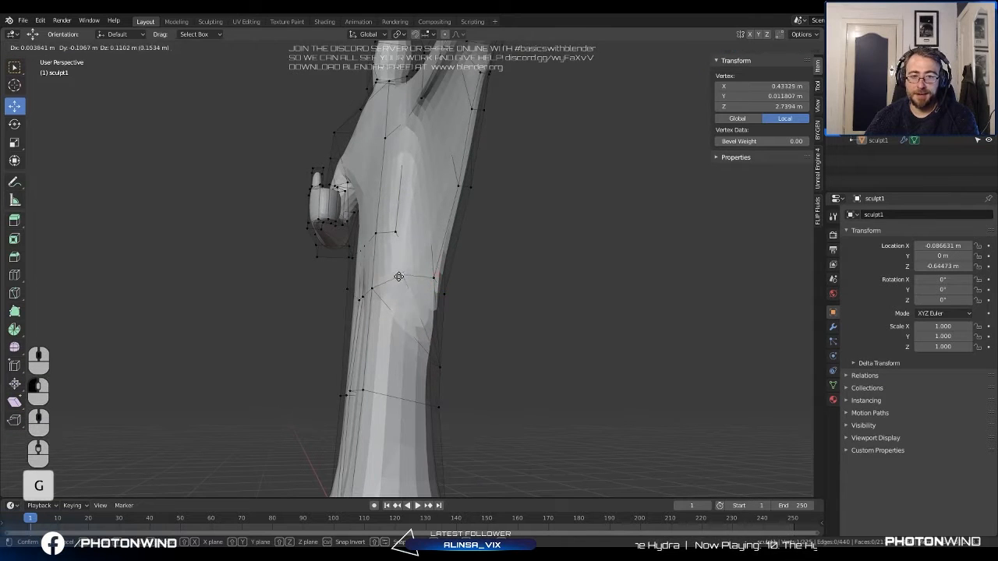
pyautogui.click(403, 272)
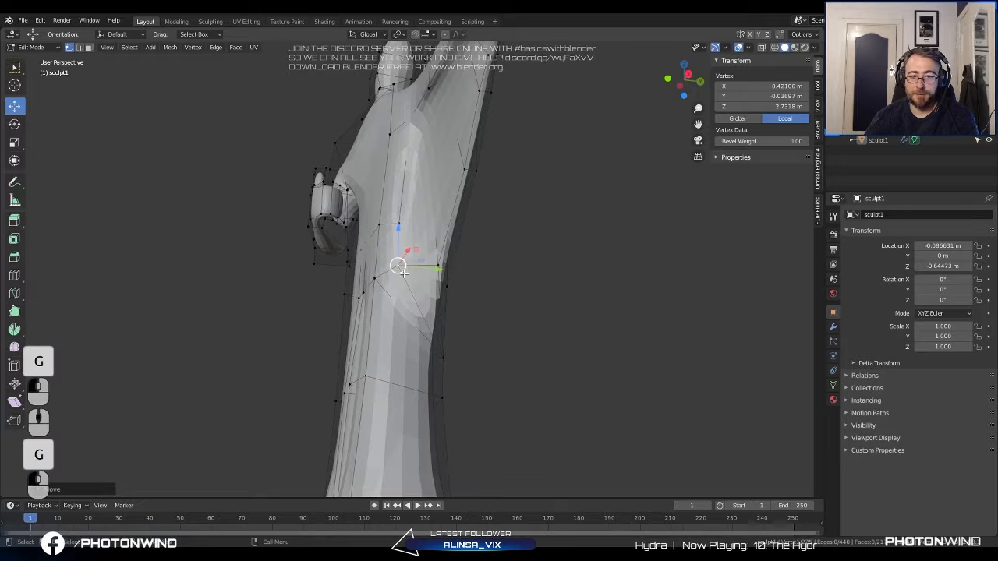
# Pull the rear robe vertex below the cloth inward and shift the front hem vertex forward and up beside the robe.
pyautogui.press('g')
pyautogui.click(470, 486)
pyautogui.press('g')
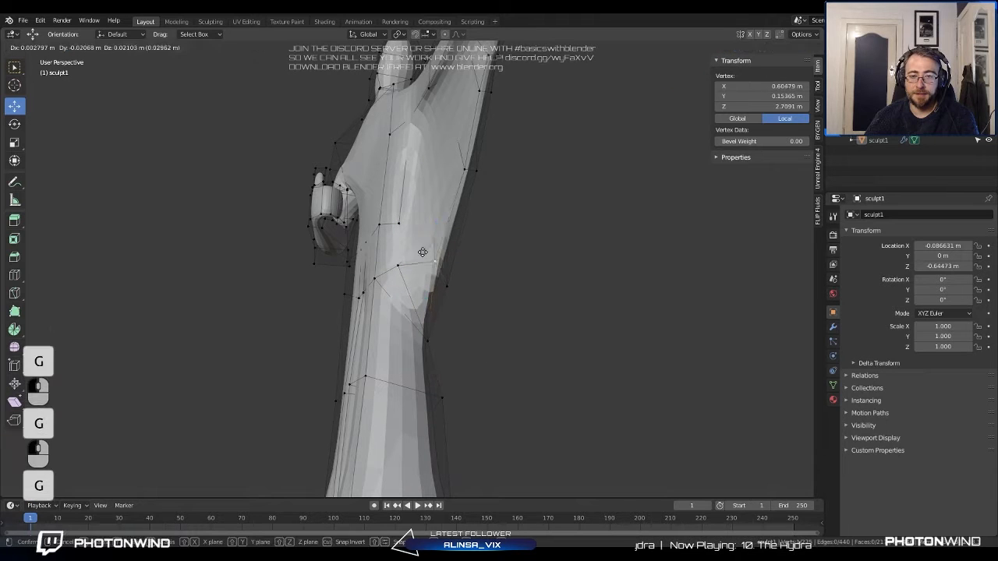
pyautogui.click(409, 238)
pyautogui.moveTo(408, 238)
pyautogui.mouseDown(button='middle')
pyautogui.moveTo(492, 266)
pyautogui.moveTo(417, 253)
pyautogui.mouseUp(button='middle')
pyautogui.press('g')
pyautogui.click(485, 259)
# Move the rear hem vertex inward and adjust the vertex midway along the cloth's hanging edge.
pyautogui.click(456, 298)
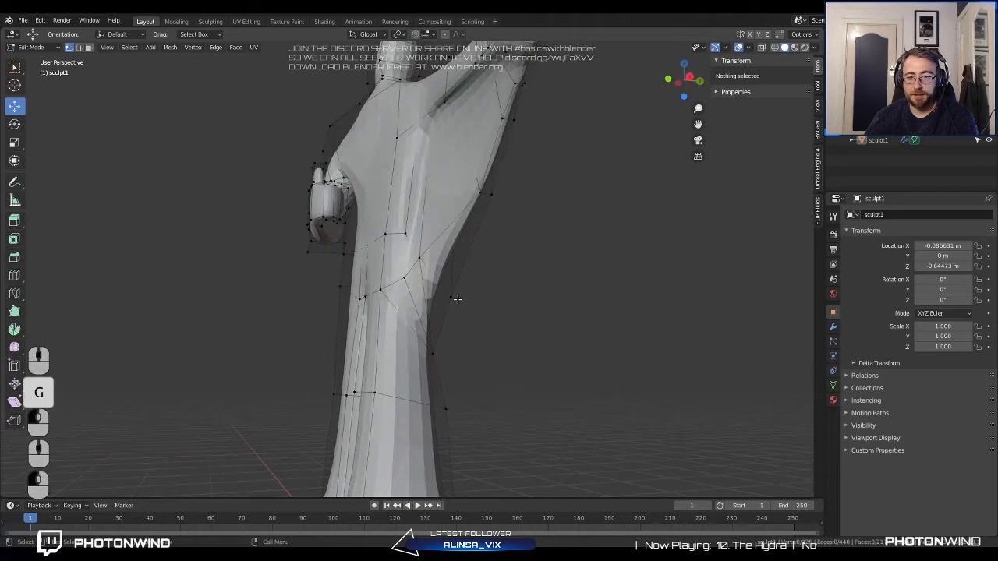
pyautogui.press('g')
pyautogui.click(443, 301)
pyautogui.moveTo(463, 230); pyautogui.dragTo(483, 232, button='middle')
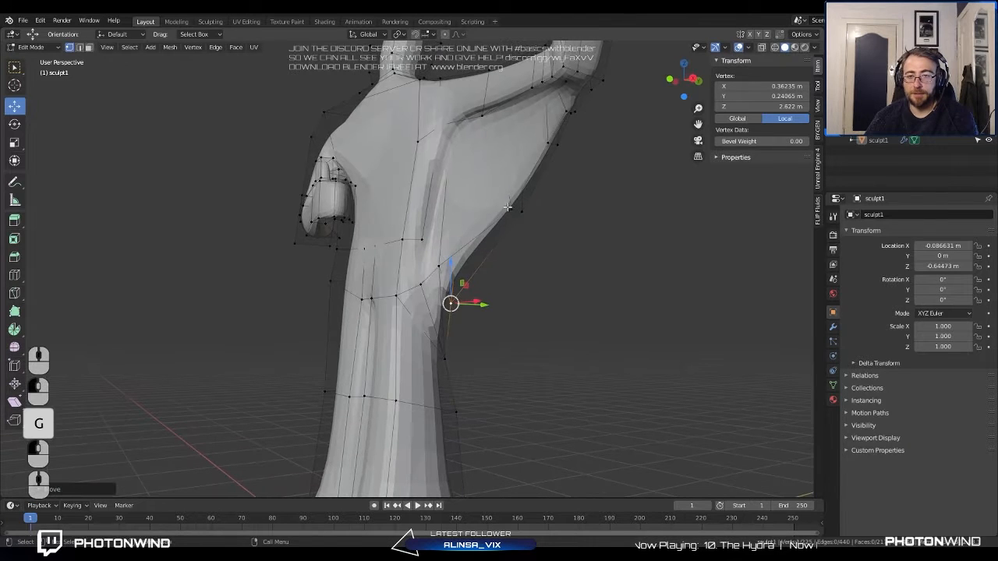
pyautogui.click(508, 208)
pyautogui.press('g')
pyautogui.click(502, 201)
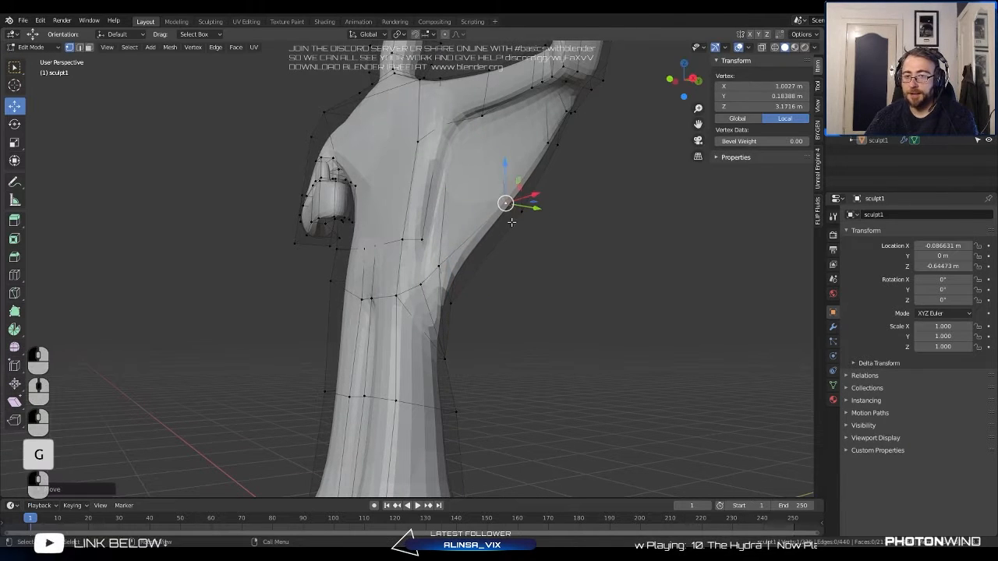
# Lower the robe's front hip vertex next to the cloth's tip to soften the fold.
pyautogui.moveTo(462, 269); pyautogui.dragTo(501, 277, button='middle')
pyautogui.keyDown('shift'); pyautogui.moveTo(463, 318); pyautogui.dragTo(442, 281, button='middle'); pyautogui.keyUp('shift')
pyautogui.moveTo(442, 280); pyautogui.dragTo(408, 269, button='middle')
pyautogui.press('g')
pyautogui.moveTo(436, 312); pyautogui.dragTo(472, 291, button='middle')
pyautogui.click(406, 292)
pyautogui.click(403, 249)
pyautogui.press('g')
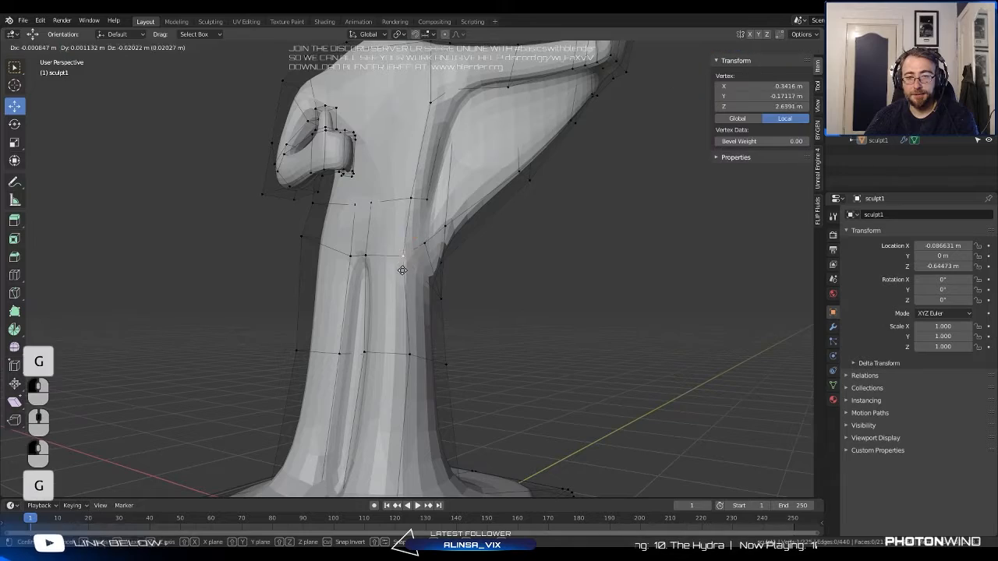
pyautogui.click(392, 284)
# Move the outer front vertex of the leg beneath the cloth inward to slim the robe's side.
pyautogui.moveTo(390, 278); pyautogui.dragTo(469, 351, button='middle')
pyautogui.press('g')
pyautogui.click(371, 258)
pyautogui.keyDown('shift'); pyautogui.moveTo(443, 202); pyautogui.dragTo(473, 251, button='middle'); pyautogui.keyUp('shift')
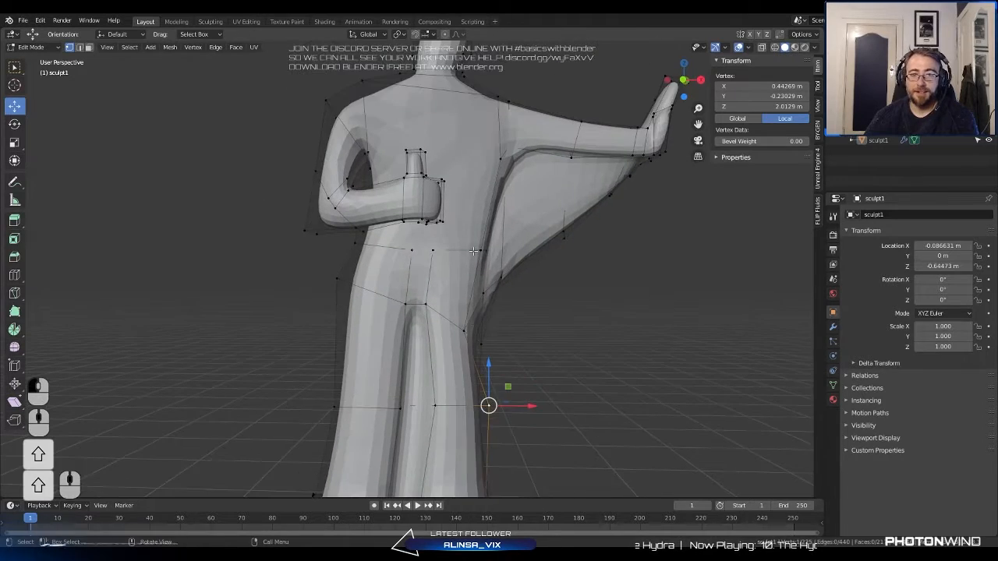
pyautogui.scroll(5, 524, 316)
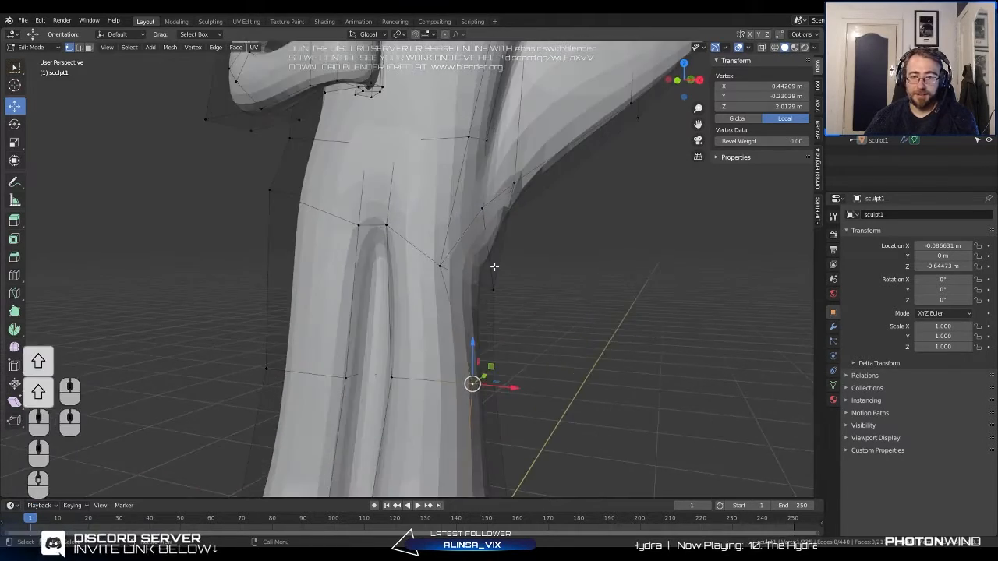
pyautogui.press('g')
pyautogui.click(476, 275)
pyautogui.moveTo(476, 278)
pyautogui.mouseDown(button='middle')
pyautogui.moveTo(504, 285)
pyautogui.moveTo(489, 287)
pyautogui.mouseUp(button='middle')
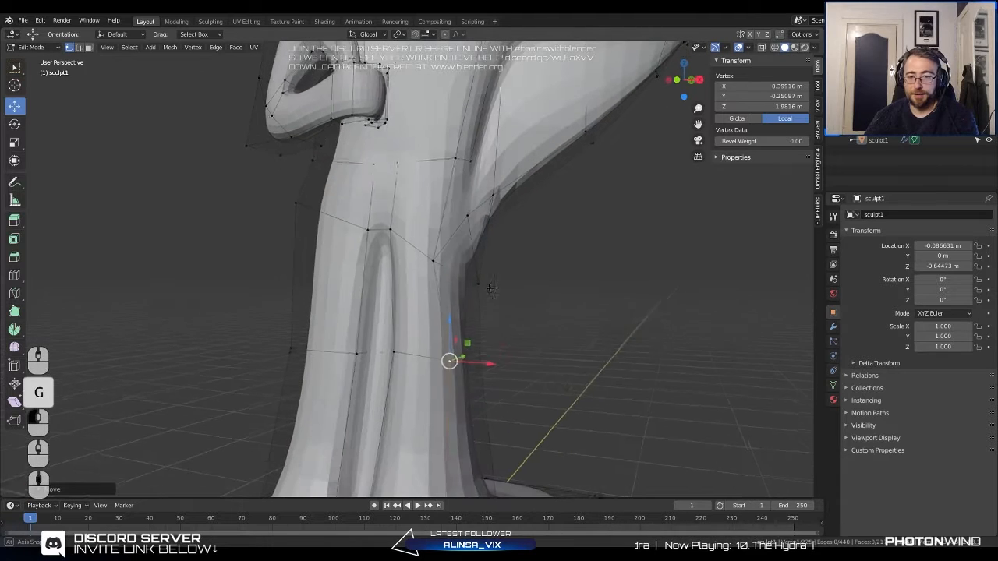
# Adjust the outer leg's front and rear vertices together, and reposition the inner leg vertex beside the central gap.
pyautogui.keyDown('shift'); pyautogui.click(450, 362); pyautogui.keyUp('shift')
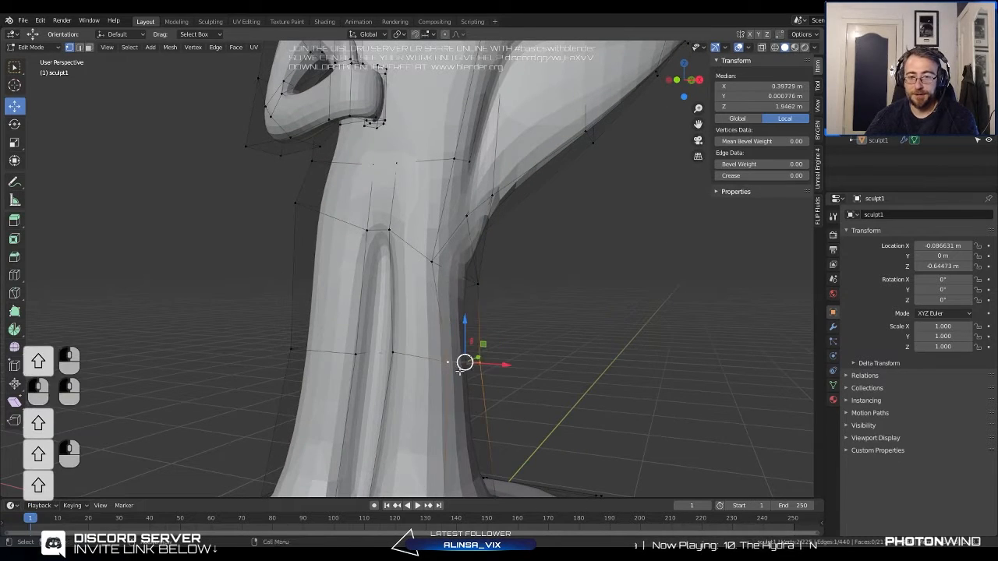
pyautogui.press('g')
pyautogui.click(466, 362)
pyautogui.moveTo(466, 360); pyautogui.dragTo(466, 306, button='middle')
pyautogui.click(434, 336)
pyautogui.press('g')
pyautogui.click(439, 353)
pyautogui.scroll(-4, 441, 352)
pyautogui.scroll(3, 464, 305)
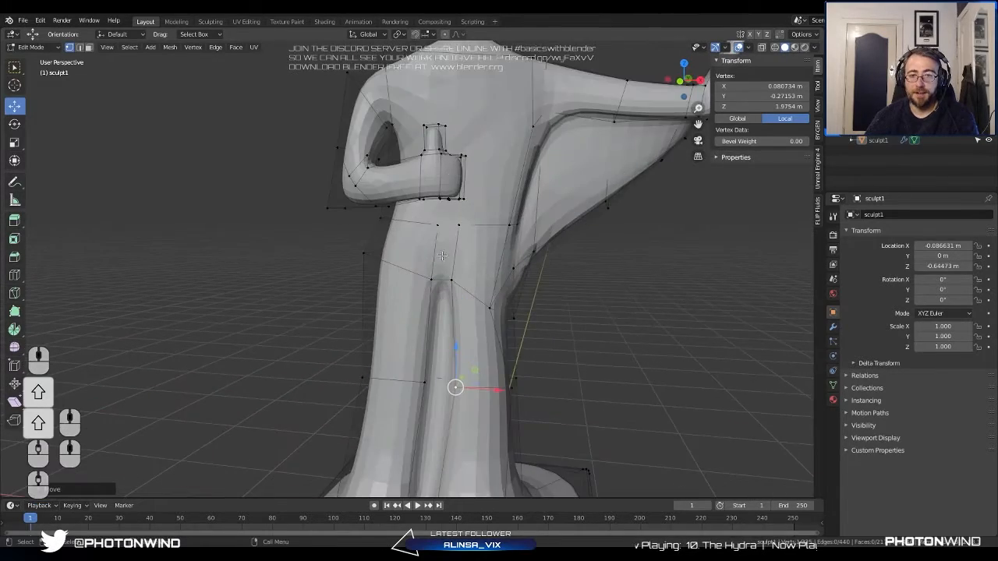
# Box-select the top face of the bent hand's thumb and rotate it freely to tilt the thumb.
pyautogui.moveTo(453, 176); pyautogui.dragTo(454, 134, button='middle')
pyautogui.keyDown('shift'); pyautogui.moveTo(452, 133); pyautogui.dragTo(411, 189, button='middle'); pyautogui.keyUp('shift')
pyautogui.scroll(3, 412, 189)
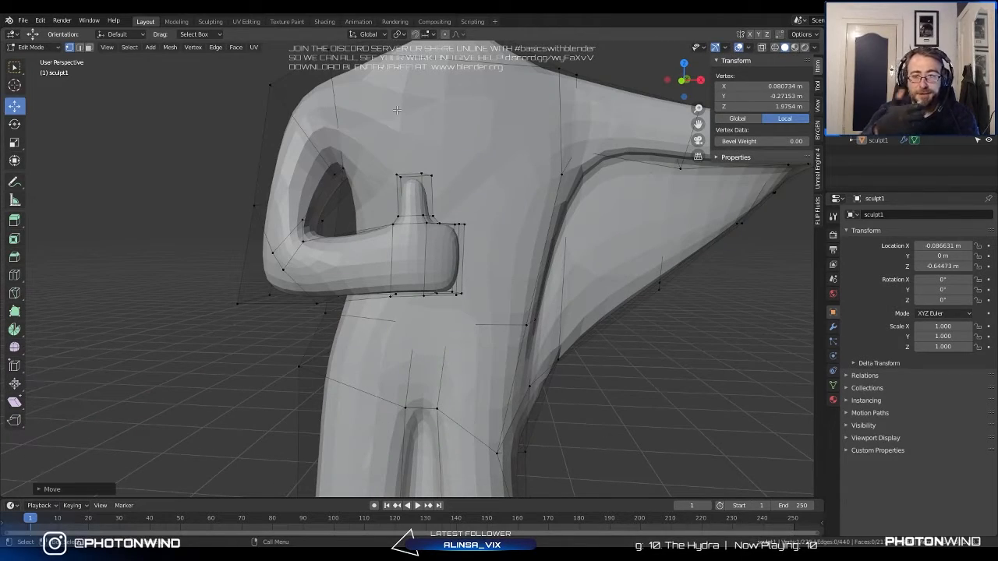
pyautogui.moveTo(412, 100); pyautogui.dragTo(545, 195, button='middle')
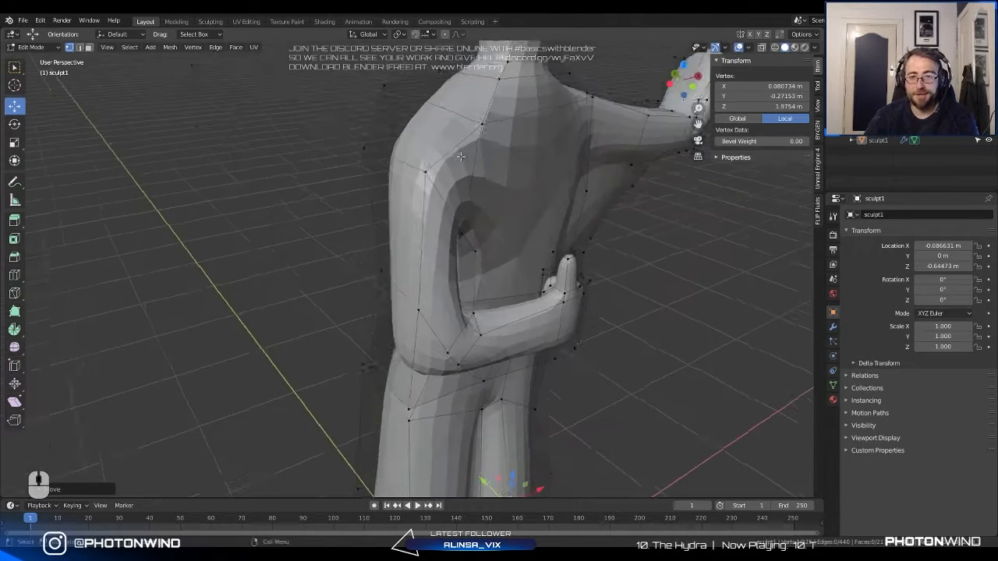
pyautogui.keyDown('shift'); pyautogui.moveTo(561, 257); pyautogui.dragTo(483, 250, button='middle'); pyautogui.keyUp('shift')
pyautogui.scroll(5, 483, 249)
pyautogui.press('Tab')
pyautogui.press('Tab')
pyautogui.moveTo(415, 261); pyautogui.dragTo(340, 236, button='middle')
pyautogui.press('a')
pyautogui.press('a')
pyautogui.press('b')
pyautogui.moveTo(211, 144); pyautogui.dragTo(336, 204)
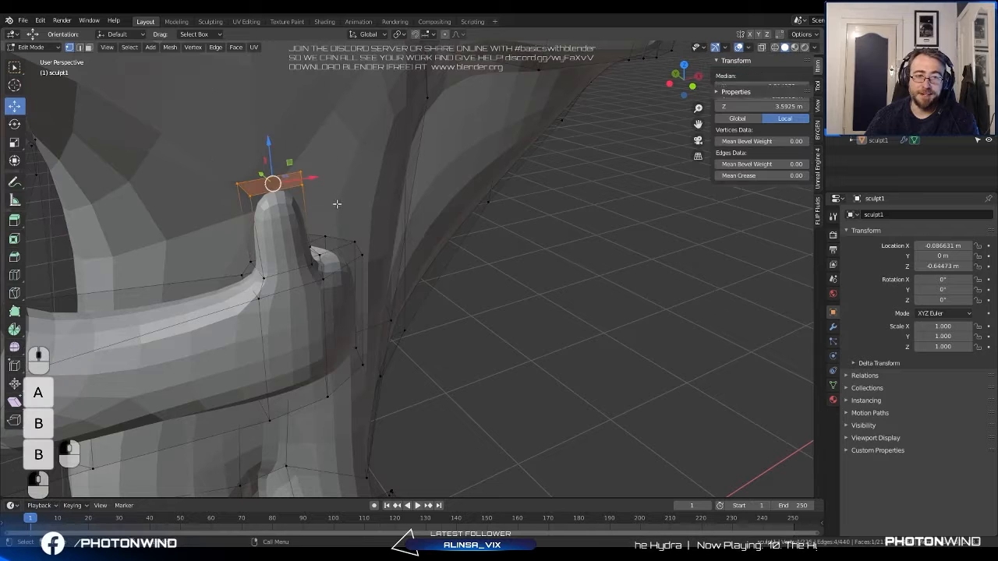
pyautogui.press('r')
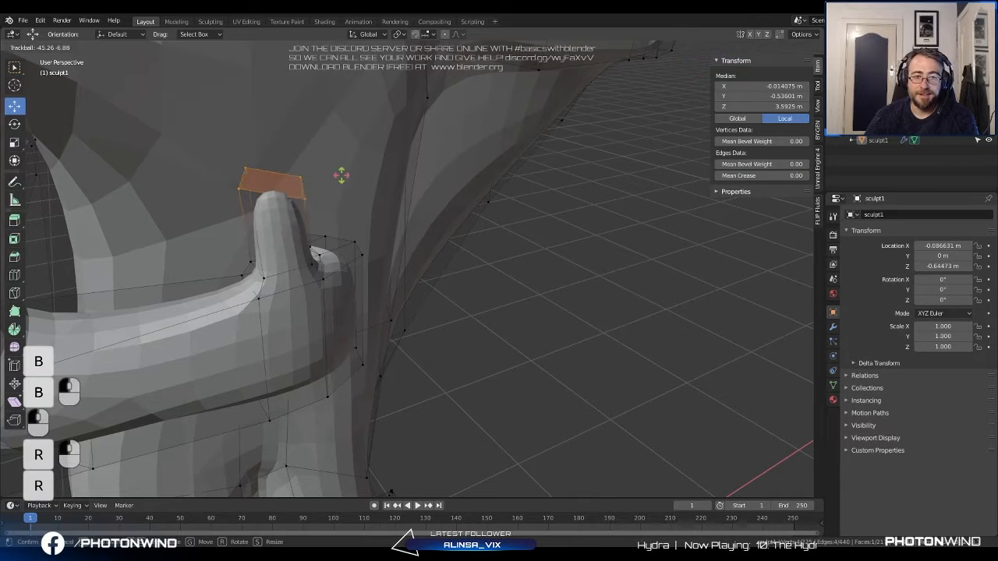
pyautogui.click(358, 151)
# Move the thumb's top face down and inward so the thumb bends over the hand.
pyautogui.press('g')
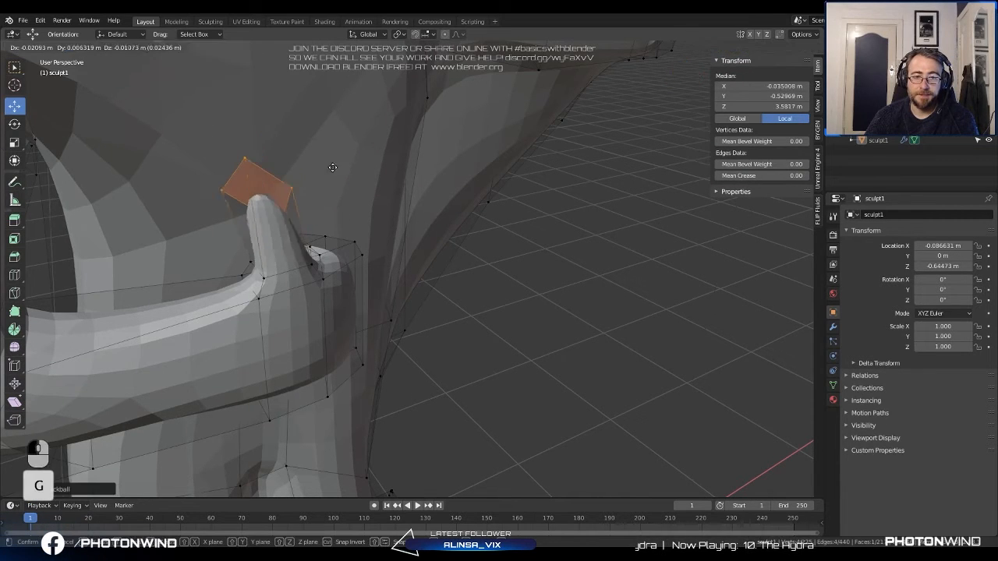
pyautogui.click(334, 184)
pyautogui.moveTo(335, 184)
pyautogui.mouseDown(button='middle')
pyautogui.moveTo(374, 187)
pyautogui.moveTo(367, 201)
pyautogui.moveTo(334, 200)
pyautogui.moveTo(397, 196)
pyautogui.moveTo(322, 201)
pyautogui.mouseUp(button='middle')
pyautogui.press('g')
pyautogui.click(386, 191)
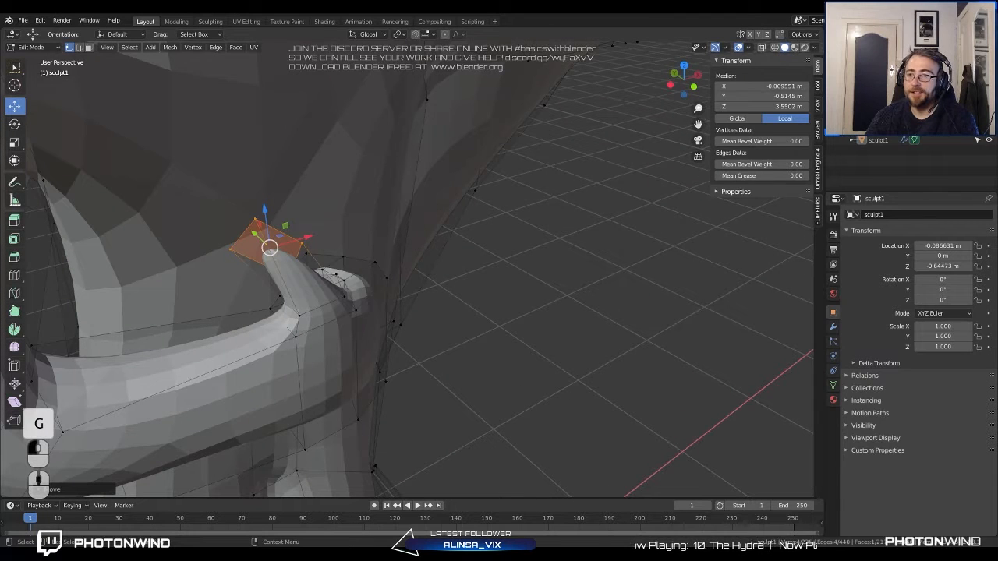
# Unhide the axe and reposition the thumb's top face against the axe handle.
pyautogui.click(988, 130)
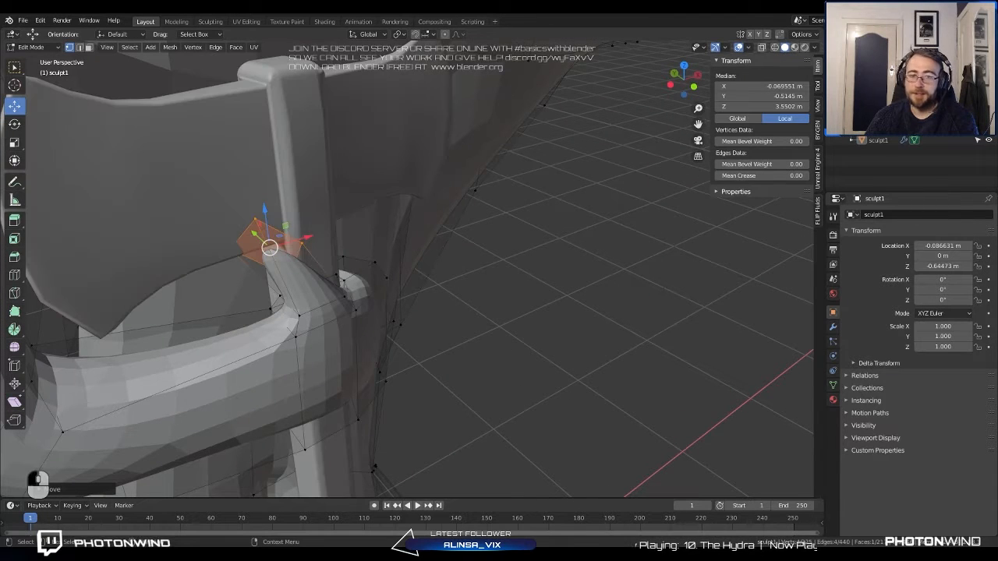
pyautogui.keyDown('shift'); pyautogui.moveTo(335, 260); pyautogui.dragTo(422, 247, button='middle'); pyautogui.keyUp('shift')
pyautogui.press('g')
pyautogui.click(382, 262)
pyautogui.press('g')
pyautogui.click(385, 263)
# Move the thumb's base vertex along Y to about -0.500 m and along X to about -0.079 m.
pyautogui.click(448, 236)
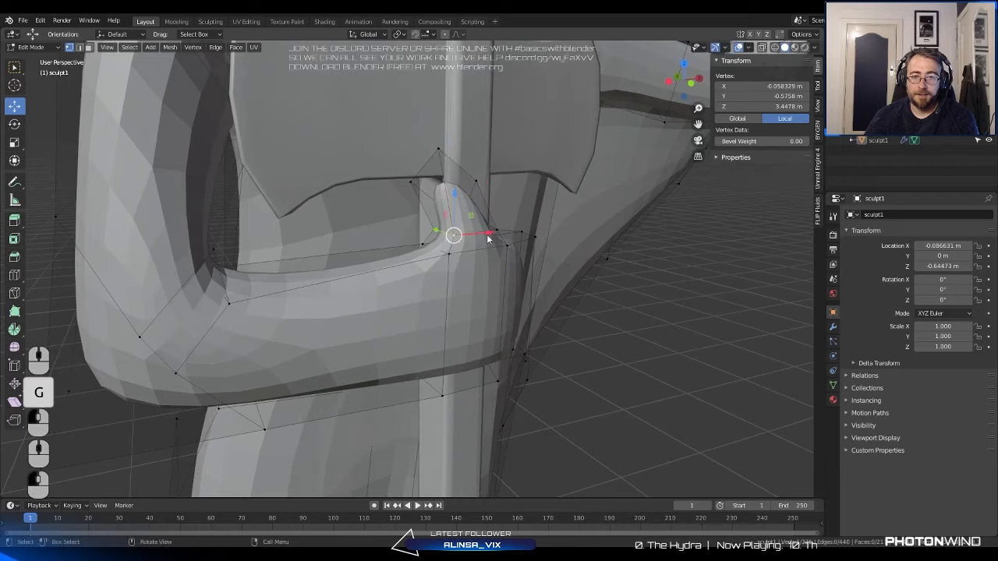
pyautogui.press('g')
pyautogui.press('x')
pyautogui.click(437, 233)
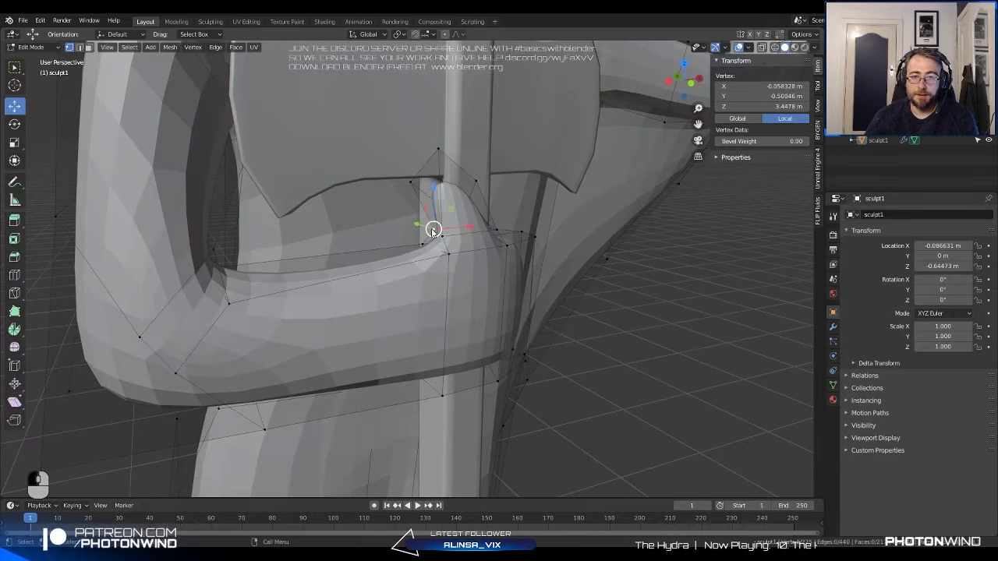
pyautogui.press('g')
pyautogui.press('x')
pyautogui.click(458, 229)
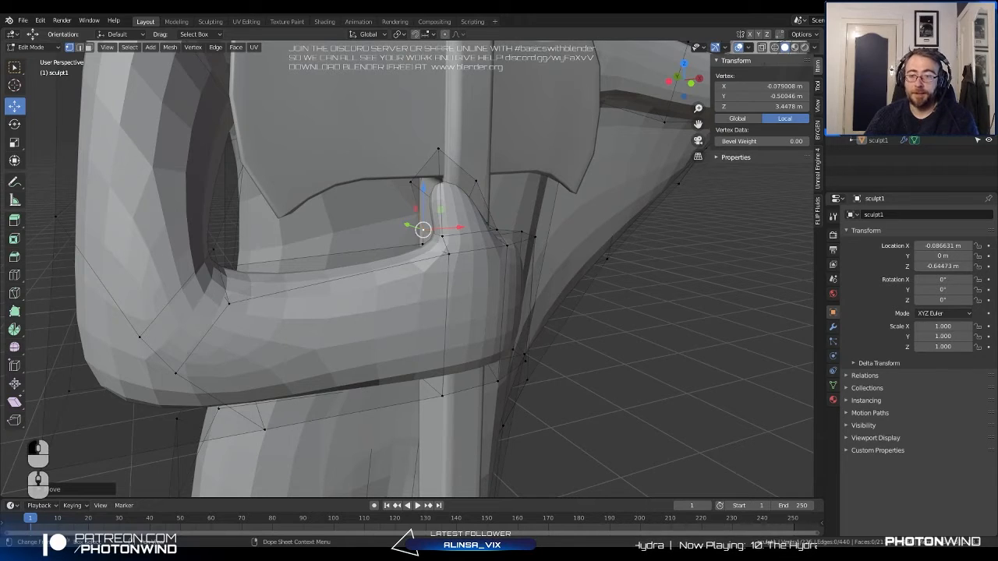
# Select two vertices at the thumb's tip and move them to wrap the thumb around the axe handle.
pyautogui.scroll(-6, 560, 307)
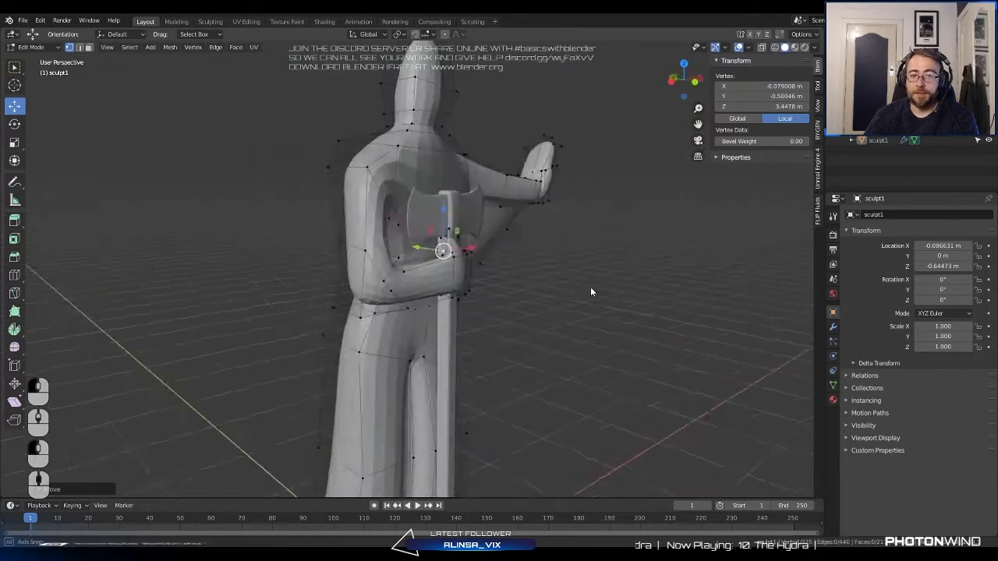
pyautogui.moveTo(590, 287); pyautogui.dragTo(502, 301, button='middle')
pyautogui.press('Tab')
pyautogui.scroll(2, 503, 300)
pyautogui.keyDown('shift'); pyautogui.moveTo(502, 301); pyautogui.dragTo(438, 250, button='middle'); pyautogui.keyUp('shift')
pyautogui.press('Tab')
pyautogui.scroll(2, 460, 288)
pyautogui.press('a')
pyautogui.click(465, 230)
pyautogui.keyDown('shift'); pyautogui.click(387, 234); pyautogui.keyUp('shift')
pyautogui.press('g')
pyautogui.click(344, 245)
pyautogui.scroll(-3, 344, 245)
pyautogui.press('Tab')
pyautogui.press('Tab')
pyautogui.scroll(3, 468, 250)
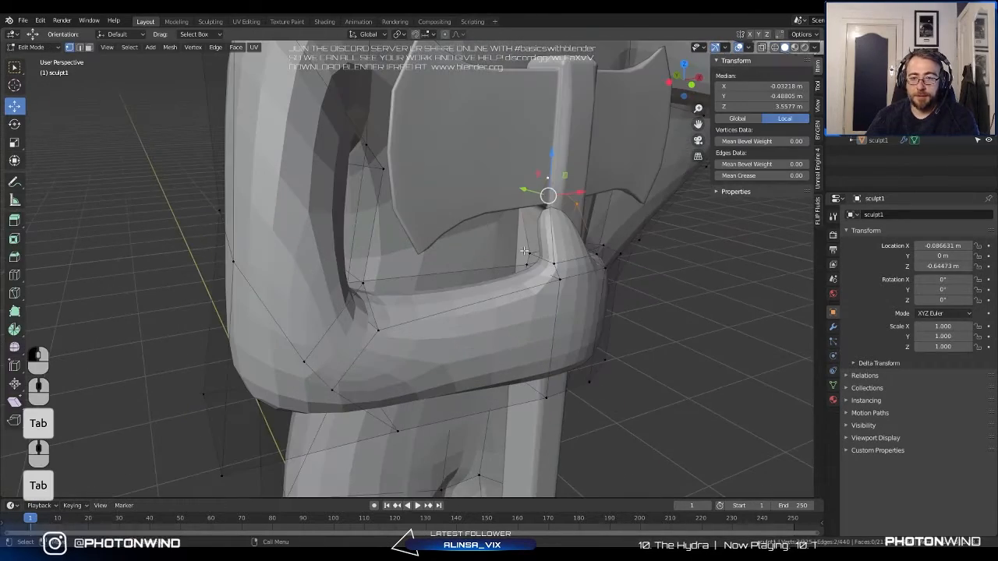
# Reposition the vertex at the inner side of the thumb's base and shift it along X toward the axe handle.
pyautogui.click(529, 256)
pyautogui.press('g')
pyautogui.click(523, 262)
pyautogui.press('g')
pyautogui.click(520, 276)
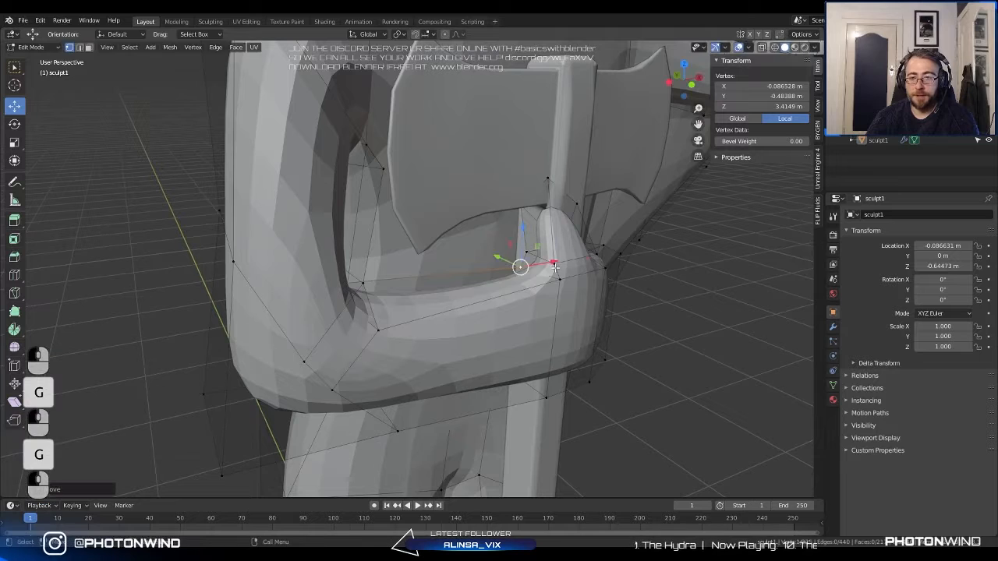
pyautogui.moveTo(556, 266); pyautogui.dragTo(576, 263)
# Move two more thumb-base vertices beside the axe handle, placing the second at about X 0.000 m, Y -0.574 m, Z 3.461 m.
pyautogui.moveTo(576, 262); pyautogui.dragTo(466, 265, button='middle')
pyautogui.click(413, 265)
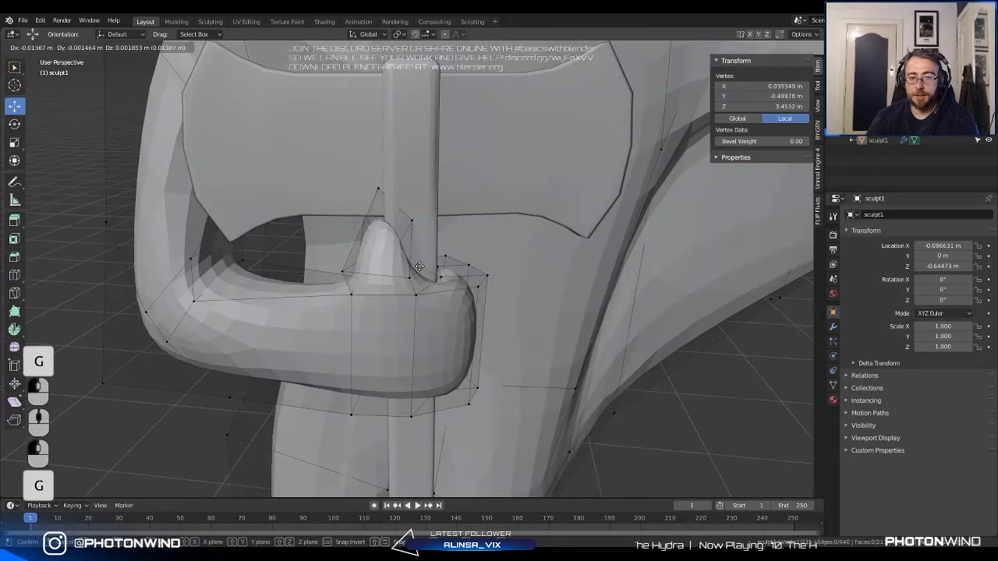
pyautogui.press('g')
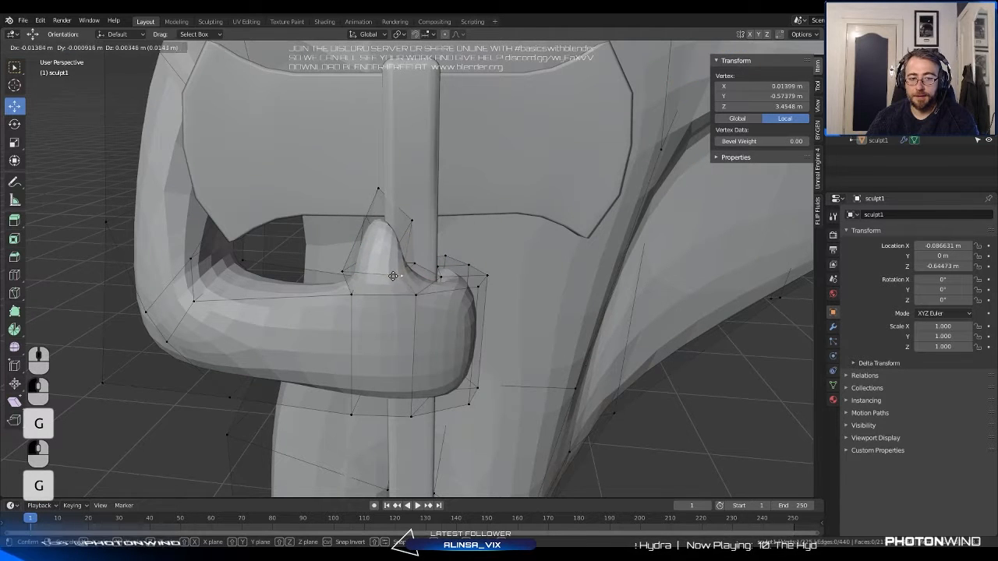
pyautogui.click(384, 270)
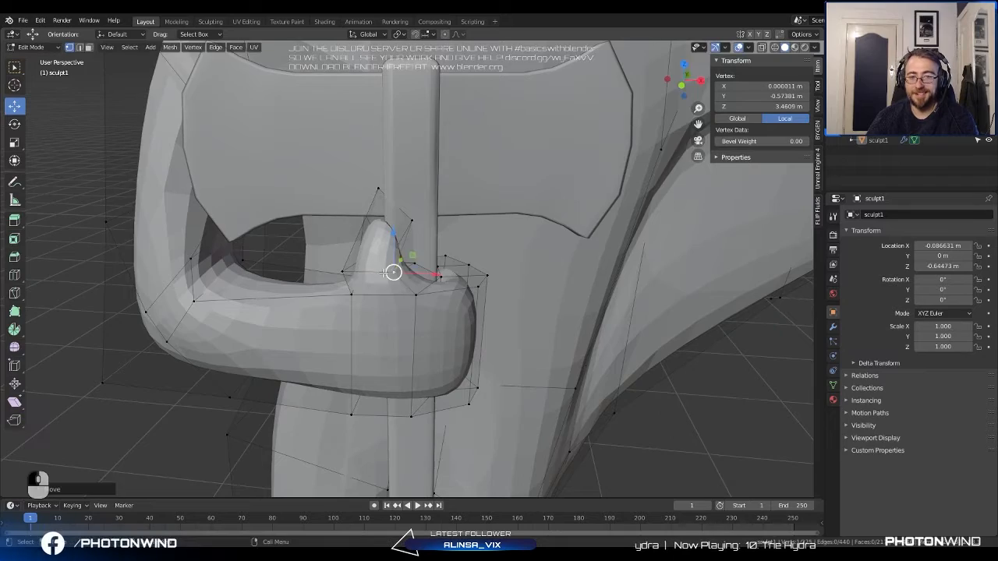
# Examine the whole statue with its smoothed arm, hand and axe from the front and the side.
pyautogui.press('Tab')
pyautogui.scroll(-6, 346, 268)
pyautogui.moveTo(414, 254)
pyautogui.mouseDown(button='middle')
pyautogui.moveTo(460, 239)
pyautogui.moveTo(330, 241)
pyautogui.moveTo(397, 235)
pyautogui.moveTo(480, 250)
pyautogui.moveTo(428, 259)
pyautogui.mouseUp(button='middle')
pyautogui.scroll(-4, 460, 238)
pyautogui.moveTo(429, 260)
pyautogui.mouseDown(button='middle')
pyautogui.moveTo(443, 258)
pyautogui.moveTo(433, 244)
pyautogui.mouseUp(button='middle')
pyautogui.scroll(5, 424, 237)
pyautogui.click(415, 228)
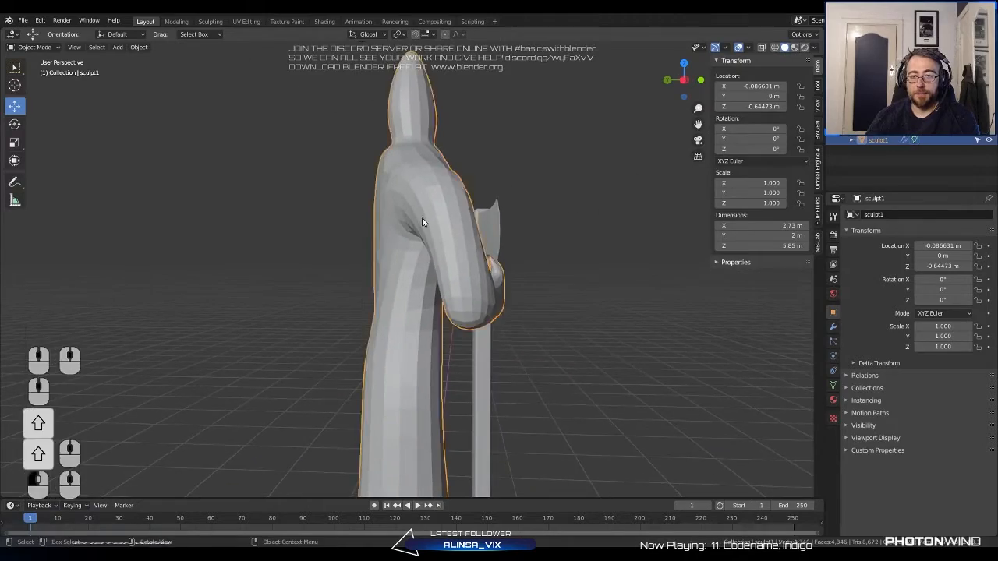
pyautogui.press('Tab')
pyautogui.moveTo(419, 183); pyautogui.dragTo(322, 203, button='middle')
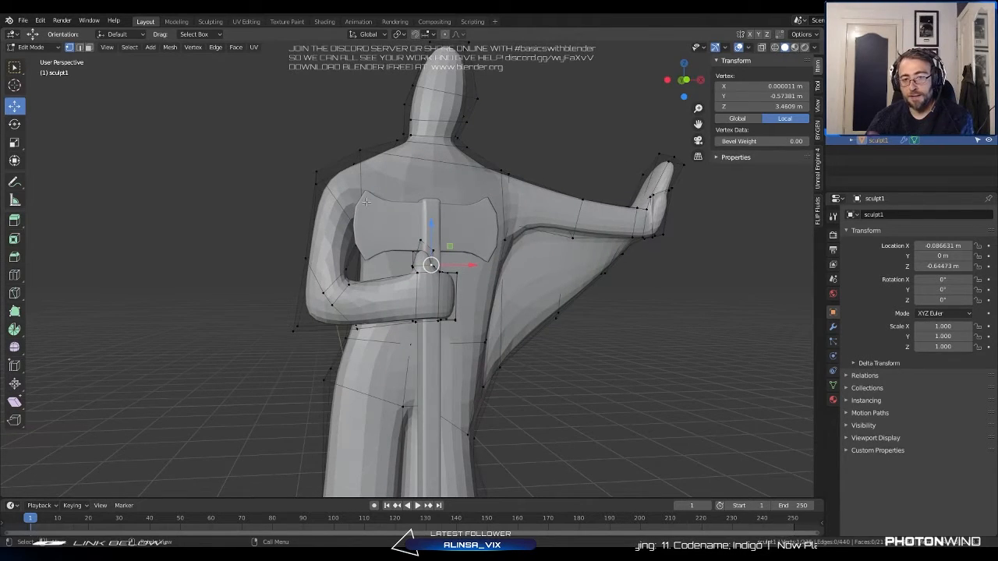
pyautogui.moveTo(366, 201); pyautogui.dragTo(391, 219, button='middle')
pyautogui.scroll(-6, 328, 220)
pyautogui.scroll(-4, 351, 229)
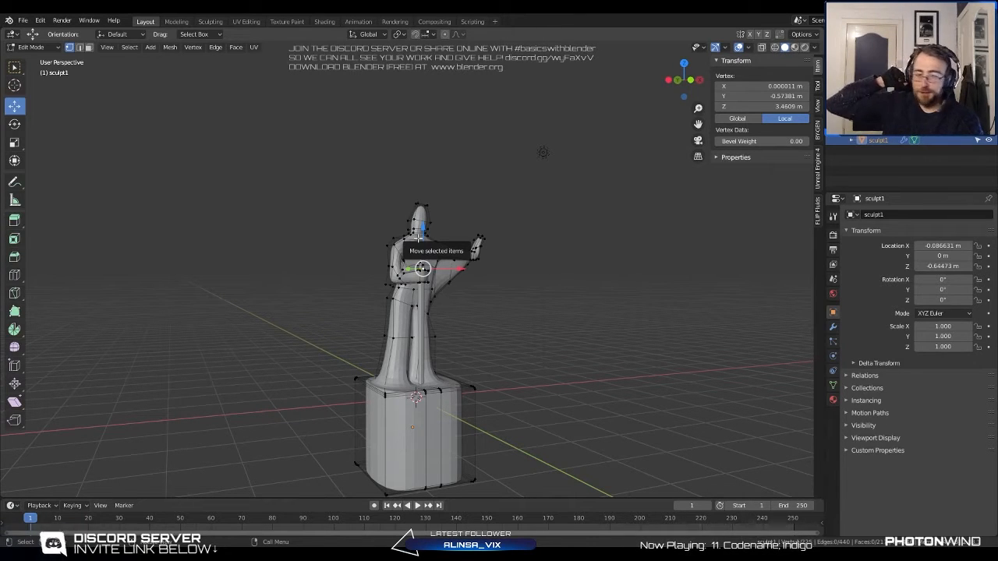
pyautogui.moveTo(418, 237); pyautogui.dragTo(391, 254, button='middle')
pyautogui.scroll(3, 316, 239)
pyautogui.keyDown('shift'); pyautogui.moveTo(391, 255); pyautogui.dragTo(481, 255, button='middle'); pyautogui.keyUp('shift')
pyautogui.scroll(1, 476, 253)
# Add a cube, scale it to about 0.510 and place it beside the statue at about X 0.748 m, Y -2.007 m, Z 3.083 m.
pyautogui.press('Tab')
pyautogui.scroll(-5, 481, 256)
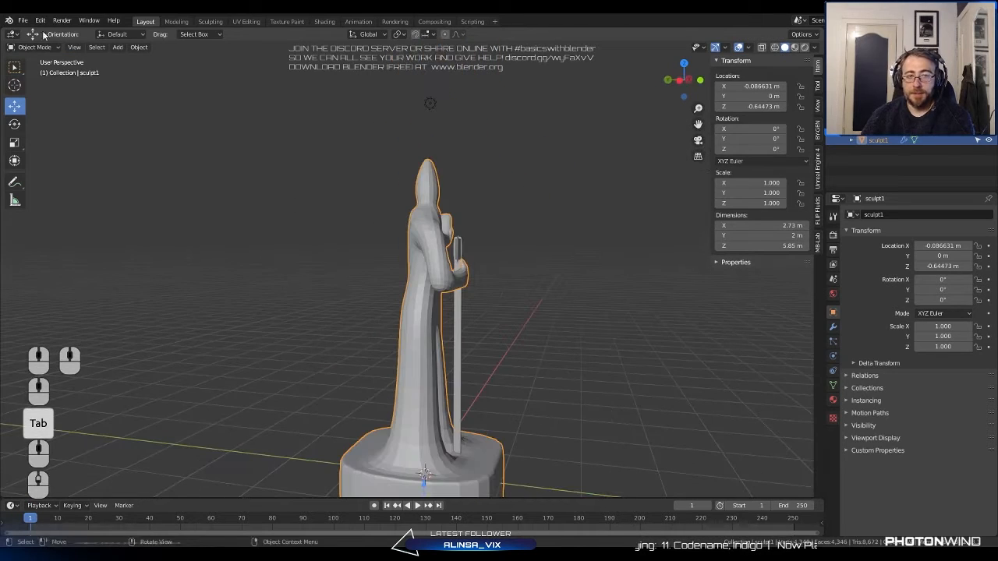
pyautogui.click(96, 47)
pyautogui.moveTo(118, 46)
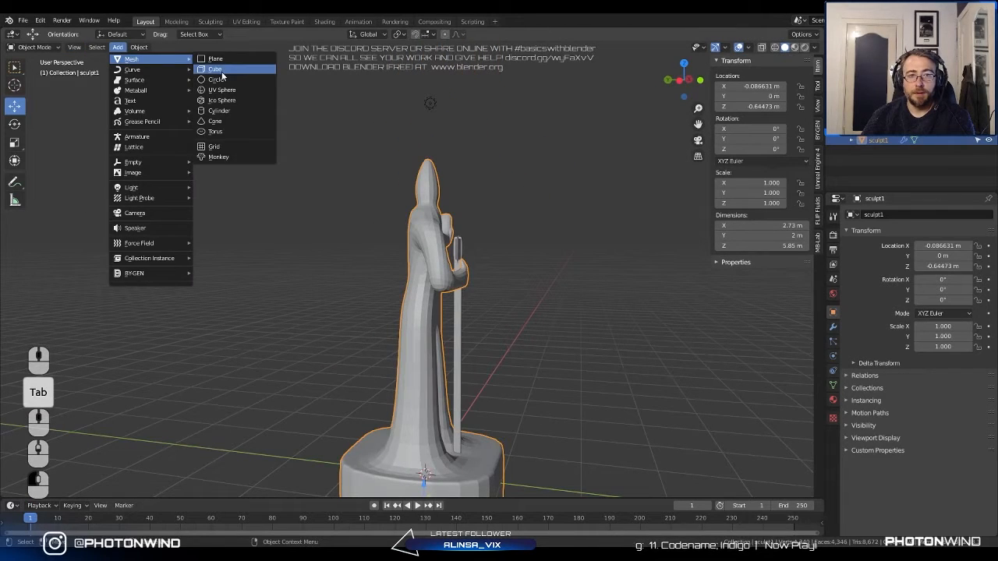
pyautogui.click(221, 70)
pyautogui.scroll(-2, 546, 405)
pyautogui.press('s')
pyautogui.click(507, 404)
pyautogui.press('g')
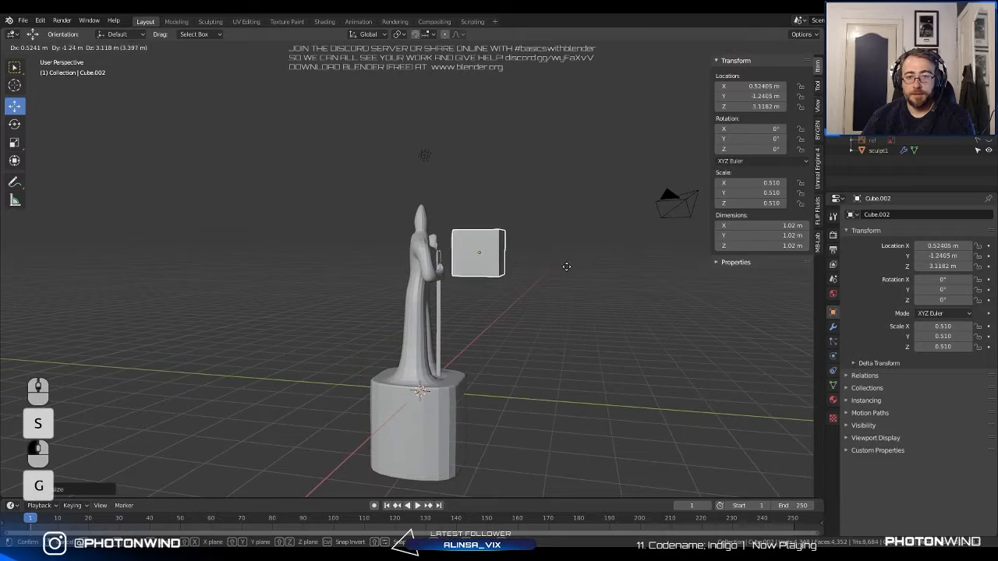
pyautogui.click(597, 286)
# Cut a rectangular section into the upper corner of the new cube's side face with the Knife tool.
pyautogui.scroll(4, 567, 308)
pyautogui.moveTo(618, 294); pyautogui.dragTo(524, 334, button='middle')
pyautogui.keyDown('shift'); pyautogui.moveTo(579, 308); pyautogui.dragTo(530, 289, button='middle'); pyautogui.keyUp('shift')
pyautogui.scroll(1, 521, 303)
pyautogui.press('Tab')
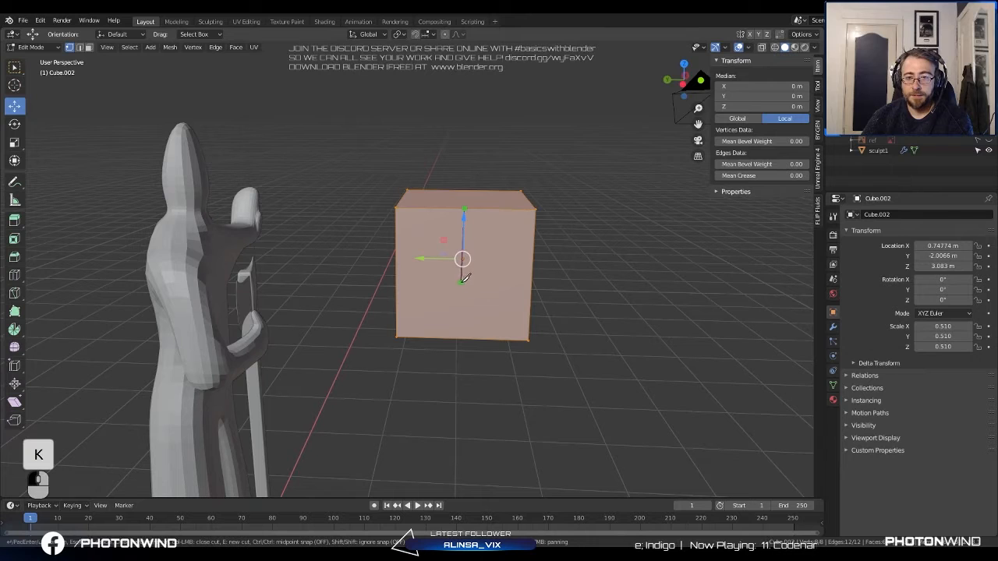
pyautogui.moveTo(537, 286); pyautogui.dragTo(486, 283, button='middle')
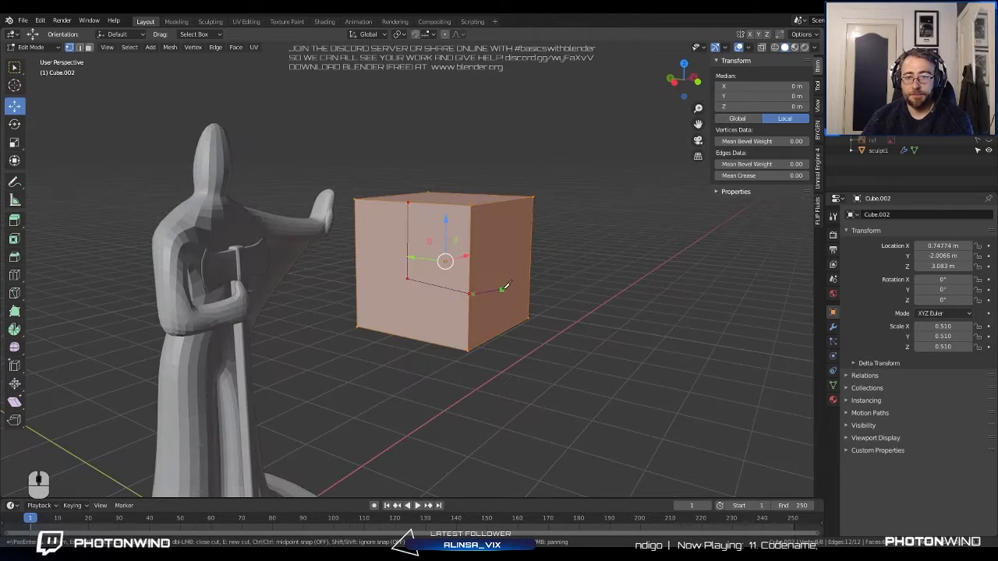
pyautogui.click(302, 148)
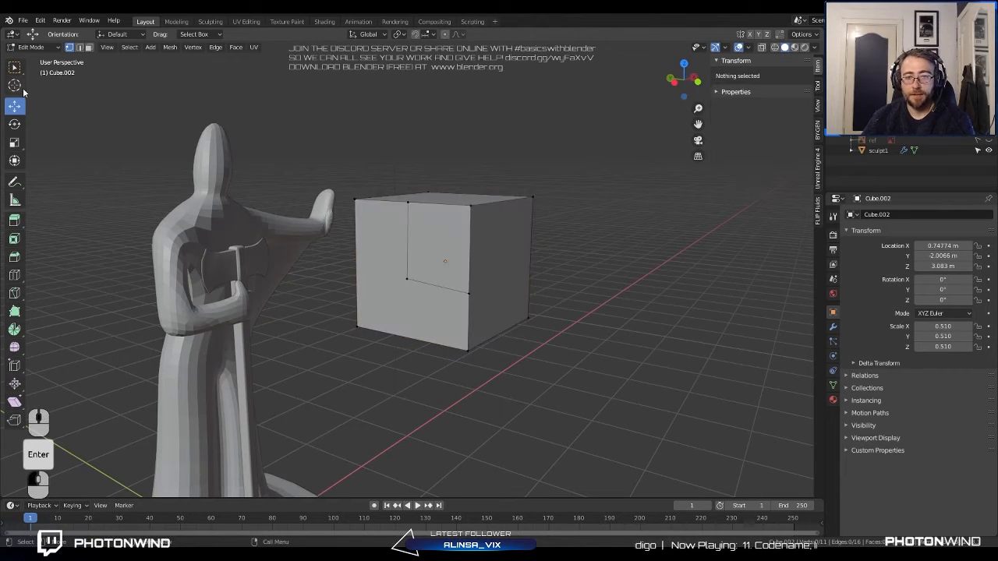
# Select the knife-cut corner face on the cube and extrude it outward to a local X of about -1.294 m.
pyautogui.click(398, 238)
pyautogui.click(434, 245)
pyautogui.moveTo(434, 245)
pyautogui.mouseDown(button='middle')
pyautogui.moveTo(377, 247)
pyautogui.moveTo(432, 254)
pyautogui.mouseUp(button='middle')
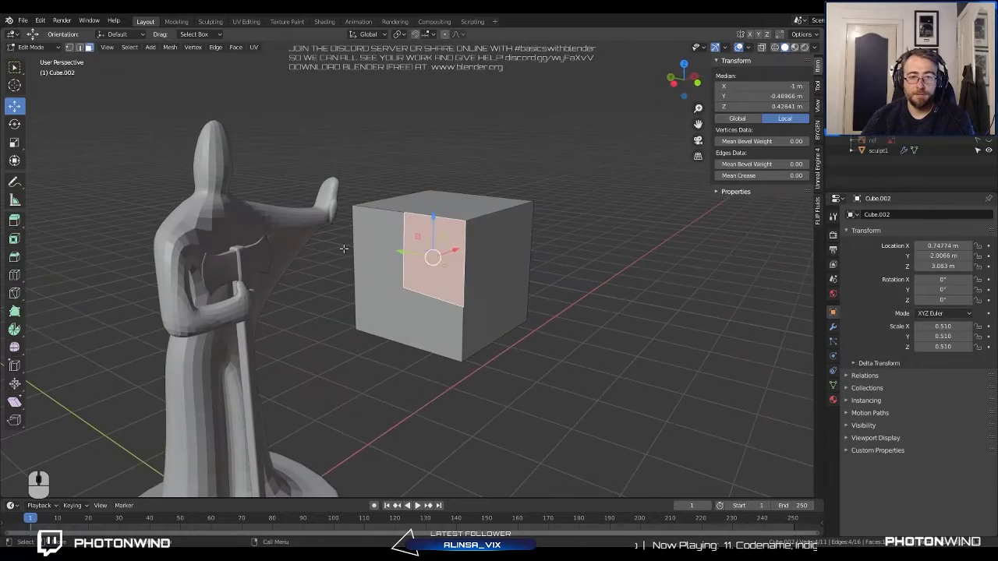
pyautogui.keyDown('shift'); pyautogui.moveTo(344, 249); pyautogui.dragTo(468, 219, button='middle'); pyautogui.keyUp('shift')
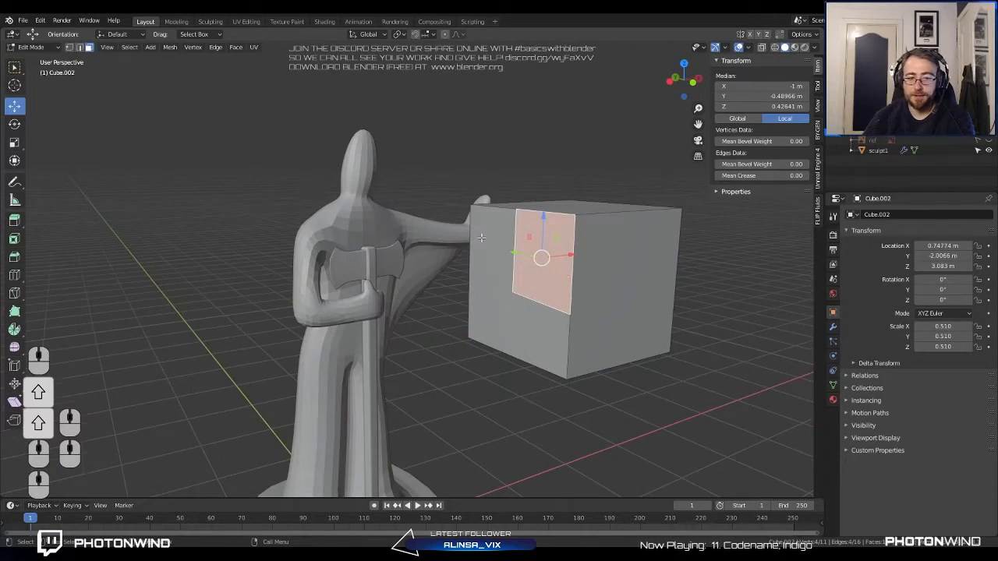
pyautogui.scroll(2, 481, 237)
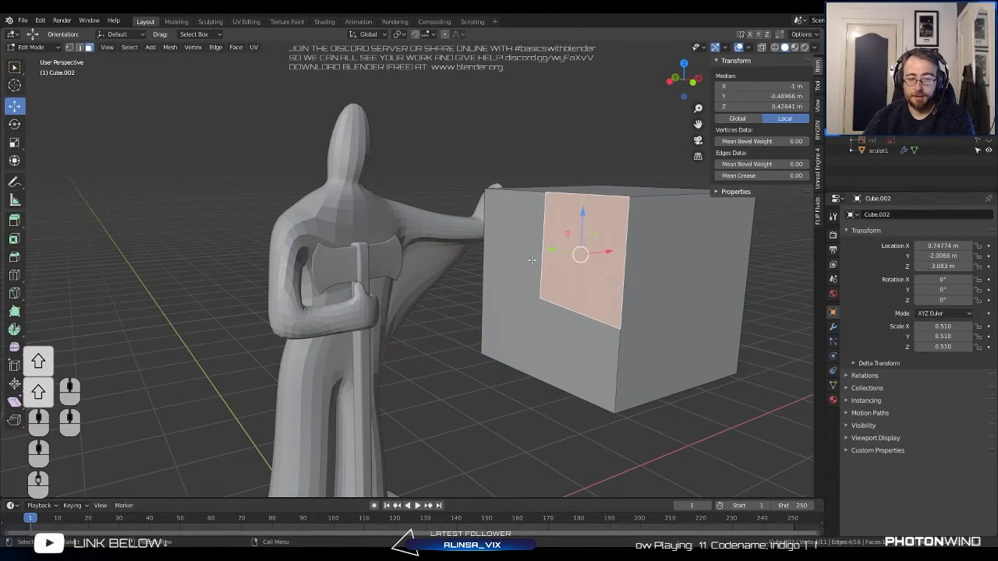
pyautogui.press('e')
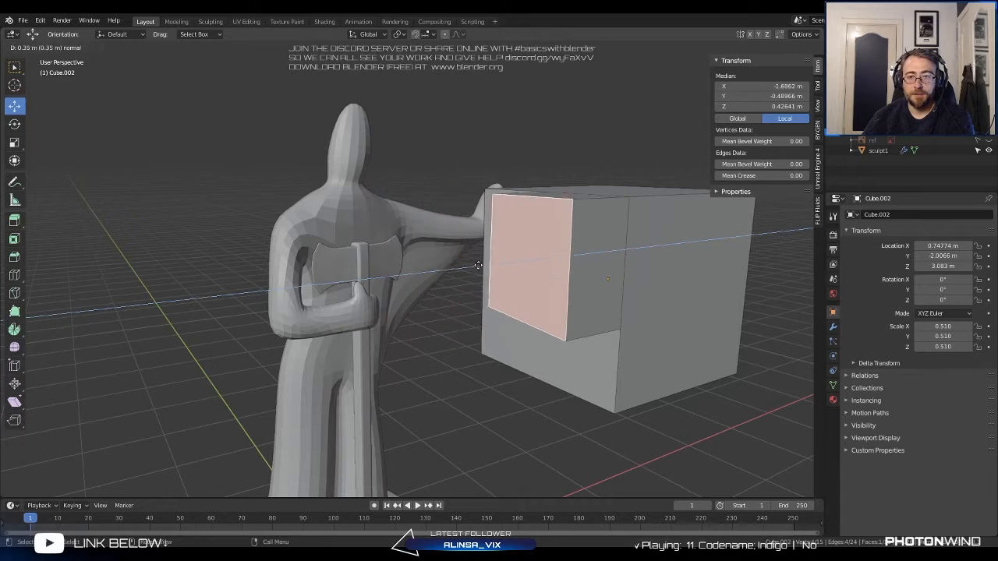
pyautogui.click(508, 264)
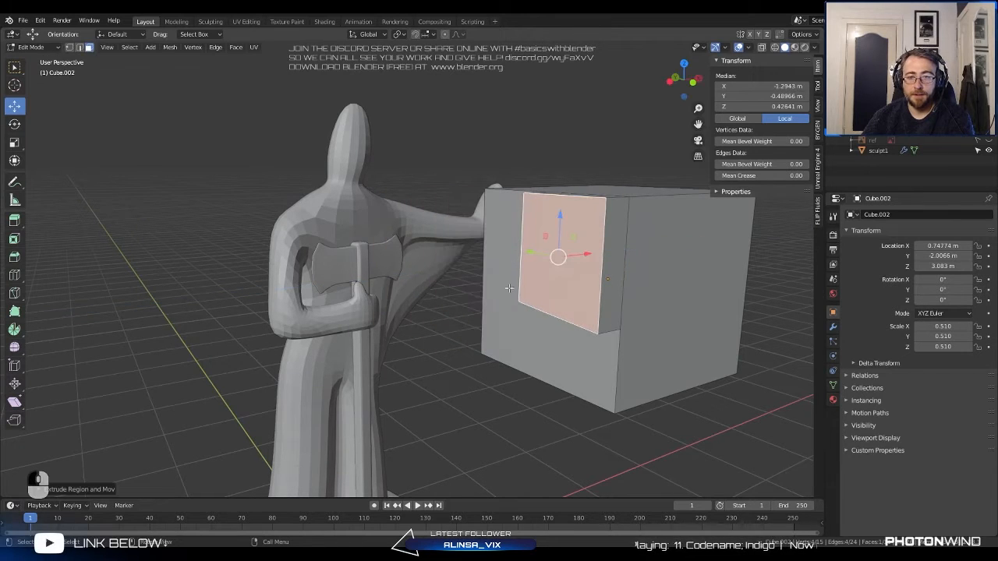
# Rotate the extruded face to slant in front view and lower it to a local Z of about 0.240 m.
pyautogui.press('r')
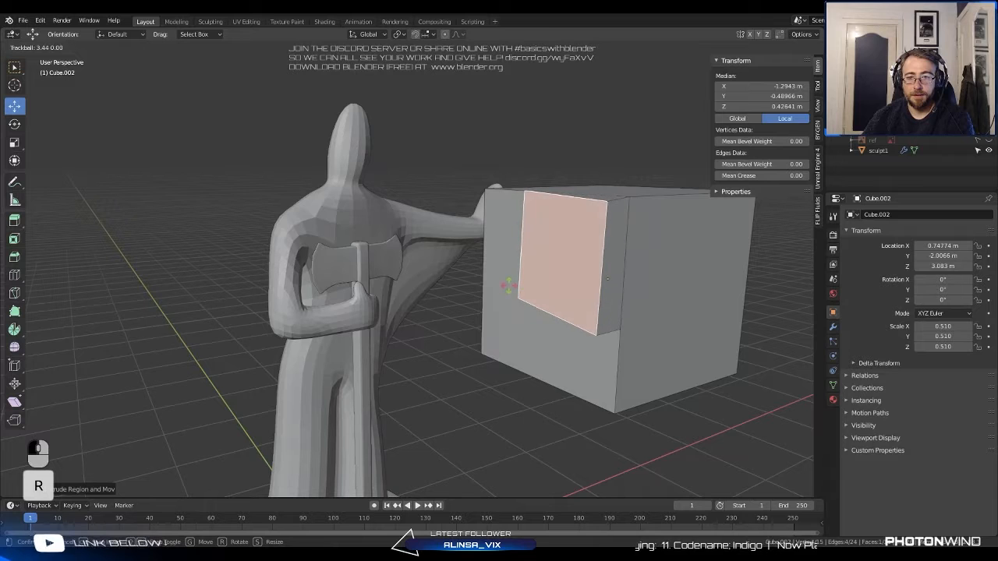
pyautogui.press('r')
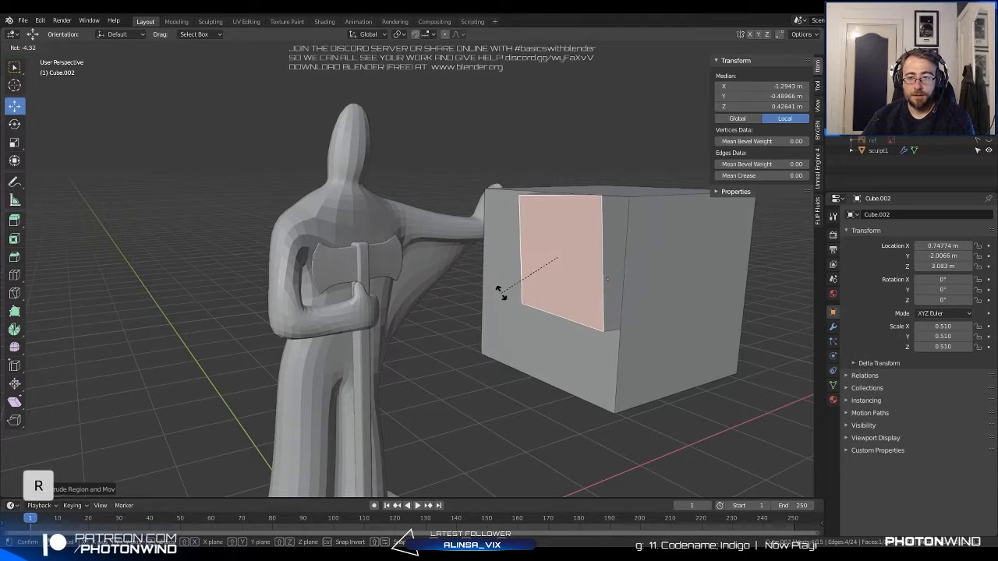
pyautogui.click(501, 293)
pyautogui.moveTo(452, 288); pyautogui.dragTo(404, 251, button='middle')
pyautogui.press('KP_1')
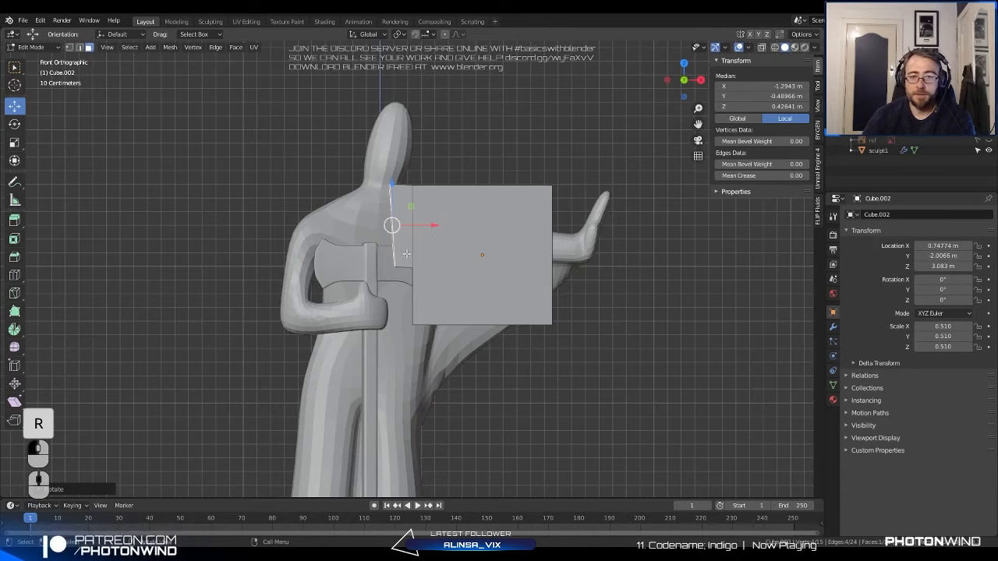
pyautogui.press('r')
pyautogui.click(611, 199)
pyautogui.press('g')
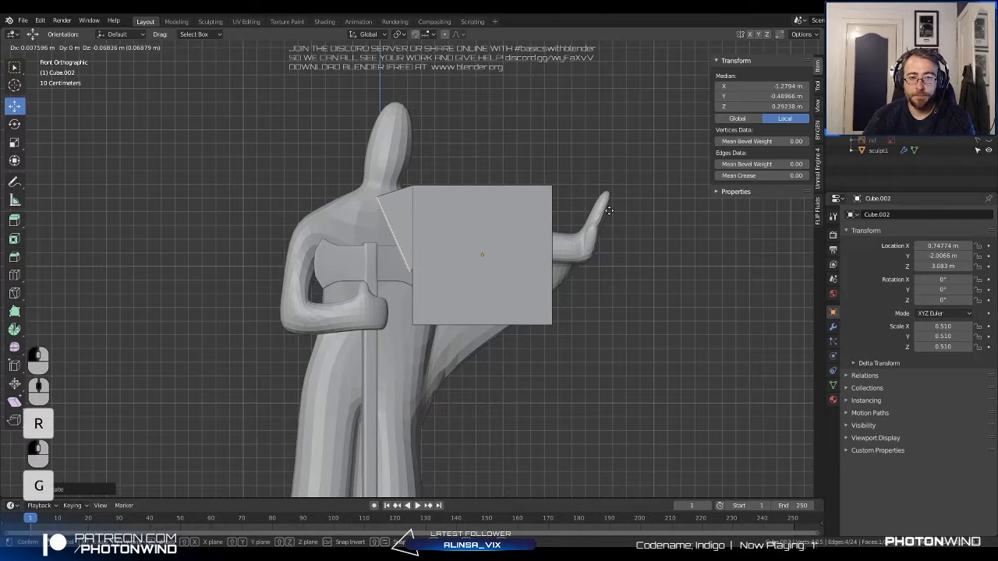
pyautogui.click(609, 215)
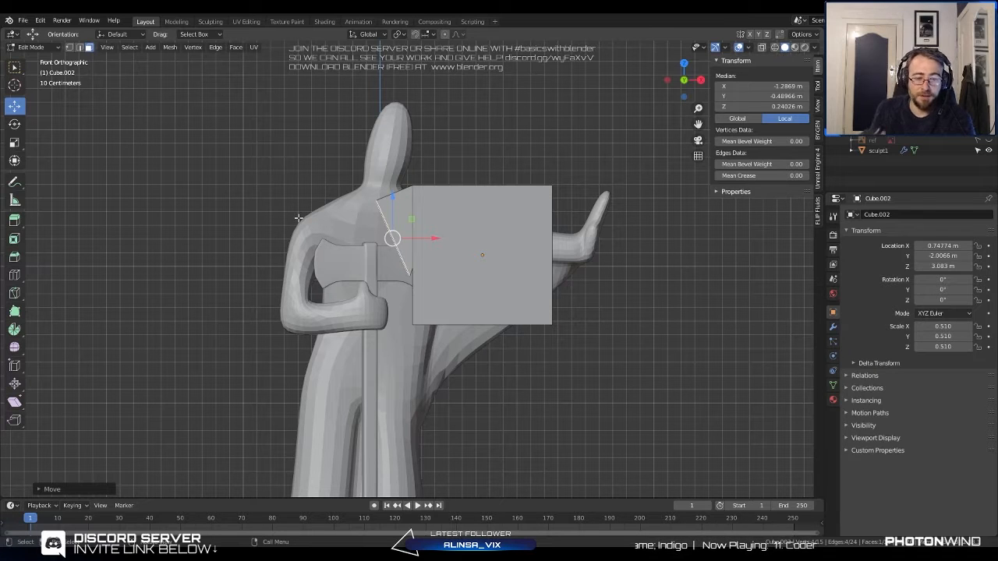
# Extrude the slanted face into two upper-arm segments and extrude the underside of the last segment downward as a forearm.
pyautogui.scroll(-4, 642, 231)
pyautogui.press('e')
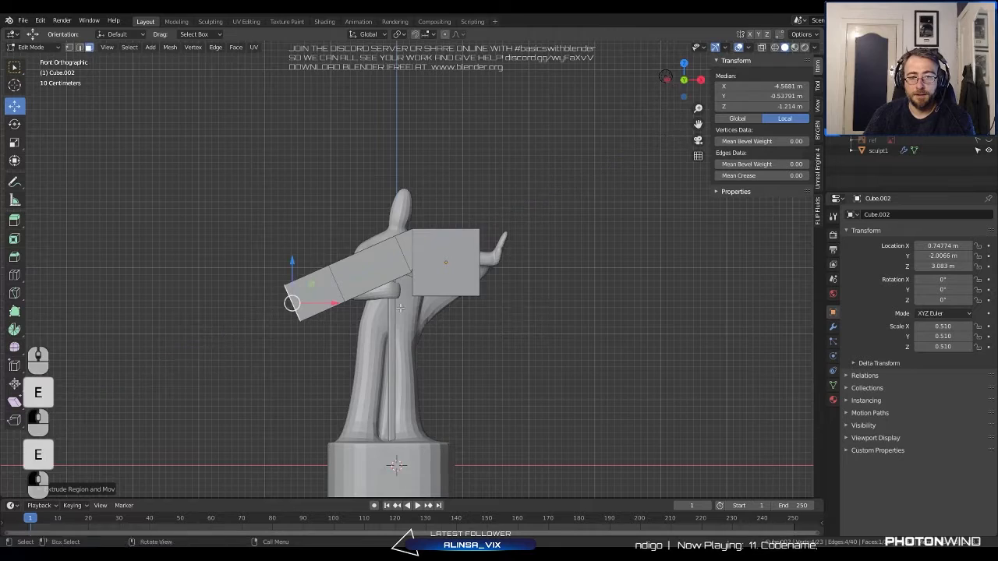
pyautogui.moveTo(400, 308); pyautogui.dragTo(285, 294, button='middle')
pyautogui.press('e')
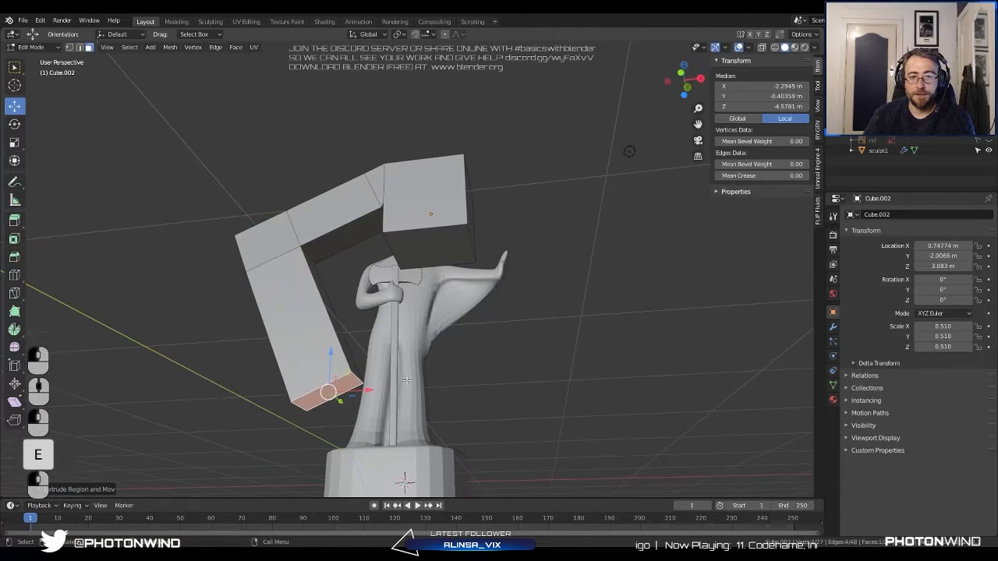
# Shift the forearm's end face along Y, and move the elbow's faces along Y to bend the block arm.
pyautogui.scroll(-3, 406, 381)
pyautogui.moveTo(406, 381); pyautogui.dragTo(470, 395, button='middle')
pyautogui.scroll(-3, 404, 384)
pyautogui.scroll(5, 410, 386)
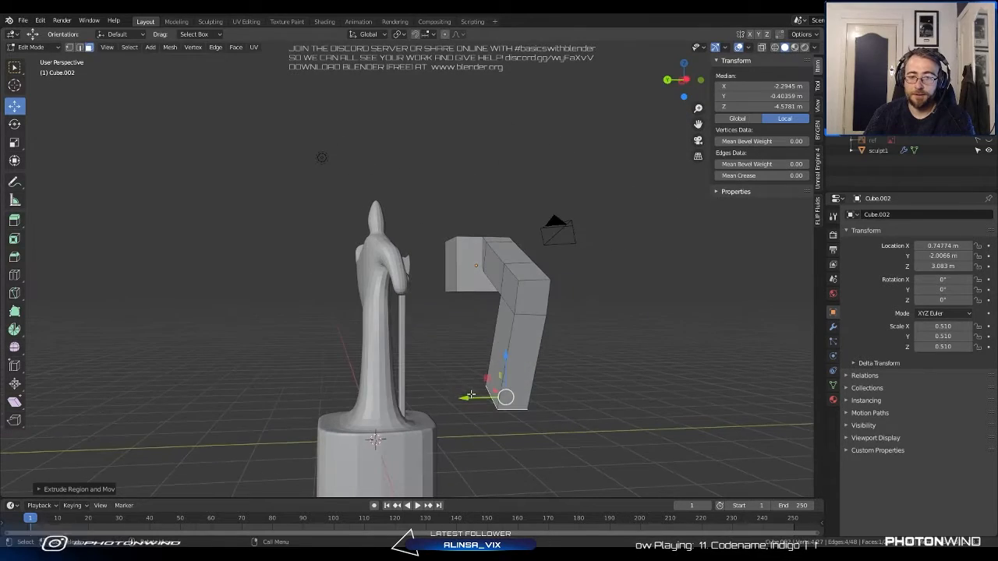
pyautogui.moveTo(470, 395); pyautogui.dragTo(503, 389)
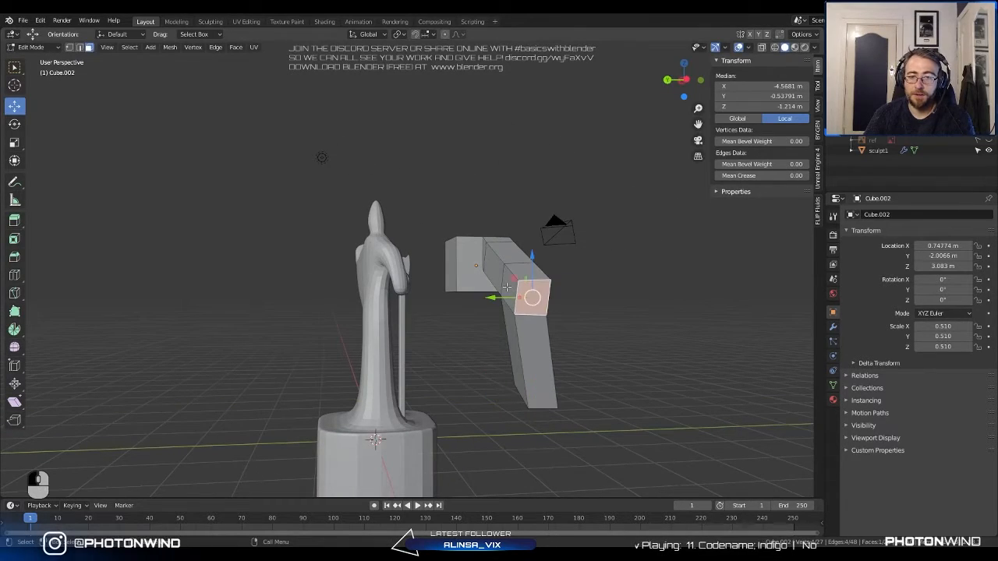
pyautogui.moveTo(496, 291); pyautogui.dragTo(503, 313, button='middle')
pyautogui.keyDown('shift'); pyautogui.click(445, 291); pyautogui.keyUp('shift')
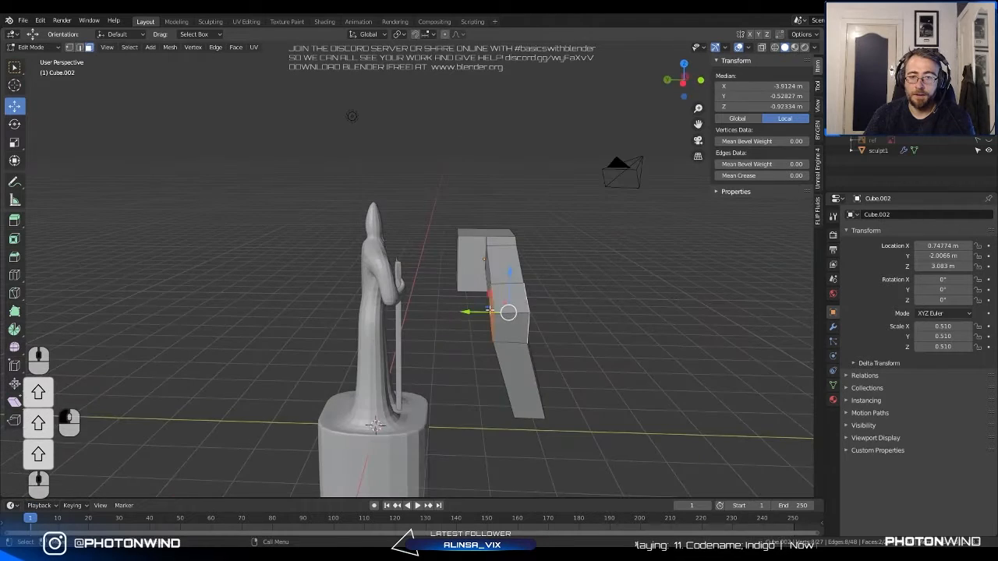
pyautogui.moveTo(484, 311); pyautogui.dragTo(504, 313)
pyautogui.click(517, 312)
pyautogui.moveTo(518, 312); pyautogui.dragTo(472, 333, button='middle')
# Duplicate the axe, rotate it to about 12.1°, 67.4°, 23.2° and place the copy across the block arm's lower end.
pyautogui.press('Tab')
pyautogui.hotkey('shift', 'd')
pyautogui.click(289, 327)
pyautogui.press('r')
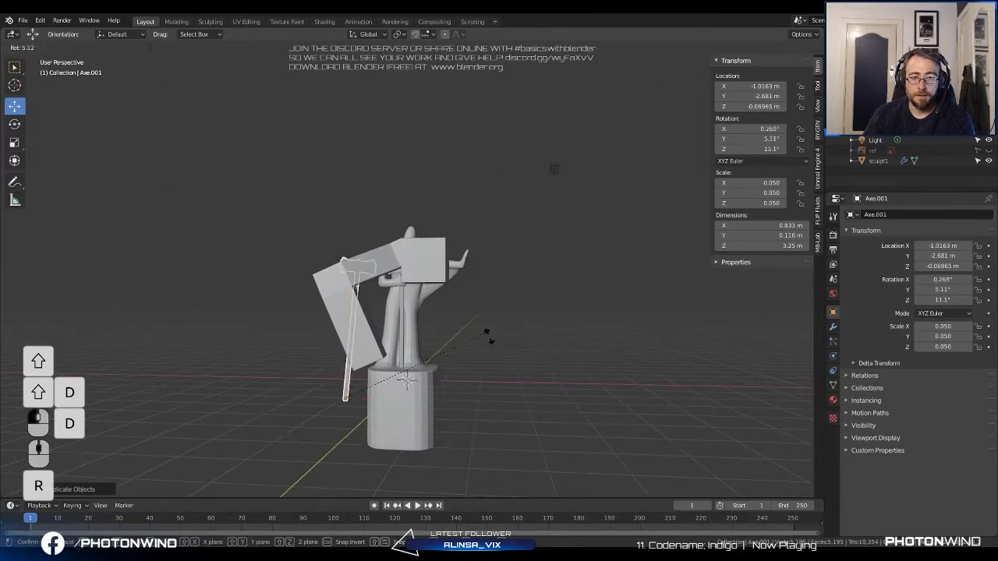
pyautogui.click(479, 469)
pyautogui.press('g')
pyautogui.click(563, 366)
pyautogui.press('g')
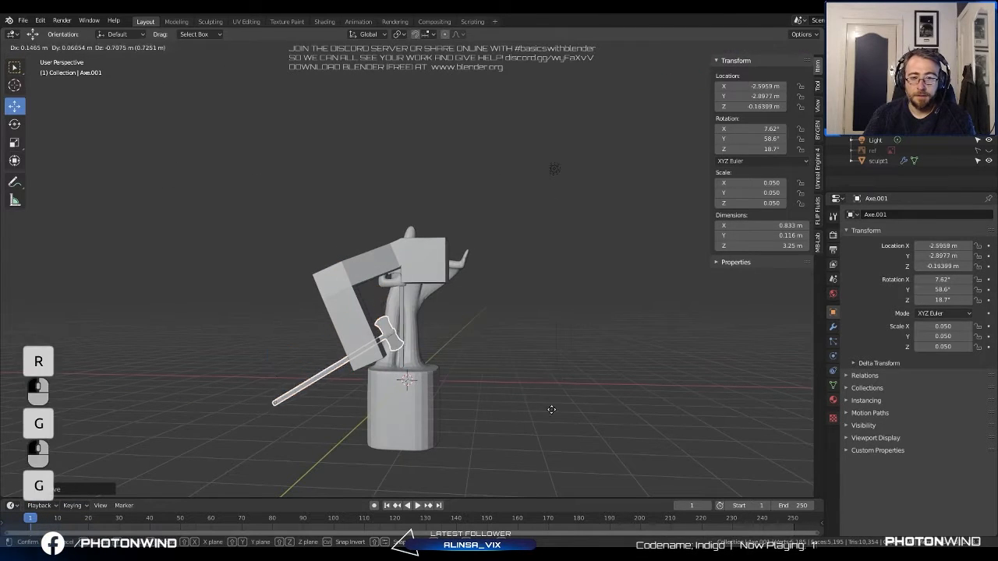
pyautogui.click(585, 391)
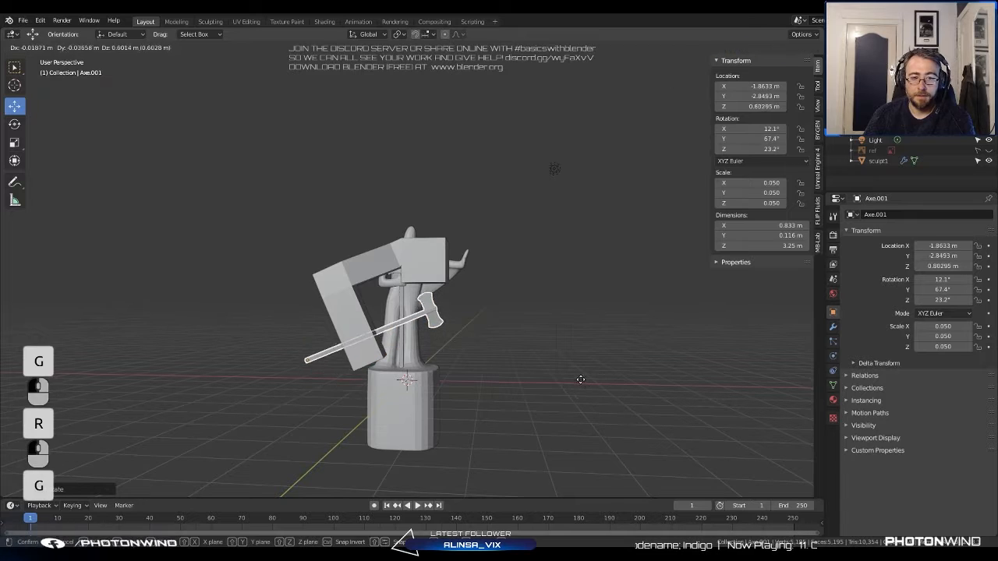
pyautogui.click(581, 380)
pyautogui.moveTo(580, 380); pyautogui.dragTo(560, 382, button='middle')
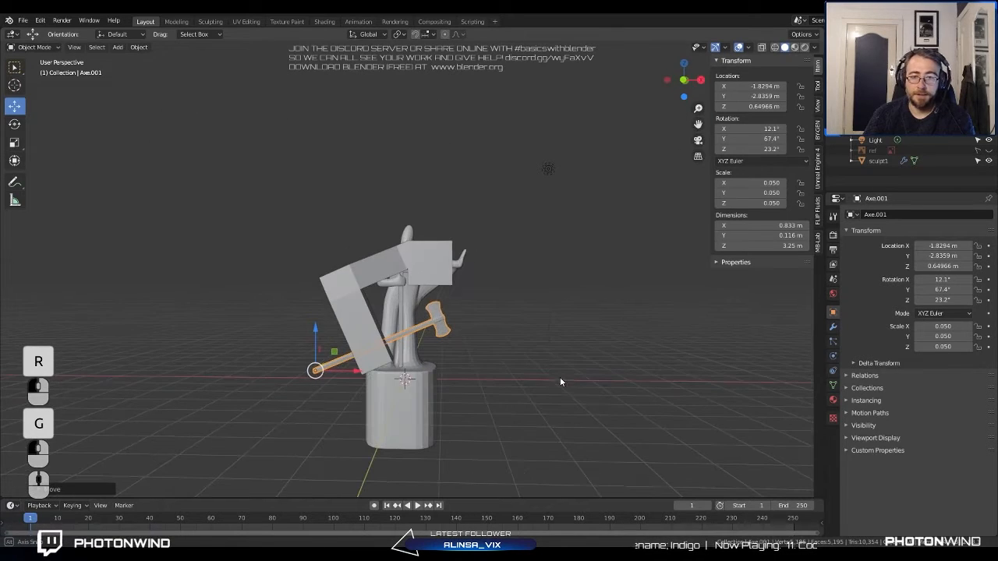
# Scale the duplicated axe to about 0.090 and move it to about X -3.923 m, Y -2.936 m, Z -0.170 m.
pyautogui.press('s')
pyautogui.click(777, 411)
pyautogui.press('g')
pyautogui.click(529, 359)
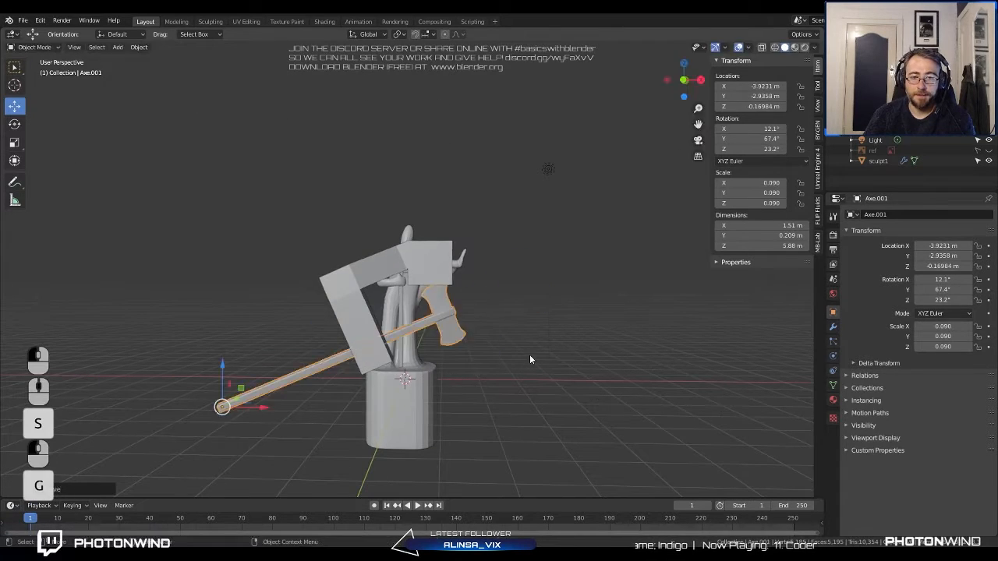
# Align the large axe with the forearm's end, rotated about 13.2°, 70.4°, 11.1° and placed at about X -3.871 m, Y -2.453 m, Z -0.032 m.
pyautogui.moveTo(567, 348); pyautogui.dragTo(535, 328, button='middle')
pyautogui.click(445, 313)
pyautogui.moveTo(445, 313); pyautogui.dragTo(413, 308, button='middle')
pyautogui.press('g')
pyautogui.click(415, 305)
pyautogui.scroll(2, 415, 305)
pyautogui.press('r')
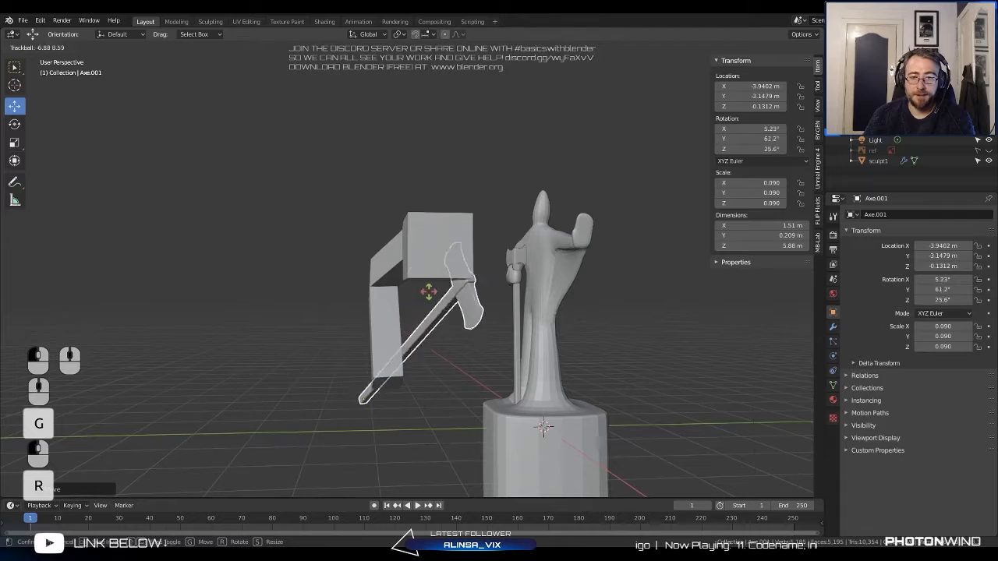
pyautogui.press('g')
pyautogui.moveTo(441, 314); pyautogui.dragTo(475, 304, button='middle')
pyautogui.scroll(-5, 569, 314)
pyautogui.moveTo(569, 314); pyautogui.dragTo(511, 318, button='middle')
pyautogui.scroll(2, 511, 318)
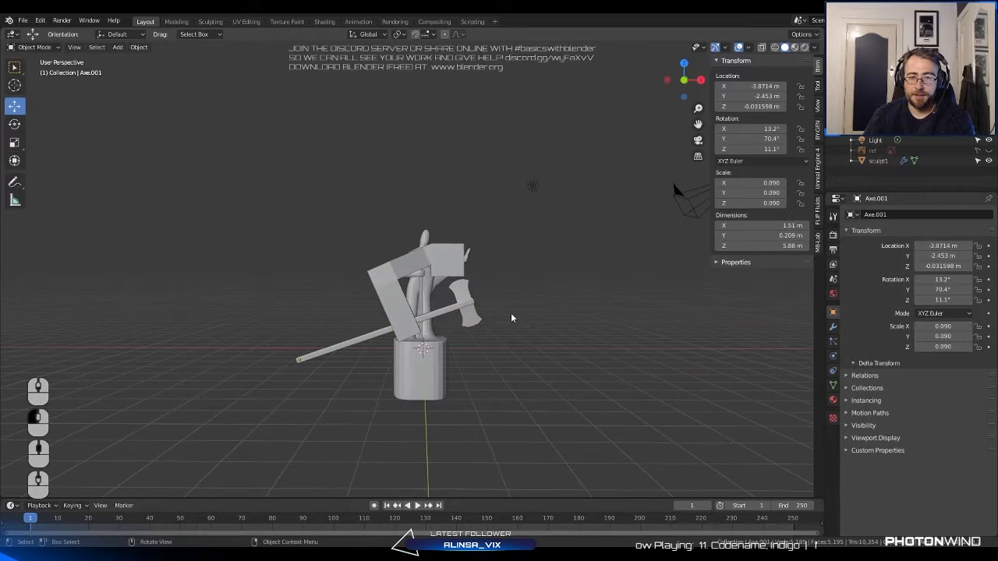
# Shorten the duplicated axe's handle by moving its lower sections toward the head in Edit Mode, with see-through display enabled.
pyautogui.press('Tab')
pyautogui.press('a')
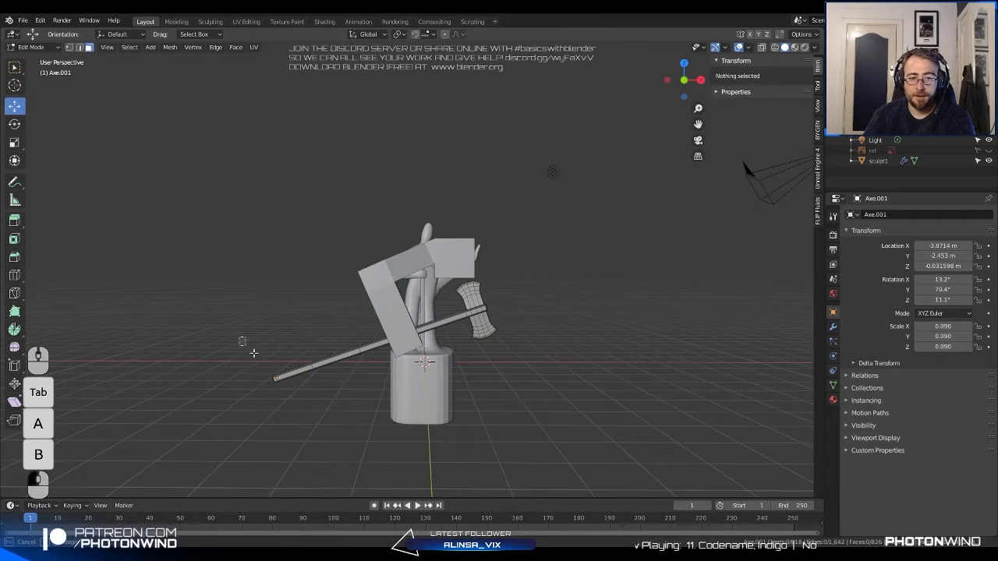
pyautogui.moveTo(253, 353); pyautogui.dragTo(393, 390)
pyautogui.press('g')
pyautogui.click(367, 391)
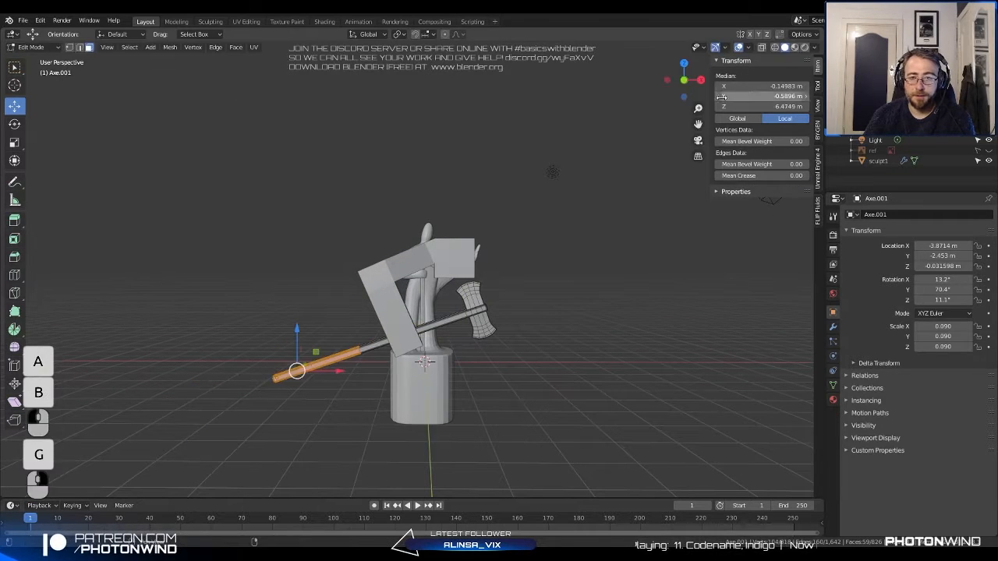
pyautogui.click(761, 48)
pyautogui.press('a')
pyautogui.press('b')
pyautogui.moveTo(248, 325); pyautogui.dragTo(362, 419)
pyautogui.press('g')
pyautogui.click(392, 398)
pyautogui.press('a')
pyautogui.press('a')
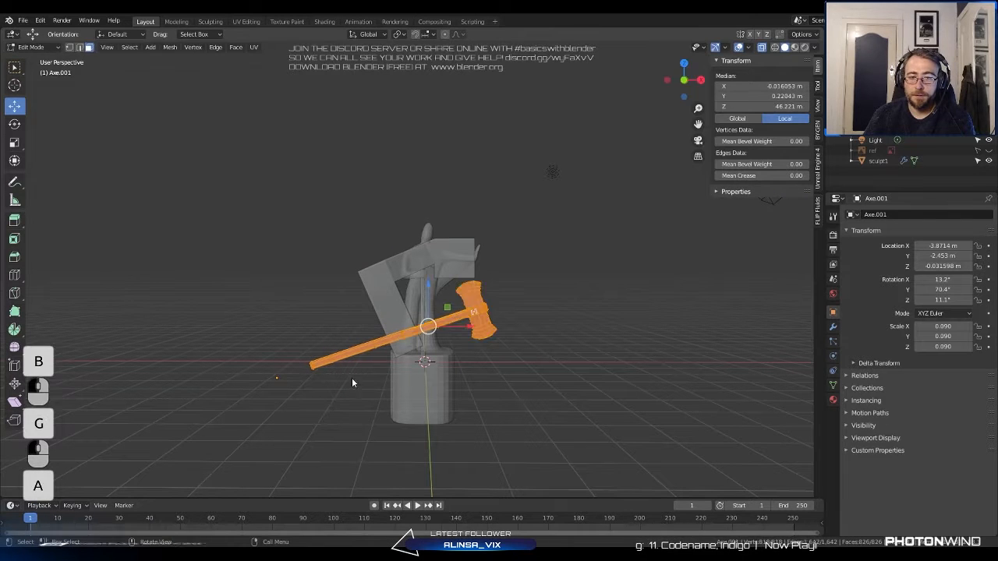
# Move the remaining lower handle sections and the end cap toward the axe head, making the axe about 3.05 m long.
pyautogui.press('b')
pyautogui.moveTo(259, 312); pyautogui.dragTo(356, 392)
pyautogui.press('g')
pyautogui.click(386, 385)
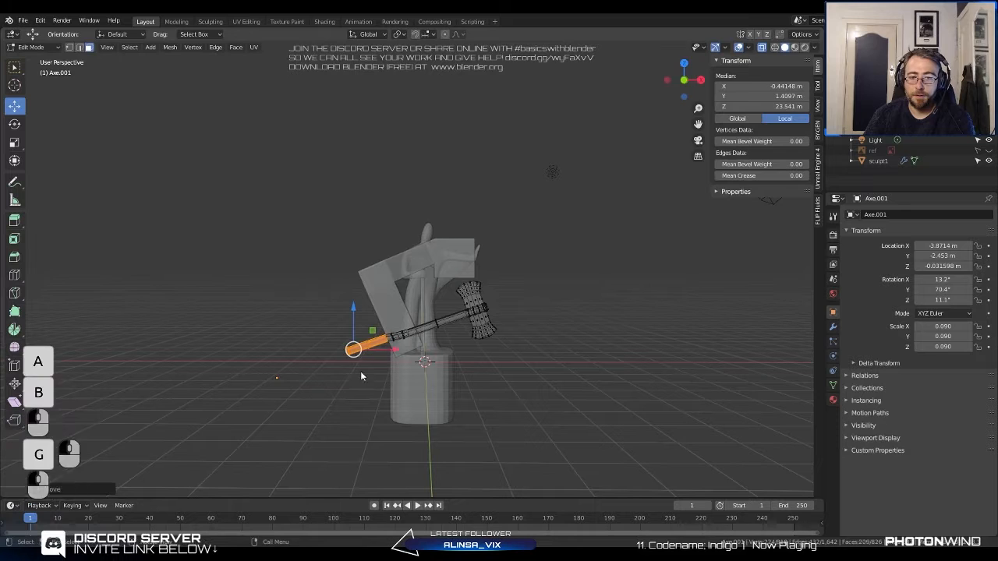
pyautogui.press('a')
pyautogui.press('b')
pyautogui.moveTo(314, 325); pyautogui.dragTo(360, 379)
pyautogui.press('g')
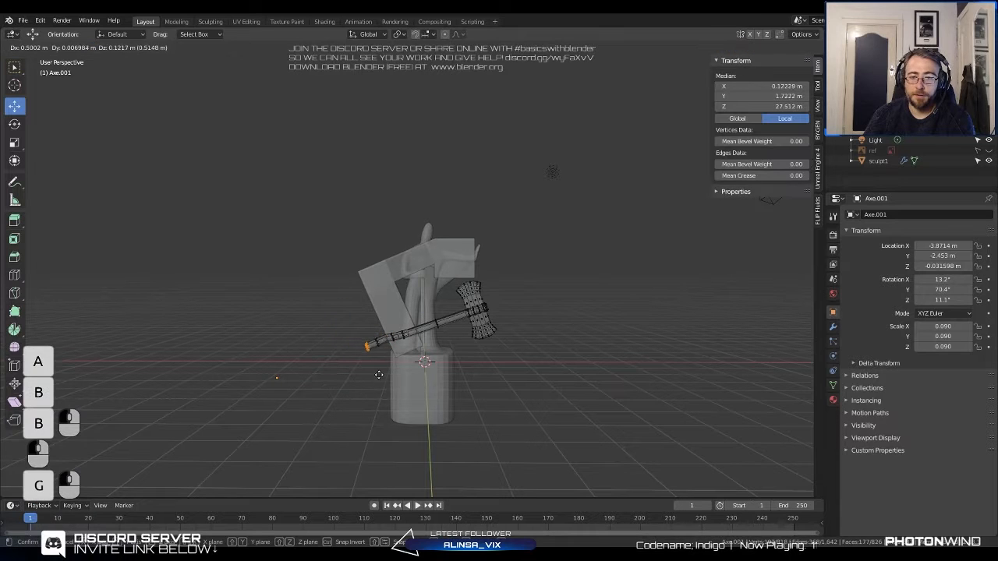
pyautogui.click(383, 366)
pyautogui.press('Tab')
pyautogui.moveTo(511, 340); pyautogui.dragTo(483, 333, button='middle')
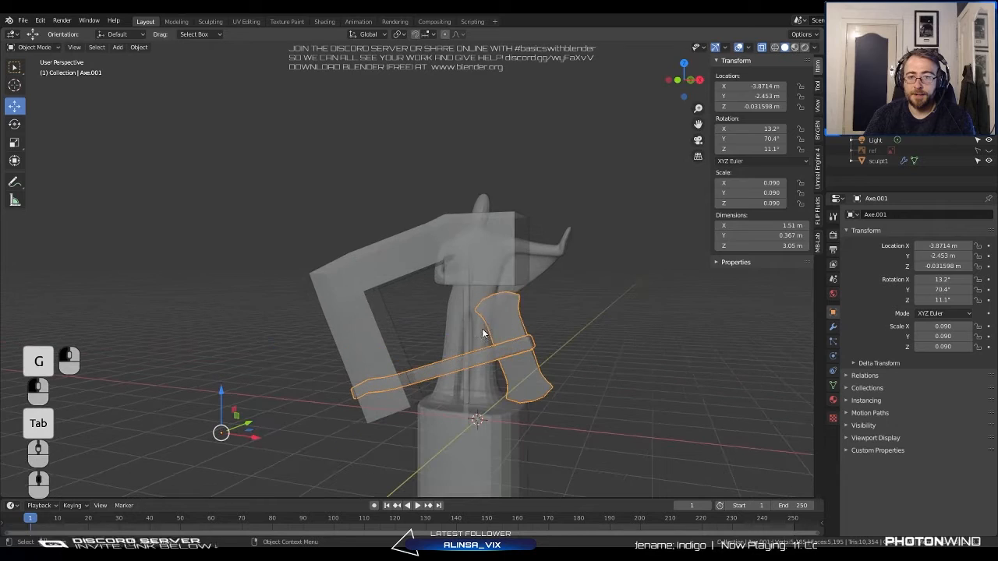
# Edit the block arm and axe together, and rotate and raise the forearm's end with the axe so the axe points upward.
pyautogui.keyDown('shift'); pyautogui.click(399, 343); pyautogui.keyUp('shift')
pyautogui.press('Tab')
pyautogui.moveTo(411, 344); pyautogui.dragTo(355, 329, button='middle')
pyautogui.press('a')
pyautogui.moveTo(320, 308); pyautogui.dragTo(534, 436)
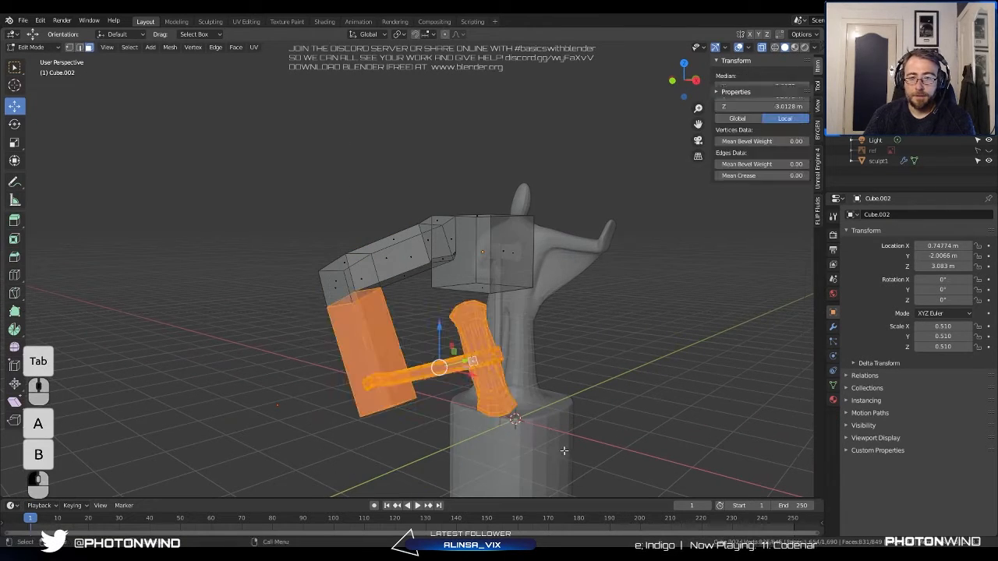
pyautogui.moveTo(534, 436); pyautogui.dragTo(593, 336, button='middle')
pyautogui.press('r')
pyautogui.click(678, 224)
pyautogui.press('g')
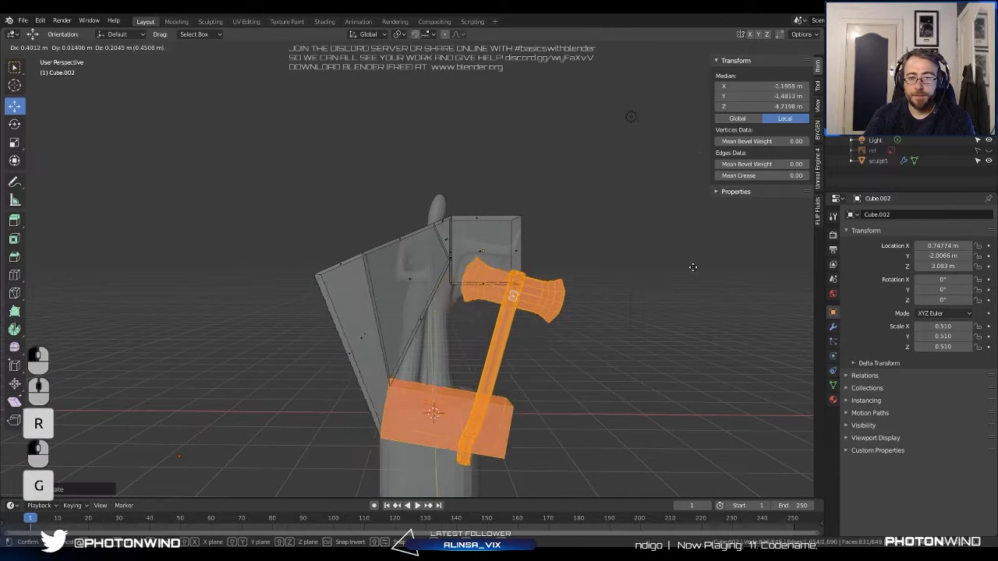
pyautogui.click(662, 171)
pyautogui.press('a')
pyautogui.press('b')
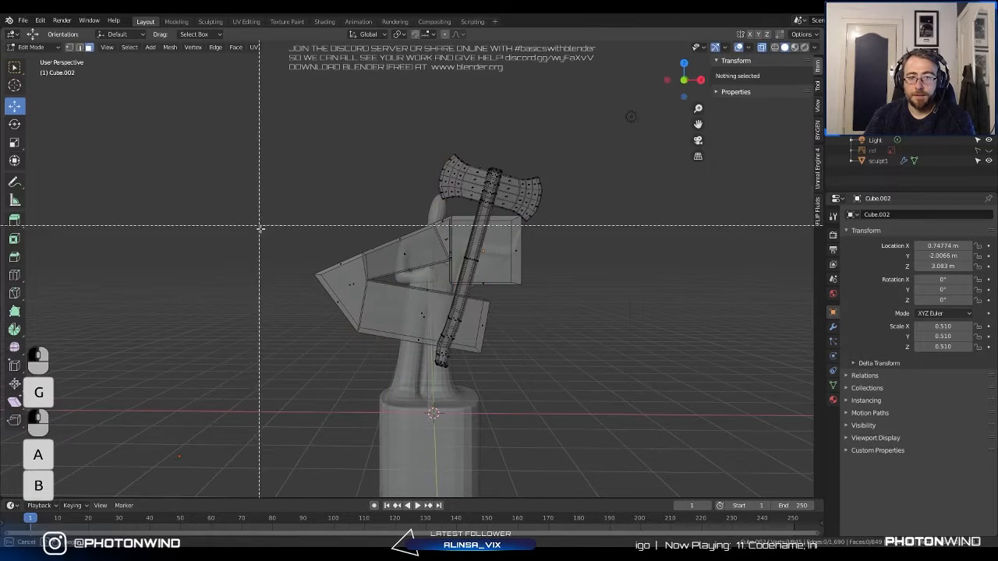
pyautogui.moveTo(304, 234); pyautogui.dragTo(387, 355)
pyautogui.moveTo(664, 289); pyautogui.dragTo(628, 289, button='middle')
pyautogui.press('Tab')
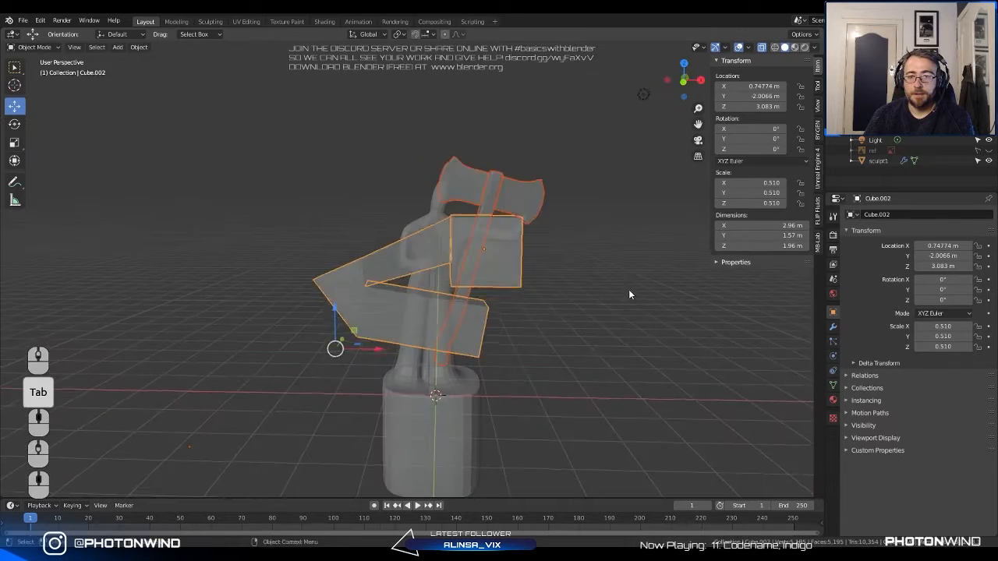
pyautogui.press('Tab')
pyautogui.press('Tab')
pyautogui.press('Tab')
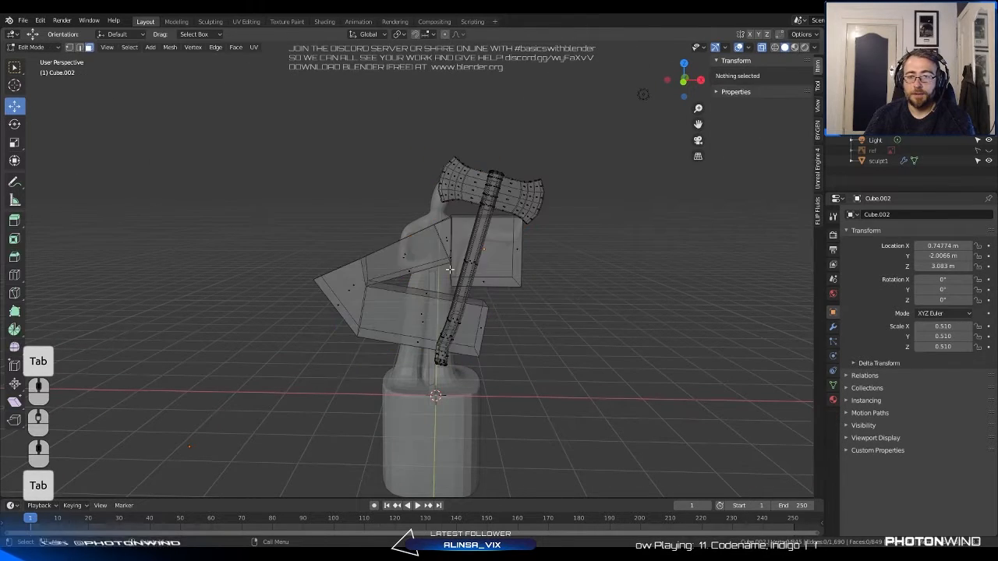
# Select the upper arm, forearm and axe without the main shoulder block, then rotate and reposition them so the elbow hangs down.
pyautogui.press('a')
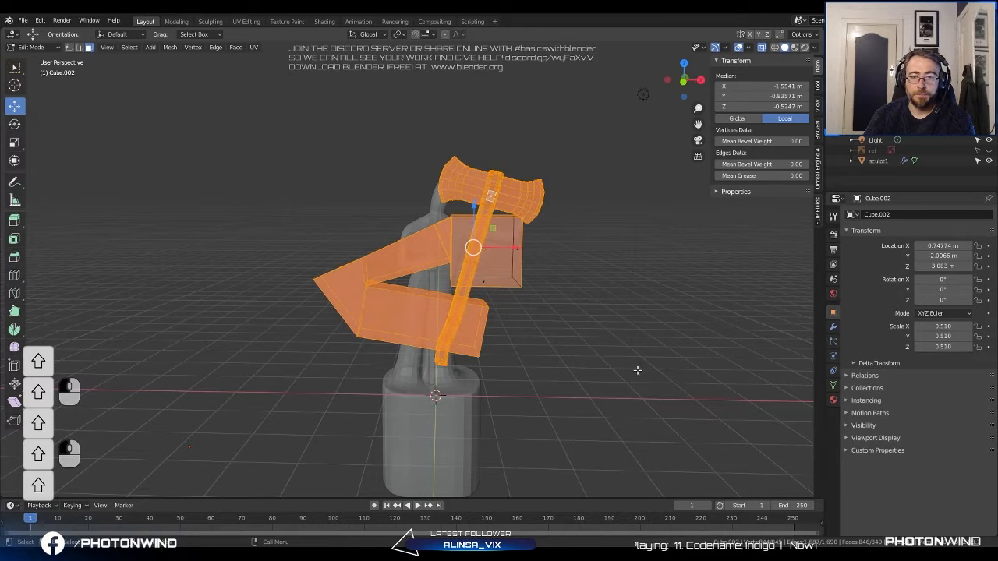
pyautogui.rightClick(670, 343)
pyautogui.moveTo(589, 306); pyautogui.dragTo(465, 269, button='middle')
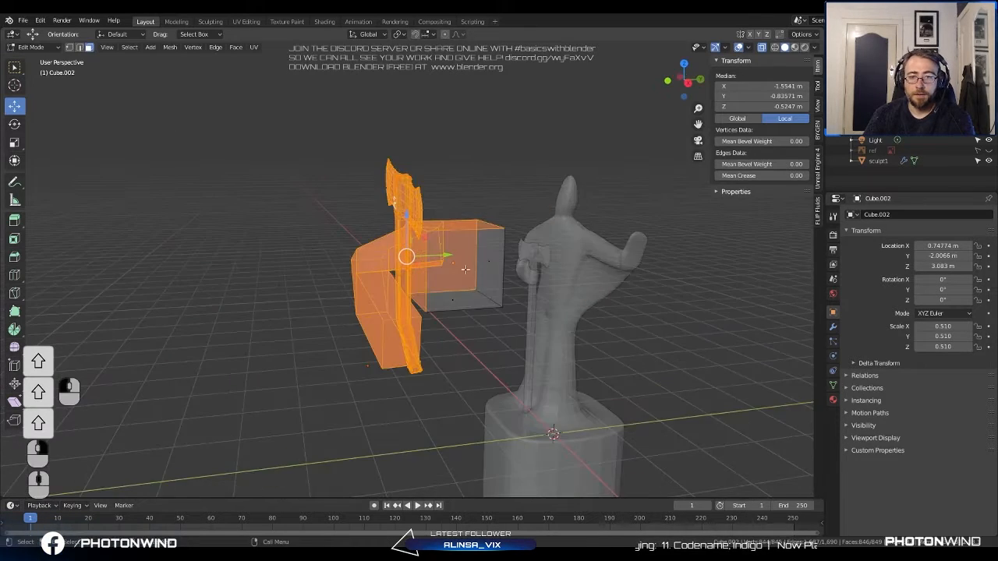
pyautogui.moveTo(457, 226); pyautogui.dragTo(473, 255, button='middle')
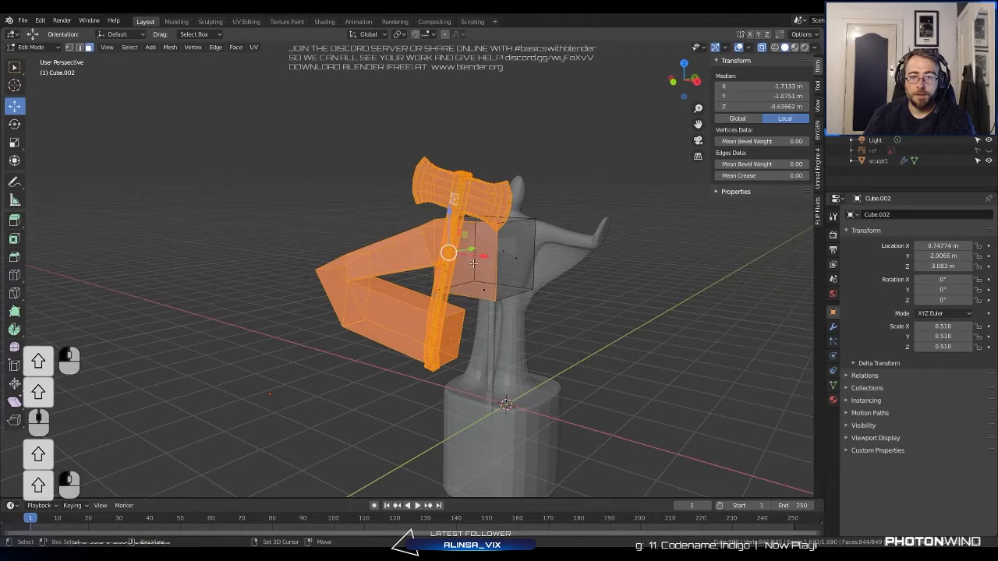
pyautogui.press('r')
pyautogui.click(647, 351)
pyautogui.press('g')
pyautogui.click(598, 174)
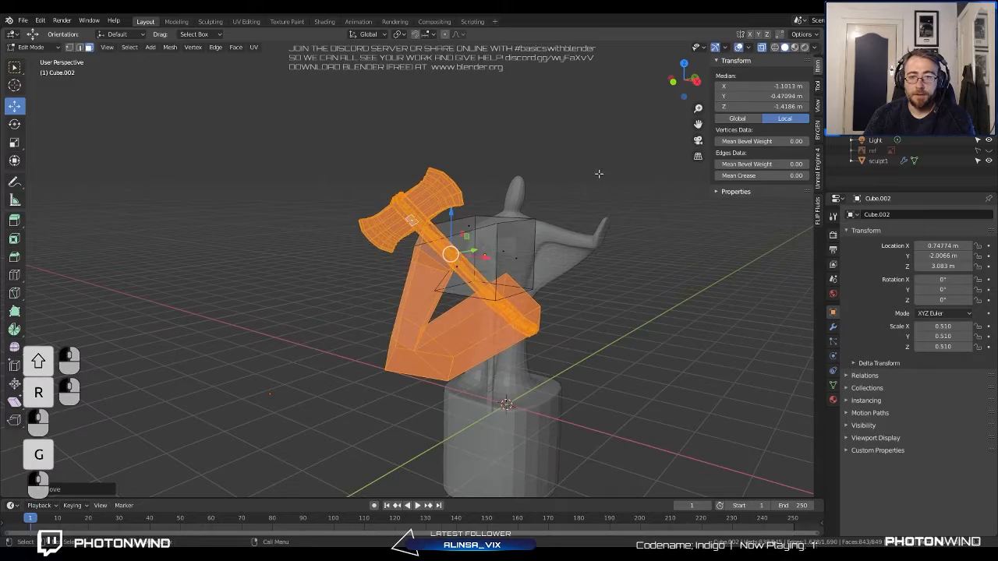
pyautogui.press('Tab')
pyautogui.moveTo(598, 174)
pyautogui.mouseDown(button='middle')
pyautogui.moveTo(647, 177)
pyautogui.moveTo(500, 170)
pyautogui.moveTo(609, 170)
pyautogui.mouseUp(button='middle')
pyautogui.scroll(3, 261, 113)
pyautogui.scroll(1, 415, 442)
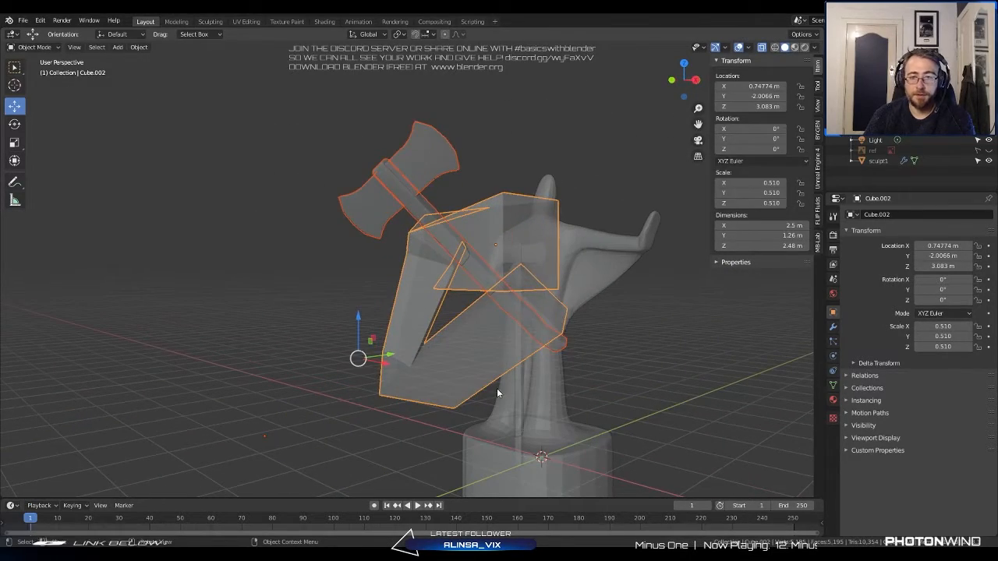
# Rotate the selected arm sections and axe slightly further, reposition them against the shoulder block, and restore solid display.
pyautogui.press('Tab')
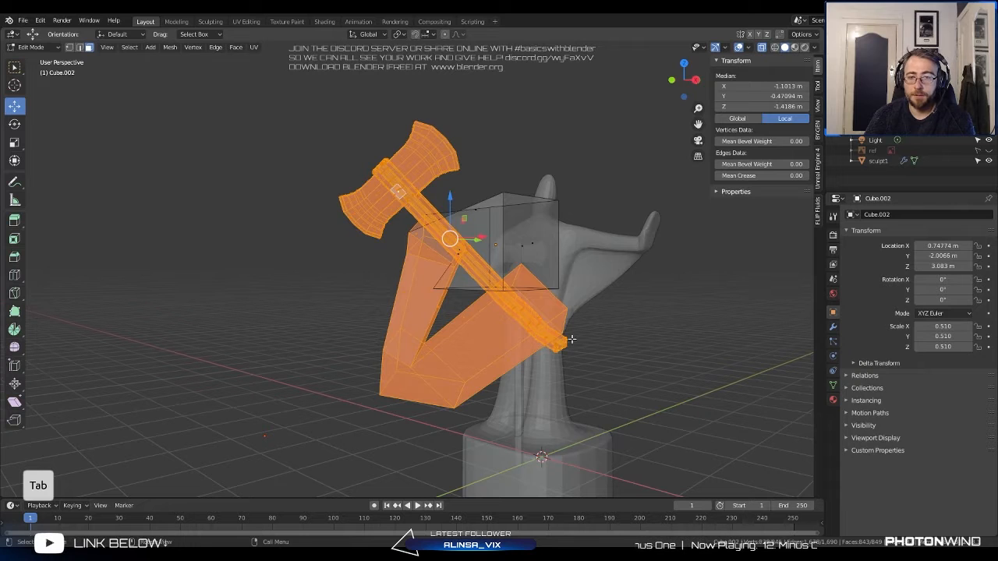
pyautogui.press('r')
pyautogui.click(660, 368)
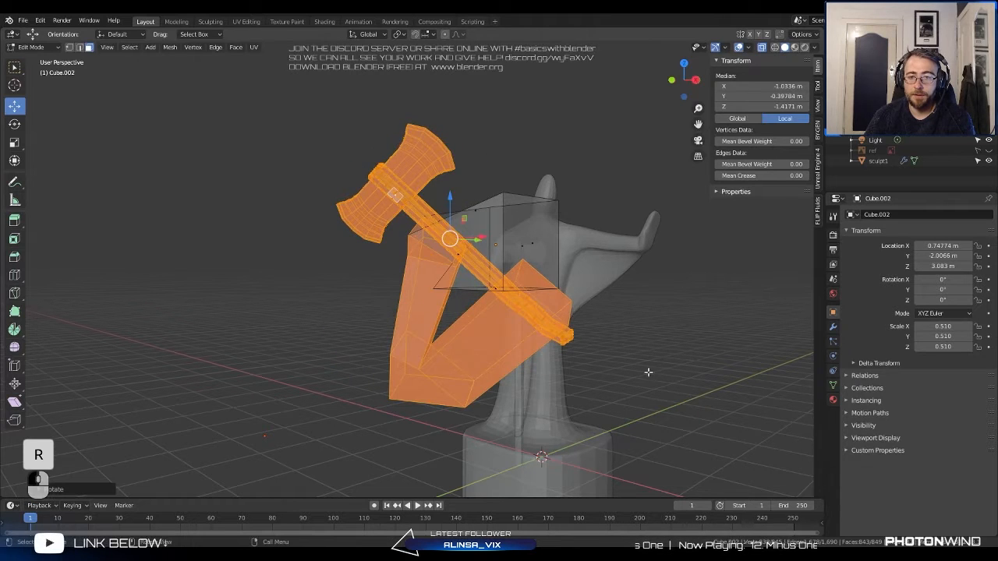
pyautogui.moveTo(647, 373)
pyautogui.mouseDown(button='middle')
pyautogui.moveTo(579, 423)
pyautogui.moveTo(621, 354)
pyautogui.moveTo(601, 325)
pyautogui.moveTo(662, 316)
pyautogui.moveTo(573, 240)
pyautogui.moveTo(363, 252)
pyautogui.moveTo(567, 224)
pyautogui.moveTo(499, 288)
pyautogui.moveTo(487, 277)
pyautogui.mouseUp(button='middle')
pyautogui.press('g')
pyautogui.click(594, 305)
pyautogui.press('Tab')
pyautogui.scroll(-2, 663, 315)
pyautogui.click(628, 307)
pyautogui.click(588, 258)
pyautogui.click(761, 47)
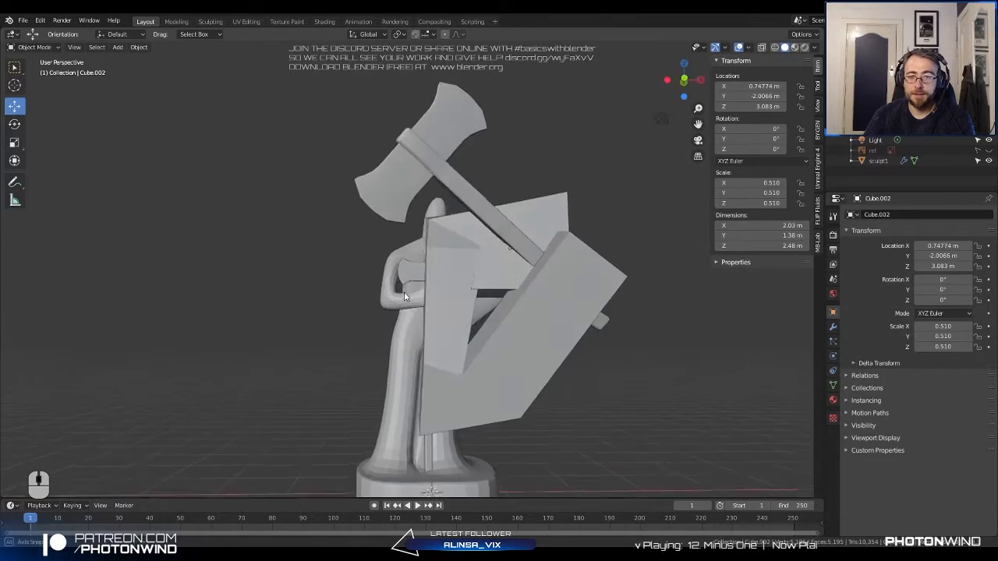
# Move the upper arm's two inner corner vertices near the shoulder inward and down, using see-through display and vertex selection.
pyautogui.scroll(3, 484, 275)
pyautogui.press('Tab')
pyautogui.scroll(3, 524, 289)
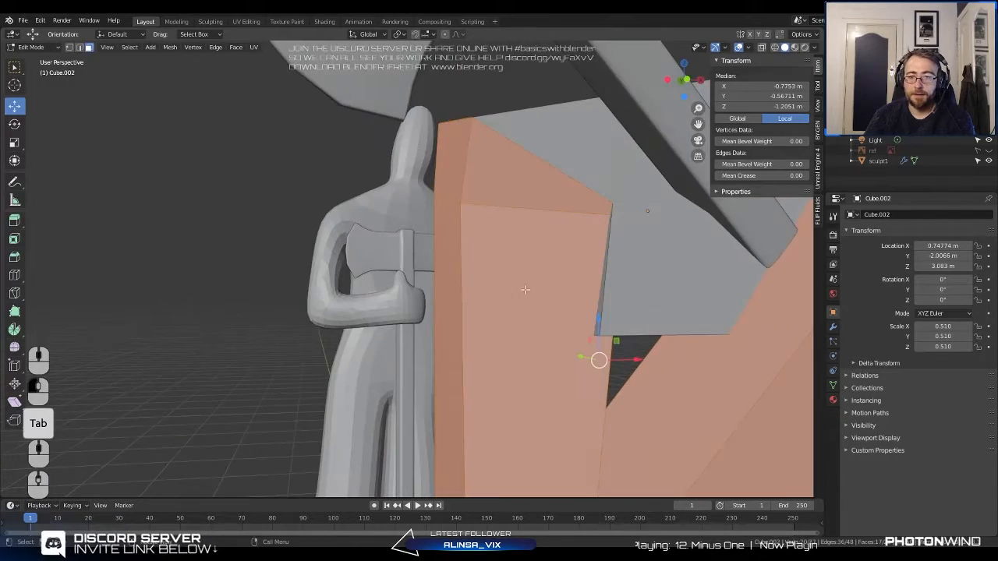
pyautogui.click(613, 224)
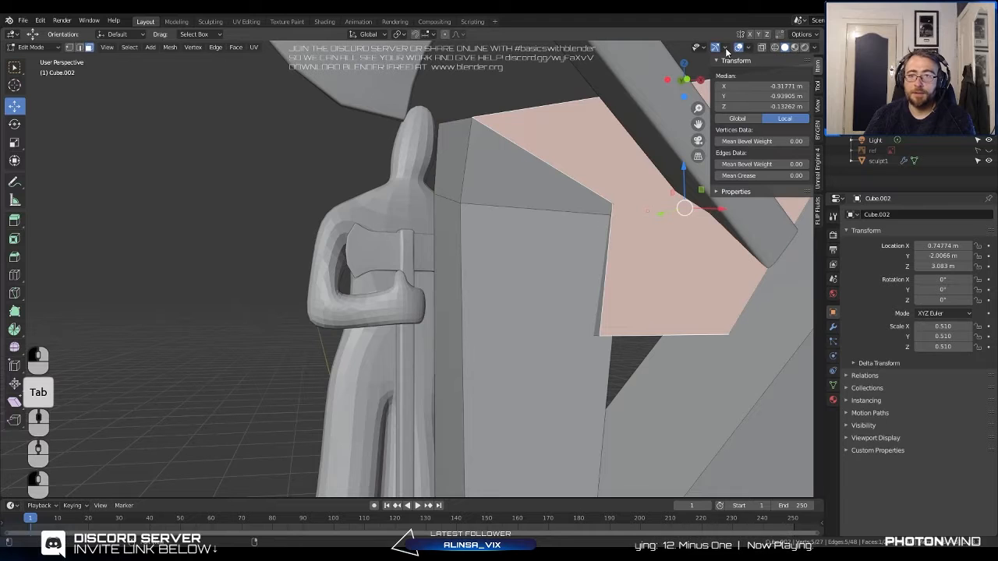
pyautogui.click(763, 48)
pyautogui.click(263, 137)
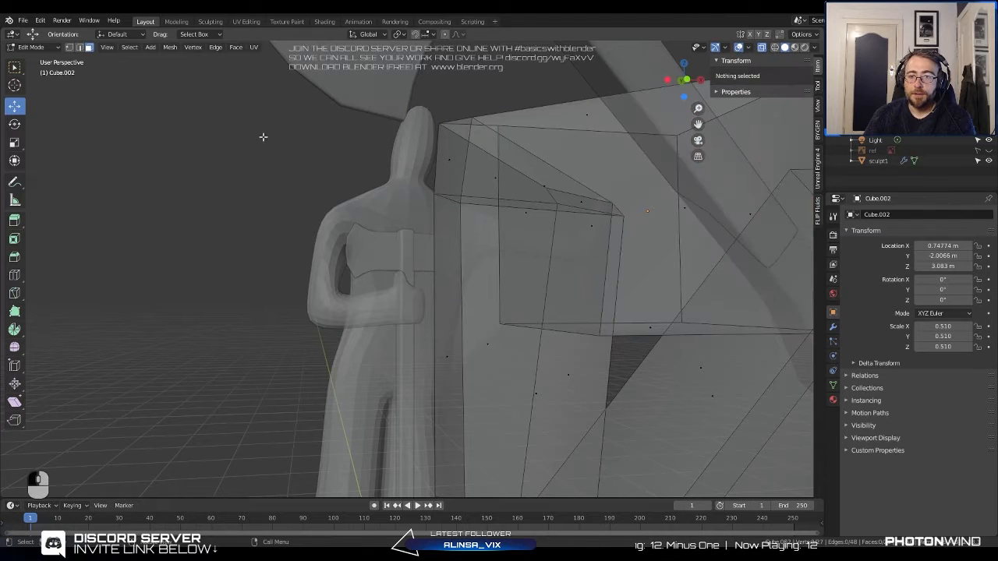
pyautogui.moveTo(612, 216); pyautogui.dragTo(586, 214)
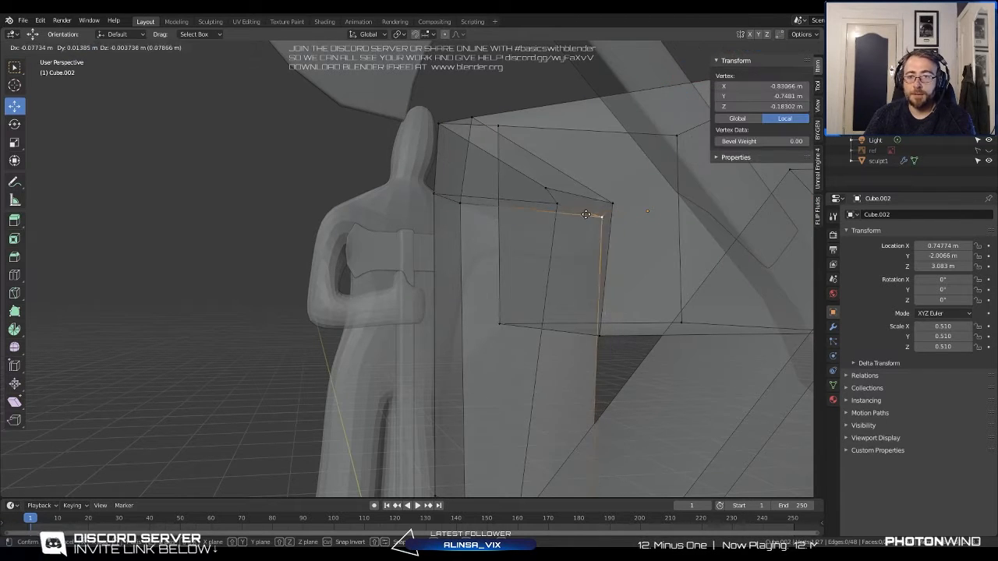
pyautogui.press('g')
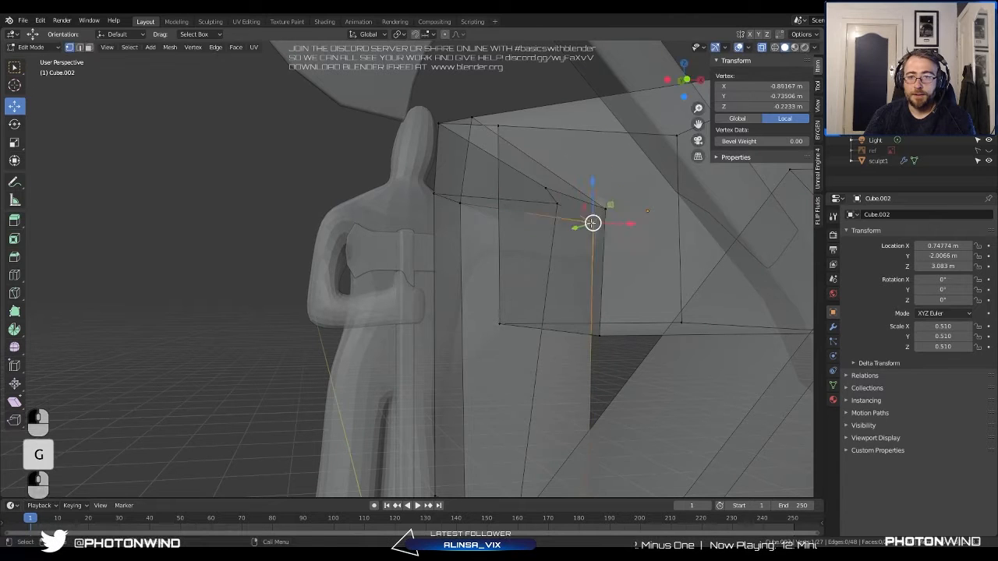
pyautogui.press('g')
pyautogui.click(566, 214)
pyautogui.click(528, 218)
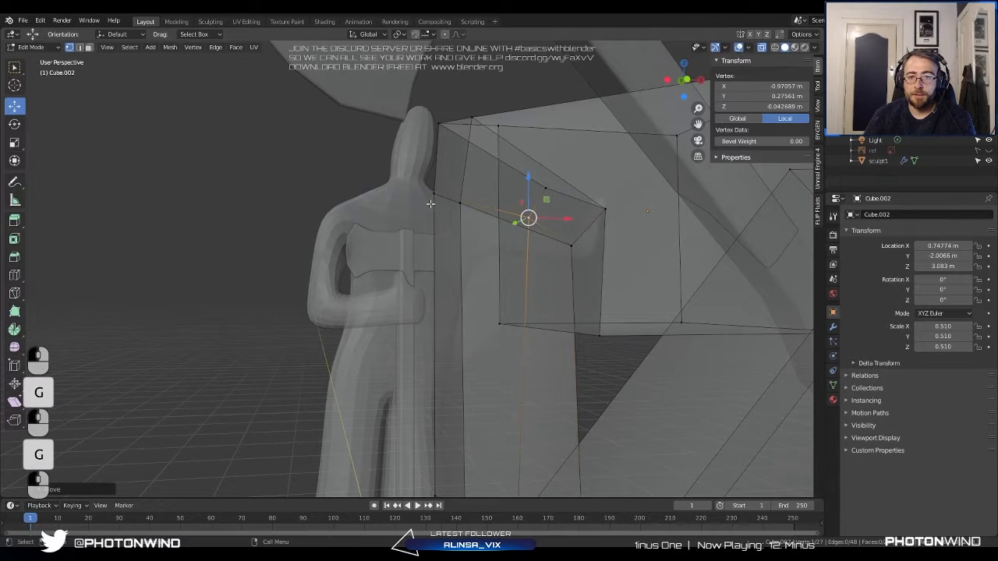
# Lower the outer vertex pair and then the inner vertex pair of the upper arm's shoulder loop.
pyautogui.keyDown('shift'); pyautogui.click(439, 195); pyautogui.keyUp('shift')
pyautogui.press('g')
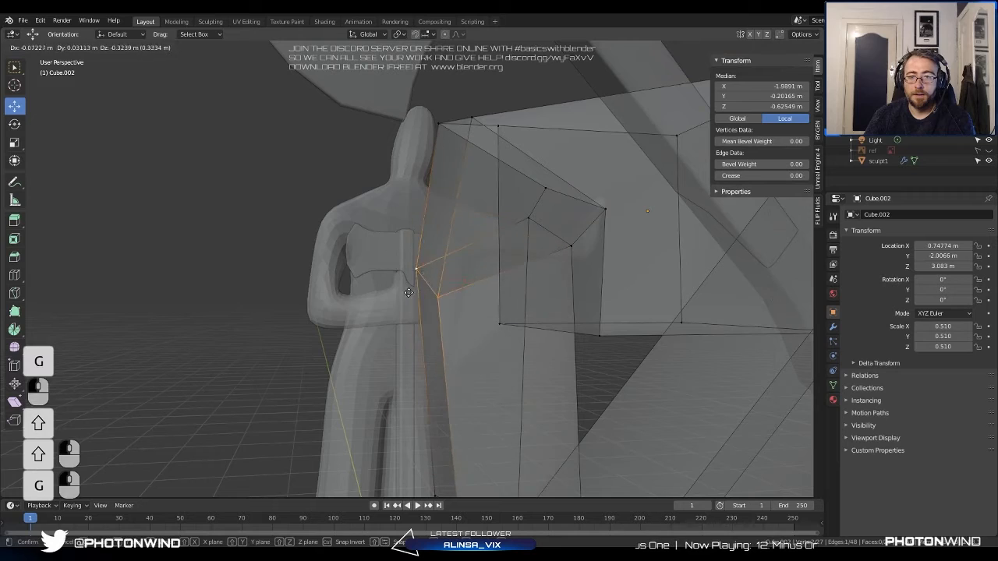
pyautogui.click(423, 281)
pyautogui.press('g')
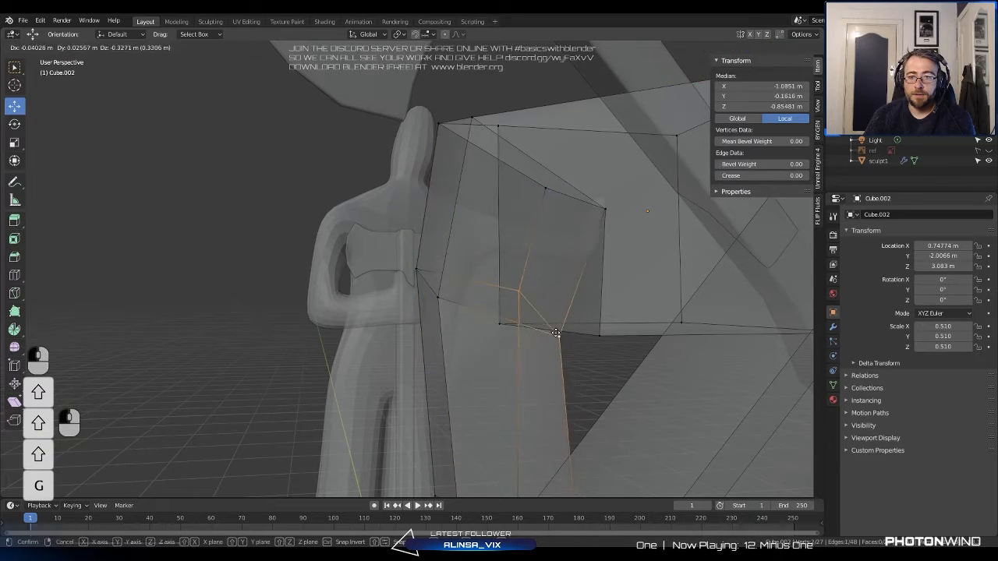
pyautogui.click(563, 334)
# Select all four vertices of the loop below the shoulder, shift it sideways along the arm's depth and rotate it level.
pyautogui.scroll(-3, 531, 330)
pyautogui.moveTo(427, 320); pyautogui.dragTo(426, 287, button='middle')
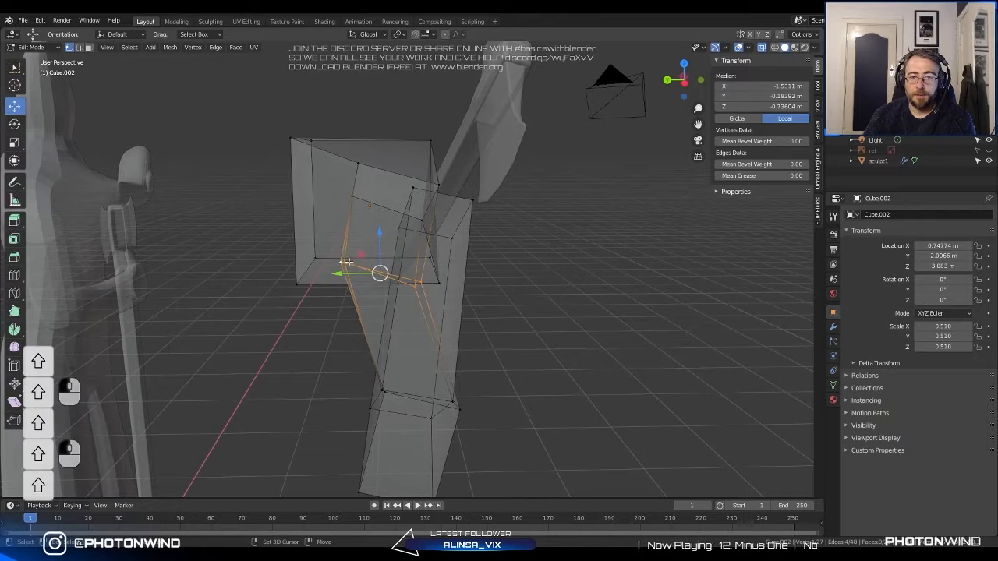
pyautogui.press('g')
pyautogui.click(522, 361)
pyautogui.press('r')
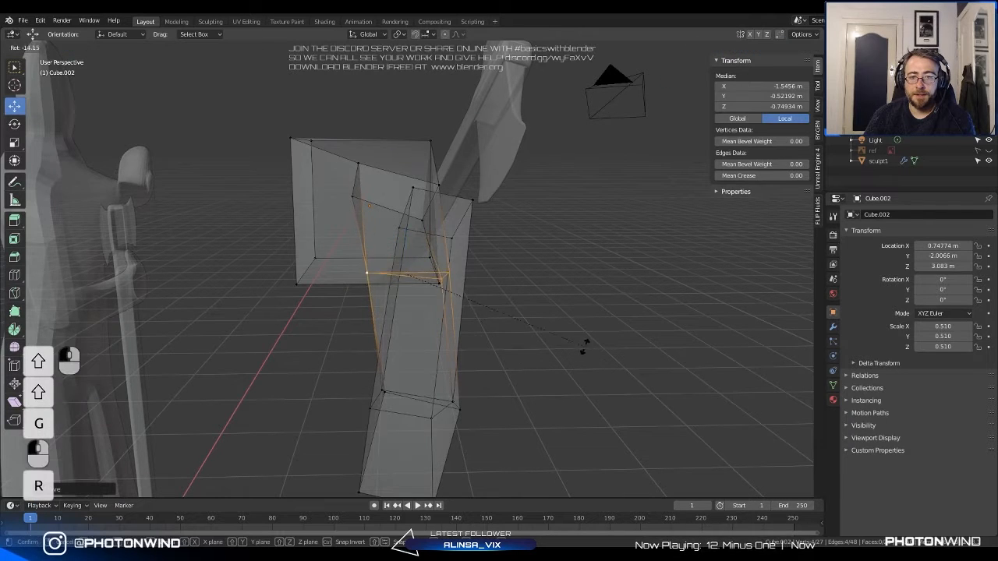
pyautogui.click(570, 320)
# Rotate and reposition the four-vertex loop above the elbow to align it with the upper arm, then return to Object Mode.
pyautogui.scroll(-2, 546, 331)
pyautogui.moveTo(511, 351); pyautogui.dragTo(471, 343, button='middle')
pyautogui.scroll(2, 469, 351)
pyautogui.keyDown('shift'); pyautogui.click(411, 337); pyautogui.keyUp('shift')
pyautogui.moveTo(525, 359); pyautogui.dragTo(575, 379, button='middle')
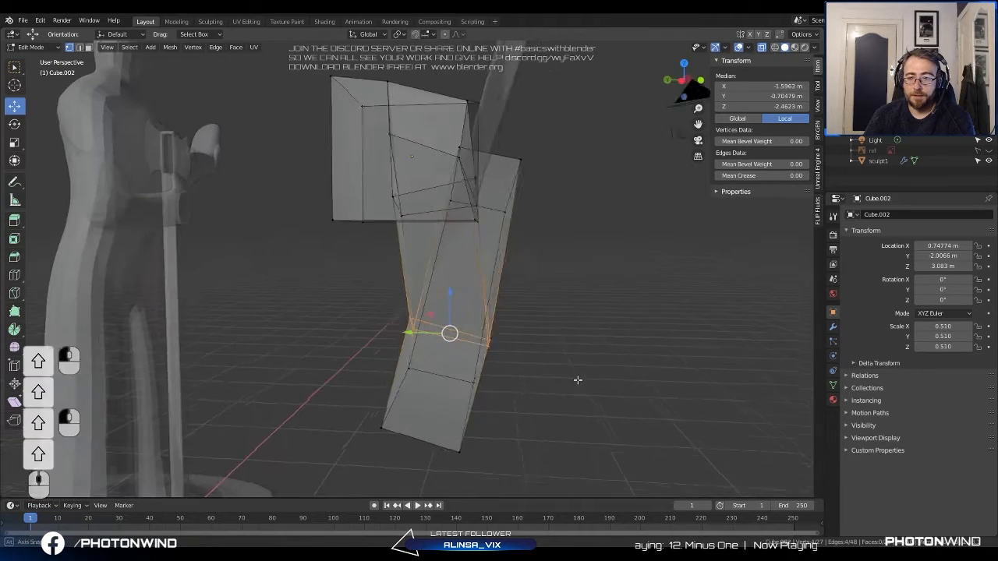
pyautogui.press('r')
pyautogui.click(555, 339)
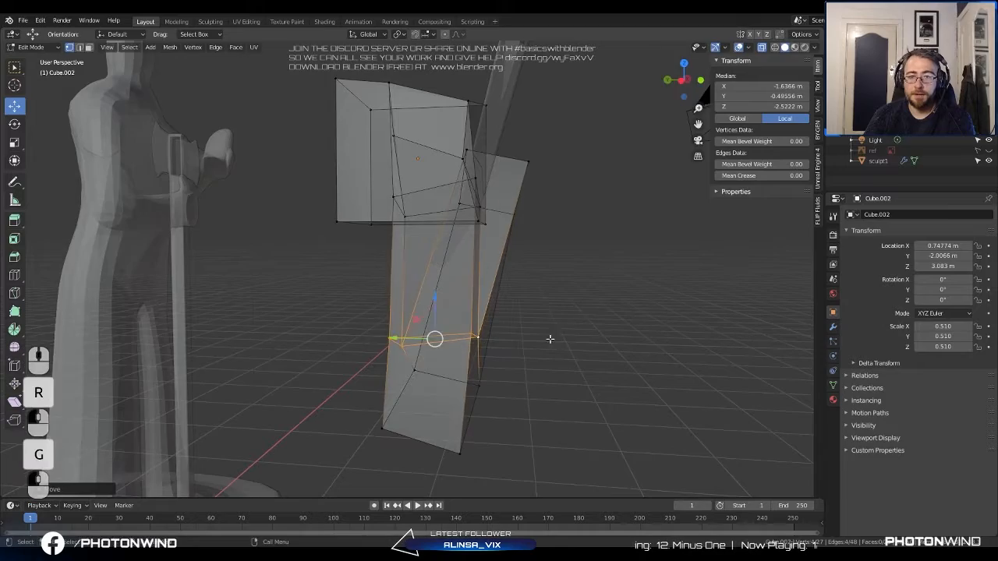
pyautogui.moveTo(550, 338); pyautogui.dragTo(428, 319, button='middle')
pyautogui.press('Tab')
pyautogui.scroll(-4, 427, 319)
pyautogui.click(329, 253)
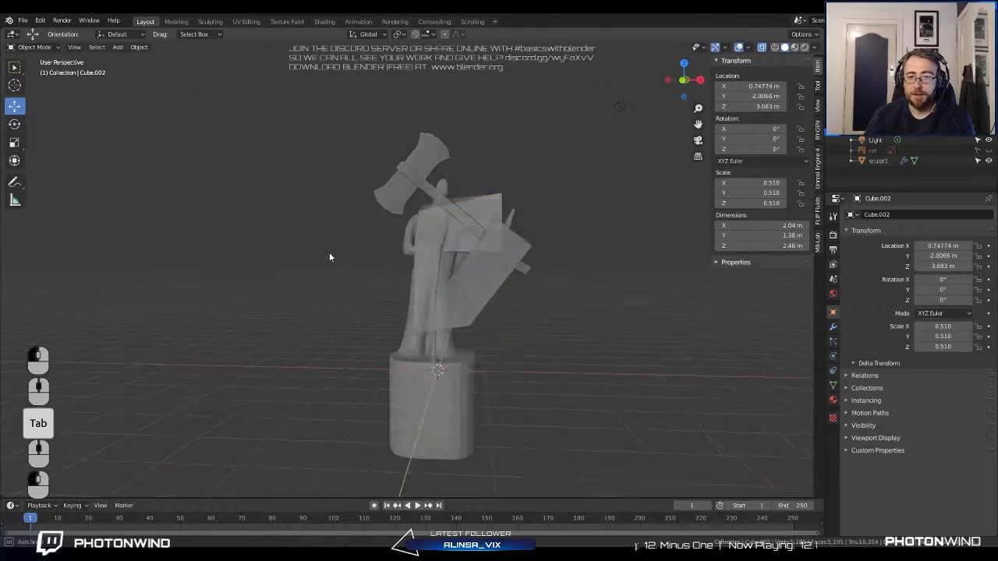
pyautogui.moveTo(330, 253)
pyautogui.mouseDown(button='middle')
pyautogui.moveTo(559, 250)
pyautogui.moveTo(535, 266)
pyautogui.moveTo(369, 263)
pyautogui.moveTo(339, 247)
pyautogui.moveTo(482, 334)
pyautogui.mouseUp(button='middle')
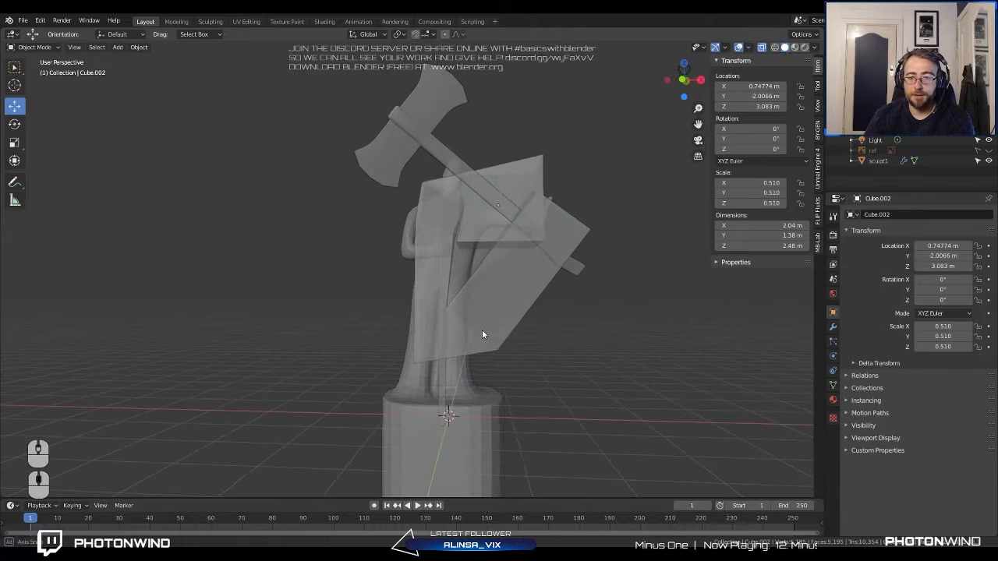
# Select the vertex pair on the underside of the elbow in Edit Mode and reposition it to refine the bend.
pyautogui.moveTo(523, 382); pyautogui.dragTo(568, 330, button='middle')
pyautogui.press('Tab')
pyautogui.scroll(3, 419, 349)
pyautogui.keyDown('shift'); pyautogui.click(546, 352); pyautogui.keyUp('shift')
pyautogui.press('g')
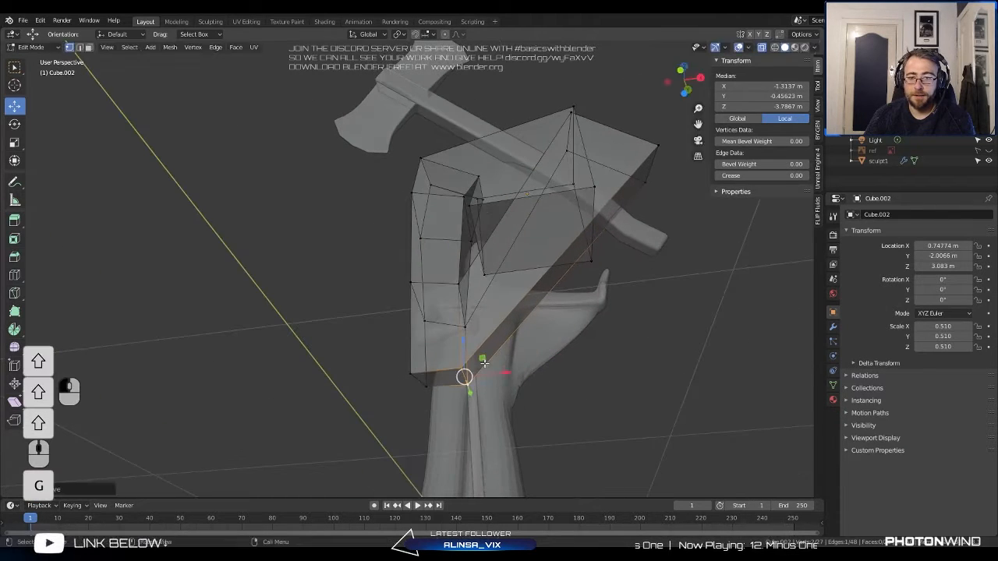
pyautogui.moveTo(484, 364); pyautogui.dragTo(421, 367, button='middle')
pyautogui.press('g')
pyautogui.click(516, 355)
pyautogui.press('g')
pyautogui.click(484, 344)
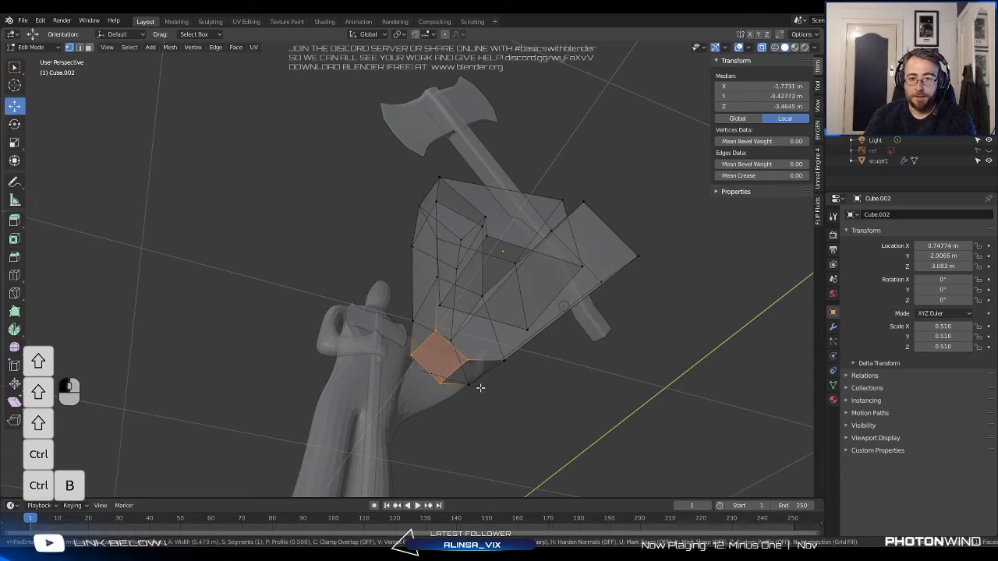
# Return to Object Mode and add a Subdivision Surface modifier to the blocked-out arm.
pyautogui.moveTo(479, 381); pyautogui.dragTo(446, 417, button='middle')
pyautogui.moveTo(561, 395); pyautogui.dragTo(439, 362, button='middle')
pyautogui.press('Tab')
pyautogui.scroll(-3, 440, 360)
pyautogui.click(335, 239)
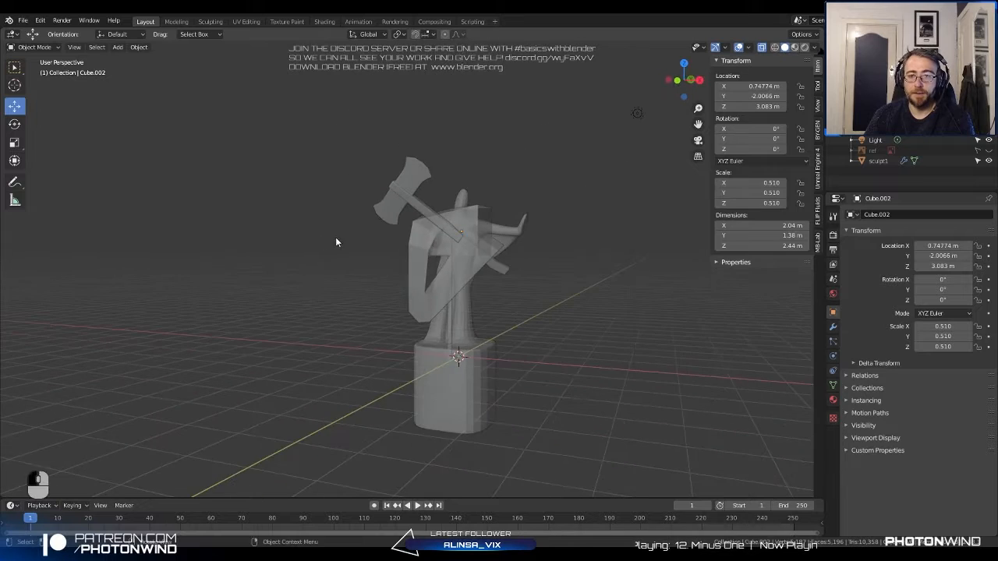
pyautogui.moveTo(335, 239); pyautogui.dragTo(445, 245, button='middle')
pyautogui.click(446, 245)
pyautogui.click(476, 273)
pyautogui.moveTo(476, 274); pyautogui.dragTo(507, 269, button='middle')
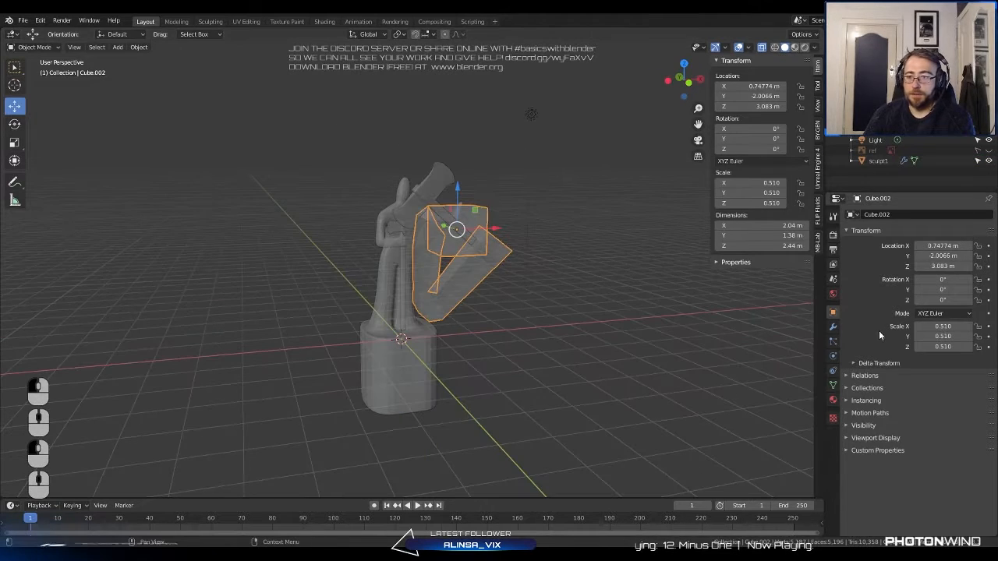
pyautogui.click(832, 328)
pyautogui.click(874, 215)
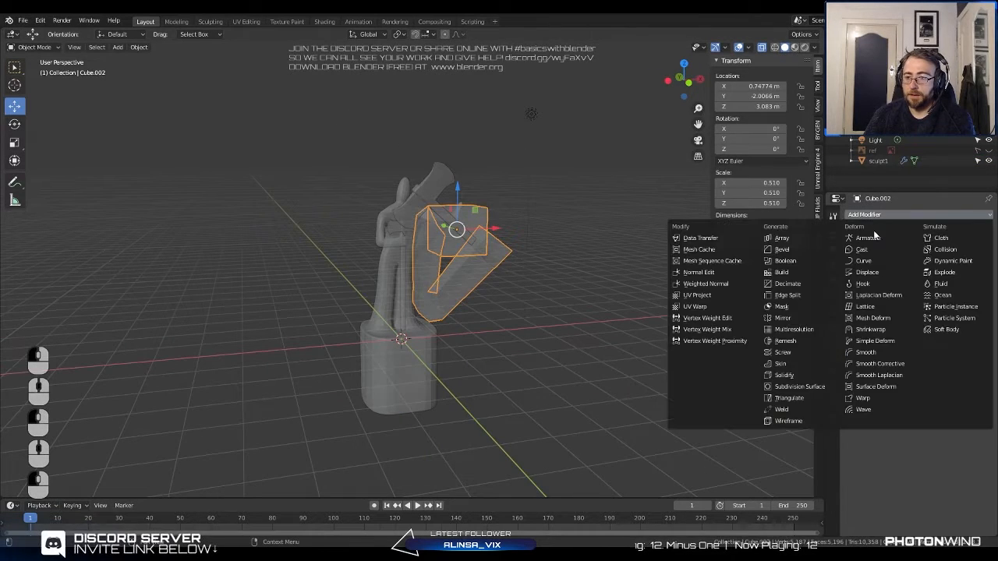
pyautogui.click(813, 389)
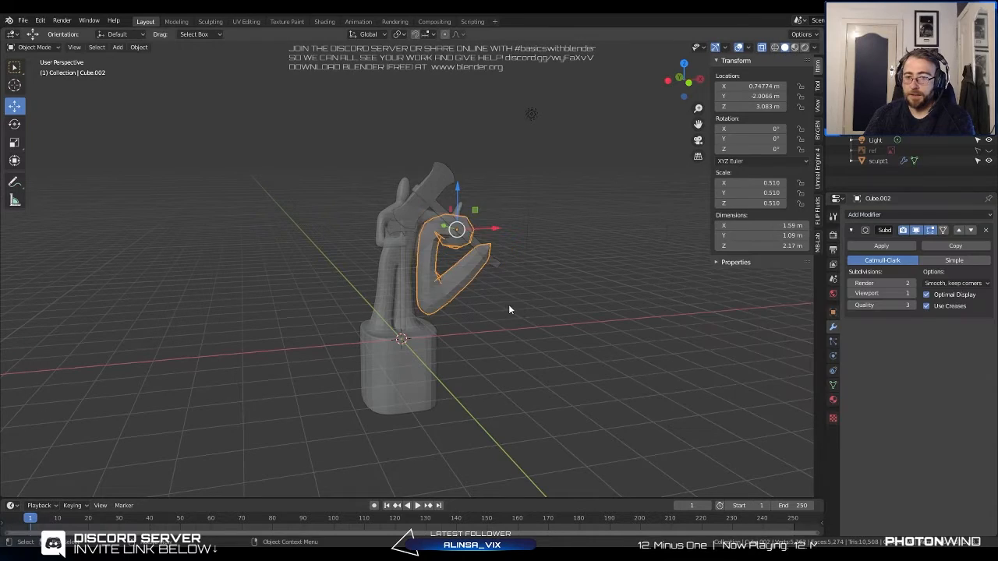
# Turn off X-ray display and view the smoothed arm and its axe as solid geometry beside the statue.
pyautogui.moveTo(508, 304)
pyautogui.mouseDown(button='middle')
pyautogui.moveTo(344, 300)
pyautogui.moveTo(530, 296)
pyautogui.moveTo(516, 294)
pyautogui.mouseUp(button='middle')
pyautogui.scroll(2, 514, 266)
pyautogui.keyDown('shift'); pyautogui.moveTo(500, 219); pyautogui.dragTo(420, 261, button='middle'); pyautogui.keyUp('shift')
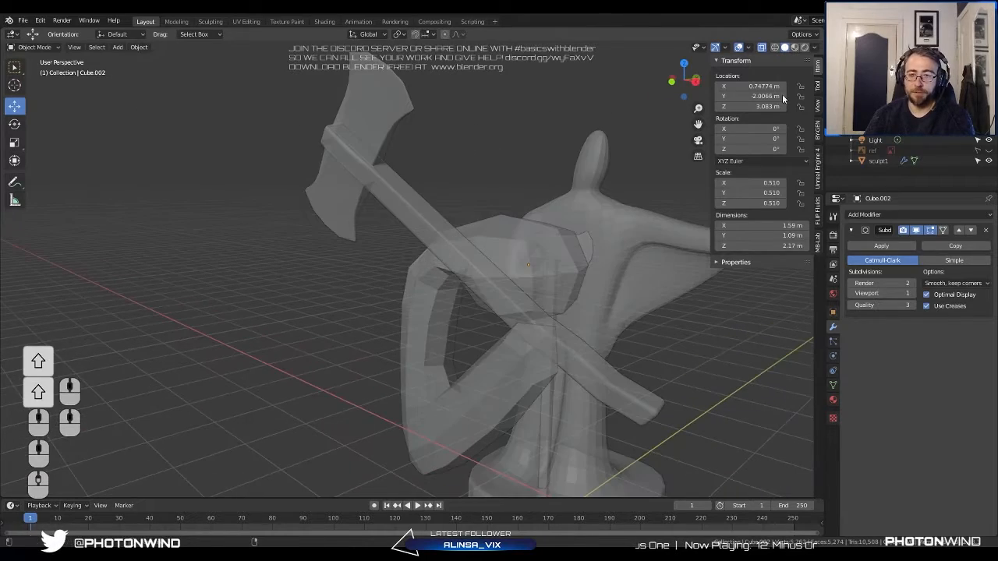
pyautogui.click(761, 48)
pyautogui.moveTo(623, 132); pyautogui.dragTo(521, 166, button='middle')
pyautogui.scroll(-4, 519, 161)
pyautogui.moveTo(610, 274)
pyautogui.mouseDown(button='middle')
pyautogui.moveTo(538, 280)
pyautogui.moveTo(604, 281)
pyautogui.mouseUp(button='middle')
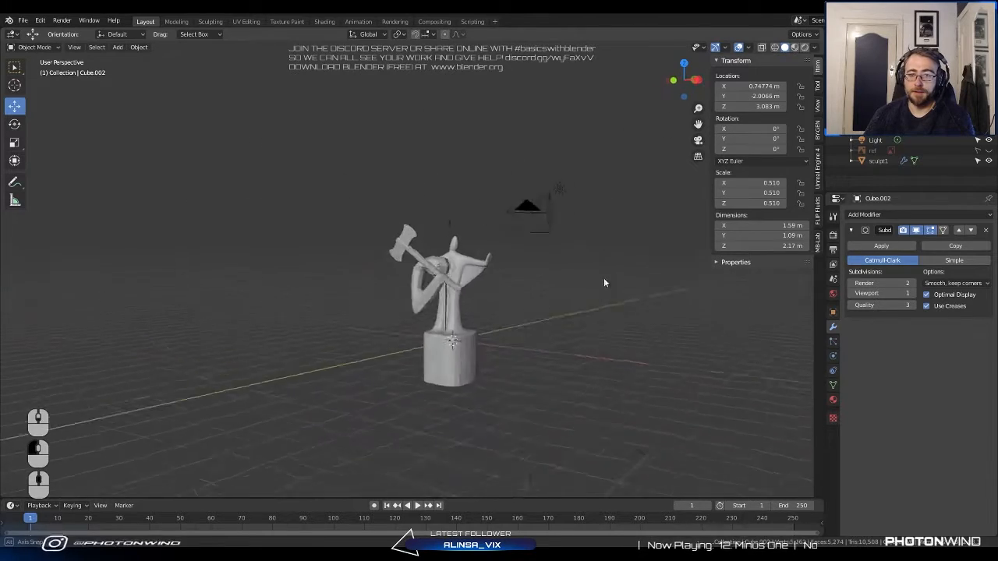
# Select the arm together with its axe, scale both down until the arm's scale is about 0.269, and move them towards the statue.
pyautogui.scroll(4, 603, 279)
pyautogui.keyDown('shift'); pyautogui.click(429, 316); pyautogui.keyUp('shift')
pyautogui.press('s')
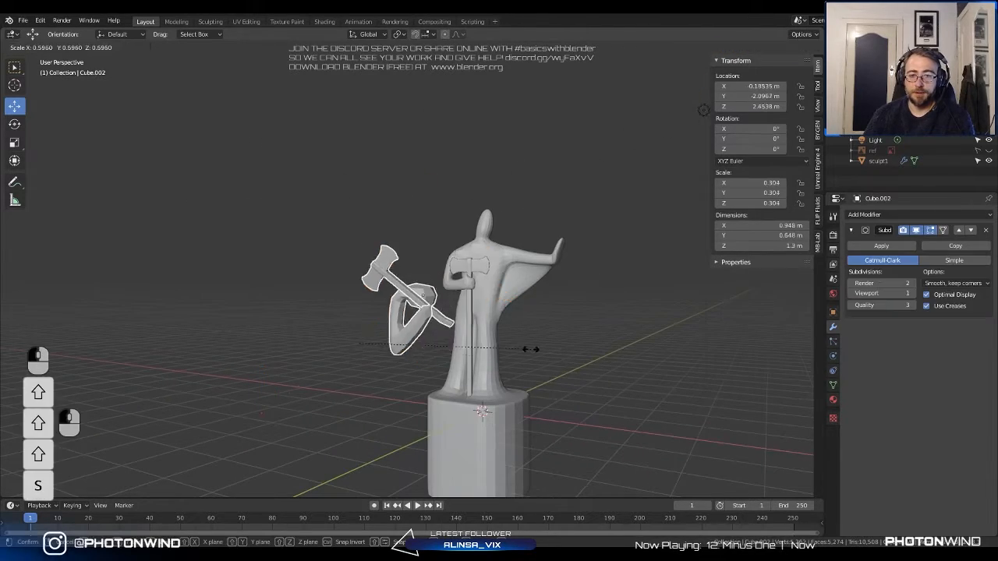
pyautogui.press('g')
pyautogui.click(558, 281)
pyautogui.moveTo(558, 281); pyautogui.dragTo(457, 294, button='middle')
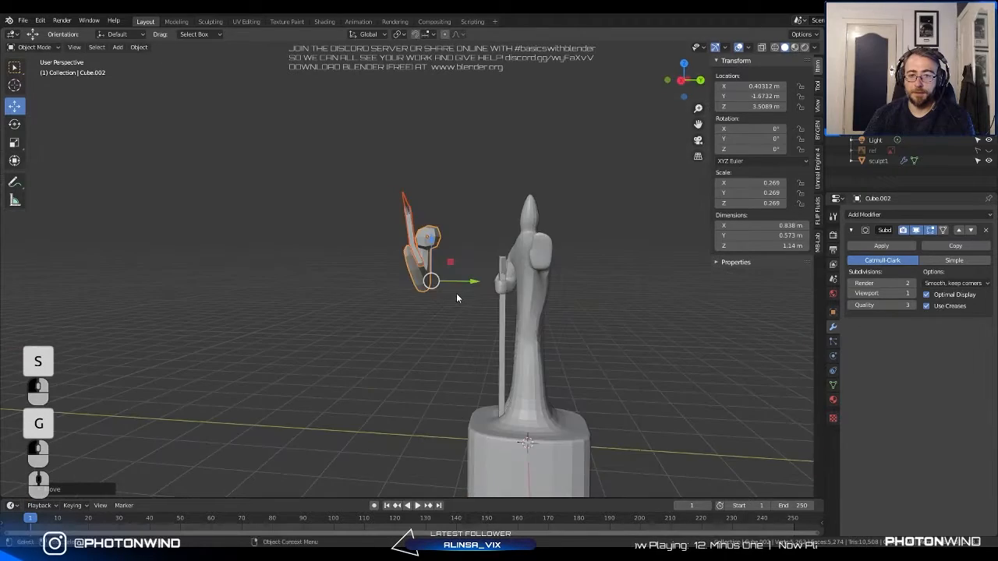
pyautogui.click(536, 300)
# Place the arm and axe over the statue's bent arm and rotate them about 3° to compare the poses.
pyautogui.moveTo(536, 299); pyautogui.dragTo(616, 296, button='middle')
pyautogui.press('g')
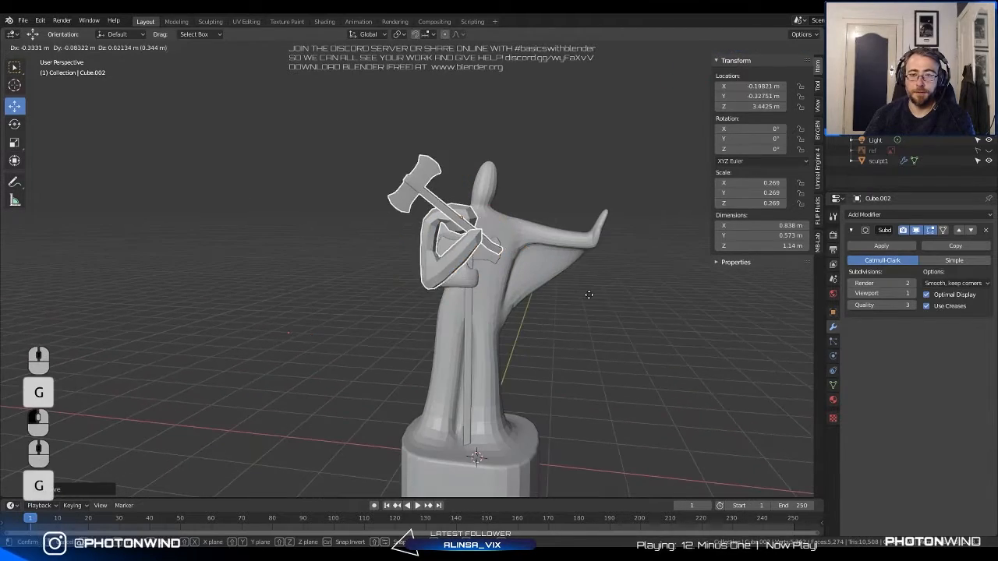
pyautogui.click(606, 303)
pyautogui.press('r')
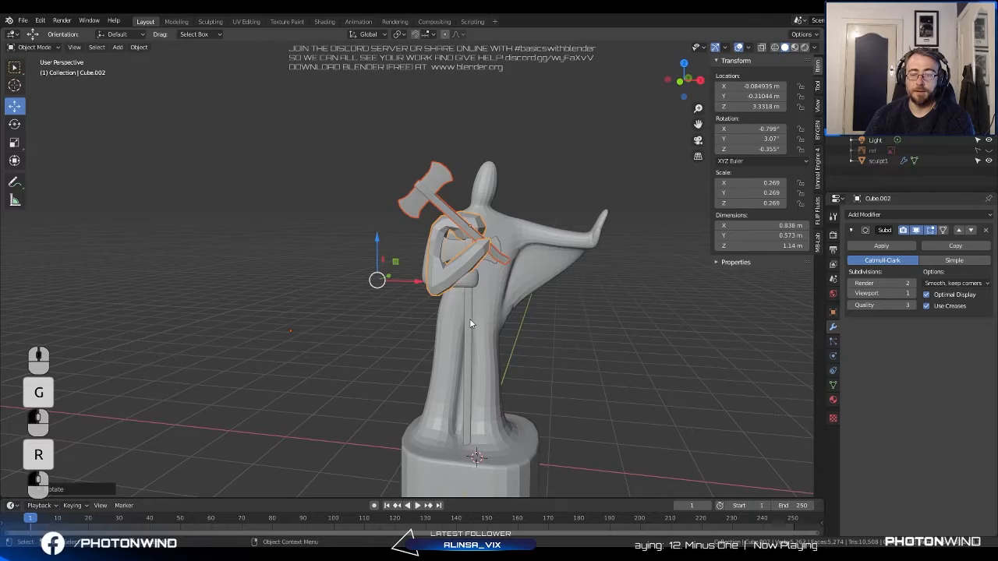
pyautogui.click(309, 212)
pyautogui.scroll(-5, 309, 212)
pyautogui.moveTo(309, 212); pyautogui.dragTo(420, 242, button='middle')
pyautogui.scroll(4, 349, 252)
pyautogui.scroll(-2, 386, 247)
pyautogui.scroll(3, 421, 241)
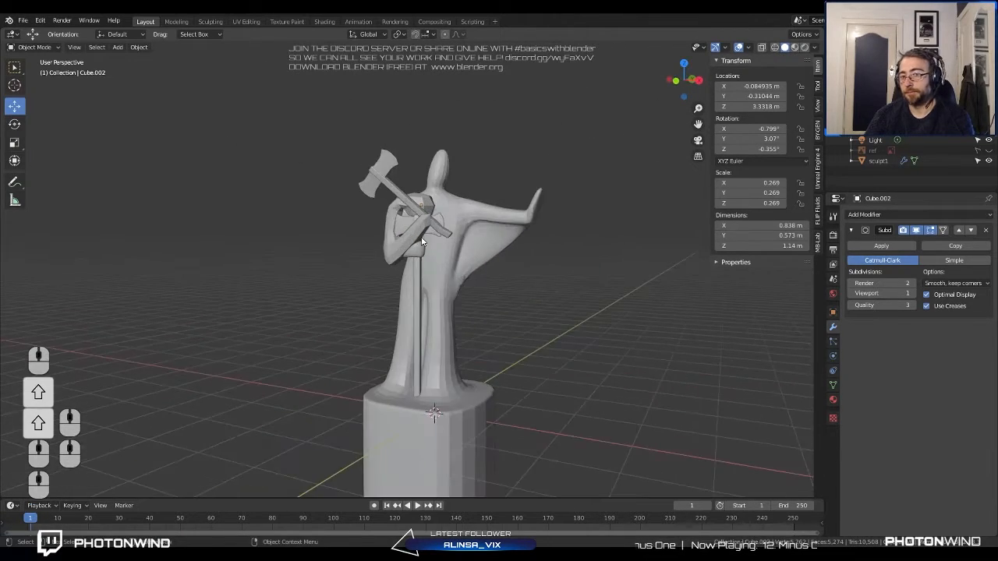
# Select the arm and its axe again and move them clear of the statue, up beside its head.
pyautogui.keyDown('shift'); pyautogui.click(370, 175); pyautogui.keyUp('shift')
pyautogui.press('g')
pyautogui.click(378, 228)
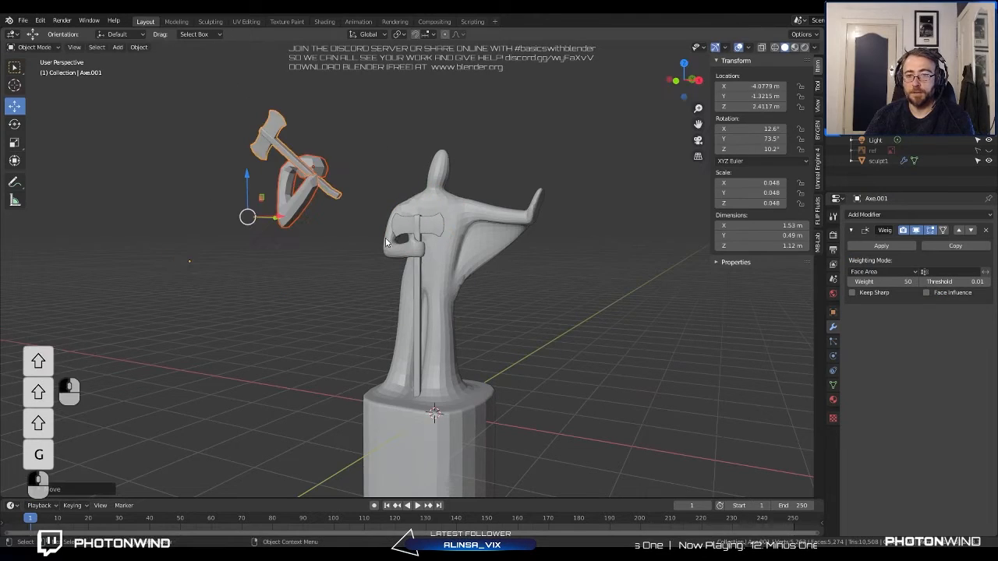
pyautogui.scroll(-4, 276, 302)
pyautogui.keyDown('shift'); pyautogui.moveTo(414, 309); pyautogui.dragTo(416, 281, button='middle'); pyautogui.keyUp('shift')
pyautogui.click(552, 297)
# Select the statue body in Edit Mode and knife-cut a diagonal edge between two vertices on the front of the robed leg.
pyautogui.moveTo(552, 297)
pyautogui.mouseDown(button='middle')
pyautogui.moveTo(490, 299)
pyautogui.moveTo(511, 333)
pyautogui.moveTo(457, 273)
pyautogui.moveTo(472, 265)
pyautogui.moveTo(459, 277)
pyautogui.moveTo(485, 278)
pyautogui.moveTo(458, 269)
pyautogui.moveTo(472, 262)
pyautogui.moveTo(467, 249)
pyautogui.moveTo(474, 296)
pyautogui.mouseUp(button='middle')
pyautogui.scroll(4, 511, 333)
pyautogui.scroll(3, 460, 261)
pyautogui.click(467, 232)
pyautogui.press('Tab')
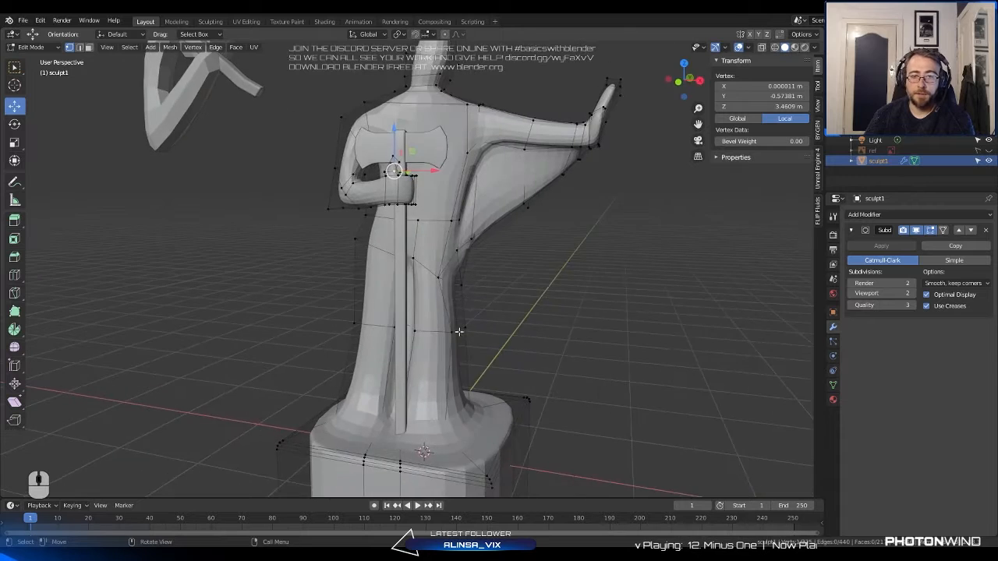
pyautogui.scroll(4, 476, 369)
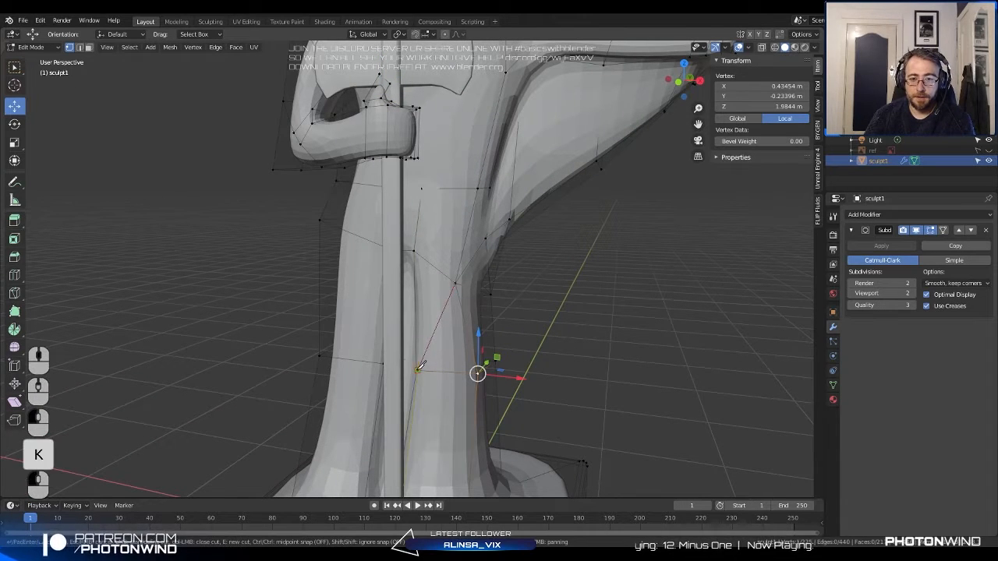
pyautogui.press('Return')
pyautogui.rightClick(469, 353)
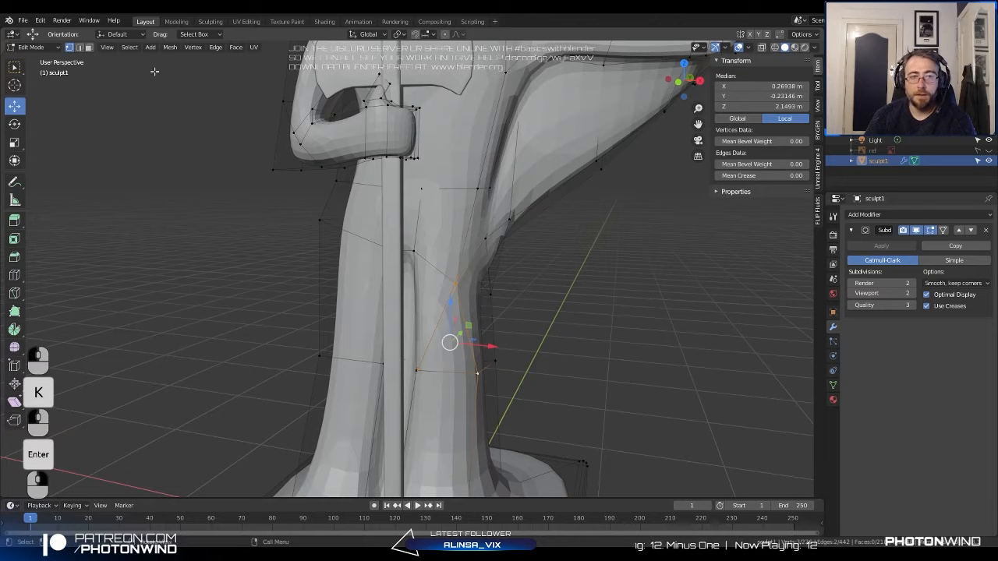
# Switch to face selection and select the faces on the robe's front leg and along its side below the raised arm.
pyautogui.click(91, 47)
pyautogui.keyDown('shift'); pyautogui.moveTo(505, 317); pyautogui.dragTo(477, 217, button='middle'); pyautogui.keyUp('shift')
pyautogui.click(405, 331)
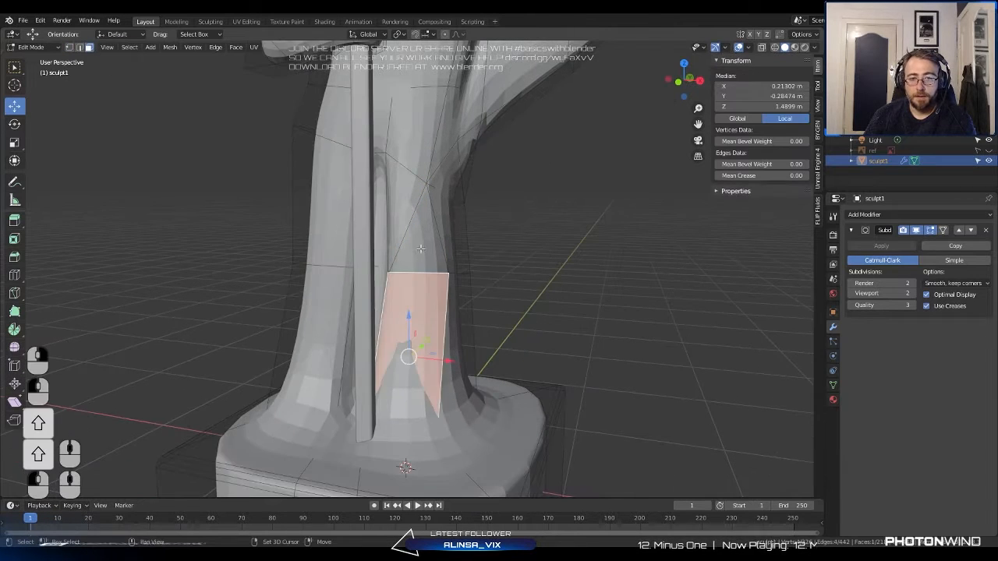
pyautogui.keyDown('shift'); pyautogui.click(419, 245); pyautogui.keyUp('shift')
pyautogui.moveTo(435, 269); pyautogui.dragTo(437, 190, button='middle')
pyautogui.keyDown('shift'); pyautogui.click(479, 160); pyautogui.keyUp('shift')
pyautogui.moveTo(518, 120); pyautogui.dragTo(447, 174, button='middle')
pyautogui.moveTo(461, 103); pyautogui.dragTo(627, 70, button='middle')
pyautogui.keyDown('shift'); pyautogui.click(423, 201); pyautogui.keyUp('shift')
# Extend the face selection over the side of the lower robe and the adjoining top faces of the plinth.
pyautogui.moveTo(423, 201); pyautogui.dragTo(479, 233, button='middle')
pyautogui.keyDown('shift'); pyautogui.click(296, 310); pyautogui.keyUp('shift')
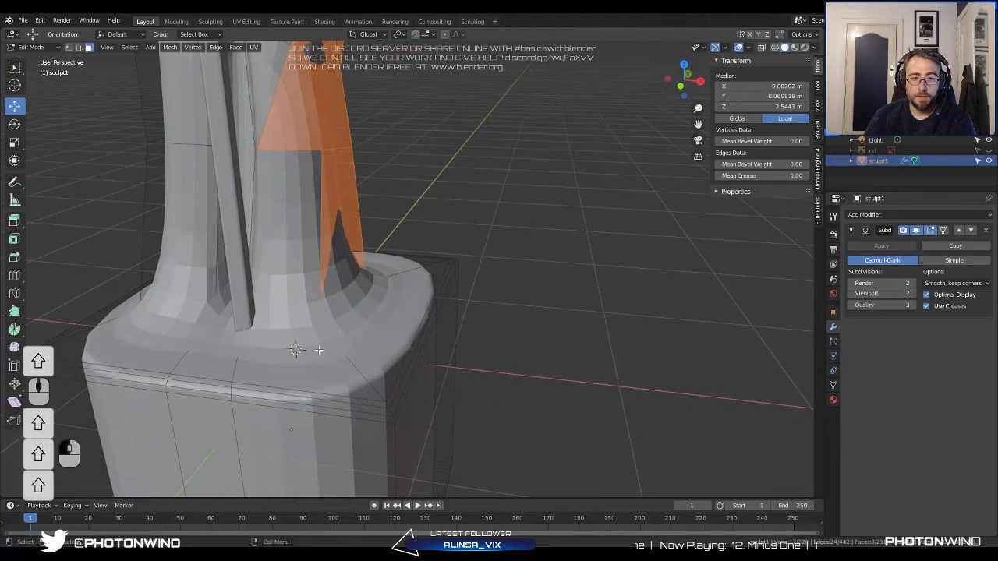
pyautogui.keyDown('shift'); pyautogui.click(283, 226); pyautogui.keyUp('shift')
pyautogui.keyDown('shift'); pyautogui.click(321, 379); pyautogui.keyUp('shift')
pyautogui.keyDown('shift'); pyautogui.click(398, 318); pyautogui.keyUp('shift')
pyautogui.moveTo(398, 318); pyautogui.dragTo(643, 397, button='middle')
pyautogui.keyDown('shift'); pyautogui.click(643, 396); pyautogui.keyUp('shift')
pyautogui.scroll(-2, 623, 335)
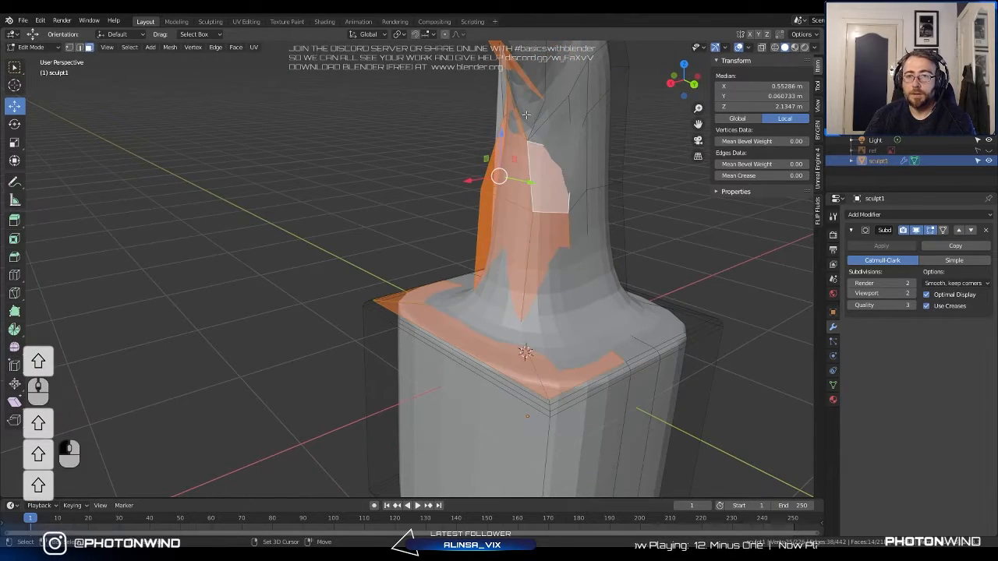
pyautogui.keyDown('shift'); pyautogui.click(527, 115); pyautogui.keyUp('shift')
# Knife-cut an edge between two vertices on the back of the robe and add the adjoining faces to the selection.
pyautogui.moveTo(563, 129); pyautogui.dragTo(548, 176, button='middle')
pyautogui.scroll(2, 493, 188)
pyautogui.press('k')
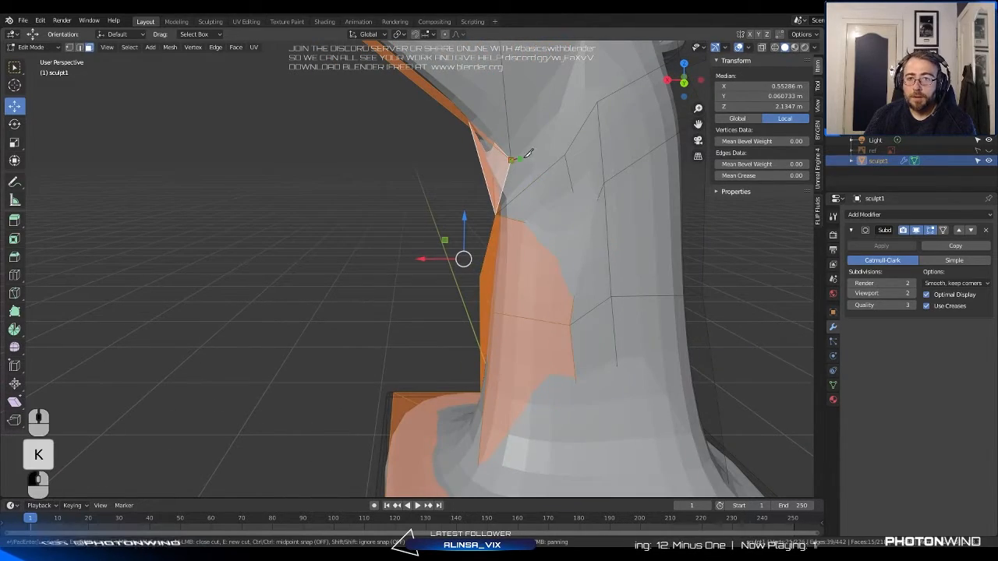
pyautogui.click(565, 155)
pyautogui.press('Return')
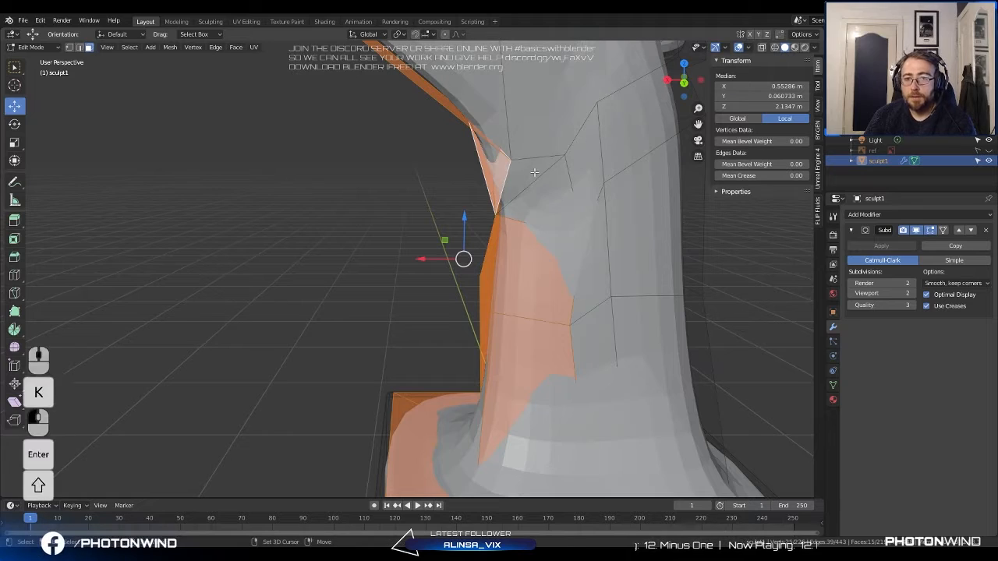
pyautogui.scroll(-3, 566, 307)
pyautogui.press('g')
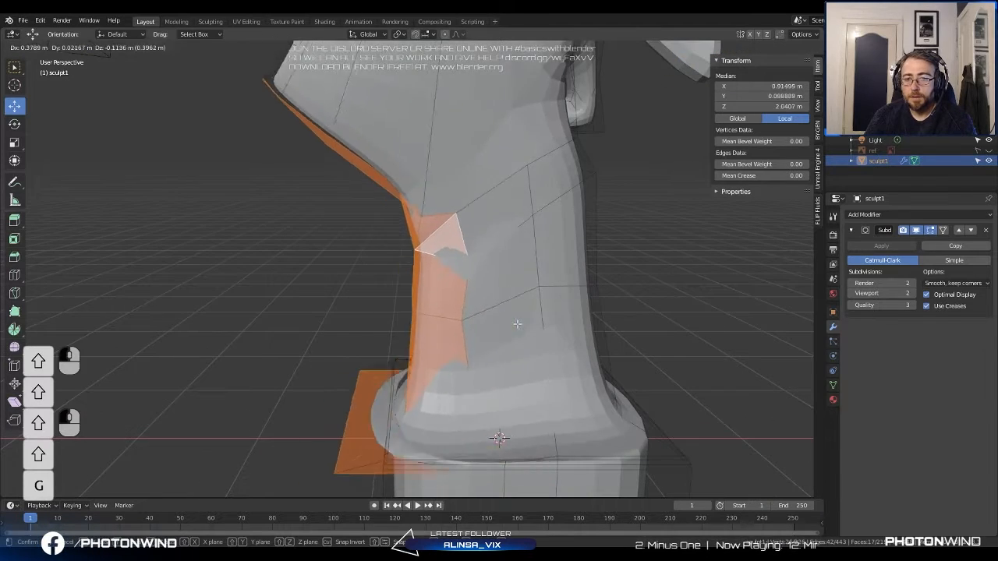
pyautogui.rightClick(516, 322)
# Extrude the selected robe and plinth faces outward by about 0.035 m along X.
pyautogui.moveTo(517, 311); pyautogui.dragTo(722, 265, button='middle')
pyautogui.scroll(3, 722, 264)
pyautogui.keyDown('shift'); pyautogui.moveTo(571, 232); pyautogui.dragTo(666, 203, button='middle'); pyautogui.keyUp('shift')
pyautogui.scroll(-1, 599, 286)
pyautogui.scroll(2, 599, 287)
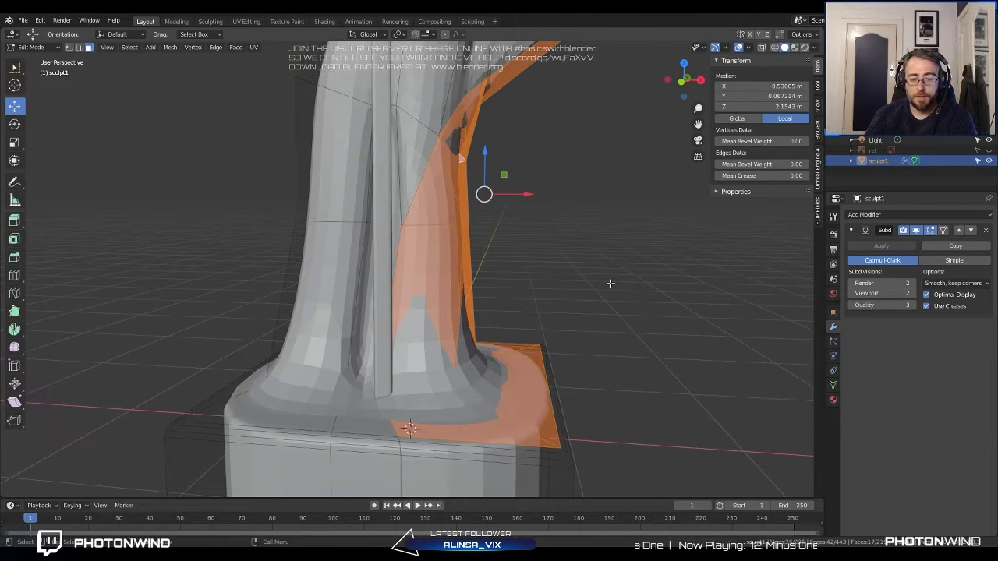
pyautogui.press('e')
pyautogui.click(615, 283)
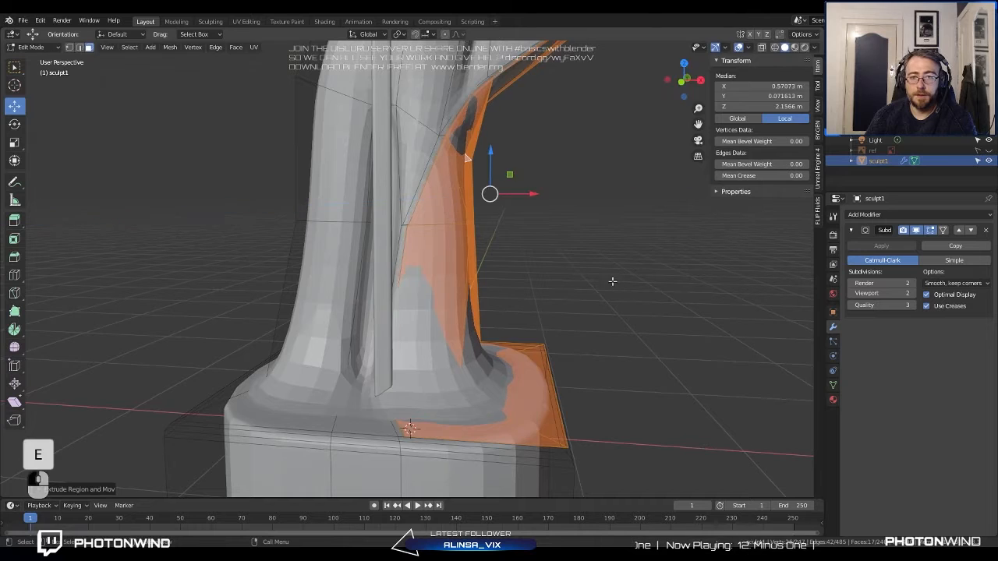
# Scale the extruded faces up slightly, lower them about 0.04 m and return to Object Mode.
pyautogui.press('s')
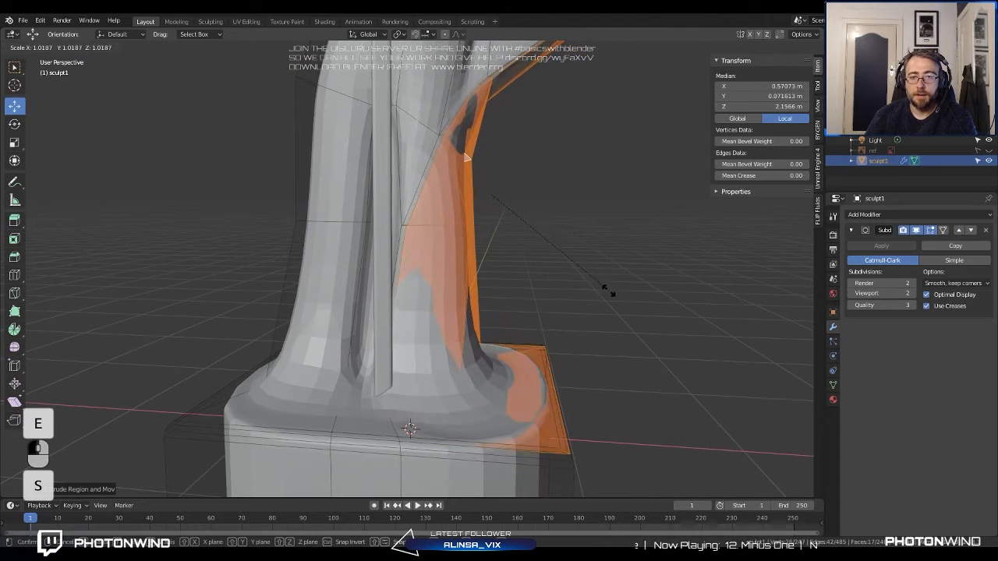
pyautogui.click(607, 289)
pyautogui.moveTo(491, 153); pyautogui.dragTo(492, 162)
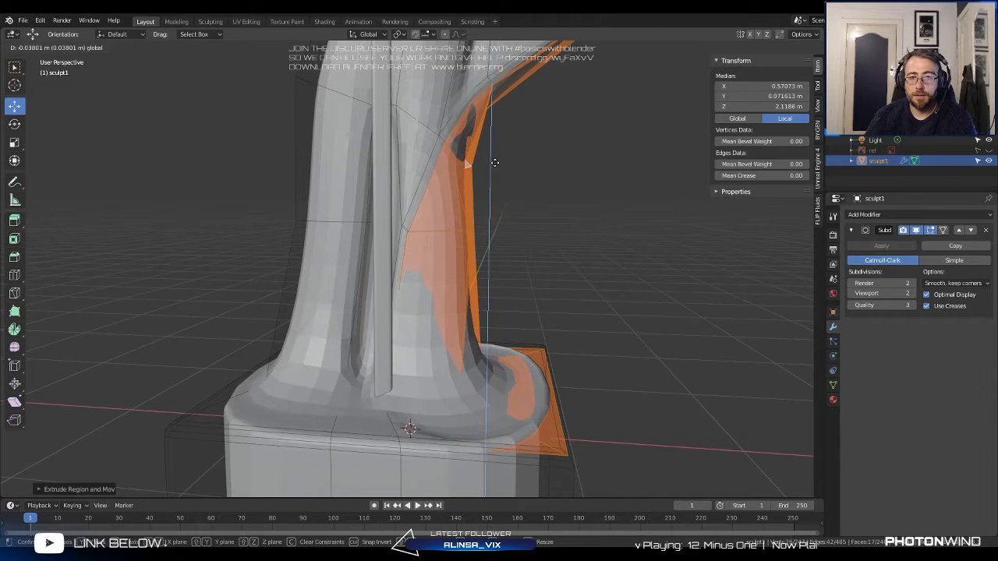
pyautogui.moveTo(494, 163); pyautogui.dragTo(494, 164)
pyautogui.scroll(-4, 498, 168)
pyautogui.click(590, 230)
pyautogui.press('Tab')
pyautogui.moveTo(590, 229)
pyautogui.mouseDown(button='middle')
pyautogui.moveTo(494, 238)
pyautogui.moveTo(510, 200)
pyautogui.moveTo(581, 223)
pyautogui.moveTo(534, 252)
pyautogui.mouseUp(button='middle')
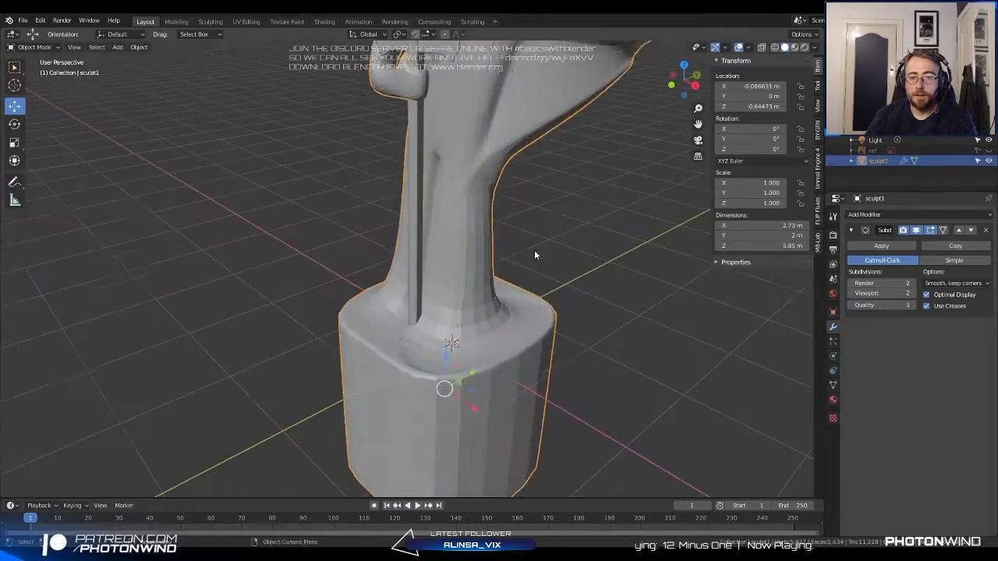
# Inspect the extruded region on the lower robe and plinth from several sides in both Edit and Object Mode.
pyautogui.press('Tab')
pyautogui.scroll(3, 535, 254)
pyautogui.keyDown('shift'); pyautogui.moveTo(530, 296); pyautogui.dragTo(564, 222, button='middle'); pyautogui.keyUp('shift')
pyautogui.moveTo(506, 266)
pyautogui.mouseDown(button='middle')
pyautogui.moveTo(570, 229)
pyautogui.moveTo(541, 268)
pyautogui.moveTo(524, 319)
pyautogui.moveTo(459, 263)
pyautogui.moveTo(336, 194)
pyautogui.mouseUp(button='middle')
pyautogui.press('Tab')
pyautogui.press('Tab')
pyautogui.scroll(-2, 337, 193)
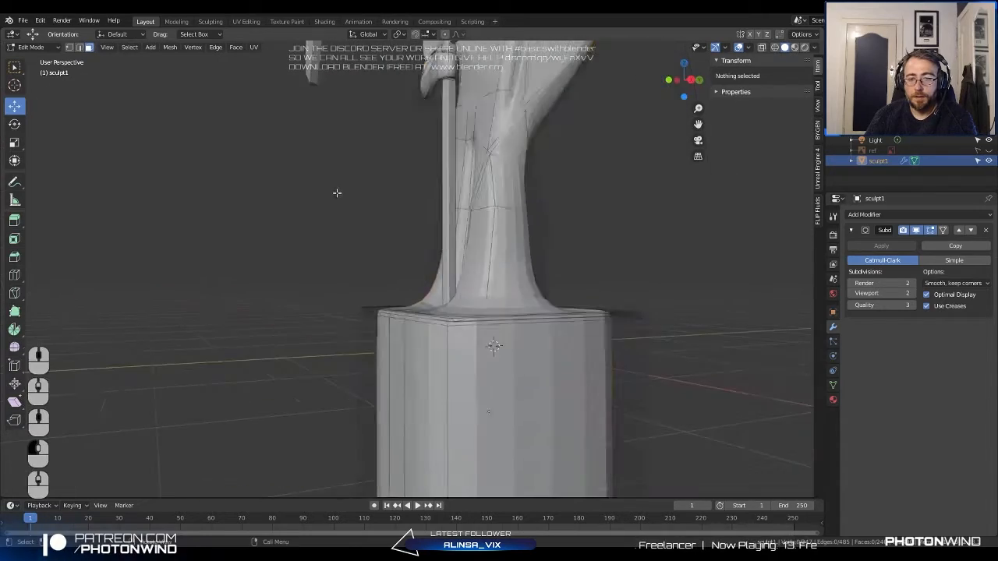
pyautogui.press('Tab')
pyautogui.scroll(-5, 359, 198)
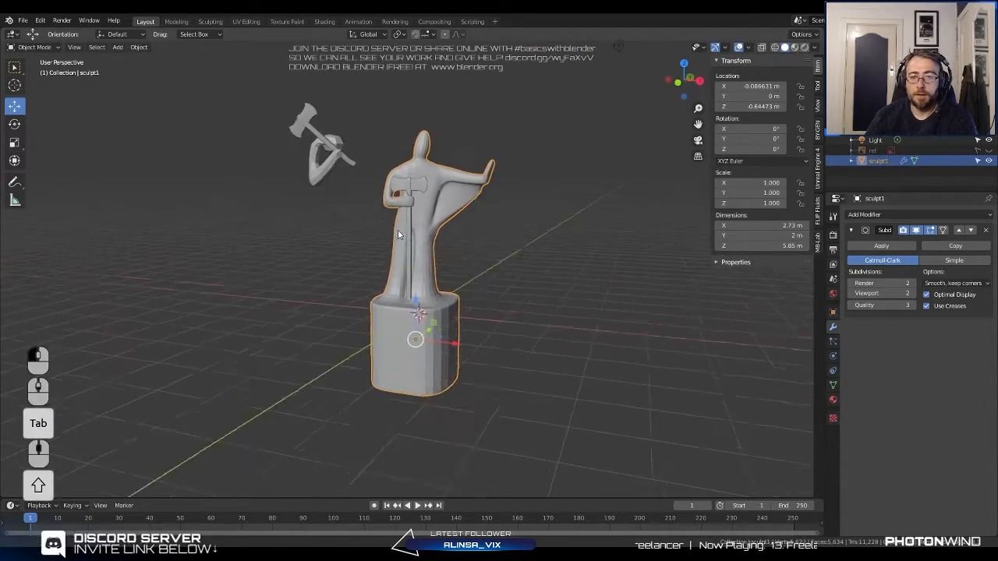
# In Edit Mode, select the armpit vertex of the statue's outstretched arm and move it slightly up and inward.
pyautogui.moveTo(399, 235)
pyautogui.mouseDown(button='middle')
pyautogui.moveTo(395, 278)
pyautogui.moveTo(508, 294)
pyautogui.moveTo(495, 260)
pyautogui.moveTo(547, 249)
pyautogui.moveTo(519, 255)
pyautogui.moveTo(573, 255)
pyautogui.moveTo(556, 259)
pyautogui.moveTo(544, 244)
pyautogui.mouseUp(button='middle')
pyautogui.scroll(3, 546, 248)
pyautogui.moveTo(588, 201); pyautogui.dragTo(426, 331, button='middle')
pyautogui.scroll(5, 434, 215)
pyautogui.press('Tab')
pyautogui.moveTo(462, 299); pyautogui.dragTo(426, 268, button='middle')
pyautogui.click(408, 222)
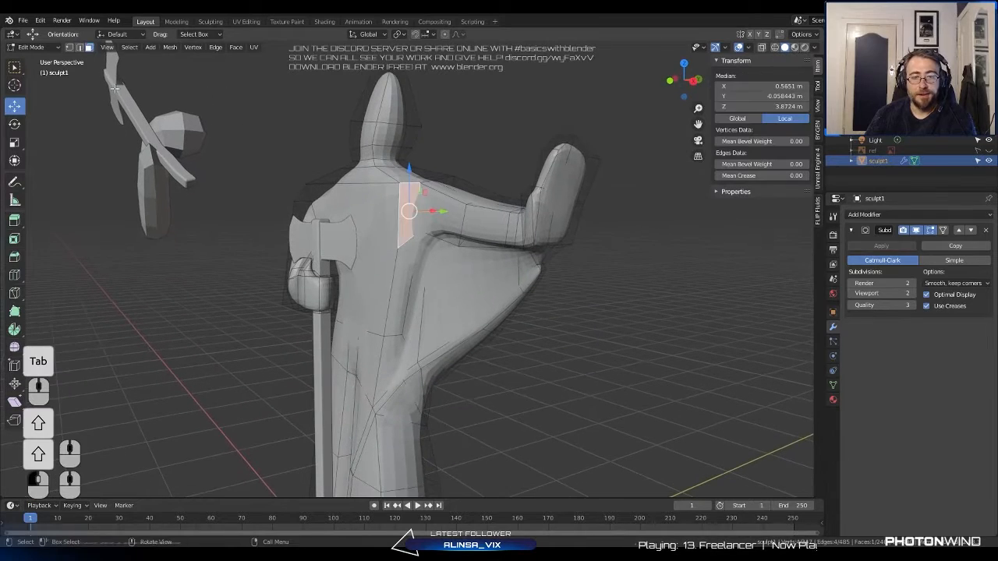
pyautogui.moveTo(413, 231); pyautogui.dragTo(417, 194, button='middle')
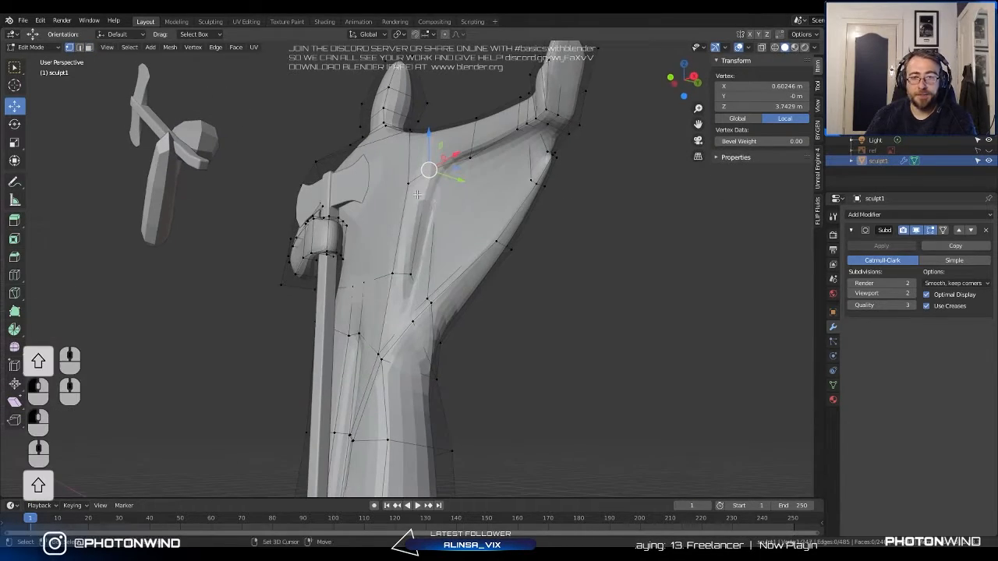
pyautogui.press('g')
pyautogui.click(431, 195)
pyautogui.press('g')
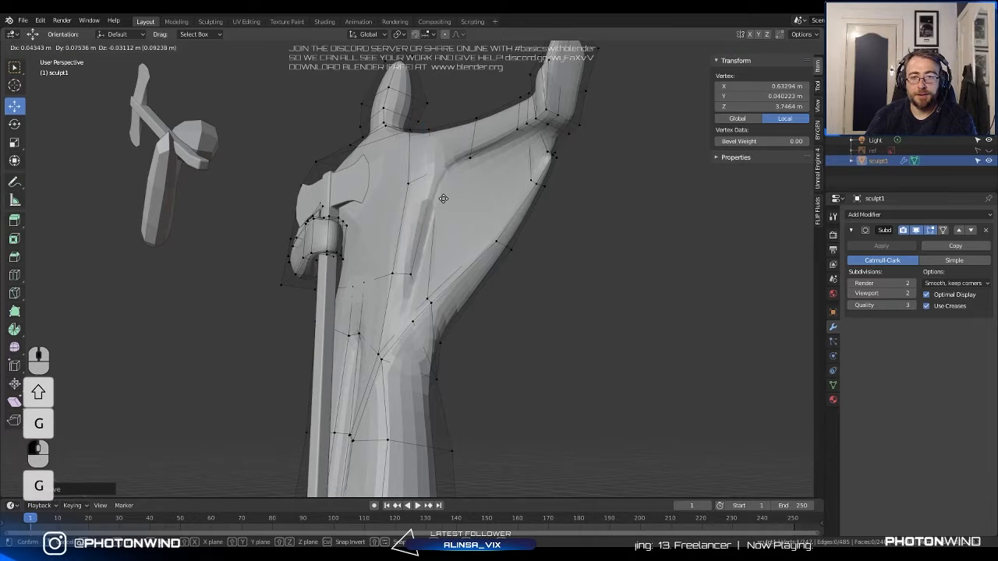
pyautogui.click(439, 192)
# Select the vertex on the underside of the outstretched arm, midway to the hand, and raise it slightly.
pyautogui.keyDown('shift'); pyautogui.moveTo(439, 192); pyautogui.dragTo(454, 245, button='middle'); pyautogui.keyUp('shift')
pyautogui.scroll(4, 508, 194)
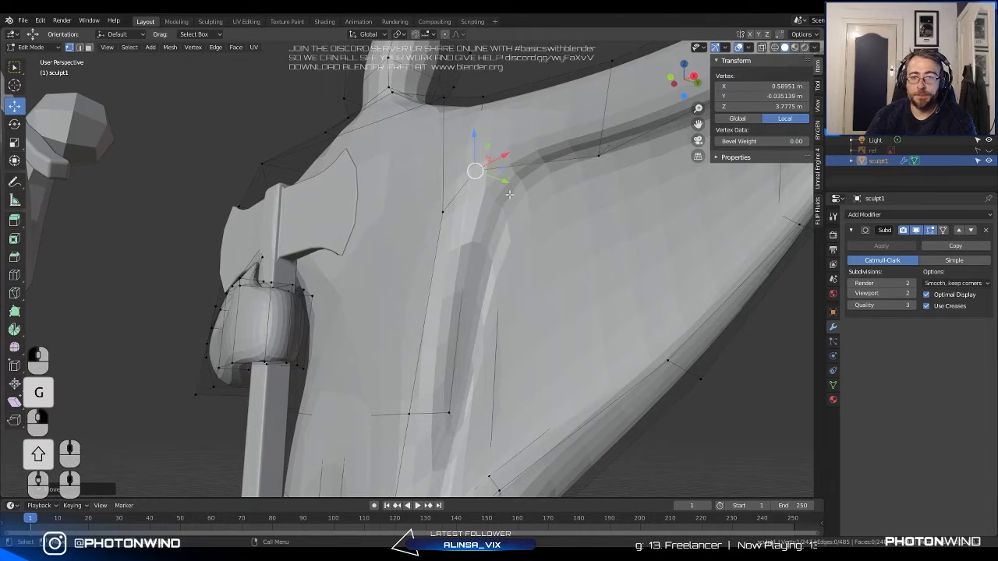
pyautogui.click(602, 151)
pyautogui.press('g')
pyautogui.click(598, 128)
pyautogui.scroll(-6, 573, 134)
pyautogui.moveTo(514, 149); pyautogui.dragTo(564, 196, button='middle')
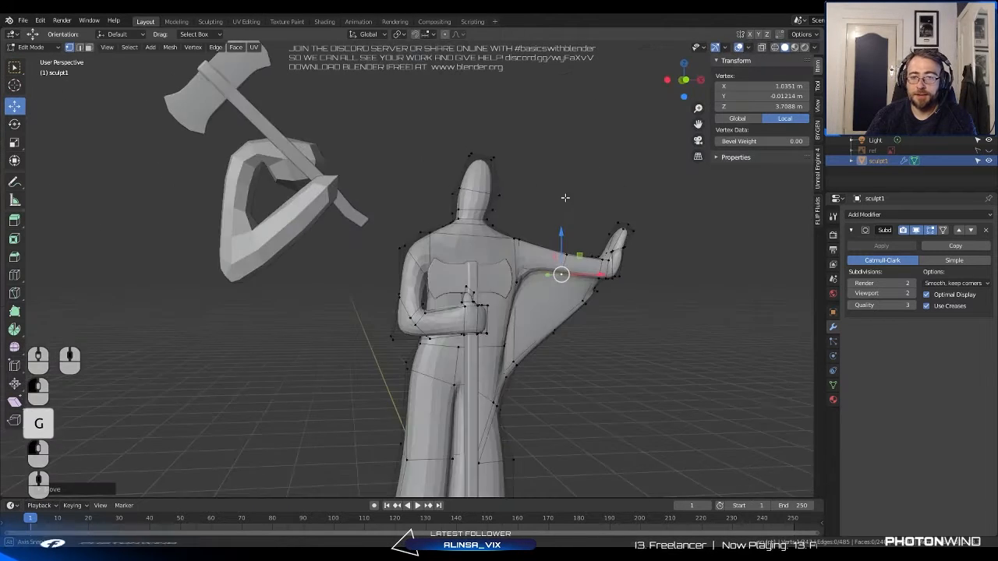
# Move the armpit vertex of the outstretched arm slightly outward and down.
pyautogui.keyDown('shift'); pyautogui.moveTo(548, 240); pyautogui.dragTo(462, 238, button='middle'); pyautogui.keyUp('shift')
pyautogui.scroll(5, 462, 237)
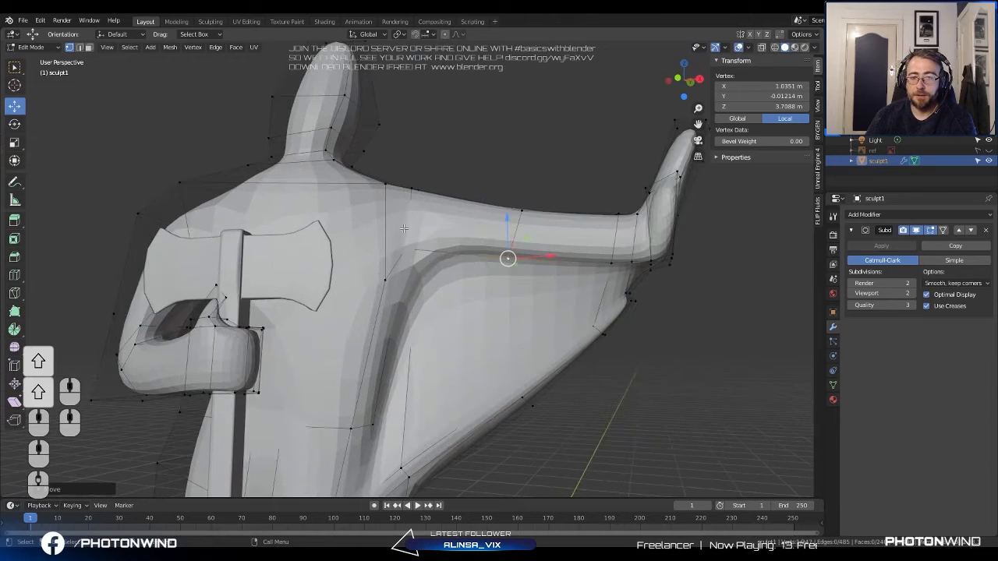
pyautogui.click(410, 248)
pyautogui.press('g')
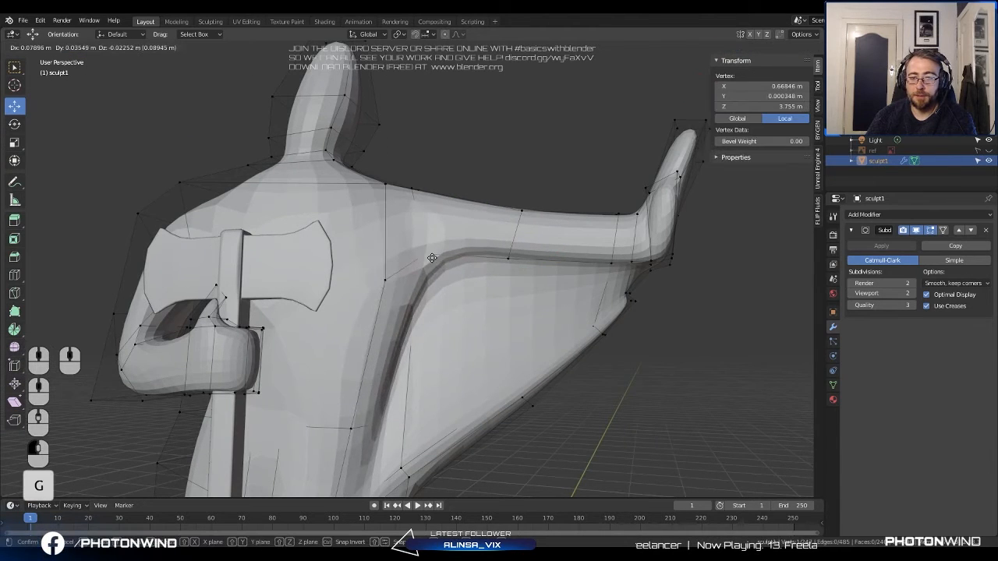
pyautogui.click(431, 257)
pyautogui.moveTo(431, 257); pyautogui.dragTo(370, 207, button='middle')
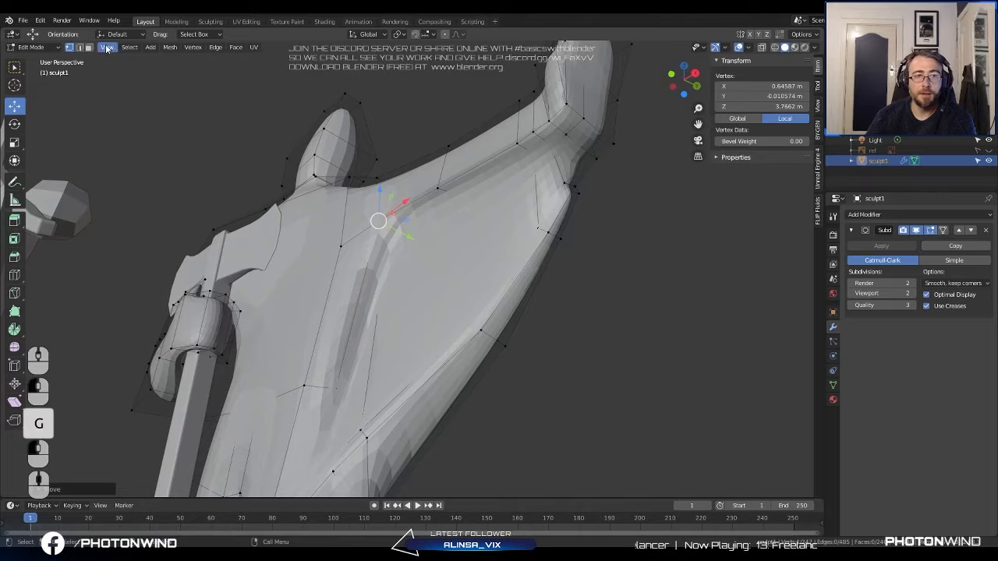
# Bevel the edges running along the underside of the outstretched arm into the side of the chest.
pyautogui.click(80, 47)
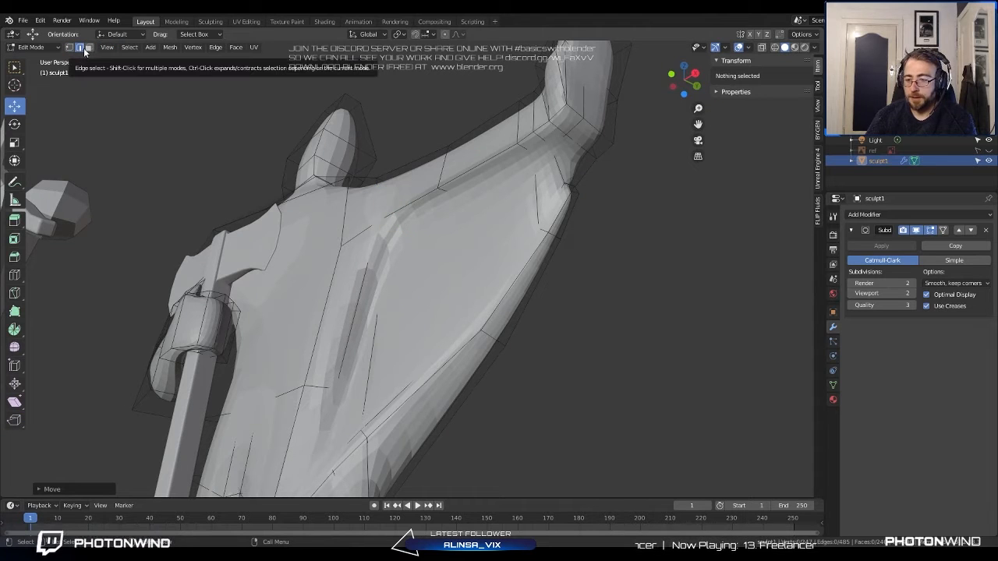
pyautogui.moveTo(292, 204); pyautogui.dragTo(402, 230, button='middle')
pyautogui.keyDown('shift'); pyautogui.click(413, 223); pyautogui.keyUp('shift')
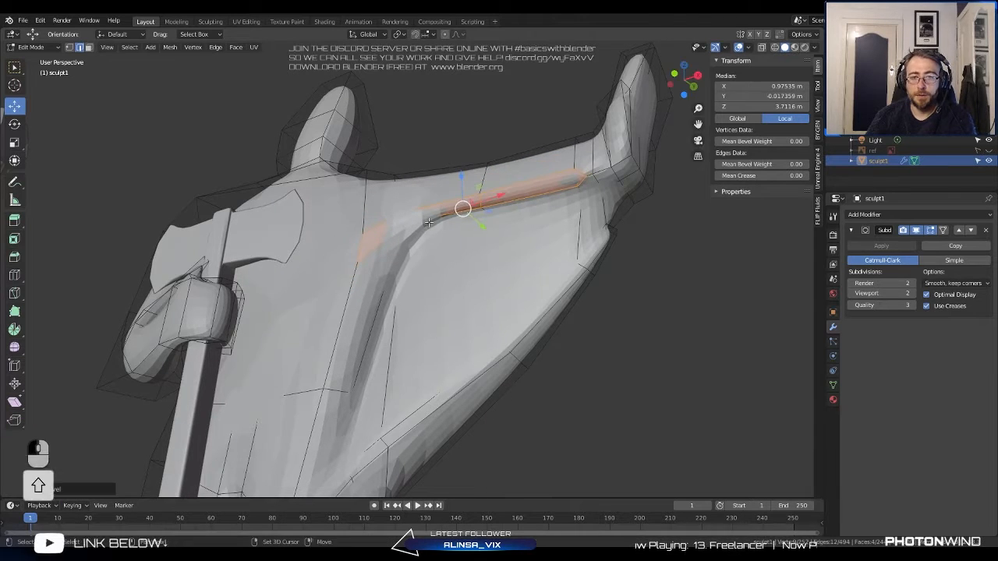
# Spread the new bevel vertices beside the armpit, moving one inward across the chest and one down the torso.
pyautogui.keyDown('shift'); pyautogui.moveTo(428, 223); pyautogui.dragTo(406, 304, button='middle'); pyautogui.keyUp('shift')
pyautogui.moveTo(406, 304); pyautogui.dragTo(425, 284, button='middle')
pyautogui.scroll(3, 425, 283)
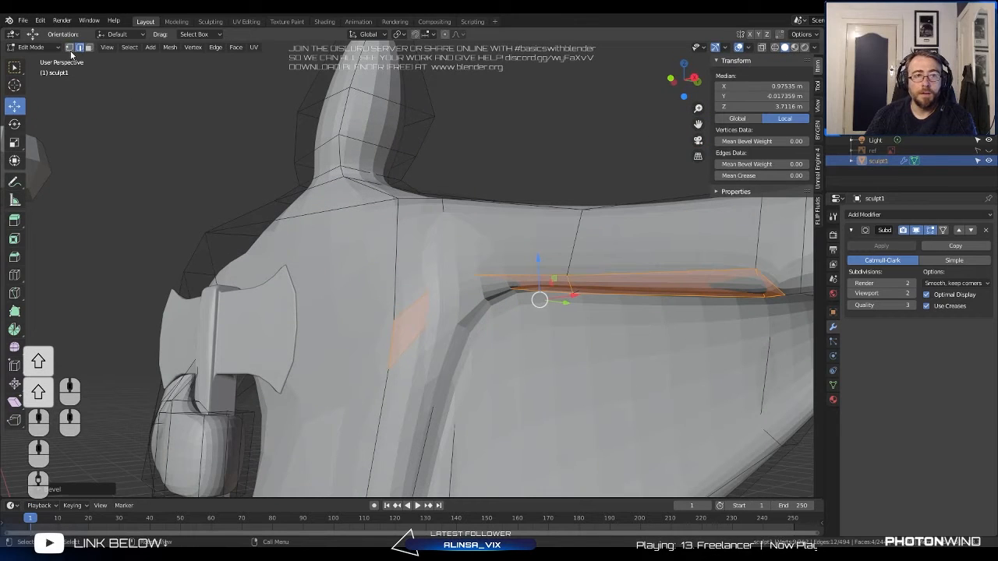
pyautogui.click(393, 317)
pyautogui.click(365, 297)
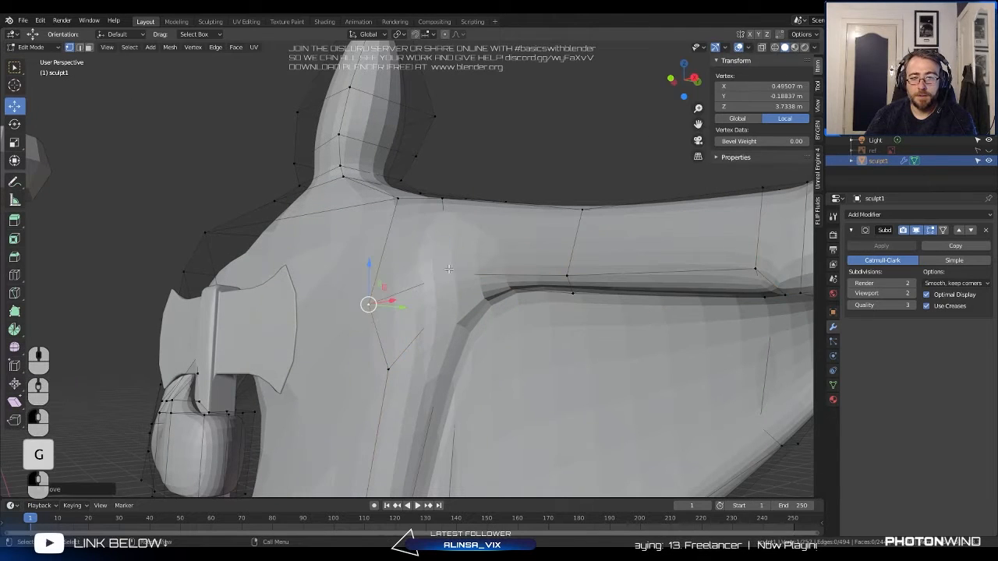
pyautogui.click(433, 265)
pyautogui.press('g')
pyautogui.click(396, 389)
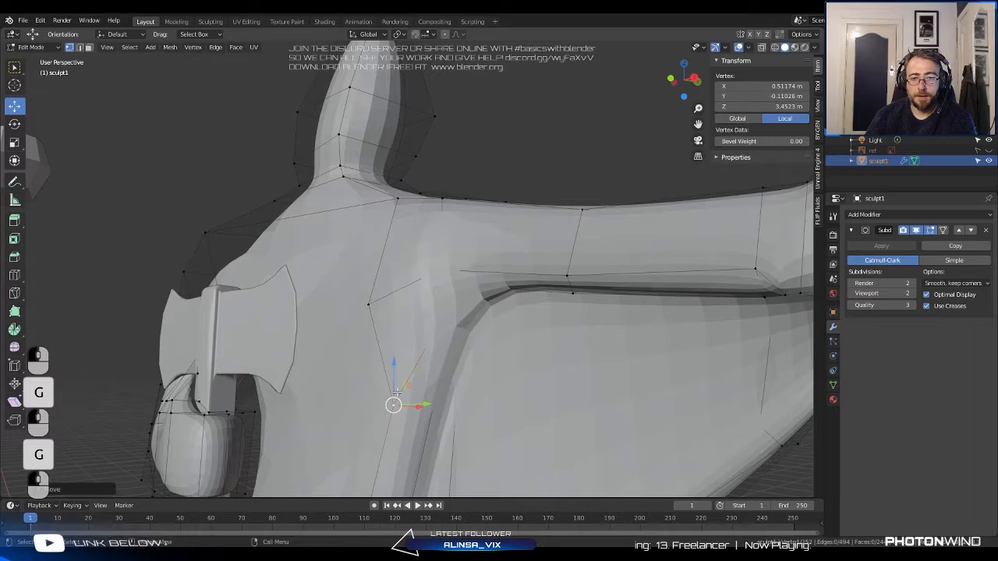
# Reposition the bevel vertices underneath the outstretched arm at the armpit and return to Object Mode.
pyautogui.click(463, 303)
pyautogui.press('g')
pyautogui.click(445, 319)
pyautogui.moveTo(445, 316); pyautogui.dragTo(391, 227, button='middle')
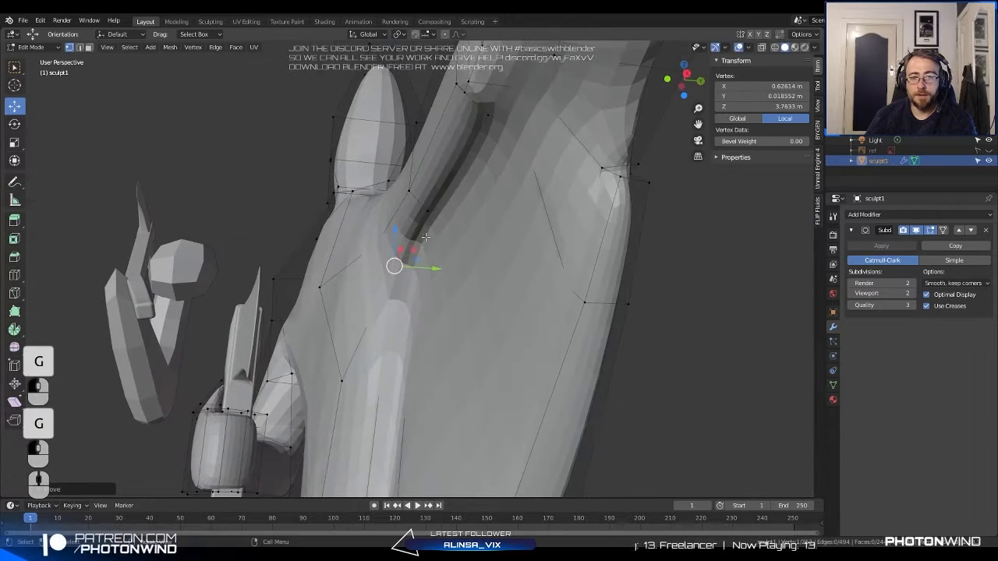
pyautogui.click(427, 206)
pyautogui.press('g')
pyautogui.click(433, 201)
pyautogui.scroll(-4, 393, 260)
pyautogui.press('Tab')
pyautogui.moveTo(393, 265); pyautogui.dragTo(431, 305, button='middle')
pyautogui.scroll(-4, 483, 285)
pyautogui.keyDown('shift'); pyautogui.moveTo(432, 304); pyautogui.dragTo(522, 245, button='middle'); pyautogui.keyUp('shift')
pyautogui.click(24, 21)
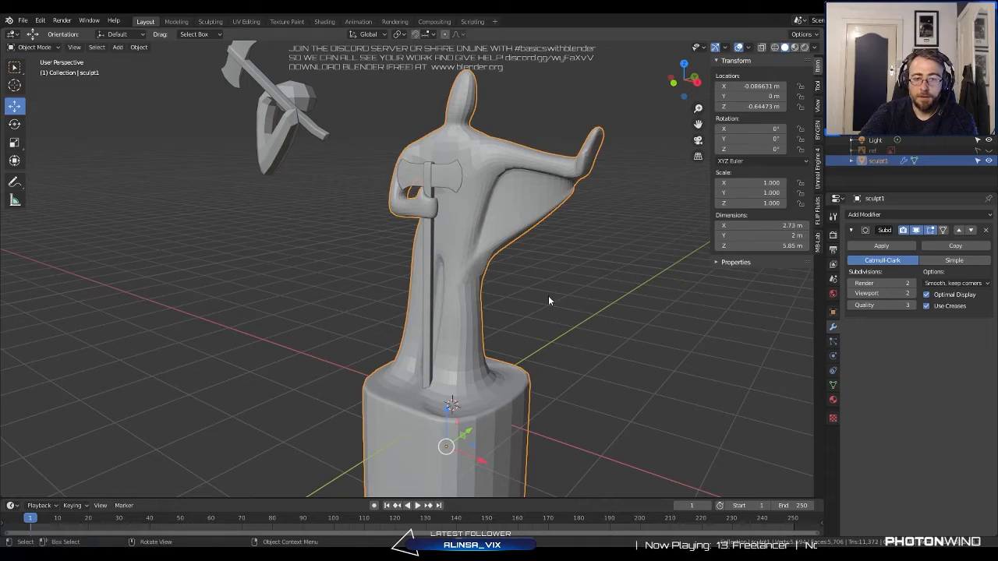
# In Edit Mode, merge two pairs of neighbouring vertices at center on the sleeve's edge just below the outstretched hand.
pyautogui.moveTo(503, 204); pyautogui.dragTo(455, 109, button='middle')
pyautogui.moveTo(524, 169)
pyautogui.mouseDown(button='middle')
pyautogui.moveTo(364, 176)
pyautogui.moveTo(479, 178)
pyautogui.moveTo(461, 194)
pyautogui.moveTo(499, 194)
pyautogui.moveTo(442, 171)
pyautogui.moveTo(393, 174)
pyautogui.moveTo(429, 178)
pyautogui.moveTo(449, 193)
pyautogui.moveTo(509, 113)
pyautogui.mouseUp(button='middle')
pyautogui.scroll(4, 402, 176)
pyautogui.press('Tab')
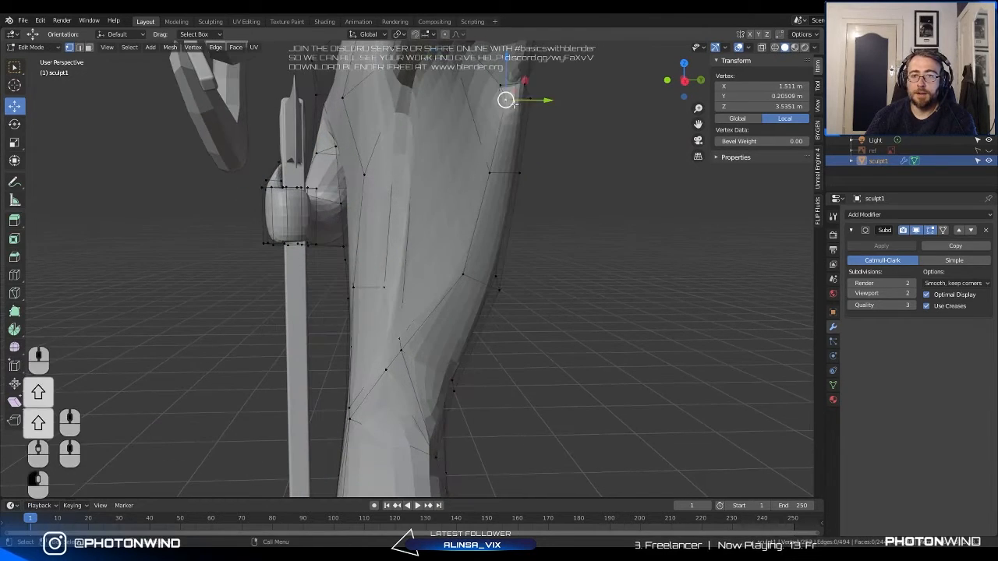
pyautogui.keyDown('shift'); pyautogui.click(518, 99); pyautogui.keyUp('shift')
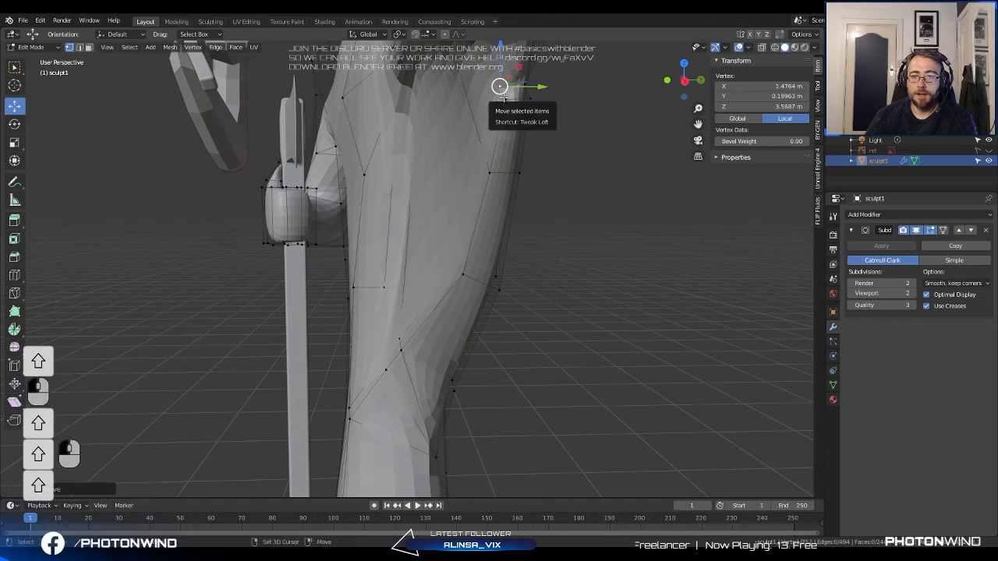
pyautogui.press('m')
pyautogui.click(502, 101)
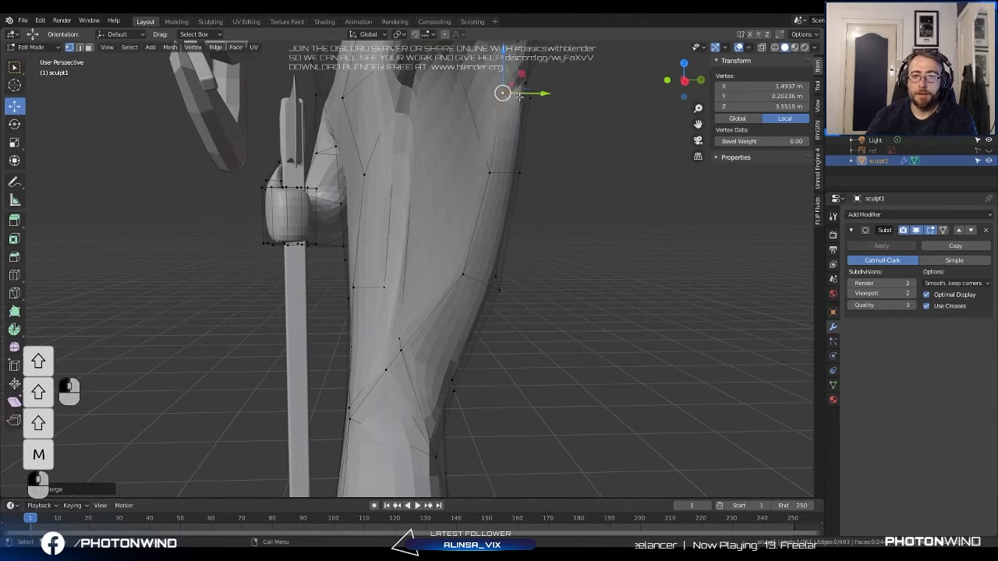
pyautogui.press('space')
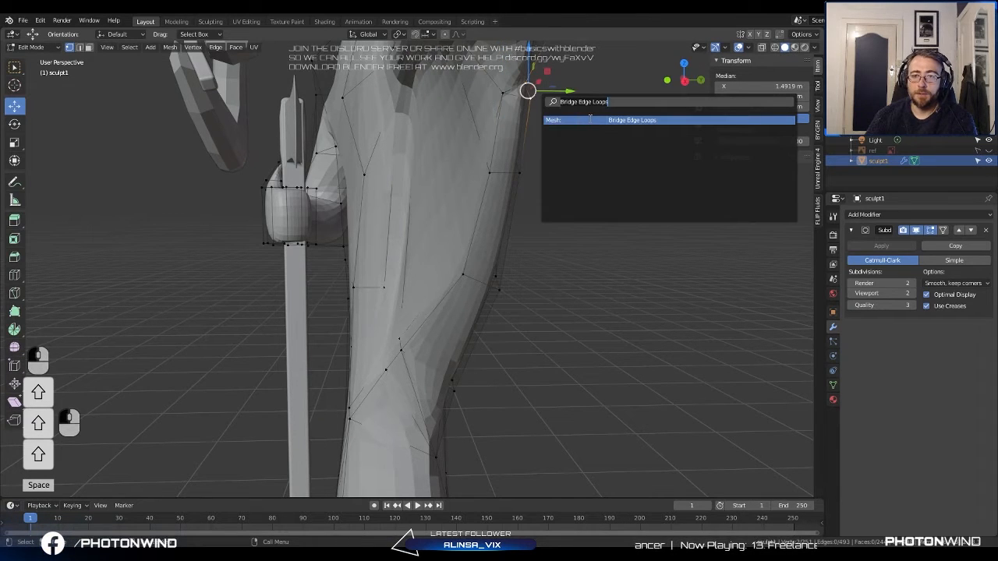
pyautogui.click(566, 120)
pyautogui.press('m')
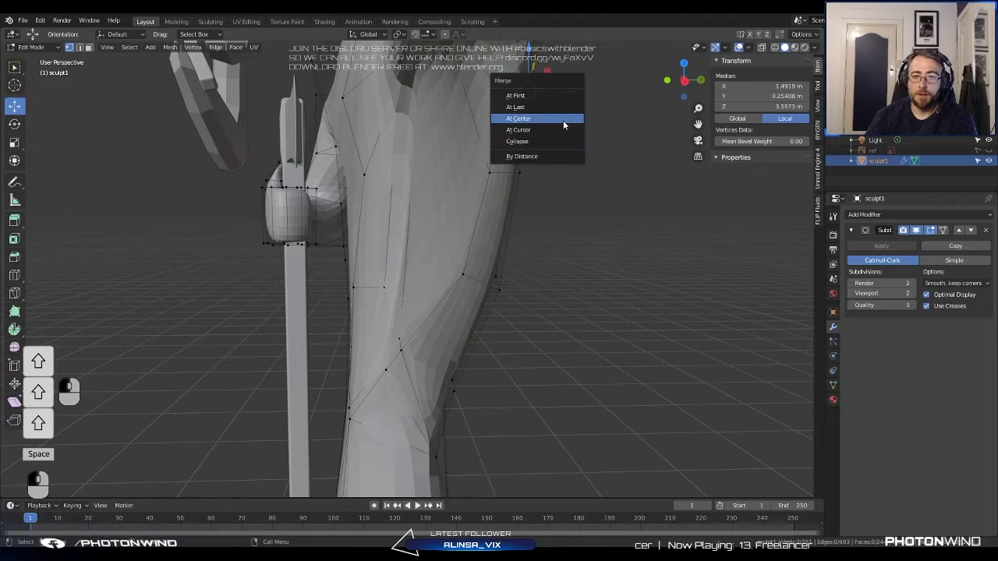
pyautogui.click(563, 118)
pyautogui.moveTo(548, 116); pyautogui.dragTo(476, 124, button='middle')
pyautogui.scroll(-2, 476, 124)
pyautogui.scroll(1, 374, 145)
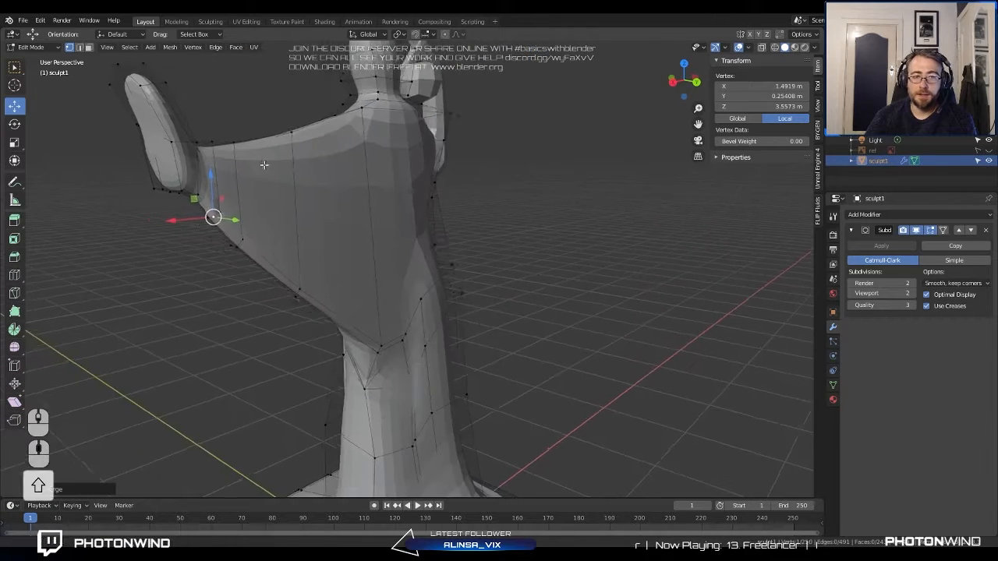
pyautogui.keyDown('shift'); pyautogui.moveTo(262, 164); pyautogui.dragTo(382, 142, button='middle'); pyautogui.keyUp('shift')
pyautogui.scroll(2, 374, 148)
pyautogui.keyDown('shift'); pyautogui.click(310, 158); pyautogui.keyUp('shift')
pyautogui.moveTo(309, 158); pyautogui.dragTo(340, 158, button='middle')
pyautogui.press('g')
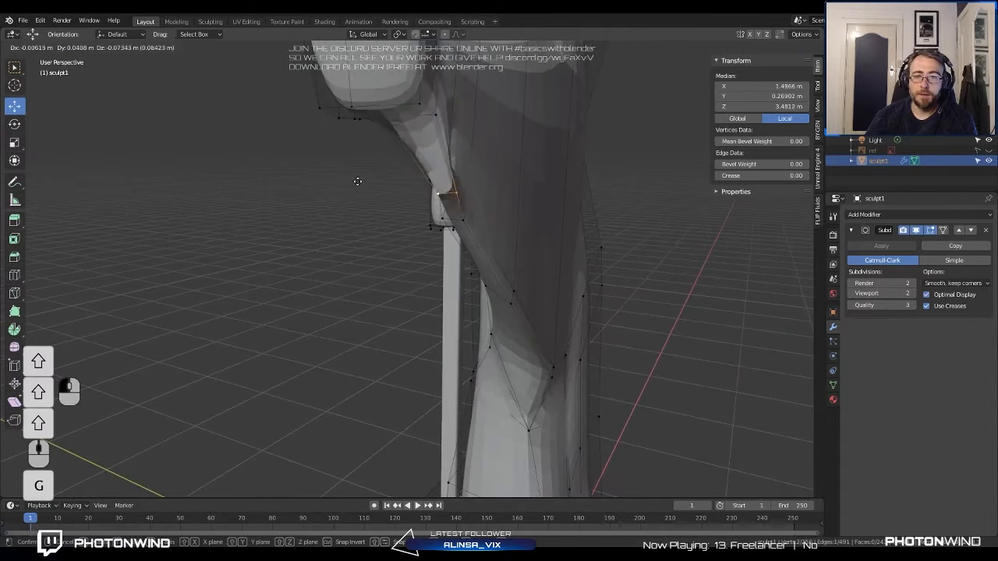
pyautogui.rightClick(396, 160)
# Merge the merged sleeve-edge vertex with its nearest neighbour at center and return to Object Mode.
pyautogui.click(448, 155)
pyautogui.press('g')
pyautogui.rightClick(477, 156)
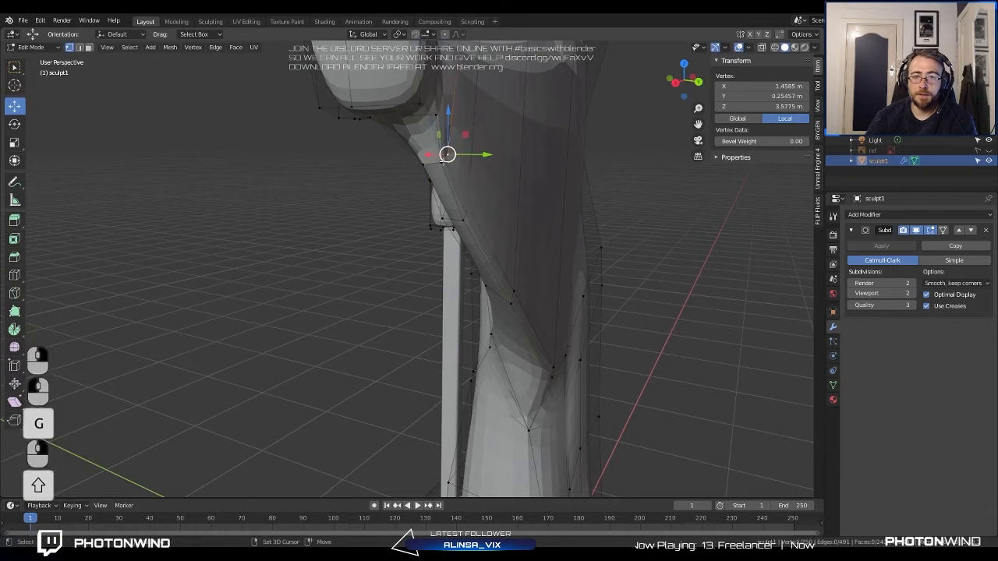
pyautogui.keyDown('shift'); pyautogui.click(443, 163); pyautogui.keyUp('shift')
pyautogui.press('space')
pyautogui.click(190, 162)
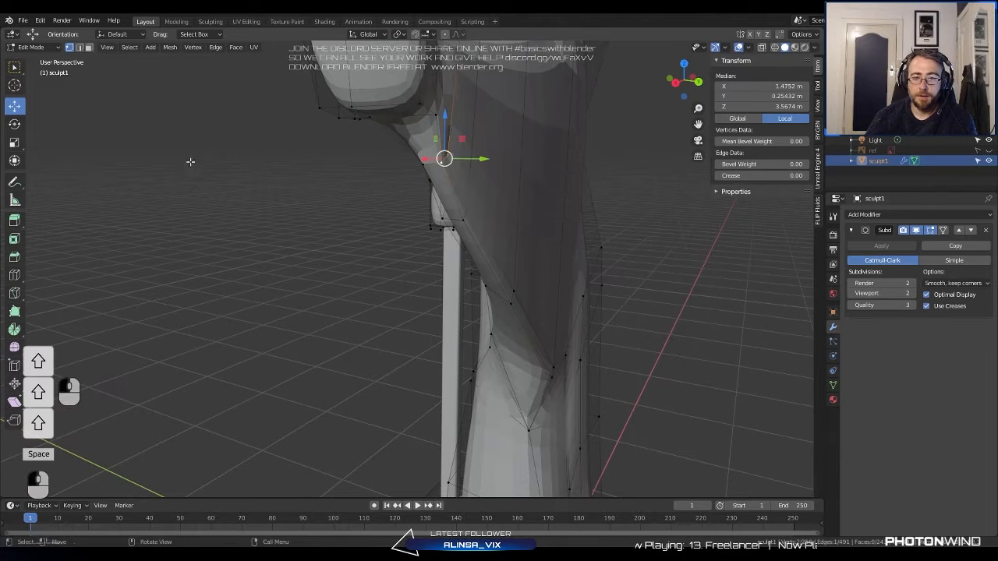
pyautogui.press('m')
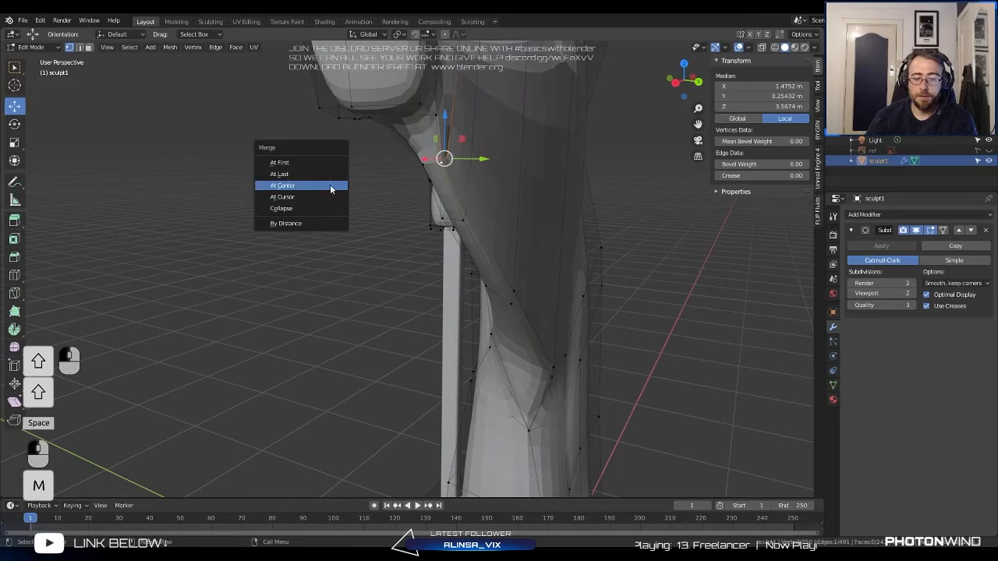
pyautogui.click(329, 189)
pyautogui.moveTo(329, 189); pyautogui.dragTo(481, 193, button='middle')
pyautogui.scroll(-5, 514, 233)
pyautogui.press('Tab')
pyautogui.moveTo(558, 282); pyautogui.dragTo(470, 250, button='middle')
# In Edit Mode, slightly move the vertex on the robe's outer side below the junction with the hanging sleeve.
pyautogui.press('Tab')
pyautogui.scroll(3, 472, 254)
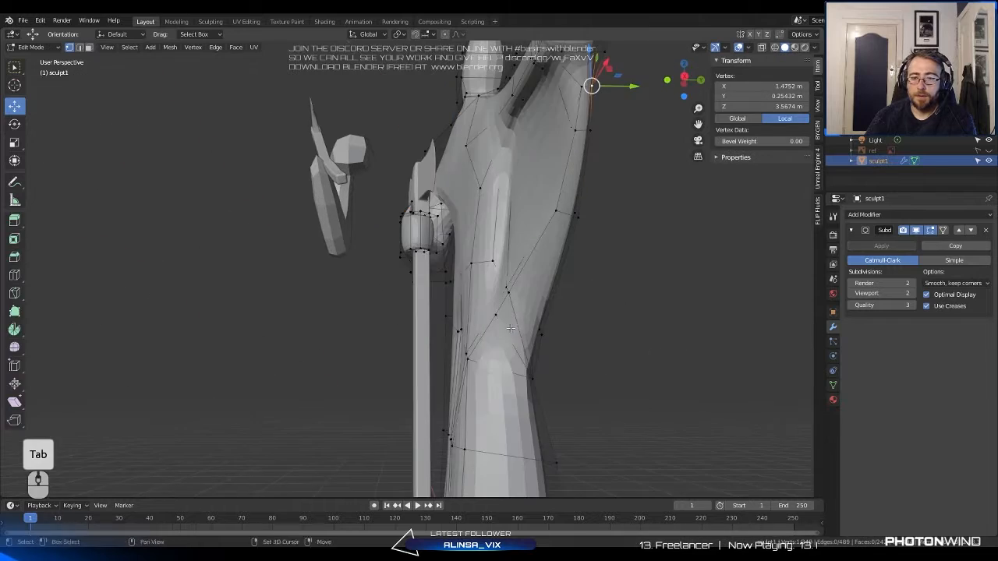
pyautogui.keyDown('shift'); pyautogui.moveTo(520, 337); pyautogui.dragTo(470, 329, button='middle'); pyautogui.keyUp('shift')
pyautogui.press('g')
pyautogui.click(441, 351)
# Lower the three vertices of the fold where the hanging sleeve meets the front of the robe.
pyautogui.moveTo(438, 258); pyautogui.dragTo(452, 273, button='middle')
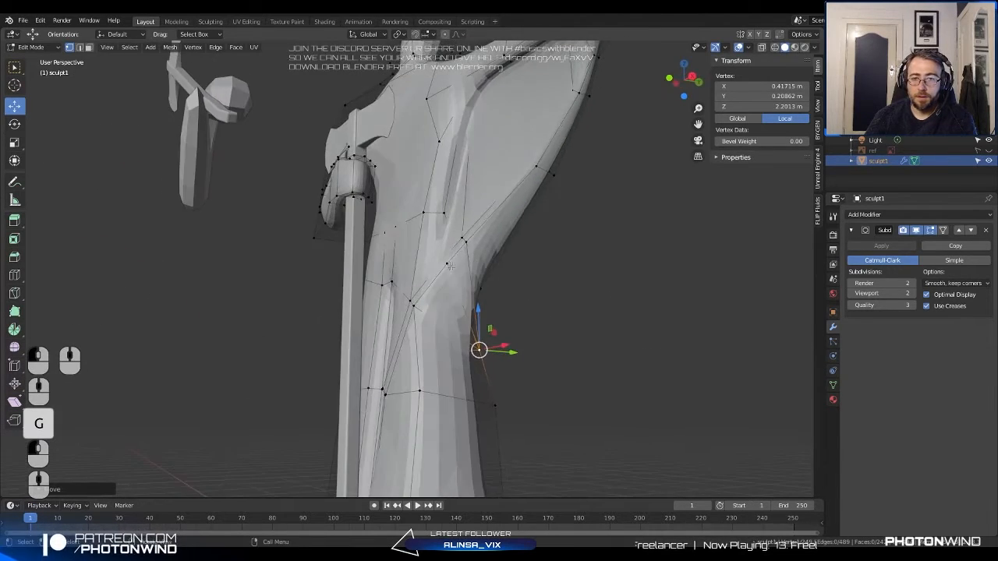
pyautogui.press('g')
pyautogui.click(441, 278)
pyautogui.press('g')
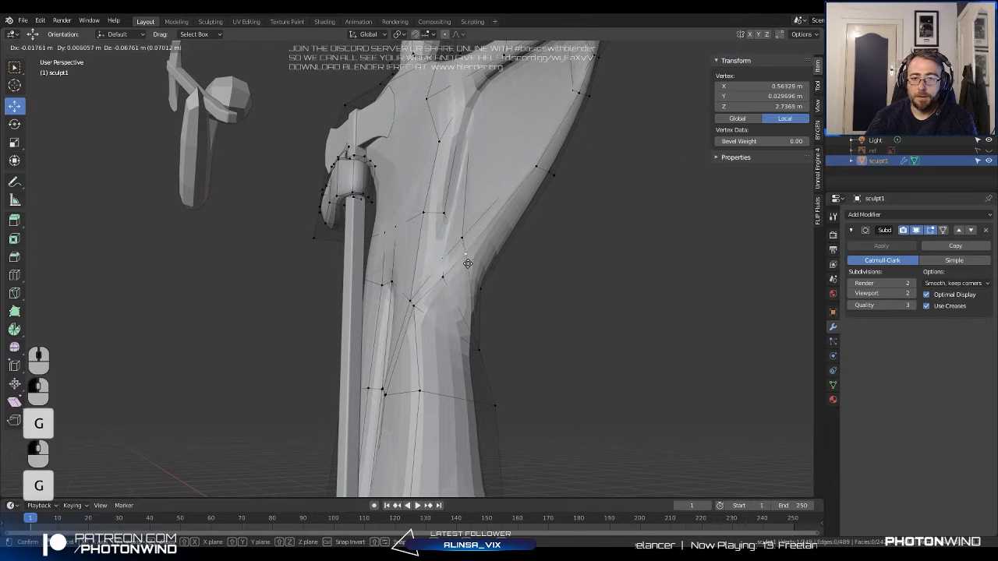
pyautogui.click(458, 267)
pyautogui.press('g')
pyautogui.click(420, 334)
pyautogui.moveTo(420, 334); pyautogui.dragTo(467, 339, button='middle')
pyautogui.click(384, 403)
pyautogui.press('g')
pyautogui.rightClick(388, 383)
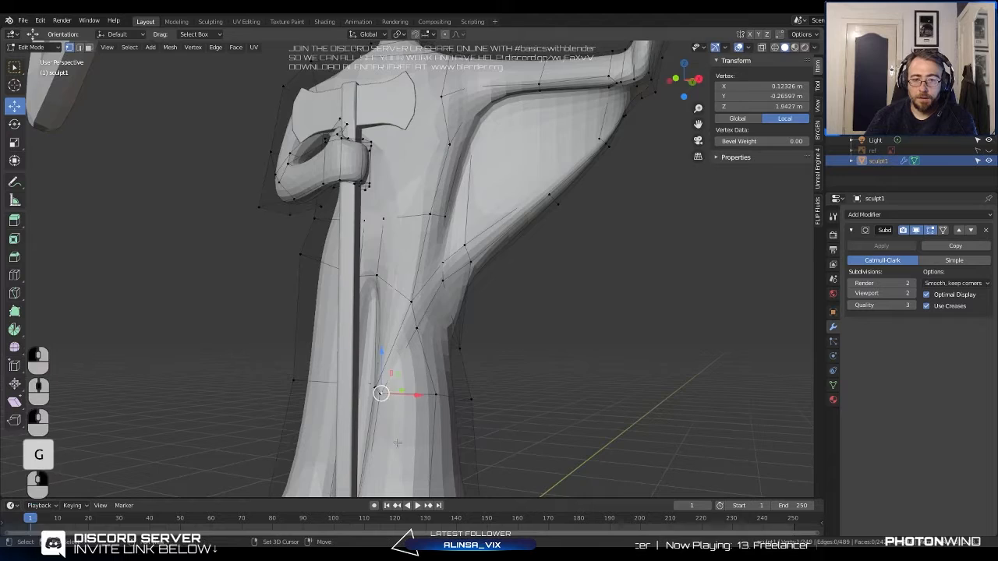
# Merge the two nearly overlapping vertices at center on the robe's front fold beside the axe handle.
pyautogui.keyDown('shift'); pyautogui.moveTo(389, 383); pyautogui.dragTo(415, 261, button='middle'); pyautogui.keyUp('shift')
pyautogui.moveTo(415, 262); pyautogui.dragTo(401, 244, button='middle')
pyautogui.scroll(5, 413, 316)
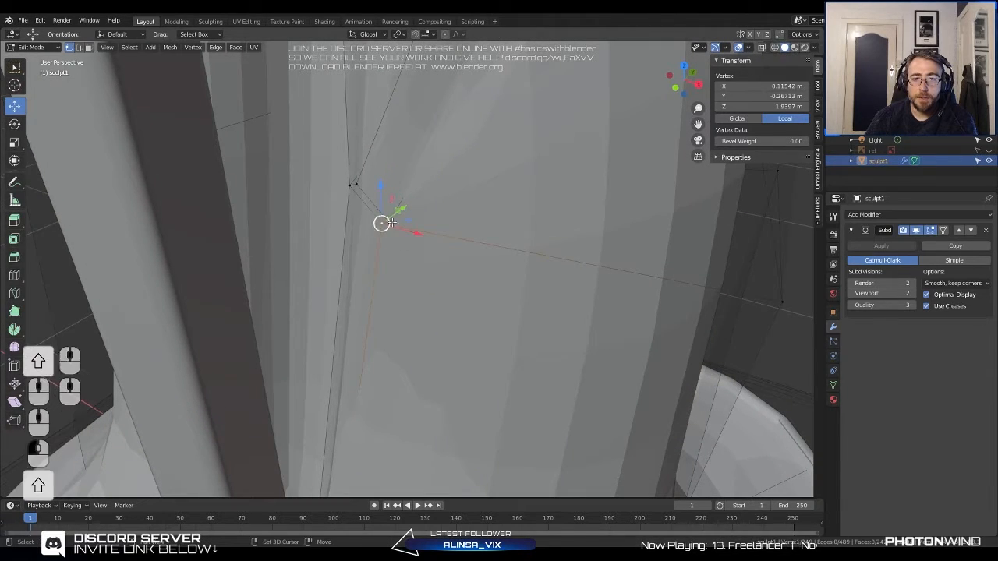
pyautogui.keyDown('shift'); pyautogui.click(390, 222); pyautogui.keyUp('shift')
pyautogui.press('space')
pyautogui.click(392, 224)
pyautogui.press('m')
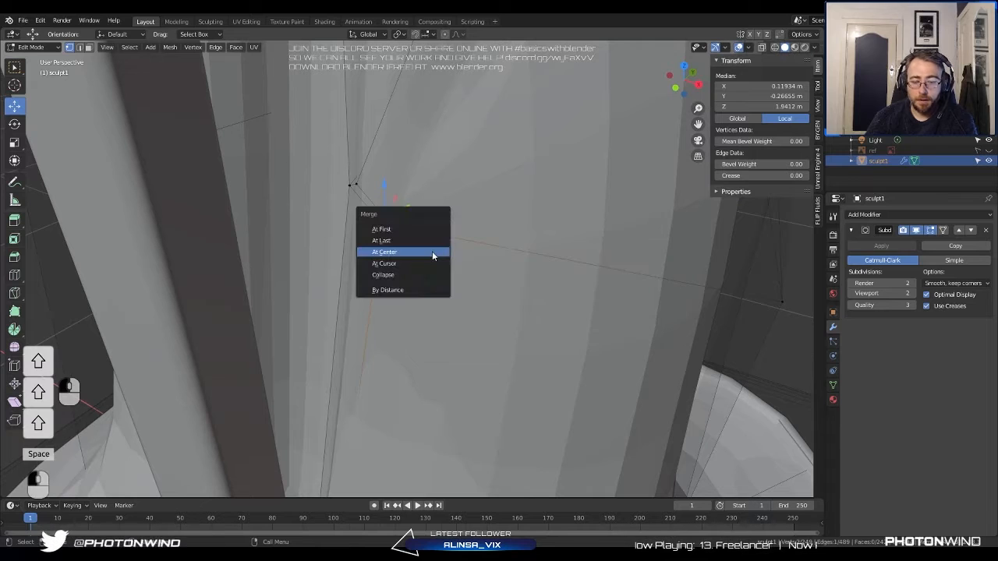
pyautogui.click(417, 246)
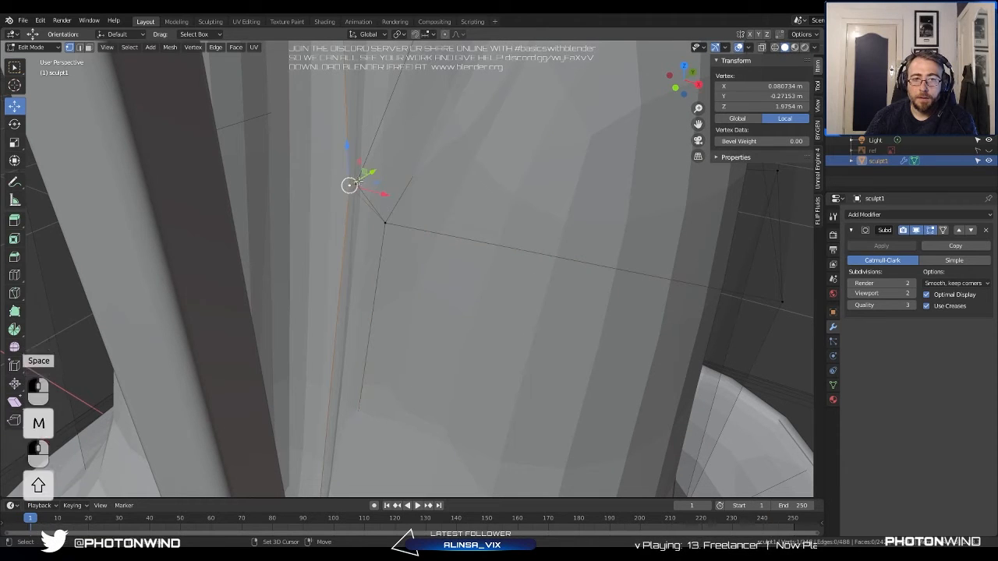
# Merge the neighbouring close vertex pair just above on the same robe fold at center and return to Object Mode.
pyautogui.keyDown('shift'); pyautogui.click(385, 223); pyautogui.keyUp('shift')
pyautogui.press('space')
pyautogui.click(261, 161)
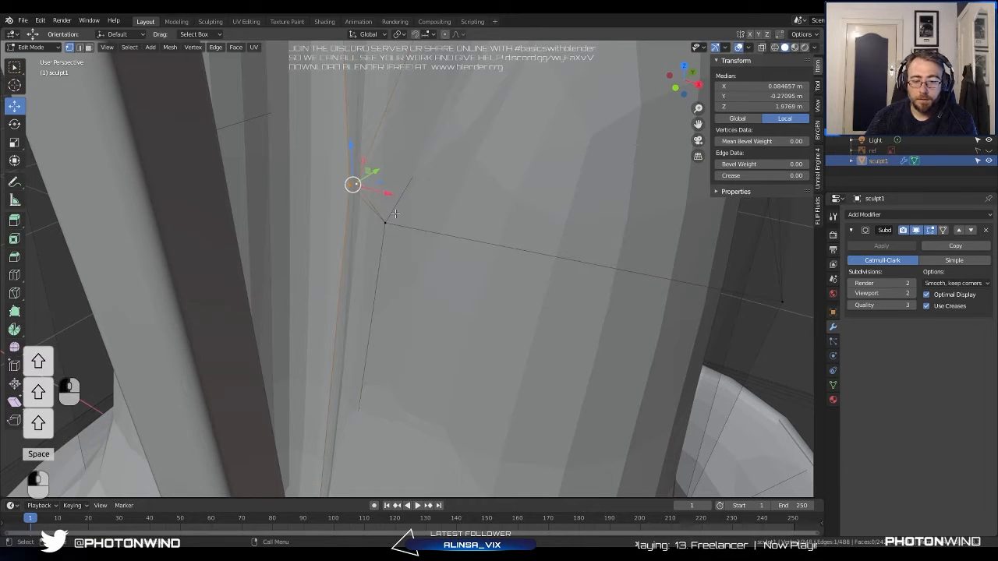
pyautogui.press('m')
pyautogui.click(397, 215)
pyautogui.scroll(-4, 395, 219)
pyautogui.press('Tab')
# Inspect the smoothed statue, its robe folds and outstretched arm from several angles and distances.
pyautogui.moveTo(393, 224)
pyautogui.mouseDown(button='middle')
pyautogui.moveTo(480, 209)
pyautogui.moveTo(440, 209)
pyautogui.moveTo(371, 176)
pyautogui.moveTo(428, 181)
pyautogui.moveTo(359, 201)
pyautogui.moveTo(448, 184)
pyautogui.moveTo(420, 196)
pyautogui.moveTo(478, 211)
pyautogui.moveTo(436, 209)
pyautogui.moveTo(444, 219)
pyautogui.mouseUp(button='middle')
pyautogui.scroll(-4, 416, 198)
pyautogui.press('Tab')
pyautogui.press('Tab')
pyautogui.scroll(-4, 362, 203)
pyautogui.scroll(-2, 447, 186)
pyautogui.click(25, 21)
pyautogui.moveTo(523, 210); pyautogui.dragTo(445, 263, button='middle')
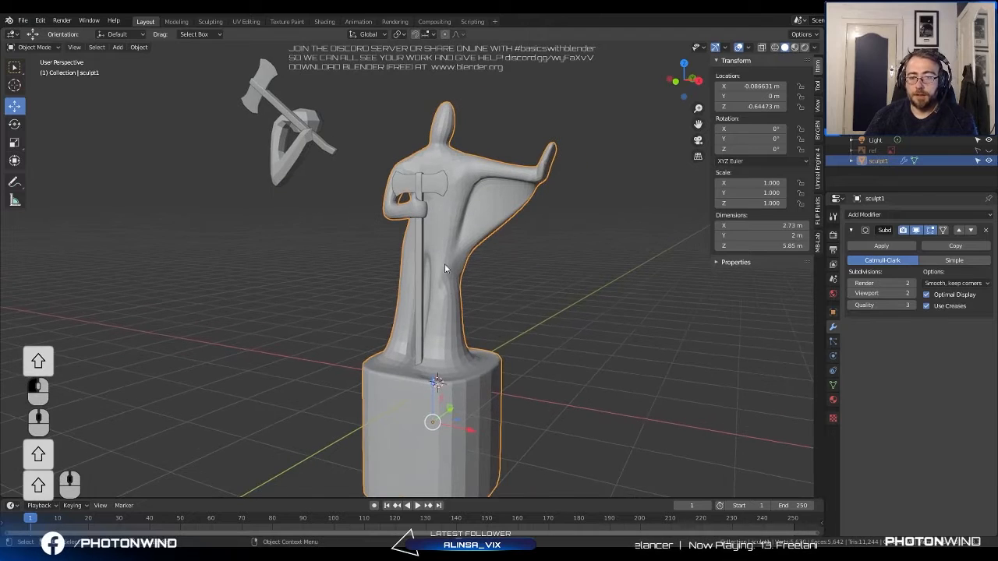
pyautogui.scroll(2, 395, 310)
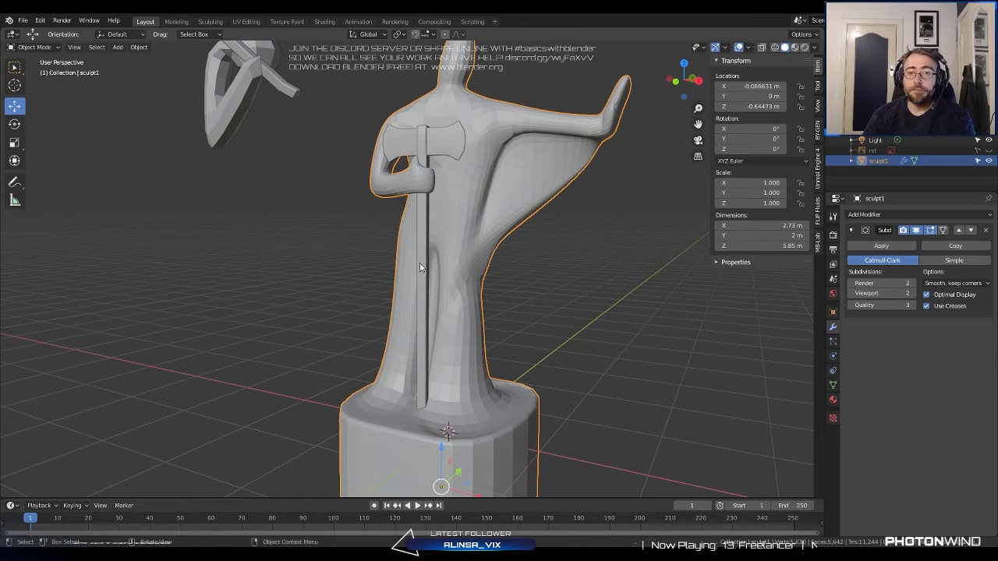
pyautogui.scroll(-3, 344, 378)
pyautogui.moveTo(344, 379); pyautogui.dragTo(330, 375, button='middle')
pyautogui.keyDown('shift'); pyautogui.moveTo(358, 325); pyautogui.dragTo(333, 333, button='middle'); pyautogui.keyUp('shift')
pyautogui.moveTo(357, 337); pyautogui.dragTo(399, 329, button='middle')
pyautogui.scroll(-3, 394, 340)
pyautogui.scroll(2, 399, 327)
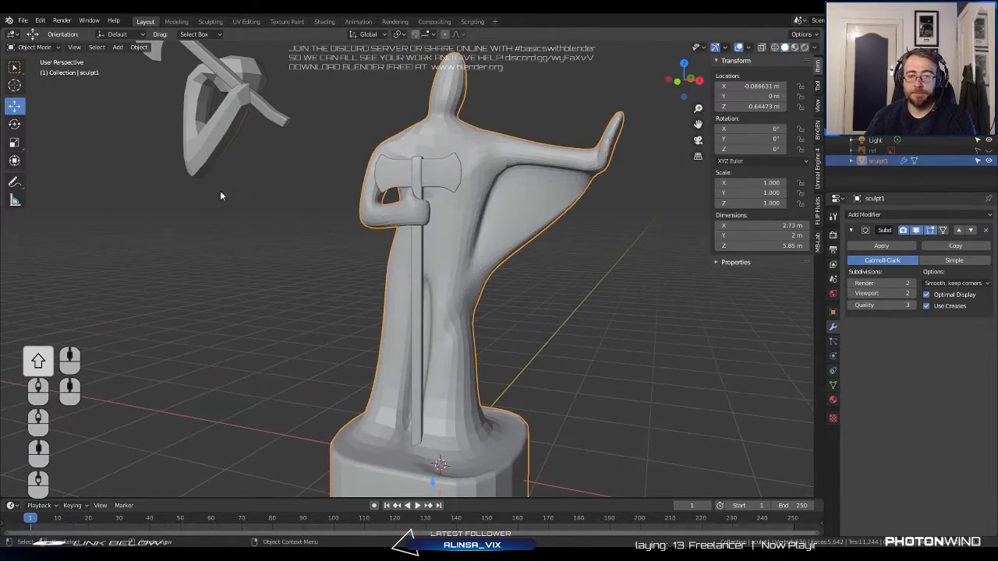
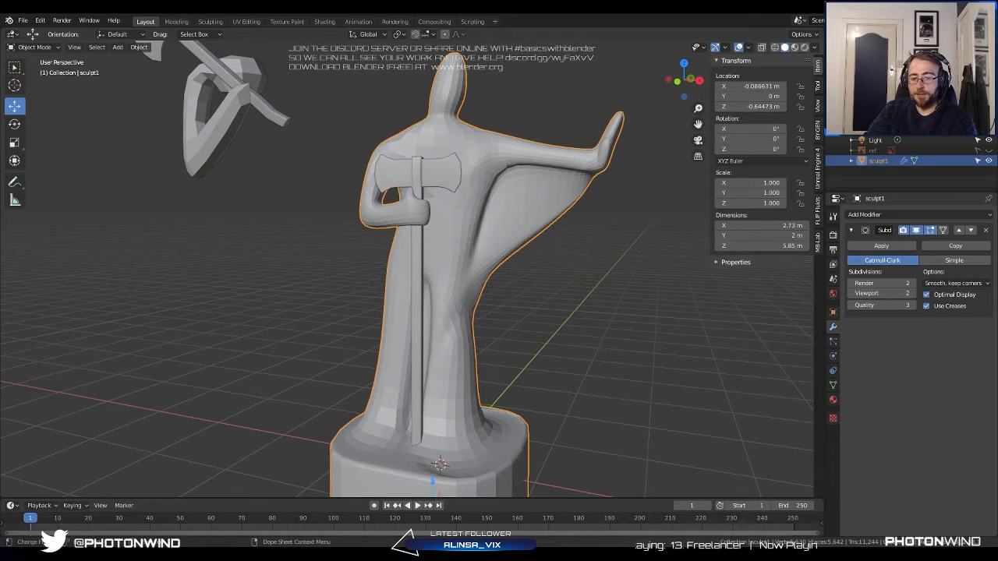
pyautogui.click(396, 453)
pyautogui.moveTo(385, 327)
pyautogui.mouseDown(button='middle')
pyautogui.moveTo(378, 345)
pyautogui.moveTo(368, 324)
pyautogui.mouseUp(button='middle')
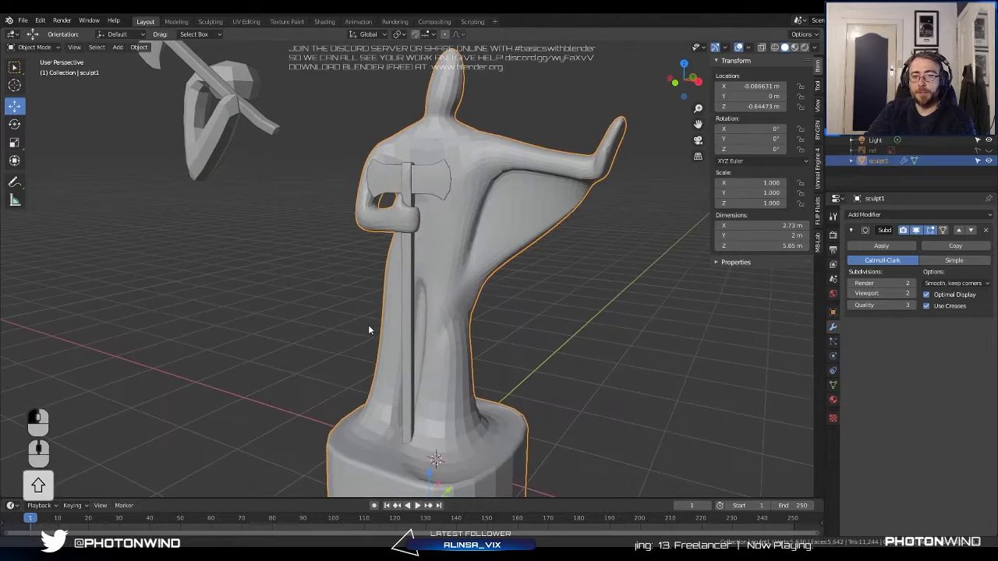
pyautogui.moveTo(405, 218)
pyautogui.keyDown('shift'); pyautogui.mouseDown(button='middle')
pyautogui.moveTo(405, 232)
pyautogui.moveTo(417, 205)
pyautogui.mouseUp(button='middle'); pyautogui.keyUp('shift')
pyautogui.scroll(-2, 276, 282)
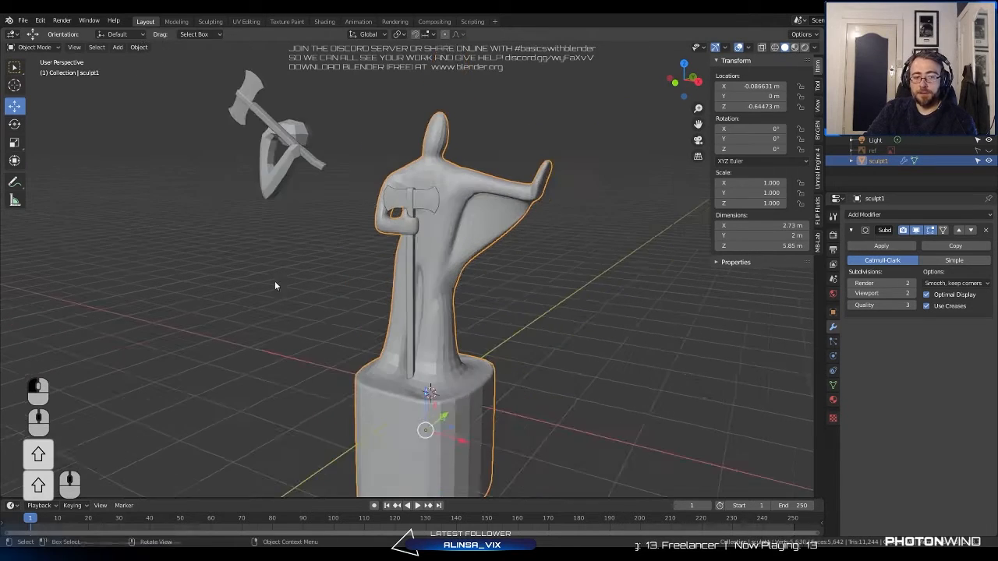
pyautogui.scroll(2, 273, 283)
pyautogui.scroll(-1, 260, 176)
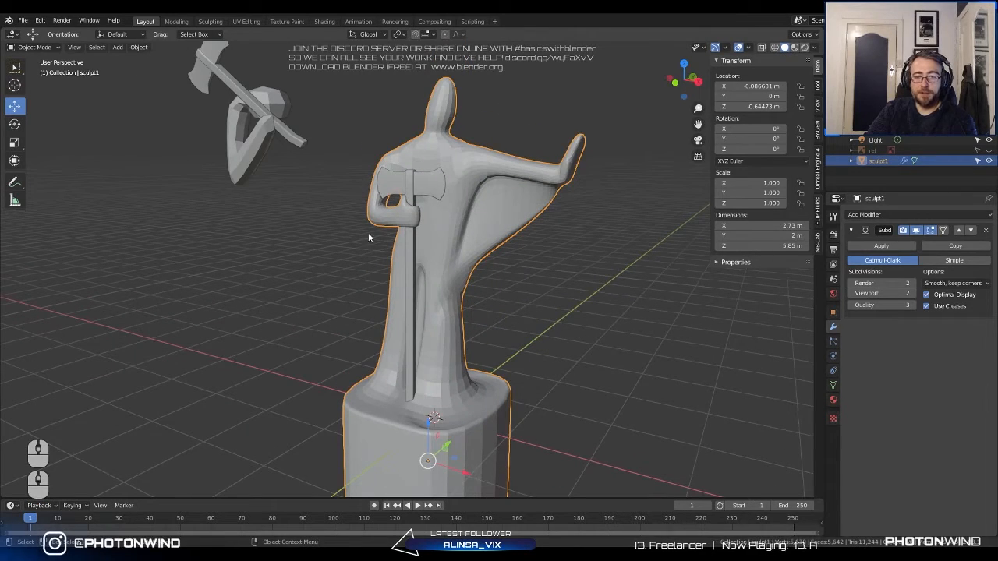
# Switch the statue to Sculpt Mode with the Draw brush and turn off X-axis symmetry.
pyautogui.click(472, 171)
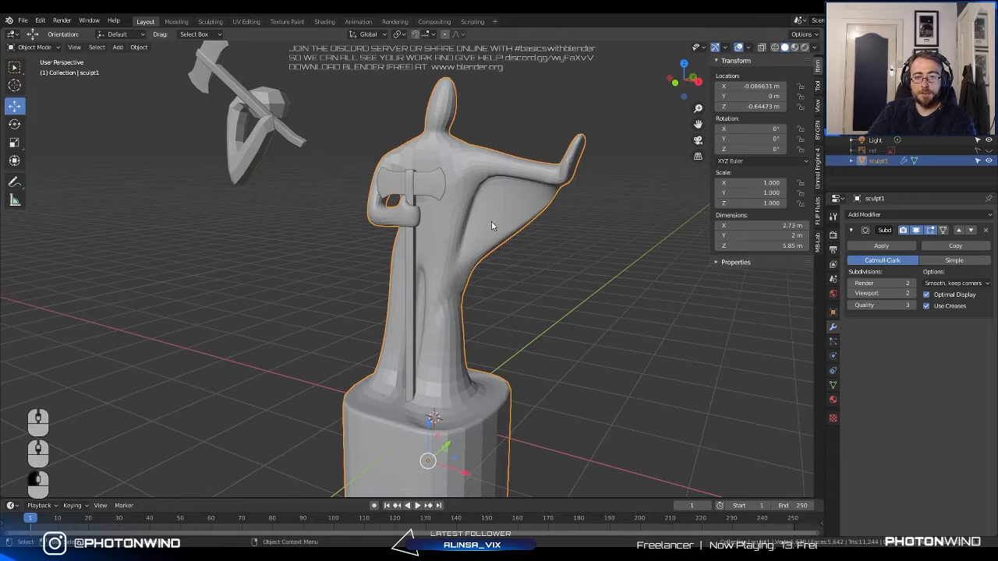
pyautogui.click(31, 48)
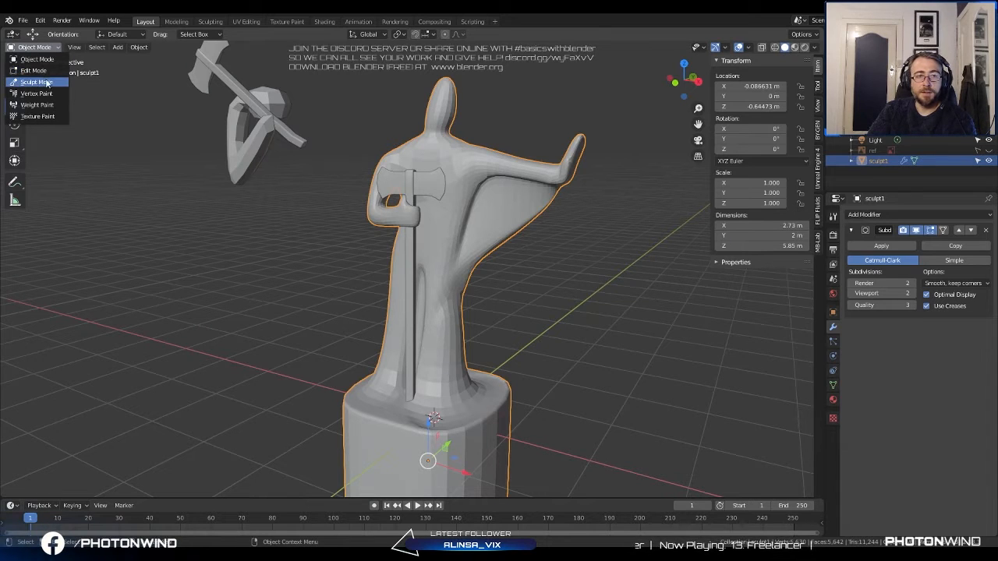
pyautogui.click(36, 82)
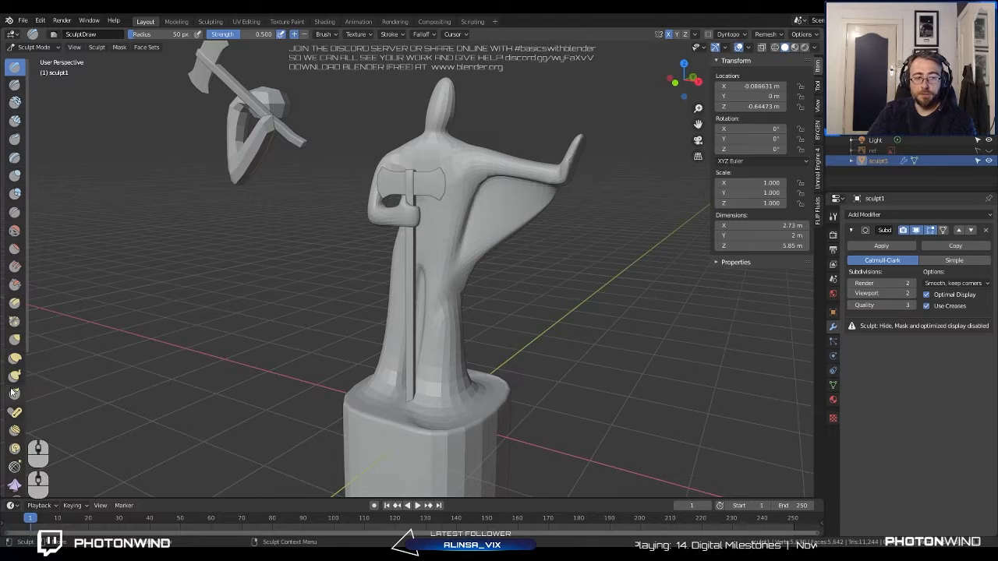
pyautogui.scroll(-5, 12, 366)
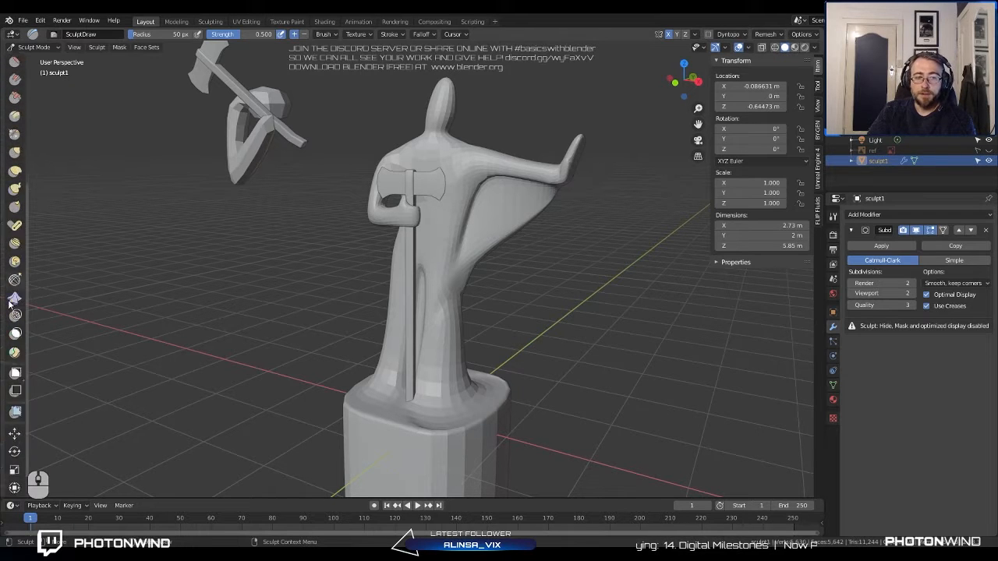
pyautogui.scroll(5, 12, 304)
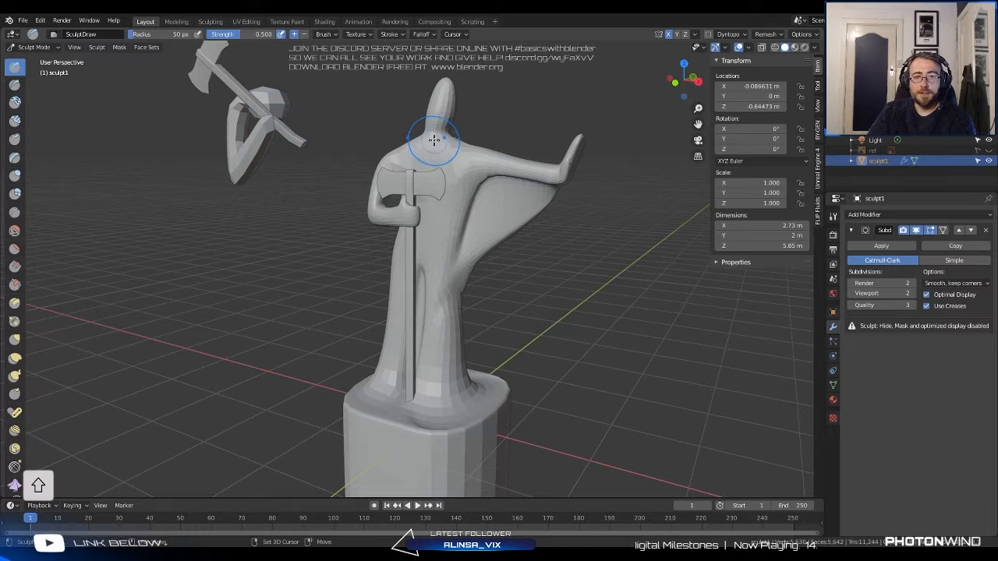
pyautogui.keyDown('shift'); pyautogui.moveTo(421, 157); pyautogui.dragTo(419, 226, button='middle'); pyautogui.keyUp('shift')
pyautogui.scroll(3, 421, 225)
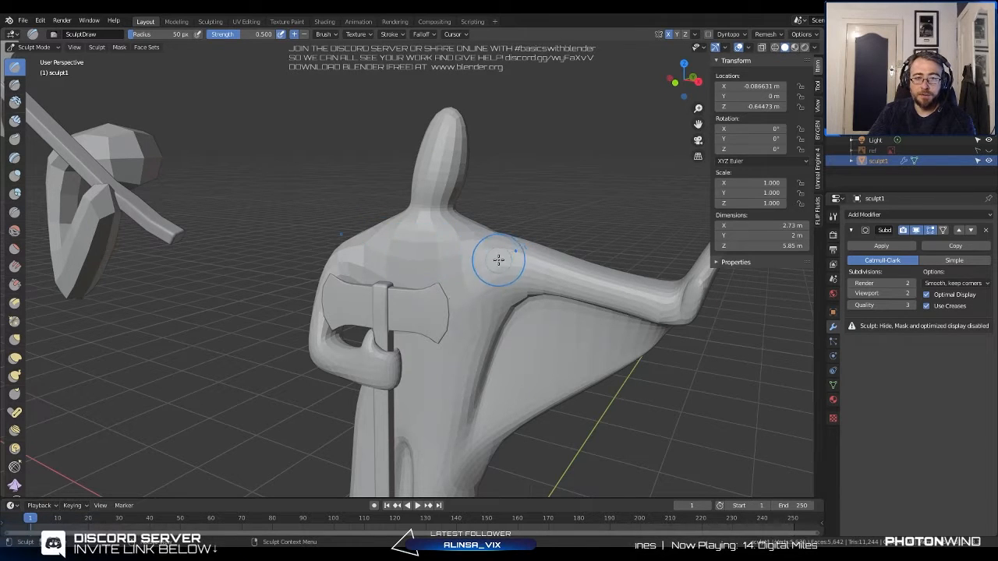
pyautogui.click(668, 36)
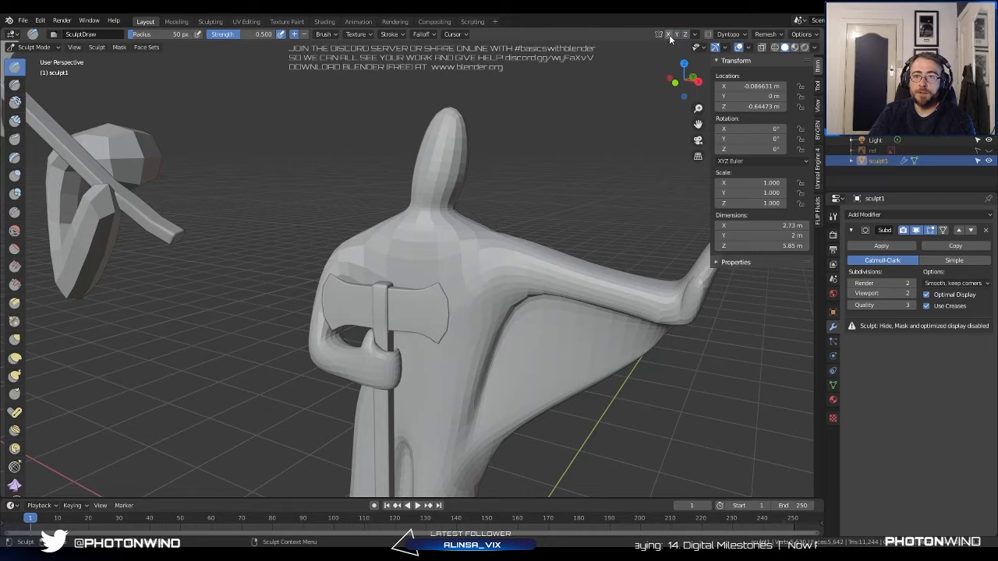
# Sculpt raised Draw strokes on the statue's chest and shoulders at a brush strength of 0.500.
pyautogui.scroll(2, 476, 249)
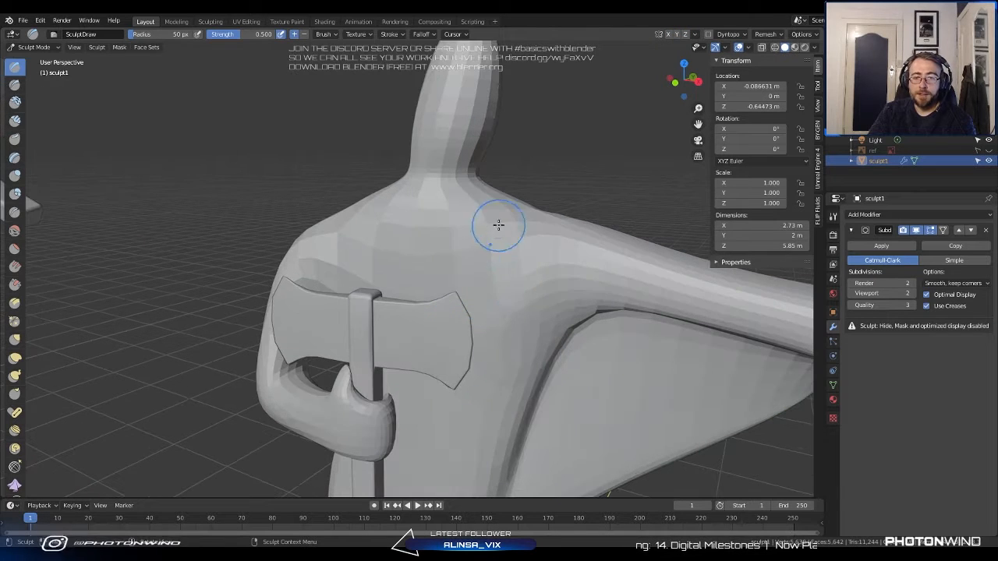
pyautogui.moveTo(455, 201); pyautogui.dragTo(501, 279)
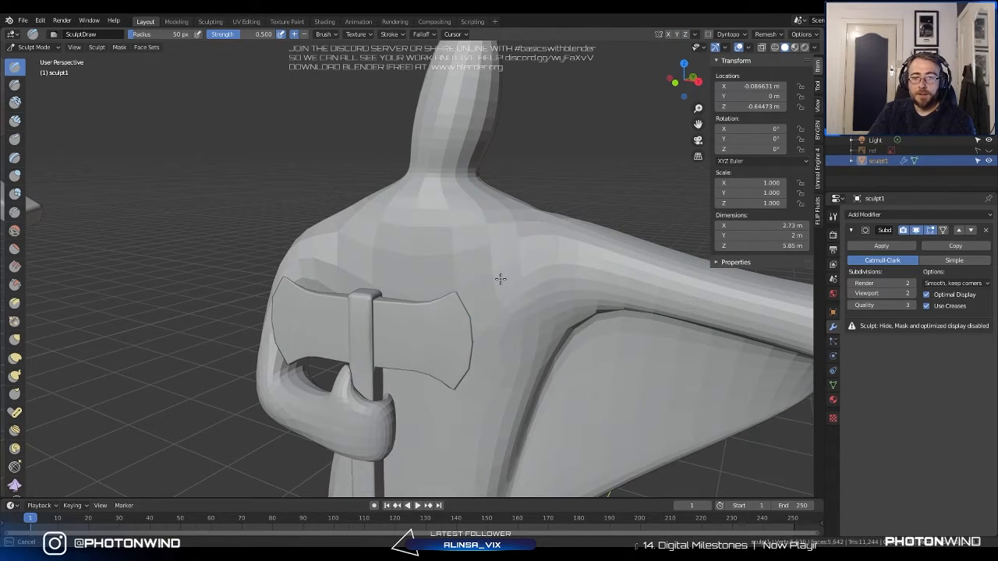
pyautogui.moveTo(489, 242)
pyautogui.mouseDown()
pyautogui.moveTo(530, 285)
pyautogui.moveTo(520, 271)
pyautogui.mouseUp()
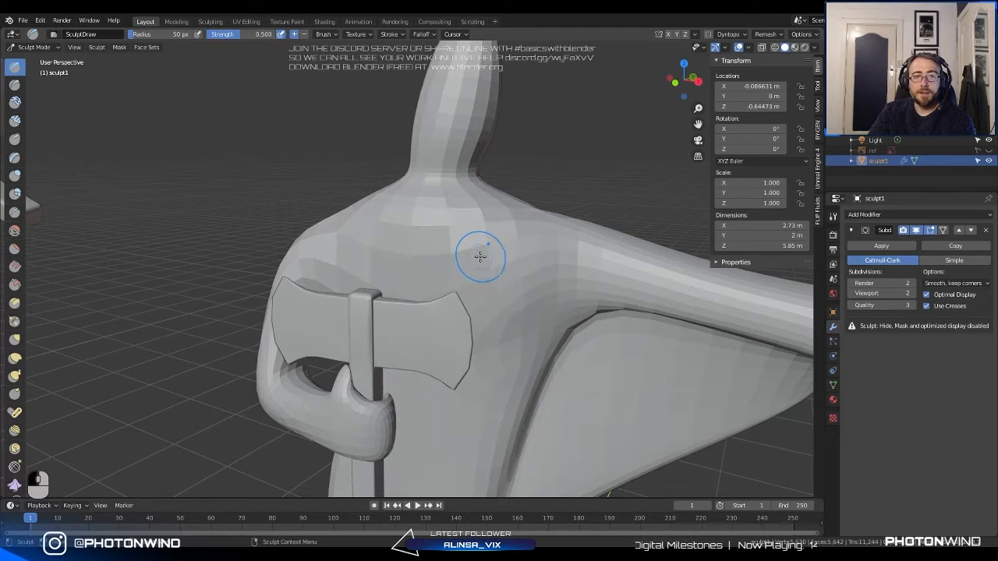
pyautogui.moveTo(480, 257)
pyautogui.mouseDown(button='middle')
pyautogui.moveTo(439, 243)
pyautogui.moveTo(370, 249)
pyautogui.moveTo(382, 368)
pyautogui.moveTo(374, 291)
pyautogui.mouseUp(button='middle')
pyautogui.scroll(-4, 383, 187)
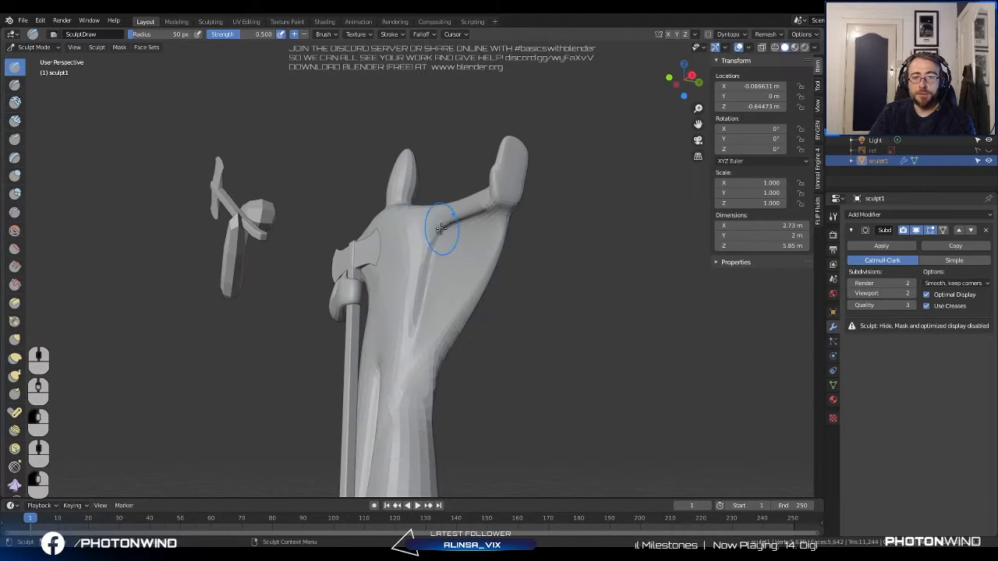
pyautogui.moveTo(419, 269)
pyautogui.mouseDown(button='middle')
pyautogui.moveTo(457, 280)
pyautogui.moveTo(481, 322)
pyautogui.moveTo(419, 325)
pyautogui.mouseUp(button='middle')
pyautogui.scroll(3, 421, 325)
pyautogui.click(446, 339)
pyautogui.moveTo(391, 224)
pyautogui.mouseDown(button='middle')
pyautogui.moveTo(461, 258)
pyautogui.moveTo(432, 253)
pyautogui.moveTo(457, 267)
pyautogui.mouseUp(button='middle')
pyautogui.click(427, 253)
pyautogui.scroll(3, 468, 273)
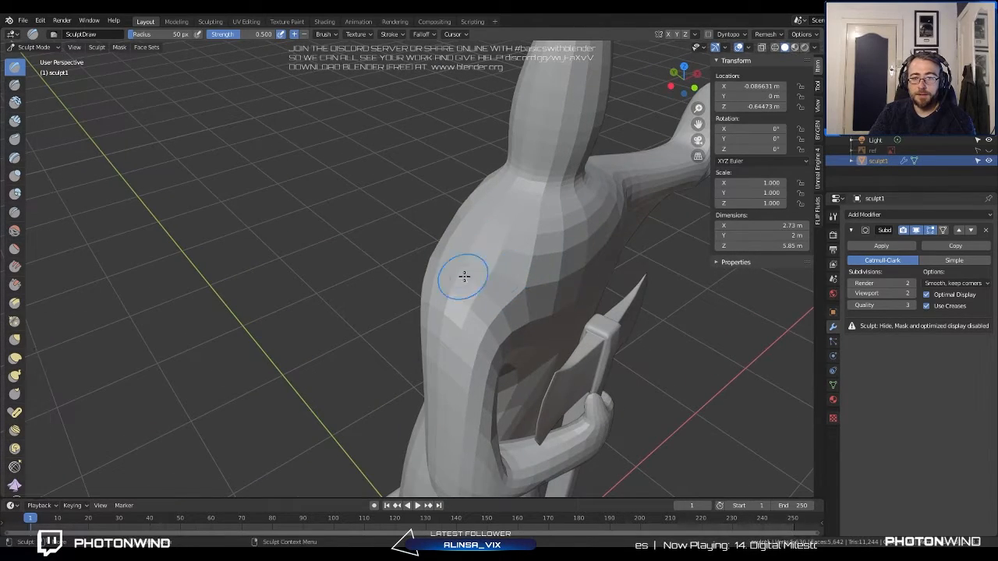
# Set the Draw brush strength to 1.000 and build up the chest beside the shoulder, above the axe head.
pyautogui.moveTo(472, 247); pyautogui.dragTo(220, 79, button='middle')
pyautogui.moveTo(238, 35); pyautogui.dragTo(277, 34)
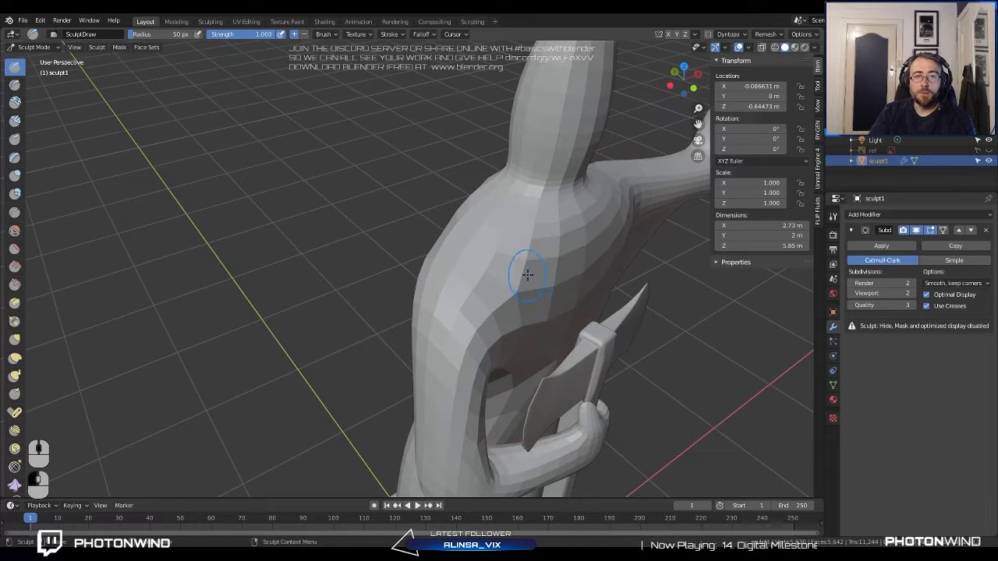
pyautogui.moveTo(498, 272)
pyautogui.mouseDown(button='middle')
pyautogui.moveTo(385, 220)
pyautogui.moveTo(448, 223)
pyautogui.moveTo(414, 226)
pyautogui.moveTo(452, 245)
pyautogui.moveTo(432, 258)
pyautogui.moveTo(311, 254)
pyautogui.moveTo(330, 238)
pyautogui.moveTo(374, 262)
pyautogui.moveTo(396, 211)
pyautogui.moveTo(499, 253)
pyautogui.moveTo(474, 222)
pyautogui.moveTo(465, 219)
pyautogui.moveTo(501, 252)
pyautogui.moveTo(340, 251)
pyautogui.moveTo(406, 213)
pyautogui.mouseUp(button='middle')
pyautogui.scroll(5, 311, 273)
pyautogui.moveTo(407, 201); pyautogui.dragTo(393, 216)
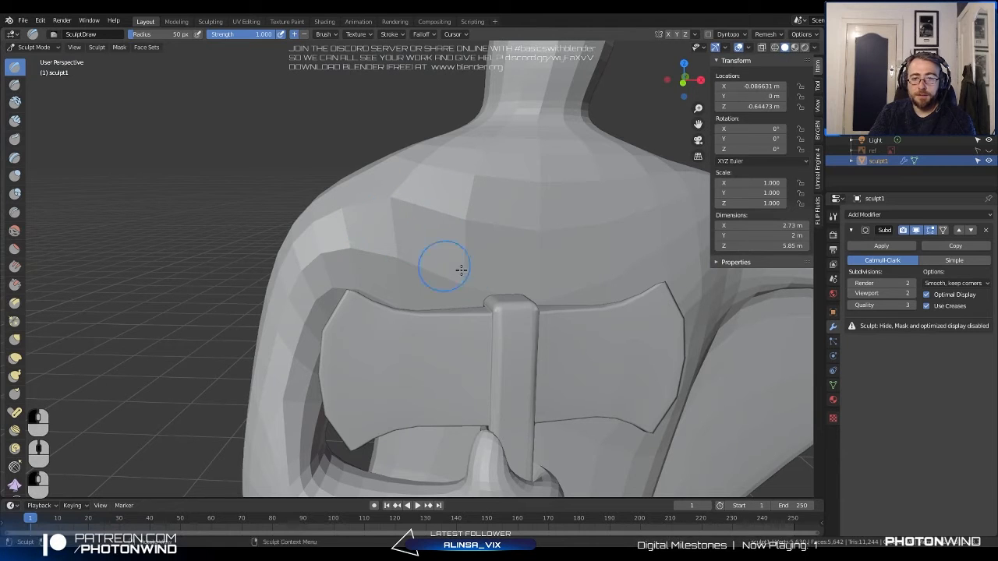
# Try smoothing the deep fold where the hanging sleeve meets the robe, and undo the smoothing strokes.
pyautogui.moveTo(329, 244); pyautogui.dragTo(485, 229, button='middle')
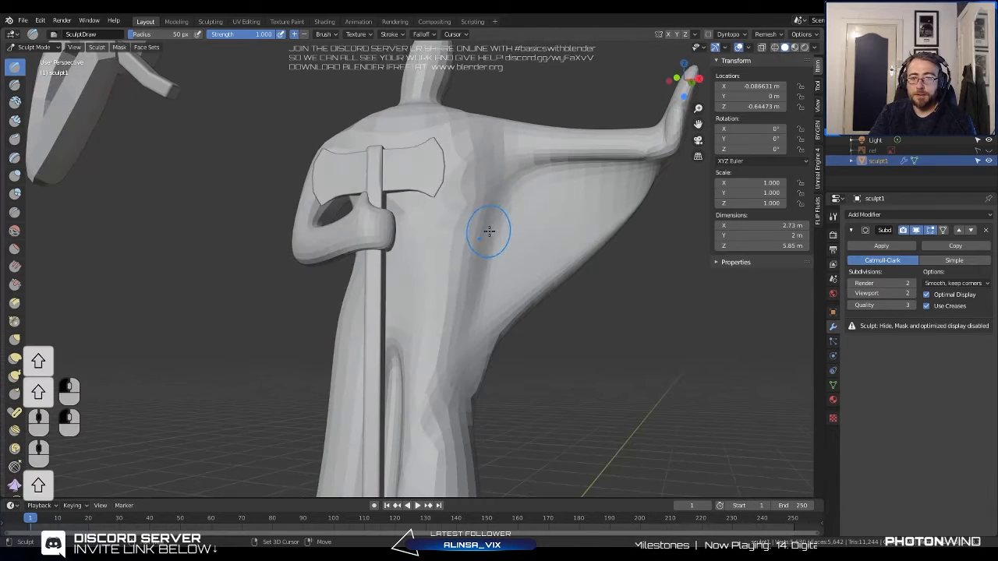
pyautogui.scroll(2, 485, 229)
pyautogui.keyDown('shift'); pyautogui.moveTo(544, 210); pyautogui.dragTo(520, 235, button='middle'); pyautogui.keyUp('shift')
pyautogui.moveTo(520, 235)
pyautogui.keyDown('ctrl'); pyautogui.mouseDown(button='middle')
pyautogui.moveTo(517, 216)
pyautogui.moveTo(466, 211)
pyautogui.moveTo(334, 261)
pyautogui.moveTo(346, 239)
pyautogui.moveTo(382, 224)
pyautogui.moveTo(370, 245)
pyautogui.moveTo(380, 277)
pyautogui.mouseUp(button='middle'); pyautogui.keyUp('ctrl')
pyautogui.hotkey('ctrl', 'z')
pyautogui.hotkey('ctrl', 'z')
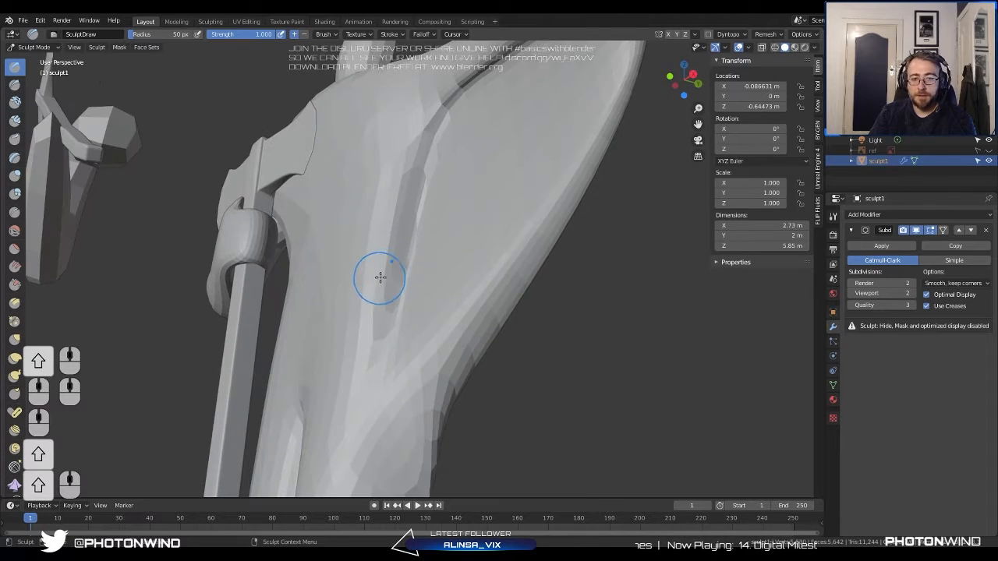
pyautogui.moveTo(425, 263)
pyautogui.keyDown('shift'); pyautogui.mouseDown()
pyautogui.moveTo(362, 285)
pyautogui.moveTo(363, 298)
pyautogui.moveTo(378, 295)
pyautogui.mouseUp(); pyautogui.keyUp('shift')
pyautogui.keyDown('shift'); pyautogui.moveTo(378, 295); pyautogui.dragTo(390, 303); pyautogui.keyUp('shift')
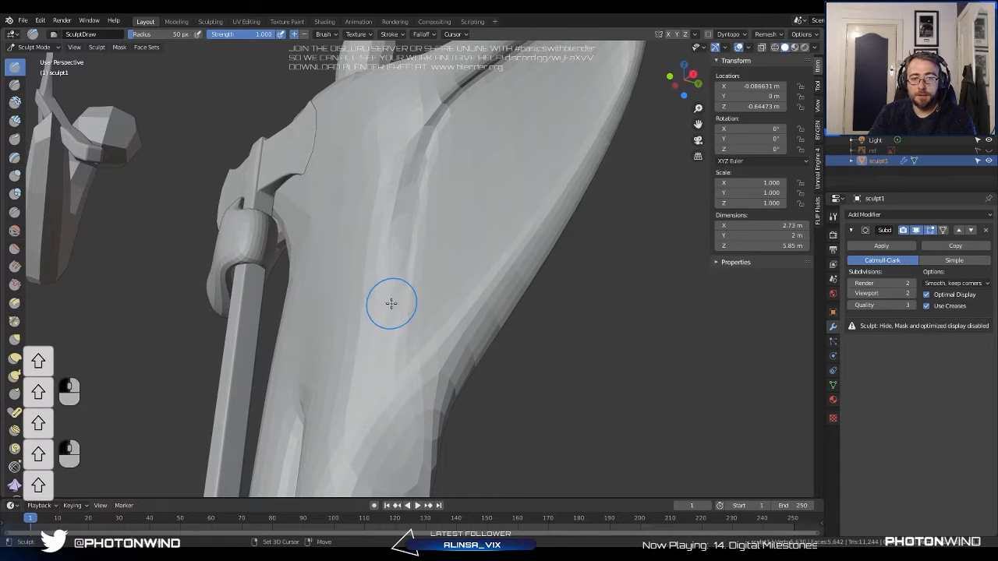
pyautogui.scroll(-4, 383, 298)
pyautogui.moveTo(383, 298); pyautogui.dragTo(439, 325, button='middle')
pyautogui.hotkey('ctrl', 'z')
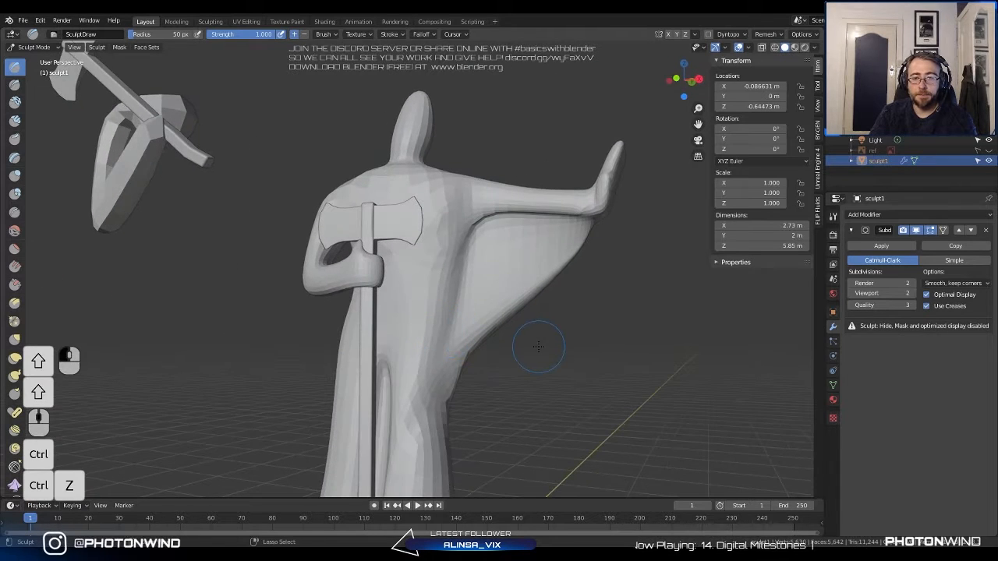
# Build up volume around the statue's head with Draw brush strokes from all sides.
pyautogui.moveTo(575, 301); pyautogui.dragTo(545, 288, button='middle')
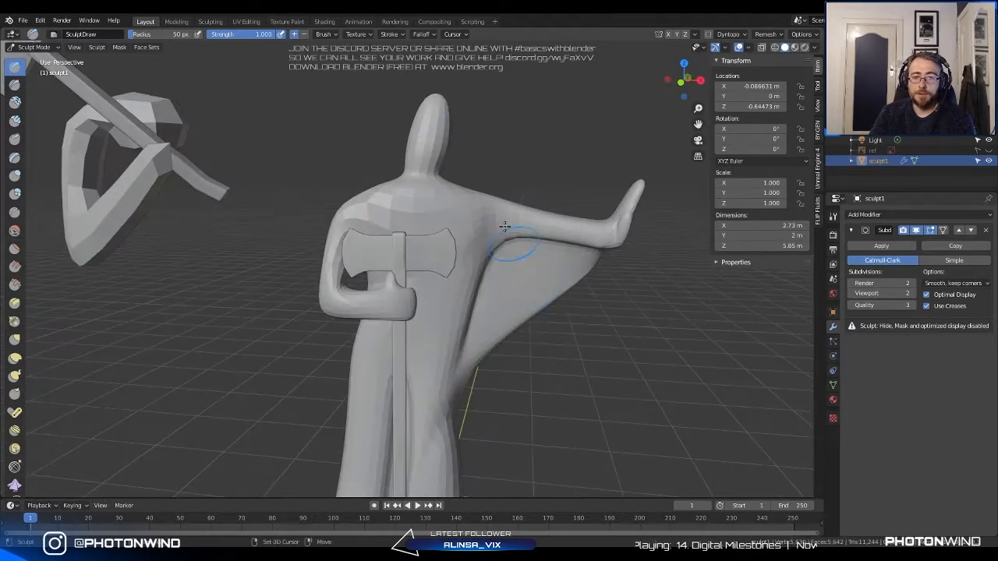
pyautogui.keyDown('shift'); pyautogui.moveTo(506, 227); pyautogui.dragTo(533, 343, button='middle'); pyautogui.keyUp('shift')
pyautogui.scroll(5, 514, 327)
pyautogui.moveTo(499, 249); pyautogui.dragTo(423, 206, button='middle')
pyautogui.moveTo(423, 206); pyautogui.dragTo(437, 257)
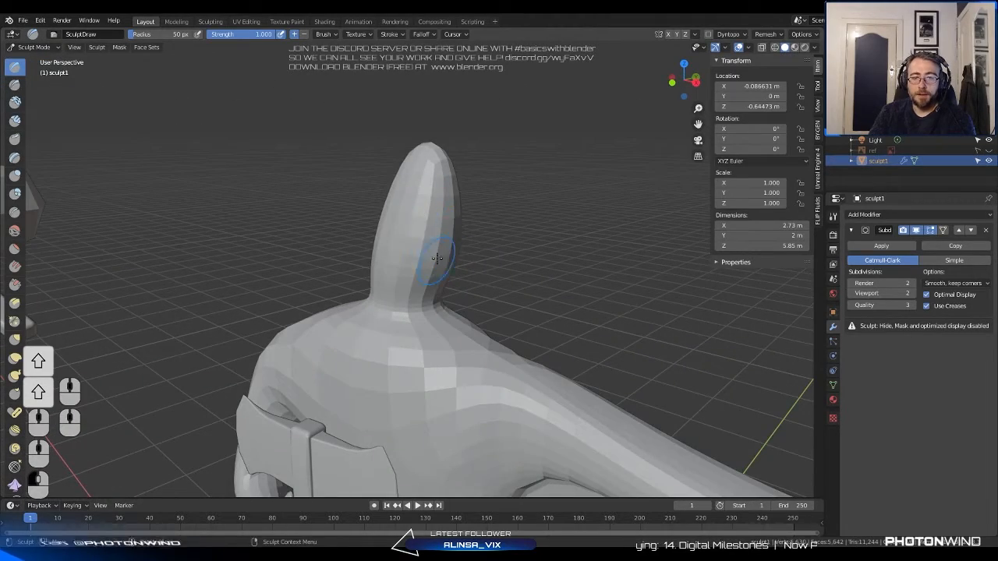
pyautogui.moveTo(429, 204); pyautogui.dragTo(539, 198, button='middle')
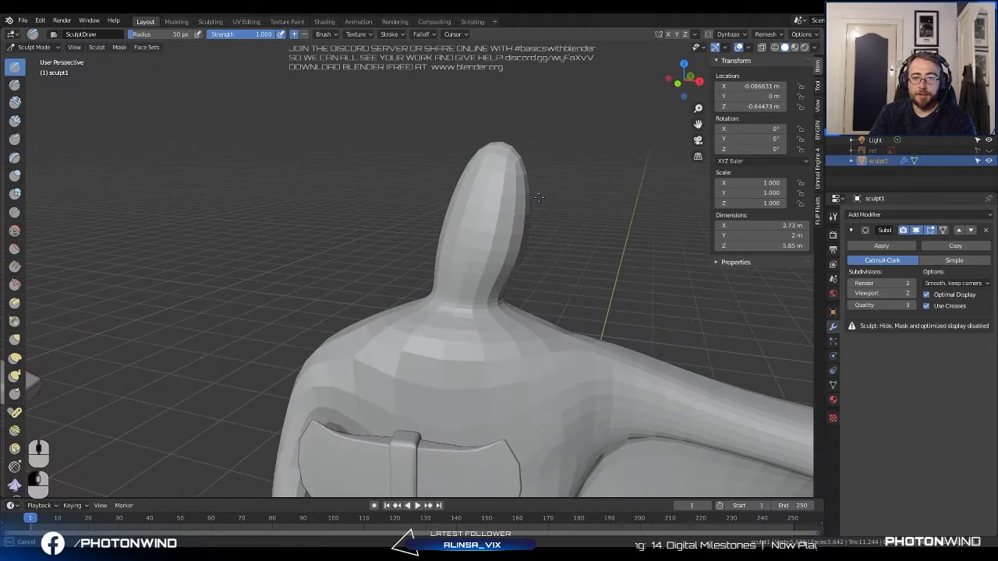
pyautogui.moveTo(516, 197); pyautogui.dragTo(507, 216)
pyautogui.moveTo(507, 216); pyautogui.dragTo(591, 216, button='middle')
pyautogui.moveTo(558, 161); pyautogui.dragTo(549, 192)
pyautogui.moveTo(550, 193); pyautogui.dragTo(614, 189, button='middle')
pyautogui.moveTo(512, 170)
pyautogui.mouseDown()
pyautogui.moveTo(516, 195)
pyautogui.moveTo(477, 191)
pyautogui.mouseUp()
pyautogui.moveTo(485, 184); pyautogui.dragTo(553, 181, button='middle')
pyautogui.moveTo(363, 166); pyautogui.dragTo(373, 187)
pyautogui.moveTo(374, 184); pyautogui.dragTo(459, 181, button='middle')
pyautogui.moveTo(282, 173); pyautogui.dragTo(284, 189)
pyautogui.moveTo(286, 187)
pyautogui.mouseDown(button='middle')
pyautogui.moveTo(389, 183)
pyautogui.moveTo(402, 173)
pyautogui.moveTo(496, 194)
pyautogui.mouseUp(button='middle')
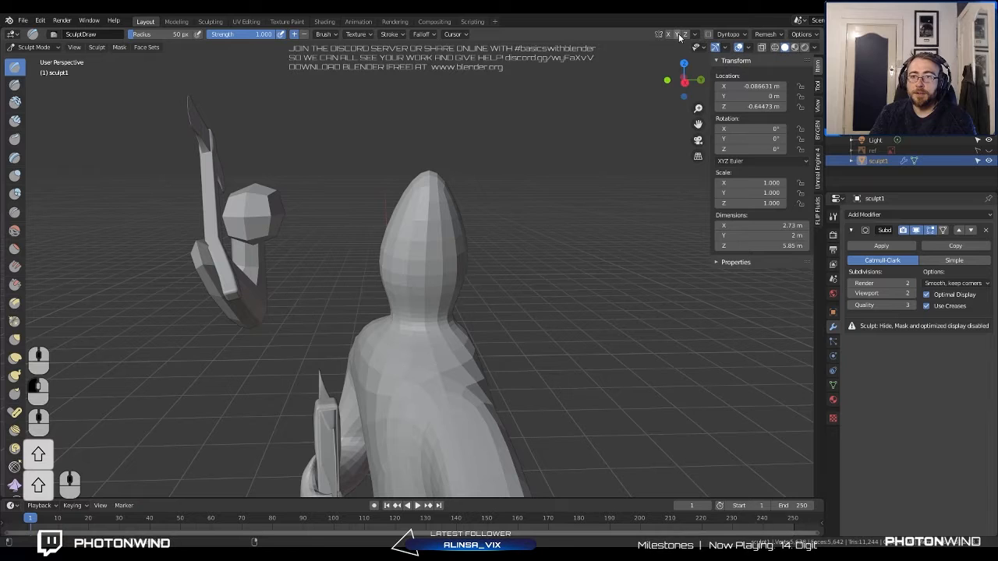
# Turn on Y-axis symmetry and fill out both sides of the head with the Draw brush.
pyautogui.scroll(3, 472, 260)
pyautogui.moveTo(441, 236); pyautogui.dragTo(446, 226, button='middle')
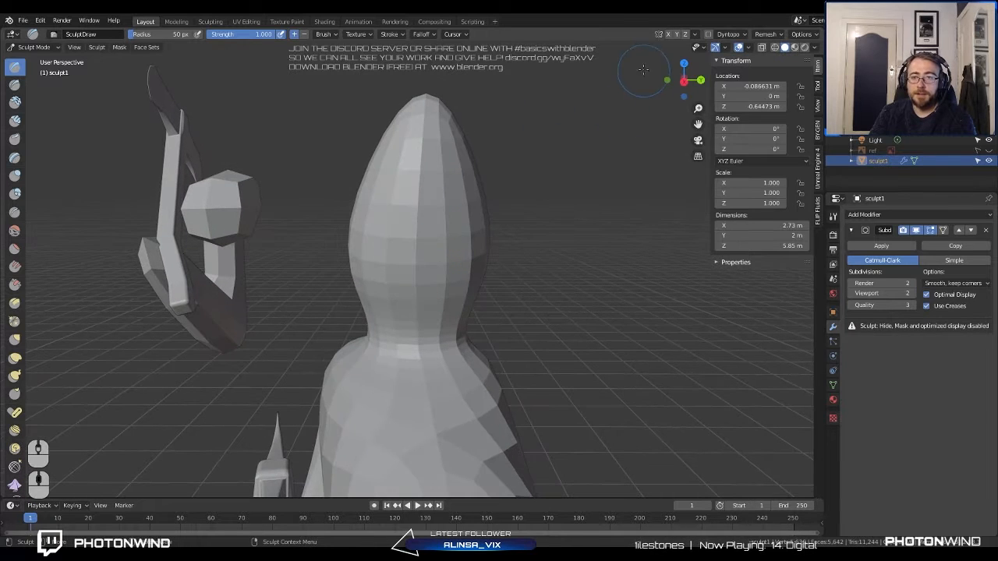
pyautogui.click(681, 35)
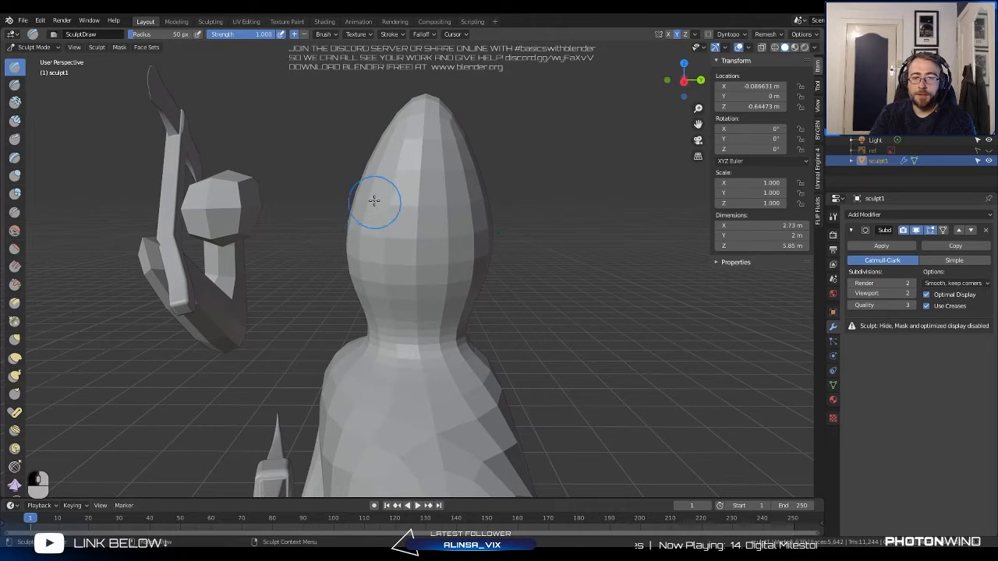
pyautogui.moveTo(375, 201); pyautogui.dragTo(574, 211, button='middle')
pyautogui.moveTo(506, 237); pyautogui.dragTo(222, 207, button='middle')
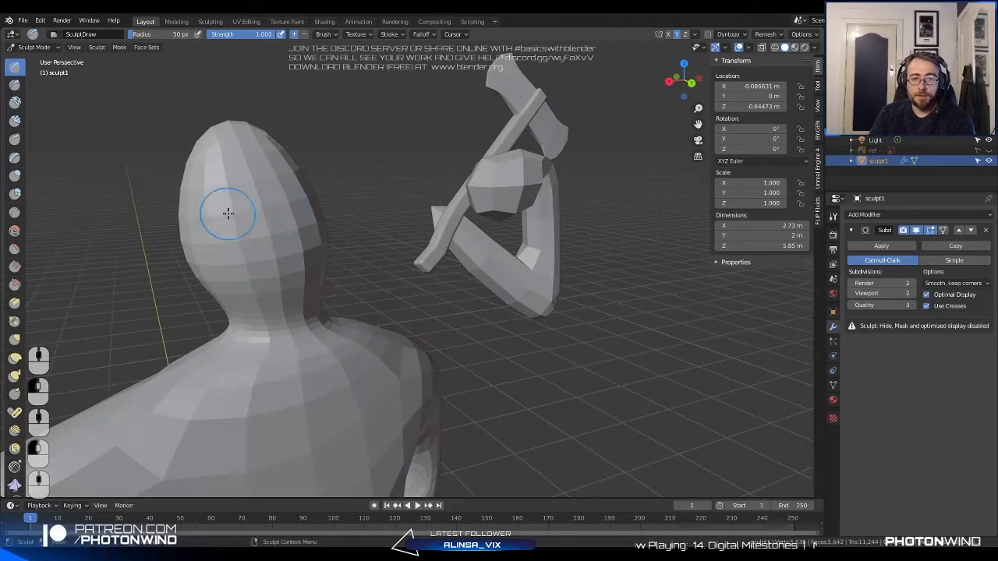
# Inspect the sculpted head, shoulders and robe of the statue from several angles and distances.
pyautogui.moveTo(311, 223); pyautogui.dragTo(484, 179, button='middle')
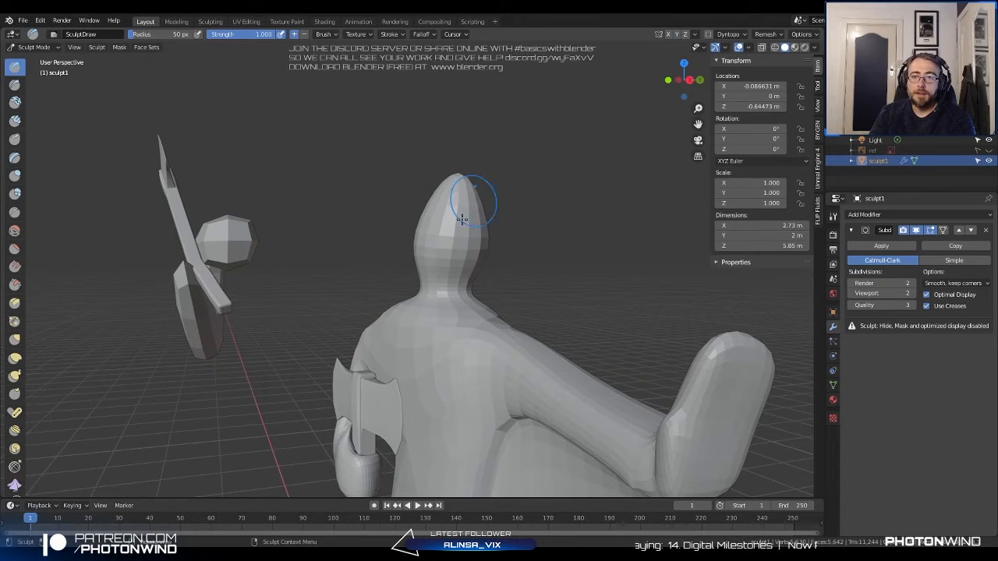
pyautogui.moveTo(461, 219)
pyautogui.mouseDown(button='middle')
pyautogui.moveTo(351, 262)
pyautogui.moveTo(337, 156)
pyautogui.mouseUp(button='middle')
pyautogui.moveTo(354, 269); pyautogui.dragTo(419, 288, button='middle')
pyautogui.keyDown('shift'); pyautogui.moveTo(418, 288); pyautogui.dragTo(452, 220, button='middle'); pyautogui.keyUp('shift')
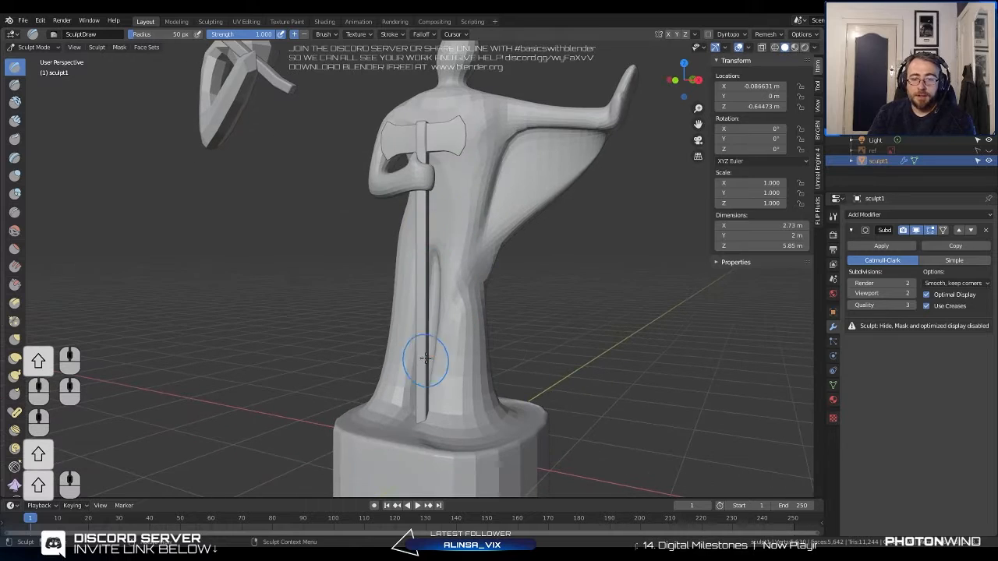
pyautogui.keyDown('shift'); pyautogui.moveTo(426, 359); pyautogui.dragTo(393, 318, button='middle'); pyautogui.keyUp('shift')
pyautogui.scroll(-3, 395, 185)
pyautogui.moveTo(385, 179)
pyautogui.mouseDown(button='middle')
pyautogui.moveTo(361, 174)
pyautogui.moveTo(351, 187)
pyautogui.mouseUp(button='middle')
pyautogui.moveTo(352, 187)
pyautogui.keyDown('shift'); pyautogui.mouseDown(button='middle')
pyautogui.moveTo(365, 303)
pyautogui.moveTo(402, 263)
pyautogui.moveTo(387, 263)
pyautogui.mouseUp(button='middle'); pyautogui.keyUp('shift')
pyautogui.scroll(2, 382, 257)
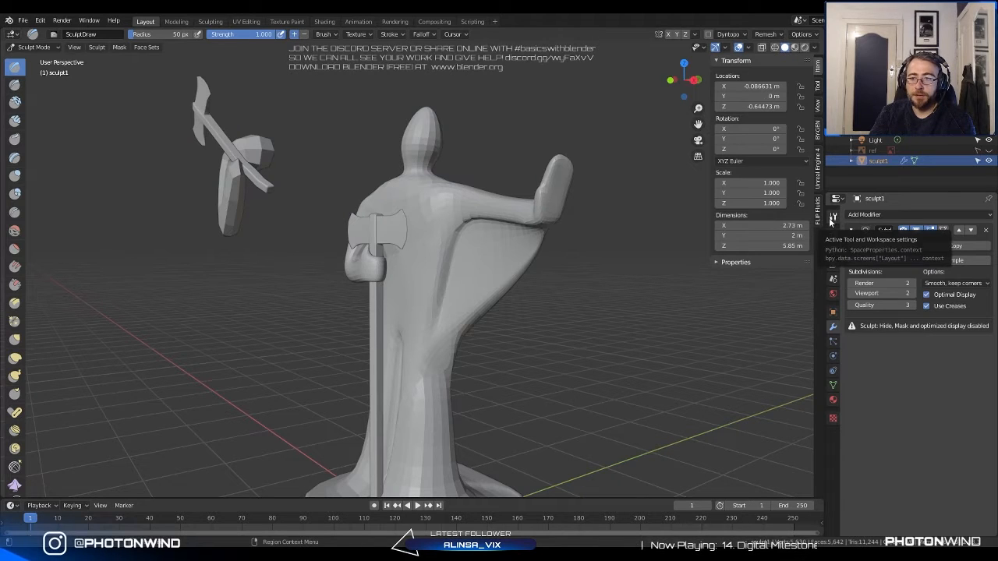
# Show the Draw brush settings, try radii of 108 and 22 px, and set radius 50 px with strength 0.615.
pyautogui.click(833, 217)
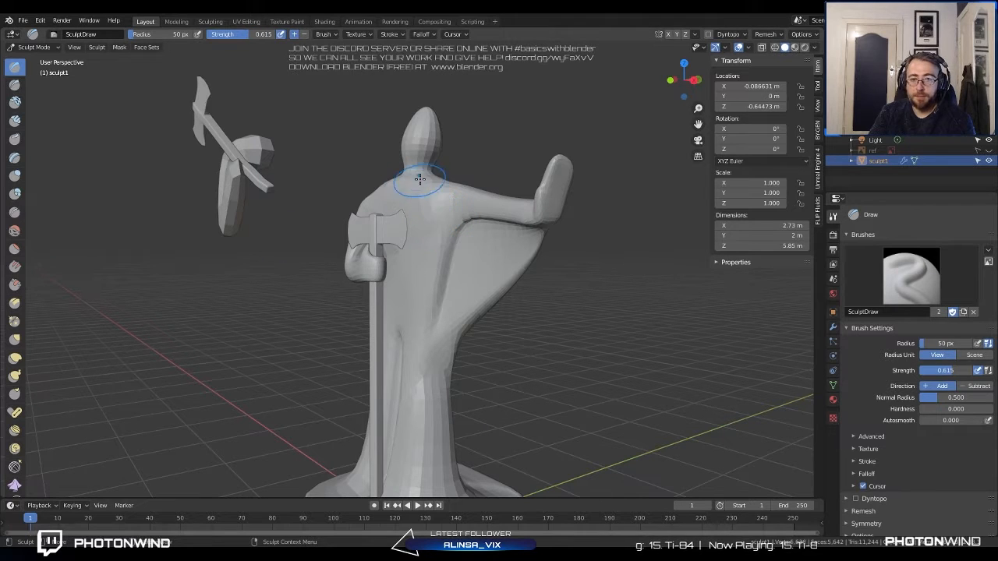
pyautogui.press('f')
pyautogui.click(430, 214)
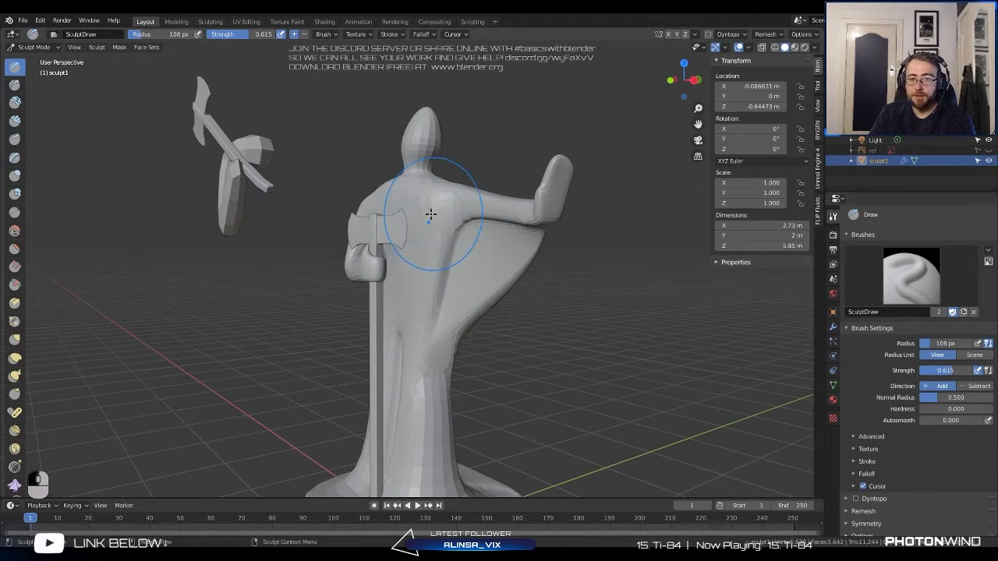
pyautogui.press('f')
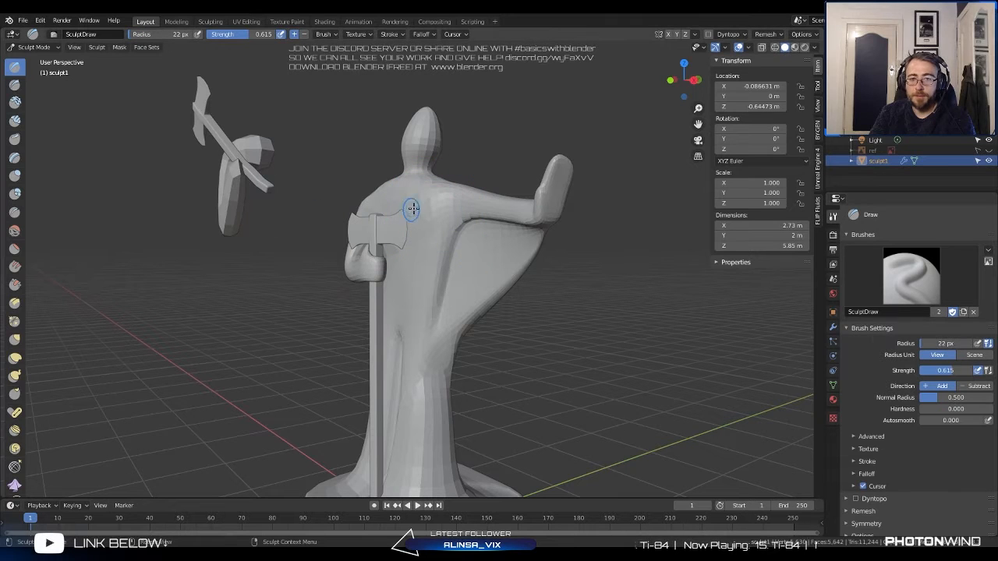
pyautogui.click(421, 208)
pyautogui.moveTo(935, 348); pyautogui.dragTo(974, 348)
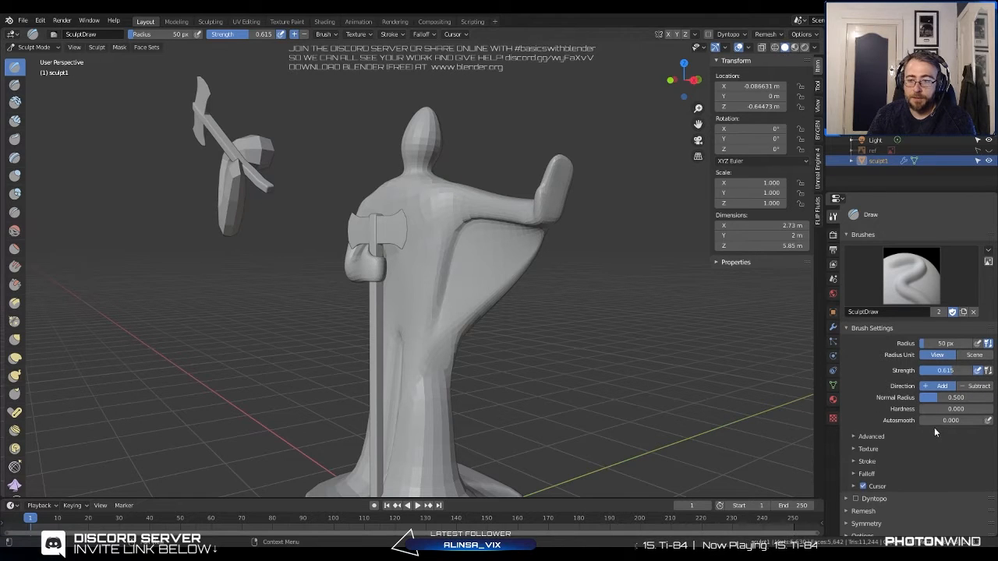
# Try to turn on dynamic topology for the statue while its Subdivision Surface modifier is still in place.
pyautogui.scroll(-1, 934, 427)
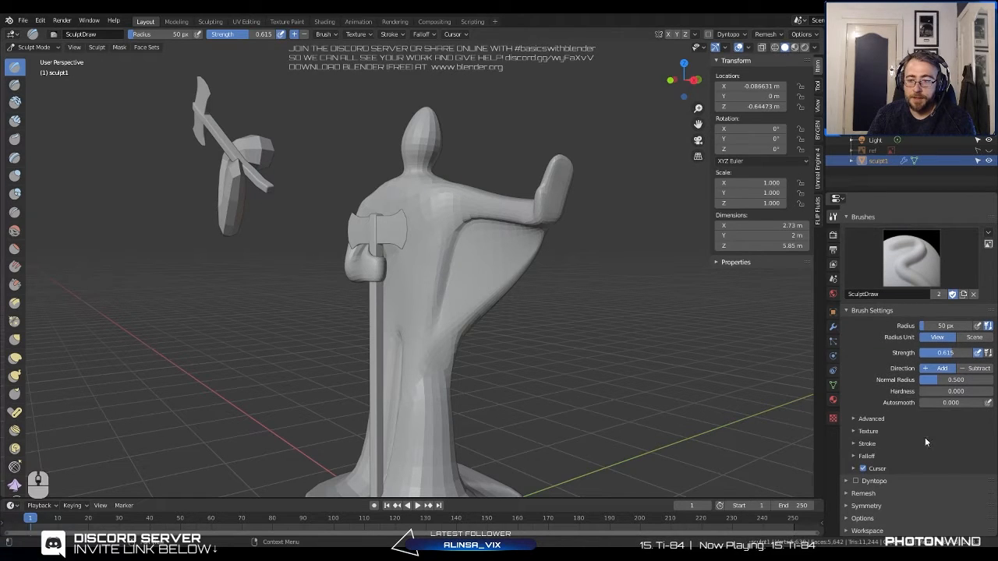
pyautogui.click(856, 481)
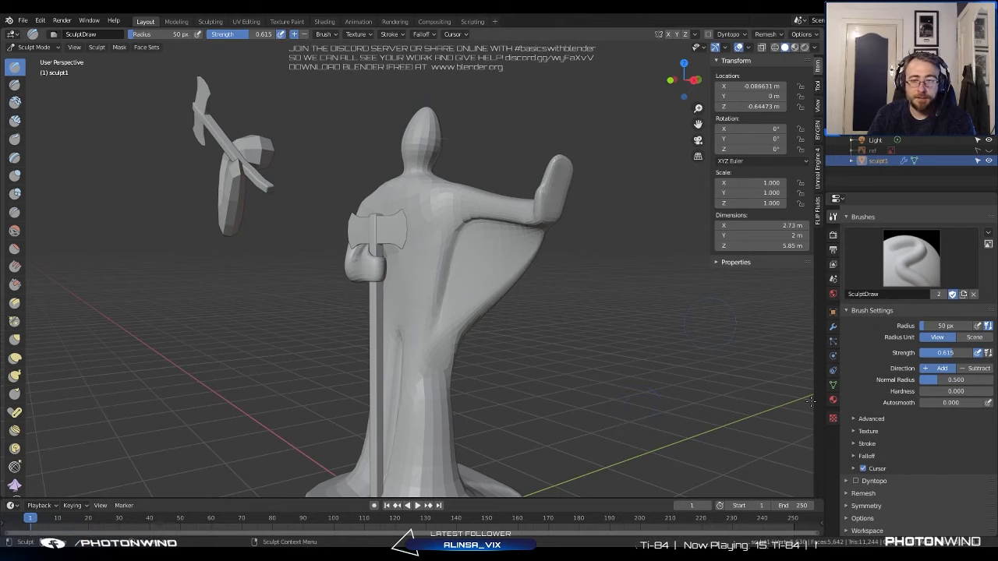
pyautogui.click(857, 482)
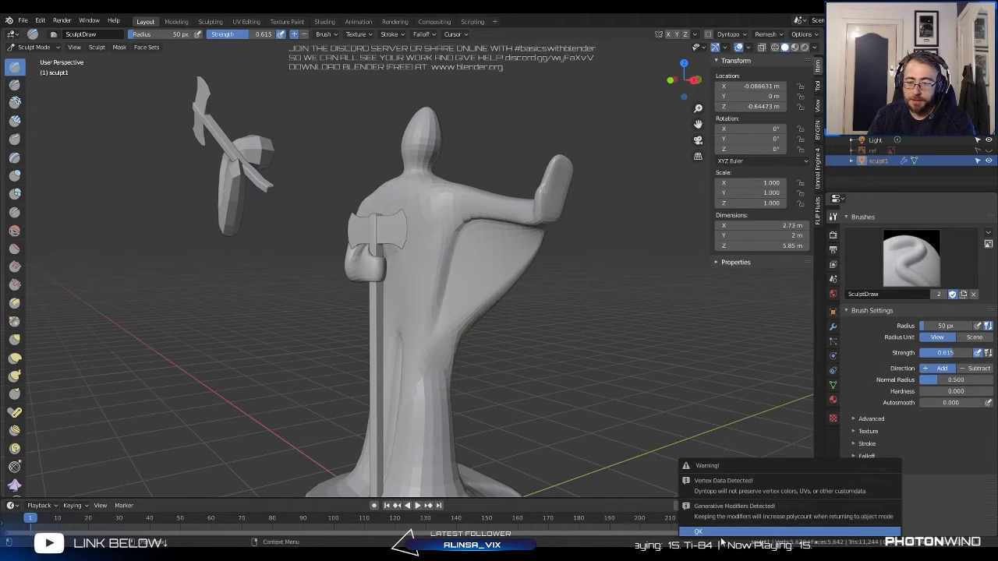
# Apply the Subdivision Surface modifier on the sculpt1 object.
pyautogui.click(833, 328)
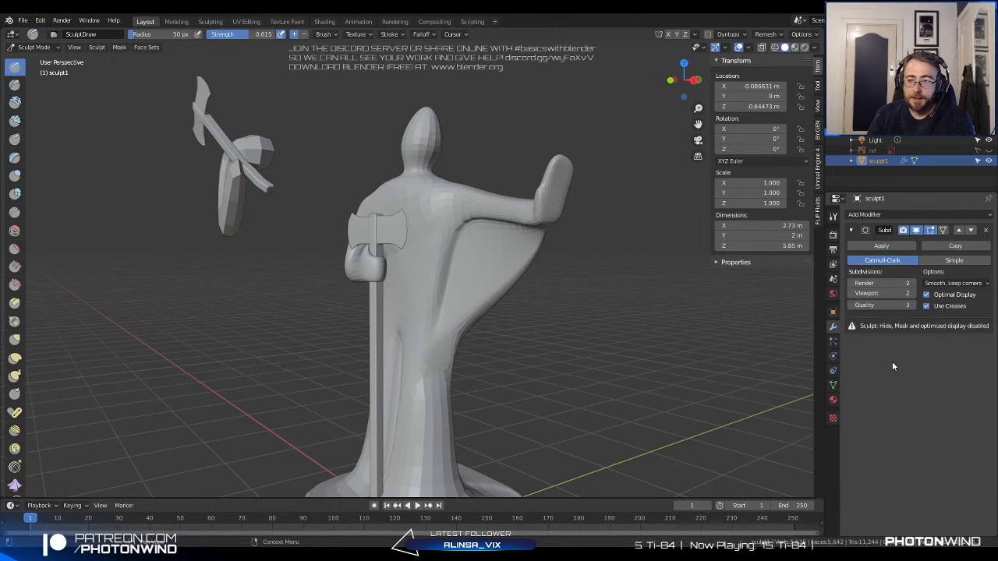
pyautogui.moveTo(517, 272)
pyautogui.mouseDown(button='middle')
pyautogui.moveTo(443, 273)
pyautogui.moveTo(532, 285)
pyautogui.mouseUp(button='middle')
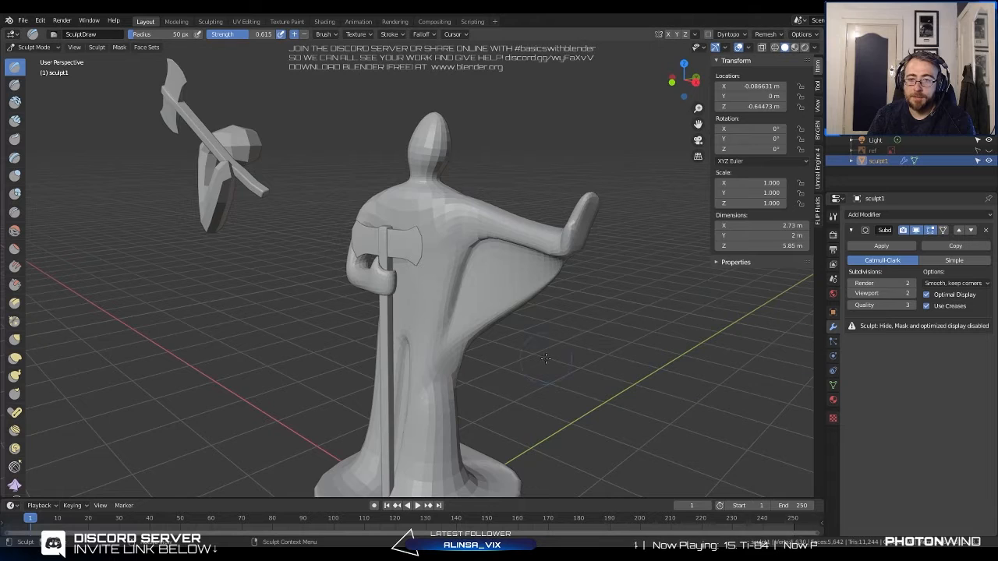
pyautogui.scroll(-3, 475, 300)
pyautogui.moveTo(475, 300)
pyautogui.mouseDown(button='middle')
pyautogui.moveTo(405, 306)
pyautogui.moveTo(476, 305)
pyautogui.mouseUp(button='middle')
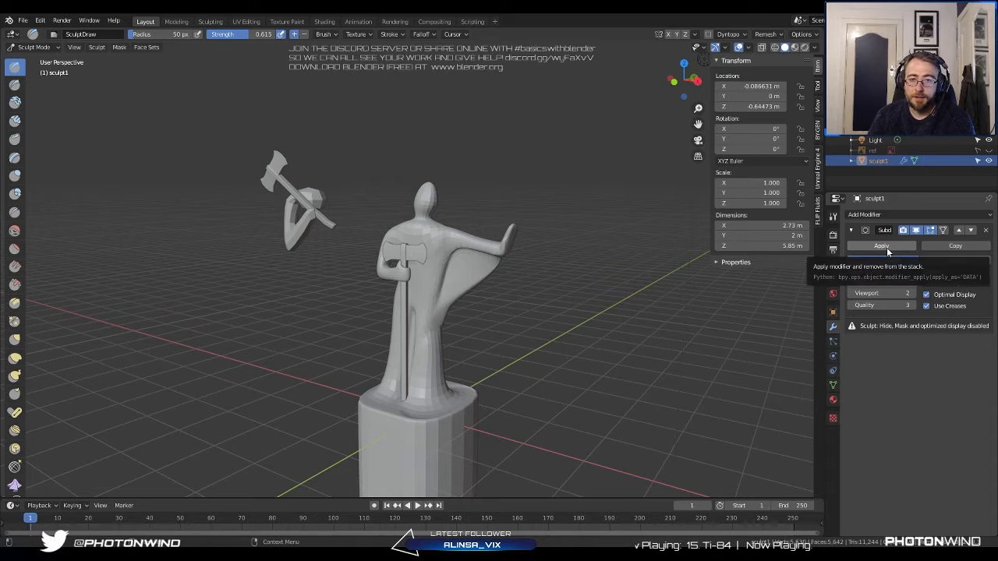
pyautogui.click(889, 248)
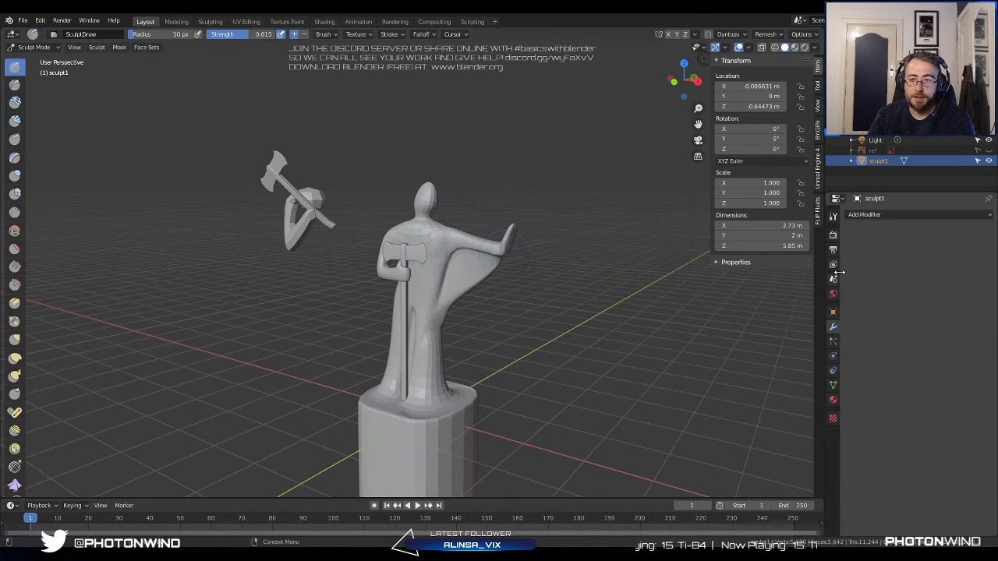
# Try to undo the applied Subdivision Surface modifier, checking the undo history and switching between Sculpt Mode and Edit Mode.
pyautogui.hotkey('ctrl', 'z')
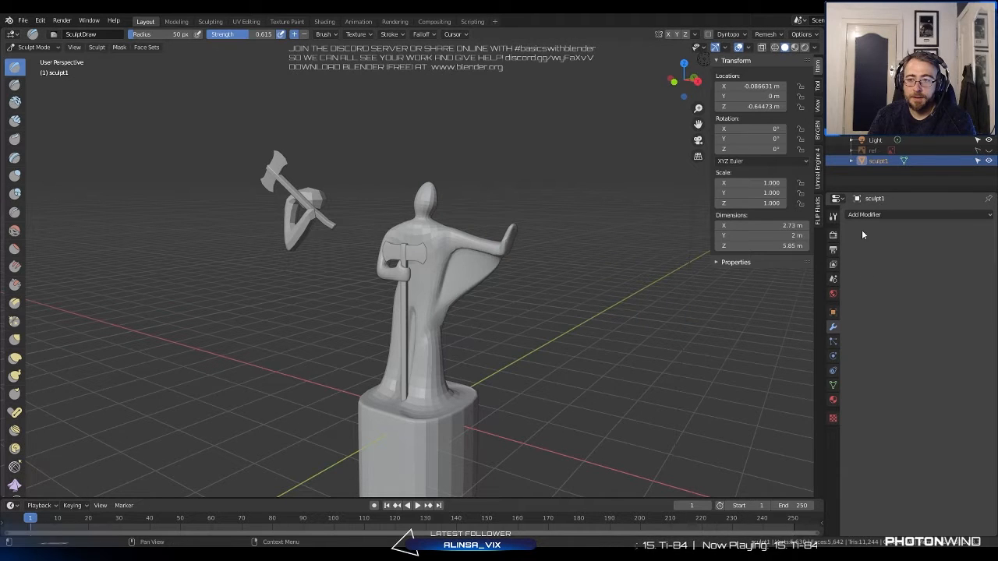
pyautogui.keyDown('ctrl'); pyautogui.click(40, 20); pyautogui.keyUp('ctrl')
pyautogui.click(48, 32)
pyautogui.click(39, 20)
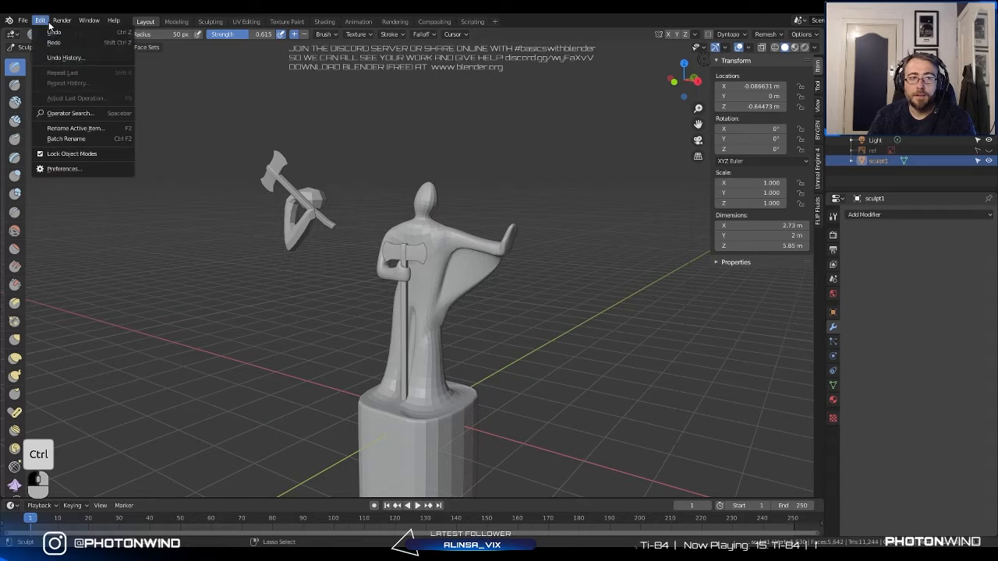
pyautogui.click(66, 57)
pyautogui.click(39, 53)
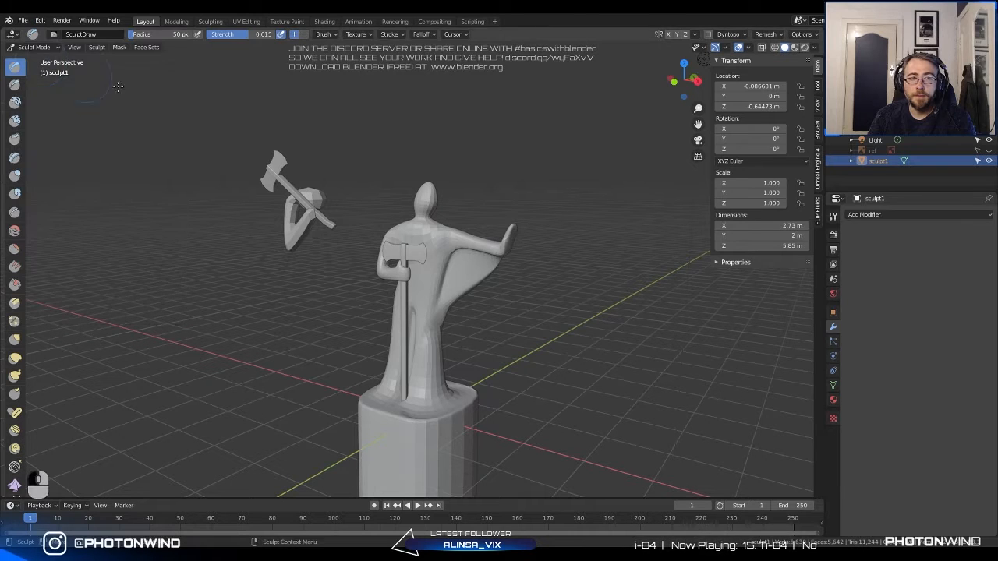
pyautogui.press('Tab')
pyautogui.press('Tab')
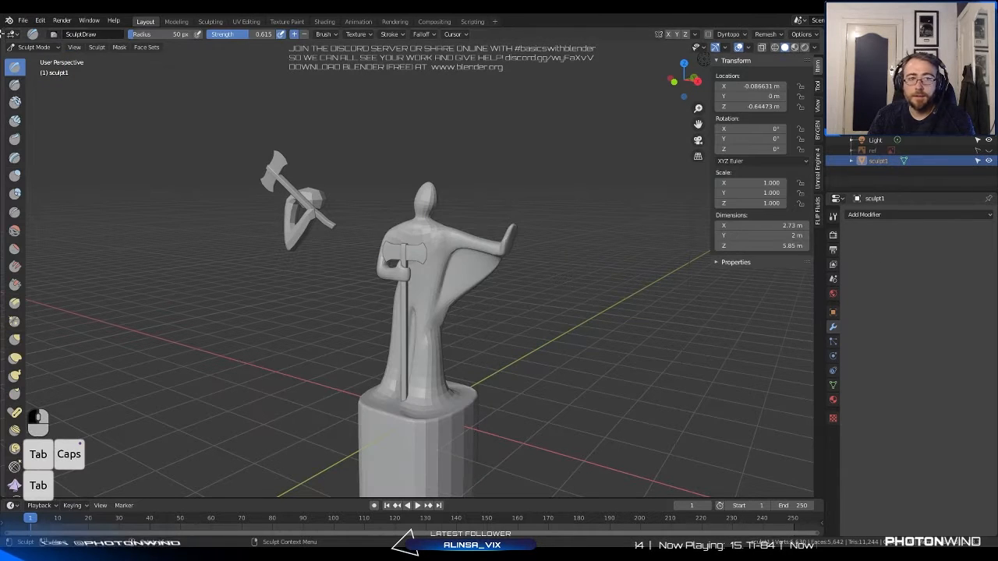
pyautogui.click(35, 47)
pyautogui.click(27, 61)
pyautogui.hotkey('ctrl', 'z')
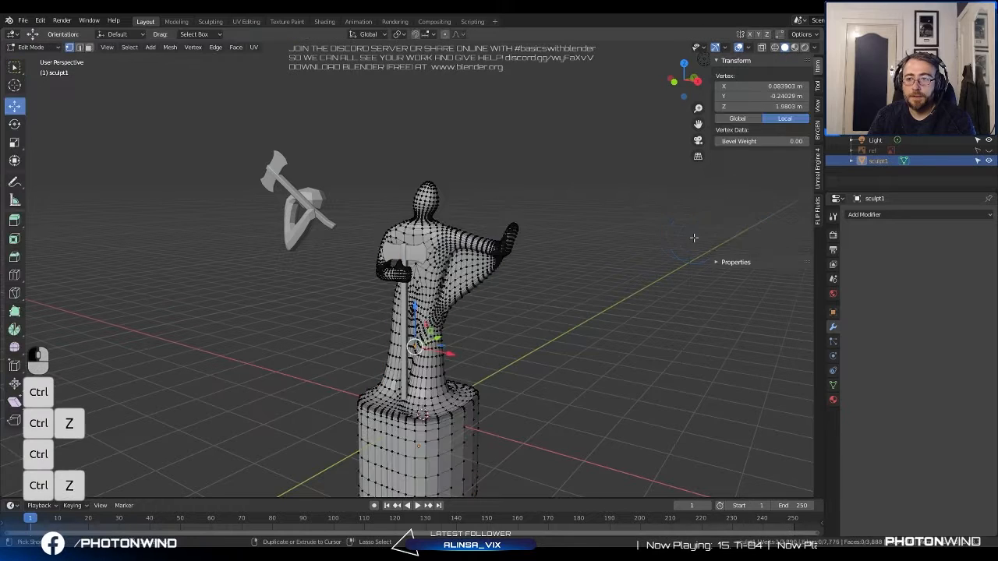
pyautogui.hotkey('ctrl', 'z')
# Add a new Subdivision Surface modifier to sculpt1 and remove it again.
pyautogui.click(897, 214)
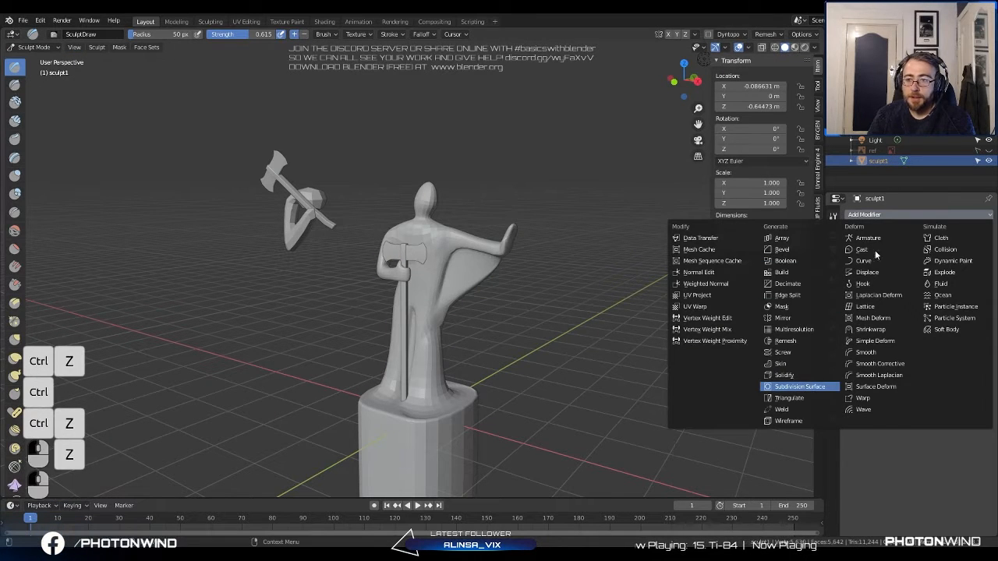
pyautogui.click(805, 387)
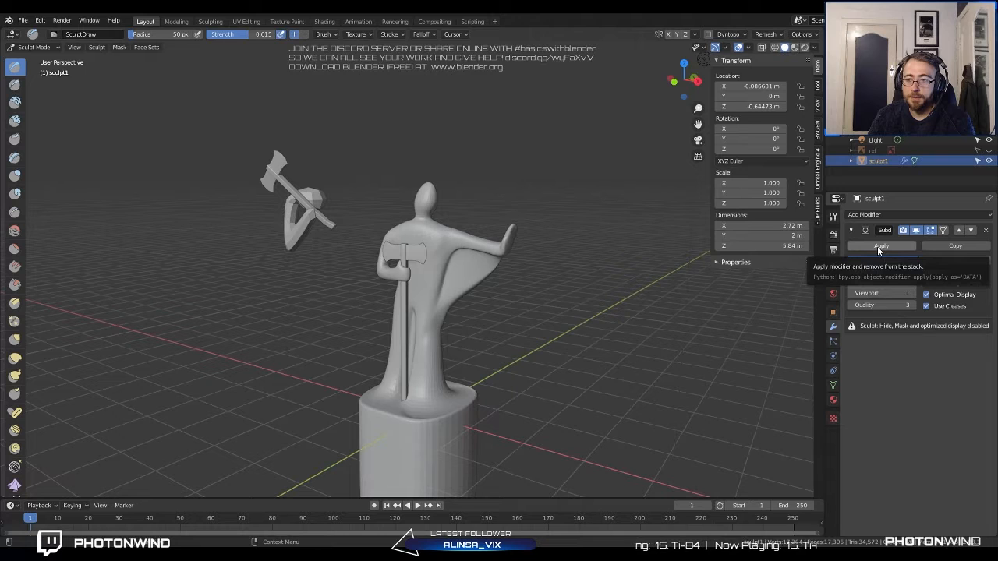
pyautogui.click(987, 231)
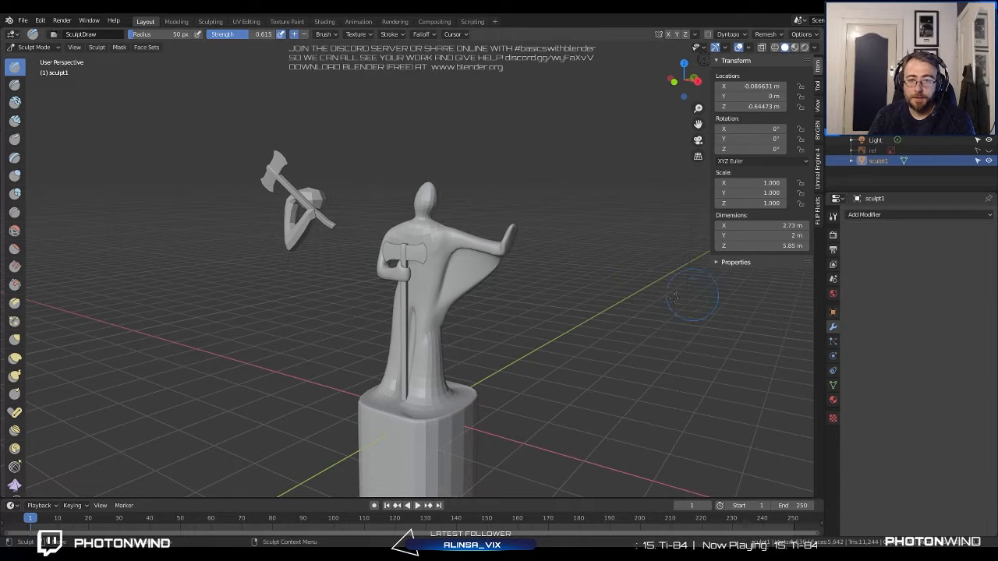
# Turn on dynamic topology for the statue mesh from the brush's tool settings.
pyautogui.scroll(3, 559, 303)
pyautogui.moveTo(536, 254); pyautogui.dragTo(501, 256, button='middle')
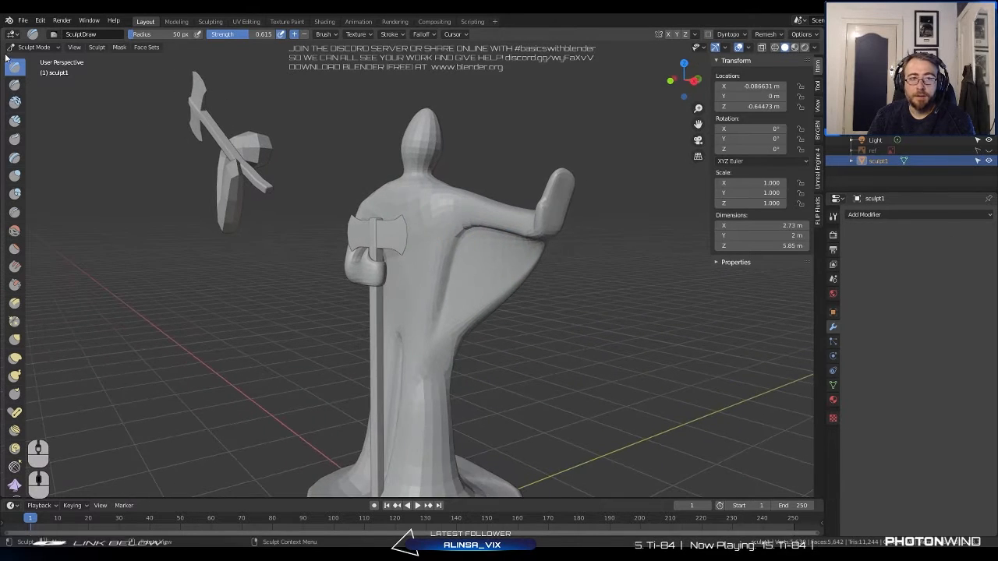
pyautogui.click(33, 49)
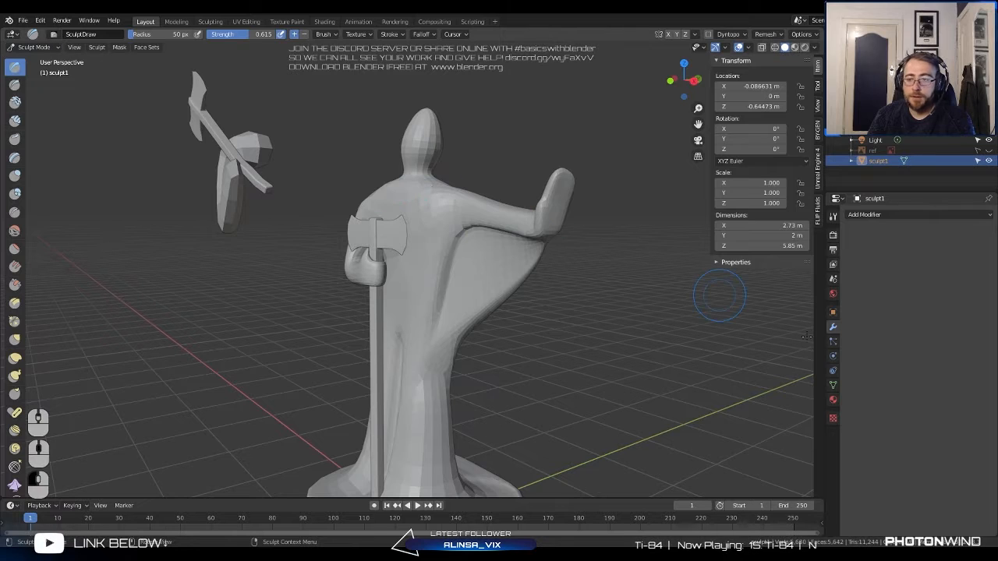
pyautogui.click(832, 216)
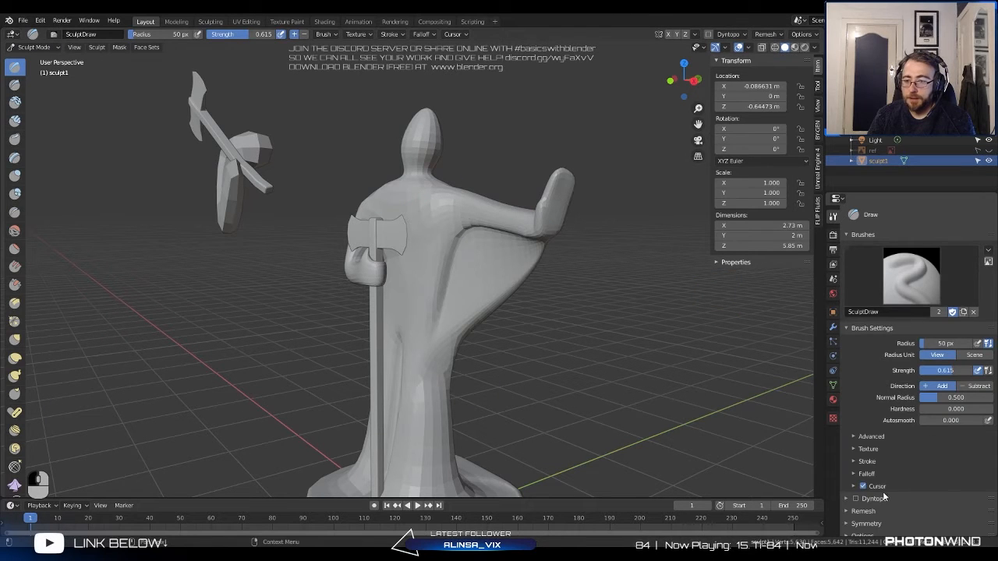
pyautogui.click(855, 499)
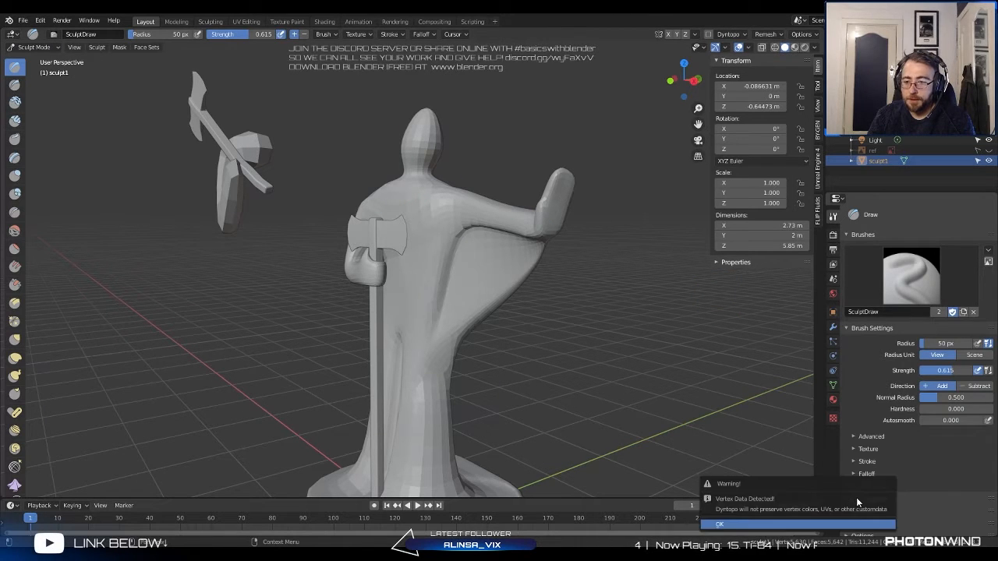
pyautogui.click(742, 527)
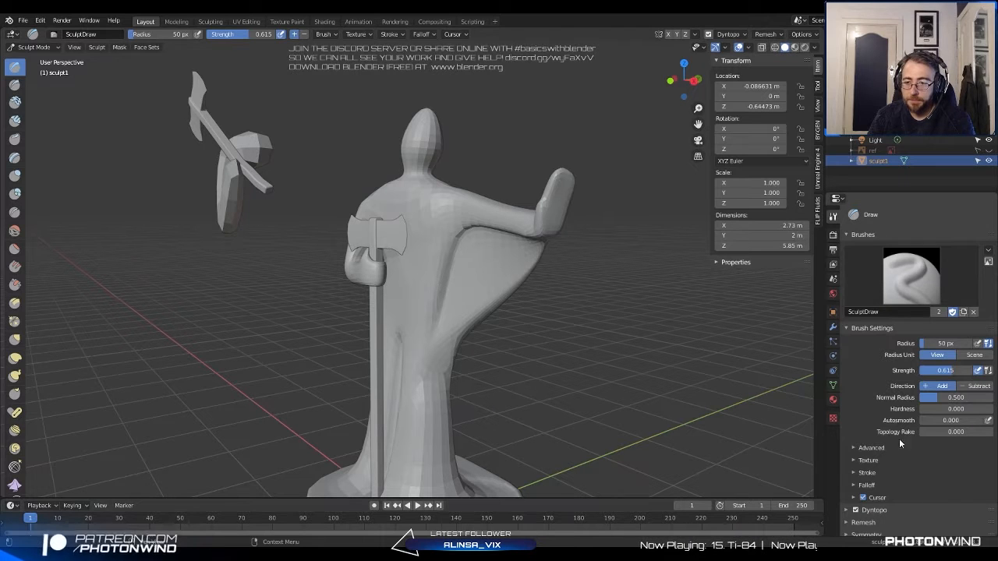
# Show the Dyntopo settings and turn on Smooth Shading for the statue.
pyautogui.scroll(-1, 918, 464)
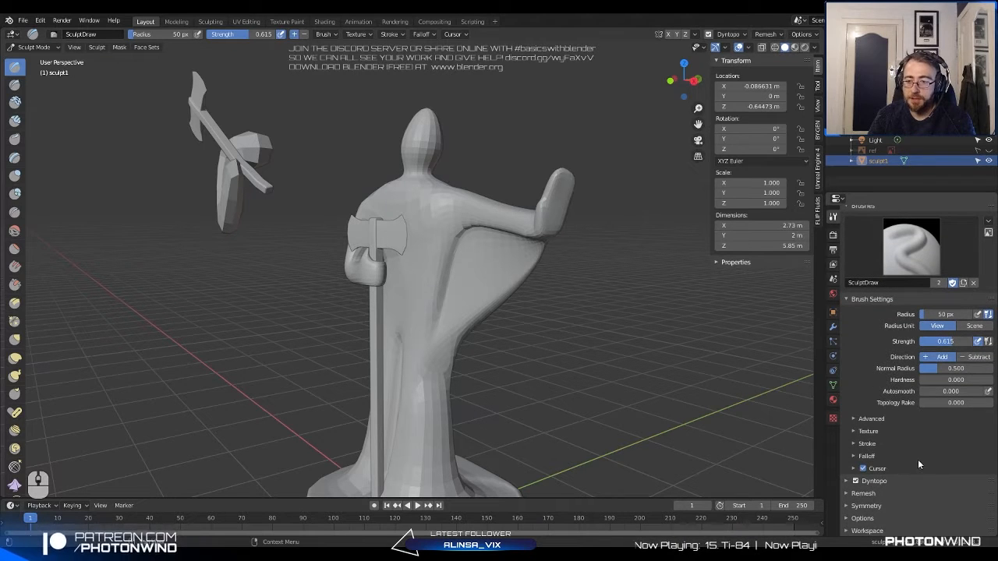
pyautogui.click(848, 481)
pyautogui.scroll(-2, 850, 481)
pyautogui.scroll(-1, 850, 481)
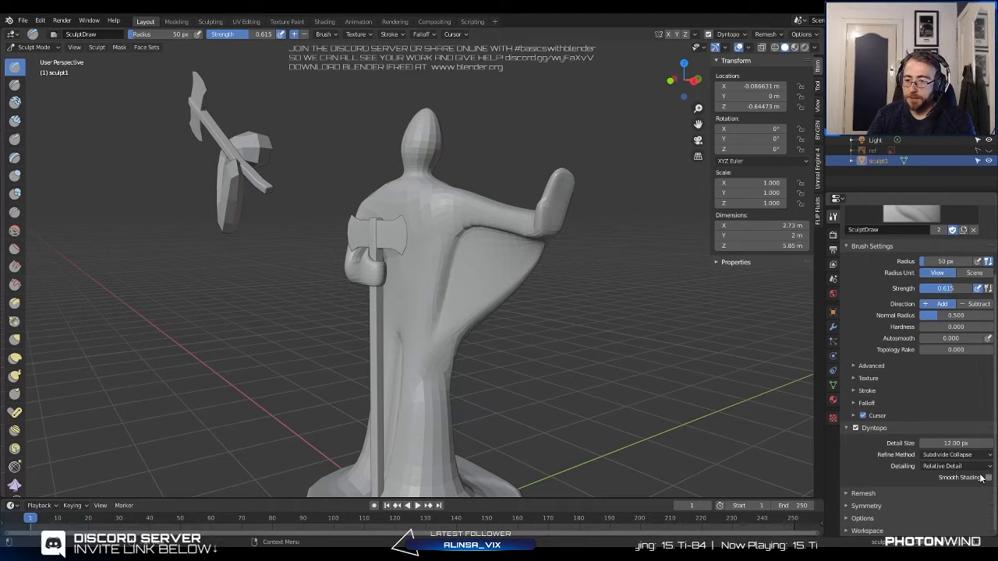
pyautogui.scroll(4, 538, 269)
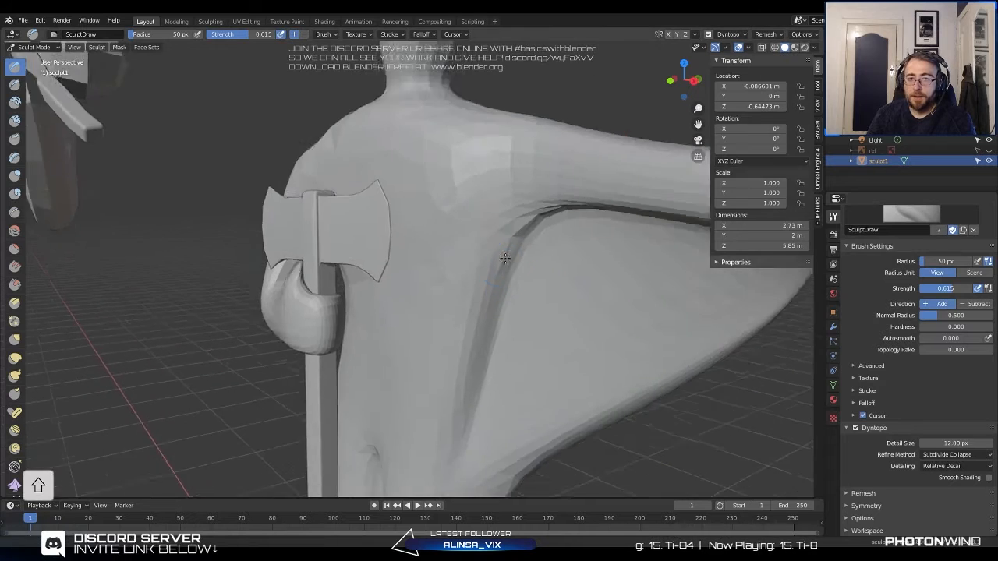
pyautogui.keyDown('shift'); pyautogui.moveTo(506, 233); pyautogui.dragTo(474, 300, button='middle'); pyautogui.keyUp('shift')
pyautogui.click(988, 477)
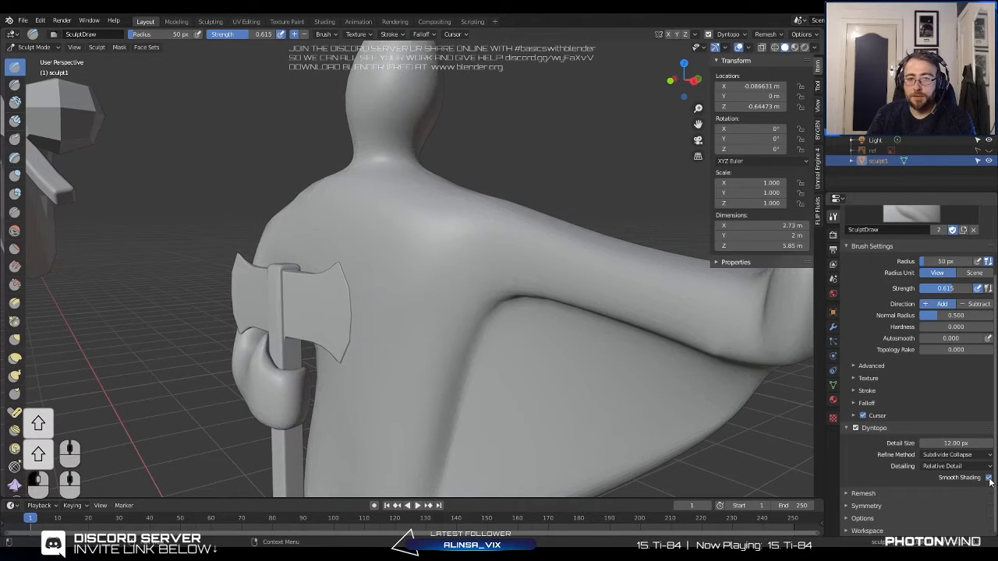
# Sculpt a raised horizontal ridge across the front of the head with the Draw brush, using dynamic topology.
pyautogui.moveTo(394, 225)
pyautogui.mouseDown(button='middle')
pyautogui.moveTo(437, 275)
pyautogui.moveTo(440, 348)
pyautogui.moveTo(414, 265)
pyautogui.mouseUp(button='middle')
pyautogui.scroll(4, 424, 331)
pyautogui.scroll(3, 420, 308)
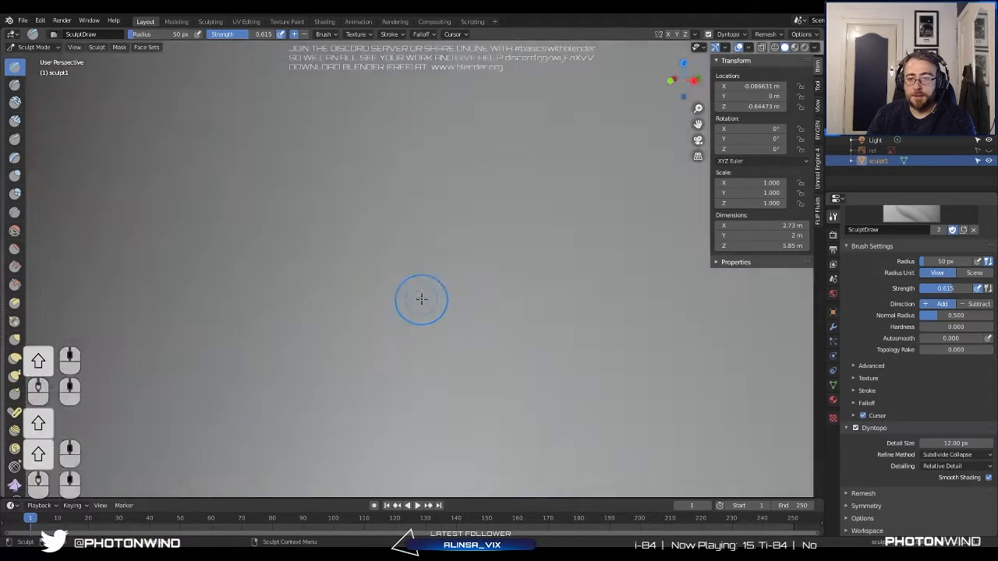
pyautogui.scroll(-6, 422, 290)
pyautogui.scroll(-5, 421, 285)
pyautogui.scroll(8, 410, 271)
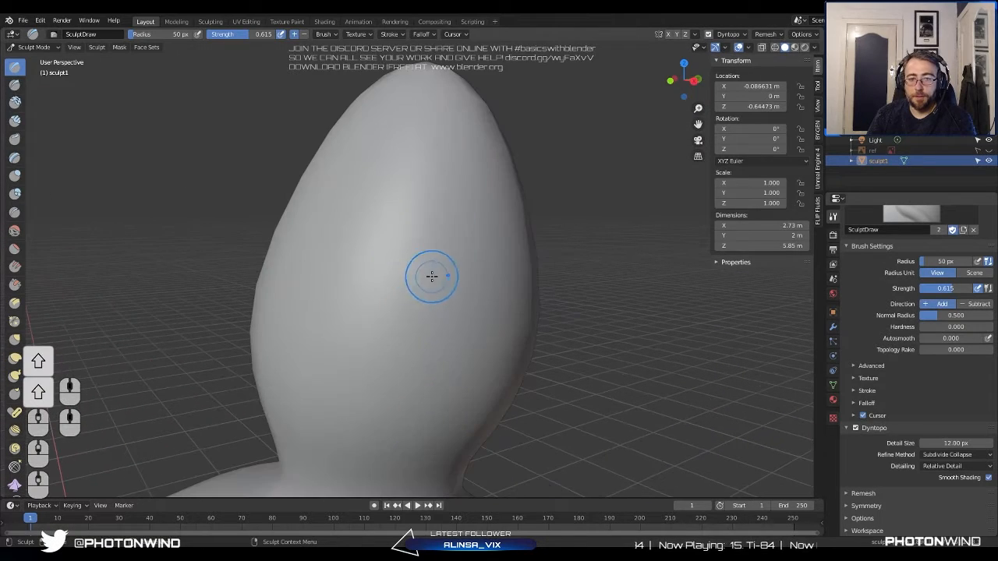
pyautogui.moveTo(431, 276)
pyautogui.mouseDown()
pyautogui.moveTo(363, 281)
pyautogui.moveTo(508, 294)
pyautogui.moveTo(429, 299)
pyautogui.moveTo(545, 292)
pyautogui.moveTo(302, 285)
pyautogui.mouseUp()
pyautogui.moveTo(538, 295); pyautogui.dragTo(343, 302)
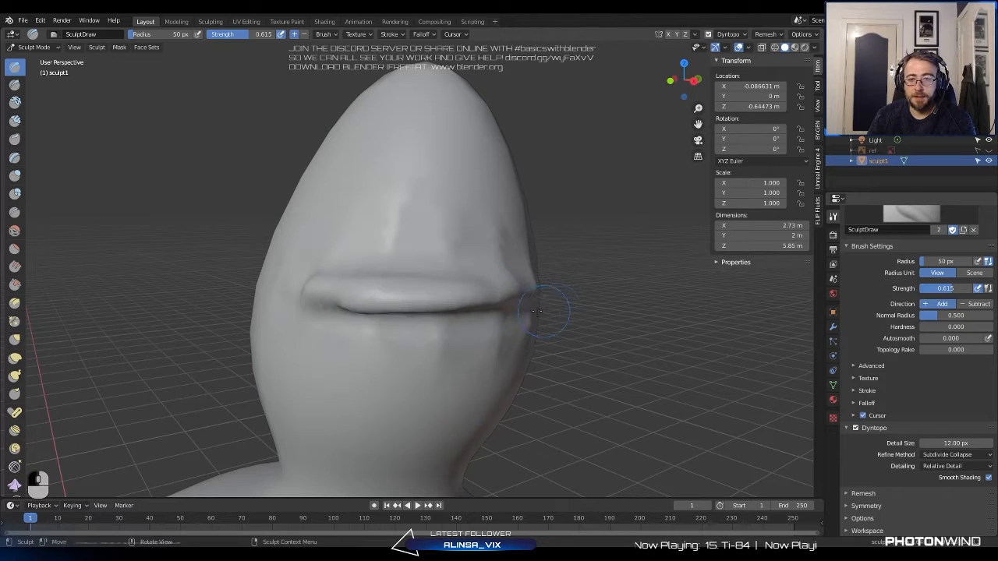
# Build protruding lumps on and below the head's ridge with downward Draw strokes, and check them from the side.
pyautogui.moveTo(413, 304); pyautogui.dragTo(307, 378)
pyautogui.moveTo(348, 301)
pyautogui.mouseDown()
pyautogui.moveTo(358, 404)
pyautogui.moveTo(349, 448)
pyautogui.mouseUp()
pyautogui.moveTo(366, 278)
pyautogui.mouseDown()
pyautogui.moveTo(350, 298)
pyautogui.moveTo(348, 345)
pyautogui.moveTo(369, 229)
pyautogui.moveTo(389, 191)
pyautogui.moveTo(383, 231)
pyautogui.moveTo(413, 226)
pyautogui.moveTo(383, 261)
pyautogui.moveTo(496, 262)
pyautogui.moveTo(382, 351)
pyautogui.mouseUp()
pyautogui.moveTo(290, 350); pyautogui.dragTo(366, 344, button='middle')
pyautogui.moveTo(780, 300)
pyautogui.keyDown('shift'); pyautogui.mouseDown(button='middle')
pyautogui.moveTo(414, 261)
pyautogui.moveTo(494, 256)
pyautogui.moveTo(601, 279)
pyautogui.mouseUp(button='middle'); pyautogui.keyUp('shift')
pyautogui.scroll(1, 579, 216)
pyautogui.scroll(1, 604, 246)
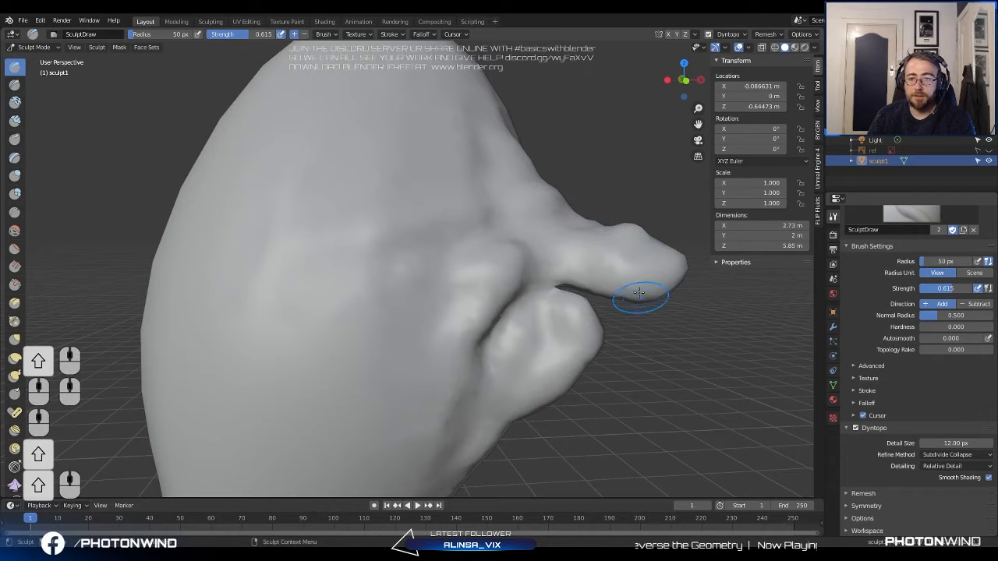
# Undo all the test strokes on the head and the activation of dynamic topology.
pyautogui.scroll(-6, 526, 212)
pyautogui.moveTo(475, 249); pyautogui.dragTo(412, 261, button='middle')
pyautogui.hotkey('ctrl', 'z')
pyautogui.hotkey('ctrl', 'z')
pyautogui.hotkey('ctrl', 'z')
pyautogui.hotkey('ctrl', 'z')
pyautogui.hotkey('ctrl', 'z')
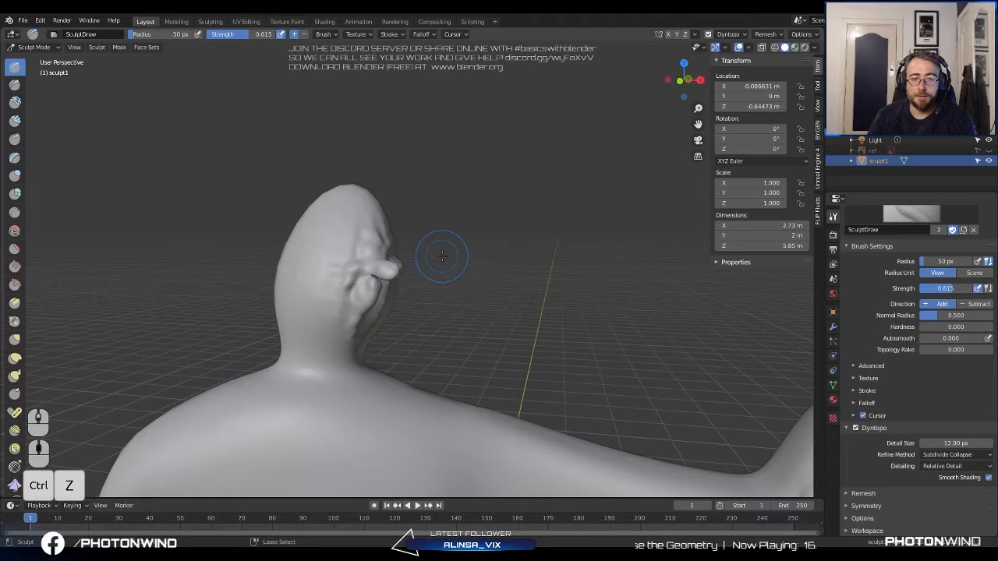
pyautogui.hotkey('ctrl', 'z')
pyautogui.hotkey('ctrl', 'z')
pyautogui.hotkey('ctrl', 'z')
pyautogui.hotkey('ctrl', 'z')
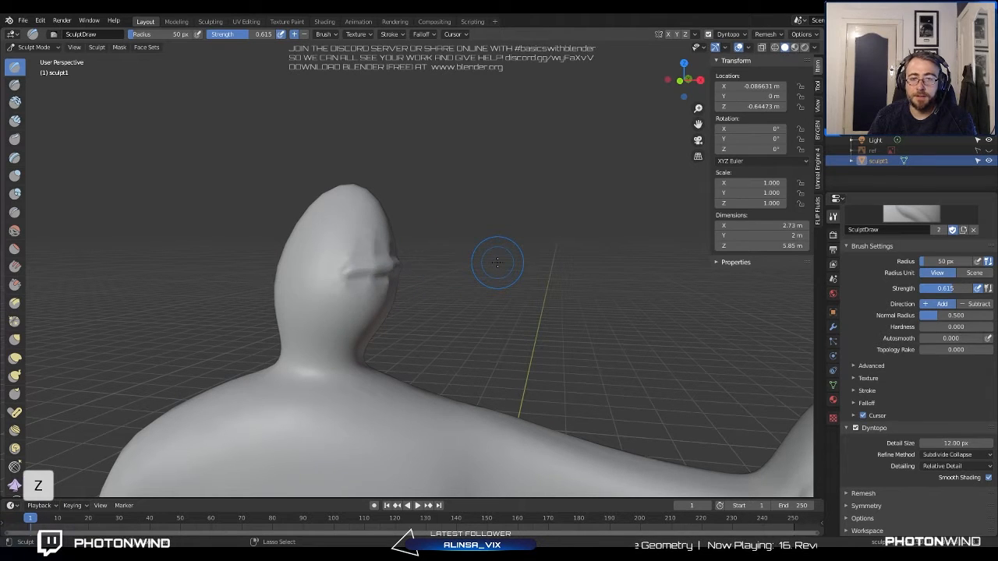
pyautogui.hotkey('ctrl', 'z')
# Try Draw brush strokes across the head without dynamic topology and undo them.
pyautogui.keyDown('shift'); pyautogui.moveTo(481, 289); pyautogui.dragTo(528, 215, button='middle'); pyautogui.keyUp('shift')
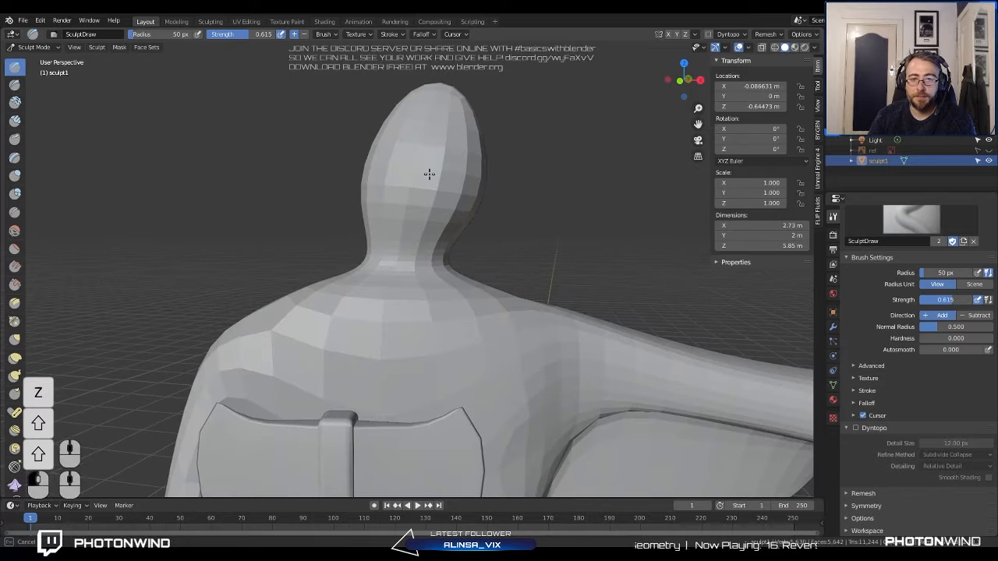
pyautogui.hotkey('ctrl', 'z')
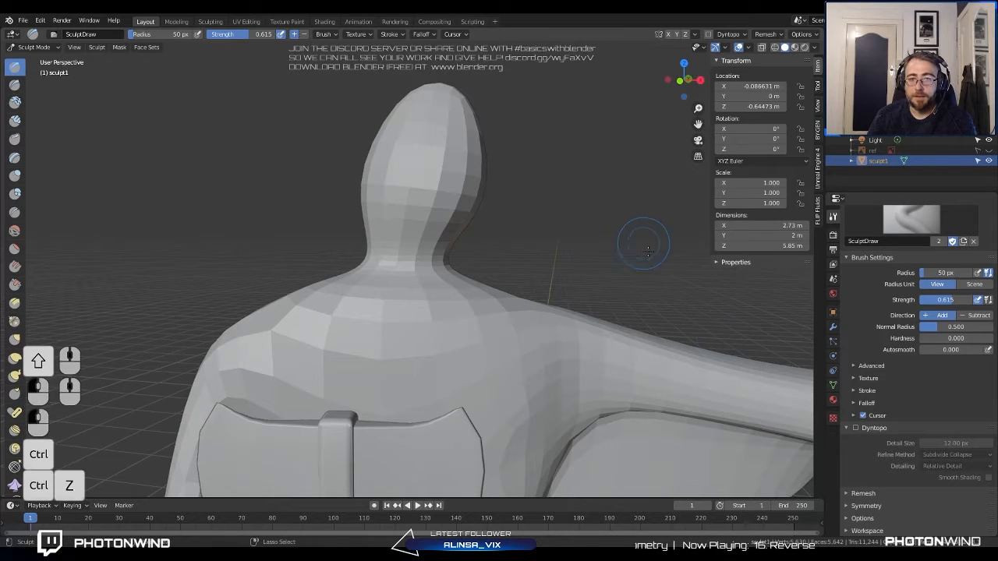
pyautogui.scroll(4, 482, 160)
pyautogui.keyDown('shift'); pyautogui.moveTo(482, 160); pyautogui.dragTo(432, 284, button='middle'); pyautogui.keyUp('shift')
pyautogui.moveTo(335, 253)
pyautogui.mouseDown()
pyautogui.moveTo(322, 247)
pyautogui.moveTo(384, 246)
pyautogui.moveTo(487, 204)
pyautogui.moveTo(524, 217)
pyautogui.mouseUp()
pyautogui.hotkey('ctrl', 'z')
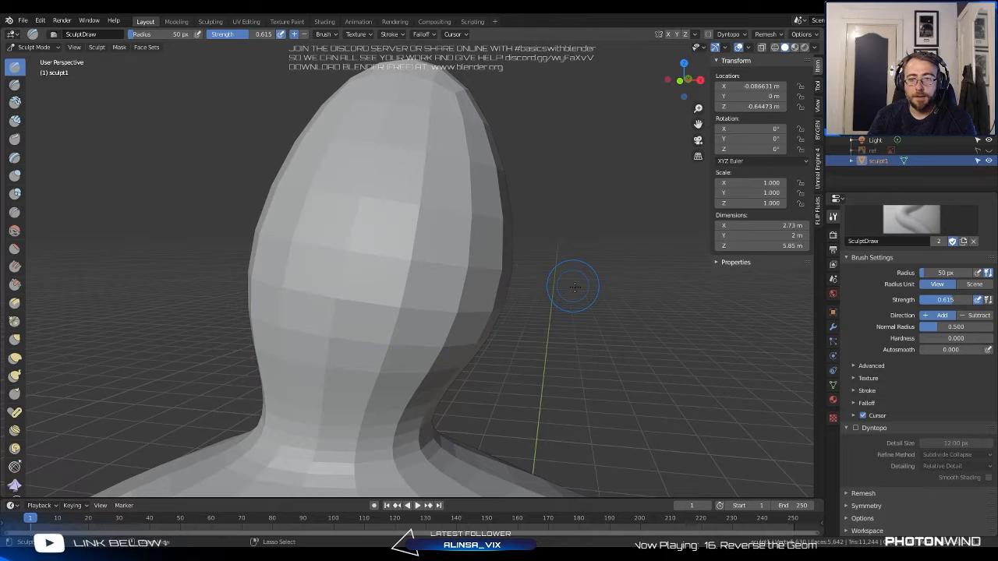
# Add a Subdivision Surface modifier with viewport level 1 to sculpt1 and apply it.
pyautogui.hotkey('ctrl', 'r')
pyautogui.rightClick(857, 430)
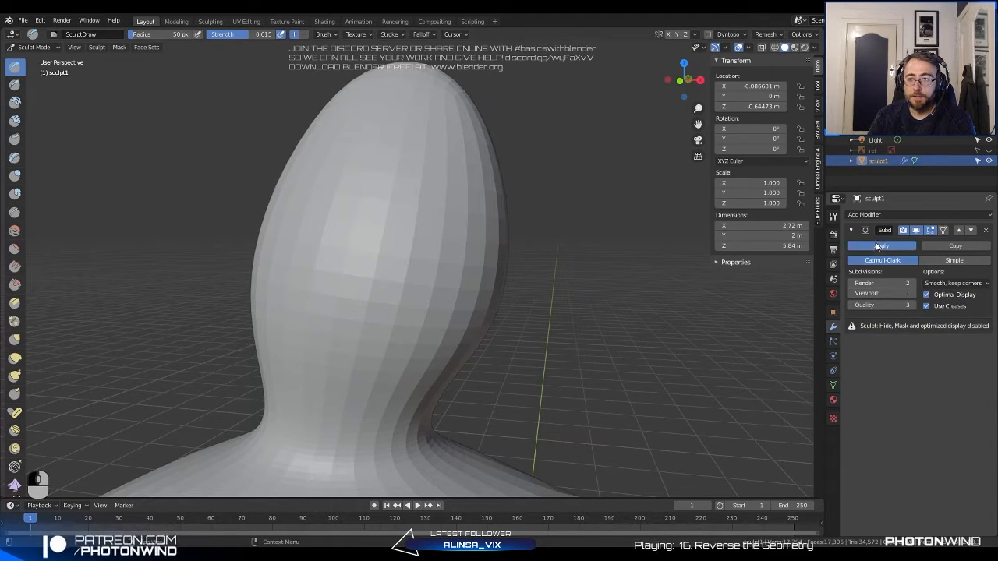
pyautogui.click(832, 328)
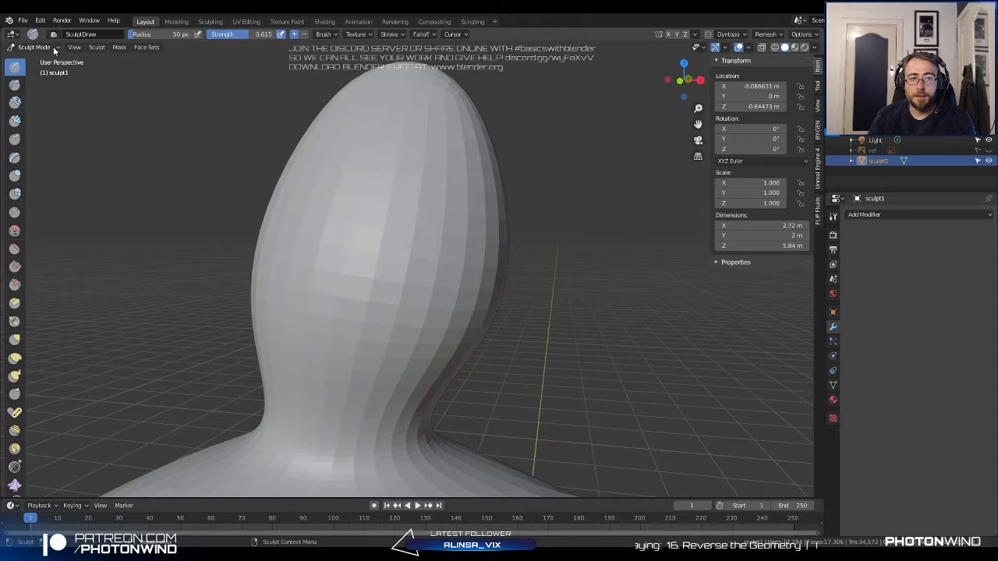
# Enable Dyntopo with a 12 px detail size for sculpt1, and try a Draw stroke on the head and undo it.
pyautogui.click(832, 218)
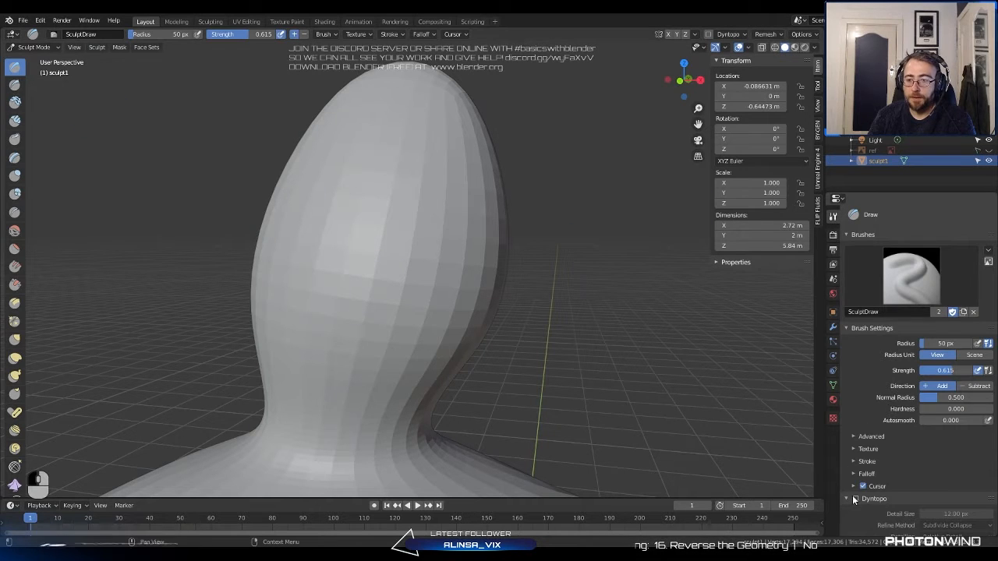
pyautogui.moveTo(425, 233)
pyautogui.mouseDown()
pyautogui.moveTo(452, 216)
pyautogui.moveTo(361, 225)
pyautogui.moveTo(352, 304)
pyautogui.moveTo(458, 227)
pyautogui.moveTo(390, 265)
pyautogui.moveTo(416, 227)
pyautogui.moveTo(428, 227)
pyautogui.mouseUp()
pyautogui.scroll(-6, 522, 279)
pyautogui.hotkey('ctrl', 'z')
pyautogui.moveTo(534, 285); pyautogui.dragTo(444, 316, button='middle')
pyautogui.keyDown('shift'); pyautogui.moveTo(432, 323); pyautogui.dragTo(460, 222, button='middle'); pyautogui.keyUp('shift')
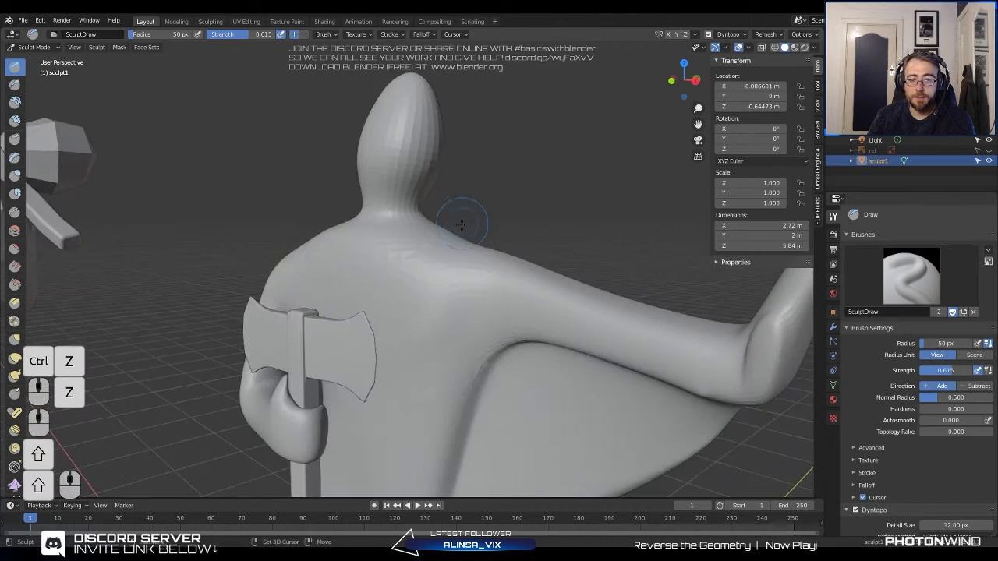
# Inspect the whole statue from the front, side and back, and look closely at the chest and axe.
pyautogui.scroll(-5, 421, 288)
pyautogui.moveTo(414, 294); pyautogui.dragTo(443, 291, button='middle')
pyautogui.moveTo(444, 295)
pyautogui.mouseDown(button='middle')
pyautogui.moveTo(474, 236)
pyautogui.moveTo(459, 257)
pyautogui.moveTo(471, 278)
pyautogui.moveTo(424, 293)
pyautogui.mouseUp(button='middle')
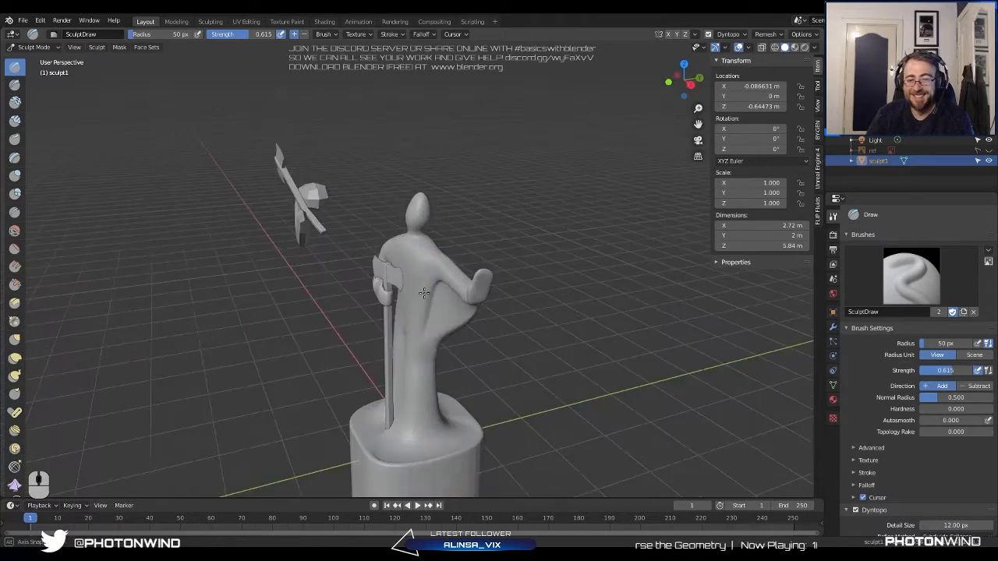
pyautogui.moveTo(520, 279); pyautogui.dragTo(430, 252, button='middle')
pyautogui.moveTo(360, 249); pyautogui.dragTo(268, 263, button='middle')
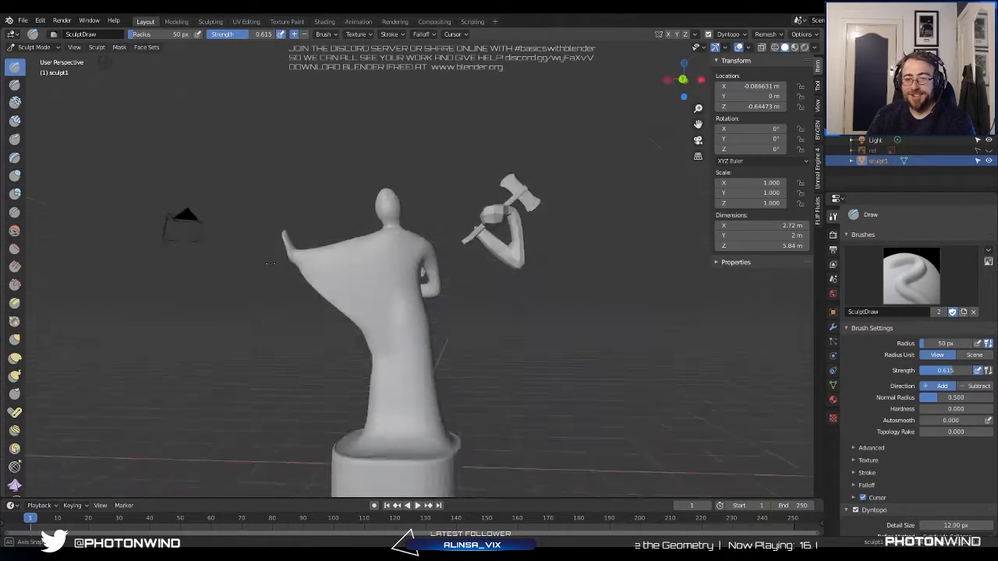
pyautogui.moveTo(443, 250); pyautogui.dragTo(506, 216, button='middle')
pyautogui.moveTo(444, 225); pyautogui.dragTo(494, 291, button='middle')
pyautogui.scroll(4, 507, 265)
pyautogui.keyDown('shift'); pyautogui.moveTo(509, 256); pyautogui.dragTo(388, 257, button='middle'); pyautogui.keyUp('shift')
pyautogui.moveTo(506, 282); pyautogui.dragTo(423, 229, button='middle')
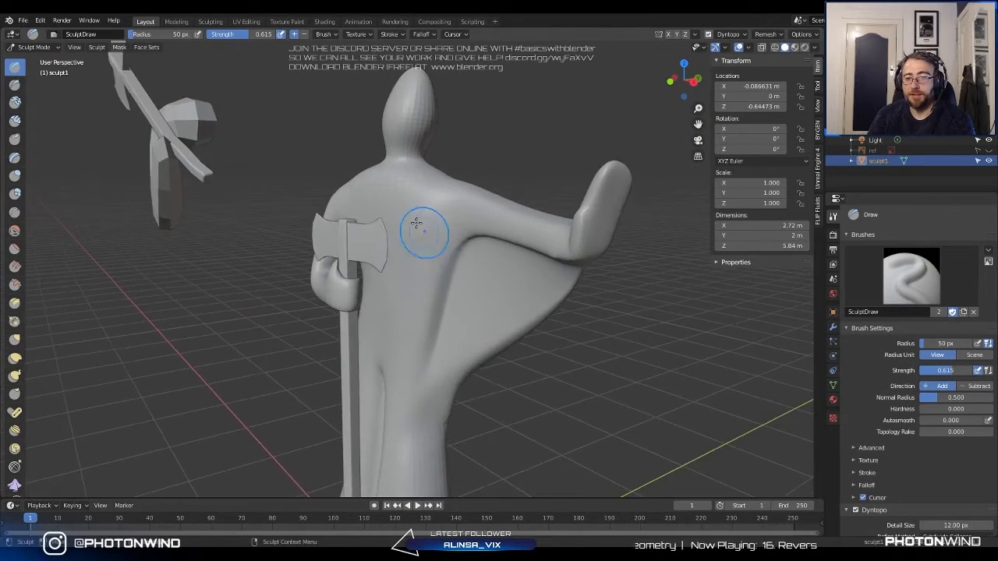
pyautogui.scroll(3, 421, 223)
pyautogui.keyDown('shift'); pyautogui.moveTo(381, 92); pyautogui.dragTo(339, 102, button='middle'); pyautogui.keyUp('shift')
pyautogui.moveTo(382, 241); pyautogui.dragTo(511, 255, button='middle')
# Show the ref image behind the statue, and hide the axes and the separate low-poly arm.
pyautogui.click(988, 150)
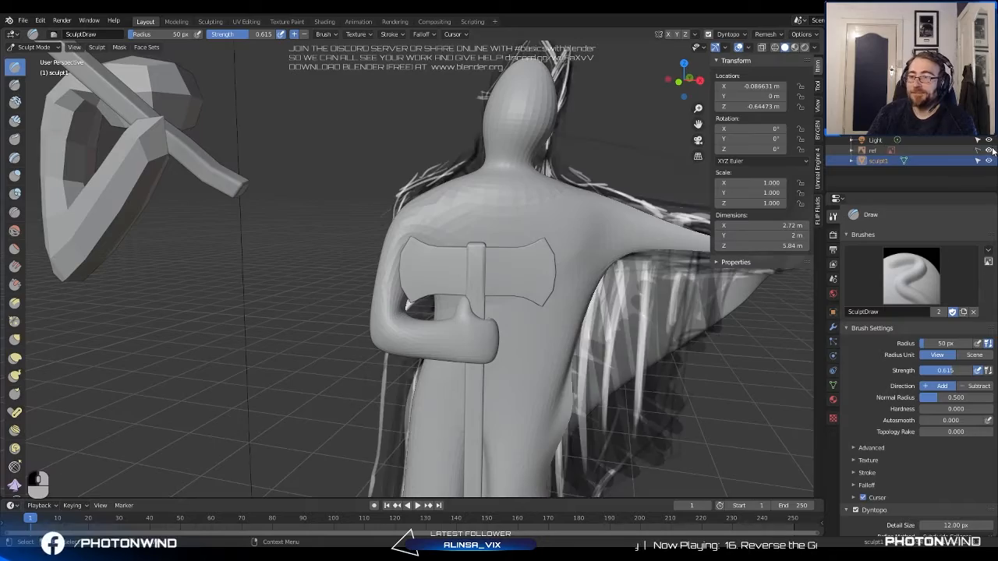
pyautogui.moveTo(561, 156); pyautogui.dragTo(467, 235, button='middle')
pyautogui.scroll(1, 476, 231)
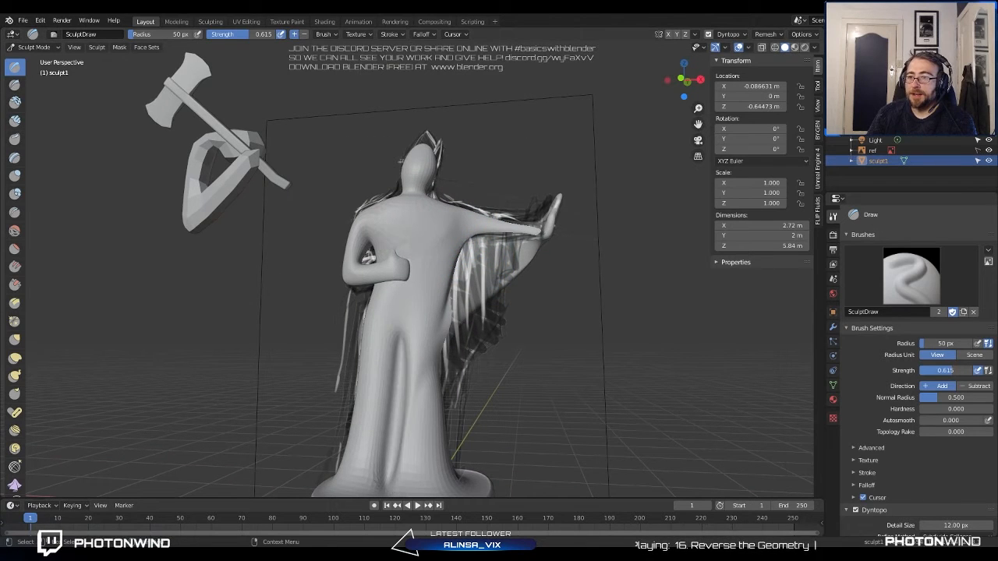
pyautogui.click(988, 119)
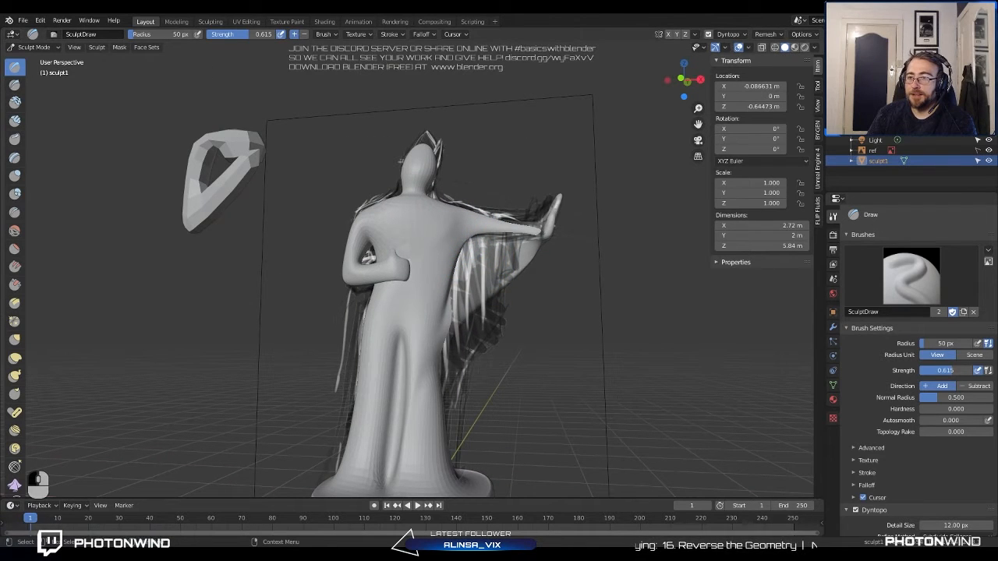
pyautogui.click(989, 129)
pyautogui.moveTo(385, 223)
pyautogui.mouseDown(button='middle')
pyautogui.moveTo(436, 234)
pyautogui.moveTo(385, 241)
pyautogui.moveTo(390, 234)
pyautogui.mouseUp(button='middle')
pyautogui.moveTo(390, 233)
pyautogui.keyDown('shift'); pyautogui.mouseDown(button='middle')
pyautogui.moveTo(396, 263)
pyautogui.moveTo(396, 251)
pyautogui.mouseUp(button='middle'); pyautogui.keyUp('shift')
pyautogui.scroll(4, 397, 262)
pyautogui.keyDown('shift'); pyautogui.moveTo(397, 251); pyautogui.dragTo(461, 226, button='middle'); pyautogui.keyUp('shift')
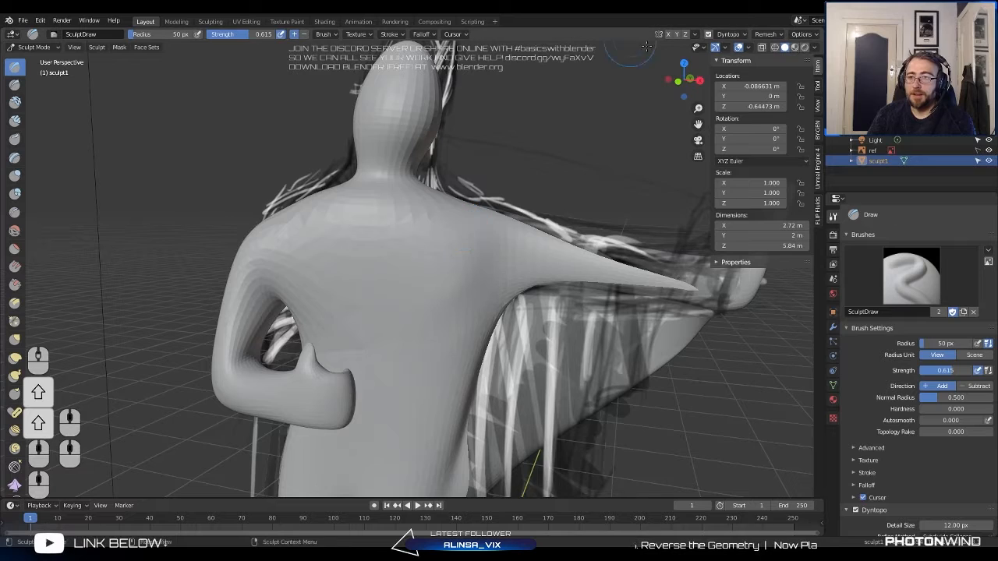
# Try wireframe shading and X-ray to see the reference through the statue, and return to opaque solid shading in Sculpt Mode.
pyautogui.click(775, 48)
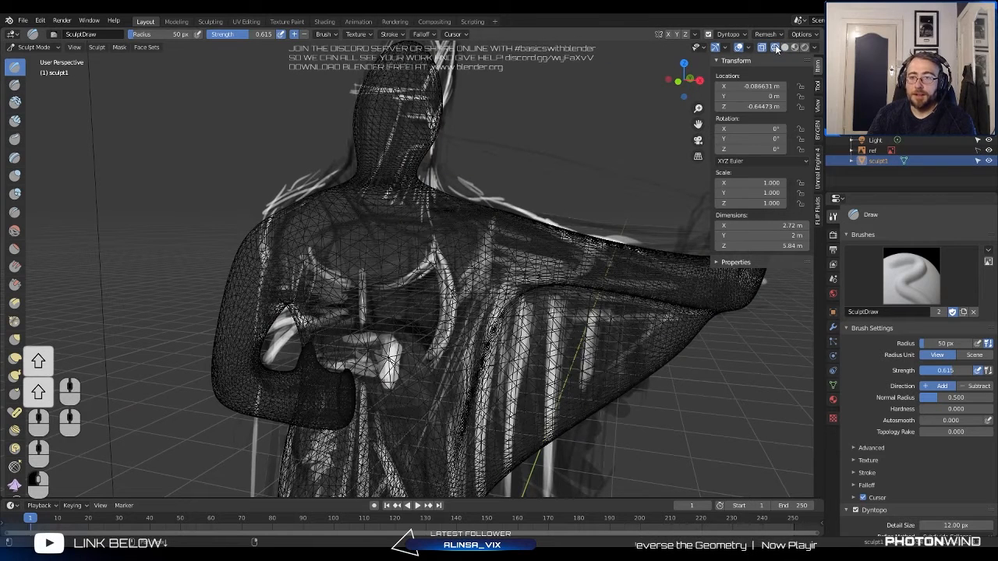
pyautogui.click(784, 48)
pyautogui.click(762, 47)
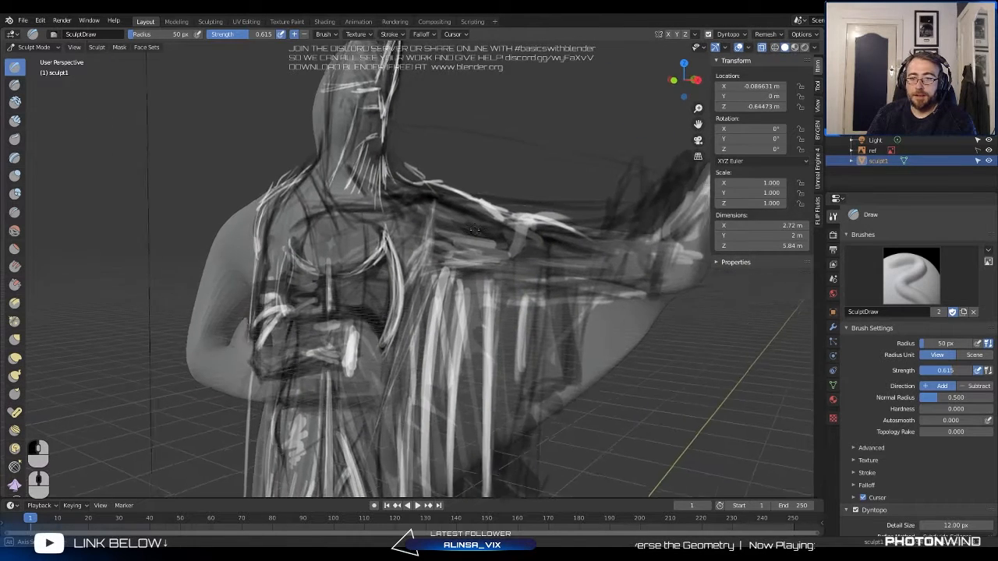
pyautogui.click(763, 49)
pyautogui.scroll(-3, 367, 243)
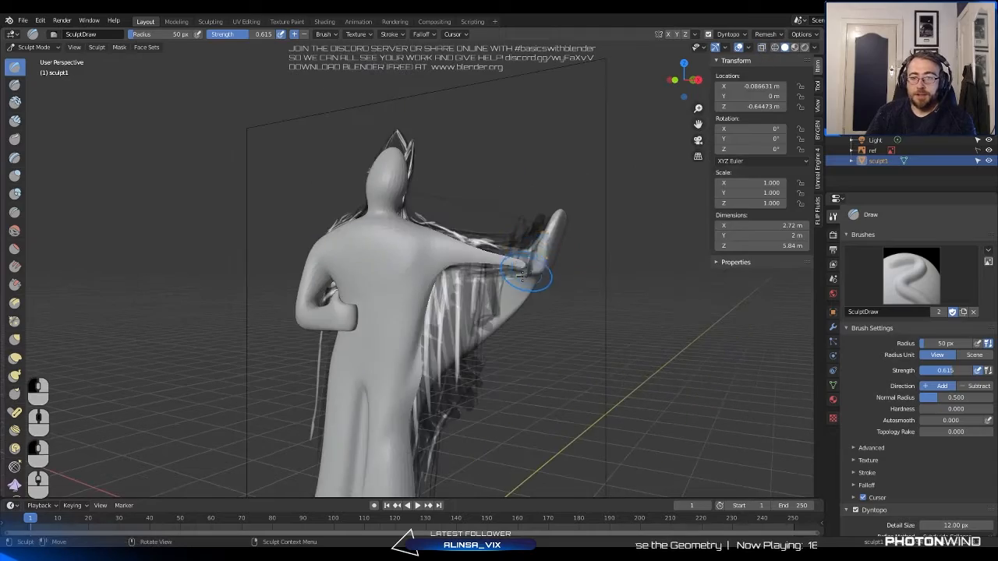
pyautogui.press('Tab')
pyautogui.press('Tab')
pyautogui.moveTo(412, 243); pyautogui.dragTo(487, 251, button='middle')
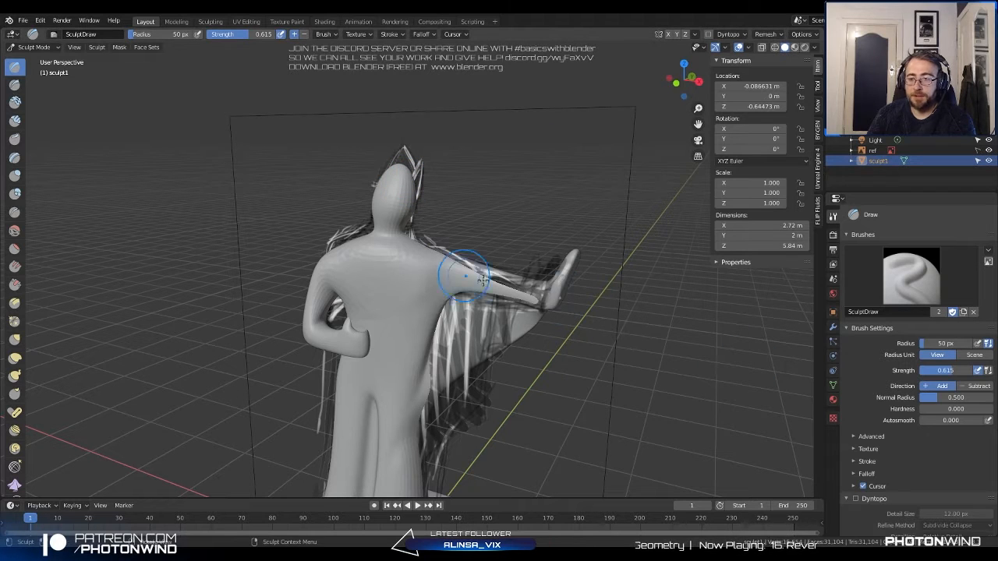
# Open sculpt1's object Viewport Display settings and try its Wireframe option on and off.
pyautogui.click(832, 385)
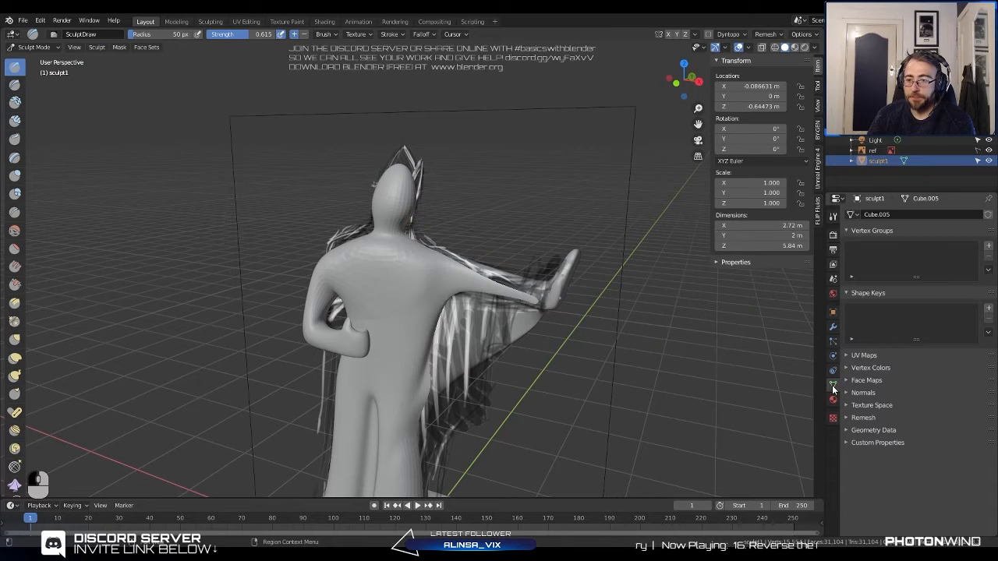
pyautogui.click(830, 311)
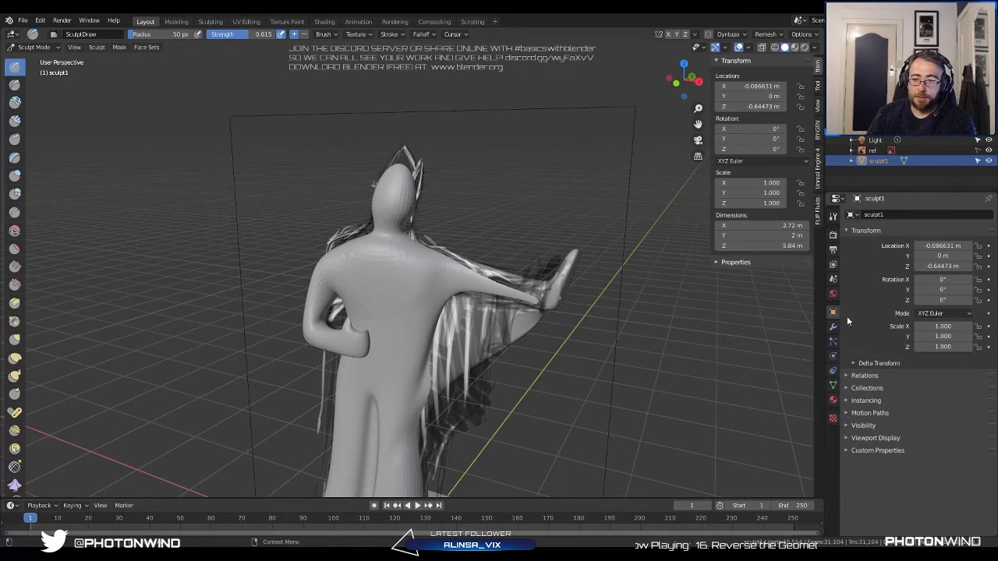
pyautogui.click(865, 437)
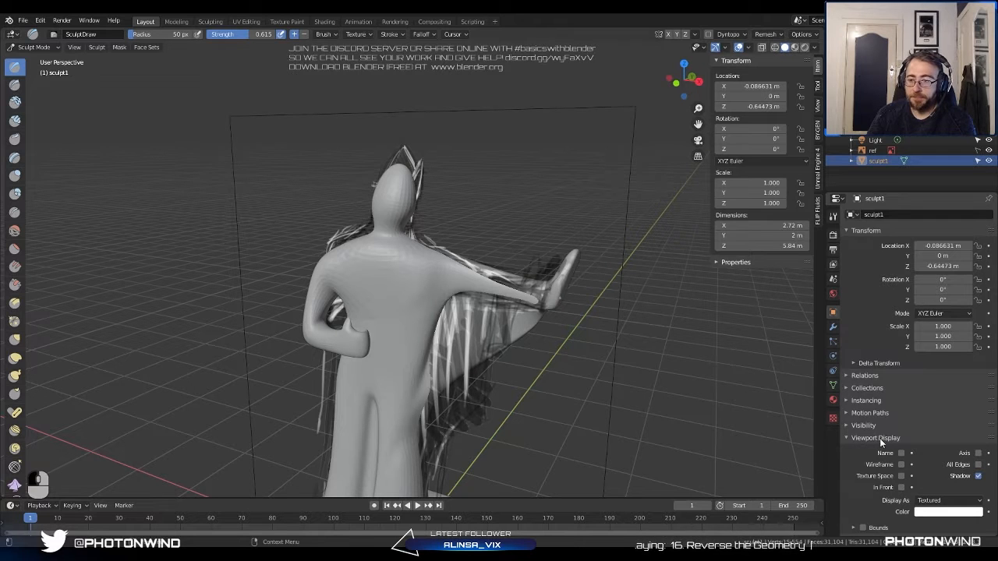
pyautogui.scroll(-1, 909, 450)
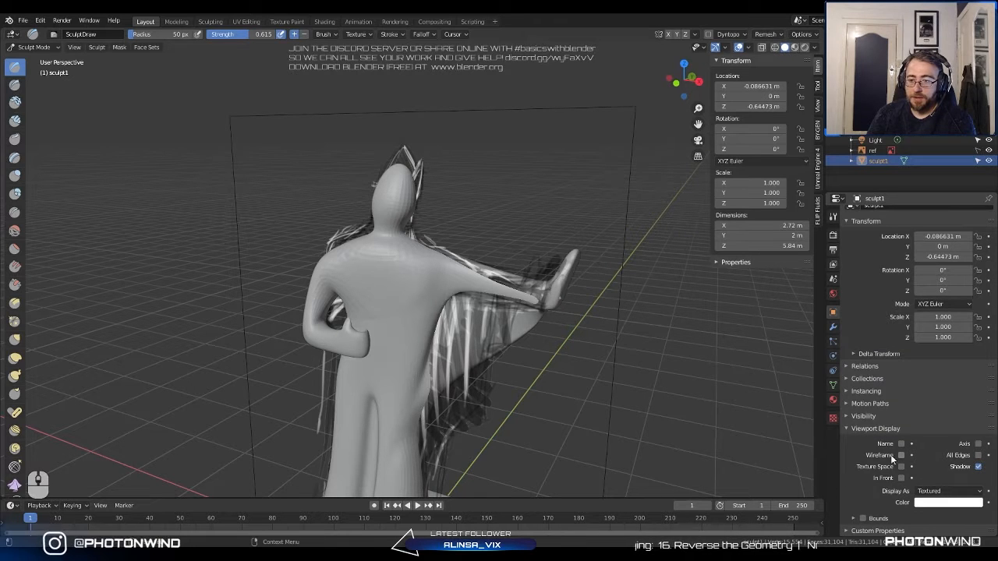
pyautogui.scroll(4, 408, 289)
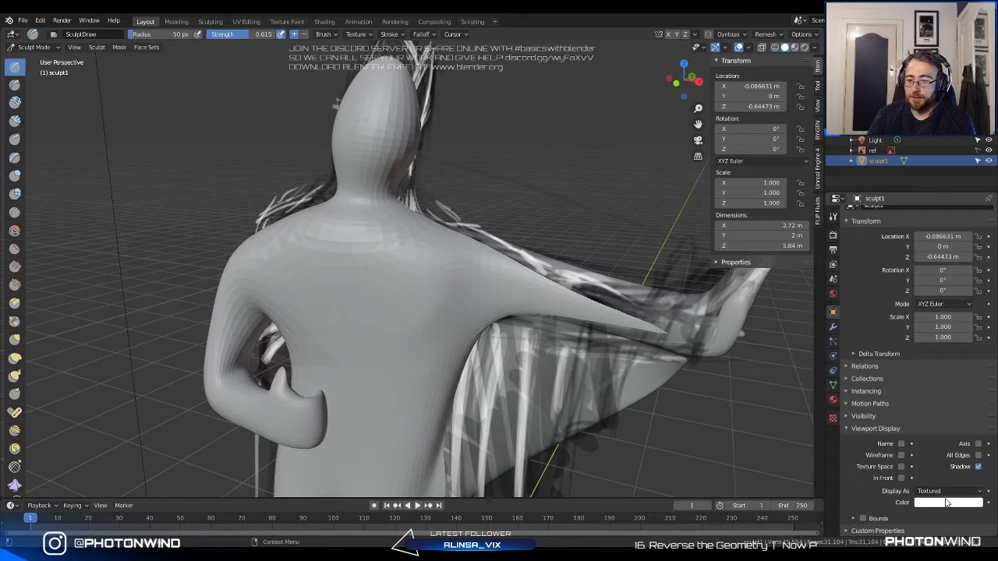
pyautogui.click(900, 455)
pyautogui.scroll(-1, 441, 190)
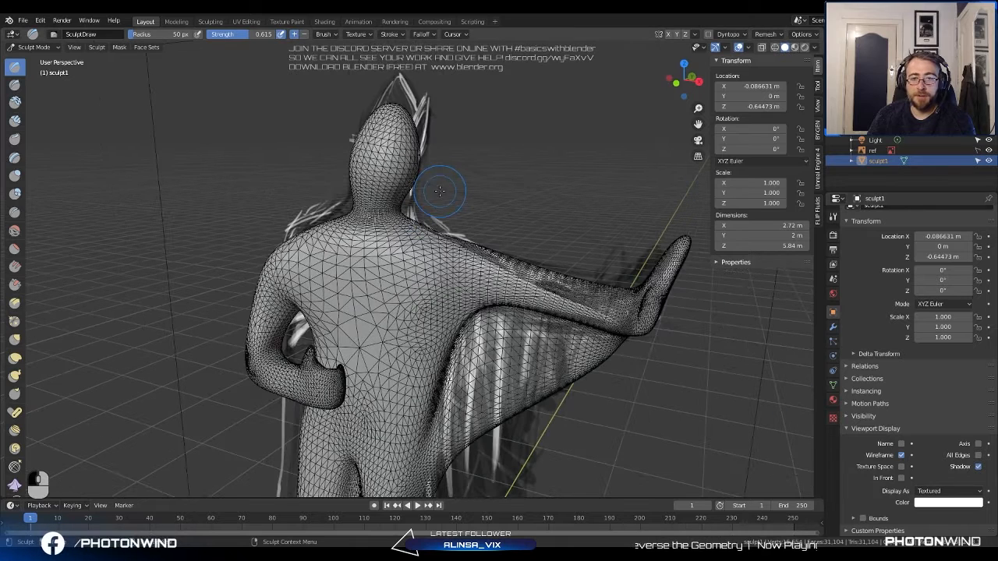
pyautogui.click(901, 455)
# Lower the alpha of sculpt1's viewport display colour, keeping Display As set to Textured.
pyautogui.click(945, 491)
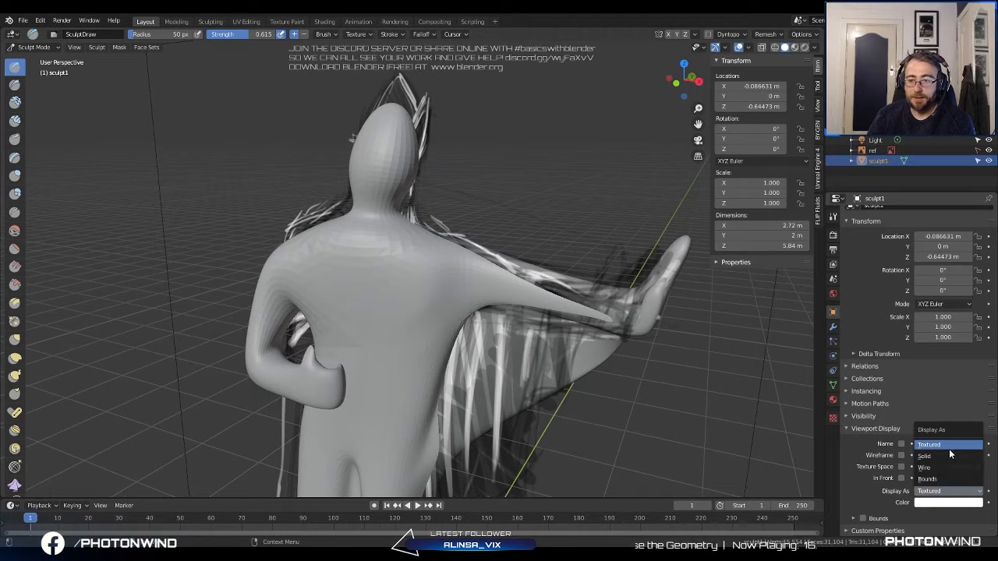
pyautogui.click(948, 446)
pyautogui.click(960, 503)
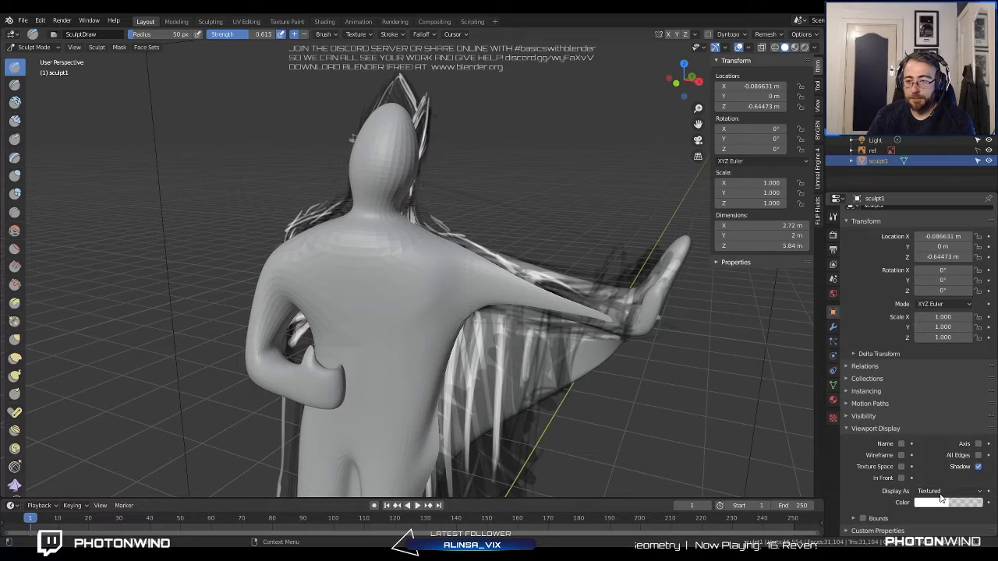
# Try In Front on sculpt1, turn it off, and look through the display colour and Display As options.
pyautogui.click(902, 477)
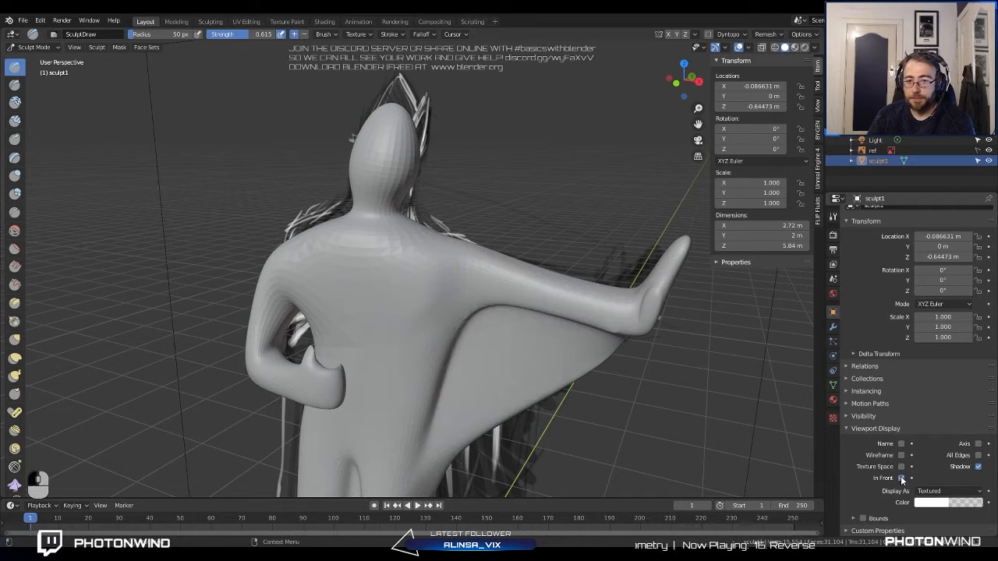
pyautogui.click(901, 477)
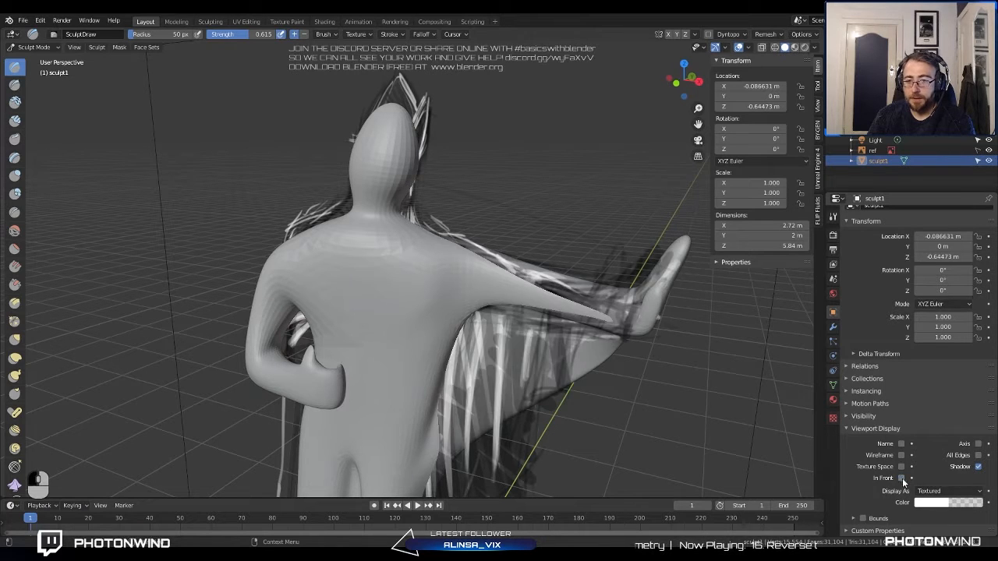
pyautogui.click(947, 505)
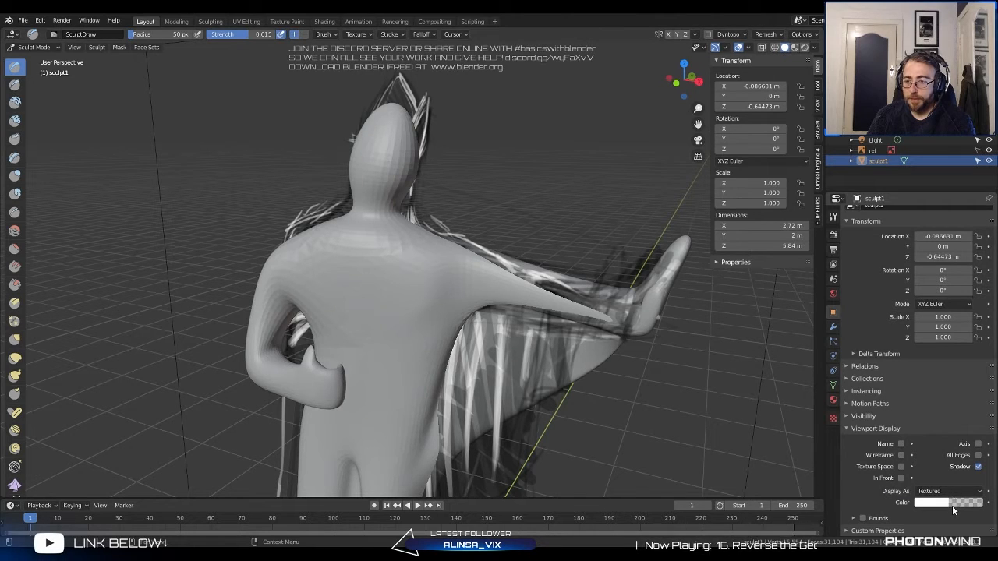
pyautogui.click(950, 492)
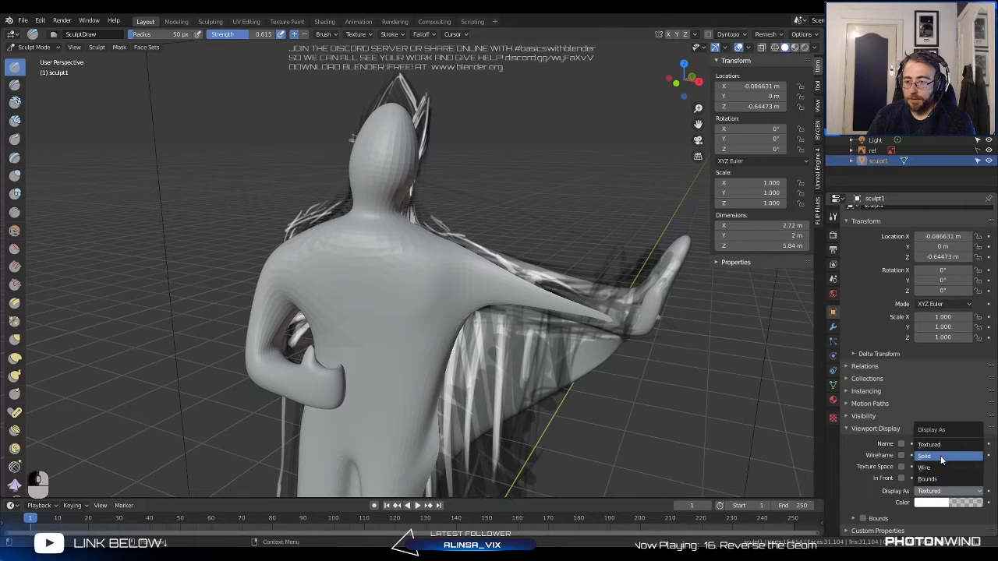
# Overlay the wireframe on sculpt1 again to examine the chest and arm topology, and turn it off.
pyautogui.click(901, 455)
pyautogui.scroll(3, 460, 304)
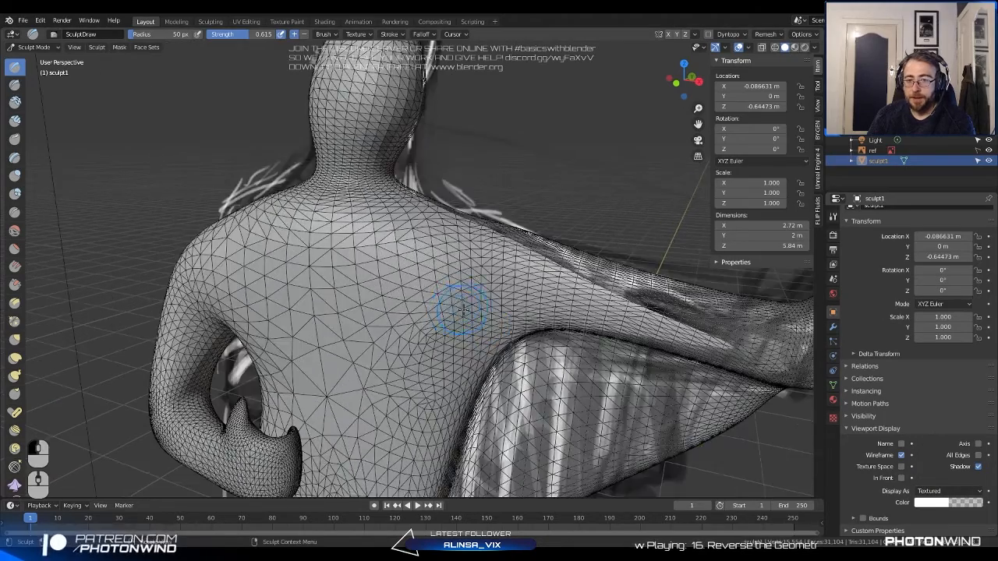
pyautogui.moveTo(460, 305)
pyautogui.mouseDown(button='middle')
pyautogui.moveTo(401, 302)
pyautogui.moveTo(484, 290)
pyautogui.mouseUp(button='middle')
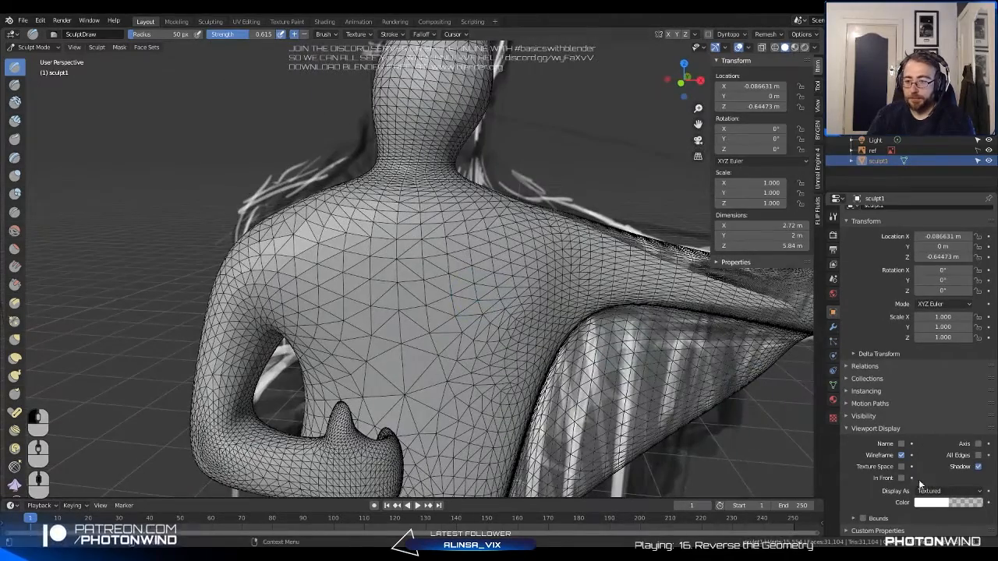
pyautogui.click(901, 456)
pyautogui.click(901, 456)
pyautogui.click(929, 493)
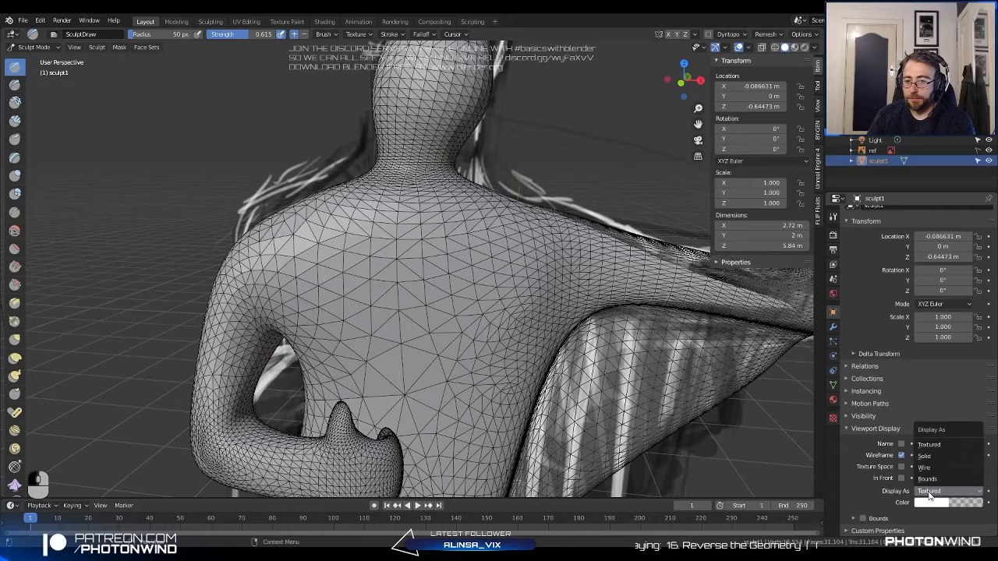
pyautogui.click(929, 493)
pyautogui.click(901, 456)
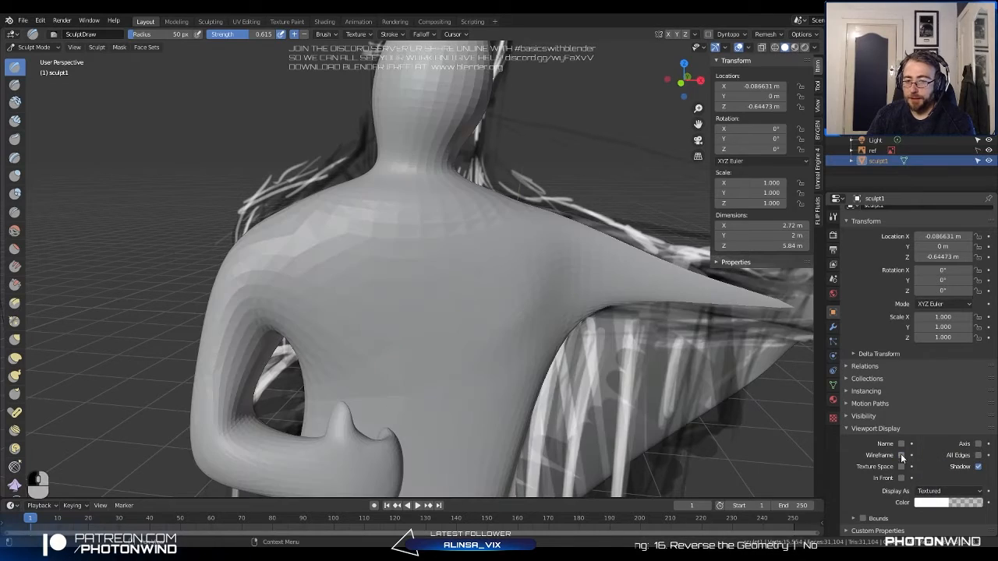
pyautogui.moveTo(546, 233)
pyautogui.mouseDown(button='middle')
pyautogui.moveTo(479, 208)
pyautogui.moveTo(396, 223)
pyautogui.moveTo(452, 262)
pyautogui.moveTo(300, 179)
pyautogui.moveTo(350, 187)
pyautogui.moveTo(457, 239)
pyautogui.moveTo(422, 265)
pyautogui.moveTo(423, 278)
pyautogui.moveTo(467, 272)
pyautogui.mouseUp(button='middle')
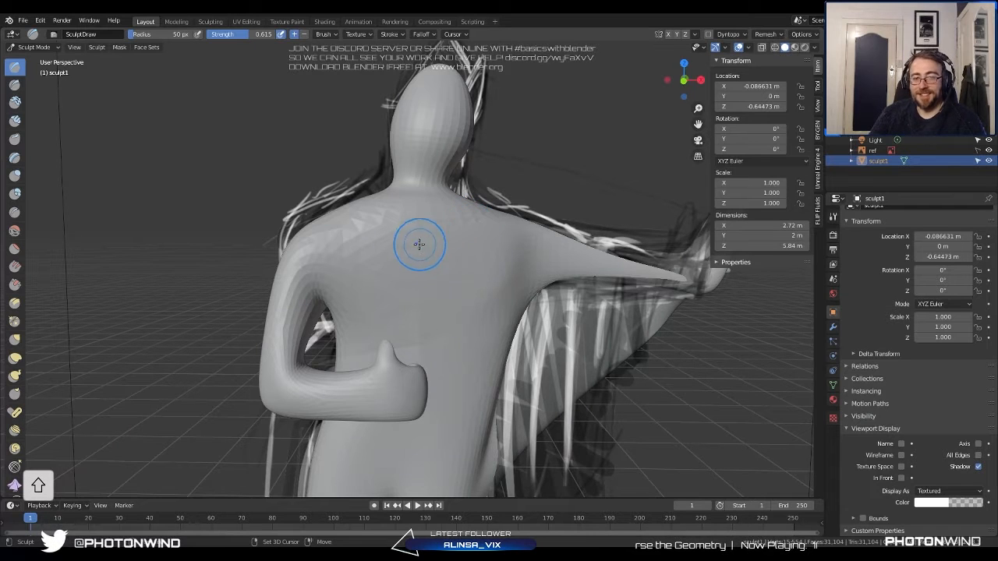
pyautogui.moveTo(419, 242)
pyautogui.keyDown('shift'); pyautogui.mouseDown(button='middle')
pyautogui.moveTo(456, 245)
pyautogui.moveTo(422, 241)
pyautogui.mouseUp(button='middle'); pyautogui.keyUp('shift')
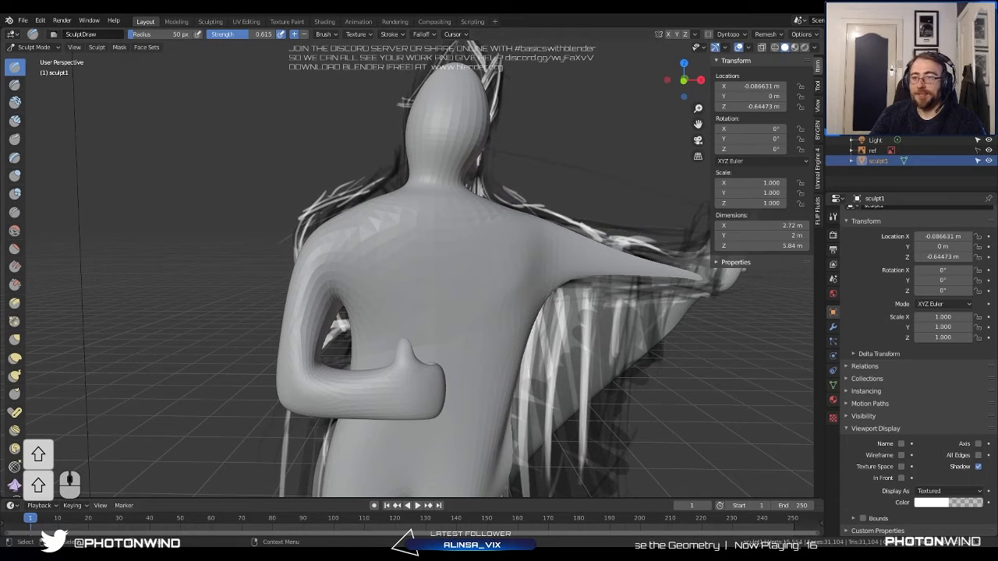
# Pick ref while still in Sculpt Mode and try the In Front option on and off.
pyautogui.click(912, 149)
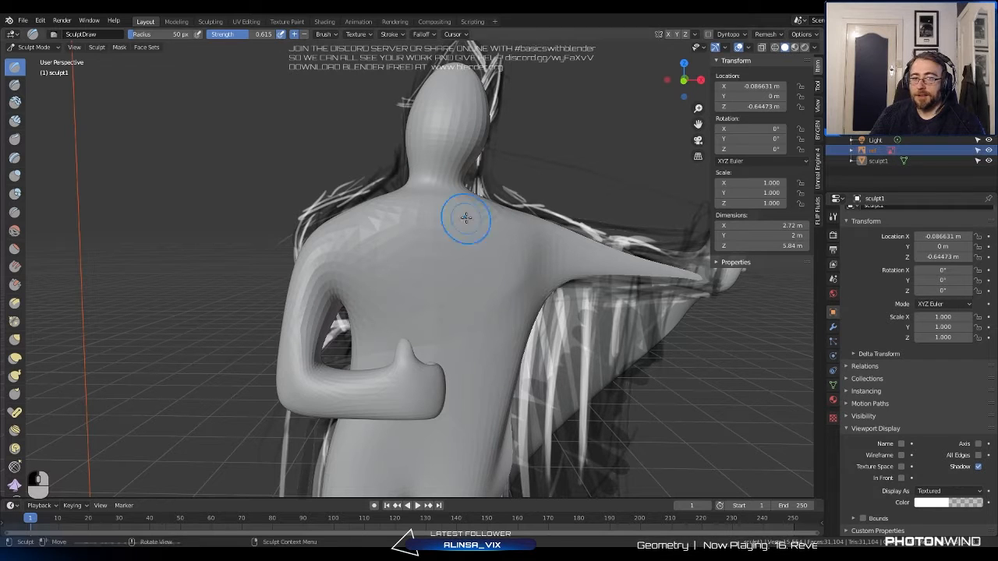
pyautogui.press('KP_Decimal')
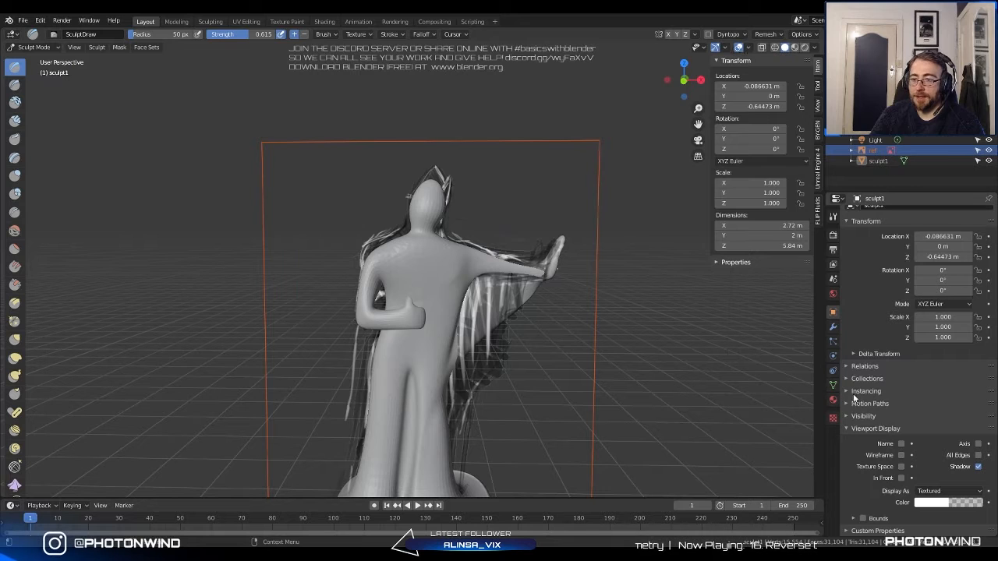
pyautogui.click(901, 478)
pyautogui.click(901, 478)
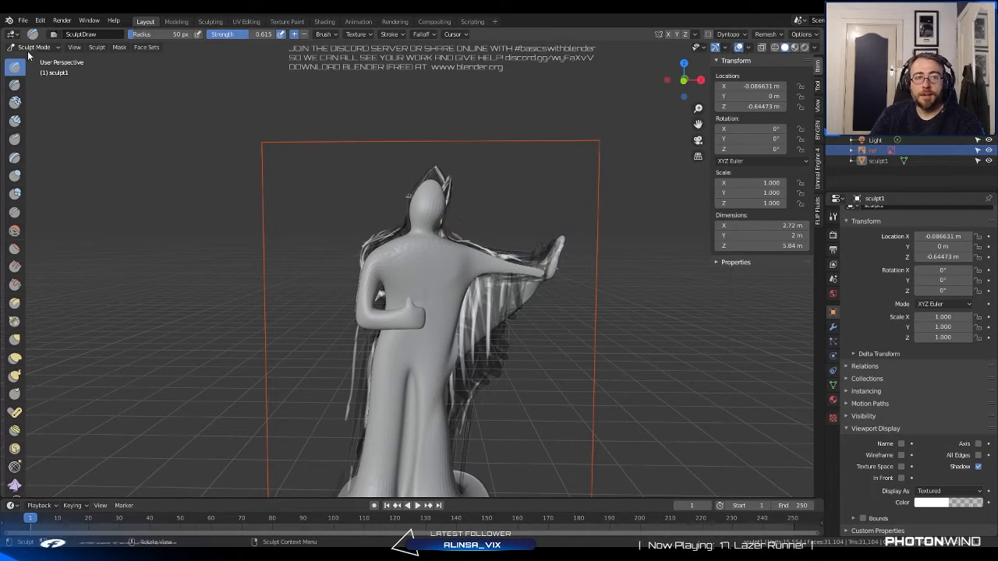
# Switch to Object Mode and select the ref image to show its object settings.
pyautogui.click(33, 48)
pyautogui.click(36, 59)
pyautogui.click(875, 150)
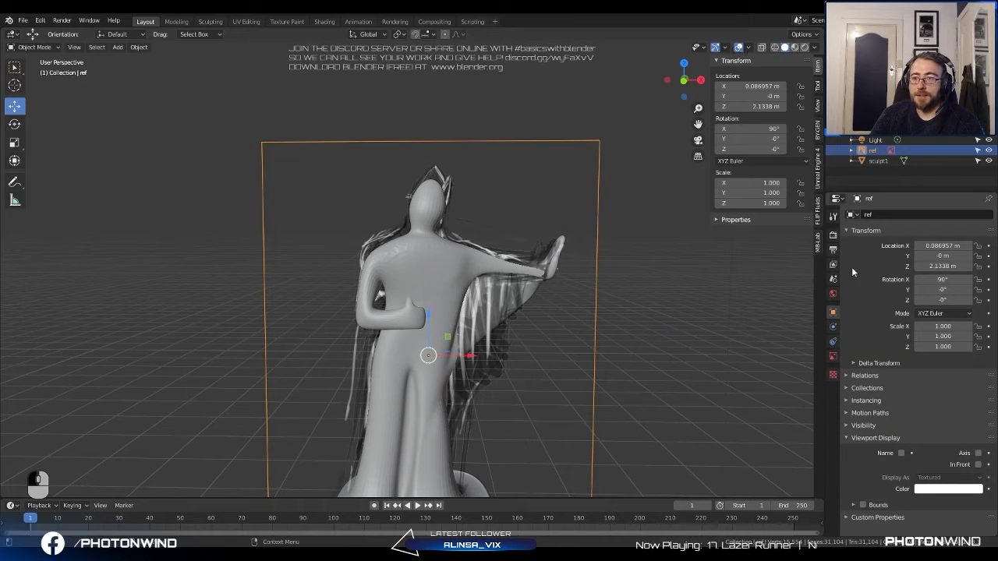
# Make the ref image display in front of the mesh and lower its display colour's alpha to 0.393.
pyautogui.click(834, 357)
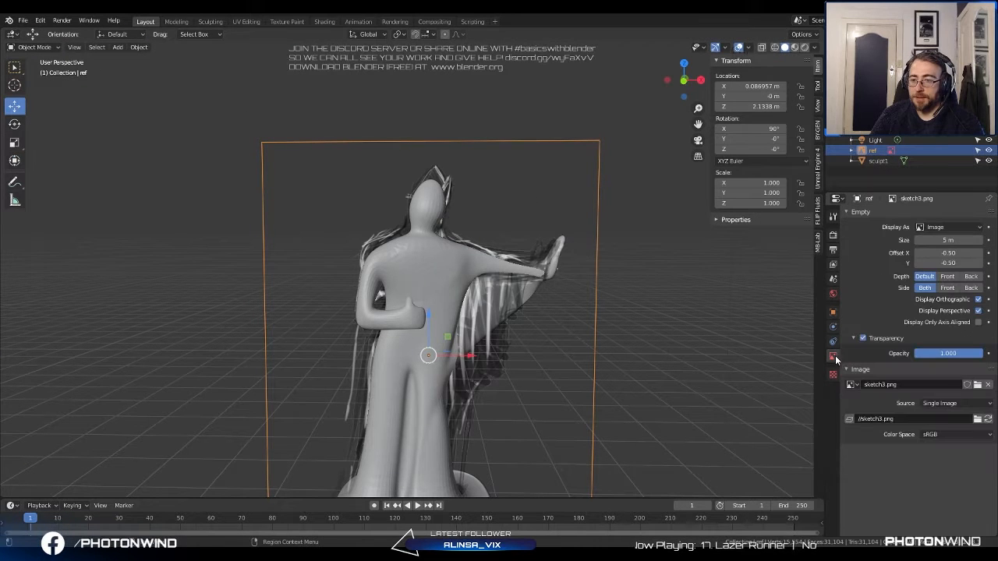
pyautogui.click(832, 311)
pyautogui.click(977, 465)
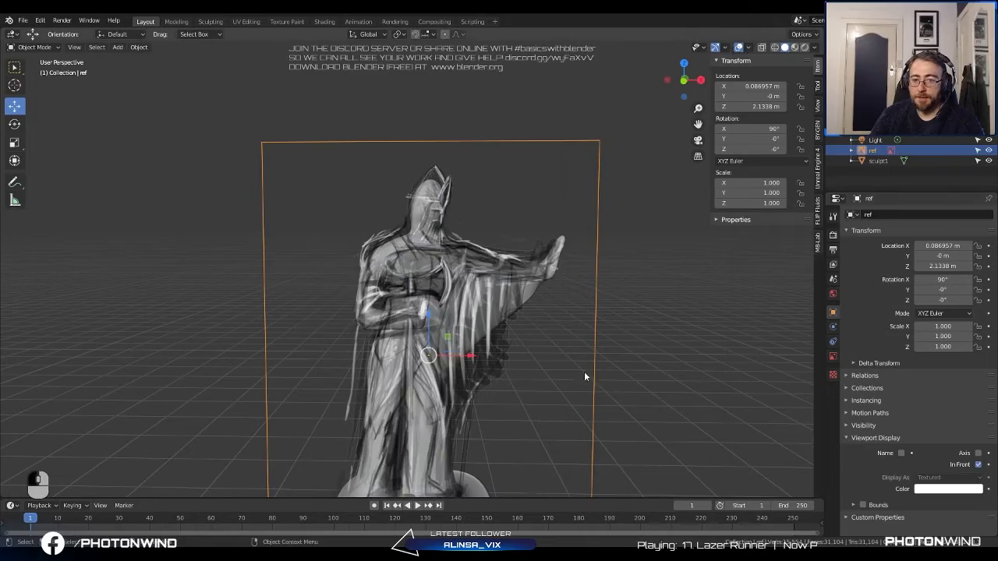
pyautogui.moveTo(584, 371)
pyautogui.mouseDown(button='middle')
pyautogui.moveTo(411, 370)
pyautogui.moveTo(446, 381)
pyautogui.moveTo(510, 351)
pyautogui.moveTo(493, 336)
pyautogui.moveTo(558, 325)
pyautogui.mouseUp(button='middle')
pyautogui.moveTo(558, 326); pyautogui.dragTo(702, 366, button='middle')
pyautogui.click(948, 489)
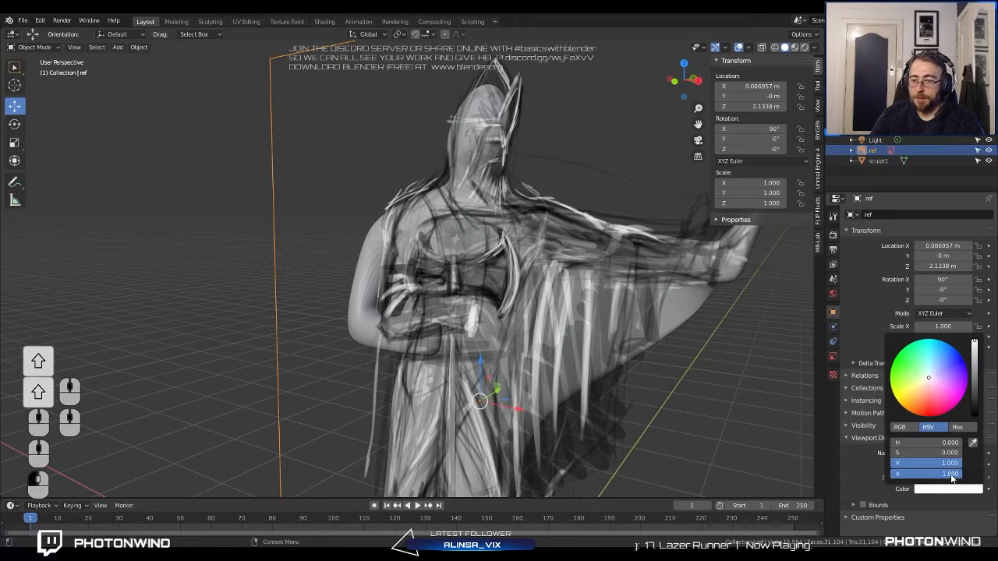
pyautogui.moveTo(951, 474)
pyautogui.mouseDown()
pyautogui.moveTo(904, 475)
pyautogui.moveTo(931, 474)
pyautogui.moveTo(920, 474)
pyautogui.mouseUp()
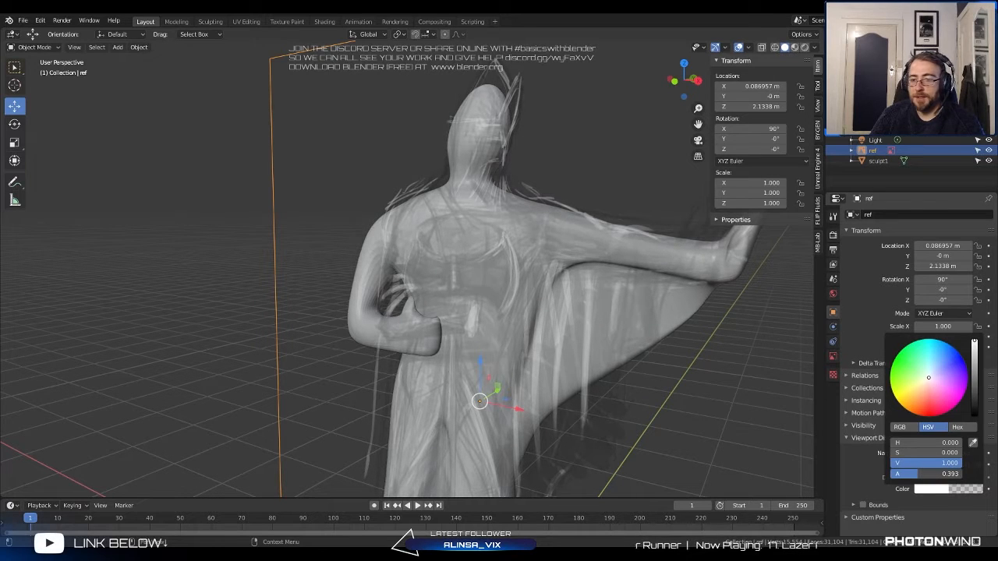
# Select the sculpt1 statue mesh and switch it to Sculpt Mode, framing the upper body under the reference overlay.
pyautogui.moveTo(647, 289)
pyautogui.mouseDown(button='middle')
pyautogui.moveTo(617, 270)
pyautogui.moveTo(591, 284)
pyautogui.moveTo(513, 260)
pyautogui.moveTo(462, 260)
pyautogui.moveTo(521, 255)
pyautogui.mouseUp(button='middle')
pyautogui.click(396, 171)
pyautogui.moveTo(425, 178)
pyautogui.mouseDown(button='middle')
pyautogui.moveTo(484, 188)
pyautogui.moveTo(514, 207)
pyautogui.mouseUp(button='middle')
pyautogui.moveTo(514, 206)
pyautogui.keyDown('shift'); pyautogui.mouseDown(button='middle')
pyautogui.moveTo(493, 244)
pyautogui.moveTo(506, 232)
pyautogui.moveTo(495, 220)
pyautogui.moveTo(507, 205)
pyautogui.moveTo(524, 204)
pyautogui.mouseUp(button='middle'); pyautogui.keyUp('shift')
pyautogui.scroll(3, 493, 244)
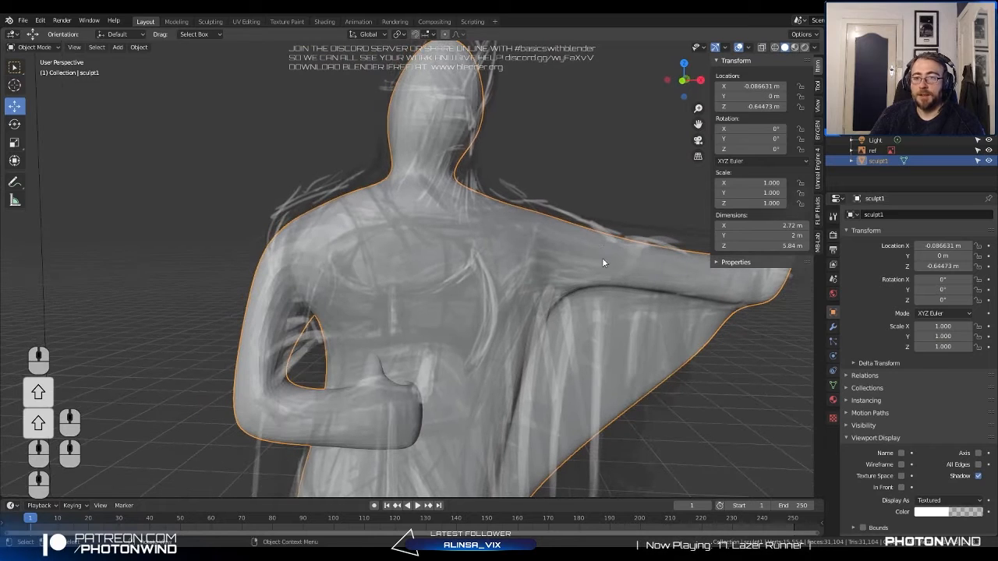
pyautogui.click(47, 46)
pyautogui.click(35, 85)
pyautogui.moveTo(401, 190); pyautogui.dragTo(361, 214, button='middle')
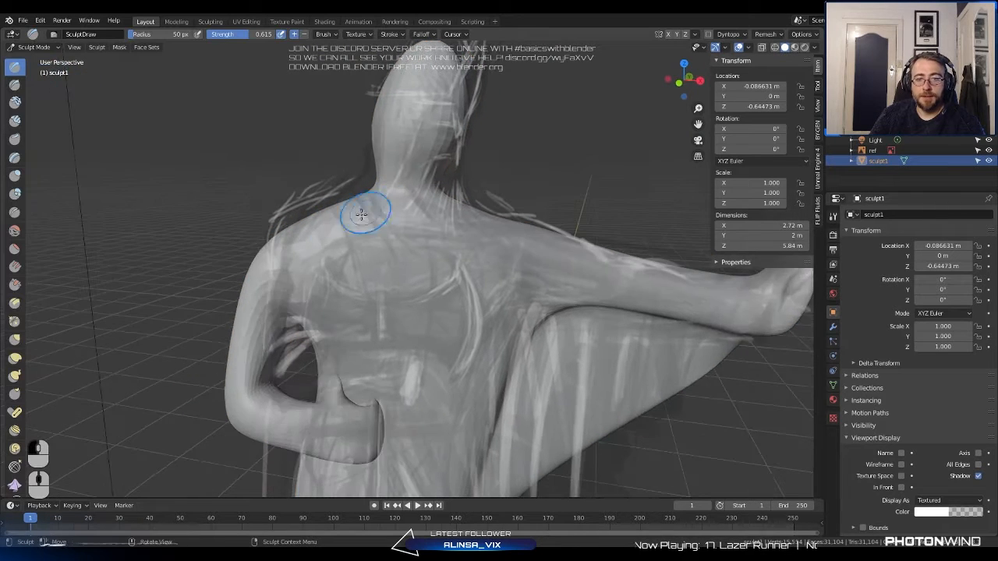
pyautogui.scroll(1, 361, 214)
pyautogui.moveTo(313, 220); pyautogui.dragTo(354, 245)
pyautogui.hotkey('ctrl', 'z')
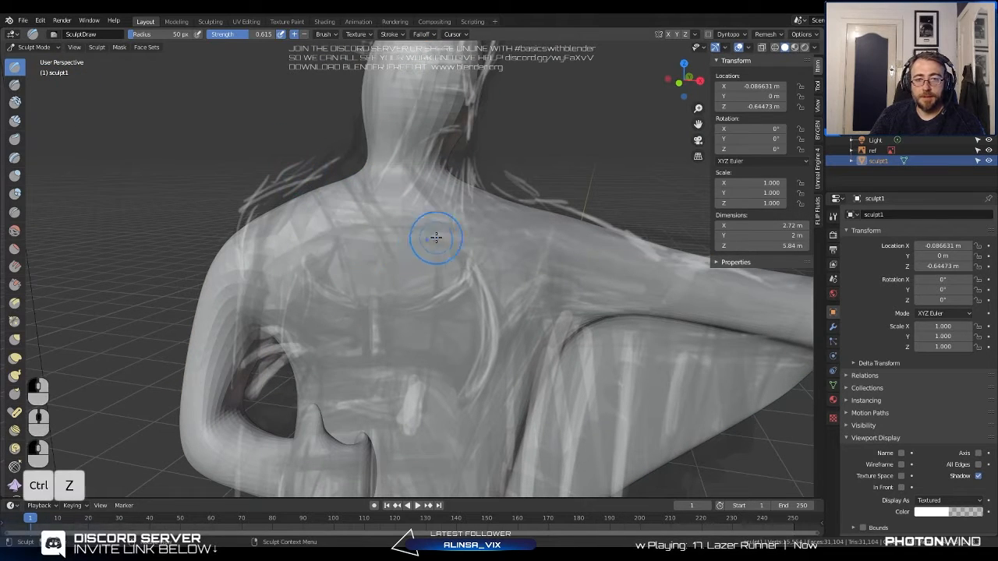
# Enable Dyntopo for the sculpt and turn on its smooth shading.
pyautogui.scroll(-2, 961, 486)
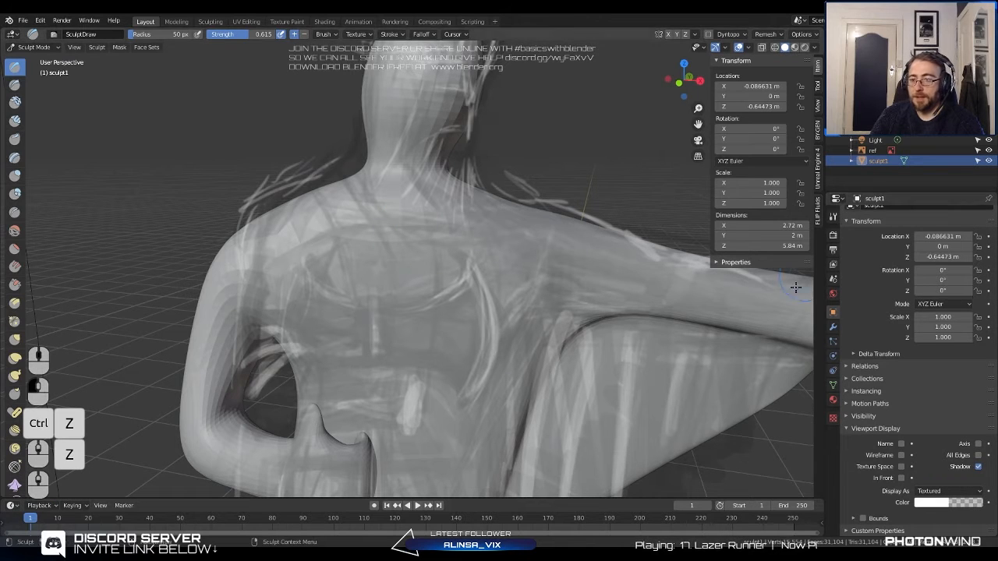
pyautogui.click(833, 222)
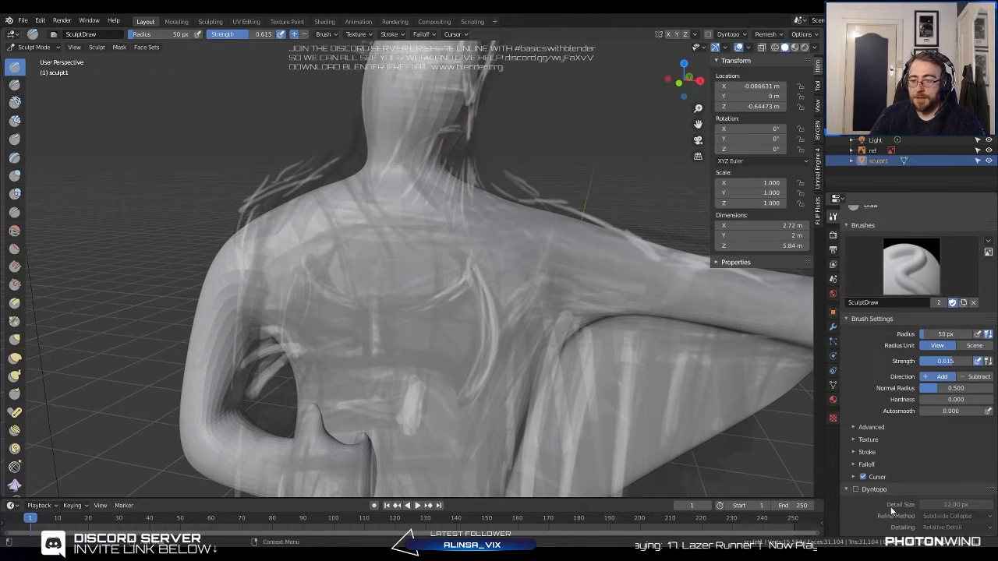
pyautogui.keyDown('shift'); pyautogui.moveTo(318, 227); pyautogui.dragTo(309, 221); pyautogui.keyUp('shift')
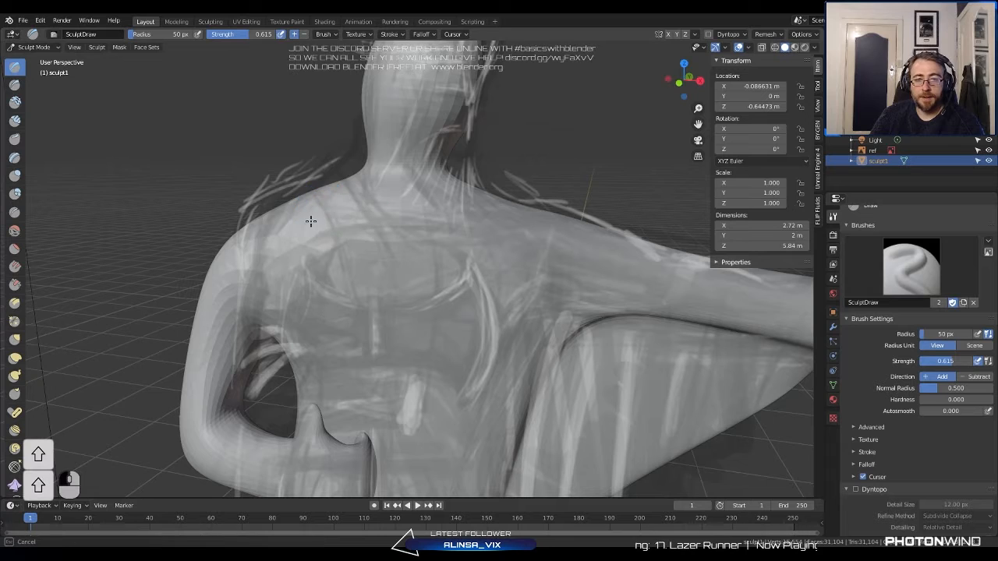
pyautogui.click(856, 488)
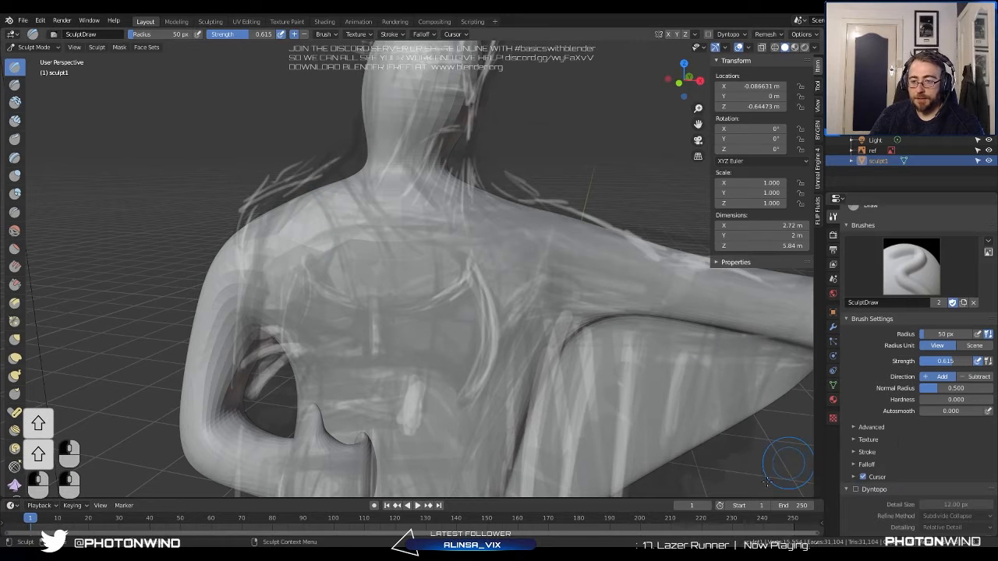
pyautogui.click(856, 488)
pyautogui.click(851, 489)
pyautogui.scroll(-3, 890, 489)
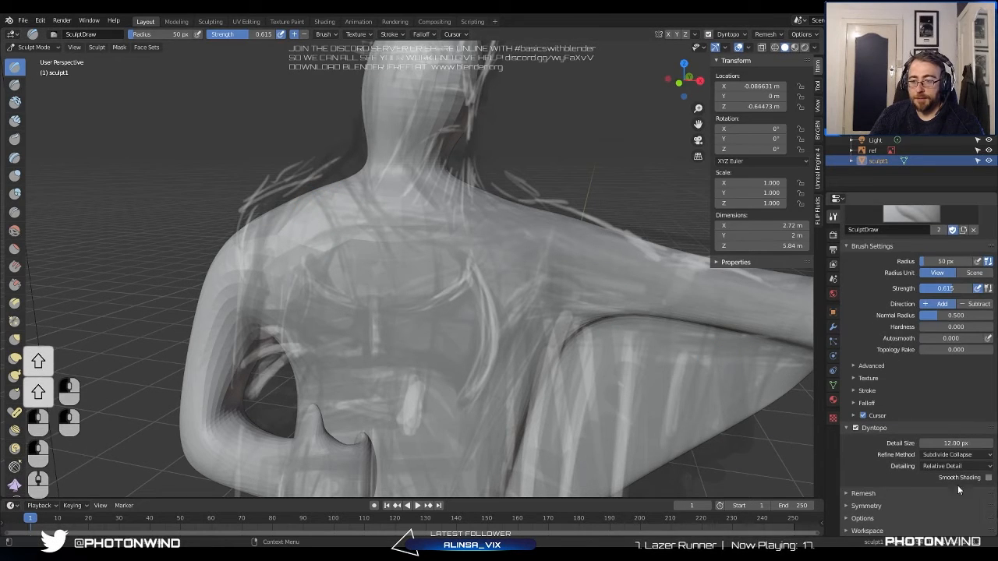
pyautogui.click(989, 477)
pyautogui.moveTo(605, 345); pyautogui.dragTo(430, 263, button='middle')
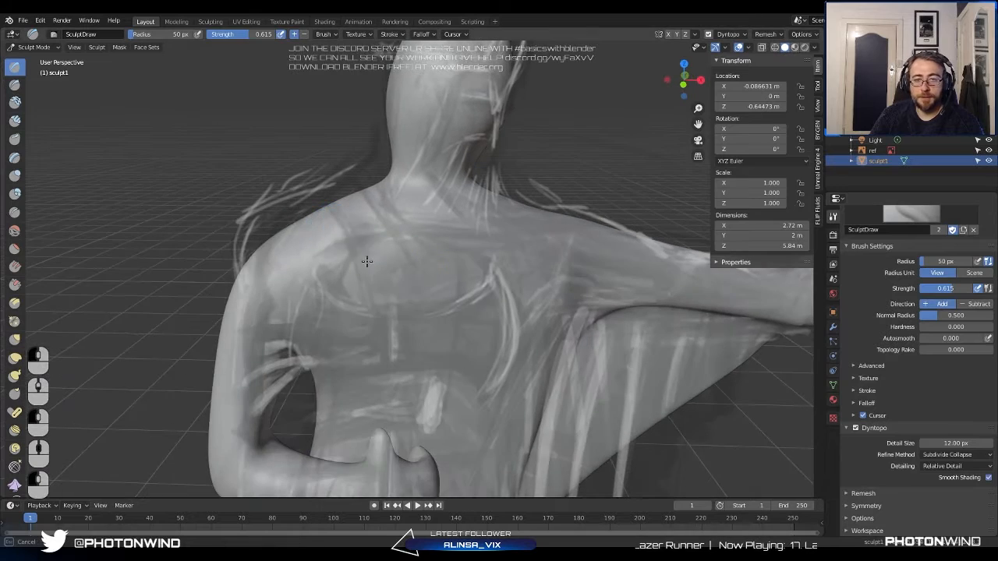
pyautogui.scroll(-5, 340, 247)
pyautogui.hotkey('ctrl', 'z')
pyautogui.hotkey('ctrl', 'z')
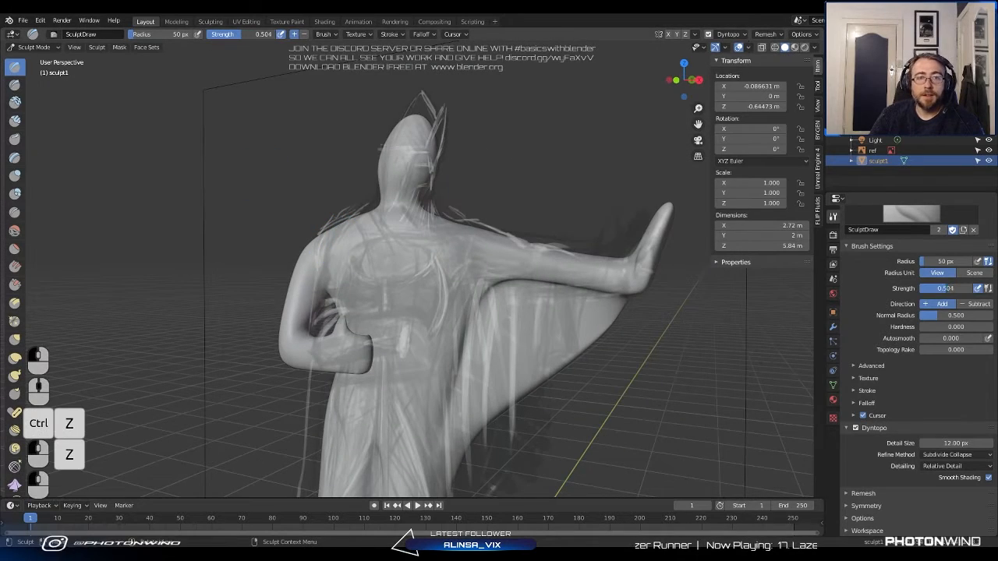
# With the Draw brush at strength 0.312, build up volume on the shoulder and upper side of the outstretched arm.
pyautogui.scroll(3, 299, 181)
pyautogui.moveTo(351, 262)
pyautogui.mouseDown(button='middle')
pyautogui.moveTo(456, 278)
pyautogui.moveTo(383, 289)
pyautogui.moveTo(351, 257)
pyautogui.moveTo(367, 220)
pyautogui.moveTo(375, 240)
pyautogui.moveTo(469, 226)
pyautogui.mouseUp(button='middle')
pyautogui.moveTo(469, 226); pyautogui.dragTo(421, 247)
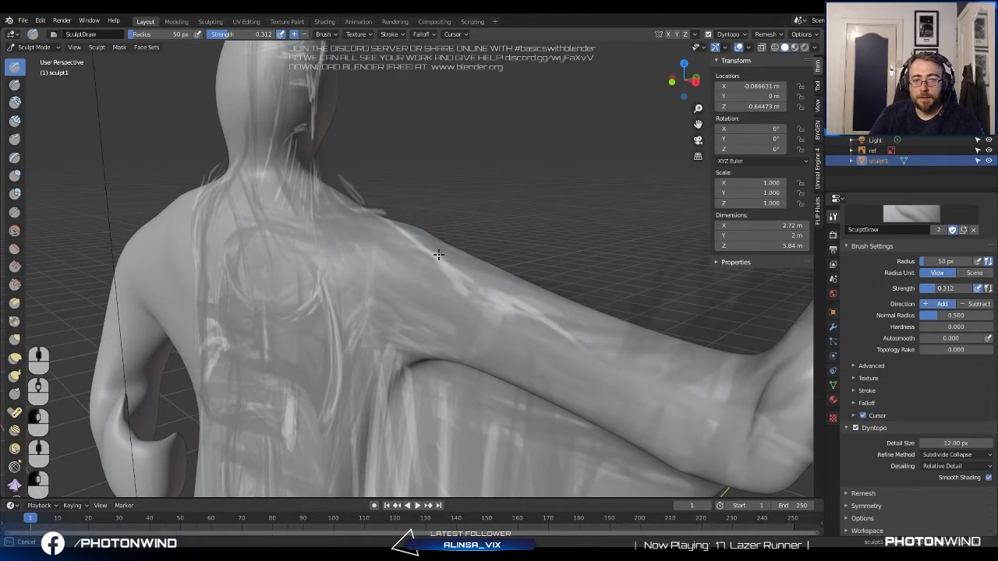
pyautogui.moveTo(438, 254)
pyautogui.mouseDown(button='middle')
pyautogui.moveTo(414, 244)
pyautogui.moveTo(516, 263)
pyautogui.moveTo(570, 285)
pyautogui.moveTo(460, 290)
pyautogui.mouseUp(button='middle')
pyautogui.scroll(3, 540, 288)
pyautogui.moveTo(460, 290)
pyautogui.keyDown('shift'); pyautogui.mouseDown(button='middle')
pyautogui.moveTo(403, 292)
pyautogui.moveTo(421, 292)
pyautogui.moveTo(436, 273)
pyautogui.mouseUp(button='middle'); pyautogui.keyUp('shift')
pyautogui.scroll(3, 403, 292)
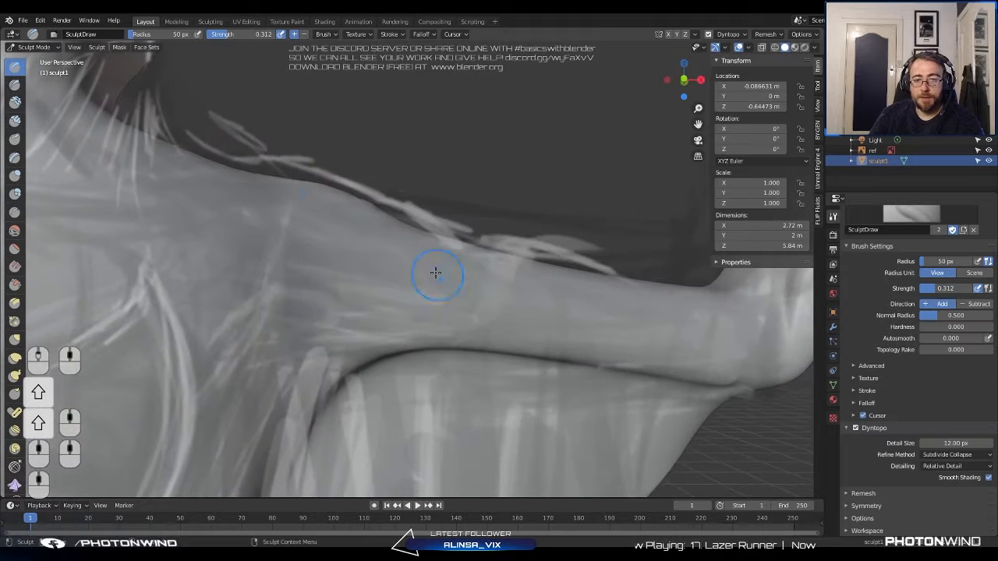
pyautogui.moveTo(275, 184); pyautogui.dragTo(333, 196)
pyautogui.moveTo(258, 192); pyautogui.dragTo(261, 195)
# Smooth the outstretched arm's shoulder and start carving a crease across the arm at the elbow.
pyautogui.scroll(-4, 263, 200)
pyautogui.moveTo(265, 201); pyautogui.dragTo(287, 274, button='middle')
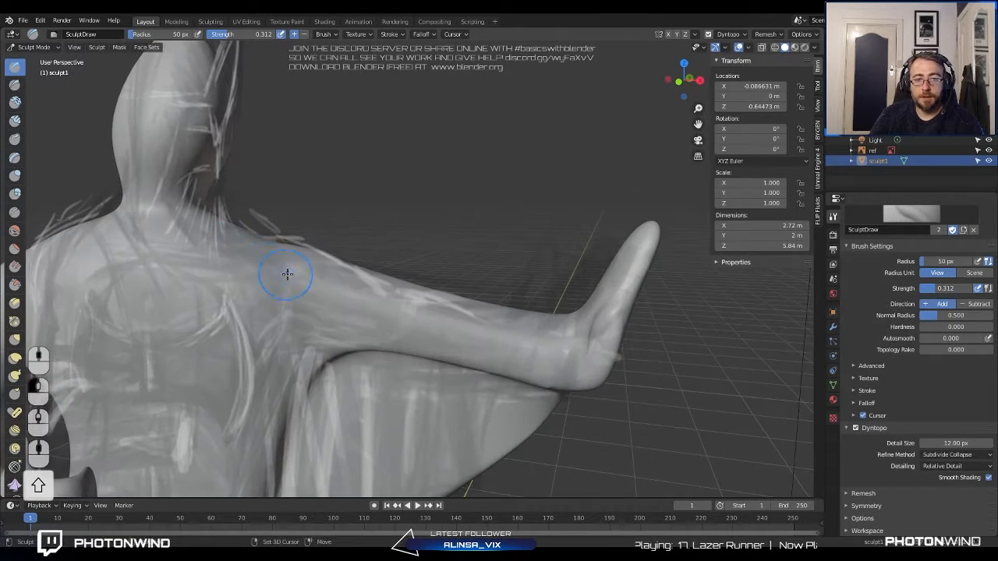
pyautogui.keyDown('shift'); pyautogui.moveTo(288, 274); pyautogui.dragTo(343, 283); pyautogui.keyUp('shift')
pyautogui.scroll(3, 374, 287)
pyautogui.moveTo(418, 292); pyautogui.dragTo(394, 358)
pyautogui.moveTo(394, 358); pyautogui.dragTo(425, 289, button='middle')
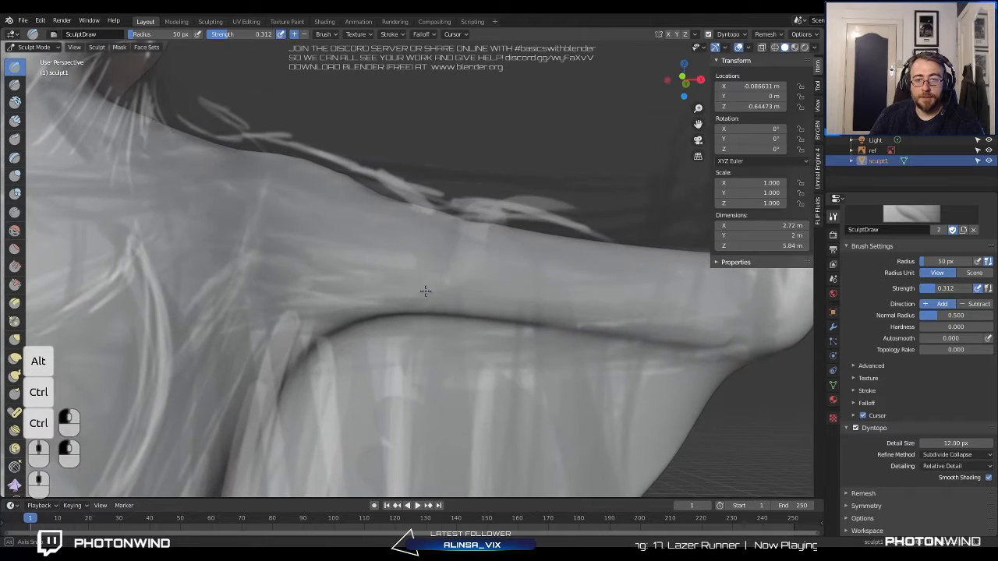
pyautogui.moveTo(468, 234); pyautogui.dragTo(457, 268)
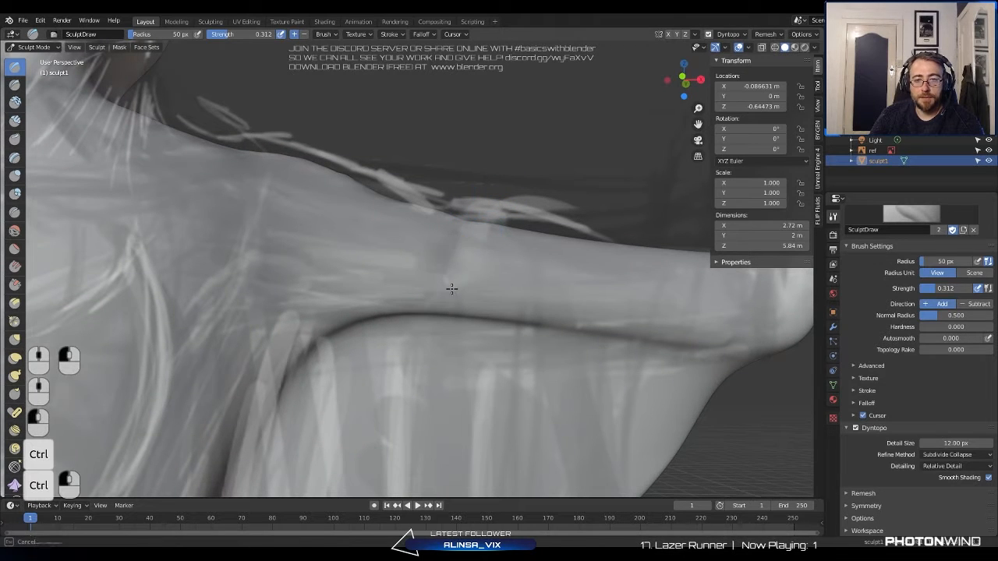
# Soften the elbow area and carve a deeper notch into the upper edge of the arm there.
pyautogui.moveTo(451, 289)
pyautogui.mouseDown(button='middle')
pyautogui.moveTo(429, 292)
pyautogui.moveTo(430, 283)
pyautogui.moveTo(435, 291)
pyautogui.mouseUp(button='middle')
pyautogui.scroll(-6, 418, 298)
pyautogui.keyDown('shift'); pyautogui.moveTo(434, 292); pyautogui.dragTo(442, 282); pyautogui.keyUp('shift')
pyautogui.scroll(6, 447, 279)
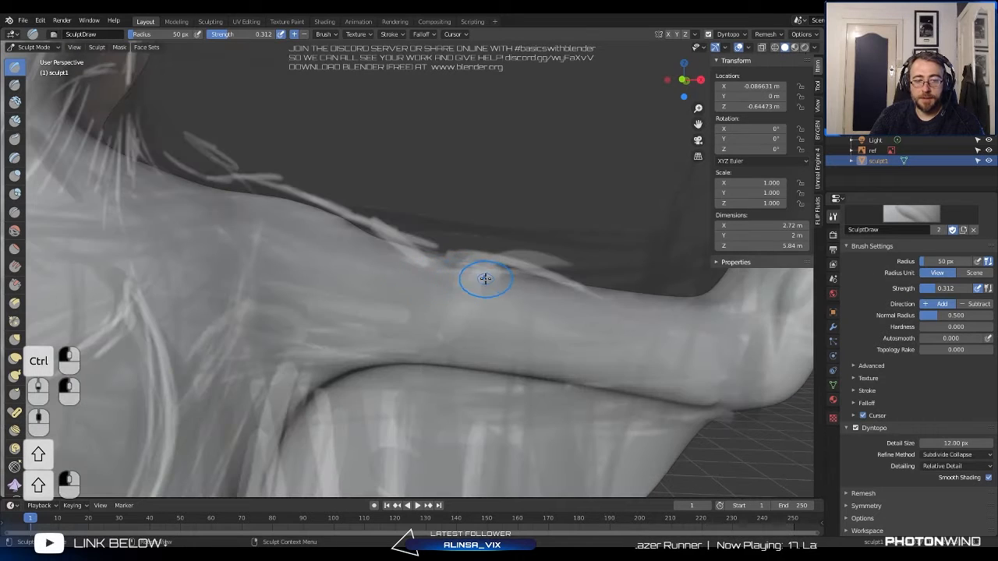
pyautogui.scroll(-6, 485, 279)
pyautogui.scroll(5, 456, 278)
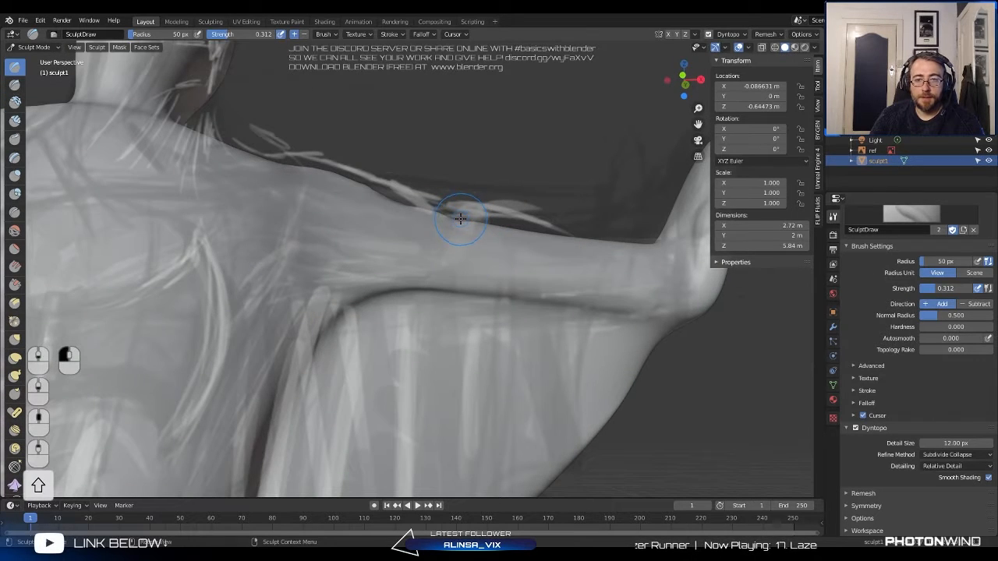
pyautogui.keyDown('ctrl'); pyautogui.moveTo(460, 219); pyautogui.dragTo(460, 241); pyautogui.keyUp('ctrl')
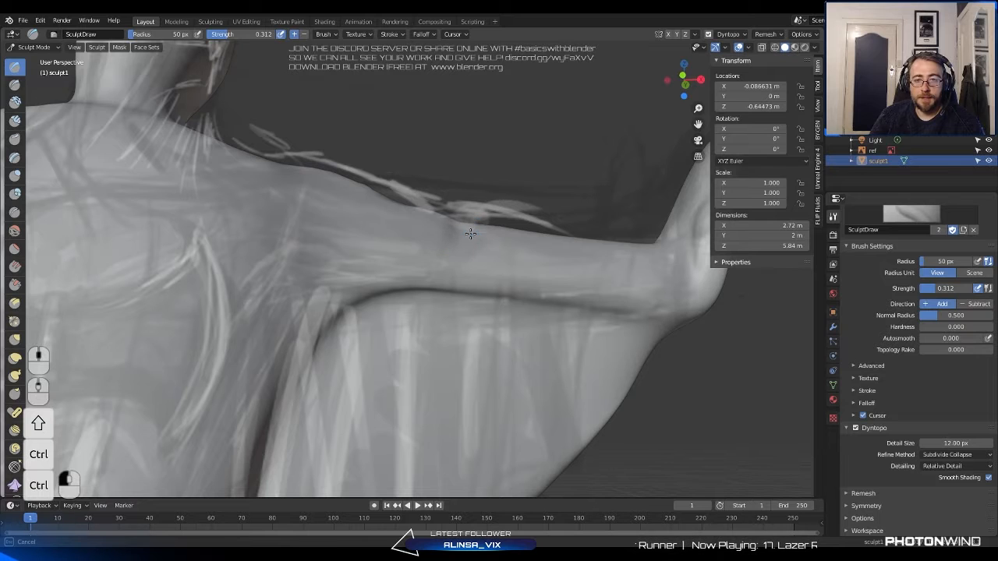
pyautogui.moveTo(471, 234); pyautogui.dragTo(464, 284, button='middle')
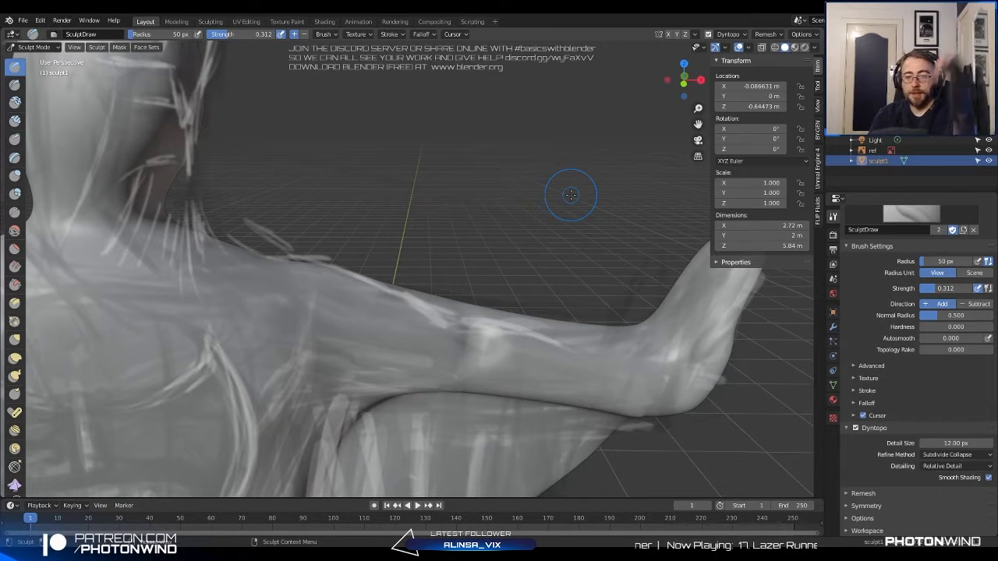
# Refine the elbow crease, add muscle volume to the upper arm, and smooth it toward the shoulder.
pyautogui.keyDown('ctrl'); pyautogui.moveTo(484, 314); pyautogui.dragTo(511, 334); pyautogui.keyUp('ctrl')
pyautogui.moveTo(411, 296); pyautogui.dragTo(408, 287, button='middle')
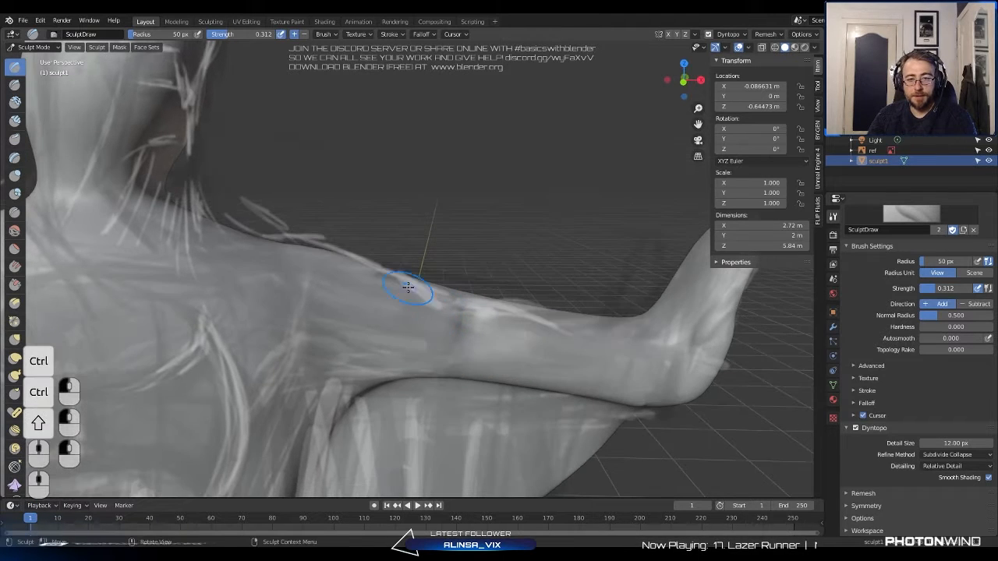
pyautogui.moveTo(457, 295); pyautogui.dragTo(364, 294)
pyautogui.moveTo(372, 279); pyautogui.dragTo(332, 296, button='middle')
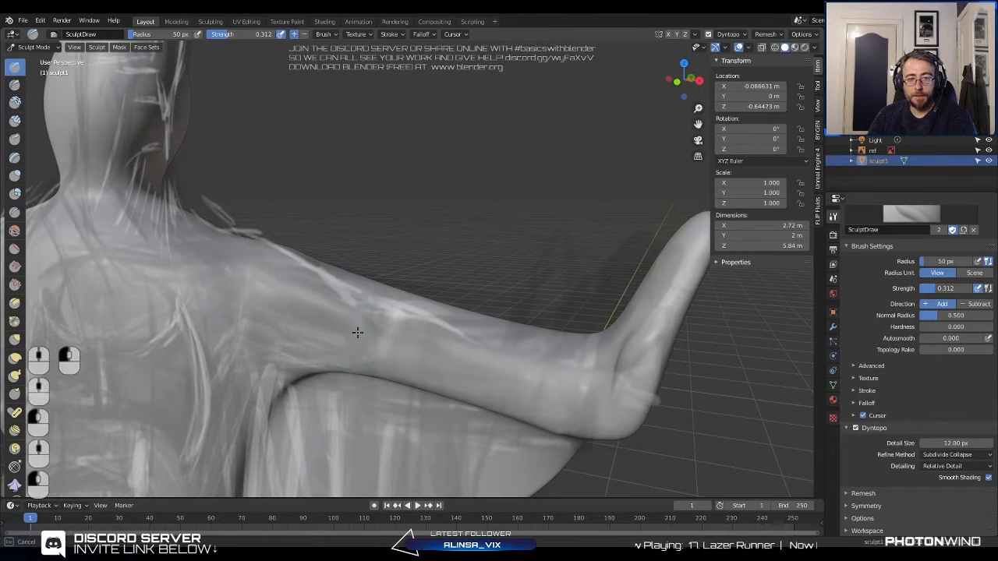
pyautogui.keyDown('shift'); pyautogui.moveTo(340, 301); pyautogui.dragTo(305, 297); pyautogui.keyUp('shift')
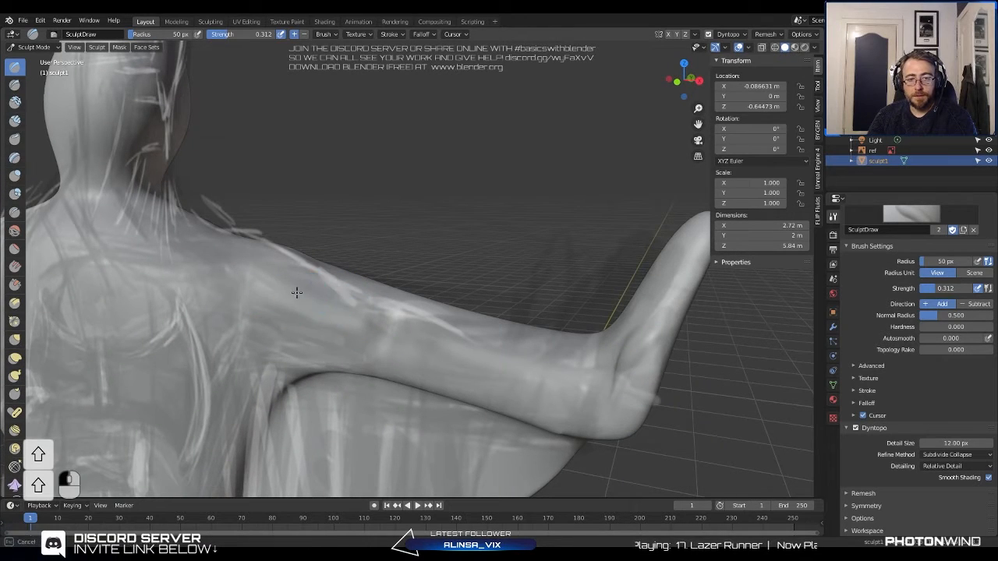
# Carve a hollow into the armpit where the outstretched arm meets the torso and cape.
pyautogui.moveTo(296, 292)
pyautogui.mouseDown(button='middle')
pyautogui.moveTo(341, 290)
pyautogui.moveTo(345, 269)
pyautogui.moveTo(366, 265)
pyautogui.moveTo(337, 235)
pyautogui.mouseUp(button='middle')
pyautogui.scroll(2, 335, 237)
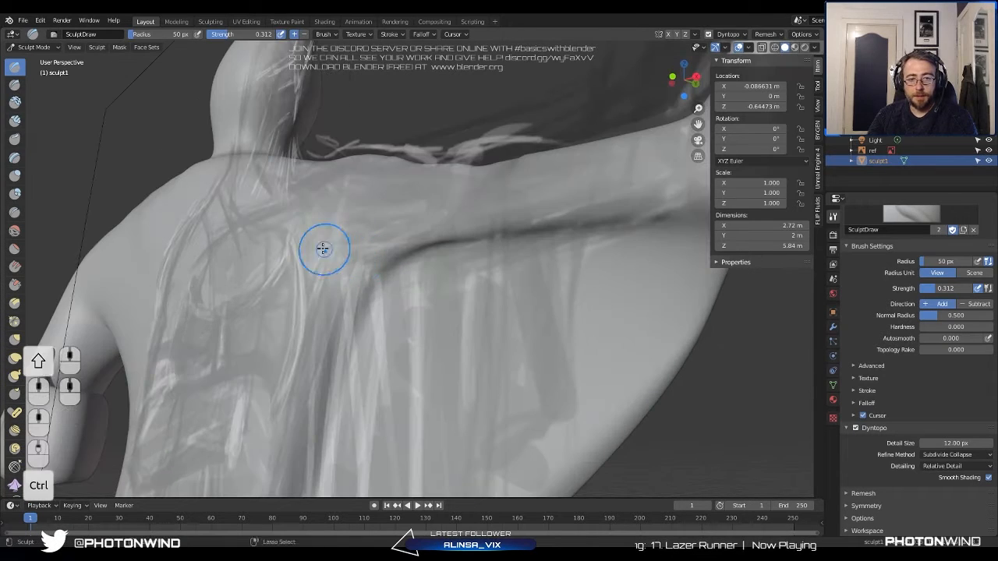
pyautogui.moveTo(341, 273)
pyautogui.keyDown('ctrl'); pyautogui.mouseDown()
pyautogui.moveTo(343, 262)
pyautogui.moveTo(366, 271)
pyautogui.mouseUp(); pyautogui.keyUp('ctrl')
pyautogui.keyDown('ctrl'); pyautogui.moveTo(370, 249); pyautogui.dragTo(342, 351, button='middle'); pyautogui.keyUp('ctrl')
# Hide the ref image, then smooth the armpit and cape junction and carve under the outstretched arm.
pyautogui.click(988, 151)
pyautogui.moveTo(427, 284); pyautogui.dragTo(477, 284, button='middle')
pyautogui.keyDown('shift'); pyautogui.moveTo(468, 282); pyautogui.dragTo(524, 237, button='middle'); pyautogui.keyUp('shift')
pyautogui.scroll(2, 563, 240)
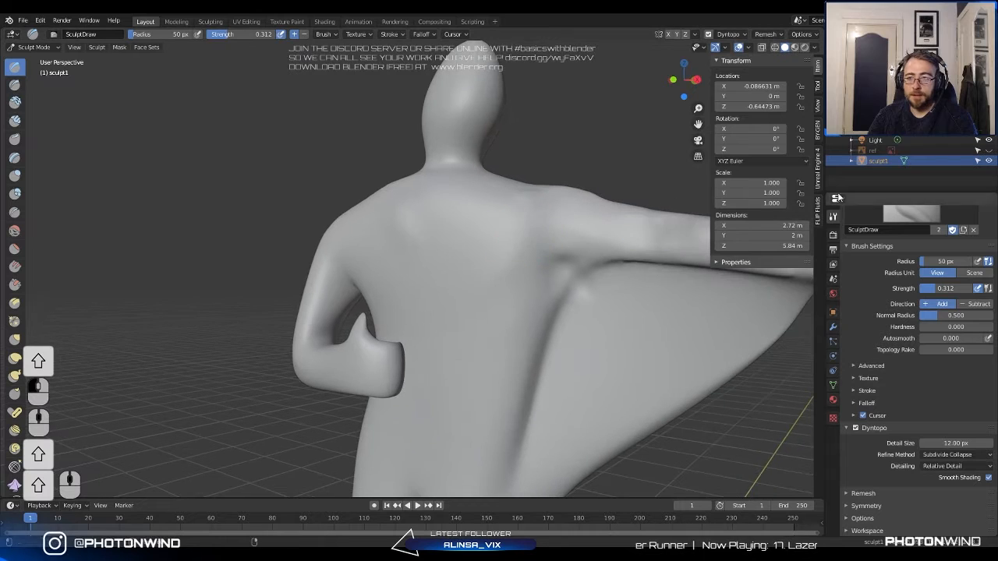
pyautogui.moveTo(581, 269); pyautogui.dragTo(511, 257, button='middle')
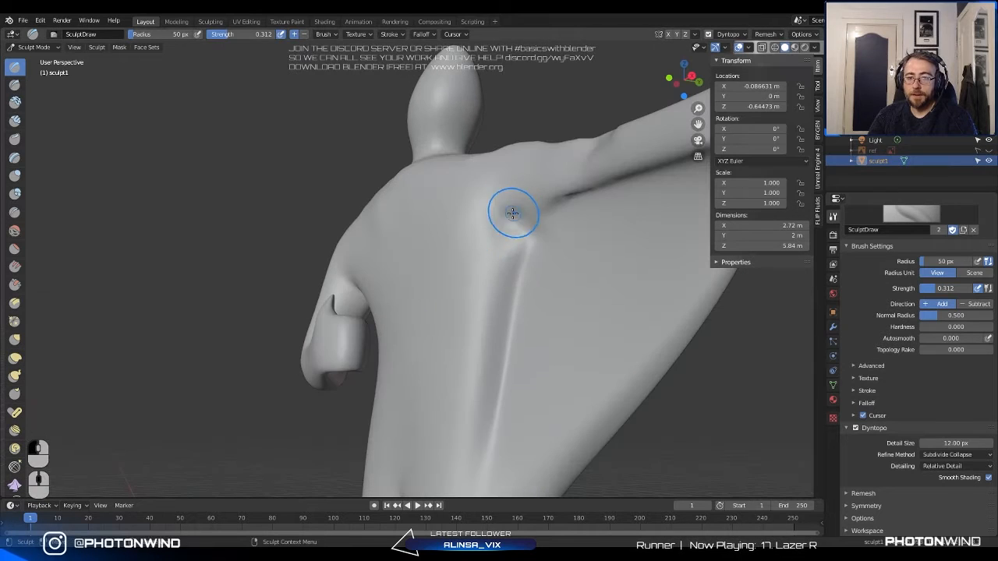
pyautogui.moveTo(557, 207)
pyautogui.keyDown('shift'); pyautogui.mouseDown()
pyautogui.moveTo(515, 278)
pyautogui.moveTo(506, 325)
pyautogui.mouseUp(); pyautogui.keyUp('shift')
pyautogui.keyDown('ctrl'); pyautogui.moveTo(581, 190); pyautogui.dragTo(562, 183); pyautogui.keyUp('ctrl')
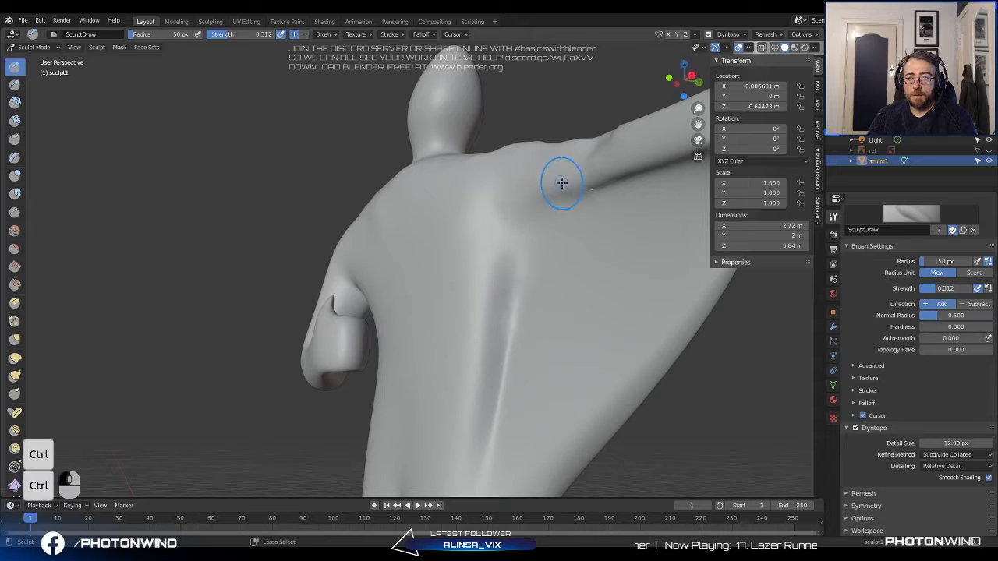
# Examine the figure's proportions from the front, around the side and from the back.
pyautogui.scroll(-5, 503, 268)
pyautogui.moveTo(494, 258); pyautogui.dragTo(540, 273, button='middle')
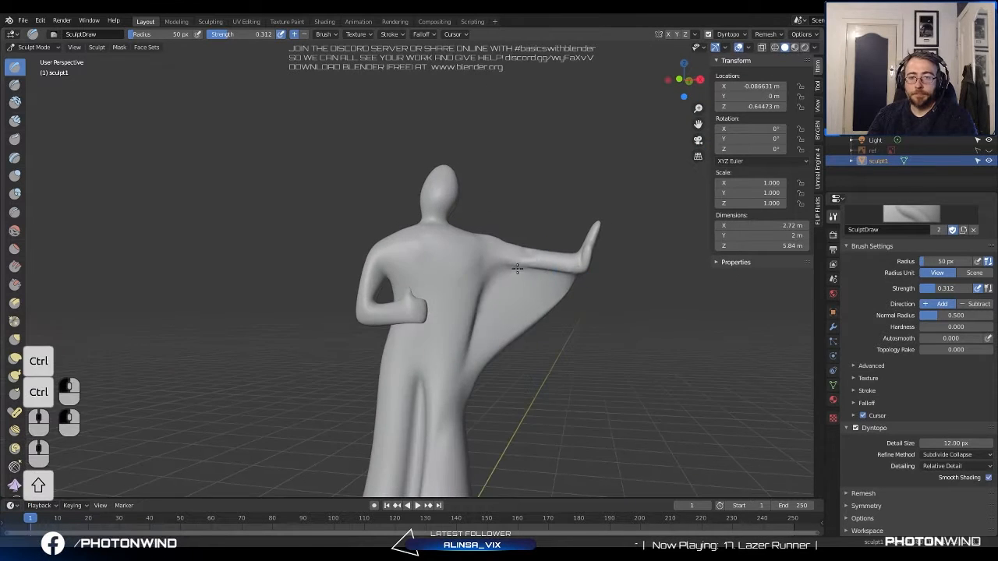
pyautogui.keyDown('shift'); pyautogui.moveTo(505, 232); pyautogui.dragTo(485, 243, button='middle'); pyautogui.keyUp('shift')
pyautogui.scroll(3, 483, 242)
pyautogui.moveTo(466, 284)
pyautogui.mouseDown(button='middle')
pyautogui.moveTo(382, 326)
pyautogui.moveTo(439, 328)
pyautogui.moveTo(458, 315)
pyautogui.mouseUp(button='middle')
pyautogui.moveTo(397, 224)
pyautogui.mouseDown(button='middle')
pyautogui.moveTo(454, 334)
pyautogui.moveTo(350, 289)
pyautogui.mouseUp(button='middle')
pyautogui.moveTo(493, 265); pyautogui.dragTo(350, 241, button='middle')
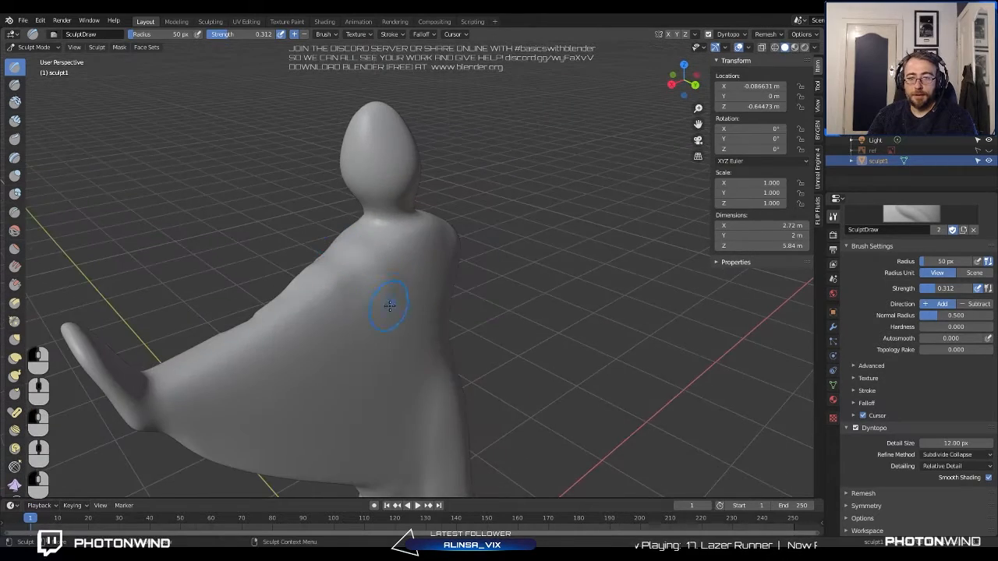
pyautogui.moveTo(389, 301)
pyautogui.mouseDown(button='middle')
pyautogui.moveTo(301, 229)
pyautogui.moveTo(324, 250)
pyautogui.mouseUp(button='middle')
pyautogui.moveTo(349, 355); pyautogui.dragTo(397, 223, button='middle')
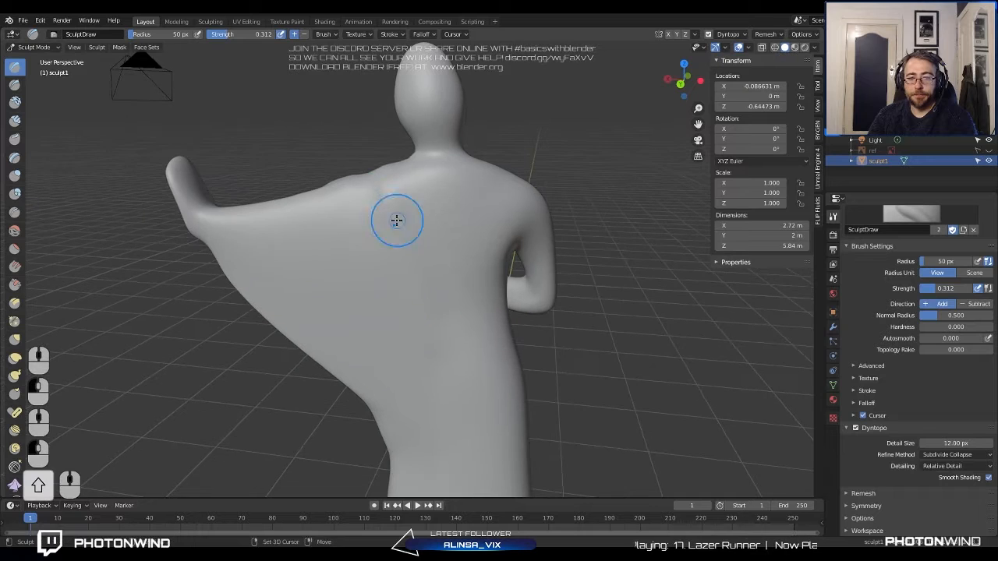
# Sculpt a first raised cloth fold running diagonally from the shoulder down the back.
pyautogui.moveTo(452, 334); pyautogui.dragTo(392, 223, button='middle')
pyautogui.scroll(-3, 406, 268)
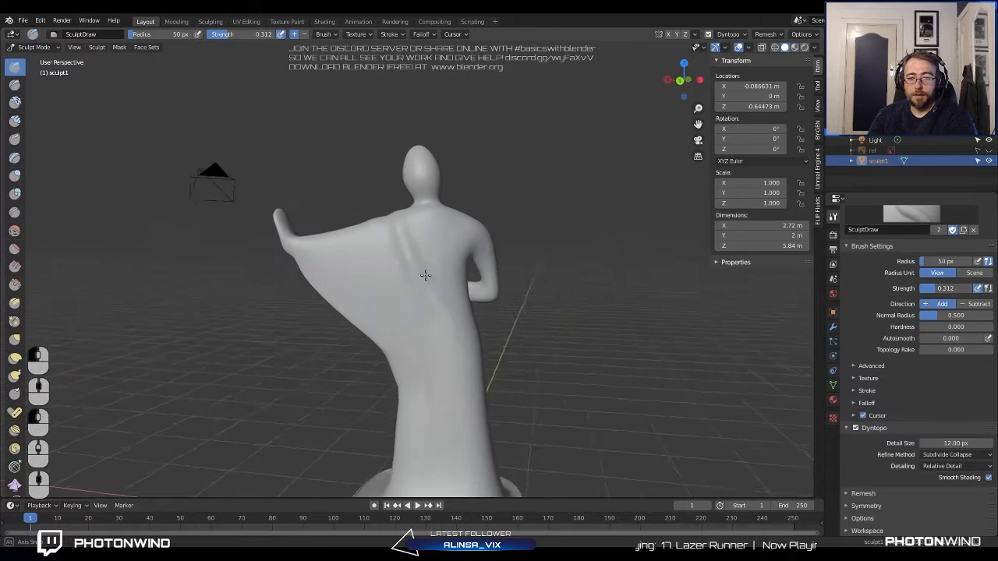
pyautogui.moveTo(425, 276); pyautogui.dragTo(472, 383, button='middle')
pyautogui.moveTo(433, 424); pyautogui.dragTo(471, 413, button='middle')
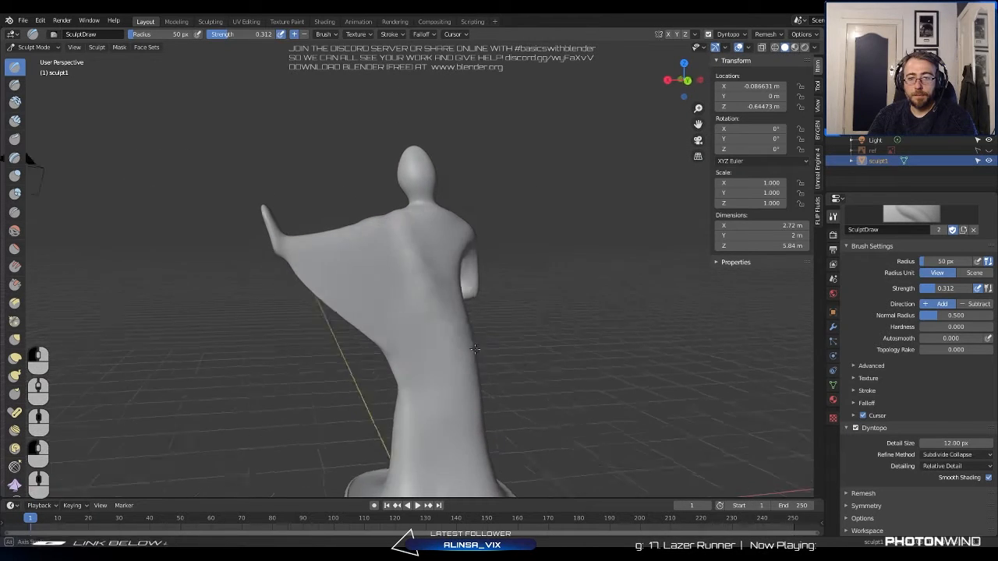
pyautogui.moveTo(422, 320)
pyautogui.keyDown('shift'); pyautogui.mouseDown(button='middle')
pyautogui.moveTo(427, 247)
pyautogui.moveTo(385, 205)
pyautogui.moveTo(387, 239)
pyautogui.moveTo(444, 327)
pyautogui.moveTo(413, 284)
pyautogui.mouseUp(button='middle'); pyautogui.keyUp('shift')
pyautogui.moveTo(450, 377); pyautogui.dragTo(545, 402, button='middle')
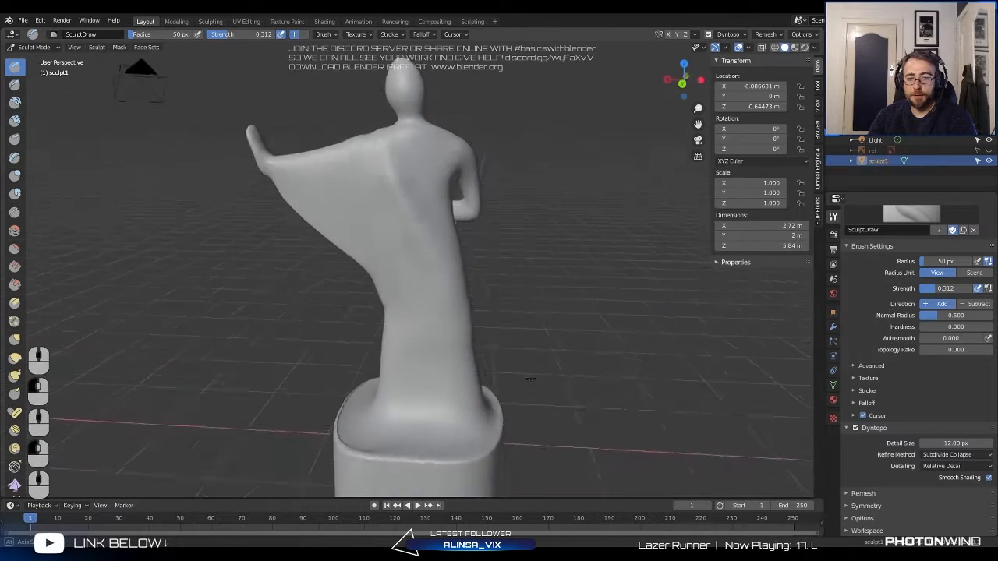
# Strengthen the diagonal back fold and extend it down toward the hip.
pyautogui.scroll(3, 394, 234)
pyautogui.keyDown('shift'); pyautogui.moveTo(394, 234); pyautogui.dragTo(437, 334, button='middle'); pyautogui.keyUp('shift')
pyautogui.moveTo(411, 171); pyautogui.dragTo(565, 421)
pyautogui.moveTo(486, 332); pyautogui.dragTo(461, 311, button='middle')
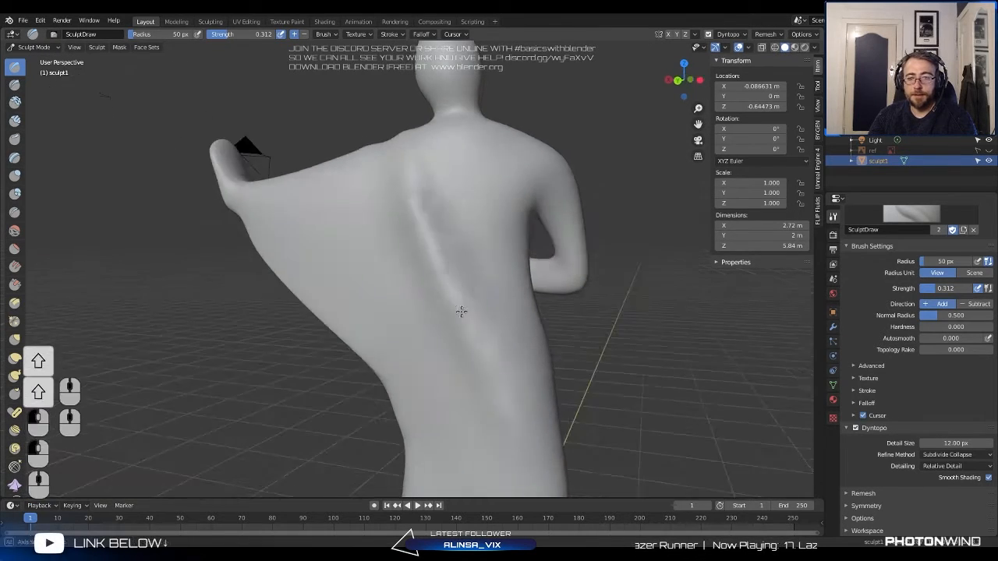
pyautogui.moveTo(452, 274); pyautogui.dragTo(491, 340)
# Add softer cloth folds beside the main back fold, running down toward the cape's lower edge.
pyautogui.keyDown('shift'); pyautogui.moveTo(432, 301); pyautogui.dragTo(470, 269, button='middle'); pyautogui.keyUp('shift')
pyautogui.moveTo(451, 187); pyautogui.dragTo(455, 309)
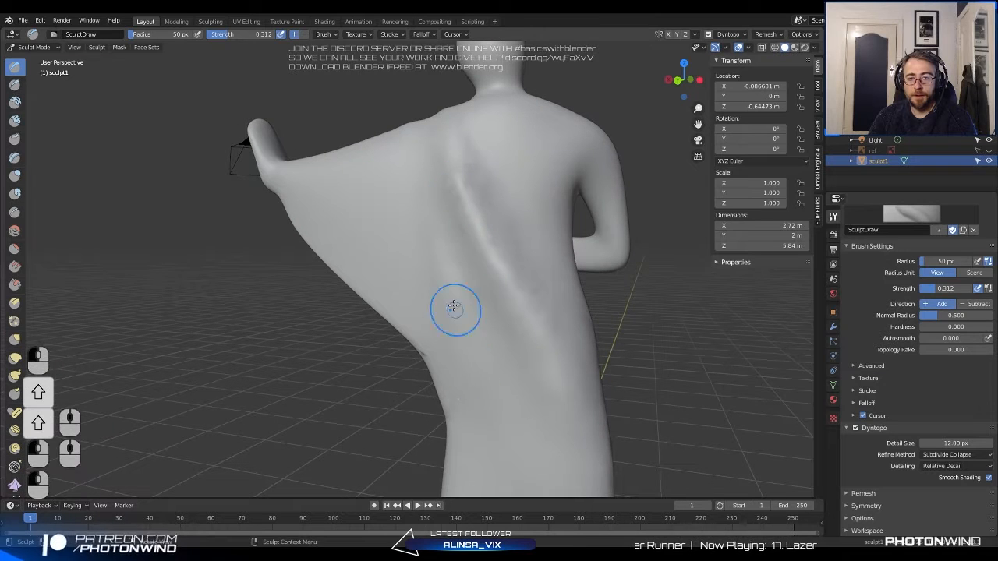
pyautogui.moveTo(436, 320); pyautogui.dragTo(487, 319, button='middle')
pyautogui.moveTo(393, 182); pyautogui.dragTo(439, 335)
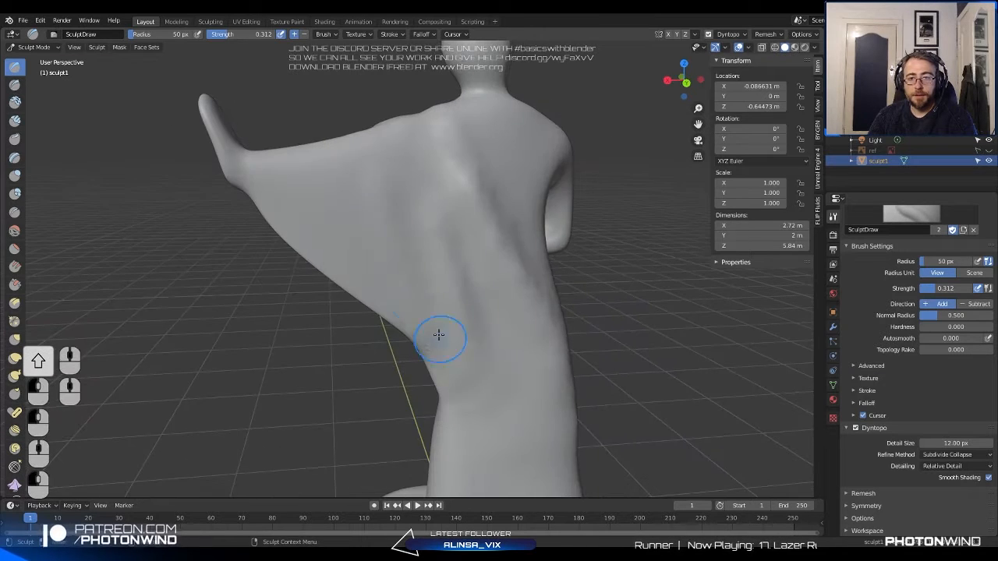
# Sculpt a series of long folds down the spread cape, working outward from the back toward the hand.
pyautogui.moveTo(390, 256)
pyautogui.mouseDown(button='middle')
pyautogui.moveTo(356, 239)
pyautogui.moveTo(426, 305)
pyautogui.mouseUp(button='middle')
pyautogui.scroll(2, 359, 238)
pyautogui.moveTo(414, 203); pyautogui.dragTo(465, 427)
pyautogui.moveTo(352, 202); pyautogui.dragTo(441, 403)
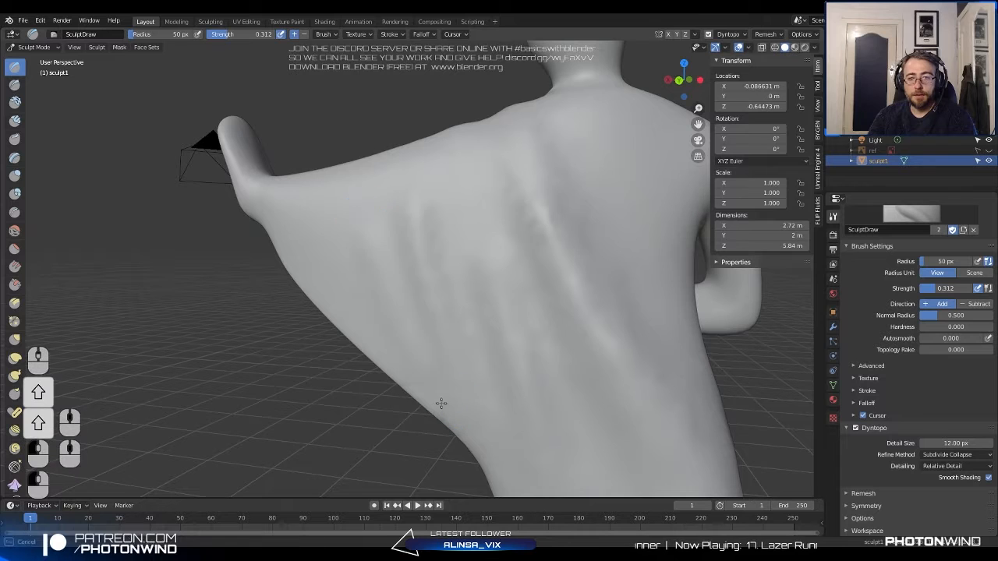
pyautogui.moveTo(302, 183); pyautogui.dragTo(336, 379)
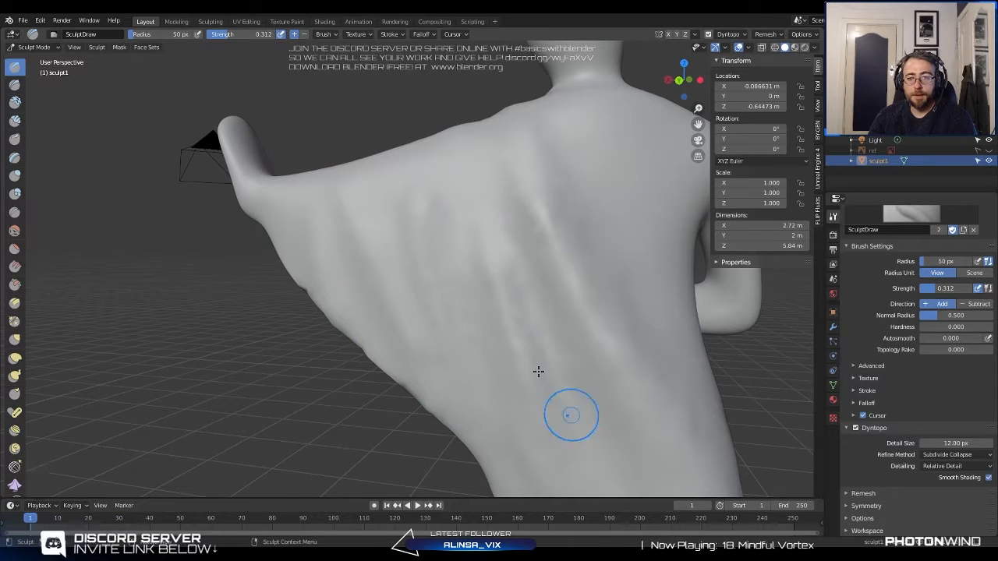
# Carve a groove from the armpit toward the hip on the cape's inner side, then build and smooth a fold along it.
pyautogui.moveTo(568, 412)
pyautogui.mouseDown(button='middle')
pyautogui.moveTo(374, 241)
pyautogui.moveTo(595, 243)
pyautogui.moveTo(456, 256)
pyautogui.mouseUp(button='middle')
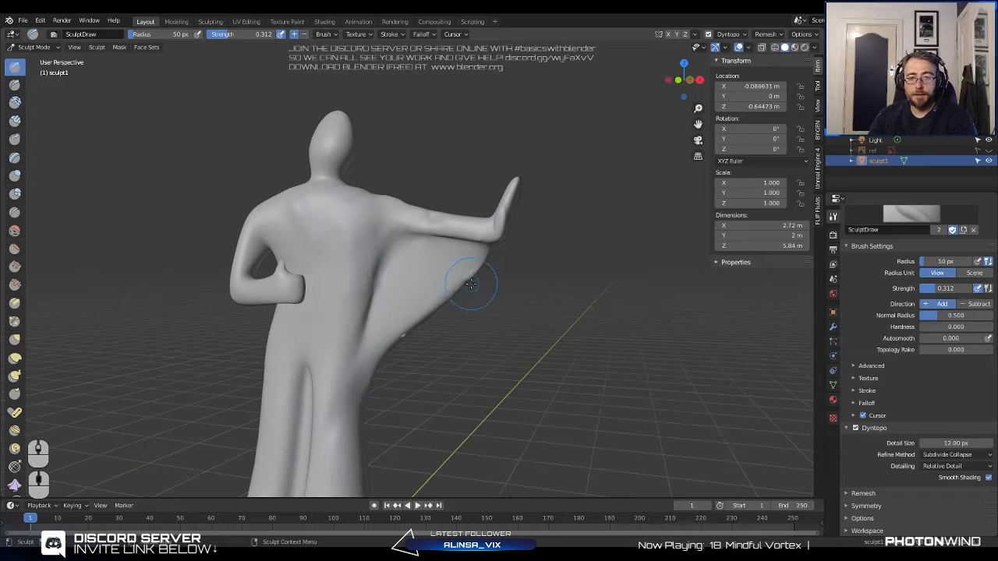
pyautogui.moveTo(411, 256)
pyautogui.keyDown('ctrl'); pyautogui.mouseDown()
pyautogui.moveTo(392, 264)
pyautogui.moveTo(374, 337)
pyautogui.mouseUp(); pyautogui.keyUp('ctrl')
pyautogui.scroll(4, 405, 301)
pyautogui.moveTo(378, 238); pyautogui.dragTo(363, 202, button='middle')
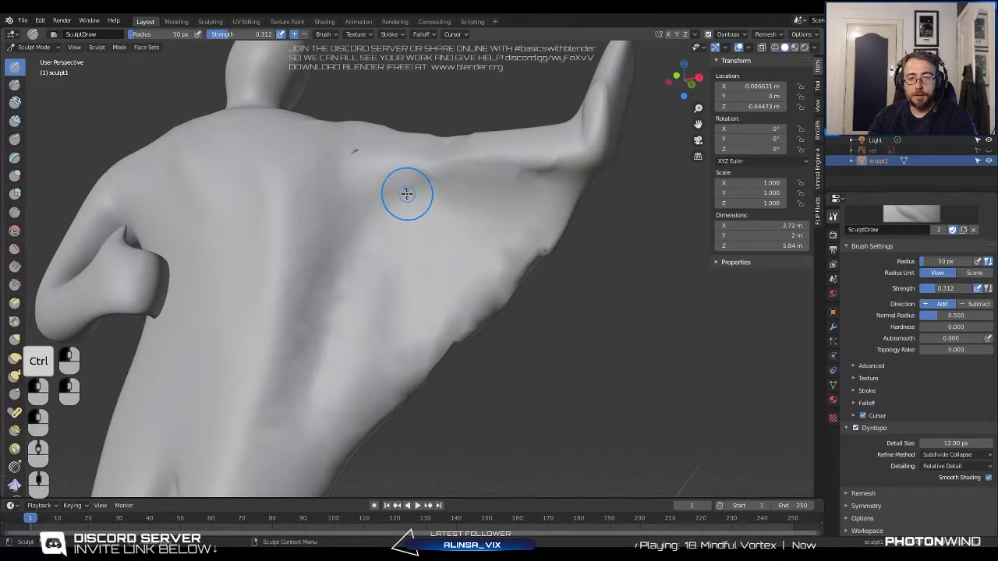
pyautogui.moveTo(406, 195)
pyautogui.mouseDown()
pyautogui.moveTo(363, 255)
pyautogui.moveTo(310, 382)
pyautogui.mouseUp()
pyautogui.moveTo(322, 371); pyautogui.dragTo(328, 225, button='middle')
pyautogui.keyDown('shift'); pyautogui.moveTo(331, 240); pyautogui.dragTo(327, 379); pyautogui.keyUp('shift')
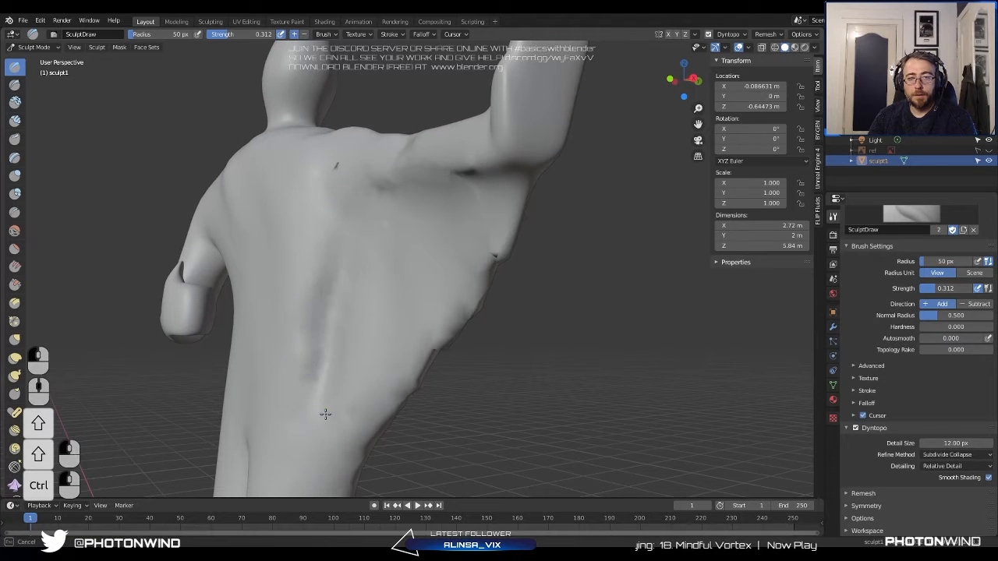
# Deepen the crease between torso and cape and add another short fold below the outstretched arm.
pyautogui.moveTo(327, 325)
pyautogui.mouseDown(button='middle')
pyautogui.moveTo(385, 332)
pyautogui.moveTo(374, 300)
pyautogui.mouseUp(button='middle')
pyautogui.keyDown('shift'); pyautogui.moveTo(374, 300); pyautogui.dragTo(452, 243, button='middle'); pyautogui.keyUp('shift')
pyautogui.moveTo(427, 251)
pyautogui.keyDown('ctrl'); pyautogui.mouseDown()
pyautogui.moveTo(439, 232)
pyautogui.moveTo(425, 254)
pyautogui.mouseUp(); pyautogui.keyUp('ctrl')
pyautogui.scroll(-3, 416, 210)
pyautogui.moveTo(411, 174); pyautogui.dragTo(409, 223)
pyautogui.moveTo(427, 259); pyautogui.dragTo(383, 252, button='middle')
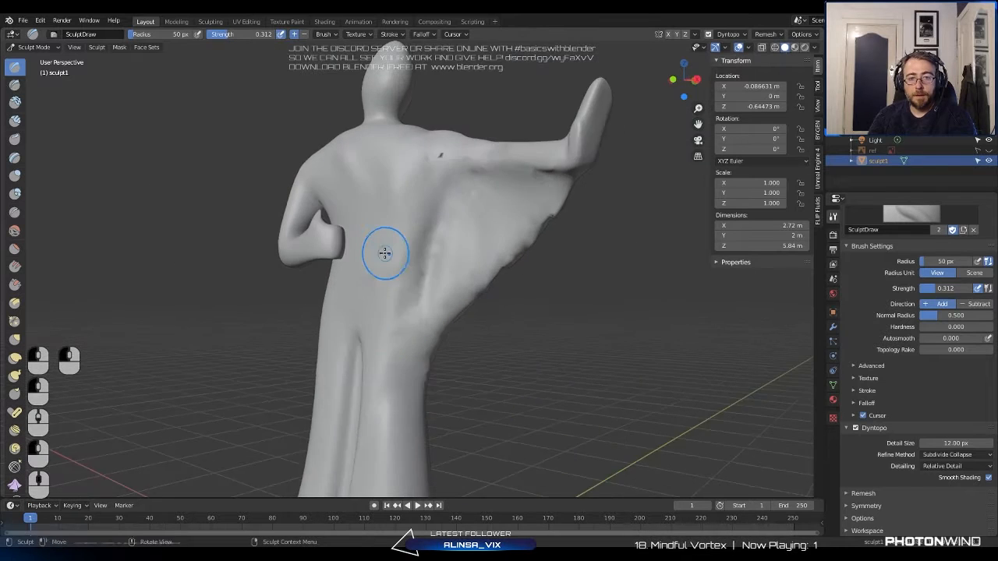
# Sculpt the cape's inner fold down across the hip and onto the upper thigh.
pyautogui.scroll(3, 335, 274)
pyautogui.moveTo(322, 292); pyautogui.dragTo(461, 299, button='middle')
pyautogui.moveTo(379, 337); pyautogui.dragTo(354, 387)
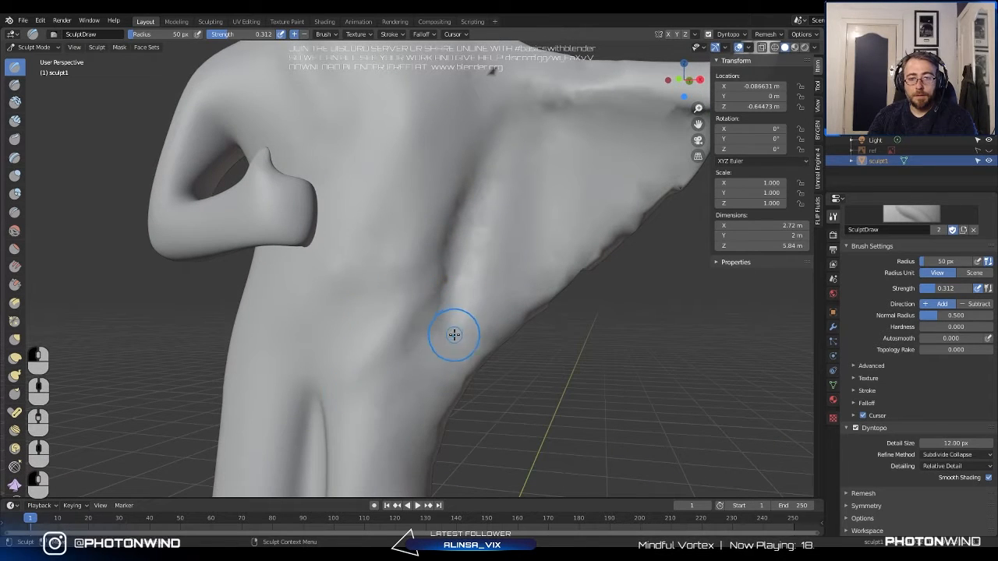
pyautogui.keyDown('shift'); pyautogui.moveTo(393, 428); pyautogui.dragTo(427, 273, button='middle'); pyautogui.keyUp('shift')
pyautogui.moveTo(400, 386); pyautogui.dragTo(392, 449)
# Sculpt long vertical folds down the front of the cape-side leg from the hip toward the plinth.
pyautogui.scroll(-4, 452, 312)
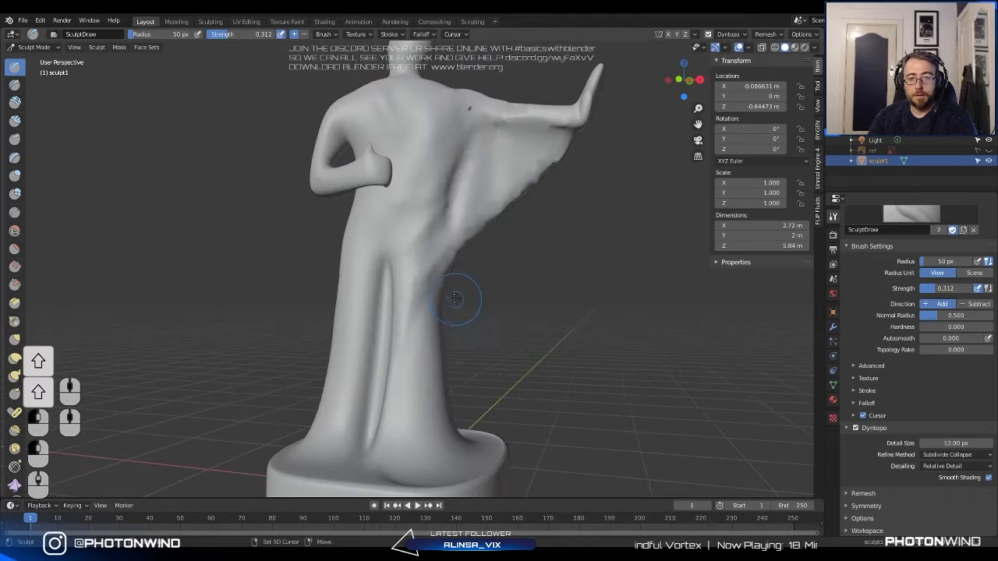
pyautogui.keyDown('shift'); pyautogui.moveTo(455, 301); pyautogui.dragTo(460, 250, button='middle'); pyautogui.keyUp('shift')
pyautogui.moveTo(416, 208); pyautogui.dragTo(385, 356)
pyautogui.moveTo(383, 360); pyautogui.dragTo(414, 331, button='middle')
pyautogui.scroll(3, 414, 318)
pyautogui.hotkey('ctrl', 'shift', 'z')
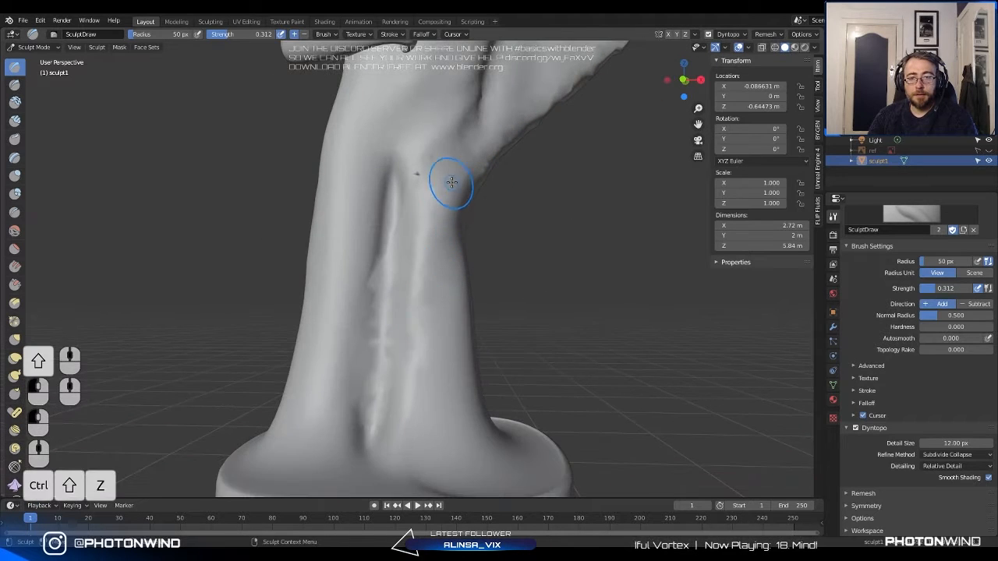
pyautogui.moveTo(449, 188); pyautogui.dragTo(435, 295)
pyautogui.moveTo(435, 294); pyautogui.dragTo(425, 307, button='middle')
pyautogui.moveTo(396, 343); pyautogui.dragTo(311, 347, button='middle')
pyautogui.keyDown('shift'); pyautogui.moveTo(360, 340); pyautogui.dragTo(363, 307, button='middle'); pyautogui.keyUp('shift')
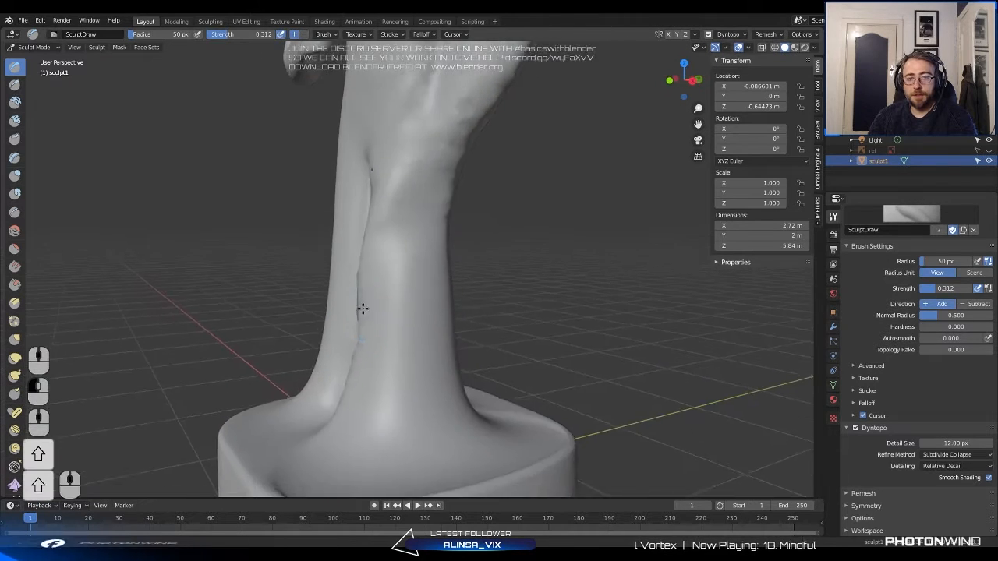
pyautogui.moveTo(376, 377); pyautogui.dragTo(363, 388, button='middle')
pyautogui.scroll(6, 381, 285)
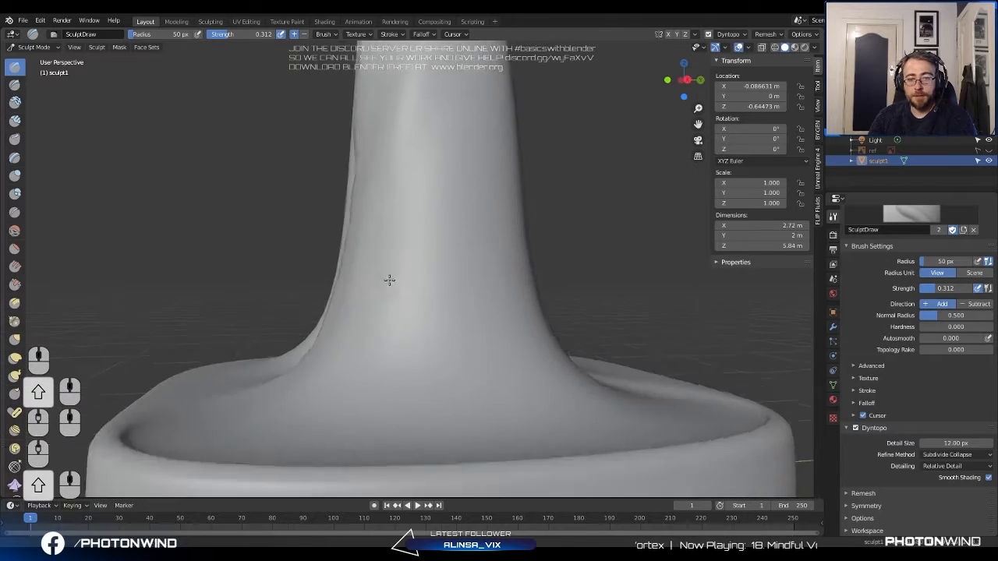
pyautogui.keyDown('shift'); pyautogui.moveTo(428, 279); pyautogui.dragTo(421, 361); pyautogui.keyUp('shift')
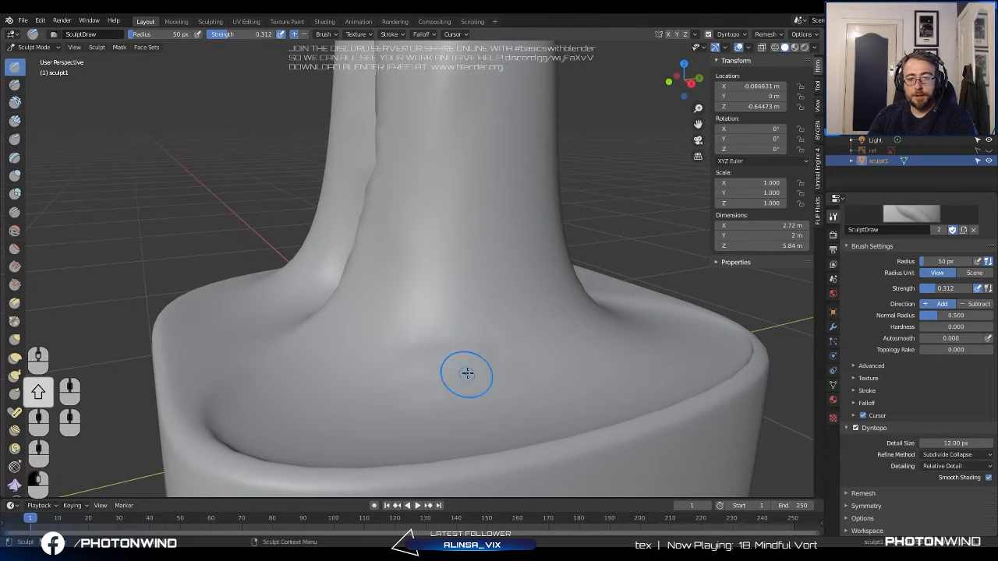
pyautogui.moveTo(466, 373)
pyautogui.mouseDown(button='middle')
pyautogui.moveTo(459, 351)
pyautogui.moveTo(481, 361)
pyautogui.moveTo(561, 333)
pyautogui.moveTo(444, 316)
pyautogui.moveTo(445, 149)
pyautogui.moveTo(445, 167)
pyautogui.moveTo(499, 182)
pyautogui.mouseUp(button='middle')
pyautogui.hotkey('ctrl', 'z')
pyautogui.hotkey('ctrl', 'z')
pyautogui.hotkey('ctrl', 'z')
# Raise short cloth folds at the base of the cape-side leg where the robe spreads onto the plinth.
pyautogui.scroll(-4, 416, 301)
pyautogui.scroll(-3, 445, 166)
pyautogui.scroll(5, 460, 218)
pyautogui.moveTo(530, 327)
pyautogui.mouseDown(button='middle')
pyautogui.moveTo(461, 345)
pyautogui.moveTo(462, 335)
pyautogui.mouseUp(button='middle')
pyautogui.scroll(3, 463, 323)
pyautogui.moveTo(448, 316); pyautogui.dragTo(442, 313)
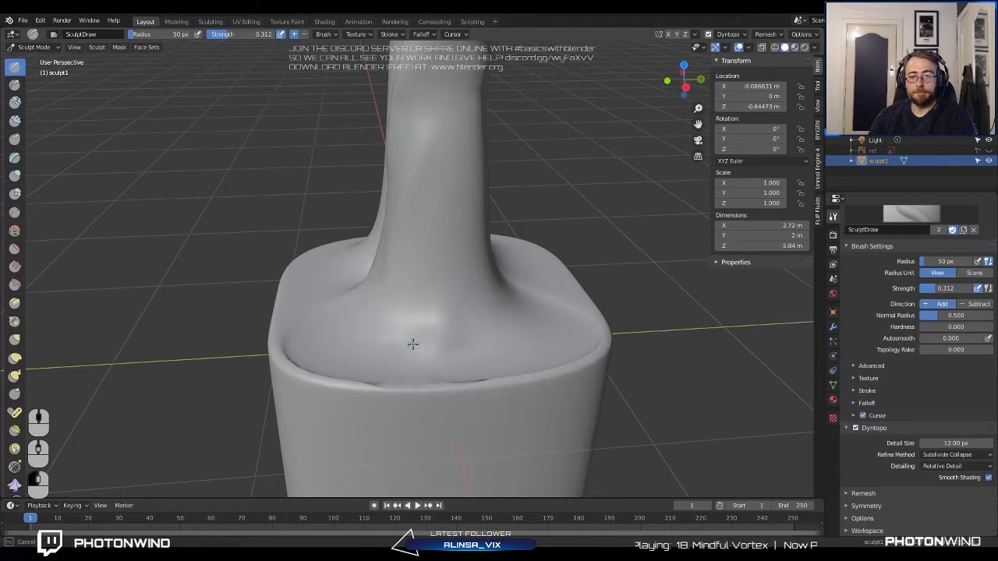
pyautogui.moveTo(413, 345)
pyautogui.mouseDown()
pyautogui.moveTo(436, 318)
pyautogui.moveTo(415, 331)
pyautogui.mouseUp()
pyautogui.moveTo(415, 331); pyautogui.dragTo(457, 325, button='middle')
pyautogui.scroll(3, 457, 325)
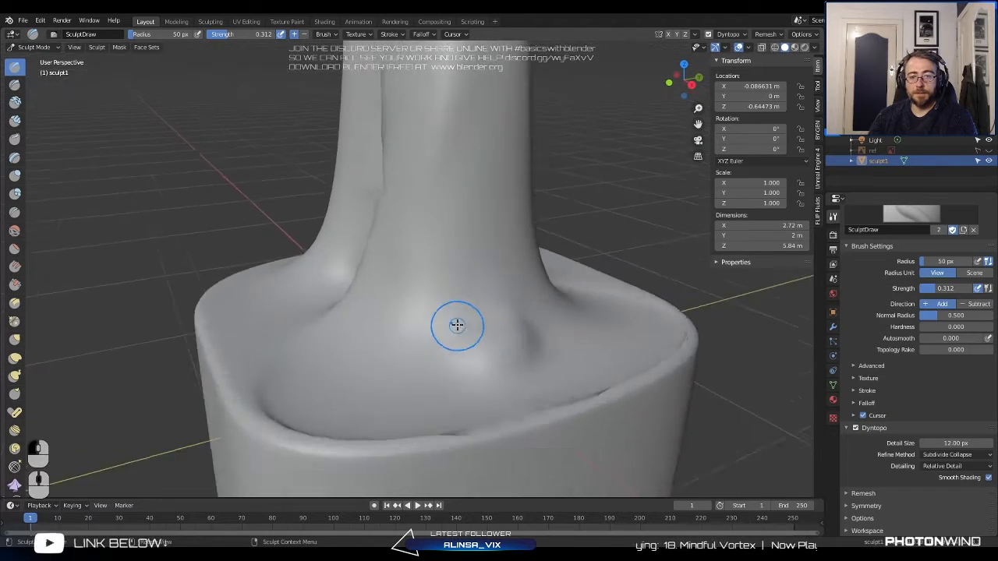
pyautogui.moveTo(508, 291); pyautogui.dragTo(530, 287)
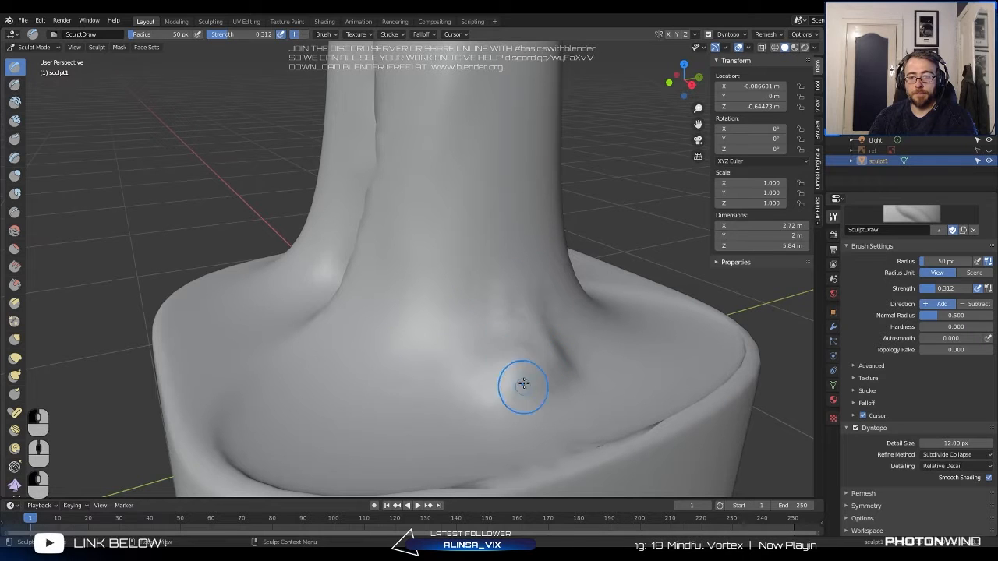
# Sculpt a long fold down the lower leg to the plinth with smaller folds fanning out beside it, and soften them.
pyautogui.scroll(-3, 460, 200)
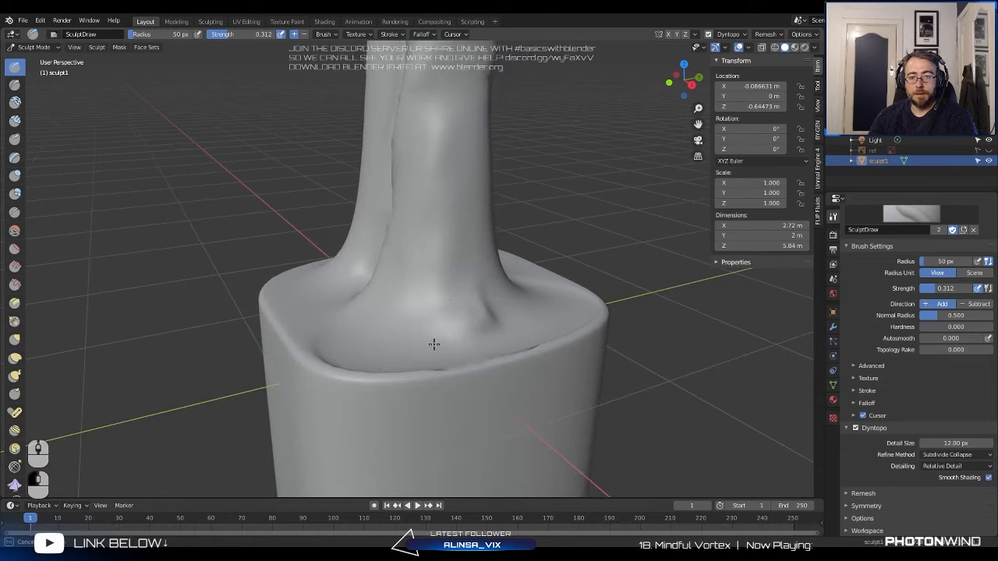
pyautogui.moveTo(434, 344); pyautogui.dragTo(442, 269, button='middle')
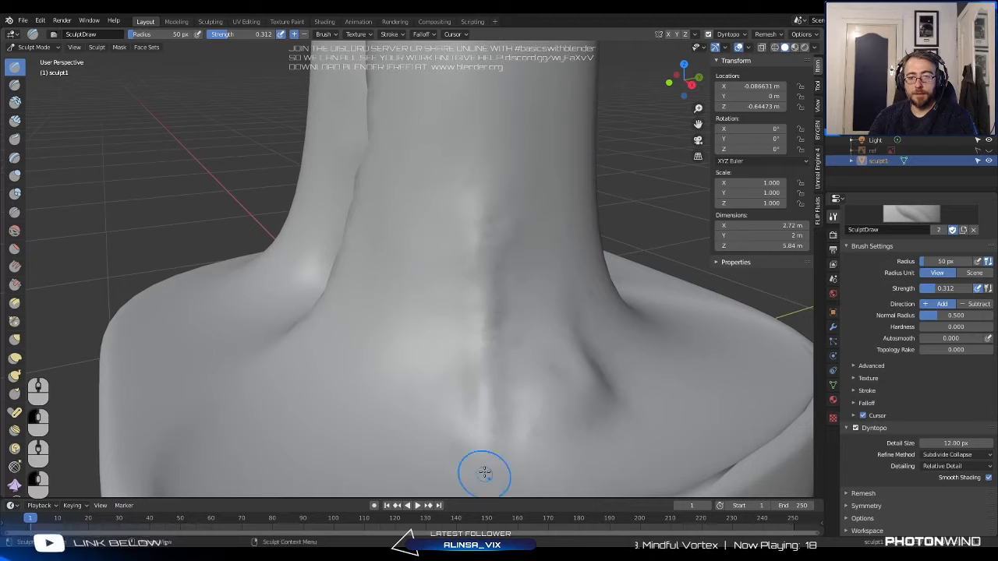
pyautogui.moveTo(500, 135)
pyautogui.mouseDown()
pyautogui.moveTo(481, 155)
pyautogui.moveTo(418, 425)
pyautogui.mouseUp()
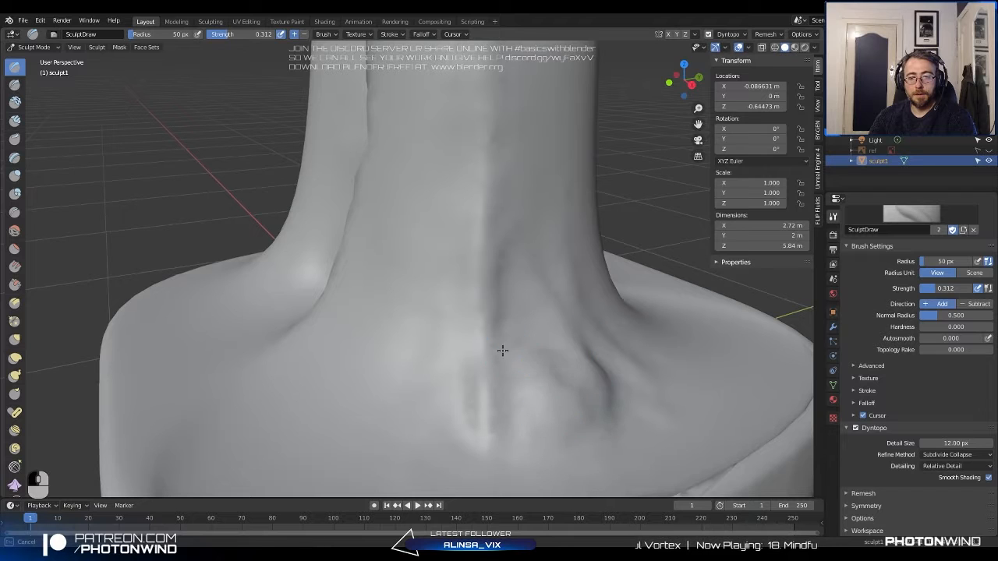
pyautogui.moveTo(529, 331)
pyautogui.mouseDown(button='middle')
pyautogui.moveTo(579, 413)
pyautogui.moveTo(517, 323)
pyautogui.mouseUp(button='middle')
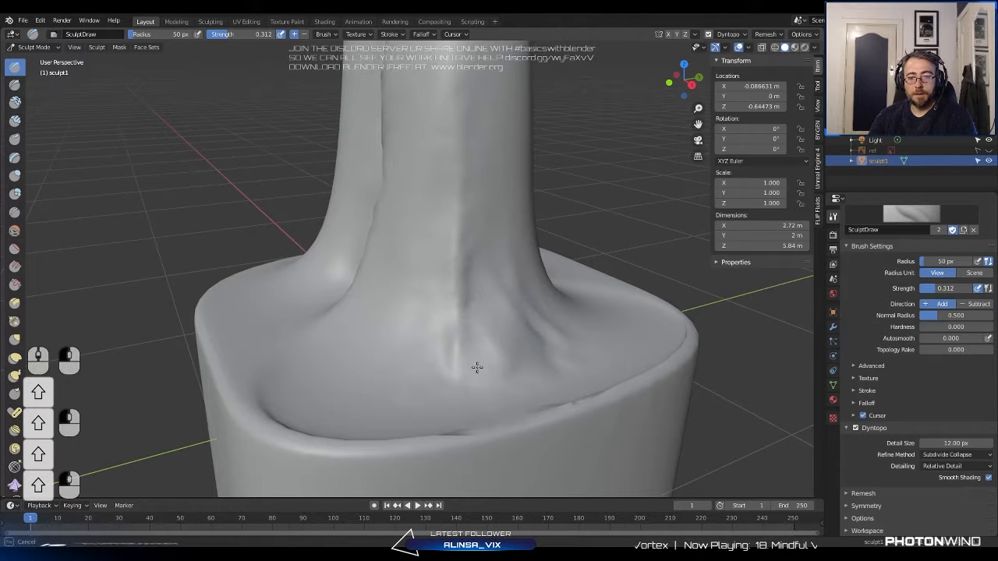
pyautogui.moveTo(474, 367)
pyautogui.mouseDown(button='middle')
pyautogui.moveTo(438, 323)
pyautogui.moveTo(510, 335)
pyautogui.mouseUp(button='middle')
pyautogui.moveTo(454, 309); pyautogui.dragTo(489, 249, button='middle')
pyautogui.moveTo(489, 250); pyautogui.dragTo(522, 314)
# Sculpt small bunched folds at the foot of the gap between the legs.
pyautogui.moveTo(465, 276); pyautogui.dragTo(428, 281, button='middle')
pyautogui.scroll(2, 428, 281)
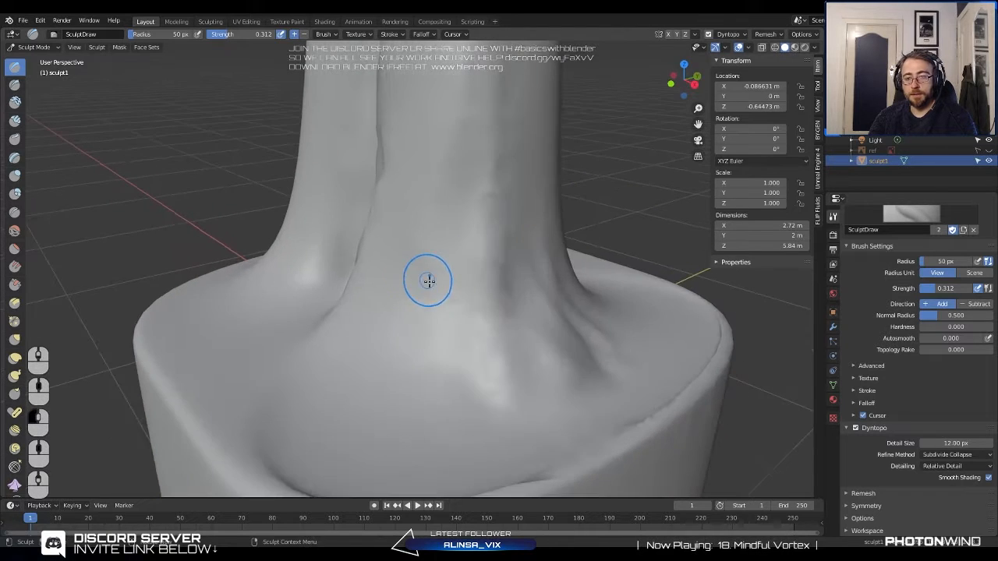
pyautogui.moveTo(337, 275); pyautogui.dragTo(432, 289, button='middle')
pyautogui.moveTo(402, 236)
pyautogui.keyDown('shift'); pyautogui.mouseDown(button='middle')
pyautogui.moveTo(427, 272)
pyautogui.moveTo(356, 301)
pyautogui.mouseUp(button='middle'); pyautogui.keyUp('shift')
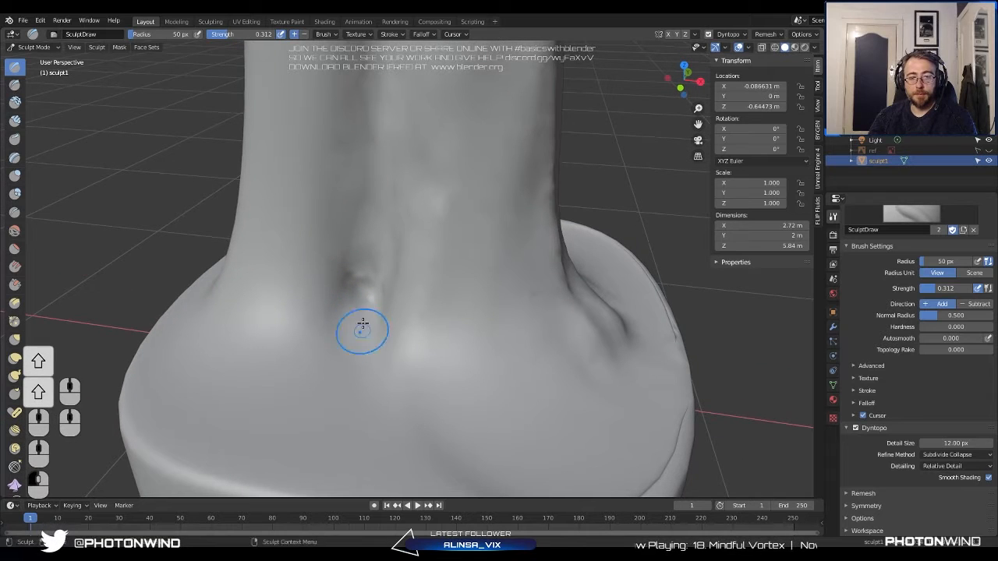
pyautogui.moveTo(359, 314); pyautogui.dragTo(340, 351)
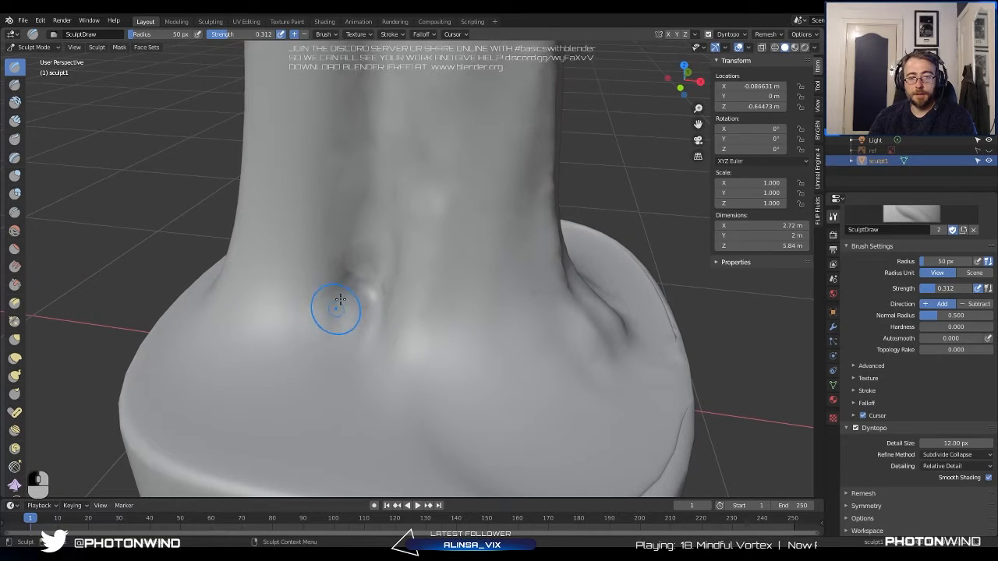
# Try a long fold down the cape-side leg from below the hip, and undo the stroke.
pyautogui.scroll(-4, 327, 291)
pyautogui.moveTo(347, 205); pyautogui.dragTo(371, 195, button='middle')
pyautogui.moveTo(487, 246)
pyautogui.mouseDown(button='middle')
pyautogui.moveTo(498, 227)
pyautogui.moveTo(475, 228)
pyautogui.mouseUp(button='middle')
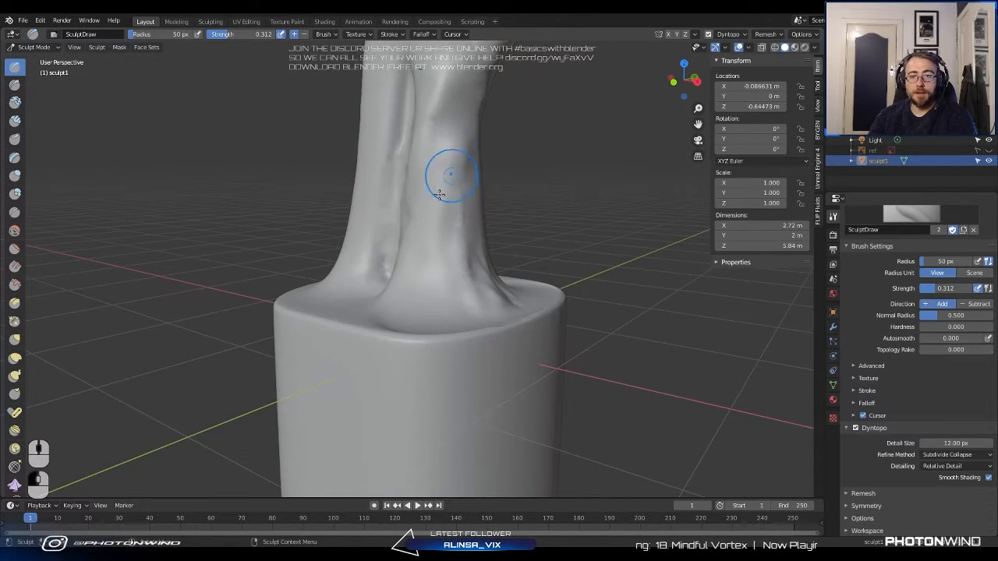
pyautogui.moveTo(440, 195)
pyautogui.mouseDown(button='middle')
pyautogui.moveTo(483, 185)
pyautogui.moveTo(469, 257)
pyautogui.moveTo(442, 217)
pyautogui.moveTo(446, 201)
pyautogui.mouseUp(button='middle')
pyautogui.scroll(-2, 467, 263)
pyautogui.scroll(-2, 442, 215)
pyautogui.moveTo(441, 197); pyautogui.dragTo(437, 288)
pyautogui.moveTo(436, 288); pyautogui.dragTo(455, 255, button='middle')
pyautogui.scroll(2, 457, 252)
pyautogui.hotkey('ctrl', 'z')
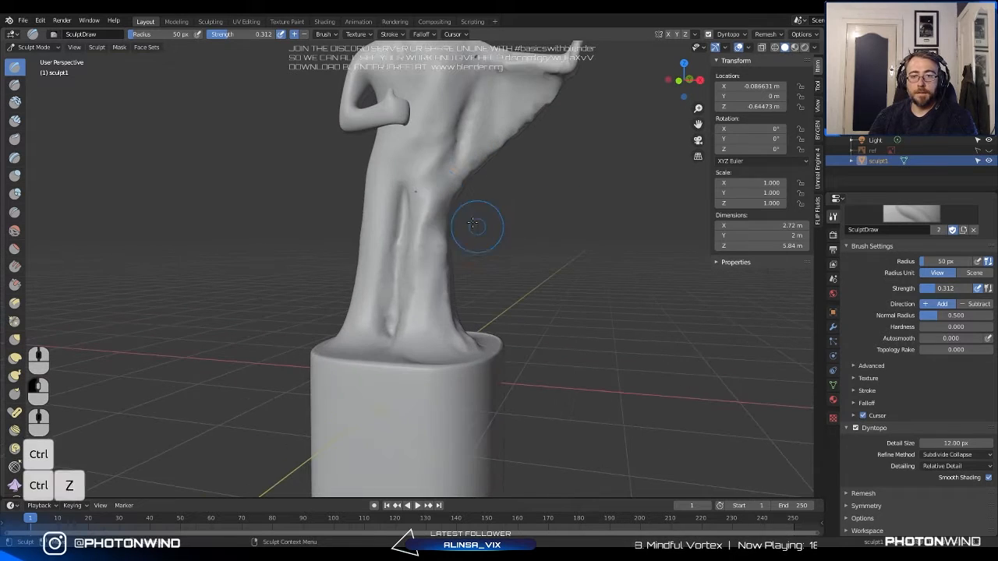
# Sculpt a long fold down the outer side of the cape-side leg and smooth its lower part.
pyautogui.scroll(2, 437, 179)
pyautogui.moveTo(437, 178)
pyautogui.mouseDown(button='middle')
pyautogui.moveTo(450, 226)
pyautogui.moveTo(435, 239)
pyautogui.moveTo(412, 216)
pyautogui.moveTo(423, 236)
pyautogui.moveTo(463, 229)
pyautogui.mouseUp(button='middle')
pyautogui.scroll(2, 463, 229)
pyautogui.moveTo(463, 229); pyautogui.dragTo(456, 255)
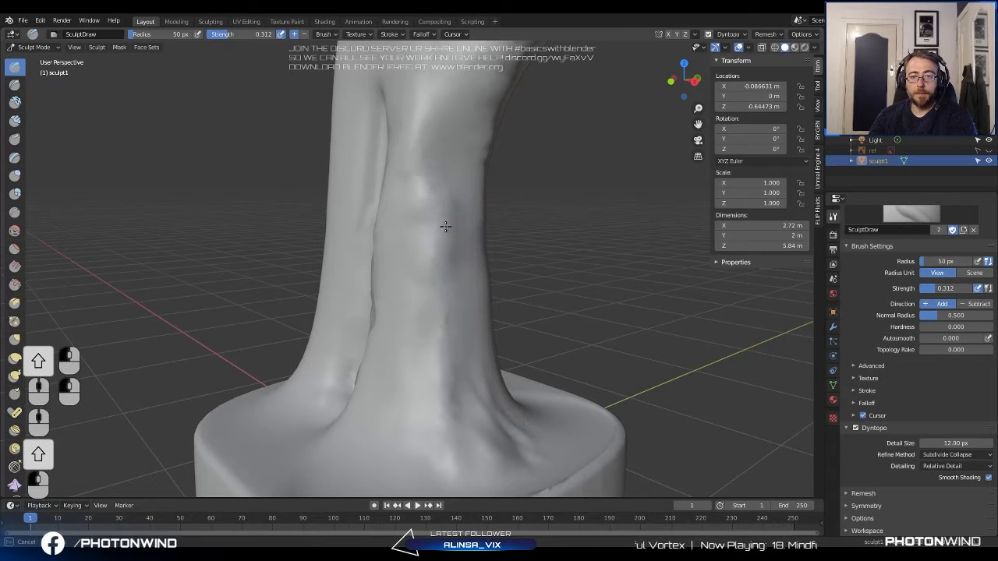
pyautogui.keyDown('shift'); pyautogui.moveTo(442, 348); pyautogui.dragTo(462, 292); pyautogui.keyUp('shift')
# Smooth the bump at knee height on the leg's side and reshape the fold running through it.
pyautogui.moveTo(451, 257); pyautogui.dragTo(398, 219, button='middle')
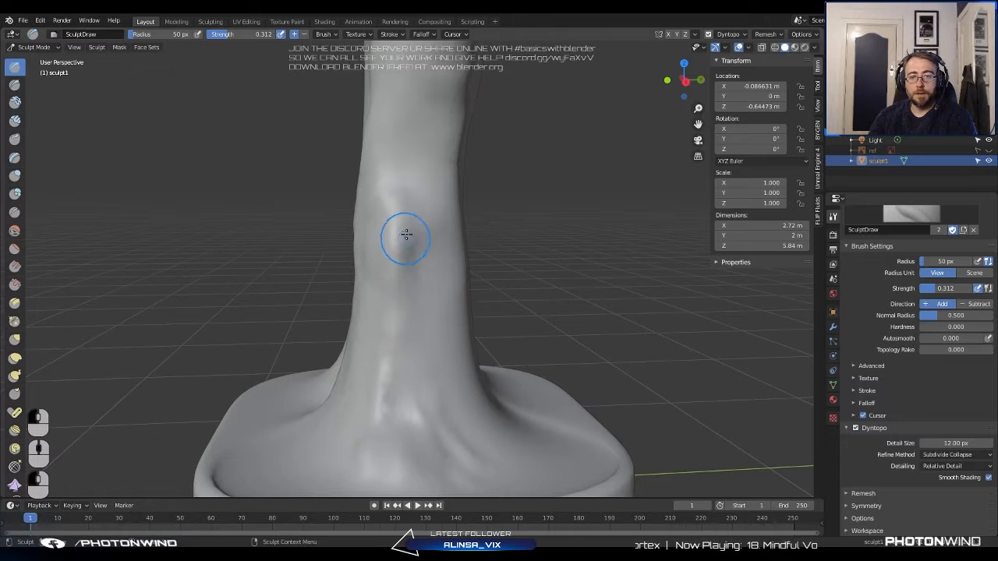
pyautogui.moveTo(406, 234)
pyautogui.keyDown('shift'); pyautogui.mouseDown()
pyautogui.moveTo(410, 272)
pyautogui.moveTo(405, 261)
pyautogui.mouseUp(); pyautogui.keyUp('shift')
pyautogui.moveTo(405, 261); pyautogui.dragTo(429, 254, button='middle')
pyautogui.moveTo(425, 242)
pyautogui.mouseDown()
pyautogui.moveTo(405, 307)
pyautogui.moveTo(404, 256)
pyautogui.mouseUp()
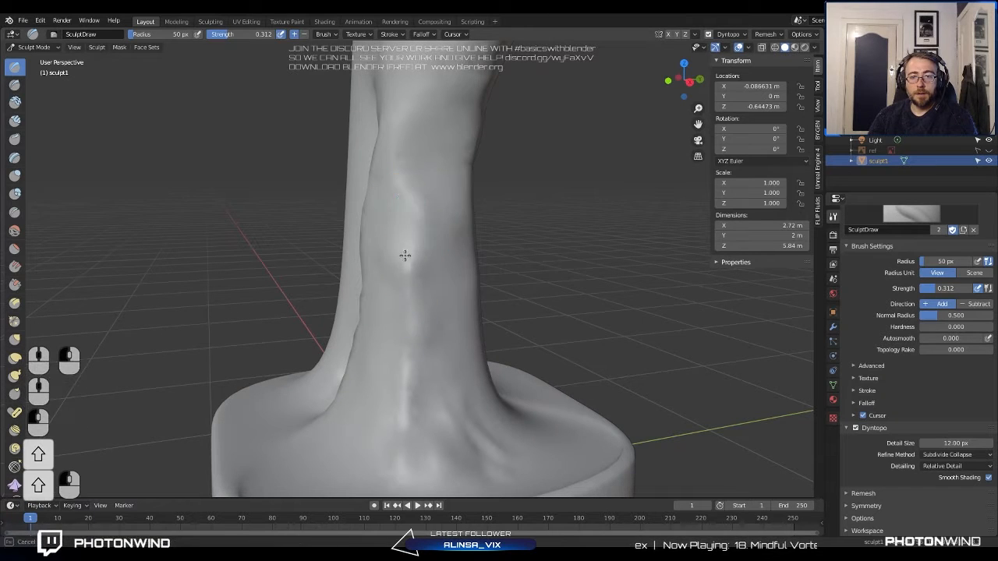
pyautogui.moveTo(415, 253); pyautogui.dragTo(450, 212, button='middle')
pyautogui.keyDown('shift'); pyautogui.moveTo(450, 211); pyautogui.dragTo(461, 224); pyautogui.keyUp('shift')
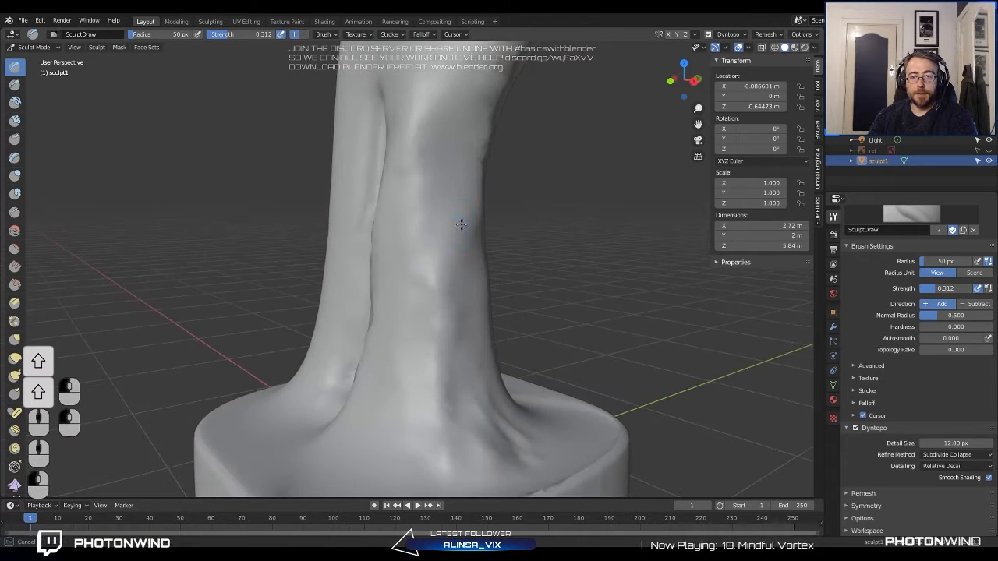
# Build up the fold on the outer side of the leg around the knee and blend it into the surrounding cloth.
pyautogui.moveTo(463, 269); pyautogui.dragTo(376, 227, button='middle')
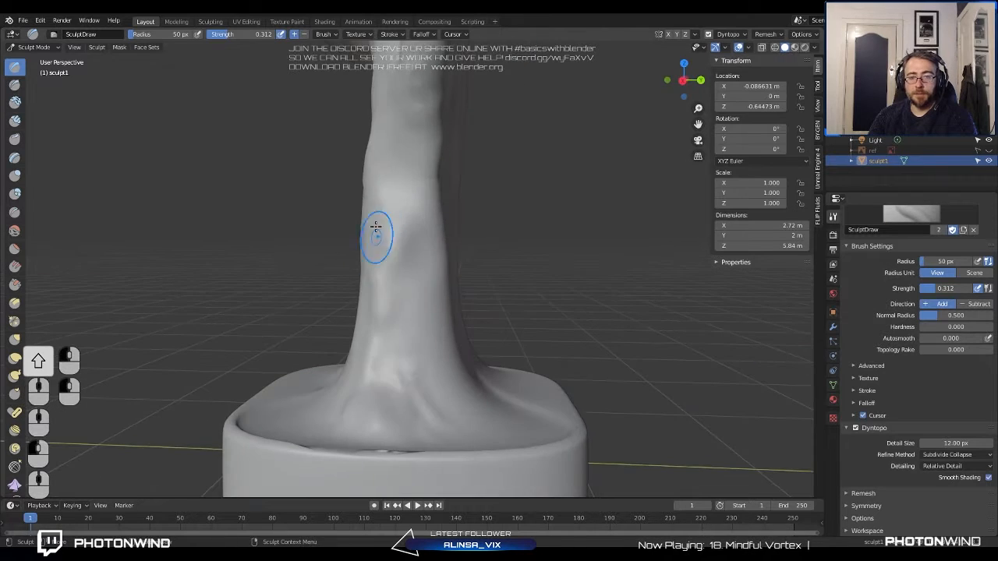
pyautogui.moveTo(377, 227); pyautogui.dragTo(396, 274)
pyautogui.moveTo(396, 274)
pyautogui.mouseDown(button='middle')
pyautogui.moveTo(469, 293)
pyautogui.moveTo(526, 284)
pyautogui.moveTo(543, 327)
pyautogui.moveTo(438, 310)
pyautogui.moveTo(418, 282)
pyautogui.moveTo(408, 286)
pyautogui.mouseUp(button='middle')
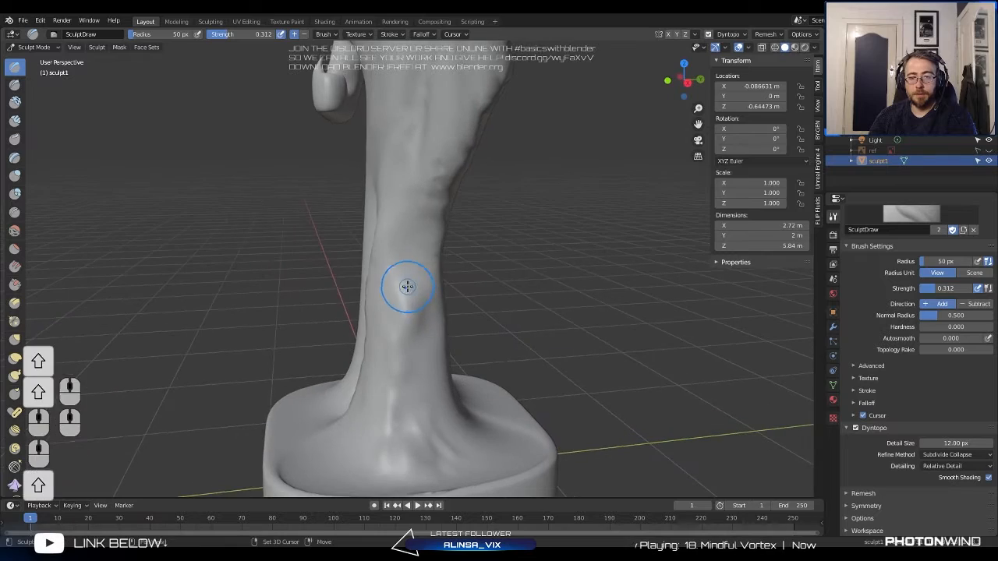
pyautogui.keyDown('shift'); pyautogui.moveTo(408, 285); pyautogui.dragTo(411, 310); pyautogui.keyUp('shift')
pyautogui.moveTo(411, 310)
pyautogui.mouseDown(button='middle')
pyautogui.moveTo(438, 328)
pyautogui.moveTo(465, 314)
pyautogui.mouseUp(button='middle')
pyautogui.moveTo(452, 318); pyautogui.dragTo(439, 336)
pyautogui.moveTo(439, 336)
pyautogui.mouseDown(button='middle')
pyautogui.moveTo(460, 328)
pyautogui.moveTo(439, 312)
pyautogui.moveTo(480, 311)
pyautogui.moveTo(446, 232)
pyautogui.moveTo(408, 255)
pyautogui.mouseUp(button='middle')
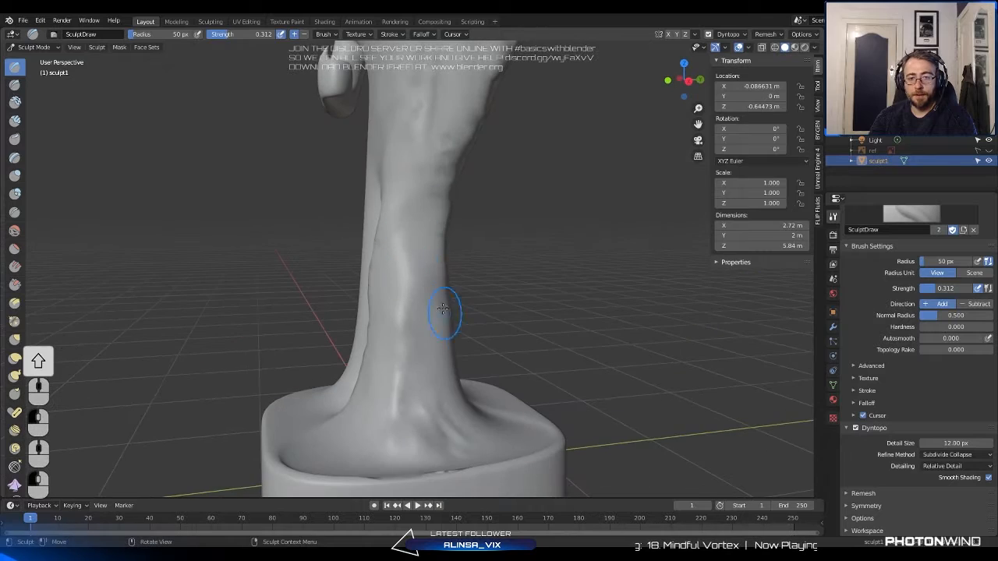
# Examine the sculpted folds on the leg, cape and torso from several sides of the statue.
pyautogui.moveTo(407, 298); pyautogui.dragTo(425, 305, button='middle')
pyautogui.scroll(2, 429, 277)
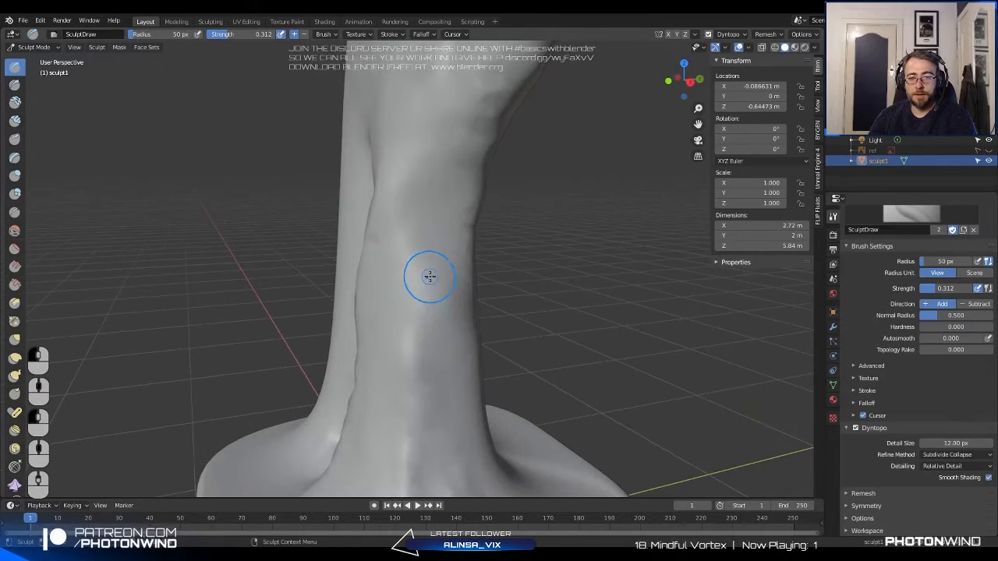
pyautogui.moveTo(457, 366)
pyautogui.mouseDown(button='middle')
pyautogui.moveTo(517, 330)
pyautogui.moveTo(419, 304)
pyautogui.moveTo(441, 289)
pyautogui.moveTo(363, 276)
pyautogui.mouseUp(button='middle')
pyautogui.scroll(-4, 517, 315)
pyautogui.moveTo(419, 260)
pyautogui.mouseDown(button='middle')
pyautogui.moveTo(465, 248)
pyautogui.moveTo(457, 260)
pyautogui.moveTo(422, 254)
pyautogui.moveTo(452, 291)
pyautogui.moveTo(429, 270)
pyautogui.moveTo(485, 276)
pyautogui.moveTo(523, 265)
pyautogui.mouseUp(button='middle')
pyautogui.scroll(-6, 523, 265)
pyautogui.scroll(3, 523, 226)
pyautogui.keyDown('shift'); pyautogui.moveTo(523, 227); pyautogui.dragTo(499, 269, button='middle'); pyautogui.keyUp('shift')
pyautogui.moveTo(498, 269); pyautogui.dragTo(412, 243, button='middle')
pyautogui.moveTo(456, 212); pyautogui.dragTo(427, 184, button='middle')
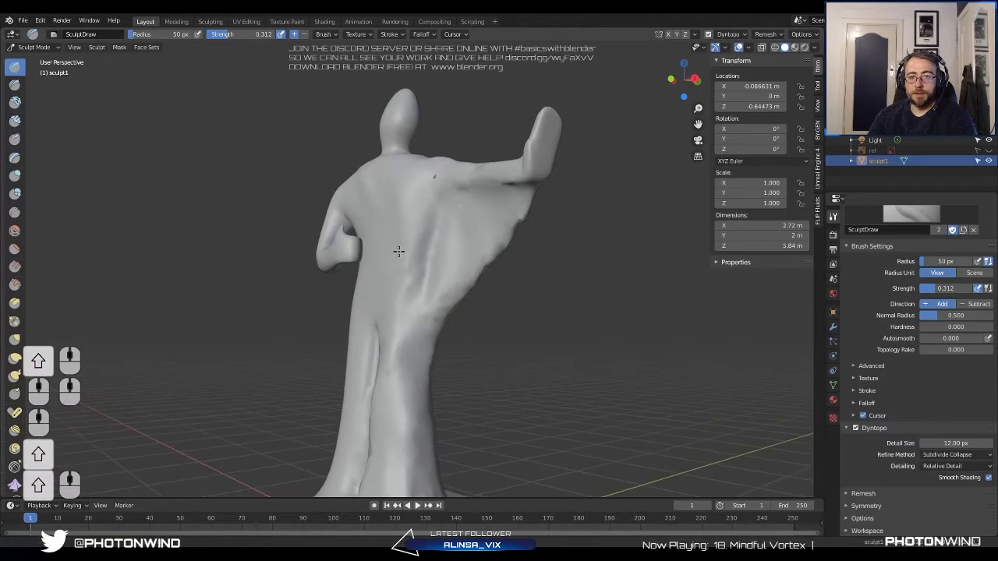
pyautogui.scroll(3, 439, 259)
pyautogui.moveTo(396, 262); pyautogui.dragTo(460, 253, button='middle')
pyautogui.scroll(-3, 424, 292)
pyautogui.keyDown('shift'); pyautogui.moveTo(382, 326); pyautogui.dragTo(503, 230, button='middle'); pyautogui.keyUp('shift')
pyautogui.scroll(-1, 508, 289)
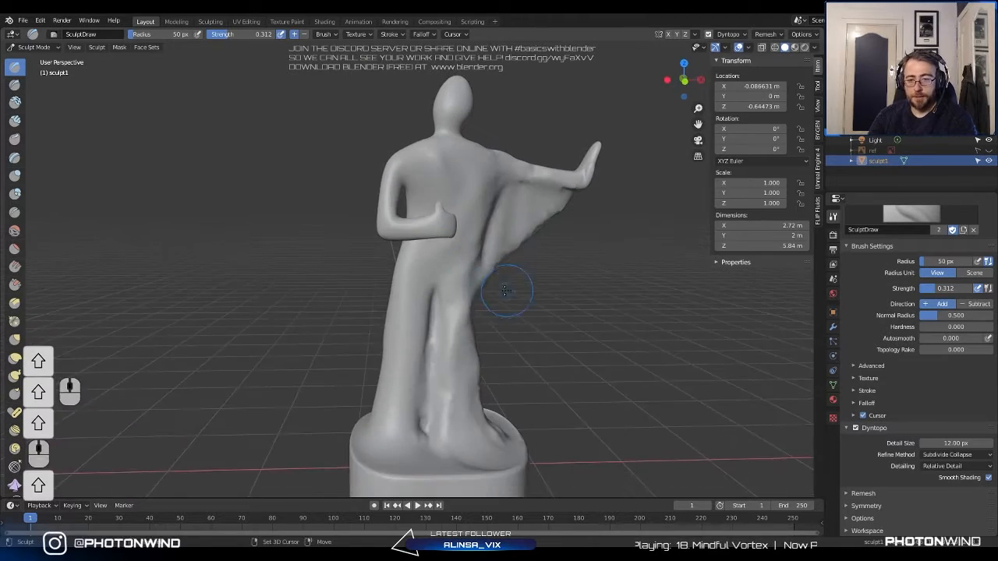
# Sculpt the first long cloth folds down the other leg toward its base on the plinth.
pyautogui.keyDown('shift'); pyautogui.moveTo(508, 289); pyautogui.dragTo(530, 267, button='middle'); pyautogui.keyUp('shift')
pyautogui.moveTo(530, 267)
pyautogui.mouseDown(button='middle')
pyautogui.moveTo(426, 249)
pyautogui.moveTo(476, 241)
pyautogui.moveTo(452, 249)
pyautogui.moveTo(484, 262)
pyautogui.moveTo(457, 263)
pyautogui.moveTo(490, 262)
pyautogui.moveTo(477, 251)
pyautogui.moveTo(446, 274)
pyautogui.moveTo(457, 238)
pyautogui.moveTo(478, 273)
pyautogui.moveTo(450, 255)
pyautogui.moveTo(424, 171)
pyautogui.mouseUp(button='middle')
pyautogui.scroll(-1, 477, 251)
pyautogui.scroll(3, 444, 271)
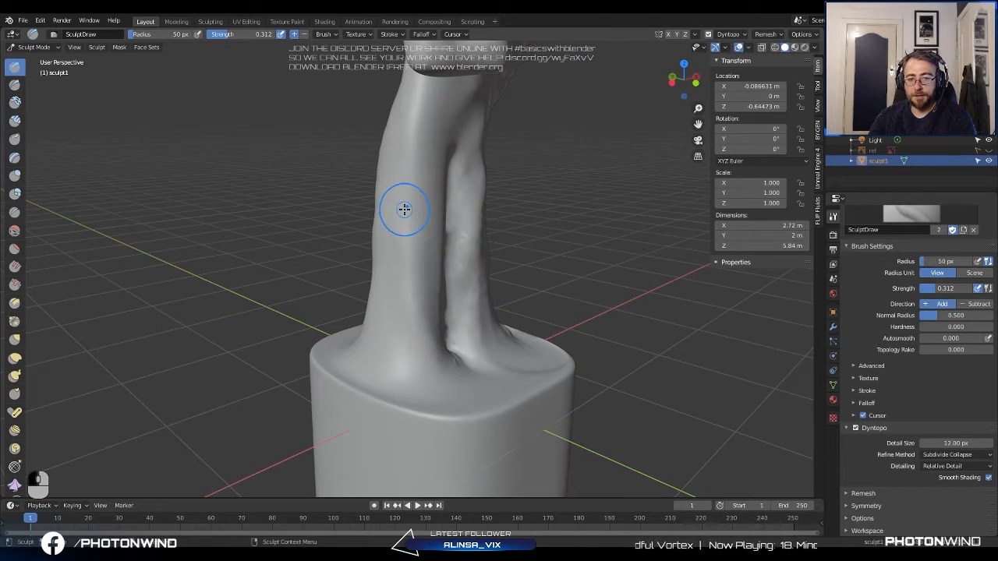
pyautogui.moveTo(431, 327); pyautogui.dragTo(434, 305)
pyautogui.moveTo(436, 261)
pyautogui.mouseDown(button='middle')
pyautogui.moveTo(452, 274)
pyautogui.moveTo(442, 251)
pyautogui.moveTo(358, 228)
pyautogui.moveTo(428, 258)
pyautogui.mouseUp(button='middle')
pyautogui.moveTo(434, 323); pyautogui.dragTo(418, 338, button='middle')
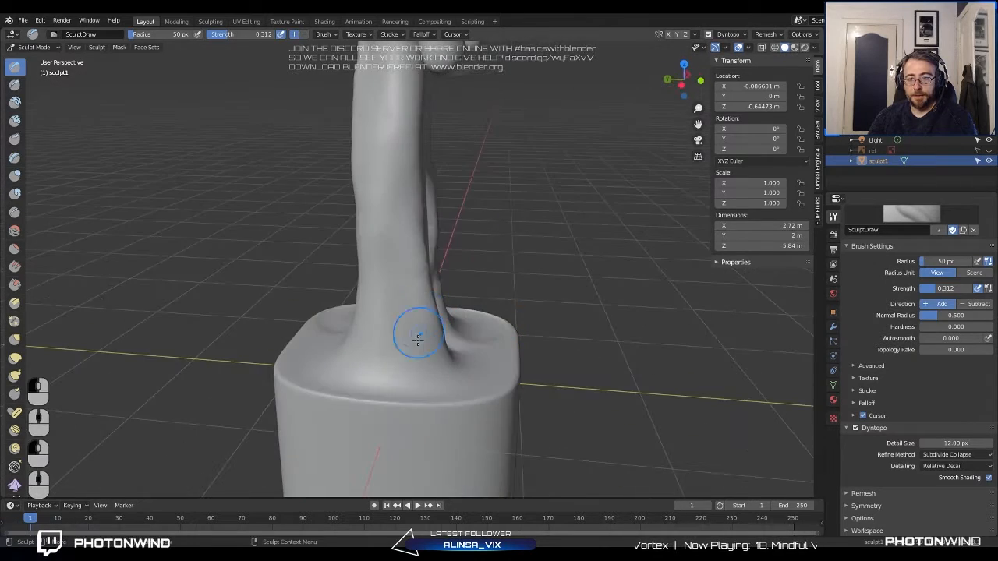
pyautogui.moveTo(375, 313); pyautogui.dragTo(445, 179, button='middle')
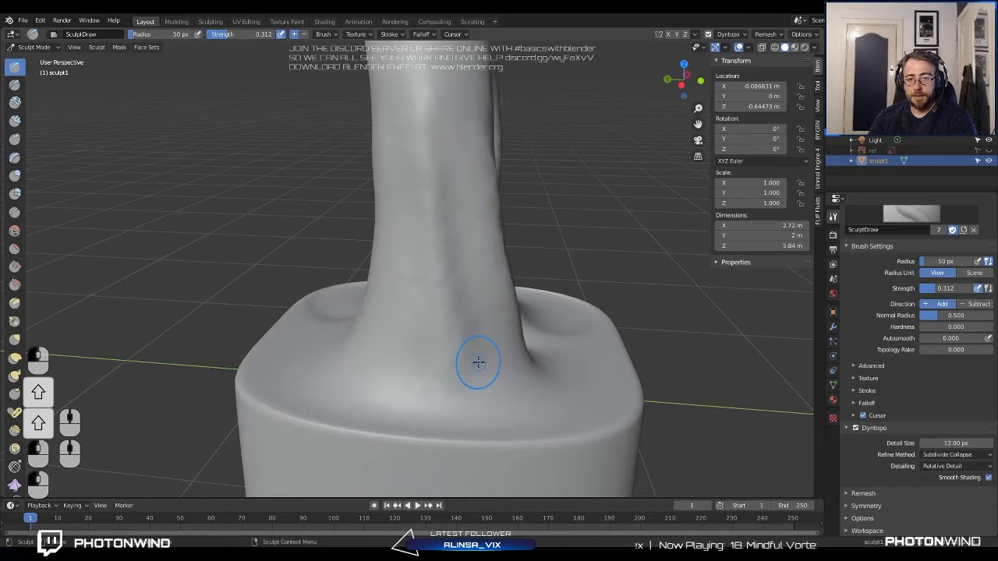
# Shape the long fold on the outer side of the lower leg and smooth it down into the plinth.
pyautogui.moveTo(487, 379); pyautogui.dragTo(439, 295)
pyautogui.moveTo(450, 320); pyautogui.dragTo(427, 148, button='middle')
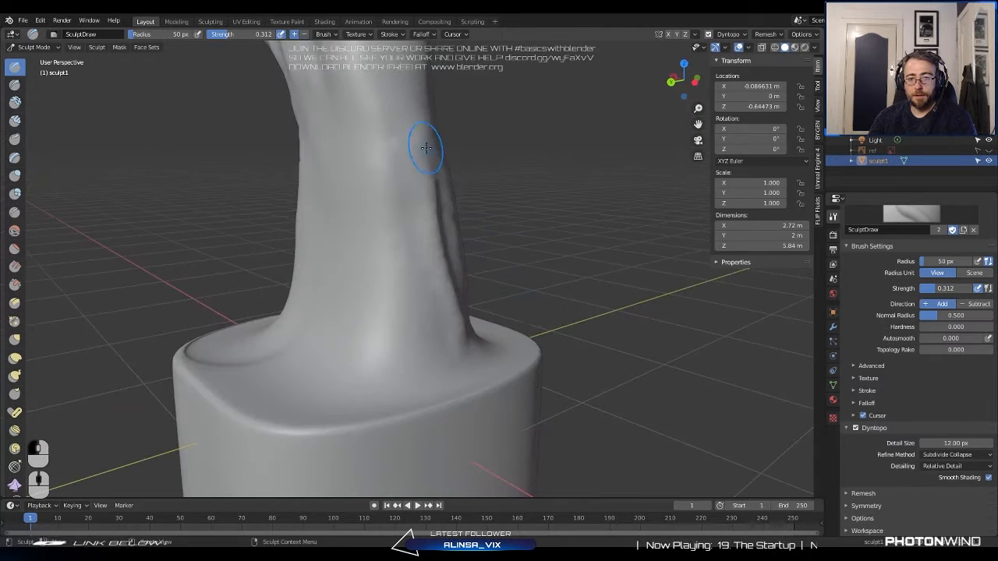
pyautogui.moveTo(458, 275)
pyautogui.mouseDown(button='middle')
pyautogui.moveTo(401, 251)
pyautogui.moveTo(401, 145)
pyautogui.mouseUp(button='middle')
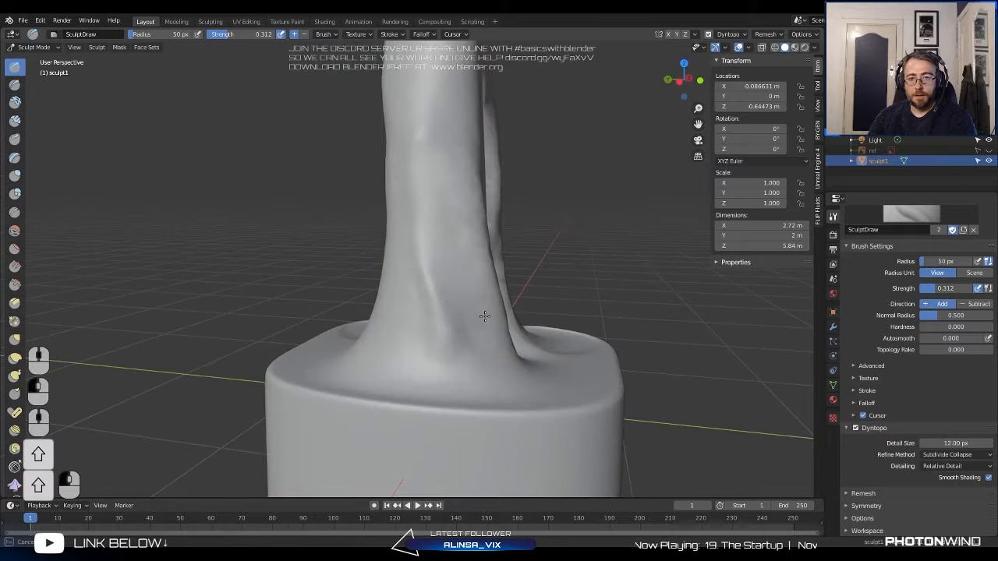
pyautogui.keyDown('shift'); pyautogui.moveTo(427, 222); pyautogui.dragTo(441, 343); pyautogui.keyUp('shift')
pyautogui.keyDown('shift'); pyautogui.moveTo(433, 207); pyautogui.dragTo(485, 355); pyautogui.keyUp('shift')
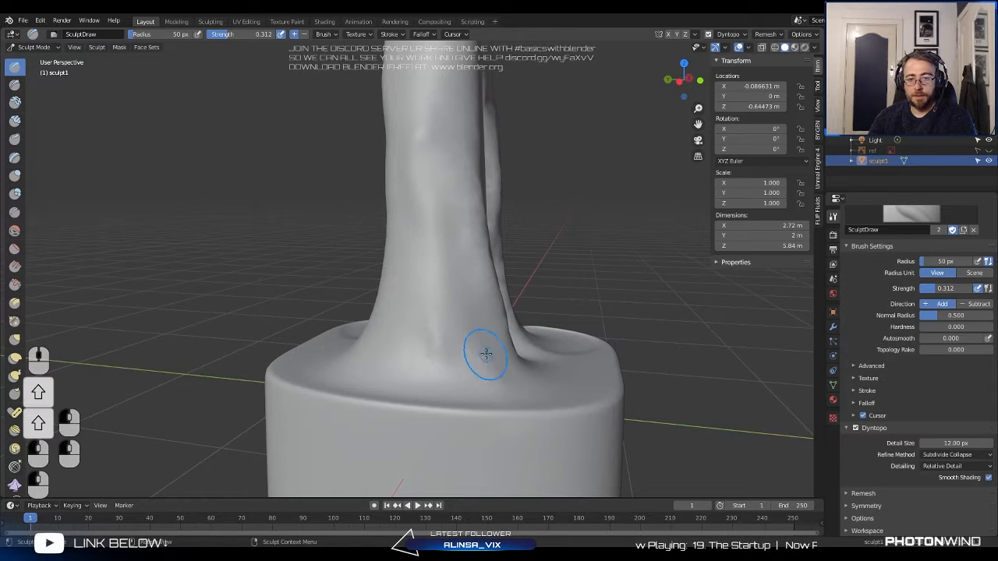
pyautogui.moveTo(425, 173); pyautogui.dragTo(370, 359, button='middle')
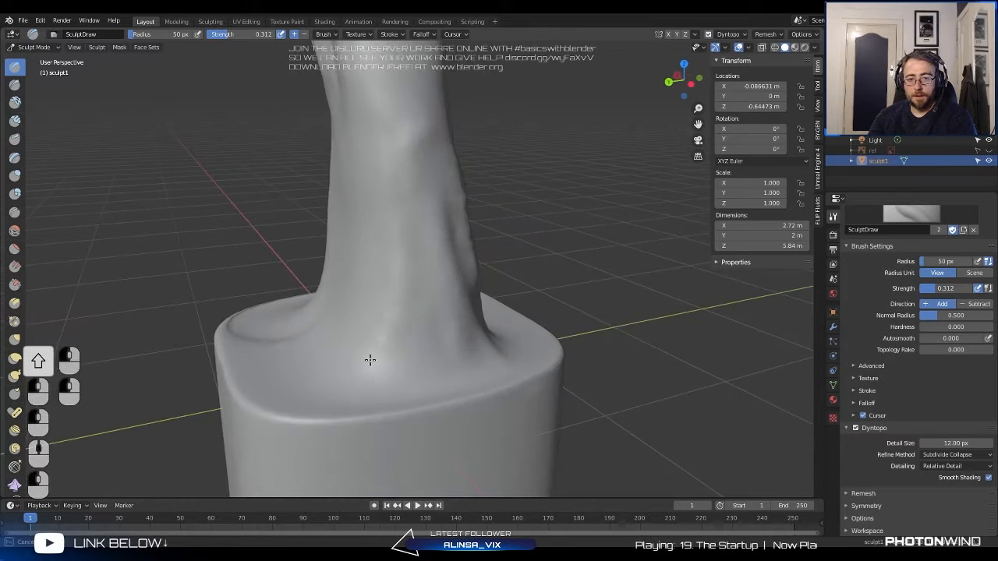
pyautogui.scroll(-1, 386, 259)
pyautogui.moveTo(382, 248)
pyautogui.mouseDown(button='middle')
pyautogui.moveTo(443, 268)
pyautogui.moveTo(400, 297)
pyautogui.mouseUp(button='middle')
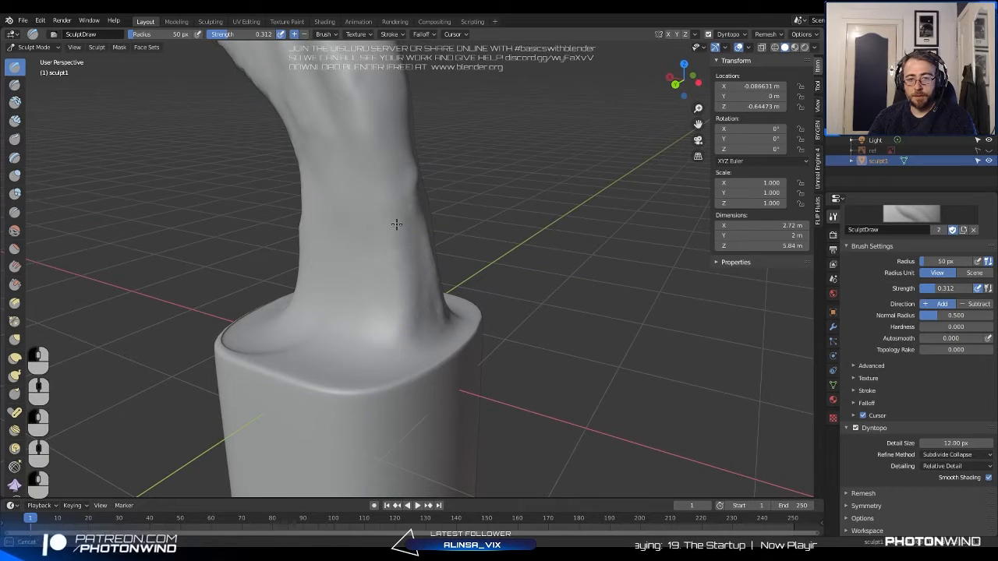
# Add vertical cloth folds down the back of the lower leg to where it meets the plinth.
pyautogui.moveTo(403, 314); pyautogui.dragTo(388, 327)
pyautogui.moveTo(383, 311); pyautogui.dragTo(418, 305, button='middle')
pyautogui.keyDown('shift'); pyautogui.moveTo(391, 248); pyautogui.dragTo(482, 238, button='middle'); pyautogui.keyUp('shift')
pyautogui.moveTo(483, 243); pyautogui.dragTo(477, 296)
pyautogui.moveTo(472, 312); pyautogui.dragTo(459, 363)
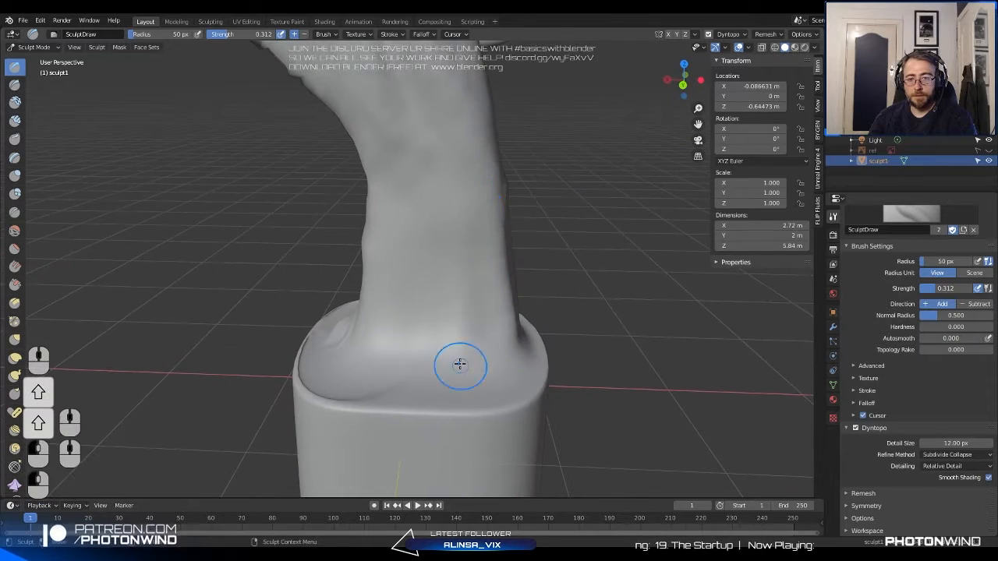
pyautogui.moveTo(446, 304)
pyautogui.mouseDown(button='middle')
pyautogui.moveTo(466, 297)
pyautogui.moveTo(463, 182)
pyautogui.mouseUp(button='middle')
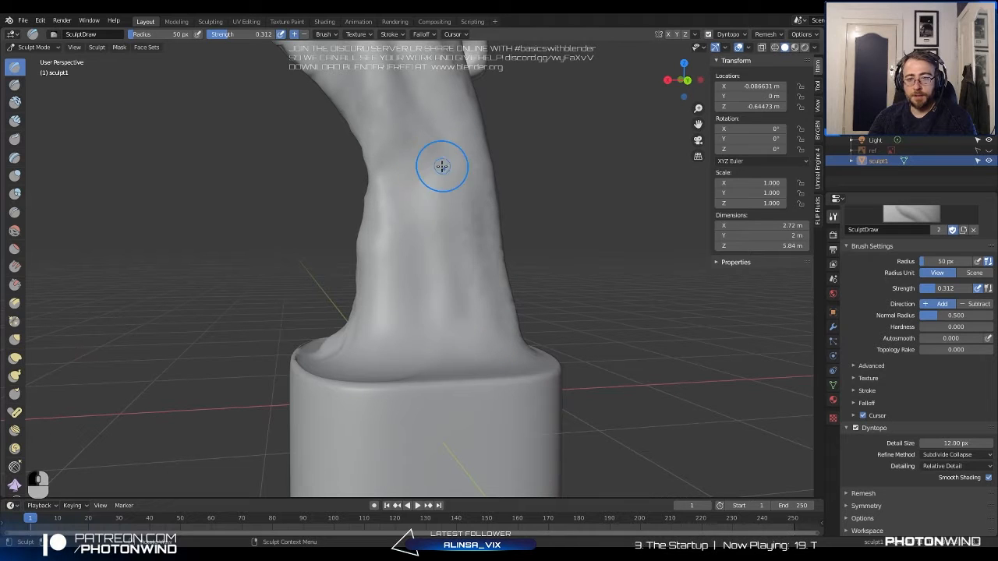
# Extend the cape's back folds past the narrow waist of the cloth into the folds on the legs.
pyautogui.moveTo(428, 148)
pyautogui.mouseDown(button='middle')
pyautogui.moveTo(439, 205)
pyautogui.moveTo(571, 221)
pyautogui.moveTo(411, 211)
pyautogui.moveTo(437, 245)
pyautogui.mouseUp(button='middle')
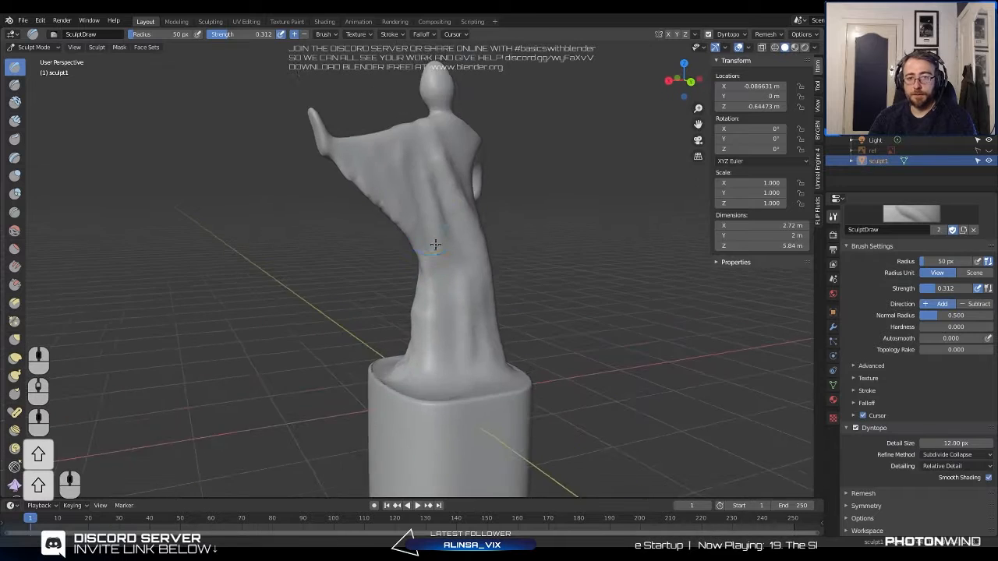
pyautogui.scroll(3, 445, 232)
pyautogui.moveTo(450, 221); pyautogui.dragTo(476, 224)
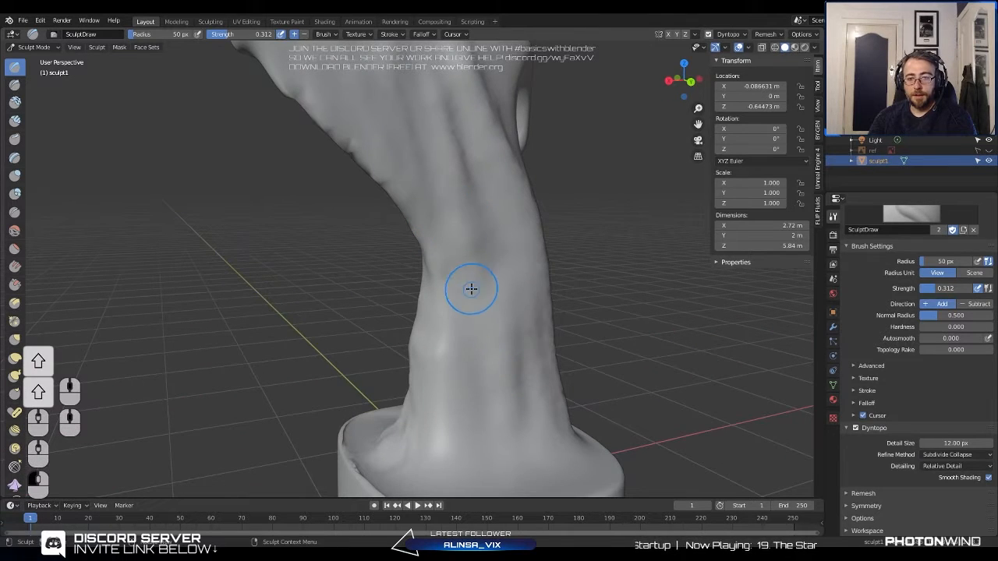
pyautogui.moveTo(471, 289)
pyautogui.mouseDown(button='middle')
pyautogui.moveTo(410, 156)
pyautogui.moveTo(460, 184)
pyautogui.mouseUp(button='middle')
pyautogui.moveTo(456, 182); pyautogui.dragTo(428, 291)
pyautogui.moveTo(428, 291); pyautogui.dragTo(428, 240, button='middle')
pyautogui.moveTo(426, 268); pyautogui.dragTo(423, 324)
pyautogui.moveTo(423, 325)
pyautogui.mouseDown(button='middle')
pyautogui.moveTo(527, 216)
pyautogui.moveTo(413, 200)
pyautogui.moveTo(442, 180)
pyautogui.mouseUp(button='middle')
pyautogui.scroll(2, 442, 180)
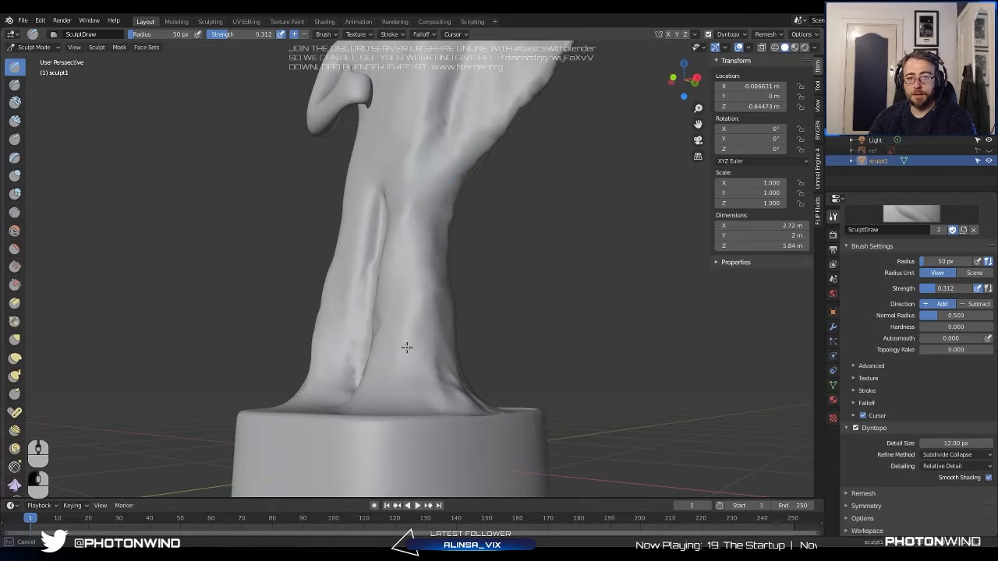
# Carve a deeper groove down the front of the torso where the body meets the outstretched cape.
pyautogui.moveTo(406, 346)
pyautogui.mouseDown(button='middle')
pyautogui.moveTo(475, 245)
pyautogui.moveTo(393, 227)
pyautogui.moveTo(456, 238)
pyautogui.moveTo(401, 236)
pyautogui.moveTo(452, 194)
pyautogui.moveTo(484, 208)
pyautogui.moveTo(428, 216)
pyautogui.moveTo(392, 196)
pyautogui.mouseUp(button='middle')
pyautogui.scroll(-3, 456, 239)
pyautogui.scroll(4, 452, 192)
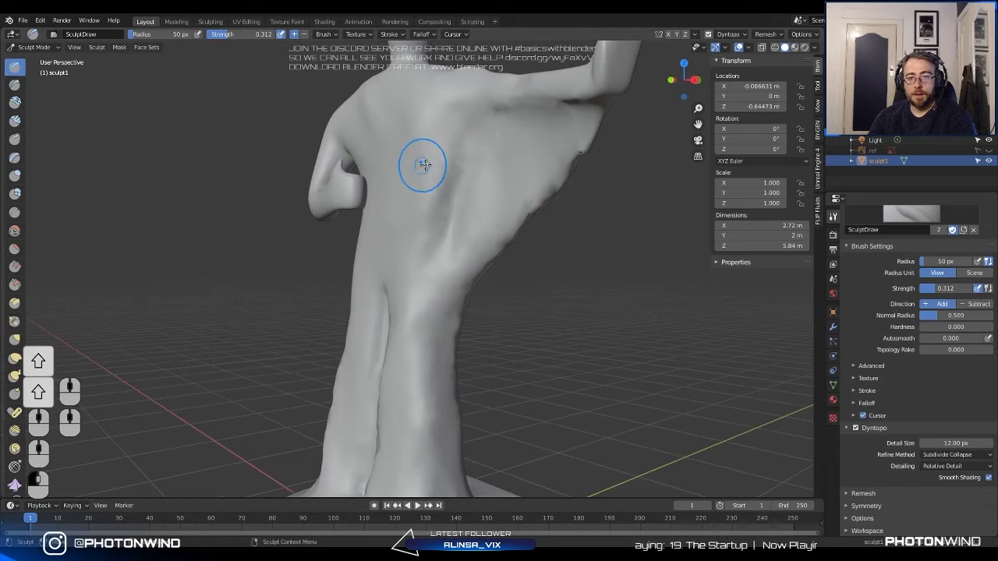
pyautogui.scroll(-1, 421, 165)
pyautogui.moveTo(421, 164)
pyautogui.mouseDown(button='middle')
pyautogui.moveTo(459, 179)
pyautogui.moveTo(457, 225)
pyautogui.moveTo(456, 196)
pyautogui.mouseUp(button='middle')
pyautogui.scroll(2, 457, 225)
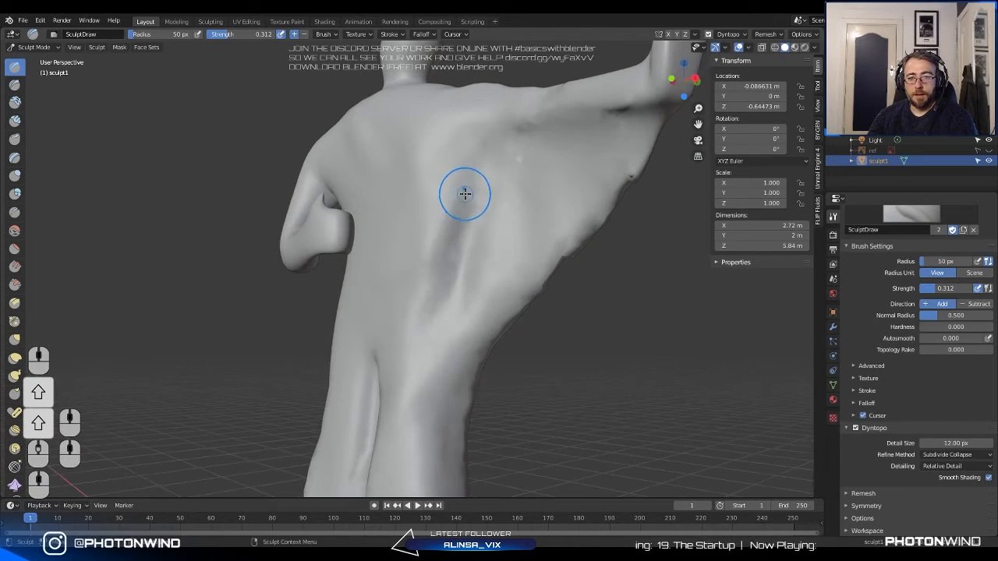
pyautogui.moveTo(434, 233); pyautogui.dragTo(456, 239, button='middle')
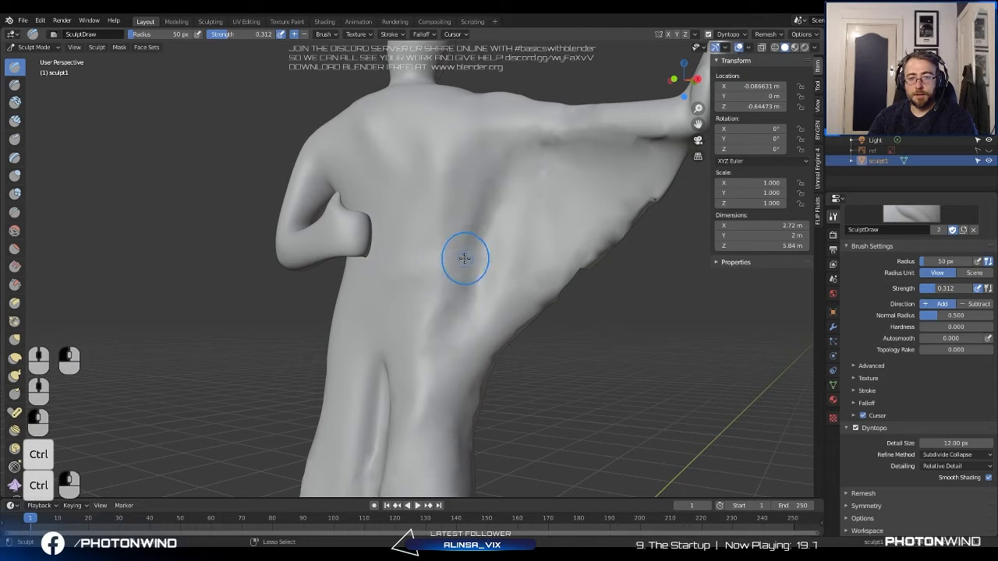
pyautogui.keyDown('ctrl'); pyautogui.moveTo(472, 181); pyautogui.dragTo(449, 271); pyautogui.keyUp('ctrl')
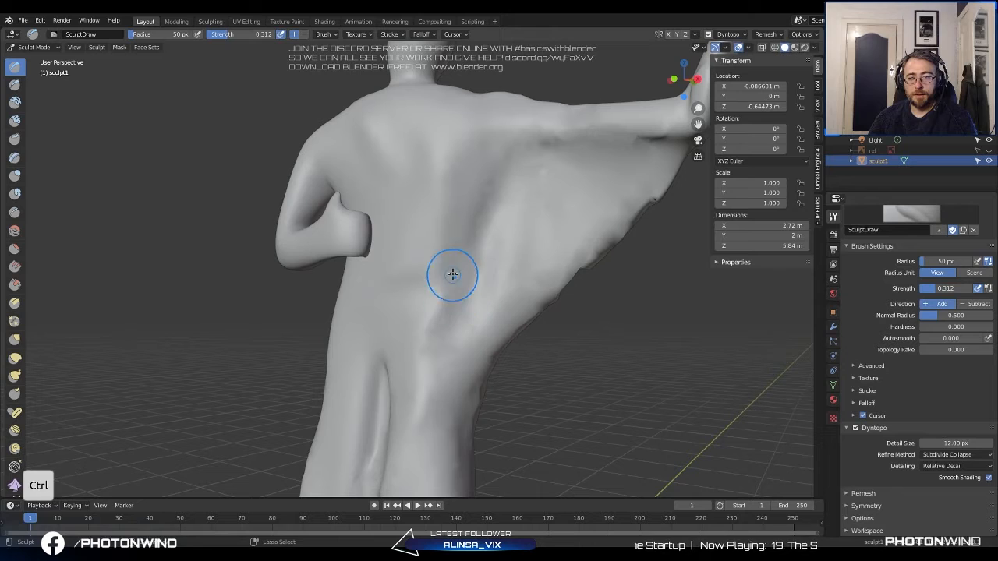
pyautogui.keyDown('ctrl'); pyautogui.moveTo(452, 273); pyautogui.dragTo(447, 309); pyautogui.keyUp('ctrl')
# Sculpt diagonal cloth folds across the chest, running from the bent arm's shoulder toward the waist.
pyautogui.moveTo(466, 273)
pyautogui.mouseDown(button='middle')
pyautogui.moveTo(488, 278)
pyautogui.moveTo(454, 291)
pyautogui.moveTo(461, 245)
pyautogui.moveTo(406, 229)
pyautogui.moveTo(485, 234)
pyautogui.moveTo(450, 226)
pyautogui.moveTo(467, 209)
pyautogui.moveTo(356, 207)
pyautogui.moveTo(452, 205)
pyautogui.moveTo(475, 194)
pyautogui.moveTo(483, 242)
pyautogui.moveTo(476, 263)
pyautogui.moveTo(463, 229)
pyautogui.moveTo(436, 225)
pyautogui.moveTo(437, 213)
pyautogui.moveTo(390, 257)
pyautogui.moveTo(441, 210)
pyautogui.moveTo(363, 207)
pyautogui.moveTo(370, 195)
pyautogui.mouseUp(button='middle')
pyautogui.scroll(2, 450, 225)
pyautogui.scroll(-2, 468, 209)
pyautogui.scroll(2, 388, 253)
pyautogui.scroll(-3, 437, 257)
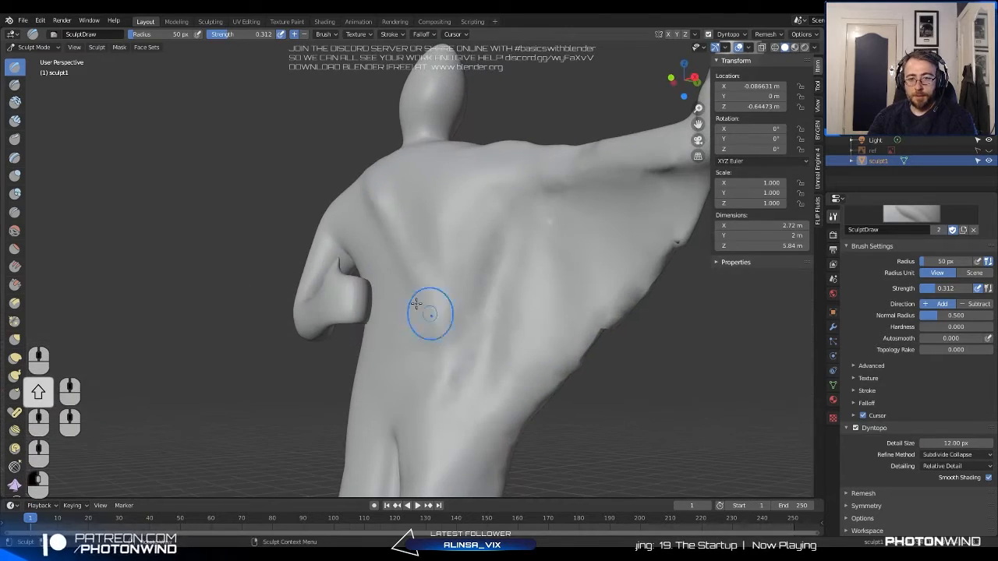
pyautogui.moveTo(416, 303)
pyautogui.mouseDown(button='middle')
pyautogui.moveTo(434, 257)
pyautogui.moveTo(339, 232)
pyautogui.moveTo(403, 276)
pyautogui.moveTo(390, 241)
pyautogui.moveTo(352, 219)
pyautogui.moveTo(379, 258)
pyautogui.moveTo(474, 252)
pyautogui.moveTo(411, 221)
pyautogui.mouseUp(button='middle')
pyautogui.moveTo(457, 311)
pyautogui.mouseDown(button='middle')
pyautogui.moveTo(530, 374)
pyautogui.moveTo(497, 327)
pyautogui.mouseUp(button='middle')
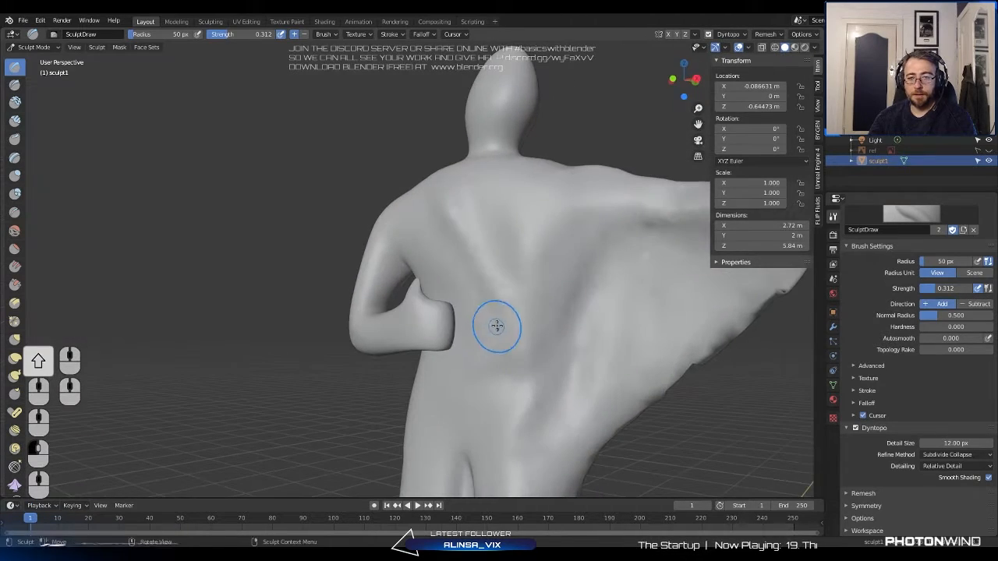
# Carry the chest folds over the top of the bent arm's shoulder and smooth them into the cloth.
pyautogui.moveTo(405, 180); pyautogui.dragTo(443, 201, button='middle')
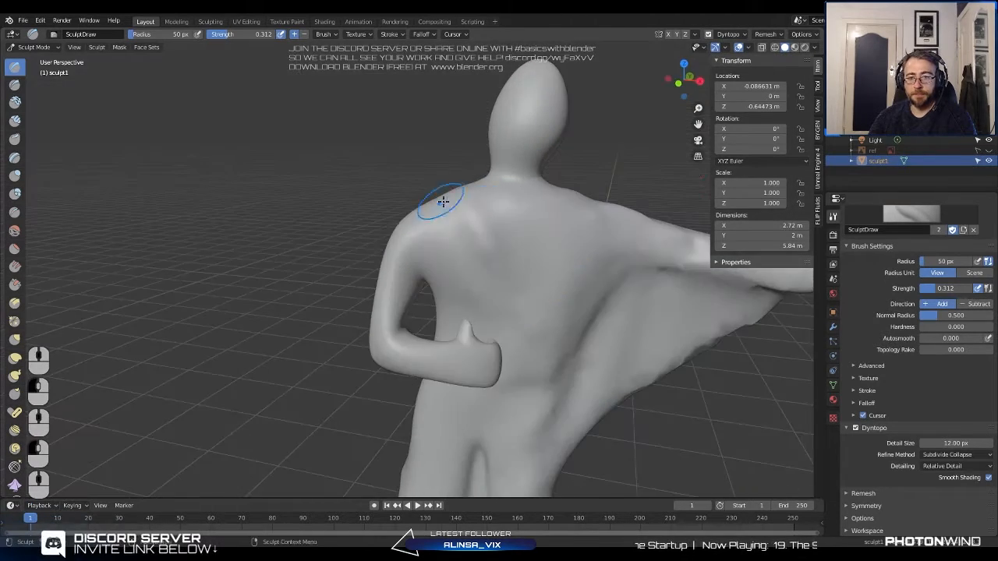
pyautogui.moveTo(512, 266); pyautogui.dragTo(423, 213, button='middle')
pyautogui.moveTo(523, 307)
pyautogui.mouseDown(button='middle')
pyautogui.moveTo(616, 363)
pyautogui.moveTo(407, 266)
pyautogui.moveTo(392, 231)
pyautogui.moveTo(452, 225)
pyautogui.moveTo(436, 263)
pyautogui.moveTo(519, 238)
pyautogui.moveTo(445, 272)
pyautogui.mouseUp(button='middle')
pyautogui.scroll(2, 375, 253)
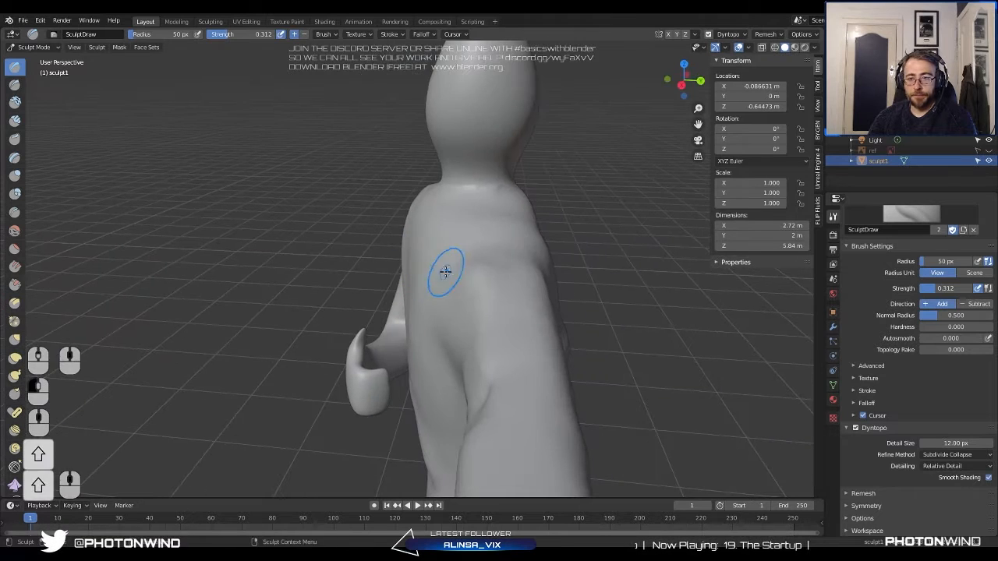
pyautogui.moveTo(501, 294)
pyautogui.mouseDown(button='middle')
pyautogui.moveTo(483, 272)
pyautogui.moveTo(405, 277)
pyautogui.mouseUp(button='middle')
pyautogui.keyDown('shift'); pyautogui.moveTo(421, 283); pyautogui.dragTo(439, 286); pyautogui.keyUp('shift')
pyautogui.moveTo(472, 284)
pyautogui.mouseDown(button='middle')
pyautogui.moveTo(448, 281)
pyautogui.moveTo(478, 342)
pyautogui.mouseUp(button='middle')
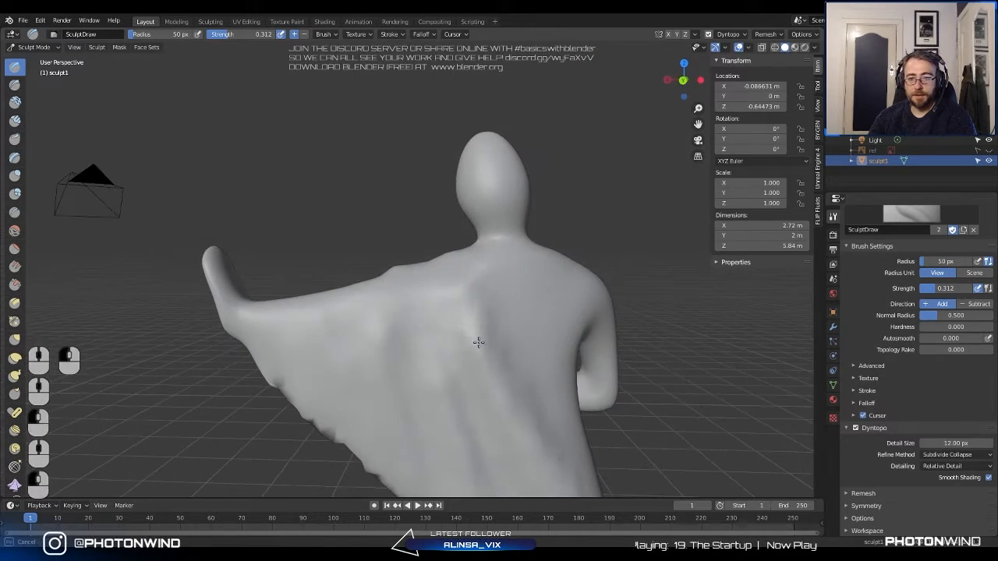
# Raise a short fold on the upper back beside the bent arm's shoulder and soften its upper end.
pyautogui.moveTo(502, 267)
pyautogui.mouseDown(button='middle')
pyautogui.moveTo(439, 303)
pyautogui.moveTo(516, 272)
pyautogui.moveTo(482, 273)
pyautogui.mouseUp(button='middle')
pyautogui.scroll(2, 478, 271)
pyautogui.moveTo(505, 244); pyautogui.dragTo(517, 317)
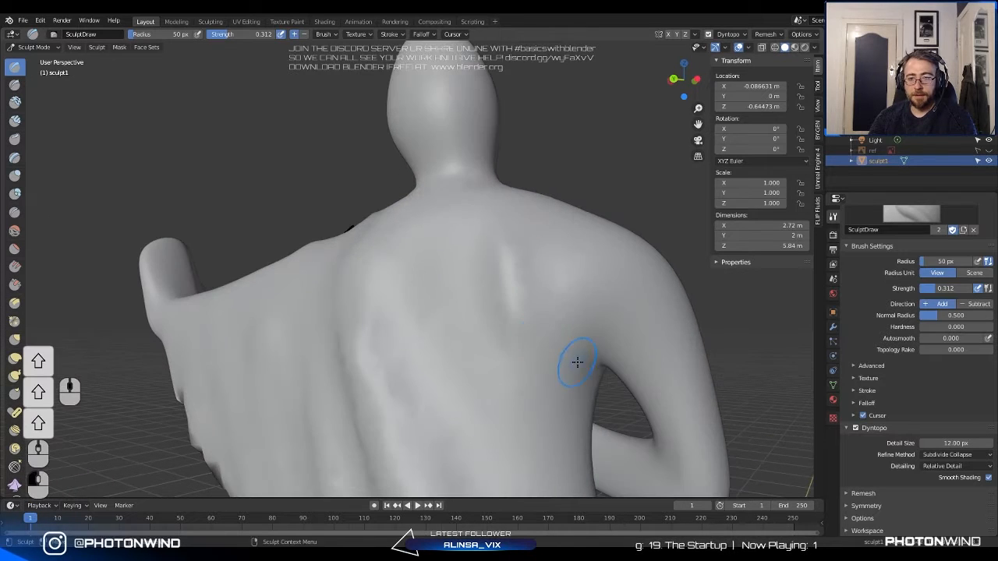
pyautogui.moveTo(514, 320)
pyautogui.mouseDown(button='middle')
pyautogui.moveTo(552, 379)
pyautogui.moveTo(535, 245)
pyautogui.mouseUp(button='middle')
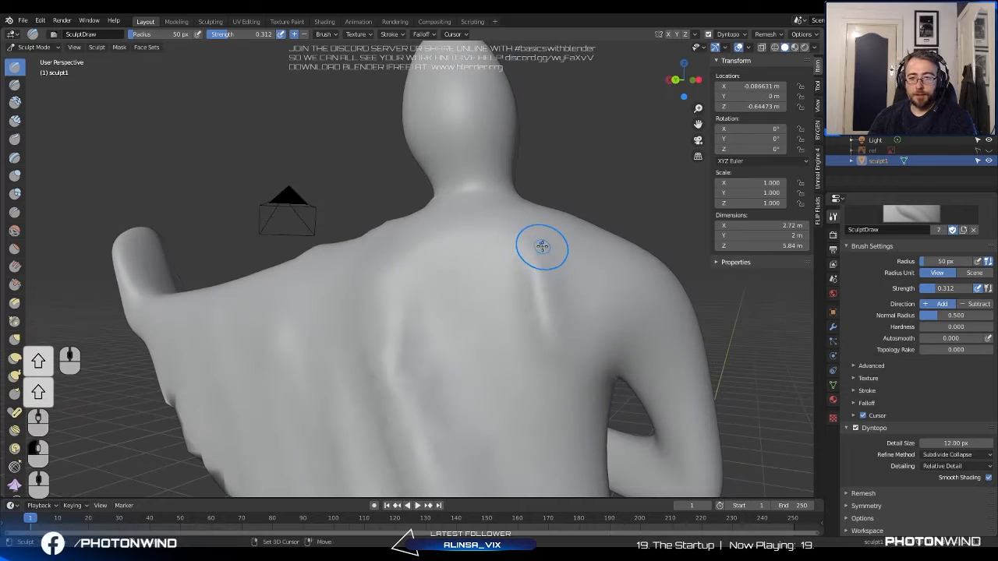
pyautogui.keyDown('shift'); pyautogui.moveTo(573, 285); pyautogui.dragTo(532, 238); pyautogui.keyUp('shift')
pyautogui.scroll(-2, 532, 239)
pyautogui.moveTo(532, 238)
pyautogui.mouseDown(button='middle')
pyautogui.moveTo(586, 257)
pyautogui.moveTo(528, 254)
pyautogui.mouseUp(button='middle')
pyautogui.moveTo(523, 335)
pyautogui.mouseDown(button='middle')
pyautogui.moveTo(546, 312)
pyautogui.moveTo(490, 301)
pyautogui.mouseUp(button='middle')
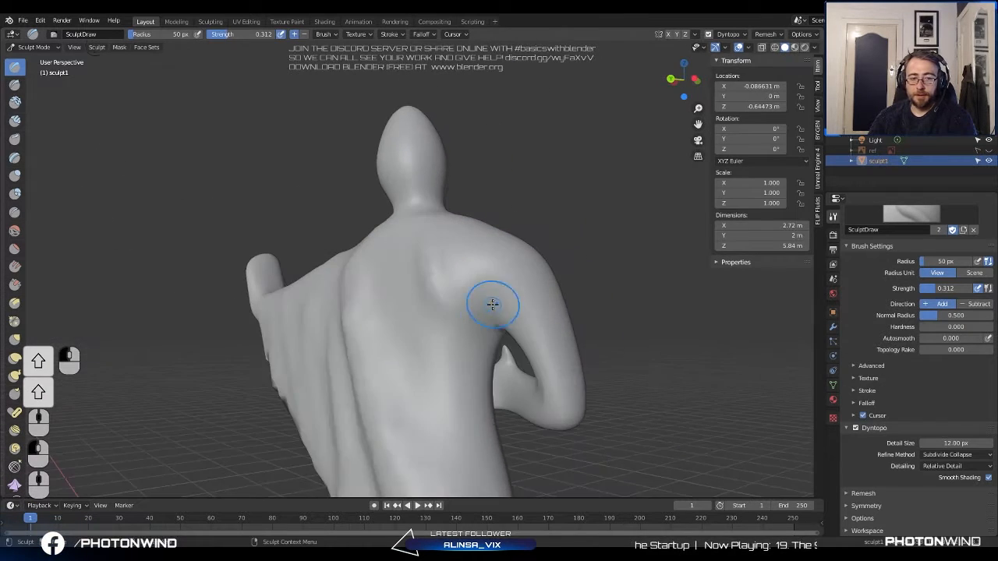
# Rework the shoulder-blade fold toward the armpit and blend it smoothly into the upper back.
pyautogui.scroll(2, 483, 233)
pyautogui.scroll(2, 535, 247)
pyautogui.moveTo(535, 247)
pyautogui.mouseDown(button='middle')
pyautogui.moveTo(541, 301)
pyautogui.moveTo(434, 221)
pyautogui.moveTo(501, 229)
pyautogui.mouseUp(button='middle')
pyautogui.moveTo(542, 298)
pyautogui.mouseDown(button='middle')
pyautogui.moveTo(510, 247)
pyautogui.moveTo(466, 220)
pyautogui.mouseUp(button='middle')
pyautogui.moveTo(500, 297)
pyautogui.keyDown('shift'); pyautogui.mouseDown()
pyautogui.moveTo(510, 319)
pyautogui.moveTo(523, 296)
pyautogui.mouseUp(); pyautogui.keyUp('shift')
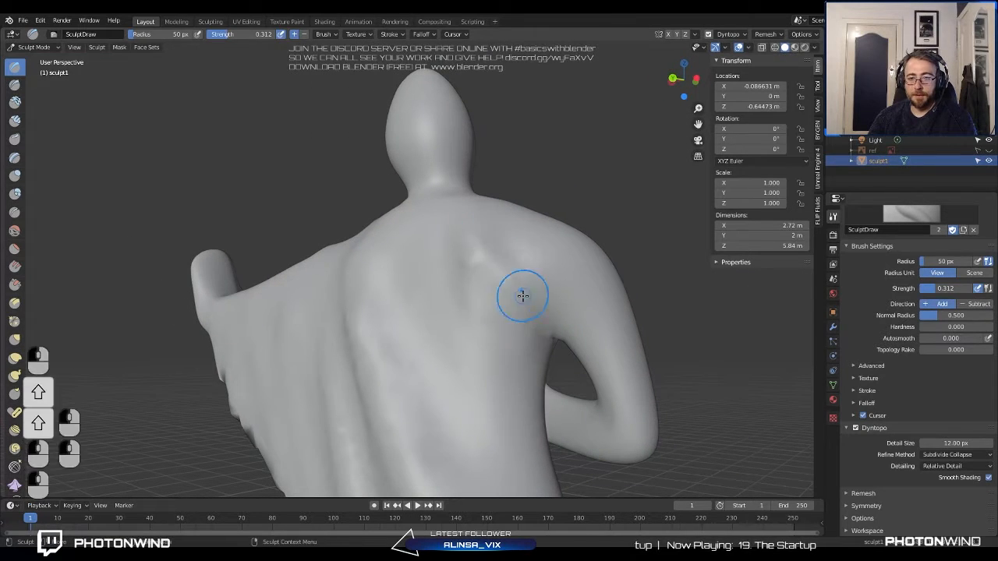
pyautogui.moveTo(502, 296); pyautogui.dragTo(527, 296, button='middle')
pyautogui.moveTo(528, 296); pyautogui.dragTo(528, 304)
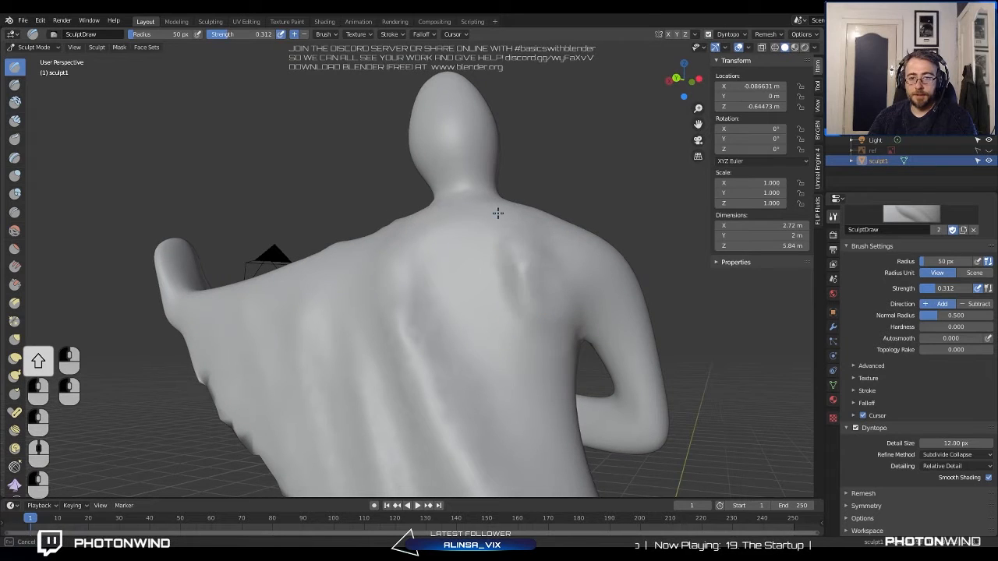
pyautogui.moveTo(533, 330)
pyautogui.mouseDown(button='middle')
pyautogui.moveTo(585, 338)
pyautogui.moveTo(528, 334)
pyautogui.mouseUp(button='middle')
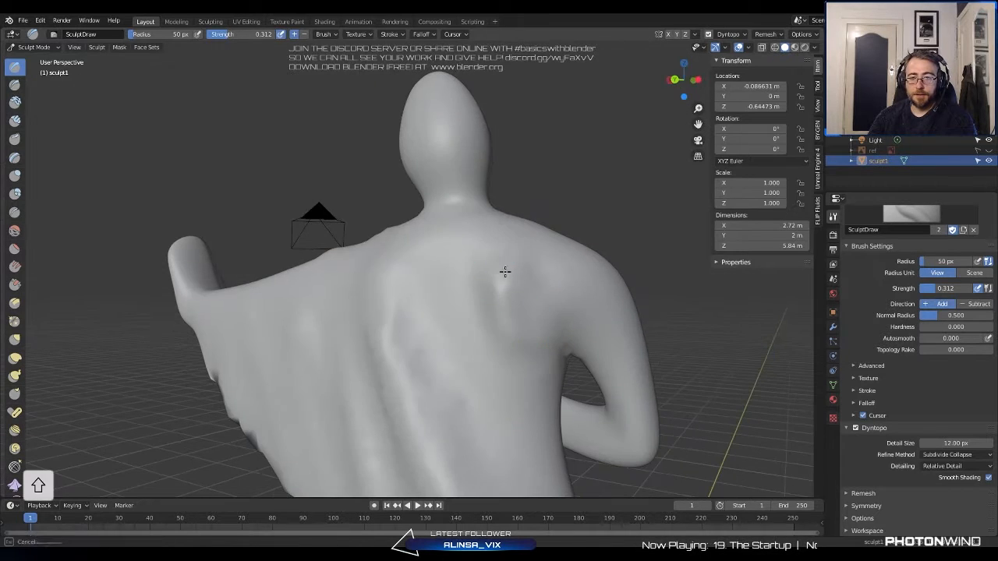
pyautogui.moveTo(503, 272); pyautogui.dragTo(611, 379, button='middle')
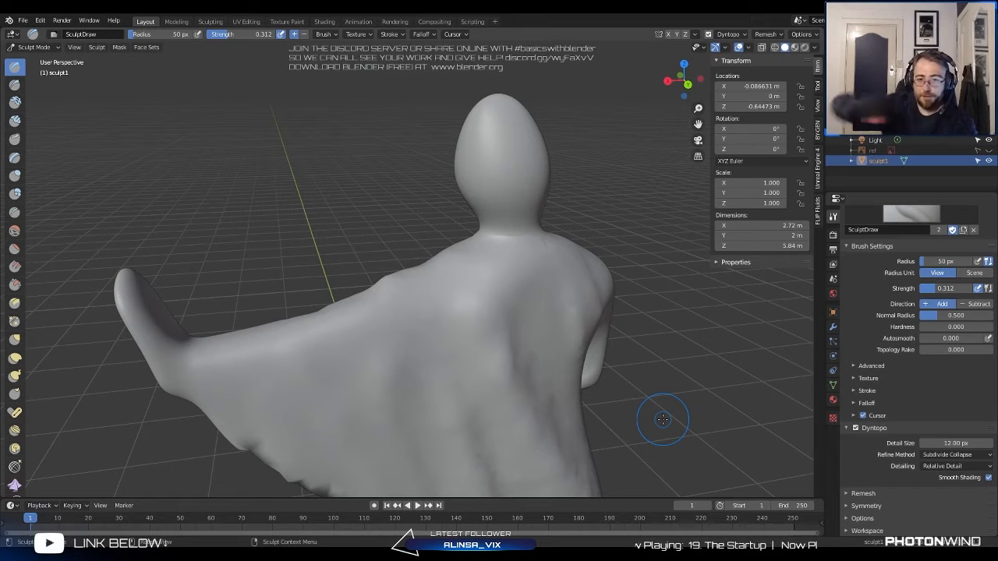
pyautogui.moveTo(519, 371); pyautogui.dragTo(439, 349, button='middle')
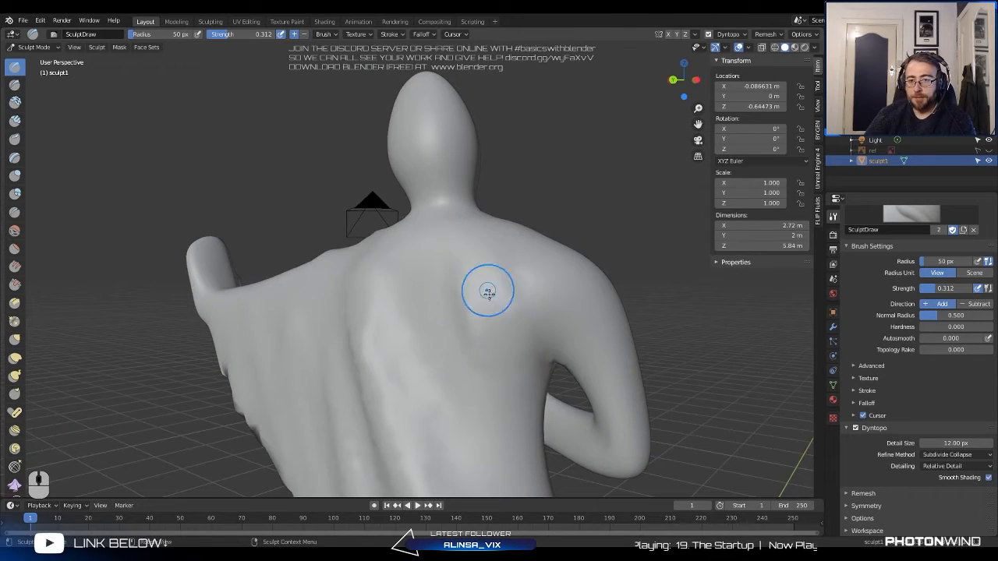
pyautogui.moveTo(522, 331); pyautogui.dragTo(436, 291, button='middle')
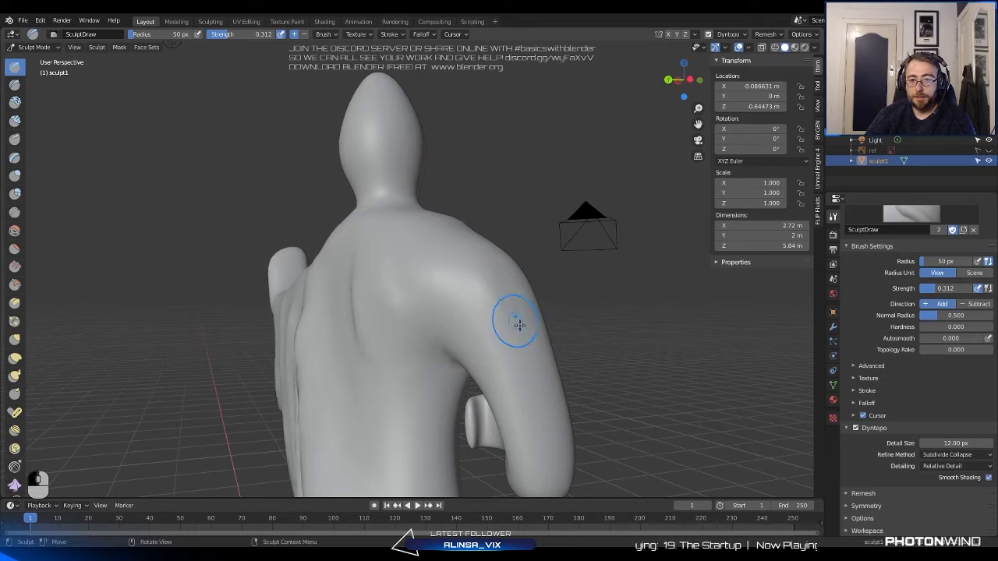
# Build up loose sleeve cloth on the inner side of the bent arm above the elbow and smooth it.
pyautogui.moveTo(519, 325); pyautogui.dragTo(374, 271, button='middle')
pyautogui.moveTo(317, 298); pyautogui.dragTo(285, 296, button='middle')
pyautogui.keyDown('shift'); pyautogui.moveTo(292, 297); pyautogui.dragTo(350, 286, button='middle'); pyautogui.keyUp('shift')
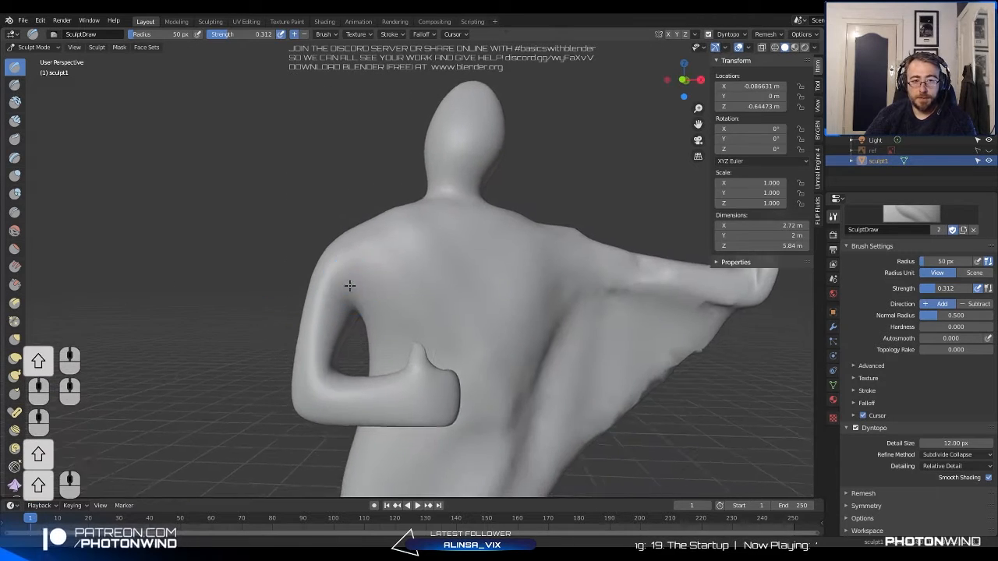
pyautogui.scroll(1, 320, 316)
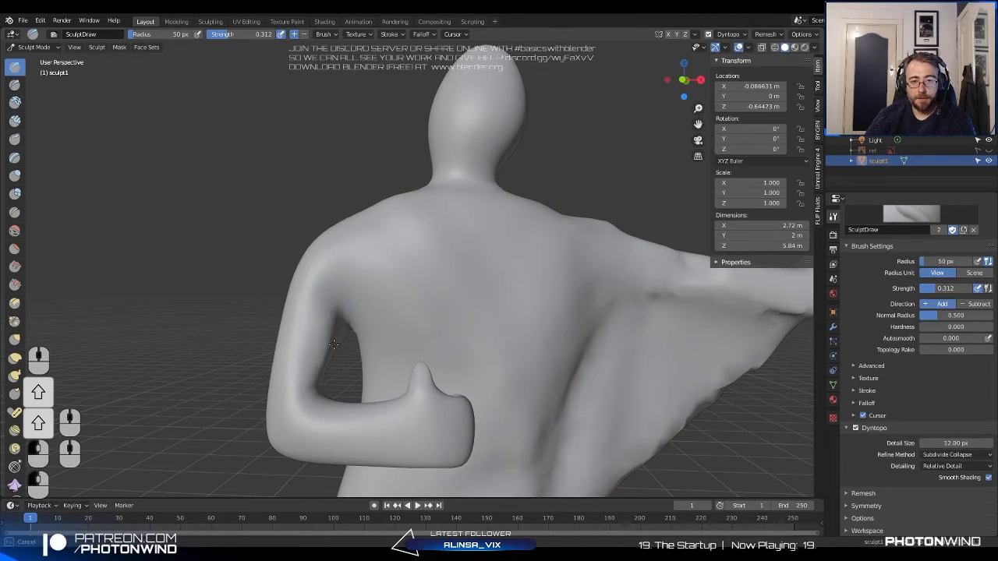
pyautogui.moveTo(321, 376); pyautogui.dragTo(300, 347, button='middle')
pyautogui.scroll(3, 370, 307)
pyautogui.moveTo(314, 309)
pyautogui.keyDown('shift'); pyautogui.mouseDown(button='middle')
pyautogui.moveTo(369, 307)
pyautogui.moveTo(312, 308)
pyautogui.moveTo(340, 366)
pyautogui.moveTo(281, 394)
pyautogui.moveTo(282, 384)
pyautogui.moveTo(280, 420)
pyautogui.moveTo(292, 413)
pyautogui.mouseUp(button='middle'); pyautogui.keyUp('shift')
pyautogui.keyDown('shift'); pyautogui.moveTo(320, 313); pyautogui.dragTo(306, 368); pyautogui.keyUp('shift')
pyautogui.moveTo(306, 367)
pyautogui.mouseDown(button='middle')
pyautogui.moveTo(335, 385)
pyautogui.moveTo(377, 290)
pyautogui.mouseUp(button='middle')
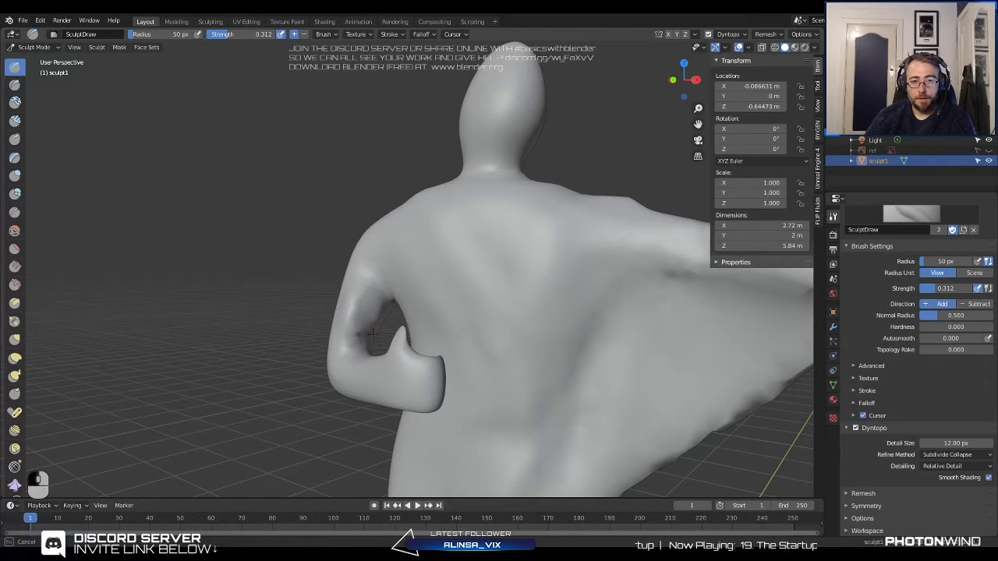
# Add soft cloth folds over the bent arm's shoulder and down the outside of the upper arm.
pyautogui.moveTo(375, 326)
pyautogui.keyDown('shift'); pyautogui.mouseDown(button='middle')
pyautogui.moveTo(374, 307)
pyautogui.moveTo(439, 290)
pyautogui.moveTo(449, 306)
pyautogui.moveTo(423, 285)
pyautogui.moveTo(472, 325)
pyautogui.moveTo(504, 326)
pyautogui.moveTo(467, 294)
pyautogui.moveTo(423, 289)
pyautogui.moveTo(419, 207)
pyautogui.mouseUp(button='middle'); pyautogui.keyUp('shift')
pyautogui.scroll(3, 446, 276)
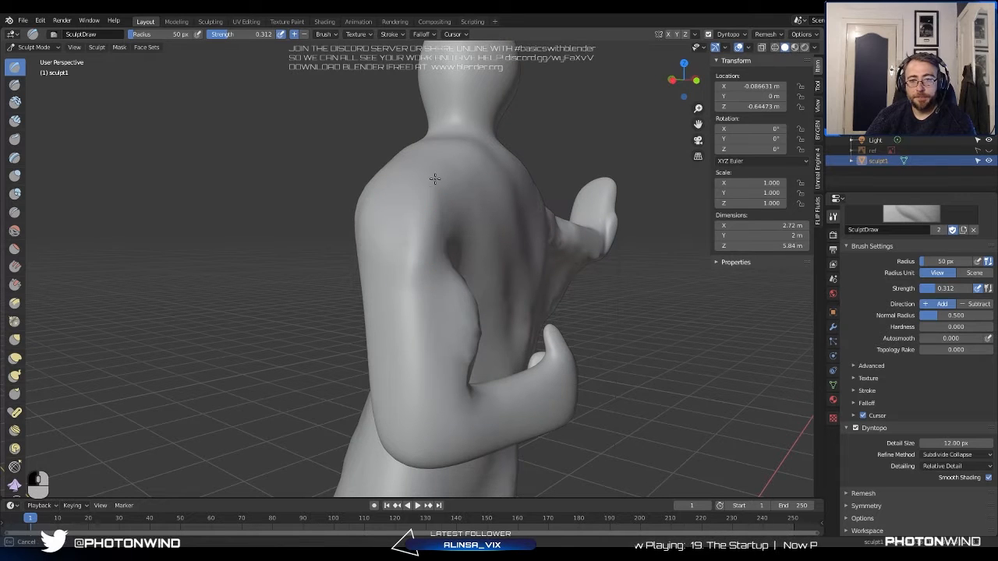
pyautogui.moveTo(385, 157); pyautogui.dragTo(391, 172)
pyautogui.moveTo(383, 231); pyautogui.dragTo(426, 240, button='middle')
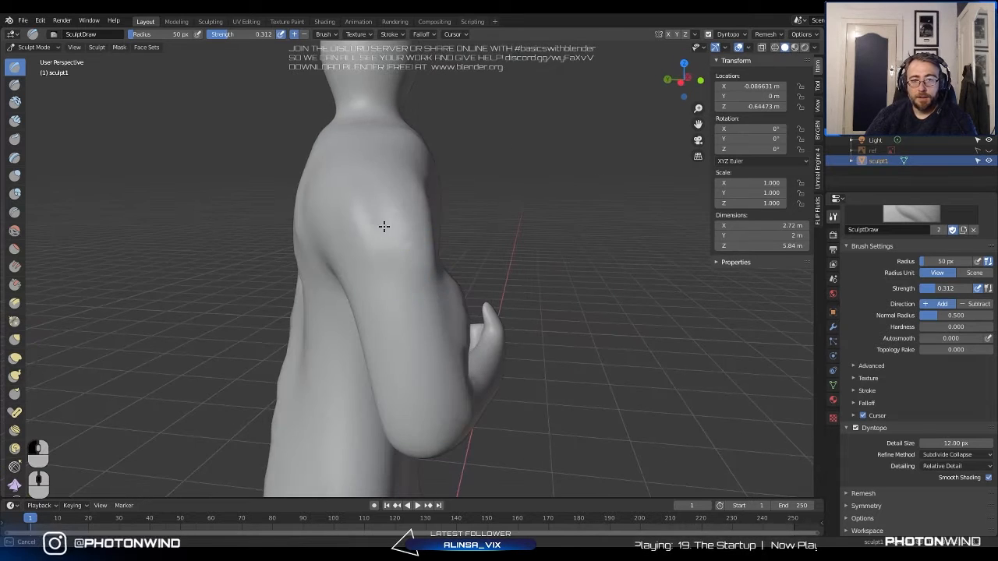
pyautogui.moveTo(383, 225); pyautogui.dragTo(385, 243)
pyautogui.moveTo(385, 243); pyautogui.dragTo(305, 256, button='middle')
pyautogui.moveTo(445, 276); pyautogui.dragTo(451, 213, button='middle')
pyautogui.moveTo(413, 240)
pyautogui.mouseDown(button='middle')
pyautogui.moveTo(390, 236)
pyautogui.moveTo(425, 255)
pyautogui.moveTo(366, 247)
pyautogui.moveTo(459, 205)
pyautogui.mouseUp(button='middle')
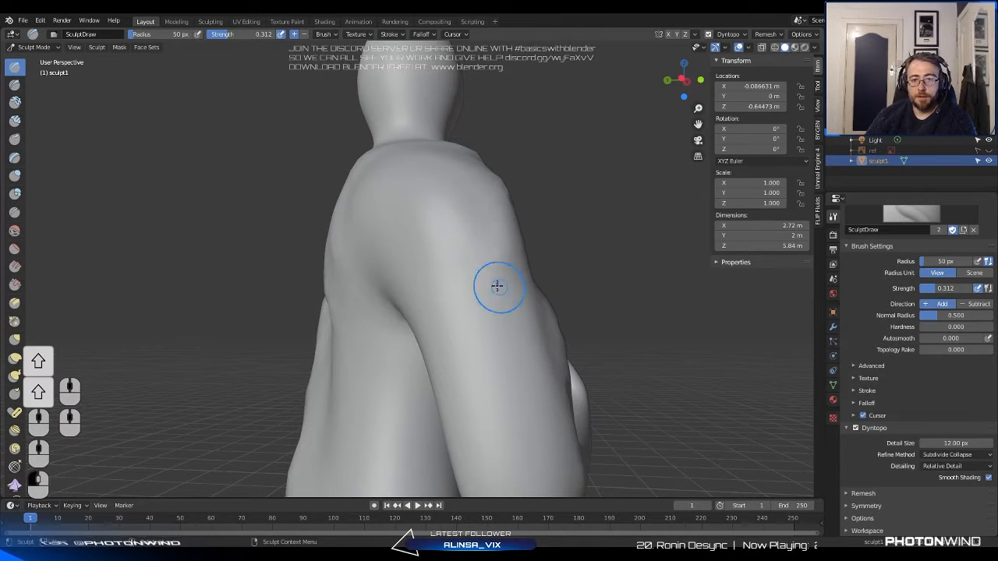
pyautogui.moveTo(433, 237)
pyautogui.mouseDown(button='middle')
pyautogui.moveTo(457, 283)
pyautogui.moveTo(437, 297)
pyautogui.moveTo(418, 268)
pyautogui.moveTo(412, 179)
pyautogui.mouseUp(button='middle')
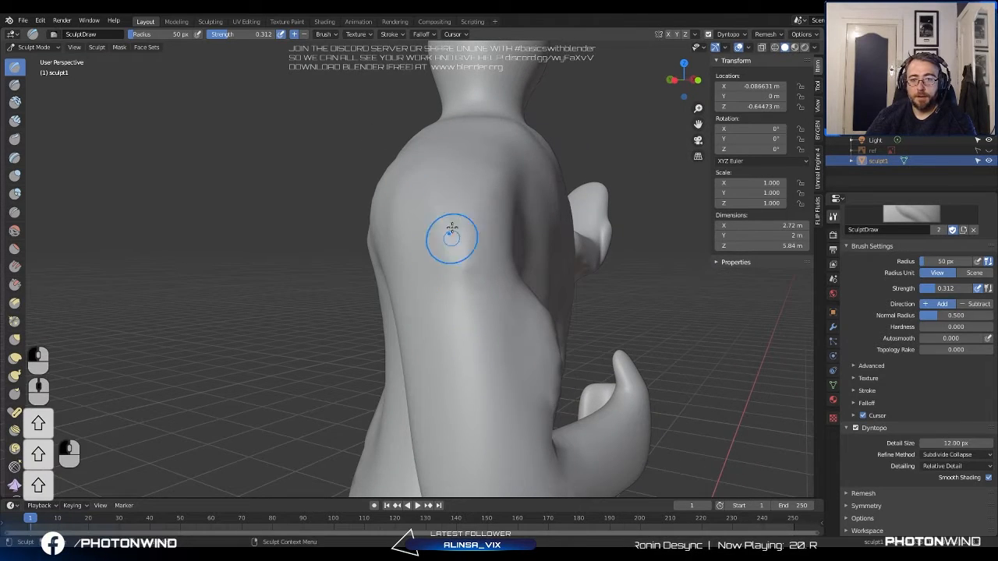
# Smooth the cloth over the bent arm's shoulder and upper arm so it blends into the torso.
pyautogui.moveTo(462, 154)
pyautogui.mouseDown(button='middle')
pyautogui.moveTo(466, 250)
pyautogui.moveTo(491, 249)
pyautogui.moveTo(452, 250)
pyautogui.moveTo(467, 203)
pyautogui.moveTo(397, 218)
pyautogui.moveTo(418, 207)
pyautogui.moveTo(448, 217)
pyautogui.mouseUp(button='middle')
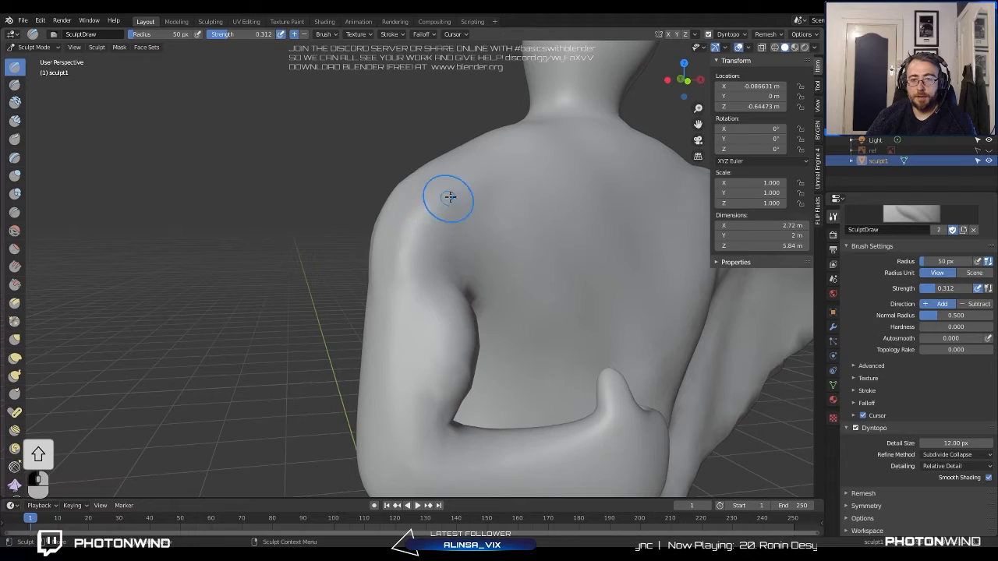
pyautogui.moveTo(450, 197)
pyautogui.mouseDown(button='middle')
pyautogui.moveTo(472, 243)
pyautogui.moveTo(471, 223)
pyautogui.moveTo(424, 213)
pyautogui.moveTo(456, 214)
pyautogui.moveTo(428, 187)
pyautogui.mouseUp(button='middle')
pyautogui.moveTo(457, 266); pyautogui.dragTo(429, 212, button='middle')
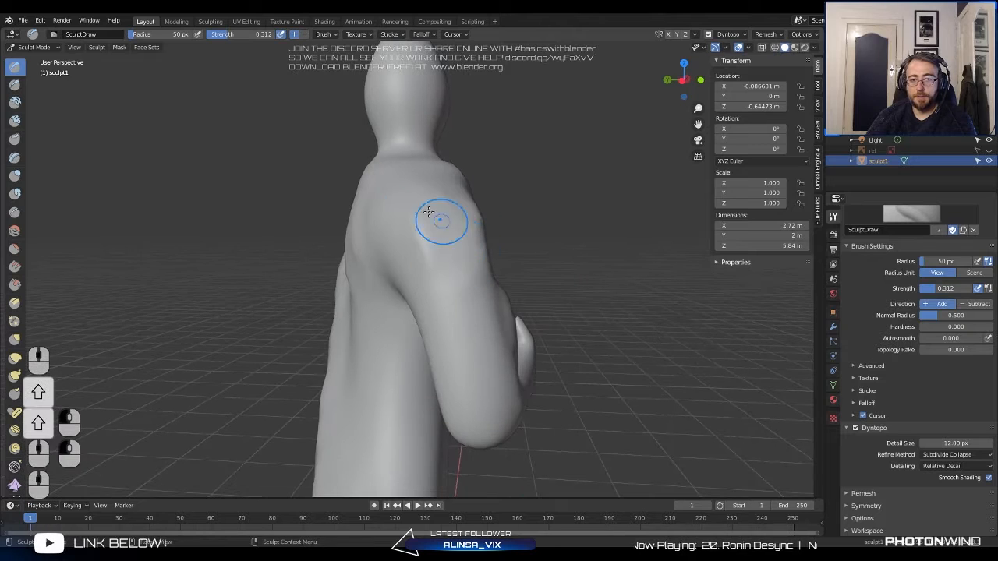
pyautogui.moveTo(452, 262)
pyautogui.mouseDown(button='middle')
pyautogui.moveTo(397, 232)
pyautogui.moveTo(387, 283)
pyautogui.moveTo(433, 255)
pyautogui.moveTo(356, 276)
pyautogui.moveTo(408, 272)
pyautogui.moveTo(390, 259)
pyautogui.moveTo(325, 254)
pyautogui.moveTo(545, 275)
pyautogui.moveTo(394, 270)
pyautogui.moveTo(369, 239)
pyautogui.moveTo(395, 241)
pyautogui.moveTo(403, 202)
pyautogui.moveTo(328, 238)
pyautogui.moveTo(435, 239)
pyautogui.mouseUp(button='middle')
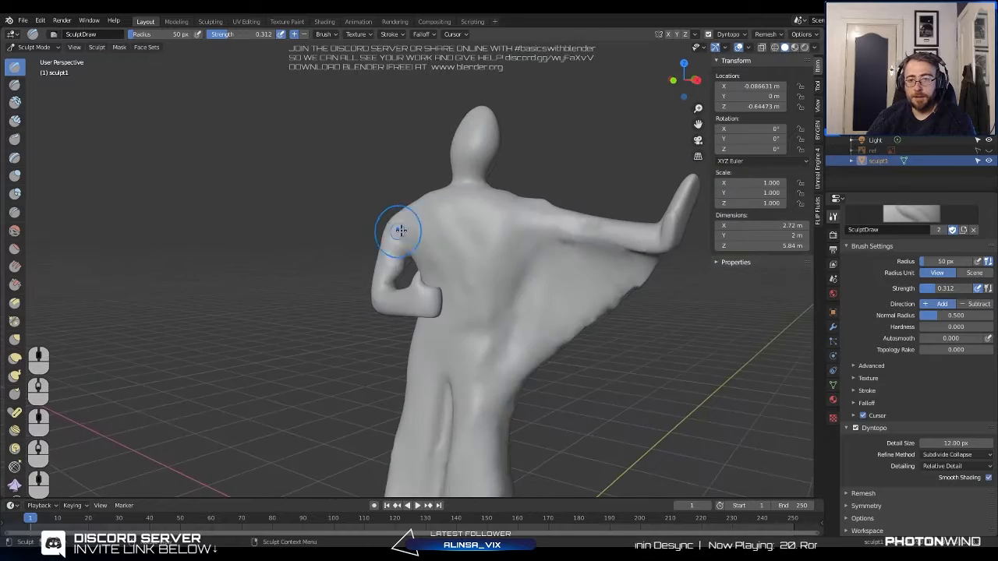
pyautogui.scroll(3, 368, 234)
pyautogui.moveTo(369, 234); pyautogui.dragTo(423, 235, button='middle')
pyautogui.moveTo(422, 235)
pyautogui.keyDown('shift'); pyautogui.mouseDown(button='middle')
pyautogui.moveTo(398, 196)
pyautogui.moveTo(444, 202)
pyautogui.mouseUp(button='middle'); pyautogui.keyUp('shift')
pyautogui.scroll(-3, 398, 195)
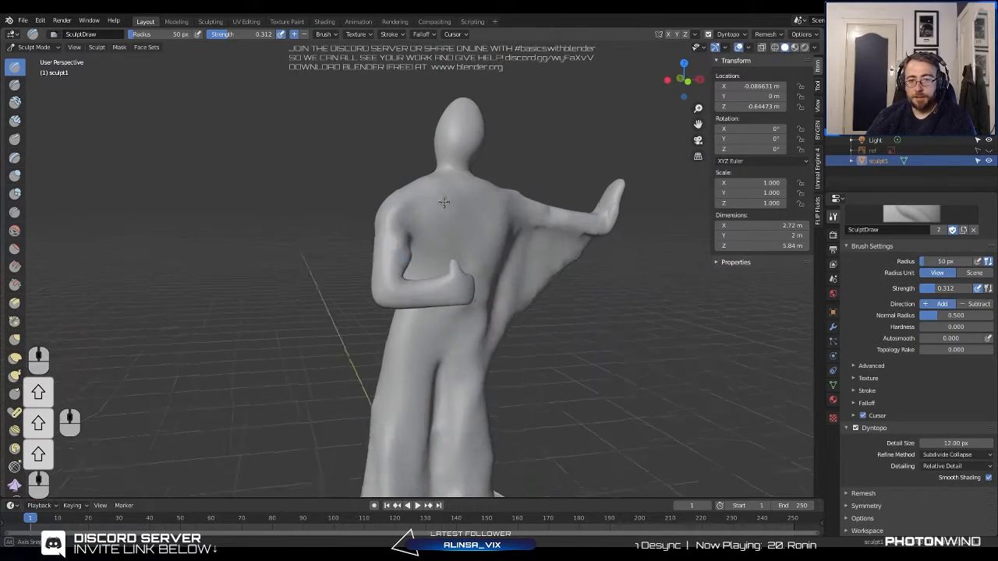
pyautogui.scroll(3, 419, 242)
pyautogui.moveTo(345, 234)
pyautogui.mouseDown(button='middle')
pyautogui.moveTo(297, 240)
pyautogui.moveTo(445, 249)
pyautogui.mouseUp(button='middle')
pyautogui.keyDown('shift'); pyautogui.moveTo(376, 244); pyautogui.dragTo(393, 336, button='middle'); pyautogui.keyUp('shift')
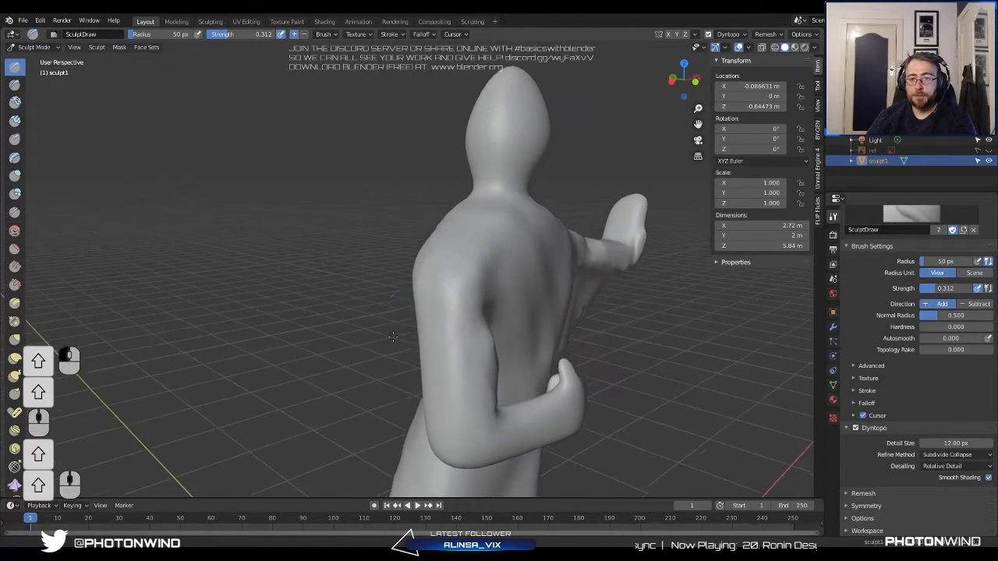
# Refine the rounded top of the bent arm's shoulder with light brush strokes.
pyautogui.moveTo(449, 307)
pyautogui.mouseDown(button='middle')
pyautogui.moveTo(423, 285)
pyautogui.moveTo(488, 257)
pyautogui.moveTo(394, 257)
pyautogui.moveTo(436, 226)
pyautogui.mouseUp(button='middle')
pyautogui.scroll(4, 394, 256)
pyautogui.scroll(-4, 395, 256)
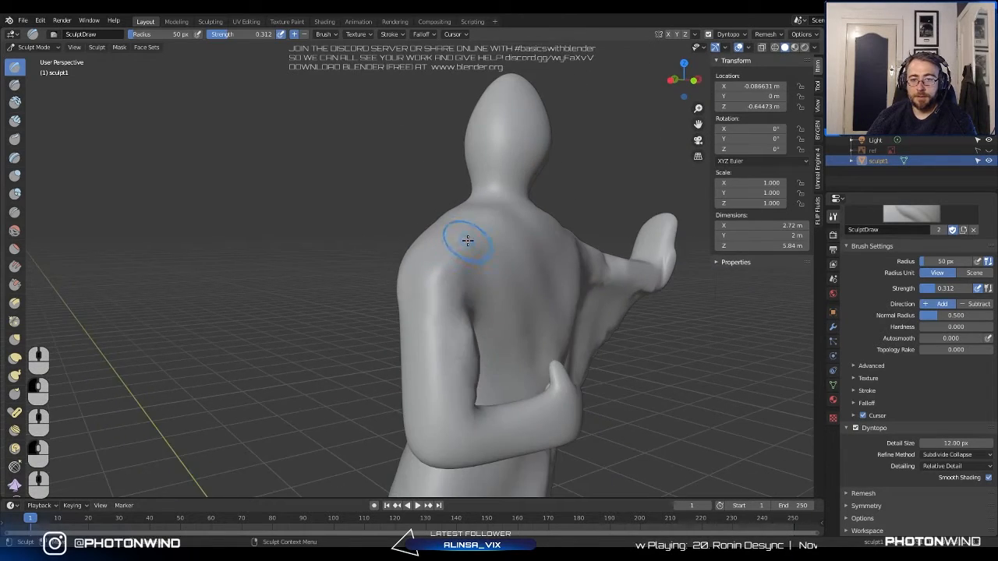
pyautogui.moveTo(408, 266)
pyautogui.mouseDown(button='middle')
pyautogui.moveTo(381, 229)
pyautogui.moveTo(387, 269)
pyautogui.moveTo(440, 246)
pyautogui.mouseUp(button='middle')
pyautogui.scroll(-3, 416, 227)
pyautogui.moveTo(392, 256)
pyautogui.keyDown('shift'); pyautogui.mouseDown(button='middle')
pyautogui.moveTo(416, 227)
pyautogui.moveTo(396, 208)
pyautogui.moveTo(452, 244)
pyautogui.moveTo(485, 244)
pyautogui.moveTo(461, 244)
pyautogui.mouseUp(button='middle'); pyautogui.keyUp('shift')
pyautogui.scroll(3, 493, 243)
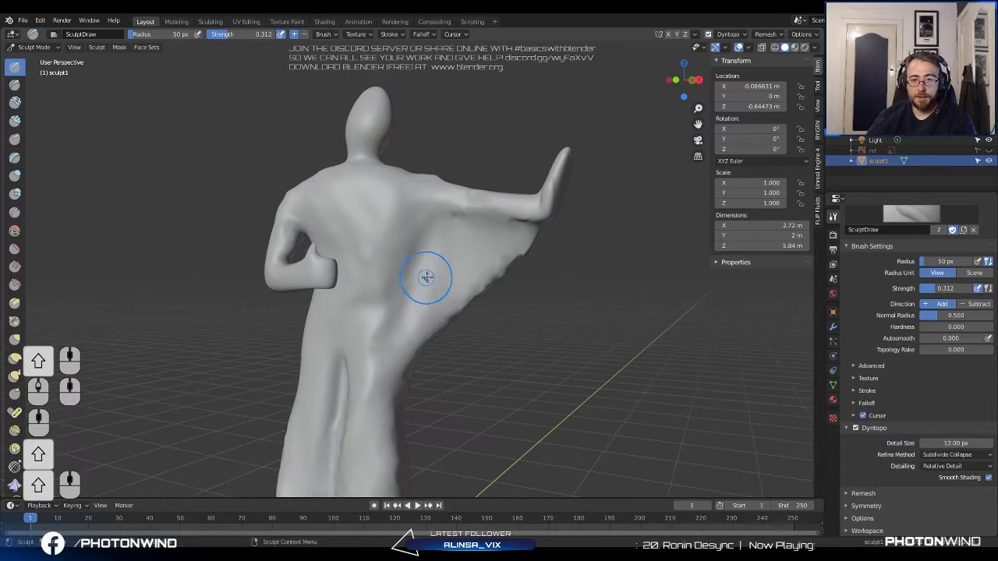
# Draw long cloth folds down the robe on the side away from the leg gap, running into the base.
pyautogui.moveTo(424, 272)
pyautogui.mouseDown(button='middle')
pyautogui.moveTo(383, 256)
pyautogui.moveTo(345, 260)
pyautogui.moveTo(367, 287)
pyautogui.moveTo(487, 283)
pyautogui.moveTo(396, 311)
pyautogui.moveTo(494, 232)
pyautogui.moveTo(303, 240)
pyautogui.moveTo(327, 181)
pyautogui.mouseUp(button='middle')
pyautogui.moveTo(348, 228)
pyautogui.mouseDown(button='middle')
pyautogui.moveTo(356, 345)
pyautogui.moveTo(407, 443)
pyautogui.mouseUp(button='middle')
pyautogui.keyDown('shift'); pyautogui.moveTo(378, 350); pyautogui.dragTo(336, 227, button='middle'); pyautogui.keyUp('shift')
pyautogui.moveTo(336, 227); pyautogui.dragTo(379, 361)
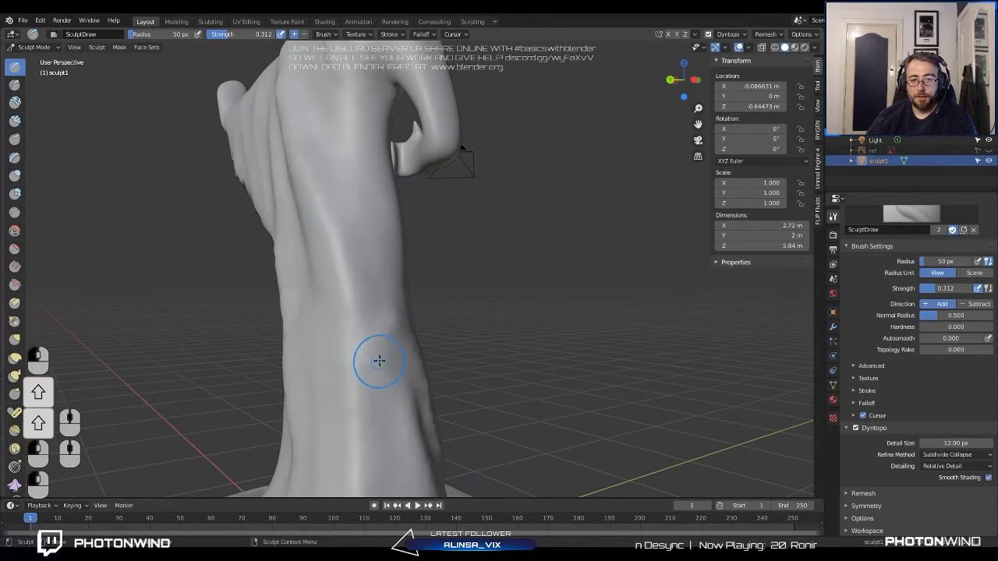
pyautogui.moveTo(379, 361)
pyautogui.mouseDown(button='middle')
pyautogui.moveTo(343, 312)
pyautogui.moveTo(345, 257)
pyautogui.mouseUp(button='middle')
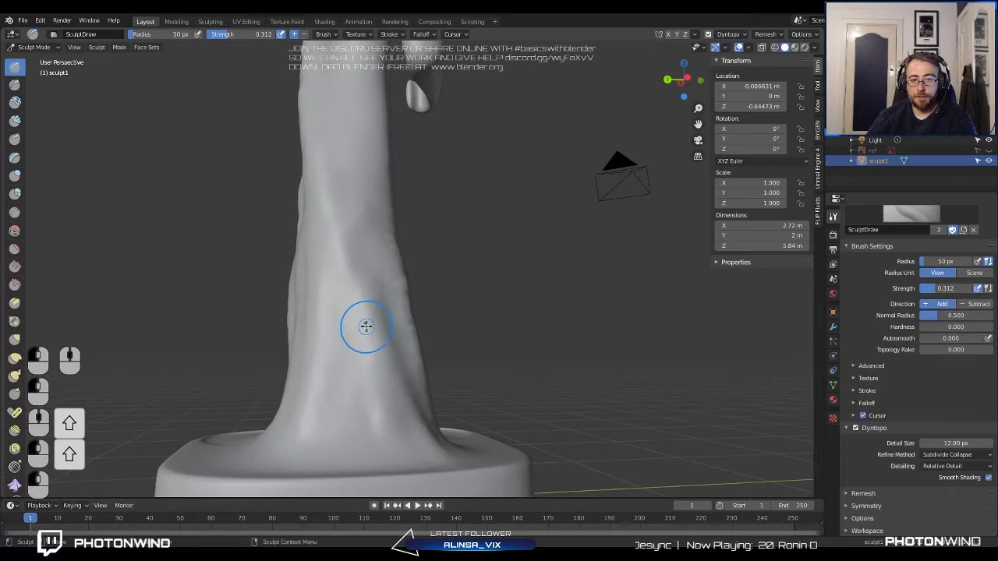
pyautogui.moveTo(366, 328); pyautogui.dragTo(433, 278, button='middle')
pyautogui.moveTo(446, 327); pyautogui.dragTo(450, 379)
pyautogui.moveTo(450, 379); pyautogui.dragTo(367, 374, button='middle')
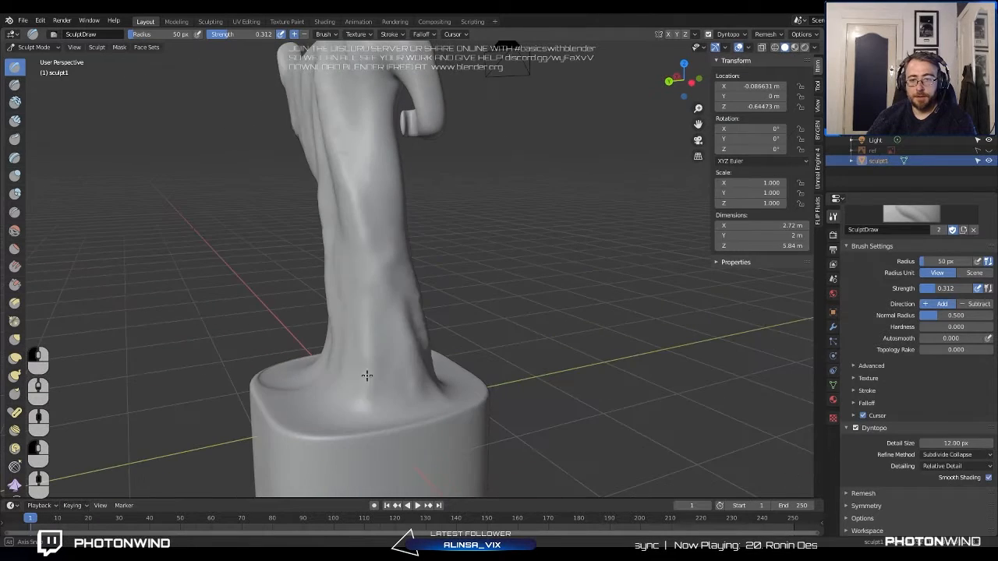
pyautogui.moveTo(365, 374)
pyautogui.mouseDown()
pyautogui.moveTo(356, 372)
pyautogui.moveTo(341, 402)
pyautogui.mouseUp()
# Add vertical folds that flare out where the broad ungapped side of the lower robe meets the base.
pyautogui.moveTo(341, 405)
pyautogui.mouseDown(button='middle')
pyautogui.moveTo(440, 399)
pyautogui.moveTo(400, 374)
pyautogui.moveTo(434, 292)
pyautogui.mouseUp(button='middle')
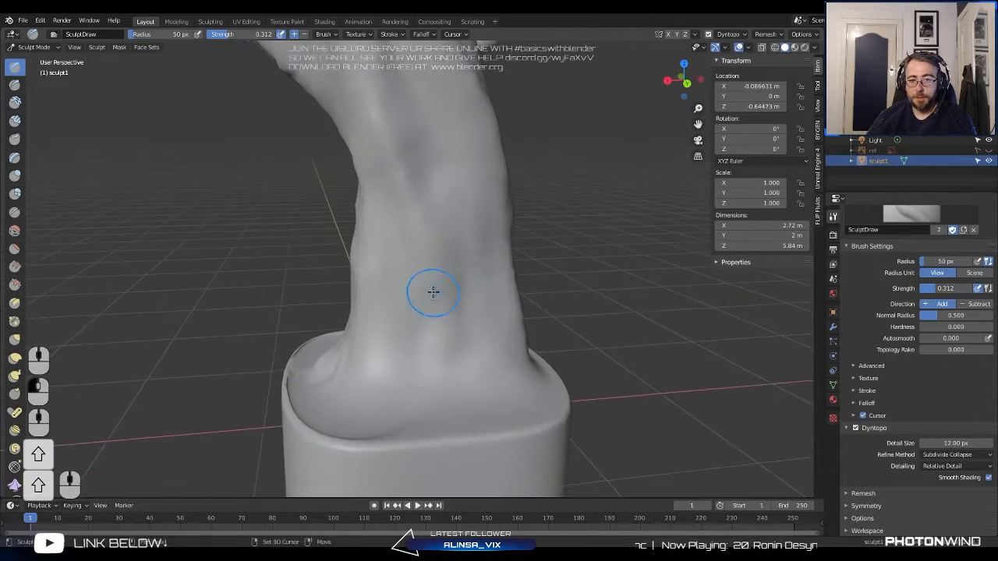
pyautogui.keyDown('shift'); pyautogui.moveTo(445, 385); pyautogui.dragTo(480, 387, button='middle'); pyautogui.keyUp('shift')
pyautogui.moveTo(477, 383); pyautogui.dragTo(458, 261)
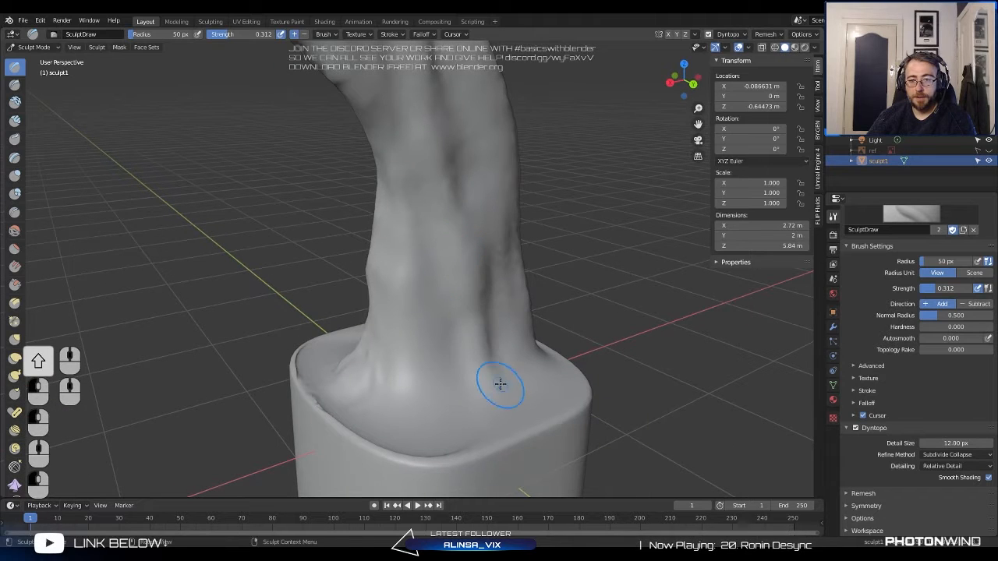
pyautogui.moveTo(509, 408); pyautogui.dragTo(450, 285)
pyautogui.moveTo(450, 285)
pyautogui.mouseDown(button='middle')
pyautogui.moveTo(501, 323)
pyautogui.moveTo(456, 365)
pyautogui.moveTo(462, 348)
pyautogui.mouseUp(button='middle')
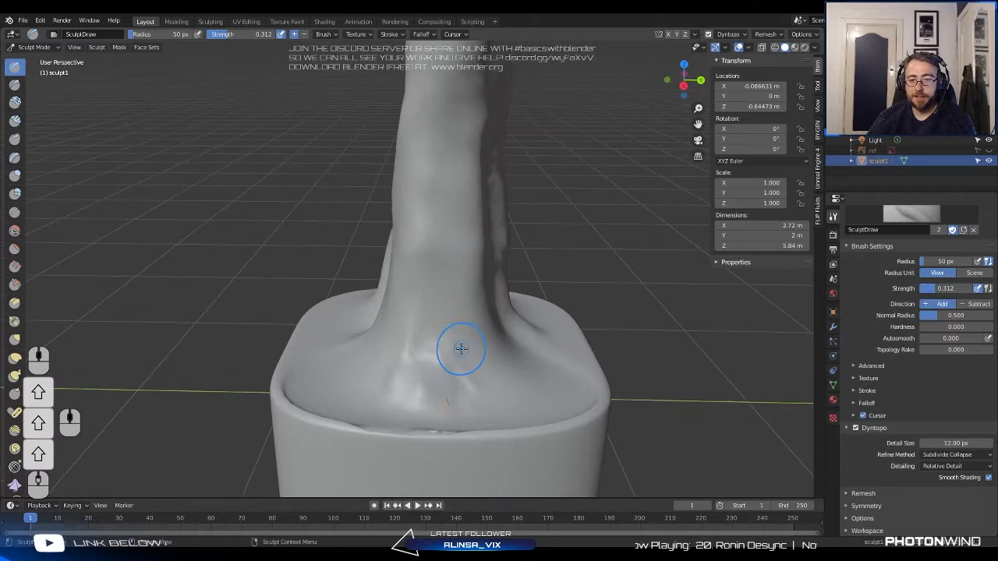
# Build up folds along the narrow edge of the lower robe, spreading from the leg onto the base.
pyautogui.scroll(2, 477, 395)
pyautogui.keyDown('shift'); pyautogui.moveTo(477, 395); pyautogui.dragTo(419, 304, button='middle'); pyautogui.keyUp('shift')
pyautogui.moveTo(419, 305); pyautogui.dragTo(403, 210)
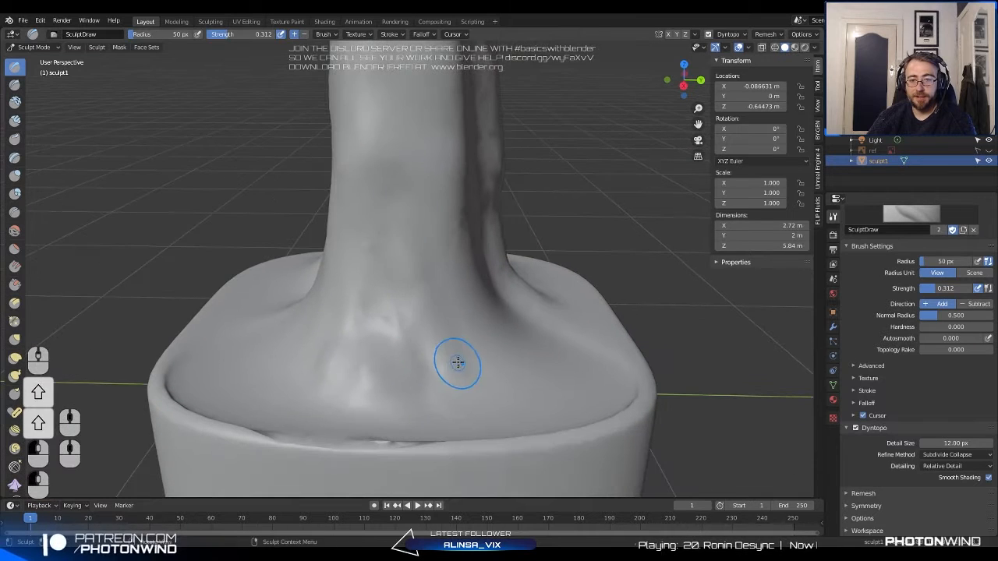
pyautogui.moveTo(458, 363); pyautogui.dragTo(420, 277)
pyautogui.moveTo(421, 277); pyautogui.dragTo(374, 292, button='middle')
pyautogui.moveTo(374, 292); pyautogui.dragTo(441, 418)
pyautogui.moveTo(371, 168)
pyautogui.mouseDown()
pyautogui.moveTo(376, 229)
pyautogui.moveTo(432, 402)
pyautogui.mouseUp()
# Raise more vertical folds around the robe's hem, from the broad ungapped side around to the adjacent leg.
pyautogui.moveTo(419, 374)
pyautogui.mouseDown(button='middle')
pyautogui.moveTo(408, 267)
pyautogui.moveTo(354, 258)
pyautogui.mouseUp(button='middle')
pyautogui.moveTo(418, 303); pyautogui.dragTo(412, 325)
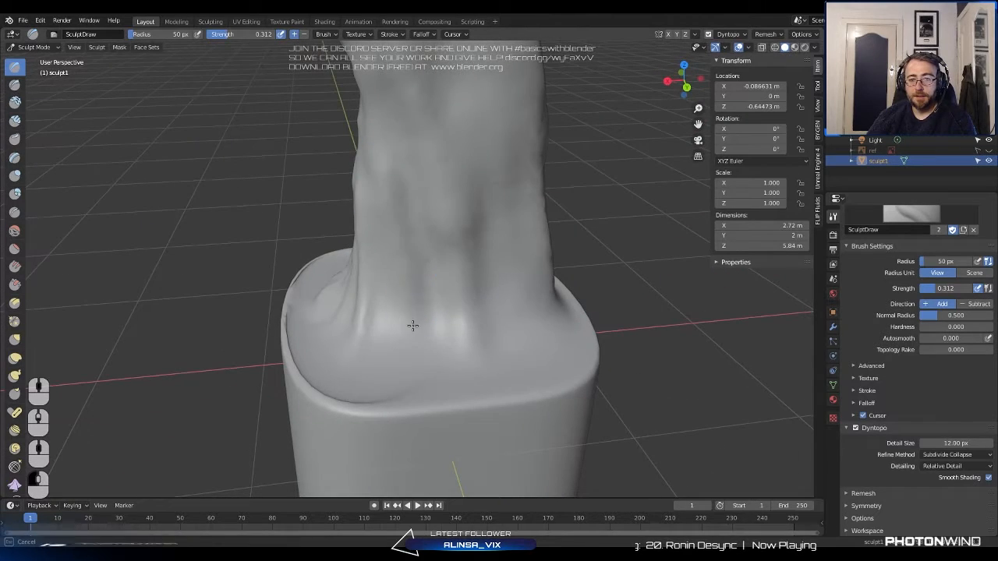
pyautogui.moveTo(392, 192); pyautogui.dragTo(410, 331)
pyautogui.moveTo(410, 331); pyautogui.dragTo(499, 273, button='middle')
pyautogui.moveTo(499, 273)
pyautogui.keyDown('shift'); pyautogui.mouseDown(button='middle')
pyautogui.moveTo(488, 289)
pyautogui.moveTo(512, 223)
pyautogui.mouseUp(button='middle'); pyautogui.keyUp('shift')
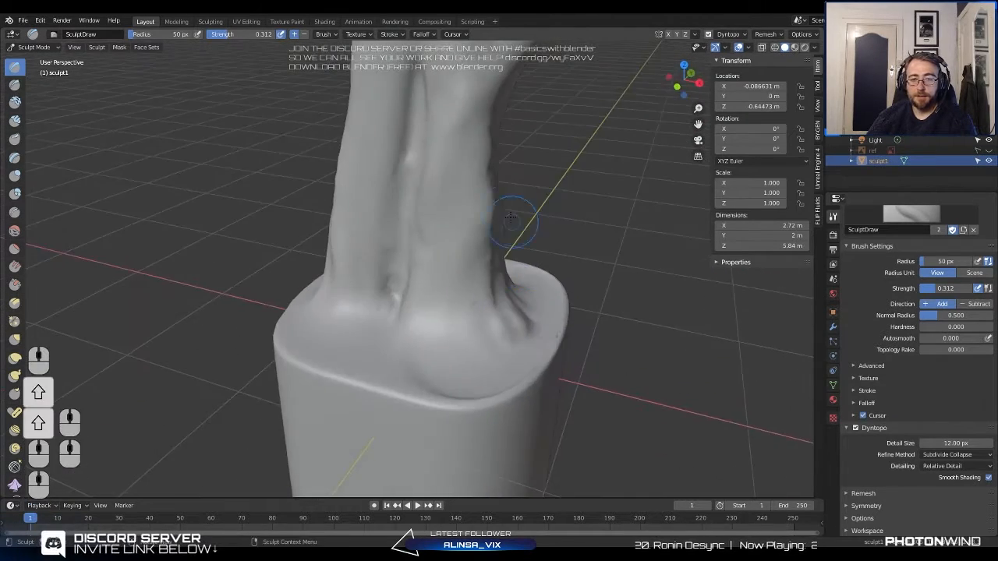
pyautogui.moveTo(458, 326); pyautogui.dragTo(458, 329)
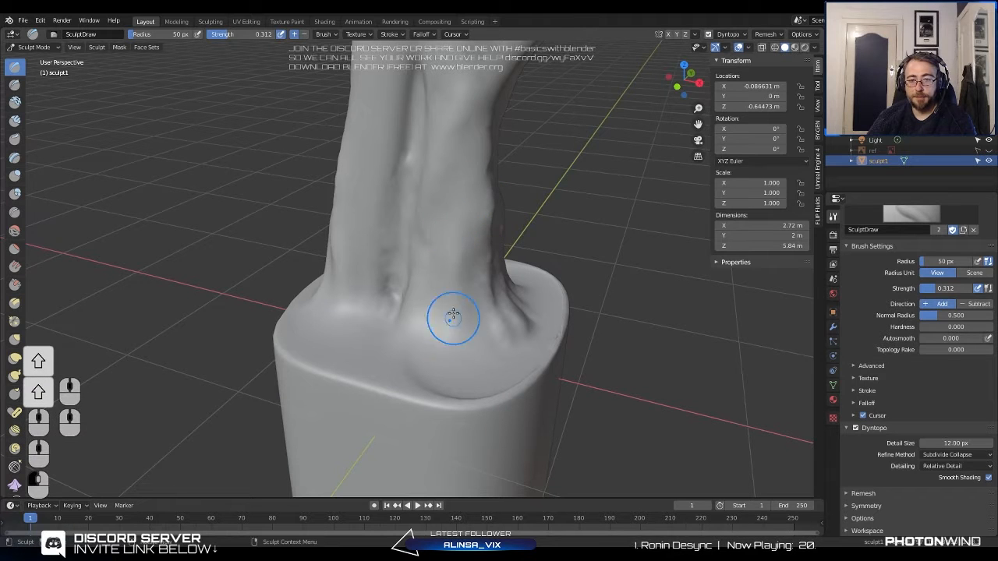
# Add cloth folds at the foot of the robe legs beside the gap between them.
pyautogui.moveTo(441, 221)
pyautogui.mouseDown(button='middle')
pyautogui.moveTo(468, 312)
pyautogui.moveTo(437, 328)
pyautogui.moveTo(412, 359)
pyautogui.mouseUp(button='middle')
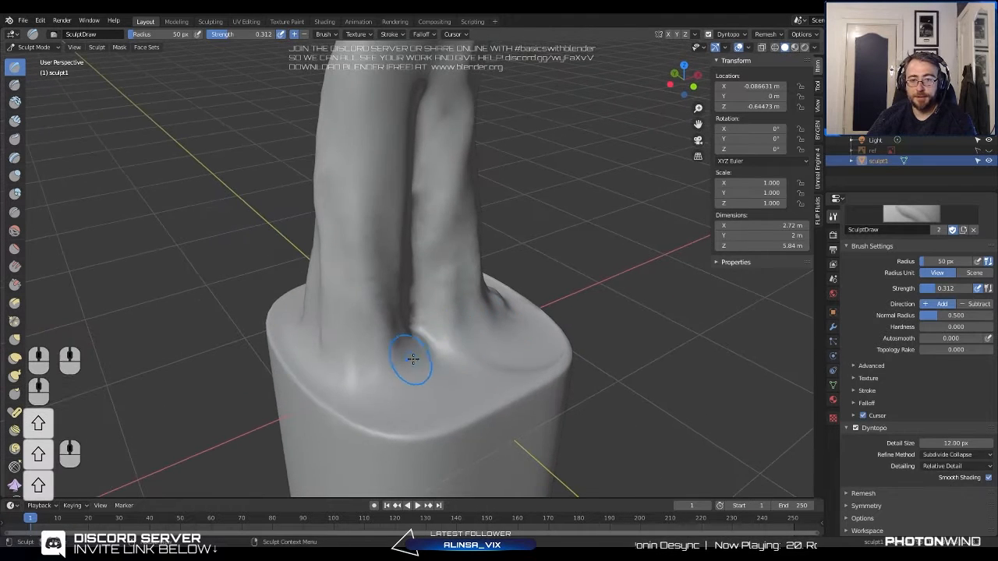
pyautogui.moveTo(412, 358); pyautogui.dragTo(370, 297)
pyautogui.moveTo(395, 363); pyautogui.dragTo(371, 319)
pyautogui.moveTo(371, 319); pyautogui.dragTo(319, 325, button='middle')
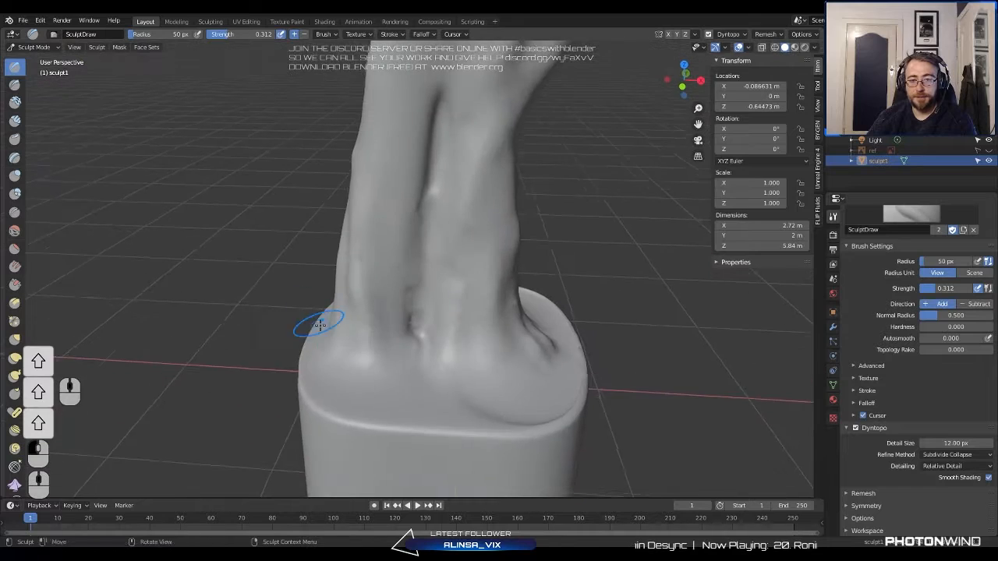
# Sculpt a narrow fold down the lower leg beneath the bent arm, spilling onto the base.
pyautogui.scroll(5, 339, 401)
pyautogui.keyDown('shift'); pyautogui.moveTo(307, 444); pyautogui.dragTo(423, 263, button='middle'); pyautogui.keyUp('shift')
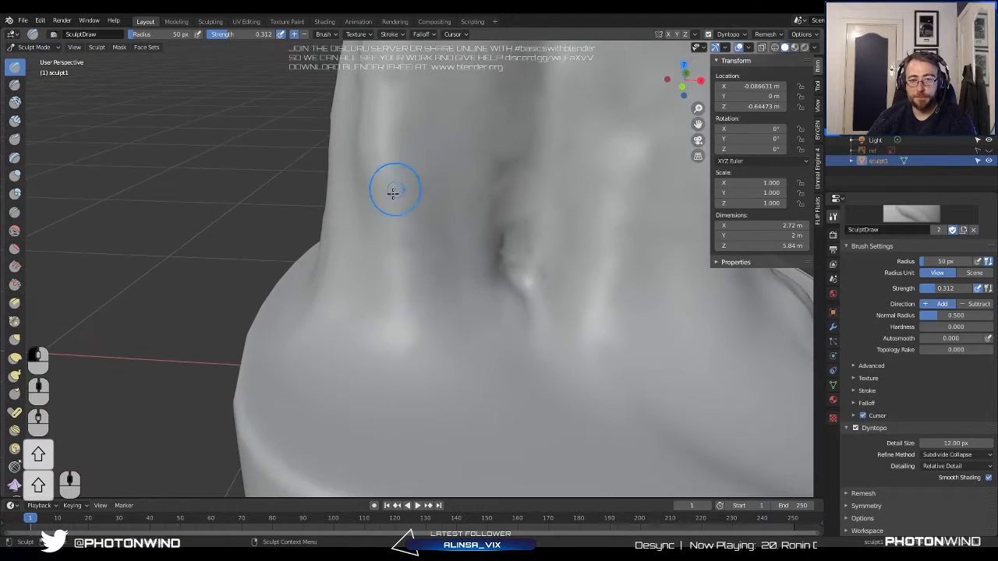
pyautogui.scroll(-5, 374, 195)
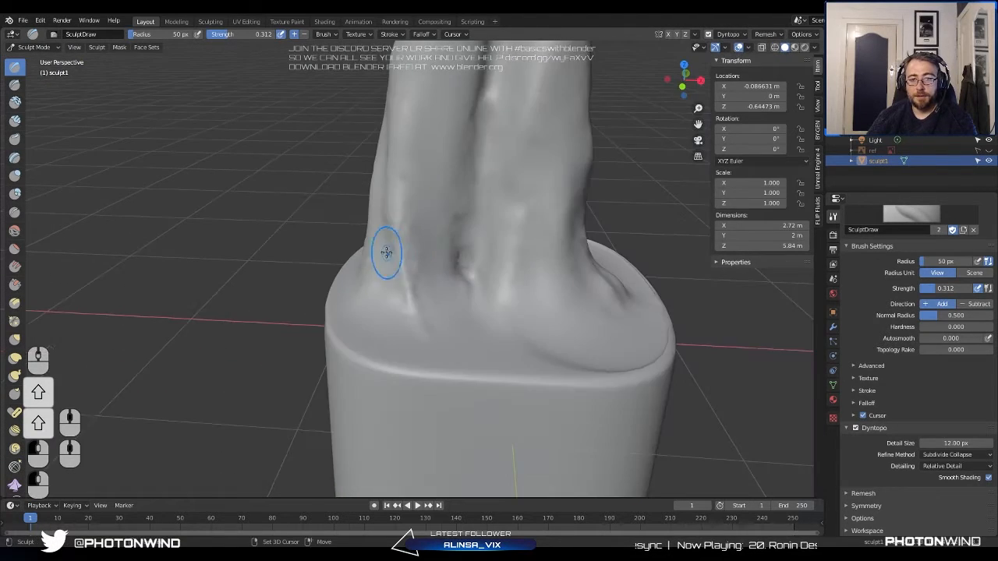
pyautogui.moveTo(385, 251)
pyautogui.mouseDown(button='middle')
pyautogui.moveTo(403, 296)
pyautogui.moveTo(502, 305)
pyautogui.moveTo(418, 297)
pyautogui.mouseUp(button='middle')
pyautogui.moveTo(418, 296); pyautogui.dragTo(409, 287)
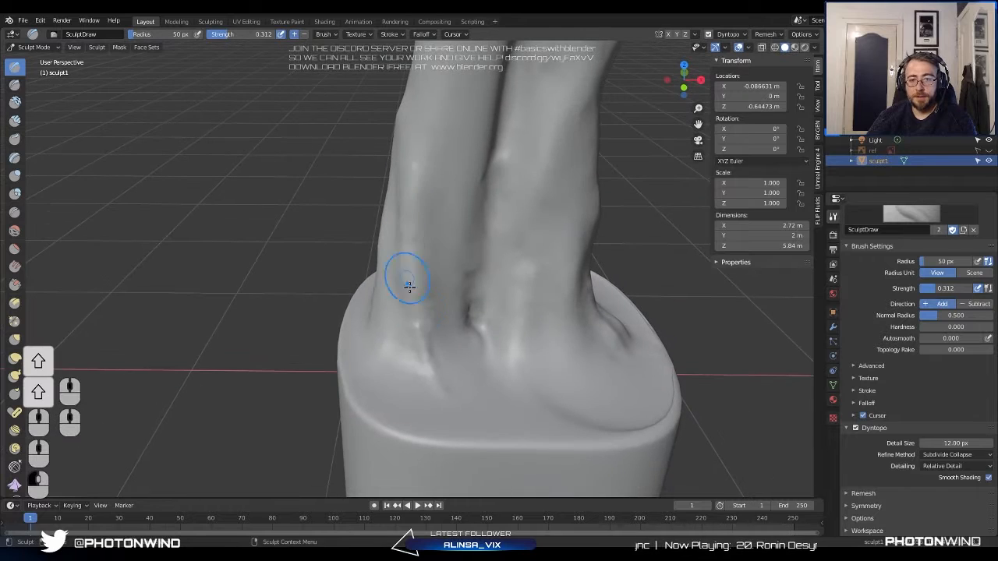
# Extend the leg fold upward beside the gap and smooth it into the surrounding robe.
pyautogui.moveTo(396, 251)
pyautogui.keyDown('shift'); pyautogui.mouseDown(button='middle')
pyautogui.moveTo(346, 364)
pyautogui.moveTo(371, 310)
pyautogui.mouseUp(button='middle'); pyautogui.keyUp('shift')
pyautogui.moveTo(371, 311)
pyautogui.mouseDown(button='middle')
pyautogui.moveTo(383, 355)
pyautogui.moveTo(376, 314)
pyautogui.mouseUp(button='middle')
pyautogui.keyDown('shift'); pyautogui.moveTo(382, 242); pyautogui.dragTo(392, 370); pyautogui.keyUp('shift')
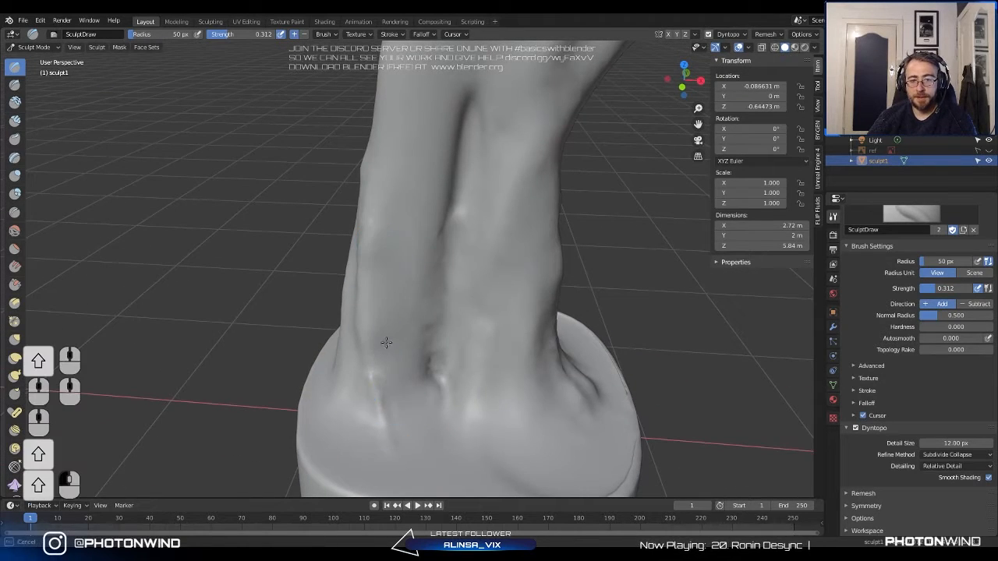
pyautogui.moveTo(386, 342); pyautogui.dragTo(407, 383, button='middle')
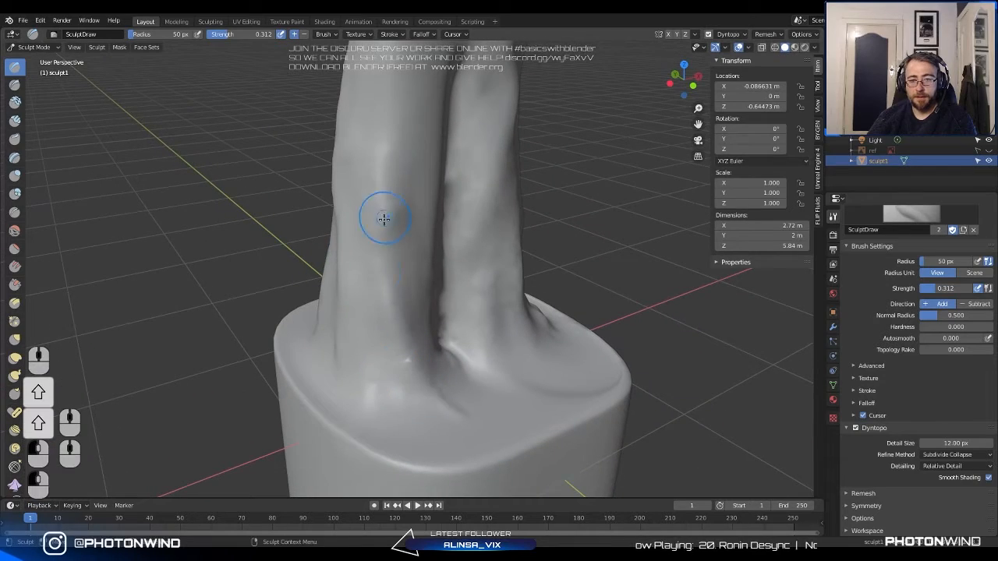
pyautogui.moveTo(398, 130)
pyautogui.mouseDown(button='middle')
pyautogui.moveTo(330, 335)
pyautogui.moveTo(374, 312)
pyautogui.moveTo(390, 287)
pyautogui.moveTo(357, 260)
pyautogui.moveTo(385, 232)
pyautogui.mouseUp(button='middle')
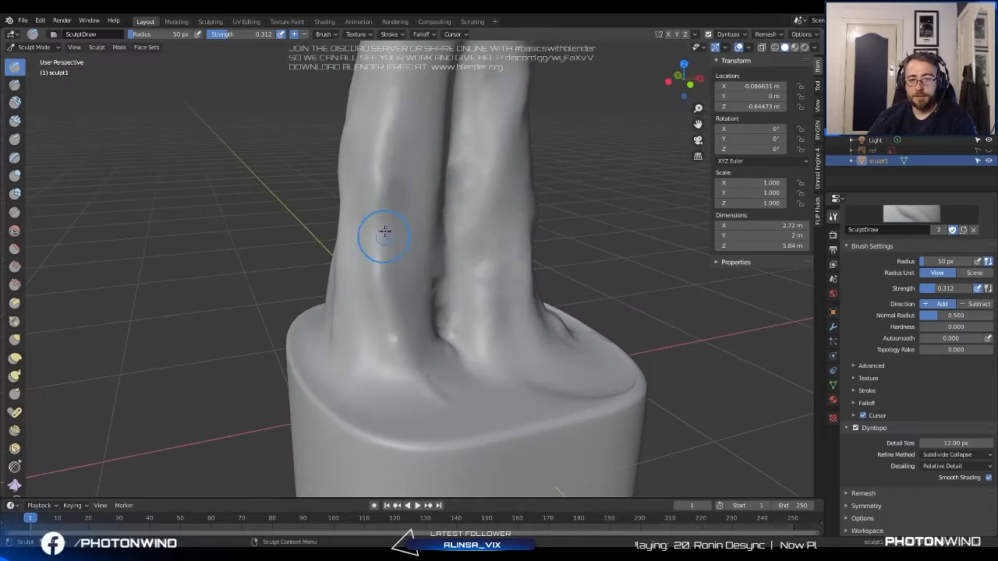
pyautogui.keyDown('shift'); pyautogui.moveTo(390, 219); pyautogui.dragTo(397, 123); pyautogui.keyUp('shift')
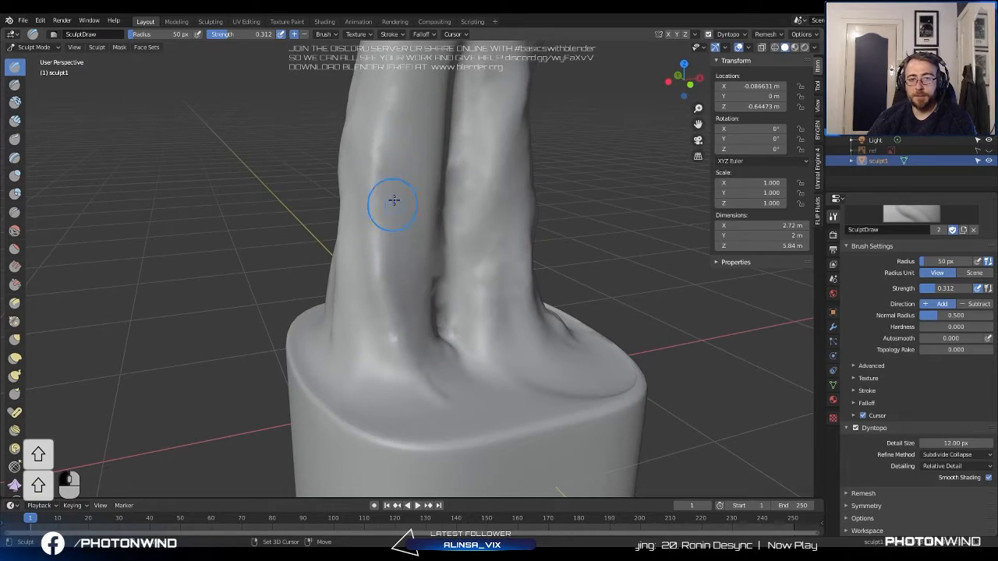
# Carve a long crease down the cape where it leaves the torso below the outstretched arm.
pyautogui.scroll(-4, 403, 184)
pyautogui.moveTo(403, 184); pyautogui.dragTo(336, 202, button='middle')
pyautogui.moveTo(386, 238)
pyautogui.keyDown('shift'); pyautogui.mouseDown(button='middle')
pyautogui.moveTo(367, 314)
pyautogui.moveTo(277, 299)
pyautogui.moveTo(302, 310)
pyautogui.moveTo(366, 307)
pyautogui.mouseUp(button='middle'); pyautogui.keyUp('shift')
pyautogui.moveTo(429, 246)
pyautogui.keyDown('shift'); pyautogui.mouseDown(button='middle')
pyautogui.moveTo(438, 330)
pyautogui.moveTo(494, 129)
pyautogui.moveTo(470, 167)
pyautogui.mouseUp(button='middle'); pyautogui.keyUp('shift')
pyautogui.scroll(4, 439, 330)
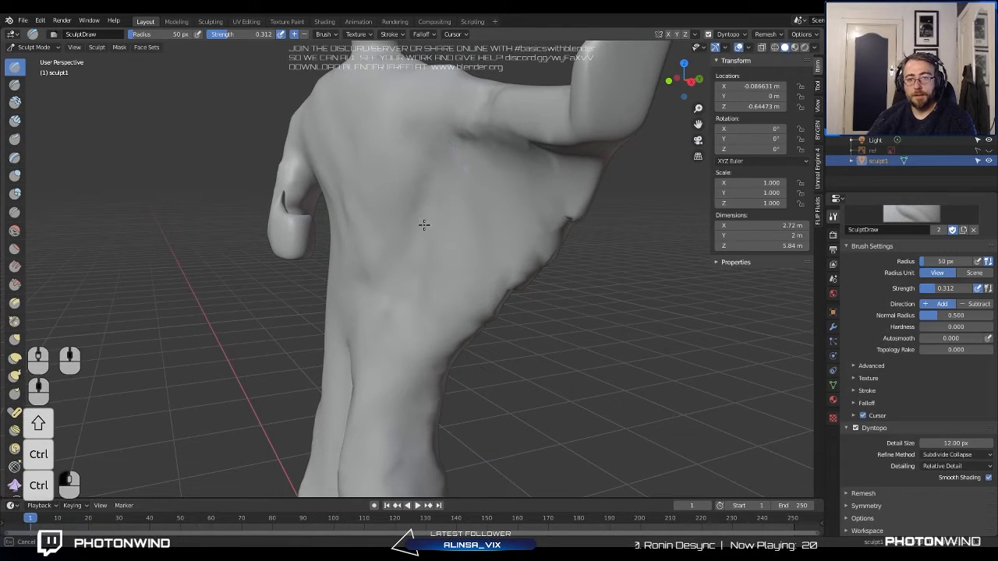
pyautogui.moveTo(426, 172)
pyautogui.mouseDown(button='middle')
pyautogui.moveTo(406, 267)
pyautogui.moveTo(442, 275)
pyautogui.mouseUp(button='middle')
pyautogui.moveTo(480, 242)
pyautogui.mouseDown(button='middle')
pyautogui.moveTo(467, 311)
pyautogui.moveTo(445, 283)
pyautogui.moveTo(468, 195)
pyautogui.mouseUp(button='middle')
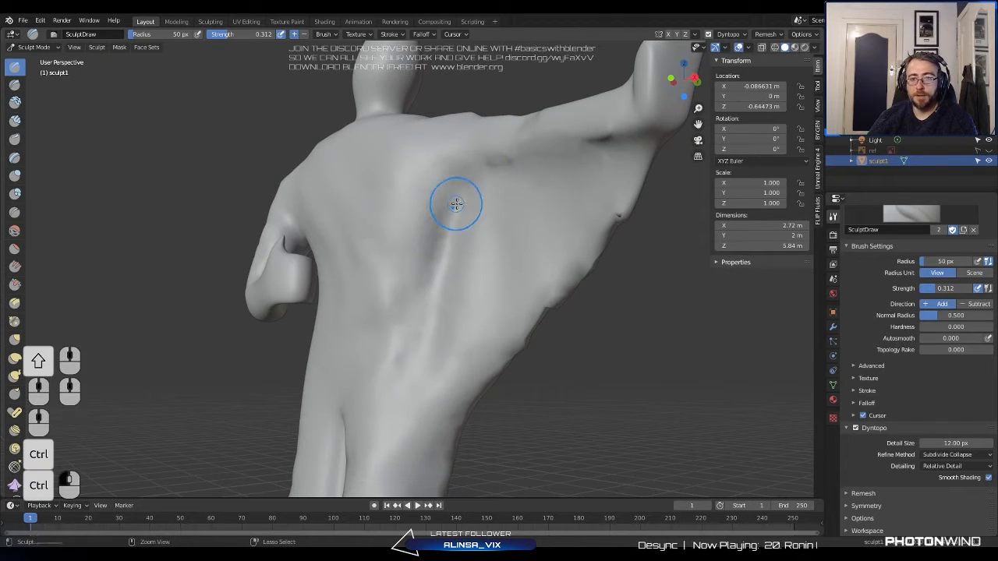
# Carve a vertical crease with raised cloth beside it down the upper torso below the neck.
pyautogui.moveTo(474, 194)
pyautogui.mouseDown(button='middle')
pyautogui.moveTo(533, 211)
pyautogui.moveTo(476, 274)
pyautogui.moveTo(510, 250)
pyautogui.moveTo(508, 283)
pyautogui.moveTo(396, 276)
pyautogui.moveTo(429, 267)
pyautogui.moveTo(363, 301)
pyautogui.moveTo(377, 342)
pyautogui.mouseUp(button='middle')
pyautogui.scroll(2, 476, 273)
pyautogui.moveTo(345, 277)
pyautogui.mouseDown(button='middle')
pyautogui.moveTo(403, 296)
pyautogui.moveTo(390, 271)
pyautogui.moveTo(439, 301)
pyautogui.moveTo(501, 292)
pyautogui.moveTo(382, 303)
pyautogui.moveTo(334, 272)
pyautogui.moveTo(503, 268)
pyautogui.moveTo(413, 290)
pyautogui.mouseUp(button='middle')
pyautogui.scroll(-5, 413, 290)
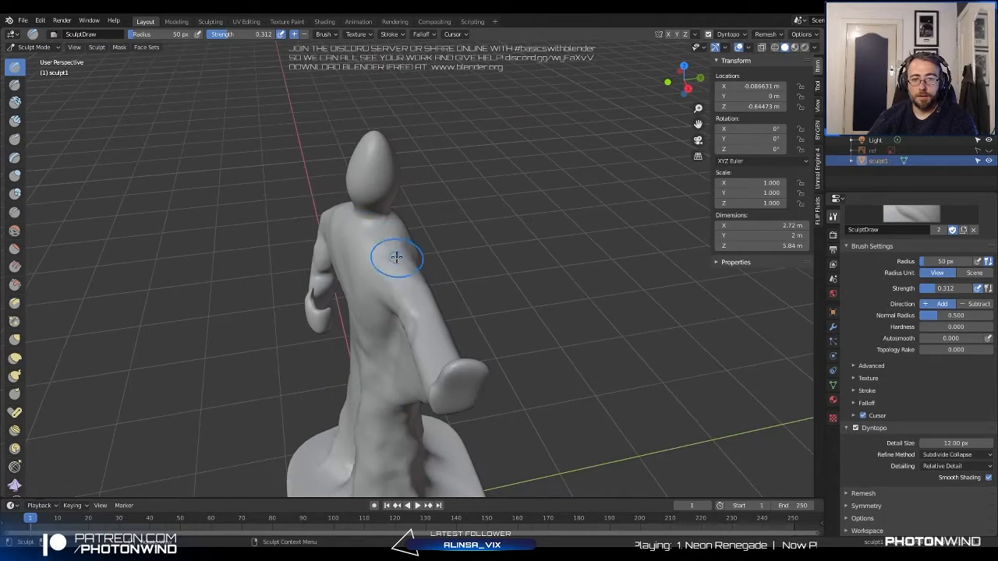
pyautogui.moveTo(396, 257)
pyautogui.mouseDown(button='middle')
pyautogui.moveTo(441, 237)
pyautogui.moveTo(485, 283)
pyautogui.moveTo(404, 255)
pyautogui.moveTo(413, 270)
pyautogui.moveTo(468, 260)
pyautogui.moveTo(395, 256)
pyautogui.mouseUp(button='middle')
pyautogui.scroll(4, 452, 252)
pyautogui.scroll(-4, 419, 265)
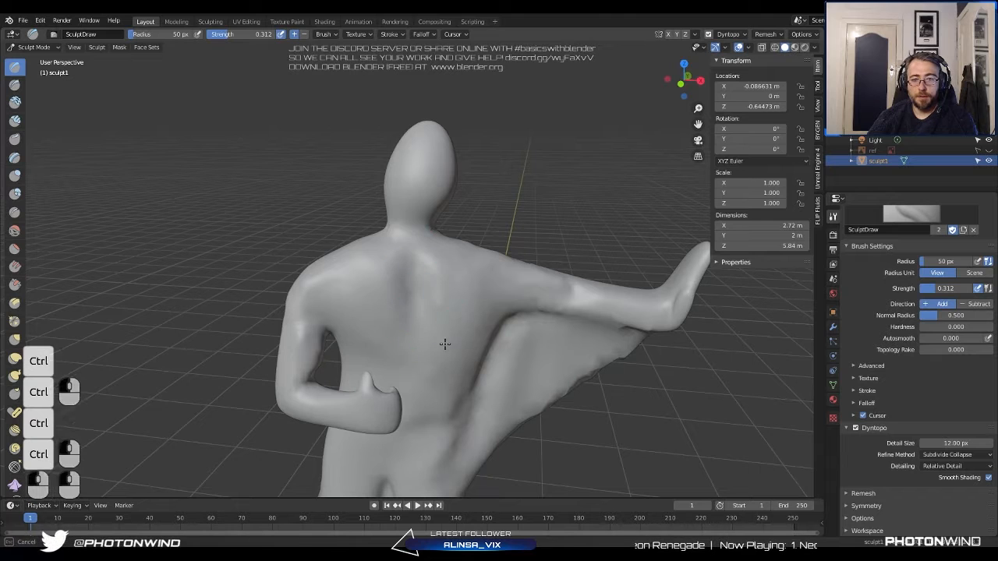
# Carve cloth creases across the upper torso toward the outstretched arm's shoulder.
pyautogui.moveTo(445, 319)
pyautogui.mouseDown(button='middle')
pyautogui.moveTo(392, 301)
pyautogui.moveTo(420, 262)
pyautogui.moveTo(468, 318)
pyautogui.mouseUp(button='middle')
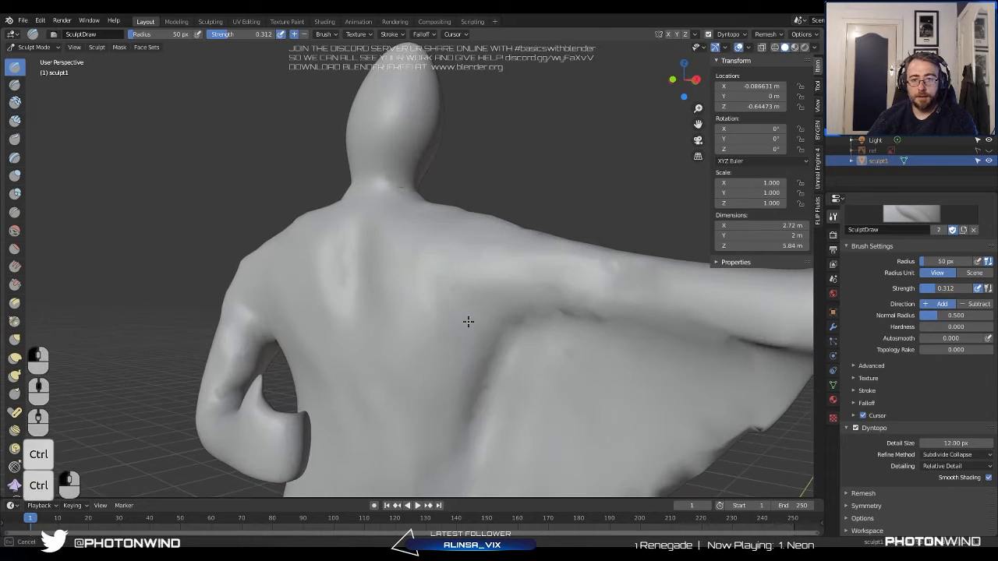
pyautogui.moveTo(449, 274)
pyautogui.mouseDown(button='middle')
pyautogui.moveTo(507, 329)
pyautogui.moveTo(497, 322)
pyautogui.mouseUp(button='middle')
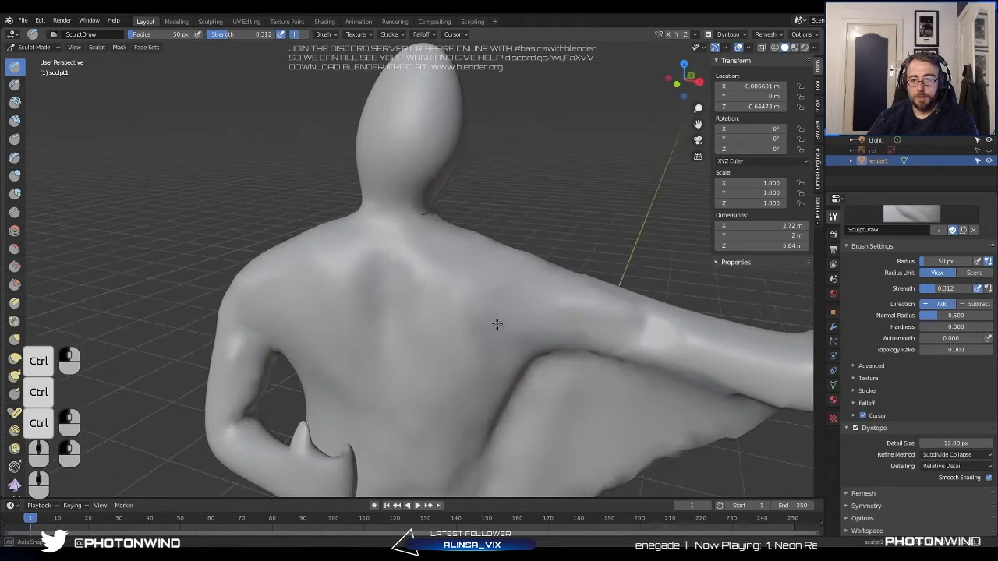
pyautogui.keyDown('ctrl'); pyautogui.moveTo(517, 304); pyautogui.dragTo(460, 285); pyautogui.keyUp('ctrl')
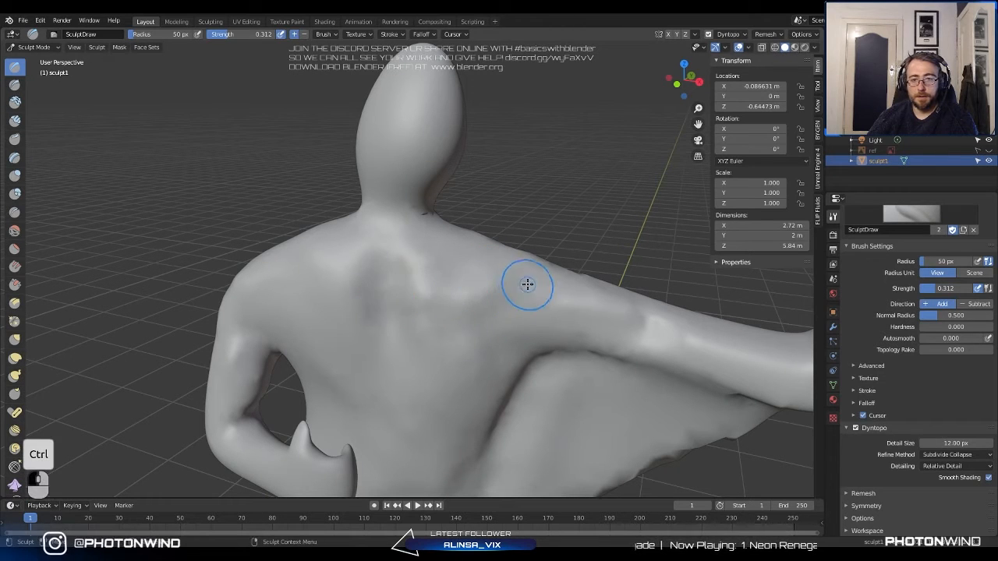
# Examine the shoulders, neck and upper torso from the front, side and close up.
pyautogui.moveTo(403, 286)
pyautogui.mouseDown(button='middle')
pyautogui.moveTo(348, 263)
pyautogui.moveTo(452, 246)
pyautogui.mouseUp(button='middle')
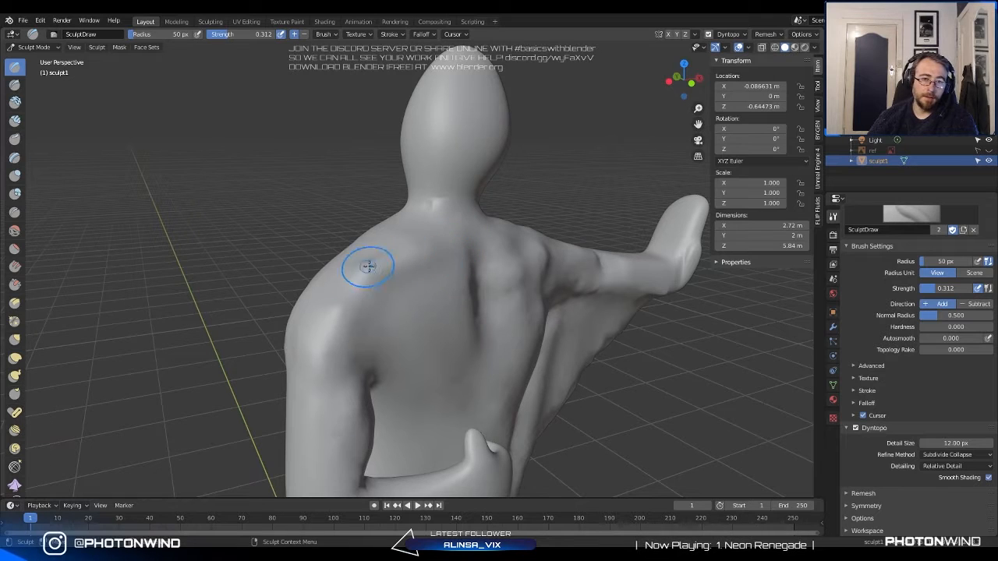
pyautogui.scroll(5, 382, 272)
pyautogui.moveTo(461, 232)
pyautogui.mouseDown(button='middle')
pyautogui.moveTo(410, 272)
pyautogui.moveTo(476, 169)
pyautogui.mouseUp(button='middle')
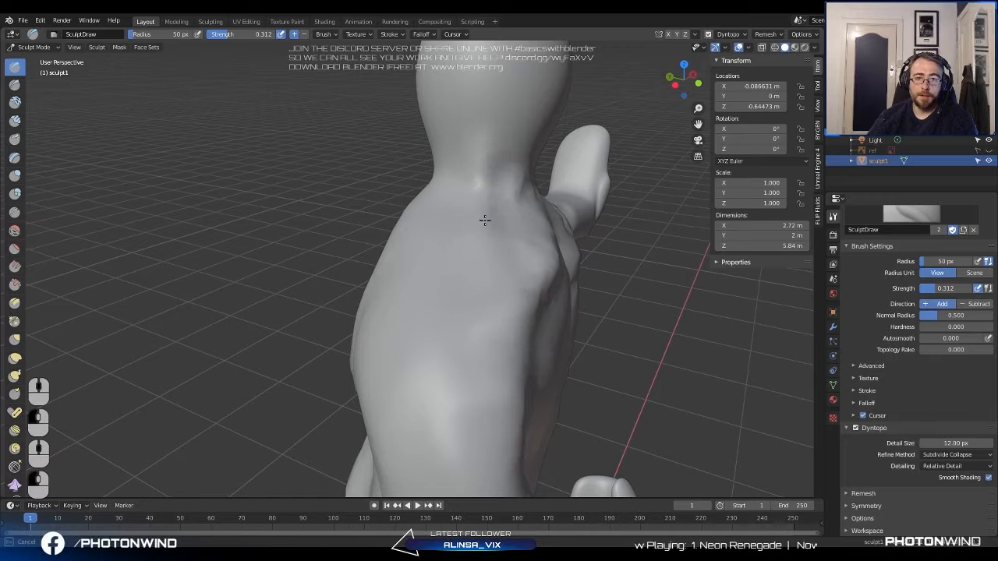
pyautogui.moveTo(484, 221); pyautogui.dragTo(516, 211, button='middle')
pyautogui.moveTo(463, 265); pyautogui.dragTo(385, 210, button='middle')
pyautogui.moveTo(462, 198)
pyautogui.keyDown('ctrl'); pyautogui.mouseDown(button='middle')
pyautogui.moveTo(356, 223)
pyautogui.moveTo(457, 252)
pyautogui.moveTo(345, 241)
pyautogui.moveTo(290, 251)
pyautogui.mouseUp(button='middle'); pyautogui.keyUp('ctrl')
pyautogui.moveTo(348, 262)
pyautogui.mouseDown(button='middle')
pyautogui.moveTo(367, 216)
pyautogui.moveTo(347, 289)
pyautogui.moveTo(448, 218)
pyautogui.moveTo(468, 270)
pyautogui.moveTo(407, 280)
pyautogui.moveTo(439, 279)
pyautogui.mouseUp(button='middle')
pyautogui.scroll(-4, 348, 290)
pyautogui.scroll(3, 447, 217)
pyautogui.scroll(3, 426, 271)
pyautogui.scroll(-2, 408, 280)
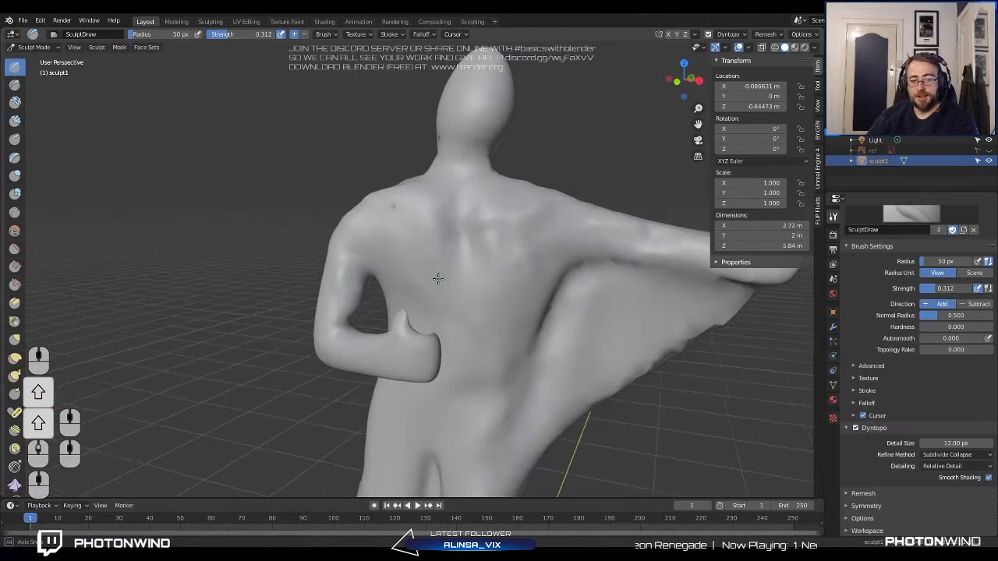
# Build up the cloth down the centre of the chest and smooth it into the torso.
pyautogui.scroll(1, 468, 242)
pyautogui.moveTo(486, 219); pyautogui.dragTo(485, 249)
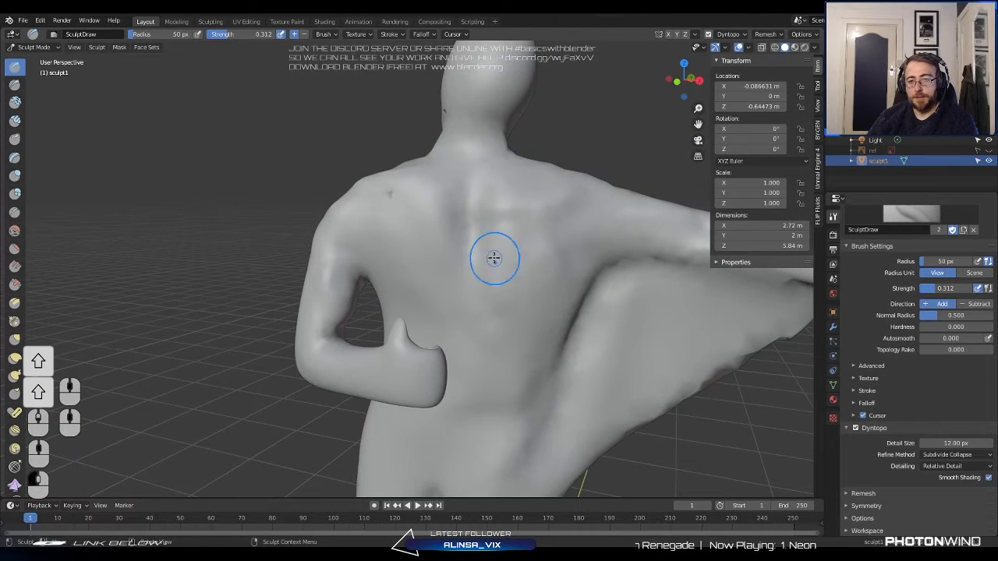
pyautogui.moveTo(463, 254); pyautogui.dragTo(439, 236, button='middle')
pyautogui.scroll(-2, 396, 239)
pyautogui.keyDown('shift'); pyautogui.moveTo(465, 248); pyautogui.dragTo(478, 310); pyautogui.keyUp('shift')
# Raise the cloth across the upper back from the outstretched arm's shoulder to the base of the neck.
pyautogui.moveTo(483, 321)
pyautogui.mouseDown(button='middle')
pyautogui.moveTo(598, 343)
pyautogui.moveTo(296, 347)
pyautogui.mouseUp(button='middle')
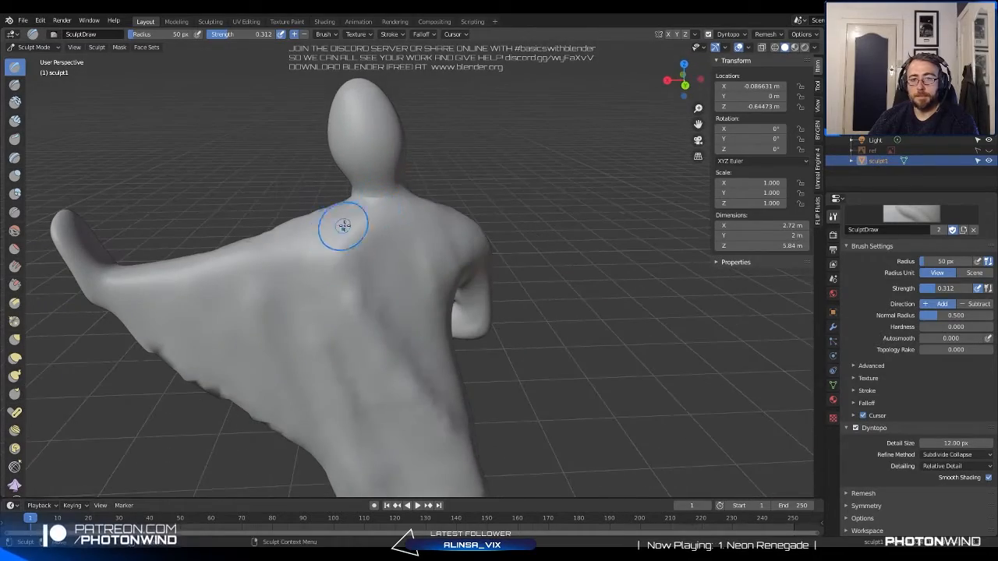
pyautogui.moveTo(344, 226); pyautogui.dragTo(428, 200)
pyautogui.moveTo(428, 199)
pyautogui.mouseDown(button='middle')
pyautogui.moveTo(350, 181)
pyautogui.moveTo(429, 267)
pyautogui.moveTo(345, 201)
pyautogui.moveTo(330, 229)
pyautogui.moveTo(359, 234)
pyautogui.moveTo(367, 224)
pyautogui.moveTo(331, 210)
pyautogui.moveTo(356, 157)
pyautogui.moveTo(393, 236)
pyautogui.mouseUp(button='middle')
pyautogui.scroll(3, 350, 181)
pyautogui.scroll(2, 355, 214)
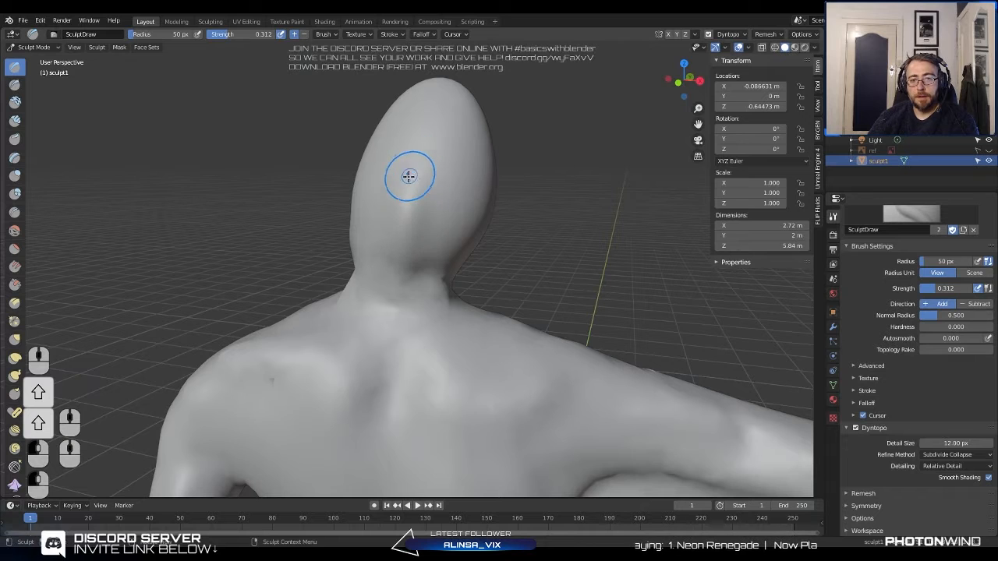
pyautogui.moveTo(409, 176); pyautogui.dragTo(370, 266, button='middle')
pyautogui.moveTo(387, 230)
pyautogui.mouseDown(button='middle')
pyautogui.moveTo(354, 242)
pyautogui.moveTo(437, 429)
pyautogui.mouseUp(button='middle')
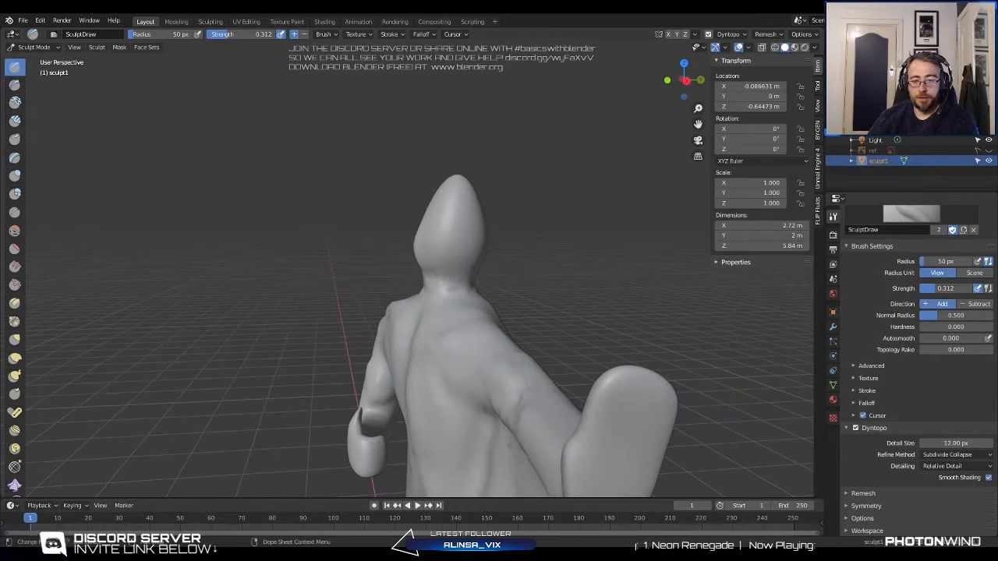
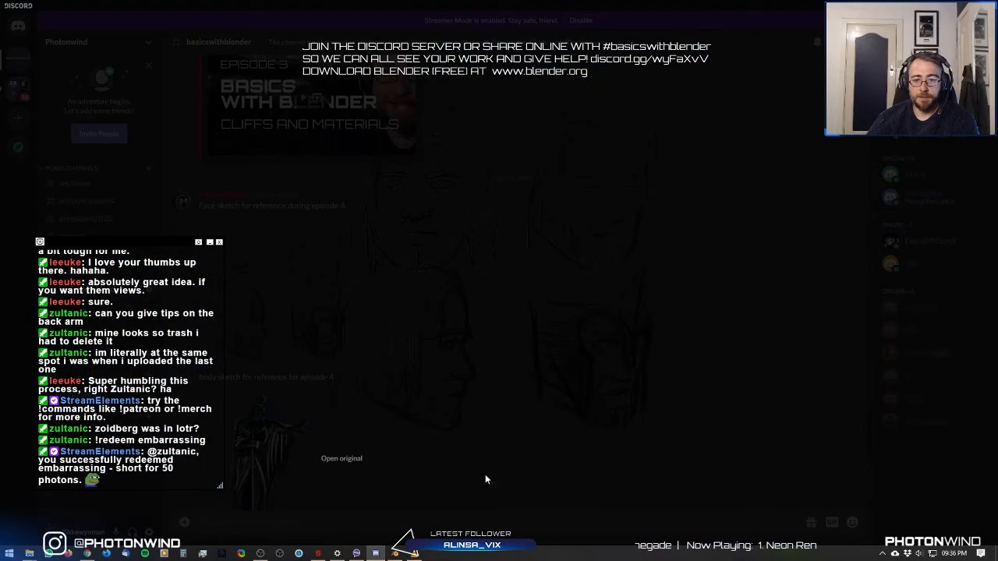
# Review the face and body reference sketches in Discord's basicswithblender channel, and return to Blender.
pyautogui.click(707, 320)
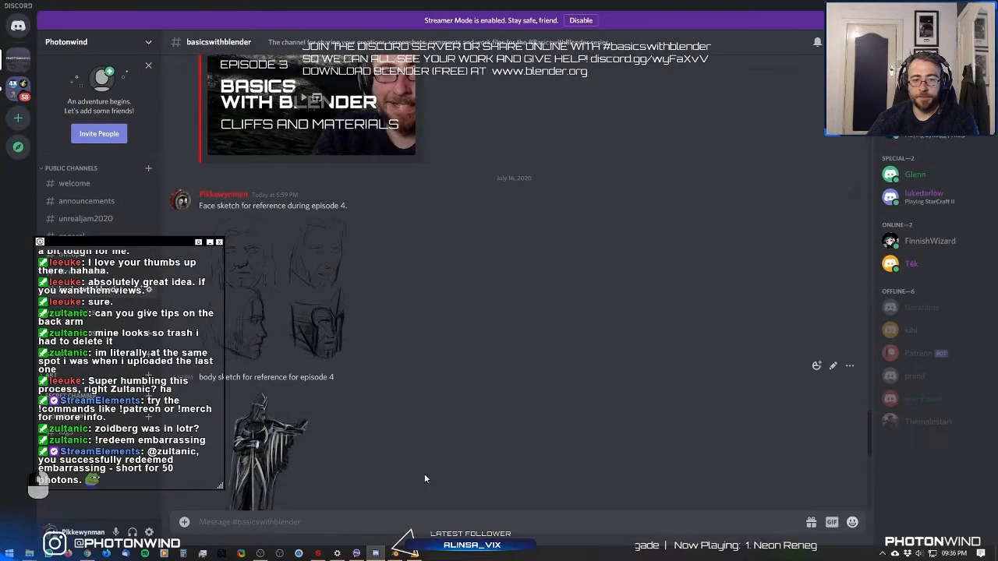
pyautogui.click(266, 264)
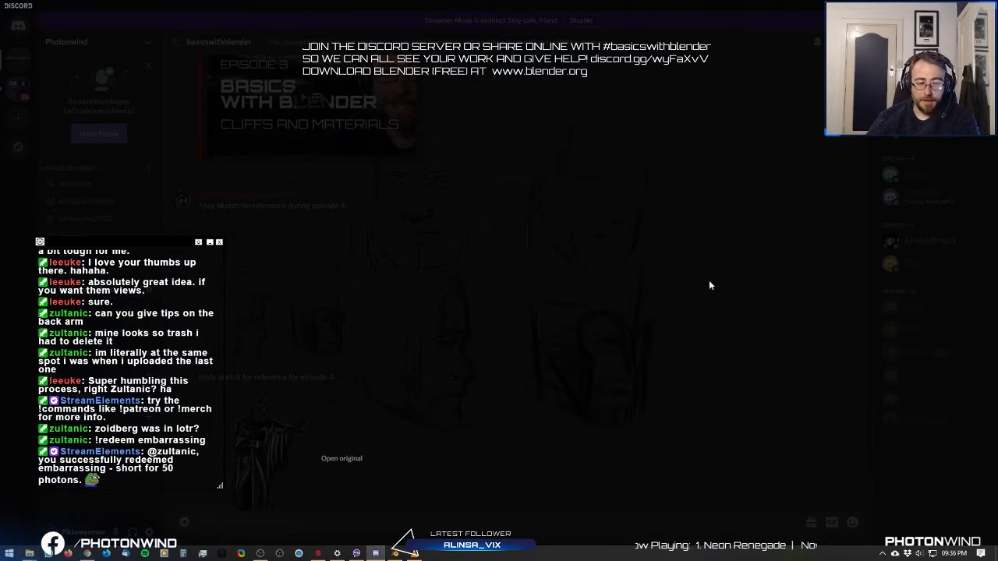
pyautogui.click(663, 379)
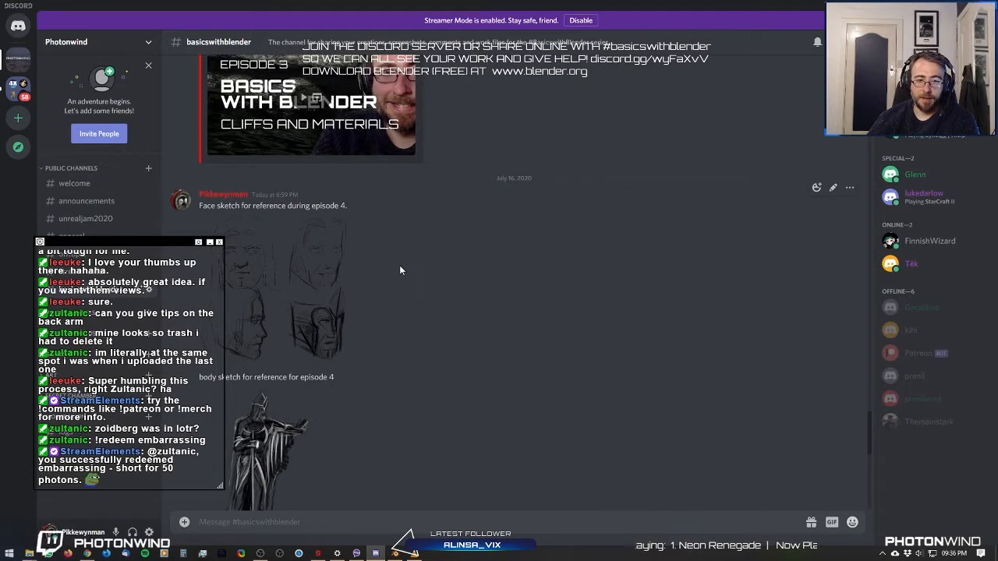
pyautogui.scroll(-5, 511, 431)
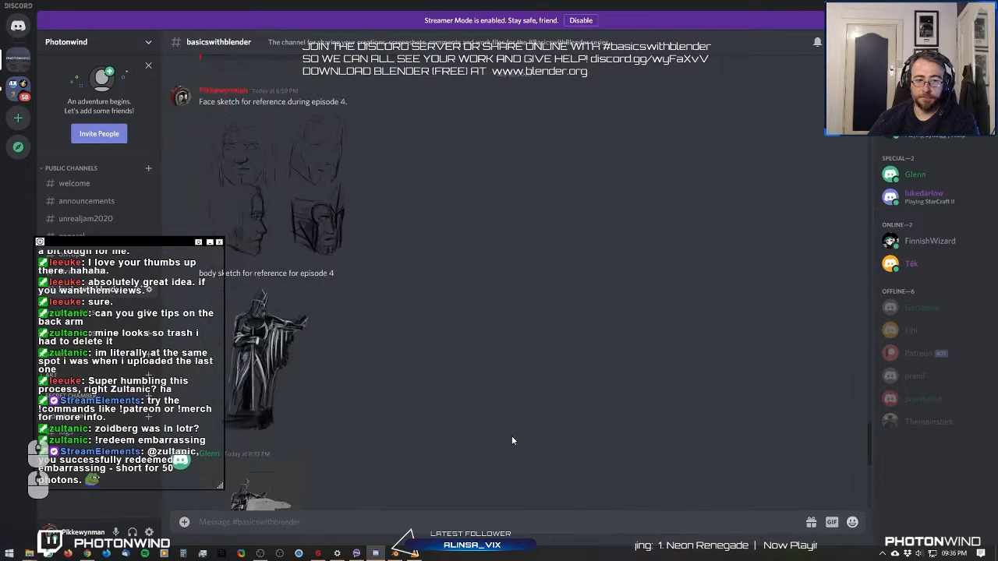
pyautogui.click(395, 553)
# Rough out the chin, brow and a vertical nose ridge on the front of the head.
pyautogui.moveTo(441, 296)
pyautogui.mouseDown(button='middle')
pyautogui.moveTo(468, 204)
pyautogui.moveTo(445, 221)
pyautogui.moveTo(449, 234)
pyautogui.mouseUp(button='middle')
pyautogui.scroll(4, 445, 221)
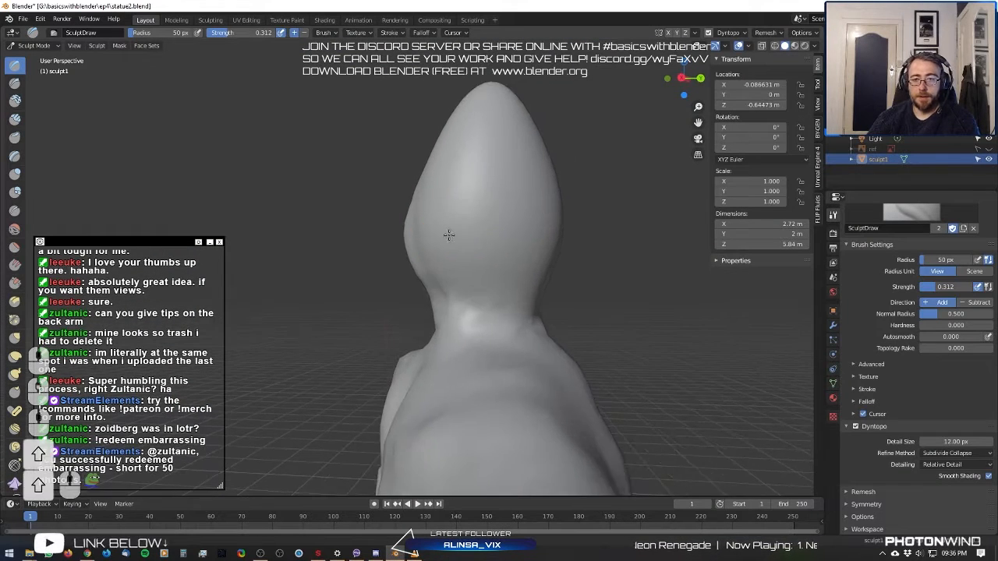
pyautogui.moveTo(489, 215); pyautogui.dragTo(487, 269)
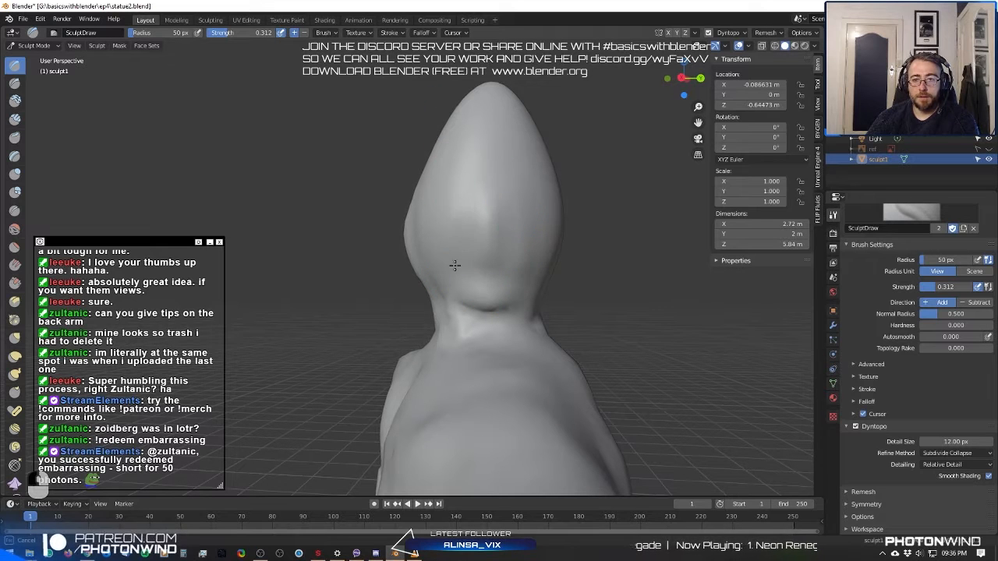
pyautogui.moveTo(474, 171); pyautogui.dragTo(467, 190)
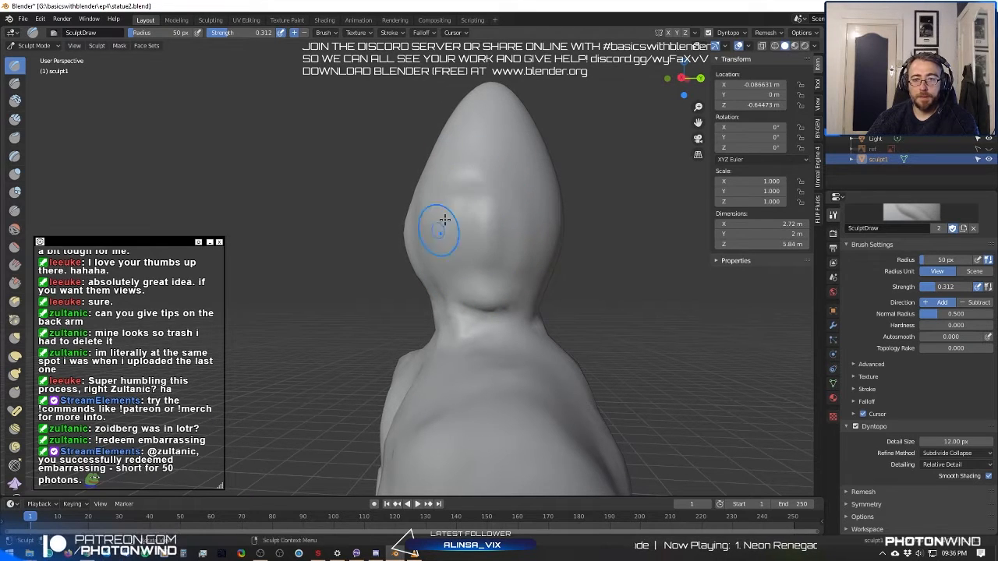
pyautogui.moveTo(445, 226); pyautogui.dragTo(482, 230)
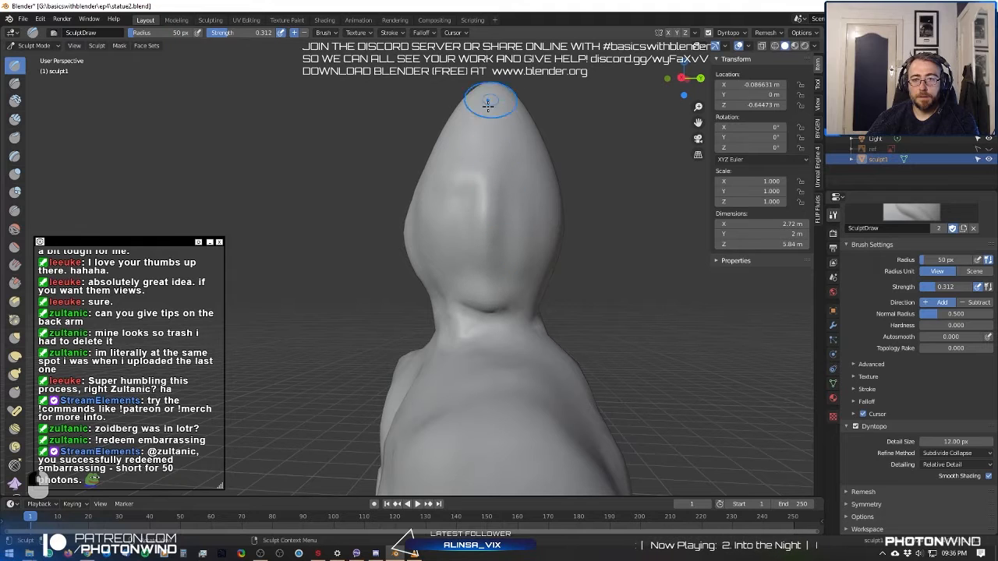
pyautogui.moveTo(482, 151)
pyautogui.mouseDown()
pyautogui.moveTo(477, 202)
pyautogui.moveTo(424, 209)
pyautogui.mouseUp()
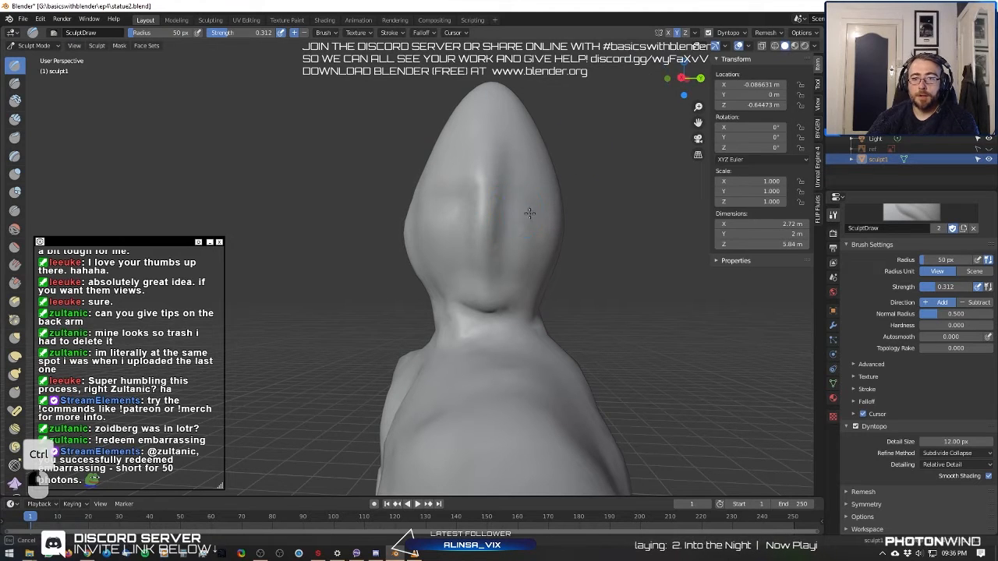
# With Y symmetry on, carve eye sockets beside the nose ridge, hollow the lower cheeks and build up the cheekbones.
pyautogui.keyDown('ctrl'); pyautogui.moveTo(515, 208); pyautogui.dragTo(507, 210); pyautogui.keyUp('ctrl')
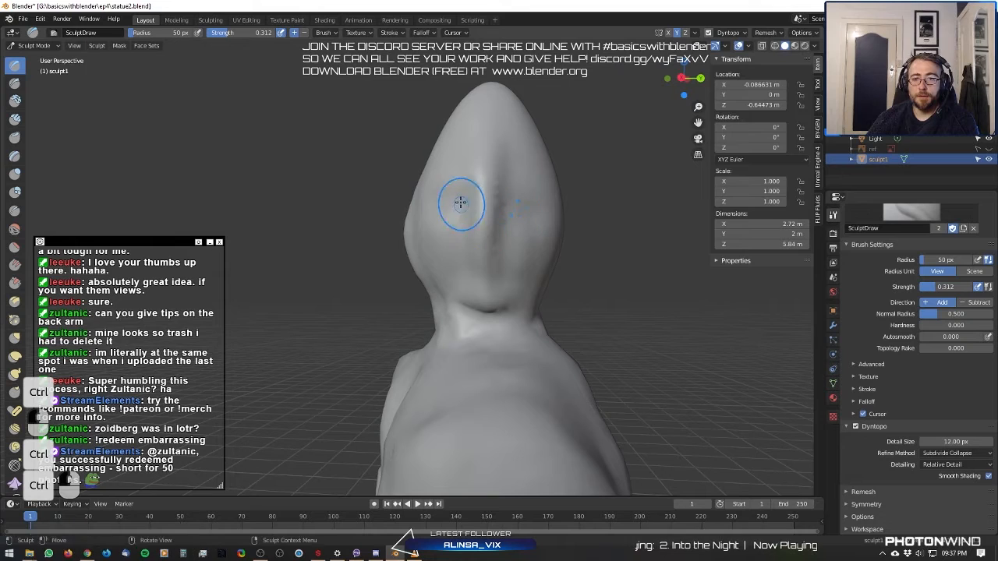
pyautogui.moveTo(486, 244); pyautogui.dragTo(478, 196)
pyautogui.moveTo(442, 262)
pyautogui.keyDown('ctrl'); pyautogui.mouseDown()
pyautogui.moveTo(460, 261)
pyautogui.moveTo(507, 296)
pyautogui.moveTo(499, 281)
pyautogui.mouseUp(); pyautogui.keyUp('ctrl')
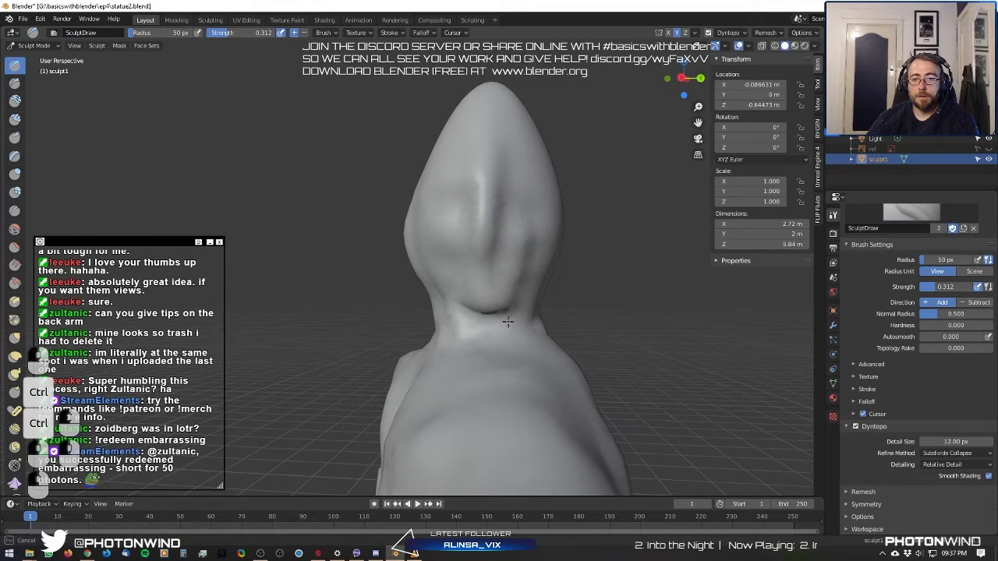
pyautogui.moveTo(529, 218); pyautogui.dragTo(513, 238)
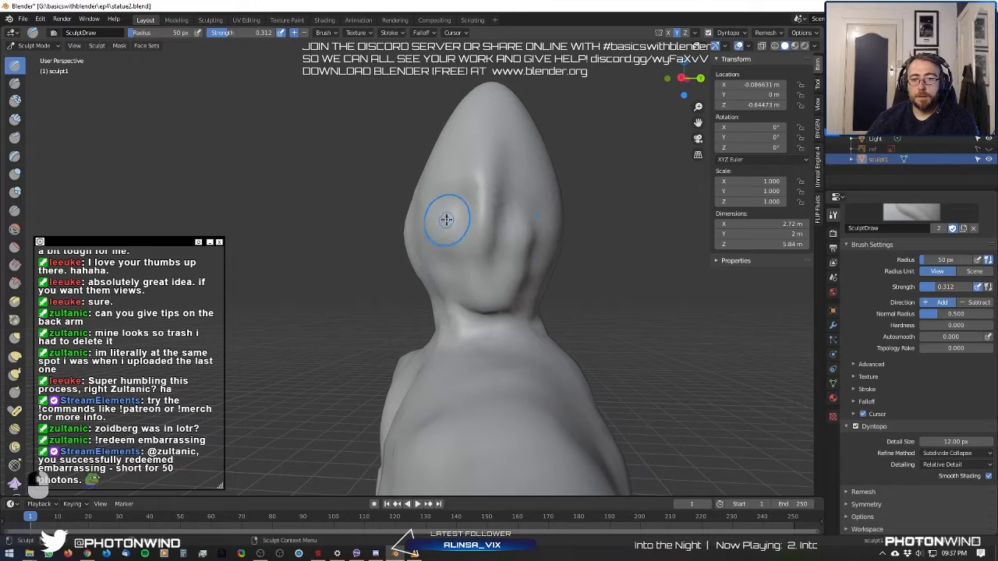
# Smooth the sides of the face and refine the nose and cheeks.
pyautogui.moveTo(423, 241)
pyautogui.mouseDown(button='middle')
pyautogui.moveTo(482, 205)
pyautogui.moveTo(459, 140)
pyautogui.mouseUp(button='middle')
pyautogui.moveTo(508, 204)
pyautogui.keyDown('shift'); pyautogui.mouseDown()
pyautogui.moveTo(522, 243)
pyautogui.moveTo(546, 209)
pyautogui.mouseUp(); pyautogui.keyUp('shift')
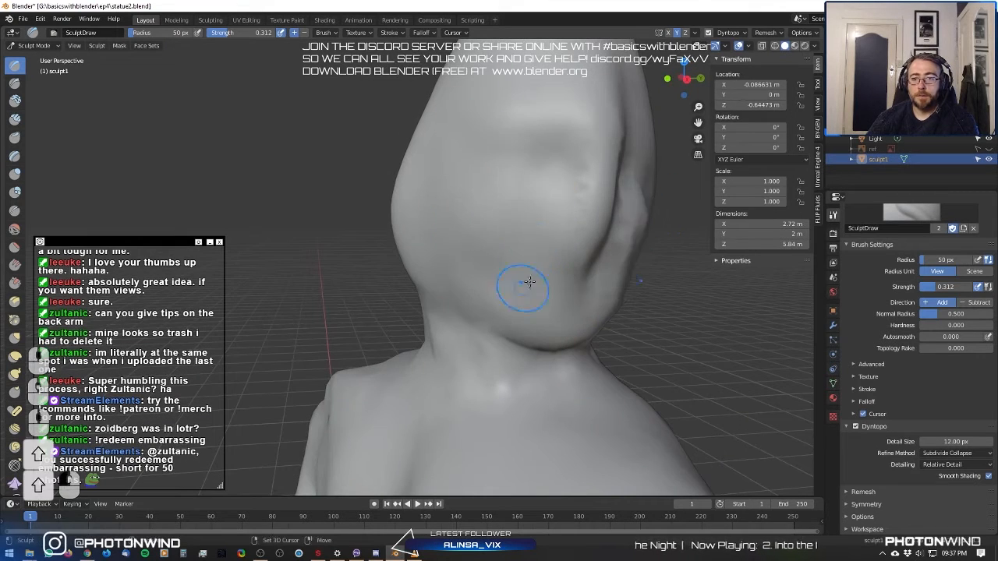
pyautogui.moveTo(527, 285); pyautogui.dragTo(519, 123, button='middle')
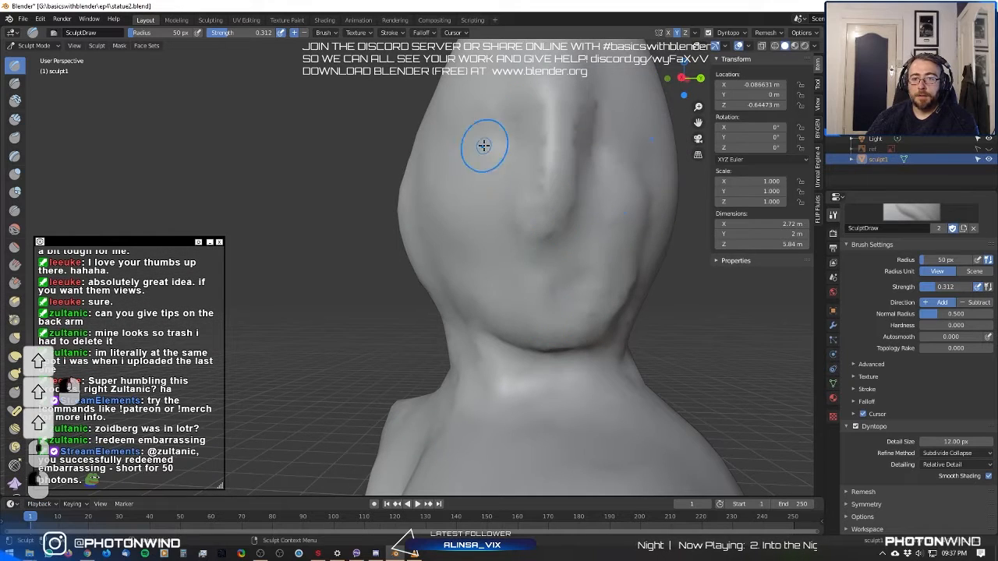
pyautogui.moveTo(482, 159); pyautogui.dragTo(475, 211, button='middle')
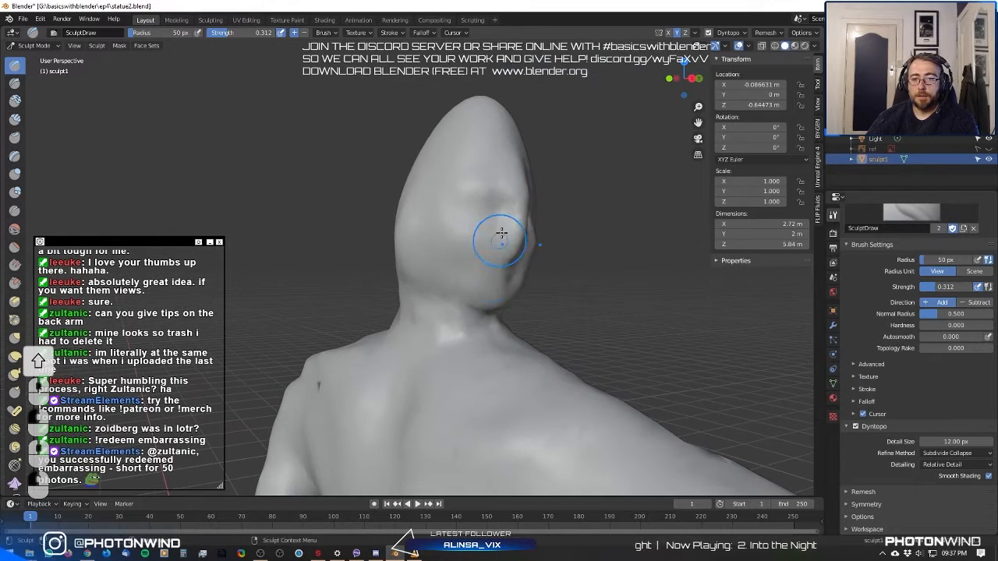
pyautogui.moveTo(495, 309); pyautogui.dragTo(508, 255, button='middle')
pyautogui.moveTo(502, 116); pyautogui.dragTo(480, 201, button='middle')
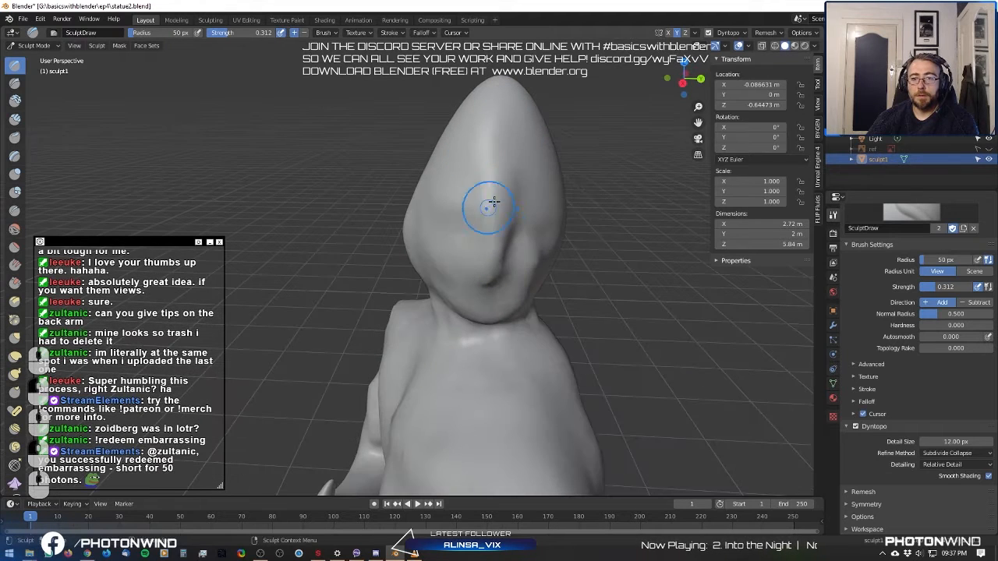
# Shape the cheekbones, temples and sides of the head, working around it from several angles.
pyautogui.moveTo(509, 161); pyautogui.dragTo(382, 181, button='middle')
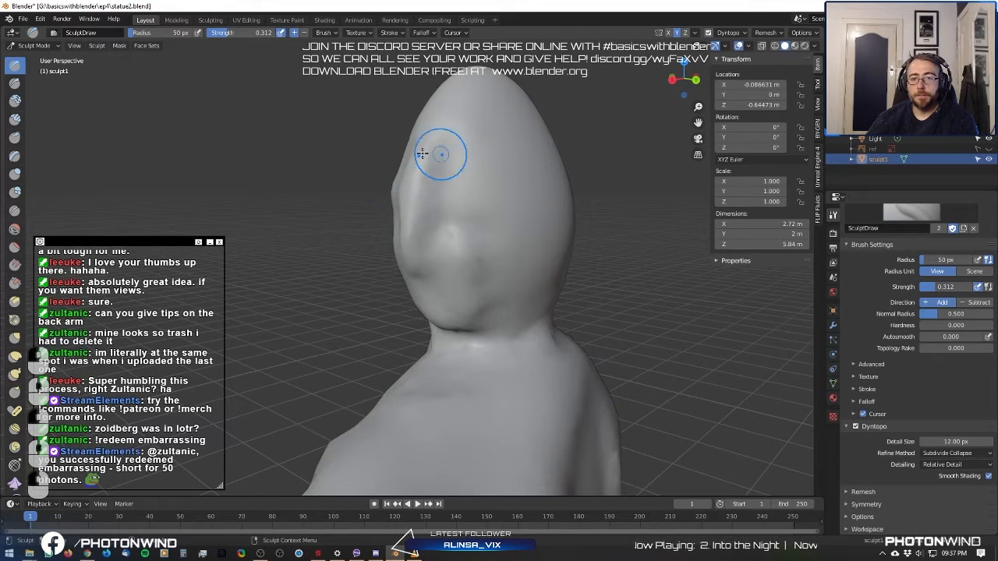
pyautogui.moveTo(514, 244)
pyautogui.mouseDown(button='middle')
pyautogui.moveTo(463, 196)
pyautogui.moveTo(429, 209)
pyautogui.moveTo(459, 206)
pyautogui.mouseUp(button='middle')
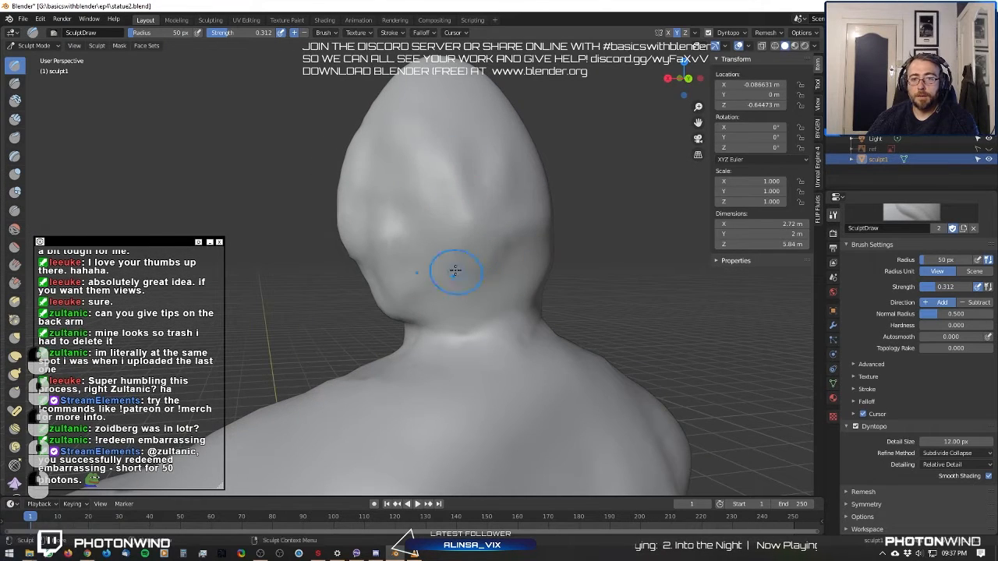
pyautogui.moveTo(454, 125)
pyautogui.mouseDown(button='middle')
pyautogui.moveTo(392, 239)
pyautogui.moveTo(408, 198)
pyautogui.moveTo(296, 258)
pyautogui.mouseUp(button='middle')
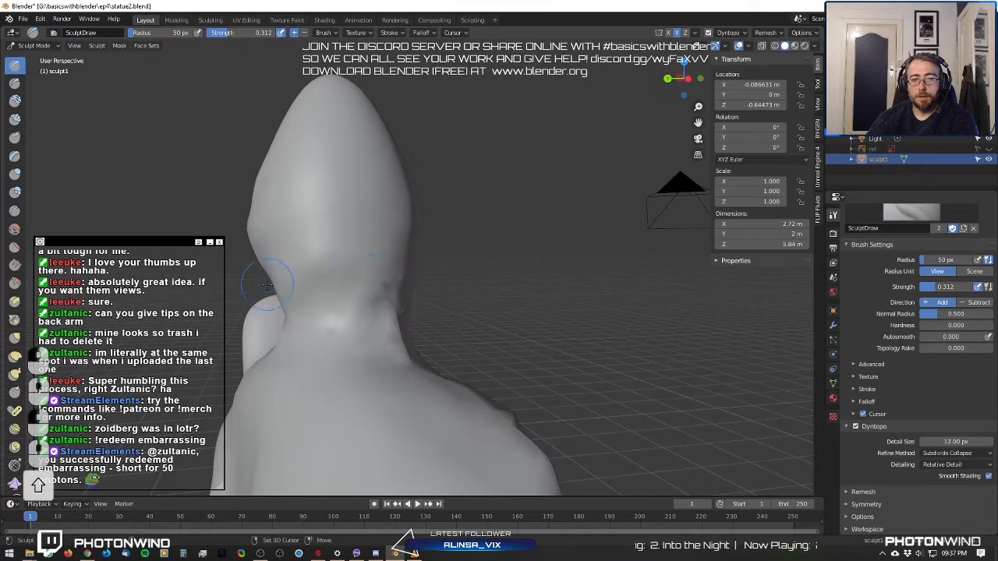
pyautogui.moveTo(468, 234)
pyautogui.mouseDown(button='middle')
pyautogui.moveTo(409, 302)
pyautogui.moveTo(363, 289)
pyautogui.moveTo(423, 178)
pyautogui.mouseUp(button='middle')
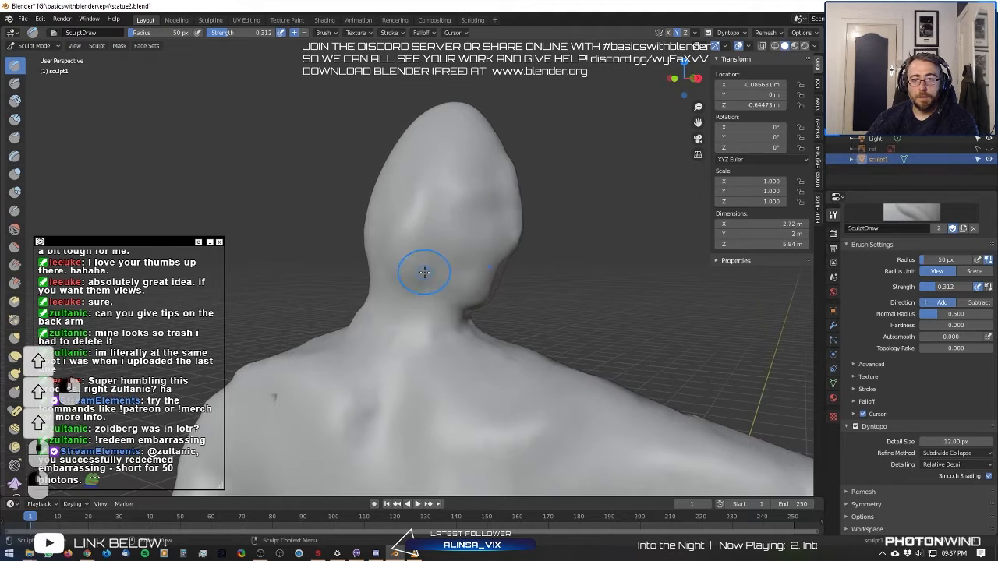
pyautogui.moveTo(417, 216)
pyautogui.mouseDown(button='middle')
pyautogui.moveTo(439, 205)
pyautogui.moveTo(367, 189)
pyautogui.moveTo(436, 156)
pyautogui.mouseUp(button='middle')
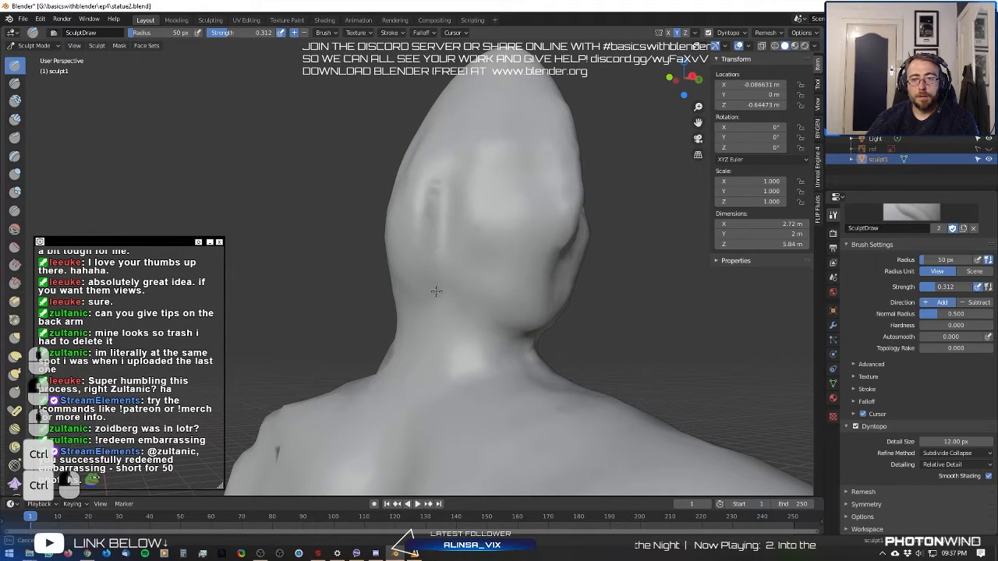
# Carve a vertical groove down the side of the head behind the face to separate the face from the back.
pyautogui.keyDown('ctrl'); pyautogui.moveTo(436, 292); pyautogui.dragTo(429, 244); pyautogui.keyUp('ctrl')
pyautogui.scroll(2, 454, 231)
pyautogui.moveTo(452, 231); pyautogui.dragTo(472, 194, button='middle')
pyautogui.moveTo(471, 160)
pyautogui.keyDown('ctrl'); pyautogui.mouseDown()
pyautogui.moveTo(470, 180)
pyautogui.moveTo(472, 151)
pyautogui.mouseUp(); pyautogui.keyUp('ctrl')
pyautogui.moveTo(472, 151)
pyautogui.mouseDown(button='middle')
pyautogui.moveTo(490, 138)
pyautogui.moveTo(468, 167)
pyautogui.moveTo(452, 218)
pyautogui.moveTo(431, 210)
pyautogui.mouseUp(button='middle')
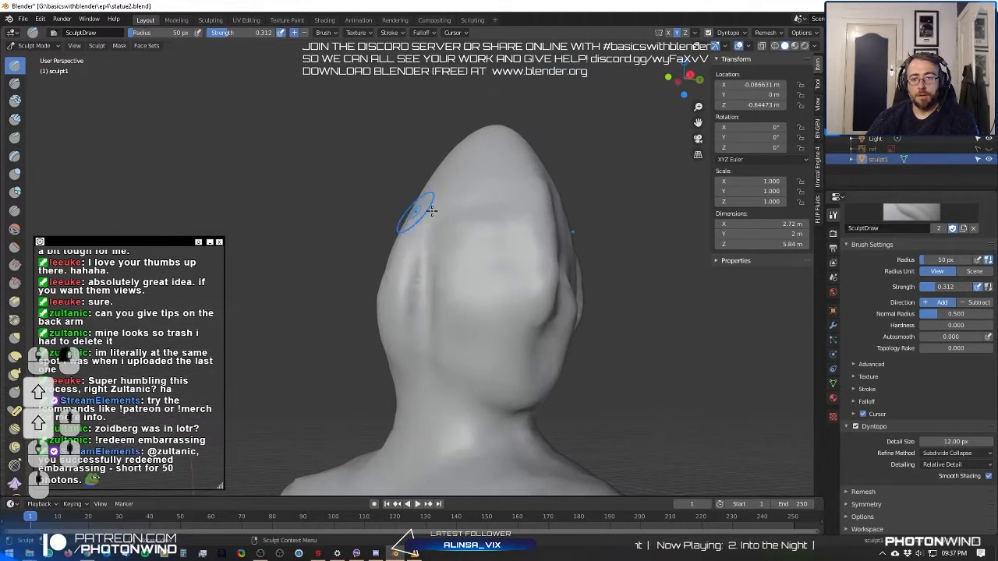
# Hollow the temple and cheek on the side of the face, and build up the jaw and cheekbone.
pyautogui.keyDown('ctrl'); pyautogui.moveTo(528, 260); pyautogui.dragTo(517, 219); pyautogui.keyUp('ctrl')
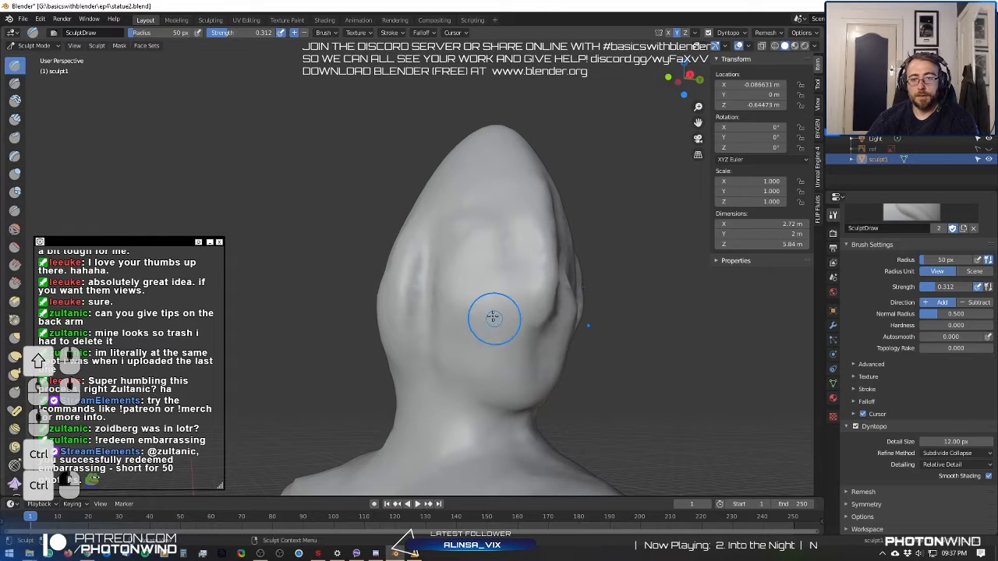
pyautogui.keyDown('ctrl'); pyautogui.moveTo(493, 320); pyautogui.dragTo(495, 281); pyautogui.keyUp('ctrl')
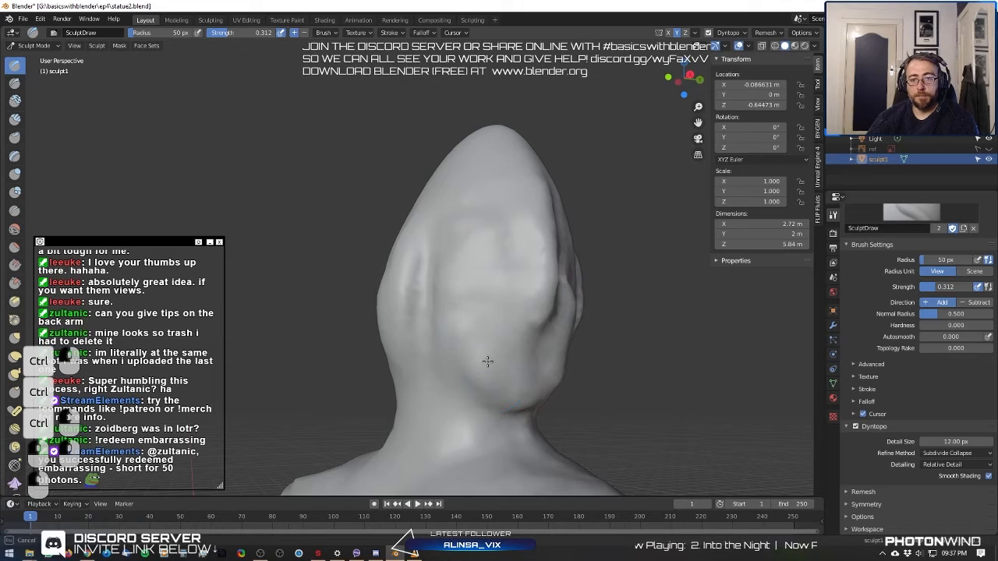
pyautogui.moveTo(496, 340); pyautogui.dragTo(518, 367)
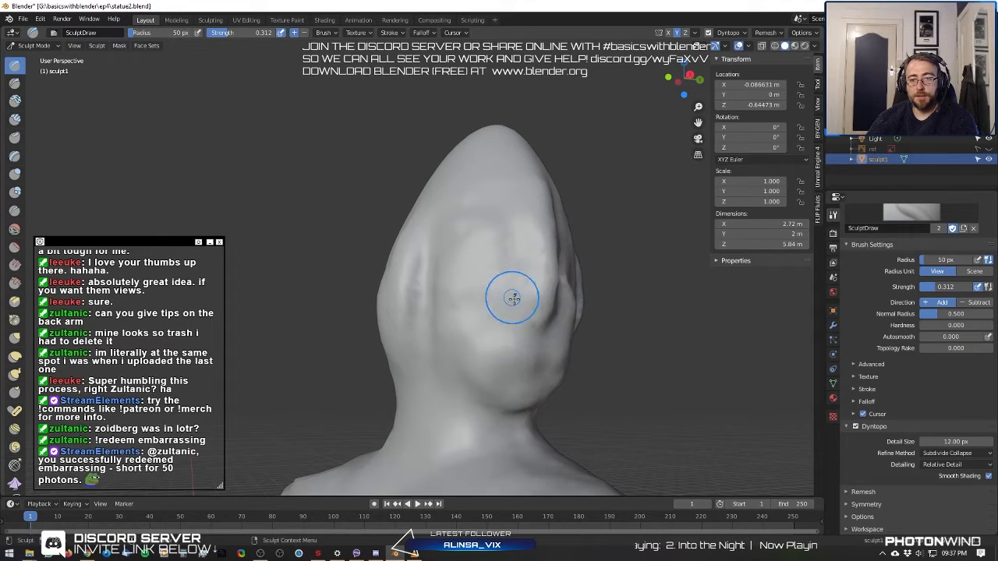
pyautogui.moveTo(514, 299)
pyautogui.mouseDown()
pyautogui.moveTo(516, 212)
pyautogui.moveTo(510, 225)
pyautogui.moveTo(508, 216)
pyautogui.mouseUp()
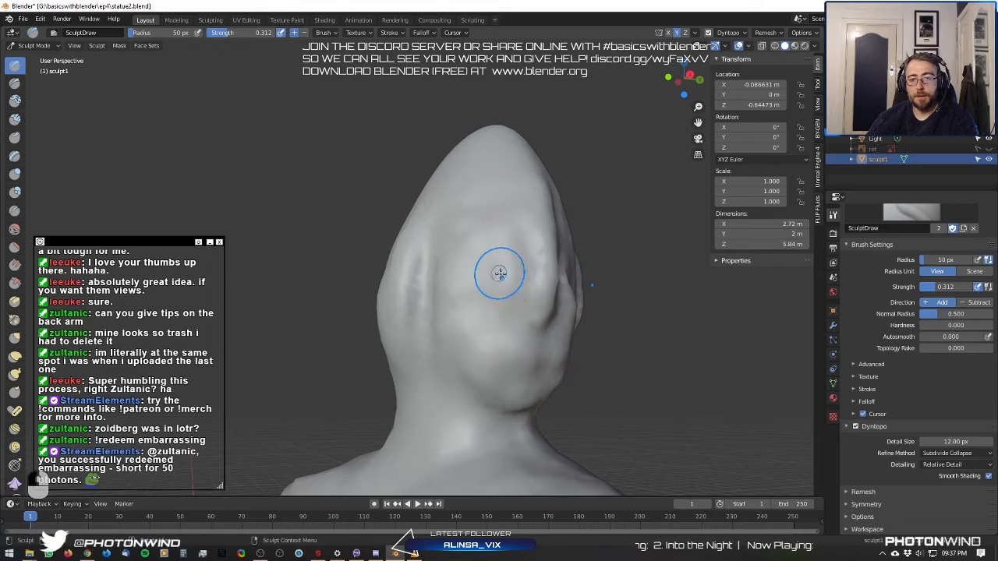
pyautogui.moveTo(516, 286); pyautogui.dragTo(527, 246, button='middle')
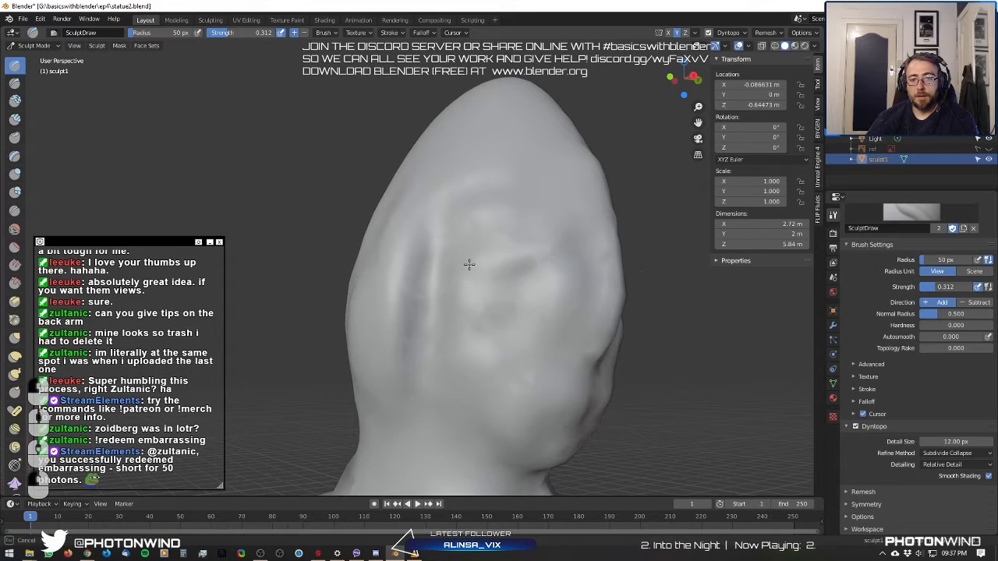
# Build up the brow ridge and the hood's edge above the forehead, and carve in the forehead and temple beneath it.
pyautogui.moveTo(469, 264); pyautogui.dragTo(566, 258)
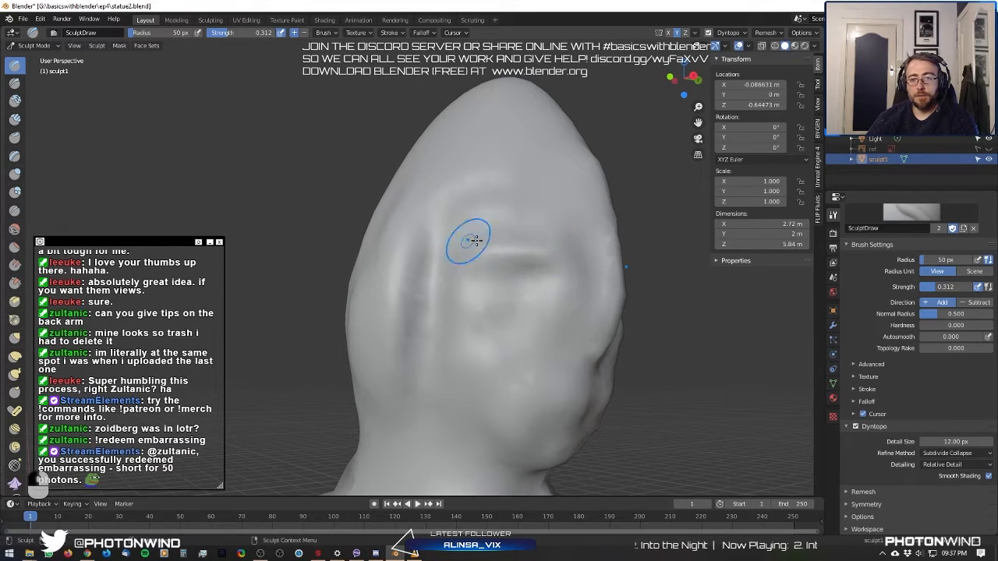
pyautogui.moveTo(479, 190); pyautogui.dragTo(576, 196)
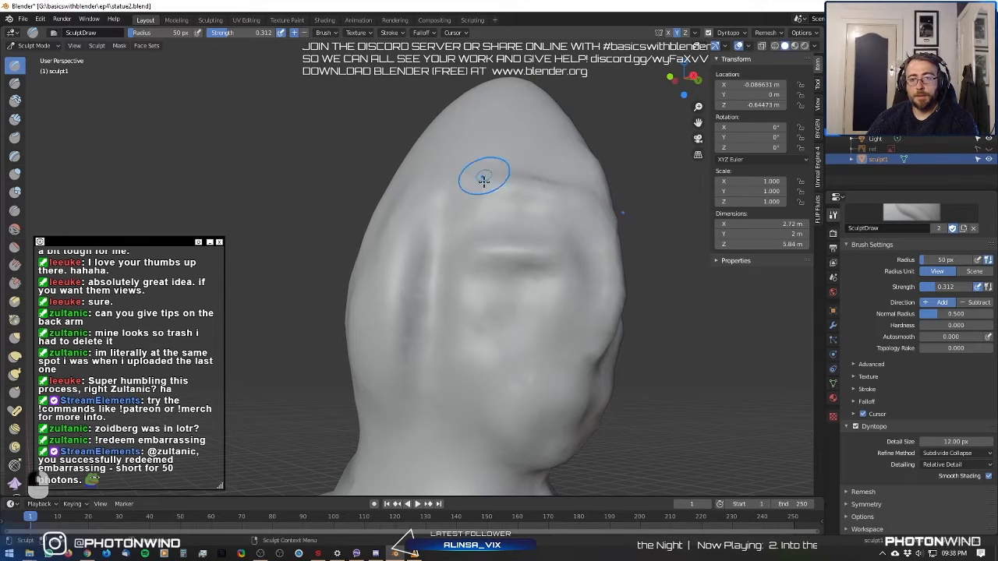
pyautogui.scroll(-3, 458, 170)
pyautogui.keyDown('ctrl'); pyautogui.moveTo(438, 201); pyautogui.dragTo(542, 214); pyautogui.keyUp('ctrl')
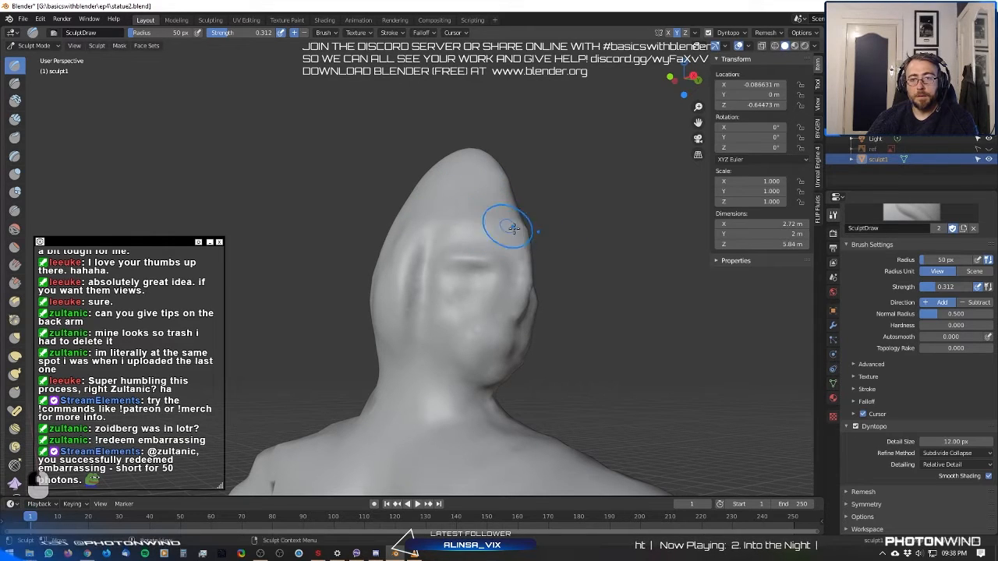
pyautogui.keyDown('ctrl'); pyautogui.moveTo(513, 243); pyautogui.dragTo(507, 240); pyautogui.keyUp('ctrl')
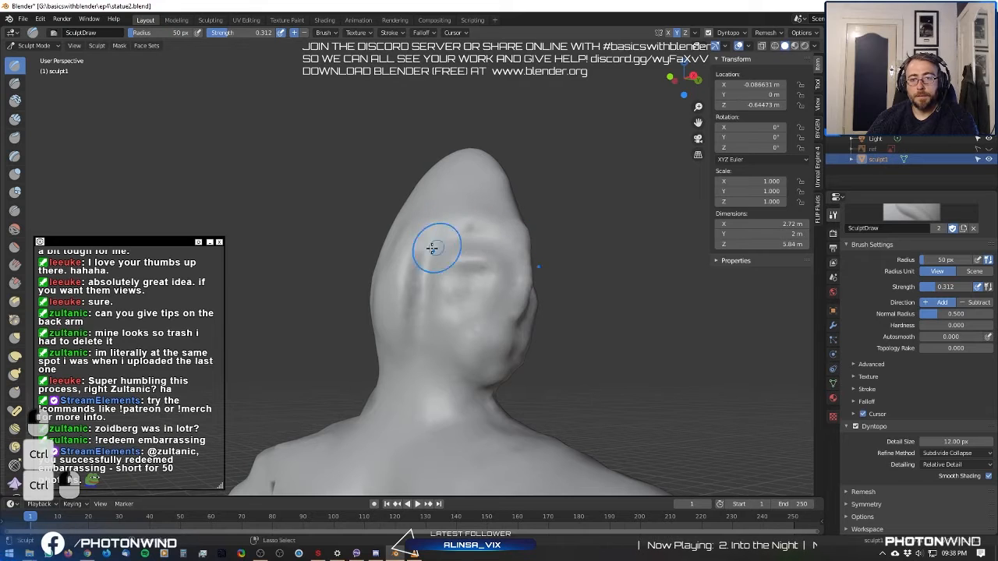
pyautogui.keyDown('ctrl'); pyautogui.moveTo(432, 248); pyautogui.dragTo(519, 260); pyautogui.keyUp('ctrl')
pyautogui.moveTo(520, 260)
pyautogui.mouseDown(button='middle')
pyautogui.moveTo(448, 268)
pyautogui.moveTo(510, 240)
pyautogui.moveTo(512, 261)
pyautogui.moveTo(584, 329)
pyautogui.moveTo(495, 265)
pyautogui.moveTo(460, 277)
pyautogui.moveTo(399, 265)
pyautogui.mouseUp(button='middle')
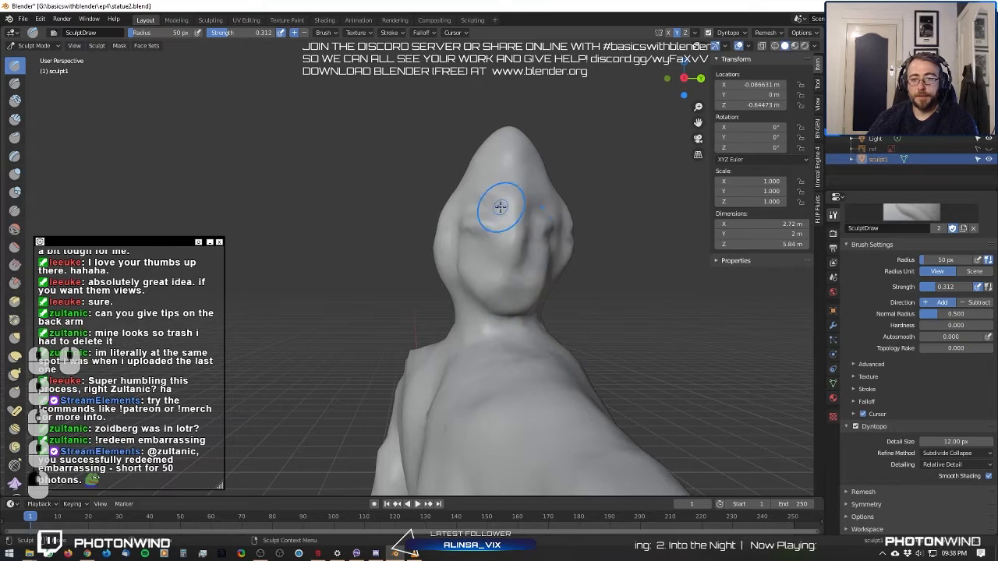
pyautogui.moveTo(500, 205)
pyautogui.mouseDown(button='middle')
pyautogui.moveTo(468, 210)
pyautogui.moveTo(501, 196)
pyautogui.moveTo(429, 201)
pyautogui.moveTo(487, 207)
pyautogui.mouseUp(button='middle')
pyautogui.scroll(-2, 474, 201)
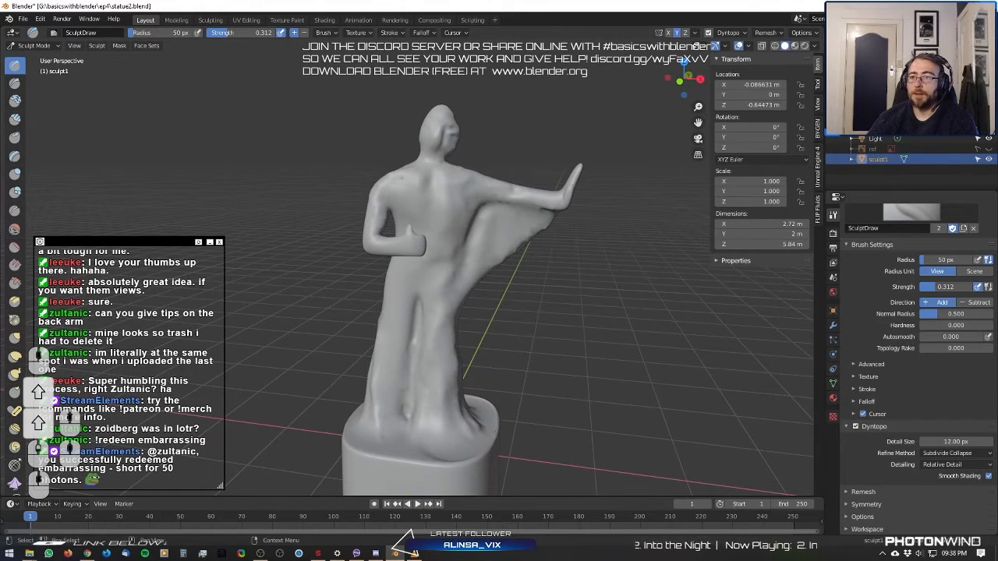
# Unhide the axe and carve the wrist and the base of the thumb on the hand that grips it.
pyautogui.click(988, 117)
pyautogui.moveTo(552, 234); pyautogui.dragTo(502, 248, button='middle')
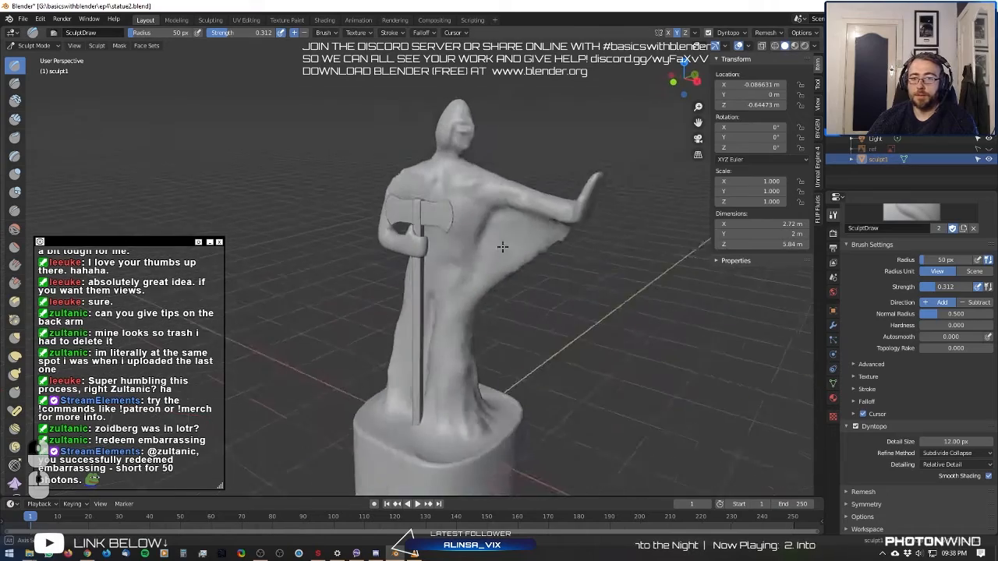
pyautogui.scroll(5, 433, 198)
pyautogui.keyDown('shift'); pyautogui.moveTo(461, 187); pyautogui.dragTo(499, 240, button='middle'); pyautogui.keyUp('shift')
pyautogui.moveTo(409, 236); pyautogui.dragTo(479, 241, button='middle')
pyautogui.scroll(3, 389, 218)
pyautogui.moveTo(376, 214)
pyautogui.keyDown('shift'); pyautogui.mouseDown(button='middle')
pyautogui.moveTo(445, 250)
pyautogui.moveTo(428, 289)
pyautogui.moveTo(398, 255)
pyautogui.moveTo(364, 269)
pyautogui.moveTo(364, 251)
pyautogui.mouseUp(button='middle'); pyautogui.keyUp('shift')
pyautogui.moveTo(384, 286); pyautogui.dragTo(380, 279)
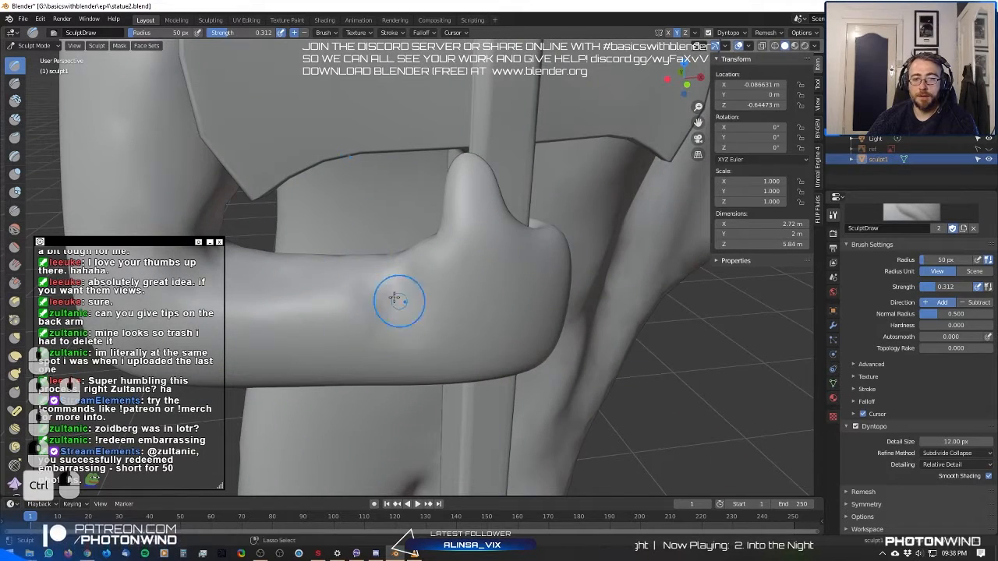
pyautogui.moveTo(396, 301)
pyautogui.keyDown('ctrl'); pyautogui.mouseDown(button='middle')
pyautogui.moveTo(407, 314)
pyautogui.moveTo(304, 244)
pyautogui.mouseUp(button='middle'); pyautogui.keyUp('ctrl')
pyautogui.moveTo(354, 281)
pyautogui.mouseDown(button='middle')
pyautogui.moveTo(338, 258)
pyautogui.moveTo(421, 278)
pyautogui.moveTo(428, 268)
pyautogui.mouseUp(button='middle')
pyautogui.keyDown('ctrl'); pyautogui.moveTo(419, 241); pyautogui.dragTo(390, 251); pyautogui.keyUp('ctrl')
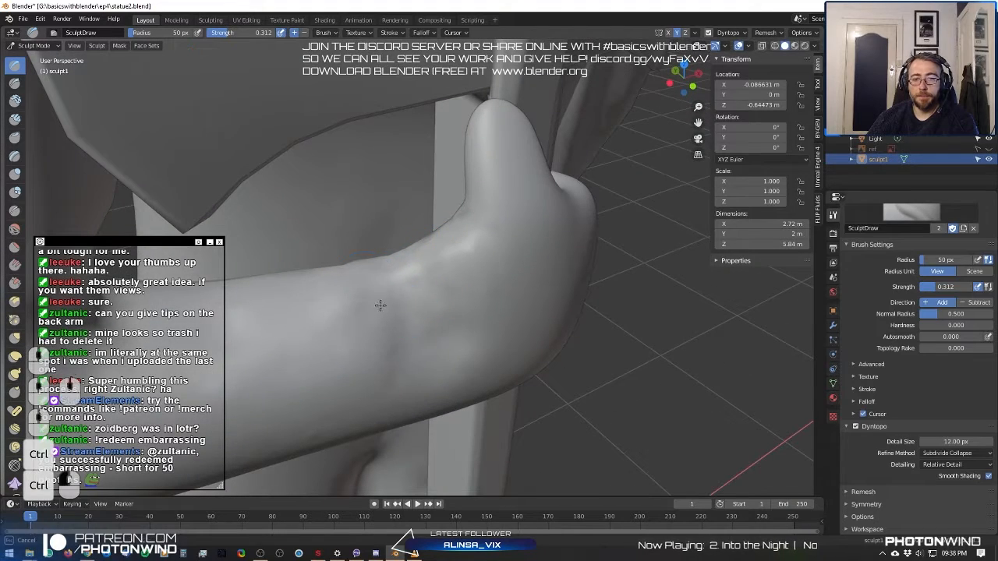
pyautogui.moveTo(381, 306)
pyautogui.keyDown('ctrl'); pyautogui.mouseDown()
pyautogui.moveTo(379, 331)
pyautogui.moveTo(385, 272)
pyautogui.mouseUp(); pyautogui.keyUp('ctrl')
# Carve horizontal grooves across the front of the gripping fist to separate the four fingers.
pyautogui.scroll(-3, 378, 289)
pyautogui.moveTo(379, 289)
pyautogui.mouseDown(button='middle')
pyautogui.moveTo(255, 237)
pyautogui.moveTo(263, 234)
pyautogui.mouseUp(button='middle')
pyautogui.moveTo(543, 271)
pyautogui.keyDown('ctrl'); pyautogui.mouseDown()
pyautogui.moveTo(532, 287)
pyautogui.moveTo(547, 289)
pyautogui.mouseUp(); pyautogui.keyUp('ctrl')
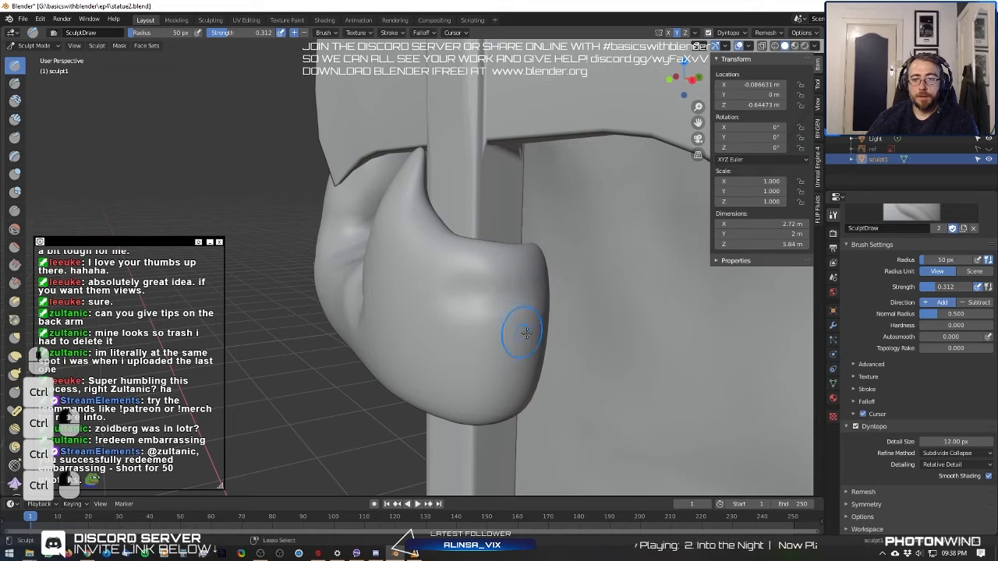
pyautogui.moveTo(454, 328); pyautogui.dragTo(430, 291, button='middle')
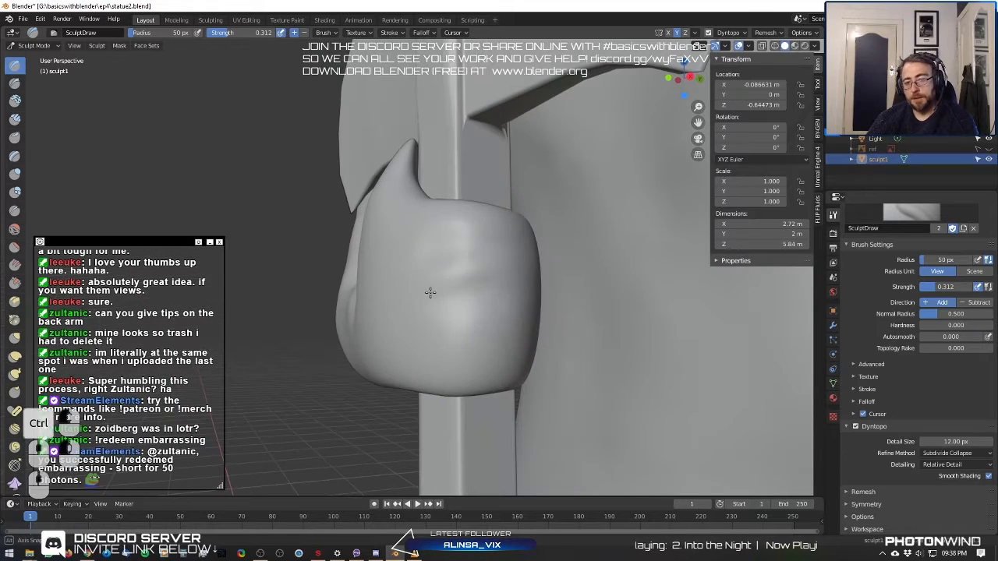
pyautogui.keyDown('ctrl'); pyautogui.moveTo(513, 337); pyautogui.dragTo(419, 352); pyautogui.keyUp('ctrl')
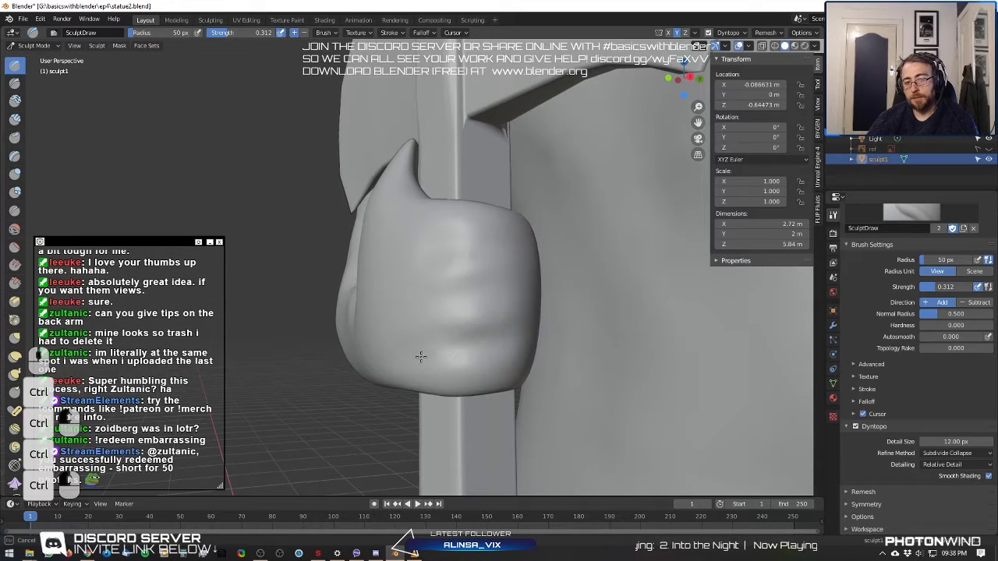
pyautogui.keyDown('ctrl'); pyautogui.moveTo(545, 285); pyautogui.dragTo(415, 294); pyautogui.keyUp('ctrl')
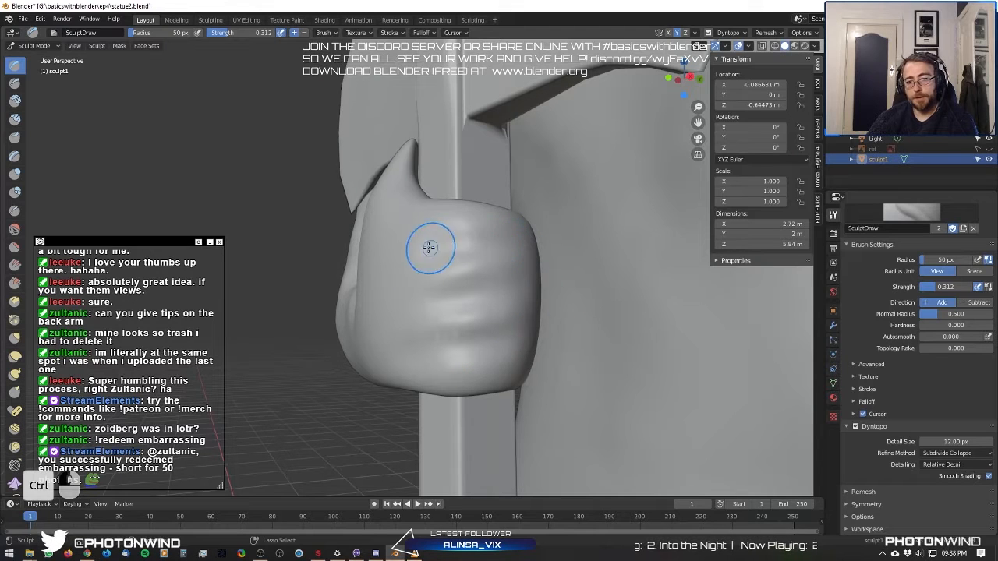
pyautogui.moveTo(423, 265); pyautogui.dragTo(390, 234, button='middle')
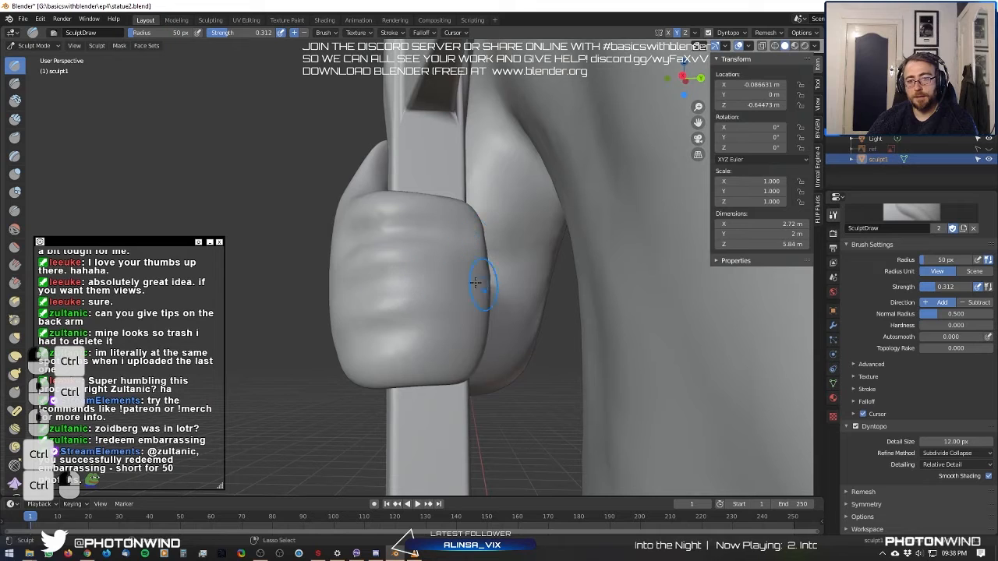
# Extend the finger grooves onto the back of the fist and build up the knuckles and tendons towards the wrist.
pyautogui.moveTo(416, 330); pyautogui.dragTo(522, 310, button='middle')
pyautogui.keyDown('ctrl'); pyautogui.moveTo(550, 262); pyautogui.dragTo(481, 274); pyautogui.keyUp('ctrl')
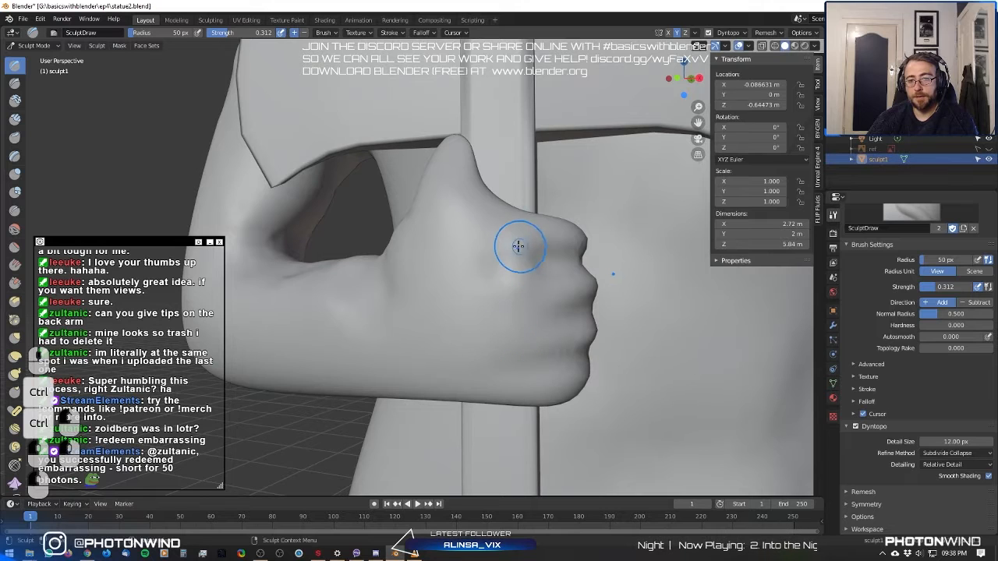
pyautogui.moveTo(514, 246)
pyautogui.mouseDown()
pyautogui.moveTo(422, 296)
pyautogui.moveTo(445, 298)
pyautogui.mouseUp()
pyautogui.moveTo(534, 285); pyautogui.dragTo(413, 308)
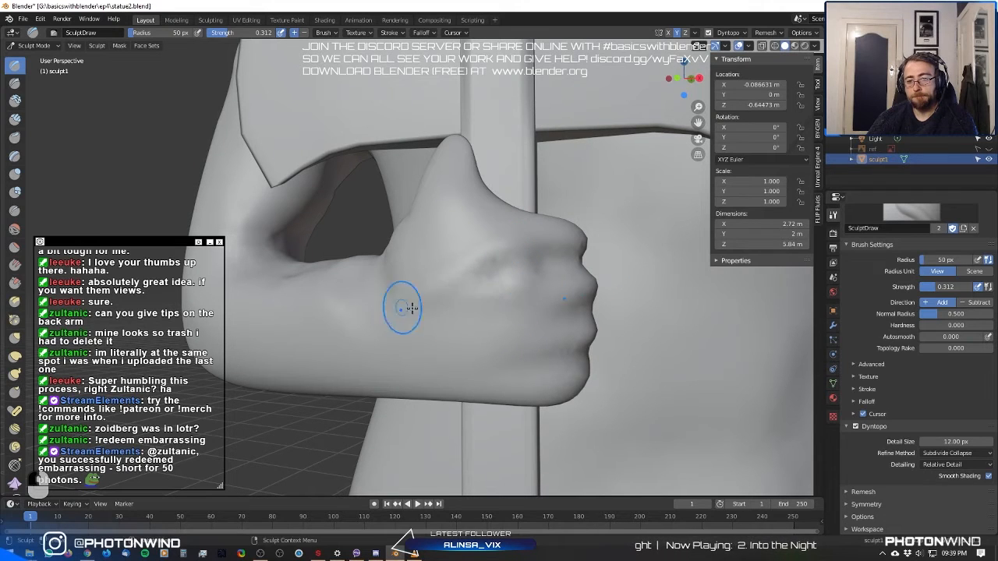
pyautogui.moveTo(382, 341); pyautogui.dragTo(472, 190, button='middle')
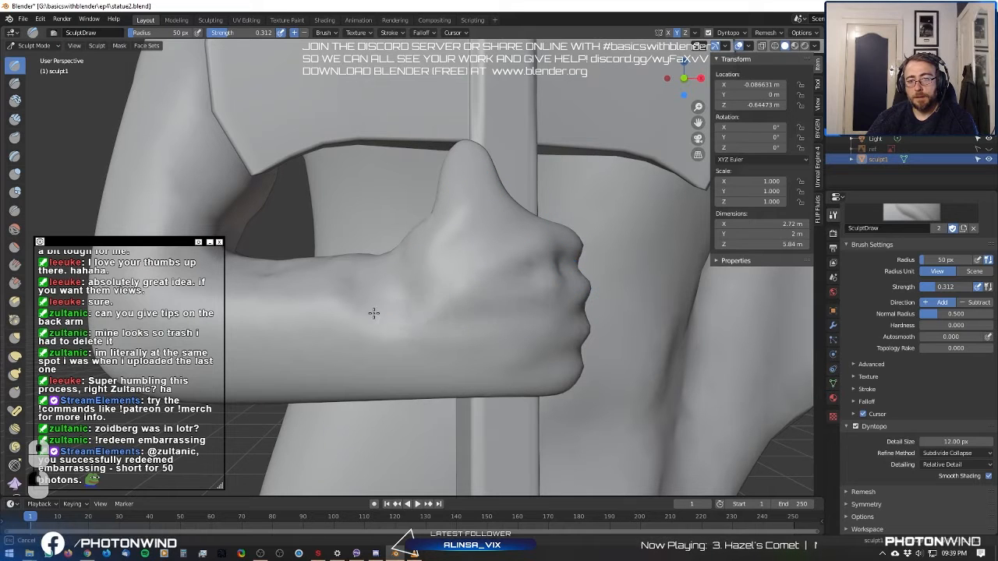
pyautogui.moveTo(511, 362); pyautogui.dragTo(390, 333, button='middle')
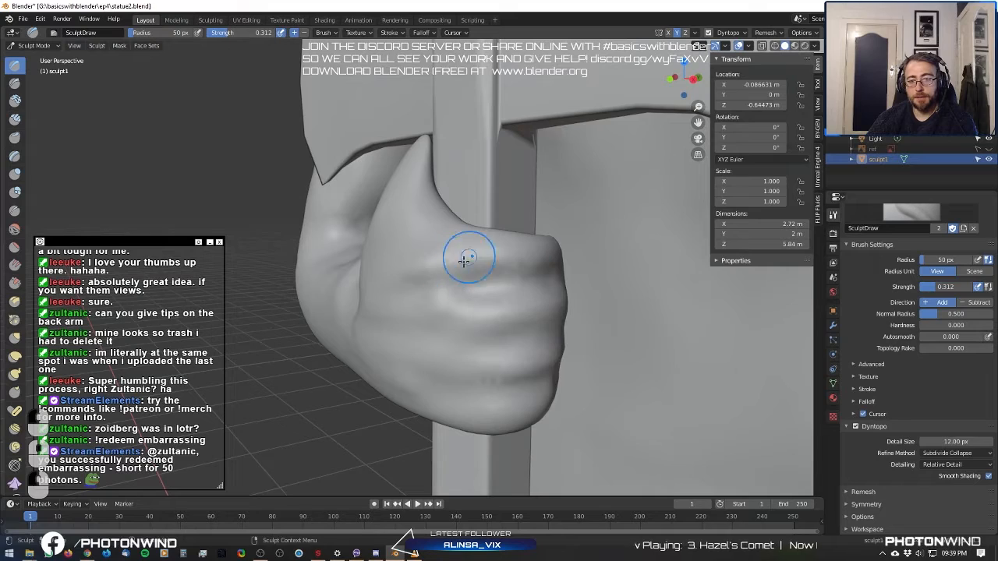
pyautogui.moveTo(457, 289)
pyautogui.mouseDown(button='middle')
pyautogui.moveTo(477, 312)
pyautogui.moveTo(543, 290)
pyautogui.moveTo(472, 241)
pyautogui.mouseUp(button='middle')
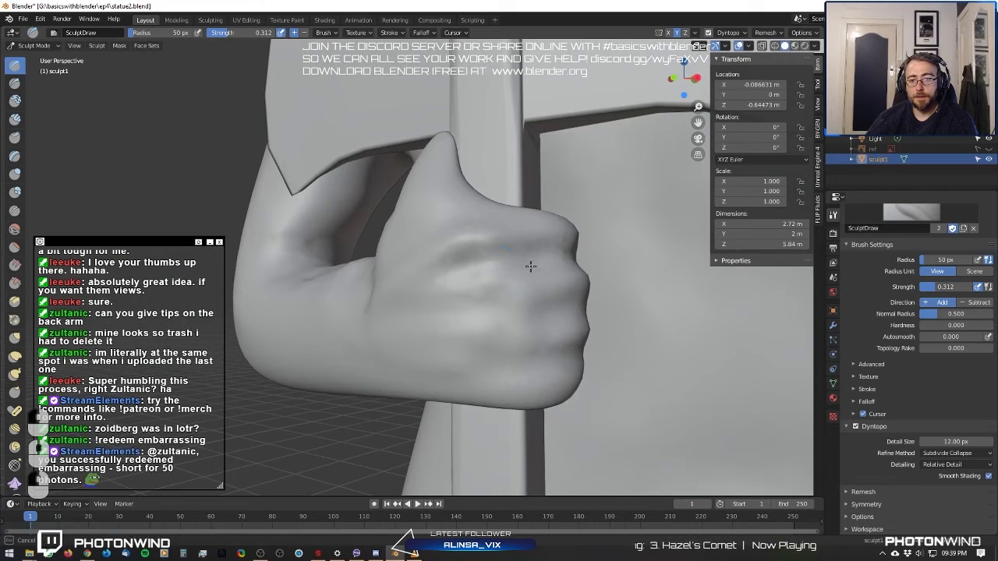
pyautogui.moveTo(530, 266); pyautogui.dragTo(493, 288)
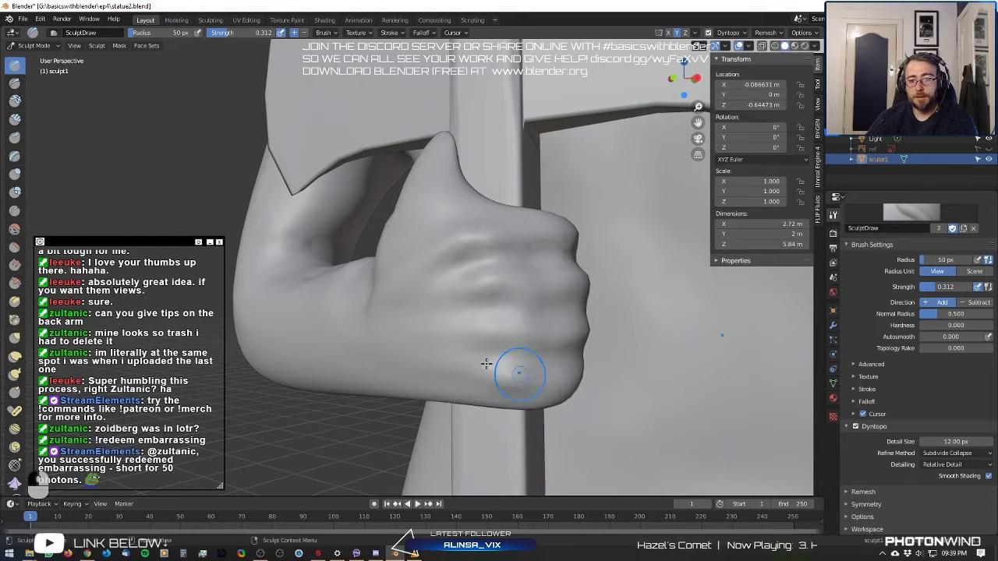
# Refine the underside of the bent forearm and build up the muscle on the back of the upper arm.
pyautogui.moveTo(516, 374); pyautogui.dragTo(426, 252, button='middle')
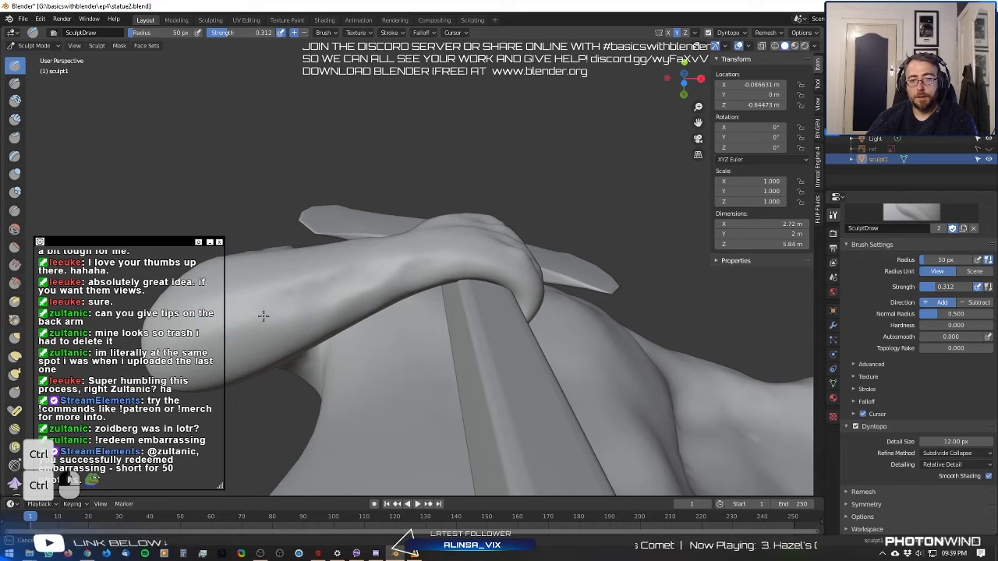
pyautogui.moveTo(239, 316); pyautogui.dragTo(475, 320, button='middle')
pyautogui.moveTo(360, 320); pyautogui.dragTo(375, 187, button='middle')
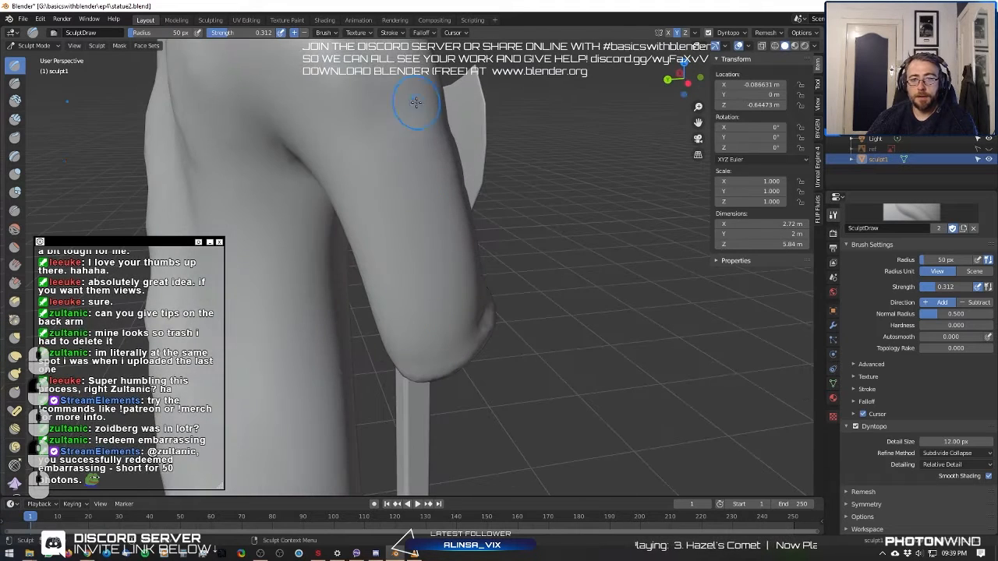
pyautogui.moveTo(413, 268); pyautogui.dragTo(352, 163)
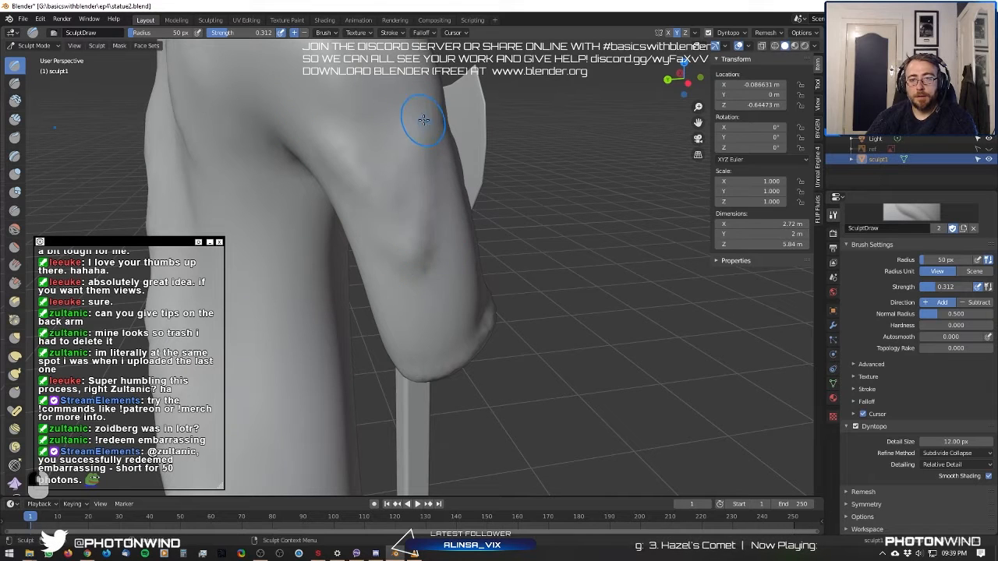
pyautogui.moveTo(413, 212); pyautogui.dragTo(397, 133, button='middle')
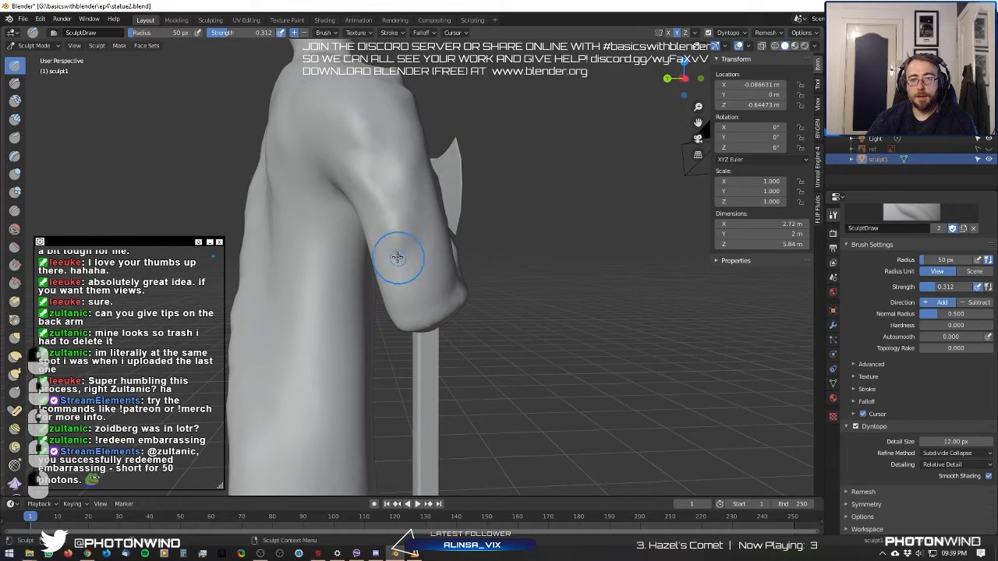
# Shape the bent arm above the elbow, undo the unwanted smoothing, and blend the lower end of the upper-arm muscle.
pyautogui.moveTo(418, 281); pyautogui.dragTo(421, 269)
pyautogui.moveTo(453, 193)
pyautogui.mouseDown(button='middle')
pyautogui.moveTo(425, 212)
pyautogui.moveTo(381, 216)
pyautogui.moveTo(452, 195)
pyautogui.mouseUp(button='middle')
pyautogui.keyDown('shift'); pyautogui.moveTo(400, 251); pyautogui.dragTo(398, 259); pyautogui.keyUp('shift')
pyautogui.hotkey('ctrl', 'z')
pyautogui.moveTo(397, 210); pyautogui.dragTo(373, 127, button='middle')
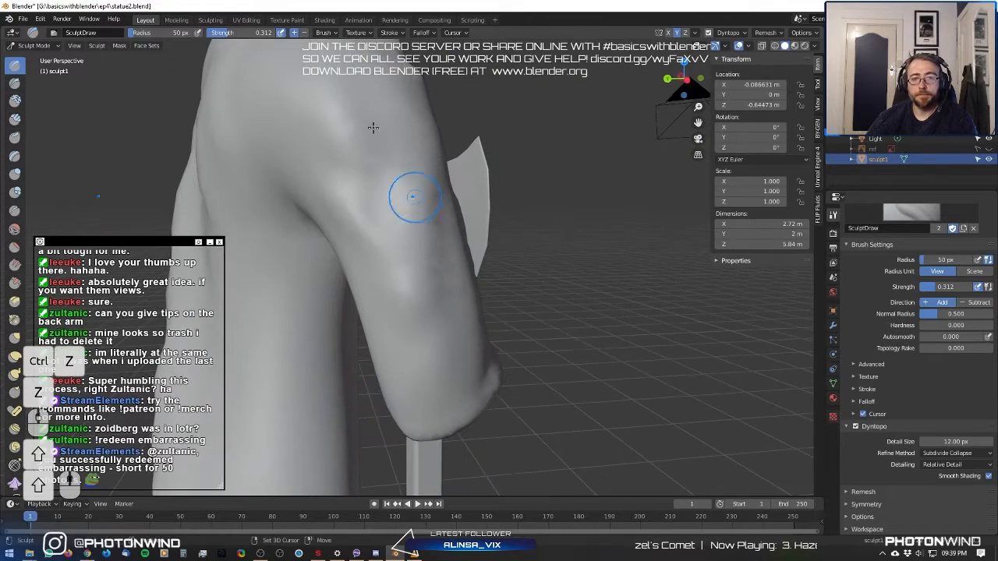
pyautogui.click(421, 215)
pyautogui.keyDown('shift'); pyautogui.moveTo(433, 323); pyautogui.dragTo(437, 328); pyautogui.keyUp('shift')
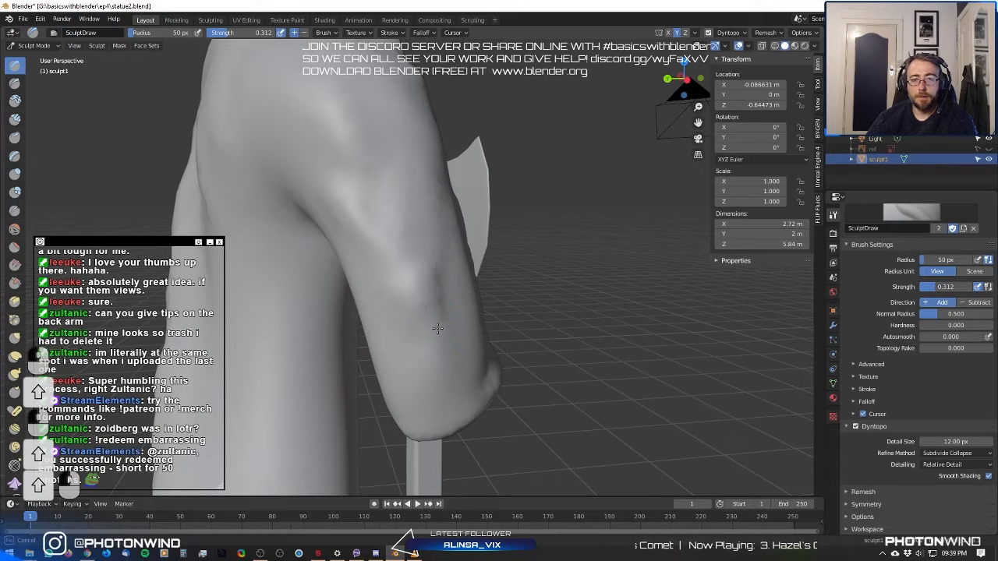
# Carve the crease between the bent arm's shoulder and the back, and build up the shoulder blade beside it.
pyautogui.moveTo(354, 142); pyautogui.dragTo(438, 134, button='middle')
pyautogui.keyDown('ctrl'); pyautogui.moveTo(408, 204); pyautogui.dragTo(406, 216); pyautogui.keyUp('ctrl')
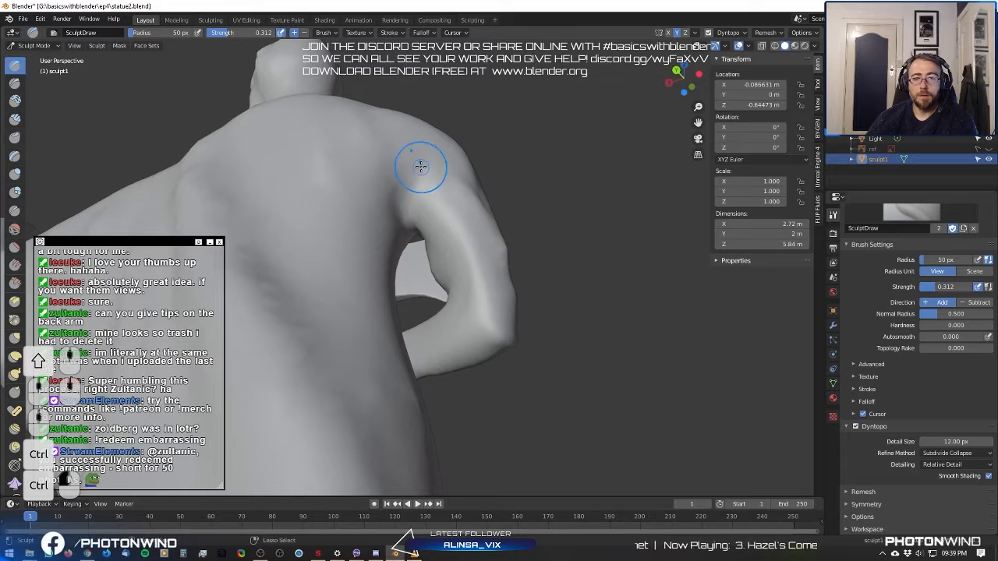
pyautogui.moveTo(406, 194)
pyautogui.mouseDown(button='middle')
pyautogui.moveTo(335, 247)
pyautogui.moveTo(363, 269)
pyautogui.moveTo(407, 244)
pyautogui.moveTo(431, 265)
pyautogui.moveTo(423, 205)
pyautogui.mouseUp(button='middle')
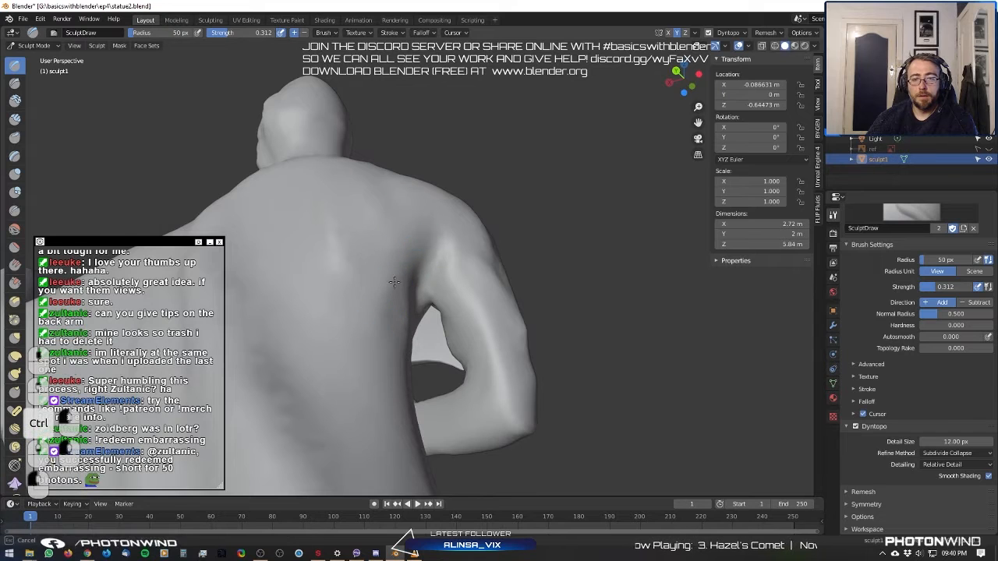
pyautogui.moveTo(392, 303)
pyautogui.mouseDown(button='middle')
pyautogui.moveTo(401, 349)
pyautogui.moveTo(444, 325)
pyautogui.moveTo(370, 343)
pyautogui.moveTo(368, 314)
pyautogui.mouseUp(button='middle')
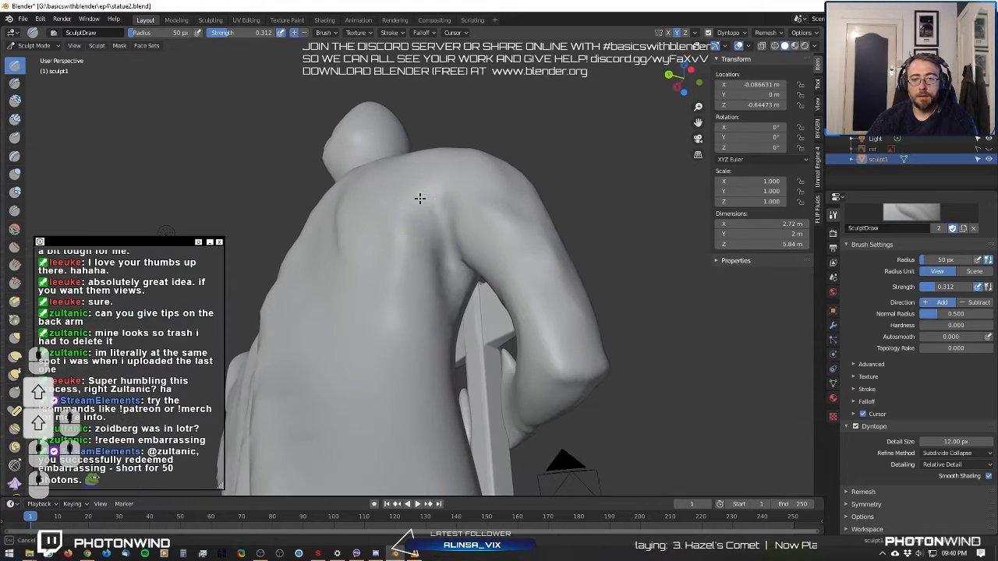
pyautogui.moveTo(419, 198); pyautogui.dragTo(411, 313)
# Turn off Y-axis sculpt symmetry and build up the shoulder and upper chest of the outstretched arm.
pyautogui.moveTo(410, 272)
pyautogui.mouseDown(button='middle')
pyautogui.moveTo(437, 367)
pyautogui.moveTo(434, 319)
pyautogui.moveTo(504, 269)
pyautogui.moveTo(376, 249)
pyautogui.moveTo(363, 272)
pyautogui.moveTo(350, 272)
pyautogui.moveTo(631, 203)
pyautogui.moveTo(432, 247)
pyautogui.moveTo(671, 308)
pyautogui.mouseUp(button='middle')
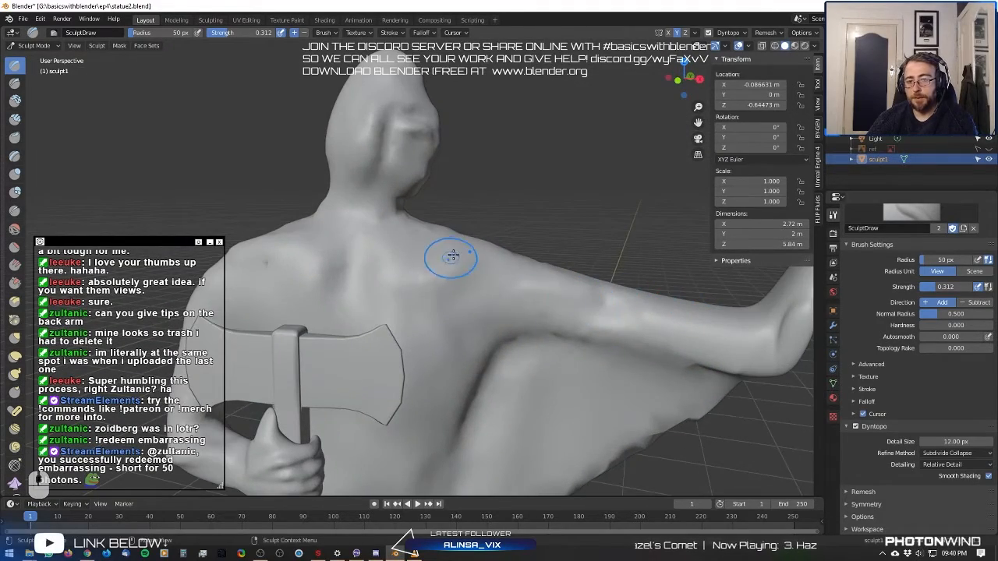
pyautogui.moveTo(452, 256); pyautogui.dragTo(378, 261, button='middle')
pyautogui.moveTo(453, 241)
pyautogui.mouseDown(button='middle')
pyautogui.moveTo(468, 253)
pyautogui.moveTo(436, 335)
pyautogui.mouseUp(button='middle')
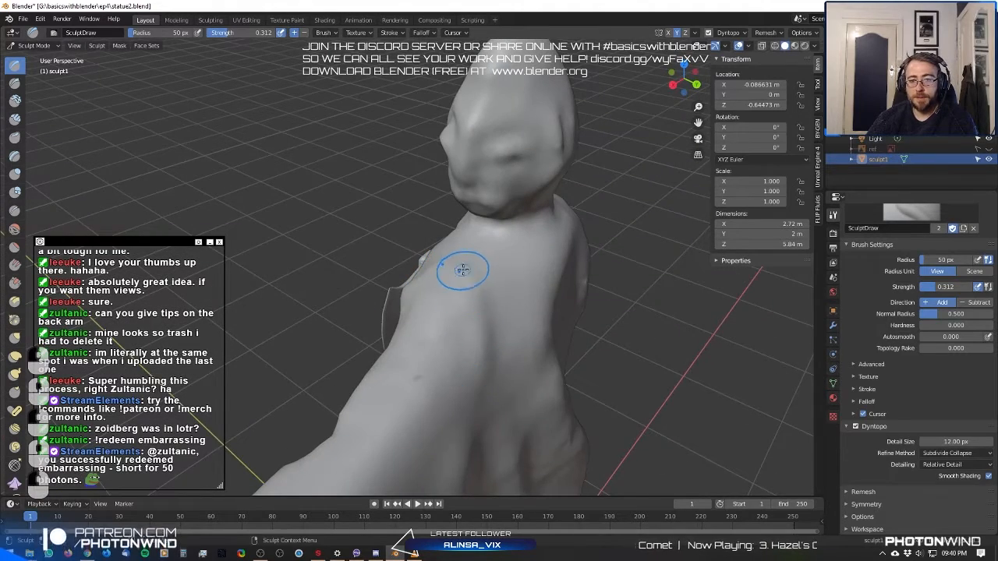
pyautogui.moveTo(462, 270); pyautogui.dragTo(487, 265, button='middle')
pyautogui.click(677, 34)
pyautogui.moveTo(483, 209); pyautogui.dragTo(609, 227, button='middle')
pyautogui.moveTo(574, 254); pyautogui.dragTo(432, 225, button='middle')
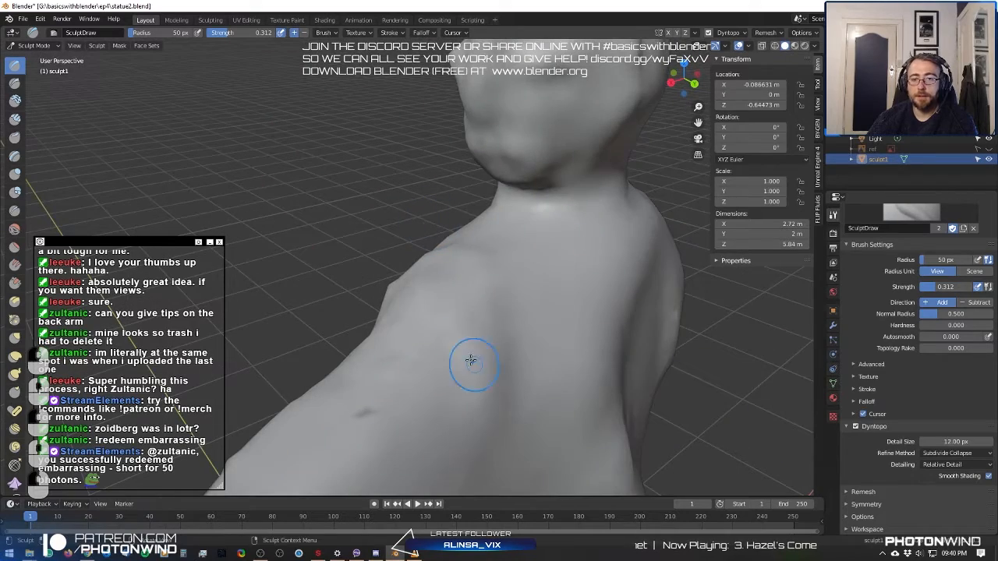
pyautogui.scroll(-6, 449, 262)
pyautogui.moveTo(449, 262)
pyautogui.mouseDown(button='middle')
pyautogui.moveTo(471, 305)
pyautogui.moveTo(474, 364)
pyautogui.moveTo(548, 364)
pyautogui.mouseUp(button='middle')
pyautogui.scroll(3, 471, 293)
pyautogui.moveTo(500, 315)
pyautogui.mouseDown()
pyautogui.moveTo(454, 299)
pyautogui.moveTo(578, 324)
pyautogui.mouseUp()
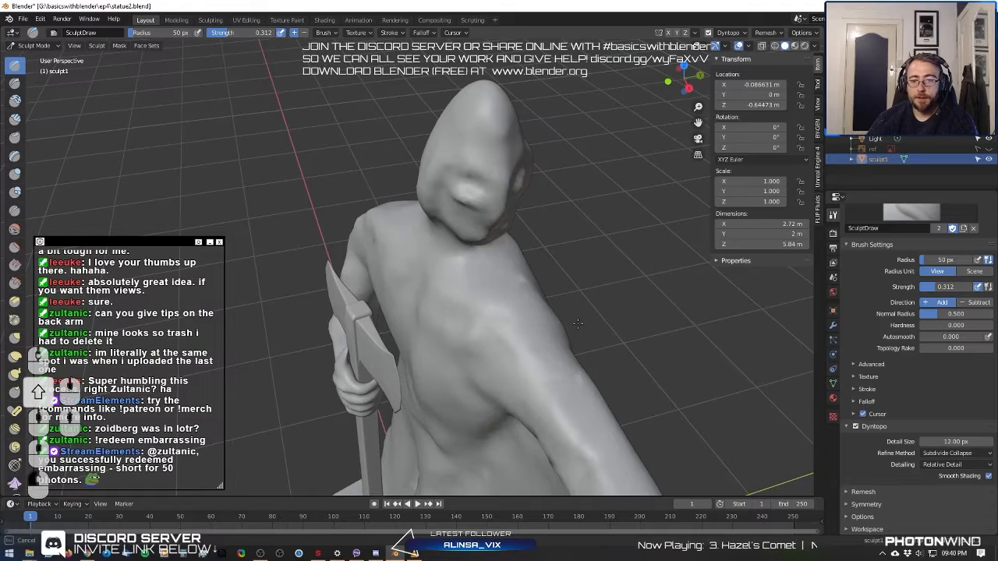
pyautogui.moveTo(577, 323); pyautogui.dragTo(489, 288, button='middle')
# Sculpt cape folds running from the neck and outstretched shoulder down the back.
pyautogui.keyDown('shift'); pyautogui.moveTo(505, 385); pyautogui.dragTo(468, 276, button='middle'); pyautogui.keyUp('shift')
pyautogui.moveTo(424, 241); pyautogui.dragTo(447, 352, button='middle')
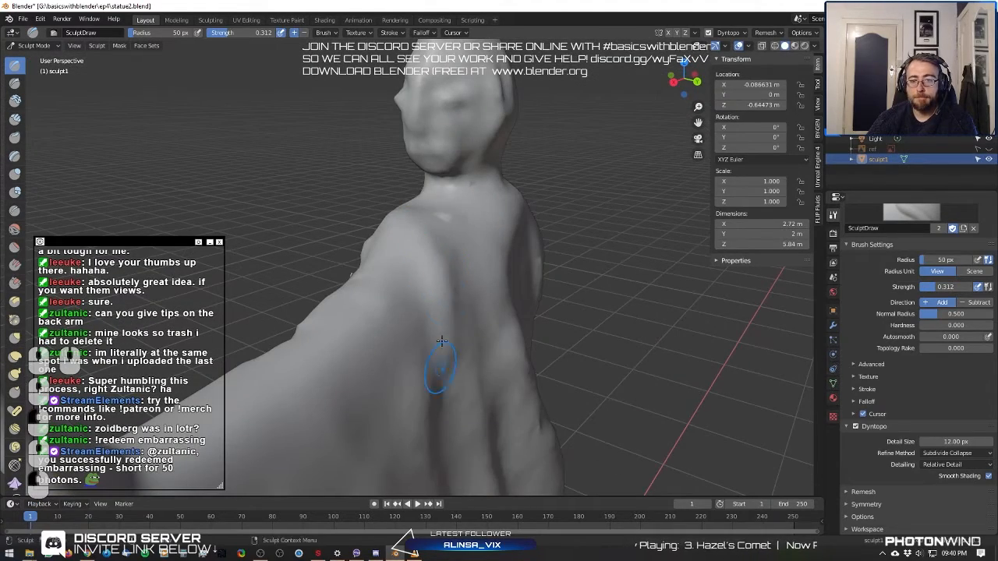
pyautogui.scroll(-4, 455, 302)
pyautogui.keyDown('shift'); pyautogui.moveTo(455, 301); pyautogui.dragTo(429, 265, button='middle'); pyautogui.keyUp('shift')
pyautogui.scroll(2, 421, 242)
pyautogui.moveTo(408, 196); pyautogui.dragTo(324, 362)
pyautogui.moveTo(384, 296); pyautogui.dragTo(424, 223, button='middle')
pyautogui.scroll(-3, 460, 220)
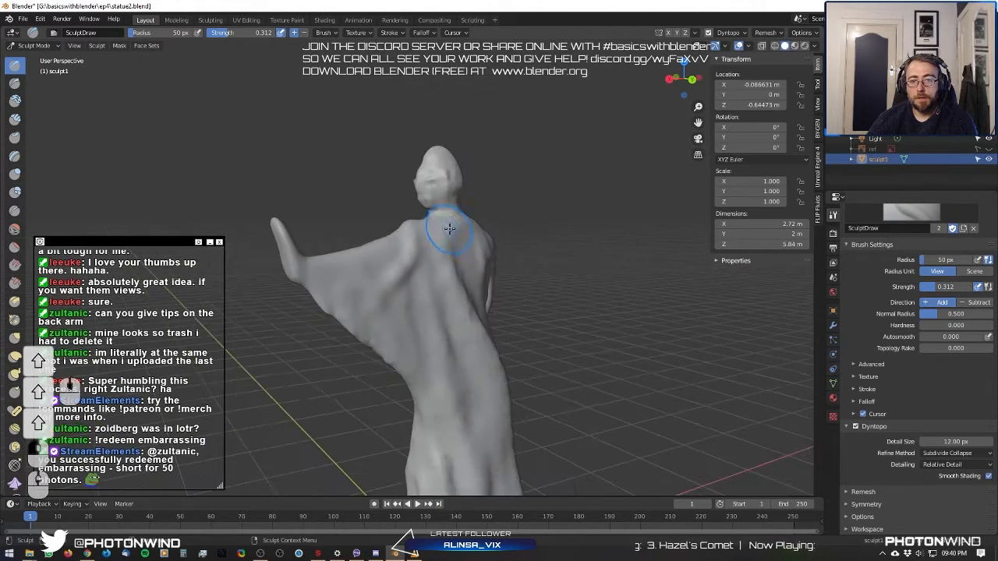
# Smooth the middle cape folds on the back and touch them up with a short draw stroke.
pyautogui.scroll(4, 444, 211)
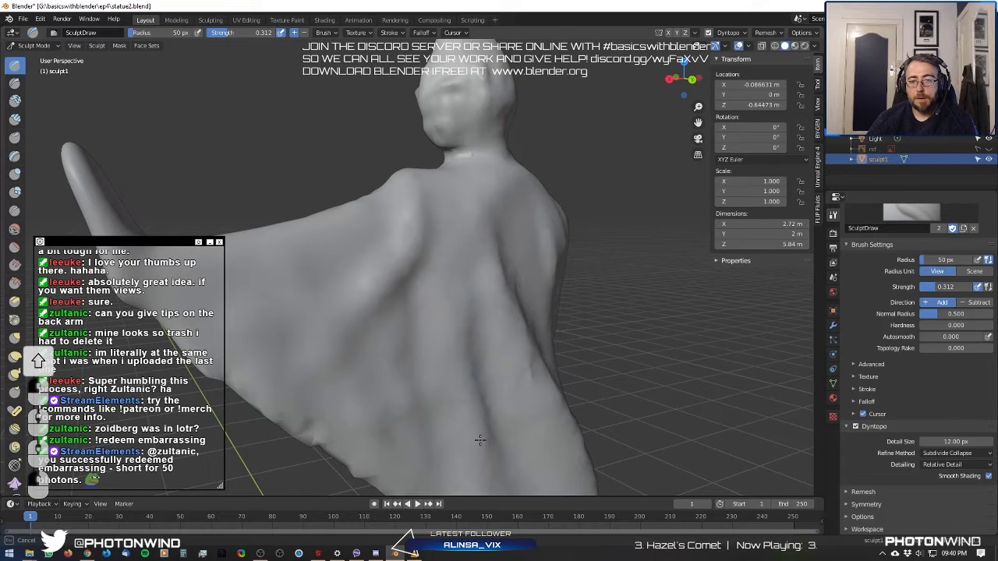
pyautogui.keyDown('shift'); pyautogui.moveTo(458, 426); pyautogui.dragTo(450, 421); pyautogui.keyUp('shift')
pyautogui.moveTo(427, 379); pyautogui.dragTo(425, 371)
pyautogui.scroll(-5, 401, 312)
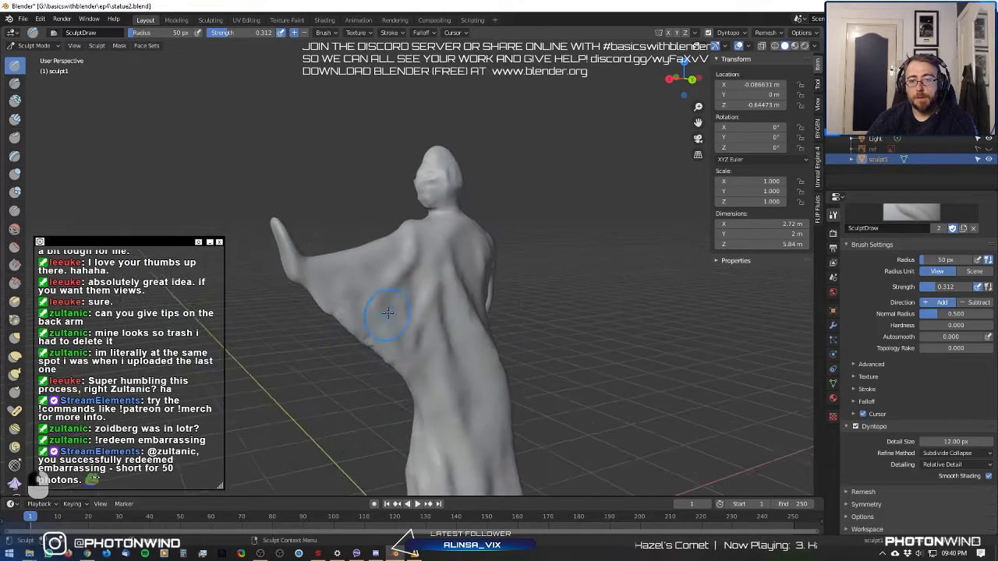
# Examine the whole statue from the back, front and bent-arm side to judge the cape and shoulders.
pyautogui.moveTo(390, 300)
pyautogui.mouseDown(button='middle')
pyautogui.moveTo(285, 296)
pyautogui.moveTo(335, 316)
pyautogui.moveTo(550, 300)
pyautogui.moveTo(530, 306)
pyautogui.moveTo(458, 221)
pyautogui.moveTo(401, 289)
pyautogui.moveTo(403, 363)
pyautogui.moveTo(406, 332)
pyautogui.mouseUp(button='middle')
pyautogui.scroll(-3, 528, 307)
pyautogui.scroll(3, 505, 270)
pyautogui.scroll(3, 408, 356)
pyautogui.scroll(-5, 407, 330)
pyautogui.moveTo(498, 259); pyautogui.dragTo(583, 243, button='middle')
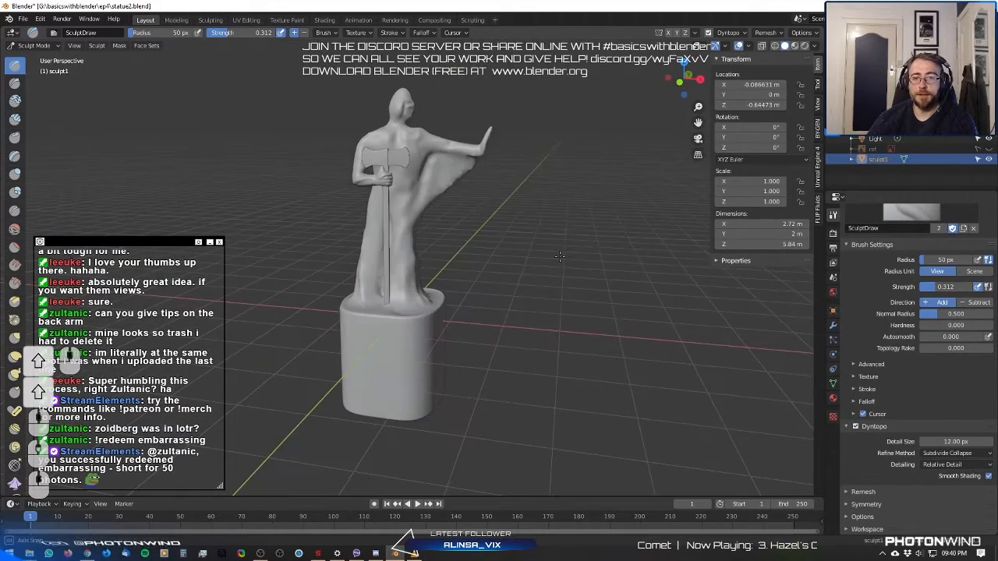
pyautogui.keyDown('shift'); pyautogui.moveTo(538, 198); pyautogui.dragTo(555, 251, button='middle'); pyautogui.keyUp('shift')
pyautogui.moveTo(555, 251); pyautogui.dragTo(600, 243, button='middle')
pyautogui.scroll(8, 472, 316)
pyautogui.scroll(-5, 522, 240)
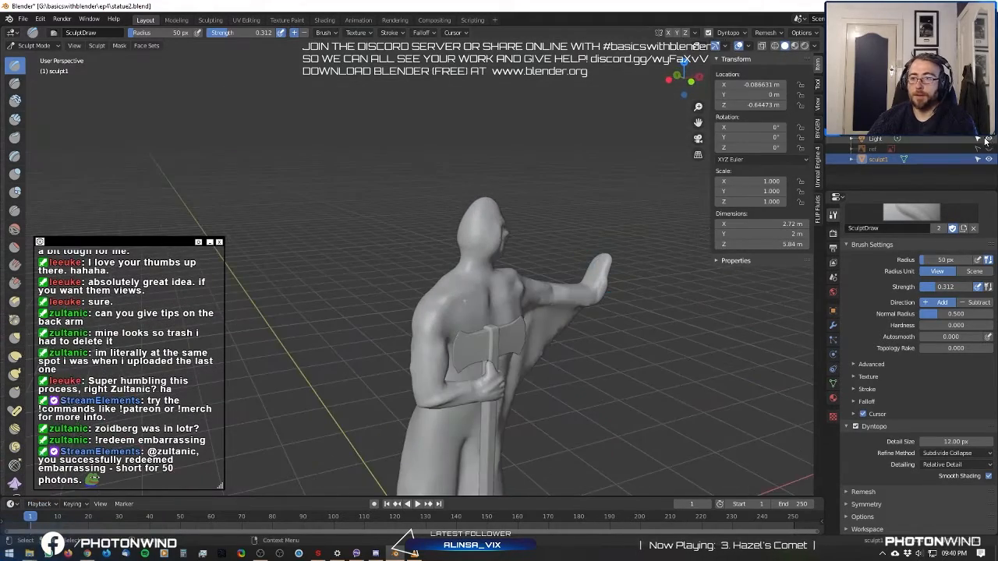
# Show the reference image and compare the statue's head, shoulders and cape with the sketch from several sides.
pyautogui.click(988, 148)
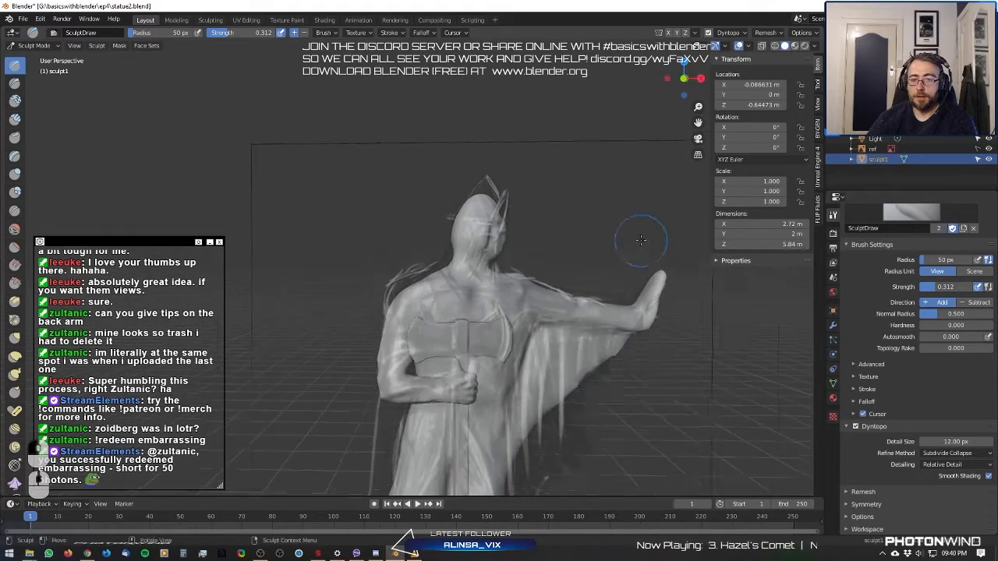
pyautogui.moveTo(641, 234); pyautogui.dragTo(525, 302, button='middle')
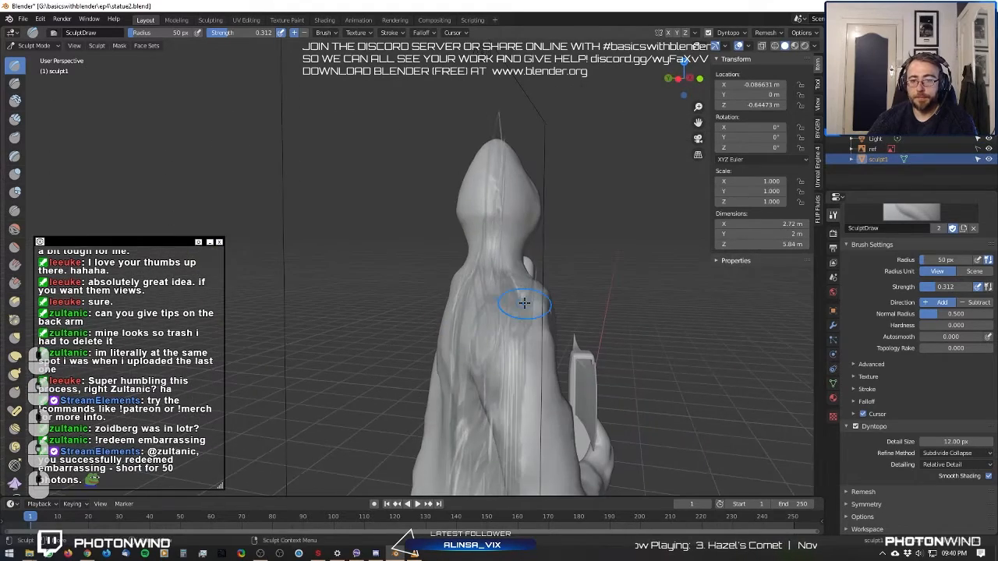
pyautogui.press('KP_1')
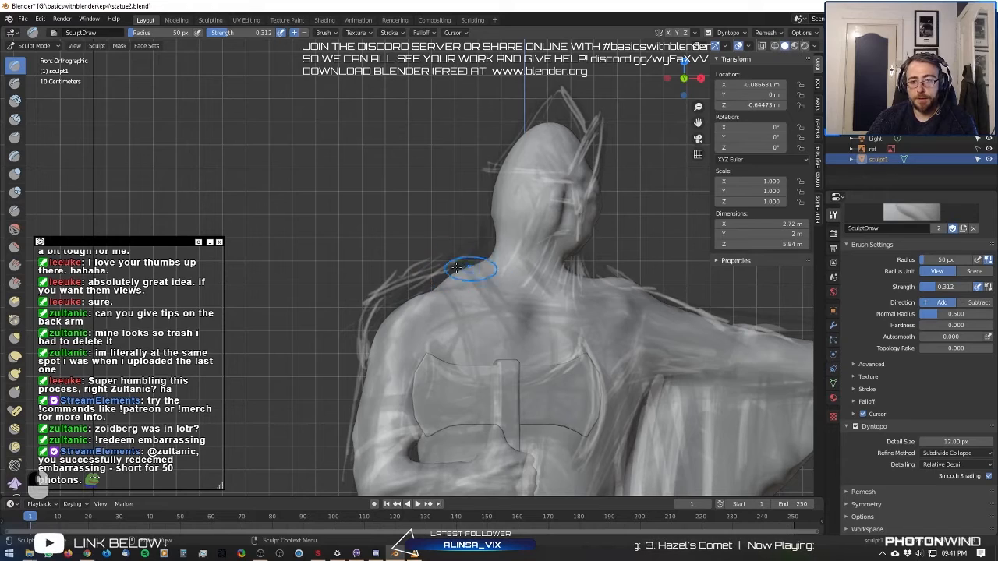
pyautogui.moveTo(456, 267); pyautogui.dragTo(432, 270, button='middle')
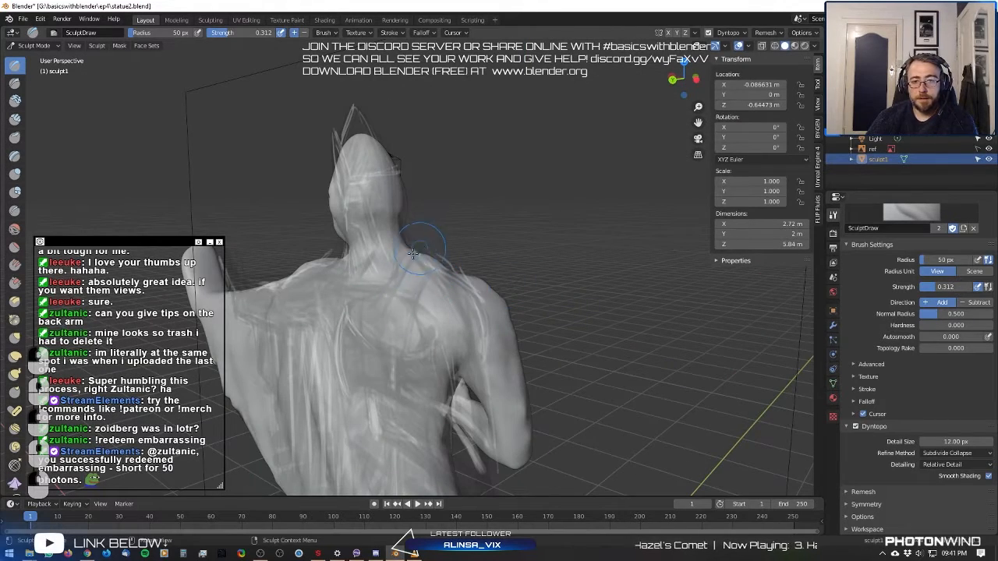
pyautogui.moveTo(452, 219); pyautogui.dragTo(358, 275, button='middle')
pyautogui.moveTo(244, 292)
pyautogui.mouseDown(button='middle')
pyautogui.moveTo(312, 289)
pyautogui.moveTo(466, 244)
pyautogui.moveTo(400, 258)
pyautogui.mouseUp(button='middle')
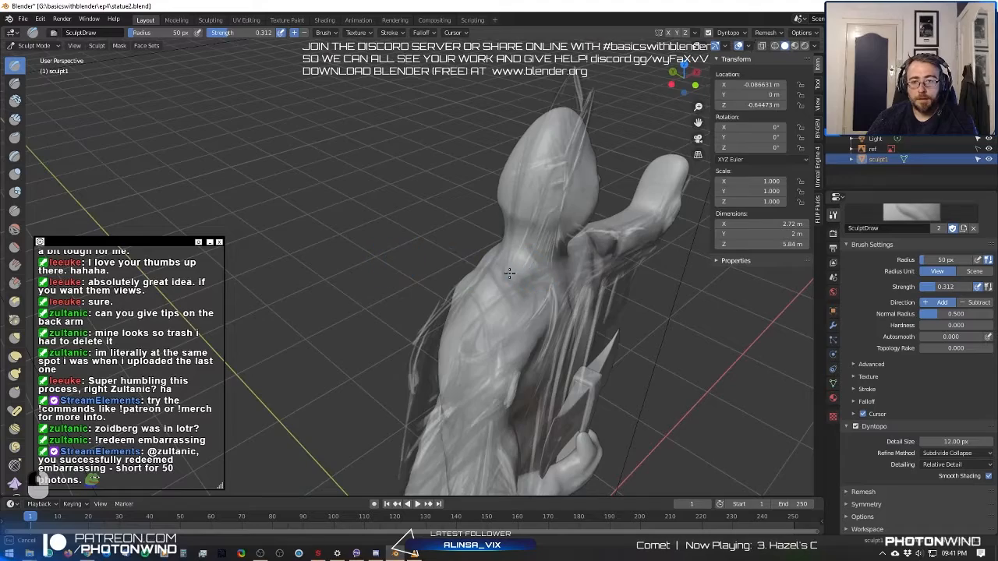
pyautogui.moveTo(509, 273); pyautogui.dragTo(521, 286, button='middle')
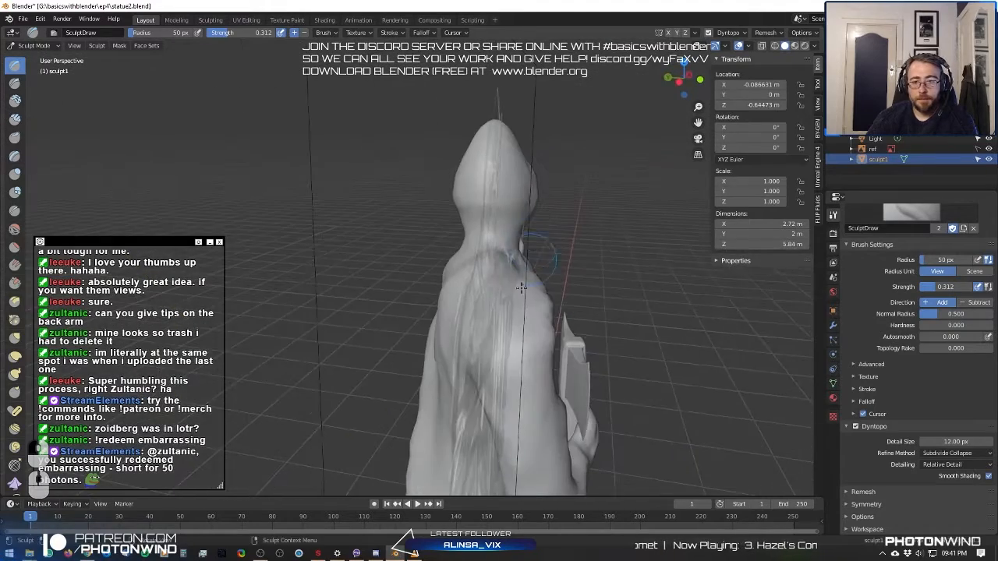
pyautogui.moveTo(514, 384); pyautogui.dragTo(457, 293, button='middle')
pyautogui.moveTo(483, 339); pyautogui.dragTo(389, 282, button='middle')
pyautogui.scroll(-3, 474, 332)
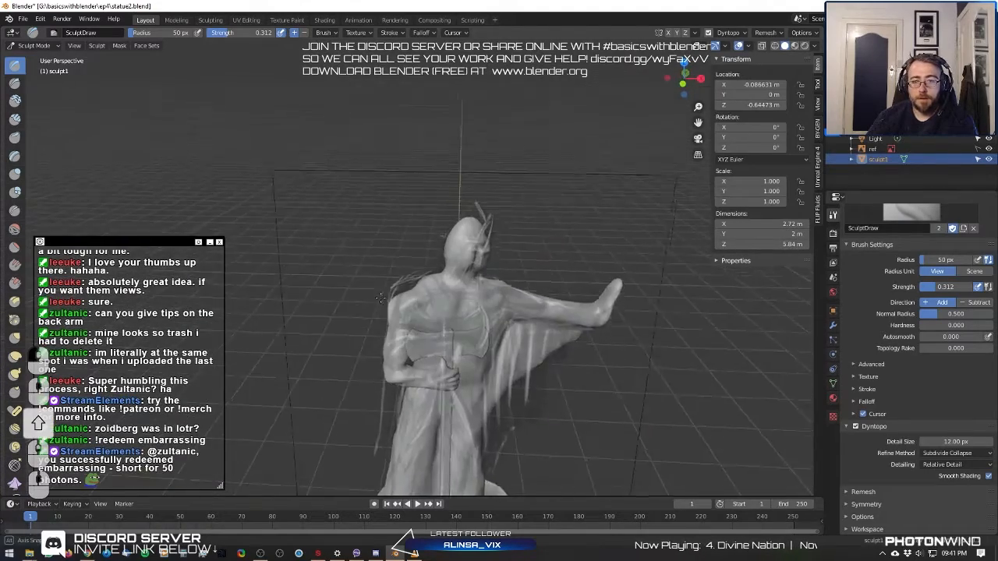
pyautogui.scroll(2, 405, 312)
pyautogui.moveTo(413, 335); pyautogui.dragTo(460, 308, button='middle')
pyautogui.scroll(2, 458, 335)
pyautogui.keyDown('shift'); pyautogui.moveTo(453, 343); pyautogui.dragTo(458, 353, button='middle'); pyautogui.keyUp('shift')
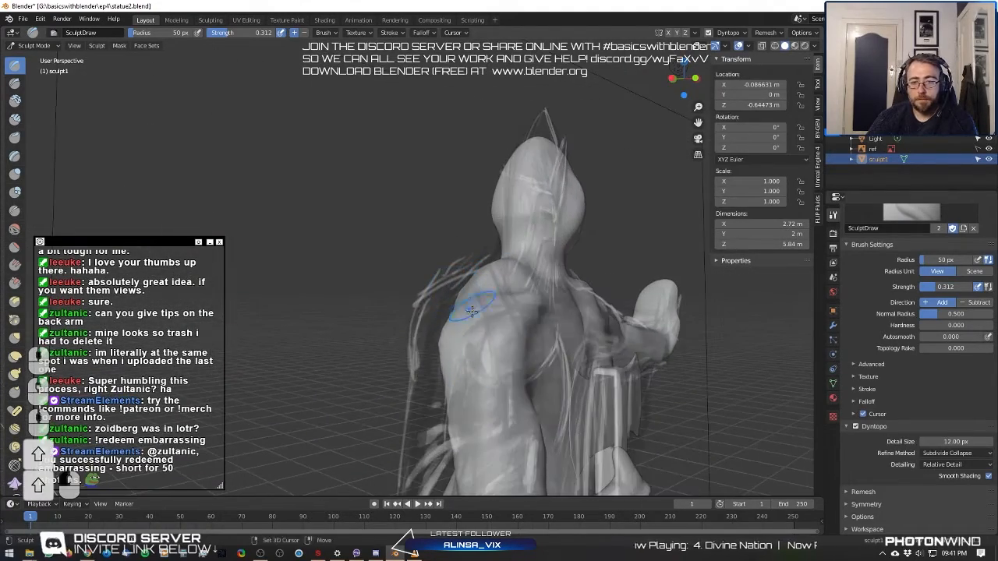
# Smooth the back of the bent arm's shoulder and add a short draw stroke beside it.
pyautogui.moveTo(472, 312); pyautogui.dragTo(413, 286, button='middle')
pyautogui.keyDown('shift'); pyautogui.moveTo(412, 285); pyautogui.dragTo(398, 335); pyautogui.keyUp('shift')
pyautogui.moveTo(393, 350); pyautogui.dragTo(480, 293, button='middle')
pyautogui.scroll(-3, 434, 373)
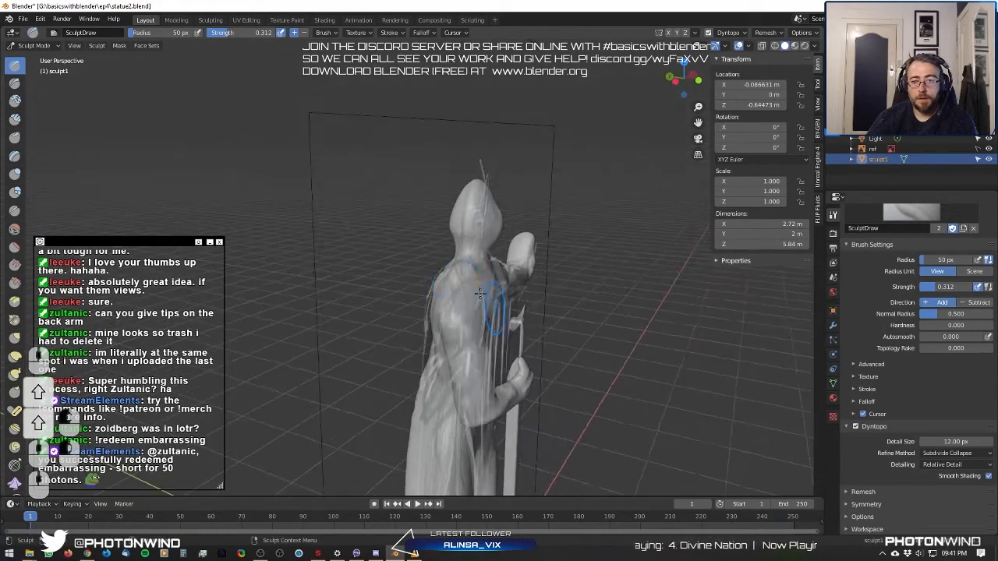
pyautogui.moveTo(460, 296); pyautogui.dragTo(449, 314)
# Check the neck, shoulder and upper-cape outlines against the reference sketch, then hide the reference image.
pyautogui.moveTo(439, 330)
pyautogui.mouseDown(button='middle')
pyautogui.moveTo(208, 300)
pyautogui.moveTo(219, 327)
pyautogui.mouseUp(button='middle')
pyautogui.scroll(3, 248, 274)
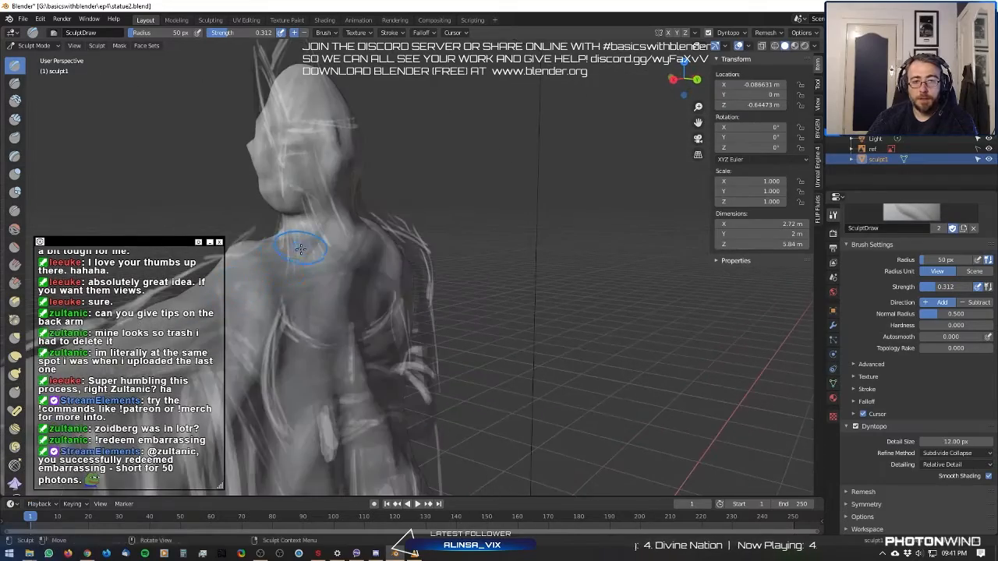
pyautogui.scroll(-3, 305, 251)
pyautogui.moveTo(333, 292)
pyautogui.keyDown('shift'); pyautogui.mouseDown(button='middle')
pyautogui.moveTo(365, 310)
pyautogui.moveTo(474, 315)
pyautogui.moveTo(438, 305)
pyautogui.moveTo(436, 291)
pyautogui.mouseUp(button='middle'); pyautogui.keyUp('shift')
pyautogui.keyDown('shift'); pyautogui.moveTo(492, 315); pyautogui.dragTo(507, 314, button='middle'); pyautogui.keyUp('shift')
pyautogui.moveTo(507, 313)
pyautogui.mouseDown(button='middle')
pyautogui.moveTo(389, 282)
pyautogui.moveTo(425, 277)
pyautogui.moveTo(430, 265)
pyautogui.moveTo(295, 239)
pyautogui.moveTo(428, 297)
pyautogui.moveTo(378, 284)
pyautogui.moveTo(441, 273)
pyautogui.moveTo(434, 258)
pyautogui.moveTo(464, 246)
pyautogui.moveTo(374, 232)
pyautogui.mouseUp(button='middle')
pyautogui.scroll(1, 467, 274)
pyautogui.scroll(2, 464, 246)
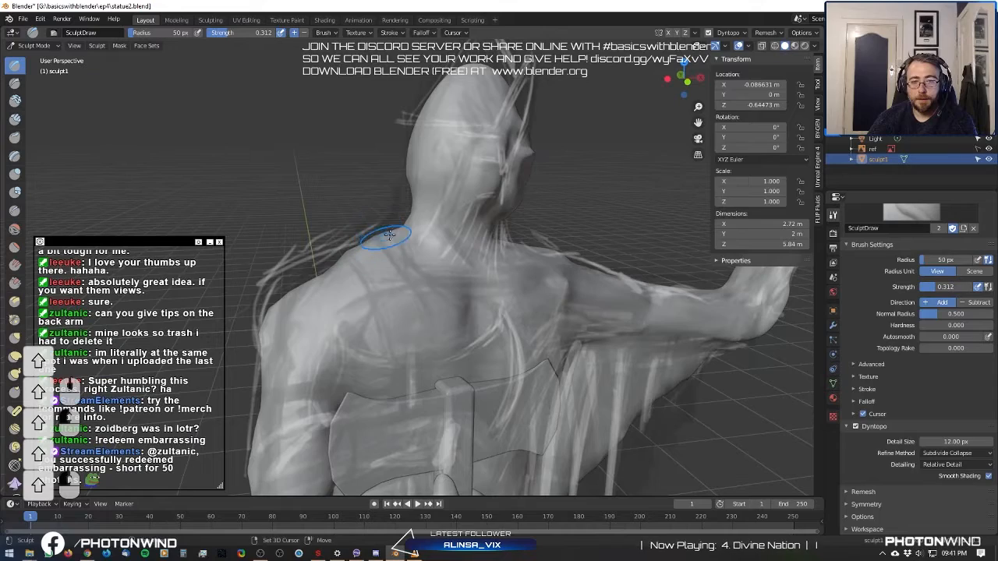
pyautogui.scroll(-2, 502, 272)
pyautogui.moveTo(502, 272)
pyautogui.mouseDown(button='middle')
pyautogui.moveTo(441, 259)
pyautogui.moveTo(510, 252)
pyautogui.moveTo(487, 282)
pyautogui.mouseUp(button='middle')
pyautogui.scroll(-2, 463, 262)
pyautogui.moveTo(487, 282)
pyautogui.keyDown('shift'); pyautogui.mouseDown(button='middle')
pyautogui.moveTo(512, 217)
pyautogui.moveTo(527, 263)
pyautogui.moveTo(484, 147)
pyautogui.moveTo(400, 169)
pyautogui.moveTo(456, 187)
pyautogui.moveTo(421, 185)
pyautogui.mouseUp(button='middle'); pyautogui.keyUp('shift')
pyautogui.click(989, 149)
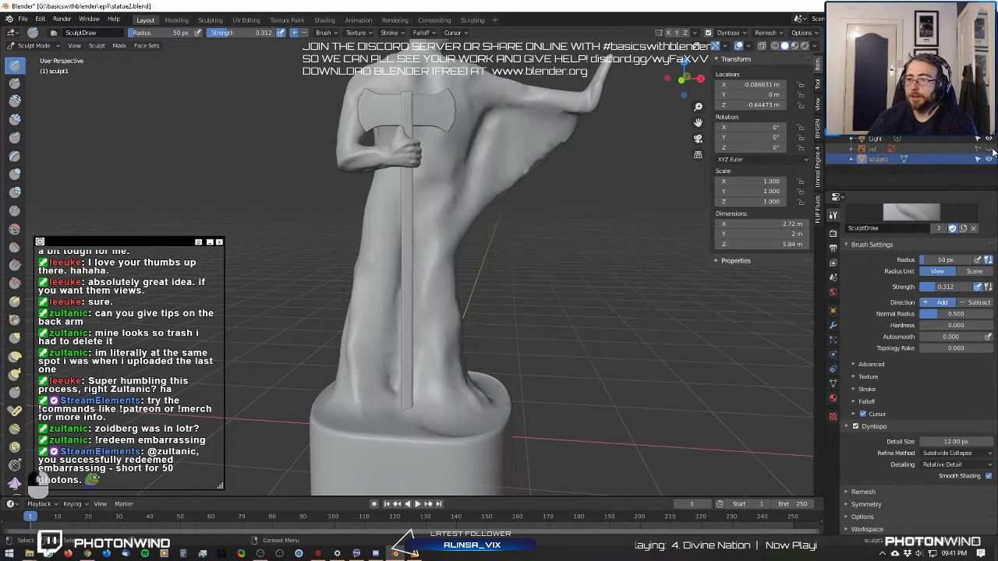
# Build up a fold at the hip on the back of the cape and smooth the cape around it.
pyautogui.moveTo(517, 229)
pyautogui.mouseDown(button='middle')
pyautogui.moveTo(400, 244)
pyautogui.moveTo(505, 230)
pyautogui.mouseUp(button='middle')
pyautogui.scroll(-2, 405, 211)
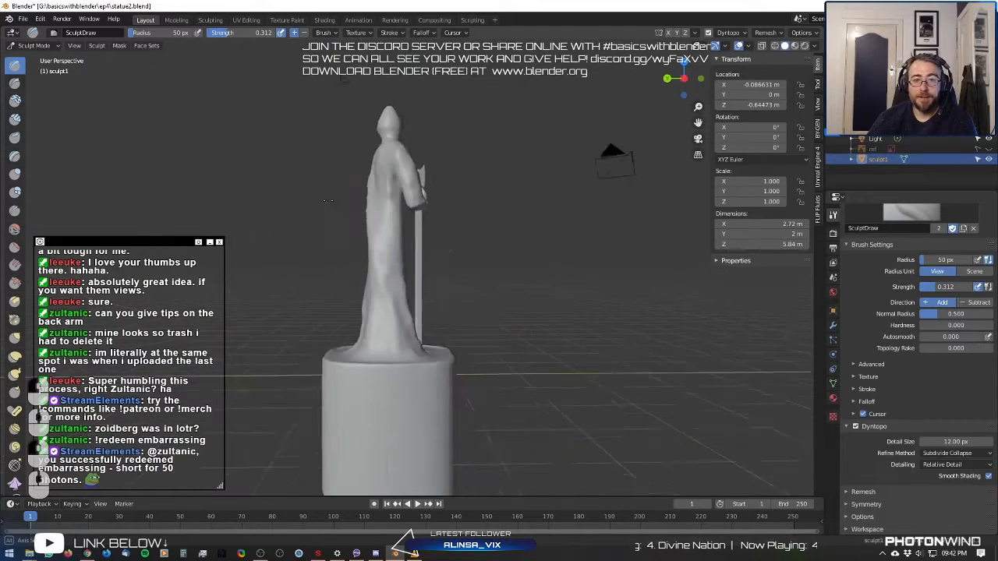
pyautogui.moveTo(316, 192); pyautogui.dragTo(345, 194, button='middle')
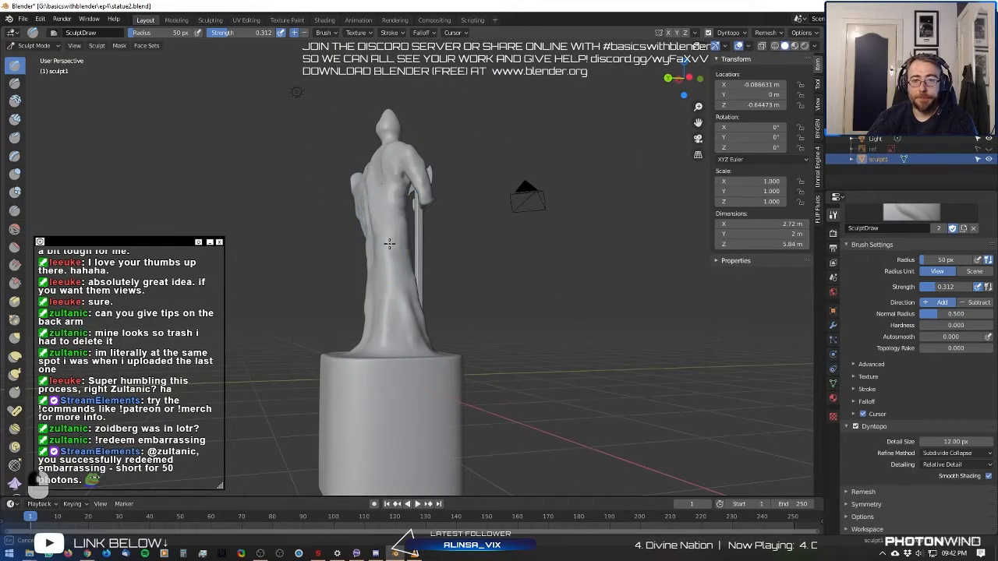
pyautogui.moveTo(389, 244); pyautogui.dragTo(439, 229, button='middle')
pyautogui.scroll(5, 439, 229)
pyautogui.moveTo(433, 159)
pyautogui.keyDown('shift'); pyautogui.mouseDown(button='middle')
pyautogui.moveTo(426, 207)
pyautogui.moveTo(459, 302)
pyautogui.moveTo(423, 230)
pyautogui.moveTo(424, 289)
pyautogui.moveTo(370, 235)
pyautogui.moveTo(355, 245)
pyautogui.moveTo(403, 239)
pyautogui.moveTo(589, 261)
pyautogui.moveTo(790, 251)
pyautogui.moveTo(358, 234)
pyautogui.moveTo(436, 221)
pyautogui.mouseUp(button='middle'); pyautogui.keyUp('shift')
pyautogui.scroll(5, 446, 217)
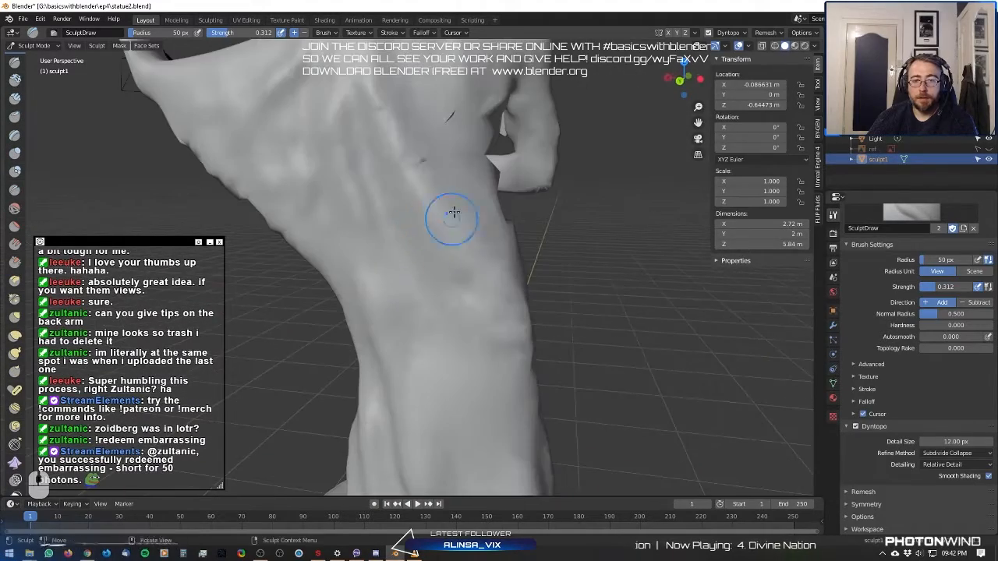
pyautogui.moveTo(491, 312)
pyautogui.mouseDown(button='middle')
pyautogui.moveTo(459, 293)
pyautogui.moveTo(427, 234)
pyautogui.mouseUp(button='middle')
pyautogui.moveTo(467, 321); pyautogui.dragTo(474, 345)
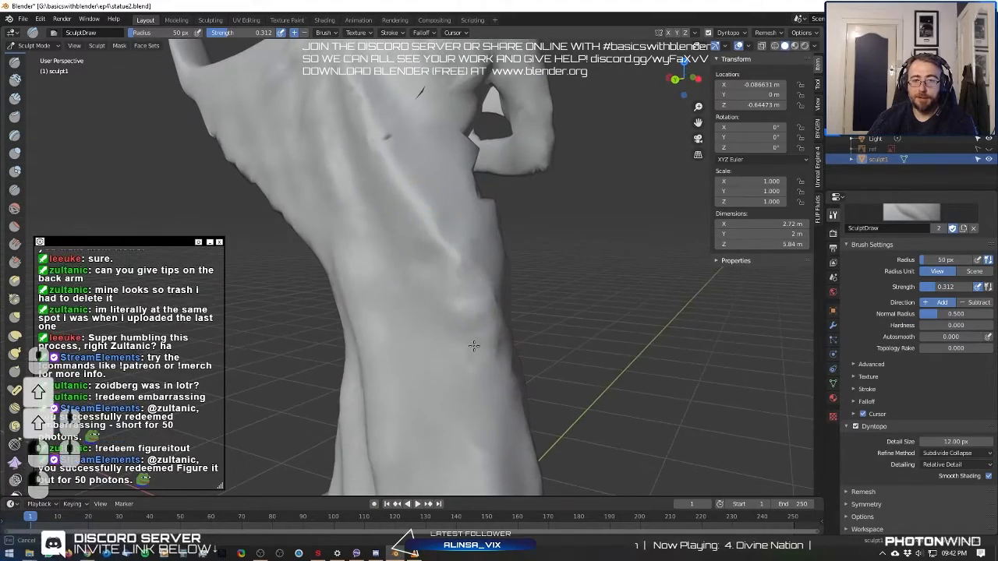
pyautogui.keyDown('shift'); pyautogui.moveTo(390, 145); pyautogui.dragTo(465, 291); pyautogui.keyUp('shift')
pyautogui.moveTo(398, 187); pyautogui.dragTo(445, 192, button='middle')
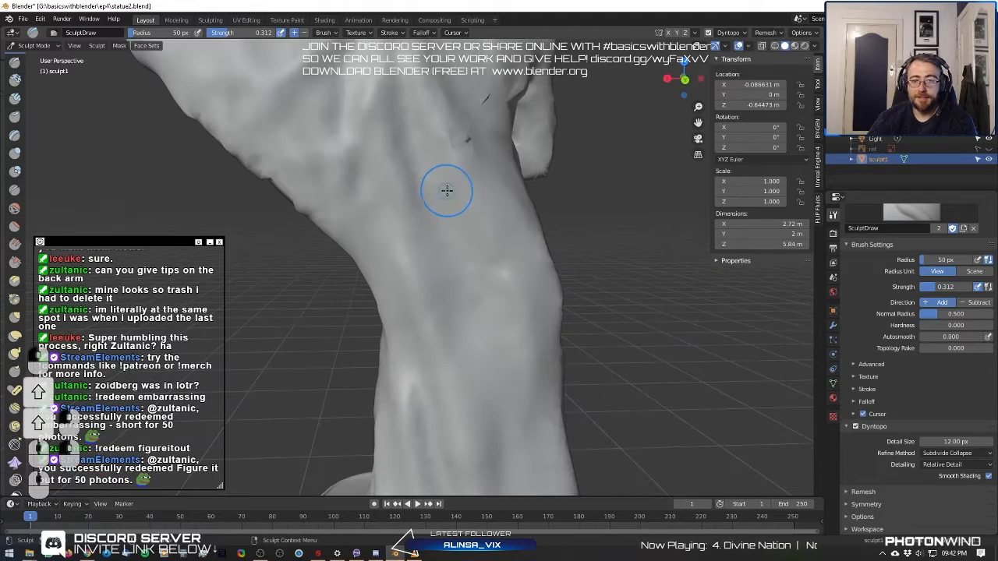
pyautogui.keyDown('shift'); pyautogui.moveTo(445, 192); pyautogui.dragTo(501, 388); pyautogui.keyUp('shift')
# Smooth the cape along the side of the torso and hip below the bent arm.
pyautogui.moveTo(468, 273)
pyautogui.mouseDown(button='middle')
pyautogui.moveTo(399, 257)
pyautogui.moveTo(305, 261)
pyautogui.moveTo(348, 187)
pyautogui.mouseUp(button='middle')
pyautogui.scroll(-4, 305, 260)
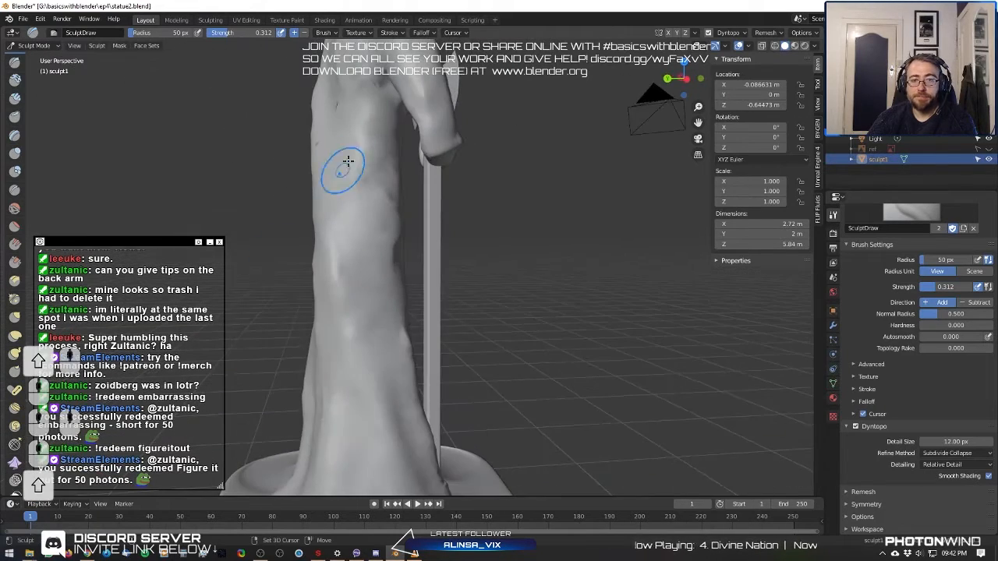
pyautogui.keyDown('shift'); pyautogui.moveTo(347, 162); pyautogui.dragTo(343, 211); pyautogui.keyUp('shift')
pyautogui.moveTo(343, 211); pyautogui.dragTo(421, 202, button='middle')
pyautogui.keyDown('shift'); pyautogui.moveTo(359, 175); pyautogui.dragTo(372, 195); pyautogui.keyUp('shift')
pyautogui.moveTo(371, 194); pyautogui.dragTo(409, 254, button='middle')
pyautogui.scroll(3, 389, 241)
pyautogui.keyDown('shift'); pyautogui.moveTo(448, 250); pyautogui.dragTo(496, 311); pyautogui.keyUp('shift')
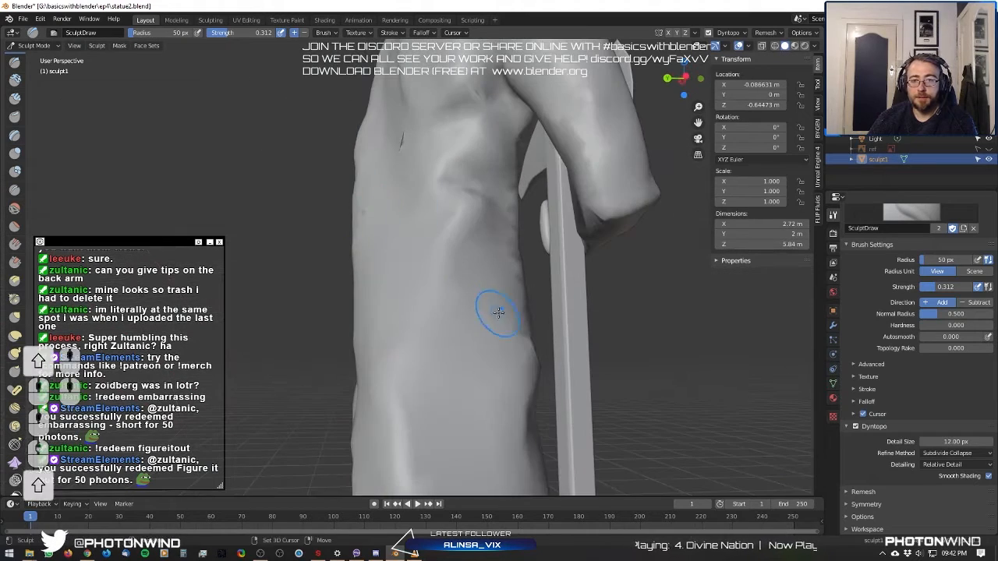
pyautogui.moveTo(414, 203); pyautogui.dragTo(498, 218, button='middle')
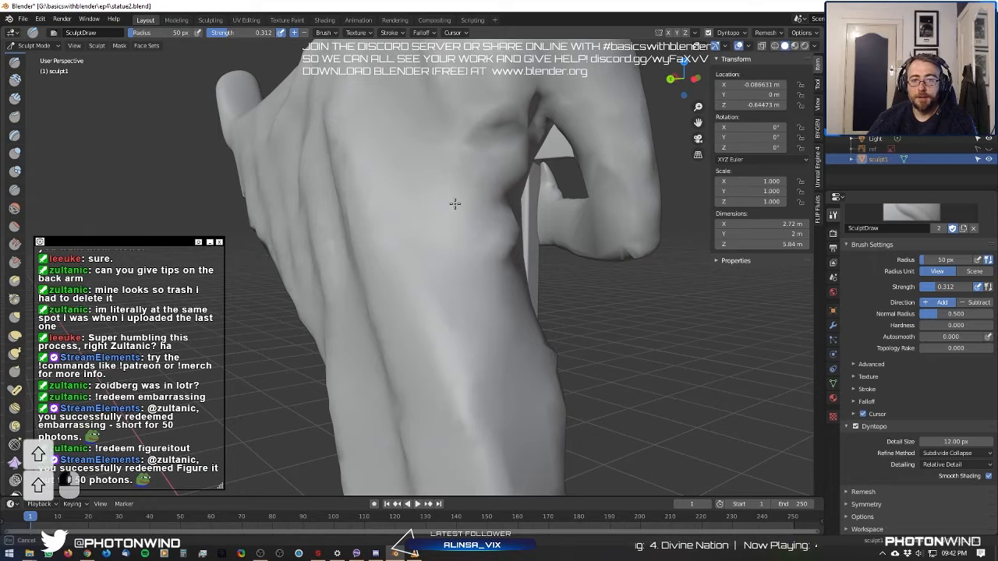
pyautogui.scroll(-1, 382, 113)
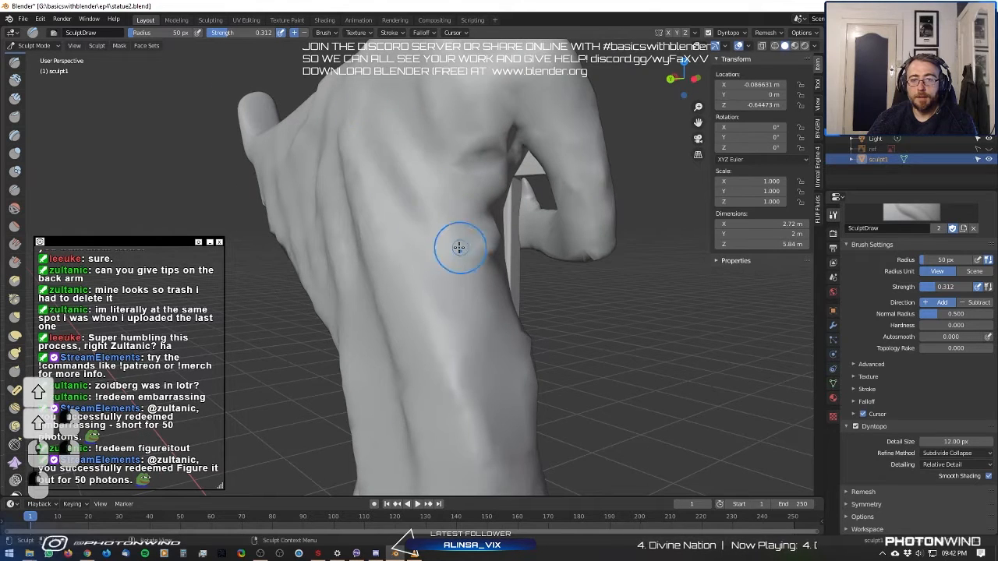
# Show the available interaction modes and choose Sculpt Mode again.
pyautogui.moveTo(459, 247)
pyautogui.mouseDown(button='middle')
pyautogui.moveTo(481, 281)
pyautogui.moveTo(411, 247)
pyautogui.moveTo(347, 256)
pyautogui.moveTo(387, 232)
pyautogui.moveTo(457, 226)
pyautogui.moveTo(390, 280)
pyautogui.moveTo(436, 279)
pyautogui.moveTo(398, 252)
pyautogui.moveTo(444, 267)
pyautogui.moveTo(425, 273)
pyautogui.mouseUp(button='middle')
pyautogui.scroll(-3, 416, 238)
pyautogui.scroll(2, 389, 280)
pyautogui.scroll(-3, 444, 268)
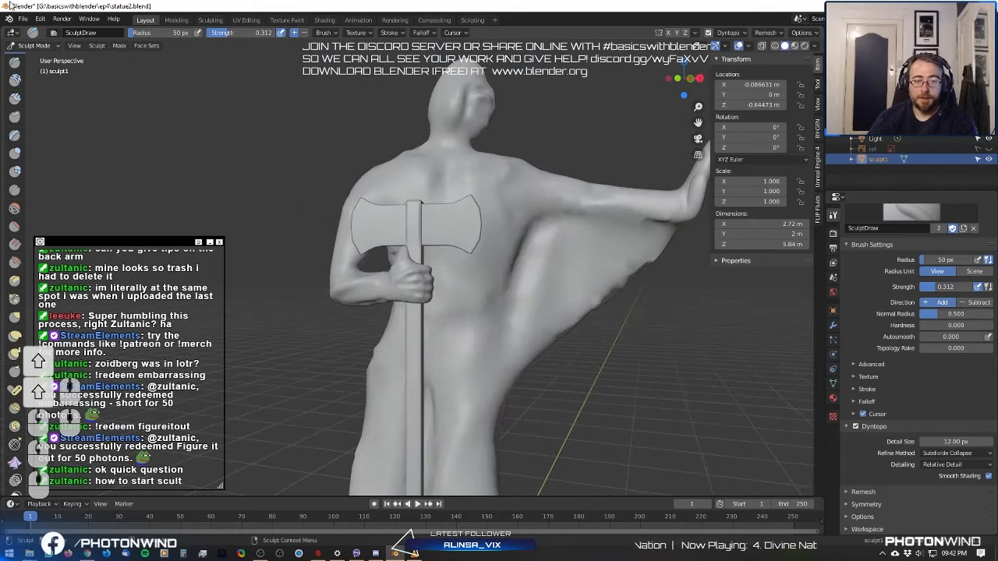
pyautogui.click(34, 45)
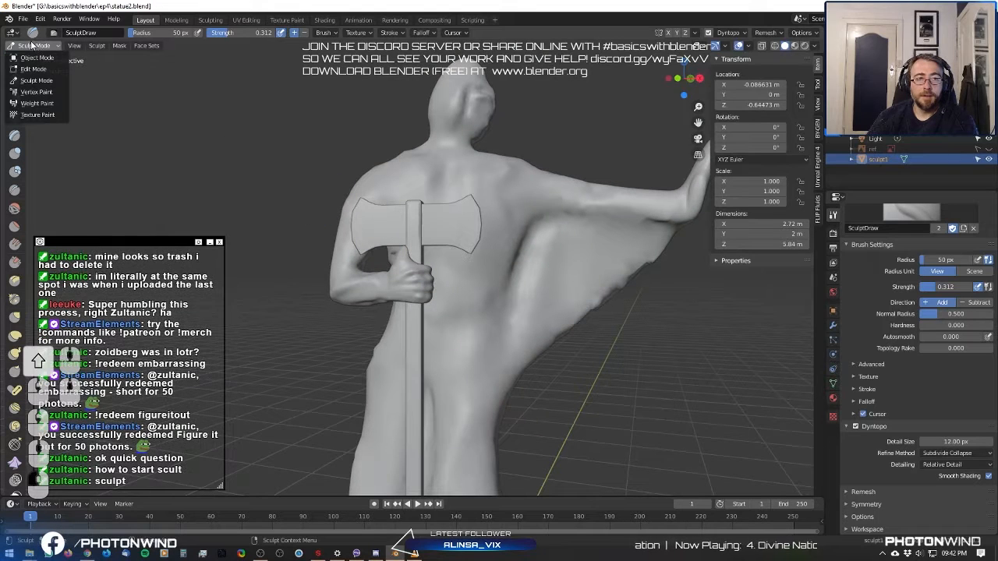
pyautogui.click(43, 82)
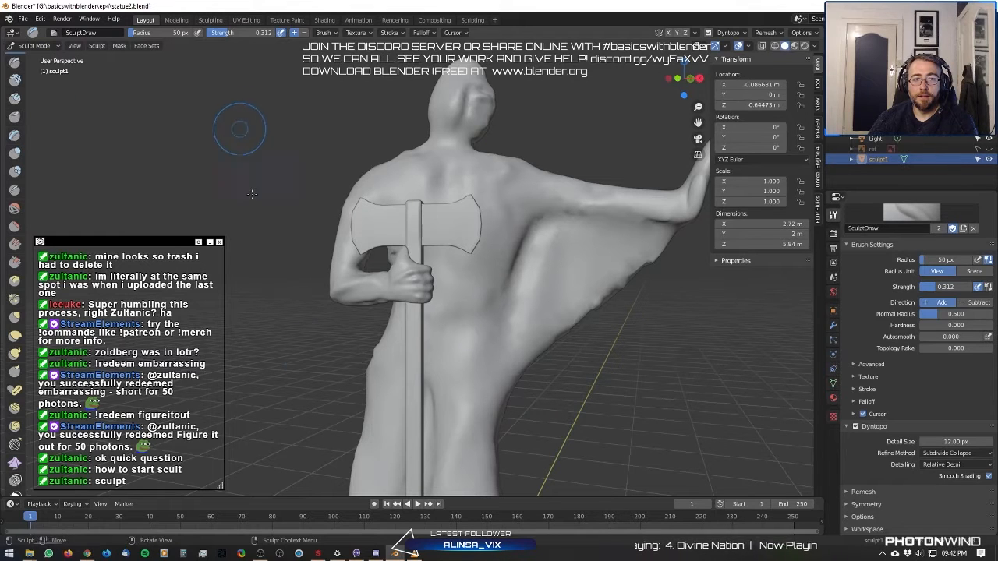
# Select the Pose brush and try posing the forearm of the outstretched arm.
pyautogui.moveTo(350, 417)
pyautogui.mouseDown(button='middle')
pyautogui.moveTo(498, 389)
pyautogui.moveTo(403, 231)
pyautogui.moveTo(440, 268)
pyautogui.mouseUp(button='middle')
pyautogui.scroll(3, 403, 232)
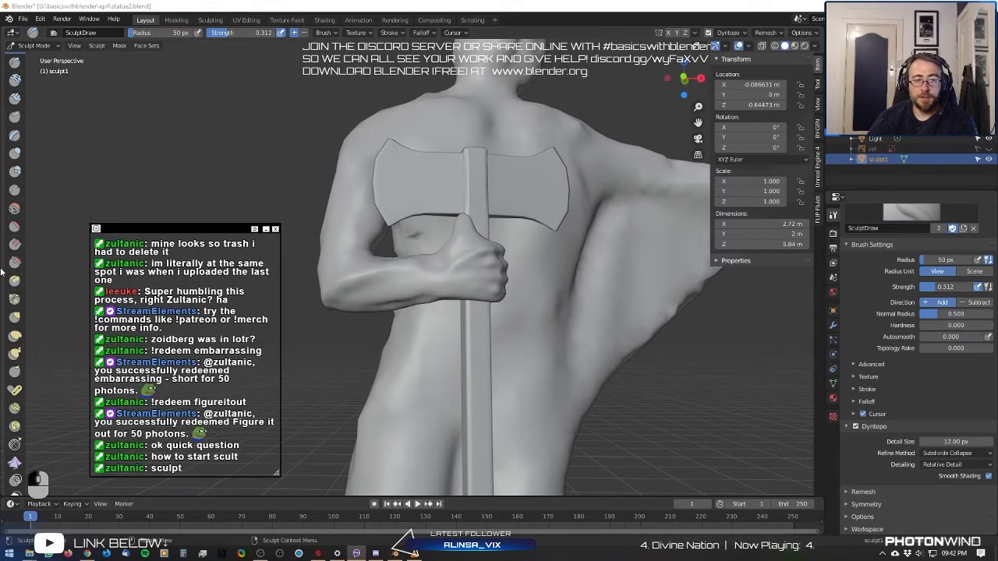
pyautogui.scroll(-3, 26, 291)
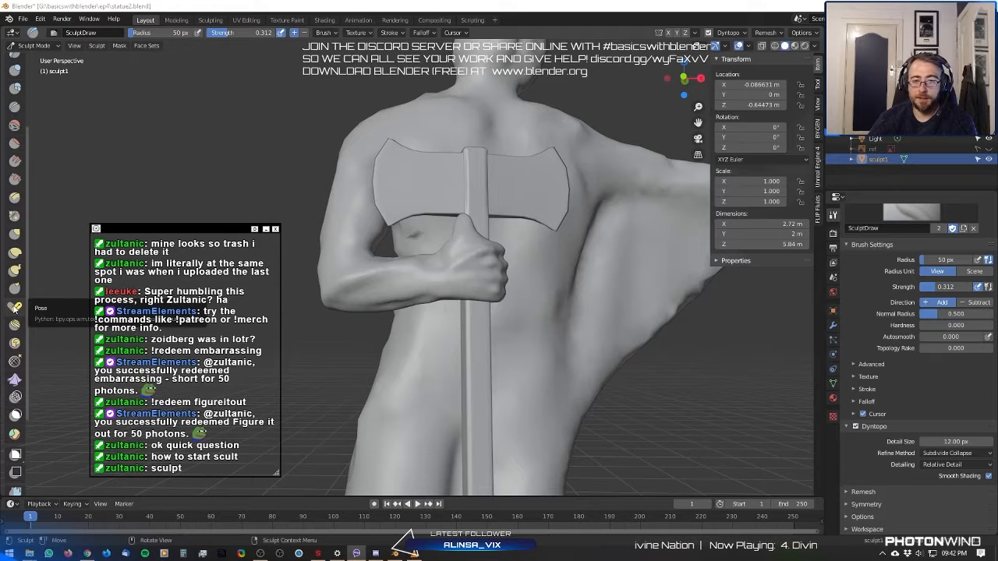
pyautogui.click(16, 307)
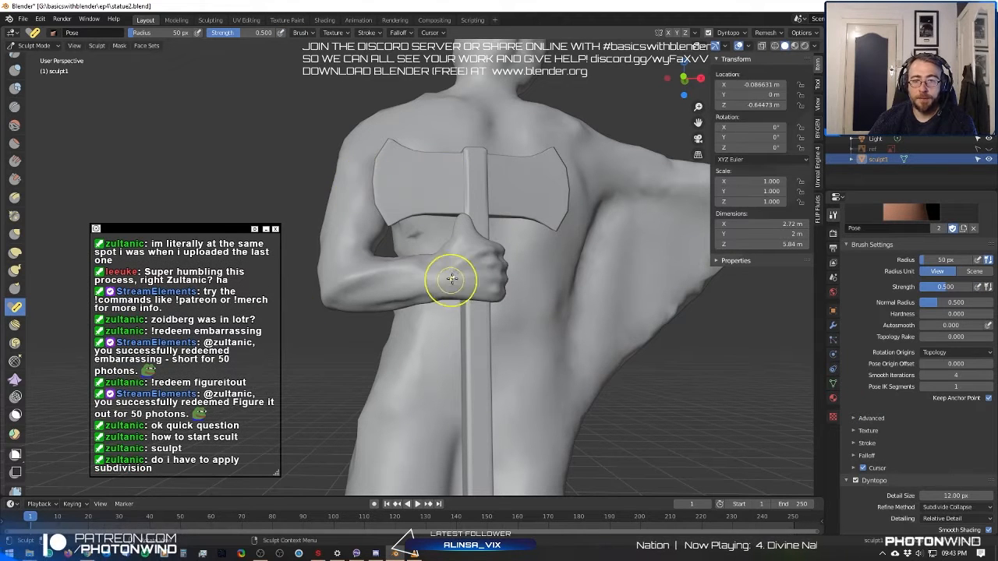
pyautogui.scroll(-4, 452, 267)
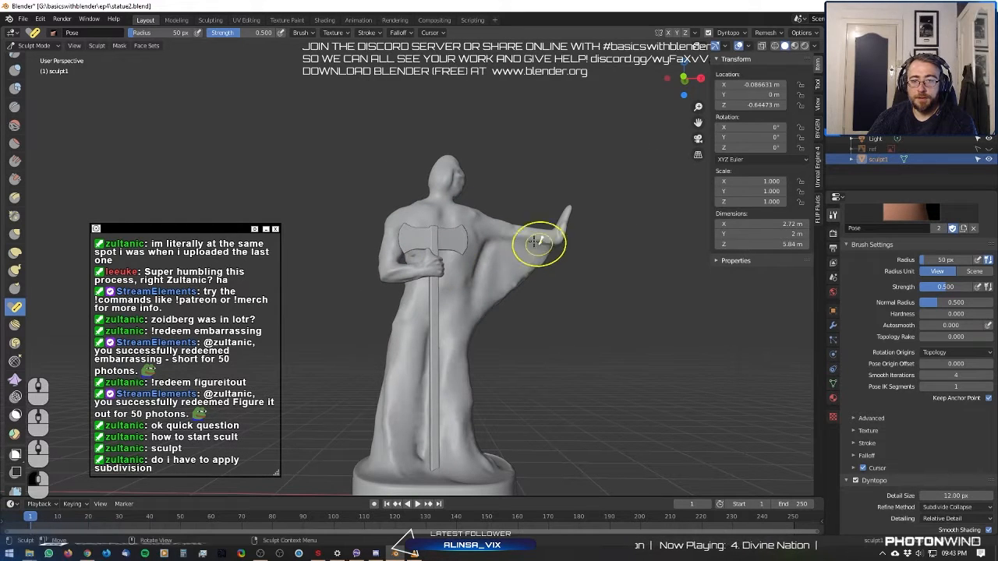
pyautogui.moveTo(538, 244); pyautogui.dragTo(541, 230)
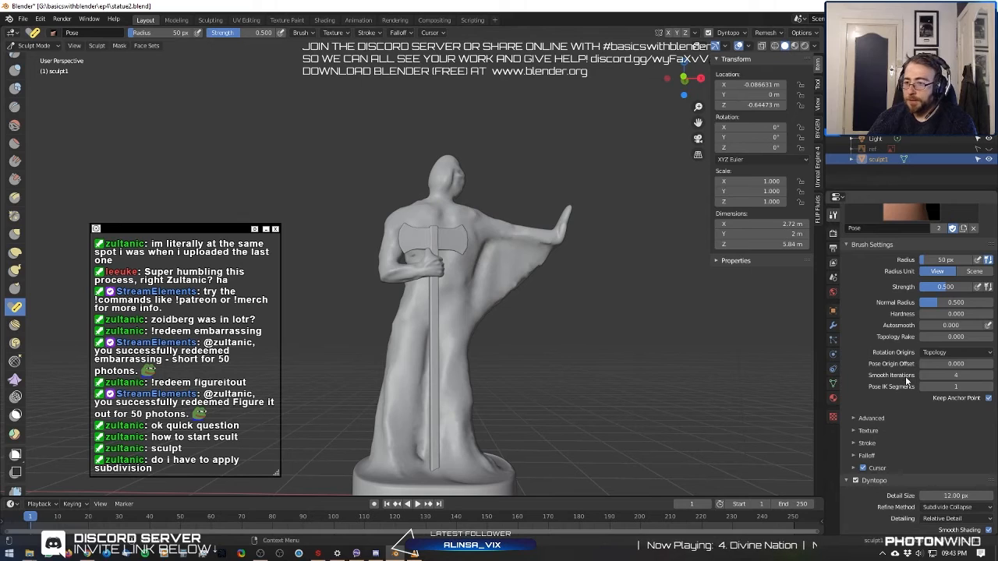
# Set Pose IK Segments to 2 and undo the trial bend of the outstretched arm.
pyautogui.click(988, 388)
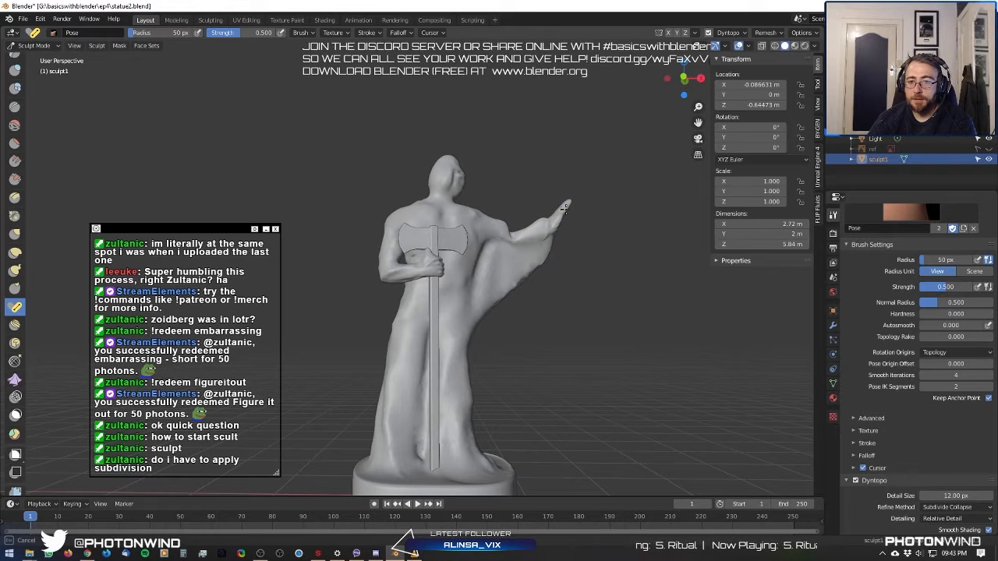
pyautogui.hotkey('ctrl', 'z')
pyautogui.moveTo(466, 272); pyautogui.dragTo(431, 279, button='middle')
pyautogui.scroll(-1, 428, 280)
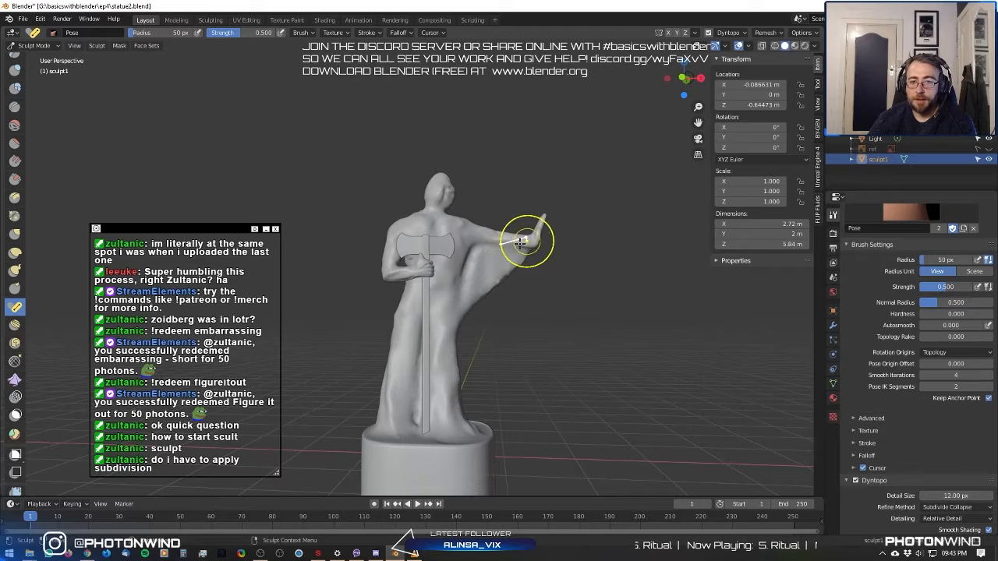
# Select the Grab brush and nudge the underside of the bent forearm holding the axe.
pyautogui.keyDown('shift'); pyautogui.moveTo(625, 301); pyautogui.dragTo(594, 334, button='middle'); pyautogui.keyUp('shift')
pyautogui.scroll(1, 594, 333)
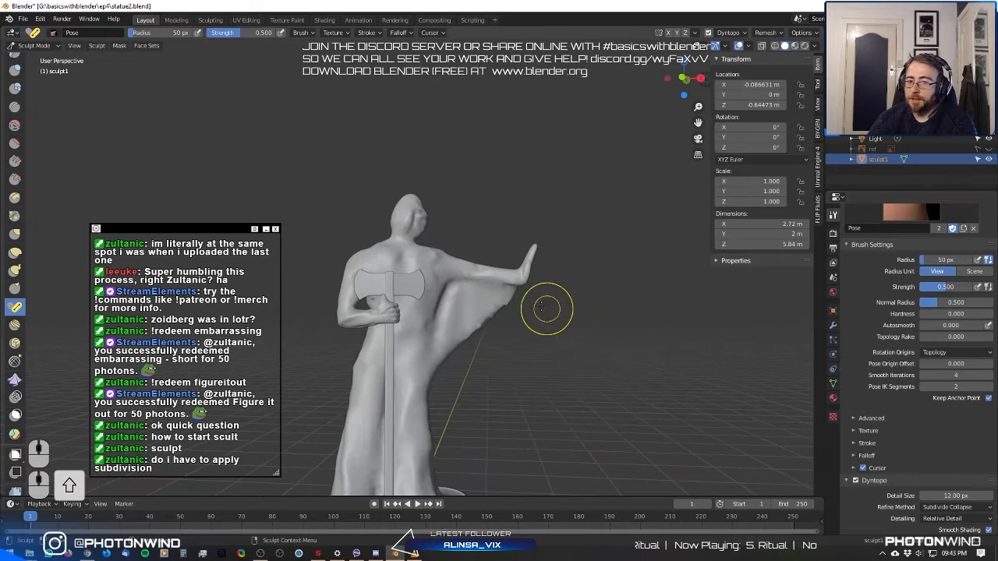
pyautogui.scroll(4, 543, 307)
pyautogui.keyDown('shift'); pyautogui.moveTo(543, 307); pyautogui.dragTo(590, 300, button='middle'); pyautogui.keyUp('shift')
pyautogui.scroll(-2, 570, 294)
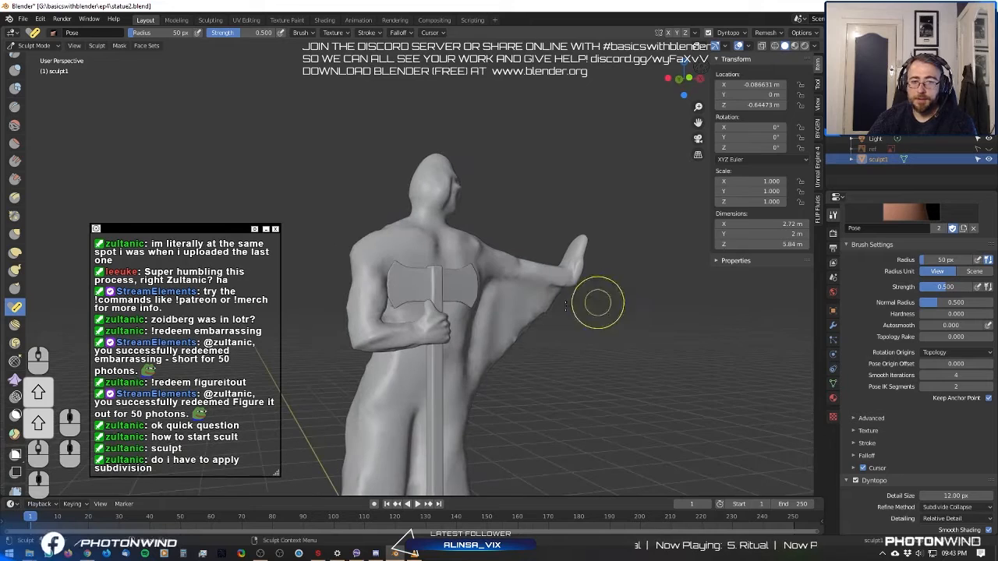
pyautogui.click(15, 232)
pyautogui.scroll(-4, 574, 272)
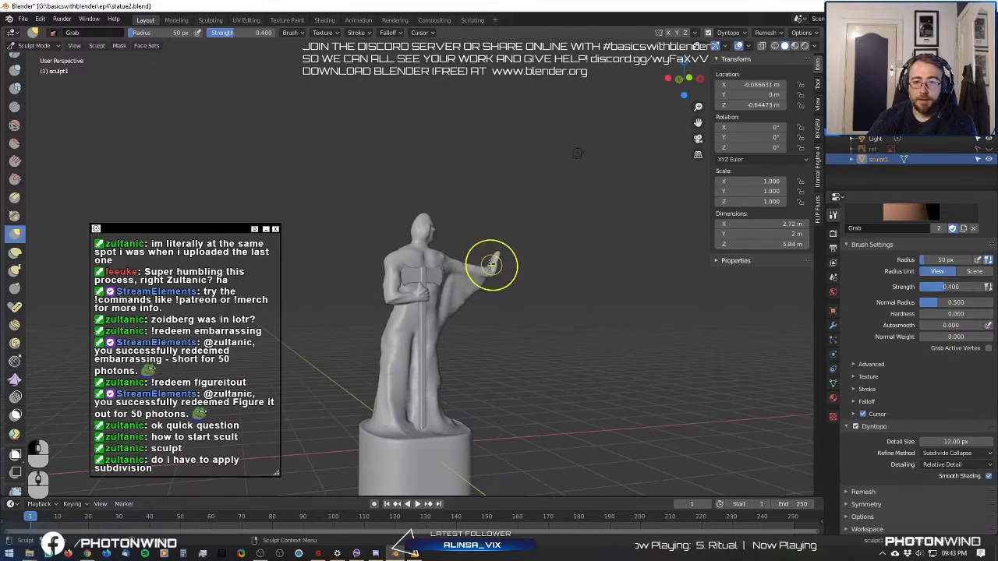
pyautogui.scroll(3, 436, 280)
pyautogui.moveTo(335, 293); pyautogui.dragTo(315, 336, button='middle')
pyautogui.scroll(3, 390, 303)
pyautogui.keyDown('shift'); pyautogui.moveTo(343, 378); pyautogui.dragTo(427, 320, button='middle'); pyautogui.keyUp('shift')
pyautogui.scroll(-3, 436, 323)
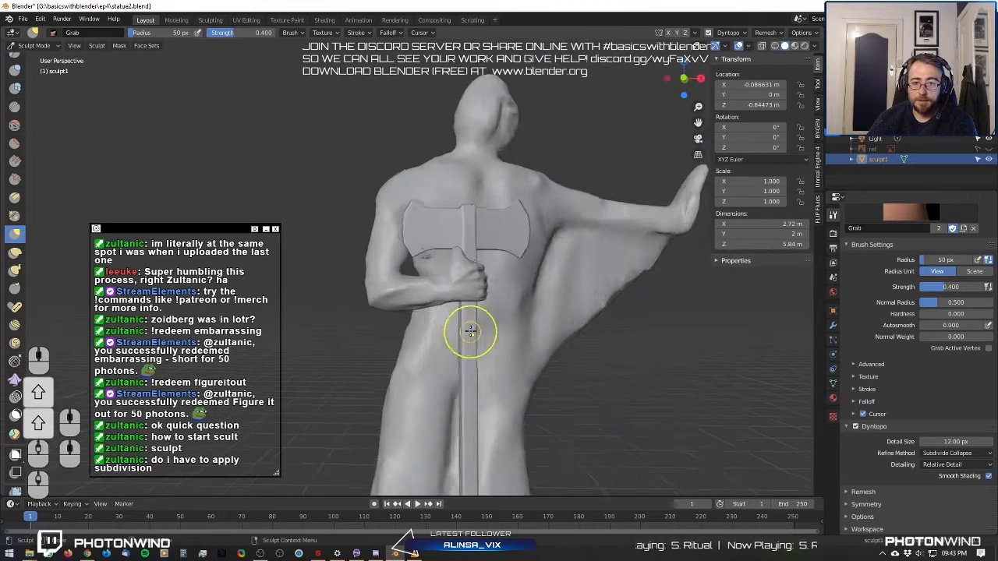
pyautogui.moveTo(439, 297); pyautogui.dragTo(436, 289)
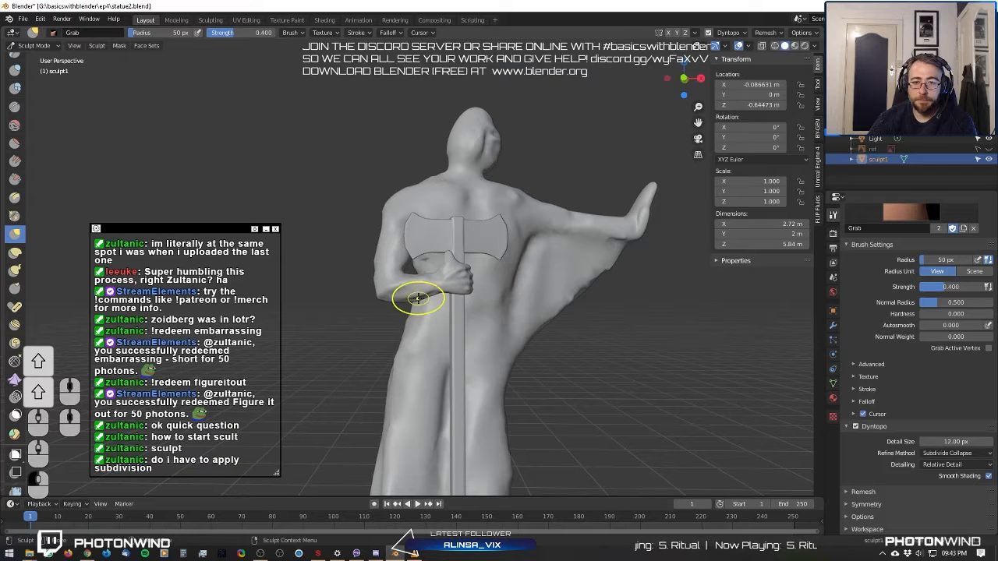
pyautogui.moveTo(397, 301)
pyautogui.mouseDown(button='middle')
pyautogui.moveTo(457, 177)
pyautogui.moveTo(422, 210)
pyautogui.moveTo(429, 225)
pyautogui.moveTo(392, 285)
pyautogui.mouseUp(button='middle')
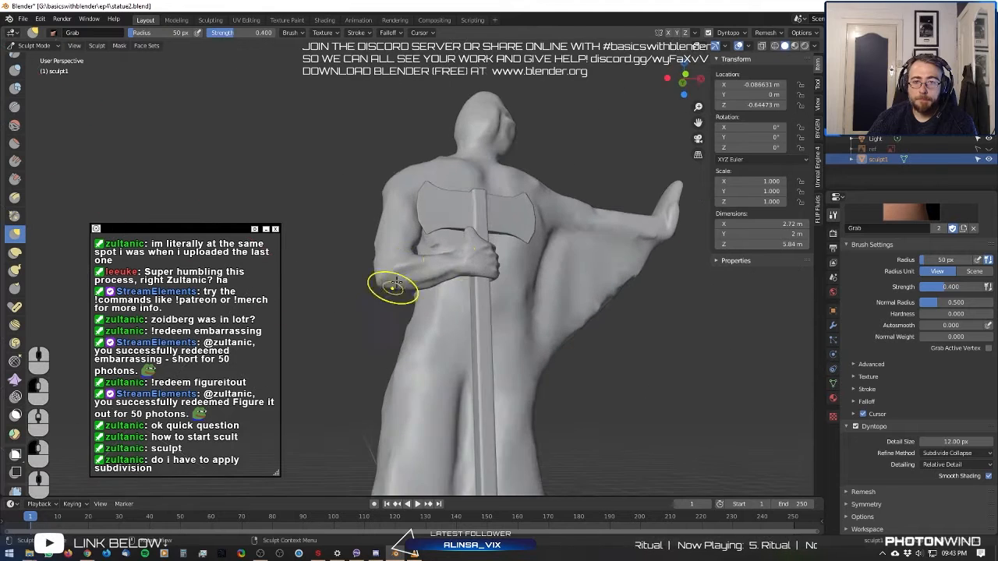
pyautogui.moveTo(489, 252)
pyautogui.mouseDown(button='middle')
pyautogui.moveTo(452, 268)
pyautogui.moveTo(498, 246)
pyautogui.mouseUp(button='middle')
pyautogui.scroll(-4, 566, 213)
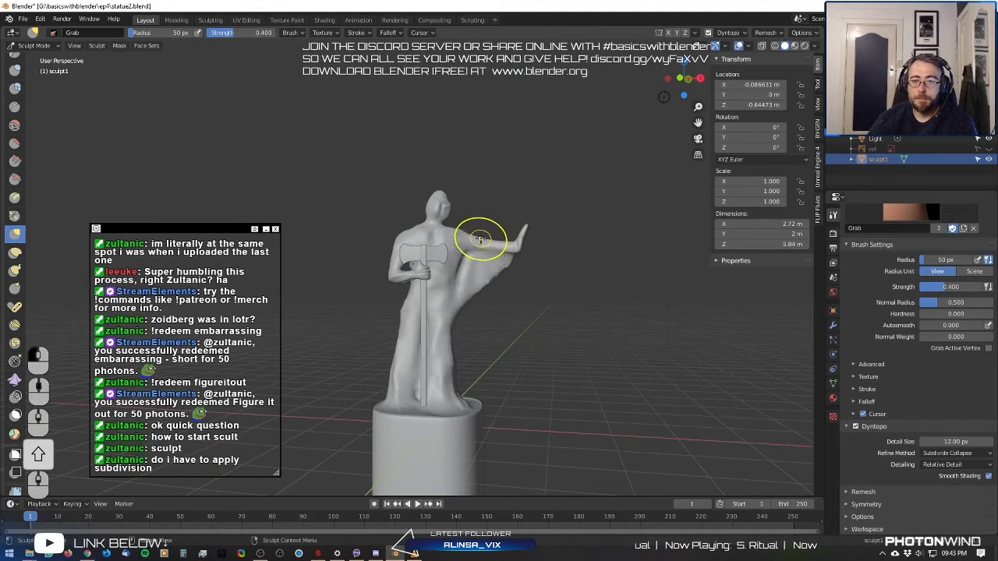
# Try pulling the outstretched arm, the top of the head and the lower robe into new positions with the Grab brush.
pyautogui.moveTo(485, 242)
pyautogui.mouseDown()
pyautogui.moveTo(515, 242)
pyautogui.moveTo(525, 229)
pyautogui.mouseUp()
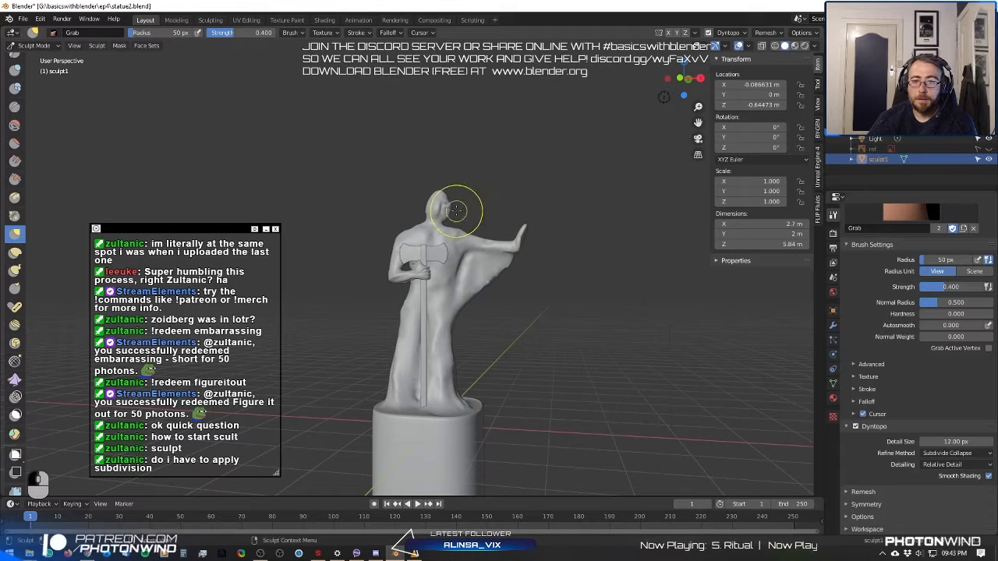
pyautogui.moveTo(458, 209); pyautogui.dragTo(470, 205, button='middle')
pyautogui.scroll(1, 470, 205)
pyautogui.moveTo(456, 198); pyautogui.dragTo(460, 183)
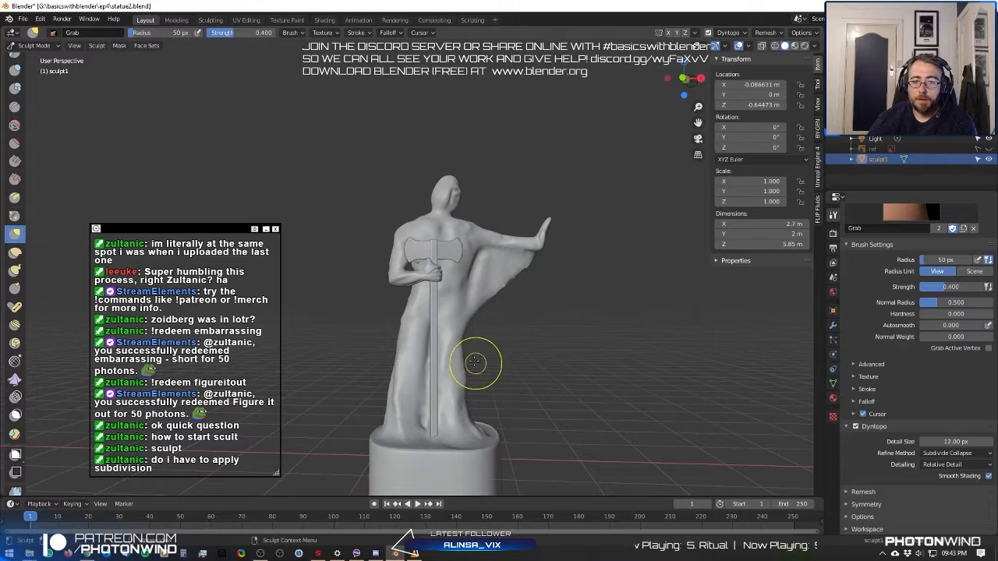
pyautogui.moveTo(458, 363); pyautogui.dragTo(482, 304)
pyautogui.moveTo(483, 309); pyautogui.dragTo(370, 312, button='middle')
pyautogui.scroll(-5, 363, 288)
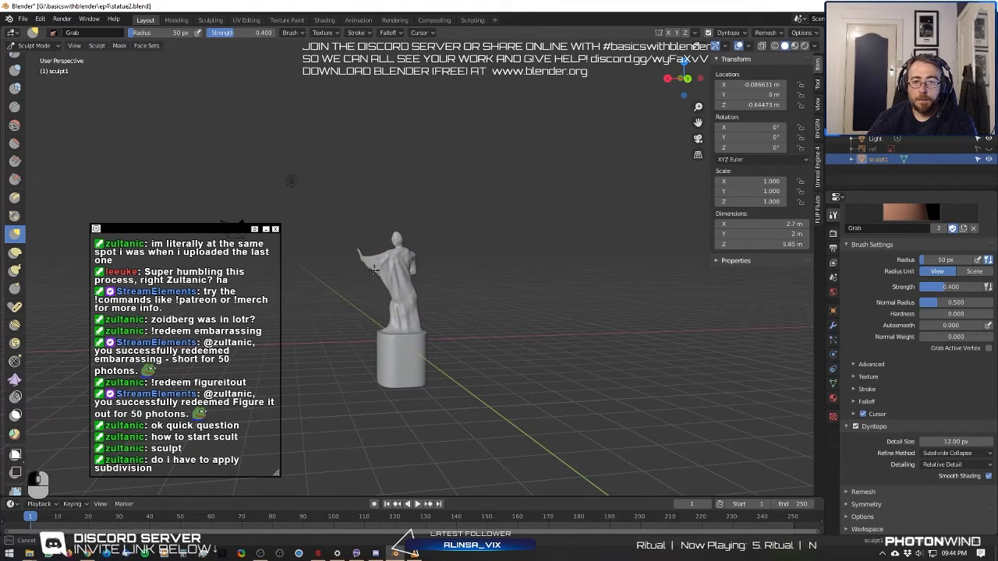
# Try nudging the cape below the outstretched arm from behind, and undo the last Grab strokes.
pyautogui.moveTo(374, 270); pyautogui.dragTo(377, 276)
pyautogui.moveTo(379, 282)
pyautogui.mouseDown(button='middle')
pyautogui.moveTo(479, 299)
pyautogui.moveTo(423, 290)
pyautogui.moveTo(426, 324)
pyautogui.moveTo(512, 314)
pyautogui.moveTo(428, 334)
pyautogui.moveTo(423, 318)
pyautogui.moveTo(525, 319)
pyautogui.moveTo(536, 281)
pyautogui.mouseUp(button='middle')
pyautogui.scroll(3, 469, 299)
pyautogui.scroll(-3, 423, 291)
pyautogui.scroll(1, 423, 290)
pyautogui.scroll(-3, 416, 291)
pyautogui.scroll(2, 432, 305)
pyautogui.scroll(4, 438, 330)
pyautogui.scroll(3, 512, 314)
pyautogui.hotkey('ctrl', 'z')
pyautogui.hotkey('ctrl', 'z')
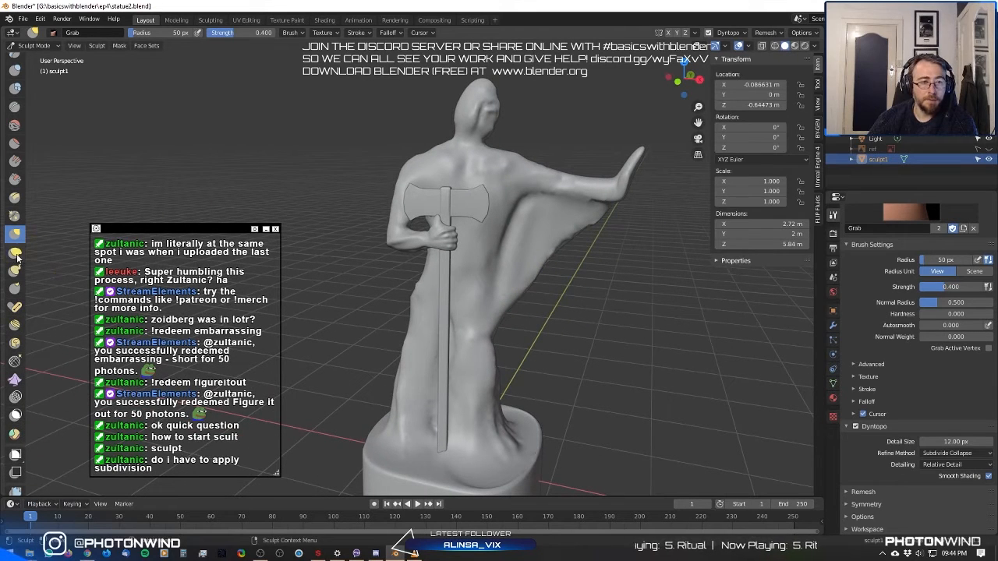
# Select the Cloth brush, try dragging the cape beneath the outstretched arm, and undo the stroke.
pyautogui.click(13, 381)
pyautogui.scroll(-4, 385, 276)
pyautogui.moveTo(483, 272)
pyautogui.mouseDown(button='middle')
pyautogui.moveTo(531, 243)
pyautogui.moveTo(512, 243)
pyautogui.mouseUp(button='middle')
pyautogui.scroll(4, 536, 238)
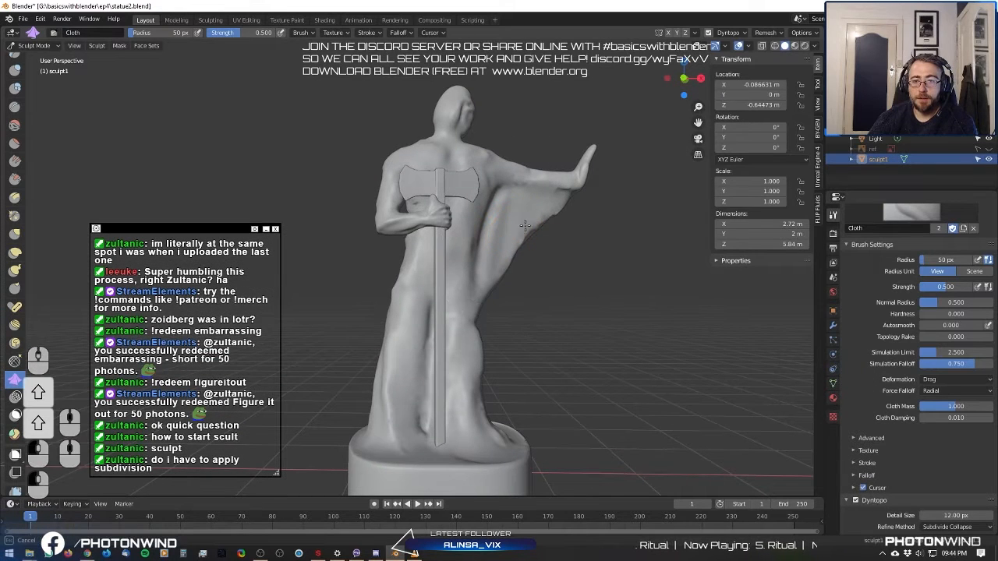
pyautogui.scroll(3, 468, 227)
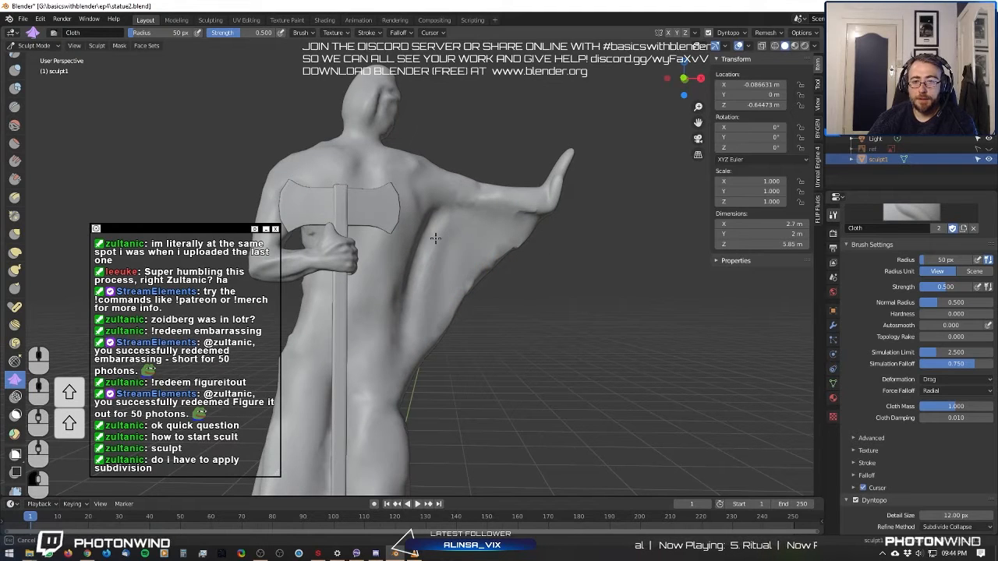
pyautogui.moveTo(436, 238); pyautogui.dragTo(449, 305)
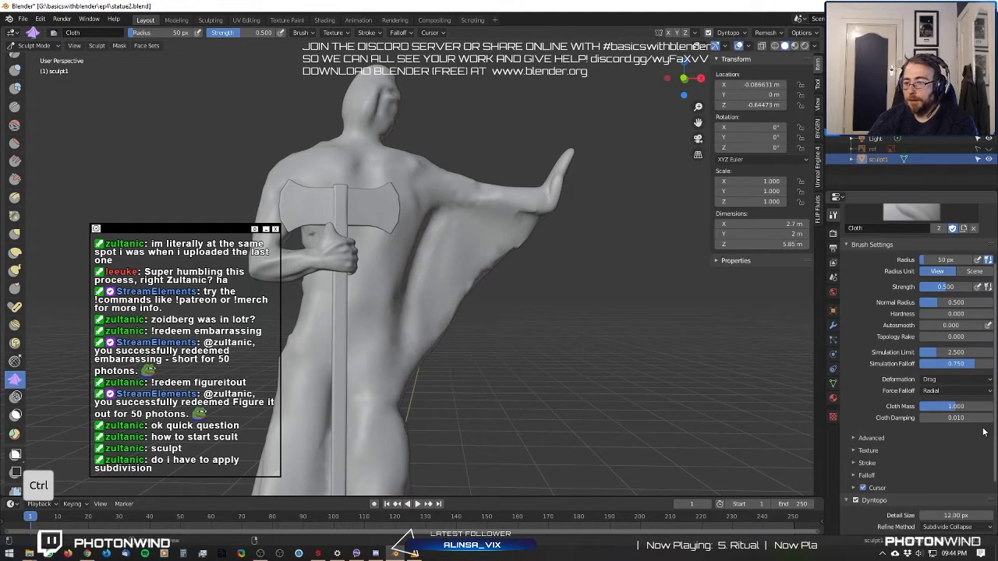
pyautogui.hotkey('ctrl', 'z')
pyautogui.scroll(-3, 942, 393)
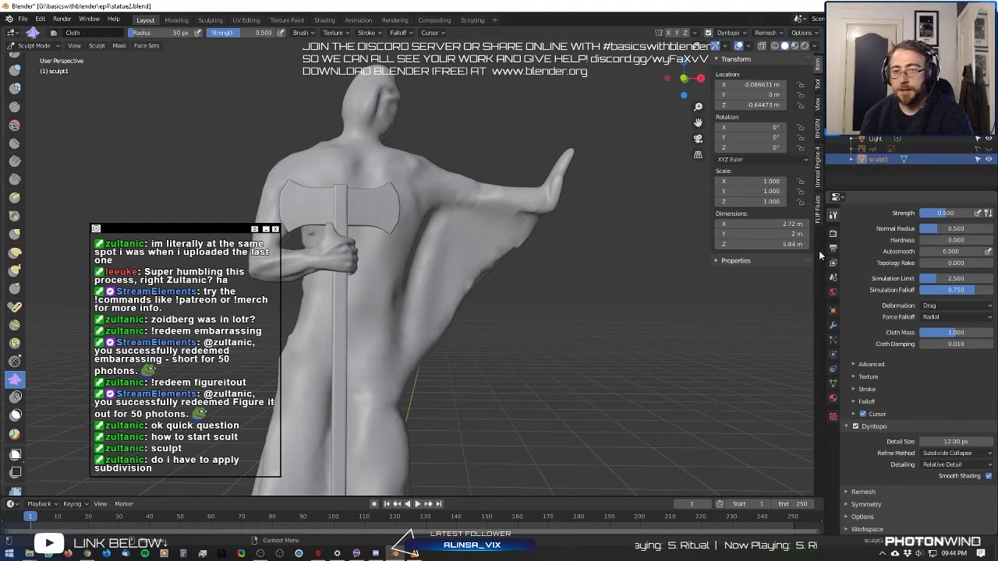
# Switch to OBS to check the stream chat, and return to Blender.
pyautogui.moveTo(616, 231); pyautogui.dragTo(595, 243, button='middle')
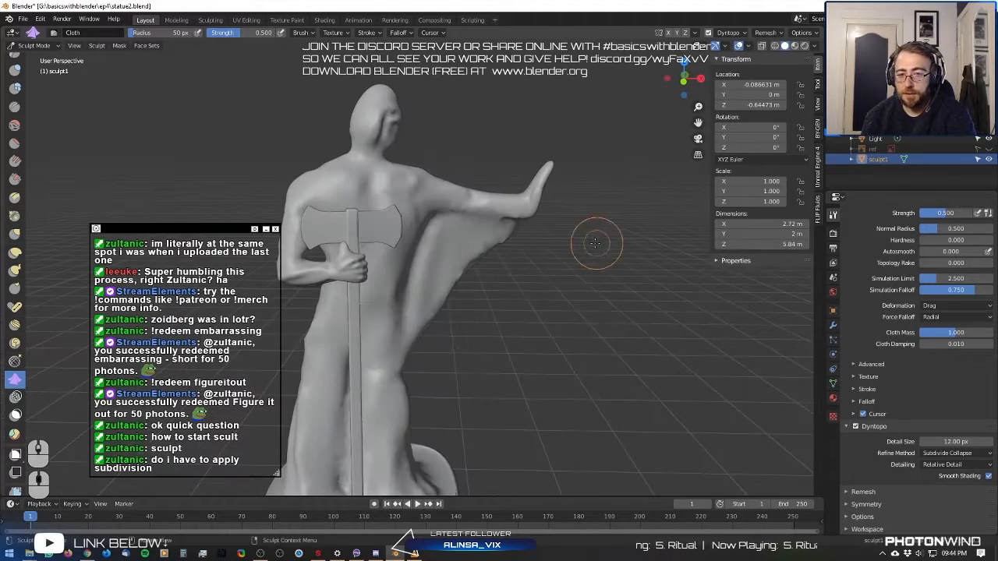
pyautogui.keyDown('shift'); pyautogui.moveTo(594, 285); pyautogui.dragTo(598, 345, button='middle'); pyautogui.keyUp('shift')
pyautogui.moveTo(599, 345); pyautogui.dragTo(578, 326, button='middle')
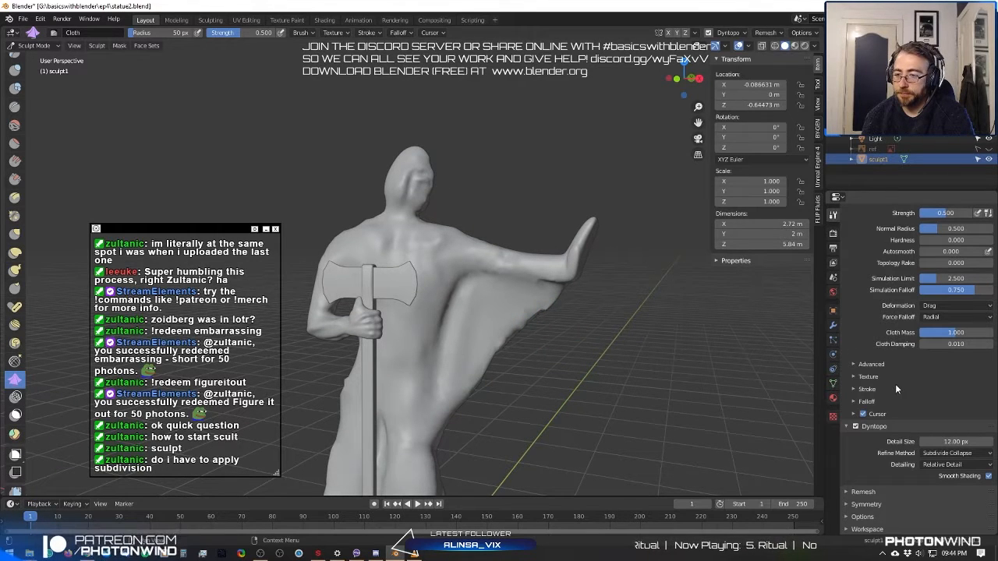
pyautogui.click(262, 554)
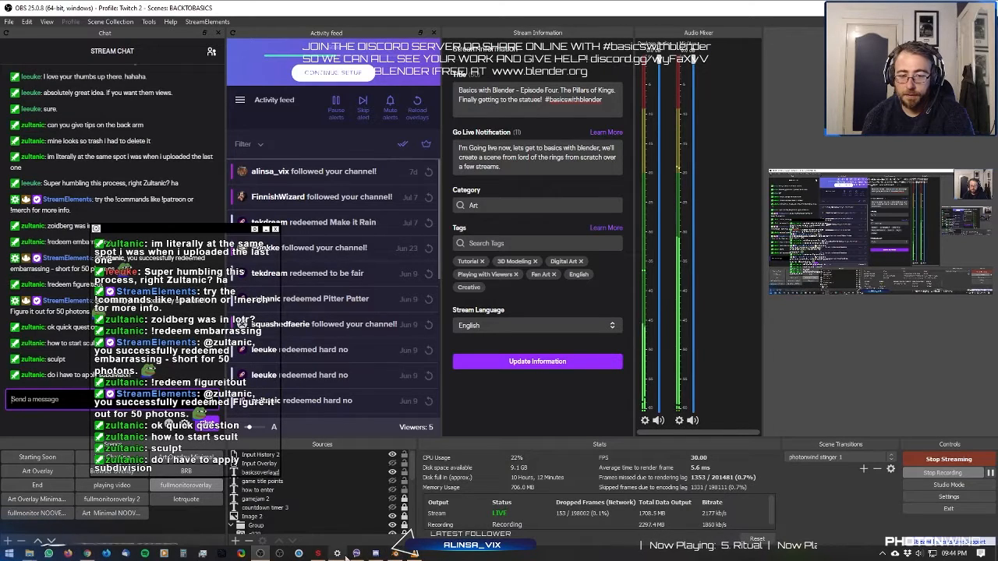
pyautogui.click(396, 553)
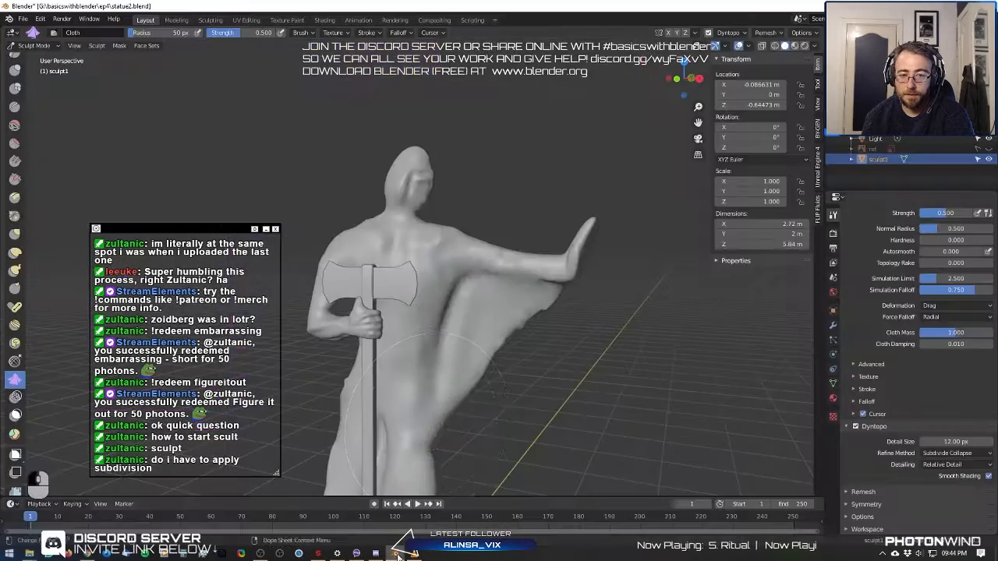
# Select the Grab brush and push the side of the hood slightly inward.
pyautogui.moveTo(494, 343); pyautogui.dragTo(433, 199, button='middle')
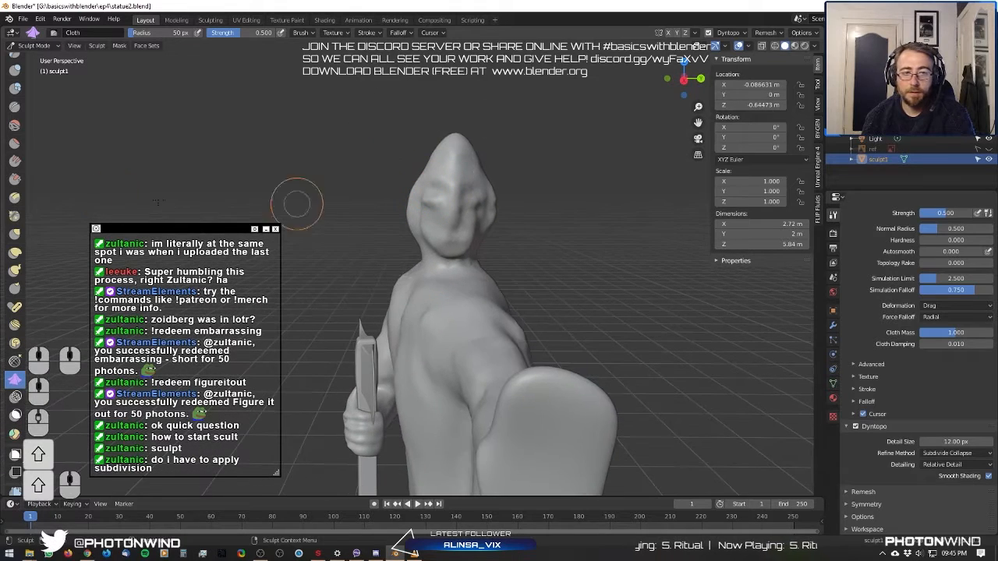
pyautogui.click(14, 233)
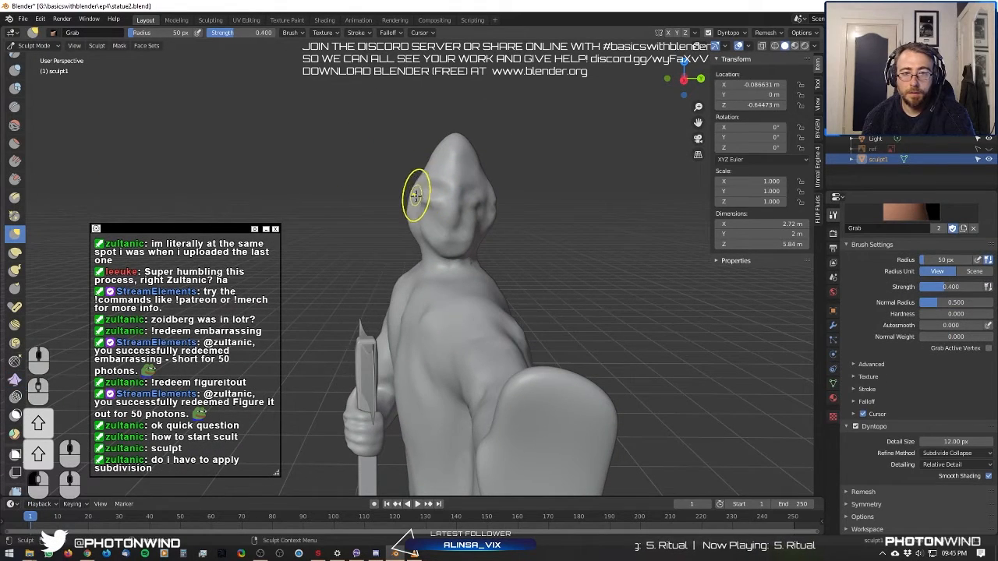
pyautogui.scroll(-4, 416, 195)
pyautogui.moveTo(416, 196); pyautogui.dragTo(404, 173, button='middle')
pyautogui.moveTo(401, 225); pyautogui.dragTo(409, 235)
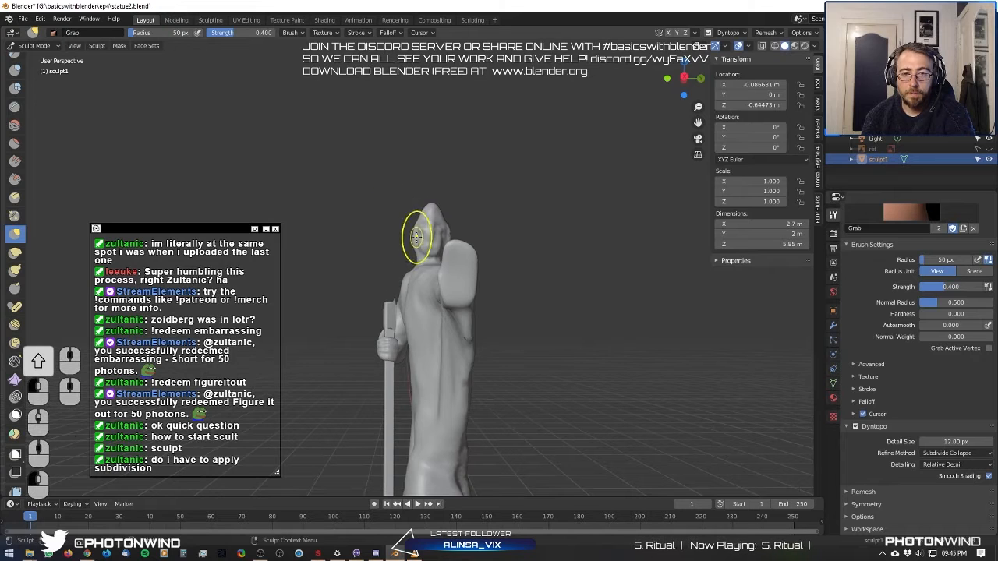
# Examine the statue's silhouette, cape and axe from the front, side and back.
pyautogui.moveTo(416, 237); pyautogui.dragTo(590, 249, button='middle')
pyautogui.scroll(2, 467, 234)
pyautogui.moveTo(658, 245); pyautogui.dragTo(614, 272, button='middle')
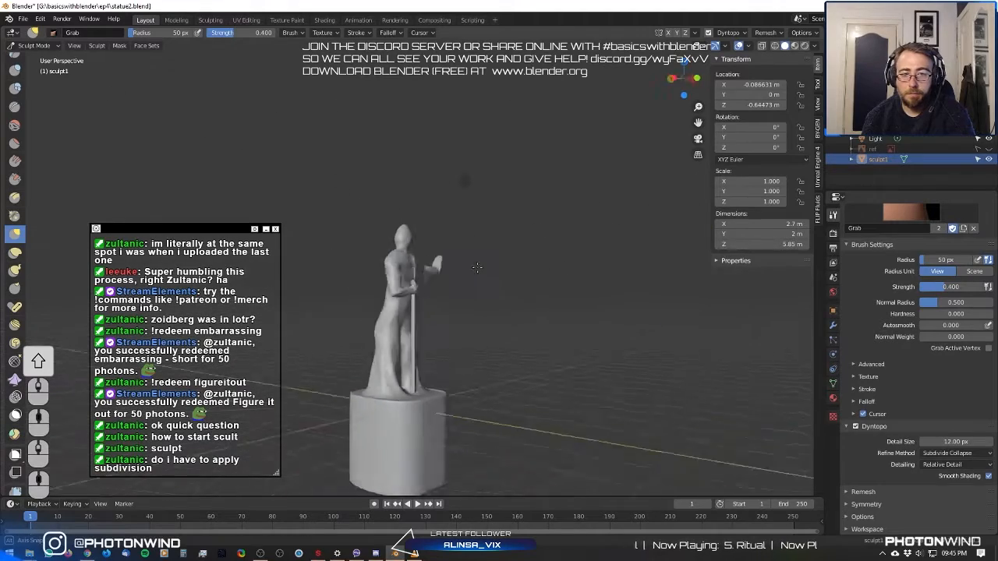
pyautogui.scroll(3, 472, 307)
pyautogui.moveTo(385, 259); pyautogui.dragTo(373, 311, button='middle')
pyautogui.keyDown('shift'); pyautogui.moveTo(372, 311); pyautogui.dragTo(374, 320, button='middle'); pyautogui.keyUp('shift')
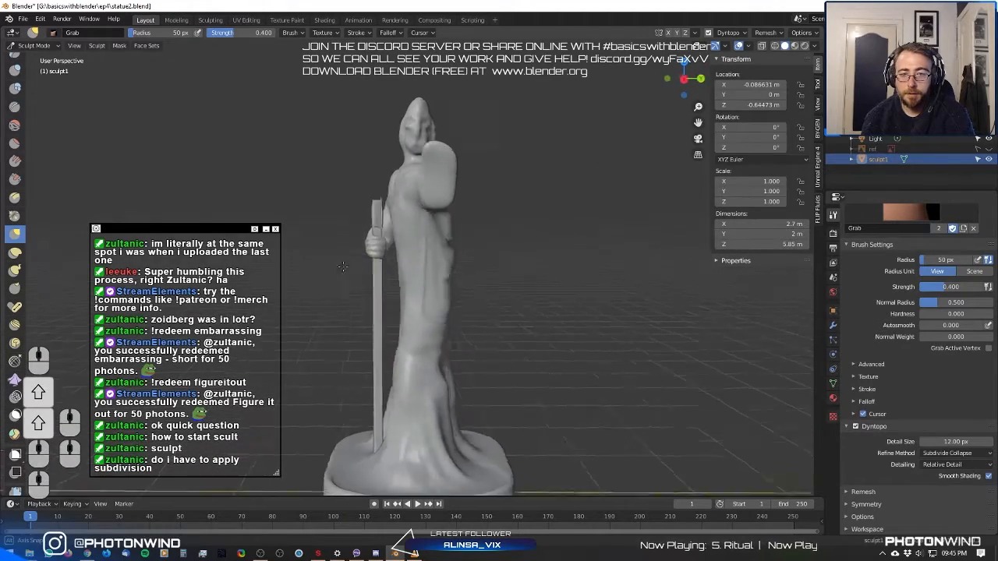
pyautogui.moveTo(342, 266); pyautogui.dragTo(793, 306, button='middle')
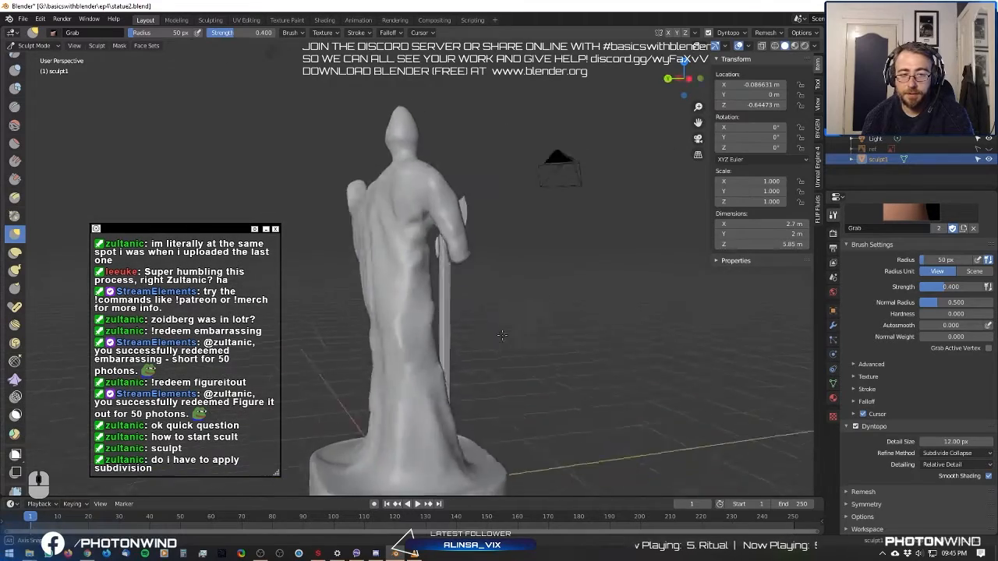
pyautogui.moveTo(502, 335); pyautogui.dragTo(383, 227, button='middle')
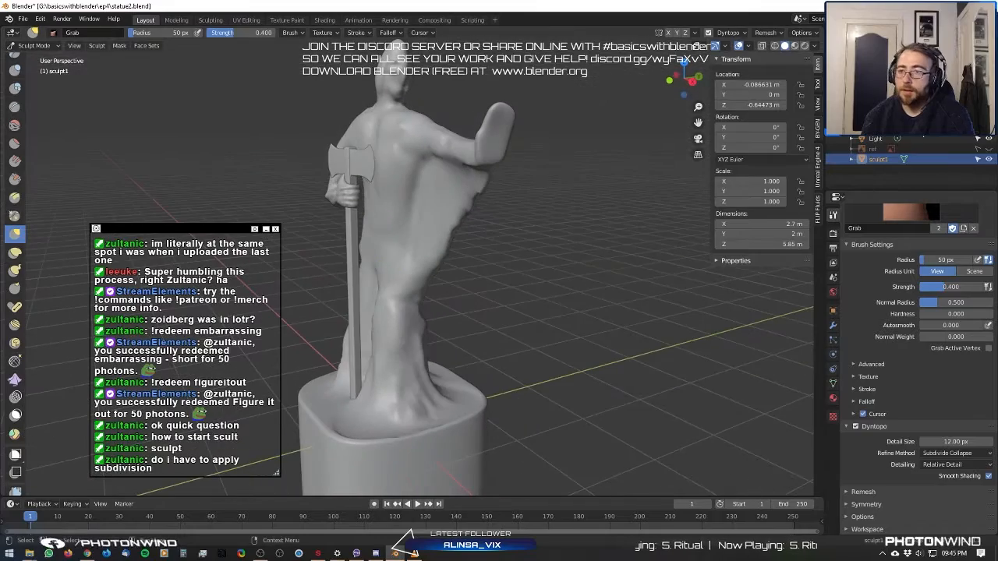
pyautogui.moveTo(650, 367); pyautogui.dragTo(516, 248, button='middle')
pyautogui.scroll(1, 538, 235)
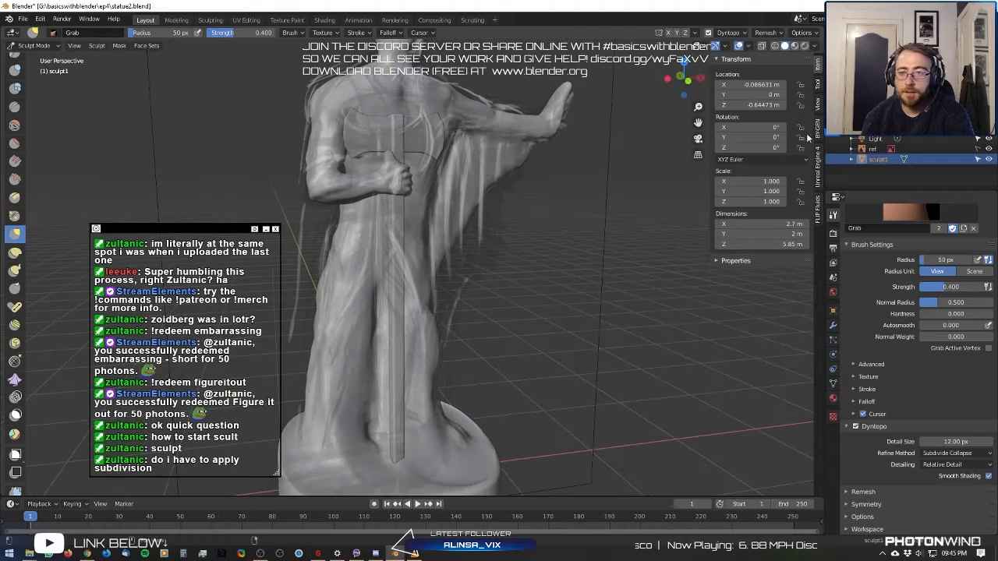
# Hide the sculpt1 figure and raise the ref image's viewport color alpha to full opacity.
pyautogui.click(989, 159)
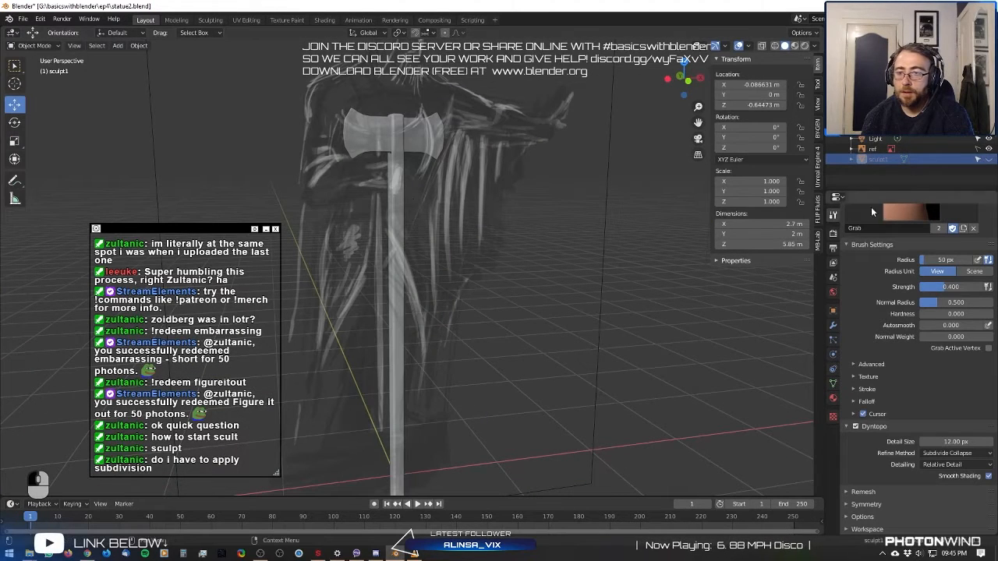
pyautogui.click(874, 151)
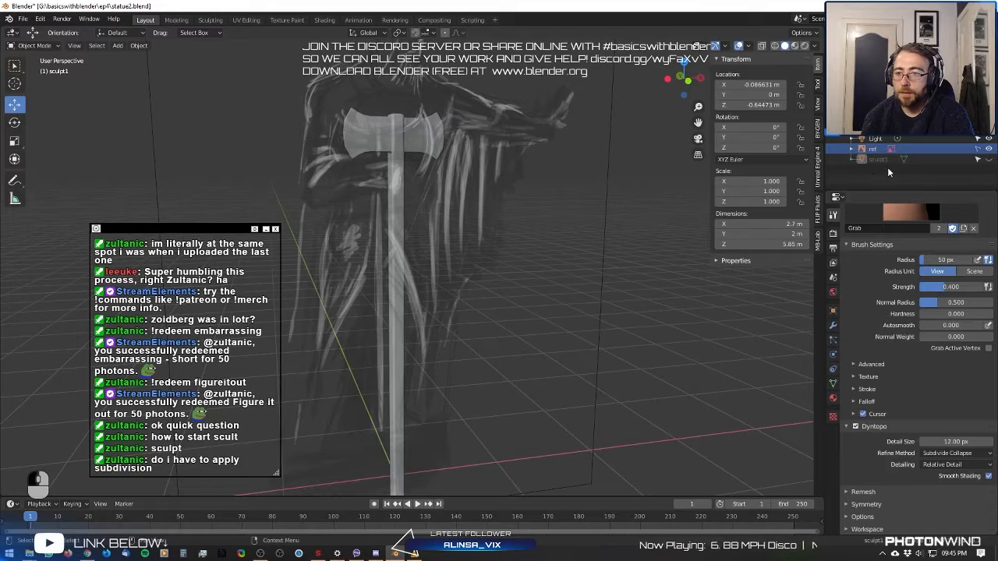
pyautogui.click(832, 311)
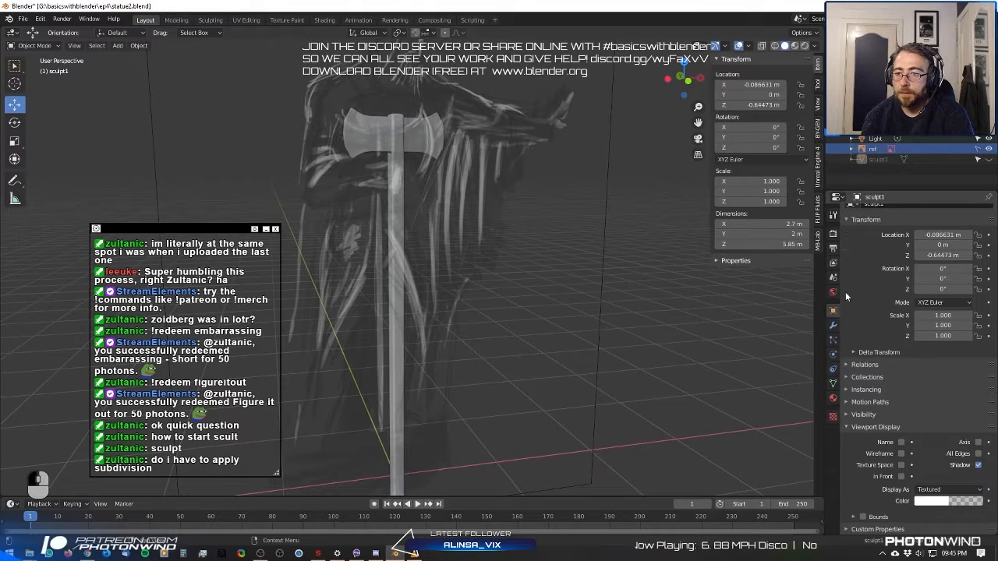
pyautogui.click(923, 148)
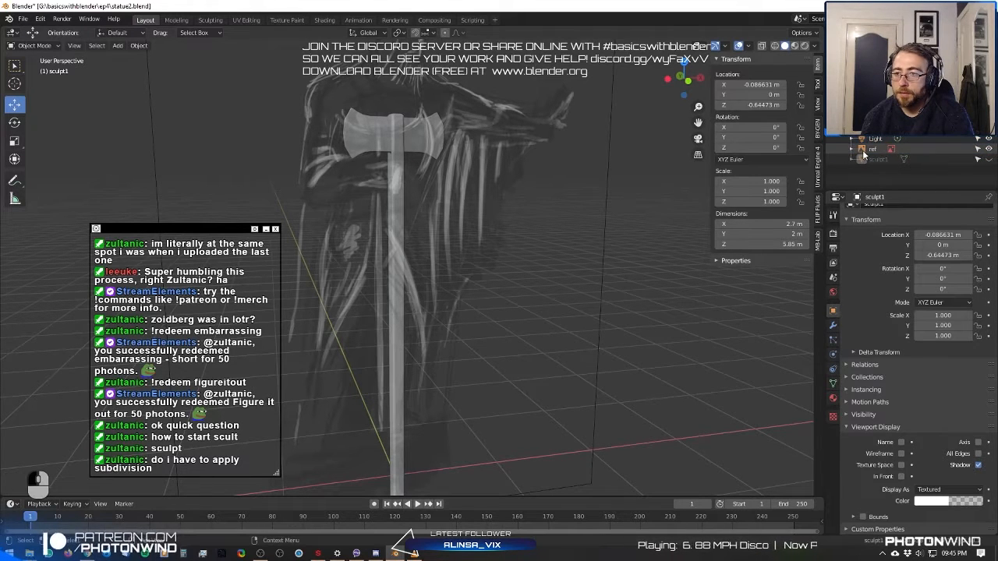
pyautogui.click(562, 203)
pyautogui.click(933, 487)
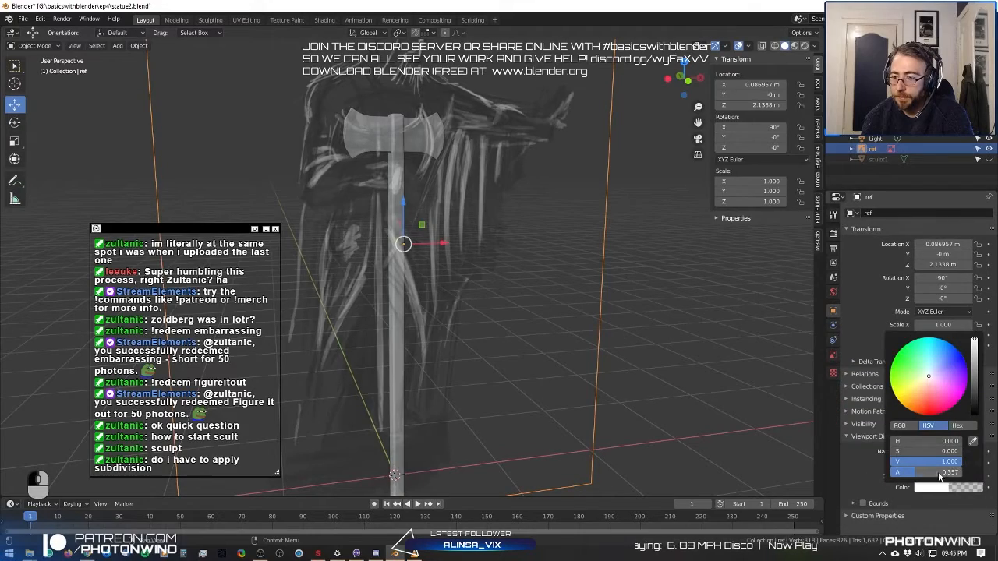
pyautogui.moveTo(938, 474); pyautogui.dragTo(983, 472)
pyautogui.click(627, 282)
# Look over the cape folds in the reference sketch, hide the ref image and show the sculpt1 figure again.
pyautogui.moveTo(615, 253)
pyautogui.mouseDown(button='middle')
pyautogui.moveTo(598, 246)
pyautogui.moveTo(633, 254)
pyautogui.moveTo(294, 145)
pyautogui.moveTo(375, 163)
pyautogui.moveTo(413, 165)
pyautogui.moveTo(379, 149)
pyautogui.moveTo(492, 168)
pyautogui.moveTo(509, 155)
pyautogui.moveTo(493, 167)
pyautogui.moveTo(501, 212)
pyautogui.moveTo(387, 232)
pyautogui.moveTo(457, 228)
pyautogui.moveTo(426, 220)
pyautogui.mouseUp(button='middle')
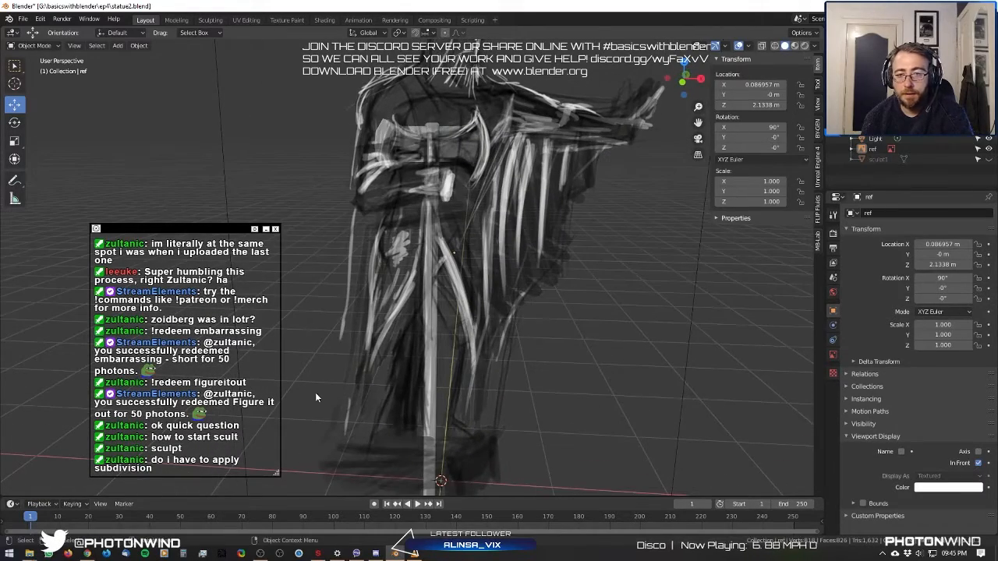
pyautogui.moveTo(461, 328)
pyautogui.mouseDown(button='middle')
pyautogui.moveTo(426, 389)
pyautogui.moveTo(456, 368)
pyautogui.moveTo(424, 364)
pyautogui.moveTo(454, 374)
pyautogui.mouseUp(button='middle')
pyautogui.moveTo(548, 238); pyautogui.dragTo(461, 234, button='middle')
pyautogui.moveTo(461, 234)
pyautogui.keyDown('shift'); pyautogui.mouseDown(button='middle')
pyautogui.moveTo(480, 282)
pyautogui.moveTo(505, 250)
pyautogui.moveTo(593, 261)
pyautogui.mouseUp(button='middle'); pyautogui.keyUp('shift')
pyautogui.scroll(3, 481, 281)
pyautogui.click(989, 149)
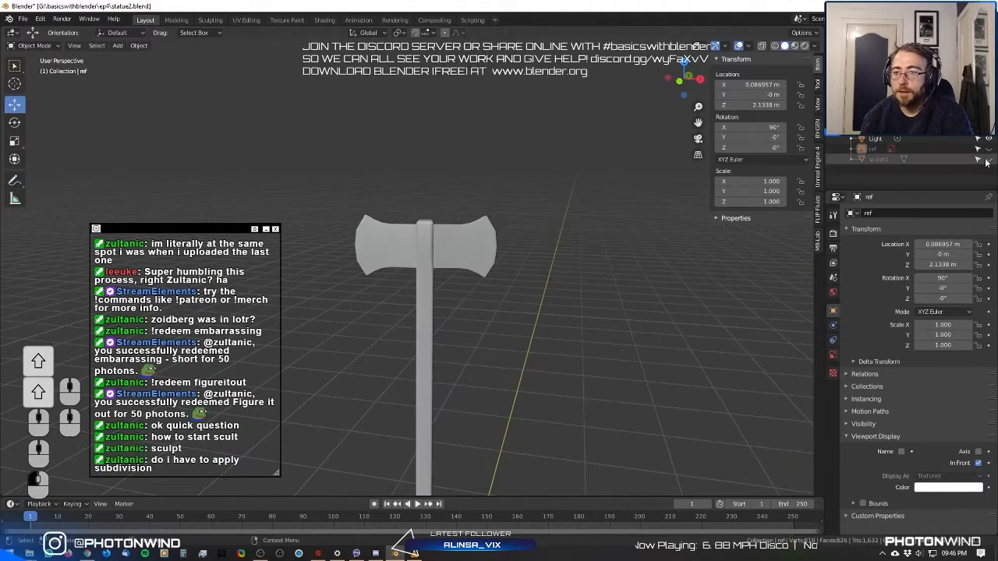
pyautogui.click(988, 159)
pyautogui.moveTo(514, 257)
pyautogui.mouseDown(button='middle')
pyautogui.moveTo(569, 251)
pyautogui.moveTo(489, 202)
pyautogui.mouseUp(button='middle')
pyautogui.scroll(3, 490, 202)
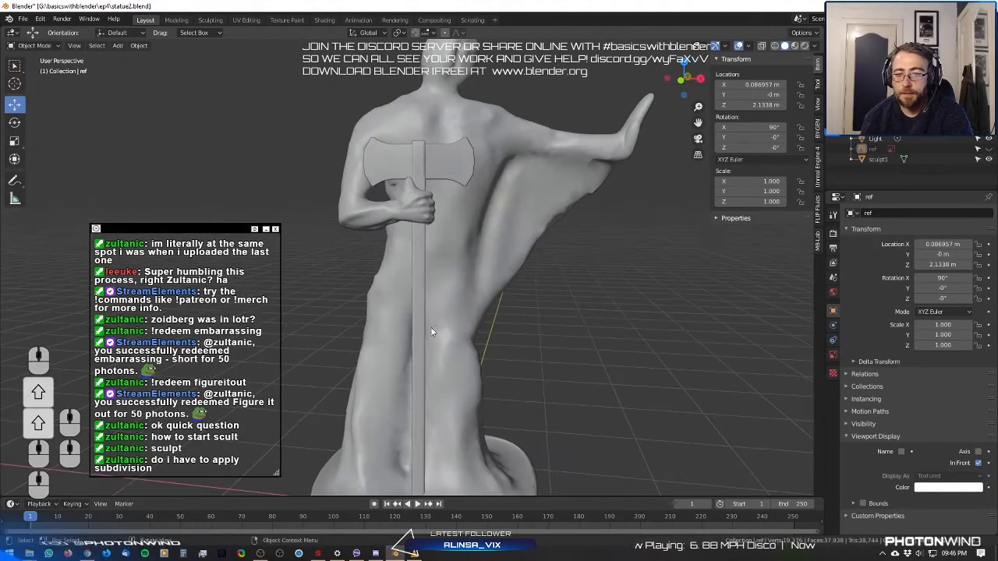
# Select the sculpt1 figure and switch it to Sculpt Mode.
pyautogui.click(462, 286)
pyautogui.click(35, 45)
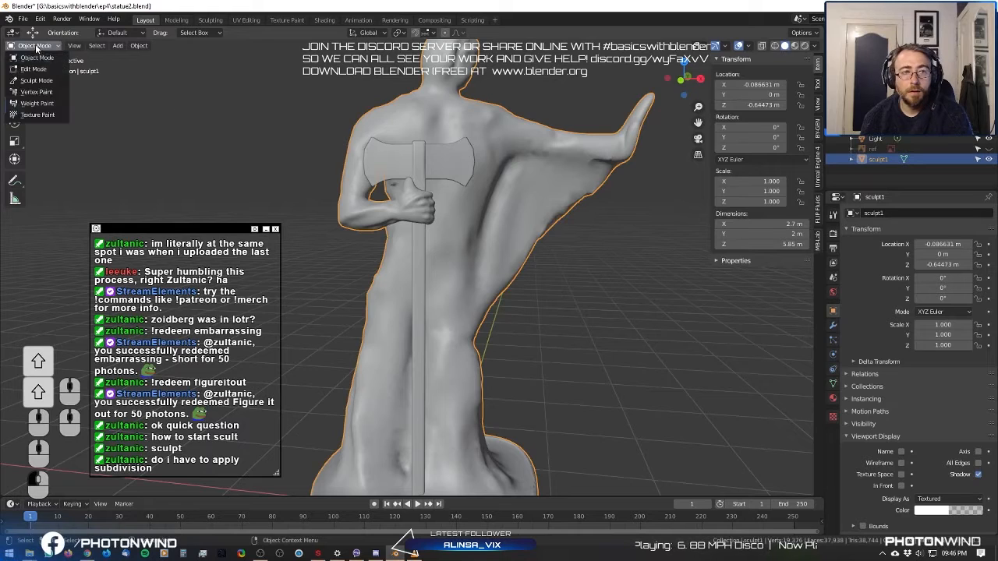
pyautogui.click(36, 80)
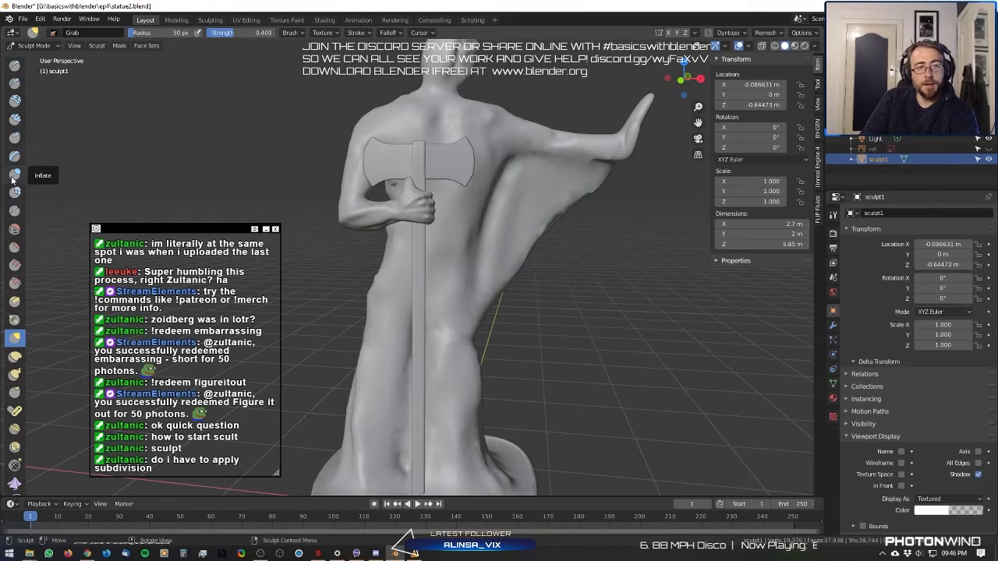
# Carve a long vertical fold into the cape below the raised arm with the Crease brush, extending it up towards the armpit.
pyautogui.click(14, 211)
pyautogui.moveTo(441, 234)
pyautogui.mouseDown(button='middle')
pyautogui.moveTo(456, 215)
pyautogui.moveTo(439, 254)
pyautogui.moveTo(391, 224)
pyautogui.mouseUp(button='middle')
pyautogui.scroll(4, 465, 195)
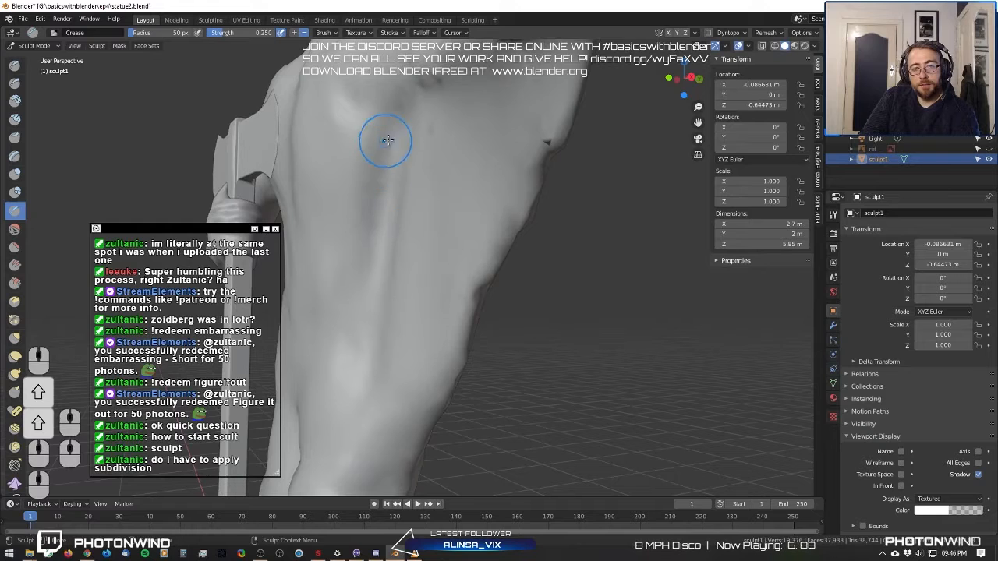
pyautogui.moveTo(399, 134)
pyautogui.mouseDown()
pyautogui.moveTo(387, 172)
pyautogui.moveTo(385, 290)
pyautogui.mouseUp()
pyautogui.moveTo(370, 223)
pyautogui.mouseDown(button='middle')
pyautogui.moveTo(424, 216)
pyautogui.moveTo(392, 179)
pyautogui.mouseUp(button='middle')
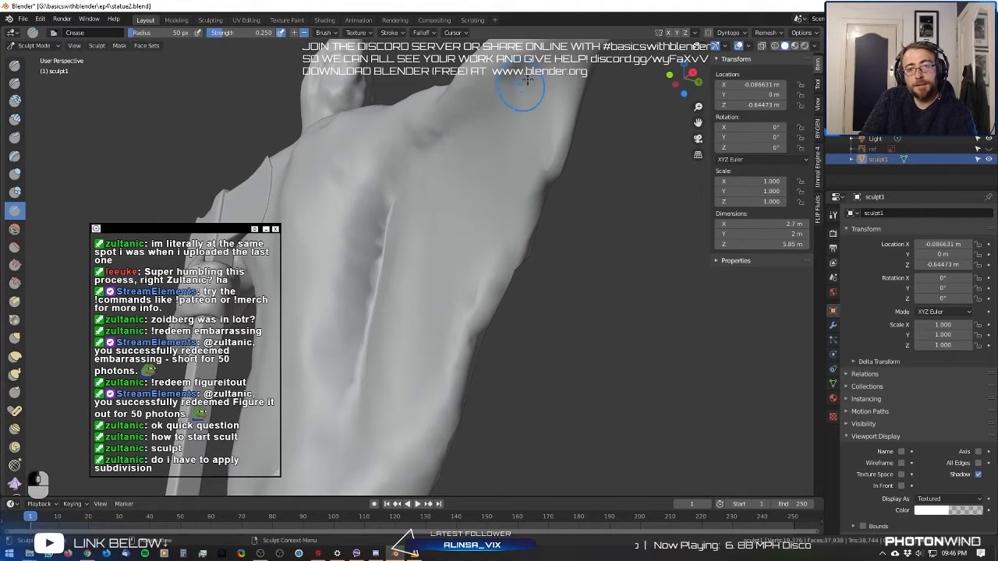
pyautogui.moveTo(460, 124); pyautogui.dragTo(416, 158)
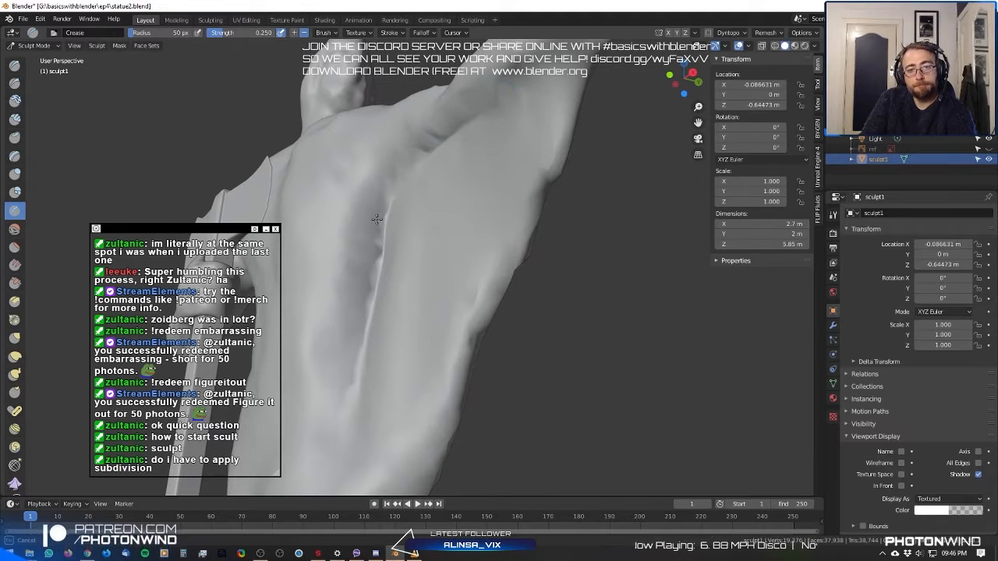
pyautogui.moveTo(376, 219); pyautogui.dragTo(389, 187)
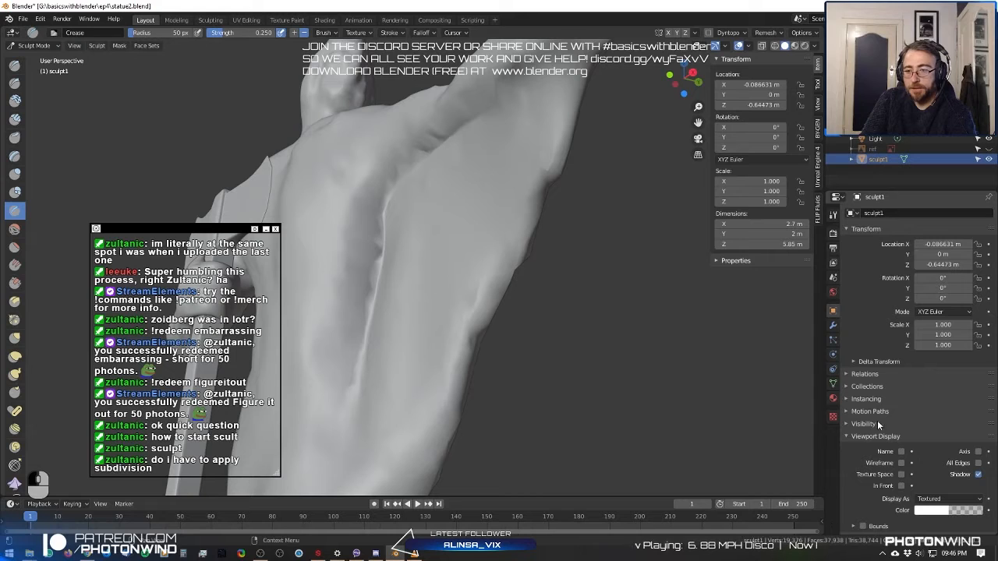
# Enable Dyntopo for the Crease brush and deepen the cape crease along the underside of the raised arm and down the torso.
pyautogui.click(833, 215)
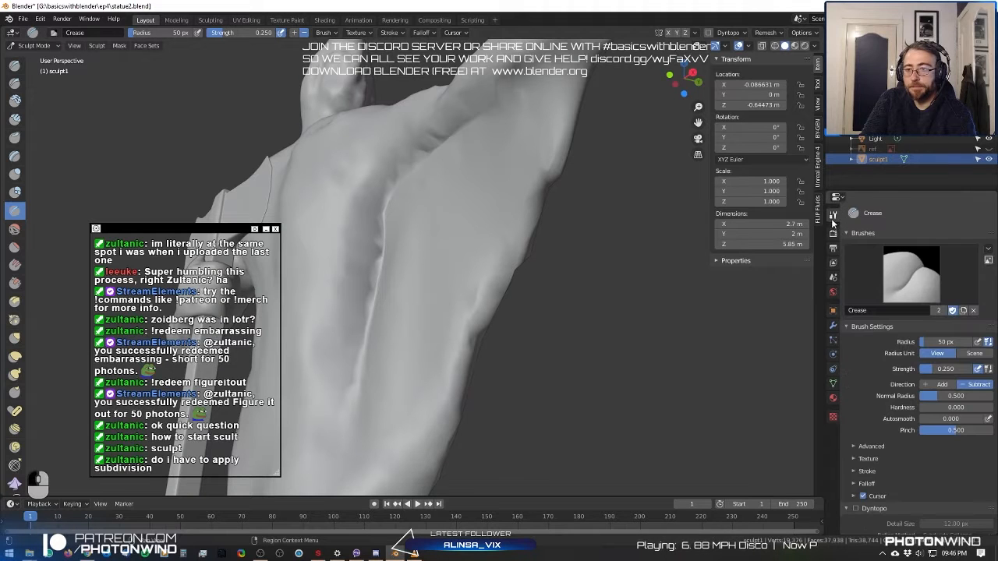
pyautogui.click(856, 509)
pyautogui.click(813, 510)
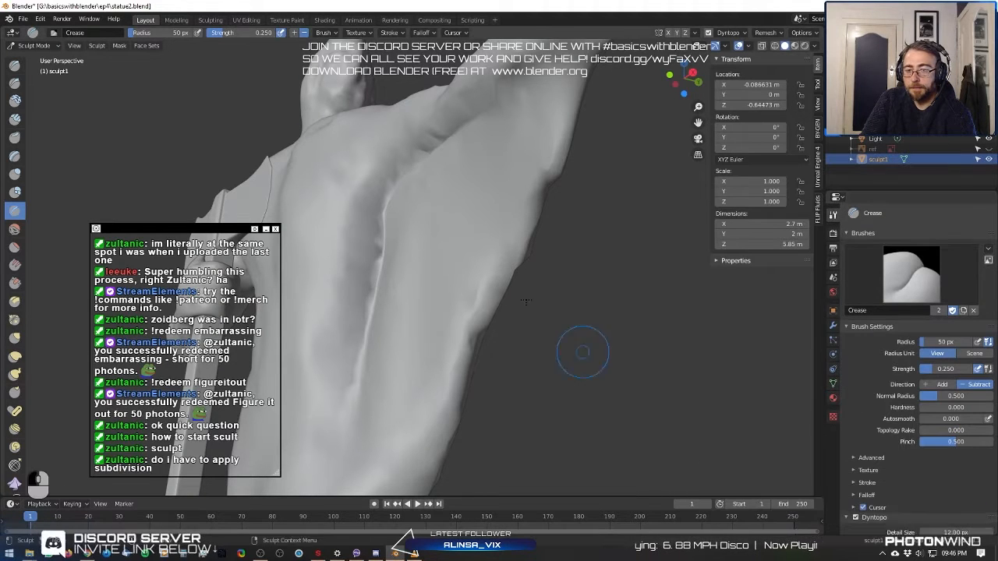
pyautogui.moveTo(584, 350); pyautogui.dragTo(508, 296, button='middle')
pyautogui.moveTo(508, 233); pyautogui.dragTo(472, 250)
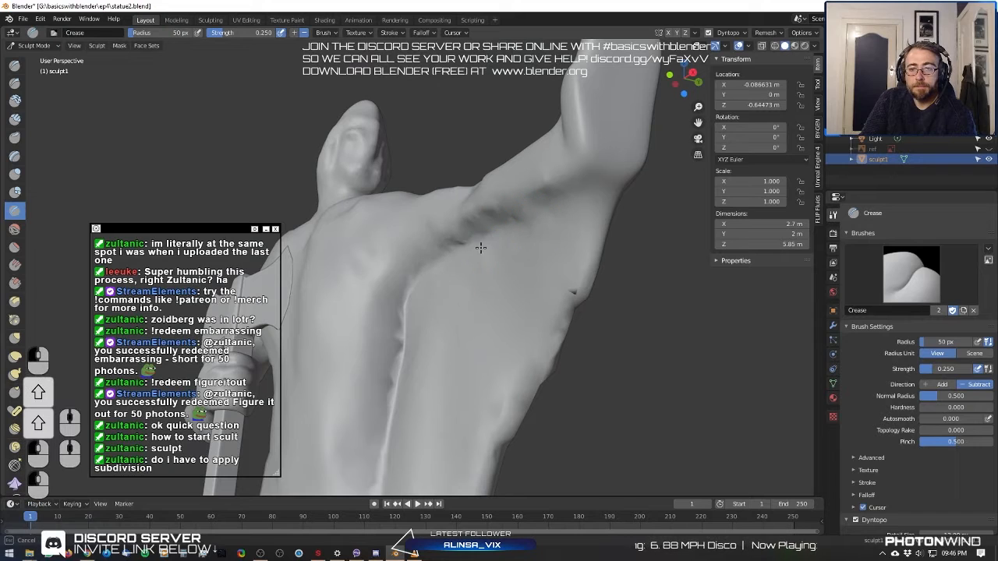
pyautogui.moveTo(536, 220)
pyautogui.mouseDown()
pyautogui.moveTo(477, 245)
pyautogui.moveTo(406, 295)
pyautogui.moveTo(403, 337)
pyautogui.mouseUp()
pyautogui.moveTo(413, 283)
pyautogui.mouseDown()
pyautogui.moveTo(396, 405)
pyautogui.moveTo(402, 311)
pyautogui.mouseUp()
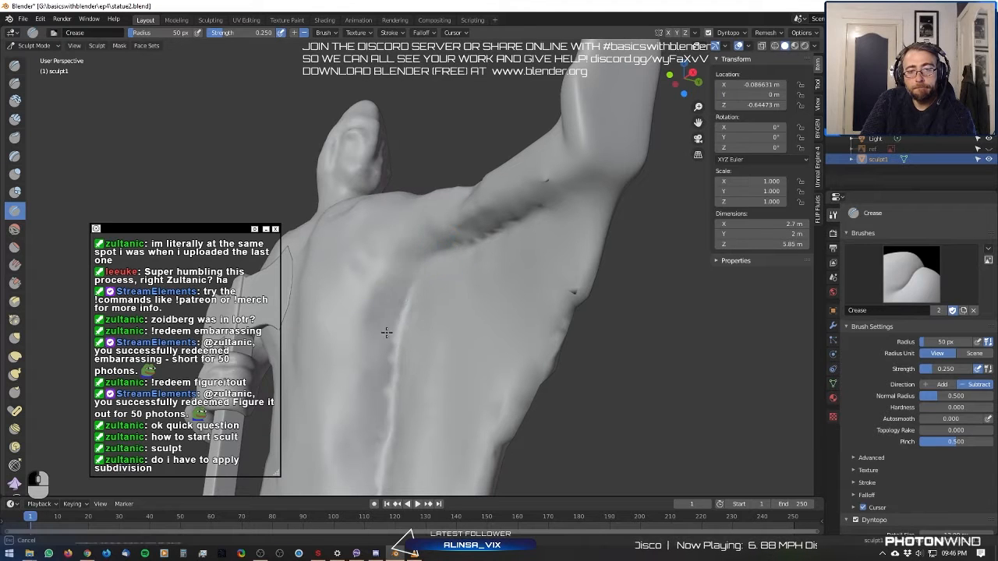
pyautogui.keyDown('ctrl'); pyautogui.moveTo(386, 332); pyautogui.dragTo(383, 352); pyautogui.keyUp('ctrl')
# Build up cloth folds across the upper chest towards the raised arm's shoulder with the Draw brush.
pyautogui.moveTo(385, 323); pyautogui.dragTo(471, 263, button='middle')
pyautogui.moveTo(417, 247)
pyautogui.mouseDown(button='middle')
pyautogui.moveTo(414, 214)
pyautogui.moveTo(470, 194)
pyautogui.moveTo(445, 241)
pyautogui.moveTo(491, 212)
pyautogui.moveTo(413, 243)
pyautogui.moveTo(403, 231)
pyautogui.moveTo(430, 220)
pyautogui.moveTo(391, 209)
pyautogui.mouseUp(button='middle')
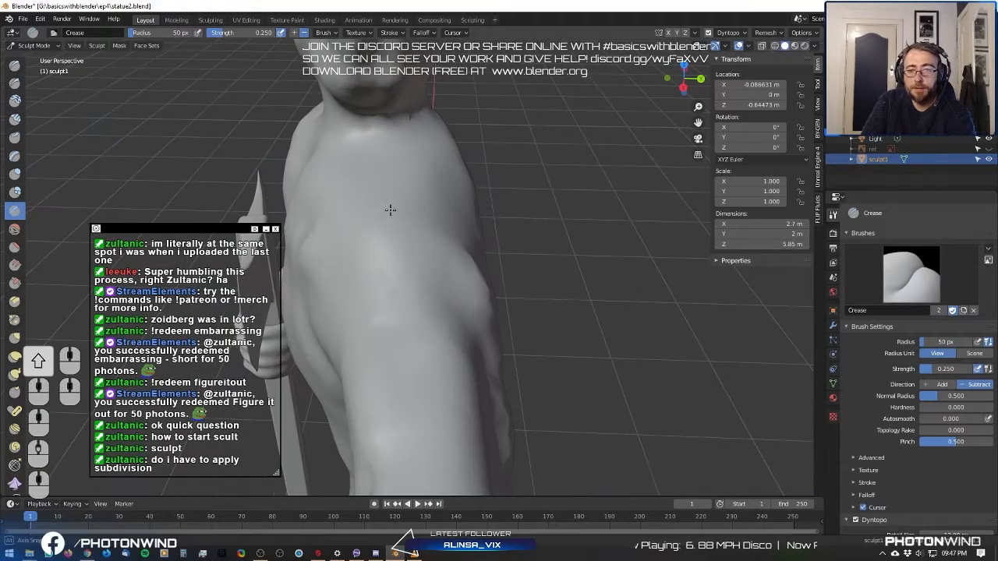
pyautogui.click(14, 66)
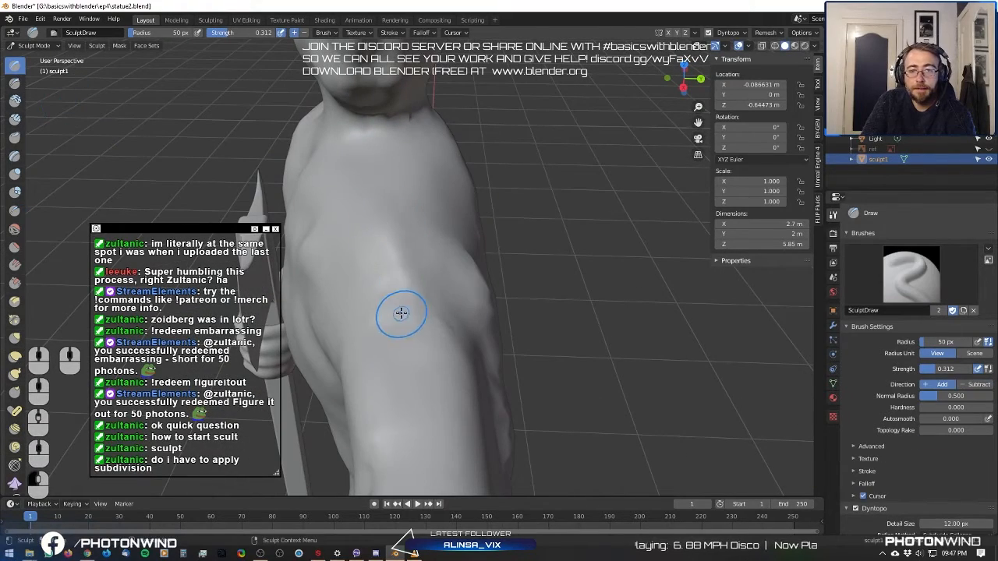
pyautogui.moveTo(377, 317)
pyautogui.mouseDown(button='middle')
pyautogui.moveTo(334, 272)
pyautogui.moveTo(434, 289)
pyautogui.moveTo(388, 225)
pyautogui.moveTo(486, 205)
pyautogui.moveTo(383, 189)
pyautogui.moveTo(401, 254)
pyautogui.mouseUp(button='middle')
pyautogui.scroll(2, 382, 183)
pyautogui.moveTo(413, 261); pyautogui.dragTo(552, 226)
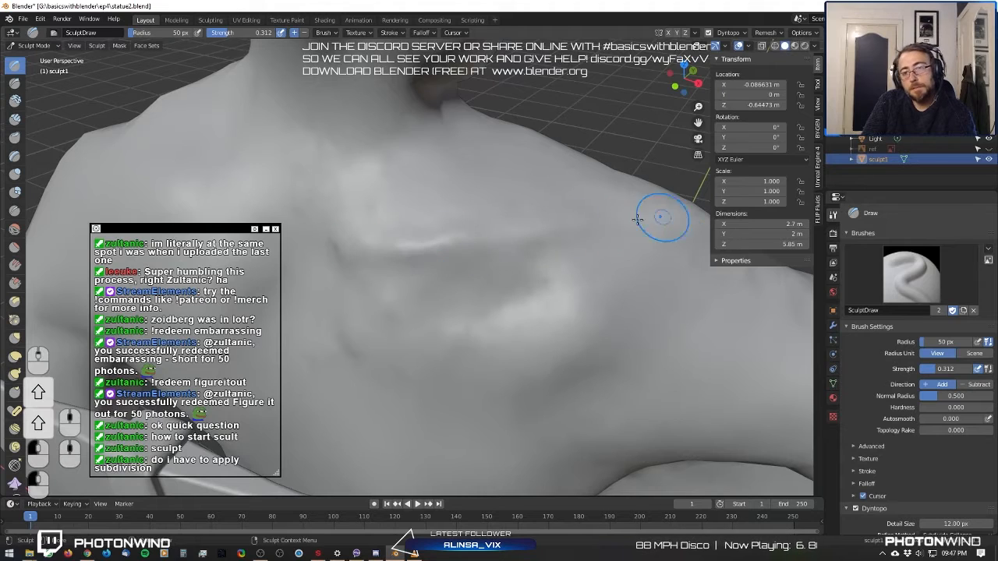
pyautogui.moveTo(657, 225); pyautogui.dragTo(340, 225)
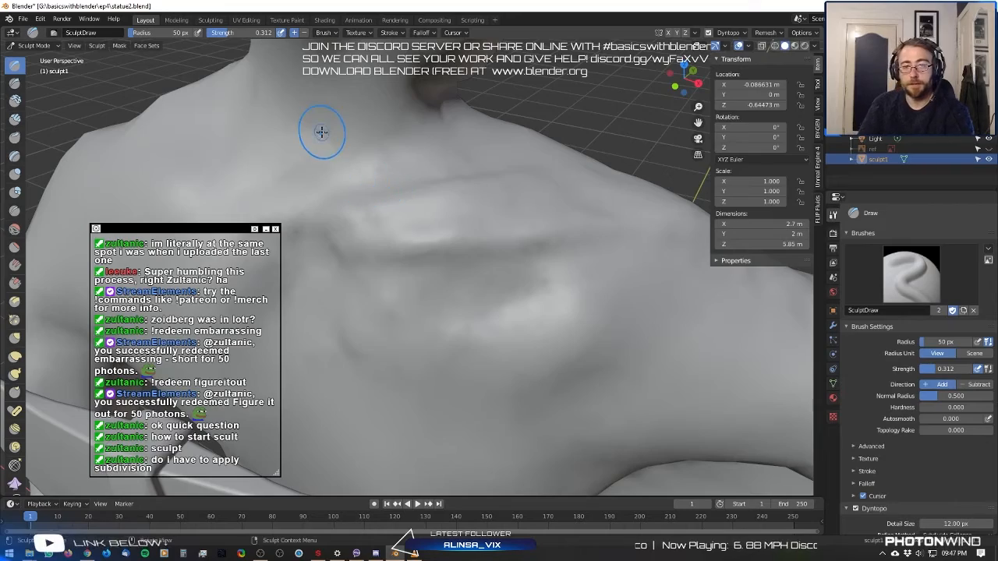
# Add a small raised knot where the chest folds meet and continue the cloth folds over the axe-side shoulder.
pyautogui.scroll(-3, 321, 131)
pyautogui.moveTo(321, 132)
pyautogui.mouseDown(button='middle')
pyautogui.moveTo(322, 259)
pyautogui.moveTo(336, 250)
pyautogui.moveTo(291, 169)
pyautogui.moveTo(412, 221)
pyautogui.moveTo(312, 216)
pyautogui.moveTo(441, 200)
pyautogui.moveTo(437, 218)
pyautogui.mouseUp(button='middle')
pyautogui.scroll(2, 435, 232)
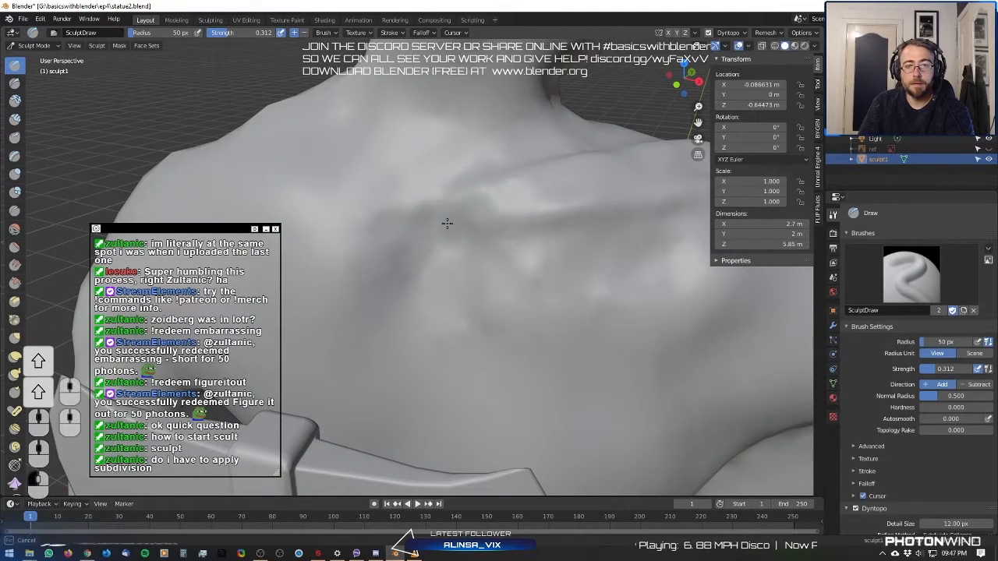
pyautogui.moveTo(444, 210); pyautogui.dragTo(427, 228)
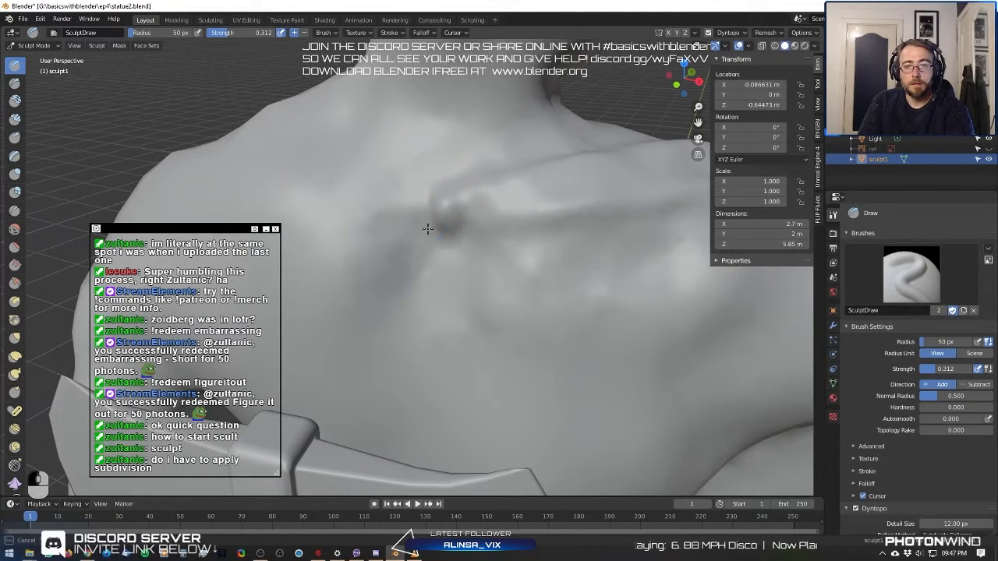
pyautogui.moveTo(412, 209); pyautogui.dragTo(360, 213, button='middle')
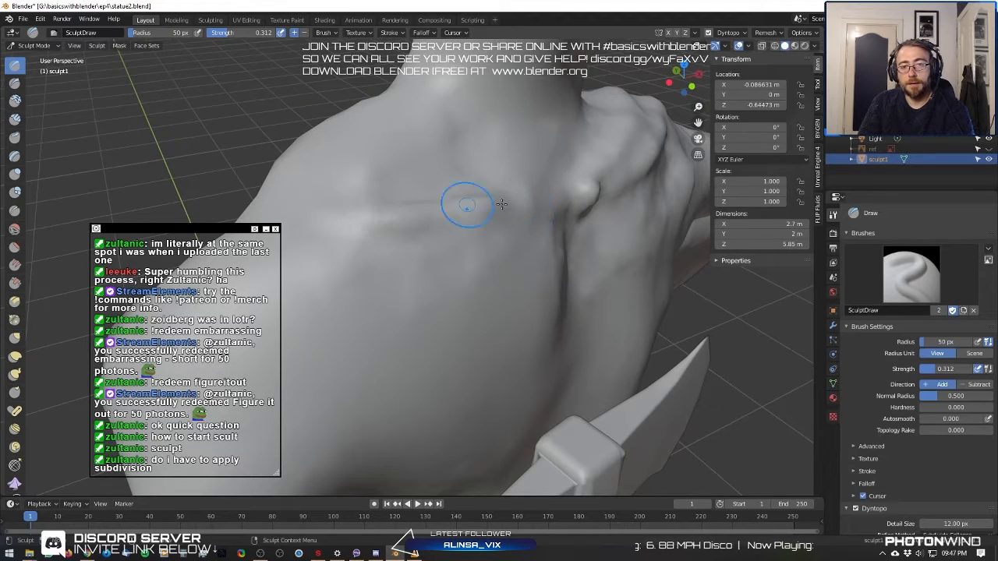
pyautogui.moveTo(353, 199); pyautogui.dragTo(534, 216, button='middle')
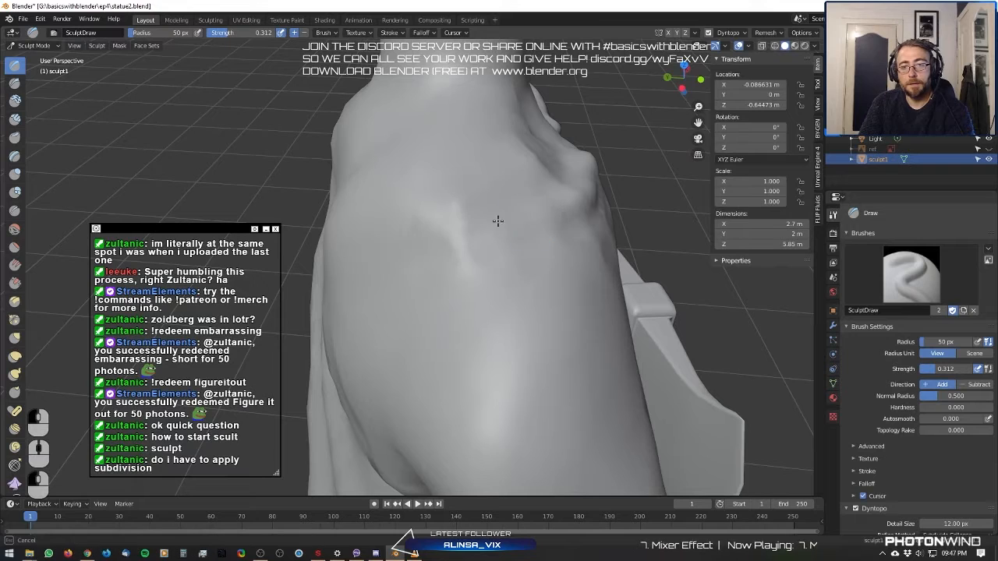
pyautogui.moveTo(380, 230)
pyautogui.mouseDown(button='middle')
pyautogui.moveTo(509, 203)
pyautogui.moveTo(491, 207)
pyautogui.mouseUp(button='middle')
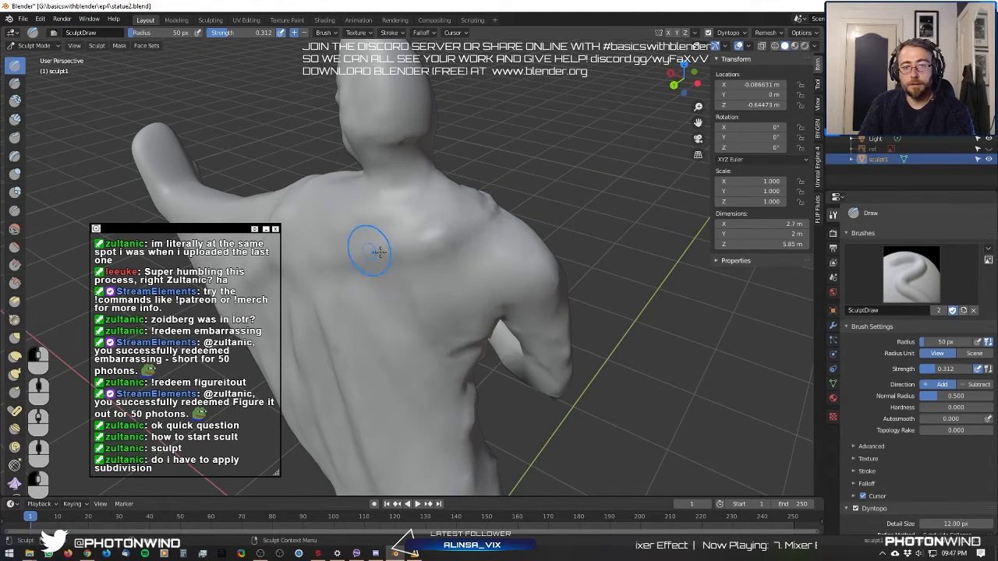
# Shape the draped fold across the upper back behind the axe-side shoulder and smooth its rough edges.
pyautogui.moveTo(359, 253)
pyautogui.mouseDown(button='middle')
pyautogui.moveTo(413, 229)
pyautogui.moveTo(429, 241)
pyautogui.moveTo(485, 218)
pyautogui.moveTo(504, 147)
pyautogui.mouseUp(button='middle')
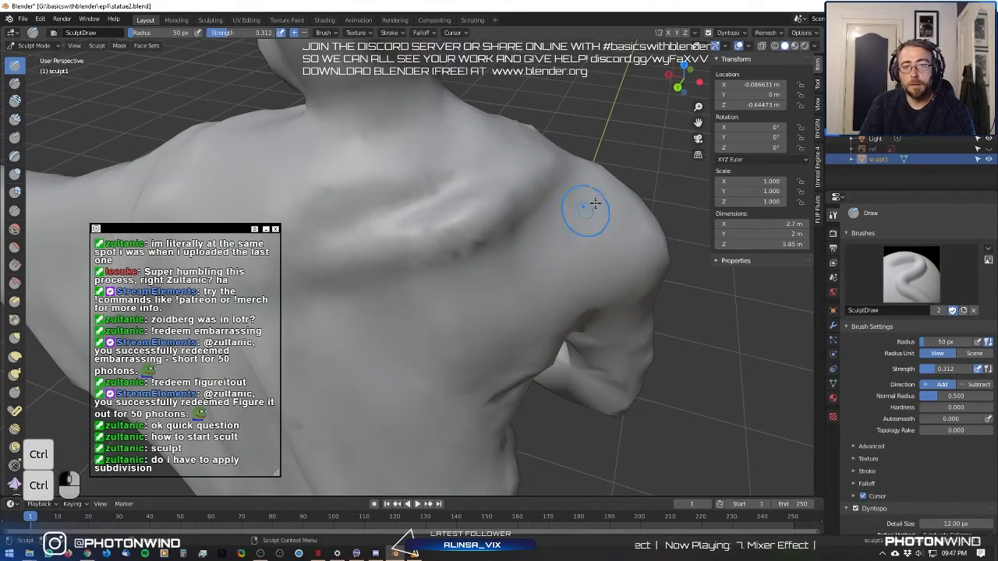
pyautogui.keyDown('shift'); pyautogui.moveTo(452, 214); pyautogui.dragTo(506, 196, button='middle'); pyautogui.keyUp('shift')
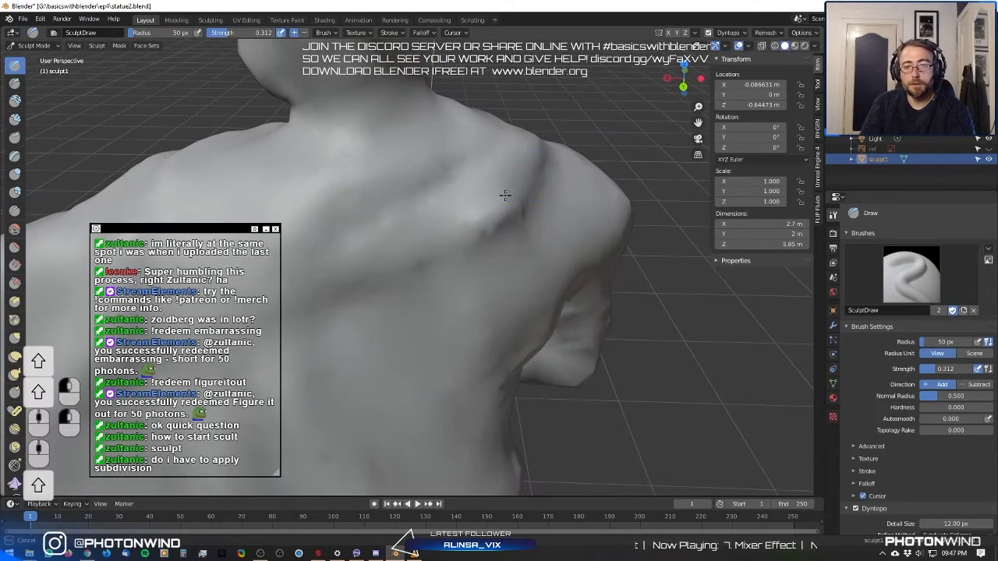
pyautogui.keyDown('shift'); pyautogui.moveTo(505, 196); pyautogui.dragTo(475, 214); pyautogui.keyUp('shift')
pyautogui.scroll(-2, 492, 187)
pyautogui.moveTo(492, 187)
pyautogui.mouseDown(button='middle')
pyautogui.moveTo(390, 269)
pyautogui.moveTo(450, 233)
pyautogui.mouseUp(button='middle')
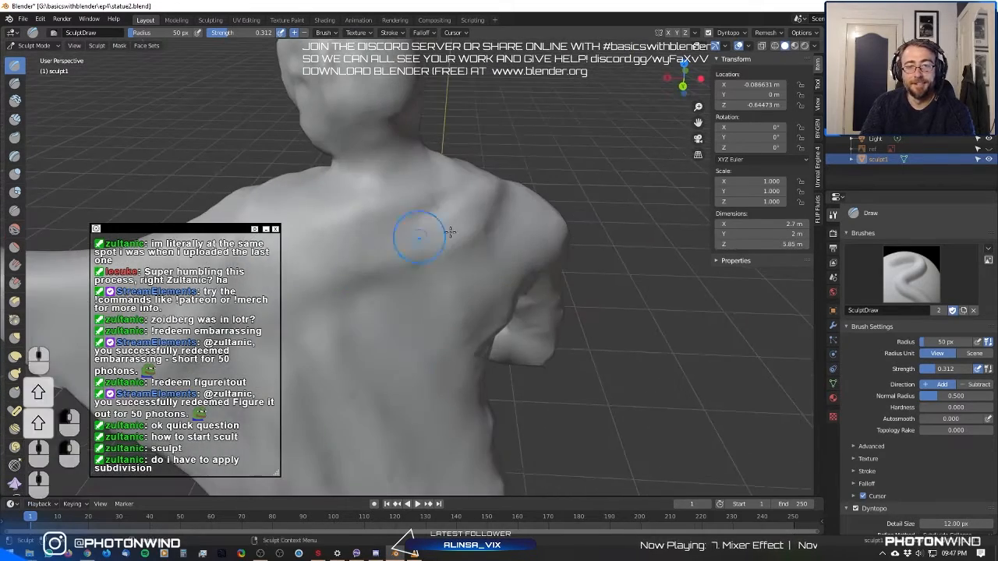
pyautogui.moveTo(403, 267); pyautogui.dragTo(369, 221, button='middle')
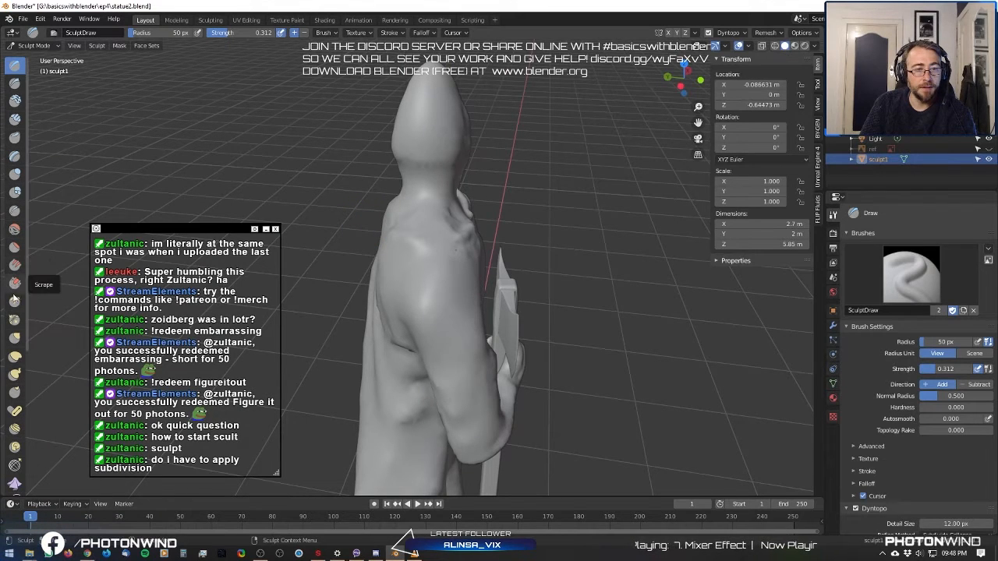
# Switch to the Clay Strips brush and add diagonal cape folds running down the figure's back.
pyautogui.click(15, 100)
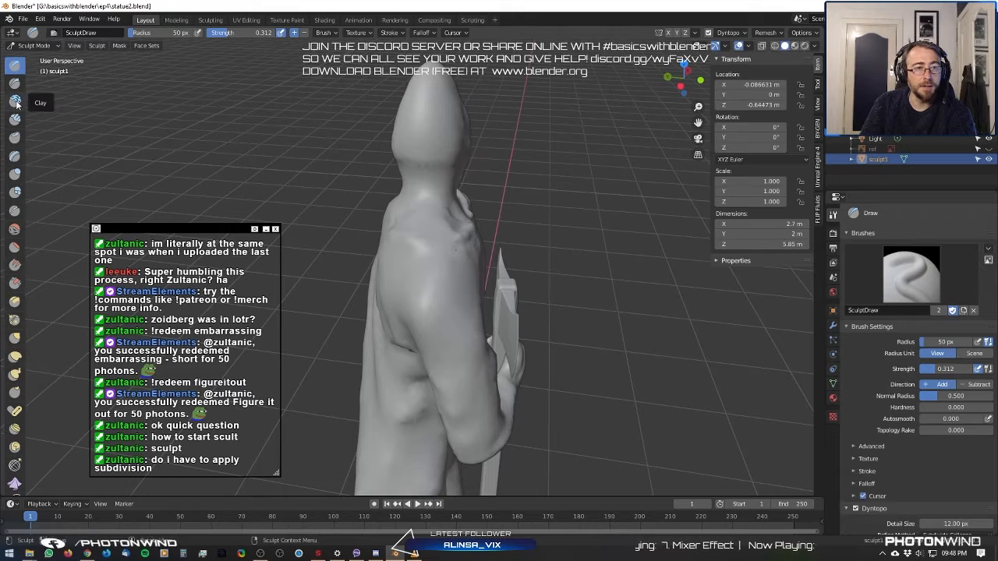
pyautogui.moveTo(436, 272); pyautogui.dragTo(460, 241, button='middle')
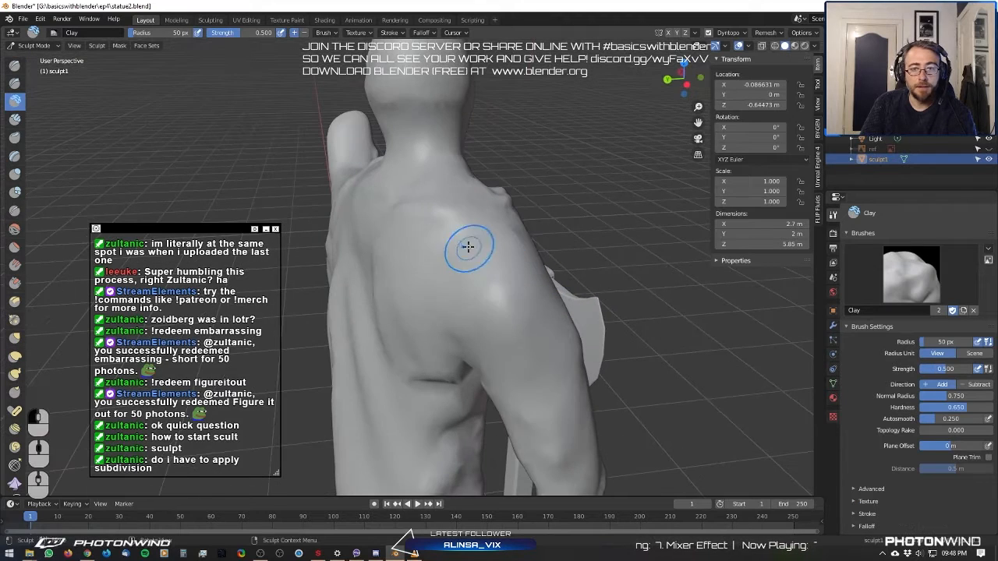
pyautogui.click(15, 120)
pyautogui.moveTo(389, 211); pyautogui.dragTo(463, 225, button='middle')
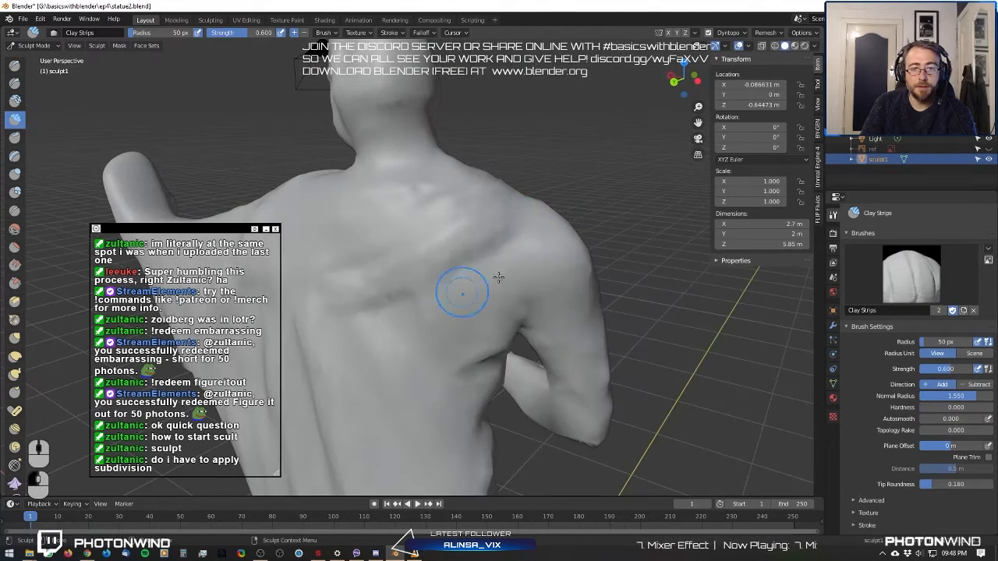
pyautogui.moveTo(430, 333); pyautogui.dragTo(395, 425)
pyautogui.moveTo(395, 405)
pyautogui.mouseDown(button='middle')
pyautogui.moveTo(436, 283)
pyautogui.moveTo(430, 268)
pyautogui.mouseUp(button='middle')
pyautogui.keyDown('shift'); pyautogui.moveTo(401, 257); pyautogui.dragTo(447, 202, button='middle'); pyautogui.keyUp('shift')
pyautogui.moveTo(433, 253)
pyautogui.mouseDown()
pyautogui.moveTo(364, 310)
pyautogui.moveTo(390, 318)
pyautogui.mouseUp()
pyautogui.scroll(-4, 468, 267)
pyautogui.scroll(-3, 980, 465)
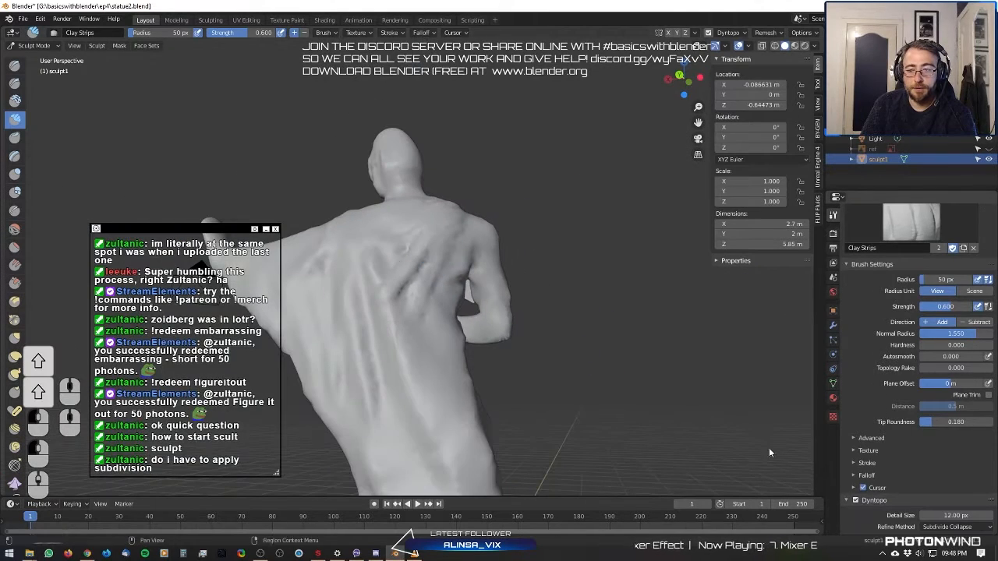
# Build up cloth folds around the front of the waist behind the axe handle with the Clay Strips brush.
pyautogui.moveTo(421, 241)
pyautogui.mouseDown(button='middle')
pyautogui.moveTo(366, 257)
pyautogui.moveTo(367, 285)
pyautogui.moveTo(371, 242)
pyautogui.moveTo(408, 276)
pyautogui.moveTo(383, 239)
pyautogui.moveTo(436, 207)
pyautogui.mouseUp(button='middle')
pyautogui.scroll(2, 448, 214)
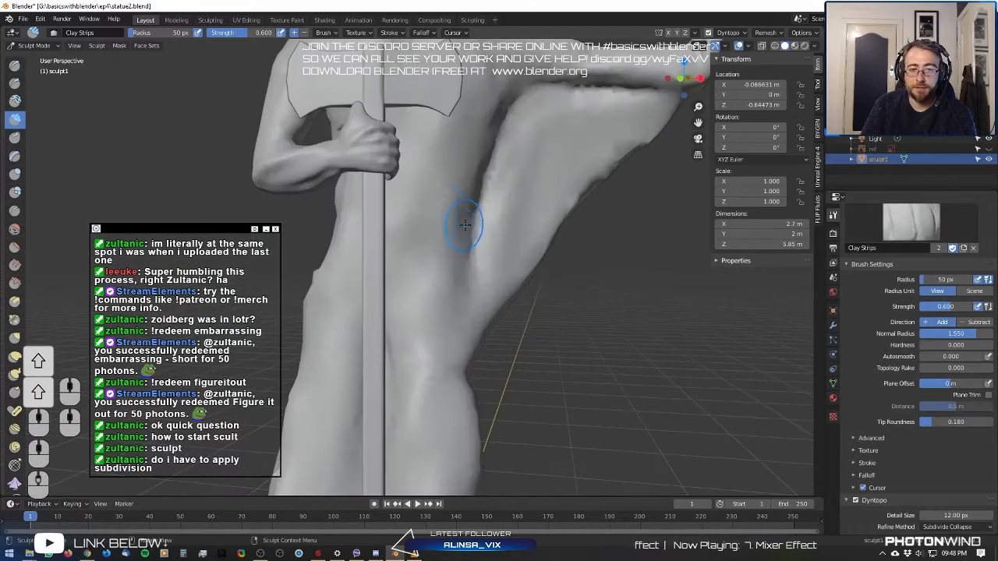
pyautogui.scroll(1, 466, 225)
pyautogui.moveTo(468, 223); pyautogui.dragTo(450, 224)
pyautogui.scroll(3, 450, 222)
pyautogui.moveTo(449, 222)
pyautogui.mouseDown(button='middle')
pyautogui.moveTo(499, 214)
pyautogui.moveTo(468, 171)
pyautogui.moveTo(403, 129)
pyautogui.mouseUp(button='middle')
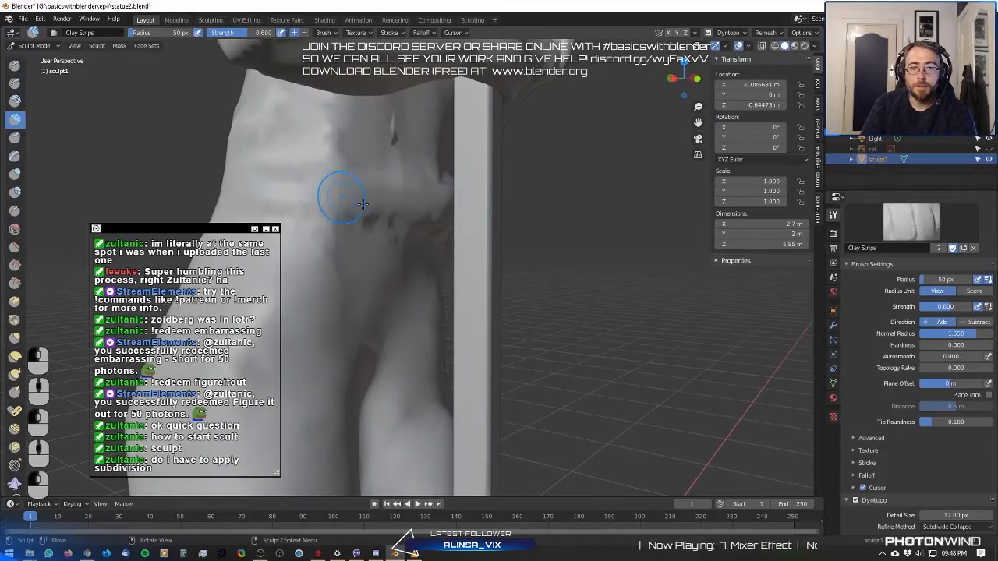
pyautogui.moveTo(362, 203); pyautogui.dragTo(381, 196, button='middle')
pyautogui.moveTo(311, 218); pyautogui.dragTo(412, 216)
pyautogui.moveTo(412, 216)
pyautogui.mouseDown(button='middle')
pyautogui.moveTo(474, 211)
pyautogui.moveTo(389, 294)
pyautogui.moveTo(430, 185)
pyautogui.mouseUp(button='middle')
pyautogui.moveTo(392, 181); pyautogui.dragTo(357, 197)
# Rough in folds on the lower robe around the legs, just above the pedestal.
pyautogui.moveTo(363, 318); pyautogui.dragTo(461, 127, button='middle')
pyautogui.moveTo(393, 296)
pyautogui.mouseDown(button='middle')
pyautogui.moveTo(410, 297)
pyautogui.moveTo(445, 179)
pyautogui.mouseUp(button='middle')
pyautogui.scroll(-5, 422, 287)
pyautogui.scroll(2, 398, 307)
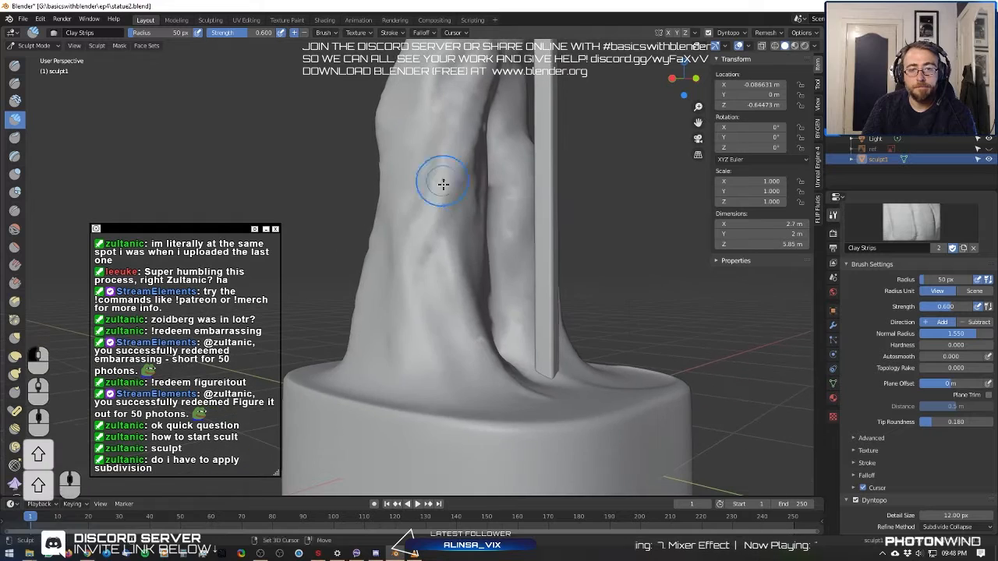
pyautogui.moveTo(374, 312)
pyautogui.mouseDown(button='middle')
pyautogui.moveTo(452, 260)
pyautogui.moveTo(405, 296)
pyautogui.moveTo(392, 392)
pyautogui.mouseUp(button='middle')
pyautogui.moveTo(405, 212)
pyautogui.mouseDown(button='middle')
pyautogui.moveTo(445, 256)
pyautogui.moveTo(366, 280)
pyautogui.moveTo(407, 283)
pyautogui.moveTo(445, 230)
pyautogui.moveTo(383, 331)
pyautogui.mouseUp(button='middle')
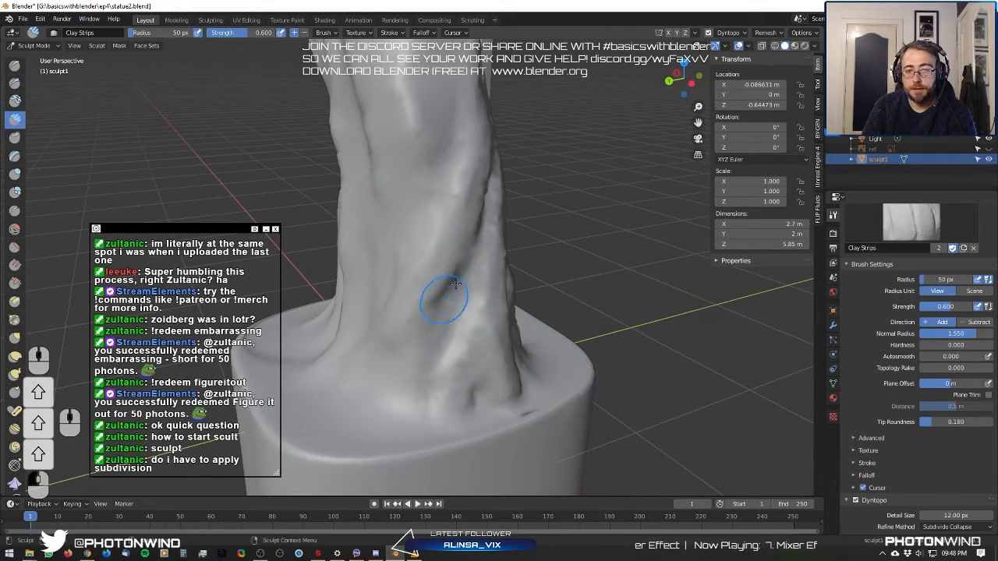
# Carve diagonal grooves into the robe around the axe-side leg with the Clay Strips brush set to subtract.
pyautogui.moveTo(456, 283)
pyautogui.mouseDown(button='middle')
pyautogui.moveTo(394, 151)
pyautogui.moveTo(408, 167)
pyautogui.moveTo(445, 138)
pyautogui.mouseUp(button='middle')
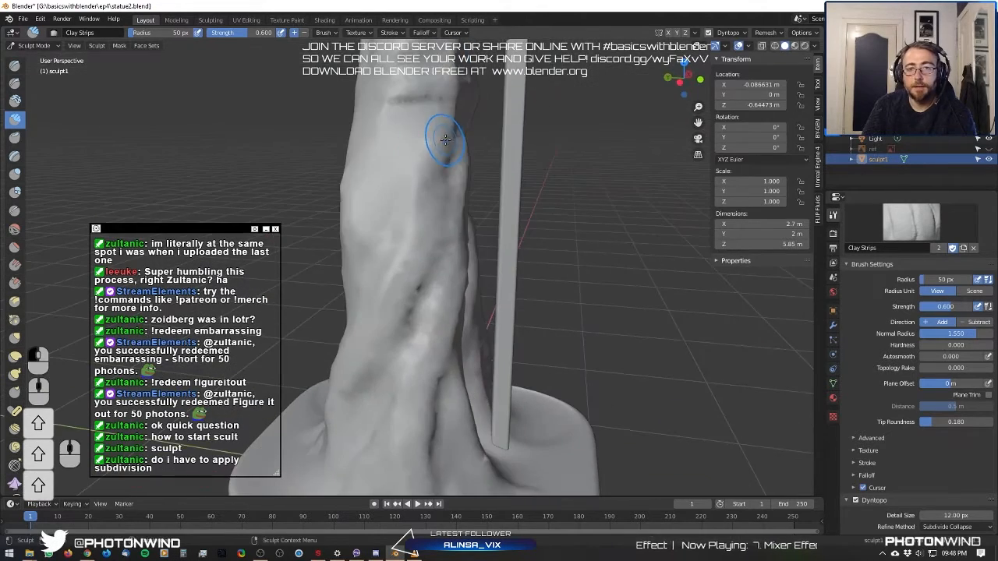
pyautogui.keyDown('ctrl'); pyautogui.moveTo(433, 159); pyautogui.dragTo(415, 204); pyautogui.keyUp('ctrl')
pyautogui.moveTo(374, 257); pyautogui.dragTo(461, 190, button='middle')
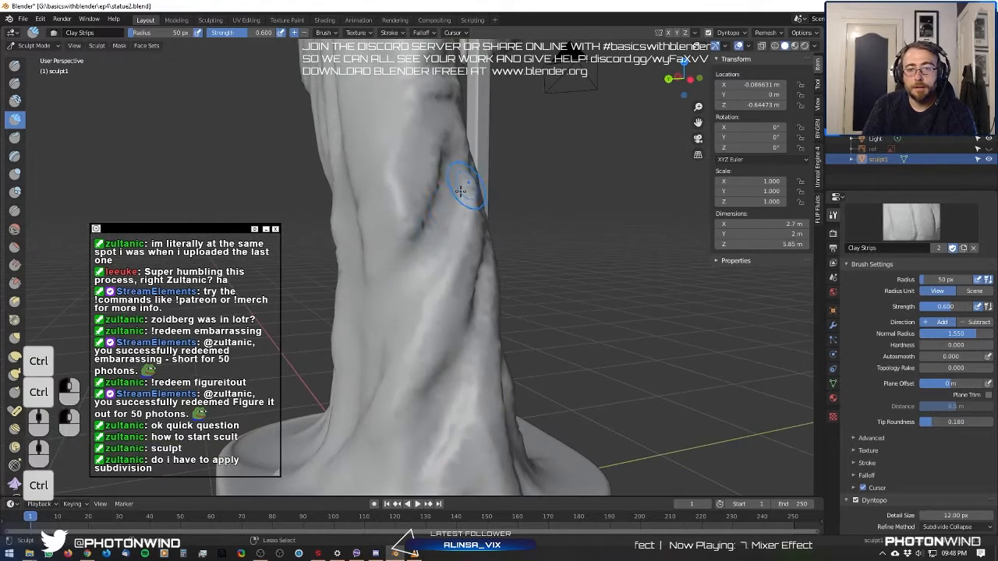
pyautogui.keyDown('ctrl'); pyautogui.moveTo(463, 184); pyautogui.dragTo(482, 117); pyautogui.keyUp('ctrl')
pyautogui.moveTo(484, 111); pyautogui.dragTo(428, 129, button='middle')
pyautogui.keyDown('ctrl'); pyautogui.moveTo(424, 137); pyautogui.dragTo(359, 222); pyautogui.keyUp('ctrl')
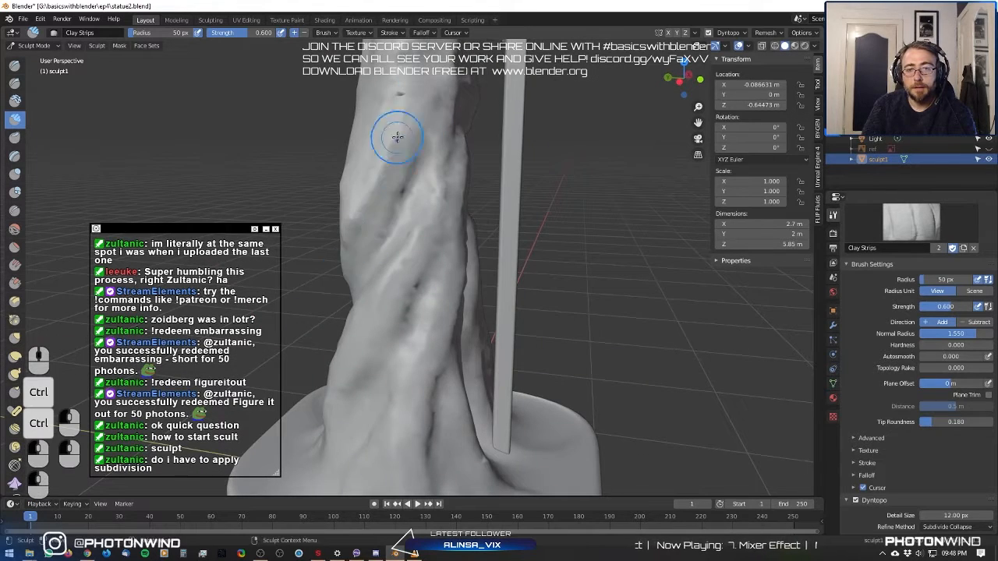
pyautogui.moveTo(397, 138)
pyautogui.mouseDown(button='middle')
pyautogui.moveTo(439, 268)
pyautogui.moveTo(429, 267)
pyautogui.mouseUp(button='middle')
pyautogui.keyDown('ctrl'); pyautogui.moveTo(368, 381); pyautogui.dragTo(363, 405); pyautogui.keyUp('ctrl')
pyautogui.scroll(-5, 414, 218)
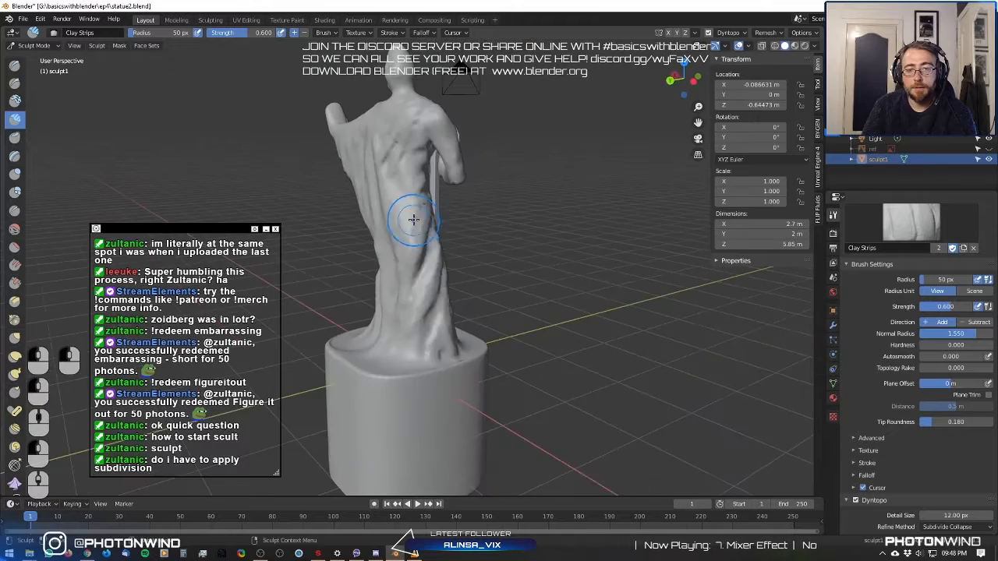
# Carve a deep vertical groove into the robe between the axe-side leg and the axe handle with the Clay Strips brush set to subtract.
pyautogui.moveTo(414, 218); pyautogui.dragTo(449, 224, button='middle')
pyautogui.scroll(3, 451, 224)
pyautogui.moveTo(442, 318); pyautogui.dragTo(381, 243, button='middle')
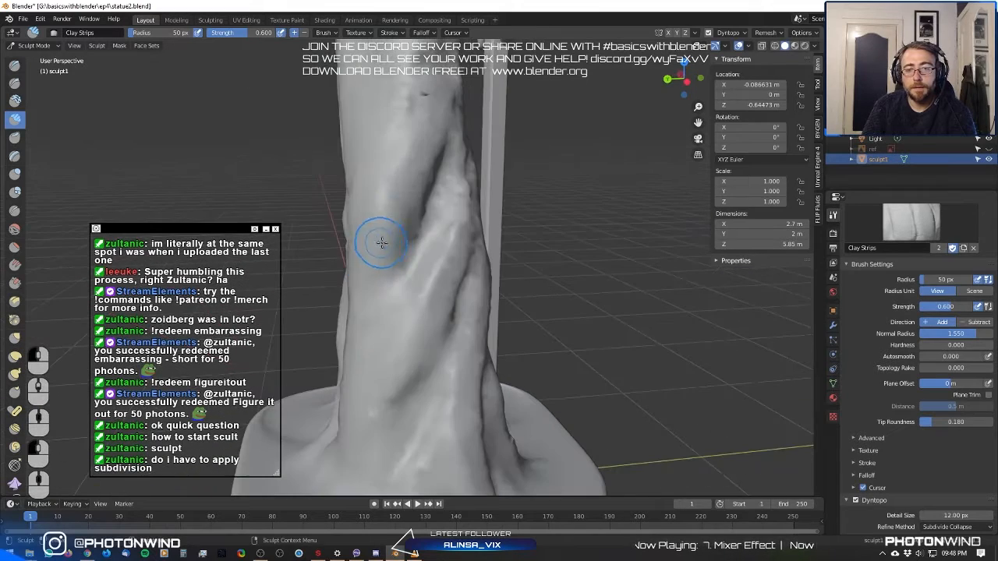
pyautogui.moveTo(375, 304); pyautogui.dragTo(455, 272, button='middle')
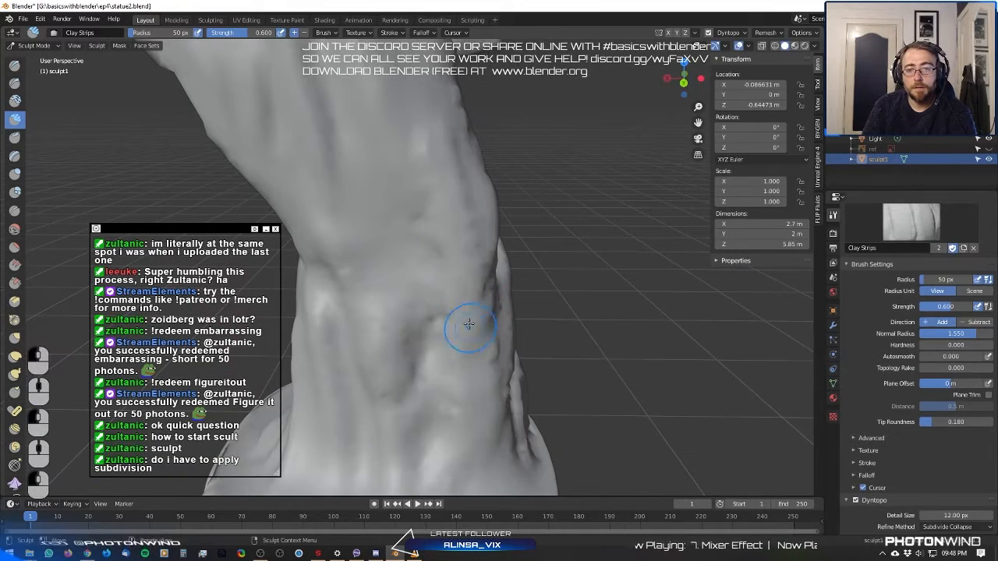
pyautogui.scroll(-6, 434, 147)
pyautogui.moveTo(434, 147); pyautogui.dragTo(274, 176, button='middle')
pyautogui.scroll(4, 445, 192)
pyautogui.moveTo(445, 192)
pyautogui.mouseDown(button='middle')
pyautogui.moveTo(385, 201)
pyautogui.moveTo(486, 193)
pyautogui.moveTo(472, 188)
pyautogui.moveTo(522, 193)
pyautogui.moveTo(502, 197)
pyautogui.moveTo(469, 156)
pyautogui.mouseUp(button='middle')
pyautogui.scroll(4, 465, 205)
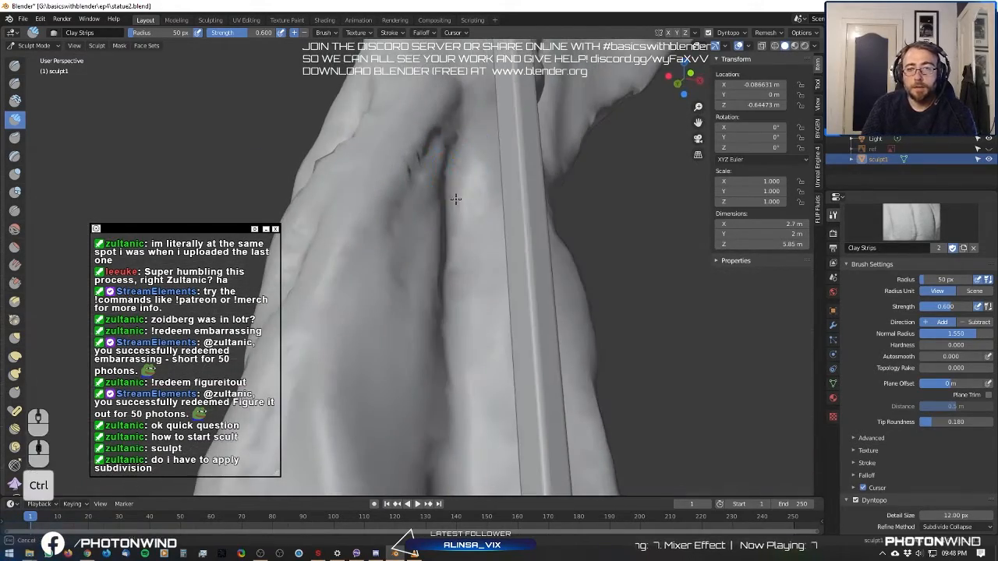
pyautogui.keyDown('ctrl'); pyautogui.moveTo(455, 199); pyautogui.dragTo(453, 276); pyautogui.keyUp('ctrl')
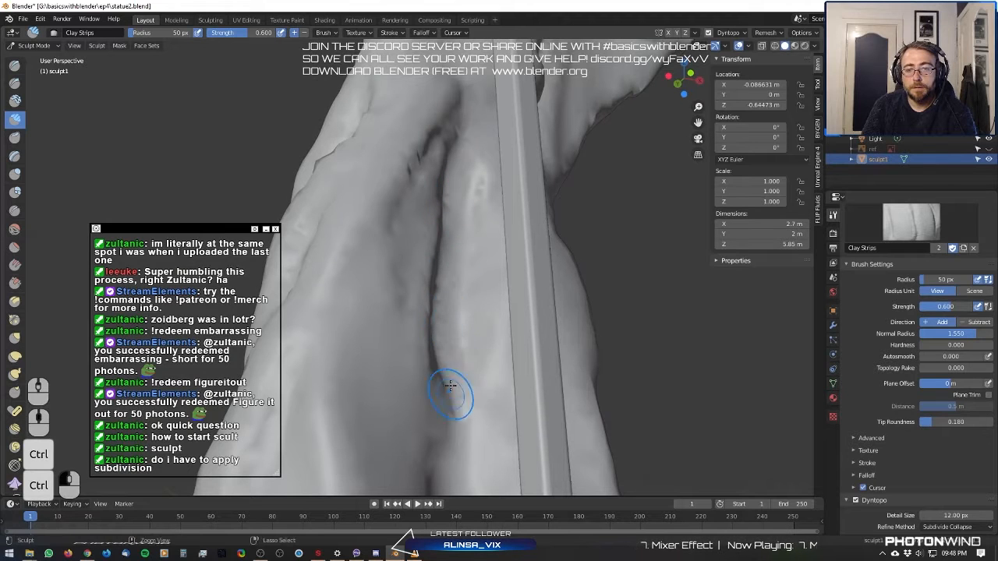
pyautogui.moveTo(450, 386)
pyautogui.mouseDown(button='middle')
pyautogui.moveTo(428, 419)
pyautogui.moveTo(395, 204)
pyautogui.mouseUp(button='middle')
pyautogui.keyDown('ctrl'); pyautogui.moveTo(424, 230); pyautogui.dragTo(430, 272); pyautogui.keyUp('ctrl')
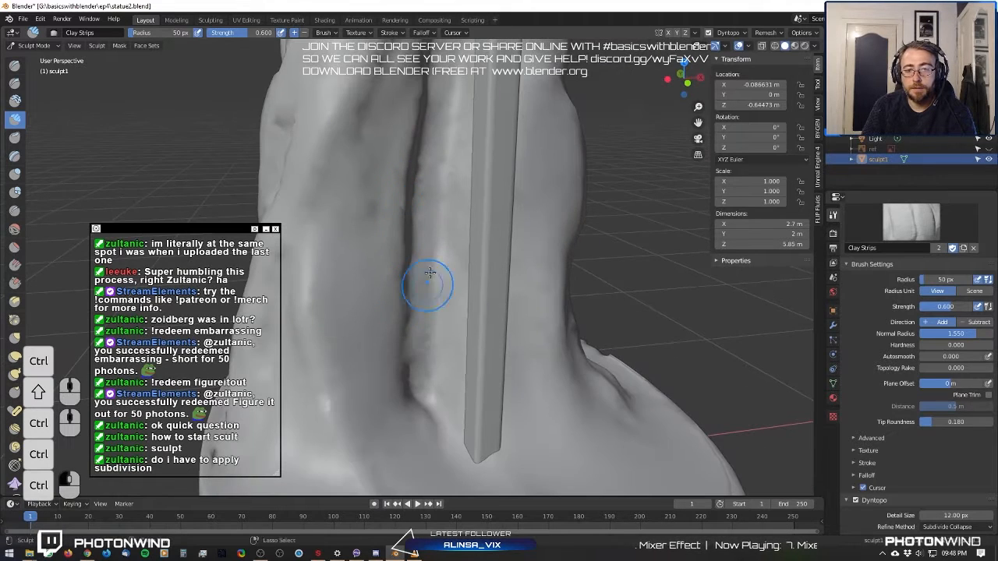
pyautogui.keyDown('ctrl'); pyautogui.moveTo(411, 186); pyautogui.dragTo(418, 263); pyautogui.keyUp('ctrl')
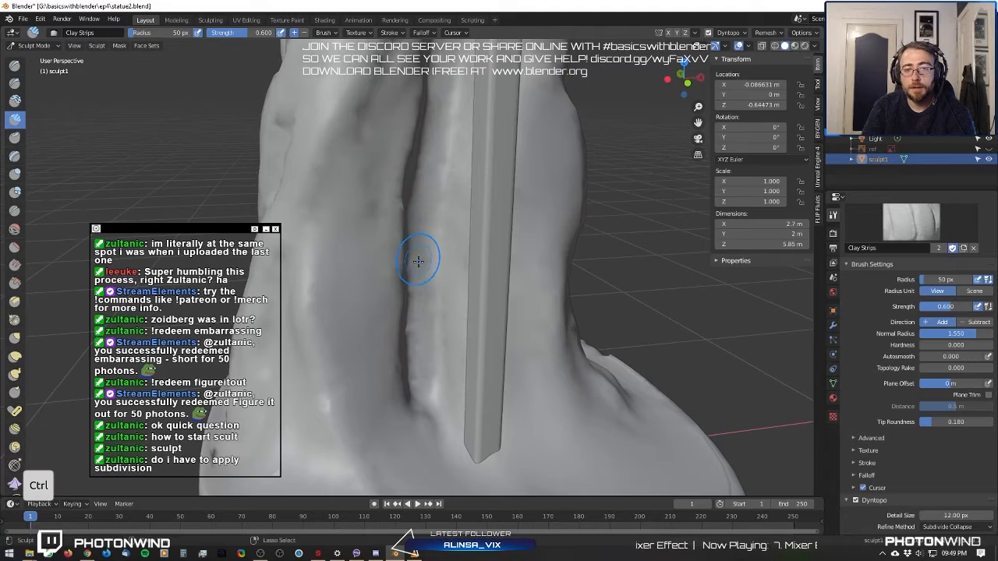
# Build up folds on the axe-side leg beside the groove and cut a curved crease around them with the Clay Strips brush.
pyautogui.moveTo(419, 262)
pyautogui.mouseDown(button='middle')
pyautogui.moveTo(323, 240)
pyautogui.moveTo(349, 247)
pyautogui.mouseUp(button='middle')
pyautogui.scroll(2, 381, 241)
pyautogui.scroll(-3, 379, 215)
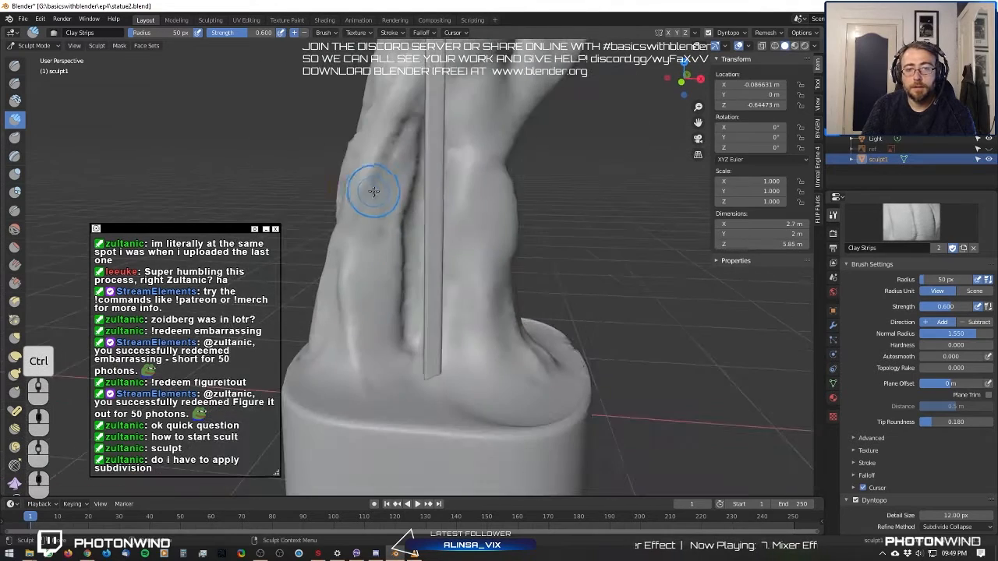
pyautogui.moveTo(393, 184); pyautogui.dragTo(400, 180, button='middle')
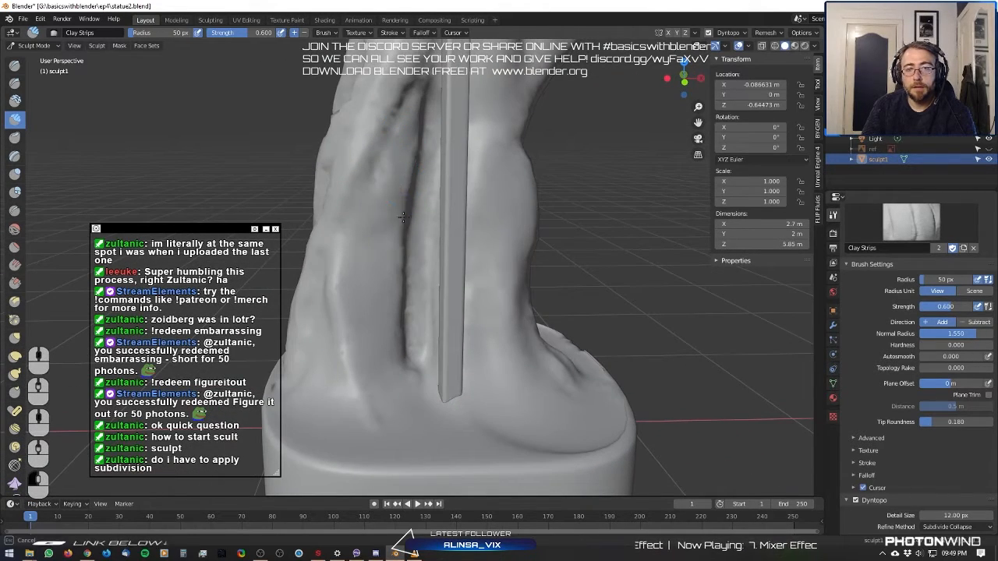
pyautogui.moveTo(406, 222); pyautogui.dragTo(390, 275)
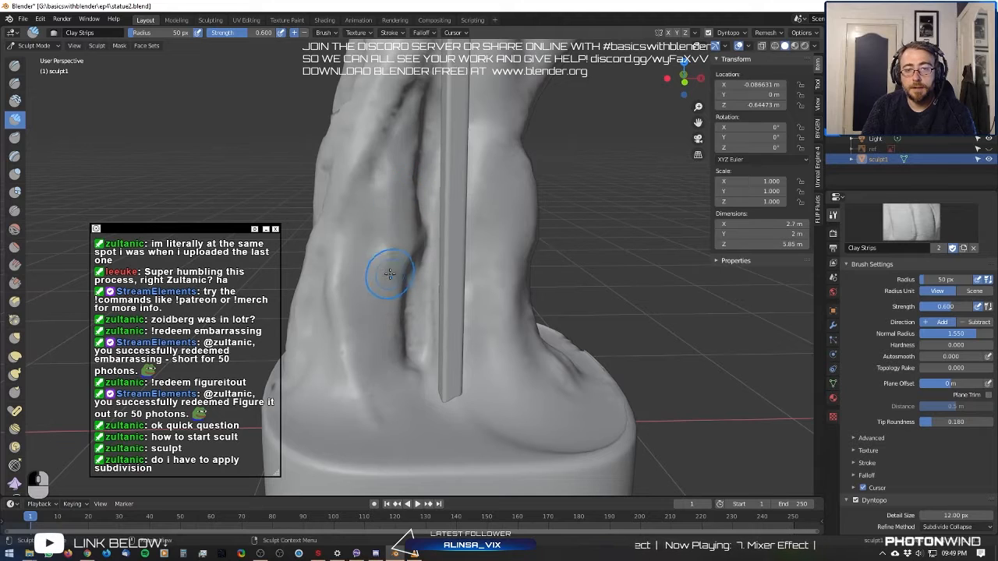
pyautogui.moveTo(381, 177); pyautogui.dragTo(321, 259)
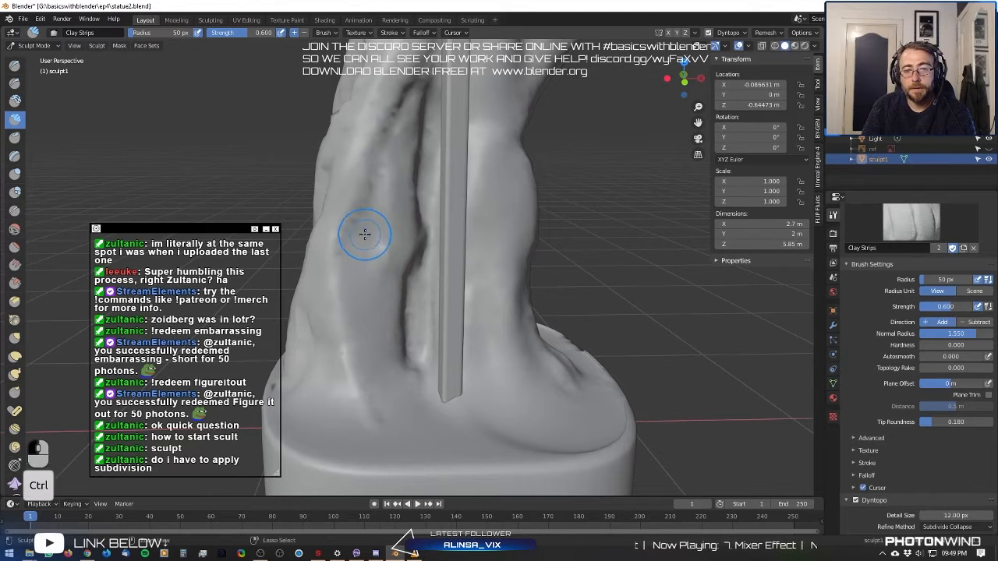
pyautogui.moveTo(365, 231)
pyautogui.keyDown('ctrl'); pyautogui.mouseDown()
pyautogui.moveTo(340, 288)
pyautogui.moveTo(366, 273)
pyautogui.mouseUp(); pyautogui.keyUp('ctrl')
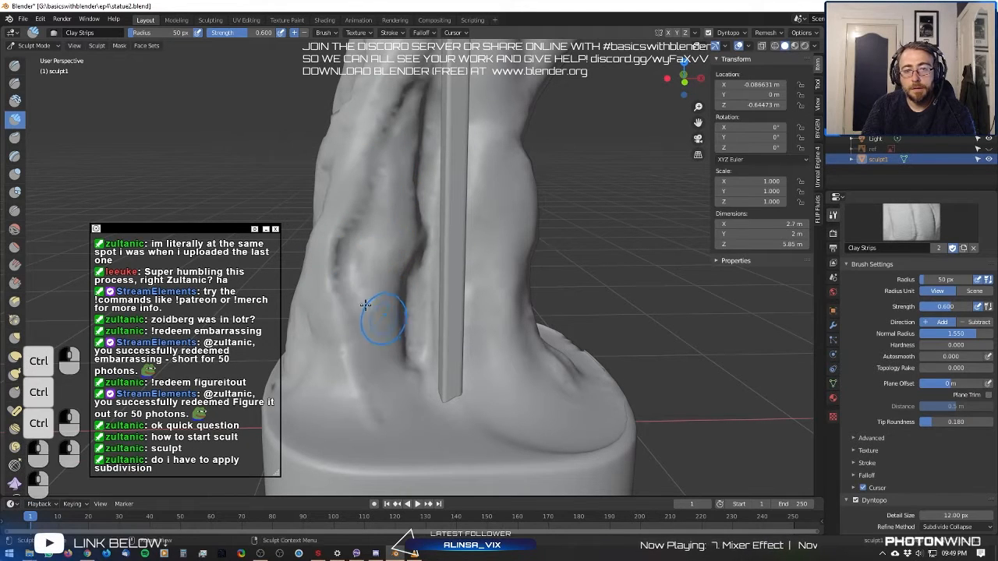
# Build up the fold down the axe-side shin so it sweeps toward the foot of the axe handle.
pyautogui.moveTo(365, 304); pyautogui.dragTo(350, 300, button='middle')
pyautogui.keyDown('shift'); pyautogui.moveTo(363, 298); pyautogui.dragTo(423, 256, button='middle'); pyautogui.keyUp('shift')
pyautogui.scroll(3, 409, 268)
pyautogui.moveTo(396, 283); pyautogui.dragTo(416, 335)
pyautogui.moveTo(406, 300); pyautogui.dragTo(431, 266, button='middle')
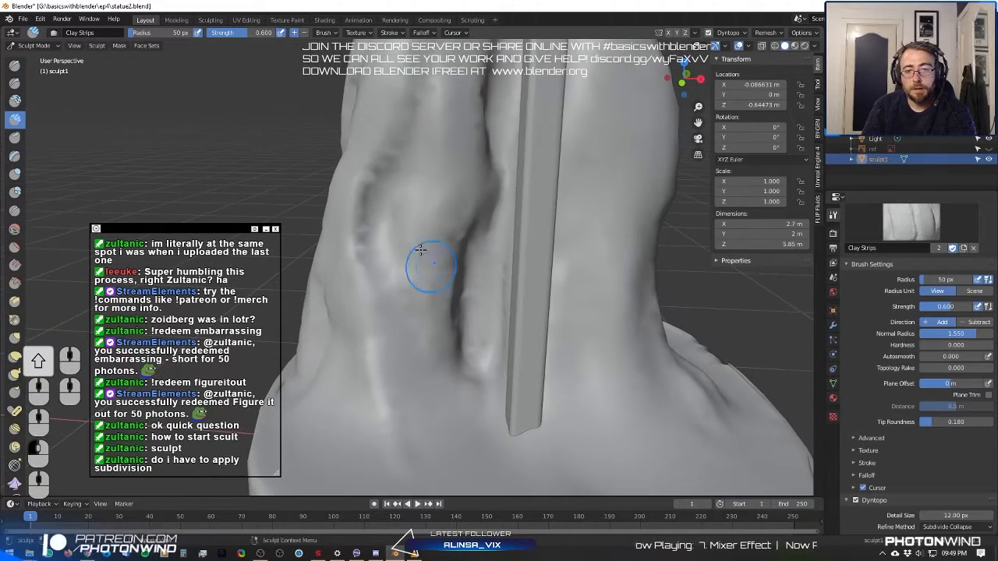
pyautogui.moveTo(430, 266)
pyautogui.mouseDown()
pyautogui.moveTo(436, 340)
pyautogui.moveTo(468, 365)
pyautogui.mouseUp()
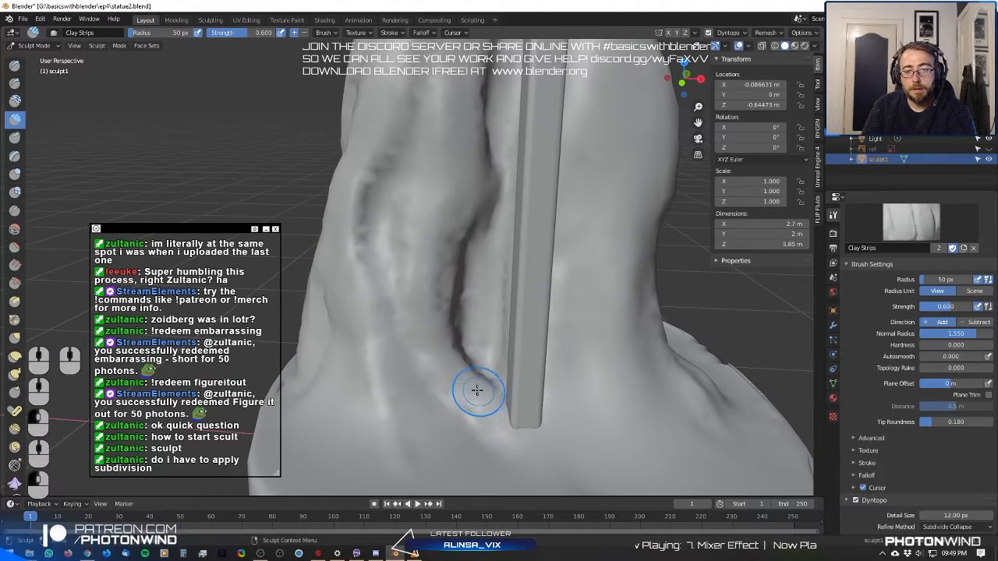
pyautogui.moveTo(477, 390); pyautogui.dragTo(425, 380, button='middle')
pyautogui.moveTo(429, 389); pyautogui.dragTo(459, 424)
pyautogui.moveTo(456, 413); pyautogui.dragTo(474, 367, button='middle')
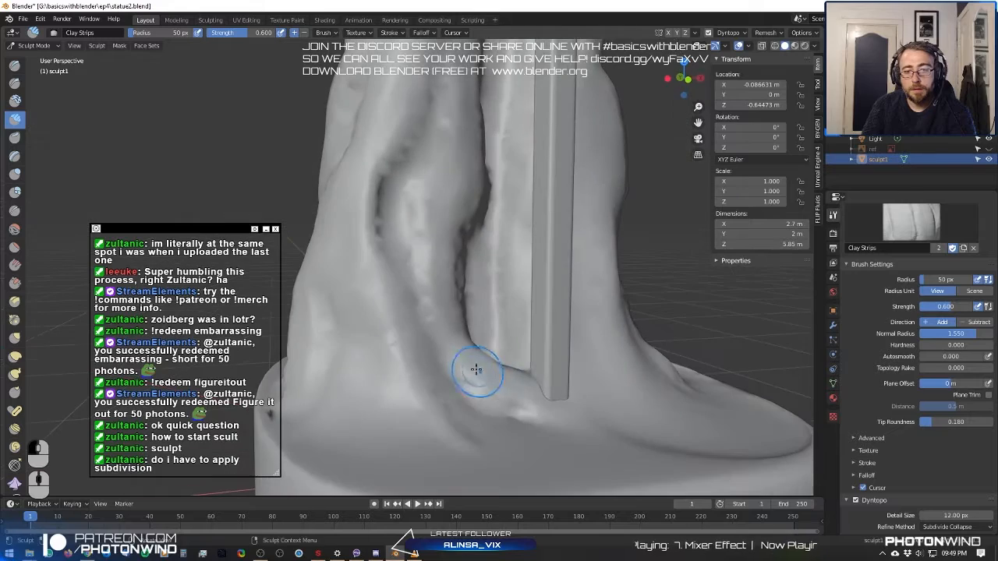
pyautogui.moveTo(479, 371)
pyautogui.mouseDown()
pyautogui.moveTo(511, 383)
pyautogui.moveTo(475, 399)
pyautogui.mouseUp()
# Sculpt a raised foot shape under the cloth where the axe-side leg meets the base of the axe handle.
pyautogui.scroll(-2, 450, 402)
pyautogui.moveTo(495, 379)
pyautogui.mouseDown(button='middle')
pyautogui.moveTo(450, 401)
pyautogui.moveTo(385, 236)
pyautogui.moveTo(410, 303)
pyautogui.moveTo(407, 248)
pyautogui.mouseUp(button='middle')
pyautogui.scroll(4, 434, 374)
pyautogui.scroll(2, 434, 374)
pyautogui.moveTo(409, 304)
pyautogui.mouseDown()
pyautogui.moveTo(518, 334)
pyautogui.moveTo(494, 314)
pyautogui.mouseUp()
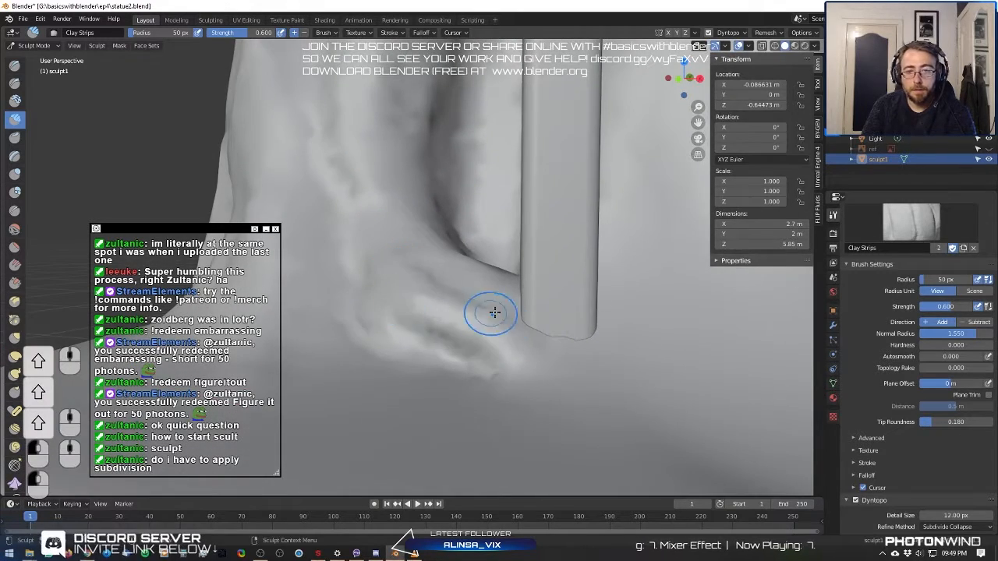
pyautogui.moveTo(494, 314)
pyautogui.mouseDown(button='middle')
pyautogui.moveTo(377, 285)
pyautogui.moveTo(457, 293)
pyautogui.moveTo(512, 355)
pyautogui.mouseUp(button='middle')
pyautogui.moveTo(510, 356)
pyautogui.mouseDown()
pyautogui.moveTo(517, 310)
pyautogui.moveTo(564, 398)
pyautogui.mouseUp()
pyautogui.moveTo(528, 356)
pyautogui.mouseDown()
pyautogui.moveTo(531, 382)
pyautogui.moveTo(501, 390)
pyautogui.mouseUp()
pyautogui.moveTo(501, 390); pyautogui.dragTo(412, 294, button='middle')
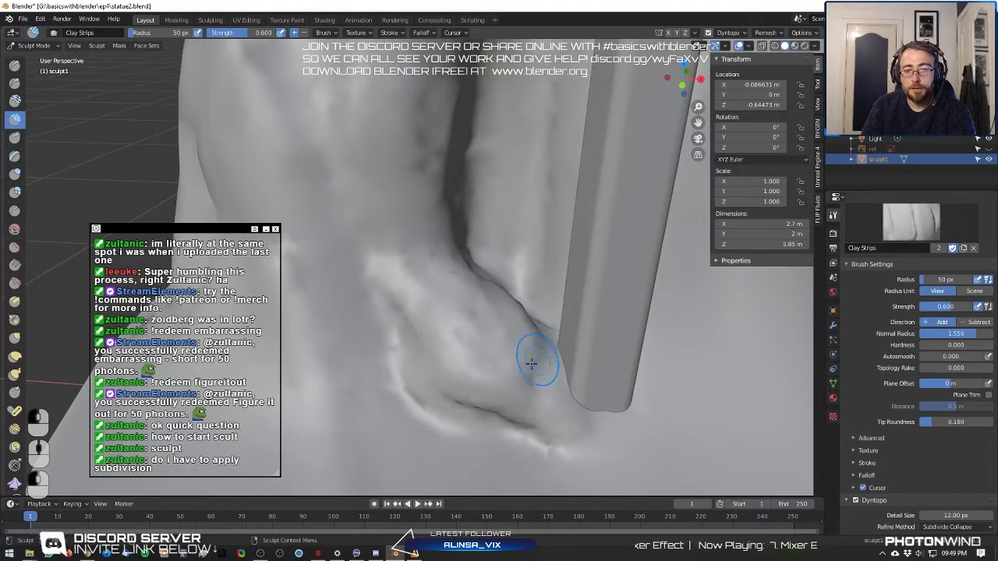
# Build up a rounded foot at the base of the other leg with a fold rising from it up the robe.
pyautogui.scroll(-4, 468, 351)
pyautogui.moveTo(435, 314); pyautogui.dragTo(333, 215, button='middle')
pyautogui.scroll(-4, 379, 229)
pyautogui.scroll(3, 427, 263)
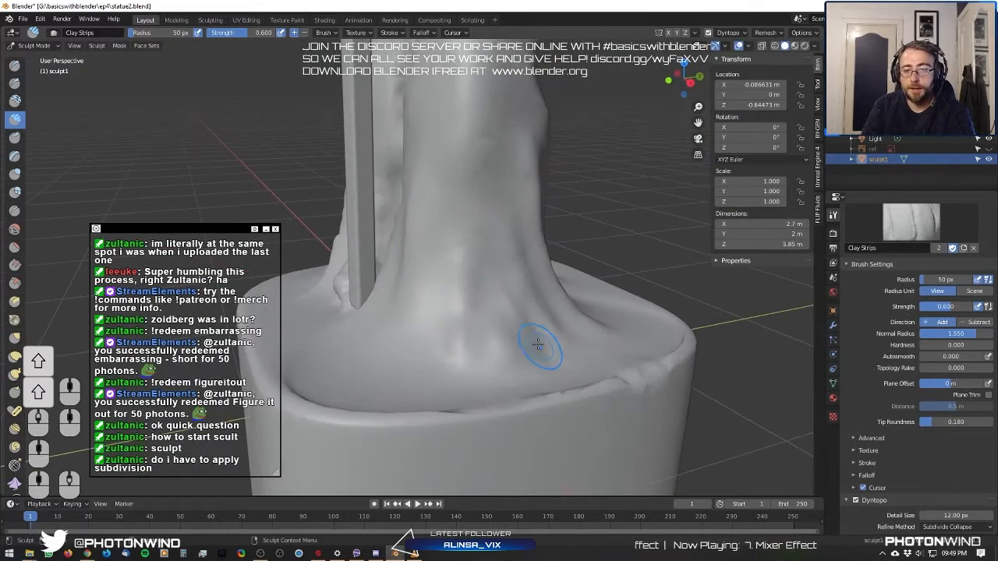
pyautogui.scroll(4, 539, 356)
pyautogui.keyDown('shift'); pyautogui.moveTo(539, 355); pyautogui.dragTo(575, 342, button='middle'); pyautogui.keyUp('shift')
pyautogui.scroll(-3, 545, 337)
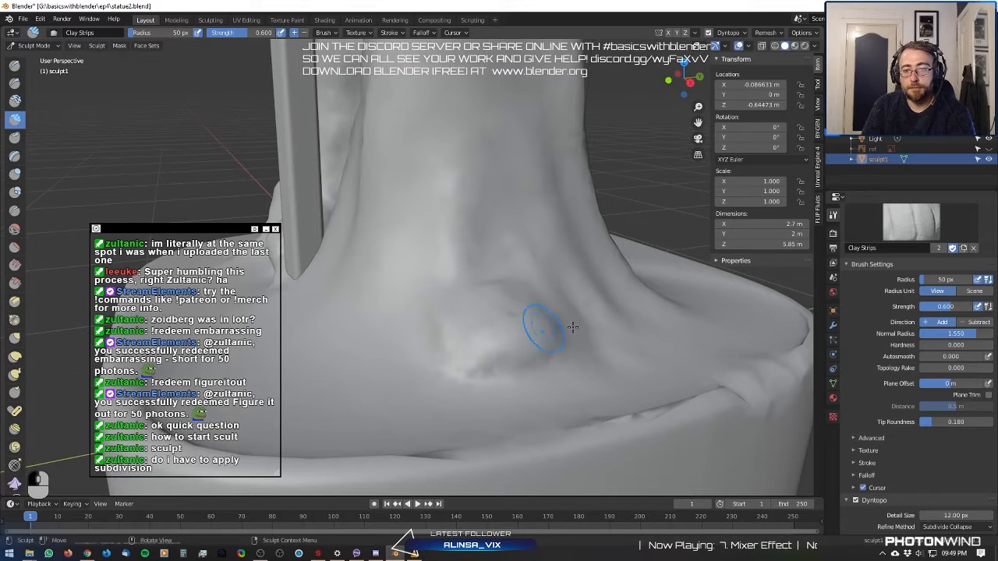
pyautogui.moveTo(477, 250); pyautogui.dragTo(540, 311)
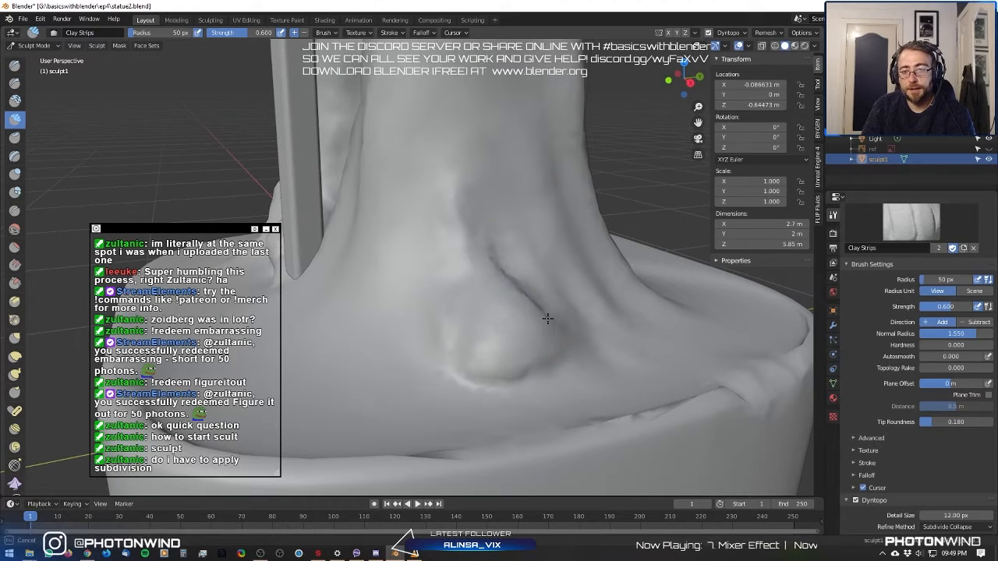
pyautogui.moveTo(499, 262)
pyautogui.mouseDown()
pyautogui.moveTo(541, 303)
pyautogui.moveTo(507, 296)
pyautogui.moveTo(461, 205)
pyautogui.moveTo(472, 107)
pyautogui.moveTo(488, 152)
pyautogui.mouseUp()
# Add vertical folds rising from the pedestal up the outer side of the robe beside the rounded foot.
pyautogui.keyDown('shift'); pyautogui.moveTo(487, 151); pyautogui.dragTo(449, 176, button='middle'); pyautogui.keyUp('shift')
pyautogui.moveTo(470, 270); pyautogui.dragTo(389, 249, button='middle')
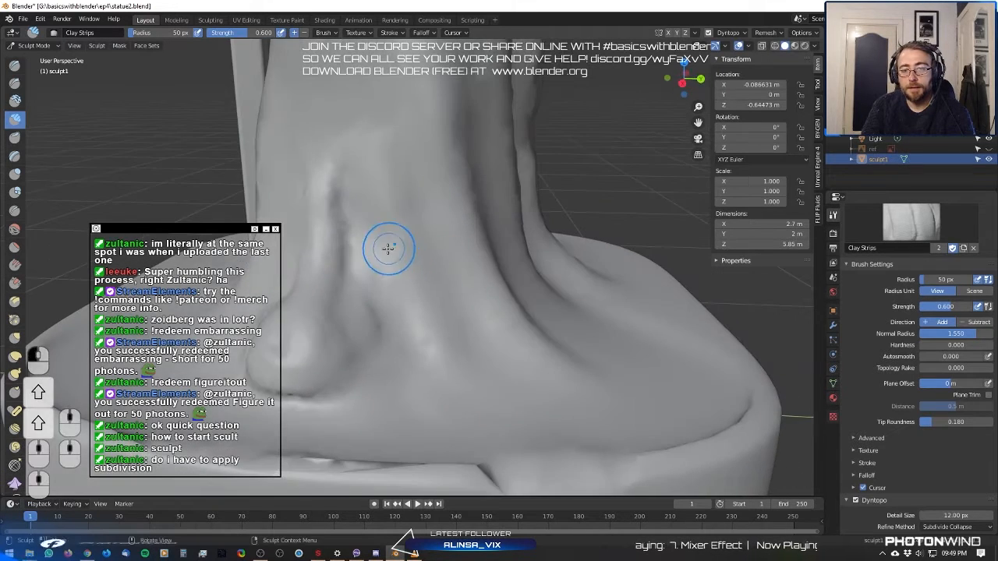
pyautogui.moveTo(422, 360); pyautogui.dragTo(379, 149)
pyautogui.moveTo(384, 80); pyautogui.dragTo(383, 63)
pyautogui.keyDown('shift'); pyautogui.moveTo(457, 169); pyautogui.dragTo(445, 258, button='middle'); pyautogui.keyUp('shift')
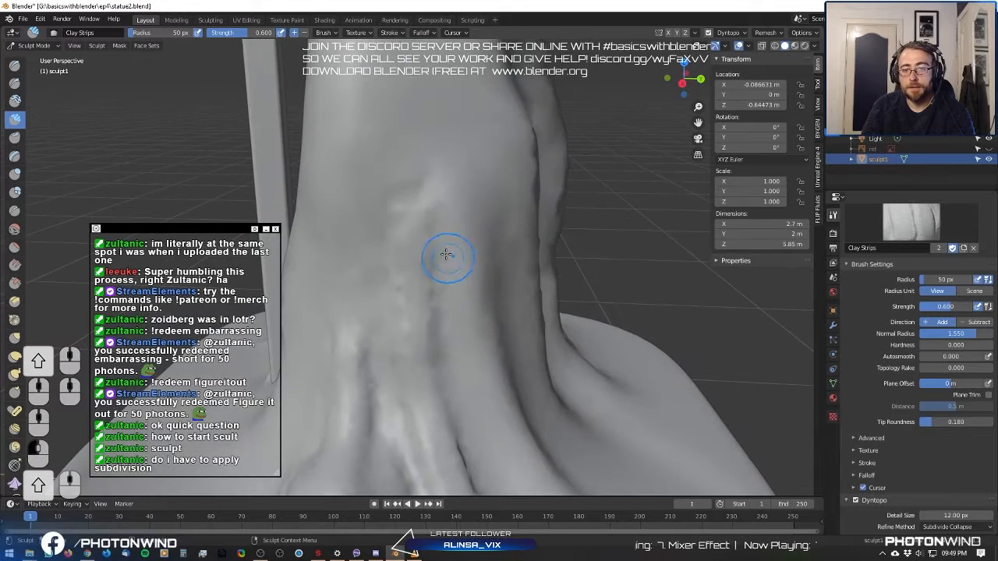
# Sculpt long folds sweeping from the outer side of the leg down and out across the pedestal top.
pyautogui.scroll(-4, 397, 185)
pyautogui.moveTo(393, 272)
pyautogui.mouseDown()
pyautogui.moveTo(435, 312)
pyautogui.moveTo(446, 363)
pyautogui.moveTo(517, 380)
pyautogui.mouseUp()
pyautogui.scroll(4, 433, 309)
pyautogui.moveTo(430, 370); pyautogui.dragTo(641, 387)
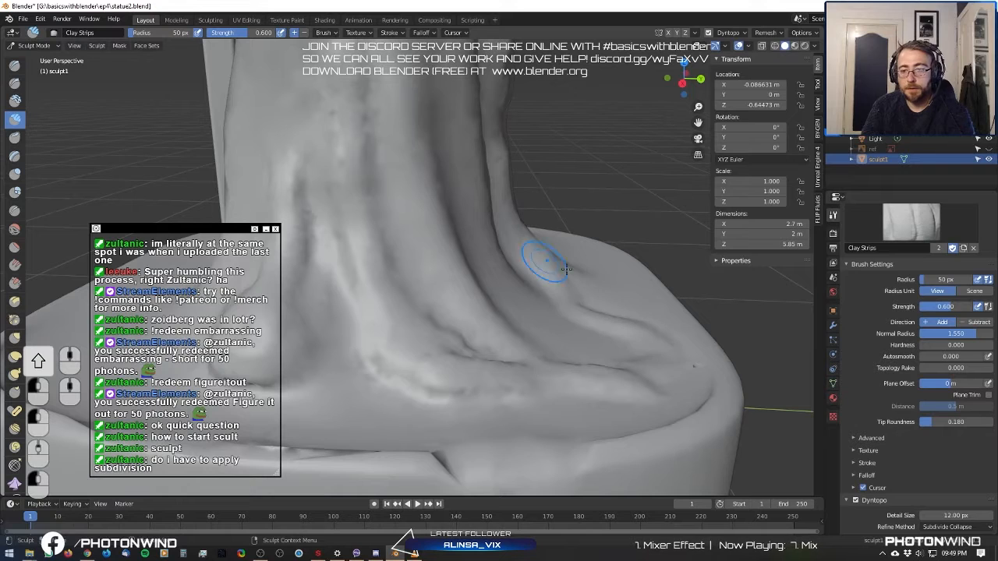
pyautogui.moveTo(510, 268)
pyautogui.mouseDown()
pyautogui.moveTo(610, 336)
pyautogui.moveTo(474, 226)
pyautogui.moveTo(451, 175)
pyautogui.mouseUp()
pyautogui.moveTo(574, 360); pyautogui.dragTo(431, 178)
pyautogui.moveTo(417, 139); pyautogui.dragTo(398, 86)
pyautogui.moveTo(551, 362); pyautogui.dragTo(394, 125)
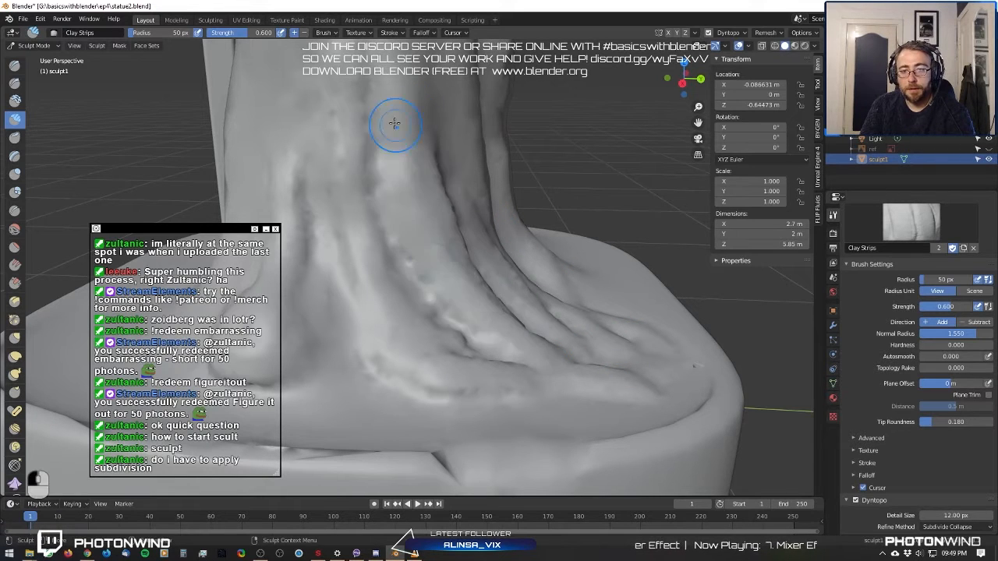
# Extend the robe folds upward along the front and side of the leg opposite the axe-side leg.
pyautogui.scroll(-5, 427, 248)
pyautogui.moveTo(425, 247); pyautogui.dragTo(473, 247, button='middle')
pyautogui.scroll(5, 473, 246)
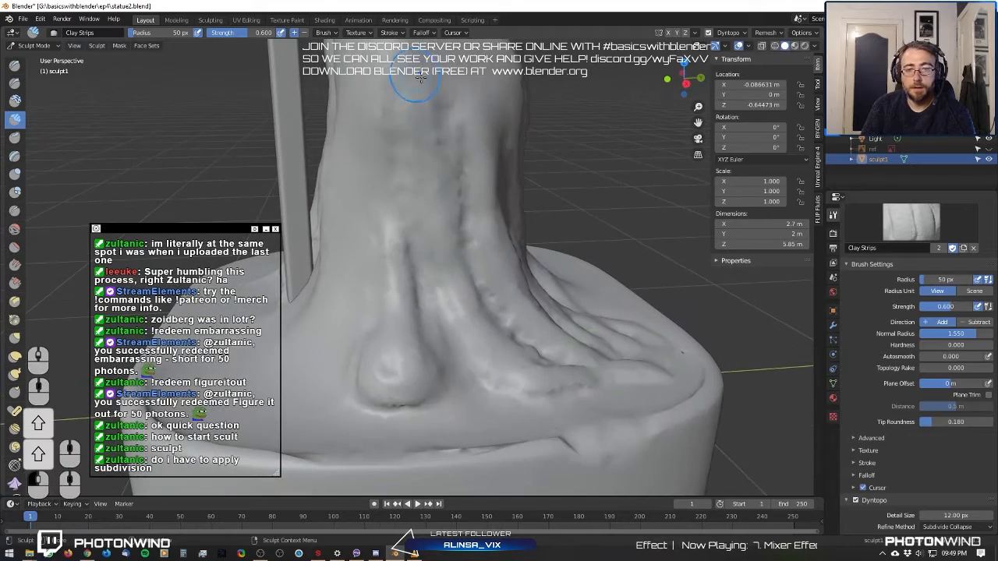
pyautogui.keyDown('shift'); pyautogui.moveTo(423, 104); pyautogui.dragTo(439, 319, button='middle'); pyautogui.keyUp('shift')
pyautogui.scroll(2, 403, 172)
pyautogui.scroll(-3, 403, 265)
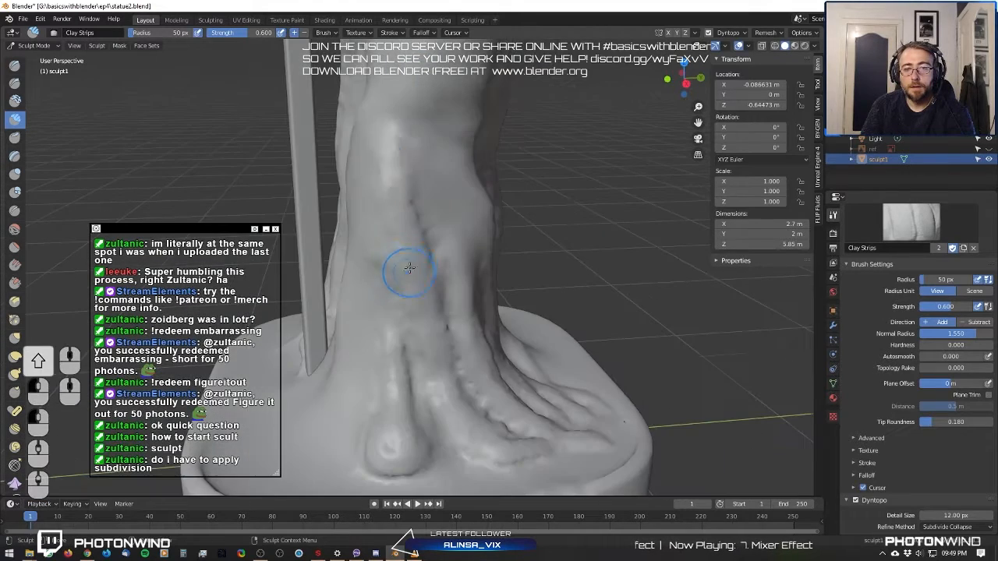
pyautogui.moveTo(433, 311); pyautogui.dragTo(407, 170)
pyautogui.moveTo(407, 170); pyautogui.dragTo(334, 165, button='middle')
pyautogui.moveTo(364, 273); pyautogui.dragTo(311, 103)
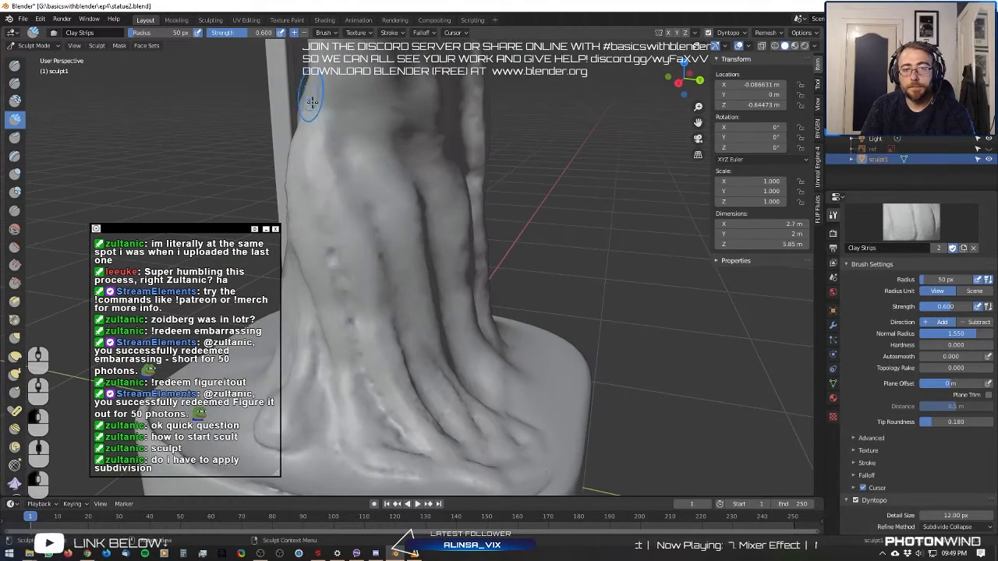
pyautogui.moveTo(333, 173); pyautogui.dragTo(453, 181, button='middle')
pyautogui.keyDown('shift'); pyautogui.moveTo(454, 181); pyautogui.dragTo(427, 237, button='middle'); pyautogui.keyUp('shift')
pyautogui.moveTo(465, 261); pyautogui.dragTo(488, 146)
# Examine the folds around both legs and the axe handle from the front of the statue.
pyautogui.moveTo(485, 236); pyautogui.dragTo(528, 231, button='middle')
pyautogui.scroll(-5, 524, 227)
pyautogui.scroll(-1, 515, 203)
pyautogui.keyDown('shift'); pyautogui.moveTo(456, 199); pyautogui.dragTo(426, 238, button='middle'); pyautogui.keyUp('shift')
pyautogui.scroll(7, 391, 251)
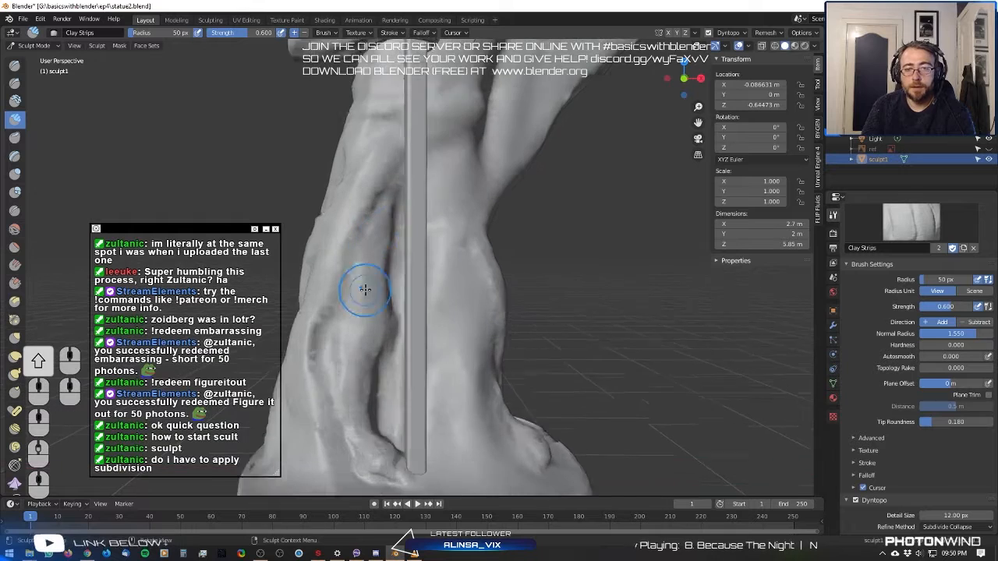
pyautogui.moveTo(327, 243)
pyautogui.keyDown('shift'); pyautogui.mouseDown(button='middle')
pyautogui.moveTo(423, 132)
pyautogui.moveTo(394, 138)
pyautogui.mouseUp(button='middle'); pyautogui.keyUp('shift')
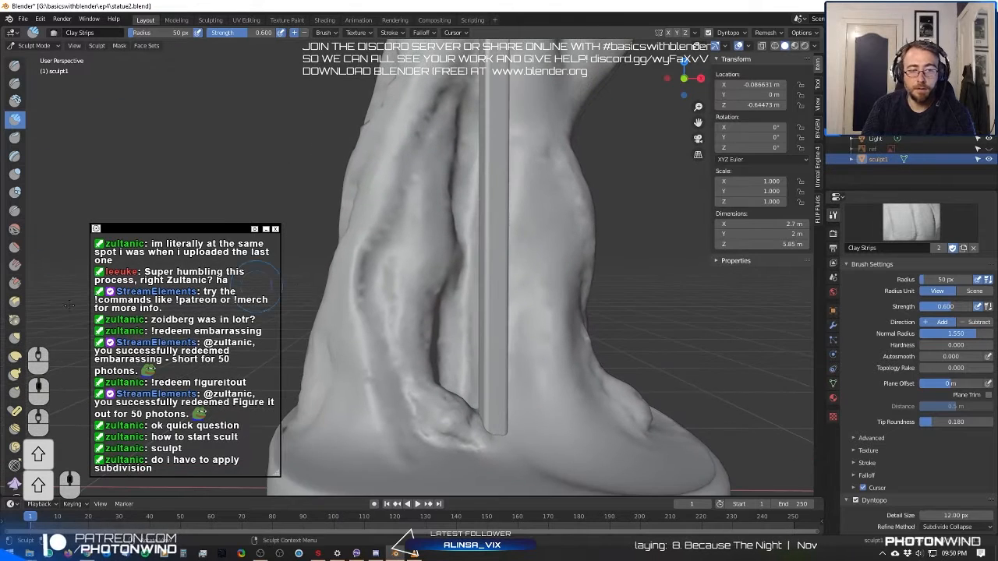
pyautogui.scroll(-2, 68, 305)
pyautogui.scroll(-2, 15, 303)
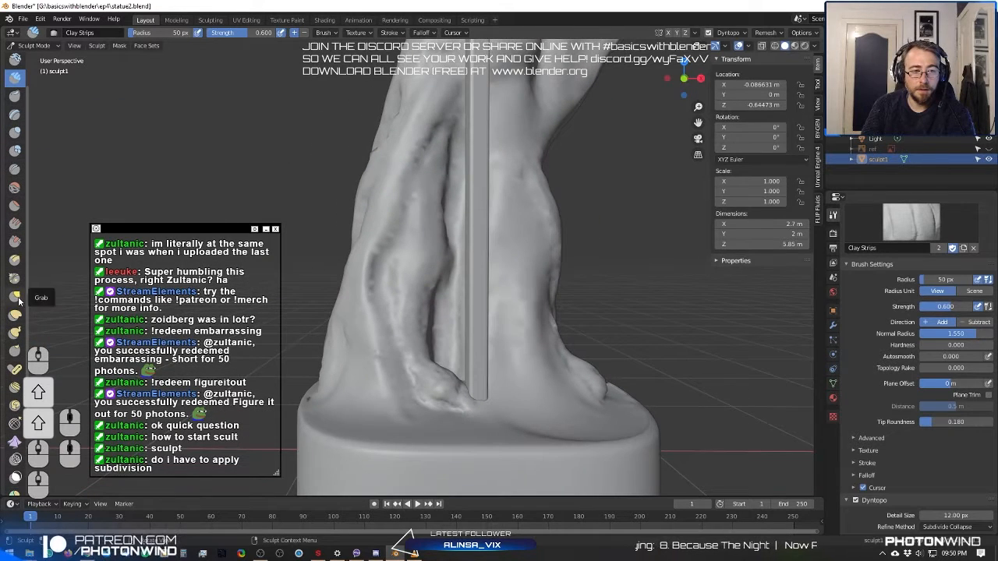
# Switch to the Grab brush and show the whole statue in the front orthographic view.
pyautogui.click(15, 297)
pyautogui.scroll(-4, 417, 281)
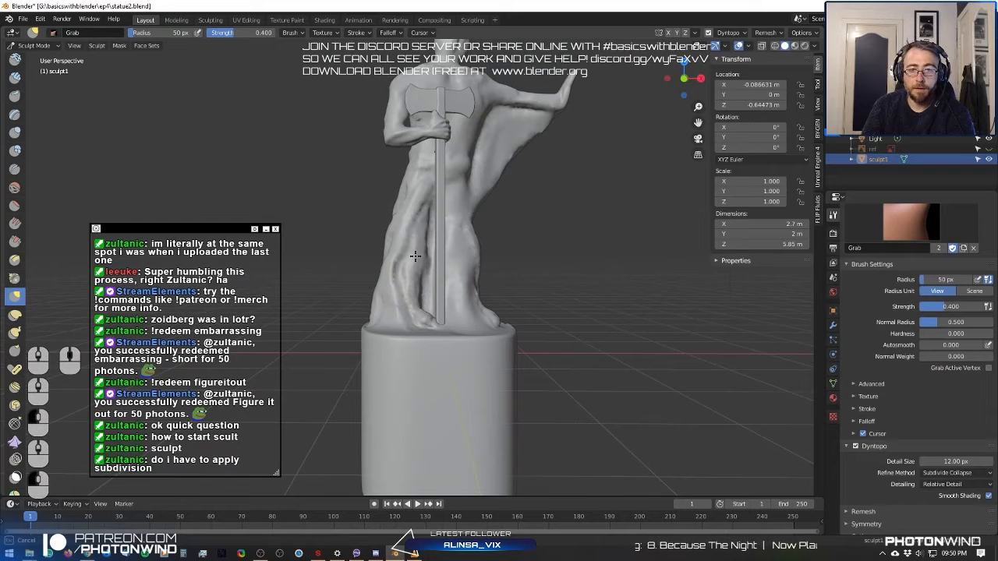
pyautogui.scroll(-3, 416, 254)
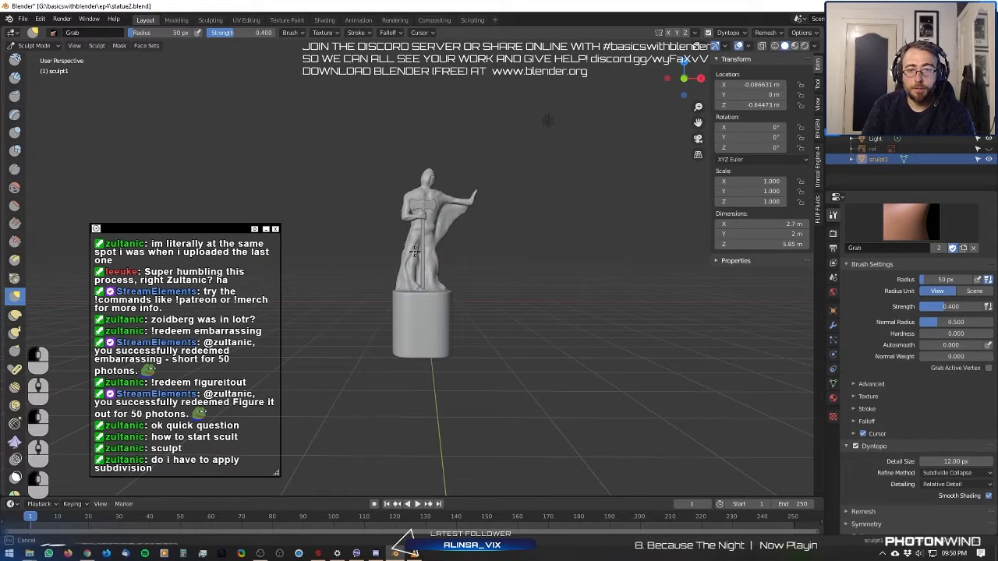
pyautogui.scroll(8, 415, 251)
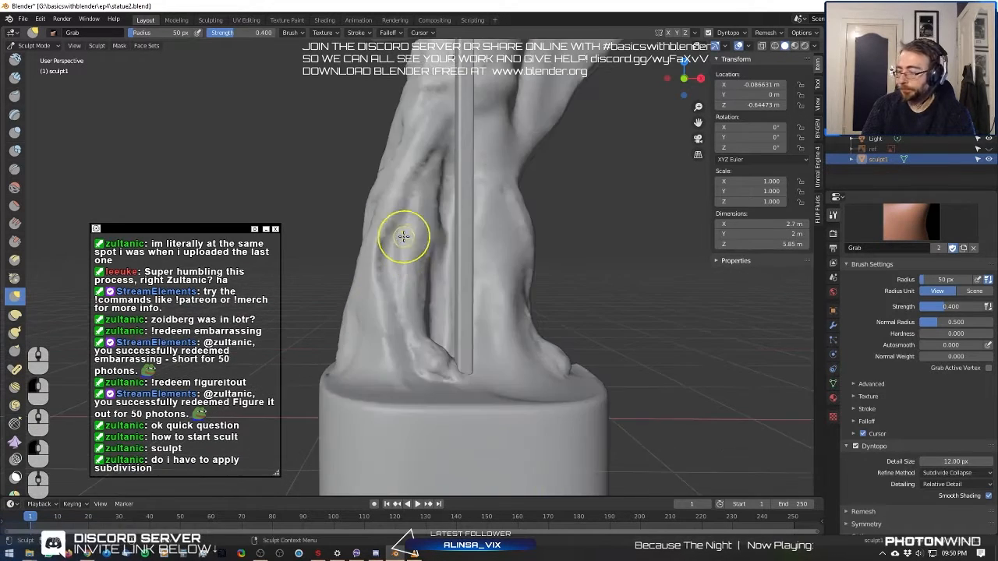
pyautogui.scroll(-8, 412, 234)
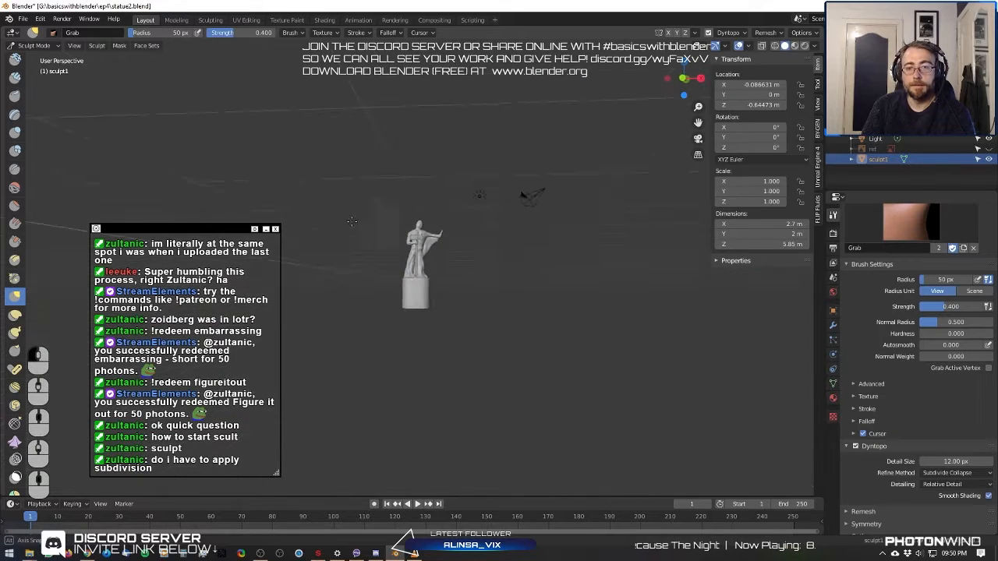
pyautogui.press('KP_1')
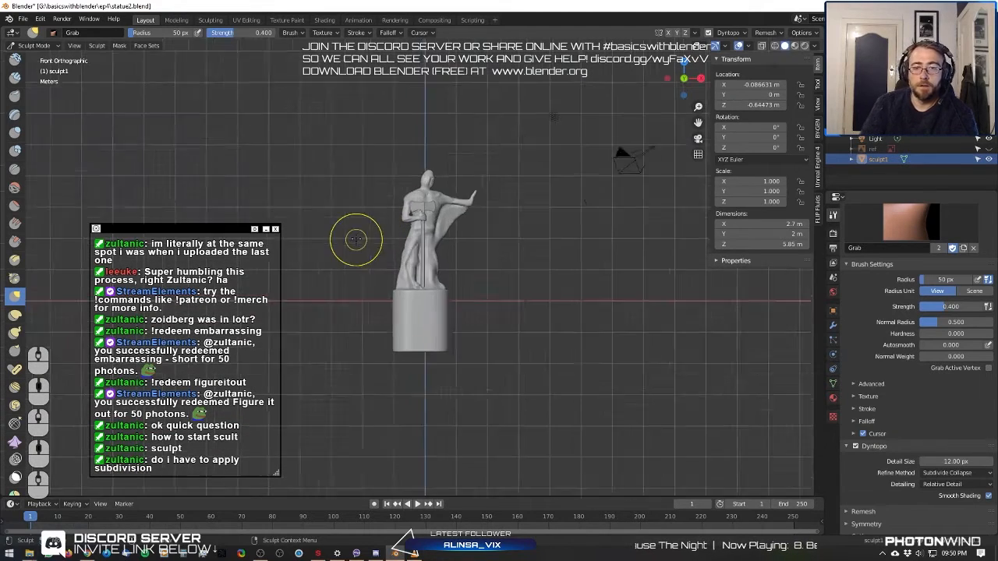
pyautogui.scroll(3, 356, 238)
pyautogui.scroll(-5, 390, 252)
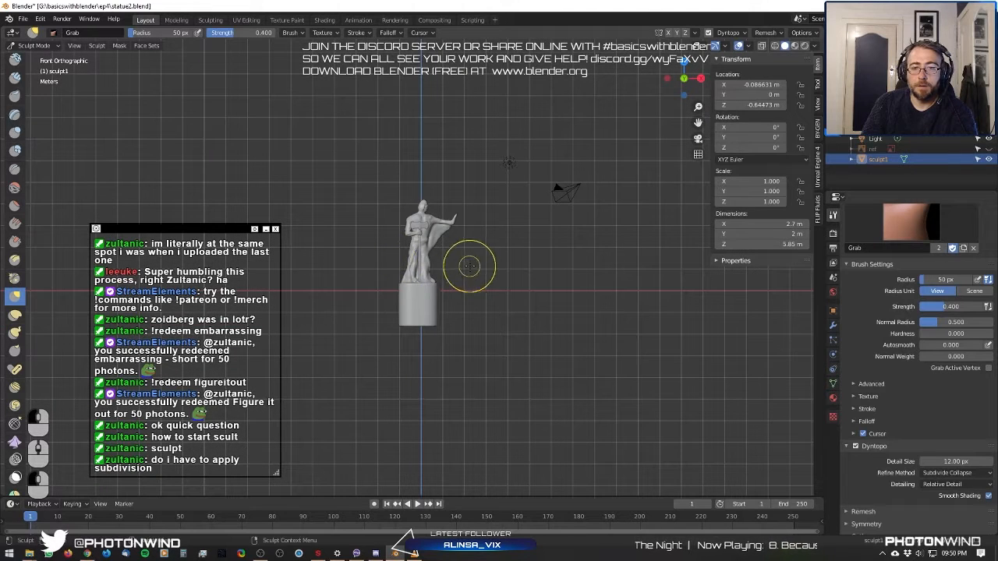
# Pull the robe's lower edge outward beside the axe-side leg with the Grab brush.
pyautogui.moveTo(427, 259); pyautogui.dragTo(406, 258)
pyautogui.scroll(3, 408, 262)
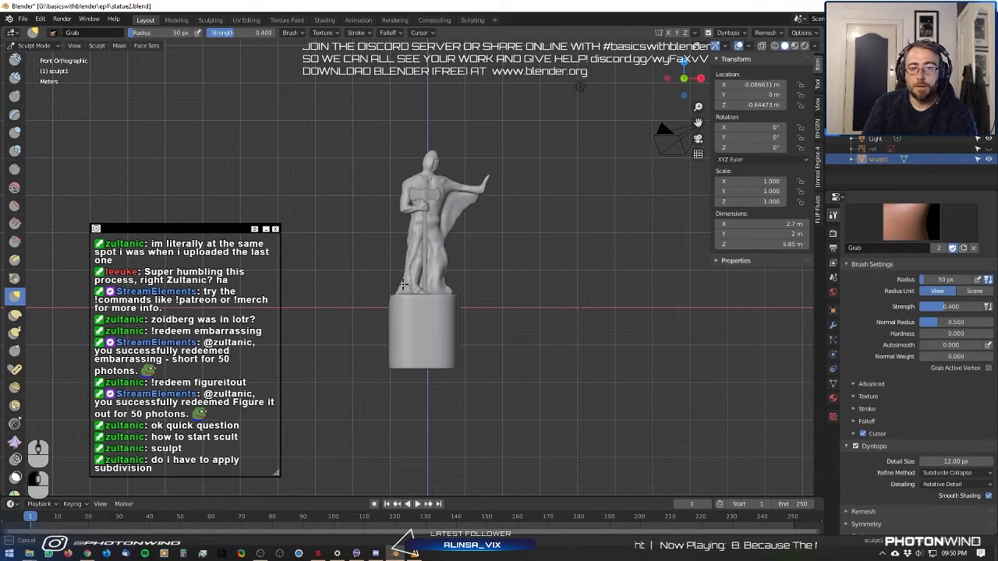
pyautogui.moveTo(467, 267); pyautogui.dragTo(612, 270, button='middle')
pyautogui.scroll(2, 612, 270)
# Examine the robe folds, waist and lower cape from several angles around the front of the statue.
pyautogui.moveTo(475, 237); pyautogui.dragTo(522, 233, button='middle')
pyautogui.moveTo(523, 234)
pyautogui.keyDown('shift'); pyautogui.mouseDown(button='middle')
pyautogui.moveTo(508, 283)
pyautogui.moveTo(538, 269)
pyautogui.moveTo(508, 305)
pyautogui.moveTo(489, 295)
pyautogui.moveTo(538, 291)
pyautogui.mouseUp(button='middle'); pyautogui.keyUp('shift')
pyautogui.scroll(-1, 507, 283)
pyautogui.scroll(3, 539, 268)
pyautogui.scroll(-3, 480, 292)
pyautogui.scroll(4, 538, 291)
pyautogui.keyDown('shift'); pyautogui.moveTo(468, 288); pyautogui.dragTo(538, 290, button='middle'); pyautogui.keyUp('shift')
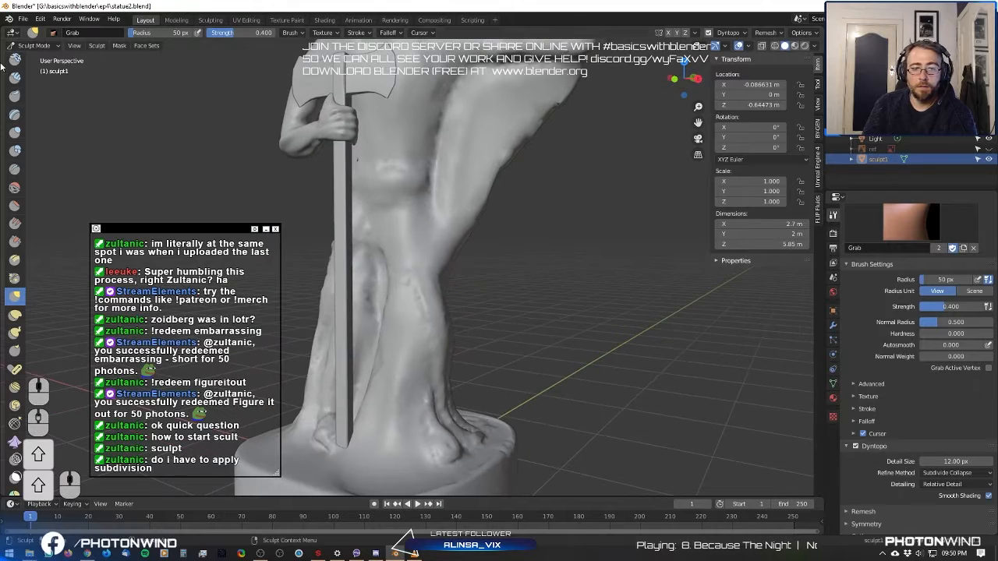
pyautogui.scroll(3, 15, 75)
pyautogui.click(15, 83)
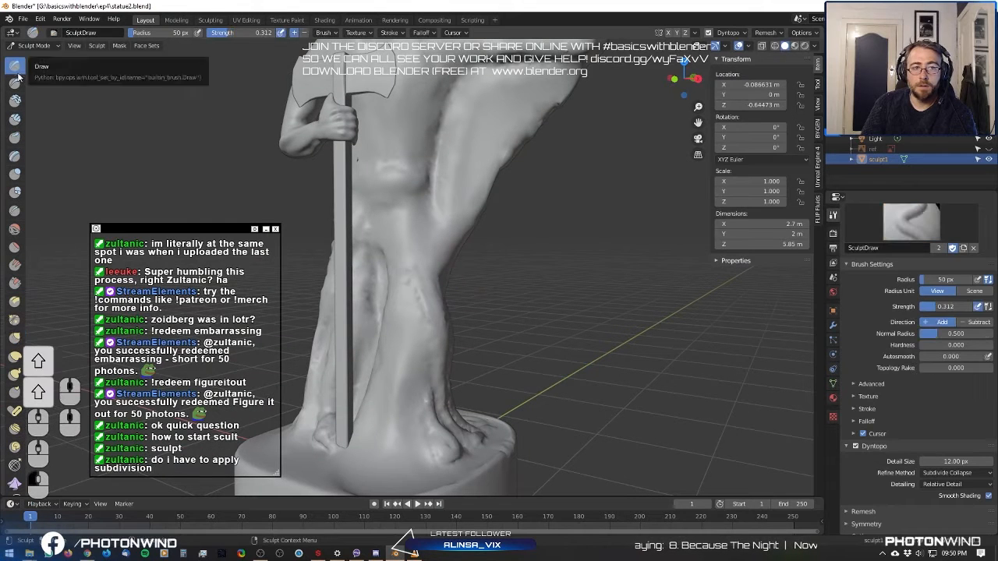
pyautogui.scroll(1, 400, 289)
pyautogui.scroll(-2, 399, 231)
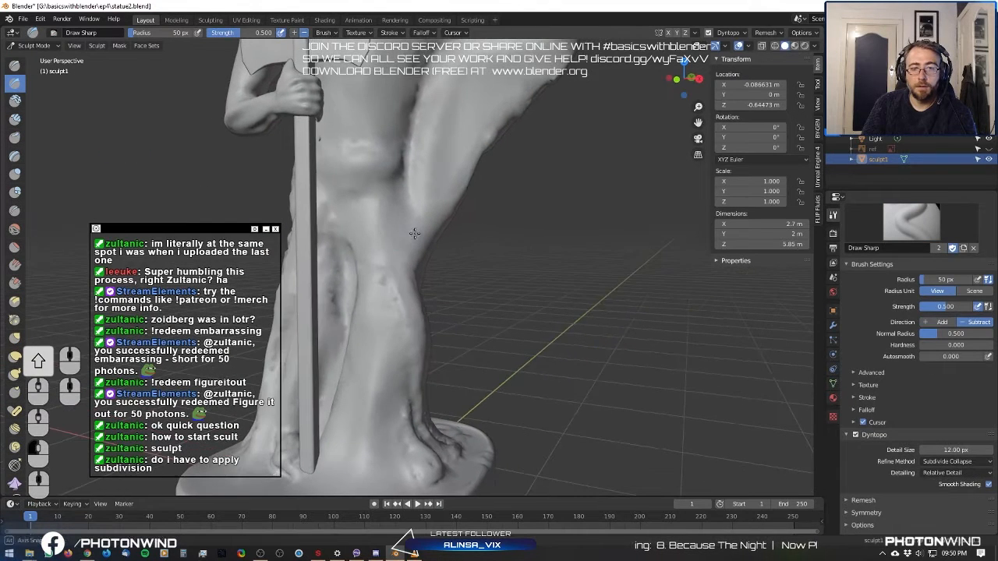
pyautogui.scroll(-4, 400, 231)
pyautogui.moveTo(400, 231); pyautogui.dragTo(293, 189, button='middle')
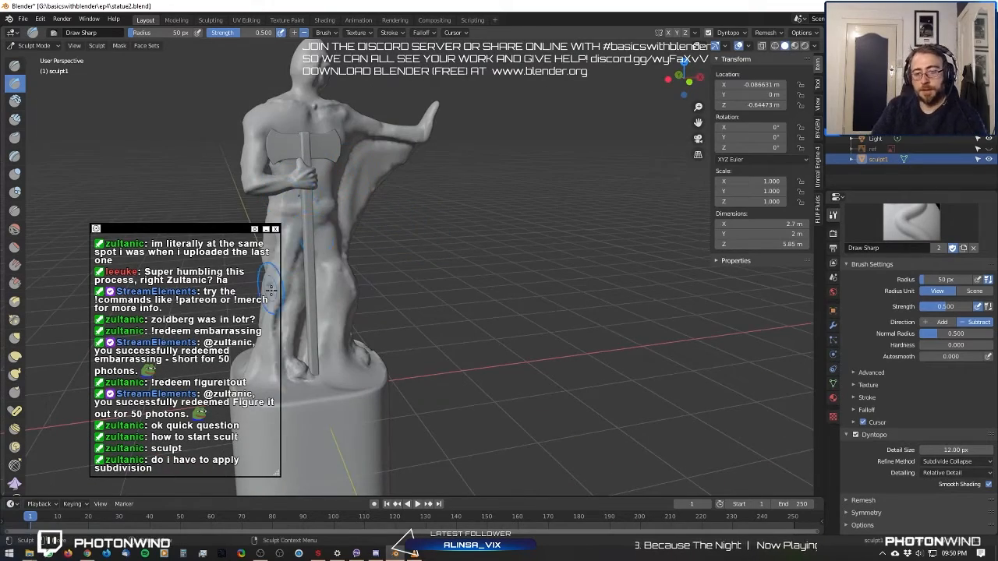
pyautogui.scroll(6, 419, 234)
pyautogui.scroll(1, 419, 234)
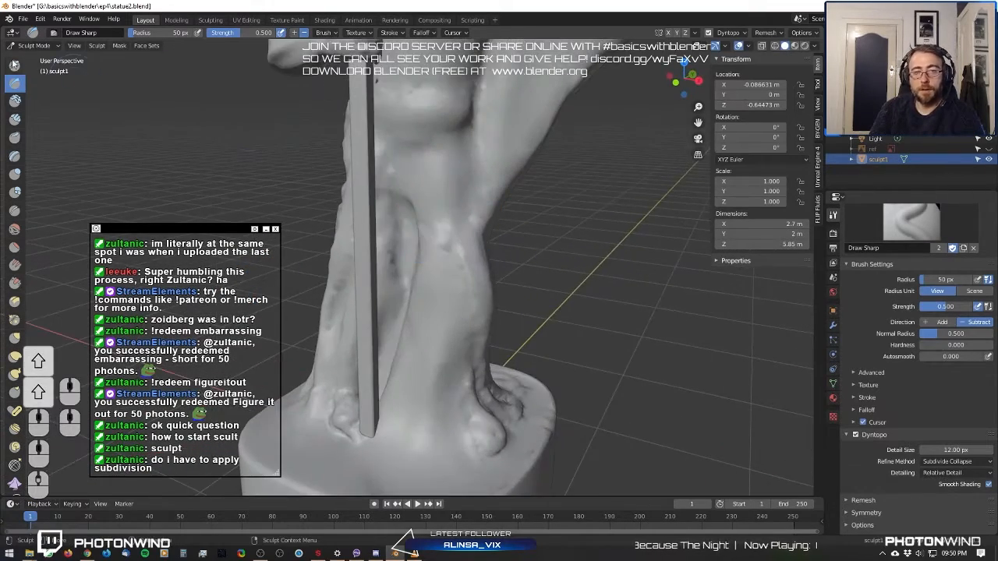
# Switch to the Crease brush and carve the line where the lower cape meets the hip.
pyautogui.click(15, 66)
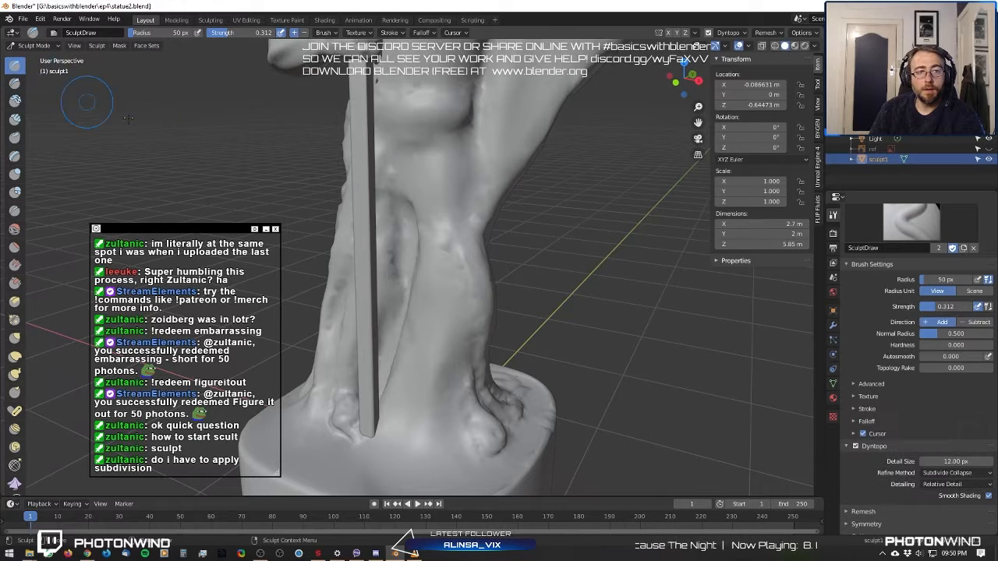
pyautogui.click(14, 210)
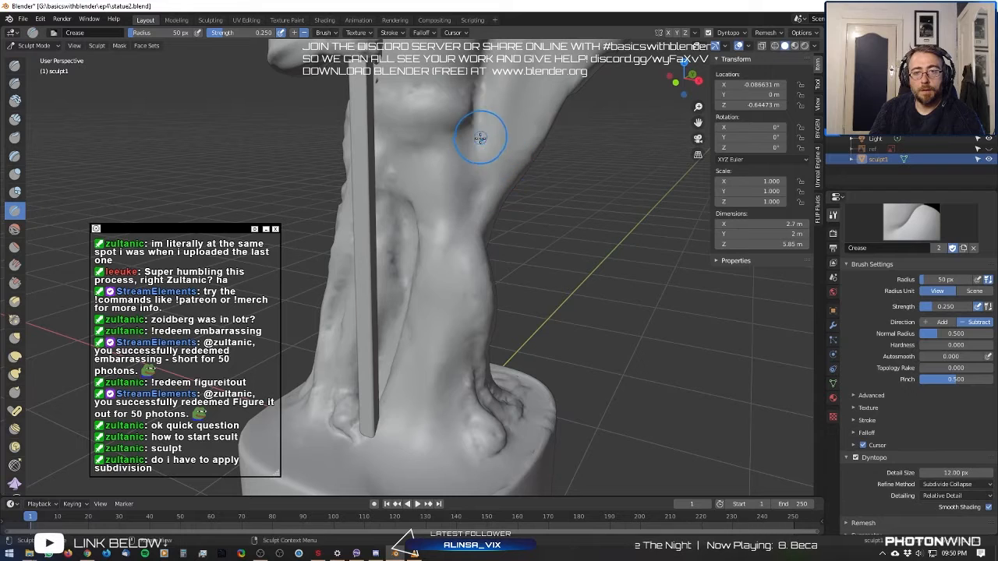
pyautogui.scroll(-1, 871, 439)
pyautogui.moveTo(483, 189); pyautogui.dragTo(481, 201)
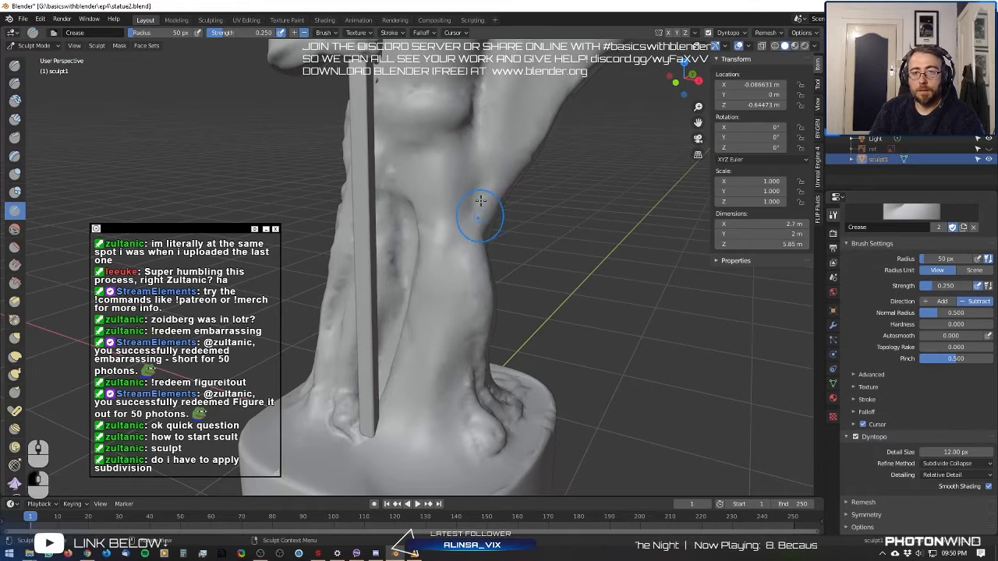
pyautogui.moveTo(480, 204); pyautogui.dragTo(518, 218, button='middle')
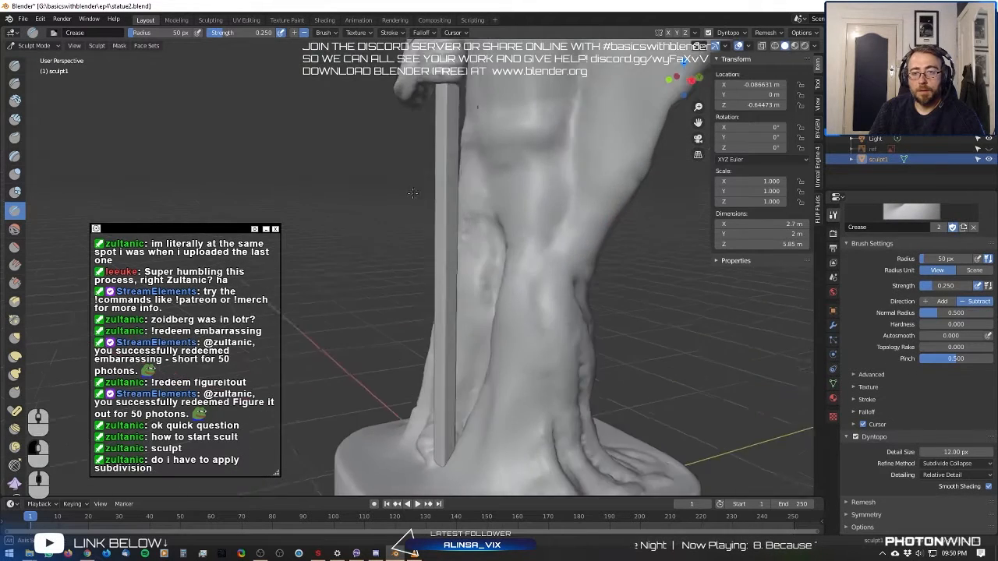
pyautogui.scroll(-4, 468, 270)
pyautogui.moveTo(467, 270); pyautogui.dragTo(523, 238, button='middle')
pyautogui.scroll(3, 468, 210)
pyautogui.keyDown('shift'); pyautogui.moveTo(434, 169); pyautogui.dragTo(397, 225, button='middle'); pyautogui.keyUp('shift')
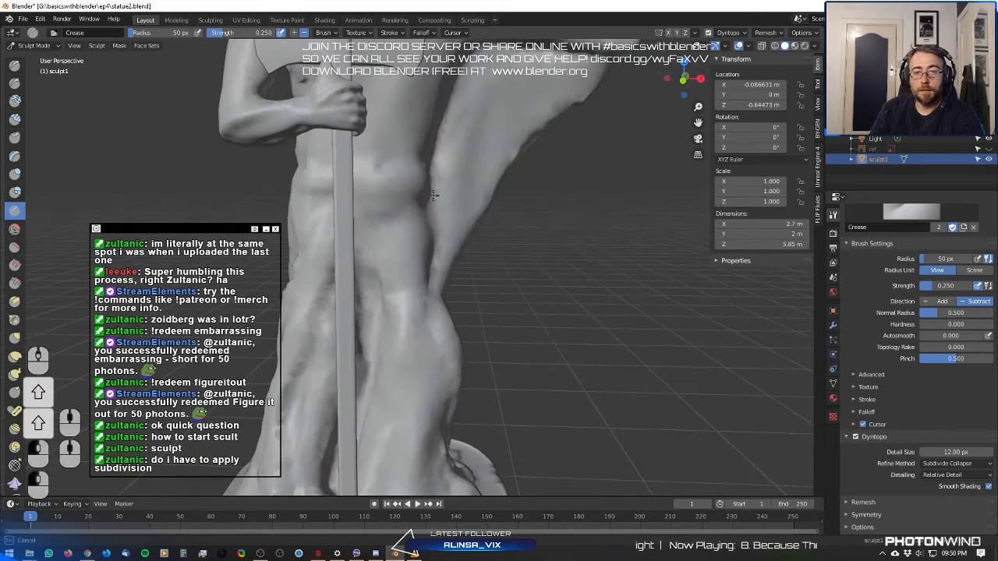
pyautogui.moveTo(391, 161); pyautogui.dragTo(396, 184)
# Carve creases along the upper and lower borders of the waistband across the front of the waist.
pyautogui.moveTo(397, 186); pyautogui.dragTo(418, 310, button='middle')
pyautogui.scroll(2, 472, 145)
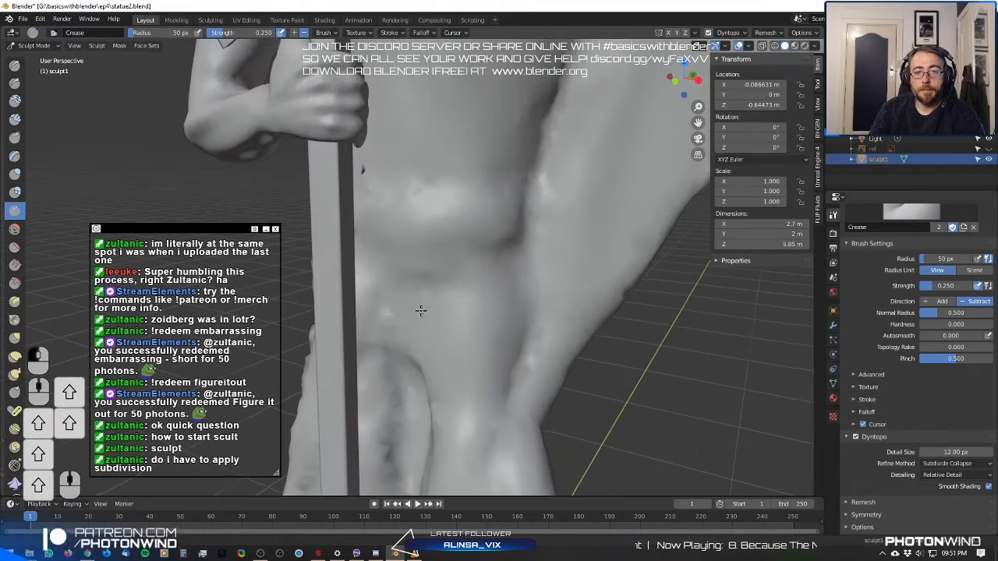
pyautogui.moveTo(460, 198); pyautogui.dragTo(382, 188)
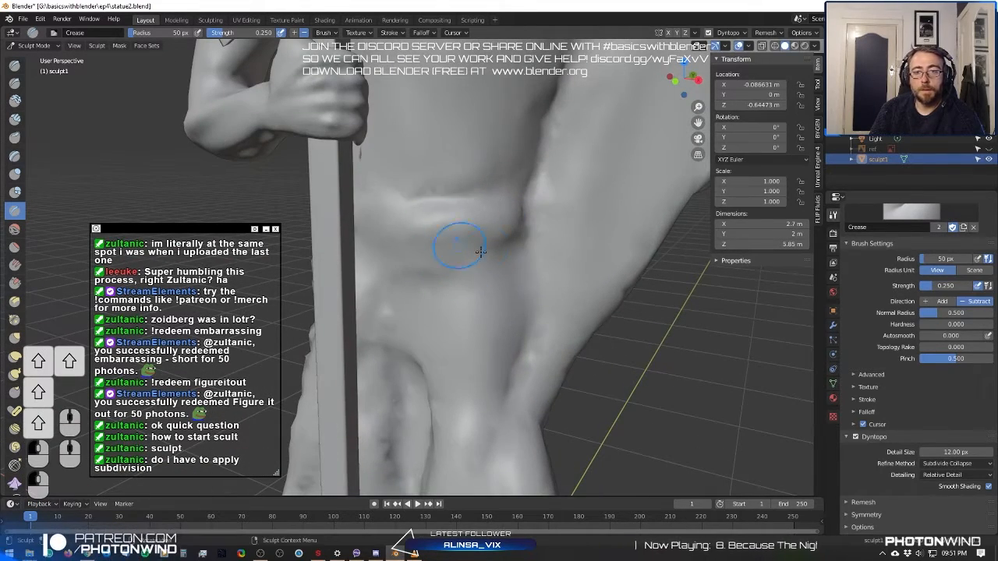
pyautogui.moveTo(499, 251); pyautogui.dragTo(419, 232)
pyautogui.moveTo(408, 232); pyautogui.dragTo(502, 219, button='middle')
pyautogui.moveTo(503, 219)
pyautogui.keyDown('shift'); pyautogui.mouseDown(button='middle')
pyautogui.moveTo(346, 224)
pyautogui.moveTo(481, 218)
pyautogui.mouseUp(button='middle'); pyautogui.keyUp('shift')
pyautogui.moveTo(468, 204)
pyautogui.mouseDown()
pyautogui.moveTo(459, 390)
pyautogui.moveTo(352, 231)
pyautogui.mouseUp()
# Continue the waistband creases around the hip on the side of the bent arm.
pyautogui.scroll(-2, 456, 204)
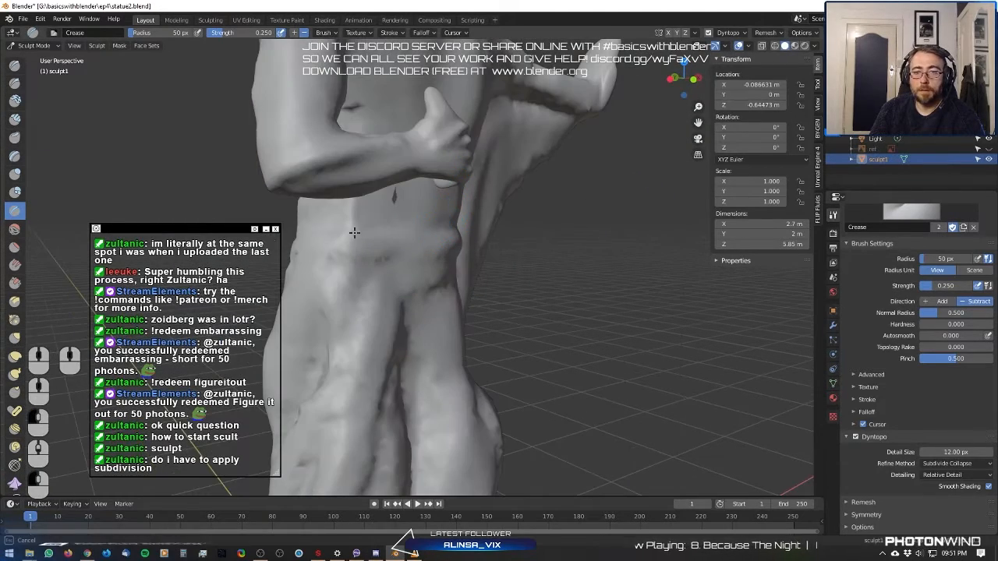
pyautogui.scroll(2, 436, 221)
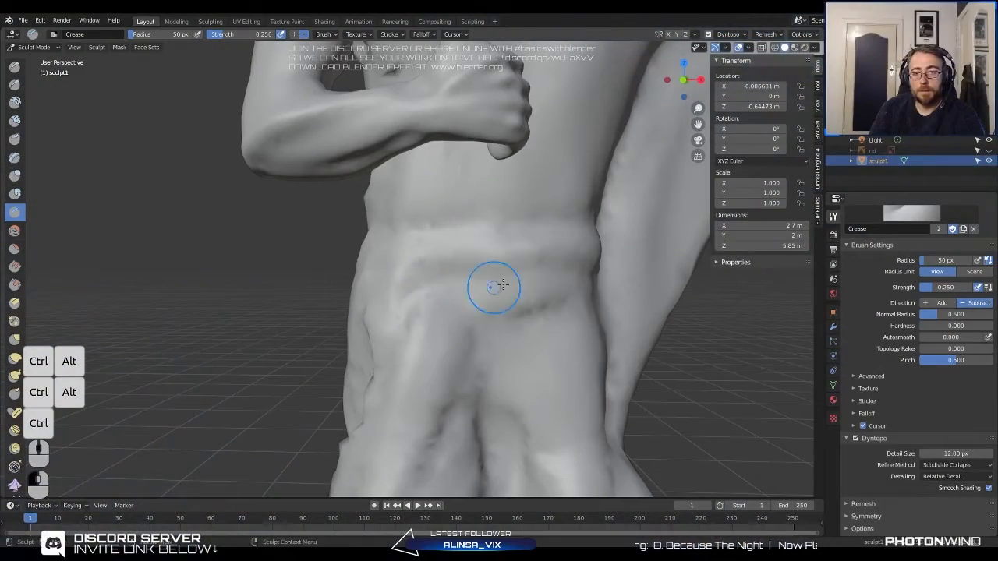
pyautogui.keyDown('shift'); pyautogui.moveTo(474, 255); pyautogui.dragTo(470, 319, button='middle'); pyautogui.keyUp('shift')
pyautogui.moveTo(393, 315); pyautogui.dragTo(468, 328, button='middle')
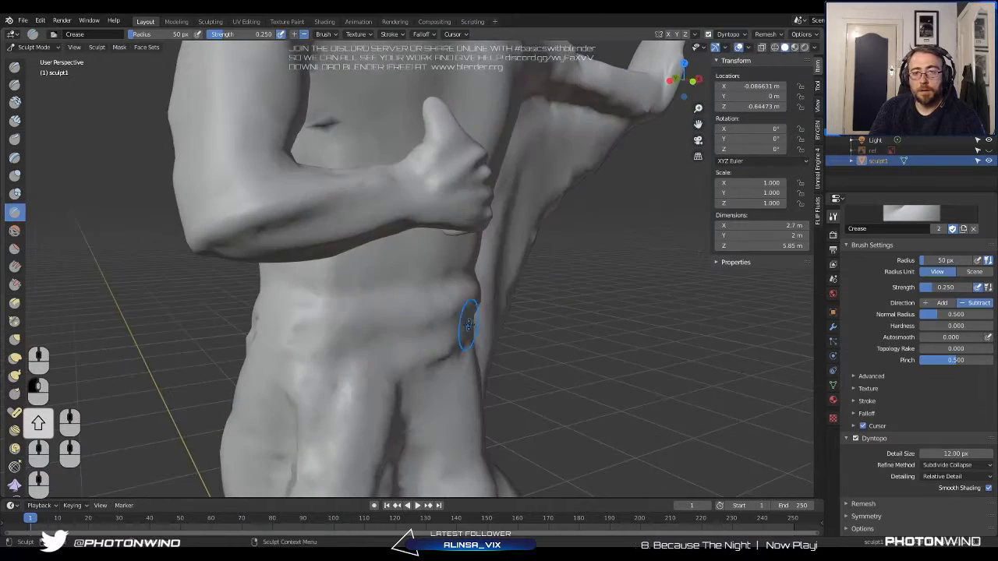
pyautogui.moveTo(320, 310)
pyautogui.mouseDown(button='middle')
pyautogui.moveTo(392, 314)
pyautogui.moveTo(343, 344)
pyautogui.mouseUp(button='middle')
pyautogui.moveTo(258, 346)
pyautogui.keyDown('shift'); pyautogui.mouseDown(button='middle')
pyautogui.moveTo(407, 310)
pyautogui.moveTo(457, 256)
pyautogui.mouseUp(button='middle'); pyautogui.keyUp('shift')
pyautogui.moveTo(436, 267); pyautogui.dragTo(428, 268)
# Crease the seam between the cape and the torso from the hip up to the armpit of the outstretched arm.
pyautogui.moveTo(416, 283)
pyautogui.mouseDown(button='middle')
pyautogui.moveTo(521, 314)
pyautogui.moveTo(519, 291)
pyautogui.moveTo(418, 299)
pyautogui.moveTo(490, 245)
pyautogui.moveTo(508, 194)
pyautogui.moveTo(438, 179)
pyautogui.mouseUp(button='middle')
pyautogui.scroll(3, 456, 201)
pyautogui.moveTo(522, 233); pyautogui.dragTo(530, 118)
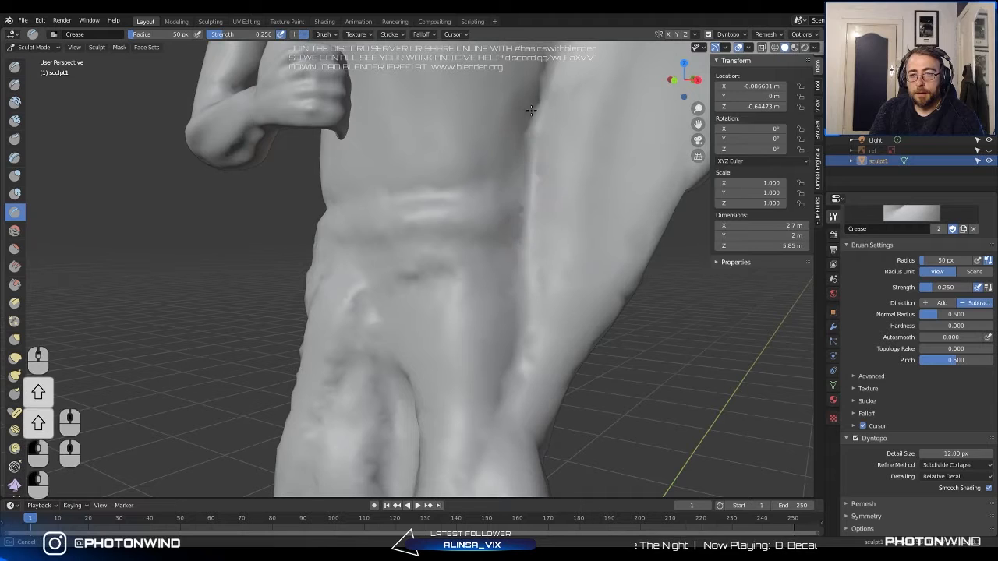
pyautogui.moveTo(536, 148)
pyautogui.keyDown('shift'); pyautogui.mouseDown(button='middle')
pyautogui.moveTo(454, 215)
pyautogui.moveTo(446, 238)
pyautogui.mouseUp(button='middle'); pyautogui.keyUp('shift')
pyautogui.moveTo(447, 212)
pyautogui.mouseDown()
pyautogui.moveTo(468, 127)
pyautogui.moveTo(457, 178)
pyautogui.moveTo(483, 116)
pyautogui.moveTo(446, 218)
pyautogui.mouseUp()
pyautogui.keyDown('shift'); pyautogui.moveTo(498, 174); pyautogui.dragTo(428, 207, button='middle'); pyautogui.keyUp('shift')
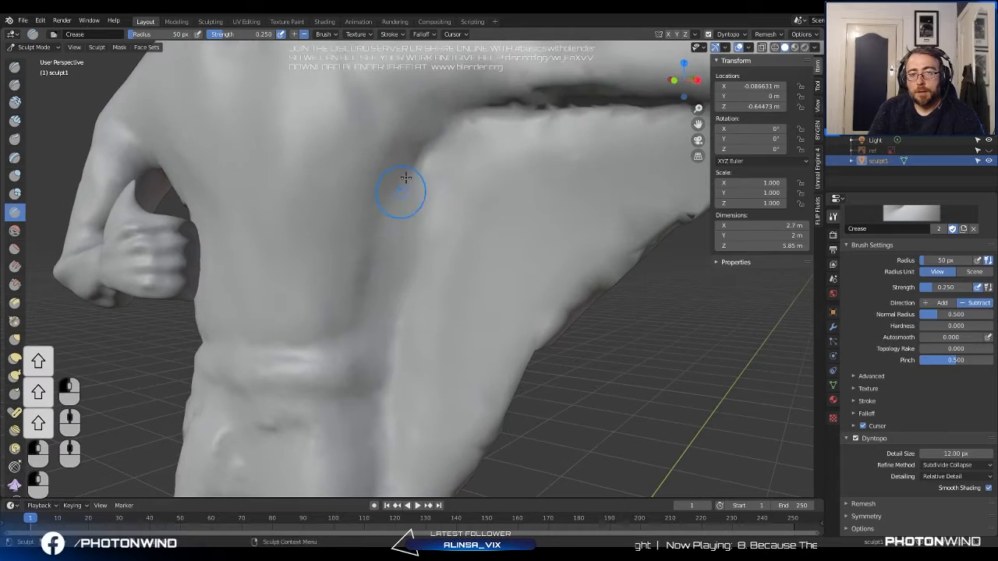
# Leave the statue sculpt for Object Mode and add a cube to the scene.
pyautogui.scroll(-8, 391, 247)
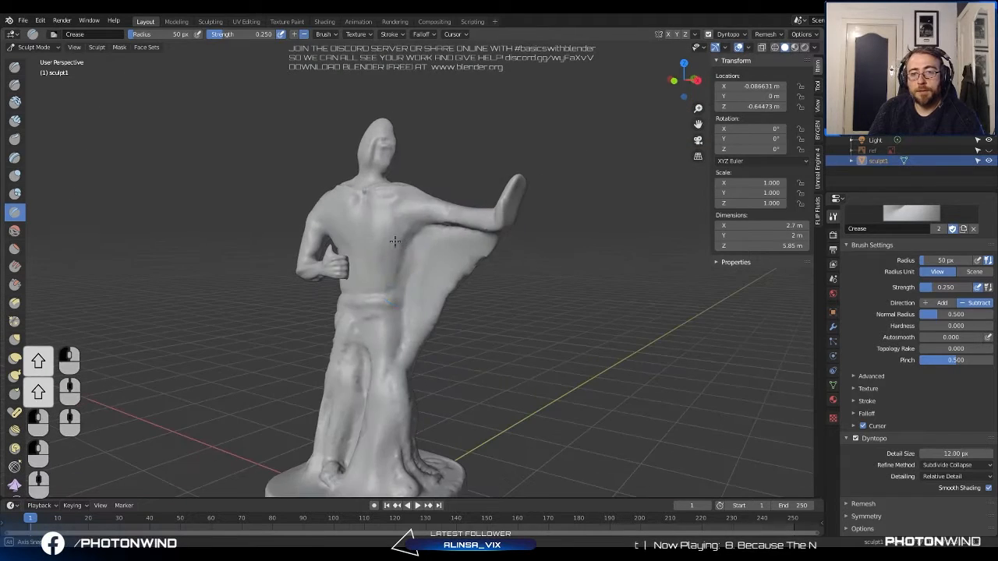
pyautogui.scroll(5, 399, 271)
pyautogui.scroll(-5, 423, 258)
pyautogui.moveTo(396, 269); pyautogui.dragTo(491, 240, button='middle')
pyautogui.scroll(-3, 492, 240)
pyautogui.scroll(4, 468, 257)
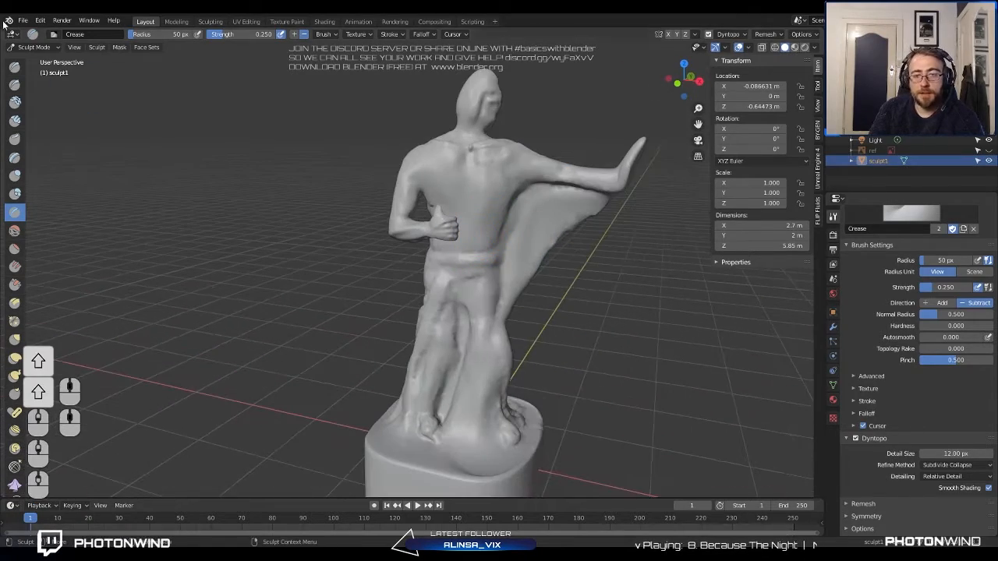
pyautogui.click(74, 47)
pyautogui.click(104, 48)
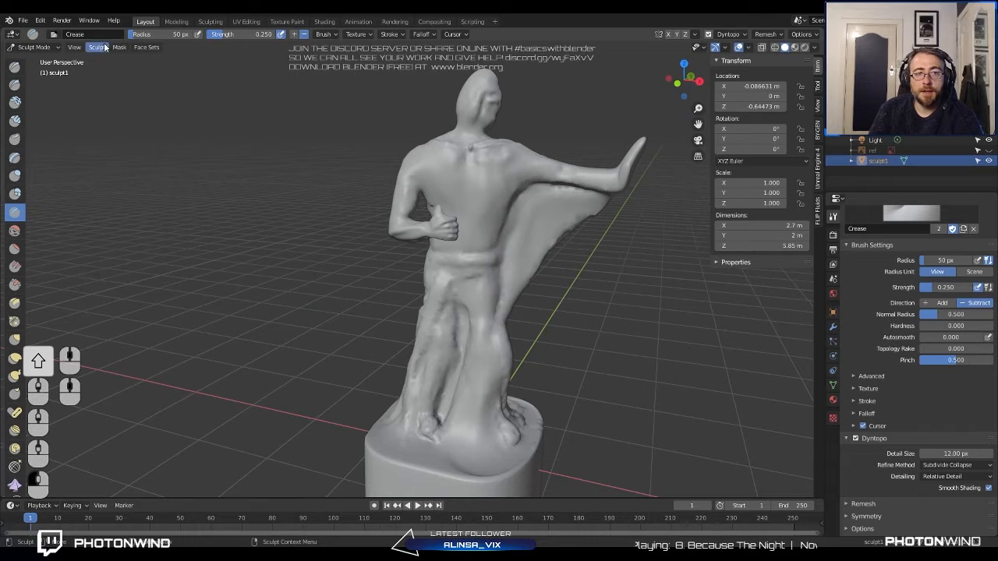
pyautogui.click(27, 48)
pyautogui.click(35, 59)
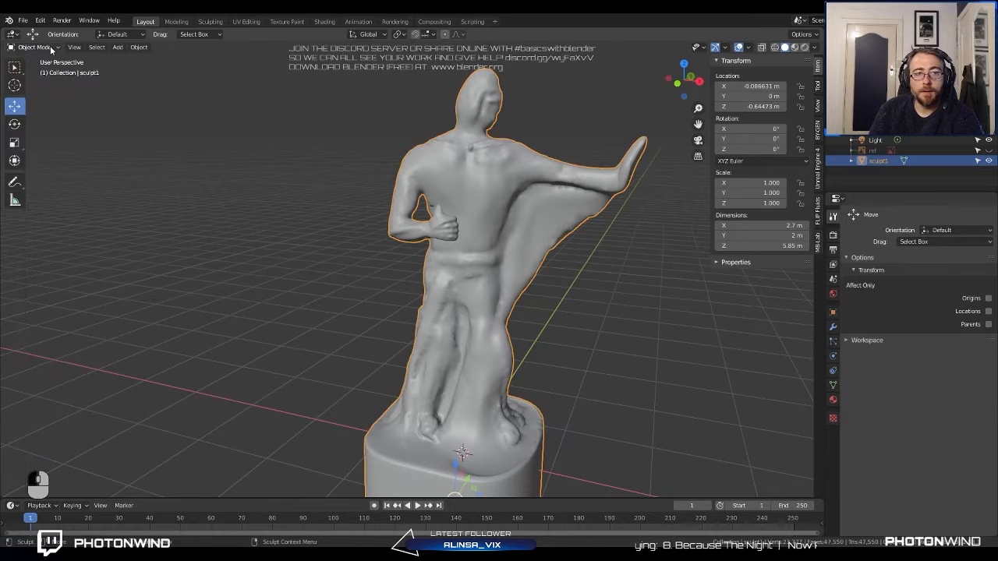
pyautogui.click(117, 47)
pyautogui.moveTo(139, 49)
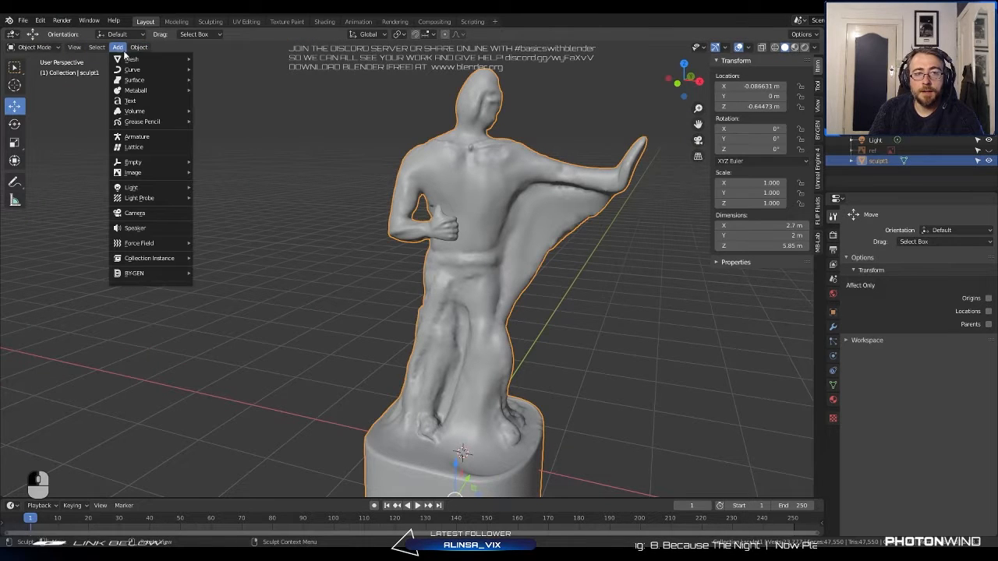
pyautogui.click(225, 73)
pyautogui.scroll(-5, 523, 341)
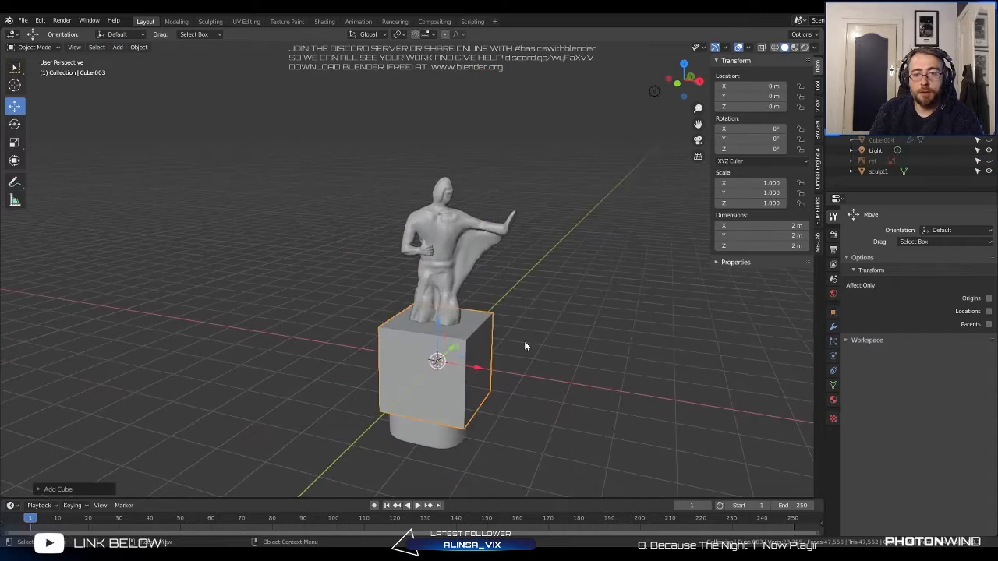
# Move the cube clear of the statue to about X -2.98 m, Y -0.39 m, Z 3.54 m and scale it to about 0.56.
pyautogui.press('g')
pyautogui.click(421, 190)
pyautogui.keyDown('shift'); pyautogui.moveTo(421, 191); pyautogui.dragTo(626, 290, button='middle'); pyautogui.keyUp('shift')
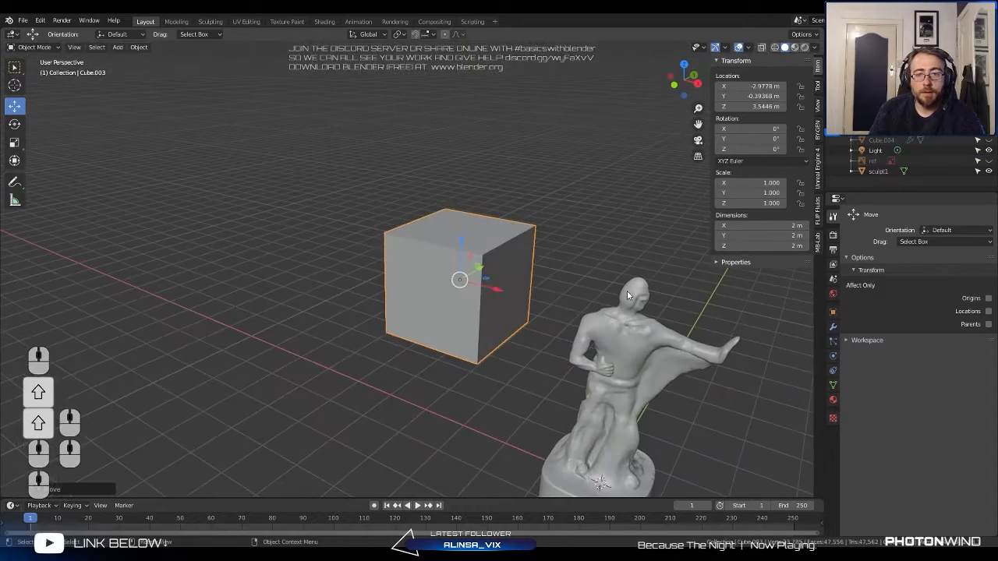
pyautogui.press('s')
pyautogui.click(554, 267)
pyautogui.scroll(5, 554, 266)
pyautogui.keyDown('shift'); pyautogui.moveTo(569, 261); pyautogui.dragTo(503, 239, button='middle'); pyautogui.keyUp('shift')
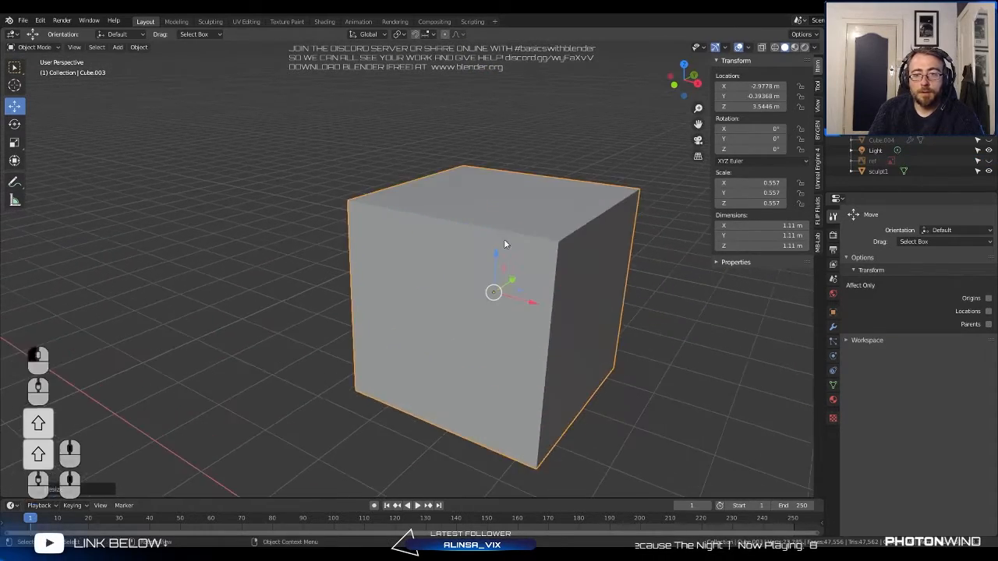
# Enter Sculpt Mode on the cube and enable Dyntopo.
pyautogui.click(34, 47)
pyautogui.click(31, 74)
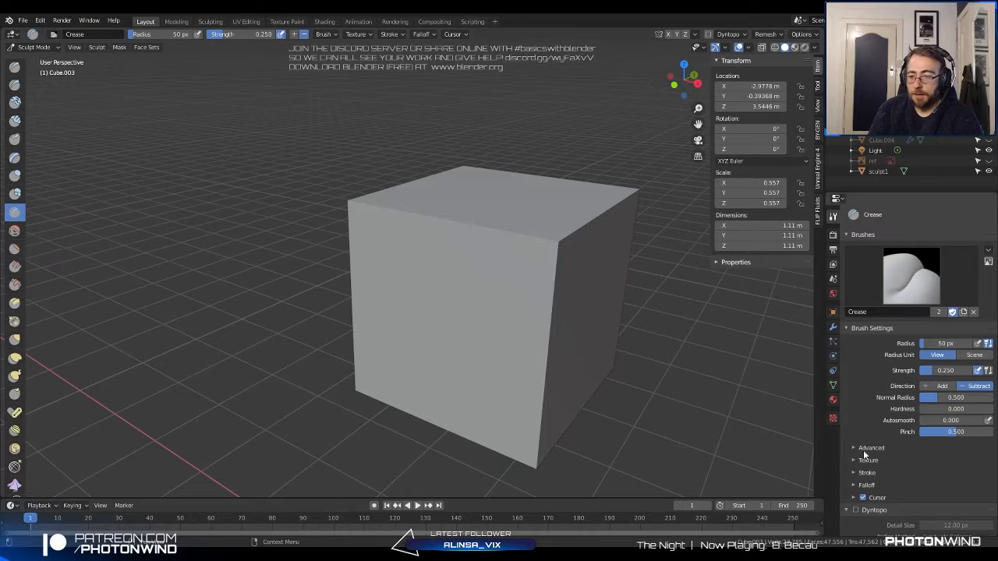
pyautogui.click(856, 510)
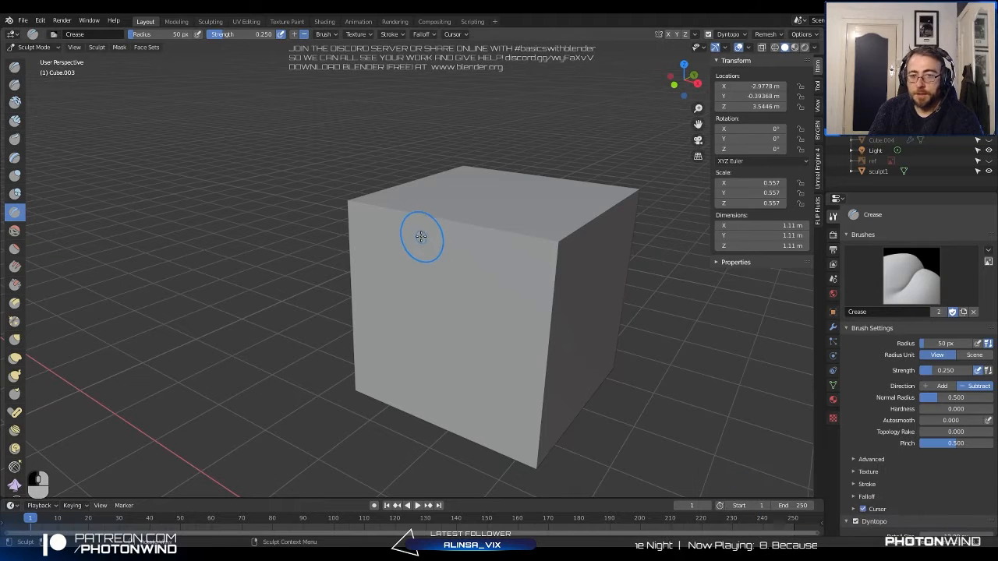
pyautogui.scroll(2, 459, 219)
pyautogui.moveTo(465, 213)
pyautogui.keyDown('shift'); pyautogui.mouseDown(button='middle')
pyautogui.moveTo(444, 239)
pyautogui.moveTo(428, 236)
pyautogui.moveTo(438, 237)
pyautogui.mouseUp(button='middle'); pyautogui.keyUp('shift')
pyautogui.scroll(-3, 444, 239)
pyautogui.scroll(1, 420, 236)
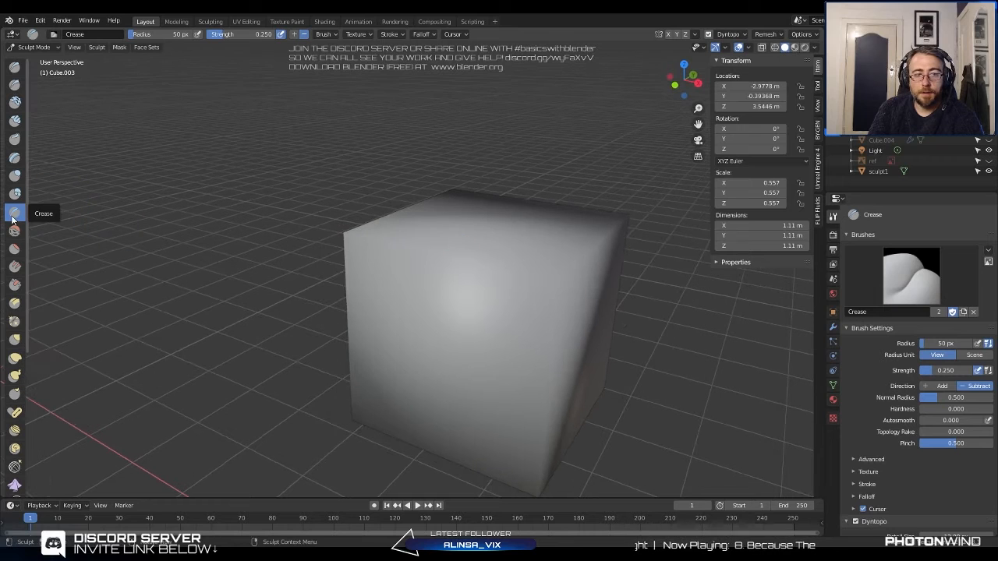
# Stroke the Crease brush along the cube's top edges and down its side edge.
pyautogui.moveTo(452, 288)
pyautogui.mouseDown()
pyautogui.moveTo(507, 270)
pyautogui.moveTo(393, 242)
pyautogui.mouseUp()
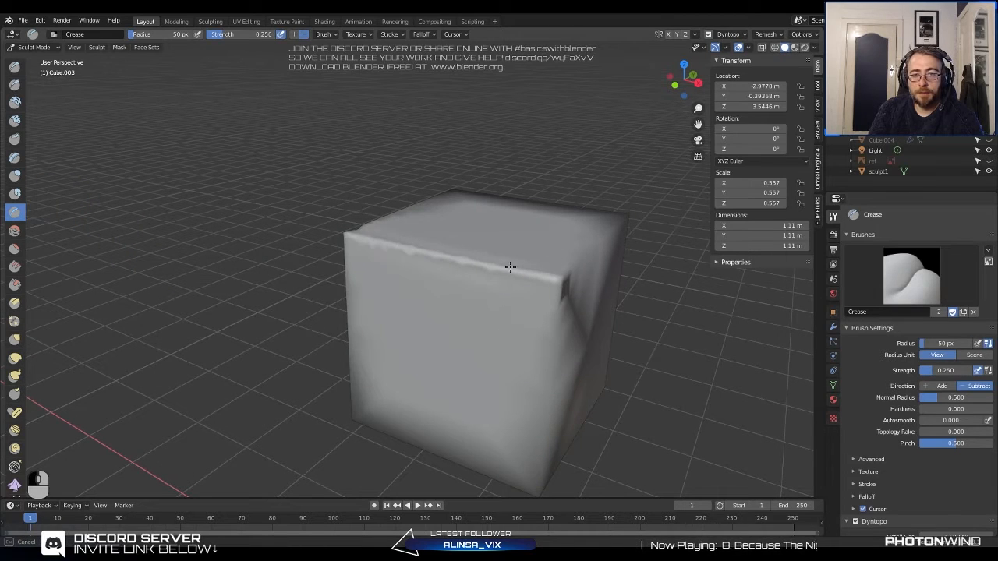
pyautogui.moveTo(510, 267); pyautogui.dragTo(427, 256)
pyautogui.moveTo(487, 272)
pyautogui.mouseDown(button='middle')
pyautogui.moveTo(296, 278)
pyautogui.moveTo(403, 262)
pyautogui.mouseUp(button='middle')
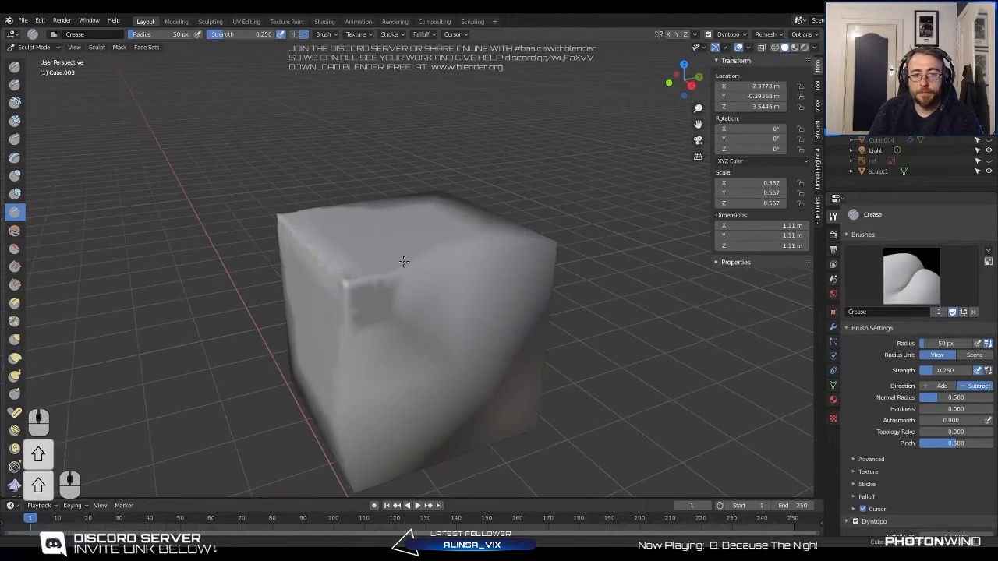
pyautogui.moveTo(530, 251)
pyautogui.mouseDown()
pyautogui.moveTo(390, 272)
pyautogui.moveTo(536, 366)
pyautogui.mouseUp()
pyautogui.scroll(2, 436, 265)
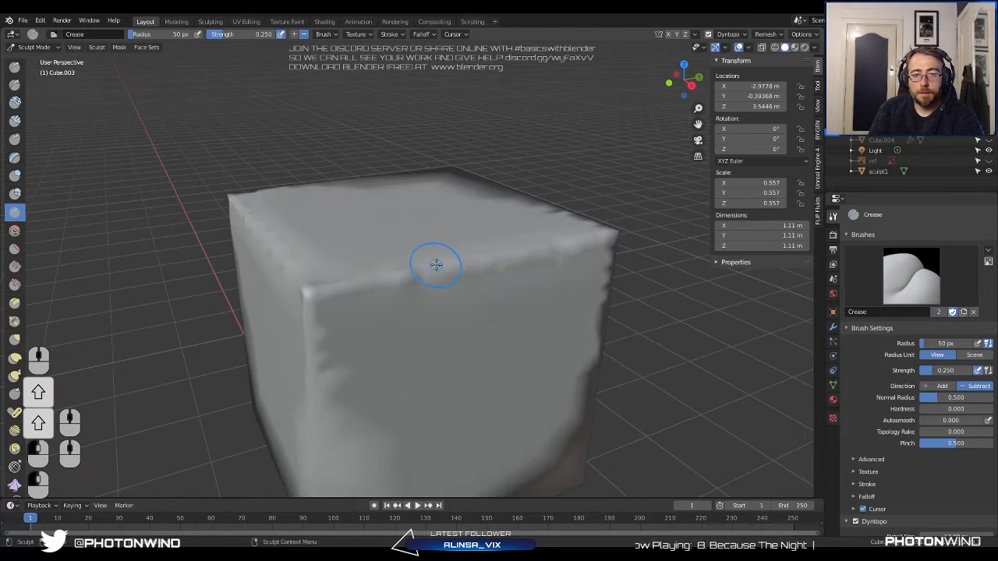
# Crease the cube's front vertical corner, lower edges and the adjoining top edge.
pyautogui.moveTo(435, 265)
pyautogui.mouseDown(button='middle')
pyautogui.moveTo(460, 243)
pyautogui.moveTo(453, 235)
pyautogui.mouseUp(button='middle')
pyautogui.moveTo(499, 156)
pyautogui.mouseDown()
pyautogui.moveTo(488, 216)
pyautogui.moveTo(503, 382)
pyautogui.moveTo(487, 466)
pyautogui.mouseUp()
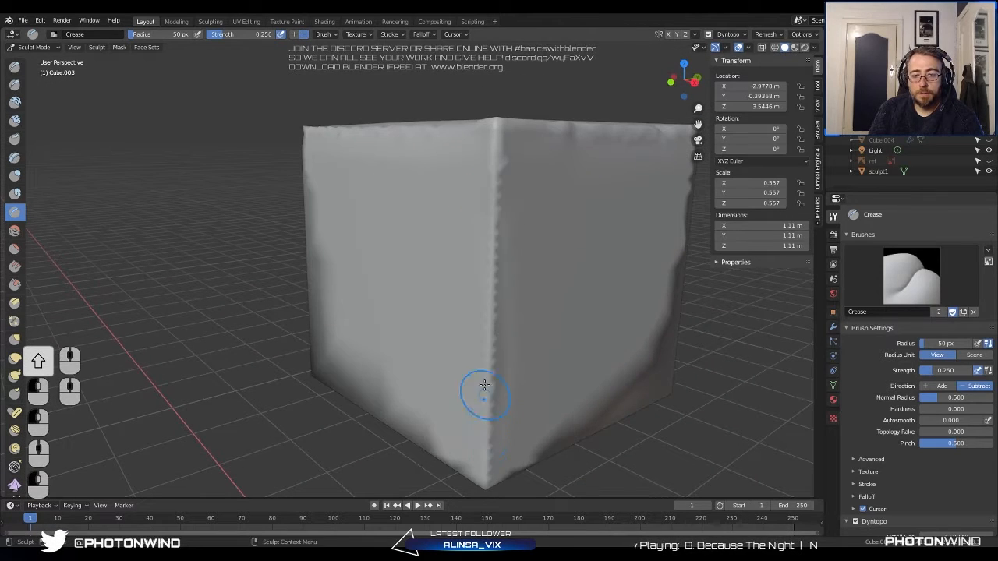
pyautogui.moveTo(463, 304); pyautogui.dragTo(496, 298, button='middle')
pyautogui.moveTo(662, 413); pyautogui.dragTo(433, 361)
pyautogui.moveTo(593, 315)
pyautogui.mouseDown(button='middle')
pyautogui.moveTo(534, 340)
pyautogui.moveTo(554, 331)
pyautogui.mouseUp(button='middle')
pyautogui.moveTo(460, 319); pyautogui.dragTo(275, 210)
# Smooth the cube's front top edge and rework it toward the near corner with the Crease brush.
pyautogui.scroll(2, 409, 287)
pyautogui.moveTo(387, 272); pyautogui.dragTo(356, 266)
pyautogui.keyDown('shift'); pyautogui.moveTo(356, 266); pyautogui.dragTo(406, 300); pyautogui.keyUp('shift')
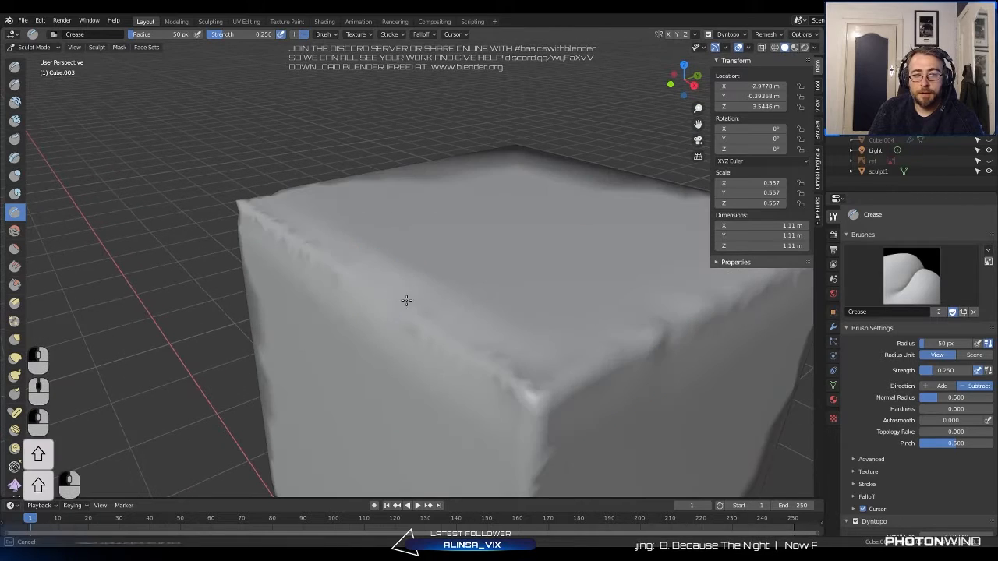
pyautogui.scroll(-5, 406, 282)
pyautogui.moveTo(416, 272); pyautogui.dragTo(454, 263, button='middle')
pyautogui.scroll(3, 468, 263)
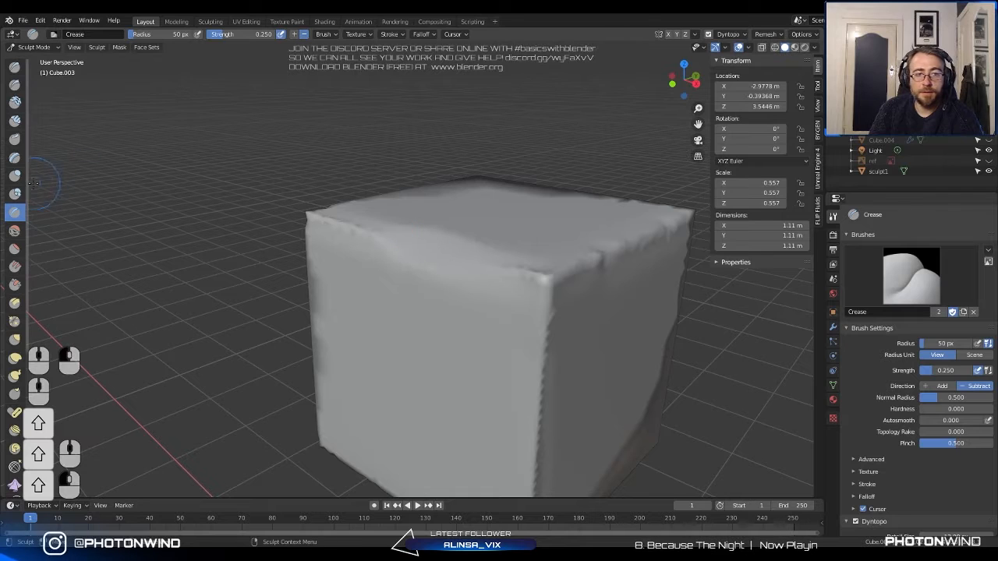
pyautogui.moveTo(361, 228); pyautogui.dragTo(403, 229)
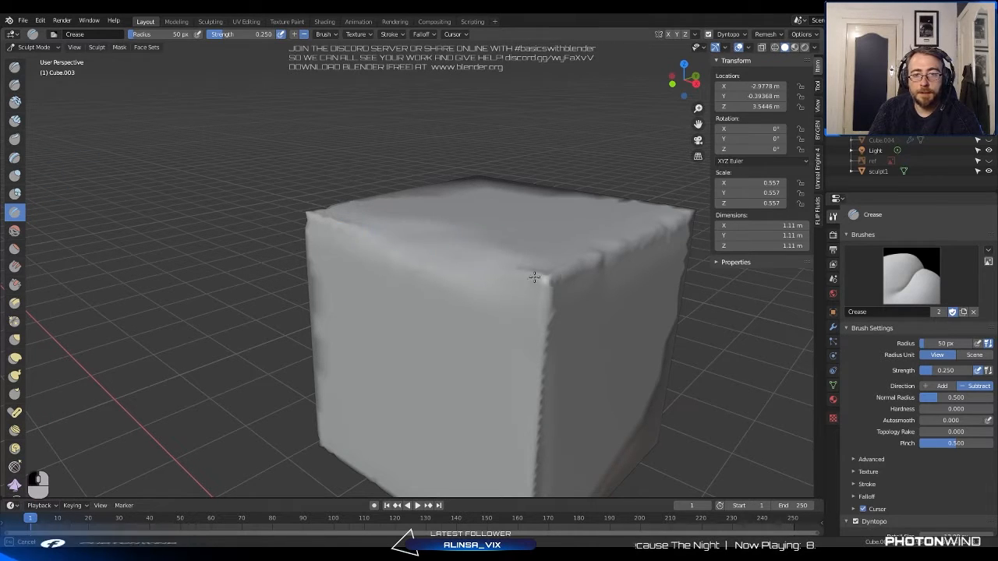
pyautogui.moveTo(533, 277)
pyautogui.mouseDown()
pyautogui.moveTo(471, 255)
pyautogui.moveTo(457, 238)
pyautogui.mouseUp()
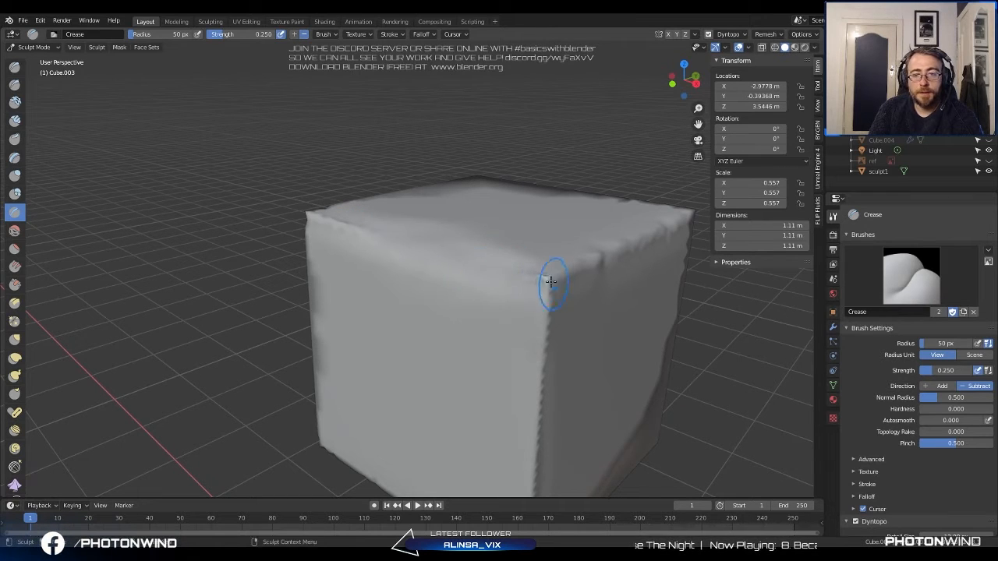
# Try Crease brush strokes along the upper edges of the cube and undo the recent strokes.
pyautogui.moveTo(551, 282); pyautogui.dragTo(528, 270)
pyautogui.moveTo(426, 223); pyautogui.dragTo(429, 224)
pyautogui.hotkey('ctrl', 'z')
pyautogui.hotkey('ctrl', 'z')
pyautogui.hotkey('ctrl', 'z')
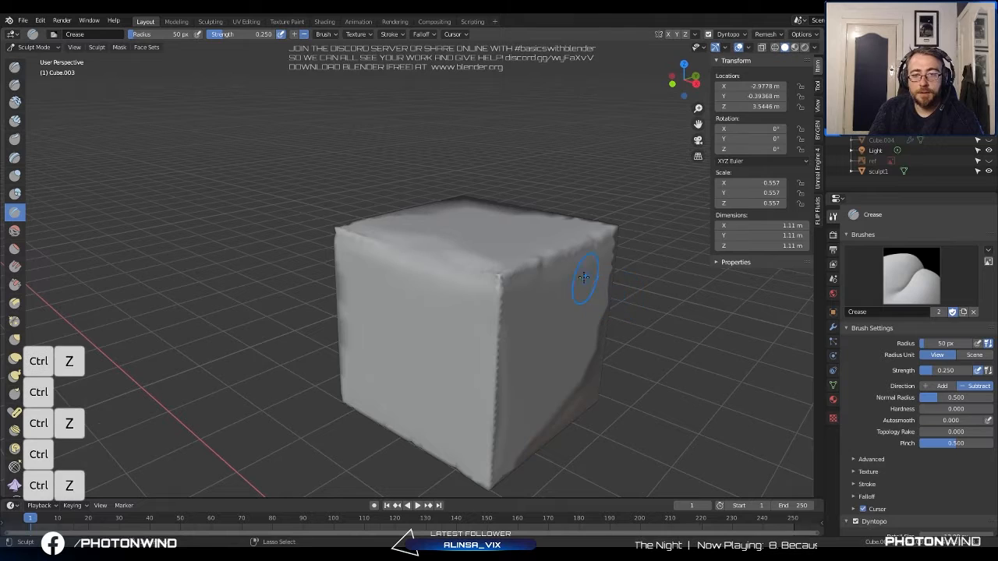
pyautogui.scroll(-5, 574, 262)
pyautogui.press('Tab')
pyautogui.press('`')
pyautogui.click(316, 121)
pyautogui.hotkey('ctrl', 'z')
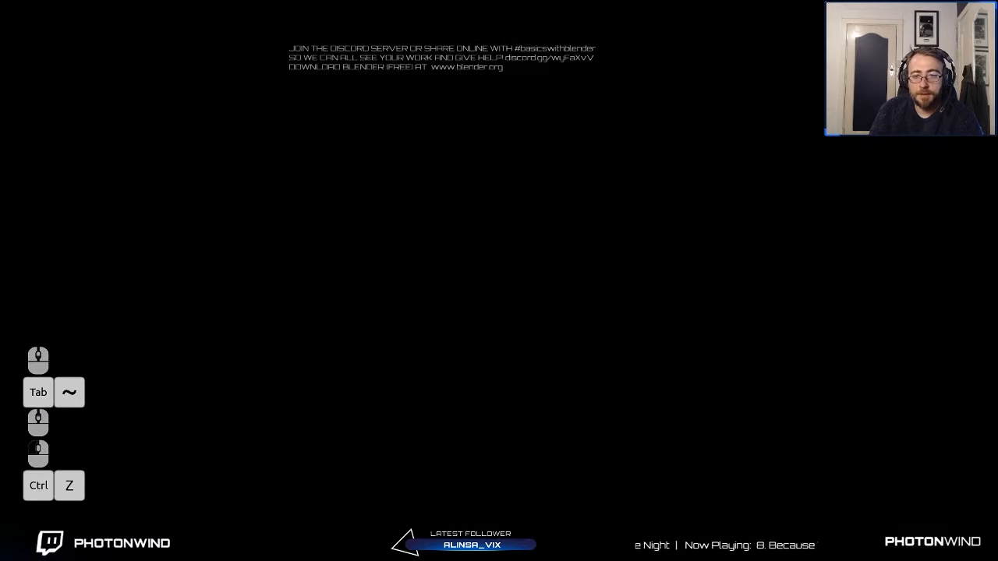
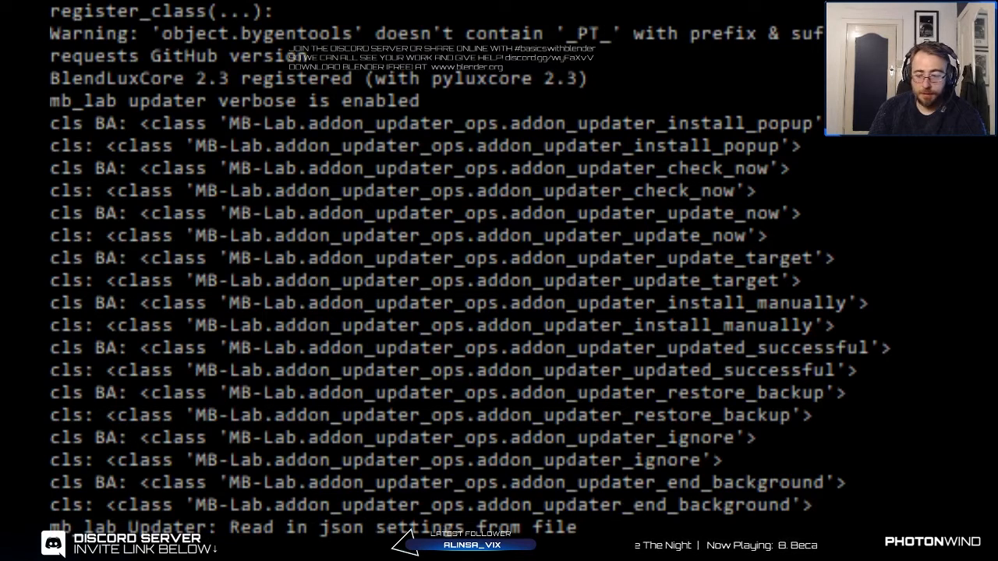
pyautogui.press('ctrl')
pyautogui.hotkey('ctrl', 'alt')
pyautogui.hotkey('ctrl', 'alt')
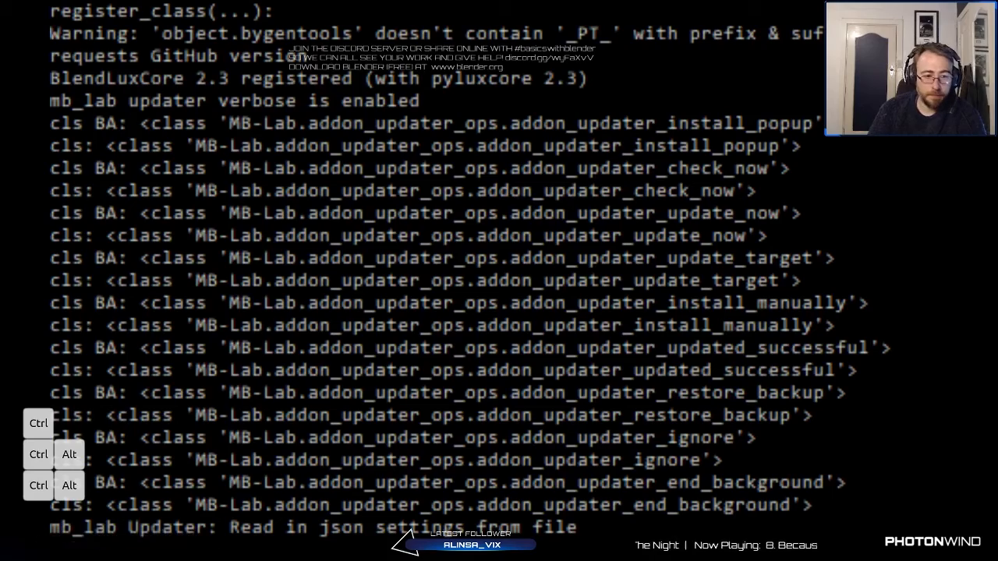
pyautogui.hotkey('ctrl', 'alt')
pyautogui.hotkey('ctrl', 'alt')
pyautogui.hotkey('ctrl', 'alt')
pyautogui.hotkey('ctrl', 'alt')
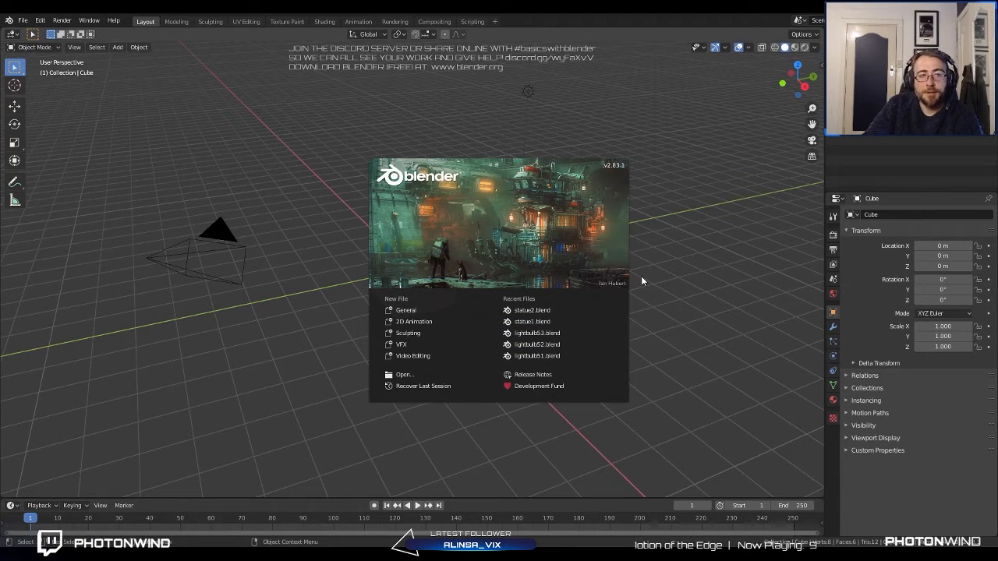
# Dismiss the splash screen and recover the last session.
pyautogui.click(23, 23)
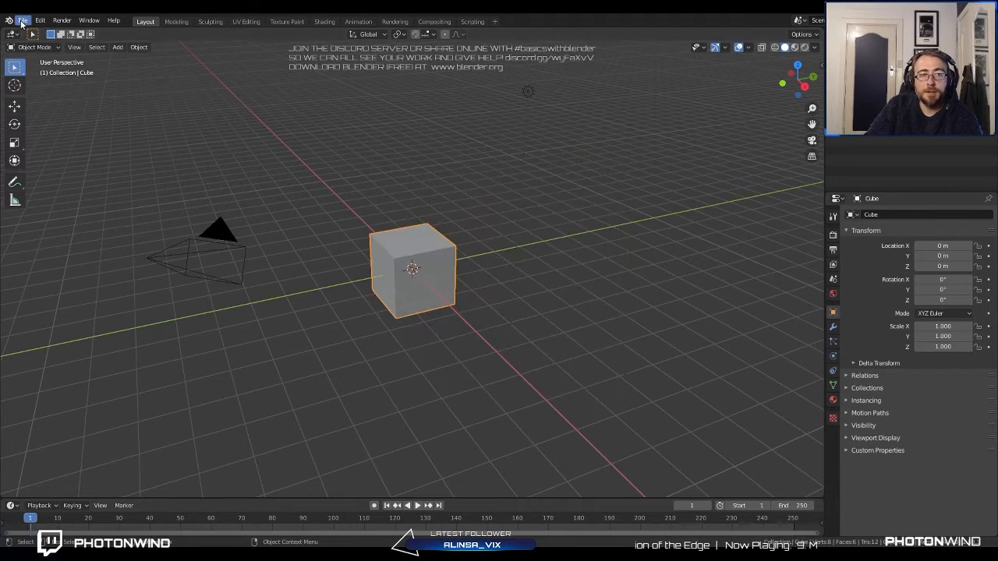
pyautogui.click(24, 21)
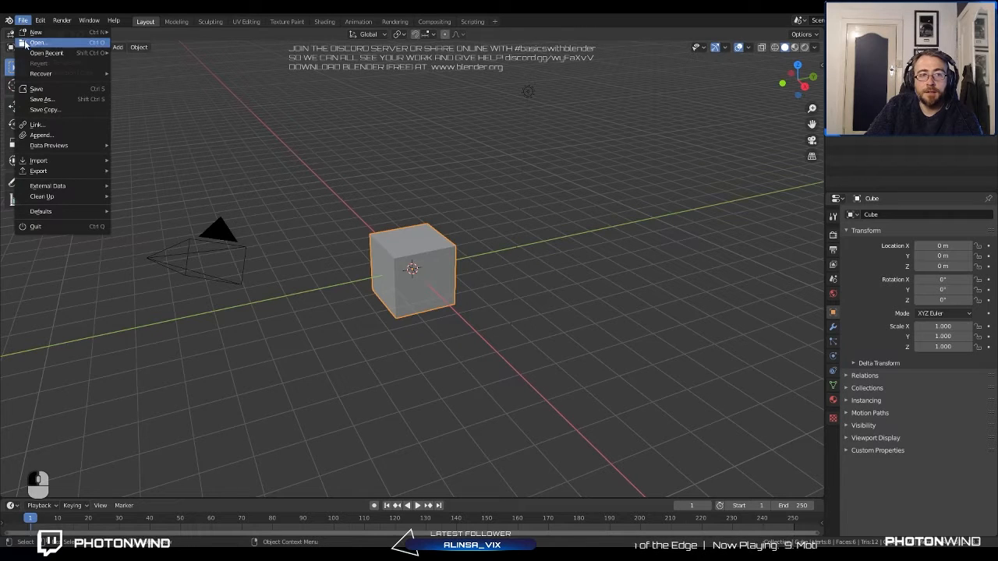
pyautogui.moveTo(50, 74)
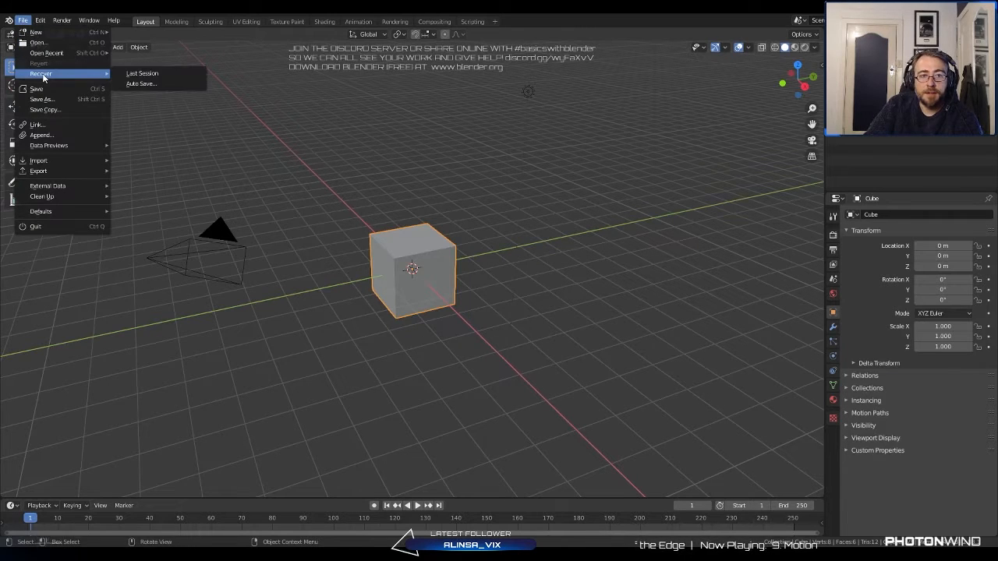
pyautogui.click(156, 74)
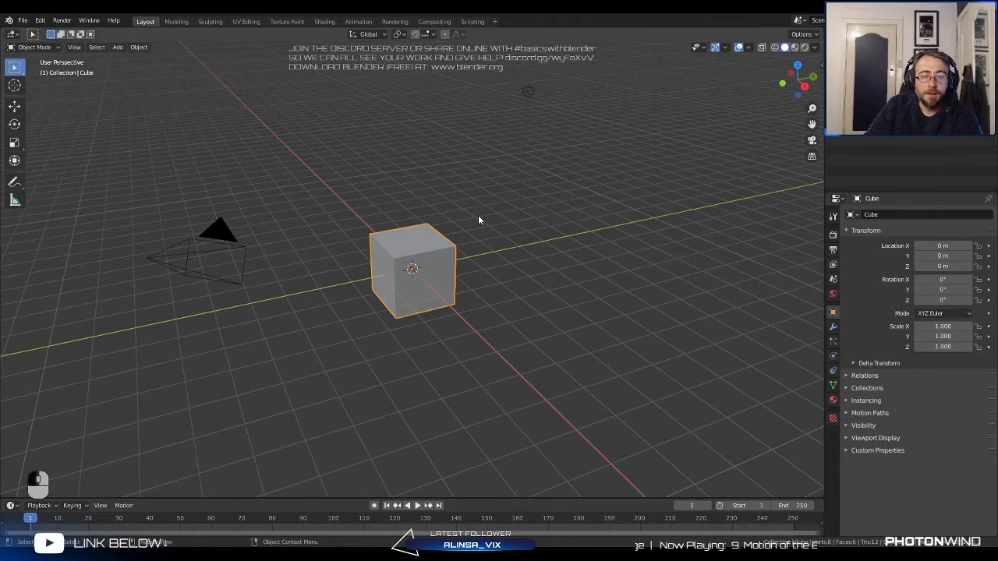
pyautogui.click(23, 20)
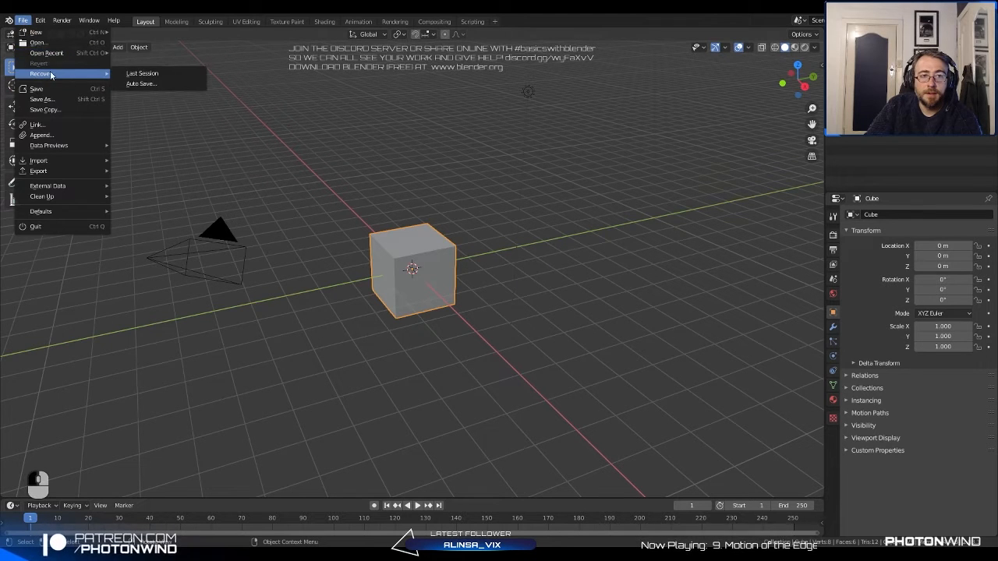
pyautogui.click(164, 74)
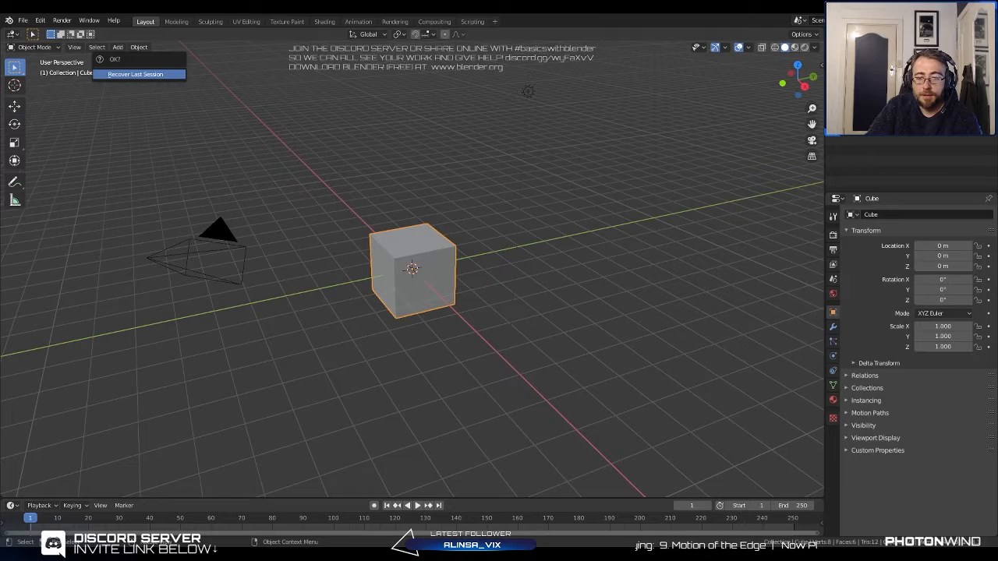
pyautogui.press('Return')
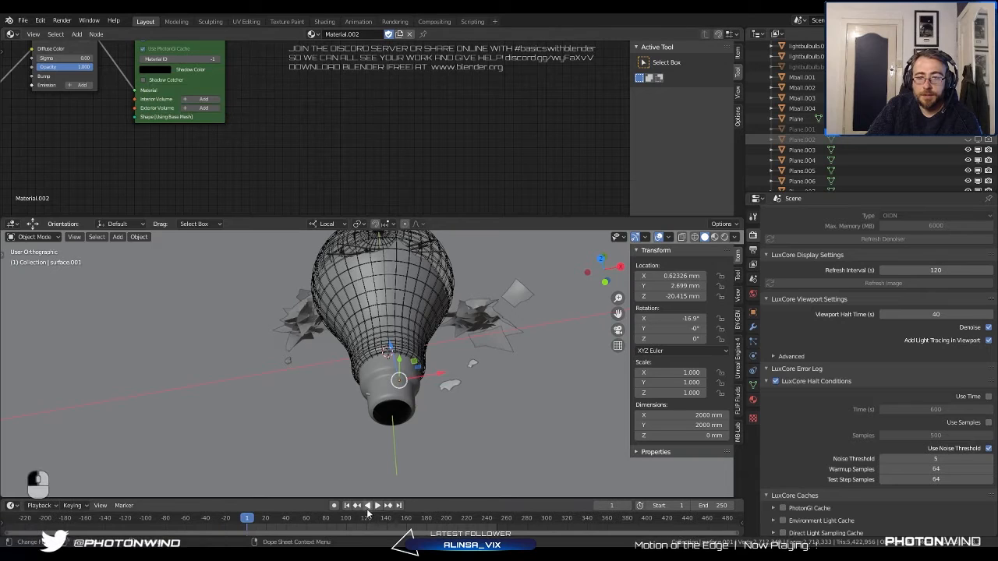
# Recover the statue scene from its auto-saved file.
pyautogui.click(23, 21)
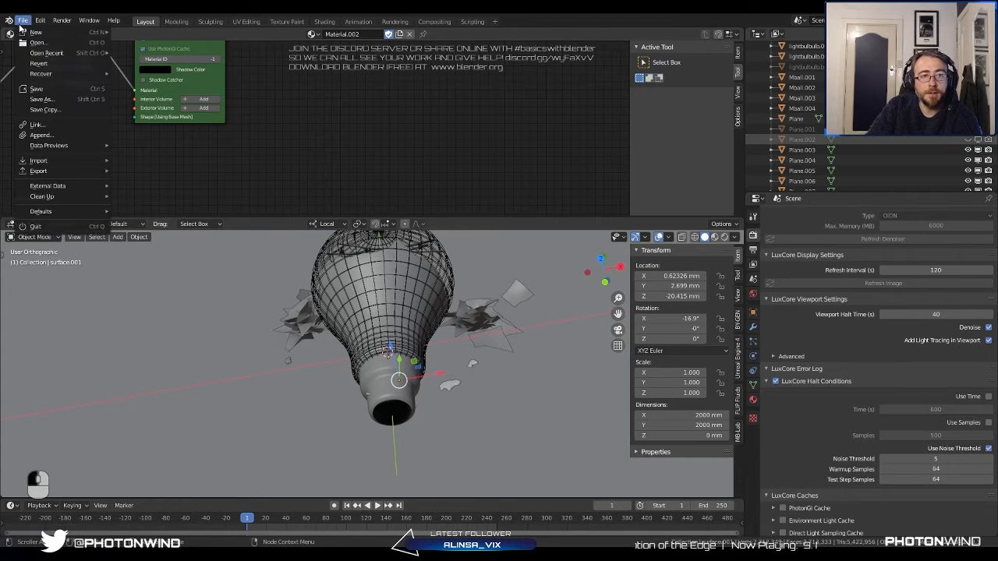
pyautogui.moveTo(44, 78)
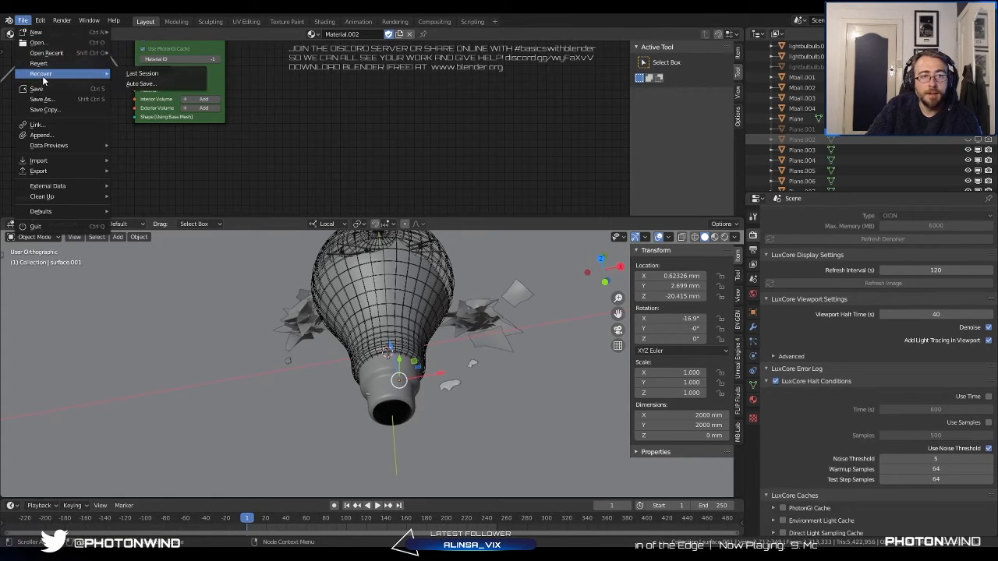
pyautogui.moveTo(41, 53)
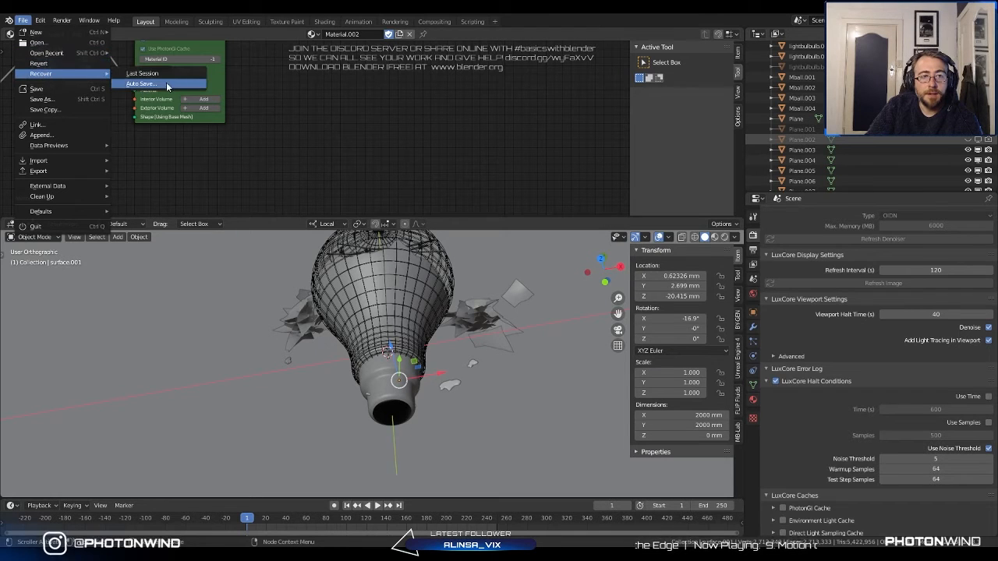
pyautogui.click(166, 84)
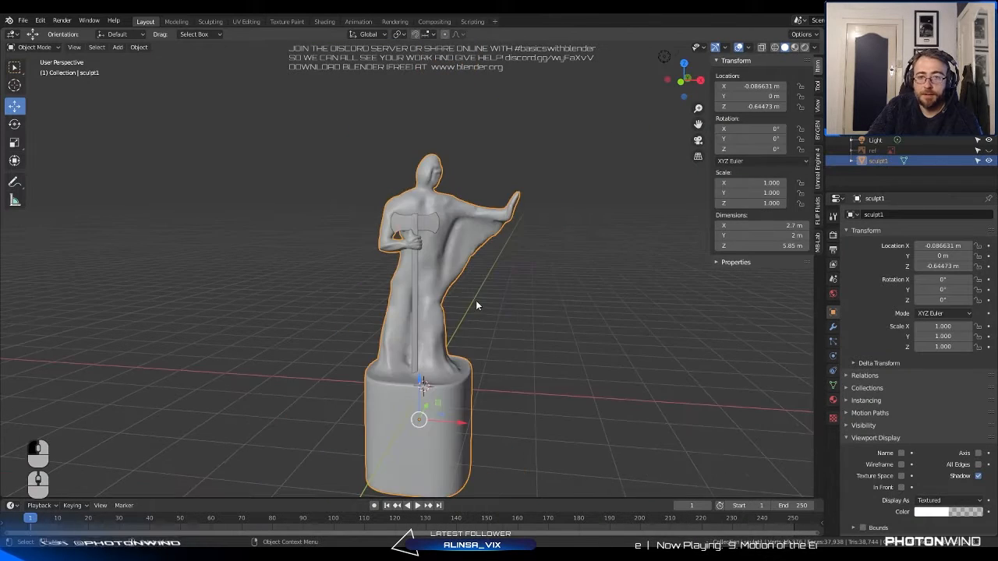
# Add a cube mesh and move it above and beside the statue, to about X -4.59 m, Y -0.03 m, Z 4.91 m.
pyautogui.moveTo(477, 305); pyautogui.dragTo(623, 331, button='middle')
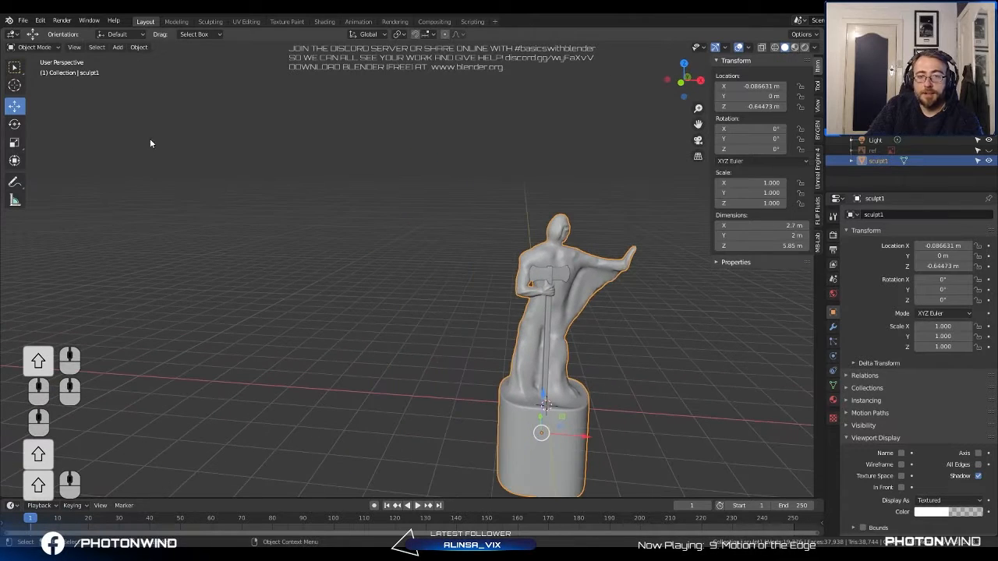
pyautogui.click(28, 47)
pyautogui.click(29, 47)
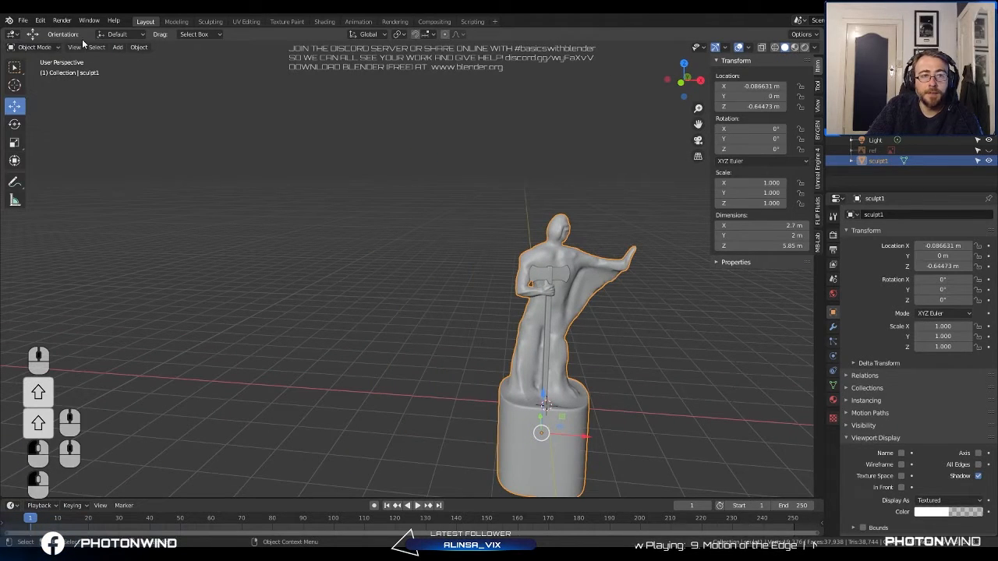
pyautogui.click(118, 47)
pyautogui.moveTo(132, 59)
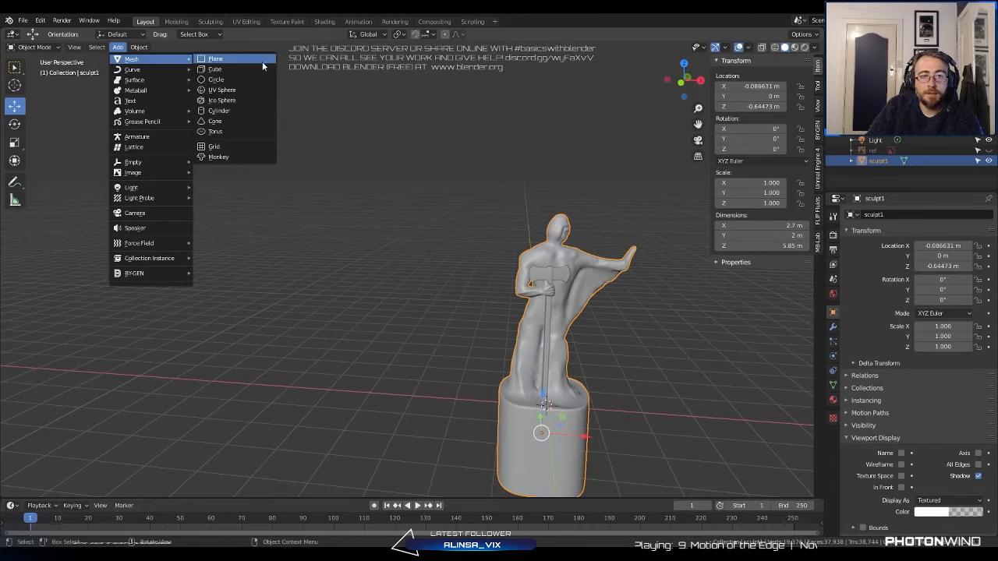
pyautogui.click(139, 47)
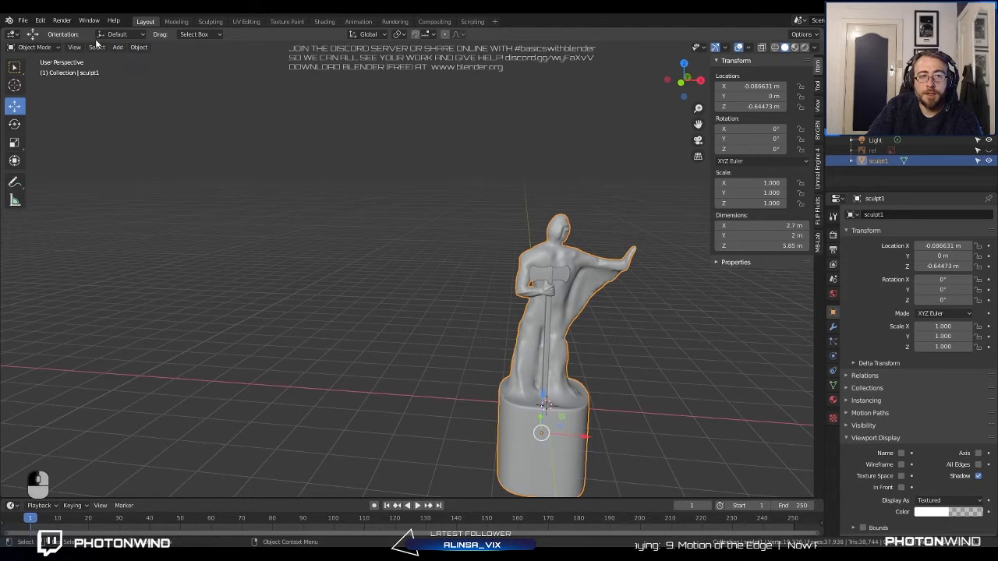
pyautogui.click(117, 47)
pyautogui.moveTo(125, 60)
pyautogui.click(229, 69)
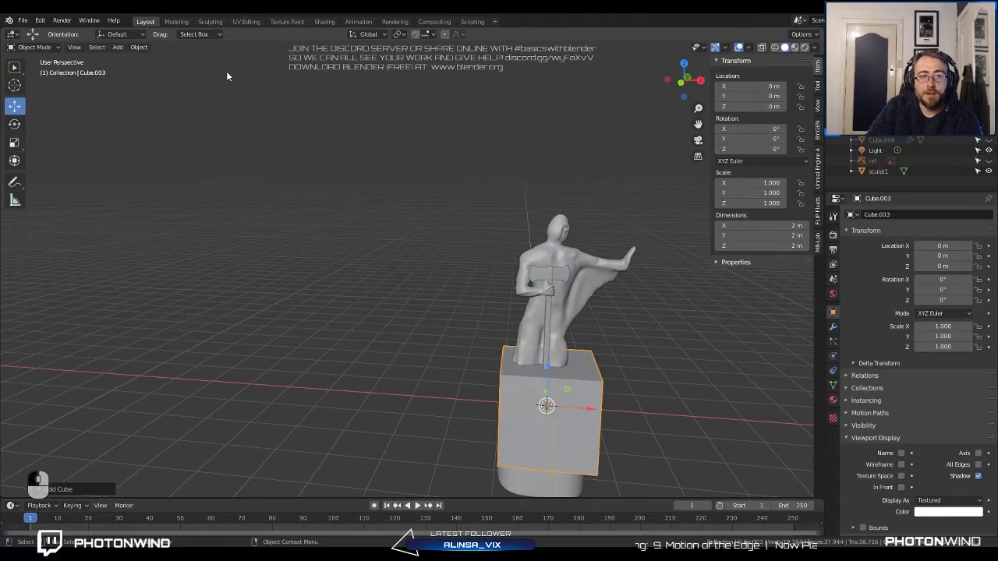
pyautogui.press('g')
pyautogui.click(418, 171)
pyautogui.scroll(3, 428, 170)
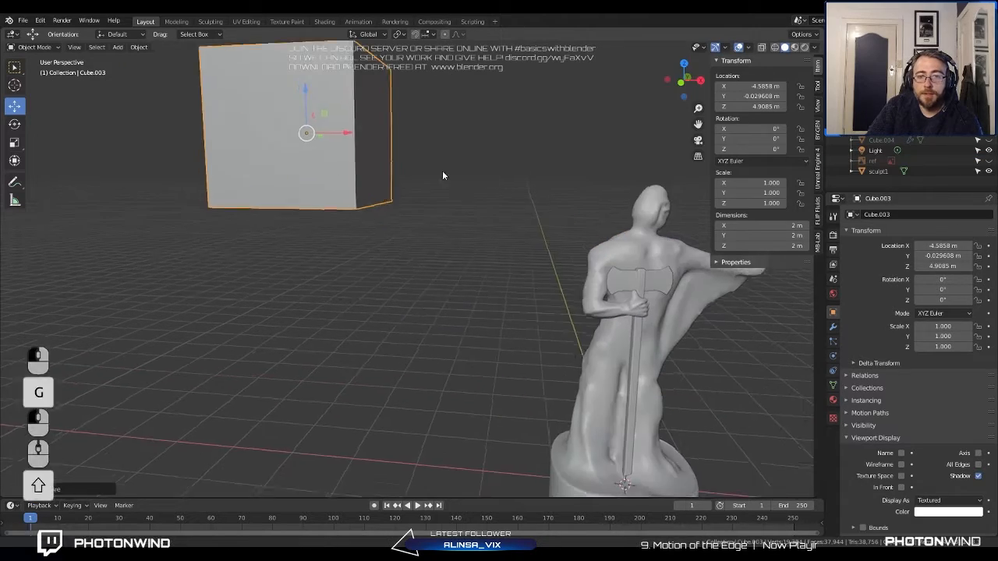
# Examine the new cube's vertices and faces in Edit Mode and return to Object Mode.
pyautogui.press('Tab')
pyautogui.keyDown('shift'); pyautogui.moveTo(442, 172); pyautogui.dragTo(423, 230, button='middle'); pyautogui.keyUp('shift')
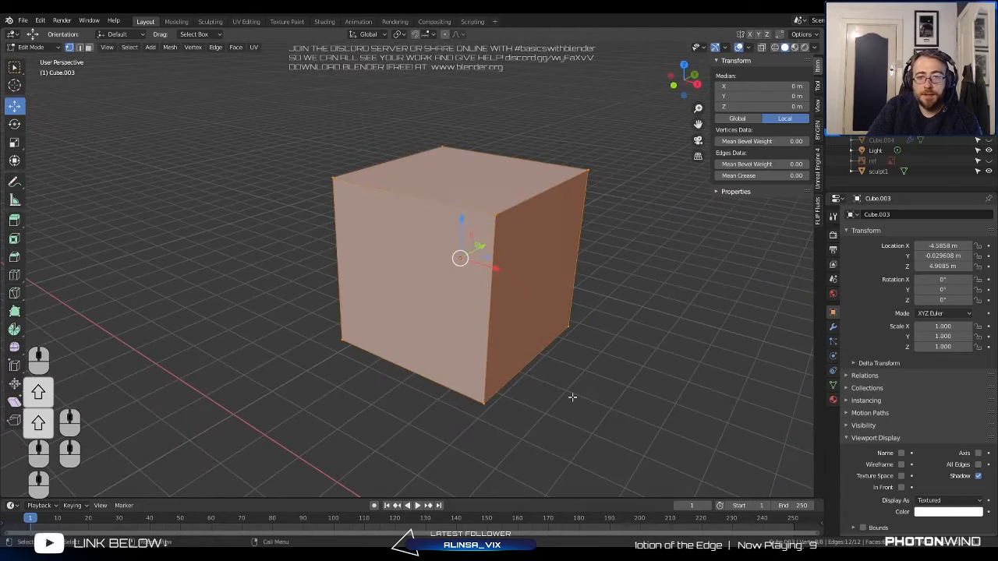
pyautogui.moveTo(378, 174); pyautogui.dragTo(335, 156, button='middle')
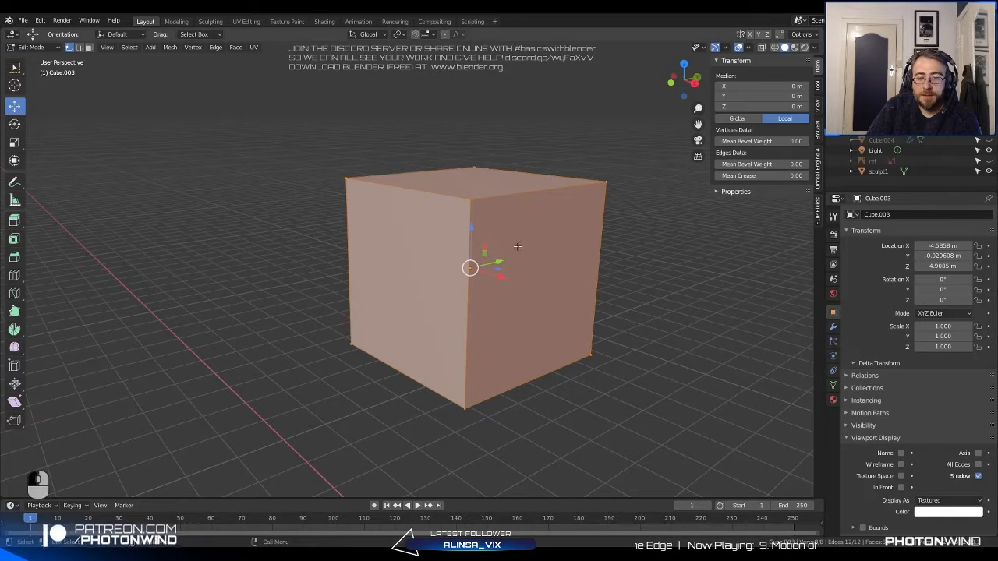
pyautogui.moveTo(366, 242); pyautogui.dragTo(390, 240, button='middle')
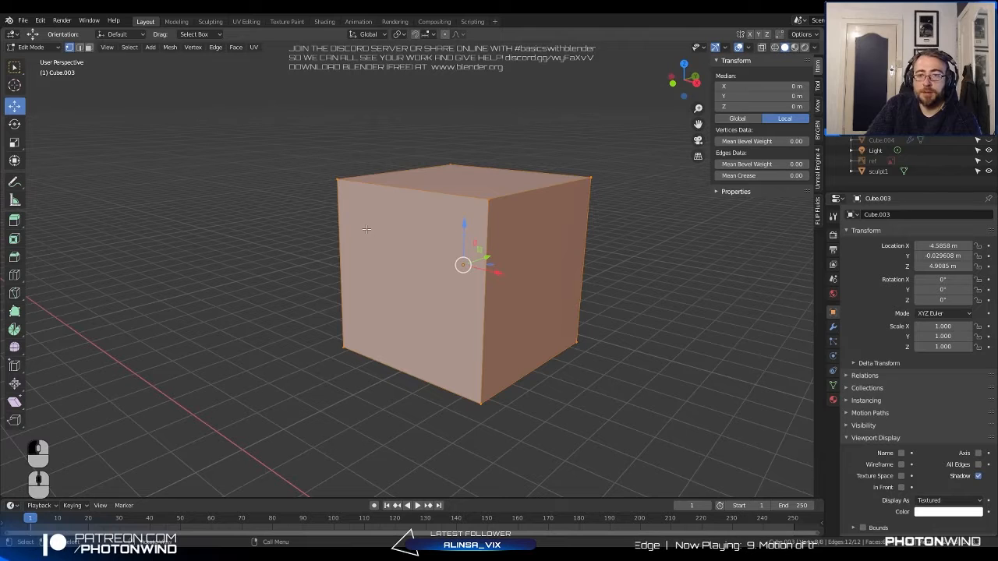
pyautogui.press('Tab')
# Switch the new cube to Sculpt Mode.
pyautogui.click(808, 36)
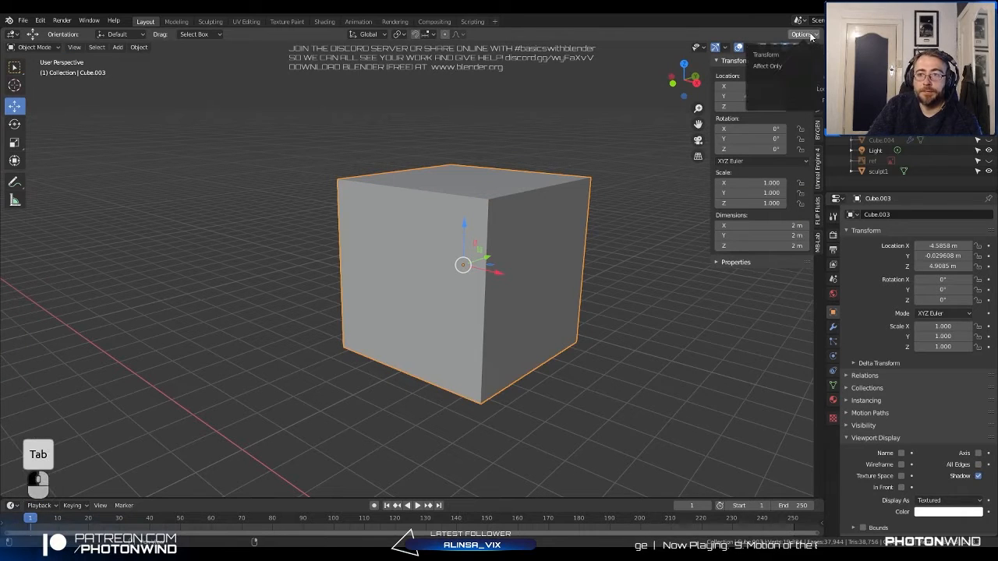
pyautogui.click(808, 36)
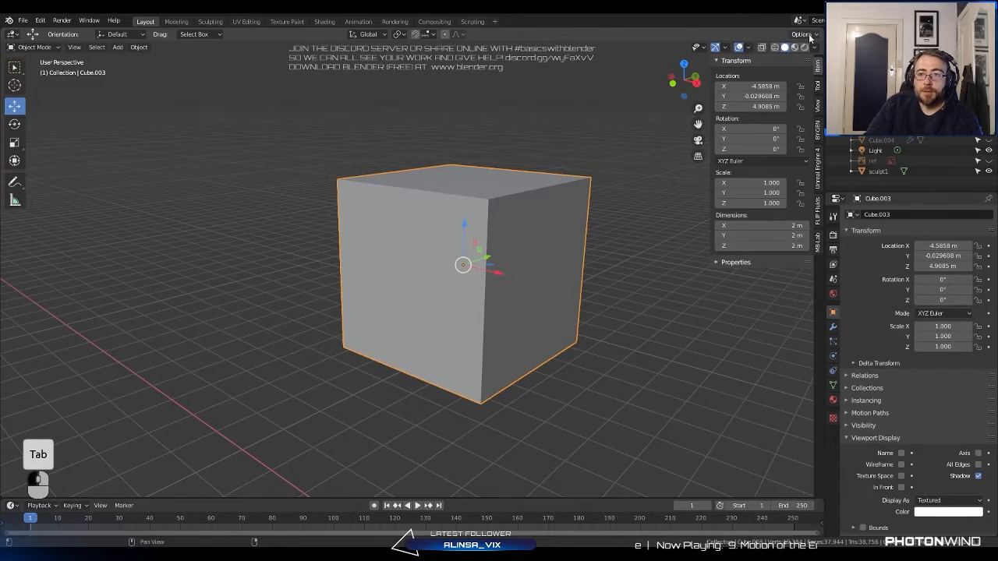
pyautogui.click(47, 92)
pyautogui.click(34, 47)
pyautogui.click(31, 82)
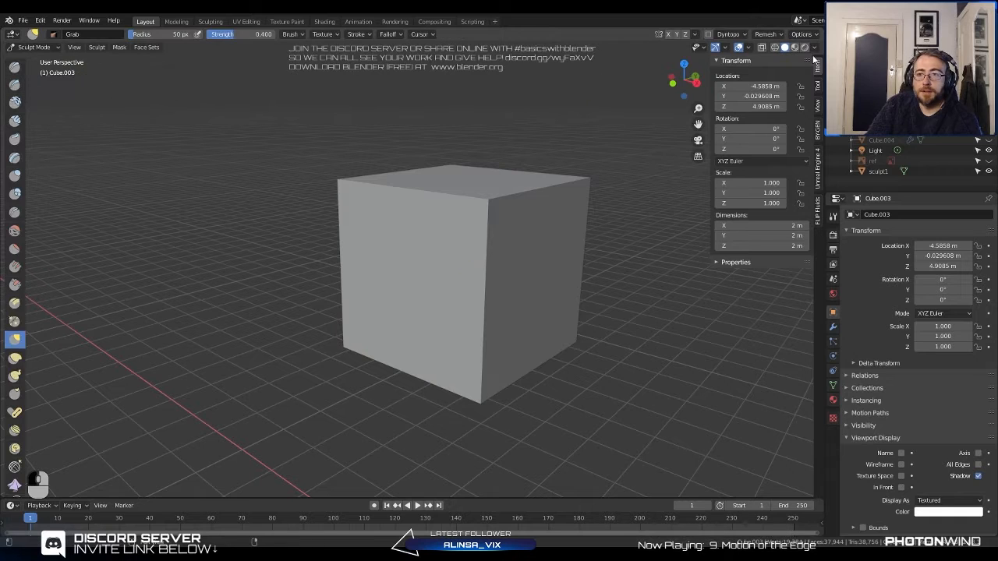
# Set the Remesh voxel size to 0.06 m and remesh the cube.
pyautogui.click(774, 34)
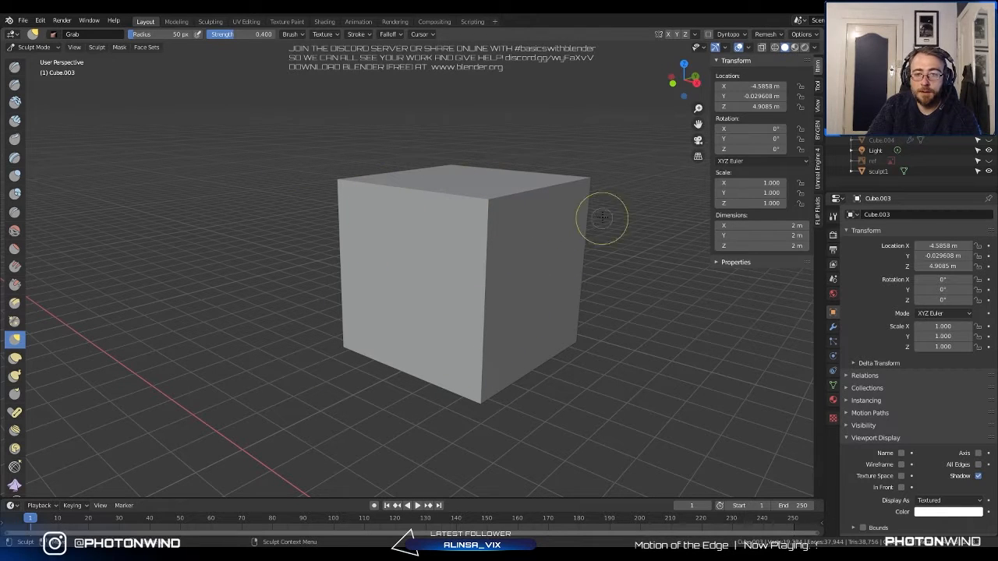
pyautogui.click(767, 34)
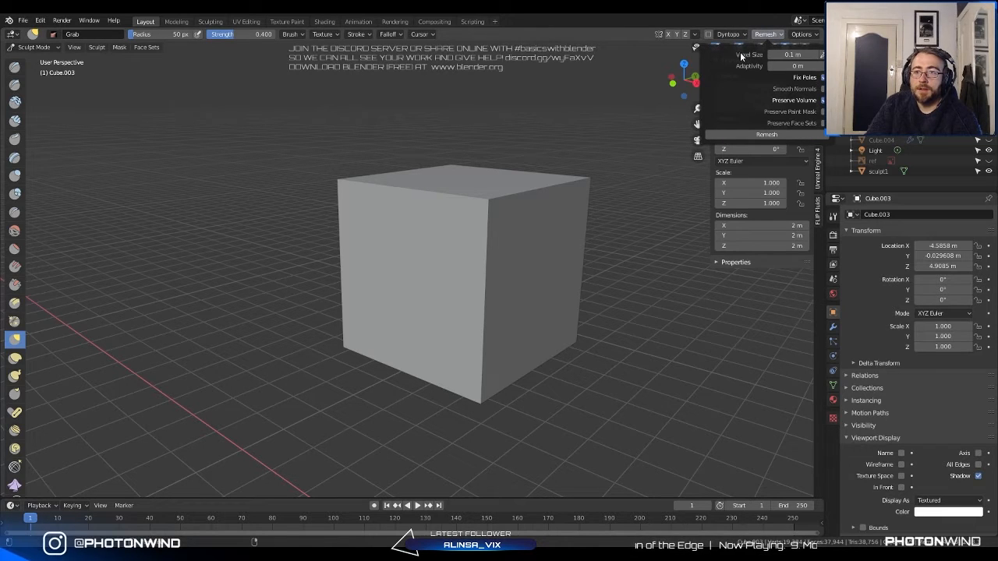
pyautogui.click(789, 55)
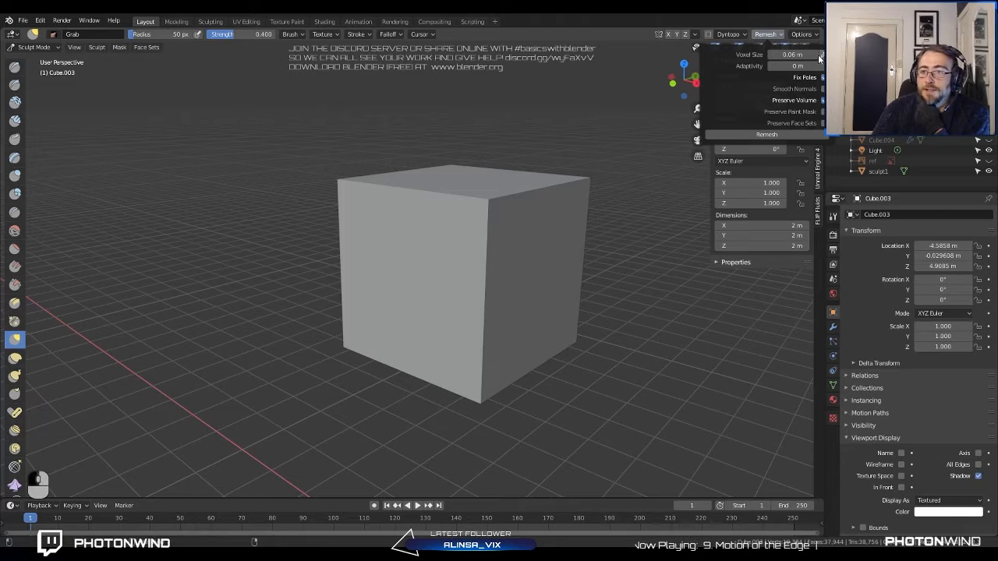
pyautogui.click(767, 134)
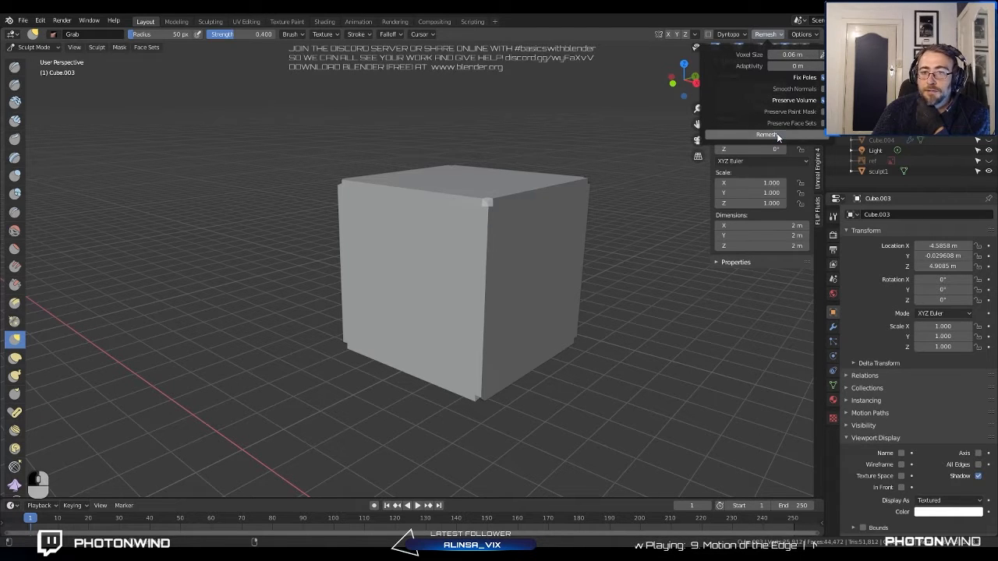
# Examine the remeshed cube's topology in Edit Mode.
pyautogui.scroll(1, 457, 180)
pyautogui.scroll(1, 457, 180)
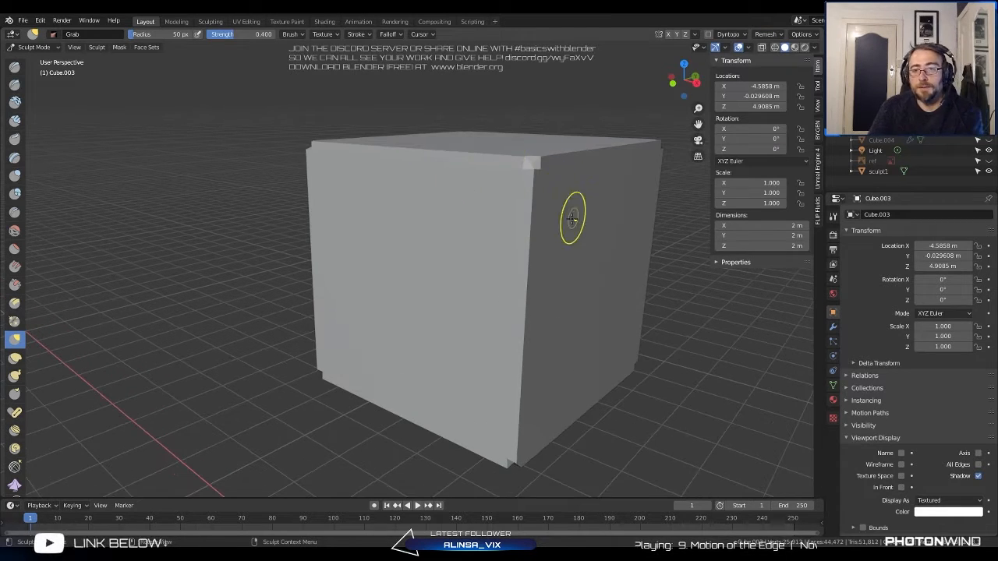
pyautogui.click(33, 48)
pyautogui.press('Tab')
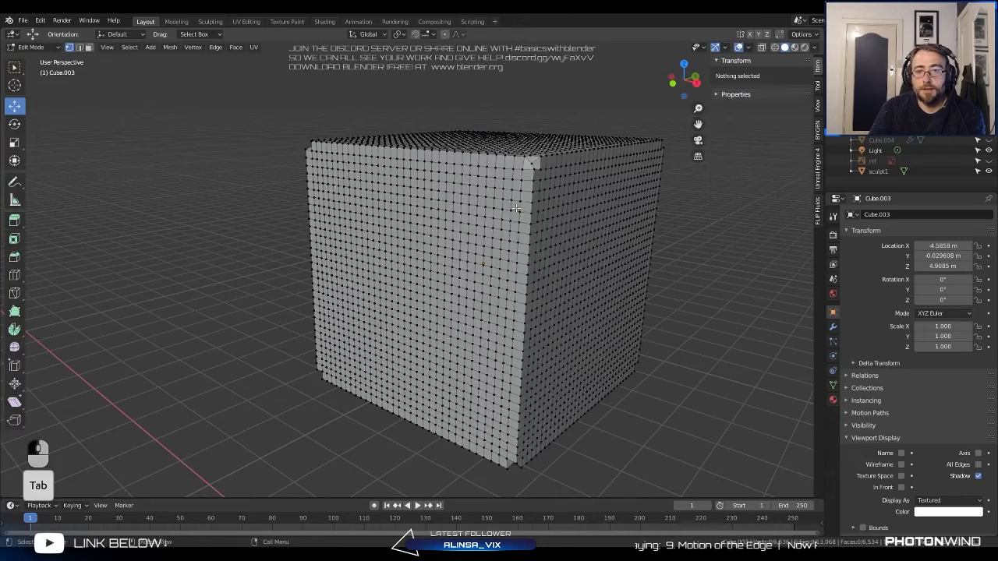
pyautogui.moveTo(429, 186); pyautogui.dragTo(541, 177, button='middle')
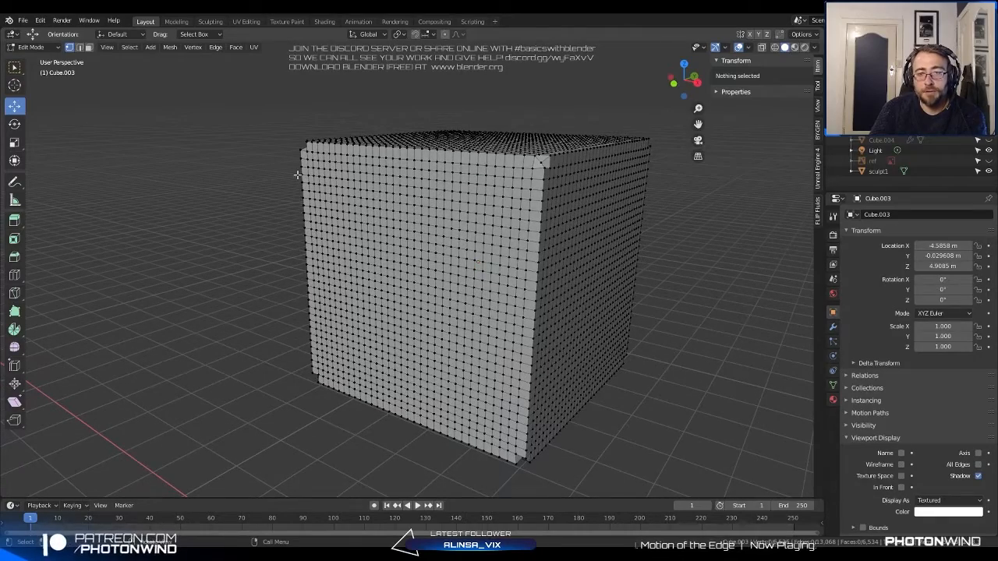
# Compare the remeshed cube's appearance in Object Mode with its vertex grid in Edit Mode from several angles.
pyautogui.moveTo(589, 212); pyautogui.dragTo(546, 187, button='middle')
pyautogui.press('Tab')
pyautogui.scroll(3, 481, 196)
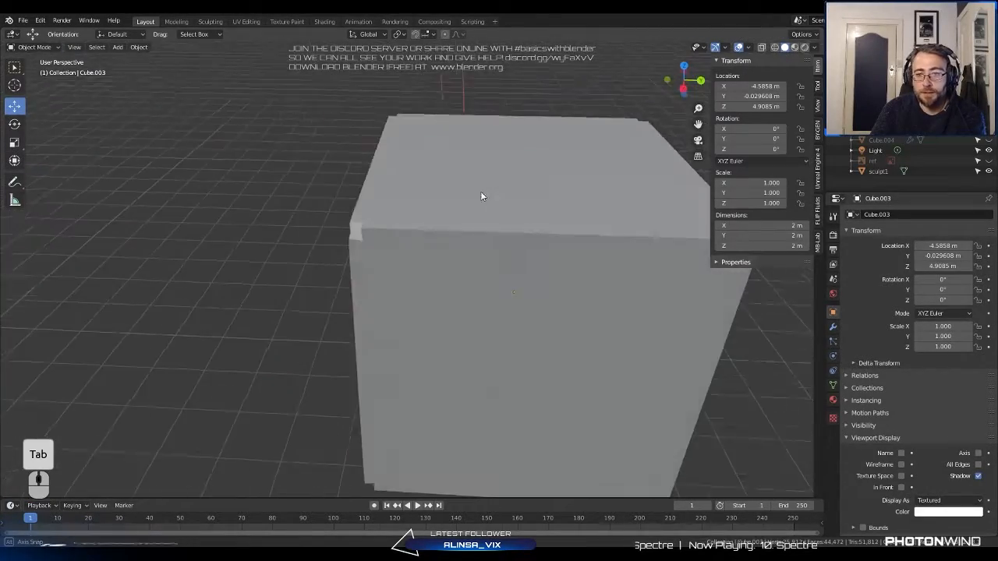
pyautogui.scroll(-3, 481, 196)
pyautogui.press('Tab')
pyautogui.press('Tab')
pyautogui.press('Tab')
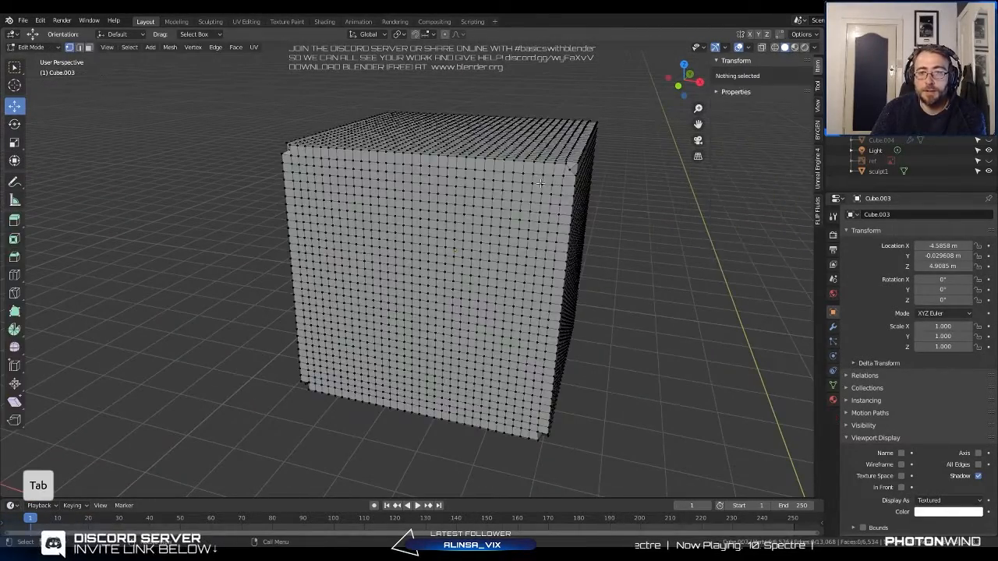
# Switch the remeshed cube from Edit Mode to Sculpt Mode.
pyautogui.press('Tab')
pyautogui.click(31, 47)
pyautogui.click(35, 83)
# Try pulling out the middle of the cube's top front edge with the Grab brush.
pyautogui.keyDown('shift'); pyautogui.moveTo(421, 187); pyautogui.dragTo(394, 259, button='middle'); pyautogui.keyUp('shift')
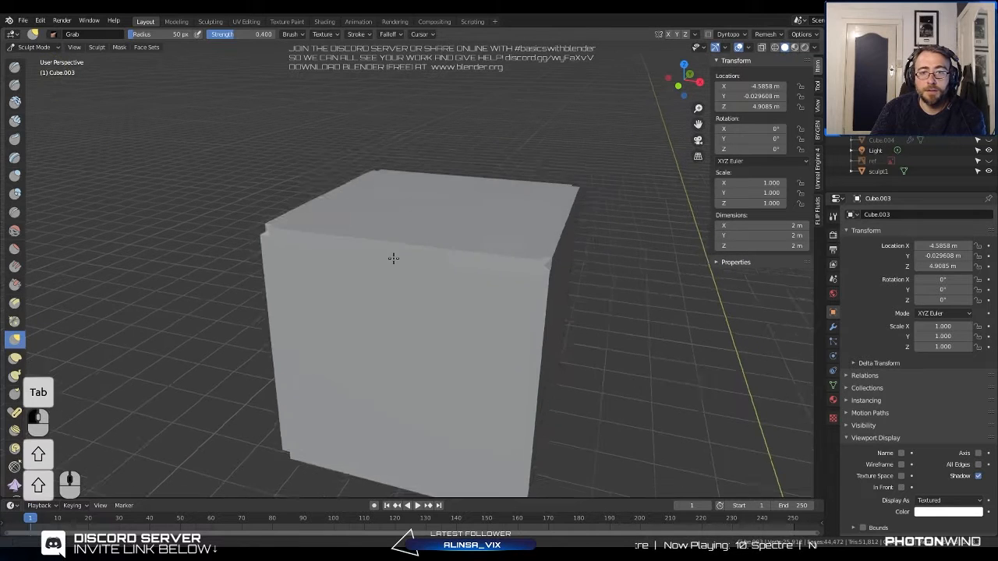
pyautogui.scroll(3, 393, 259)
pyautogui.moveTo(425, 245); pyautogui.dragTo(450, 239)
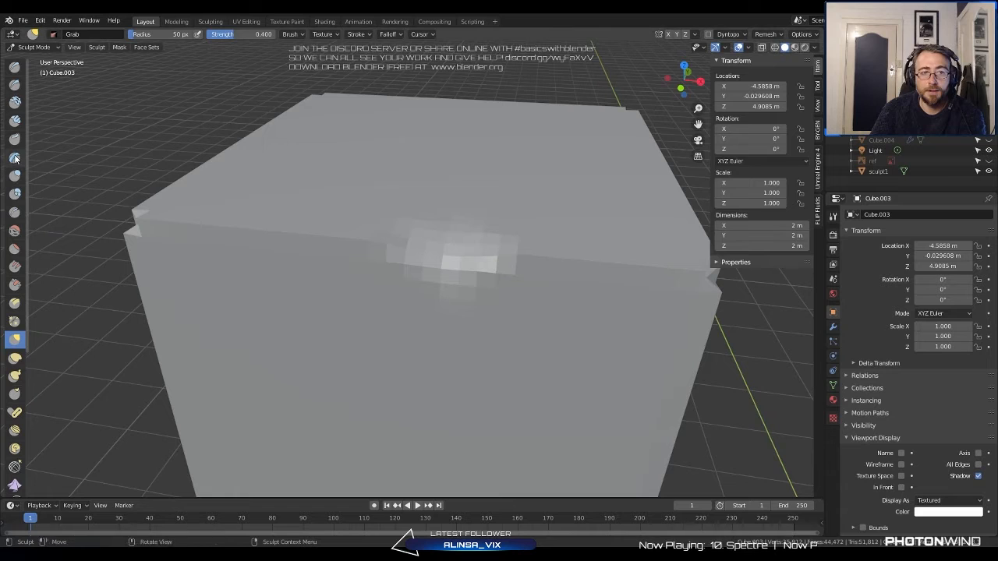
# Try a Crease brush stroke on the grabbed bump of the top front edge and undo it.
pyautogui.click(14, 213)
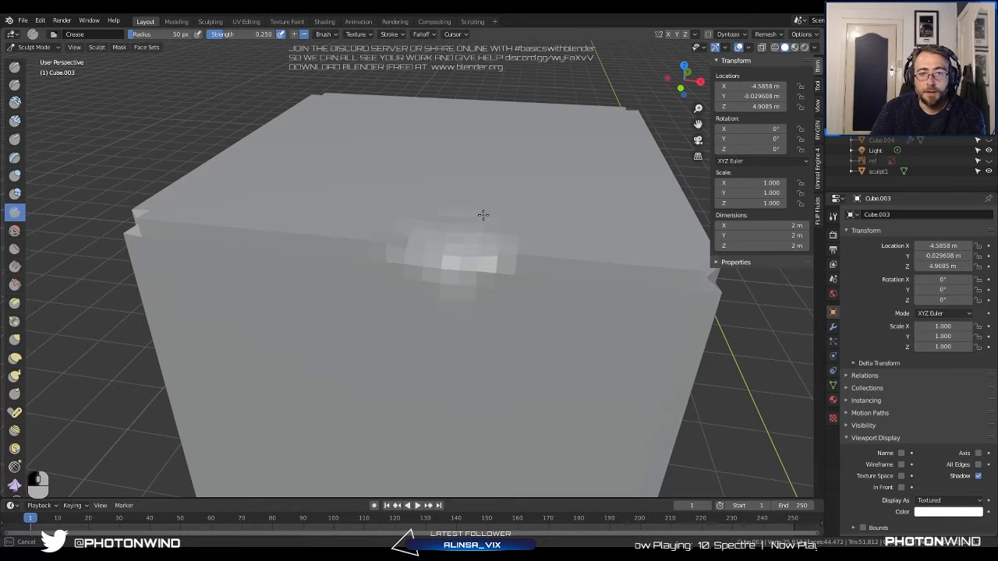
pyautogui.scroll(-5, 544, 250)
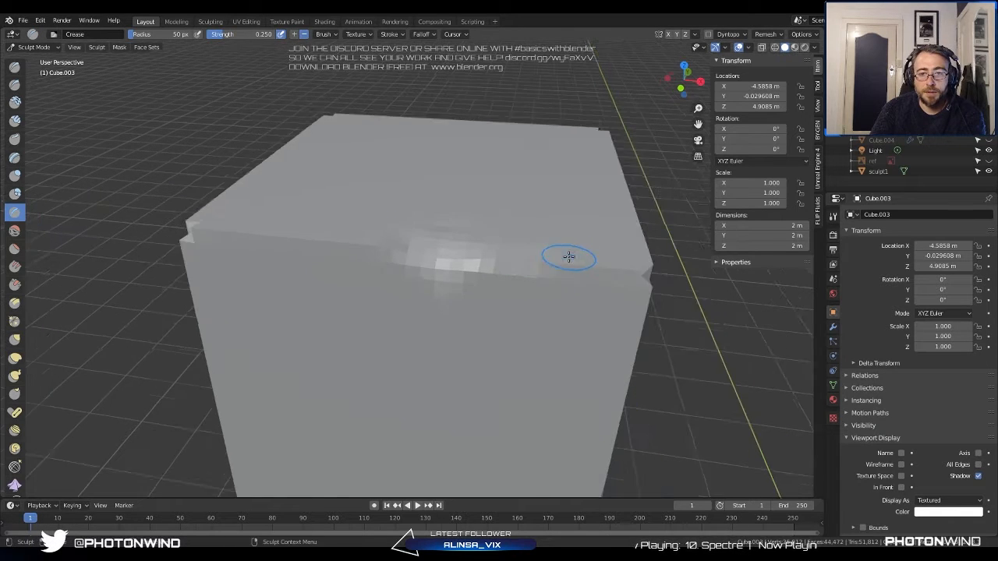
pyautogui.moveTo(448, 266)
pyautogui.mouseDown()
pyautogui.moveTo(450, 254)
pyautogui.moveTo(456, 265)
pyautogui.mouseUp()
pyautogui.hotkey('ctrl', 'z')
# Try Crease strokes across the bump and along the top front edge, and undo back to the unsculpted edge.
pyautogui.moveTo(495, 246); pyautogui.dragTo(312, 246, button='middle')
pyautogui.scroll(3, 306, 252)
pyautogui.moveTo(312, 245)
pyautogui.mouseDown(button='middle')
pyautogui.moveTo(402, 274)
pyautogui.moveTo(429, 248)
pyautogui.mouseUp(button='middle')
pyautogui.scroll(3, 432, 239)
pyautogui.moveTo(434, 239); pyautogui.dragTo(524, 237)
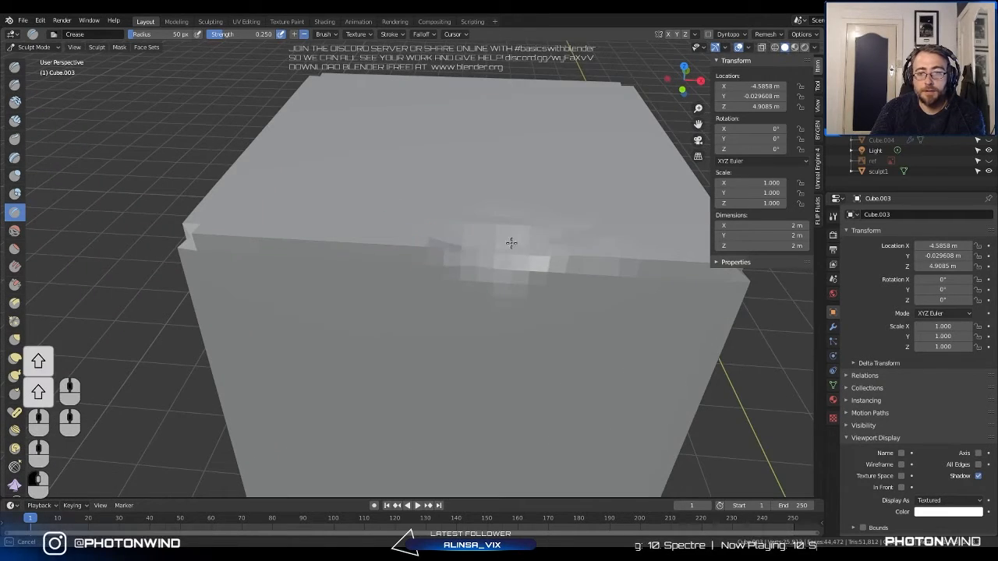
pyautogui.moveTo(472, 254); pyautogui.dragTo(458, 242)
pyautogui.hotkey('ctrl', 'z')
pyautogui.hotkey('ctrl', 'z')
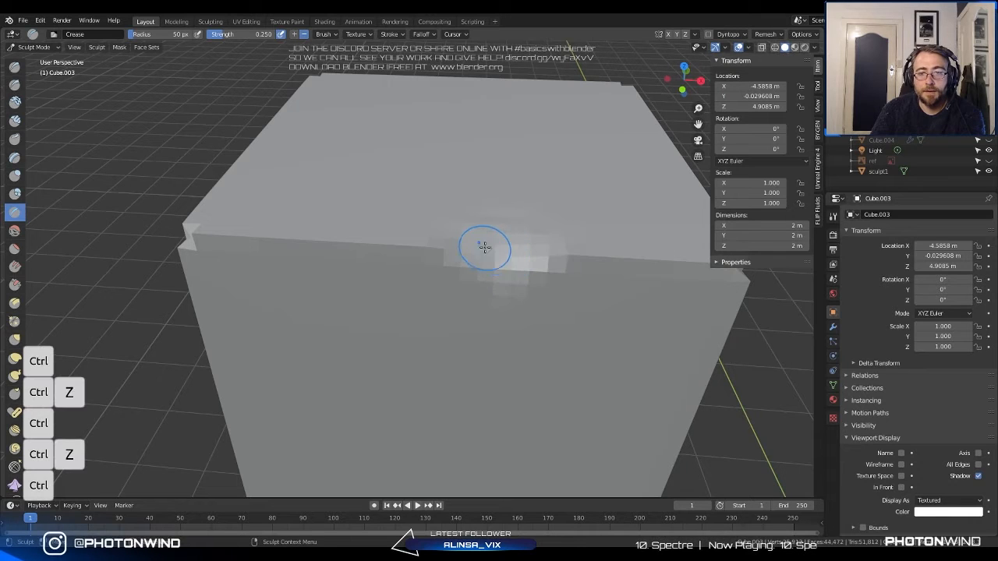
pyautogui.hotkey('ctrl', 'z')
# Try smoothing the middle of the cube's top front edge without dynamic topology, and undo the strokes.
pyautogui.moveTo(427, 251)
pyautogui.keyDown('shift'); pyautogui.mouseDown()
pyautogui.moveTo(467, 251)
pyautogui.moveTo(479, 265)
pyautogui.mouseUp(); pyautogui.keyUp('shift')
pyautogui.scroll(-4, 492, 260)
pyautogui.scroll(5, 491, 259)
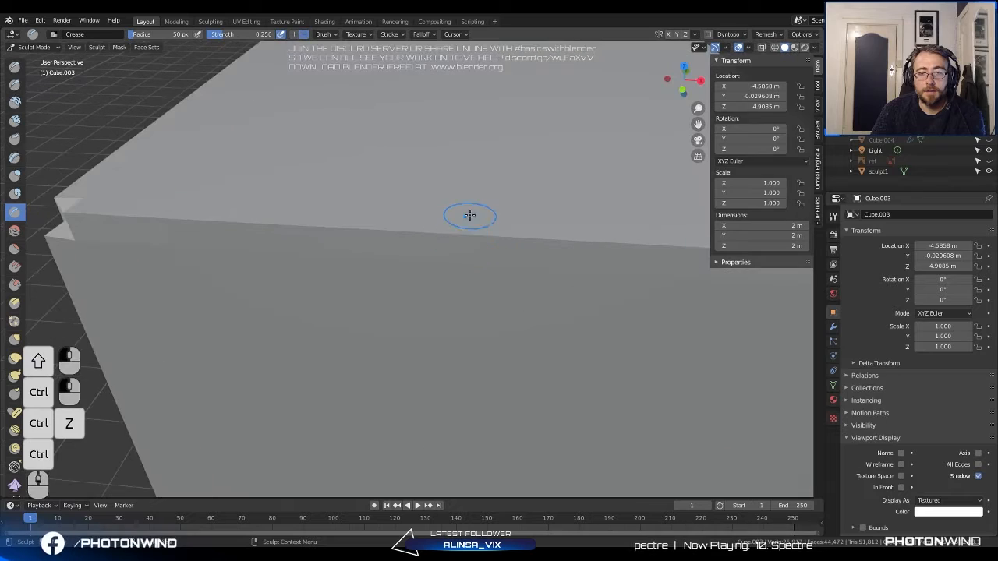
pyautogui.moveTo(467, 216)
pyautogui.keyDown('shift'); pyautogui.mouseDown()
pyautogui.moveTo(463, 236)
pyautogui.moveTo(408, 250)
pyautogui.mouseUp(); pyautogui.keyUp('shift')
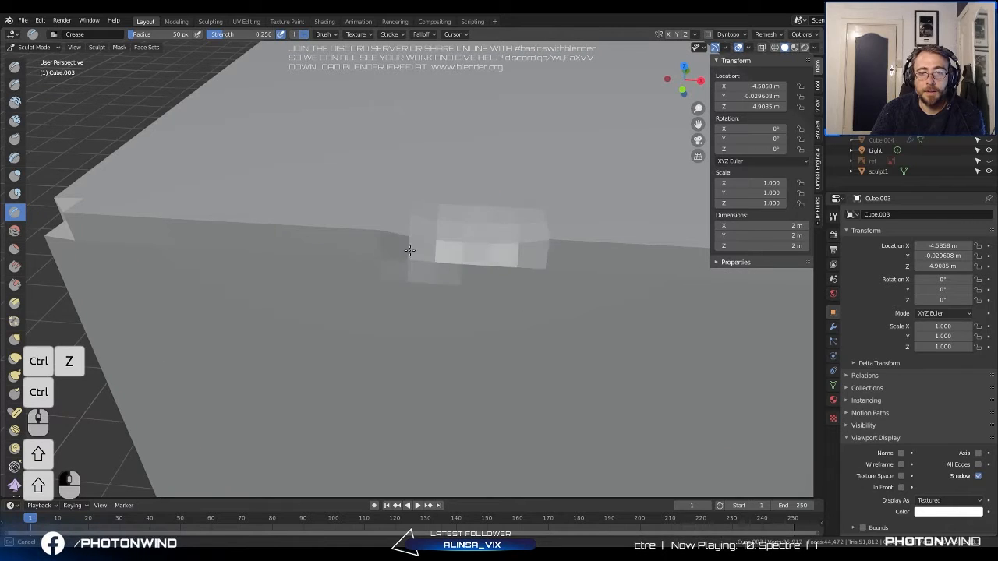
pyautogui.scroll(-5, 407, 242)
pyautogui.moveTo(452, 232)
pyautogui.mouseDown(button='middle')
pyautogui.moveTo(392, 239)
pyautogui.moveTo(494, 231)
pyautogui.mouseUp(button='middle')
pyautogui.scroll(2, 494, 231)
pyautogui.hotkey('ctrl', 'z')
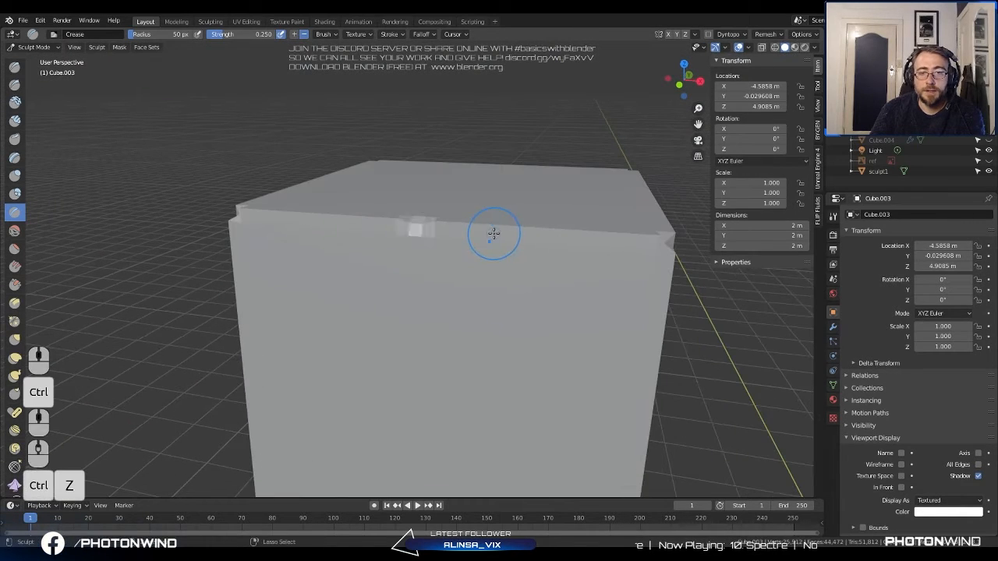
# Enable Dyntopo for sculpting the cube.
pyautogui.scroll(-1, 862, 475)
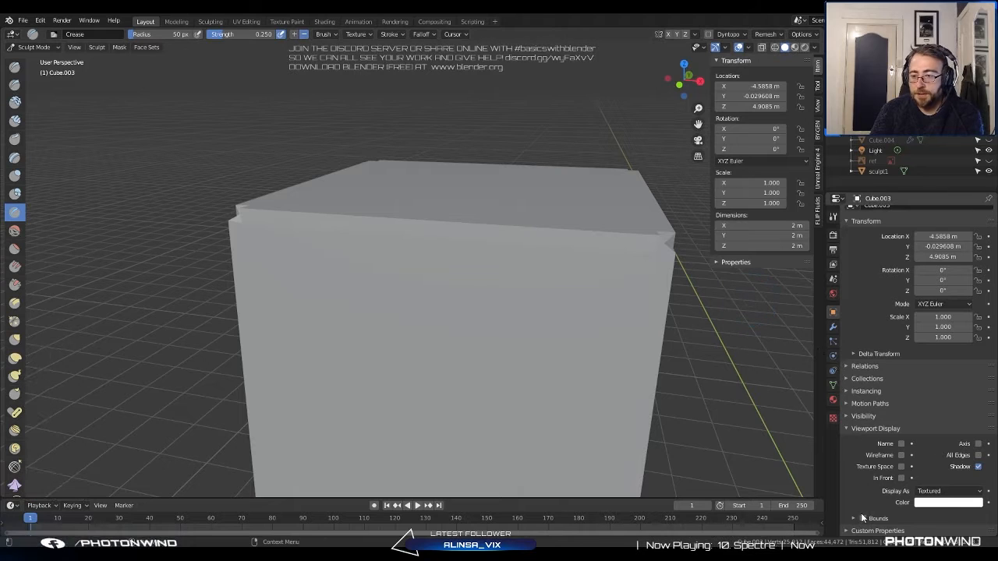
pyautogui.scroll(-1, 779, 335)
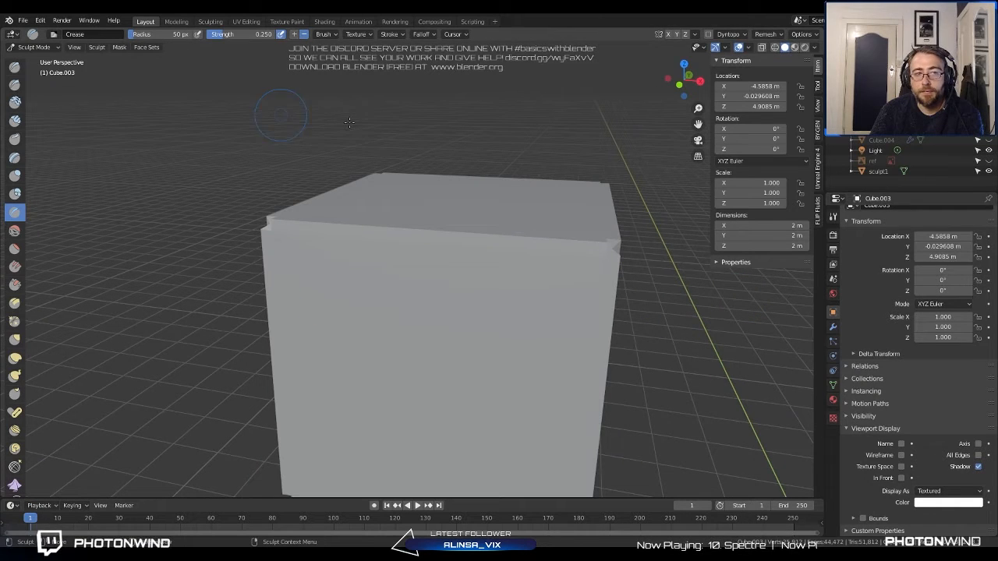
pyautogui.click(833, 218)
pyautogui.click(856, 501)
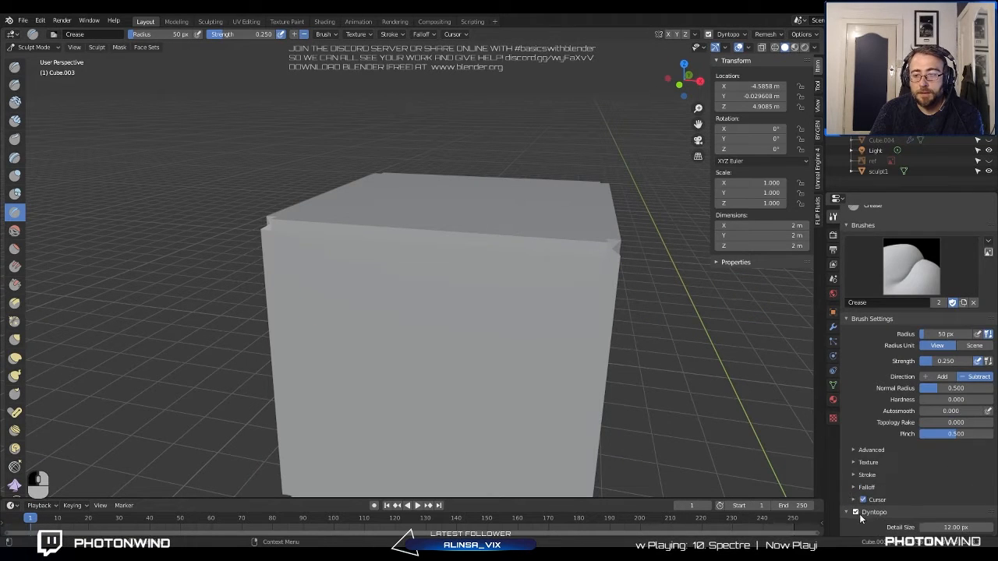
pyautogui.scroll(-4, 860, 519)
# Try a smoothing stroke on the top front edge with Dyntopo enabled and undo it.
pyautogui.scroll(1, 458, 223)
pyautogui.moveTo(459, 223)
pyautogui.mouseDown(button='middle')
pyautogui.moveTo(454, 246)
pyautogui.moveTo(371, 228)
pyautogui.moveTo(369, 237)
pyautogui.mouseUp(button='middle')
pyautogui.keyDown('shift'); pyautogui.moveTo(416, 241); pyautogui.dragTo(488, 263); pyautogui.keyUp('shift')
pyautogui.hotkey('ctrl', 'z')
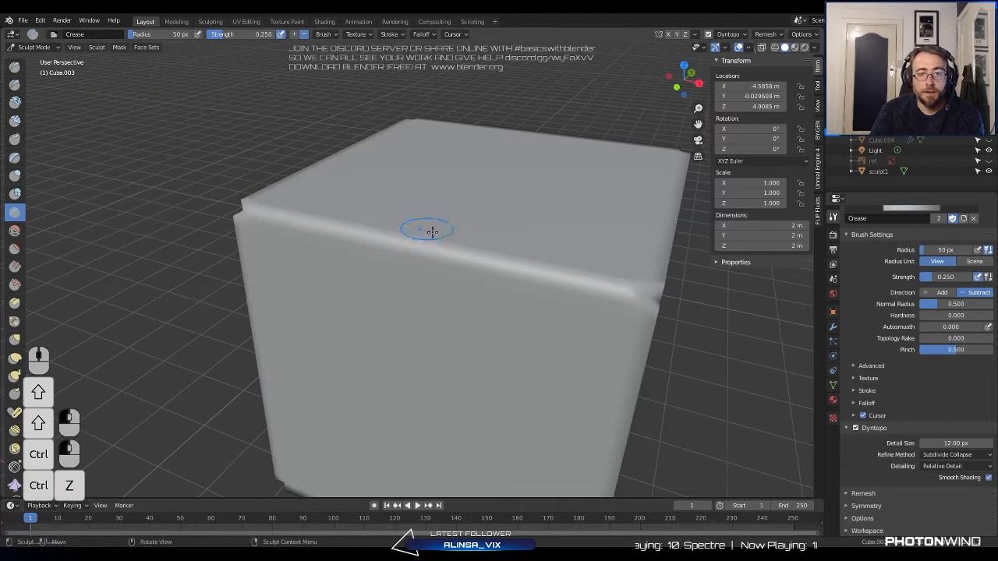
# Smooth the cube's top front edge with repeated strokes so that its middle stretch is worn down and rounded.
pyautogui.moveTo(432, 232); pyautogui.dragTo(452, 252, button='middle')
pyautogui.scroll(3, 452, 252)
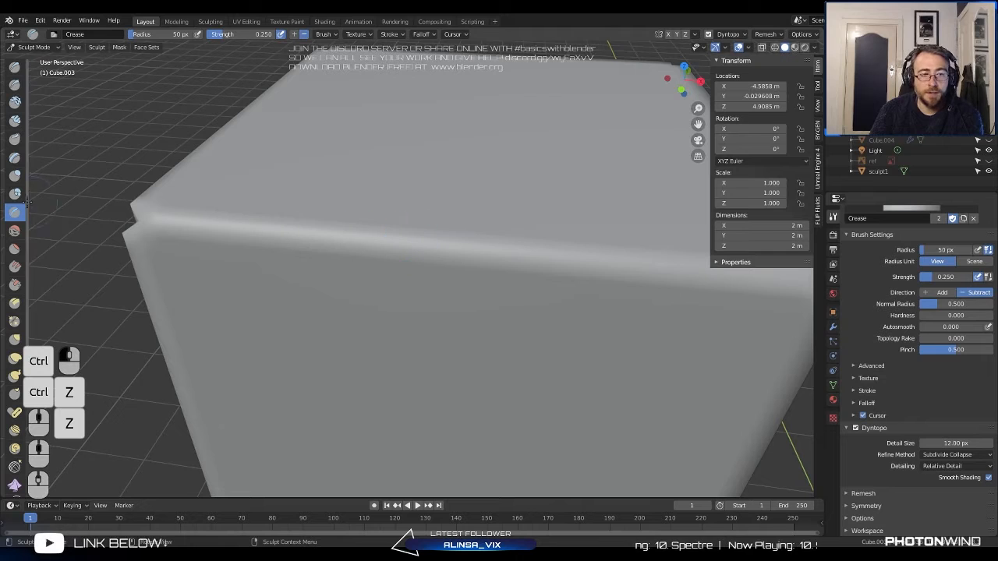
pyautogui.moveTo(608, 263)
pyautogui.keyDown('shift'); pyautogui.mouseDown()
pyautogui.moveTo(366, 252)
pyautogui.moveTo(379, 252)
pyautogui.mouseUp(); pyautogui.keyUp('shift')
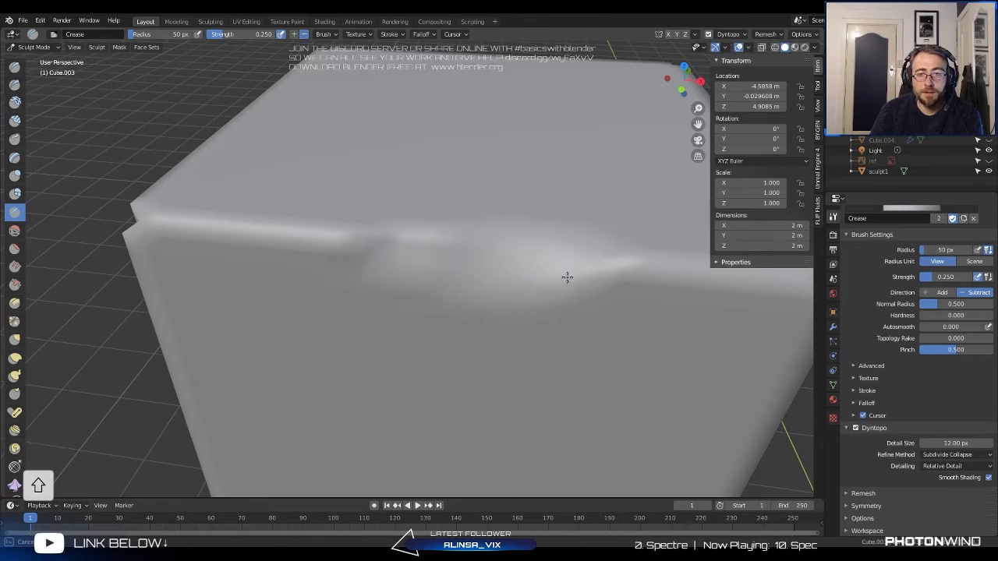
pyautogui.keyDown('shift'); pyautogui.moveTo(675, 258); pyautogui.dragTo(606, 247); pyautogui.keyUp('shift')
pyautogui.moveTo(520, 222)
pyautogui.keyDown('shift'); pyautogui.mouseDown()
pyautogui.moveTo(369, 236)
pyautogui.moveTo(450, 223)
pyautogui.moveTo(646, 254)
pyautogui.moveTo(260, 223)
pyautogui.moveTo(363, 236)
pyautogui.mouseUp(); pyautogui.keyUp('shift')
pyautogui.scroll(-3, 476, 254)
pyautogui.moveTo(476, 254); pyautogui.dragTo(424, 248, button='middle')
pyautogui.moveTo(333, 209)
pyautogui.keyDown('shift'); pyautogui.mouseDown()
pyautogui.moveTo(369, 225)
pyautogui.moveTo(456, 306)
pyautogui.mouseUp(); pyautogui.keyUp('shift')
# Sculpt along the top front edge from the near corner to the far corner with the Crease brush.
pyautogui.moveTo(538, 365); pyautogui.dragTo(468, 325)
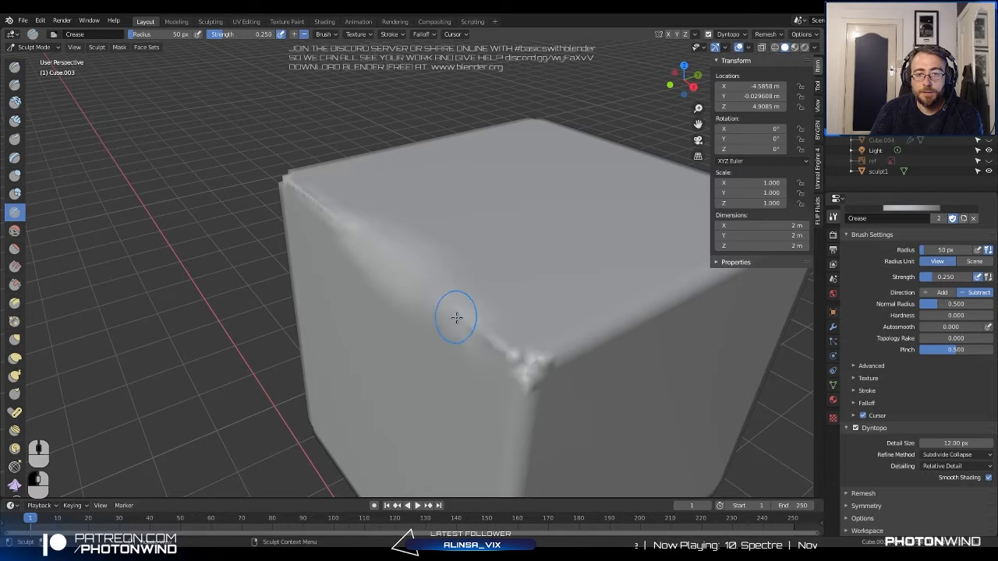
pyautogui.scroll(3, 460, 321)
pyautogui.moveTo(590, 421); pyautogui.dragTo(428, 317)
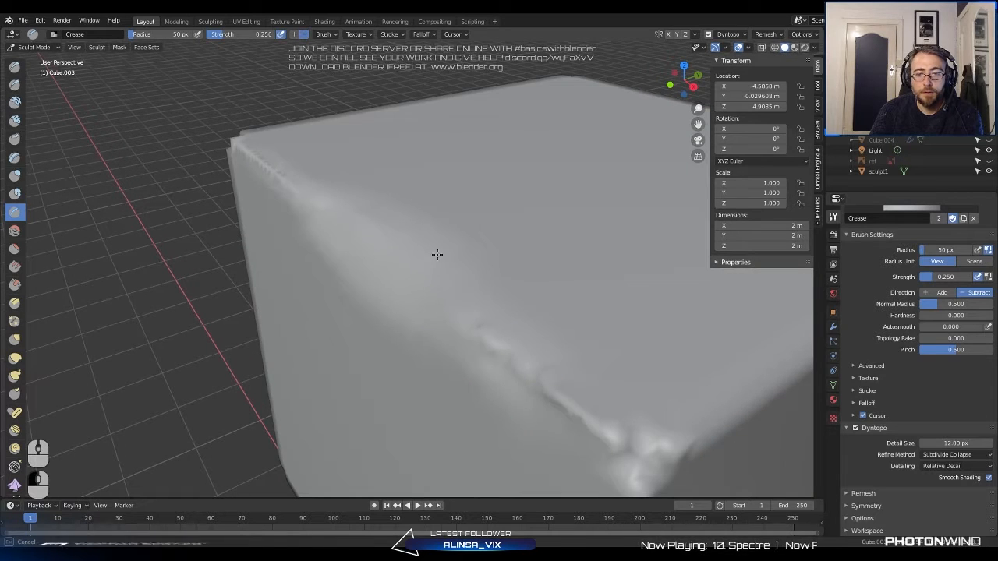
pyautogui.moveTo(438, 255)
pyautogui.mouseDown()
pyautogui.moveTo(288, 185)
pyautogui.moveTo(268, 160)
pyautogui.mouseUp()
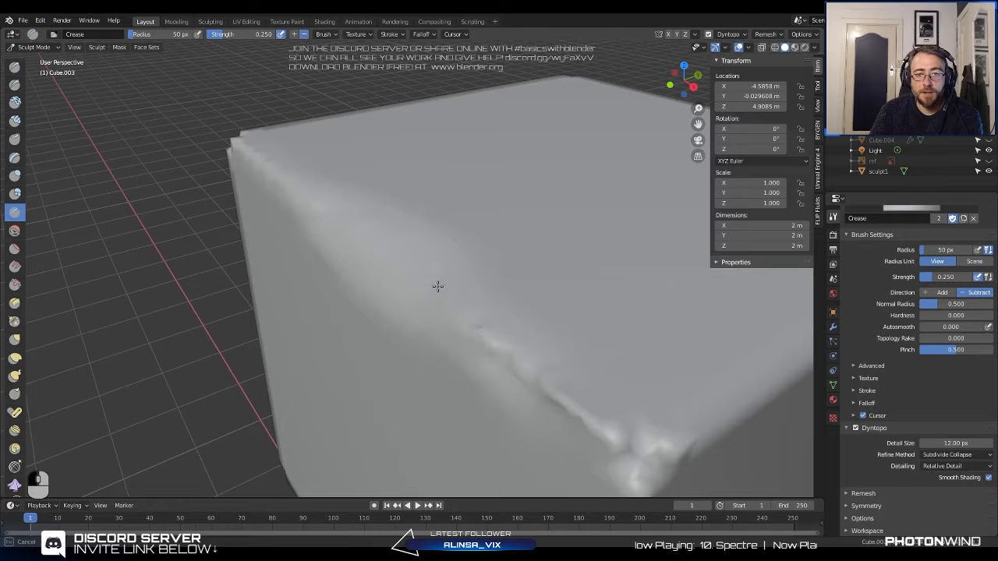
# Carve a crack running down the front face from the top edge, using the Draw brush in subtract direction.
pyautogui.moveTo(443, 303); pyautogui.dragTo(496, 260, button='middle')
pyautogui.scroll(-3, 496, 291)
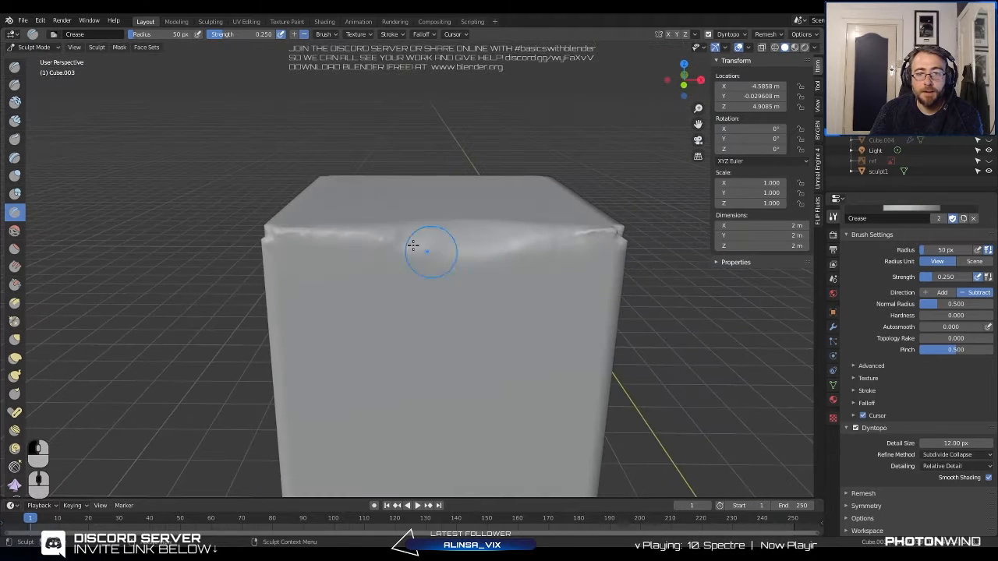
pyautogui.click(14, 67)
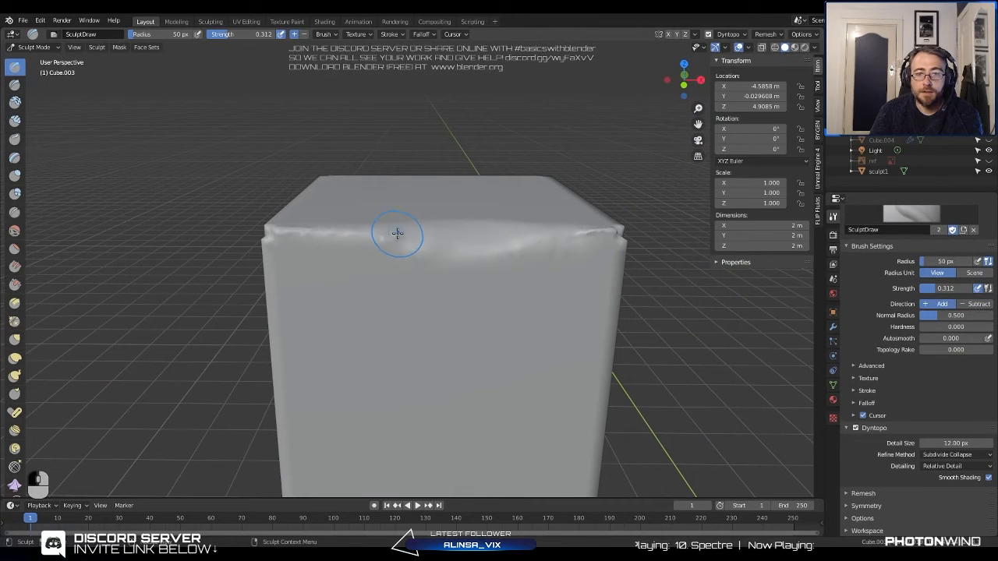
pyautogui.keyDown('ctrl'); pyautogui.moveTo(390, 234); pyautogui.dragTo(435, 225, button='middle'); pyautogui.keyUp('ctrl')
pyautogui.moveTo(435, 224)
pyautogui.keyDown('ctrl'); pyautogui.mouseDown()
pyautogui.moveTo(424, 207)
pyautogui.moveTo(413, 333)
pyautogui.mouseUp(); pyautogui.keyUp('ctrl')
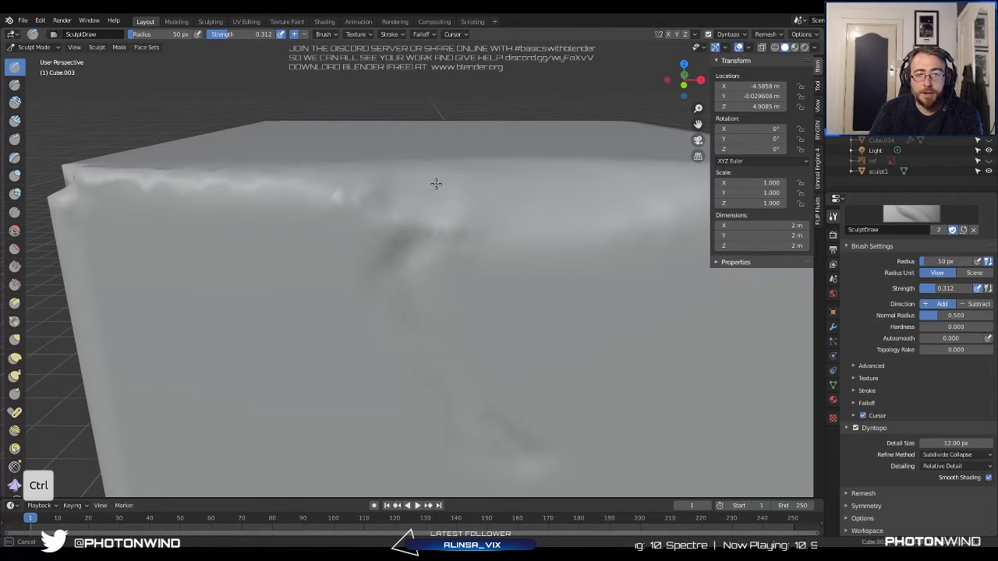
pyautogui.keyDown('ctrl'); pyautogui.moveTo(463, 211); pyautogui.dragTo(385, 254, button='middle'); pyautogui.keyUp('ctrl')
pyautogui.scroll(1, 374, 273)
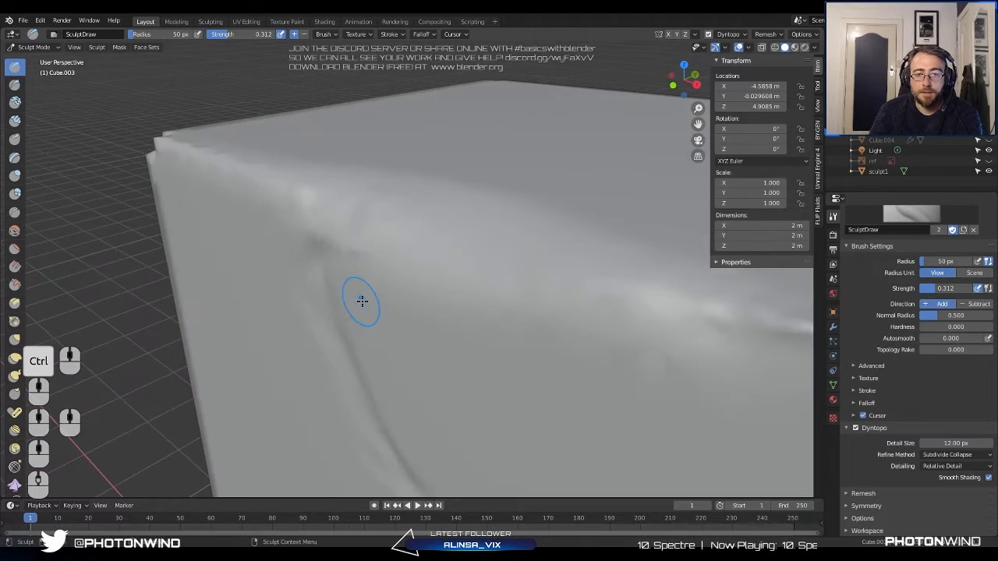
# Deepen and sharpen the crack on the cube's front face with repeated Crease brush strokes.
pyautogui.moveTo(360, 301)
pyautogui.mouseDown(button='middle')
pyautogui.moveTo(390, 304)
pyautogui.moveTo(568, 221)
pyautogui.moveTo(476, 226)
pyautogui.mouseUp(button='middle')
pyautogui.scroll(-1, 398, 310)
pyautogui.scroll(-2, 452, 278)
pyautogui.scroll(-1, 16, 215)
pyautogui.click(15, 209)
pyautogui.scroll(3, 485, 349)
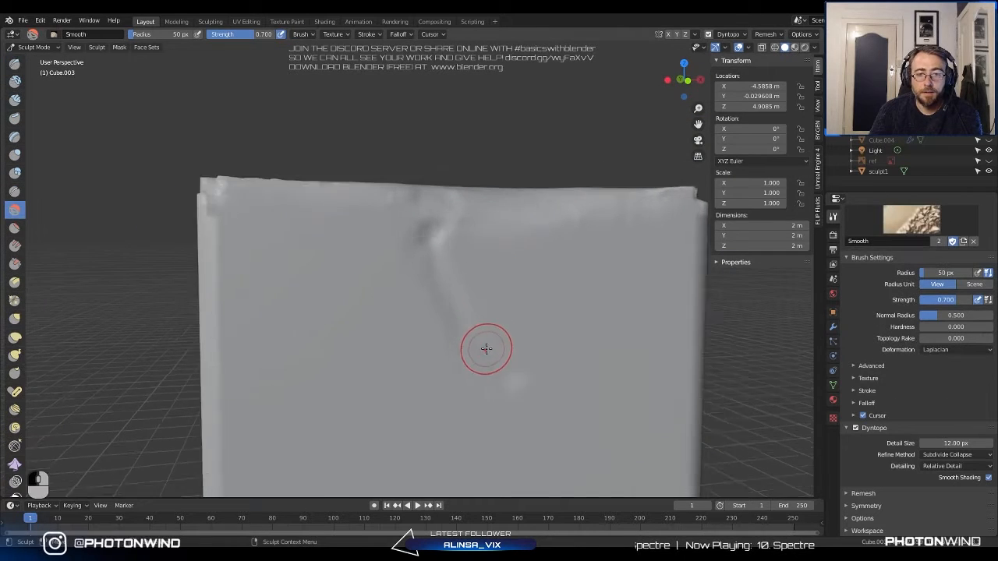
pyautogui.click(14, 192)
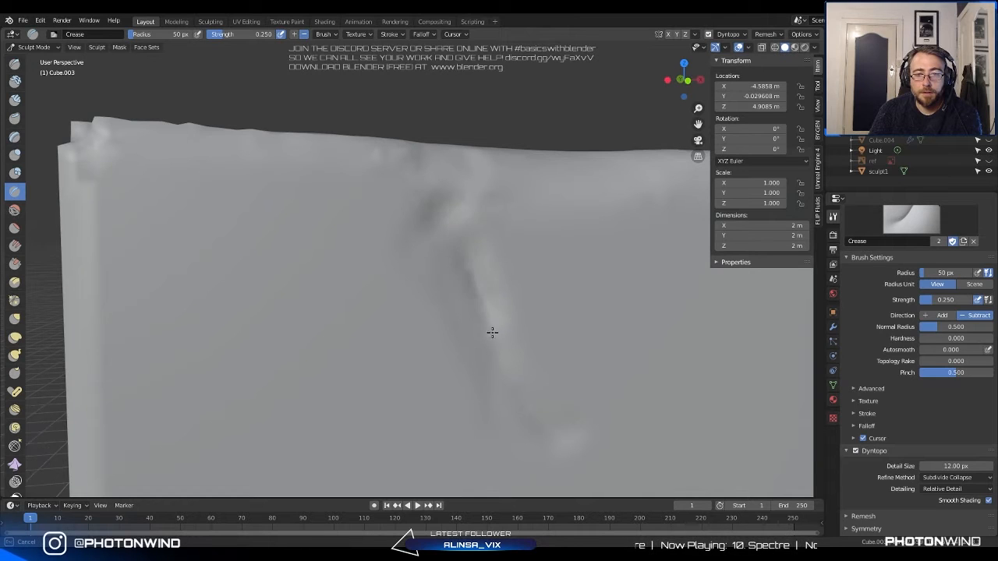
pyautogui.moveTo(474, 280)
pyautogui.mouseDown()
pyautogui.moveTo(464, 159)
pyautogui.moveTo(459, 241)
pyautogui.mouseUp()
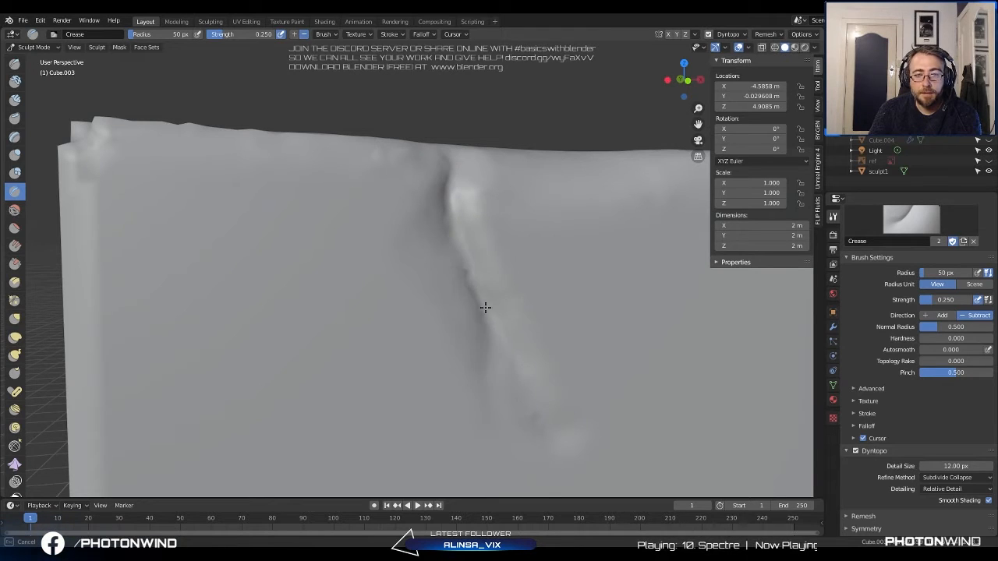
pyautogui.moveTo(470, 213)
pyautogui.mouseDown()
pyautogui.moveTo(462, 204)
pyautogui.moveTo(482, 359)
pyautogui.moveTo(469, 225)
pyautogui.mouseUp()
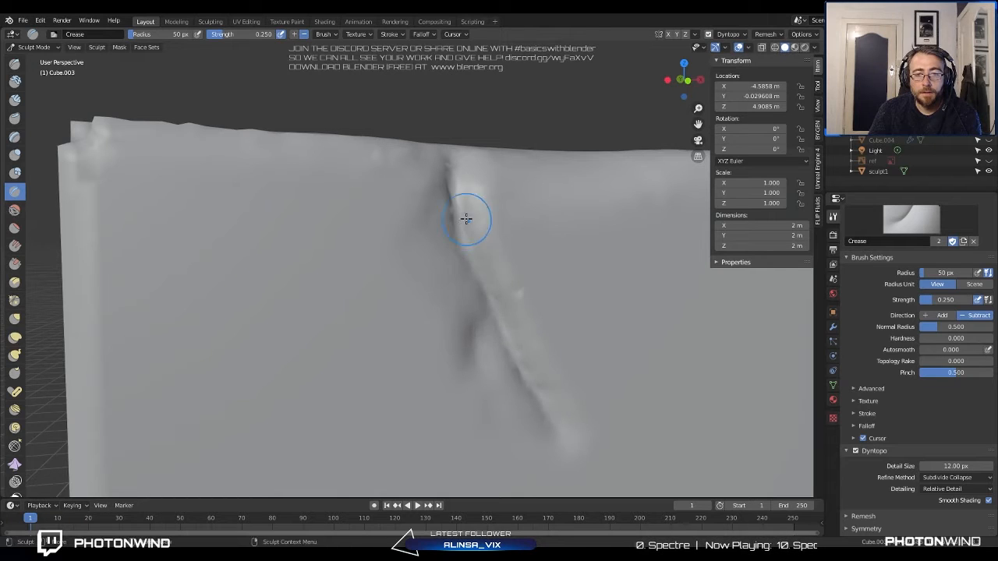
# Return the demonstration cube to Object Mode and delete it from the scene.
pyautogui.scroll(-5, 466, 219)
pyautogui.moveTo(432, 257)
pyautogui.mouseDown(button='middle')
pyautogui.moveTo(392, 303)
pyautogui.moveTo(494, 232)
pyautogui.moveTo(427, 254)
pyautogui.moveTo(438, 297)
pyautogui.moveTo(518, 287)
pyautogui.moveTo(421, 188)
pyautogui.moveTo(370, 170)
pyautogui.mouseUp(button='middle')
pyautogui.scroll(-4, 494, 231)
pyautogui.scroll(-4, 430, 256)
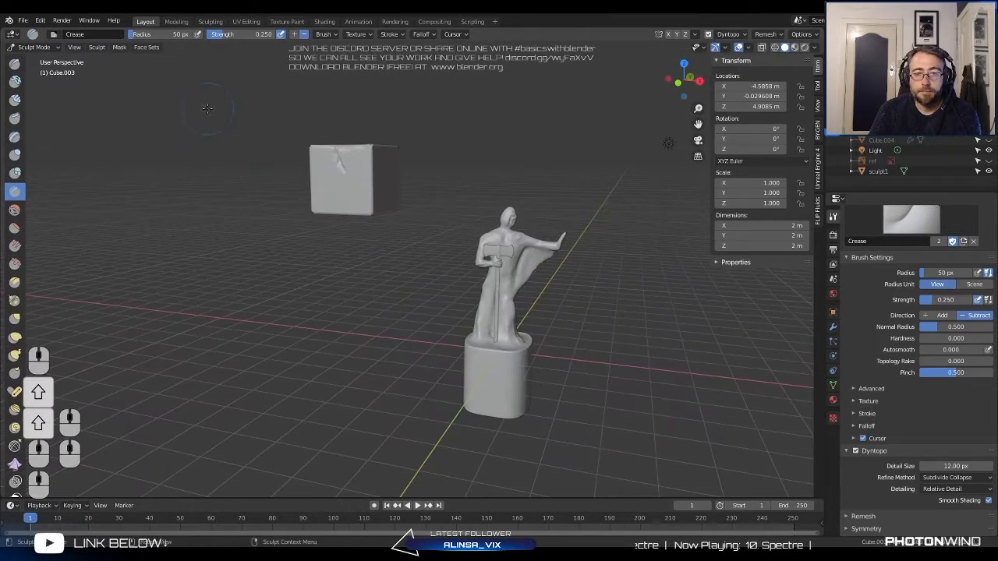
pyautogui.click(38, 49)
pyautogui.click(35, 62)
pyautogui.press('Delete')
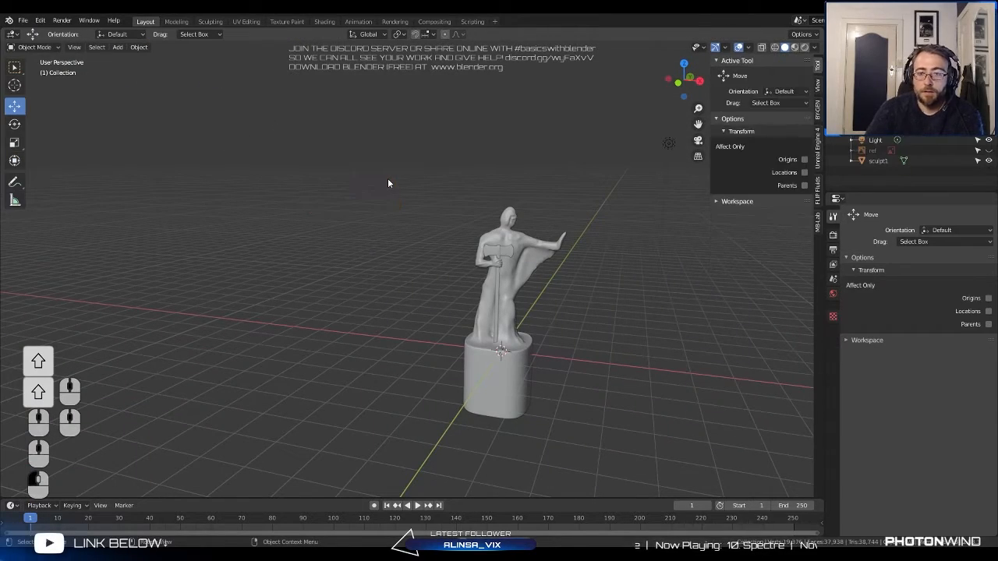
# Select the statue and examine its mesh in Edit Mode.
pyautogui.moveTo(390, 183); pyautogui.dragTo(472, 218, button='middle')
pyautogui.click(532, 279)
pyautogui.moveTo(532, 279); pyautogui.dragTo(440, 261, button='middle')
pyautogui.press('Tab')
pyautogui.moveTo(440, 261); pyautogui.dragTo(452, 102, button='middle')
pyautogui.scroll(8, 499, 269)
pyautogui.scroll(-4, 498, 132)
pyautogui.moveTo(569, 148); pyautogui.dragTo(486, 276, button='middle')
pyautogui.scroll(3, 487, 277)
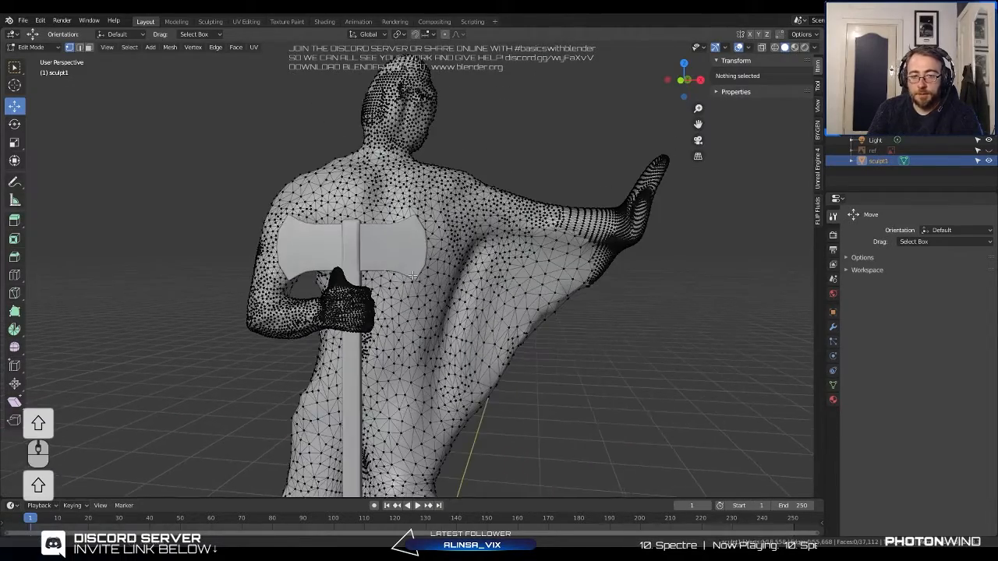
# Examine the mesh density of the statue's head and upper body up close and from a distance.
pyautogui.keyDown('shift'); pyautogui.moveTo(390, 296); pyautogui.dragTo(389, 427, button='middle'); pyautogui.keyUp('shift')
pyautogui.moveTo(468, 322); pyautogui.dragTo(378, 361, button='middle')
pyautogui.scroll(3, 534, 235)
pyautogui.scroll(4, 382, 356)
pyautogui.keyDown('shift'); pyautogui.moveTo(491, 261); pyautogui.dragTo(643, 350, button='middle'); pyautogui.keyUp('shift')
pyautogui.scroll(-2, 563, 352)
pyautogui.scroll(-6, 494, 272)
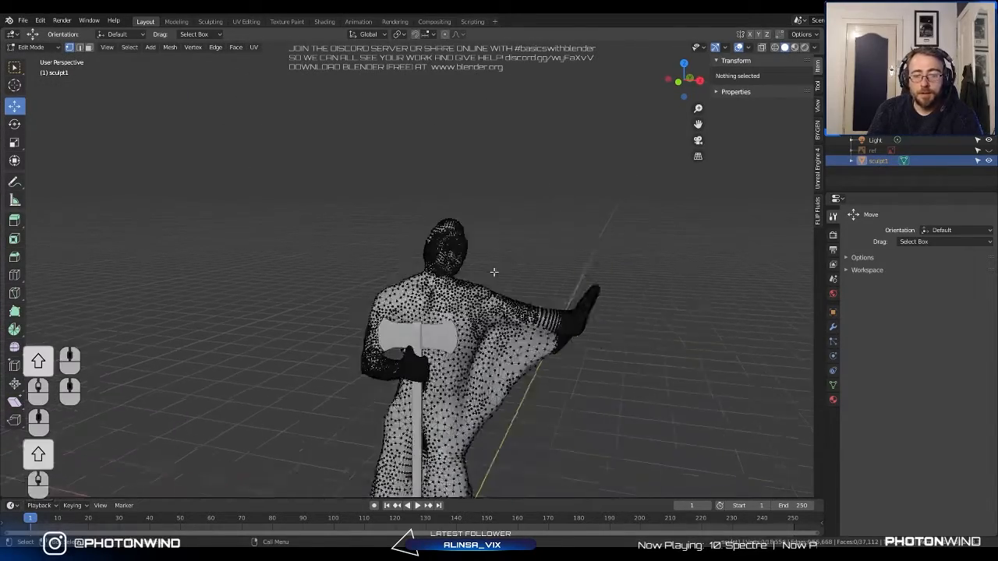
pyautogui.keyDown('shift'); pyautogui.moveTo(485, 275); pyautogui.dragTo(434, 267, button='middle'); pyautogui.keyUp('shift')
pyautogui.scroll(3, 439, 293)
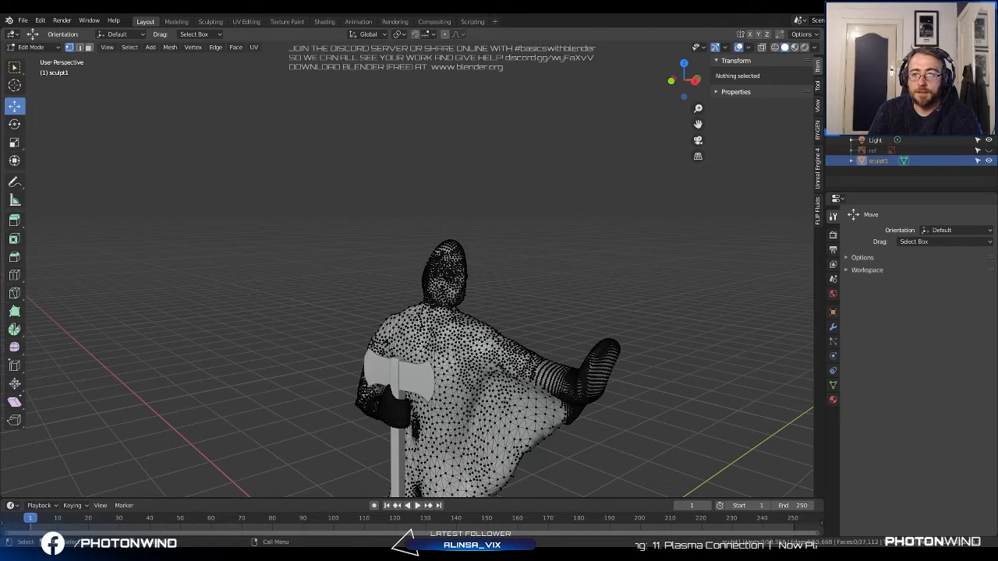
# Return the statue to Object Mode and add the face-sketch reference image in front view, beside and above the statue's head.
pyautogui.moveTo(529, 180); pyautogui.dragTo(544, 198, button='middle')
pyautogui.press('Tab')
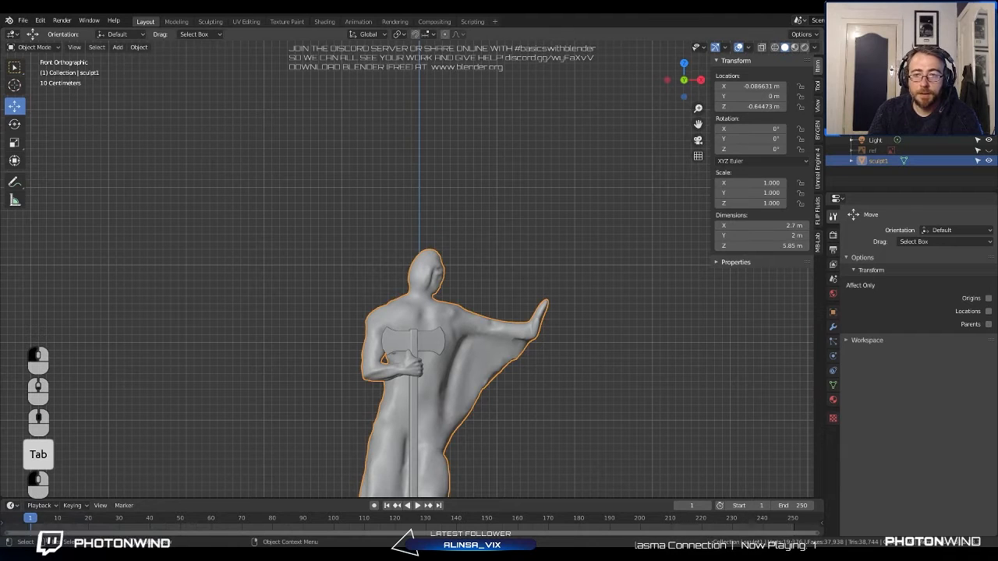
pyautogui.moveTo(225, 311); pyautogui.dragTo(224, 155)
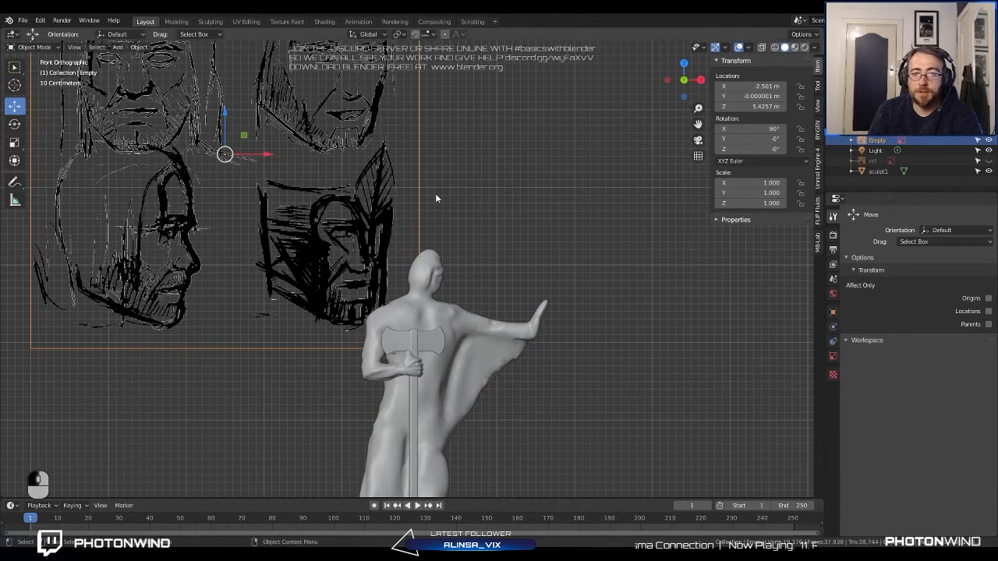
# Enable transparency for the face-sketch reference image and move it over the statue in front view.
pyautogui.click(833, 356)
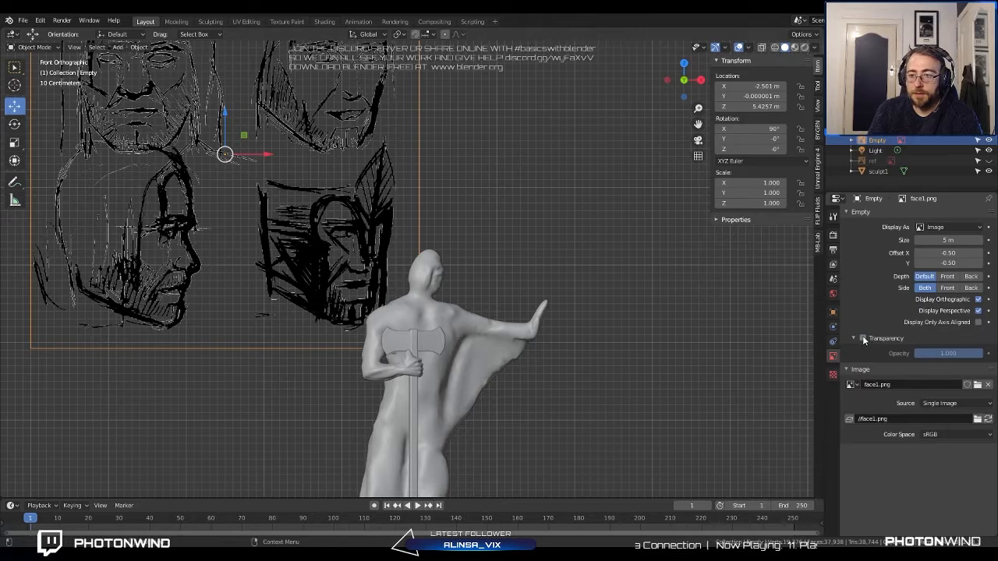
pyautogui.click(862, 339)
pyautogui.moveTo(268, 155); pyautogui.dragTo(468, 155)
pyautogui.press('g')
pyautogui.press('z')
pyautogui.click(427, 159)
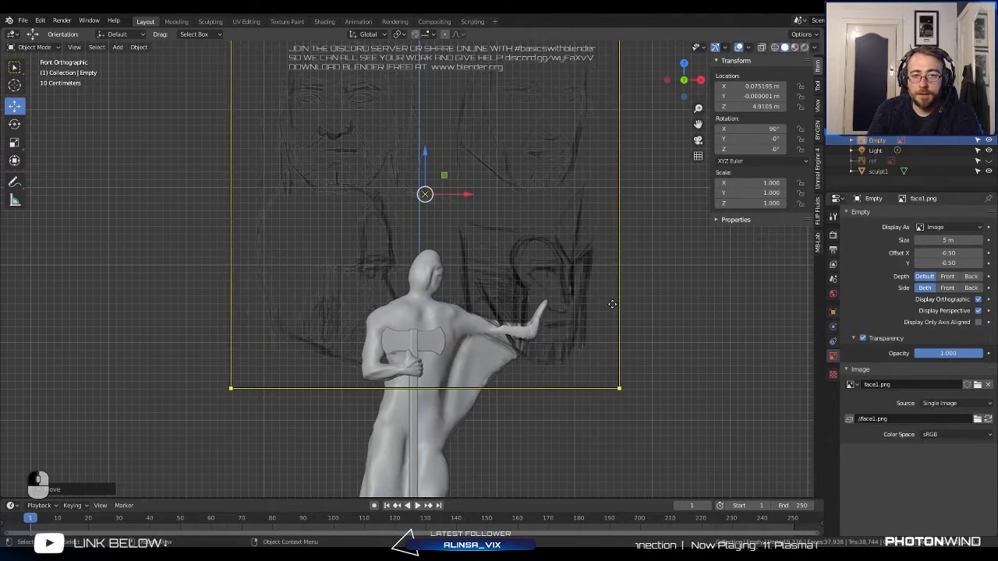
# Shrink the reference image to a scale of about 0.273 and place it beside the statue's head.
pyautogui.press('s')
pyautogui.click(483, 242)
pyautogui.press('g')
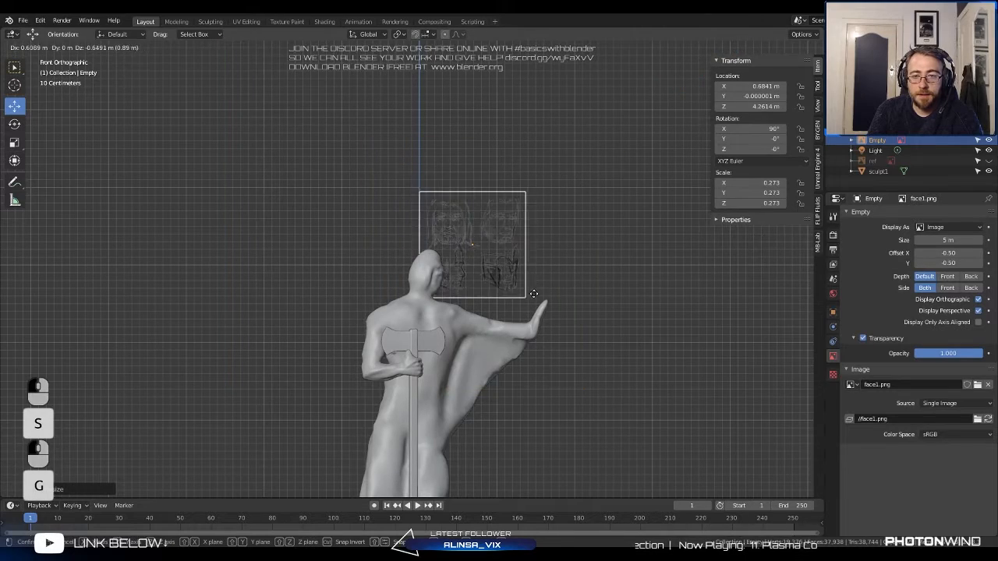
pyautogui.click(534, 293)
# Scale the reference image to about 0.188 and move its profile sketch behind the statue's face.
pyautogui.scroll(8, 555, 286)
pyautogui.keyDown('shift'); pyautogui.moveTo(623, 297); pyautogui.dragTo(509, 291, button='middle'); pyautogui.keyUp('shift')
pyautogui.press('s')
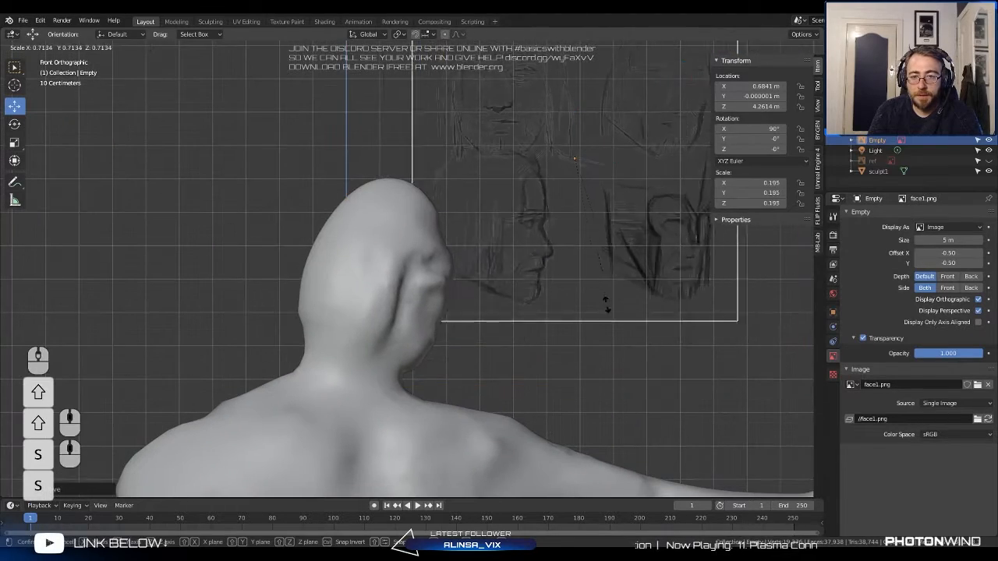
pyautogui.click(604, 308)
pyautogui.press('g')
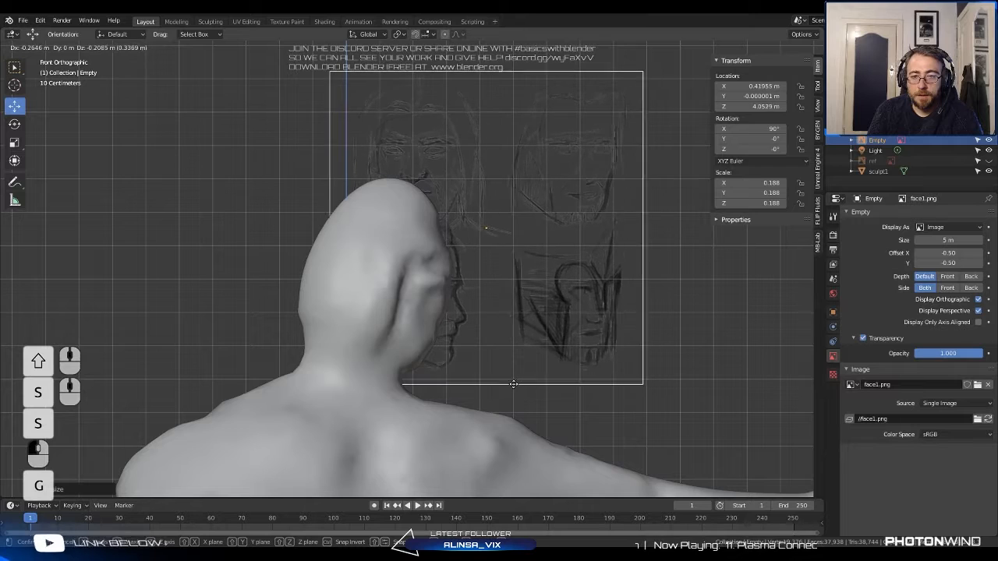
pyautogui.click(510, 382)
# Tilt the reference image about 7.6° and lower it to about Z 4.03 m to match the head's profile.
pyautogui.press('r')
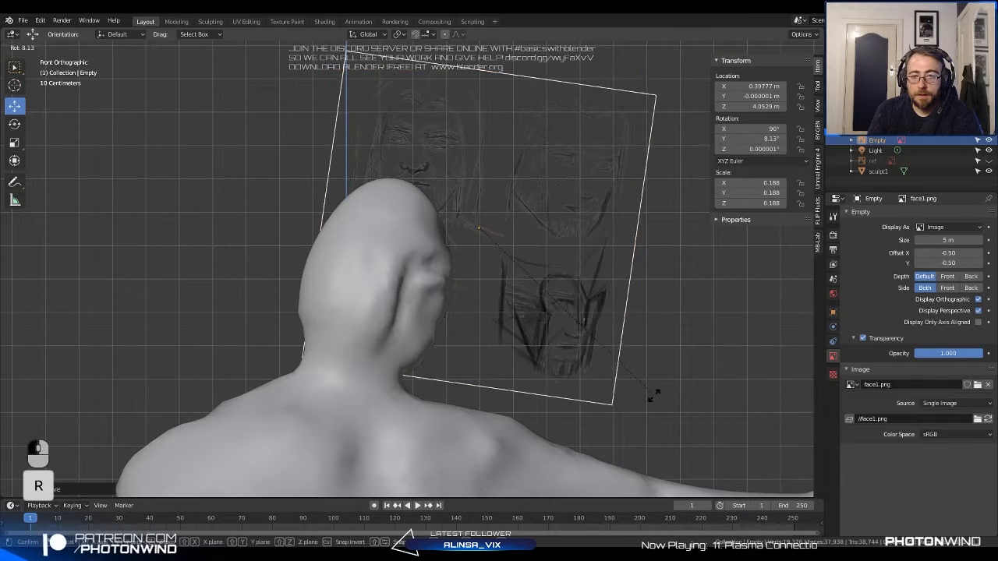
pyautogui.click(666, 398)
pyautogui.press('g')
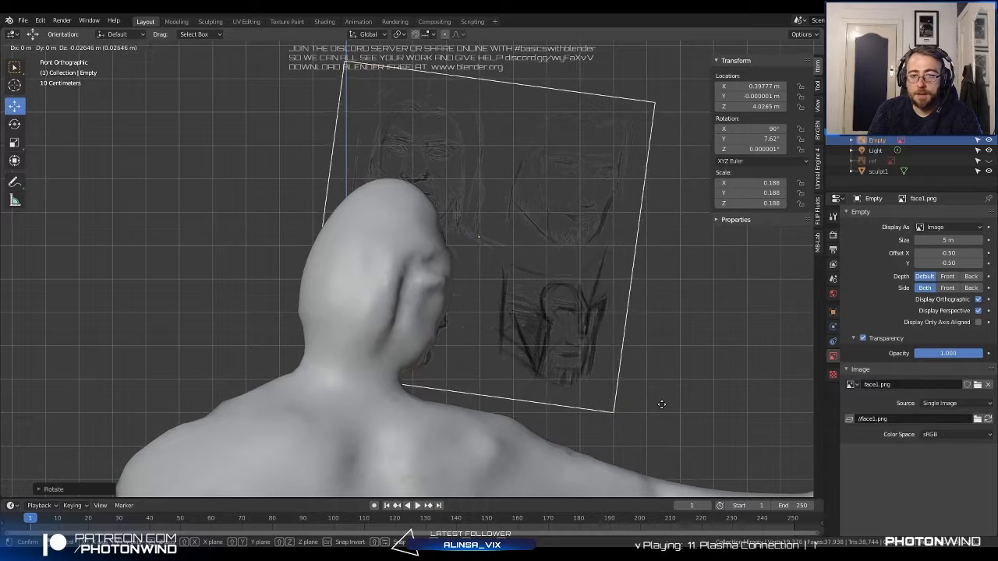
pyautogui.click(661, 404)
# Duplicate the reference image in place and rotate the copy 90° about the Z axis for the right view.
pyautogui.scroll(-4, 645, 391)
pyautogui.press('KP_3')
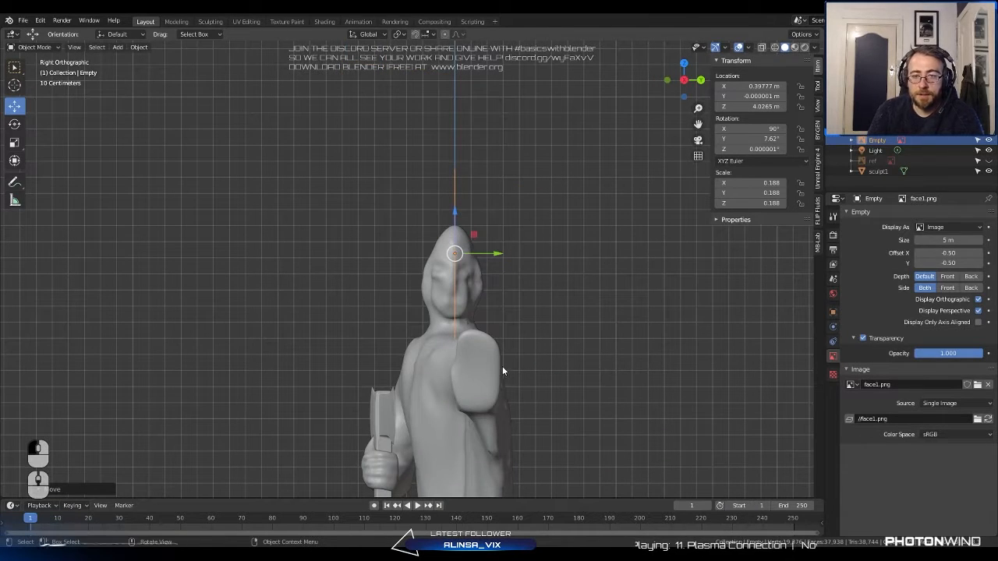
pyautogui.hotkey('shift', 'd')
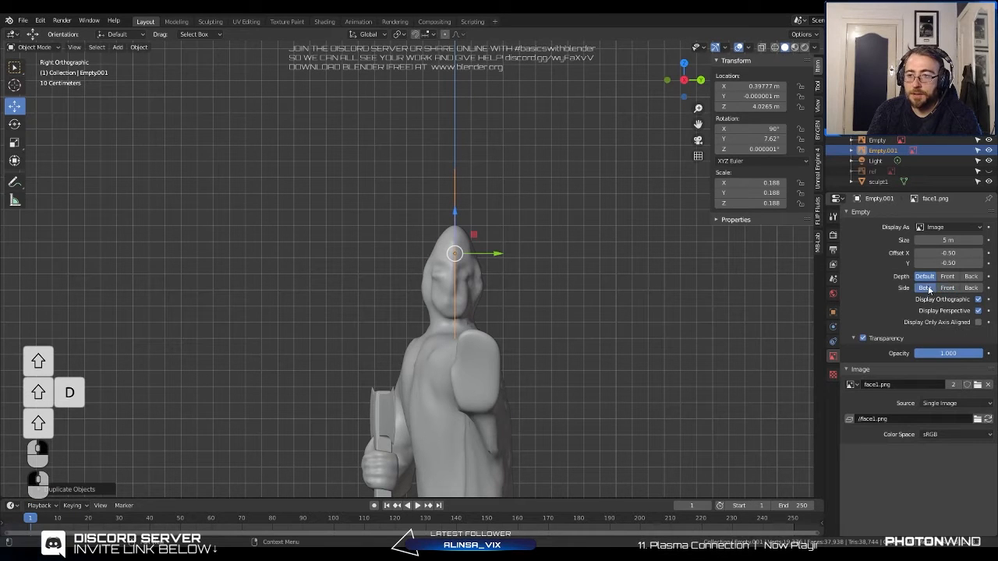
pyautogui.press('r')
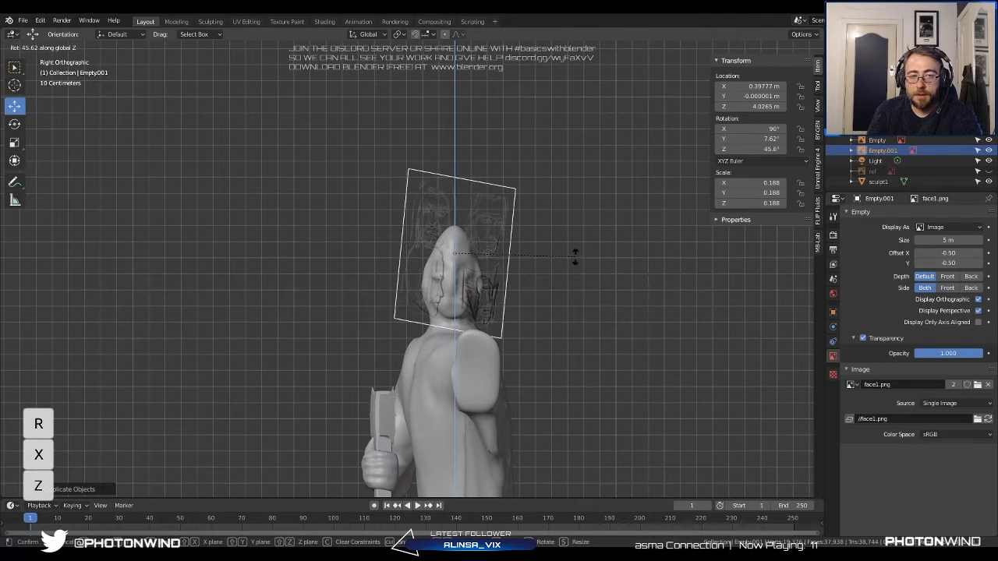
pyautogui.write('90')
pyautogui.press('Return')
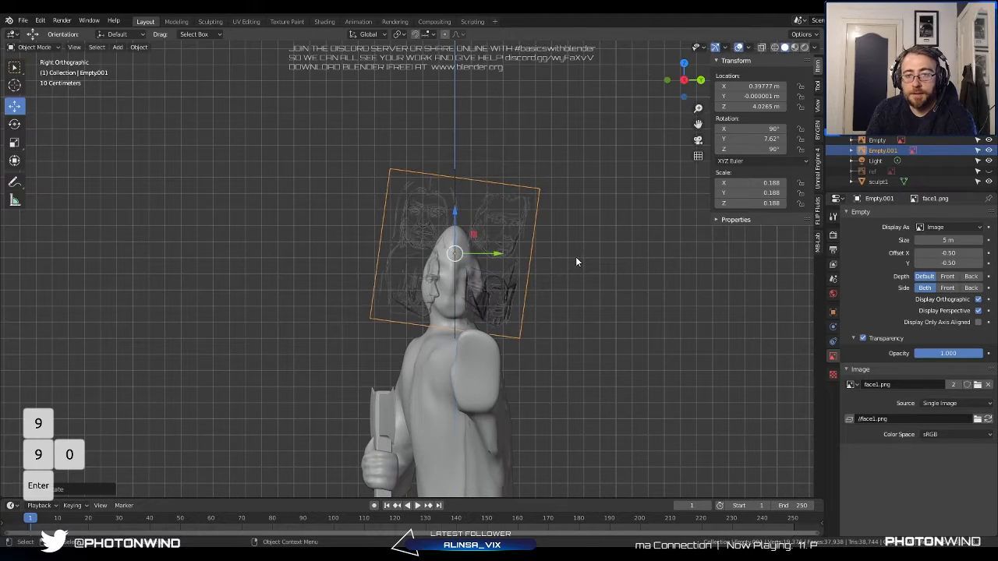
# Straighten the duplicate image to a Y rotation of 0° and move its front-face sketch over the statue's face.
pyautogui.press('r')
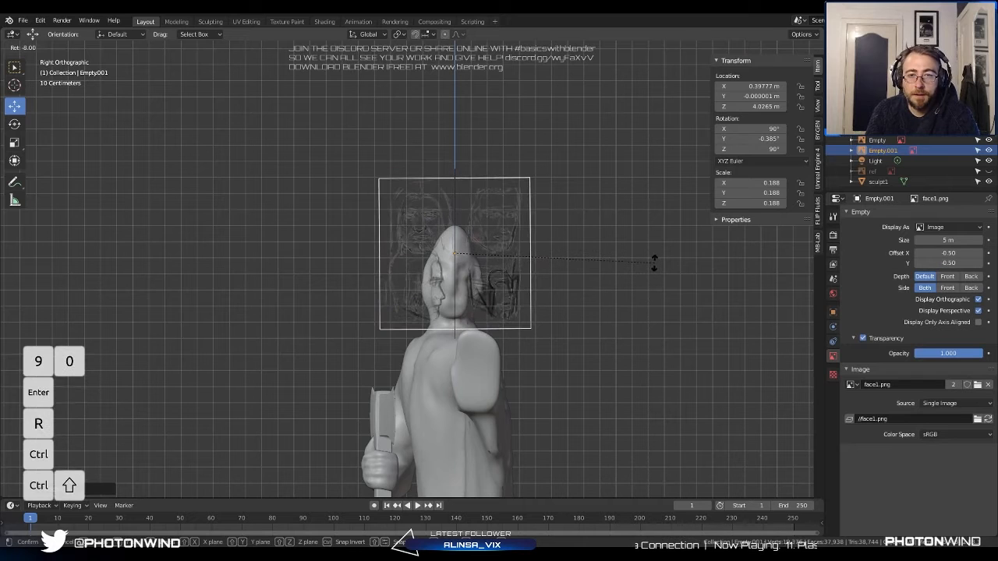
pyautogui.click(654, 265)
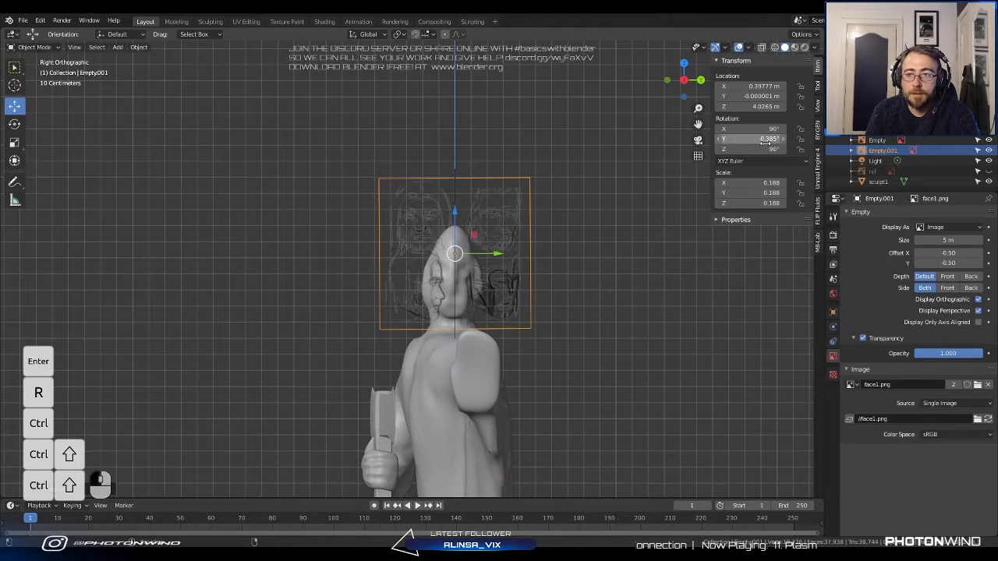
pyautogui.scroll(4, 556, 229)
pyautogui.press('g')
pyautogui.press('g')
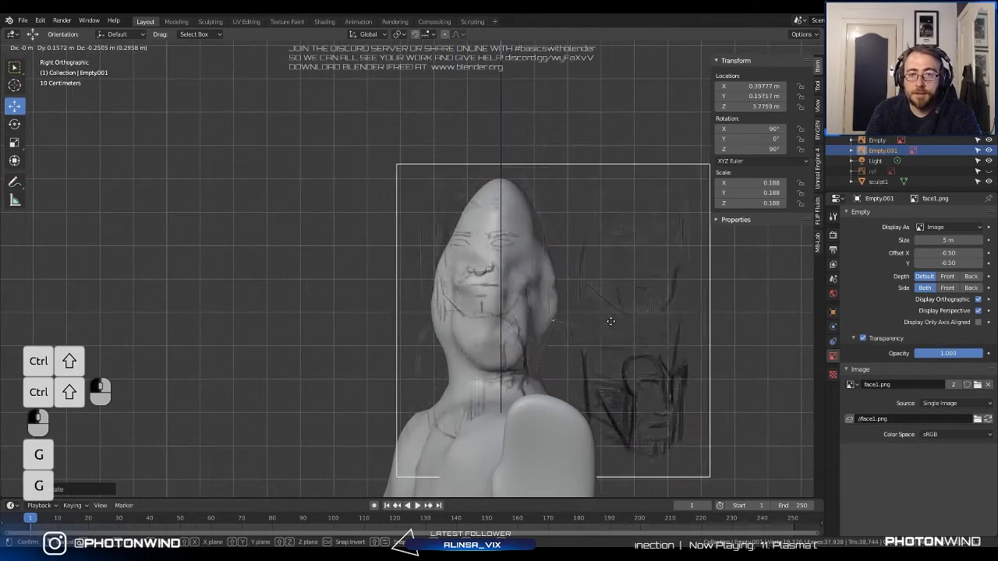
pyautogui.click(619, 358)
# Resize the duplicate image to a scale of about 0.221 and tilt it about 2.2° to match the statue's face.
pyautogui.keyDown('shift'); pyautogui.moveTo(566, 331); pyautogui.dragTo(467, 276, button='middle'); pyautogui.keyUp('shift')
pyautogui.scroll(3, 462, 297)
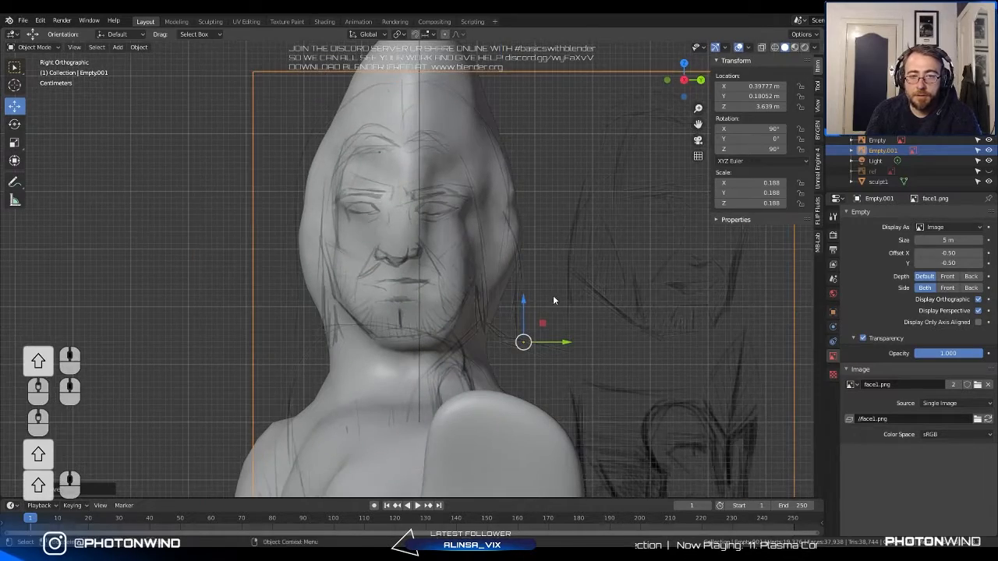
pyautogui.press('s')
pyautogui.click(586, 298)
pyautogui.press('r')
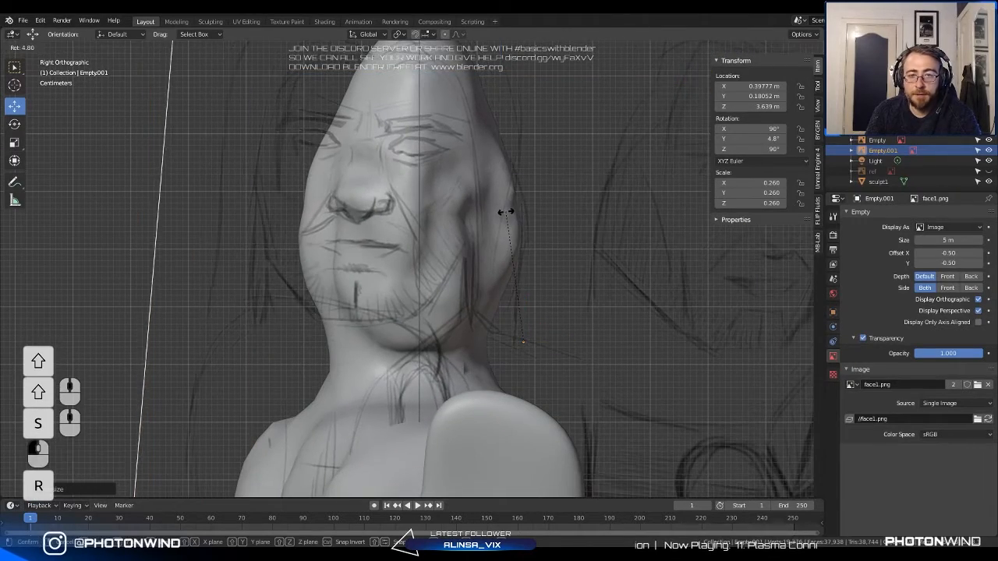
pyautogui.click(543, 250)
pyautogui.press('s')
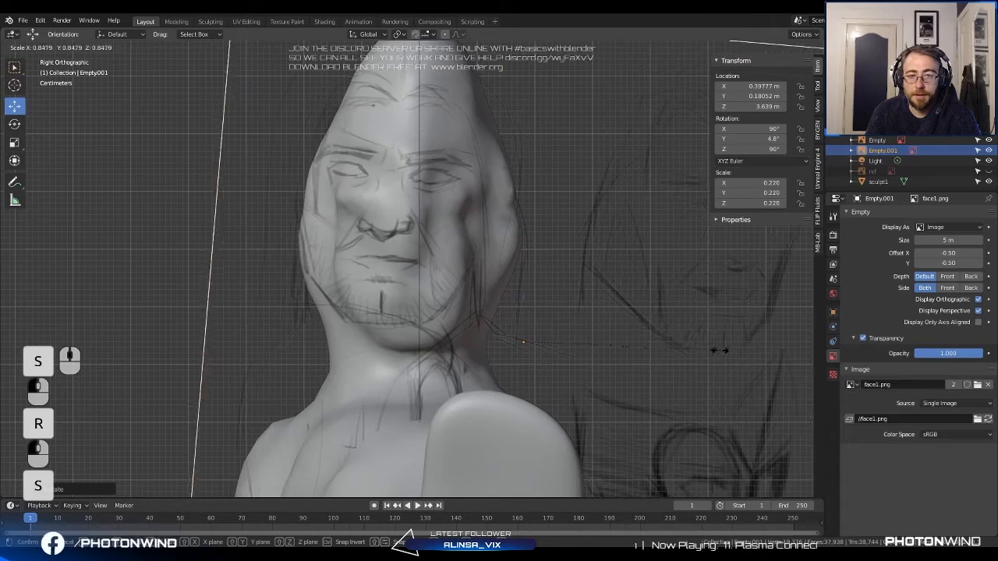
pyautogui.click(742, 353)
pyautogui.press('r')
pyautogui.click(742, 338)
# Shift the duplicate image to about Y 0.22 m, Z 3.60 m so the front-face sketch lies over the face.
pyautogui.press('g')
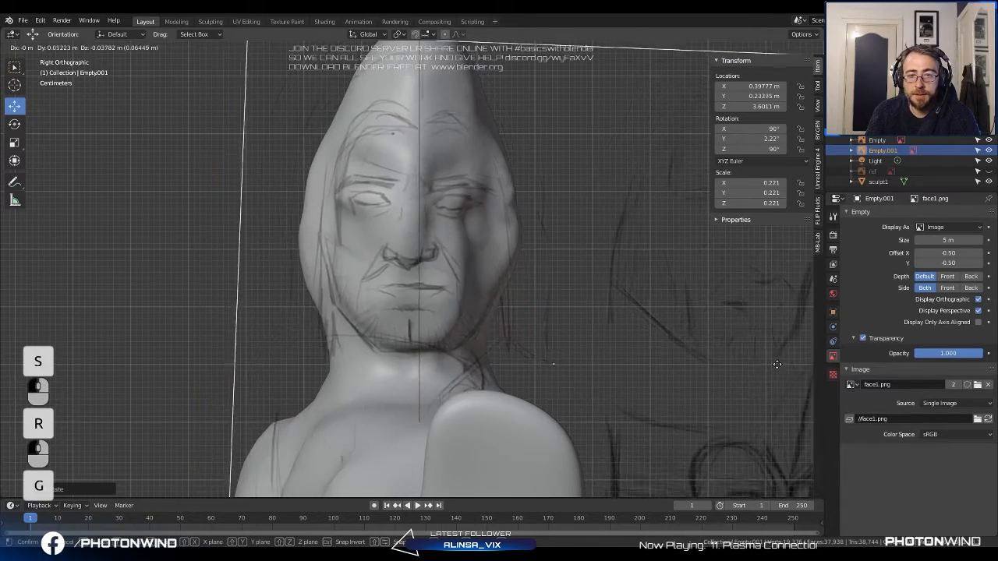
pyautogui.click(768, 361)
pyautogui.press('r')
pyautogui.click(770, 364)
pyautogui.press('g')
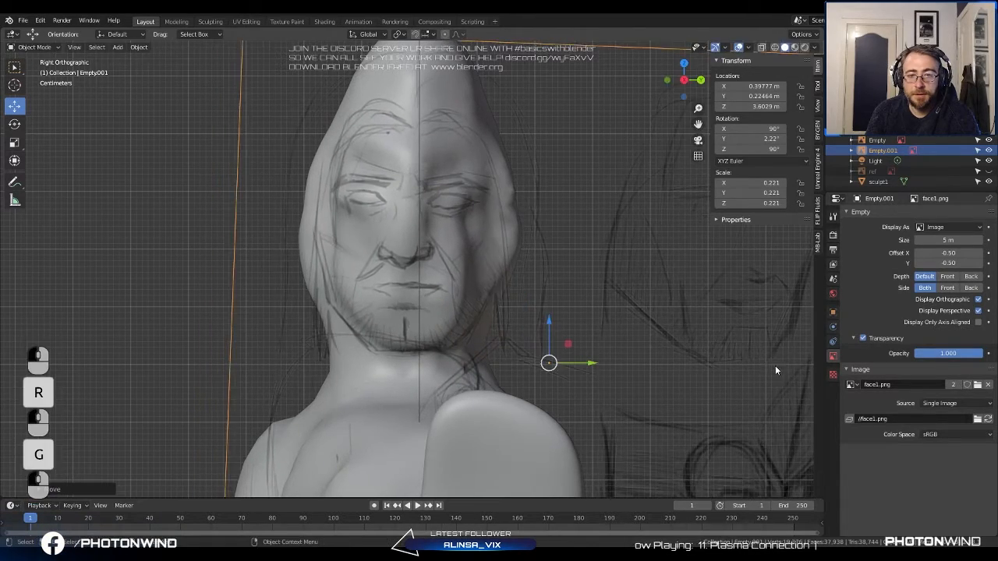
pyautogui.click(774, 365)
# Refine the duplicate image's size to a scale of about 0.195 and nudge the front-face sketch onto the statue's facial features.
pyautogui.press('s')
pyautogui.click(733, 345)
pyautogui.press('g')
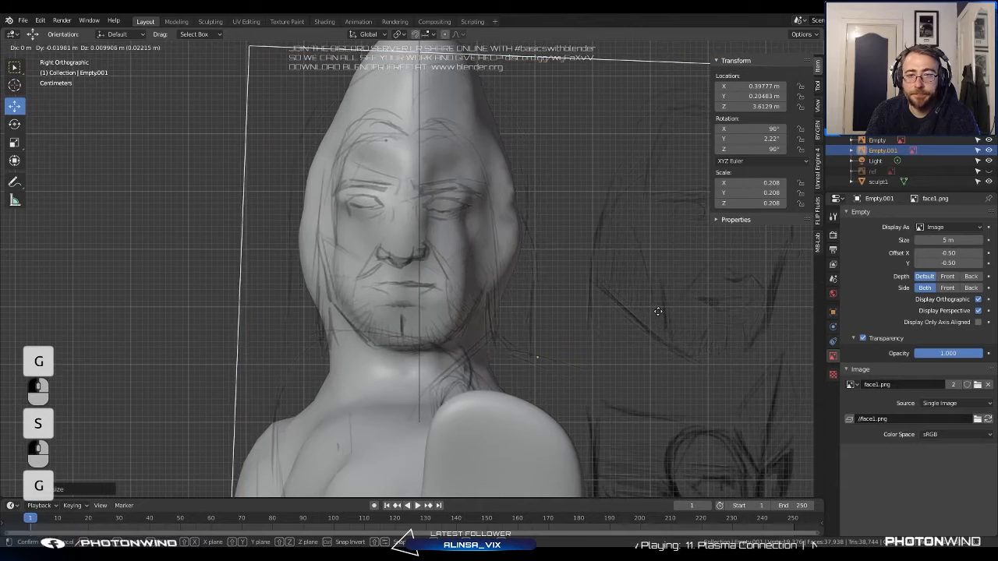
pyautogui.click(657, 309)
pyautogui.press('s')
pyautogui.click(668, 322)
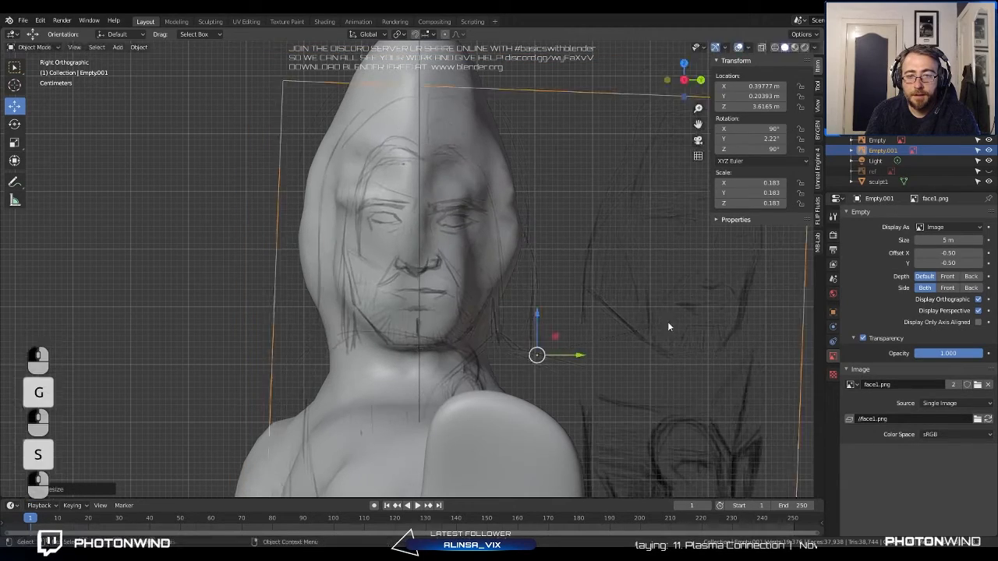
pyautogui.press('g')
pyautogui.click(657, 316)
pyautogui.press('s')
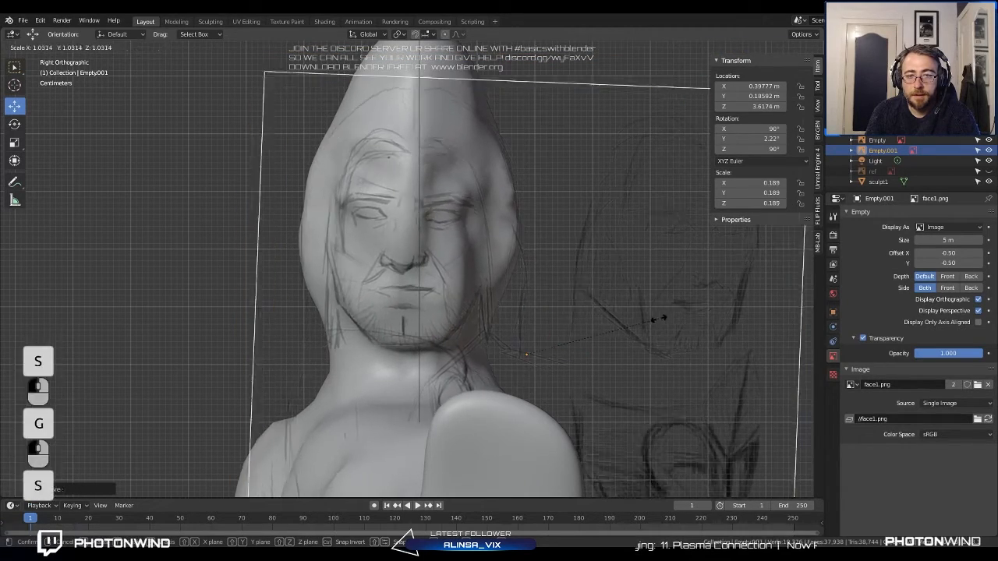
pyautogui.click(662, 318)
pyautogui.press('g')
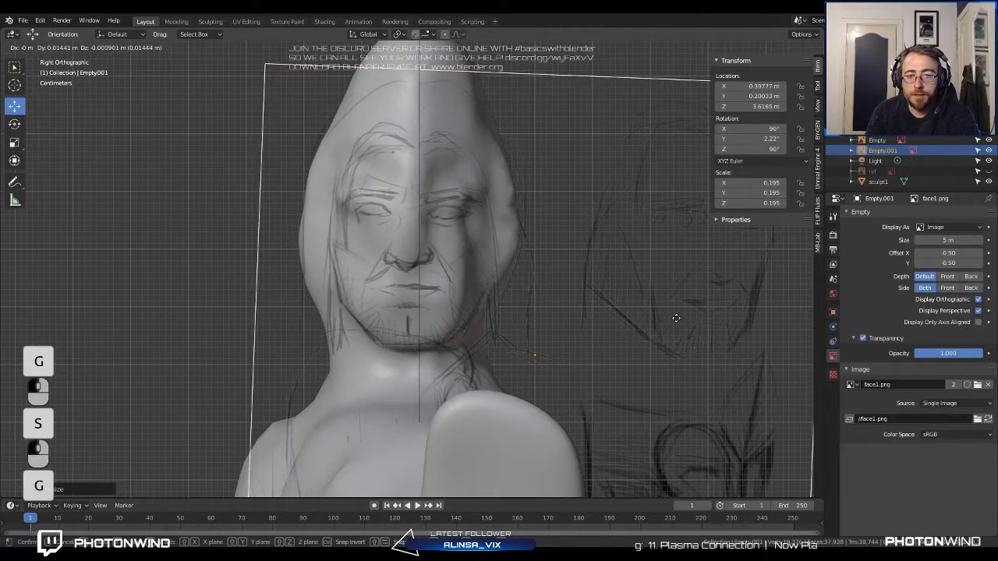
pyautogui.click(675, 319)
# Move the duplicate image in the horizontal plane to about X 0.26 m, Y 0.26 m.
pyautogui.scroll(-3, 671, 320)
pyautogui.moveTo(671, 320); pyautogui.dragTo(527, 329, button='middle')
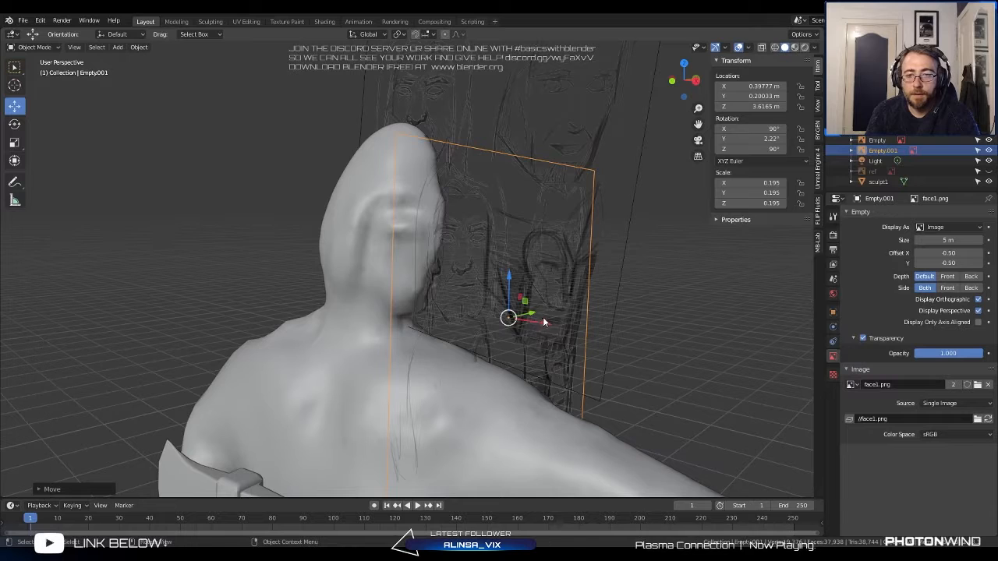
pyautogui.press('g')
pyautogui.hotkey('shift', 'z')
pyautogui.click(516, 310)
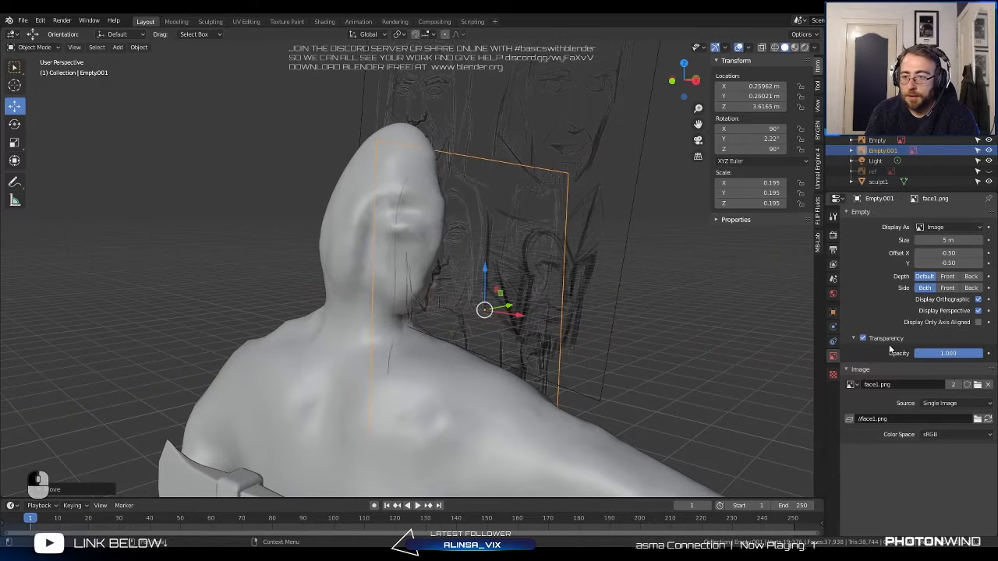
# Display the duplicate image in front of the mesh and slide it along X to about 0.106 m.
pyautogui.click(832, 376)
pyautogui.click(832, 311)
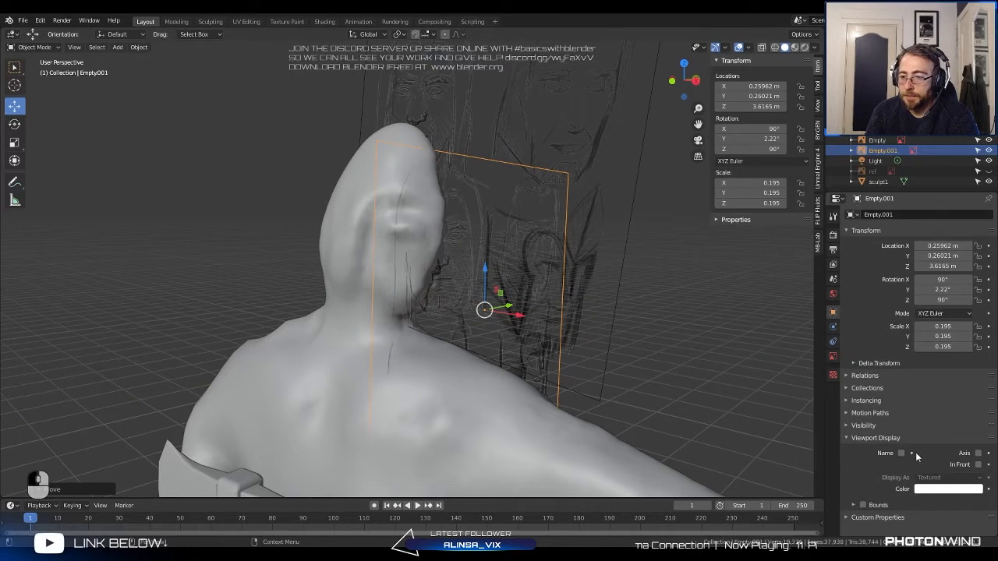
pyautogui.click(978, 466)
pyautogui.moveTo(471, 304)
pyautogui.mouseDown(button='middle')
pyautogui.moveTo(513, 318)
pyautogui.moveTo(482, 312)
pyautogui.mouseUp(button='middle')
pyautogui.moveTo(510, 311); pyautogui.dragTo(470, 294)
# Display the original profile image in front of the mesh and slide it along X to about 0.406 m.
pyautogui.click(601, 285)
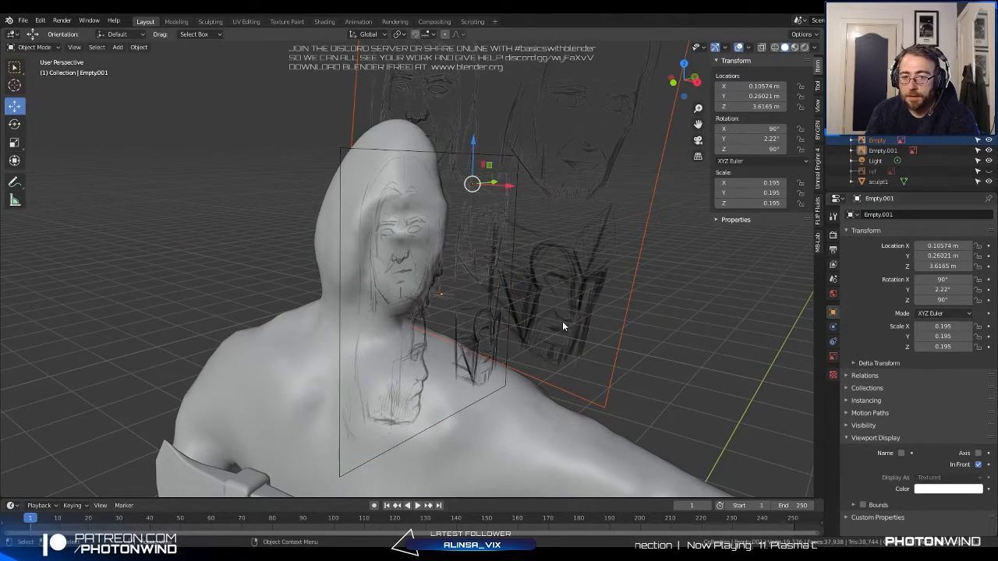
pyautogui.moveTo(562, 321)
pyautogui.mouseDown(button='middle')
pyautogui.moveTo(492, 300)
pyautogui.moveTo(583, 318)
pyautogui.moveTo(558, 319)
pyautogui.mouseUp(button='middle')
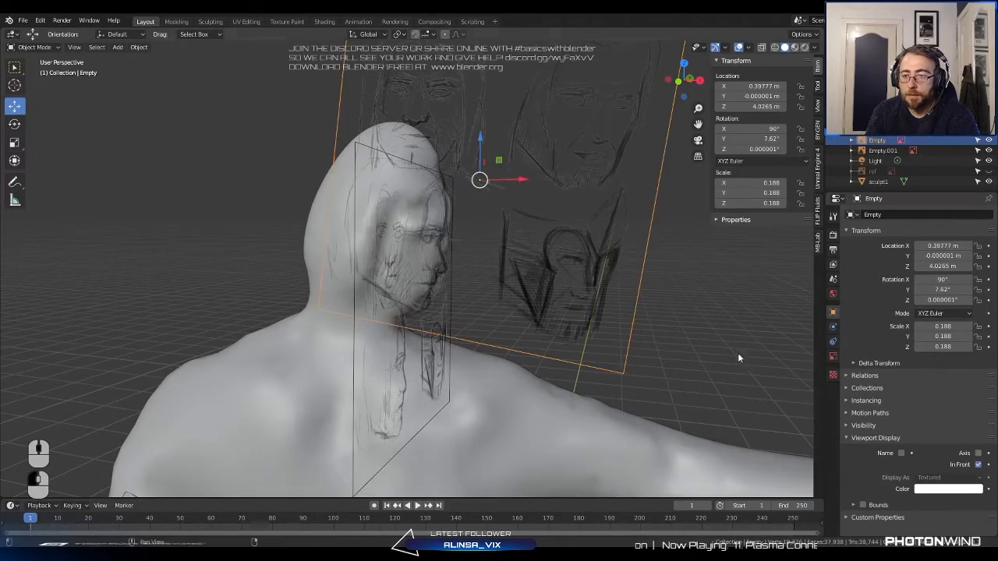
pyautogui.moveTo(738, 358)
pyautogui.mouseDown(button='middle')
pyautogui.moveTo(652, 304)
pyautogui.moveTo(655, 296)
pyautogui.mouseUp(button='middle')
pyautogui.scroll(3, 523, 185)
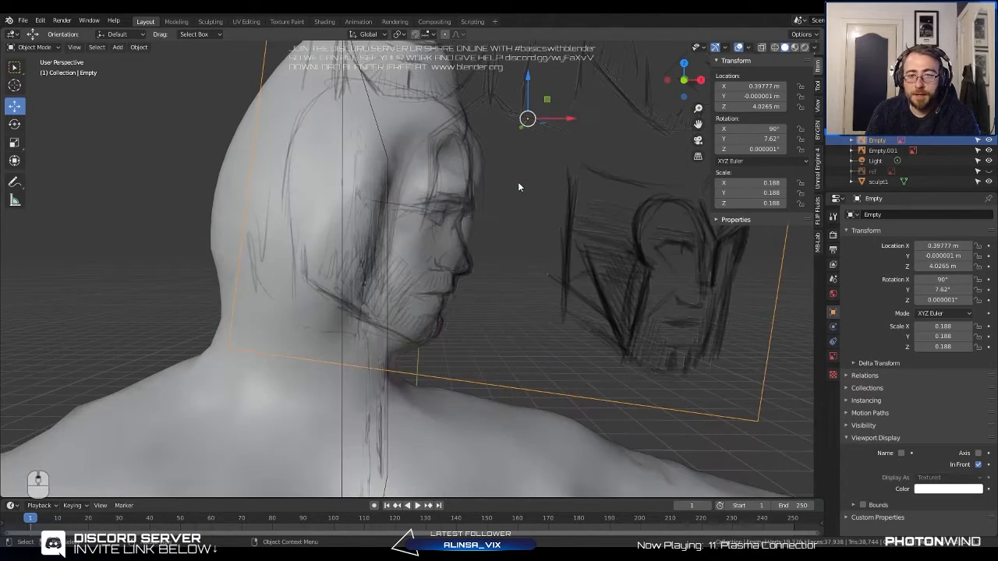
pyautogui.keyDown('shift'); pyautogui.moveTo(519, 186); pyautogui.dragTo(537, 190, button='middle'); pyautogui.keyUp('shift')
pyautogui.moveTo(566, 150); pyautogui.dragTo(566, 147)
# Select the front-face image and slide it along Y to about 0.213 m in right view, centring it on the face.
pyautogui.scroll(-5, 522, 210)
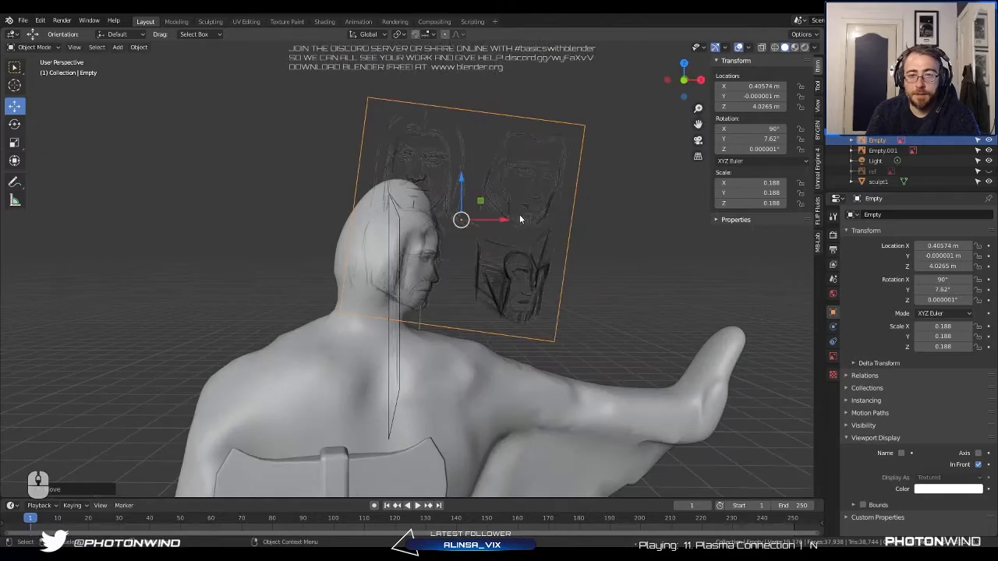
pyautogui.moveTo(519, 215); pyautogui.dragTo(452, 209, button='middle')
pyautogui.click(379, 211)
pyautogui.moveTo(583, 269)
pyautogui.mouseDown(button='middle')
pyautogui.moveTo(520, 270)
pyautogui.moveTo(552, 255)
pyautogui.mouseUp(button='middle')
pyautogui.scroll(3, 521, 270)
pyautogui.moveTo(561, 343); pyautogui.dragTo(507, 313, button='middle')
pyautogui.press('KP_3')
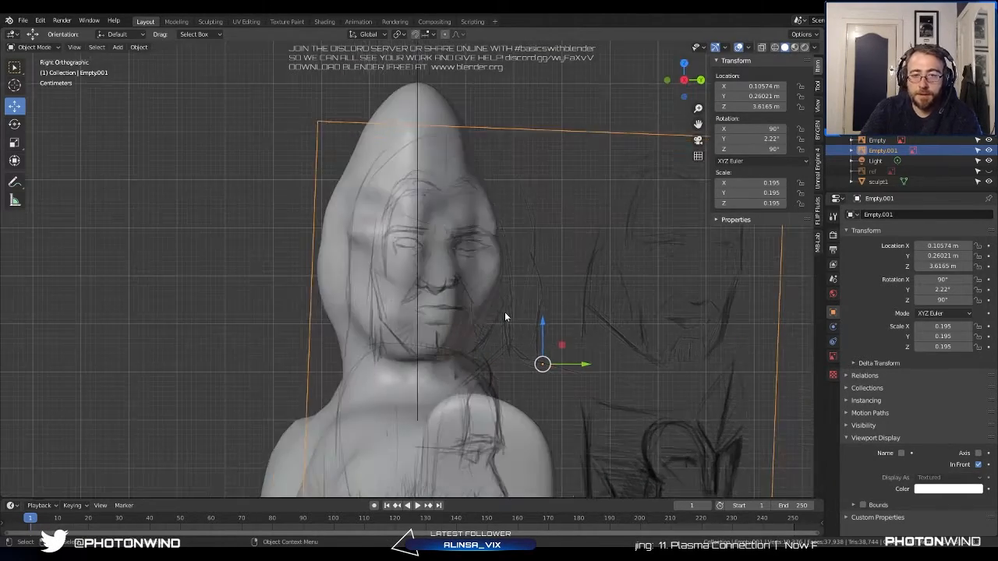
pyautogui.moveTo(577, 363); pyautogui.dragTo(554, 357)
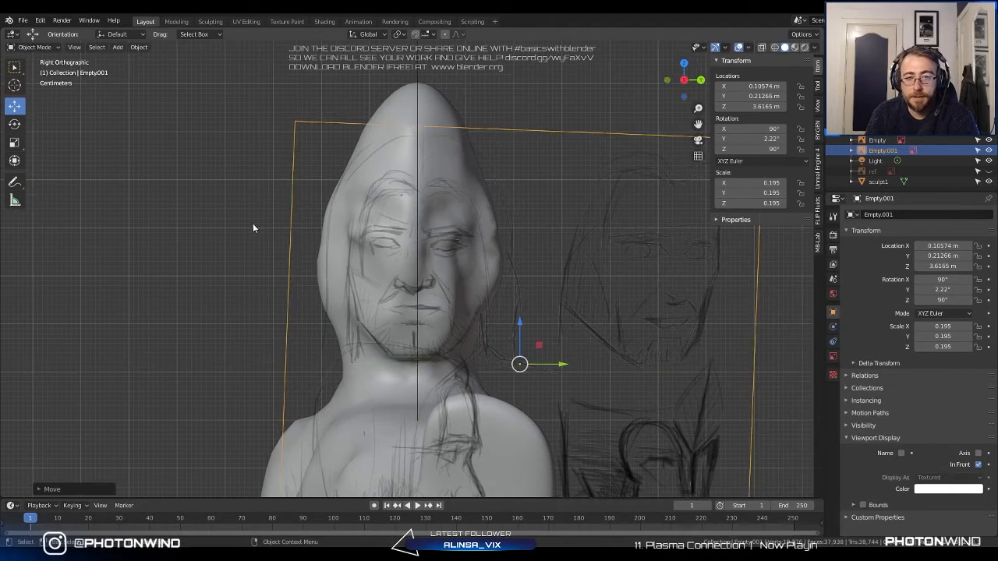
# Switch the statue to Sculpt Mode and display the Draw brush's tool settings.
pyautogui.moveTo(252, 223)
pyautogui.mouseDown(button='middle')
pyautogui.moveTo(329, 193)
pyautogui.moveTo(256, 144)
pyautogui.moveTo(320, 139)
pyautogui.moveTo(235, 133)
pyautogui.moveTo(300, 117)
pyautogui.moveTo(235, 134)
pyautogui.moveTo(321, 127)
pyautogui.moveTo(538, 214)
pyautogui.moveTo(525, 200)
pyautogui.moveTo(468, 200)
pyautogui.moveTo(554, 181)
pyautogui.moveTo(493, 195)
pyautogui.moveTo(370, 190)
pyautogui.moveTo(461, 179)
pyautogui.moveTo(538, 295)
pyautogui.moveTo(534, 280)
pyautogui.moveTo(556, 293)
pyautogui.moveTo(471, 285)
pyautogui.moveTo(452, 212)
pyautogui.moveTo(475, 211)
pyautogui.moveTo(491, 193)
pyautogui.mouseUp(button='middle')
pyautogui.scroll(3, 471, 285)
pyautogui.scroll(3, 452, 212)
pyautogui.click(488, 198)
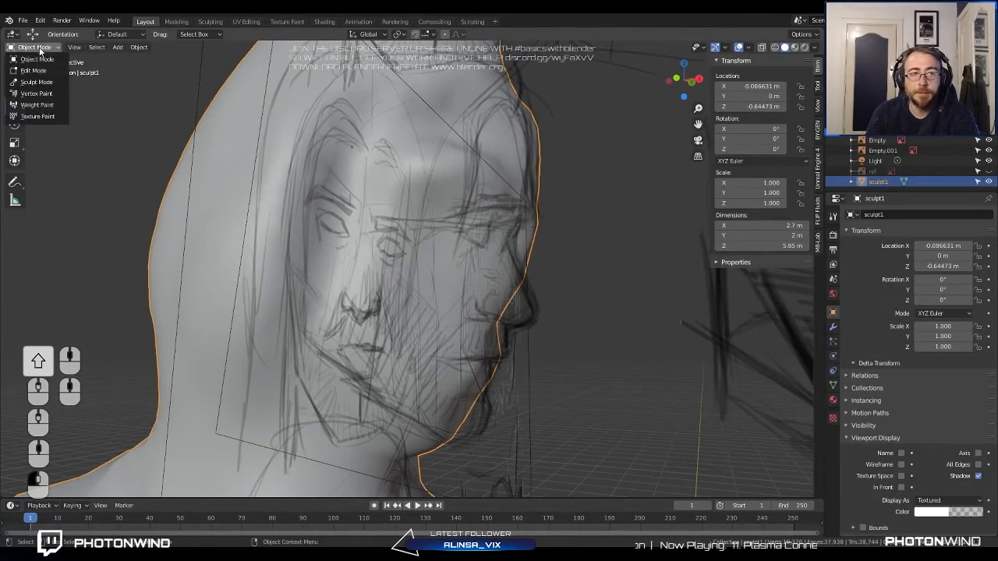
pyautogui.click(37, 81)
pyautogui.moveTo(366, 204)
pyautogui.mouseDown(button='middle')
pyautogui.moveTo(459, 204)
pyautogui.moveTo(503, 270)
pyautogui.moveTo(478, 264)
pyautogui.moveTo(568, 274)
pyautogui.mouseUp(button='middle')
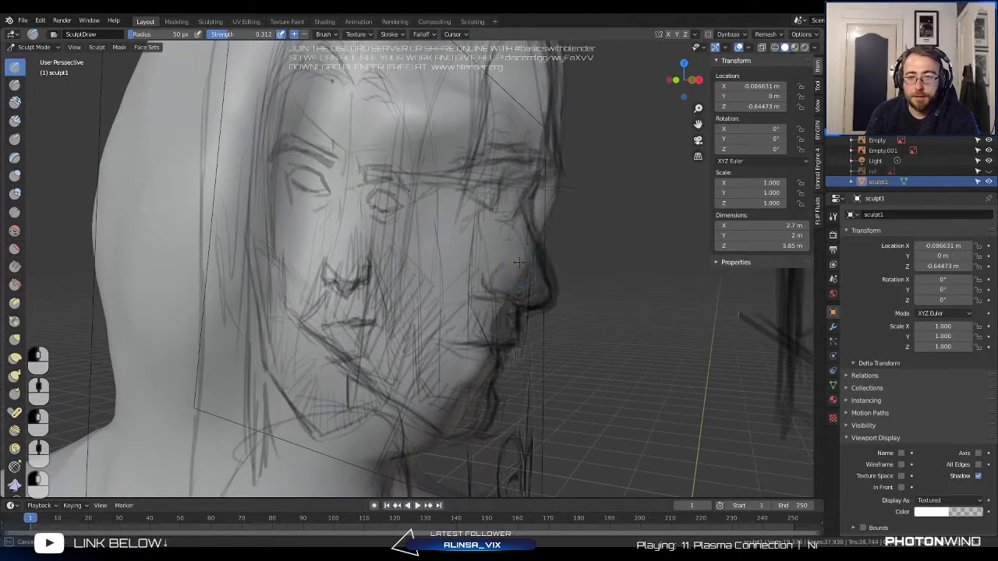
pyautogui.click(832, 217)
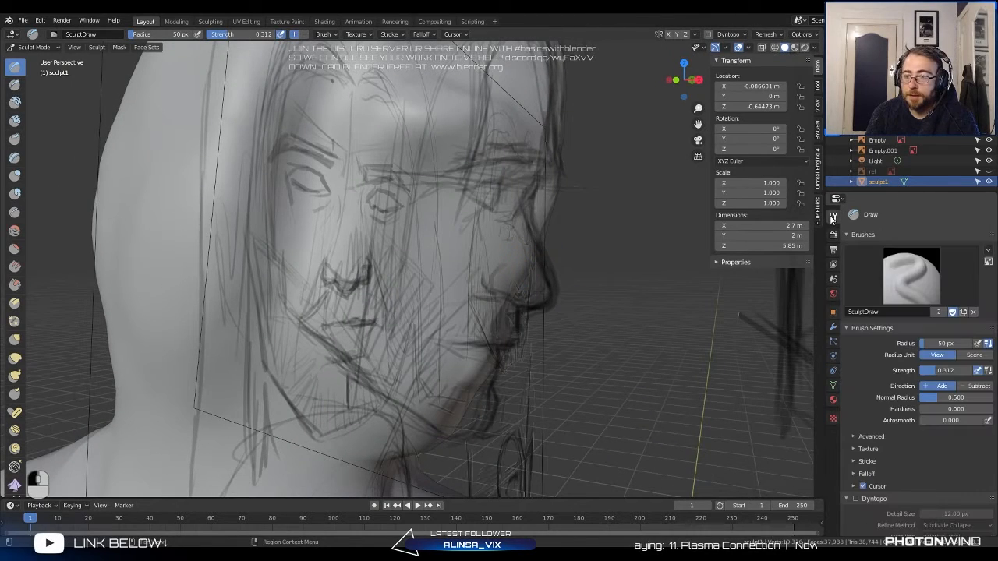
# Enable dynamic topology (Dyntopo) for sculpting the statue mesh.
pyautogui.click(855, 498)
pyautogui.moveTo(662, 389); pyautogui.dragTo(654, 390, button='middle')
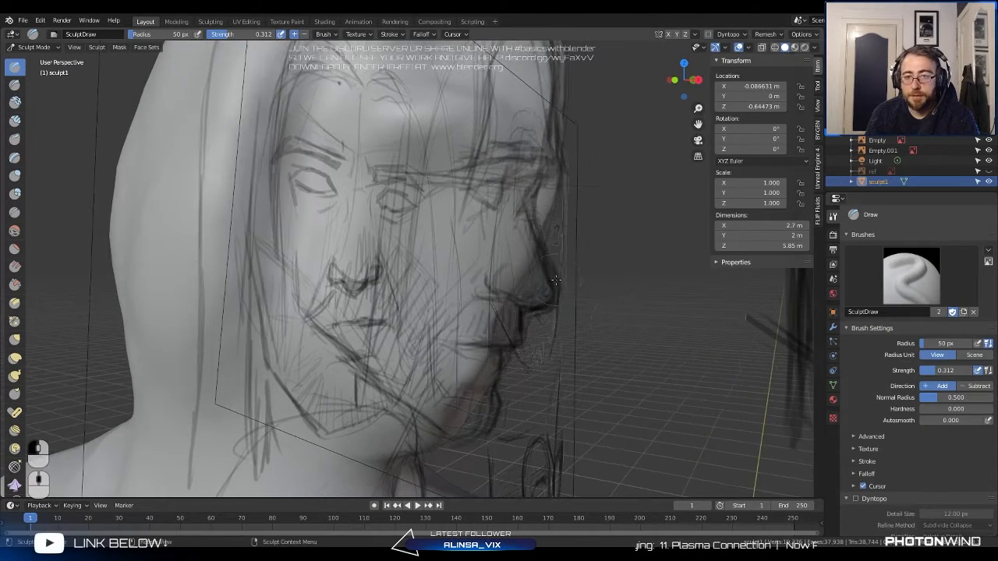
pyautogui.click(855, 499)
pyautogui.click(856, 526)
# Sculpt the inner brow and nose bridge with the Draw brush along the front sketch in right orthographic view.
pyautogui.moveTo(557, 273)
pyautogui.mouseDown(button='middle')
pyautogui.moveTo(517, 276)
pyautogui.moveTo(494, 259)
pyautogui.moveTo(453, 257)
pyautogui.mouseUp(button='middle')
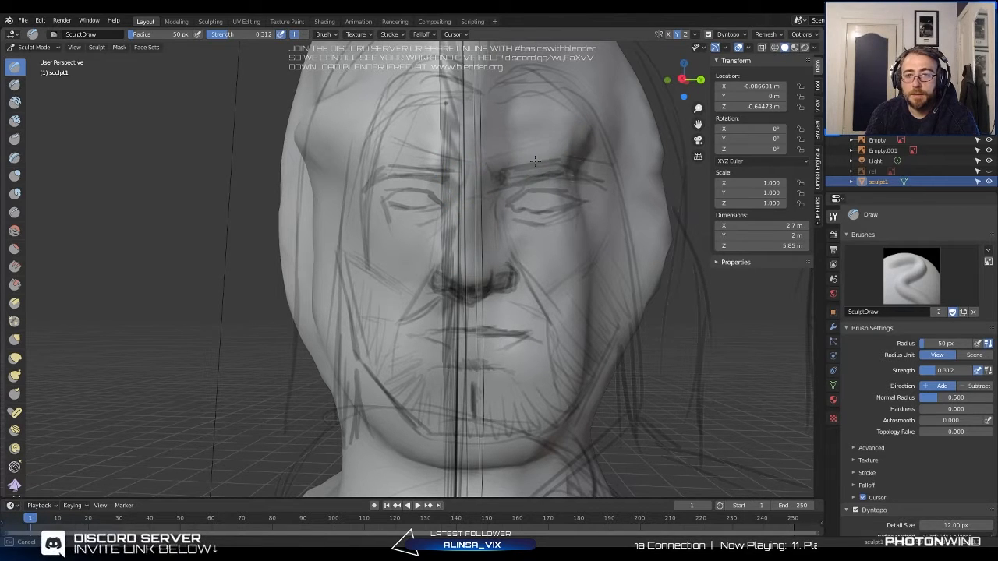
pyautogui.scroll(-6, 425, 145)
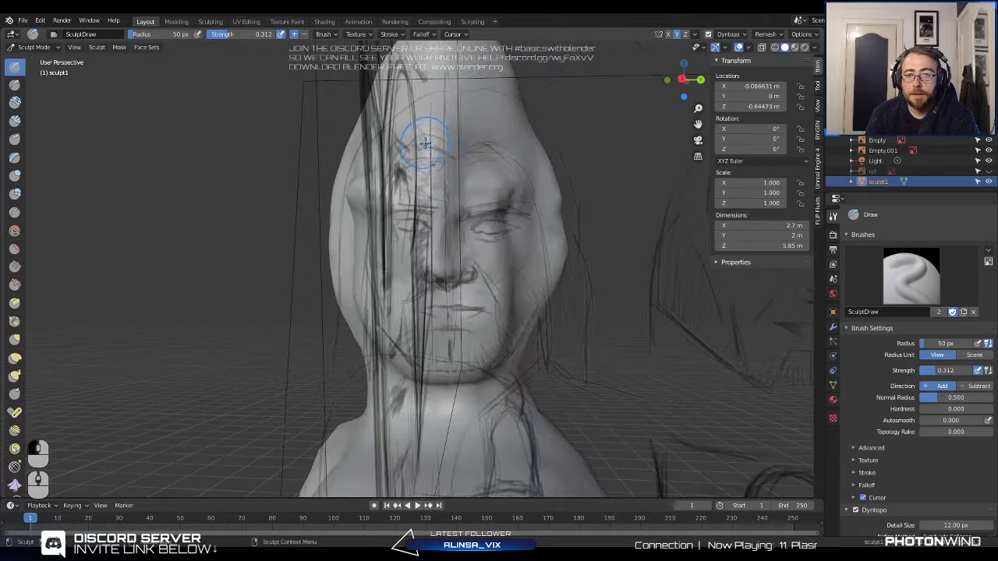
pyautogui.scroll(6, 430, 165)
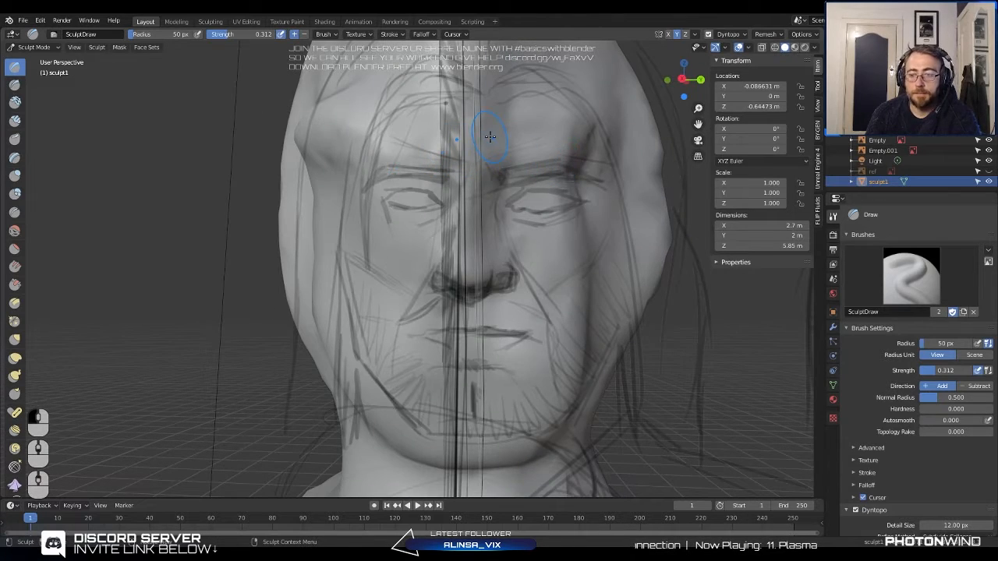
pyautogui.press('KP_5')
pyautogui.scroll(-5, 489, 136)
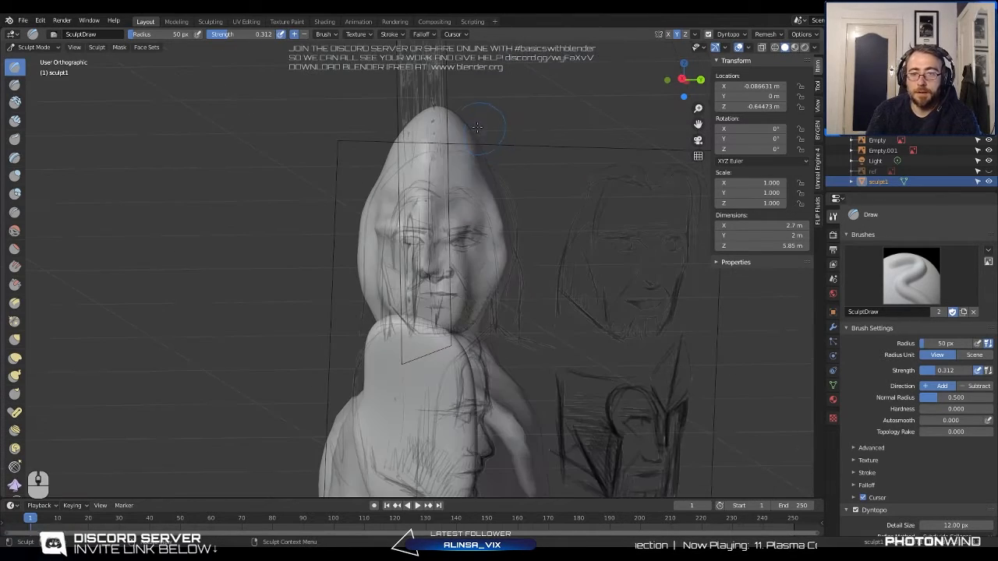
pyautogui.press('KP_3')
pyautogui.scroll(6, 475, 131)
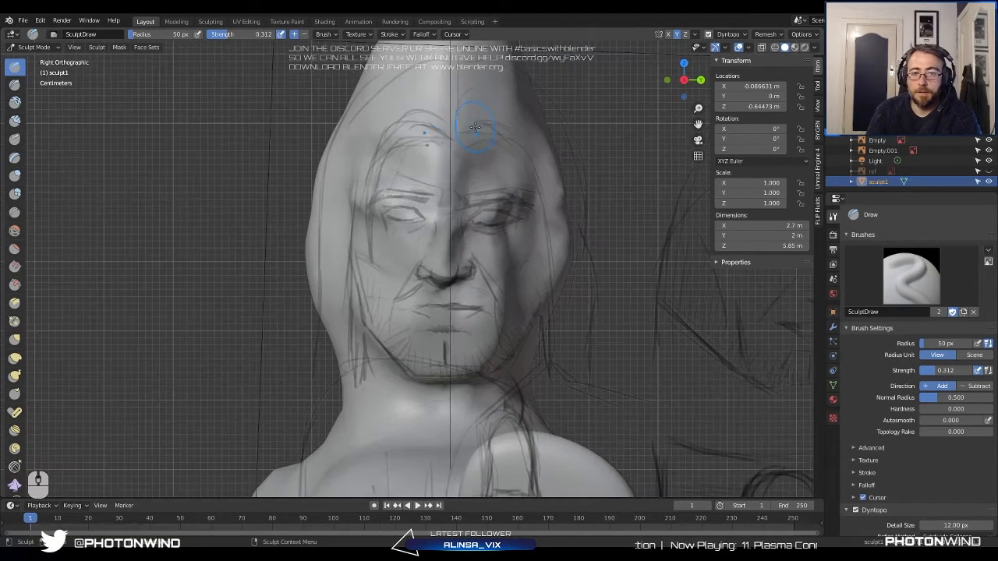
pyautogui.keyDown('shift'); pyautogui.moveTo(468, 186); pyautogui.dragTo(439, 223, button='middle'); pyautogui.keyUp('shift')
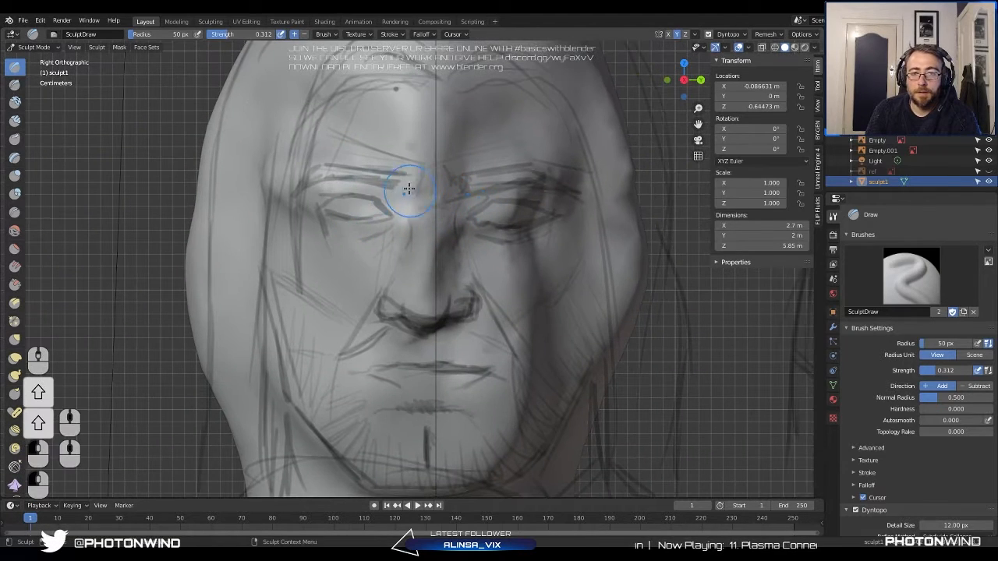
pyautogui.moveTo(431, 165); pyautogui.dragTo(430, 169)
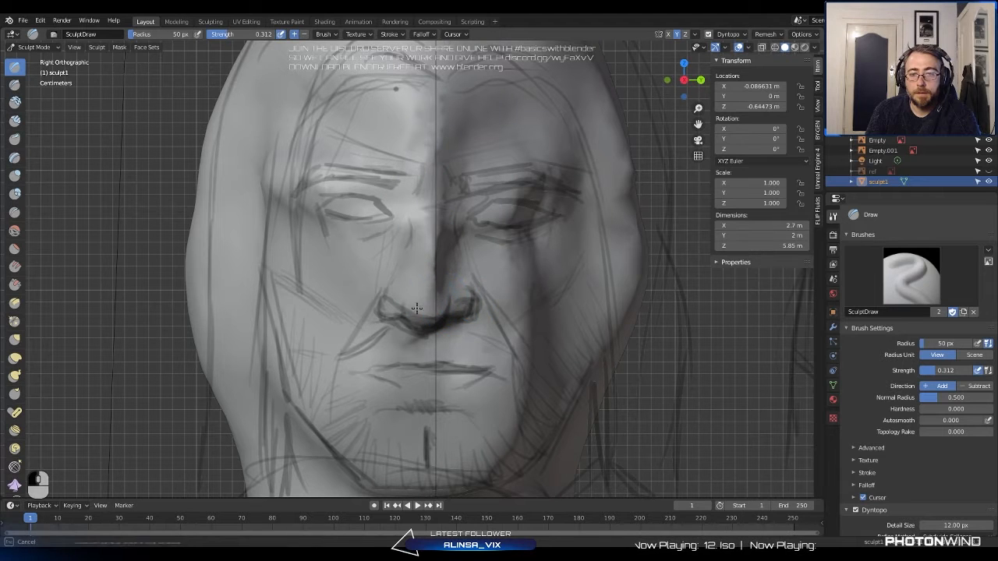
# Shape the area between nose and mouth and the mouth corners along the front sketch.
pyautogui.scroll(3, 460, 300)
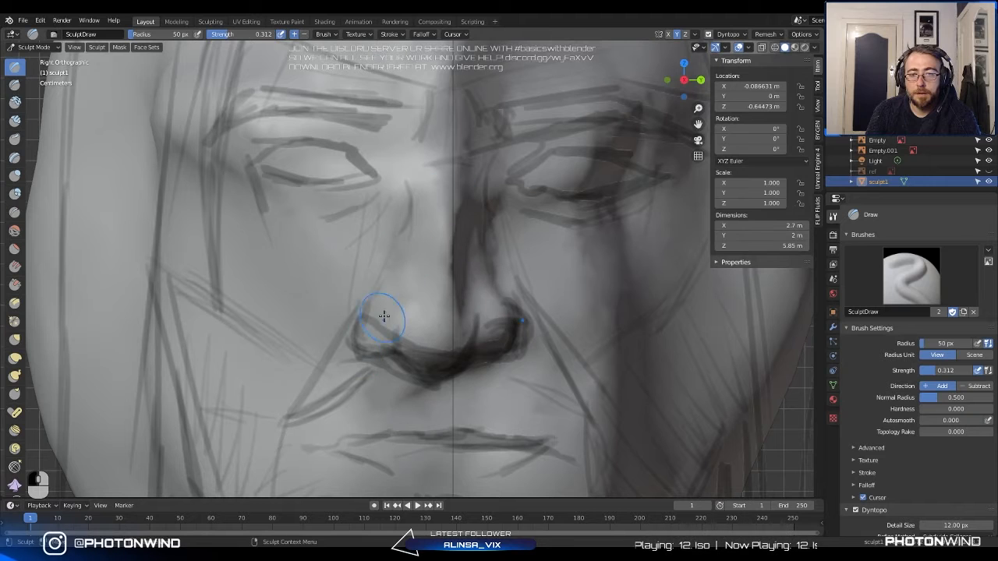
pyautogui.keyDown('shift'); pyautogui.moveTo(414, 339); pyautogui.dragTo(425, 186, button='middle'); pyautogui.keyUp('shift')
pyautogui.keyDown('shift'); pyautogui.moveTo(454, 292); pyautogui.dragTo(452, 289); pyautogui.keyUp('shift')
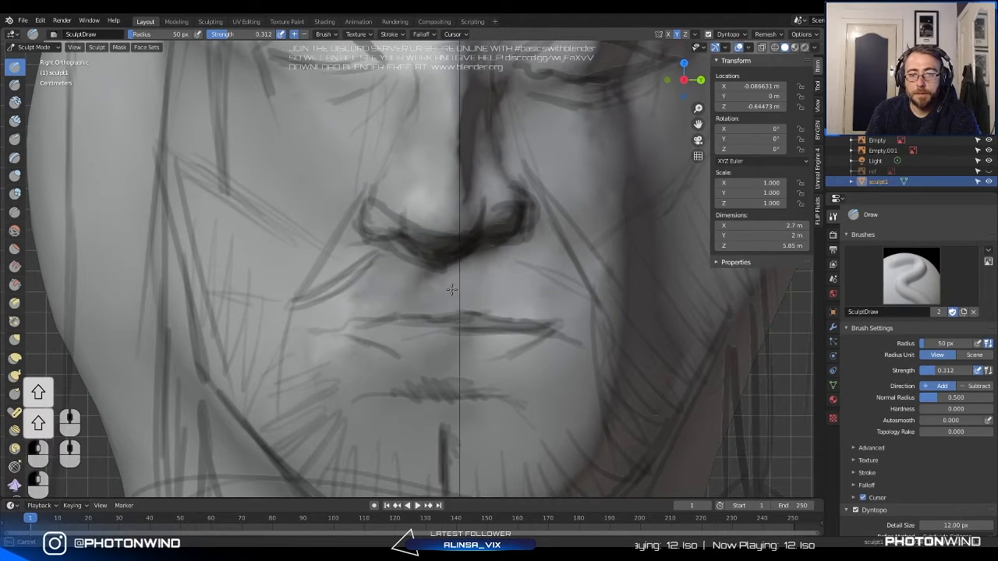
pyautogui.keyDown('shift'); pyautogui.moveTo(536, 334); pyautogui.dragTo(522, 316); pyautogui.keyUp('shift')
# Build up the chin on both sides of its central cleft with Draw strokes along the sketch.
pyautogui.keyDown('shift'); pyautogui.moveTo(463, 356); pyautogui.dragTo(455, 238, button='middle'); pyautogui.keyUp('shift')
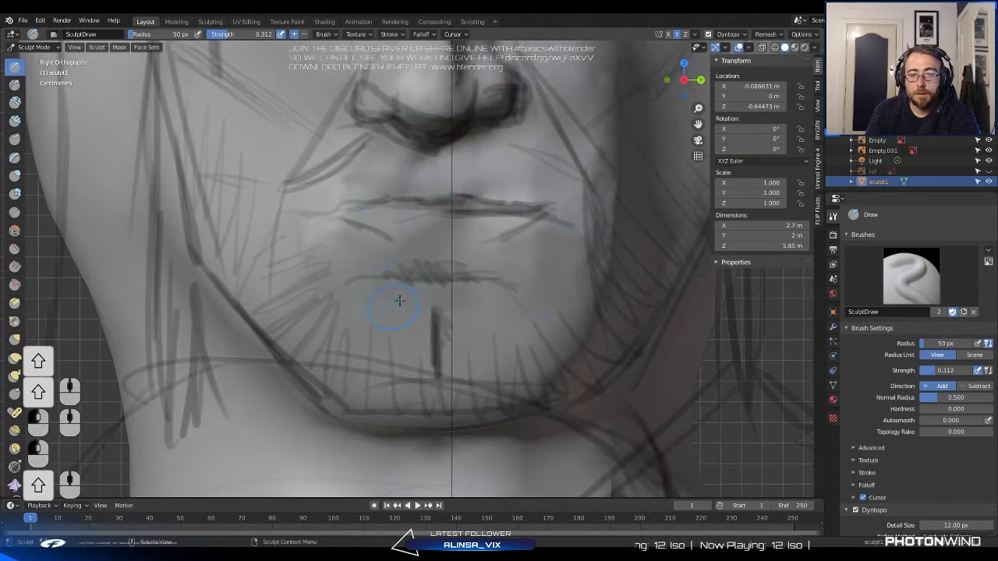
pyautogui.moveTo(398, 301)
pyautogui.mouseDown()
pyautogui.moveTo(409, 328)
pyautogui.moveTo(398, 332)
pyautogui.moveTo(421, 335)
pyautogui.mouseUp()
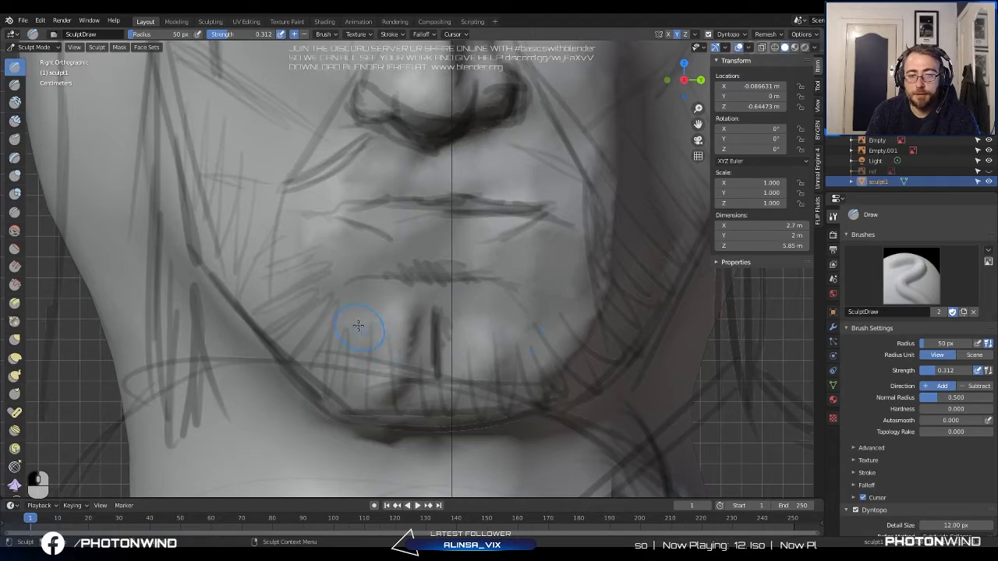
pyautogui.scroll(-2, 385, 345)
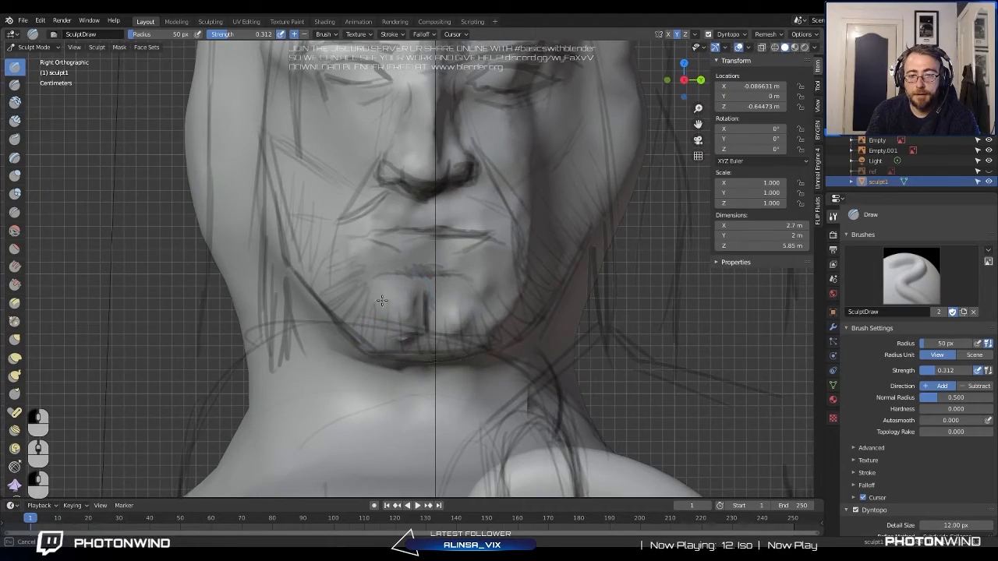
pyautogui.moveTo(395, 308); pyautogui.dragTo(388, 310)
# Add more volume to the chin beside the cleft and along its lower edge in right orthographic view.
pyautogui.scroll(-1, 382, 310)
pyautogui.keyDown('shift'); pyautogui.moveTo(370, 309); pyautogui.dragTo(382, 284, button='middle'); pyautogui.keyUp('shift')
pyautogui.moveTo(382, 283)
pyautogui.mouseDown(button='middle')
pyautogui.moveTo(425, 274)
pyautogui.moveTo(483, 228)
pyautogui.moveTo(425, 255)
pyautogui.moveTo(501, 246)
pyautogui.moveTo(413, 232)
pyautogui.mouseUp(button='middle')
pyautogui.press('KP_3')
pyautogui.scroll(3, 437, 247)
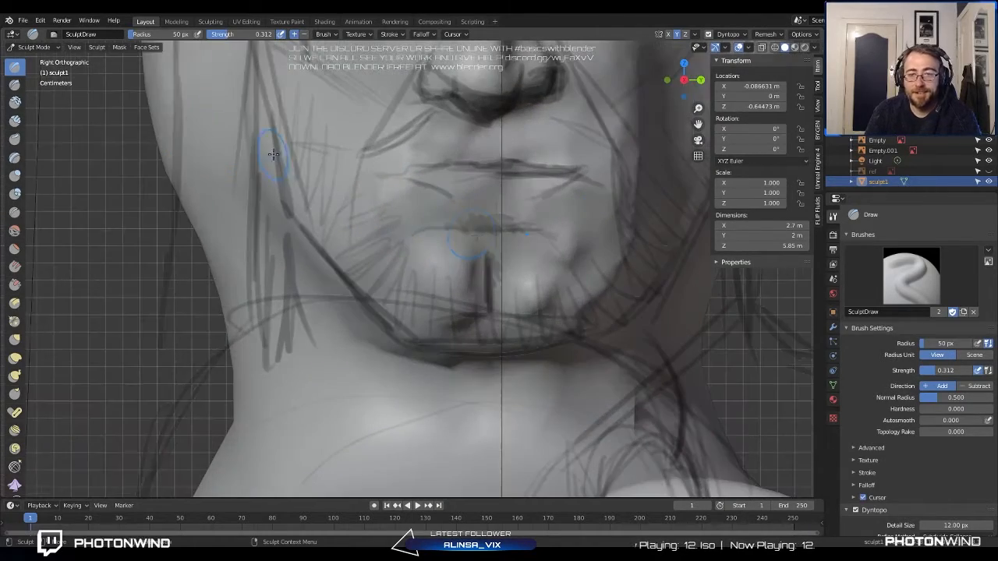
pyautogui.keyDown('shift'); pyautogui.moveTo(458, 271); pyautogui.dragTo(438, 283, button='middle'); pyautogui.keyUp('shift')
pyautogui.moveTo(438, 284); pyautogui.dragTo(443, 304)
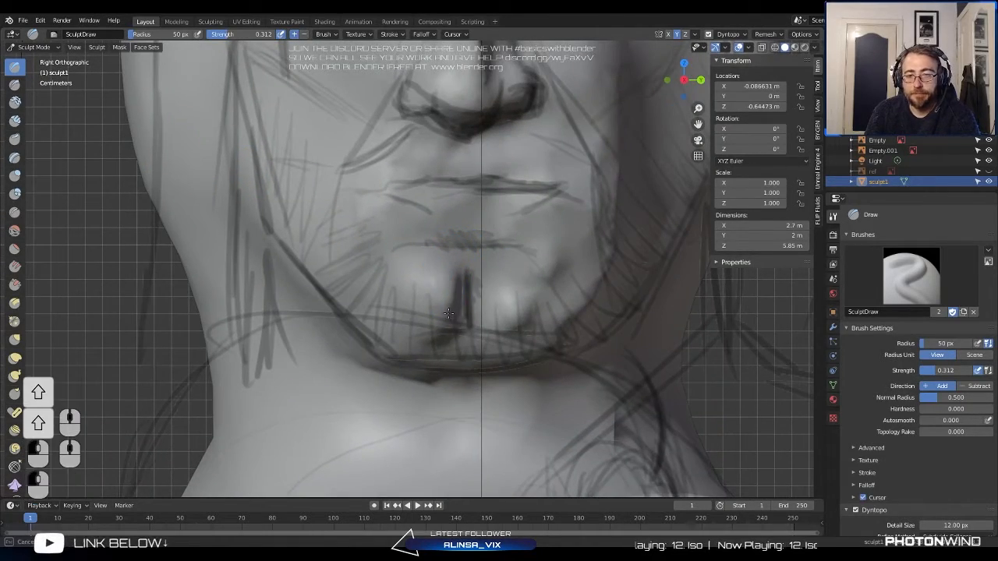
pyautogui.keyDown('shift'); pyautogui.moveTo(505, 323); pyautogui.dragTo(531, 282); pyautogui.keyUp('shift')
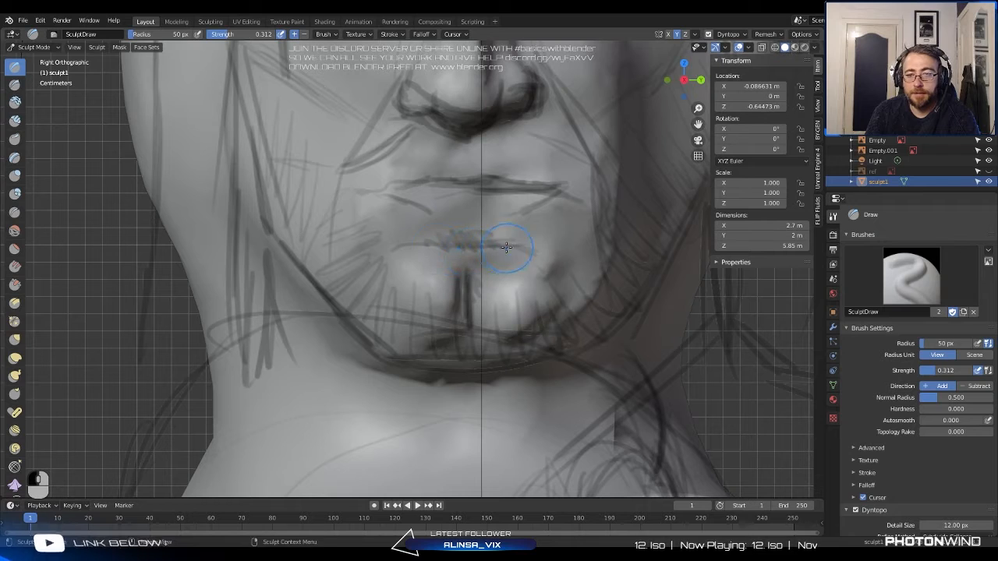
# Sculpt the lower lip, the crease beneath it and the middle of the upper lip along the sketch.
pyautogui.moveTo(454, 248); pyautogui.dragTo(428, 250)
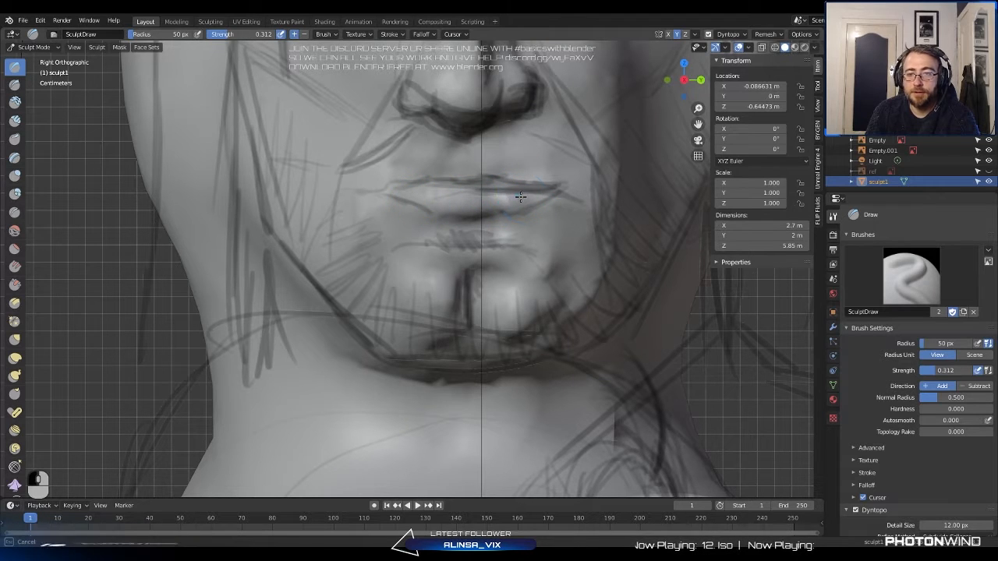
pyautogui.moveTo(437, 200); pyautogui.dragTo(466, 174)
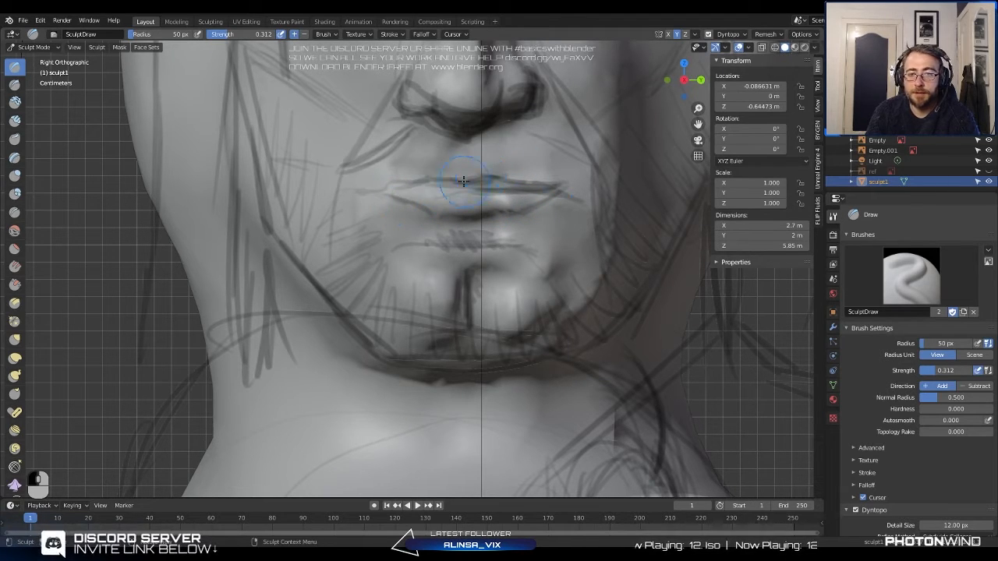
# Hide both face-sketch reference images, Empty and Empty.001, to expose the sculpted head.
pyautogui.moveTo(444, 253)
pyautogui.mouseDown(button='middle')
pyautogui.moveTo(550, 245)
pyautogui.moveTo(498, 248)
pyautogui.moveTo(530, 247)
pyautogui.mouseUp(button='middle')
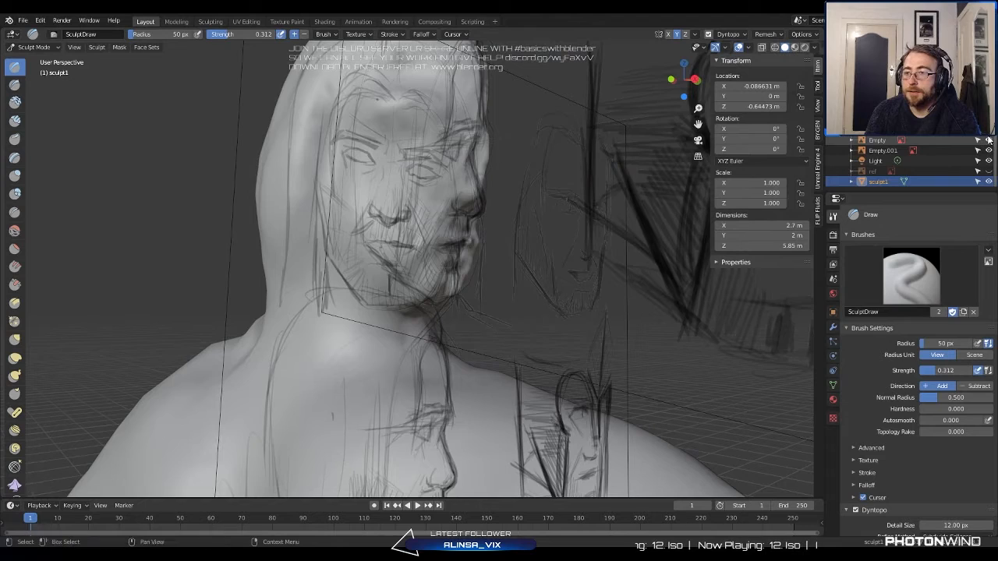
pyautogui.moveTo(989, 140); pyautogui.dragTo(988, 150)
pyautogui.moveTo(538, 183)
pyautogui.mouseDown(button='middle')
pyautogui.moveTo(409, 167)
pyautogui.moveTo(427, 173)
pyautogui.moveTo(376, 186)
pyautogui.mouseUp(button='middle')
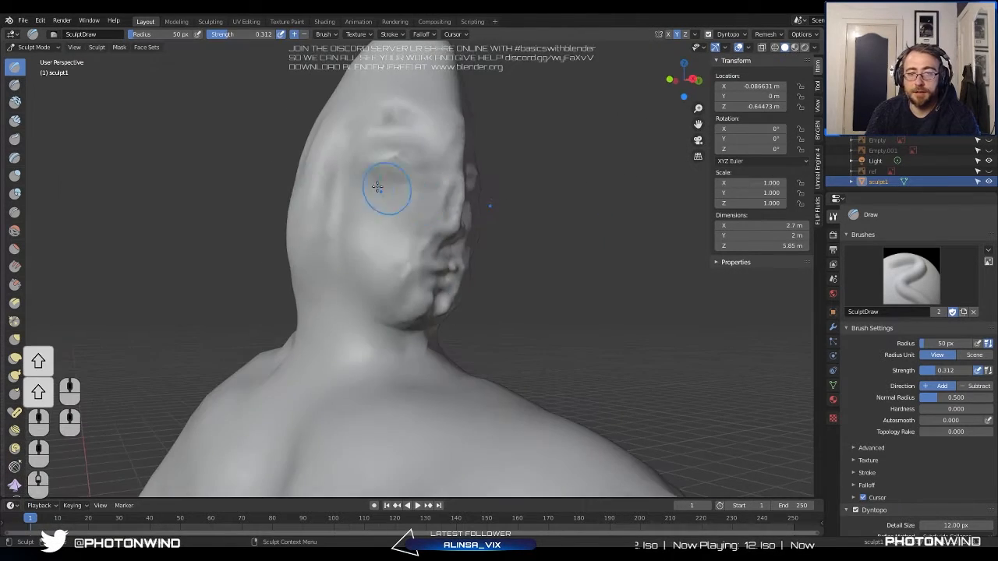
pyautogui.scroll(5, 376, 186)
# Carve the cheek inward with repeated subtractive Draw strokes running from beside the mouth back toward the ear.
pyautogui.keyDown('ctrl'); pyautogui.moveTo(413, 283); pyautogui.dragTo(321, 170); pyautogui.keyUp('ctrl')
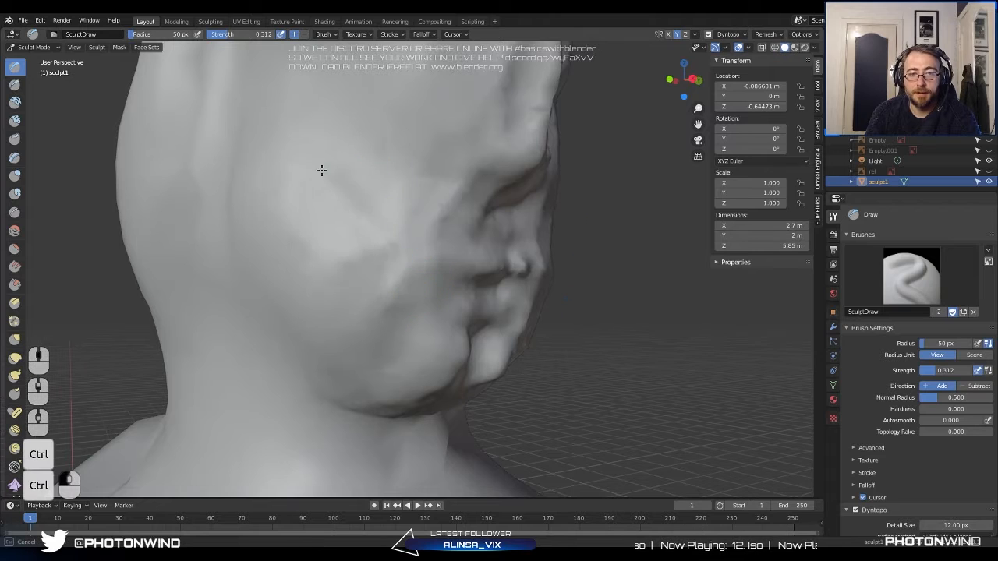
pyautogui.keyDown('ctrl'); pyautogui.moveTo(410, 317); pyautogui.dragTo(303, 229); pyautogui.keyUp('ctrl')
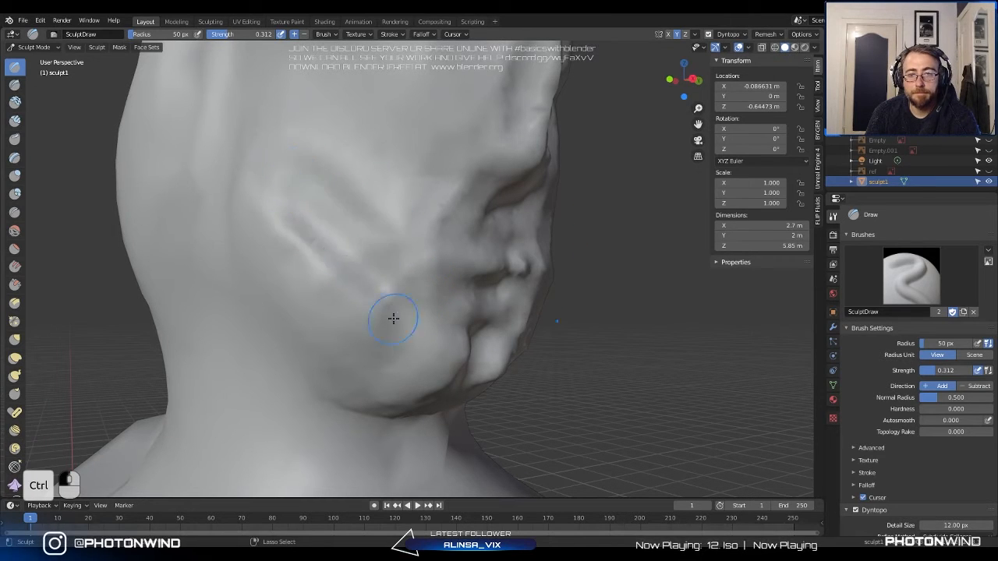
pyautogui.keyDown('ctrl'); pyautogui.moveTo(393, 318); pyautogui.dragTo(241, 192); pyautogui.keyUp('ctrl')
pyautogui.keyDown('ctrl'); pyautogui.moveTo(461, 314); pyautogui.dragTo(315, 174); pyautogui.keyUp('ctrl')
pyautogui.keyDown('ctrl'); pyautogui.moveTo(433, 243); pyautogui.dragTo(326, 185); pyautogui.keyUp('ctrl')
pyautogui.keyDown('ctrl'); pyautogui.moveTo(467, 207); pyautogui.dragTo(245, 167); pyautogui.keyUp('ctrl')
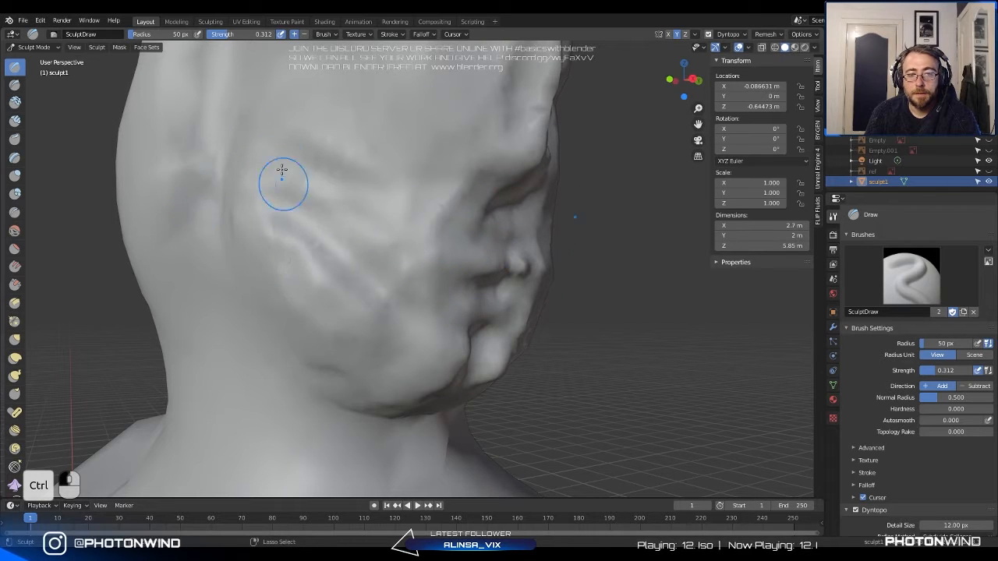
pyautogui.keyDown('ctrl'); pyautogui.moveTo(311, 249); pyautogui.dragTo(273, 209); pyautogui.keyUp('ctrl')
pyautogui.moveTo(334, 328)
pyautogui.keyDown('ctrl'); pyautogui.mouseDown()
pyautogui.moveTo(304, 314)
pyautogui.moveTo(269, 262)
pyautogui.mouseUp(); pyautogui.keyUp('ctrl')
pyautogui.keyDown('ctrl'); pyautogui.moveTo(377, 305); pyautogui.dragTo(344, 276); pyautogui.keyUp('ctrl')
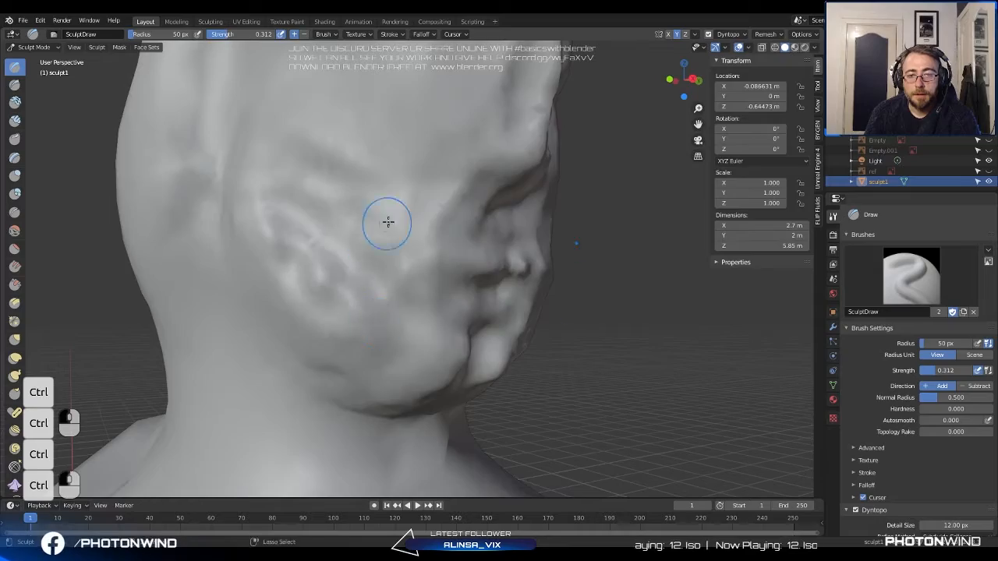
# Switch the statue from Sculpt Mode to Edit Mode with the head and shoulders in view.
pyautogui.scroll(-5, 387, 222)
pyautogui.press('Tab')
pyautogui.press('Tab')
pyautogui.scroll(-3, 337, 202)
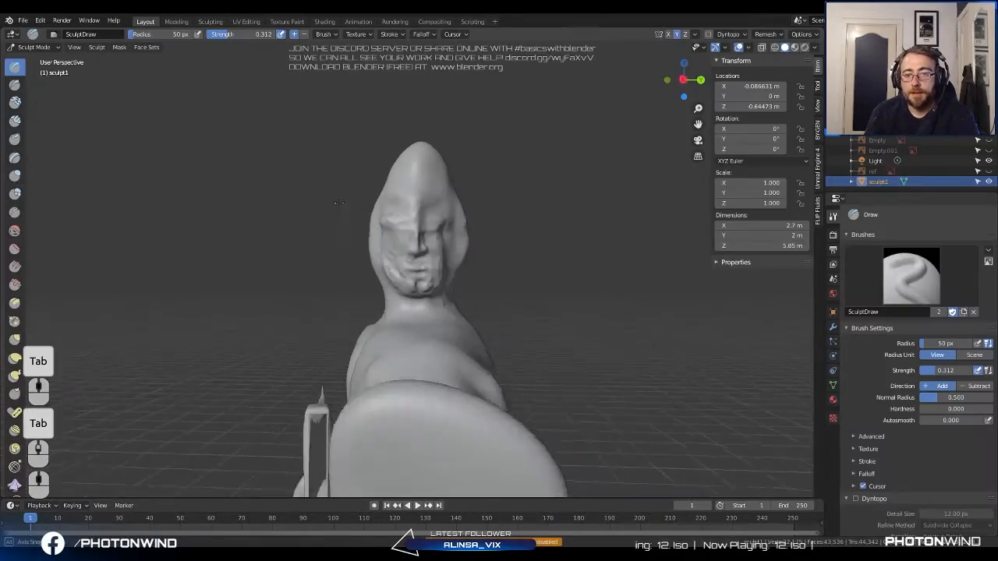
pyautogui.moveTo(336, 203)
pyautogui.mouseDown(button='middle')
pyautogui.moveTo(414, 183)
pyautogui.moveTo(379, 170)
pyautogui.mouseUp(button='middle')
pyautogui.press('Tab')
pyautogui.scroll(-3, 388, 192)
pyautogui.press('Tab')
pyautogui.press('Tab')
pyautogui.scroll(3, 379, 173)
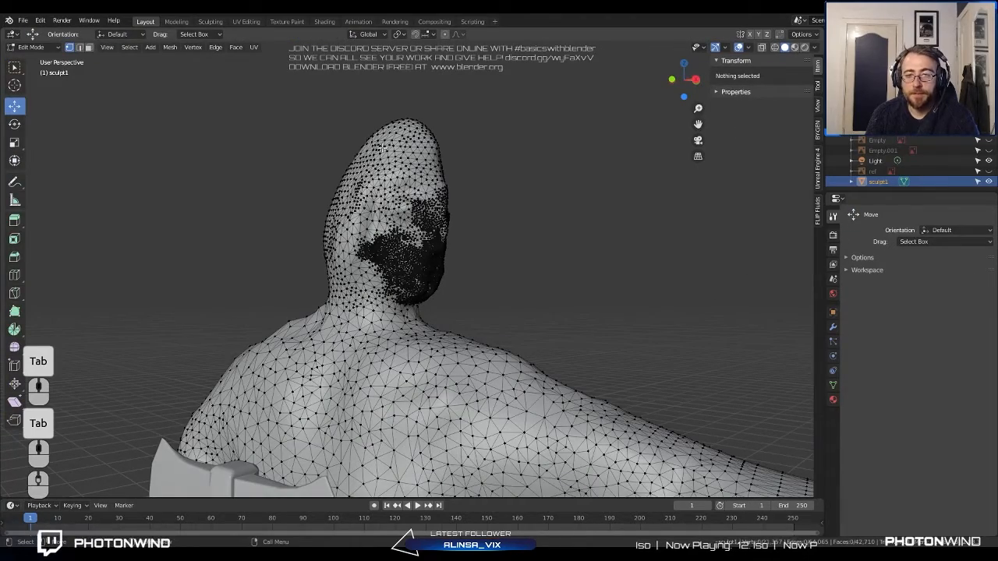
# Box-select the visible vertices of the statue's head and neck.
pyautogui.rightClick(505, 191)
pyautogui.moveTo(324, 137); pyautogui.dragTo(361, 140, button='middle')
pyautogui.press('b')
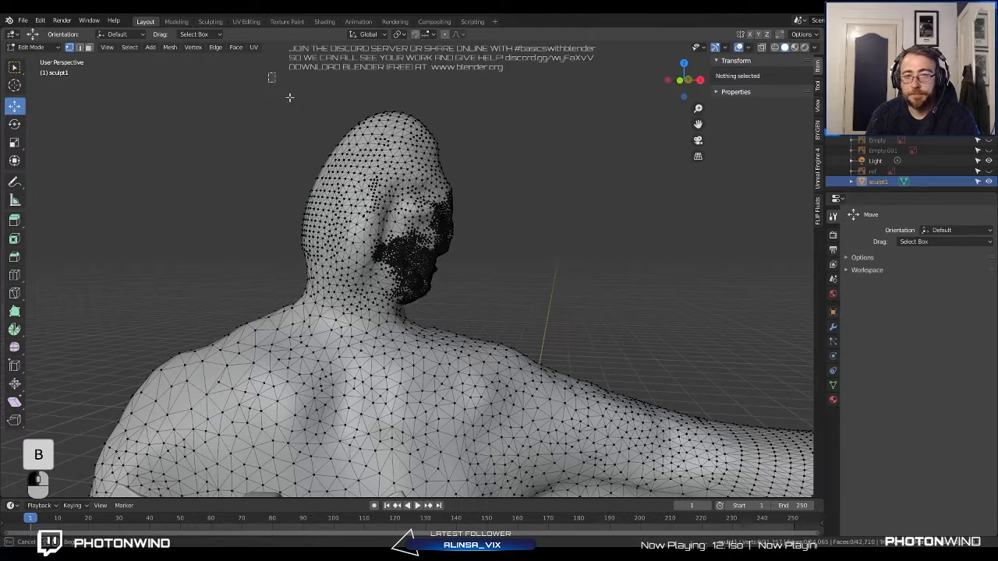
pyautogui.moveTo(266, 72); pyautogui.dragTo(524, 316)
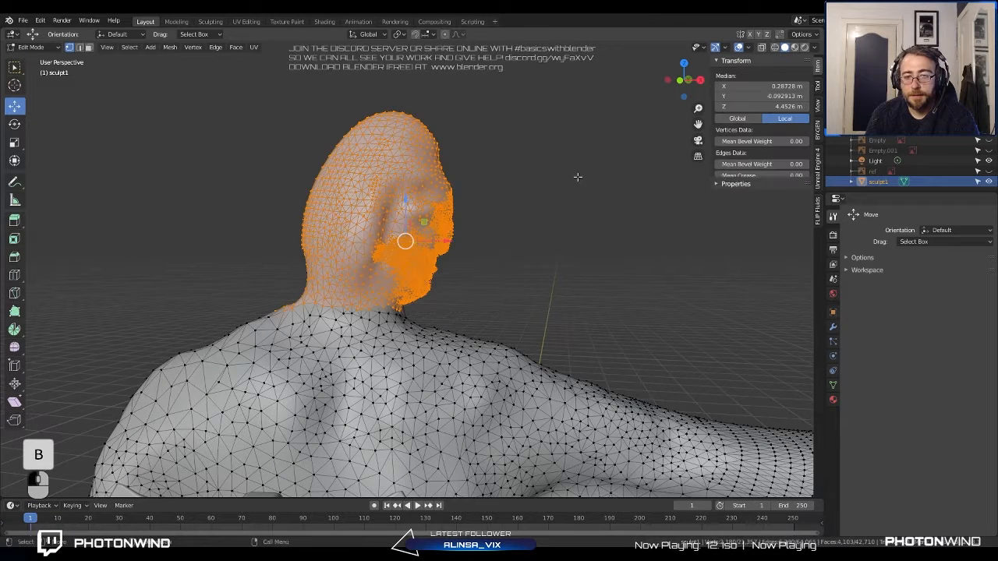
# Turn on X-ray and box-select all vertices of the head and neck through the mesh in front orthographic view.
pyautogui.click(761, 48)
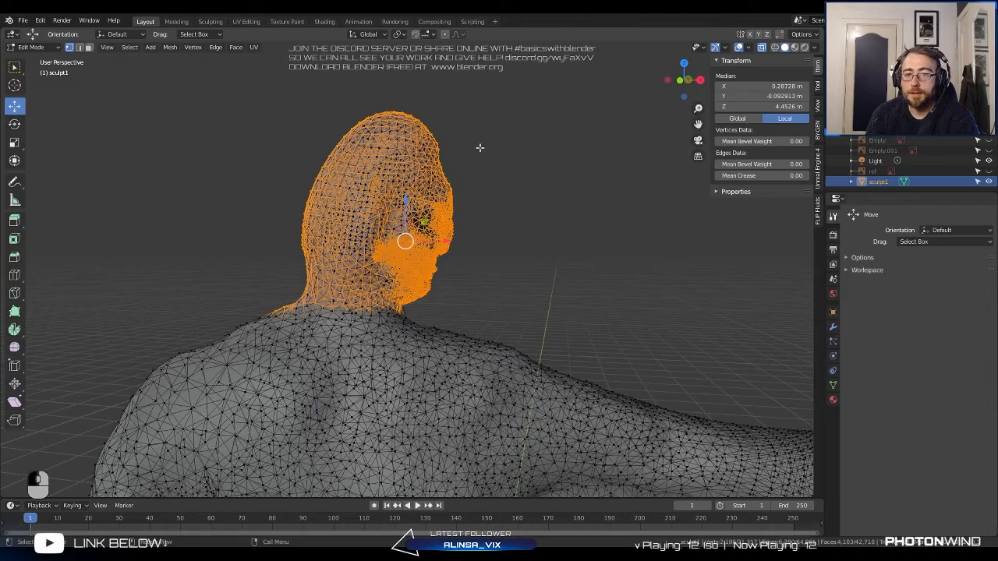
pyautogui.press('KP_0')
pyautogui.press('KP_1')
pyautogui.press('a')
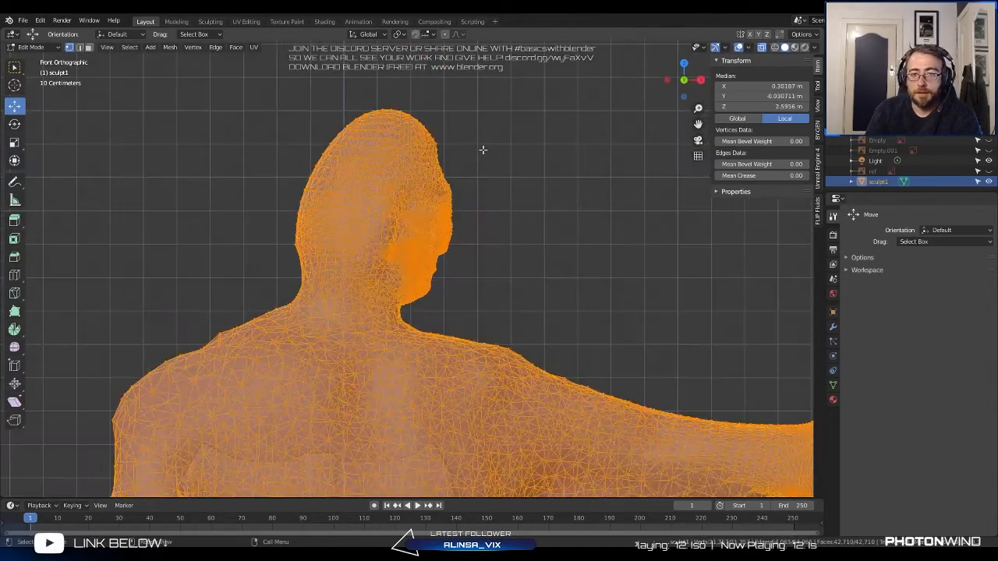
pyautogui.press('a')
pyautogui.press('b')
pyautogui.moveTo(238, 61); pyautogui.dragTo(522, 315)
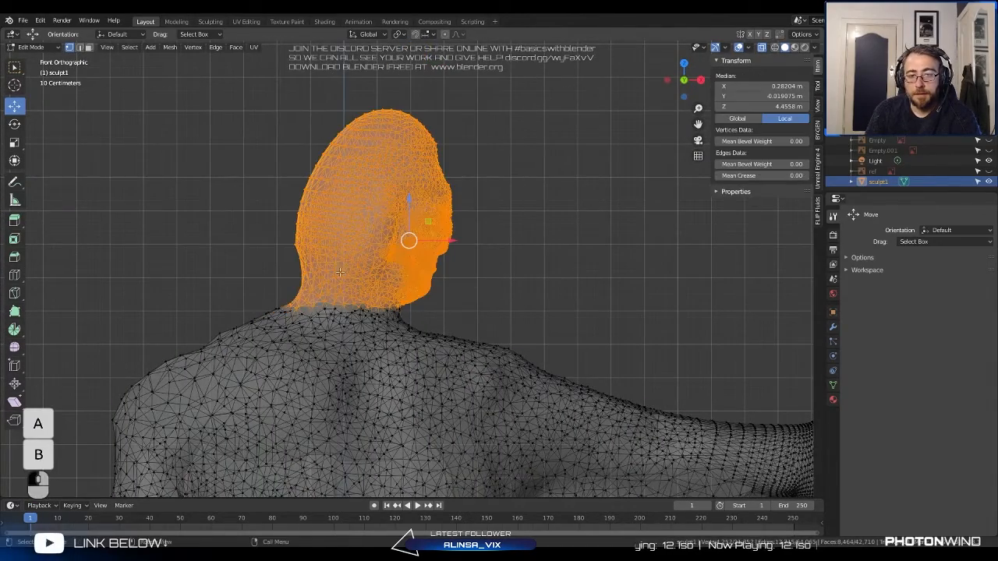
# Extend the head selection around the front of the neck with circle select.
pyautogui.press('b')
pyautogui.rightClick(300, 191)
pyautogui.press('c')
pyautogui.moveTo(383, 162); pyautogui.dragTo(433, 180)
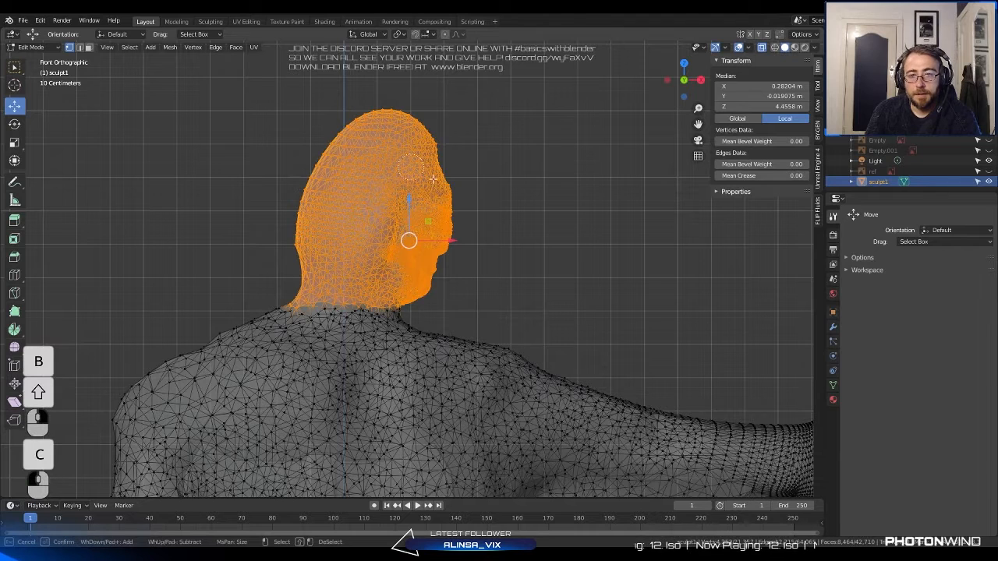
pyautogui.moveTo(453, 326); pyautogui.dragTo(391, 296)
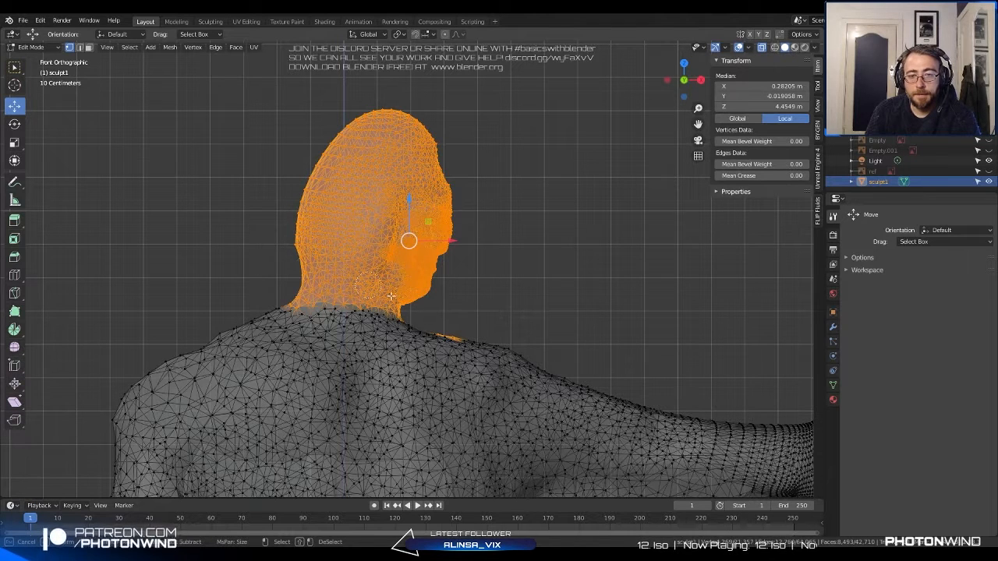
pyautogui.rightClick(444, 327)
# Try to rip the selected head from the body, and deselect the stray vertices on the shoulder.
pyautogui.press('v')
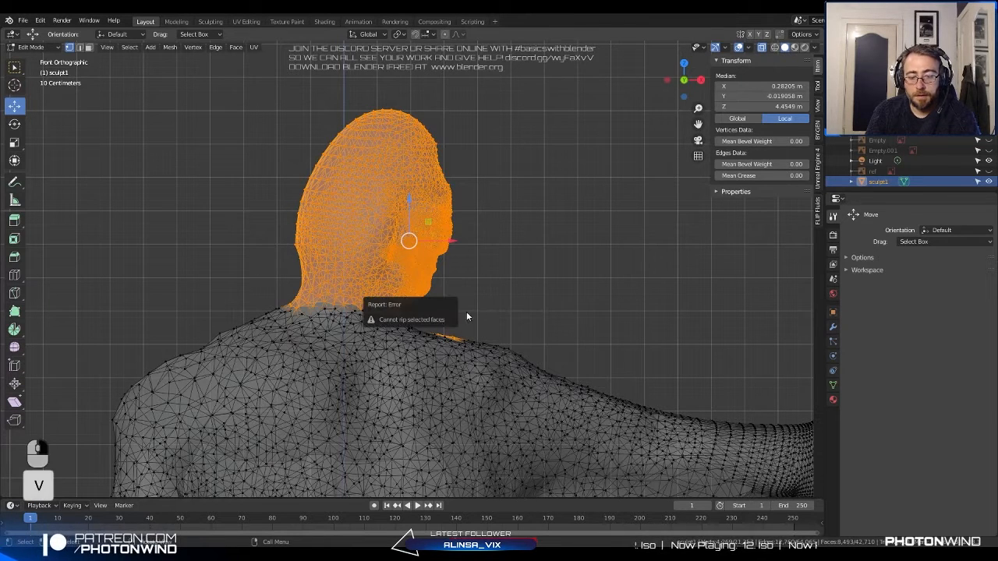
pyautogui.rightClick(467, 312)
pyautogui.press('b')
pyautogui.keyDown('shift'); pyautogui.moveTo(428, 325); pyautogui.dragTo(473, 348); pyautogui.keyUp('shift')
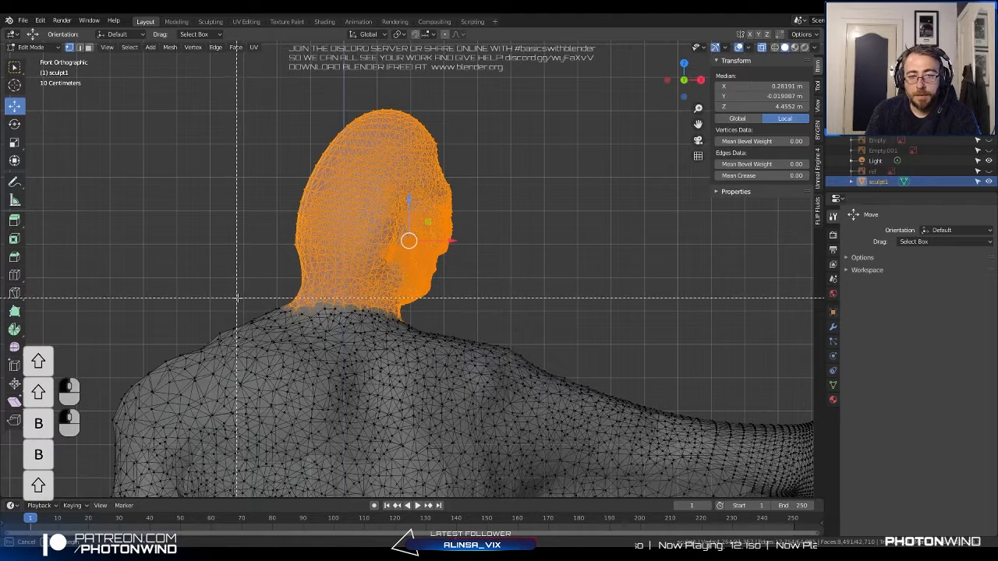
# Box-deselect the stray vertices along the base of the neck and try to scale the selected head.
pyautogui.press('b')
pyautogui.keyDown('shift'); pyautogui.moveTo(333, 312); pyautogui.dragTo(475, 369); pyautogui.keyUp('shift')
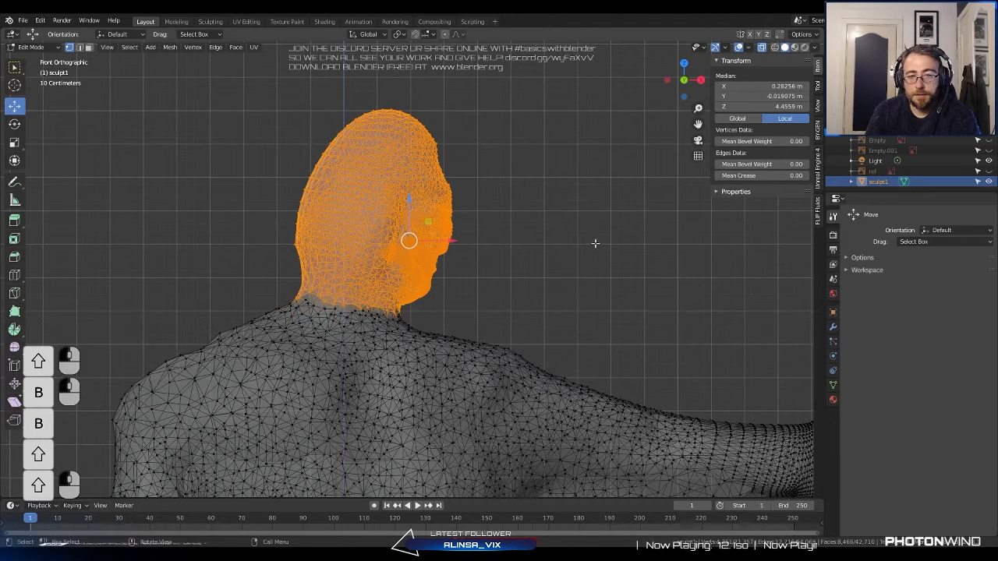
pyautogui.press('space')
pyautogui.click(590, 130)
pyautogui.press('s')
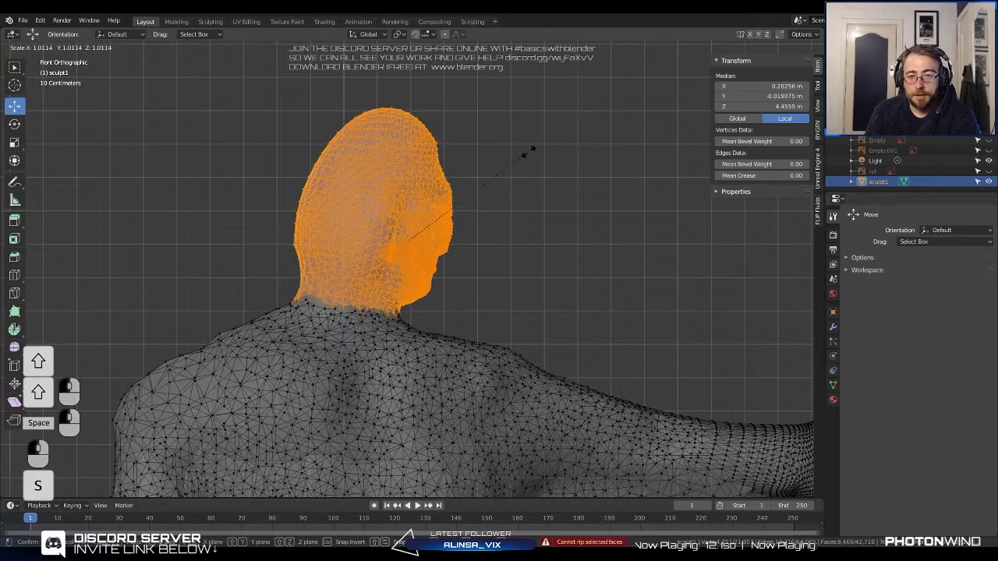
pyautogui.rightClick(527, 155)
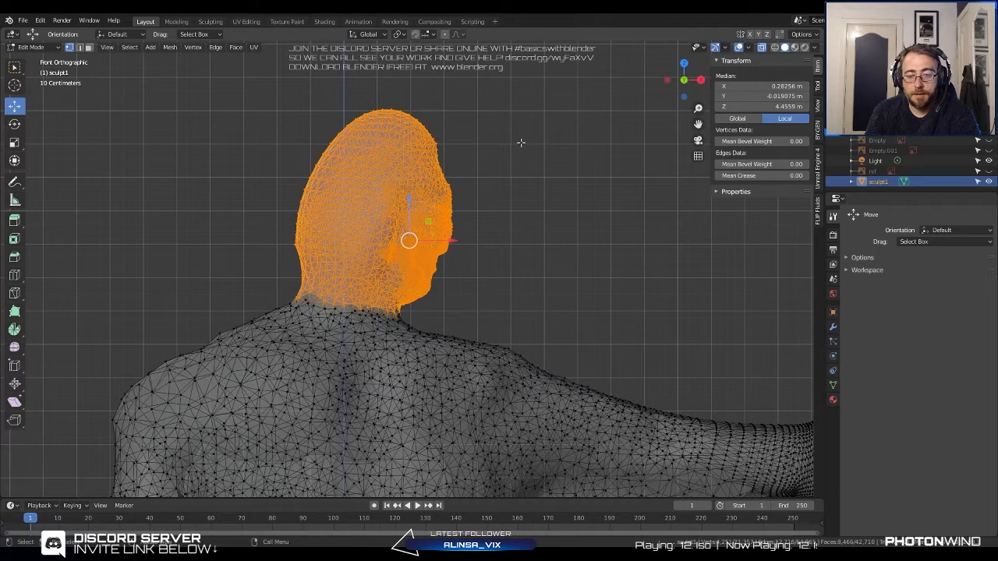
# Hide the selected head vertices and switch the statue to Object Mode.
pyautogui.press('h')
pyautogui.moveTo(526, 141)
pyautogui.mouseDown(button='middle')
pyautogui.moveTo(405, 155)
pyautogui.moveTo(512, 147)
pyautogui.moveTo(517, 107)
pyautogui.moveTo(382, 151)
pyautogui.moveTo(424, 155)
pyautogui.mouseUp(button='middle')
pyautogui.press('Tab')
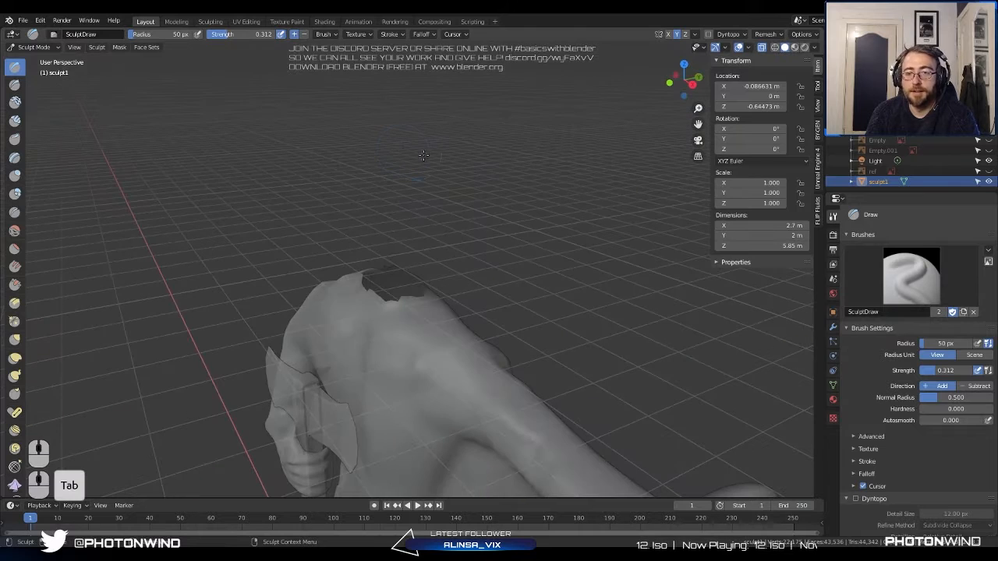
pyautogui.click(118, 47)
pyautogui.click(33, 46)
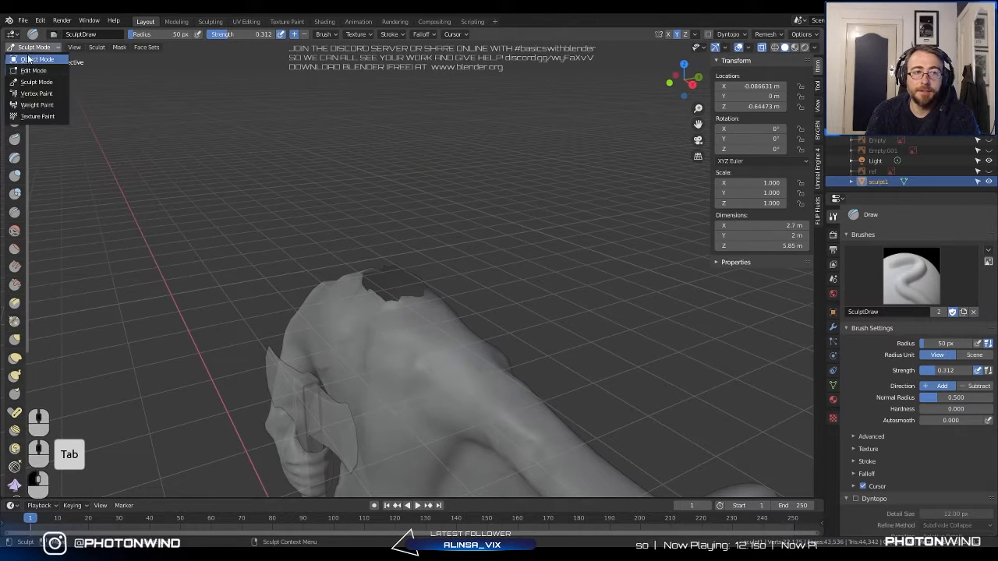
pyautogui.click(29, 59)
pyautogui.click(138, 48)
pyautogui.moveTo(316, 141)
pyautogui.mouseDown(button='middle')
pyautogui.moveTo(387, 112)
pyautogui.moveTo(317, 96)
pyautogui.mouseUp(button='middle')
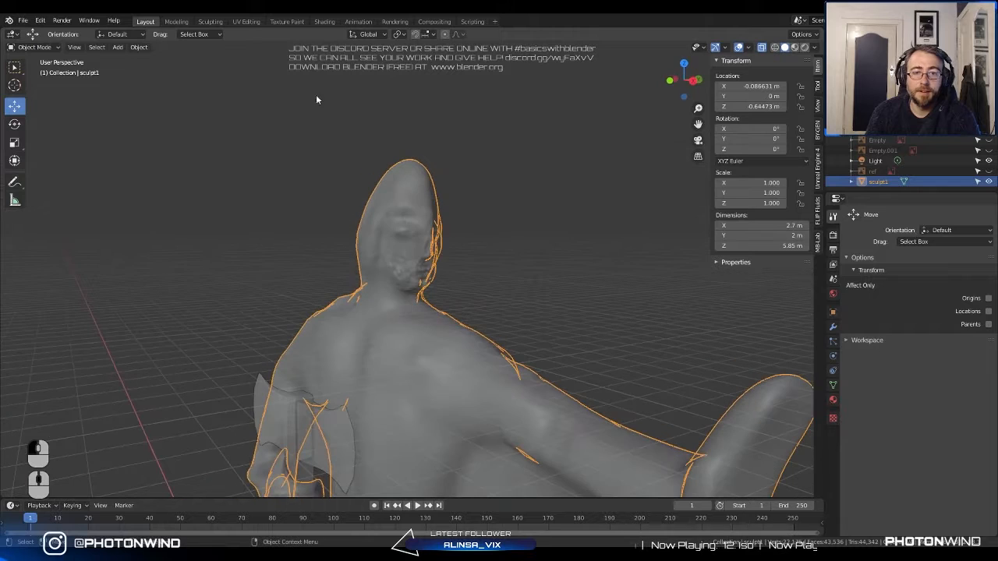
# Add a UV sphere mesh to the scene.
pyautogui.click(139, 46)
pyautogui.moveTo(175, 191)
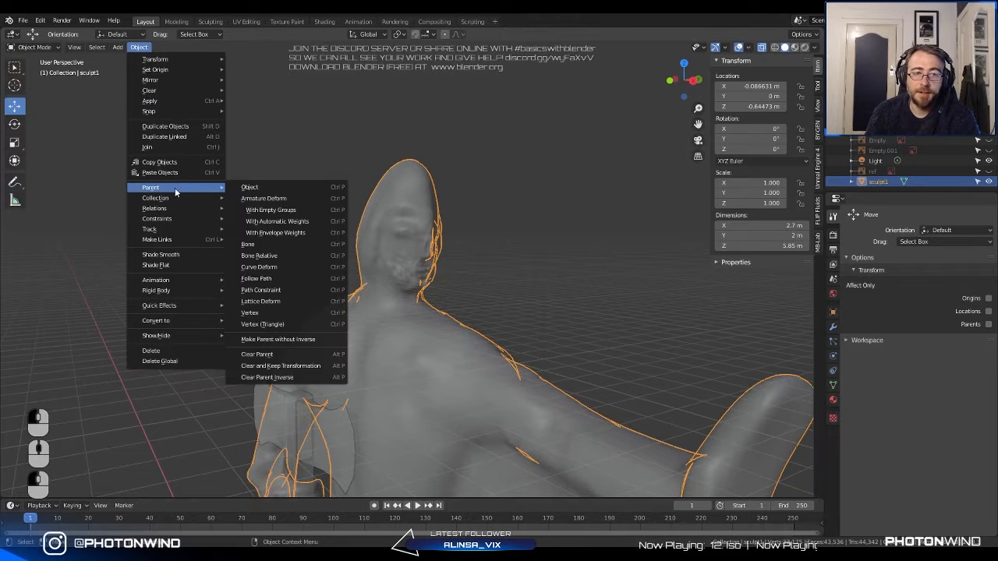
pyautogui.click(117, 47)
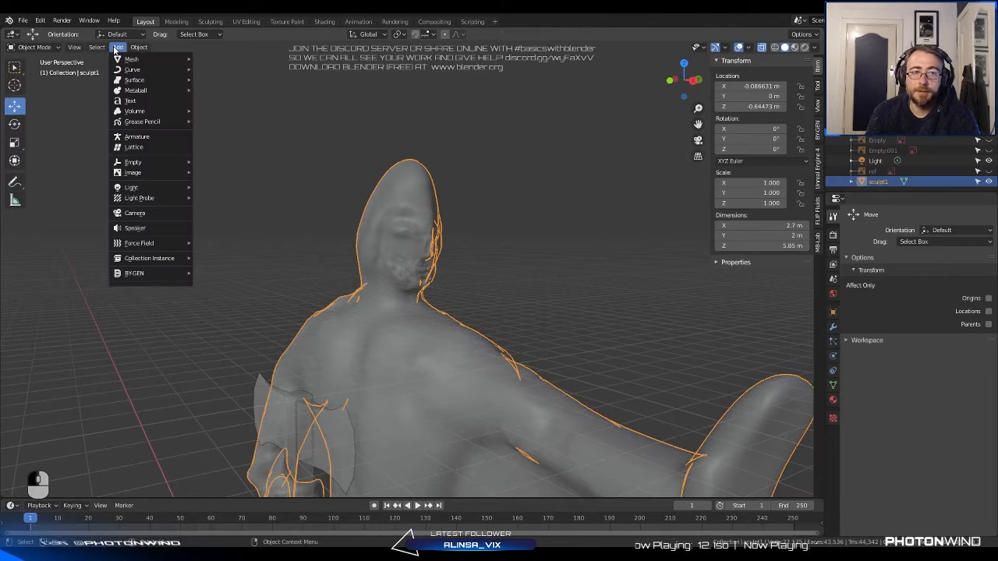
pyautogui.moveTo(143, 61)
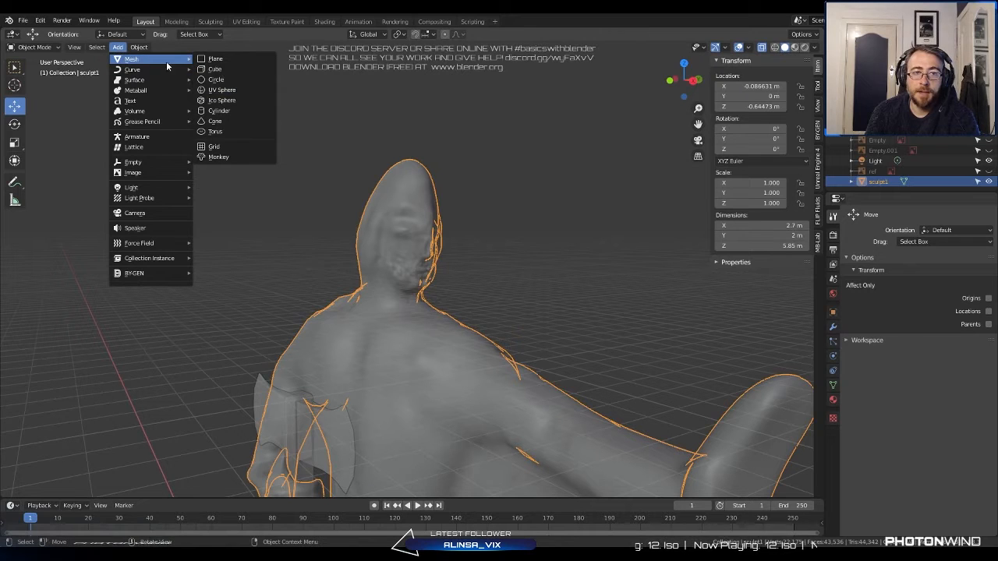
pyautogui.click(222, 90)
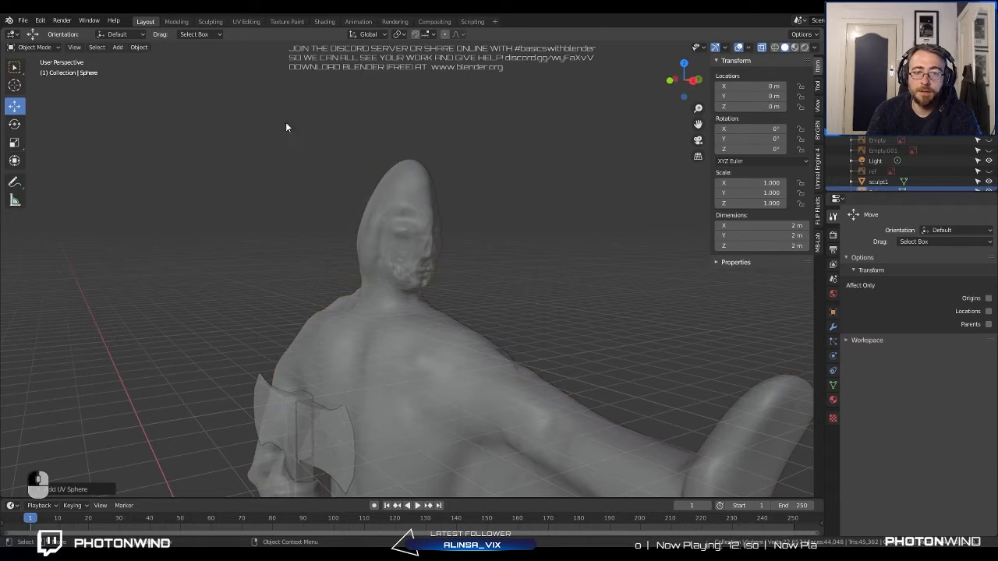
# Move the sphere up to the statue's head, to about Z 3.94 m, and scale it down in front orthographic view.
pyautogui.scroll(-5, 285, 122)
pyautogui.keyDown('shift'); pyautogui.moveTo(423, 289); pyautogui.dragTo(608, 286, button='middle'); pyautogui.keyUp('shift')
pyautogui.press('Tab')
pyautogui.scroll(2, 449, 274)
pyautogui.press('KP_1')
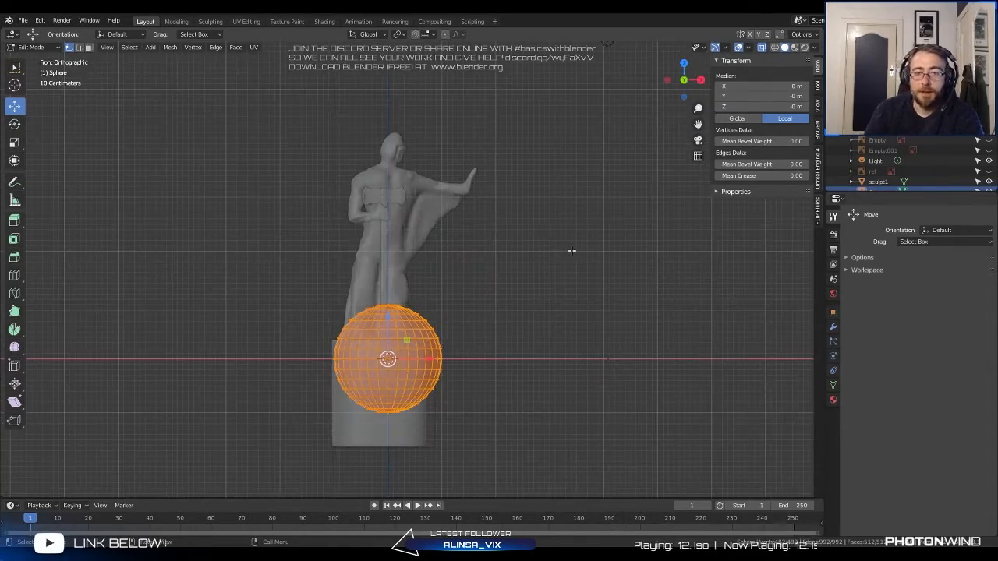
pyautogui.press('Tab')
pyautogui.press('g')
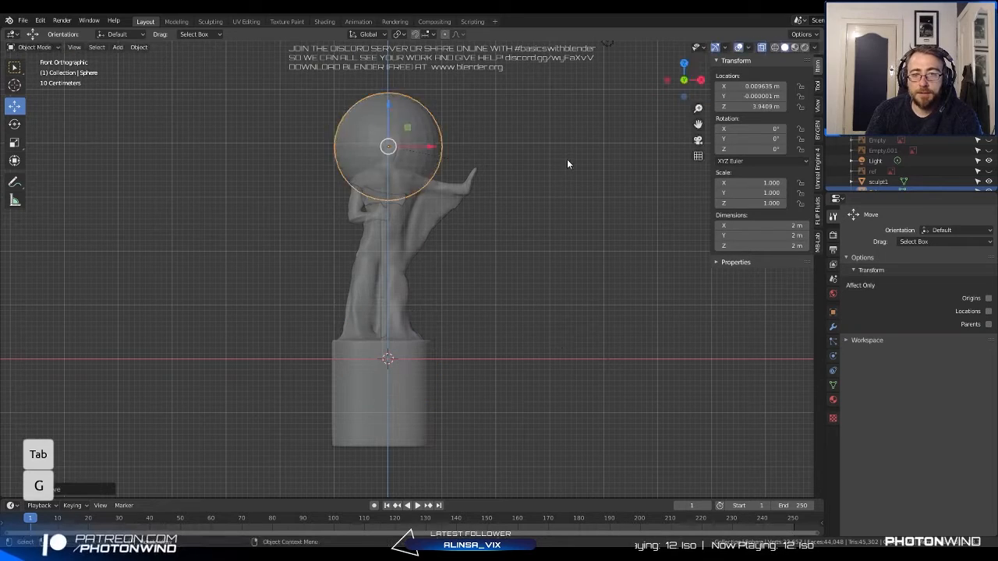
pyautogui.click(568, 163)
pyautogui.press('s')
pyautogui.click(483, 167)
# Shrink the sphere to about 0.46 m and shift it over the head, to about X 0.07 m, Z 3.98 m.
pyautogui.scroll(6, 512, 273)
pyautogui.keyDown('shift'); pyautogui.moveTo(494, 206); pyautogui.dragTo(490, 362, button='middle'); pyautogui.keyUp('shift')
pyautogui.press('s')
pyautogui.click(506, 295)
pyautogui.scroll(4, 506, 295)
pyautogui.press('s')
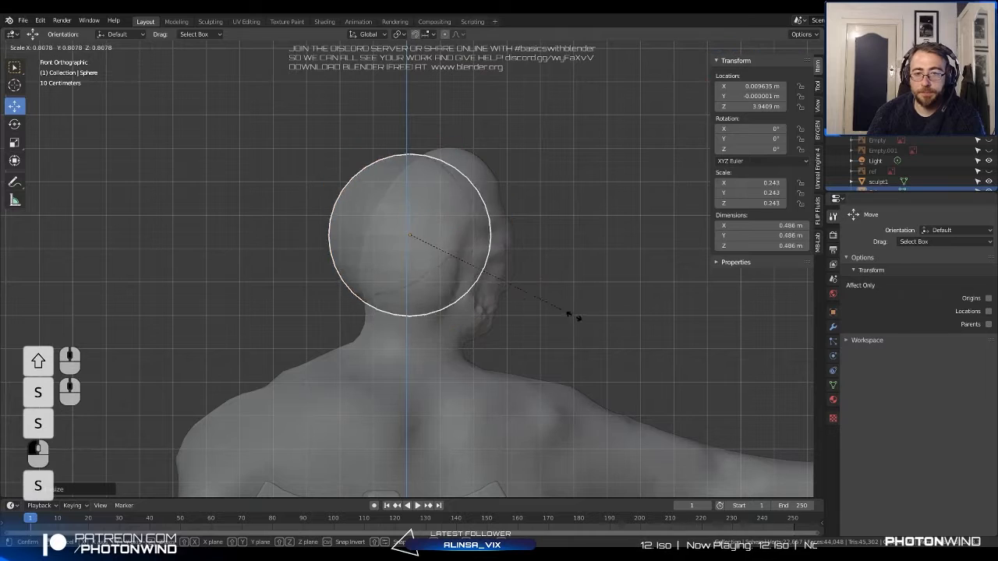
pyautogui.click(567, 308)
pyautogui.press('g')
pyautogui.click(581, 294)
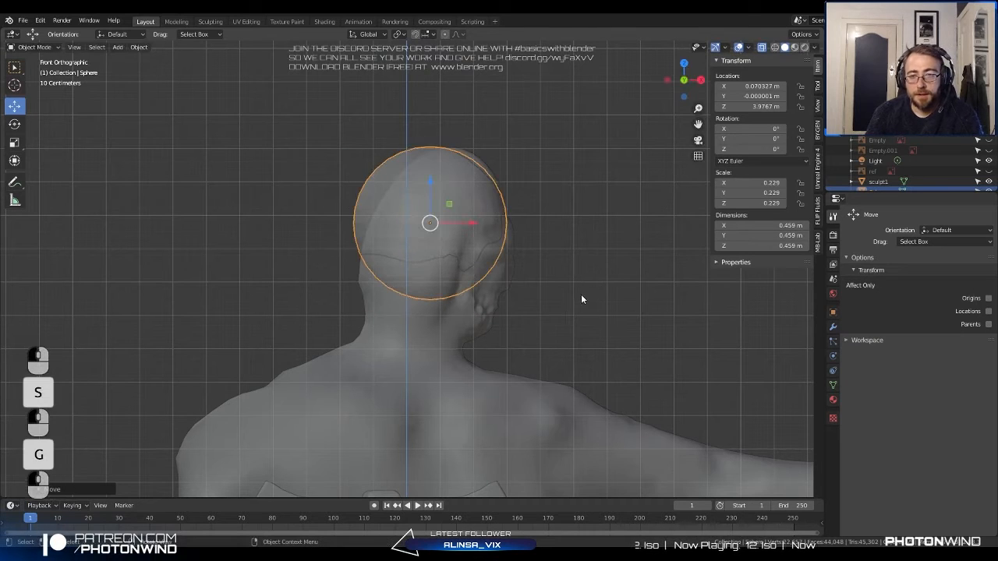
# Fit the sphere around the statue's cranium by nudging it and resizing it to about 0.466 m.
pyautogui.scroll(1, 495, 277)
pyautogui.press('g')
pyautogui.click(597, 328)
pyautogui.press('s')
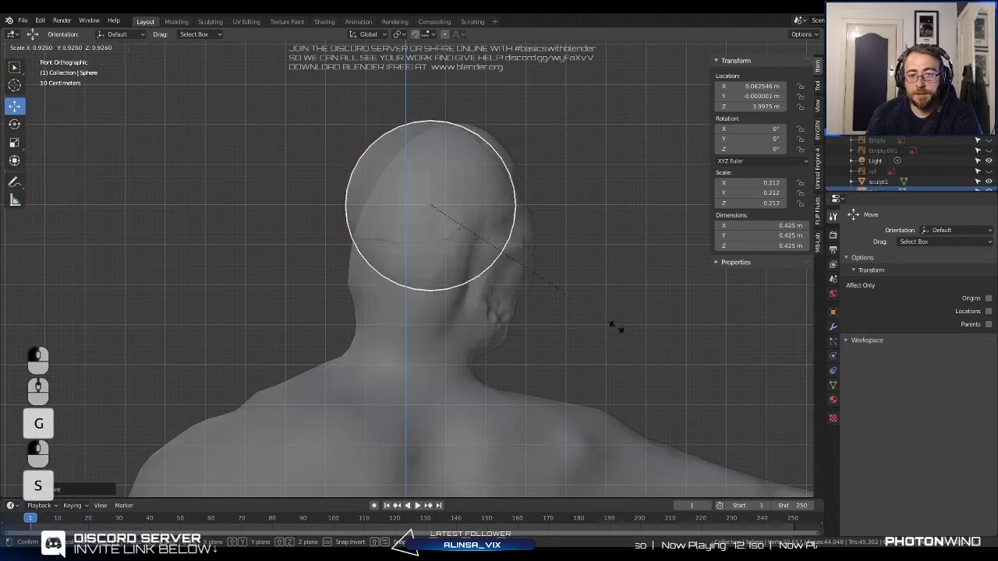
pyautogui.click(660, 339)
pyautogui.press('s')
pyautogui.click(649, 320)
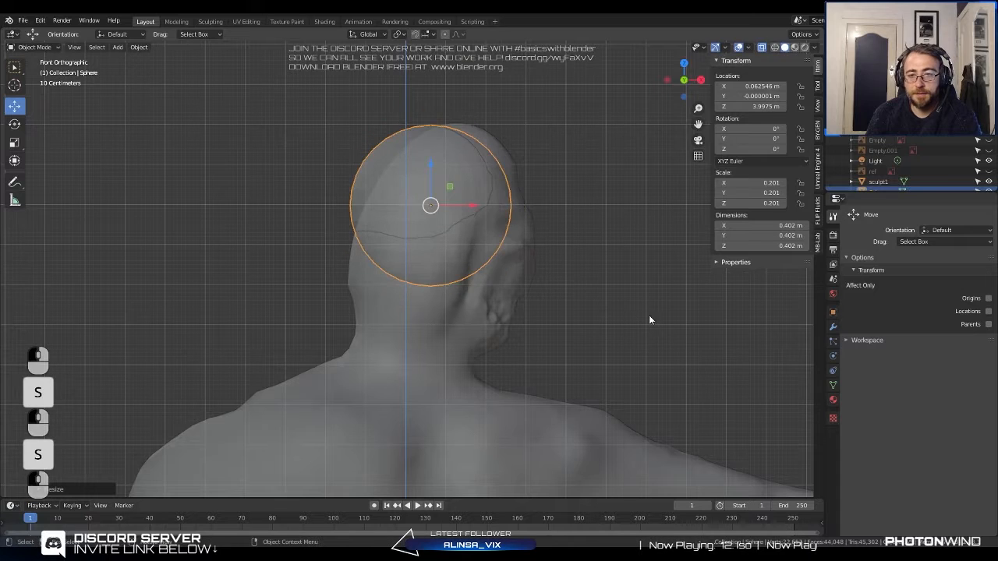
pyautogui.press('g')
pyautogui.click(670, 330)
pyautogui.press('s')
pyautogui.click(678, 332)
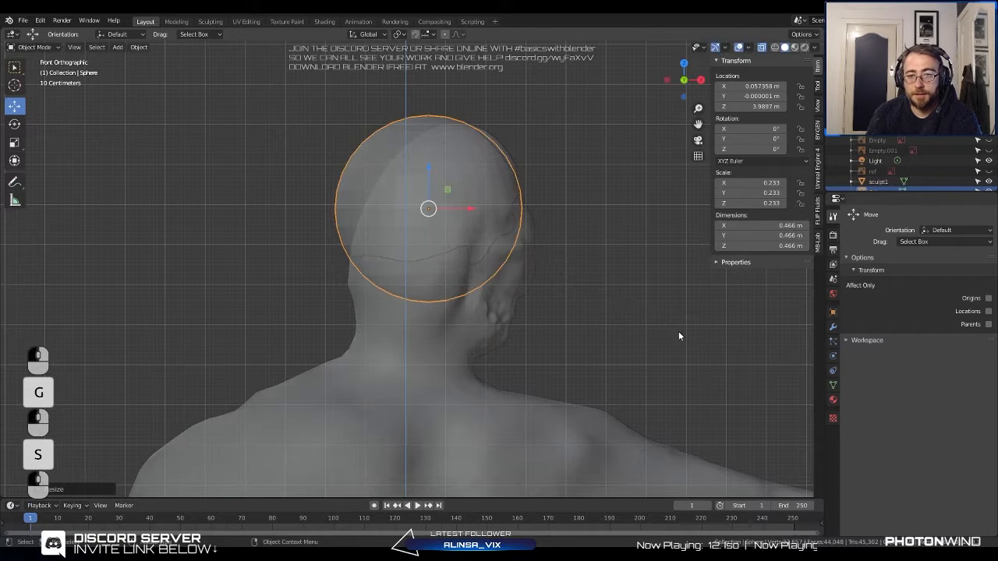
# Reposition the sphere on the head to about X 0.078 m, Z 3.96 m and reduce it to about 0.42 m.
pyautogui.press('g')
pyautogui.click(674, 328)
pyautogui.scroll(-3, 661, 329)
pyautogui.press('g')
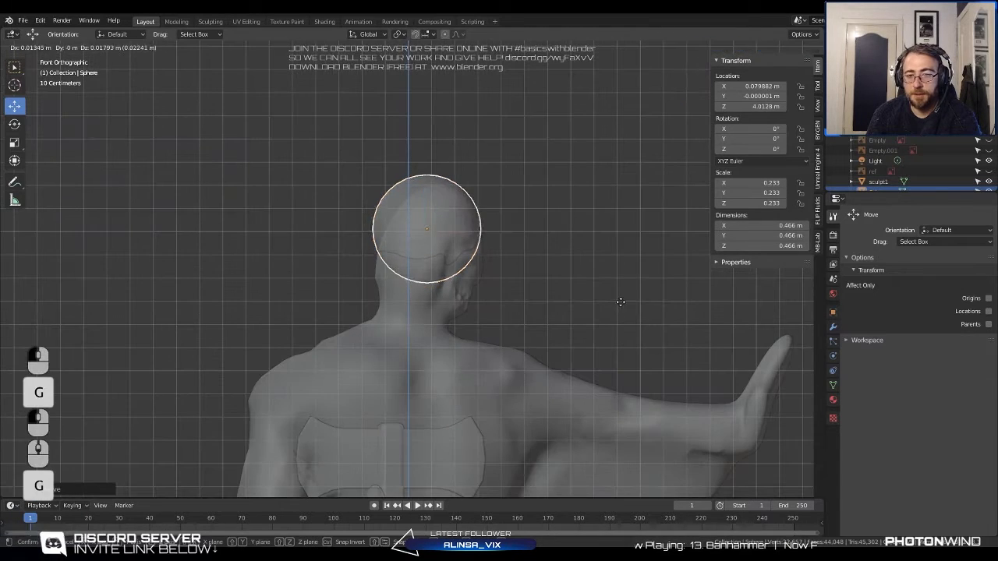
pyautogui.click(617, 309)
pyautogui.scroll(3, 613, 307)
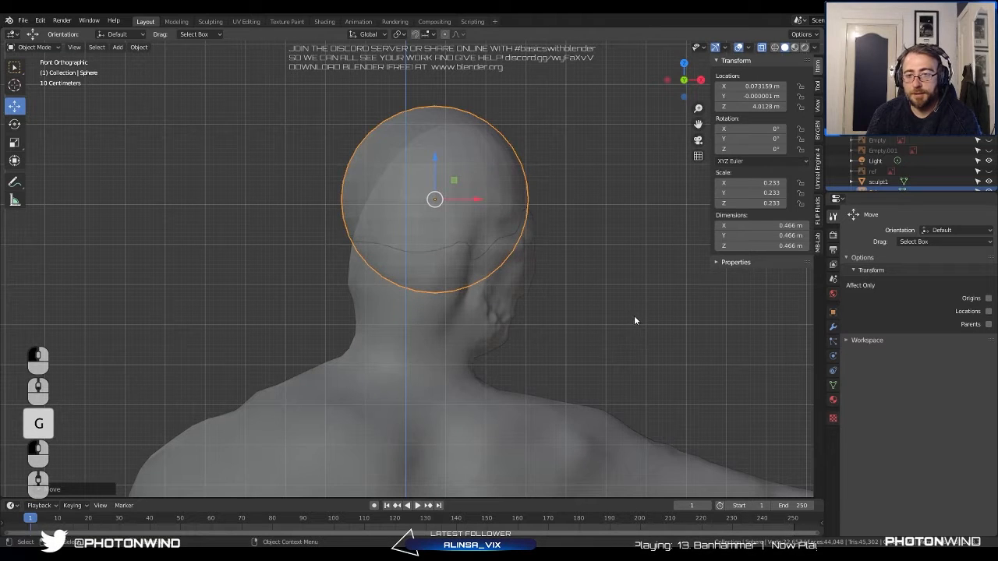
pyautogui.press('s')
pyautogui.click(615, 305)
pyautogui.press('g')
pyautogui.click(616, 335)
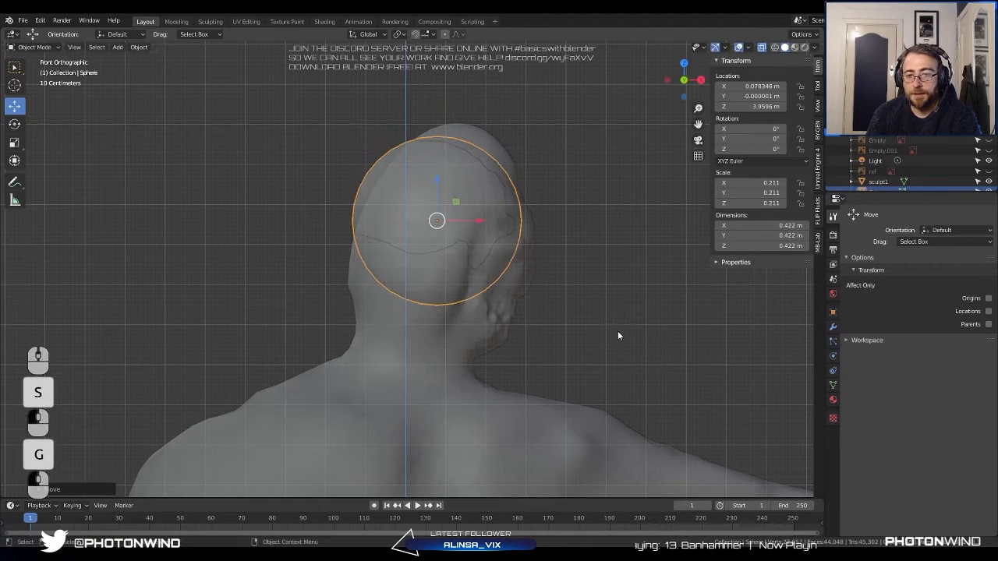
# Scale the sphere to about 0.41 m and shift it slightly toward the face, to about X 0.091 m, Z 3.975 m.
pyautogui.press('s')
pyautogui.click(644, 340)
pyautogui.press('g')
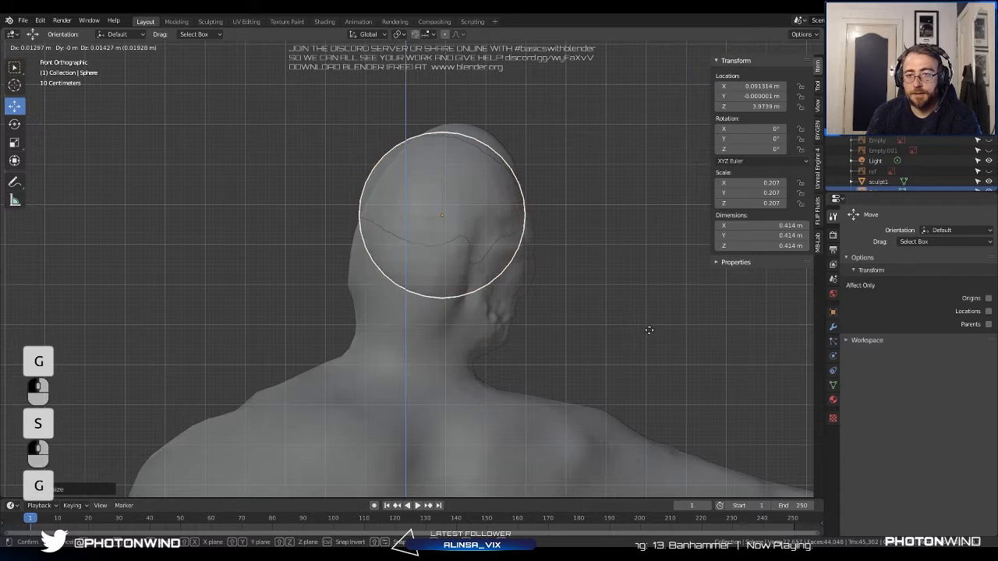
pyautogui.click(645, 335)
pyautogui.press('s')
pyautogui.click(643, 328)
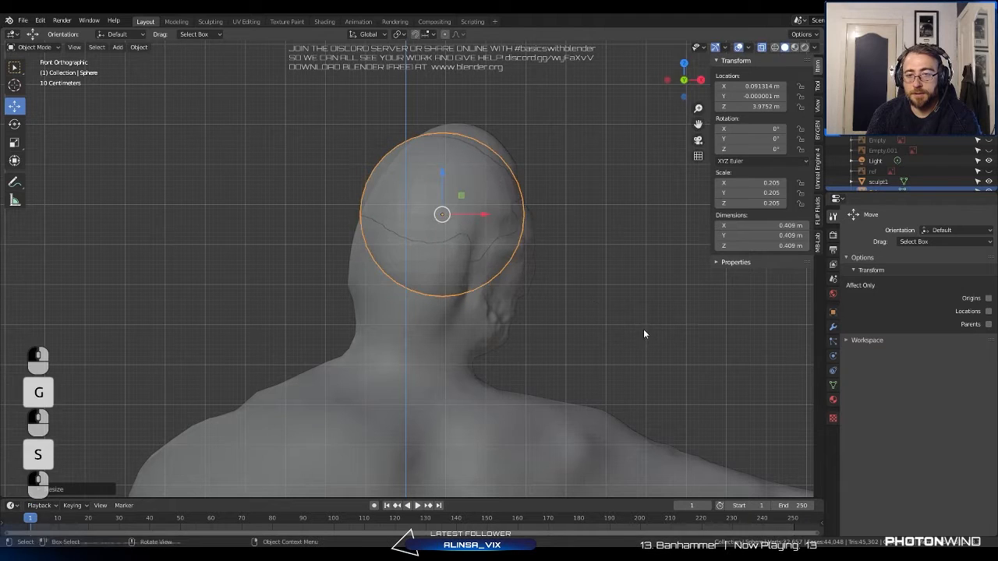
# Finish fitting the sphere to the skull at about 0.4 m across, located at about X 0.097 m, Z 3.99 m.
pyautogui.press('g')
pyautogui.click(643, 329)
pyautogui.press('s')
pyautogui.click(639, 331)
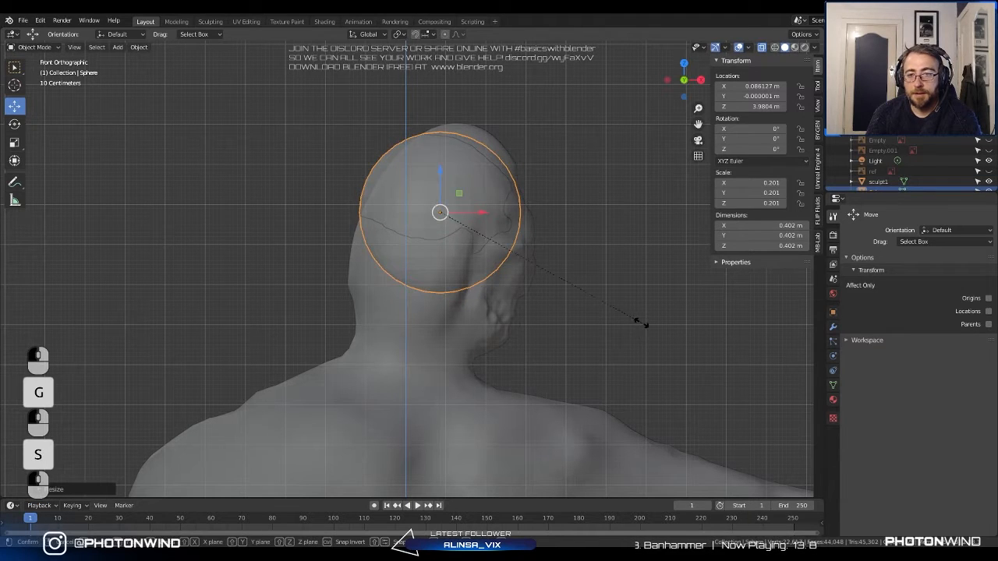
pyautogui.press('s')
pyautogui.click(640, 323)
pyautogui.press('g')
pyautogui.click(644, 321)
pyautogui.scroll(2, 641, 321)
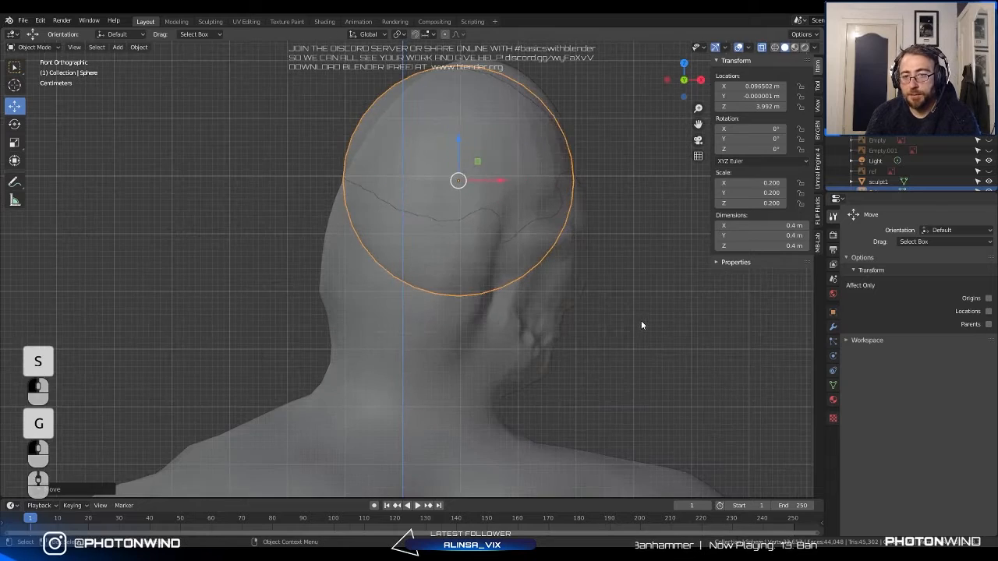
# Box-select the lower part of the sphere's vertices in Edit Mode and move them down toward the chin.
pyautogui.press('Tab')
pyautogui.scroll(-3, 641, 321)
pyautogui.scroll(2, 604, 268)
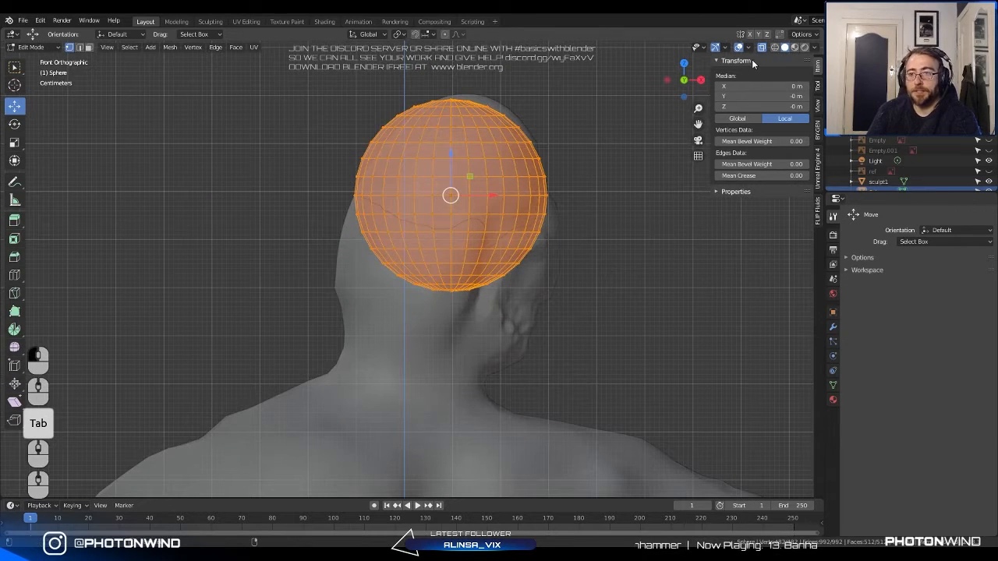
pyautogui.press('a')
pyautogui.press('a')
pyautogui.press('b')
pyautogui.moveTo(328, 226); pyautogui.dragTo(585, 324)
pyautogui.press('g')
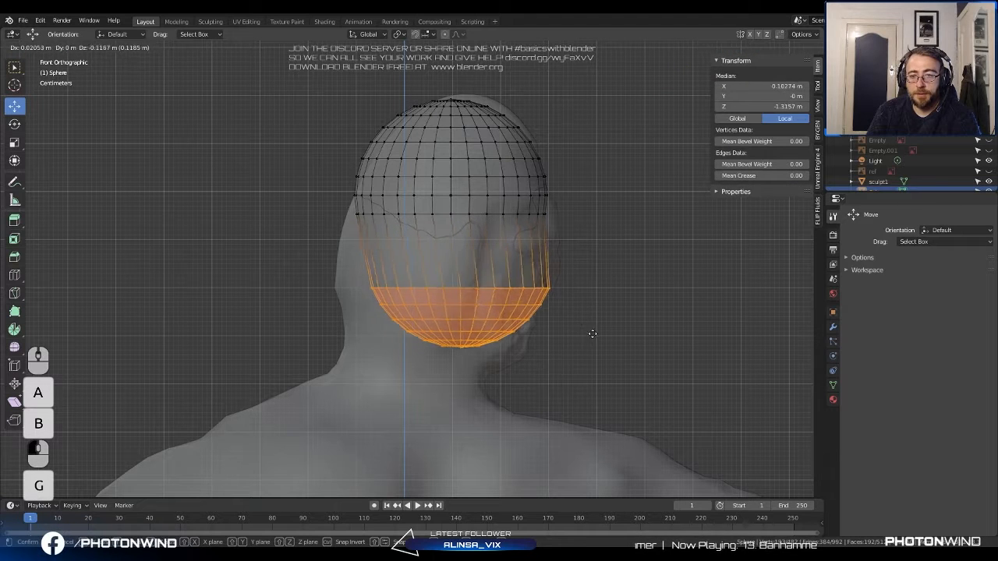
pyautogui.click(585, 348)
# Narrow the sphere's lower part into a jaw shape and adjust its position before returning to Object Mode.
pyautogui.press('s')
pyautogui.click(627, 359)
pyautogui.press('g')
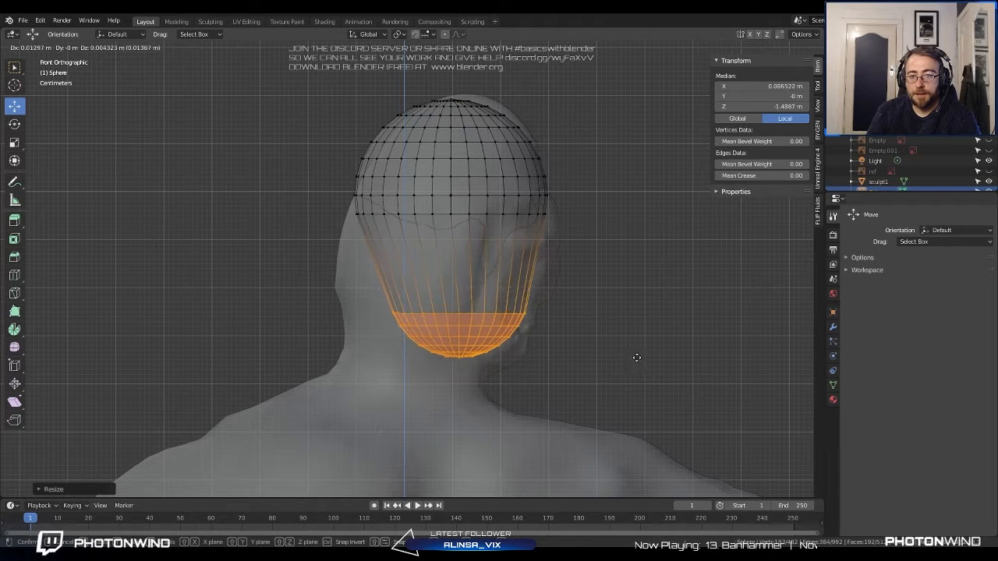
pyautogui.click(632, 347)
pyautogui.press('Tab')
# Select the statue and the head sphere together and open both in Edit Mode.
pyautogui.moveTo(633, 347)
pyautogui.mouseDown(button='middle')
pyautogui.moveTo(549, 341)
pyautogui.moveTo(448, 258)
pyautogui.moveTo(498, 257)
pyautogui.moveTo(423, 244)
pyautogui.mouseUp(button='middle')
pyautogui.click(427, 258)
pyautogui.press('Tab')
pyautogui.press('Tab')
pyautogui.press('Tab')
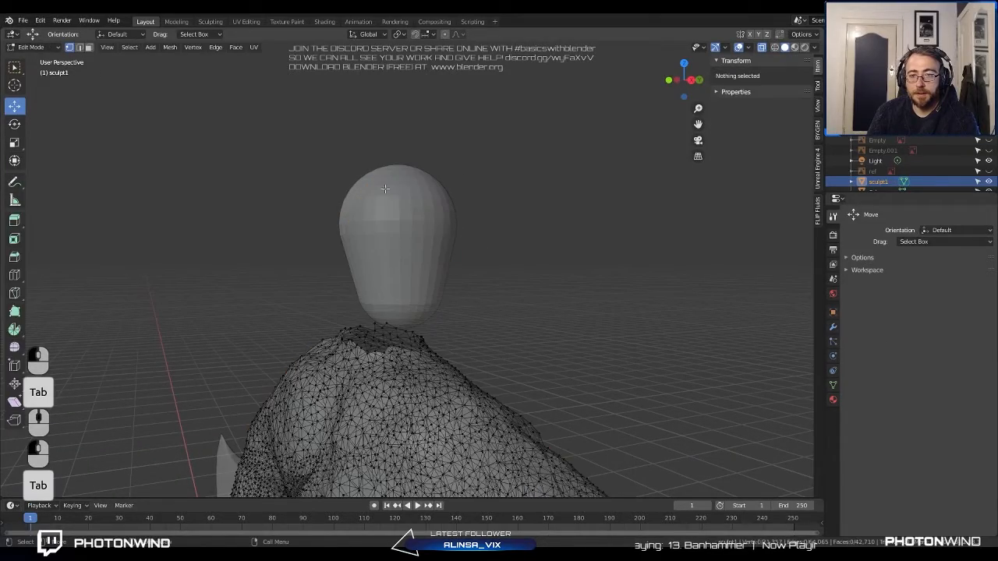
pyautogui.press('Tab')
pyautogui.keyDown('shift'); pyautogui.click(445, 206); pyautogui.keyUp('shift')
pyautogui.press('Tab')
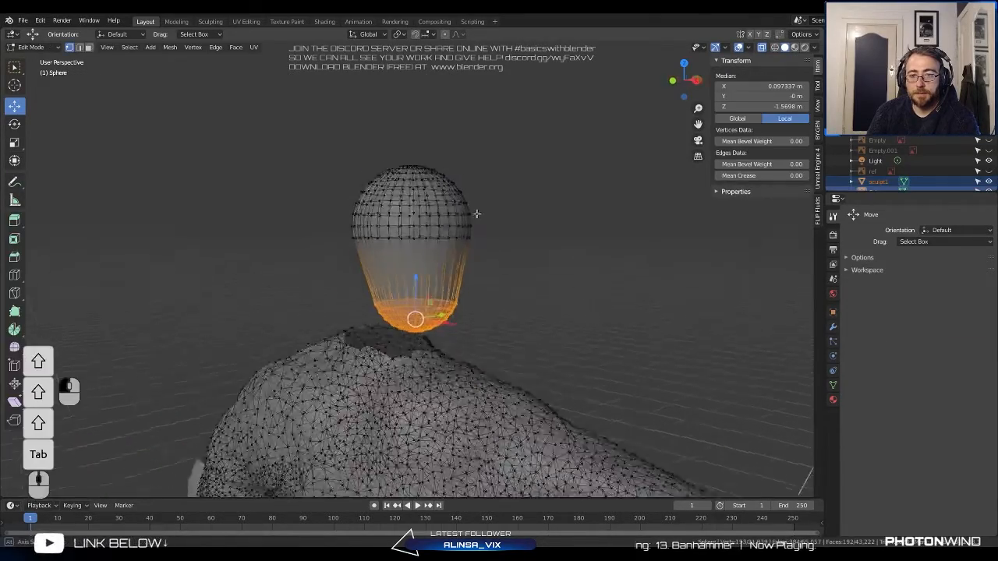
# Show the Empty and Empty.001 reference sketches behind the head in right orthographic view.
pyautogui.moveTo(476, 214); pyautogui.dragTo(395, 256, button='middle')
pyautogui.scroll(3, 394, 257)
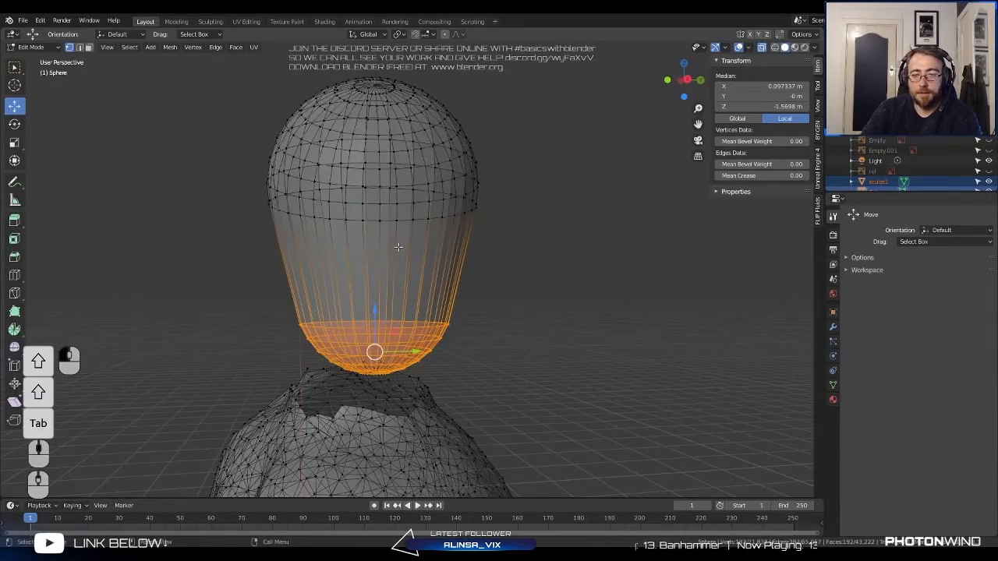
pyautogui.press('KP_3')
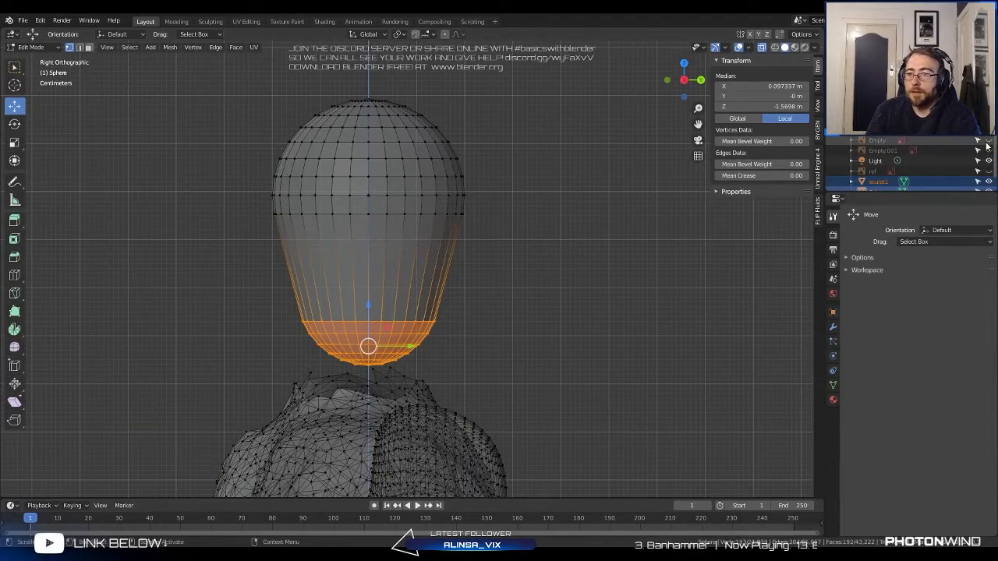
pyautogui.moveTo(988, 141); pyautogui.dragTo(987, 151)
pyautogui.keyDown('shift'); pyautogui.moveTo(505, 244); pyautogui.dragTo(560, 216, button='middle'); pyautogui.keyUp('shift')
pyautogui.scroll(1, 560, 216)
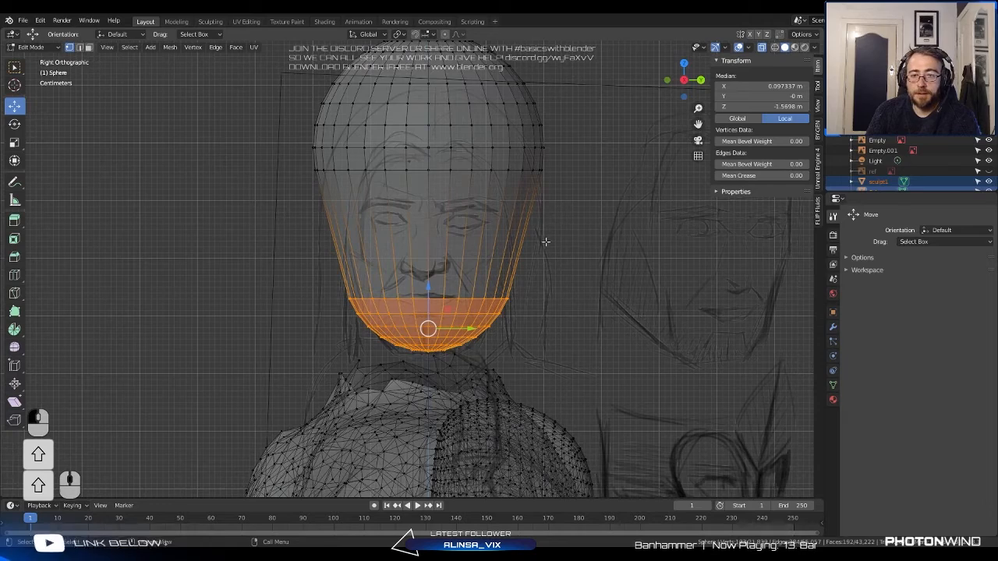
# Lower the selected jaw vertices and scale them to match the chin in the front sketch.
pyautogui.moveTo(427, 287); pyautogui.dragTo(428, 299)
pyautogui.press('s')
pyautogui.click(528, 341)
# Box-select the upper part of the head sphere, then lower it and shrink it to match the sketched cranium.
pyautogui.press('a')
pyautogui.press('a')
pyautogui.keyDown('shift'); pyautogui.moveTo(488, 173); pyautogui.dragTo(478, 259, button='middle'); pyautogui.keyUp('shift')
pyautogui.press('a')
pyautogui.press('a')
pyautogui.press('b')
pyautogui.moveTo(269, 105); pyautogui.dragTo(575, 273)
pyautogui.press('g')
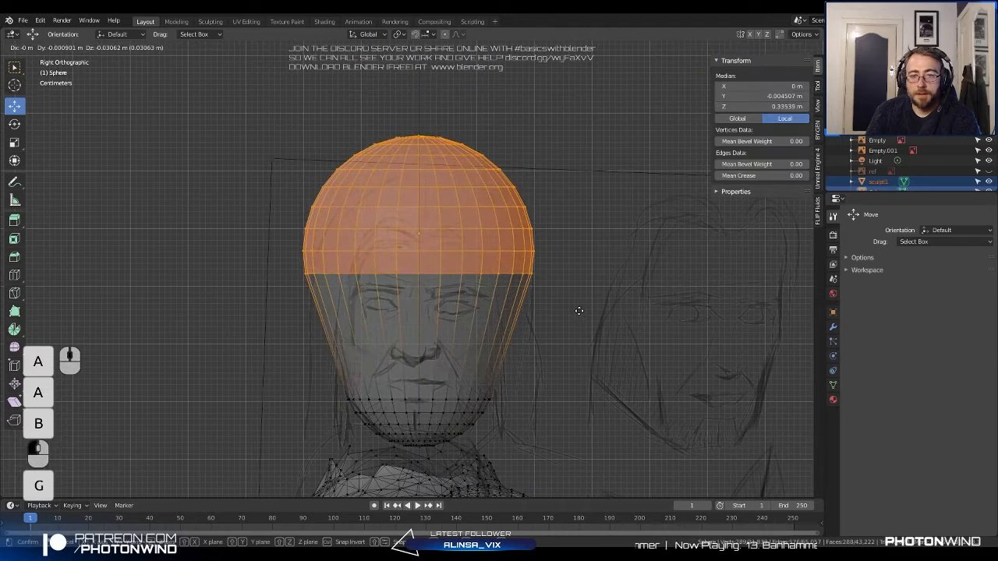
pyautogui.click(581, 320)
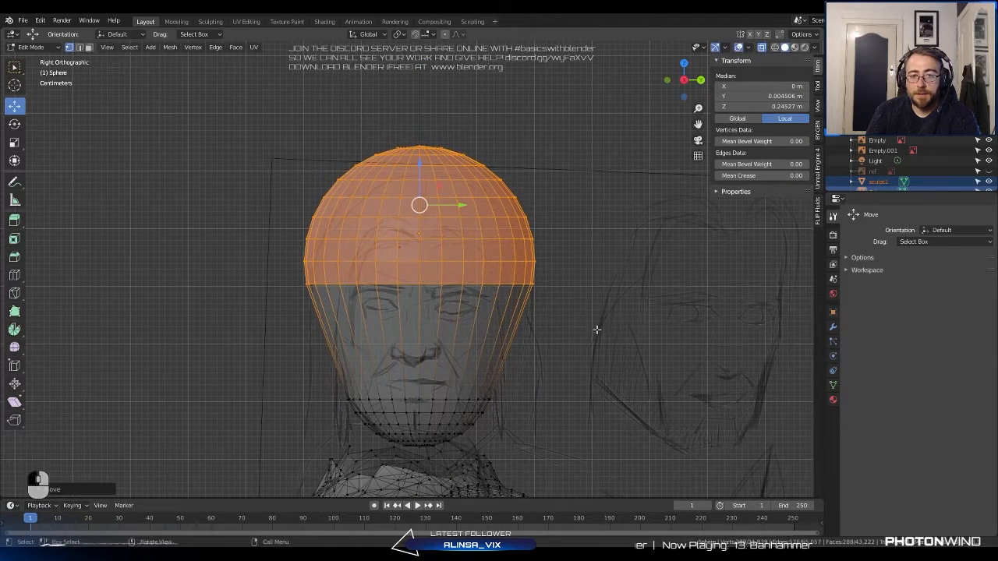
pyautogui.press('s')
pyautogui.click(569, 332)
pyautogui.click(574, 339)
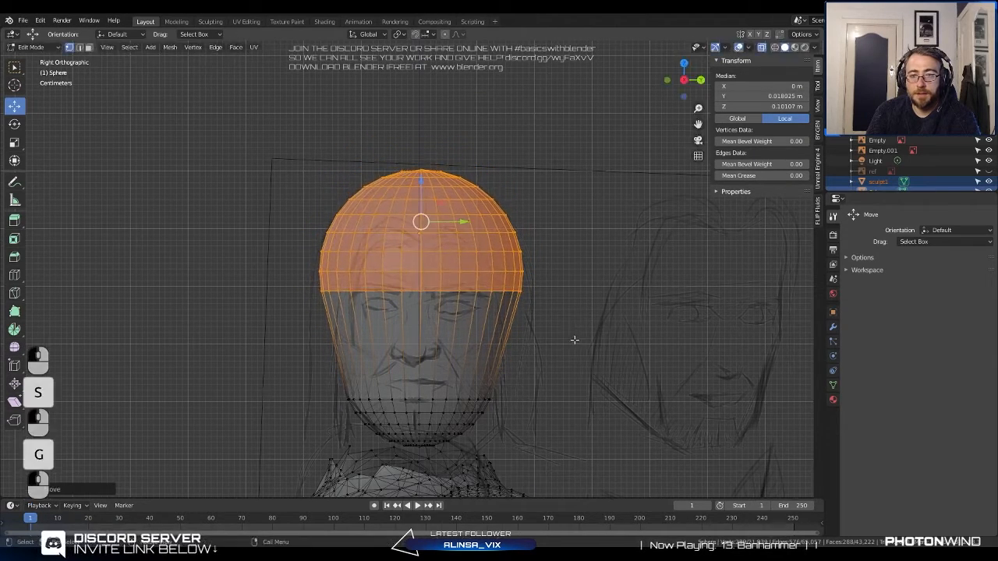
# Select only the linked head sphere geometry in front orthographic view, then move and tilt it to match the profile sketch.
pyautogui.keyDown('shift'); pyautogui.moveTo(550, 305); pyautogui.dragTo(510, 268, button='middle'); pyautogui.keyUp('shift')
pyautogui.press('KP_1')
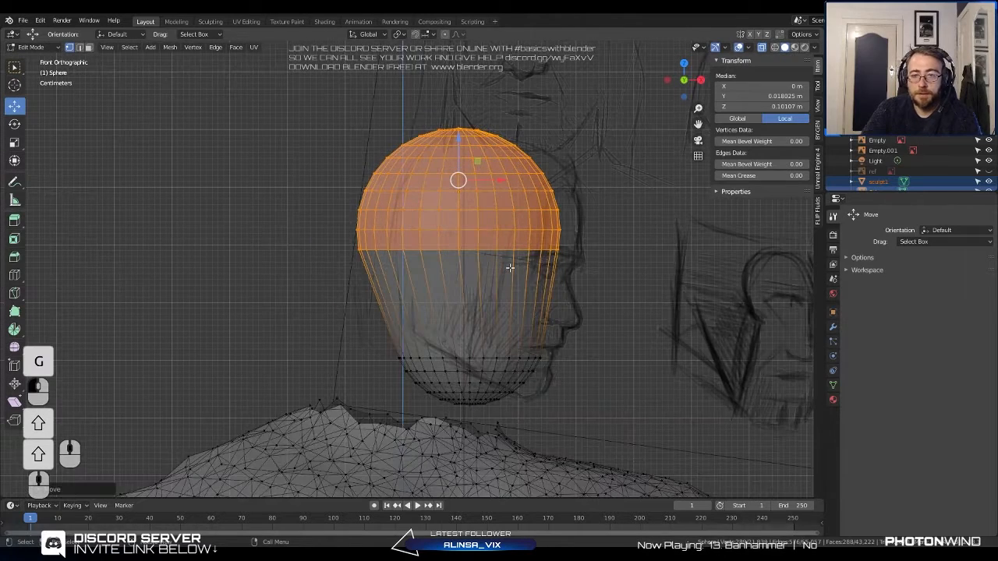
pyautogui.press('a')
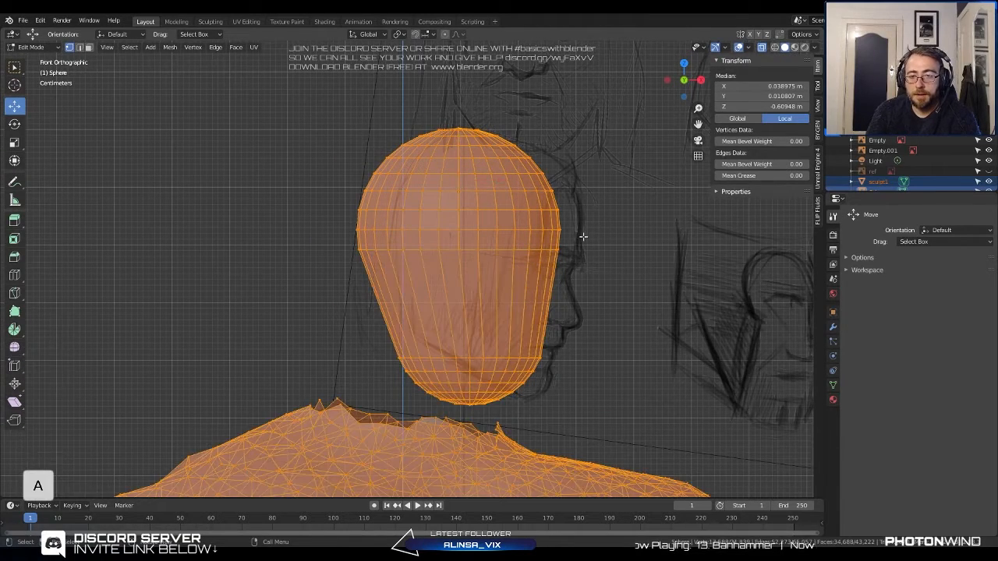
pyautogui.press('l')
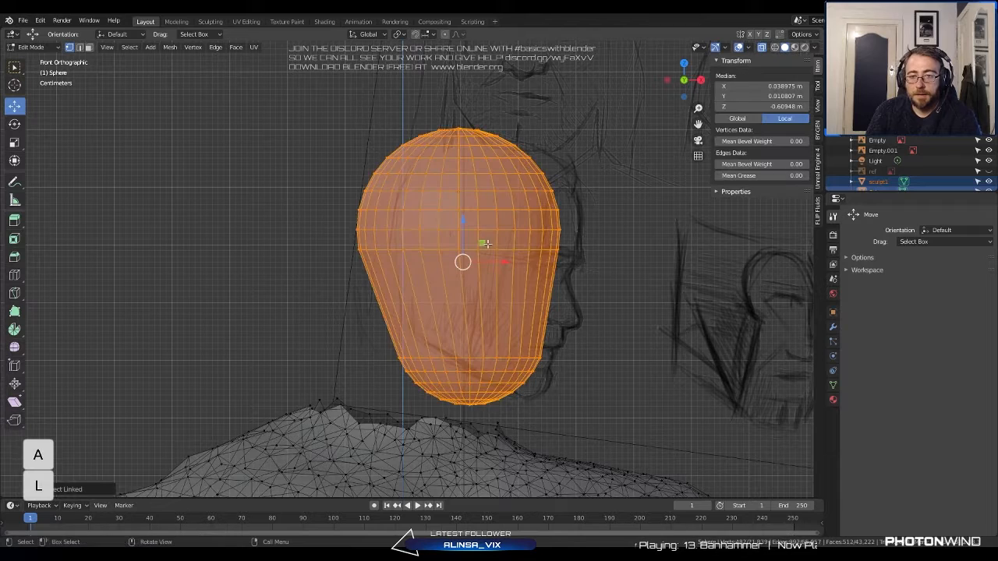
pyautogui.press('g')
pyautogui.click(563, 246)
pyautogui.press('r')
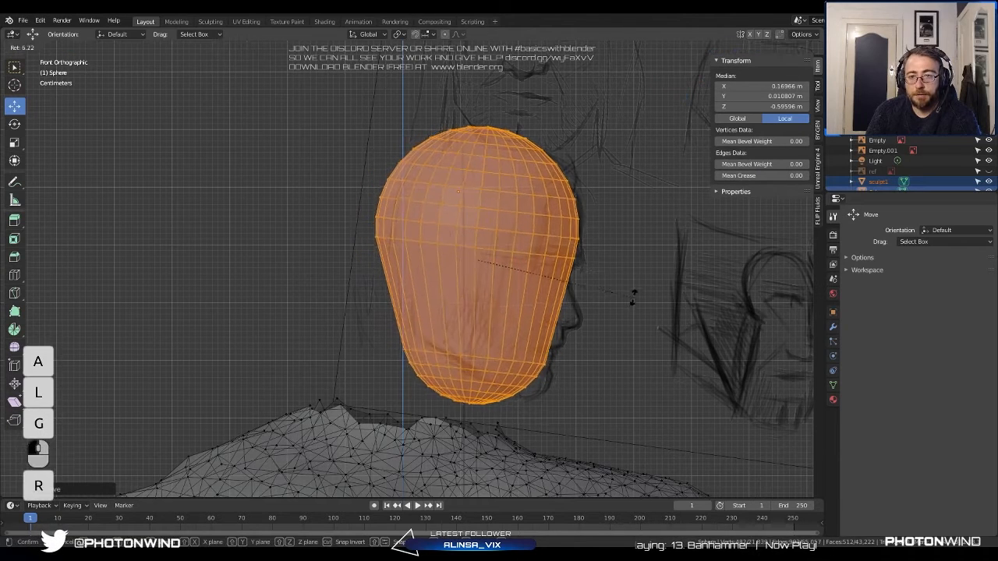
pyautogui.click(633, 294)
pyautogui.press('g')
pyautogui.click(627, 293)
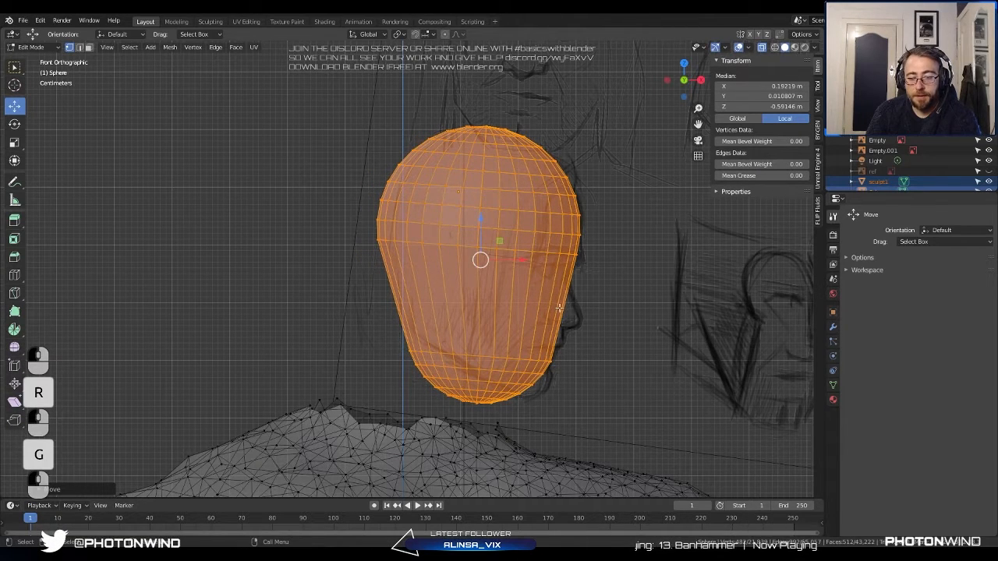
# Add five evenly spaced horizontal loop cuts across the face section of the head sphere and leave Edit Mode.
pyautogui.hotkey('ctrl', 'r')
pyautogui.scroll(5, 547, 305)
pyautogui.scroll(1, 548, 305)
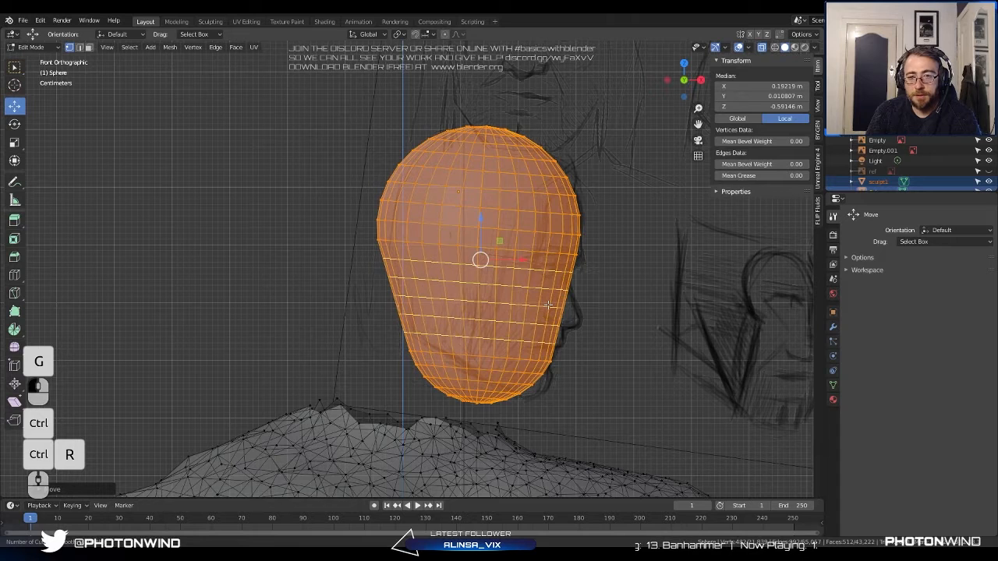
pyautogui.click(548, 304)
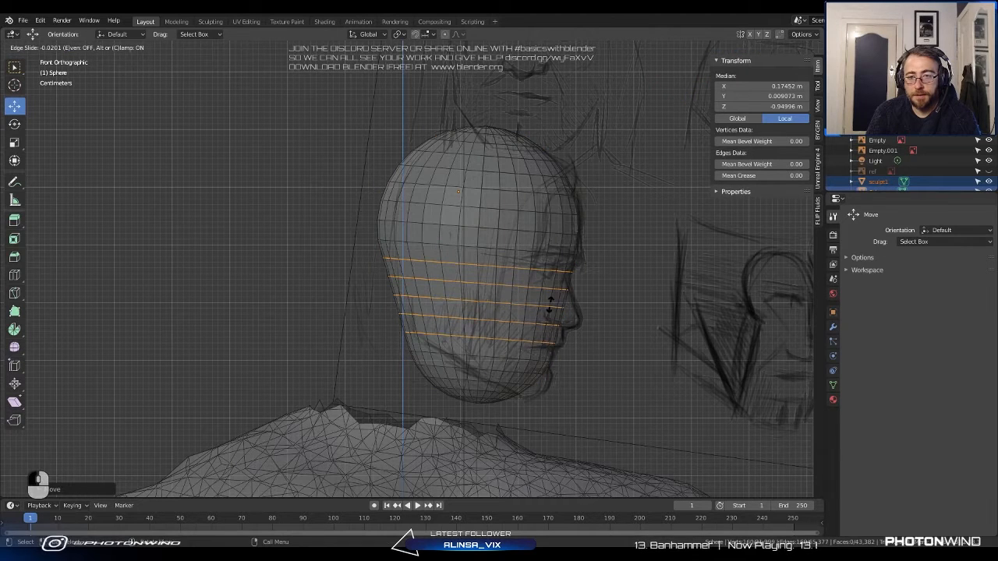
pyautogui.click(549, 304)
pyautogui.press('Tab')
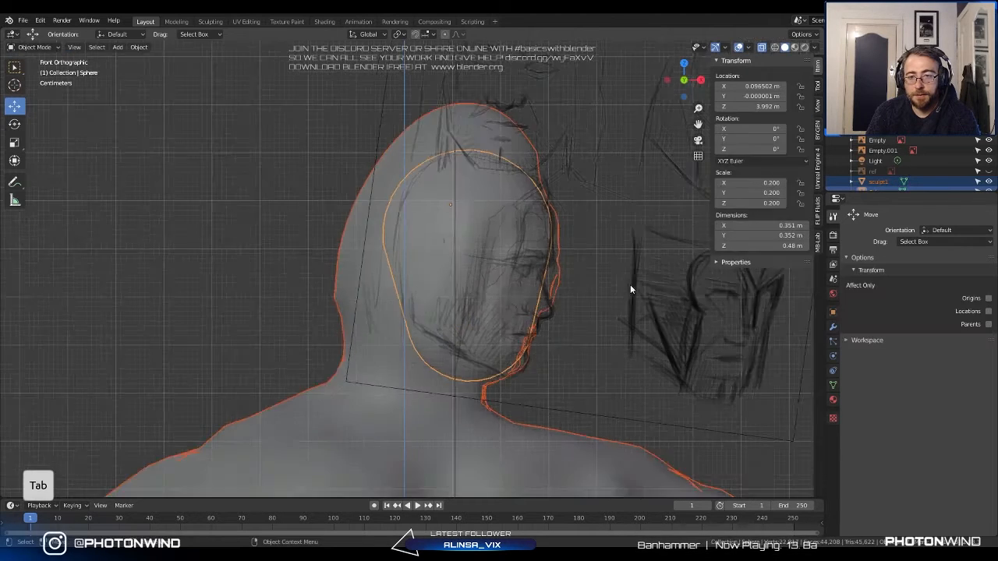
# Select the statue body on its own and open it in Edit Mode.
pyautogui.moveTo(630, 284)
pyautogui.mouseDown(button='middle')
pyautogui.moveTo(535, 278)
pyautogui.moveTo(565, 279)
pyautogui.moveTo(523, 228)
pyautogui.moveTo(485, 145)
pyautogui.moveTo(501, 174)
pyautogui.mouseUp(button='middle')
pyautogui.click(484, 142)
pyautogui.scroll(-3, 484, 141)
pyautogui.press('Tab')
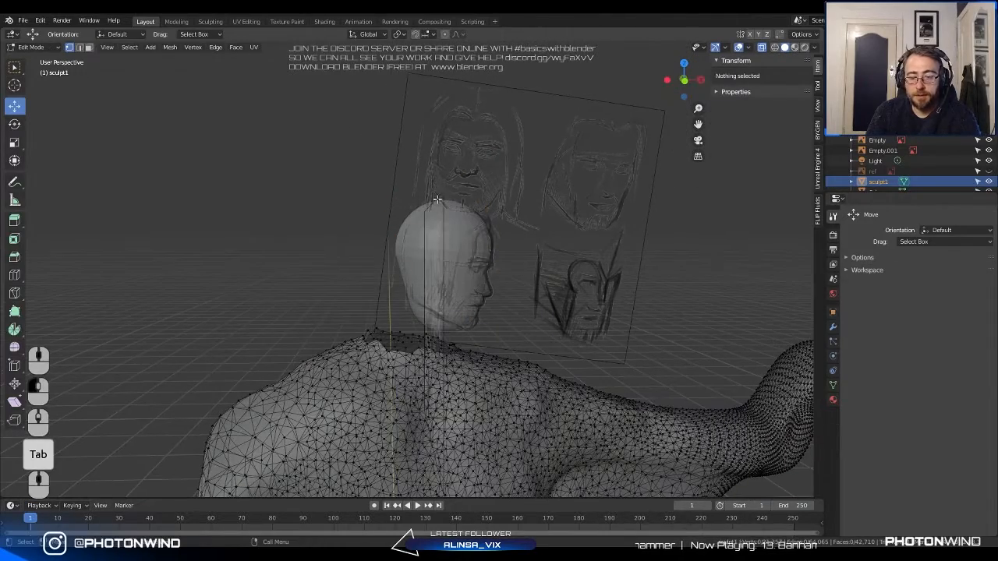
pyautogui.press('x')
pyautogui.press('Escape')
pyautogui.press('Tab')
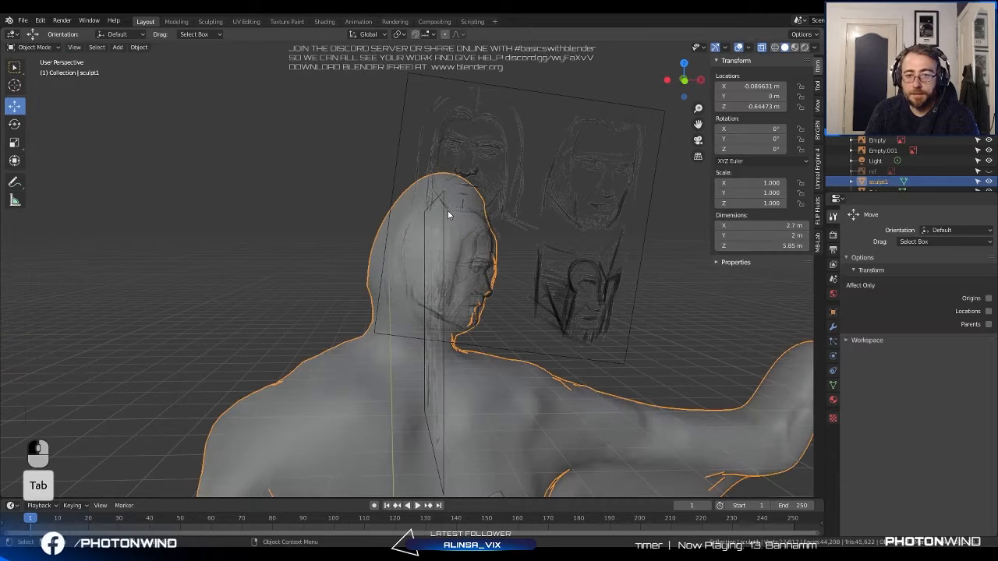
pyautogui.press('Tab')
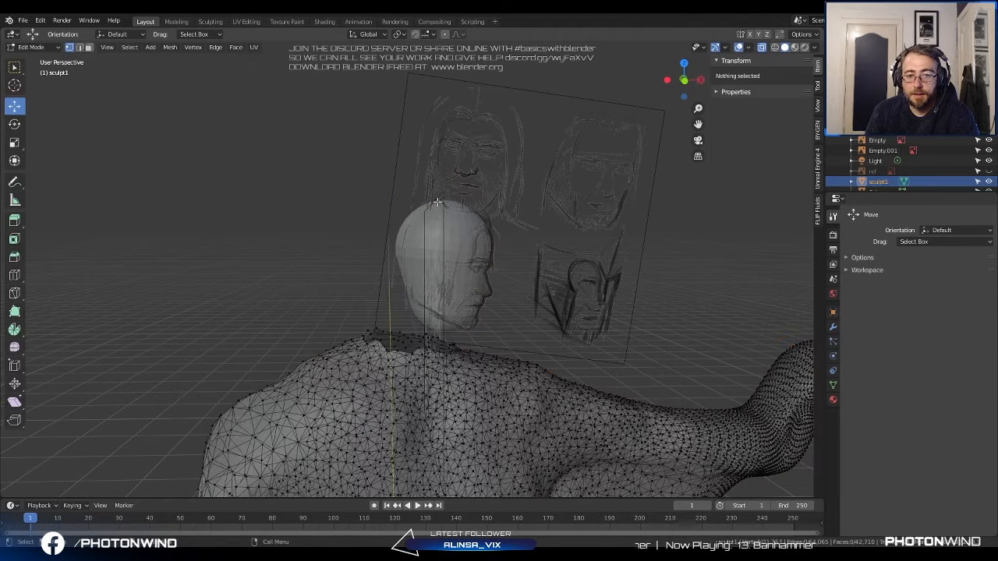
pyautogui.press('Tab')
pyautogui.press('Tab')
pyautogui.press('Tab')
pyautogui.press('space')
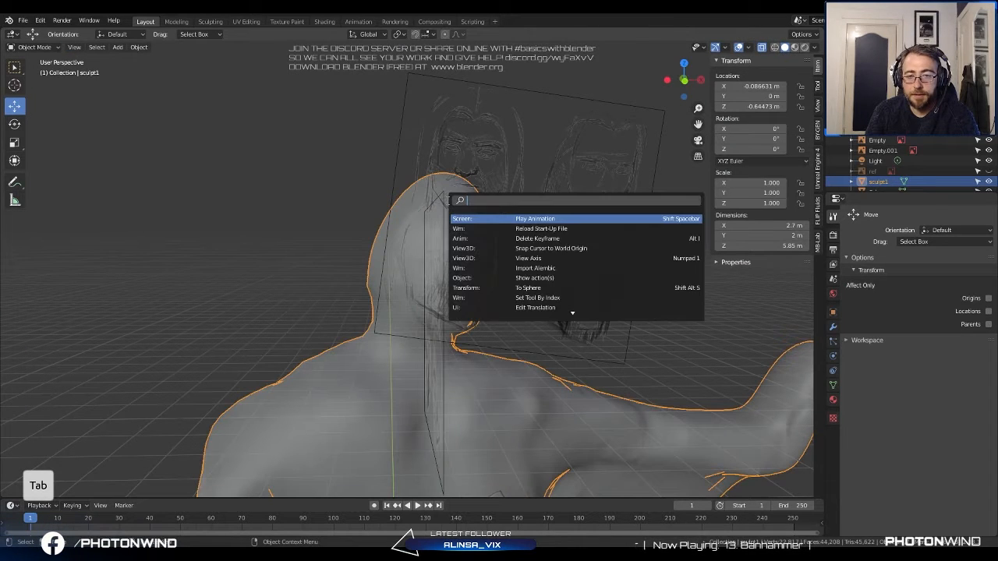
pyautogui.click(298, 159)
pyautogui.press('Tab')
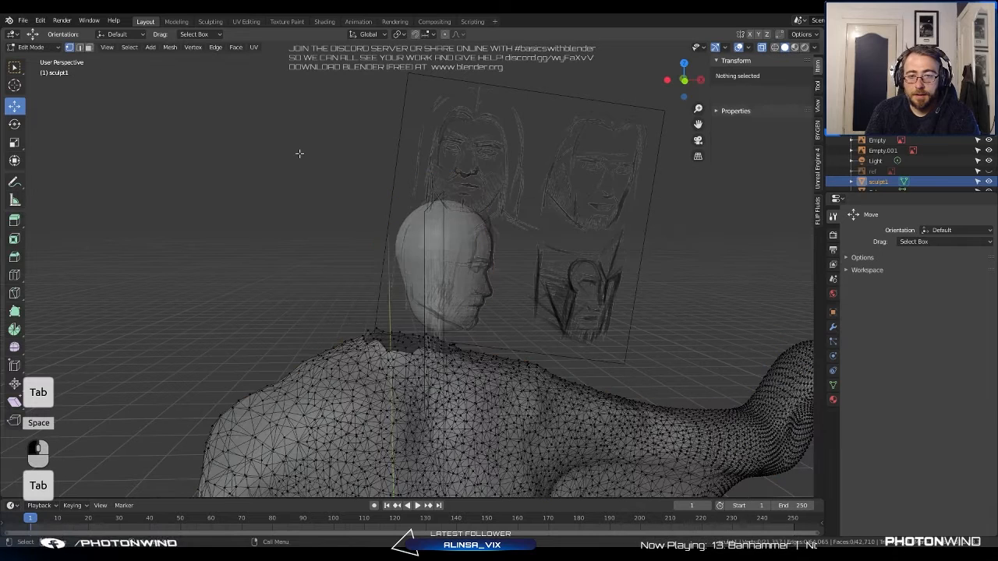
# Find the mesh Reveal Hidden command through operator search and unhide the statue's old head geometry.
pyautogui.press('space')
pyautogui.write('hidd')
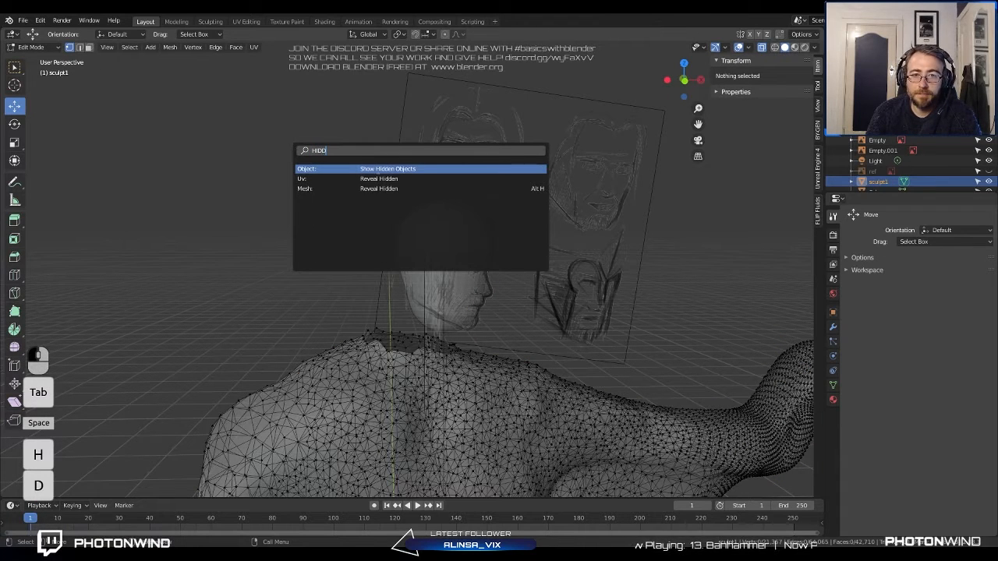
pyautogui.click(390, 179)
pyautogui.press('space')
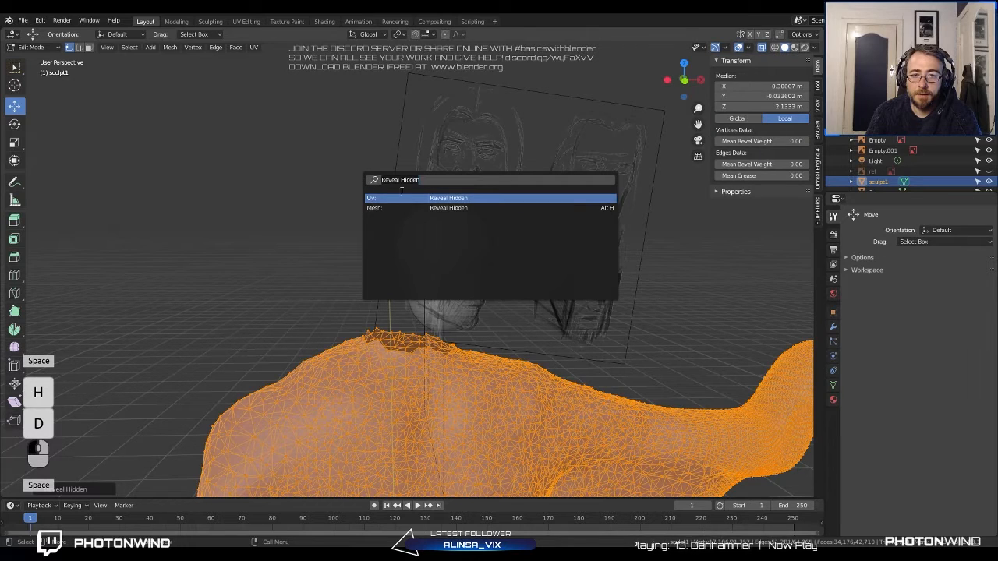
pyautogui.click(433, 207)
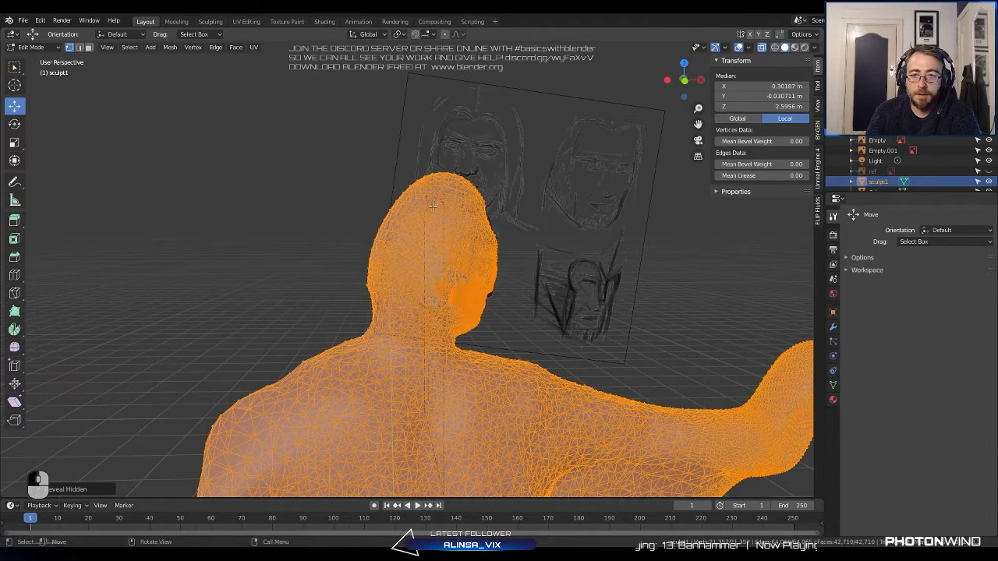
pyautogui.moveTo(433, 208); pyautogui.dragTo(383, 193, button='middle')
# Box-select the statue's old head down to the jaw, delete its vertices and return to Object Mode.
pyautogui.press('a')
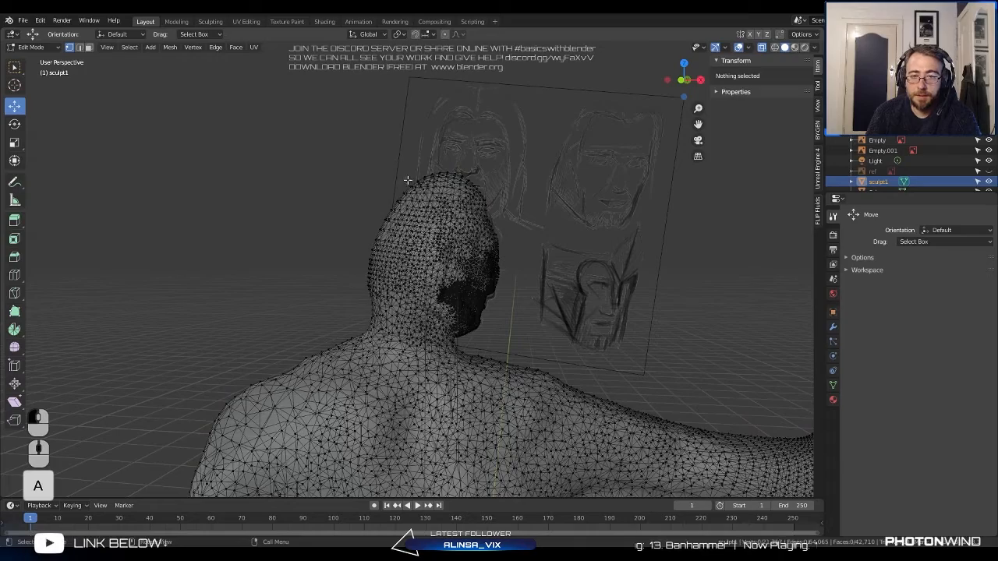
pyautogui.press('b')
pyautogui.moveTo(352, 139); pyautogui.dragTo(538, 275)
pyautogui.moveTo(538, 269); pyautogui.dragTo(439, 241, button='middle')
pyautogui.press('KP_3')
pyautogui.press('b')
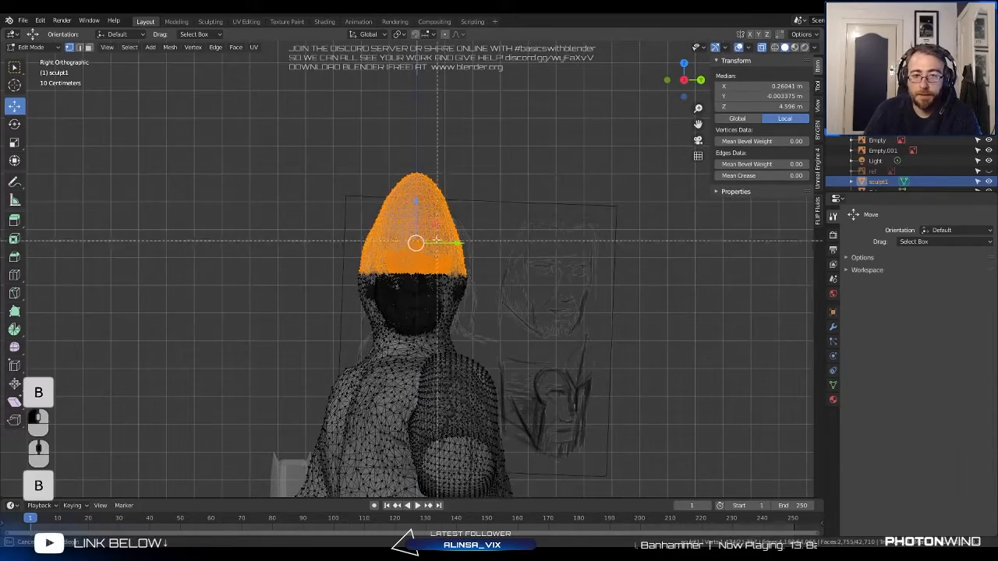
pyautogui.moveTo(340, 233); pyautogui.dragTo(527, 309)
pyautogui.scroll(5, 533, 308)
pyautogui.moveTo(251, 302); pyautogui.dragTo(585, 375)
pyautogui.rightClick(585, 377)
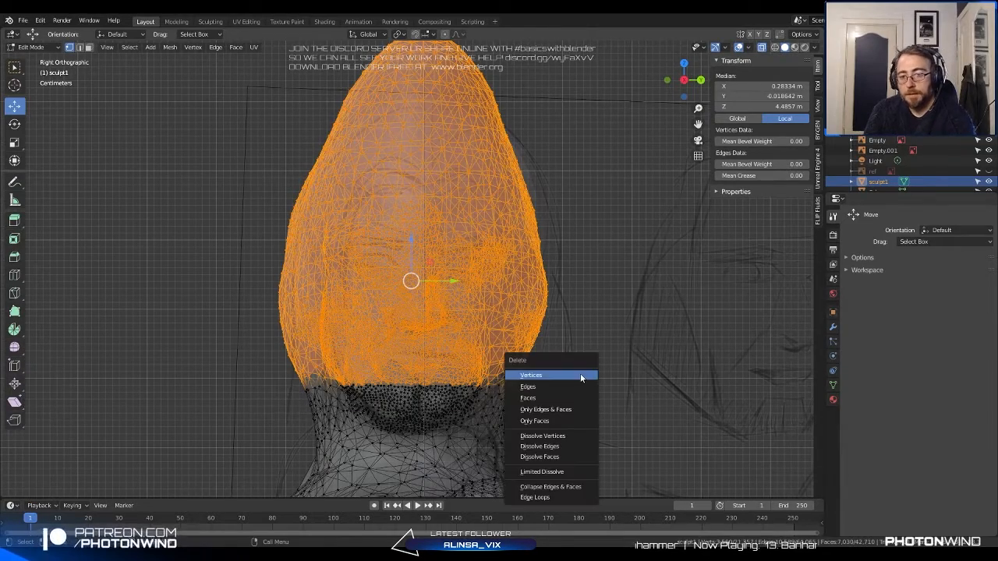
pyautogui.press('Tab')
# Select the head sphere, turn off X-ray display, and check its mesh against the front sketch in Edit Mode.
pyautogui.moveTo(428, 304); pyautogui.dragTo(536, 271, button='middle')
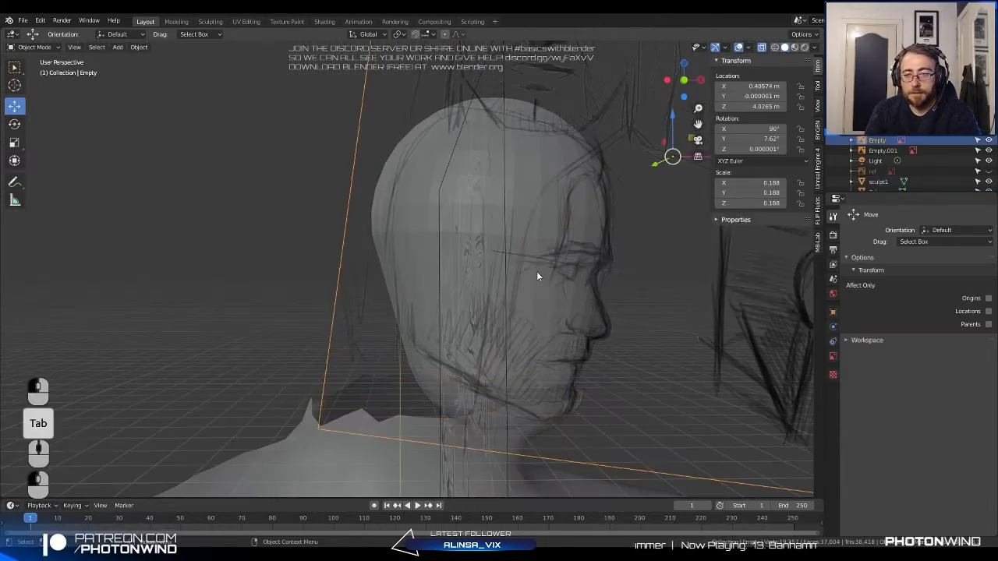
pyautogui.scroll(-2, 536, 271)
pyautogui.click(459, 223)
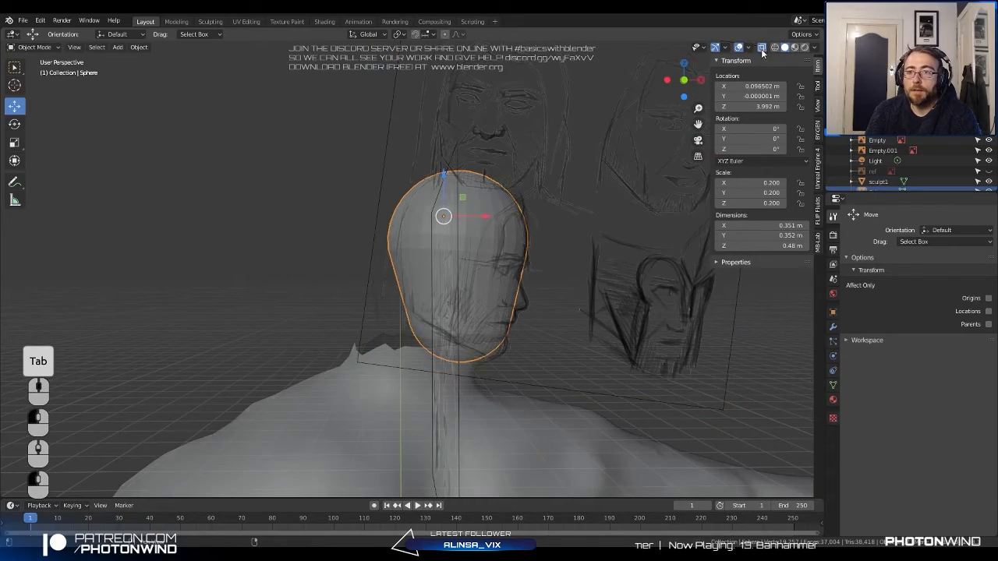
pyautogui.moveTo(608, 132); pyautogui.dragTo(707, 229, button='middle')
pyautogui.press('Tab')
pyautogui.press('a')
pyautogui.press('a')
pyautogui.moveTo(572, 292); pyautogui.dragTo(263, 318, button='middle')
pyautogui.press('KP_1')
pyautogui.press('KP_3')
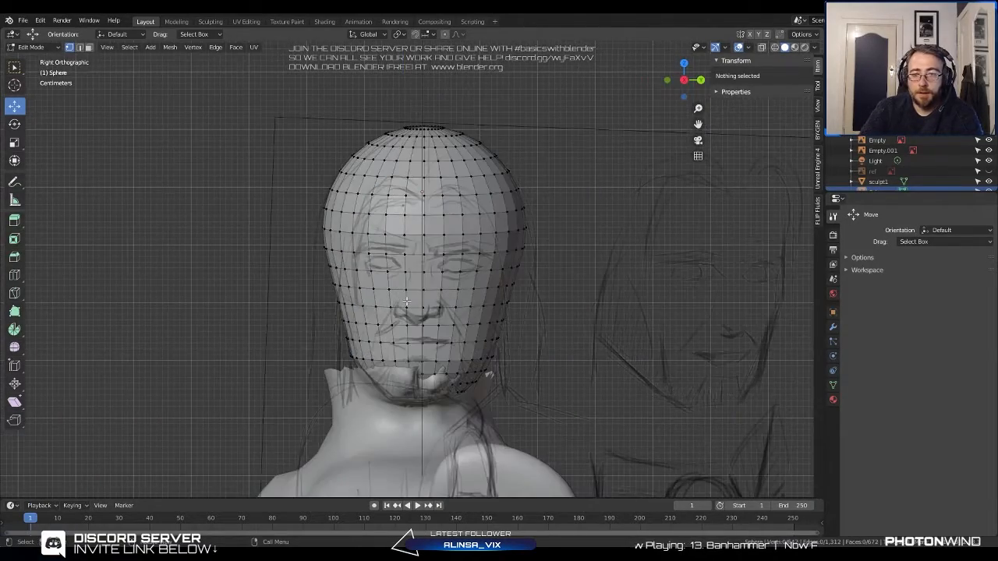
pyautogui.press('Tab')
# Hide the statue body and select the head sphere.
pyautogui.moveTo(406, 301)
pyautogui.mouseDown(button='middle')
pyautogui.moveTo(438, 273)
pyautogui.moveTo(490, 266)
pyautogui.moveTo(365, 378)
pyautogui.mouseUp(button='middle')
pyautogui.click(365, 379)
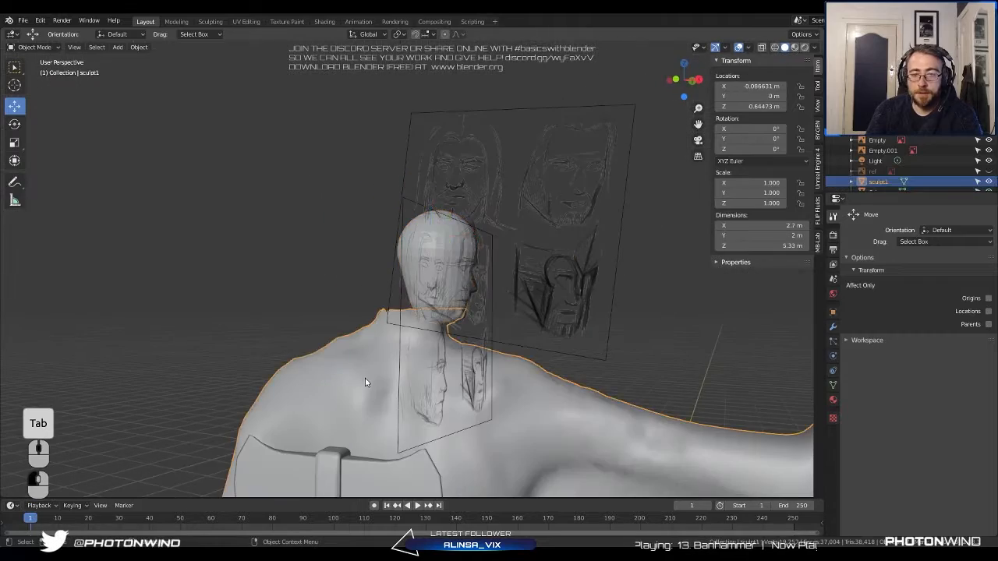
pyautogui.press('h')
pyautogui.click(435, 254)
# Switch the head sphere to Sculpt Mode and enable Dyntopo.
pyautogui.moveTo(436, 254)
pyautogui.mouseDown(button='middle')
pyautogui.moveTo(380, 265)
pyautogui.moveTo(417, 259)
pyautogui.mouseUp(button='middle')
pyautogui.scroll(3, 417, 260)
pyautogui.scroll(3, 417, 260)
pyautogui.scroll(-4, 426, 250)
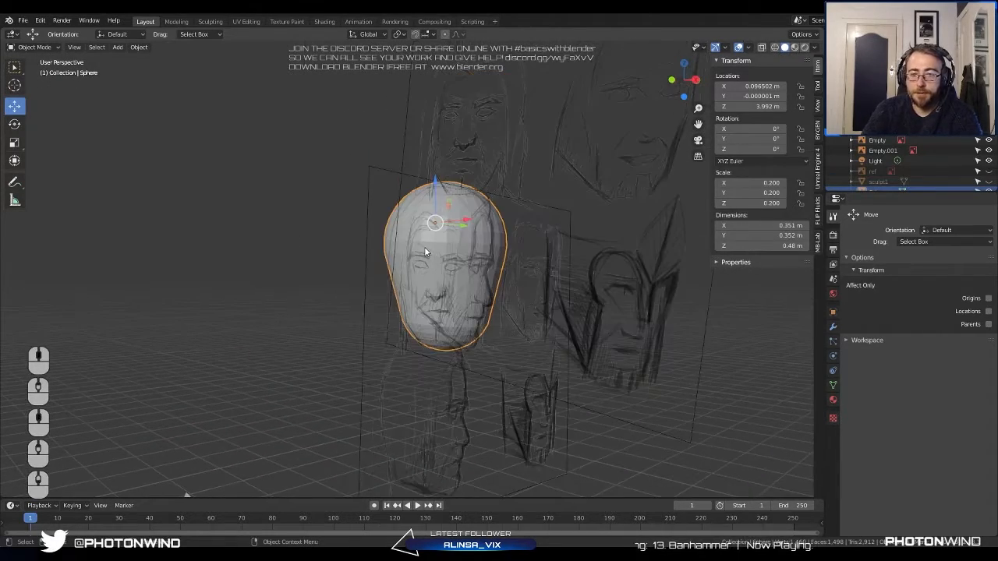
pyautogui.press('KP_1')
pyautogui.scroll(5, 424, 245)
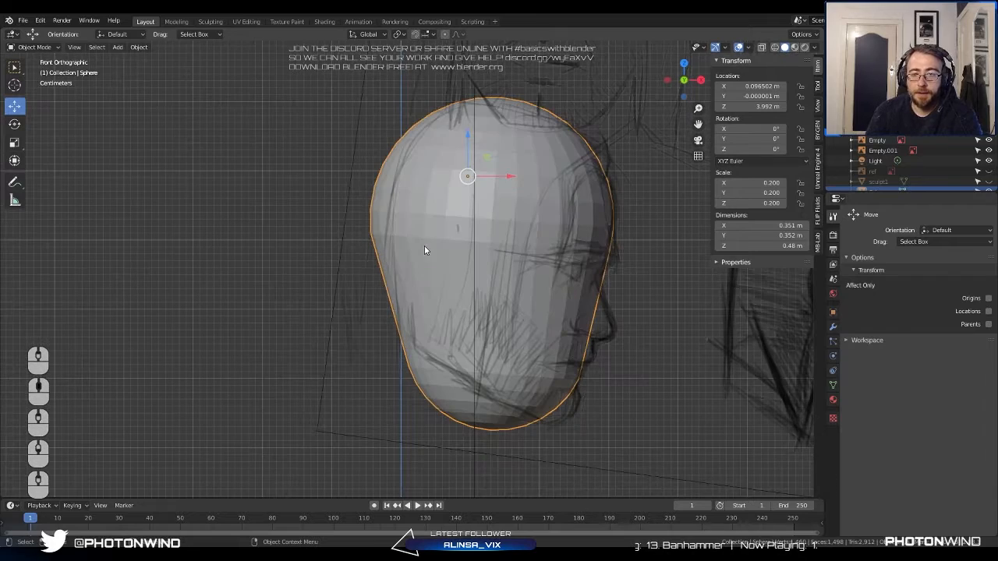
pyautogui.click(34, 47)
pyautogui.click(31, 81)
pyautogui.moveTo(498, 257); pyautogui.dragTo(569, 241, button='middle')
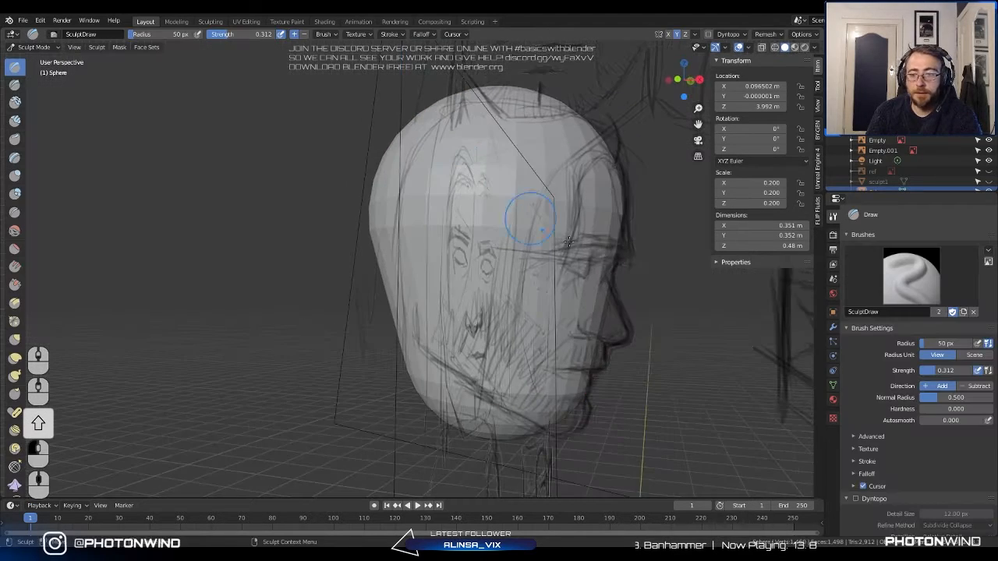
pyautogui.click(855, 500)
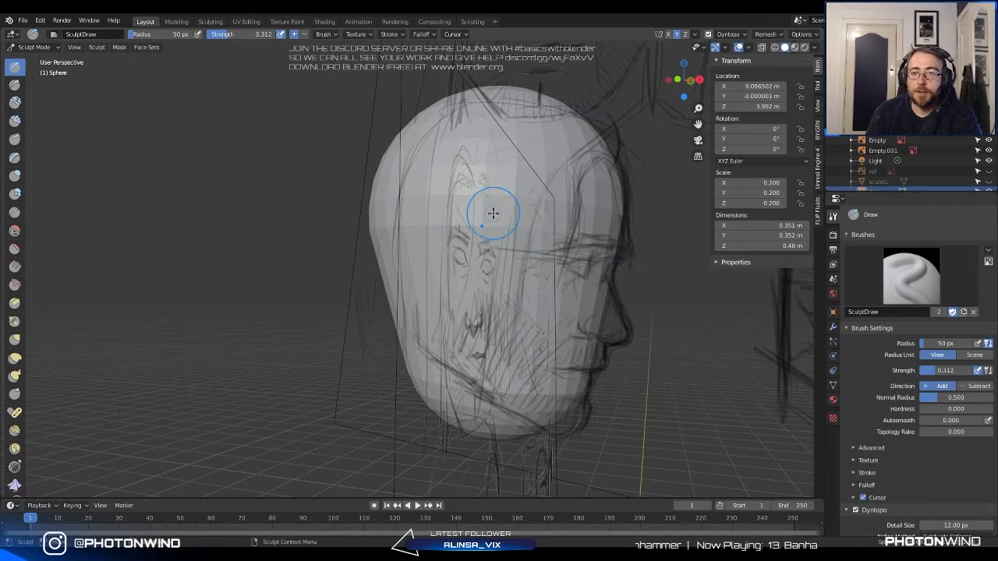
pyautogui.press('KP_3')
pyautogui.scroll(2, 440, 241)
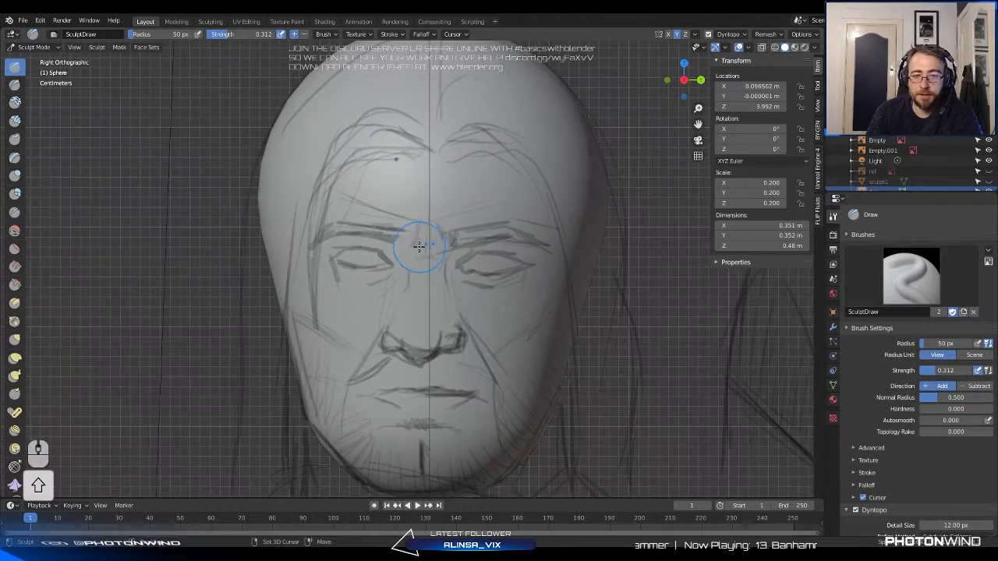
pyautogui.keyDown('shift'); pyautogui.moveTo(429, 197); pyautogui.dragTo(423, 158, button='middle'); pyautogui.keyUp('shift')
pyautogui.scroll(-2, 441, 173)
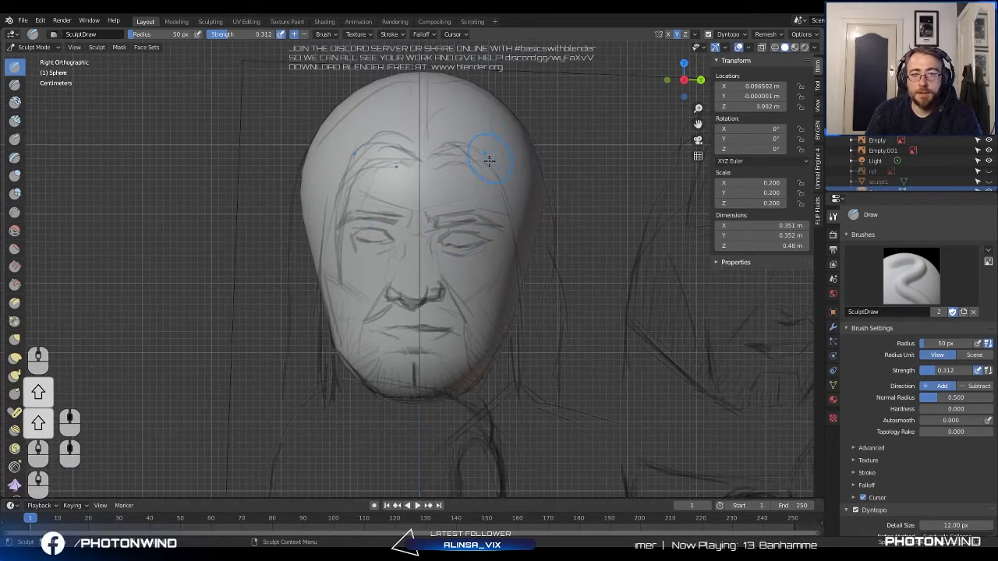
pyautogui.press('Tab')
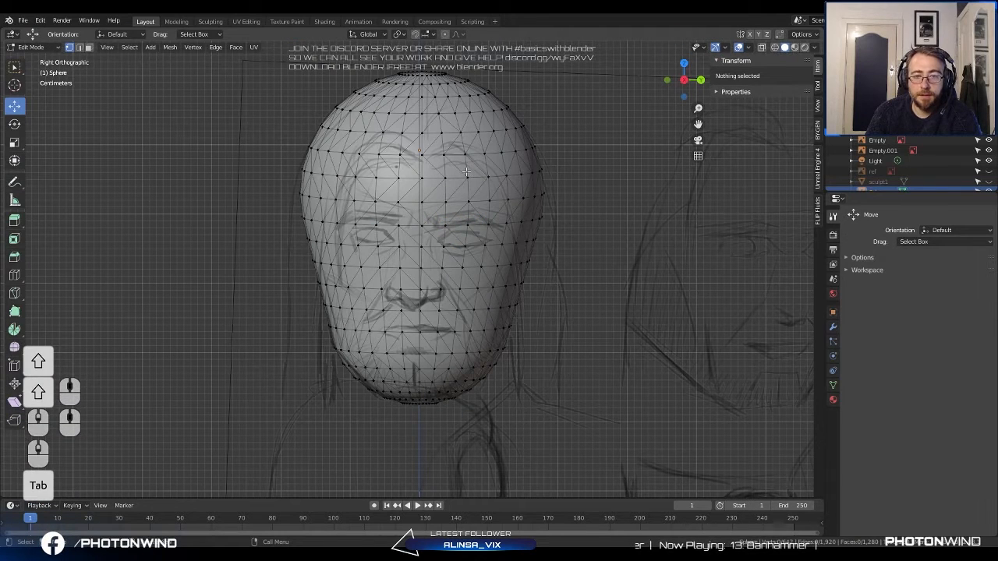
pyautogui.press('g')
pyautogui.press('Tab')
pyautogui.press('g')
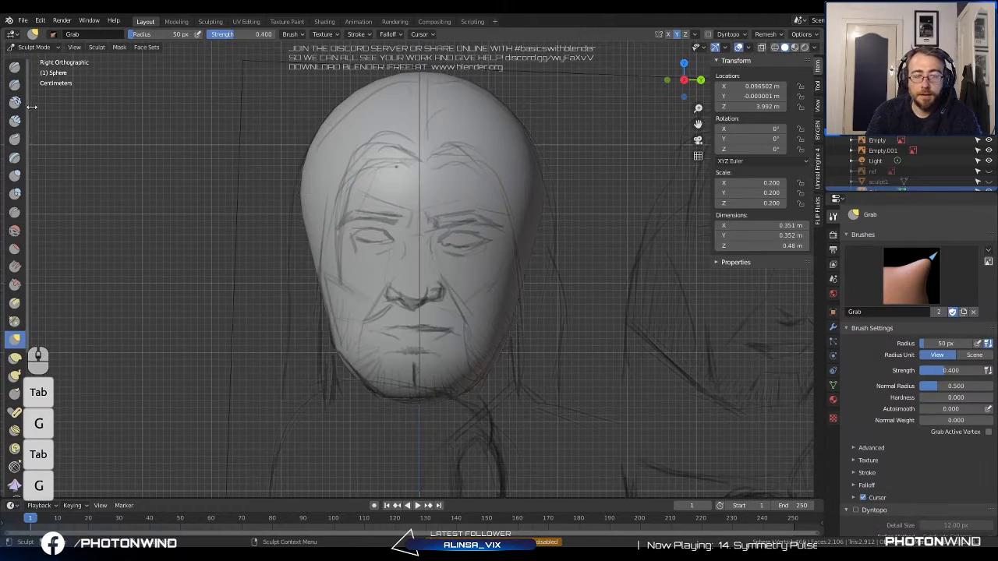
# Return to Object Mode and shift the Empty.001 front sketch slightly so the face lines up with the head sphere.
pyautogui.click(32, 47)
pyautogui.click(35, 64)
pyautogui.press('g')
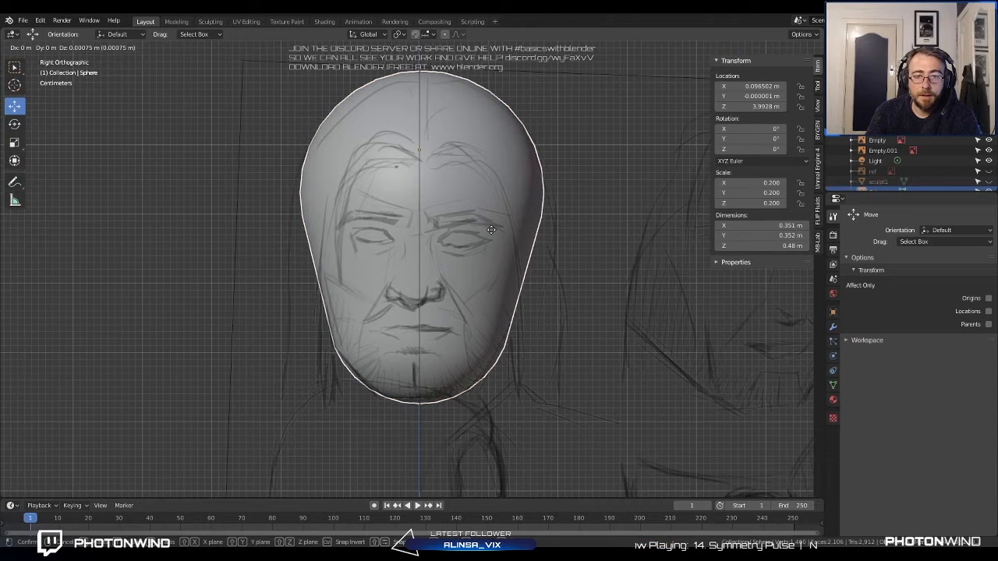
pyautogui.click(491, 231)
pyautogui.click(491, 232)
pyautogui.press('g')
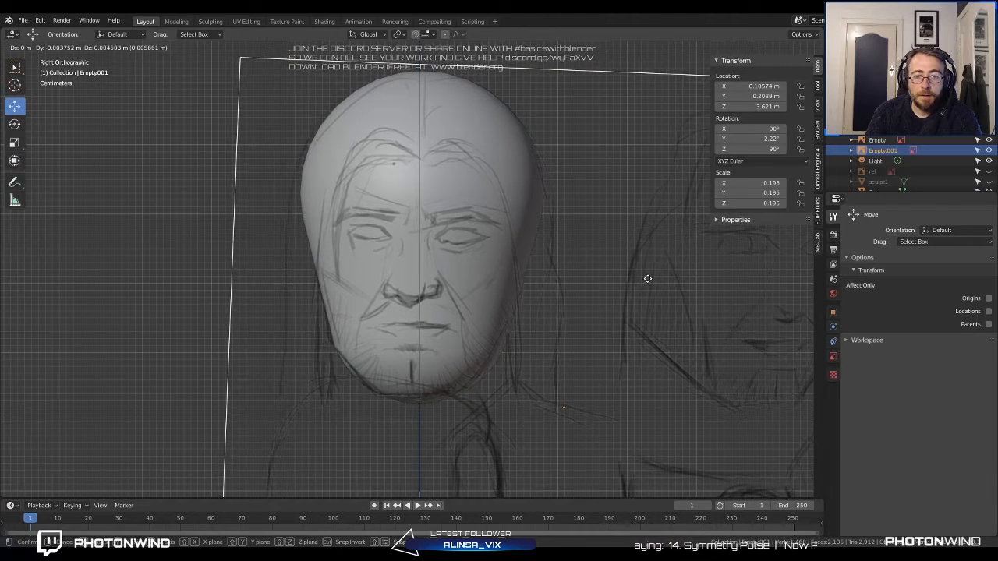
pyautogui.click(647, 279)
# Select the head sphere and examine its whole mesh against the front sketch in Edit Mode.
pyautogui.click(490, 144)
pyautogui.press('Tab')
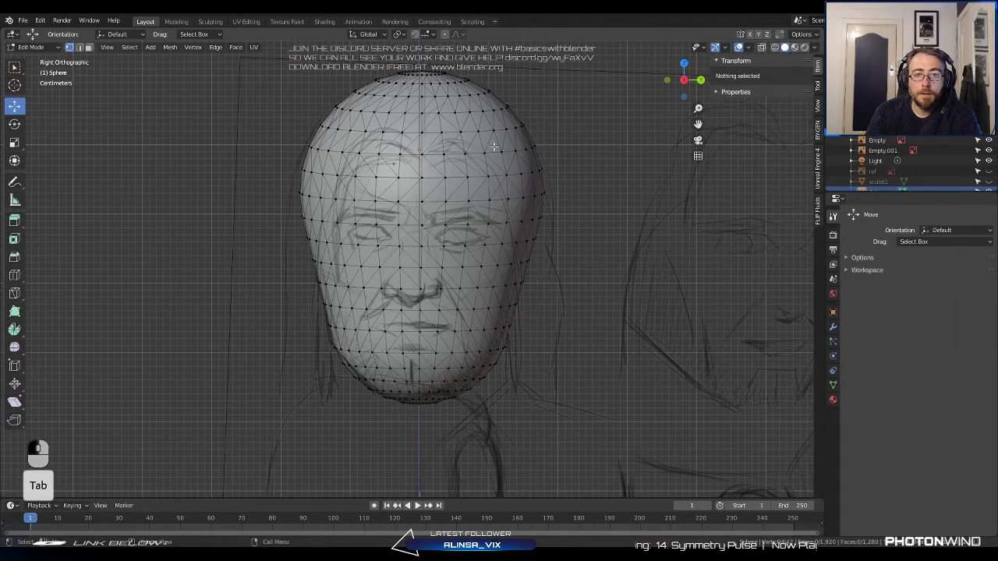
pyautogui.press('a')
pyautogui.scroll(3, 538, 191)
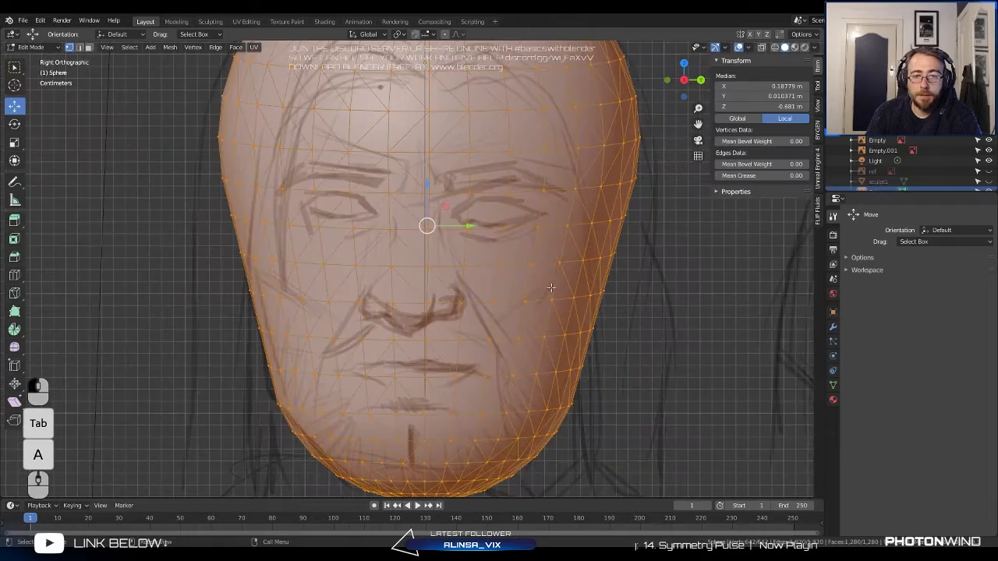
pyautogui.scroll(-5, 553, 286)
pyautogui.scroll(4, 546, 277)
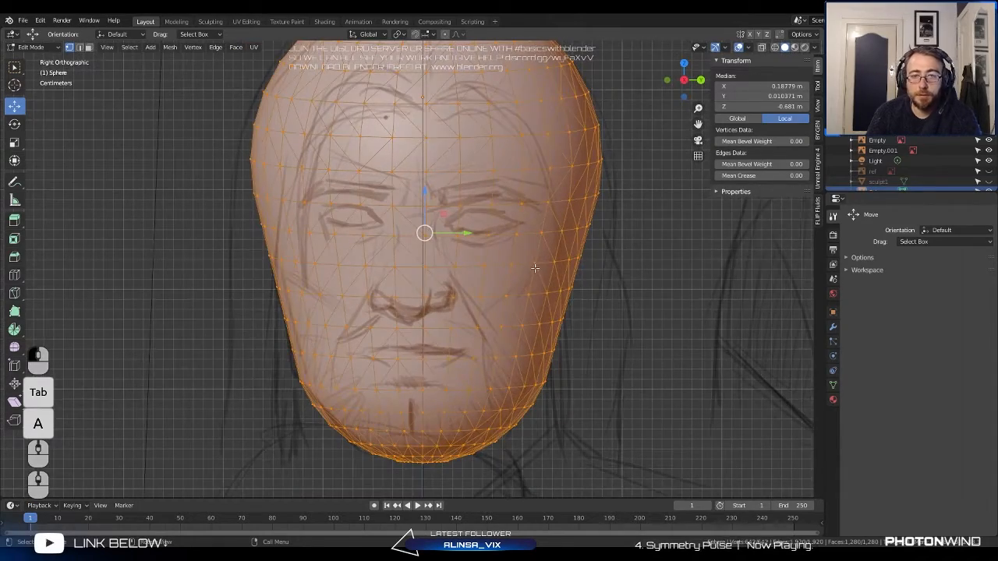
pyautogui.press('Tab')
pyautogui.scroll(-2, 533, 267)
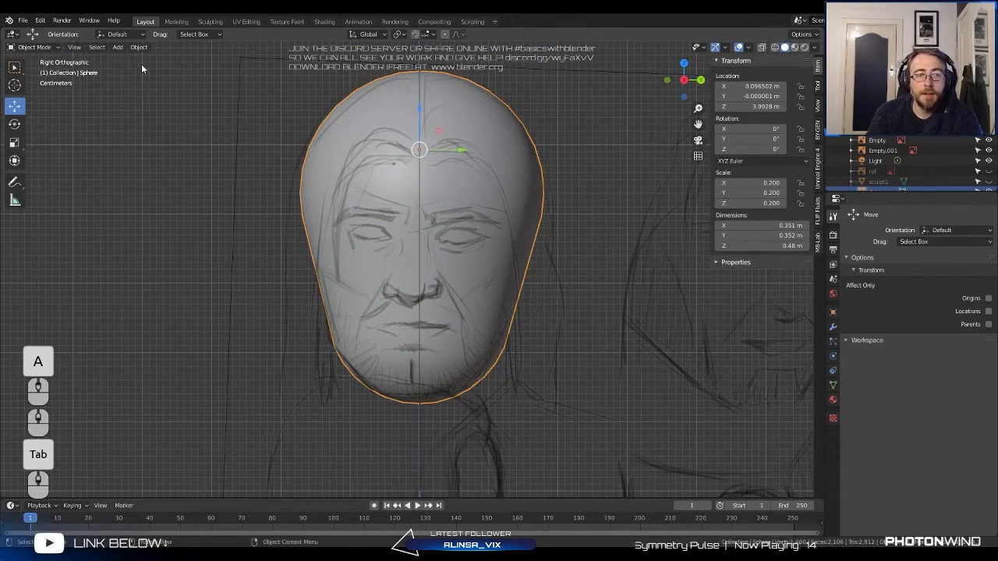
# Put the head sphere in Sculpt Mode with the Draw brush and enable Dyntopo.
pyautogui.click(35, 46)
pyautogui.click(31, 77)
pyautogui.scroll(3, 441, 260)
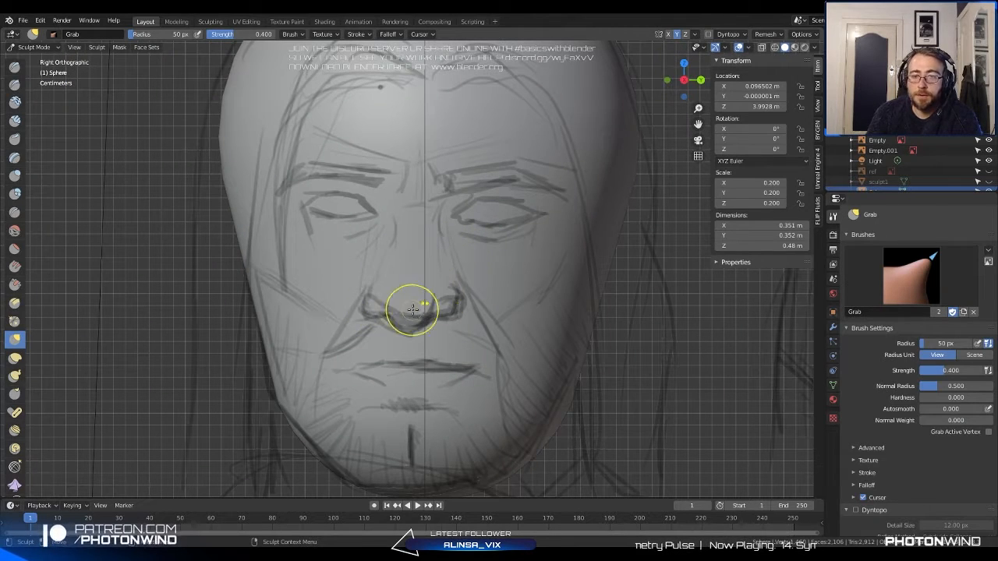
pyautogui.click(14, 67)
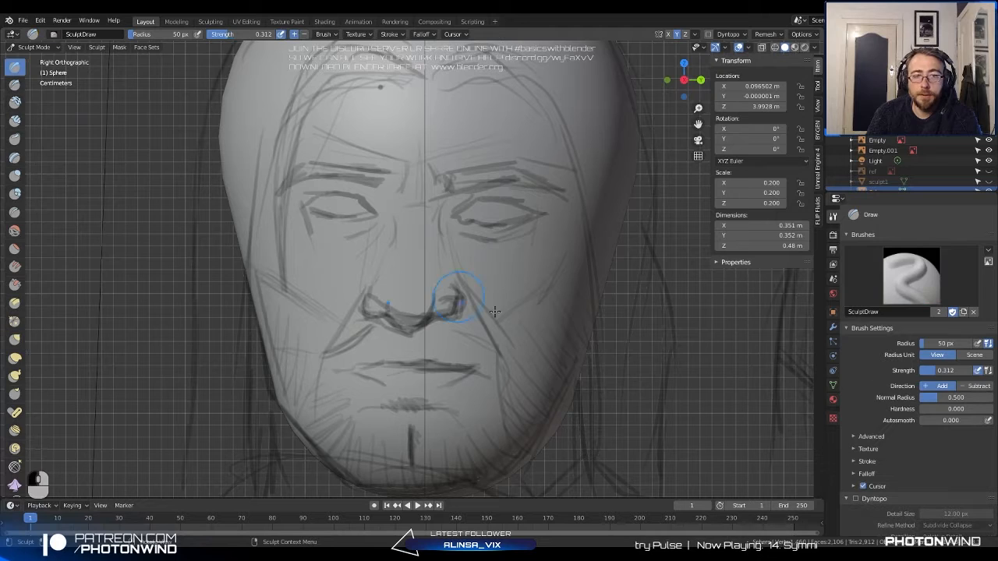
pyautogui.scroll(2, 436, 312)
pyautogui.click(855, 498)
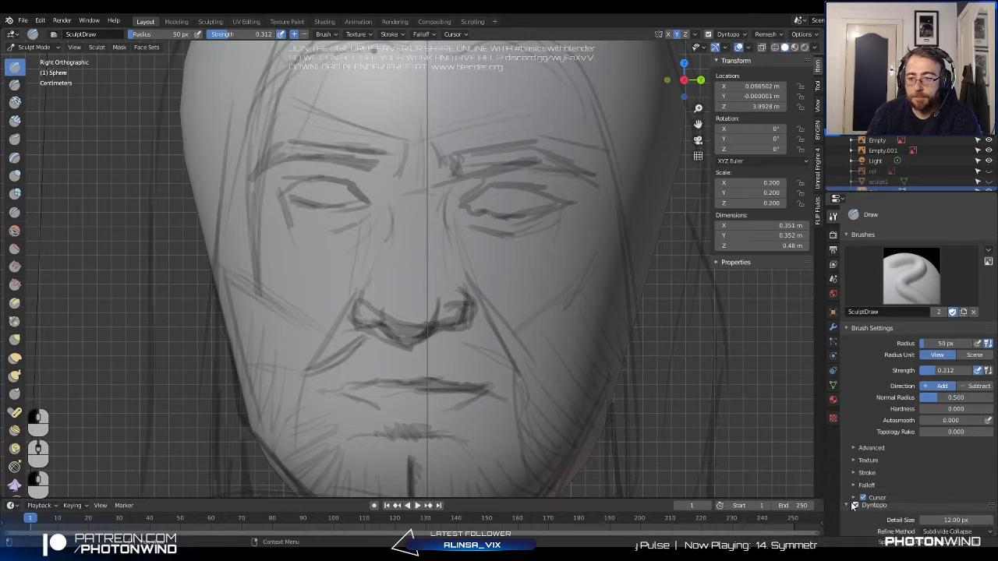
# Sculpt the raised nose bridge and tip over the front sketch with the Draw brush at strength 0.312.
pyautogui.scroll(2, 416, 318)
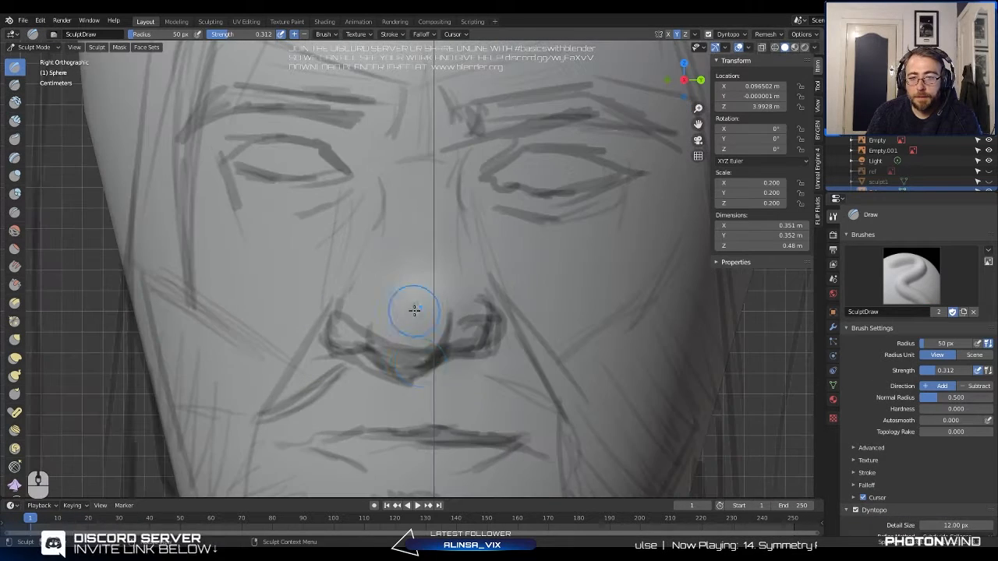
pyautogui.moveTo(413, 307); pyautogui.dragTo(413, 304)
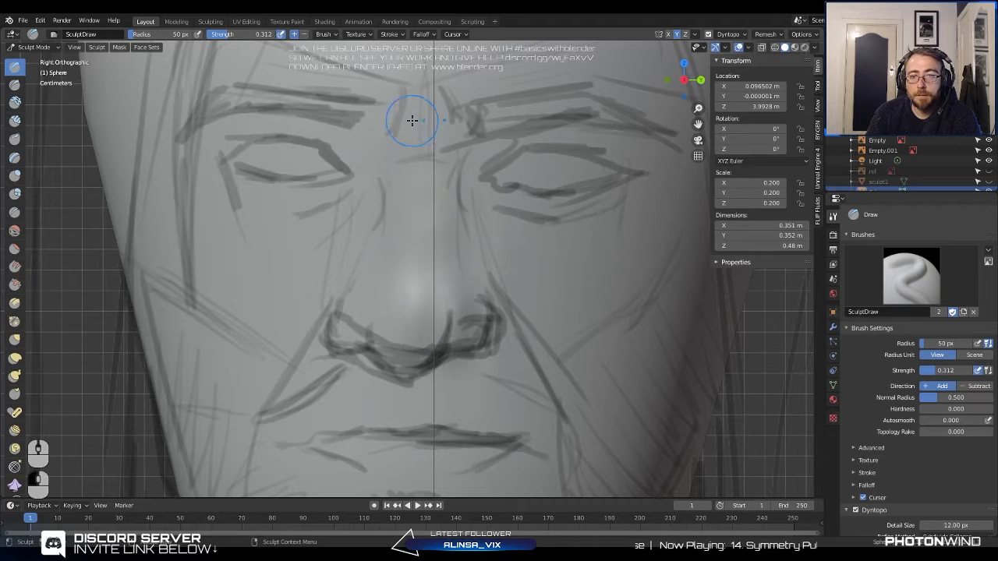
pyautogui.moveTo(421, 226); pyautogui.dragTo(427, 330)
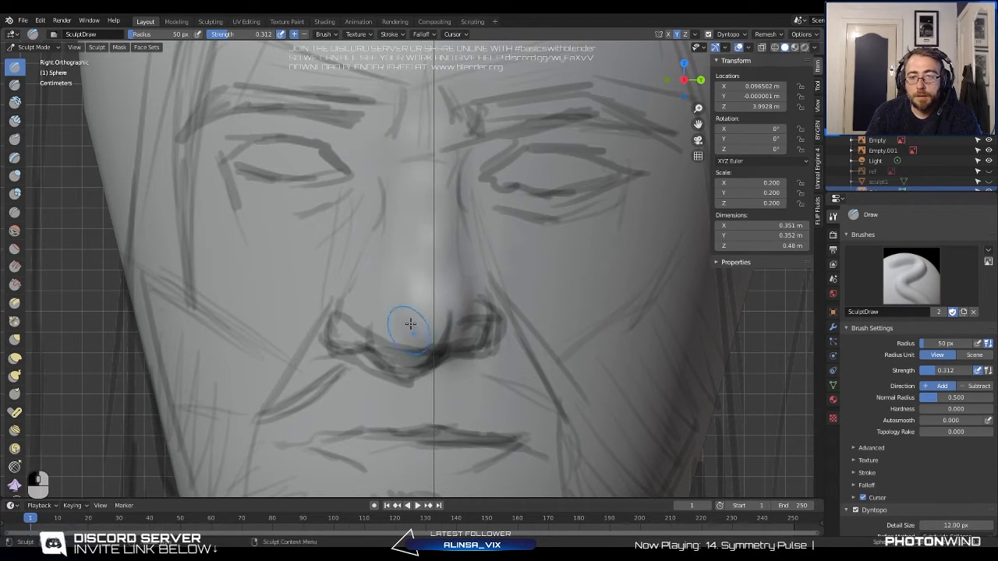
pyautogui.moveTo(410, 323); pyautogui.dragTo(432, 300)
pyautogui.moveTo(439, 243)
pyautogui.mouseDown()
pyautogui.moveTo(430, 306)
pyautogui.moveTo(452, 340)
pyautogui.mouseUp()
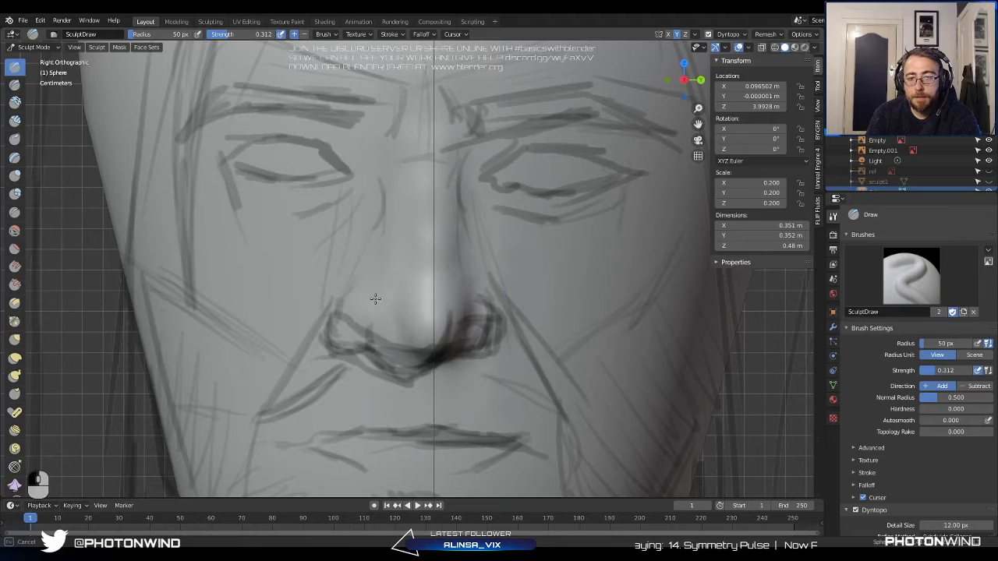
pyautogui.moveTo(380, 316); pyautogui.dragTo(382, 311)
pyautogui.scroll(-5, 390, 261)
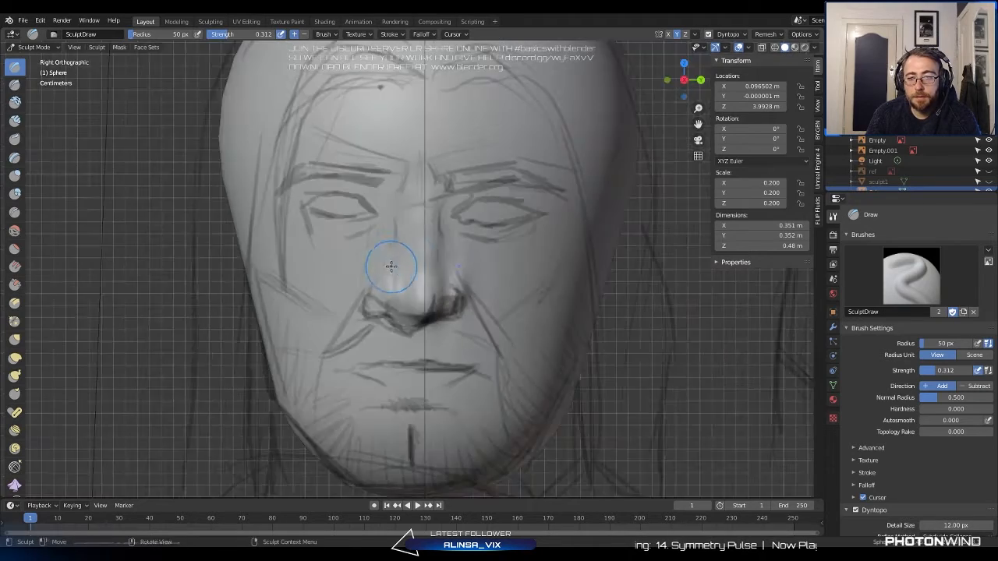
# Compare the nose with the profile sketch and build up its side from an angled view.
pyautogui.moveTo(390, 260)
pyautogui.mouseDown(button='middle')
pyautogui.moveTo(588, 265)
pyautogui.moveTo(537, 264)
pyautogui.mouseUp(button='middle')
pyautogui.scroll(3, 533, 264)
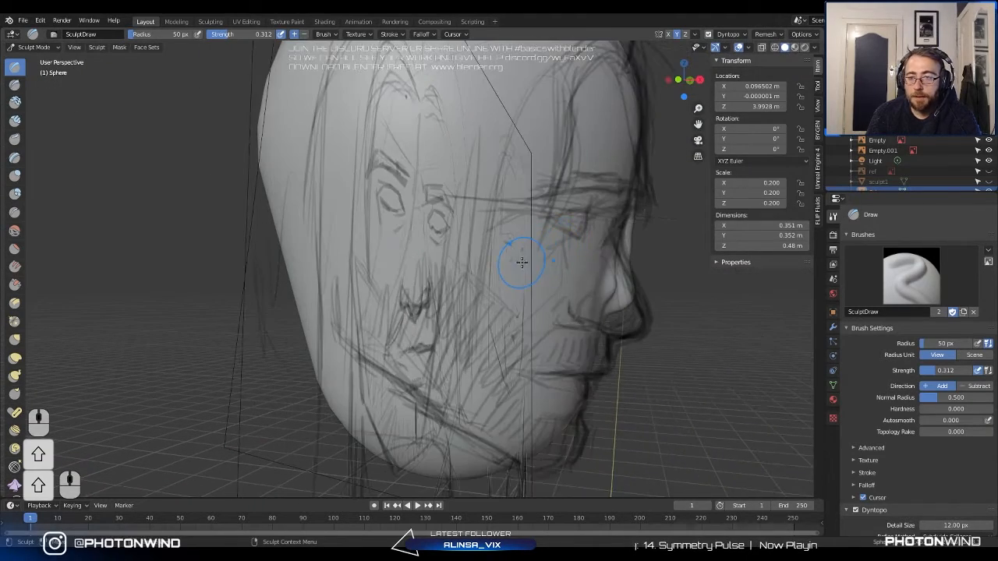
pyautogui.press('KP_3')
pyautogui.press('KP_1')
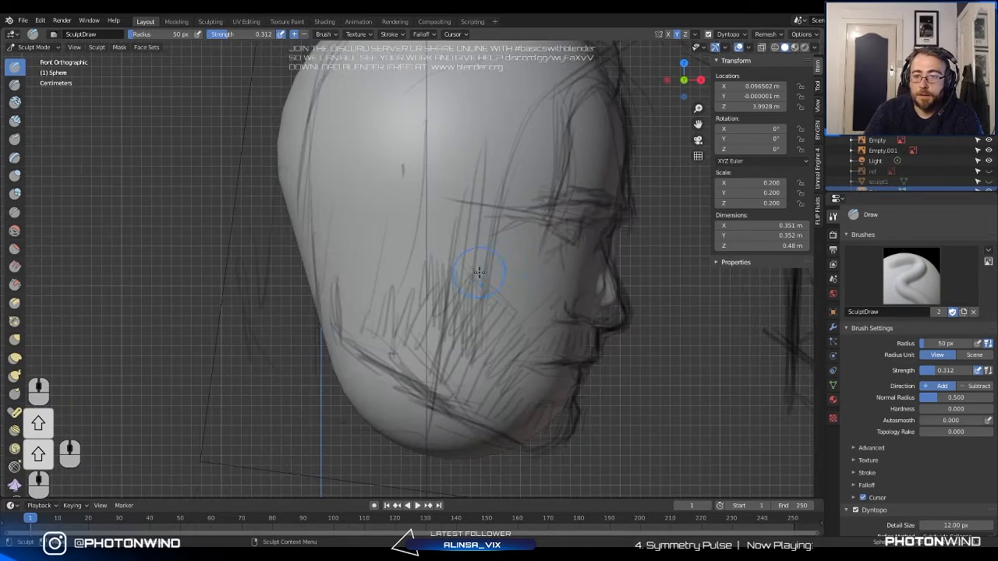
pyautogui.moveTo(479, 272); pyautogui.dragTo(399, 280, button='middle')
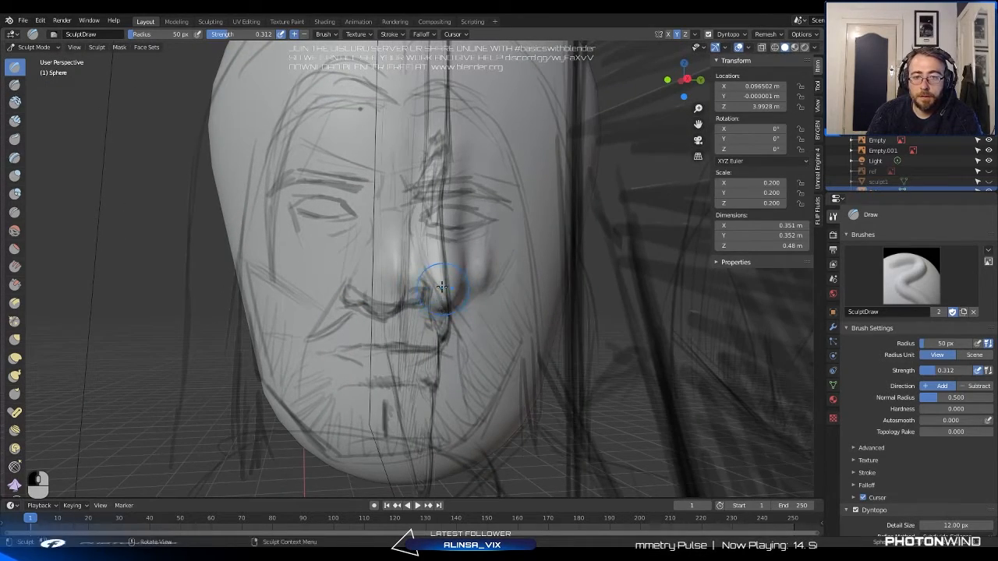
pyautogui.moveTo(442, 277); pyautogui.dragTo(541, 279, button='middle')
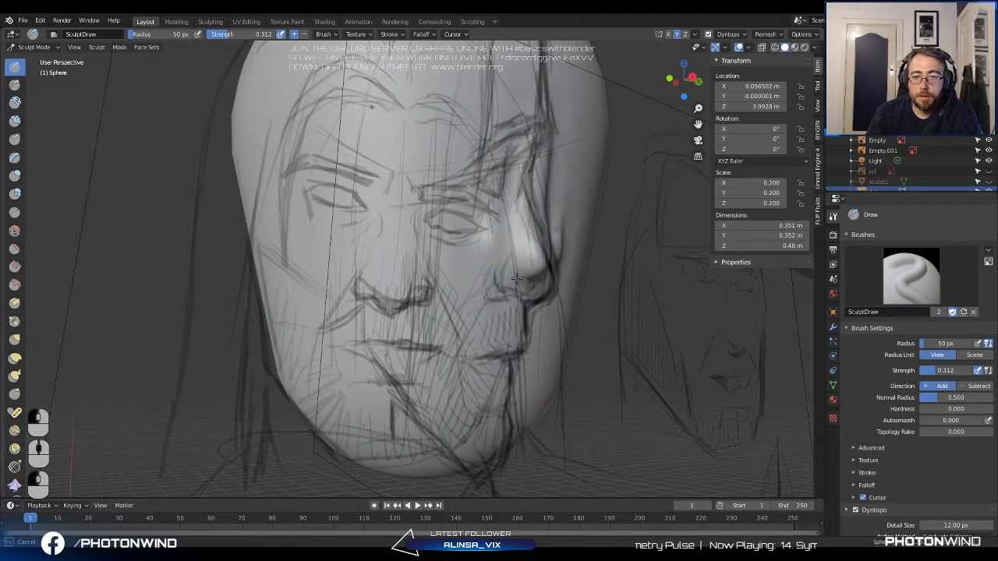
pyautogui.moveTo(510, 250); pyautogui.dragTo(513, 222)
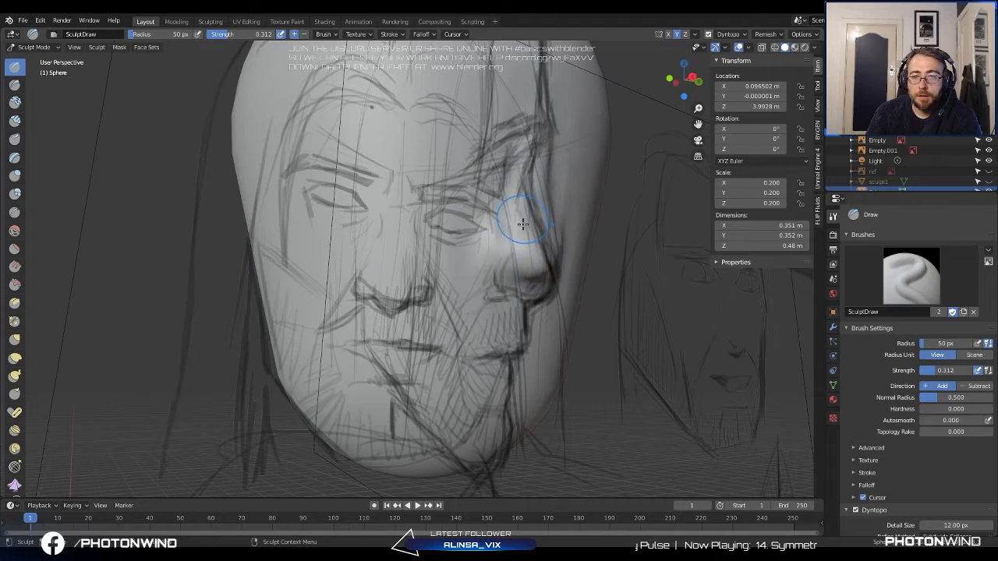
pyautogui.moveTo(576, 223)
pyautogui.mouseDown(button='middle')
pyautogui.moveTo(518, 228)
pyautogui.moveTo(538, 224)
pyautogui.mouseUp(button='middle')
# Hide the Empty.001 front sketch, leaving only the Empty profile sketch visible with the head.
pyautogui.click(988, 141)
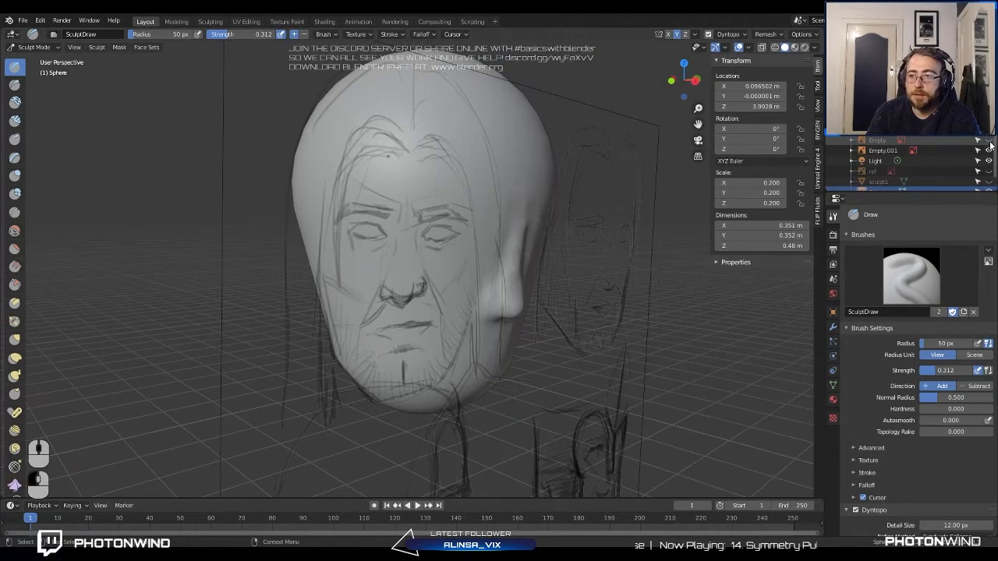
pyautogui.moveTo(460, 209)
pyautogui.mouseDown(button='middle')
pyautogui.moveTo(504, 207)
pyautogui.moveTo(462, 206)
pyautogui.moveTo(559, 228)
pyautogui.moveTo(496, 236)
pyautogui.mouseUp(button='middle')
pyautogui.click(988, 151)
pyautogui.click(988, 142)
# Build the nose bridge and tip further outward towards the profile sketch with Draw brush strokes.
pyautogui.scroll(2, 552, 227)
pyautogui.moveTo(527, 273); pyautogui.dragTo(534, 283)
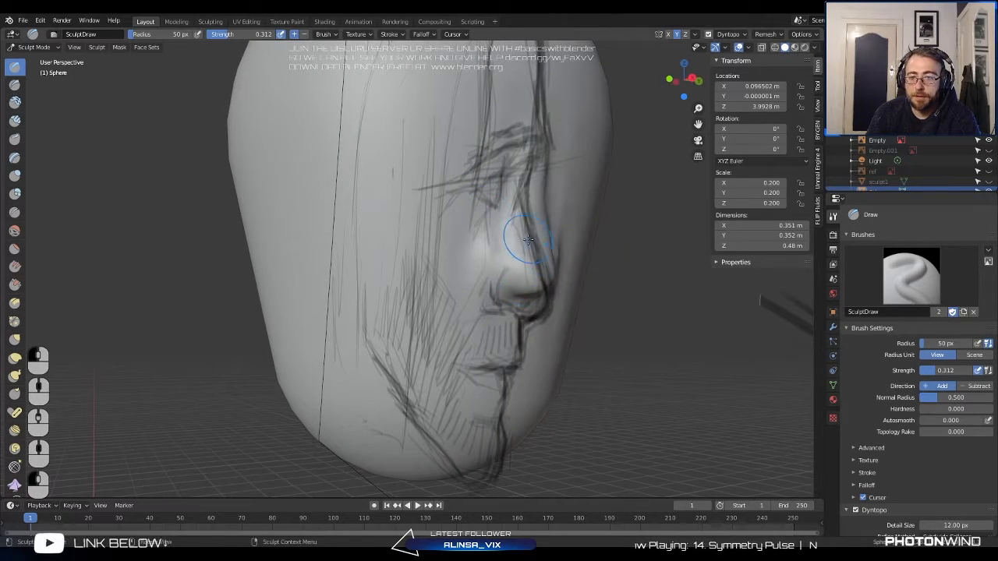
pyautogui.moveTo(527, 240)
pyautogui.mouseDown(button='middle')
pyautogui.moveTo(561, 246)
pyautogui.moveTo(491, 280)
pyautogui.mouseUp(button='middle')
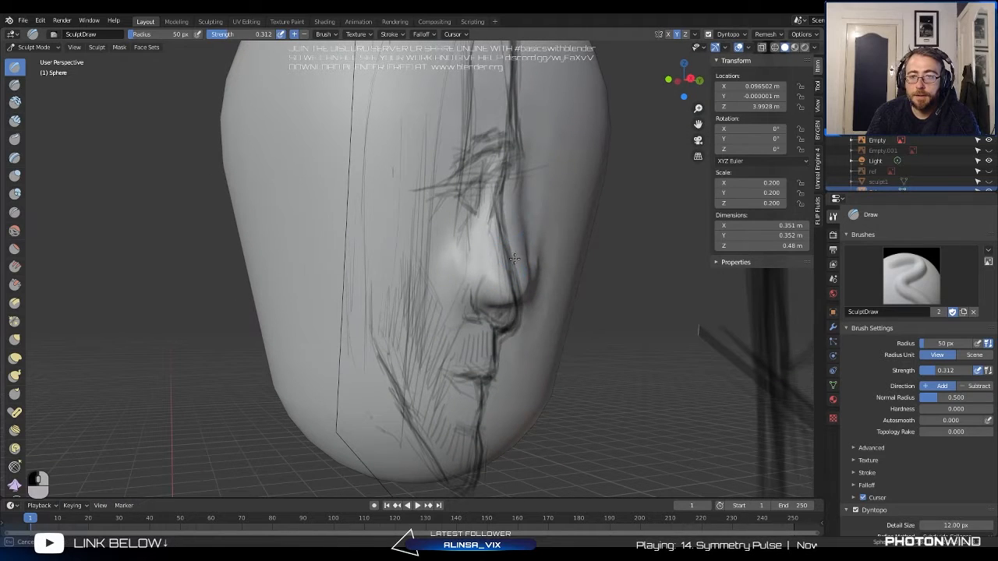
pyautogui.moveTo(509, 266); pyautogui.dragTo(502, 272)
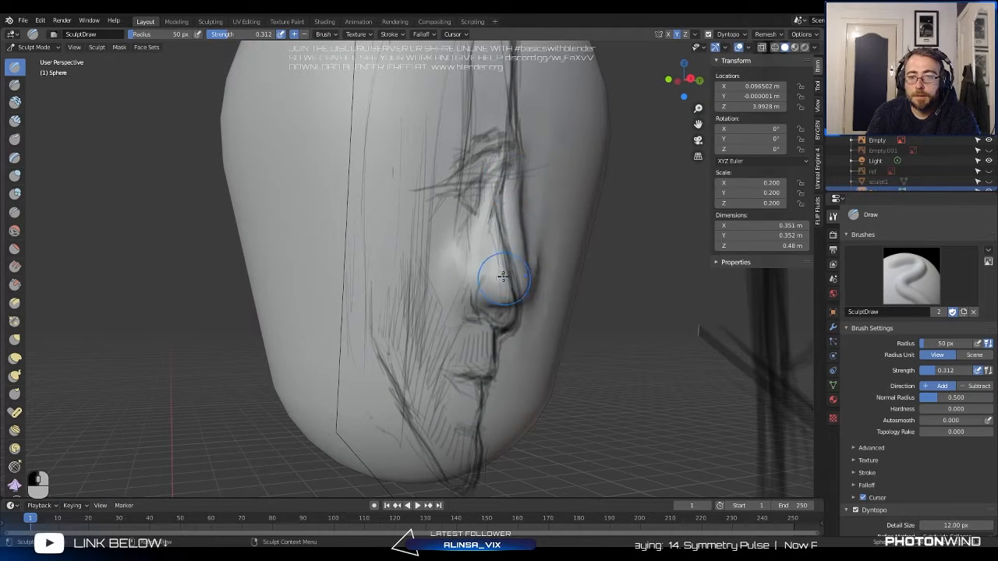
pyautogui.scroll(-2, 503, 276)
pyautogui.moveTo(502, 277)
pyautogui.mouseDown(button='middle')
pyautogui.moveTo(530, 248)
pyautogui.moveTo(474, 263)
pyautogui.moveTo(466, 234)
pyautogui.mouseUp(button='middle')
pyautogui.scroll(3, 473, 263)
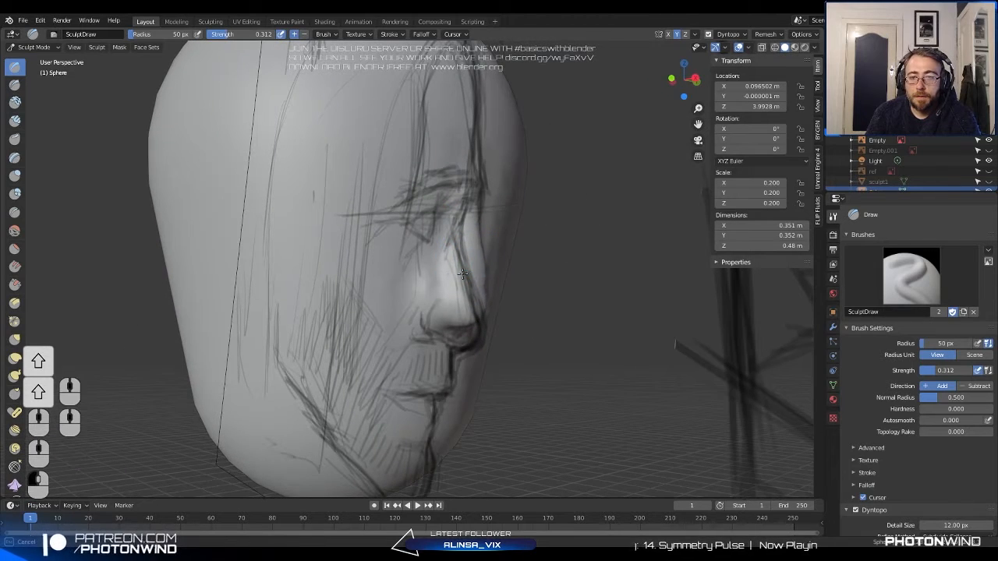
pyautogui.moveTo(462, 273); pyautogui.dragTo(439, 274)
pyautogui.moveTo(439, 274)
pyautogui.mouseDown(button='middle')
pyautogui.moveTo(370, 284)
pyautogui.moveTo(396, 227)
pyautogui.mouseUp(button='middle')
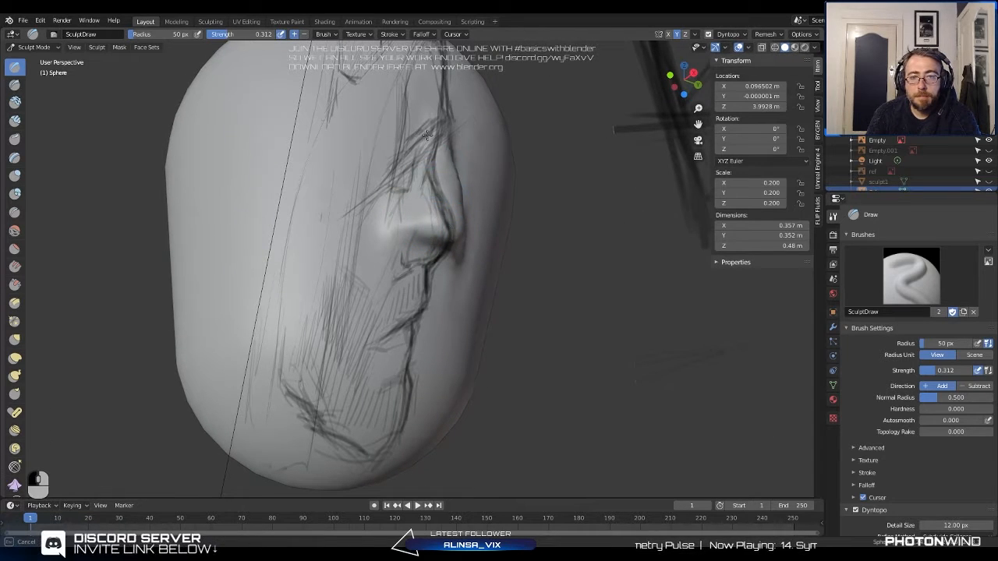
pyautogui.moveTo(424, 148)
pyautogui.mouseDown(button='middle')
pyautogui.moveTo(399, 214)
pyautogui.moveTo(385, 213)
pyautogui.moveTo(400, 215)
pyautogui.mouseUp(button='middle')
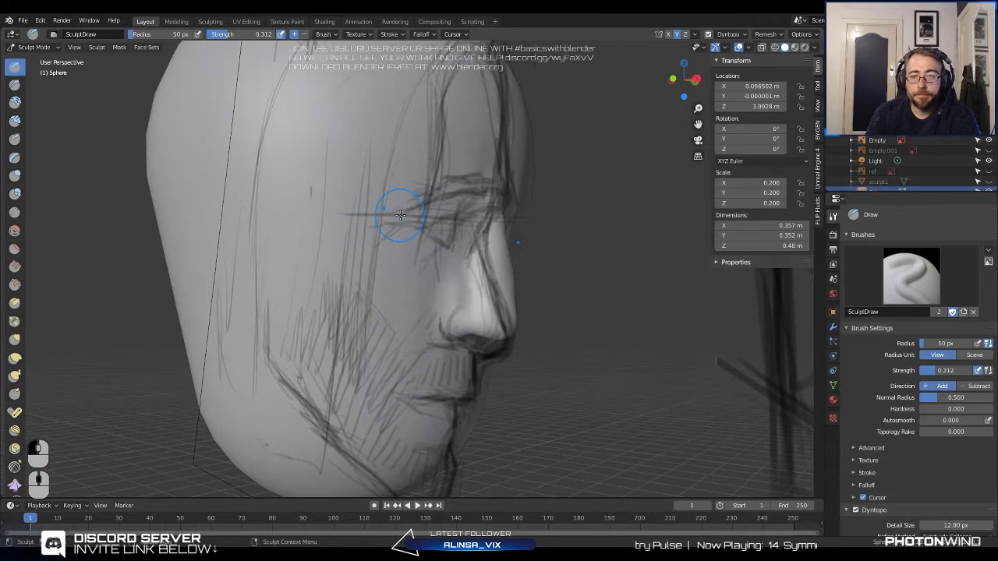
# Facing the head squarely, thicken the sides of the nose and nostrils and start a brow ridge.
pyautogui.press('KP_3')
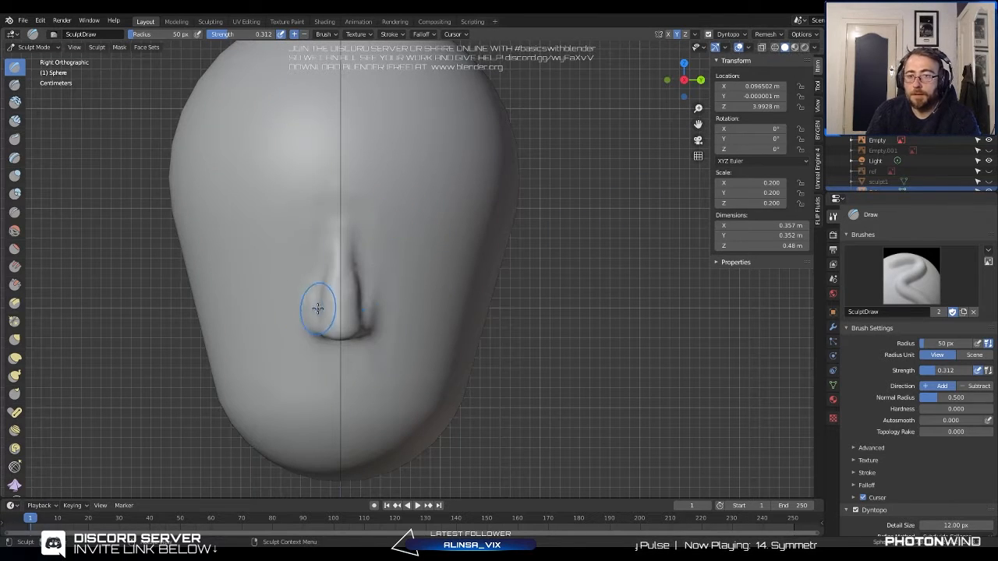
pyautogui.scroll(1, 318, 306)
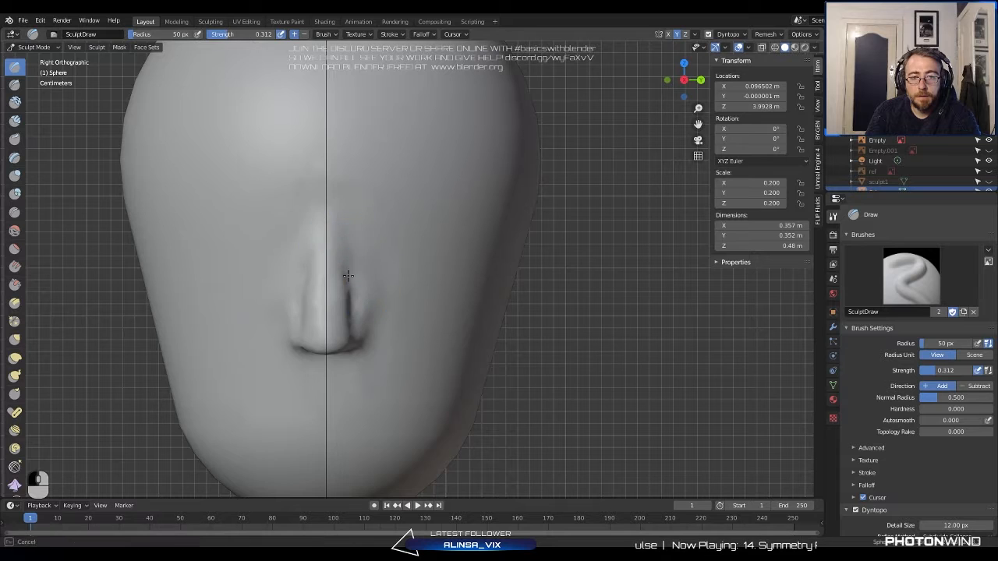
pyautogui.scroll(2, 338, 236)
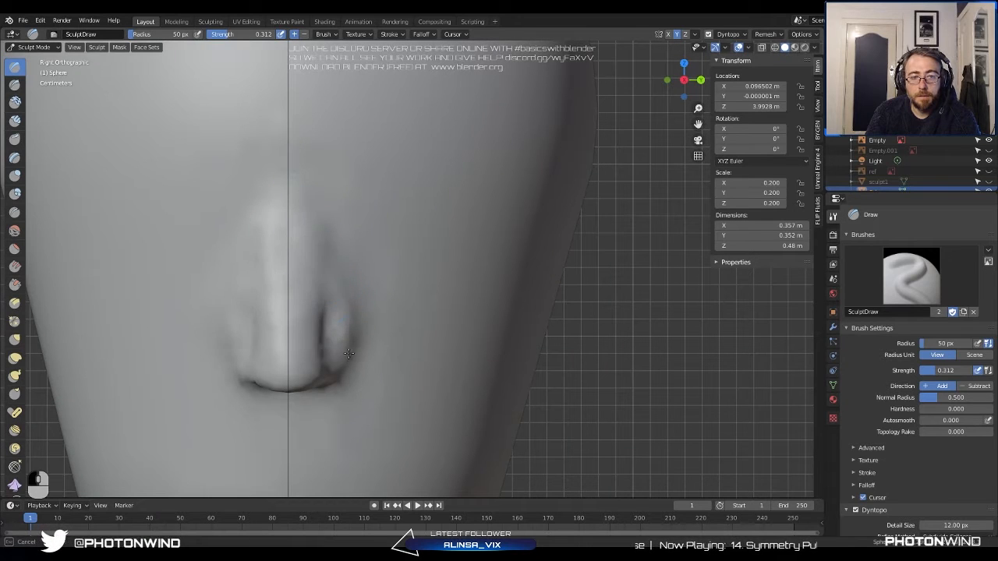
pyautogui.keyDown('shift'); pyautogui.moveTo(289, 183); pyautogui.dragTo(358, 222, button='middle'); pyautogui.keyUp('shift')
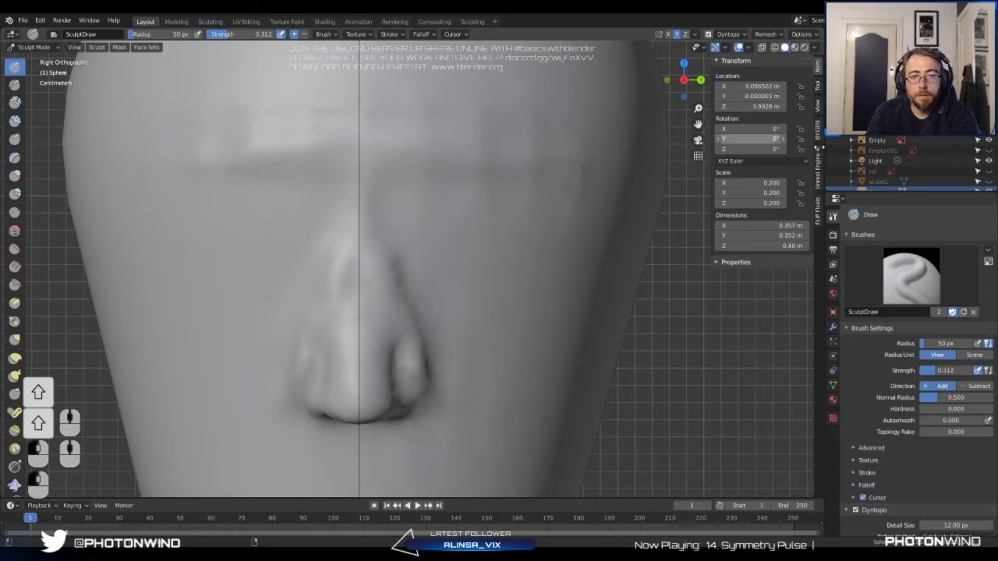
# Show the Empty.001 front sketch again and raise the brow ridge along the drawn eyebrows.
pyautogui.click(988, 150)
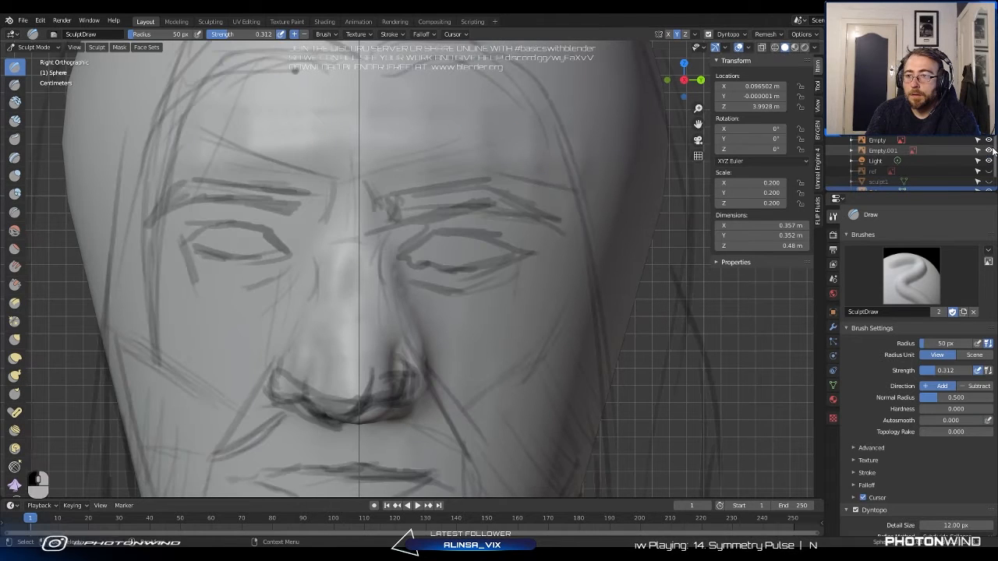
pyautogui.keyDown('shift'); pyautogui.moveTo(447, 198); pyautogui.dragTo(487, 208); pyautogui.keyUp('shift')
pyautogui.moveTo(424, 212); pyautogui.dragTo(462, 200)
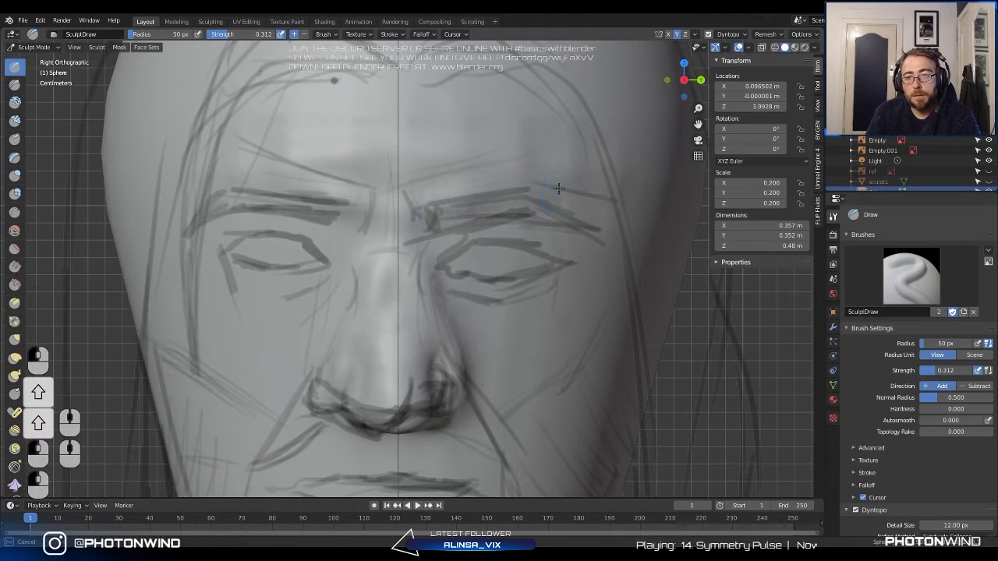
pyautogui.scroll(-3, 603, 215)
pyautogui.scroll(2, 517, 200)
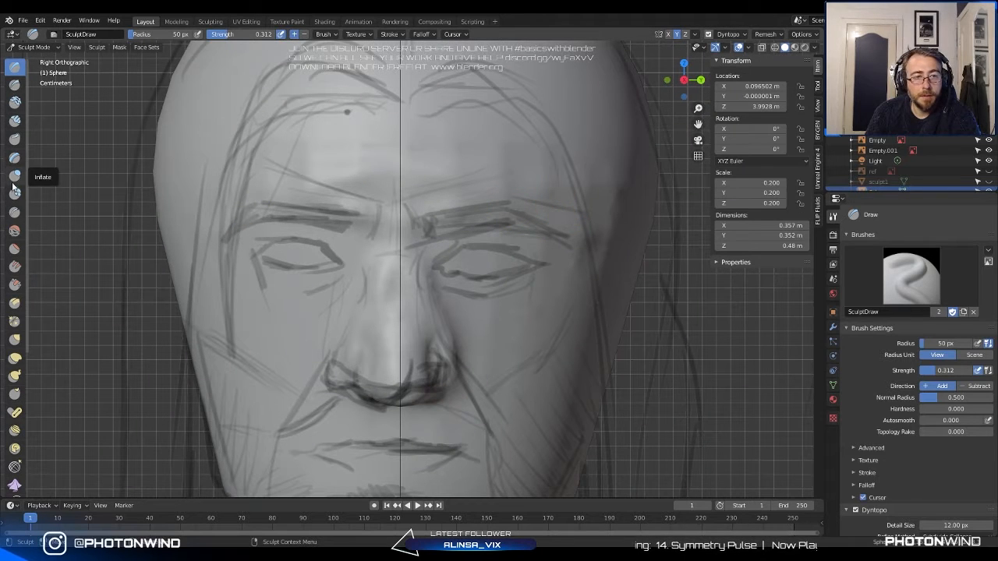
# Build up the brows, nose bridge and cheekbones along the front sketch with the Clay Strips brush.
pyautogui.click(15, 122)
pyautogui.moveTo(456, 189)
pyautogui.mouseDown()
pyautogui.moveTo(528, 189)
pyautogui.moveTo(490, 194)
pyautogui.moveTo(583, 216)
pyautogui.moveTo(528, 187)
pyautogui.moveTo(479, 198)
pyautogui.moveTo(493, 175)
pyautogui.moveTo(573, 179)
pyautogui.moveTo(607, 223)
pyautogui.mouseUp()
pyautogui.moveTo(401, 208); pyautogui.dragTo(394, 327)
pyautogui.moveTo(571, 271)
pyautogui.mouseDown()
pyautogui.moveTo(556, 332)
pyautogui.moveTo(484, 364)
pyautogui.mouseUp()
pyautogui.moveTo(582, 321); pyautogui.dragTo(538, 387)
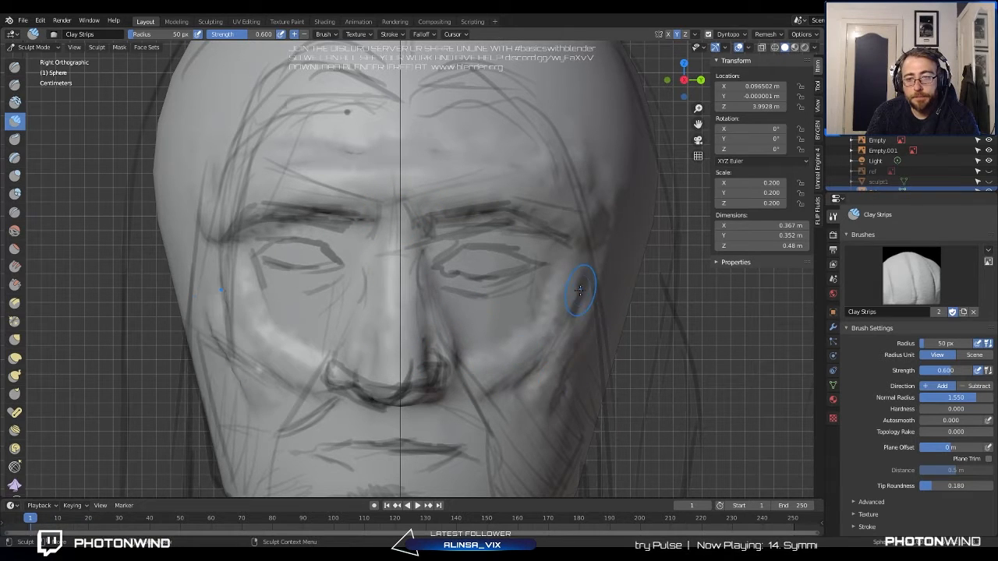
# Set the Clay Strips strength to 0.452 and add volume to the cheekbones and the area around the mouth.
pyautogui.keyDown('shift'); pyautogui.moveTo(546, 296); pyautogui.dragTo(582, 234, button='middle'); pyautogui.keyUp('shift')
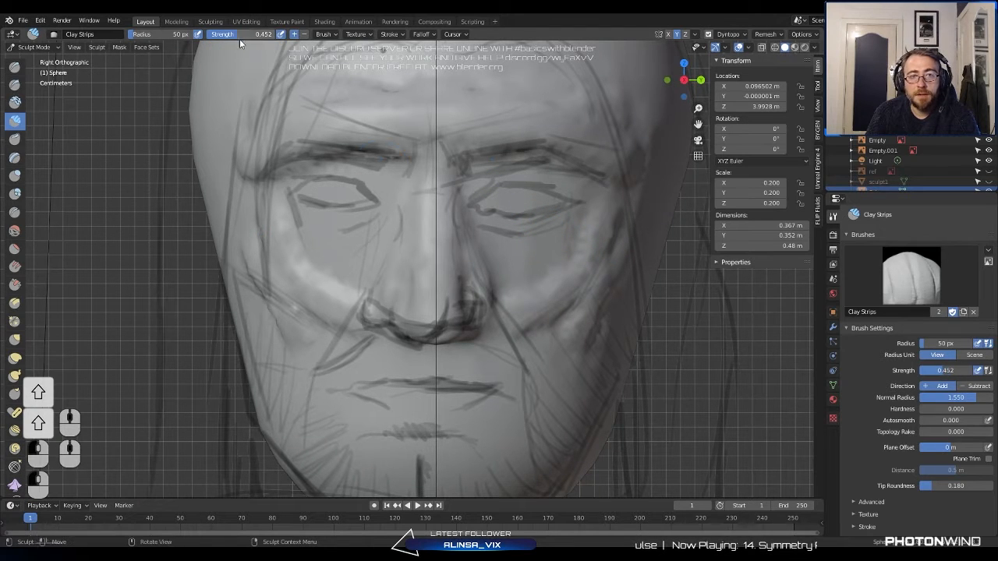
pyautogui.moveTo(626, 193)
pyautogui.mouseDown()
pyautogui.moveTo(604, 261)
pyautogui.moveTo(539, 318)
pyautogui.mouseUp()
pyautogui.moveTo(613, 277)
pyautogui.mouseDown()
pyautogui.moveTo(538, 339)
pyautogui.moveTo(434, 356)
pyautogui.moveTo(496, 368)
pyautogui.moveTo(337, 374)
pyautogui.moveTo(345, 345)
pyautogui.mouseUp()
# Build up the chin and lips with Clay Strips and carve in the mouth line along the sketch.
pyautogui.keyDown('shift'); pyautogui.moveTo(345, 346); pyautogui.dragTo(383, 290, button='middle'); pyautogui.keyUp('shift')
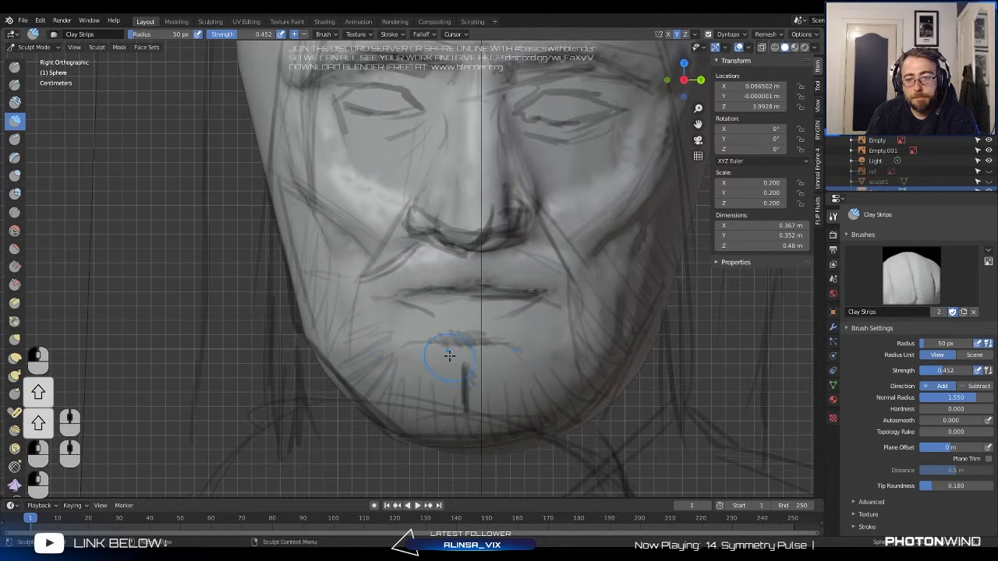
pyautogui.moveTo(450, 356)
pyautogui.mouseDown()
pyautogui.moveTo(439, 337)
pyautogui.moveTo(404, 386)
pyautogui.moveTo(420, 417)
pyautogui.moveTo(420, 410)
pyautogui.mouseUp()
pyautogui.moveTo(343, 348)
pyautogui.mouseDown()
pyautogui.moveTo(289, 223)
pyautogui.moveTo(328, 312)
pyautogui.moveTo(354, 223)
pyautogui.moveTo(370, 296)
pyautogui.moveTo(537, 290)
pyautogui.mouseUp()
pyautogui.scroll(3, 542, 295)
pyautogui.keyDown('ctrl'); pyautogui.moveTo(603, 330); pyautogui.dragTo(599, 327); pyautogui.keyUp('ctrl')
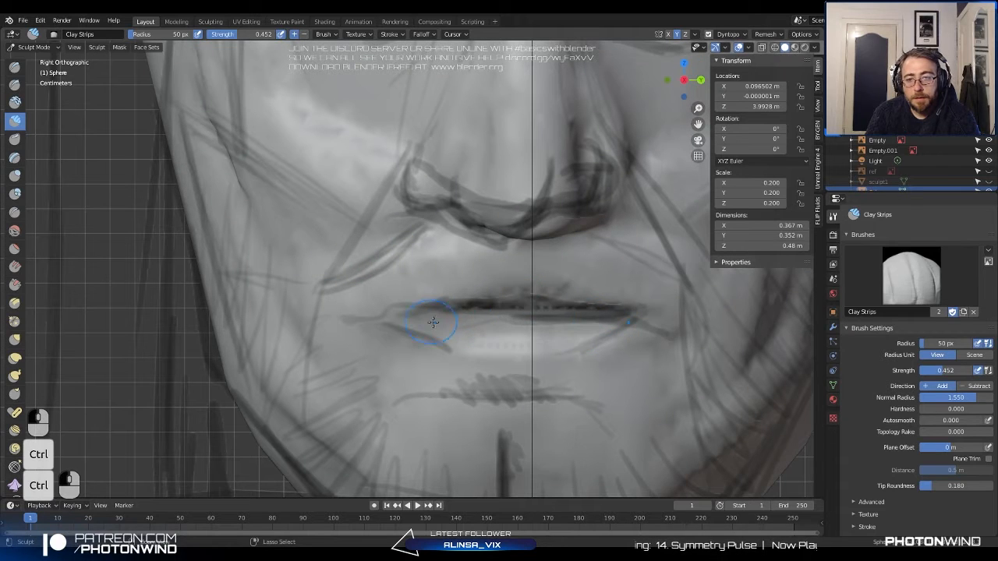
# Carve the corners of the mouth and build up the lower lip and chin along the front sketch with Clay Strips.
pyautogui.keyDown('ctrl'); pyautogui.moveTo(486, 312); pyautogui.dragTo(436, 313); pyautogui.keyUp('ctrl')
pyautogui.moveTo(407, 321); pyautogui.dragTo(531, 352)
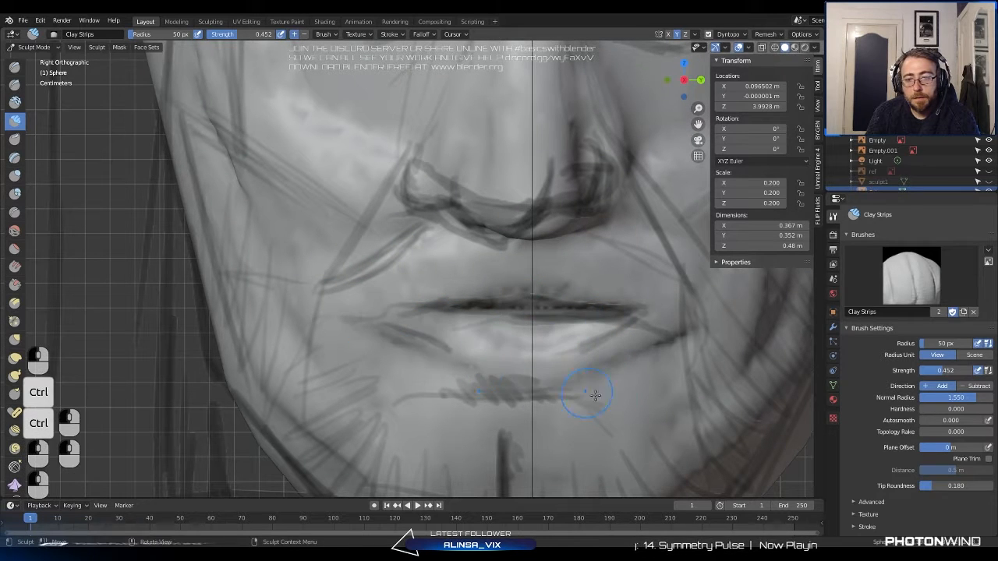
pyautogui.moveTo(595, 396); pyautogui.dragTo(481, 406)
pyautogui.keyDown('shift'); pyautogui.moveTo(526, 406); pyautogui.dragTo(484, 320, button='middle'); pyautogui.keyUp('shift')
pyautogui.moveTo(502, 322)
pyautogui.mouseDown()
pyautogui.moveTo(507, 388)
pyautogui.moveTo(529, 394)
pyautogui.mouseUp()
pyautogui.moveTo(537, 319); pyautogui.dragTo(569, 414)
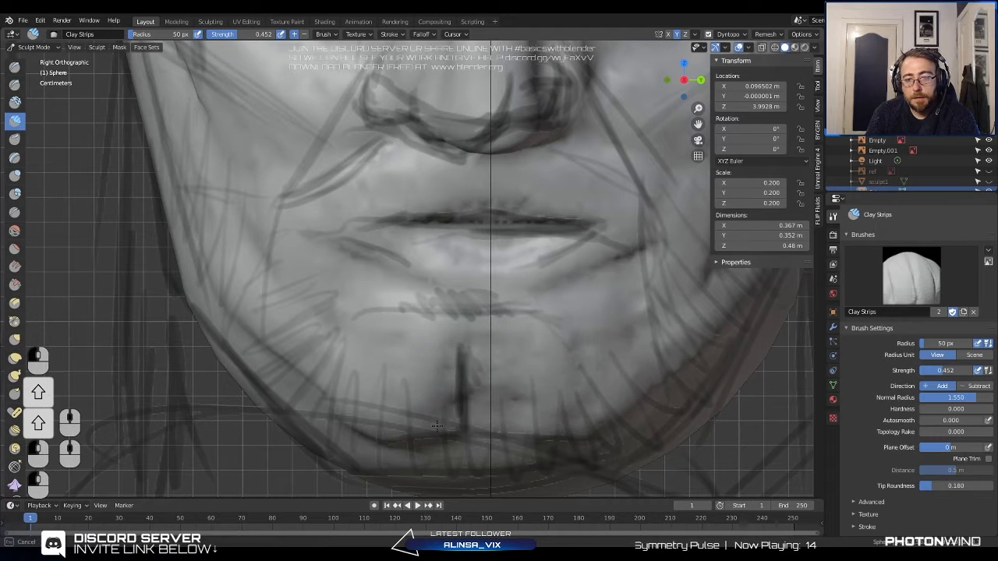
pyautogui.moveTo(437, 425)
pyautogui.mouseDown()
pyautogui.moveTo(405, 356)
pyautogui.moveTo(363, 332)
pyautogui.moveTo(438, 413)
pyautogui.mouseUp()
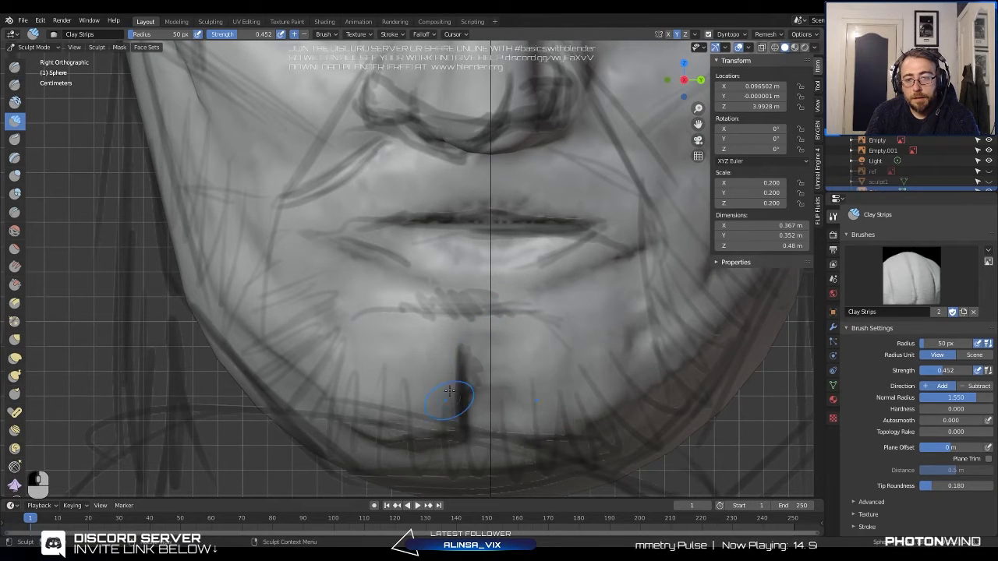
# Add volume to the cheeks beside the nose and start carving in the eyes at their inner corners.
pyautogui.scroll(-4, 450, 391)
pyautogui.keyDown('shift'); pyautogui.moveTo(406, 201); pyautogui.dragTo(429, 262, button='middle'); pyautogui.keyUp('shift')
pyautogui.keyDown('shift'); pyautogui.moveTo(441, 134); pyautogui.dragTo(449, 190, button='middle'); pyautogui.keyUp('shift')
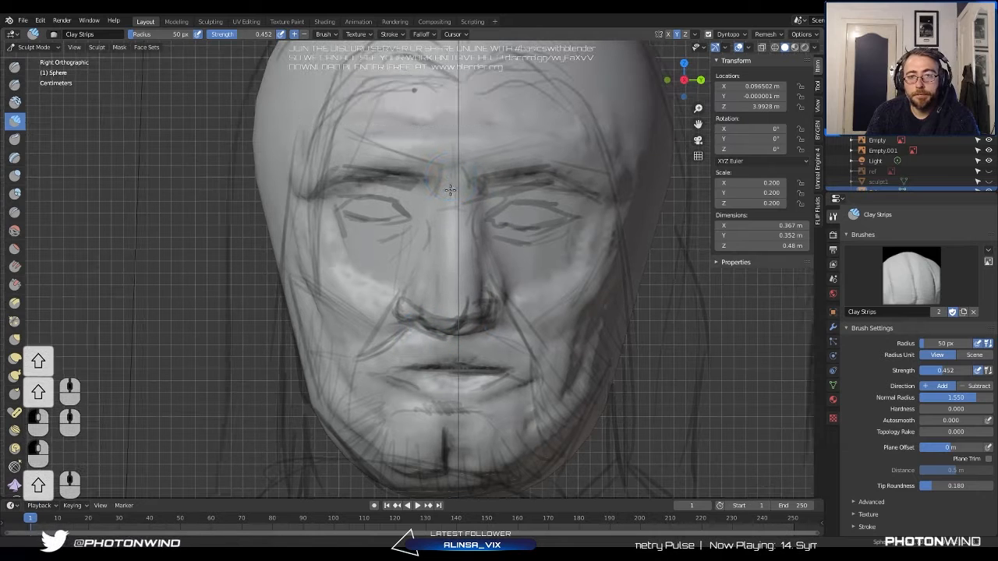
pyautogui.moveTo(417, 247)
pyautogui.mouseDown()
pyautogui.moveTo(350, 242)
pyautogui.moveTo(390, 274)
pyautogui.mouseUp()
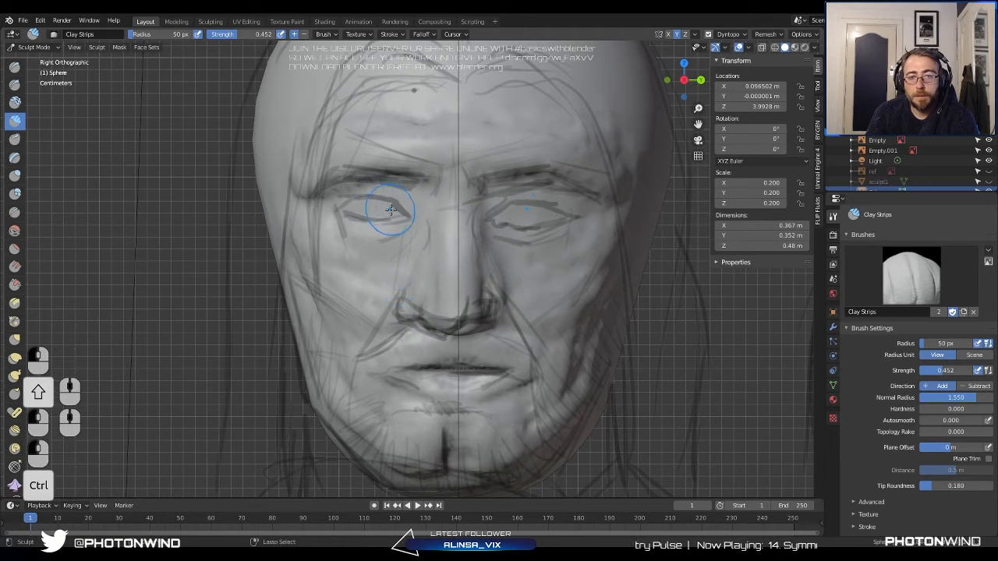
pyautogui.keyDown('ctrl'); pyautogui.moveTo(391, 209); pyautogui.dragTo(405, 215); pyautogui.keyUp('ctrl')
pyautogui.scroll(4, 413, 207)
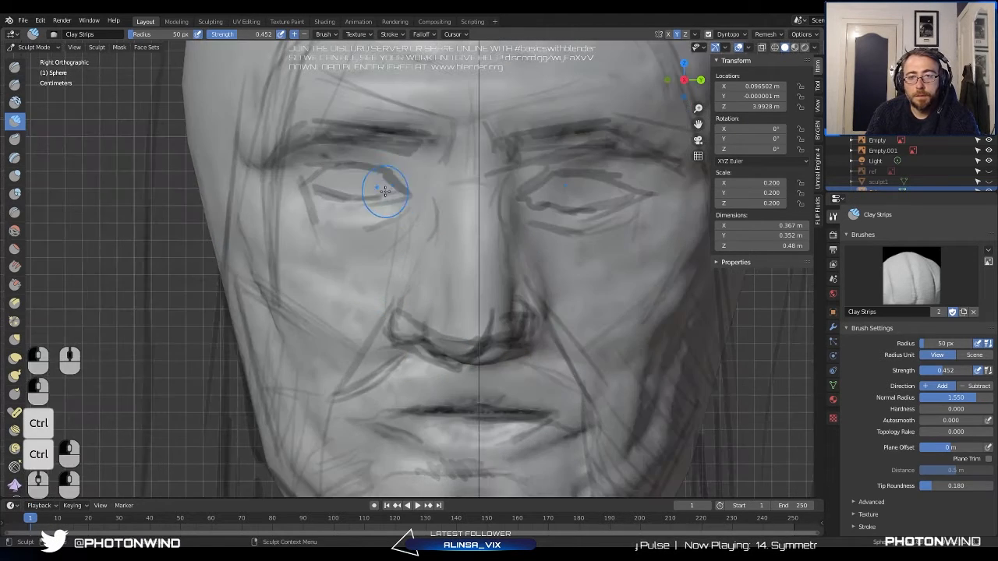
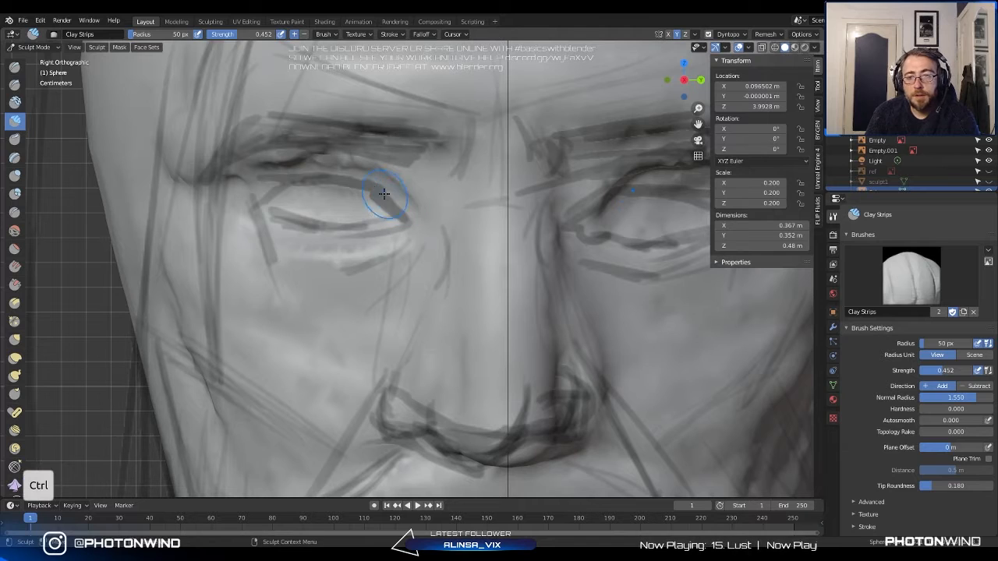
# Carve the upper eyelid line and hollow out a round eyeball shape inside the drawn eye outline.
pyautogui.keyDown('shift'); pyautogui.moveTo(383, 193); pyautogui.dragTo(432, 253, button='middle'); pyautogui.keyUp('shift')
pyautogui.keyDown('ctrl'); pyautogui.moveTo(453, 255); pyautogui.dragTo(459, 263); pyautogui.keyUp('ctrl')
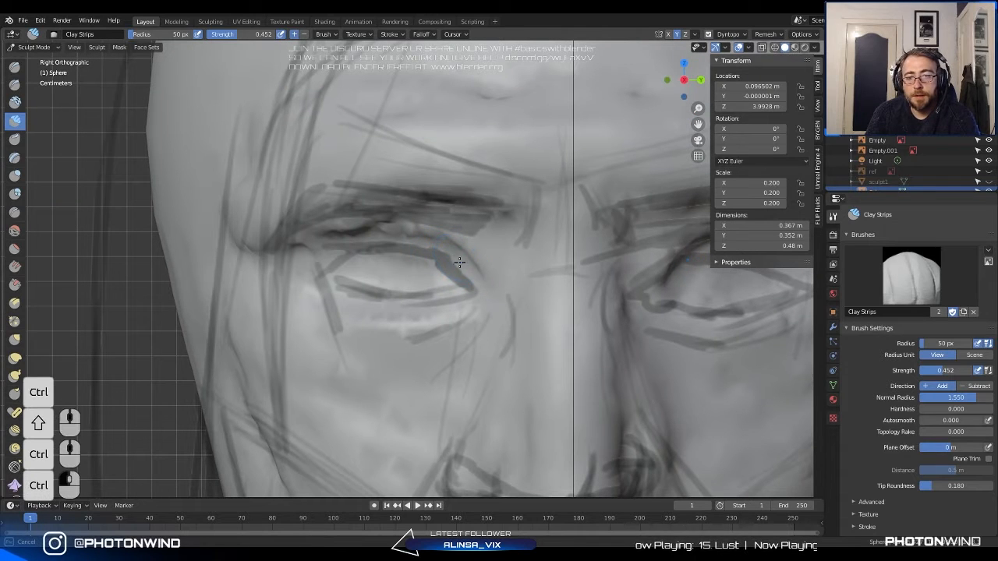
pyautogui.keyDown('ctrl'); pyautogui.moveTo(341, 278); pyautogui.dragTo(342, 271); pyautogui.keyUp('ctrl')
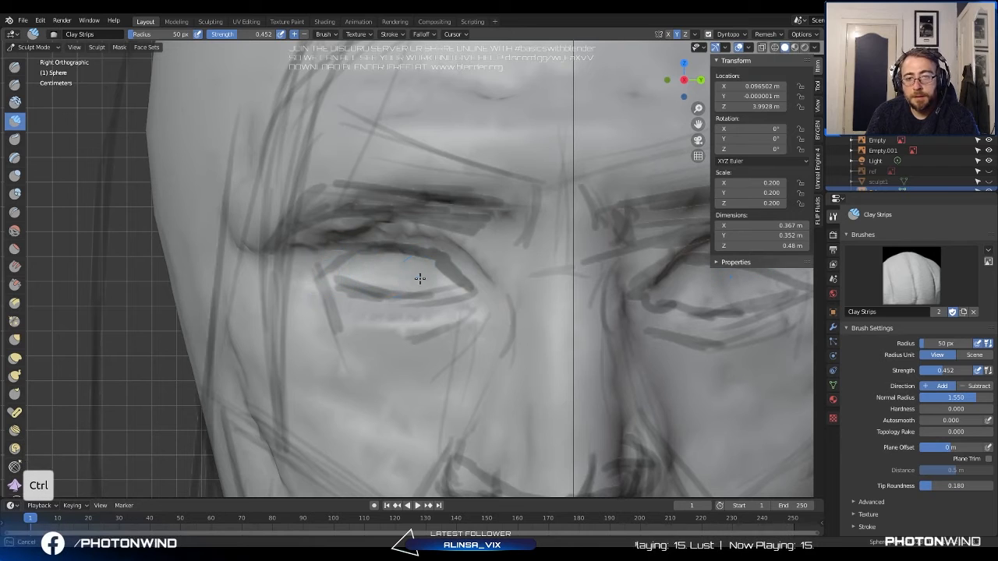
pyautogui.moveTo(419, 278)
pyautogui.keyDown('ctrl'); pyautogui.mouseDown()
pyautogui.moveTo(374, 286)
pyautogui.moveTo(397, 267)
pyautogui.moveTo(419, 268)
pyautogui.moveTo(414, 296)
pyautogui.moveTo(345, 255)
pyautogui.mouseUp(); pyautogui.keyUp('ctrl')
pyautogui.scroll(2, 406, 278)
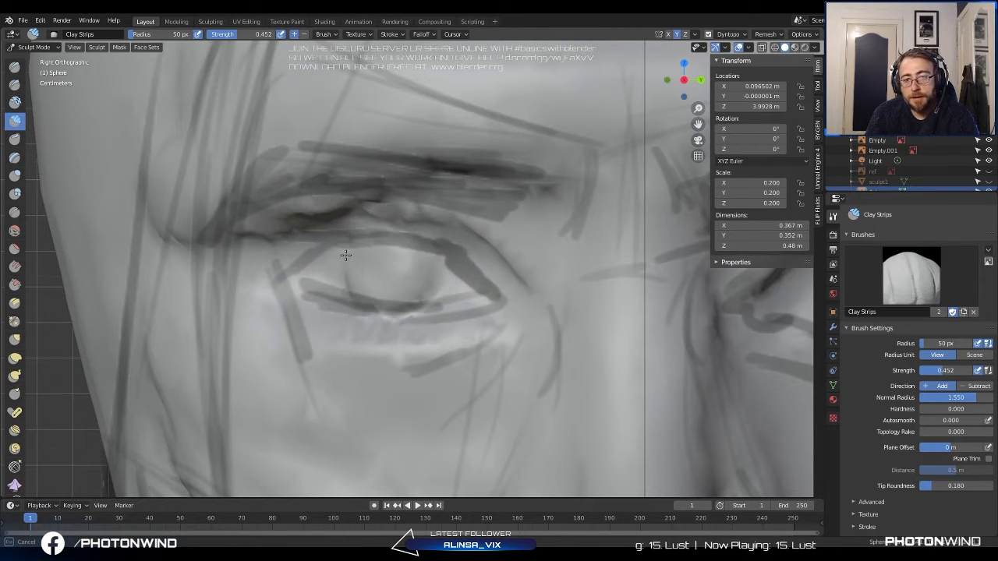
pyautogui.keyDown('ctrl'); pyautogui.moveTo(416, 265); pyautogui.dragTo(413, 279); pyautogui.keyUp('ctrl')
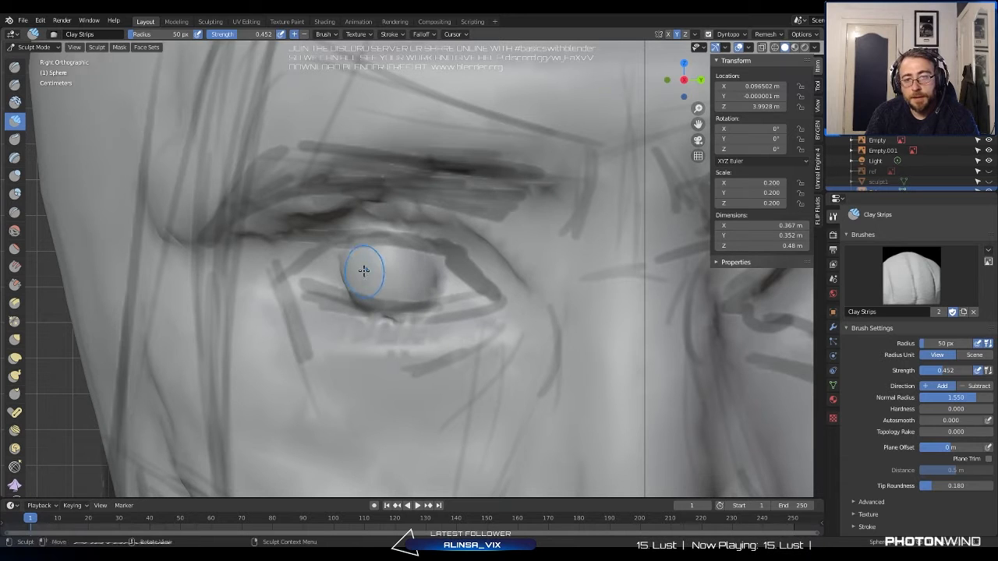
# Carve a small circular recess for the pupil in the middle of the eye.
pyautogui.scroll(2, 364, 270)
pyautogui.moveTo(359, 265)
pyautogui.keyDown('ctrl'); pyautogui.mouseDown()
pyautogui.moveTo(344, 268)
pyautogui.moveTo(362, 257)
pyautogui.mouseUp(); pyautogui.keyUp('ctrl')
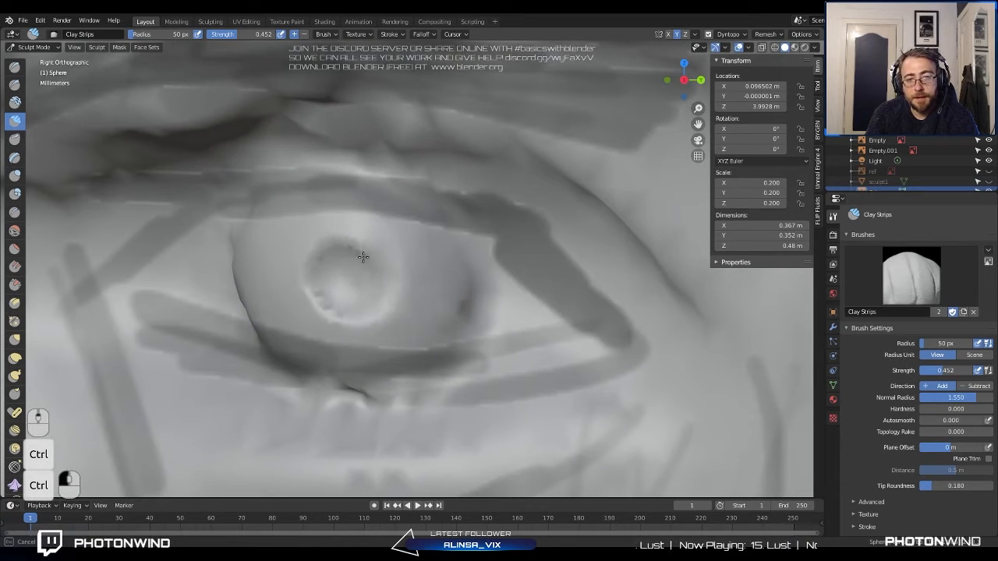
pyautogui.keyDown('ctrl'); pyautogui.moveTo(340, 299); pyautogui.dragTo(325, 268); pyautogui.keyUp('ctrl')
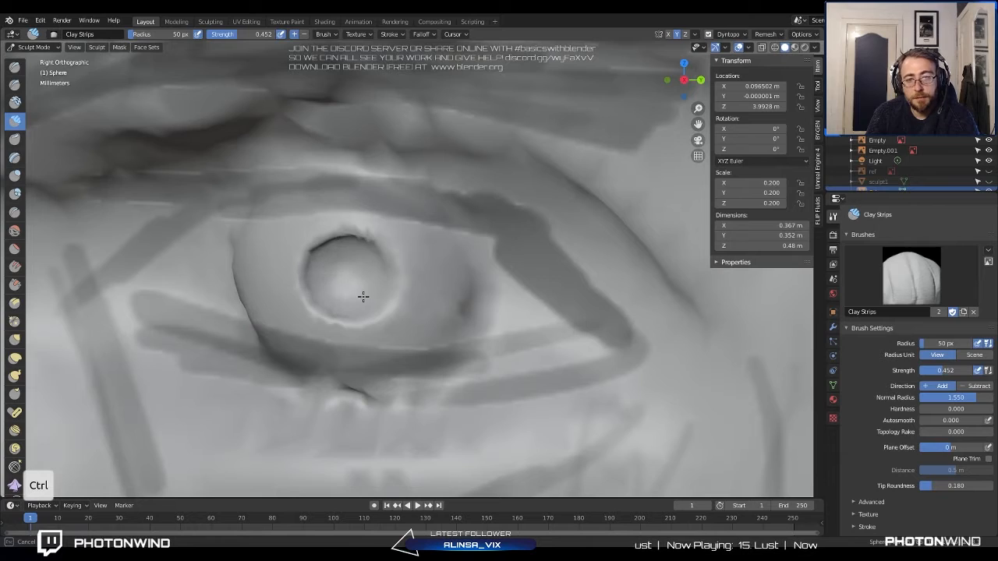
pyautogui.scroll(-6, 352, 277)
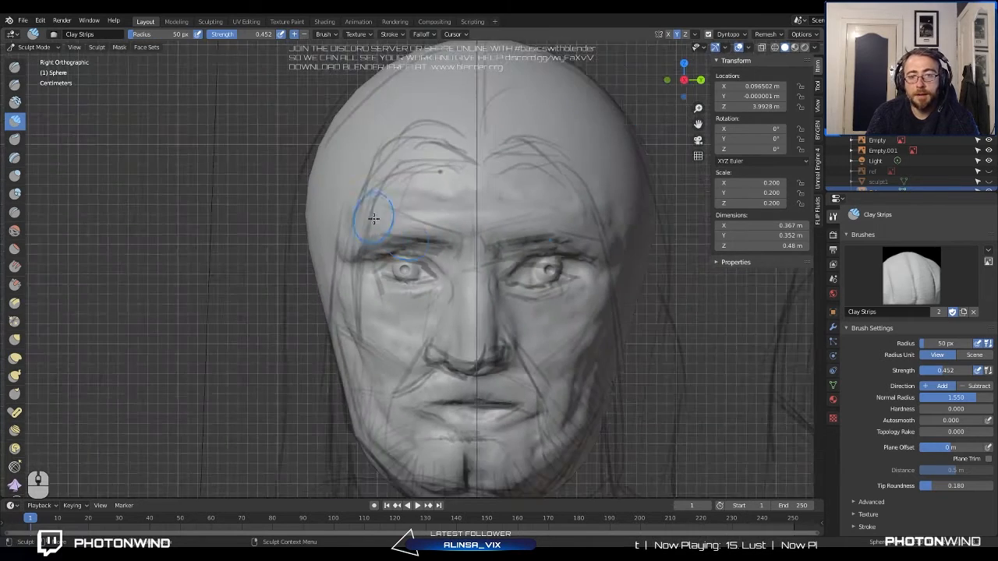
# Carve the crease above the upper eyelid and refine the inner corner and lower lid along the sketch.
pyautogui.scroll(4, 419, 257)
pyautogui.scroll(2, 444, 261)
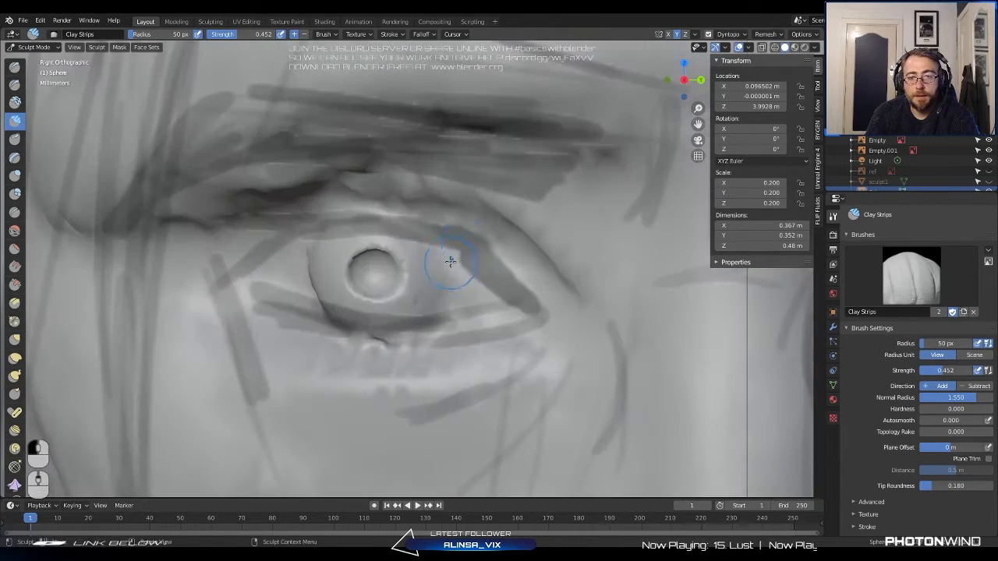
pyautogui.scroll(2, 488, 258)
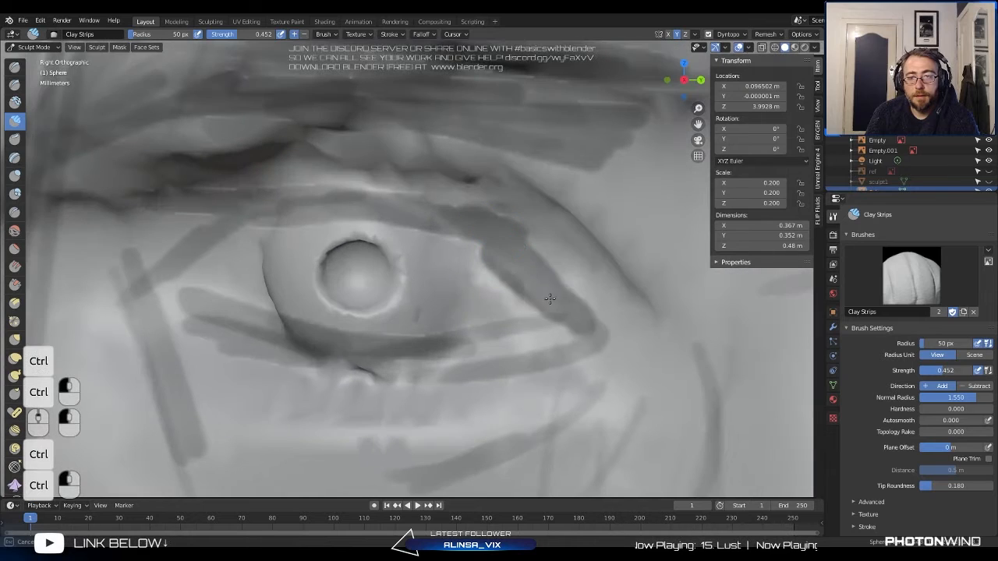
pyautogui.moveTo(539, 254)
pyautogui.keyDown('ctrl'); pyautogui.mouseDown()
pyautogui.moveTo(420, 171)
pyautogui.moveTo(327, 160)
pyautogui.moveTo(156, 195)
pyautogui.moveTo(115, 246)
pyautogui.mouseUp(); pyautogui.keyUp('ctrl')
pyautogui.keyDown('ctrl'); pyautogui.moveTo(499, 244); pyautogui.dragTo(501, 238); pyautogui.keyUp('ctrl')
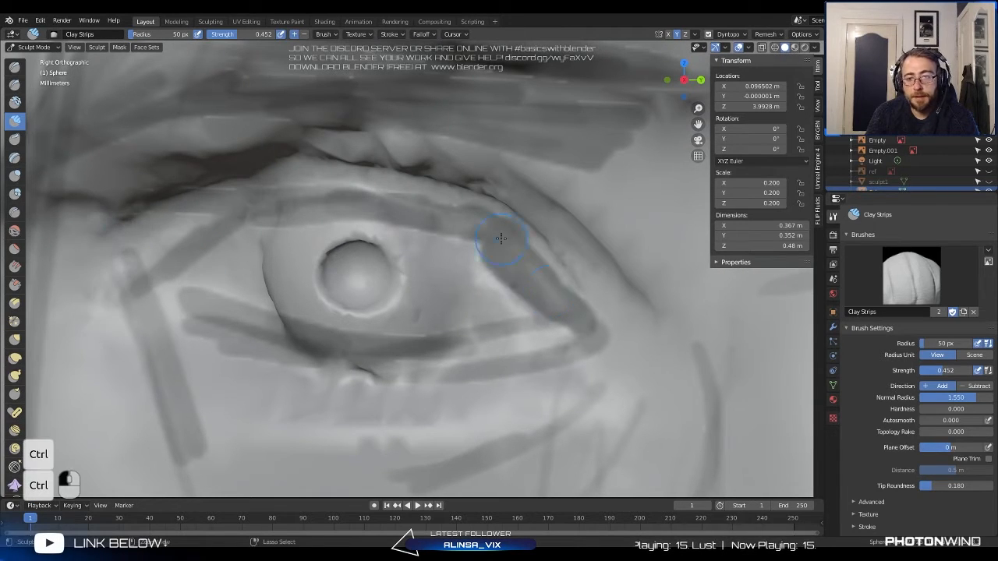
pyautogui.moveTo(517, 292)
pyautogui.keyDown('ctrl'); pyautogui.mouseDown()
pyautogui.moveTo(485, 364)
pyautogui.moveTo(562, 335)
pyautogui.mouseUp(); pyautogui.keyUp('ctrl')
pyautogui.keyDown('ctrl'); pyautogui.moveTo(401, 379); pyautogui.dragTo(324, 362); pyautogui.keyUp('ctrl')
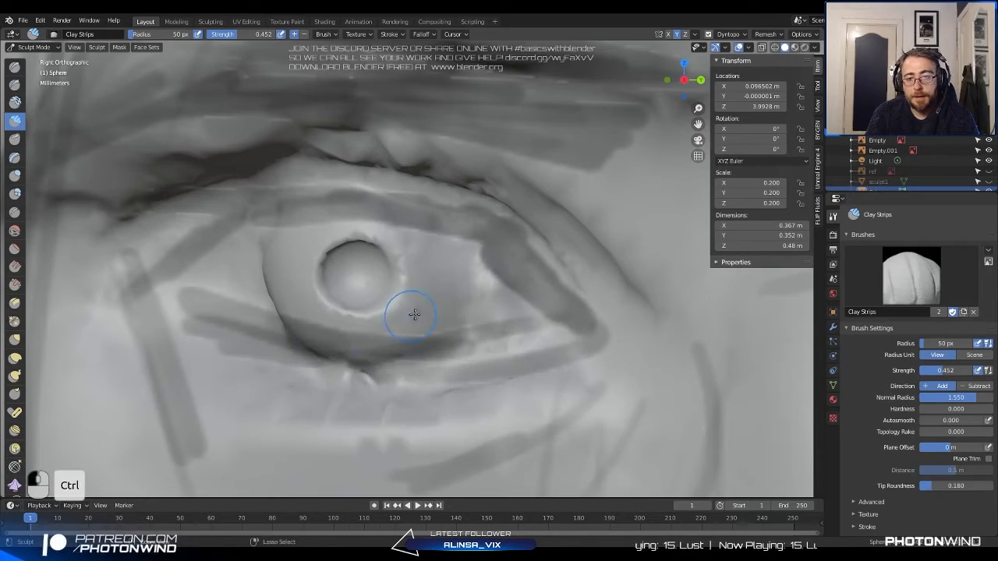
# Switch to the Grab brush with a 252 px radius and shift the eye area back in the profile view.
pyautogui.moveTo(414, 316)
pyautogui.mouseDown(button='middle')
pyautogui.moveTo(454, 281)
pyautogui.moveTo(550, 261)
pyautogui.moveTo(455, 236)
pyautogui.moveTo(481, 269)
pyautogui.moveTo(491, 243)
pyautogui.moveTo(511, 276)
pyautogui.moveTo(472, 280)
pyautogui.mouseUp(button='middle')
pyautogui.scroll(-10, 454, 281)
pyautogui.scroll(1, 454, 236)
pyautogui.scroll(3, 481, 269)
pyautogui.moveTo(429, 312)
pyautogui.mouseDown(button='middle')
pyautogui.moveTo(469, 313)
pyautogui.moveTo(448, 317)
pyautogui.mouseUp(button='middle')
pyautogui.scroll(3, 437, 320)
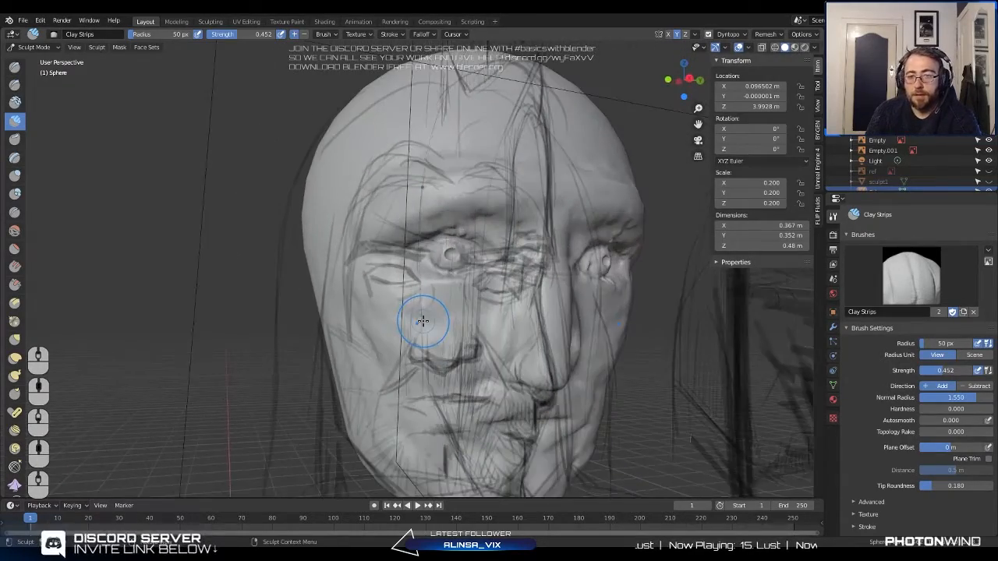
pyautogui.press('KP_1')
pyautogui.keyDown('shift'); pyautogui.moveTo(569, 312); pyautogui.dragTo(400, 292, button='middle'); pyautogui.keyUp('shift')
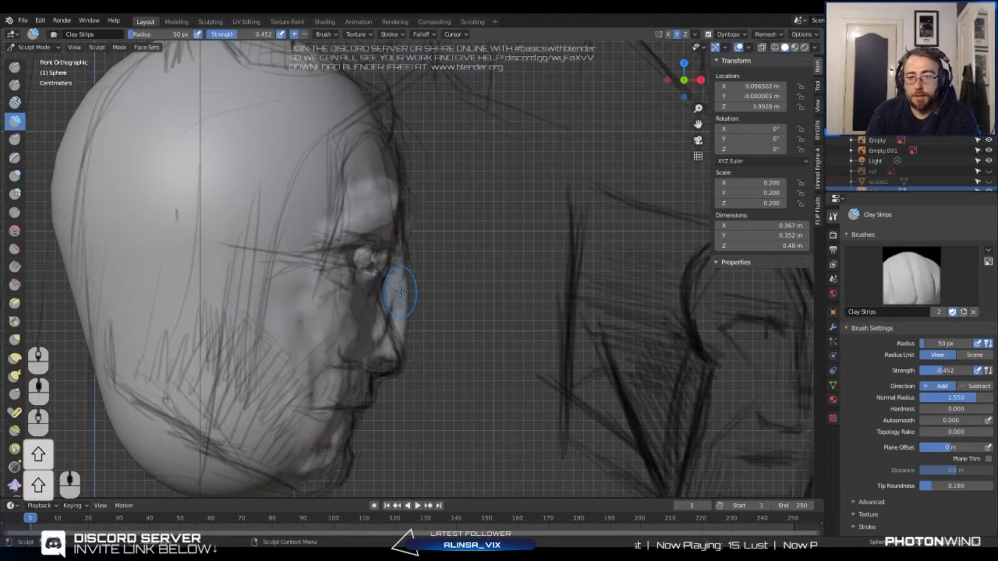
pyautogui.click(16, 339)
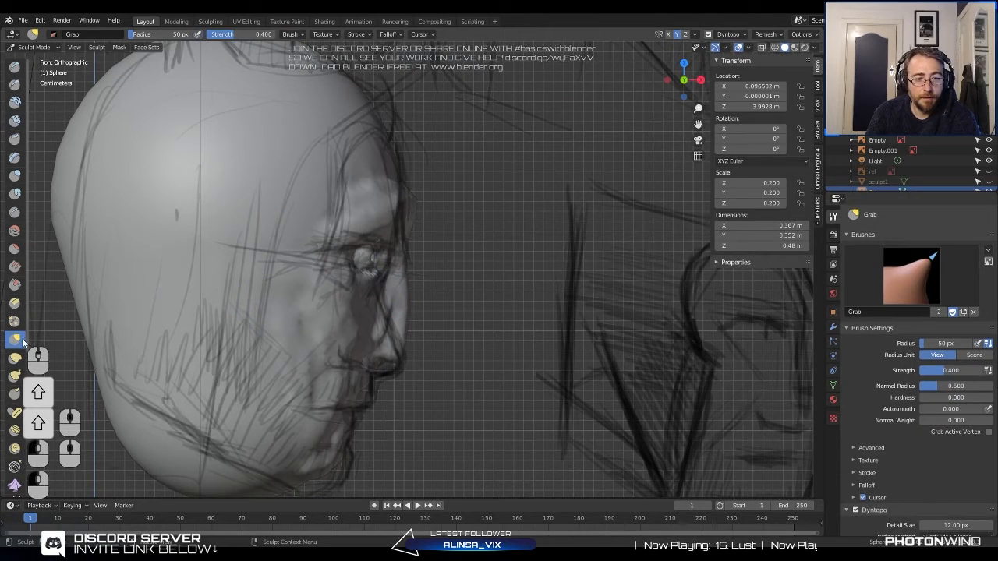
pyautogui.scroll(-7, 376, 311)
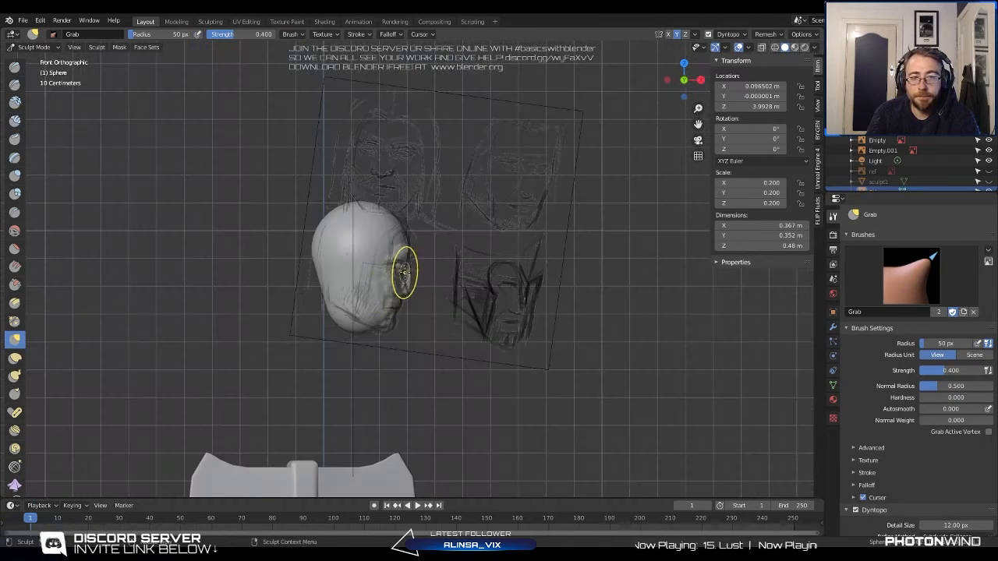
pyautogui.scroll(4, 380, 257)
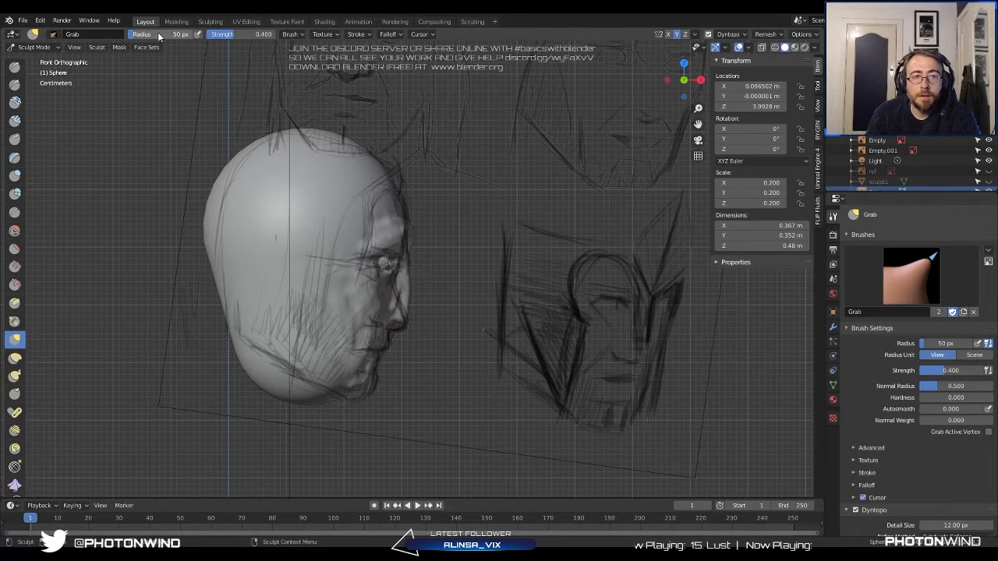
pyautogui.scroll(4, 346, 265)
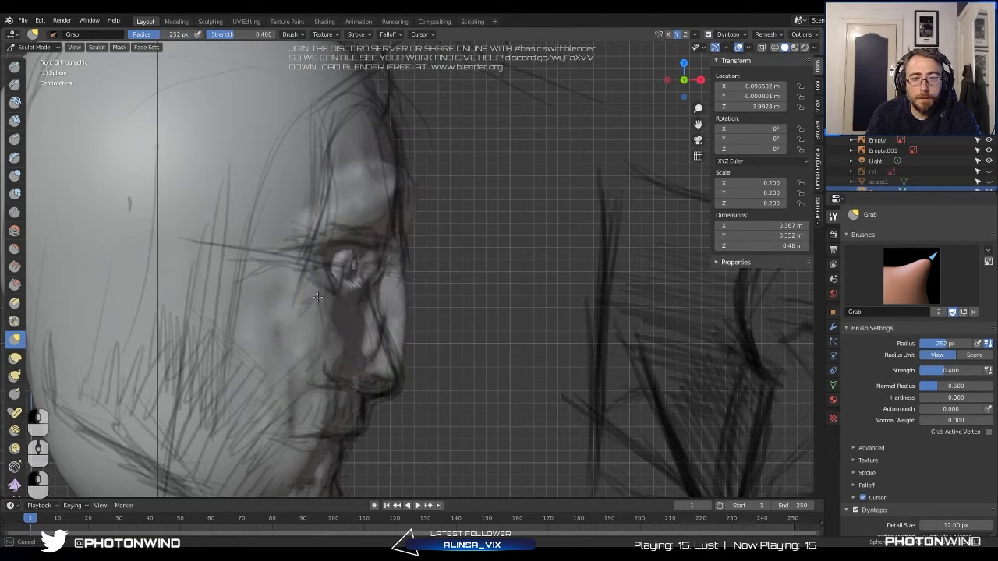
pyautogui.moveTo(374, 263)
pyautogui.mouseDown()
pyautogui.moveTo(387, 155)
pyautogui.moveTo(381, 226)
pyautogui.mouseUp()
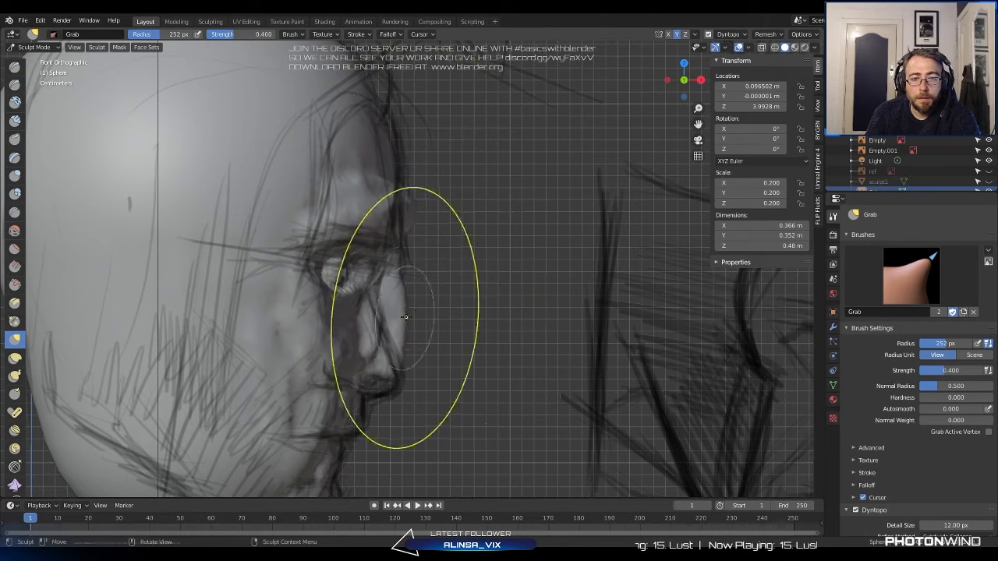
# Pull the nose bridge and tip in with the Grab brush to match the profile sketch.
pyautogui.moveTo(405, 289); pyautogui.dragTo(387, 296)
pyautogui.moveTo(396, 350)
pyautogui.mouseDown()
pyautogui.moveTo(427, 380)
pyautogui.moveTo(392, 358)
pyautogui.mouseUp()
pyautogui.moveTo(403, 320); pyautogui.dragTo(389, 327)
pyautogui.moveTo(401, 370); pyautogui.dragTo(396, 364)
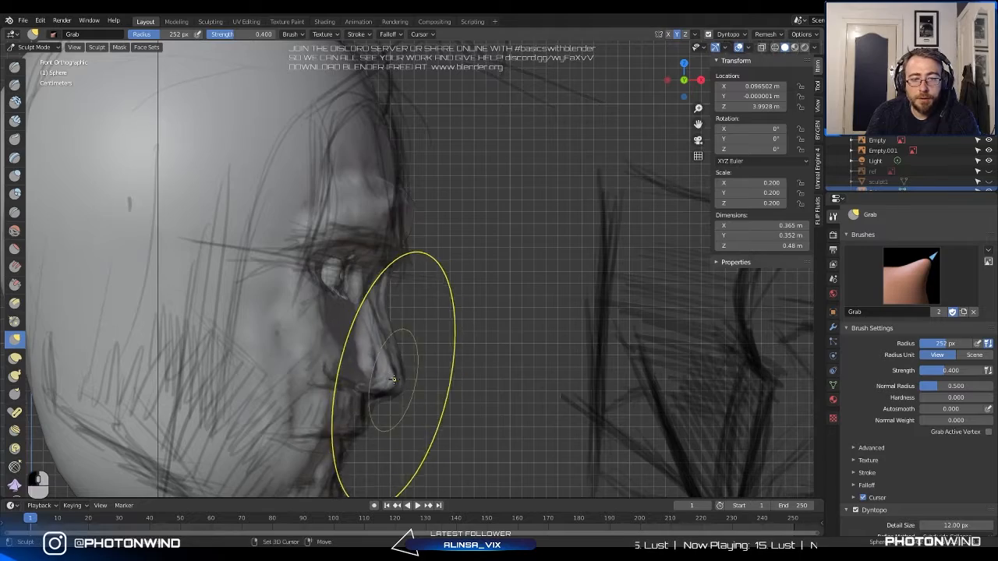
# Push the back of the skull in to the profile sketch and pull the lower back of the head outward.
pyautogui.keyDown('shift'); pyautogui.moveTo(393, 379); pyautogui.dragTo(445, 359, button='middle'); pyautogui.keyUp('shift')
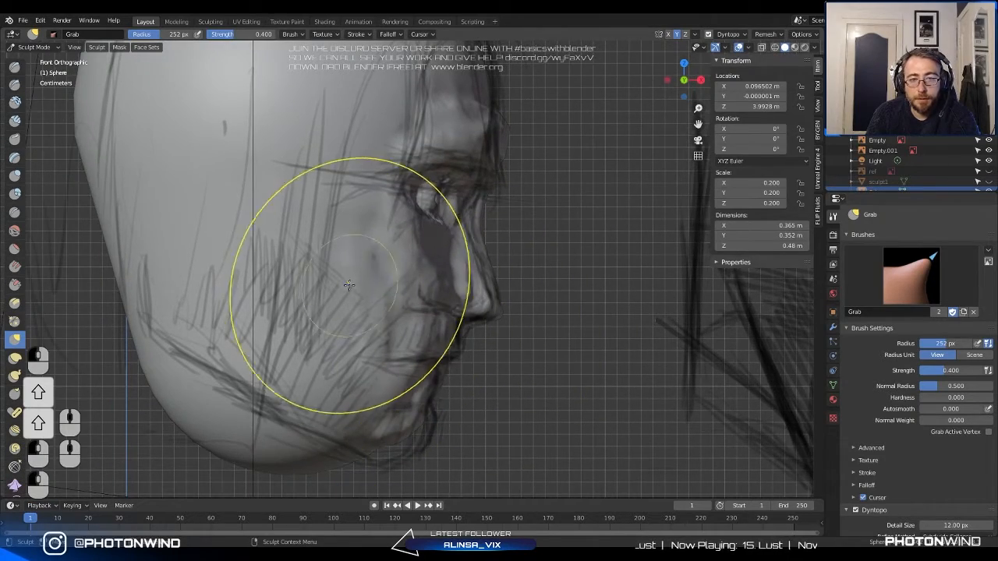
pyautogui.scroll(-4, 348, 273)
pyautogui.keyDown('shift'); pyautogui.moveTo(306, 239); pyautogui.dragTo(399, 255, button='middle'); pyautogui.keyUp('shift')
pyautogui.moveTo(358, 195); pyautogui.dragTo(370, 194)
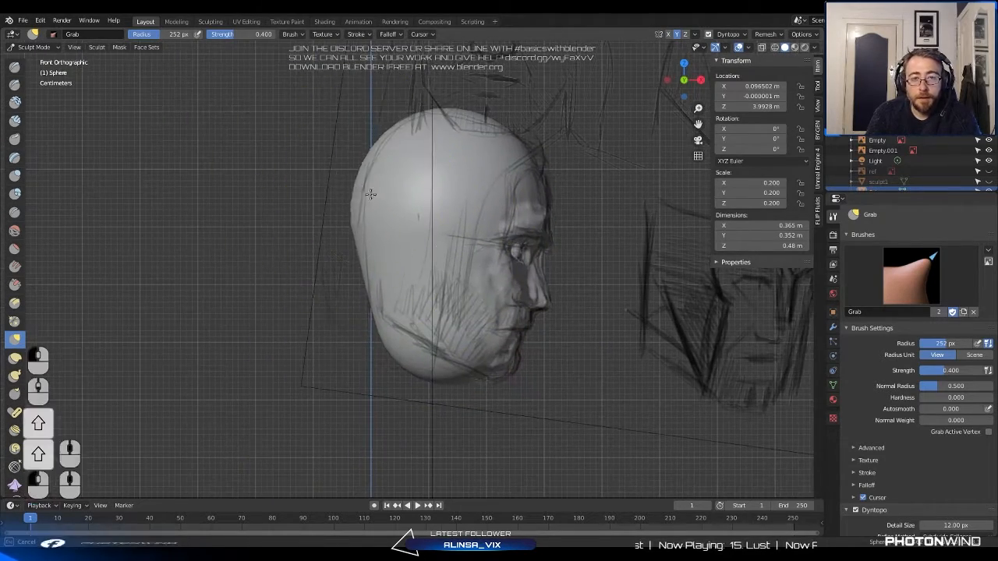
pyautogui.scroll(4, 385, 316)
pyautogui.keyDown('shift'); pyautogui.moveTo(363, 363); pyautogui.dragTo(454, 283, button='middle'); pyautogui.keyUp('shift')
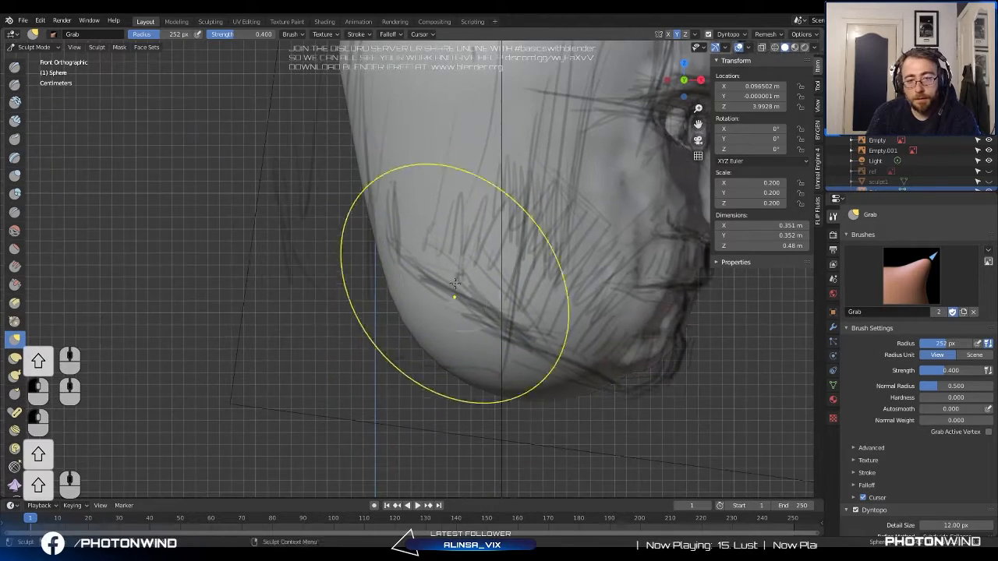
pyautogui.moveTo(455, 283); pyautogui.dragTo(363, 355)
# Reshape the chin and mouth area to the profile sketch and push up the underside of the jaw.
pyautogui.scroll(-5, 441, 347)
pyautogui.moveTo(434, 337); pyautogui.dragTo(532, 326)
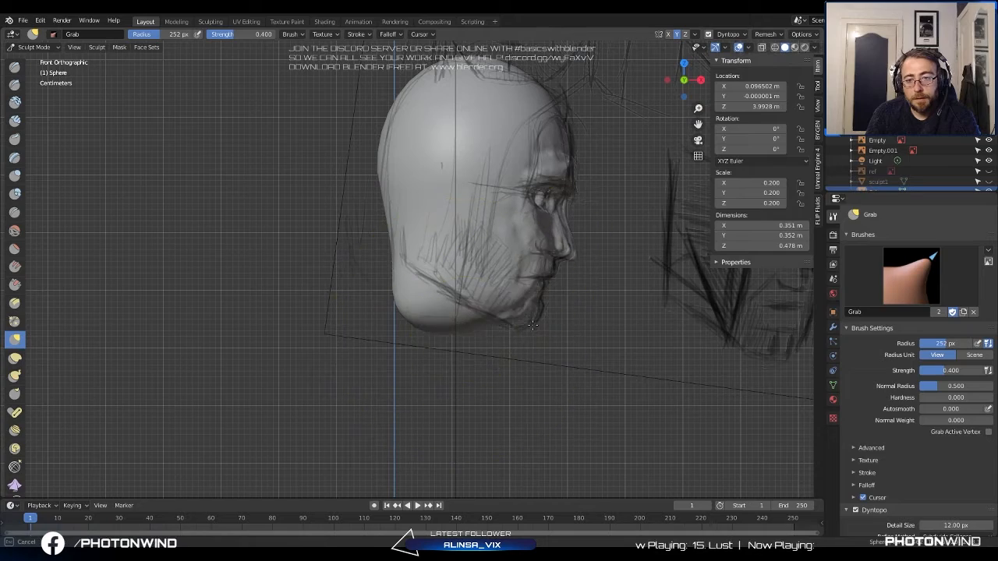
pyautogui.moveTo(567, 278); pyautogui.dragTo(554, 253)
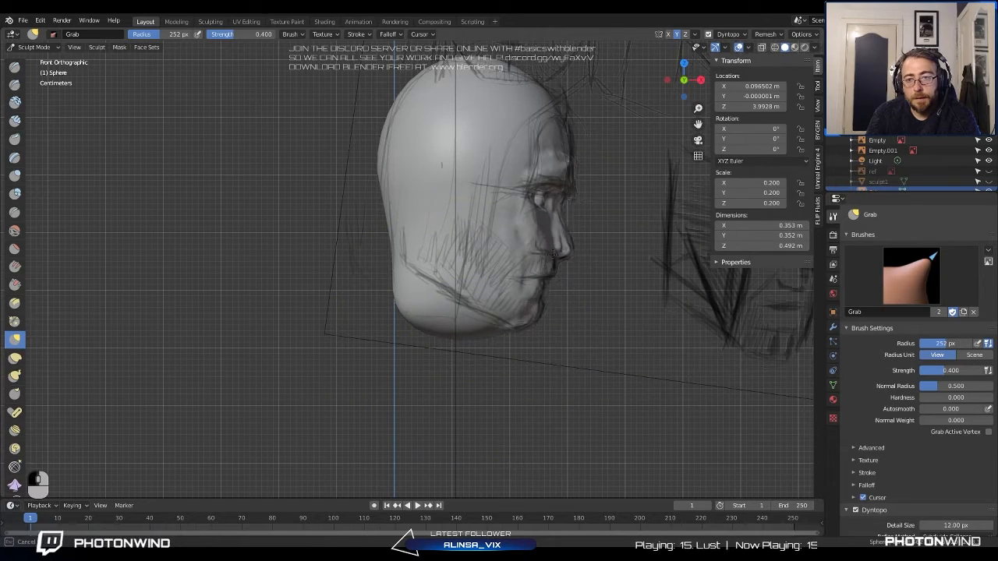
pyautogui.scroll(5, 471, 283)
pyautogui.keyDown('shift'); pyautogui.moveTo(457, 281); pyautogui.dragTo(363, 227, button='middle'); pyautogui.keyUp('shift')
pyautogui.moveTo(454, 327); pyautogui.dragTo(430, 285)
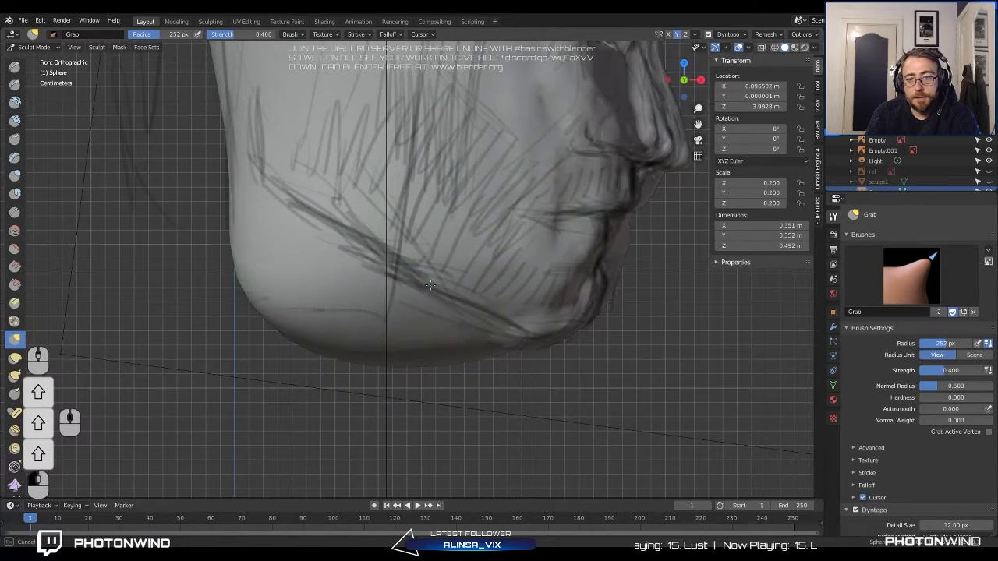
# Narrow the jaw and lower cheeks with the Grab brush, working from several front angles.
pyautogui.scroll(-3, 394, 285)
pyautogui.moveTo(408, 256); pyautogui.dragTo(289, 266, button='middle')
pyautogui.scroll(-2, 461, 256)
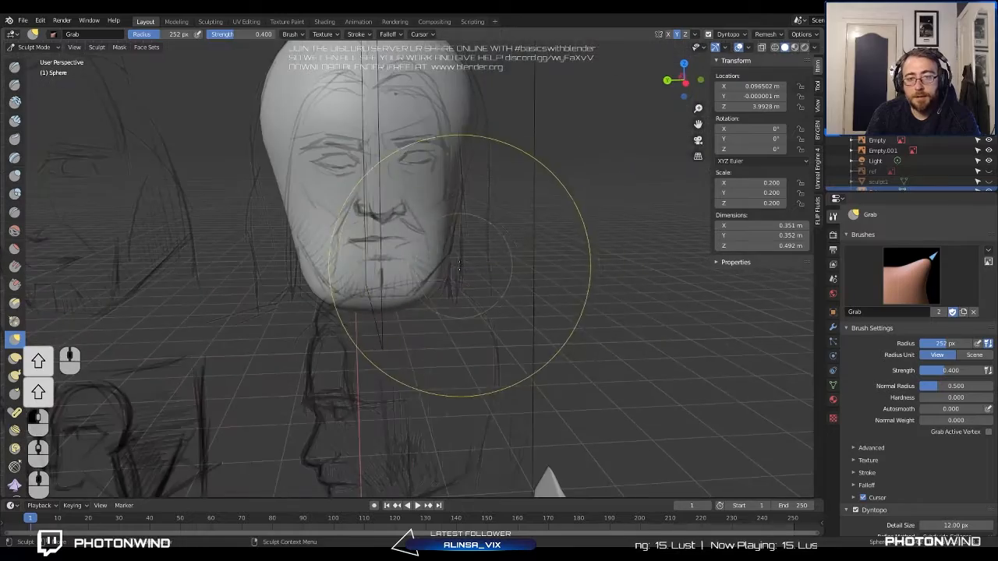
pyautogui.moveTo(460, 256)
pyautogui.mouseDown(button='middle')
pyautogui.moveTo(303, 229)
pyautogui.moveTo(234, 248)
pyautogui.mouseUp(button='middle')
pyautogui.moveTo(396, 248); pyautogui.dragTo(382, 241)
pyautogui.moveTo(385, 246); pyautogui.dragTo(301, 253, button='middle')
pyautogui.moveTo(413, 269)
pyautogui.mouseDown()
pyautogui.moveTo(402, 255)
pyautogui.moveTo(457, 259)
pyautogui.mouseUp()
pyautogui.moveTo(455, 257); pyautogui.dragTo(402, 245, button='middle')
pyautogui.moveTo(399, 245); pyautogui.dragTo(383, 231)
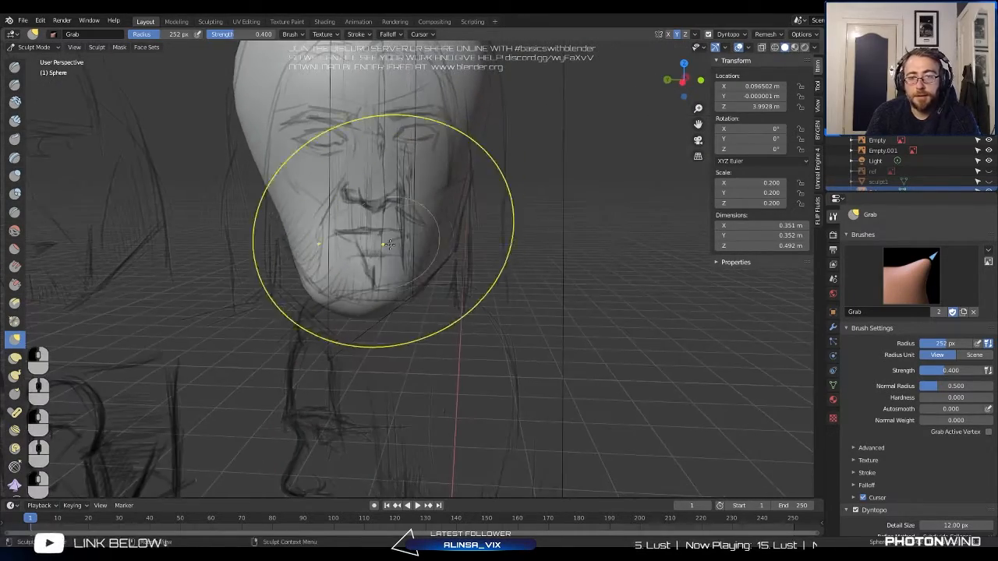
pyautogui.moveTo(339, 237); pyautogui.dragTo(364, 218, button='middle')
pyautogui.moveTo(425, 214)
pyautogui.mouseDown(button='middle')
pyautogui.moveTo(455, 175)
pyautogui.moveTo(550, 212)
pyautogui.moveTo(677, 197)
pyautogui.moveTo(728, 218)
pyautogui.moveTo(413, 222)
pyautogui.moveTo(507, 229)
pyautogui.mouseUp(button='middle')
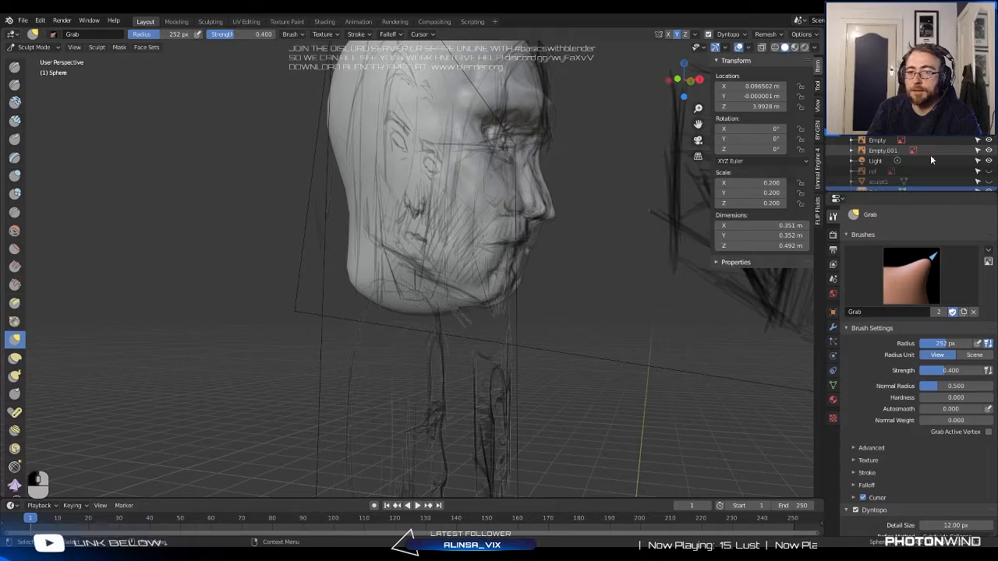
# Hide the two reference sketch images, Empty and Empty.001, to view the head alone.
pyautogui.click(988, 150)
pyautogui.click(989, 140)
pyautogui.moveTo(436, 187)
pyautogui.mouseDown(button='middle')
pyautogui.moveTo(457, 189)
pyautogui.moveTo(400, 226)
pyautogui.moveTo(538, 226)
pyautogui.mouseUp(button='middle')
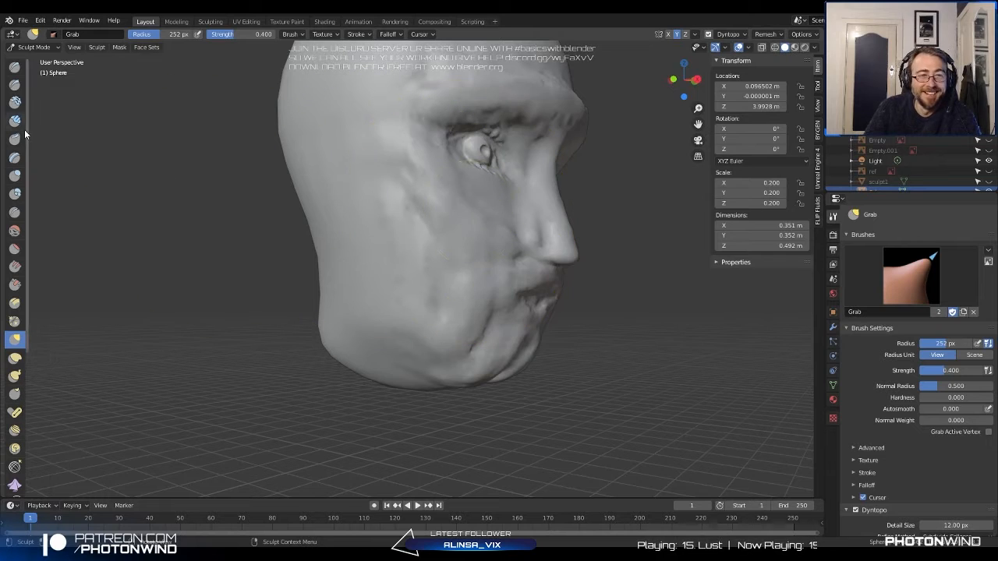
# Build up the side and back of the jaw with the Clay brush at a 141 px radius.
pyautogui.click(15, 102)
pyautogui.moveTo(405, 281); pyautogui.dragTo(487, 282, button='middle')
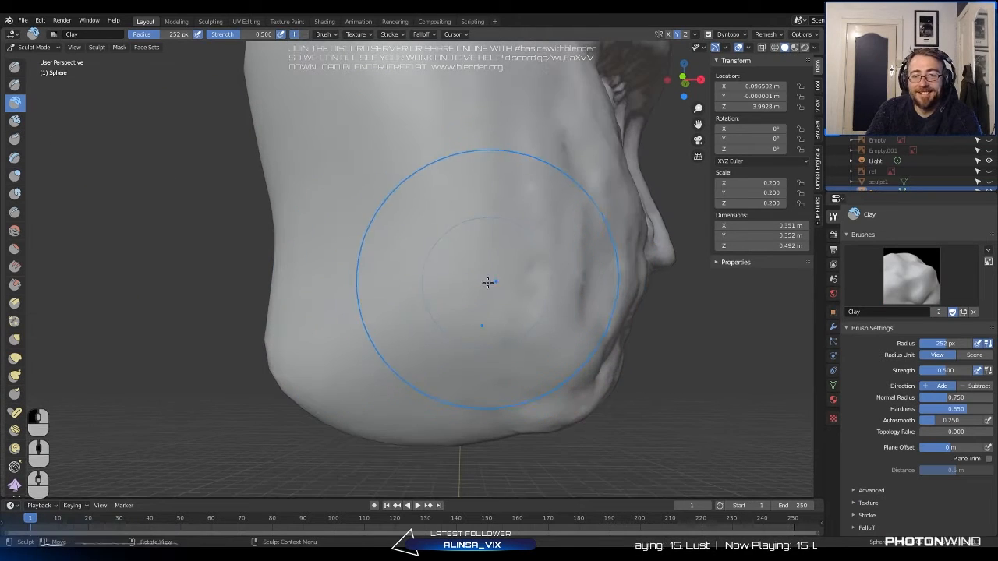
pyautogui.moveTo(178, 34); pyautogui.dragTo(165, 34)
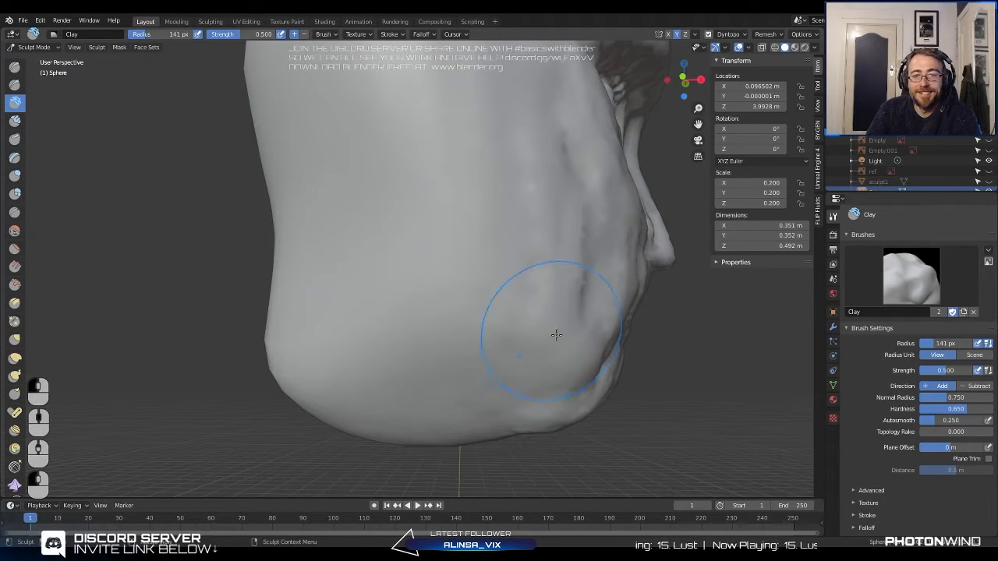
pyautogui.moveTo(365, 140); pyautogui.dragTo(427, 262, button='middle')
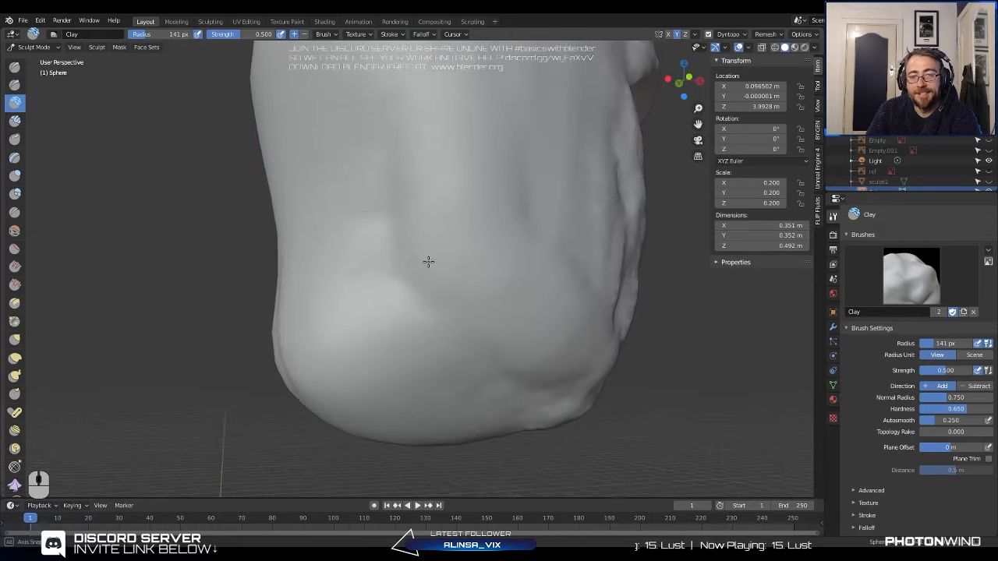
pyautogui.scroll(-4, 405, 203)
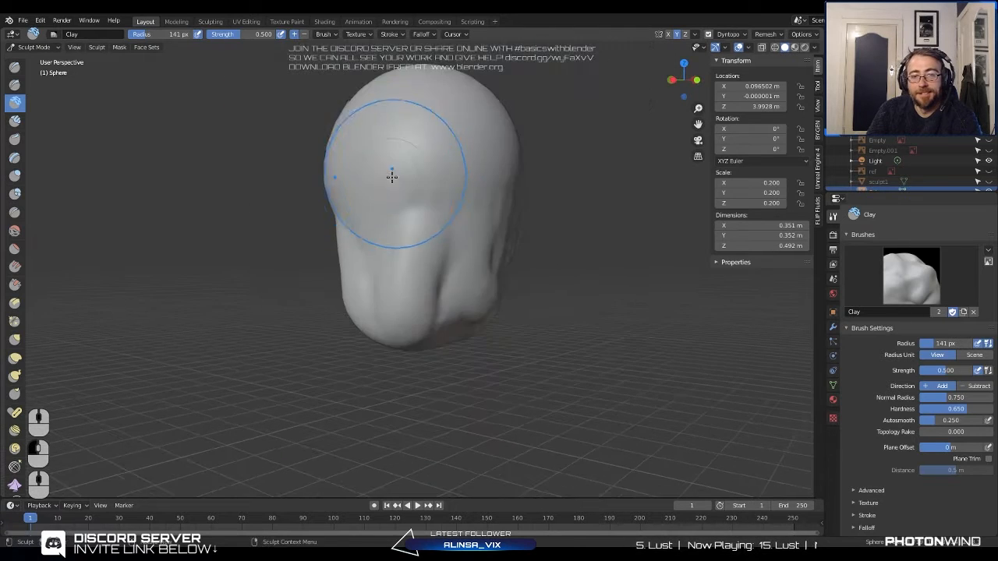
pyautogui.moveTo(392, 177); pyautogui.dragTo(432, 263, button='middle')
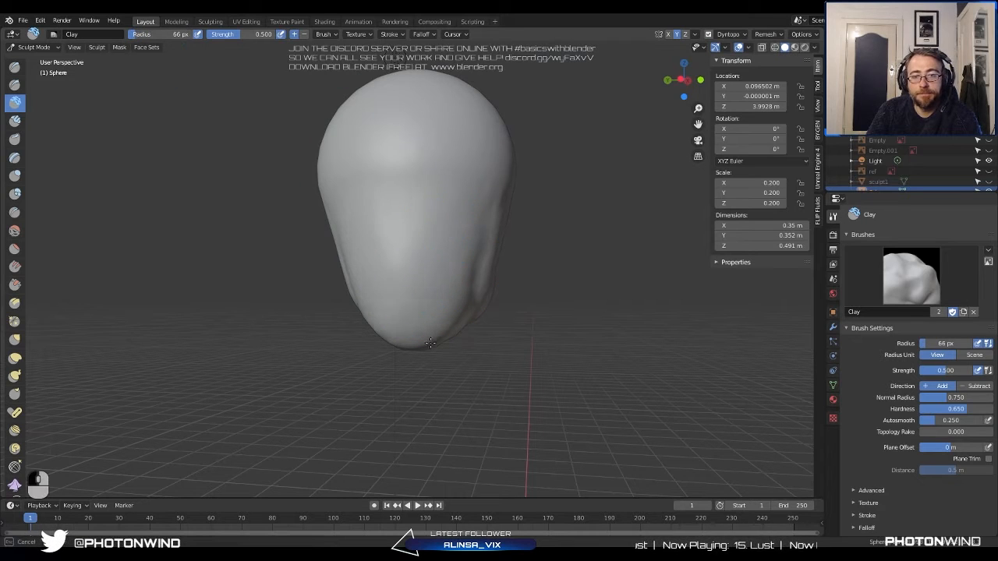
# Reshape the lower back and underside of the head with the Clay brush at a 66 px radius.
pyautogui.moveTo(430, 343); pyautogui.dragTo(405, 331)
pyautogui.moveTo(427, 241); pyautogui.dragTo(403, 192, button='middle')
pyautogui.moveTo(401, 325)
pyautogui.mouseDown()
pyautogui.moveTo(397, 272)
pyautogui.moveTo(399, 312)
pyautogui.mouseUp()
pyautogui.scroll(3, 415, 200)
pyautogui.moveTo(312, 208); pyautogui.dragTo(372, 215, button='middle')
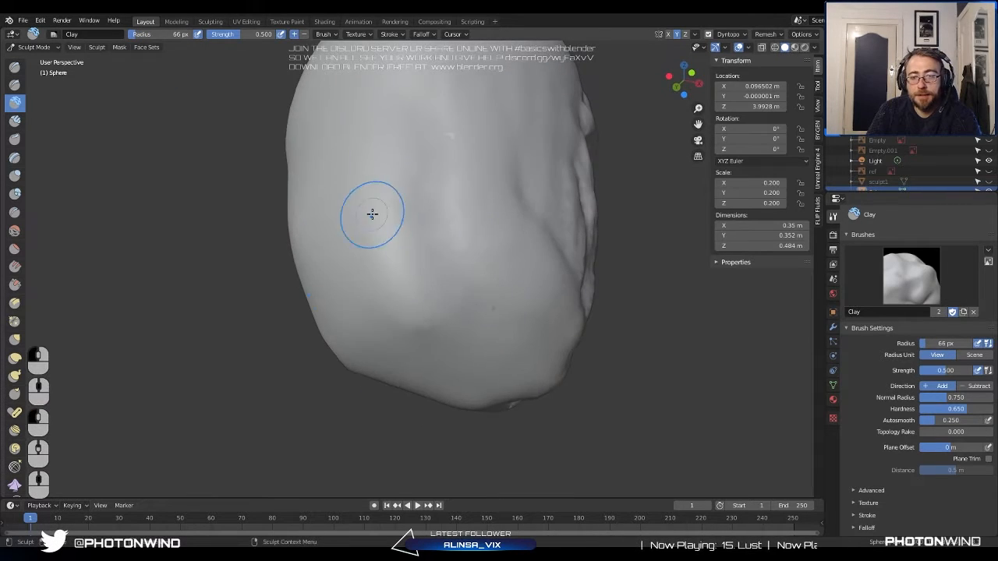
pyautogui.scroll(-3, 922, 494)
pyautogui.moveTo(425, 234); pyautogui.dragTo(460, 225, button='middle')
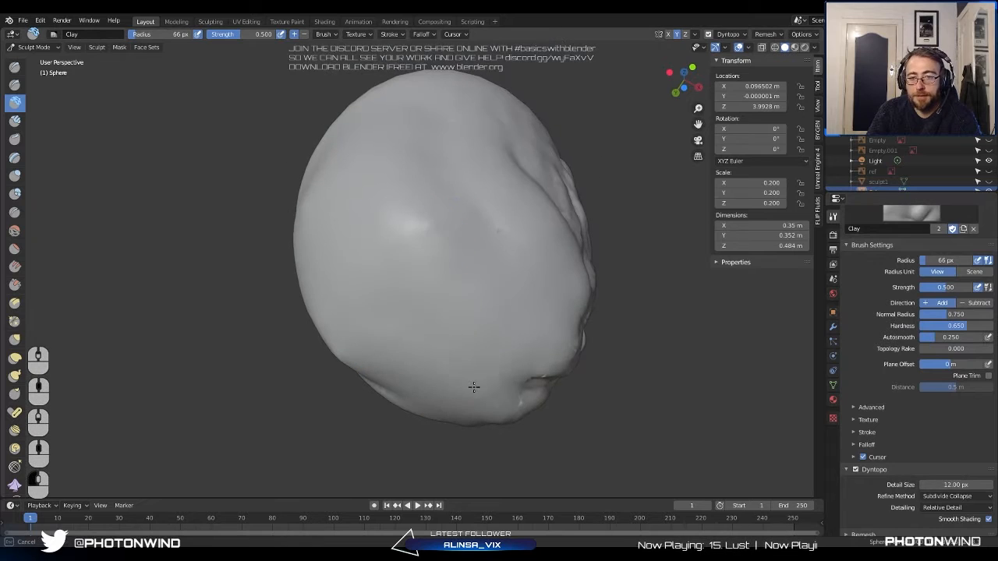
pyautogui.scroll(-1, 406, 284)
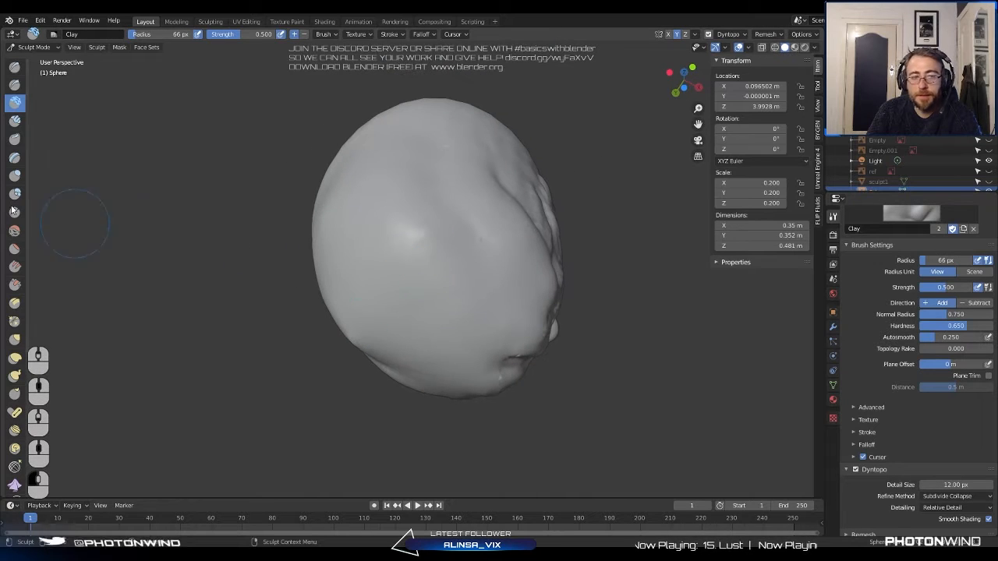
# Add Clay Strips strokes at 0.452 strength to the underside of the jaw and smooth them.
pyautogui.click(14, 121)
pyautogui.moveTo(479, 310); pyautogui.dragTo(452, 295)
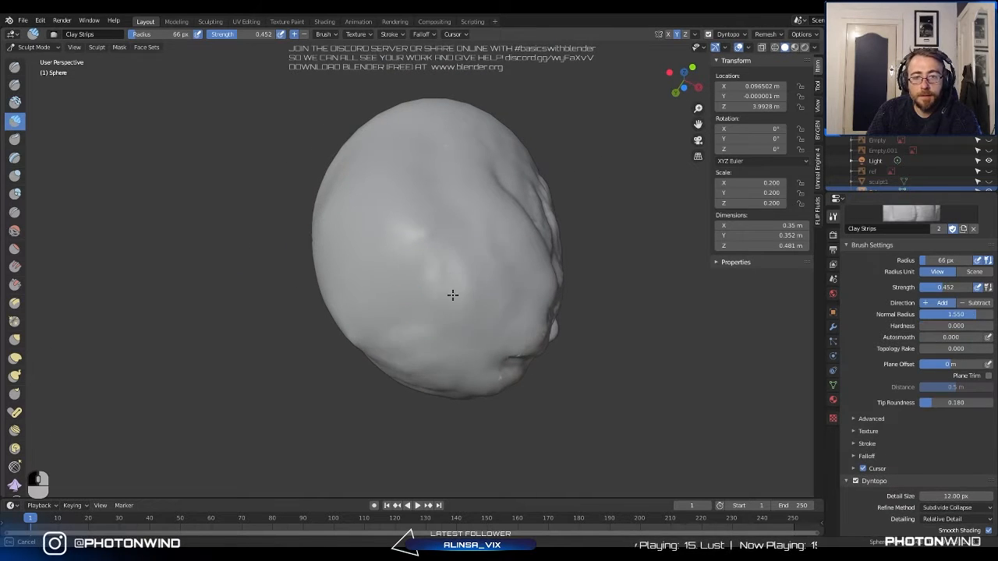
pyautogui.moveTo(386, 348)
pyautogui.mouseDown(button='middle')
pyautogui.moveTo(345, 285)
pyautogui.moveTo(408, 330)
pyautogui.moveTo(445, 330)
pyautogui.mouseUp(button='middle')
pyautogui.moveTo(398, 270)
pyautogui.mouseDown(button='middle')
pyautogui.moveTo(434, 330)
pyautogui.moveTo(403, 334)
pyautogui.moveTo(449, 311)
pyautogui.mouseUp(button='middle')
pyautogui.moveTo(468, 323)
pyautogui.mouseDown()
pyautogui.moveTo(475, 298)
pyautogui.moveTo(456, 289)
pyautogui.moveTo(446, 306)
pyautogui.mouseUp()
pyautogui.keyDown('shift'); pyautogui.moveTo(445, 307); pyautogui.dragTo(452, 320); pyautogui.keyUp('shift')
pyautogui.moveTo(416, 250)
pyautogui.mouseDown(button='middle')
pyautogui.moveTo(396, 261)
pyautogui.moveTo(412, 256)
pyautogui.mouseUp(button='middle')
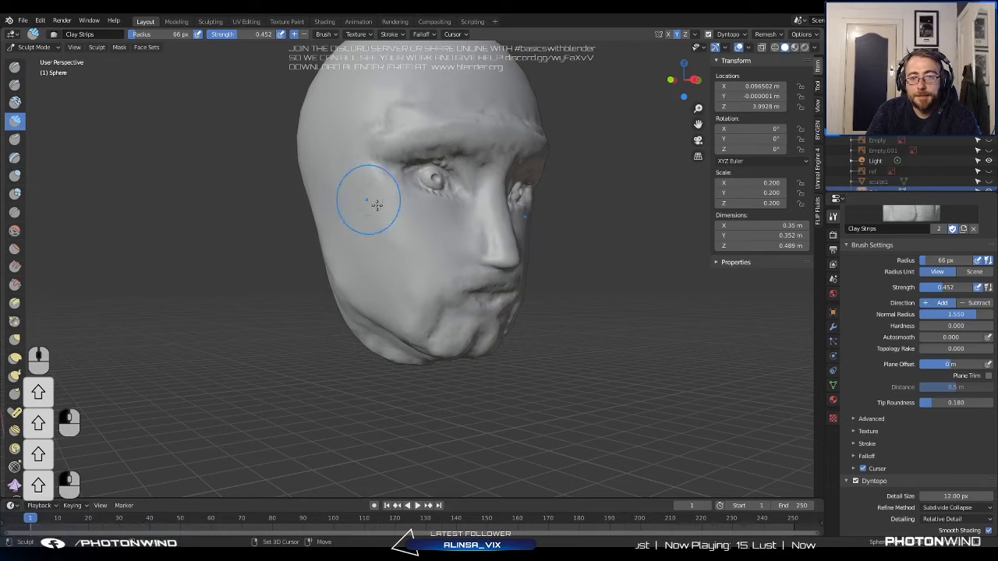
# Carve hollows into the cheeks and along the jaw with subtractive Clay Strips strokes.
pyautogui.scroll(5, 379, 244)
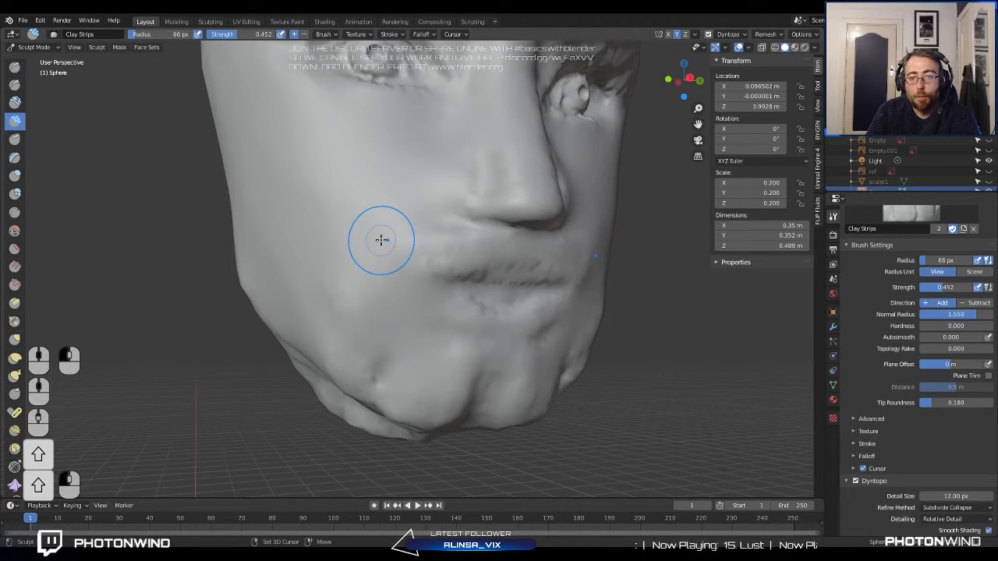
pyautogui.moveTo(457, 241)
pyautogui.keyDown('ctrl'); pyautogui.mouseDown()
pyautogui.moveTo(390, 256)
pyautogui.moveTo(414, 322)
pyautogui.moveTo(439, 327)
pyautogui.moveTo(352, 161)
pyautogui.moveTo(396, 329)
pyautogui.moveTo(335, 203)
pyautogui.moveTo(412, 249)
pyautogui.moveTo(394, 216)
pyautogui.moveTo(313, 267)
pyautogui.moveTo(305, 223)
pyautogui.moveTo(328, 361)
pyautogui.moveTo(362, 368)
pyautogui.moveTo(301, 169)
pyautogui.moveTo(273, 173)
pyautogui.moveTo(309, 197)
pyautogui.moveTo(330, 289)
pyautogui.moveTo(307, 263)
pyautogui.moveTo(268, 165)
pyautogui.moveTo(282, 200)
pyautogui.moveTo(247, 158)
pyautogui.moveTo(270, 145)
pyautogui.mouseUp(); pyautogui.keyUp('ctrl')
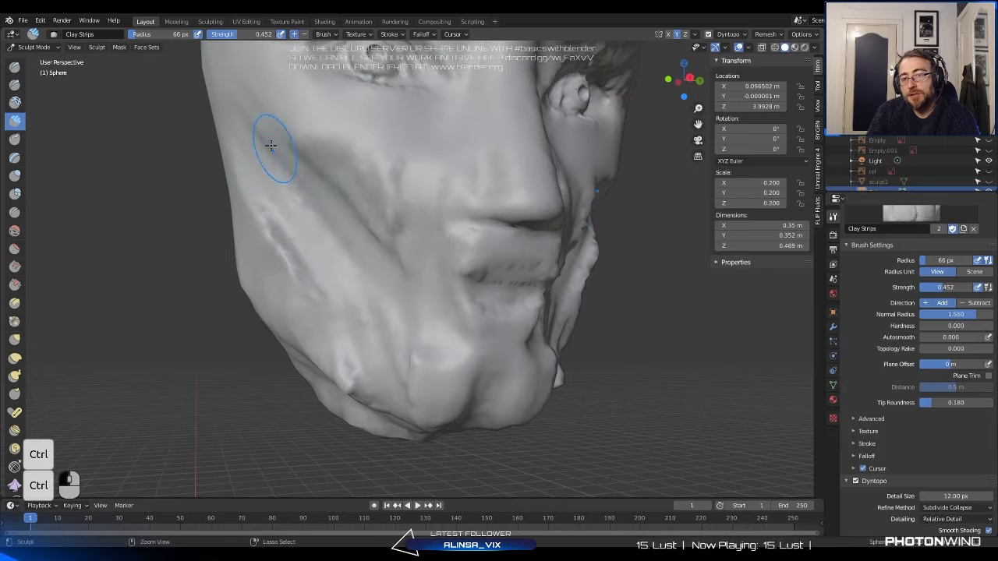
pyautogui.moveTo(335, 224)
pyautogui.mouseDown(button='middle')
pyautogui.moveTo(403, 236)
pyautogui.moveTo(379, 223)
pyautogui.mouseUp(button='middle')
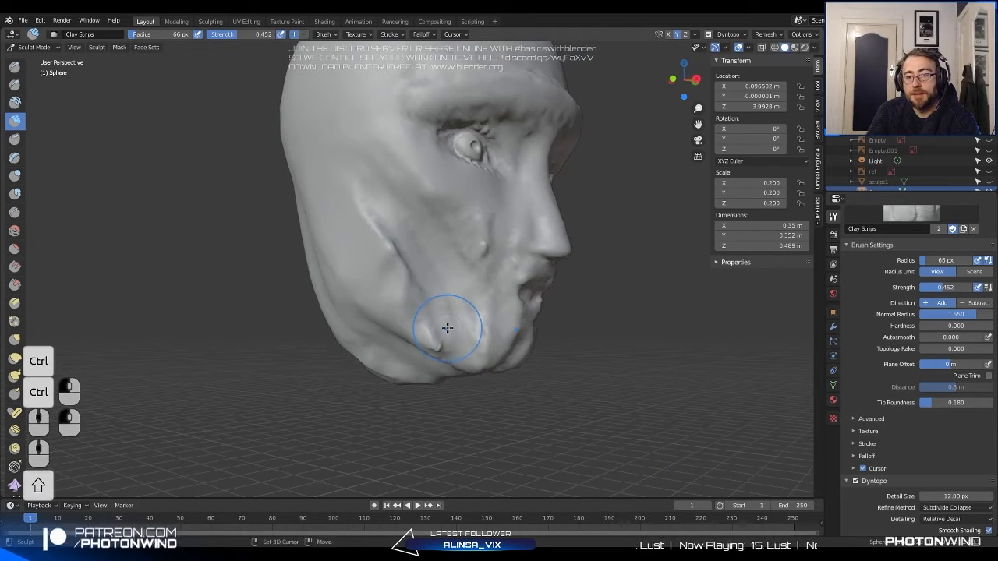
pyautogui.moveTo(370, 226)
pyautogui.keyDown('ctrl'); pyautogui.mouseDown()
pyautogui.moveTo(423, 340)
pyautogui.moveTo(362, 269)
pyautogui.mouseUp(); pyautogui.keyUp('ctrl')
pyautogui.moveTo(389, 276); pyautogui.dragTo(472, 294, button='middle')
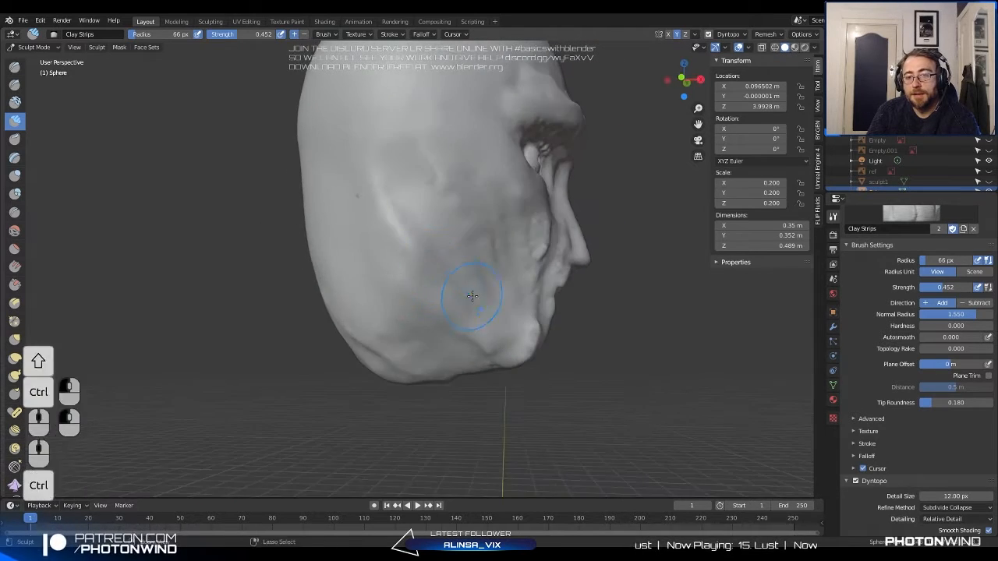
pyautogui.keyDown('ctrl'); pyautogui.moveTo(425, 245); pyautogui.dragTo(411, 192); pyautogui.keyUp('ctrl')
pyautogui.moveTo(469, 261); pyautogui.dragTo(414, 236, button='middle')
pyautogui.keyDown('ctrl'); pyautogui.moveTo(417, 234); pyautogui.dragTo(401, 187); pyautogui.keyUp('ctrl')
pyautogui.keyDown('ctrl'); pyautogui.moveTo(514, 260); pyautogui.dragTo(431, 187); pyautogui.keyUp('ctrl')
# Smooth the carved cheeks, jawline and chin, working from the side of the head.
pyautogui.moveTo(363, 195)
pyautogui.keyDown('shift'); pyautogui.mouseDown()
pyautogui.moveTo(390, 171)
pyautogui.moveTo(477, 287)
pyautogui.moveTo(467, 207)
pyautogui.moveTo(512, 300)
pyautogui.mouseUp(); pyautogui.keyUp('shift')
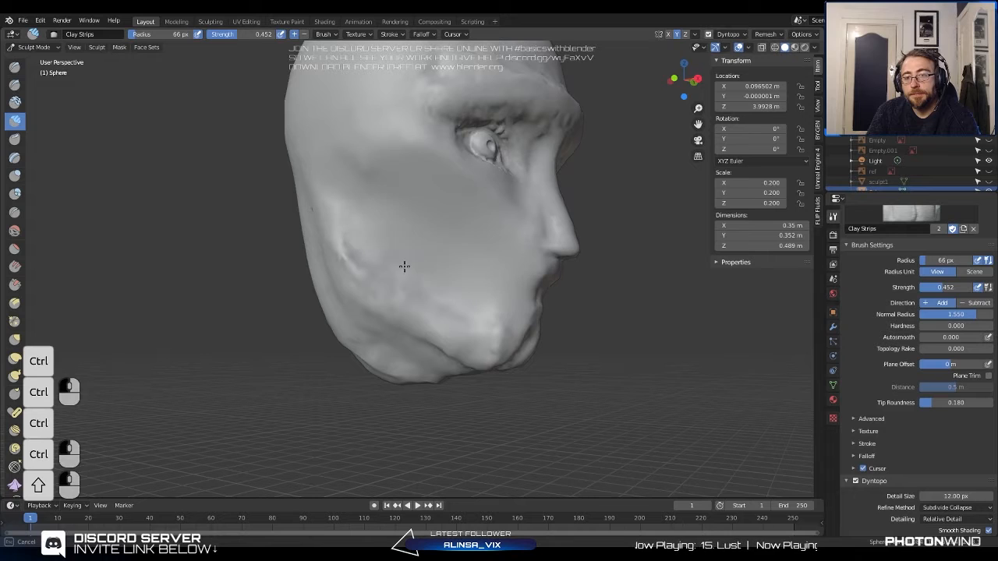
pyautogui.keyDown('shift'); pyautogui.moveTo(404, 267); pyautogui.dragTo(345, 257); pyautogui.keyUp('shift')
pyautogui.moveTo(345, 256)
pyautogui.mouseDown(button='middle')
pyautogui.moveTo(385, 209)
pyautogui.moveTo(437, 216)
pyautogui.moveTo(543, 346)
pyautogui.mouseUp(button='middle')
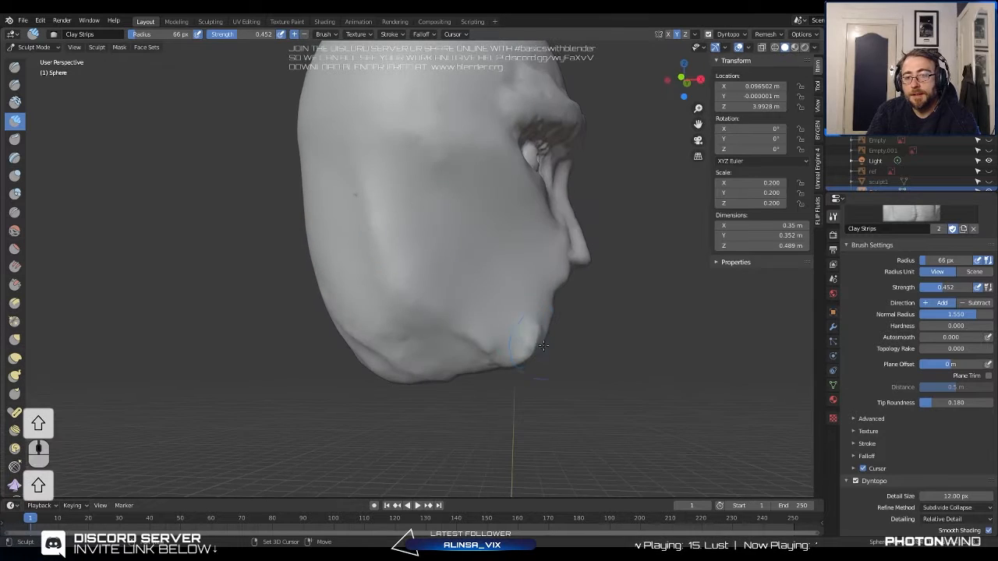
pyautogui.moveTo(544, 345)
pyautogui.keyDown('shift'); pyautogui.mouseDown()
pyautogui.moveTo(450, 189)
pyautogui.moveTo(533, 265)
pyautogui.mouseUp(); pyautogui.keyUp('shift')
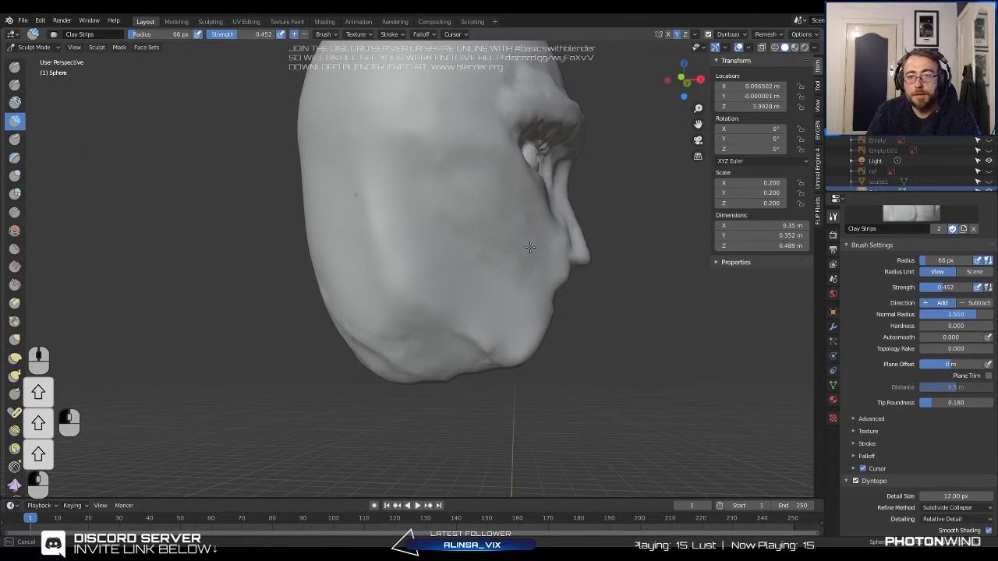
pyautogui.keyDown('shift'); pyautogui.moveTo(491, 189); pyautogui.dragTo(475, 197); pyautogui.keyUp('shift')
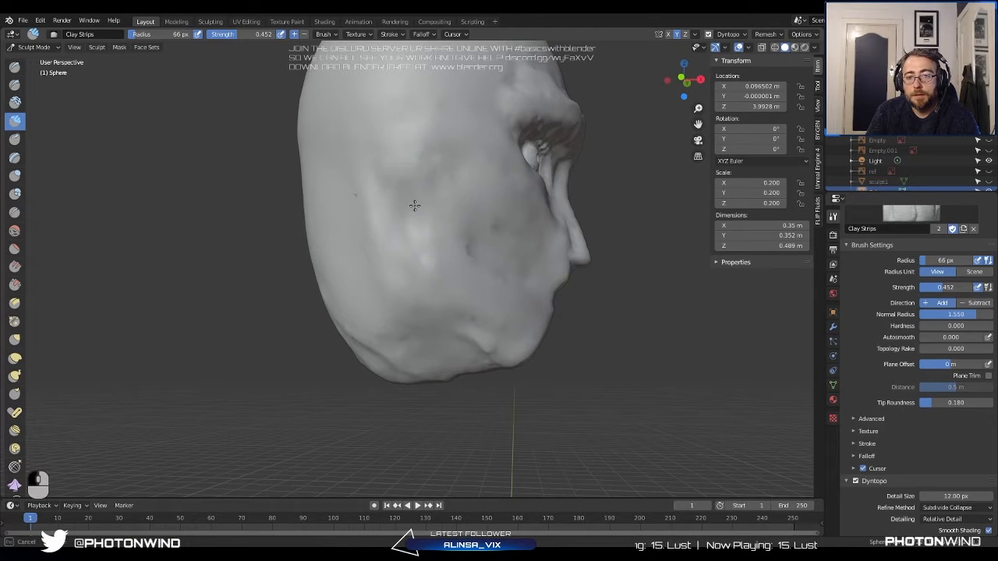
pyautogui.moveTo(436, 245); pyautogui.dragTo(472, 307, button='middle')
# Build up the cheek from beside the nose toward the jaw with diagonal Clay Strips strokes.
pyautogui.moveTo(428, 276); pyautogui.dragTo(401, 307, button='middle')
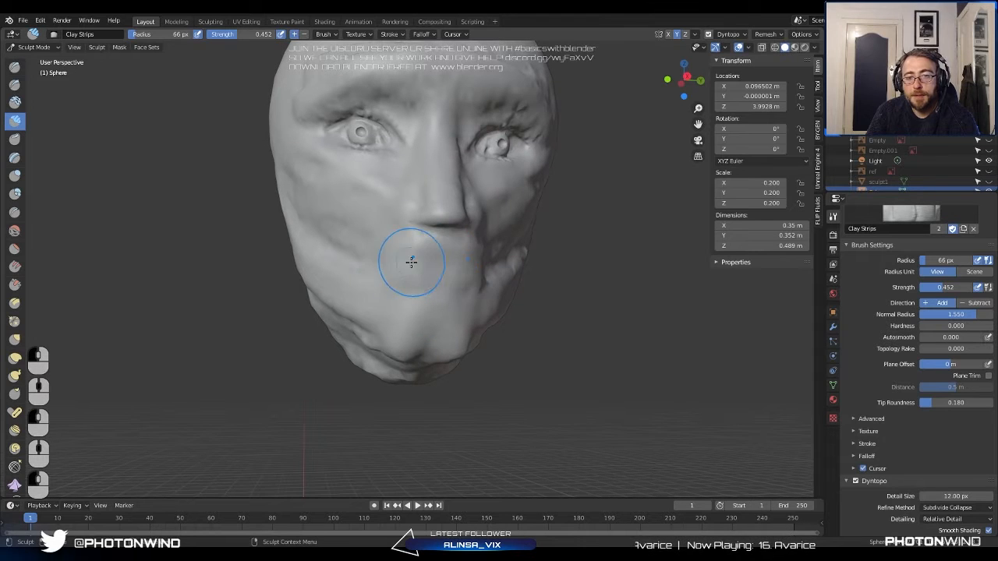
pyautogui.moveTo(410, 262); pyautogui.dragTo(414, 231, button='middle')
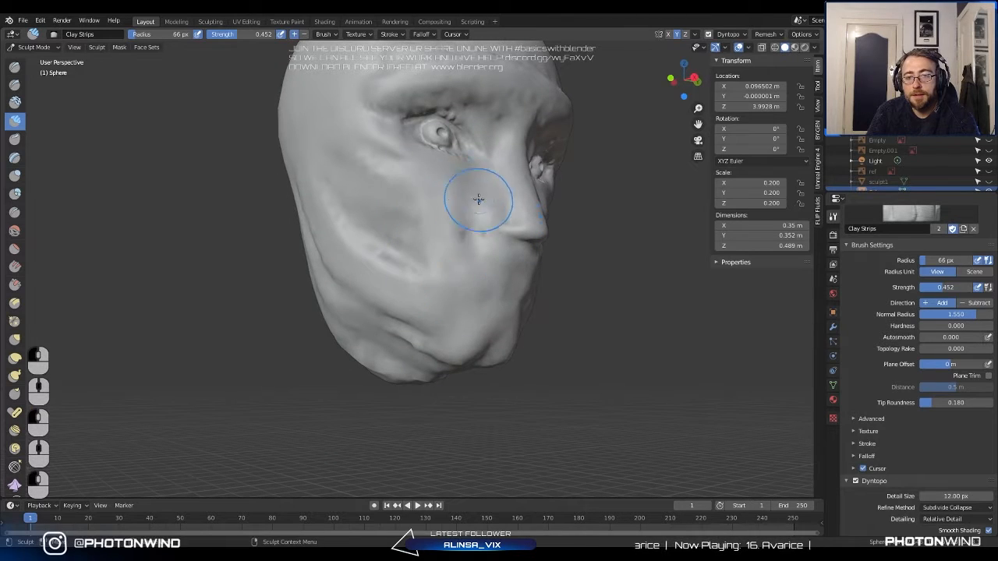
pyautogui.moveTo(454, 226); pyautogui.dragTo(525, 160, button='middle')
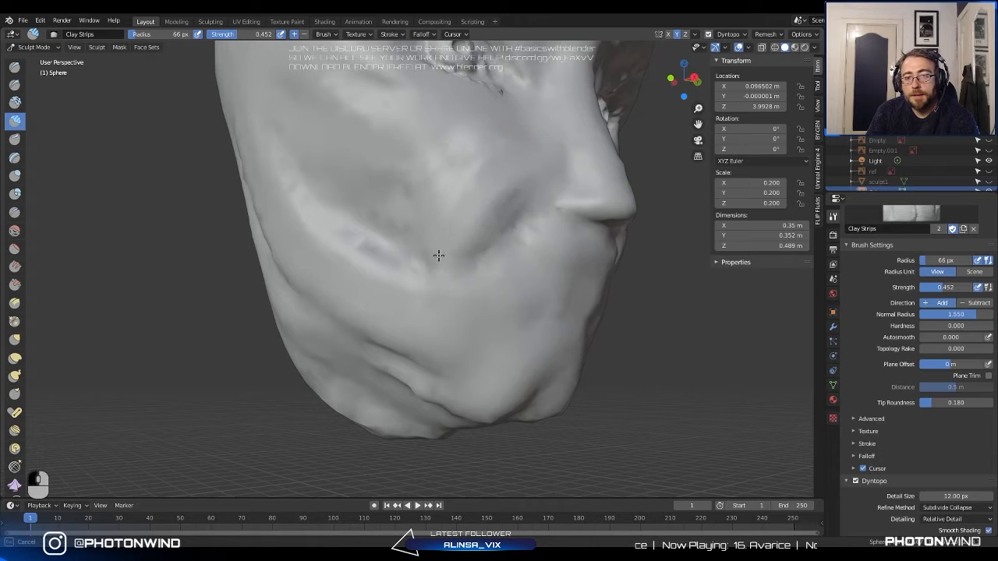
pyautogui.moveTo(464, 159); pyautogui.dragTo(369, 208)
pyautogui.moveTo(434, 154); pyautogui.dragTo(370, 219)
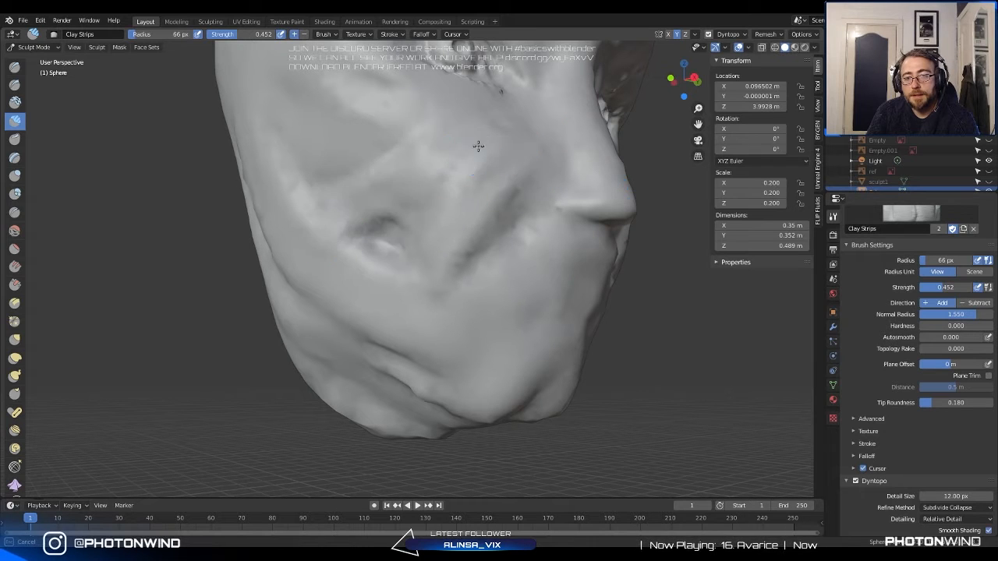
pyautogui.moveTo(479, 145); pyautogui.dragTo(347, 234)
pyautogui.moveTo(479, 190)
pyautogui.mouseDown(button='middle')
pyautogui.moveTo(416, 236)
pyautogui.moveTo(418, 226)
pyautogui.mouseUp(button='middle')
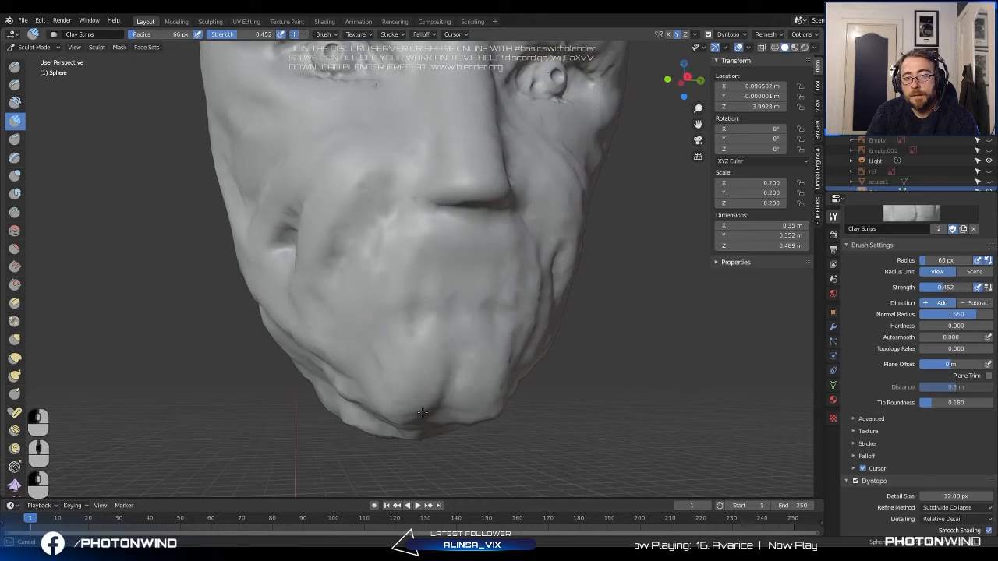
# Carve back the mouth area below the nose and build up the folds at the mouth corners with Clay Strips.
pyautogui.moveTo(422, 412); pyautogui.dragTo(428, 345, button='middle')
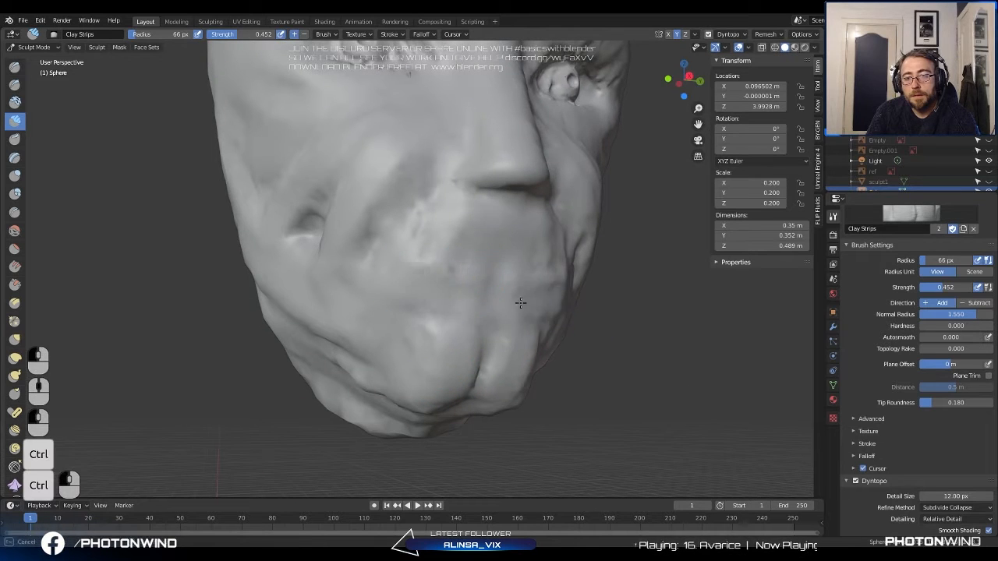
pyautogui.moveTo(551, 224)
pyautogui.keyDown('ctrl'); pyautogui.mouseDown()
pyautogui.moveTo(472, 257)
pyautogui.moveTo(485, 244)
pyautogui.mouseUp(); pyautogui.keyUp('ctrl')
pyautogui.keyDown('ctrl'); pyautogui.moveTo(550, 265); pyautogui.dragTo(461, 258); pyautogui.keyUp('ctrl')
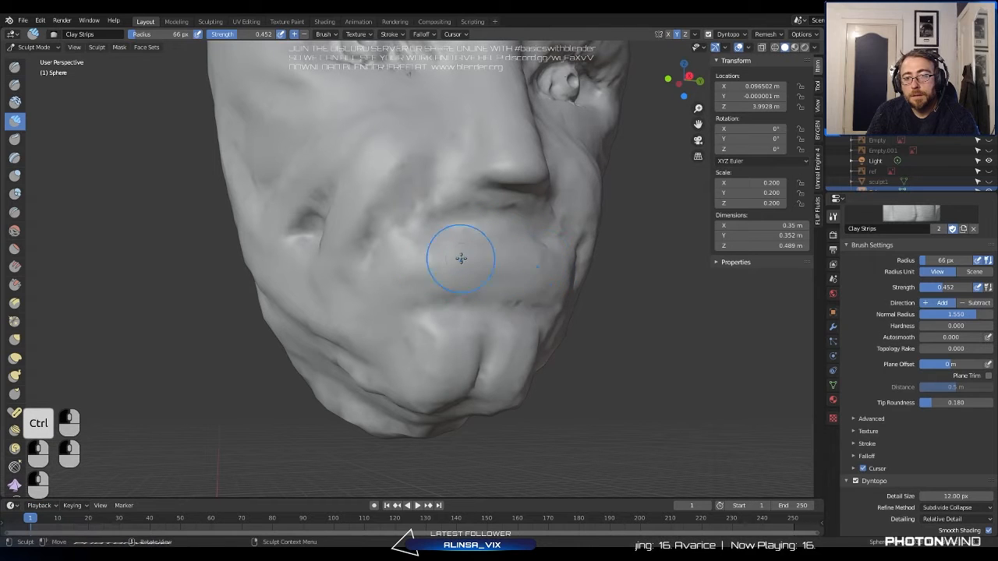
pyautogui.moveTo(416, 196); pyautogui.dragTo(410, 337)
pyautogui.scroll(3, 441, 226)
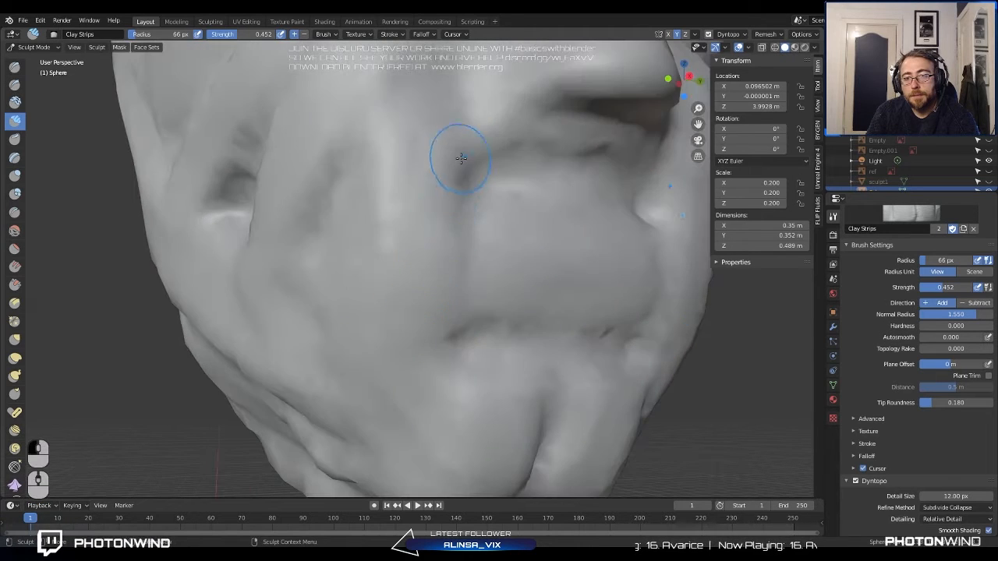
pyautogui.moveTo(460, 158); pyautogui.dragTo(430, 224)
pyautogui.scroll(-3, 424, 214)
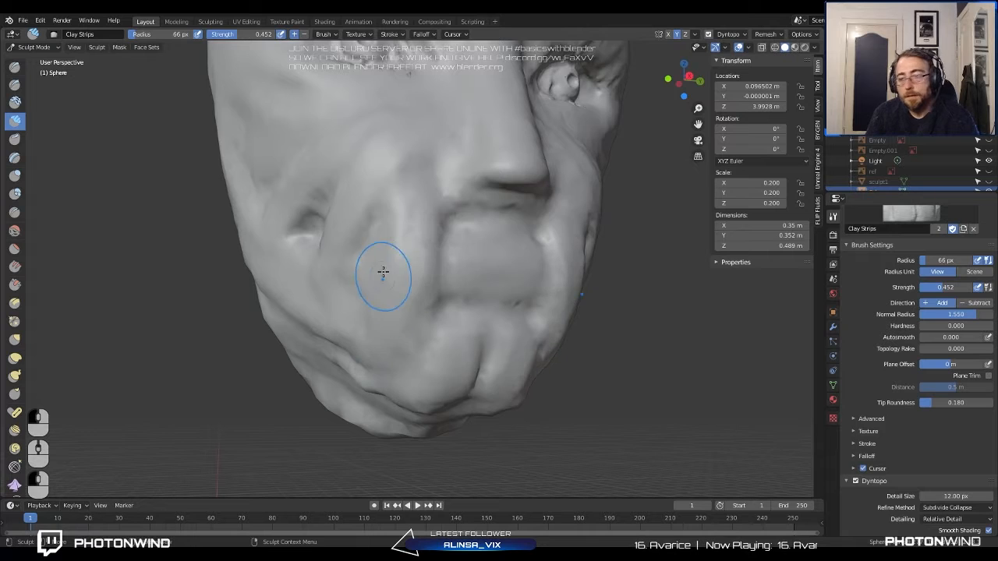
# Carve down the raised cheek forms and smooth the surface from the cheekbone to the mouth.
pyautogui.moveTo(383, 272)
pyautogui.mouseDown(button='middle')
pyautogui.moveTo(367, 99)
pyautogui.moveTo(479, 239)
pyautogui.moveTo(414, 232)
pyautogui.mouseUp(button='middle')
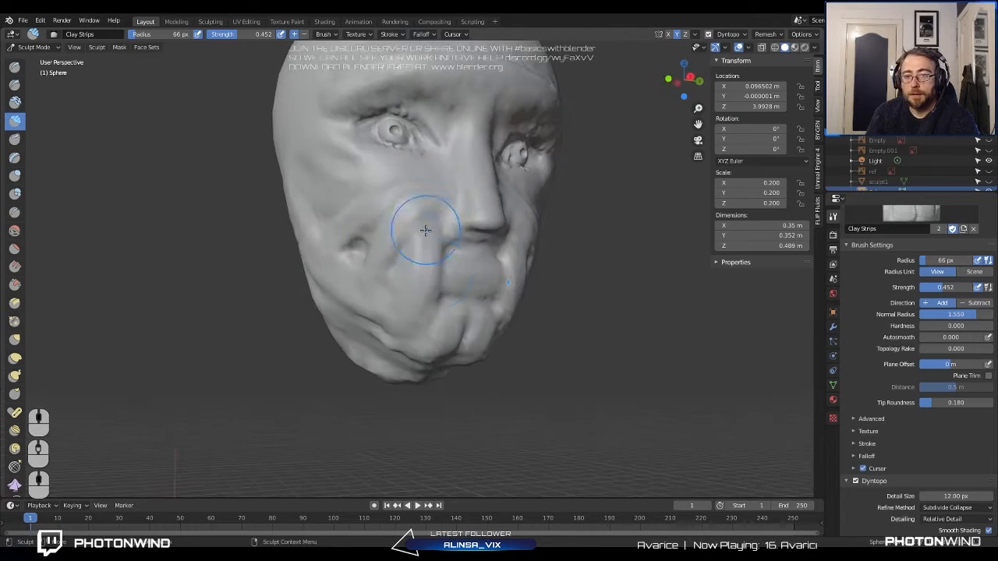
pyautogui.moveTo(293, 179)
pyautogui.keyDown('ctrl'); pyautogui.mouseDown()
pyautogui.moveTo(437, 316)
pyautogui.moveTo(405, 265)
pyautogui.moveTo(429, 301)
pyautogui.moveTo(383, 262)
pyautogui.mouseUp(); pyautogui.keyUp('ctrl')
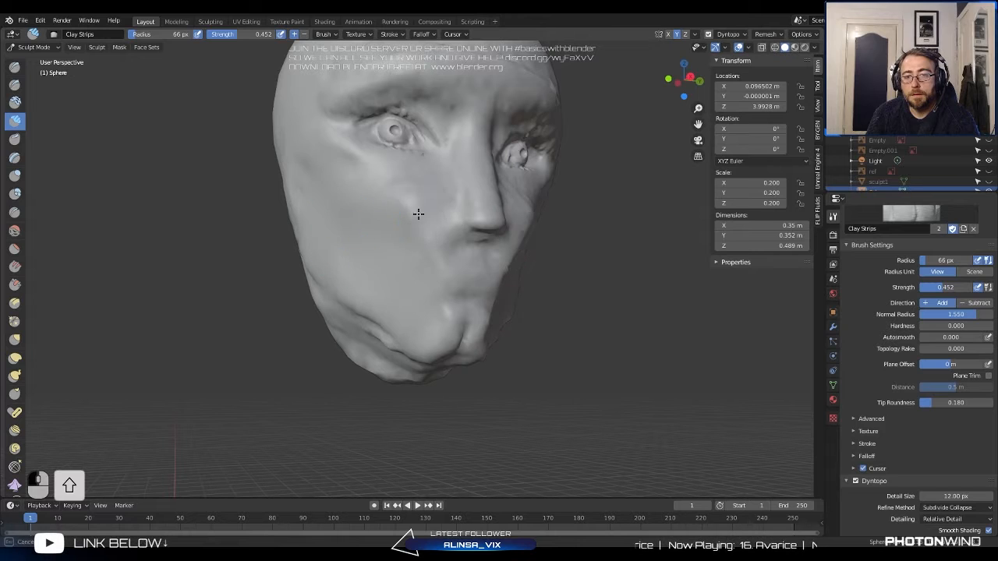
pyautogui.keyDown('shift'); pyautogui.moveTo(418, 214); pyautogui.dragTo(405, 199); pyautogui.keyUp('shift')
pyautogui.keyDown('shift'); pyautogui.moveTo(436, 248); pyautogui.dragTo(544, 143); pyautogui.keyUp('shift')
# Add volume around the nose with Clay Strips.
pyautogui.scroll(4, 495, 207)
pyautogui.moveTo(525, 188)
pyautogui.mouseDown()
pyautogui.moveTo(597, 167)
pyautogui.moveTo(589, 157)
pyautogui.mouseUp()
pyautogui.scroll(-5, 582, 121)
pyautogui.keyDown('shift'); pyautogui.moveTo(582, 121); pyautogui.dragTo(468, 261, button='middle'); pyautogui.keyUp('shift')
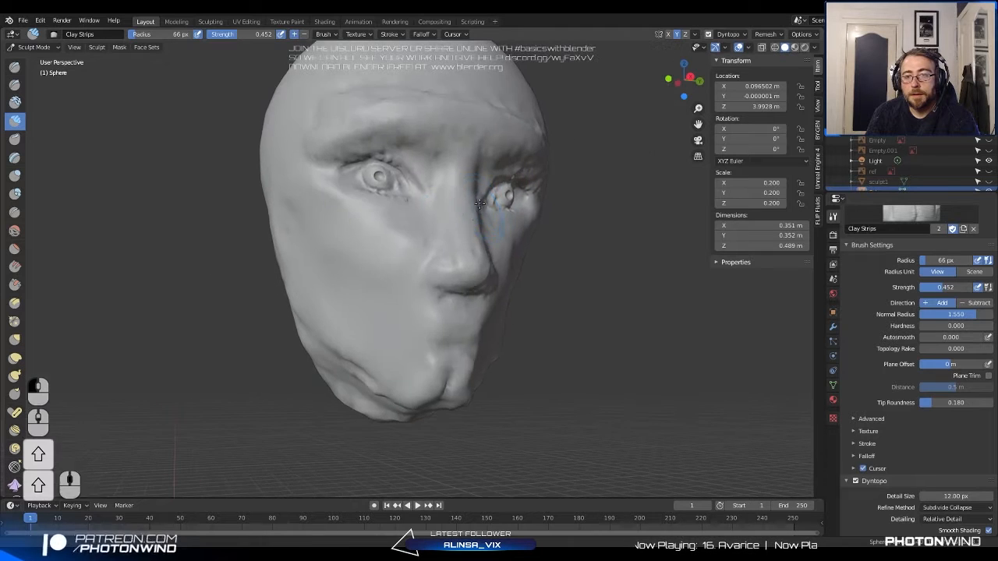
pyautogui.moveTo(479, 227); pyautogui.dragTo(472, 252, button='middle')
# Build up the bridge and sides of the nose with Clay Strips and smooth the strokes.
pyautogui.scroll(3, 398, 228)
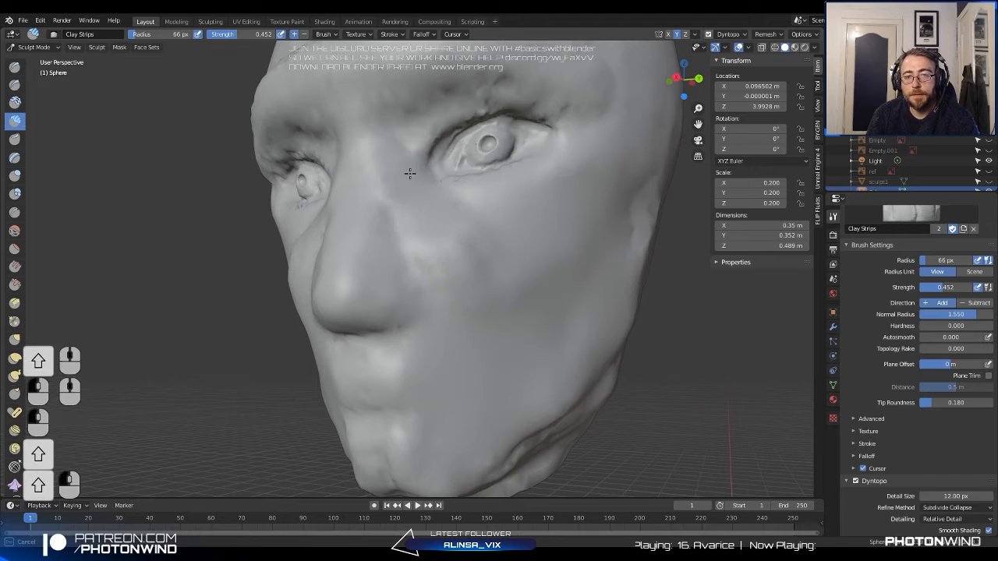
pyautogui.scroll(2, 364, 211)
pyautogui.keyDown('shift'); pyautogui.moveTo(387, 178); pyautogui.dragTo(428, 216, button='middle'); pyautogui.keyUp('shift')
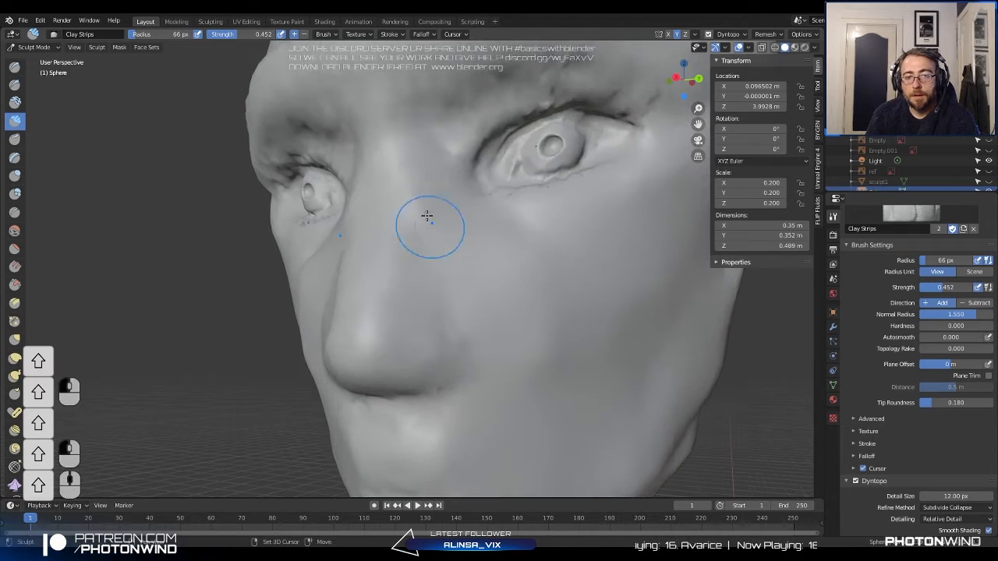
pyautogui.moveTo(424, 216)
pyautogui.mouseDown()
pyautogui.moveTo(396, 225)
pyautogui.moveTo(386, 244)
pyautogui.mouseUp()
pyautogui.keyDown('shift'); pyautogui.moveTo(406, 198); pyautogui.dragTo(389, 307); pyautogui.keyUp('shift')
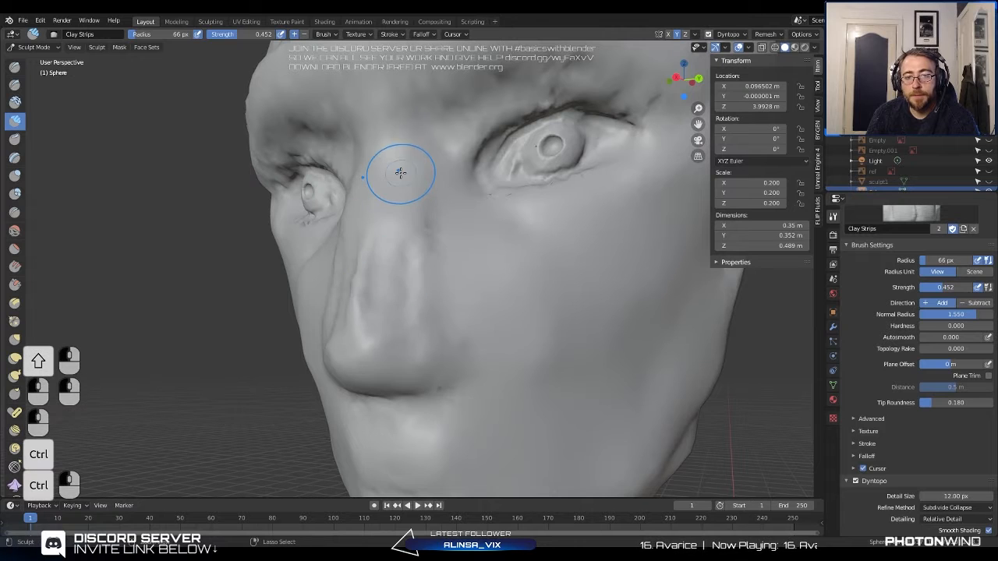
pyautogui.keyDown('shift'); pyautogui.moveTo(397, 265); pyautogui.dragTo(410, 224); pyautogui.keyUp('shift')
pyautogui.moveTo(363, 280); pyautogui.dragTo(414, 272, button='middle')
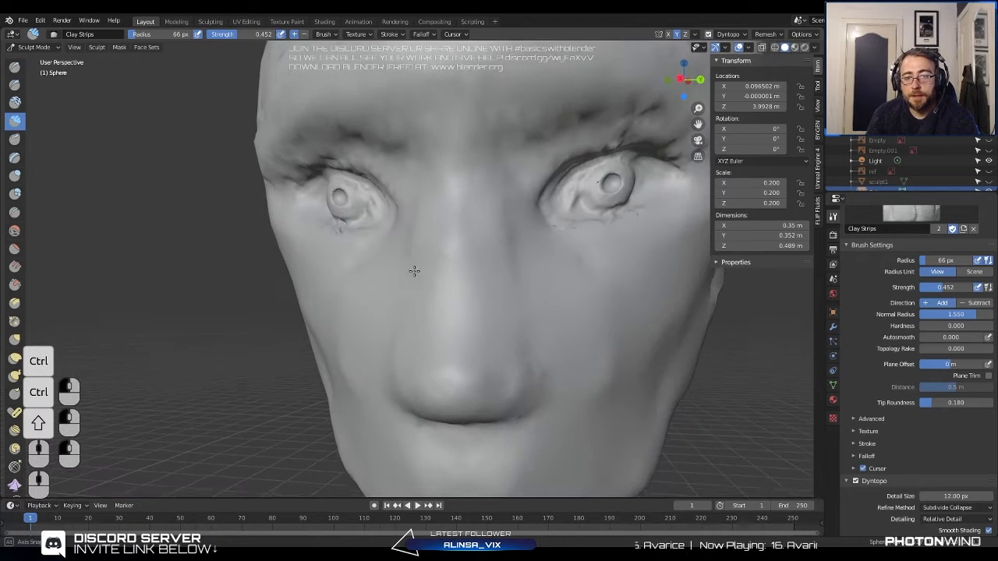
# Smooth the ridges across the forehead above the brows.
pyautogui.moveTo(494, 267); pyautogui.dragTo(514, 267, button='middle')
pyautogui.scroll(-5, 514, 267)
pyautogui.keyDown('shift'); pyautogui.moveTo(474, 216); pyautogui.dragTo(462, 237, button='middle'); pyautogui.keyUp('shift')
pyautogui.scroll(2, 462, 237)
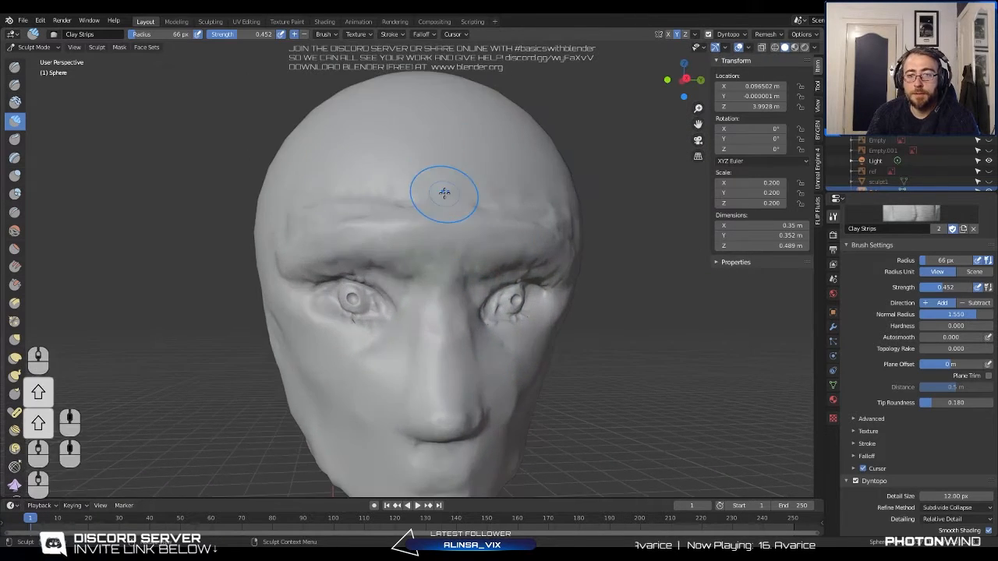
pyautogui.keyDown('shift'); pyautogui.moveTo(457, 180); pyautogui.dragTo(533, 196); pyautogui.keyUp('shift')
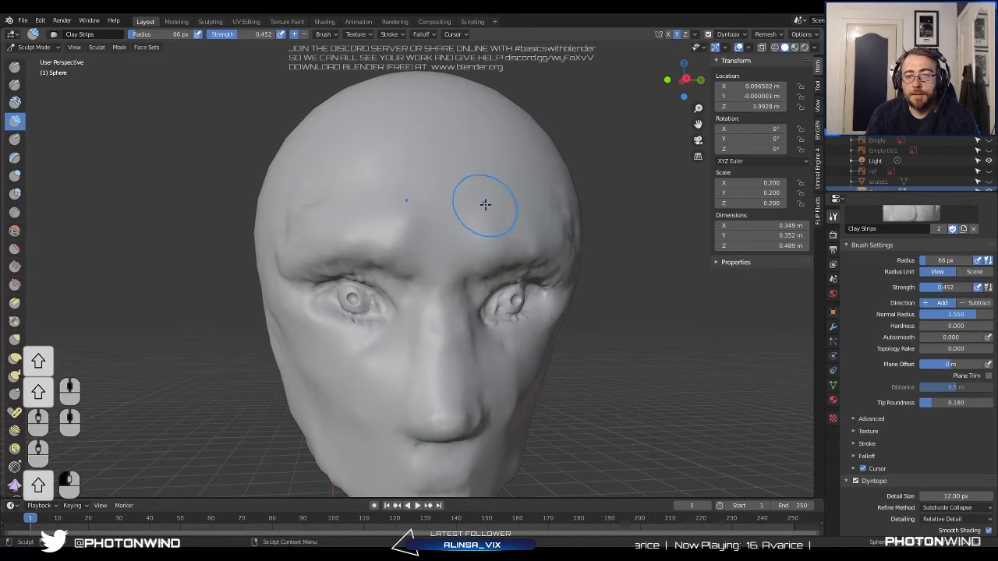
# Build up the forehead between the brows and the hairline with Clay Strips.
pyautogui.moveTo(485, 204)
pyautogui.mouseDown(button='middle')
pyautogui.moveTo(398, 204)
pyautogui.moveTo(429, 194)
pyautogui.moveTo(434, 226)
pyautogui.moveTo(437, 205)
pyautogui.moveTo(419, 269)
pyautogui.moveTo(397, 250)
pyautogui.moveTo(455, 275)
pyautogui.moveTo(411, 227)
pyautogui.moveTo(460, 251)
pyautogui.moveTo(496, 221)
pyautogui.moveTo(525, 227)
pyautogui.moveTo(481, 217)
pyautogui.mouseUp(button='middle')
pyautogui.scroll(2, 412, 226)
pyautogui.moveTo(536, 191)
pyautogui.mouseDown()
pyautogui.moveTo(538, 78)
pyautogui.moveTo(492, 187)
pyautogui.moveTo(421, 106)
pyautogui.mouseUp()
pyautogui.scroll(-4, 327, 223)
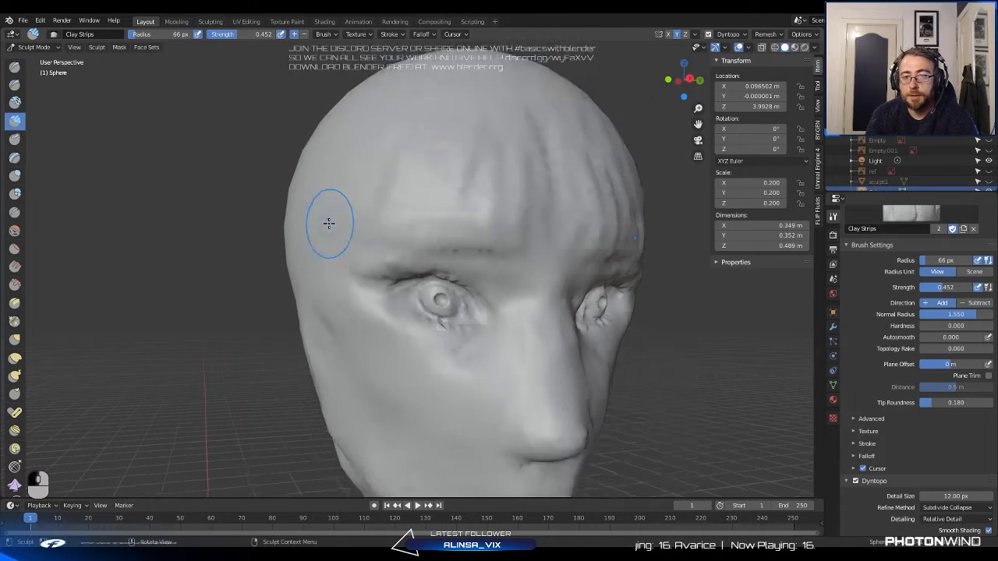
# Smooth the new forehead strokes and blend them into the temples and the sides of the skull.
pyautogui.moveTo(335, 218)
pyautogui.mouseDown(button='middle')
pyautogui.moveTo(439, 182)
pyautogui.moveTo(355, 201)
pyautogui.mouseUp(button='middle')
pyautogui.keyDown('shift'); pyautogui.moveTo(510, 180); pyautogui.dragTo(444, 169); pyautogui.keyUp('shift')
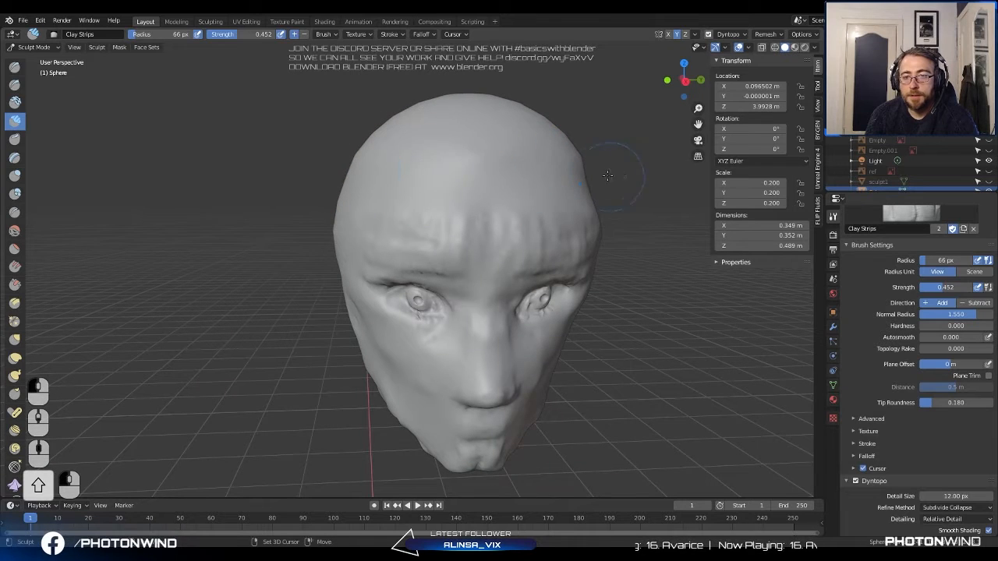
pyautogui.moveTo(469, 206); pyautogui.dragTo(495, 163, button='middle')
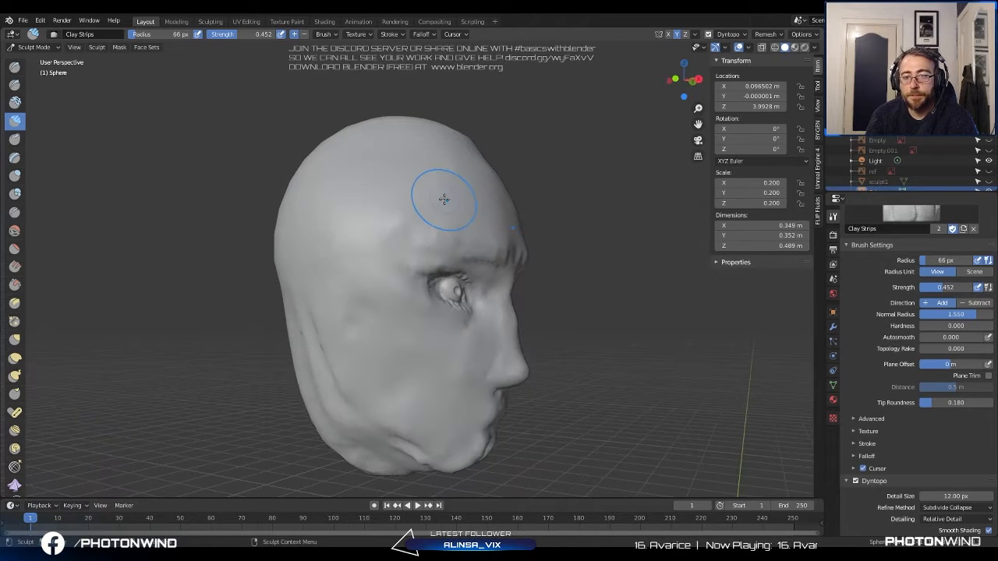
pyautogui.moveTo(419, 199); pyautogui.dragTo(452, 191, button='middle')
pyautogui.moveTo(390, 234)
pyautogui.keyDown('shift'); pyautogui.mouseDown()
pyautogui.moveTo(340, 231)
pyautogui.moveTo(425, 171)
pyautogui.mouseUp(); pyautogui.keyUp('shift')
pyautogui.moveTo(426, 171); pyautogui.dragTo(387, 196, button='middle')
pyautogui.moveTo(389, 212)
pyautogui.keyDown('shift'); pyautogui.mouseDown()
pyautogui.moveTo(387, 228)
pyautogui.moveTo(449, 234)
pyautogui.moveTo(402, 254)
pyautogui.mouseUp(); pyautogui.keyUp('shift')
pyautogui.moveTo(499, 237); pyautogui.dragTo(442, 240, button='middle')
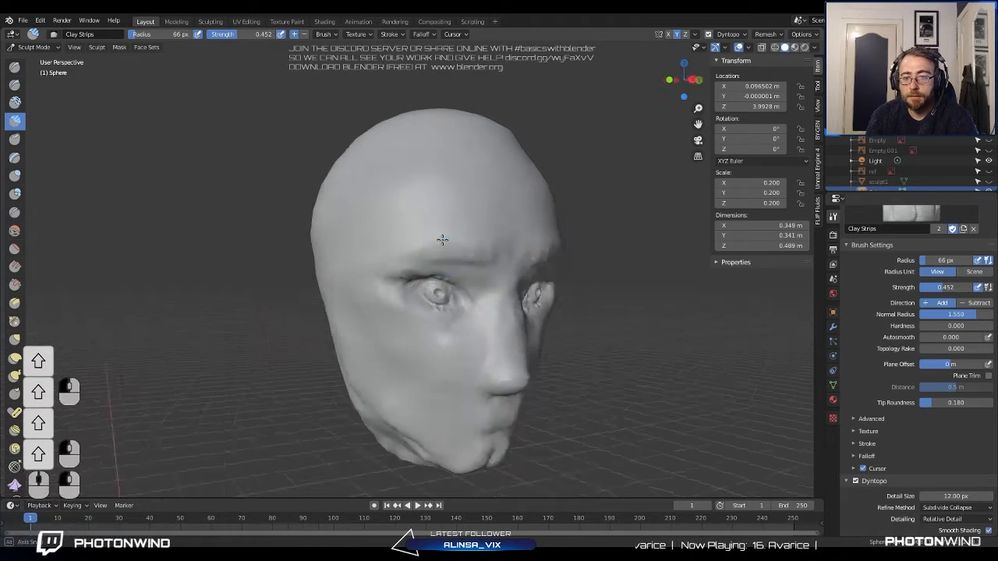
# Smooth the brow, set the Clay Strips strength to 0.237 and refine the forms around the brow and inner eye.
pyautogui.scroll(2, 460, 234)
pyautogui.keyDown('shift'); pyautogui.moveTo(524, 227); pyautogui.dragTo(460, 219); pyautogui.keyUp('shift')
pyautogui.moveTo(460, 219); pyautogui.dragTo(400, 251, button='middle')
pyautogui.scroll(1, 459, 234)
pyautogui.moveTo(450, 221); pyautogui.dragTo(467, 224)
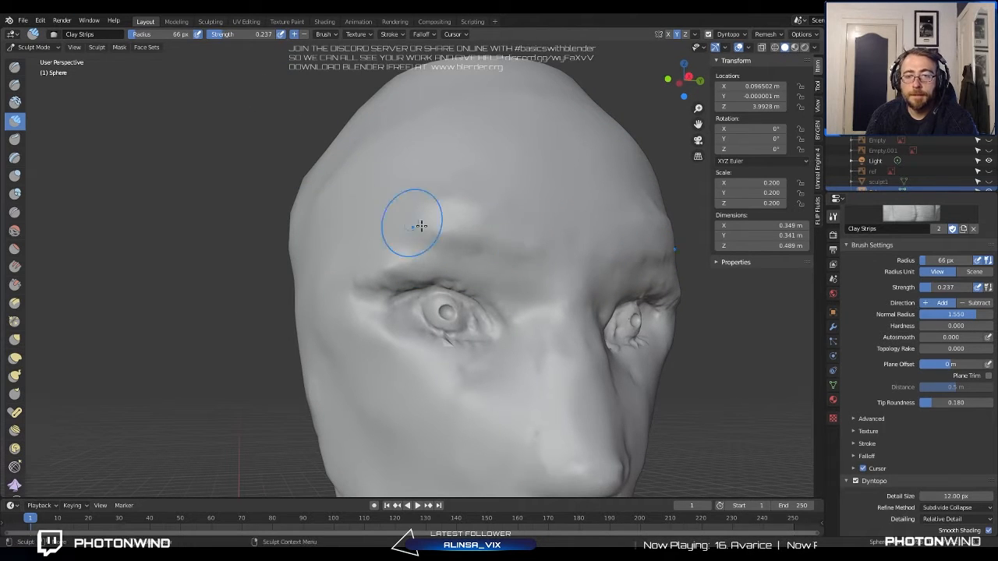
pyautogui.moveTo(419, 225); pyautogui.dragTo(509, 350, button='middle')
pyautogui.moveTo(499, 365); pyautogui.dragTo(507, 312)
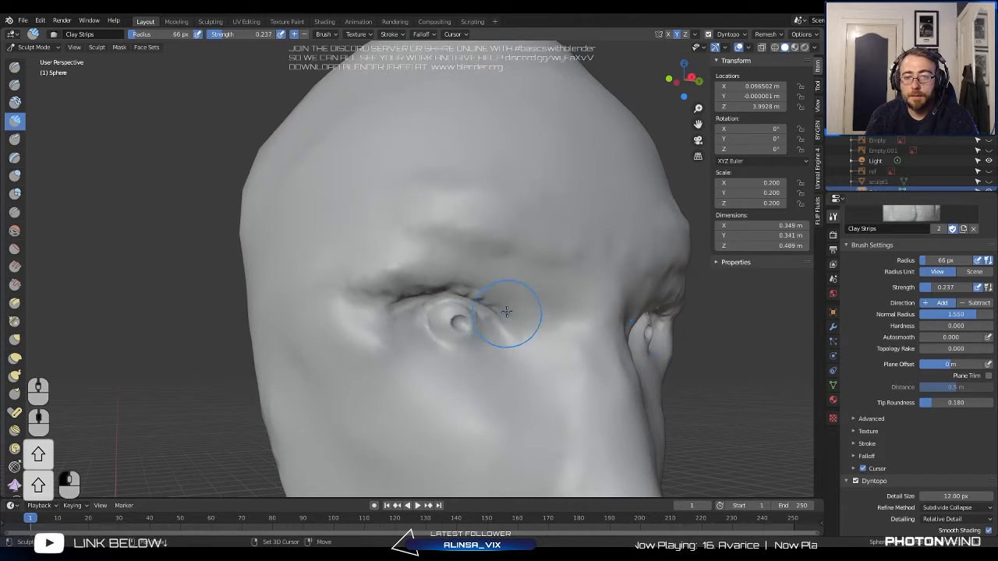
pyautogui.moveTo(491, 277); pyautogui.dragTo(507, 258, button='middle')
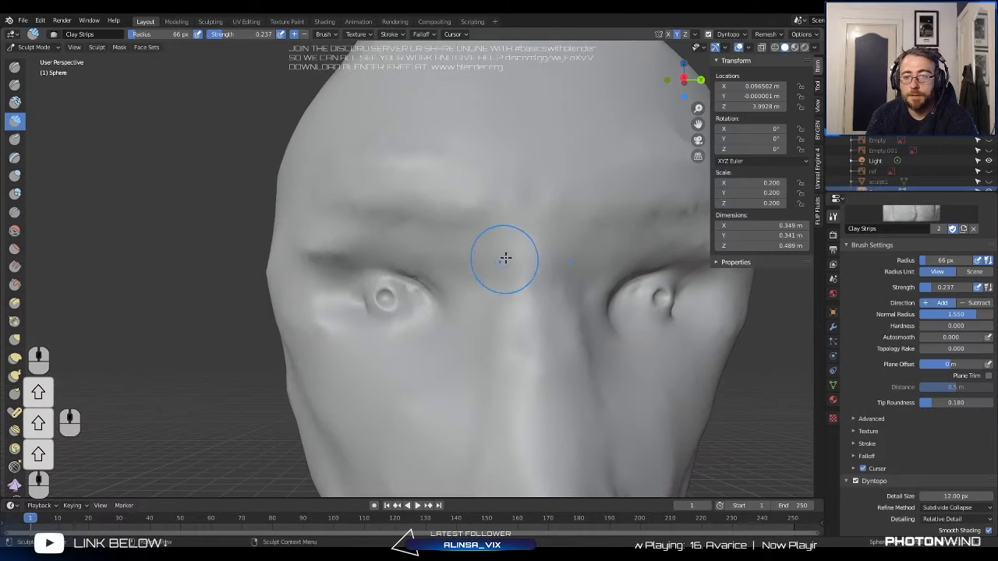
# Add volume along the side of the nose and around the nostril with Clay Strips.
pyautogui.scroll(-5, 511, 277)
pyautogui.moveTo(449, 245); pyautogui.dragTo(492, 243, button='middle')
pyautogui.scroll(4, 487, 242)
pyautogui.keyDown('shift'); pyautogui.moveTo(480, 238); pyautogui.dragTo(405, 155, button='middle'); pyautogui.keyUp('shift')
pyautogui.scroll(2, 458, 218)
pyautogui.moveTo(463, 213); pyautogui.dragTo(482, 300)
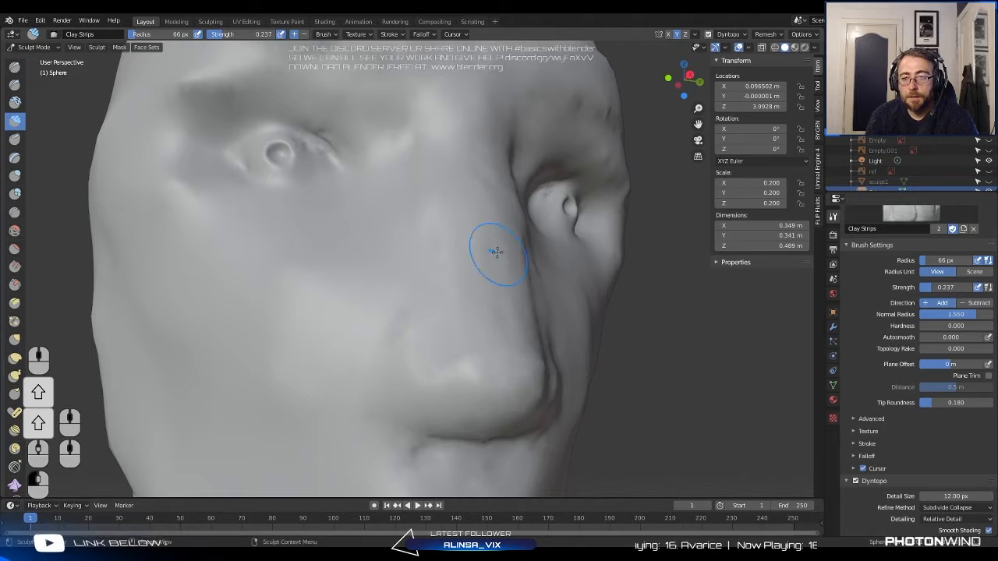
pyautogui.moveTo(497, 252); pyautogui.dragTo(517, 291, button='middle')
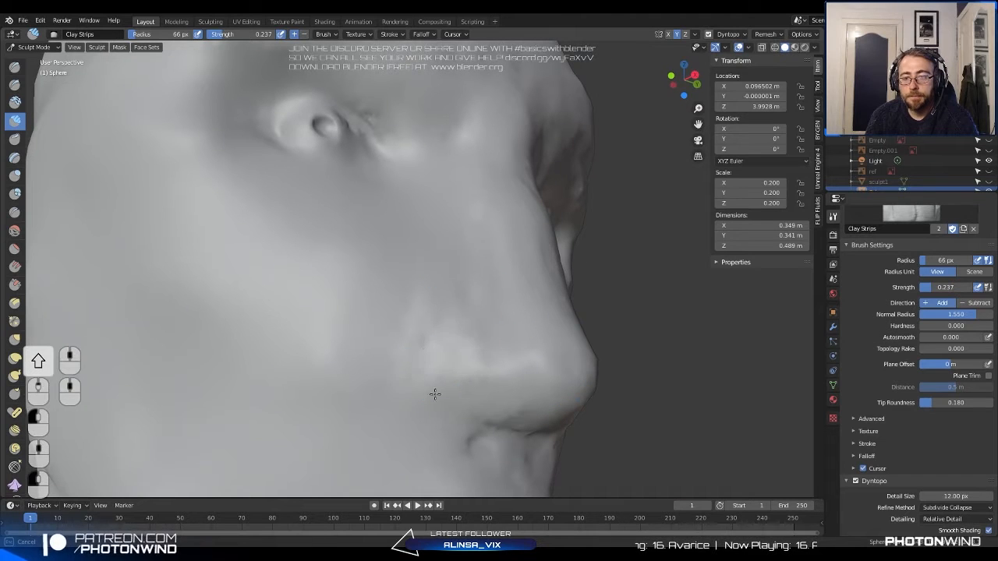
pyautogui.moveTo(517, 330)
pyautogui.mouseDown(button='middle')
pyautogui.moveTo(452, 328)
pyautogui.moveTo(380, 305)
pyautogui.mouseUp(button='middle')
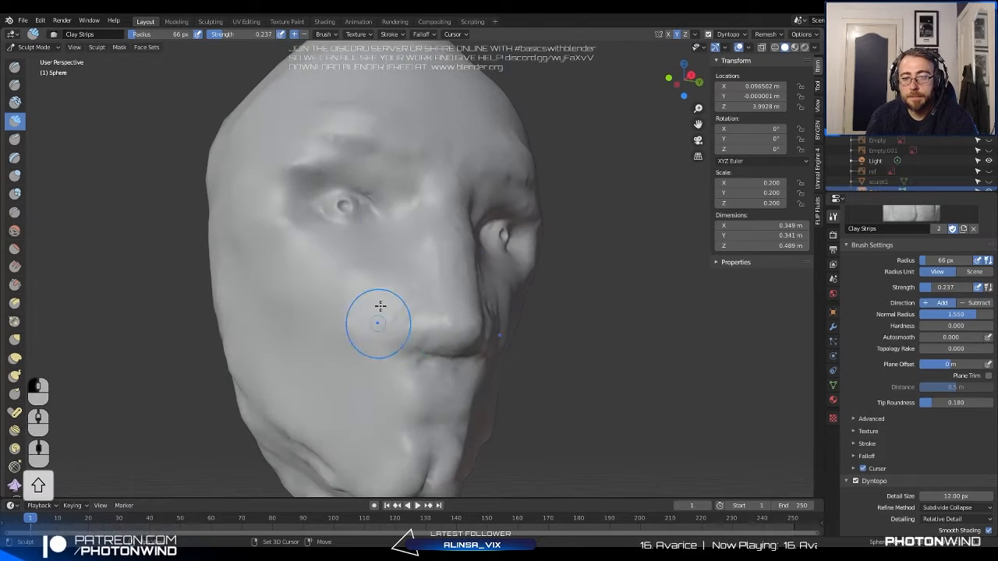
pyautogui.scroll(-5, 424, 295)
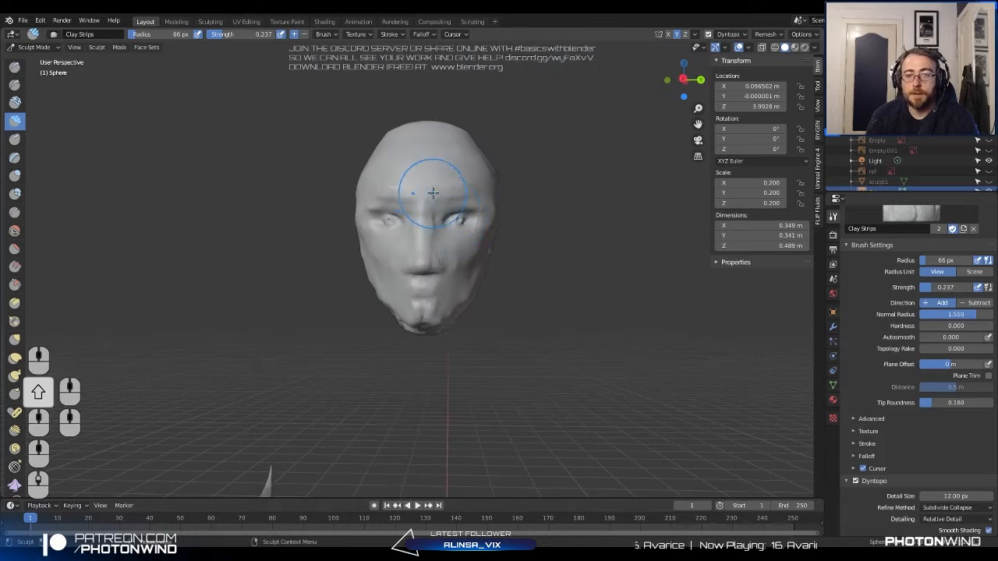
# Build up the side of the head behind the cheek with vertical Clay Strips strokes.
pyautogui.moveTo(432, 193); pyautogui.dragTo(501, 184, button='middle')
pyautogui.moveTo(384, 195)
pyautogui.mouseDown(button='middle')
pyautogui.moveTo(456, 194)
pyautogui.moveTo(482, 229)
pyautogui.mouseUp(button='middle')
pyautogui.scroll(4, 452, 194)
pyautogui.moveTo(399, 299); pyautogui.dragTo(385, 267)
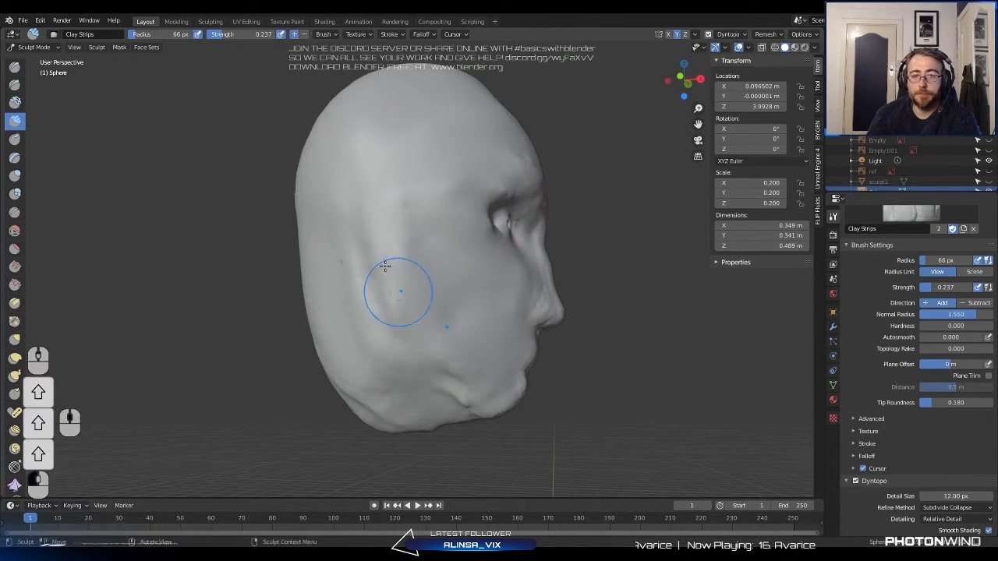
pyautogui.moveTo(421, 232); pyautogui.dragTo(461, 230, button='middle')
pyautogui.moveTo(436, 222); pyautogui.dragTo(322, 114, button='middle')
pyautogui.moveTo(433, 329); pyautogui.dragTo(432, 293, button='middle')
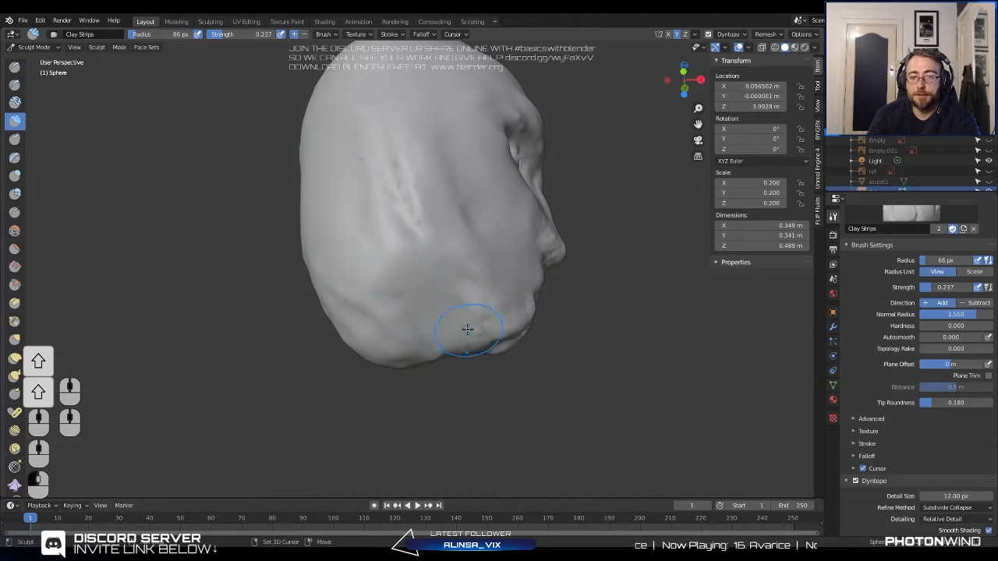
# Fill the underside of the jaw with Clay Strips, smooth it and carve back the excess.
pyautogui.moveTo(468, 329); pyautogui.dragTo(460, 337)
pyautogui.moveTo(453, 327)
pyautogui.keyDown('shift'); pyautogui.mouseDown()
pyautogui.moveTo(434, 301)
pyautogui.moveTo(446, 312)
pyautogui.mouseUp(); pyautogui.keyUp('shift')
pyautogui.keyDown('ctrl'); pyautogui.moveTo(449, 310); pyautogui.dragTo(458, 305); pyautogui.keyUp('ctrl')
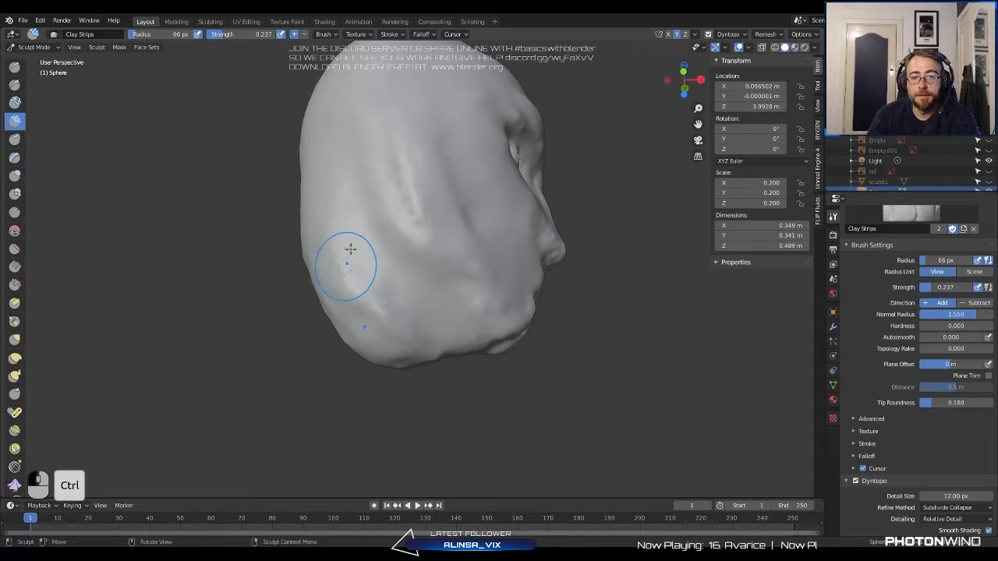
# Show the reference sketches Empty.001 and Empty and line up the head with the profile sketch in front view.
pyautogui.click(990, 151)
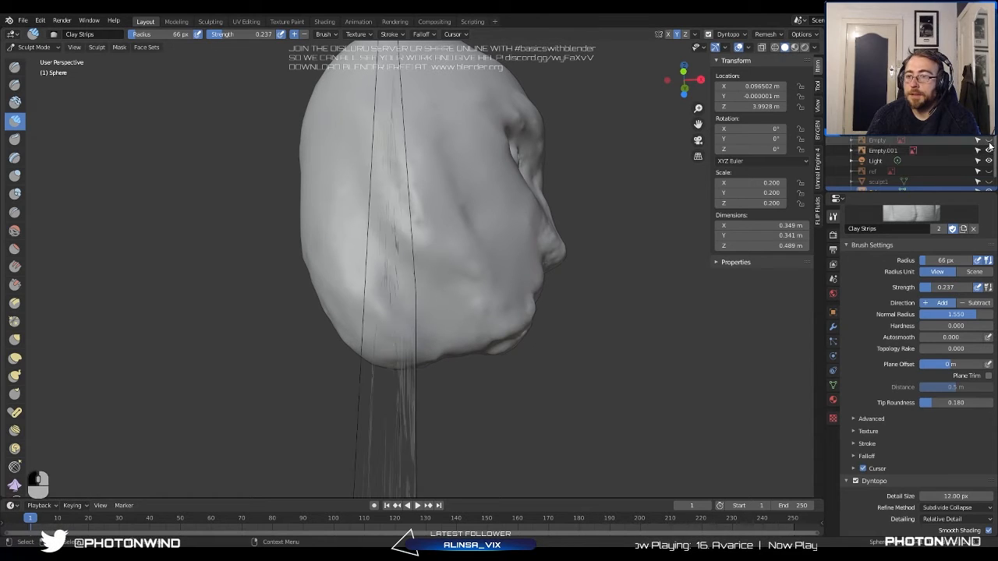
pyautogui.click(989, 140)
pyautogui.moveTo(520, 196)
pyautogui.mouseDown(button='middle')
pyautogui.moveTo(488, 225)
pyautogui.moveTo(489, 240)
pyautogui.moveTo(516, 236)
pyautogui.mouseUp(button='middle')
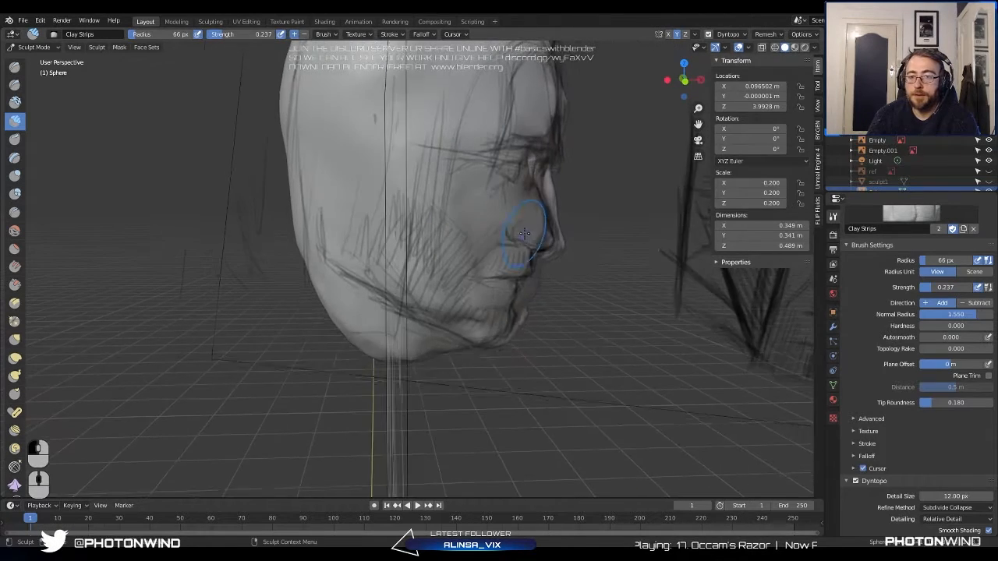
pyautogui.scroll(1, 497, 216)
pyautogui.press('KP_1')
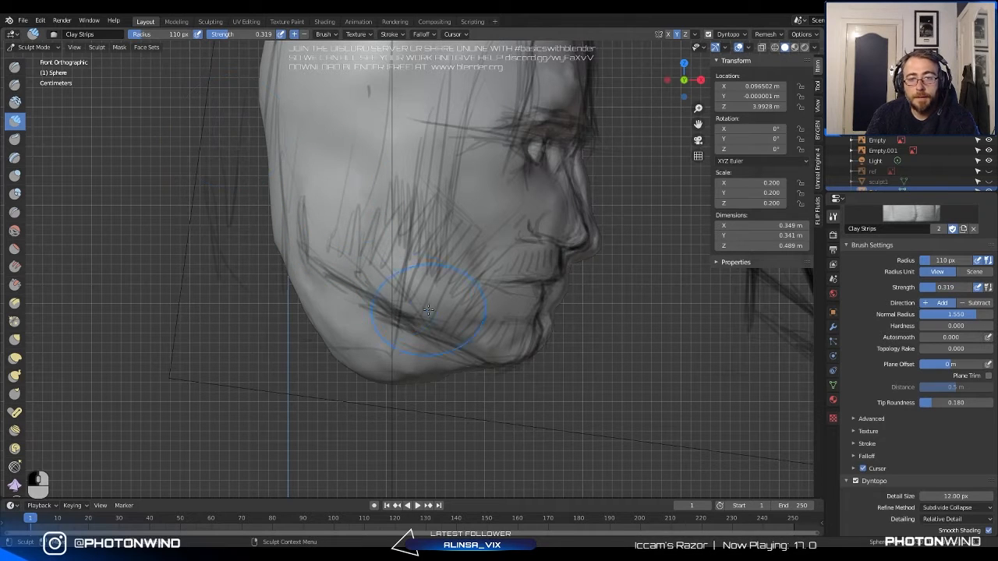
# Sculpt the jaw and lower cheek along the profile sketch using Clay Strips at radius 110 px and strength 0.319.
pyautogui.scroll(3, 357, 167)
pyautogui.keyDown('shift'); pyautogui.moveTo(356, 167); pyautogui.dragTo(398, 215, button='middle'); pyautogui.keyUp('shift')
pyautogui.moveTo(552, 413)
pyautogui.mouseDown()
pyautogui.moveTo(454, 334)
pyautogui.moveTo(390, 303)
pyautogui.moveTo(353, 223)
pyautogui.mouseUp()
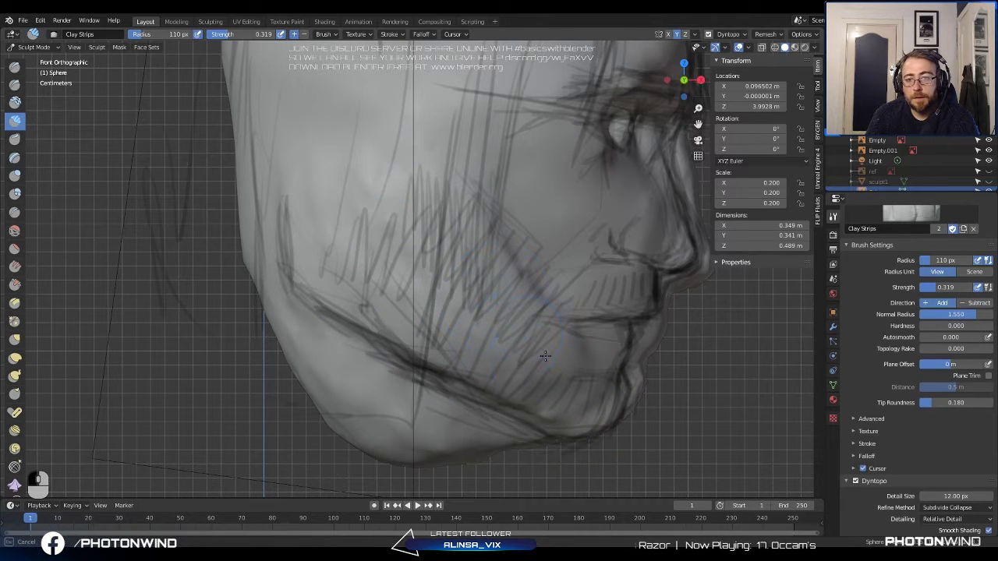
# Shape the forehead with broad Clay Strips strokes against the face sketch in right orthographic view.
pyautogui.moveTo(545, 356); pyautogui.dragTo(407, 304, button='middle')
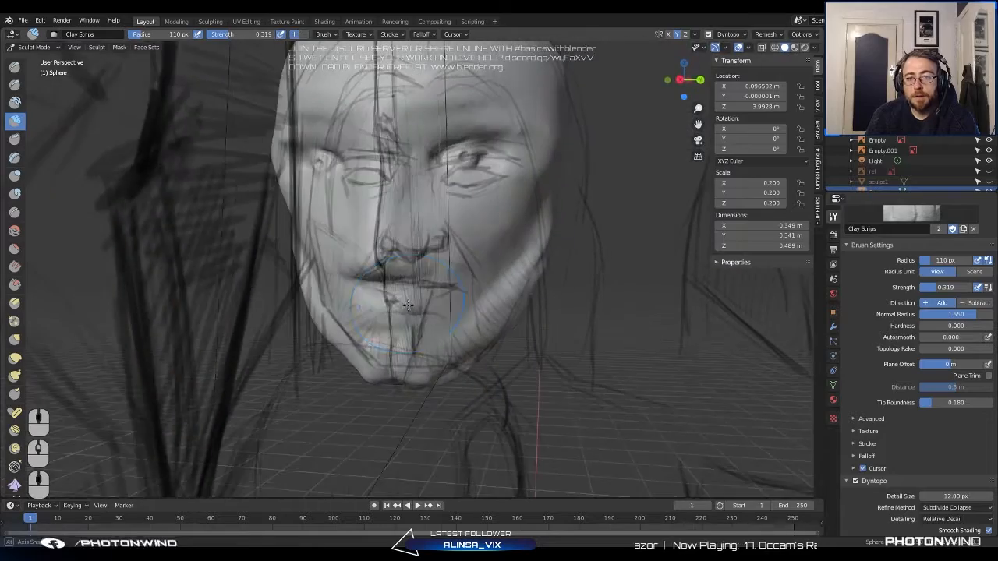
pyautogui.press('KP_1')
pyautogui.press('KP_3')
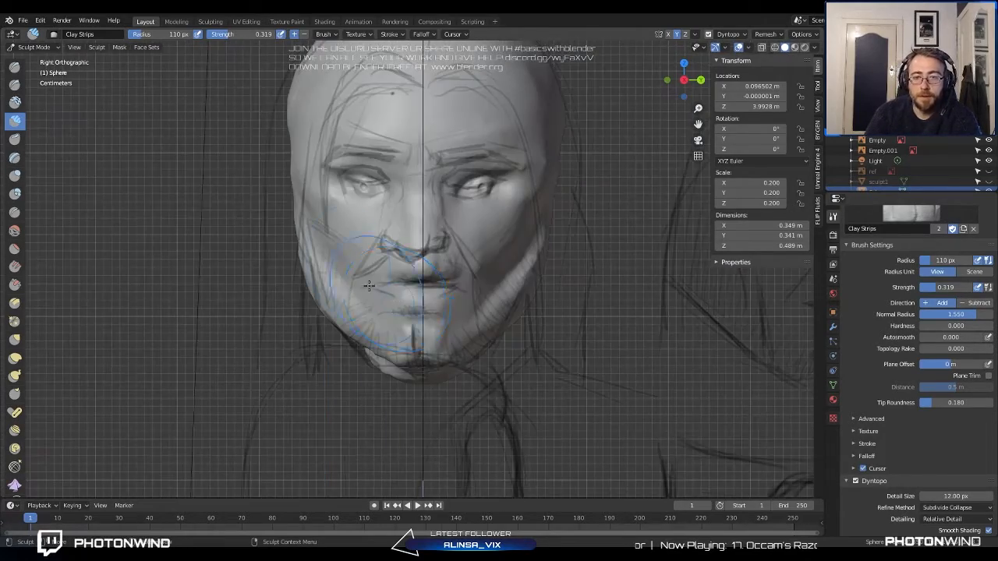
pyautogui.scroll(3, 388, 269)
pyautogui.keyDown('shift'); pyautogui.moveTo(445, 175); pyautogui.dragTo(423, 265, button='middle'); pyautogui.keyUp('shift')
pyautogui.scroll(-2, 476, 243)
pyautogui.keyDown('shift'); pyautogui.moveTo(436, 140); pyautogui.dragTo(473, 241, button='middle'); pyautogui.keyUp('shift')
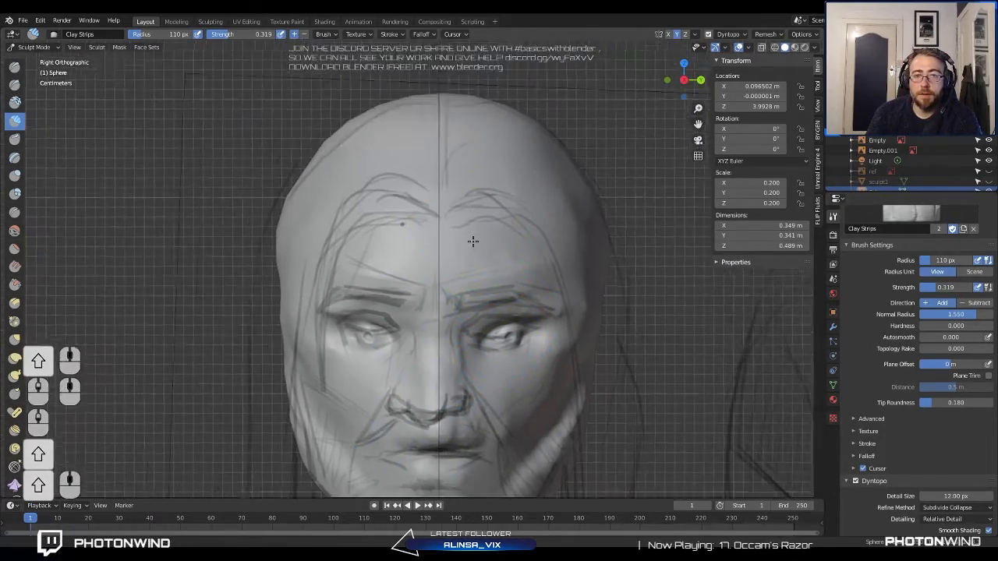
pyautogui.moveTo(520, 213); pyautogui.dragTo(511, 209)
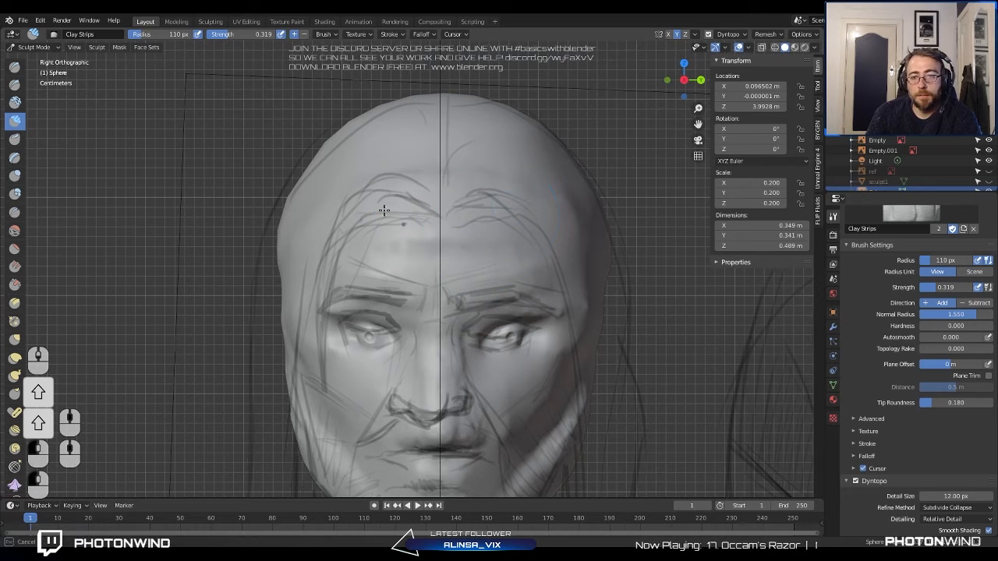
pyautogui.moveTo(471, 235)
pyautogui.mouseDown()
pyautogui.moveTo(450, 262)
pyautogui.moveTo(399, 236)
pyautogui.moveTo(350, 259)
pyautogui.mouseUp()
pyautogui.scroll(2, 470, 295)
pyautogui.keyDown('shift'); pyautogui.moveTo(474, 356); pyautogui.dragTo(518, 278, button='middle'); pyautogui.keyUp('shift')
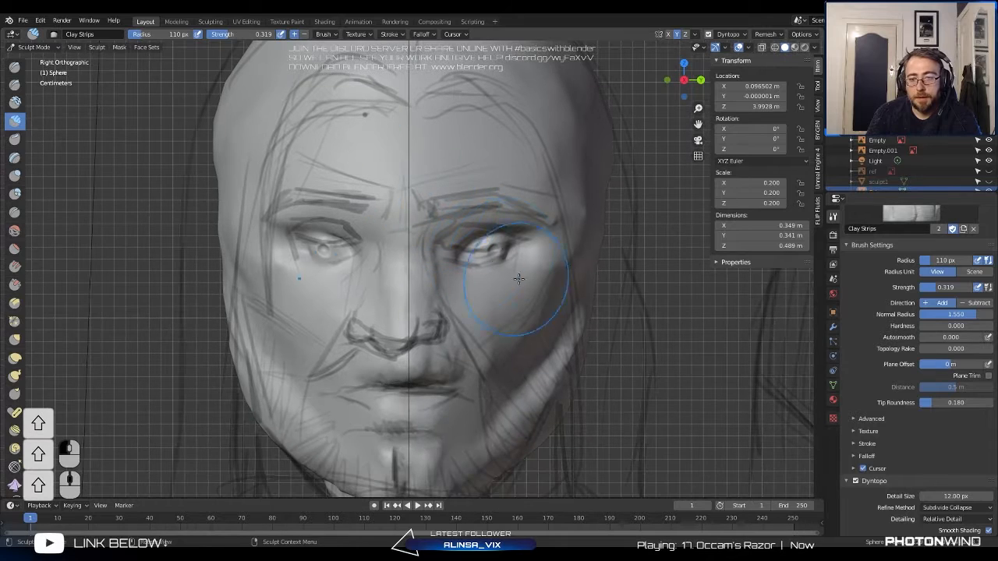
# Use Grab to move the eyes inward, widen the mouth corners and pull in the cheeks and jaw to match the sketch.
pyautogui.click(15, 339)
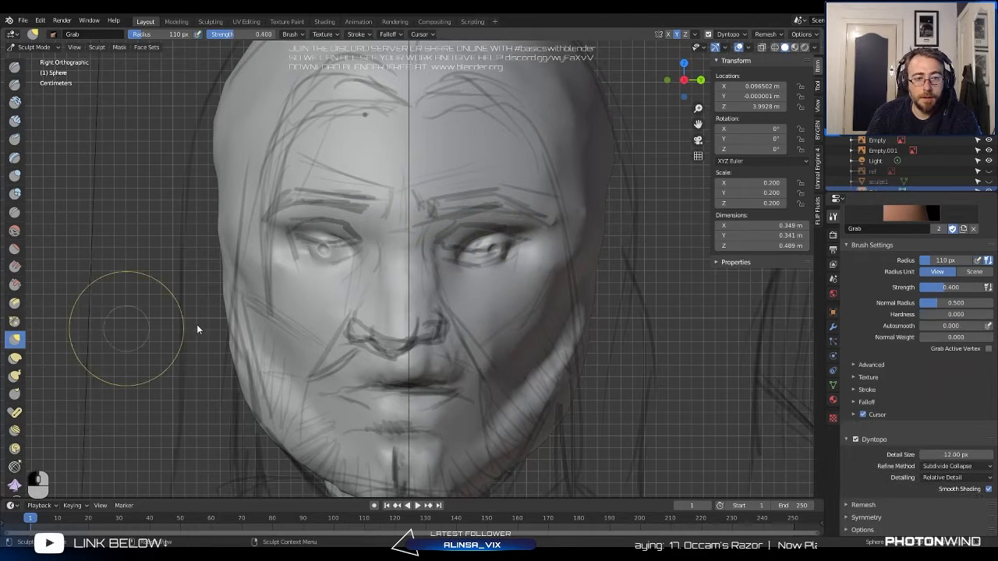
pyautogui.moveTo(490, 257)
pyautogui.mouseDown()
pyautogui.moveTo(449, 242)
pyautogui.moveTo(457, 247)
pyautogui.moveTo(447, 228)
pyautogui.moveTo(413, 256)
pyautogui.mouseUp()
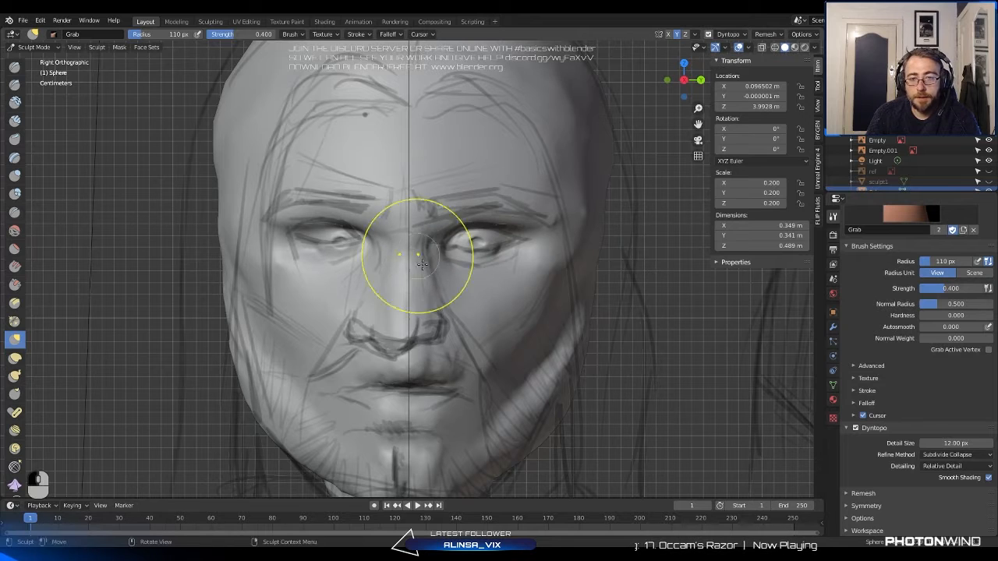
pyautogui.moveTo(437, 385); pyautogui.dragTo(484, 381)
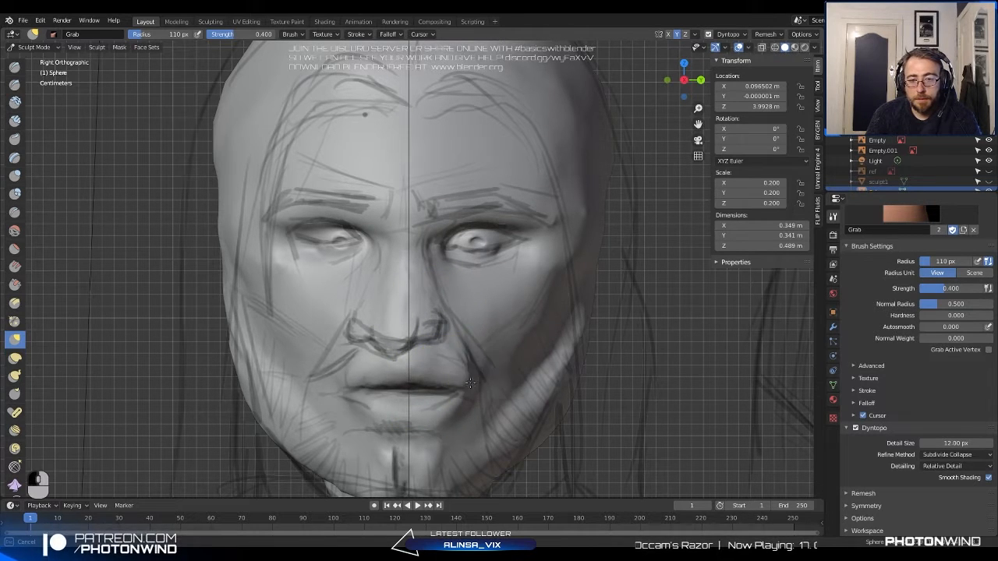
pyautogui.moveTo(530, 318); pyautogui.dragTo(514, 311)
pyautogui.moveTo(534, 309)
pyautogui.mouseDown()
pyautogui.moveTo(481, 326)
pyautogui.moveTo(496, 340)
pyautogui.moveTo(502, 334)
pyautogui.moveTo(481, 325)
pyautogui.mouseUp()
# Pull the sides of the skull inward and lower the crown with Grab to fit the sketched head outline.
pyautogui.scroll(-5, 566, 356)
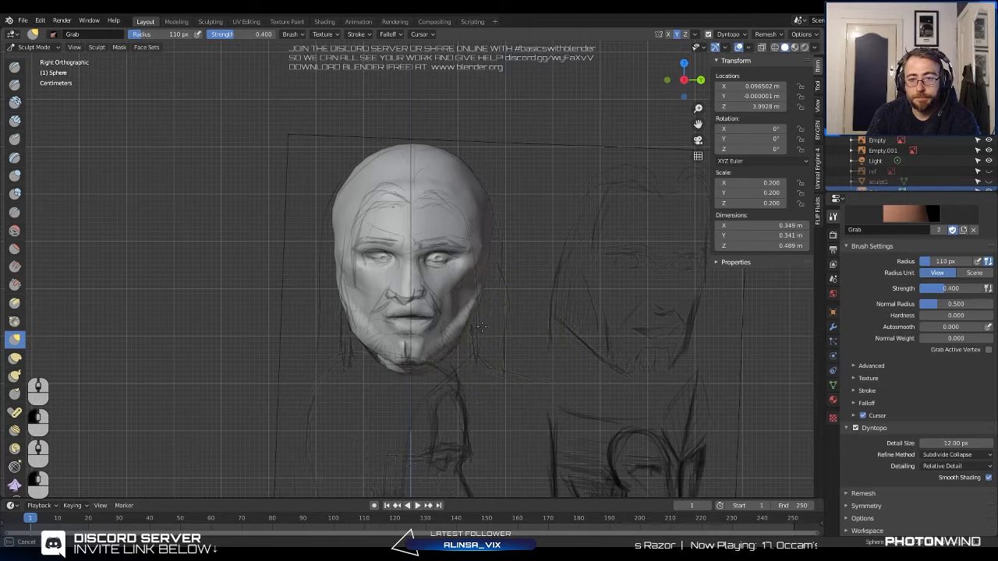
pyautogui.hotkey('ctrl', 'z')
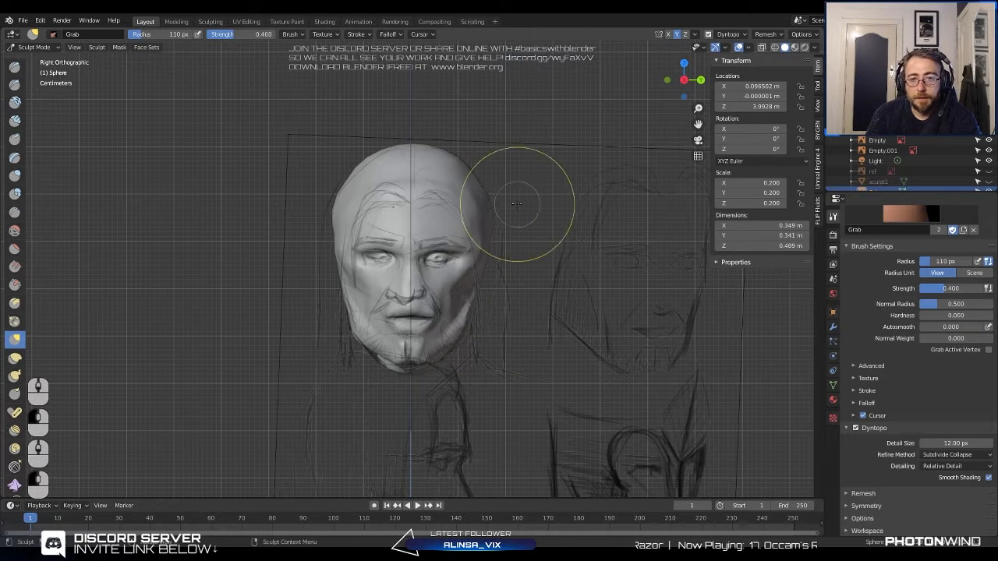
pyautogui.moveTo(516, 203); pyautogui.dragTo(489, 196)
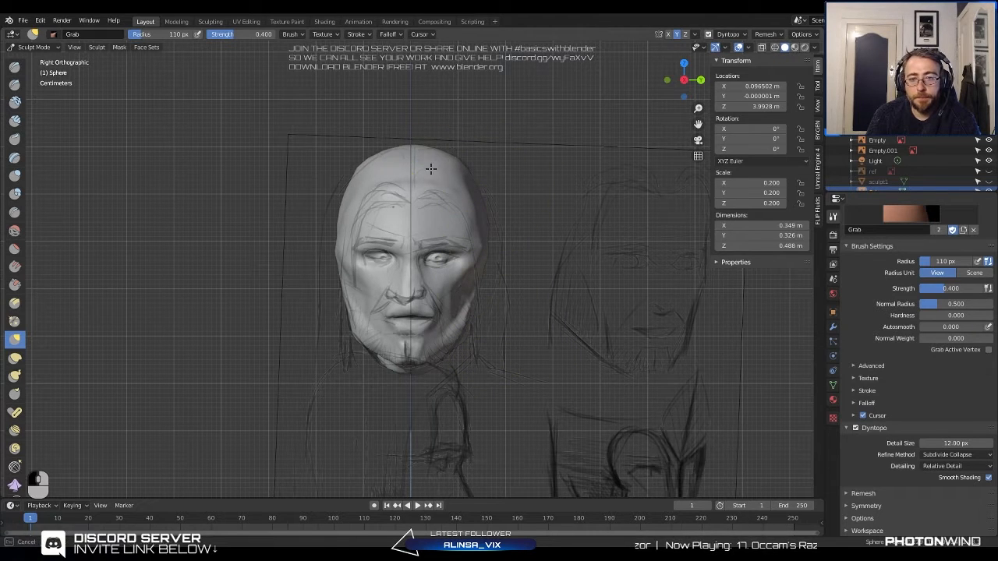
pyautogui.moveTo(439, 161); pyautogui.dragTo(417, 152)
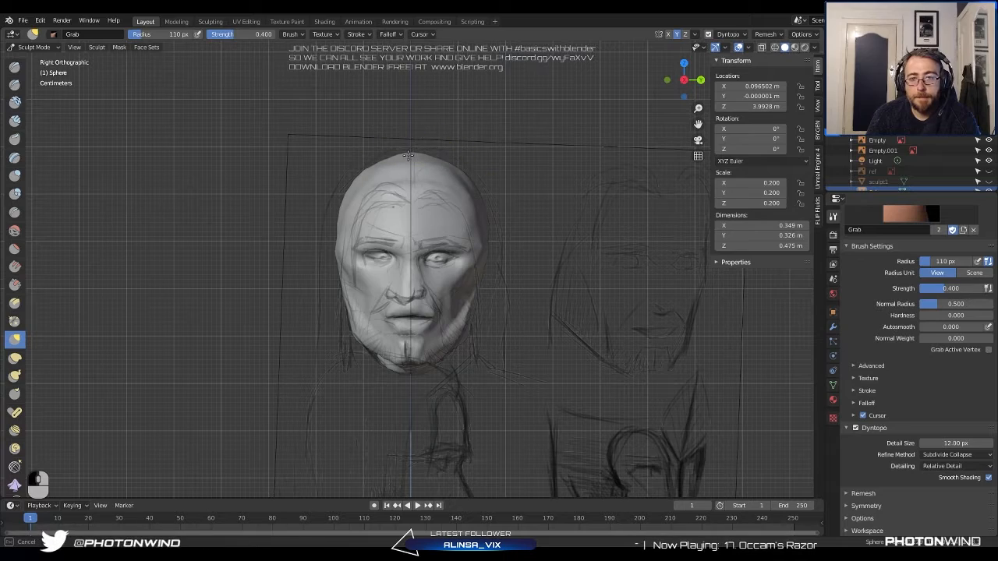
# Reshape the upper forehead in profile with Grab and smooth the crown and back of the head.
pyautogui.moveTo(414, 152); pyautogui.dragTo(483, 204, button='middle')
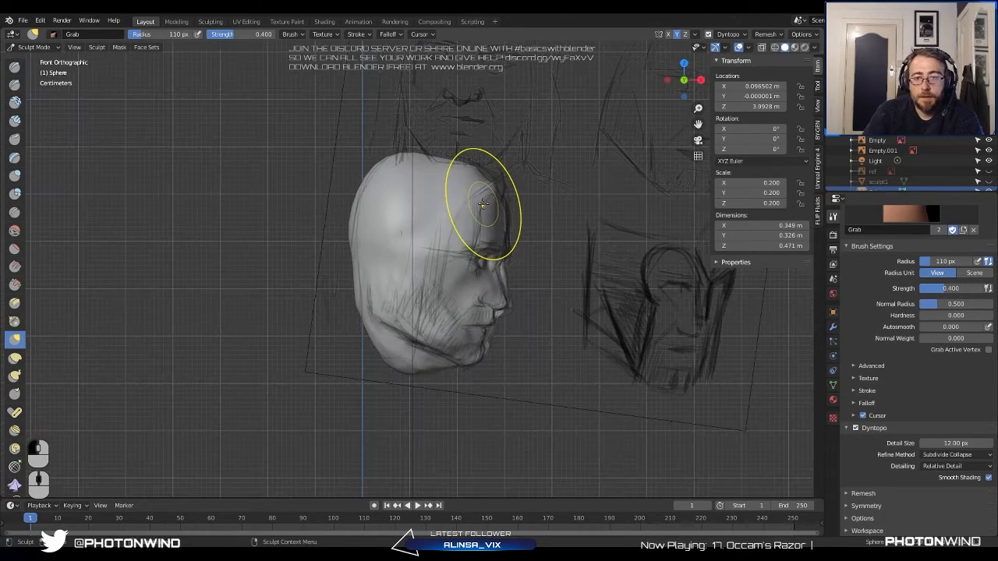
pyautogui.scroll(2, 483, 202)
pyautogui.moveTo(549, 140)
pyautogui.mouseDown()
pyautogui.moveTo(537, 159)
pyautogui.moveTo(555, 157)
pyautogui.moveTo(554, 185)
pyautogui.mouseUp()
pyautogui.keyDown('shift'); pyautogui.moveTo(445, 102); pyautogui.dragTo(384, 110); pyautogui.keyUp('shift')
pyautogui.moveTo(383, 110); pyautogui.dragTo(425, 119, button='middle')
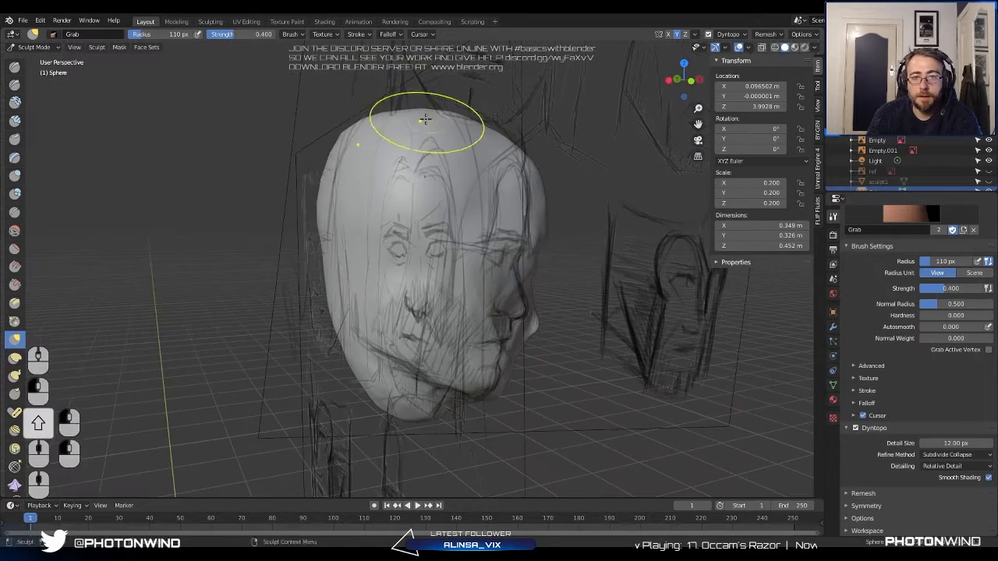
pyautogui.keyDown('shift'); pyautogui.moveTo(425, 118); pyautogui.dragTo(387, 116); pyautogui.keyUp('shift')
pyautogui.moveTo(387, 116); pyautogui.dragTo(368, 174, button='middle')
pyautogui.keyDown('shift'); pyautogui.moveTo(341, 266); pyautogui.dragTo(356, 306); pyautogui.keyUp('shift')
pyautogui.moveTo(357, 306); pyautogui.dragTo(361, 176, button='middle')
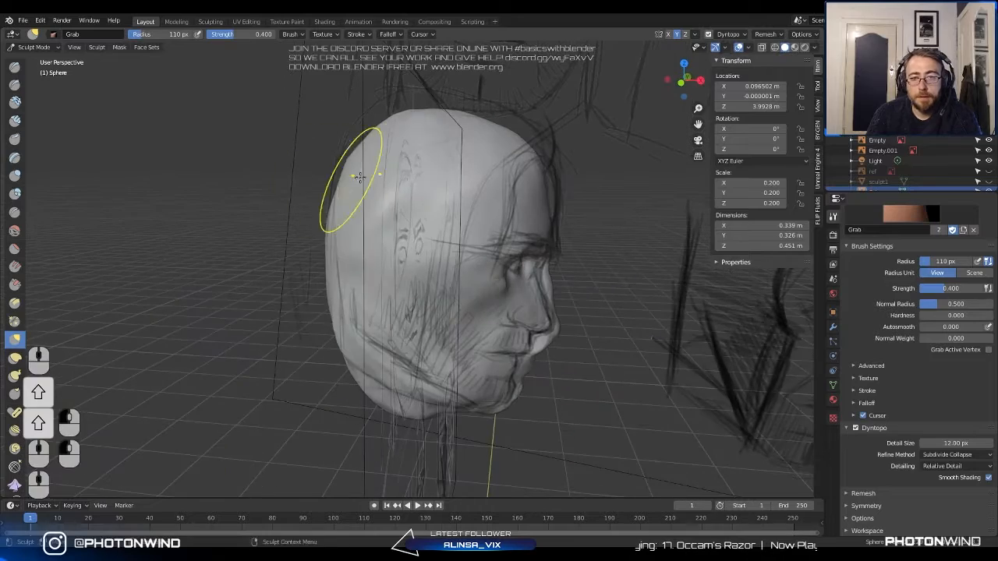
# Smooth the back of the skull and hide both face sketch reference images.
pyautogui.keyDown('shift'); pyautogui.moveTo(361, 175); pyautogui.dragTo(342, 186); pyautogui.keyUp('shift')
pyautogui.moveTo(342, 185); pyautogui.dragTo(300, 182, button='middle')
pyautogui.scroll(-3, 349, 187)
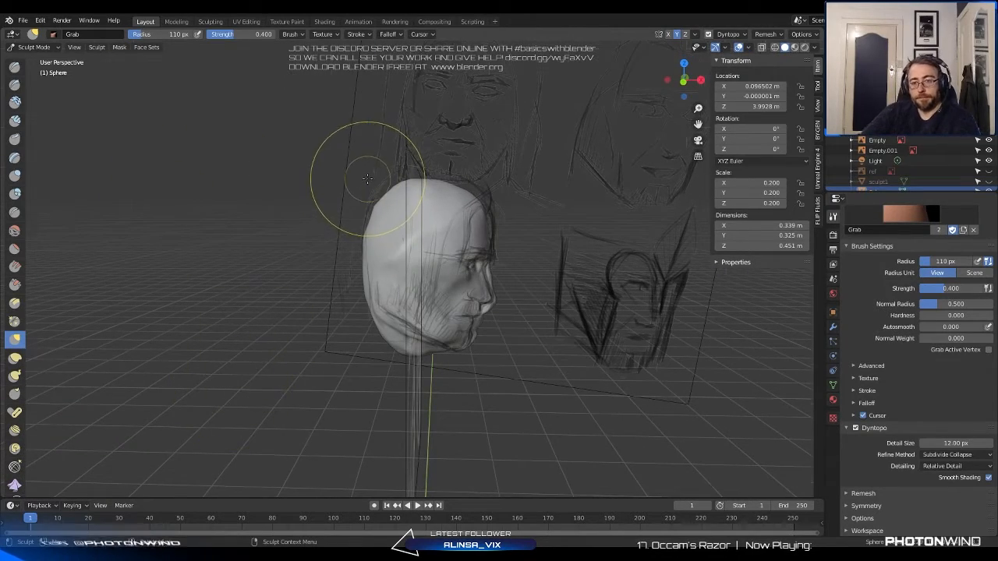
pyautogui.keyDown('alt'); pyautogui.moveTo(367, 179); pyautogui.dragTo(364, 177, button='middle'); pyautogui.keyUp('alt')
pyautogui.scroll(6, 364, 176)
pyautogui.moveTo(401, 216)
pyautogui.mouseDown(button='middle')
pyautogui.moveTo(570, 239)
pyautogui.moveTo(819, 63)
pyautogui.mouseUp(button='middle')
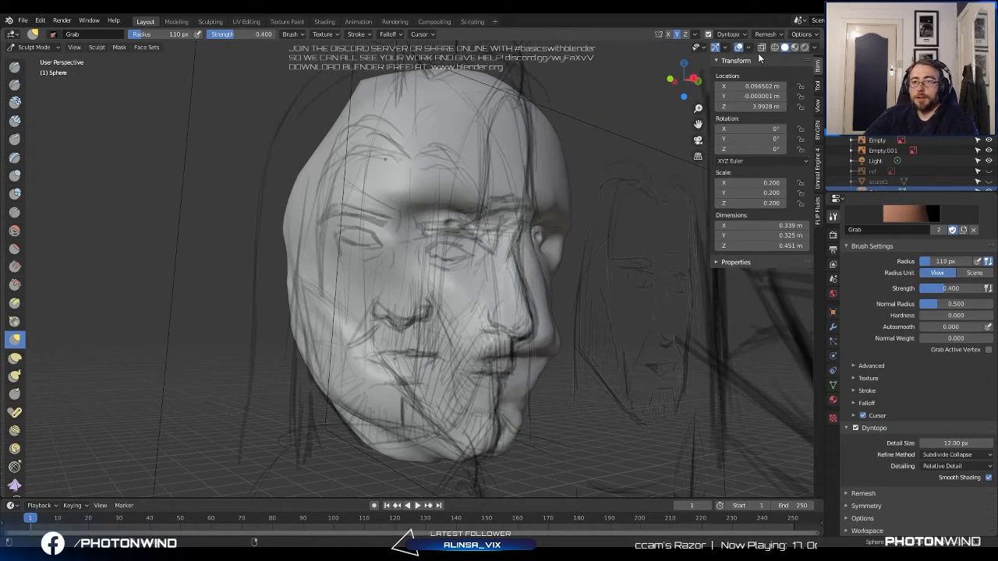
pyautogui.click(988, 151)
pyautogui.click(988, 141)
# Use Grab to lift the side of the nostril and pull the nose tip back toward the face.
pyautogui.moveTo(597, 251); pyautogui.dragTo(529, 233, button='middle')
pyautogui.moveTo(437, 248); pyautogui.dragTo(546, 295, button='middle')
pyautogui.scroll(4, 463, 265)
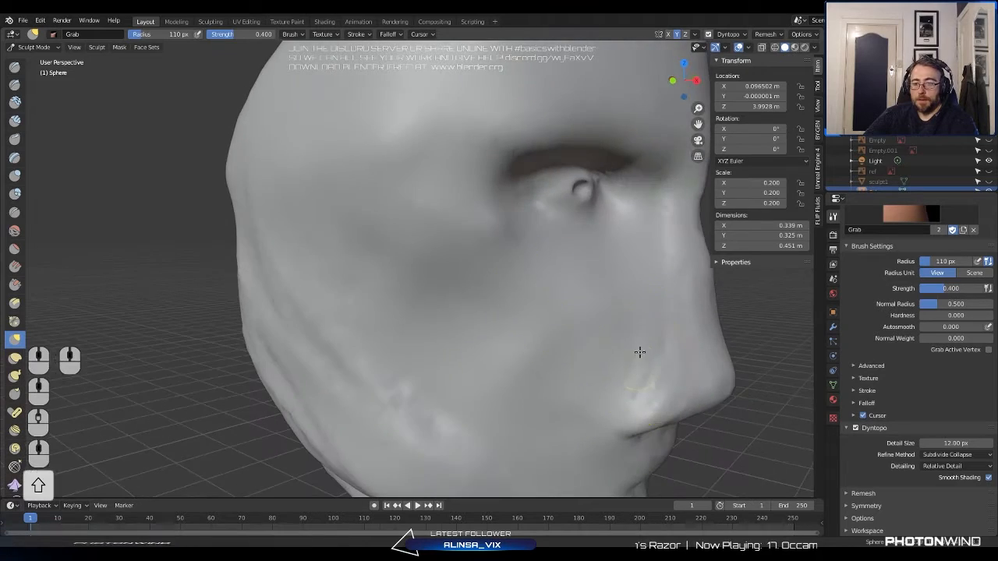
pyautogui.keyDown('shift'); pyautogui.moveTo(640, 353); pyautogui.dragTo(661, 326, button='middle'); pyautogui.keyUp('shift')
pyautogui.moveTo(661, 336); pyautogui.dragTo(659, 323)
pyautogui.scroll(-3, 577, 296)
pyautogui.moveTo(533, 276)
pyautogui.keyDown('shift'); pyautogui.mouseDown(button='middle')
pyautogui.moveTo(440, 251)
pyautogui.moveTo(469, 244)
pyautogui.moveTo(452, 279)
pyautogui.moveTo(468, 256)
pyautogui.moveTo(508, 296)
pyautogui.mouseUp(button='middle'); pyautogui.keyUp('shift')
pyautogui.scroll(3, 441, 252)
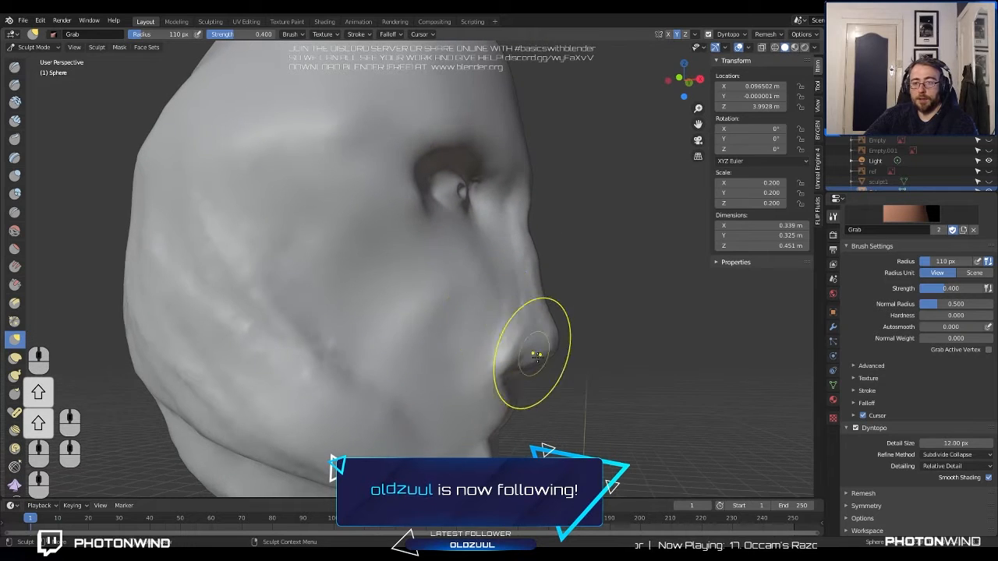
pyautogui.moveTo(535, 335); pyautogui.dragTo(522, 340, button='middle')
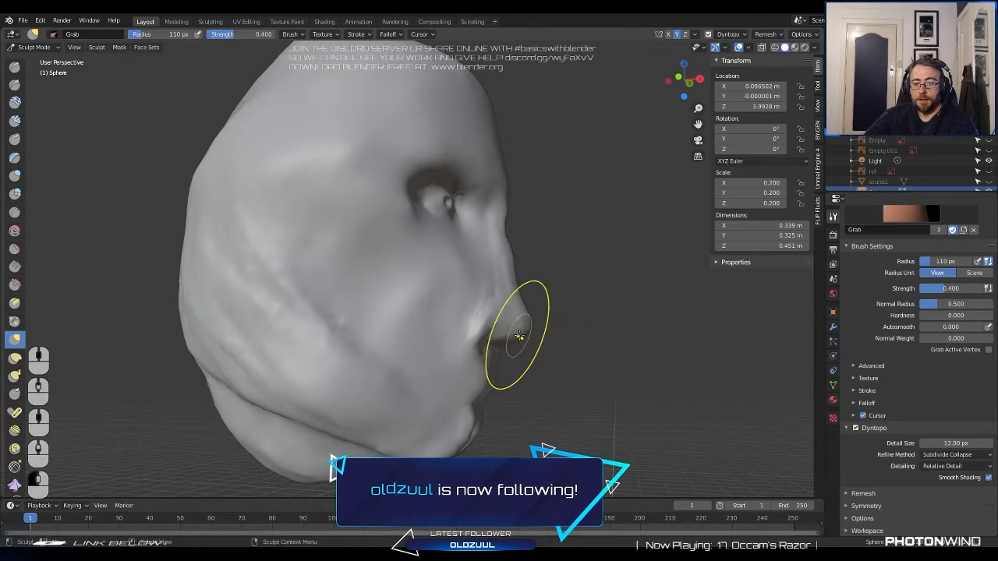
pyautogui.moveTo(527, 319); pyautogui.dragTo(522, 324)
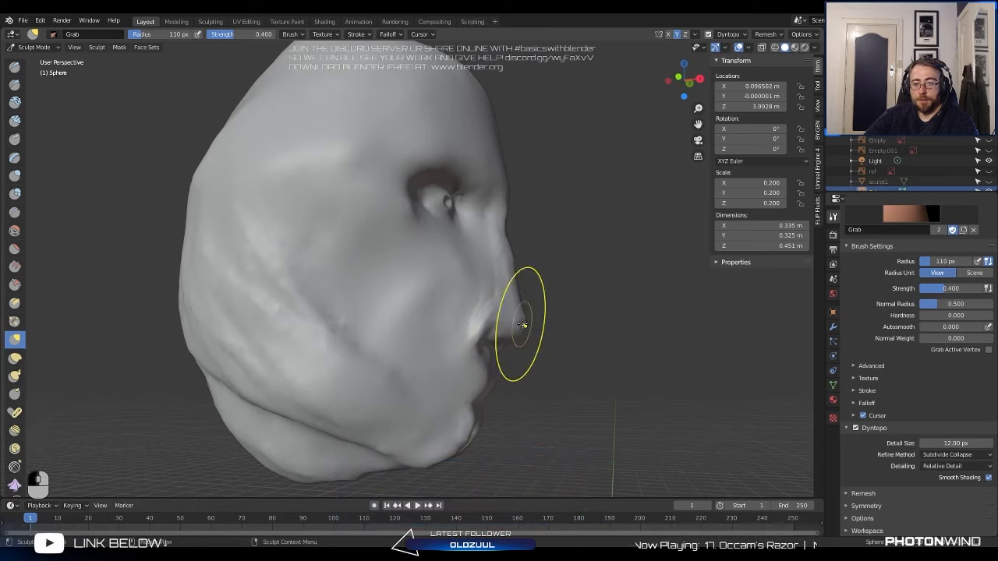
# Reshape the nose with Grab, extending the tip forward, pushing in the bridge and lowering the nostril wing.
pyautogui.moveTo(483, 314); pyautogui.dragTo(440, 328, button='middle')
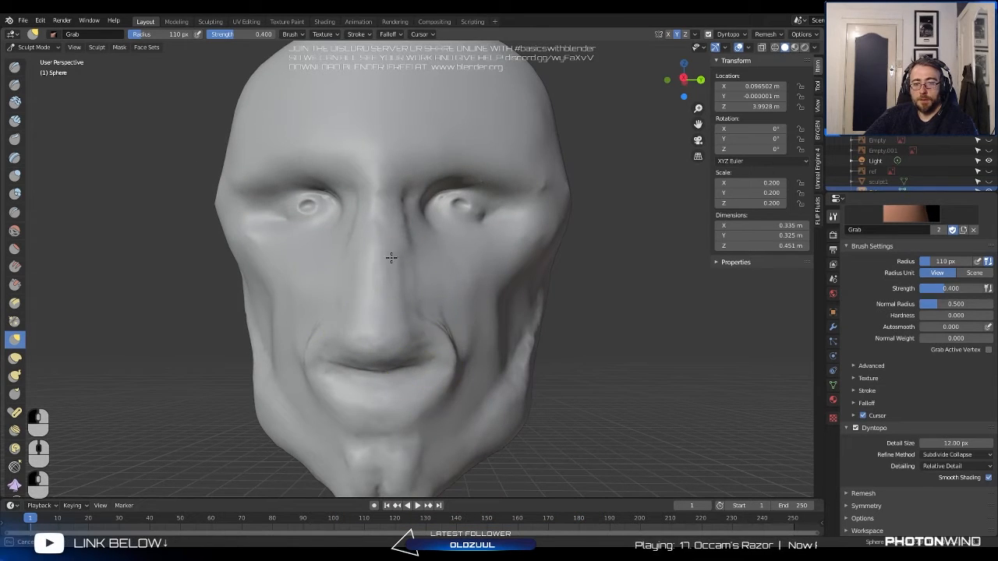
pyautogui.moveTo(381, 327)
pyautogui.mouseDown()
pyautogui.moveTo(368, 354)
pyautogui.moveTo(437, 361)
pyautogui.mouseUp()
pyautogui.moveTo(414, 343); pyautogui.dragTo(478, 314, button='middle')
pyautogui.moveTo(477, 332); pyautogui.dragTo(541, 351)
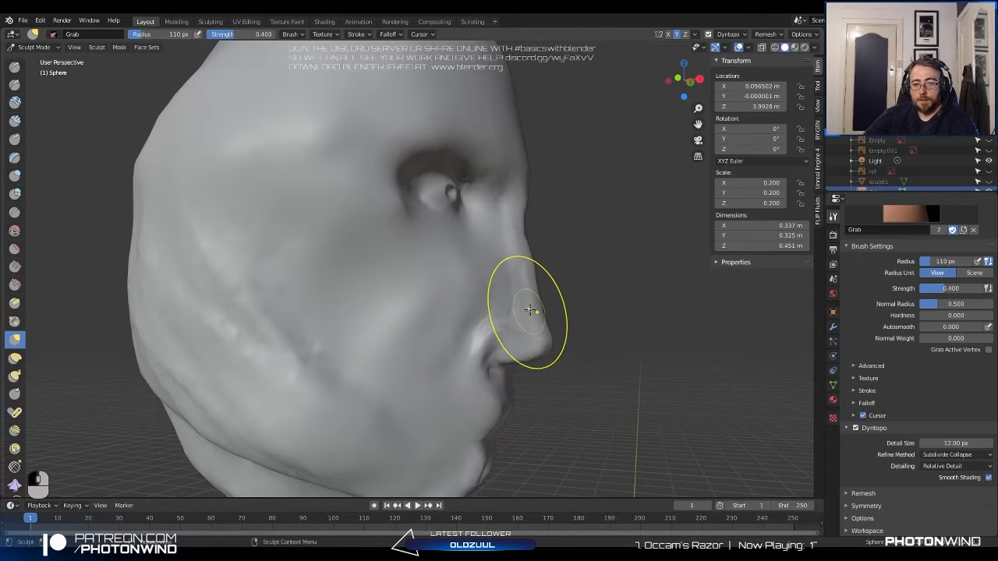
pyautogui.moveTo(534, 252); pyautogui.dragTo(521, 256)
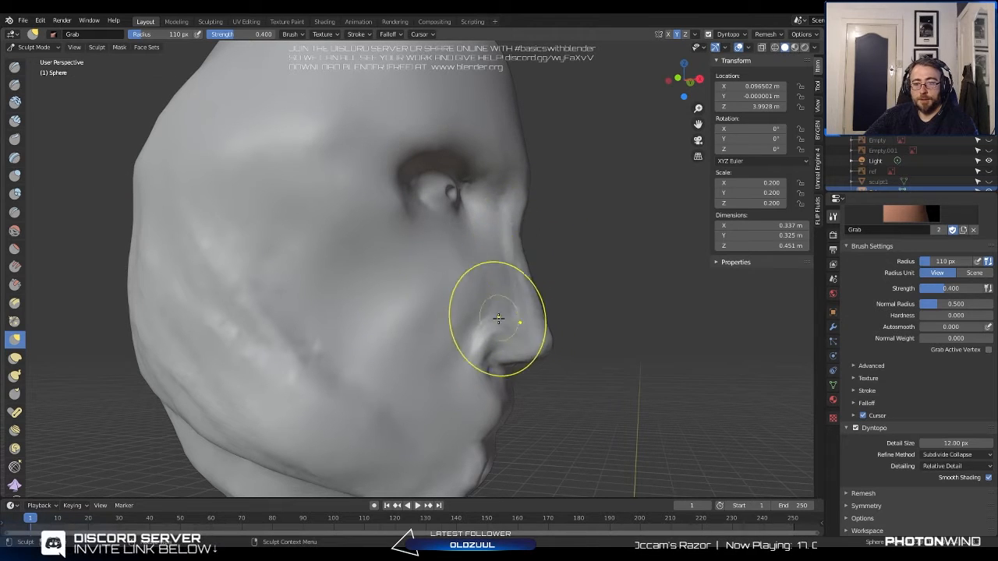
pyautogui.moveTo(498, 318); pyautogui.dragTo(486, 343)
# Show the sculpt1 statue body and the reference sketches to compare the new head with the full-figure drawing.
pyautogui.scroll(-10, 467, 341)
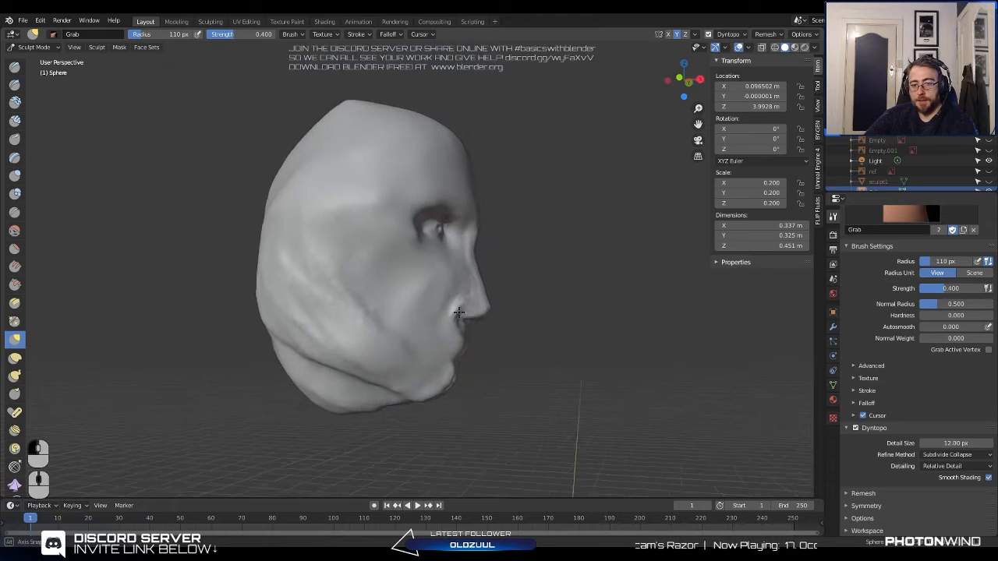
pyautogui.moveTo(452, 296); pyautogui.dragTo(562, 195, button='middle')
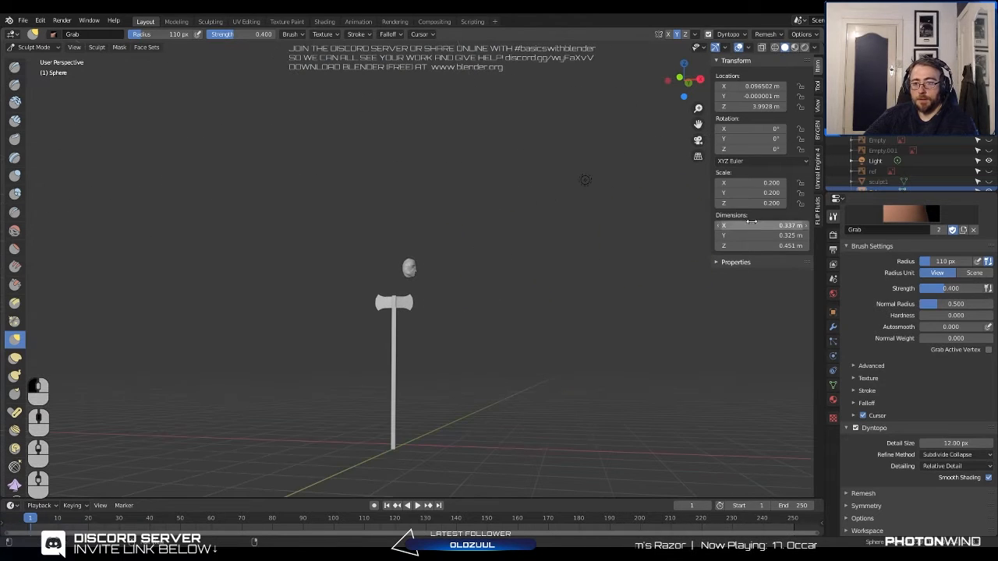
pyautogui.scroll(-1, 944, 147)
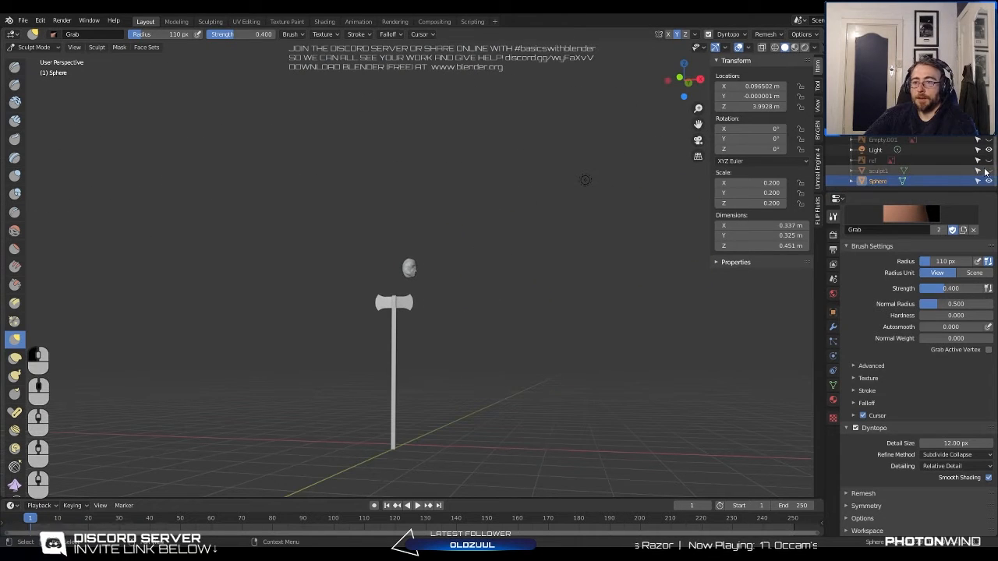
pyautogui.click(987, 170)
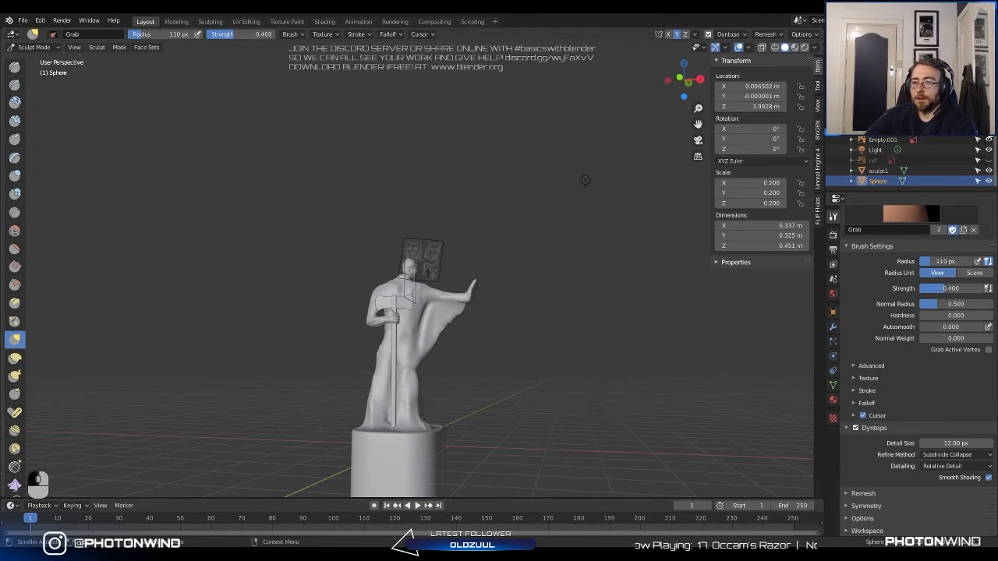
pyautogui.click(988, 162)
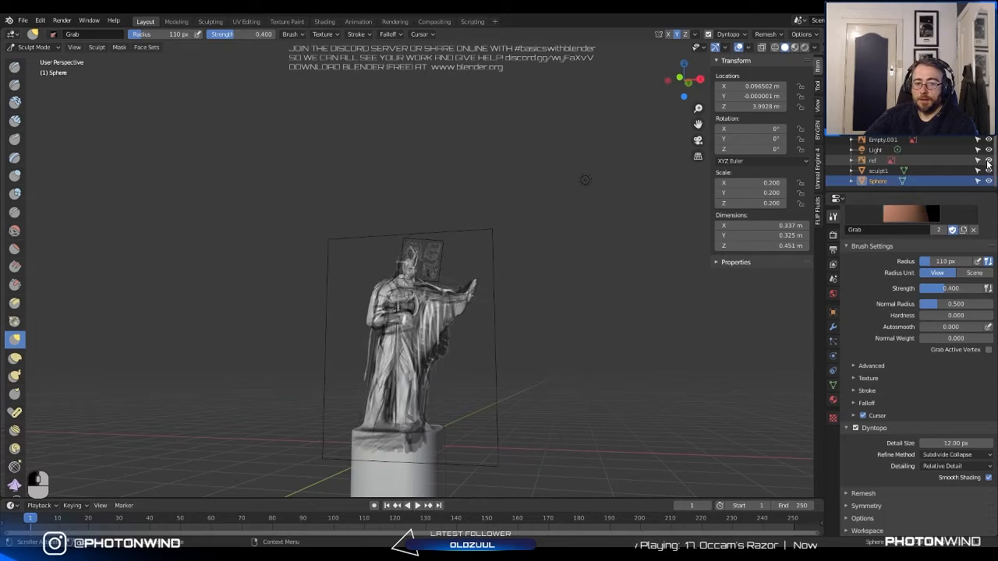
pyautogui.scroll(3, 517, 264)
pyautogui.keyDown('shift'); pyautogui.moveTo(534, 211); pyautogui.dragTo(532, 308, button='middle'); pyautogui.keyUp('shift')
pyautogui.scroll(4, 550, 235)
# Hide the face and full-figure sketches again and check how the head sits on the statue's neck.
pyautogui.click(989, 140)
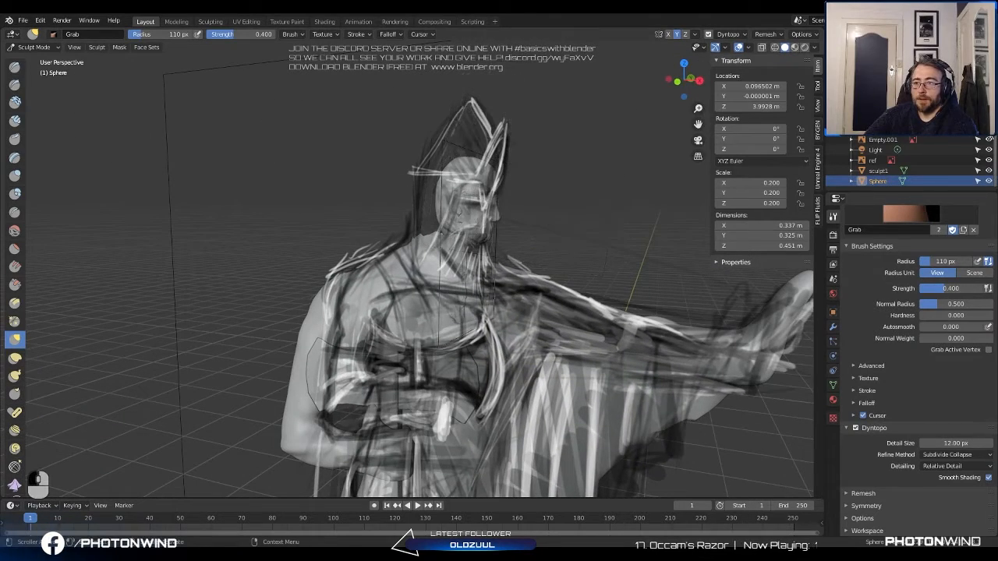
pyautogui.click(988, 160)
pyautogui.scroll(2, 508, 232)
pyautogui.moveTo(585, 233)
pyautogui.mouseDown(button='middle')
pyautogui.moveTo(508, 232)
pyautogui.moveTo(489, 198)
pyautogui.moveTo(512, 274)
pyautogui.moveTo(546, 285)
pyautogui.moveTo(447, 277)
pyautogui.mouseUp(button='middle')
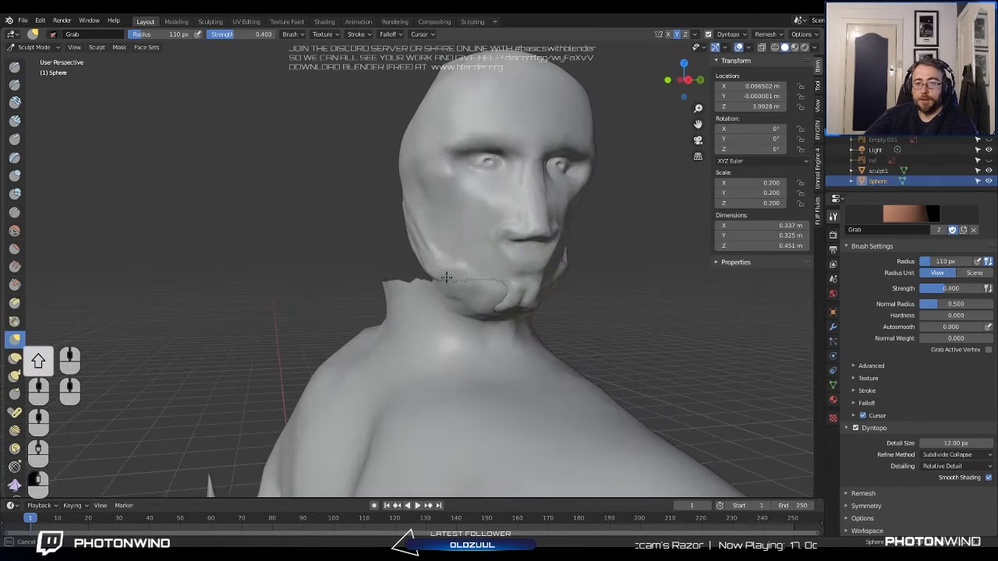
pyautogui.moveTo(447, 233); pyautogui.dragTo(35, 142, button='middle')
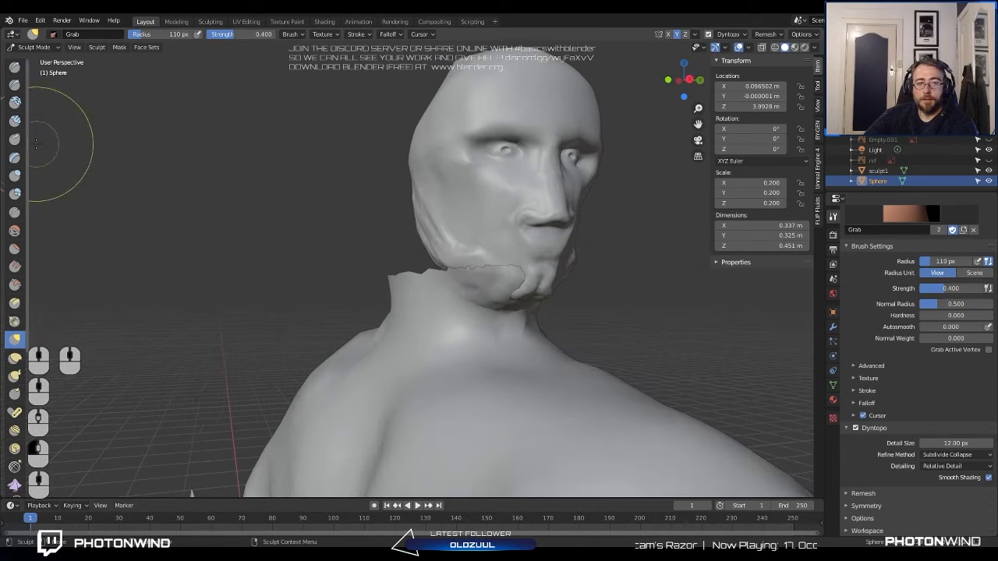
# Build up the rear cheek and jaw corner with the Clay brush.
pyautogui.click(15, 102)
pyautogui.scroll(2, 452, 156)
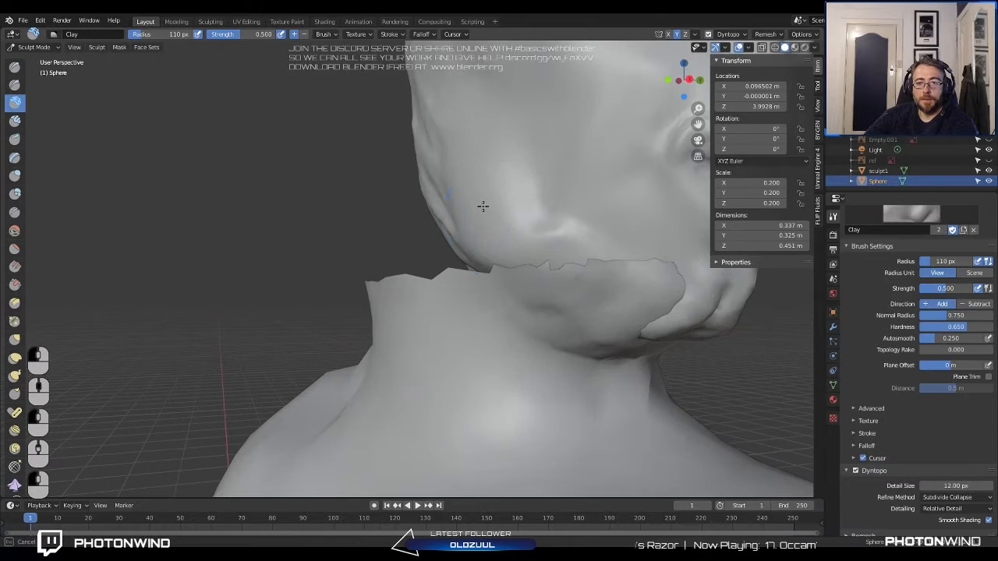
pyautogui.moveTo(483, 207); pyautogui.dragTo(482, 144)
pyautogui.scroll(-3, 482, 156)
pyautogui.moveTo(499, 156)
pyautogui.mouseDown(button='middle')
pyautogui.moveTo(459, 154)
pyautogui.moveTo(406, 207)
pyautogui.moveTo(483, 225)
pyautogui.mouseUp(button='middle')
pyautogui.moveTo(561, 258)
pyautogui.keyDown('shift'); pyautogui.mouseDown(button='middle')
pyautogui.moveTo(541, 269)
pyautogui.moveTo(501, 254)
pyautogui.mouseUp(button='middle'); pyautogui.keyUp('shift')
pyautogui.scroll(2, 502, 252)
pyautogui.moveTo(538, 219); pyautogui.dragTo(510, 247)
pyautogui.scroll(2, 546, 229)
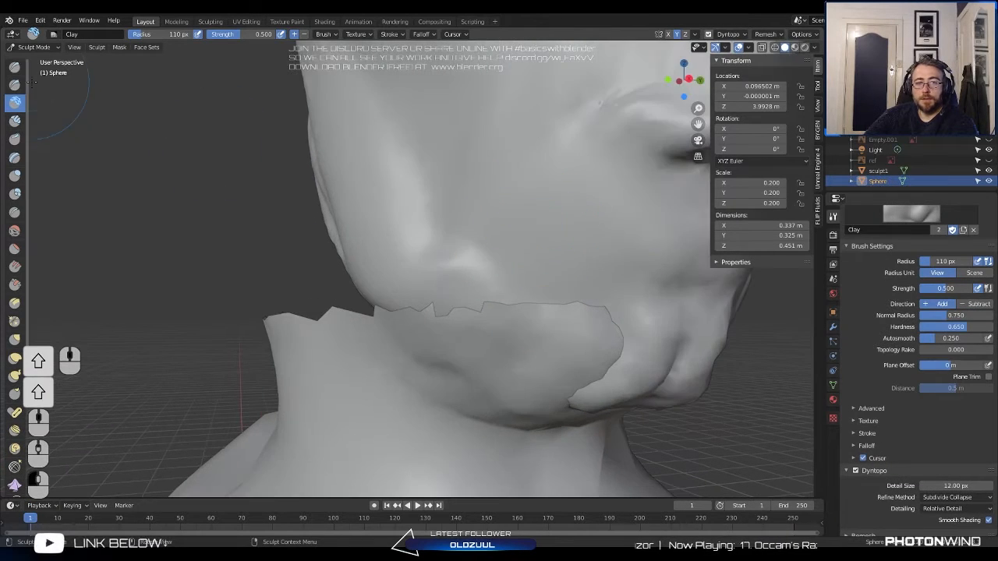
# Build up the upper lip area and the cheek beside the mouth using Clay Strips with a 66 px radius.
pyautogui.click(14, 120)
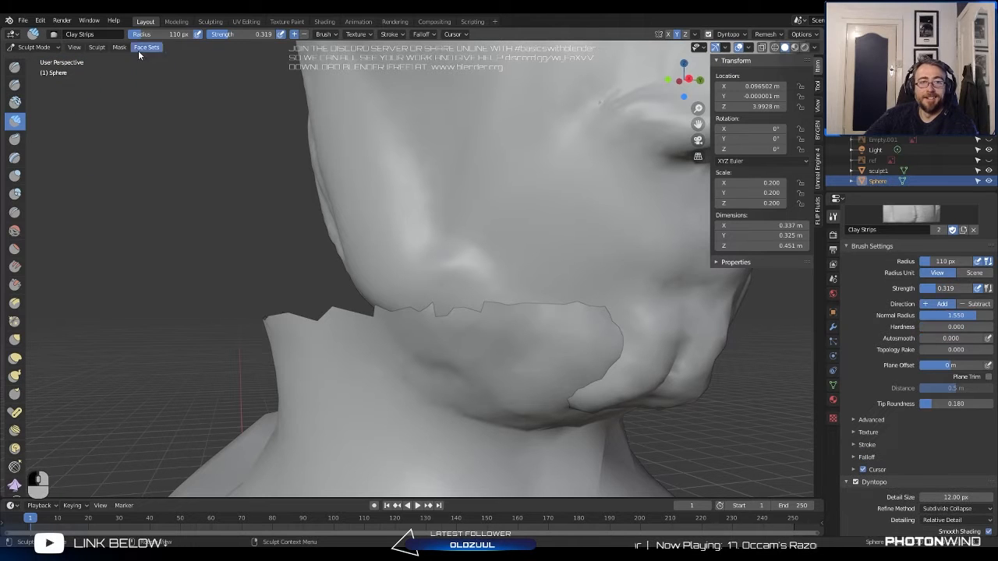
pyautogui.moveTo(513, 182); pyautogui.dragTo(429, 200, button='middle')
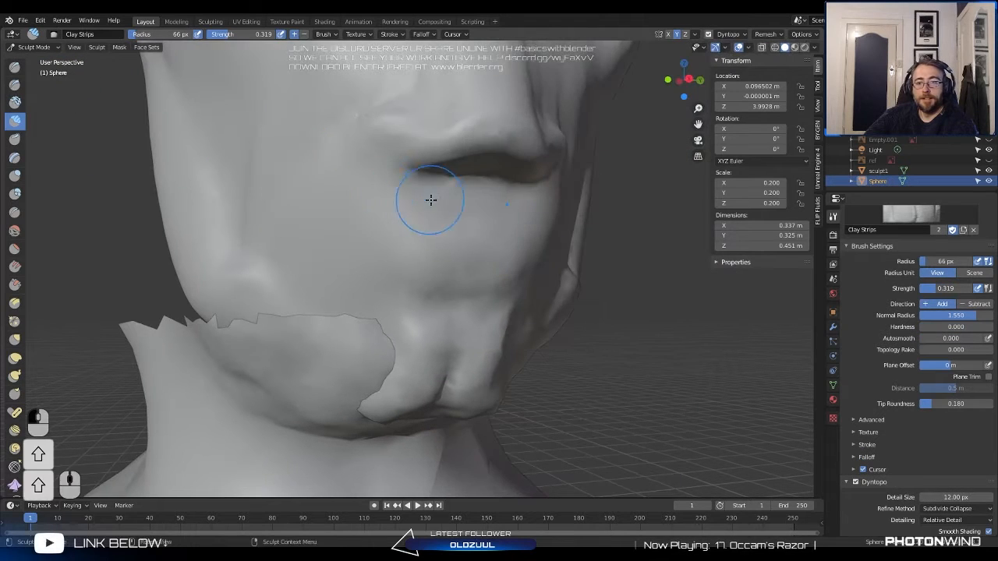
pyautogui.scroll(3, 441, 194)
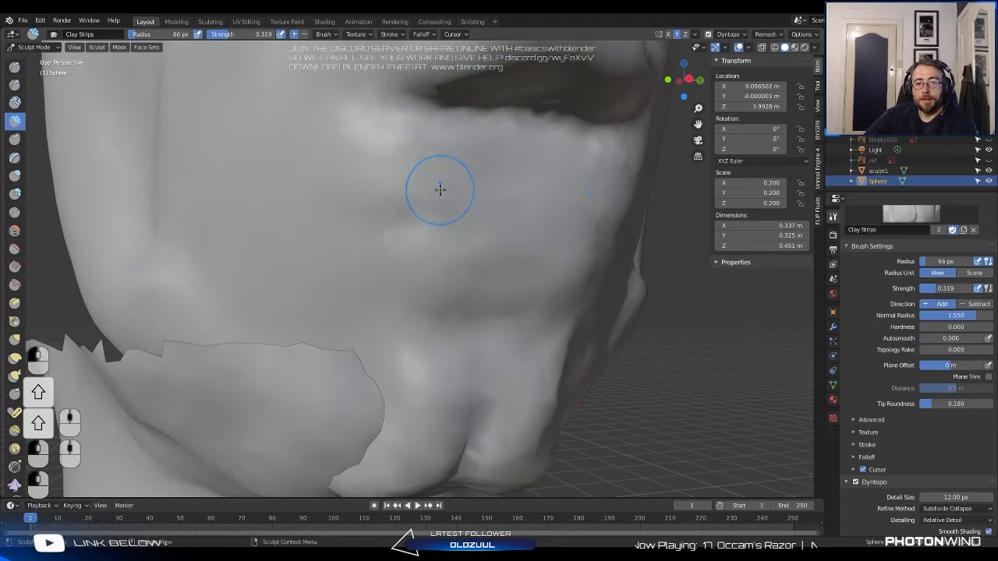
pyautogui.keyDown('shift'); pyautogui.moveTo(471, 149); pyautogui.dragTo(468, 211, button='middle'); pyautogui.keyUp('shift')
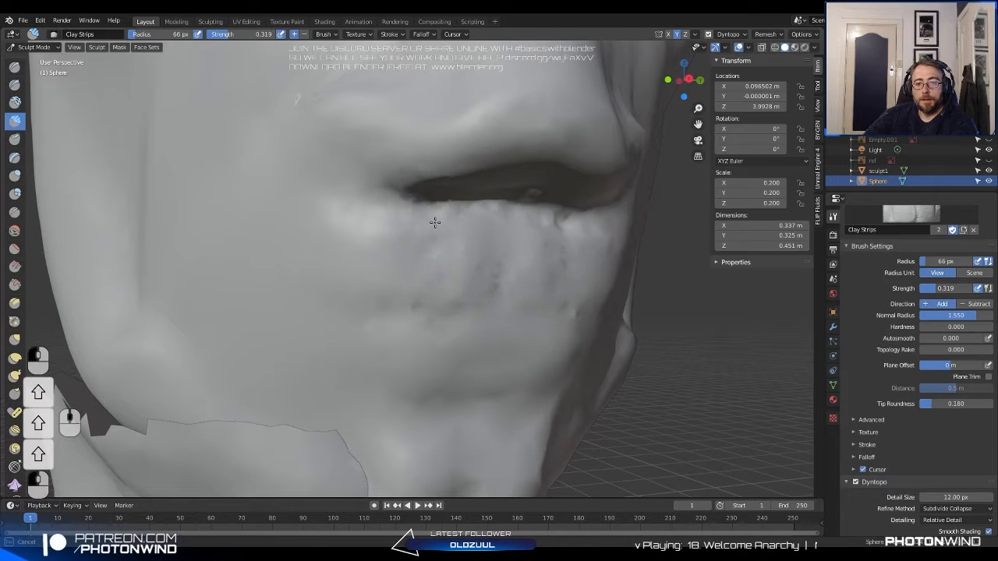
pyautogui.moveTo(314, 225); pyautogui.dragTo(389, 251, button='middle')
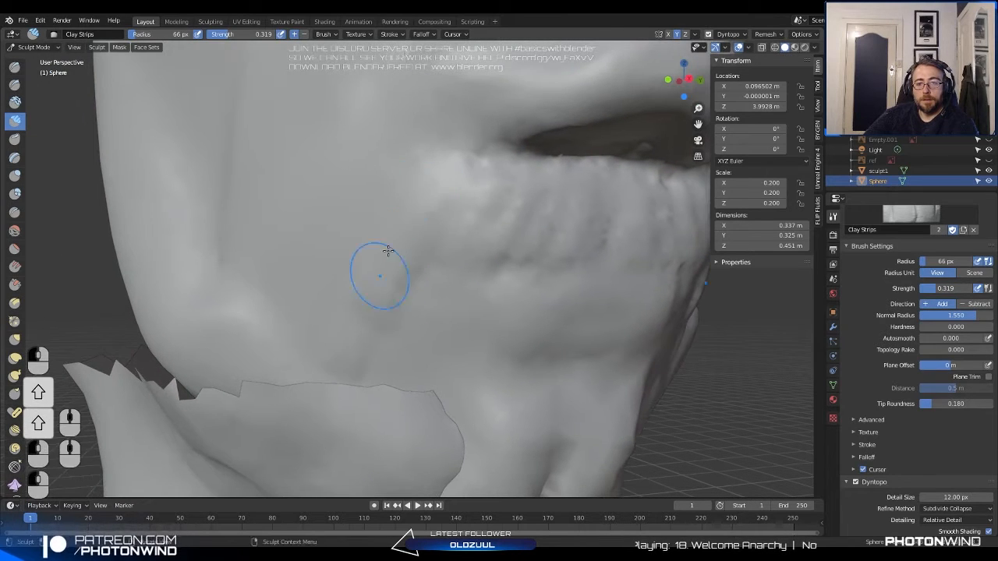
pyautogui.moveTo(363, 262); pyautogui.dragTo(358, 312)
pyautogui.moveTo(358, 312); pyautogui.dragTo(379, 294, button='middle')
pyautogui.scroll(-2, 379, 293)
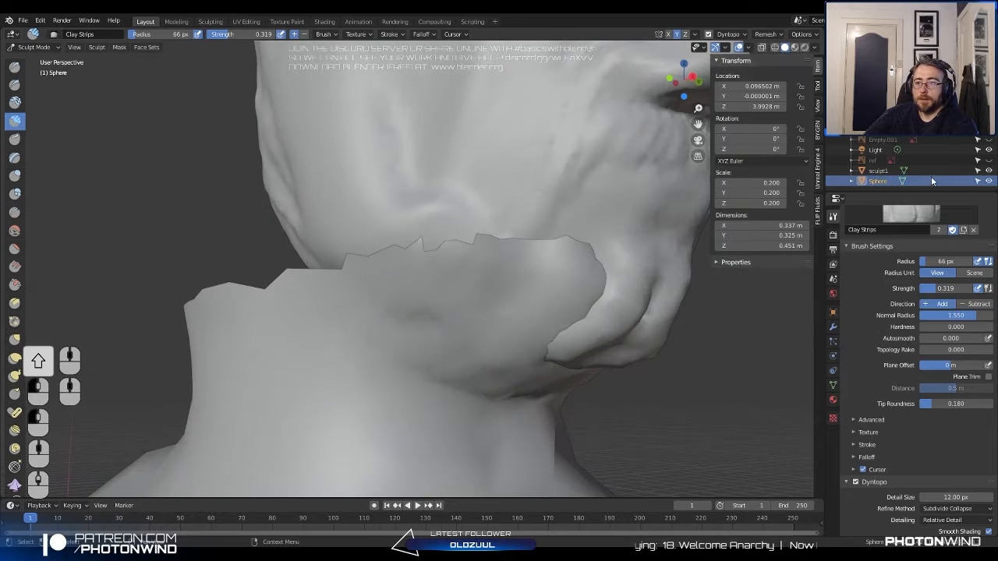
# Hide the sculpt1 statue body and add Clay Strips strokes along the lower cheek and jaw.
pyautogui.keyDown('ctrl'); pyautogui.click(988, 182); pyautogui.keyUp('ctrl')
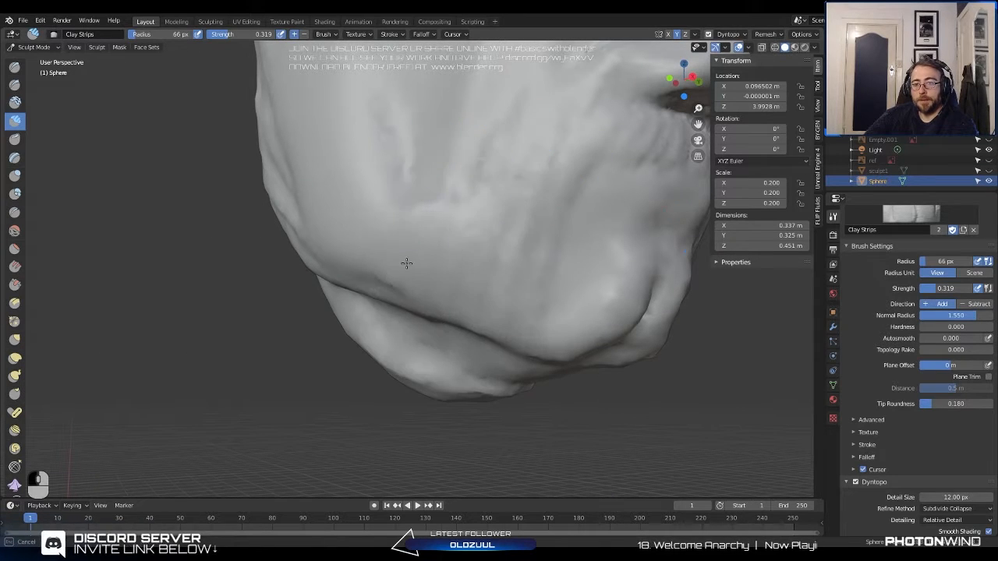
pyautogui.moveTo(355, 332); pyautogui.dragTo(367, 306)
pyautogui.scroll(-3, 448, 232)
pyautogui.moveTo(447, 231); pyautogui.dragTo(413, 227, button='middle')
pyautogui.keyDown('shift'); pyautogui.moveTo(413, 227); pyautogui.dragTo(424, 327, button='middle'); pyautogui.keyUp('shift')
pyautogui.scroll(1, 423, 328)
pyautogui.click(423, 327)
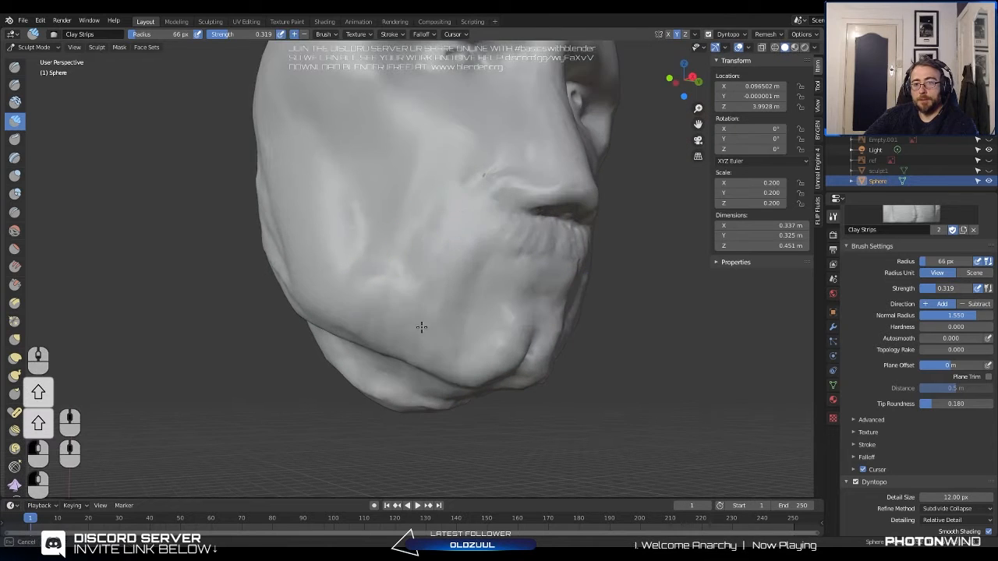
# Sculpt the cheek folds running from beside the nose down to the jaw with Clay Strips and smooth them.
pyautogui.scroll(2, 457, 209)
pyautogui.moveTo(462, 223); pyautogui.dragTo(431, 331)
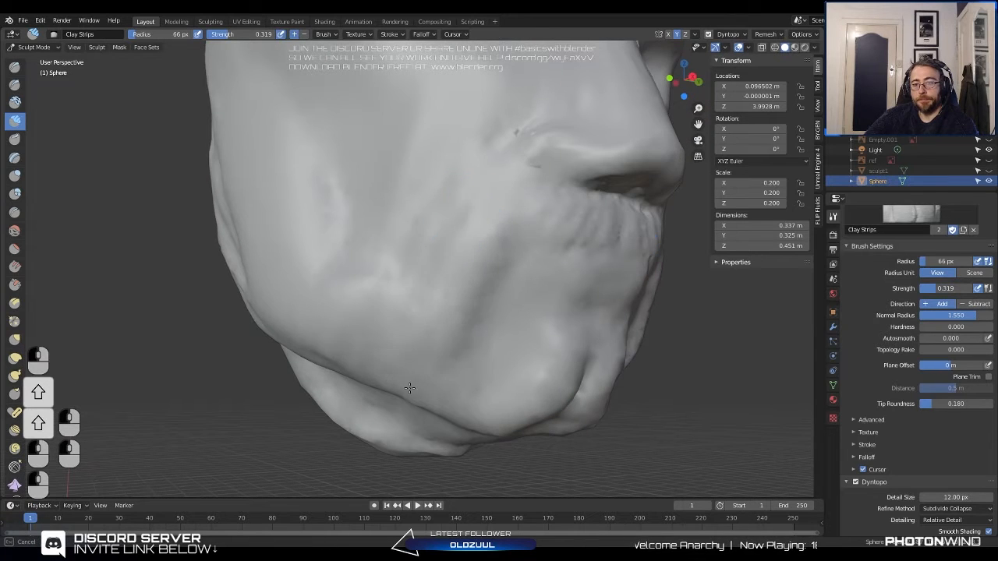
pyautogui.moveTo(481, 162); pyautogui.dragTo(421, 369)
pyautogui.moveTo(425, 231); pyautogui.dragTo(411, 300)
pyautogui.keyDown('shift'); pyautogui.moveTo(425, 258); pyautogui.dragTo(487, 313, button='middle'); pyautogui.keyUp('shift')
pyautogui.moveTo(487, 316); pyautogui.dragTo(480, 398)
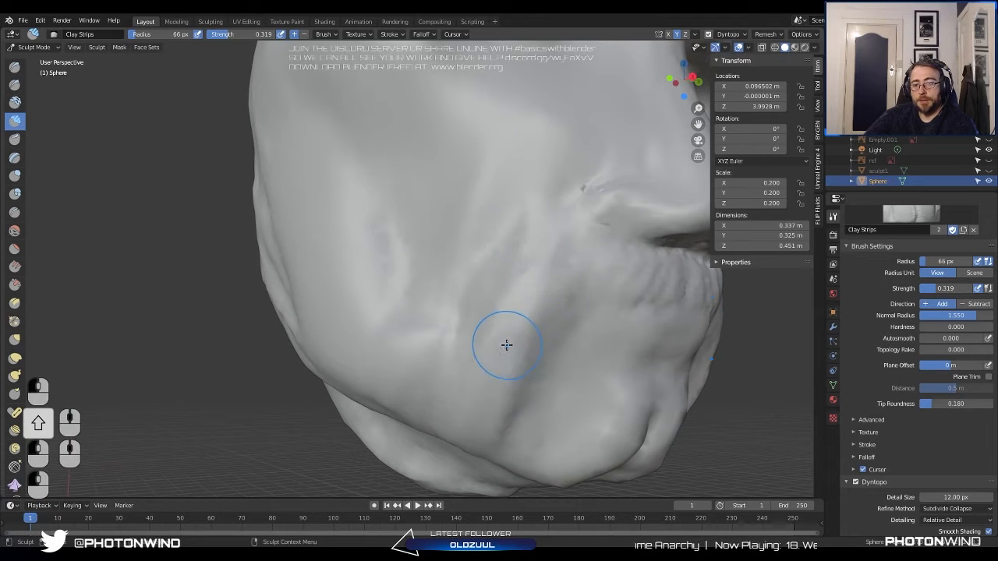
pyautogui.moveTo(507, 345)
pyautogui.mouseDown(button='middle')
pyautogui.moveTo(599, 312)
pyautogui.moveTo(485, 332)
pyautogui.mouseUp(button='middle')
pyautogui.moveTo(485, 332); pyautogui.dragTo(484, 359)
pyautogui.moveTo(499, 335); pyautogui.dragTo(498, 367)
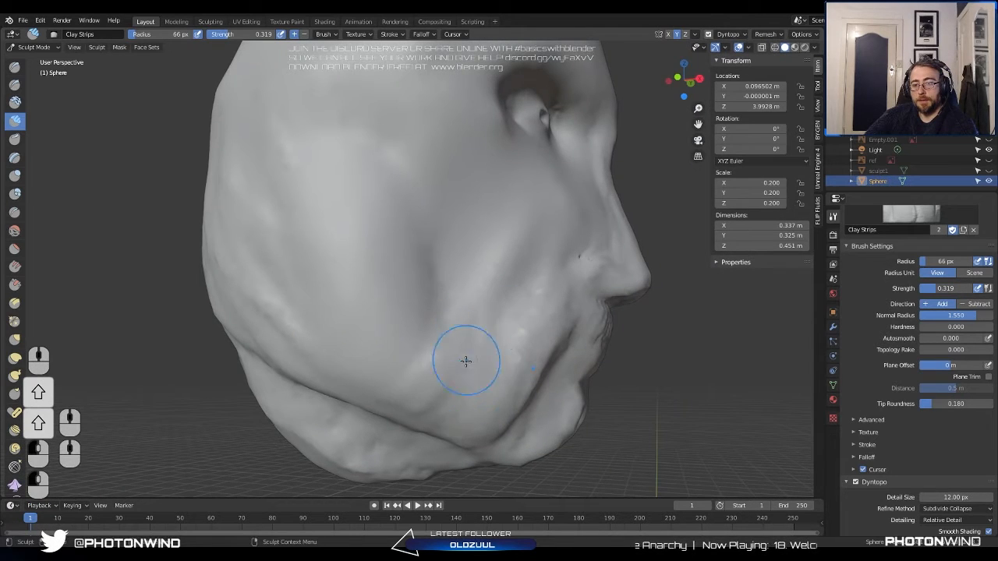
# Build up the lower lip with Clay Strips, then carve and smooth the mouth line and the crease beneath the lip.
pyautogui.moveTo(403, 339); pyautogui.dragTo(389, 318, button='middle')
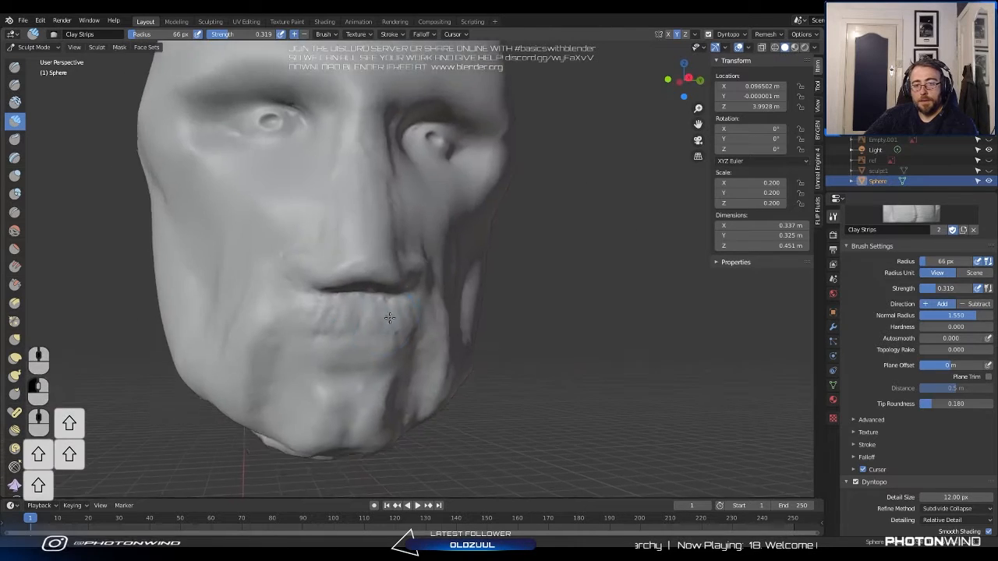
pyautogui.scroll(10, 389, 317)
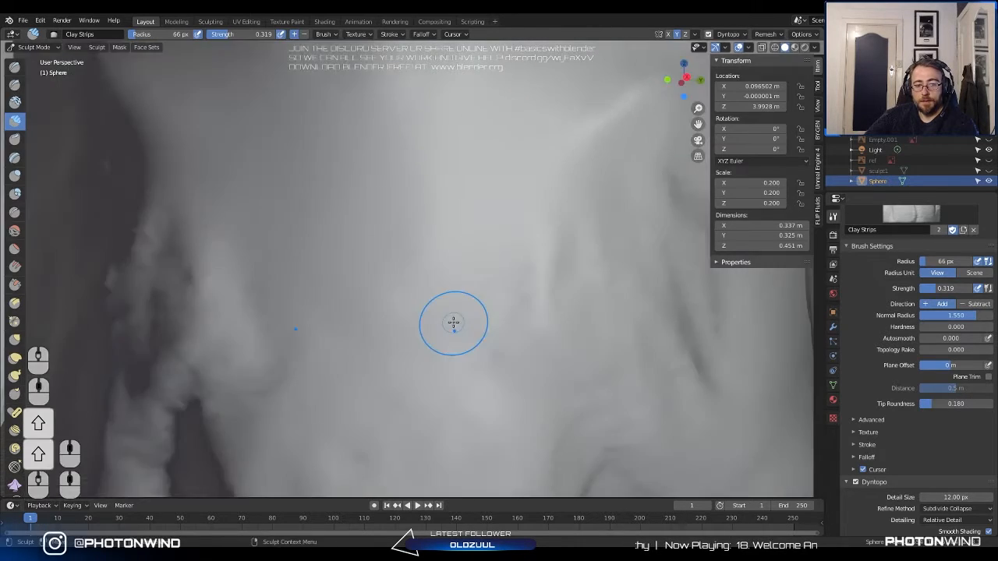
pyautogui.scroll(-2, 453, 321)
pyautogui.keyDown('shift'); pyautogui.moveTo(436, 288); pyautogui.dragTo(530, 245, button='middle'); pyautogui.keyUp('shift')
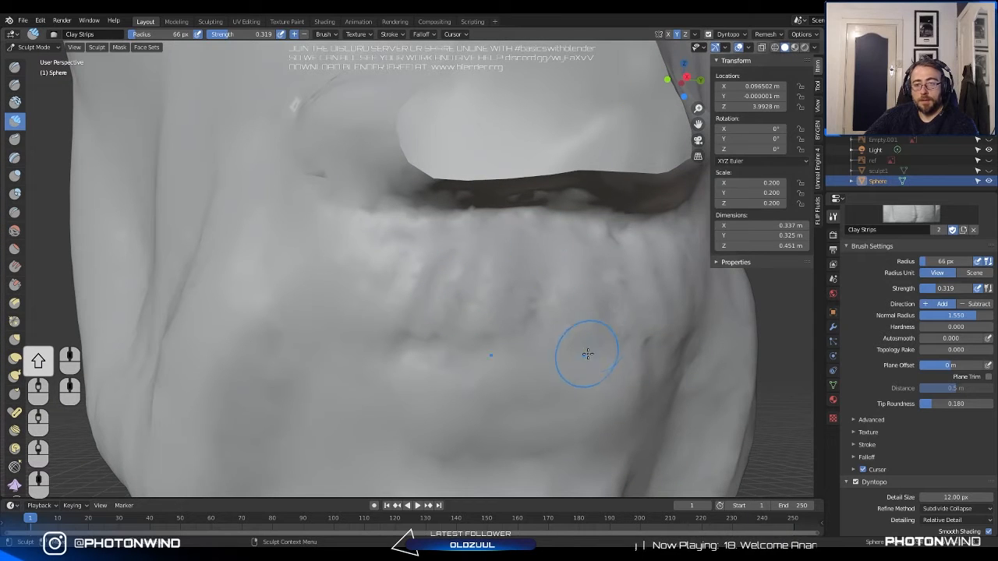
pyautogui.moveTo(605, 383); pyautogui.dragTo(594, 402)
pyautogui.moveTo(533, 384); pyautogui.dragTo(558, 362, button='middle')
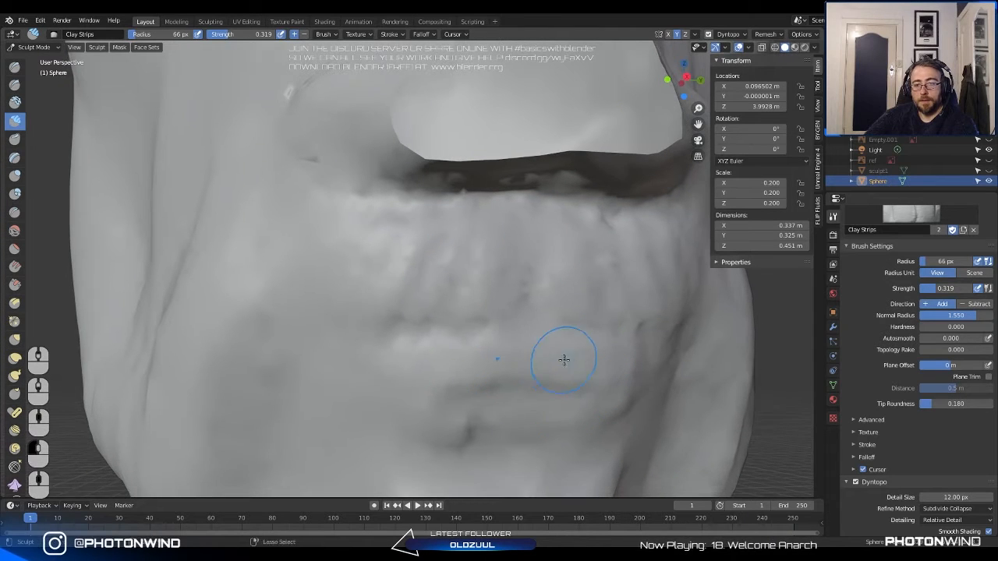
pyautogui.moveTo(563, 358)
pyautogui.keyDown('ctrl'); pyautogui.mouseDown()
pyautogui.moveTo(652, 358)
pyautogui.moveTo(514, 373)
pyautogui.moveTo(319, 357)
pyautogui.mouseUp(); pyautogui.keyUp('ctrl')
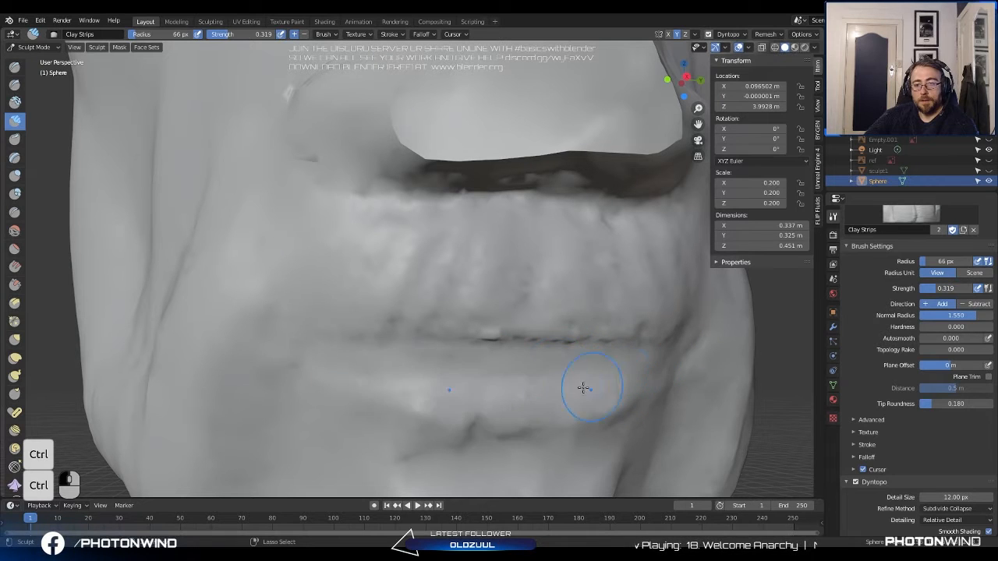
pyautogui.moveTo(606, 407)
pyautogui.keyDown('ctrl'); pyautogui.mouseDown()
pyautogui.moveTo(495, 412)
pyautogui.moveTo(423, 432)
pyautogui.moveTo(535, 401)
pyautogui.moveTo(437, 397)
pyautogui.moveTo(499, 405)
pyautogui.mouseUp(); pyautogui.keyUp('ctrl')
pyautogui.keyDown('shift'); pyautogui.moveTo(498, 406); pyautogui.dragTo(565, 405); pyautogui.keyUp('shift')
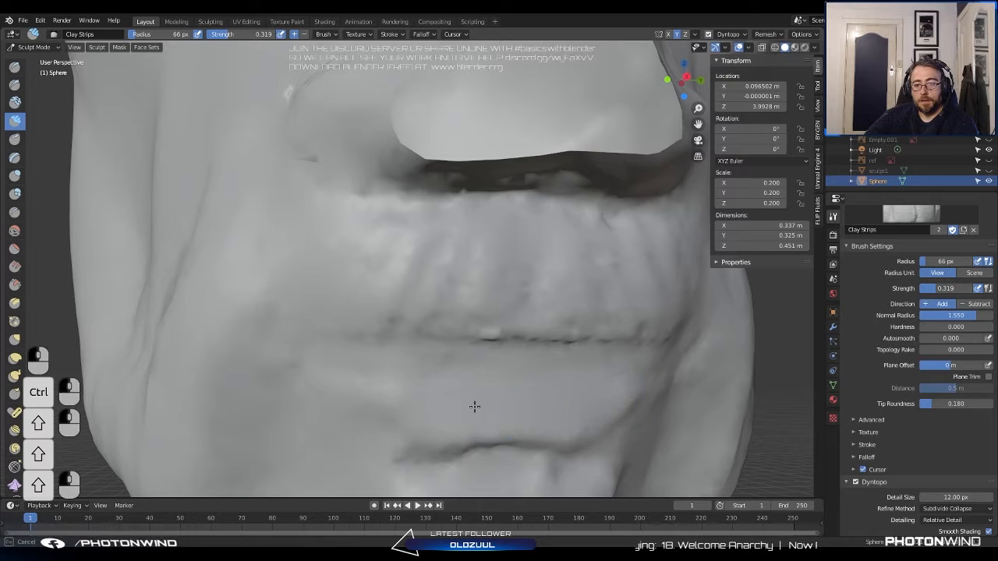
# Smooth the lips, fill the upper mouth line and carve a new lip parting slightly lower with Clay Strips.
pyautogui.keyDown('shift'); pyautogui.moveTo(475, 406); pyautogui.dragTo(374, 386); pyautogui.keyUp('shift')
pyautogui.keyDown('ctrl'); pyautogui.moveTo(557, 390); pyautogui.dragTo(468, 375); pyautogui.keyUp('ctrl')
pyautogui.keyDown('ctrl'); pyautogui.moveTo(479, 377); pyautogui.dragTo(581, 382); pyautogui.keyUp('ctrl')
pyautogui.moveTo(515, 388); pyautogui.dragTo(581, 390)
pyautogui.moveTo(562, 360); pyautogui.dragTo(396, 336)
pyautogui.keyDown('ctrl'); pyautogui.moveTo(612, 373); pyautogui.dragTo(390, 371); pyautogui.keyUp('ctrl')
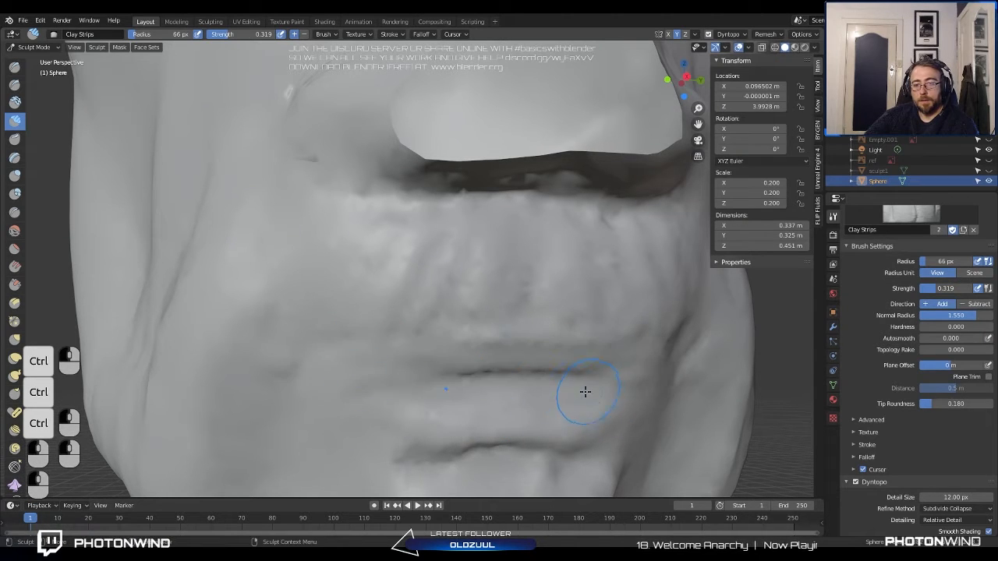
pyautogui.scroll(-4, 585, 392)
pyautogui.moveTo(546, 391)
pyautogui.mouseDown(button='middle')
pyautogui.moveTo(598, 379)
pyautogui.moveTo(575, 345)
pyautogui.mouseUp(button='middle')
pyautogui.scroll(-3, 575, 345)
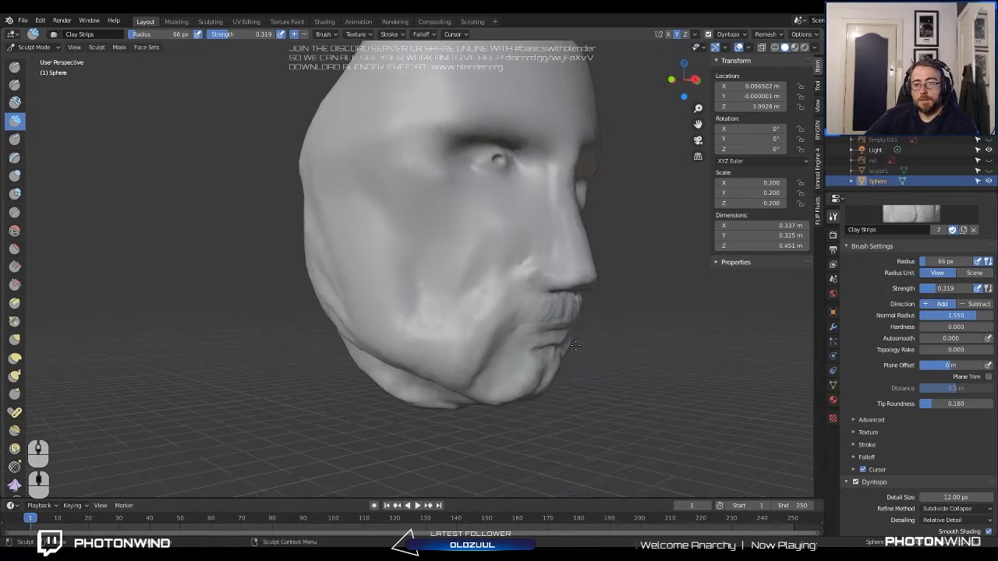
# Reshape the nose tip and nostril area with the Grab brush, enlarging its radius to 177 px.
pyautogui.scroll(5, 575, 345)
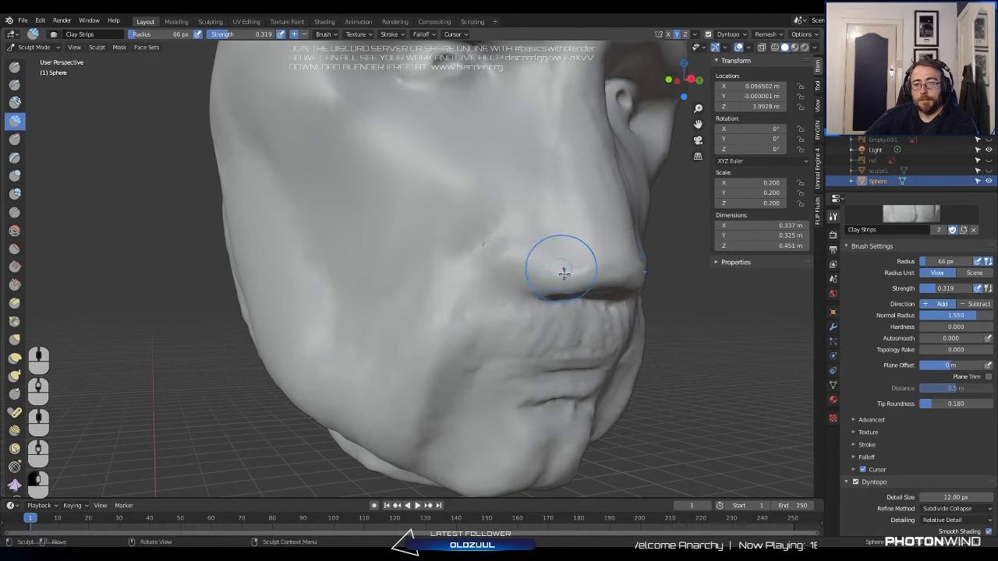
pyautogui.click(15, 341)
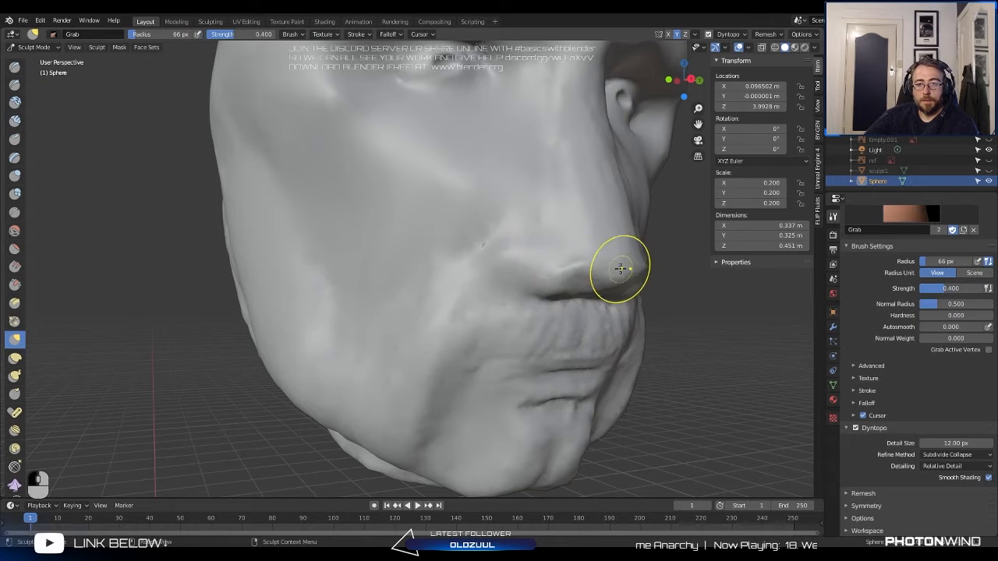
pyautogui.scroll(-3, 621, 269)
pyautogui.scroll(2, 452, 252)
pyautogui.moveTo(158, 34); pyautogui.dragTo(161, 34)
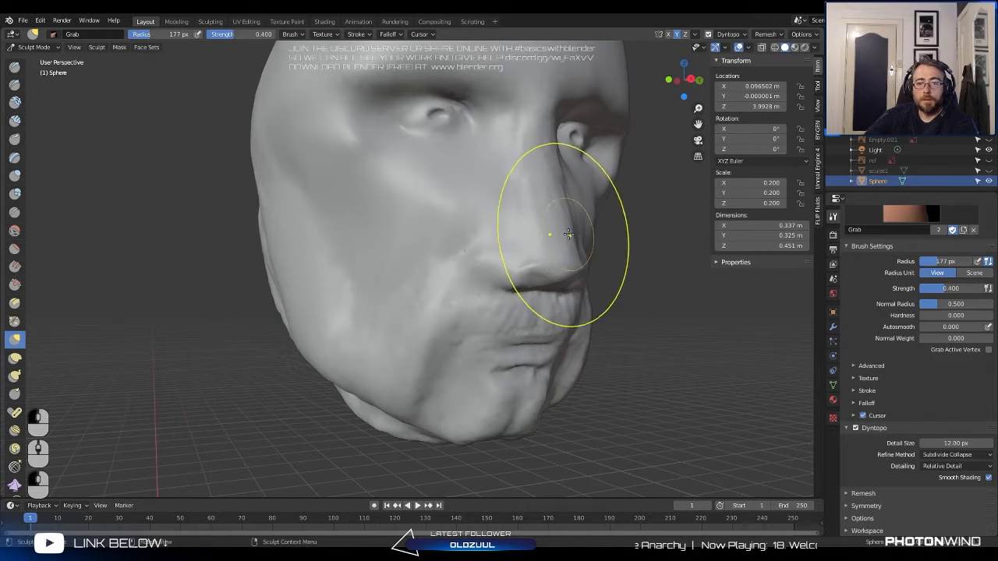
pyautogui.moveTo(575, 270)
pyautogui.mouseDown()
pyautogui.moveTo(539, 237)
pyautogui.moveTo(499, 272)
pyautogui.moveTo(491, 263)
pyautogui.mouseUp()
pyautogui.moveTo(466, 232); pyautogui.dragTo(405, 230, button='middle')
pyautogui.moveTo(354, 259); pyautogui.dragTo(343, 226)
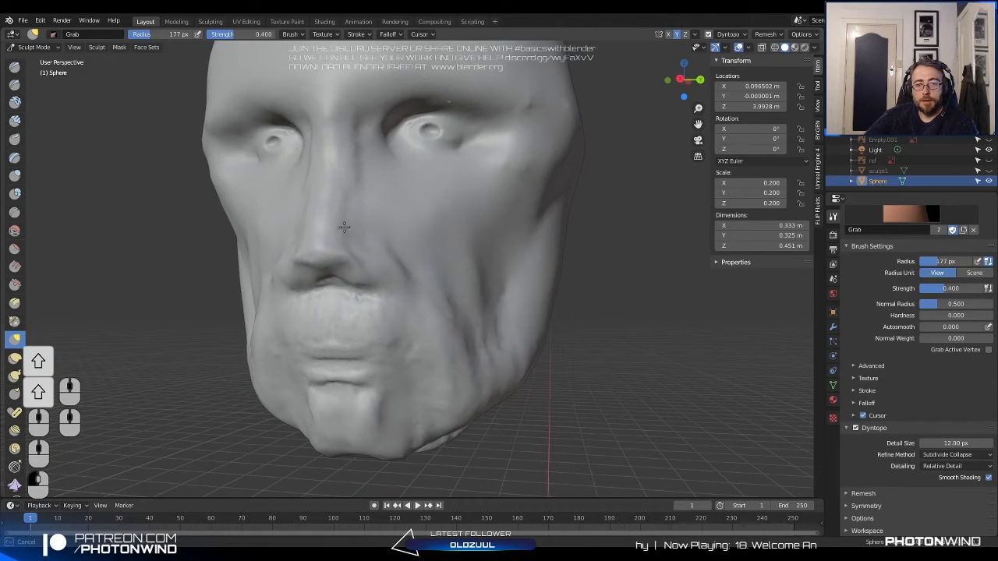
pyautogui.moveTo(416, 281)
pyautogui.mouseDown(button='middle')
pyautogui.moveTo(535, 283)
pyautogui.moveTo(486, 289)
pyautogui.mouseUp(button='middle')
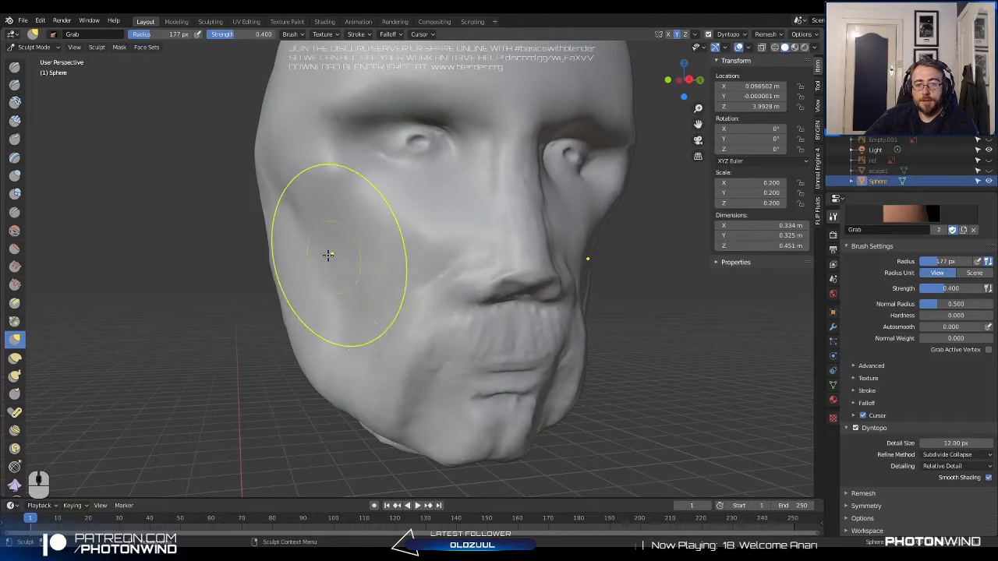
# Pull the cheekbone and the area around the eye into shape with the Grab brush.
pyautogui.moveTo(330, 257); pyautogui.dragTo(357, 194, button='middle')
pyautogui.moveTo(400, 205); pyautogui.dragTo(417, 234)
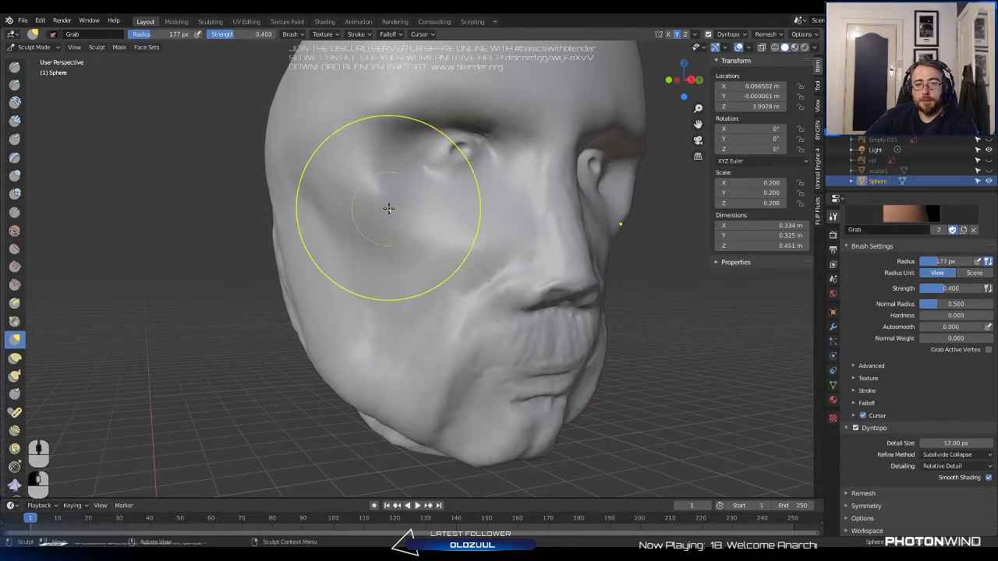
pyautogui.moveTo(429, 195); pyautogui.dragTo(432, 158)
pyautogui.moveTo(360, 185); pyautogui.dragTo(366, 194)
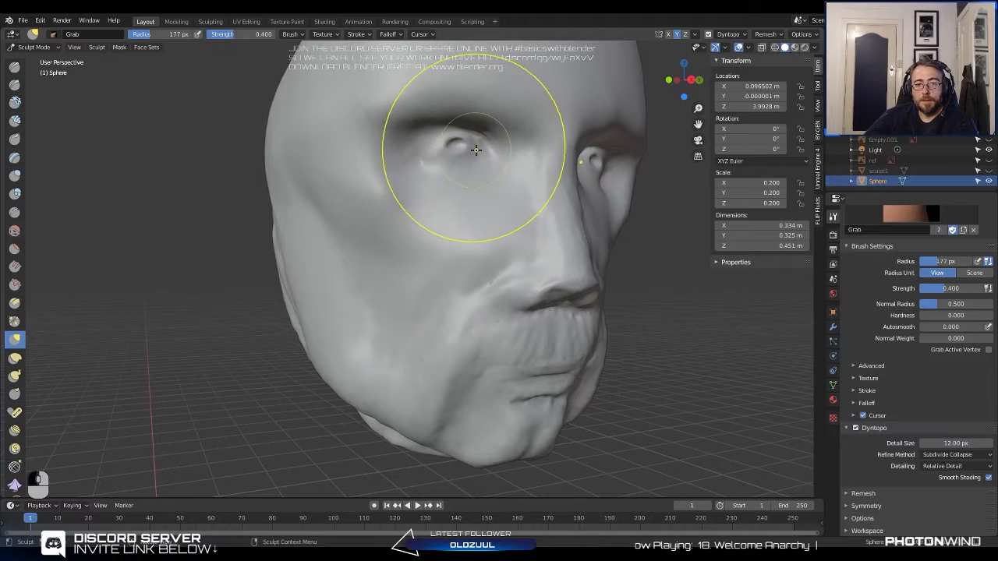
# Lift the brow ridge and lower forehead above the eyes with several Grab strokes.
pyautogui.keyDown('shift'); pyautogui.moveTo(504, 99); pyautogui.dragTo(477, 204, button='middle'); pyautogui.keyUp('shift')
pyautogui.moveTo(480, 204); pyautogui.dragTo(489, 171)
pyautogui.moveTo(463, 204); pyautogui.dragTo(461, 181)
pyautogui.moveTo(413, 206); pyautogui.dragTo(412, 195)
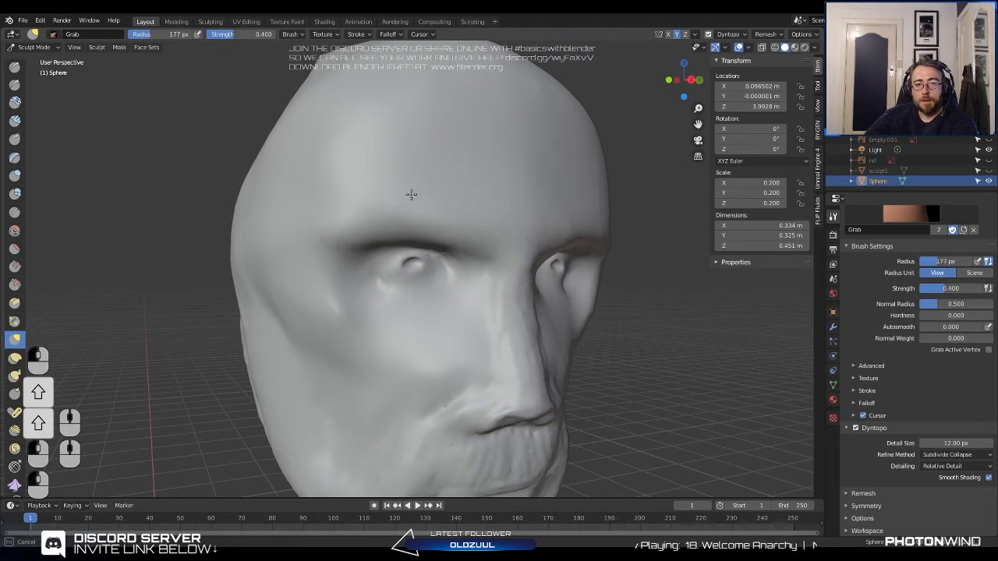
pyautogui.moveTo(491, 162); pyautogui.dragTo(485, 152)
pyautogui.moveTo(354, 200); pyautogui.dragTo(361, 172)
# Refine the brow ridge from both sides with the Grab brush and smooth the temple beside the eye.
pyautogui.moveTo(362, 172)
pyautogui.mouseDown(button='middle')
pyautogui.moveTo(569, 182)
pyautogui.moveTo(545, 232)
pyautogui.mouseUp(button='middle')
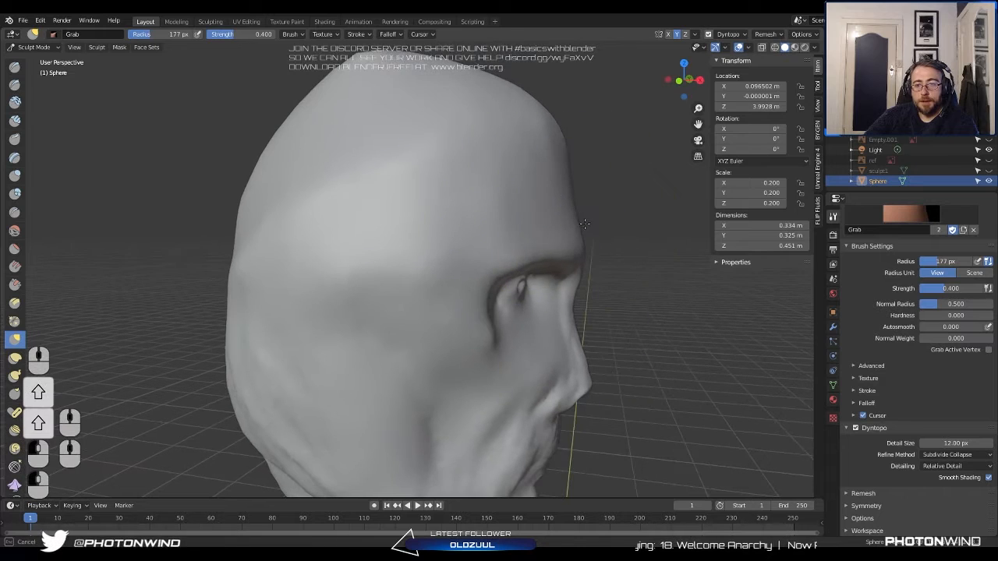
pyautogui.moveTo(584, 183)
pyautogui.mouseDown(button='middle')
pyautogui.moveTo(555, 226)
pyautogui.moveTo(533, 235)
pyautogui.mouseUp(button='middle')
pyautogui.moveTo(538, 218); pyautogui.dragTo(551, 226)
pyautogui.moveTo(551, 230); pyautogui.dragTo(476, 229, button='middle')
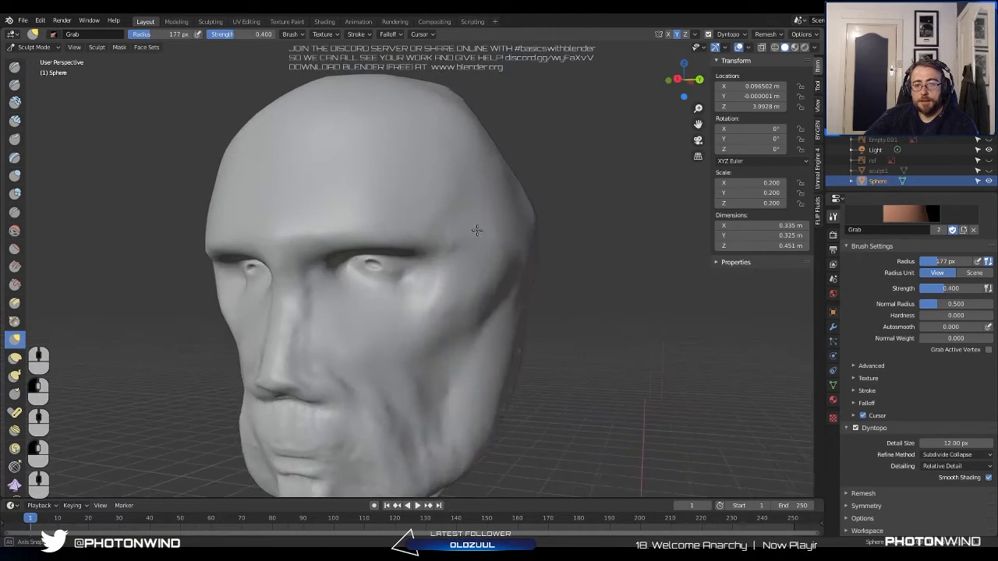
pyautogui.moveTo(396, 230); pyautogui.dragTo(389, 233)
pyautogui.moveTo(419, 217); pyautogui.dragTo(378, 223, button='middle')
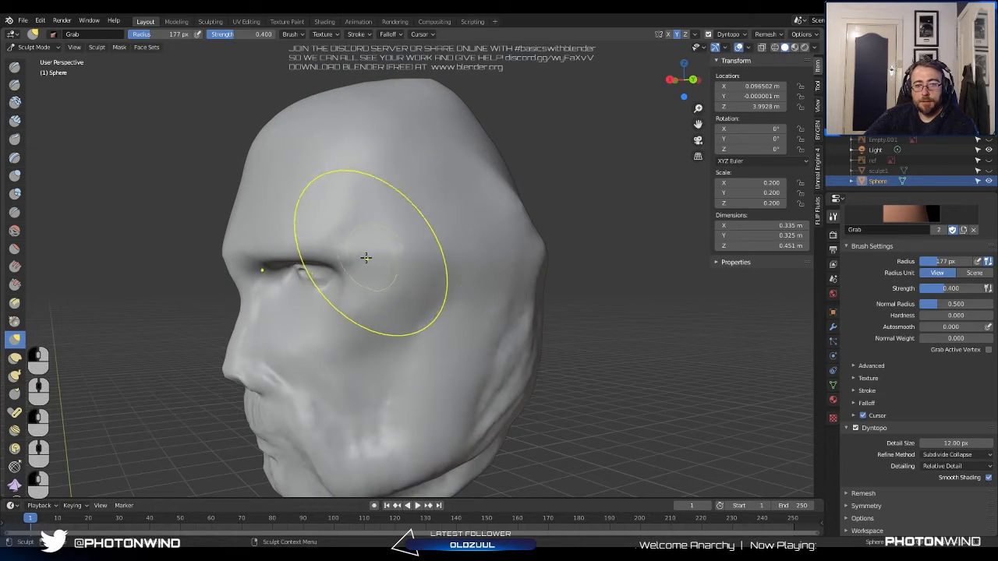
pyautogui.moveTo(365, 258); pyautogui.dragTo(556, 257, button='middle')
pyautogui.moveTo(523, 236); pyautogui.dragTo(533, 233)
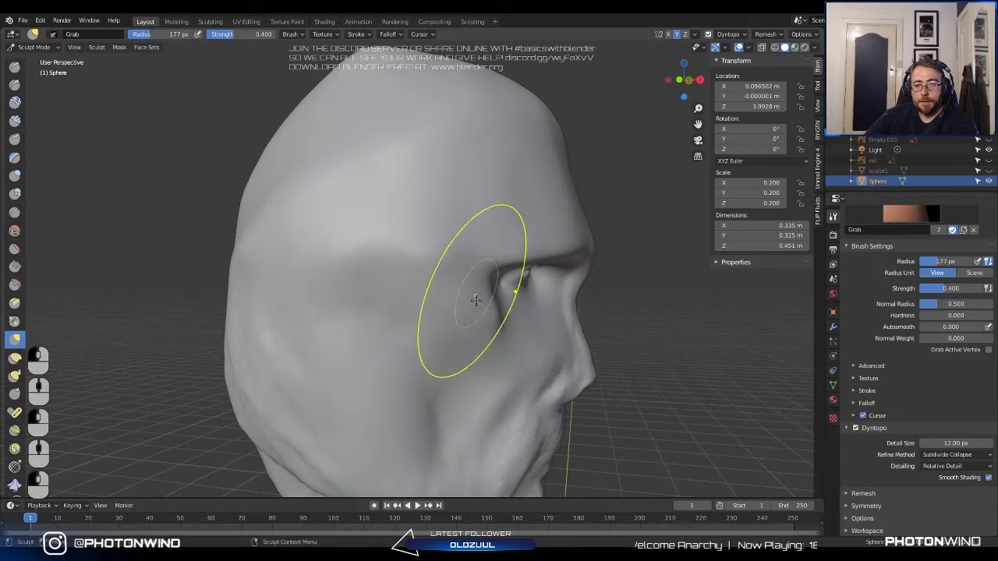
pyautogui.keyDown('shift'); pyautogui.moveTo(474, 300); pyautogui.dragTo(481, 312); pyautogui.keyUp('shift')
# Switch to the Draw brush and smooth the tip and side of the nose.
pyautogui.moveTo(503, 346)
pyautogui.mouseDown(button='middle')
pyautogui.moveTo(457, 316)
pyautogui.moveTo(345, 309)
pyautogui.moveTo(419, 312)
pyautogui.moveTo(439, 285)
pyautogui.moveTo(351, 267)
pyautogui.moveTo(399, 193)
pyautogui.mouseUp(button='middle')
pyautogui.click(11, 71)
pyautogui.scroll(3, 437, 234)
pyautogui.keyDown('shift'); pyautogui.moveTo(540, 278); pyautogui.dragTo(517, 278); pyautogui.keyUp('shift')
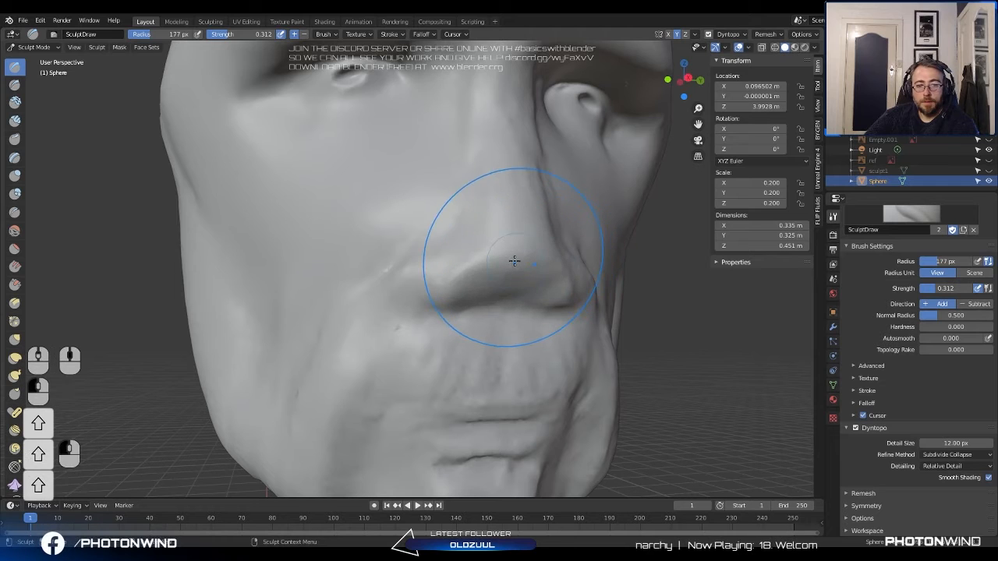
# Reduce the Draw brush radius to 70 px, add volume to the nose tip and smooth it.
pyautogui.scroll(5, 513, 260)
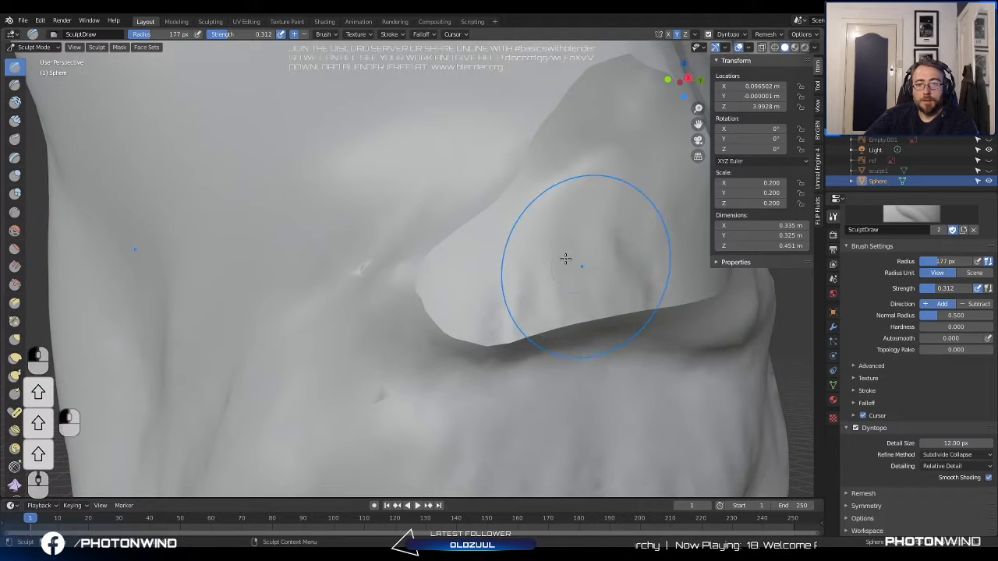
pyautogui.scroll(-5, 507, 241)
pyautogui.scroll(1, 479, 262)
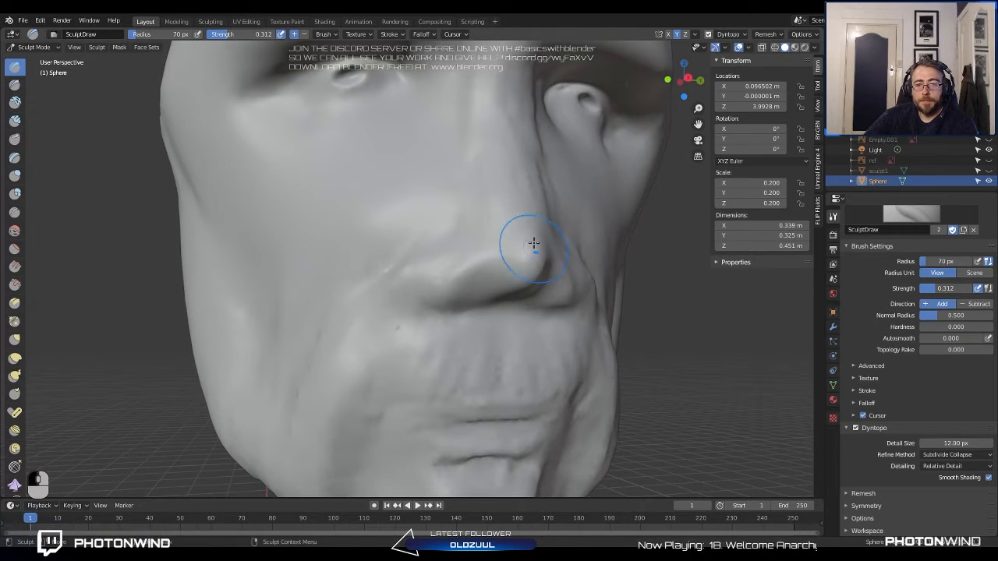
pyautogui.scroll(-1, 534, 243)
pyautogui.moveTo(534, 244); pyautogui.dragTo(476, 238, button='middle')
pyautogui.keyDown('shift'); pyautogui.moveTo(404, 207); pyautogui.dragTo(419, 259, button='middle'); pyautogui.keyUp('shift')
pyautogui.moveTo(401, 283)
pyautogui.keyDown('shift'); pyautogui.mouseDown()
pyautogui.moveTo(412, 282)
pyautogui.moveTo(409, 292)
pyautogui.mouseUp(); pyautogui.keyUp('shift')
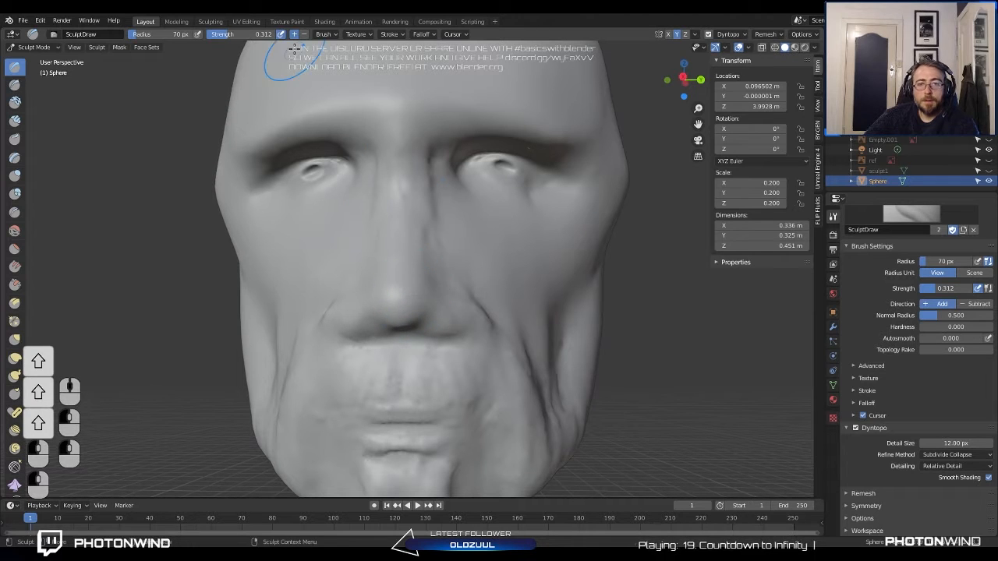
# Set the Draw brush strength to 0.445 and build up the nose tip and bridge, undoing the last stroke.
pyautogui.moveTo(249, 37); pyautogui.dragTo(258, 38)
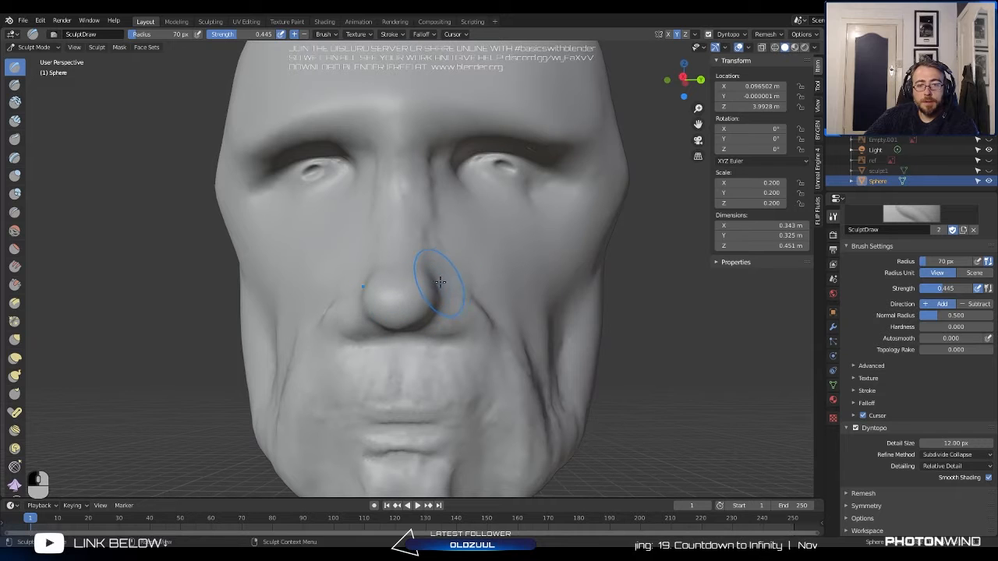
pyautogui.moveTo(413, 293)
pyautogui.mouseDown(button='middle')
pyautogui.moveTo(414, 274)
pyautogui.moveTo(372, 231)
pyautogui.mouseUp(button='middle')
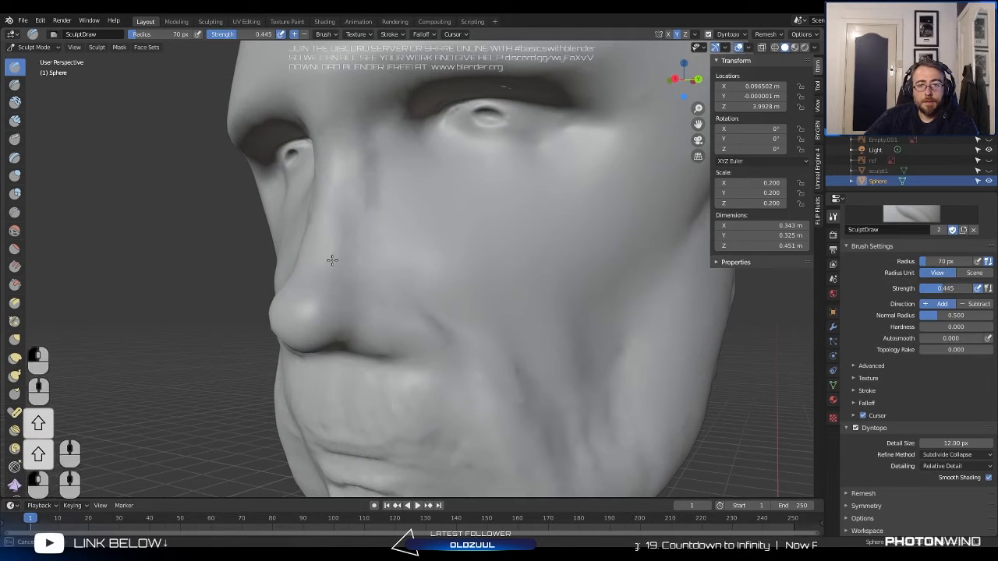
pyautogui.moveTo(311, 269)
pyautogui.mouseDown()
pyautogui.moveTo(338, 285)
pyautogui.moveTo(340, 275)
pyautogui.mouseUp()
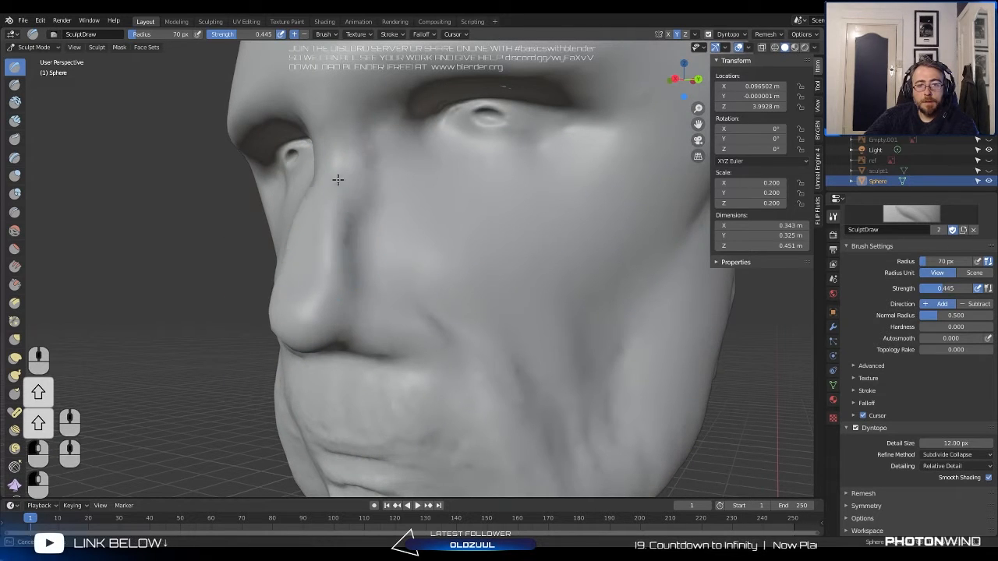
pyautogui.hotkey('ctrl', 'z')
pyautogui.moveTo(346, 226); pyautogui.dragTo(456, 245, button='middle')
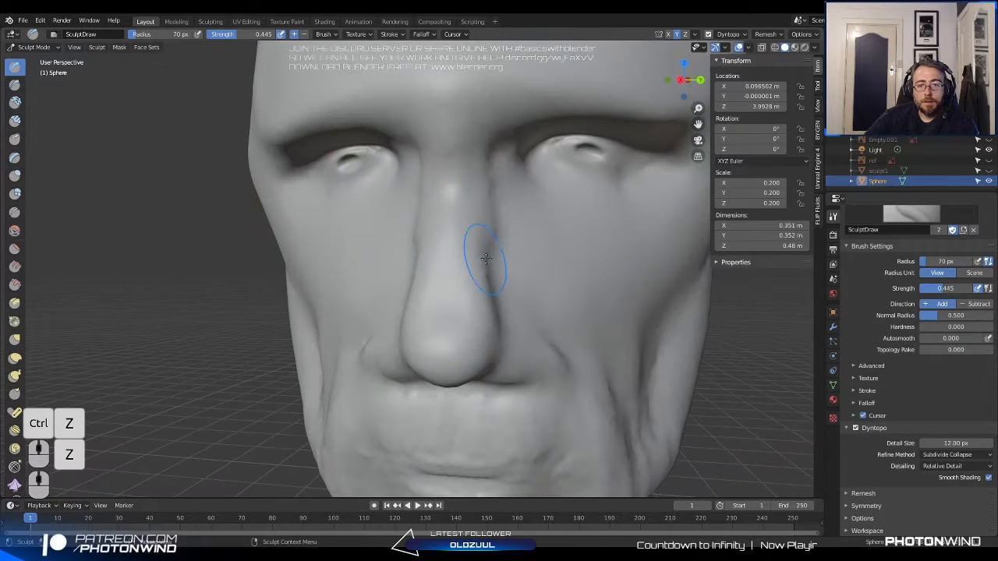
# Build up the rounded nostril wing beside the nose tip with the Draw brush.
pyautogui.moveTo(450, 289); pyautogui.dragTo(412, 279, button='middle')
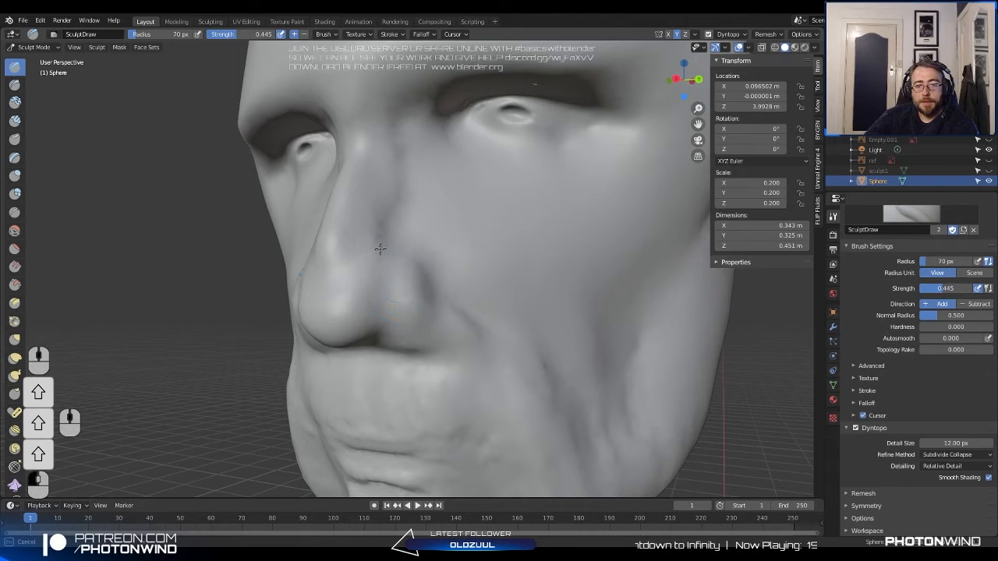
pyautogui.scroll(2, 437, 286)
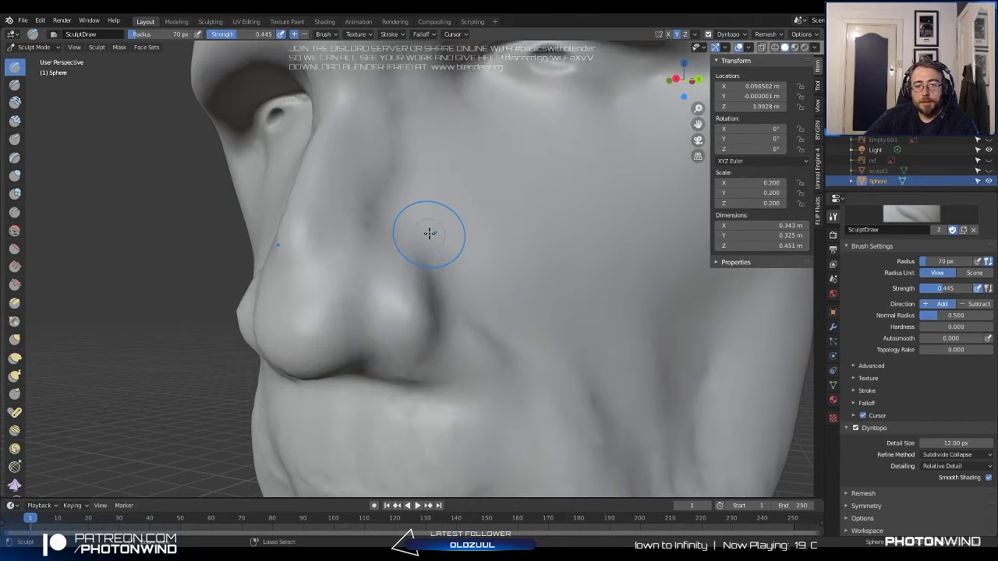
pyautogui.moveTo(485, 357)
pyautogui.keyDown('ctrl'); pyautogui.mouseDown(button='middle')
pyautogui.moveTo(437, 282)
pyautogui.moveTo(417, 278)
pyautogui.mouseUp(button='middle'); pyautogui.keyUp('ctrl')
pyautogui.scroll(-2, 417, 277)
pyautogui.moveTo(438, 240)
pyautogui.mouseDown()
pyautogui.moveTo(477, 288)
pyautogui.moveTo(463, 283)
pyautogui.moveTo(430, 226)
pyautogui.mouseUp()
# Try to shape the cheek fold running down from the nostril with the Draw brush.
pyautogui.keyDown('ctrl'); pyautogui.moveTo(426, 190); pyautogui.dragTo(542, 321); pyautogui.keyUp('ctrl')
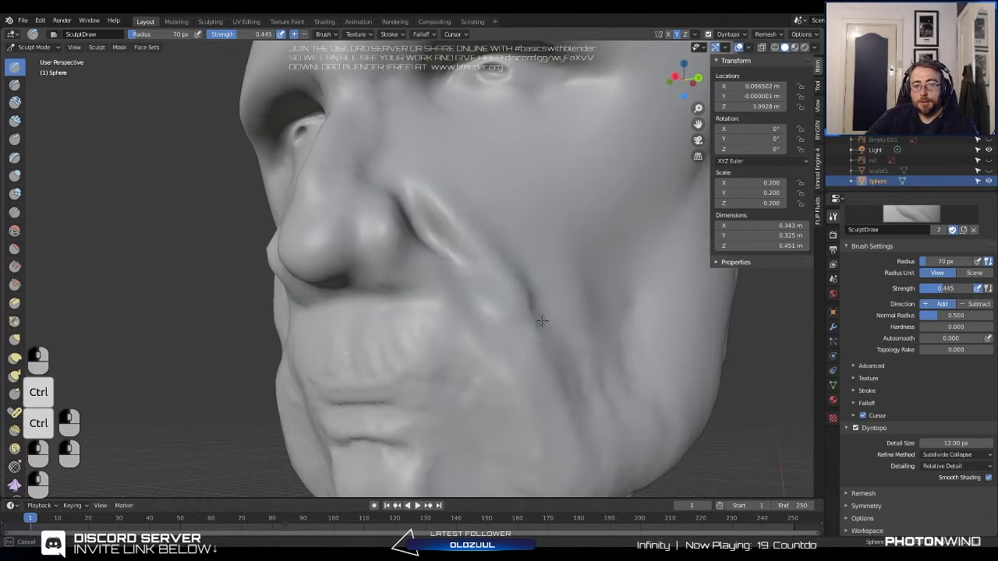
pyautogui.hotkey('ctrl', 'z')
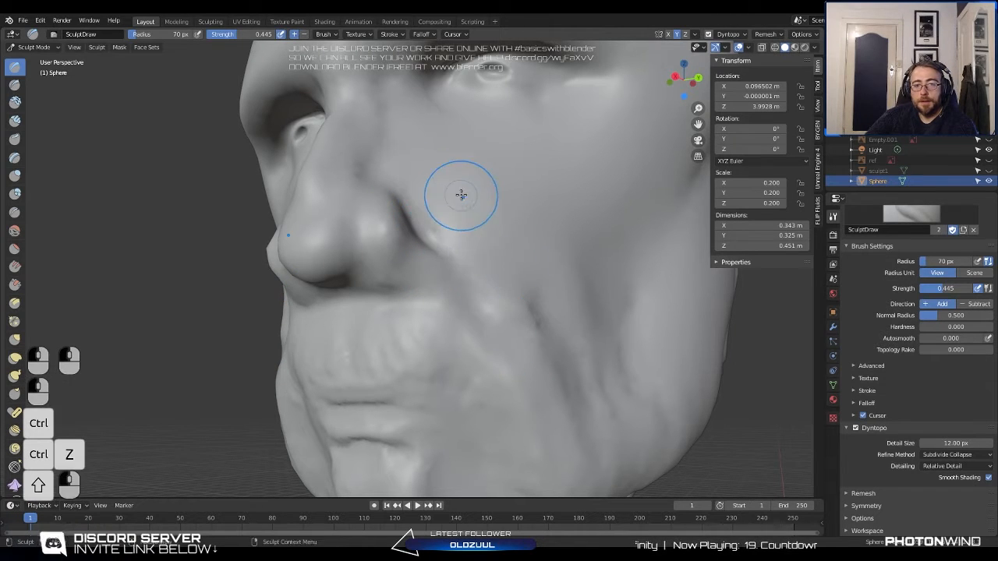
pyautogui.moveTo(460, 195); pyautogui.dragTo(484, 208, button='middle')
pyautogui.moveTo(464, 162); pyautogui.dragTo(506, 248)
pyautogui.moveTo(500, 203); pyautogui.dragTo(541, 205, button='middle')
pyautogui.hotkey('ctrl', 'z')
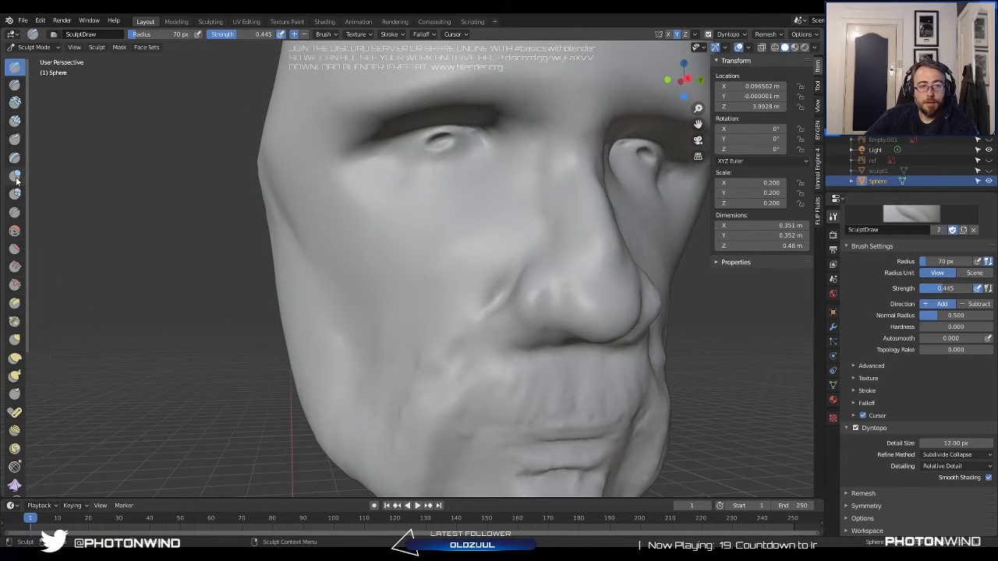
# Carve the fold around the nostril and down the cheek with the Crease brush.
pyautogui.click(13, 213)
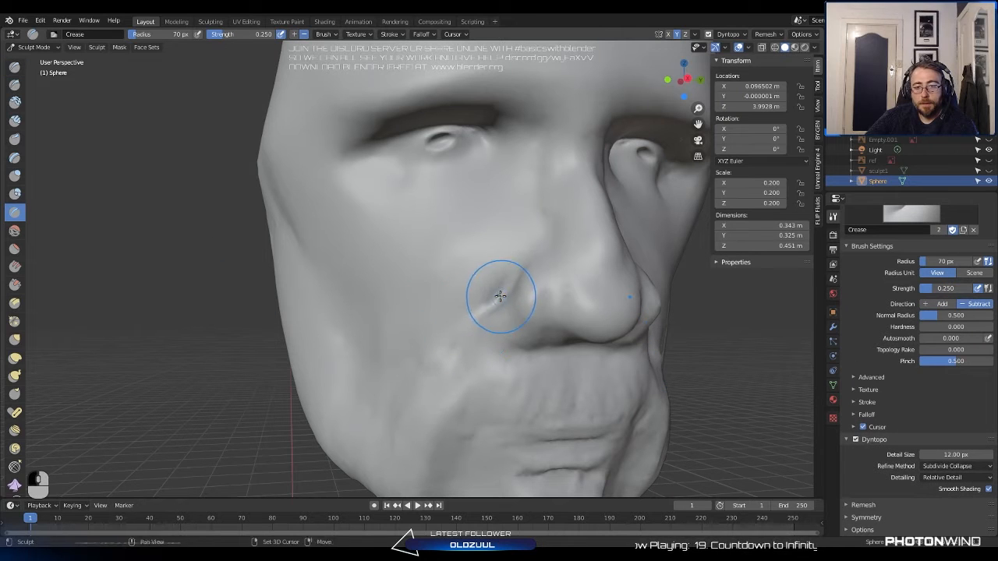
pyautogui.keyDown('shift'); pyautogui.moveTo(424, 409); pyautogui.dragTo(426, 412, button='middle'); pyautogui.keyUp('shift')
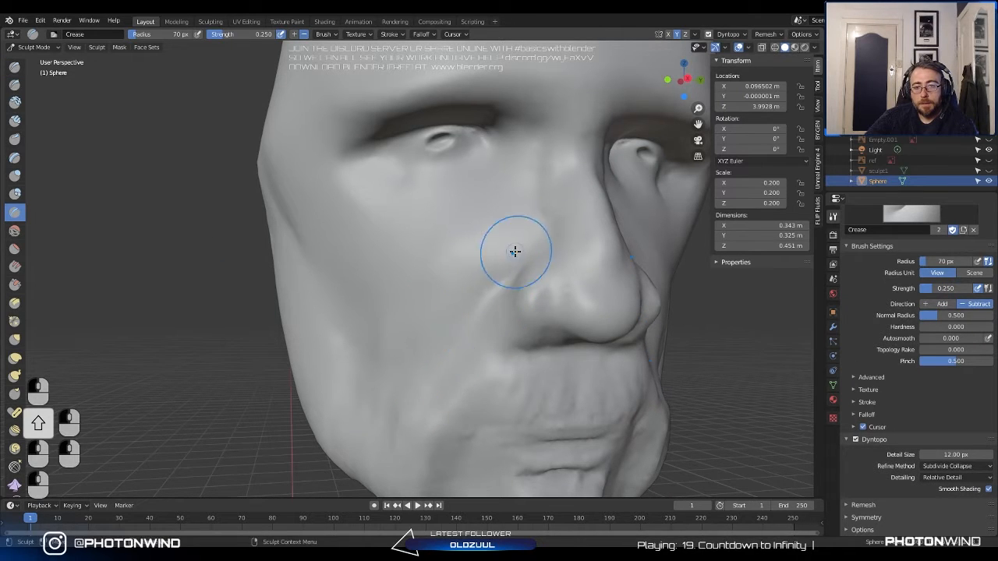
pyautogui.moveTo(497, 304)
pyautogui.mouseDown(button='middle')
pyautogui.moveTo(434, 323)
pyautogui.moveTo(390, 308)
pyautogui.mouseUp(button='middle')
pyautogui.moveTo(396, 257); pyautogui.dragTo(436, 320)
pyautogui.scroll(-5, 499, 239)
pyautogui.moveTo(461, 251); pyautogui.dragTo(499, 257, button='middle')
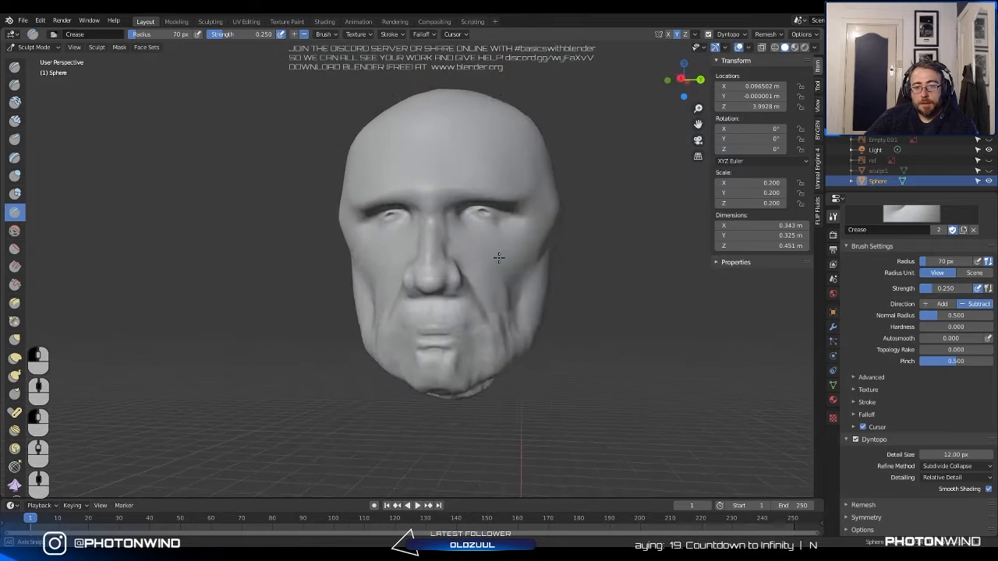
# Undo the last crease stroke and smooth the cheek beside the nose and mouth.
pyautogui.scroll(4, 499, 258)
pyautogui.hotkey('ctrl', 'z')
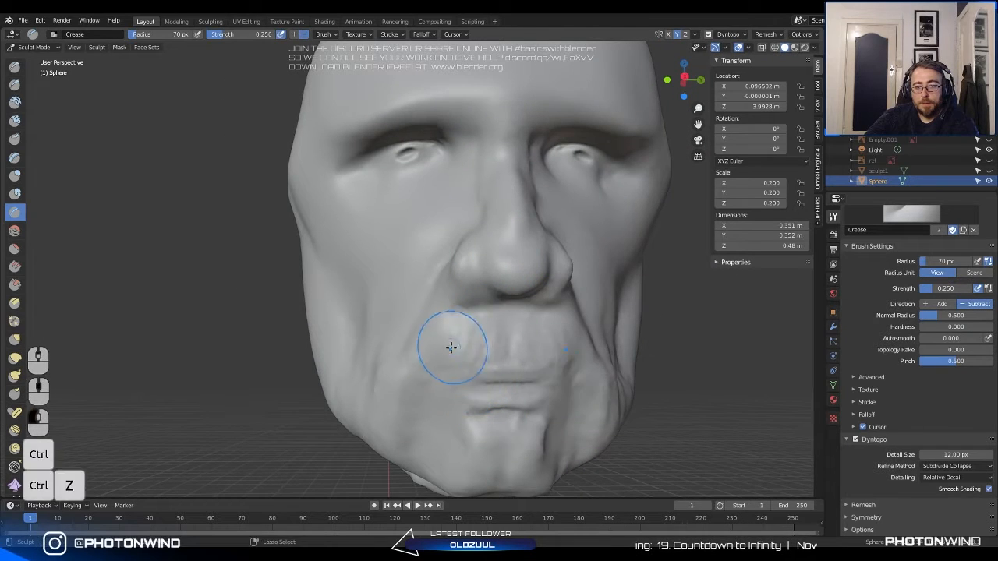
pyautogui.moveTo(451, 347); pyautogui.dragTo(345, 278, button='middle')
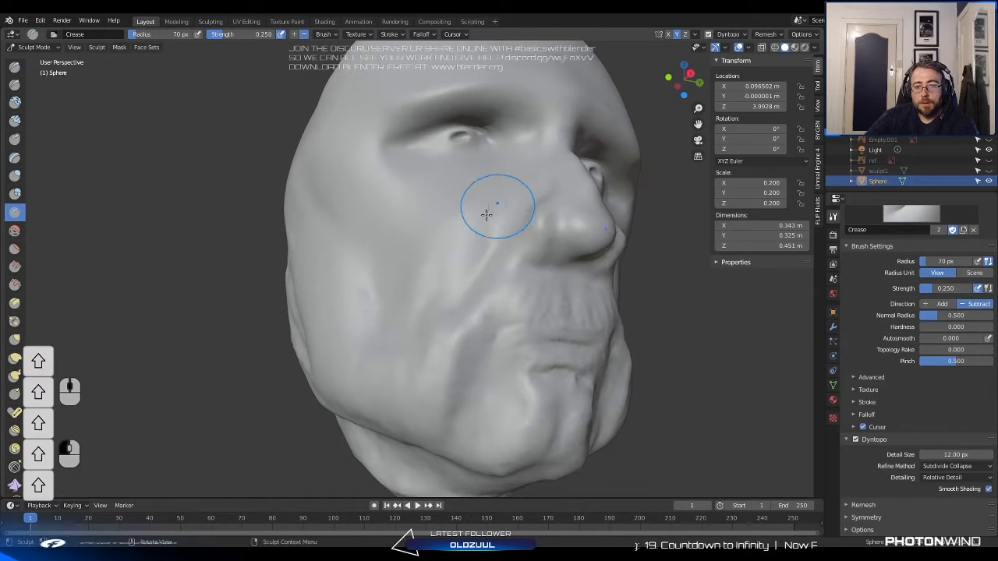
pyautogui.moveTo(397, 234); pyautogui.dragTo(416, 294, button='middle')
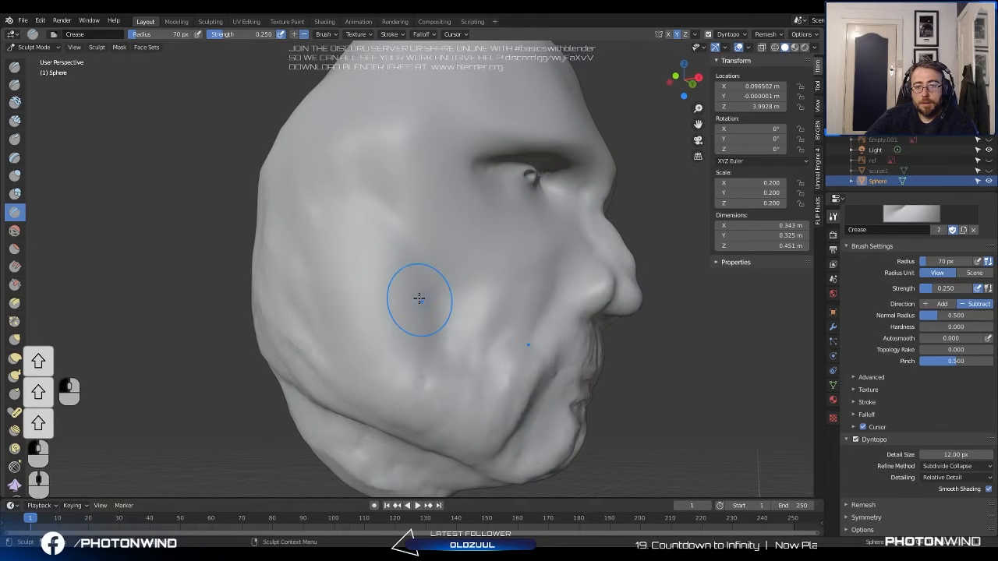
# Build up the side of the cheek down to the jaw with long vertical Clay Strips strokes.
pyautogui.click(16, 125)
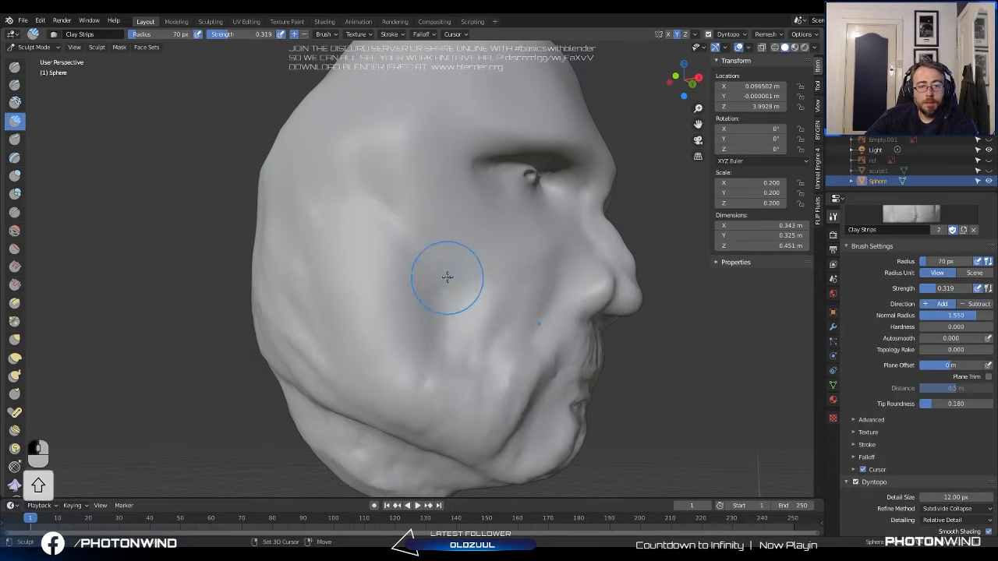
pyautogui.moveTo(445, 274); pyautogui.dragTo(468, 261, button='middle')
pyautogui.scroll(2, 391, 295)
pyautogui.moveTo(375, 142)
pyautogui.mouseDown()
pyautogui.moveTo(339, 314)
pyautogui.moveTo(374, 304)
pyautogui.mouseUp()
pyautogui.moveTo(440, 226); pyautogui.dragTo(476, 450)
pyautogui.keyDown('shift'); pyautogui.moveTo(498, 314); pyautogui.dragTo(407, 249, button='middle'); pyautogui.keyUp('shift')
pyautogui.moveTo(414, 214); pyautogui.dragTo(378, 403)
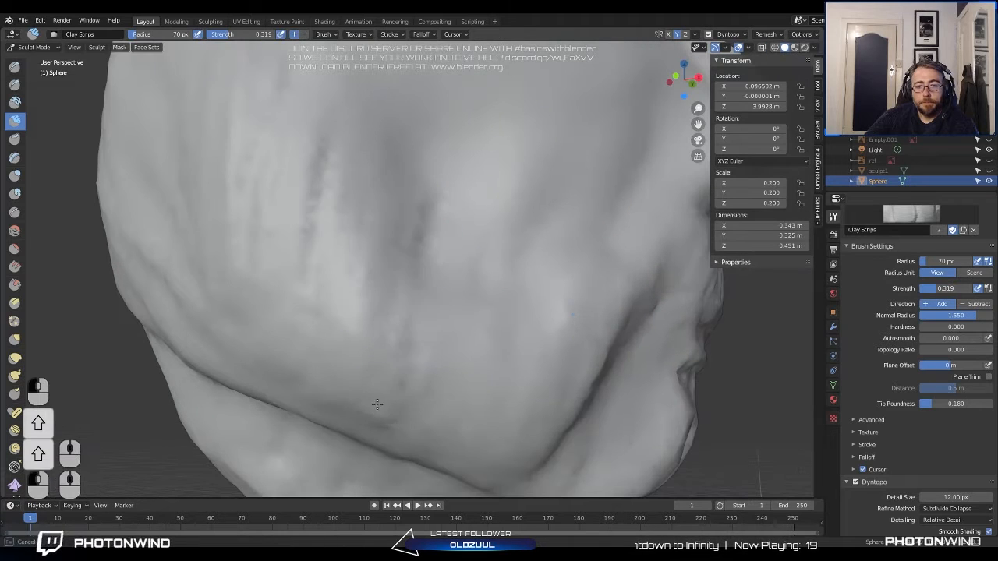
pyautogui.moveTo(431, 199); pyautogui.dragTo(446, 354)
# Build up the underside of the jaw and the neck with Clay Strips strokes.
pyautogui.scroll(-3, 491, 284)
pyautogui.moveTo(478, 350); pyautogui.dragTo(428, 256, button='middle')
pyautogui.moveTo(445, 211); pyautogui.dragTo(485, 328, button='middle')
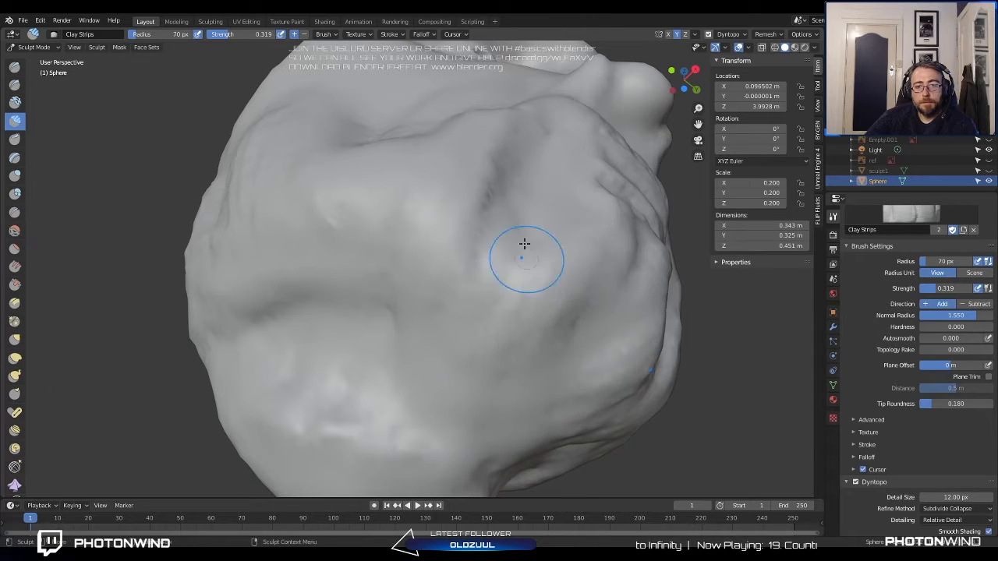
pyautogui.moveTo(523, 247); pyautogui.dragTo(465, 309)
pyautogui.keyDown('shift'); pyautogui.moveTo(336, 317); pyautogui.dragTo(416, 257, button='middle'); pyautogui.keyUp('shift')
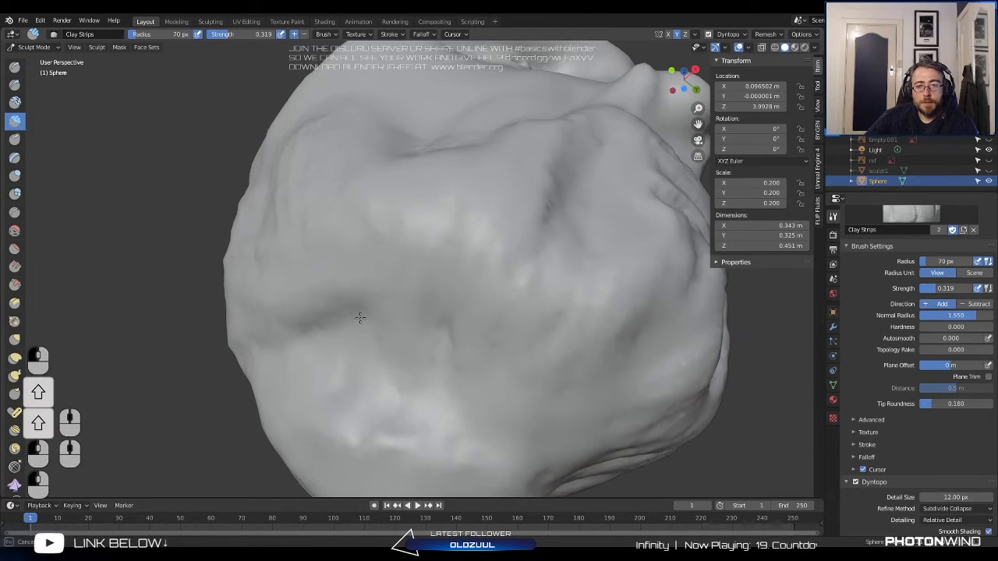
pyautogui.moveTo(338, 276); pyautogui.dragTo(412, 171, button='middle')
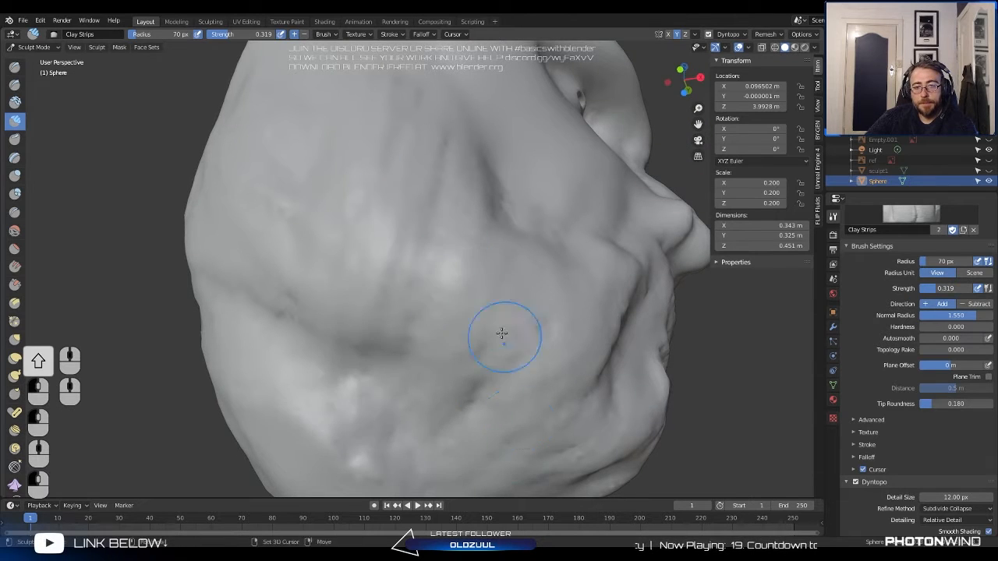
# Add clay strokes to the side of the head behind the cheek and down toward the neck.
pyautogui.moveTo(501, 334); pyautogui.dragTo(481, 265, button='middle')
pyautogui.moveTo(405, 275)
pyautogui.mouseDown(button='middle')
pyautogui.moveTo(403, 205)
pyautogui.moveTo(448, 289)
pyautogui.mouseUp(button='middle')
pyautogui.moveTo(352, 160); pyautogui.dragTo(432, 328)
pyautogui.scroll(-3, 374, 261)
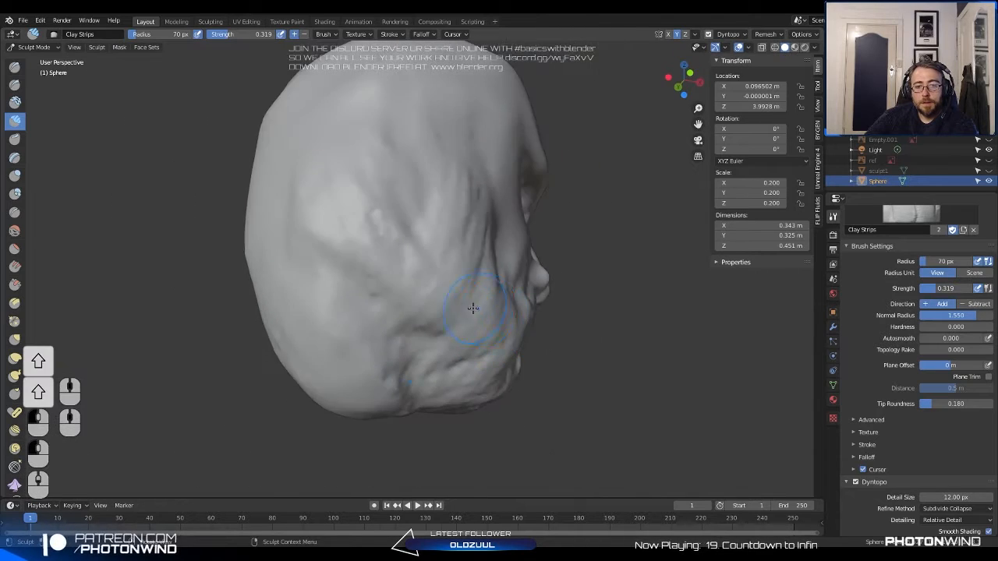
pyautogui.moveTo(472, 307); pyautogui.dragTo(359, 283, button='middle')
pyautogui.moveTo(358, 283); pyautogui.dragTo(354, 213)
# Add volume to the tip of the nose with a short Clay Strips stroke.
pyautogui.moveTo(416, 310)
pyautogui.mouseDown(button='middle')
pyautogui.moveTo(369, 280)
pyautogui.moveTo(350, 286)
pyautogui.moveTo(410, 296)
pyautogui.moveTo(334, 356)
pyautogui.moveTo(366, 304)
pyautogui.moveTo(327, 285)
pyautogui.moveTo(510, 278)
pyautogui.mouseUp(button='middle')
pyautogui.scroll(2, 507, 279)
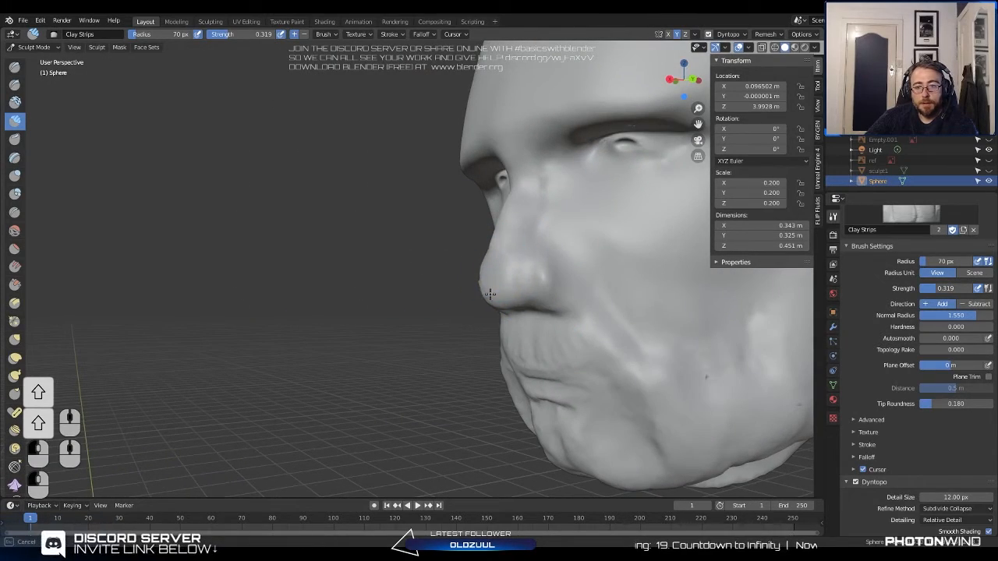
pyautogui.moveTo(489, 289)
pyautogui.mouseDown(button='middle')
pyautogui.moveTo(422, 261)
pyautogui.moveTo(467, 273)
pyautogui.moveTo(519, 267)
pyautogui.moveTo(493, 278)
pyautogui.mouseUp(button='middle')
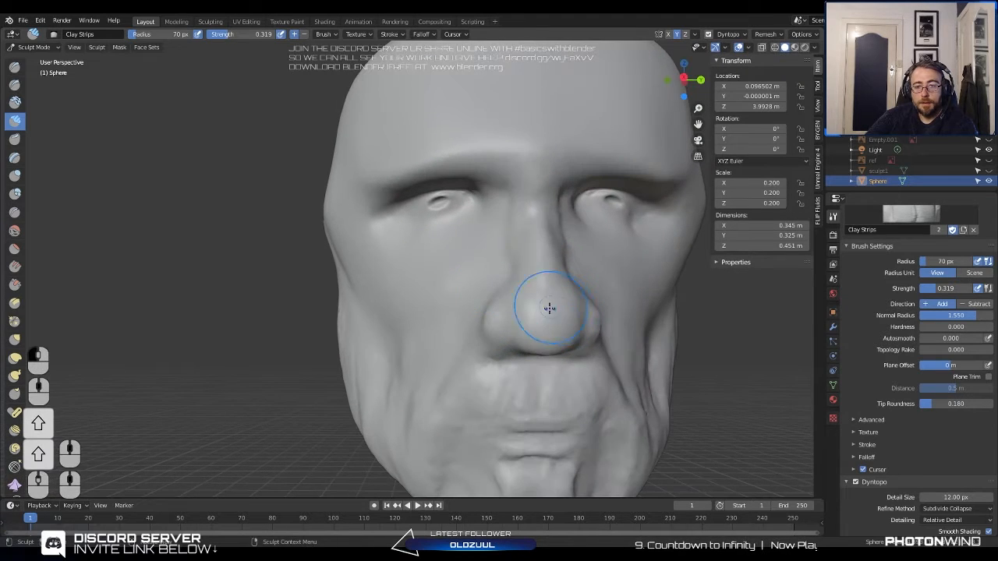
pyautogui.moveTo(550, 308); pyautogui.dragTo(550, 324)
pyautogui.keyDown('shift'); pyautogui.moveTo(481, 259); pyautogui.dragTo(452, 281, button='middle'); pyautogui.keyUp('shift')
pyautogui.scroll(2, 452, 281)
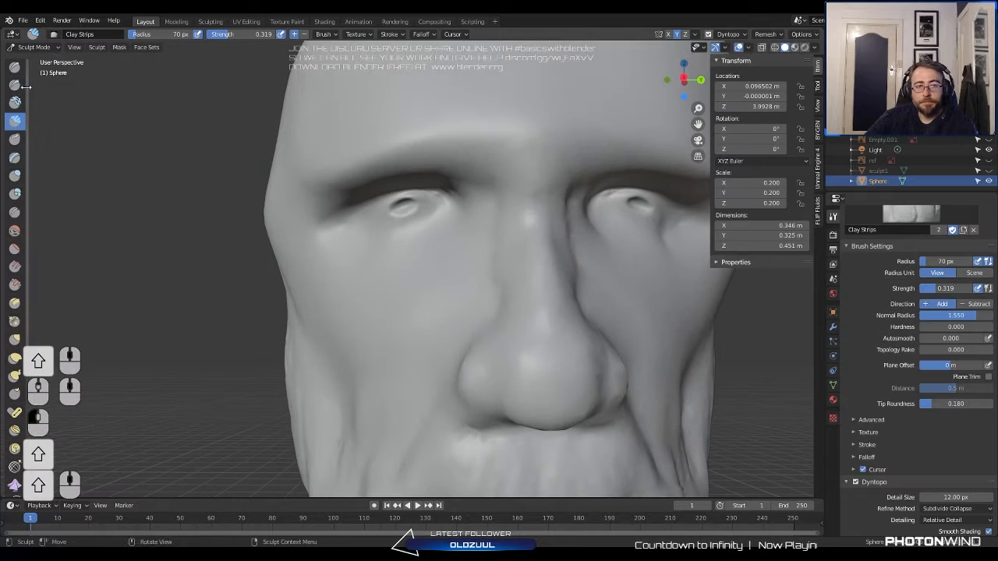
# Carve the hollow under the eye with the subtracting Draw brush and build up the lower lid area.
pyautogui.click(15, 67)
pyautogui.scroll(3, 429, 236)
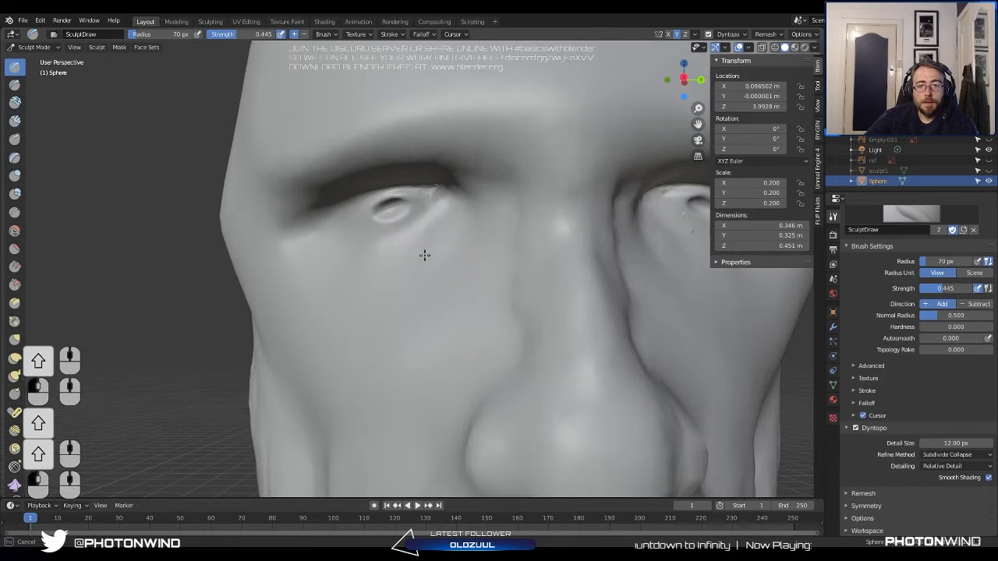
pyautogui.moveTo(359, 278); pyautogui.dragTo(467, 258, button='middle')
pyautogui.keyDown('shift'); pyautogui.moveTo(460, 258); pyautogui.dragTo(531, 248, button='middle'); pyautogui.keyUp('shift')
pyautogui.keyDown('ctrl'); pyautogui.moveTo(479, 233); pyautogui.dragTo(354, 301); pyautogui.keyUp('ctrl')
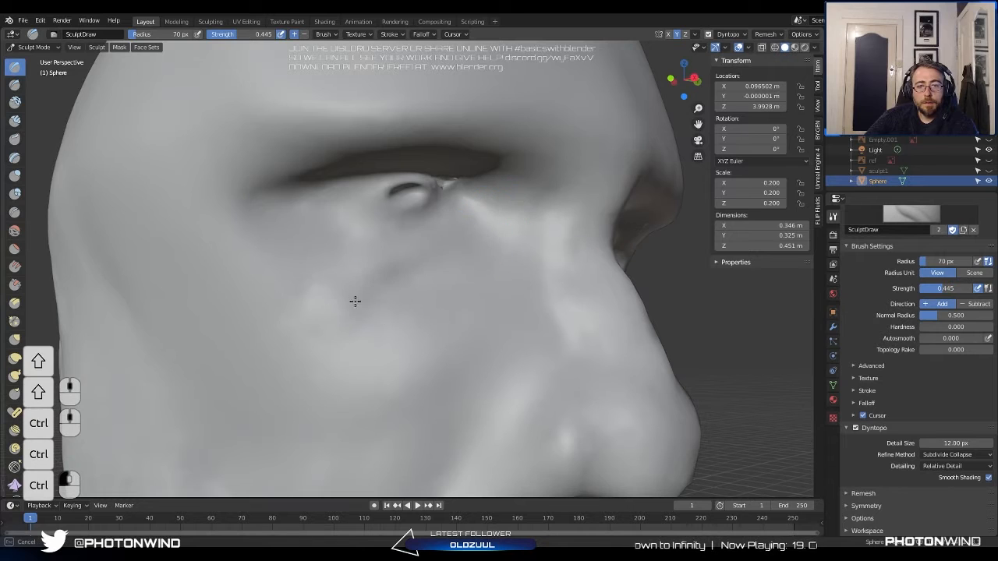
pyautogui.keyDown('ctrl'); pyautogui.moveTo(425, 269); pyautogui.dragTo(347, 292); pyautogui.keyUp('ctrl')
pyautogui.keyDown('ctrl'); pyautogui.moveTo(475, 236); pyautogui.dragTo(370, 293); pyautogui.keyUp('ctrl')
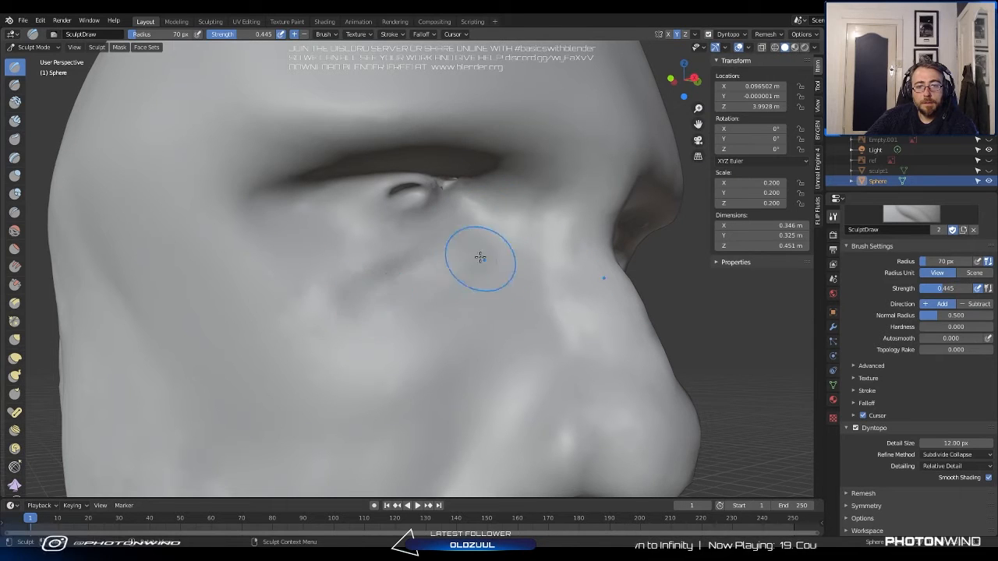
pyautogui.moveTo(481, 258); pyautogui.dragTo(315, 249)
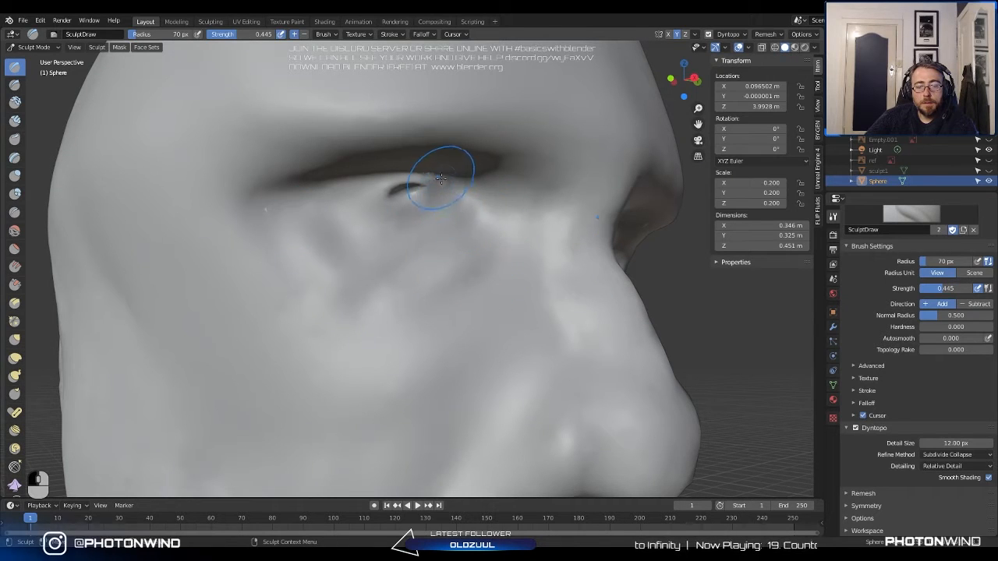
# Smooth the eyeball surface and carve the ring of the iris with the Draw brush.
pyautogui.keyDown('shift'); pyautogui.moveTo(441, 179); pyautogui.dragTo(445, 226, button='middle'); pyautogui.keyUp('shift')
pyautogui.scroll(1, 445, 227)
pyautogui.scroll(1, 442, 201)
pyautogui.moveTo(412, 226)
pyautogui.keyDown('shift'); pyautogui.mouseDown()
pyautogui.moveTo(429, 231)
pyautogui.moveTo(390, 250)
pyautogui.moveTo(405, 199)
pyautogui.mouseUp(); pyautogui.keyUp('shift')
pyautogui.keyDown('shift'); pyautogui.moveTo(447, 241); pyautogui.dragTo(437, 251); pyautogui.keyUp('shift')
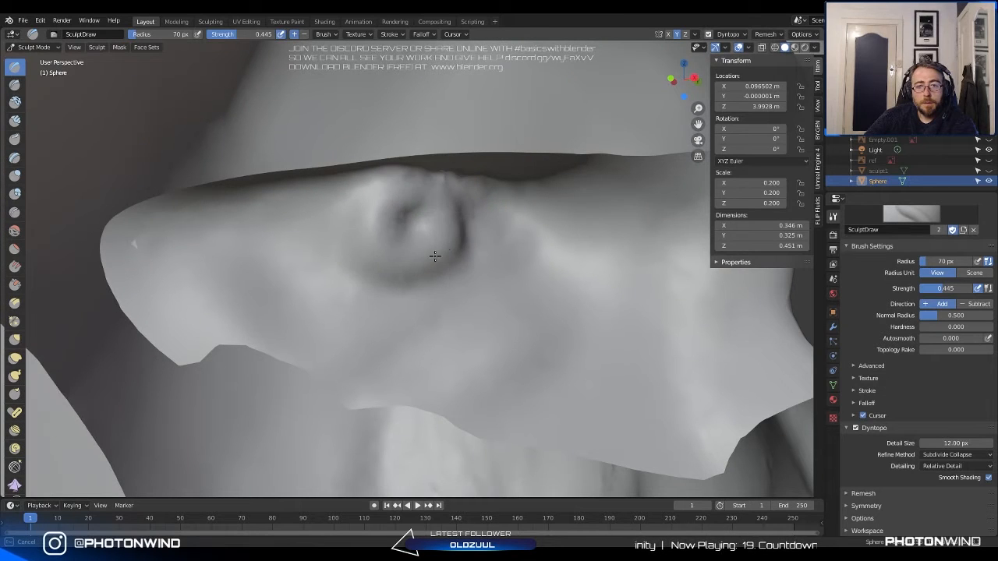
pyautogui.moveTo(401, 216)
pyautogui.keyDown('ctrl'); pyautogui.mouseDown()
pyautogui.moveTo(406, 234)
pyautogui.moveTo(412, 219)
pyautogui.mouseUp(); pyautogui.keyUp('ctrl')
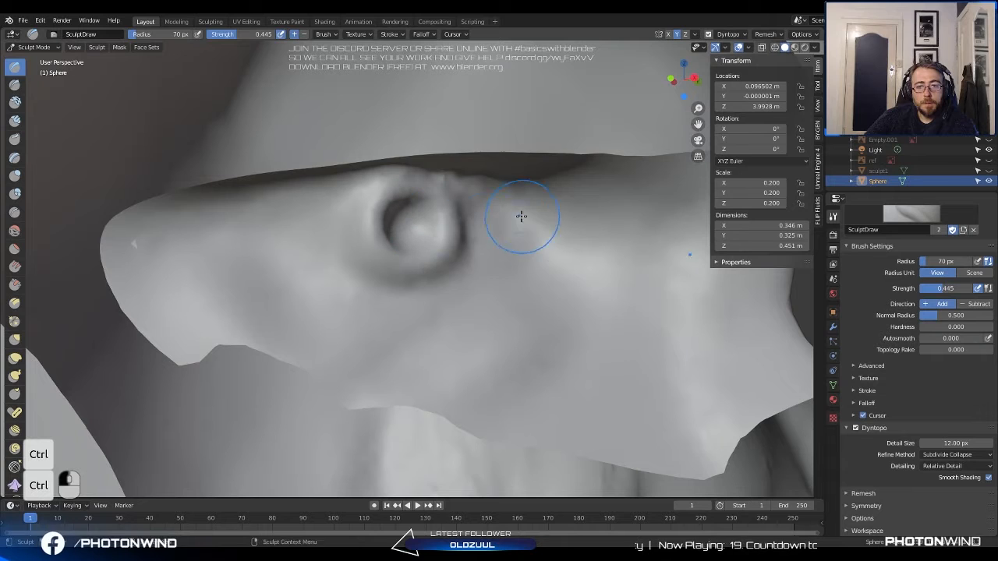
# Carve the inner corner of the eye and raise the skin folds beside and below it with the Draw brush.
pyautogui.moveTo(522, 216)
pyautogui.keyDown('ctrl'); pyautogui.mouseDown()
pyautogui.moveTo(494, 257)
pyautogui.moveTo(512, 254)
pyautogui.moveTo(501, 207)
pyautogui.moveTo(509, 253)
pyautogui.mouseUp(); pyautogui.keyUp('ctrl')
pyautogui.moveTo(564, 238)
pyautogui.mouseDown()
pyautogui.moveTo(525, 281)
pyautogui.moveTo(538, 269)
pyautogui.mouseUp()
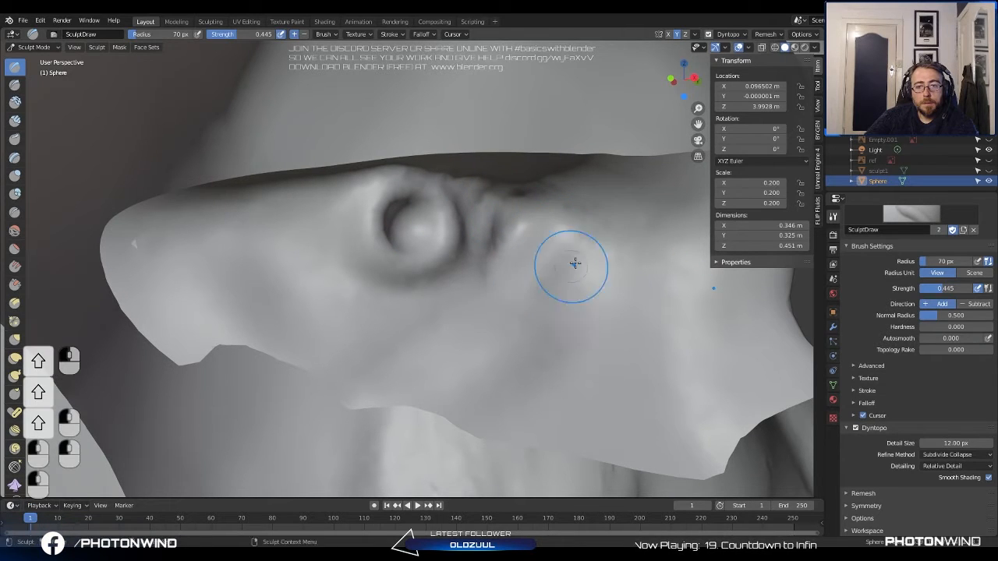
pyautogui.moveTo(386, 346); pyautogui.dragTo(294, 348)
pyautogui.moveTo(516, 300); pyautogui.dragTo(301, 294)
pyautogui.scroll(-7, 407, 305)
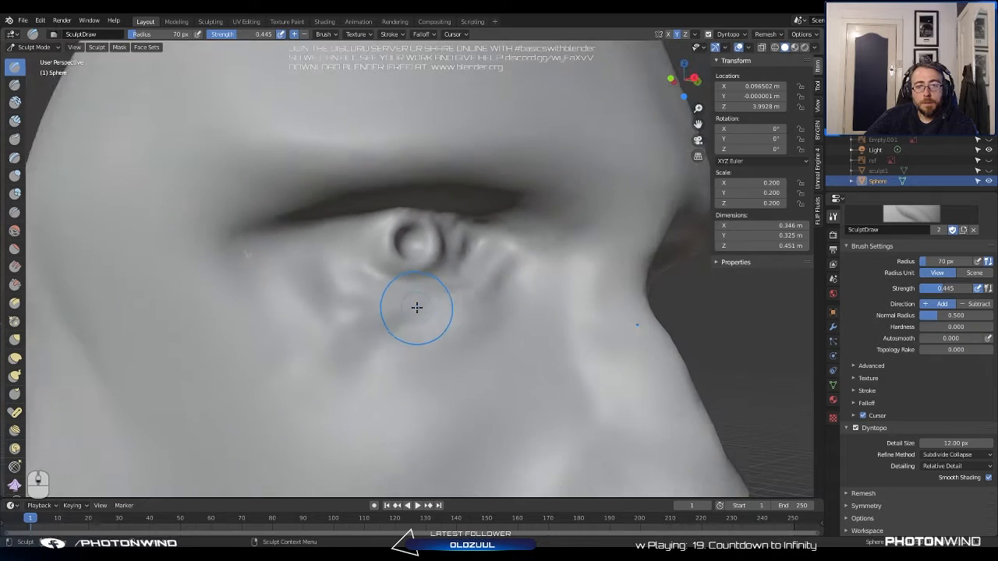
pyautogui.scroll(3, 463, 280)
pyautogui.scroll(3, 485, 196)
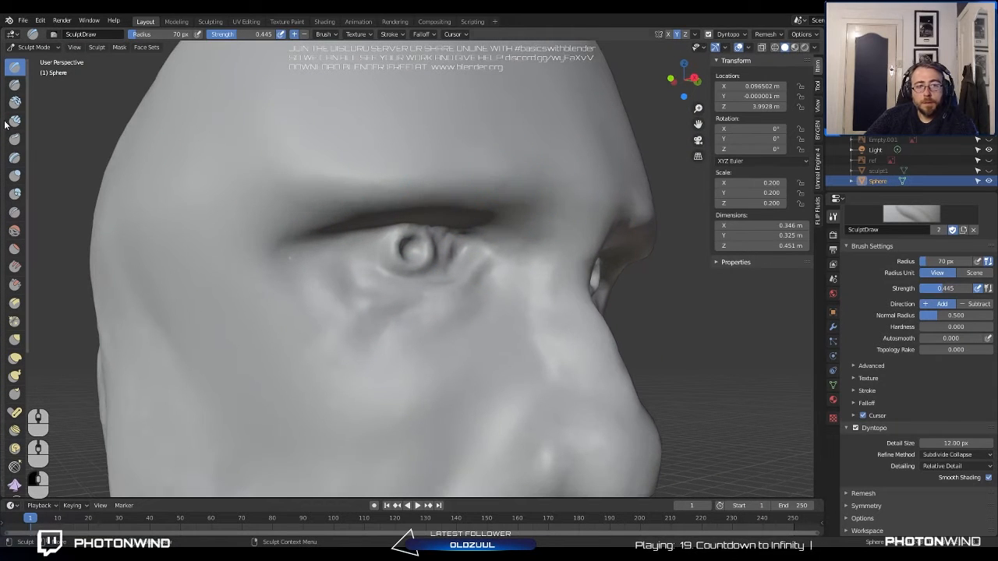
# Build up the eyebrow along the brow ridge using Clay Strips with a 26 px radius and 0.504 strength.
pyautogui.click(15, 121)
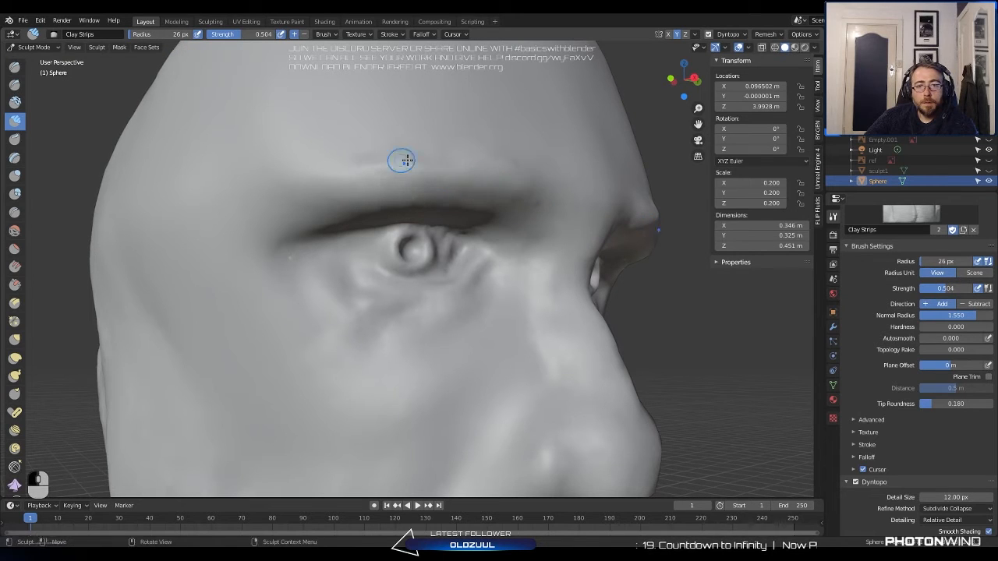
pyautogui.moveTo(407, 160); pyautogui.dragTo(550, 220, button='middle')
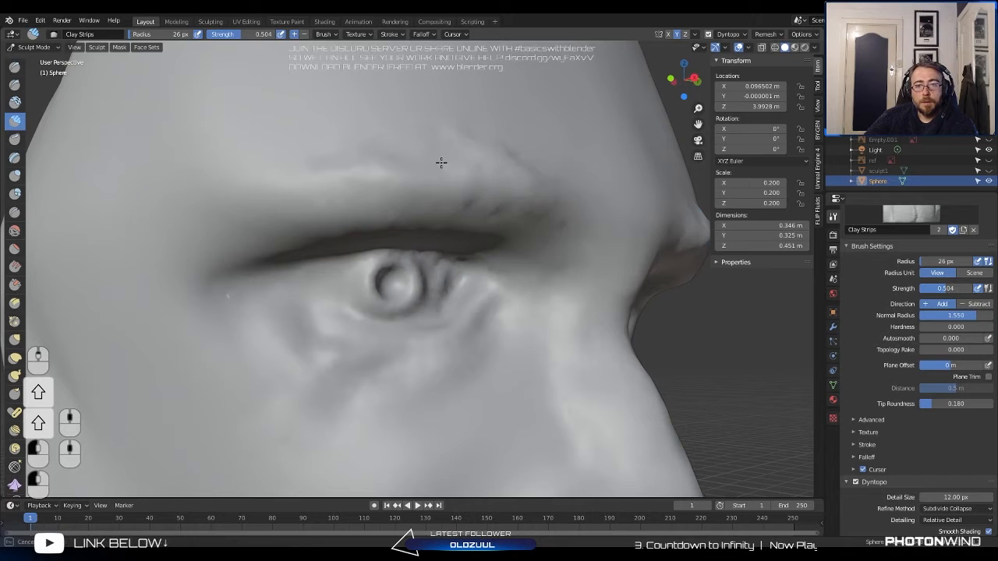
pyautogui.moveTo(397, 181); pyautogui.dragTo(300, 164)
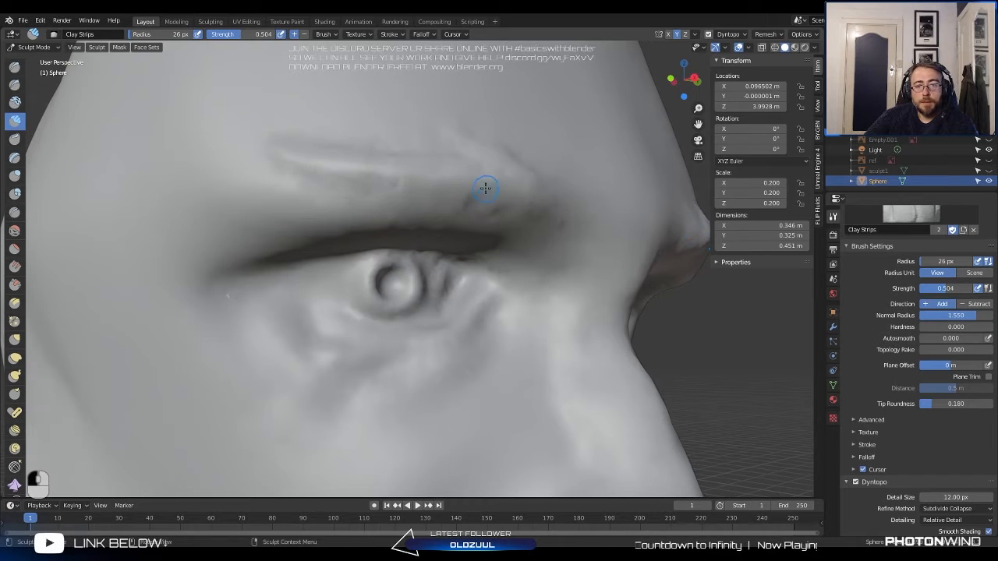
pyautogui.scroll(-2, 431, 155)
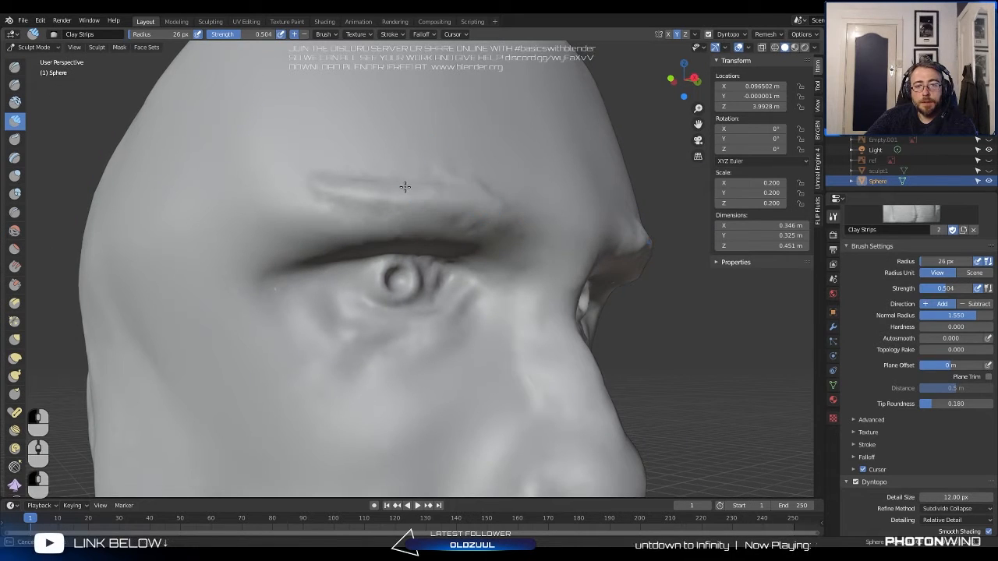
pyautogui.moveTo(179, 217); pyautogui.dragTo(608, 211, button='middle')
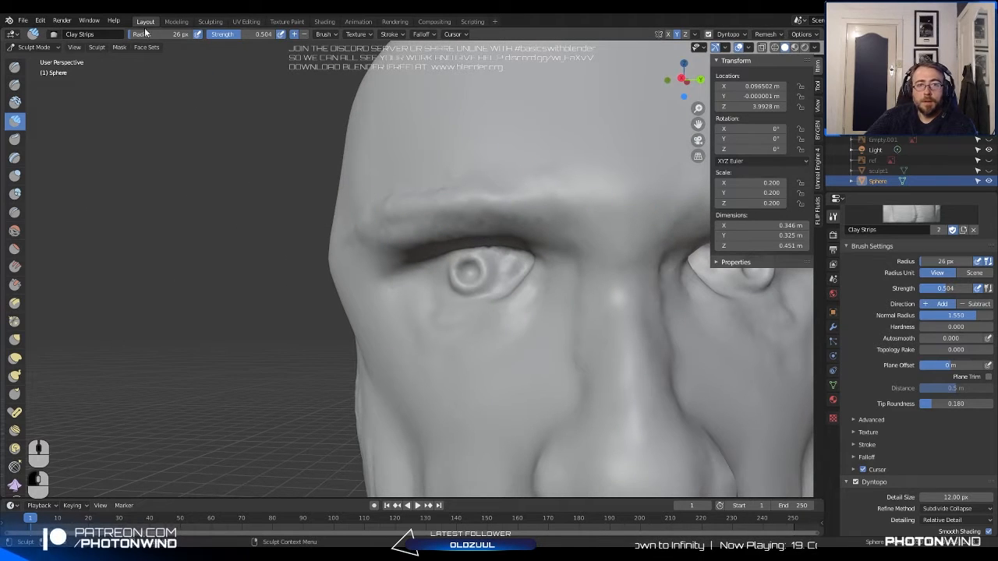
# Set the brush radius to 58 px, thicken the brow ridge above the eye and smooth it.
pyautogui.moveTo(160, 35); pyautogui.dragTo(164, 34)
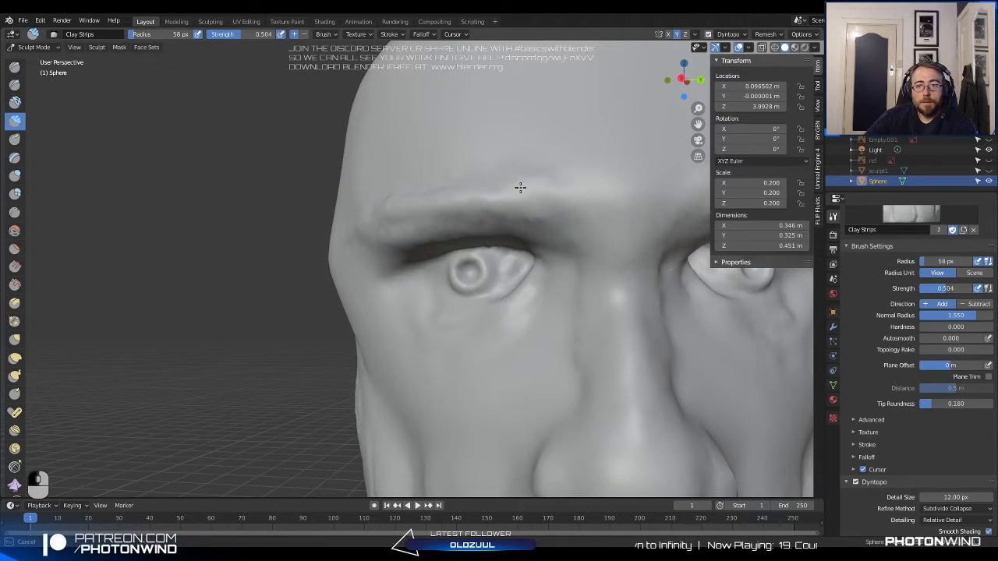
pyautogui.moveTo(441, 195); pyautogui.dragTo(392, 189, button='middle')
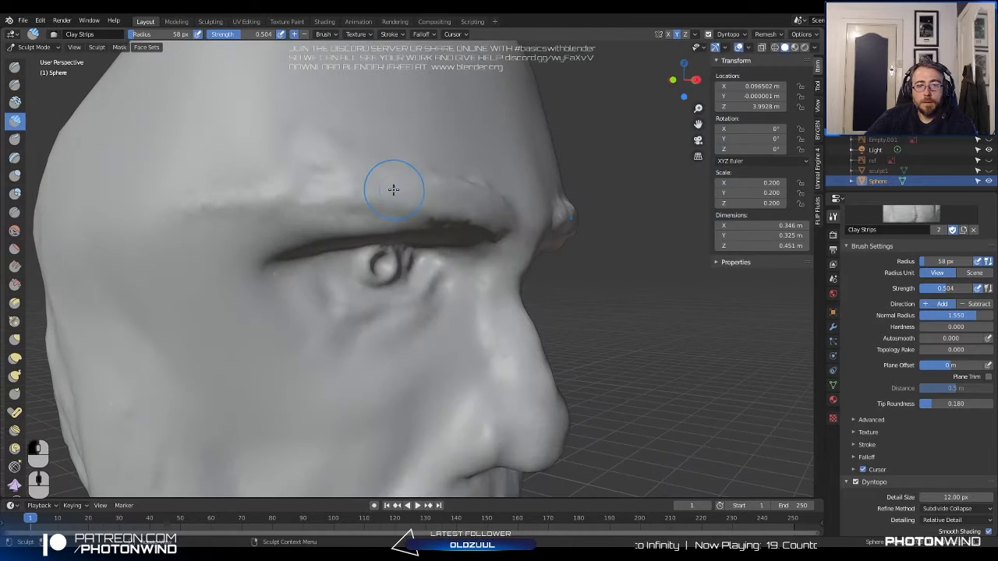
pyautogui.moveTo(210, 207); pyautogui.dragTo(457, 206, button='middle')
pyautogui.keyDown('shift'); pyautogui.moveTo(457, 207); pyautogui.dragTo(412, 214); pyautogui.keyUp('shift')
# Add clay to the side of the cheek above the jaw and smooth the surface.
pyautogui.scroll(-1, 409, 213)
pyautogui.moveTo(401, 211); pyautogui.dragTo(312, 214, button='middle')
pyautogui.moveTo(483, 238)
pyautogui.keyDown('shift'); pyautogui.mouseDown(button='middle')
pyautogui.moveTo(421, 225)
pyautogui.moveTo(383, 330)
pyautogui.moveTo(417, 247)
pyautogui.moveTo(484, 233)
pyautogui.moveTo(336, 214)
pyautogui.mouseUp(button='middle'); pyautogui.keyUp('shift')
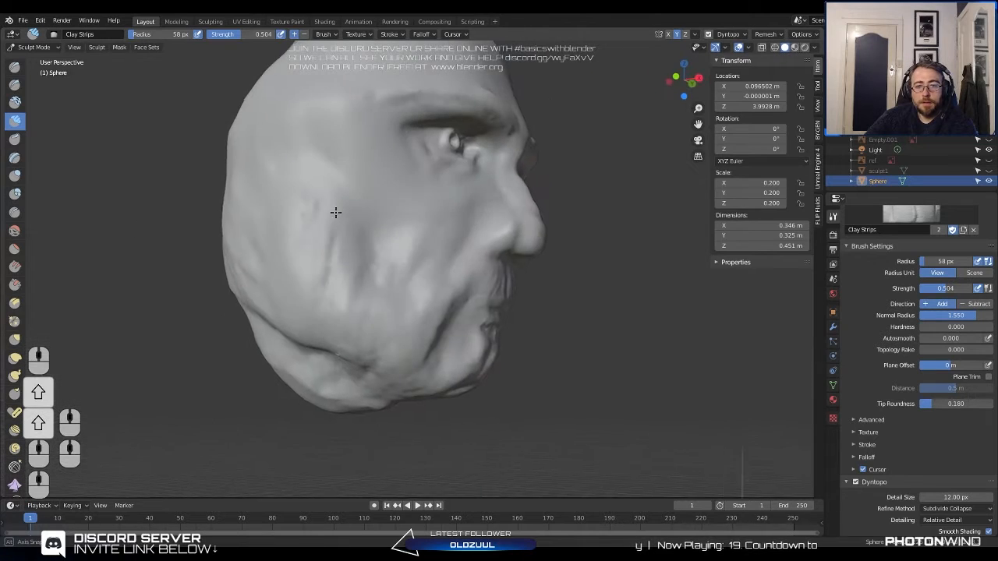
pyautogui.moveTo(354, 270); pyautogui.dragTo(355, 305)
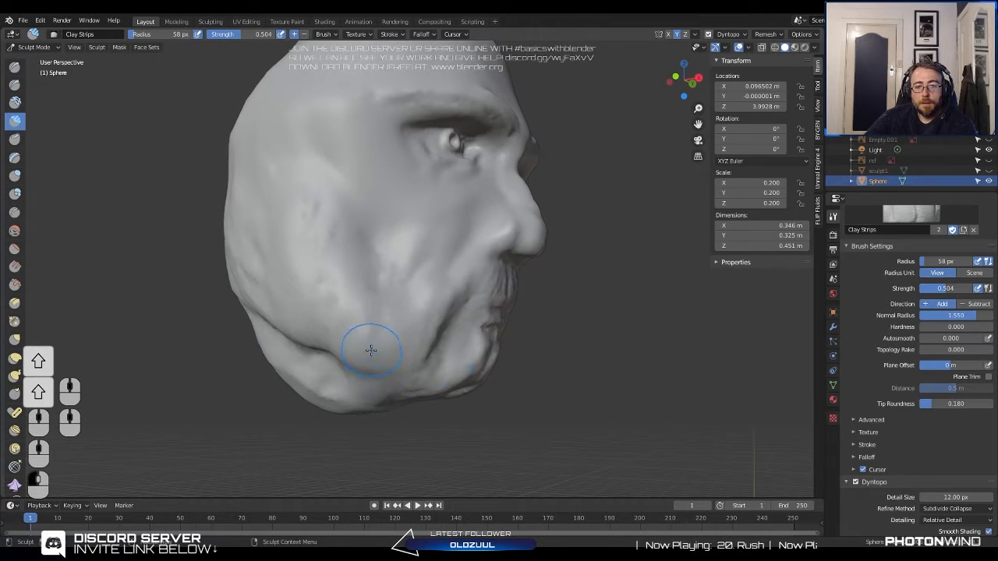
pyautogui.moveTo(371, 349); pyautogui.dragTo(337, 313, button='middle')
pyautogui.scroll(3, 307, 227)
pyautogui.moveTo(307, 227); pyautogui.dragTo(418, 270, button='middle')
pyautogui.keyDown('shift'); pyautogui.moveTo(367, 288); pyautogui.dragTo(400, 318, button='middle'); pyautogui.keyUp('shift')
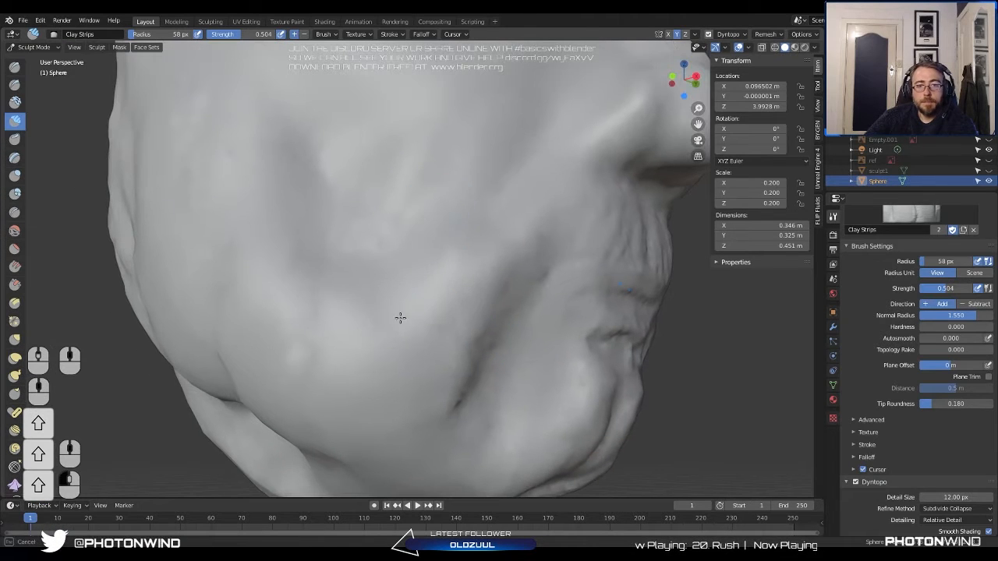
# Carve long vertical grooves down the cheek and jaw with subtracting Clay Strips strokes.
pyautogui.keyDown('ctrl'); pyautogui.moveTo(458, 330); pyautogui.dragTo(469, 227); pyautogui.keyUp('ctrl')
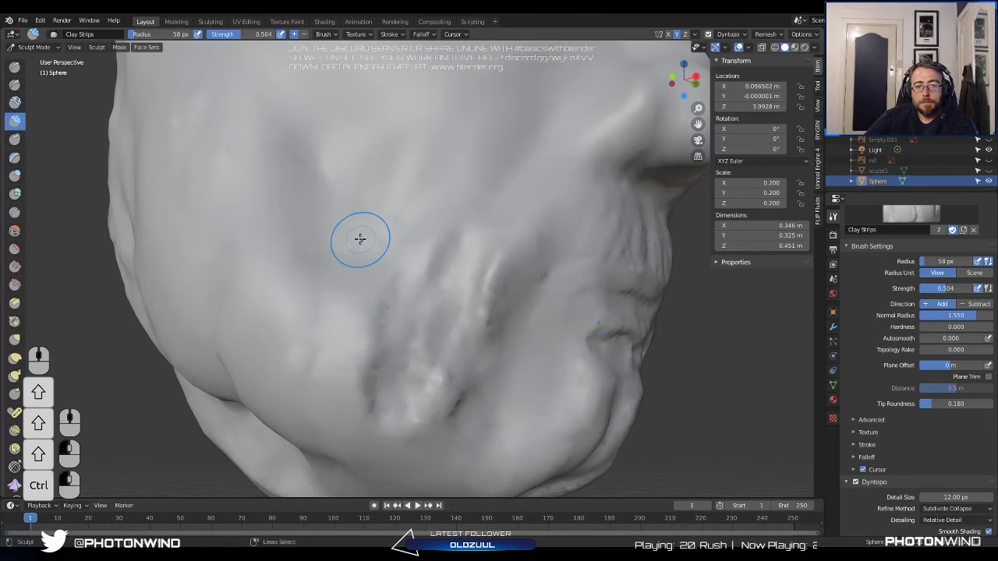
pyautogui.moveTo(352, 428)
pyautogui.keyDown('ctrl'); pyautogui.mouseDown()
pyautogui.moveTo(334, 350)
pyautogui.moveTo(343, 292)
pyautogui.mouseUp(); pyautogui.keyUp('ctrl')
pyautogui.keyDown('shift'); pyautogui.moveTo(348, 278); pyautogui.dragTo(523, 241, button='middle'); pyautogui.keyUp('shift')
pyautogui.moveTo(458, 121)
pyautogui.keyDown('ctrl'); pyautogui.mouseDown()
pyautogui.moveTo(493, 367)
pyautogui.moveTo(437, 234)
pyautogui.mouseUp(); pyautogui.keyUp('ctrl')
pyautogui.keyDown('ctrl'); pyautogui.moveTo(522, 403); pyautogui.dragTo(471, 218); pyautogui.keyUp('ctrl')
pyautogui.scroll(-4, 448, 305)
pyautogui.moveTo(448, 305); pyautogui.dragTo(468, 301, button='middle')
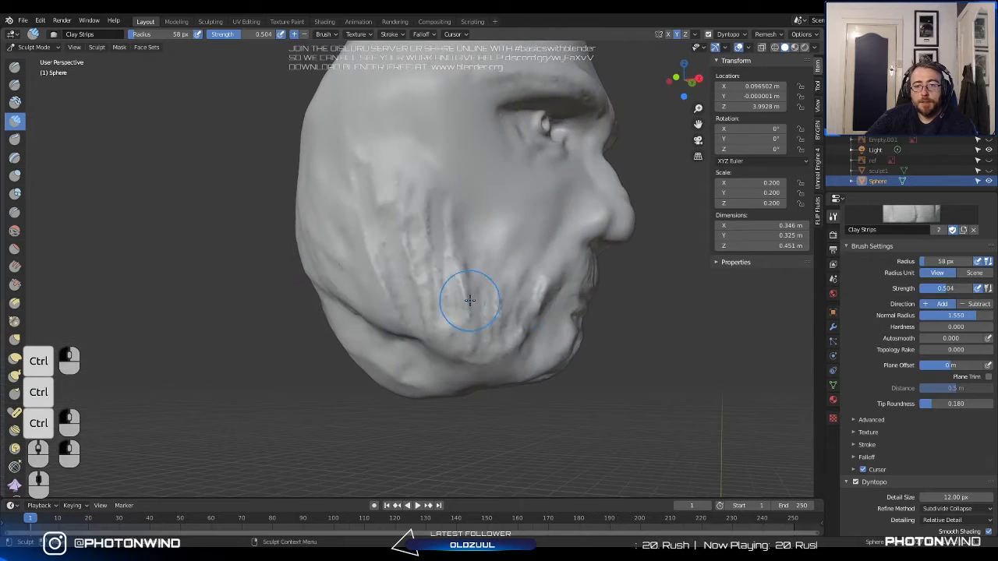
# Build up the chin below the lower lip with downward Clay Strips strokes.
pyautogui.keyDown('shift'); pyautogui.moveTo(381, 199); pyautogui.dragTo(324, 253, button='middle'); pyautogui.keyUp('shift')
pyautogui.scroll(-2, 396, 249)
pyautogui.scroll(-2, 411, 257)
pyautogui.moveTo(410, 257)
pyautogui.mouseDown(button='middle')
pyautogui.moveTo(357, 253)
pyautogui.moveTo(381, 284)
pyautogui.moveTo(370, 254)
pyautogui.moveTo(376, 262)
pyautogui.moveTo(372, 282)
pyautogui.moveTo(382, 238)
pyautogui.moveTo(394, 268)
pyautogui.moveTo(470, 279)
pyautogui.mouseUp(button='middle')
pyautogui.scroll(3, 382, 285)
pyautogui.scroll(2, 373, 289)
pyautogui.moveTo(449, 274); pyautogui.dragTo(454, 292)
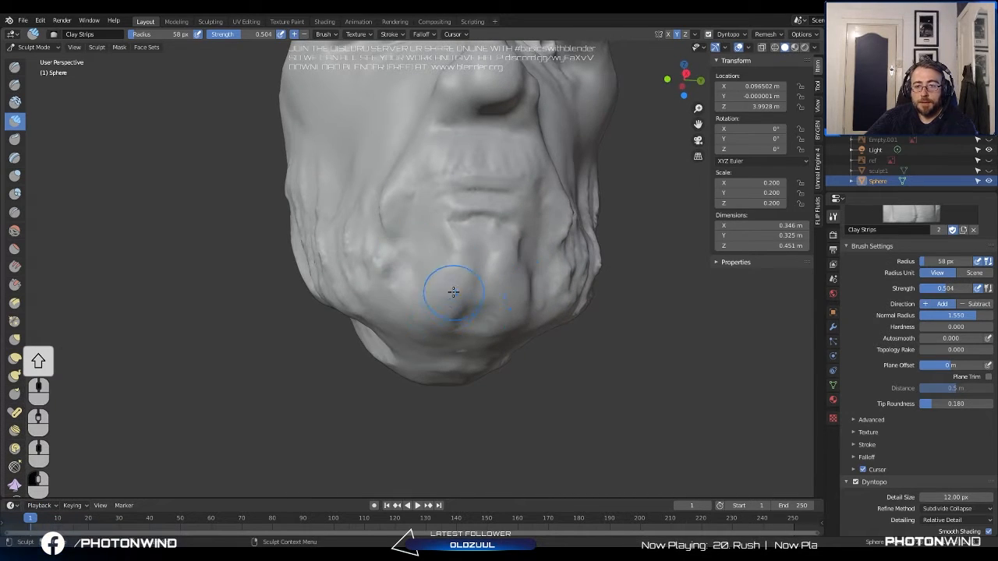
pyautogui.scroll(3, 456, 289)
pyautogui.moveTo(496, 247); pyautogui.dragTo(468, 318)
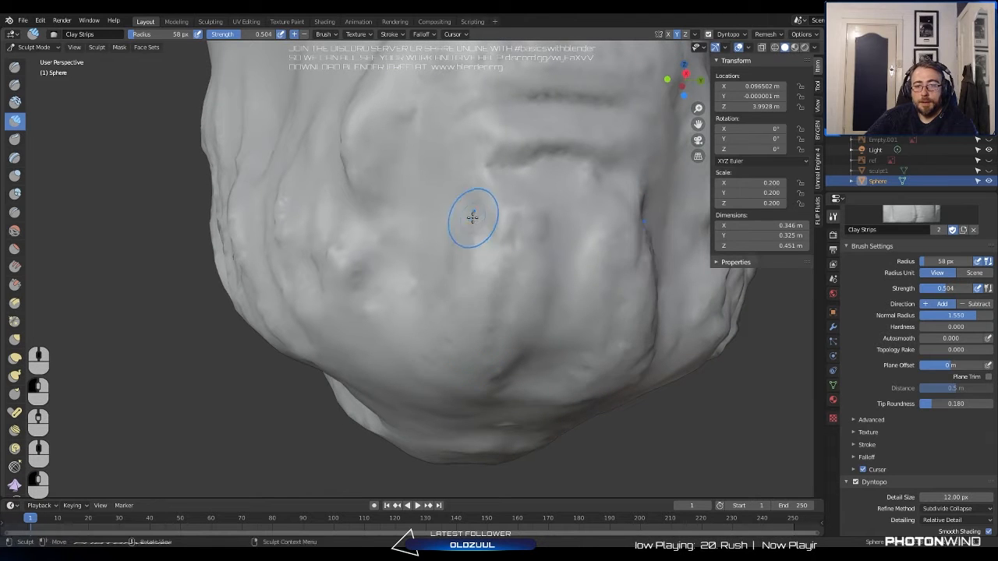
pyautogui.moveTo(472, 218); pyautogui.dragTo(459, 332)
pyautogui.moveTo(494, 269)
pyautogui.mouseDown()
pyautogui.moveTo(485, 355)
pyautogui.moveTo(502, 363)
pyautogui.mouseUp()
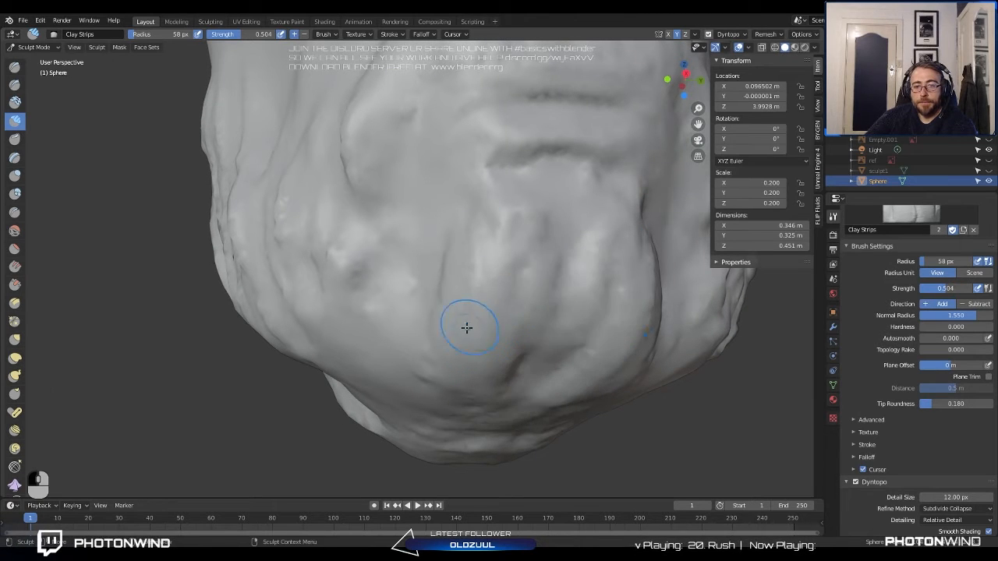
# Add clay strokes along the lower jaw and above the corner of the mouth below the nostril.
pyautogui.moveTo(466, 327); pyautogui.dragTo(450, 408, button='middle')
pyautogui.moveTo(392, 249); pyautogui.dragTo(430, 136, button='middle')
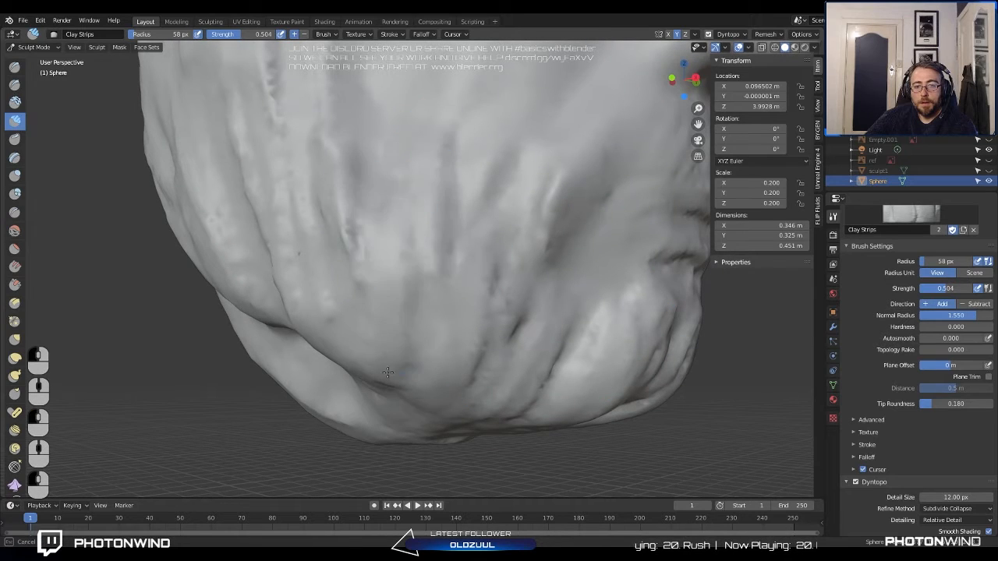
pyautogui.moveTo(413, 257)
pyautogui.mouseDown(button='middle')
pyautogui.moveTo(328, 308)
pyautogui.moveTo(340, 322)
pyautogui.moveTo(407, 311)
pyautogui.moveTo(491, 260)
pyautogui.moveTo(457, 246)
pyautogui.mouseUp(button='middle')
pyautogui.scroll(3, 546, 250)
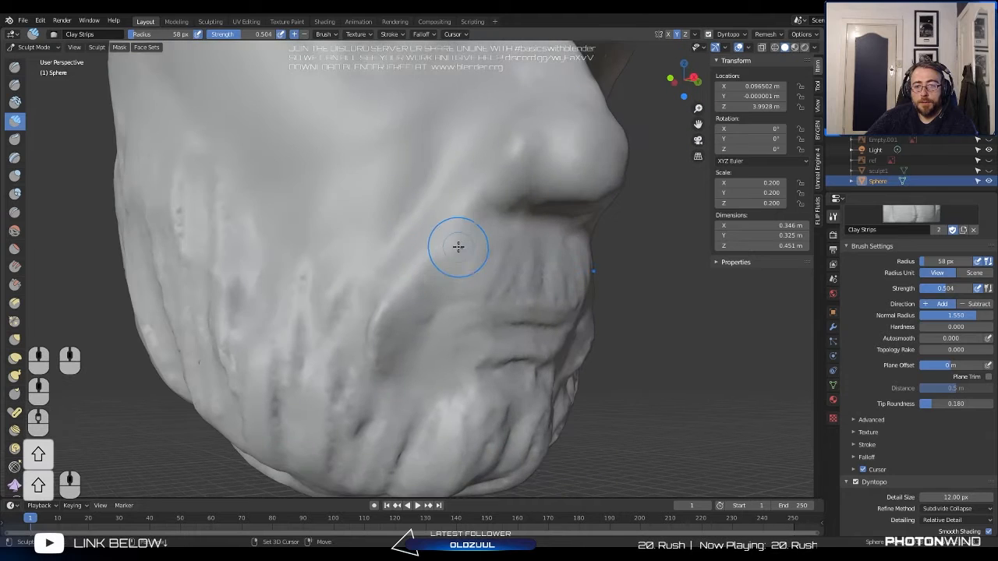
pyautogui.scroll(2, 484, 236)
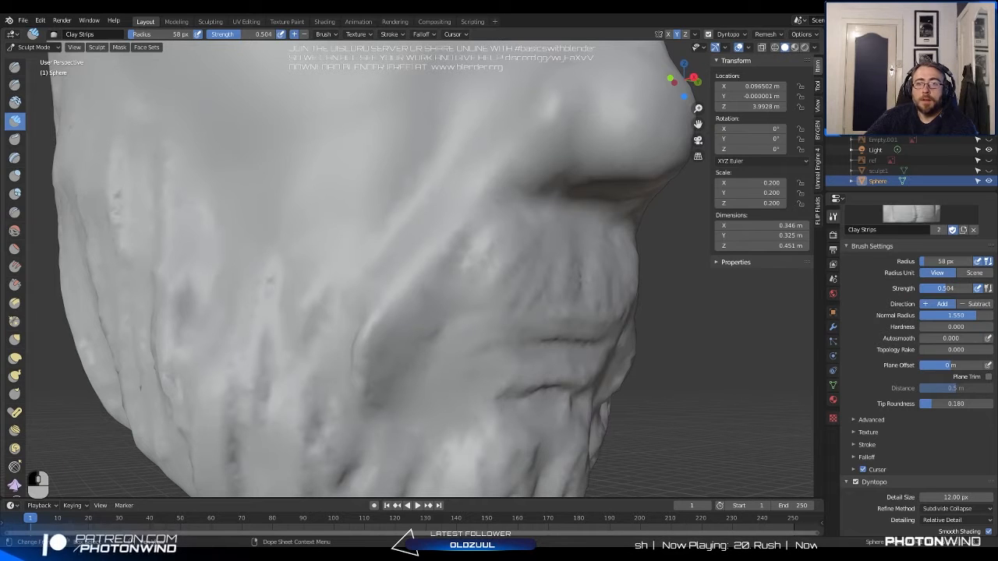
pyautogui.hotkey('ctrl', 'c')
pyautogui.press('c')
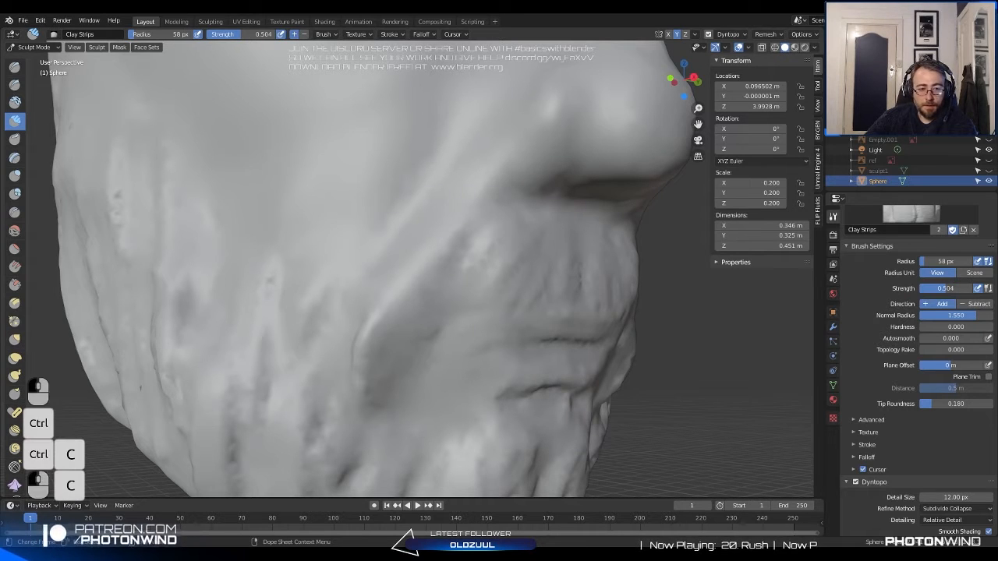
# Reshape the lower face with the Grab brush and smooth the area beside the corner of the mouth.
pyautogui.hotkey('ctrl', 'v')
pyautogui.hotkey('ctrl', 'v')
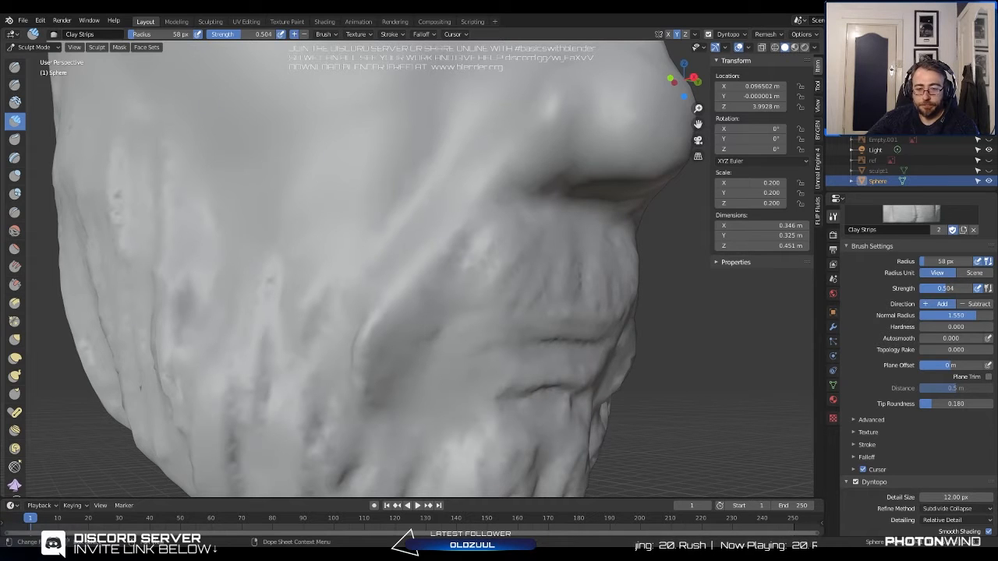
pyautogui.click(439, 348)
pyautogui.scroll(-9, 436, 343)
pyautogui.moveTo(435, 305)
pyautogui.mouseDown(button='middle')
pyautogui.moveTo(394, 334)
pyautogui.moveTo(389, 323)
pyautogui.moveTo(506, 296)
pyautogui.mouseUp(button='middle')
pyautogui.scroll(6, 526, 287)
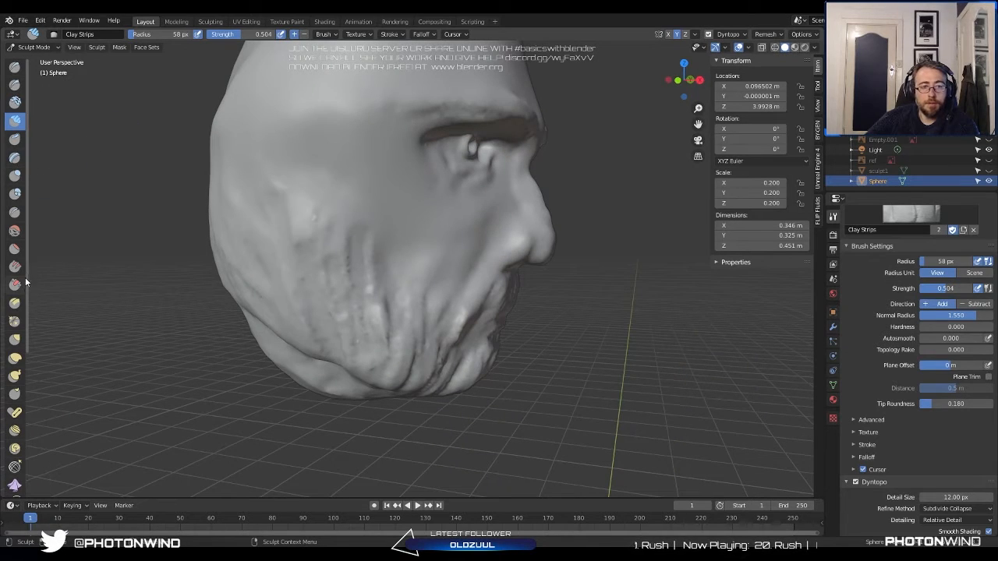
pyautogui.click(13, 343)
pyautogui.moveTo(525, 258)
pyautogui.mouseDown(button='middle')
pyautogui.moveTo(558, 251)
pyautogui.moveTo(546, 245)
pyautogui.moveTo(554, 196)
pyautogui.moveTo(476, 223)
pyautogui.moveTo(439, 171)
pyautogui.moveTo(500, 181)
pyautogui.moveTo(455, 189)
pyautogui.mouseUp(button='middle')
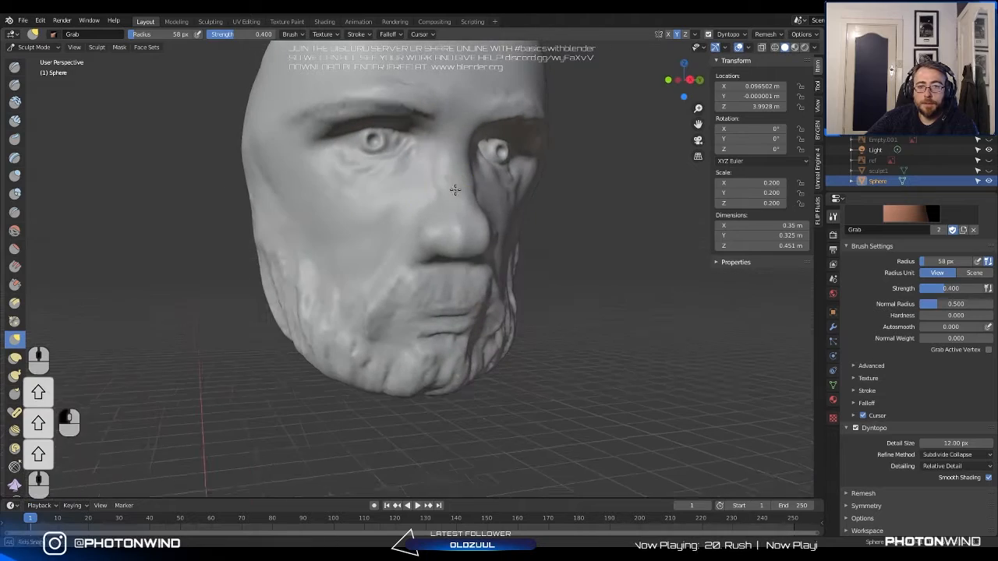
pyautogui.moveTo(402, 231)
pyautogui.mouseDown(button='middle')
pyautogui.moveTo(515, 226)
pyautogui.moveTo(429, 231)
pyautogui.moveTo(410, 283)
pyautogui.moveTo(389, 269)
pyautogui.mouseUp(button='middle')
pyautogui.moveTo(399, 312)
pyautogui.keyDown('shift'); pyautogui.mouseDown()
pyautogui.moveTo(392, 325)
pyautogui.moveTo(413, 310)
pyautogui.mouseUp(); pyautogui.keyUp('shift')
# Carve both nostrils into the underside of the nose with subtracting Draw strokes, extending them back toward the nostril wings.
pyautogui.moveTo(402, 302)
pyautogui.mouseDown(button='middle')
pyautogui.moveTo(360, 256)
pyautogui.moveTo(380, 232)
pyautogui.moveTo(397, 253)
pyautogui.moveTo(400, 238)
pyautogui.mouseUp(button='middle')
pyautogui.scroll(5, 447, 270)
pyautogui.press('x')
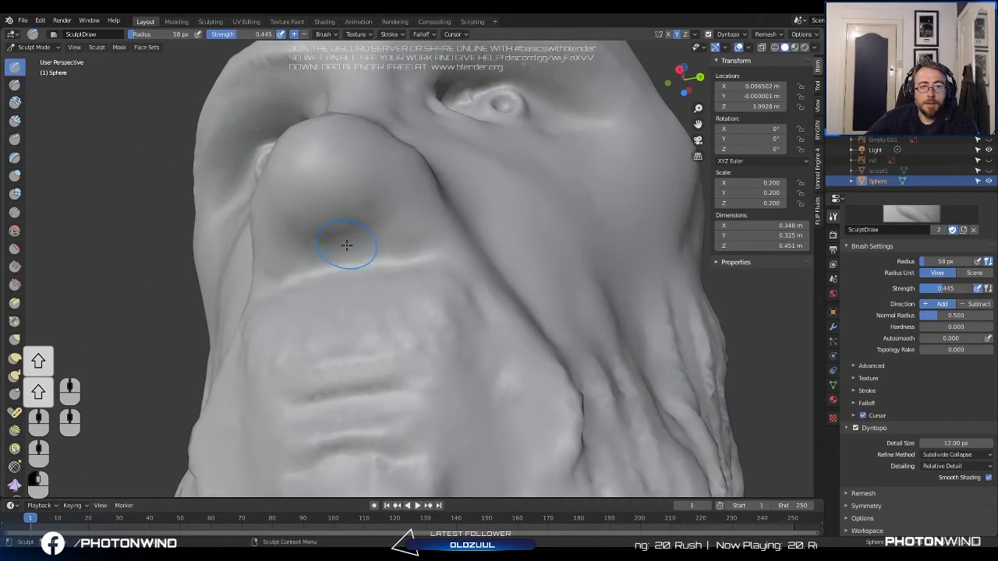
pyautogui.scroll(2, 345, 234)
pyautogui.moveTo(381, 206)
pyautogui.keyDown('ctrl'); pyautogui.mouseDown()
pyautogui.moveTo(396, 216)
pyautogui.moveTo(361, 186)
pyautogui.moveTo(390, 241)
pyautogui.mouseUp(); pyautogui.keyUp('ctrl')
pyautogui.keyDown('ctrl'); pyautogui.moveTo(343, 179); pyautogui.dragTo(416, 243); pyautogui.keyUp('ctrl')
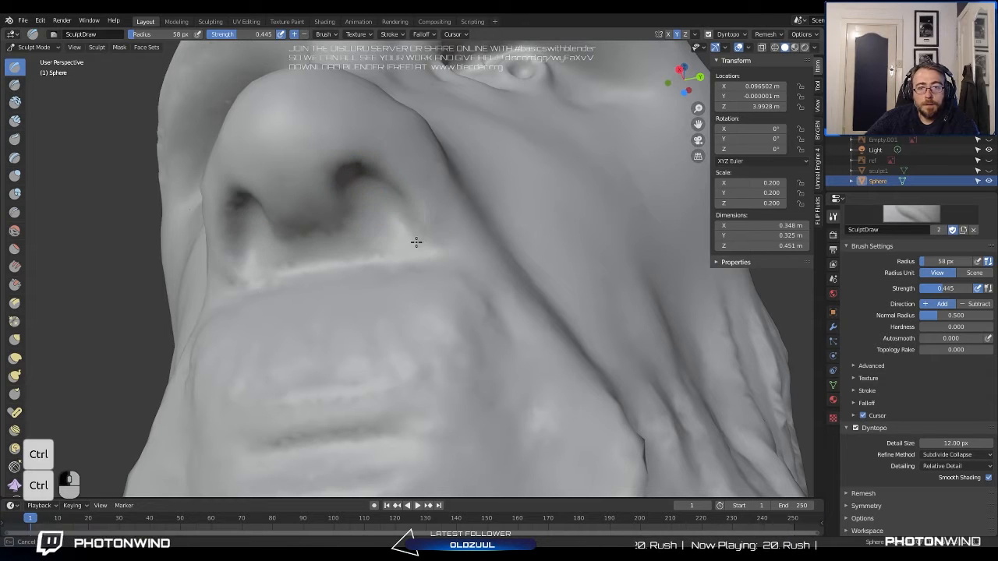
pyautogui.moveTo(369, 173)
pyautogui.keyDown('ctrl'); pyautogui.mouseDown()
pyautogui.moveTo(403, 239)
pyautogui.moveTo(425, 228)
pyautogui.mouseUp(); pyautogui.keyUp('ctrl')
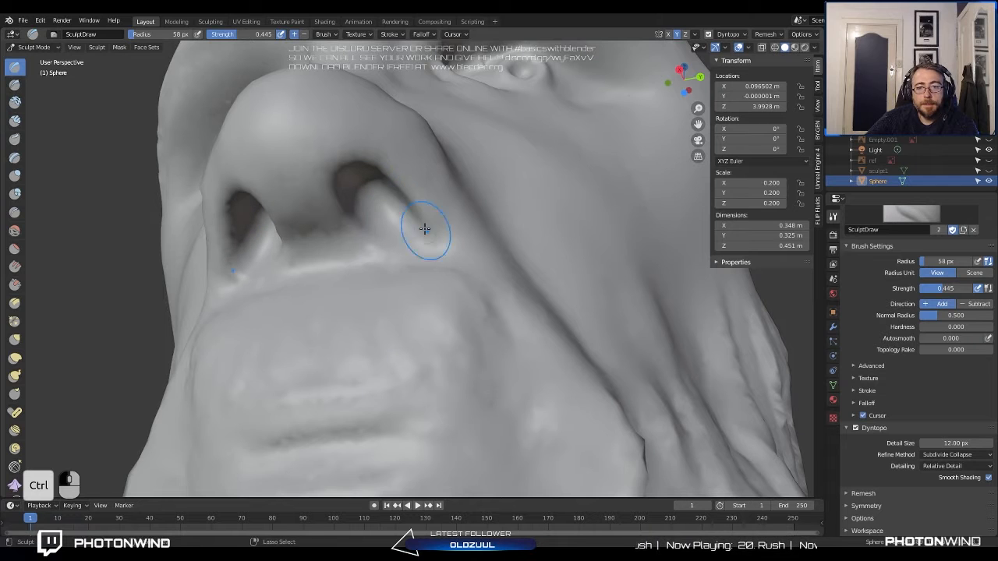
# Carve the creases around the nostril wing and along the side of the nose, and smooth the area above the nostril.
pyautogui.moveTo(445, 211); pyautogui.dragTo(398, 209, button='middle')
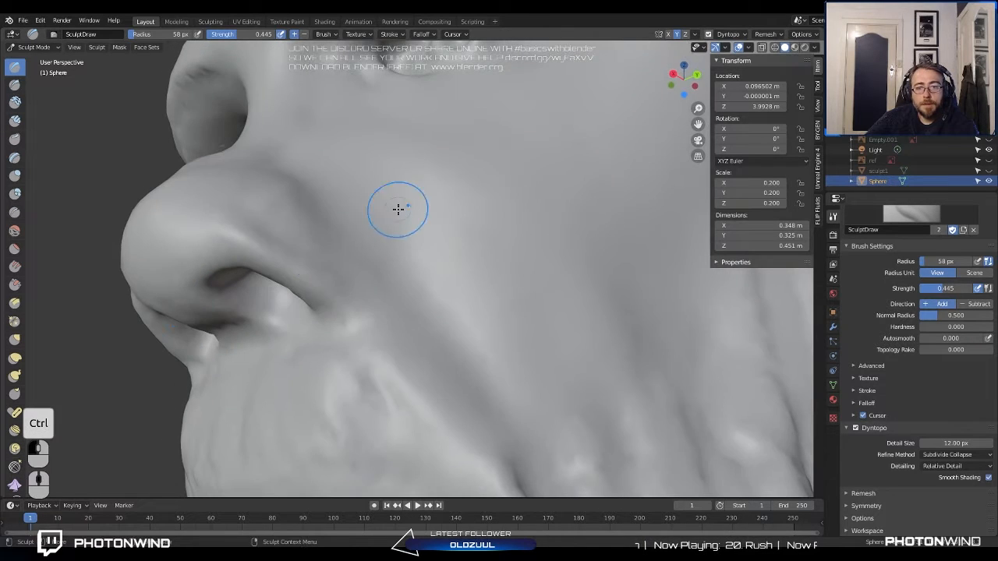
pyautogui.moveTo(355, 279)
pyautogui.keyDown('ctrl'); pyautogui.mouseDown()
pyautogui.moveTo(364, 291)
pyautogui.moveTo(356, 273)
pyautogui.mouseUp(); pyautogui.keyUp('ctrl')
pyautogui.moveTo(357, 274)
pyautogui.mouseDown(button='middle')
pyautogui.moveTo(363, 300)
pyautogui.moveTo(431, 308)
pyautogui.mouseUp(button='middle')
pyautogui.moveTo(434, 349)
pyautogui.mouseDown()
pyautogui.moveTo(429, 385)
pyautogui.moveTo(438, 385)
pyautogui.moveTo(415, 330)
pyautogui.mouseUp()
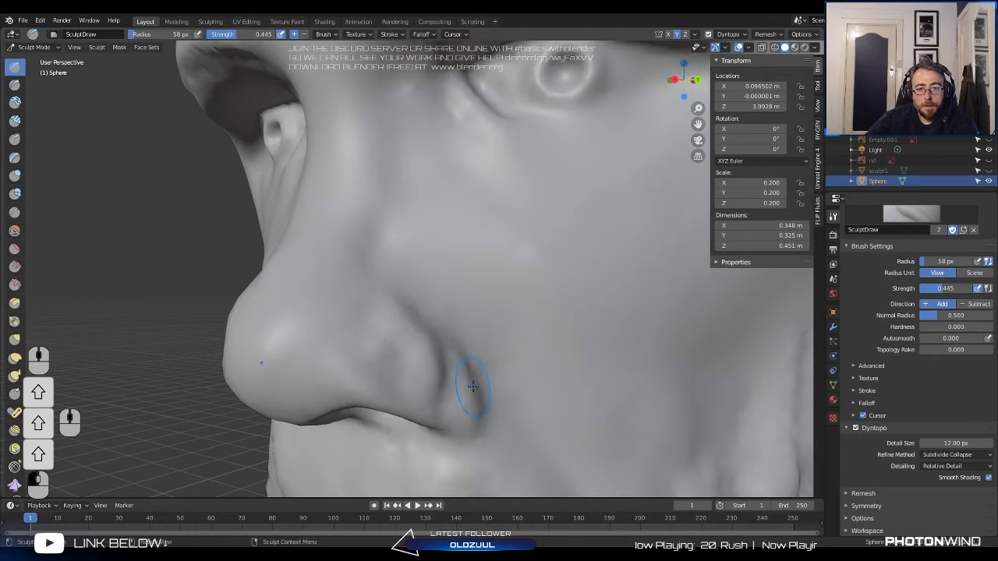
pyautogui.keyDown('ctrl'); pyautogui.moveTo(371, 291); pyautogui.dragTo(361, 285); pyautogui.keyUp('ctrl')
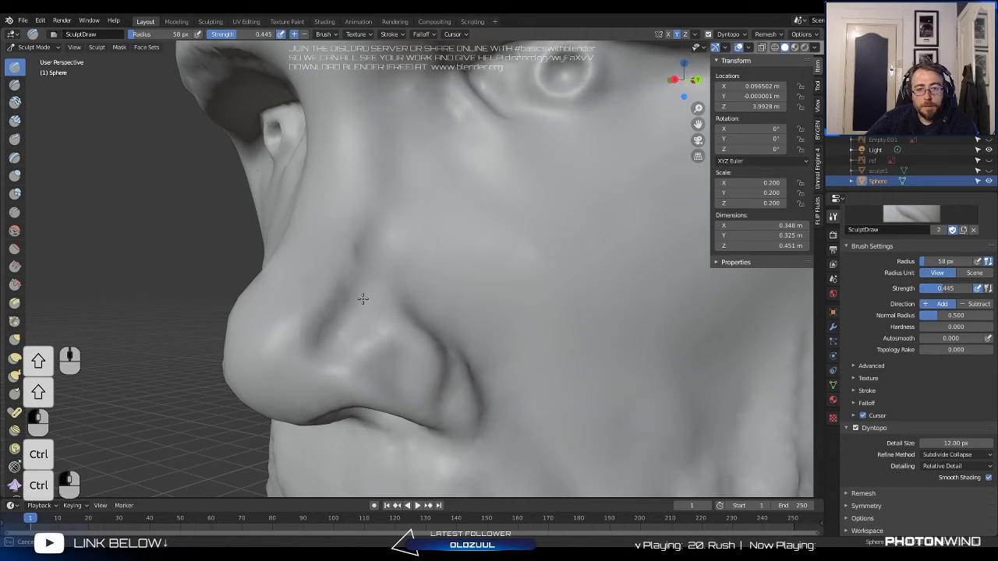
pyautogui.keyDown('shift'); pyautogui.moveTo(350, 338); pyautogui.dragTo(327, 307); pyautogui.keyUp('shift')
pyautogui.moveTo(331, 374)
pyautogui.keyDown('shift'); pyautogui.mouseDown()
pyautogui.moveTo(421, 348)
pyautogui.moveTo(382, 346)
pyautogui.mouseUp(); pyautogui.keyUp('shift')
# Deepen the mouth line between the lips with the Draw brush and undo the unwanted last stroke.
pyautogui.scroll(-6, 433, 331)
pyautogui.moveTo(434, 329)
pyautogui.mouseDown(button='middle')
pyautogui.moveTo(584, 332)
pyautogui.moveTo(473, 321)
pyautogui.moveTo(514, 285)
pyautogui.moveTo(504, 289)
pyautogui.mouseUp(button='middle')
pyautogui.scroll(-4, 557, 339)
pyautogui.scroll(-4, 584, 332)
pyautogui.scroll(4, 473, 322)
pyautogui.scroll(6, 506, 287)
pyautogui.scroll(3, 530, 236)
pyautogui.moveTo(530, 236); pyautogui.dragTo(466, 245, button='middle')
pyautogui.keyDown('shift'); pyautogui.moveTo(466, 245); pyautogui.dragTo(316, 304, button='middle'); pyautogui.keyUp('shift')
pyautogui.moveTo(423, 283)
pyautogui.mouseDown()
pyautogui.moveTo(398, 270)
pyautogui.moveTo(421, 283)
pyautogui.moveTo(472, 285)
pyautogui.moveTo(437, 254)
pyautogui.moveTo(379, 270)
pyautogui.moveTo(573, 270)
pyautogui.moveTo(548, 251)
pyautogui.moveTo(375, 263)
pyautogui.moveTo(375, 279)
pyautogui.moveTo(377, 267)
pyautogui.moveTo(400, 265)
pyautogui.moveTo(351, 294)
pyautogui.mouseUp()
pyautogui.scroll(6, 489, 270)
pyautogui.scroll(-5, 497, 273)
pyautogui.hotkey('ctrl', 'z')
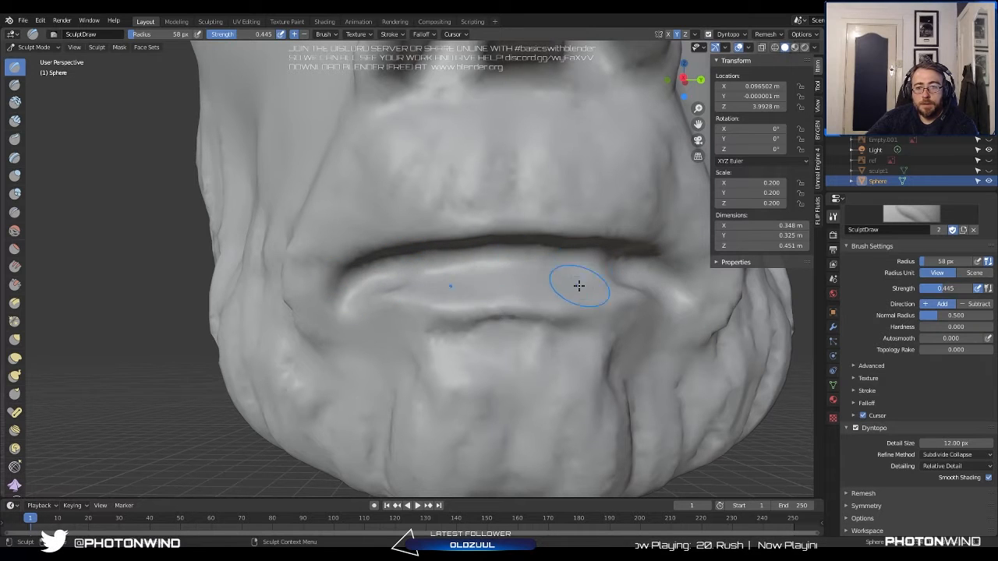
# Build up the lower lip and shape the upper lip edge out to the mouth corners with horizontal Draw strokes.
pyautogui.moveTo(455, 287); pyautogui.dragTo(425, 292)
pyautogui.moveTo(417, 296); pyautogui.dragTo(593, 294)
pyautogui.moveTo(460, 288); pyautogui.dragTo(580, 286)
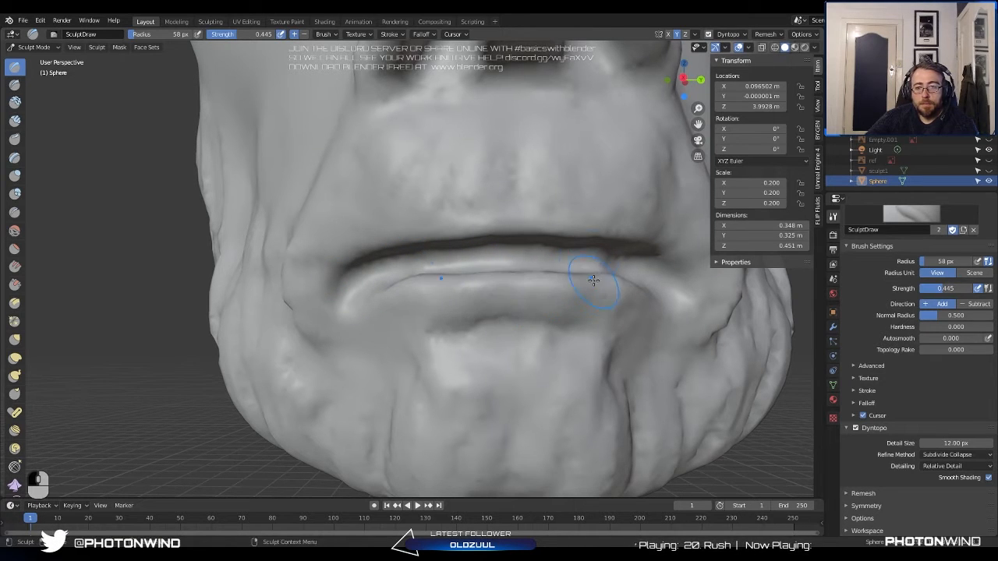
pyautogui.moveTo(602, 243); pyautogui.dragTo(483, 234)
pyautogui.moveTo(401, 226)
pyautogui.mouseDown()
pyautogui.moveTo(372, 235)
pyautogui.moveTo(345, 208)
pyautogui.moveTo(294, 235)
pyautogui.moveTo(288, 262)
pyautogui.mouseUp()
# Adjust the overall profile of the head with the Grab brush, pulling on the side of the face.
pyautogui.scroll(-5, 343, 221)
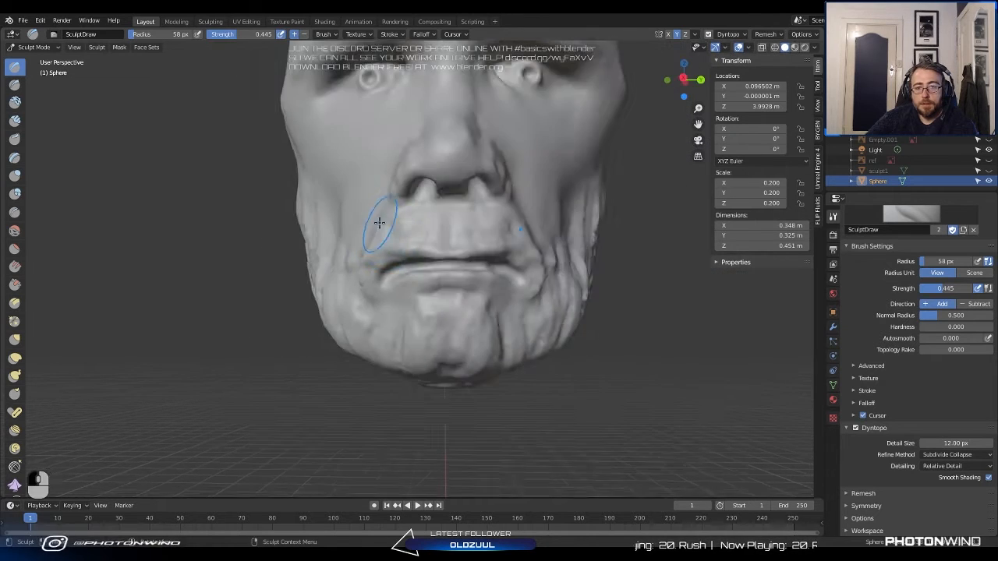
pyautogui.moveTo(379, 223)
pyautogui.mouseDown(button='middle')
pyautogui.moveTo(469, 226)
pyautogui.moveTo(383, 210)
pyautogui.mouseUp(button='middle')
pyautogui.scroll(5, 412, 213)
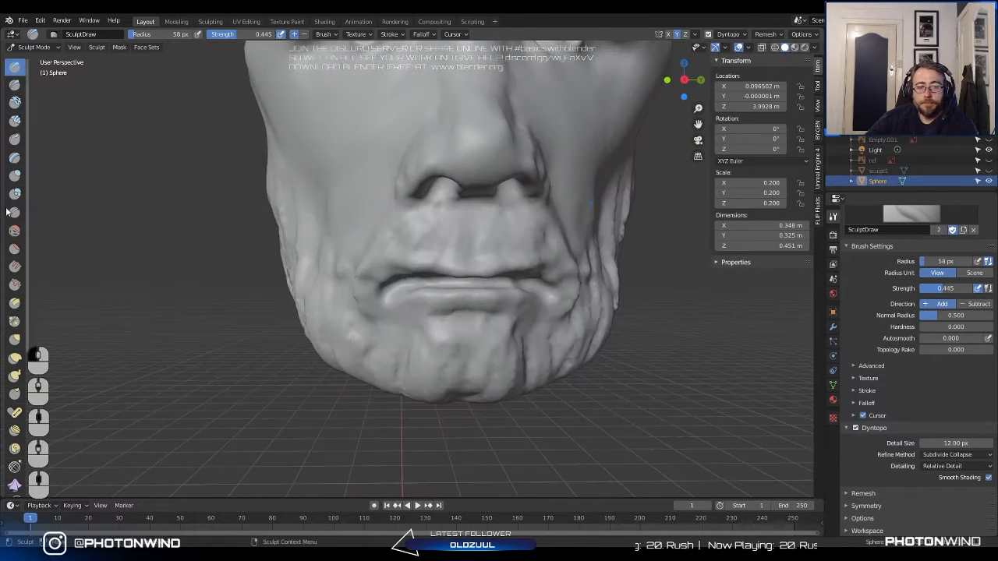
pyautogui.click(16, 340)
pyautogui.scroll(-6, 425, 277)
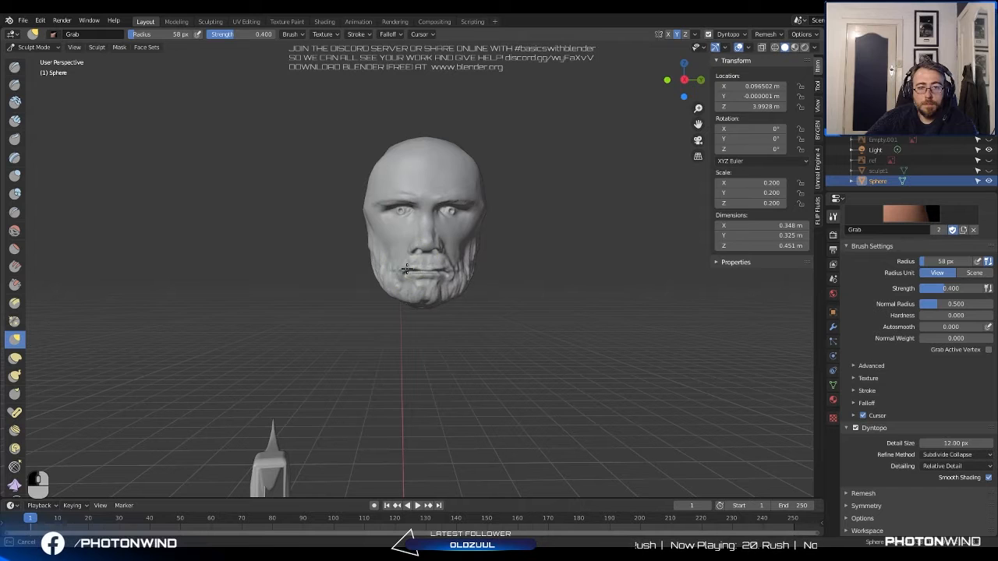
pyautogui.moveTo(407, 275)
pyautogui.mouseDown(button='middle')
pyautogui.moveTo(490, 268)
pyautogui.moveTo(426, 276)
pyautogui.mouseUp(button='middle')
pyautogui.scroll(6, 425, 277)
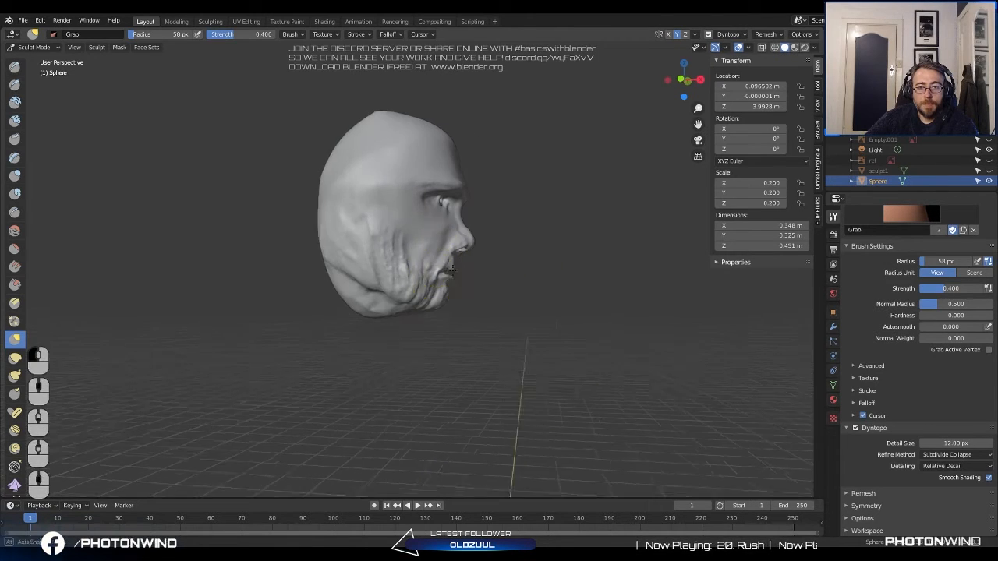
pyautogui.scroll(-4, 447, 305)
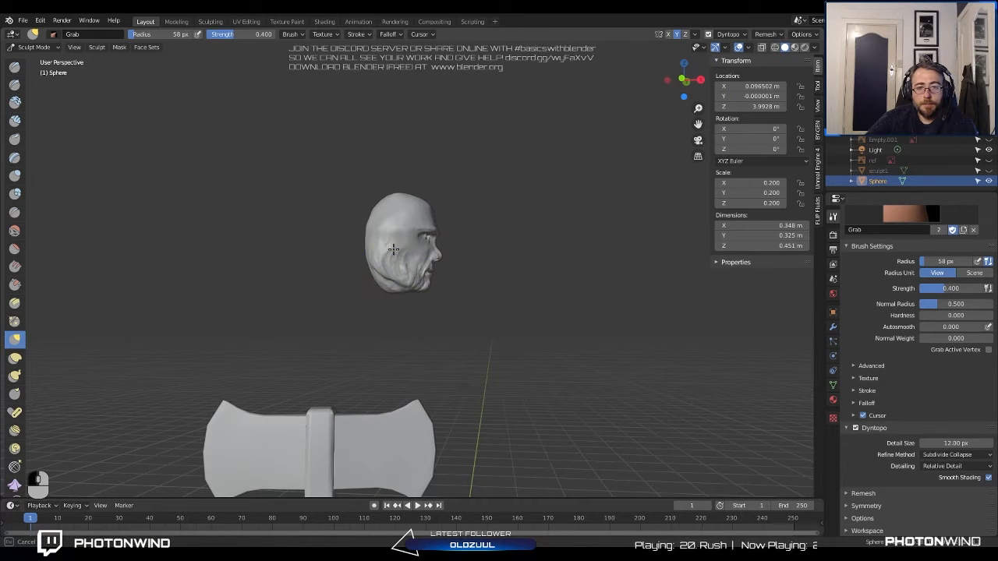
pyautogui.moveTo(394, 249); pyautogui.dragTo(398, 251)
pyautogui.scroll(3, 405, 256)
pyautogui.moveTo(407, 257)
pyautogui.mouseDown(button='middle')
pyautogui.moveTo(275, 262)
pyautogui.moveTo(398, 276)
pyautogui.mouseUp(button='middle')
pyautogui.moveTo(456, 192); pyautogui.dragTo(452, 199, button='middle')
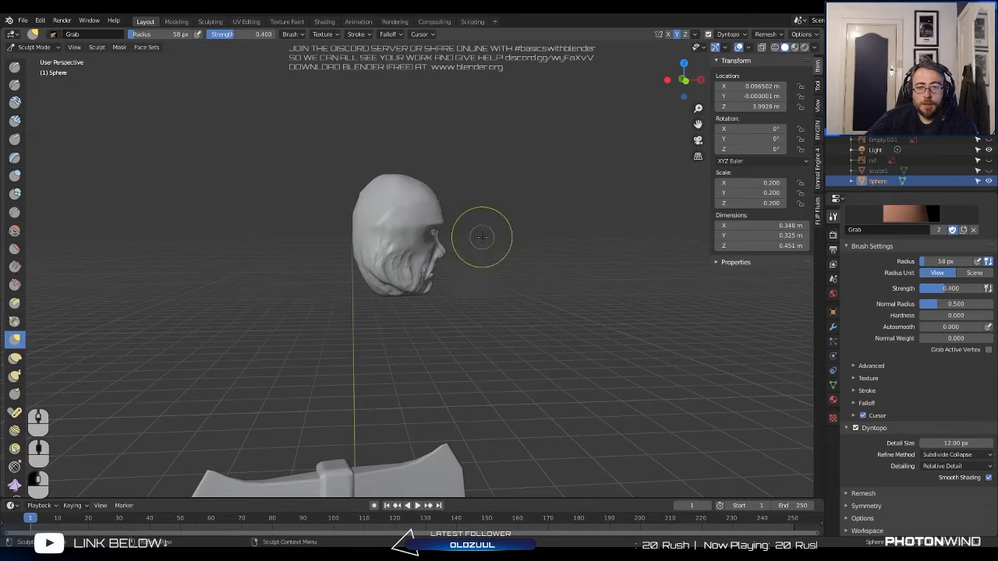
pyautogui.moveTo(482, 236)
pyautogui.mouseDown(button='middle')
pyautogui.moveTo(397, 239)
pyautogui.moveTo(450, 167)
pyautogui.moveTo(400, 196)
pyautogui.moveTo(396, 202)
pyautogui.moveTo(445, 178)
pyautogui.mouseUp(button='middle')
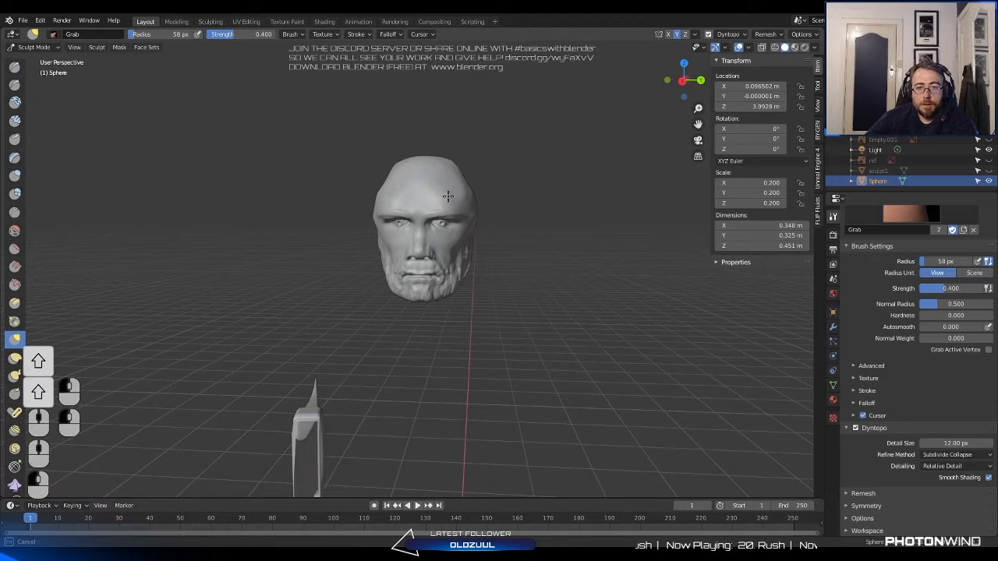
# Adjust the outline of the jaw and chin from the front with the Grab brush.
pyautogui.scroll(2, 474, 238)
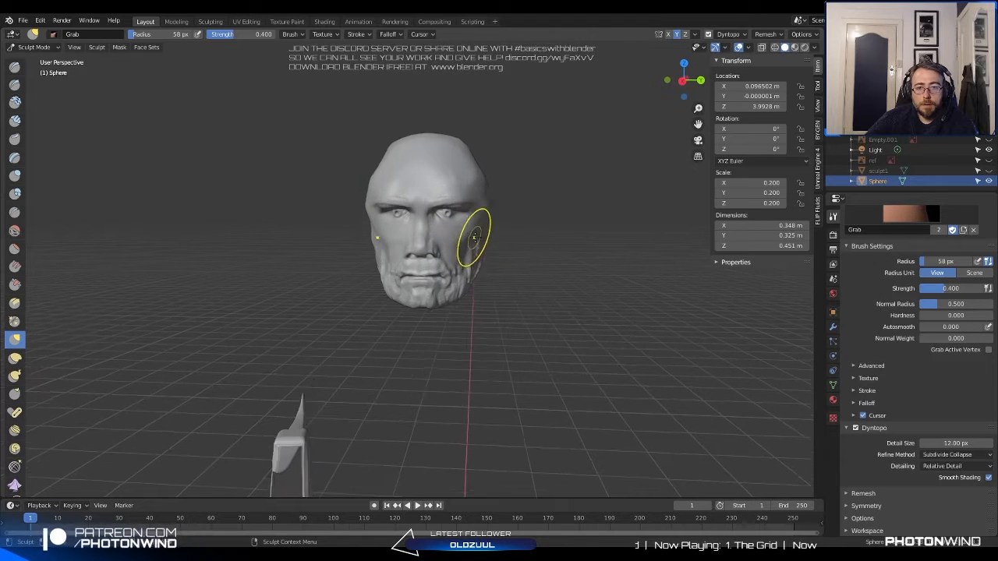
pyautogui.moveTo(463, 293); pyautogui.dragTo(468, 292, button='middle')
pyautogui.moveTo(467, 292); pyautogui.dragTo(466, 286)
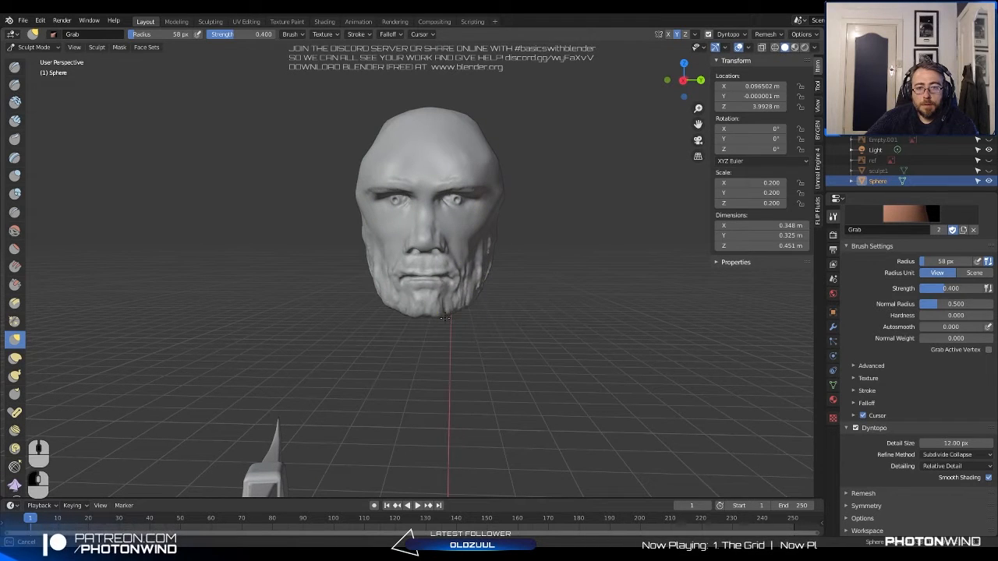
pyautogui.moveTo(396, 297)
pyautogui.mouseDown(button='middle')
pyautogui.moveTo(416, 289)
pyautogui.moveTo(387, 293)
pyautogui.mouseUp(button='middle')
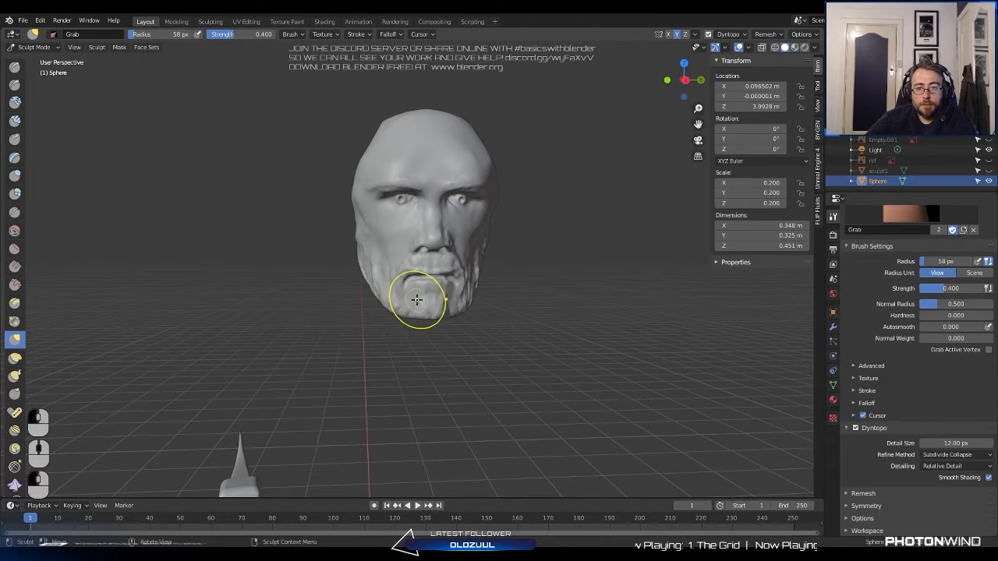
pyautogui.scroll(2, 477, 297)
# Reposition the corners of the mouth and nudge the cheek beside the nose with the Grab brush.
pyautogui.keyDown('shift'); pyautogui.moveTo(452, 300); pyautogui.dragTo(449, 311, button='middle'); pyautogui.keyUp('shift')
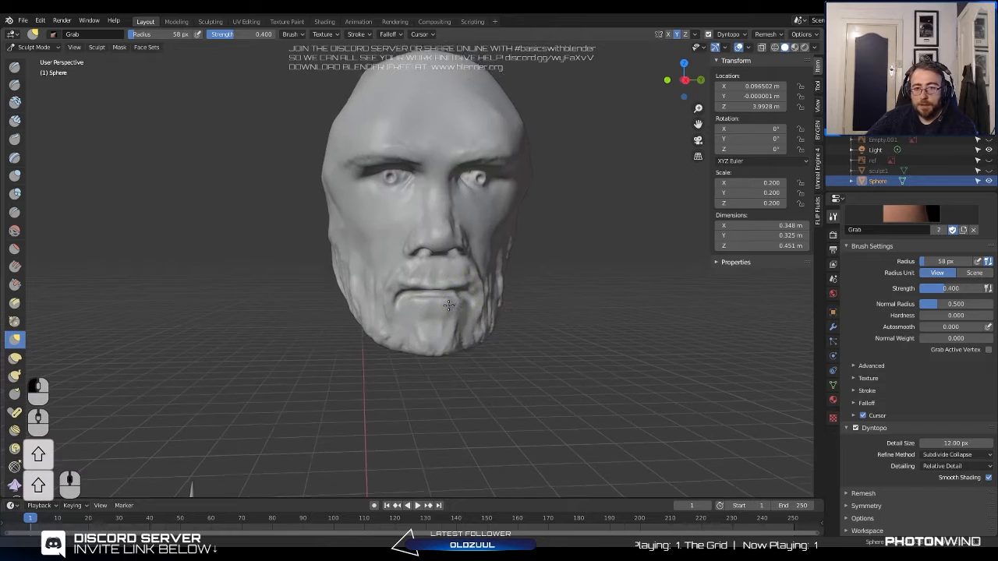
pyautogui.scroll(2, 448, 313)
pyautogui.moveTo(389, 311); pyautogui.dragTo(392, 308)
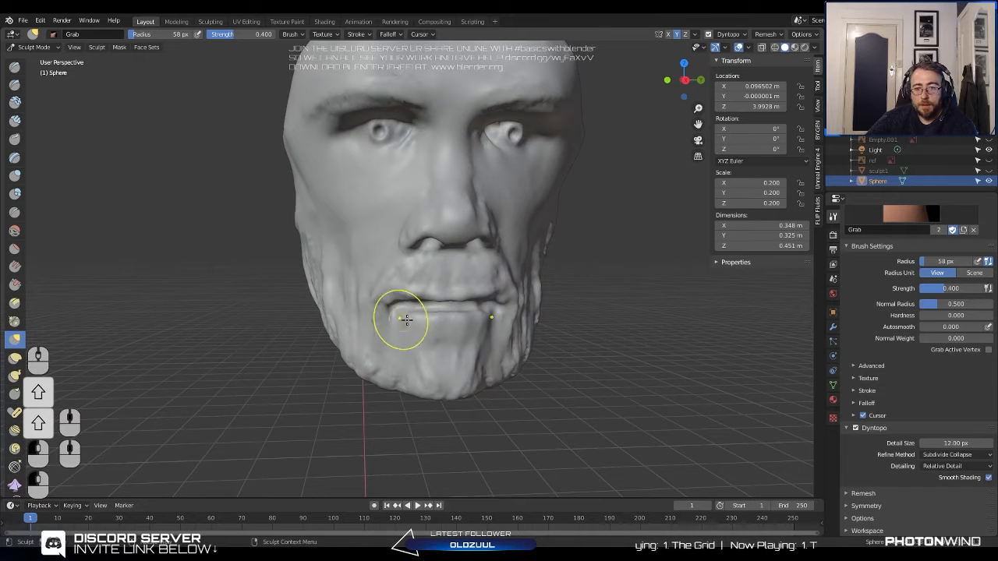
pyautogui.moveTo(416, 323); pyautogui.dragTo(394, 314, button='middle')
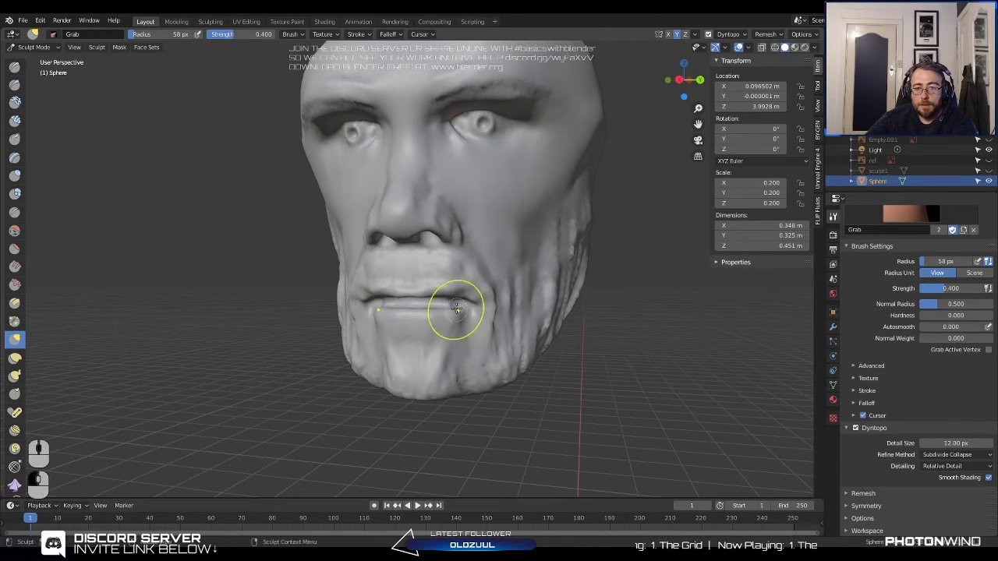
pyautogui.moveTo(428, 284); pyautogui.dragTo(438, 268, button='middle')
pyautogui.moveTo(405, 253); pyautogui.dragTo(404, 240)
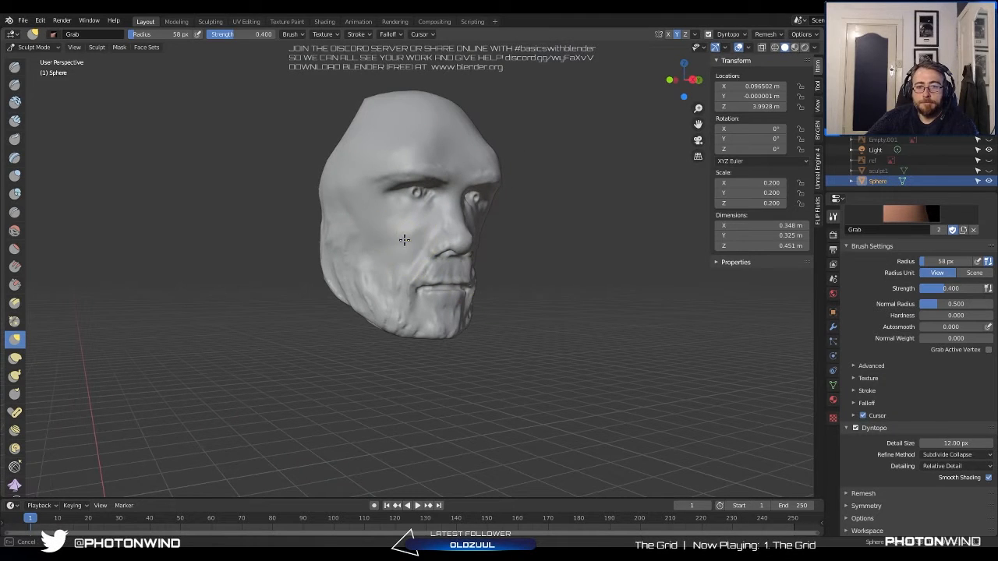
# Try to reshape the cheek below the eye with the Grab brush.
pyautogui.moveTo(402, 238); pyautogui.dragTo(491, 228, button='middle')
pyautogui.moveTo(492, 228)
pyautogui.mouseDown()
pyautogui.moveTo(442, 228)
pyautogui.moveTo(441, 242)
pyautogui.mouseUp()
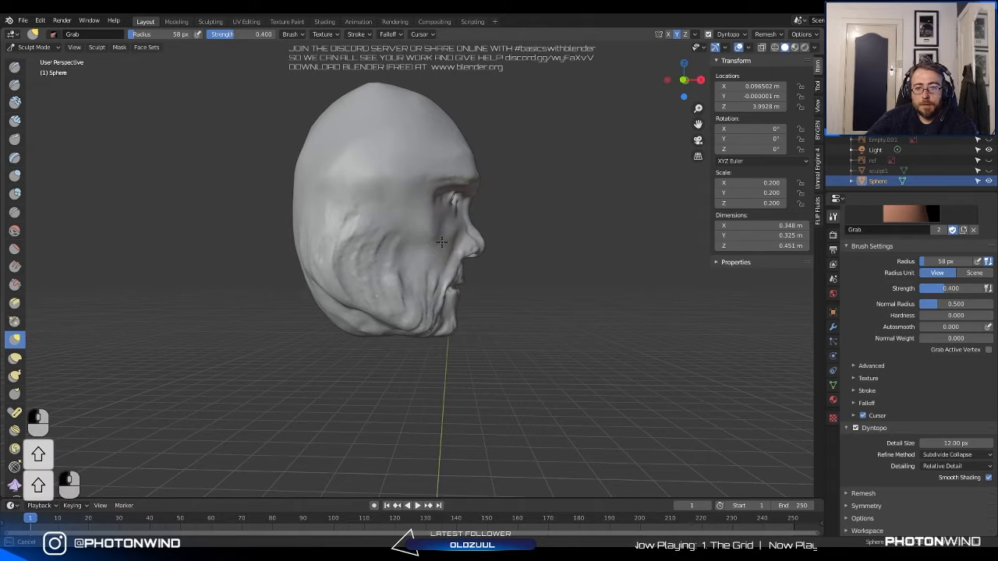
pyautogui.moveTo(429, 240)
pyautogui.mouseDown(button='middle')
pyautogui.moveTo(330, 245)
pyautogui.moveTo(469, 240)
pyautogui.moveTo(401, 237)
pyautogui.mouseUp(button='middle')
pyautogui.hotkey('ctrl', 'z')
# Build up the cheekbone from below the eye back toward the temple with the Draw brush.
pyautogui.click(14, 66)
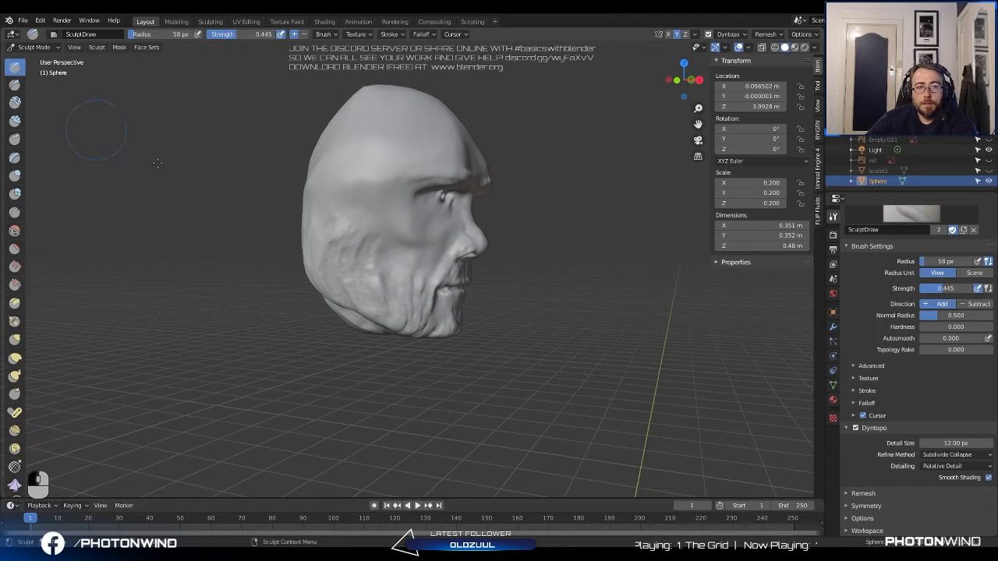
pyautogui.scroll(2, 437, 234)
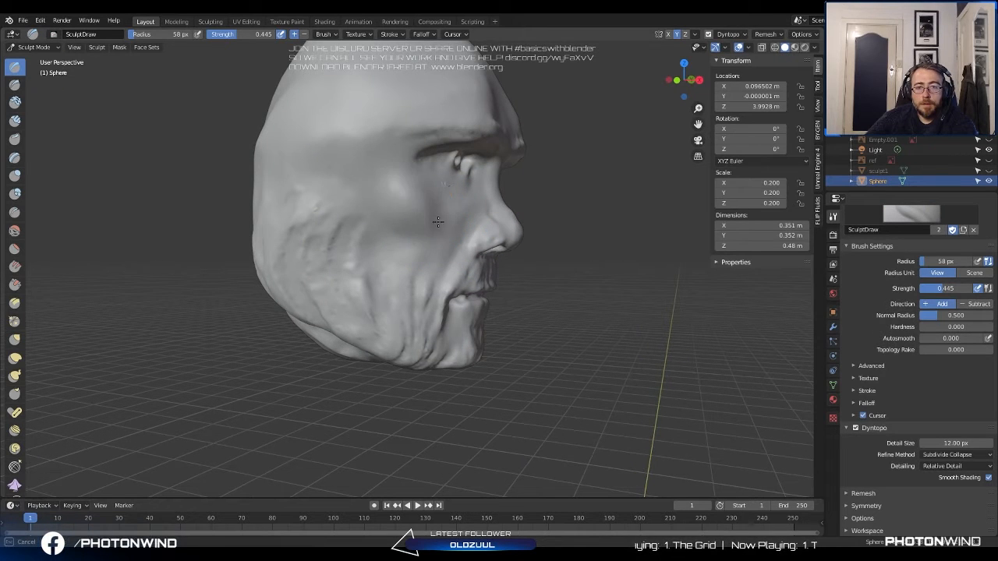
pyautogui.moveTo(437, 217); pyautogui.dragTo(369, 223, button='middle')
pyautogui.hotkey('ctrl', 'z')
pyautogui.moveTo(325, 173); pyautogui.dragTo(449, 202, button='middle')
pyautogui.moveTo(449, 202); pyautogui.dragTo(341, 141)
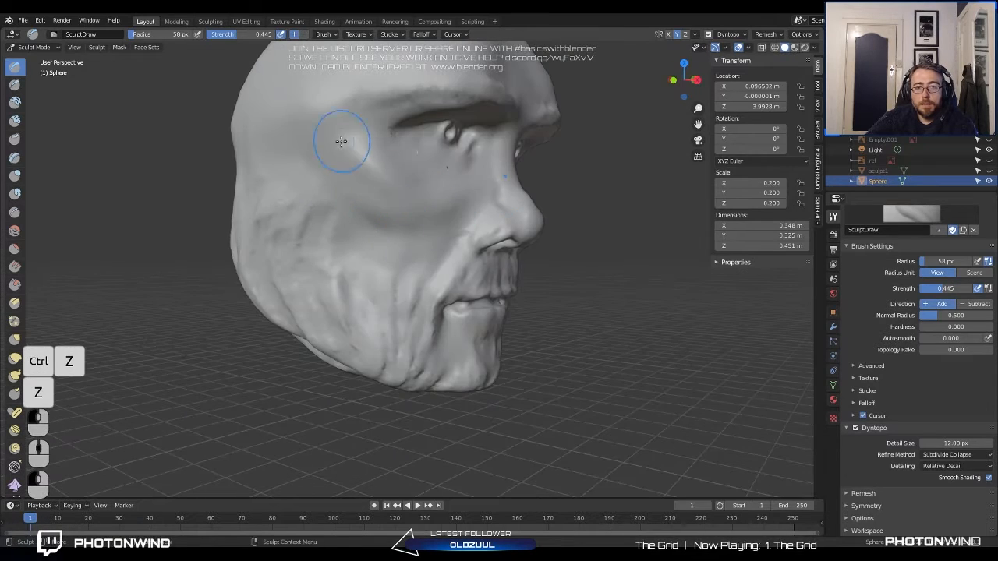
# Set the Draw brush strength to 0.304, extend the cheekbone toward the ear and soften the grooves on the cheek below.
pyautogui.scroll(-2, 307, 245)
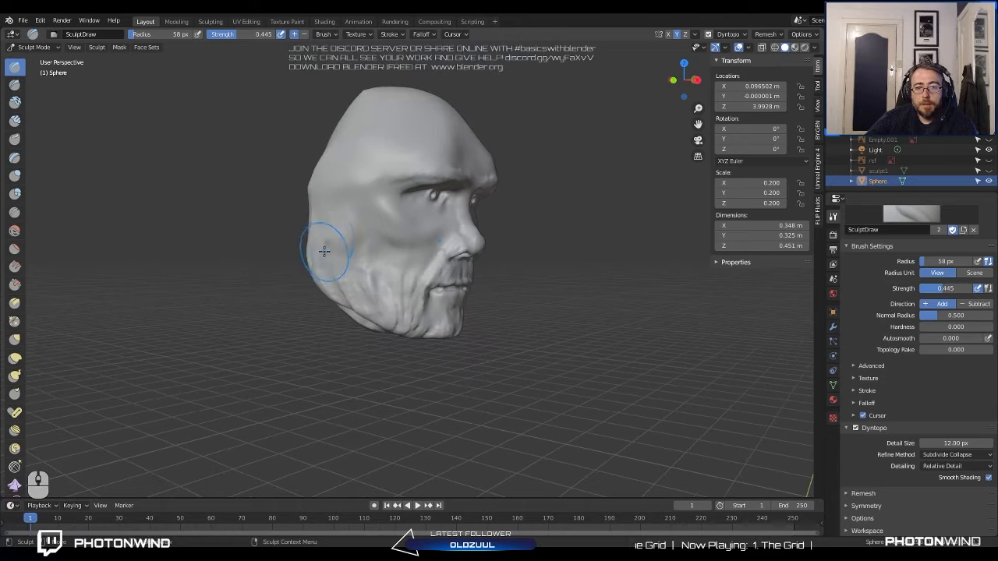
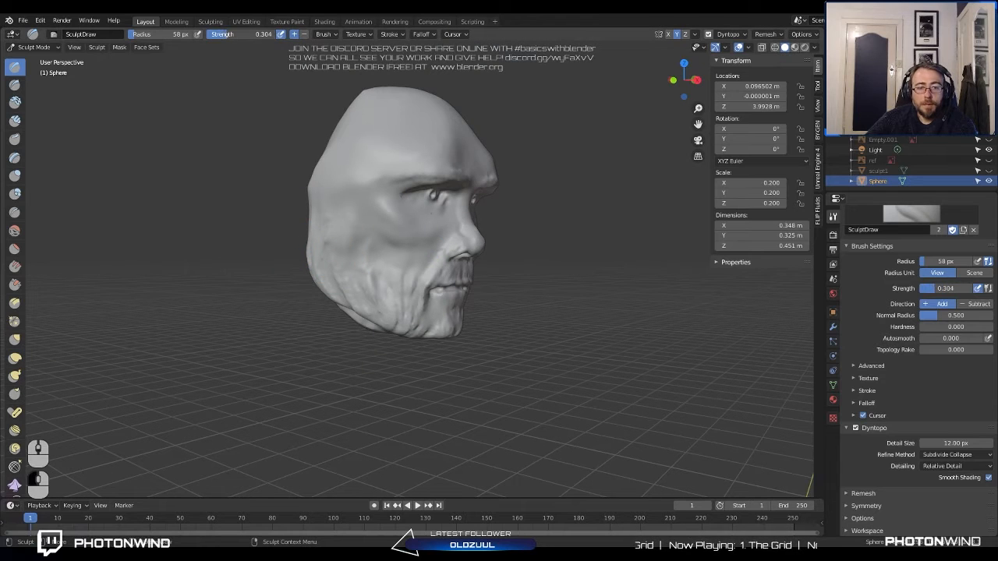
pyautogui.keyDown('shift'); pyautogui.moveTo(386, 241); pyautogui.dragTo(431, 272, button='middle'); pyautogui.keyUp('shift')
pyautogui.scroll(3, 431, 272)
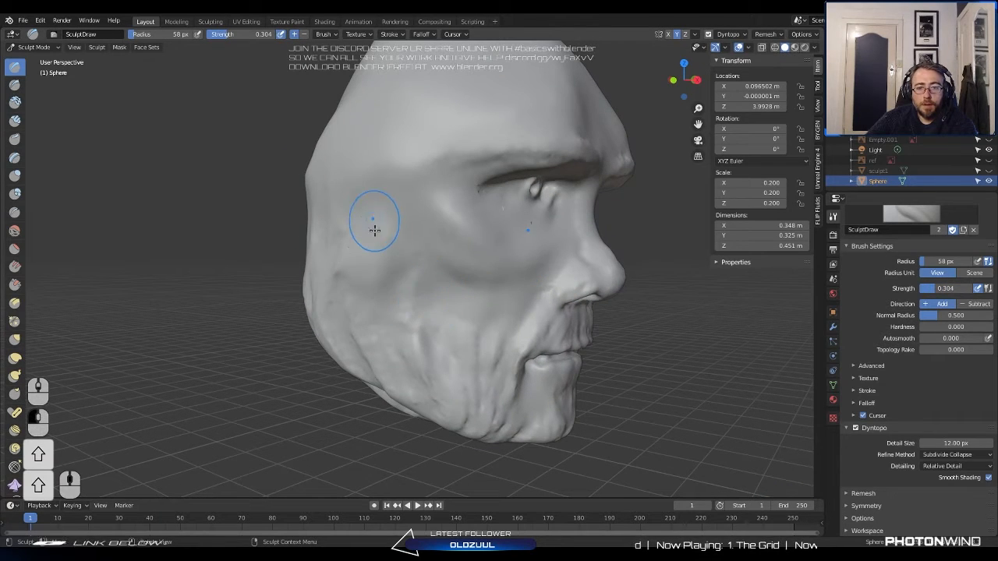
pyautogui.moveTo(374, 230); pyautogui.dragTo(394, 260)
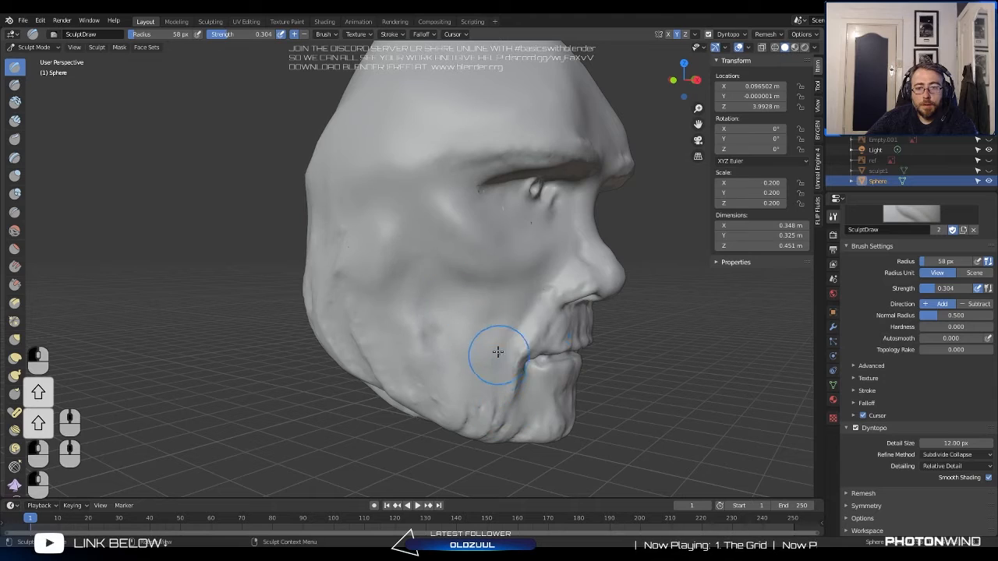
# Switch the head out of Sculpt Mode and back into it.
pyautogui.moveTo(343, 351)
pyautogui.mouseDown(button='middle')
pyautogui.moveTo(433, 336)
pyautogui.moveTo(432, 324)
pyautogui.moveTo(374, 310)
pyautogui.moveTo(472, 298)
pyautogui.mouseUp(button='middle')
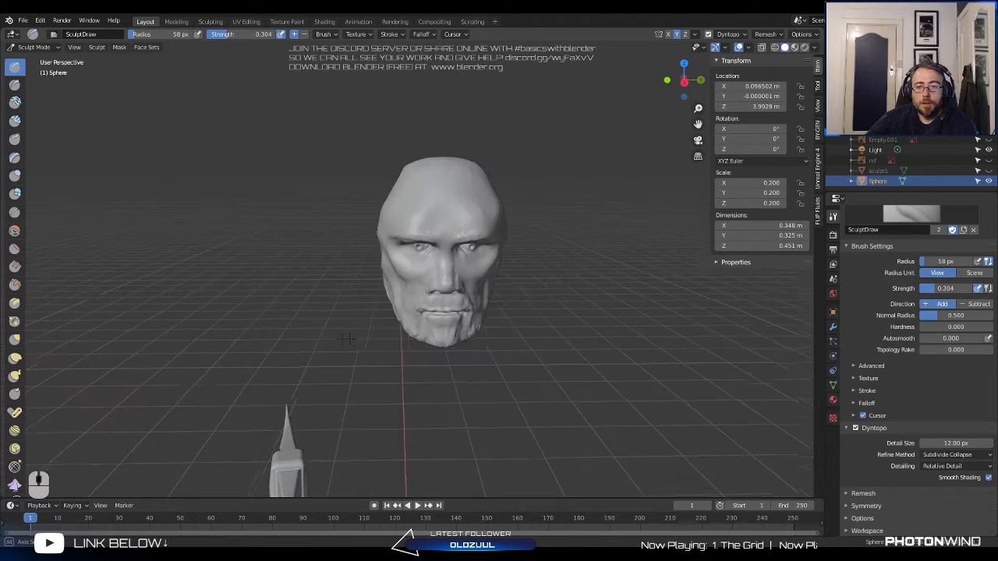
pyautogui.press('Tab')
pyautogui.press('Tab')
pyautogui.scroll(4, 472, 297)
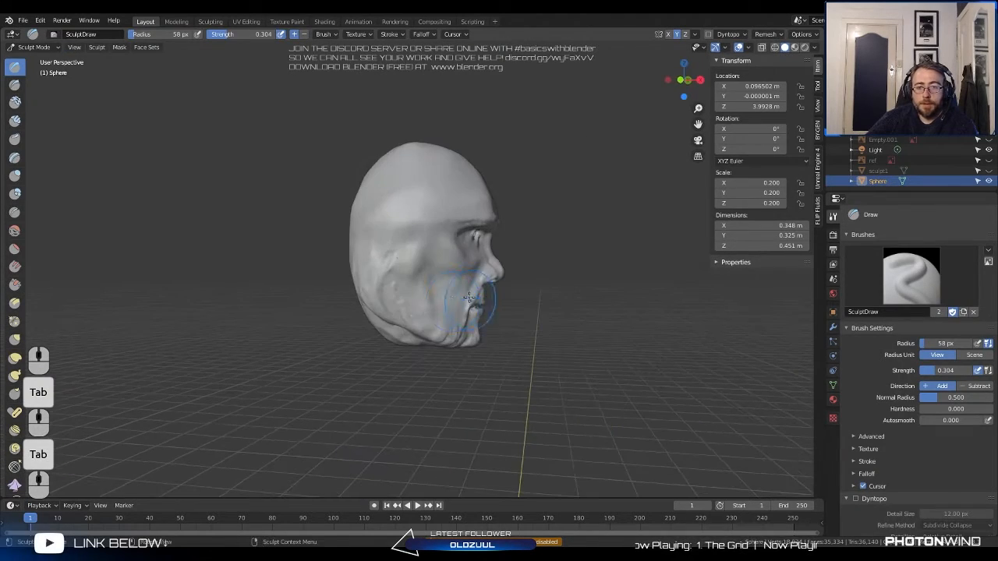
# Switch the head from Sculpt Mode to Object Mode and add a UV sphere to the scene.
pyautogui.click(43, 48)
pyautogui.click(35, 60)
pyautogui.click(117, 48)
pyautogui.moveTo(133, 59)
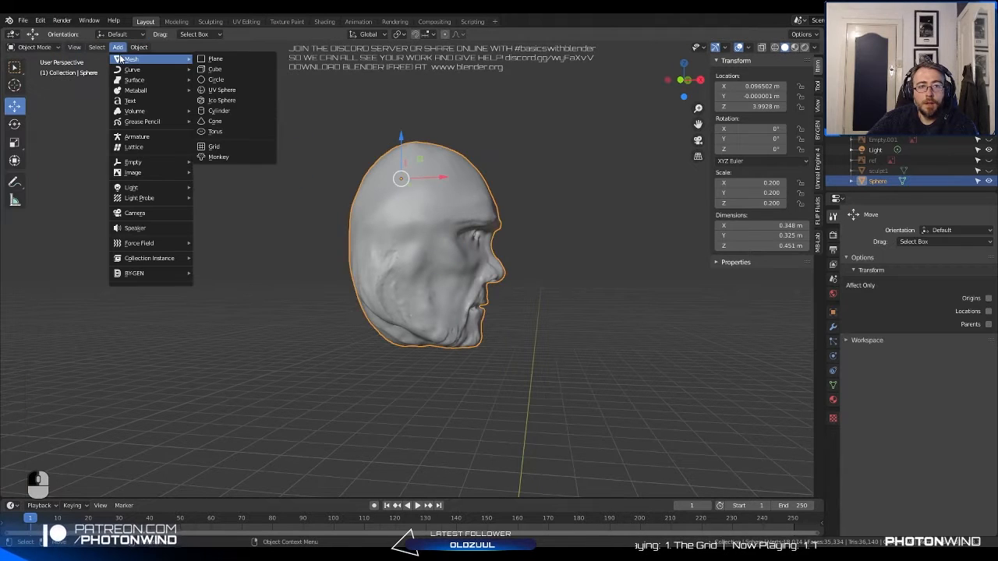
pyautogui.click(222, 89)
# Move the new sphere up to the head and scale it down uniformly to about 0.244.
pyautogui.scroll(-3, 521, 326)
pyautogui.moveTo(520, 327); pyautogui.dragTo(513, 334, button='middle')
pyautogui.press('g')
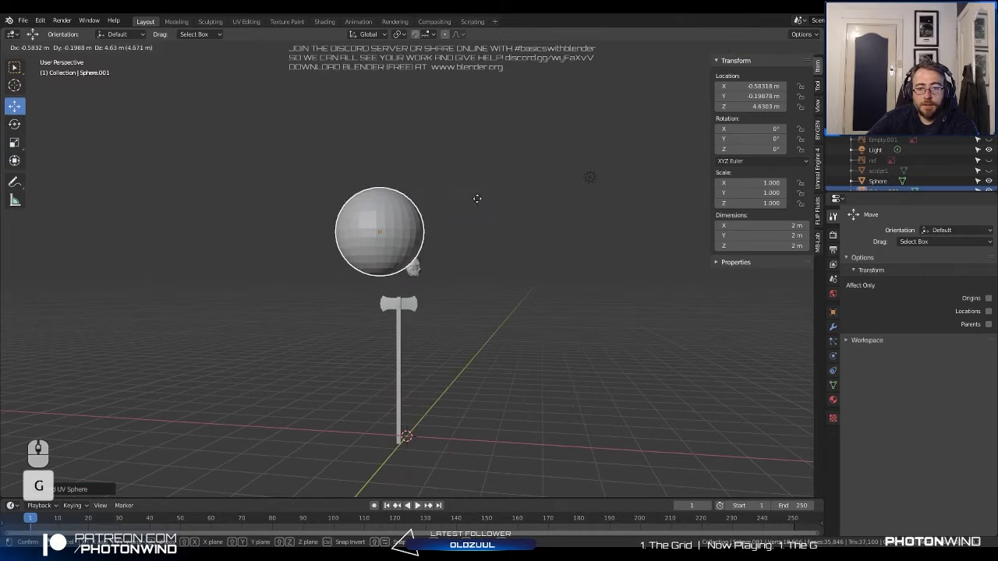
pyautogui.click(474, 196)
pyautogui.press('s')
pyautogui.click(438, 213)
pyautogui.press('g')
pyautogui.click(492, 285)
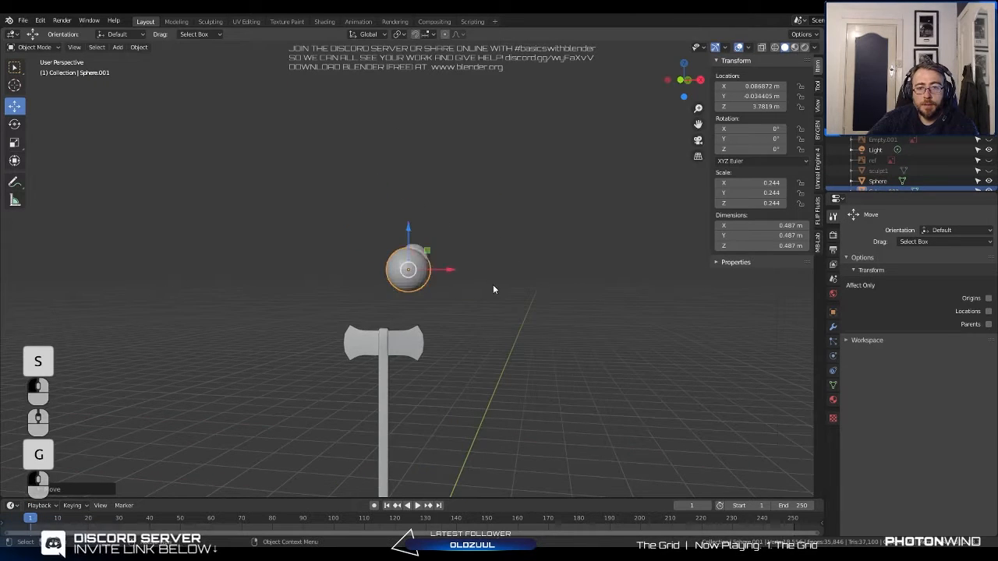
# Centre the sphere on the head in the right orthographic view and shrink it to a scale of about 0.193.
pyautogui.scroll(5, 424, 248)
pyautogui.moveTo(424, 248); pyautogui.dragTo(354, 238, button='middle')
pyautogui.press('KP_3')
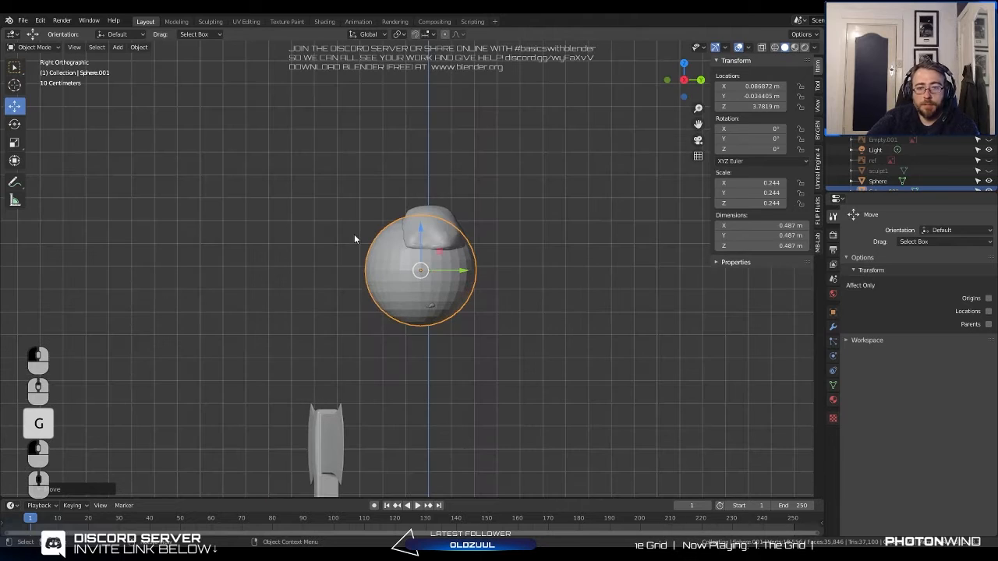
pyautogui.press('g')
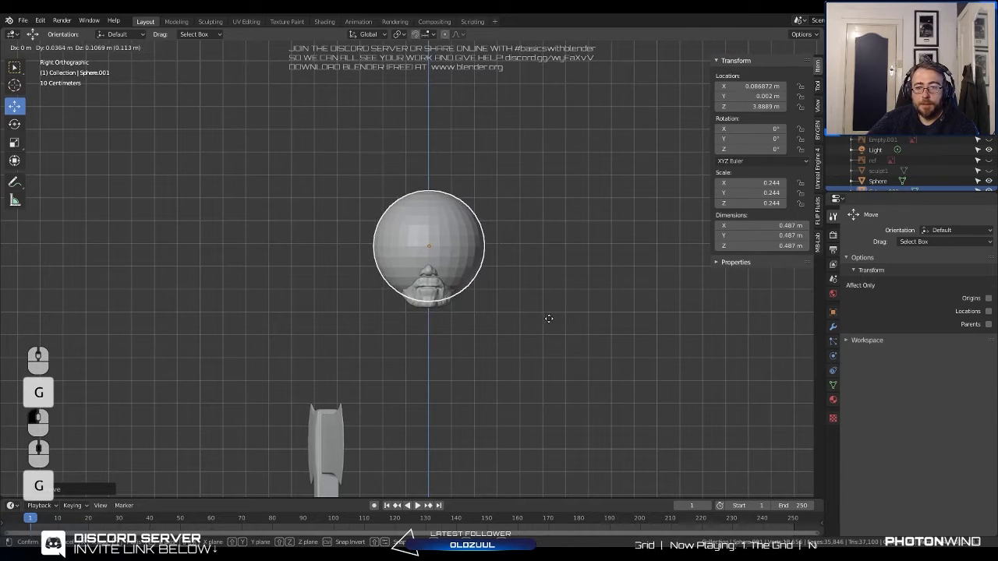
pyautogui.click(546, 317)
pyautogui.press('s')
pyautogui.click(523, 310)
# Refine the sphere's fit over the skull, placing it at about Z 3.9025 m with a uniform scale of 0.182.
pyautogui.press('g')
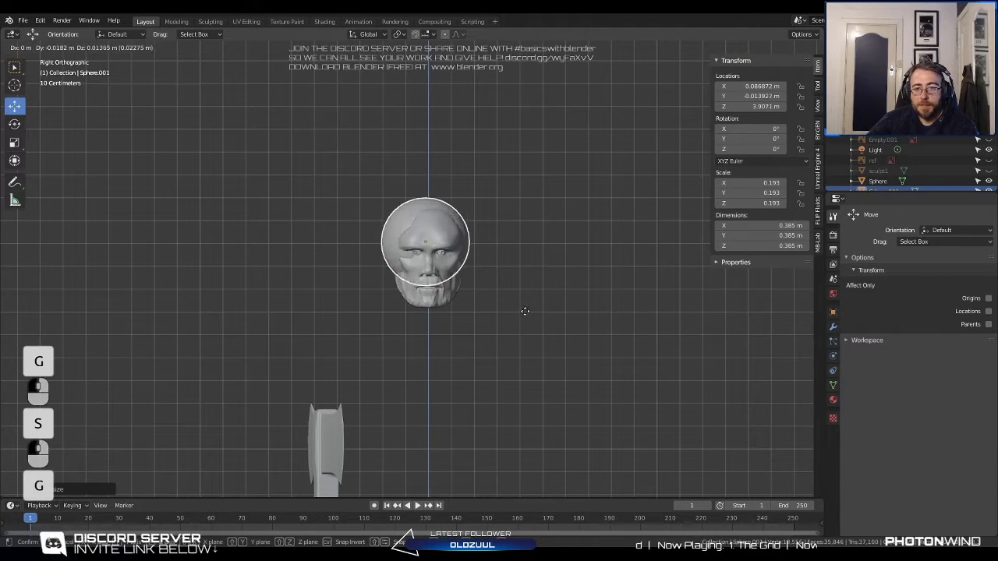
pyautogui.click(518, 308)
pyautogui.press('s')
pyautogui.click(513, 312)
pyautogui.press('g')
pyautogui.click(509, 314)
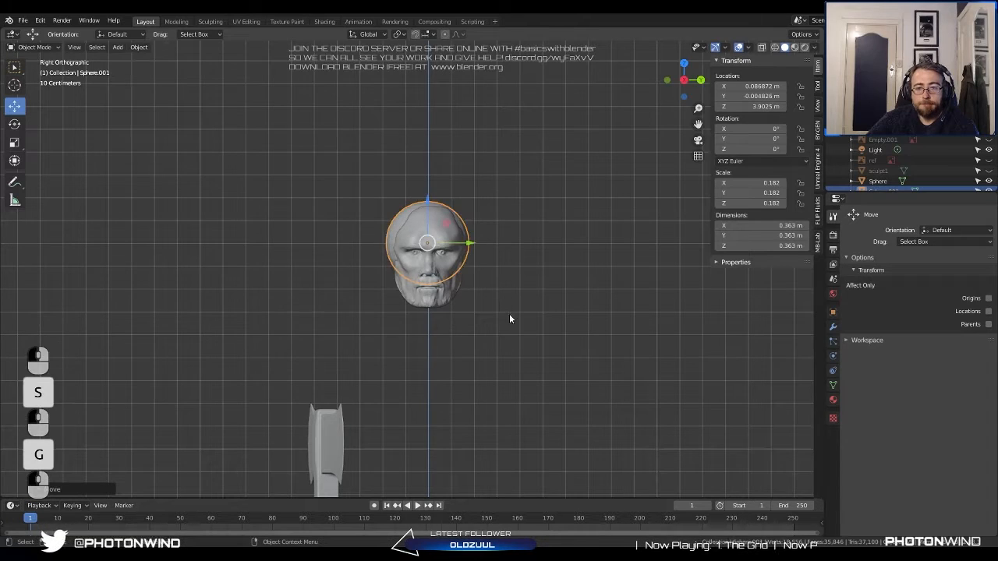
# Line the sphere up with the skull from the side and stretch its mesh along the global Z axis in Edit Mode.
pyautogui.moveTo(509, 313); pyautogui.dragTo(584, 329, button='middle')
pyautogui.moveTo(446, 223); pyautogui.dragTo(513, 274, button='middle')
pyautogui.press('Tab')
pyautogui.press('Tab')
pyautogui.press('Tab')
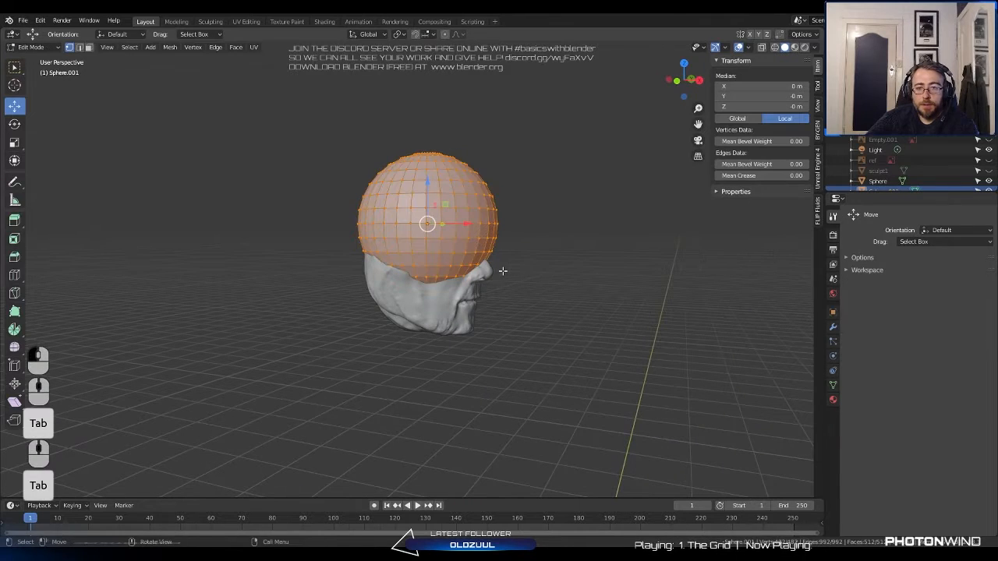
pyautogui.press('s')
pyautogui.press('x')
pyautogui.press('z')
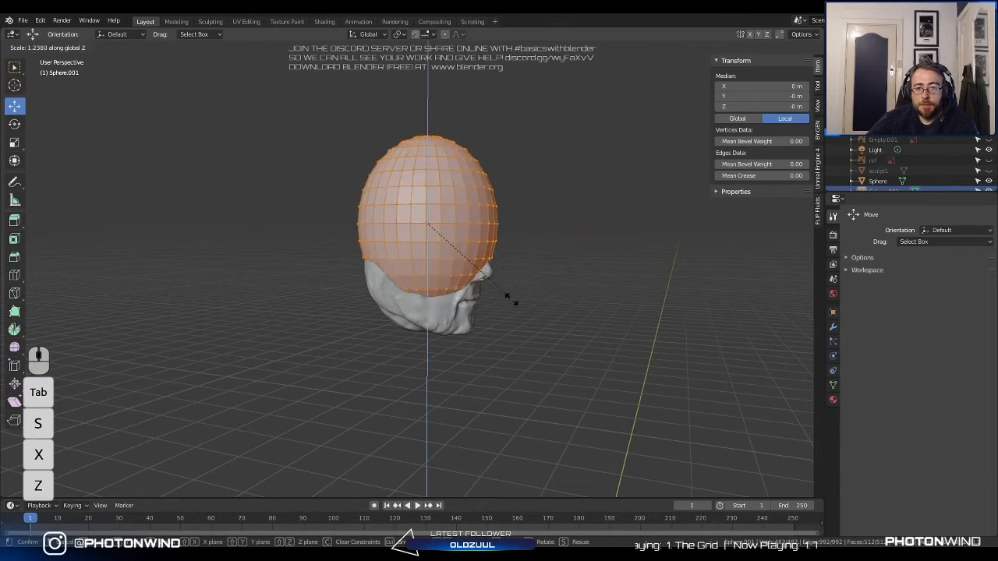
pyautogui.click(521, 321)
# Enable Y-axis mirroring for mesh editing and deselect the entire stretched sphere.
pyautogui.moveTo(512, 311); pyautogui.dragTo(435, 307, button='middle')
pyautogui.press('Tab')
pyautogui.press('Tab')
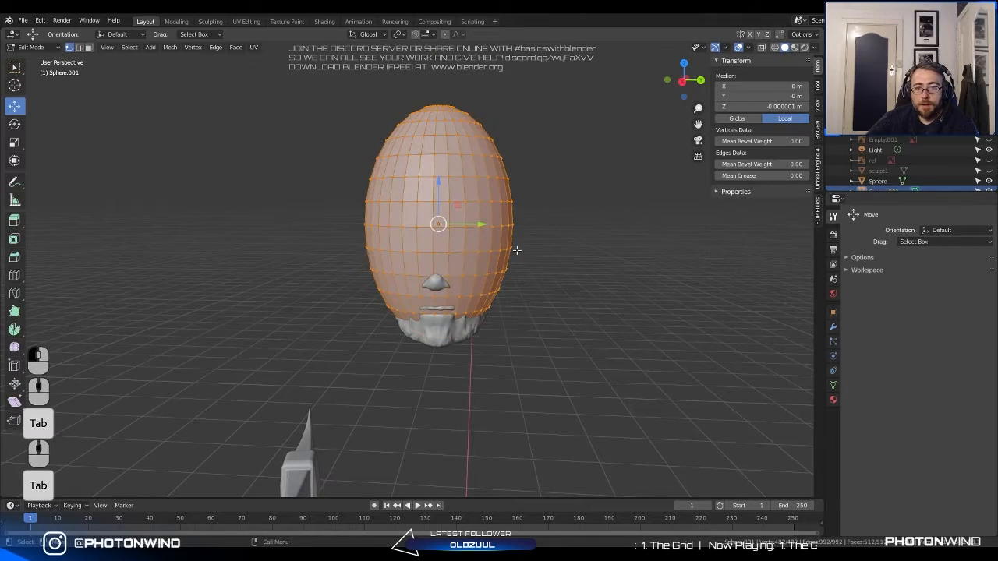
pyautogui.moveTo(651, 102); pyautogui.dragTo(627, 100, button='middle')
pyautogui.press('a')
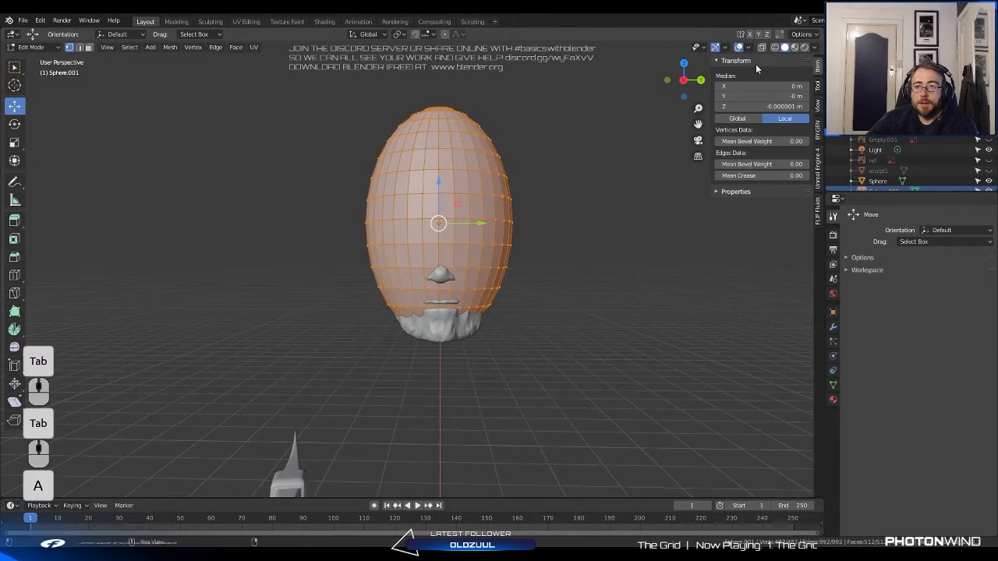
pyautogui.click(759, 35)
pyautogui.press('a')
pyautogui.scroll(1, 496, 232)
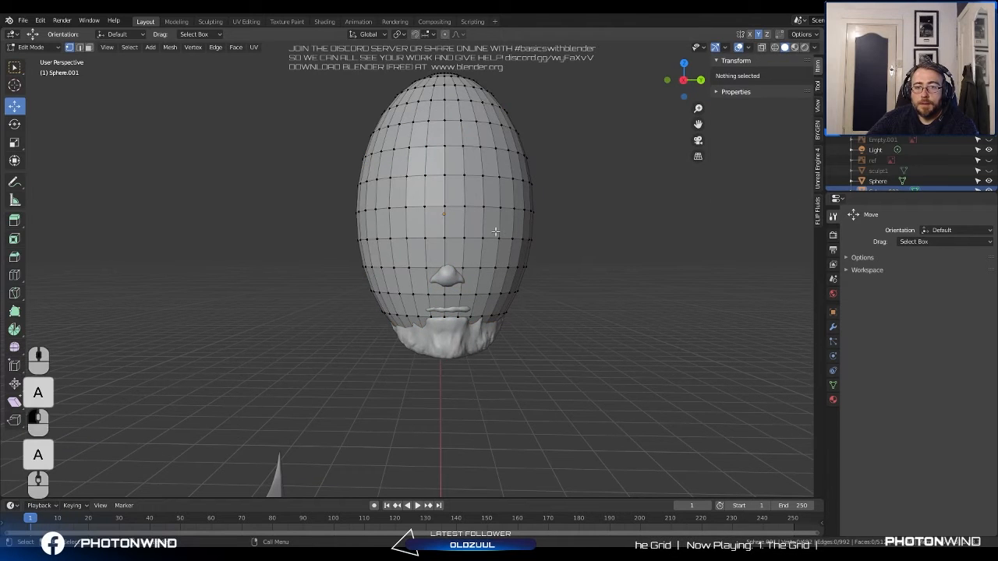
# Switch to face selection and select face columns on both sides of the nose bridge plus the row across the nose.
pyautogui.press('c')
pyautogui.click(419, 229)
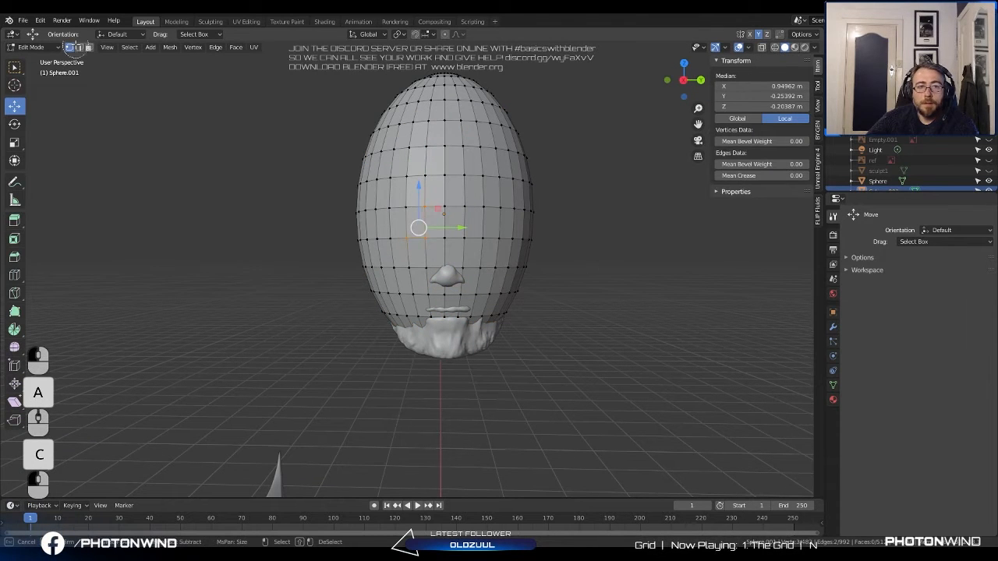
pyautogui.rightClick(88, 47)
pyautogui.click(88, 47)
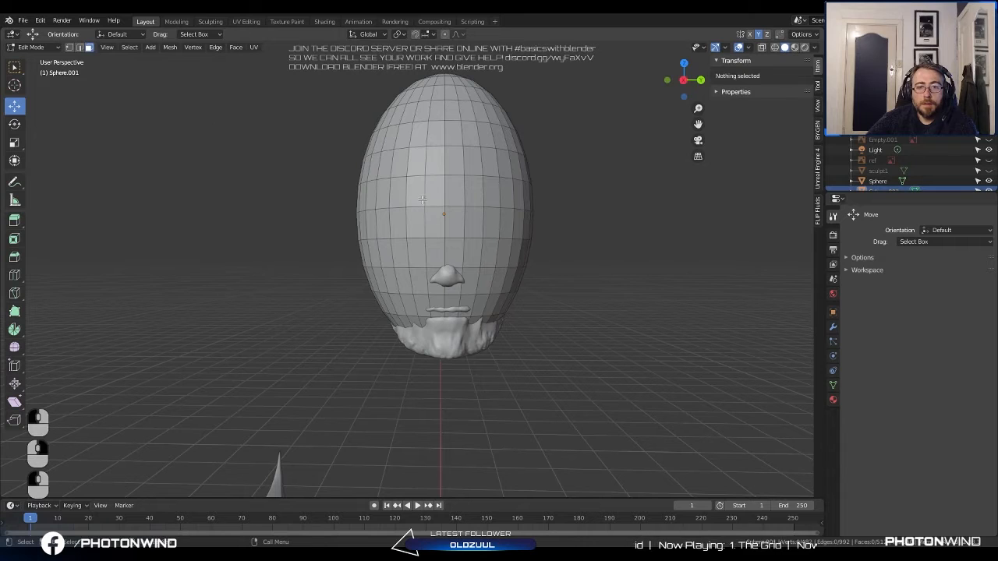
pyautogui.click(422, 199)
pyautogui.keyDown('shift'); pyautogui.click(419, 226); pyautogui.keyUp('shift')
pyautogui.keyDown('shift'); pyautogui.click(434, 253); pyautogui.keyUp('shift')
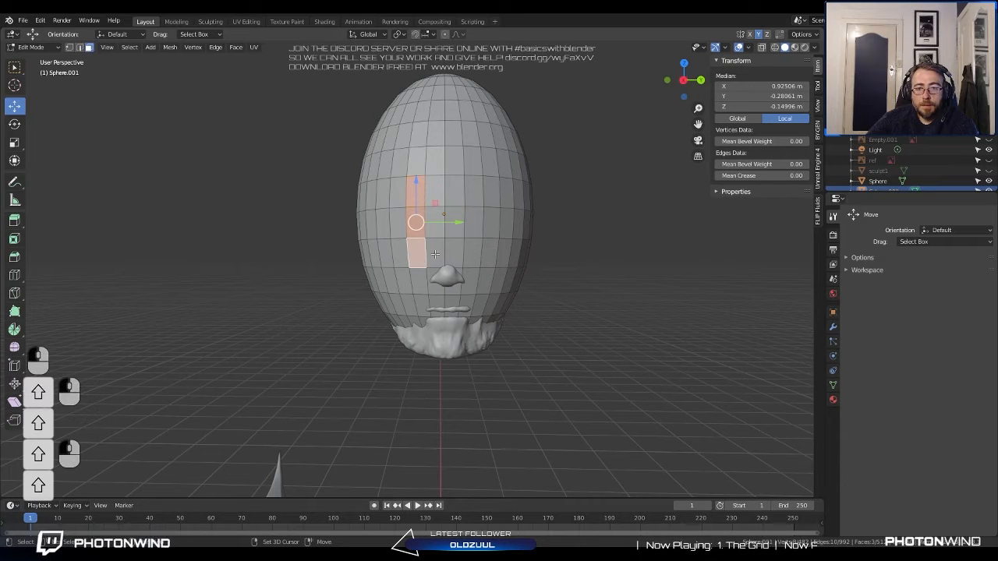
pyautogui.keyDown('shift'); pyautogui.click(421, 280); pyautogui.keyUp('shift')
pyautogui.keyDown('shift'); pyautogui.click(437, 280); pyautogui.keyUp('shift')
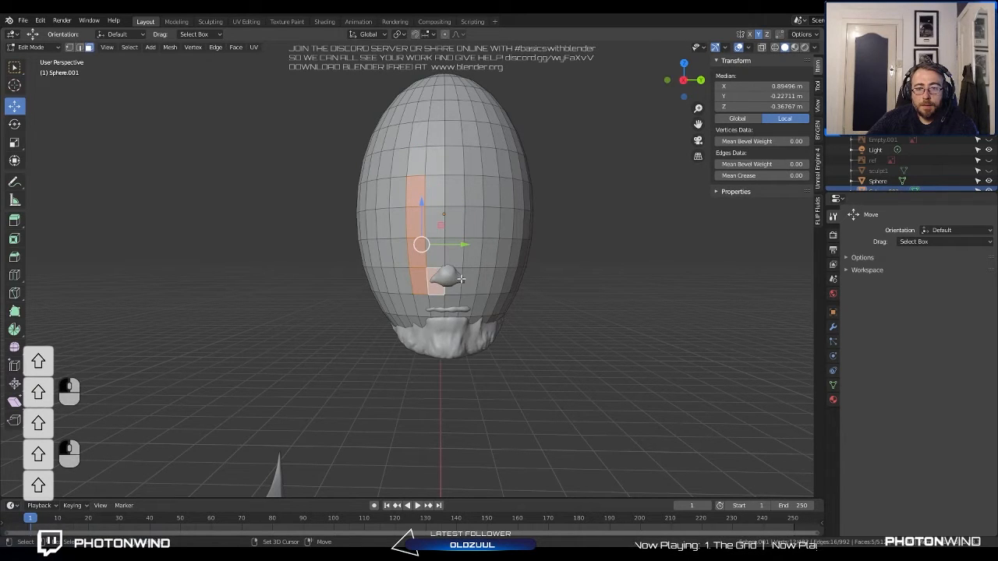
pyautogui.keyDown('shift'); pyautogui.click(459, 281); pyautogui.keyUp('shift')
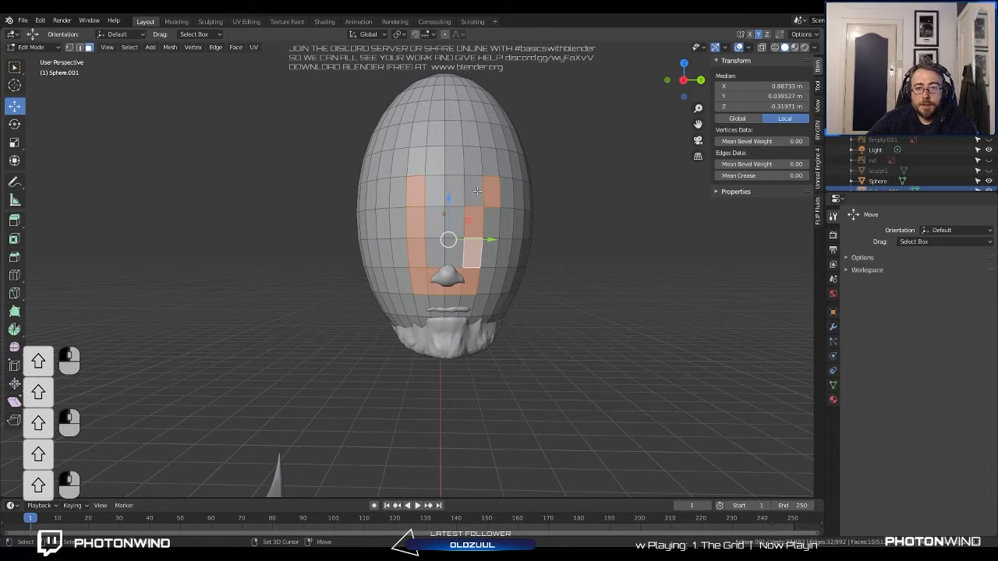
# Add the outer faces over the eye on the +Y side and the nose-level row on both cheeks to the selection.
pyautogui.keyDown('shift'); pyautogui.click(491, 222); pyautogui.keyUp('shift')
pyautogui.keyDown('shift'); pyautogui.click(506, 194); pyautogui.keyUp('shift')
pyautogui.keyDown('shift'); pyautogui.click(502, 230); pyautogui.keyUp('shift')
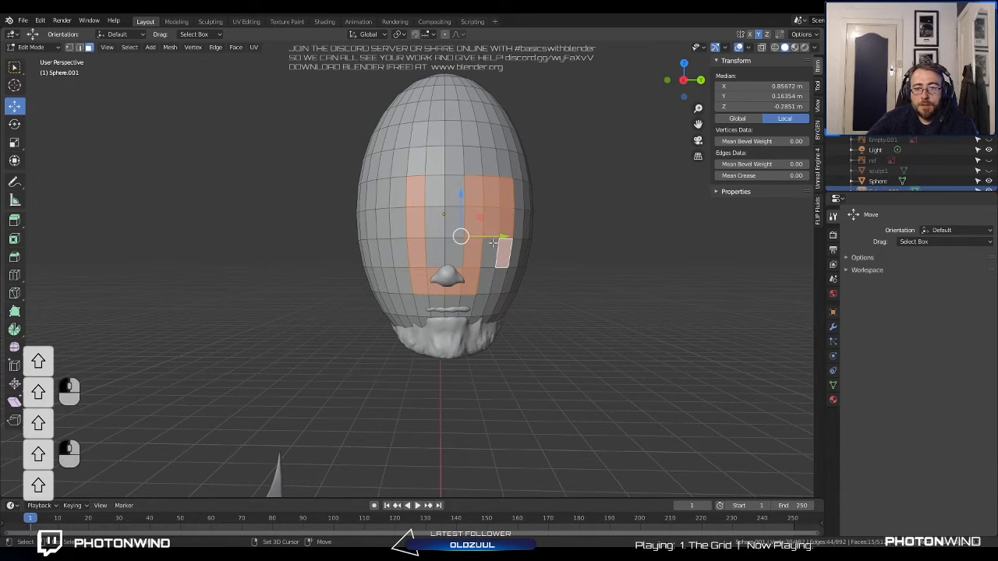
pyautogui.keyDown('shift'); pyautogui.click(496, 248); pyautogui.keyUp('shift')
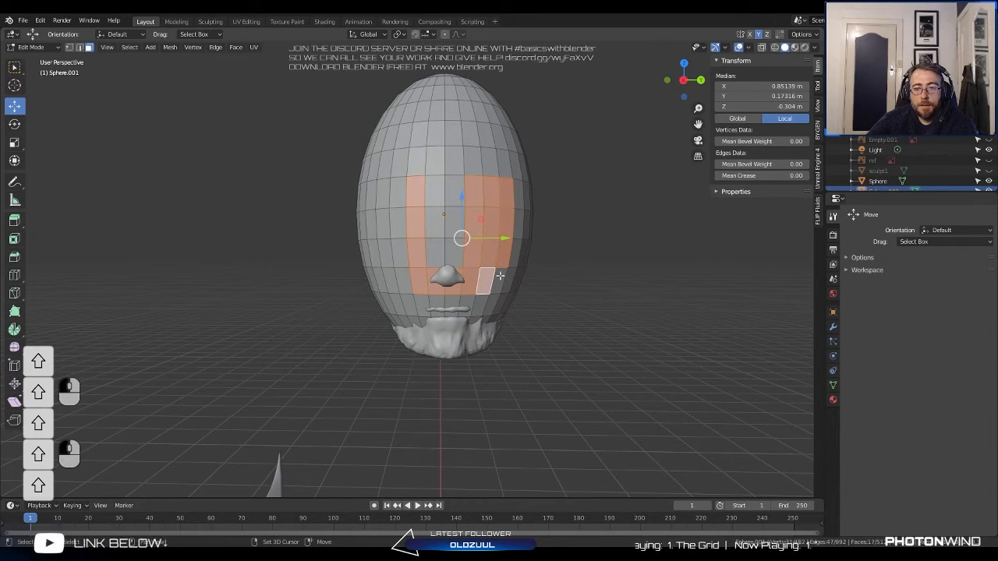
pyautogui.keyDown('shift'); pyautogui.click(407, 277); pyautogui.keyUp('shift')
# Extend the selection with Circle Select over the other eye area and across the mouth and chin.
pyautogui.press('c')
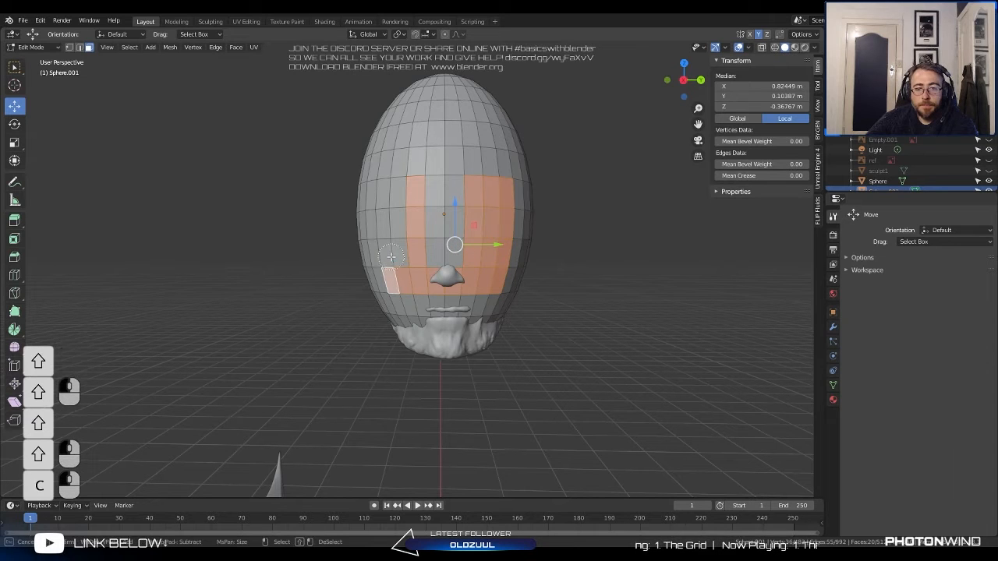
pyautogui.moveTo(393, 257); pyautogui.dragTo(396, 219)
pyautogui.moveTo(393, 274)
pyautogui.mouseDown()
pyautogui.moveTo(399, 318)
pyautogui.moveTo(440, 316)
pyautogui.mouseUp()
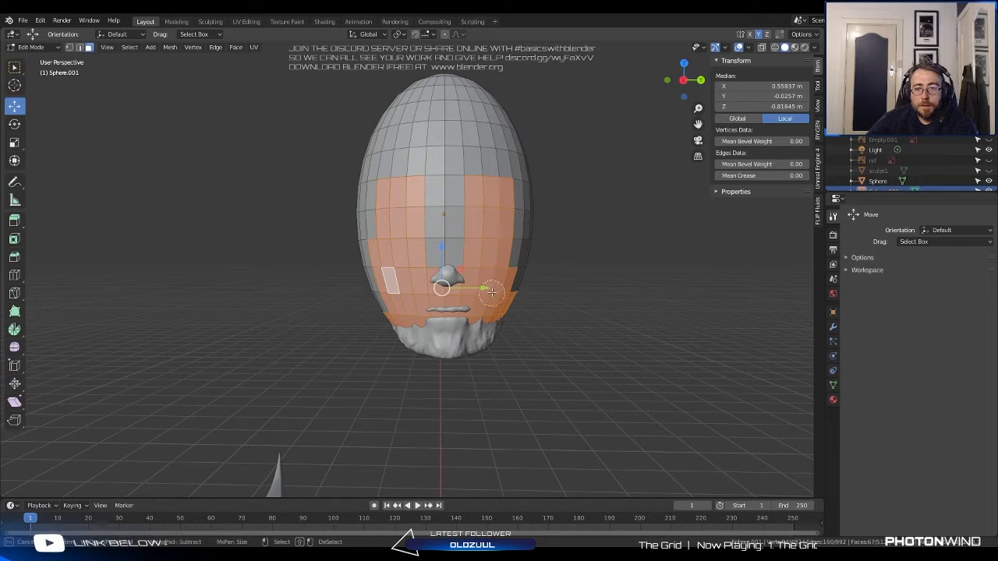
pyautogui.rightClick(496, 267)
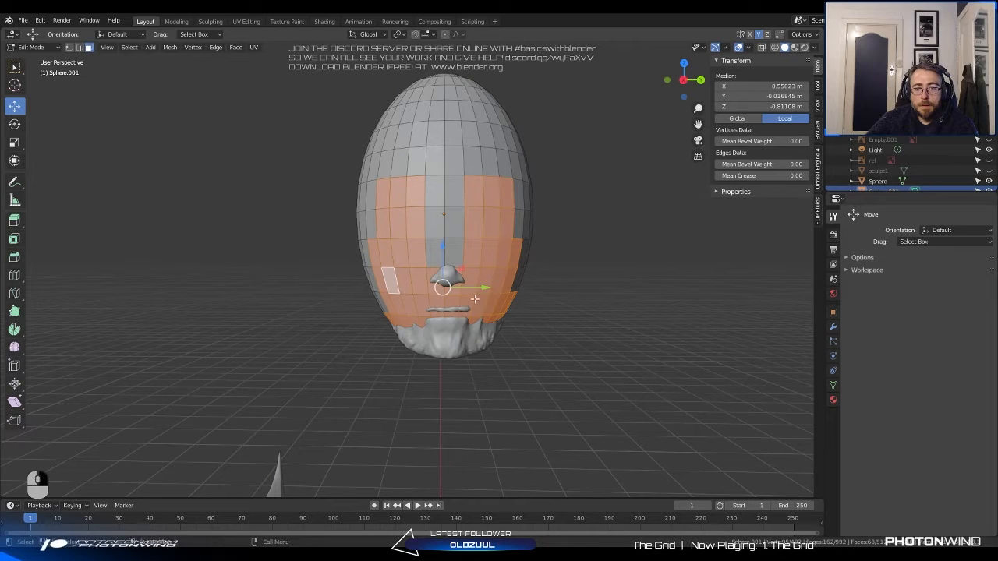
# Turn on X-Ray and view the sphere in the right orthographic view.
pyautogui.click(763, 48)
pyautogui.press('c')
pyautogui.rightClick(314, 275)
pyautogui.press('v')
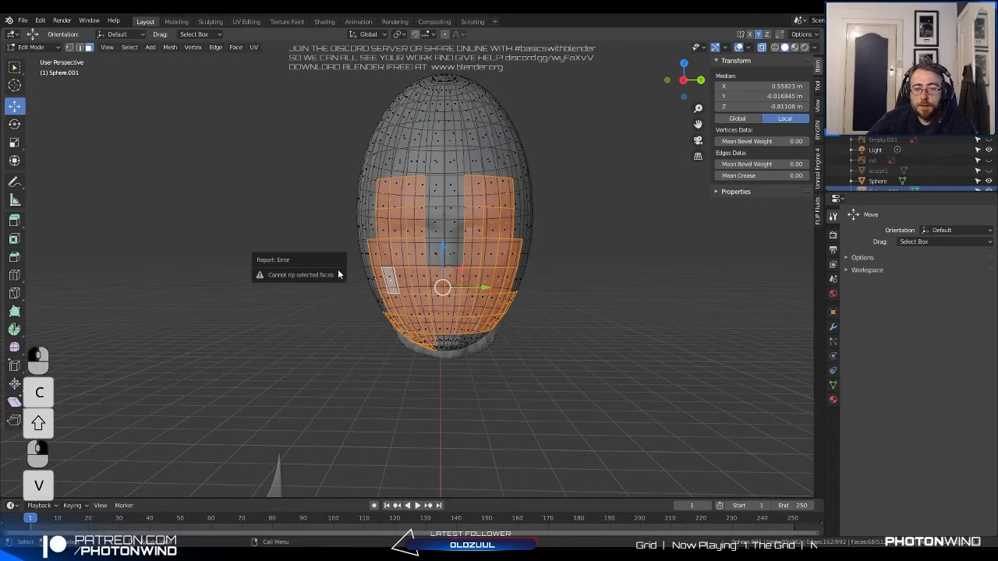
pyautogui.rightClick(339, 271)
pyautogui.press('b')
pyautogui.rightClick(361, 276)
pyautogui.press('KP_1')
pyautogui.press('KP_3')
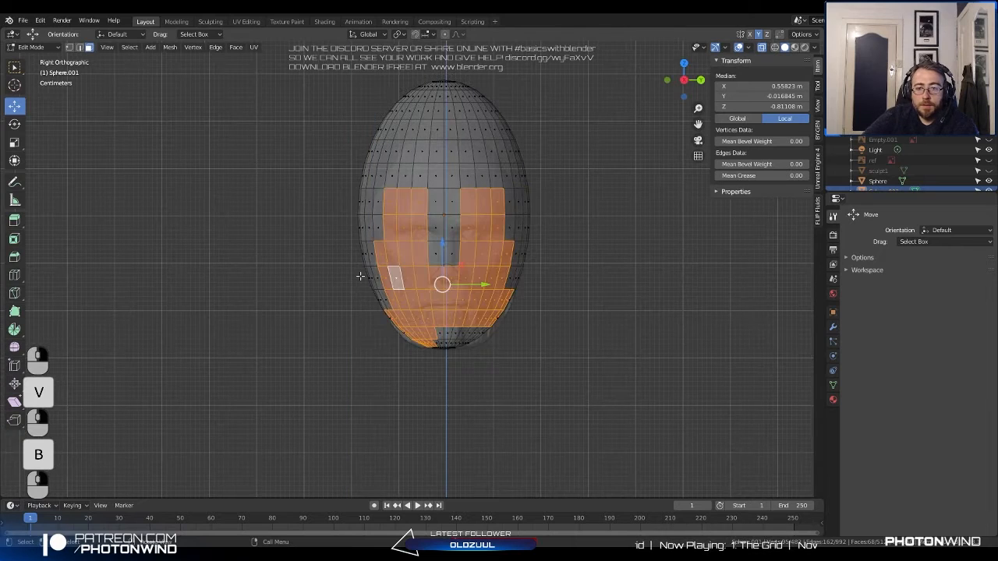
# Box-select every face from nose level down, delete them together with the selected eye-opening faces, and return to Object Mode.
pyautogui.press('b')
pyautogui.keyDown('shift'); pyautogui.moveTo(336, 272); pyautogui.dragTo(530, 410); pyautogui.keyUp('shift')
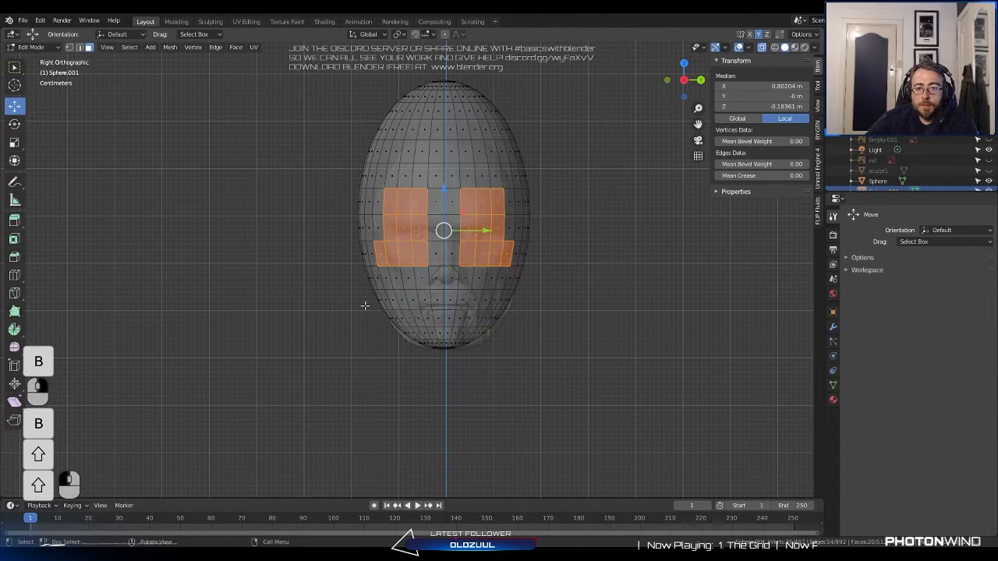
pyautogui.press('b')
pyautogui.moveTo(355, 260); pyautogui.dragTo(541, 382)
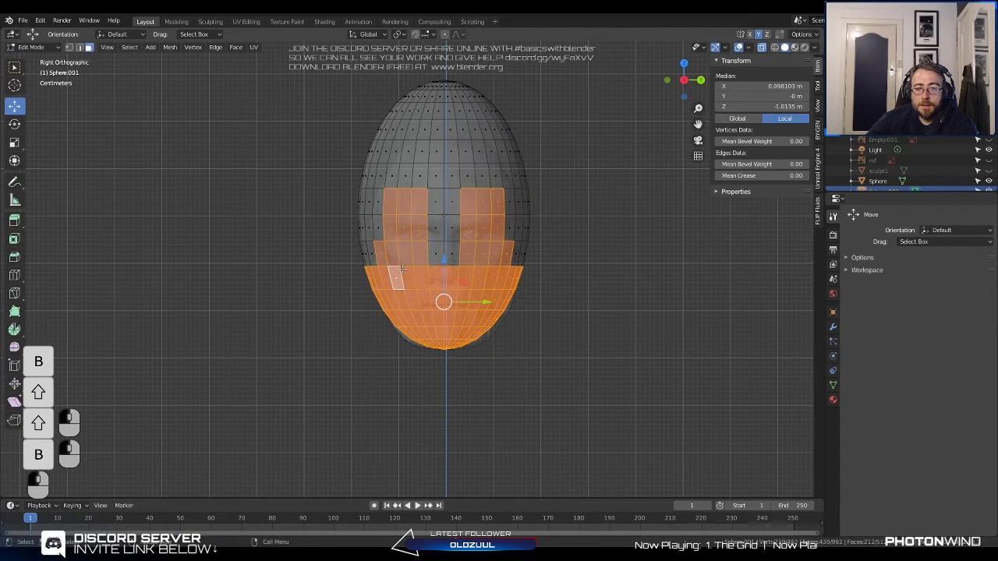
pyautogui.press('KP_1')
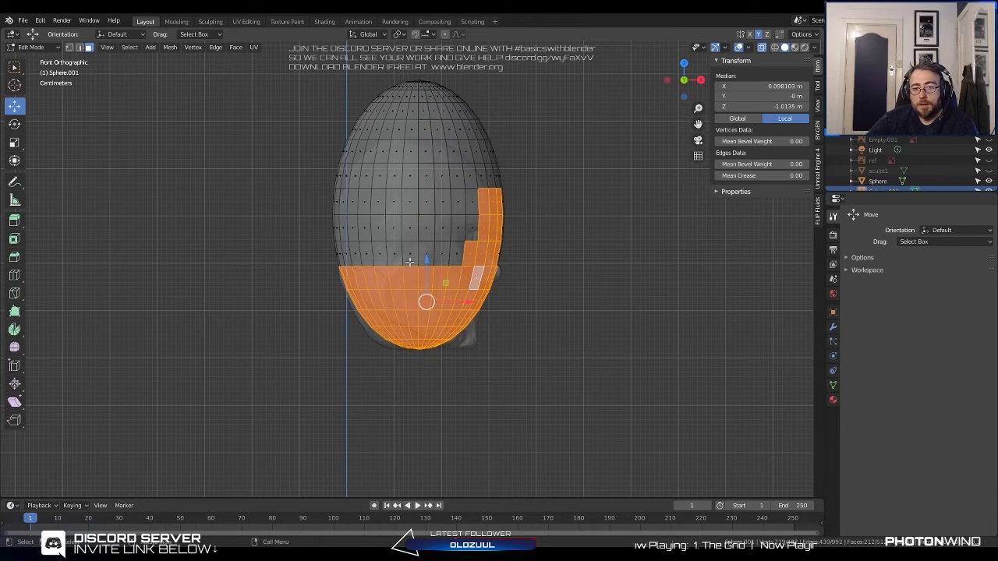
pyautogui.press('x')
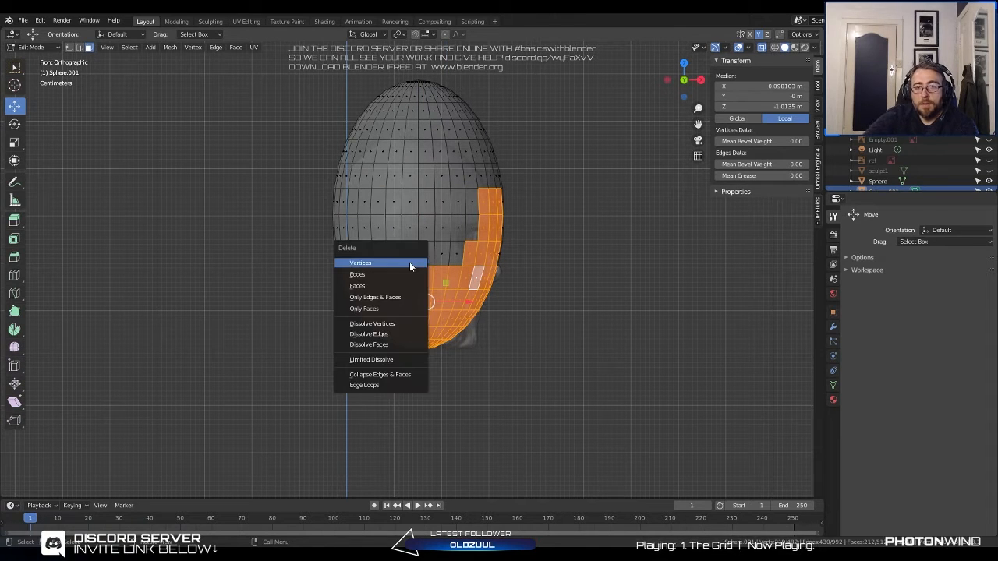
pyautogui.click(409, 261)
pyautogui.press('Tab')
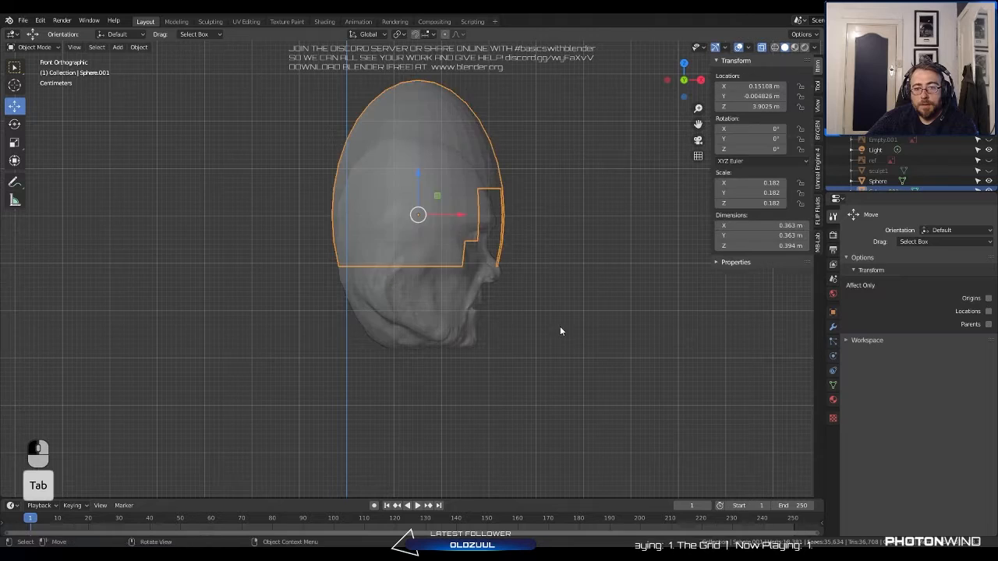
# Box-select the +Y half of the helmet mesh in Edit Mode from the right view and delete its faces.
pyautogui.moveTo(559, 328); pyautogui.dragTo(488, 272, button='middle')
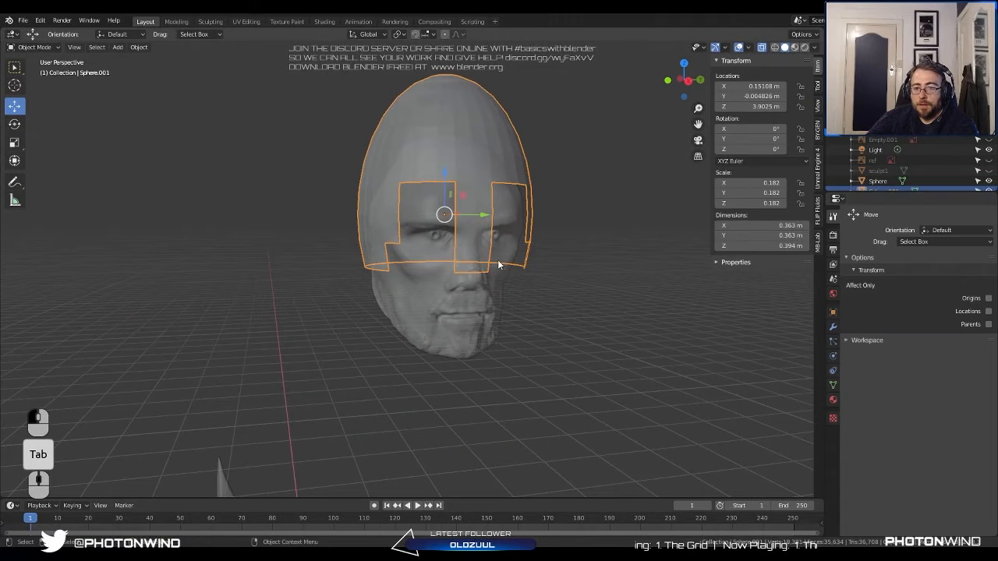
pyautogui.scroll(3, 497, 261)
pyautogui.press('Tab')
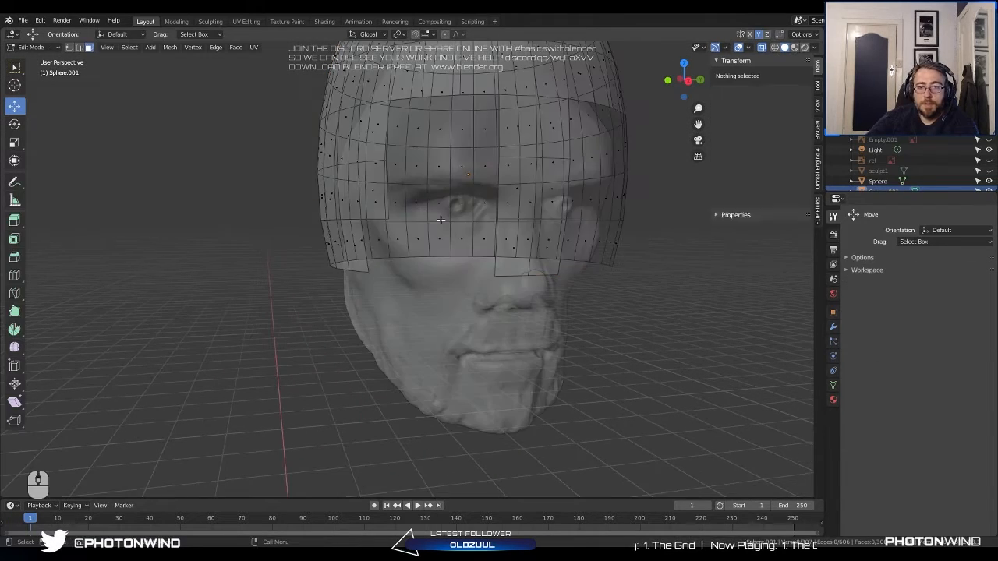
pyautogui.moveTo(498, 260); pyautogui.dragTo(535, 251, button='middle')
pyautogui.keyDown('shift'); pyautogui.moveTo(455, 222); pyautogui.dragTo(399, 275, button='middle'); pyautogui.keyUp('shift')
pyautogui.press('Tab')
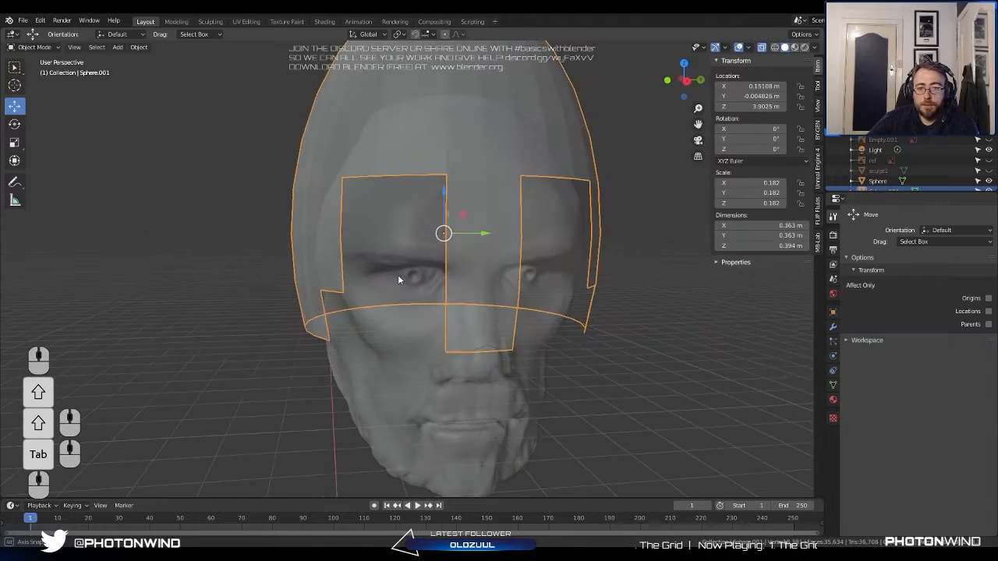
pyautogui.scroll(-2, 391, 168)
pyautogui.press('KP_3')
pyautogui.press('Tab')
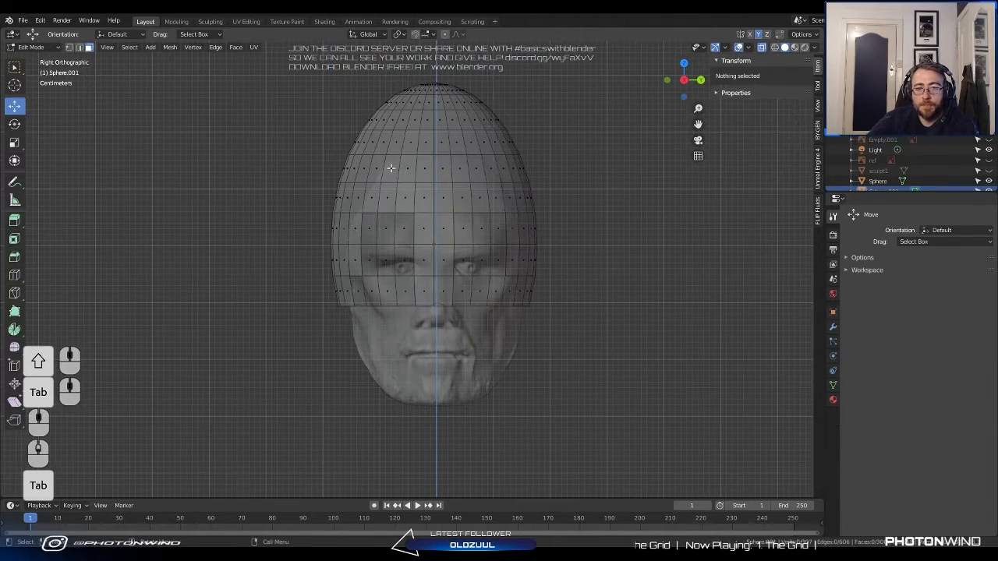
pyautogui.press('b')
pyautogui.moveTo(434, 67); pyautogui.dragTo(604, 324)
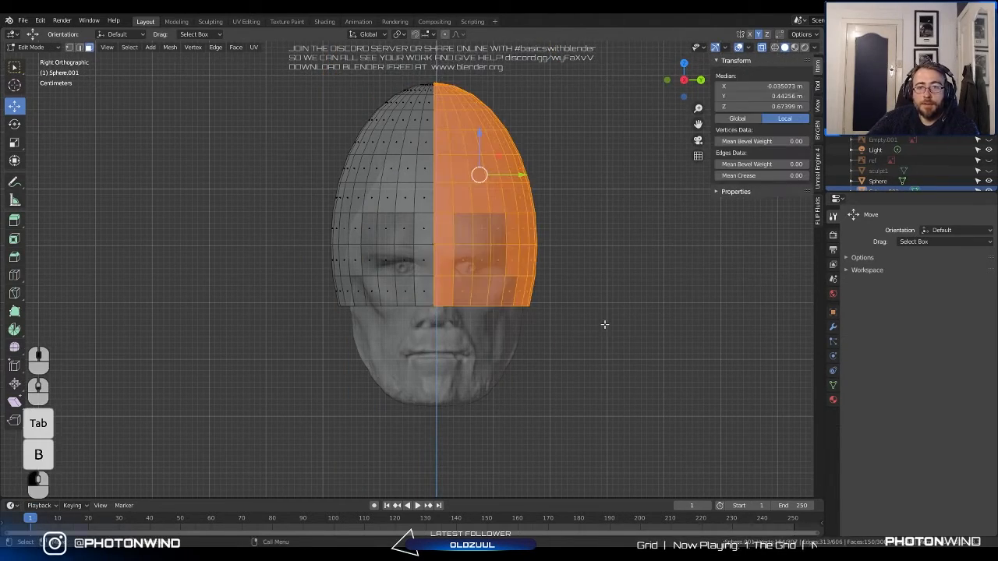
pyautogui.press('x')
pyautogui.click(604, 325)
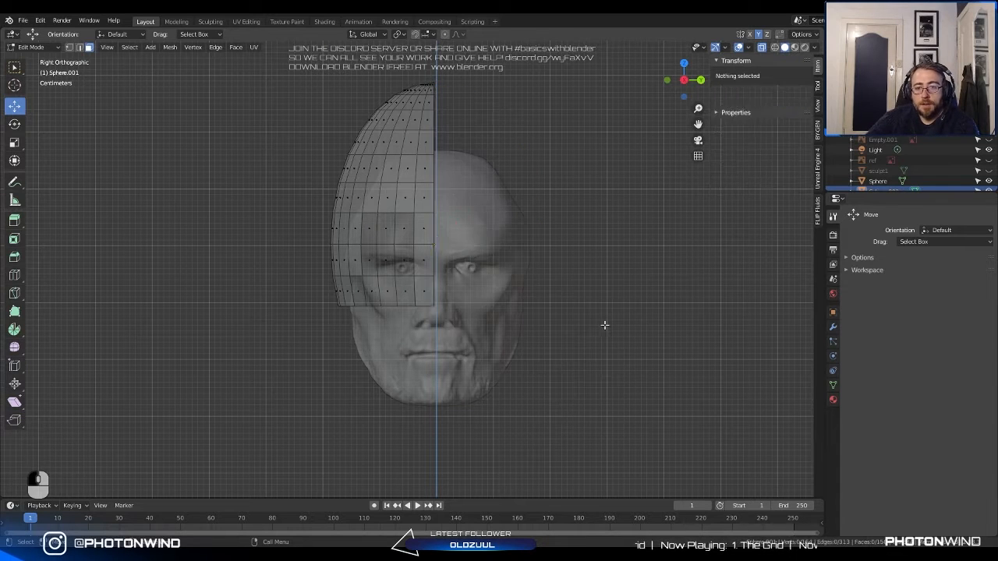
# Leave Edit Mode and add a Mirror modifier to the half helmet, mirroring across the Y axis only.
pyautogui.press('Tab')
pyautogui.click(832, 325)
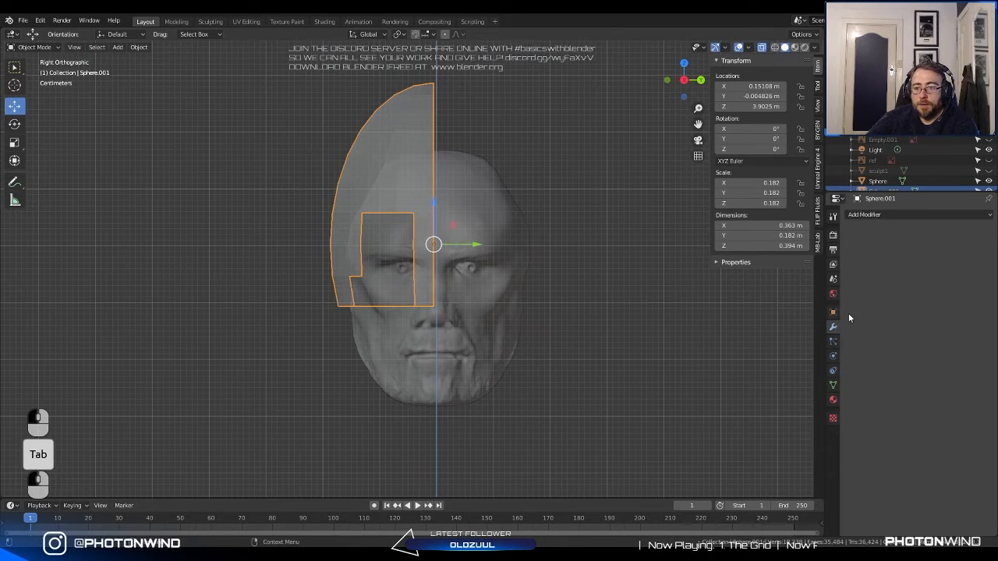
pyautogui.click(871, 211)
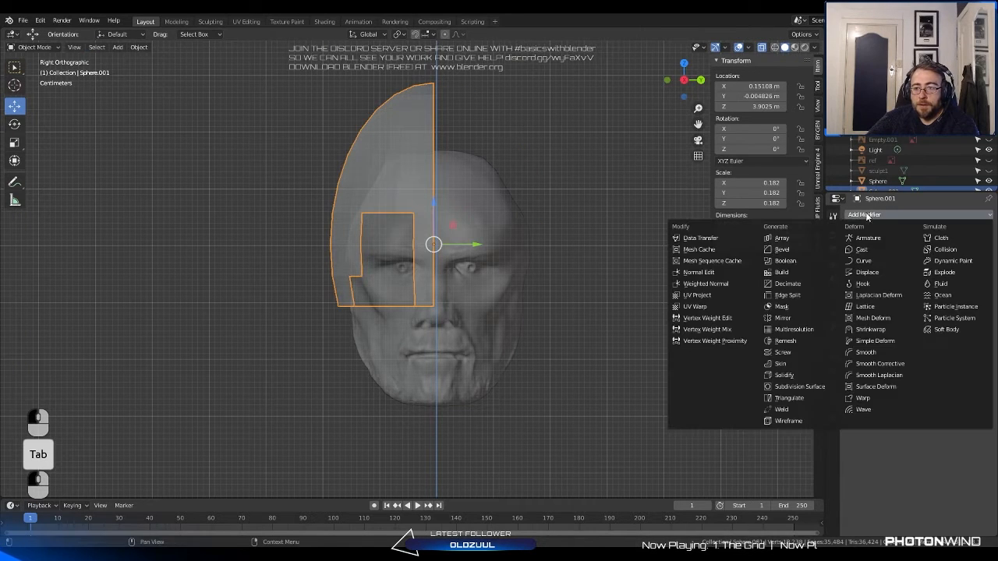
pyautogui.click(786, 317)
pyautogui.click(851, 283)
pyautogui.click(851, 271)
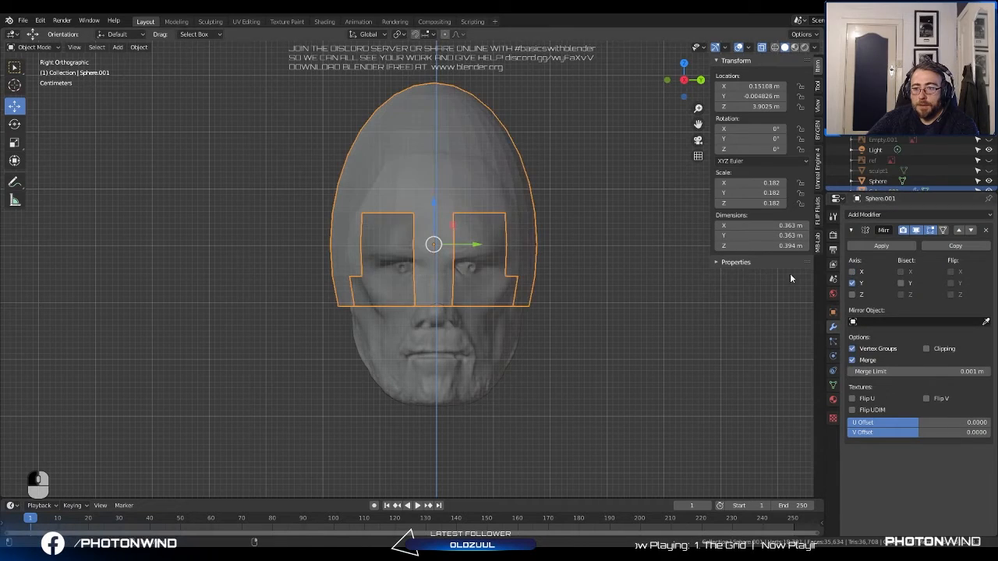
# In Edit Mode with X-Ray off and vertex selection on, move the eye opening's lower outer corner vertex inward and up to angle that edge.
pyautogui.moveTo(577, 249)
pyautogui.mouseDown(button='middle')
pyautogui.moveTo(695, 256)
pyautogui.moveTo(605, 250)
pyautogui.moveTo(569, 263)
pyautogui.mouseUp(button='middle')
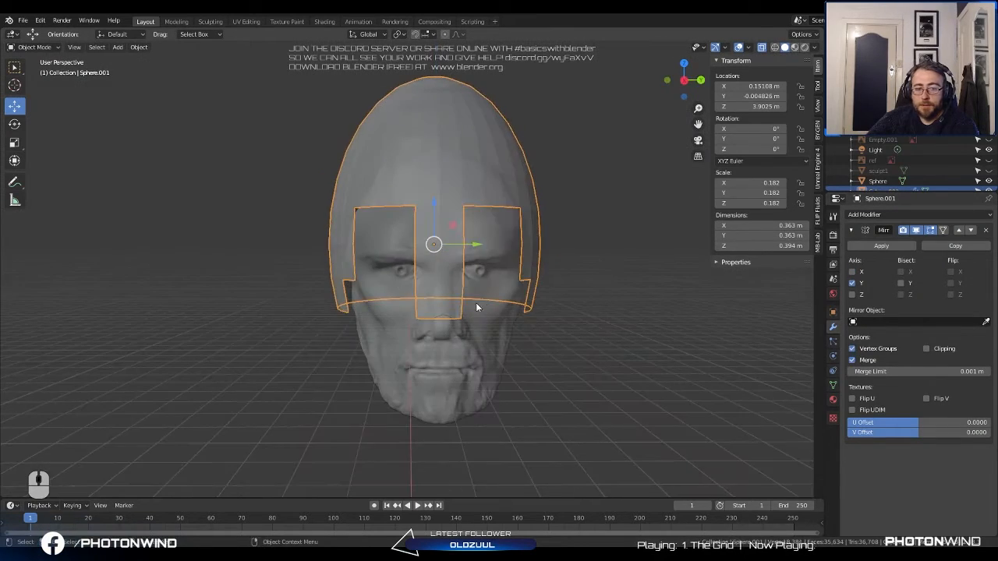
pyautogui.press('Tab')
pyautogui.moveTo(429, 298); pyautogui.dragTo(495, 291, button='middle')
pyautogui.scroll(3, 494, 291)
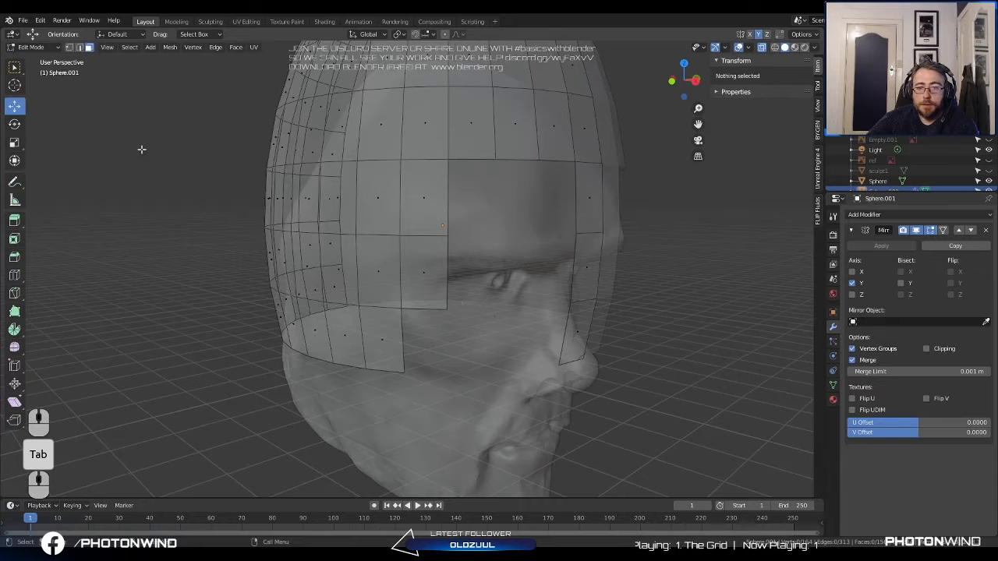
pyautogui.click(760, 48)
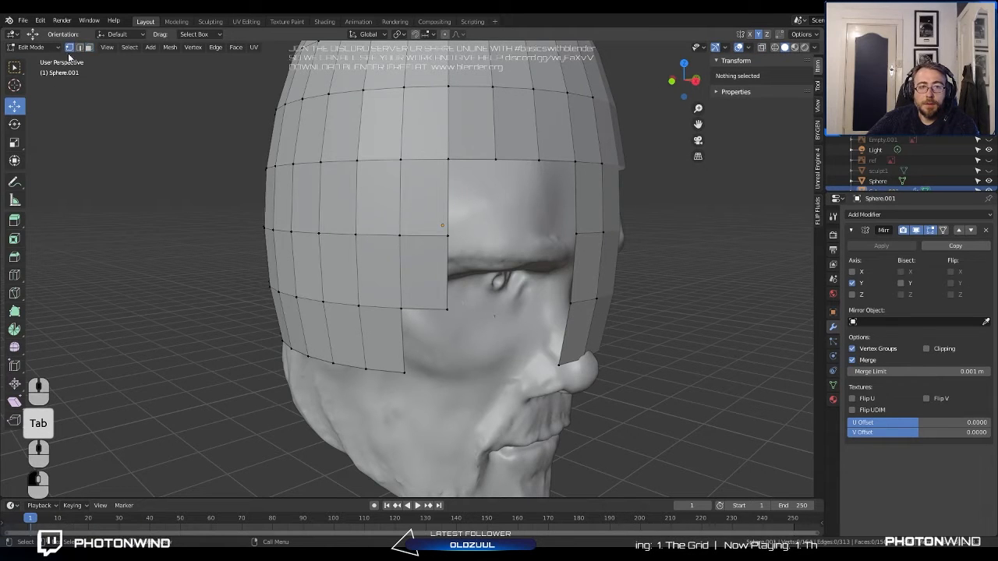
pyautogui.click(446, 309)
pyautogui.press('g')
pyautogui.click(411, 266)
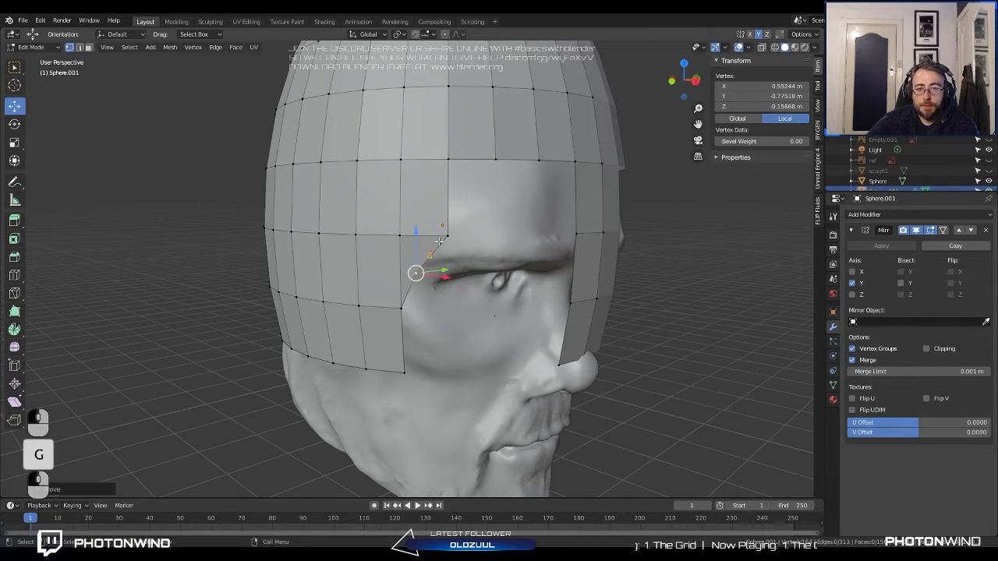
# Reposition the vertices along the eye opening's outer side and the one behind them to form a slanted temple edge.
pyautogui.press('g')
pyautogui.click(423, 215)
pyautogui.click(398, 229)
pyautogui.press('g')
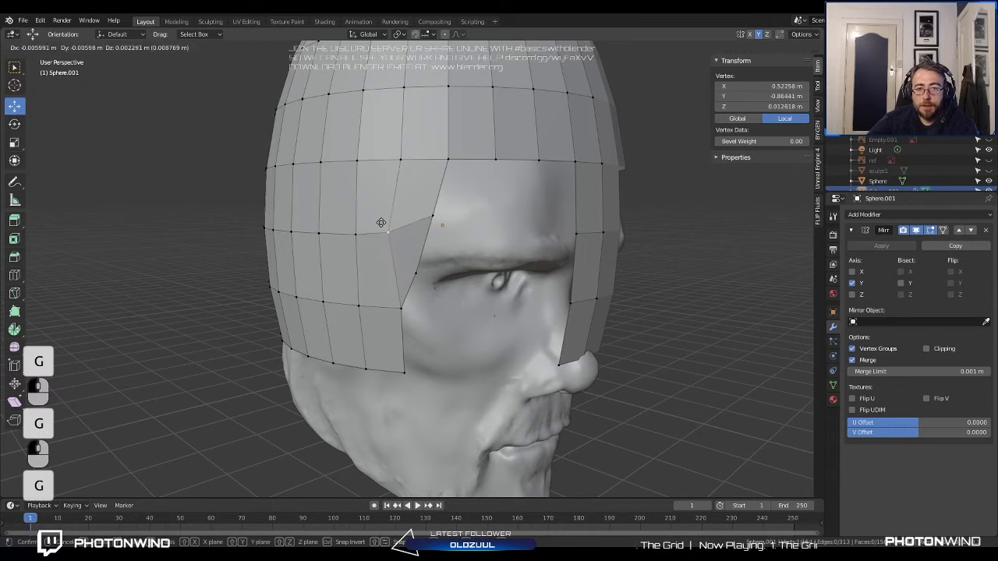
pyautogui.click(380, 224)
pyautogui.click(410, 267)
pyautogui.press('g')
pyautogui.click(412, 256)
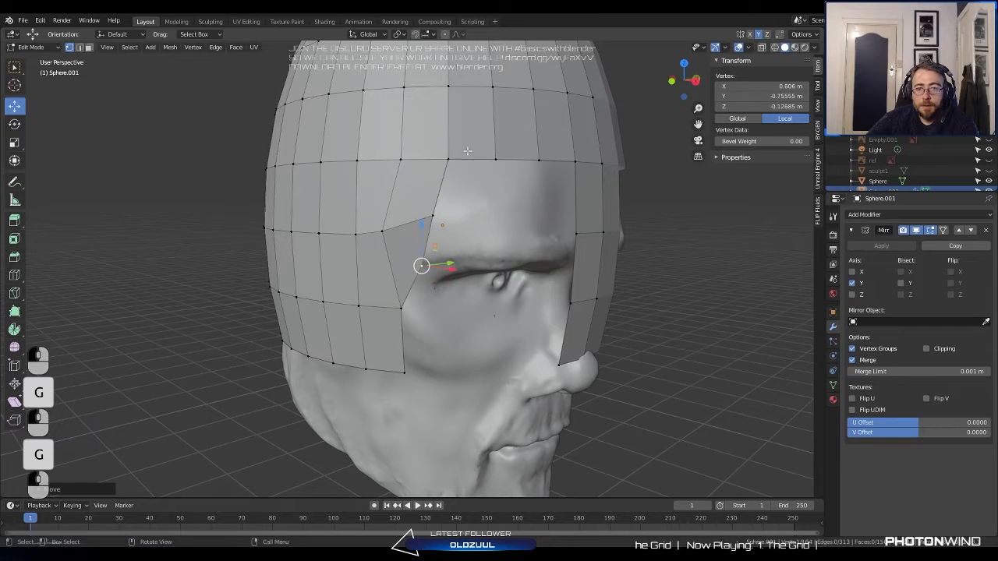
# Move the vertices along the upper edge of the eye opening to start rounding its brow line.
pyautogui.click(452, 161)
pyautogui.press('g')
pyautogui.click(459, 168)
pyautogui.moveTo(553, 167)
pyautogui.mouseDown(button='middle')
pyautogui.moveTo(520, 171)
pyautogui.moveTo(534, 183)
pyautogui.moveTo(558, 182)
pyautogui.mouseUp(button='middle')
pyautogui.click(518, 169)
pyautogui.press('g')
pyautogui.click(499, 177)
pyautogui.press('g')
pyautogui.click(507, 184)
# Reshape the nose guard by moving its bottom vertices, the side vertex above them and the upper vertex pair.
pyautogui.click(580, 339)
pyautogui.moveTo(580, 340); pyautogui.dragTo(673, 345, button='middle')
pyautogui.keyDown('shift'); pyautogui.click(561, 348); pyautogui.keyUp('shift')
pyautogui.press('g')
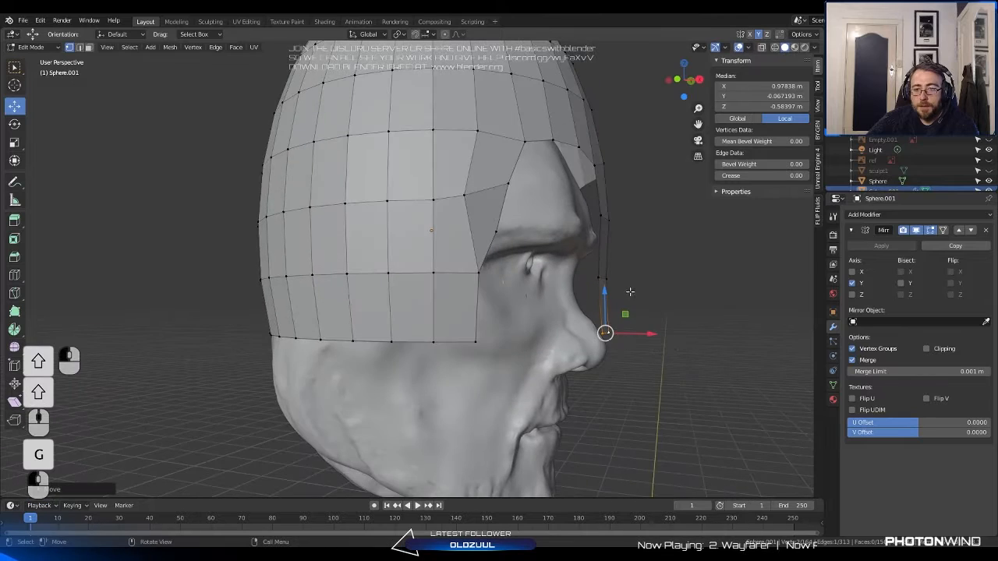
pyautogui.click(602, 279)
pyautogui.press('g')
pyautogui.moveTo(609, 279); pyautogui.dragTo(589, 292, button='middle')
pyautogui.click(592, 280)
pyautogui.click(599, 225)
pyautogui.keyDown('shift'); pyautogui.click(611, 224); pyautogui.keyUp('shift')
pyautogui.press('g')
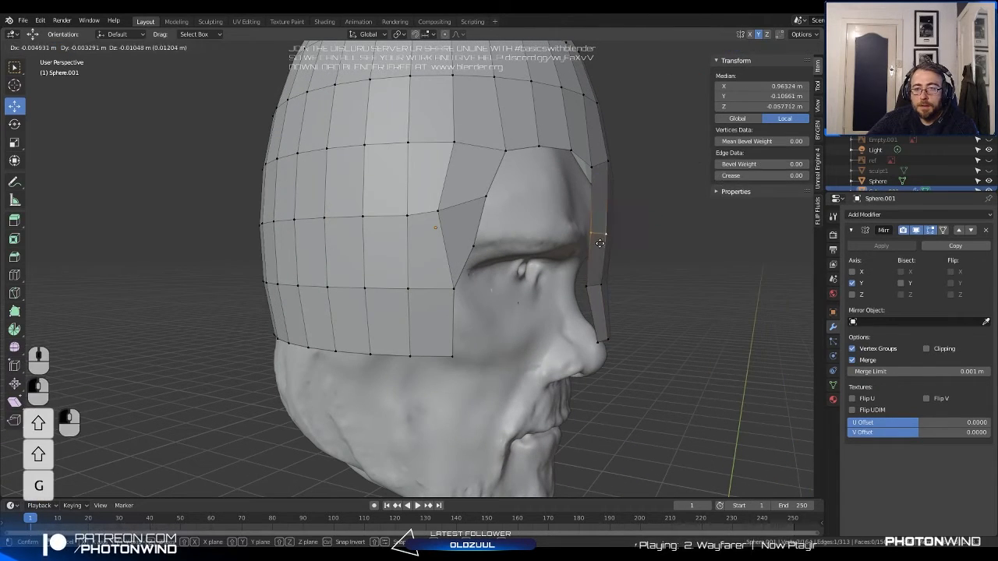
pyautogui.click(603, 237)
# Lower the vertex pair where the nose guard meets the brow and the neighbouring vertex on the opening's upper edge.
pyautogui.moveTo(603, 237); pyautogui.dragTo(554, 227, button='middle')
pyautogui.click(590, 159)
pyautogui.keyDown('shift'); pyautogui.click(552, 166); pyautogui.keyUp('shift')
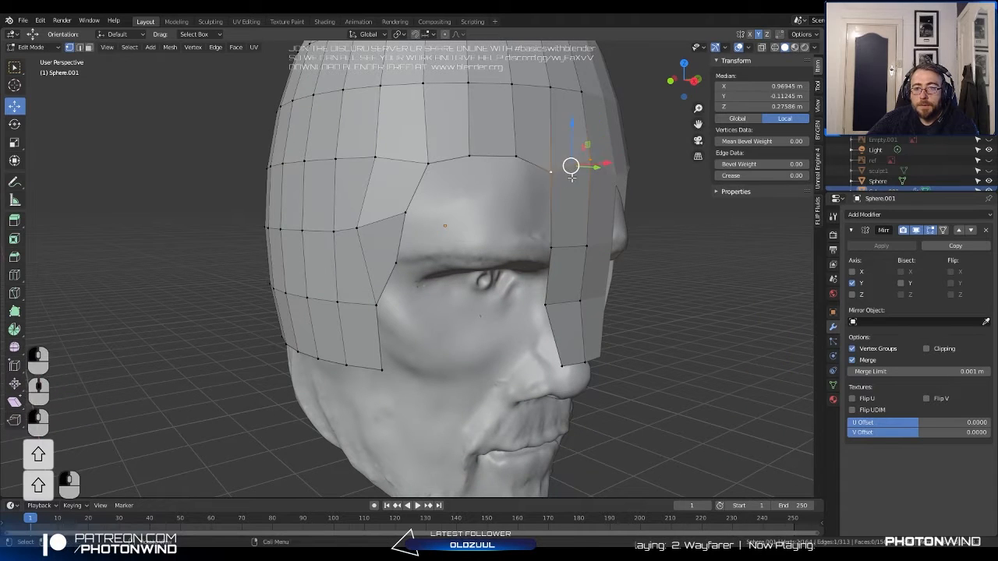
pyautogui.press('g')
pyautogui.click(517, 163)
pyautogui.click(516, 159)
pyautogui.press('g')
pyautogui.click(510, 190)
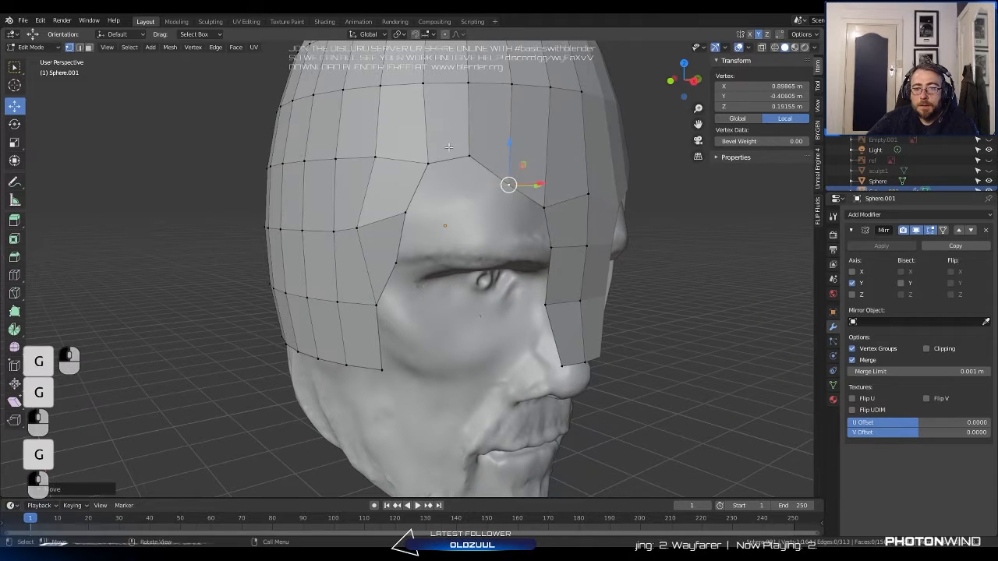
# Lower the remaining vertices of the eye opening's upper edge toward the outer corner to bring the brow line down.
pyautogui.click(469, 156)
pyautogui.press('g')
pyautogui.click(464, 179)
pyautogui.press('g')
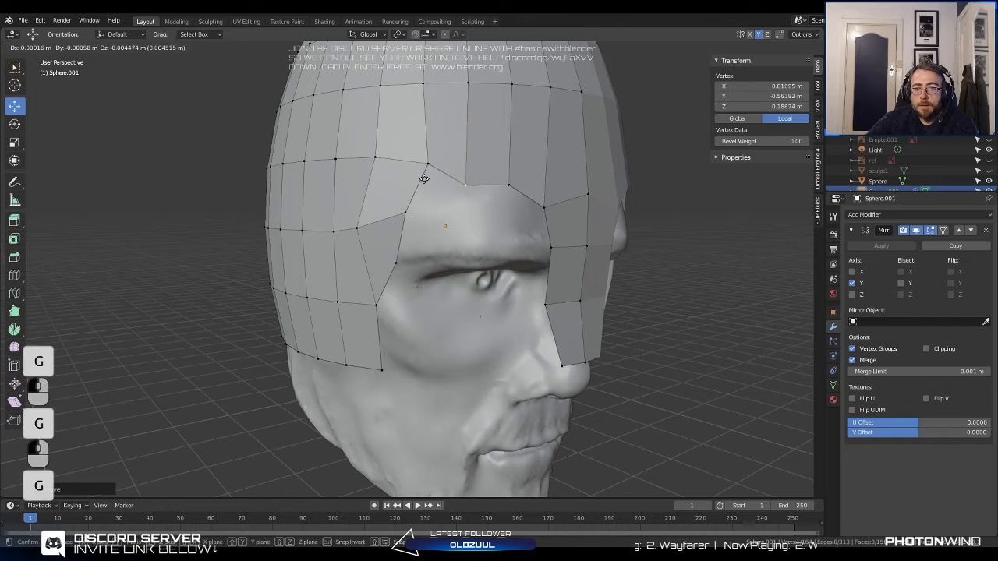
pyautogui.click(423, 179)
pyautogui.click(419, 185)
pyautogui.click(429, 165)
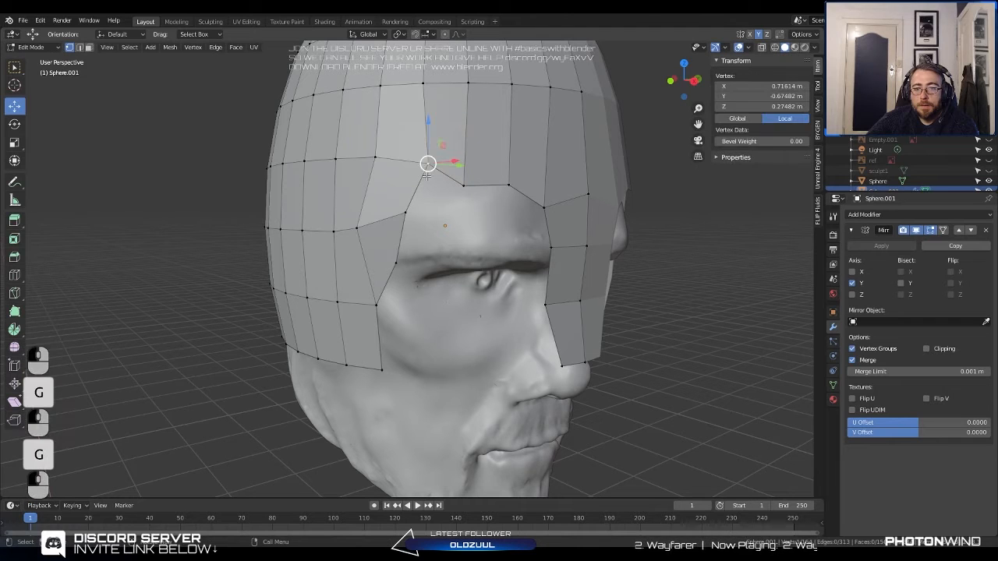
pyautogui.press('g')
pyautogui.click(423, 203)
# Lower the three horizontal edge loops above the brow one after another along Z to shorten the helmet dome.
pyautogui.keyDown('alt'); pyautogui.click(441, 81); pyautogui.keyUp('alt')
pyautogui.scroll(-1, 371, 78)
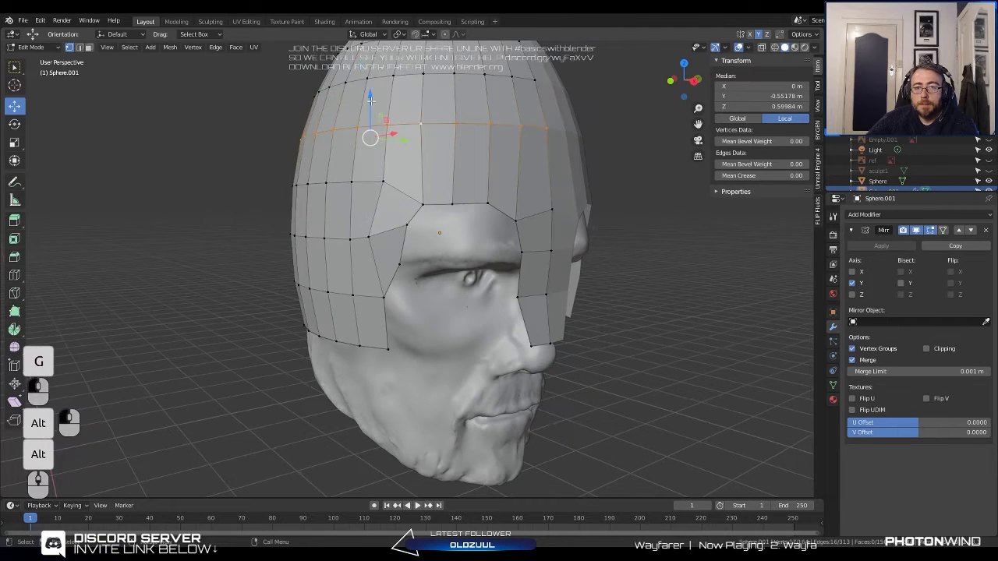
pyautogui.moveTo(370, 97); pyautogui.dragTo(370, 114)
pyautogui.keyDown('shift'); pyautogui.moveTo(377, 123); pyautogui.dragTo(367, 195, button='middle'); pyautogui.keyUp('shift')
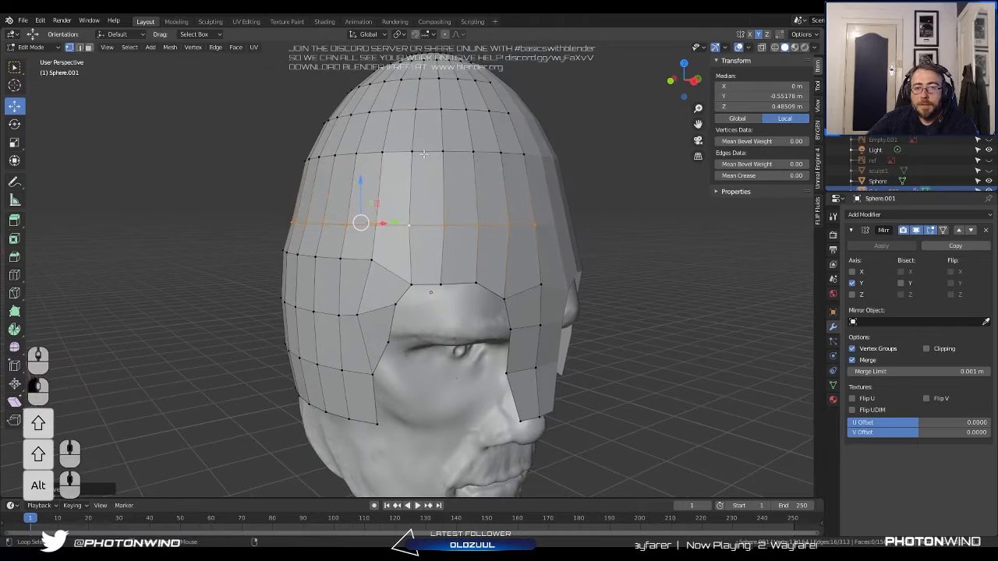
pyautogui.keyDown('alt'); pyautogui.click(401, 159); pyautogui.keyUp('alt')
pyautogui.moveTo(369, 122); pyautogui.dragTo(368, 148)
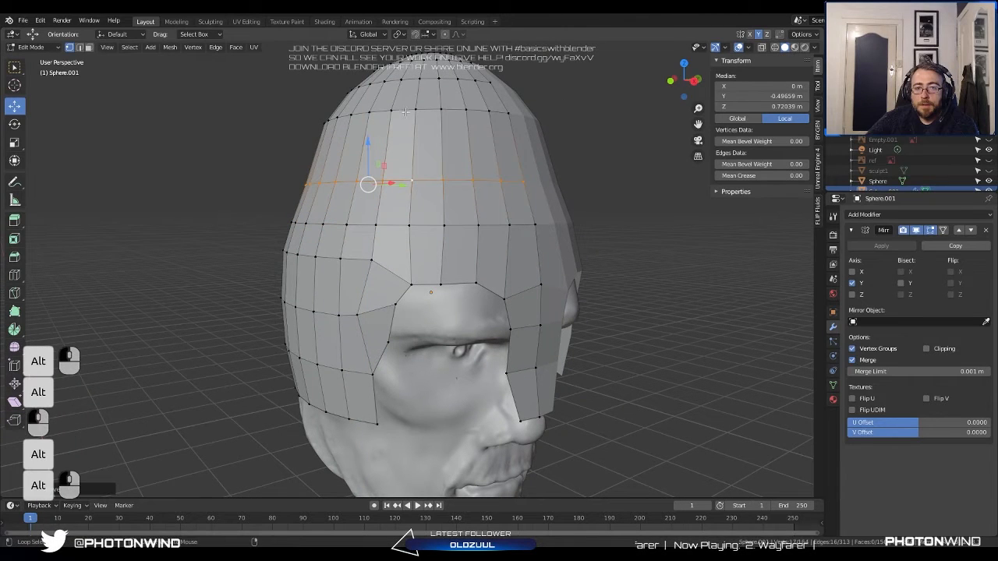
pyautogui.keyDown('alt'); pyautogui.click(381, 87); pyautogui.keyUp('alt')
pyautogui.keyDown('shift'); pyautogui.moveTo(381, 87); pyautogui.dragTo(405, 139, button='middle'); pyautogui.keyUp('shift')
pyautogui.moveTo(392, 115); pyautogui.dragTo(396, 138)
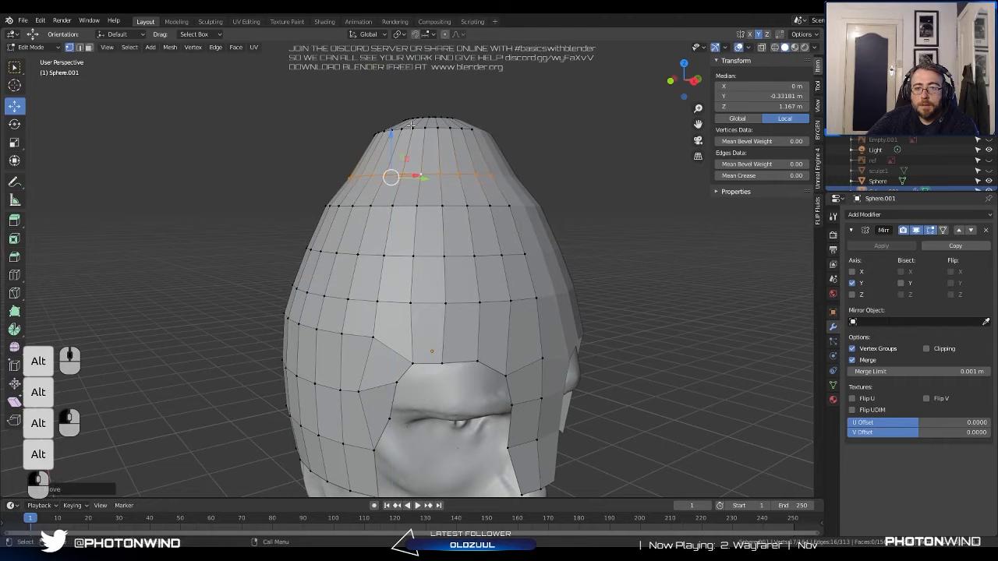
# Select the crown vertices together with their full surrounding loop and lower them along Z to flatten the helmet's peak.
pyautogui.keyDown('alt'); pyautogui.click(417, 130); pyautogui.keyUp('alt')
pyautogui.keyDown('shift'); pyautogui.moveTo(403, 133); pyautogui.dragTo(404, 209, button='middle'); pyautogui.keyUp('shift')
pyautogui.press('a')
pyautogui.press('a')
pyautogui.press('b')
pyautogui.moveTo(350, 148); pyautogui.dragTo(480, 206)
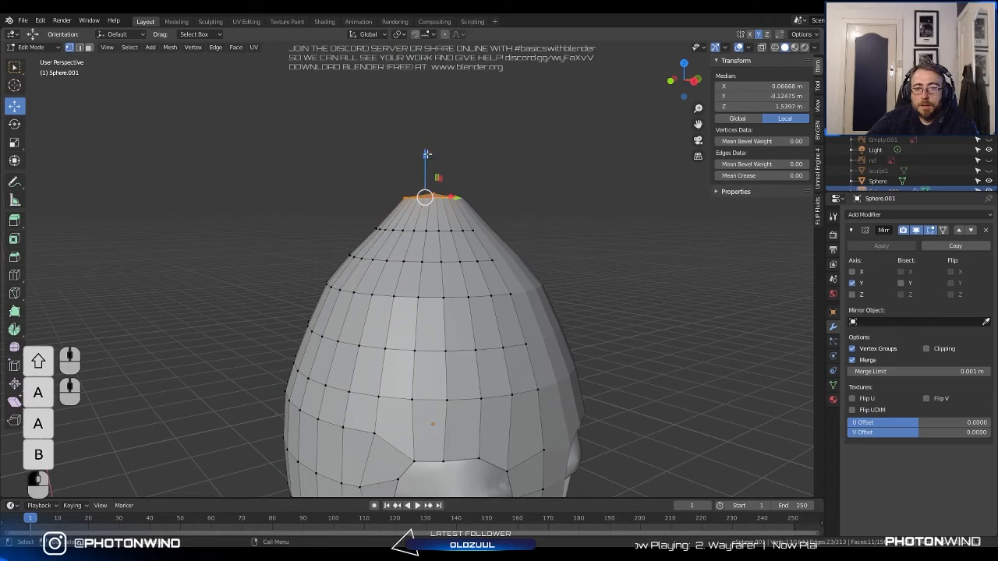
pyautogui.moveTo(426, 154); pyautogui.dragTo(428, 167)
pyautogui.moveTo(428, 167)
pyautogui.mouseDown(button='middle')
pyautogui.moveTo(572, 190)
pyautogui.moveTo(496, 195)
pyautogui.moveTo(422, 160)
pyautogui.mouseUp(button='middle')
pyautogui.hotkey('ctrl', 'z')
pyautogui.keyDown('alt'); pyautogui.keyDown('shift'); pyautogui.click(416, 201); pyautogui.keyUp('shift'); pyautogui.keyUp('alt')
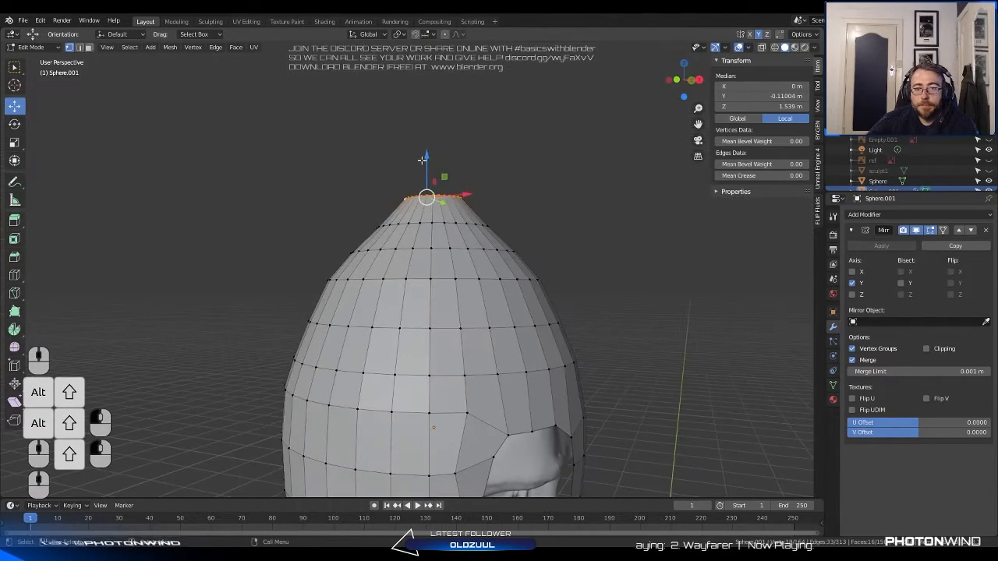
pyautogui.moveTo(422, 160); pyautogui.dragTo(422, 173)
# Lower the eye opening's lower outer corner vertex and pull the helmet's bottom front corner down over the cheek.
pyautogui.moveTo(421, 173); pyautogui.dragTo(401, 221, button='middle')
pyautogui.scroll(2, 417, 275)
pyautogui.moveTo(402, 265); pyautogui.dragTo(421, 358, button='middle')
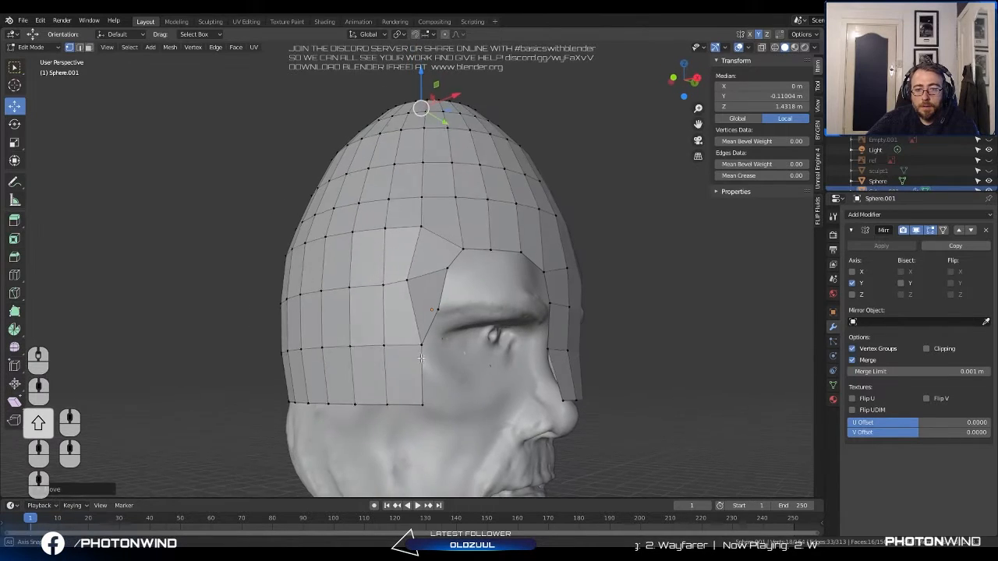
pyautogui.click(418, 347)
pyautogui.click(423, 346)
pyautogui.press('g')
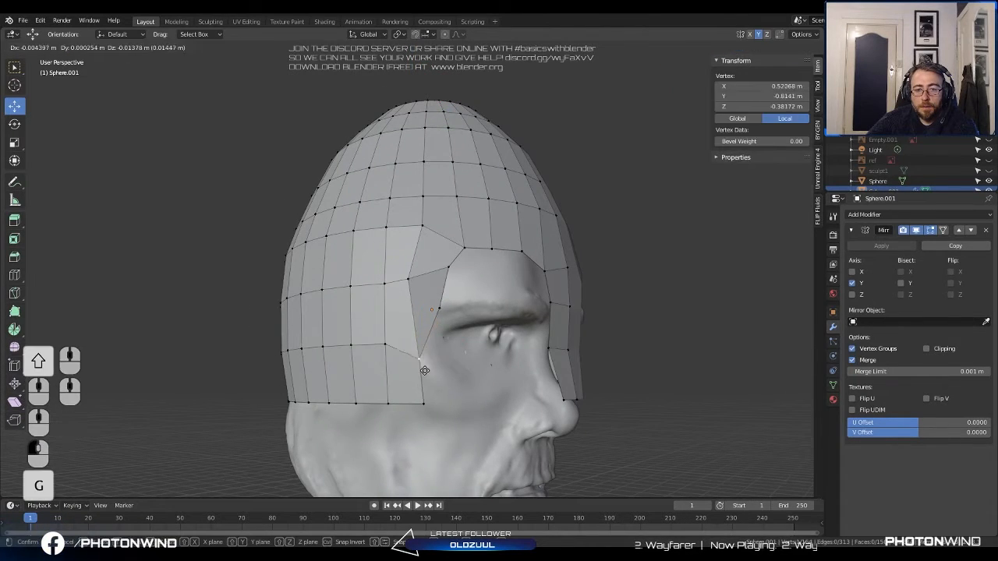
pyautogui.click(424, 360)
pyautogui.click(425, 402)
pyautogui.press('g')
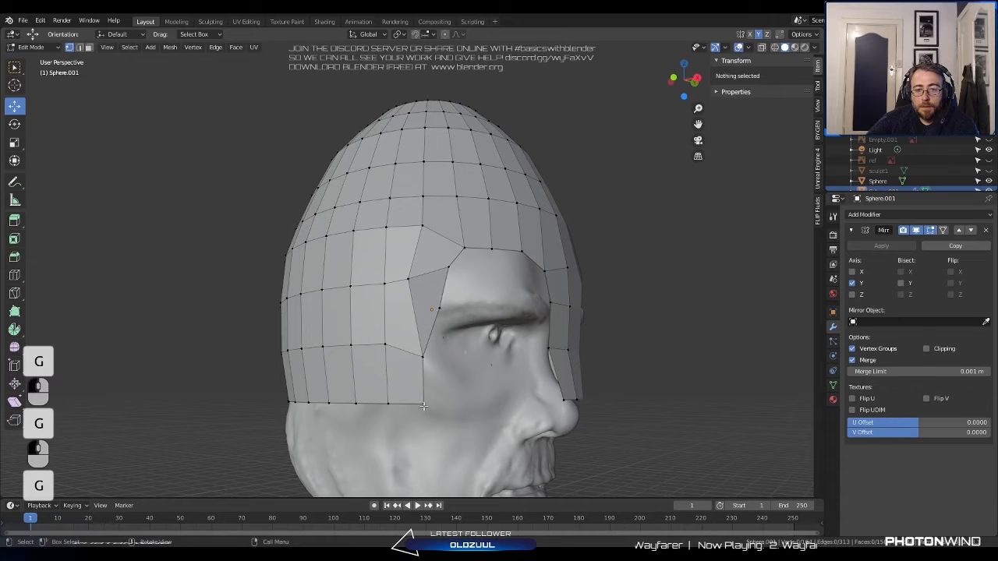
pyautogui.click(422, 405)
pyautogui.press('g')
pyautogui.click(414, 434)
# Raise two bottom-edge vertices behind the cheek corner and lower the vertex above them to shape the cheek guard.
pyautogui.click(387, 403)
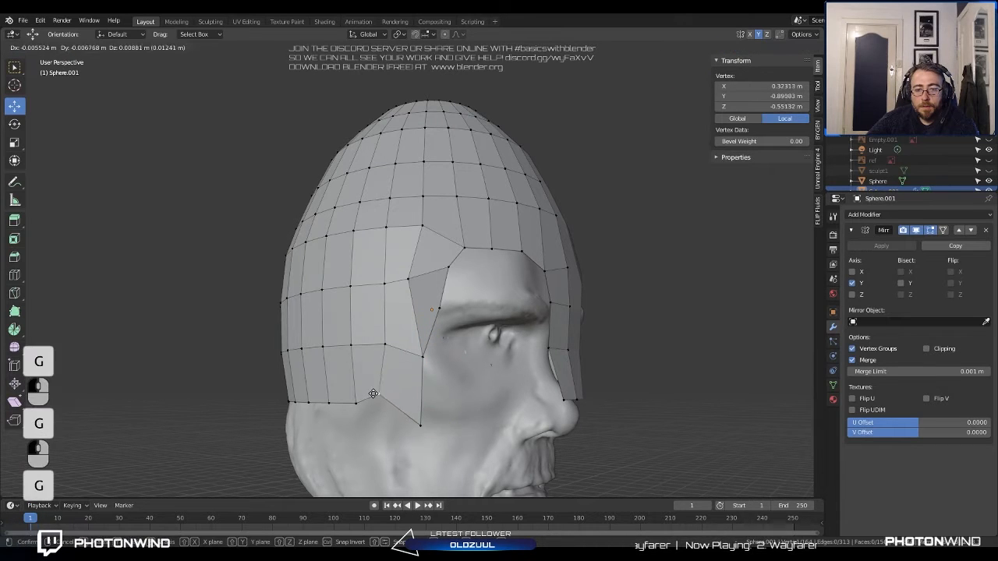
pyautogui.keyDown('shift'); pyautogui.moveTo(387, 403); pyautogui.dragTo(464, 359, button='middle'); pyautogui.keyUp('shift')
pyautogui.click(458, 334)
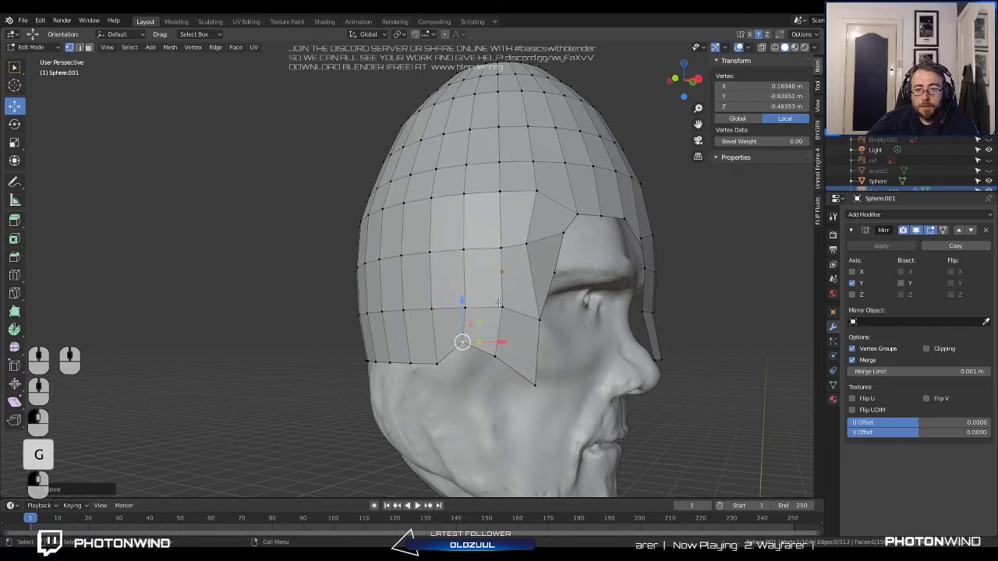
pyautogui.click(500, 313)
pyautogui.press('g')
pyautogui.click(494, 327)
# Move the vertex behind the temple forward and lower the outer-edge vertex beside it to even out the temple faces.
pyautogui.click(531, 258)
pyautogui.press('g')
pyautogui.click(537, 251)
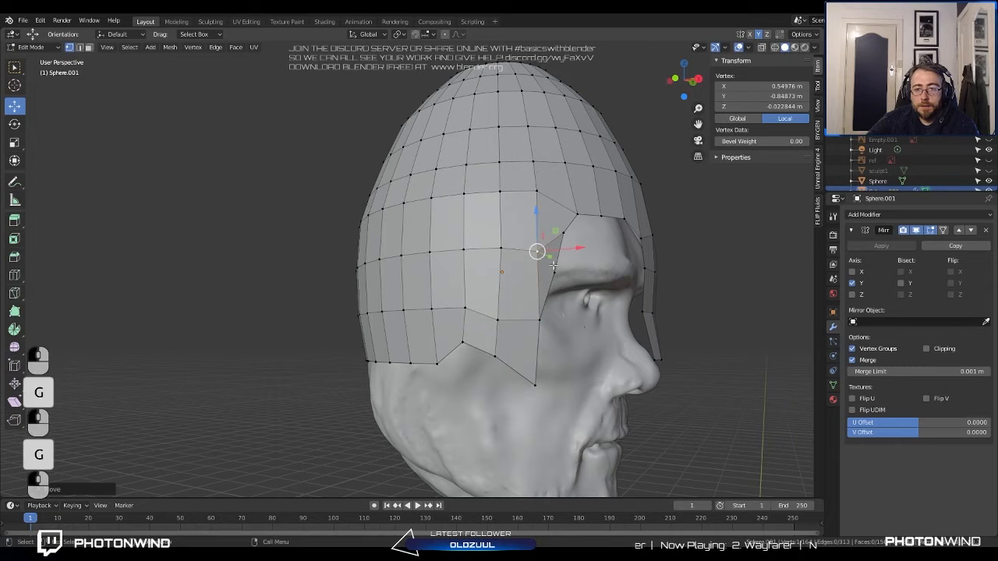
pyautogui.click(563, 285)
pyautogui.click(563, 232)
pyautogui.press('g')
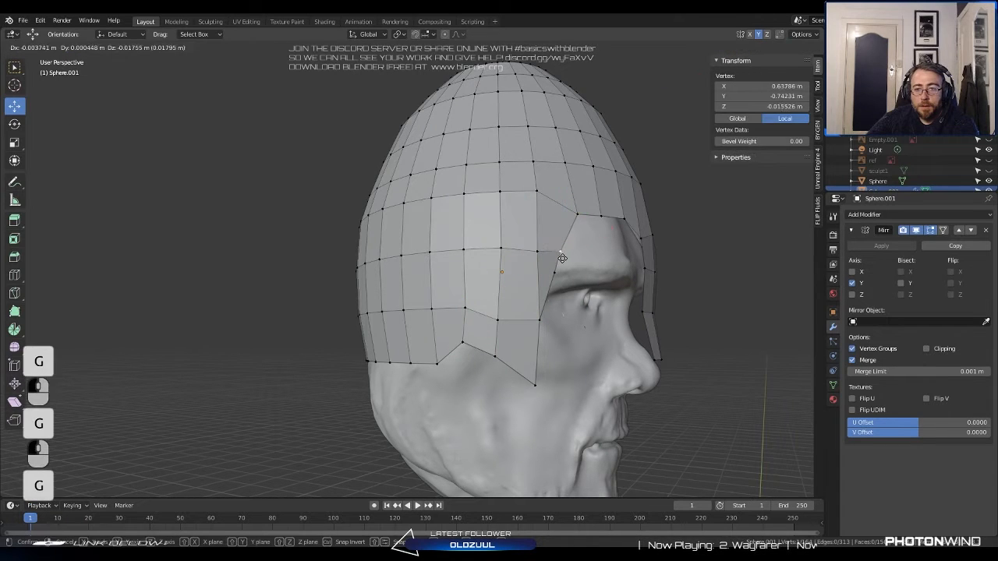
pyautogui.click(558, 269)
# Merge the spare outer-edge vertex into the opening's lower corner vertex, then adjust the two side vertices behind the temple.
pyautogui.keyDown('shift'); pyautogui.click(540, 318); pyautogui.keyUp('shift')
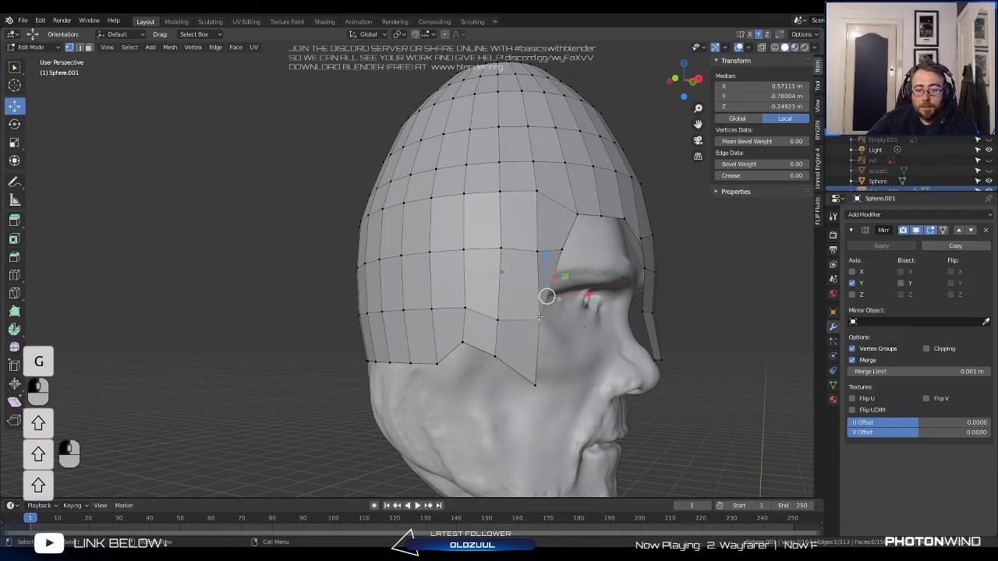
pyautogui.press('m')
pyautogui.click(533, 330)
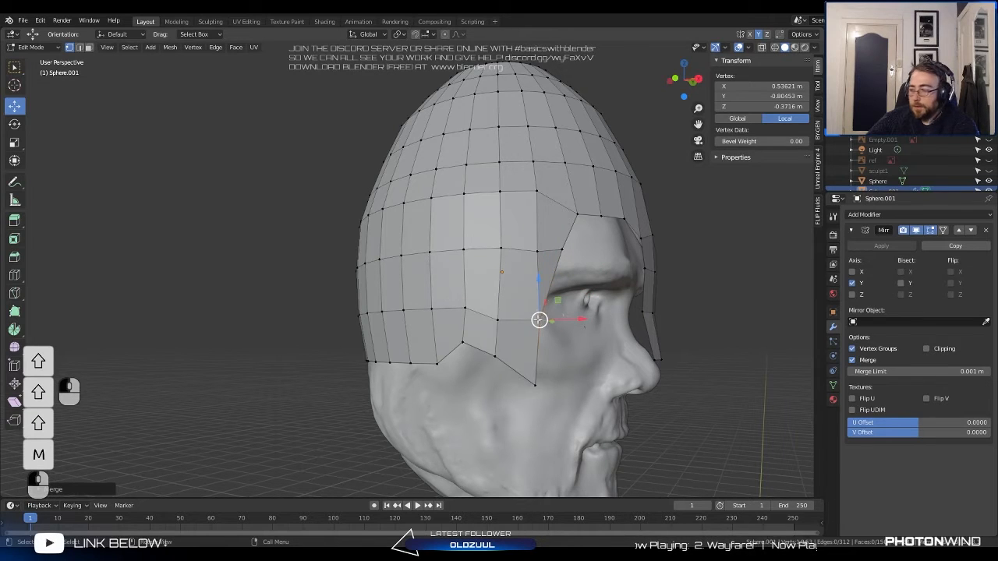
pyautogui.moveTo(538, 319); pyautogui.dragTo(533, 267)
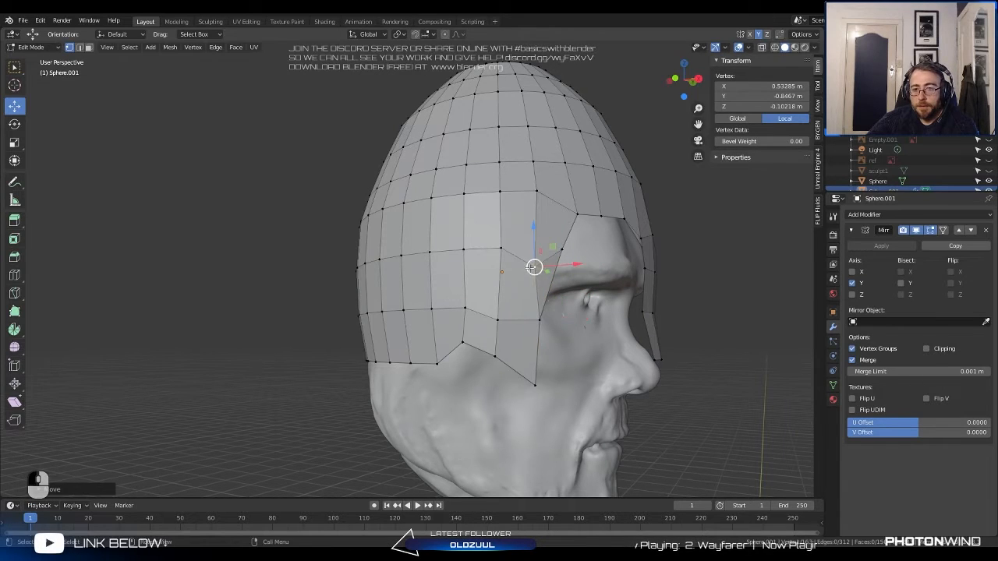
pyautogui.press('g')
pyautogui.click(493, 262)
# Switch to the right orthographic view and show the face sketch reference over the helmet.
pyautogui.press('KP_3')
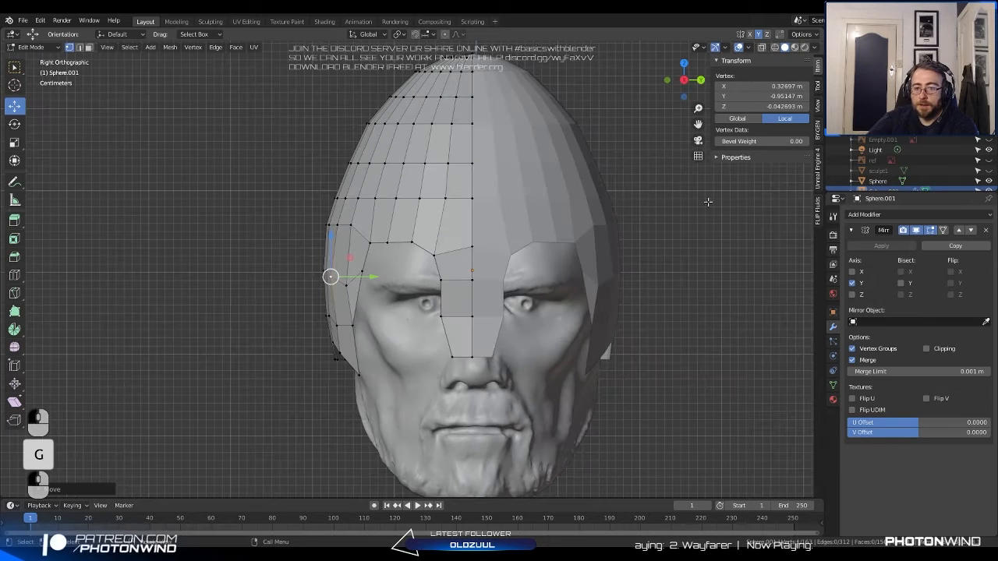
pyautogui.scroll(-1, 983, 138)
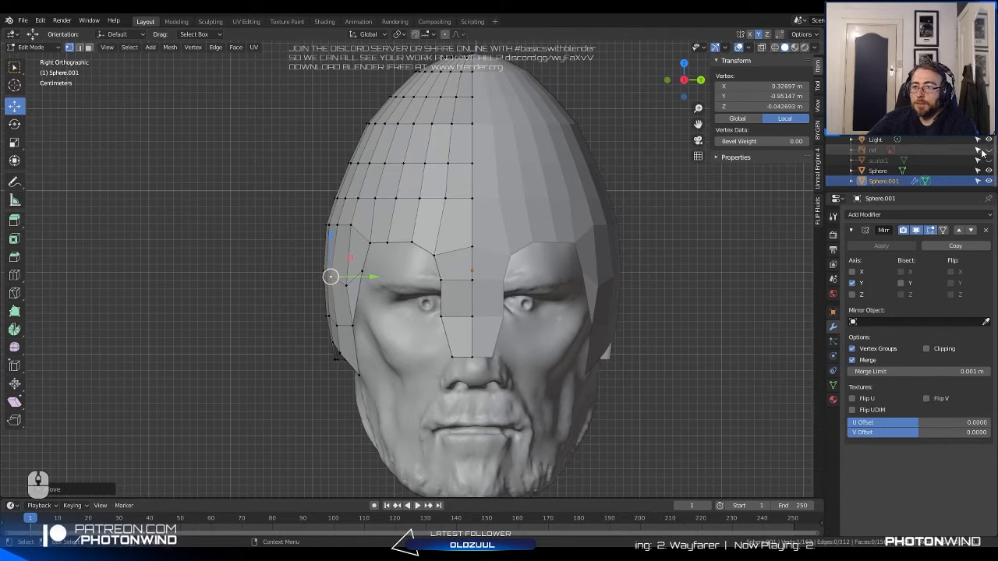
pyautogui.click(988, 129)
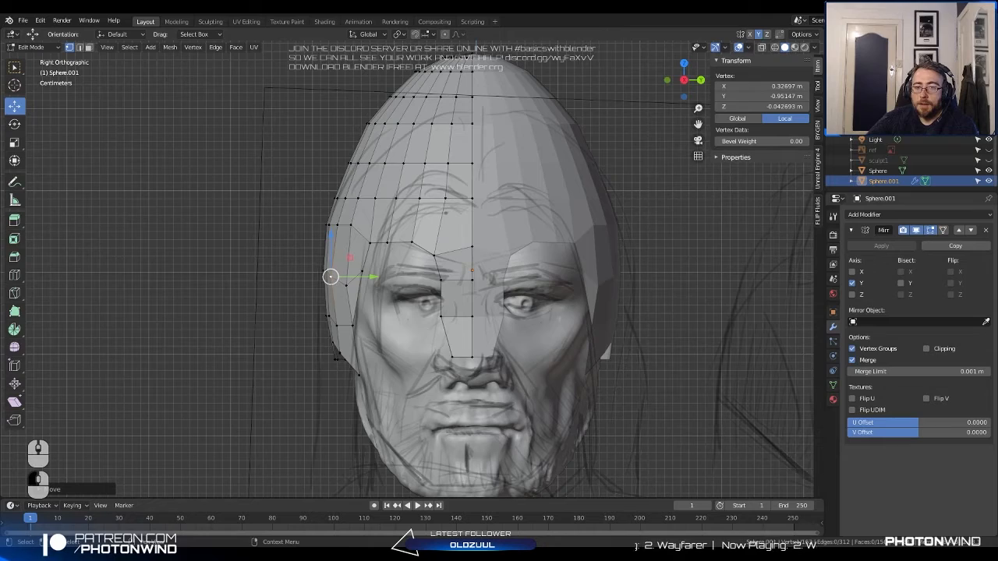
pyautogui.scroll(-3, 546, 327)
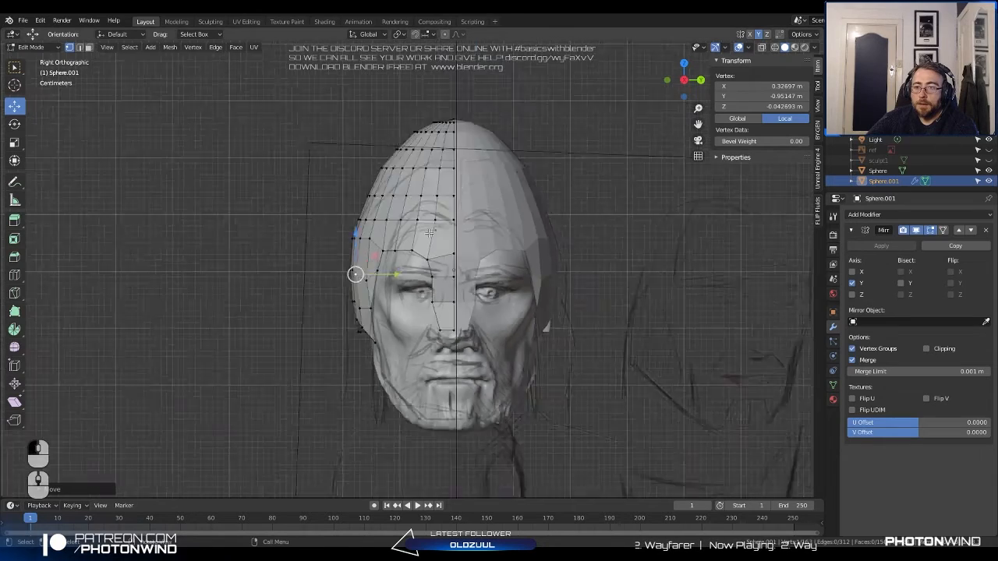
# In the front orthographic view, pull the cheek guard's front bottom vertex down to the jaw with smooth proportional editing.
pyautogui.moveTo(539, 269); pyautogui.dragTo(590, 229, button='middle')
pyautogui.scroll(1, 581, 305)
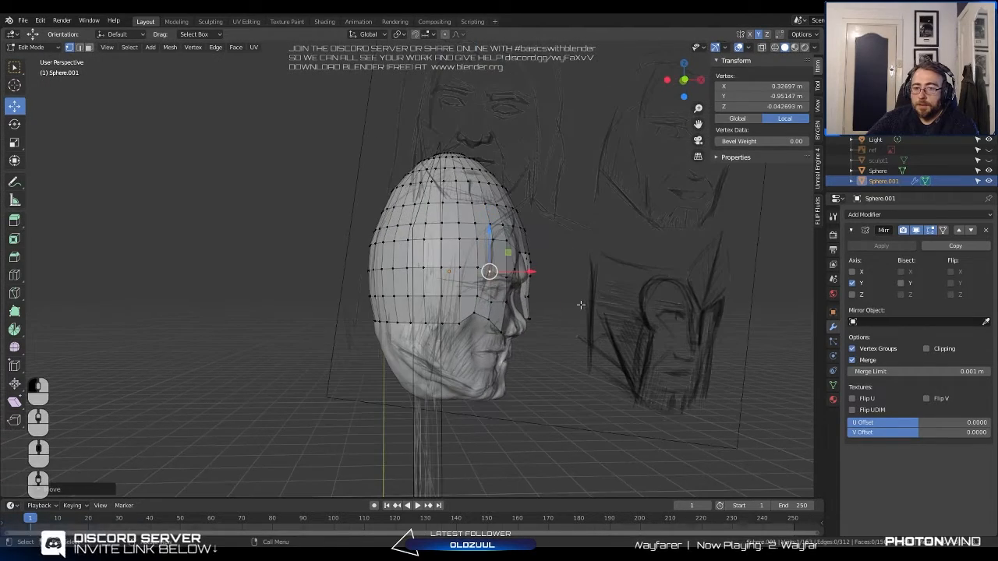
pyautogui.keyDown('shift'); pyautogui.moveTo(581, 305); pyautogui.dragTo(465, 290, button='middle'); pyautogui.keyUp('shift')
pyautogui.scroll(2, 463, 289)
pyautogui.click(388, 342)
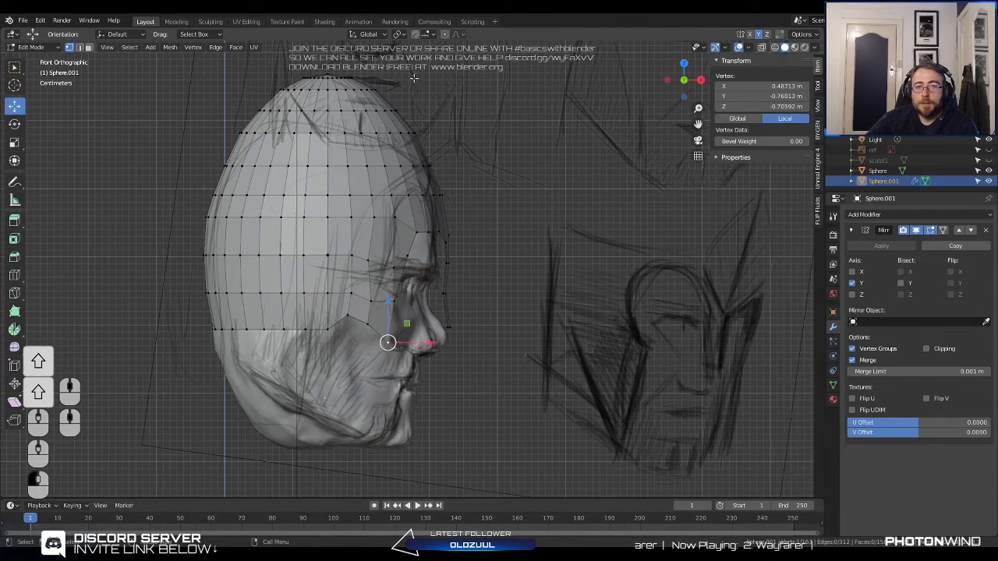
pyautogui.press('g')
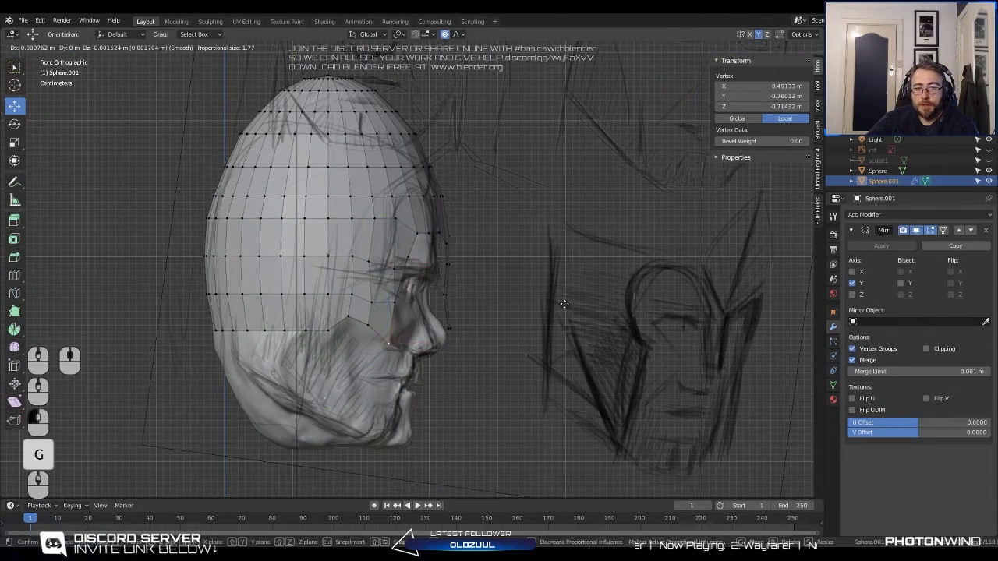
pyautogui.rightClick(471, 152)
pyautogui.press('g')
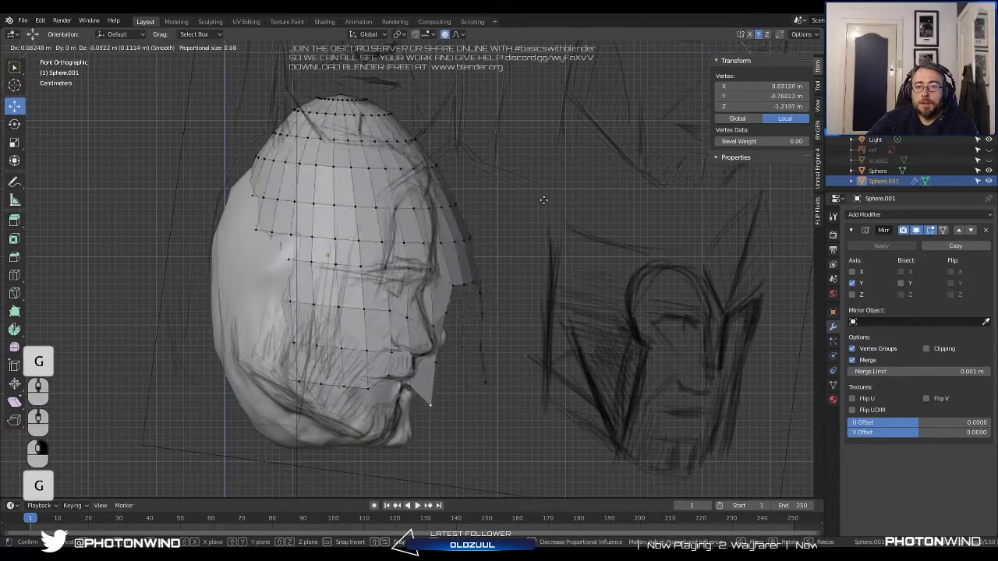
pyautogui.scroll(5, 507, 201)
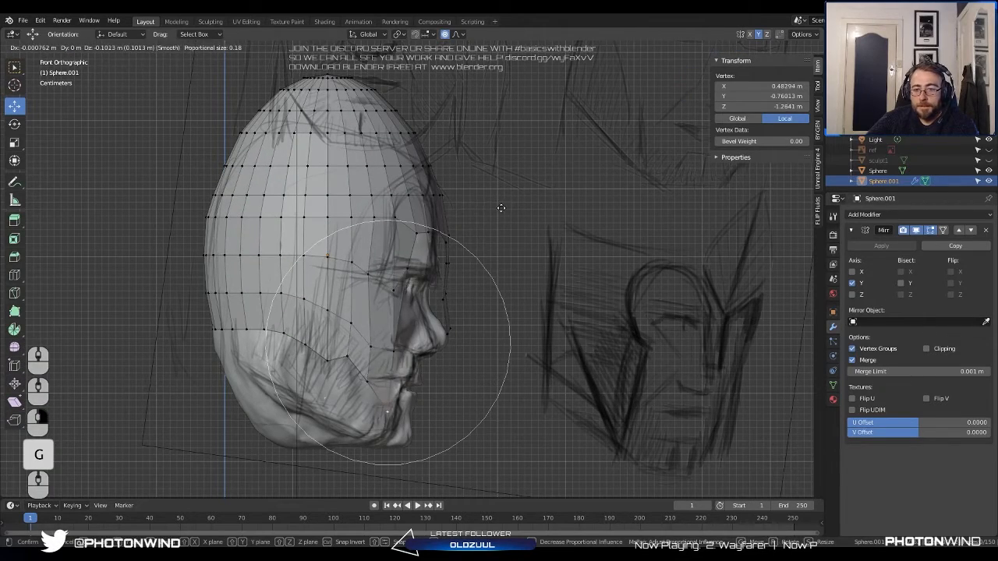
pyautogui.click(487, 232)
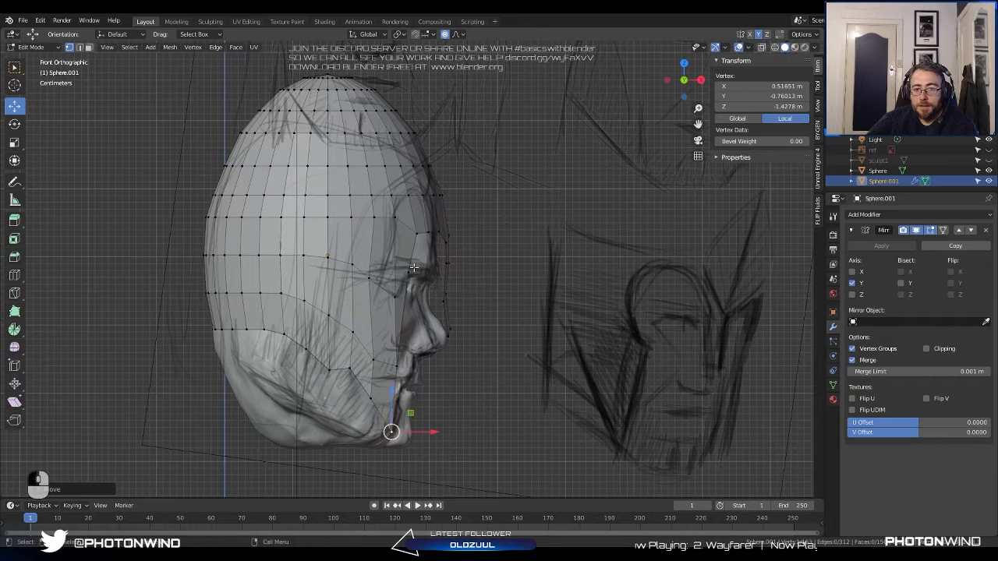
# Move the eye opening's rear vertices back toward the temple and adjust the brow edge above the eye.
pyautogui.press('g')
pyautogui.click(394, 279)
pyautogui.press('g')
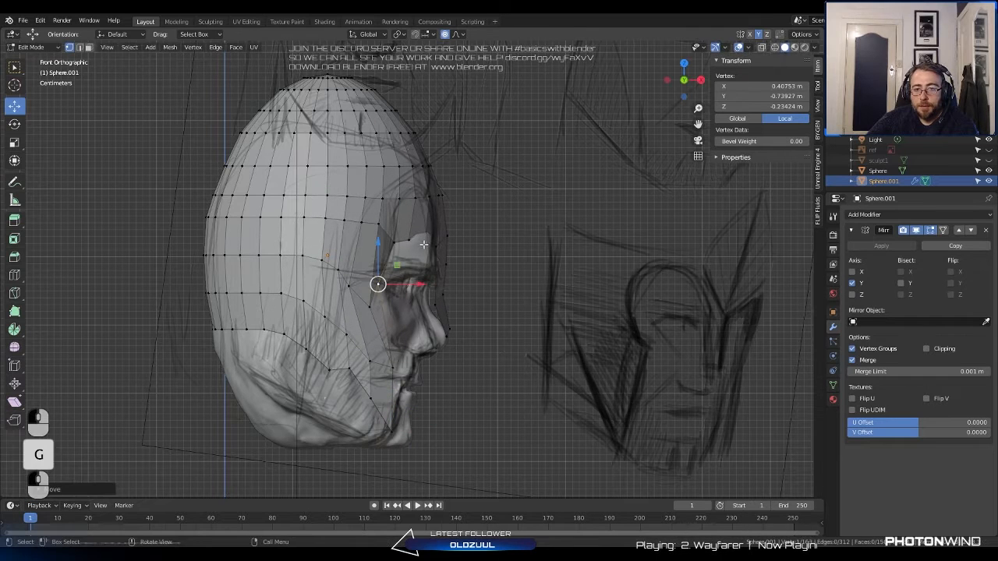
pyautogui.click(442, 254)
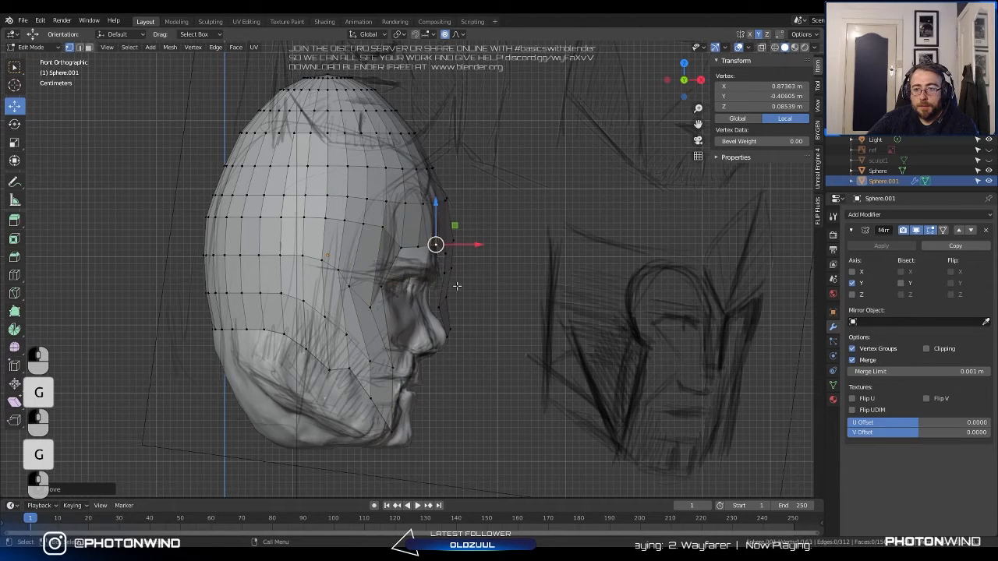
# Raise the nose guard's tip slightly and raise the cheek guard's front edge vertices beside the mouth.
pyautogui.press('g')
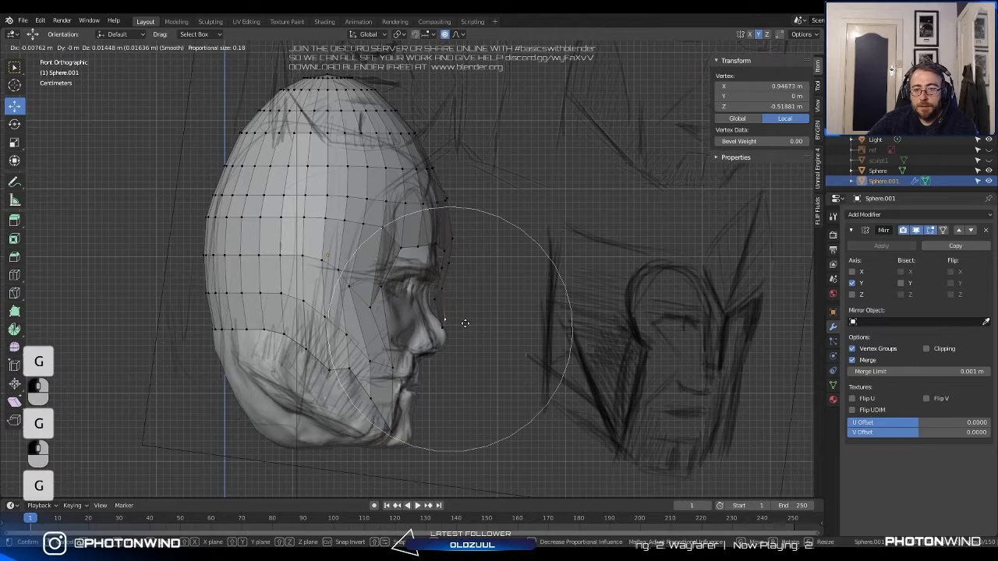
pyautogui.click(465, 323)
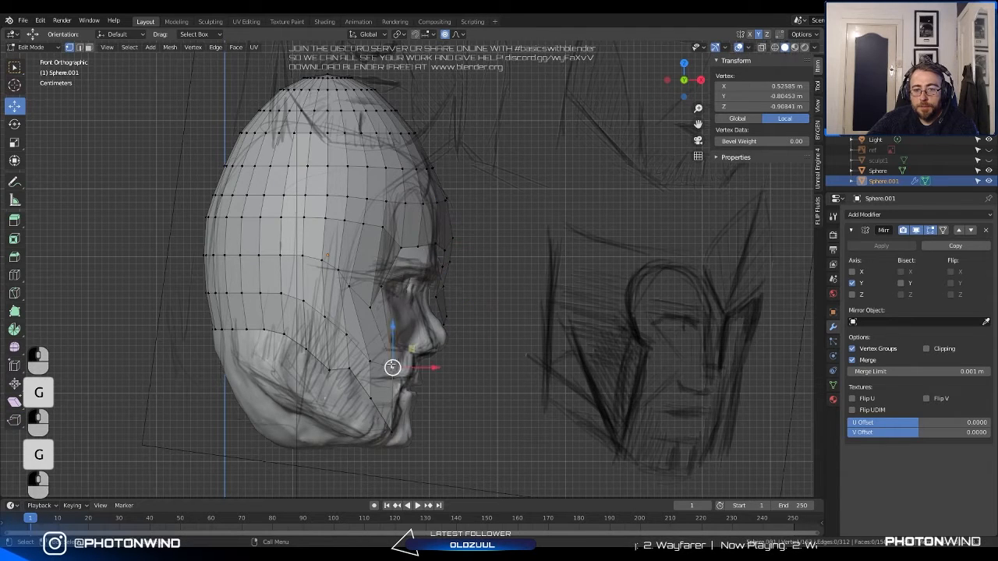
pyautogui.press('g')
pyautogui.click(400, 324)
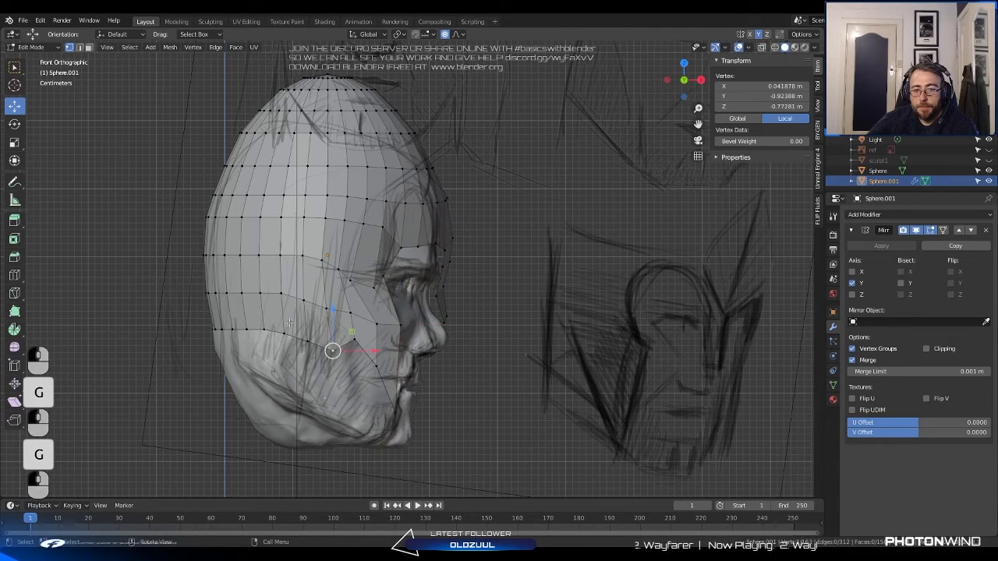
# Select the rear part of the helmet's bottom edge and move it slightly back and down using a smaller proportional radius.
pyautogui.keyDown('shift'); pyautogui.moveTo(288, 322); pyautogui.dragTo(370, 335, button='middle'); pyautogui.keyUp('shift')
pyautogui.keyDown('alt'); pyautogui.click(381, 341); pyautogui.keyUp('alt')
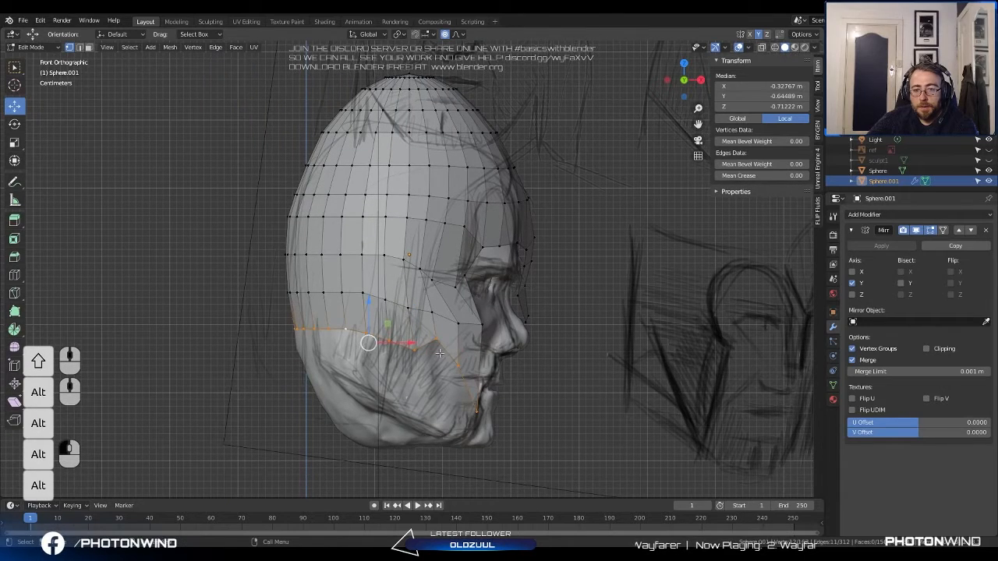
pyautogui.press('g')
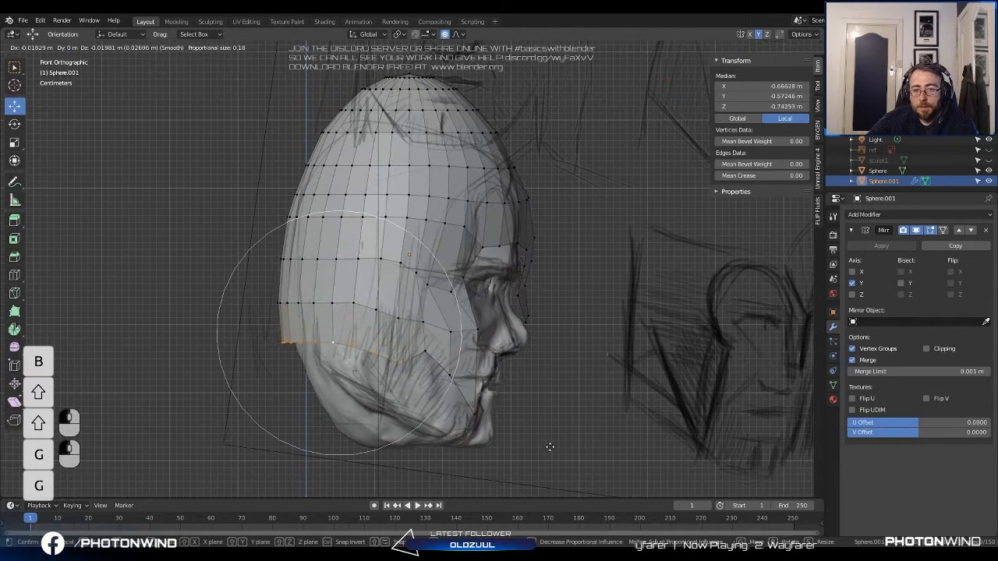
pyautogui.scroll(3, 552, 431)
pyautogui.scroll(2, 552, 433)
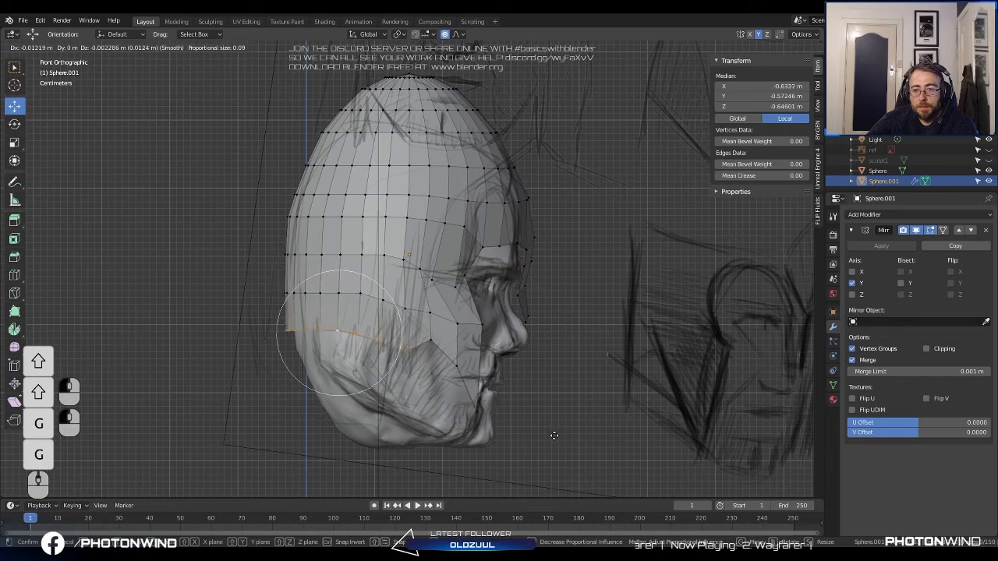
pyautogui.click(552, 418)
# Move the eye opening's outer corner vertices and the temple vertex behind them forward to even out the side faces.
pyautogui.keyDown('shift'); pyautogui.moveTo(507, 292); pyautogui.dragTo(507, 327, button='middle'); pyautogui.keyUp('shift')
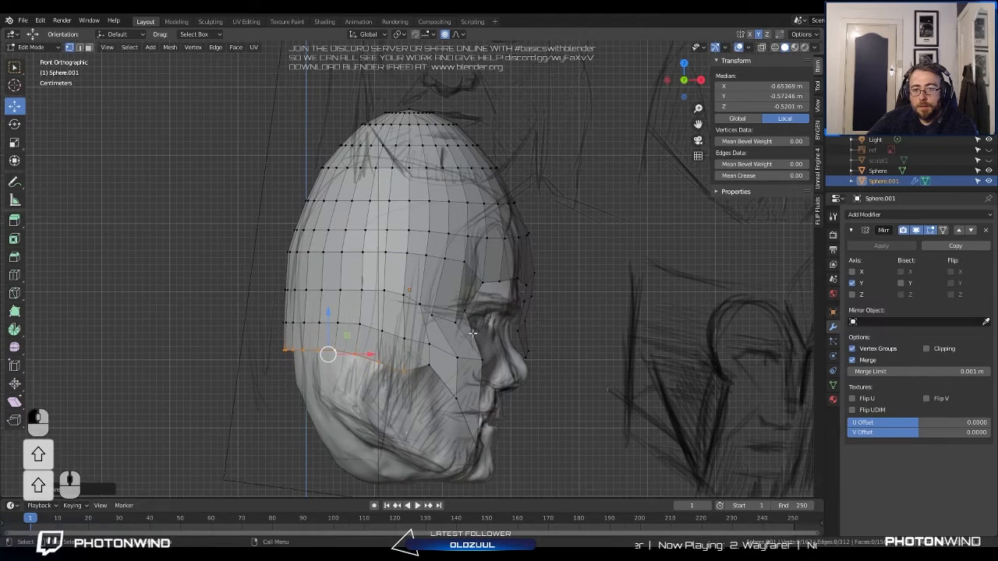
pyautogui.click(468, 313)
pyautogui.scroll(2, 513, 343)
pyautogui.press('g')
pyautogui.click(498, 341)
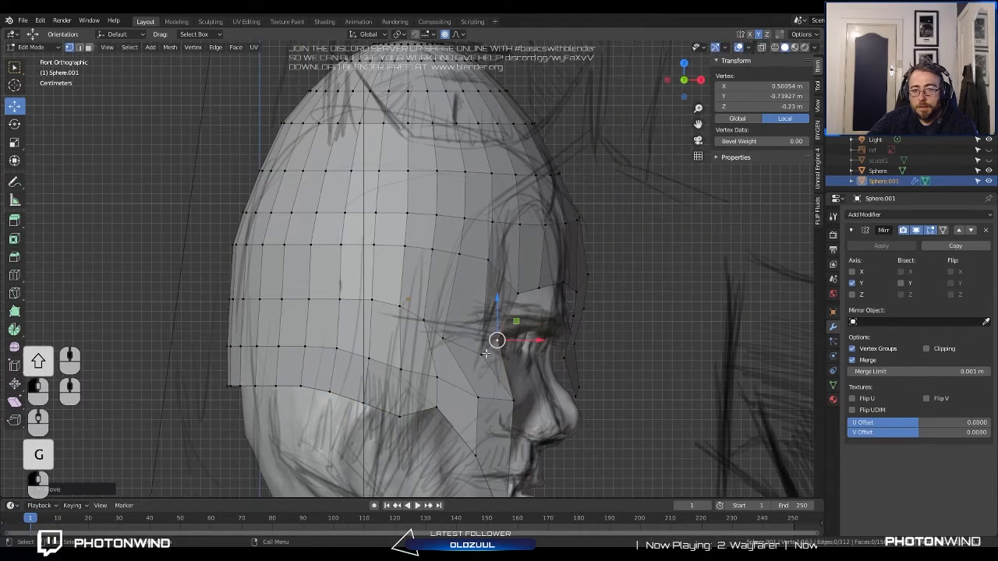
pyautogui.press('g')
pyautogui.click(485, 338)
pyautogui.press('g')
pyautogui.click(465, 322)
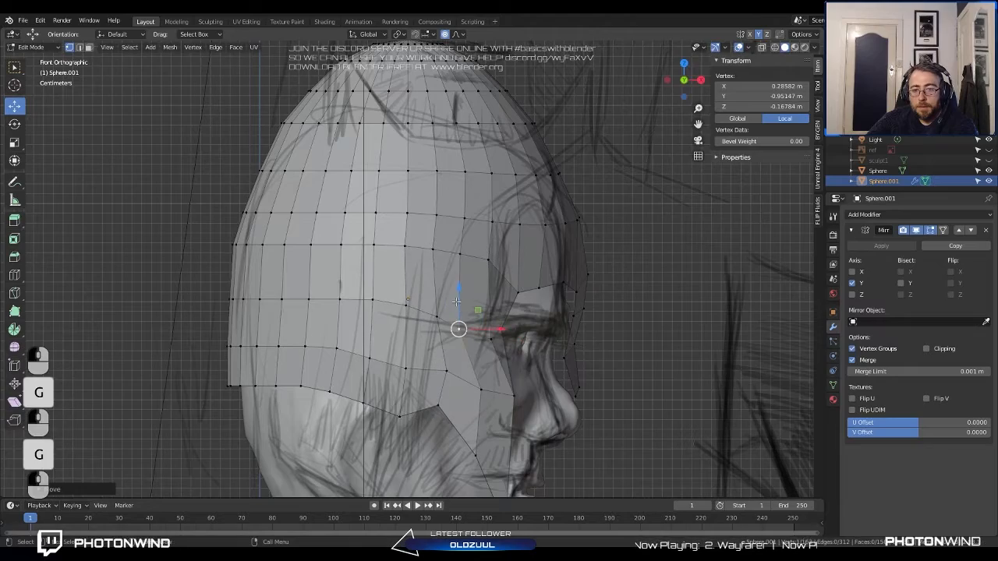
# Move the cheek guard's bottom tip inward along the Y axis toward the jaw.
pyautogui.scroll(-5, 452, 312)
pyautogui.press('Tab')
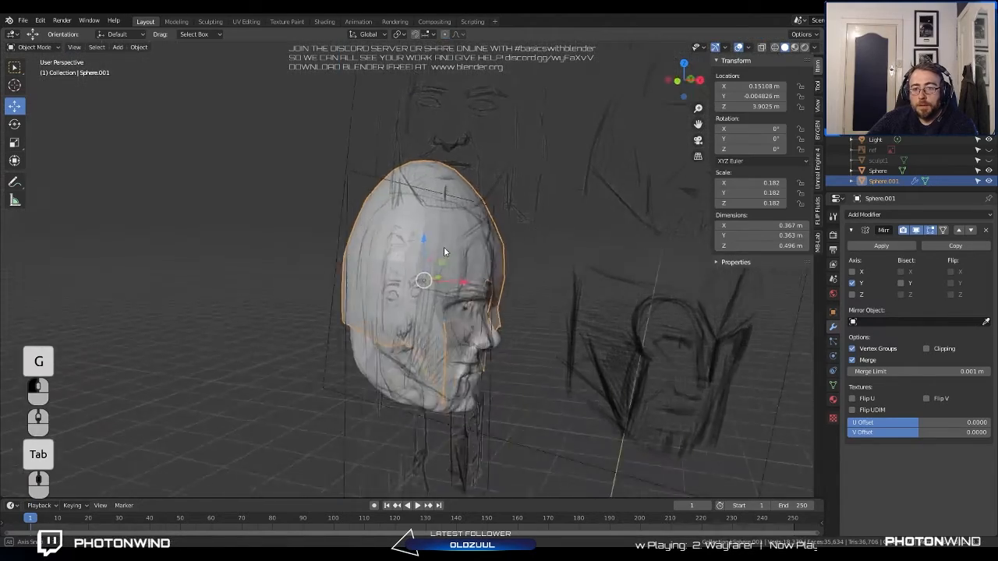
pyautogui.moveTo(443, 246); pyautogui.dragTo(378, 260, button='middle')
pyautogui.press('Tab')
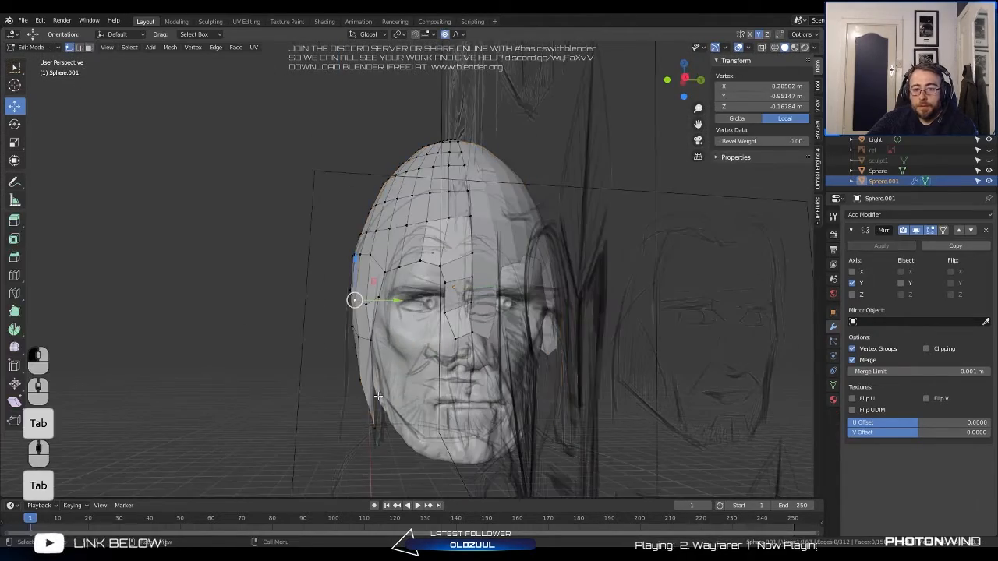
pyautogui.click(374, 428)
pyautogui.press('g')
pyautogui.press('y')
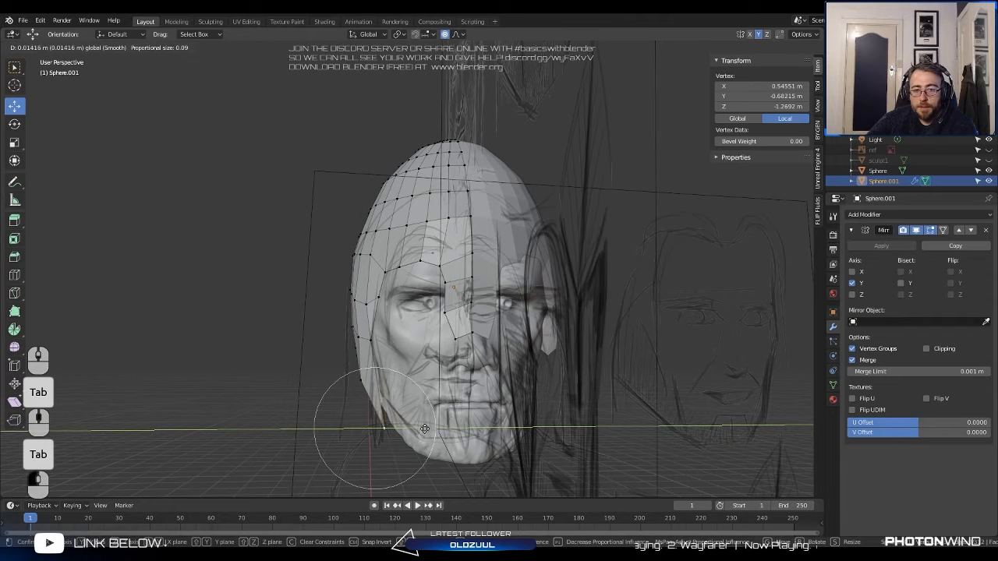
pyautogui.click(425, 427)
# Shift the cheek guard's upper front vertex inward along Y and fine-tune the lower tip to follow the face.
pyautogui.click(373, 337)
pyautogui.press('g')
pyautogui.press('y')
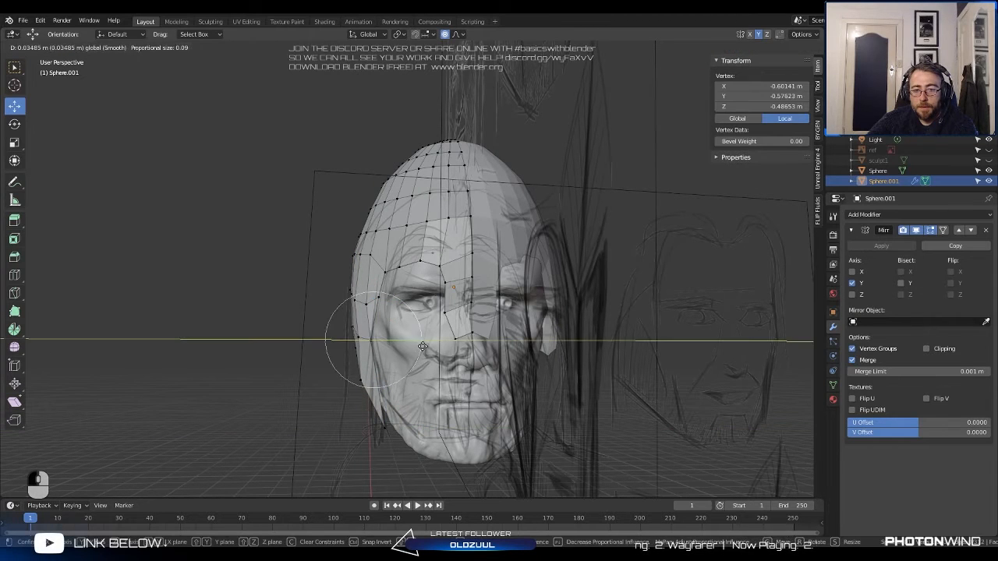
pyautogui.click(392, 349)
pyautogui.moveTo(393, 342); pyautogui.dragTo(408, 343)
pyautogui.moveTo(373, 372); pyautogui.dragTo(335, 372, button='middle')
pyautogui.click(387, 384)
pyautogui.click(398, 370)
pyautogui.moveTo(408, 376); pyautogui.dragTo(405, 376)
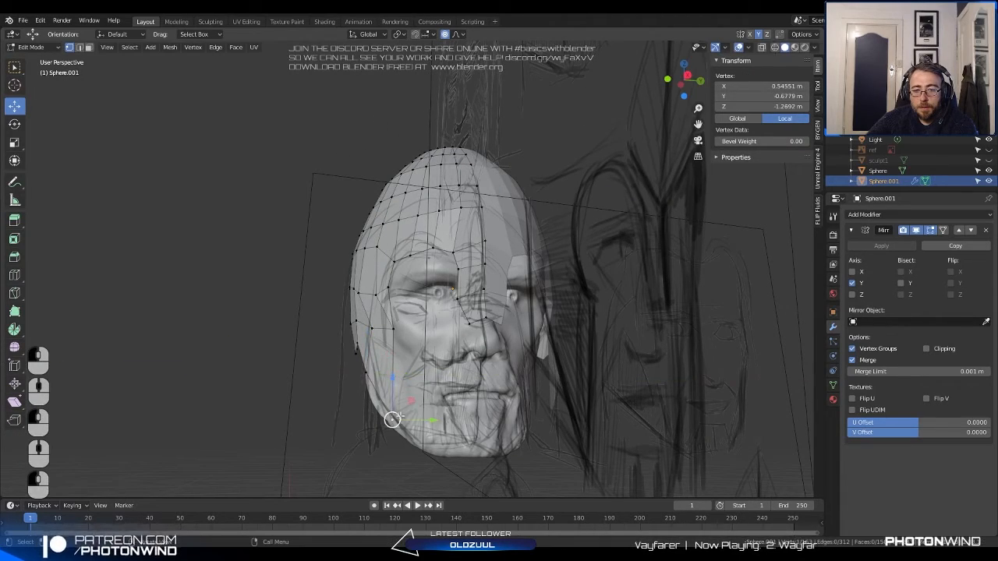
pyautogui.moveTo(431, 422); pyautogui.dragTo(434, 422)
# Hide the sketch reference images and apply smooth shading to the helmet.
pyautogui.press('Tab')
pyautogui.moveTo(395, 352); pyautogui.dragTo(456, 346, button='middle')
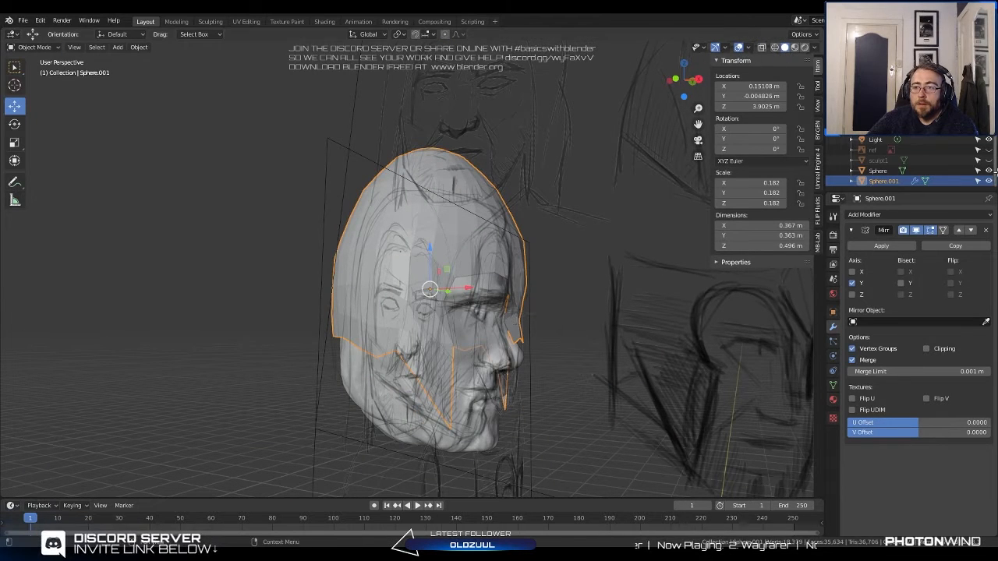
pyautogui.click(988, 150)
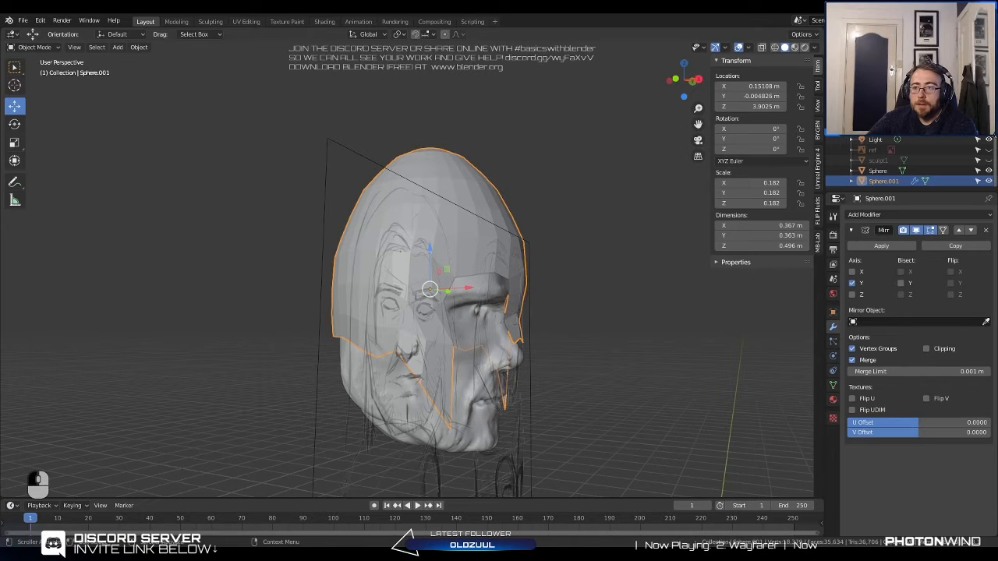
pyautogui.click(988, 130)
pyautogui.click(644, 219)
pyautogui.click(450, 201)
pyautogui.rightClick(451, 201)
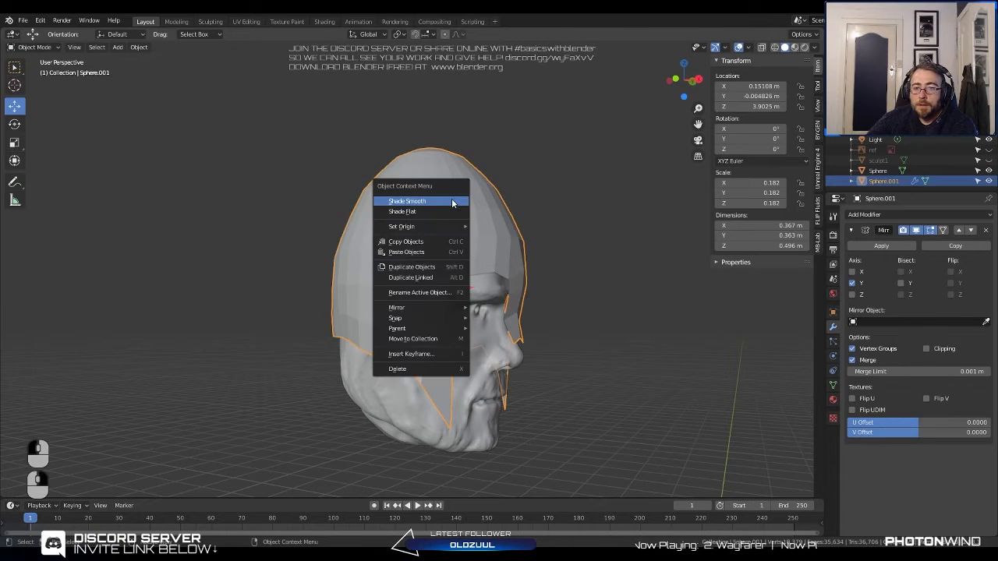
pyautogui.click(451, 203)
# Narrow the nose guard by moving its side vertices toward the centre line with a smaller proportional radius.
pyautogui.moveTo(451, 203); pyautogui.dragTo(478, 236, button='middle')
pyautogui.press('Tab')
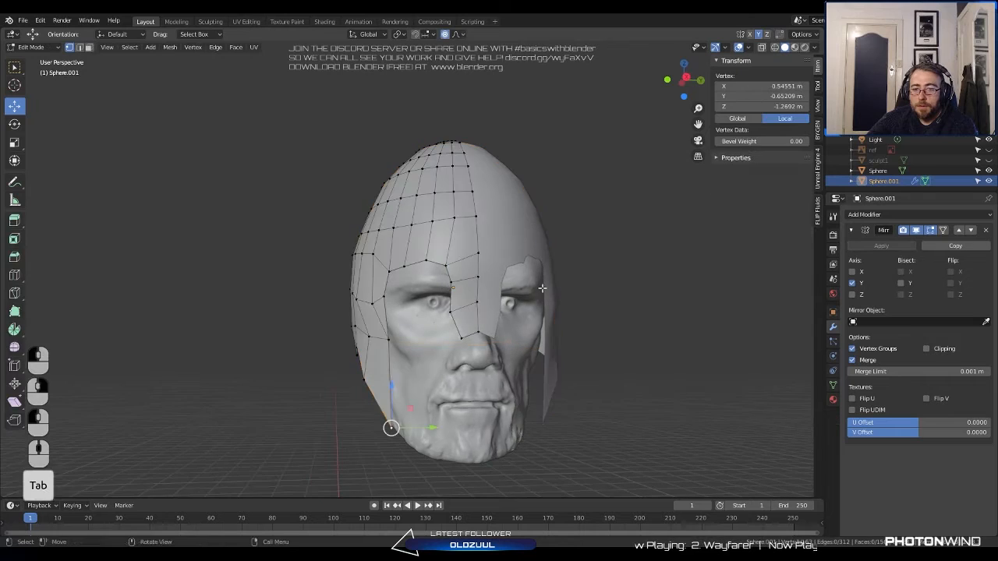
pyautogui.scroll(3, 514, 290)
pyautogui.click(460, 356)
pyautogui.press('g')
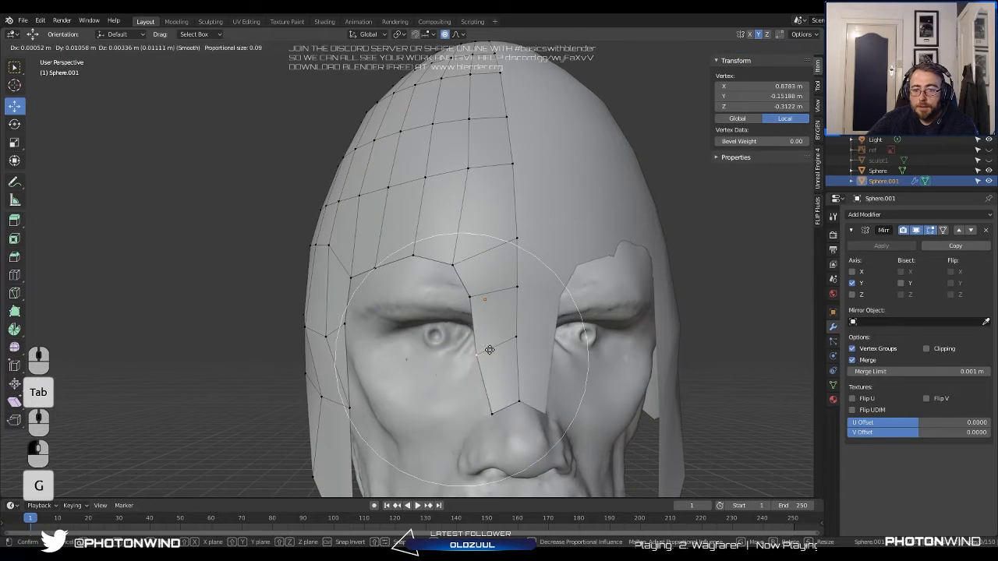
pyautogui.scroll(3, 492, 344)
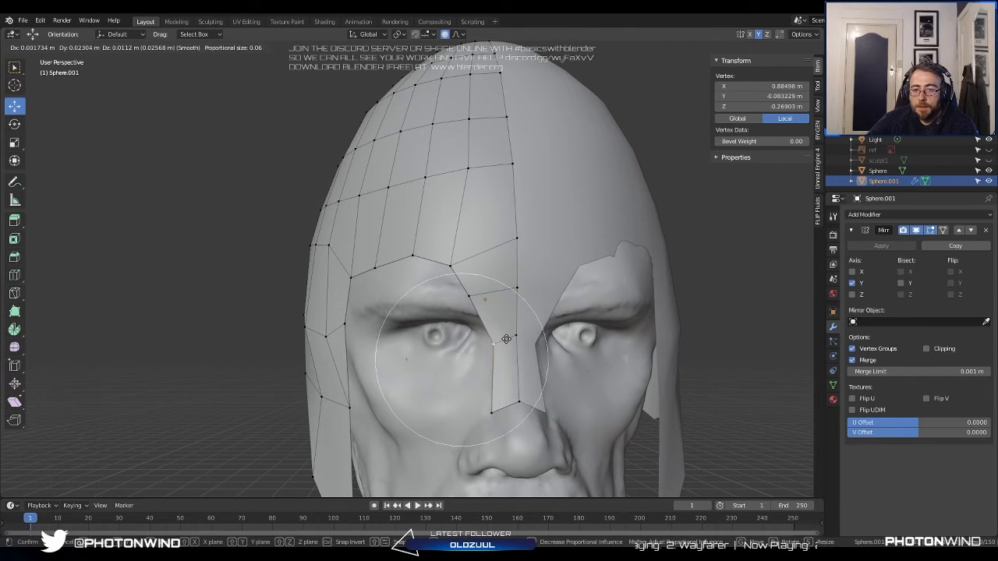
pyautogui.click(499, 342)
pyautogui.press('g')
pyautogui.click(460, 262)
# Lower the vertices along the brow edge to level the top of the eye opening.
pyautogui.click(430, 256)
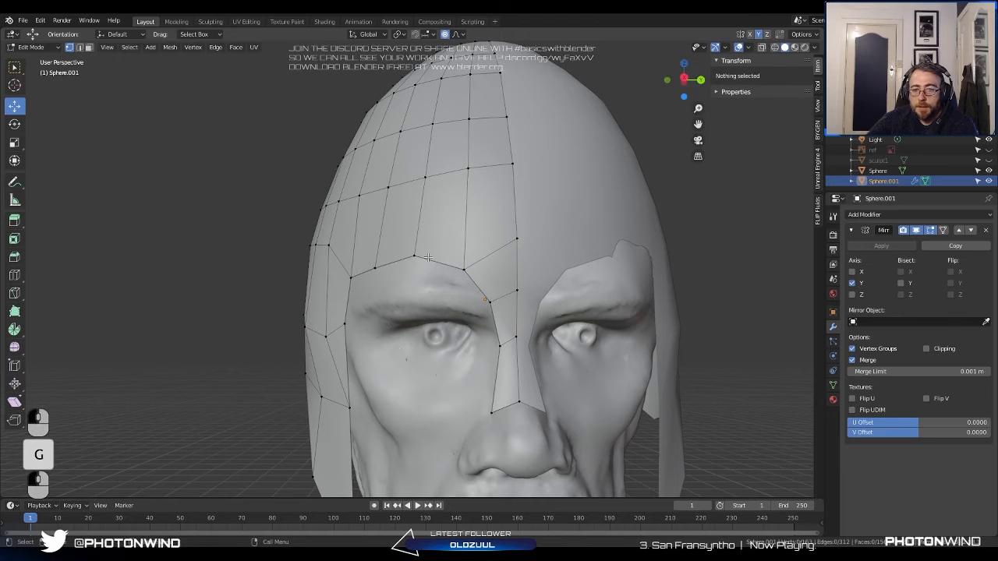
pyautogui.click(421, 256)
pyautogui.press('g')
pyautogui.click(419, 271)
pyautogui.click(371, 277)
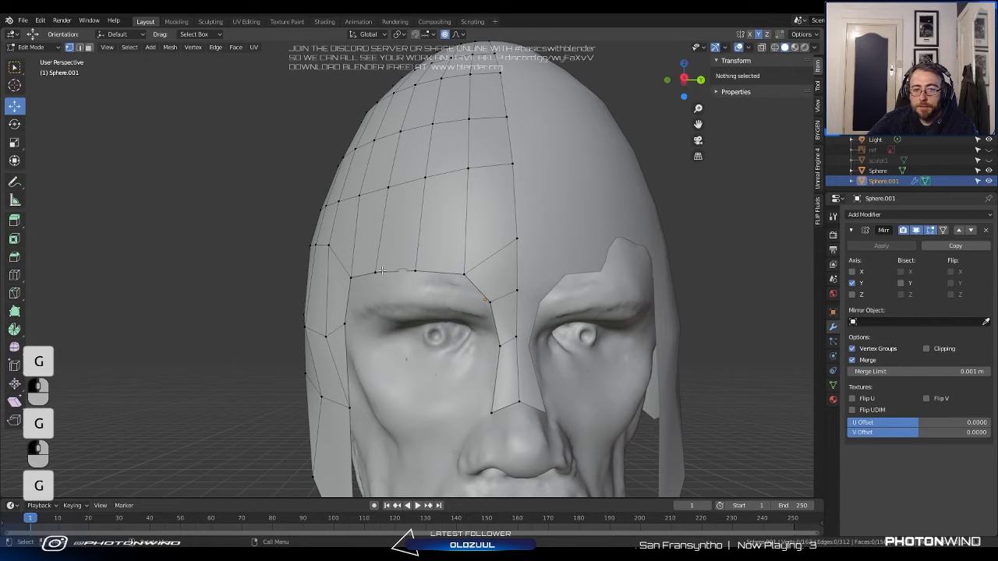
# Adjust the depth of the middle and inner brow-edge vertices so they sit forward over the eyebrow.
pyautogui.click(415, 270)
pyautogui.moveTo(415, 271); pyautogui.dragTo(359, 281, button='middle')
pyautogui.press('g')
pyautogui.click(359, 281)
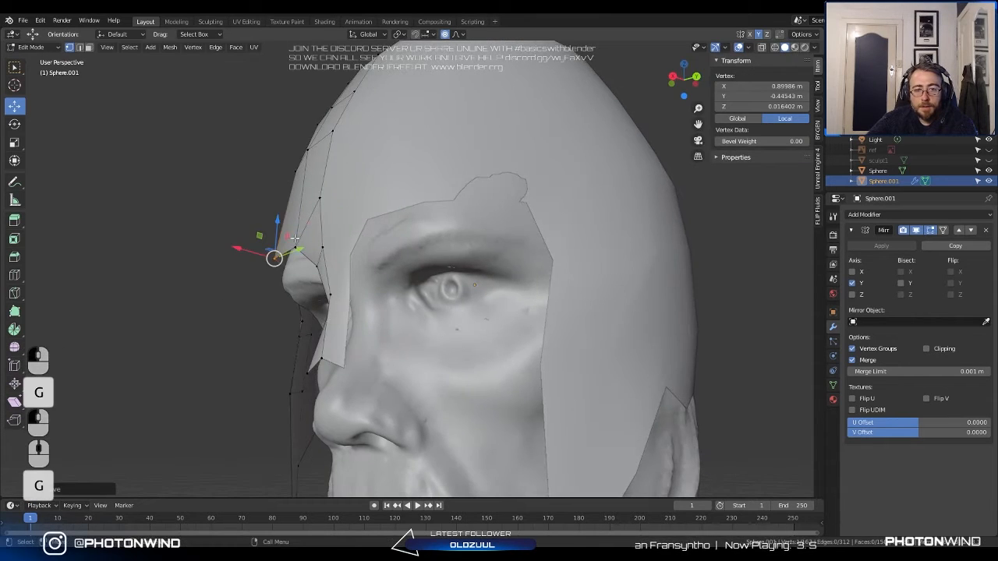
pyautogui.click(295, 245)
pyautogui.press('g')
pyautogui.click(288, 254)
pyautogui.moveTo(290, 259); pyautogui.dragTo(435, 279, button='middle')
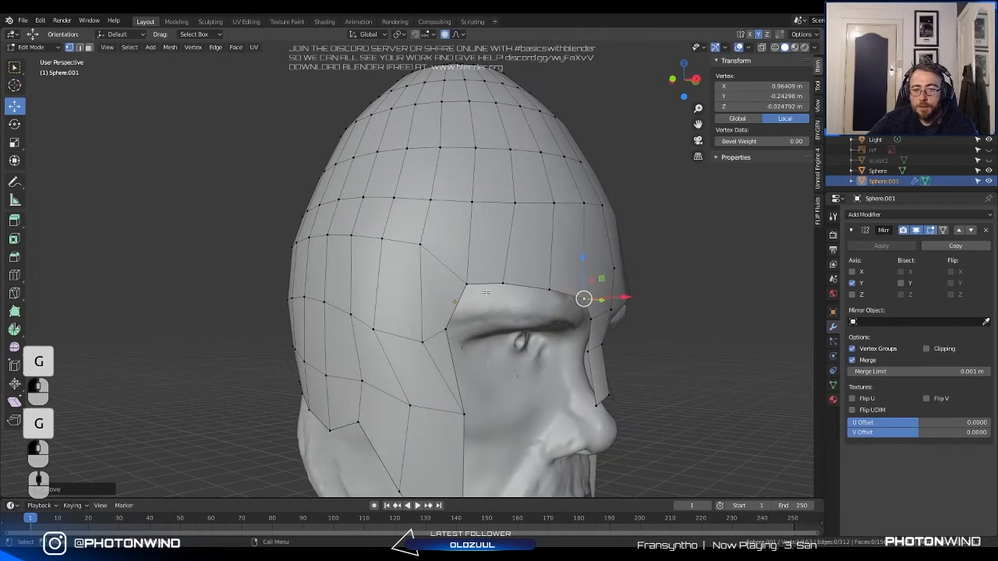
# Lower the brow's outer corner vertices and the temple vertices beside the eye opening.
pyautogui.click(467, 284)
pyautogui.press('g')
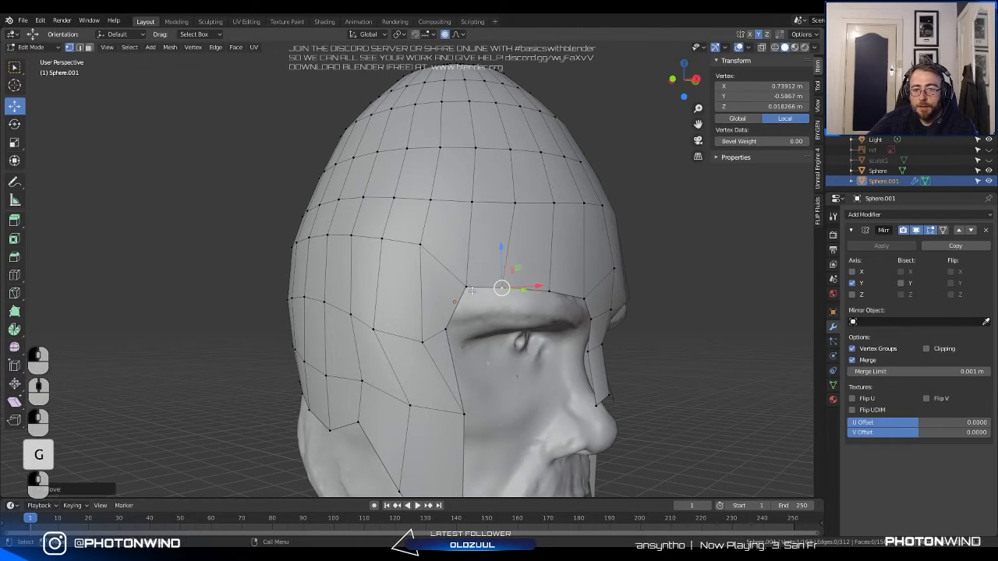
pyautogui.click(452, 318)
pyautogui.moveTo(451, 318); pyautogui.dragTo(448, 347, button='middle')
pyautogui.click(446, 353)
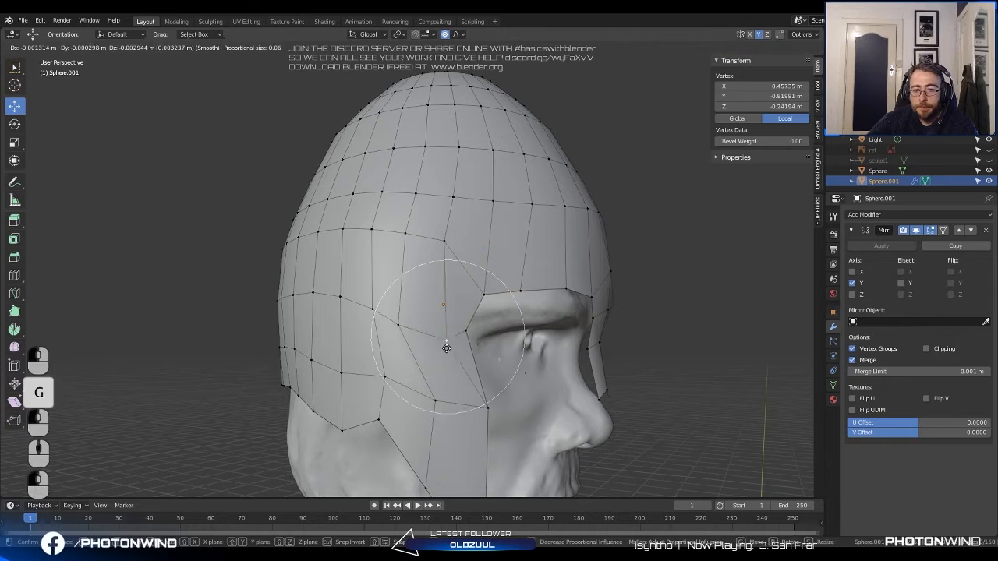
# Lower the horizontal row of vertices around the helmet's side and back, leaving out the eye-opening vertices, and push it slightly outward.
pyautogui.keyDown('alt'); pyautogui.click(421, 237); pyautogui.keyUp('alt')
pyautogui.moveTo(335, 214); pyautogui.dragTo(335, 199)
pyautogui.hotkey('ctrl', 'z')
pyautogui.press('b')
pyautogui.keyDown('shift'); pyautogui.moveTo(467, 278); pyautogui.dragTo(507, 323); pyautogui.keyUp('shift')
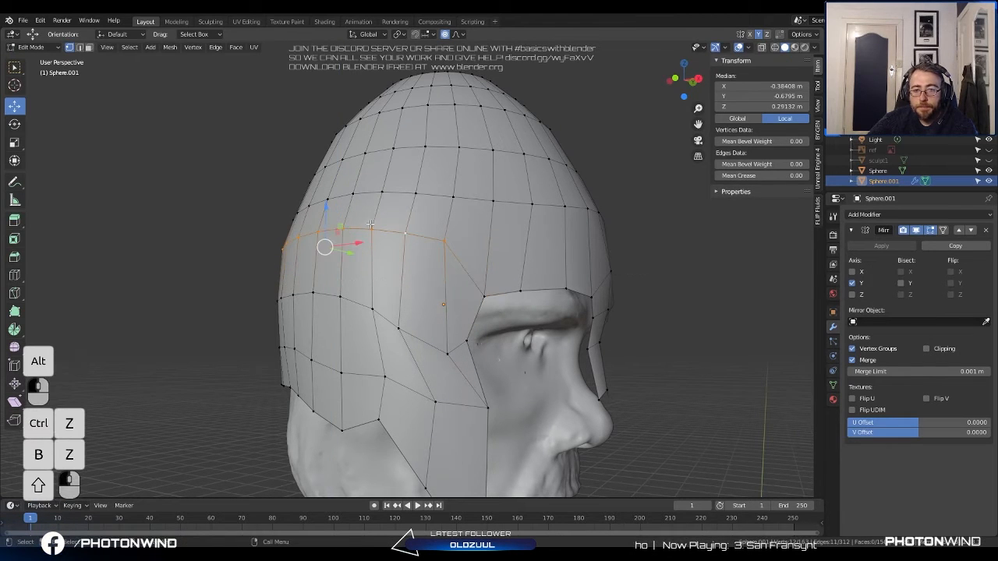
pyautogui.moveTo(328, 209); pyautogui.dragTo(327, 237)
pyautogui.moveTo(331, 239); pyautogui.dragTo(511, 254, button='middle')
pyautogui.press('g')
pyautogui.click(518, 254)
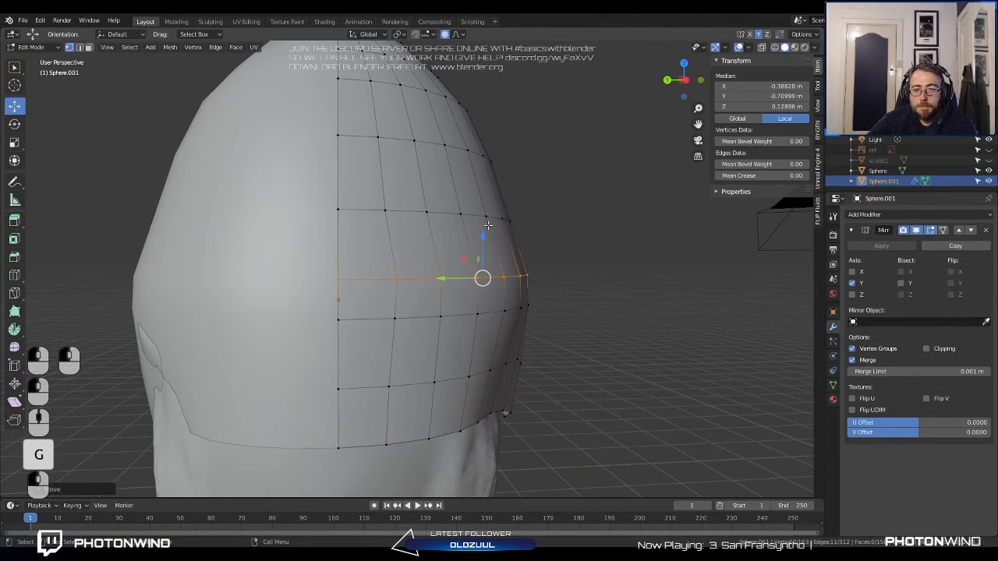
# Move the next vertex row up outward from the centre line to fill out the back of the helmet.
pyautogui.keyDown('alt'); pyautogui.click(472, 216); pyautogui.keyUp('alt')
pyautogui.press('g')
pyautogui.click(495, 219)
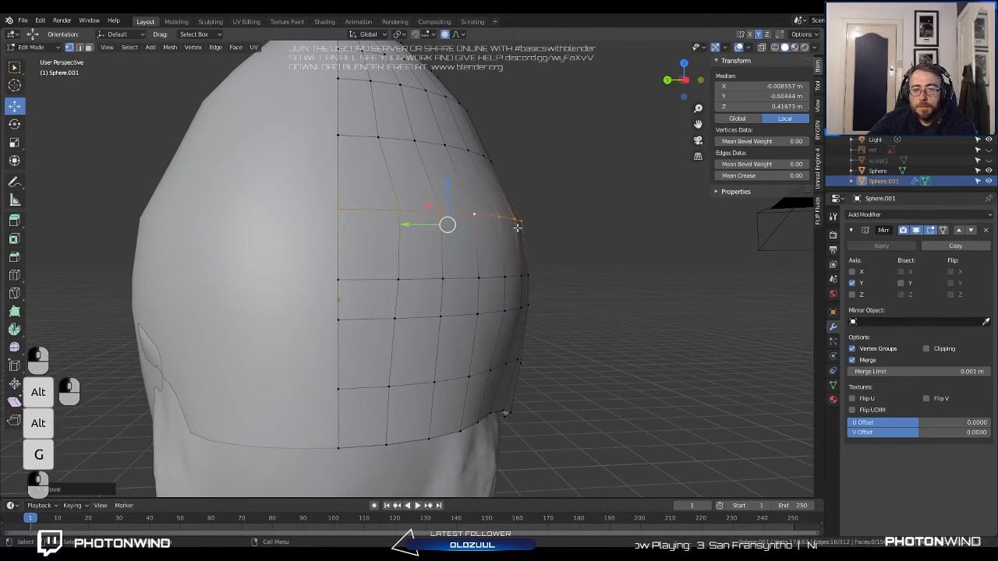
# Lower the front vertices of the forehead row so they sit closer above the brow edge.
pyautogui.moveTo(516, 223); pyautogui.dragTo(504, 195, button='middle')
pyautogui.click(530, 188)
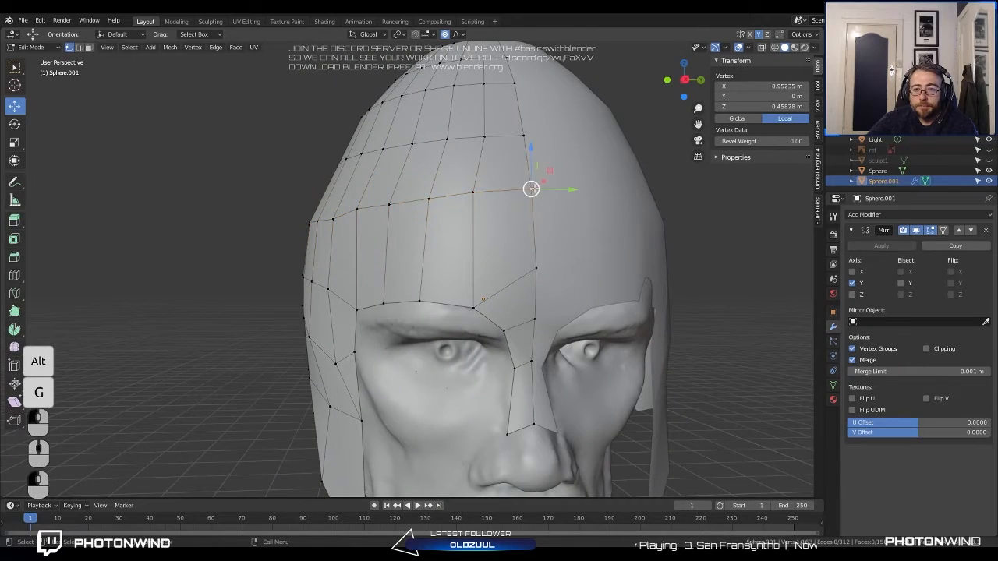
pyautogui.press('b')
pyautogui.moveTo(348, 173); pyautogui.dragTo(523, 223)
pyautogui.moveTo(433, 158); pyautogui.dragTo(434, 195)
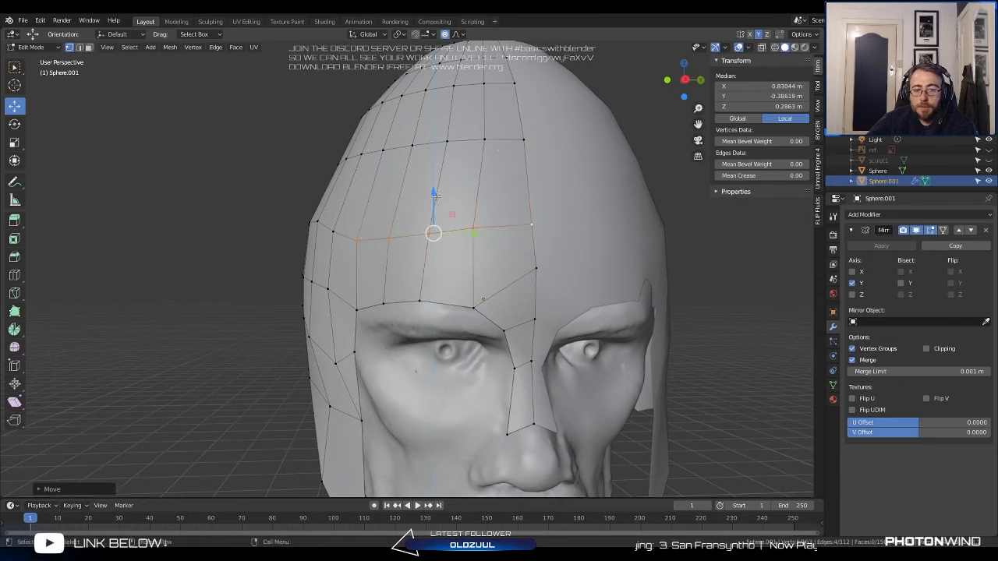
pyautogui.moveTo(434, 195); pyautogui.dragTo(497, 226, button='middle')
pyautogui.press('Tab')
pyautogui.press('Tab')
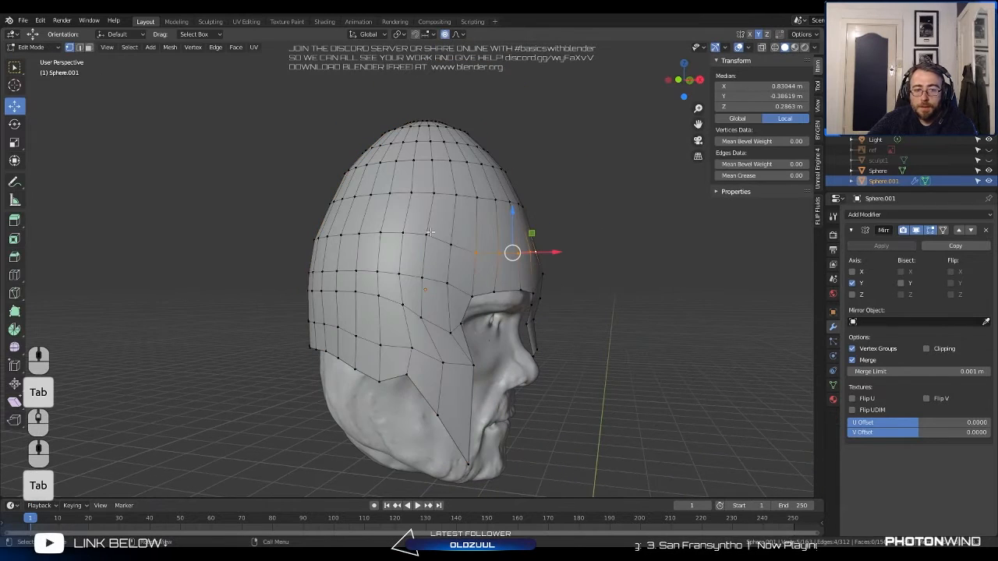
# Lower two side vertices of that row along Z, above the temple, to line up with the forehead vertices.
pyautogui.click(429, 231)
pyautogui.scroll(2, 440, 232)
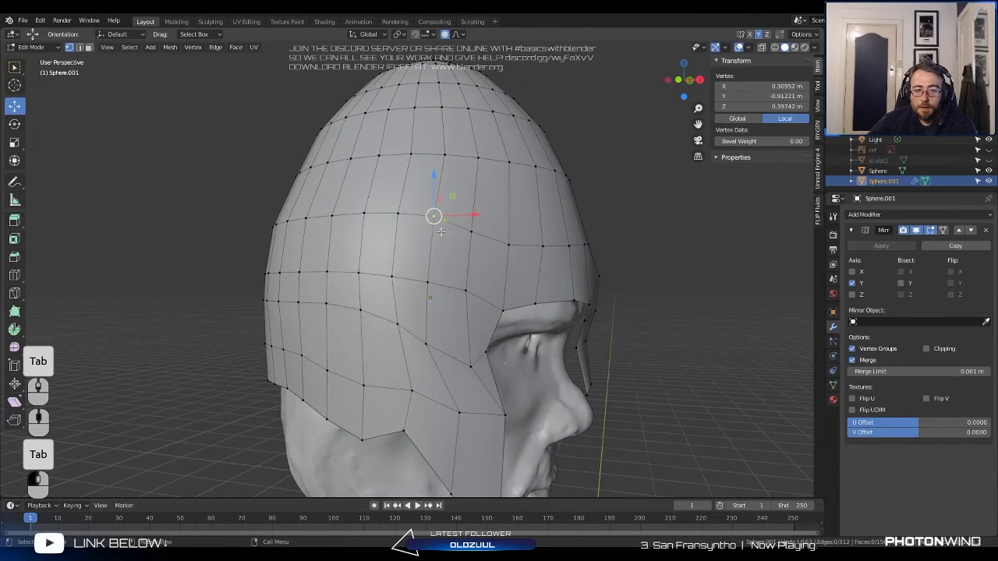
pyautogui.keyDown('shift'); pyautogui.click(398, 227); pyautogui.keyUp('shift')
pyautogui.press('g')
pyautogui.press('z')
pyautogui.moveTo(412, 199); pyautogui.dragTo(413, 199)
pyautogui.keyDown('shift'); pyautogui.moveTo(412, 199); pyautogui.dragTo(428, 198, button='middle'); pyautogui.keyUp('shift')
# Lower the next three vertices toward the back along Z and fine-tune the height of the side vertex above the temple.
pyautogui.click(381, 218)
pyautogui.keyDown('shift'); pyautogui.click(349, 215); pyautogui.keyUp('shift')
pyautogui.keyDown('shift'); pyautogui.click(323, 216); pyautogui.keyUp('shift')
pyautogui.press('g')
pyautogui.press('z')
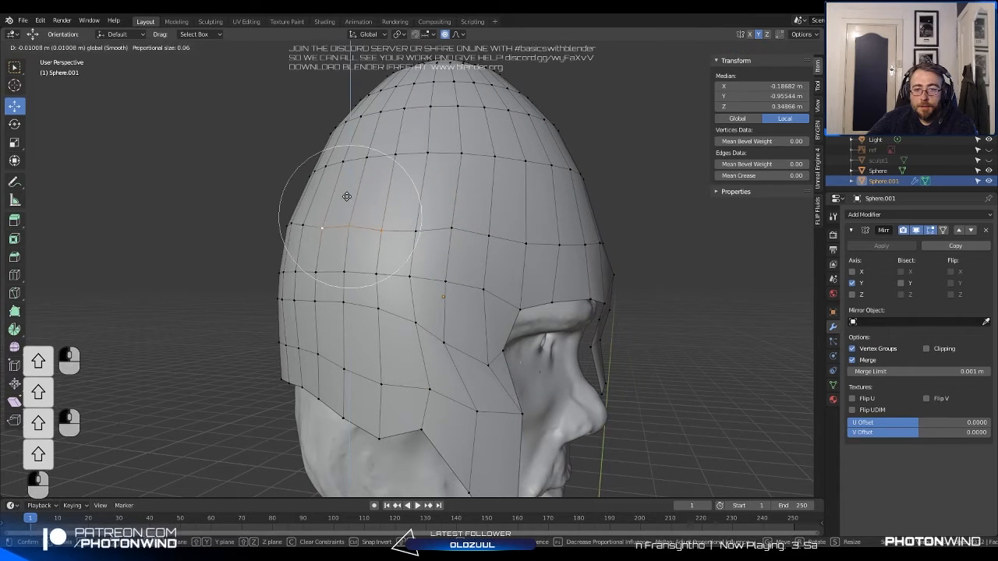
pyautogui.moveTo(347, 202); pyautogui.dragTo(347, 194)
pyautogui.click(451, 227)
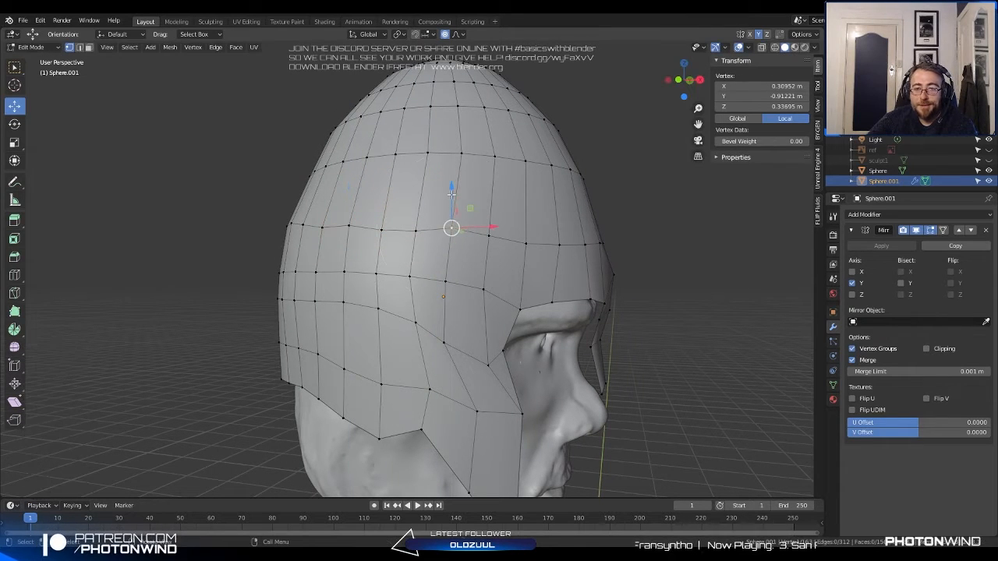
pyautogui.moveTo(452, 203); pyautogui.dragTo(450, 211)
pyautogui.press('Tab')
pyautogui.moveTo(451, 210); pyautogui.dragTo(364, 306, button='middle')
pyautogui.click(364, 305)
pyautogui.press('Tab')
pyautogui.press('Tab')
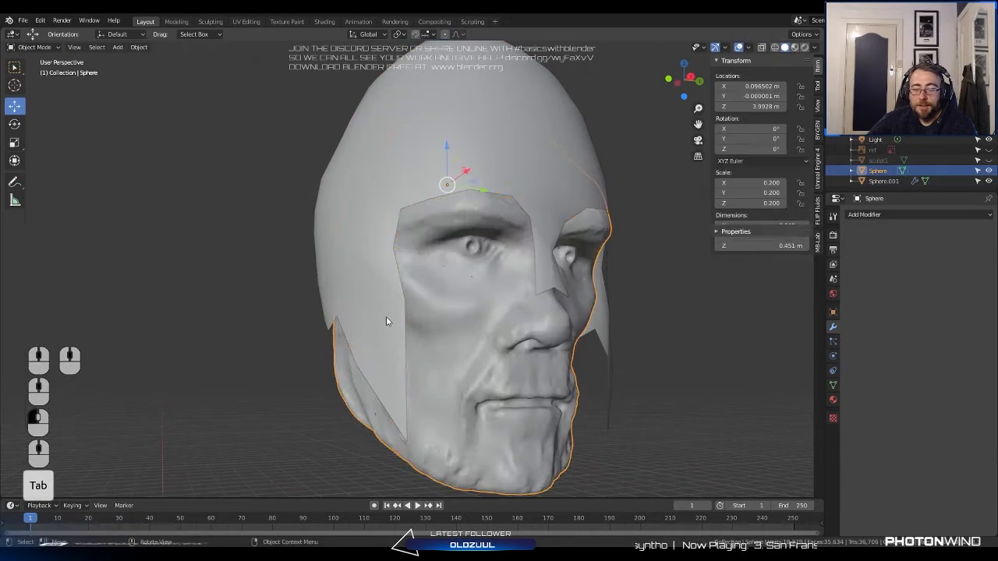
pyautogui.click(868, 215)
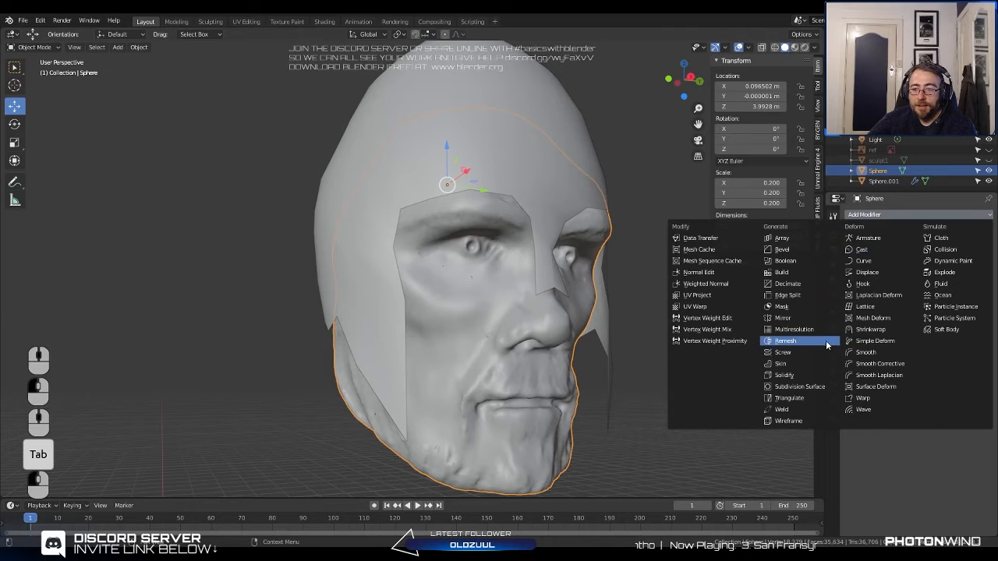
pyautogui.click(795, 375)
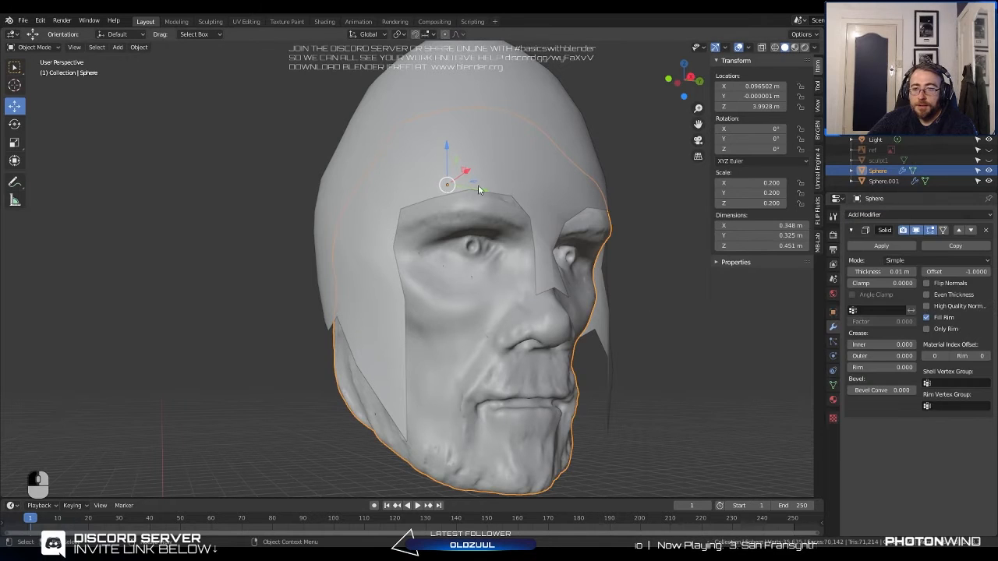
pyautogui.click(986, 230)
# Add a Solidify modifier to the helmet and set its thickness to 0.38 m.
pyautogui.click(571, 196)
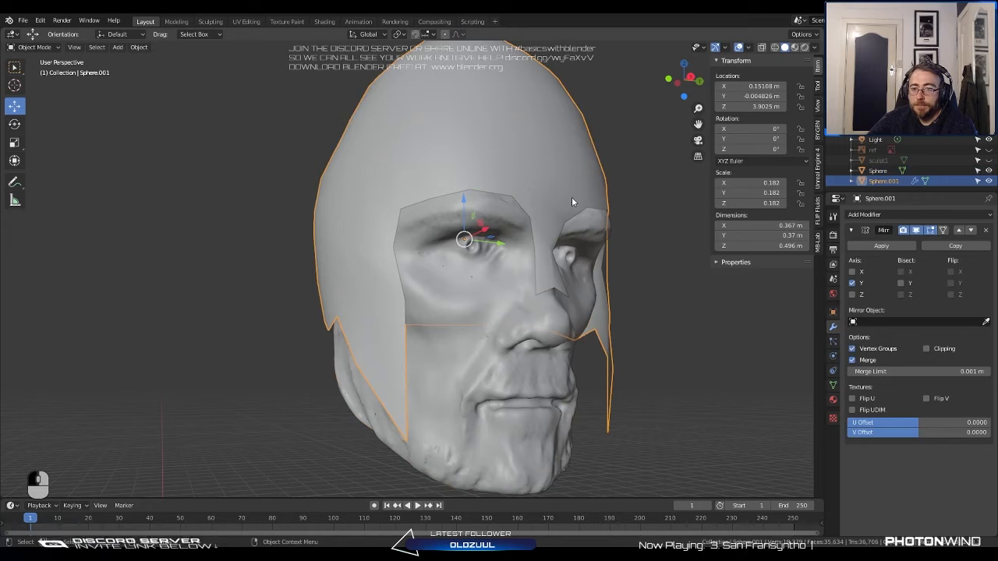
pyautogui.click(870, 214)
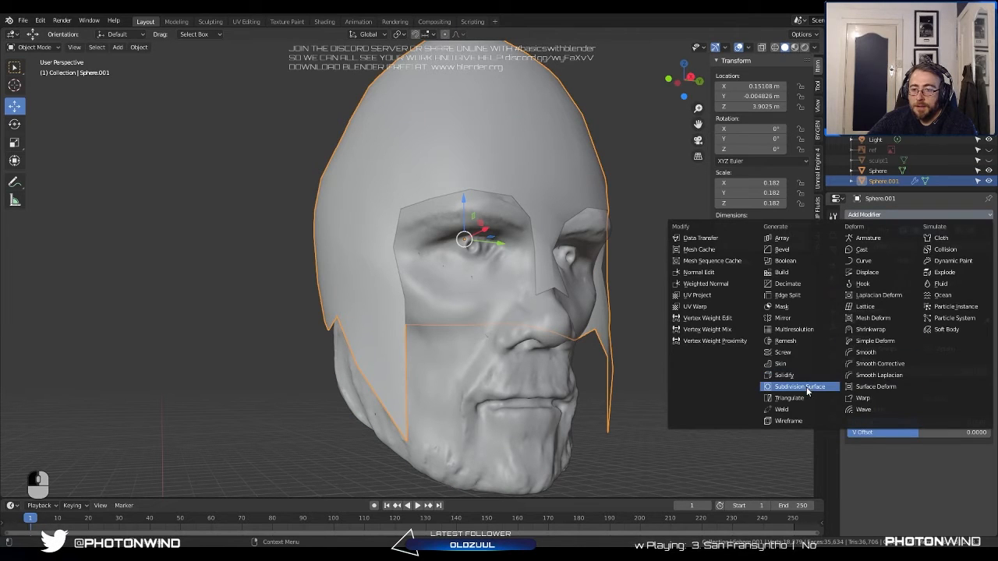
pyautogui.click(800, 375)
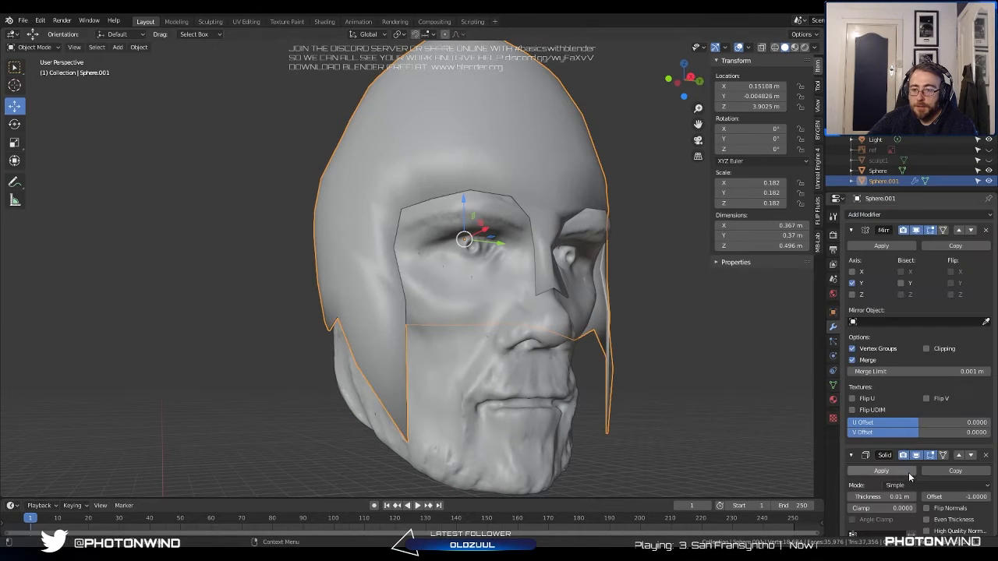
pyautogui.moveTo(896, 496); pyautogui.dragTo(930, 496)
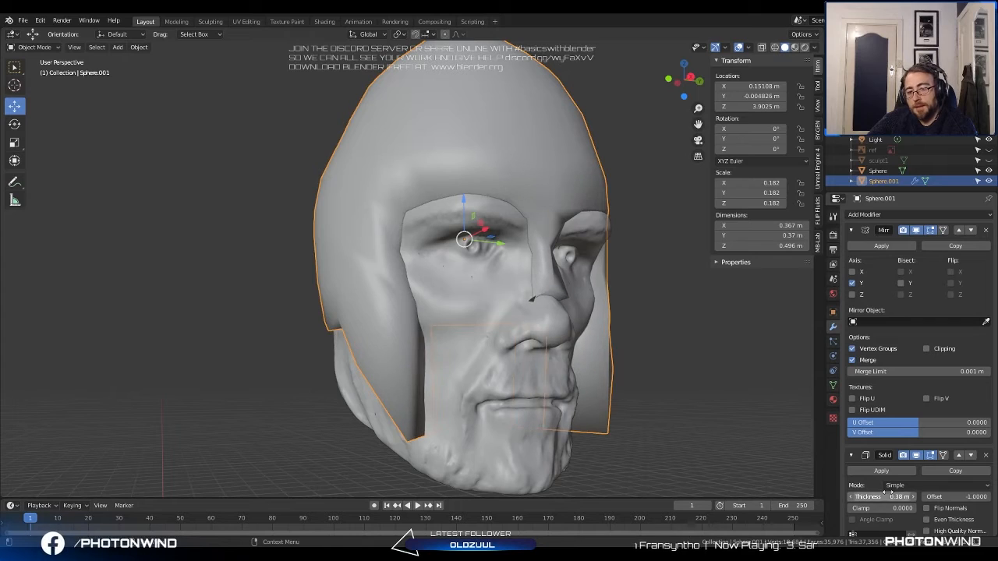
pyautogui.scroll(-3, 643, 351)
pyautogui.click(630, 351)
pyautogui.moveTo(616, 351)
pyautogui.mouseDown(button='middle')
pyautogui.moveTo(484, 350)
pyautogui.moveTo(616, 362)
pyautogui.mouseUp(button='middle')
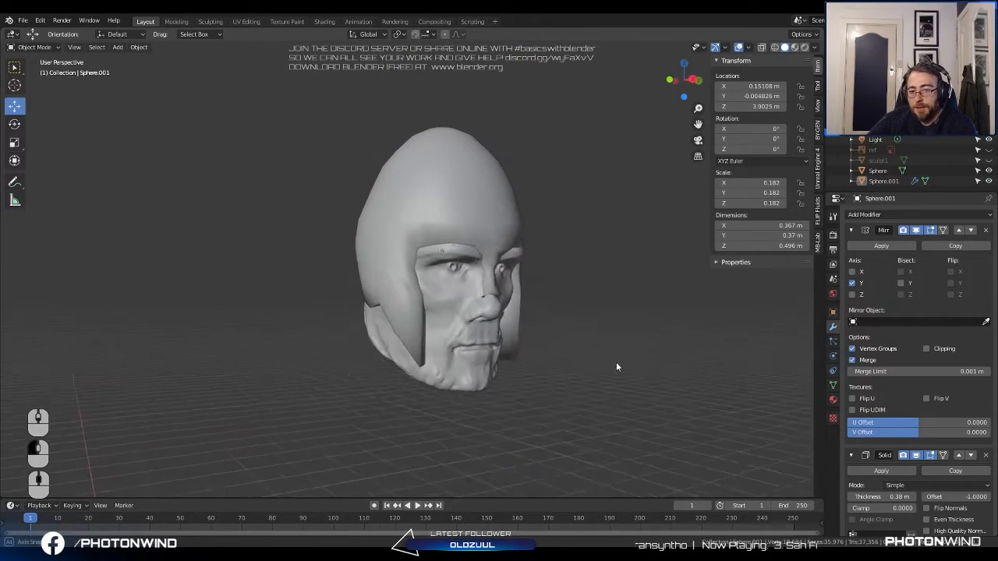
# Reopen the helmet mesh for editing and lower the two vertices across the upper cheek guard.
pyautogui.scroll(4, 615, 366)
pyautogui.moveTo(416, 284); pyautogui.dragTo(428, 295)
pyautogui.moveTo(428, 296); pyautogui.dragTo(412, 293, button='middle')
pyautogui.press('Tab')
pyautogui.moveTo(421, 378); pyautogui.dragTo(404, 366, button='middle')
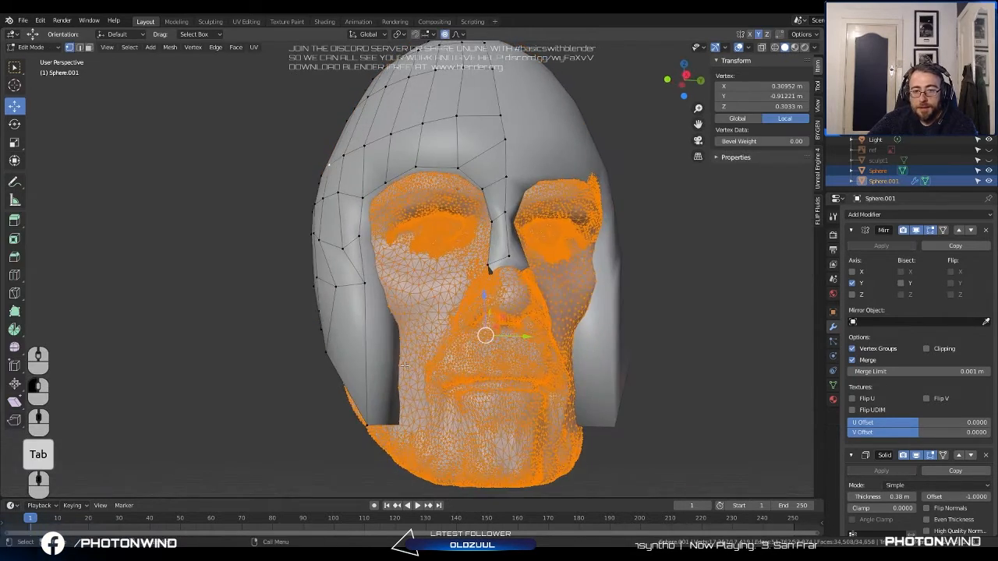
pyautogui.click(361, 286)
pyautogui.press('g')
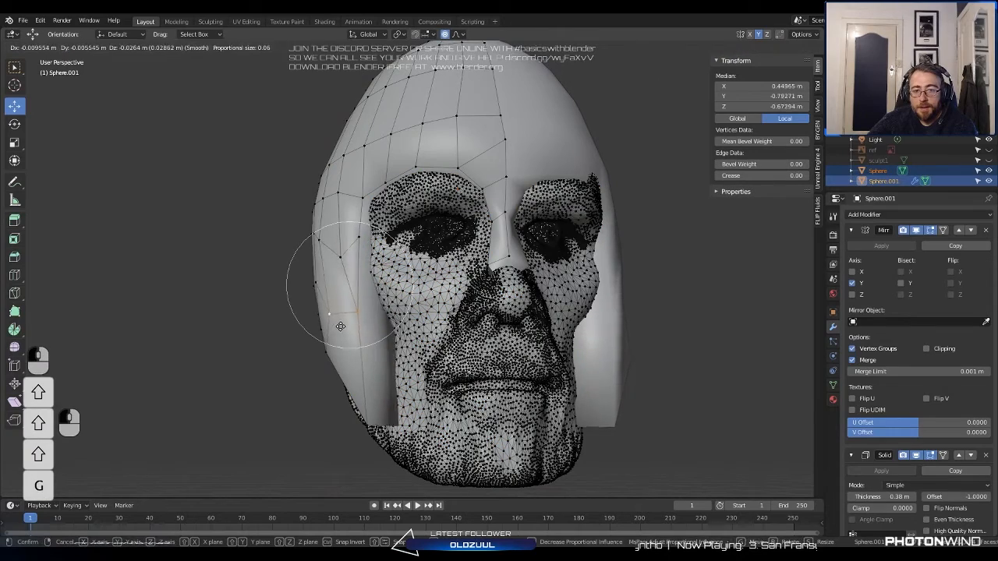
pyautogui.click(348, 333)
pyautogui.moveTo(348, 333); pyautogui.dragTo(435, 343, button='middle')
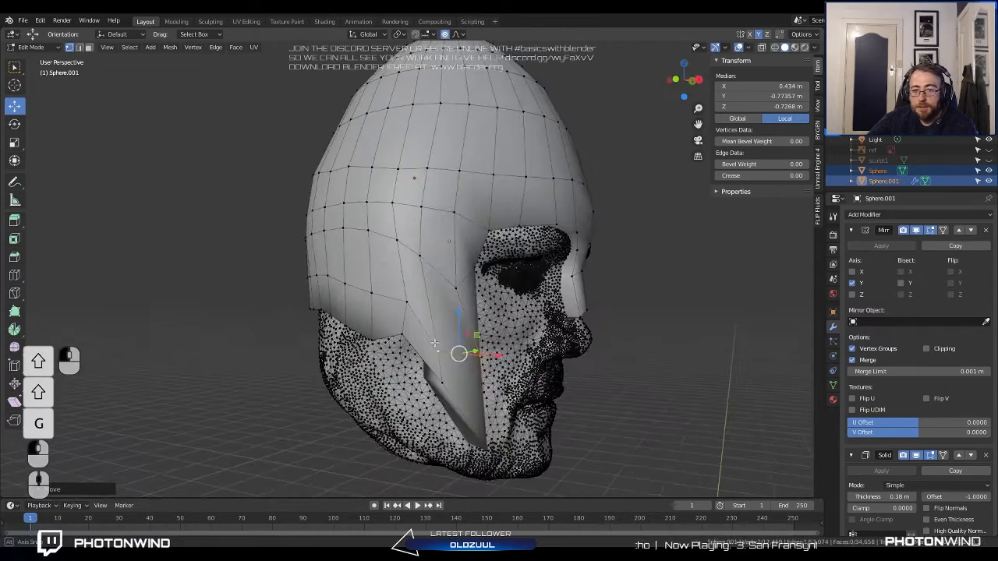
# Reposition the vertices along the cheek guard's rear edge, moving the ear corner and the vertex above it backward.
pyautogui.click(405, 305)
pyautogui.click(445, 383)
pyautogui.moveTo(446, 383); pyautogui.dragTo(469, 380, button='middle')
pyautogui.press('g')
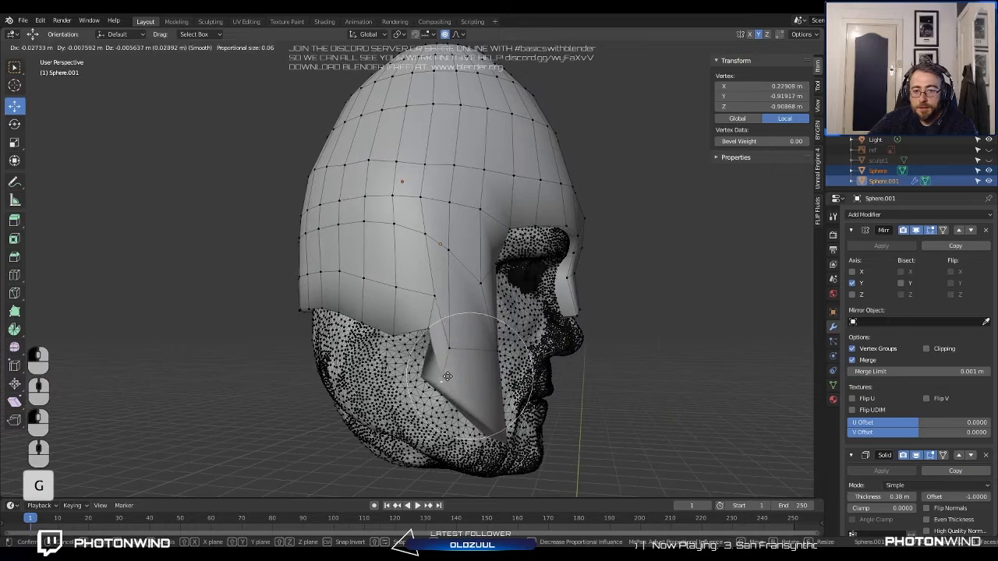
pyautogui.click(445, 371)
pyautogui.click(426, 330)
pyautogui.press('g')
pyautogui.click(410, 342)
pyautogui.click(427, 304)
pyautogui.press('g')
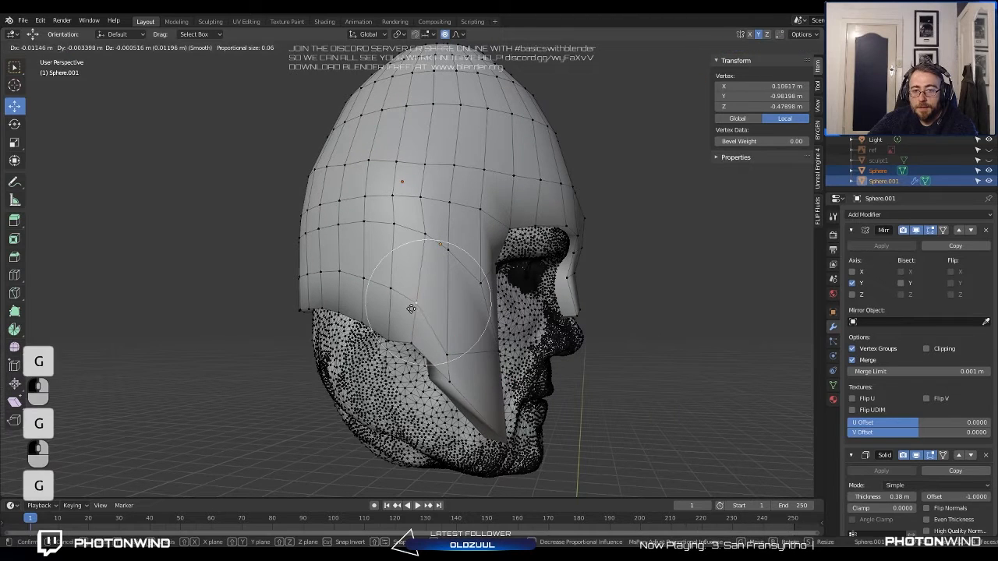
pyautogui.click(410, 307)
# Space out the temple vertices, shifting the rear one backward and the two in the row above forward toward the brow.
pyautogui.press('g')
pyautogui.click(407, 235)
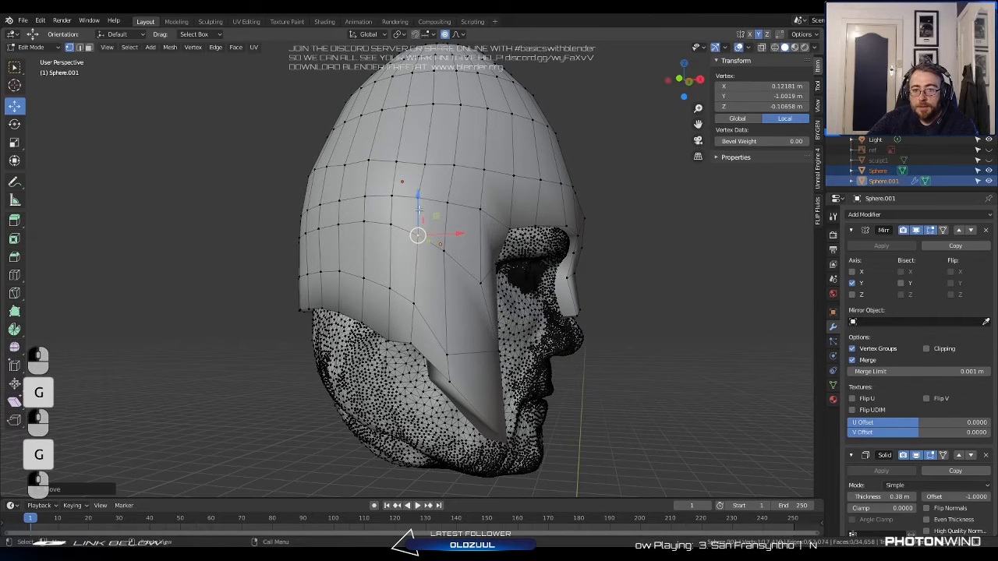
pyautogui.click(446, 200)
pyautogui.press('g')
pyautogui.click(455, 203)
pyautogui.click(479, 213)
pyautogui.press('g')
pyautogui.click(486, 217)
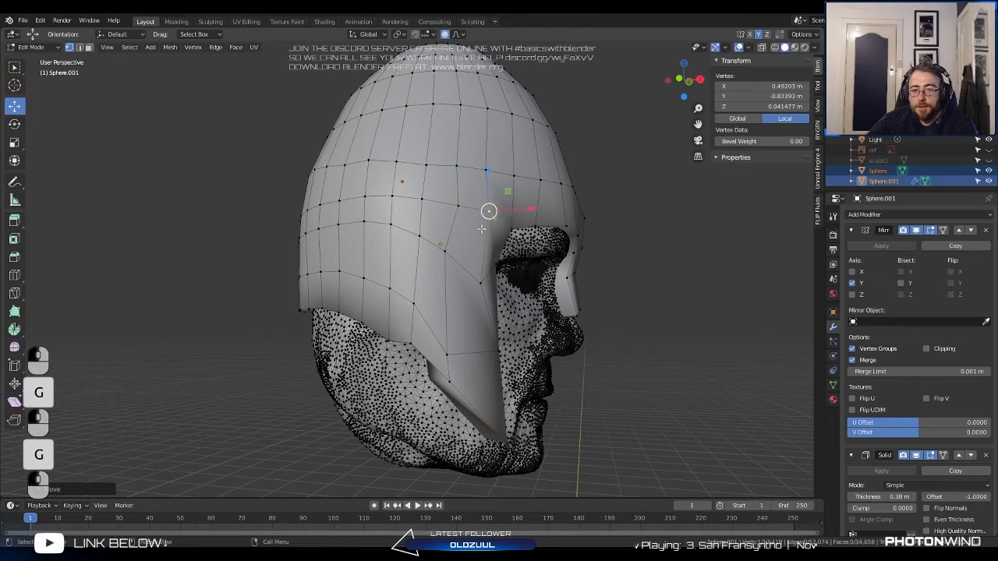
# Move the lower temple vertex and the vertex beside the eye opening forward to even out the mesh.
pyautogui.click(443, 246)
pyautogui.press('g')
pyautogui.click(453, 258)
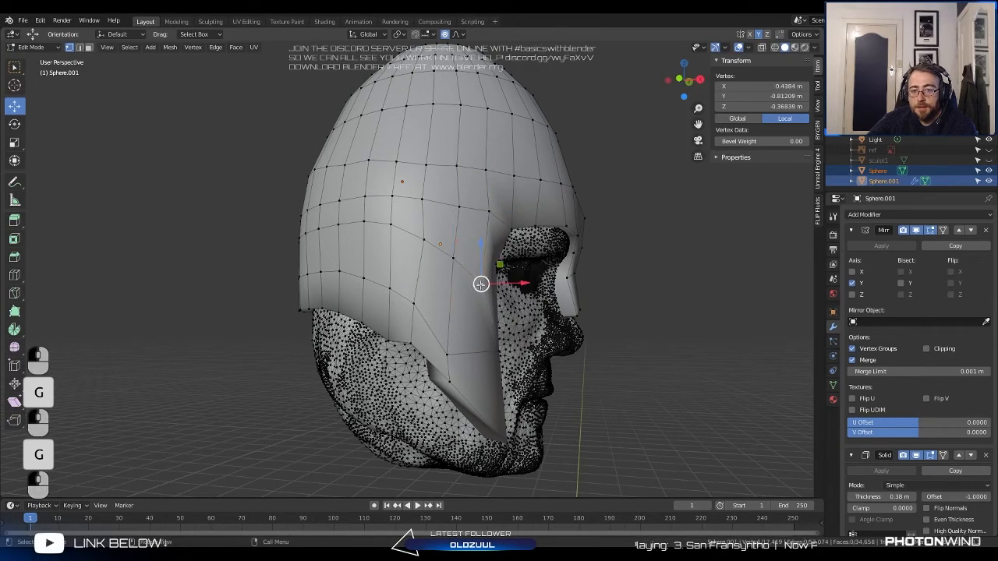
pyautogui.press('g')
pyautogui.click(485, 279)
pyautogui.moveTo(485, 279)
pyautogui.mouseDown(button='middle')
pyautogui.moveTo(380, 281)
pyautogui.moveTo(486, 278)
pyautogui.moveTo(468, 281)
pyautogui.mouseUp(button='middle')
pyautogui.press('Tab')
pyautogui.scroll(-2, 380, 281)
pyautogui.click(494, 269)
pyautogui.scroll(1, 468, 263)
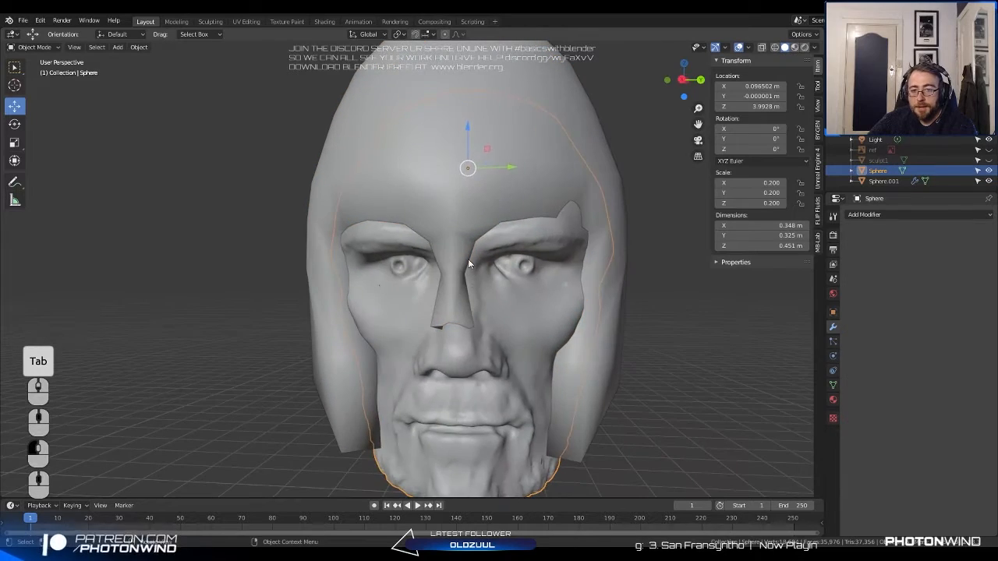
# Lower the centre-line vertex in the middle of the nose guard along Z to align with its side vertex.
pyautogui.press('Tab')
pyautogui.press('Tab')
pyautogui.click(455, 212)
pyautogui.press('Tab')
pyautogui.click(452, 266)
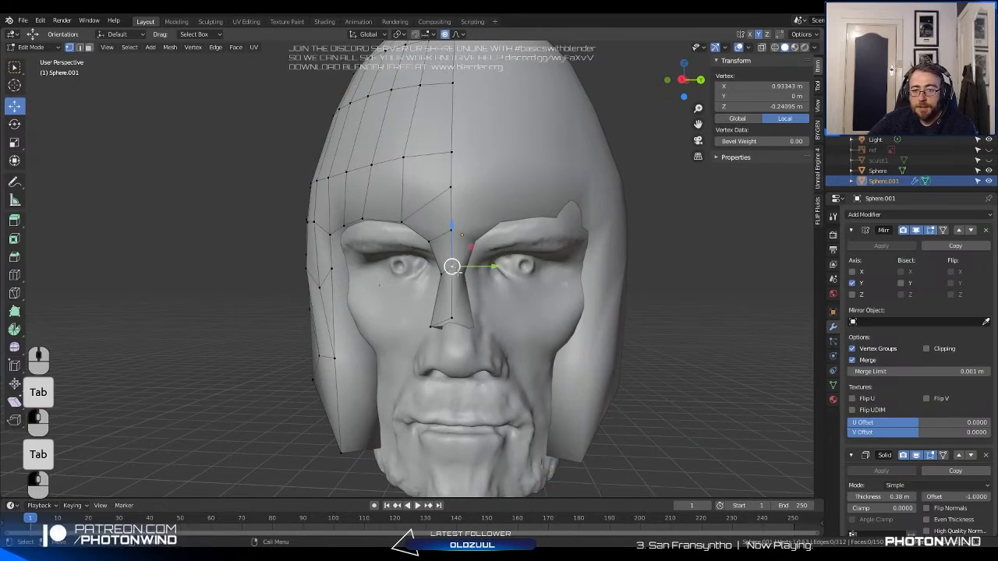
pyautogui.scroll(4, 459, 270)
pyautogui.press('g')
pyautogui.press('z')
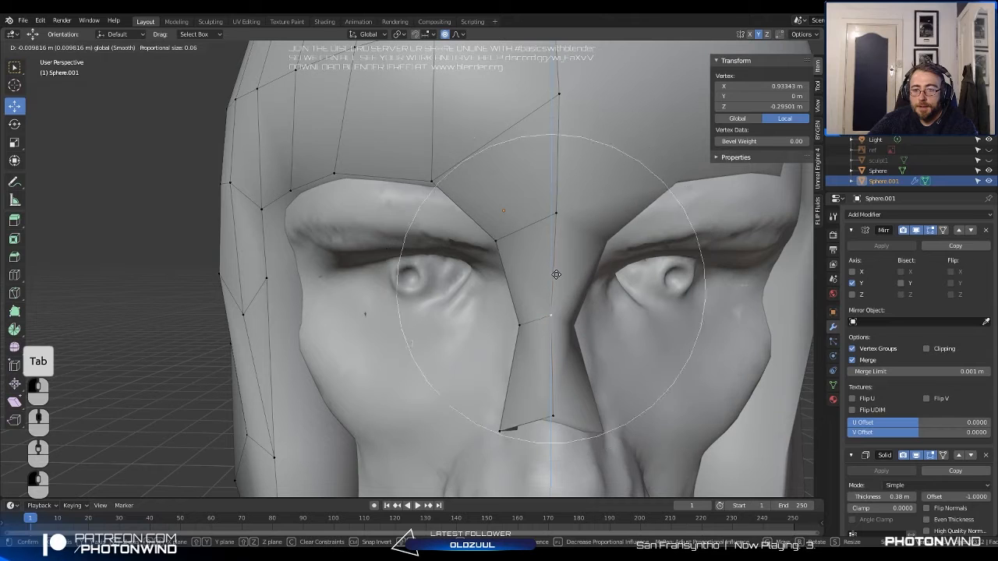
pyautogui.click(543, 297)
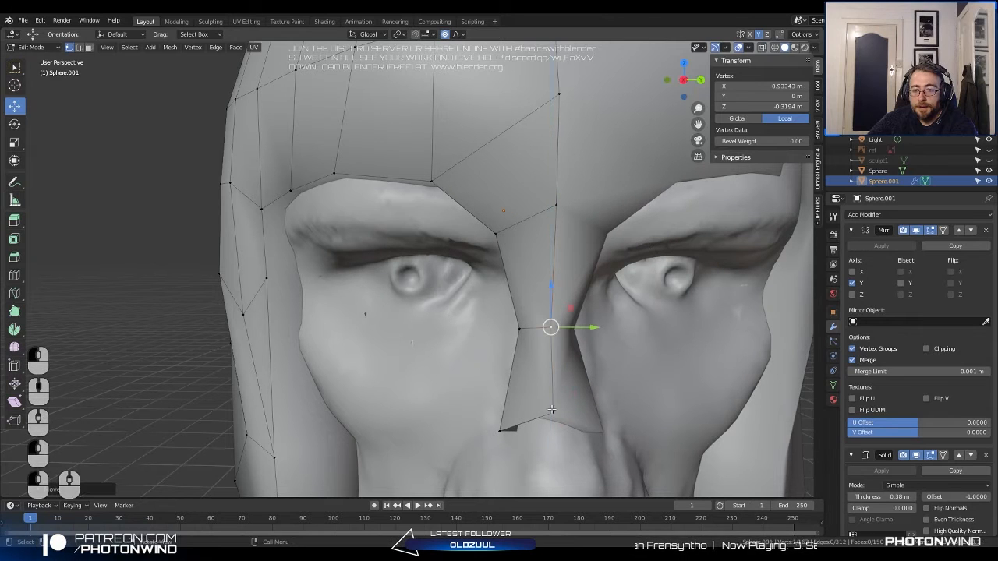
# Shorten the nose guard by raising its bottom centre and corner vertices along Z.
pyautogui.moveTo(551, 410); pyautogui.dragTo(500, 383)
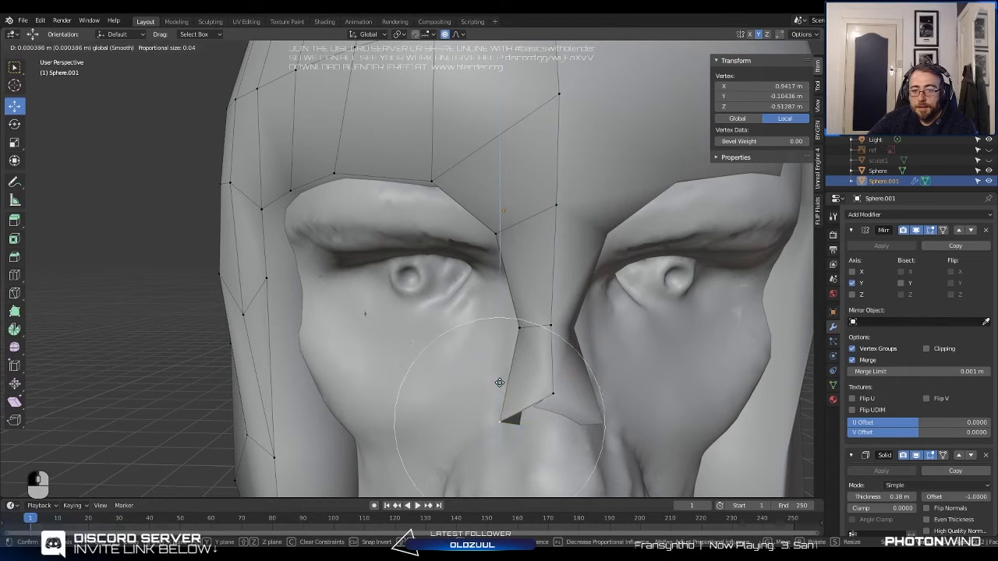
pyautogui.moveTo(502, 340); pyautogui.dragTo(502, 346)
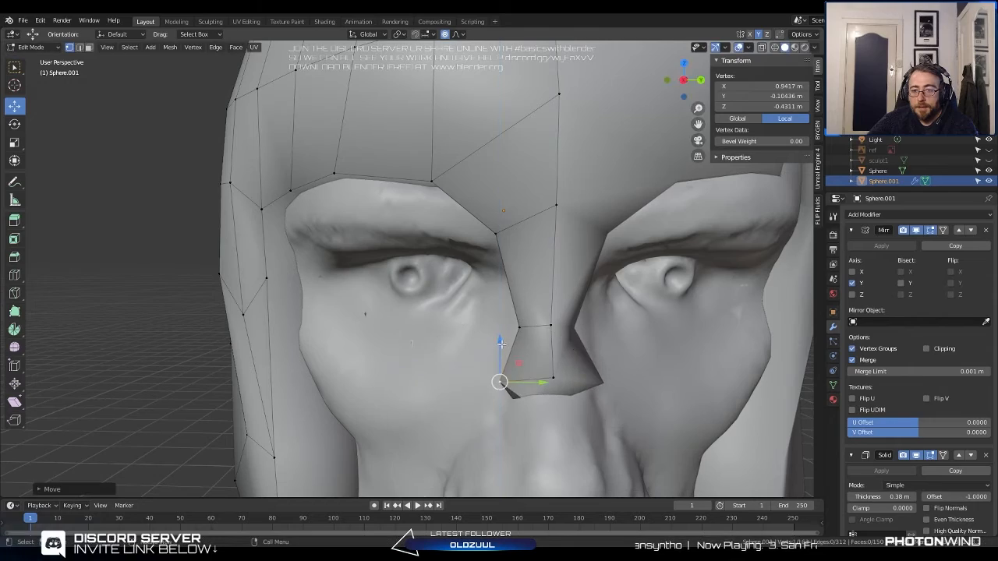
pyautogui.moveTo(511, 343); pyautogui.dragTo(443, 312, button='middle')
pyautogui.scroll(-5, 582, 336)
pyautogui.press('Tab')
pyautogui.press('Tab')
# Shift the whole helmet along Y to about -0.0004 m so it is centred on the face.
pyautogui.moveTo(466, 228); pyautogui.dragTo(498, 248, button='middle')
pyautogui.scroll(5, 506, 218)
pyautogui.press('Tab')
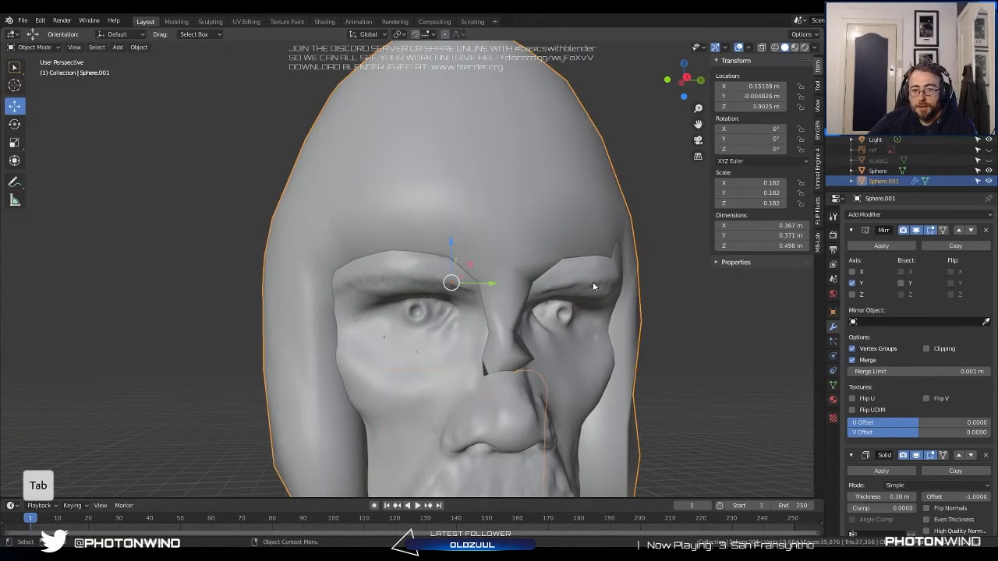
pyautogui.press('g')
pyautogui.press('y')
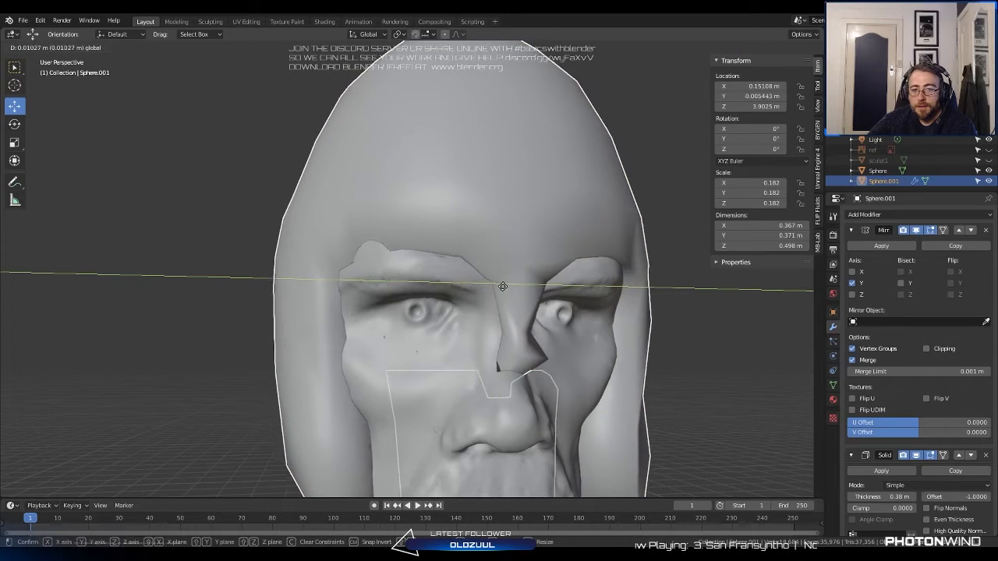
pyautogui.click(495, 290)
pyautogui.scroll(-5, 475, 294)
pyautogui.scroll(4, 477, 293)
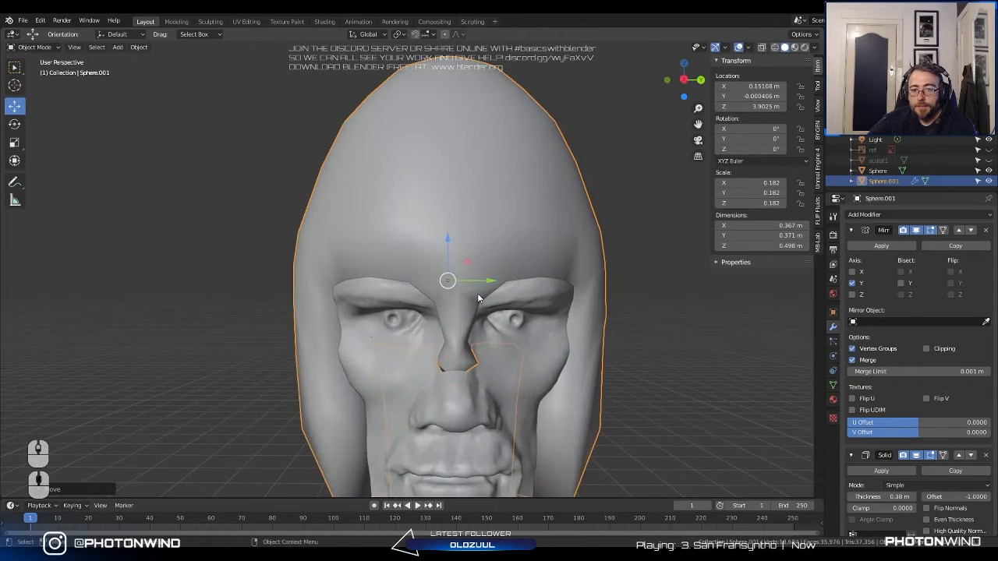
# Try to bevel the edge loop around the helmet's eye opening.
pyautogui.moveTo(477, 293); pyautogui.dragTo(528, 282, button='middle')
pyautogui.press('Tab')
pyautogui.keyDown('alt'); pyautogui.click(497, 237); pyautogui.keyUp('alt')
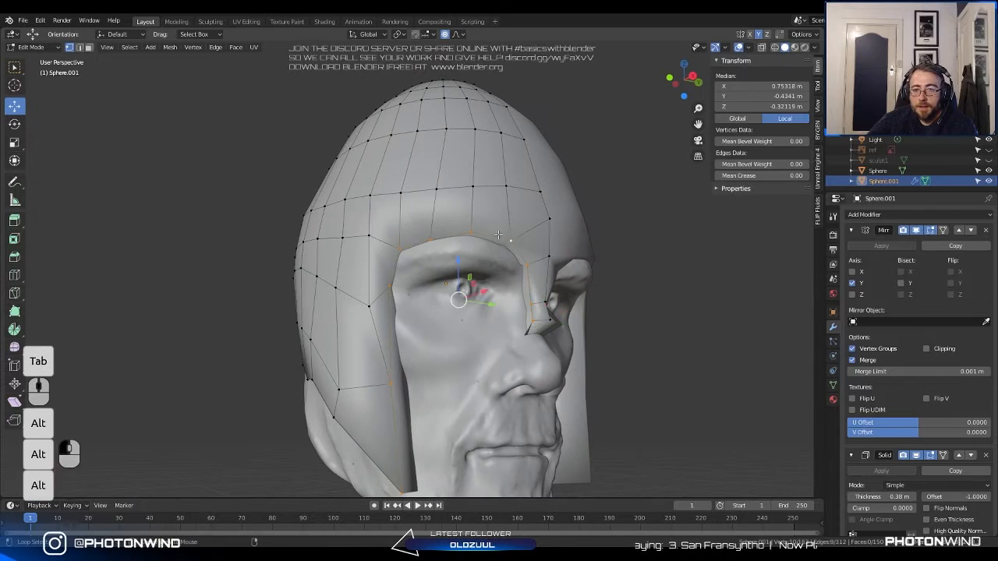
pyautogui.moveTo(497, 237); pyautogui.dragTo(479, 232, button='middle')
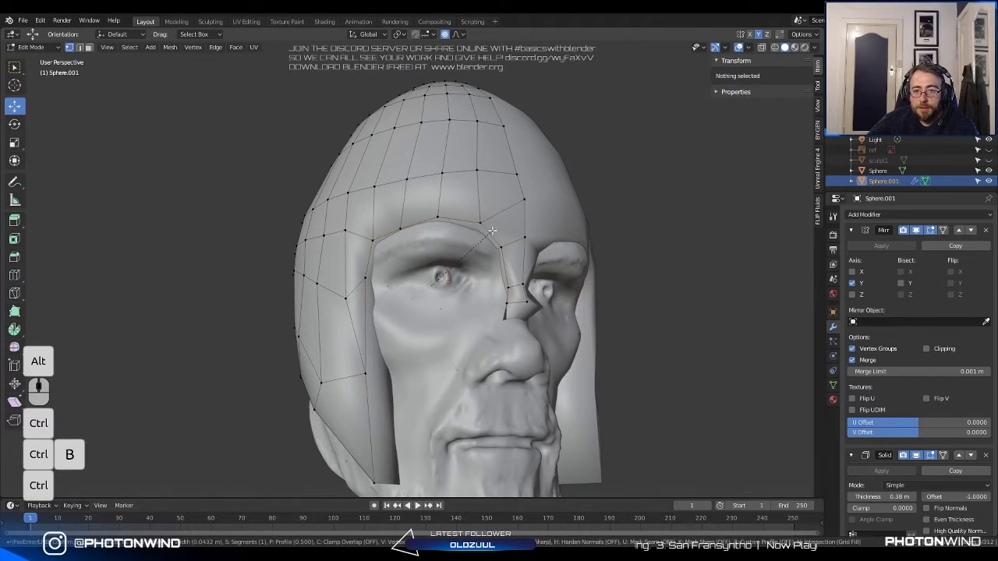
pyautogui.rightClick(461, 243)
pyautogui.hotkey('ctrl', 'z')
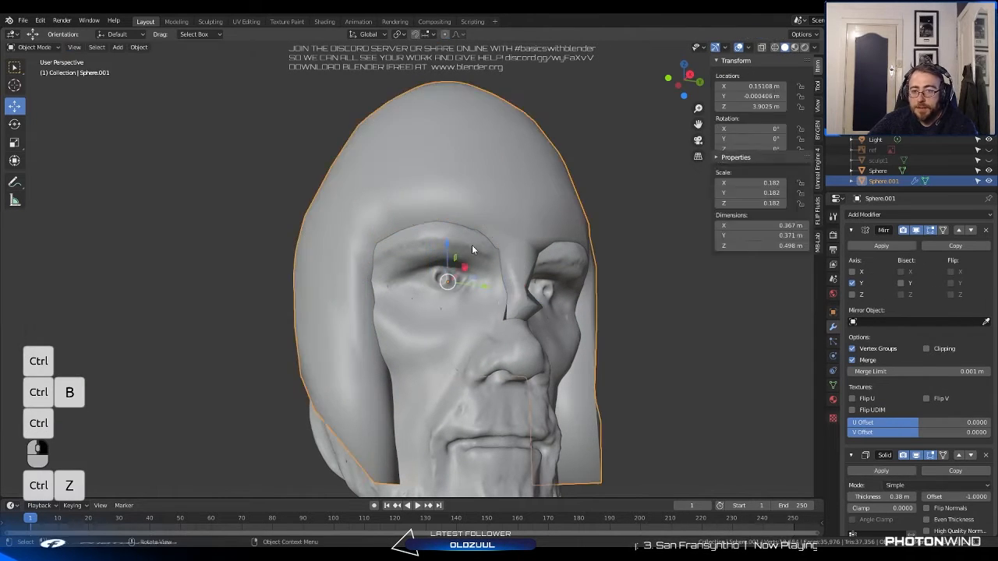
# Add a Bevel modifier to the helmet.
pyautogui.press('Tab')
pyautogui.click(466, 167)
pyautogui.click(865, 214)
pyautogui.click(491, 168)
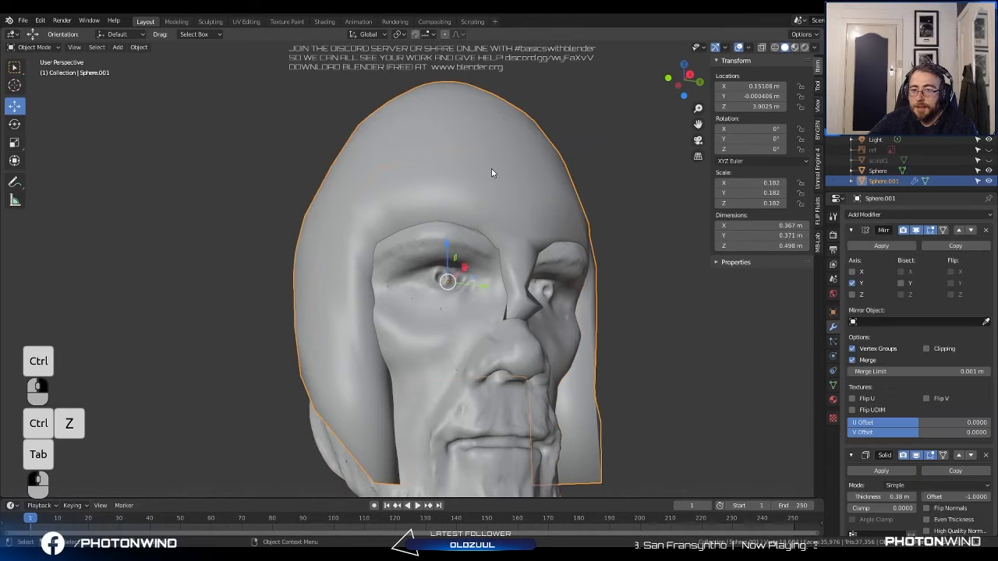
pyautogui.click(876, 216)
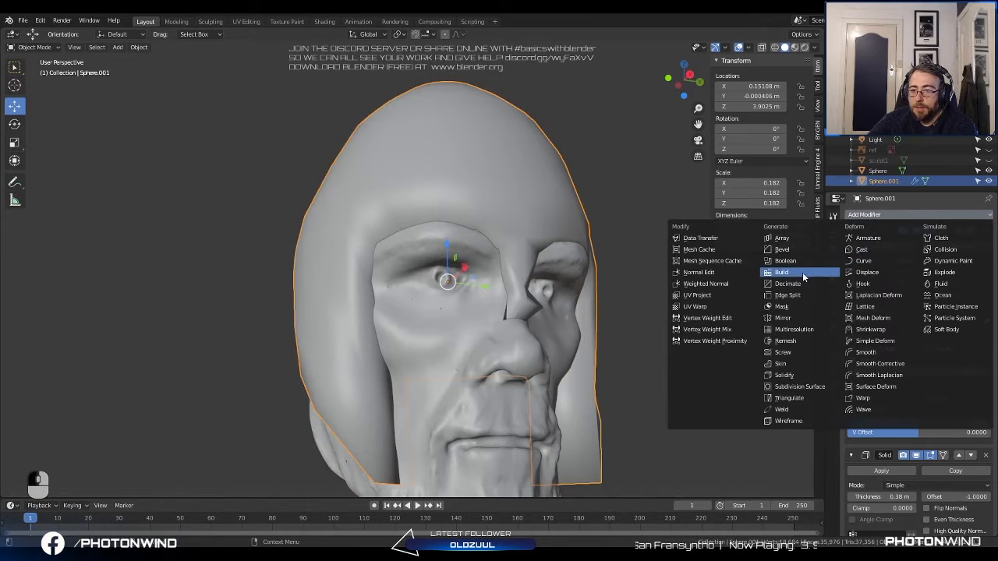
pyautogui.click(782, 249)
# Limit the helmet's bevel by angle, with an offset of 1.24 m and an angle of 71°.
pyautogui.scroll(-7, 936, 467)
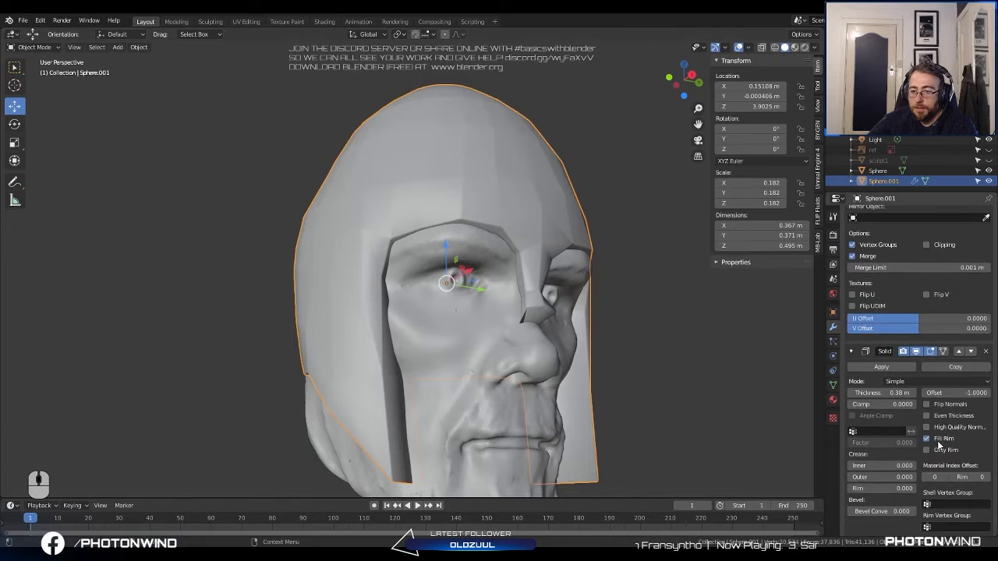
pyautogui.scroll(-4, 949, 492)
pyautogui.click(908, 463)
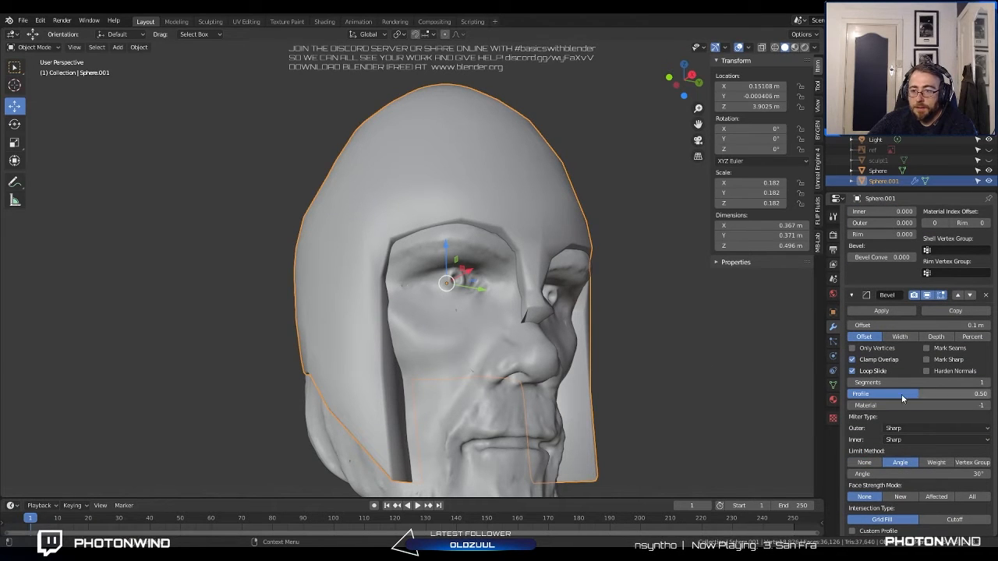
pyautogui.moveTo(918, 325)
pyautogui.mouseDown()
pyautogui.moveTo(887, 325)
pyautogui.moveTo(924, 325)
pyautogui.mouseUp()
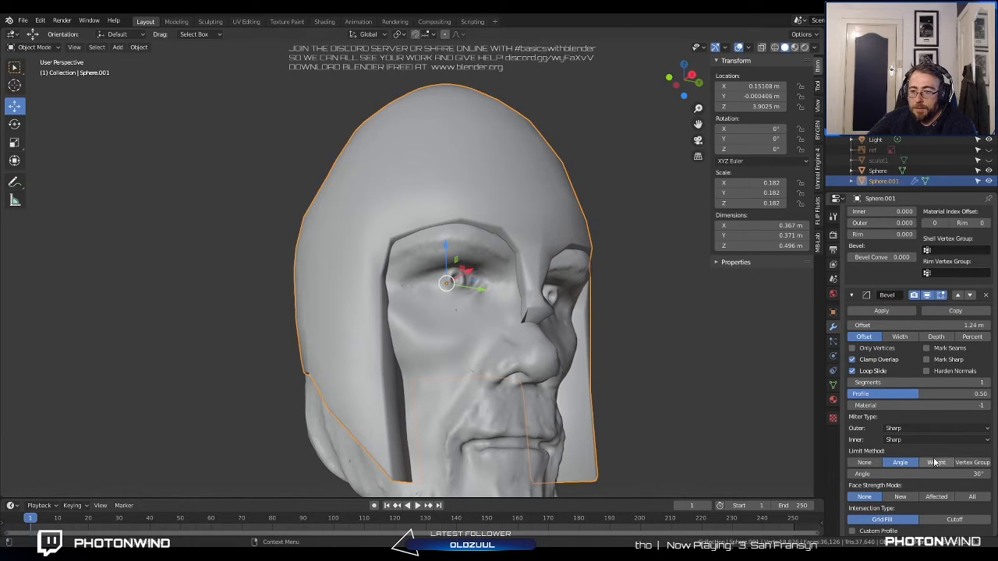
pyautogui.moveTo(900, 475); pyautogui.dragTo(935, 474)
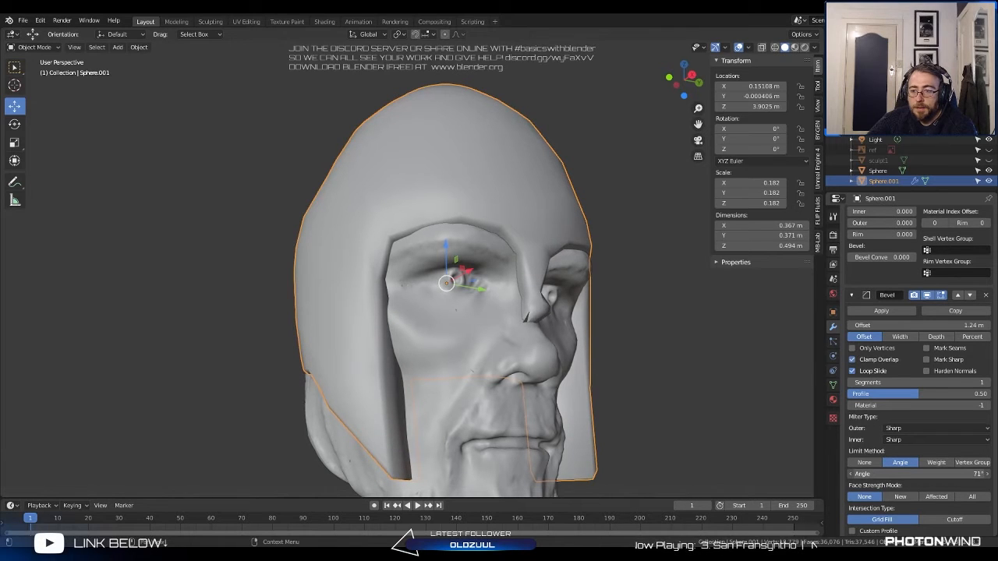
# Switch the bevel's width type to Percent, use 3 segments and adjust the width percentage.
pyautogui.click(972, 336)
pyautogui.moveTo(921, 326); pyautogui.dragTo(848, 326)
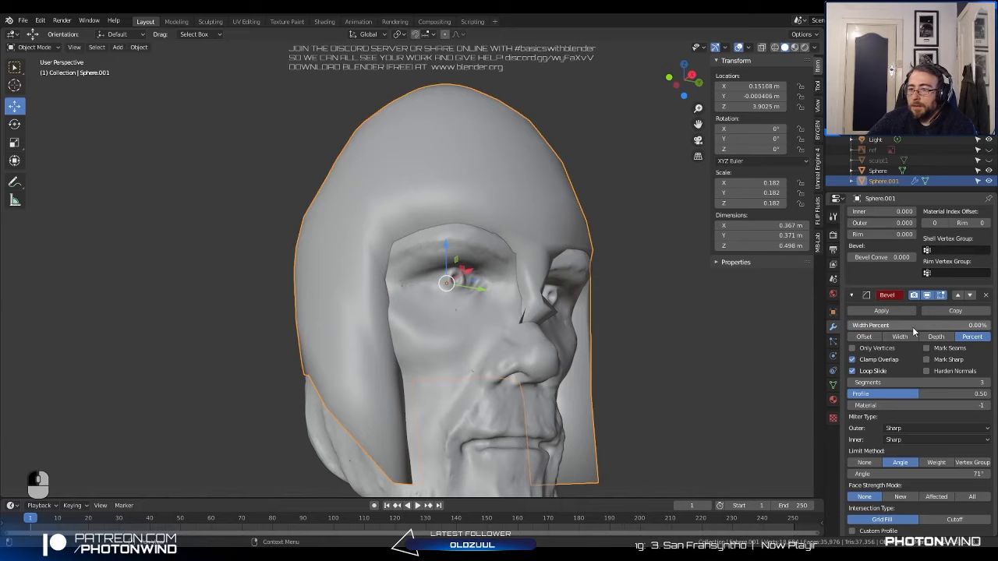
pyautogui.moveTo(913, 327)
pyautogui.mouseDown()
pyautogui.moveTo(932, 328)
pyautogui.moveTo(915, 325)
pyautogui.mouseUp()
pyautogui.scroll(-3, 290, 312)
# Lower the rear part of the helmet's bottom edge loop along Z to a local median of about -1.26 m.
pyautogui.moveTo(290, 312); pyautogui.dragTo(357, 323, button='middle')
pyautogui.press('Tab')
pyautogui.keyDown('alt'); pyautogui.click(345, 331); pyautogui.keyUp('alt')
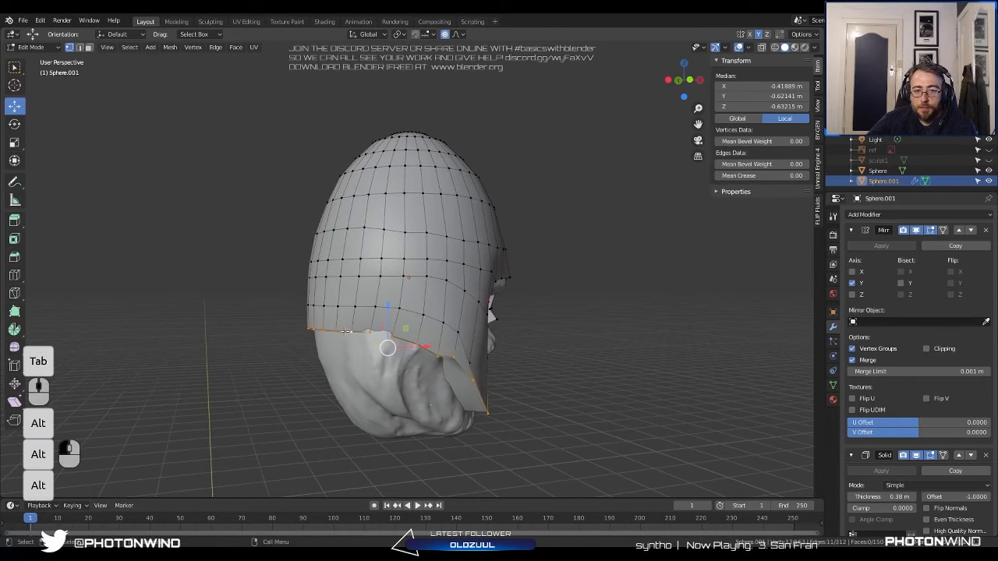
pyautogui.press('KP_1')
pyautogui.press('b')
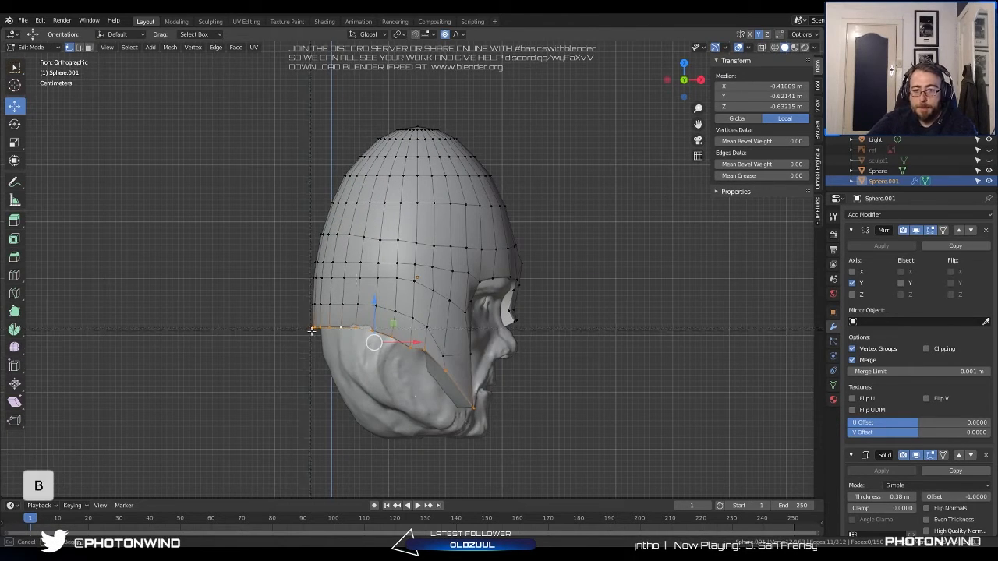
pyautogui.keyDown('shift'); pyautogui.moveTo(401, 328); pyautogui.dragTo(604, 474); pyautogui.keyUp('shift')
pyautogui.press('g')
pyautogui.press('z')
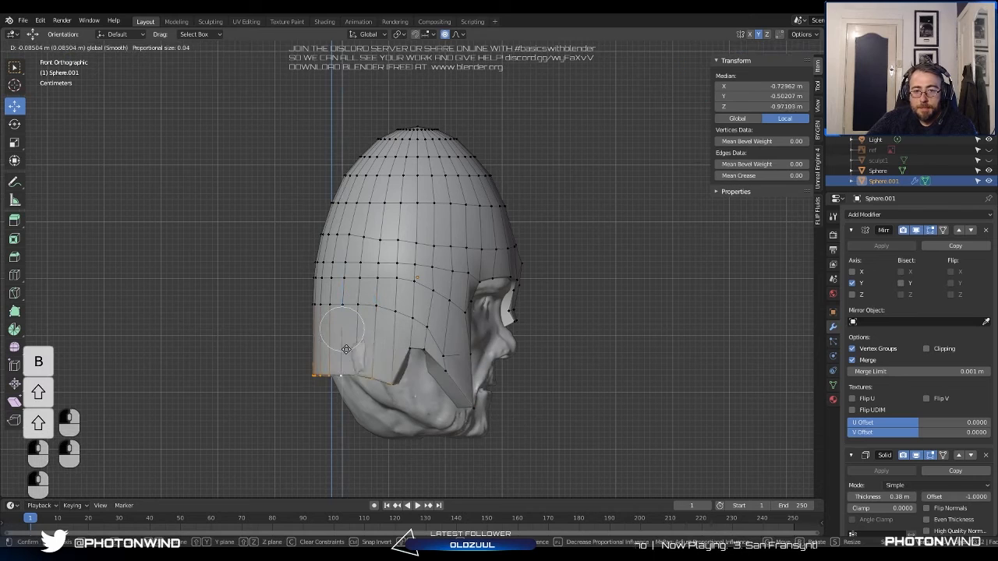
pyautogui.rightClick(347, 397)
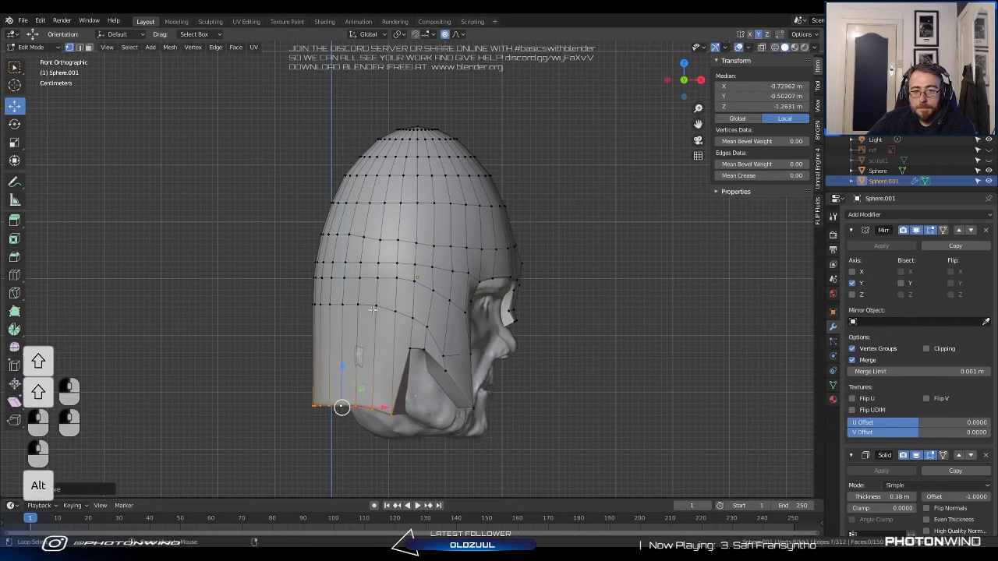
# Lower the rear part of the vertex row above the bottom edge along Z to even out the spacing.
pyautogui.keyDown('alt'); pyautogui.click(369, 304); pyautogui.keyUp('alt')
pyautogui.press('b')
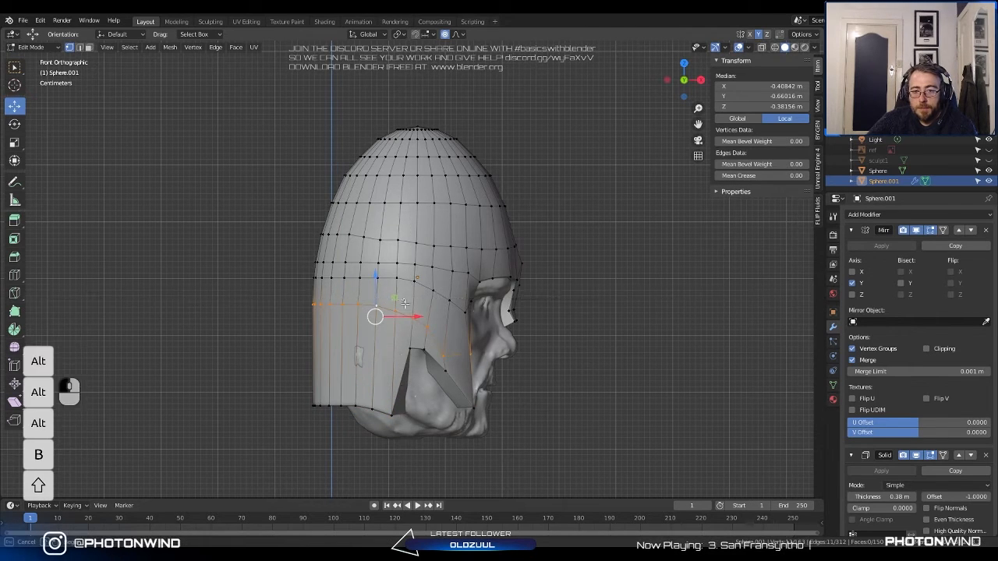
pyautogui.keyDown('shift'); pyautogui.moveTo(406, 296); pyautogui.dragTo(498, 383); pyautogui.keyUp('shift')
pyautogui.press('g')
pyautogui.press('z')
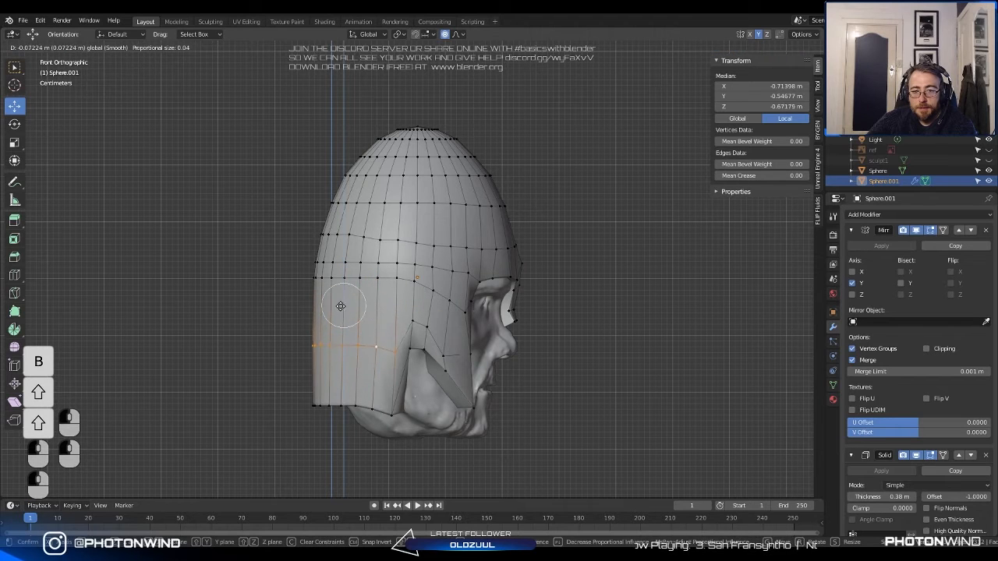
pyautogui.click(340, 306)
# Lower the rear part of the third row along Z, and the vertex above the side notch to a local Z of about -0.519 m.
pyautogui.keyDown('alt'); pyautogui.click(360, 278); pyautogui.keyUp('alt')
pyautogui.press('b')
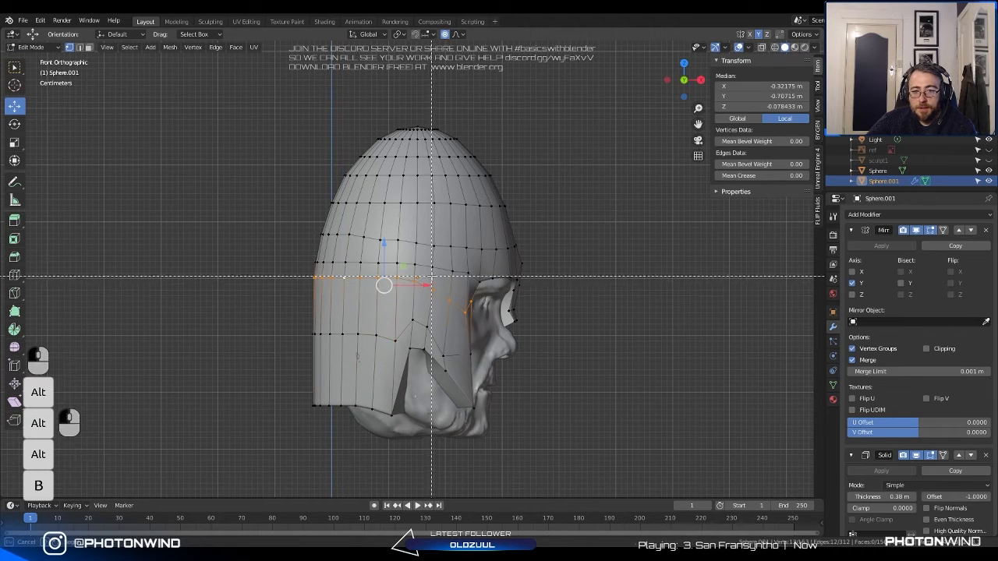
pyautogui.keyDown('shift'); pyautogui.moveTo(366, 261); pyautogui.dragTo(597, 360); pyautogui.keyUp('shift')
pyautogui.press('g')
pyautogui.press('z')
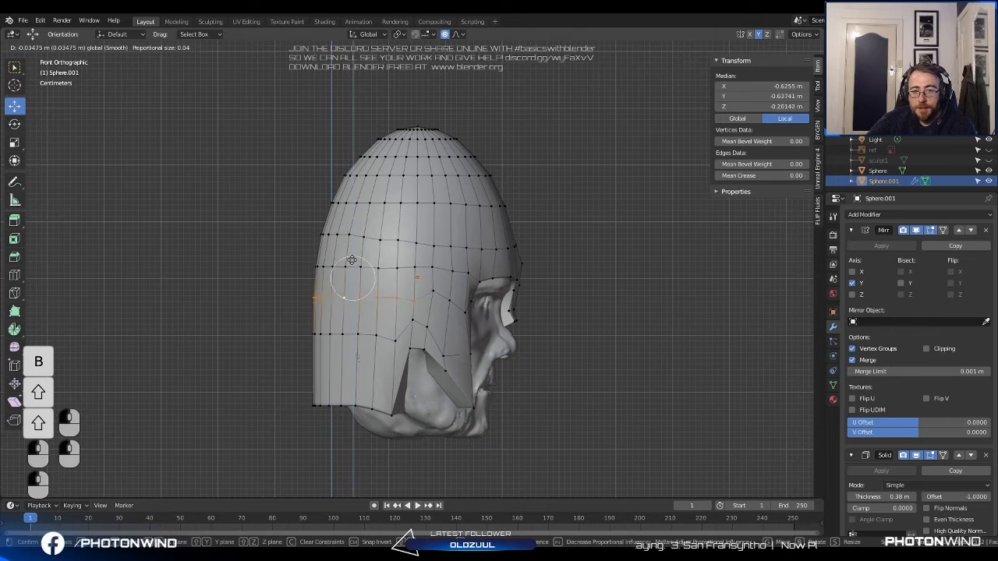
pyautogui.moveTo(354, 263); pyautogui.dragTo(354, 262)
pyautogui.click(412, 320)
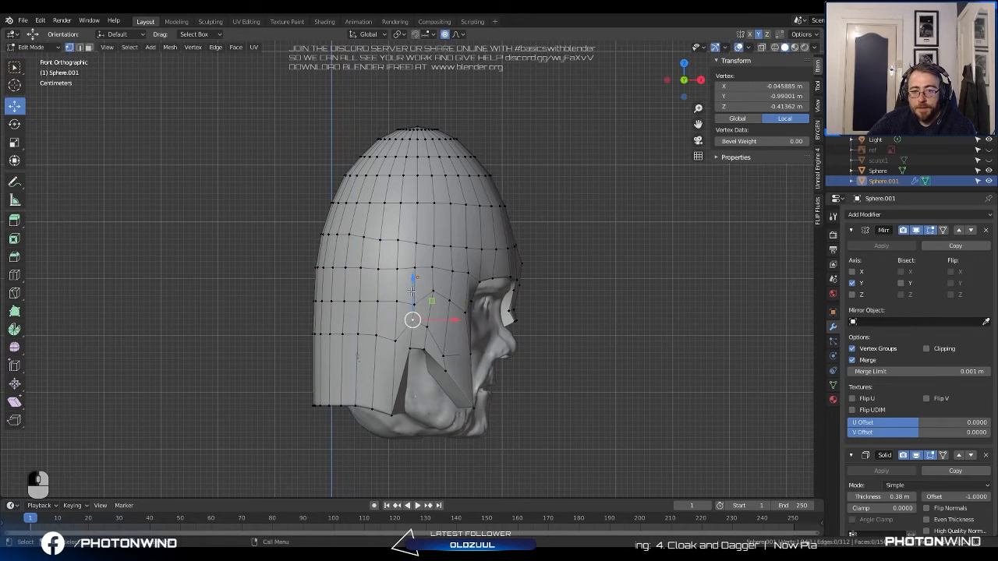
pyautogui.moveTo(414, 285); pyautogui.dragTo(413, 296)
# Examine the reshaped helmet's silhouette and mesh from the side and the front.
pyautogui.scroll(2, 424, 350)
pyautogui.keyDown('shift'); pyautogui.moveTo(401, 390); pyautogui.dragTo(465, 307, button='middle'); pyautogui.keyUp('shift')
pyautogui.scroll(-3, 393, 335)
pyautogui.press('Tab')
pyautogui.scroll(-4, 465, 307)
pyautogui.moveTo(505, 197); pyautogui.dragTo(462, 222, button='middle')
pyautogui.scroll(4, 486, 208)
pyautogui.press('Tab')
pyautogui.scroll(2, 459, 218)
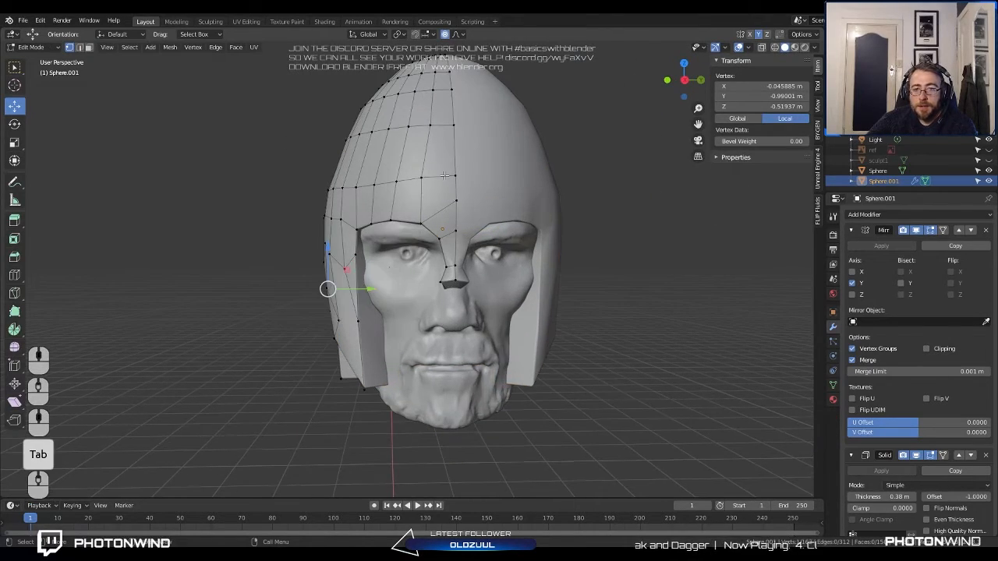
pyautogui.press('Tab')
pyautogui.scroll(-2, 421, 170)
pyautogui.moveTo(415, 172); pyautogui.dragTo(539, 228, button='middle')
# Duplicate the helmet in place and select the copy's lower side rows and upper crown rows by edge loop.
pyautogui.hotkey('shift', 'd')
pyautogui.rightClick(537, 168)
pyautogui.press('Tab')
pyautogui.keyDown('alt'); pyautogui.keyDown('shift'); pyautogui.click(431, 364); pyautogui.keyUp('shift'); pyautogui.keyUp('alt')
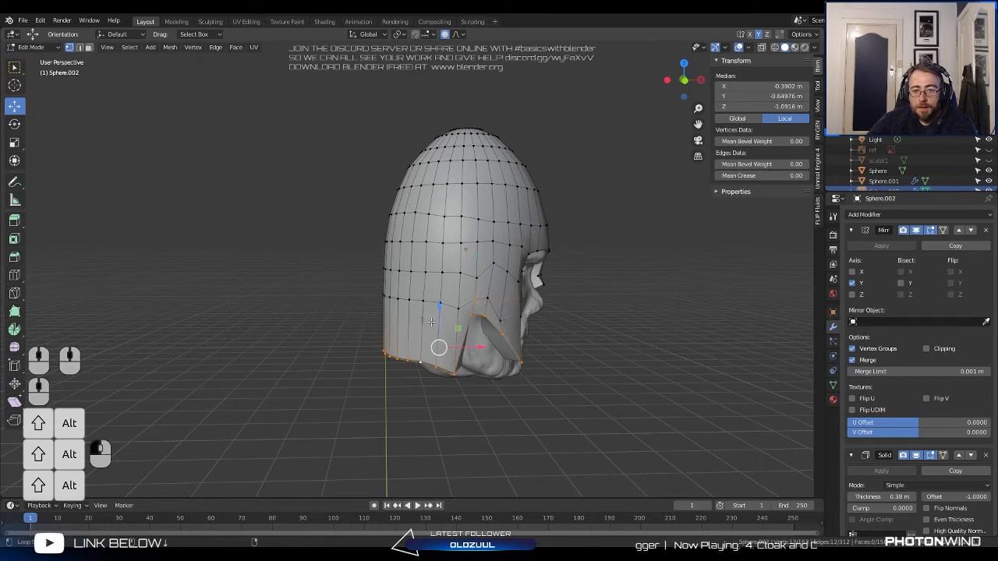
pyautogui.keyDown('alt'); pyautogui.keyDown('shift'); pyautogui.click(431, 301); pyautogui.keyUp('shift'); pyautogui.keyUp('alt')
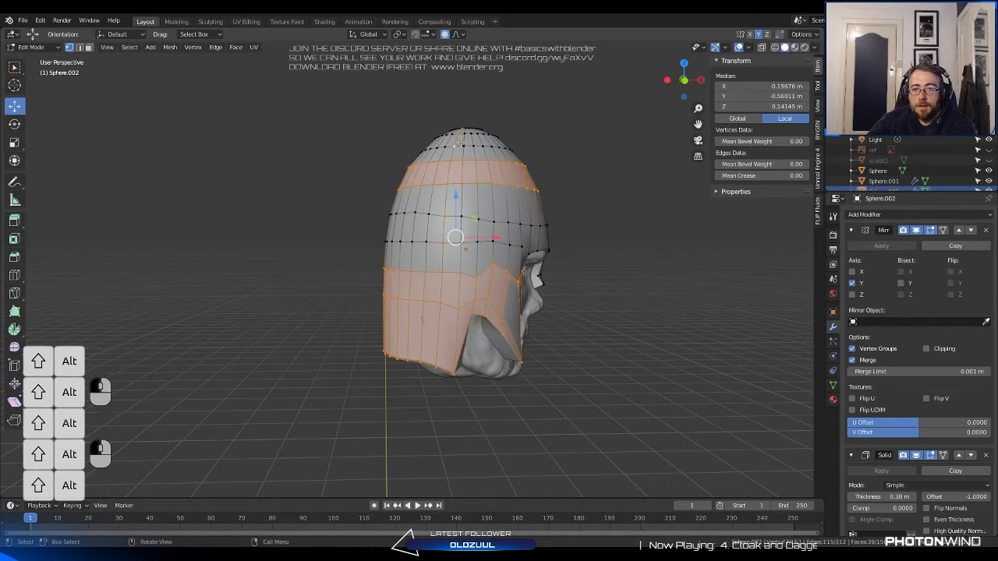
pyautogui.keyDown('alt'); pyautogui.keyDown('shift'); pyautogui.click(461, 146); pyautogui.keyUp('shift'); pyautogui.keyUp('alt')
# Try to extend the selection over the rows near the helmet's tip with loop selections and a box.
pyautogui.keyDown('shift'); pyautogui.moveTo(461, 148); pyautogui.dragTo(425, 307, button='middle'); pyautogui.keyUp('shift')
pyautogui.scroll(3, 437, 315)
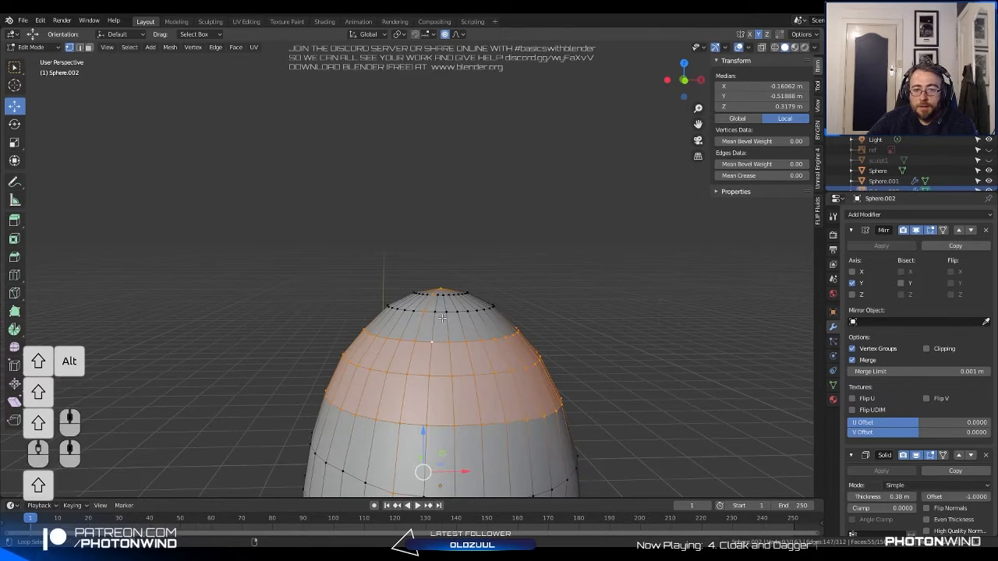
pyautogui.keyDown('alt'); pyautogui.keyDown('shift'); pyautogui.click(445, 294); pyautogui.keyUp('shift'); pyautogui.keyUp('alt')
pyautogui.keyDown('alt'); pyautogui.keyDown('shift'); pyautogui.click(444, 309); pyautogui.keyUp('shift'); pyautogui.keyUp('alt')
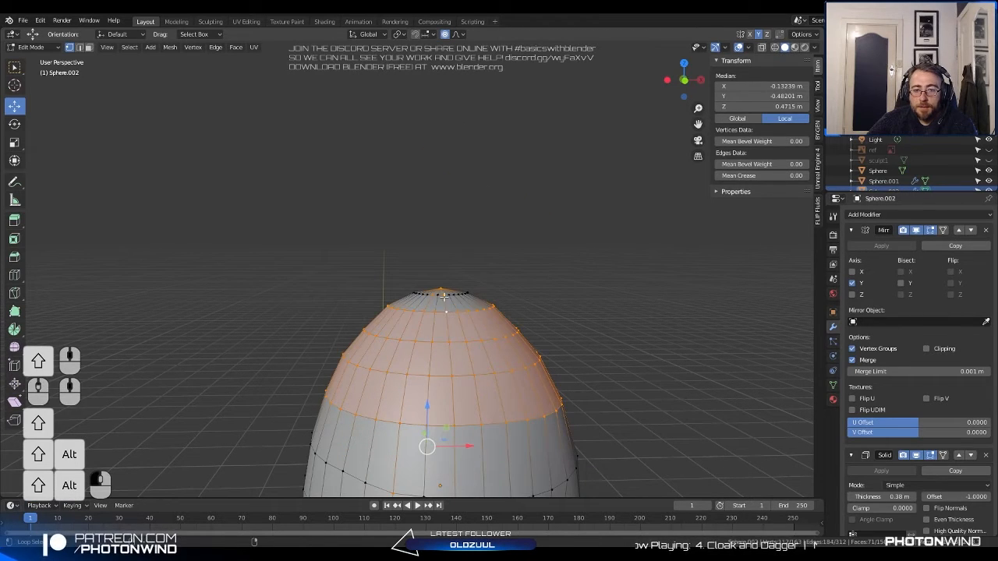
pyautogui.keyDown('alt'); pyautogui.keyDown('shift'); pyautogui.click(445, 302); pyautogui.keyUp('shift'); pyautogui.keyUp('alt')
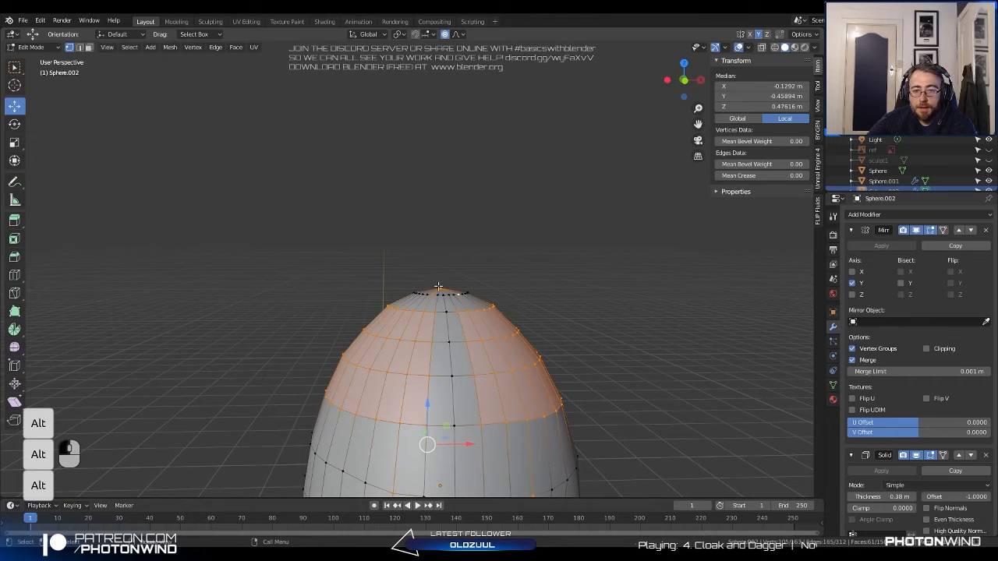
pyautogui.hotkey('ctrl', 'z')
pyautogui.press('b')
pyautogui.keyDown('shift'); pyautogui.moveTo(345, 216); pyautogui.dragTo(534, 402); pyautogui.keyUp('shift')
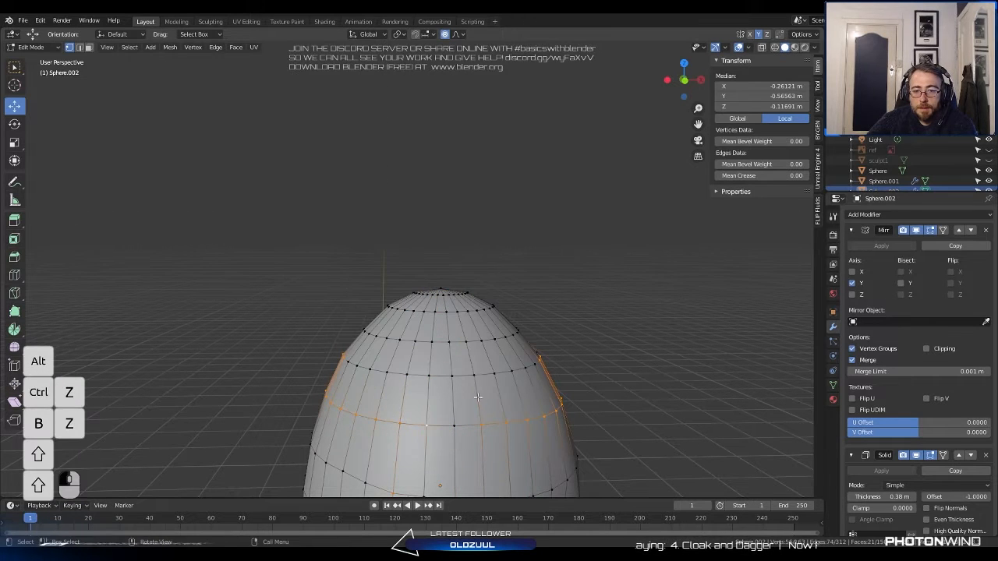
pyautogui.hotkey('ctrl', 'z')
# Box-select the remaining crown vertices of the helmet copy up to its tip, filling the gap in the lowest crown row.
pyautogui.press('b')
pyautogui.moveTo(330, 214); pyautogui.dragTo(559, 374)
pyautogui.moveTo(559, 374); pyautogui.dragTo(541, 366, button='middle')
pyautogui.press('b')
pyautogui.moveTo(438, 370); pyautogui.dragTo(470, 413)
pyautogui.moveTo(470, 413); pyautogui.dragTo(424, 388, button='middle')
pyautogui.keyDown('shift'); pyautogui.moveTo(425, 388); pyautogui.dragTo(494, 348, button='middle'); pyautogui.keyUp('shift')
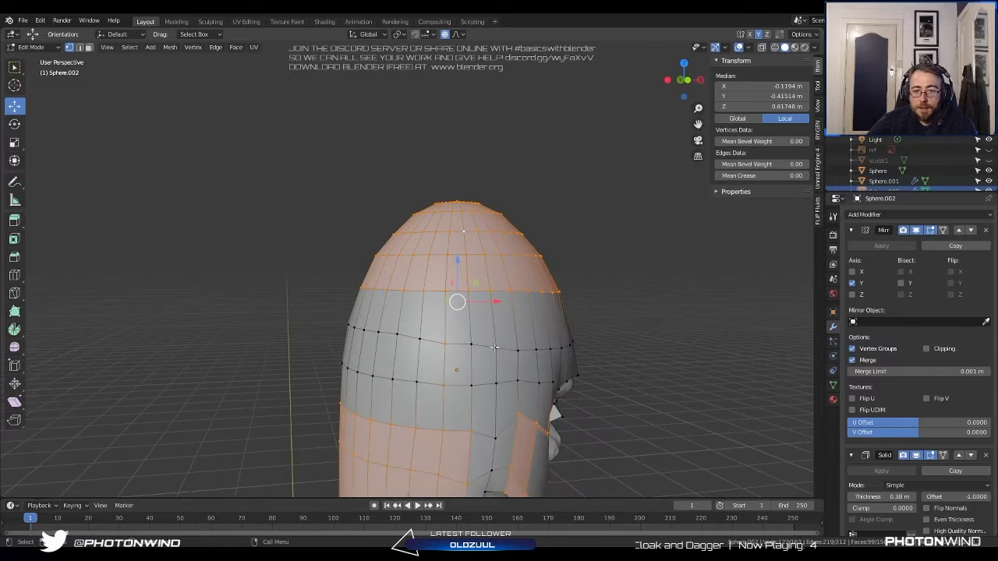
# Remove the brow band's side vertices and the crown's front centre vertices from the selection.
pyautogui.press('b')
pyautogui.keyDown('shift'); pyautogui.moveTo(431, 335); pyautogui.dragTo(455, 396); pyautogui.keyUp('shift')
pyautogui.scroll(-1, 460, 380)
pyautogui.moveTo(460, 380); pyautogui.dragTo(343, 327, button='middle')
pyautogui.scroll(-2, 440, 367)
pyautogui.scroll(2, 343, 327)
pyautogui.press('b')
pyautogui.keyDown('shift'); pyautogui.moveTo(449, 274); pyautogui.dragTo(513, 304); pyautogui.keyUp('shift')
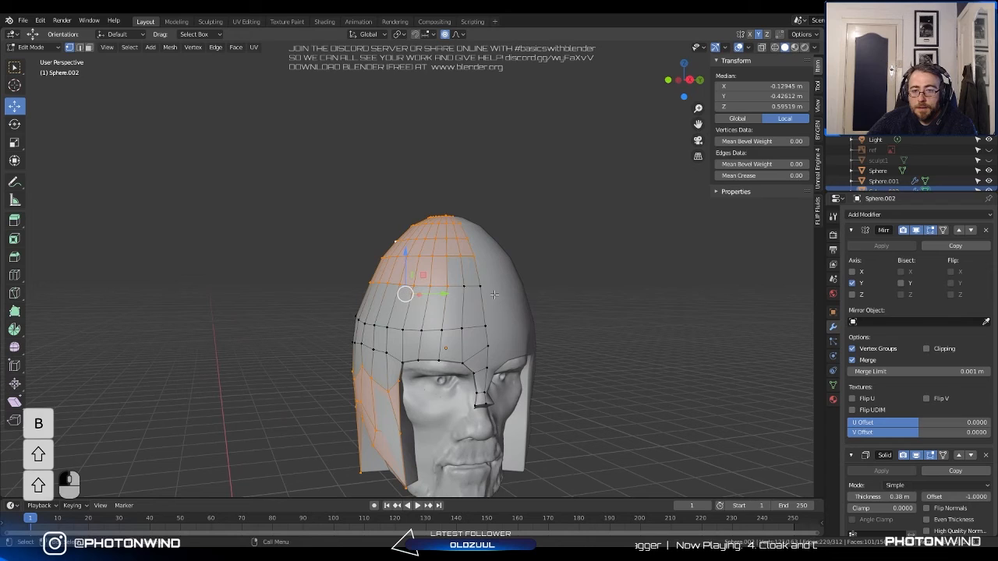
pyautogui.press('b')
pyautogui.keyDown('shift'); pyautogui.moveTo(454, 249); pyautogui.dragTo(474, 257); pyautogui.keyUp('shift')
# Delete the selected vertices from the helmet copy, keeping only the brow band, nose guard and front centre strip.
pyautogui.press('x')
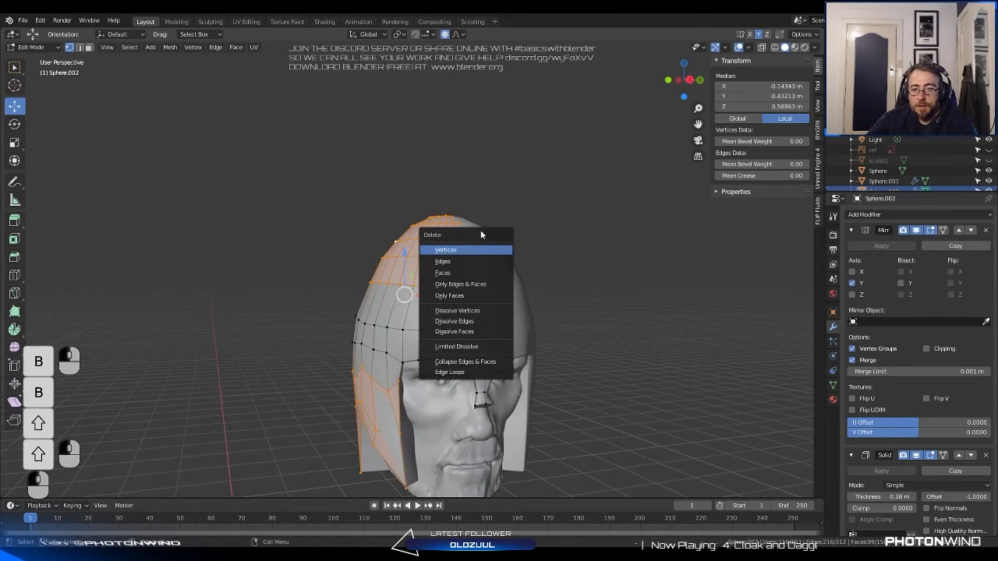
pyautogui.click(468, 249)
pyautogui.moveTo(473, 272); pyautogui.dragTo(542, 309, button='middle')
pyautogui.press('Tab')
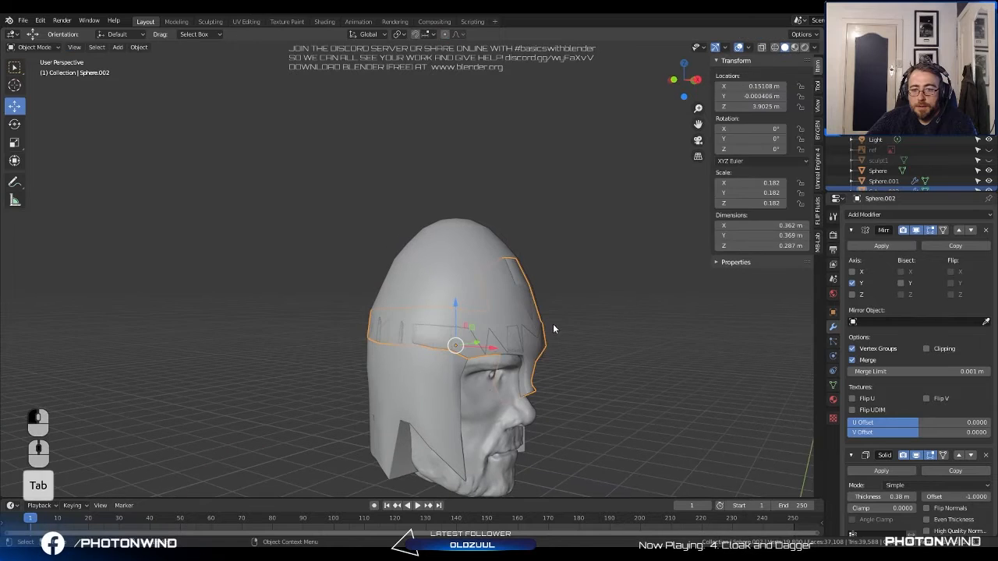
pyautogui.press('Tab')
pyautogui.press('Tab')
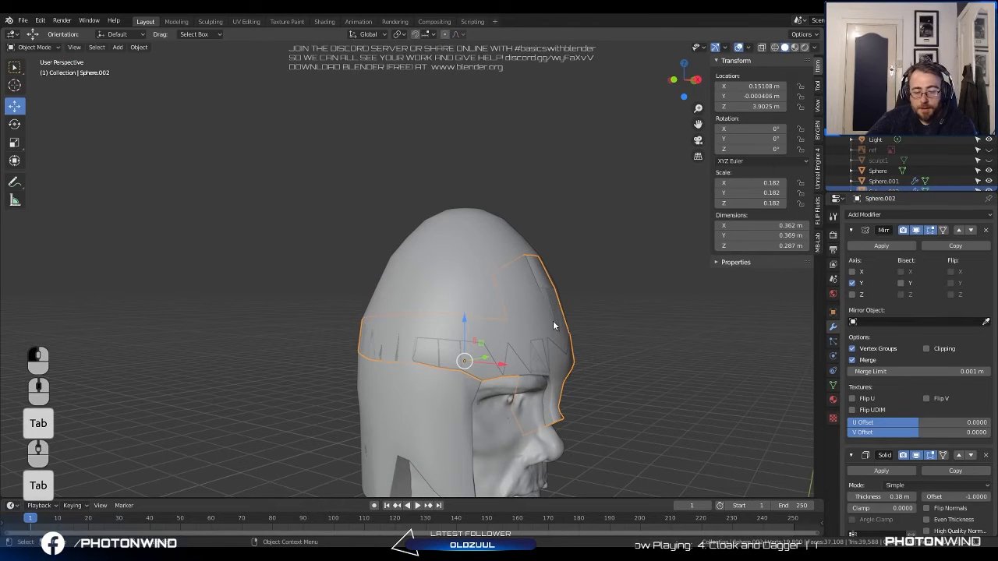
pyautogui.moveTo(555, 327); pyautogui.dragTo(544, 274, button='middle')
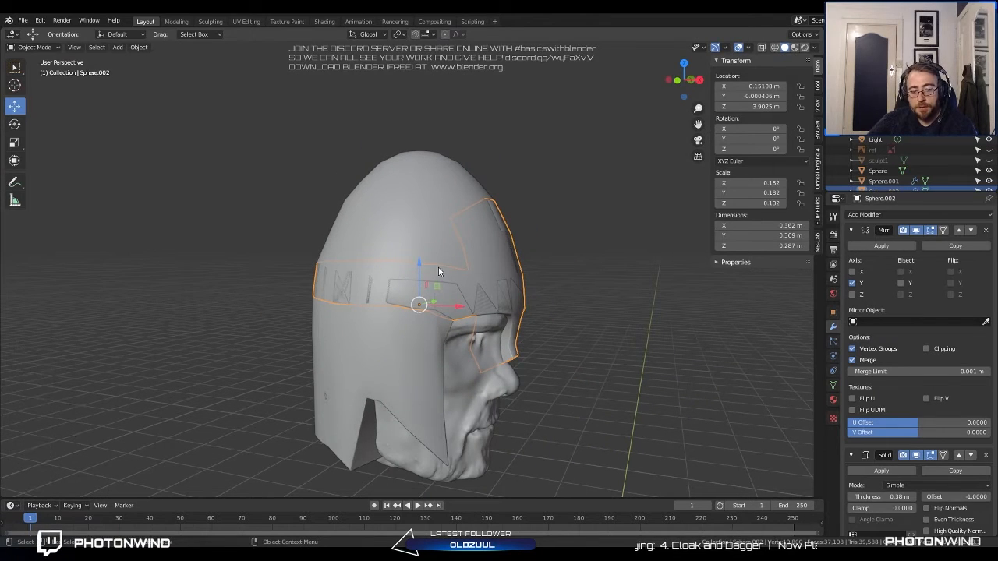
# Try clearing the scale of the brow band object.
pyautogui.hotkey('alt', 's')
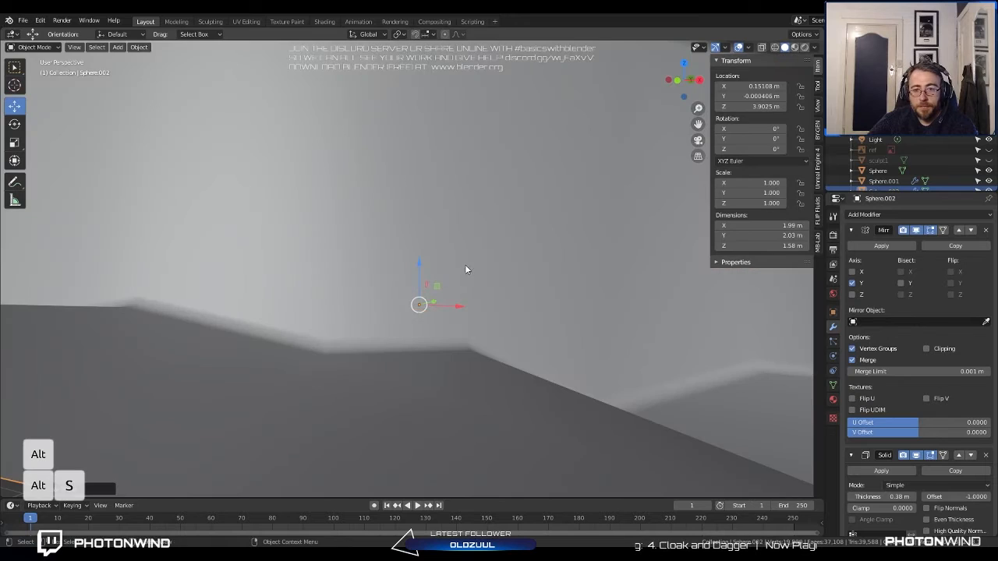
pyautogui.scroll(-5, 465, 264)
pyautogui.hotkey('ctrl', 'z')
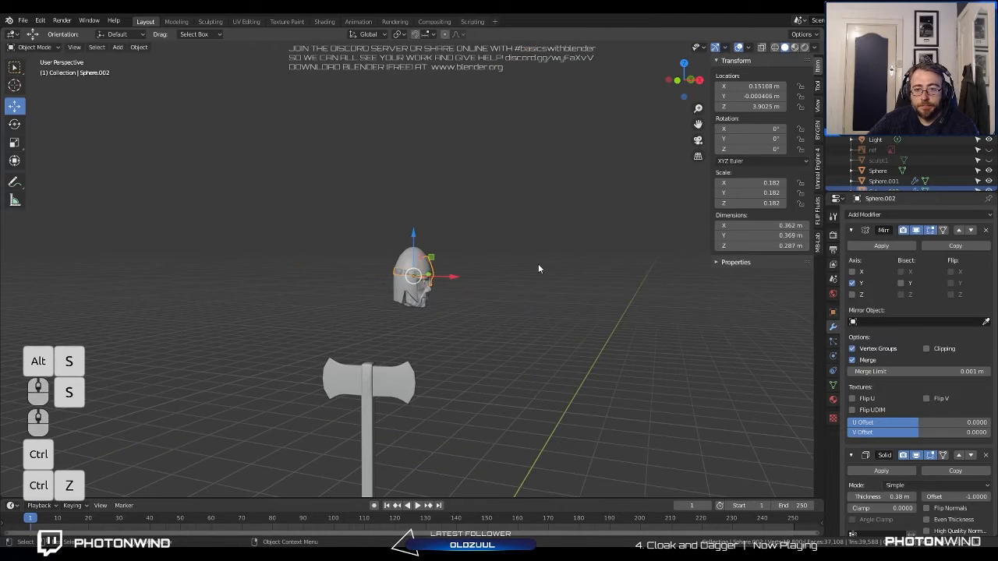
pyautogui.scroll(5, 510, 239)
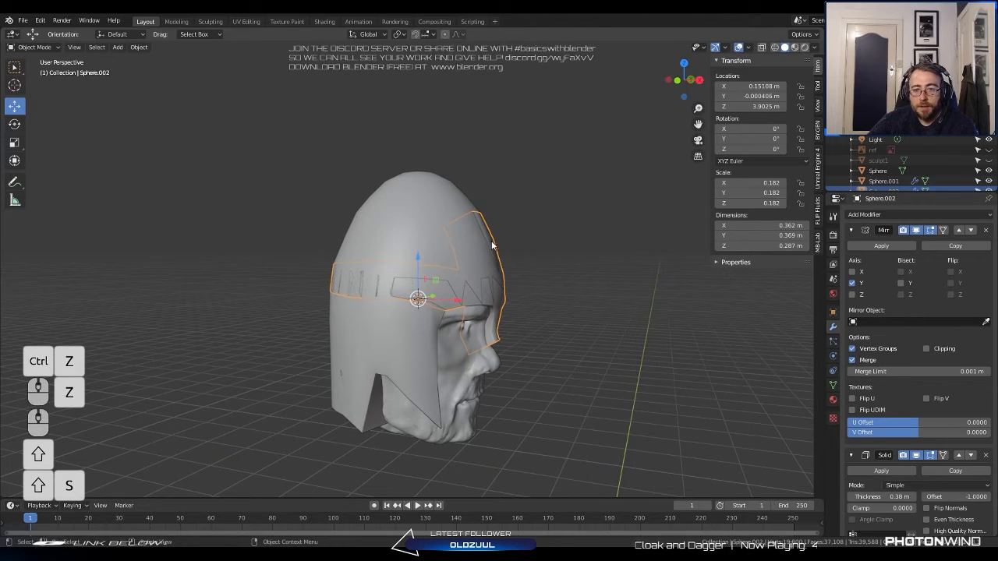
pyautogui.hotkey('ctrl', 's')
pyautogui.hotkey('ctrl', 's')
pyautogui.press('Tab')
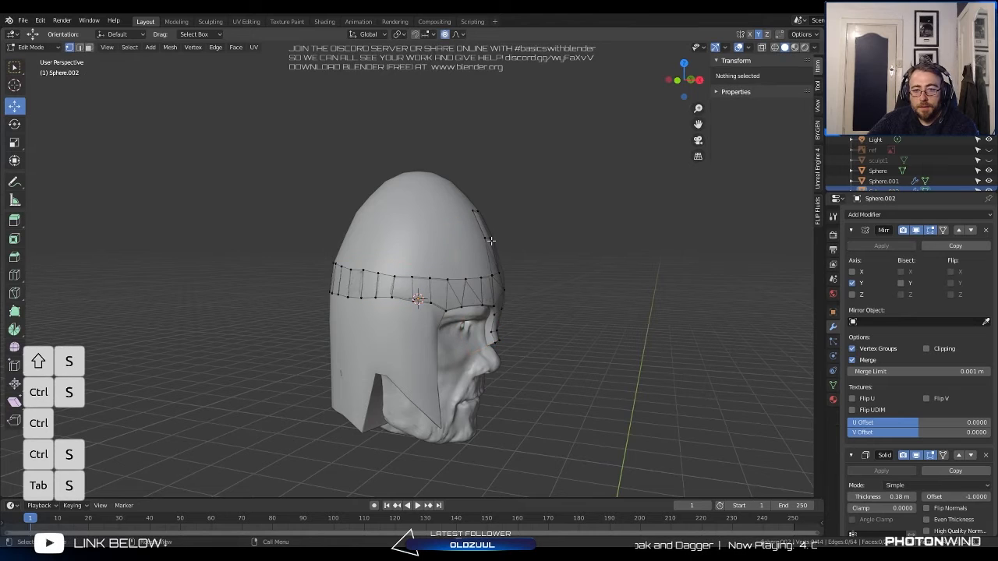
pyautogui.press('a')
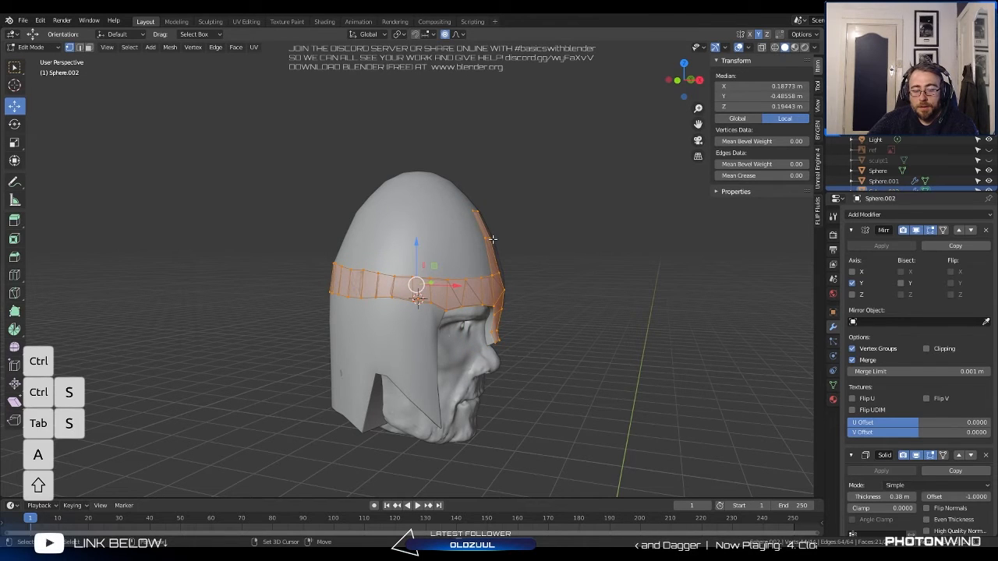
pyautogui.hotkey('shift', 'alt', 's')
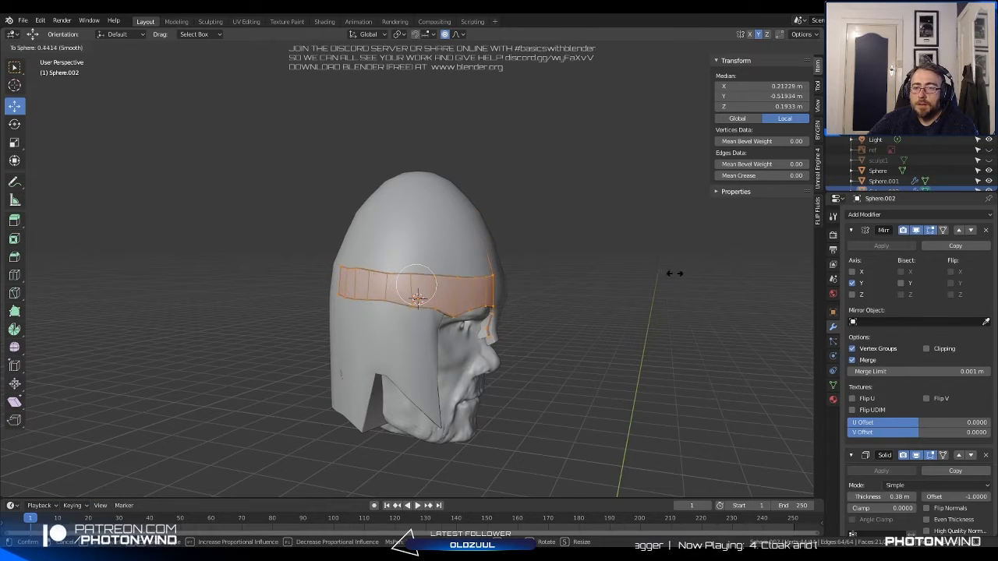
pyautogui.click(536, 255)
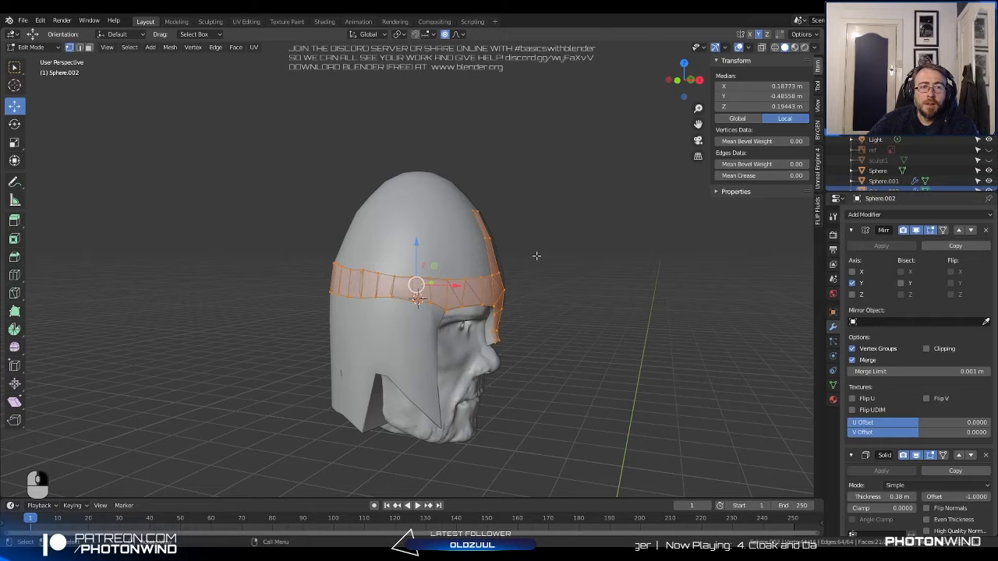
# Undo the snap that collapsed the brow band's vertices to a point, and switch the viewport to Rendered shading.
pyautogui.hotkey('shift', 's')
pyautogui.press('Tab')
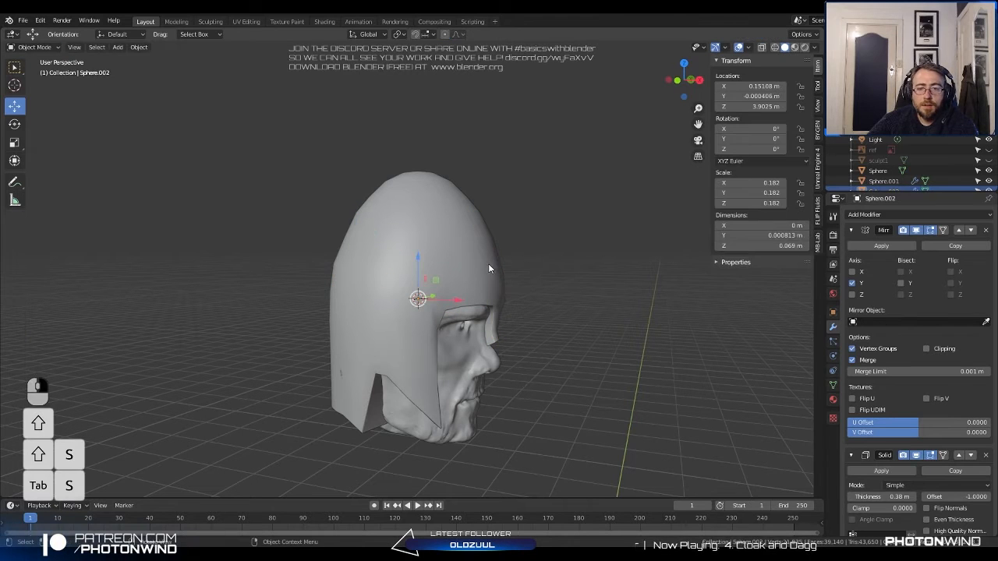
pyautogui.press('z')
pyautogui.hotkey('ctrl', 'z')
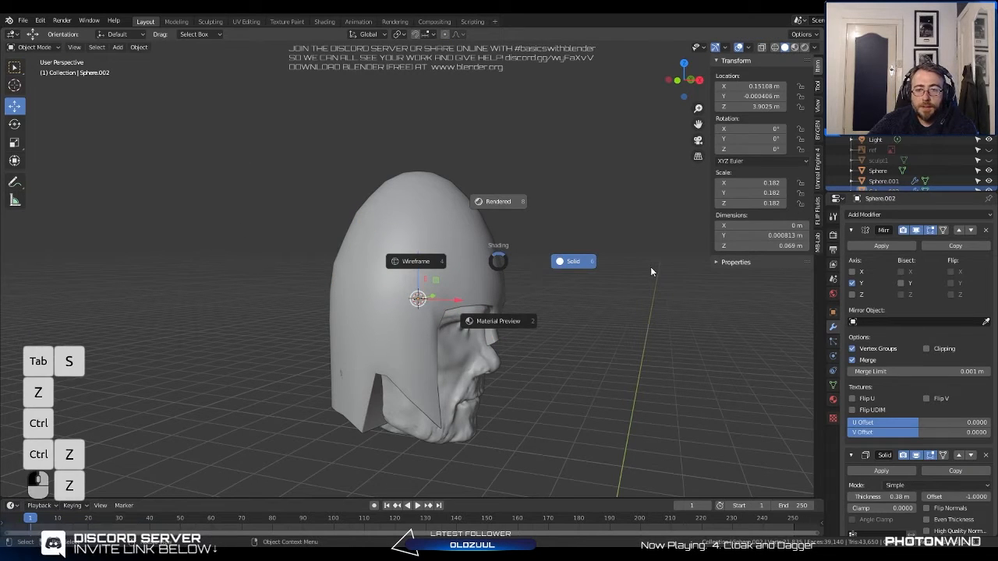
pyautogui.click(498, 202)
pyautogui.hotkey('ctrl', 'z')
pyautogui.hotkey('ctrl', 'z')
pyautogui.hotkey('ctrl', 'z')
pyautogui.hotkey('ctrl', 'z')
pyautogui.hotkey('ctrl', 'z')
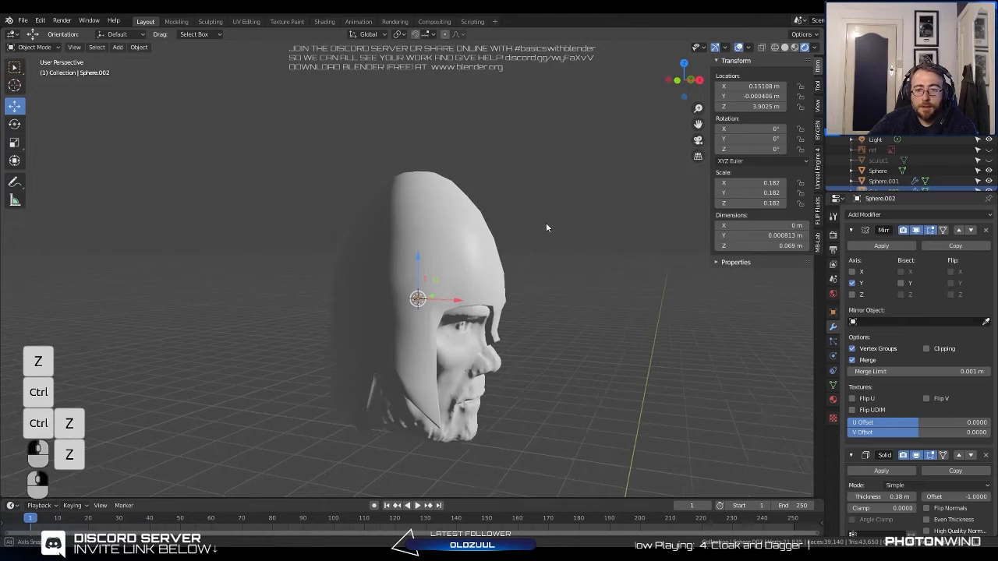
pyautogui.hotkey('ctrl', 'z')
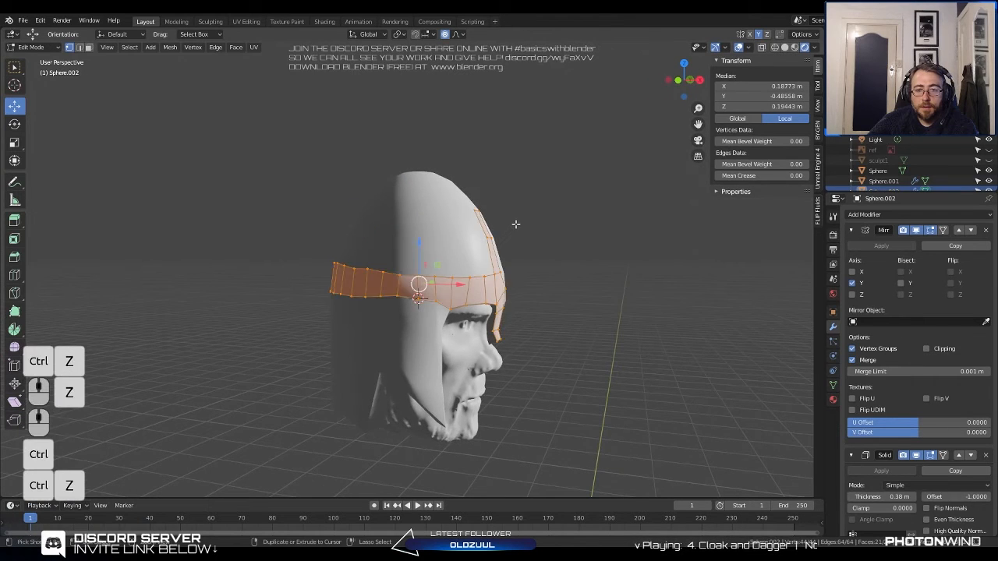
pyautogui.scroll(2, 515, 220)
pyautogui.press('s')
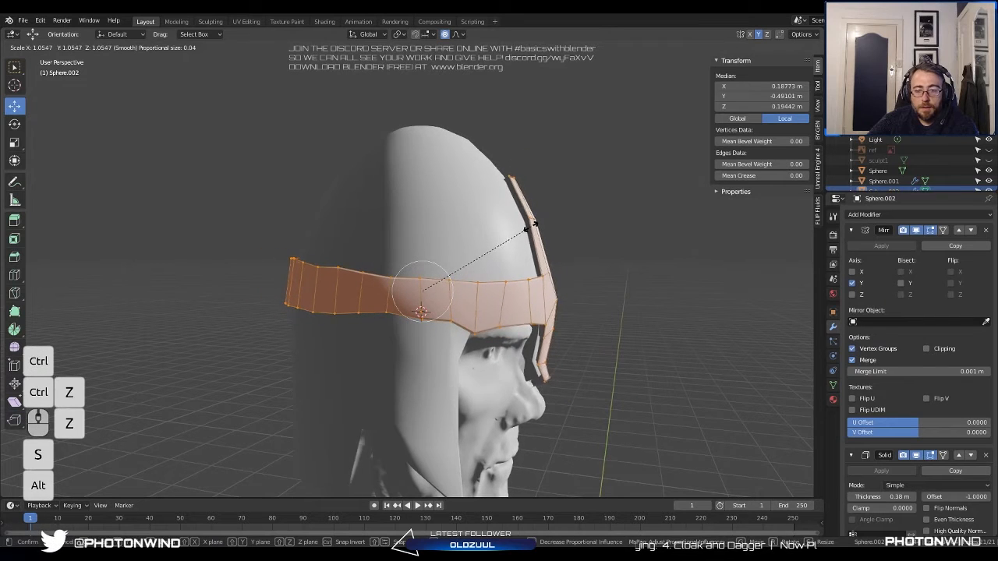
pyautogui.hotkey('ctrl', 's')
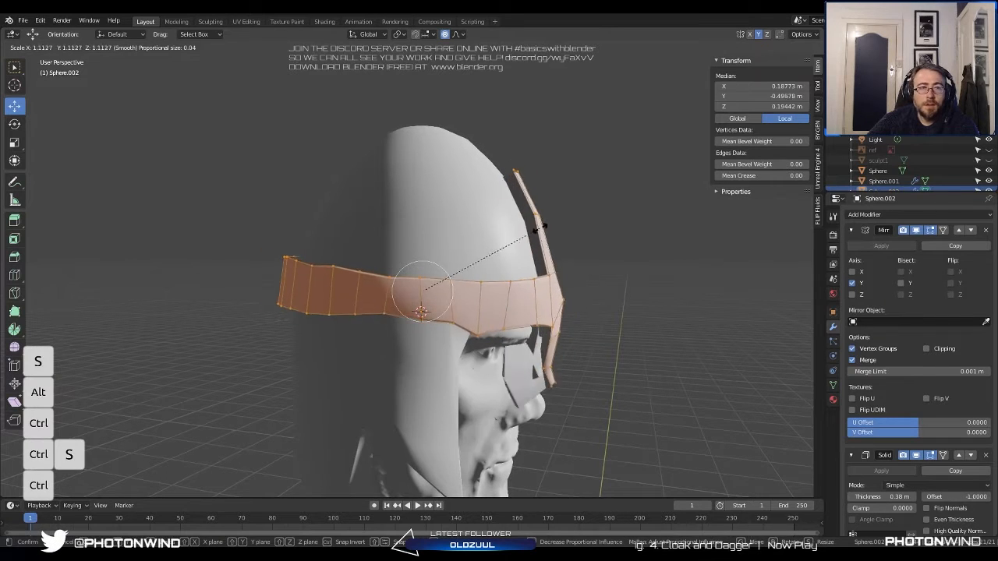
pyautogui.click(541, 225)
pyautogui.hotkey('ctrl', 's')
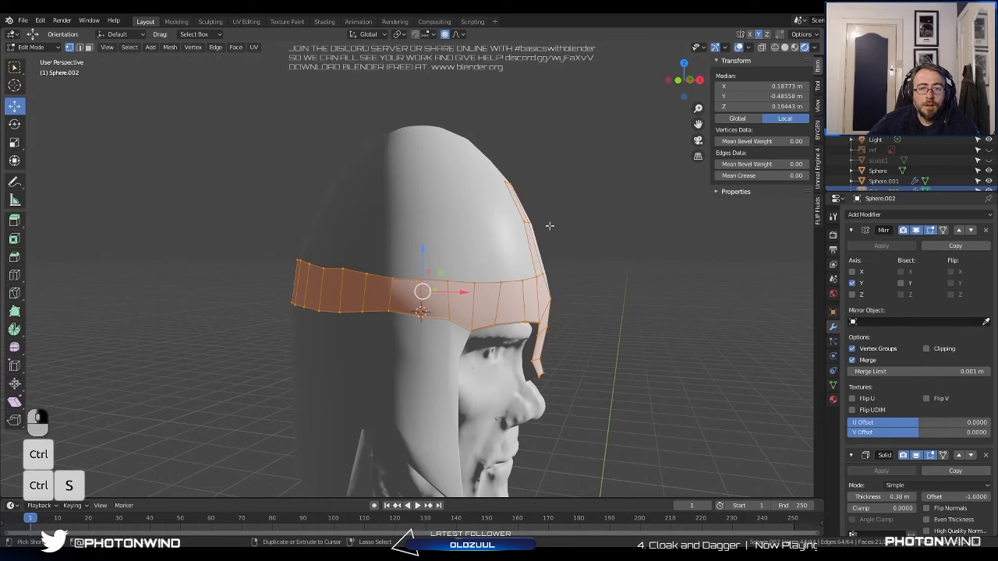
pyautogui.hotkey('shift', 's')
pyautogui.hotkey('shift', 's')
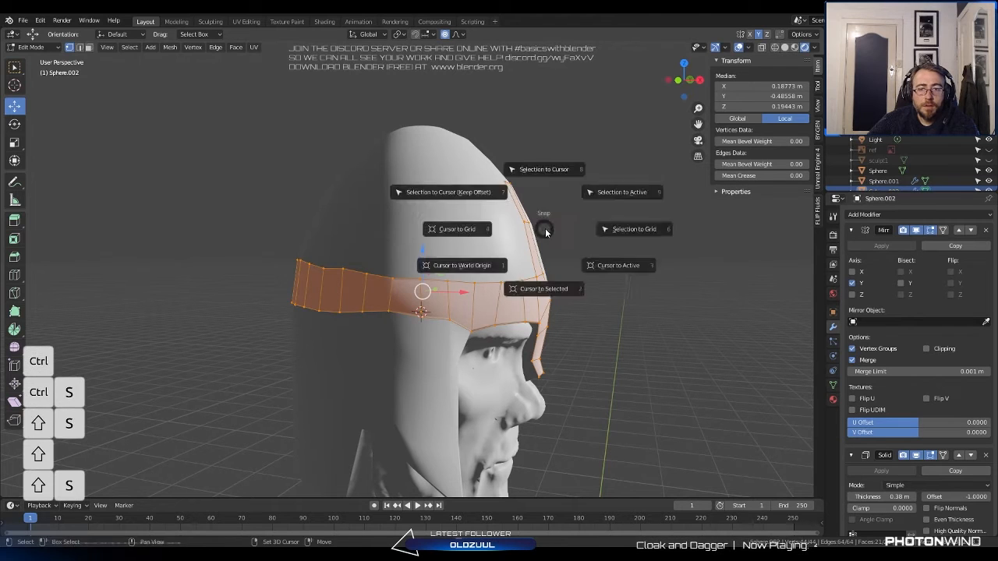
pyautogui.hotkey('ctrl', 's')
pyautogui.hotkey('ctrl', 'z')
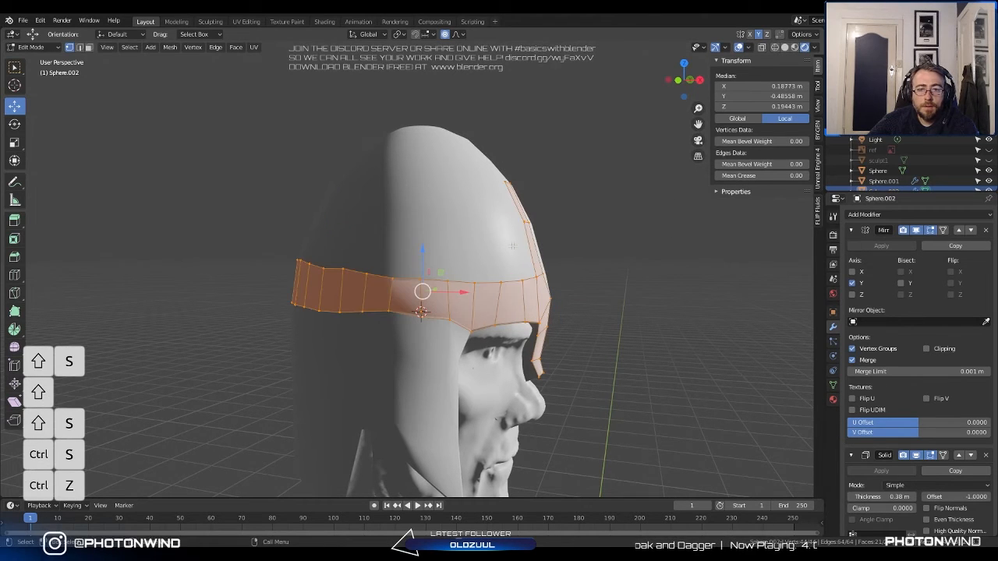
pyautogui.hotkey('ctrl', 's')
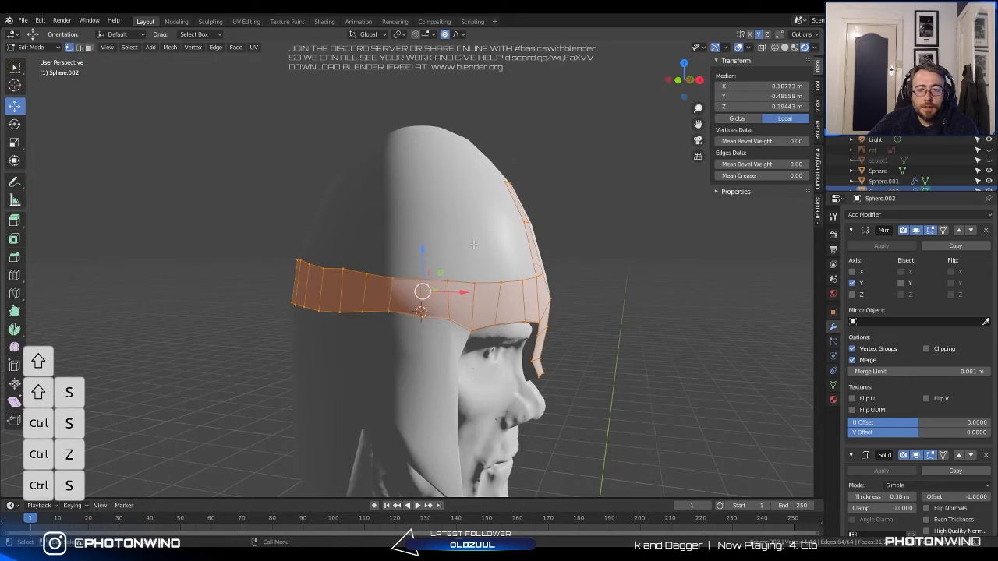
pyautogui.click(735, 442)
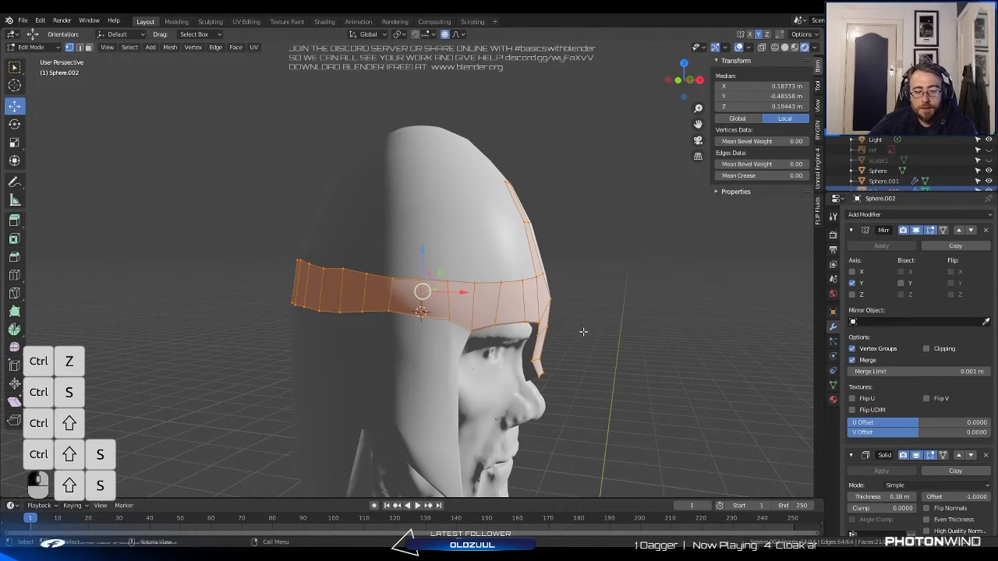
pyautogui.hotkey('alt', 'shift', 's')
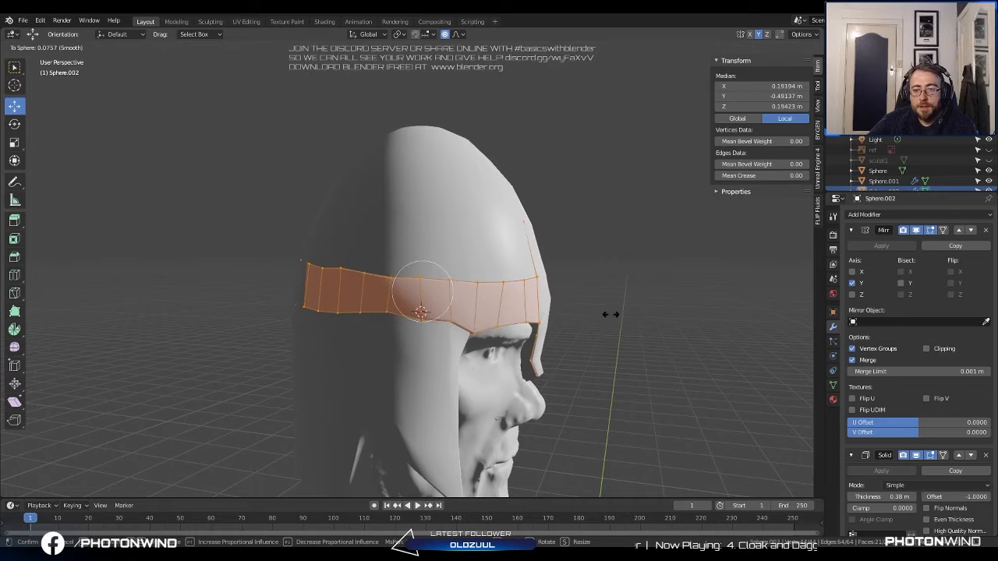
pyautogui.click(635, 318)
# Scale the whole brow band and nose guard mesh up by about 1.07 and raise it slightly along Z.
pyautogui.press('s')
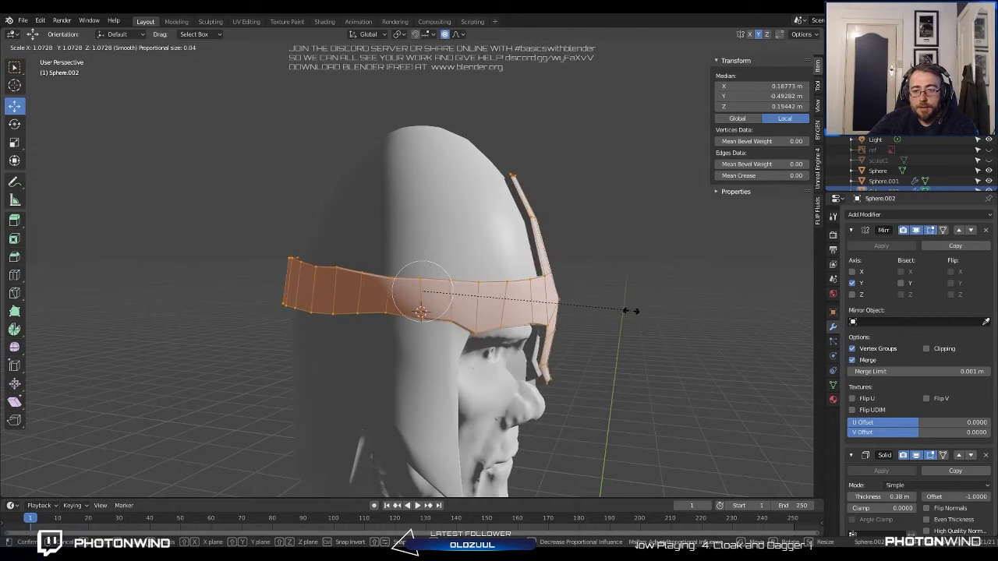
pyautogui.click(632, 312)
pyautogui.moveTo(632, 312); pyautogui.dragTo(414, 254, button='middle')
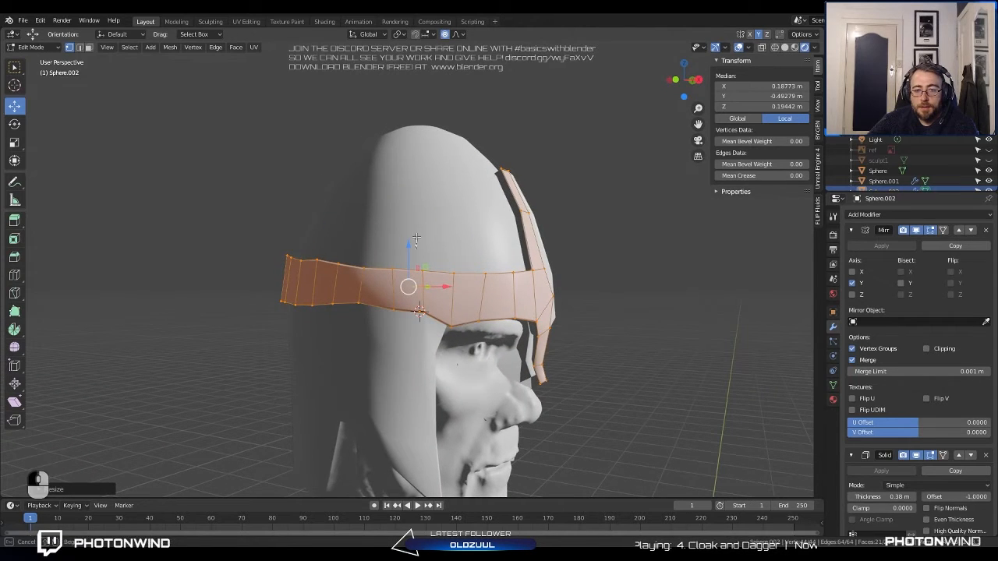
pyautogui.click(407, 244)
pyautogui.press('a')
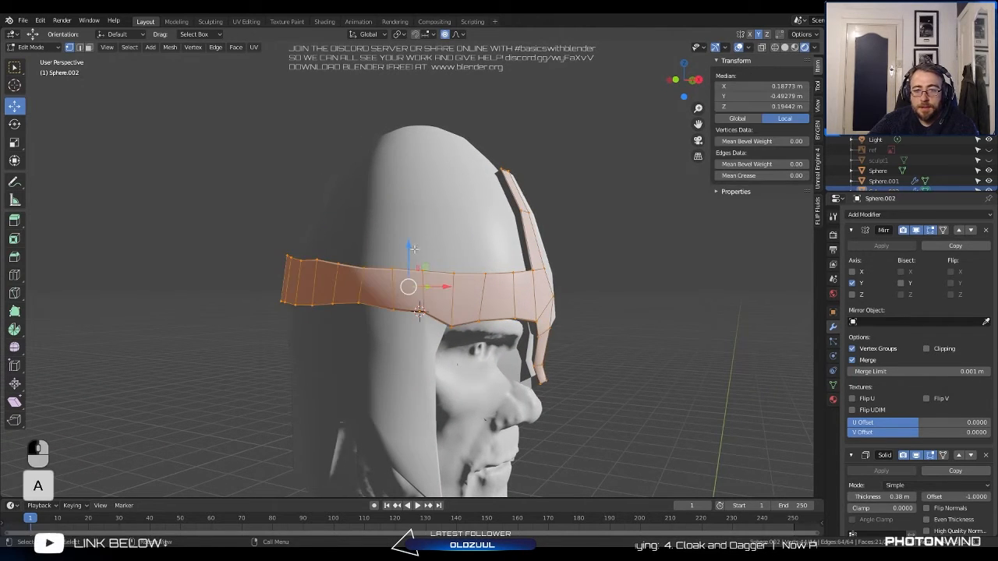
pyautogui.moveTo(415, 240); pyautogui.dragTo(413, 239)
pyautogui.moveTo(413, 238); pyautogui.dragTo(359, 245, button='middle')
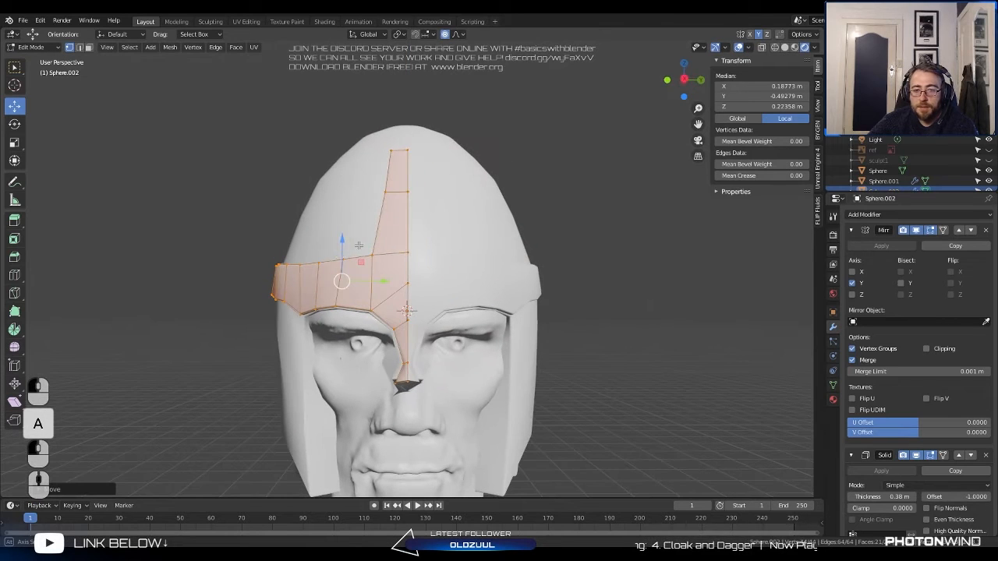
pyautogui.moveTo(341, 245); pyautogui.dragTo(344, 235)
pyautogui.press('Tab')
pyautogui.moveTo(344, 236); pyautogui.dragTo(530, 283, button='middle')
pyautogui.scroll(5, 530, 283)
pyautogui.scroll(-5, 488, 209)
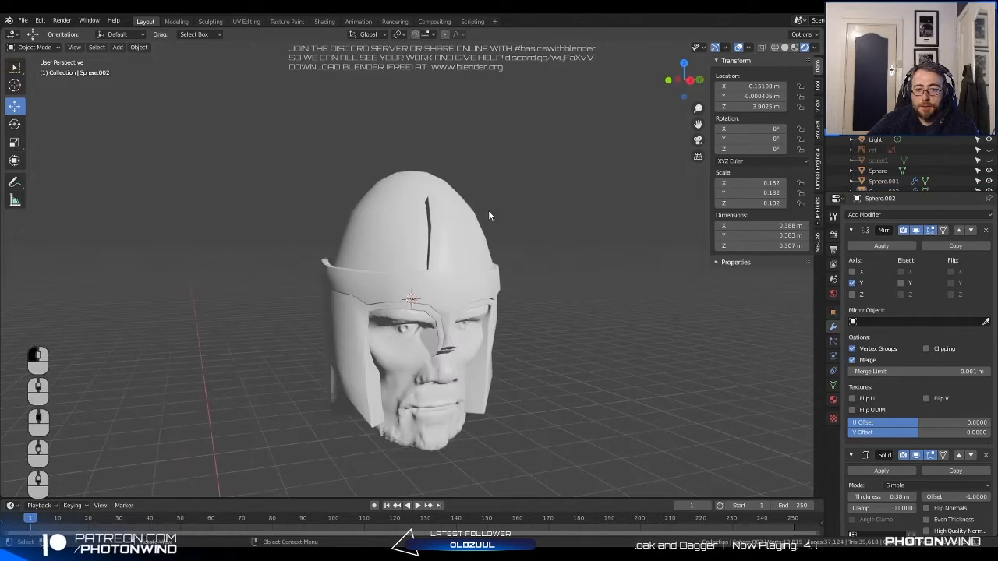
# Widen the front centre strip by moving its middle outer vertex and the vertex where it meets the brow band outward along Y.
pyautogui.moveTo(488, 209); pyautogui.dragTo(426, 258, button='middle')
pyautogui.press('Tab')
pyautogui.scroll(5, 426, 258)
pyautogui.click(439, 250)
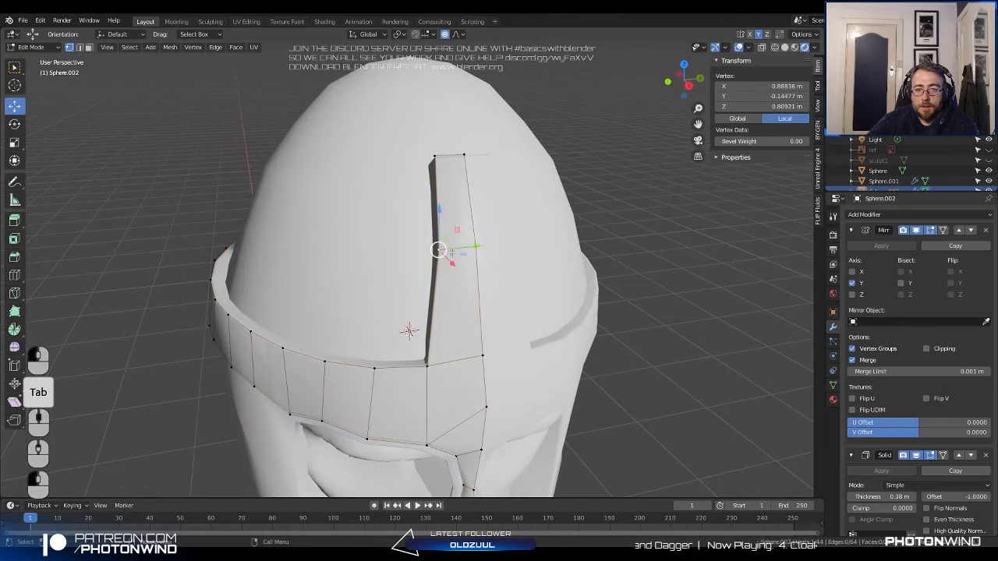
pyautogui.moveTo(469, 247); pyautogui.dragTo(431, 248)
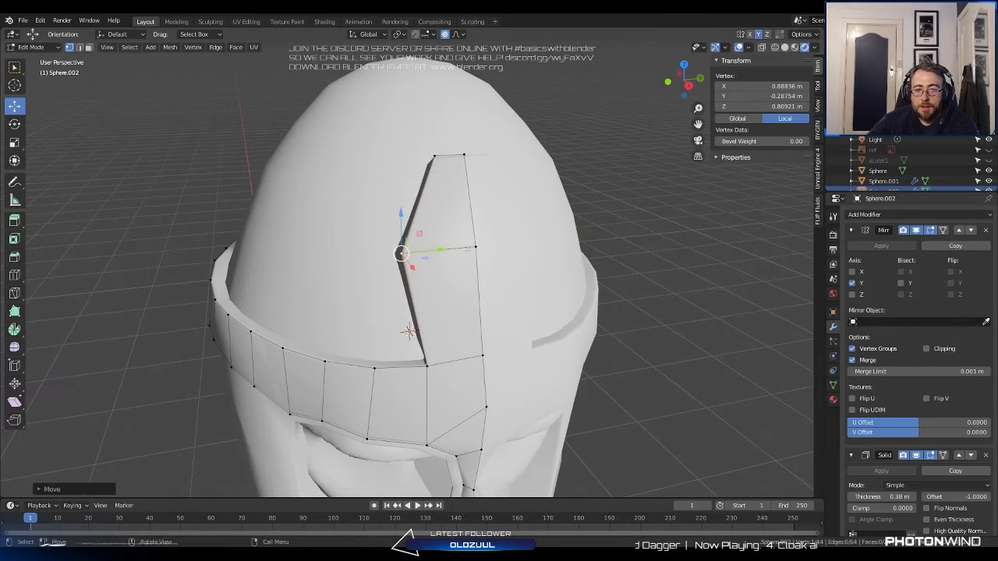
pyautogui.moveTo(430, 299); pyautogui.dragTo(449, 289, button='middle')
pyautogui.click(477, 319)
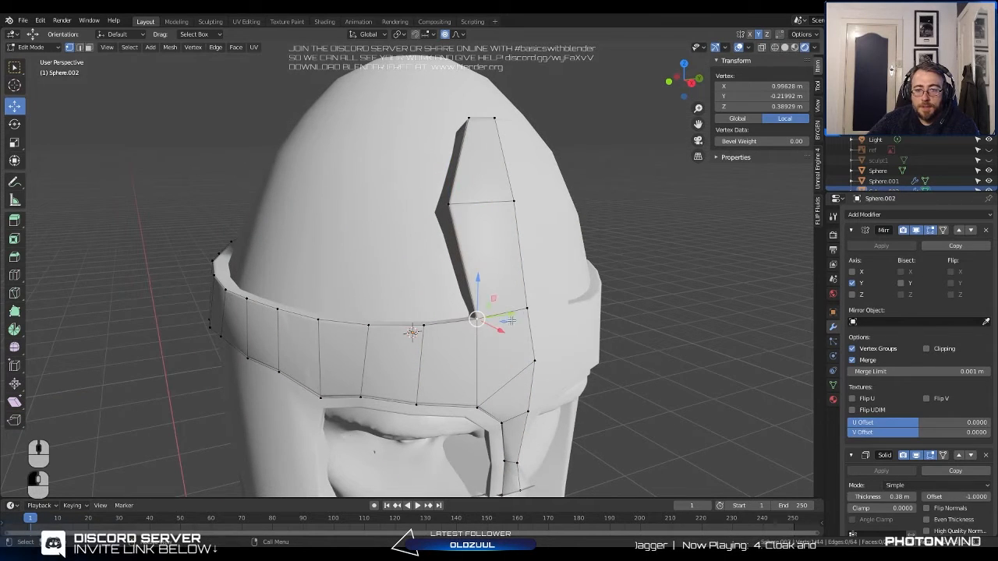
pyautogui.moveTo(517, 308); pyautogui.dragTo(490, 311)
pyautogui.scroll(-4, 490, 311)
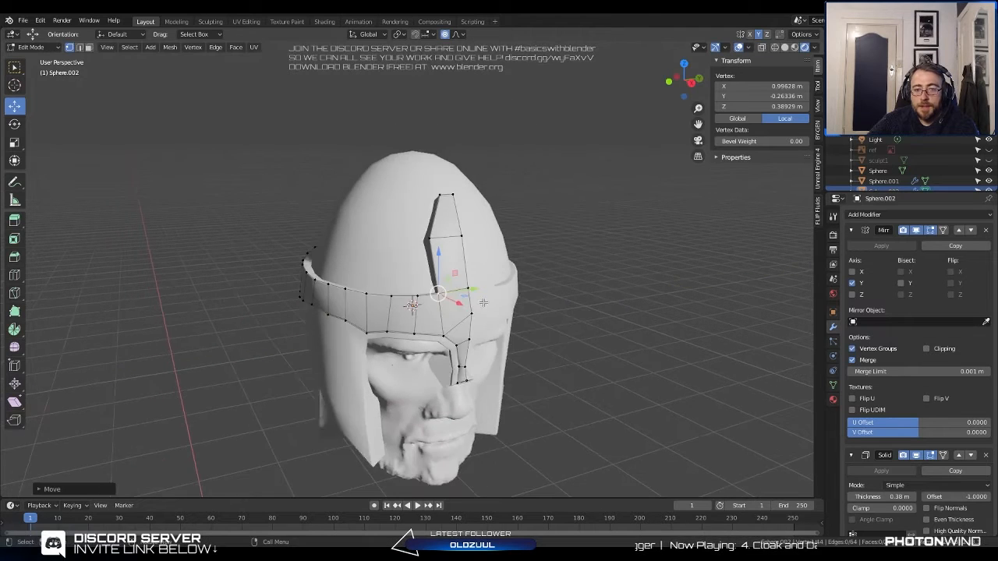
# Widen the narrow part of the nose guard slightly by moving its outer vertex outward along Y.
pyautogui.moveTo(468, 284); pyautogui.dragTo(472, 321, button='middle')
pyautogui.scroll(1, 438, 318)
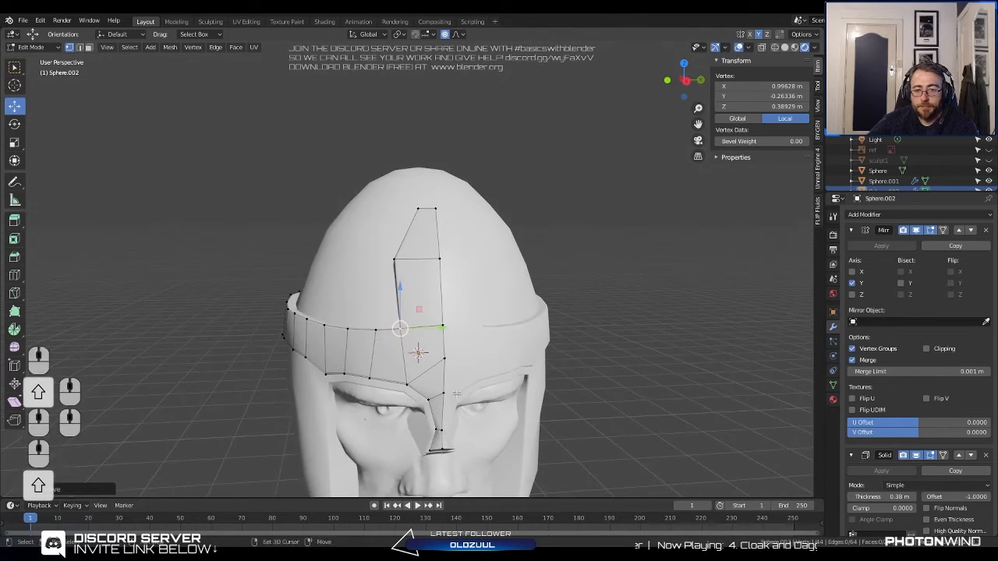
pyautogui.keyDown('shift'); pyautogui.moveTo(441, 432); pyautogui.dragTo(435, 356, button='middle'); pyautogui.keyUp('shift')
pyautogui.scroll(4, 435, 356)
pyautogui.click(447, 403)
pyautogui.moveTo(480, 403); pyautogui.dragTo(471, 401)
pyautogui.keyDown('shift'); pyautogui.moveTo(455, 148); pyautogui.dragTo(447, 277, button='middle'); pyautogui.keyUp('shift')
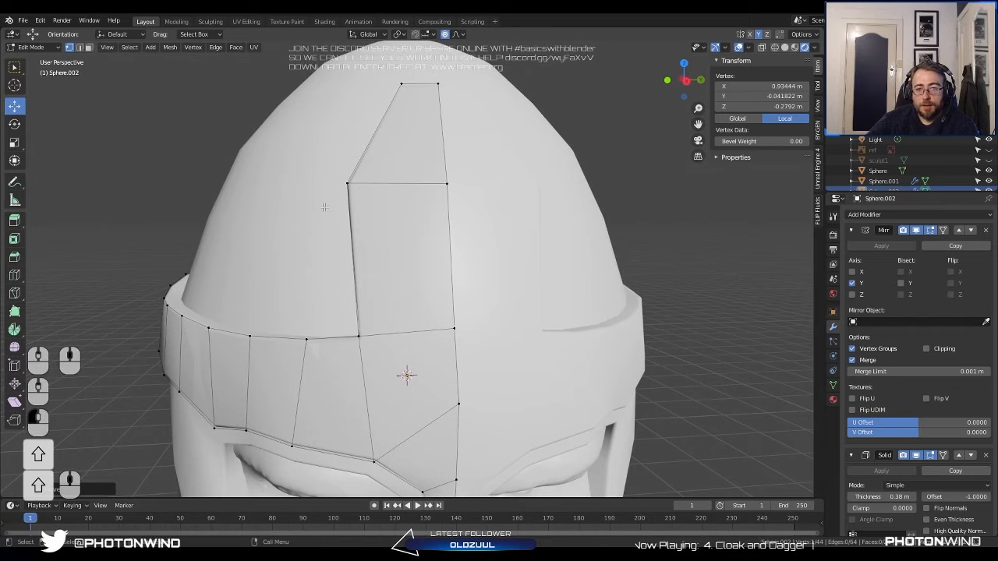
pyautogui.moveTo(324, 206); pyautogui.dragTo(428, 218, button='middle')
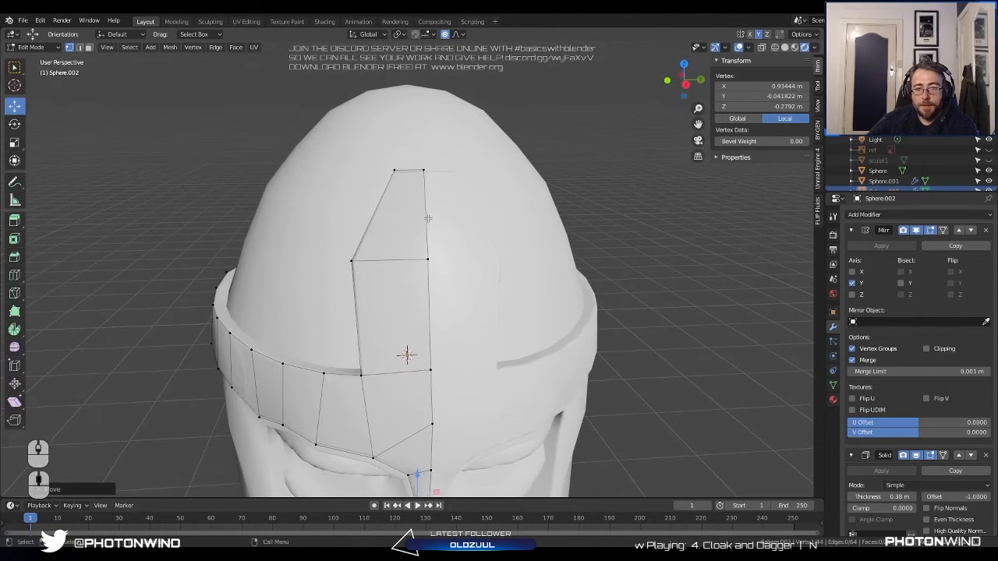
pyautogui.click(120, 94)
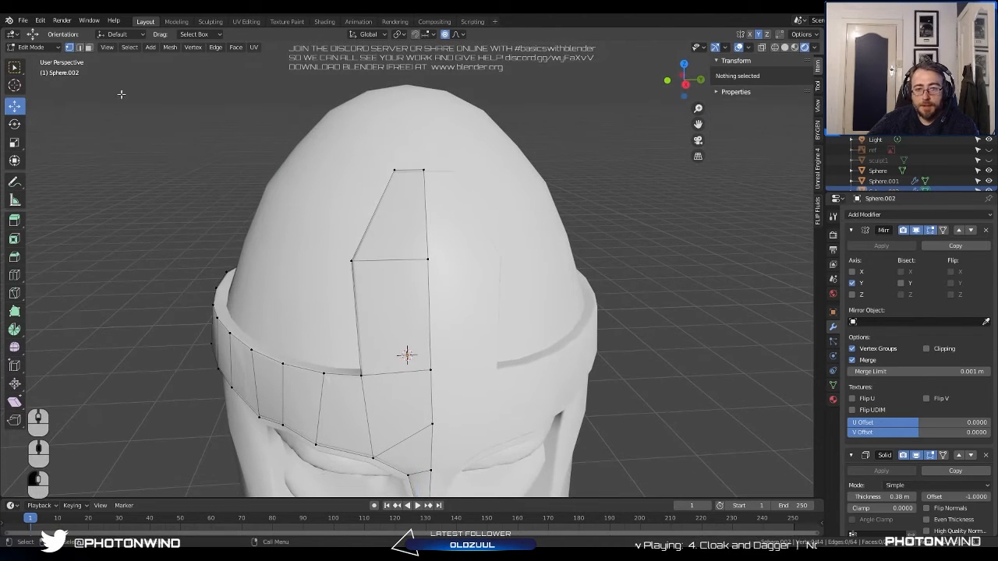
pyautogui.keyDown('shift'); pyautogui.click(425, 236); pyautogui.keyUp('shift')
pyautogui.keyDown('shift'); pyautogui.click(428, 295); pyautogui.keyUp('shift')
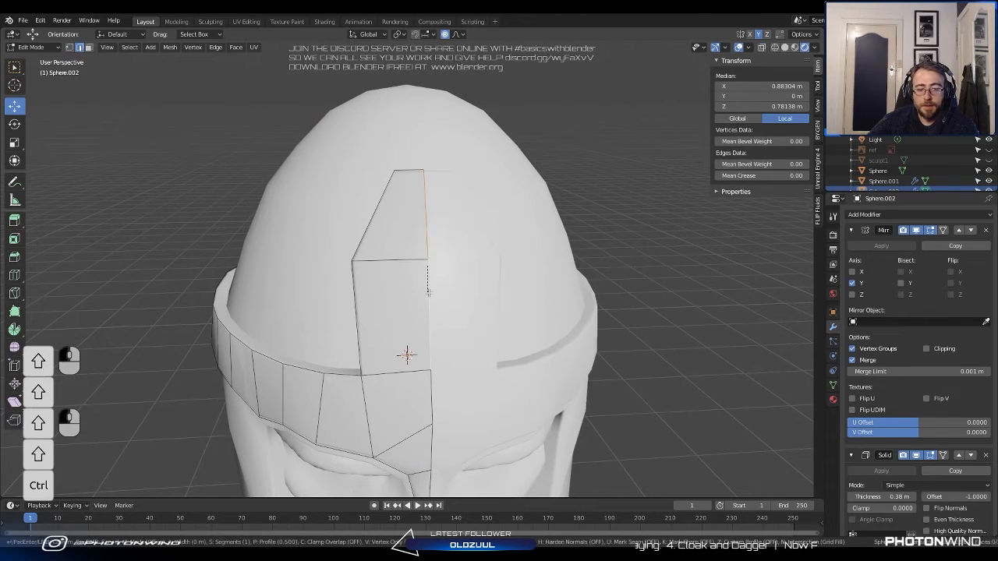
pyautogui.hotkey('ctrl', 'b')
pyautogui.click(379, 271)
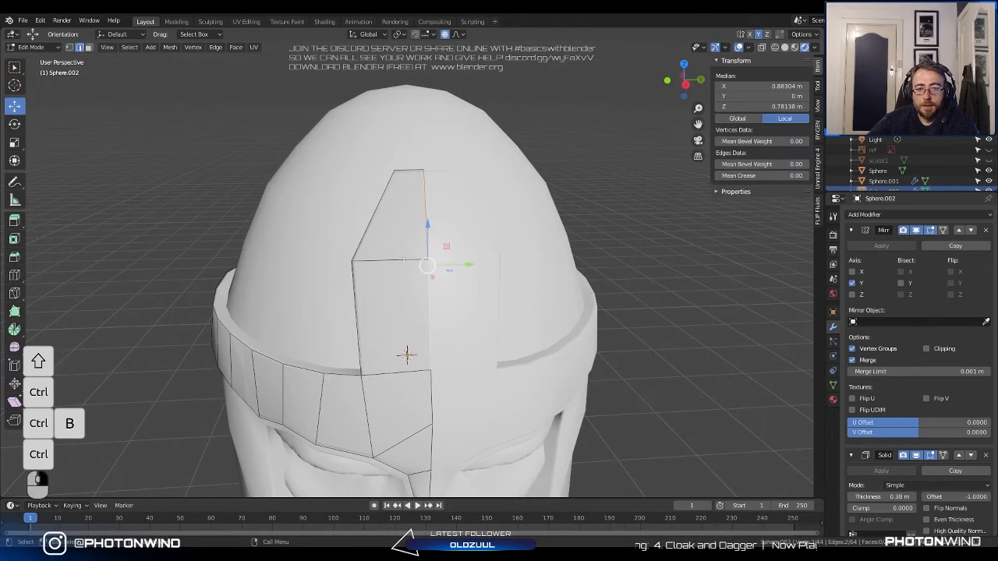
# Add a vertical loop cut down the front centre strip and nose guard, slid about 0.31 towards the centreline, and use face selection.
pyautogui.click(88, 51)
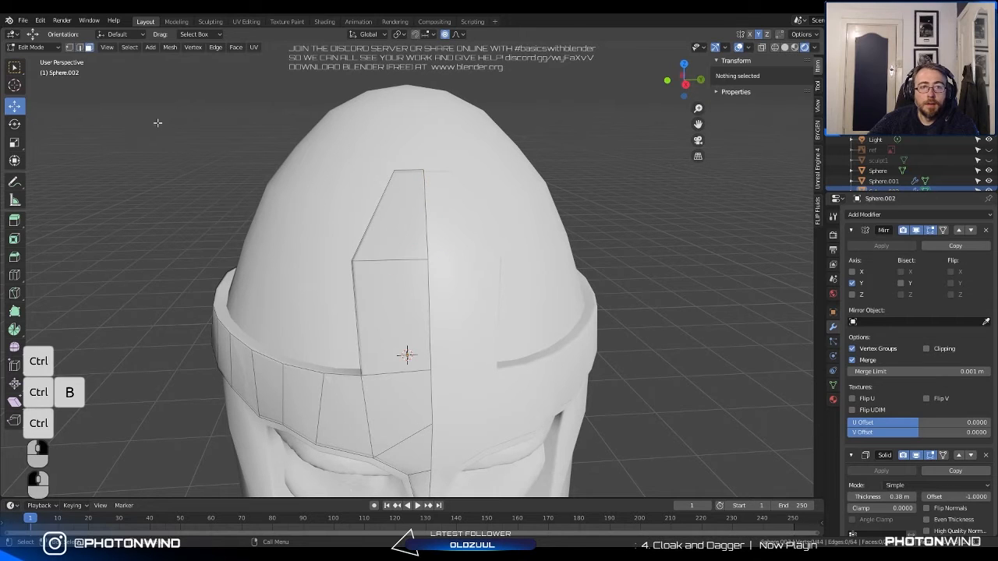
pyautogui.hotkey('ctrl', 'r')
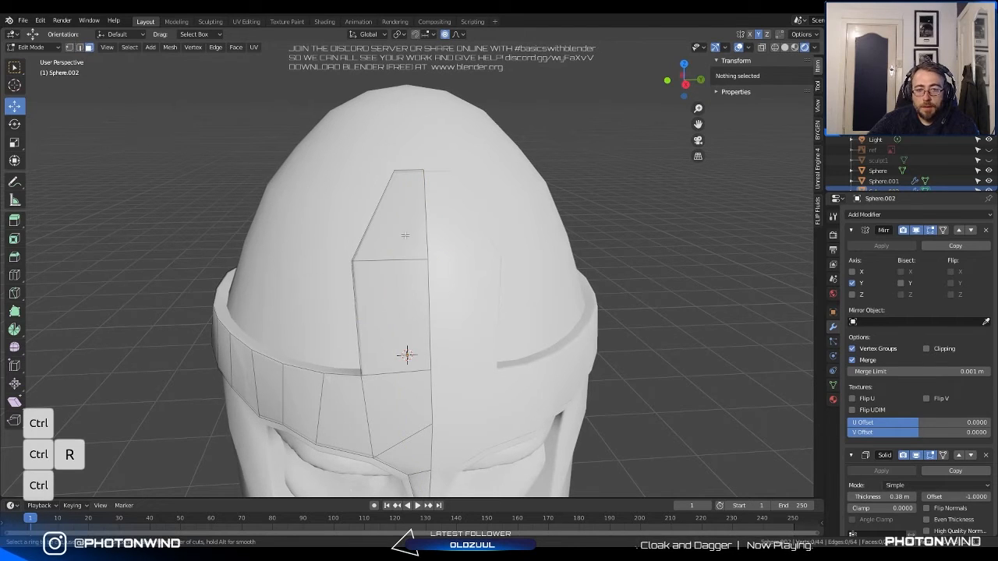
pyautogui.click(398, 253)
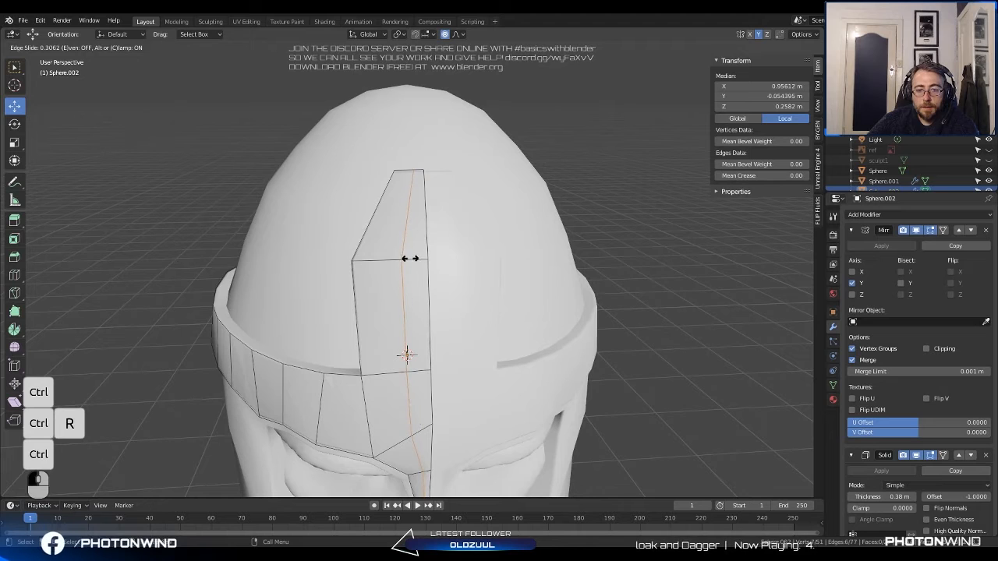
pyautogui.click(410, 258)
pyautogui.click(89, 48)
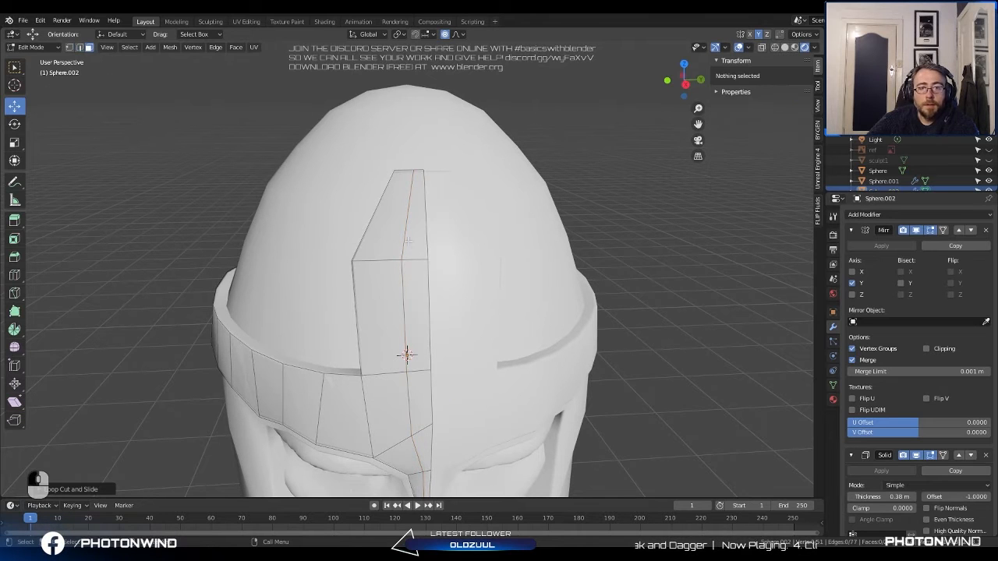
# Extrude the four inner faces of the front centre strip, from its top down to the nose guard, slightly outward.
pyautogui.click(415, 240)
pyautogui.keyDown('shift'); pyautogui.click(417, 313); pyautogui.keyUp('shift')
pyautogui.keyDown('shift'); pyautogui.click(419, 399); pyautogui.keyUp('shift')
pyautogui.keyDown('shift'); pyautogui.click(424, 452); pyautogui.keyUp('shift')
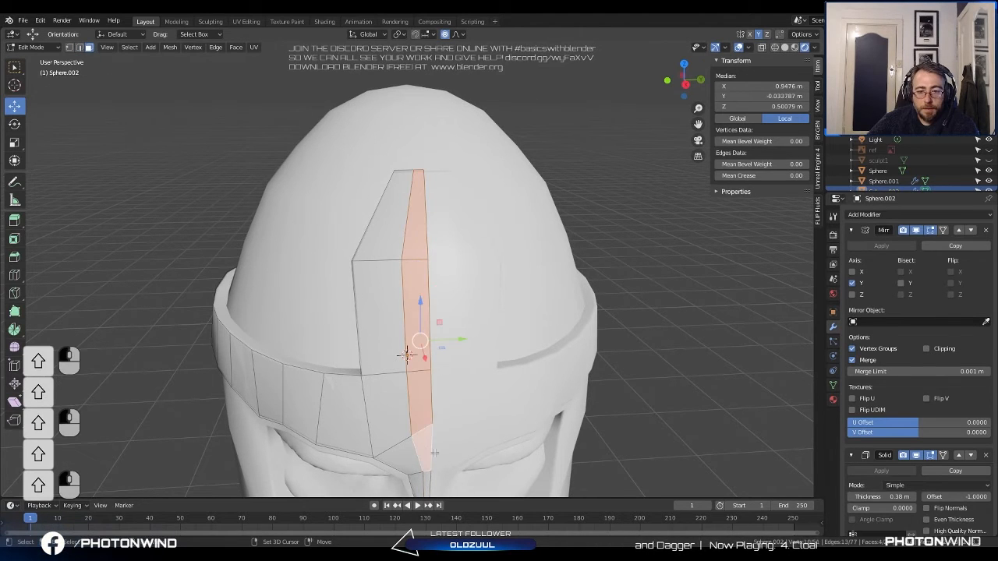
pyautogui.moveTo(431, 452); pyautogui.dragTo(475, 389, button='middle')
pyautogui.press('e')
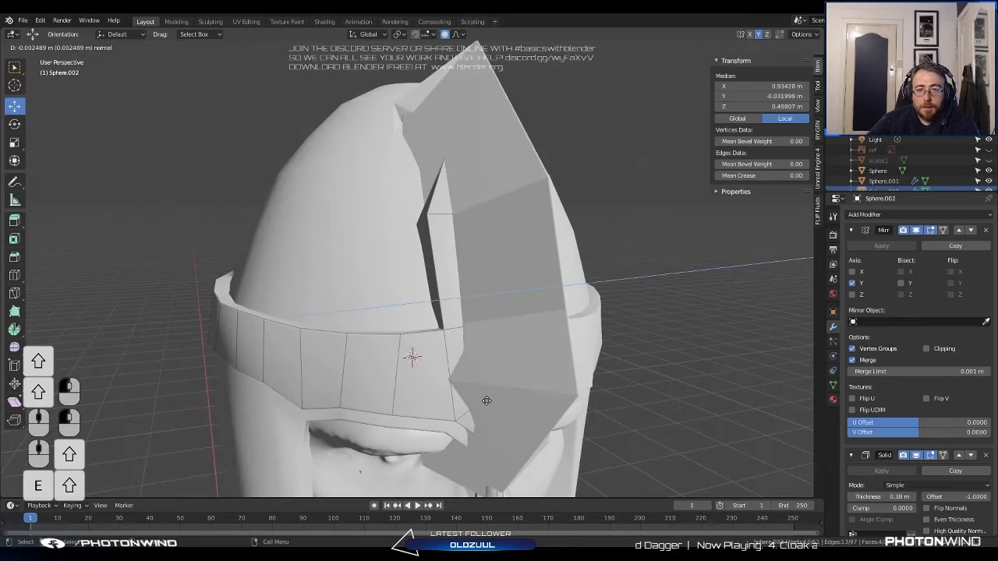
pyautogui.click(483, 399)
# Turn off proportional editing and move the extruded centre strip faces forward along X to form a raised ridge.
pyautogui.moveTo(483, 399); pyautogui.dragTo(452, 280, button='middle')
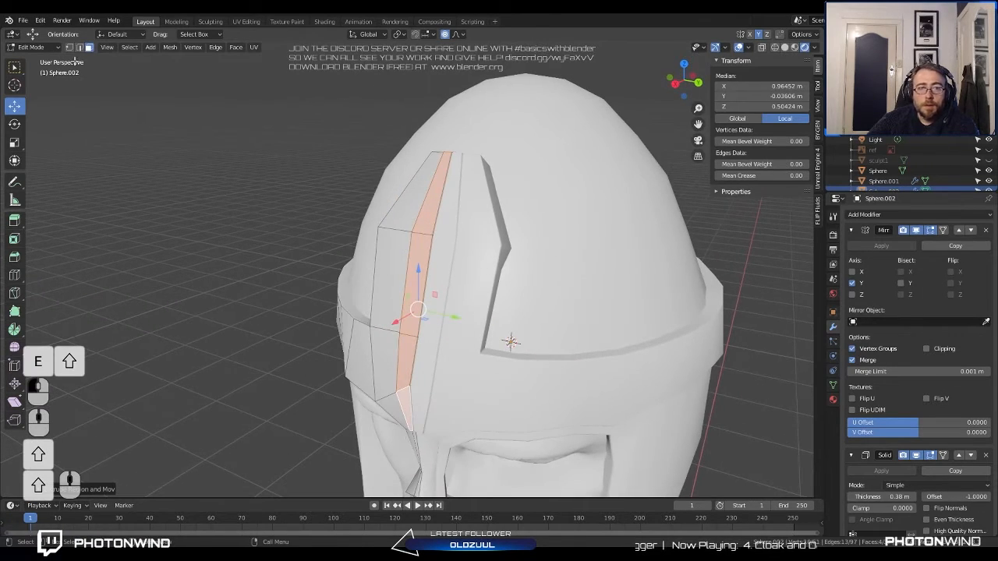
pyautogui.moveTo(400, 320)
pyautogui.mouseDown()
pyautogui.moveTo(395, 313)
pyautogui.moveTo(389, 327)
pyautogui.mouseUp()
pyautogui.scroll(2, 395, 316)
pyautogui.scroll(2, 395, 314)
pyautogui.click(446, 35)
pyautogui.moveTo(389, 326); pyautogui.dragTo(412, 318, button='middle')
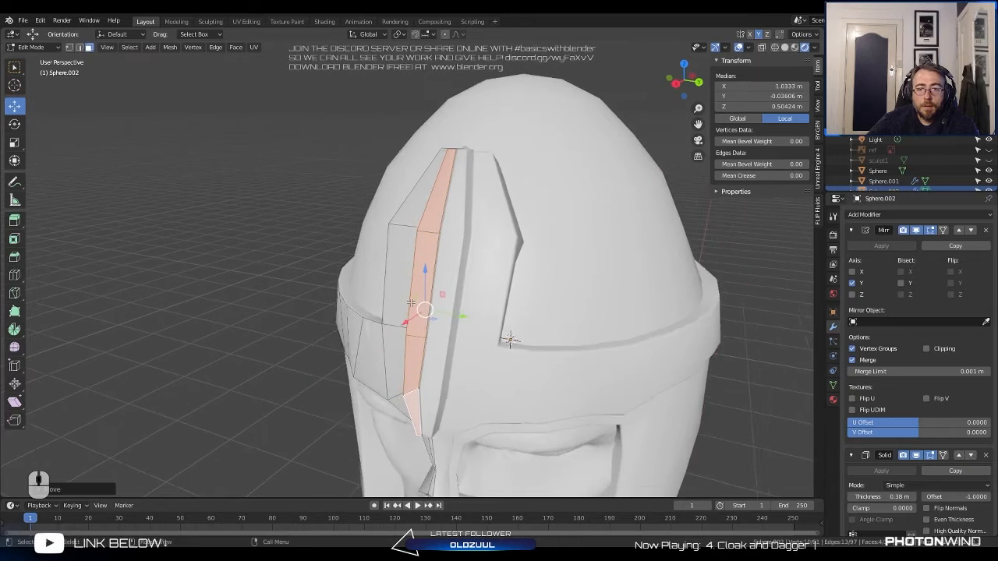
# Delete the inner side faces of the extruded ridge along the mirror centreline and return to Object Mode.
pyautogui.scroll(1, 419, 304)
pyautogui.click(449, 259)
pyautogui.keyDown('shift'); pyautogui.click(452, 261); pyautogui.keyUp('shift')
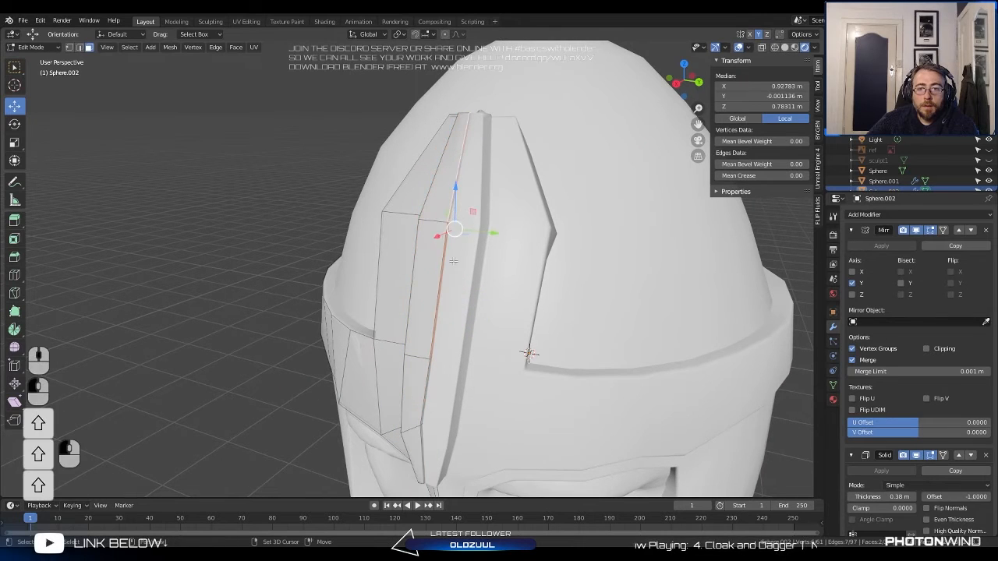
pyautogui.keyDown('shift'); pyautogui.click(423, 434); pyautogui.keyUp('shift')
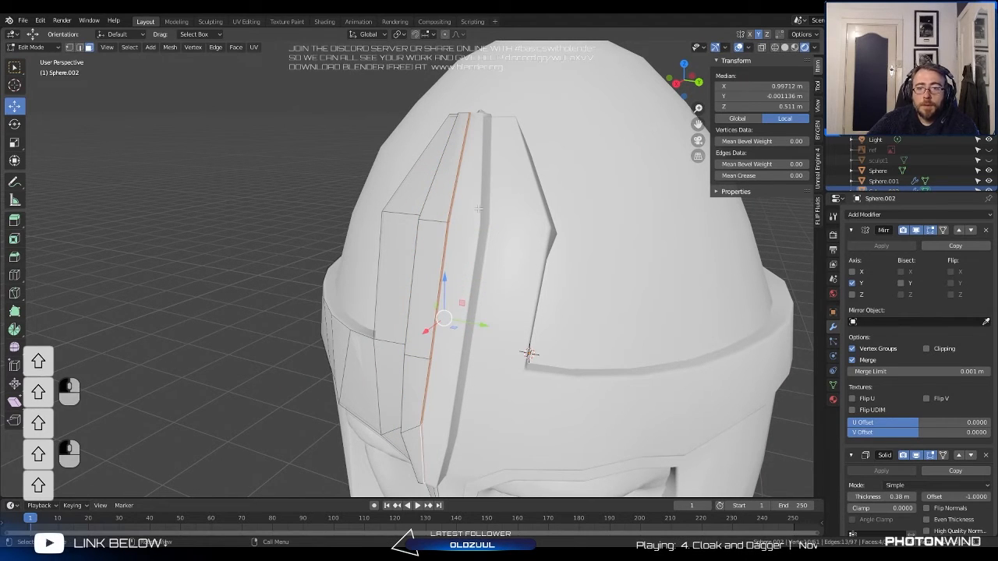
pyautogui.press('x')
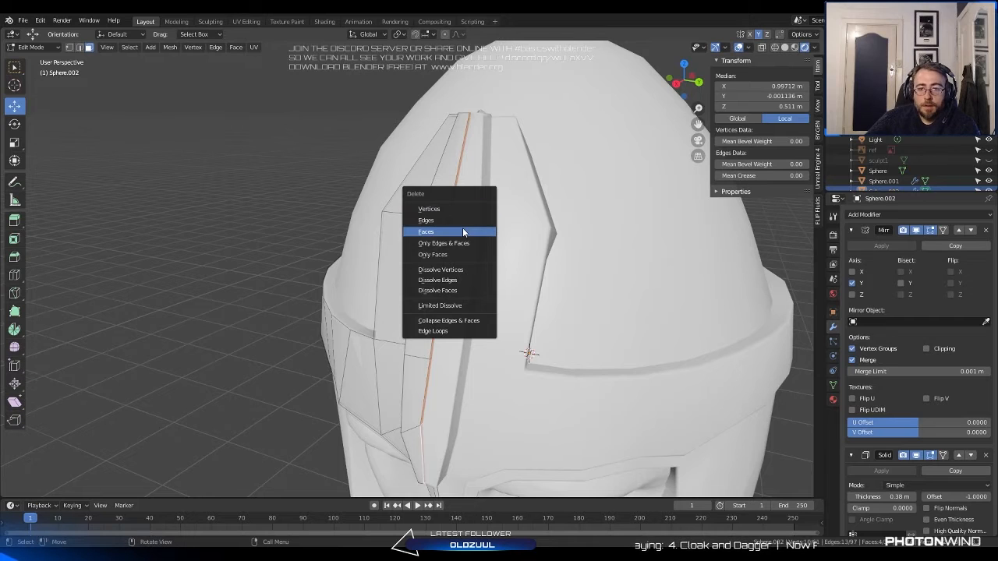
pyautogui.click(463, 231)
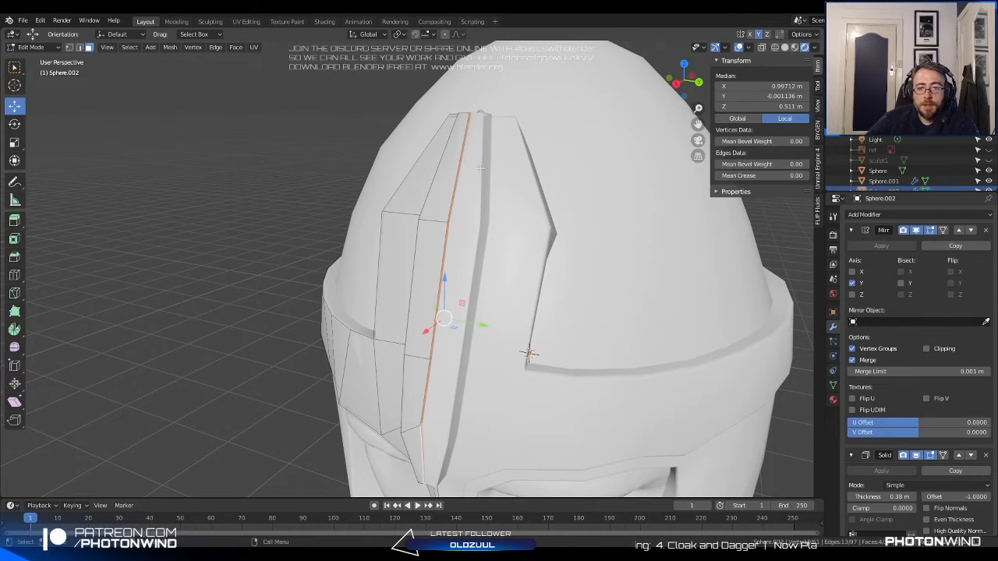
pyautogui.moveTo(456, 153); pyautogui.dragTo(498, 168, button='middle')
pyautogui.scroll(3, 547, 240)
pyautogui.scroll(-4, 588, 216)
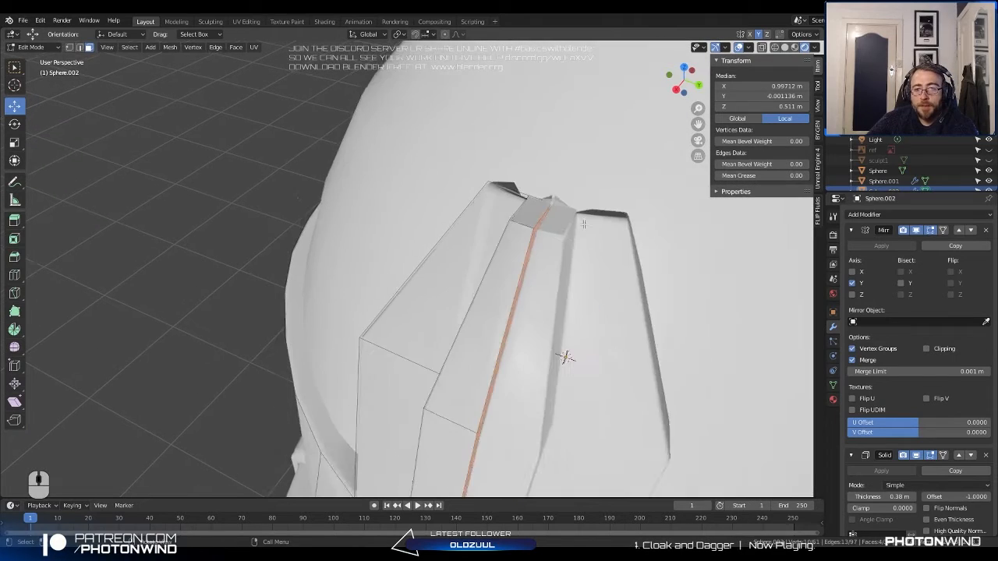
pyautogui.keyDown('shift'); pyautogui.moveTo(498, 283); pyautogui.dragTo(480, 216, button='middle'); pyautogui.keyUp('shift')
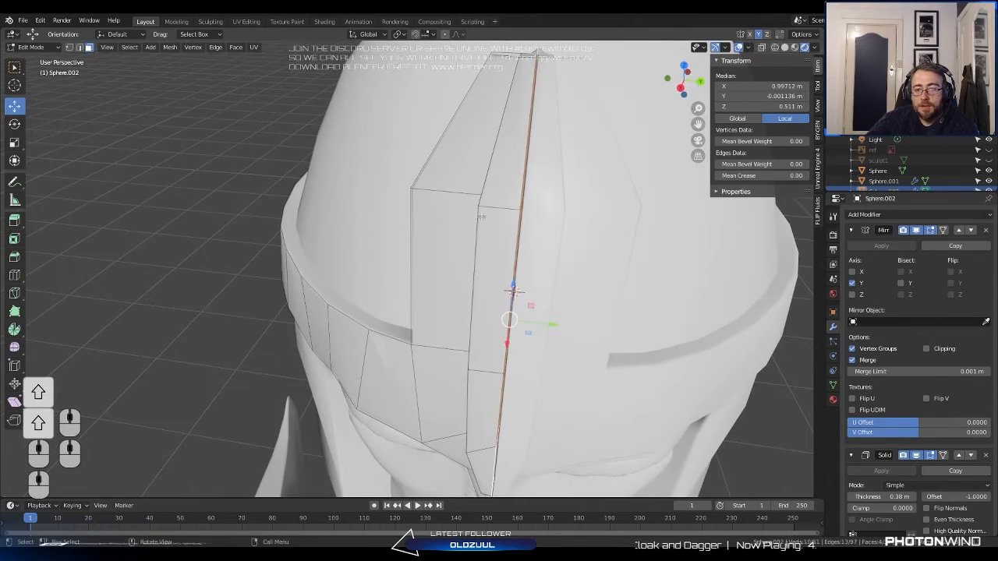
pyautogui.press('x')
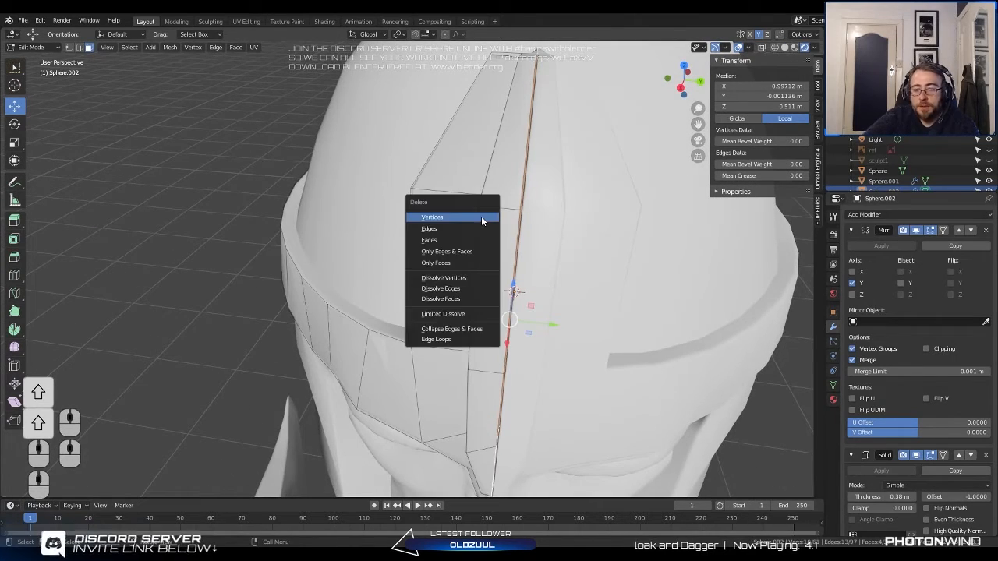
pyautogui.click(447, 240)
pyautogui.press('Tab')
# Set the brow band's Mirror modifier merge limit to 0.012 m to close the centre gap in the ridge.
pyautogui.moveTo(446, 244); pyautogui.dragTo(513, 179, button='middle')
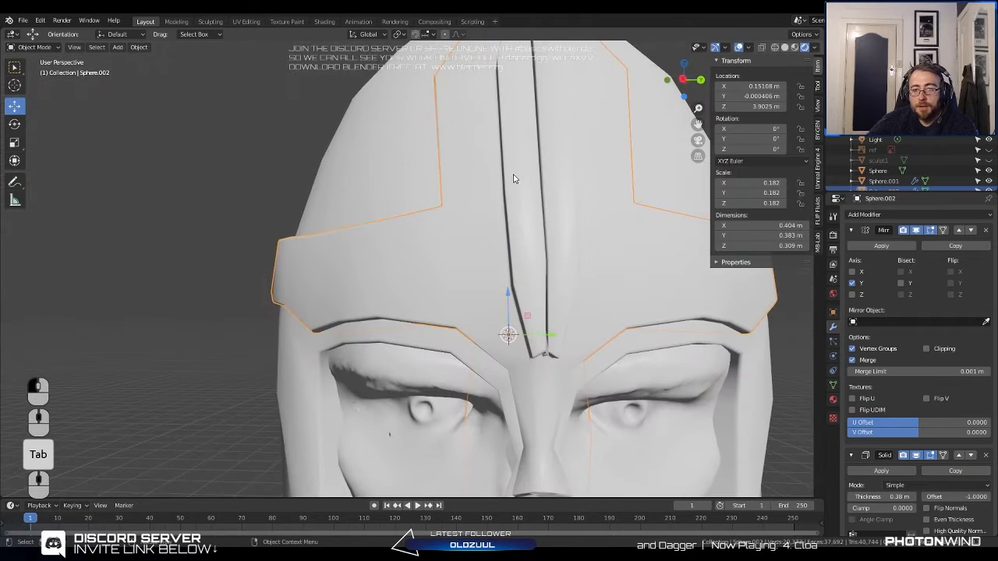
pyautogui.click(533, 206)
pyautogui.click(538, 202)
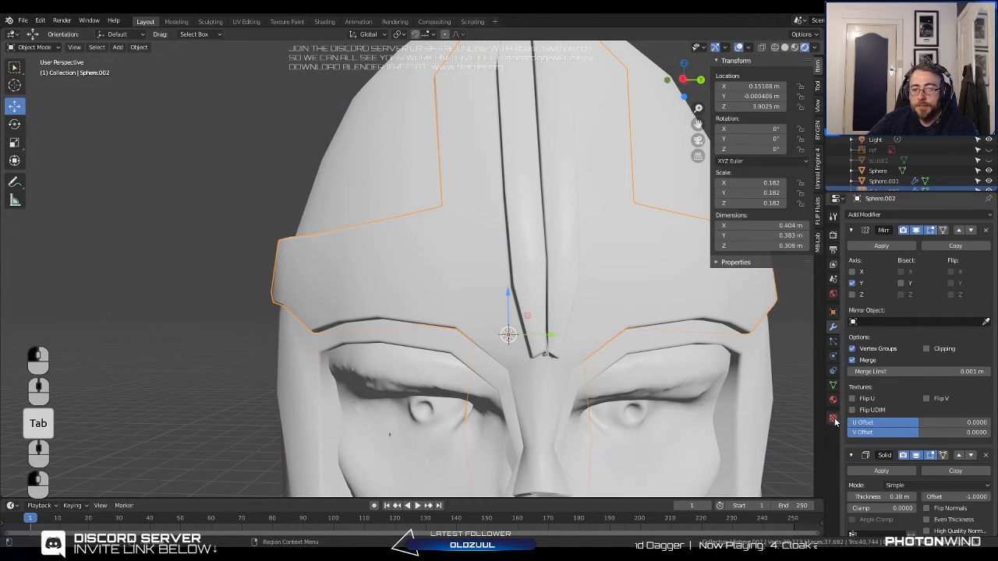
pyautogui.scroll(-5, 556, 216)
pyautogui.moveTo(556, 216); pyautogui.dragTo(510, 300, button='middle')
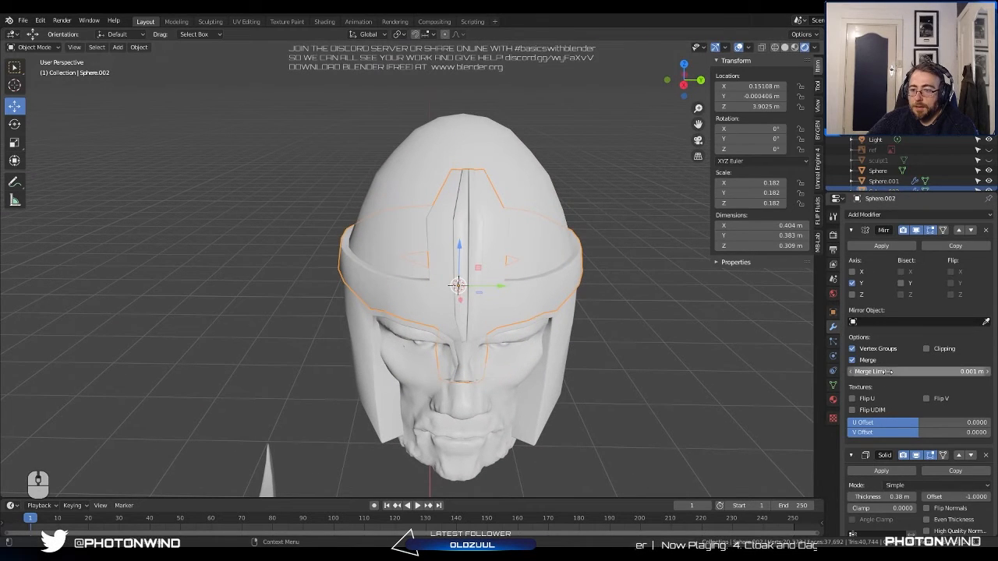
pyautogui.moveTo(576, 327); pyautogui.dragTo(380, 367, button='middle')
# Move the four front faces of the centre ridge back about 0.01 m along X, and return to Object Mode.
pyautogui.press('Tab')
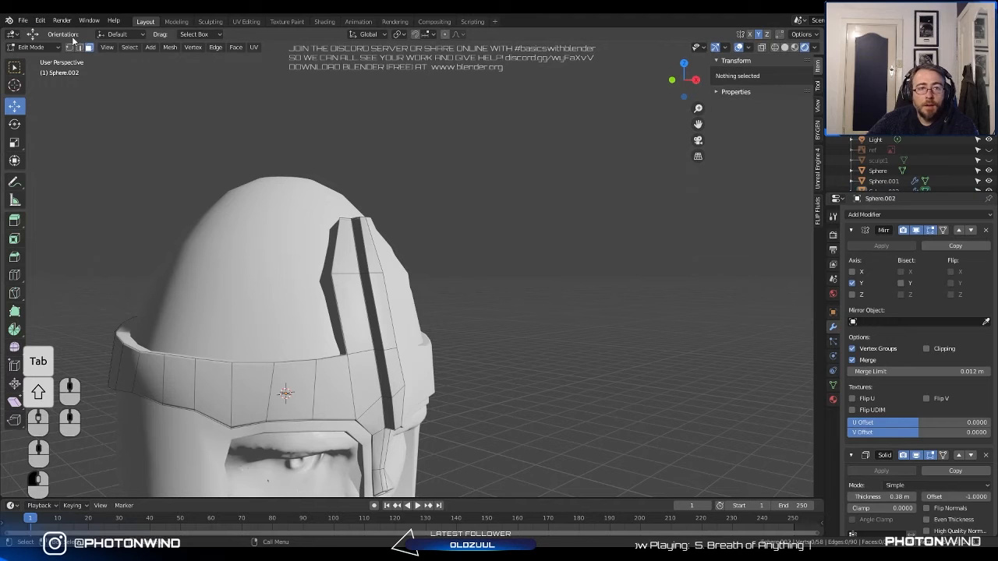
pyautogui.click(370, 241)
pyautogui.keyDown('shift'); pyautogui.click(380, 309); pyautogui.keyUp('shift')
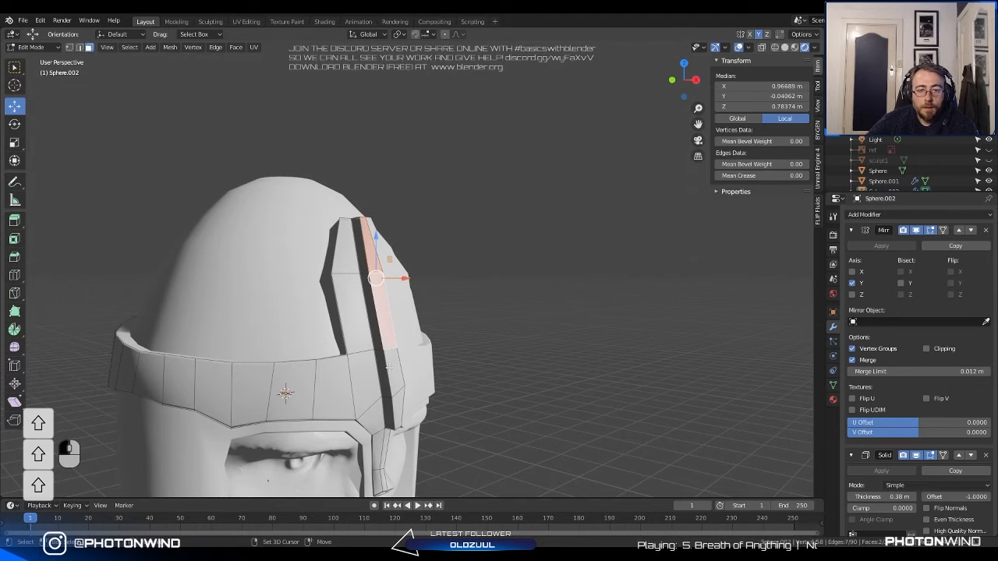
pyautogui.keyDown('shift'); pyautogui.click(389, 365); pyautogui.keyUp('shift')
pyautogui.keyDown('shift'); pyautogui.click(396, 404); pyautogui.keyUp('shift')
pyautogui.moveTo(364, 359); pyautogui.dragTo(398, 353, button='middle')
pyautogui.press('g')
pyautogui.press('x')
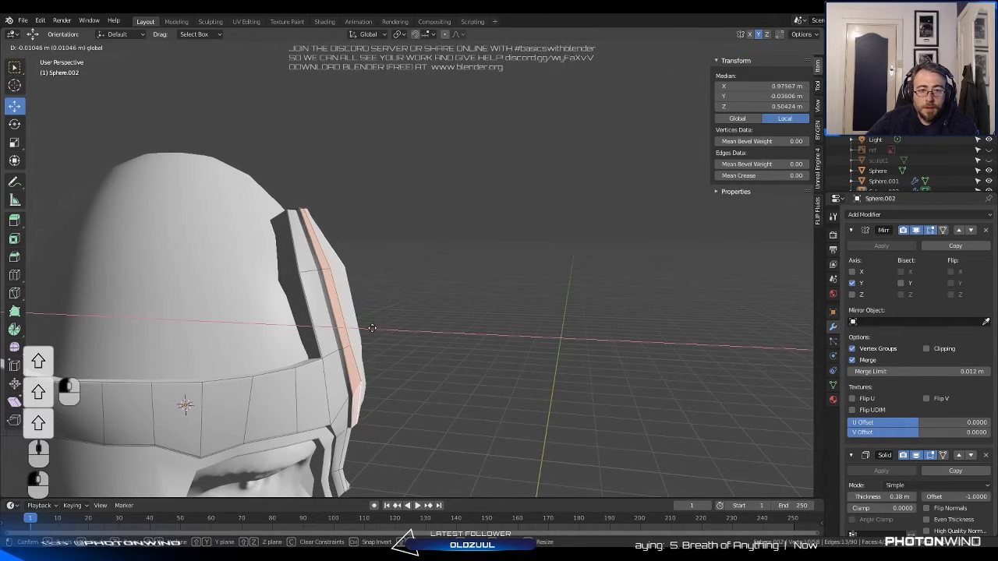
pyautogui.moveTo(373, 329); pyautogui.dragTo(374, 329)
pyautogui.scroll(-4, 468, 343)
pyautogui.press('Tab')
# Unhide the sculpt1 statue body and switch the viewport to solid shading.
pyautogui.moveTo(517, 352); pyautogui.dragTo(466, 281, button='middle')
pyautogui.scroll(-4, 430, 268)
pyautogui.scroll(-4, 467, 280)
pyautogui.moveTo(455, 341); pyautogui.dragTo(449, 274, button='middle')
pyautogui.scroll(-1, 450, 276)
pyautogui.scroll(-3, 450, 277)
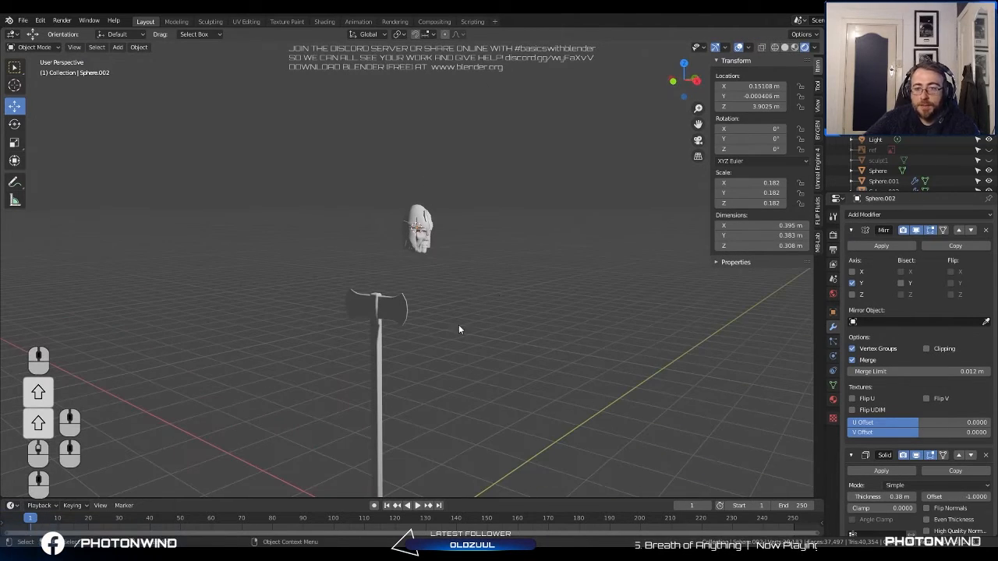
pyautogui.scroll(-1, 969, 156)
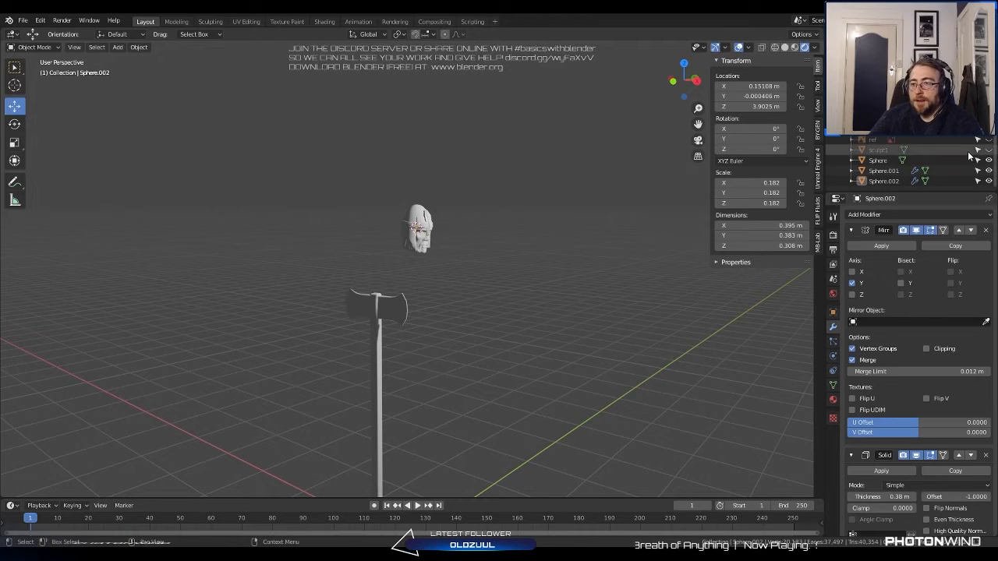
pyautogui.click(989, 150)
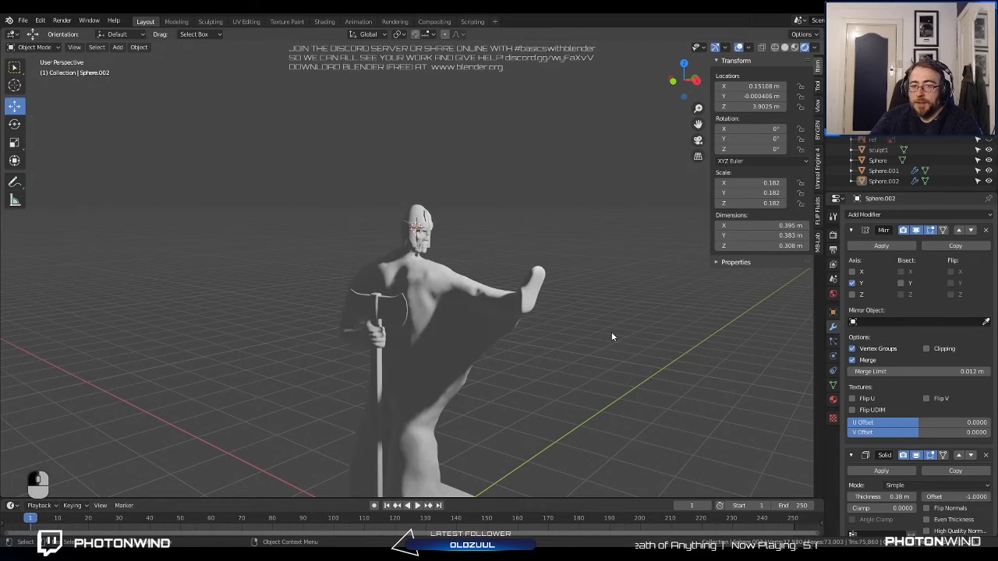
pyautogui.moveTo(611, 336)
pyautogui.mouseDown(button='middle')
pyautogui.moveTo(408, 345)
pyautogui.moveTo(449, 319)
pyautogui.moveTo(620, 303)
pyautogui.moveTo(676, 309)
pyautogui.mouseUp(button='middle')
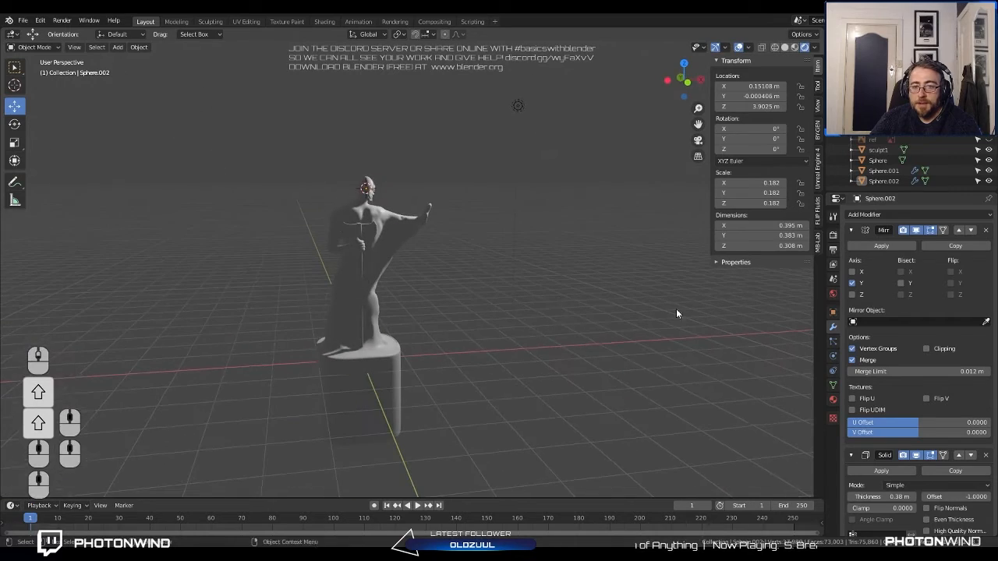
pyautogui.click(793, 47)
pyautogui.moveTo(464, 206); pyautogui.dragTo(556, 166, button='middle')
pyautogui.click(783, 47)
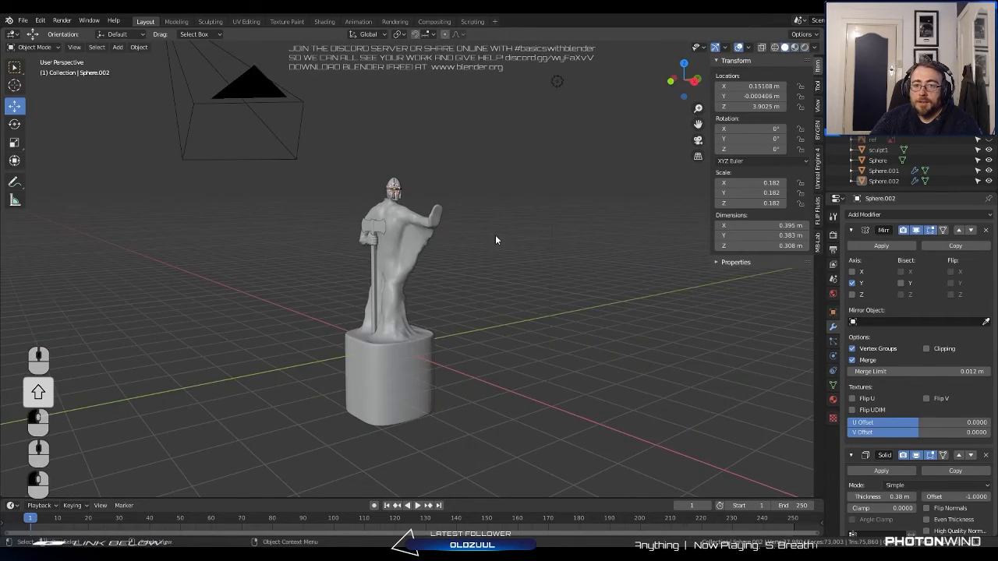
# Examine the helmeted head's proportions and fit on the full statue from several angles and distances.
pyautogui.moveTo(495, 235)
pyautogui.mouseDown(button='middle')
pyautogui.moveTo(481, 280)
pyautogui.moveTo(564, 302)
pyautogui.mouseUp(button='middle')
pyautogui.scroll(3, 565, 301)
pyautogui.keyDown('shift'); pyautogui.moveTo(629, 235); pyautogui.dragTo(527, 290, button='middle'); pyautogui.keyUp('shift')
pyautogui.scroll(2, 526, 290)
pyautogui.keyDown('shift'); pyautogui.moveTo(546, 215); pyautogui.dragTo(446, 258, button='middle'); pyautogui.keyUp('shift')
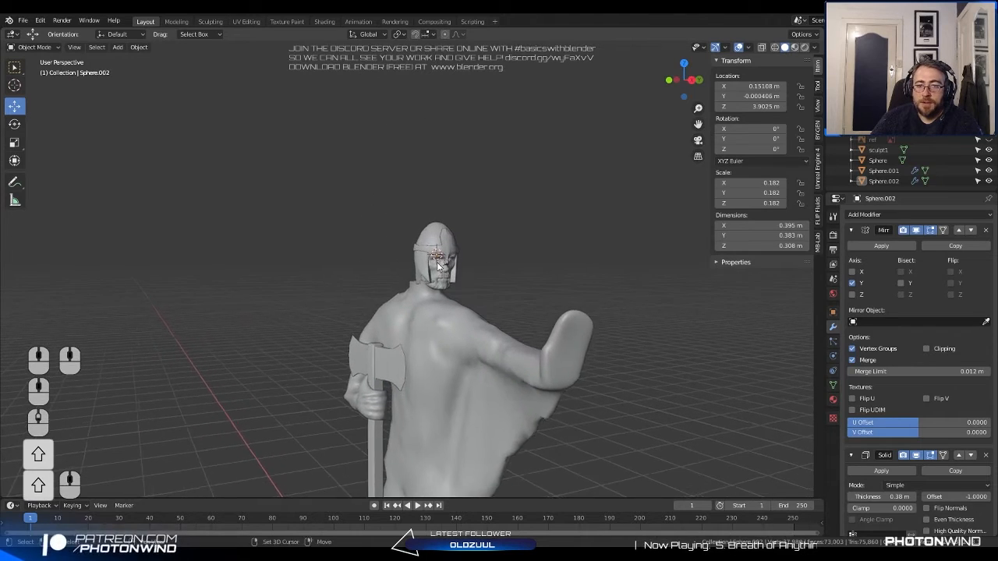
pyautogui.scroll(6, 448, 256)
pyautogui.scroll(1, 460, 349)
pyautogui.keyDown('shift'); pyautogui.moveTo(536, 303); pyautogui.dragTo(499, 220, button='middle'); pyautogui.keyUp('shift')
pyautogui.scroll(2, 460, 351)
pyautogui.scroll(-5, 468, 287)
pyautogui.scroll(-6, 497, 224)
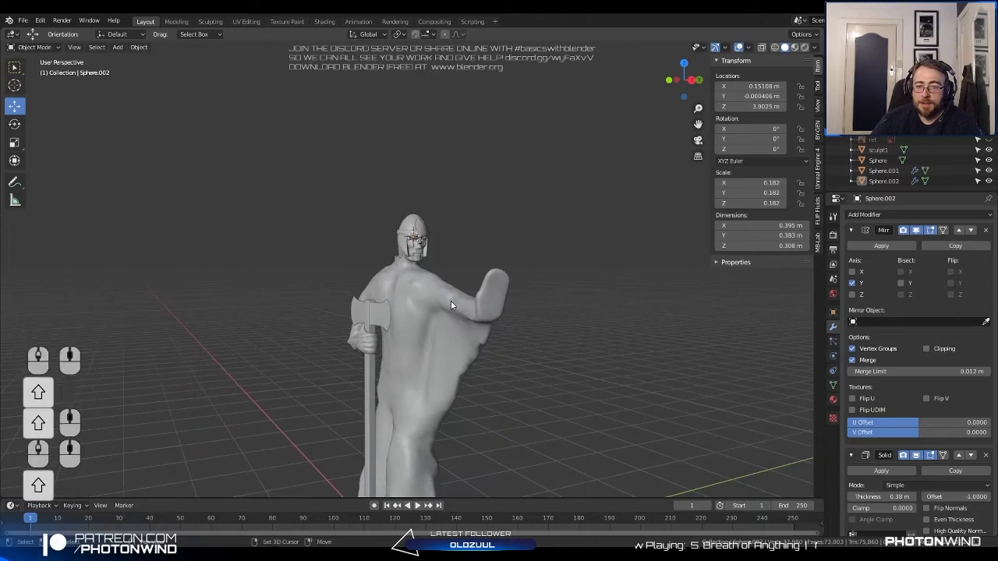
pyautogui.keyDown('shift'); pyautogui.moveTo(452, 304); pyautogui.dragTo(772, 203, button='middle'); pyautogui.keyUp('shift')
pyautogui.scroll(5, 468, 262)
pyautogui.keyDown('shift'); pyautogui.moveTo(613, 270); pyautogui.dragTo(520, 474, button='middle'); pyautogui.keyUp('shift')
pyautogui.scroll(-6, 503, 314)
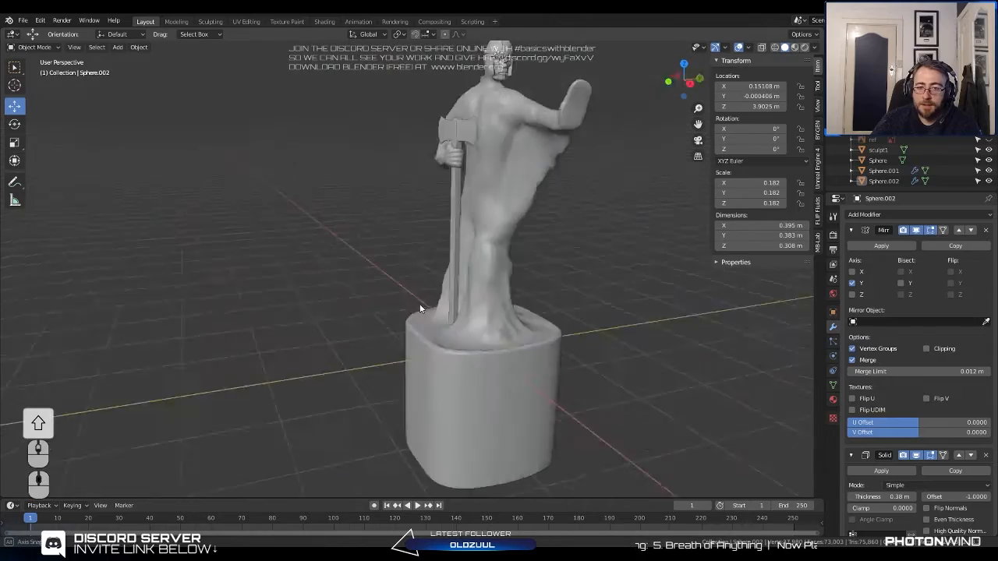
pyautogui.moveTo(503, 314); pyautogui.dragTo(528, 365, button='middle')
pyautogui.scroll(6, 532, 299)
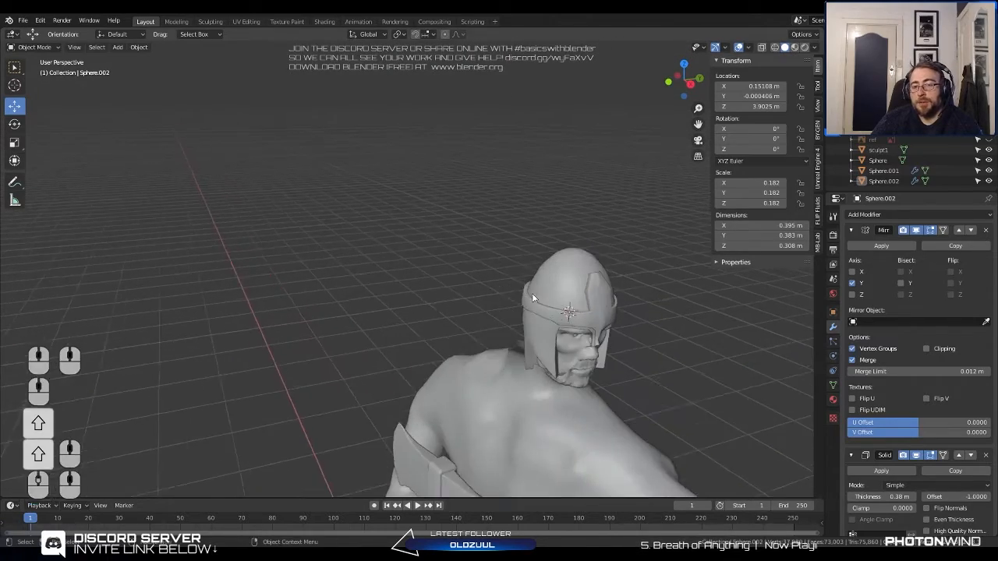
pyautogui.keyDown('shift'); pyautogui.moveTo(533, 298); pyautogui.dragTo(471, 229, button='middle'); pyautogui.keyUp('shift')
pyautogui.scroll(4, 456, 281)
pyautogui.scroll(-5, 452, 252)
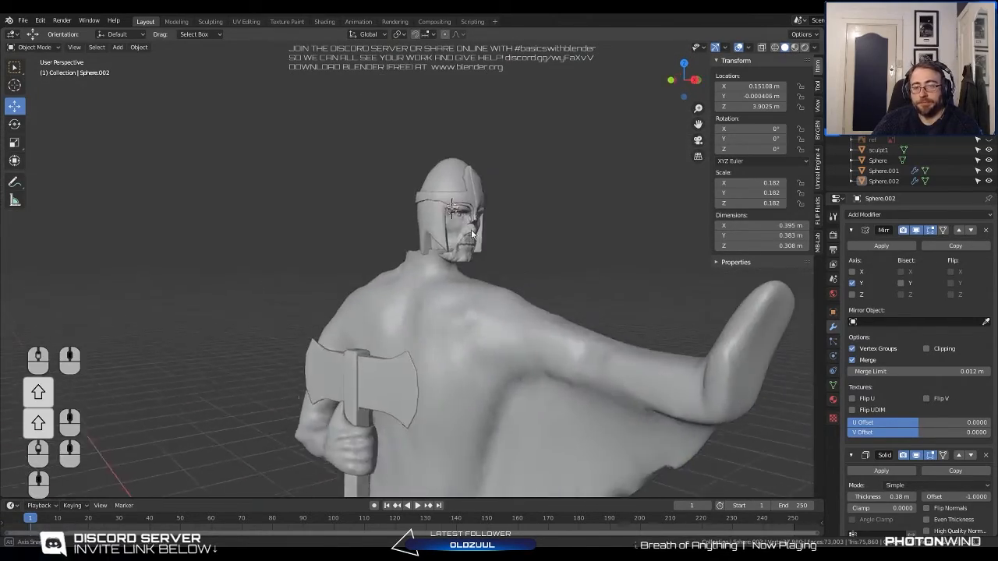
pyautogui.moveTo(392, 340); pyautogui.dragTo(439, 350, button='middle')
pyautogui.scroll(-3, 438, 351)
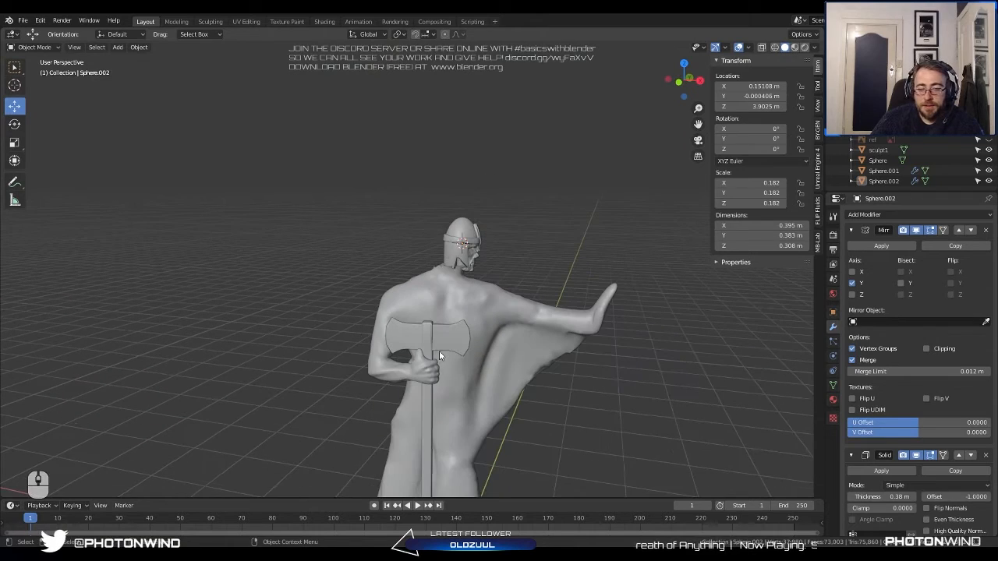
pyautogui.scroll(4, 513, 322)
pyautogui.moveTo(520, 298); pyautogui.dragTo(438, 371, button='middle')
pyautogui.scroll(4, 429, 289)
pyautogui.scroll(5, 512, 348)
pyautogui.scroll(-5, 528, 314)
pyautogui.scroll(1, 465, 343)
pyautogui.scroll(2, 479, 334)
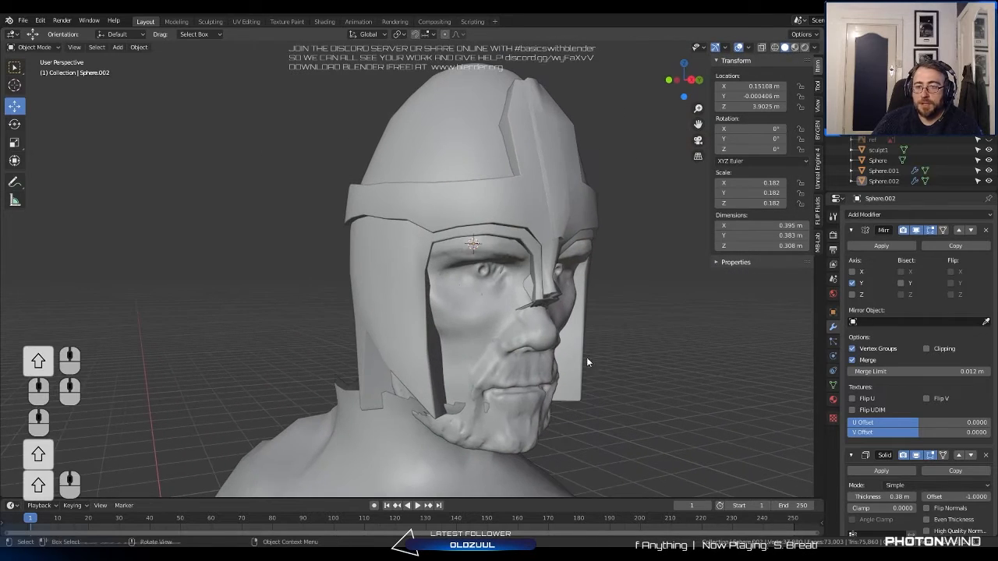
pyautogui.click(535, 272)
pyautogui.press('s')
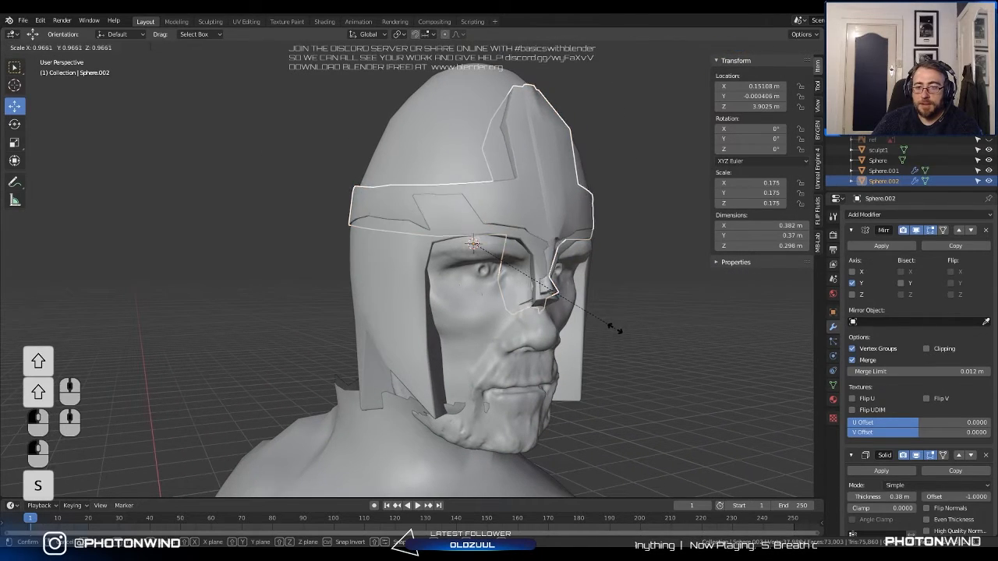
pyautogui.rightClick(530, 291)
# Select the head, helmet and brow band together and move them up about 0.04 m along Z and back about 0.02 m along X.
pyautogui.click(526, 248)
pyautogui.scroll(-3, 539, 269)
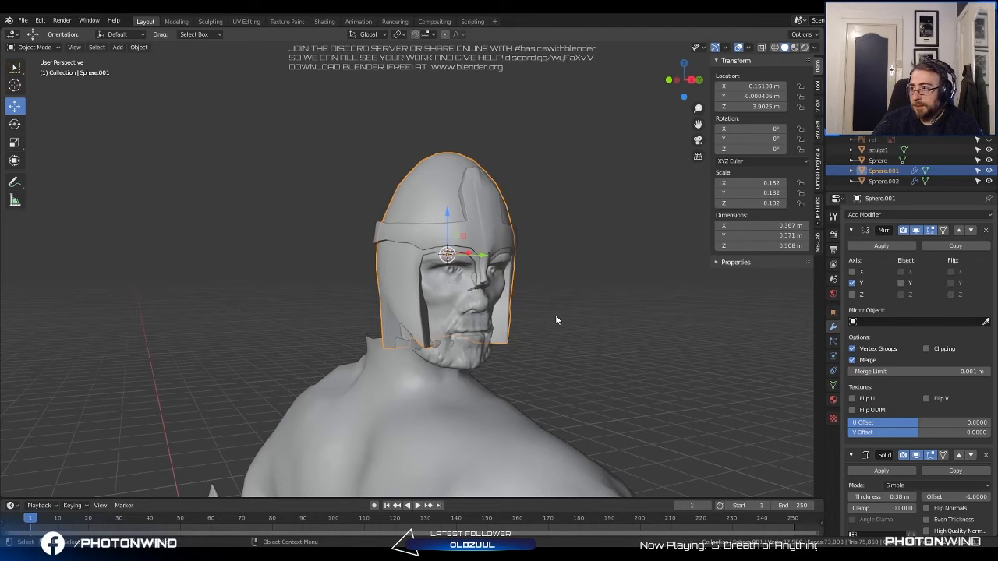
pyautogui.moveTo(555, 315); pyautogui.dragTo(584, 319, button='middle')
pyautogui.keyDown('shift'); pyautogui.click(620, 323); pyautogui.keyUp('shift')
pyautogui.press('g')
pyautogui.rightClick(547, 264)
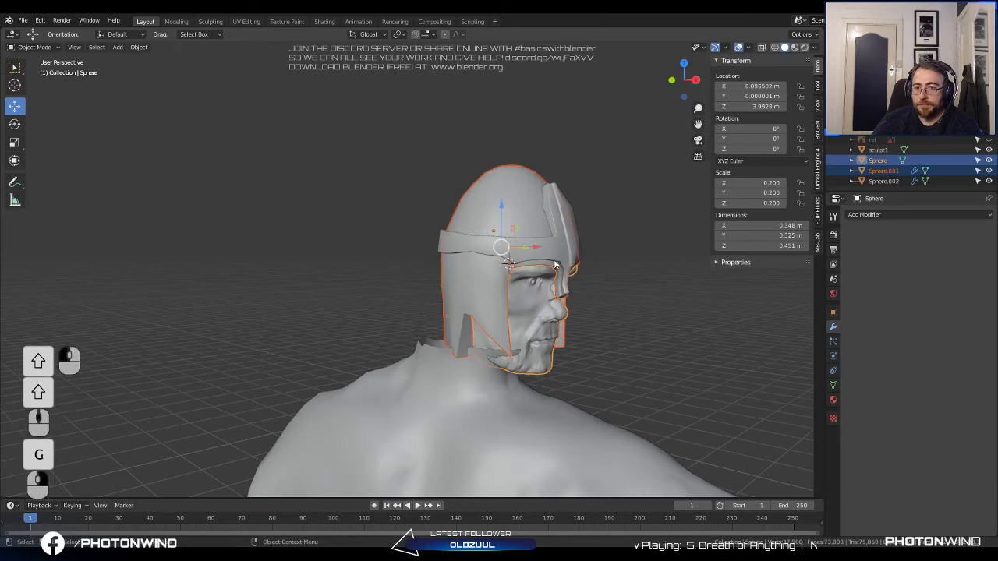
pyautogui.keyDown('shift'); pyautogui.click(579, 256); pyautogui.keyUp('shift')
pyautogui.keyDown('shift'); pyautogui.click(579, 255); pyautogui.keyUp('shift')
pyautogui.press('g')
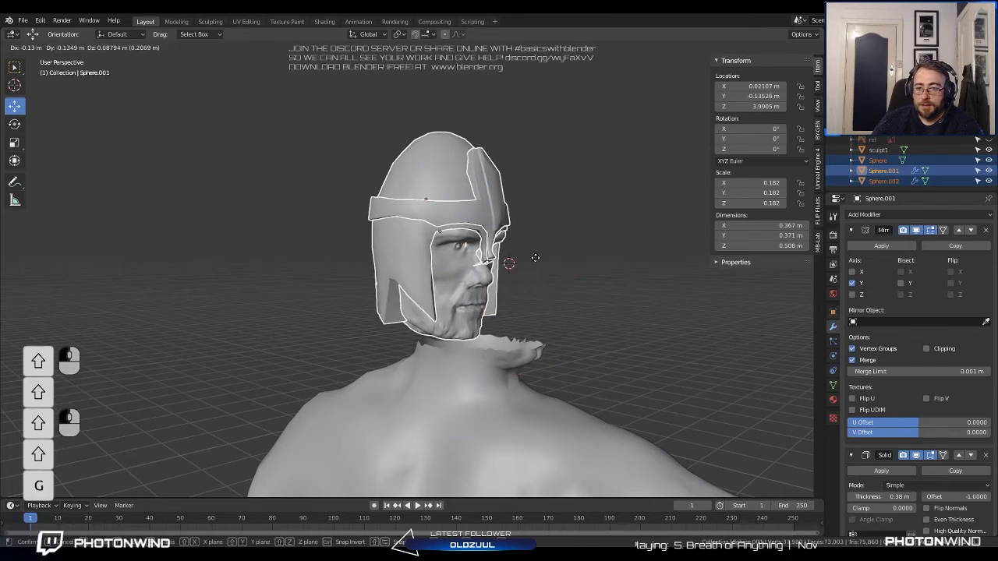
pyautogui.rightClick(536, 259)
pyautogui.moveTo(537, 259); pyautogui.dragTo(511, 361, button='middle')
pyautogui.press('g')
pyautogui.click(579, 258)
pyautogui.scroll(-4, 608, 302)
pyautogui.click(607, 302)
# Inspect how the helmet and head sit on the statue's neck up close, and clear the selection.
pyautogui.scroll(4, 534, 396)
pyautogui.scroll(7, 511, 360)
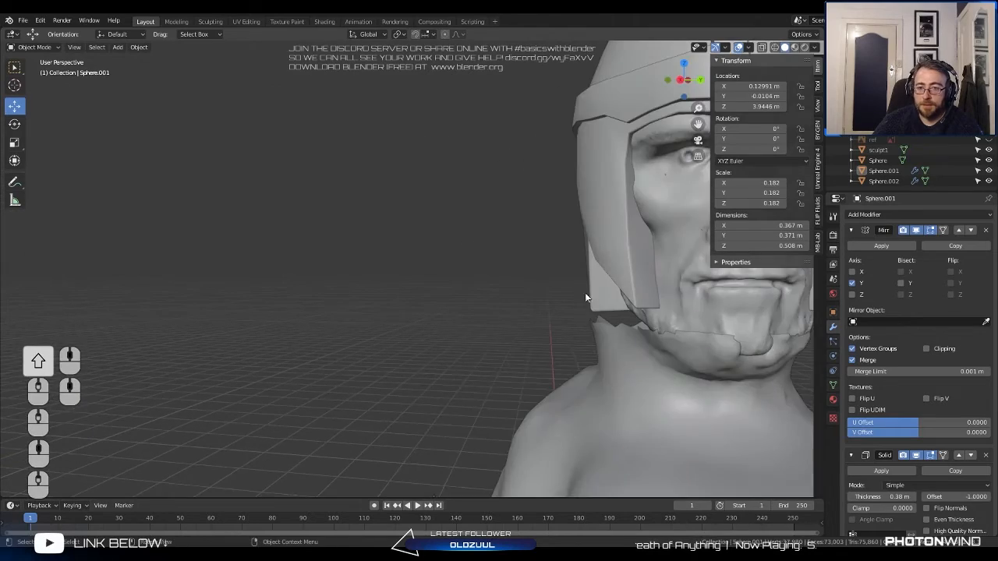
pyautogui.scroll(-4, 599, 261)
pyautogui.keyDown('shift'); pyautogui.click(542, 264); pyautogui.keyUp('shift')
pyautogui.moveTo(542, 264); pyautogui.dragTo(568, 290, button='middle')
pyautogui.scroll(4, 509, 315)
pyautogui.click(405, 264)
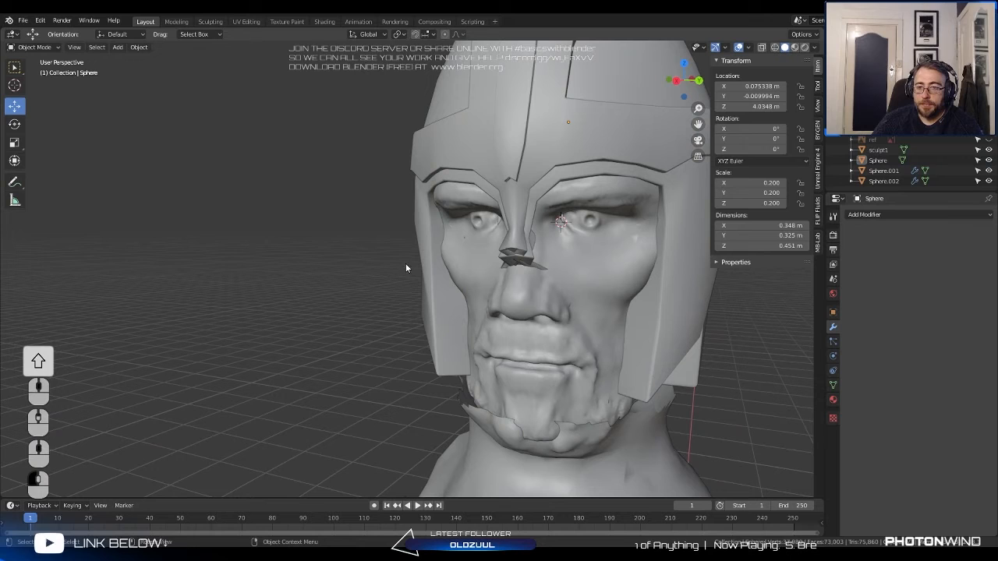
# Set the brow band's Solidify thickness to 0.09 m and enable Even Thickness.
pyautogui.click(512, 247)
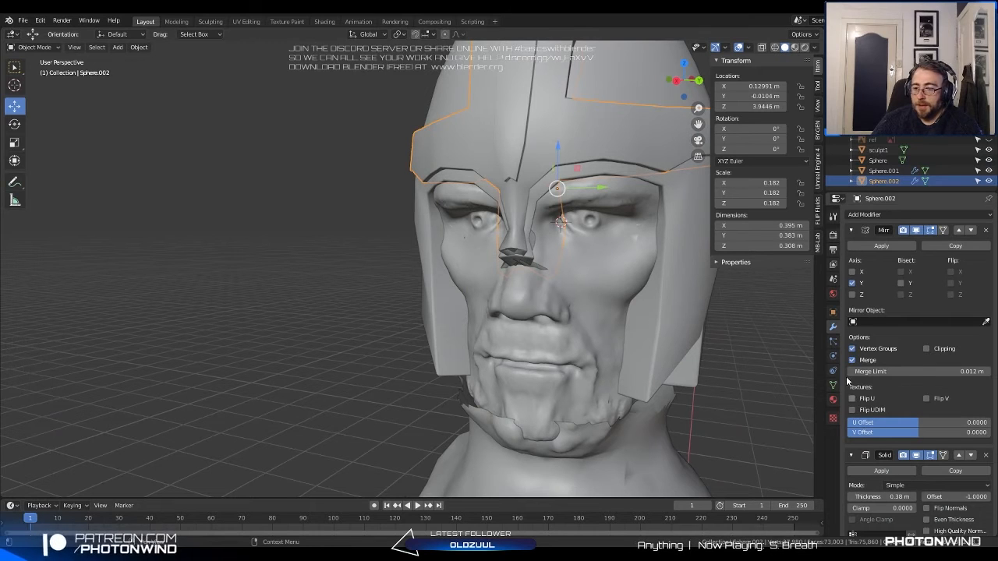
pyautogui.click(508, 151)
pyautogui.click(497, 133)
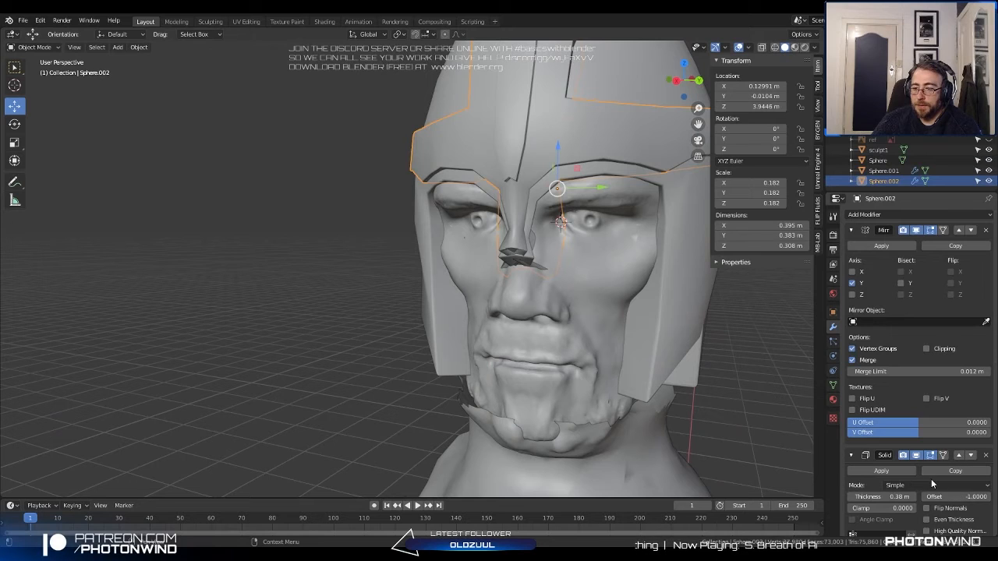
pyautogui.moveTo(881, 496); pyautogui.dragTo(851, 497)
pyautogui.scroll(-2, 639, 183)
# Set the helmet's Solidify thickness to 0.1 m with Even Thickness, and enable High Quality Normals on the brow band's Solidify.
pyautogui.click(588, 256)
pyautogui.scroll(2, 590, 258)
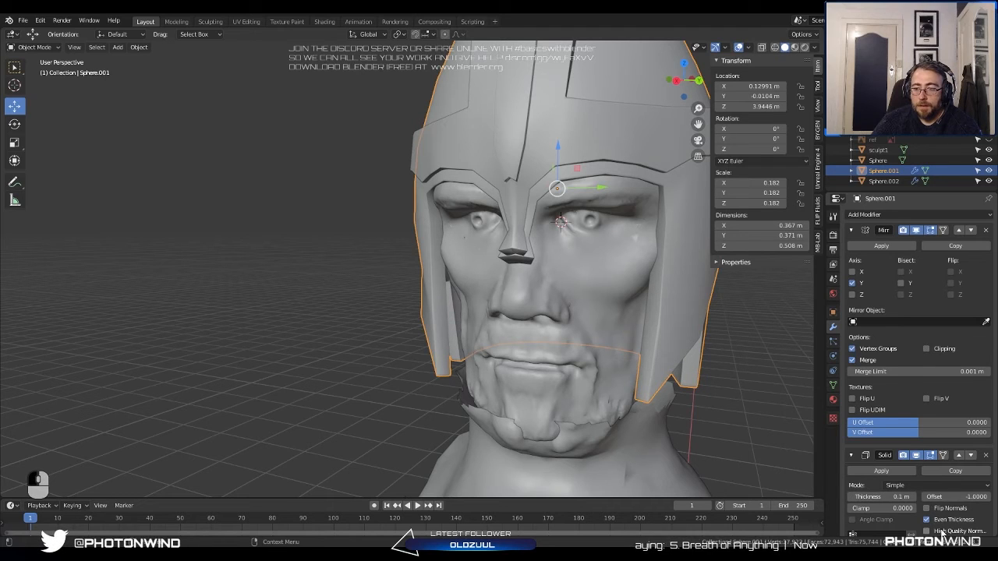
pyautogui.click(616, 149)
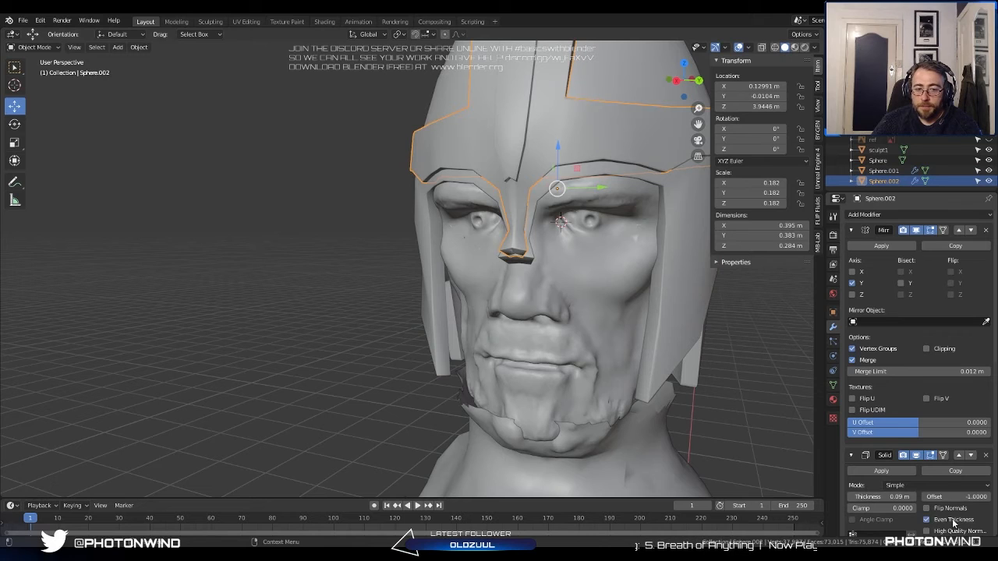
pyautogui.scroll(-1, 954, 522)
pyautogui.click(960, 511)
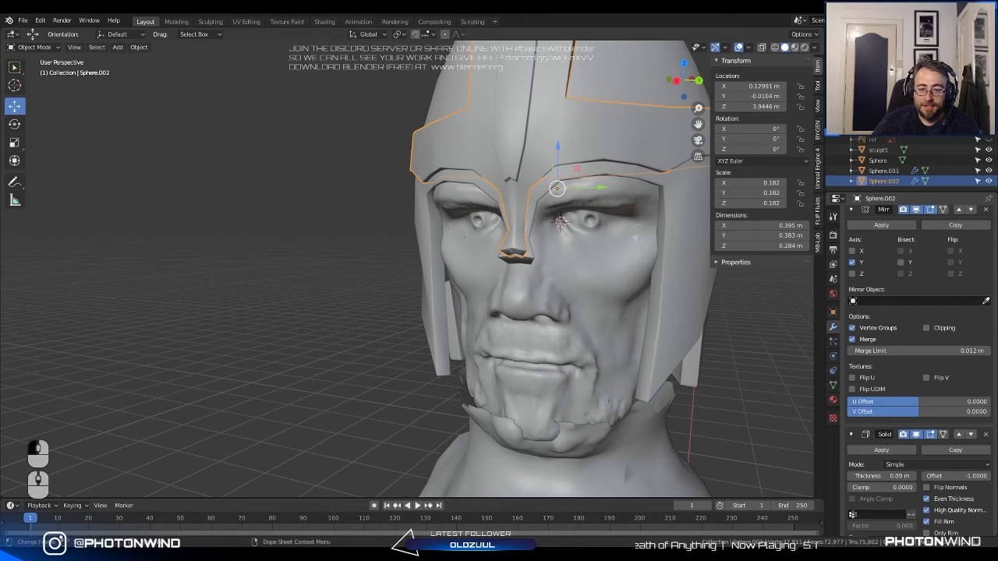
# Examine the thinned helmet and brow band on the statue from the front, at a distance and up close.
pyautogui.scroll(-7, 362, 233)
pyautogui.click(361, 233)
pyautogui.moveTo(354, 209); pyautogui.dragTo(413, 221, button='middle')
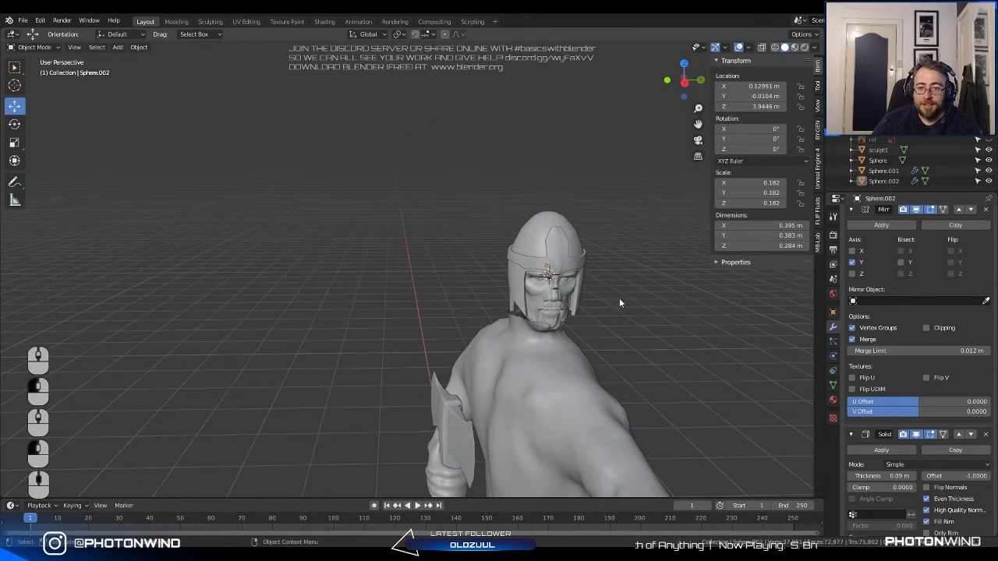
pyautogui.scroll(3, 522, 288)
pyautogui.keyDown('shift'); pyautogui.moveTo(619, 298); pyautogui.dragTo(501, 269, button='middle'); pyautogui.keyUp('shift')
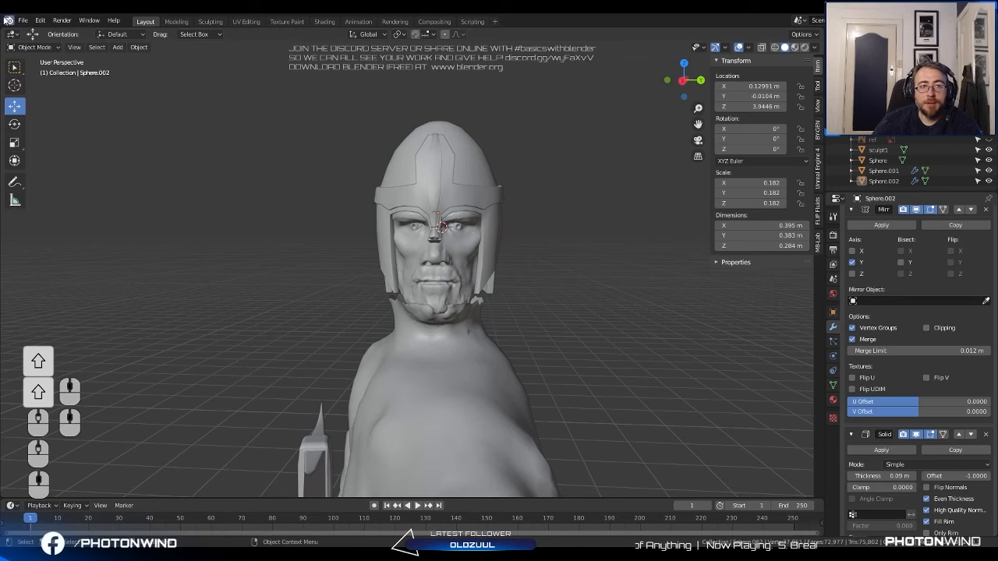
pyautogui.click(23, 20)
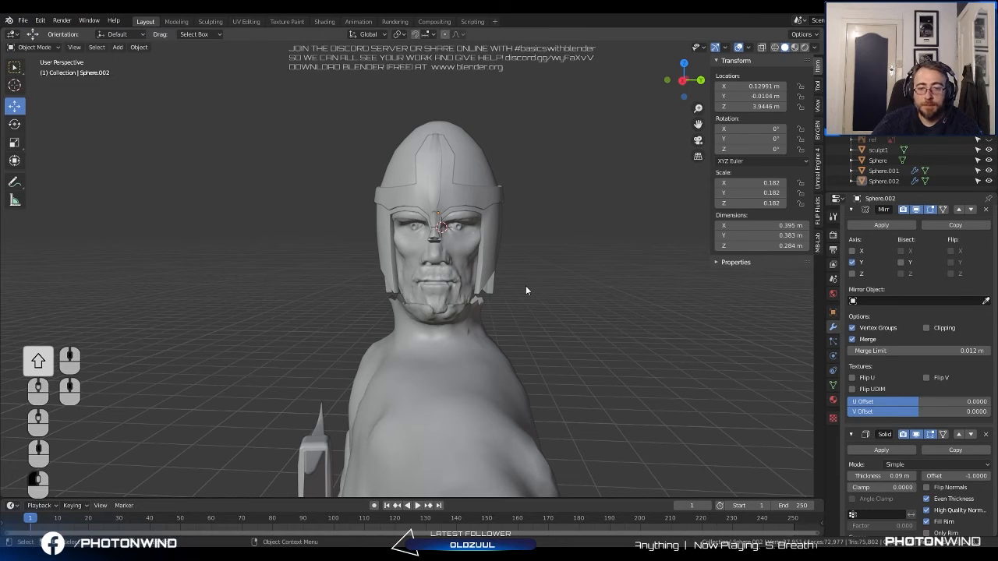
pyautogui.scroll(3, 575, 318)
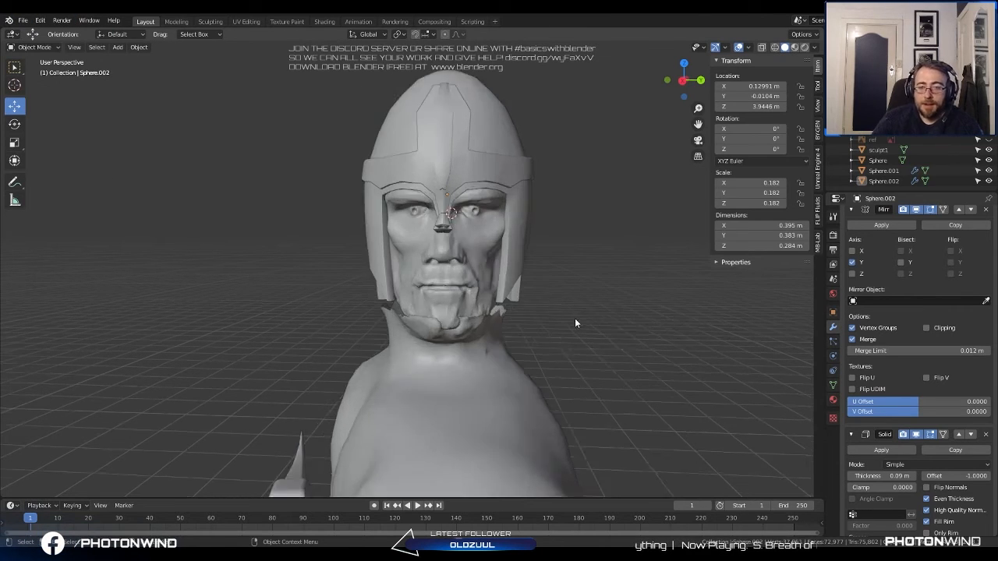
# Add a Decimate modifier to the head and set its Collapse ratio to 0.0252.
pyautogui.click(471, 225)
pyautogui.moveTo(516, 267); pyautogui.dragTo(605, 283, button='middle')
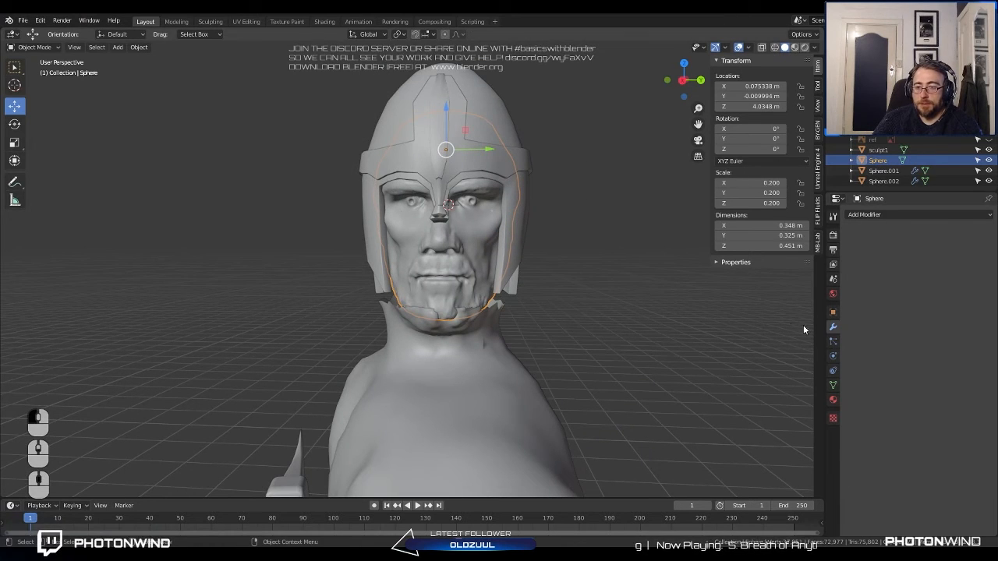
pyautogui.click(865, 214)
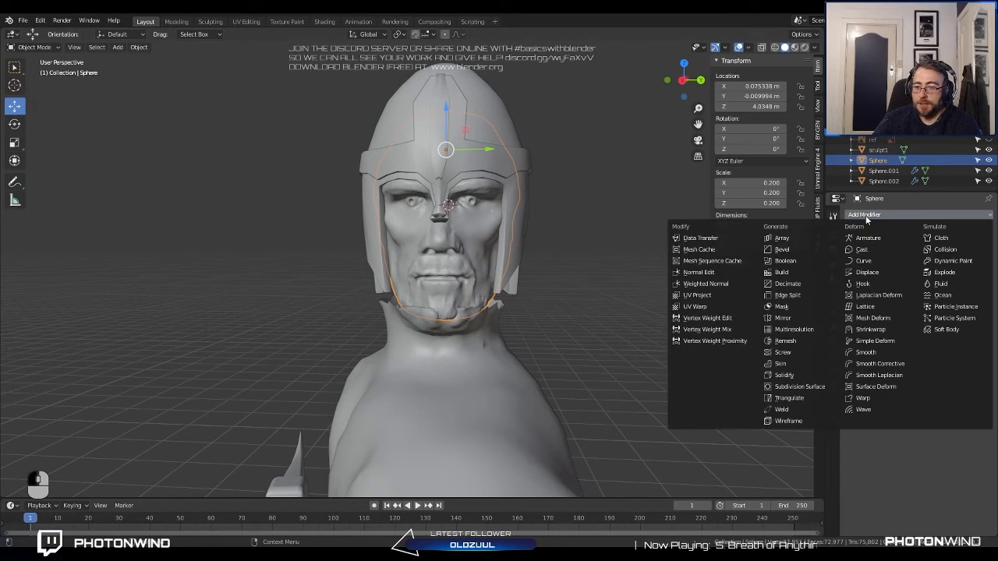
pyautogui.click(789, 284)
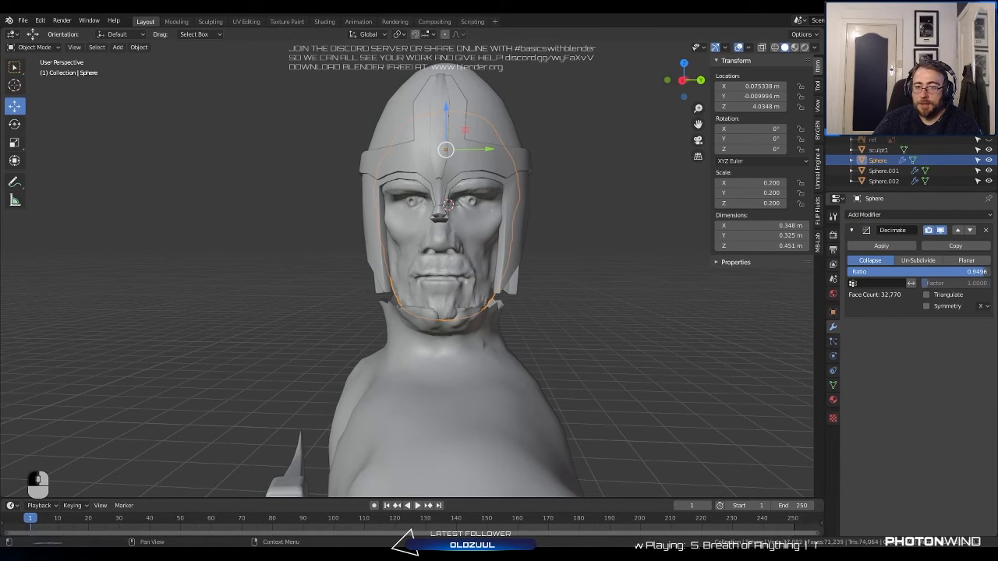
pyautogui.moveTo(864, 271); pyautogui.dragTo(848, 272)
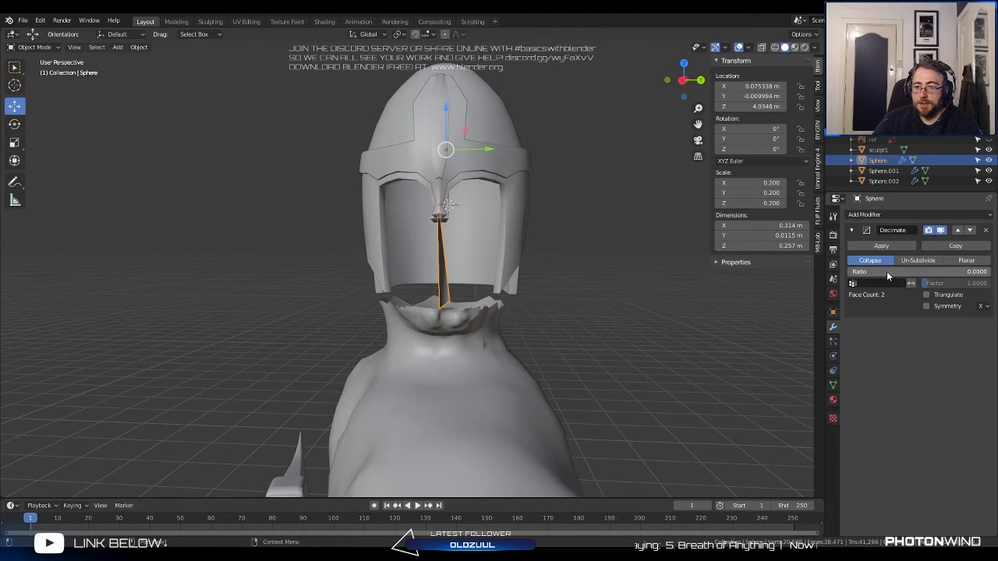
pyautogui.moveTo(848, 272); pyautogui.dragTo(885, 271)
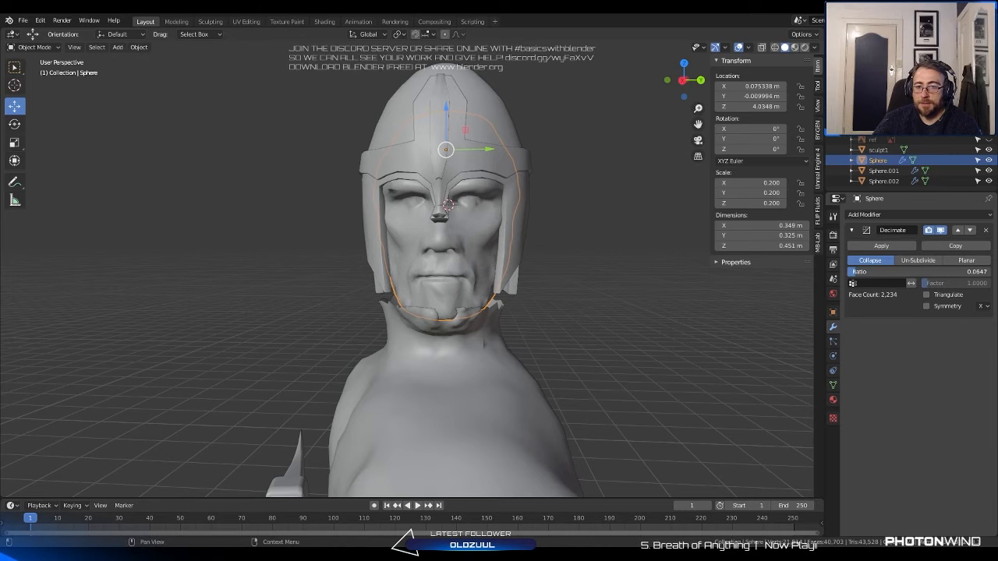
pyautogui.moveTo(854, 272); pyautogui.dragTo(852, 271)
pyautogui.moveTo(851, 272); pyautogui.dragTo(853, 272)
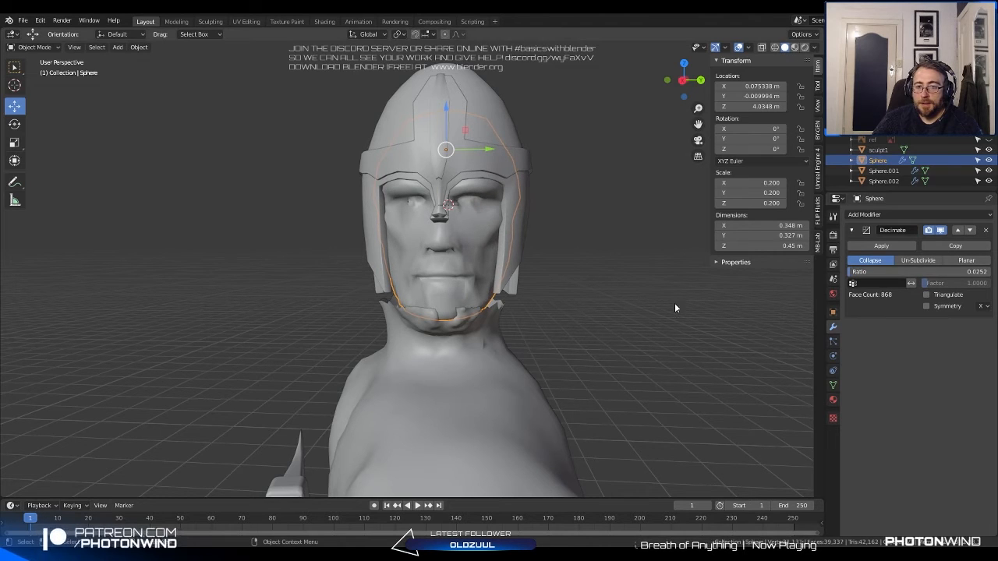
# Examine the decimated head up close, its underlying mesh in Edit Mode, and its look next to the statue body.
pyautogui.scroll(2, 647, 287)
pyautogui.keyDown('shift'); pyautogui.moveTo(571, 258); pyautogui.dragTo(557, 290, button='middle'); pyautogui.keyUp('shift')
pyautogui.scroll(2, 573, 321)
pyautogui.press('Tab')
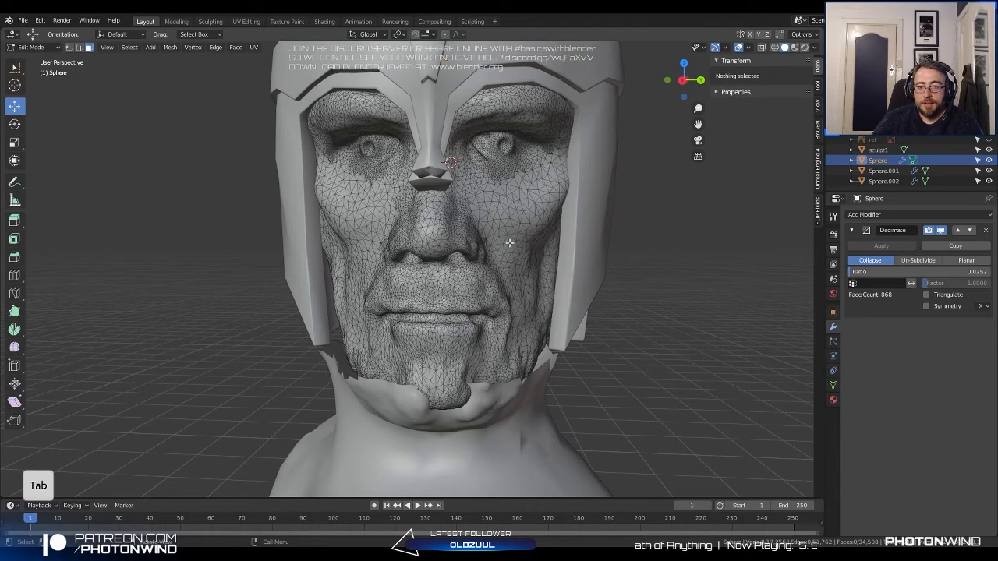
pyautogui.press('Tab')
pyautogui.scroll(-5, 515, 224)
pyautogui.moveTo(479, 253); pyautogui.dragTo(575, 306, button='middle')
pyautogui.click(634, 399)
pyautogui.scroll(-1, 639, 405)
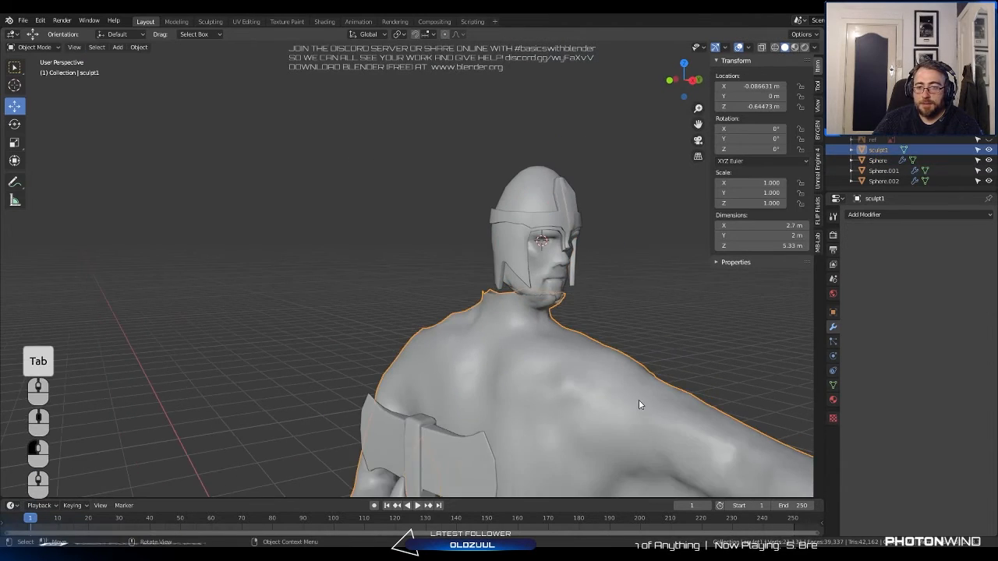
# Set the head's Decimate ratio to 0.036.
pyautogui.moveTo(639, 404); pyautogui.dragTo(459, 310, button='middle')
pyautogui.scroll(5, 460, 306)
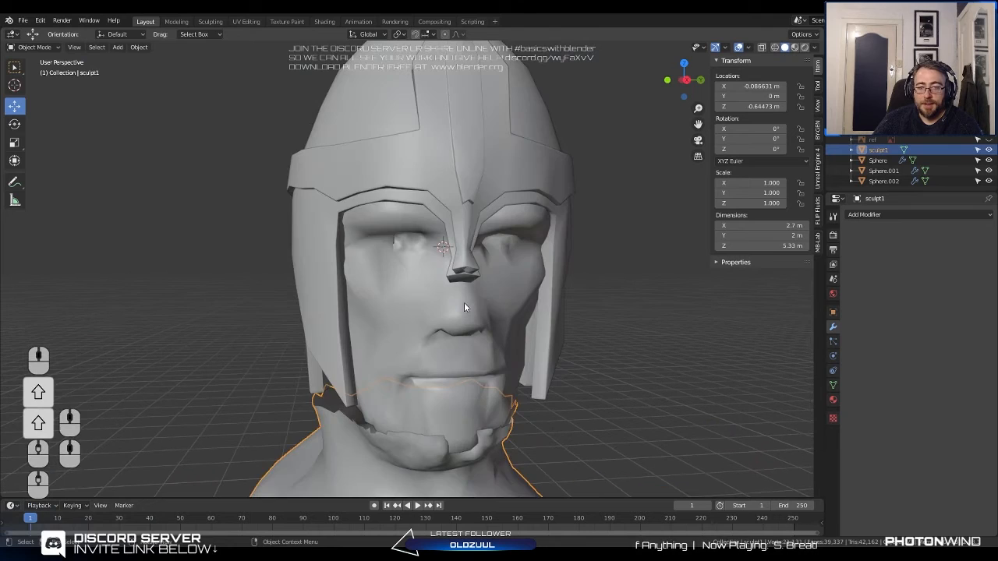
pyautogui.click(471, 308)
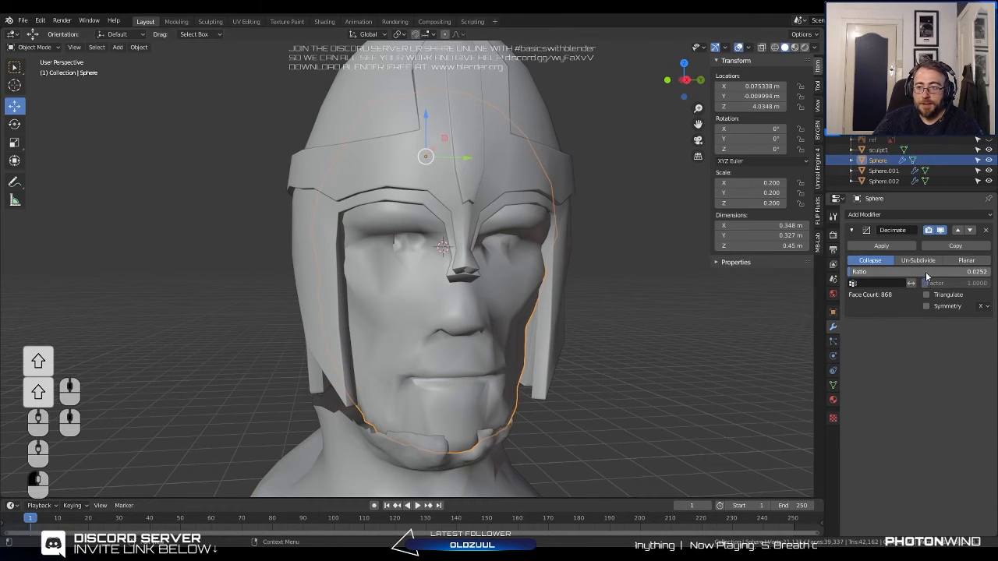
pyautogui.moveTo(918, 272)
pyautogui.mouseDown()
pyautogui.moveTo(881, 272)
pyautogui.moveTo(901, 272)
pyautogui.mouseUp()
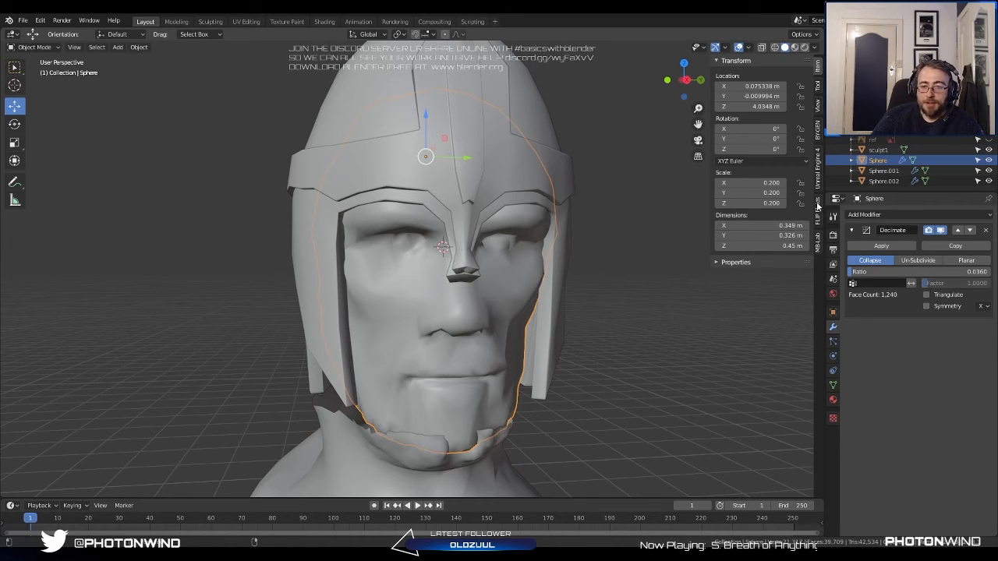
# Apply the BY-GEN Metal Shell modify style with Triangulate to the head.
pyautogui.click(818, 130)
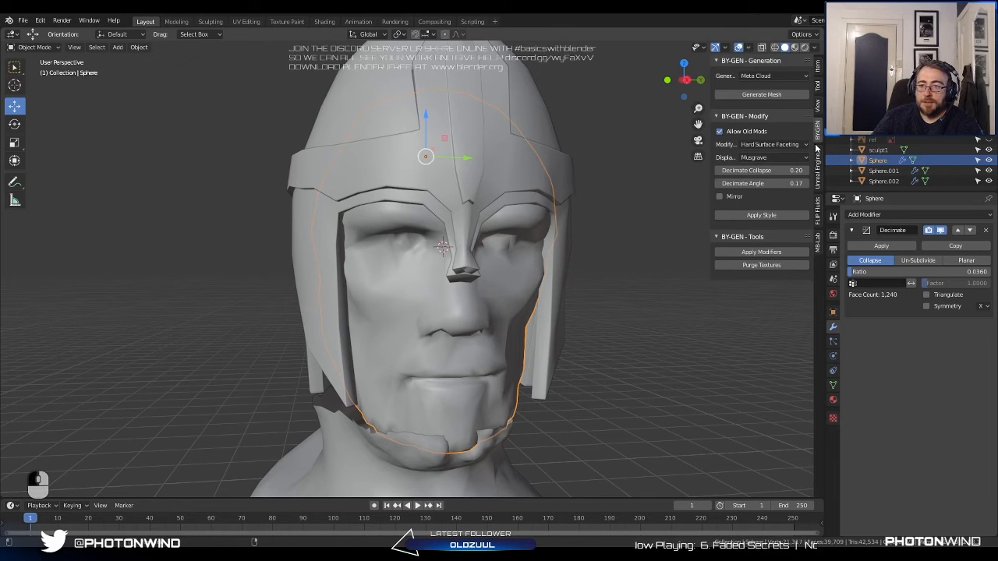
pyautogui.click(797, 145)
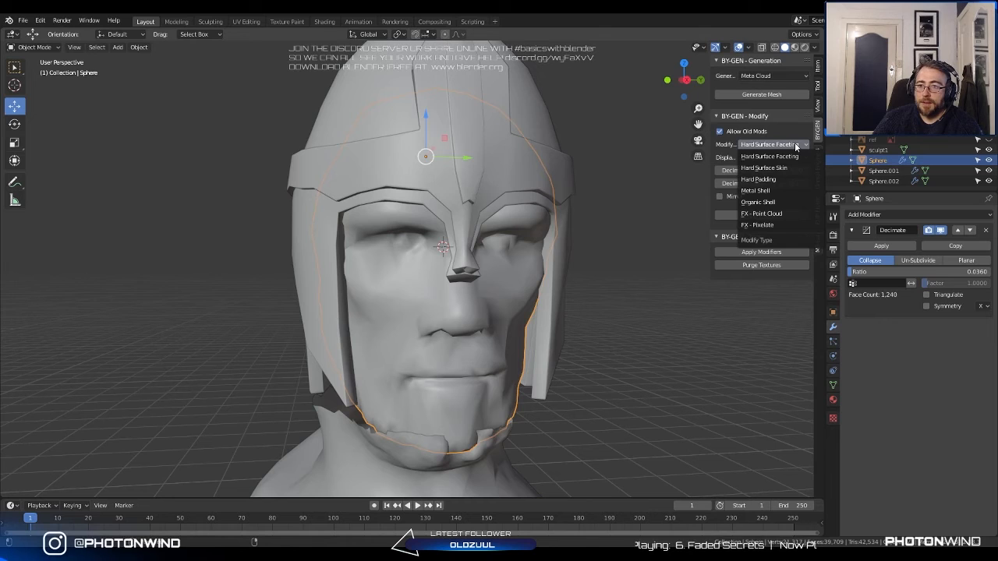
pyautogui.click(773, 190)
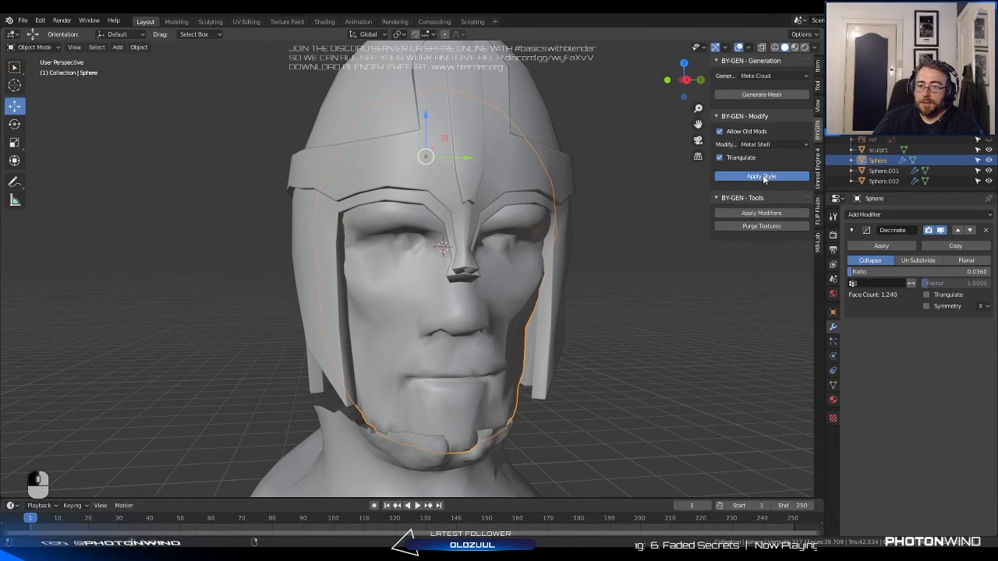
pyautogui.click(763, 176)
# Examine the head's metal shell wireframe inside the helmet from several angles and distances.
pyautogui.scroll(-3, 621, 296)
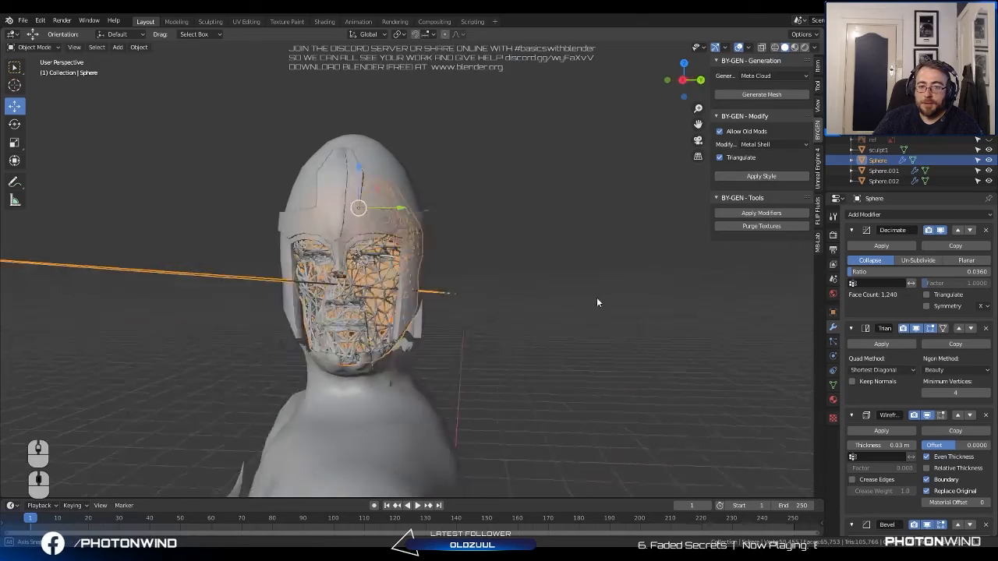
pyautogui.scroll(5, 590, 324)
pyautogui.keyDown('shift'); pyautogui.moveTo(589, 322); pyautogui.dragTo(623, 280, button='middle'); pyautogui.keyUp('shift')
pyautogui.scroll(-6, 623, 280)
pyautogui.moveTo(575, 304); pyautogui.dragTo(524, 311, button='middle')
pyautogui.scroll(6, 597, 298)
pyautogui.scroll(-4, 545, 314)
pyautogui.scroll(-7, 528, 310)
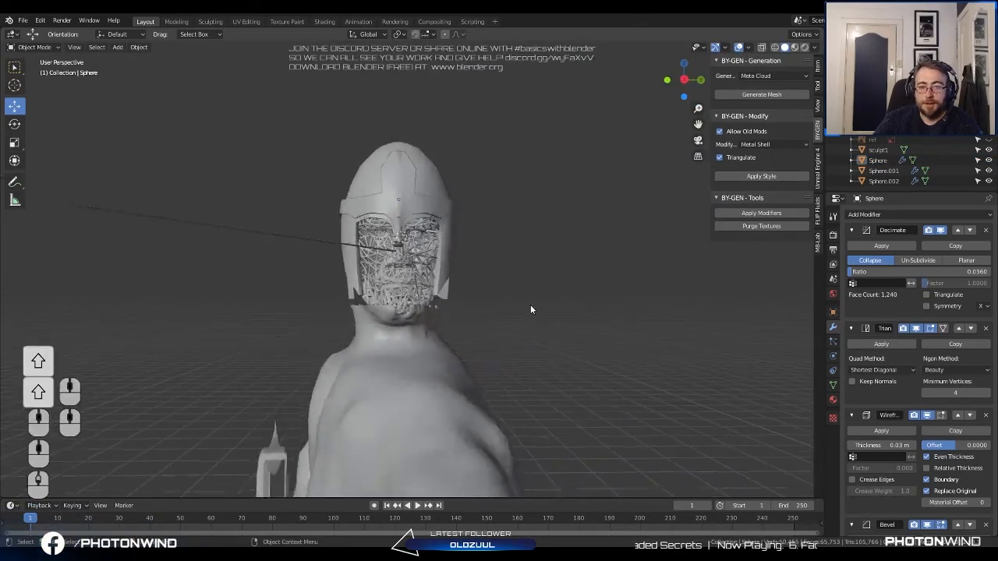
pyautogui.scroll(5, 530, 296)
# Undo the Metal Shell style on the head.
pyautogui.hotkey('ctrl', 'z')
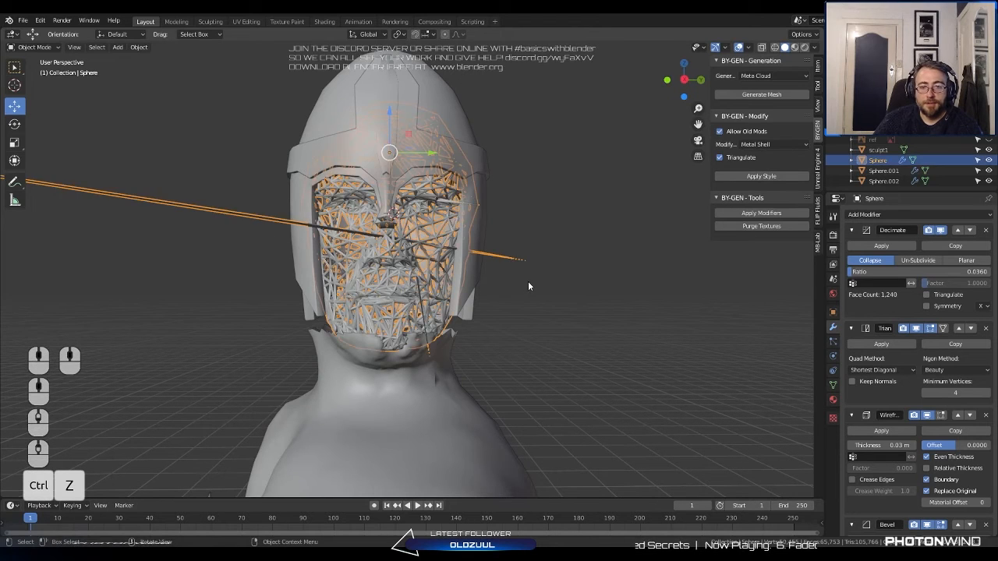
pyautogui.scroll(2, 536, 274)
pyautogui.hotkey('ctrl', 'z')
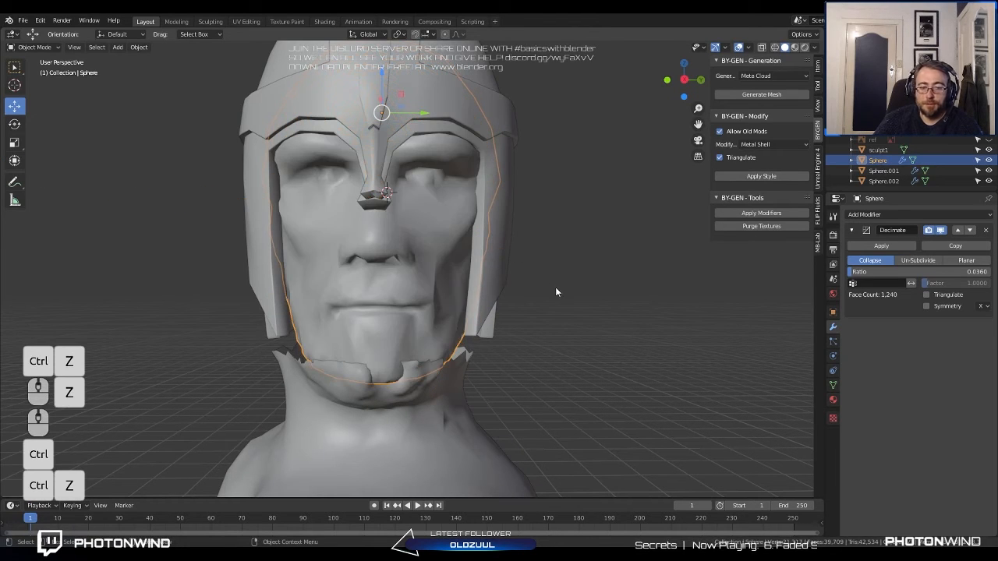
pyautogui.hotkey('ctrl', 'z')
# Apply the BY-GEN Hard Surface Faceting style with Musgrave displacement, Decimate Collapse 0.20 and Decimate Angle 0.17 to the head.
pyautogui.moveTo(556, 303); pyautogui.dragTo(516, 300, button='middle')
pyautogui.scroll(-6, 516, 293)
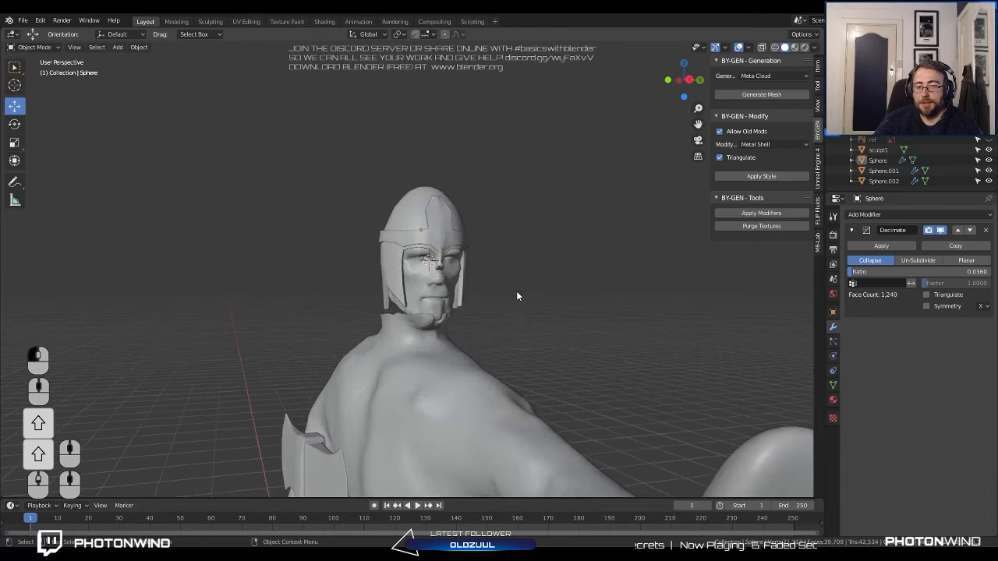
pyautogui.scroll(5, 516, 291)
pyautogui.click(756, 145)
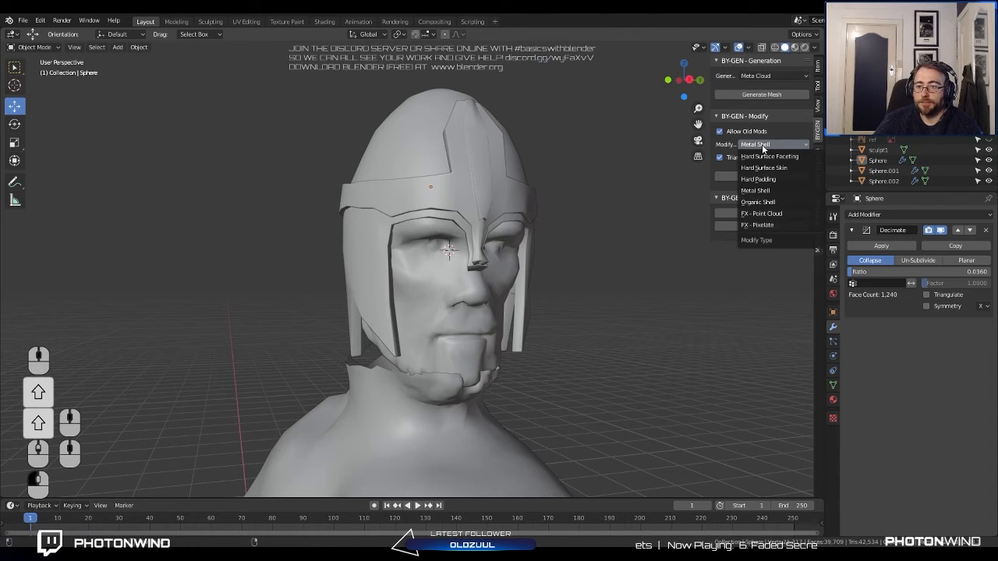
pyautogui.click(772, 143)
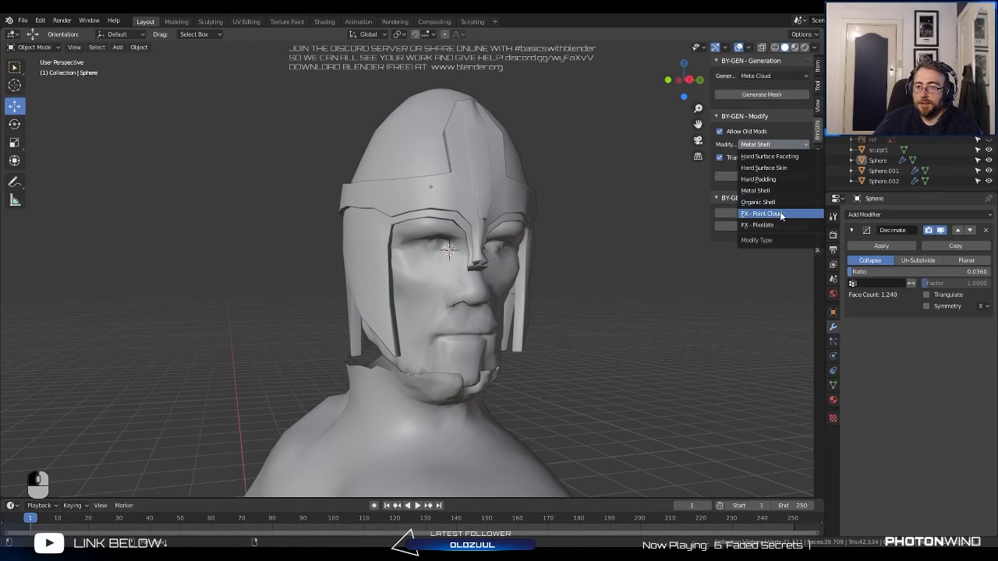
pyautogui.click(771, 157)
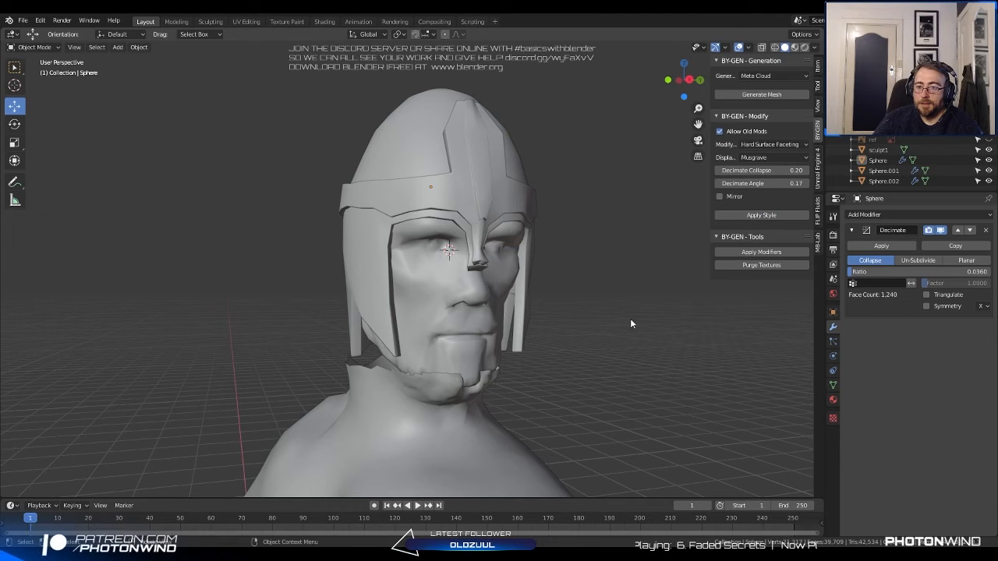
pyautogui.click(470, 298)
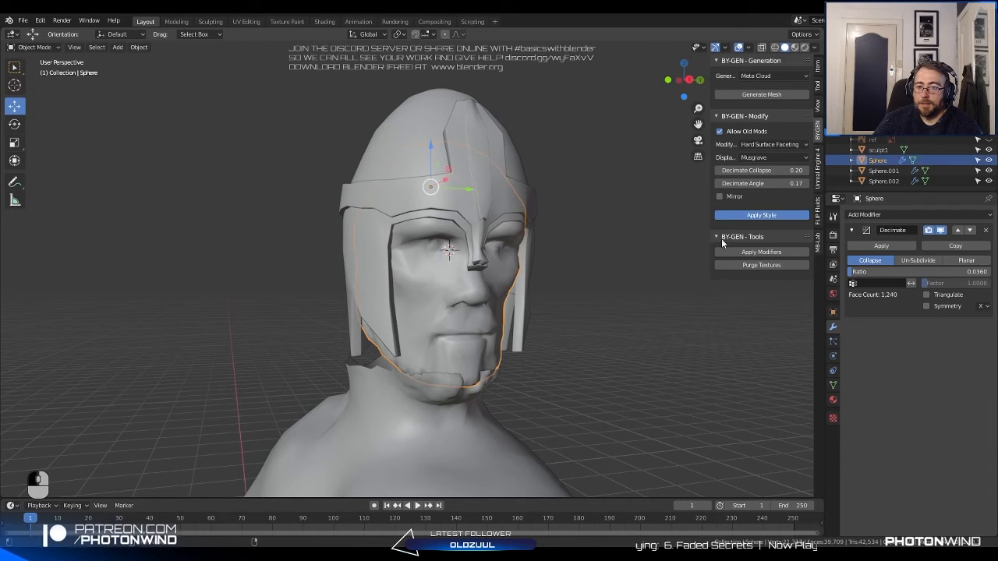
pyautogui.scroll(2, 643, 331)
pyautogui.scroll(-2, 606, 344)
# Apply the same Hard Surface Faceting style to the sculpt1 statue body.
pyautogui.click(642, 355)
pyautogui.moveTo(642, 354)
pyautogui.mouseDown(button='middle')
pyautogui.moveTo(567, 365)
pyautogui.moveTo(625, 282)
pyautogui.mouseUp(button='middle')
pyautogui.scroll(-5, 343, 390)
pyautogui.click(382, 379)
pyautogui.moveTo(382, 379); pyautogui.dragTo(415, 376, button='middle')
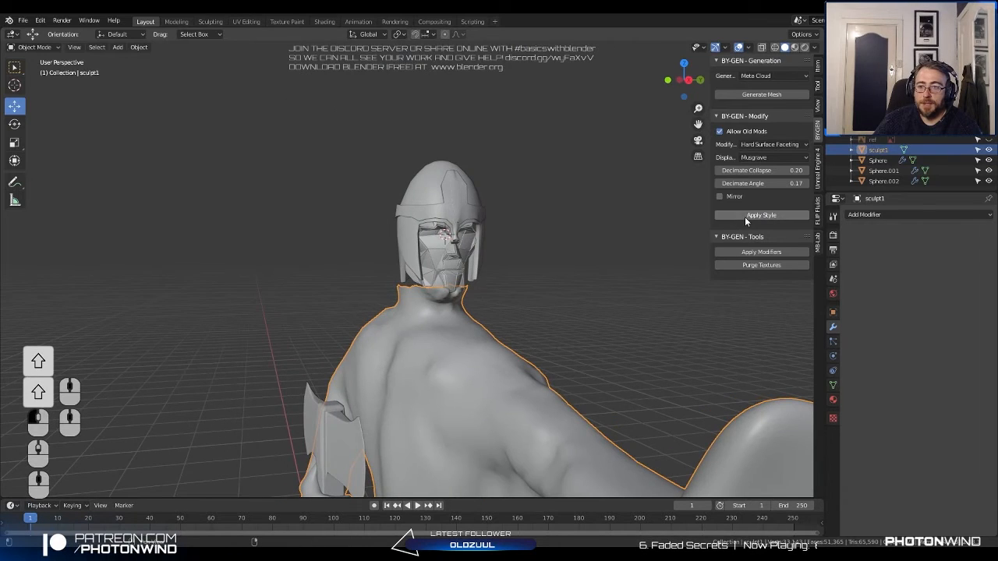
pyautogui.click(744, 216)
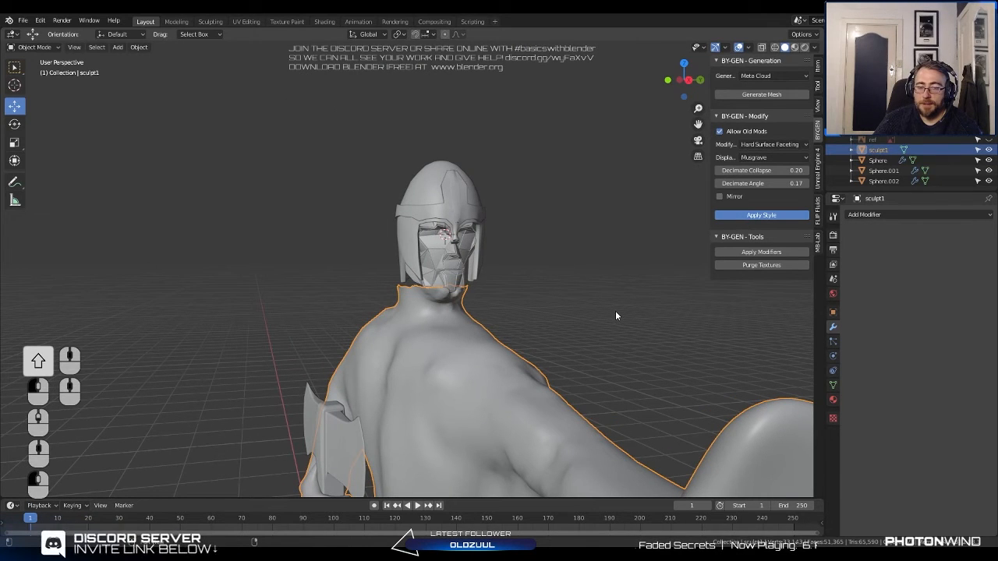
# Examine the faceted statue from head to base from several angles, and review the body's generated modifier stack.
pyautogui.click(594, 324)
pyautogui.scroll(-5, 580, 325)
pyautogui.moveTo(581, 323)
pyautogui.keyDown('shift'); pyautogui.mouseDown(button='middle')
pyautogui.moveTo(558, 254)
pyautogui.moveTo(595, 244)
pyautogui.moveTo(593, 256)
pyautogui.moveTo(503, 261)
pyautogui.moveTo(473, 242)
pyautogui.moveTo(379, 243)
pyautogui.moveTo(518, 254)
pyautogui.moveTo(528, 290)
pyautogui.mouseUp(button='middle'); pyautogui.keyUp('shift')
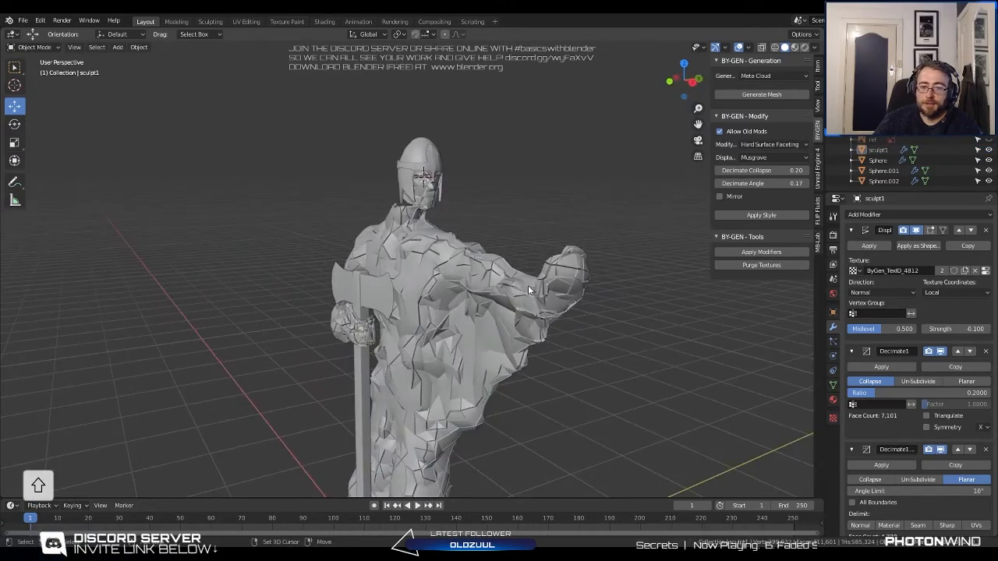
pyautogui.scroll(-10, 913, 377)
pyautogui.keyDown('shift'); pyautogui.moveTo(448, 303); pyautogui.dragTo(519, 193, button='middle'); pyautogui.keyUp('shift')
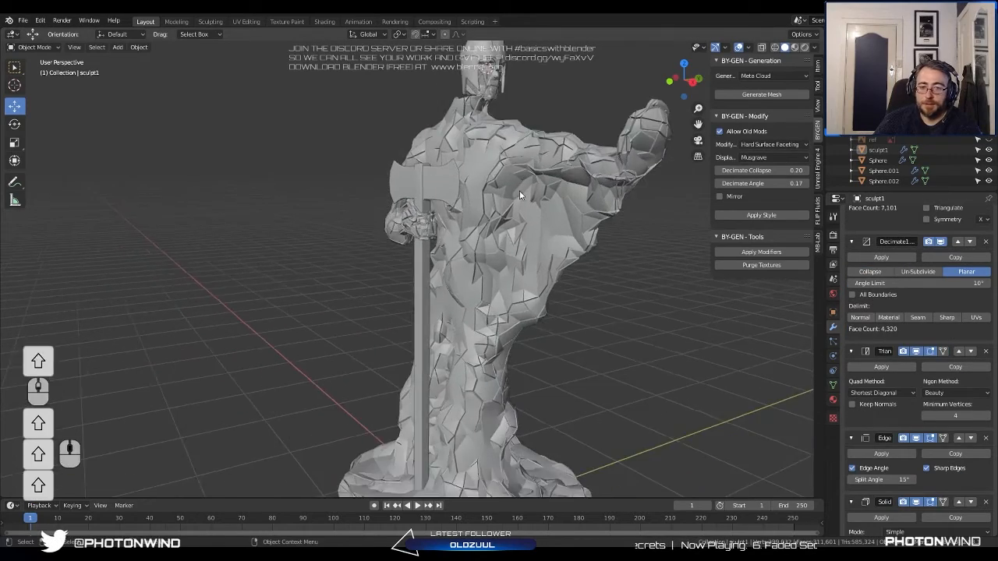
pyautogui.scroll(-6, 520, 273)
pyautogui.click(520, 290)
pyautogui.moveTo(520, 290); pyautogui.dragTo(501, 273, button='middle')
pyautogui.scroll(6, 566, 295)
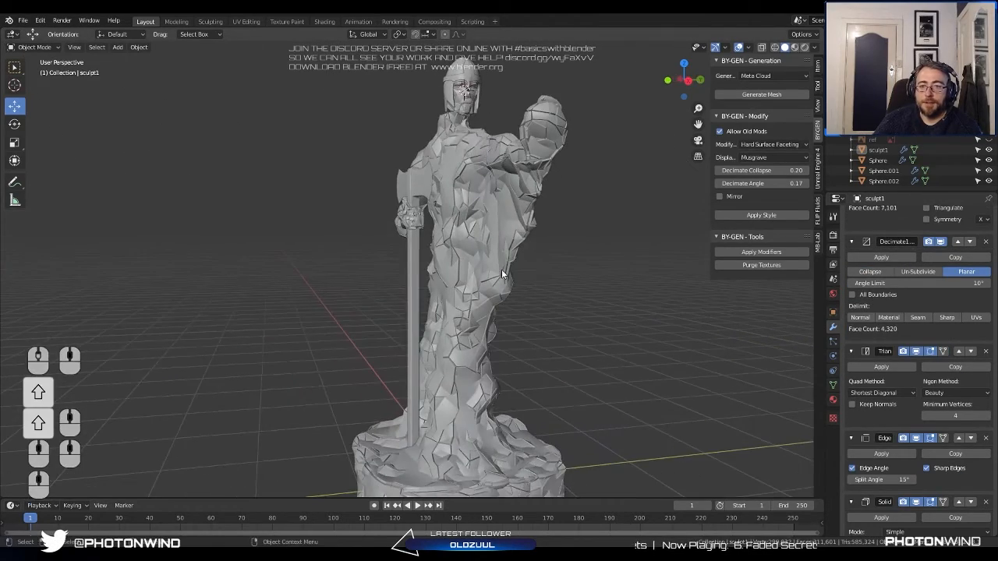
# Switch the viewport to rendered shading and examine the faceted statue and its helmeted head up close.
pyautogui.click(803, 47)
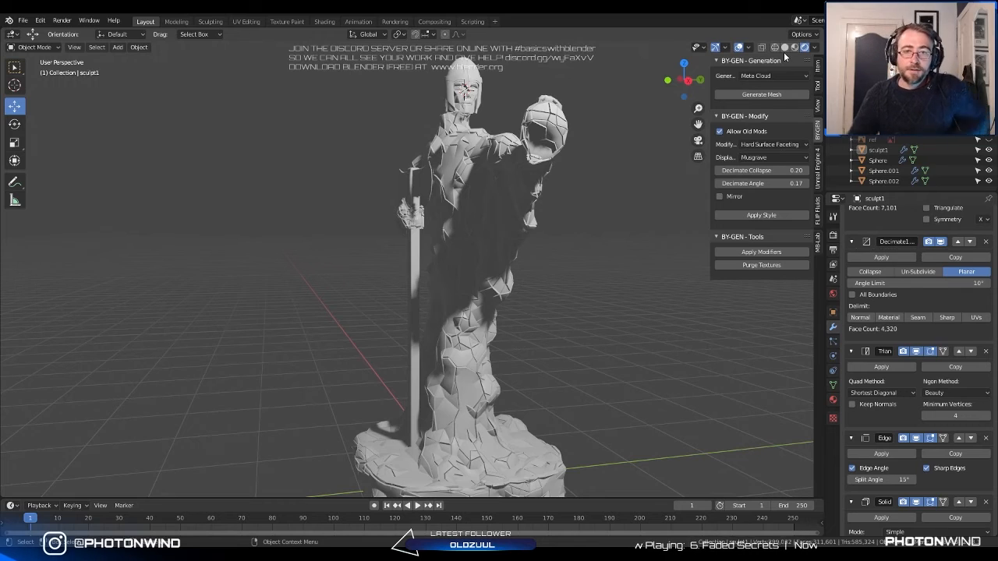
pyautogui.scroll(2, 547, 128)
pyautogui.keyDown('shift'); pyautogui.moveTo(547, 127); pyautogui.dragTo(609, 288, button='middle'); pyautogui.keyUp('shift')
pyautogui.scroll(5, 489, 268)
pyautogui.scroll(-5, 635, 290)
pyautogui.scroll(5, 611, 284)
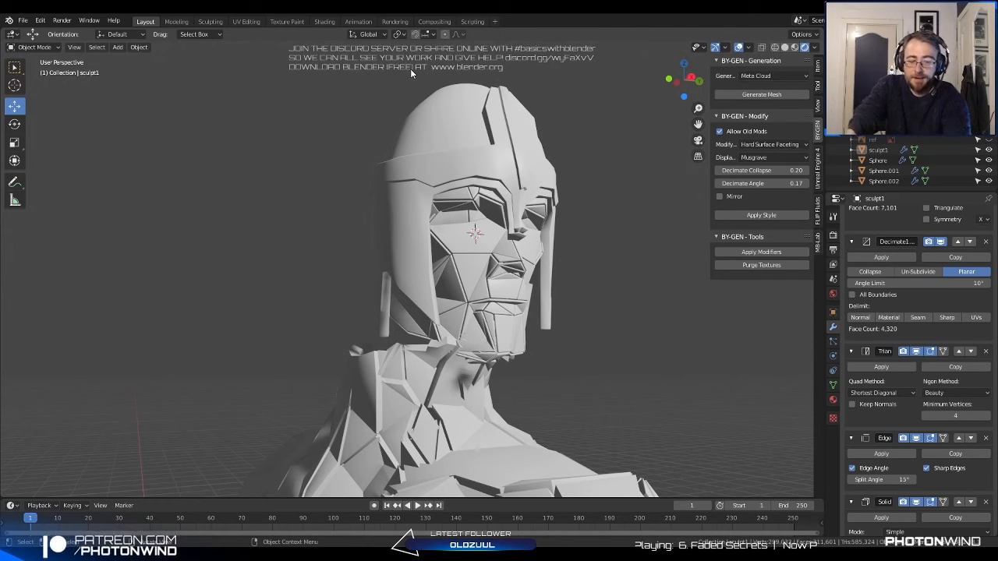
pyautogui.hotkey('ctrl', 'alt')
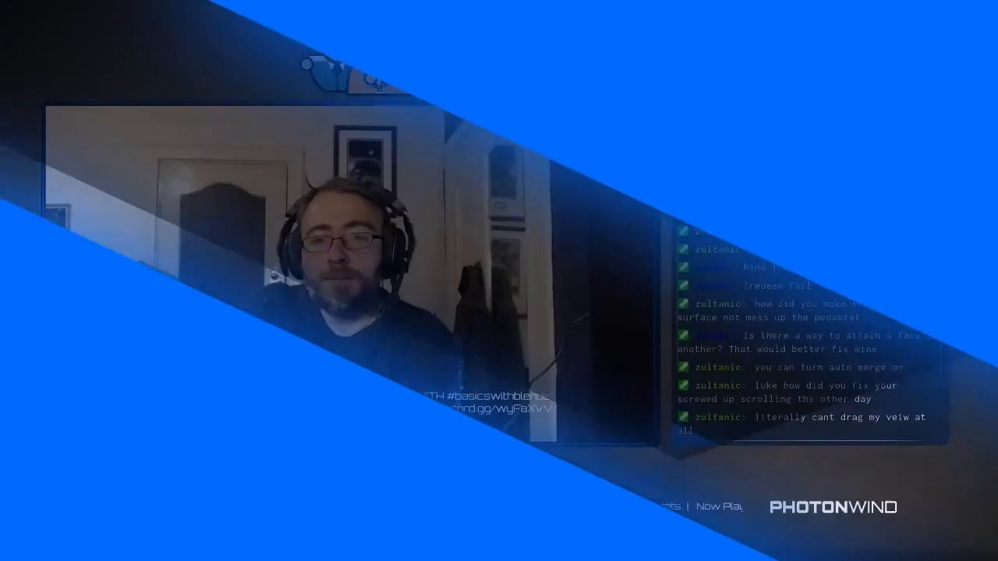